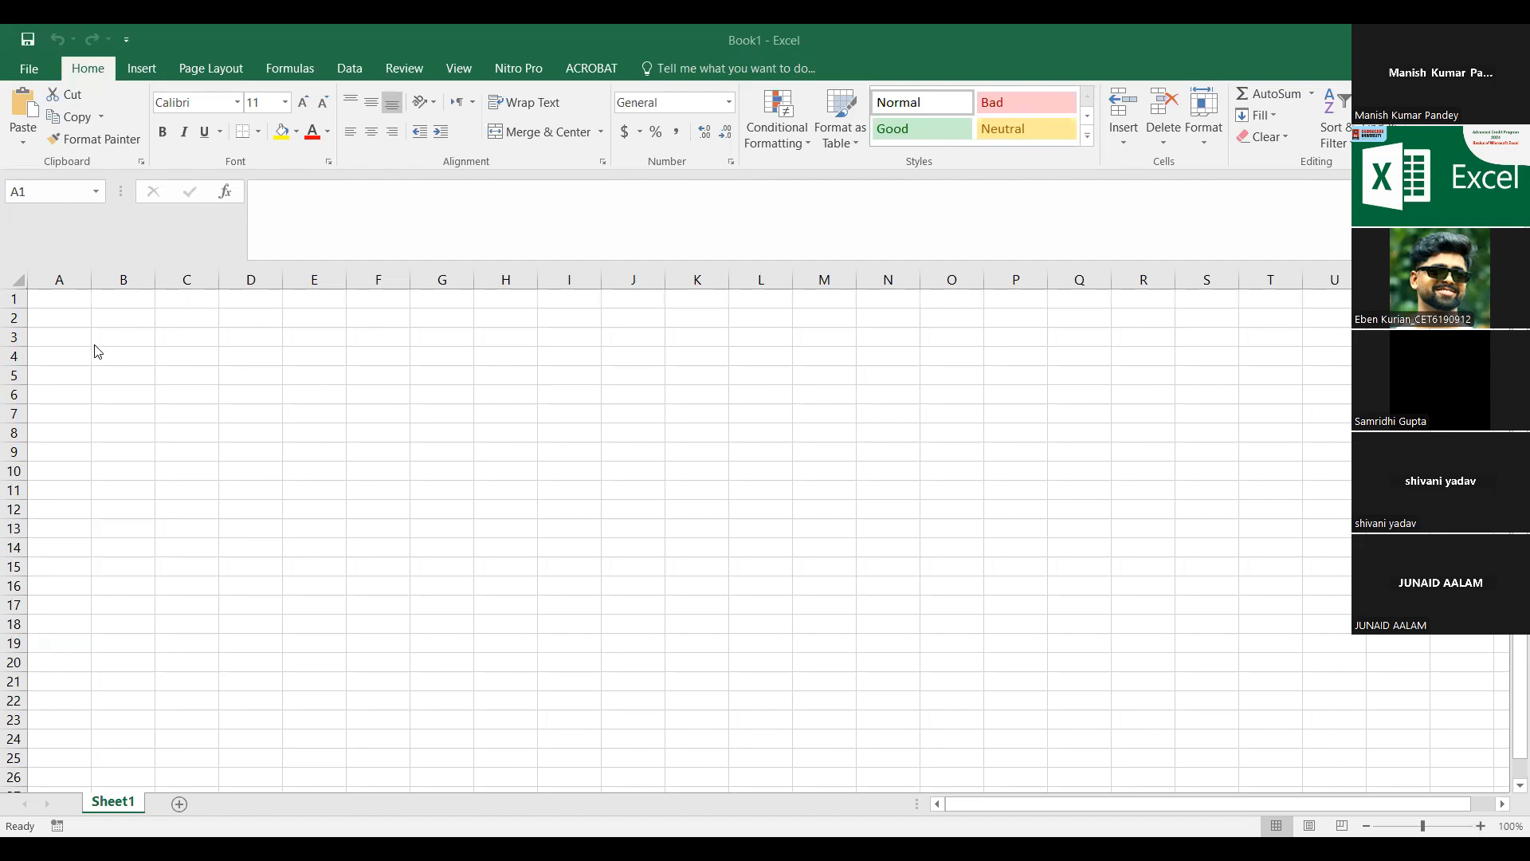
Step: Paste the copied list of function names into column A starting at A1 and fit the column width to the entries
left_click(68, 303)
scroll(68, 307, "up", 4)
scroll(221, 388, "down", 3)
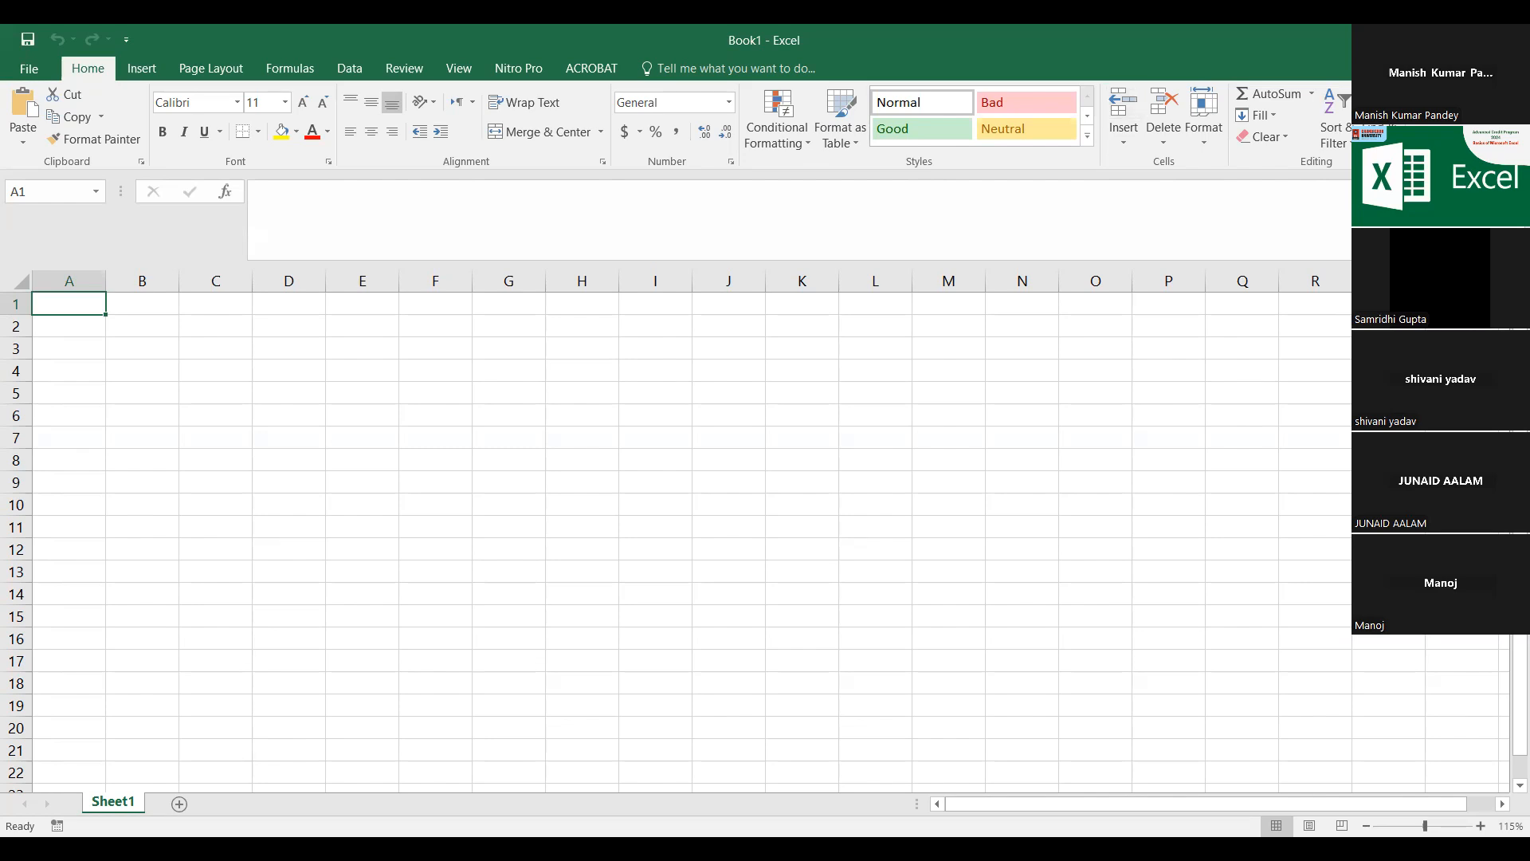
key("ctrl+n")
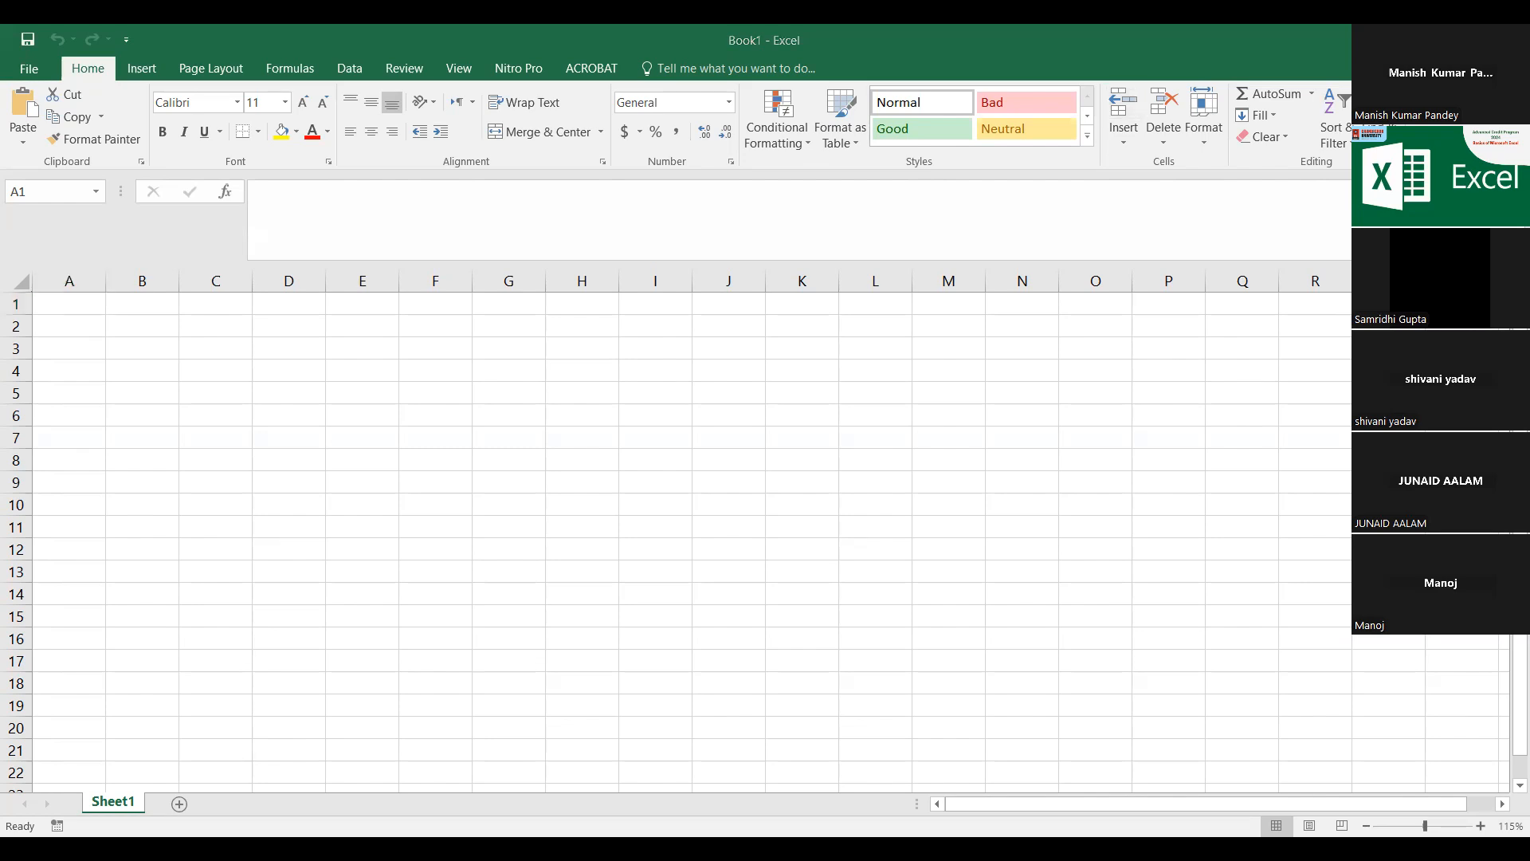
right_click(70, 309)
left_click(104, 390)
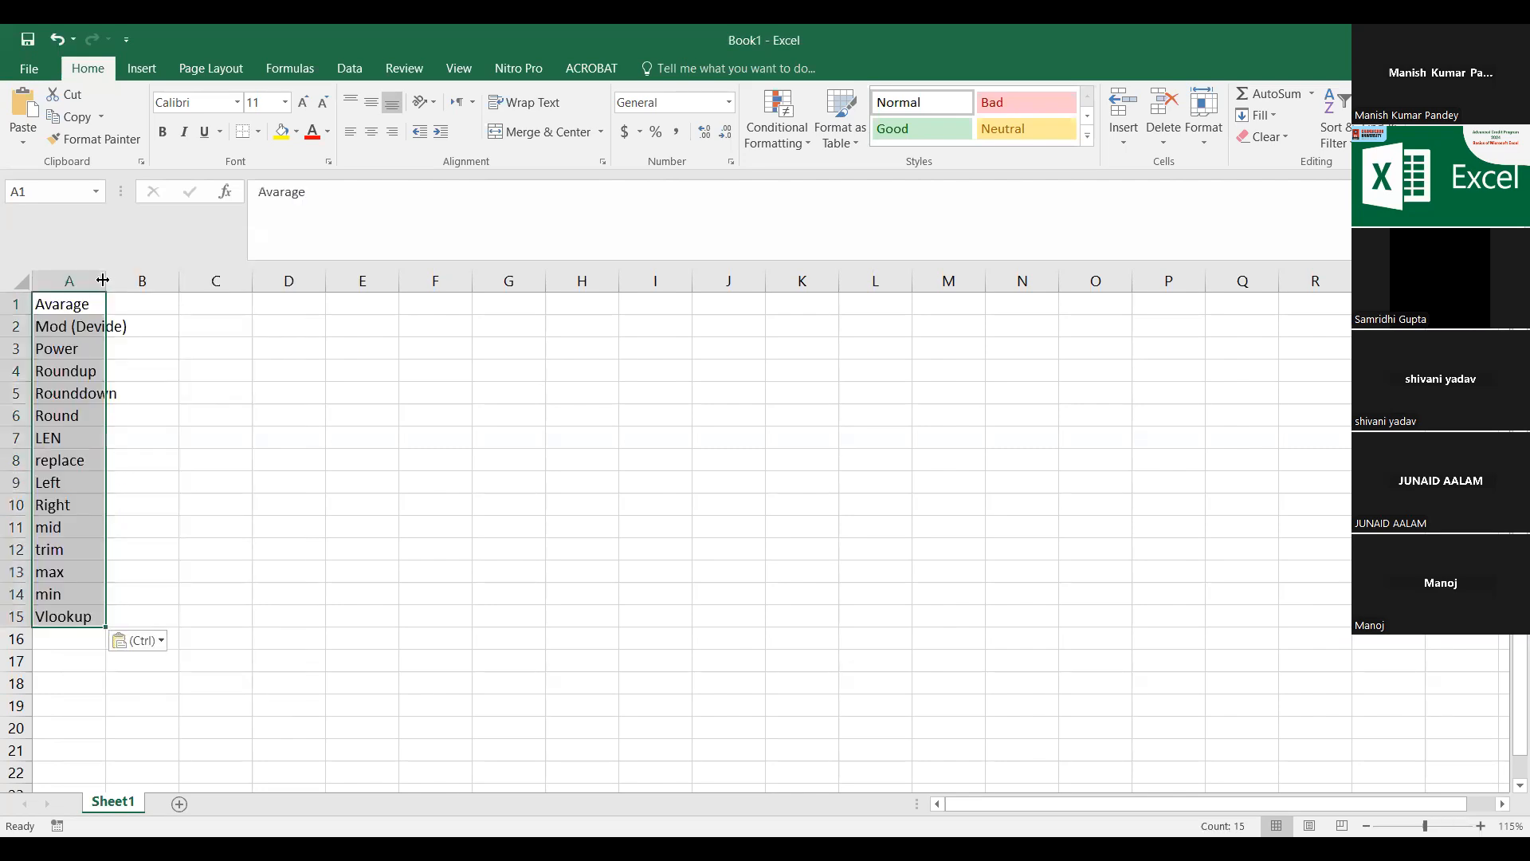
left_click(167, 393)
left_click_drag(112, 348, 112, 327)
Step: Remove "(Devide)" from cell A2 so that it reads Mod
left_click(113, 328)
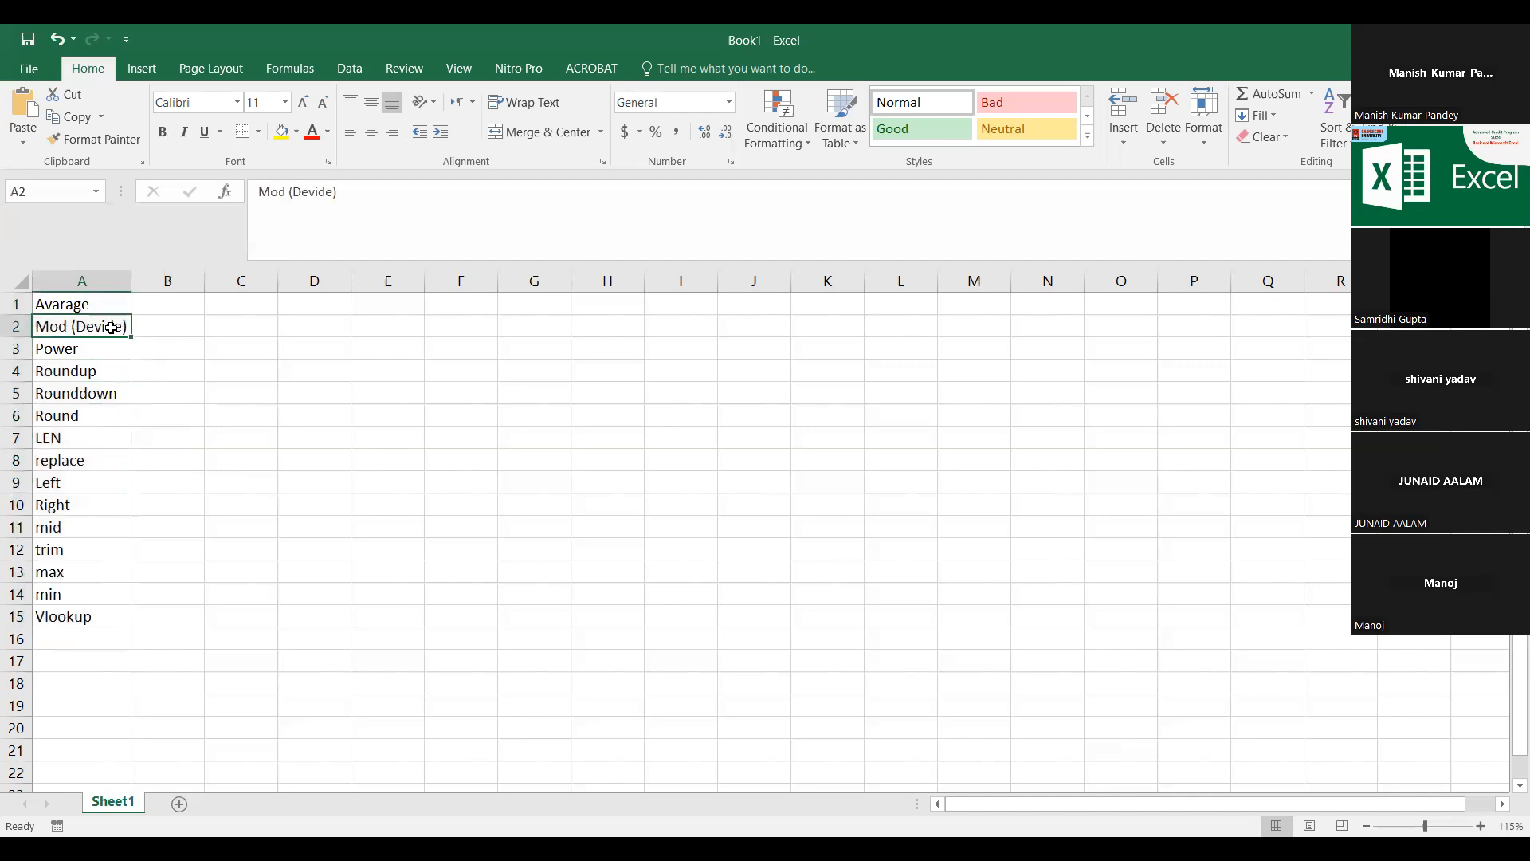
double_click(112, 327)
key("BackSpace")
key("BackSpace")
key("BackSpace")
key("BackSpace")
key("BackSpace")
key("BackSpace")
key("BackSpace")
key("BackSpace")
key("BackSpace")
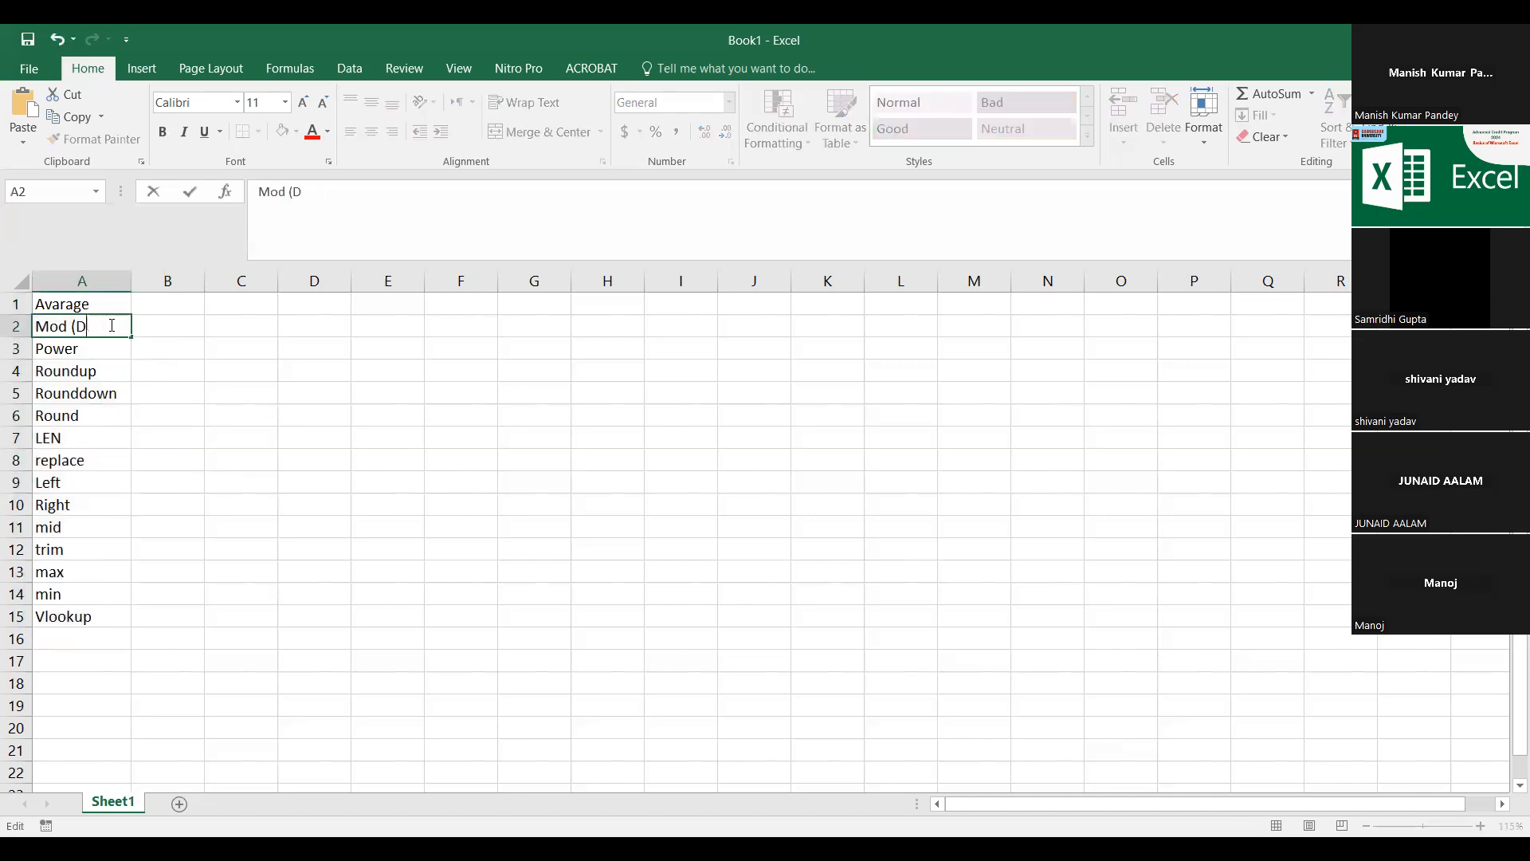
key("Return")
key("Down")
key("Down")
key("Down")
key("ctrl+Down")
key("Up")
key("ctrl+Up")
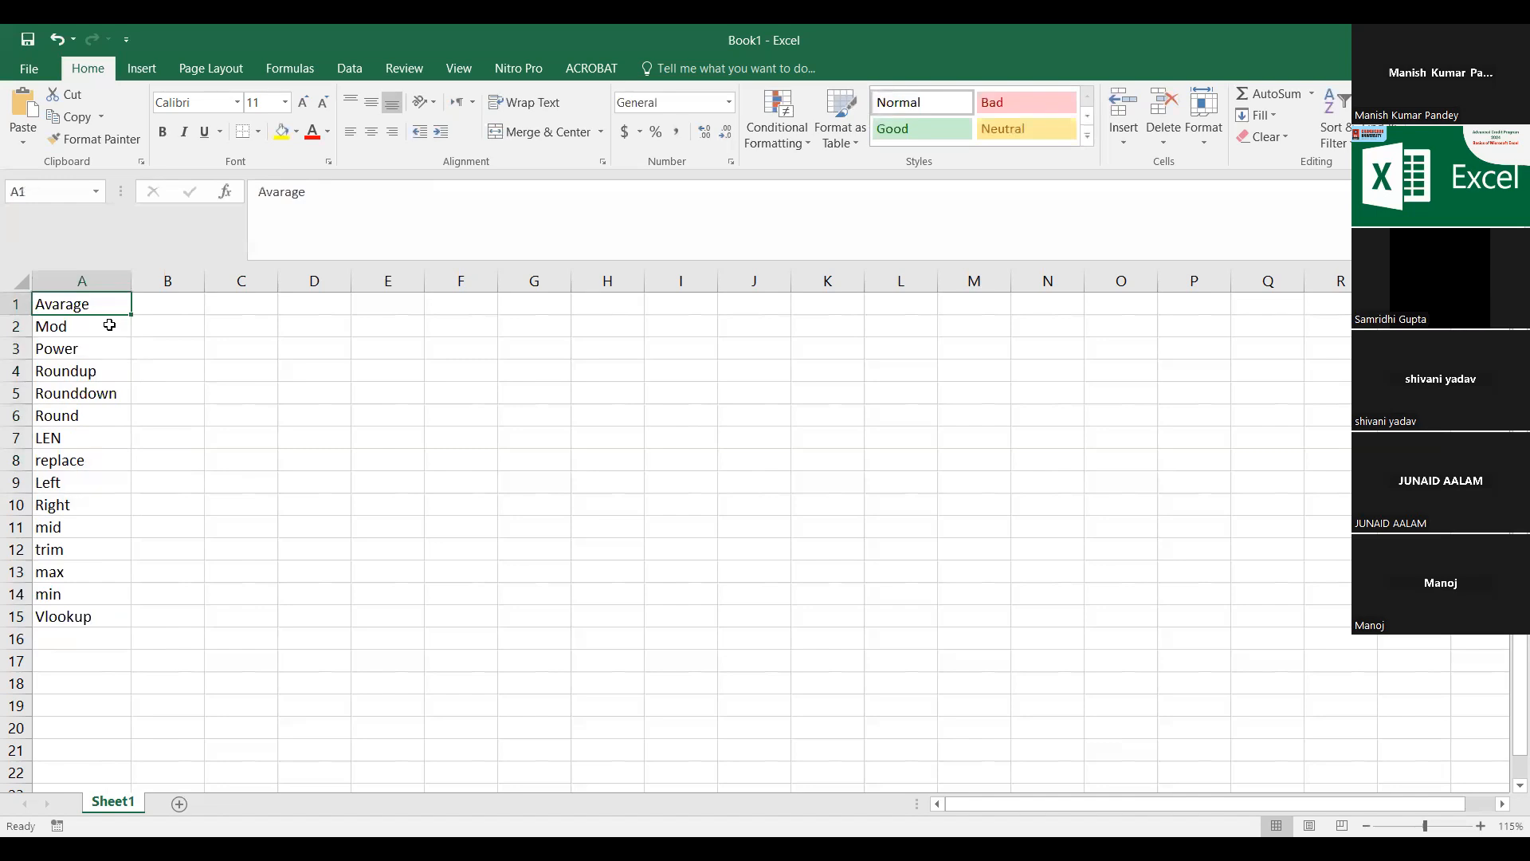
Step: Enter =UPPER(A1) in B1 and fill the formula down to B15
left_click(150, 300)
type("=u")
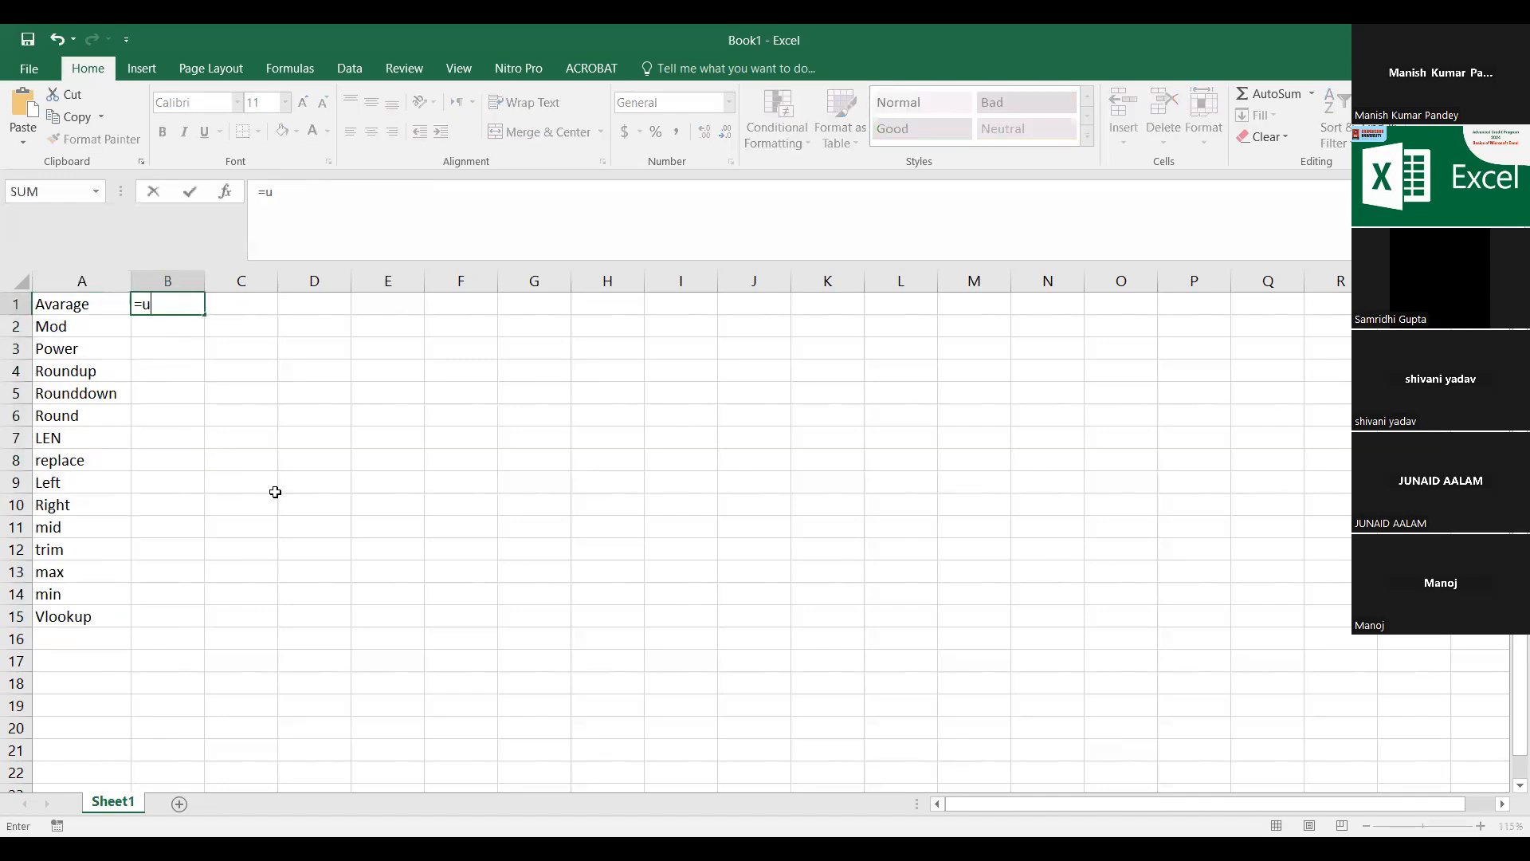
type("pper(A1)")
key("ctrl+Return")
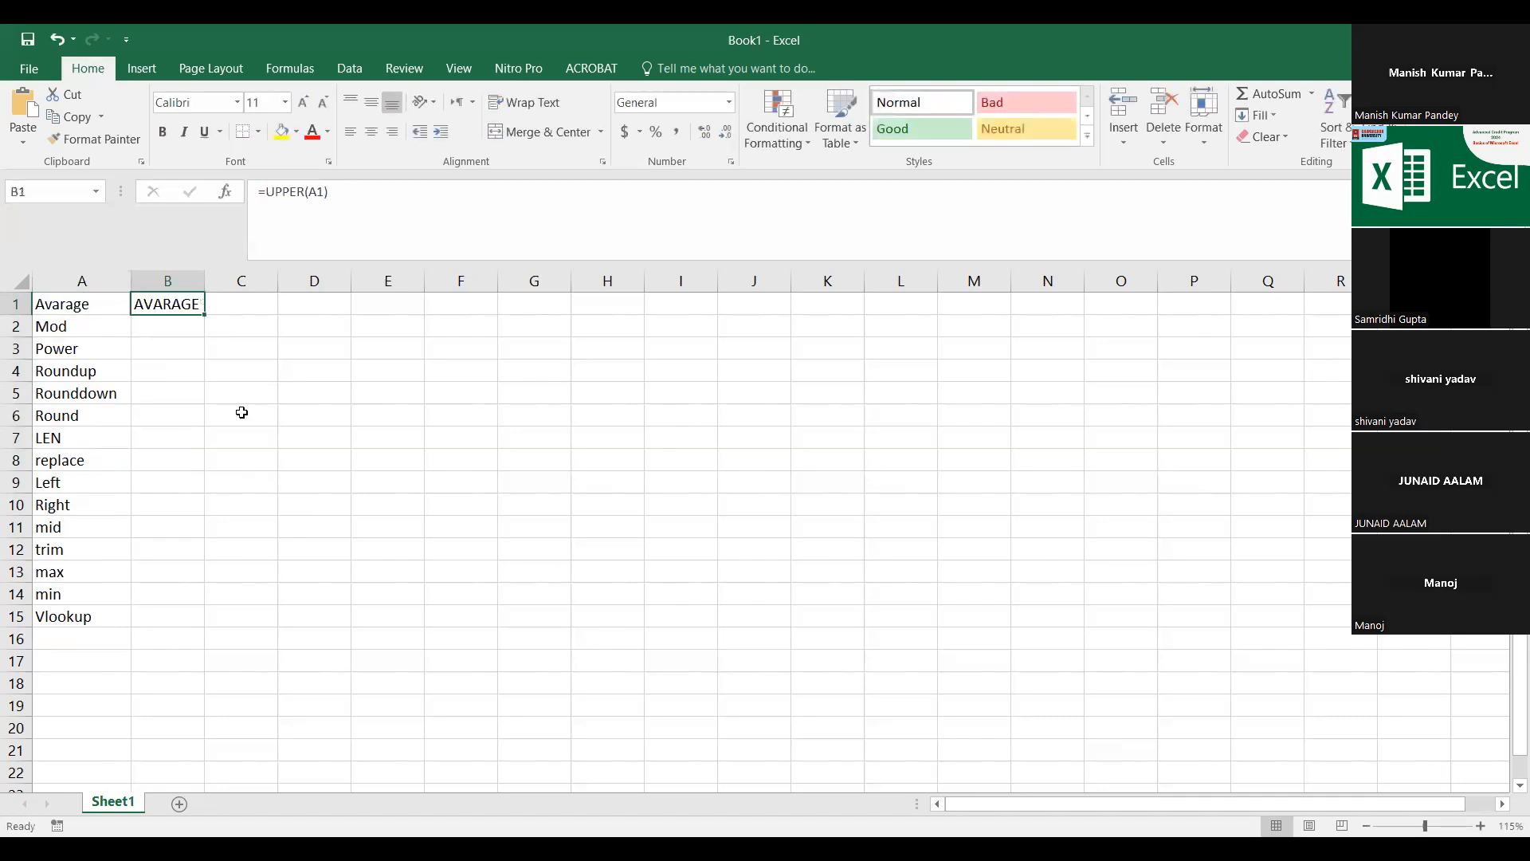
double_click(204, 314)
Step: Replace the uppercase formulas in column B with their values and delete the original column A
key("ctrl+c")
right_click(169, 305)
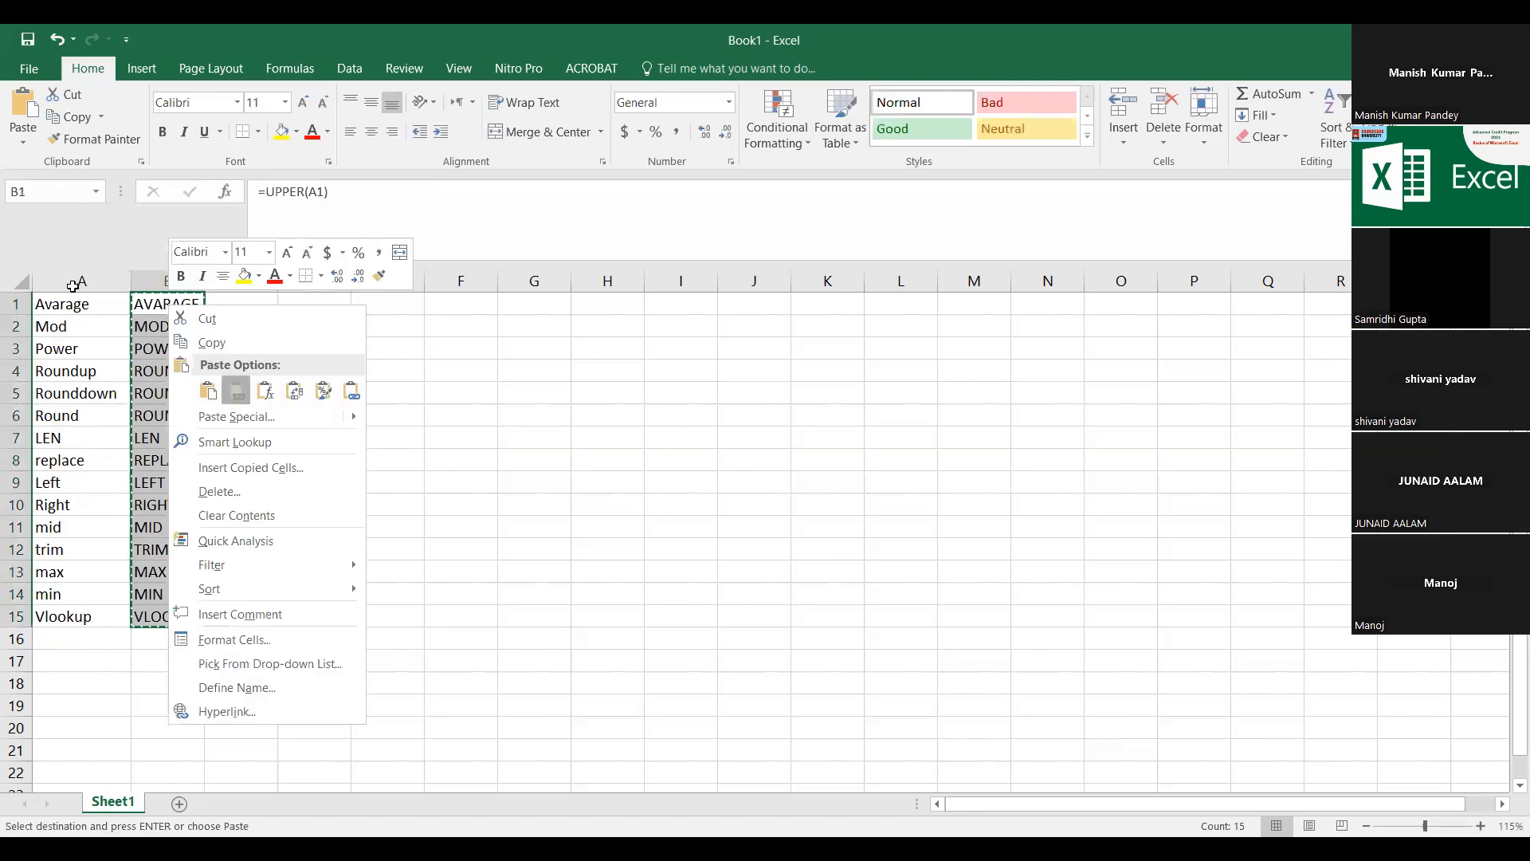
left_click(74, 283)
key("ctrl+minus")
left_click(84, 302)
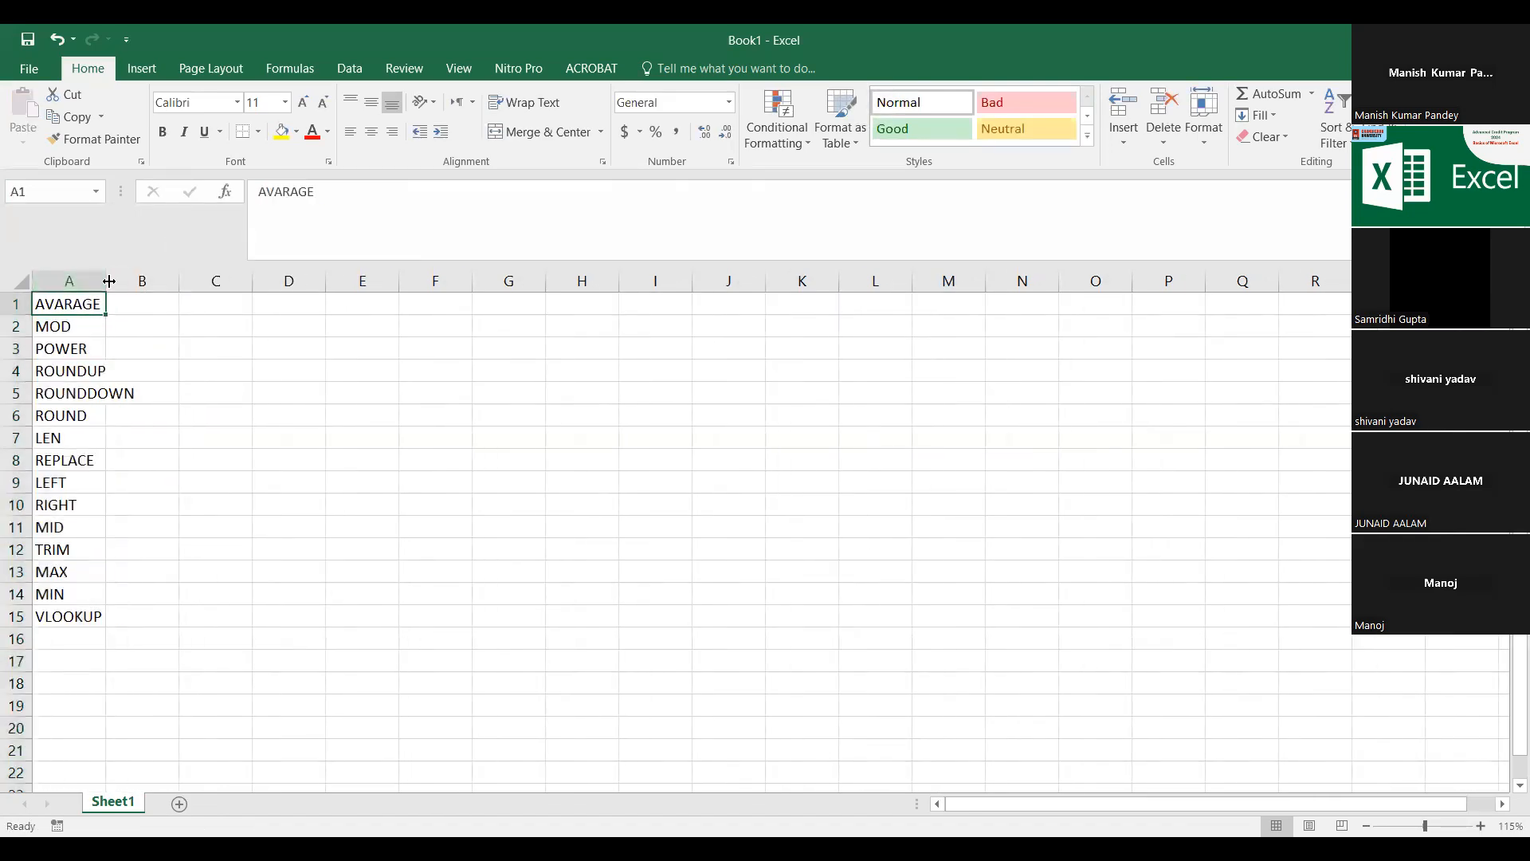
Step: Fit the width of column A to its longest entry
double_click(109, 281)
scroll(133, 419, "up", 5)
scroll(133, 418, "down", 2)
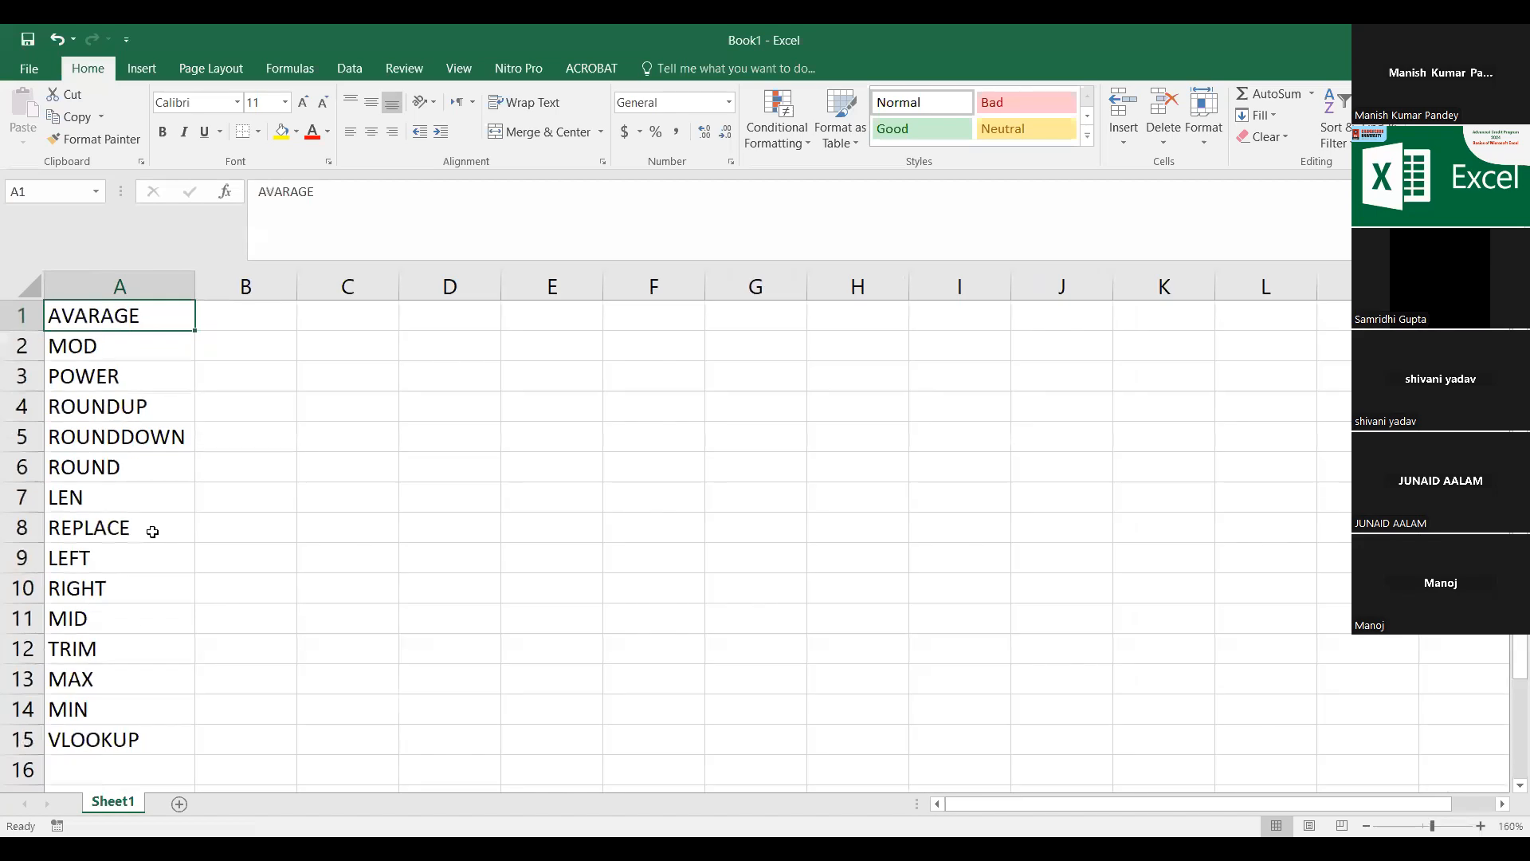
Step: Move the entries REPLACE through VLOOKUP from A8:A15 to column B starting at B1
left_click(144, 617)
left_click_drag(129, 520, 140, 396)
scroll(141, 396, "up", 3)
key("ctrl+c")
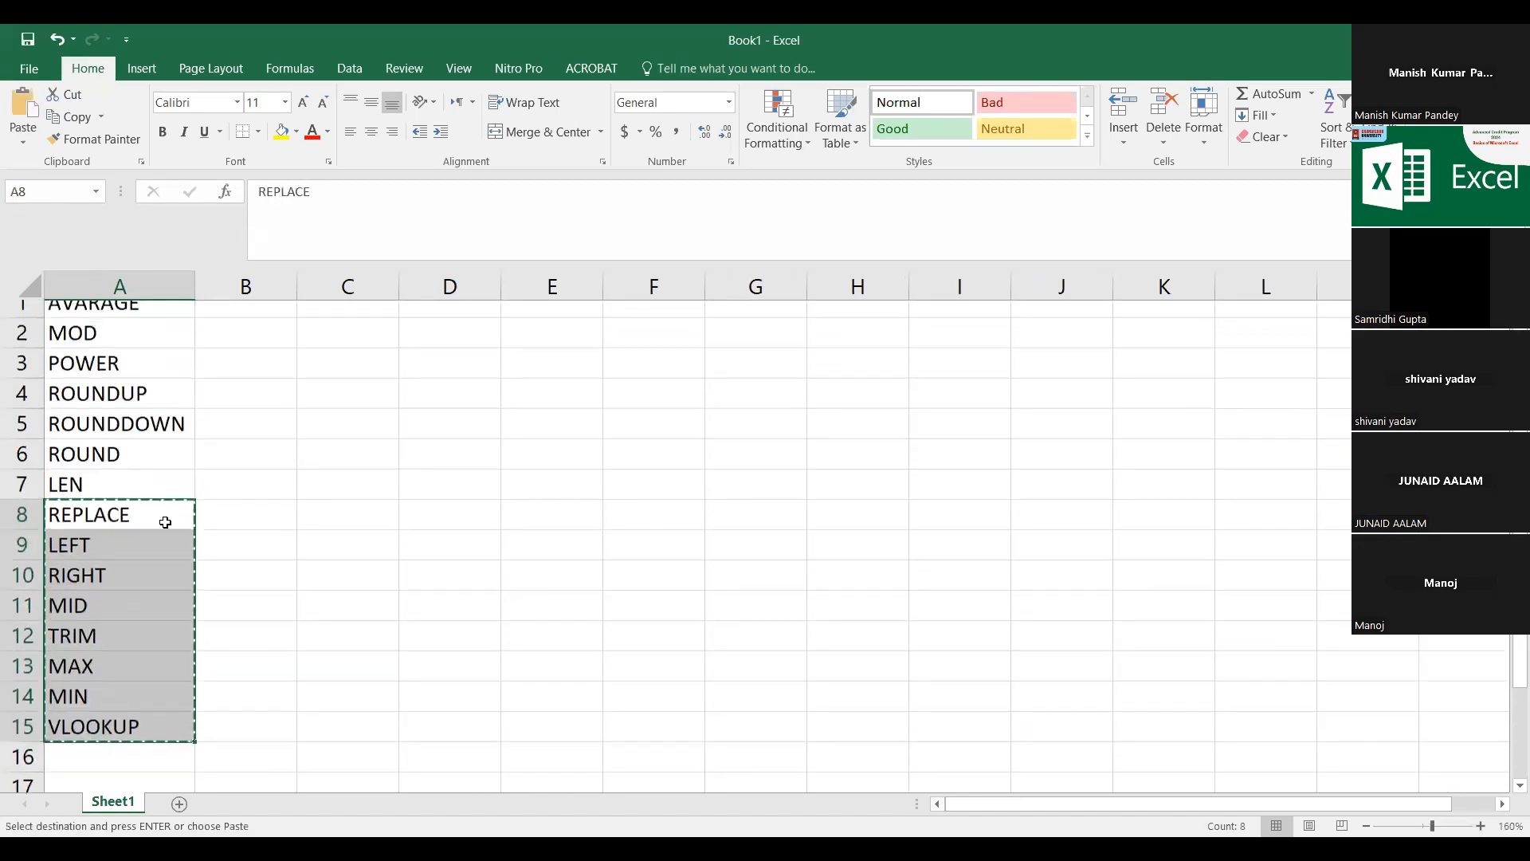
left_click(267, 326)
key("ctrl+v")
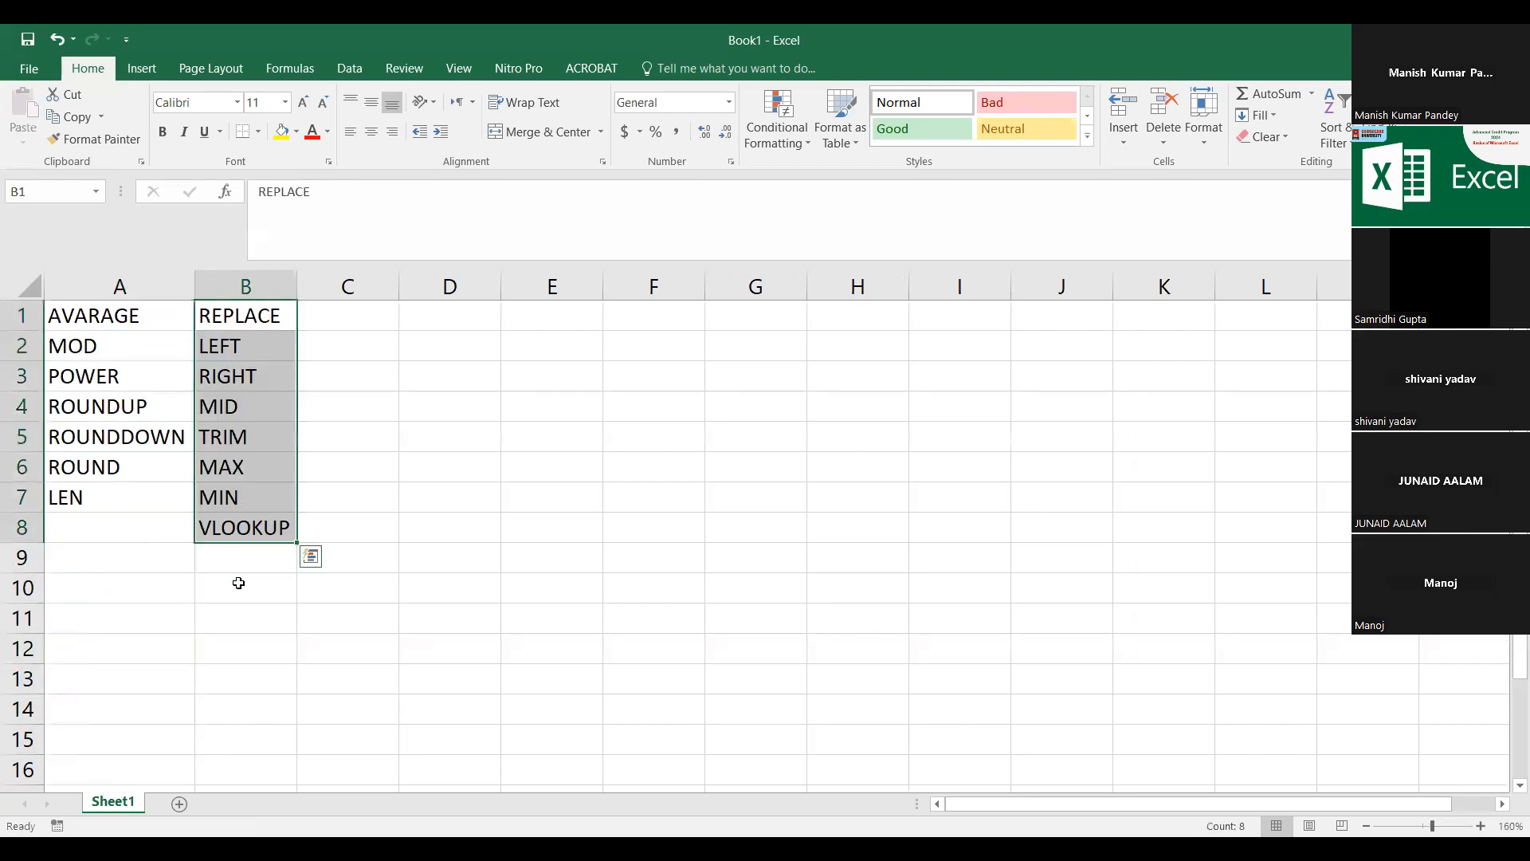
Step: Move the VLOOKUP entry from B8 to C1
left_click(223, 526)
key("ctrl+x")
left_click(357, 321)
key("ctrl+v")
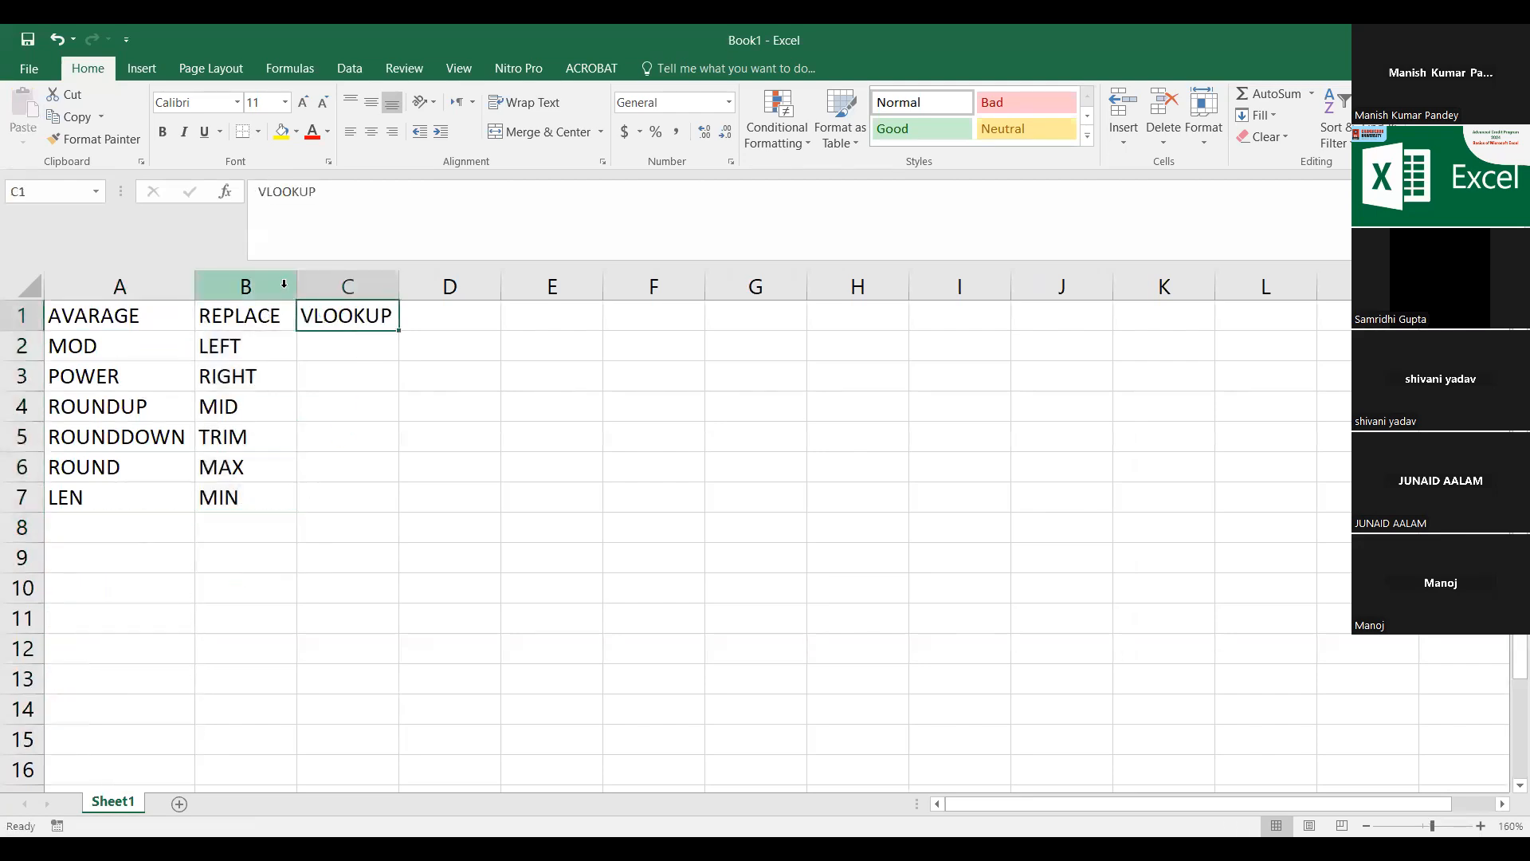
Step: Fit the widths of columns B and C to their contents
left_click(181, 283)
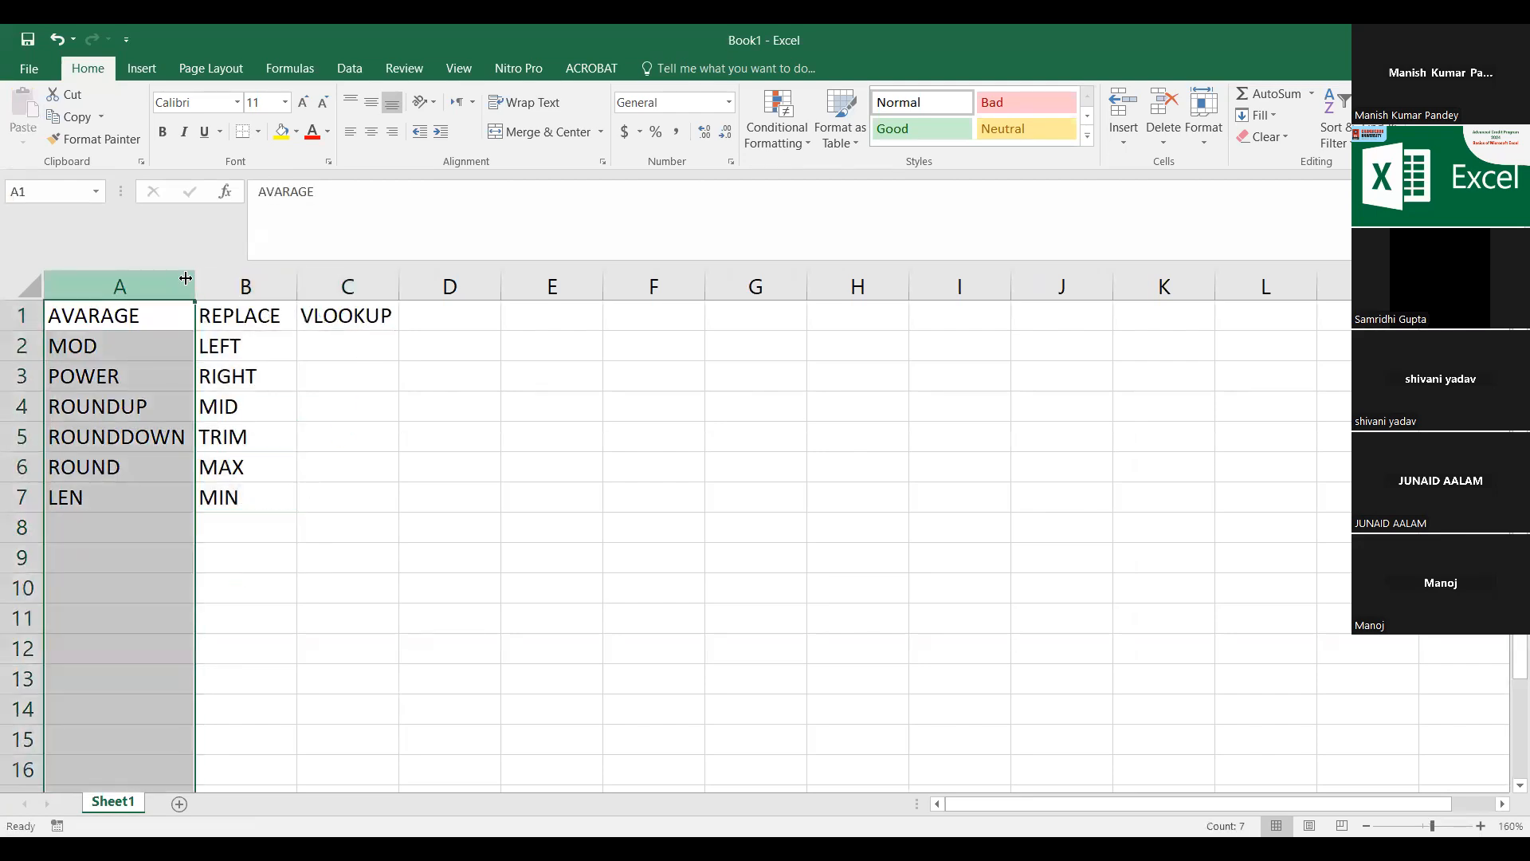
double_click(296, 296)
double_click(390, 296)
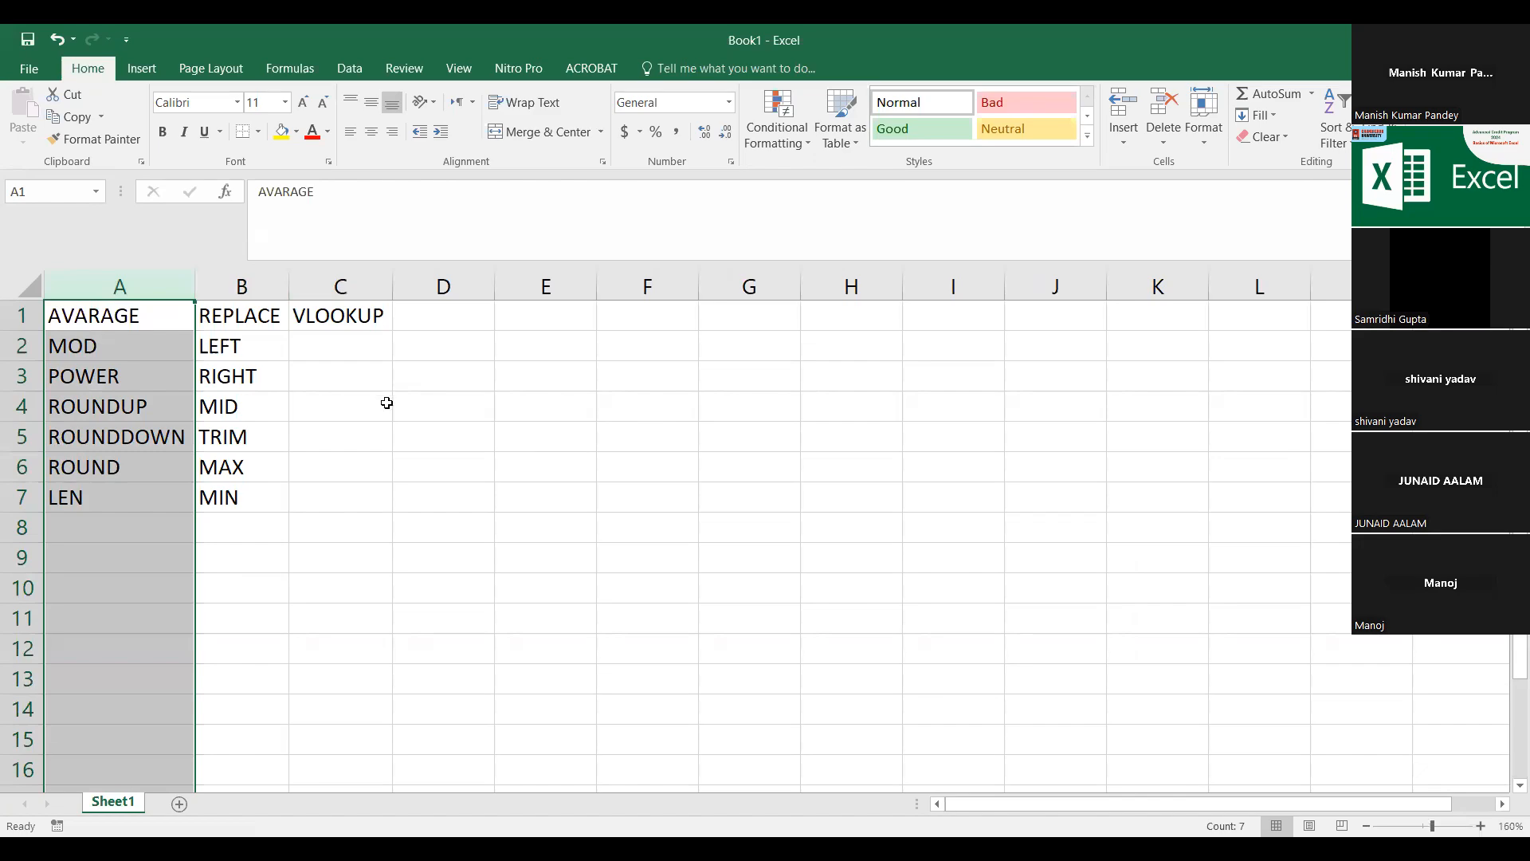
left_click(323, 375)
scroll(235, 393, "up", 2, "ctrl")
scroll(235, 393, "up", 3, "ctrl")
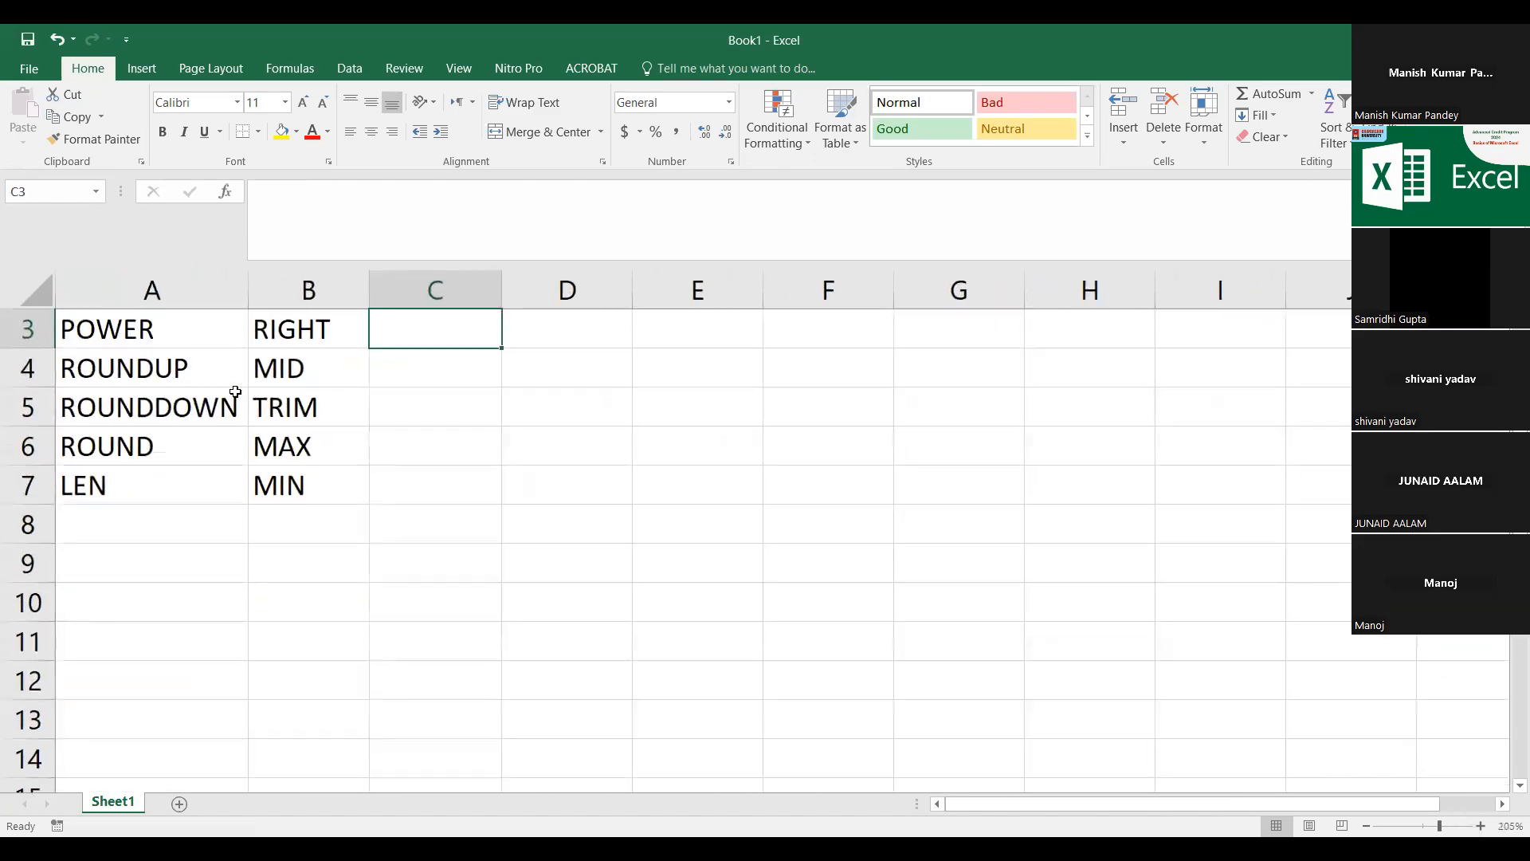
scroll(227, 398, "up", 2)
scroll(221, 408, "up", 3, "ctrl")
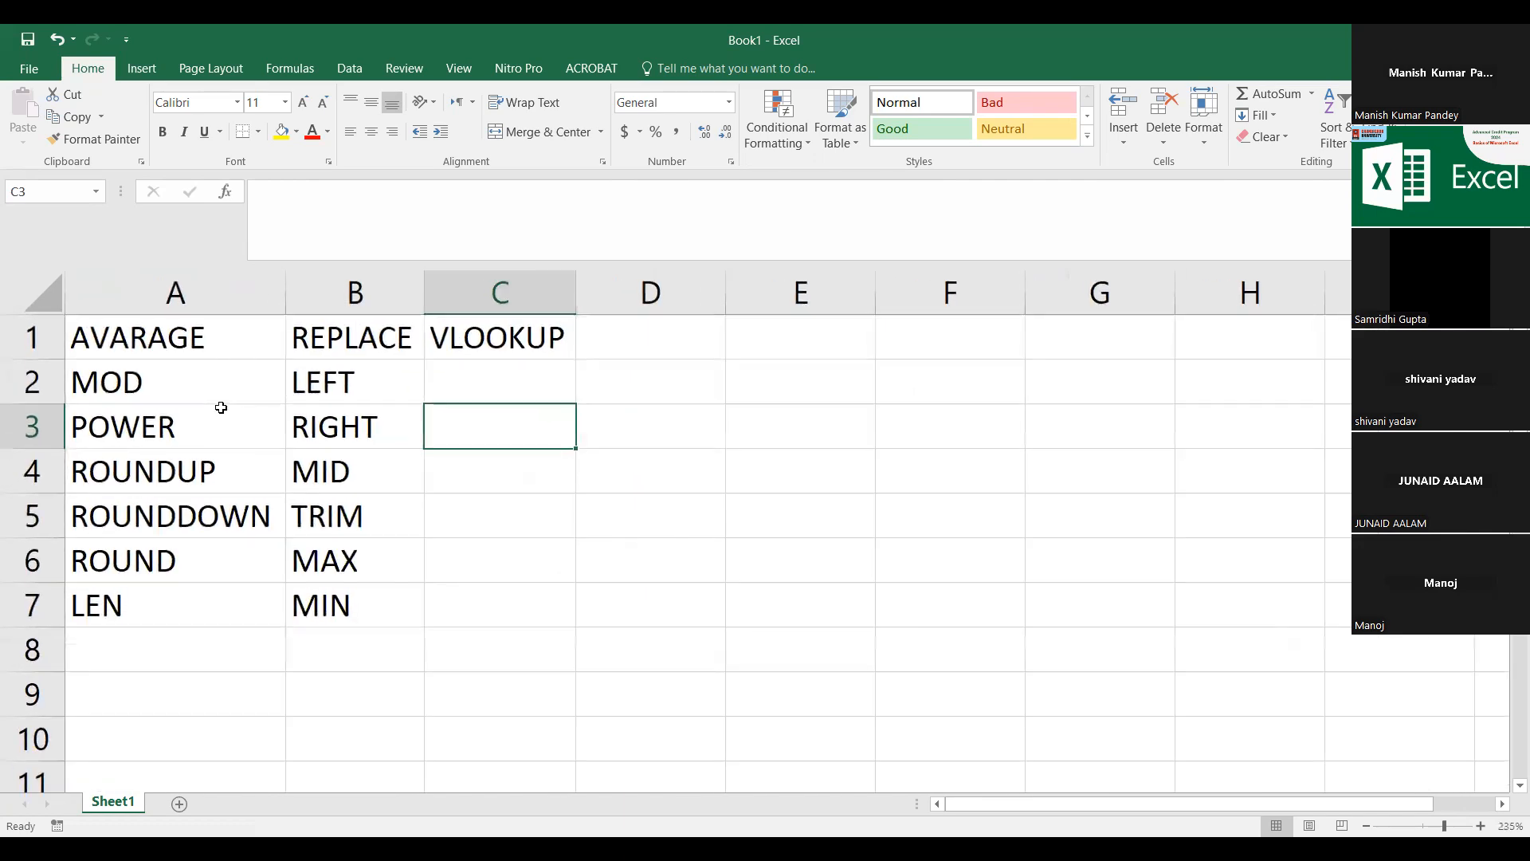
scroll(222, 414, "up", 1)
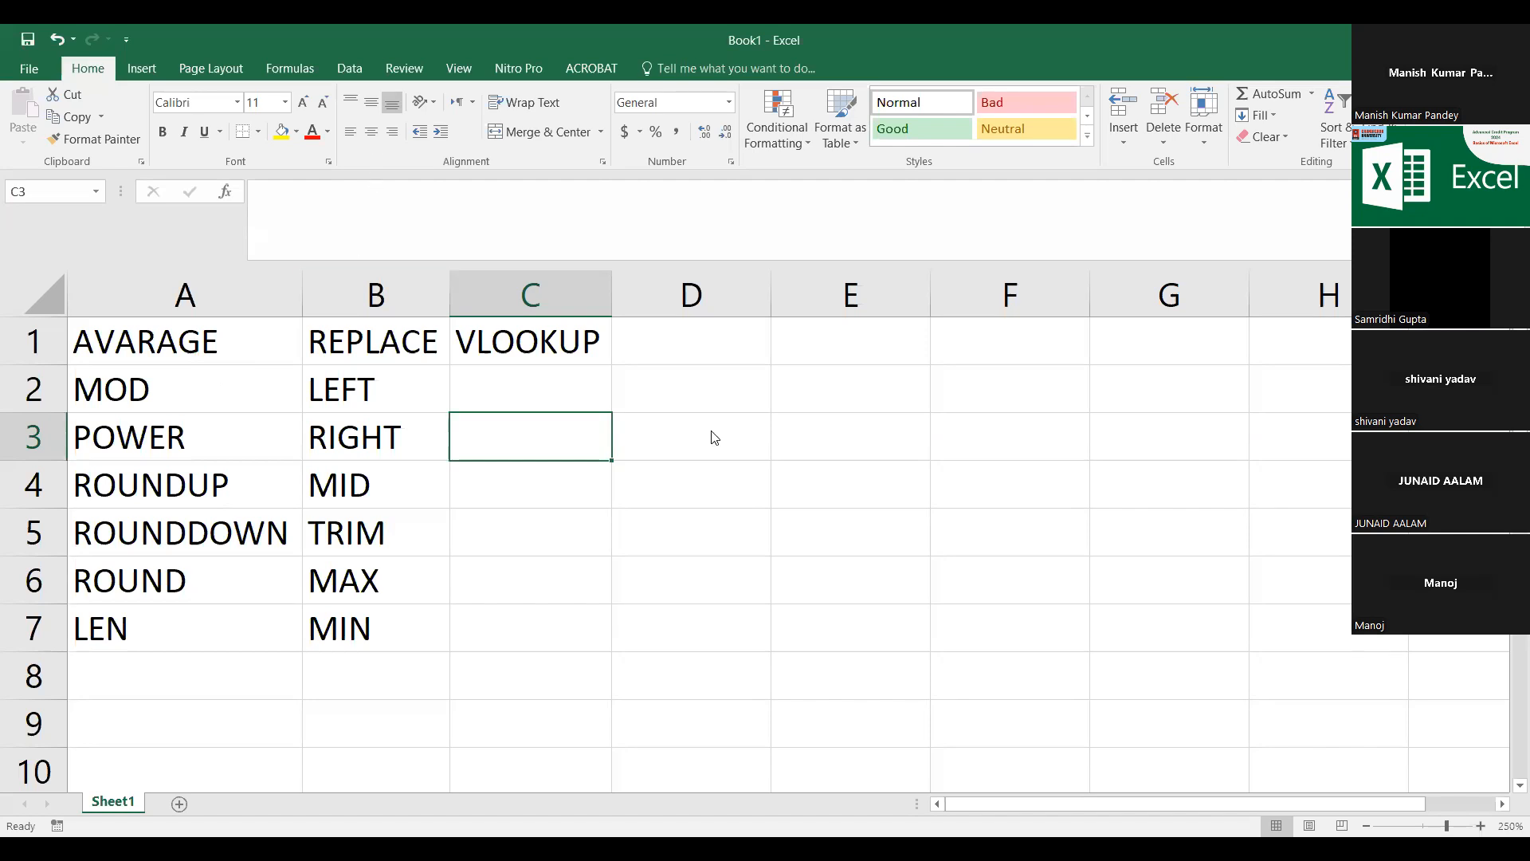
Step: Enter 2 in cells E1 and F1
key("ctrl+n")
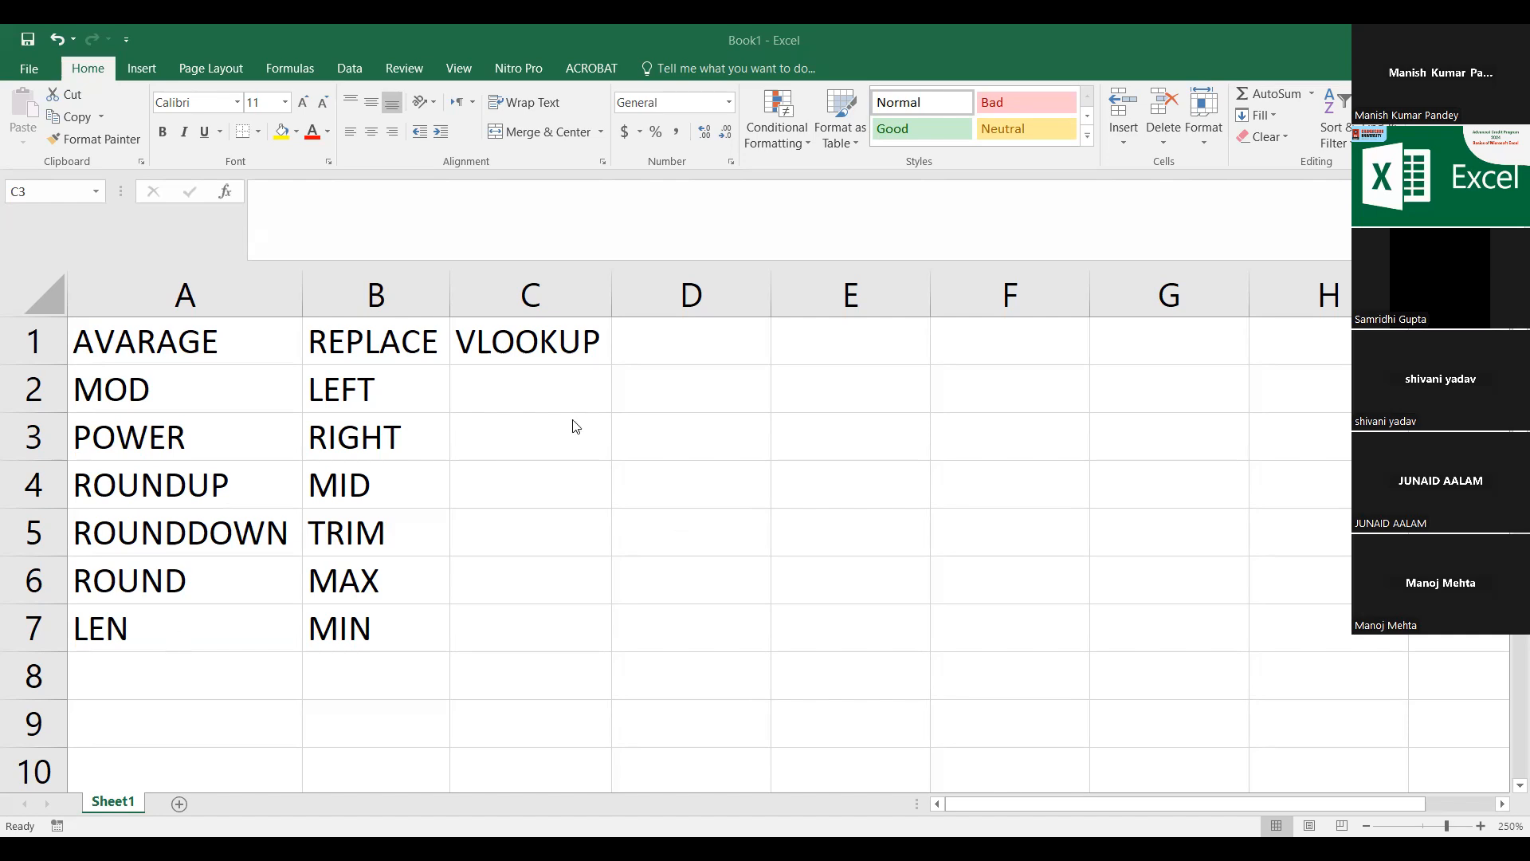
left_click(736, 439)
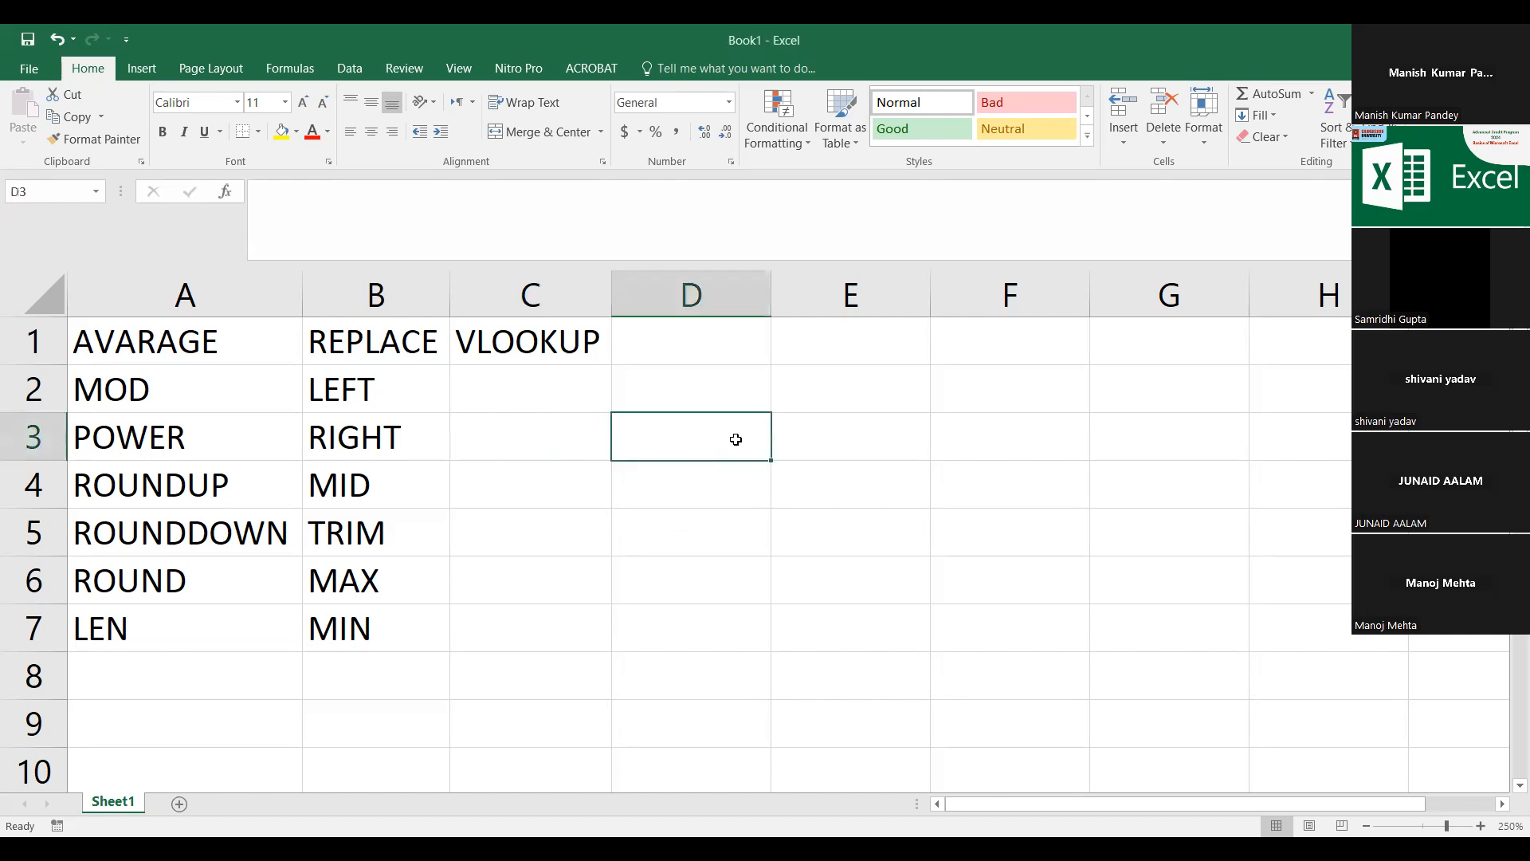
left_click(768, 408)
left_click(823, 401)
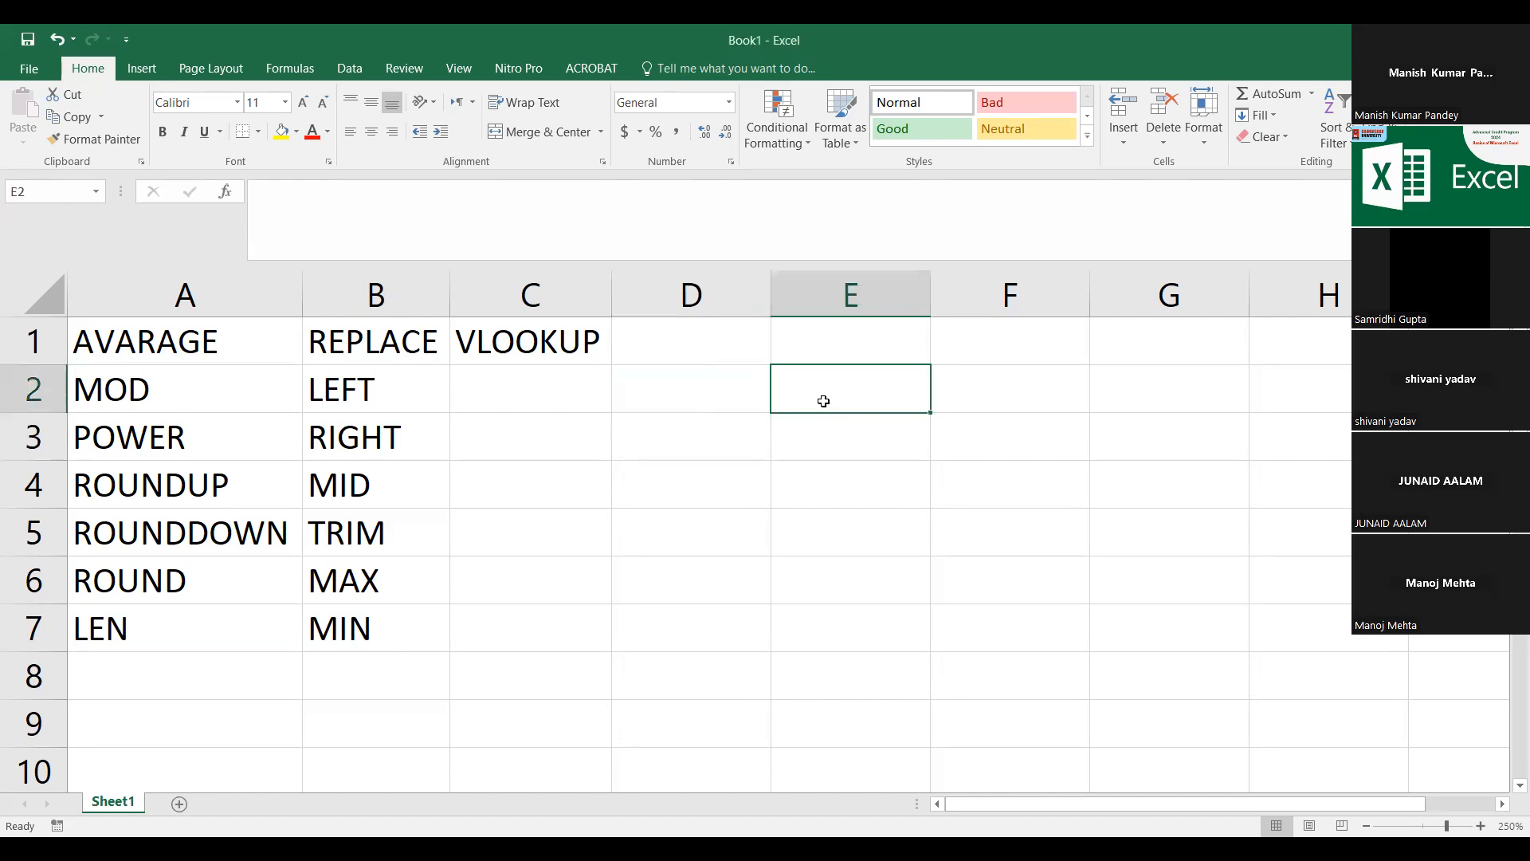
key("Up")
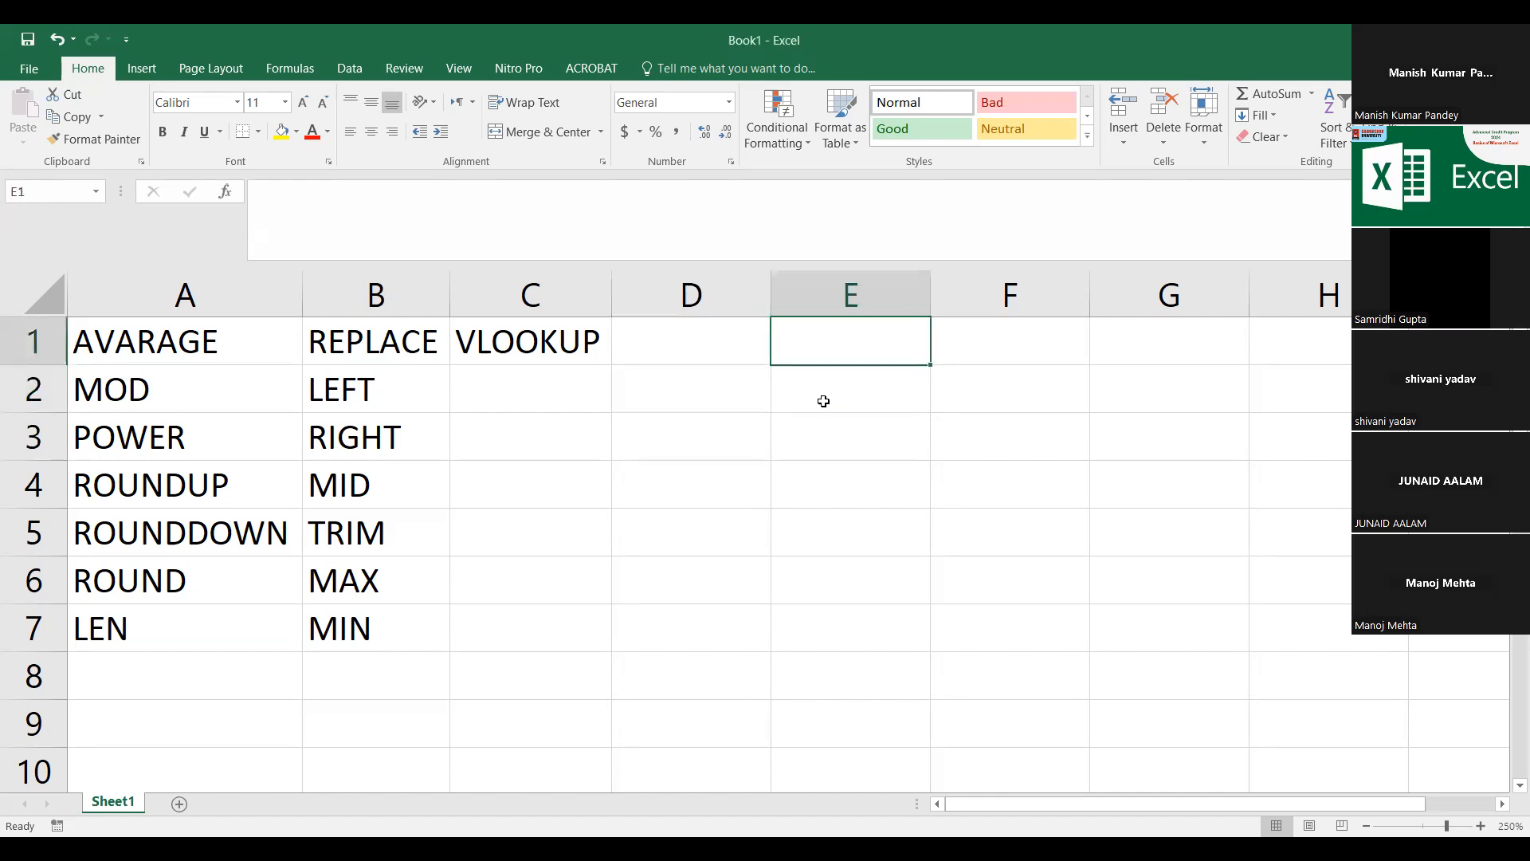
key("Right")
key("Left")
type("1")
key("BackSpace")
type("45")
key("BackSpace")
key("BackSpace")
type("2")
key("Right")
type("2")
left_click(824, 401)
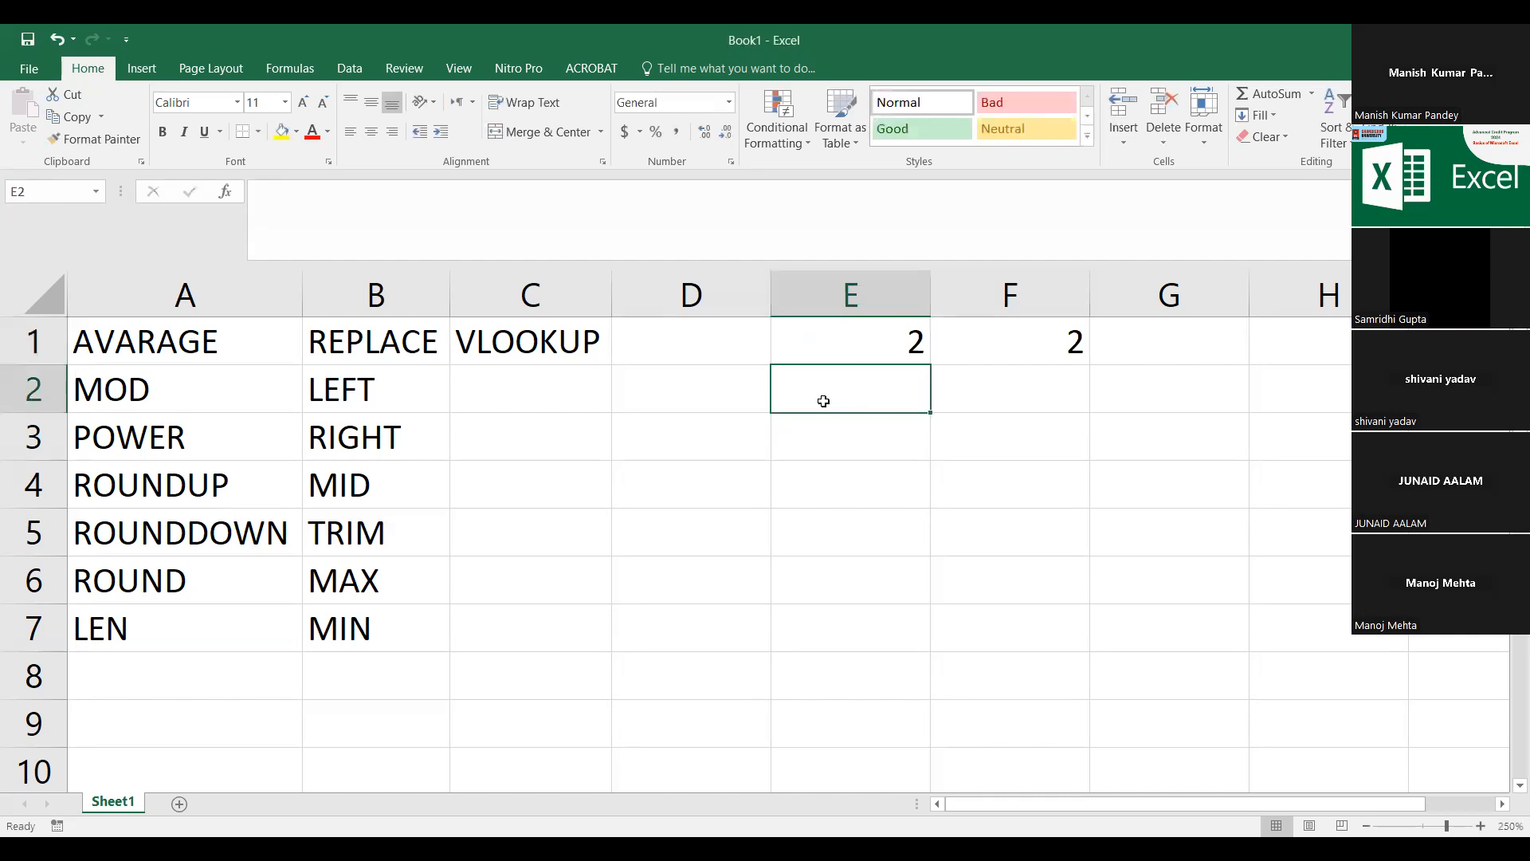
Step: Enter 2 in cells E2 and F2
type("2")
key("Return")
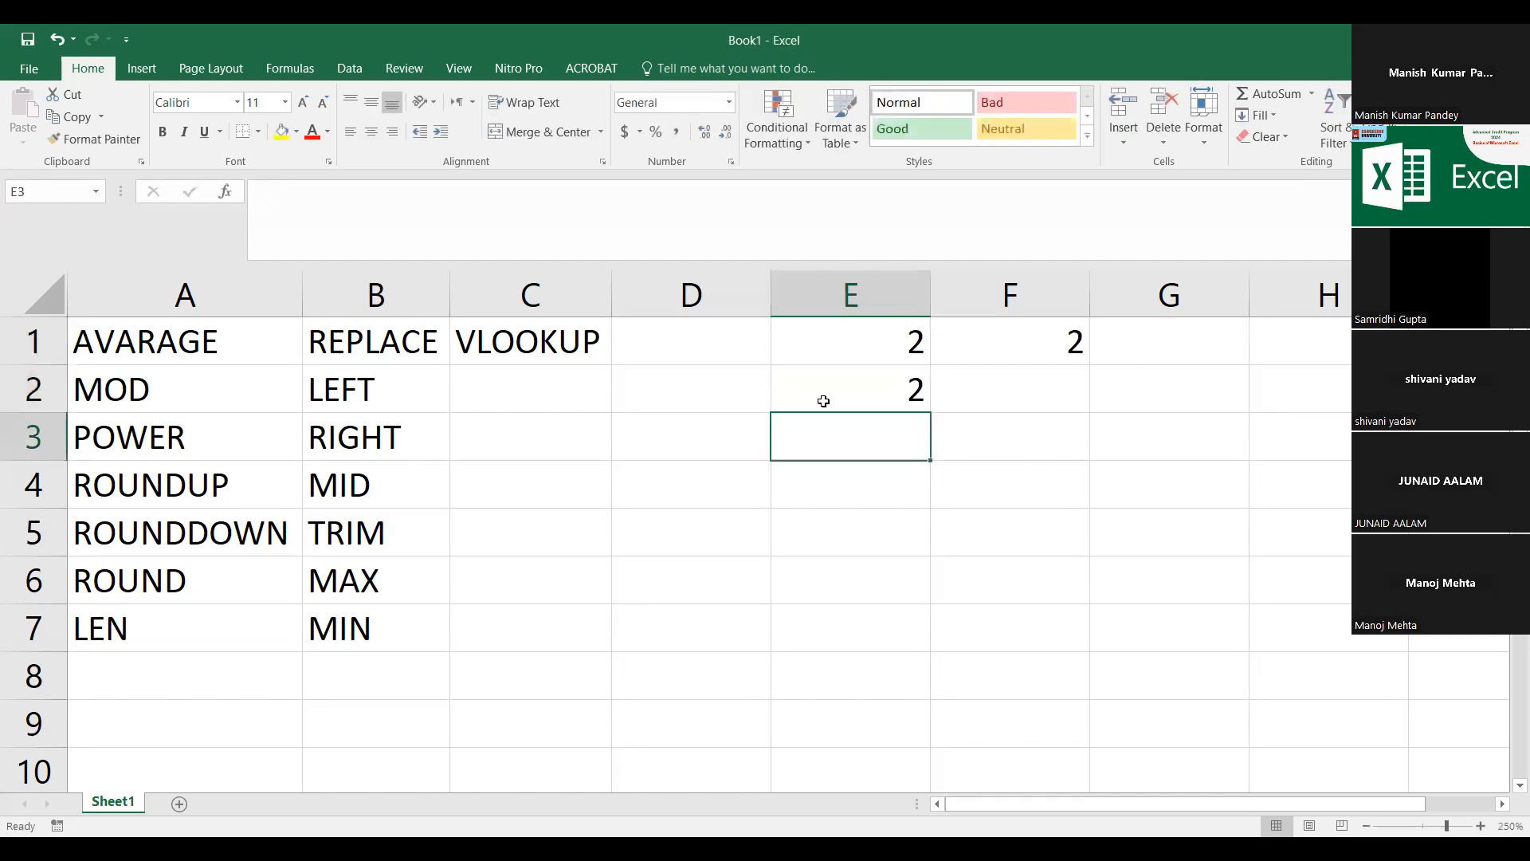
key("Up")
key("Right")
type("2")
key("Return")
Step: Fill the values of E2:F2 down through row 4
left_click(824, 401)
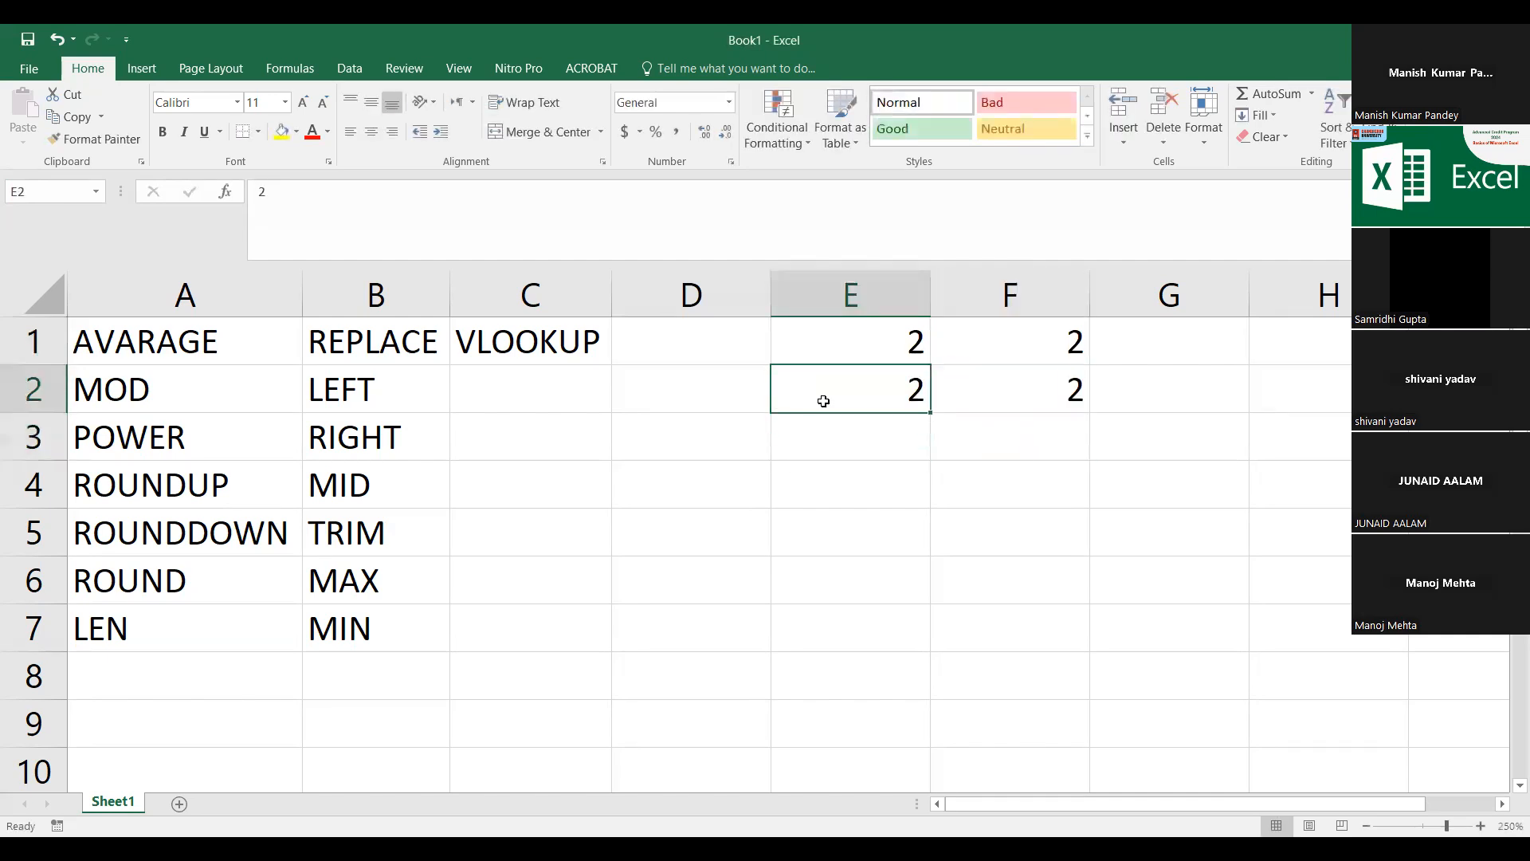
key("shift+Right")
key("shift+Down")
key("shift+Down")
key("ctrl+d")
Step: Enter =SUM(E1,F1) in cell G1 to add the two values in row 1
key("Up")
key("Right")
key("Right")
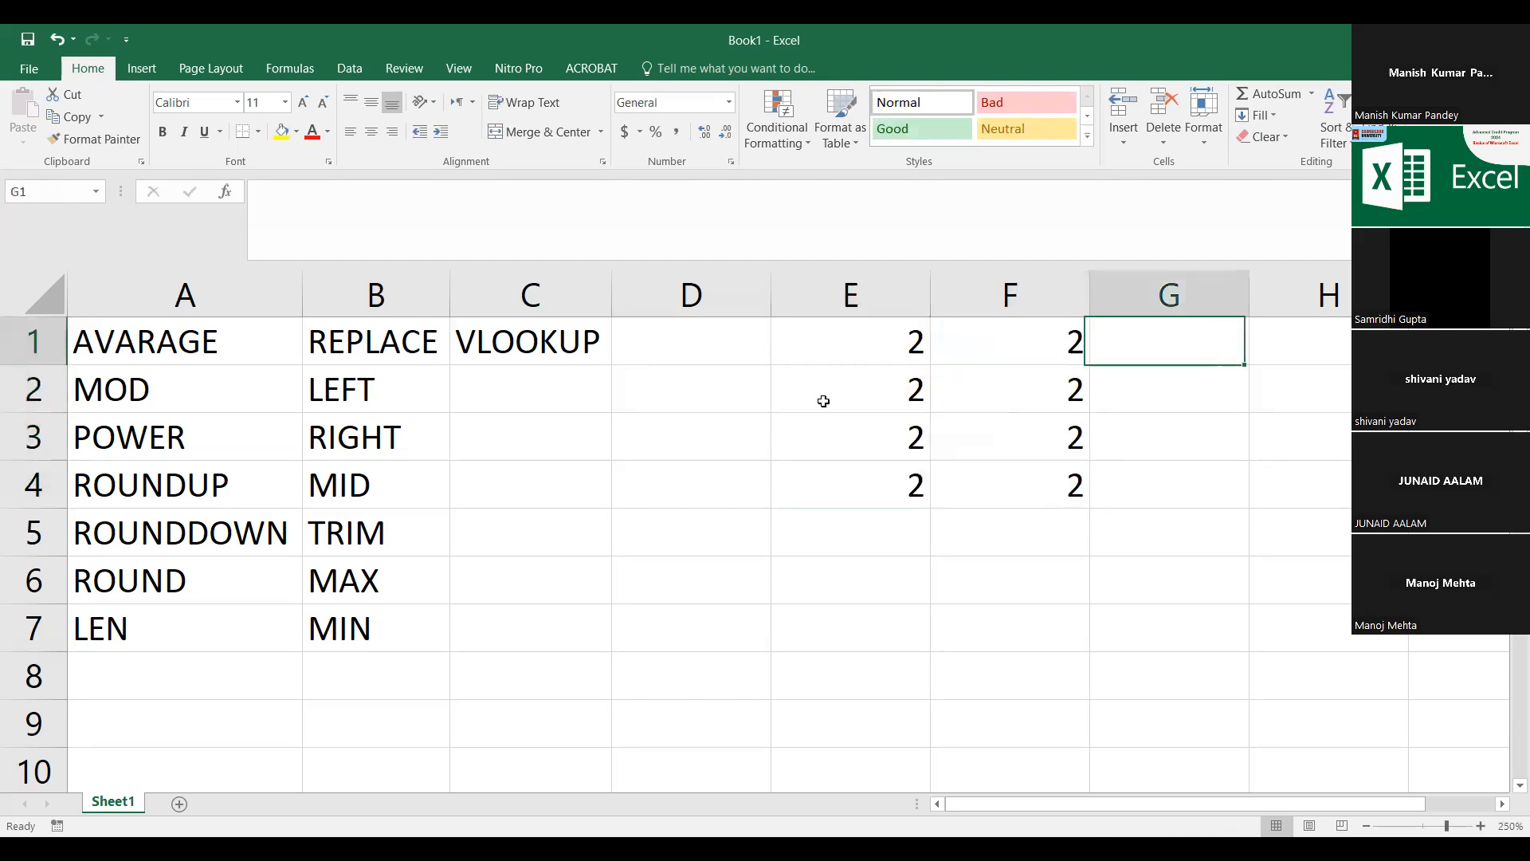
type("=")
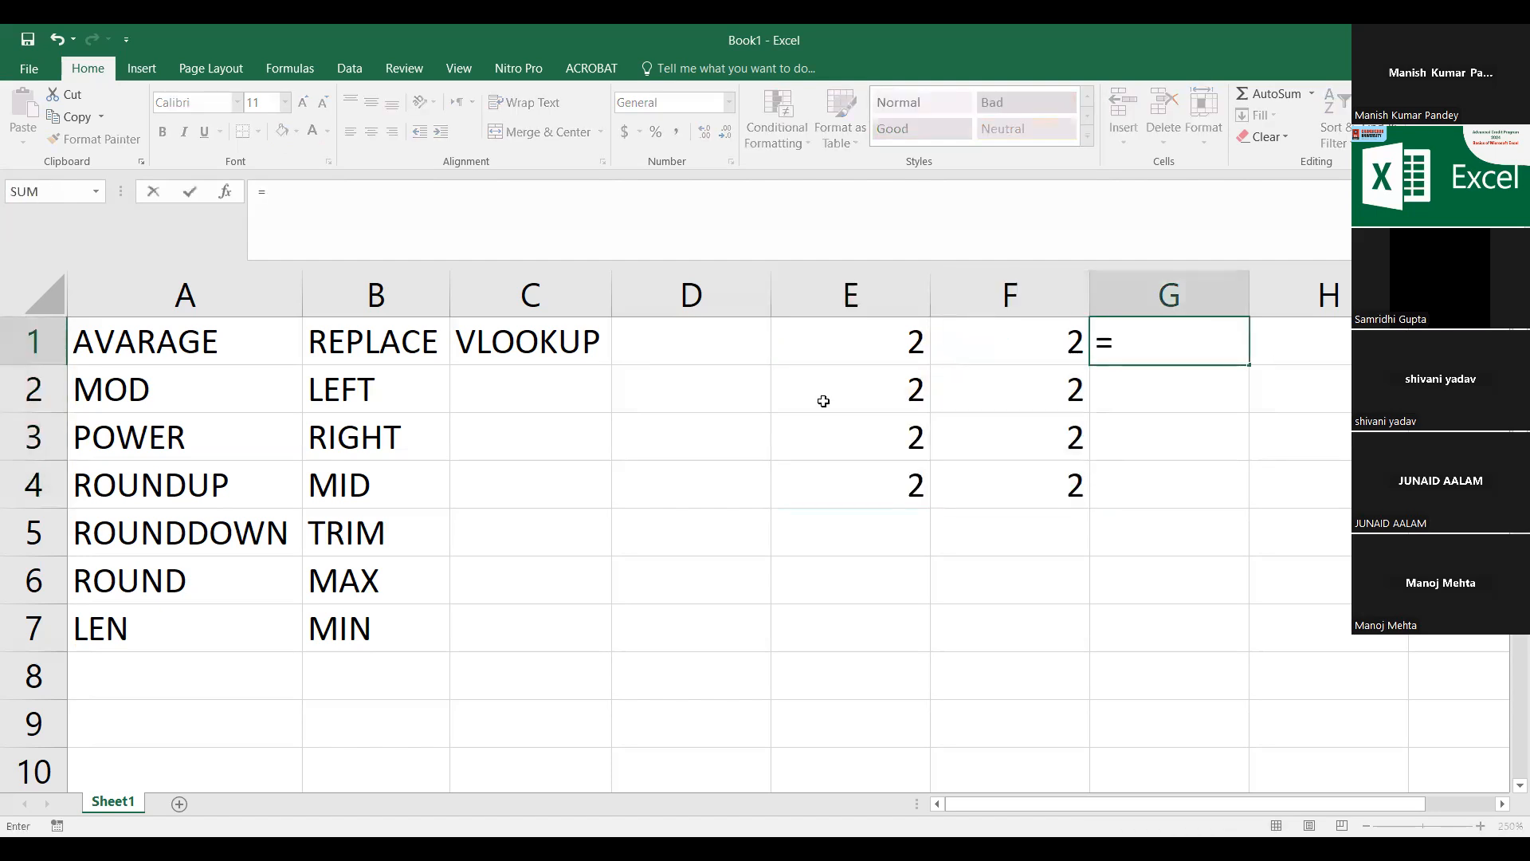
type("SUM(")
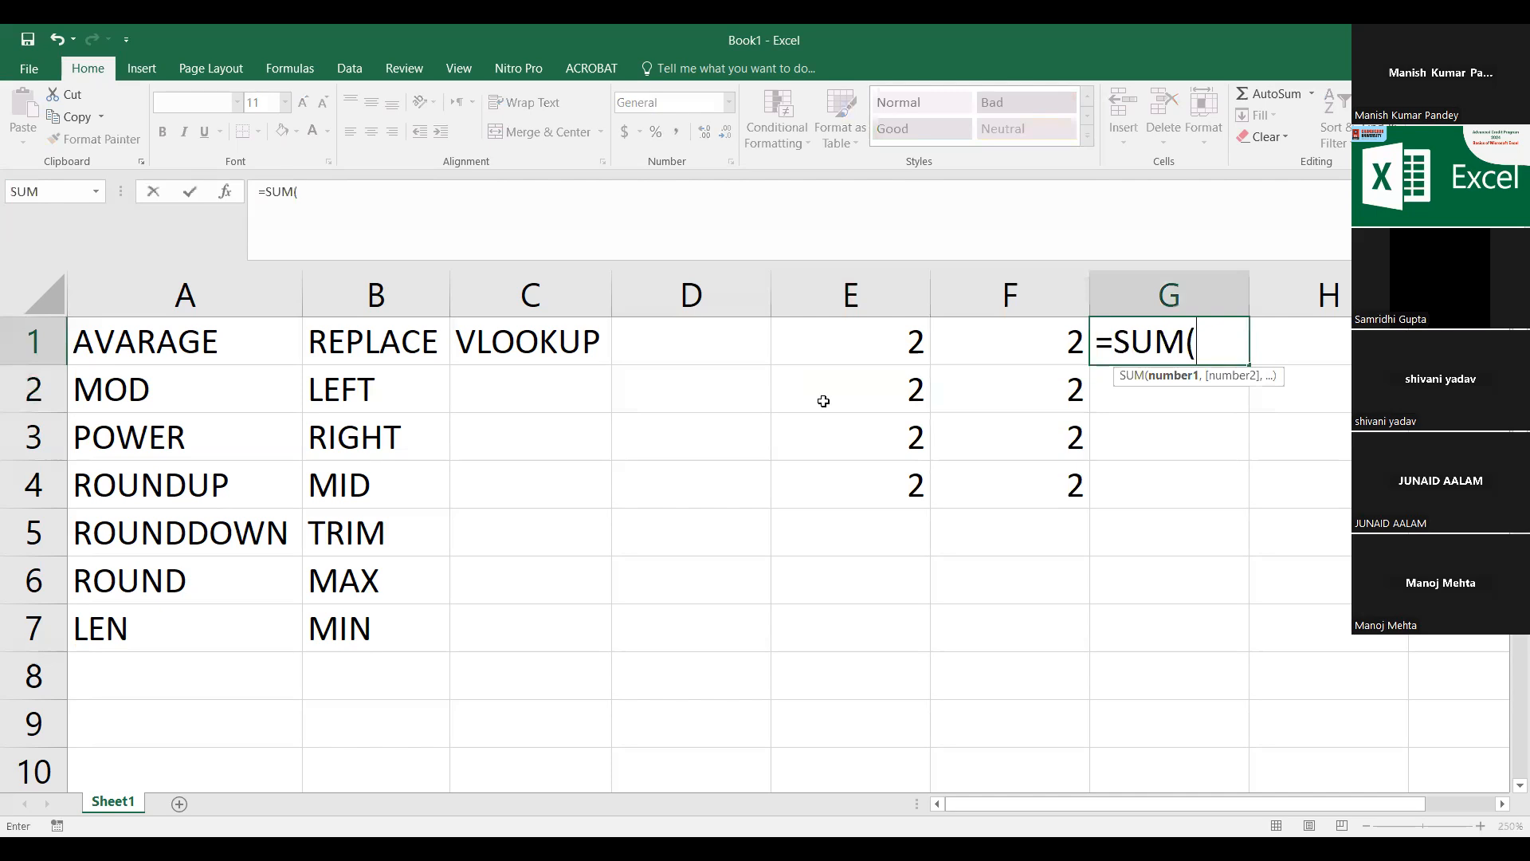
key("Left")
key("Left")
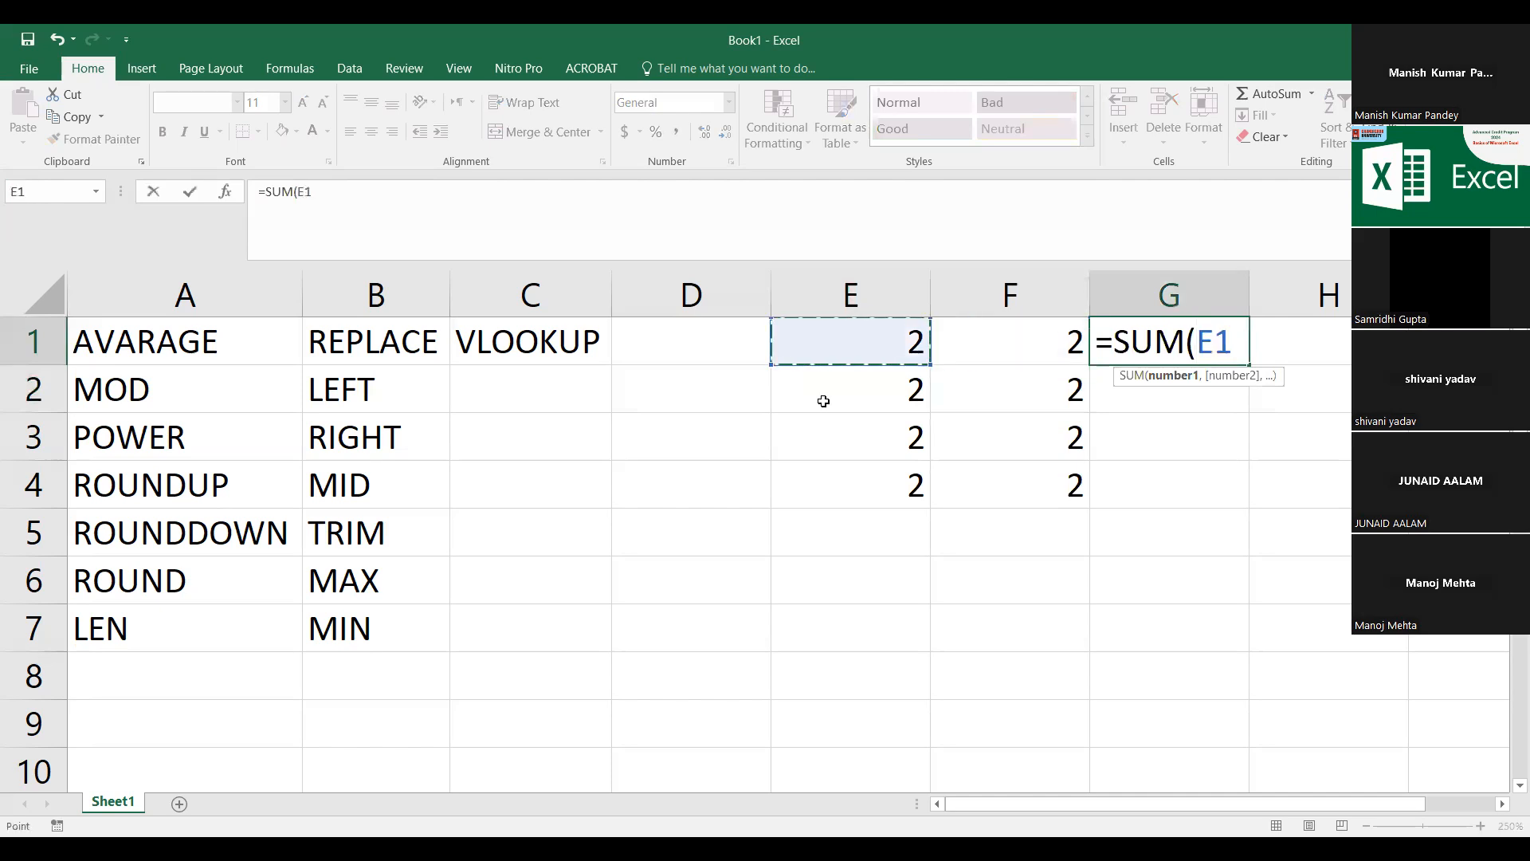
type(",")
key("Left")
type(")")
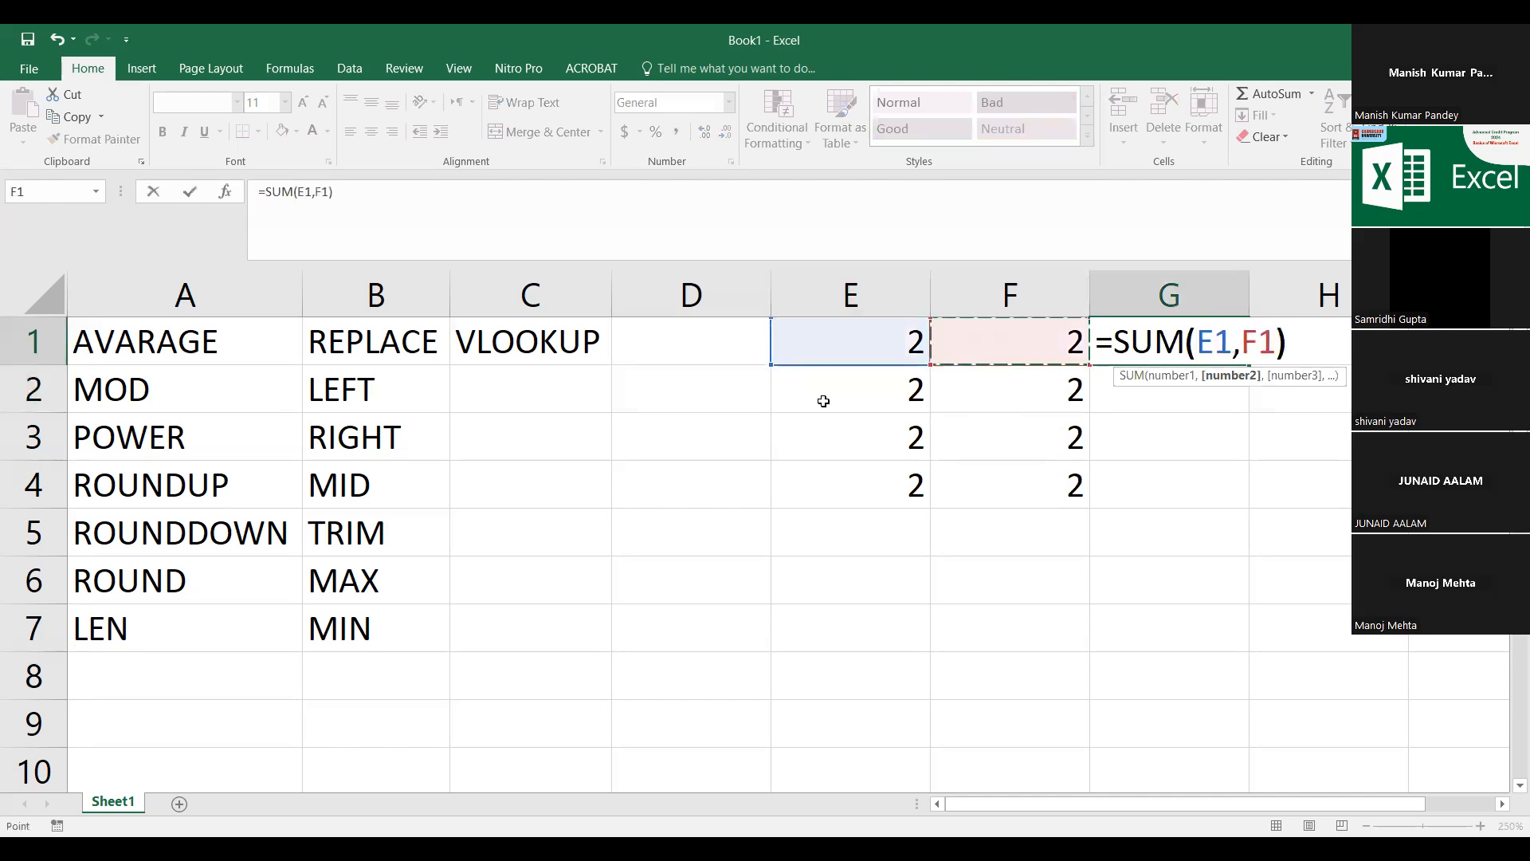
left_click(823, 401)
Step: Change E2, E3 and E4 to 4, 6 and 8
type("4")
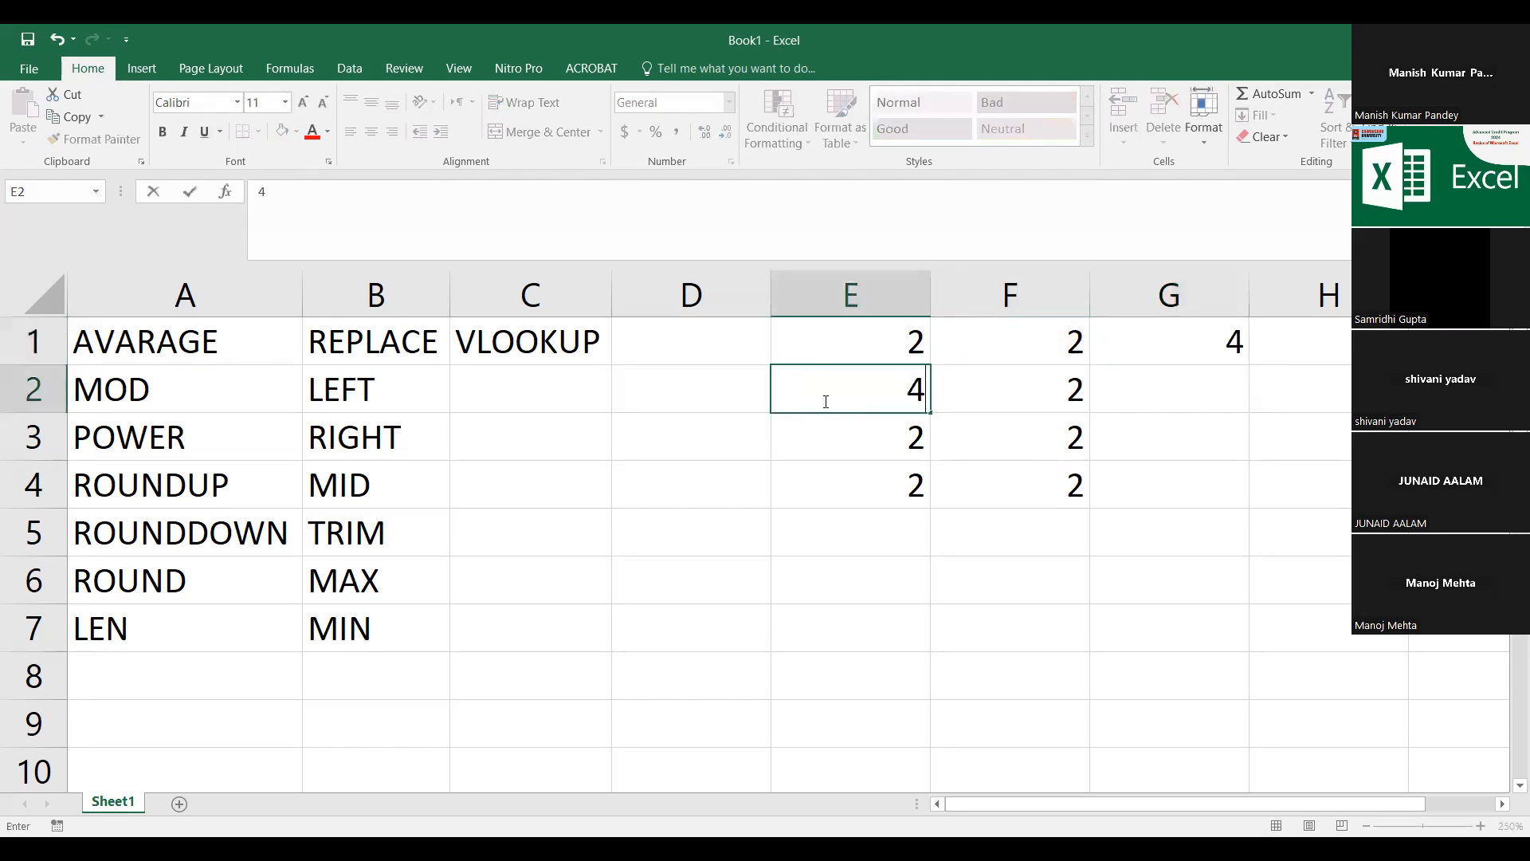
key("Return")
type("6")
key("Return")
type("8")
key("Return")
Step: Examine the SUM formula in G1 and the cells it refers to
left_click(823, 401)
key("Up")
key("Right")
key("Right")
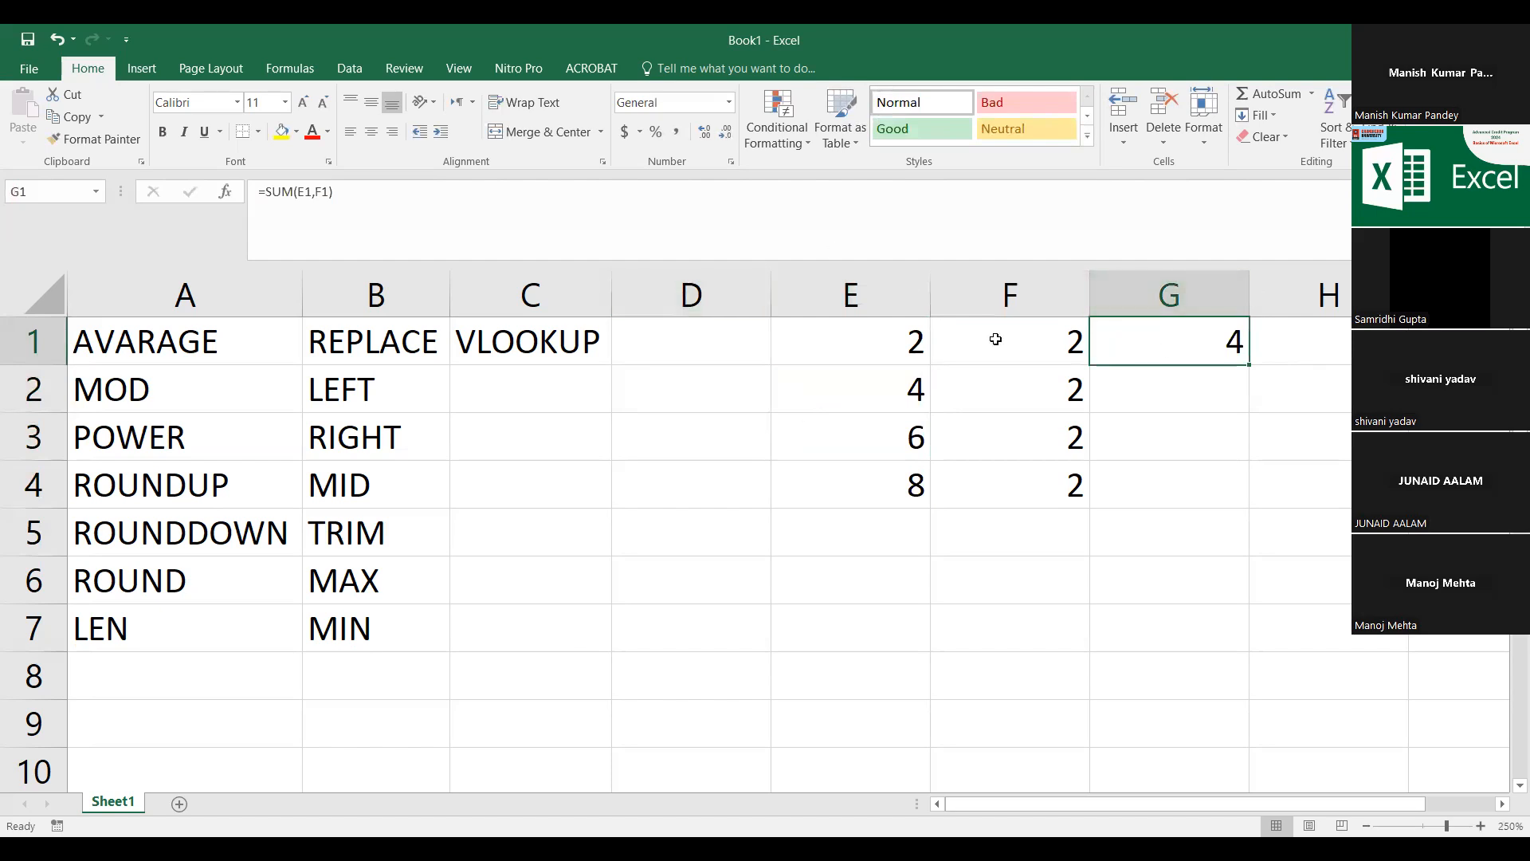
double_click(1236, 345)
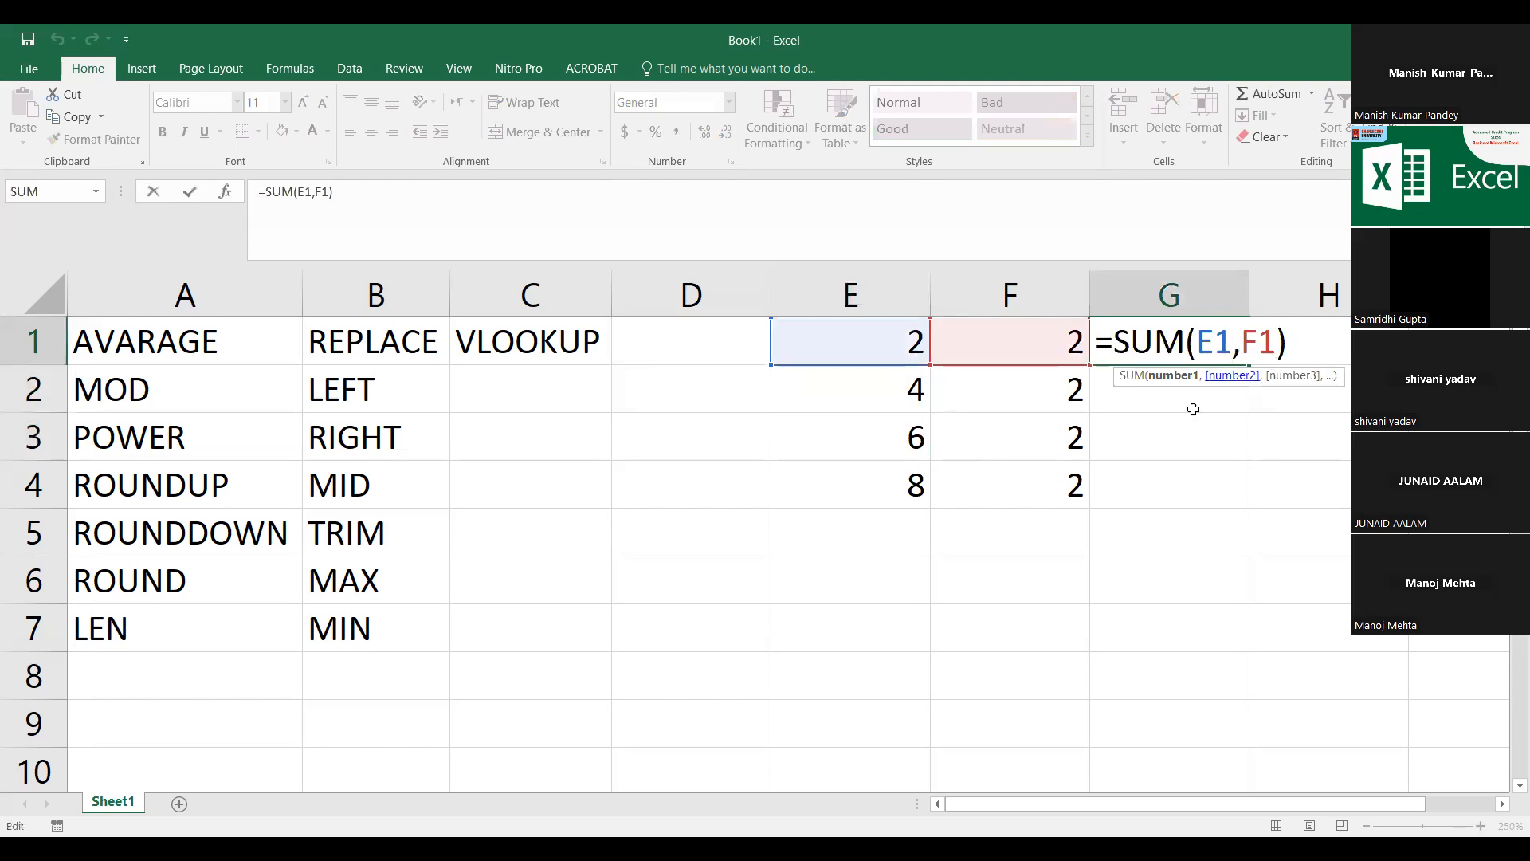
key("Return")
left_click(1220, 353)
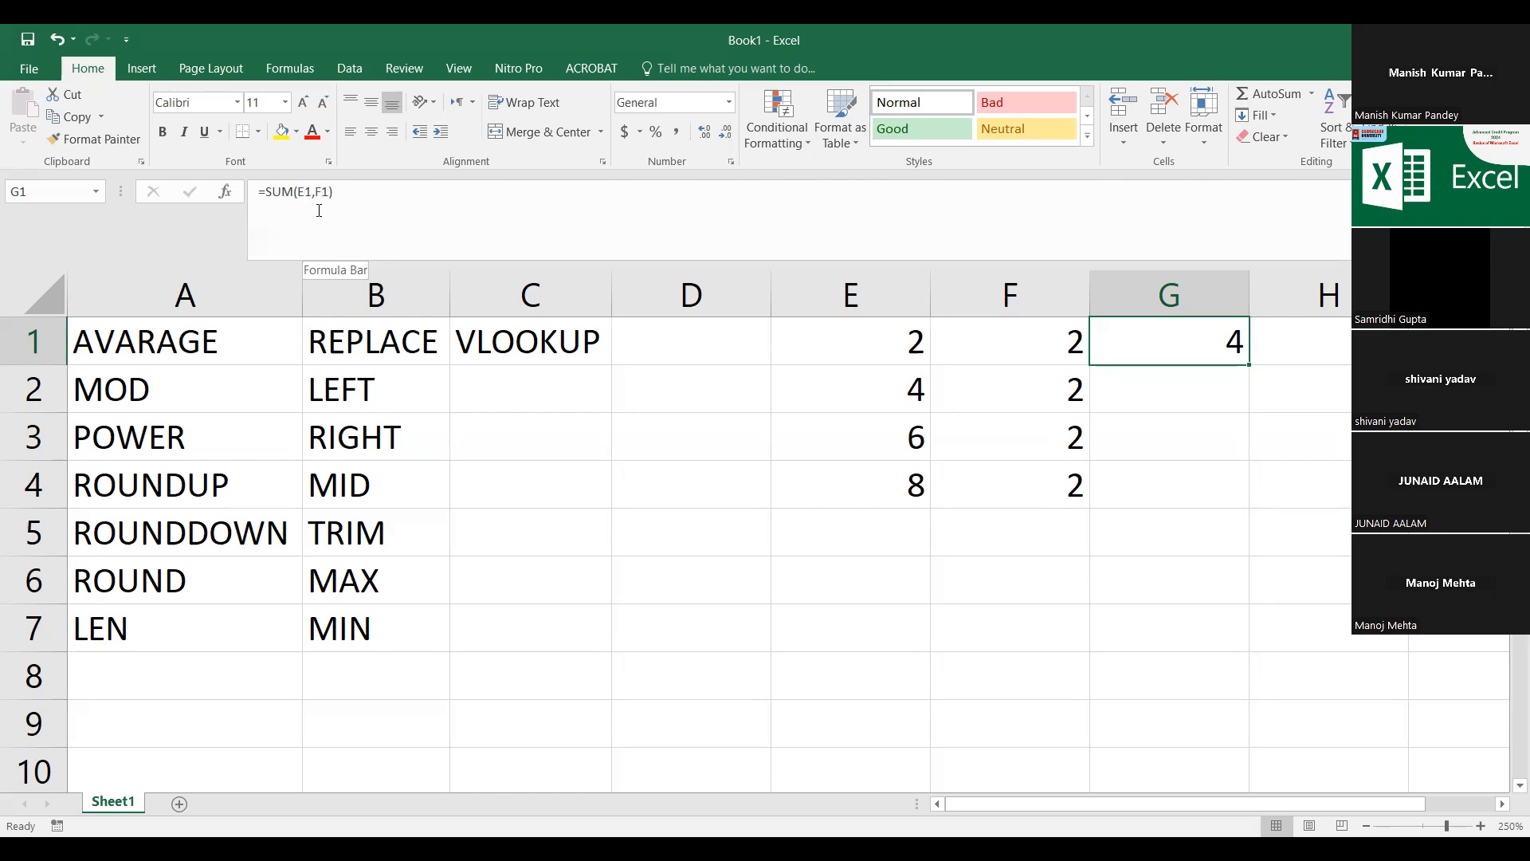
Step: Fill the SUM formula from G1 down to G2 and inspect the copied cell references
left_click_drag(1250, 365, 1248, 413)
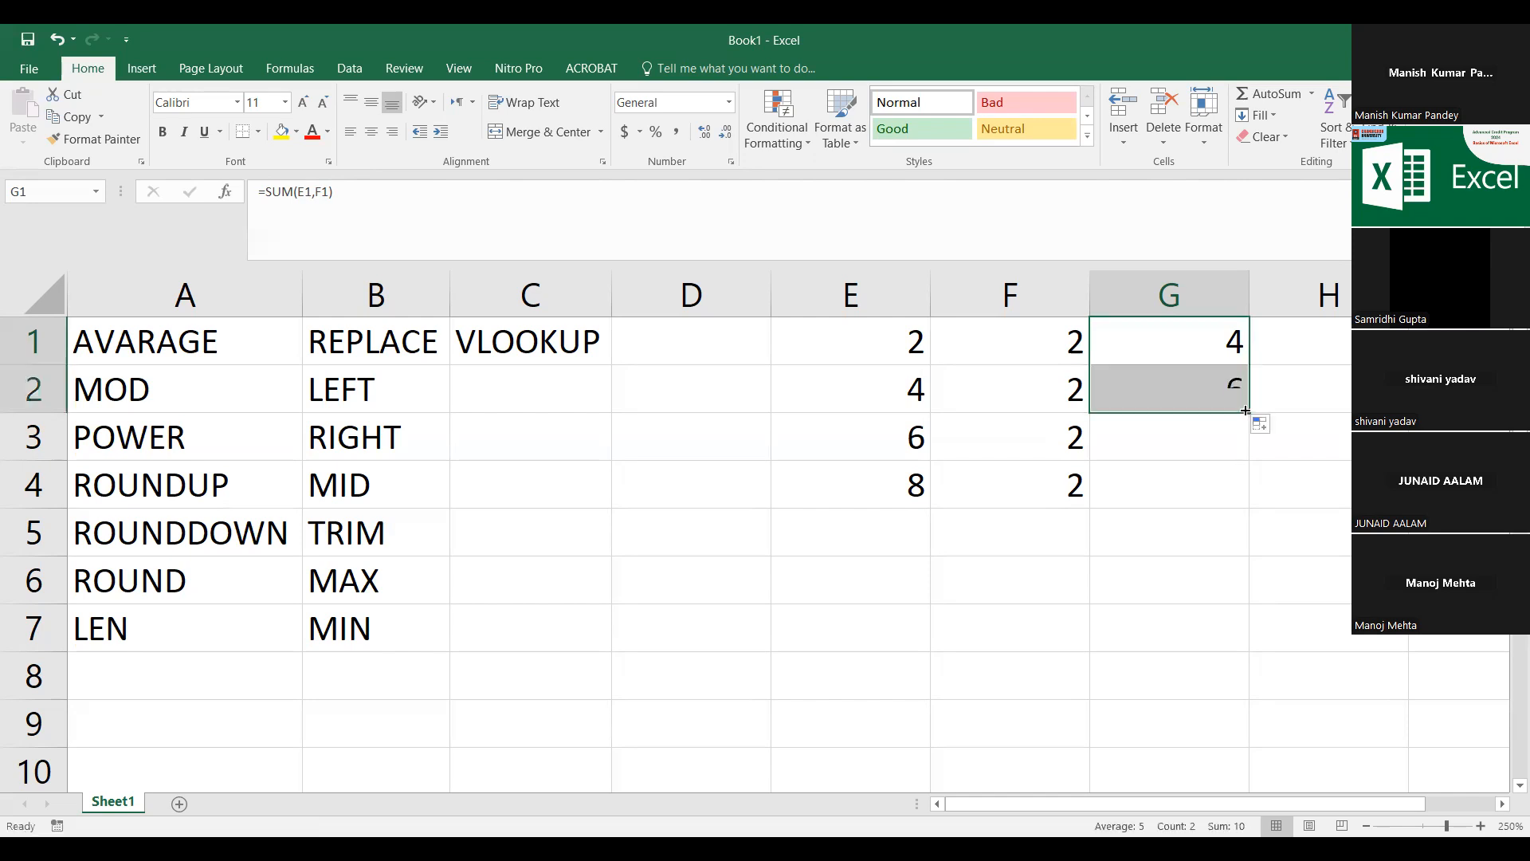
left_click(1109, 402)
double_click(1163, 386)
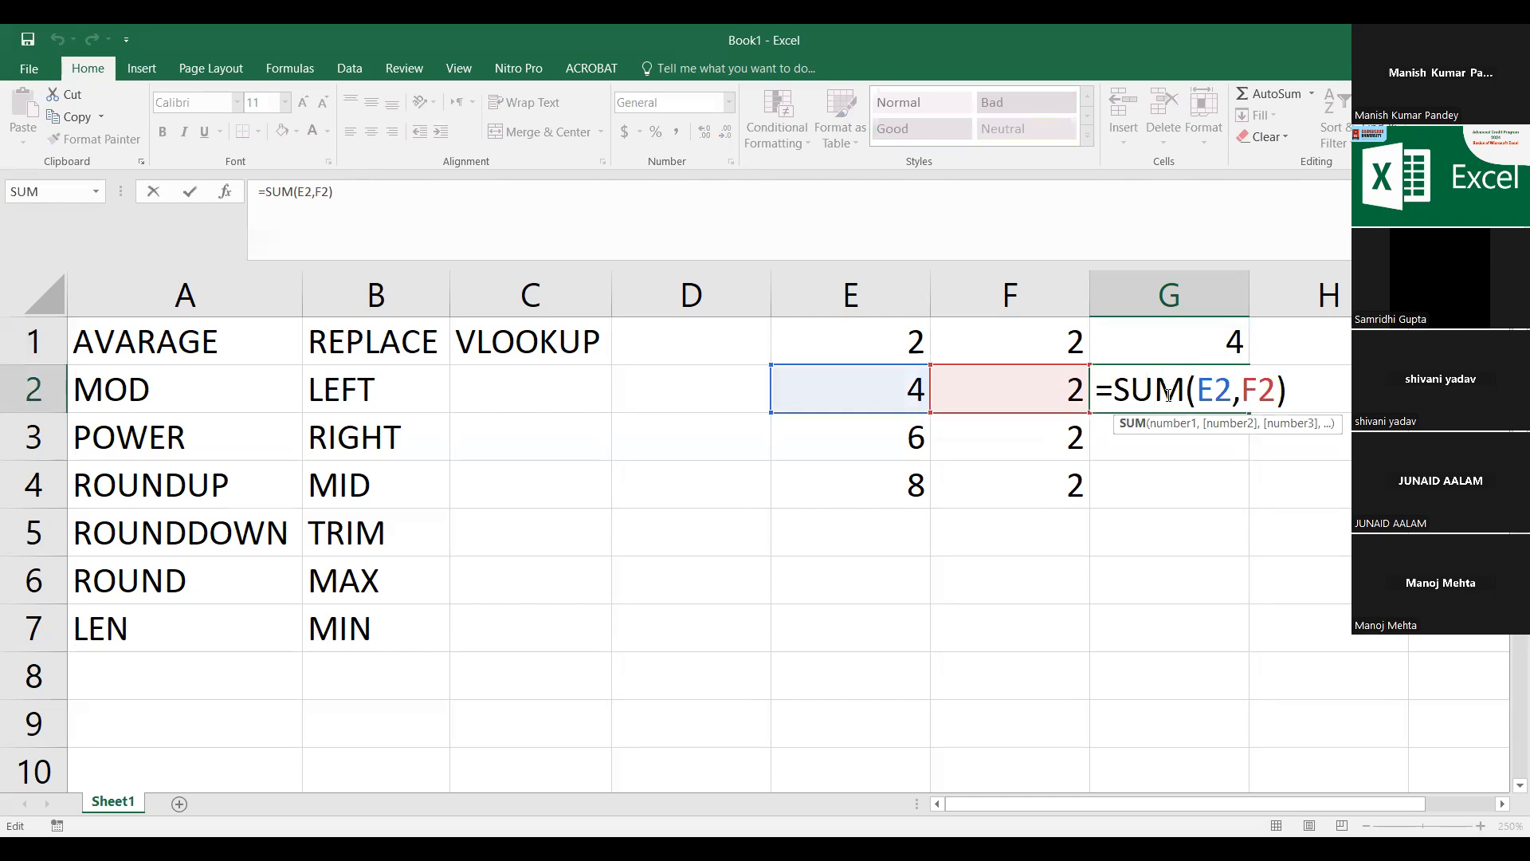
key("Return")
left_click(1141, 389)
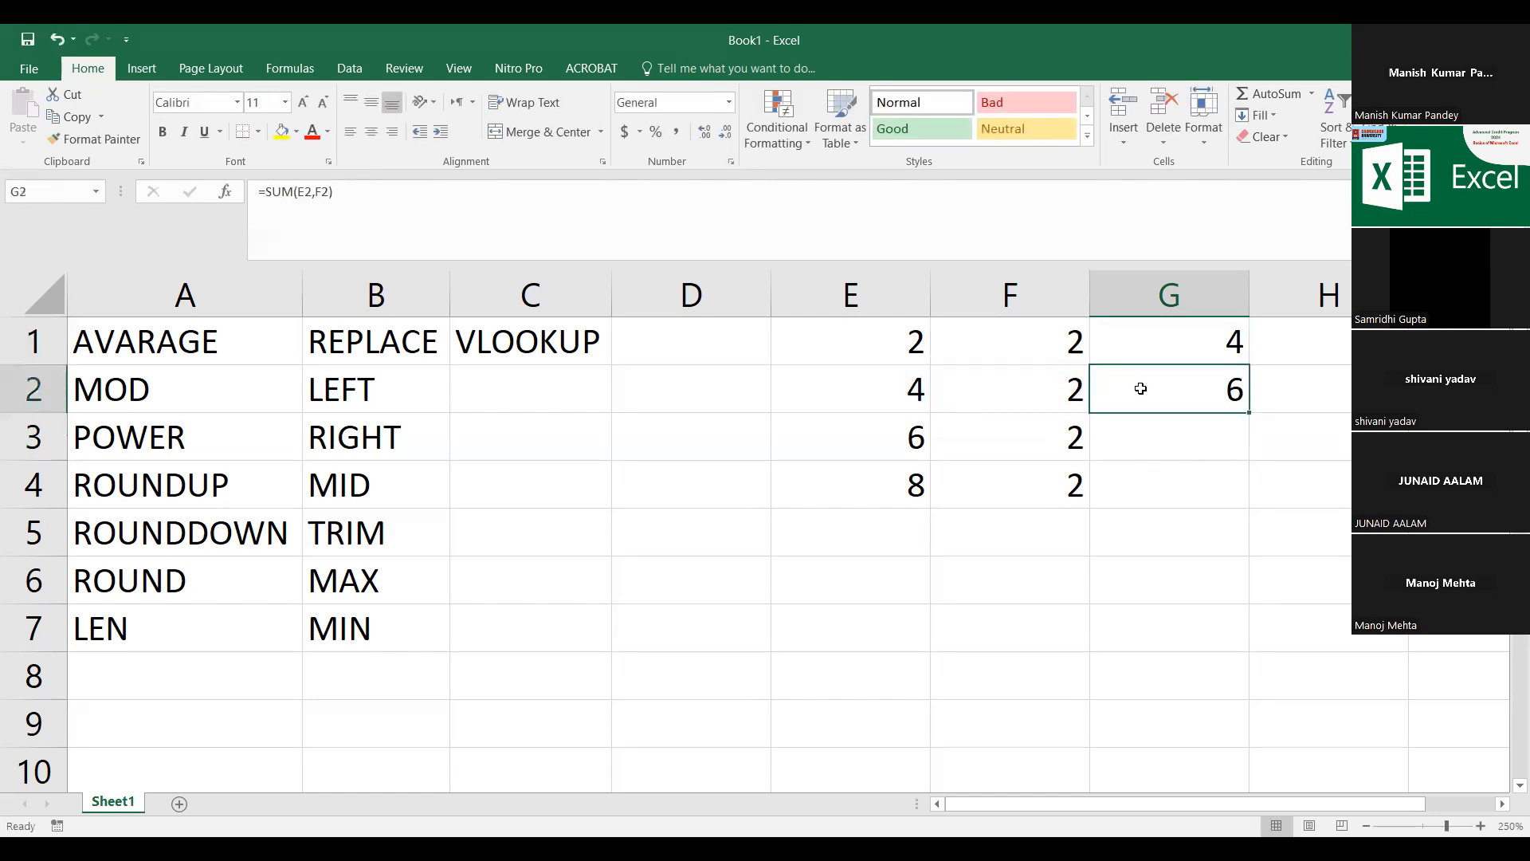
Step: Clear the copied SUM formula from cell G2
key("Up")
key("Down")
key("Up")
key("Down")
key("Delete")
Step: Make both references in the G1 formula fully absolute, so that it reads =SUM($E$1,$F$1)
key("Up")
key("F2")
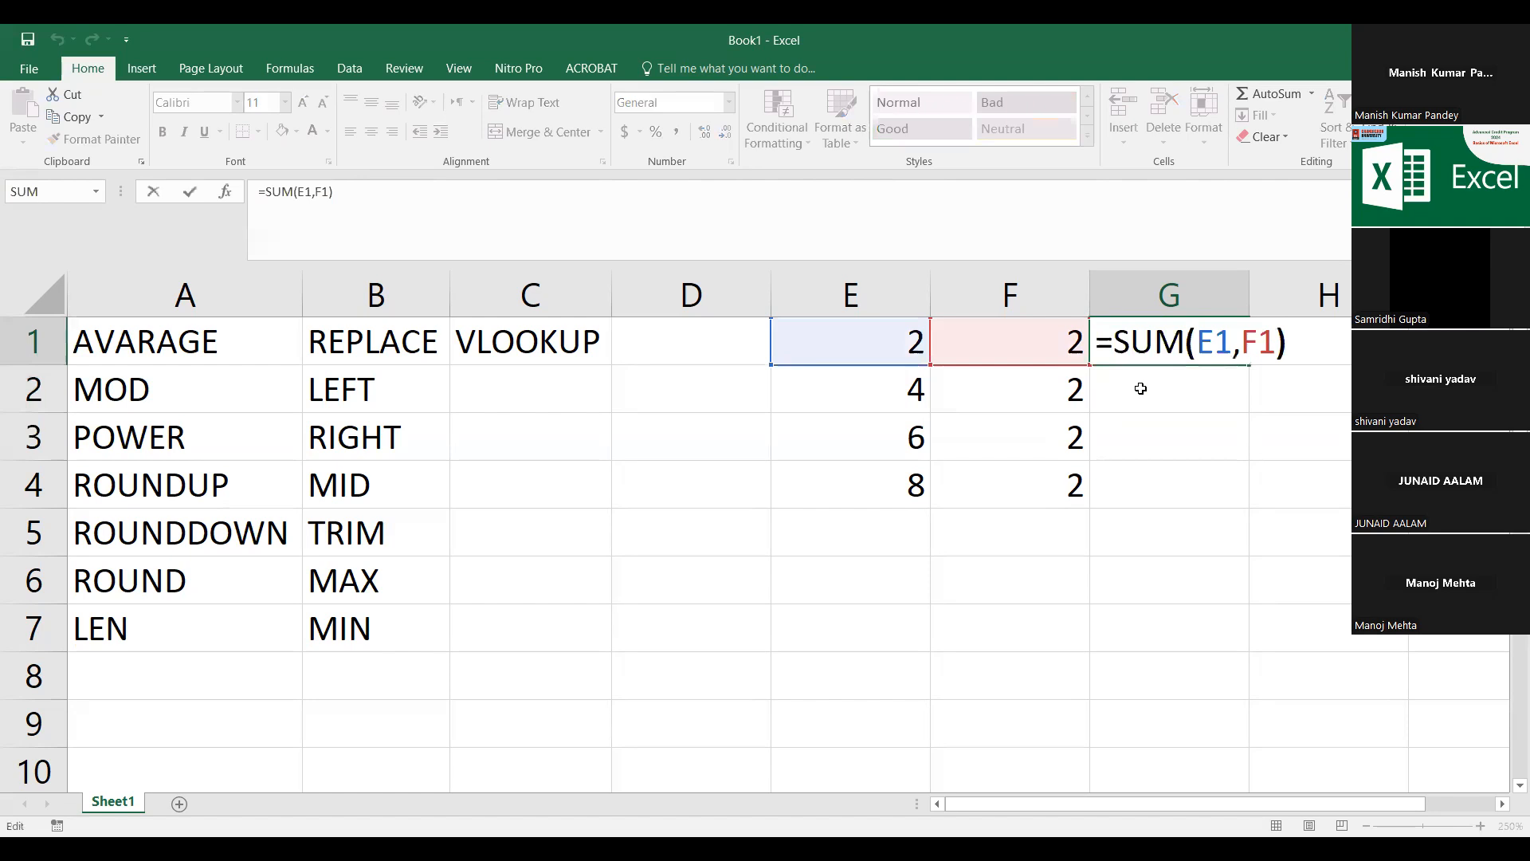
key("Left")
key("Left")
key("Left")
key("Left")
key("Left")
key("Left")
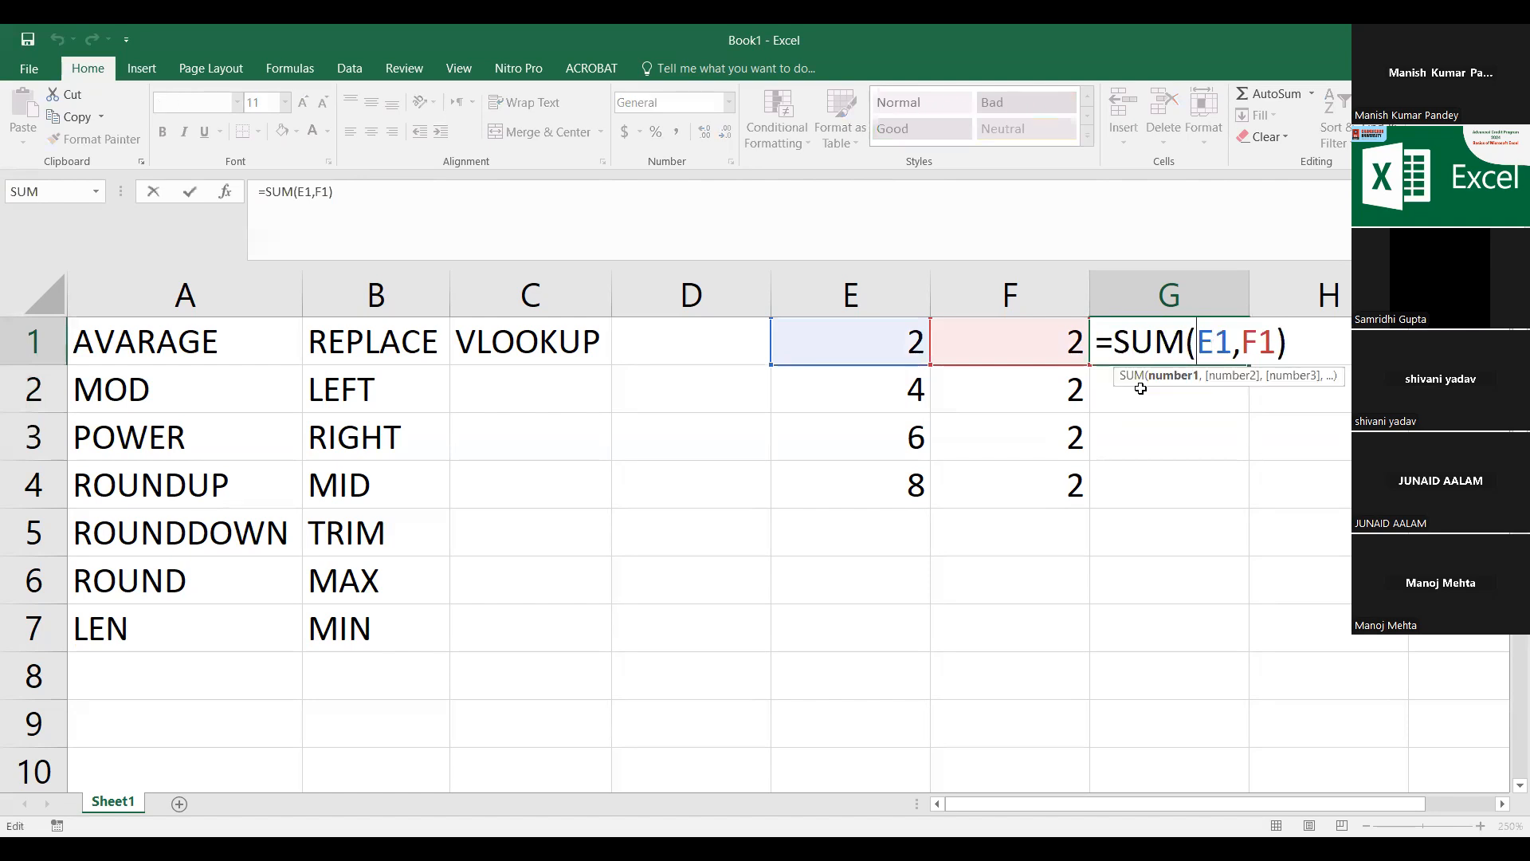
type("$")
key("Right")
type("$")
key("Right")
key("Right")
type("$")
key("Right")
type("$")
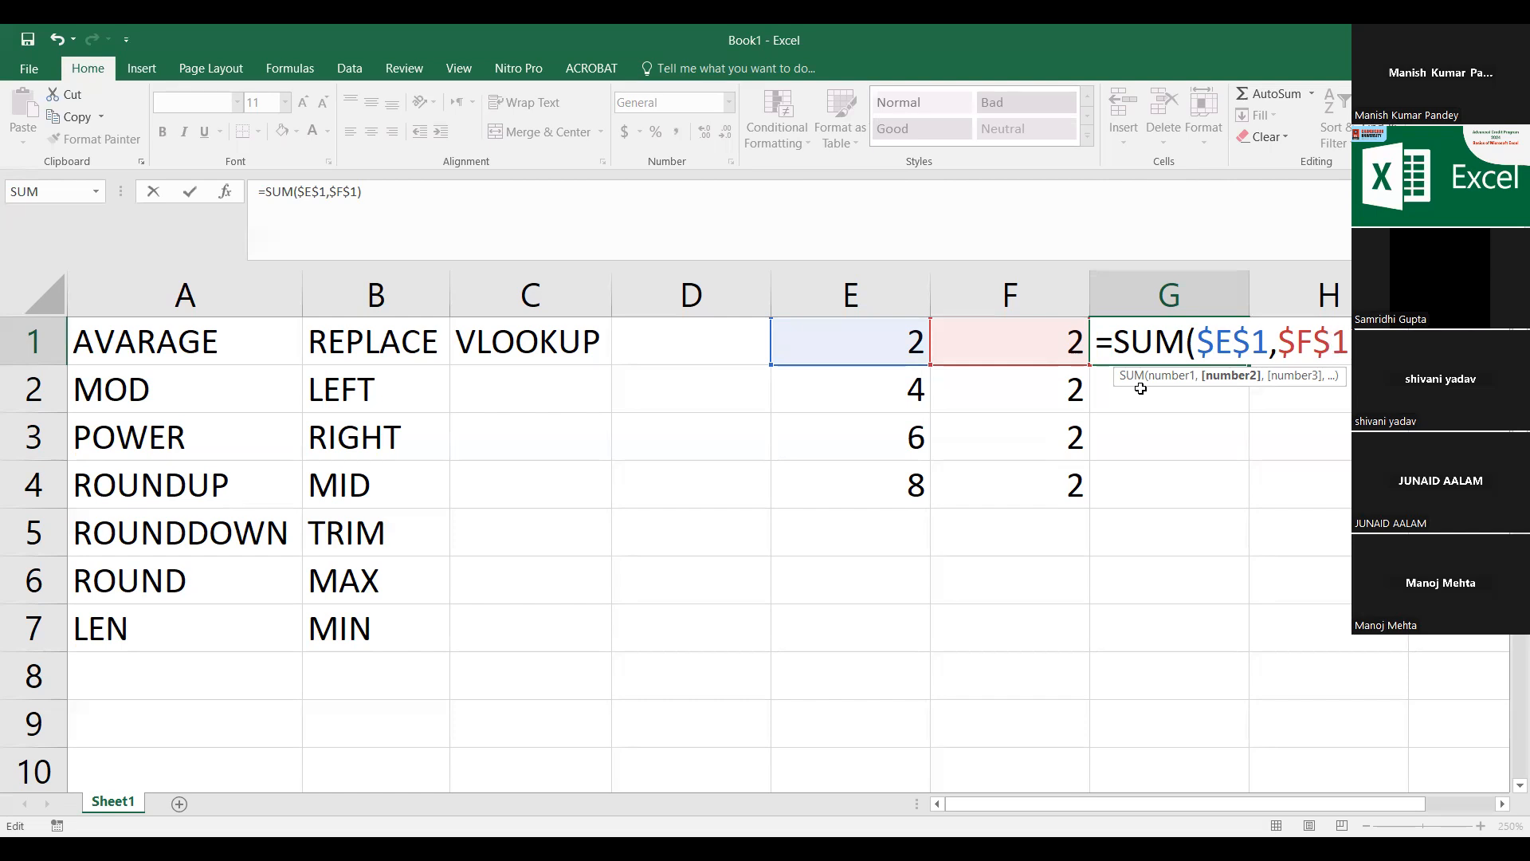
key("ctrl+Return")
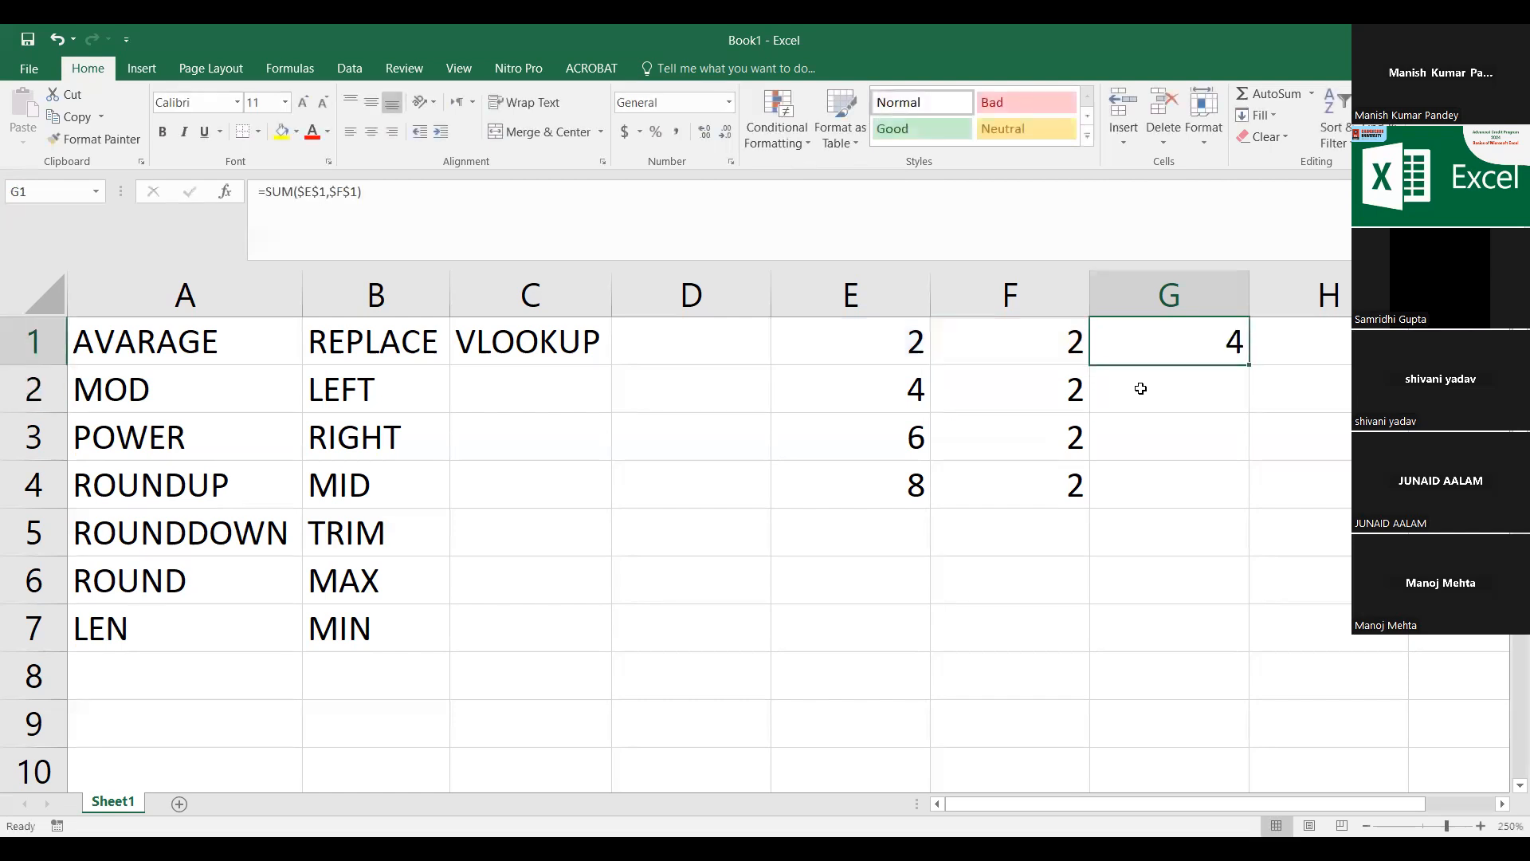
Step: Fill the fully absolute SUM formula from G1 down to G2 and inspect its references
mouse_move(1253, 395)
left_mouse_down()
mouse_move(1257, 461)
mouse_move(1236, 415)
left_mouse_up()
double_click(1232, 394)
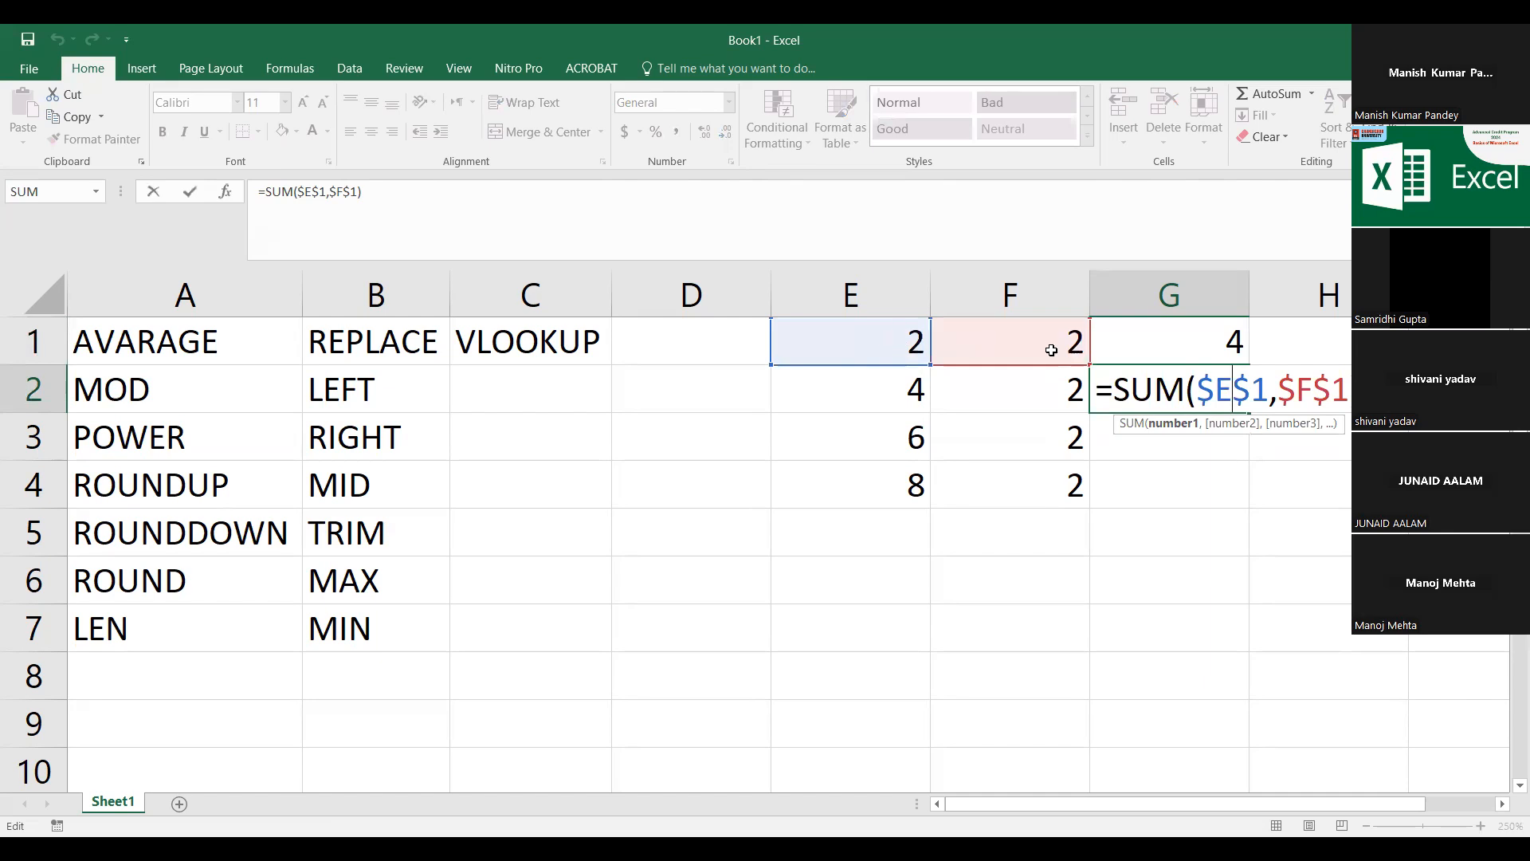
key("Escape")
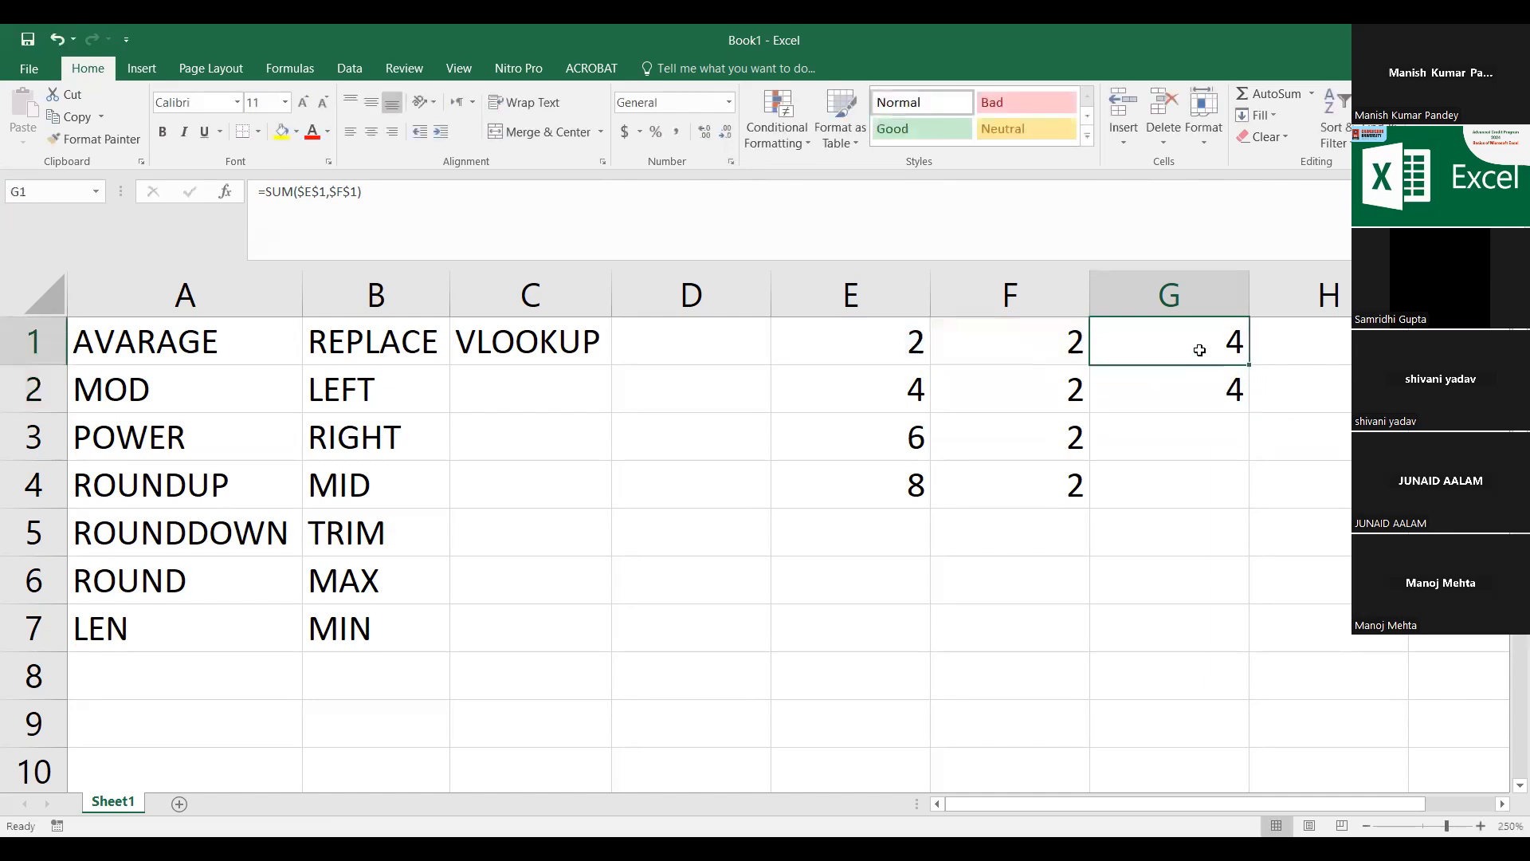
Step: Lock only the columns in the G1 formula by changing it to =SUM($E1,$F1)
left_click(1199, 350)
double_click(1200, 350)
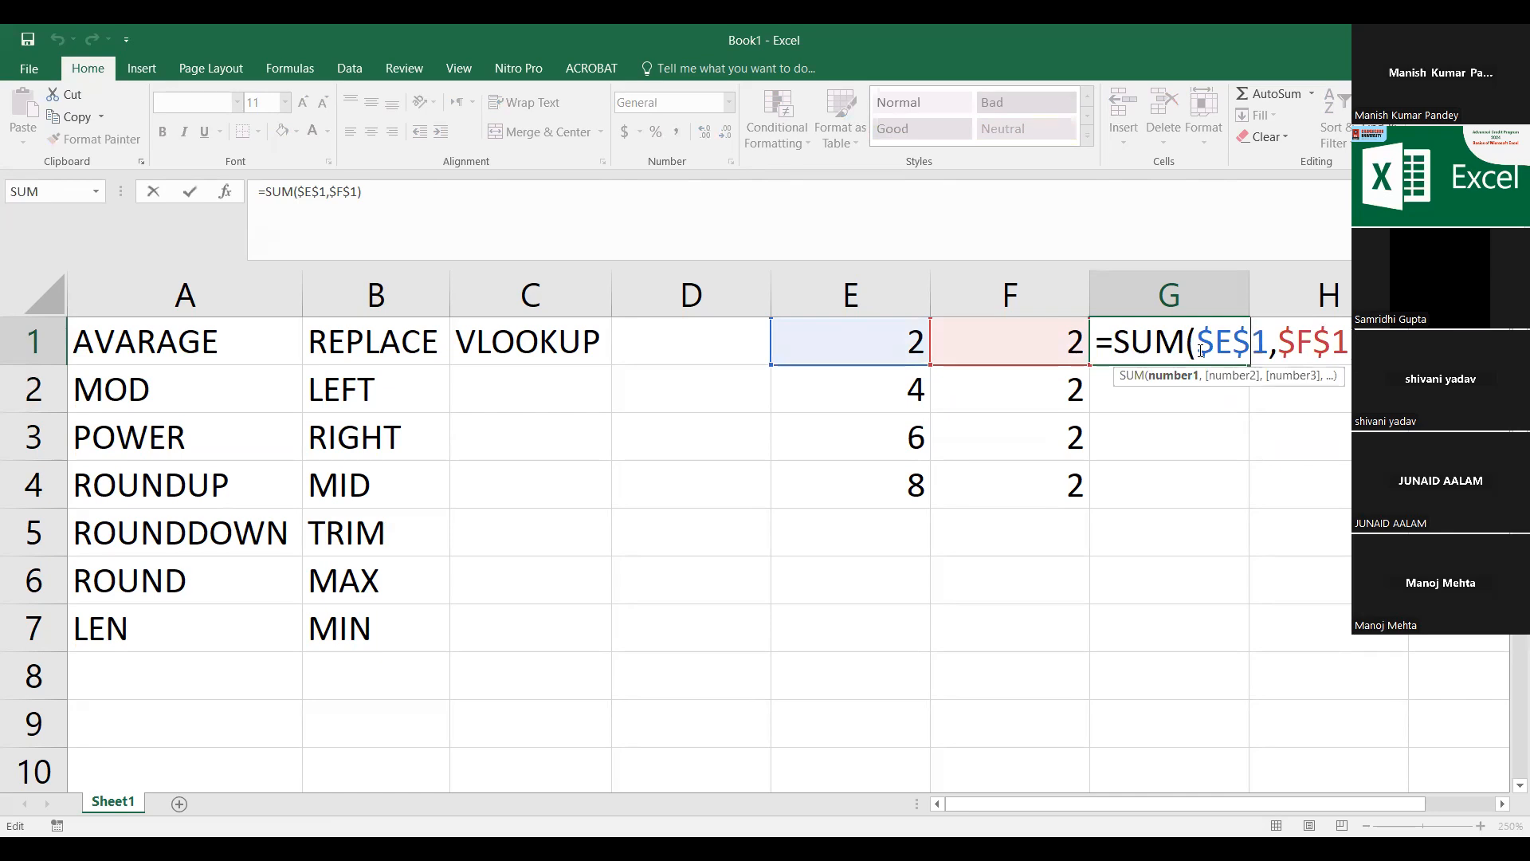
key("BackSpace")
key("Right")
key("Right")
key("Right")
key("Right")
key("BackSpace")
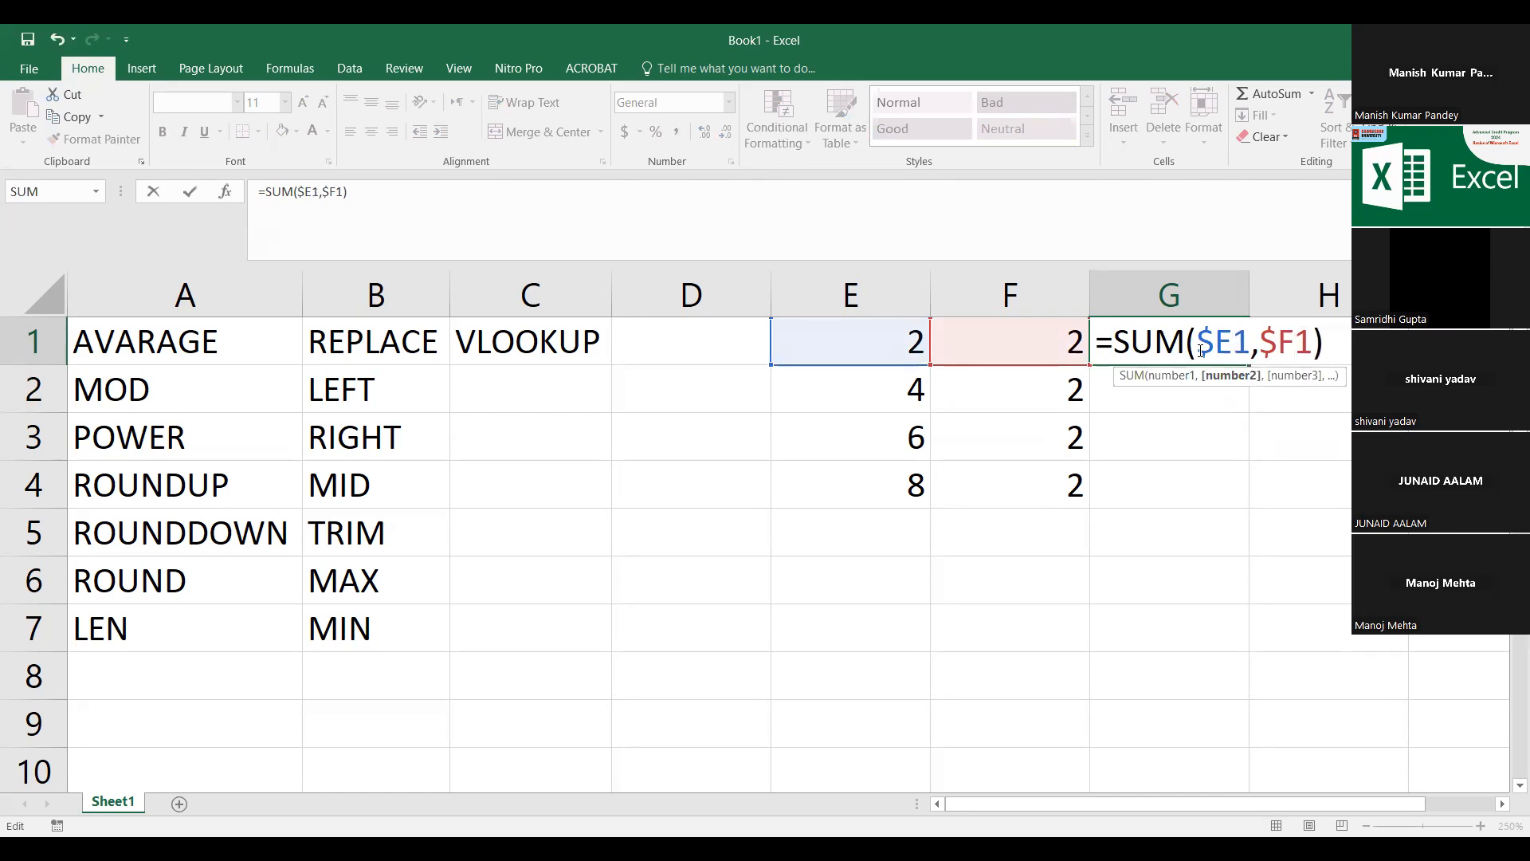
key("Return")
double_click(1200, 351)
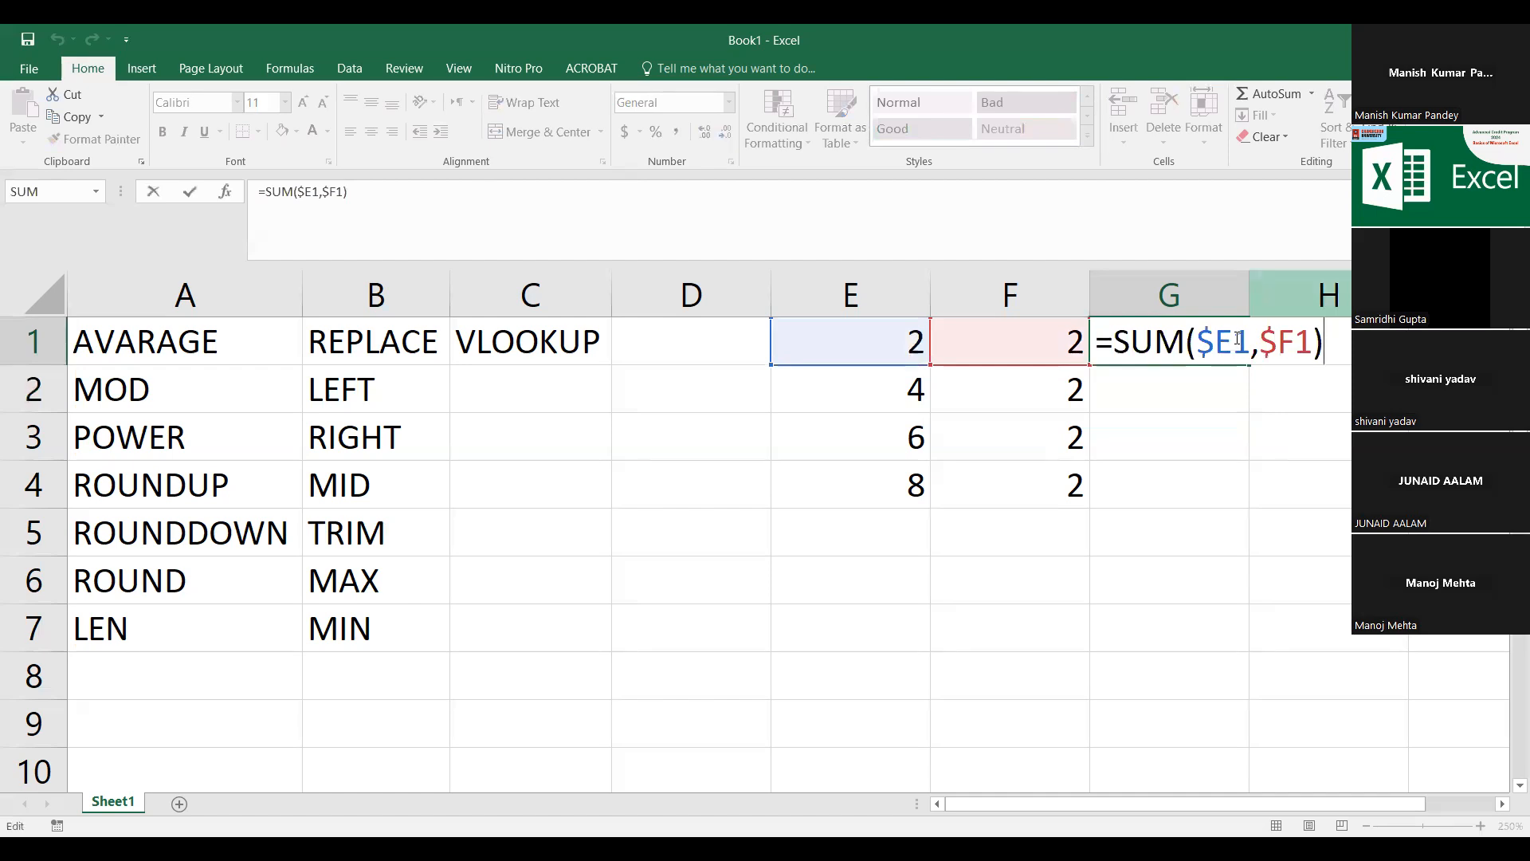
key("Return")
Step: Fill the column-locked SUM formula from G1 down to G2 and check its references
key("Up")
left_click_drag(1249, 364, 1256, 429)
left_click(1207, 375)
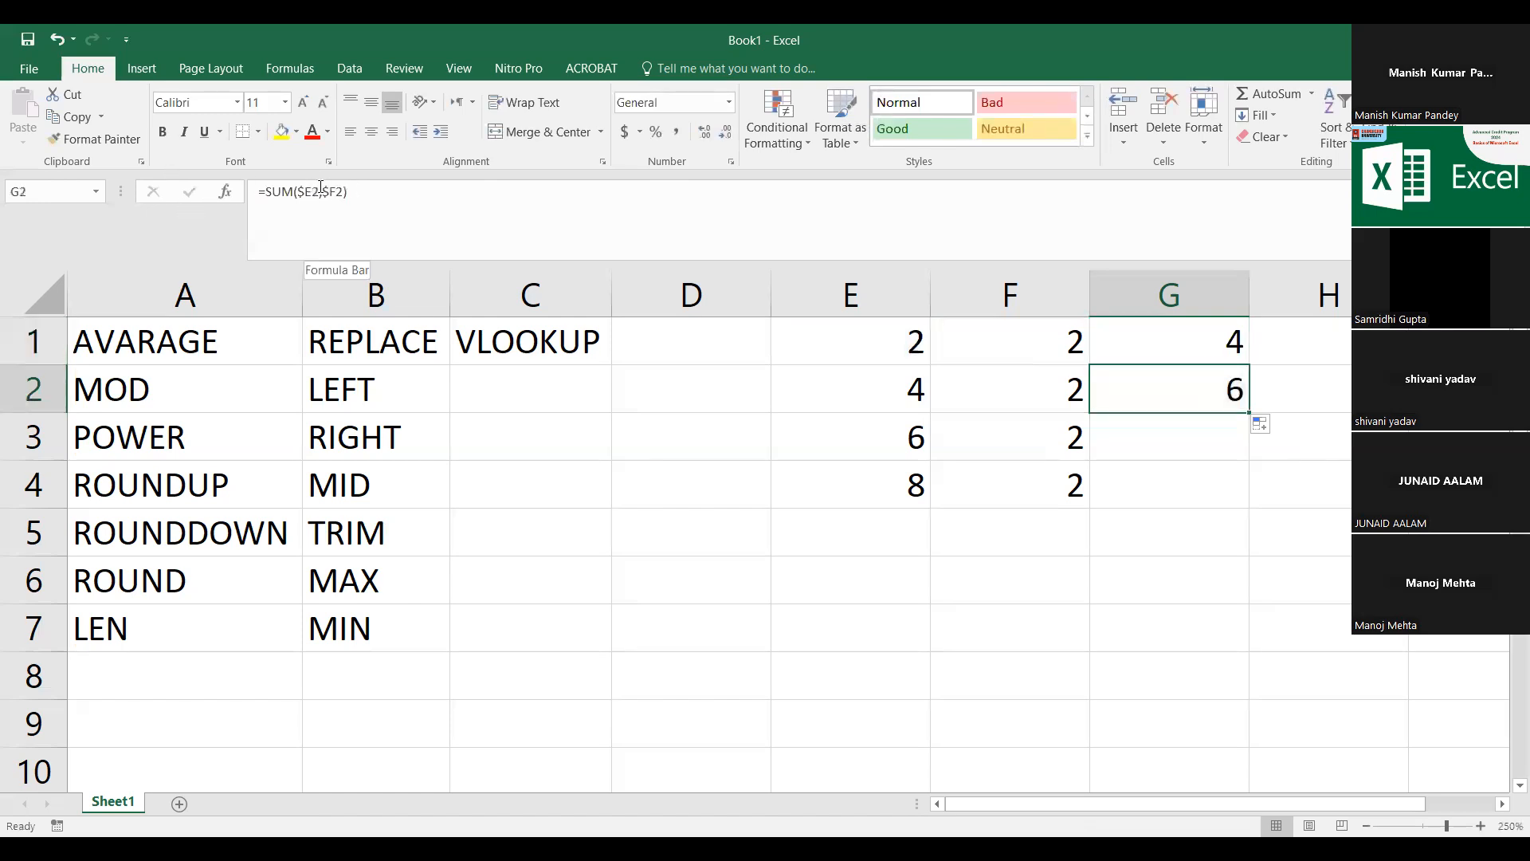
Step: Fill the column-locked SUM formula from G1 across to H1 and inspect which cells it refers to
left_click(1202, 353)
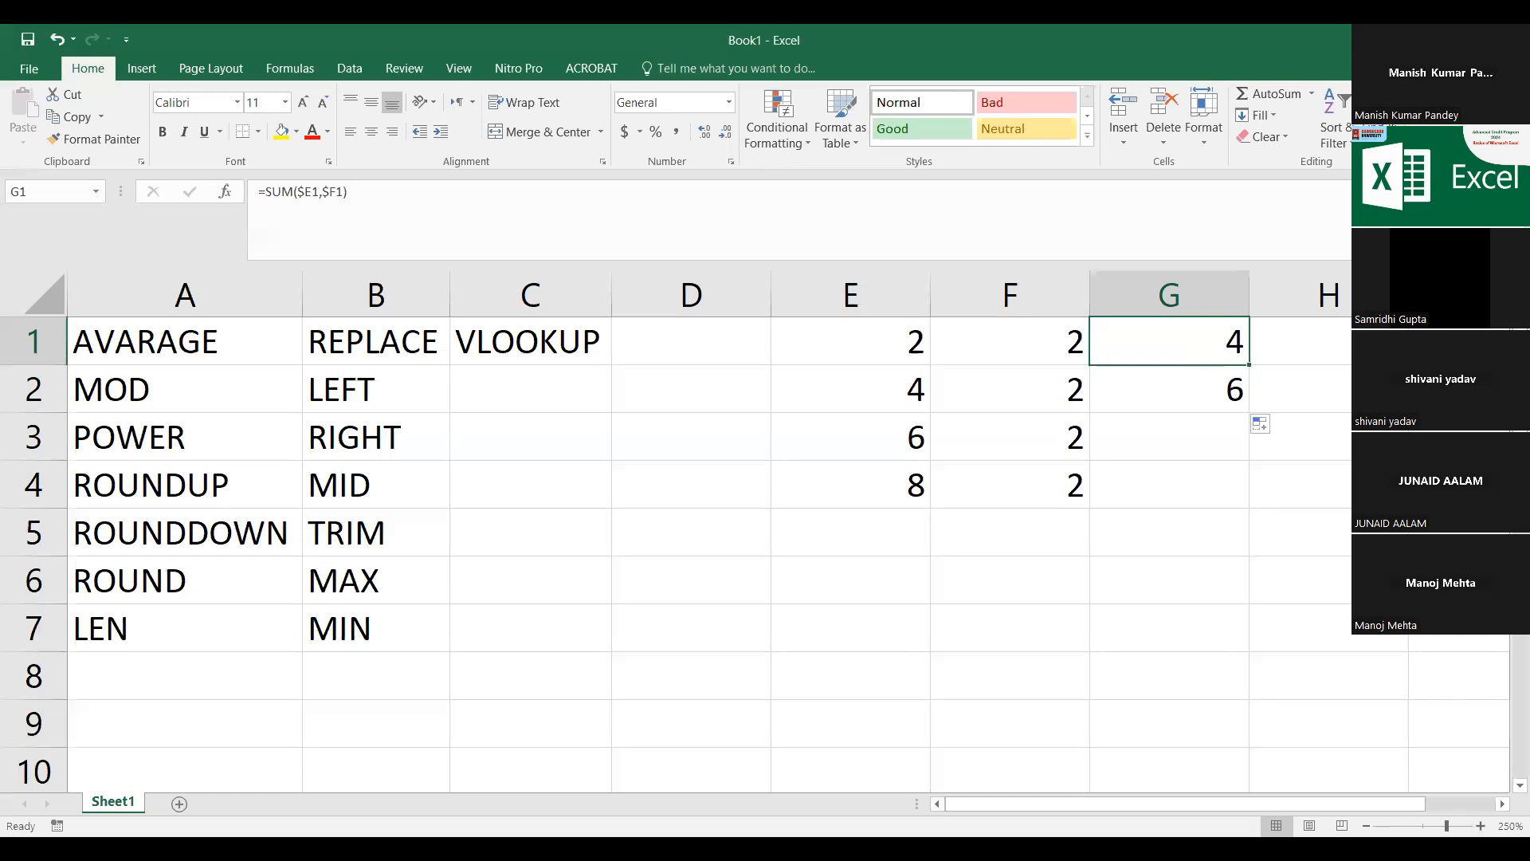
left_click_drag(1249, 364, 1299, 350)
left_click(1357, 345)
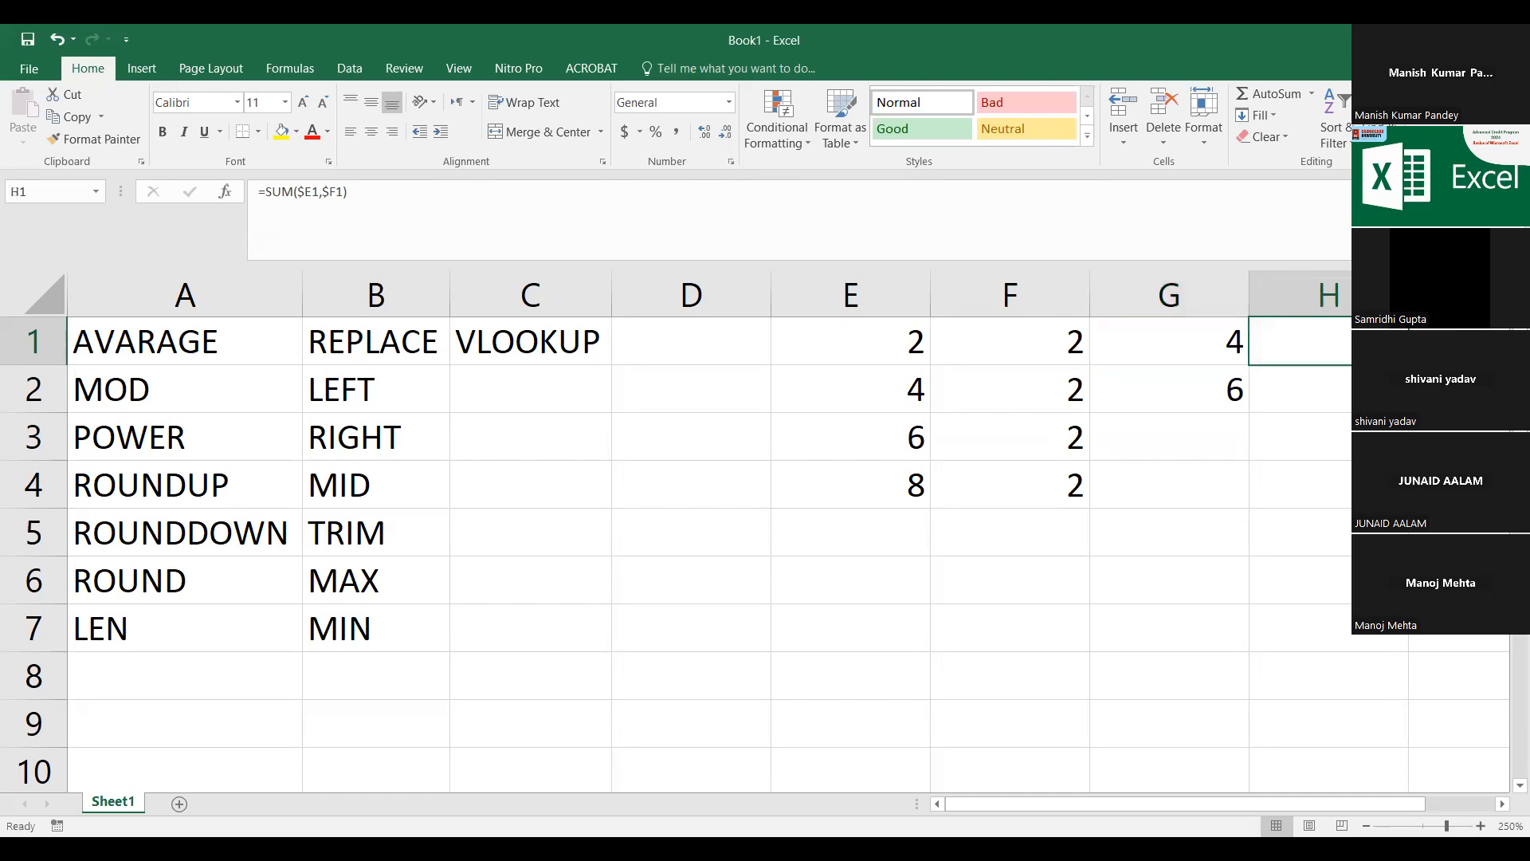
key("F2")
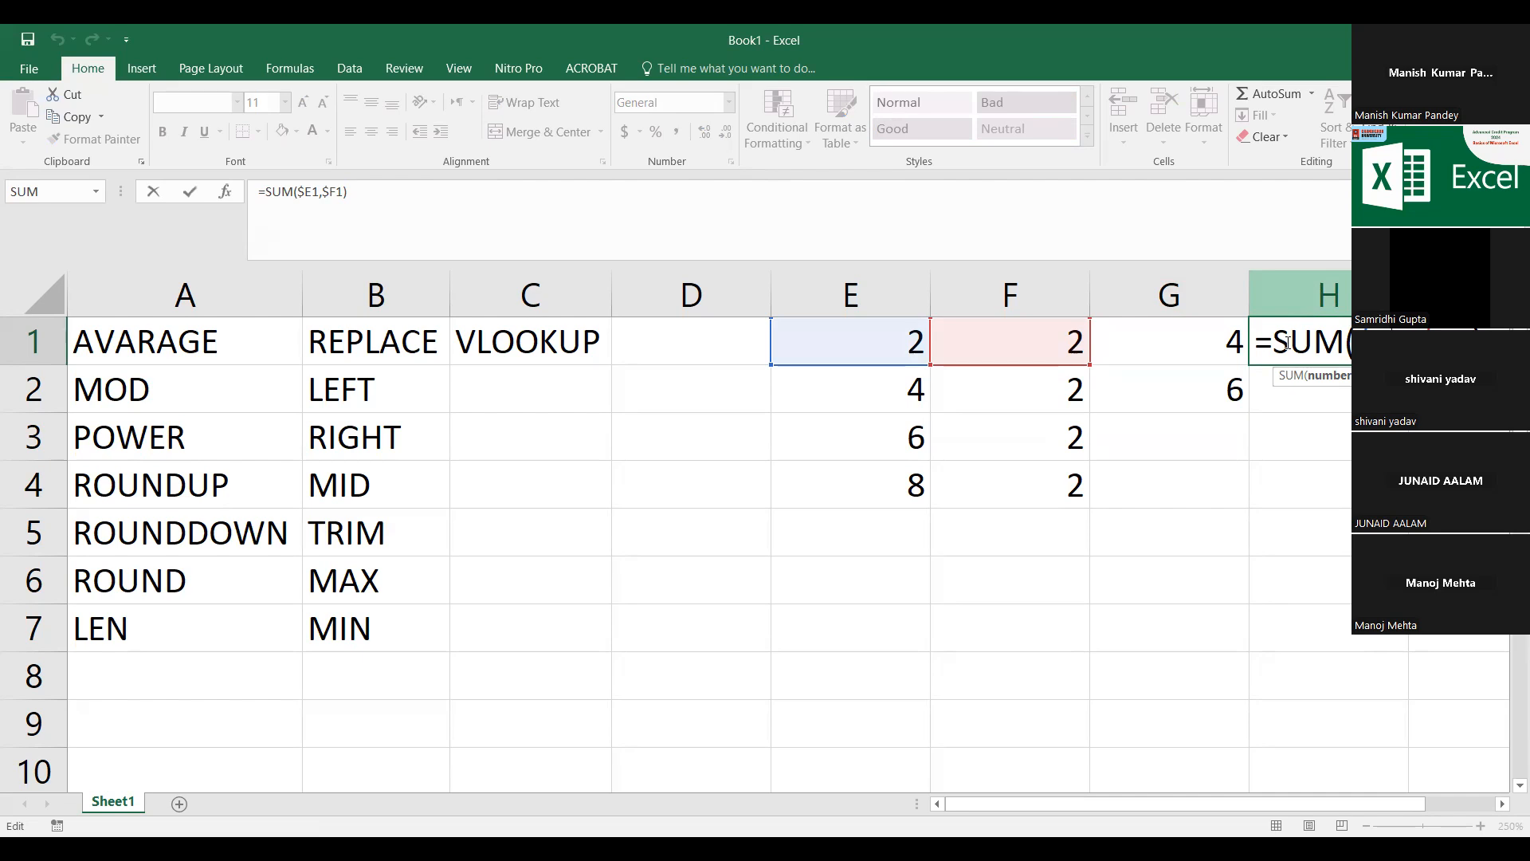
key("Escape")
Step: Lock only the rows in the G1 formula by changing it to =SUM(E$1,F$1)
key("Left")
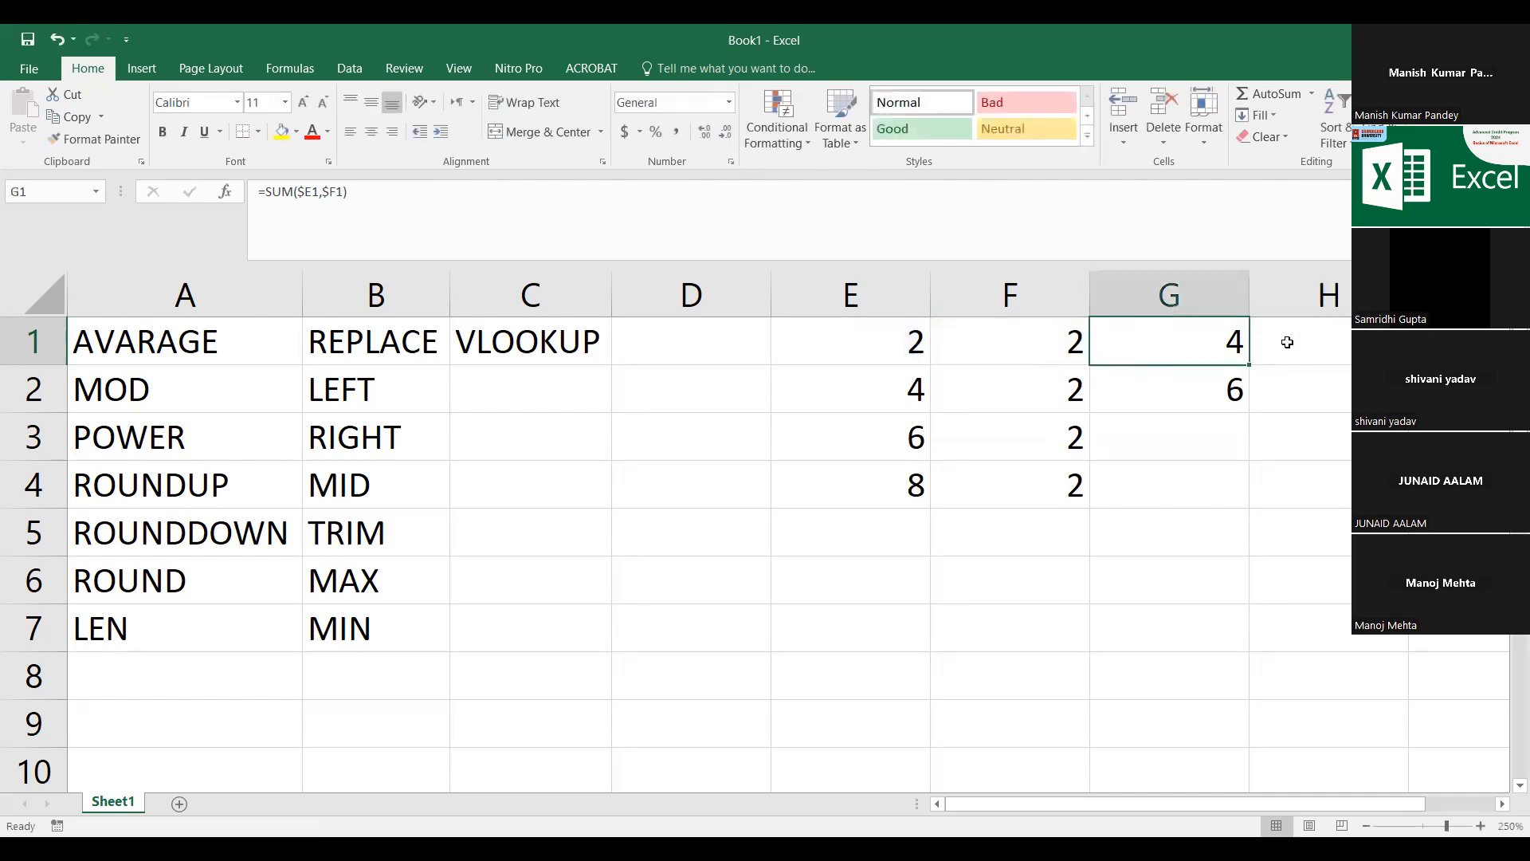
double_click(1236, 340)
left_click(1213, 341)
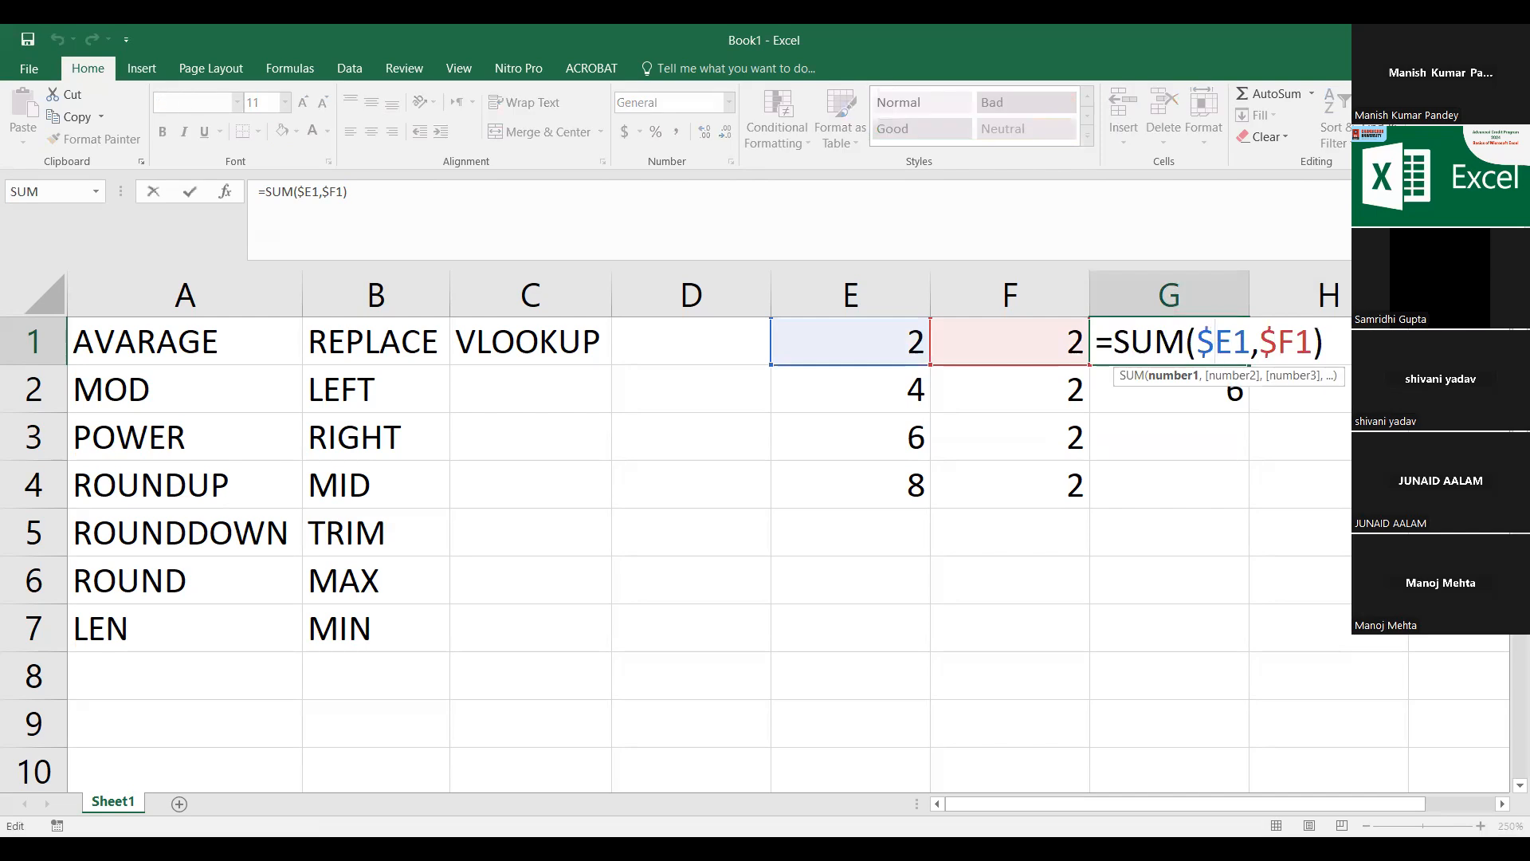
key("BackSpace")
key("Right")
key("Right")
key("Delete")
key("Left")
key("Left")
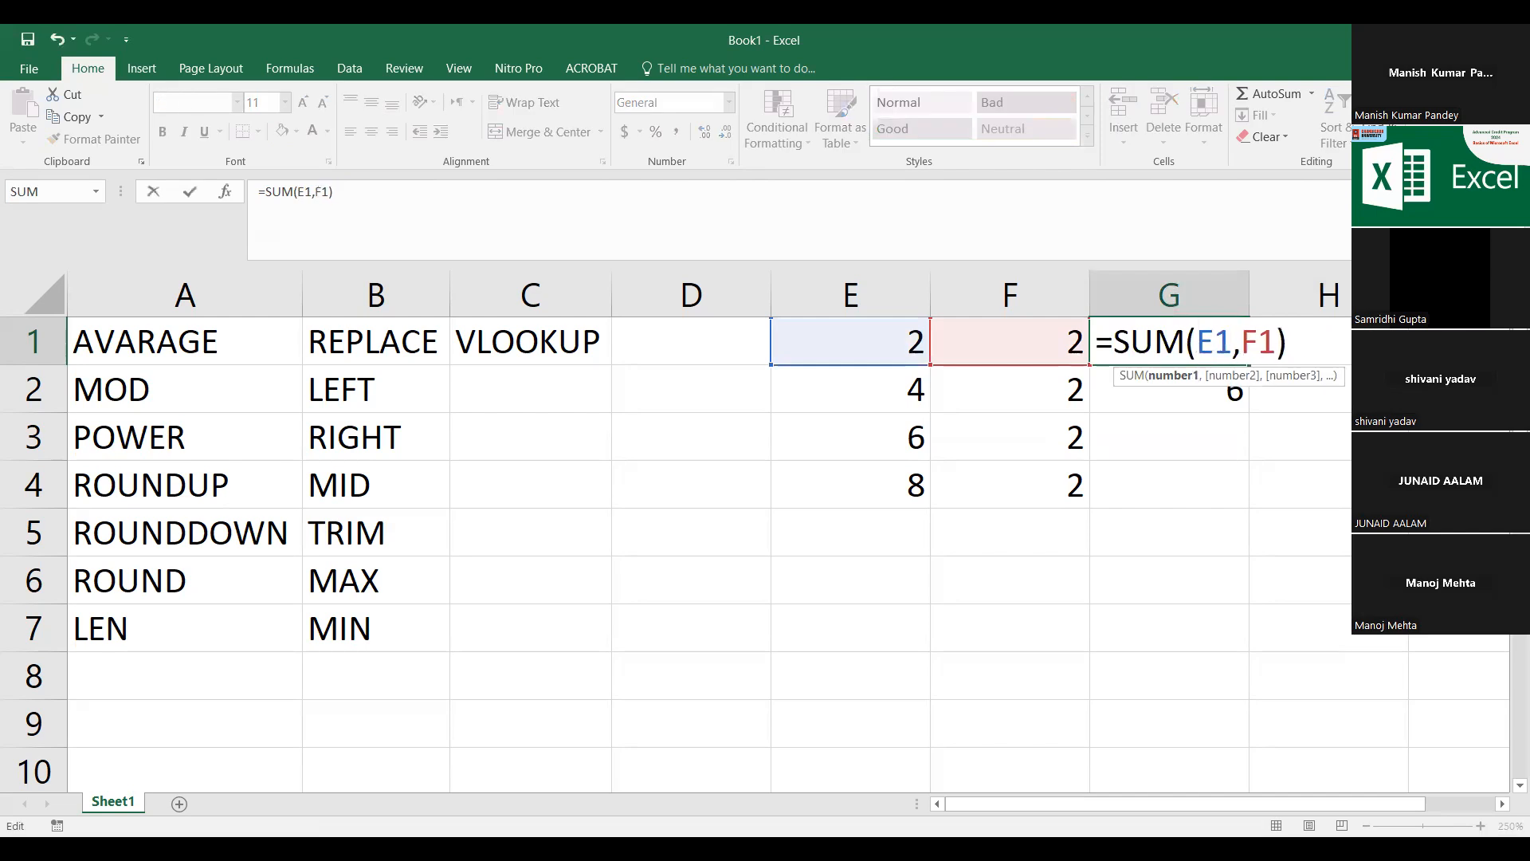
type("$")
key("Right")
key("Right")
type("$")
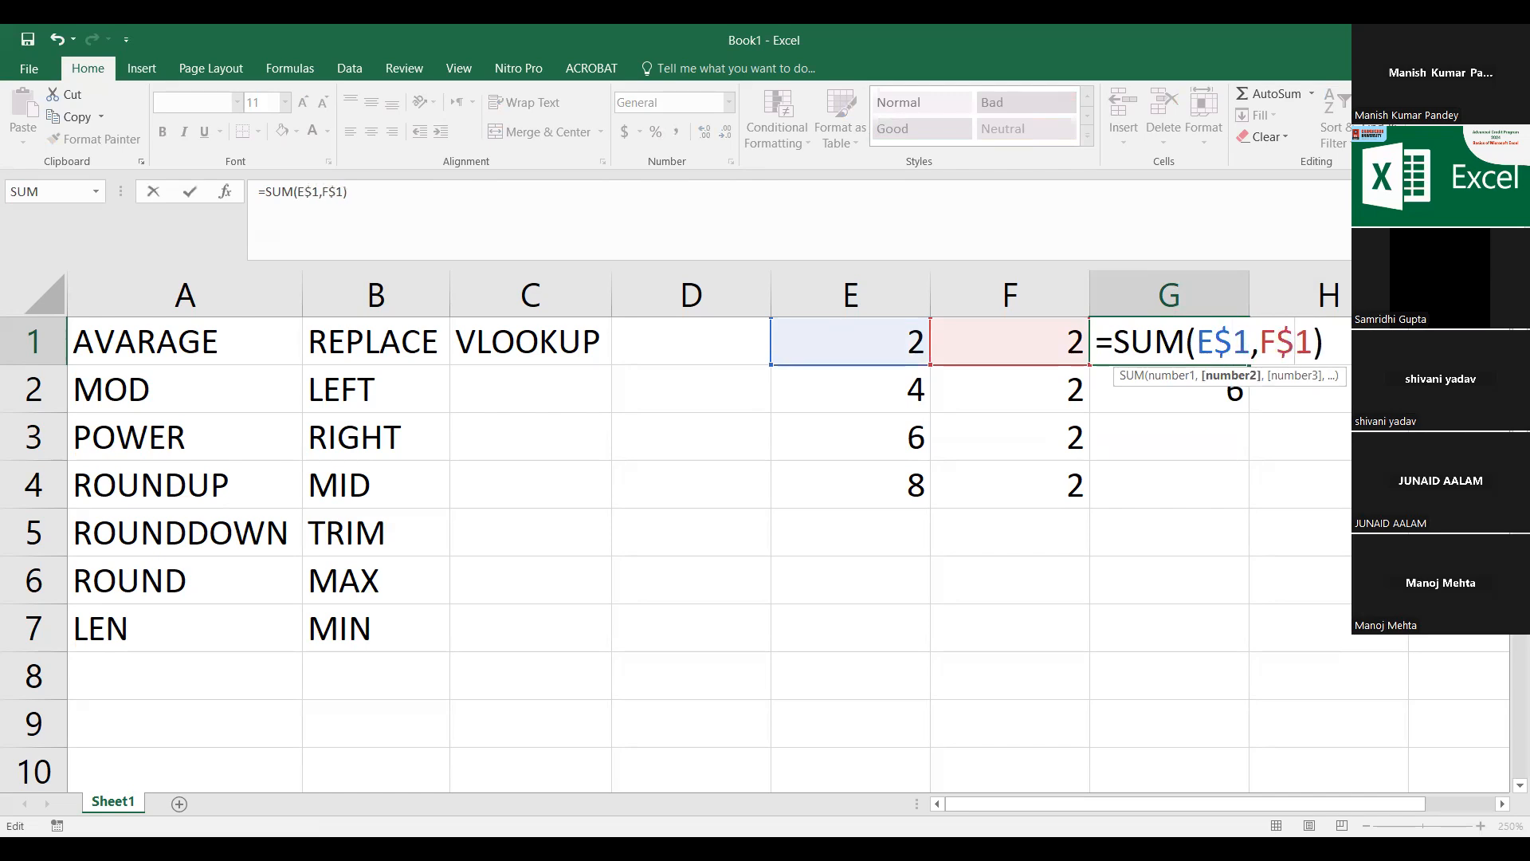
key("ctrl+Return")
Step: Copy the row-locked formula from G1 into H2 and inspect which cells it refers to
key("ctrl+c")
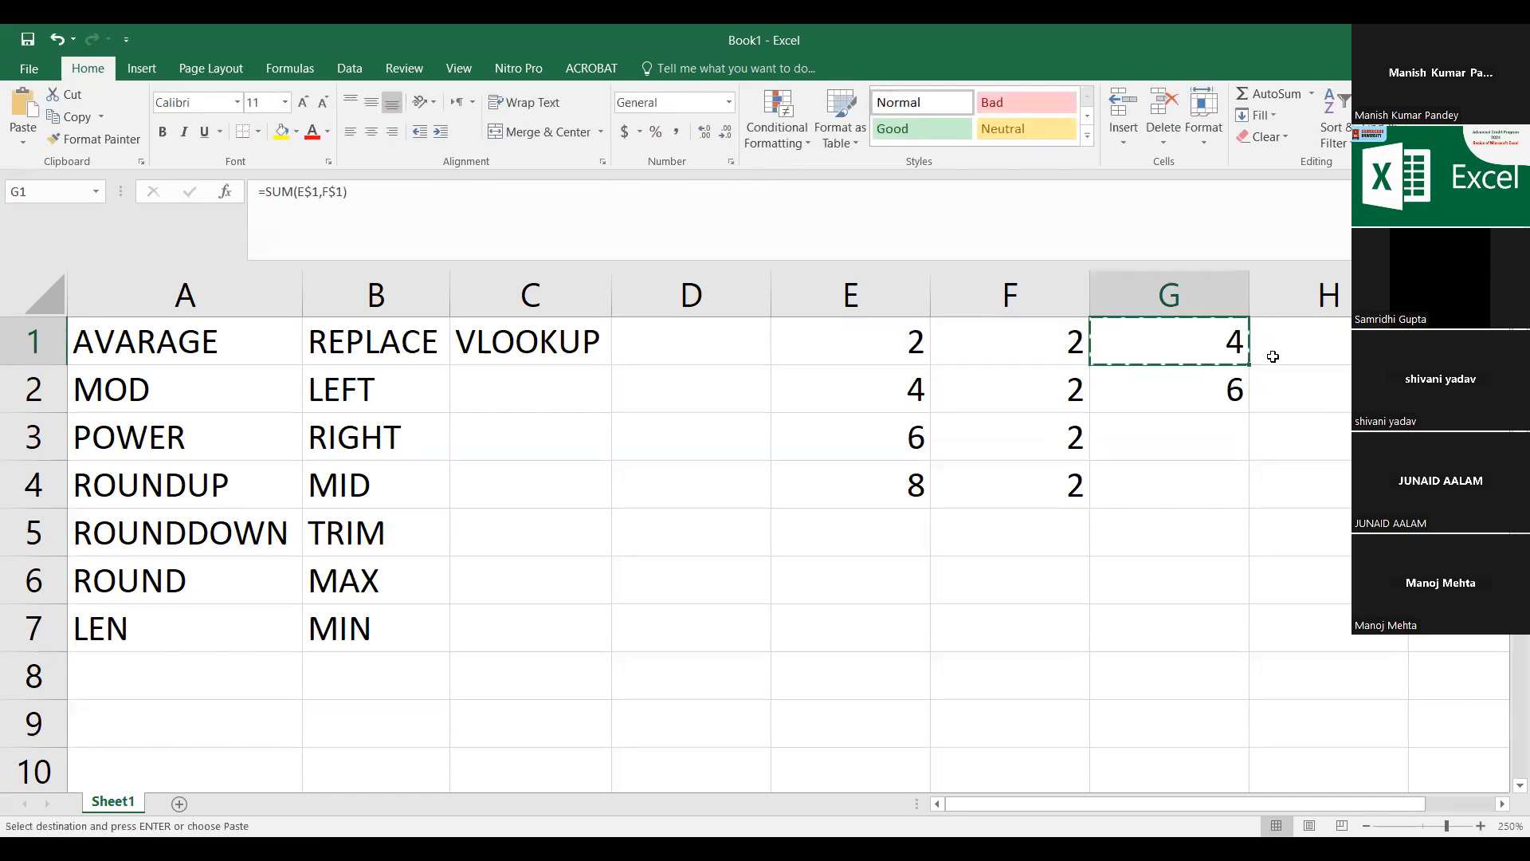
left_click(1307, 385)
key("ctrl+v")
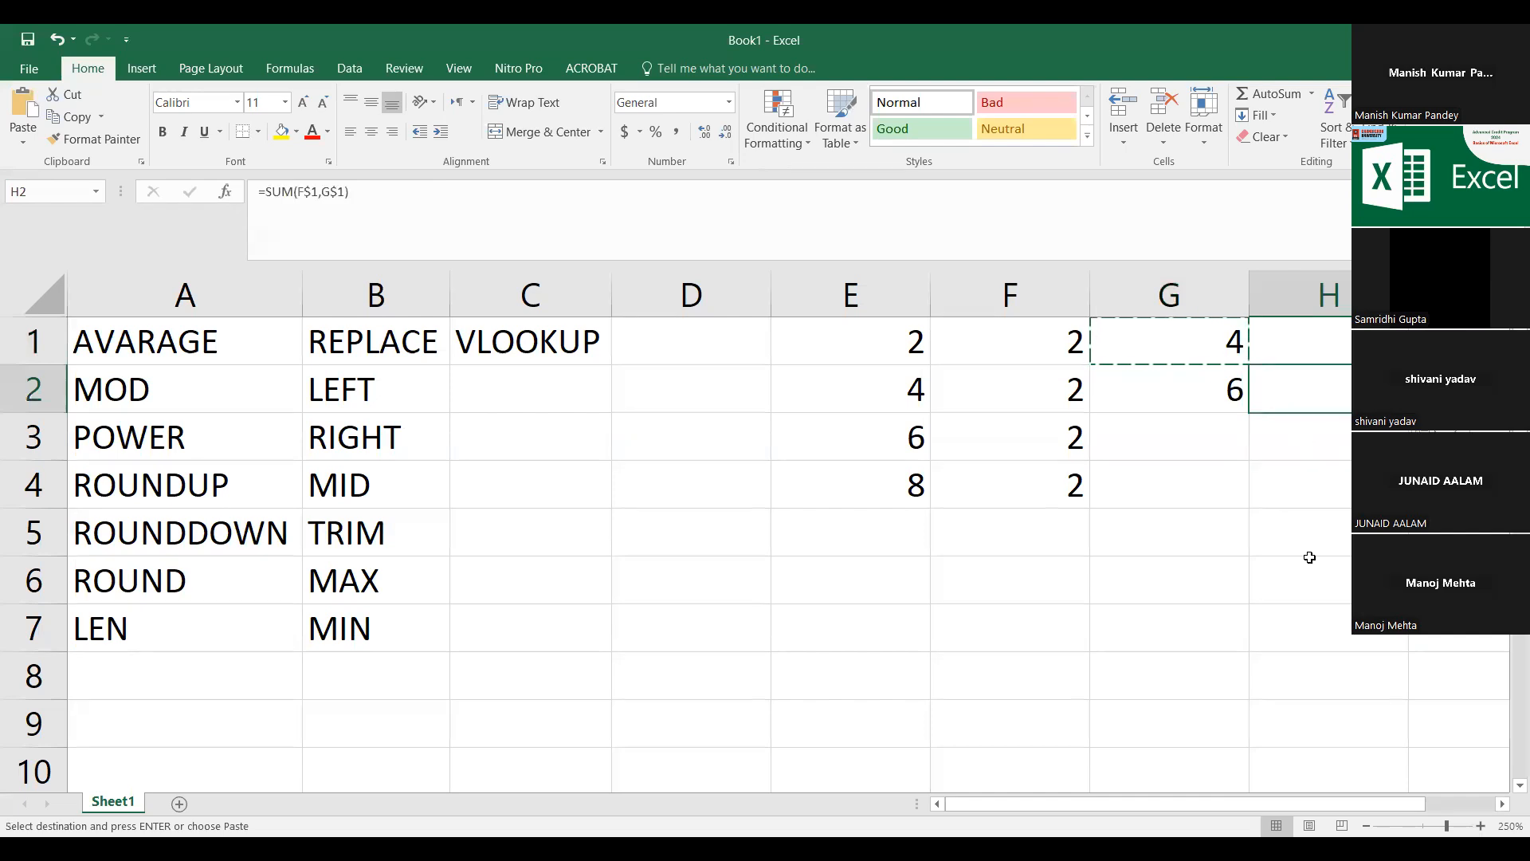
key("F2")
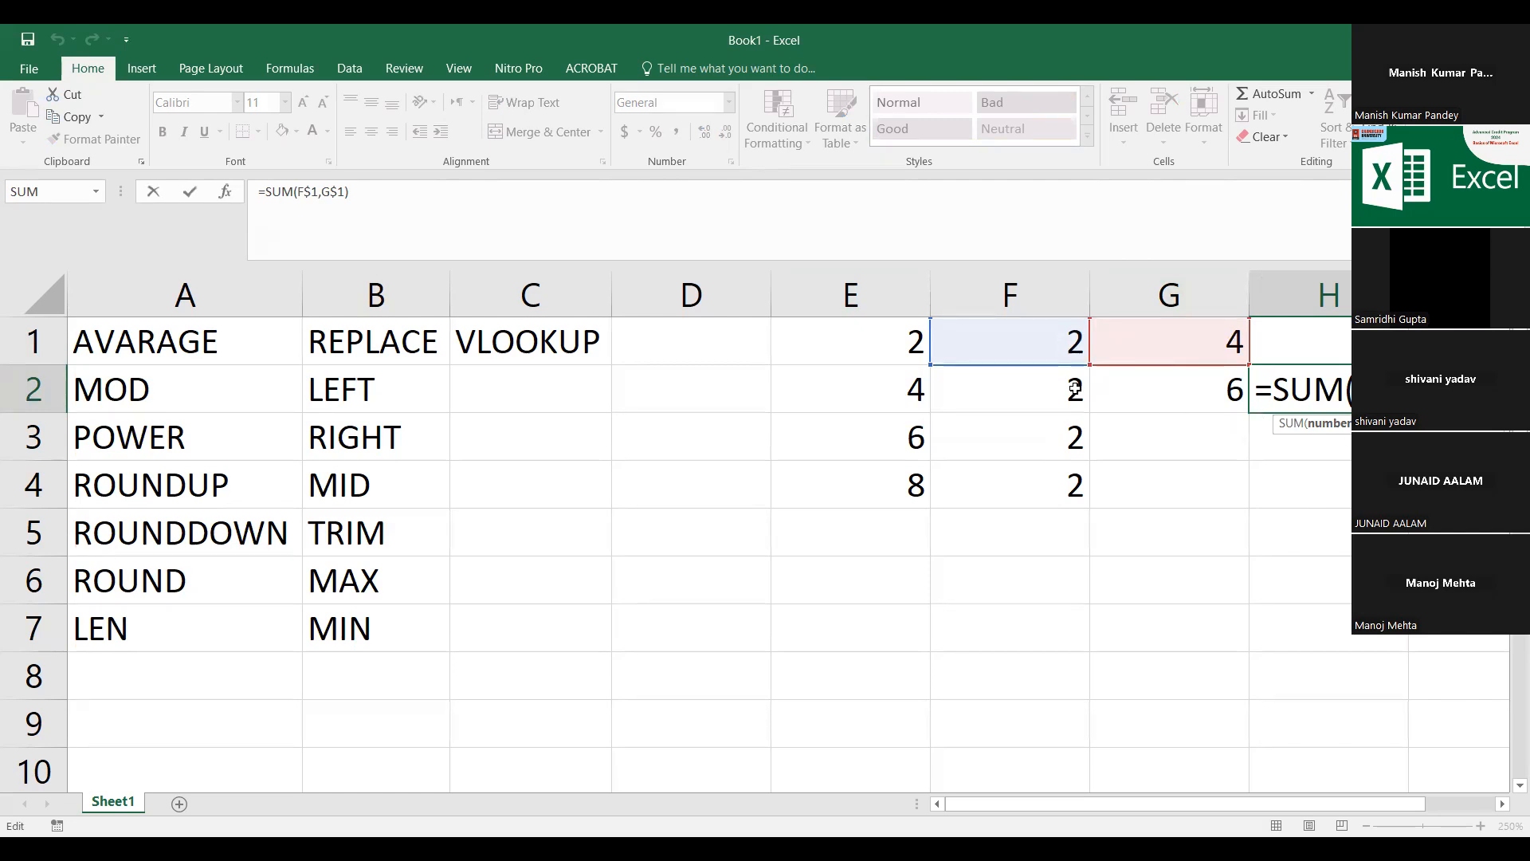
key("Escape")
Step: Clear the SUM formulas from the range G1:H2
key("Left")
key("Up")
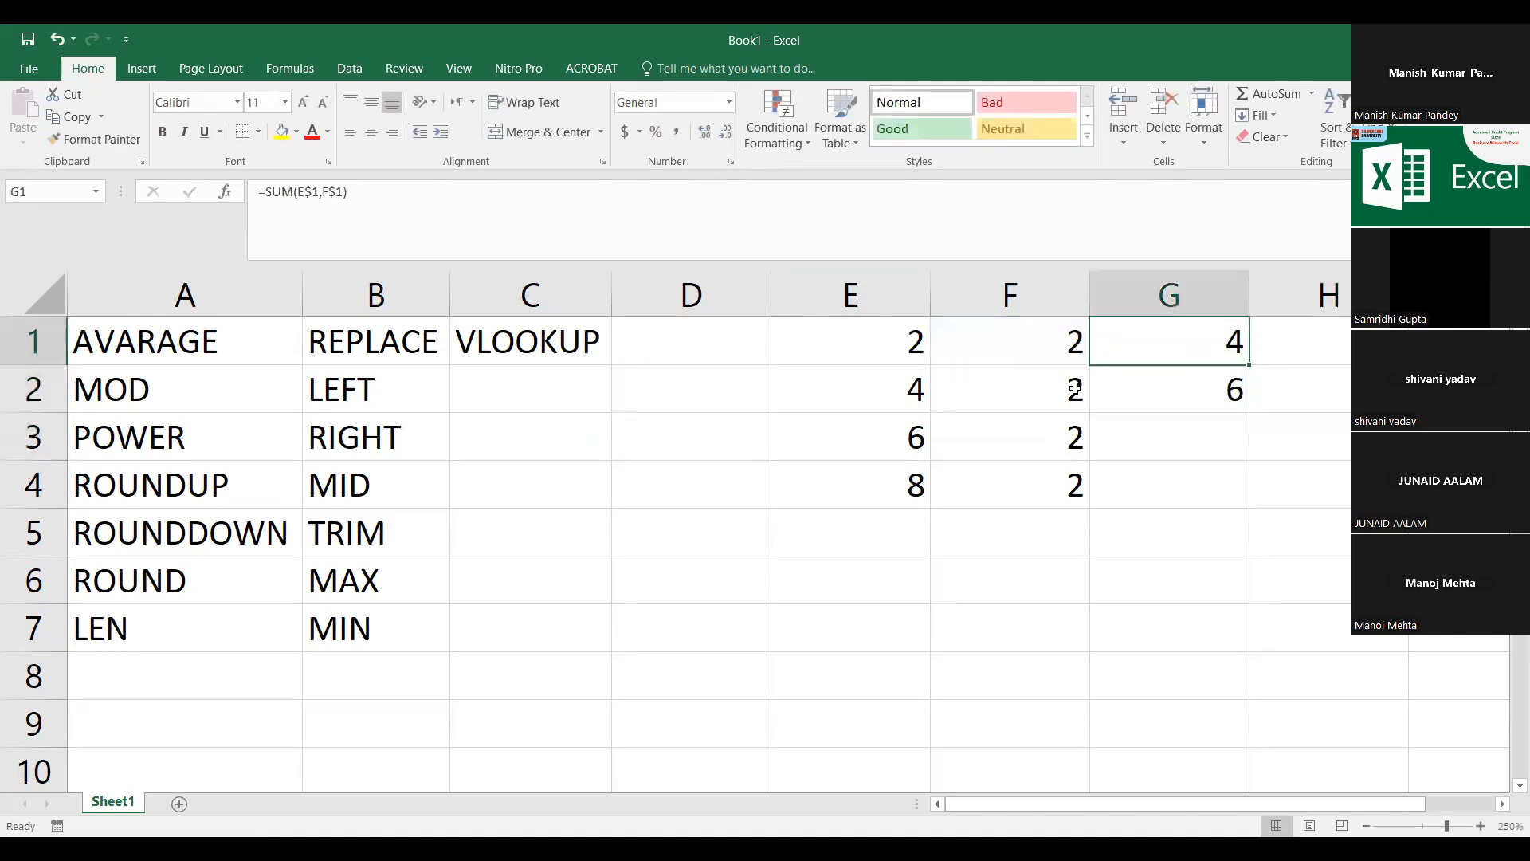
key("shift+Down")
key("shift+Right")
key("Delete")
Step: Clear the sample numbers from the range E1:F4
key("Left")
key("Left")
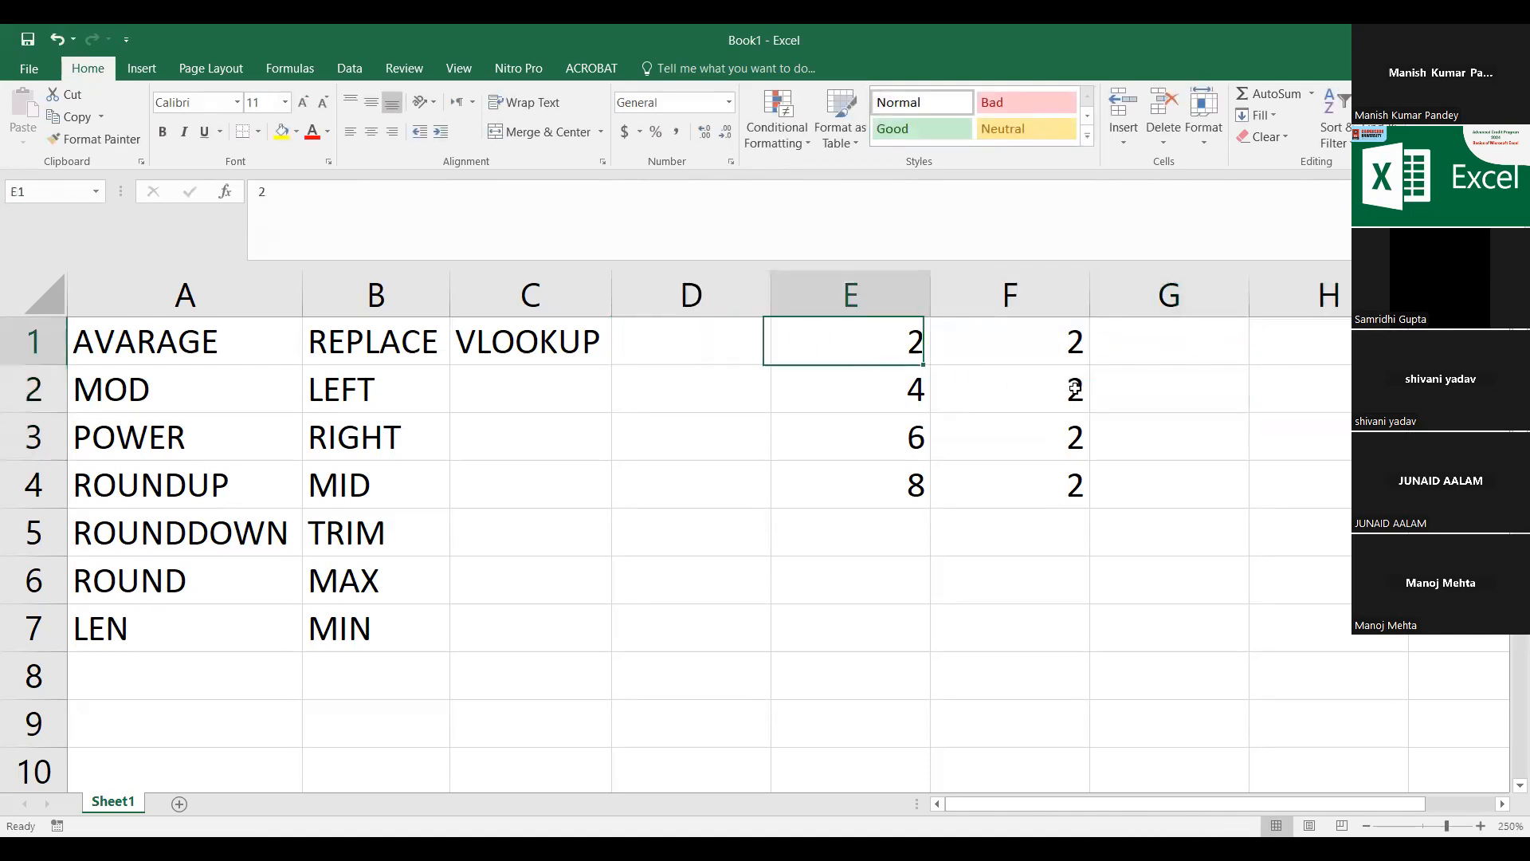
key("shift+Right")
key("shift+Down")
key("shift+Down")
key("shift+Down")
key("Delete")
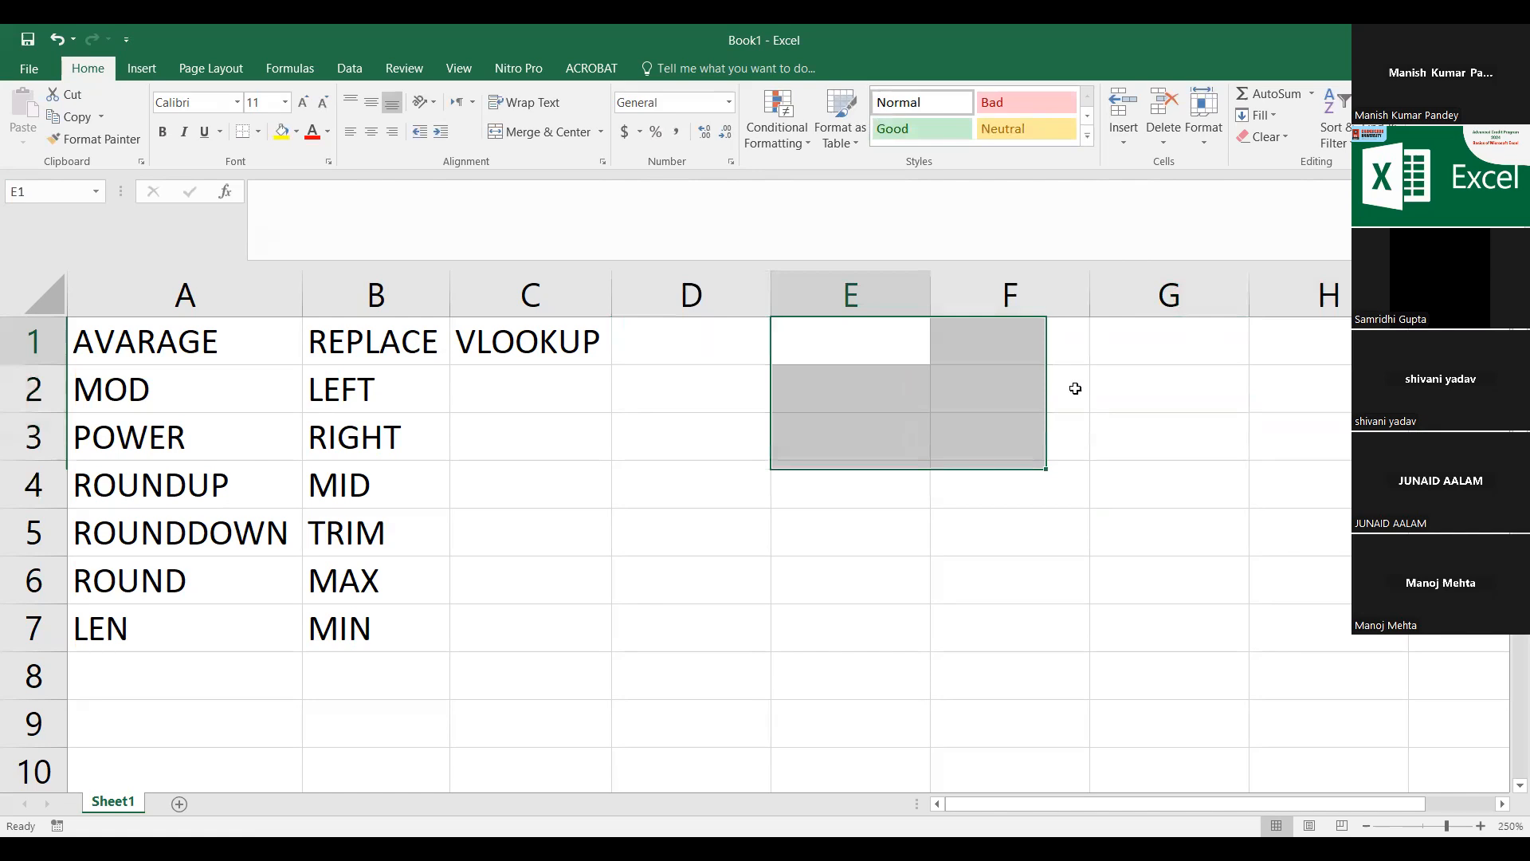
key("Left")
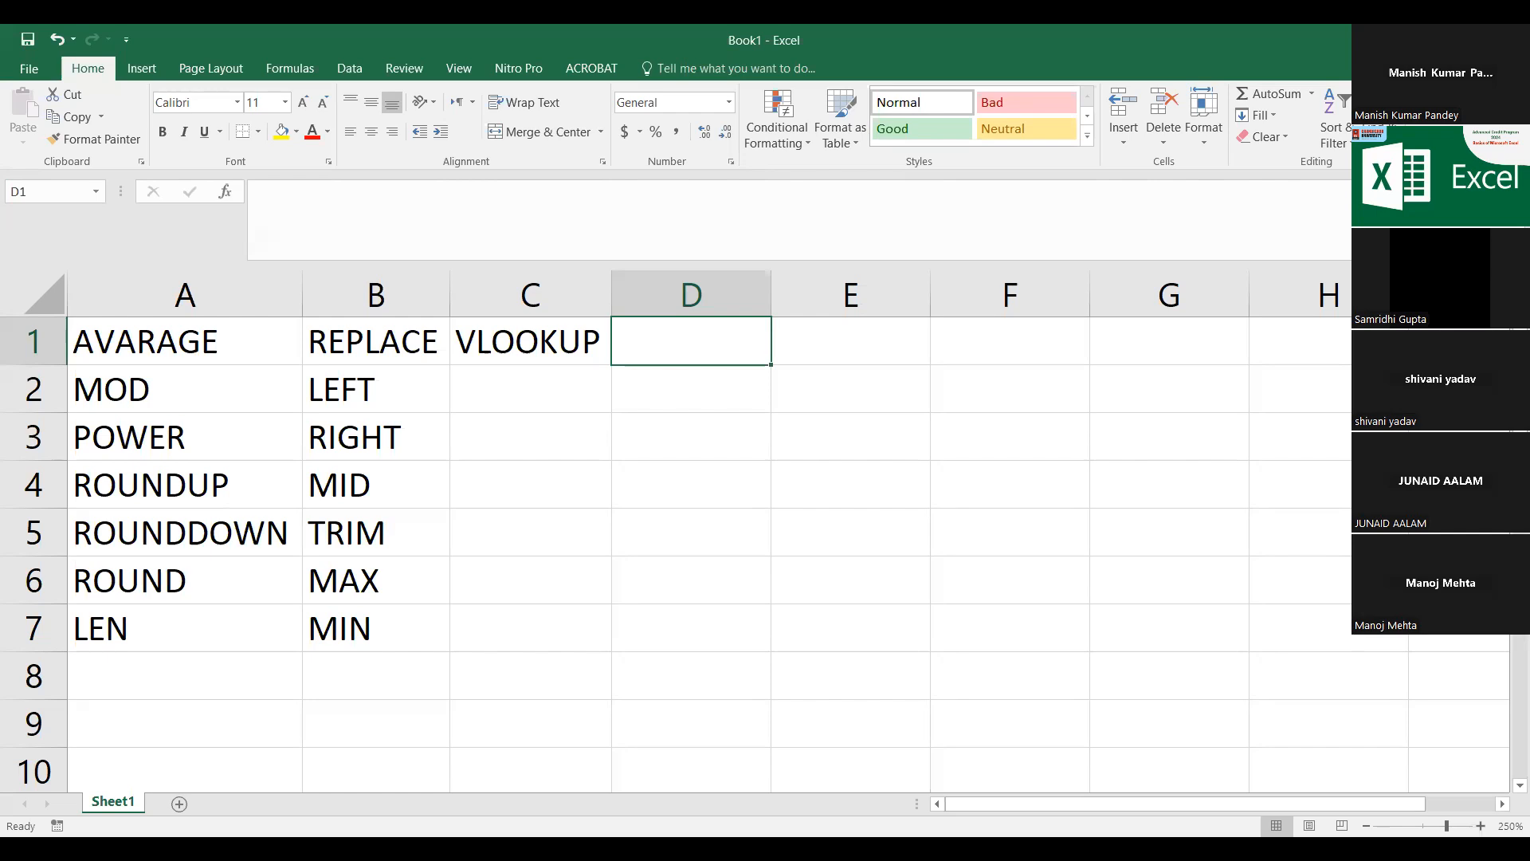
scroll(676, 550, "down", 2)
scroll(676, 550, "up", 2)
left_click_drag(136, 326, 553, 639)
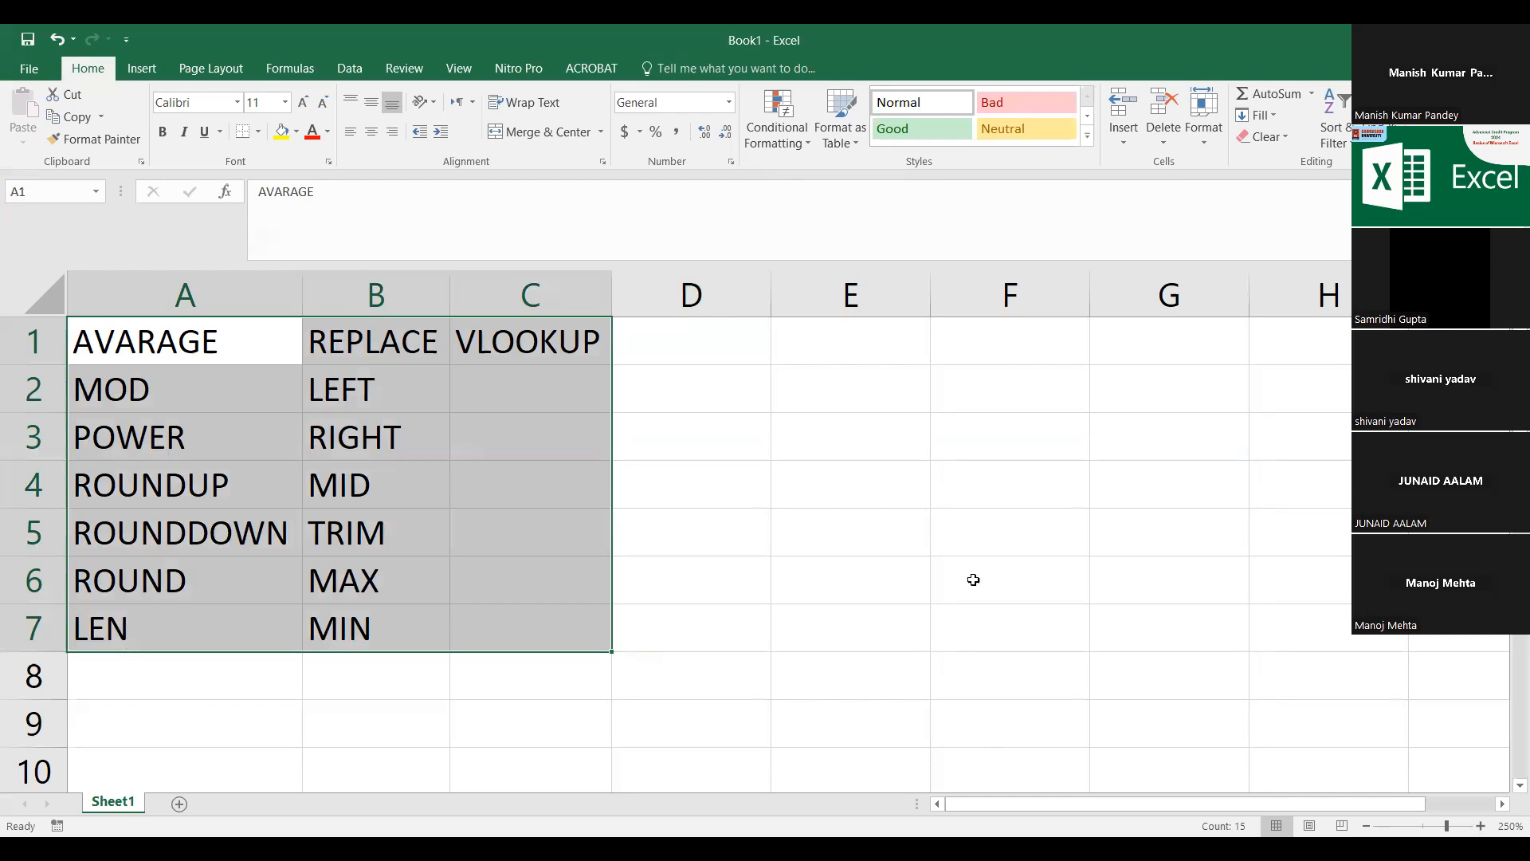
left_click(1008, 368)
left_click(844, 383)
left_click(847, 351)
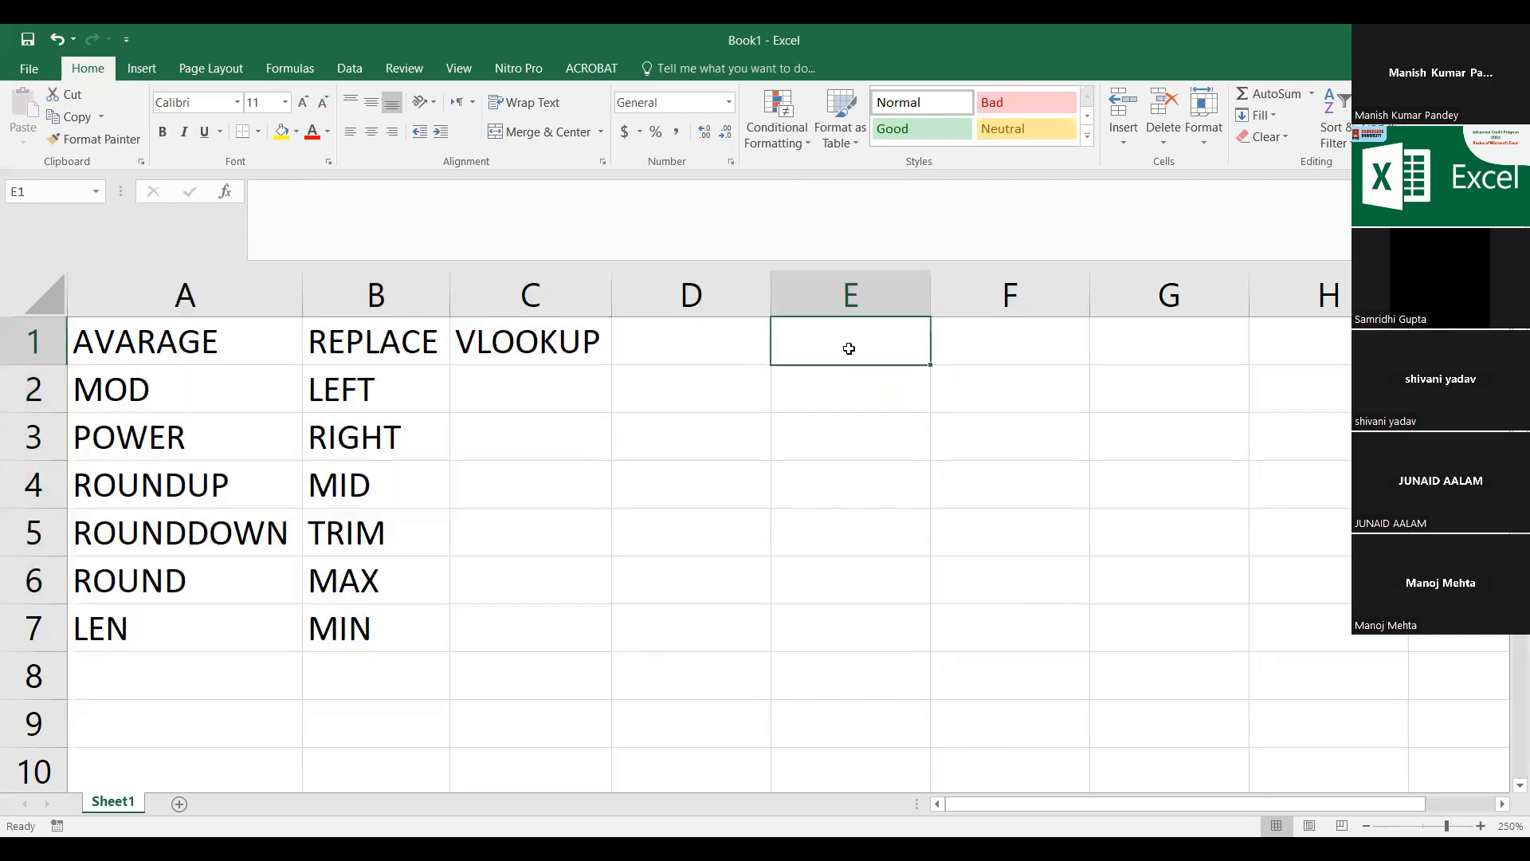
Step: Enter the sample value 2 in cells D1 and E1
key("Left")
type("2")
key("Return")
key("Up")
key("Right")
type("2")
key("Return")
Step: Enter the sample value 2 in cells D2 and E2
key("Left")
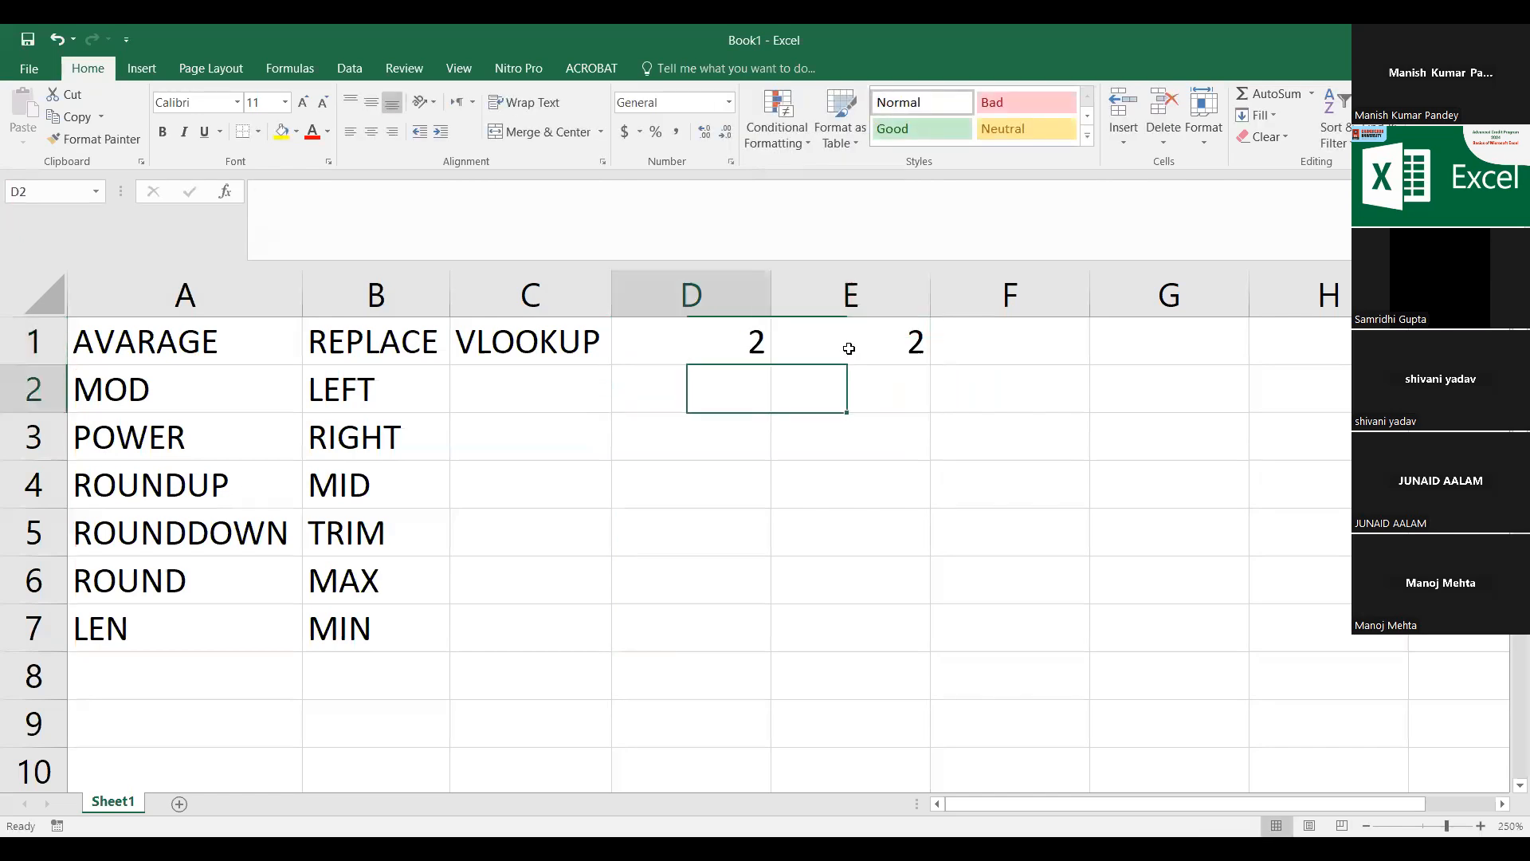
type("2")
key("Return")
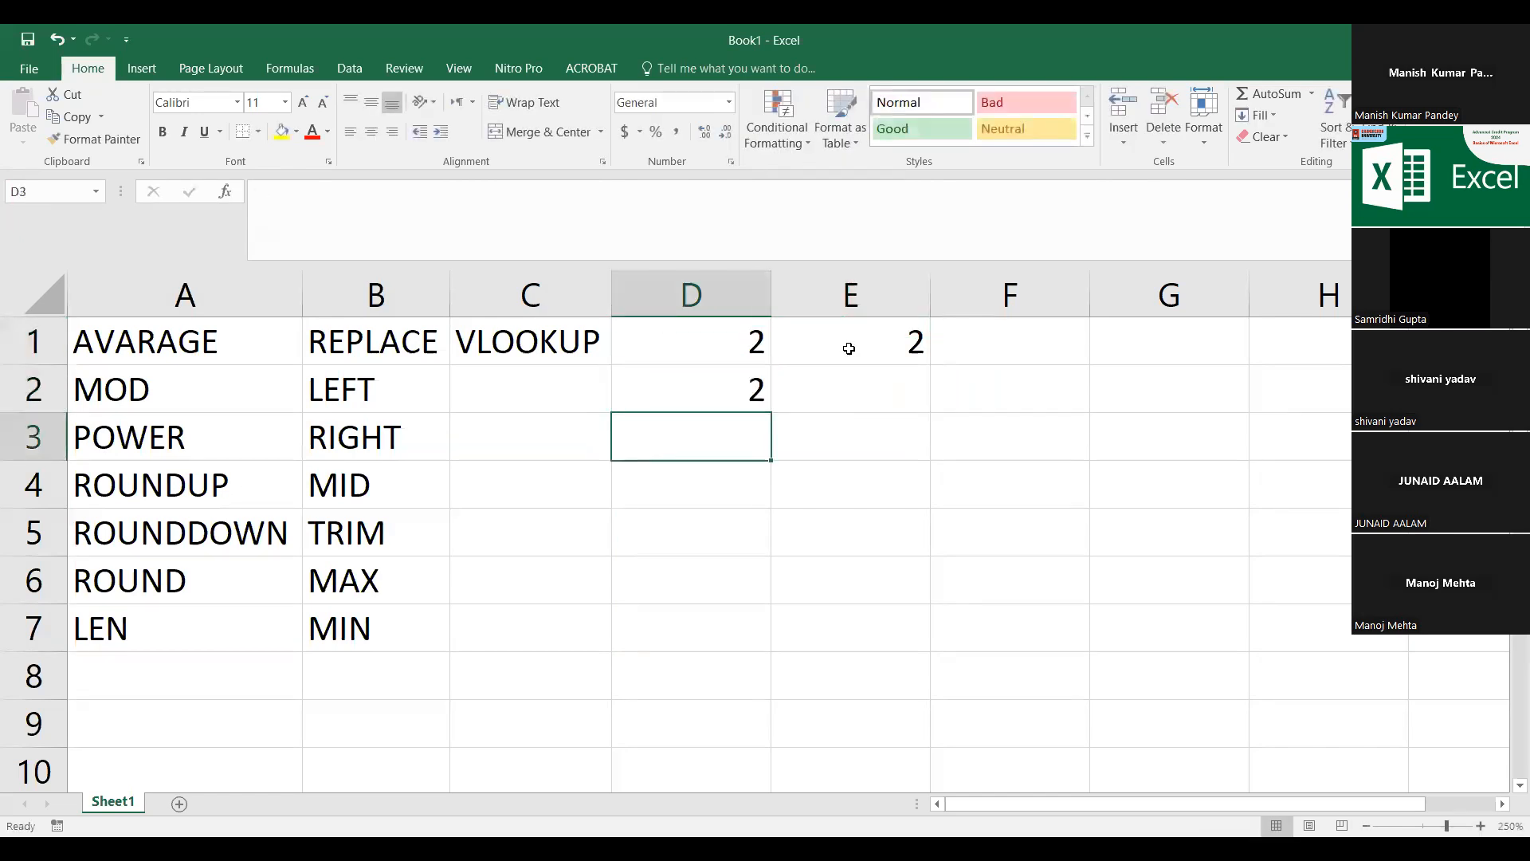
key("Up")
key("Right")
type("2")
key("Return")
Step: Enter the sample value 2 in cells D3 and E3
key("Left")
type("2")
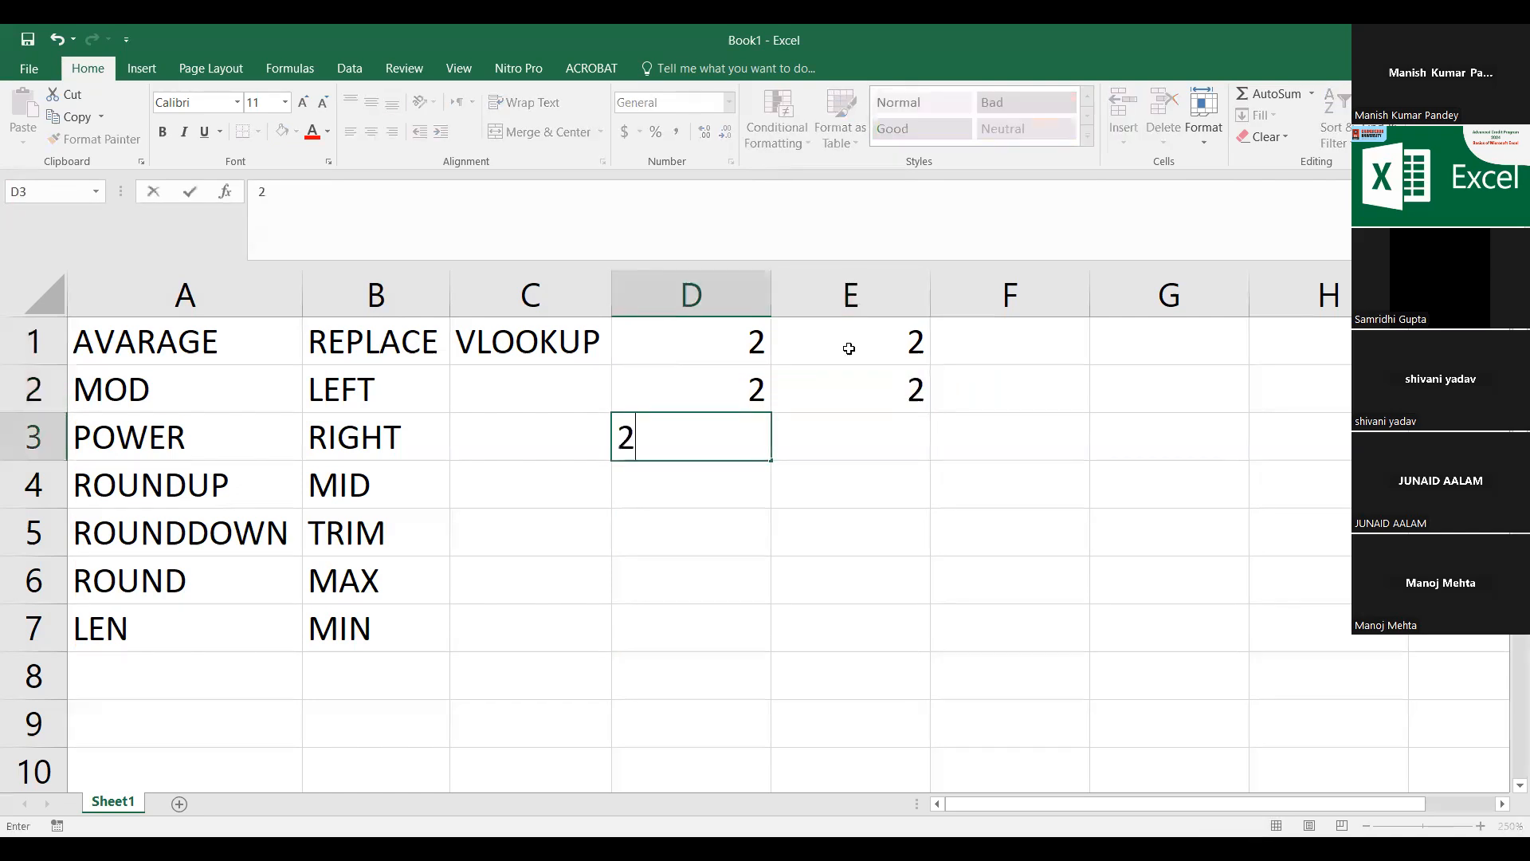
key("Return")
key("Right")
key("Up")
type("2")
key("Return")
key("Up")
key("Left")
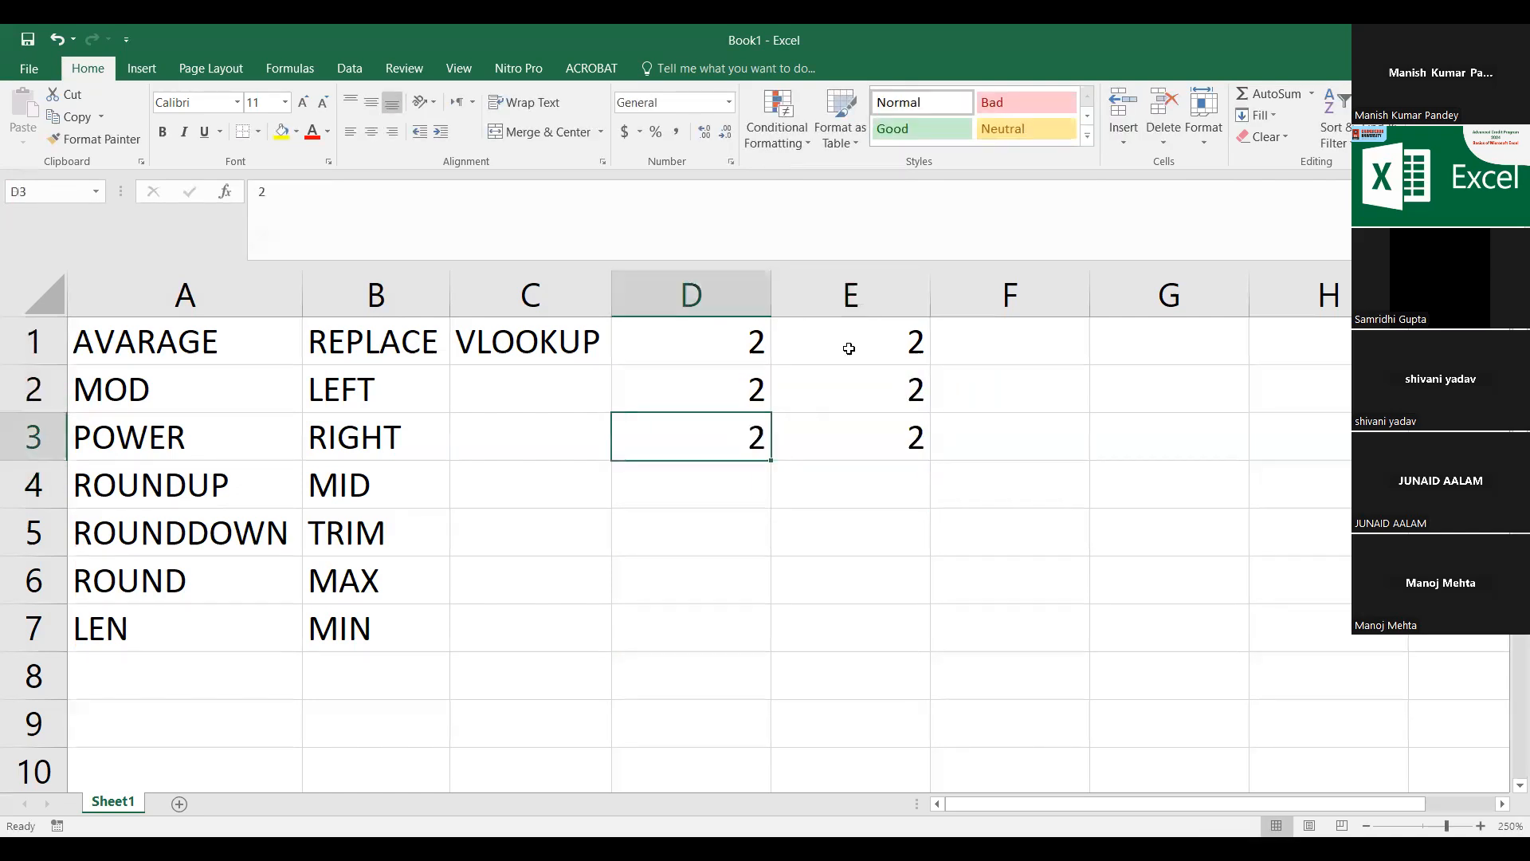
key("Right")
key("Right")
key("Right")
key("Left")
key("Right")
key("Up")
key("Up")
key("Left")
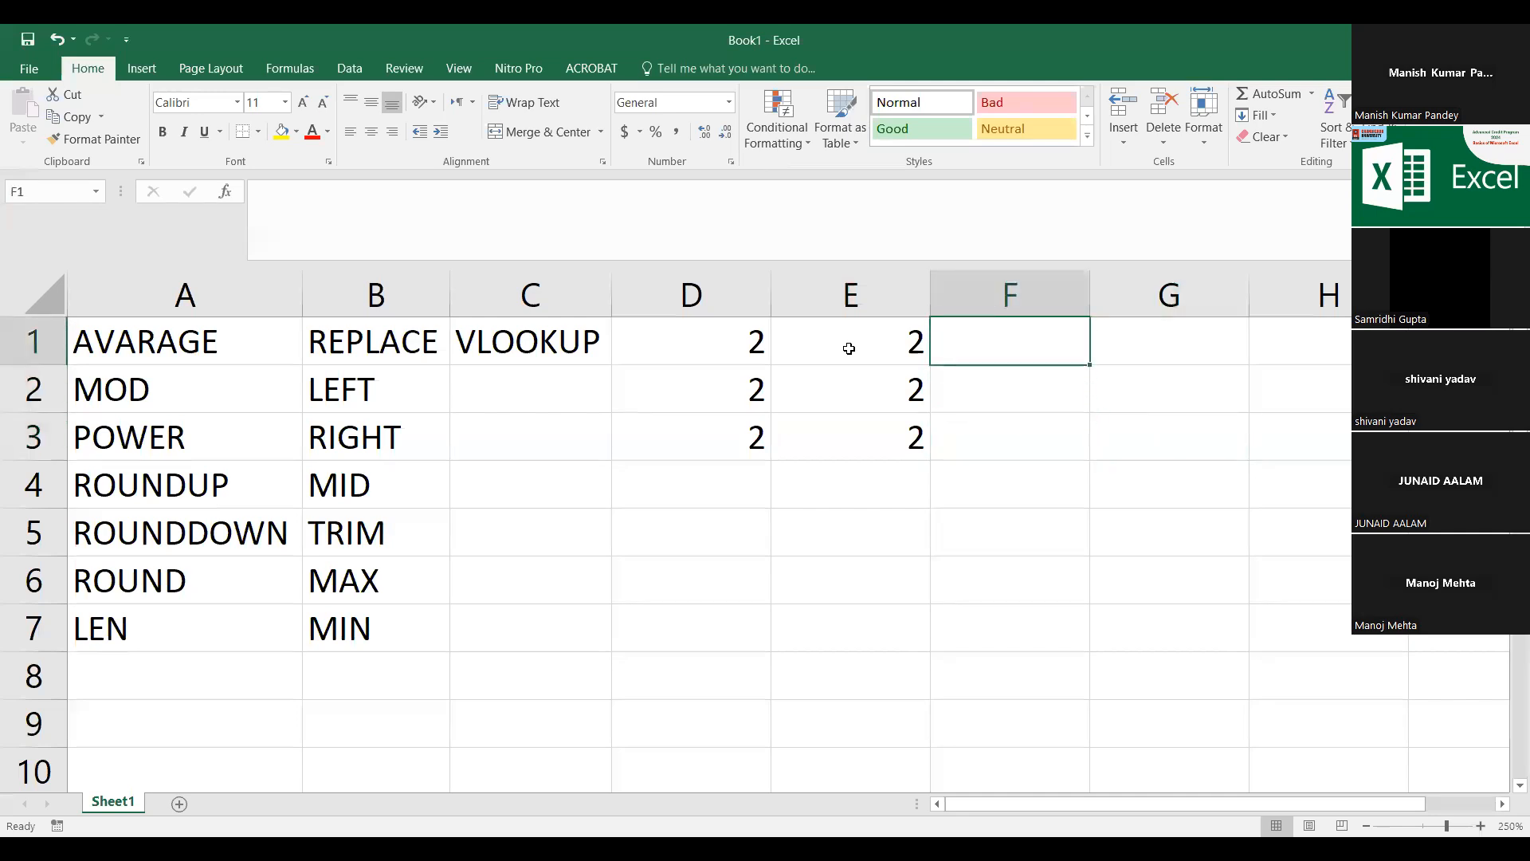
Step: Begin a VLOOKUP formula in cell G4
key("Right")
key("Down")
key("Down")
key("Down")
type("=")
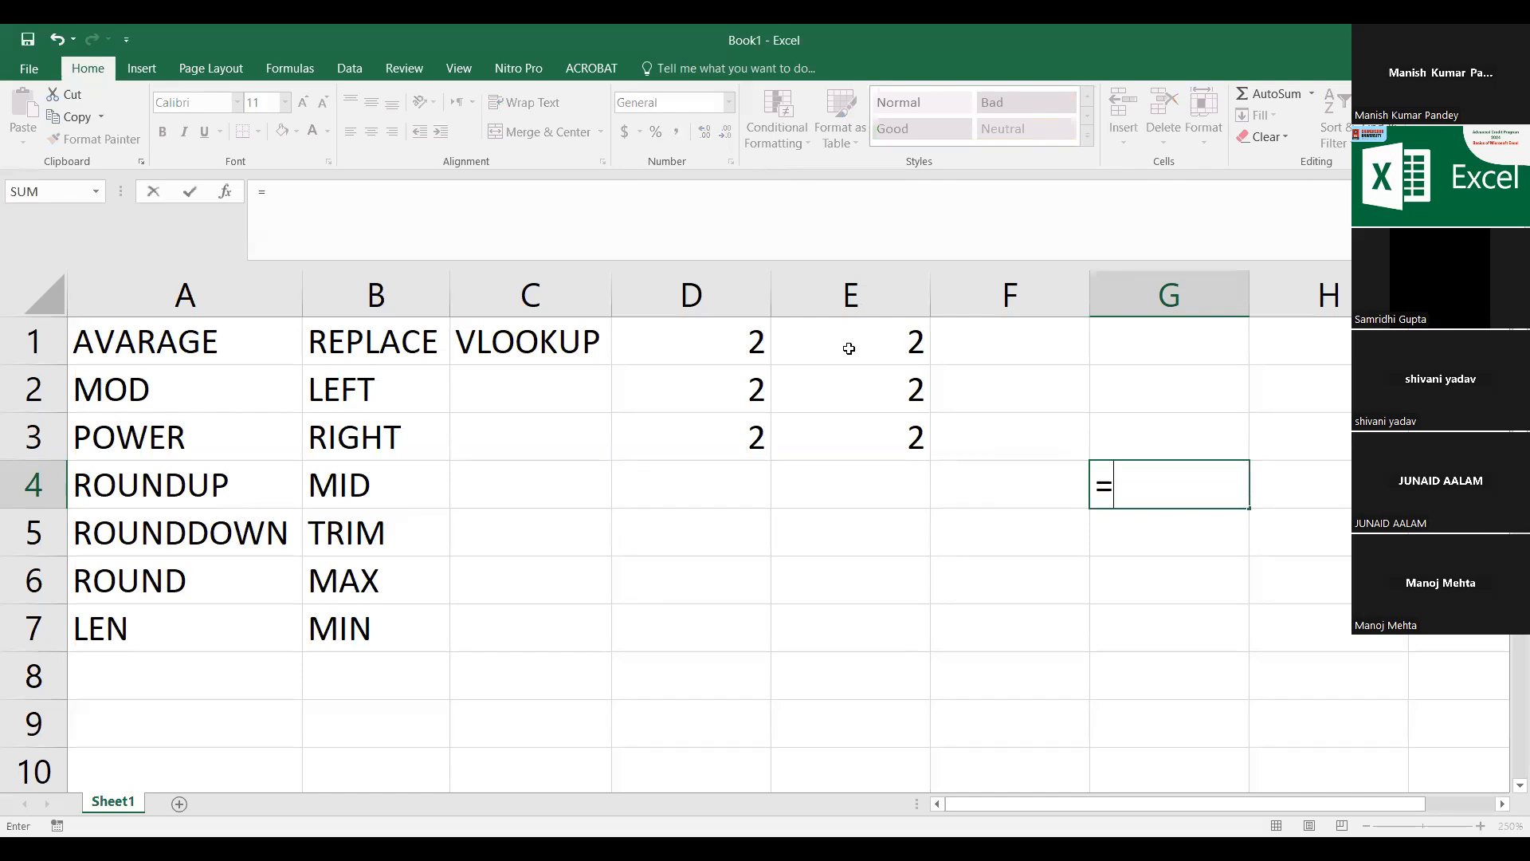
type("VLOOKUP(")
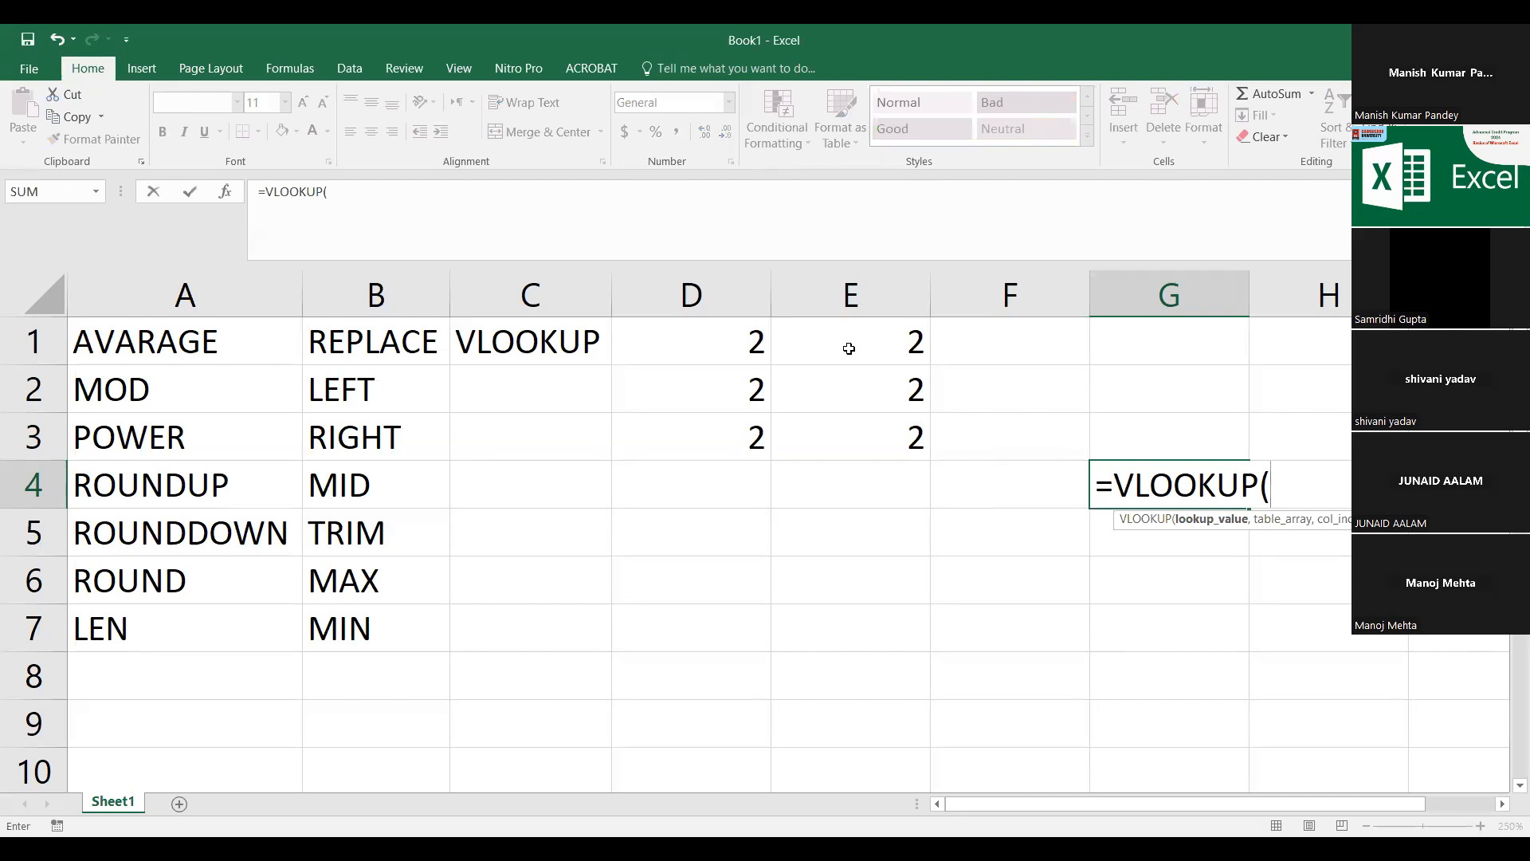
type(",")
key("Left")
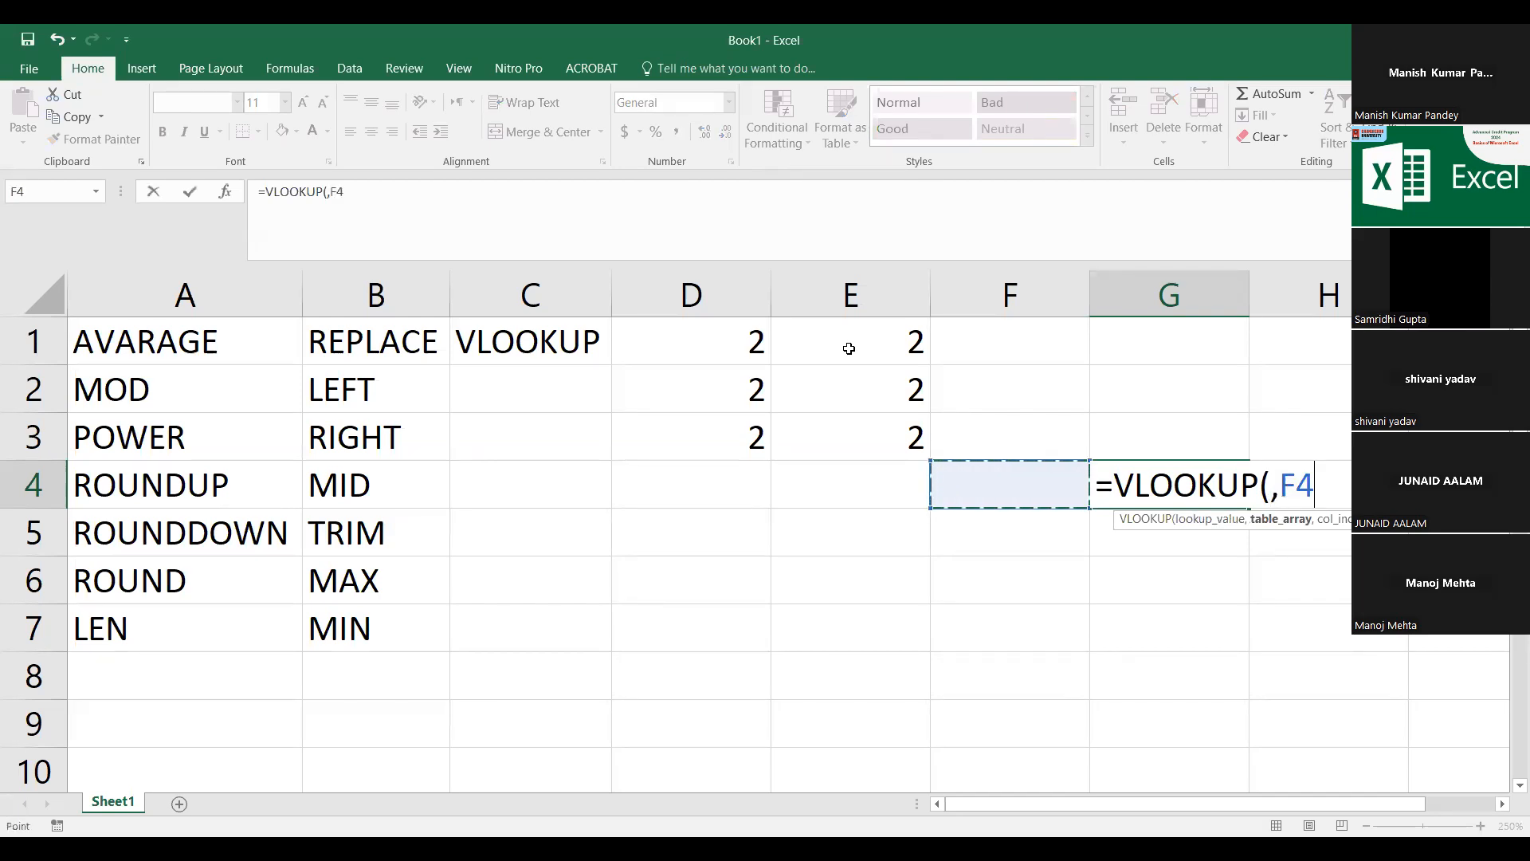
type(",")
key("Up")
key("Down")
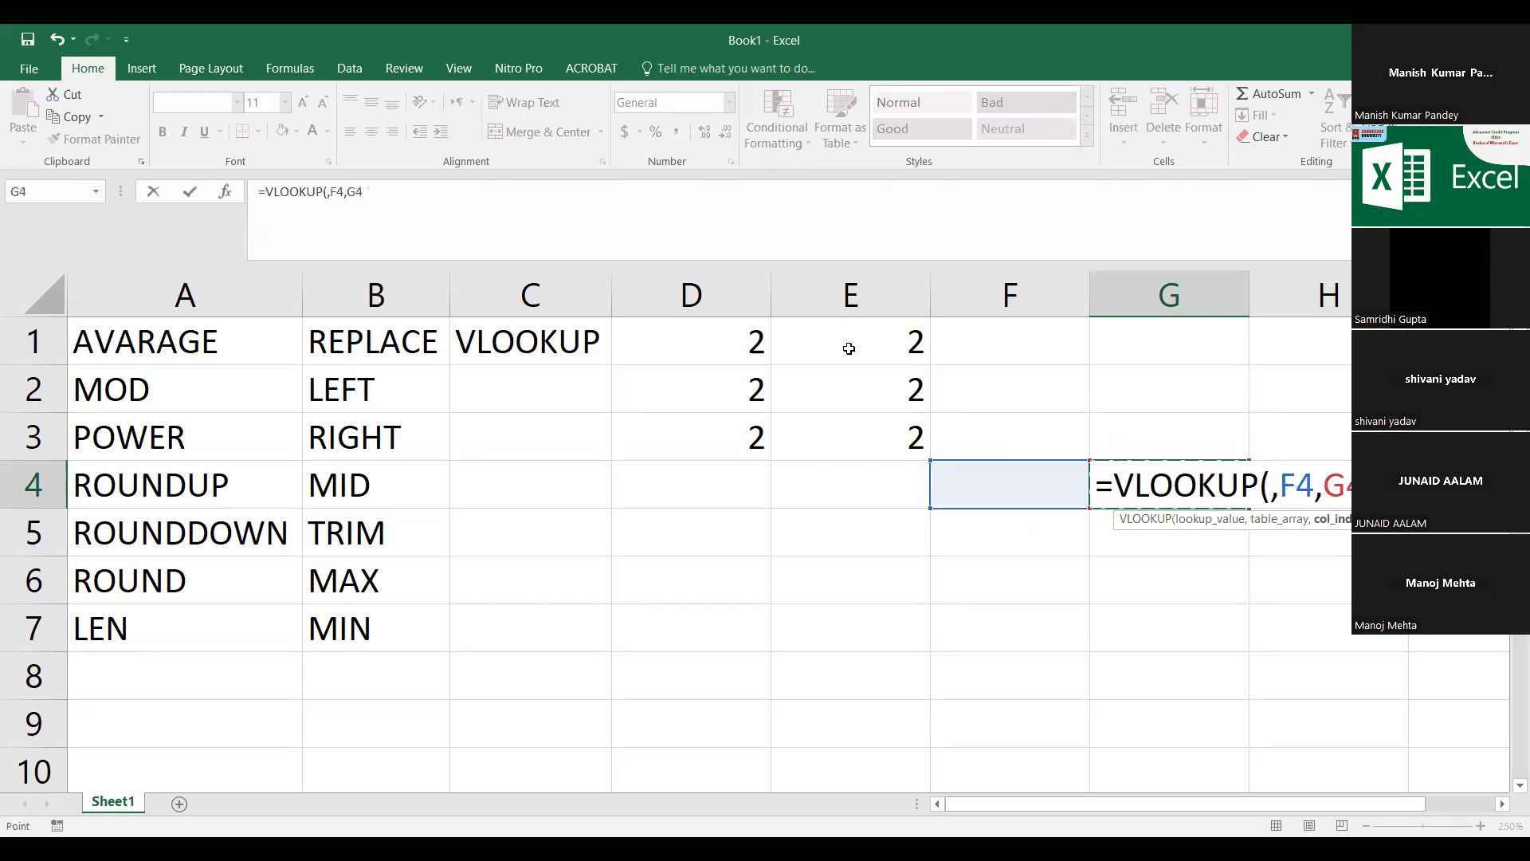
key("BackSpace")
key("BackSpace")
key("BackSpace")
key("BackSpace")
key("BackSpace")
key("BackSpace")
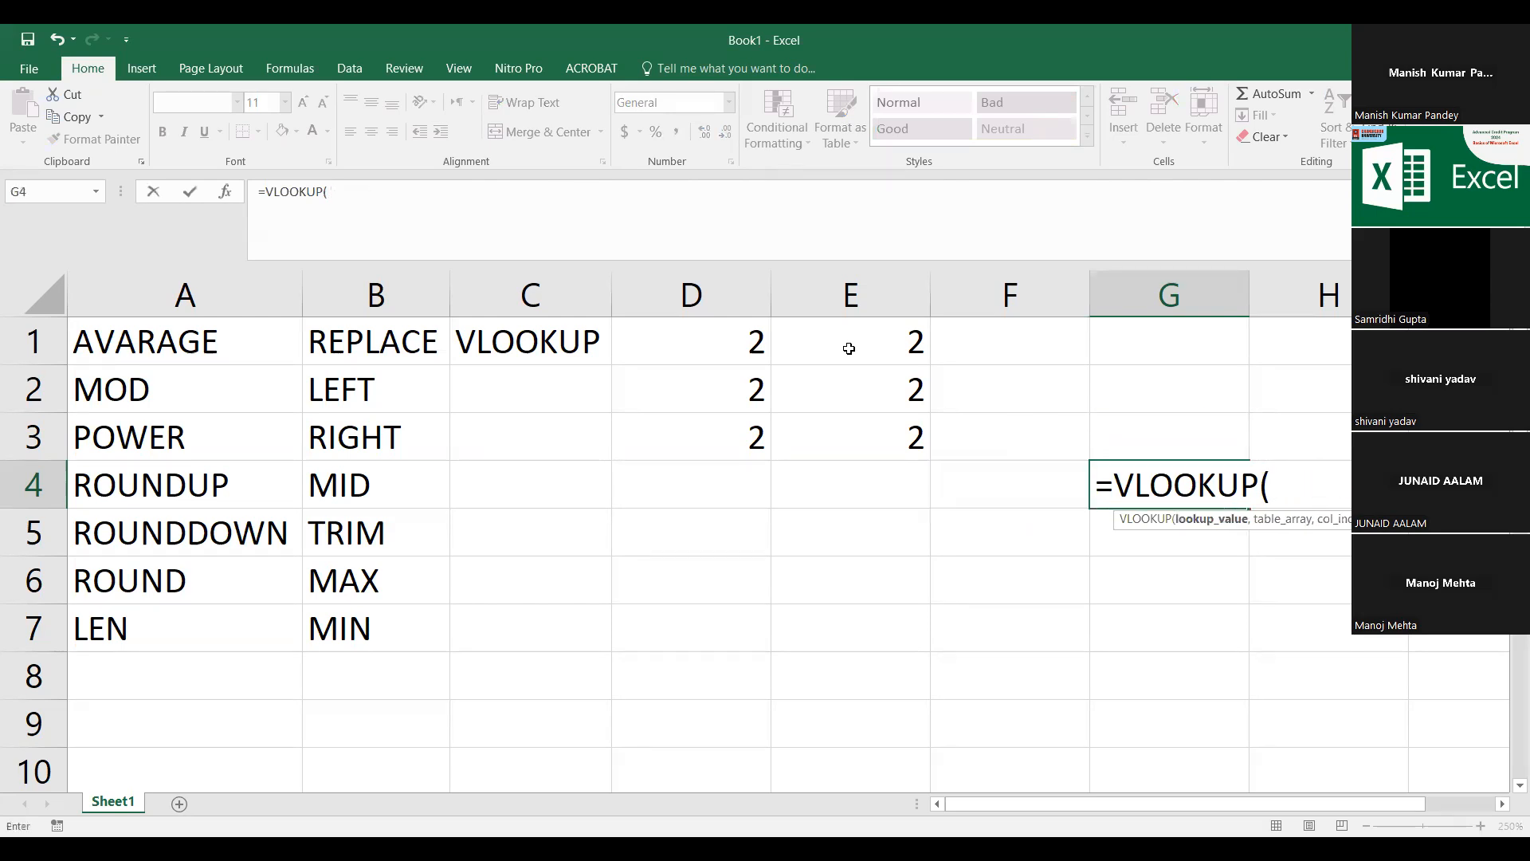
Step: Complete the VLOOKUP in G4 with lookup value F4, absolute table range $D$1:$E$3, column index 2 and FALSE
left_click(1038, 478)
type(",")
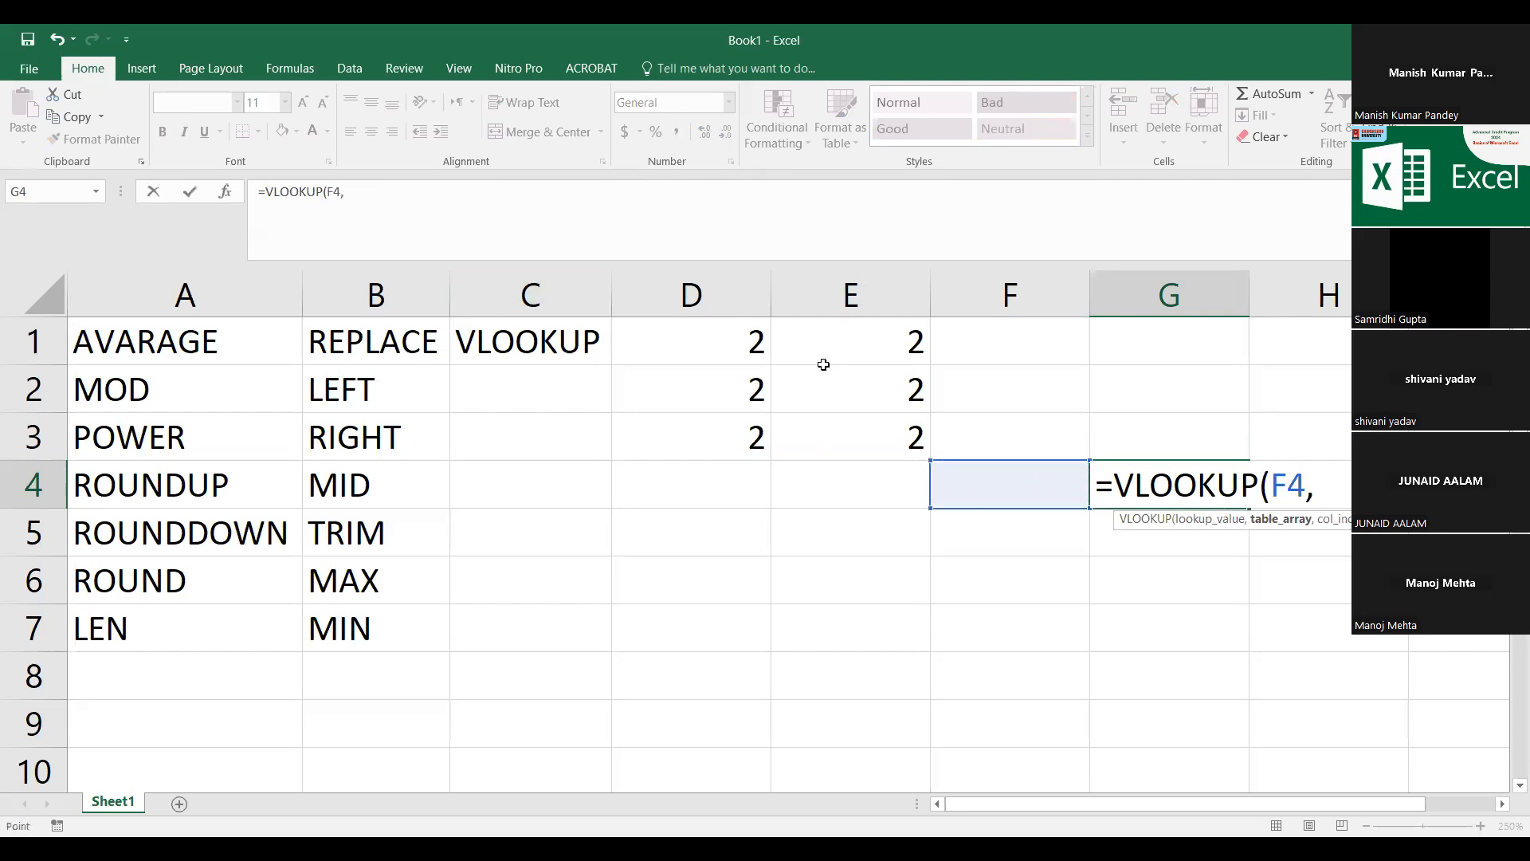
left_click_drag(717, 342, 877, 437)
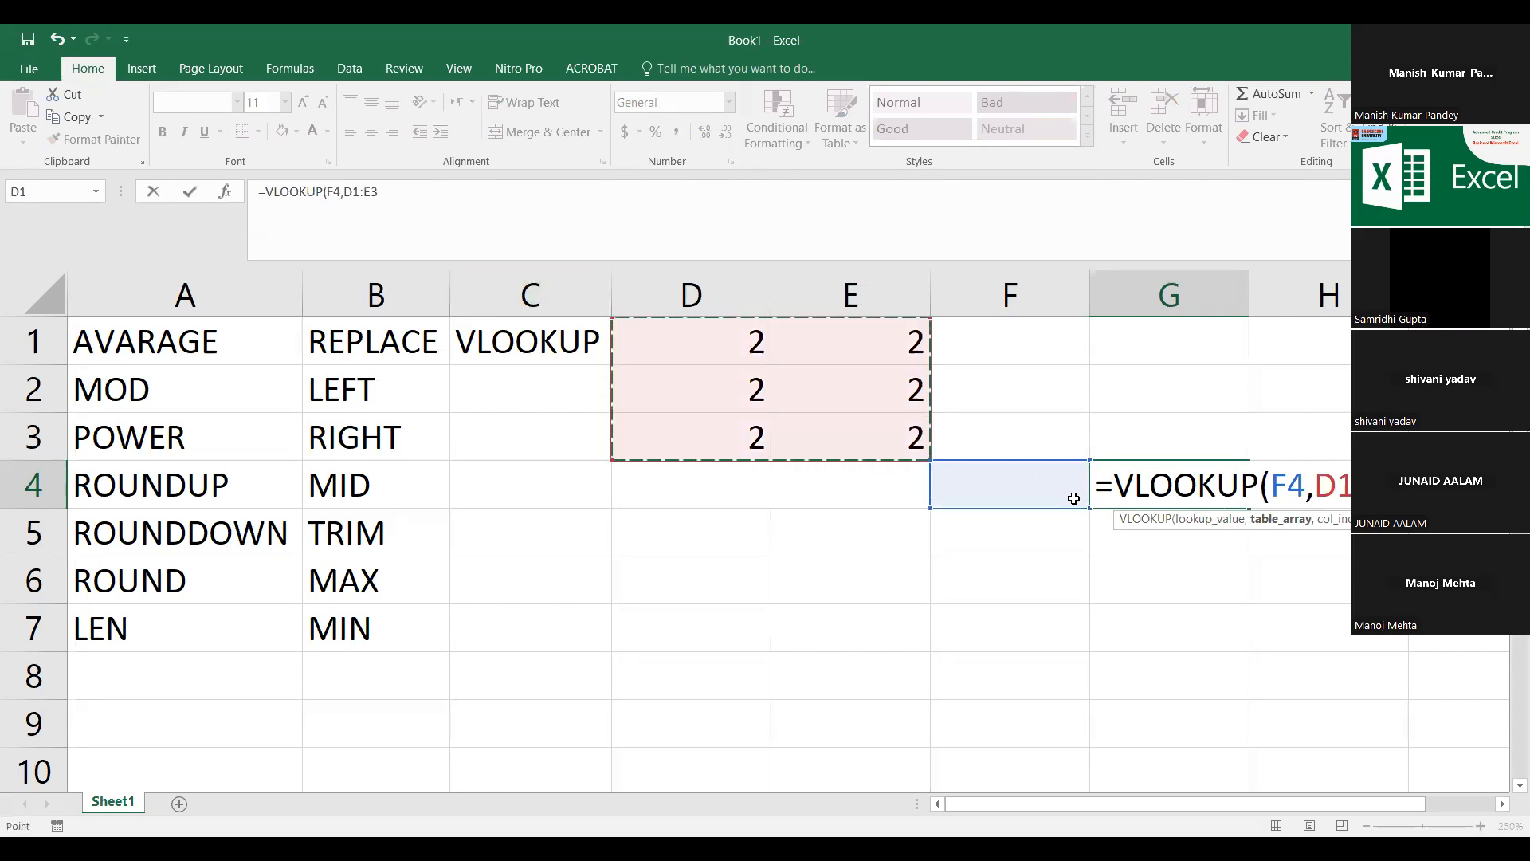
key("F4")
type(",")
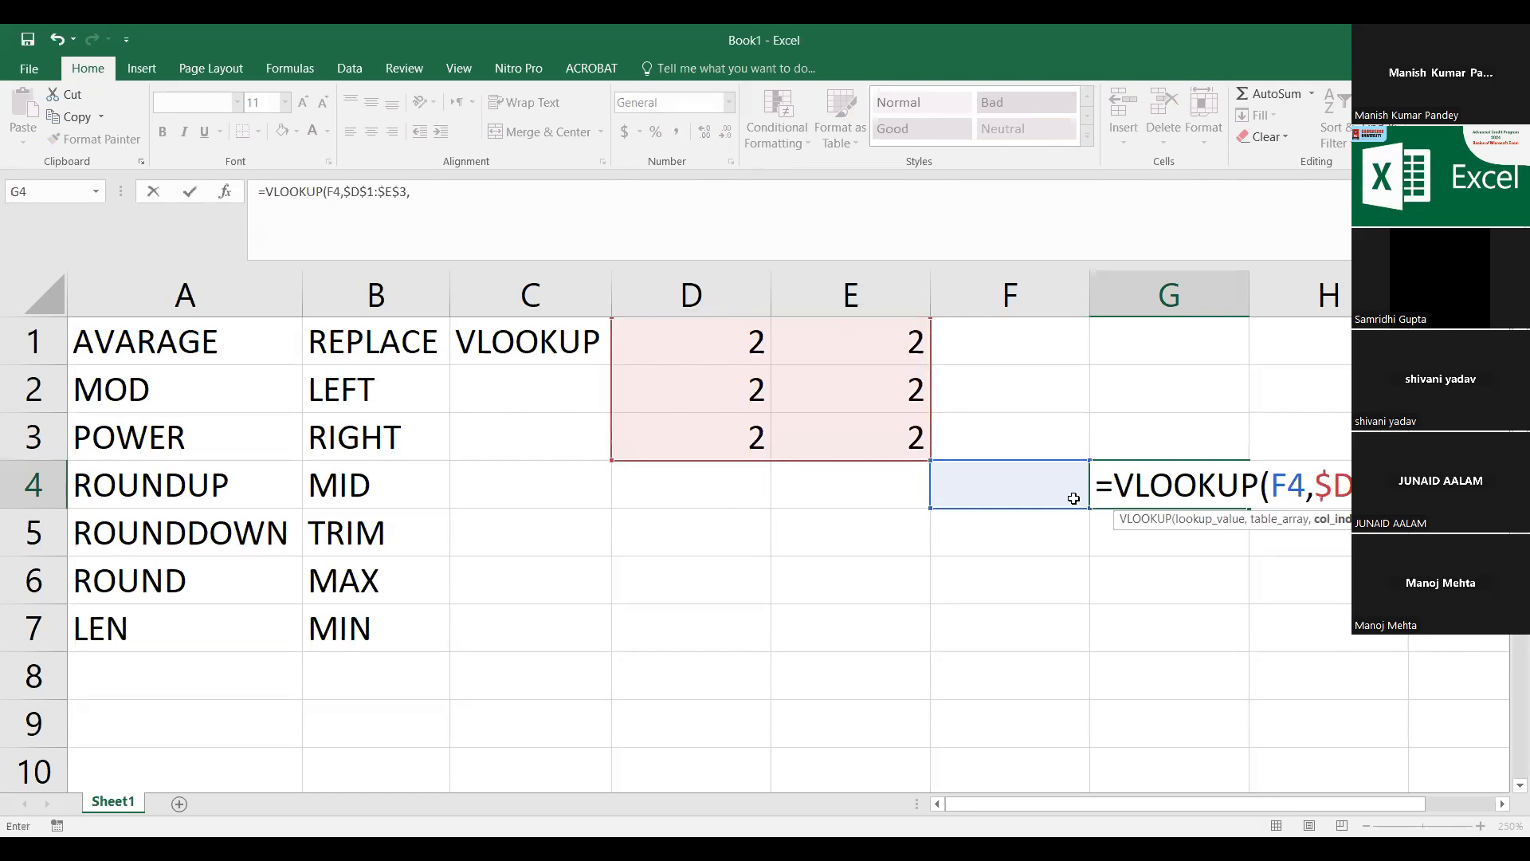
type("2,")
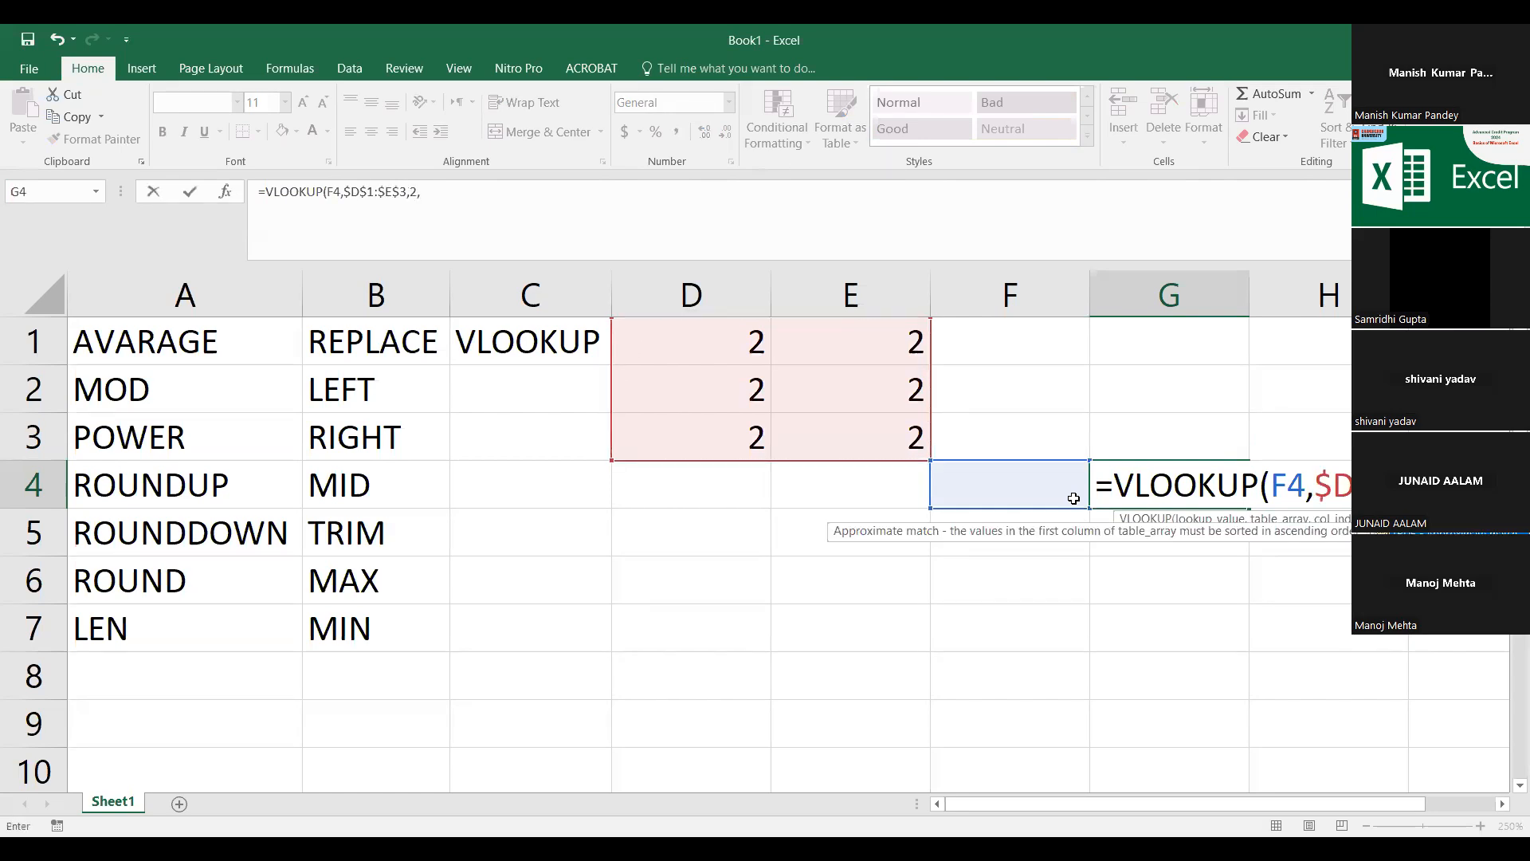
type("FALSE)")
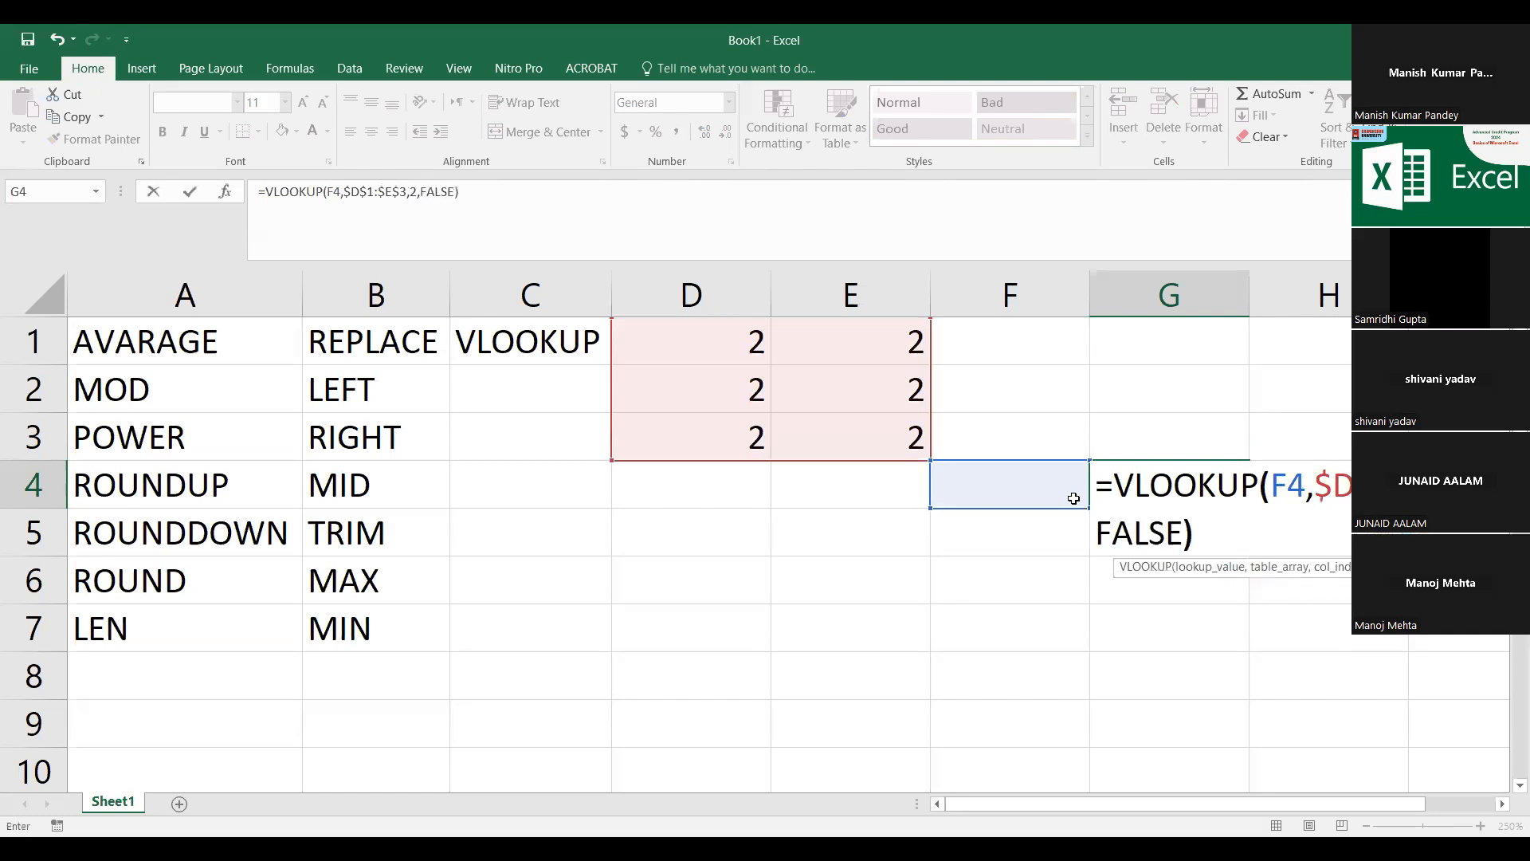
key("Return")
Step: Enter 2 as the lookup value in F4 and check the formula in G4
left_click(1012, 486)
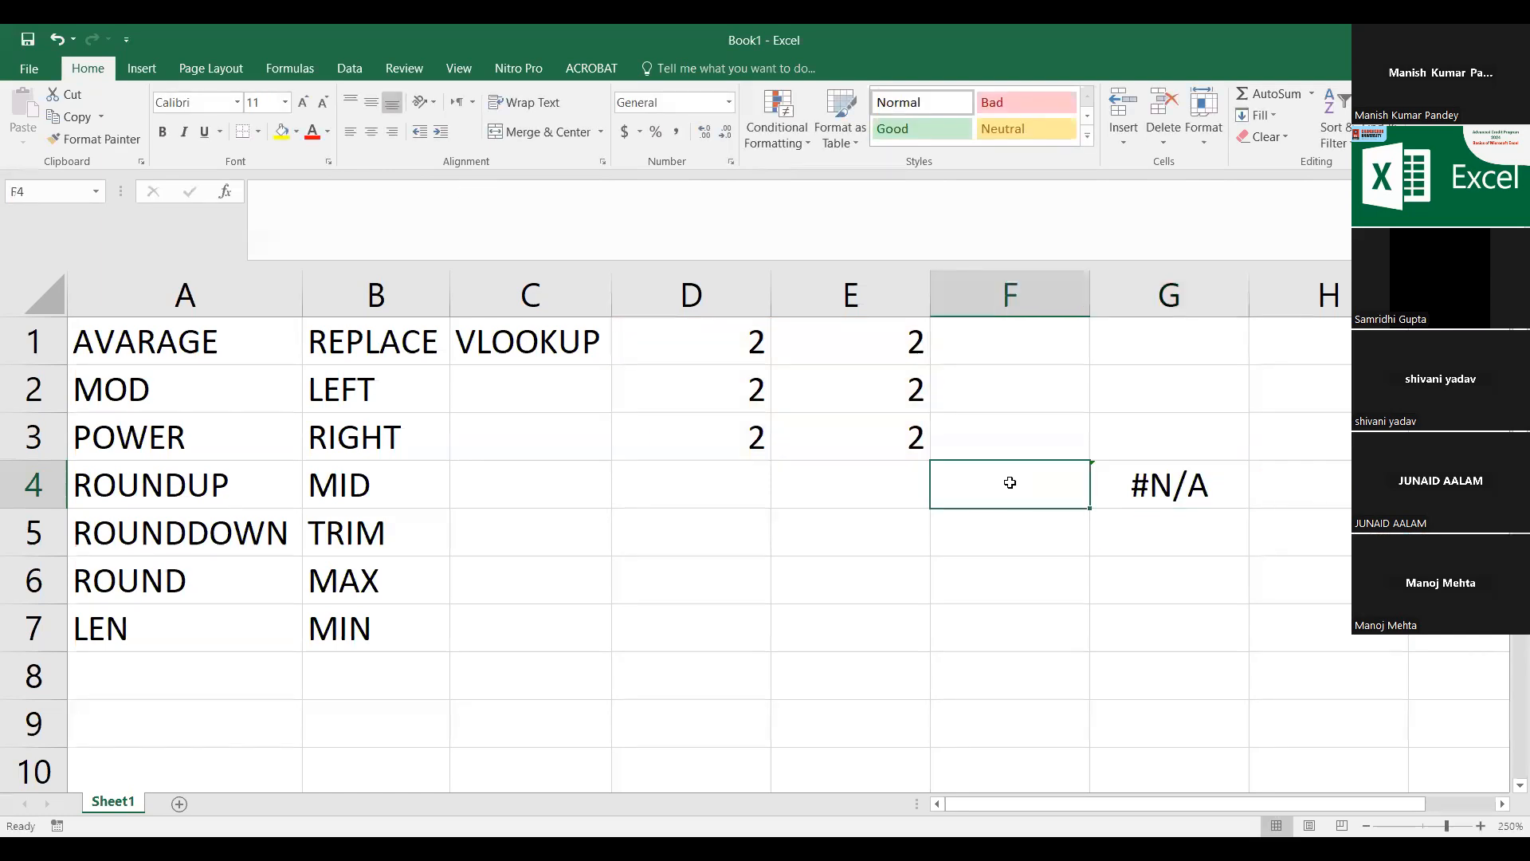
type("2")
left_click(1018, 576)
left_click(1025, 494)
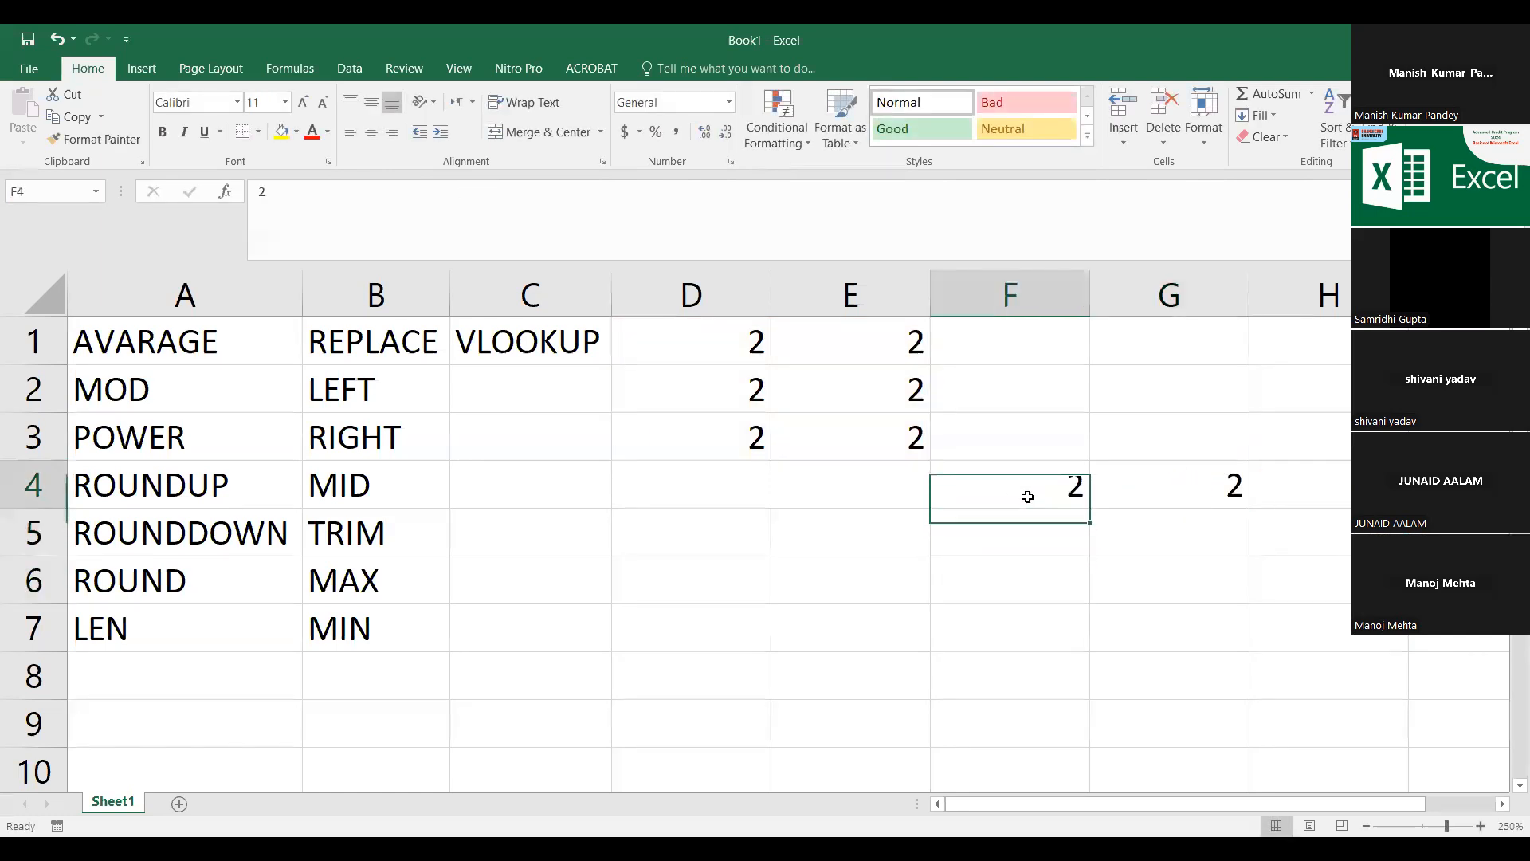
left_click(1210, 497)
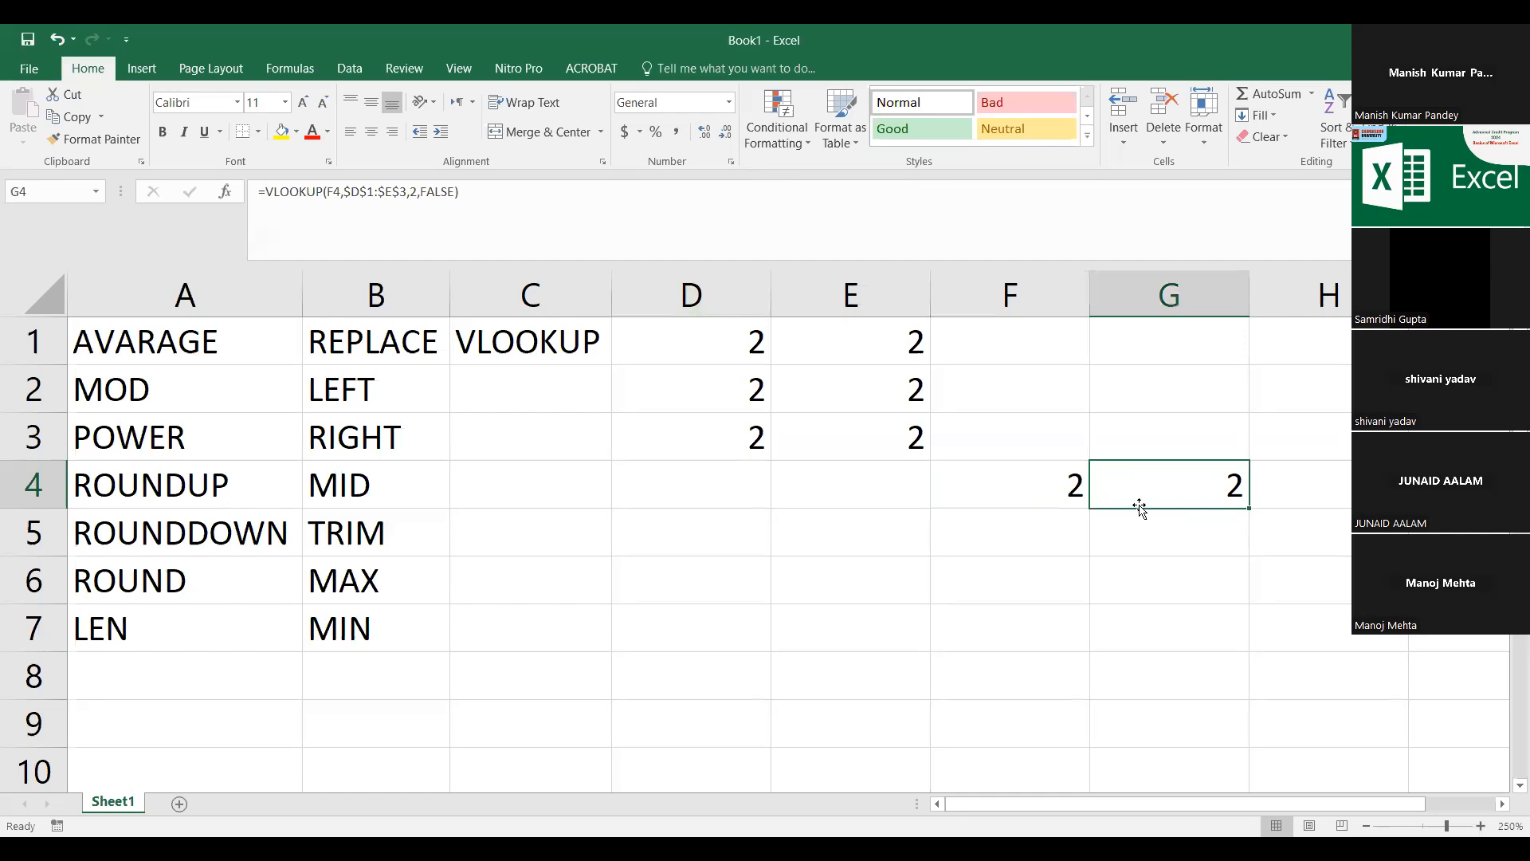
left_click(1285, 481)
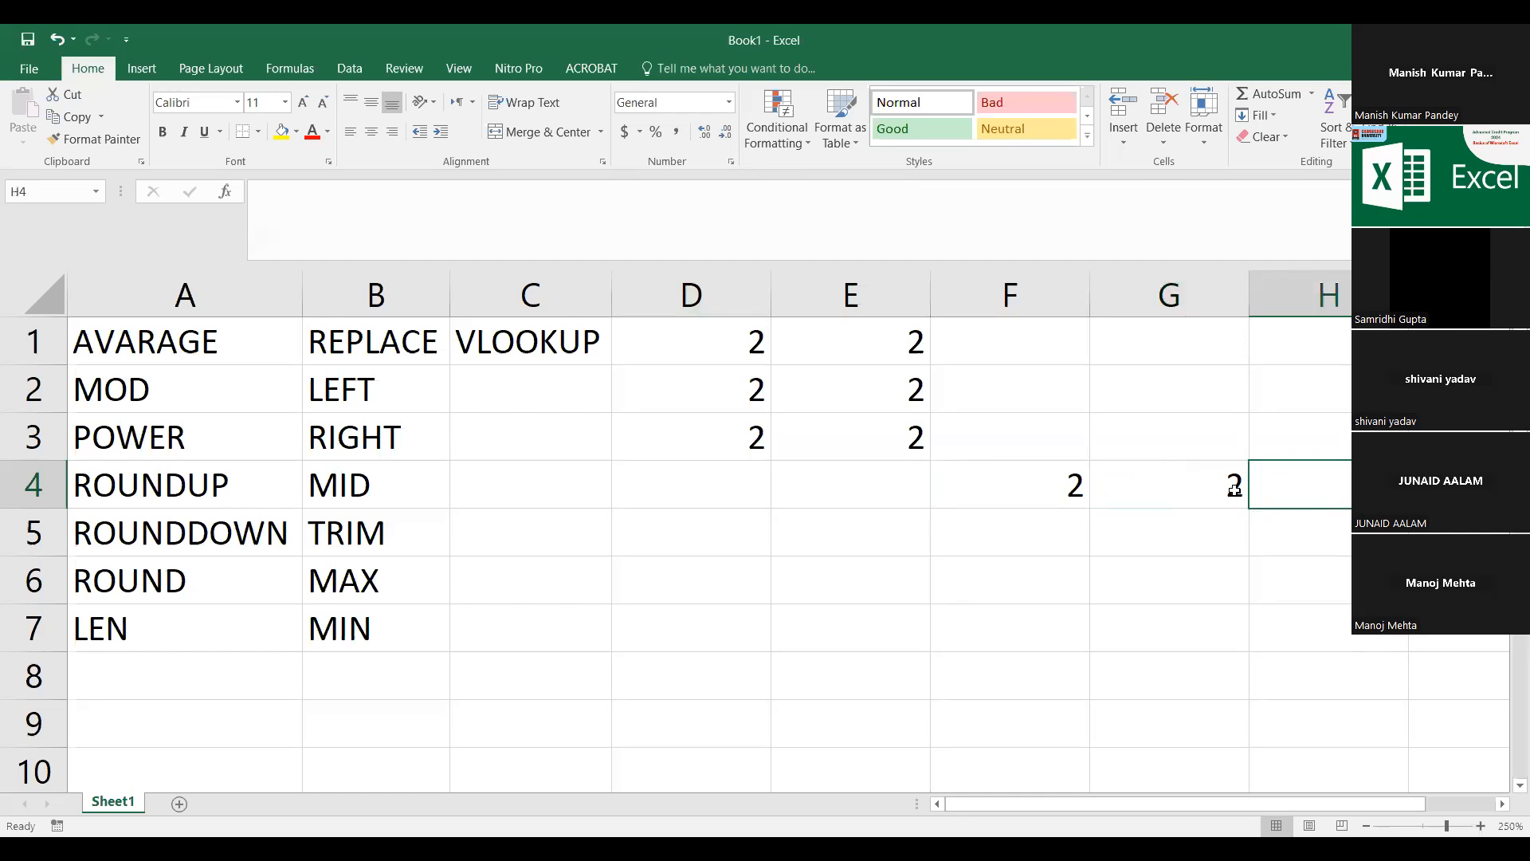
Step: Enter the heading Found in cells G3 and H3
left_click(1136, 424)
type("Fiun")
key("BackSpace")
key("BackSpace")
key("BackSpace")
key("BackSpace")
type("Found")
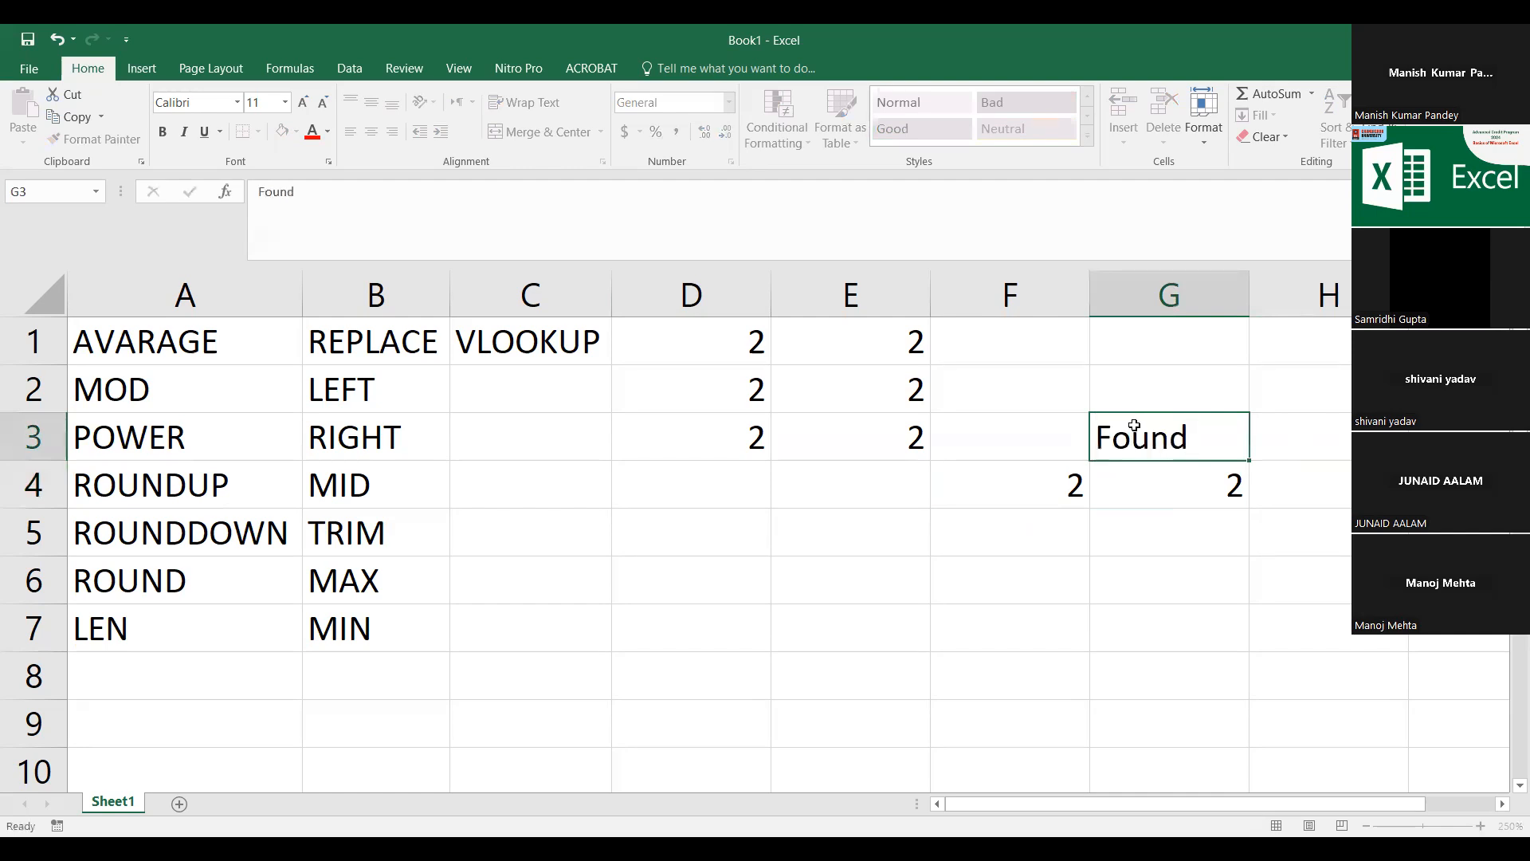
key("Tab")
type("Found")
Step: Enter the heading What to Find in F3 and autofit column F to its contents
key("Left")
key("Left")
key("Left")
key("Right")
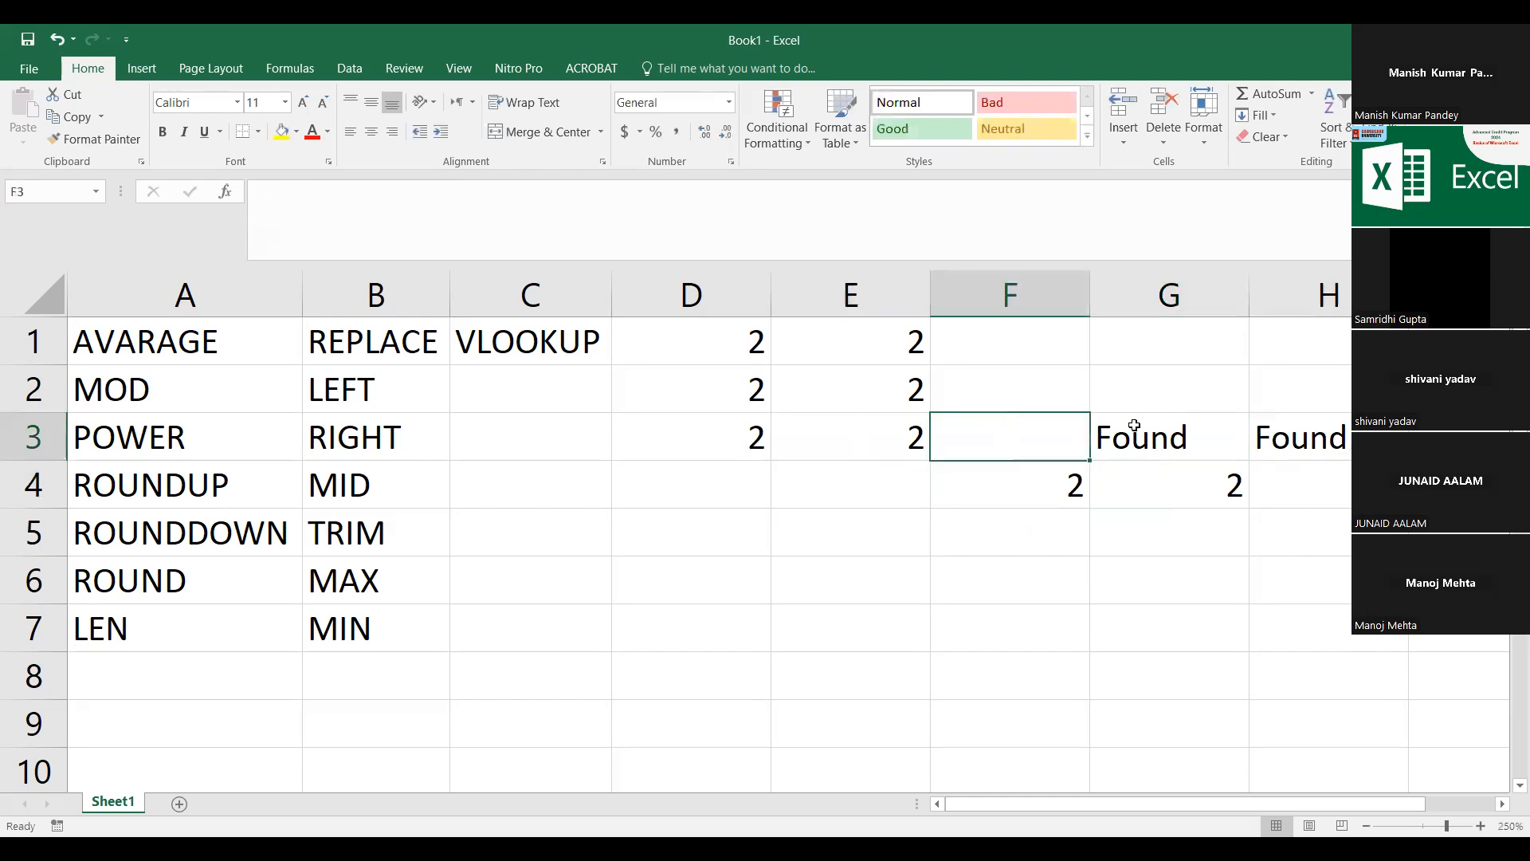
type("What to")
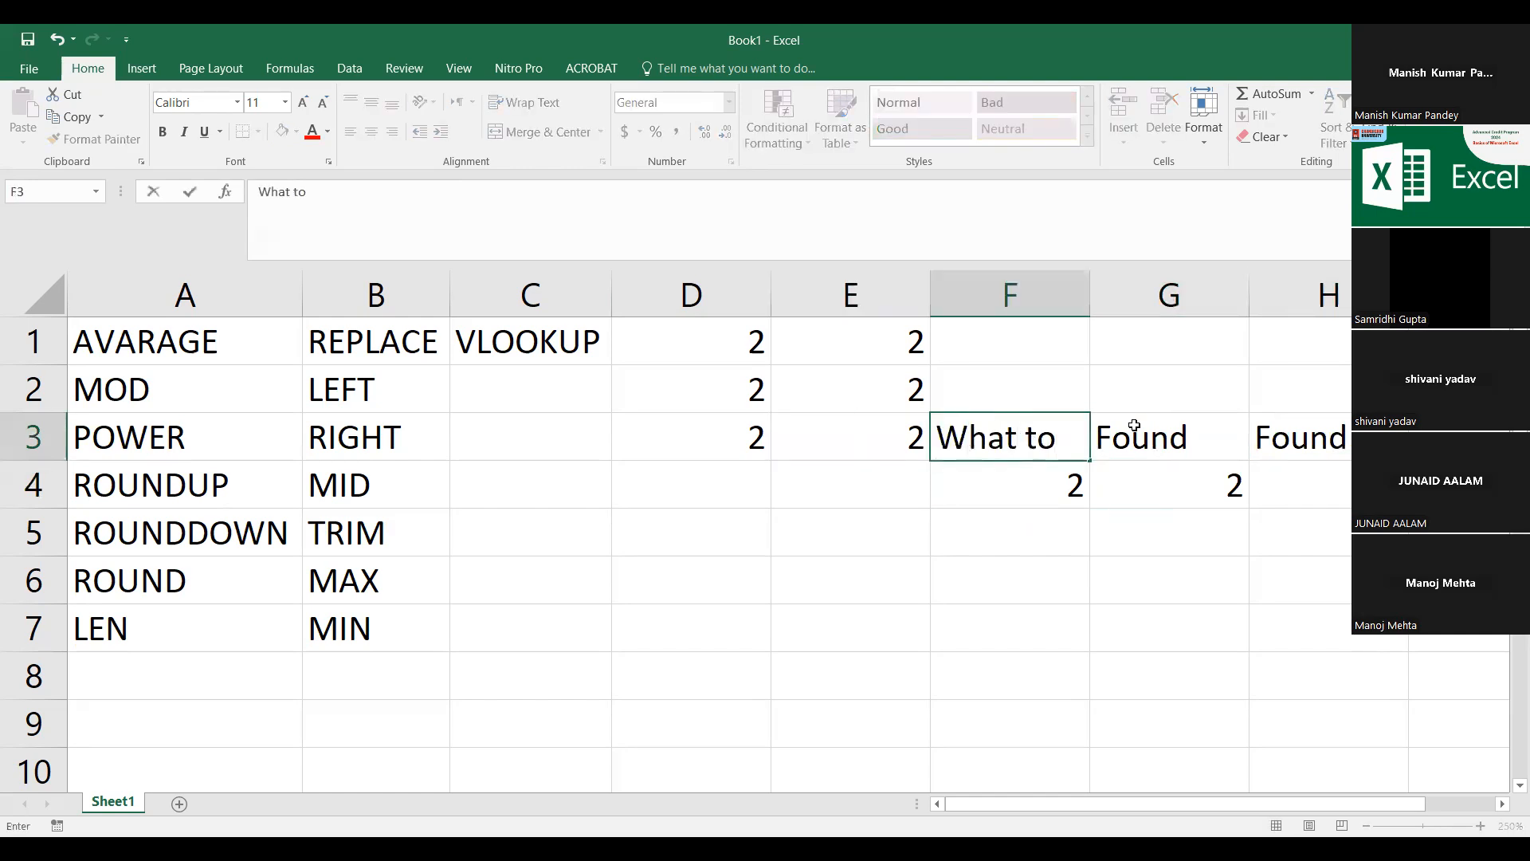
type(" Fins")
key("BackSpace")
type("d")
key("Return")
key("Up")
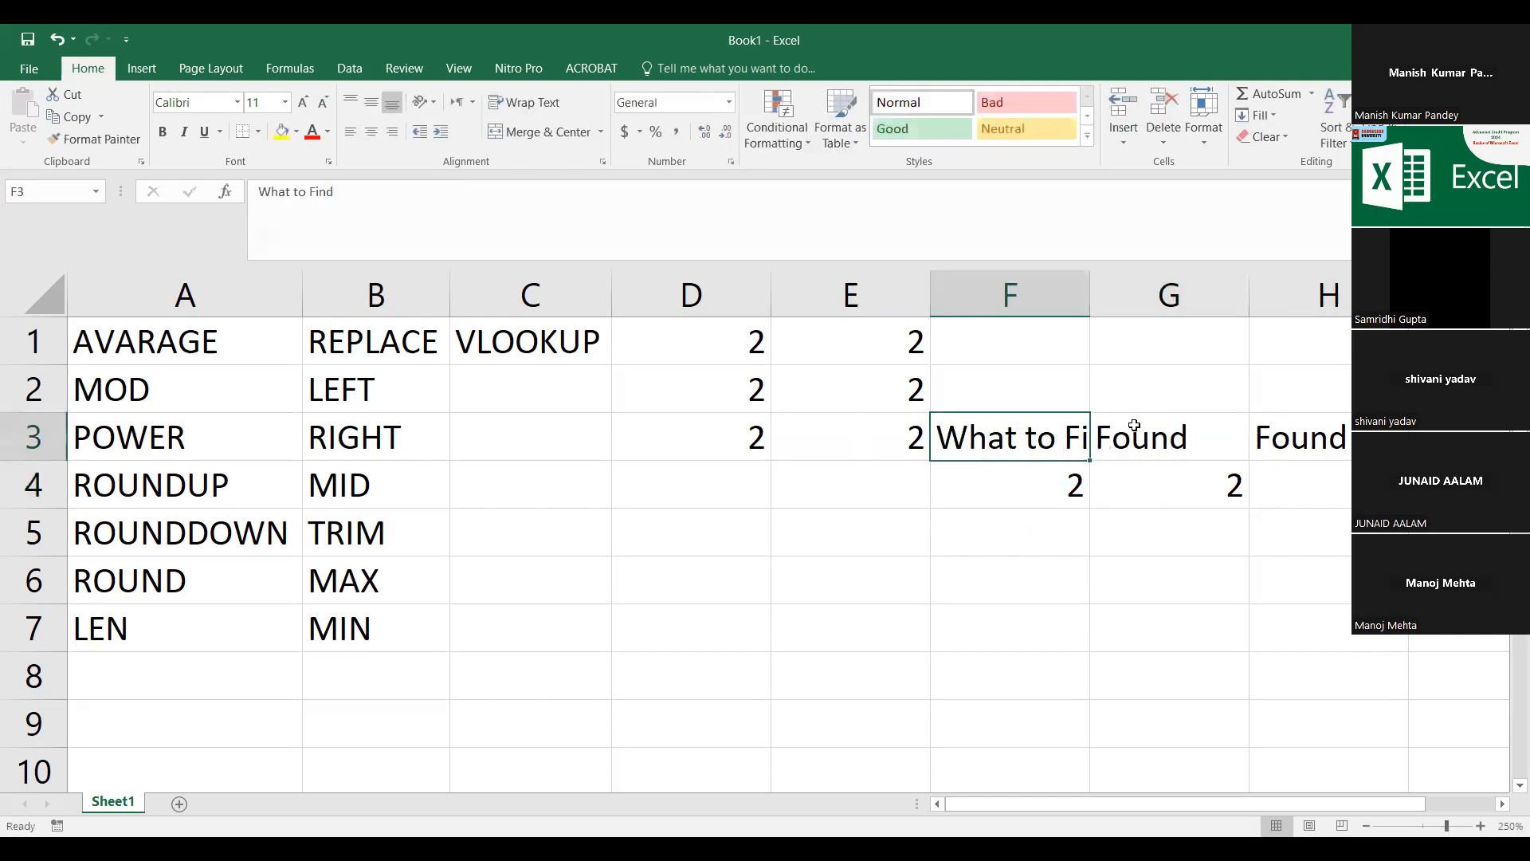
left_click(1104, 334)
double_click(1090, 295)
Step: Examine the lookup value in F4 and the VLOOKUP formula in G4 under their headings
left_click(1239, 442)
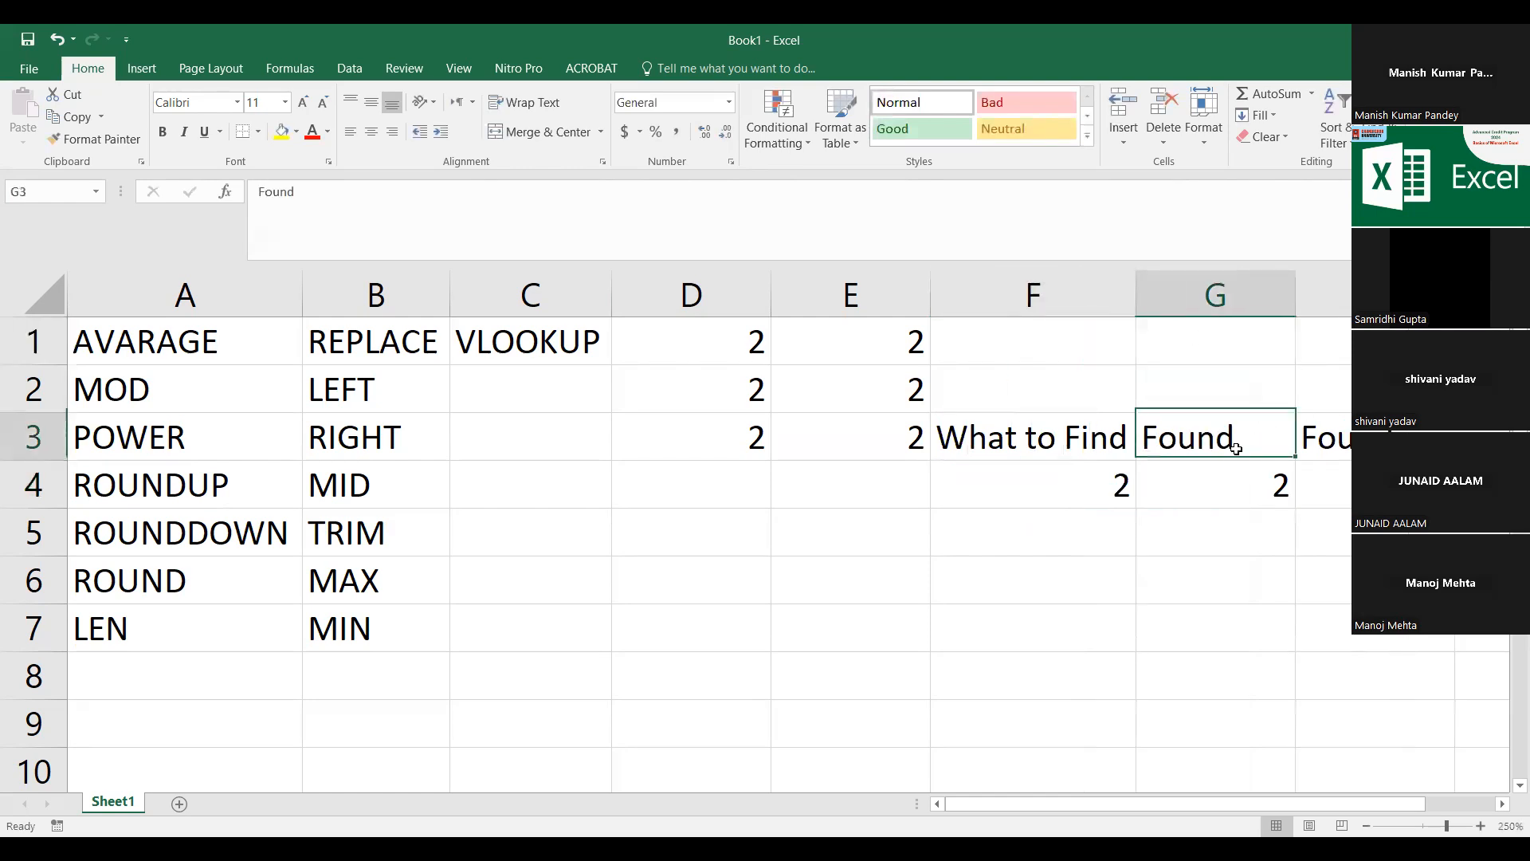
left_click(1237, 502)
left_click(1105, 459)
left_click(1063, 498)
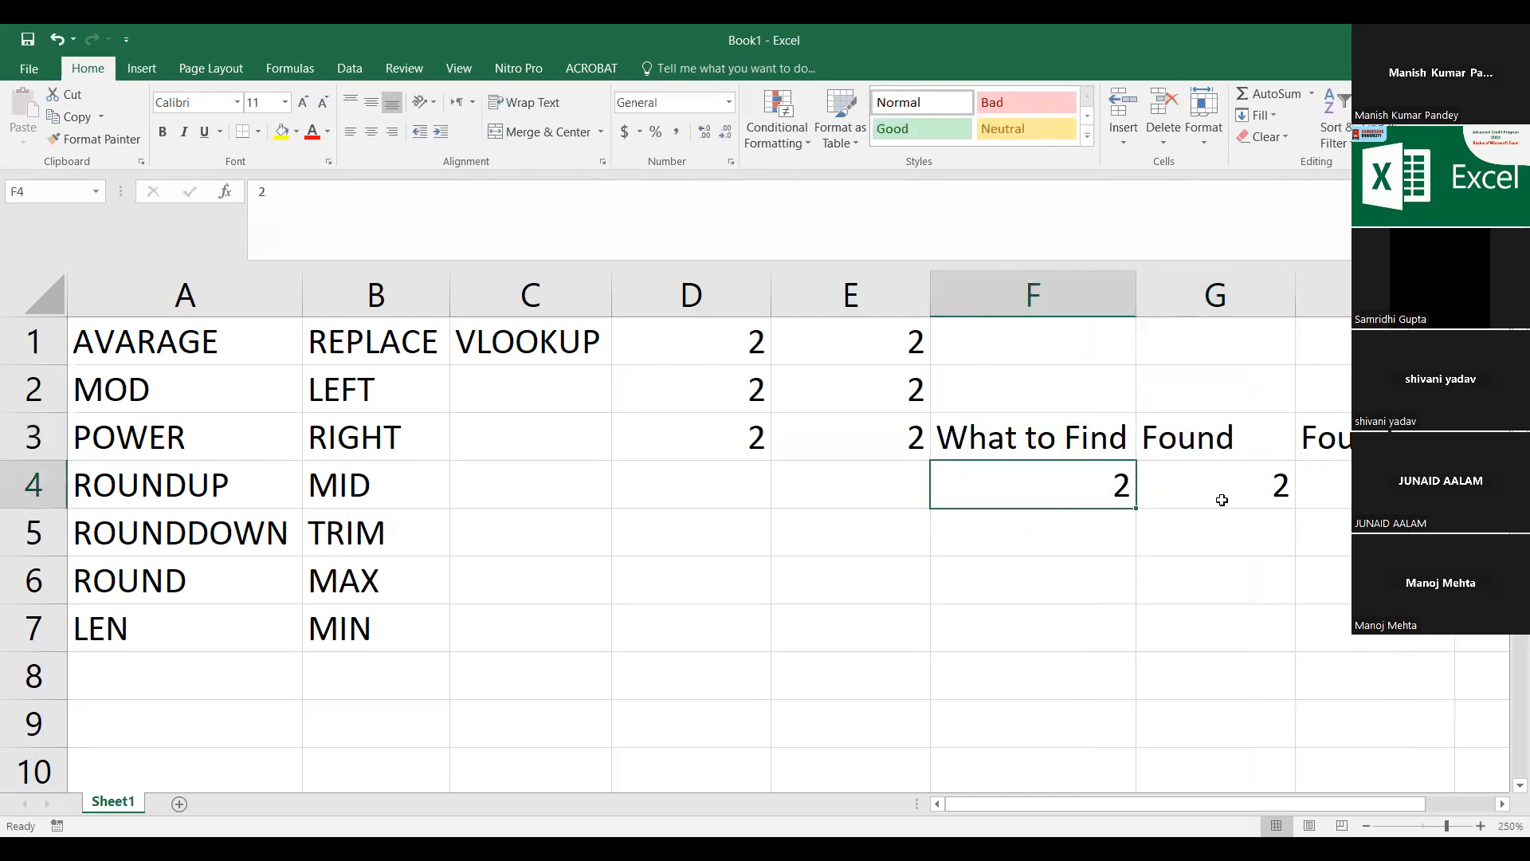
left_click(1247, 440)
left_click(1233, 493)
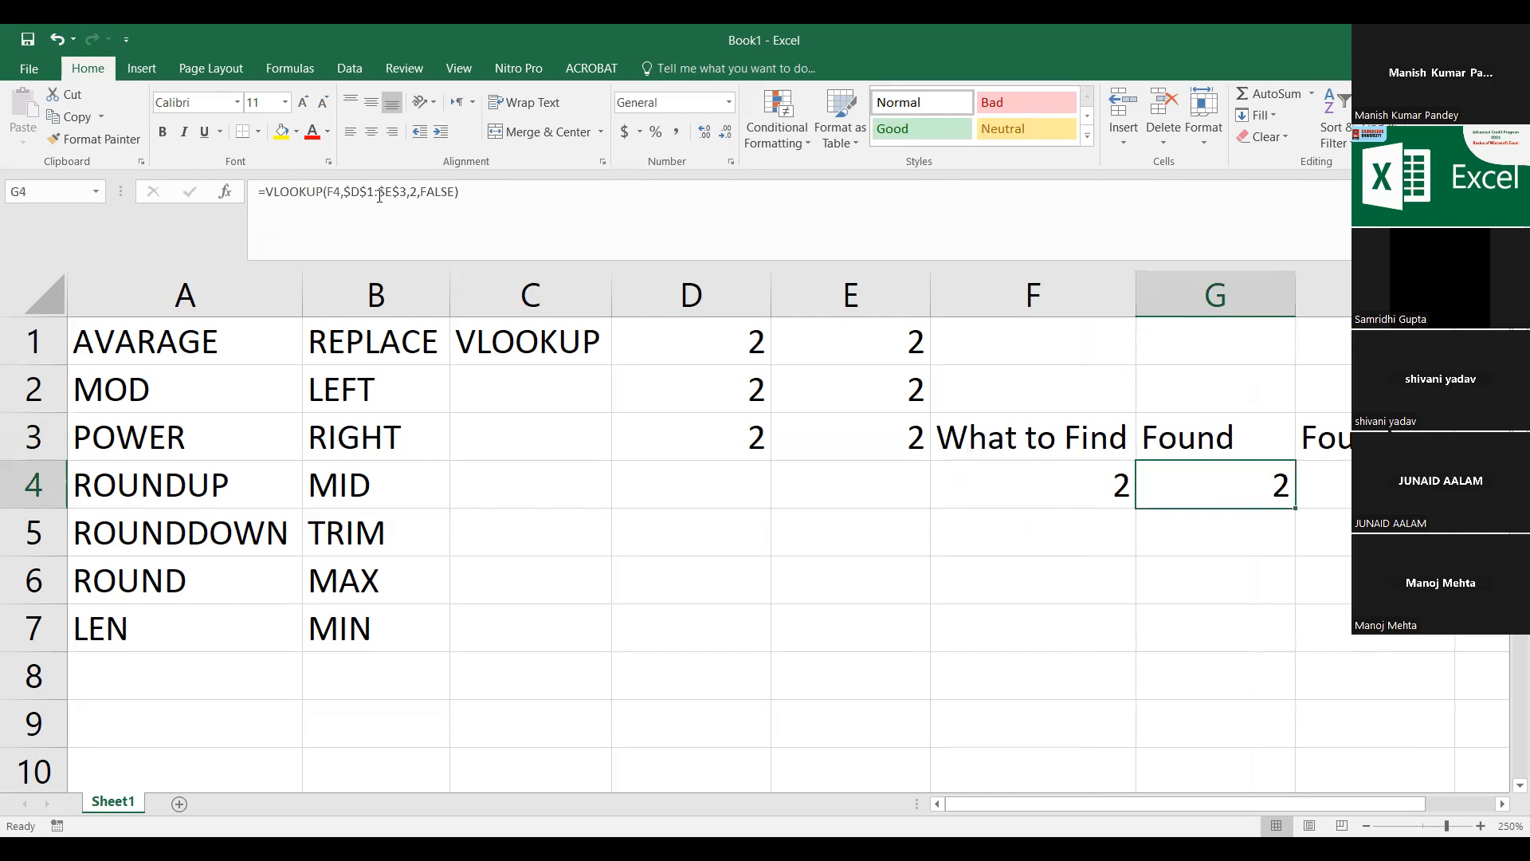
Step: Enter 2 in F5 and fill the VLOOKUP formula from G4 down to G5
left_click(1092, 514)
type("2")
key("Return")
key("Up")
key("Up")
key("Right")
key("shift+Down")
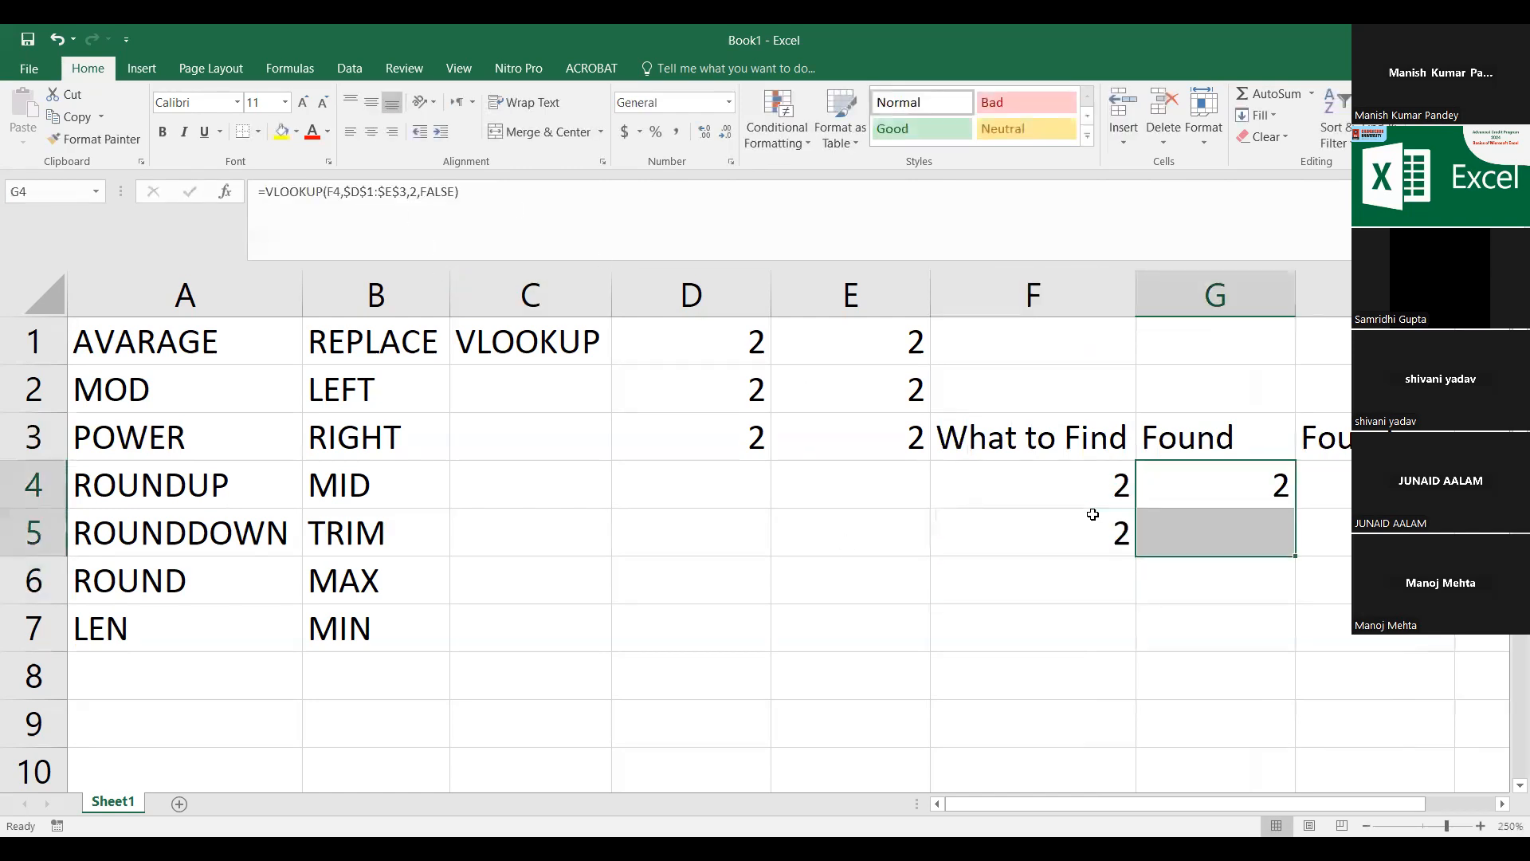
left_click(1234, 492)
left_click_drag(1295, 508, 1296, 546)
left_click(1257, 540)
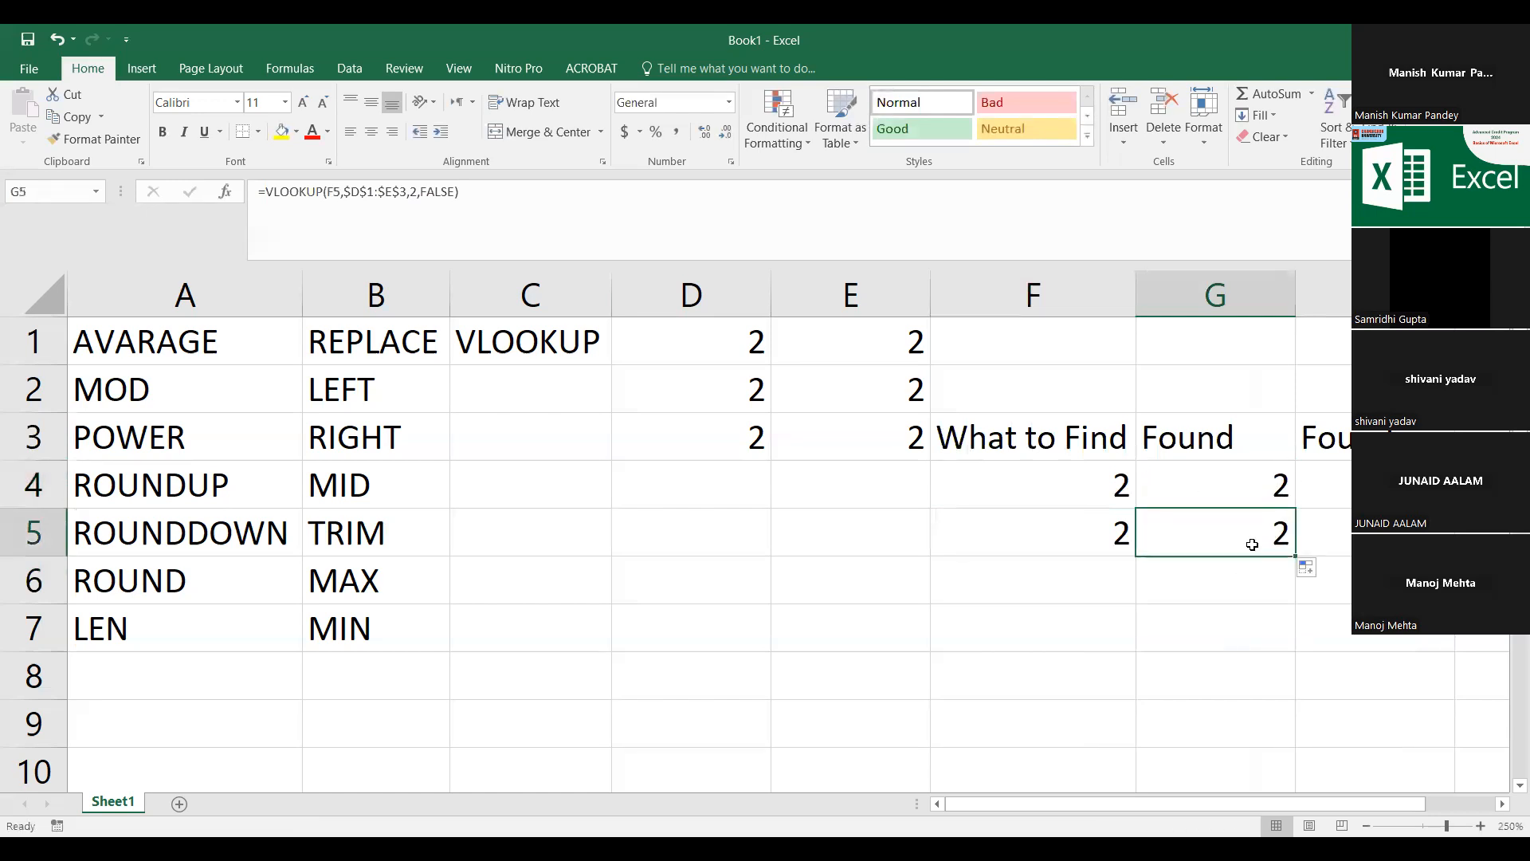
Step: Enter the lookup value 2 in each of the cells F6, F7 and F8
left_click(1082, 574)
type("2")
key("Return")
type("2")
key("Return")
type("2")
key("Return")
Step: Fill the VLOOKUP formula from G5 down through G8
left_click(1083, 576)
key("Right")
key("Up")
key("shift+Down")
key("shift+Down")
key("shift+Down")
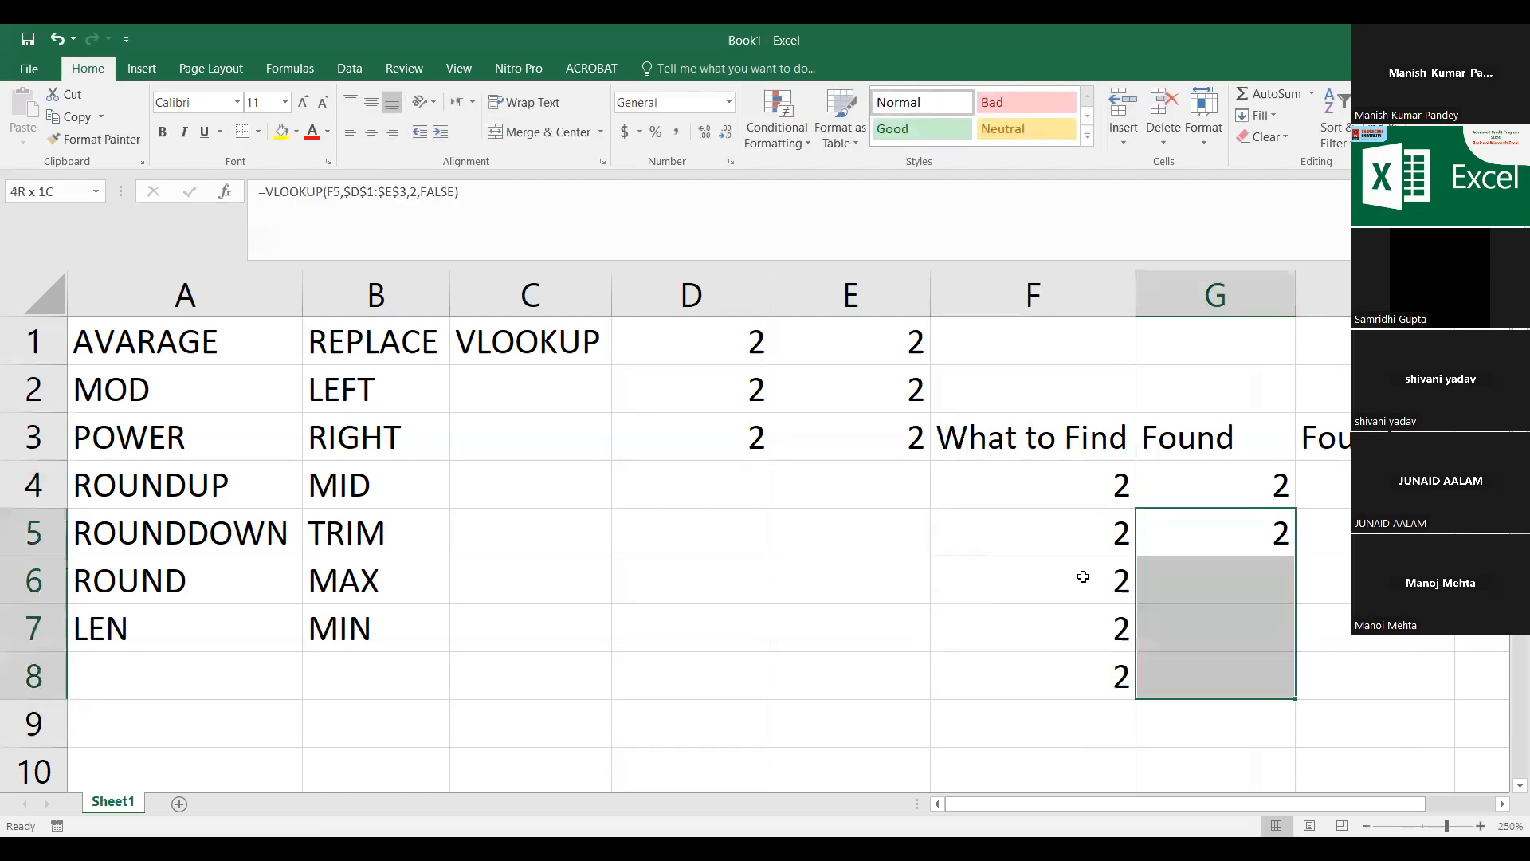
key("ctrl+d")
key("Down")
key("Up")
key("Up")
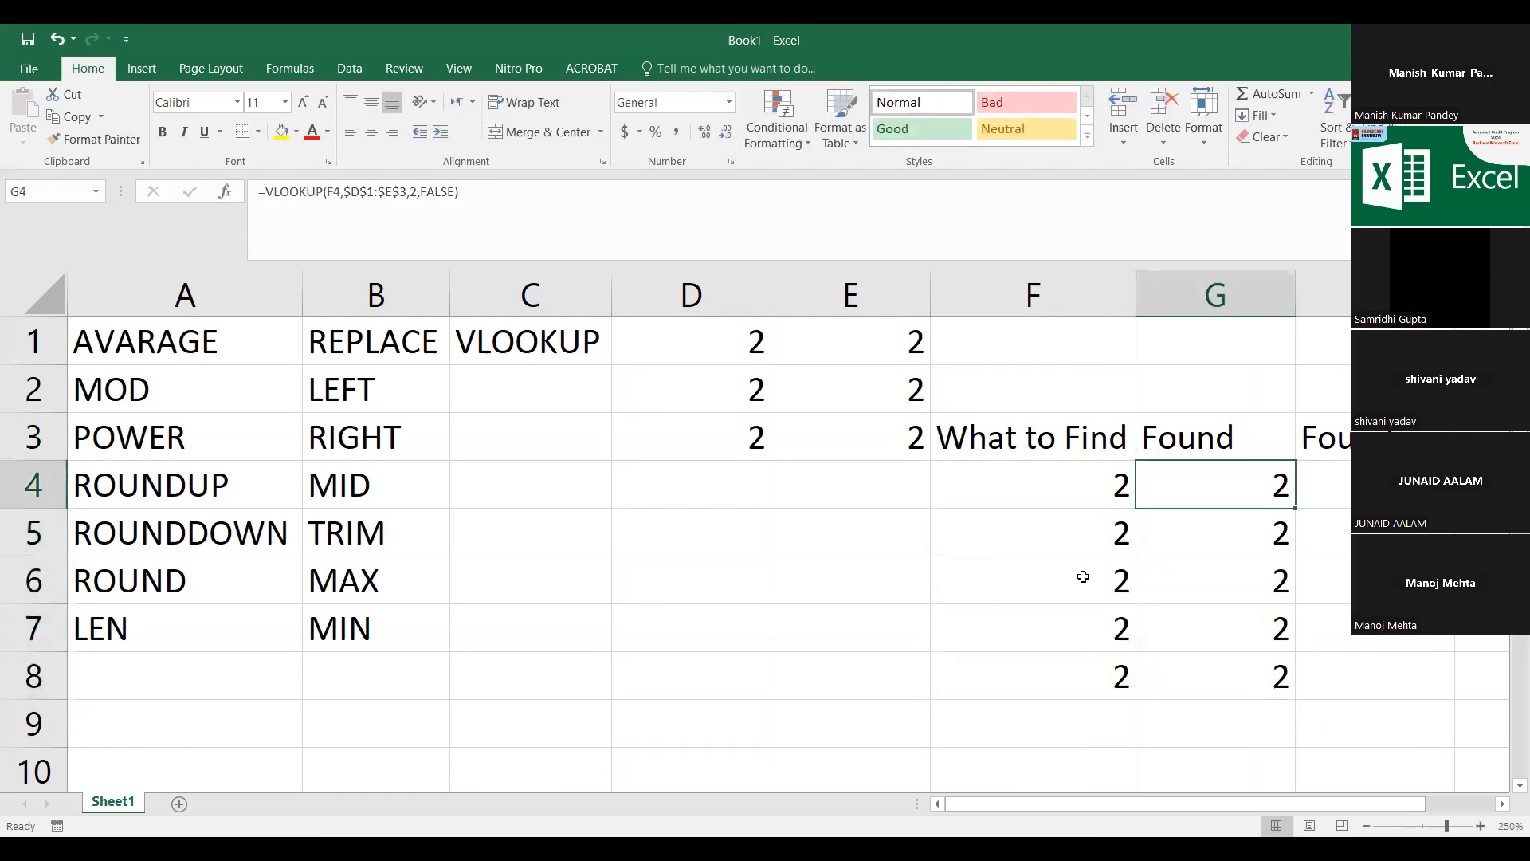
Step: Enter a VLOOKUP in H4 with lookup value F4, relative table range D1:E3, column index 2 and FALSE
key("Right")
type("=")
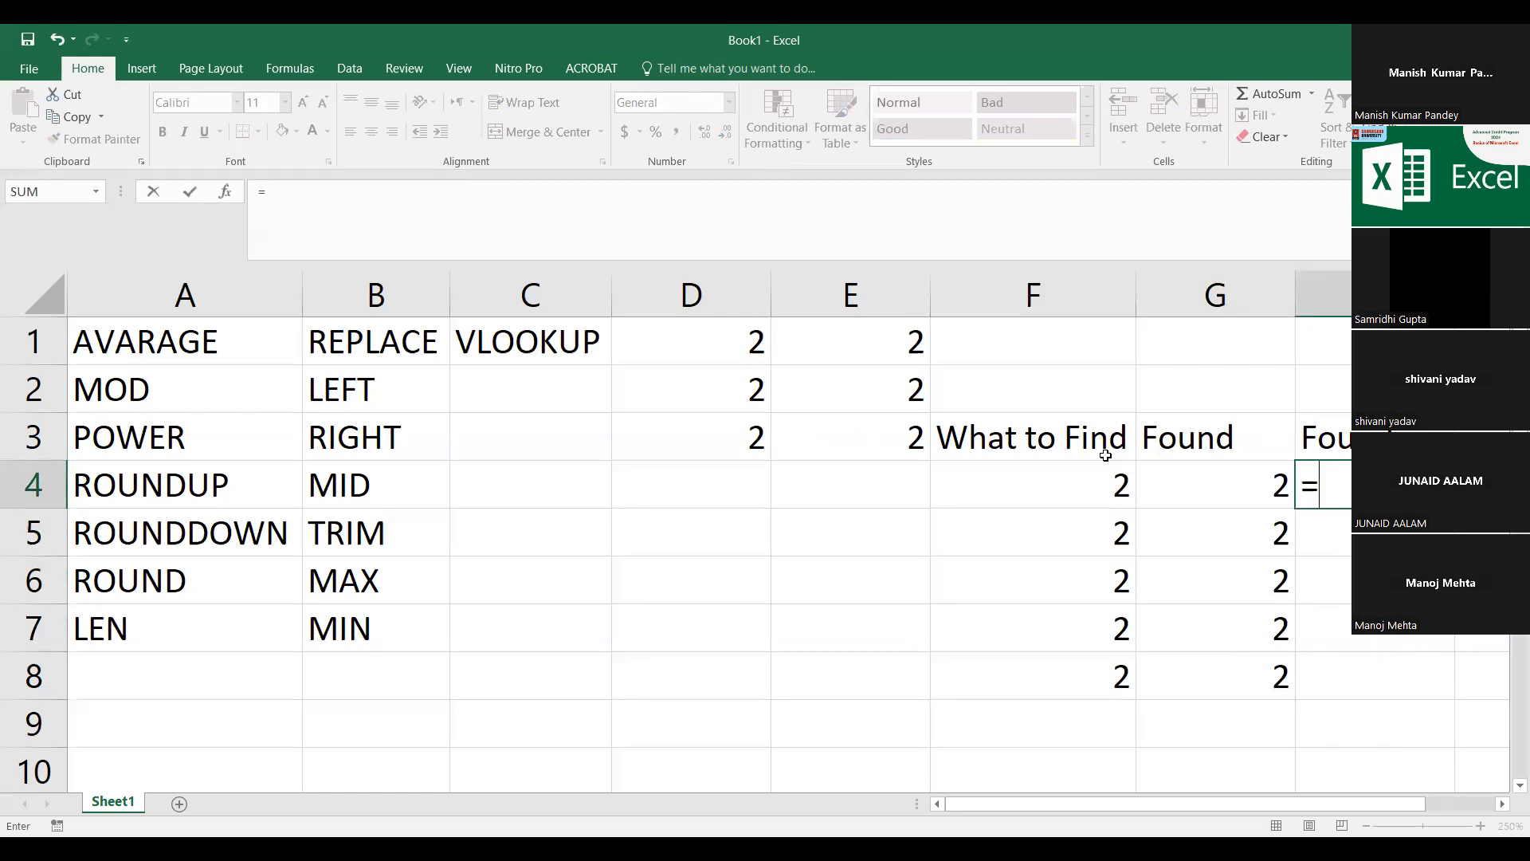
type("VLOOKUP(")
left_click(1017, 480)
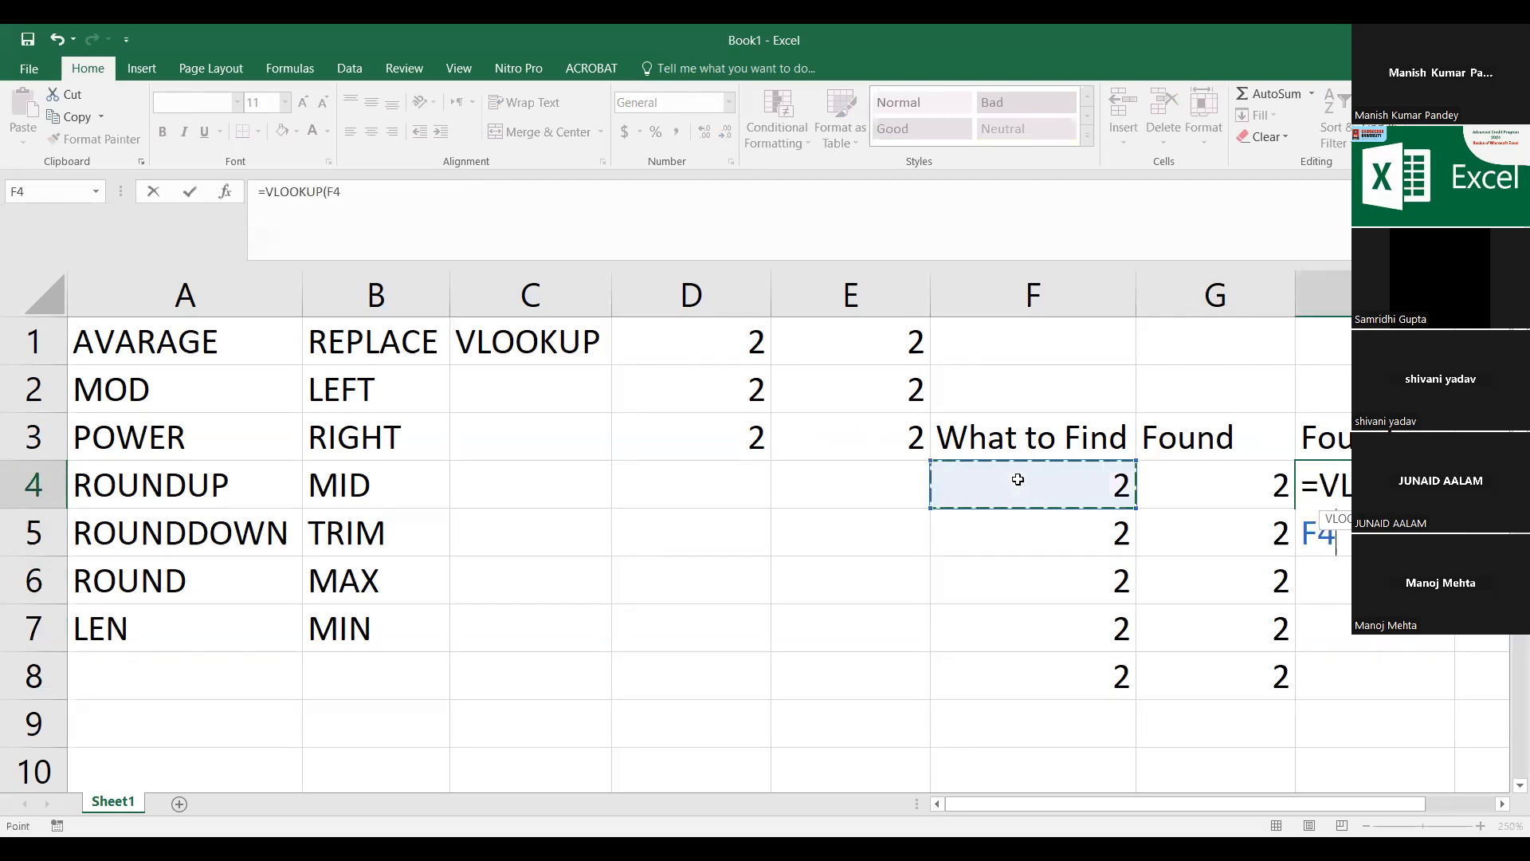
type(",")
left_click(735, 340)
left_click(873, 444, "shift")
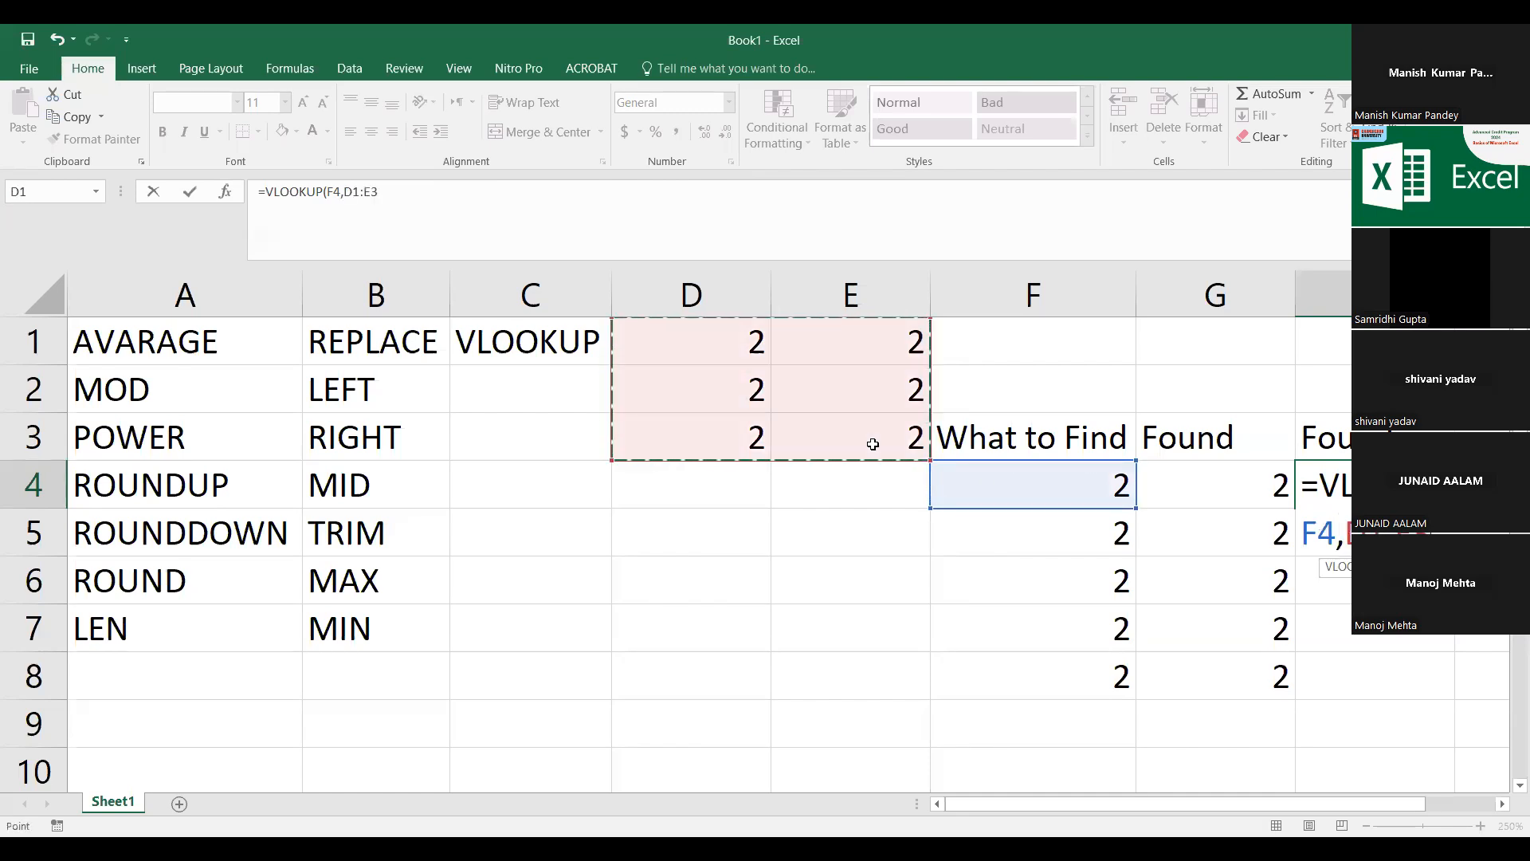
type(",")
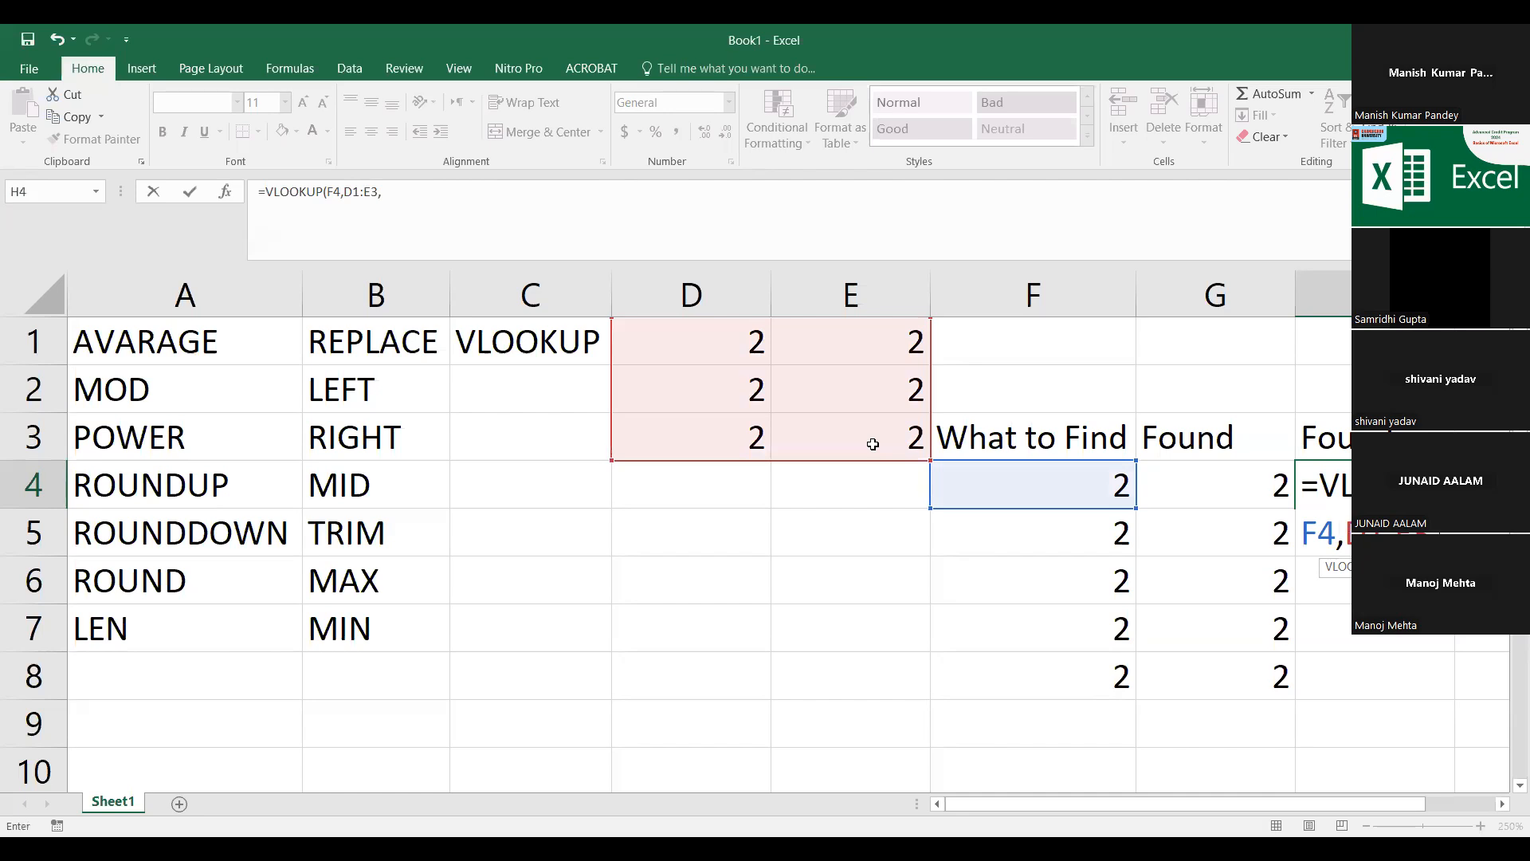
type("2,FALSE)")
key("ctrl+Return")
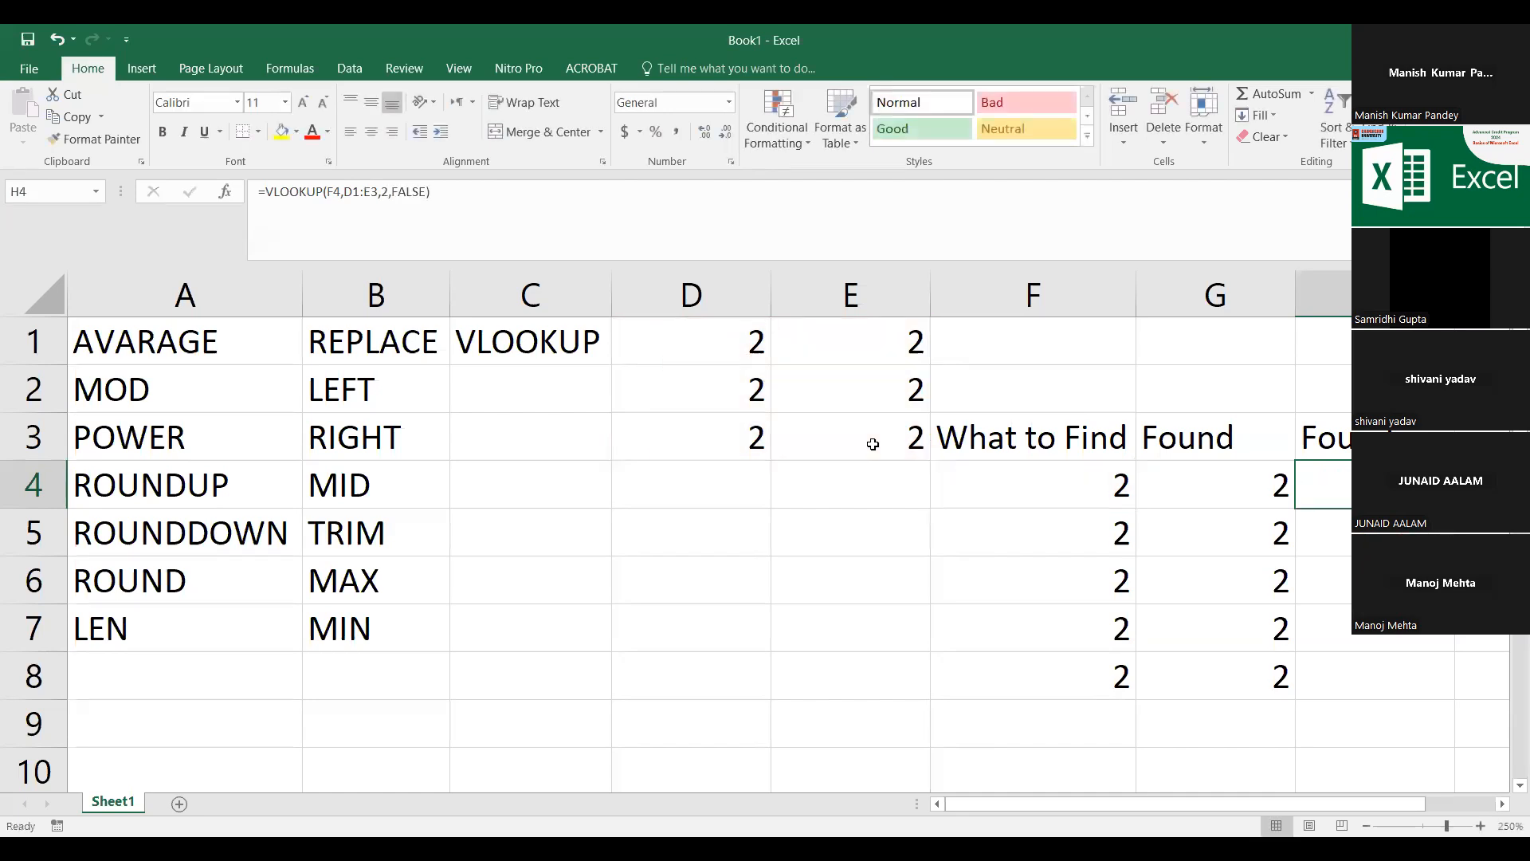
Step: Fill the relative-range VLOOKUP formula from H4 down through H8, checking the shifted range in H6
left_click_drag(1455, 509, 1459, 601)
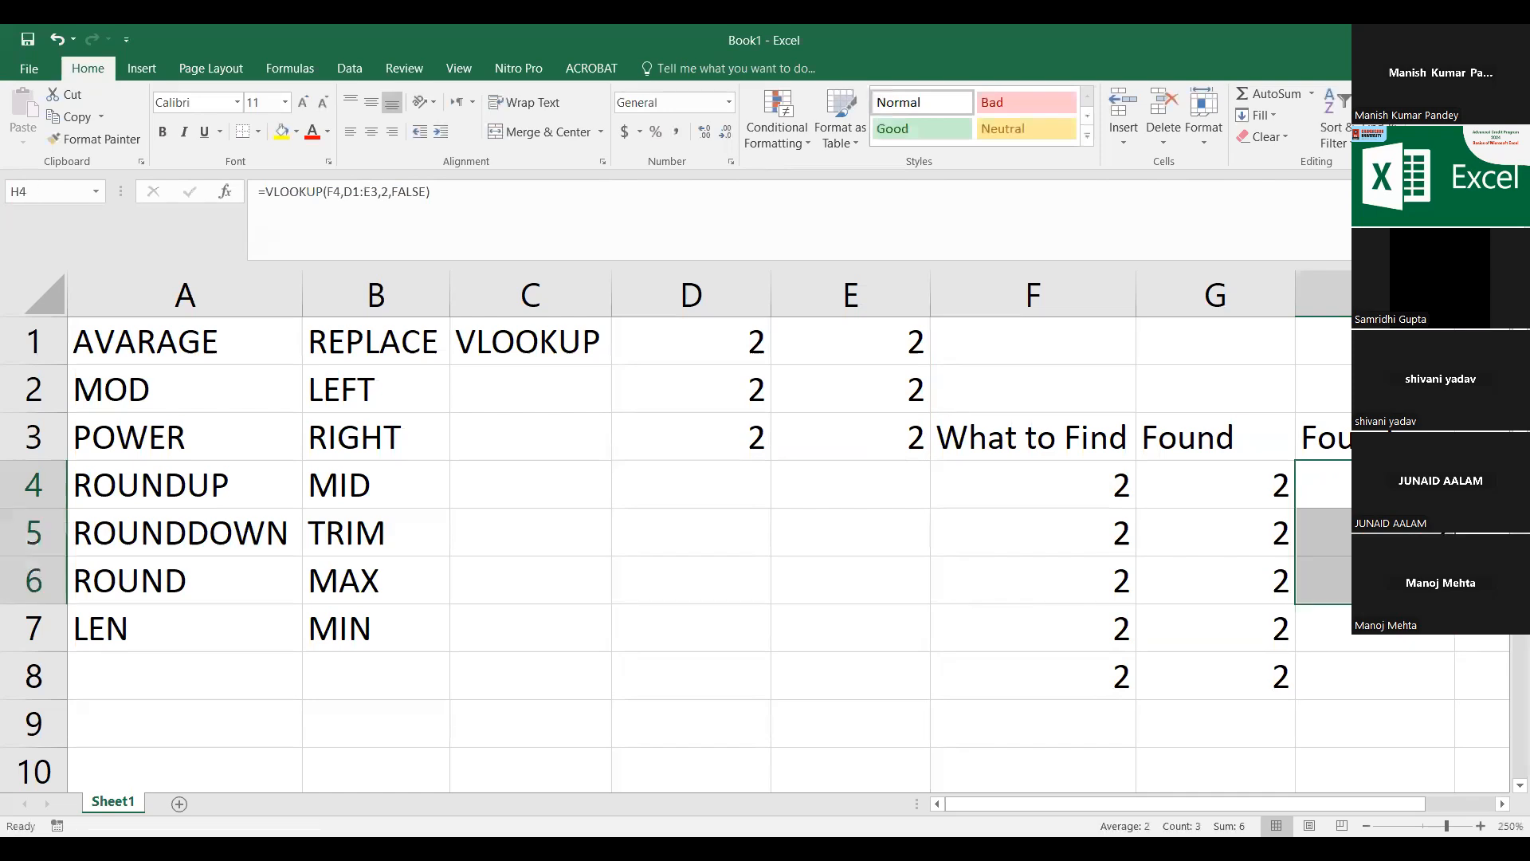
left_click(1403, 582)
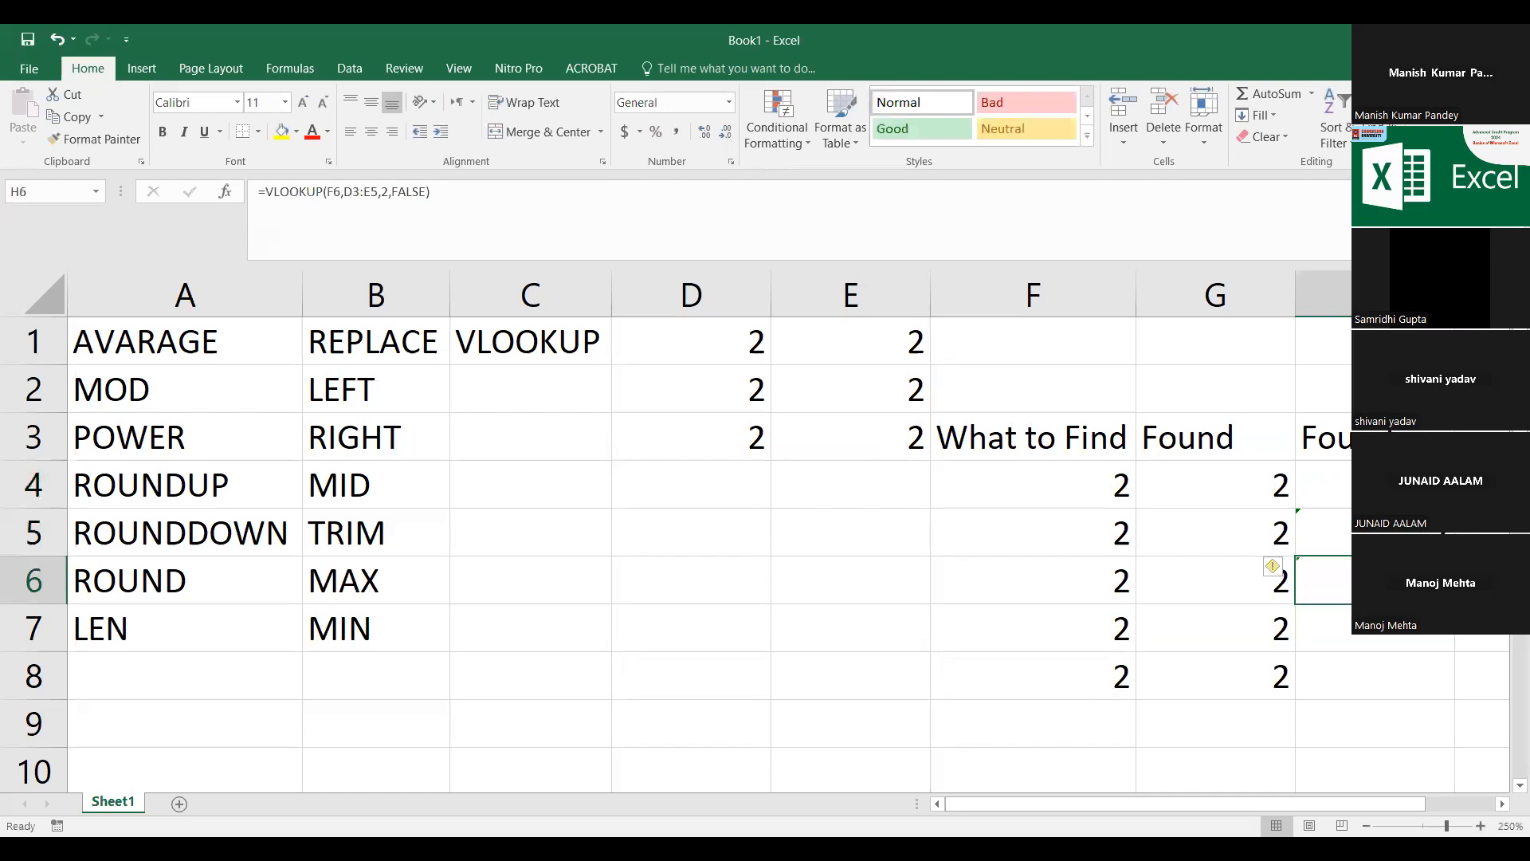
left_click_drag(1454, 603, 1460, 698)
left_click(1449, 645)
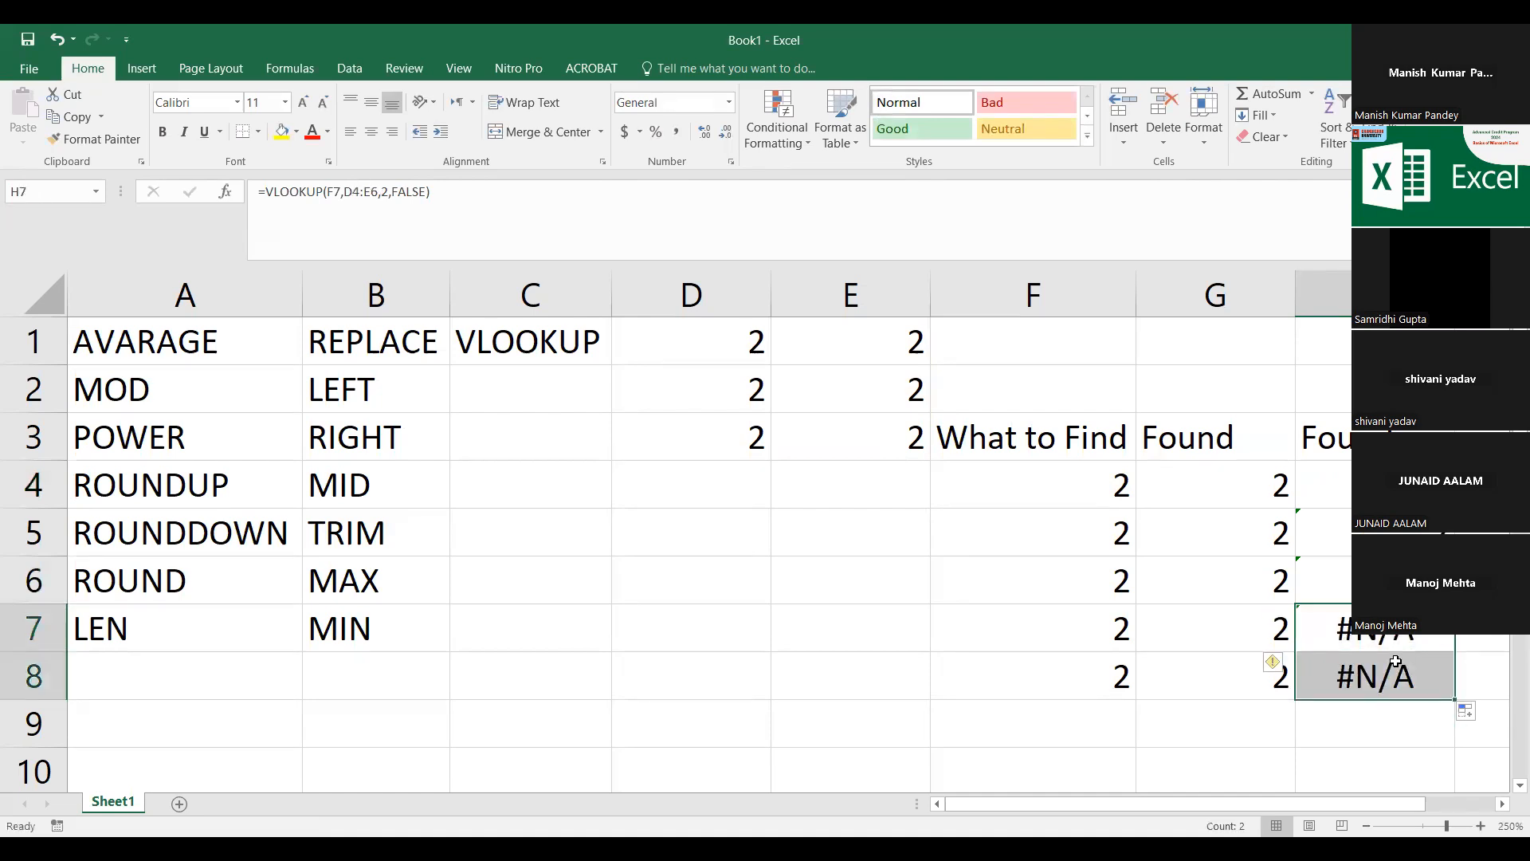
Step: Inspect the VLOOKUP formulas in G4 through G8 to compare their absolute table range references
left_click(1377, 689)
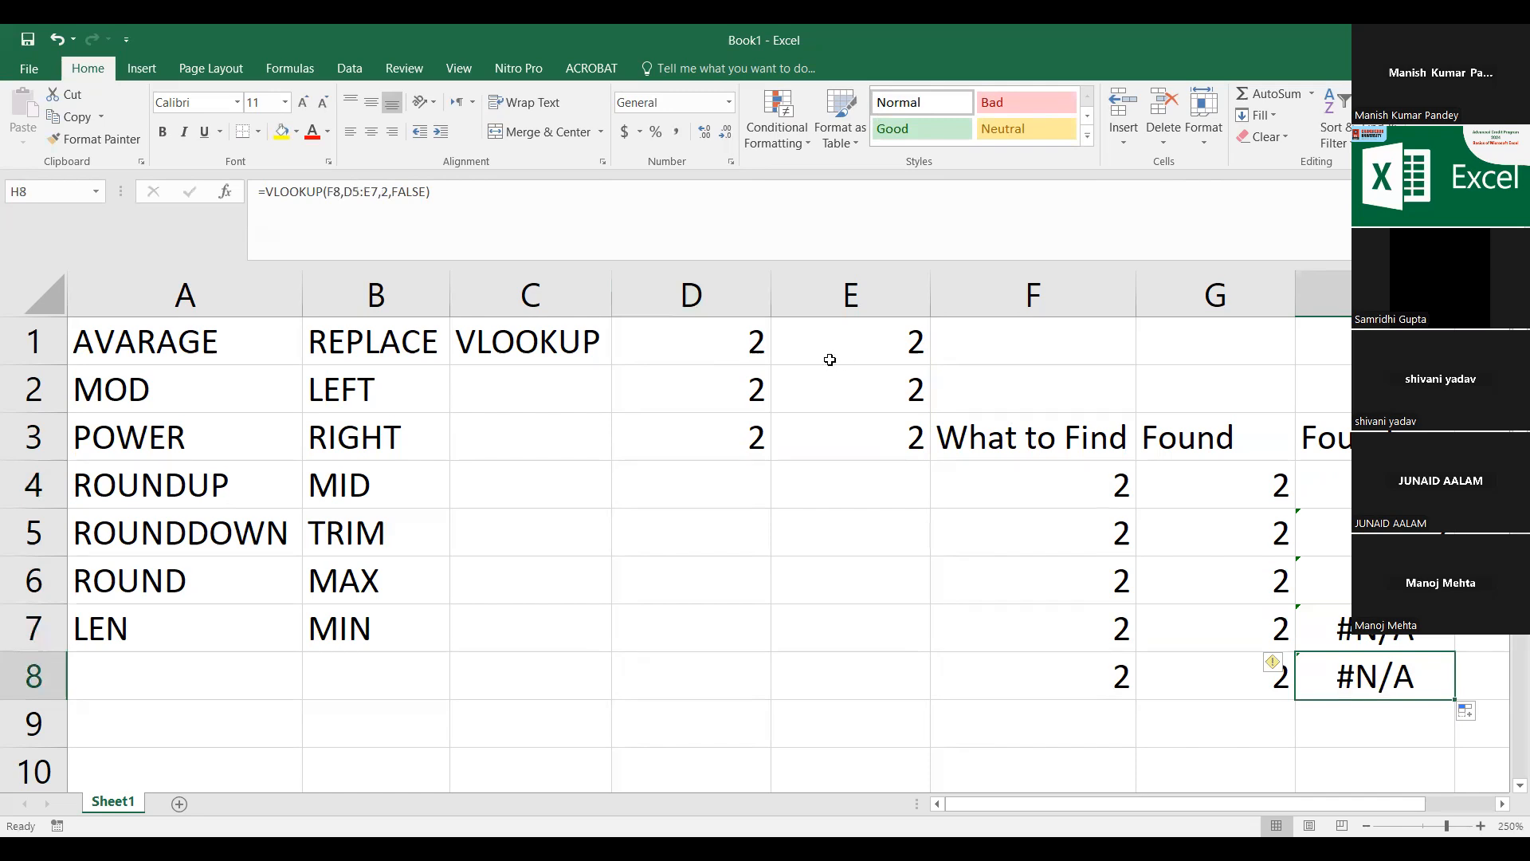
double_click(1201, 492)
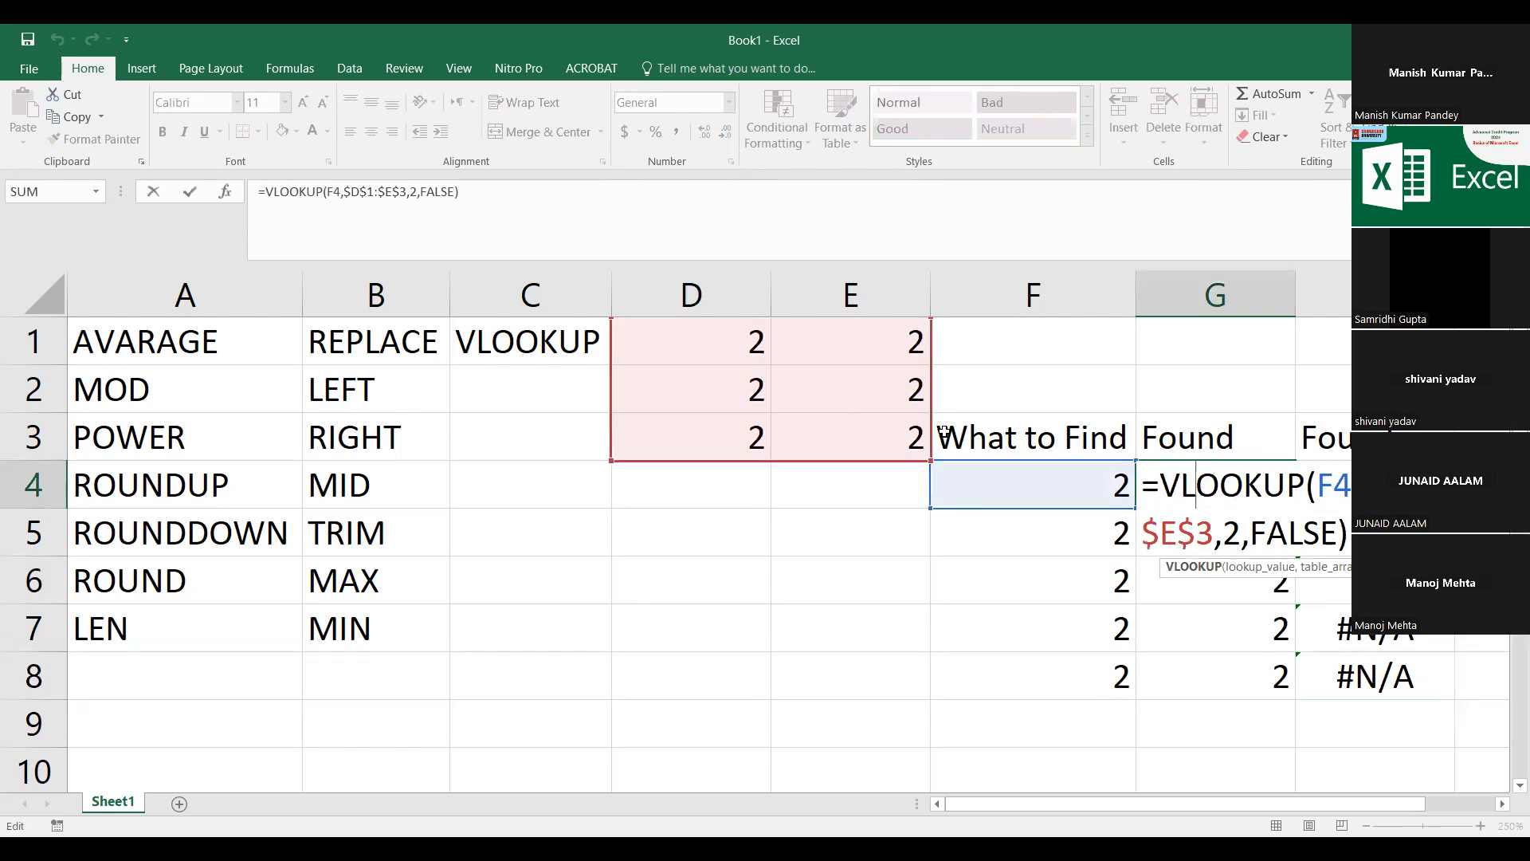
double_click(1181, 533)
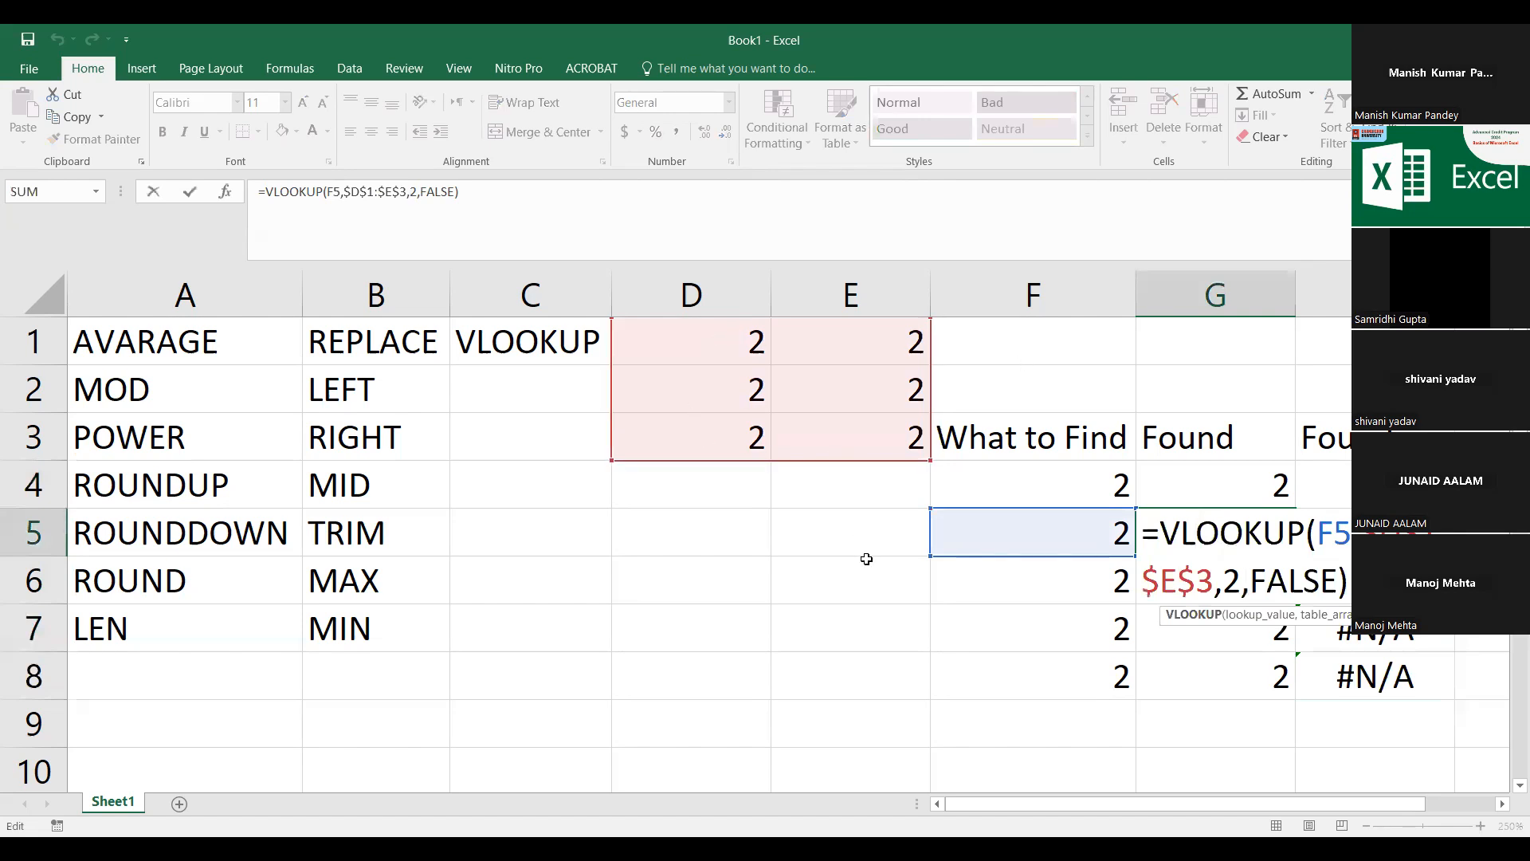
double_click(1208, 586)
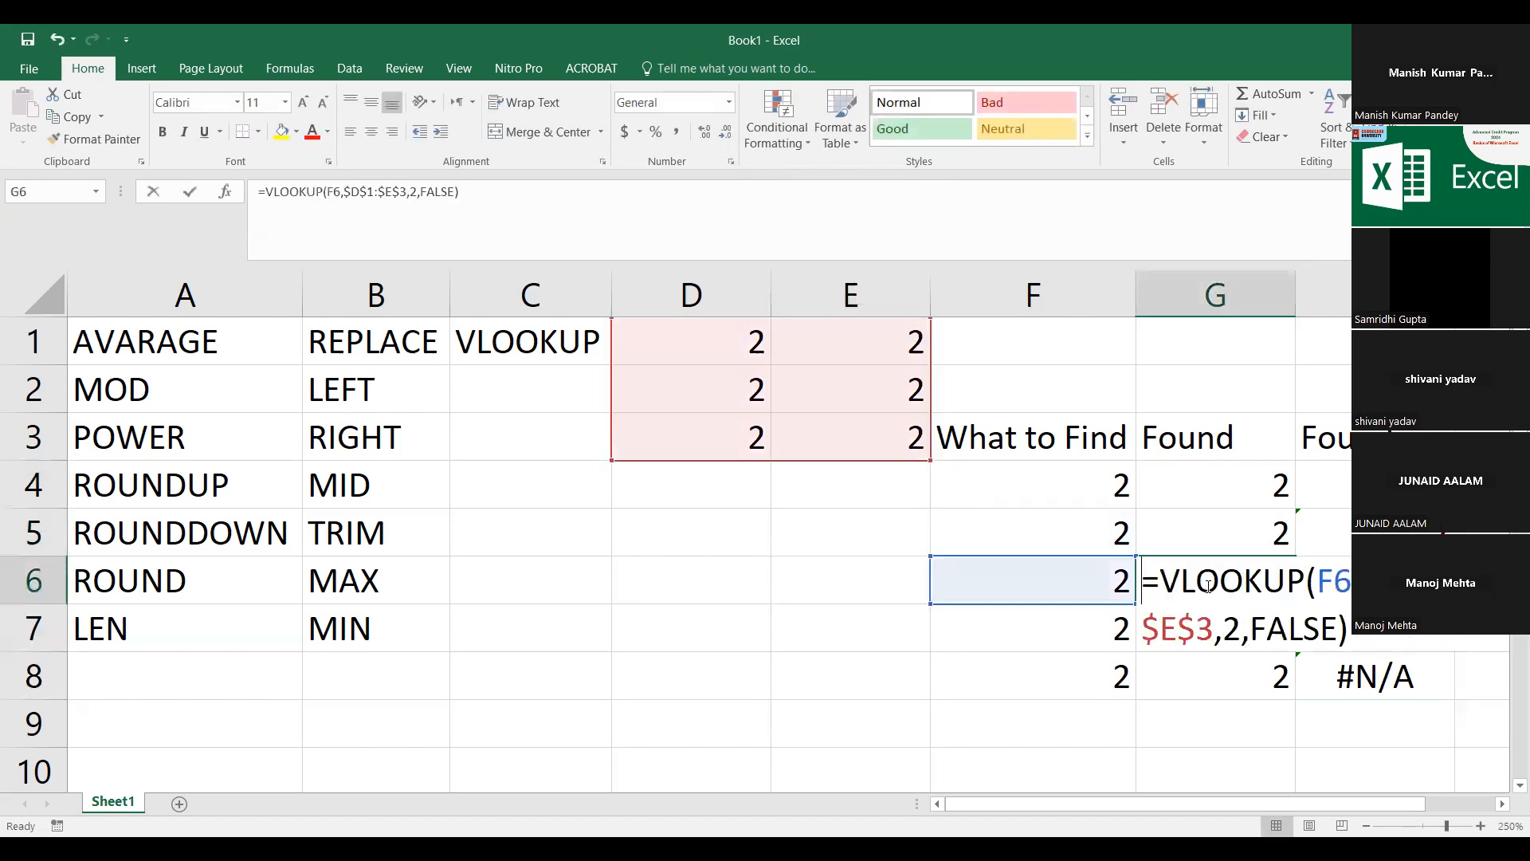
left_click(850, 629)
double_click(1271, 677)
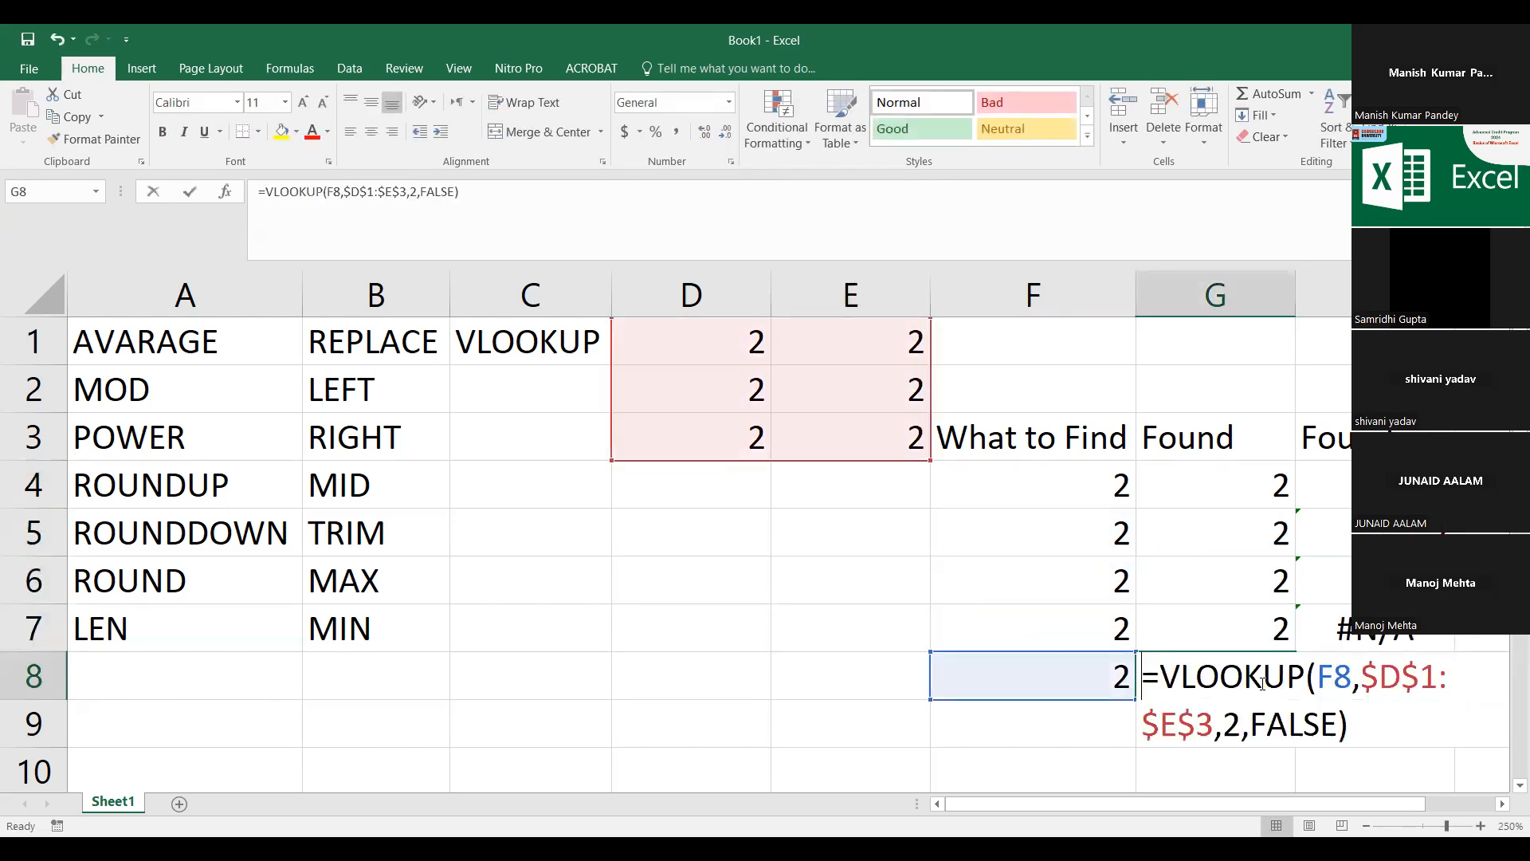
left_click(814, 552)
left_click(1222, 489)
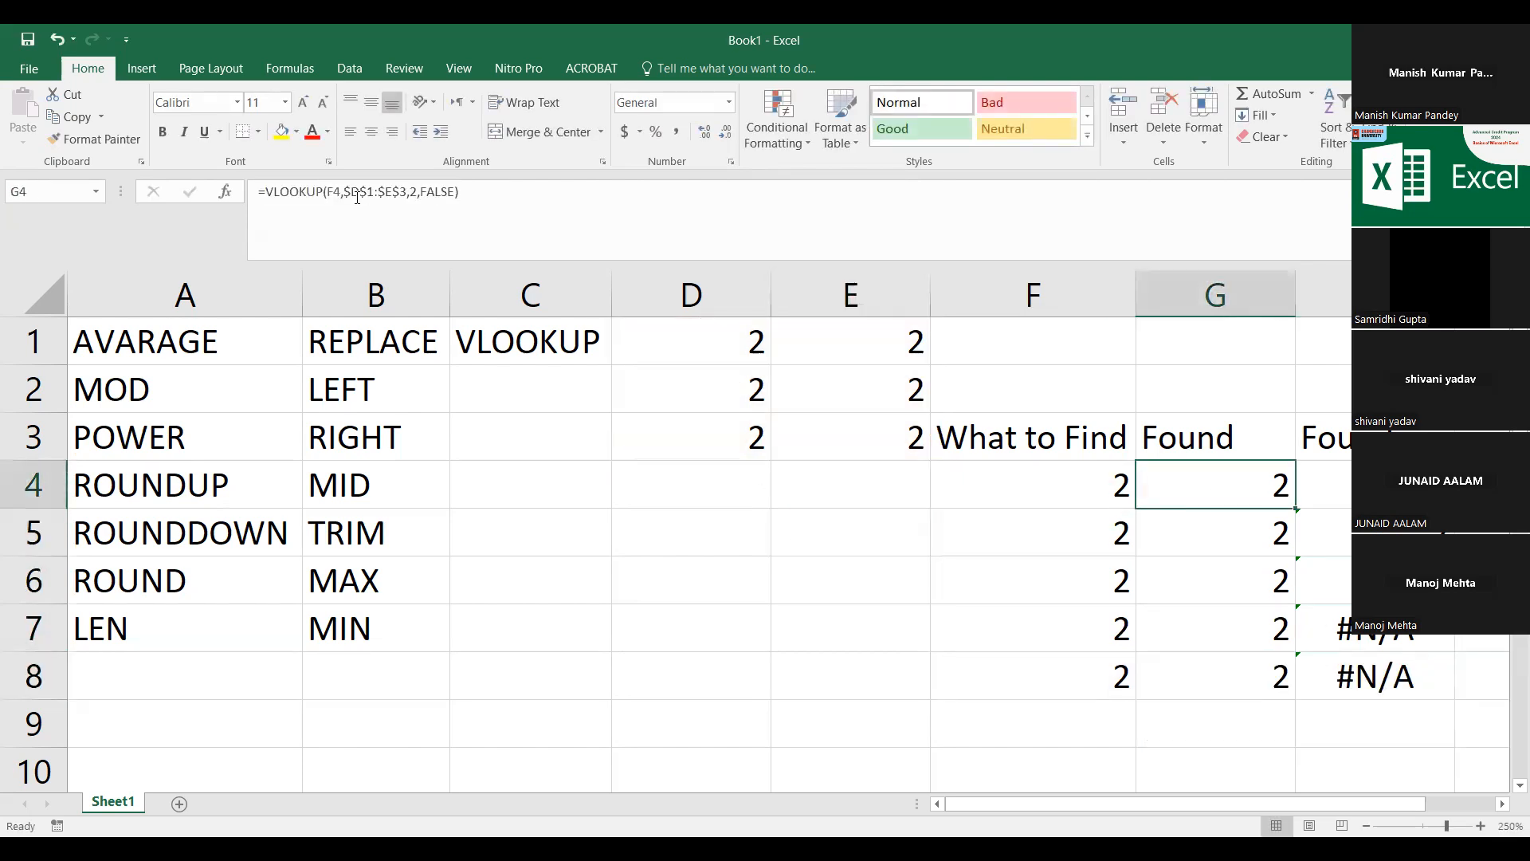
Step: Examine the relative-range VLOOKUP formulas in H4 through H7, checking which cells each table range covers
left_click(1375, 485)
double_click(1375, 485)
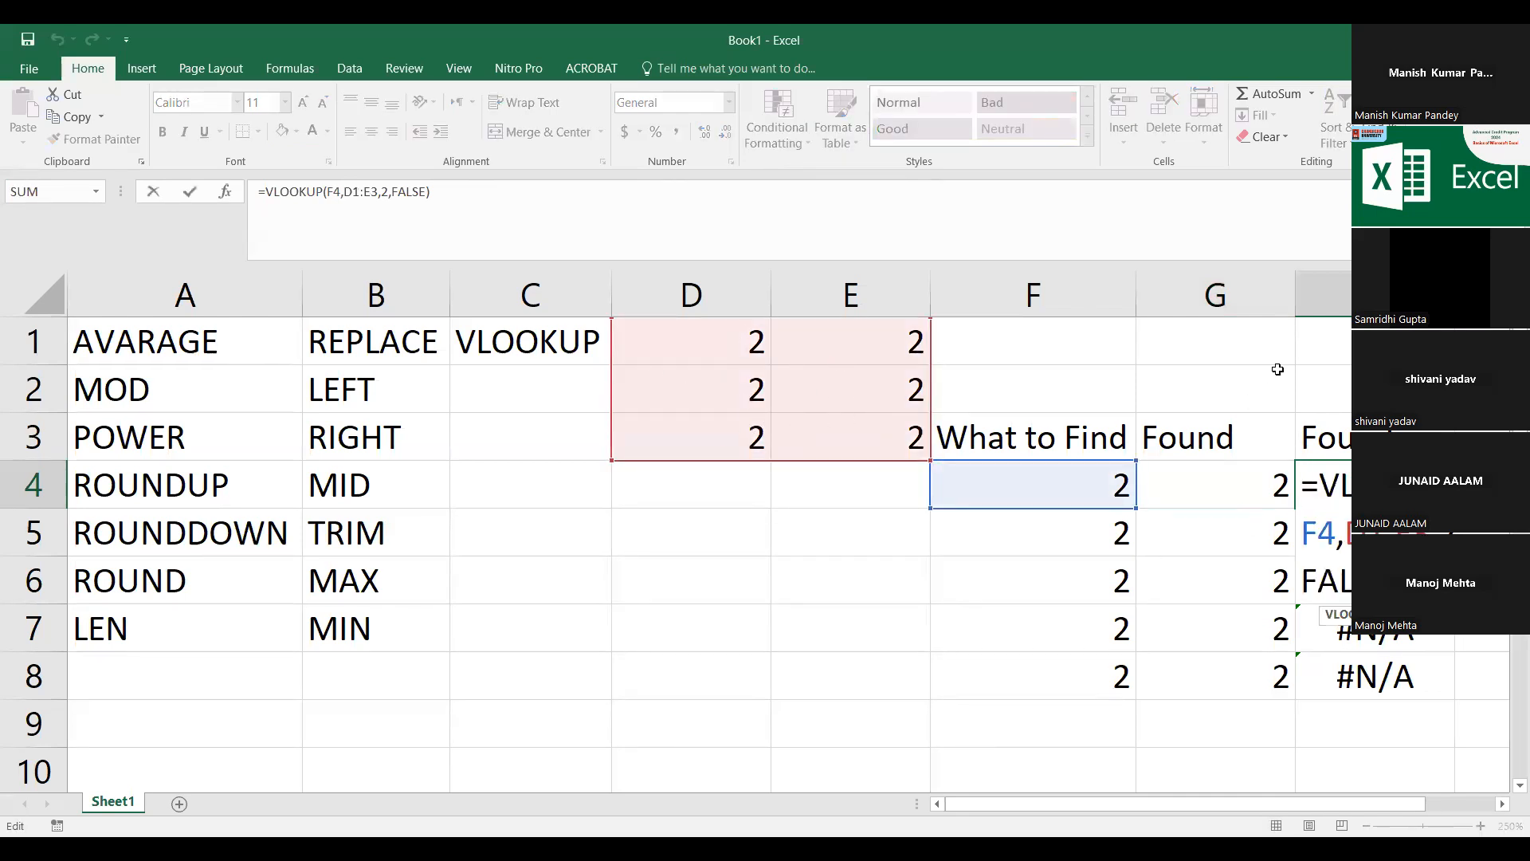
left_click(1275, 368)
left_click(1323, 532)
double_click(1324, 533)
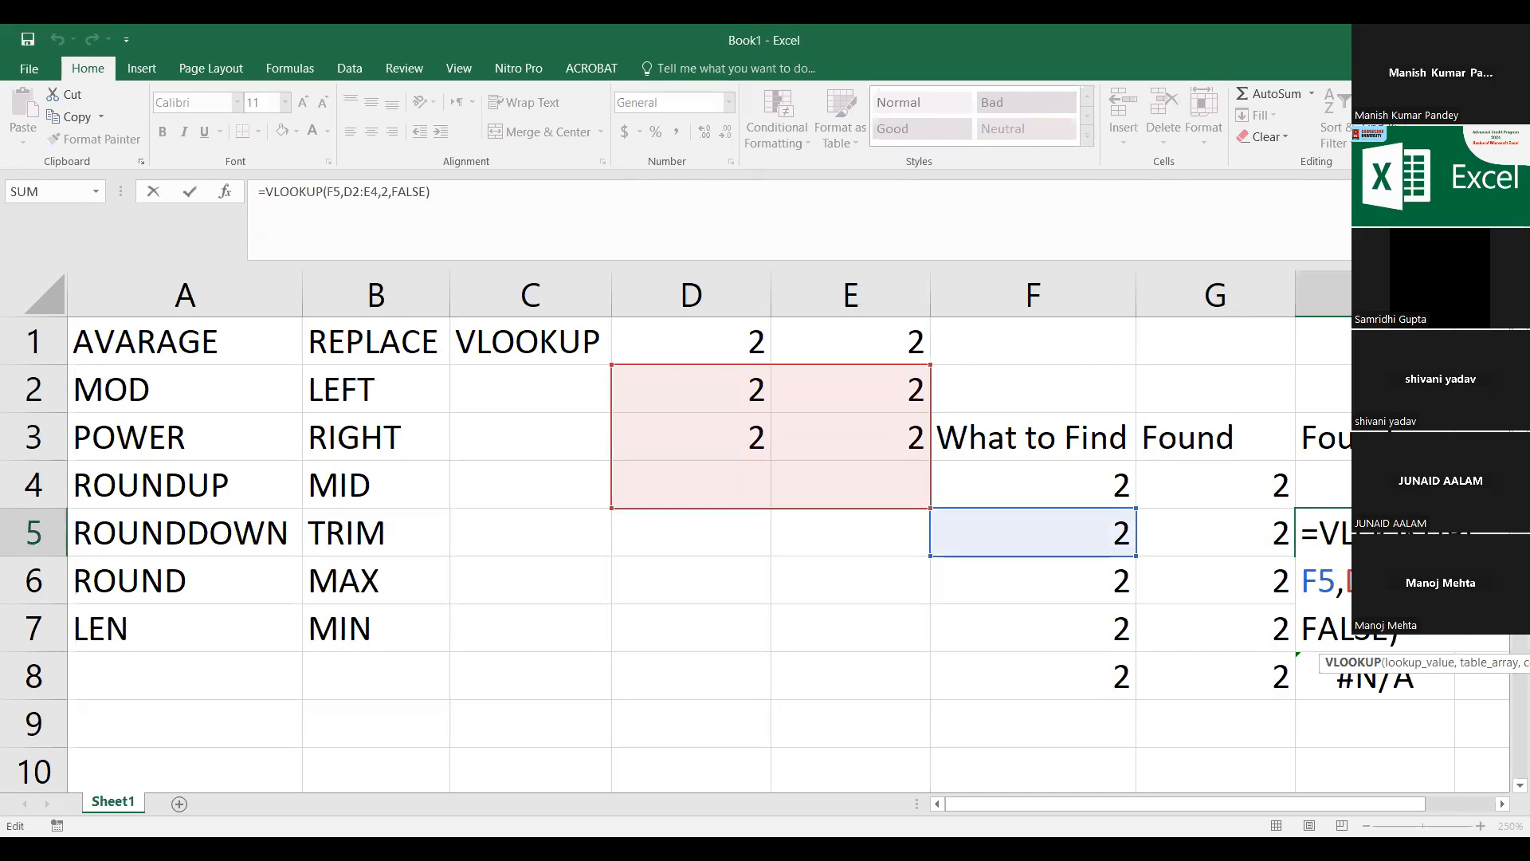
key("shift+Return")
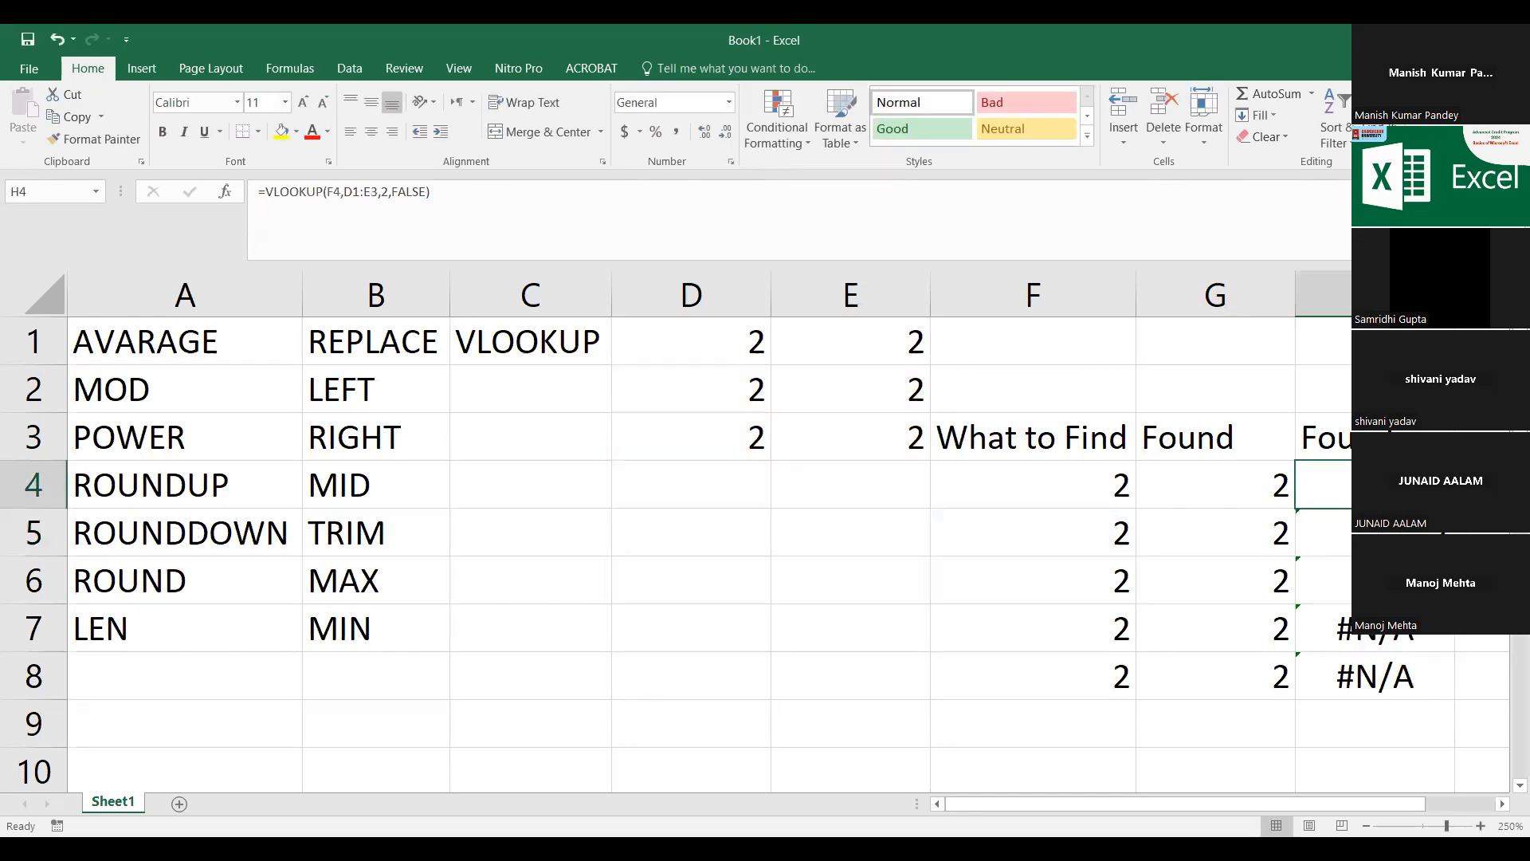
key("Down")
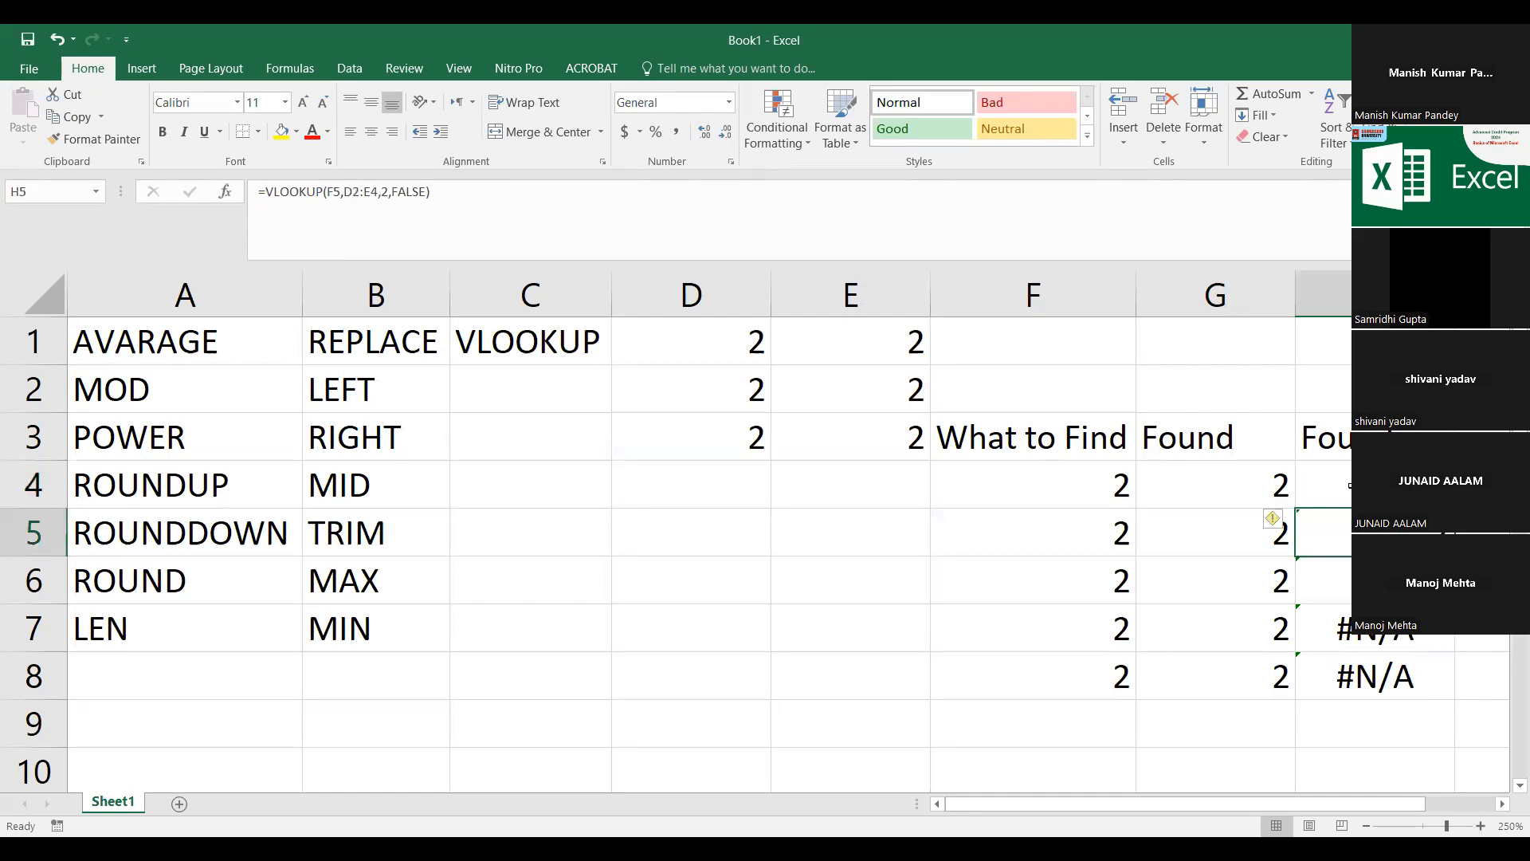
left_click(1349, 484)
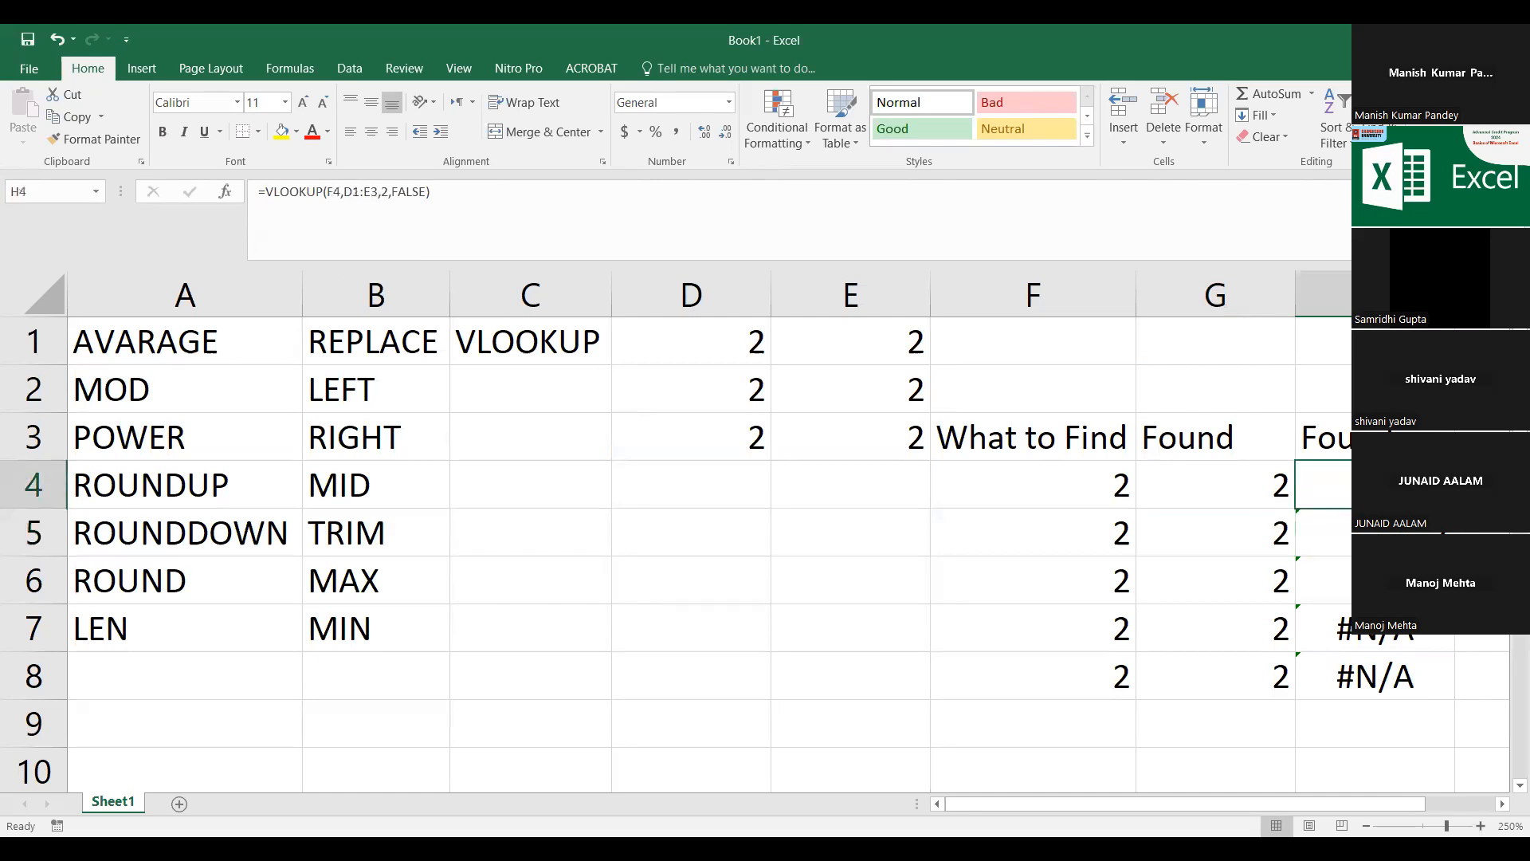
left_click(1368, 531)
double_click(1367, 581)
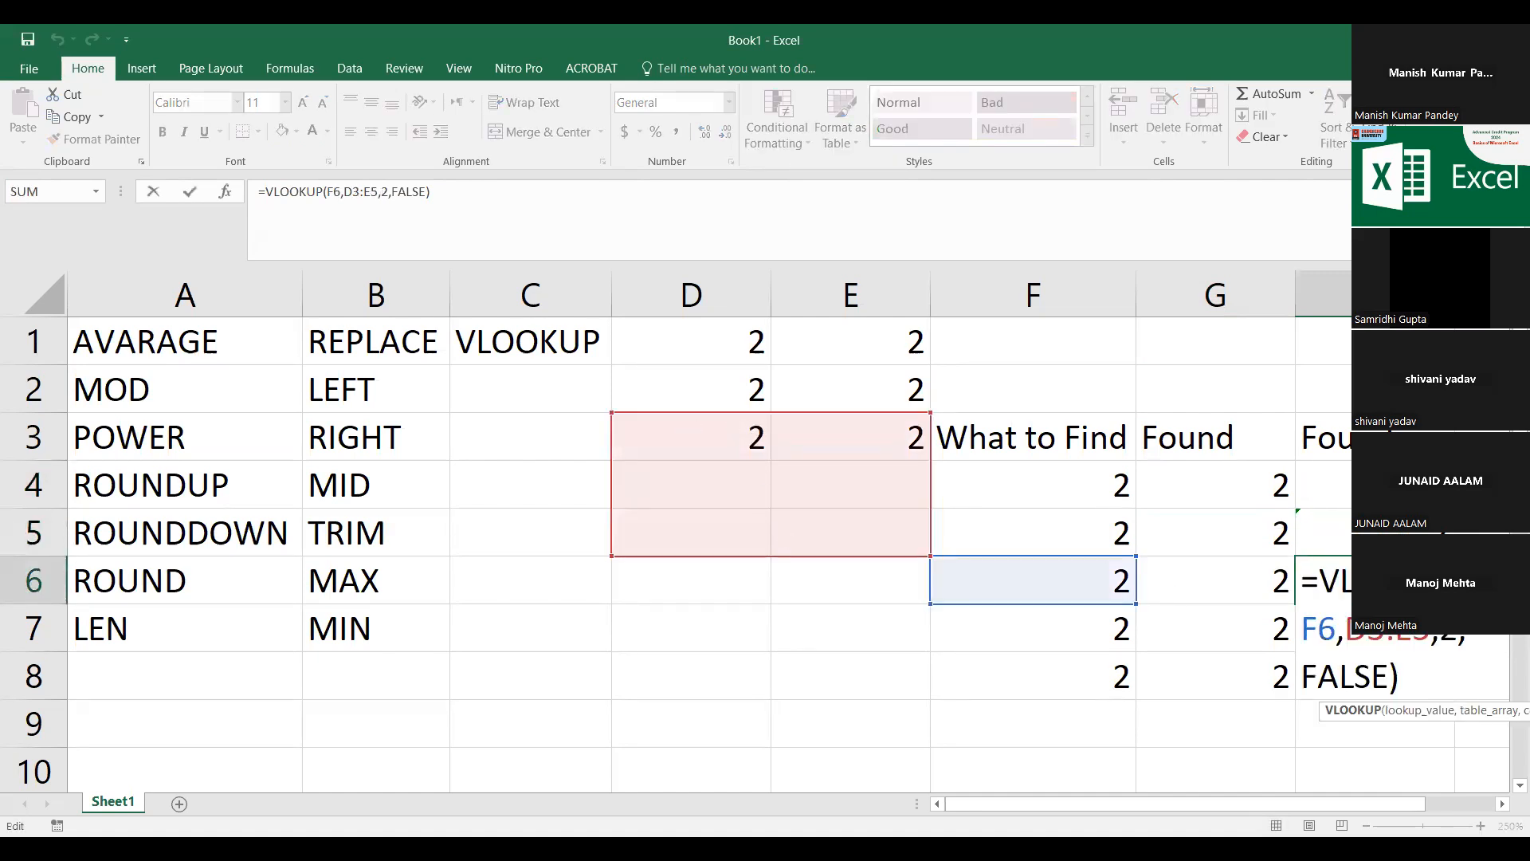
left_click(1375, 437)
double_click(1378, 628)
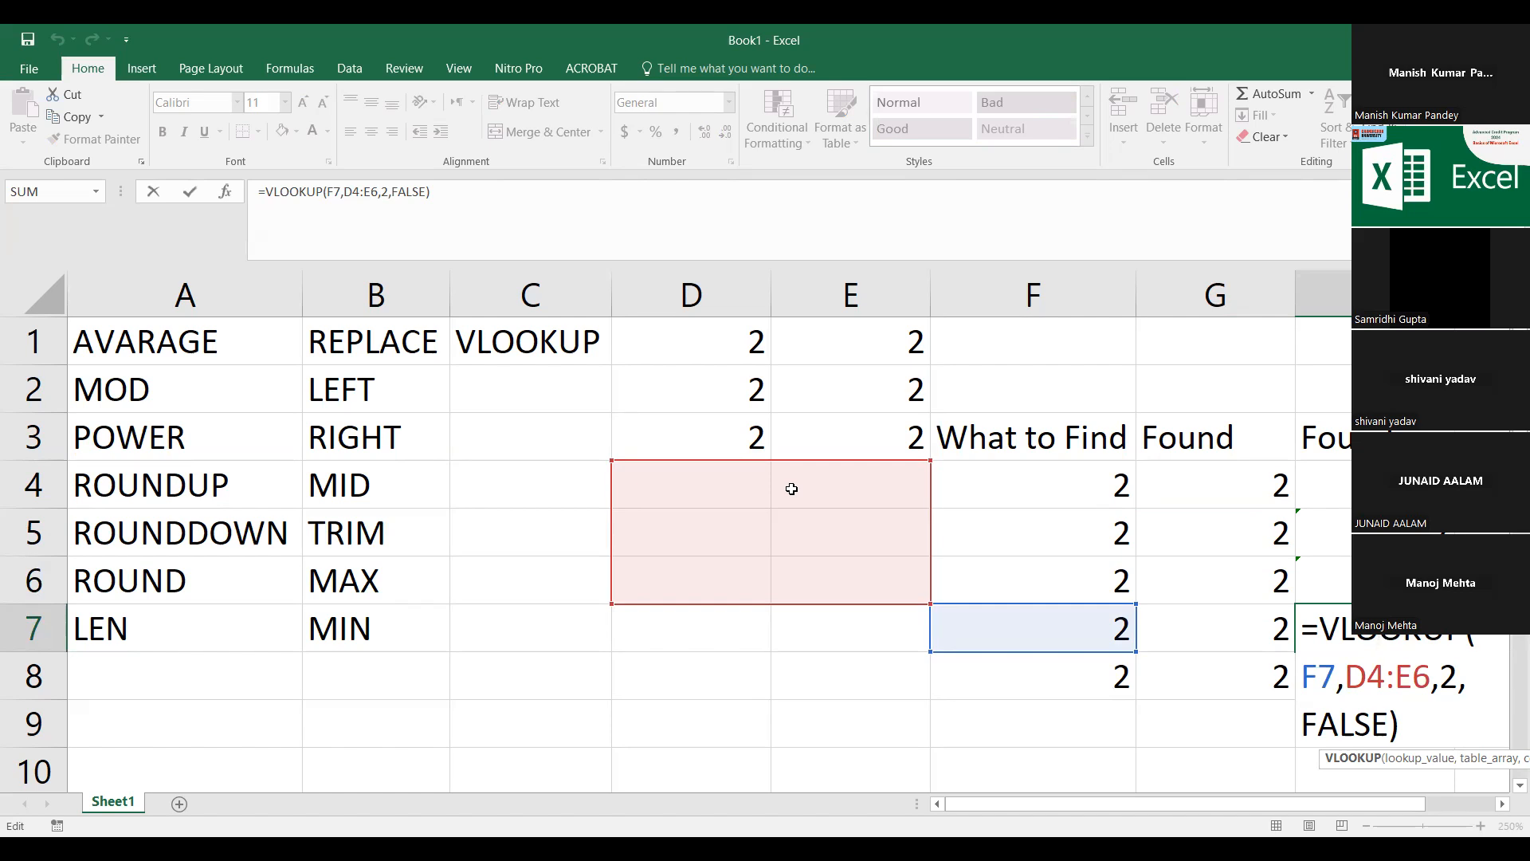
key("Return")
Step: Clear the sample data, headings and VLOOKUP formulas from the range D1:H8
key("Up")
key("Up")
key("Up")
key("Up")
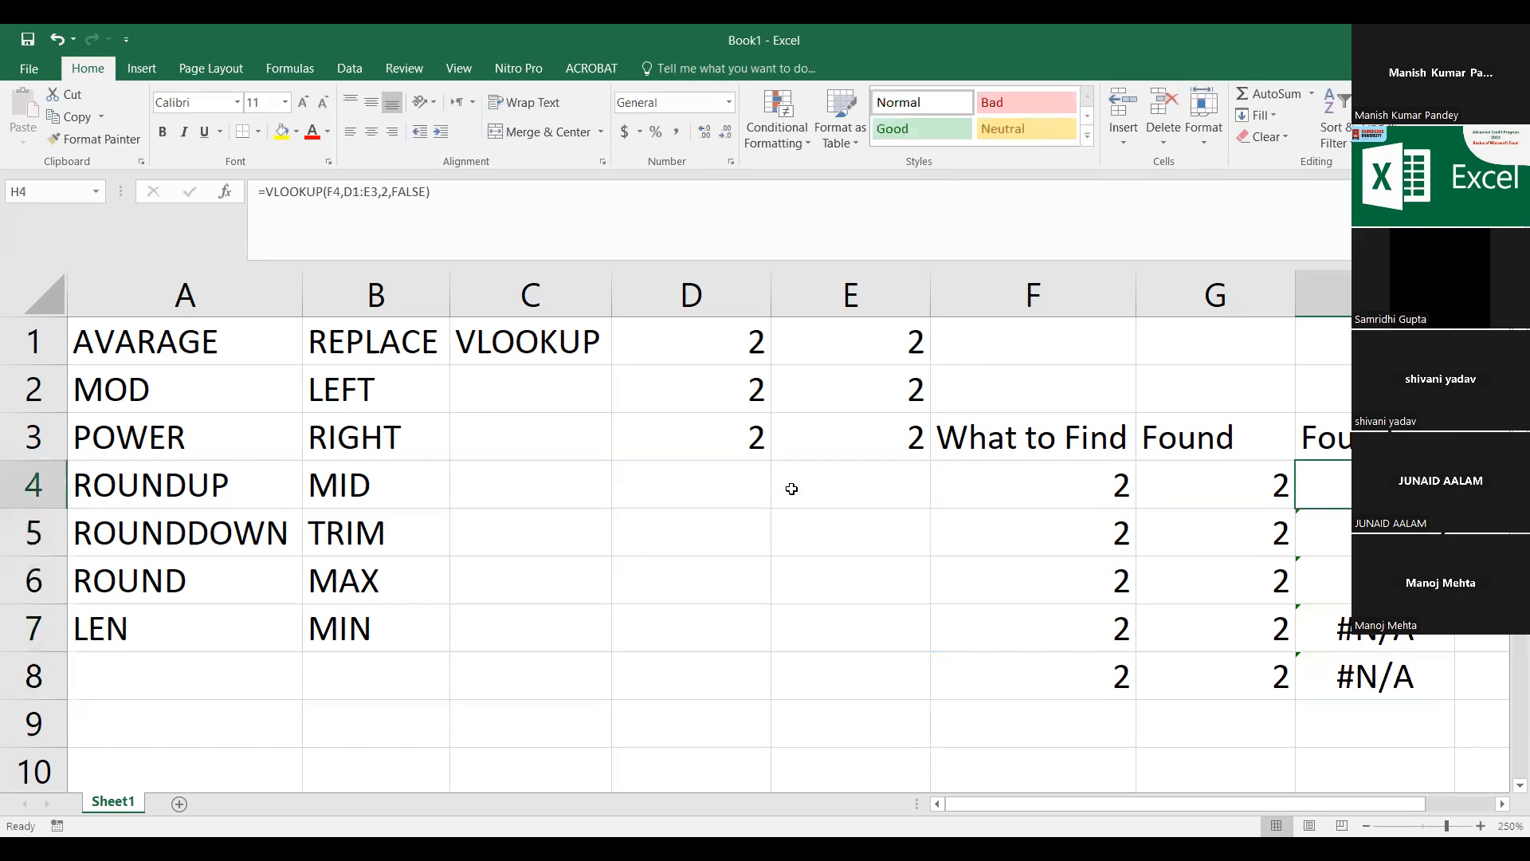
key("Left")
key("Left")
key("Left")
key("Left")
key("Up")
key("Up")
key("Up")
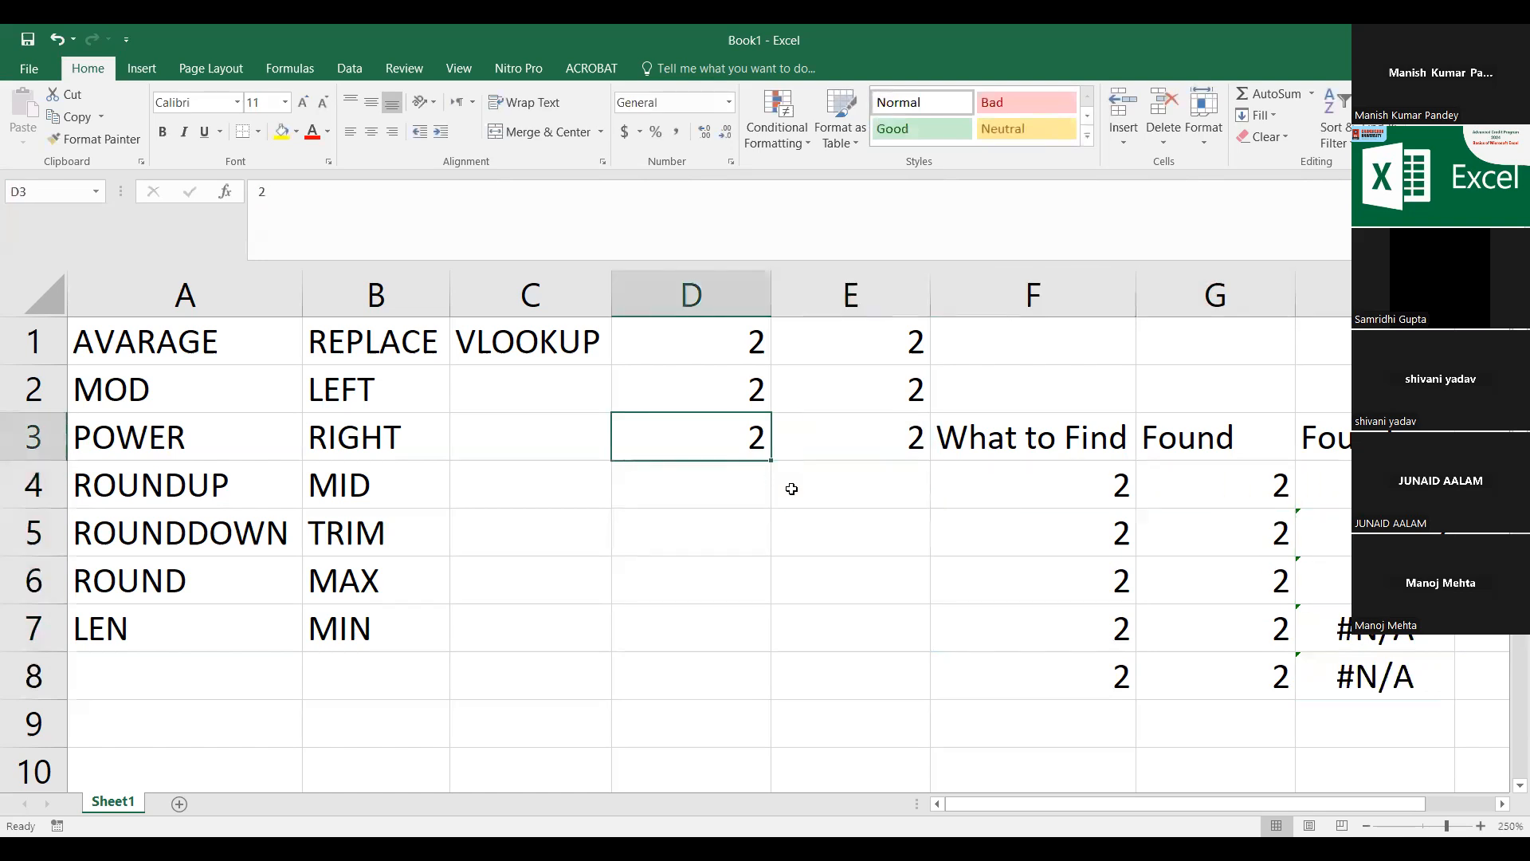
key("shift+Right")
key("shift+Down")
key("shift+Down")
key("shift+Right")
key("shift+Right")
key("shift+Down")
key("shift+Down")
key("shift+Right")
key("shift+Down")
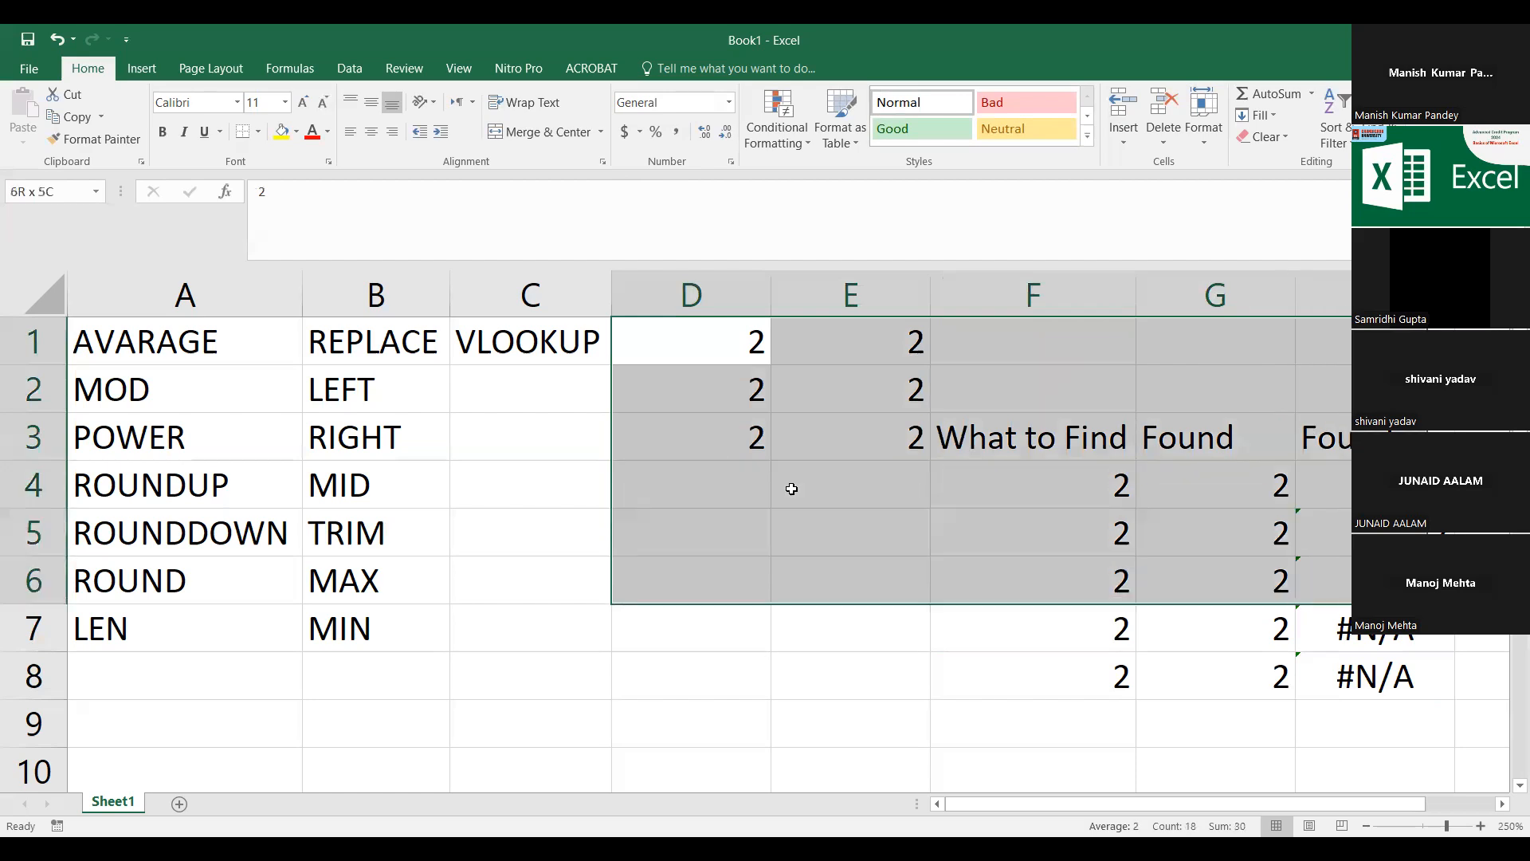
key("shift+Down")
key("shift+Down")
key("Delete")
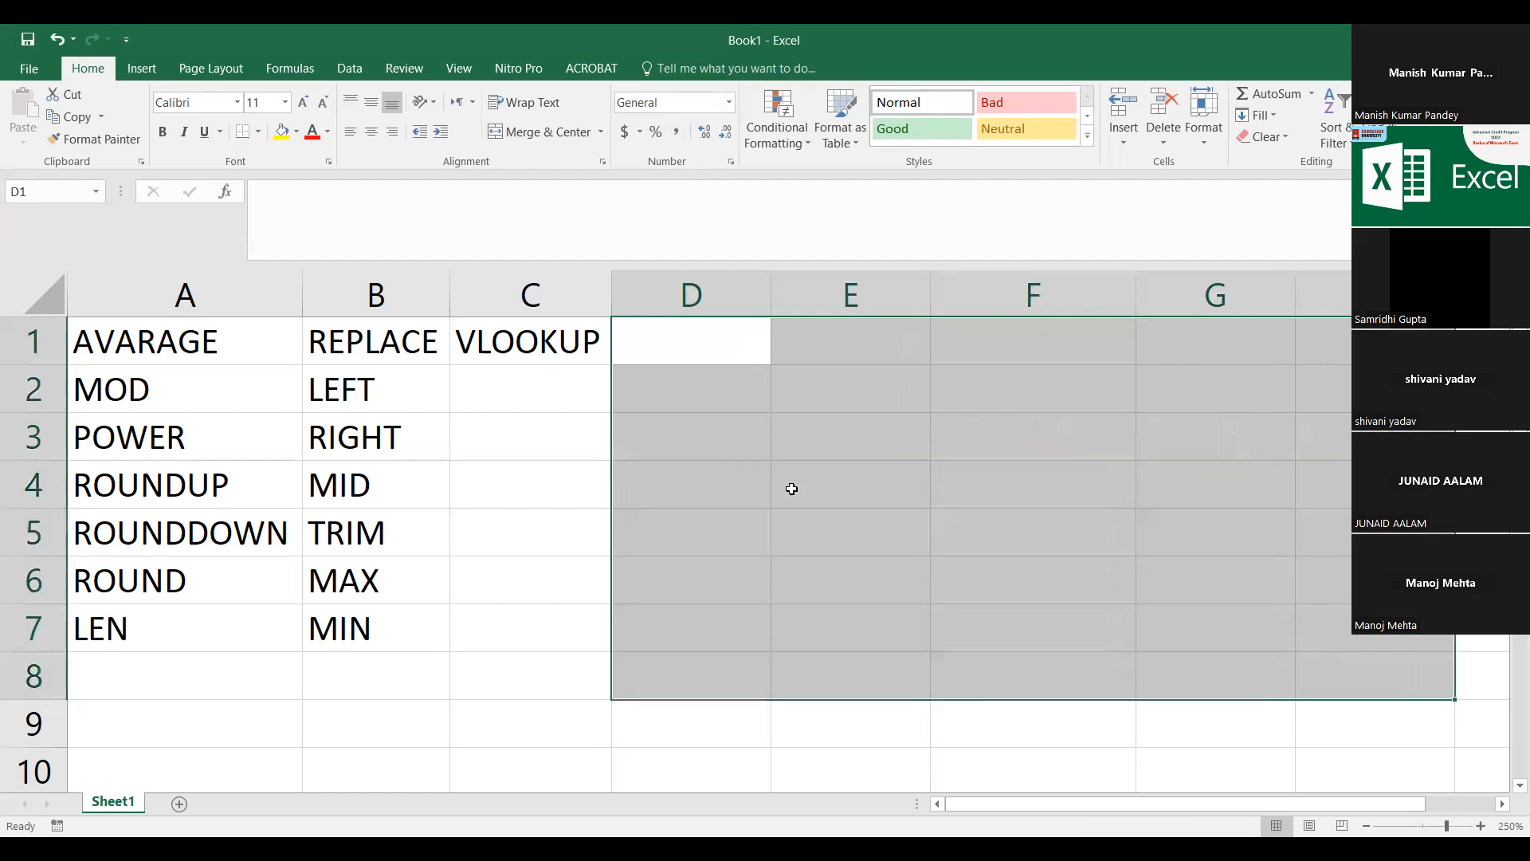
key("Left")
key("Right")
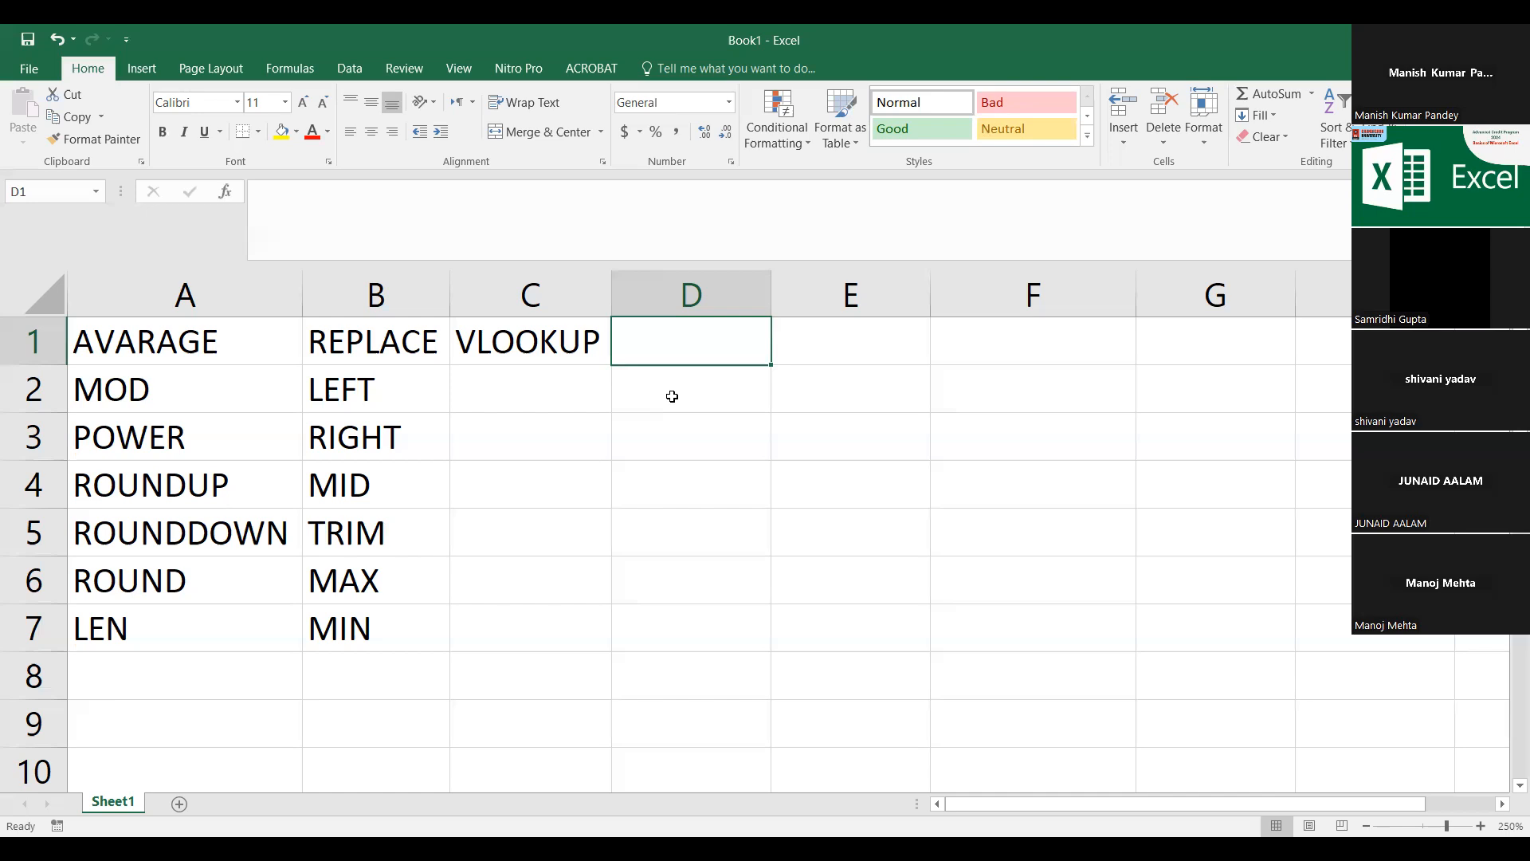
Step: Undo the clearing of D1:H8 to restore the VLOOKUP example
left_click(717, 469)
left_click(717, 405)
left_click(699, 346)
key("ctrl+z")
left_click(911, 549)
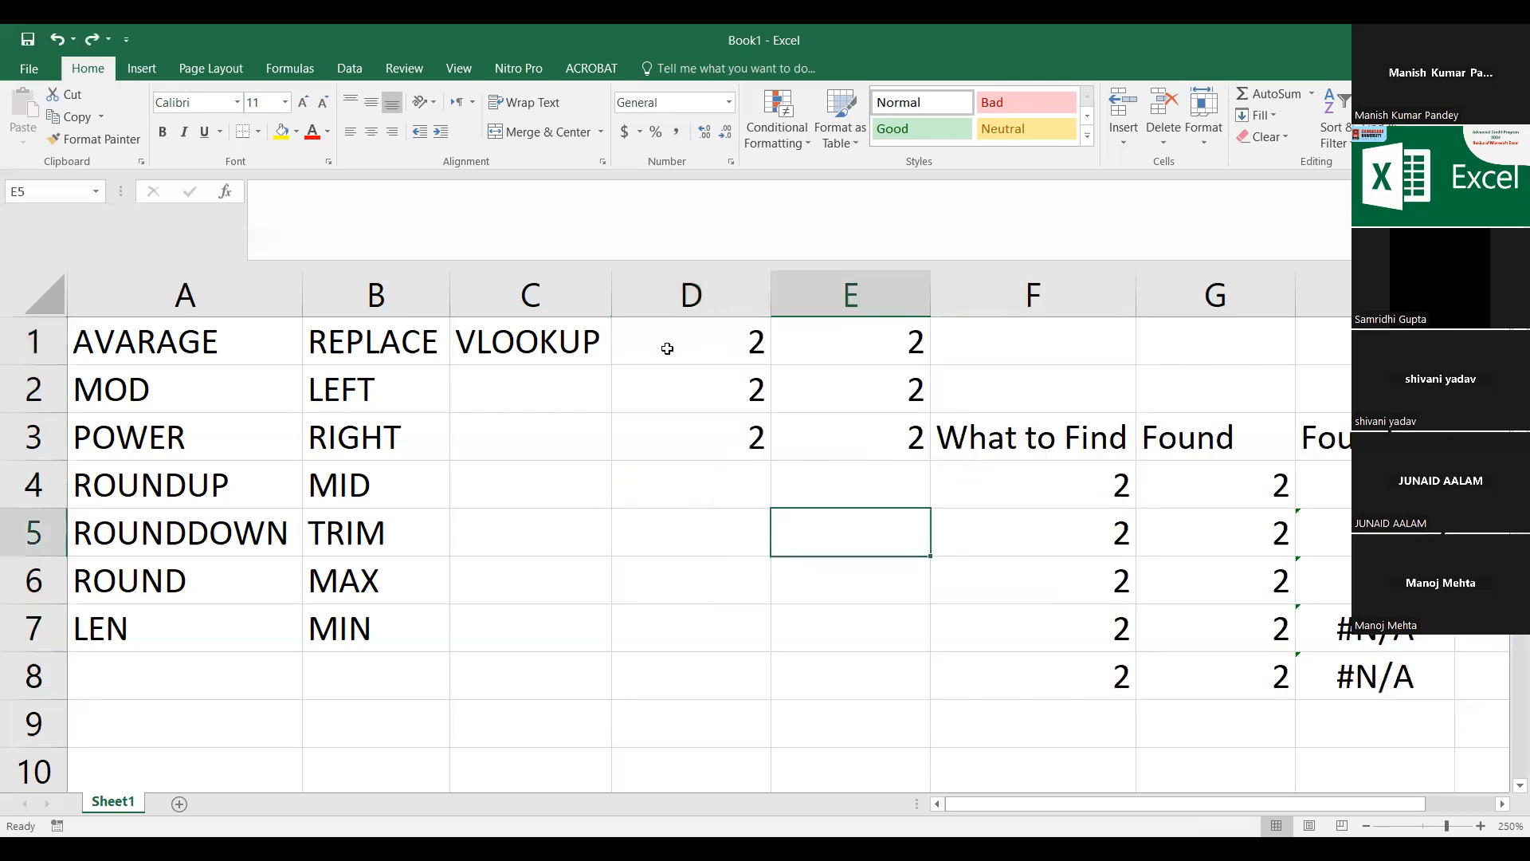
Step: Review the lookup table D1:E3, the lookup value in F4 and the result headings in G3 and H3
left_click(749, 348)
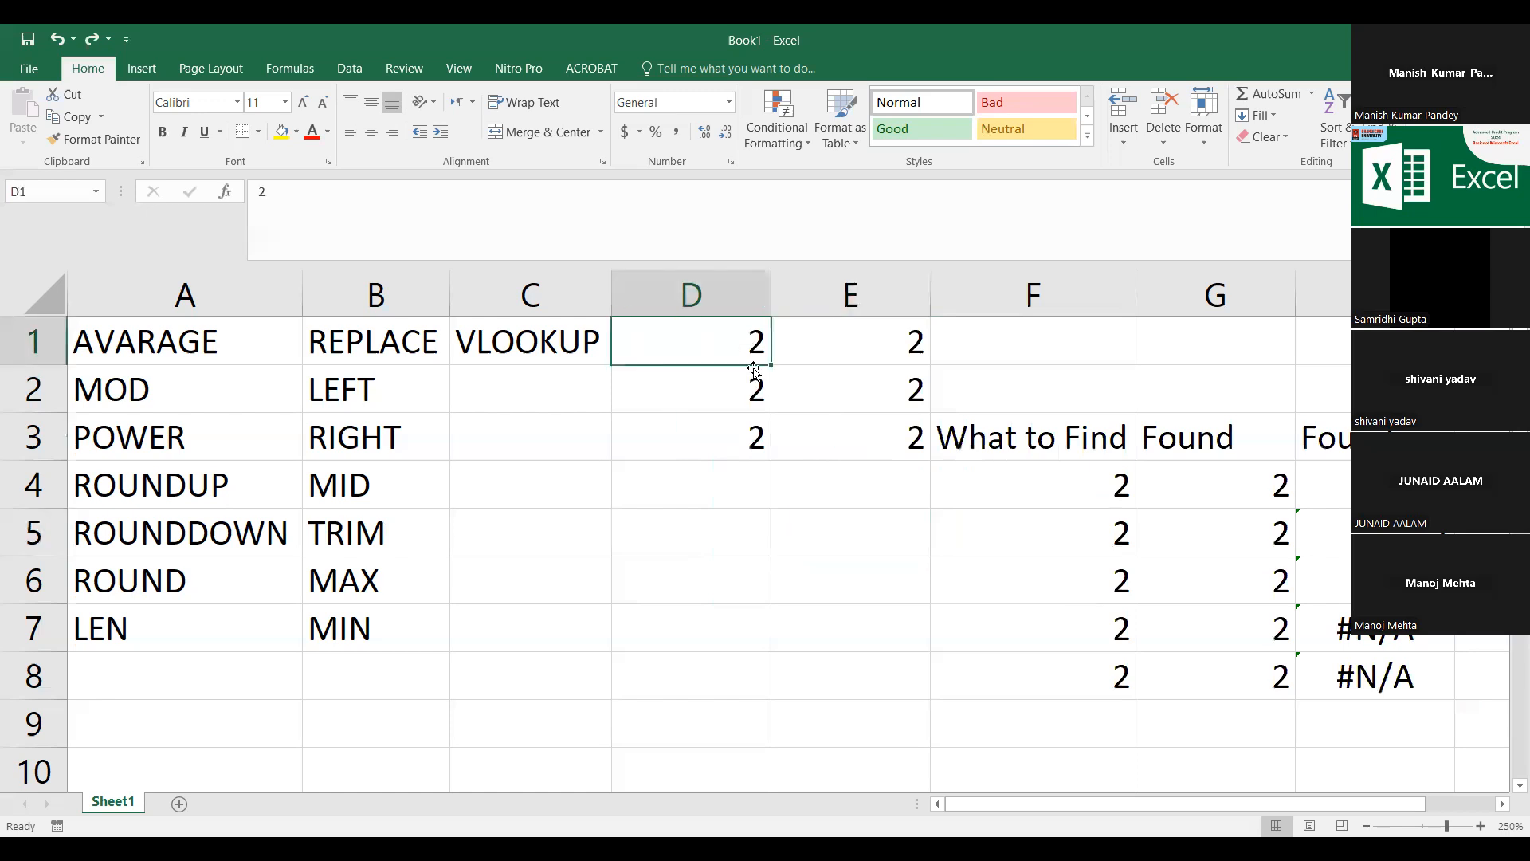
left_click_drag(730, 350, 855, 453)
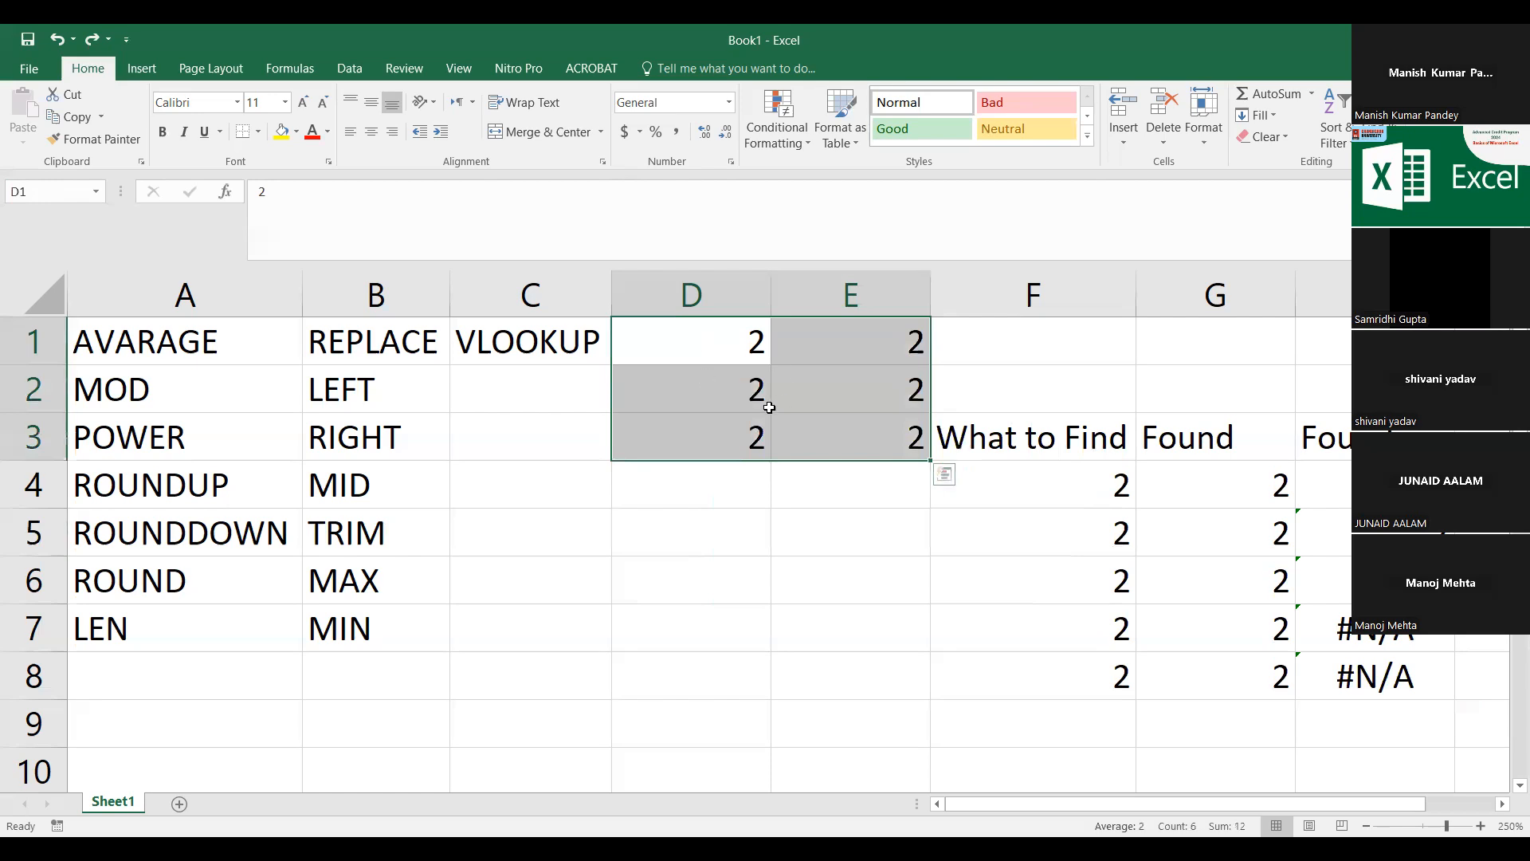
left_click(1005, 443)
left_click(1092, 491)
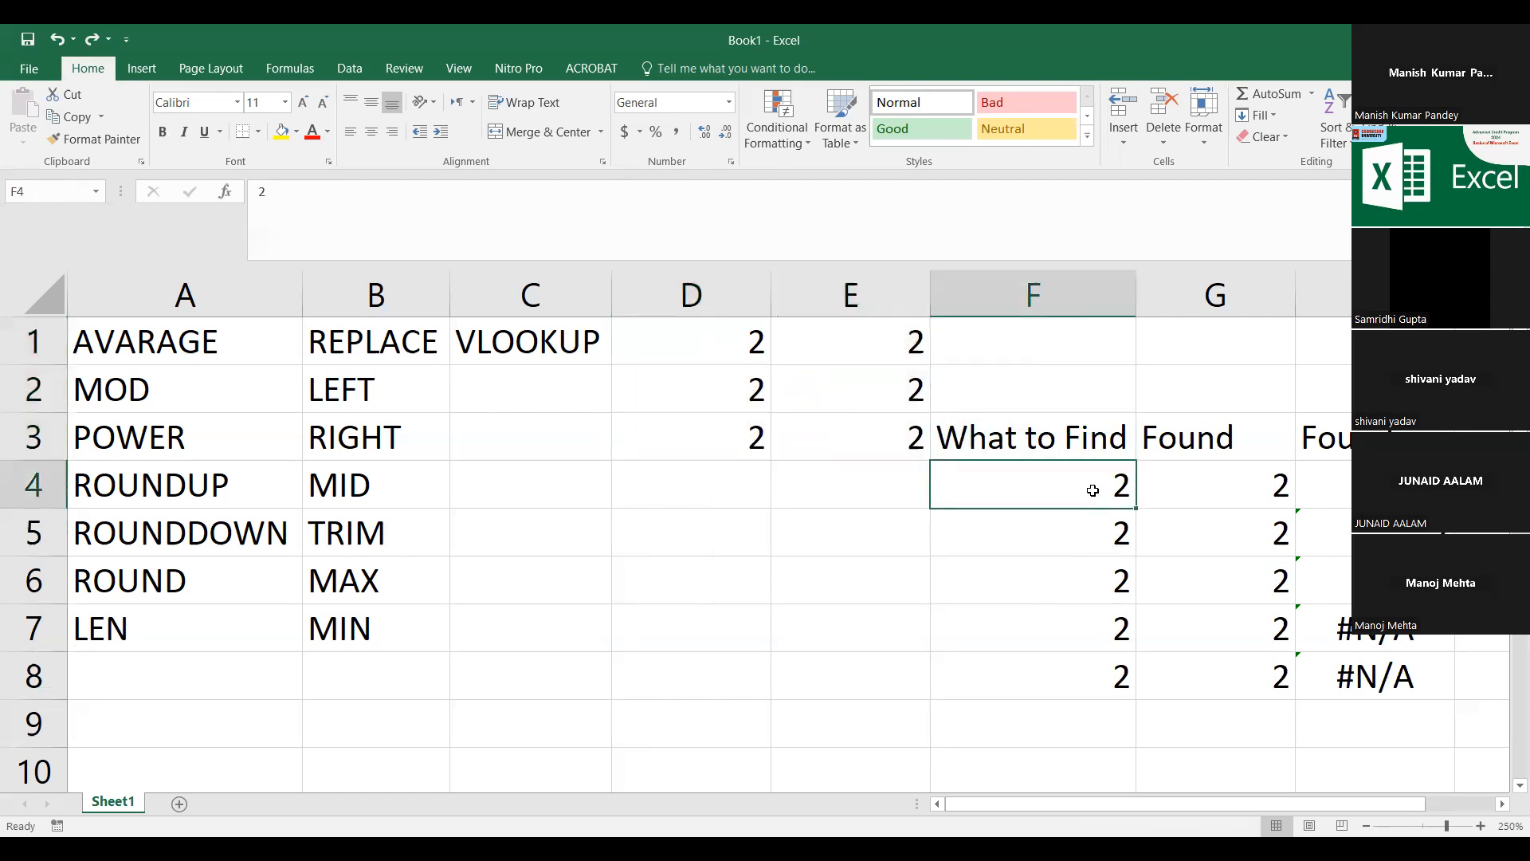
left_click(1192, 430)
left_click(1332, 432)
left_click(1208, 445)
left_click(1365, 438)
left_click(1185, 431)
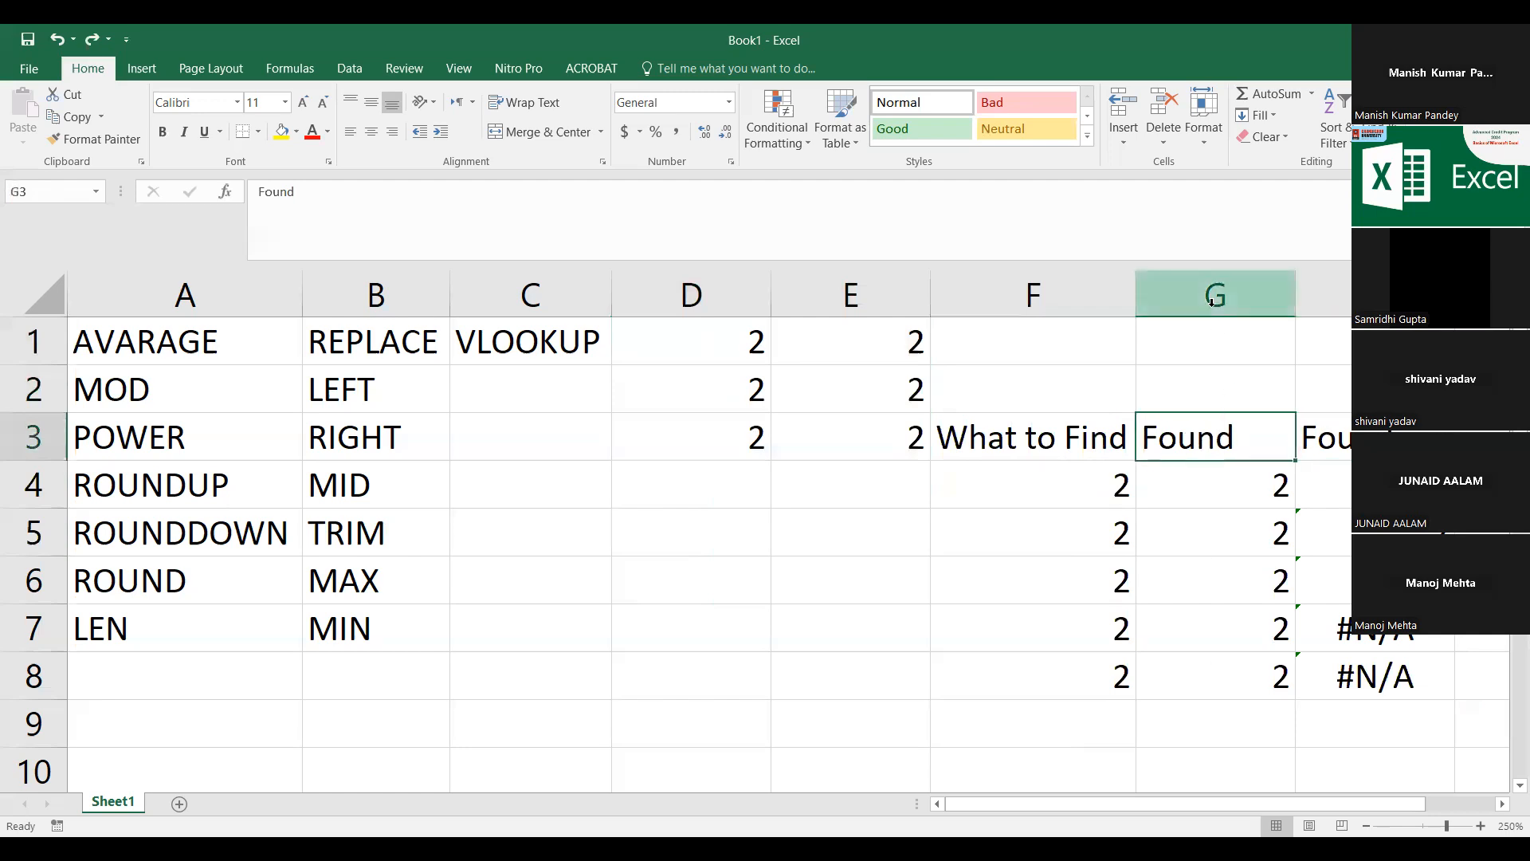
Step: Enter a $ label in G2, above the Found heading of the absolute-range results
left_click(1214, 393)
type("$")
left_click(1218, 348)
left_click(1317, 399)
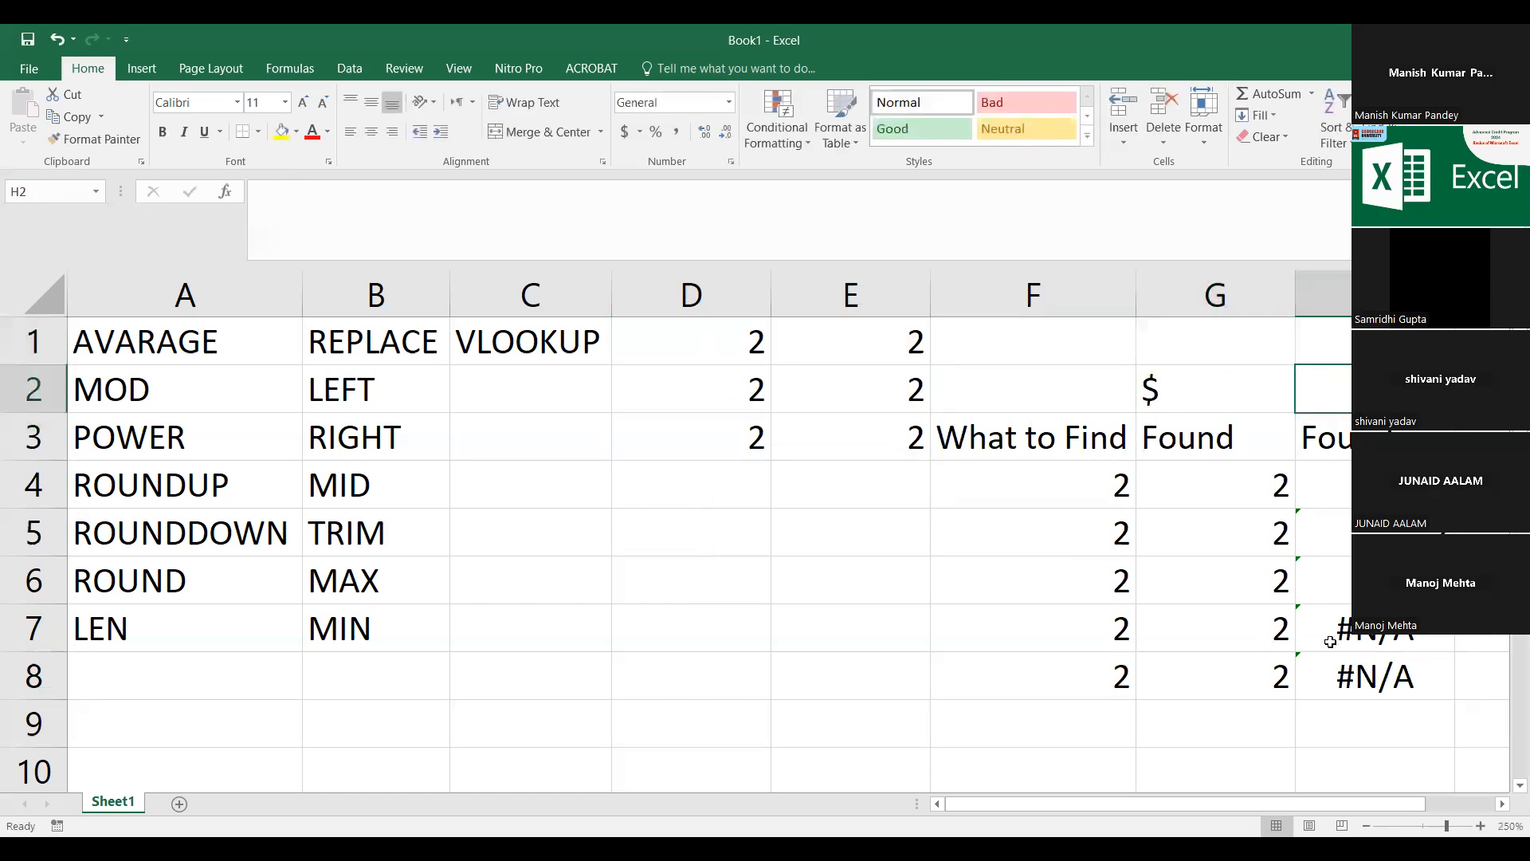
Step: Check the lookup value F4 and the absolute table range in the VLOOKUP formulas of G4, G5 and G7
left_click(1040, 483)
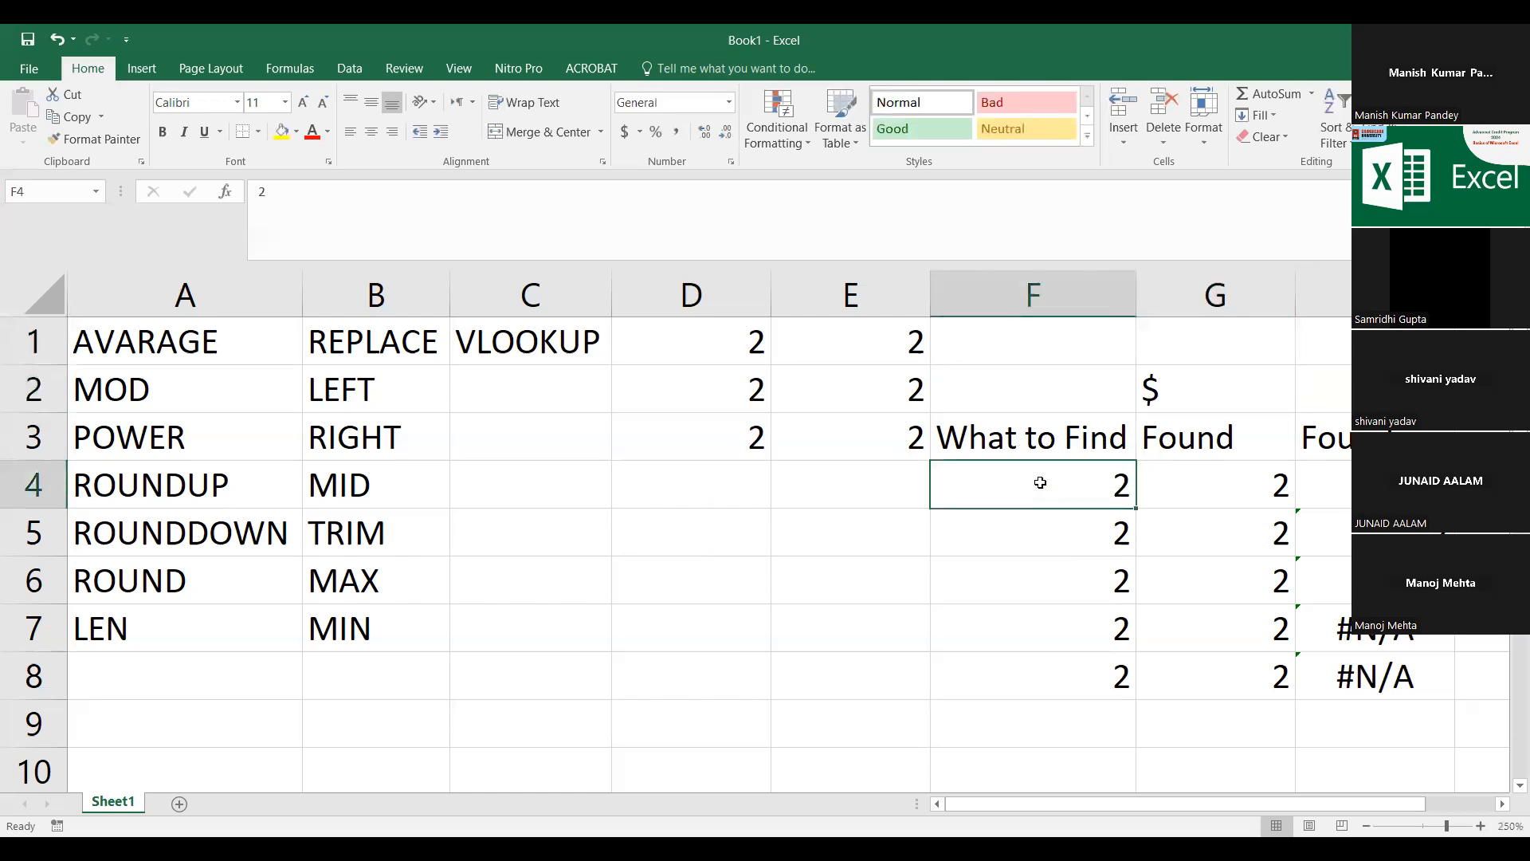
left_click(1207, 483)
double_click(1207, 482)
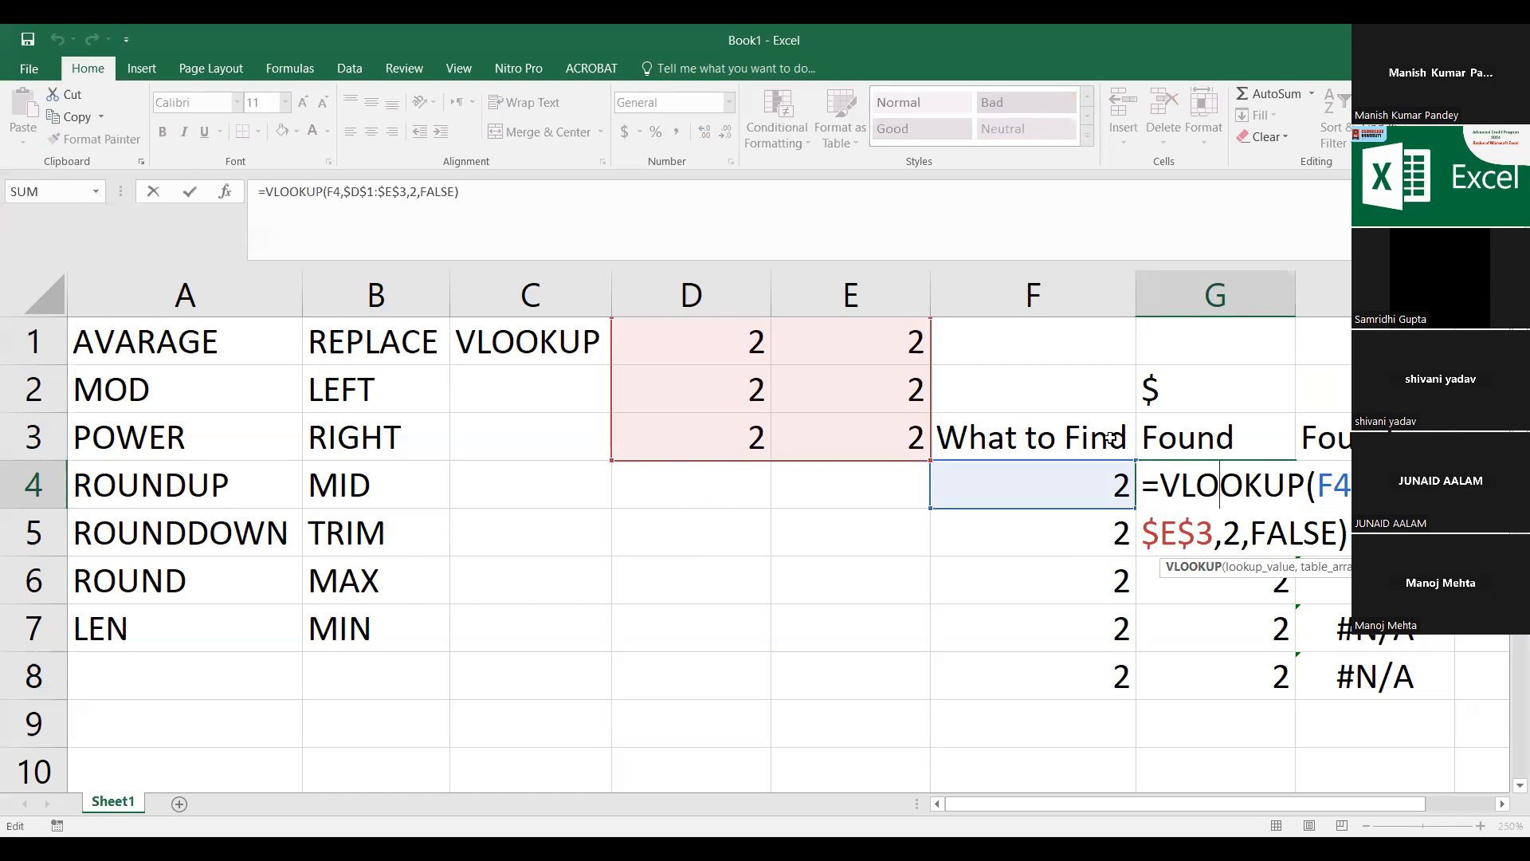
key("Return")
left_click(1257, 488)
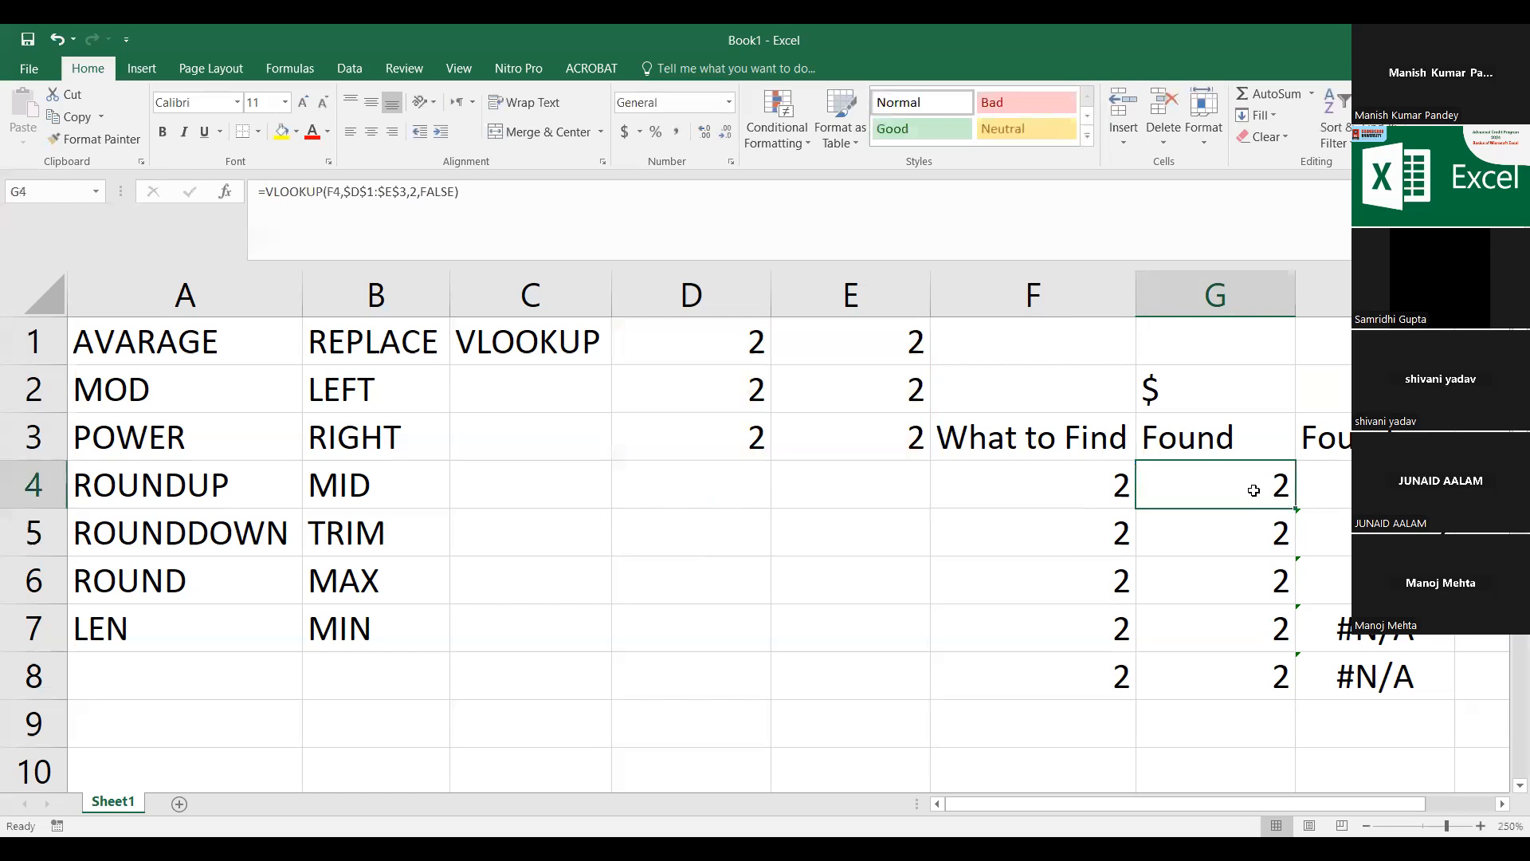
double_click(1257, 490)
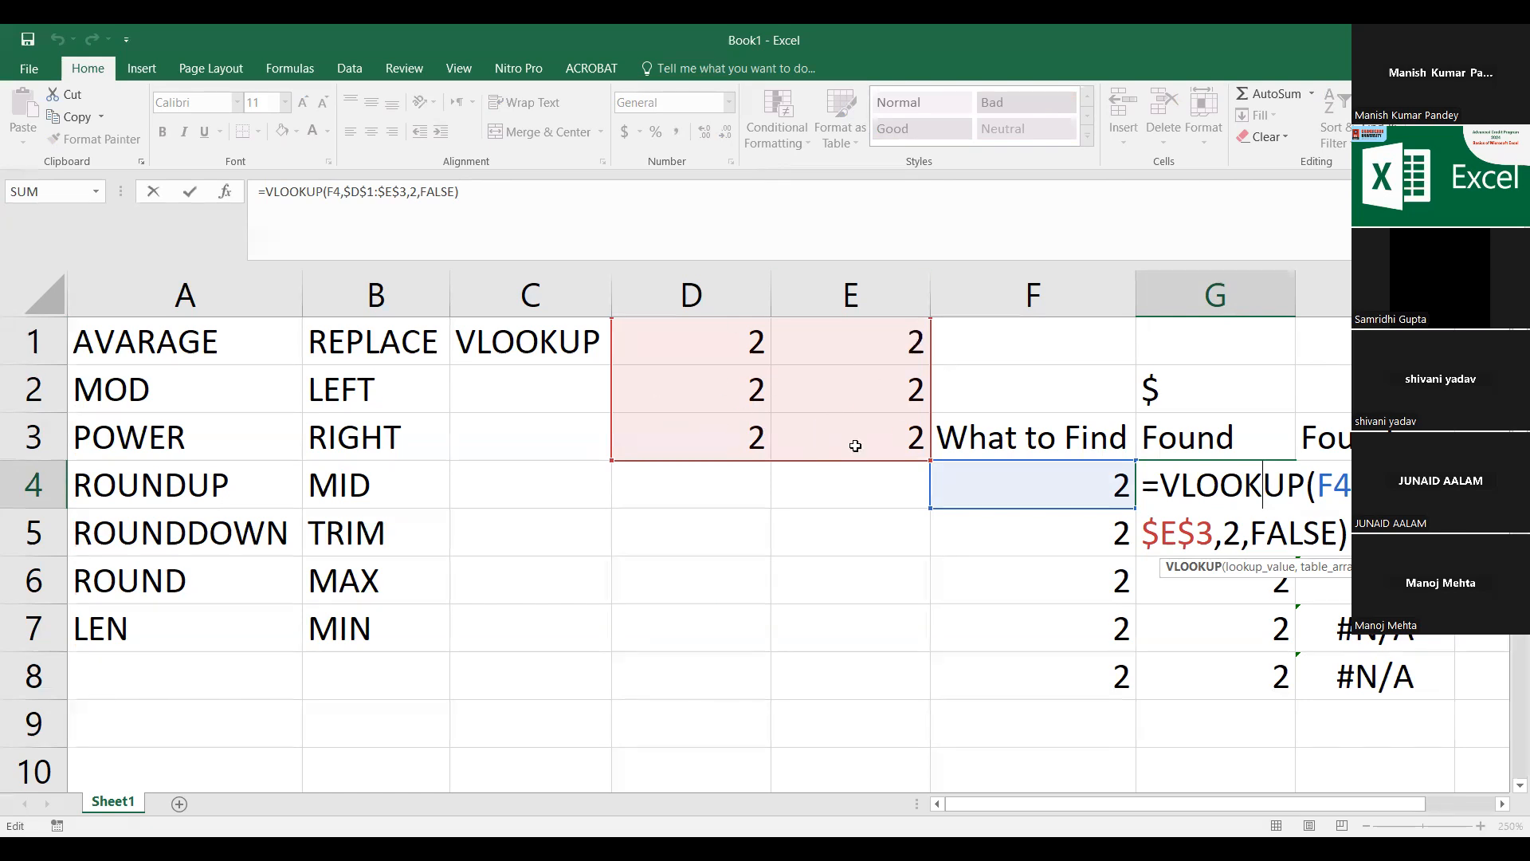
left_click(1235, 494)
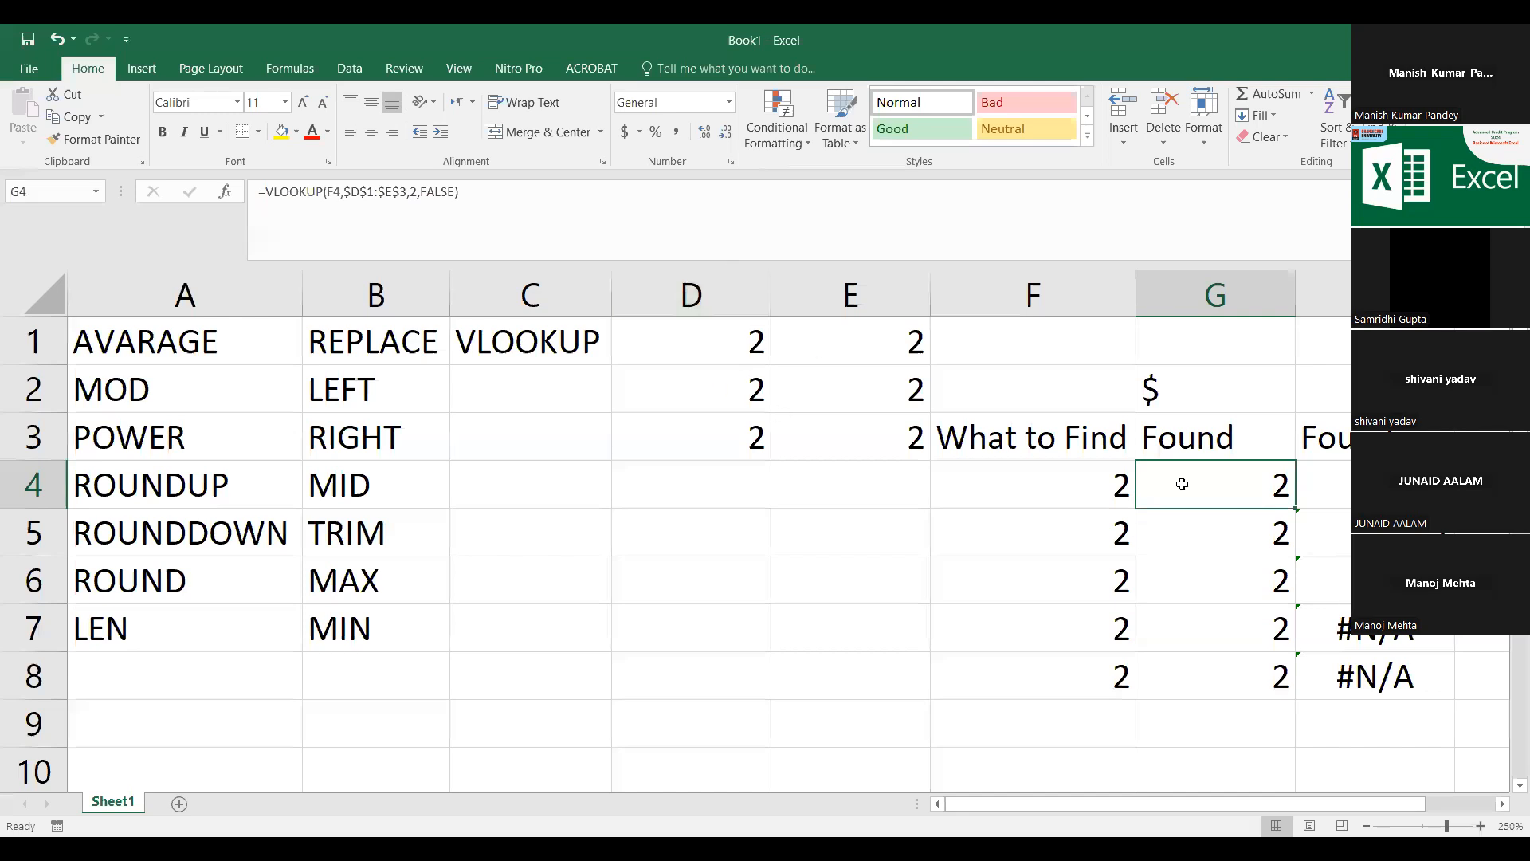
left_click(1211, 531)
double_click(1221, 535)
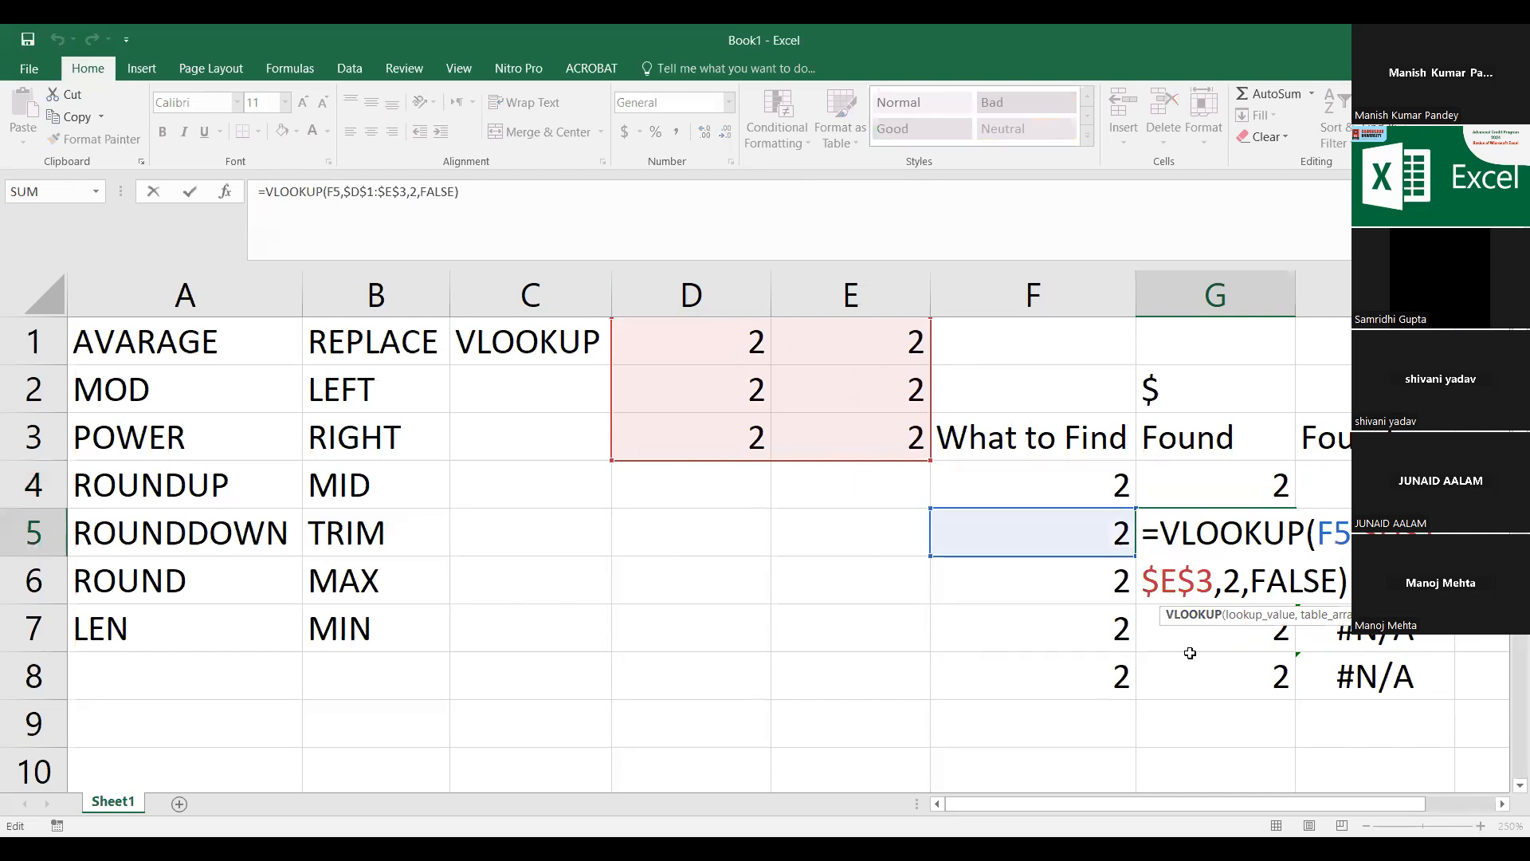
left_click(1213, 625)
double_click(1215, 625)
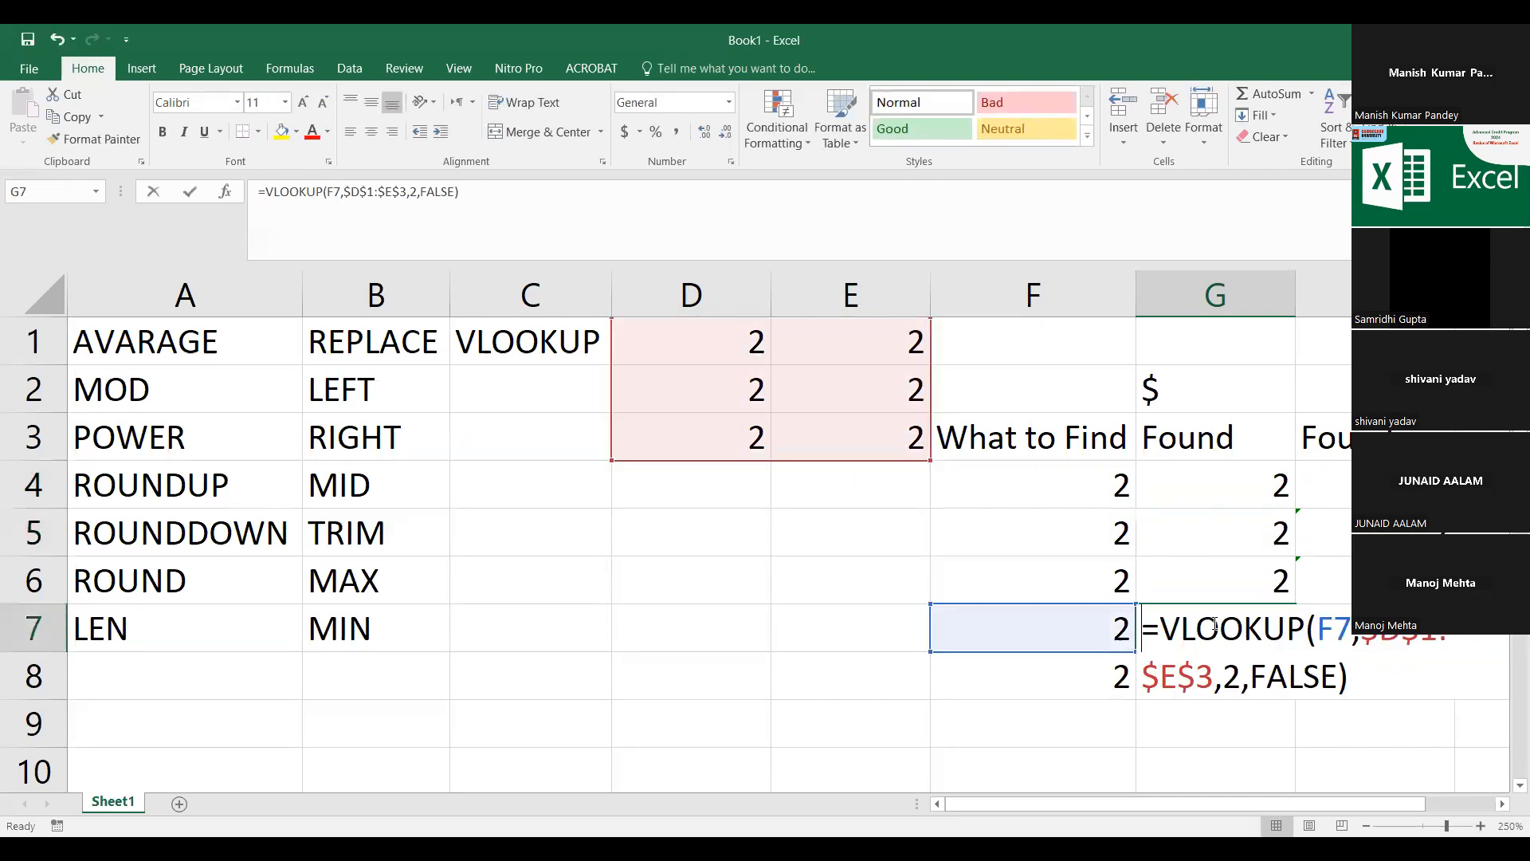
left_click(909, 532)
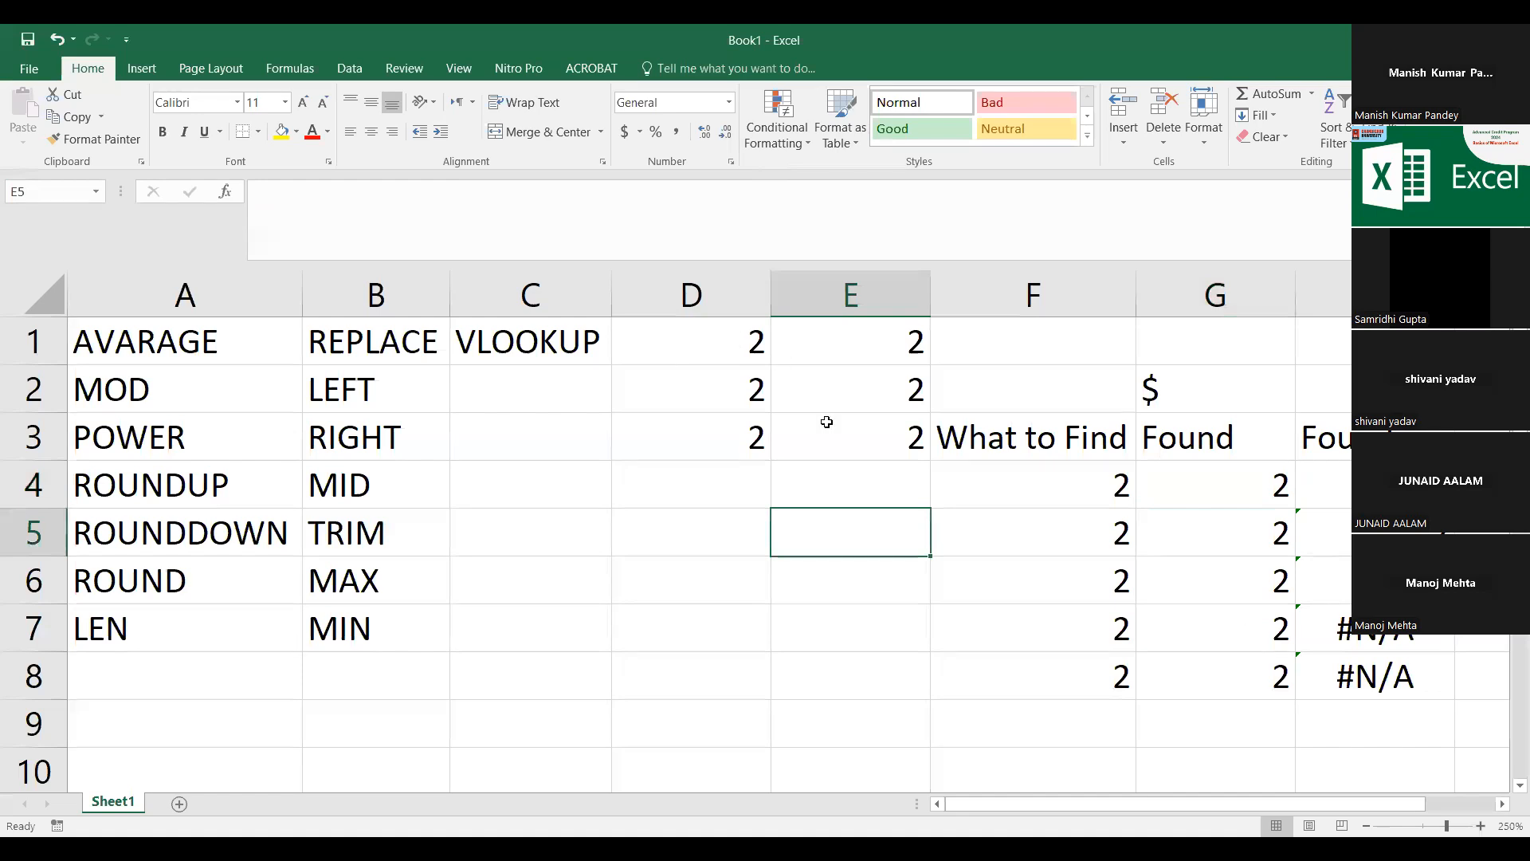
Step: Inspect the relative table ranges in the VLOOKUP formulas of H4 and H5
left_click(1335, 505)
double_click(1335, 505)
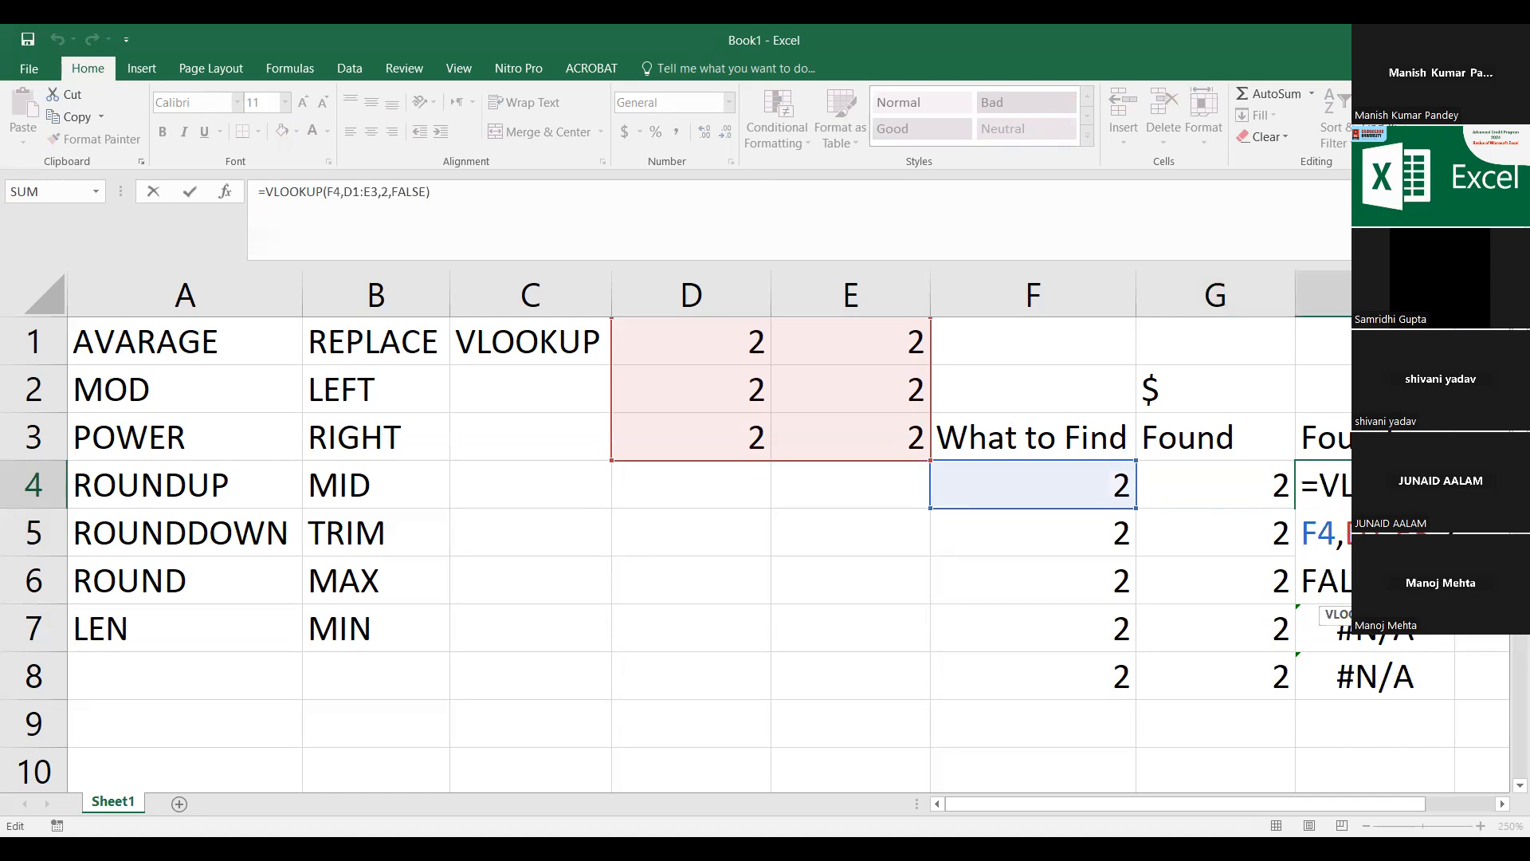
key("Escape")
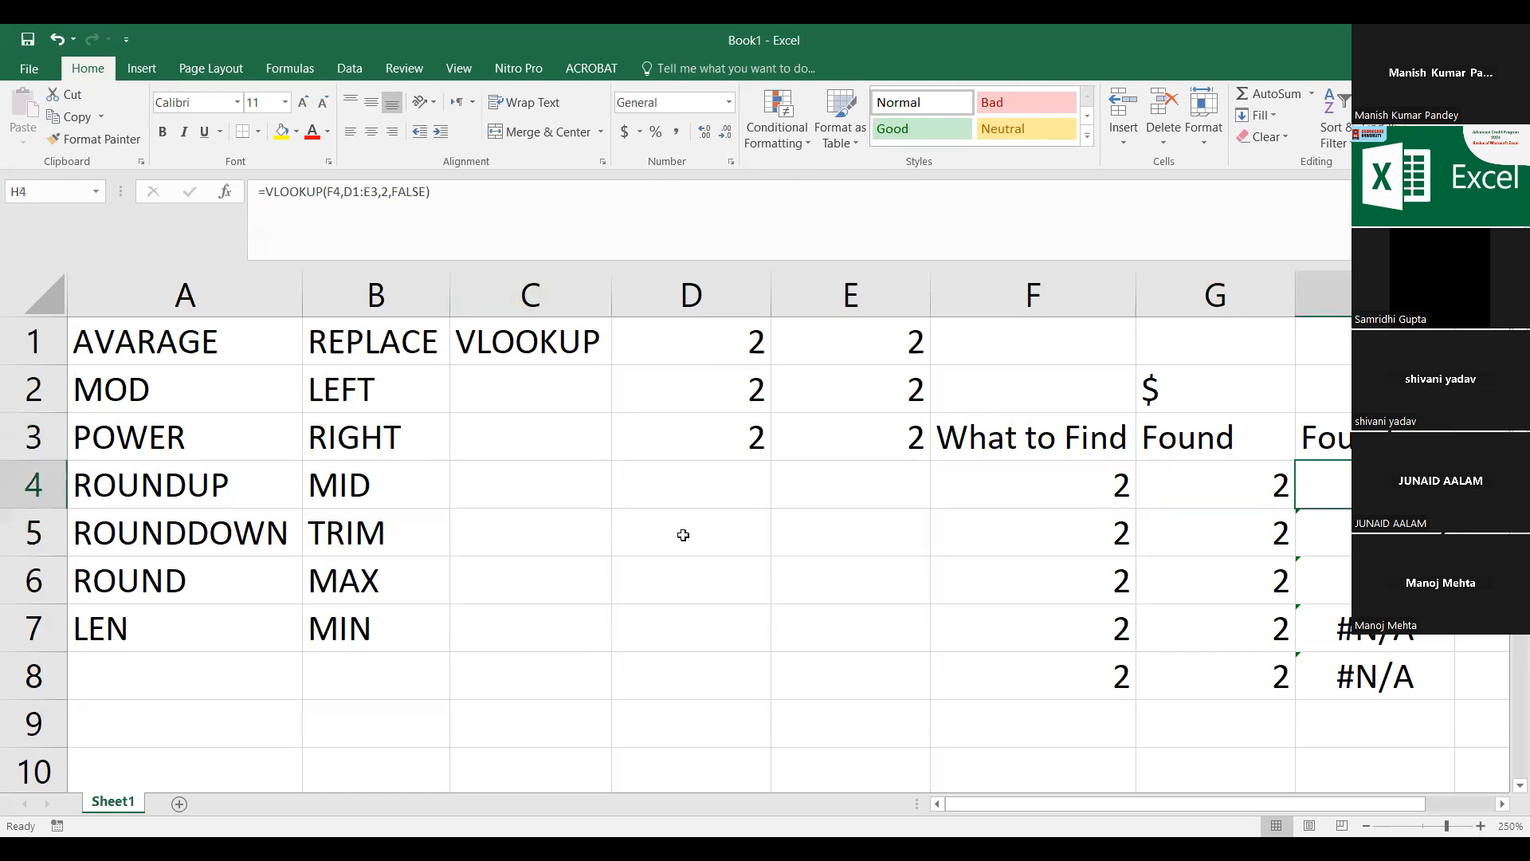
left_click(1356, 540)
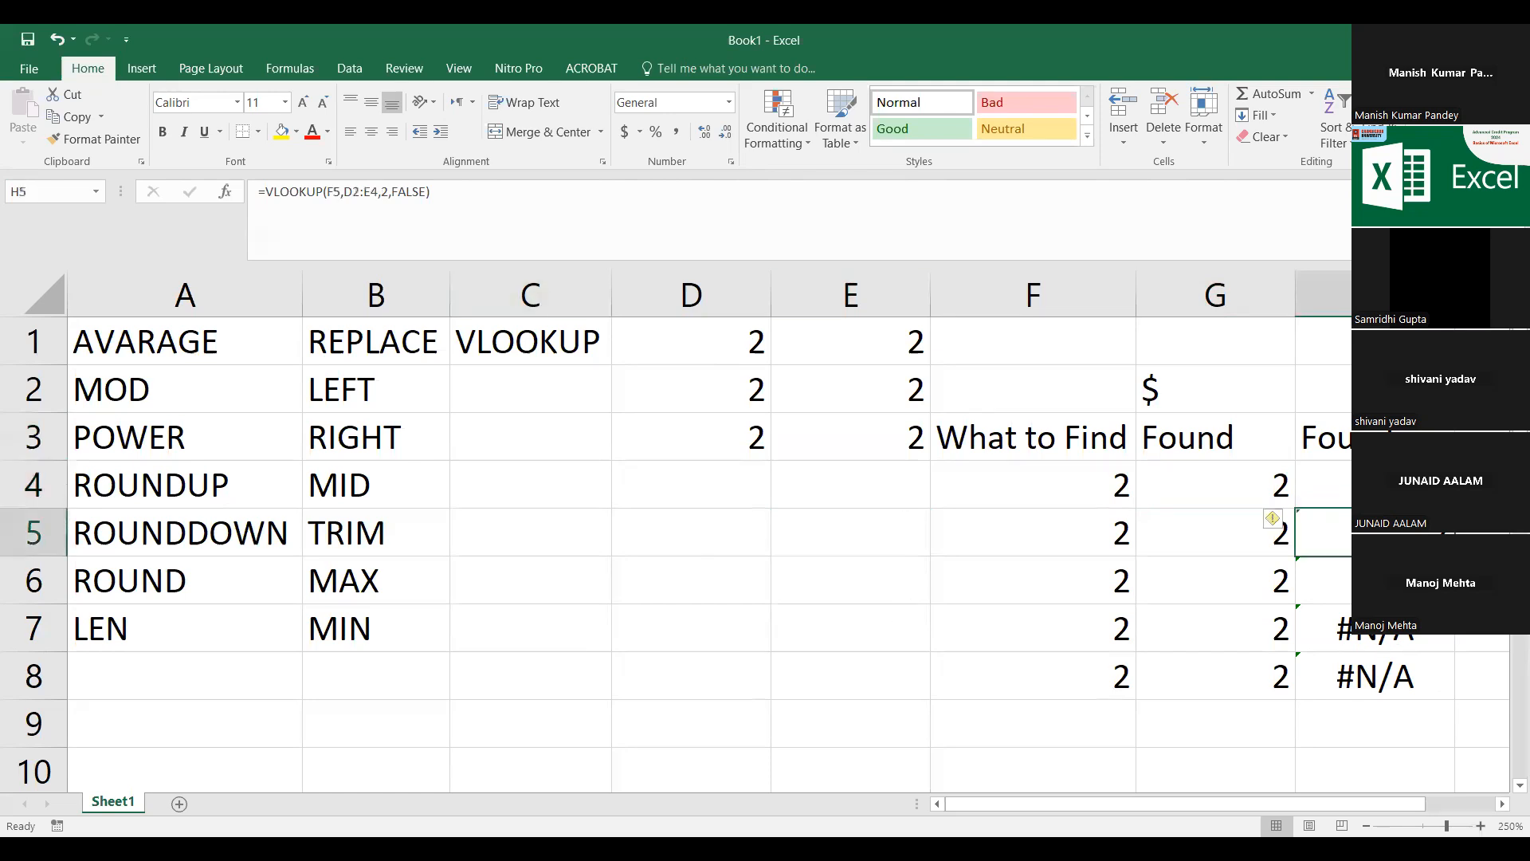
double_click(1367, 488)
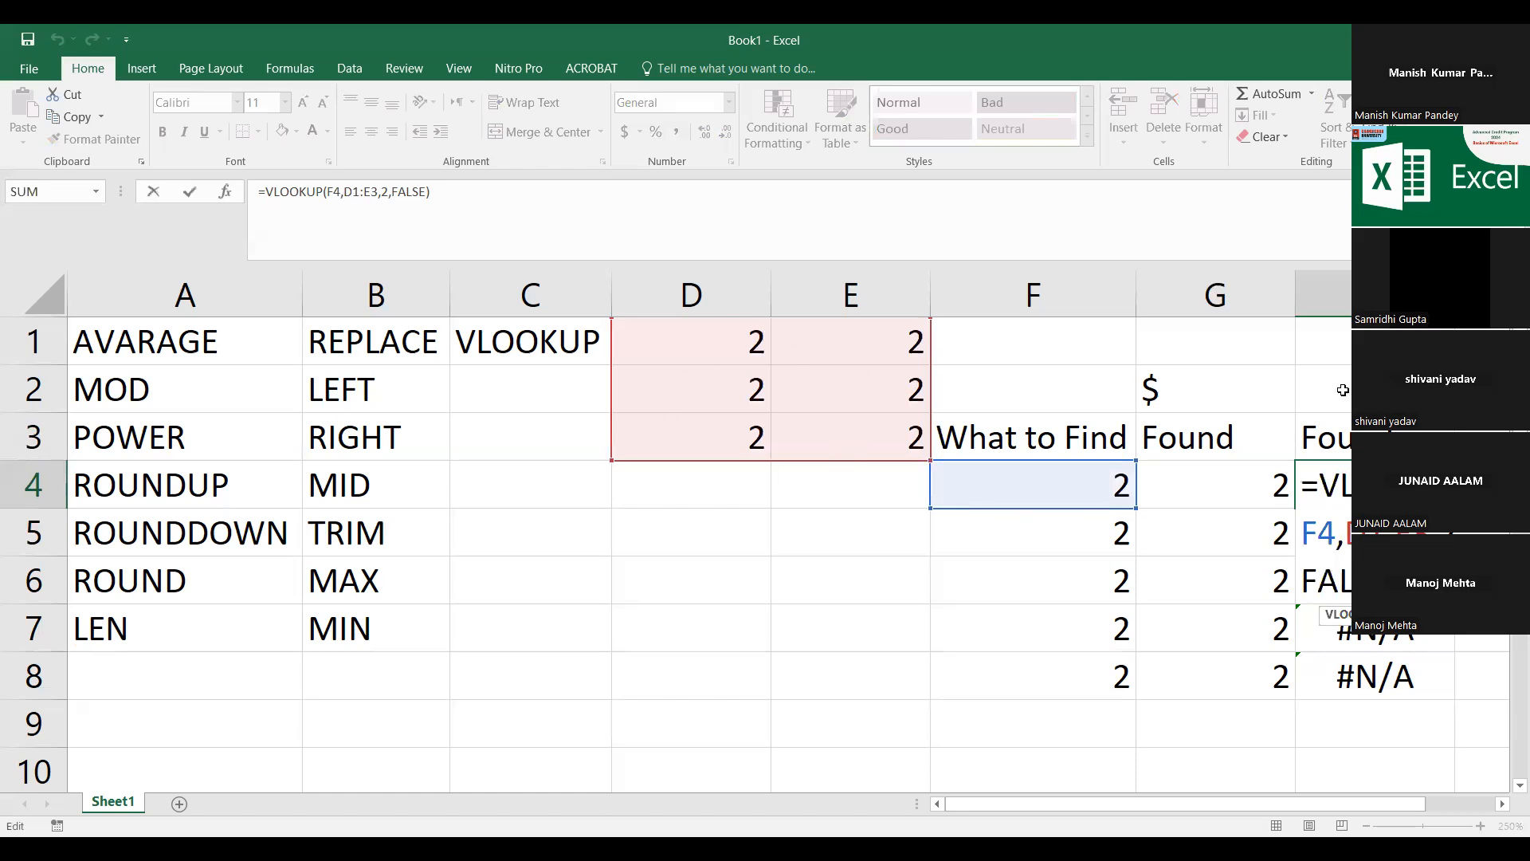
left_click(1365, 534)
double_click(1364, 534)
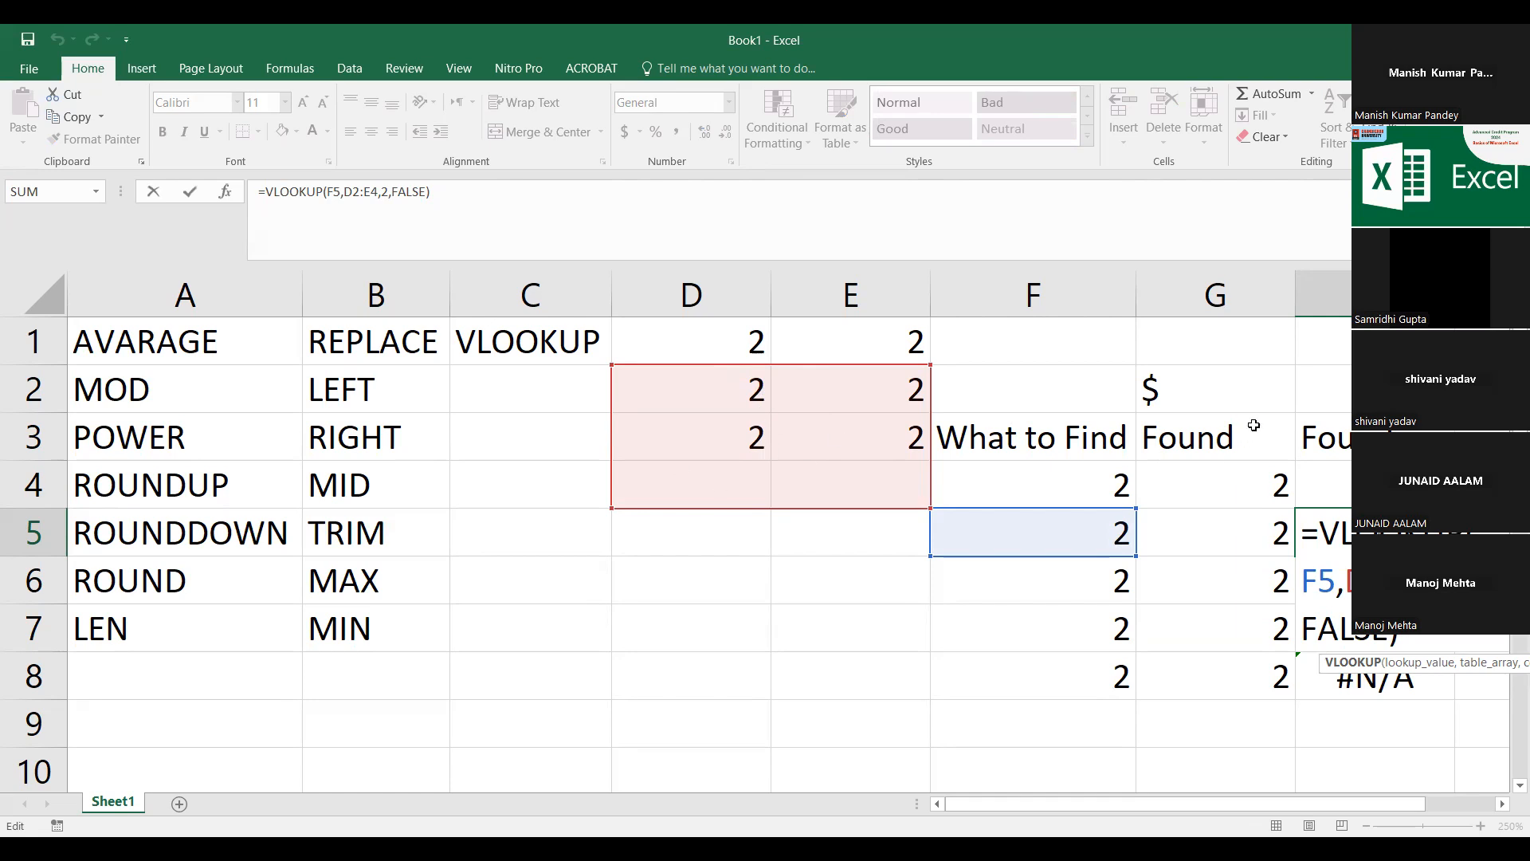
left_click(1319, 396)
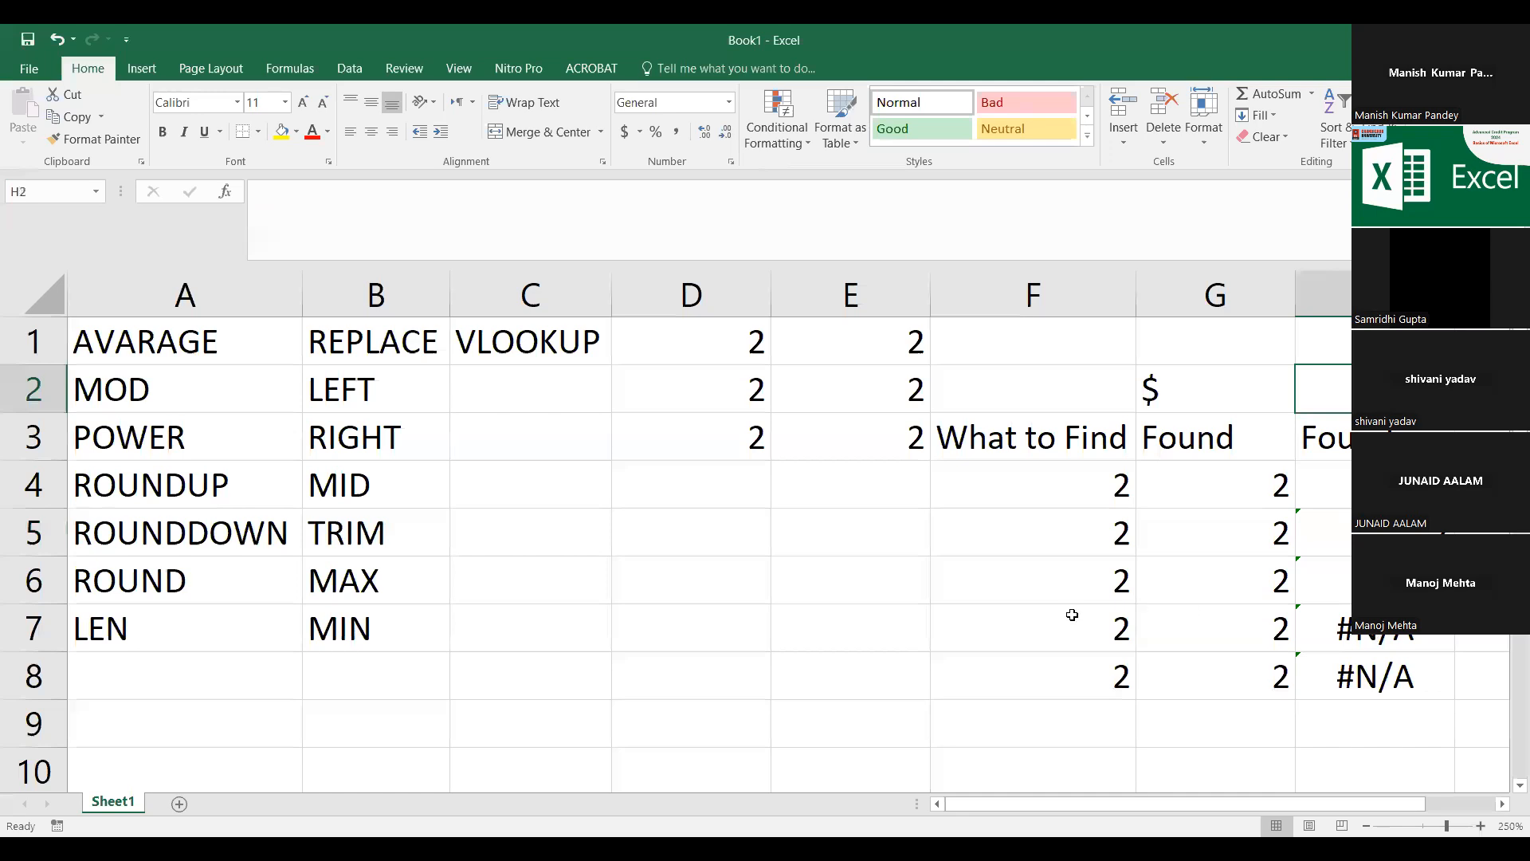
Step: Examine the relative table range in H7's VLOOKUP formula, the lookup value in F4 and the formula in G4
double_click(1407, 643)
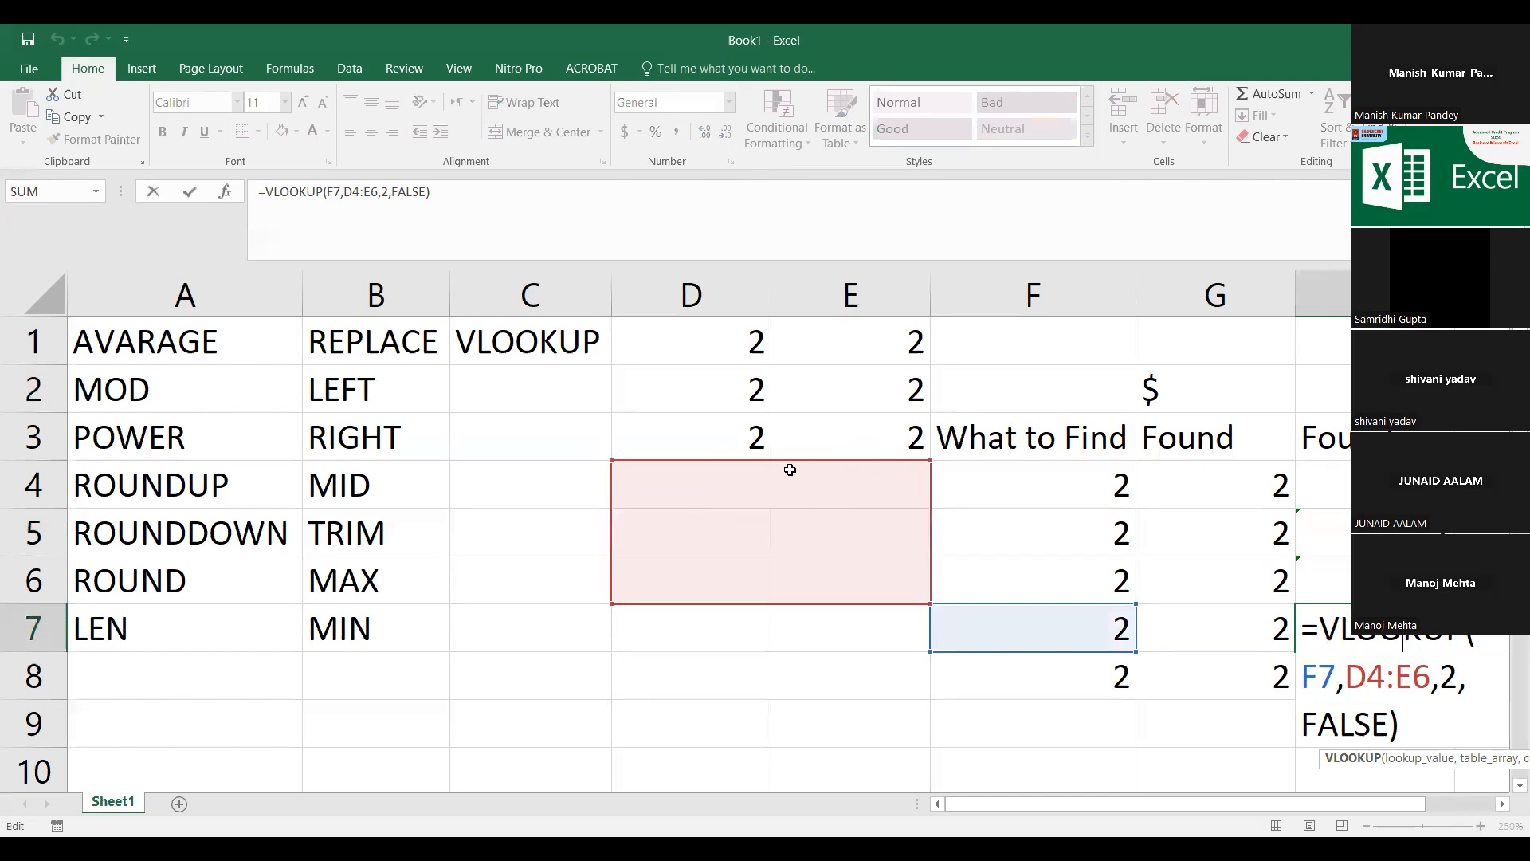
left_click(1381, 487)
left_click(1362, 643)
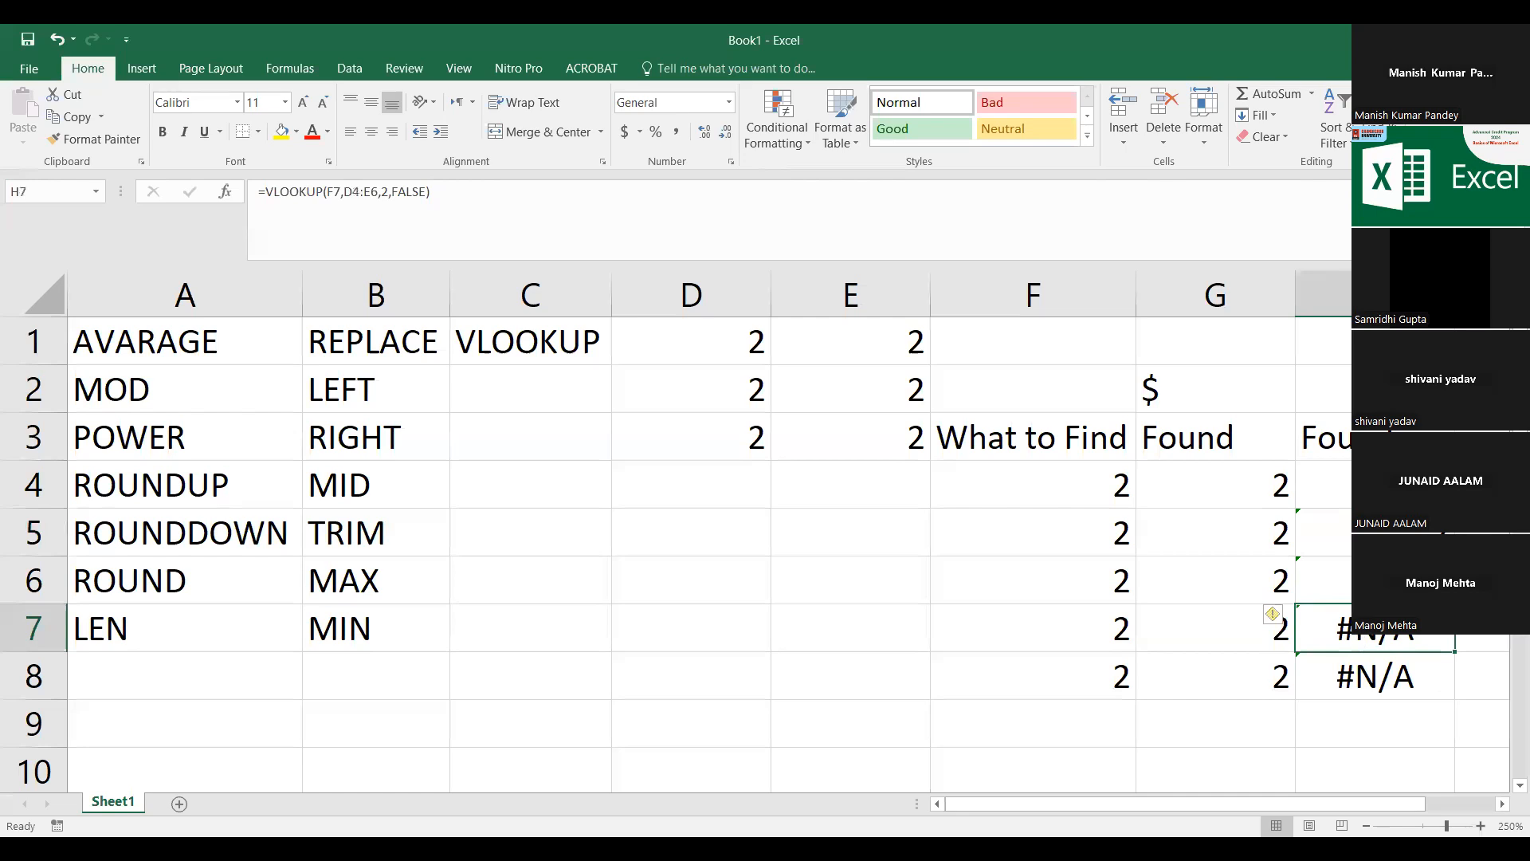
double_click(1024, 483)
key("Escape")
left_click(1192, 485)
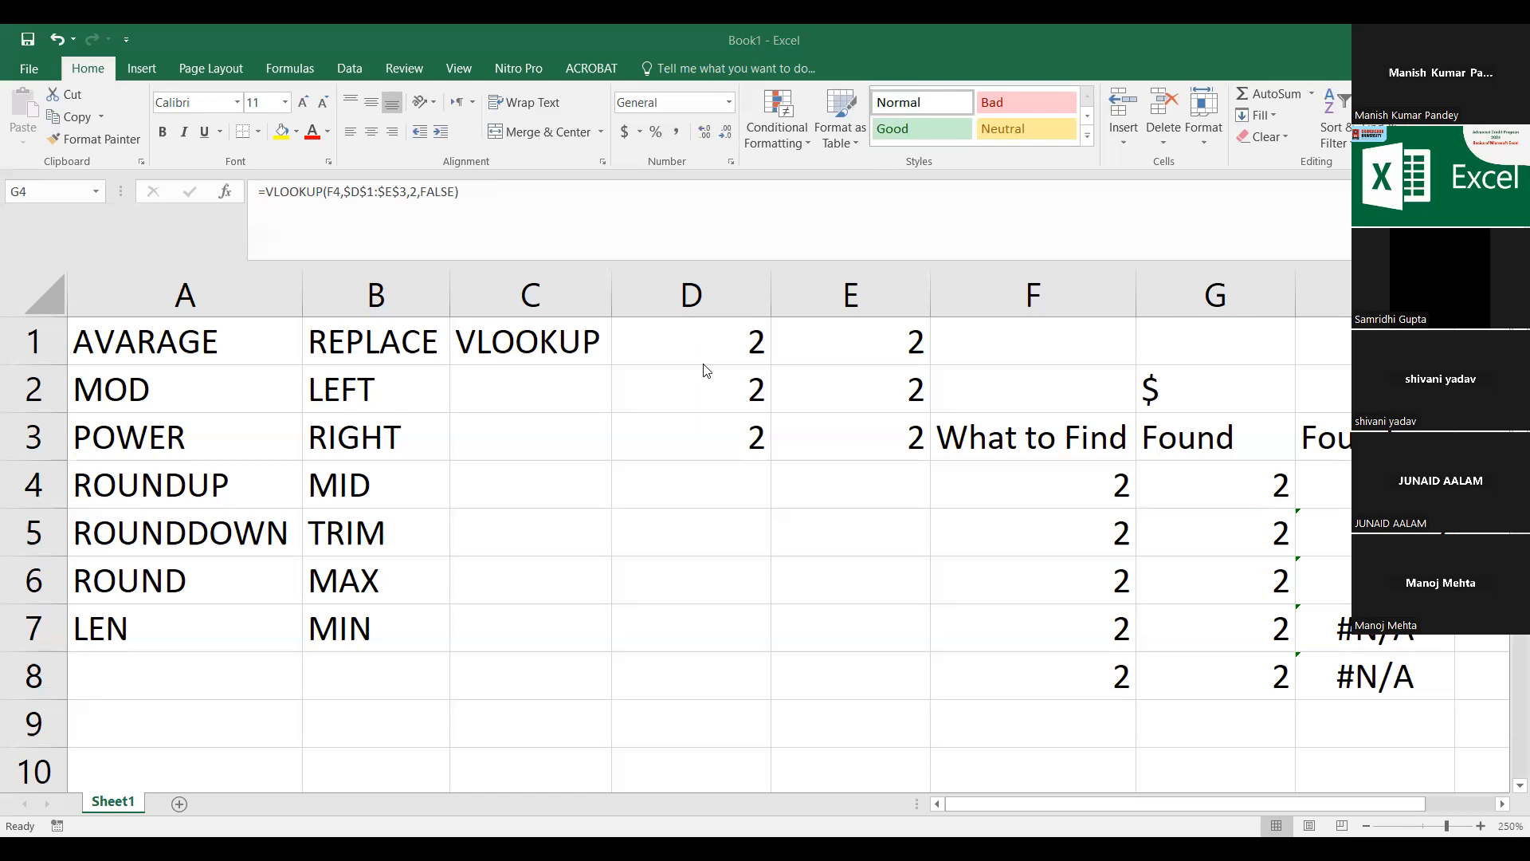
Step: Clear the whole VLOOKUP example from D1:H9
left_click_drag(681, 336, 1423, 735)
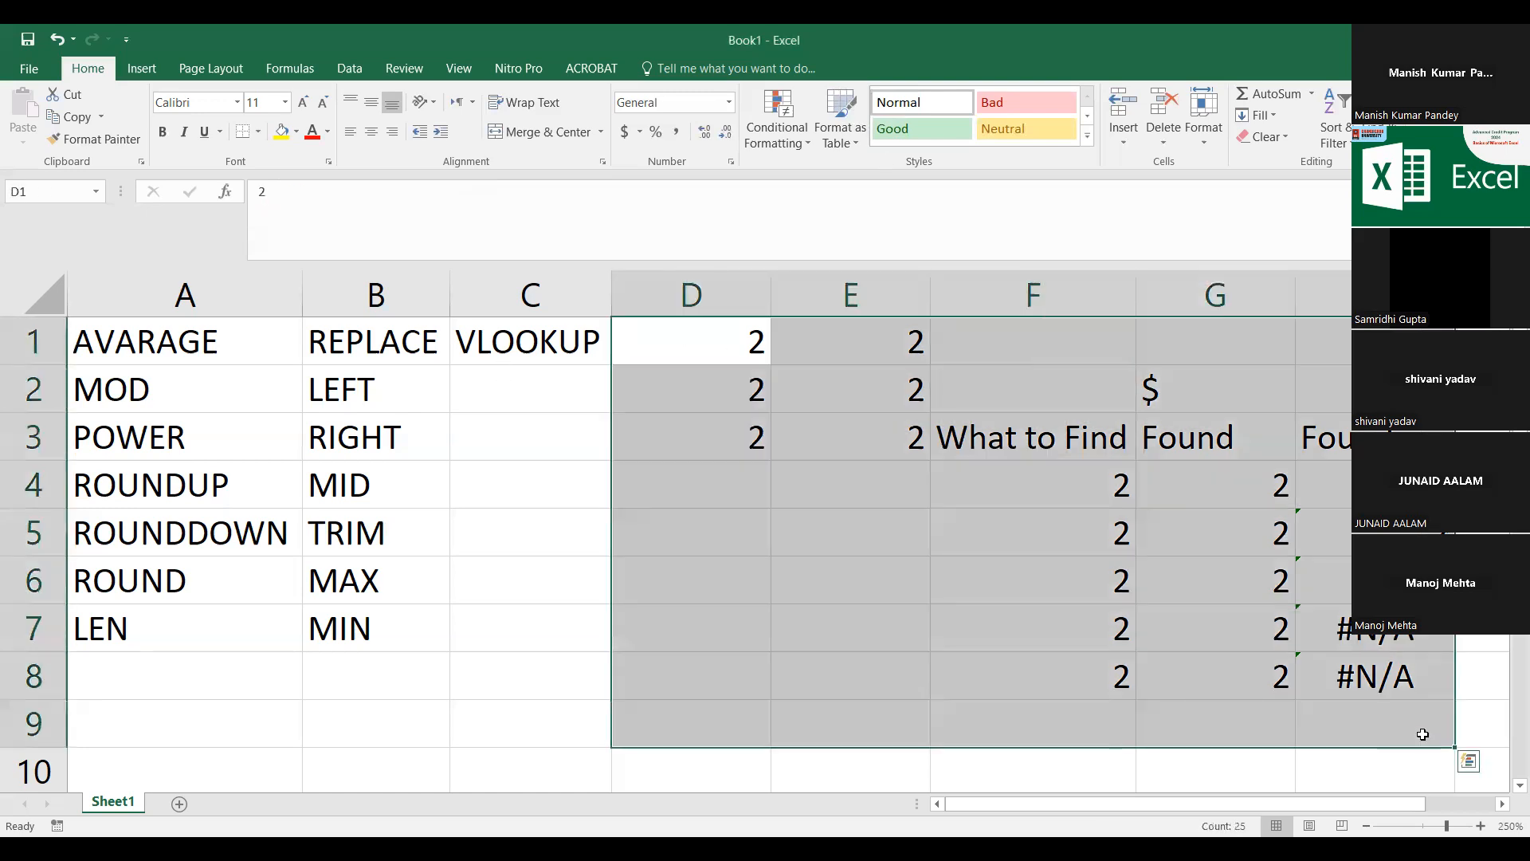
key("Delete")
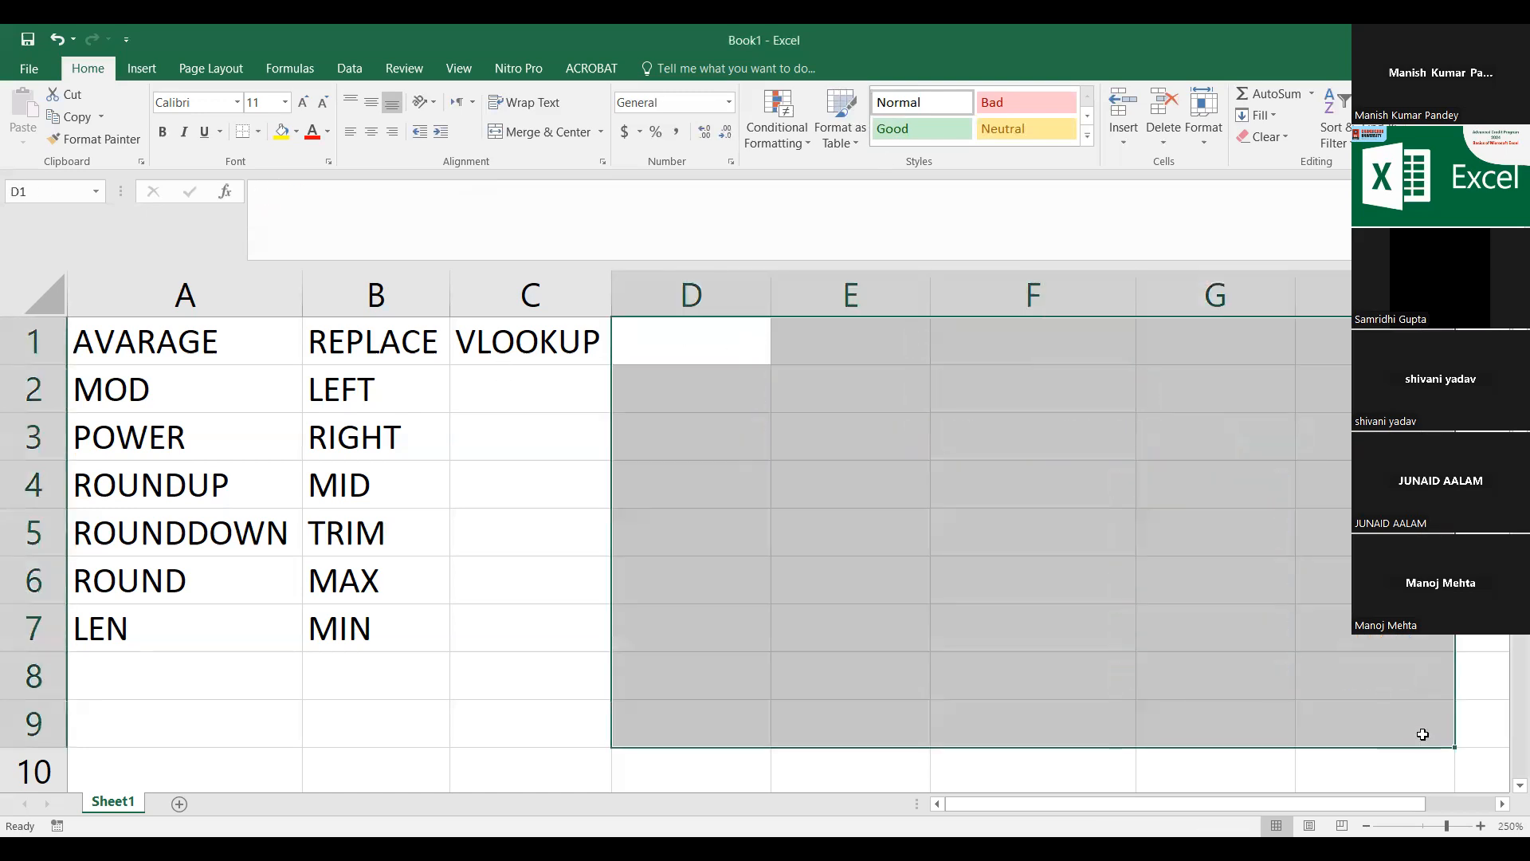
left_click(700, 414)
left_click(691, 346)
left_click(542, 354)
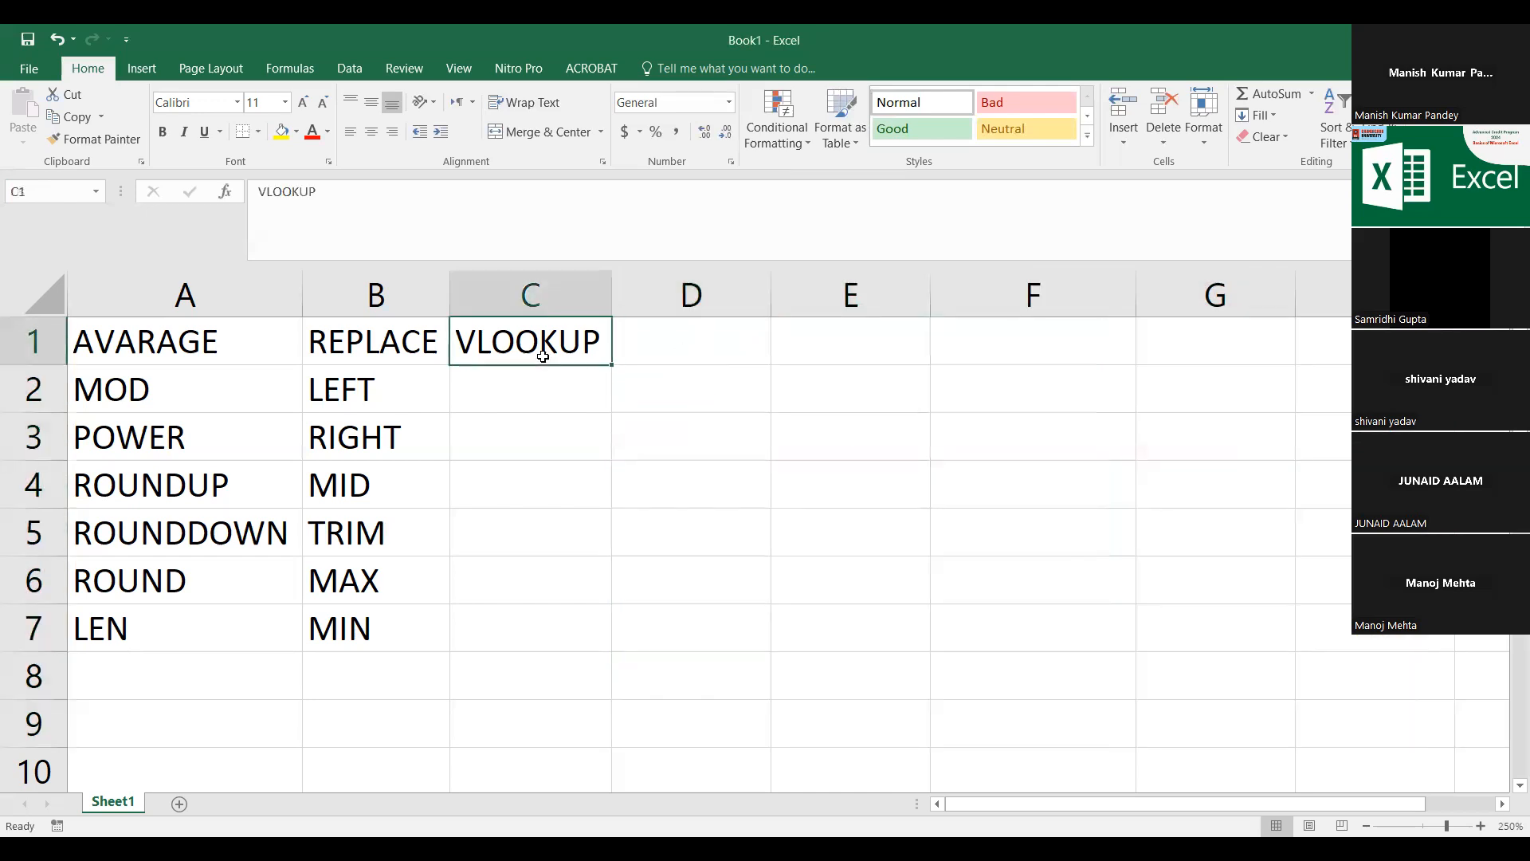
left_click_drag(148, 333, 341, 573)
left_click_drag(526, 437, 683, 475)
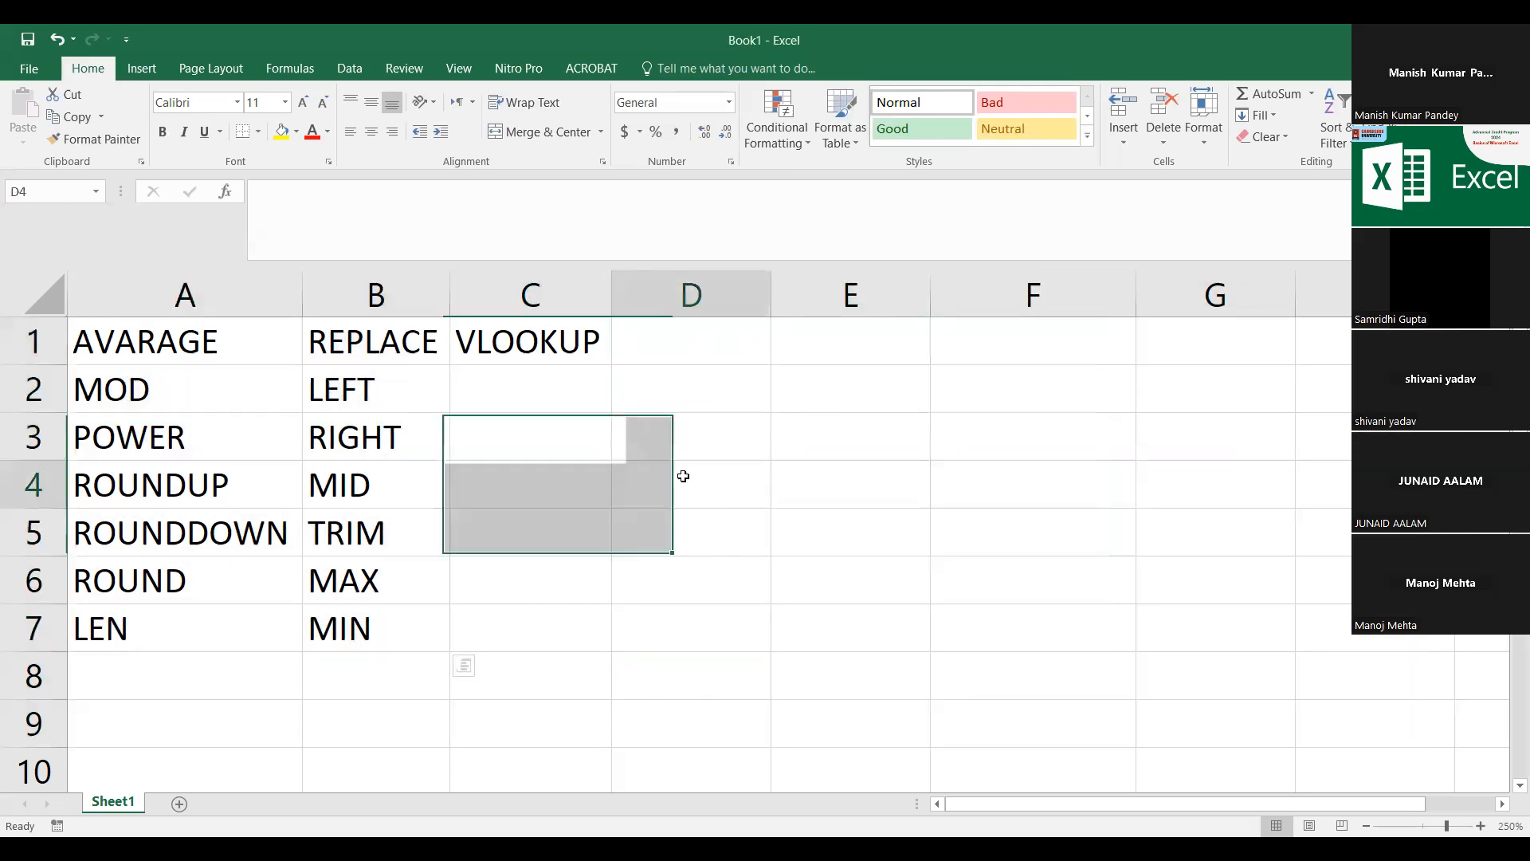
left_click(683, 476)
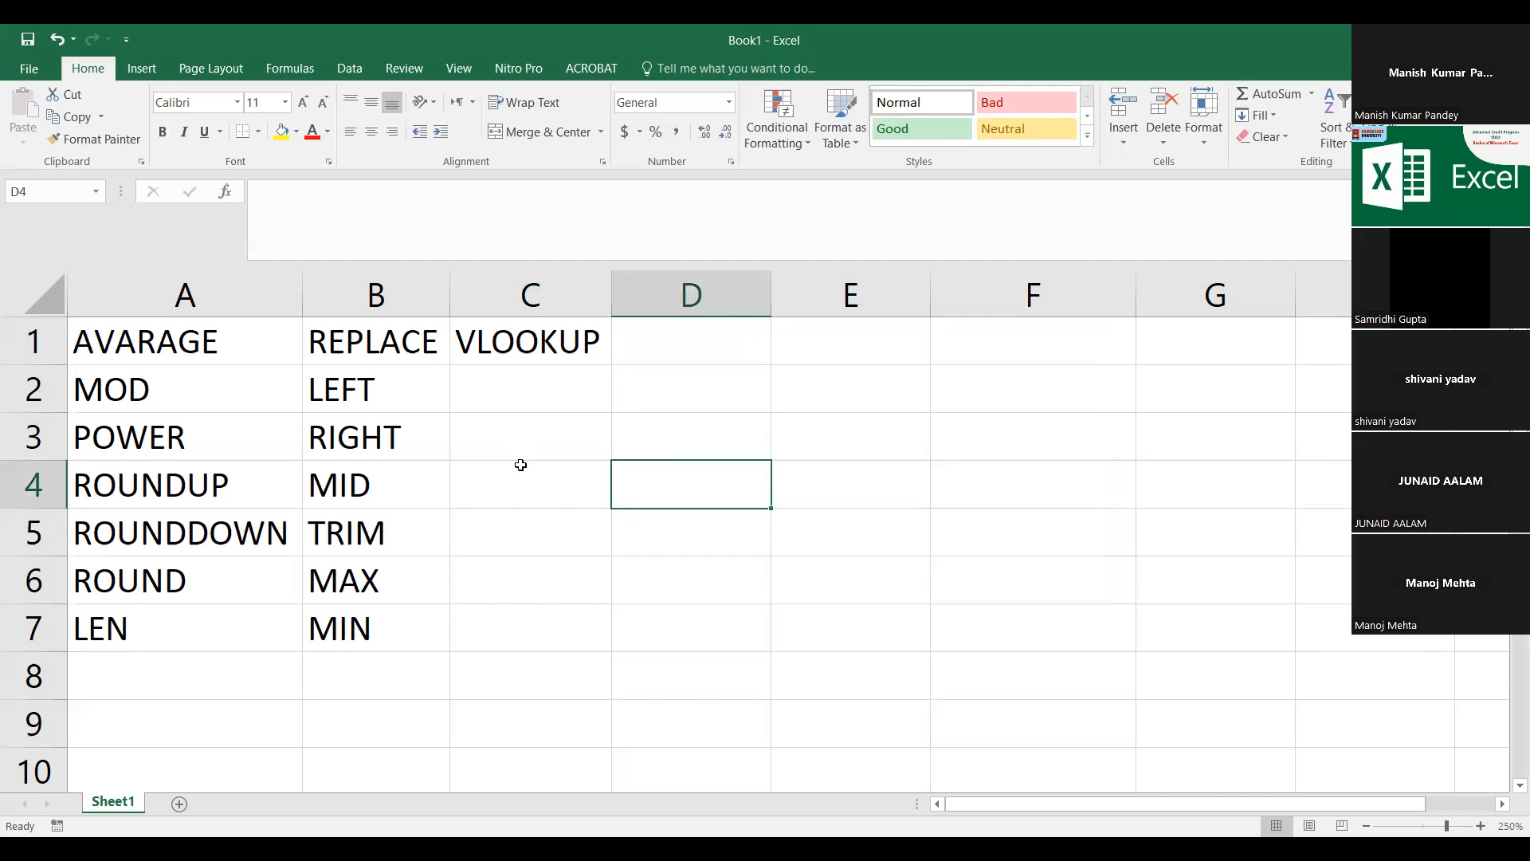
Step: Clear the list of function names from A1:C7
key("alt+Tab")
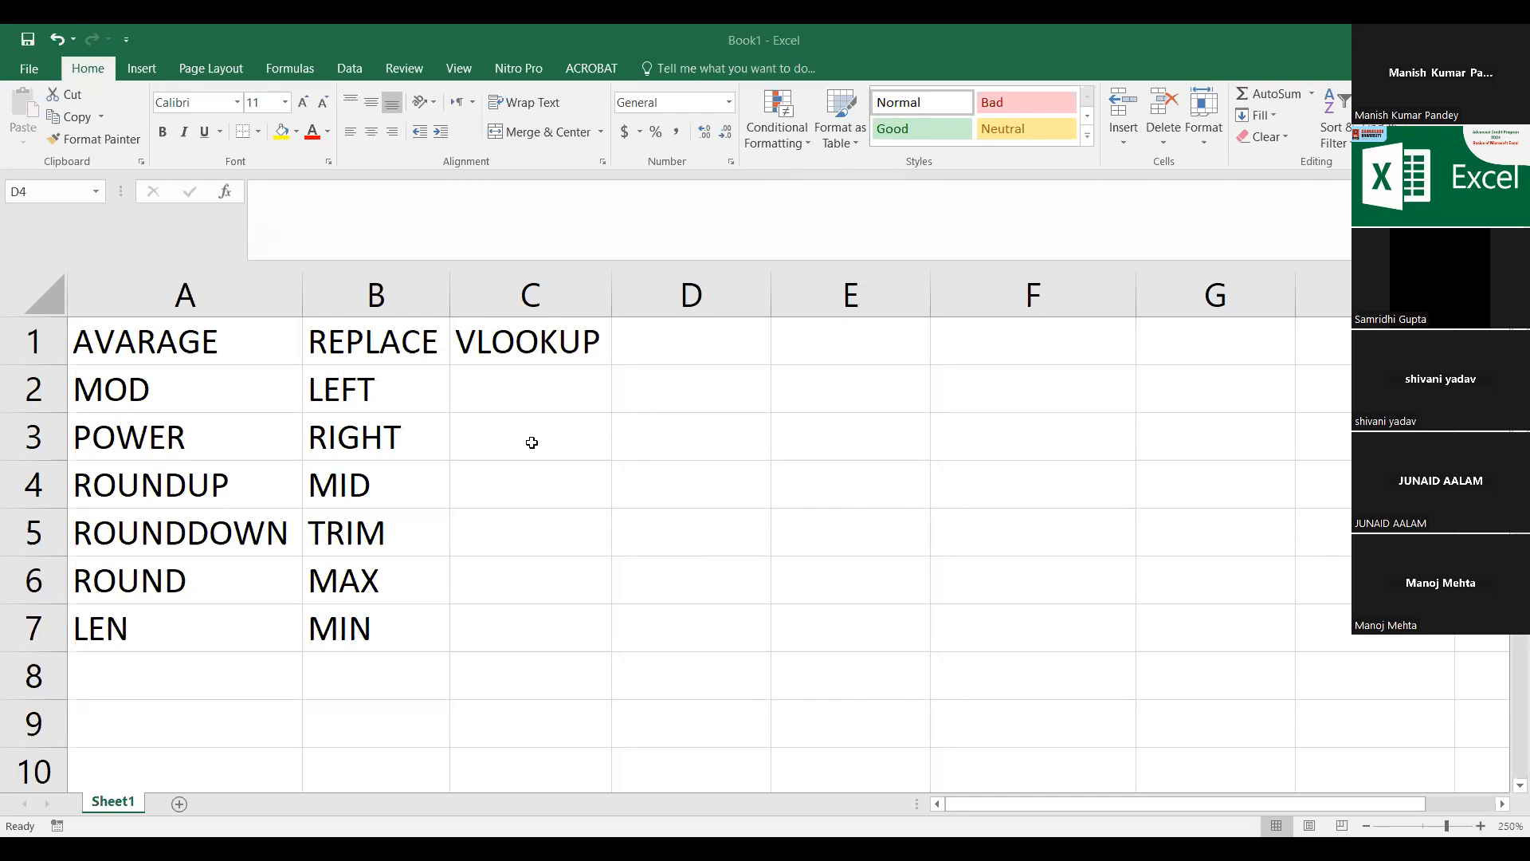
left_click(165, 368)
left_click_drag(182, 338, 489, 623)
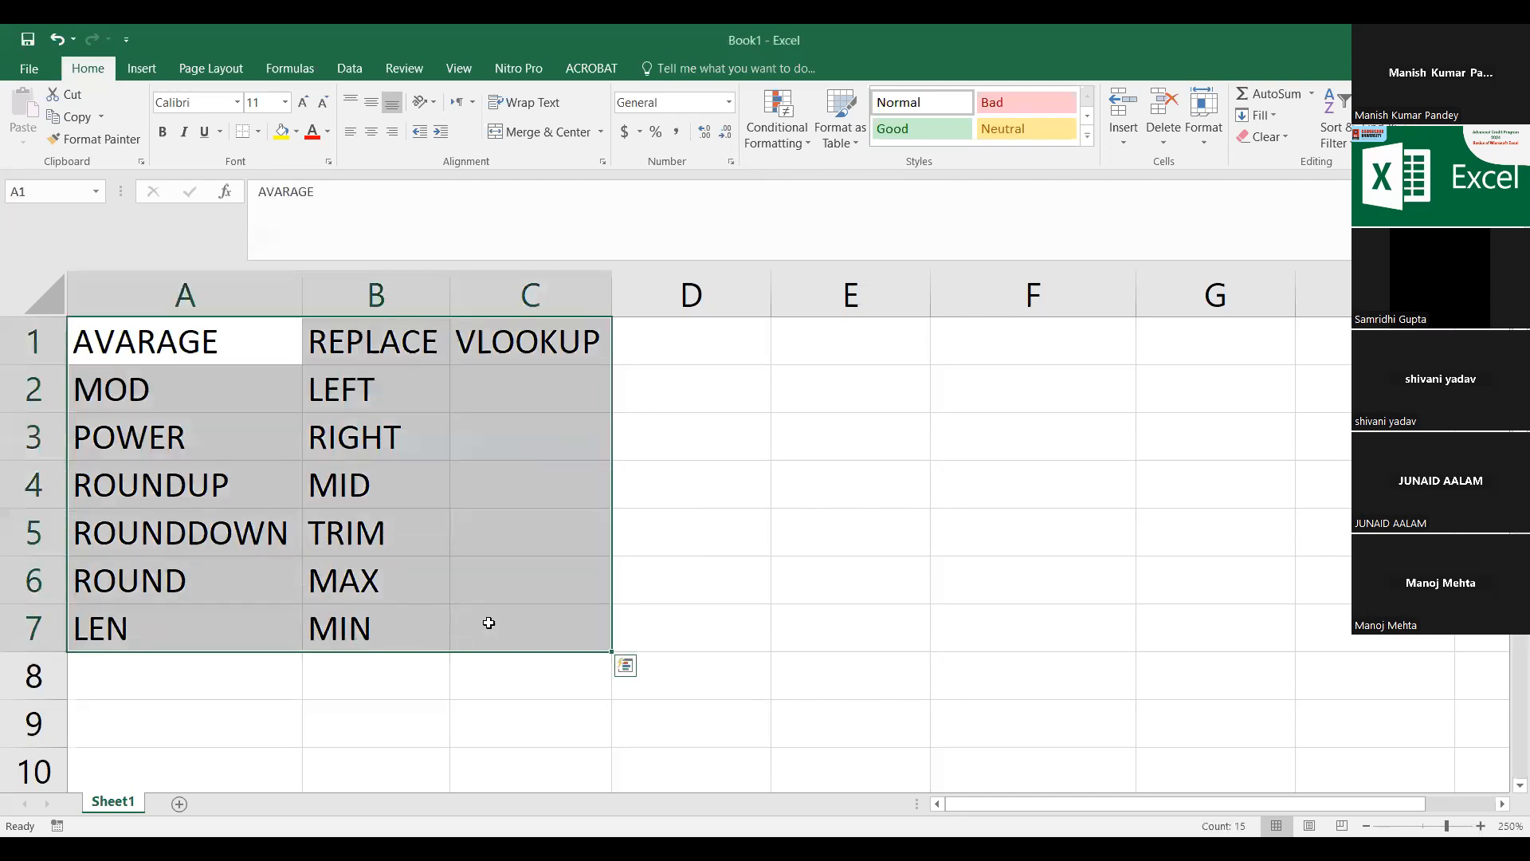
key("Delete")
left_click(232, 505)
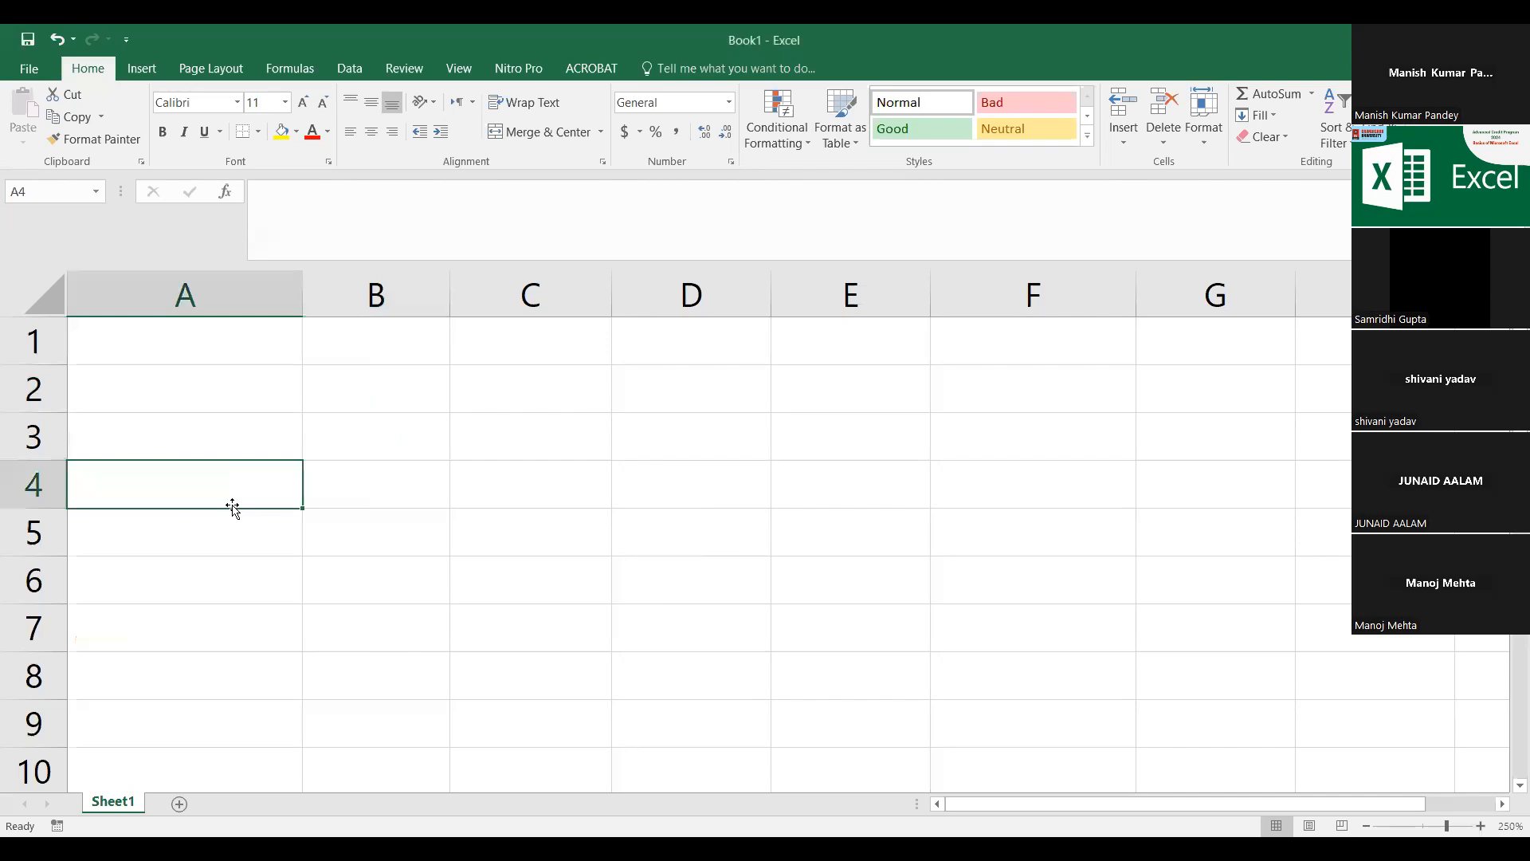
Step: Paste the topic list, from Graph to freezing and unfreezing pane, at A1 and fit column A's width to it
key("alt+Tab")
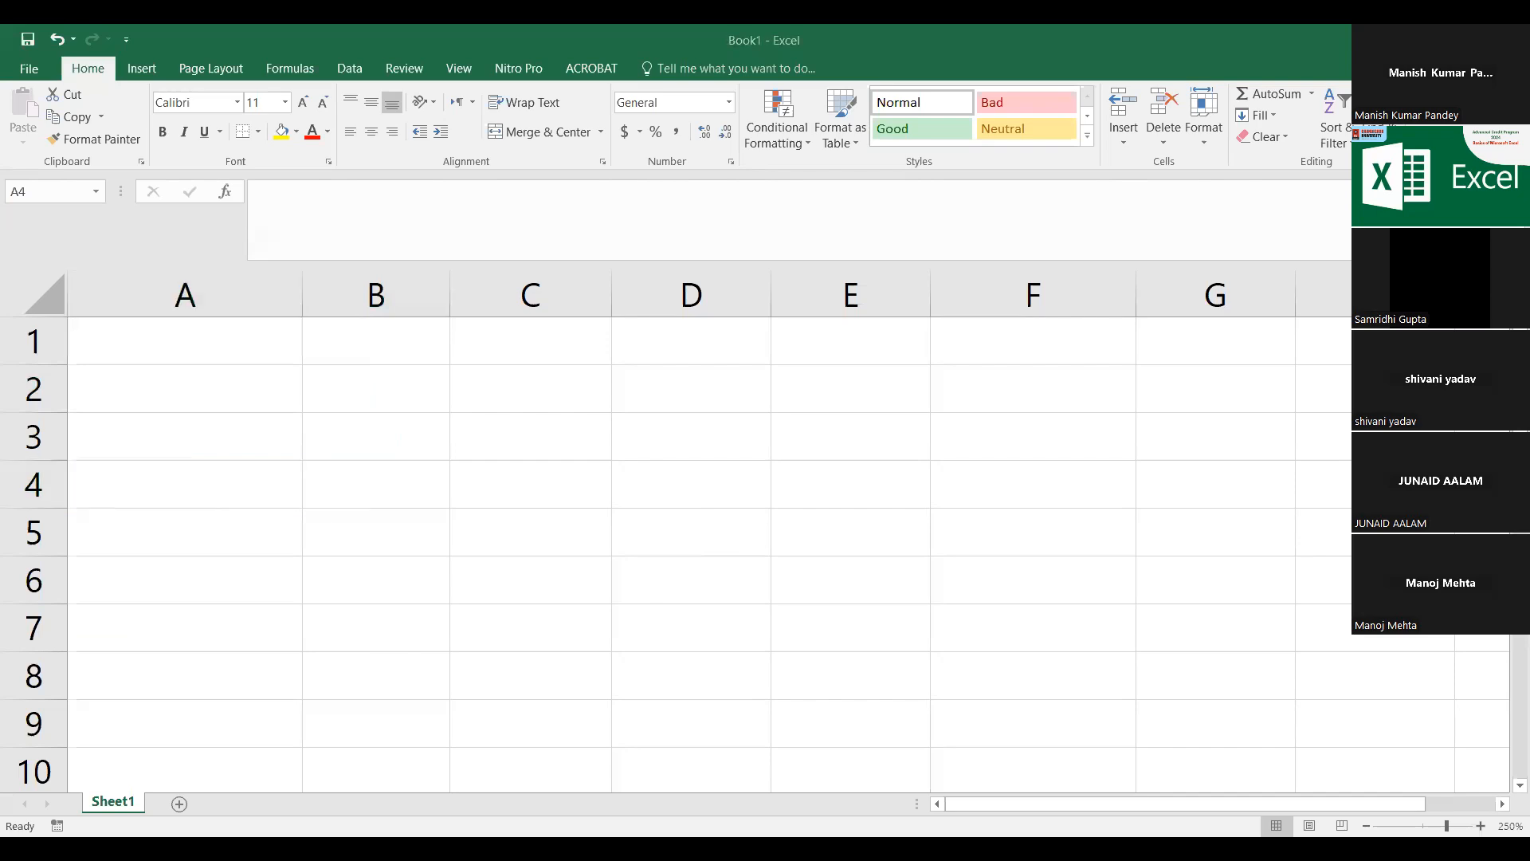
left_click(163, 342)
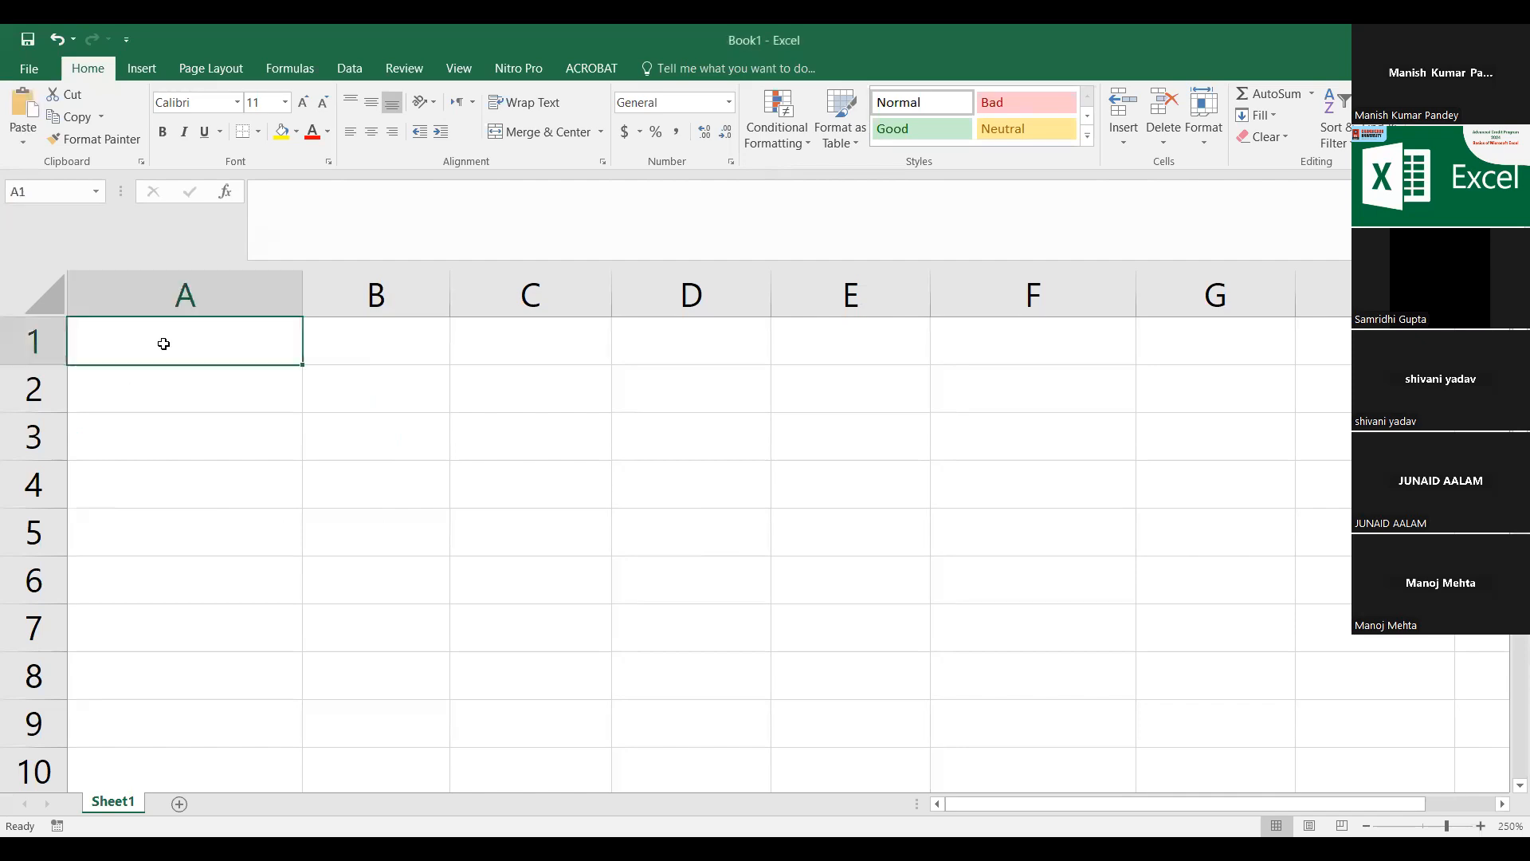
right_click(164, 342)
left_click(206, 430)
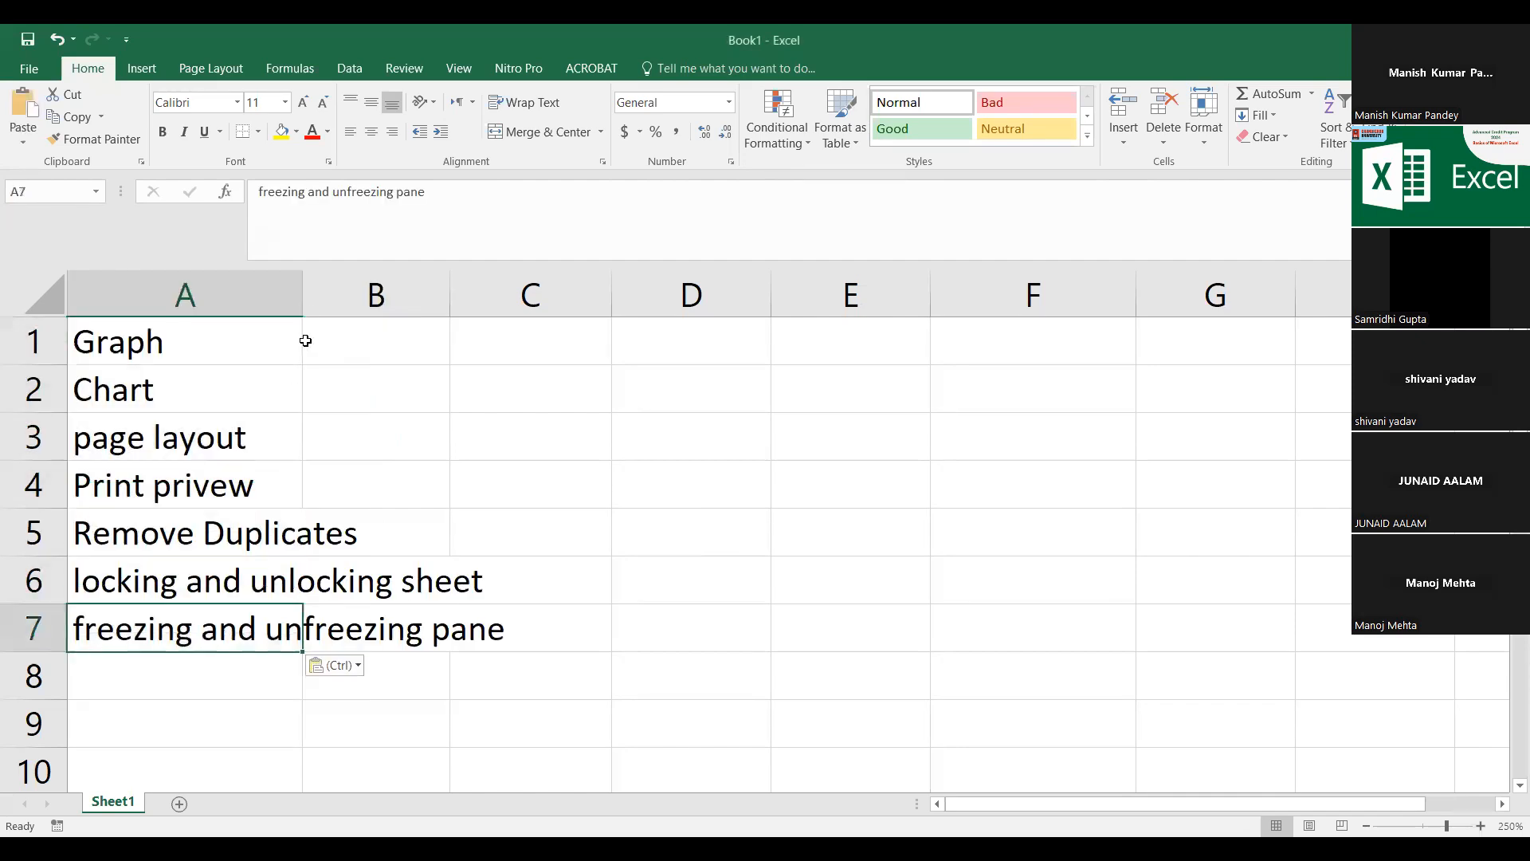
double_click(304, 308)
left_click(495, 469)
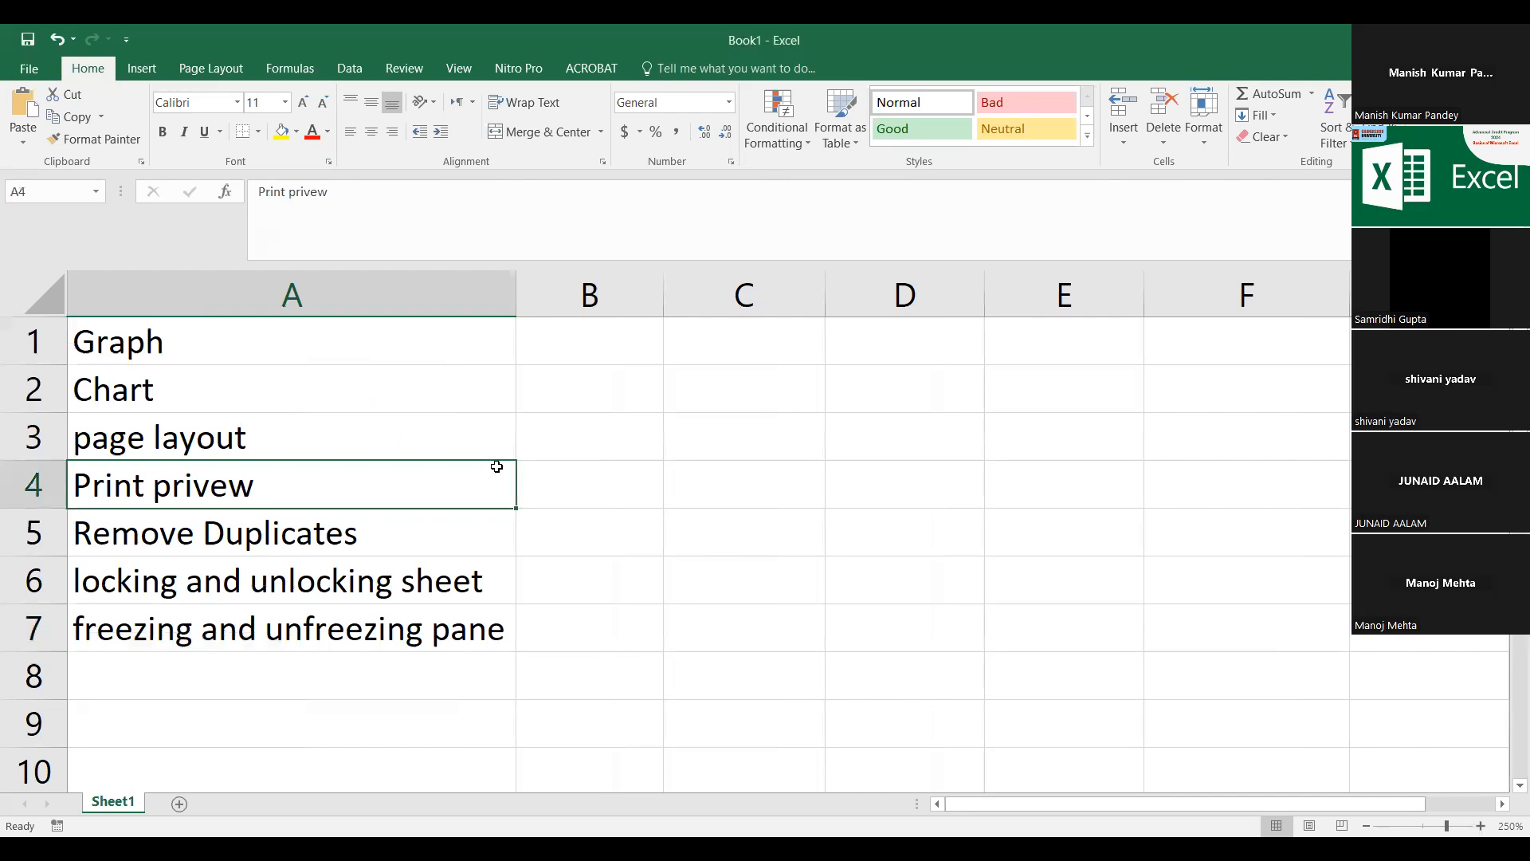
Step: Go through the topics in A1:A7 one by one, from Graph to freezing and unfreezing pane
left_click(414, 358)
left_click(327, 381)
left_click(318, 448)
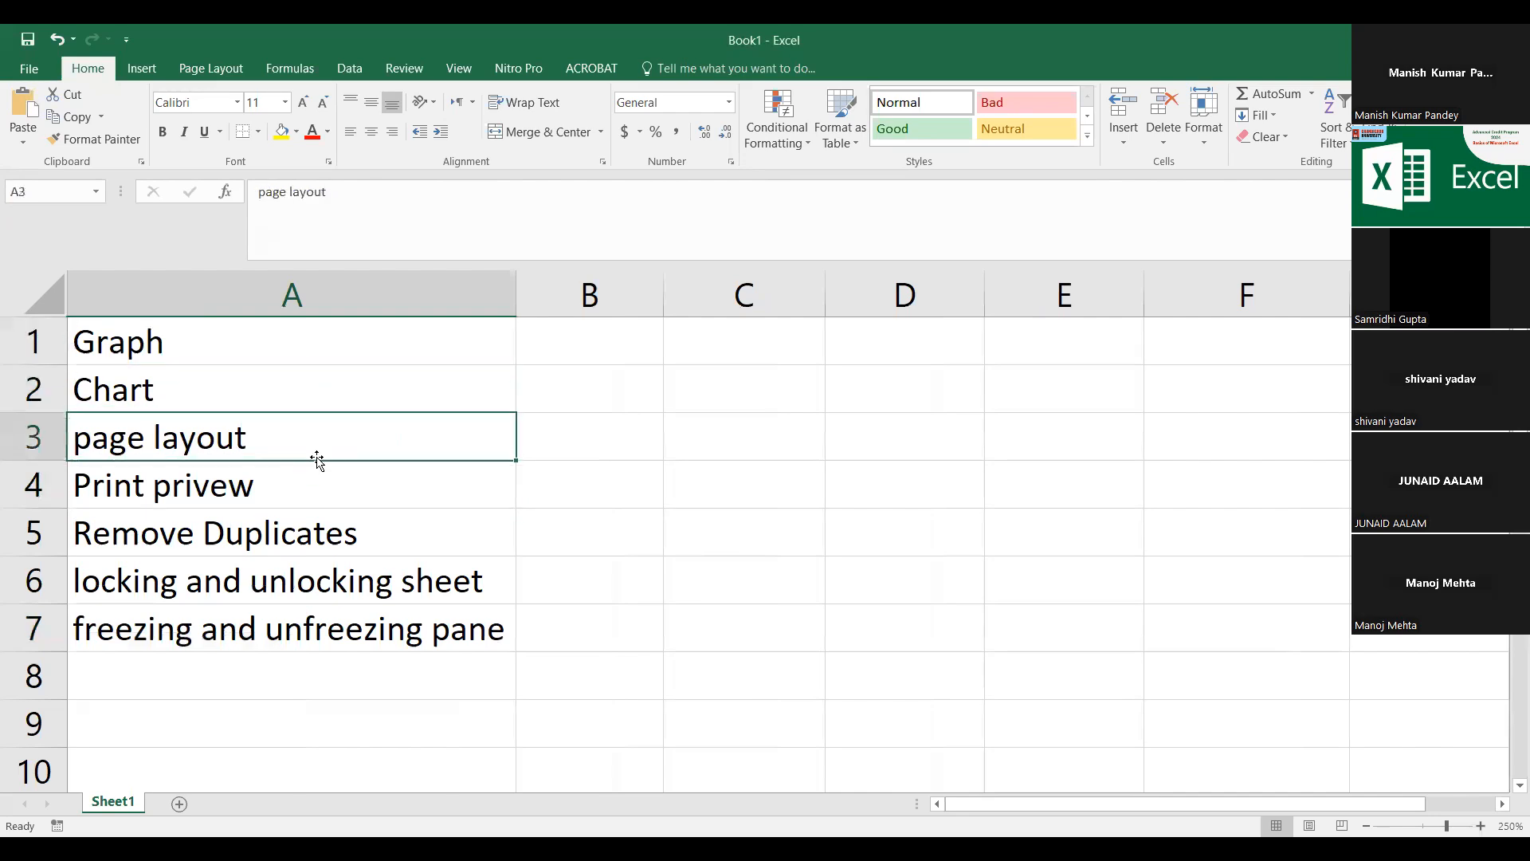
left_click(297, 488)
left_click(293, 540)
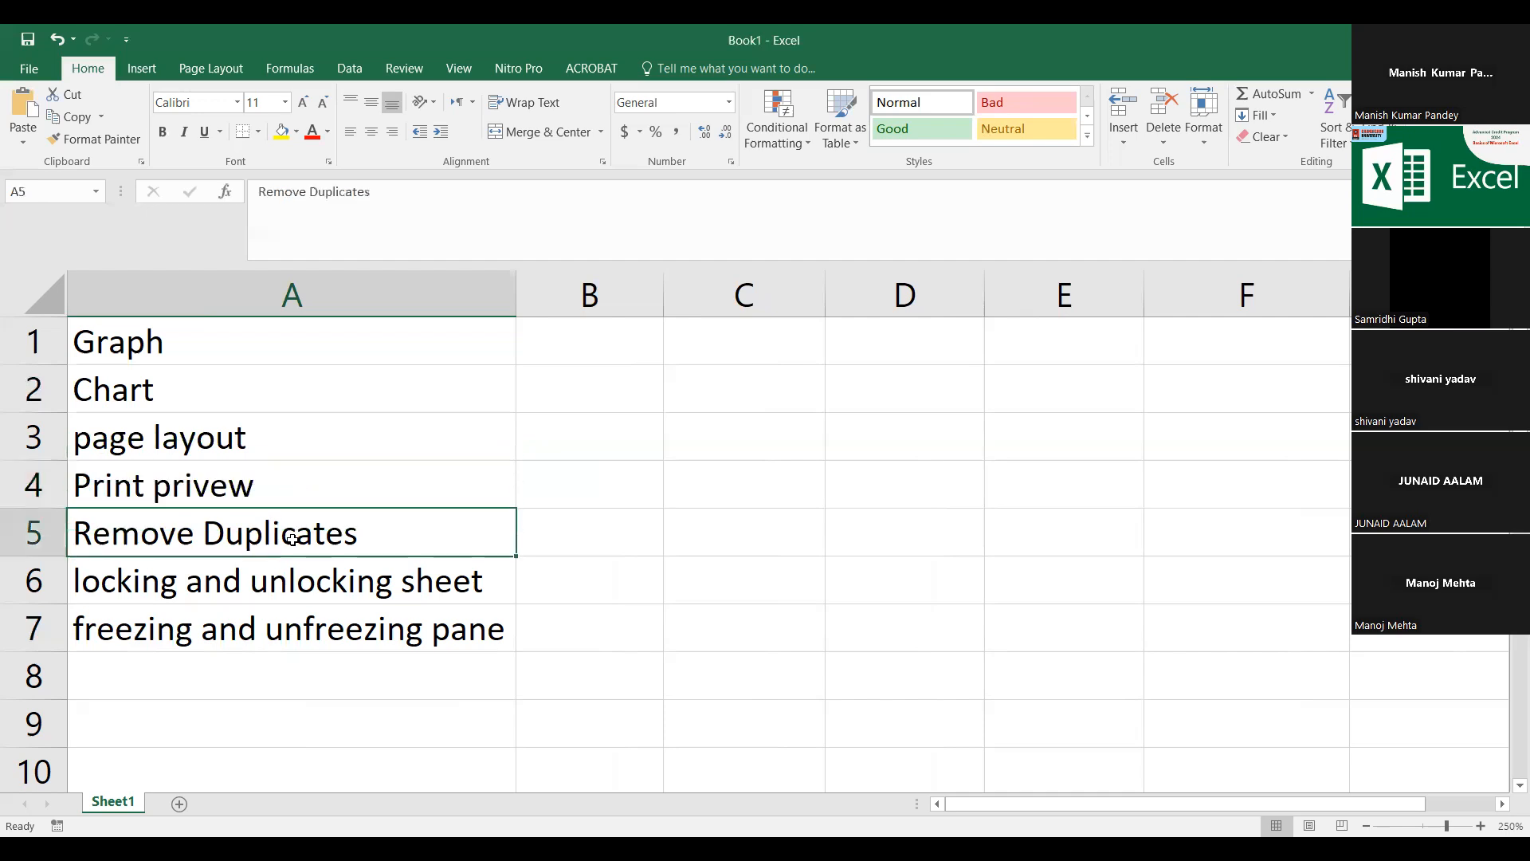
left_click(263, 589)
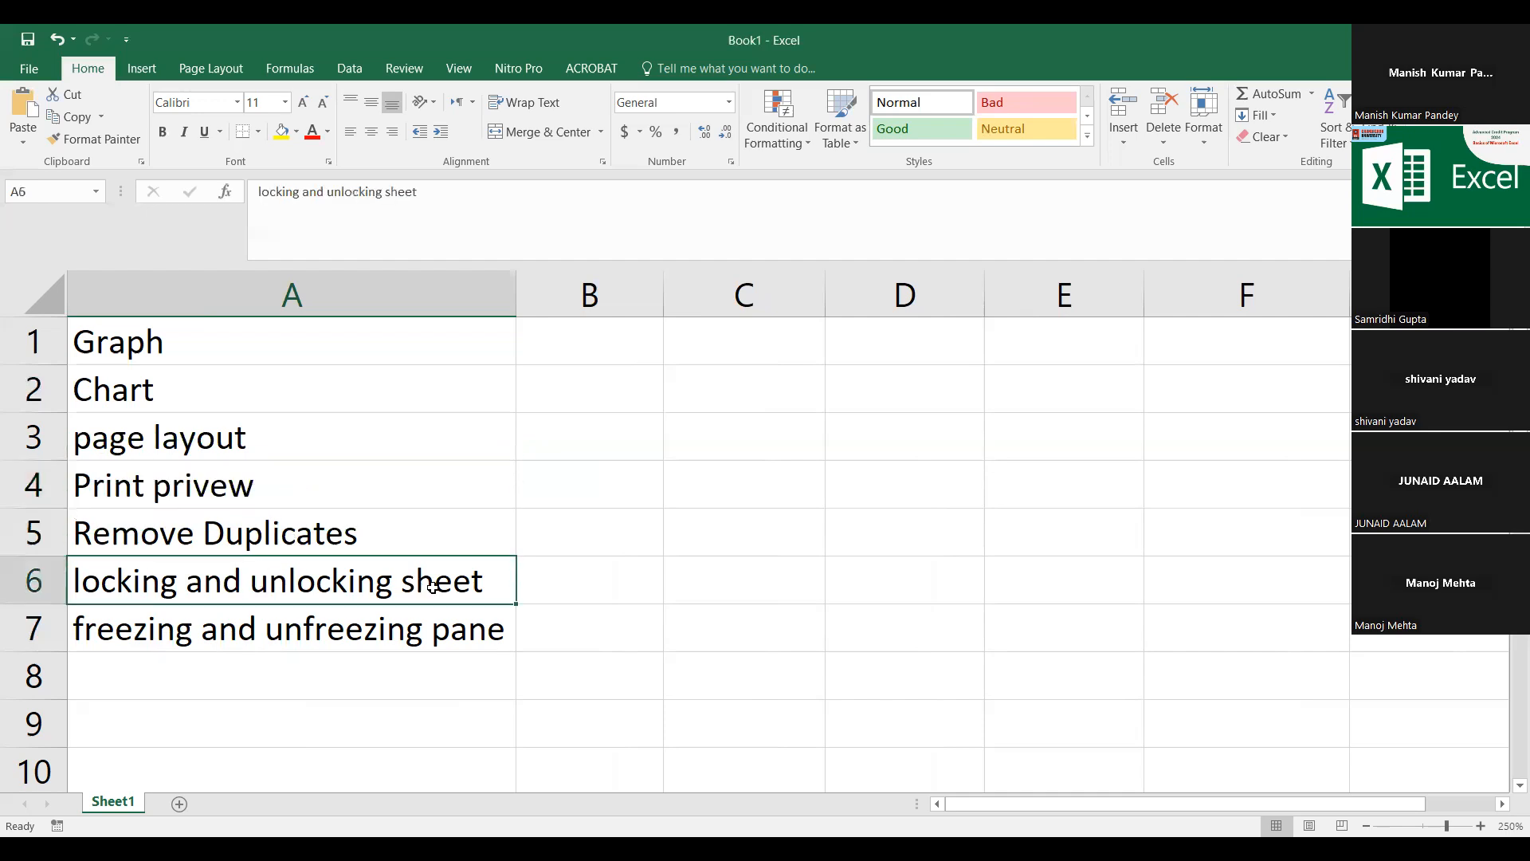
left_click(170, 638)
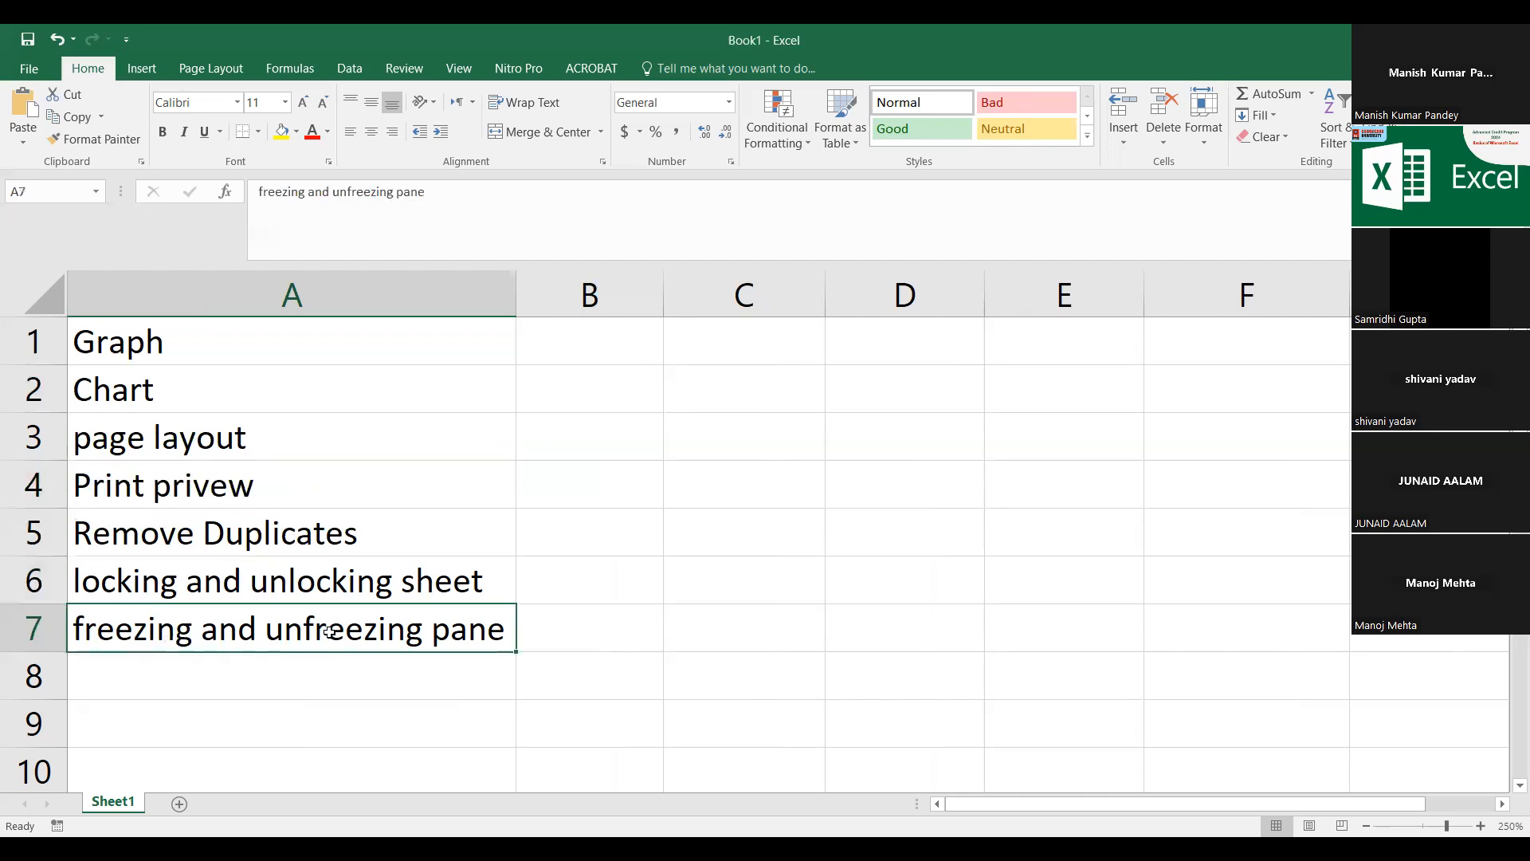
left_click(301, 680)
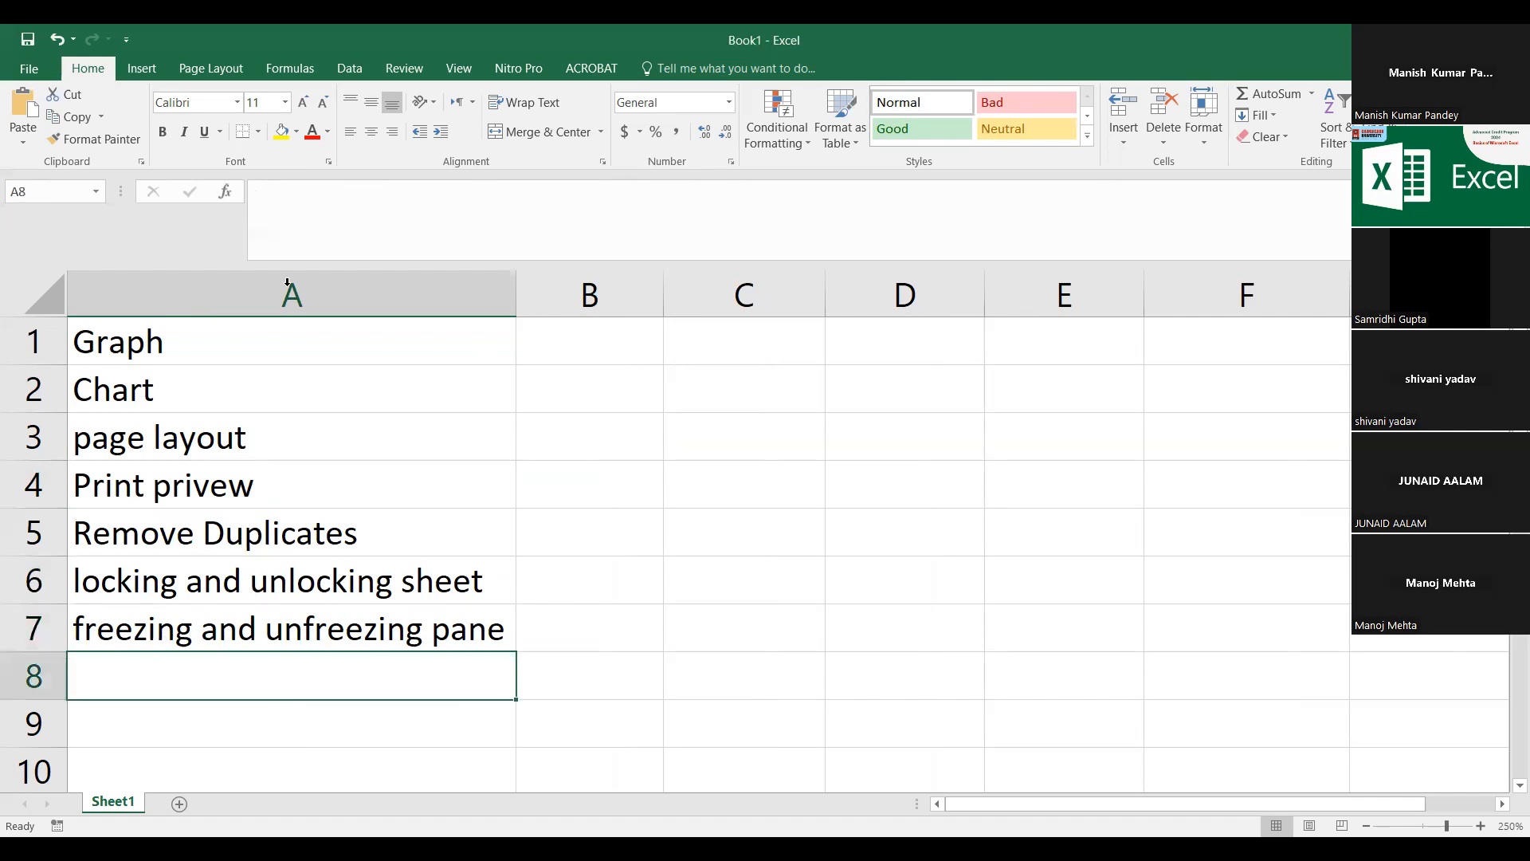
double_click(433, 628)
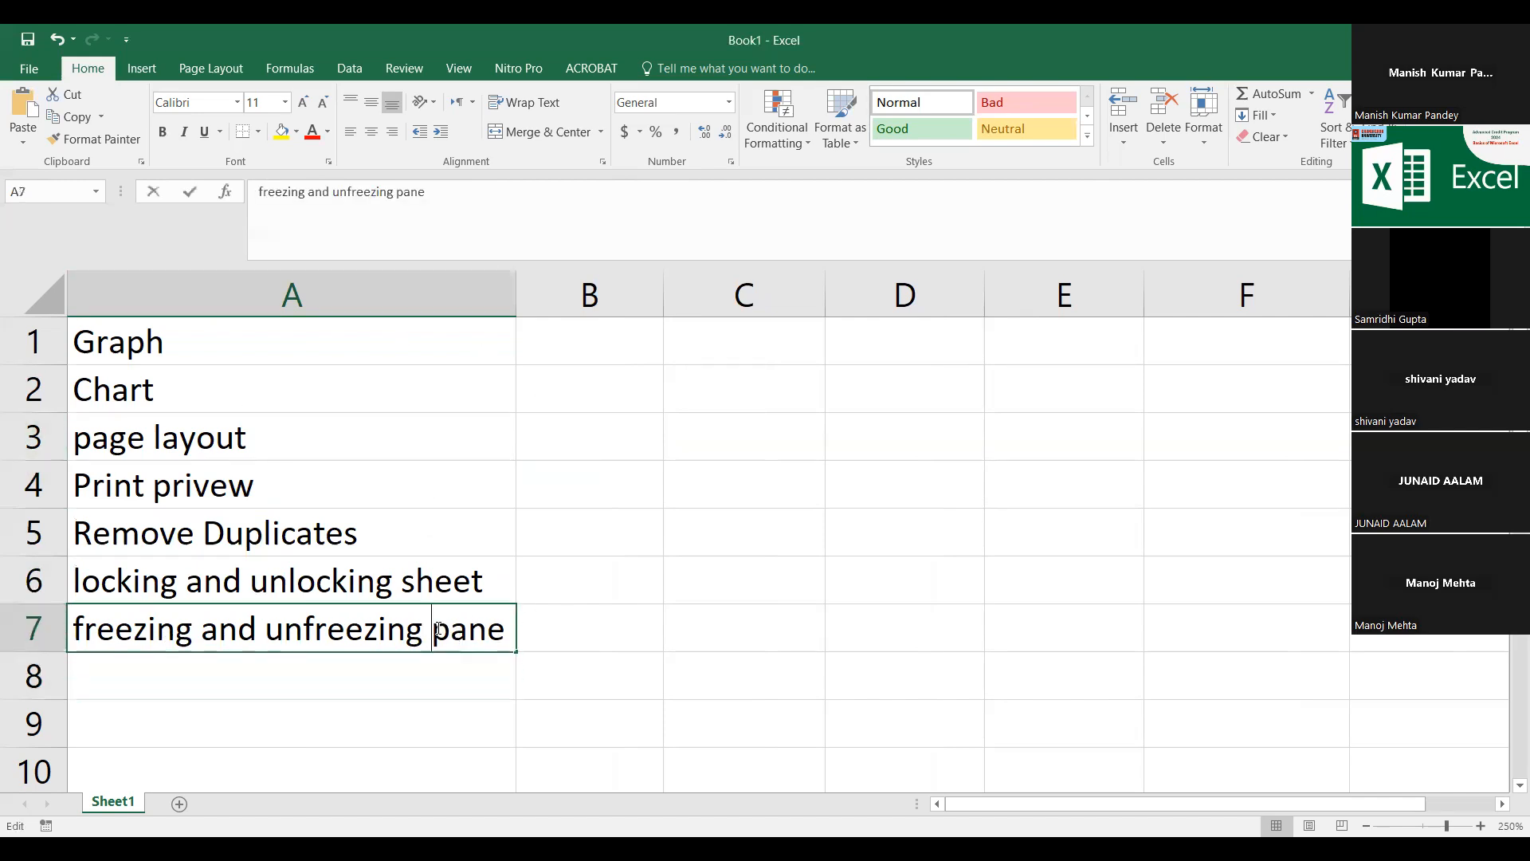
left_click(457, 681)
left_click(256, 638)
left_click_drag(246, 660, 243, 702)
key("ctrl+z")
Step: Add "Some extra functions" as the last topic in A8
left_click(250, 675)
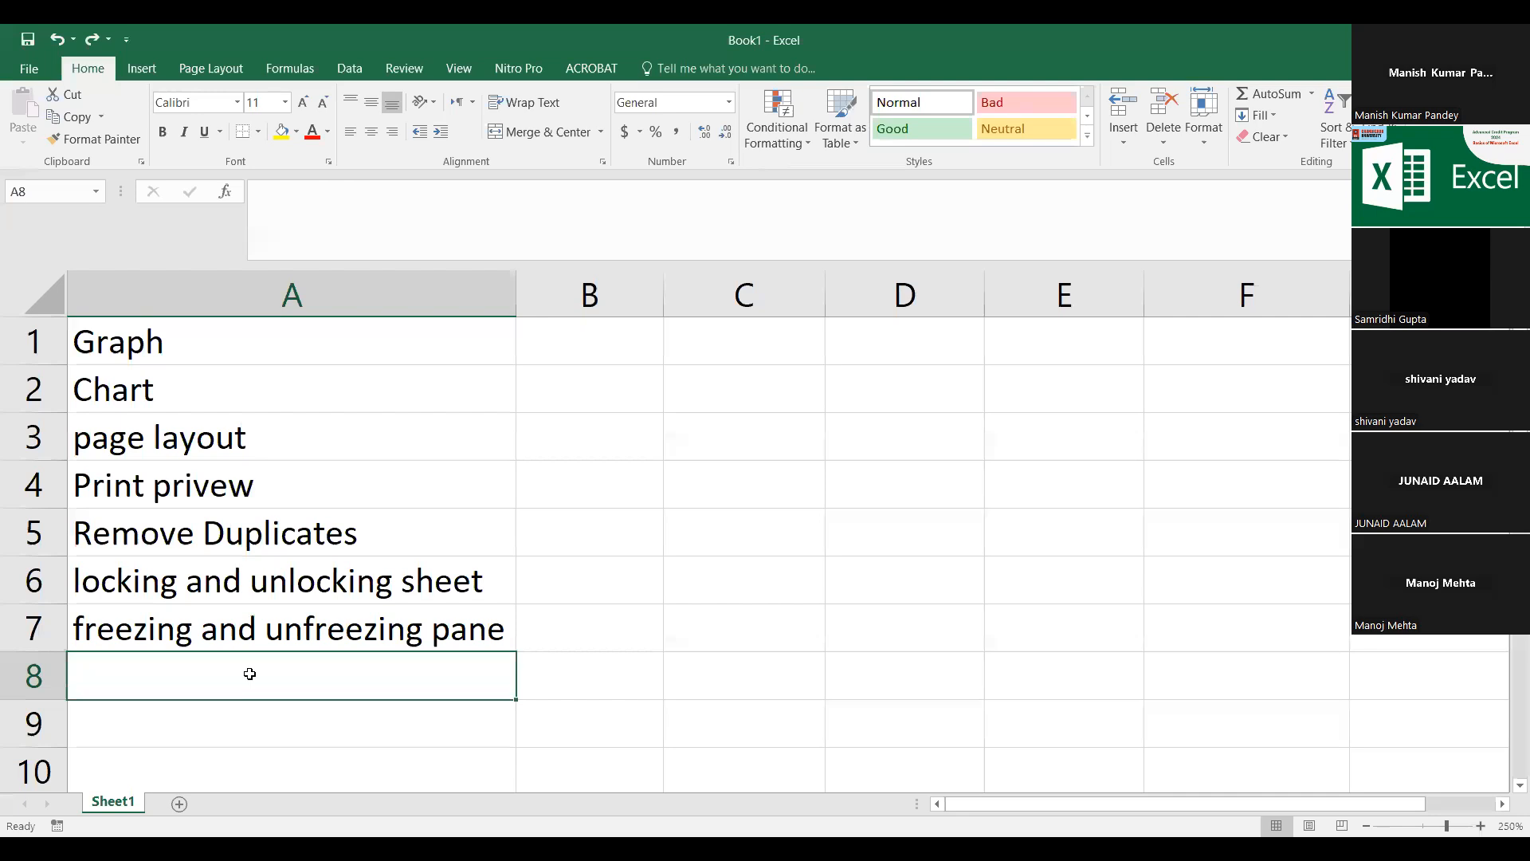
type("Some extra functions")
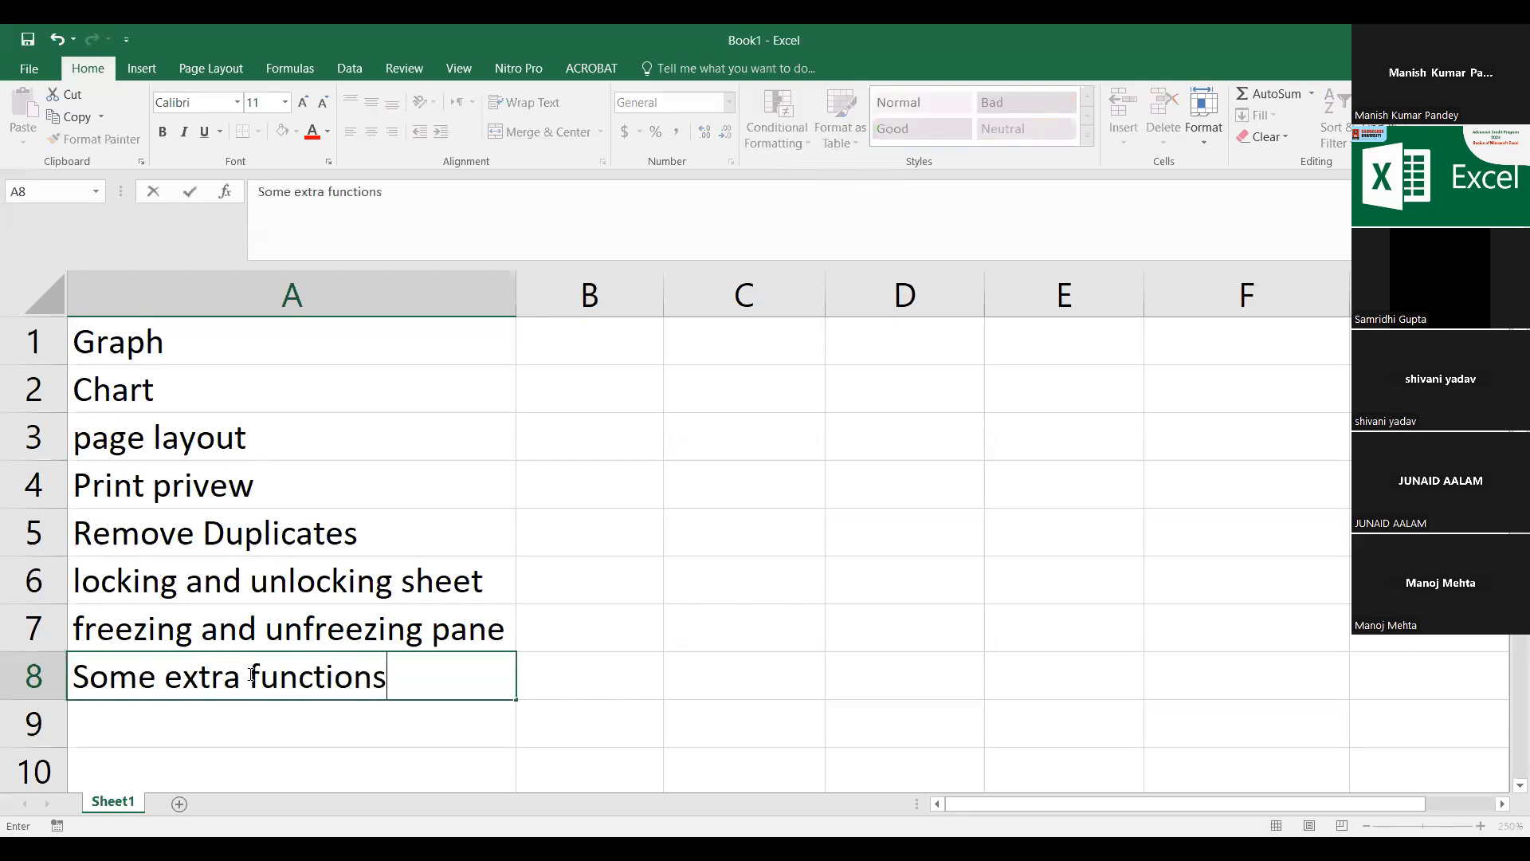
key("Return")
left_click(250, 672)
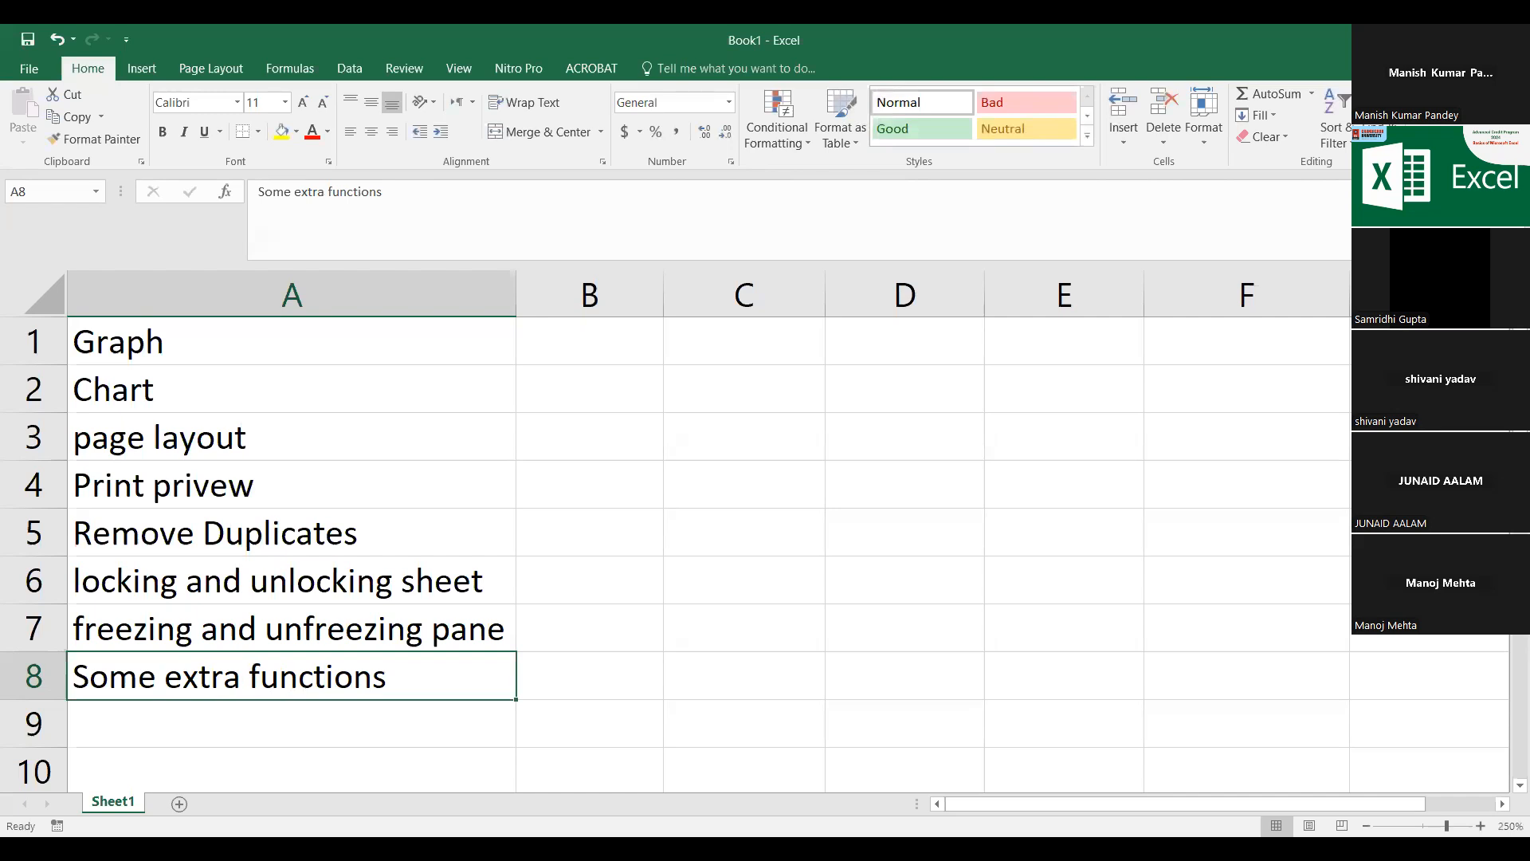
left_click(569, 441)
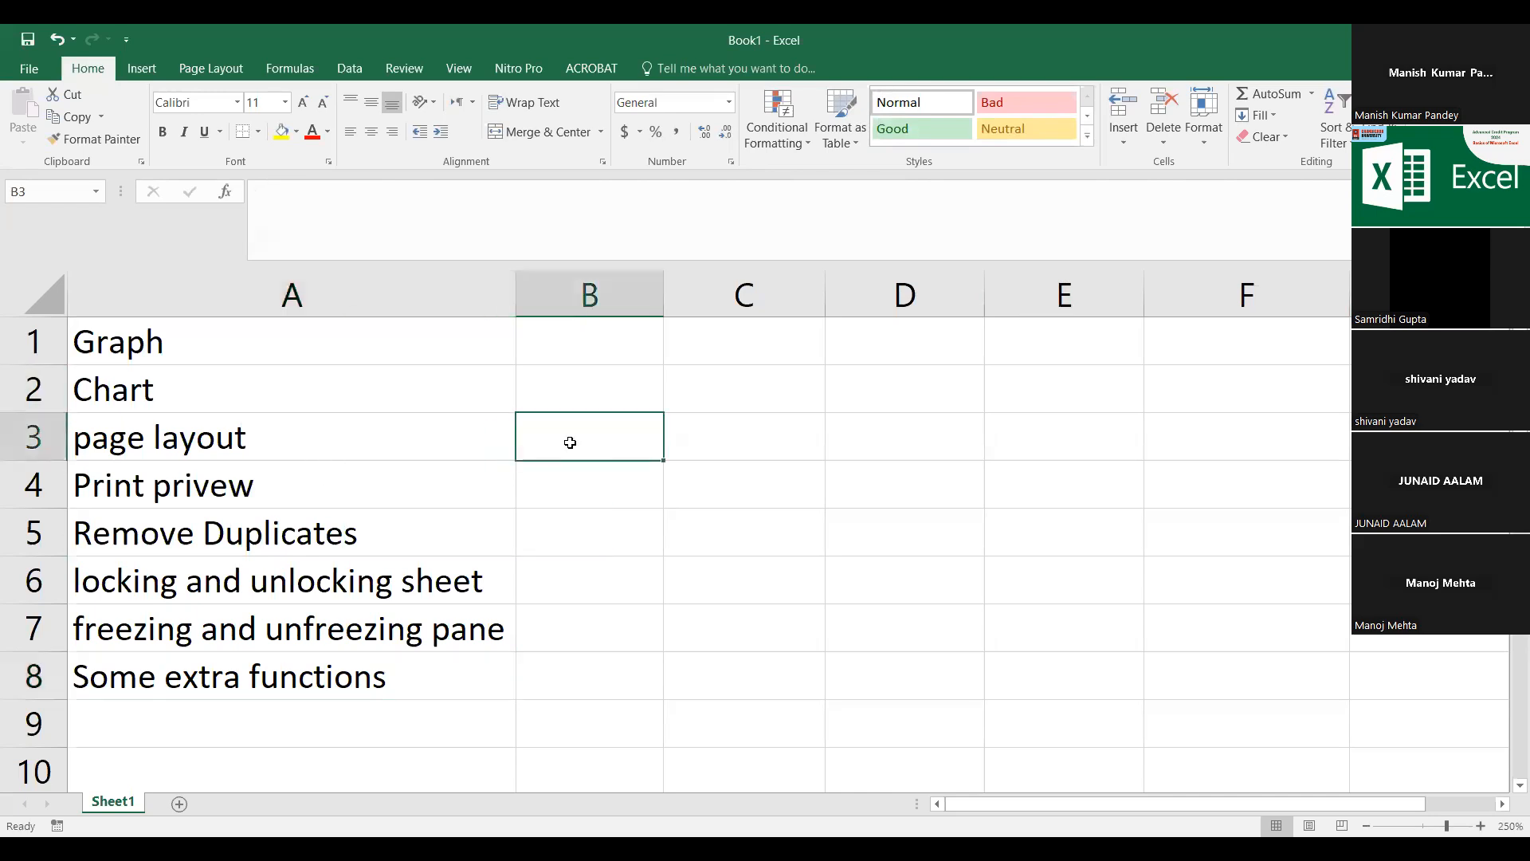
left_click(717, 479)
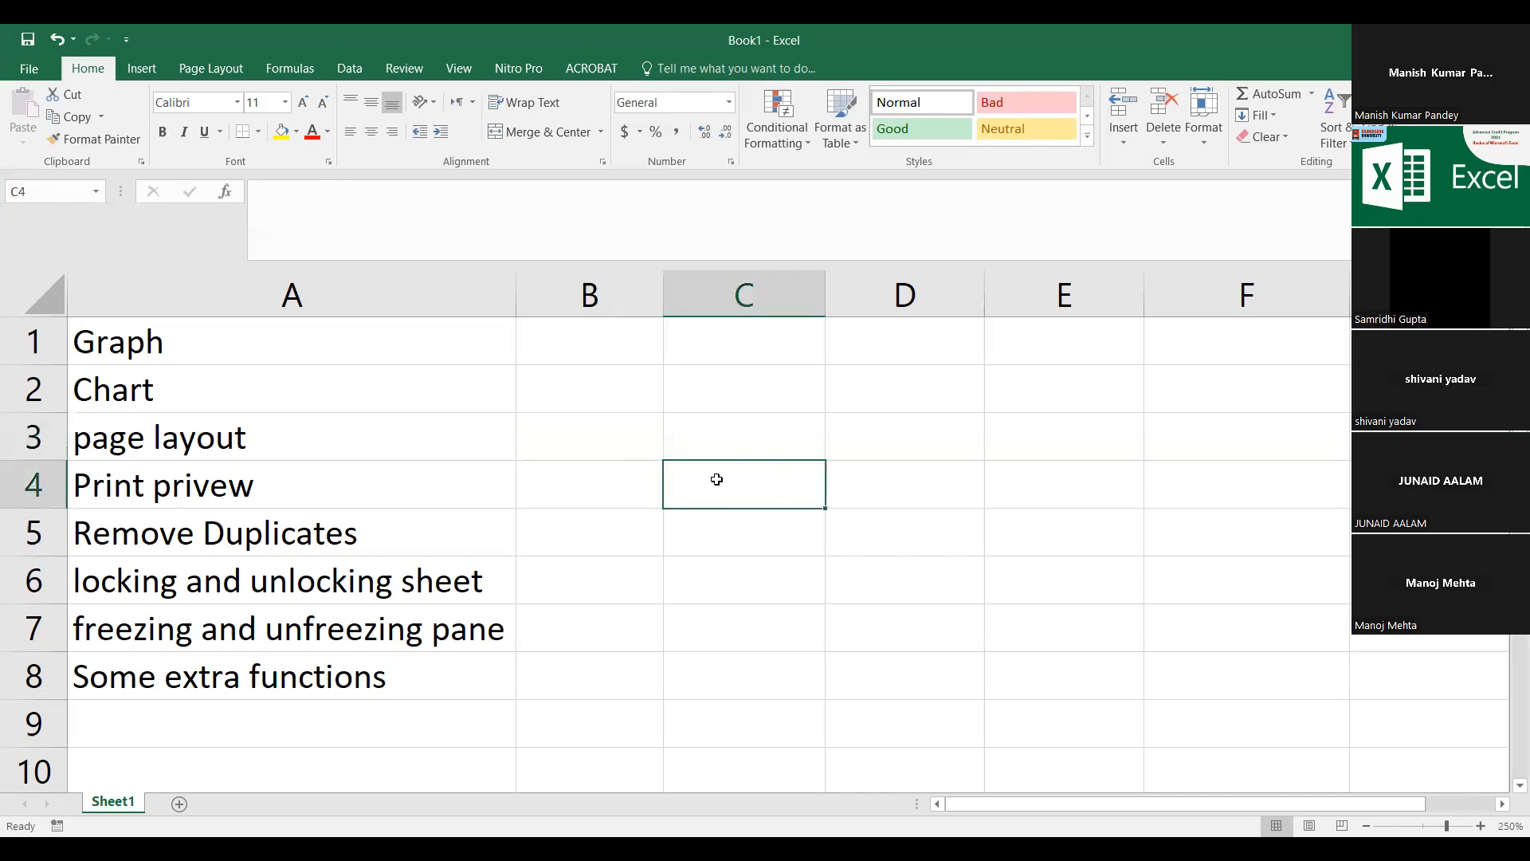
left_click(573, 359)
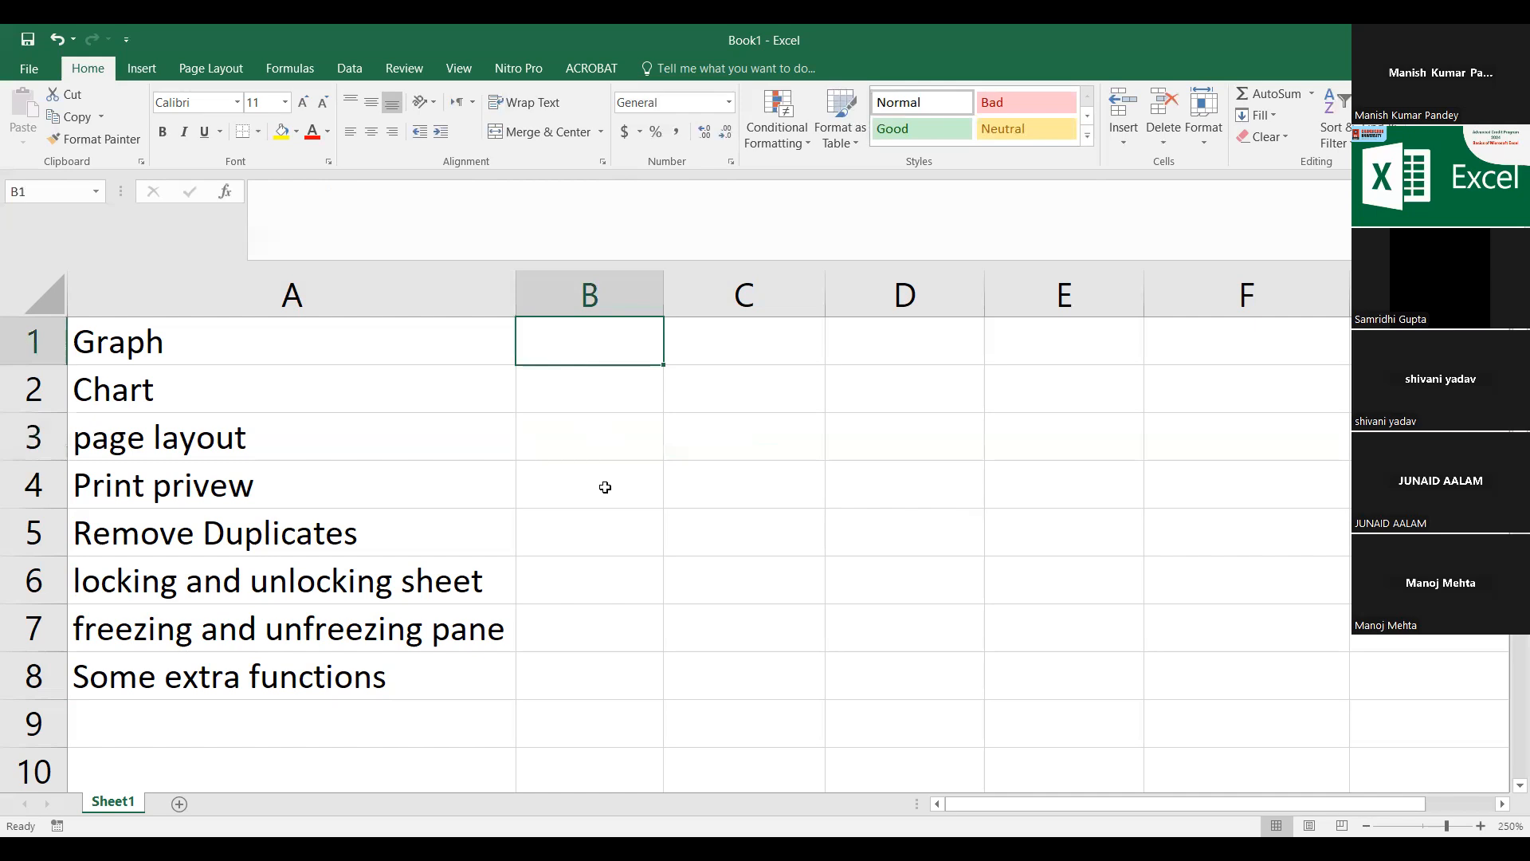
left_click(500, 477)
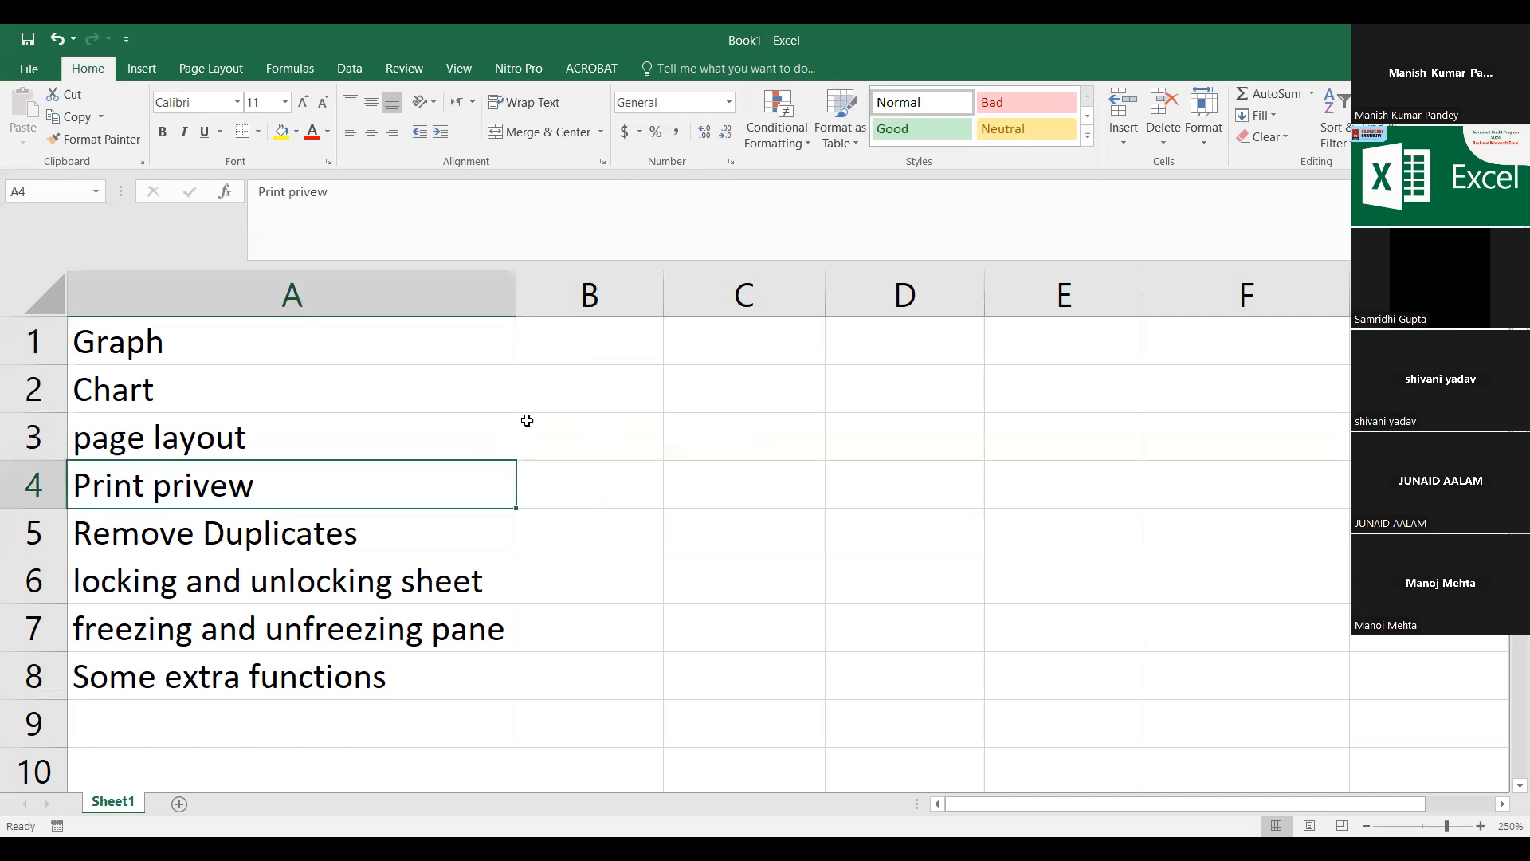
left_click(550, 437)
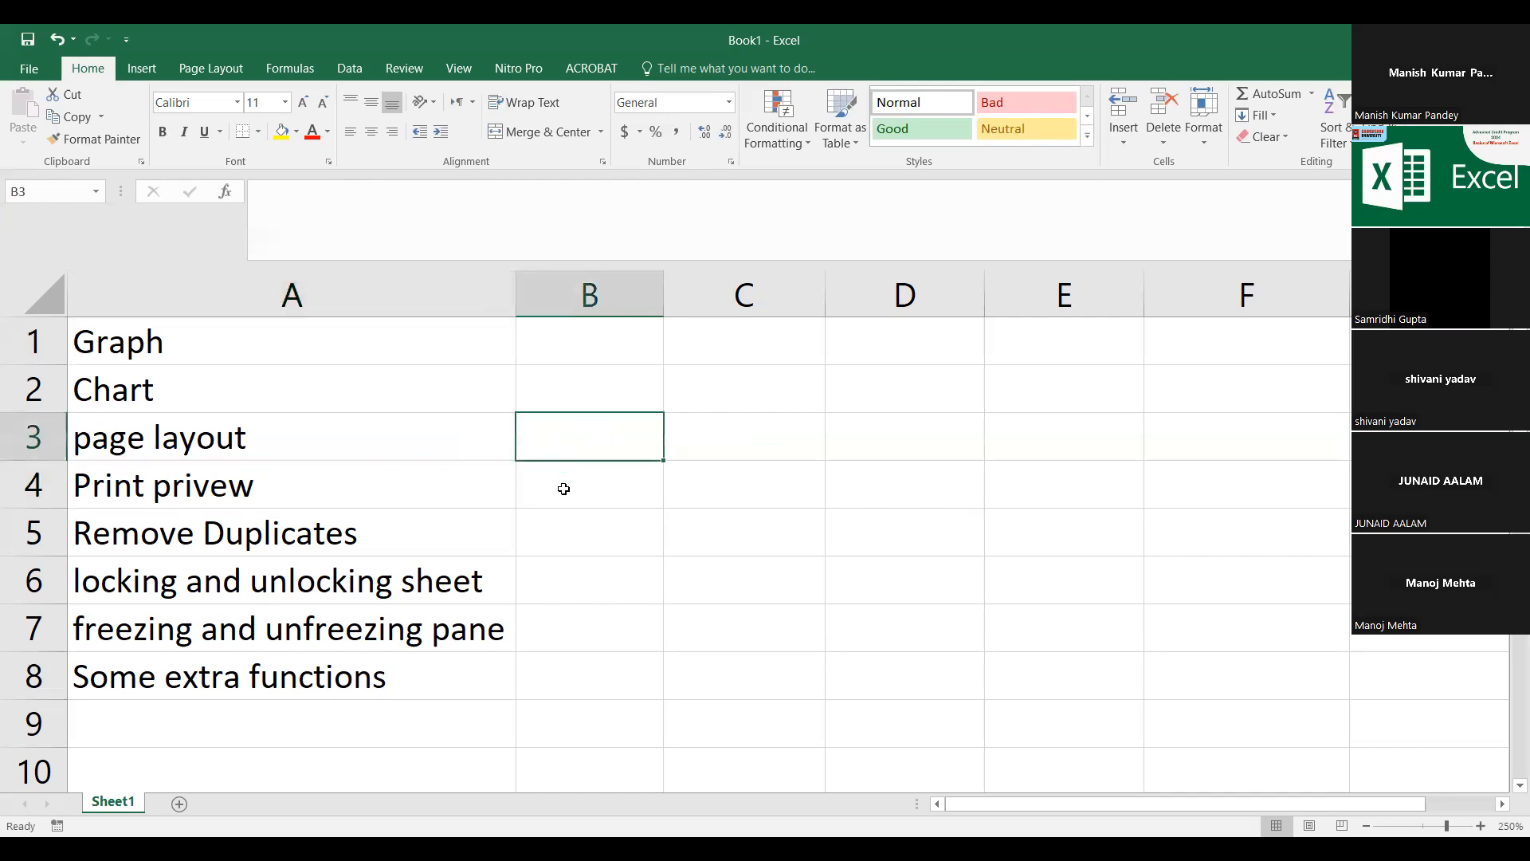
Step: Go over the Print preview, Graph and Remove Duplicates topics and add a new blank worksheet after Sheet1
left_click(563, 488)
left_click(361, 477)
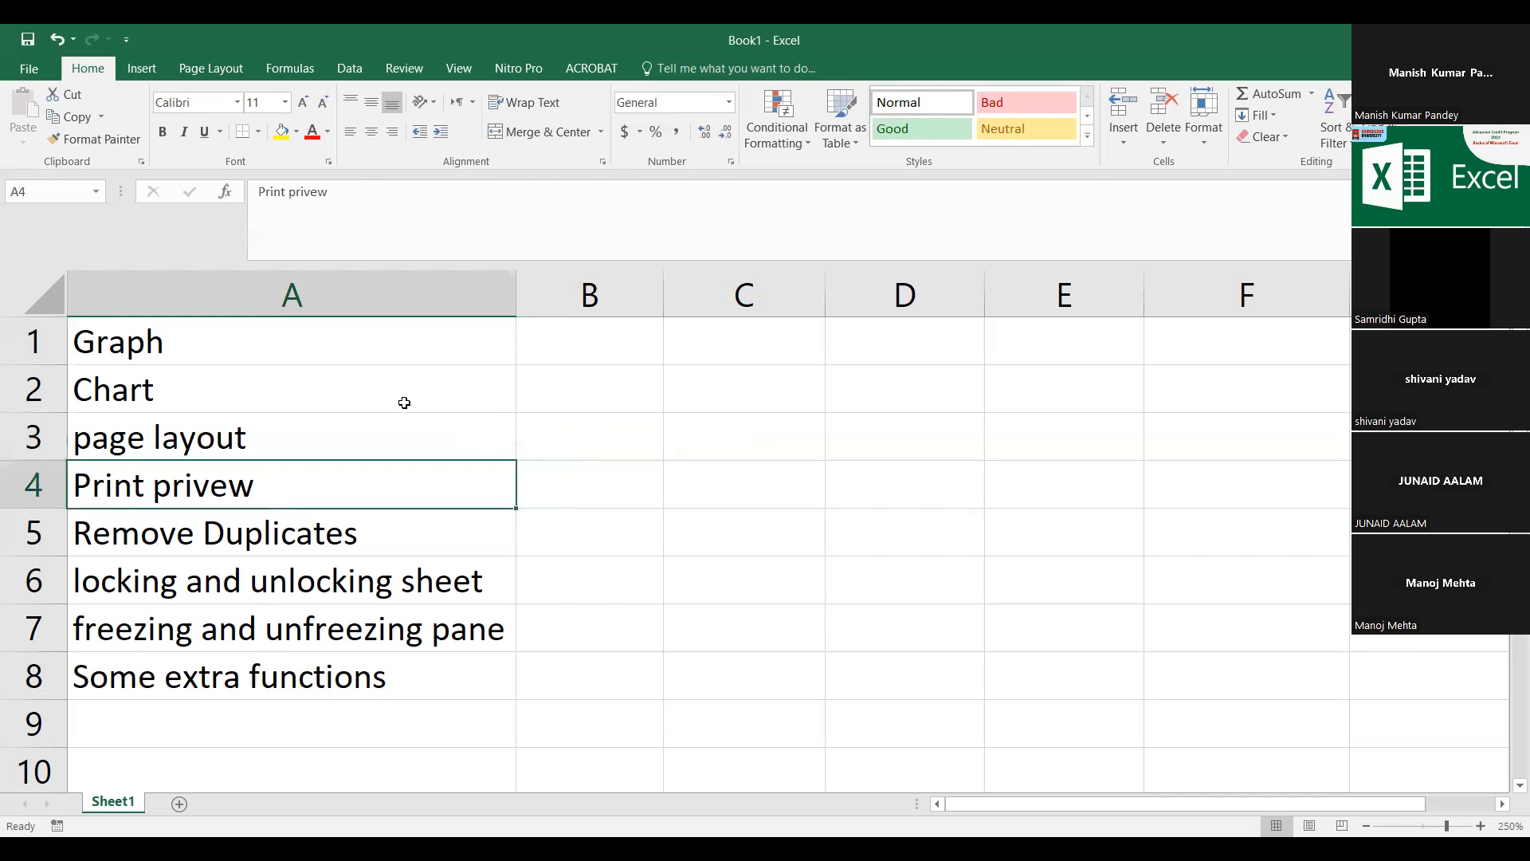
left_click(191, 339)
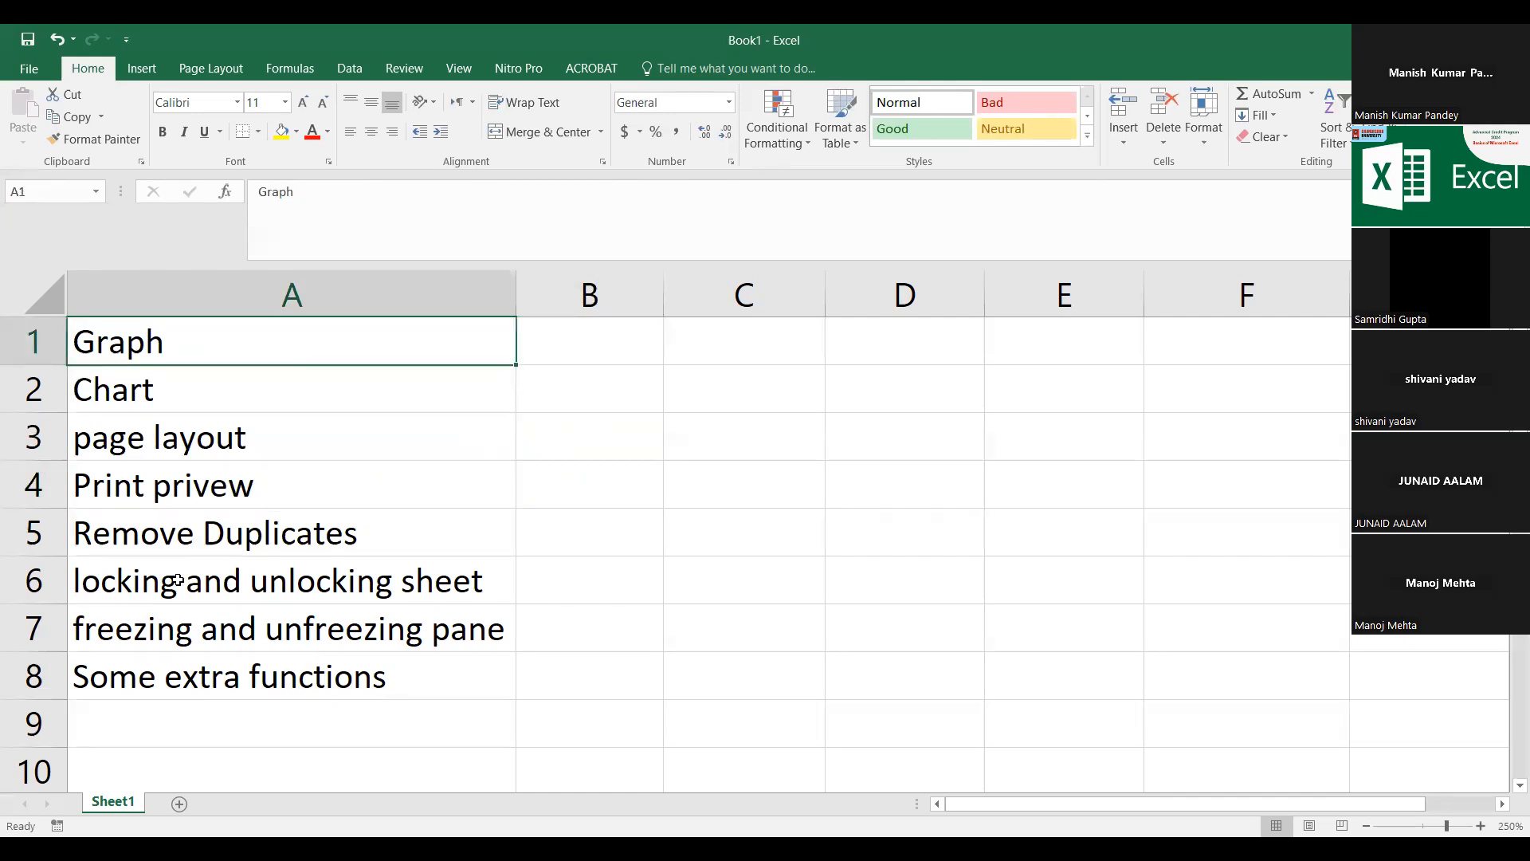
left_click(181, 541)
left_click(59, 539)
left_click(215, 543)
left_click(179, 803)
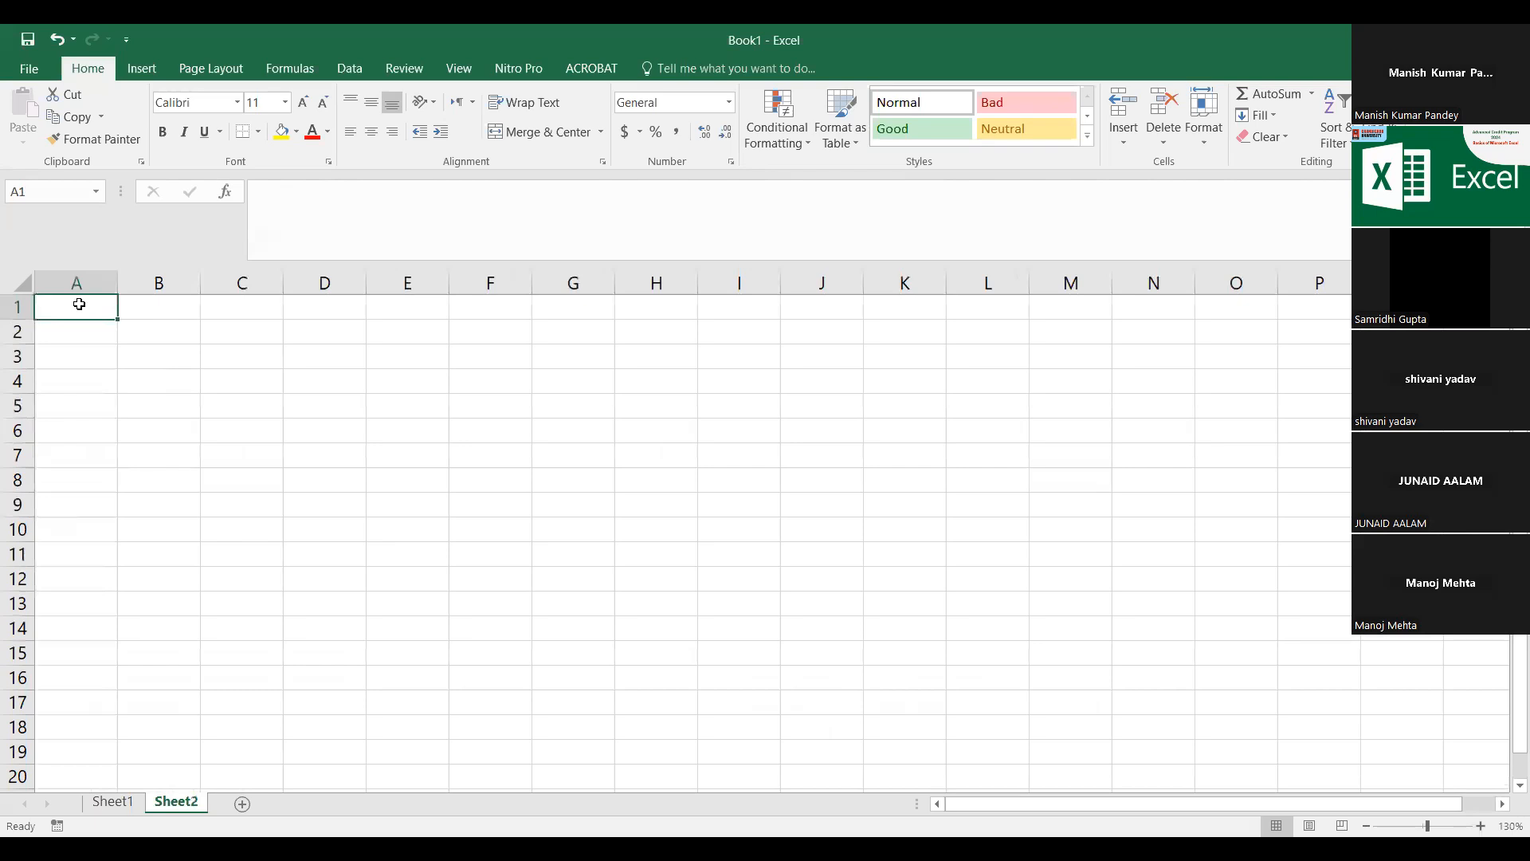
type("=")
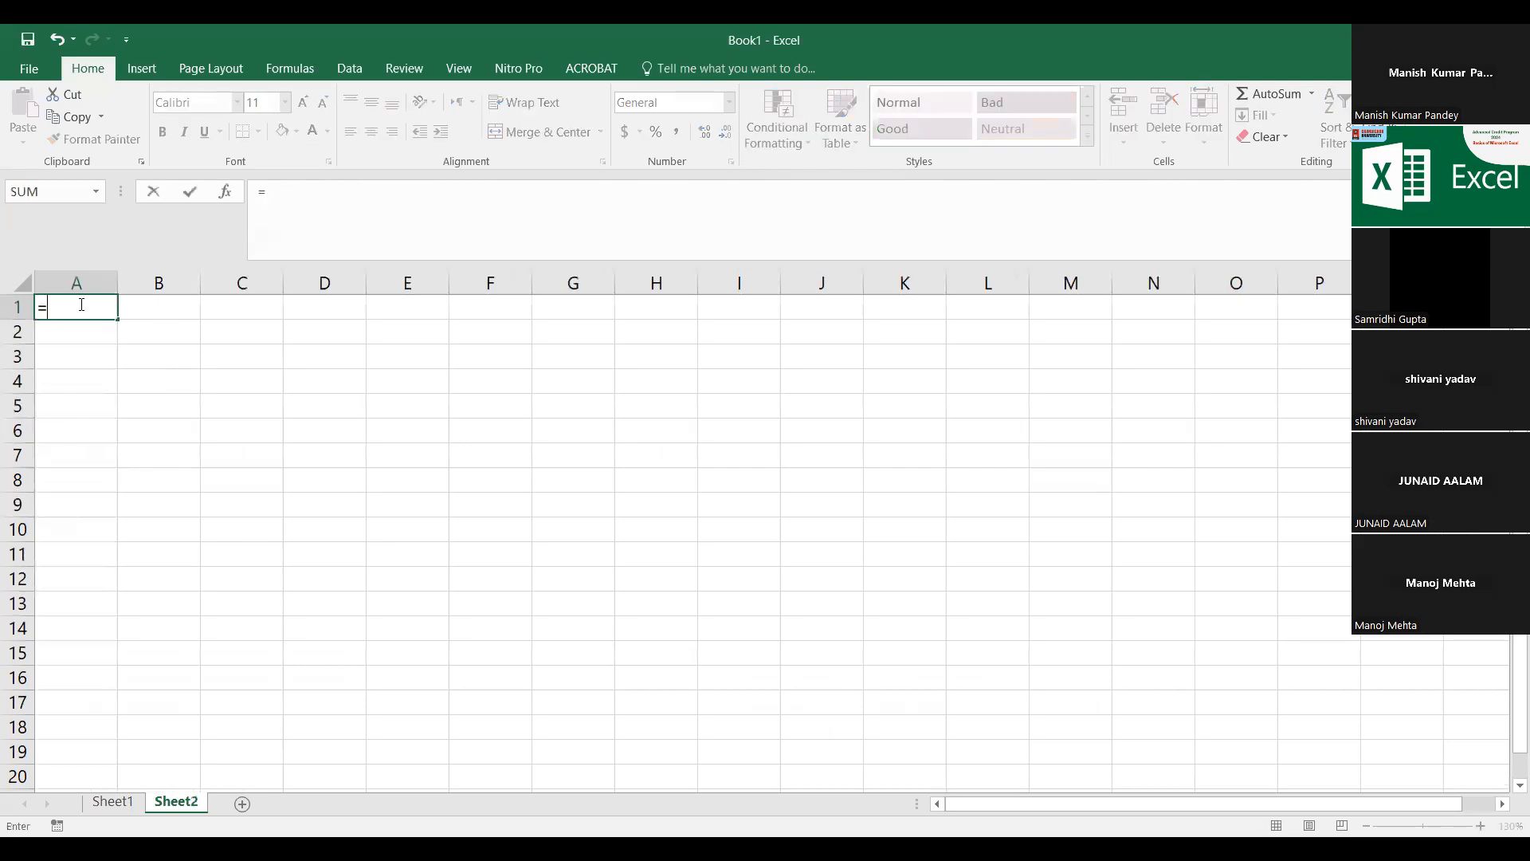
type("RANDBETWEEN(")
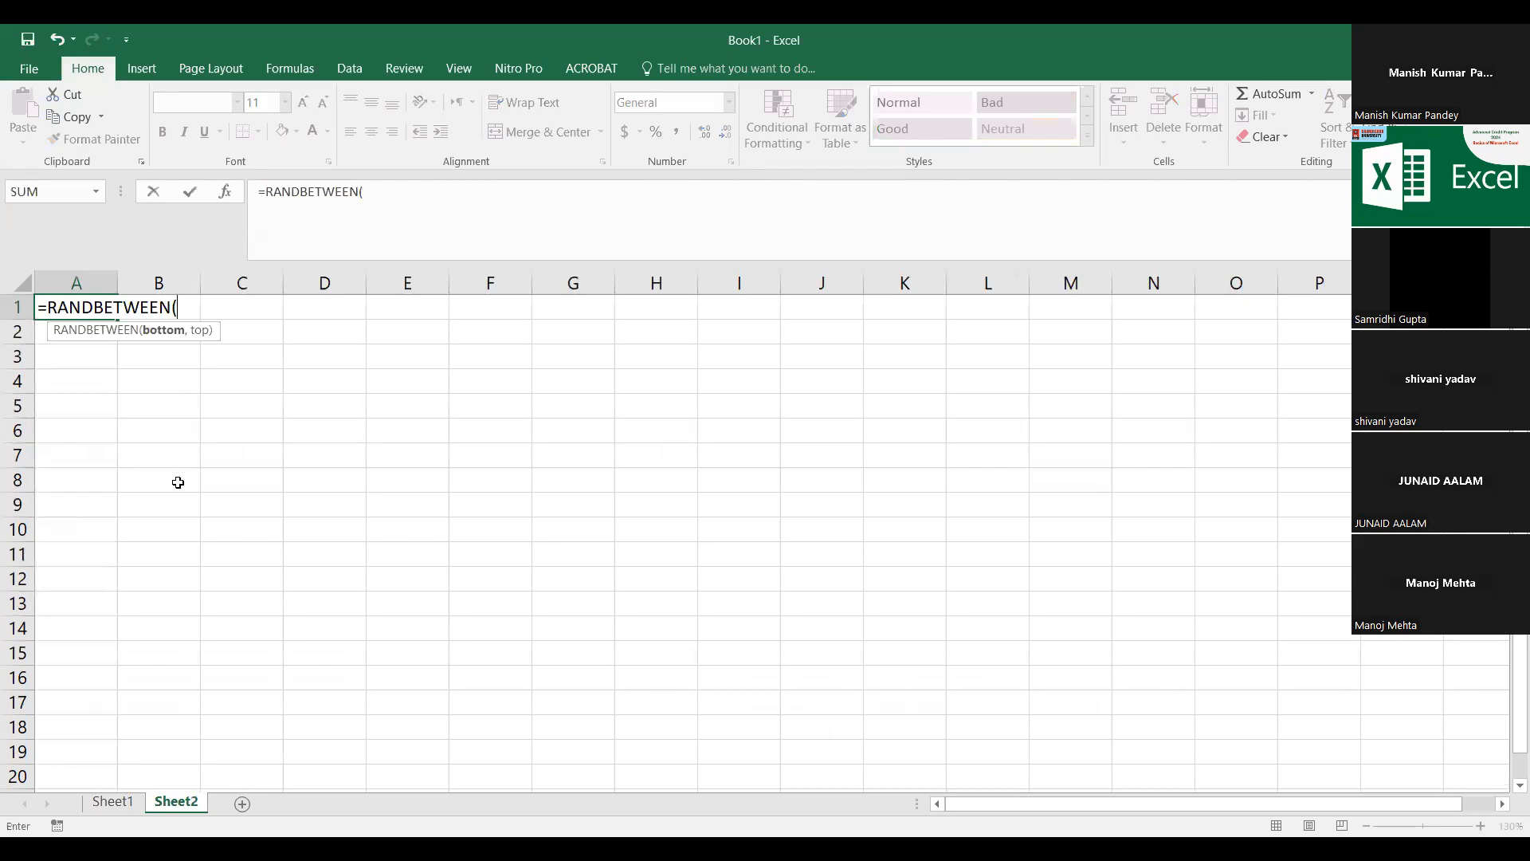
key("BackSpace")
key("BackSpace")
key("BackSpace")
key("BackSpace")
key("BackSpace")
key("BackSpace")
key("BackSpace")
key("BackSpace")
key("BackSpace")
key("BackSpace")
key("BackSpace")
key("BackSpace")
key("BackSpace")
key("Return")
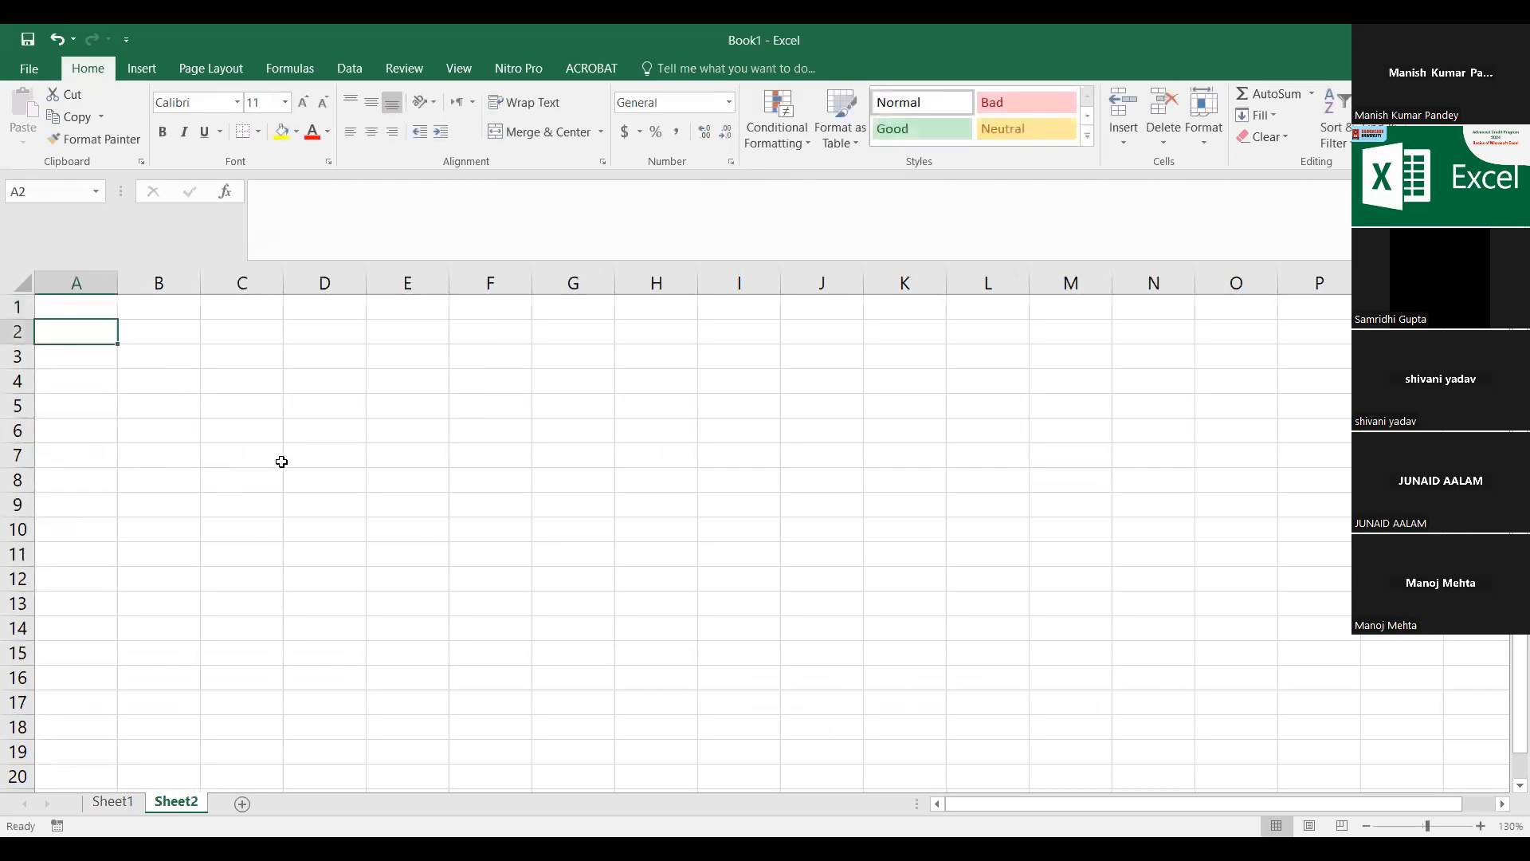
left_click(87, 301)
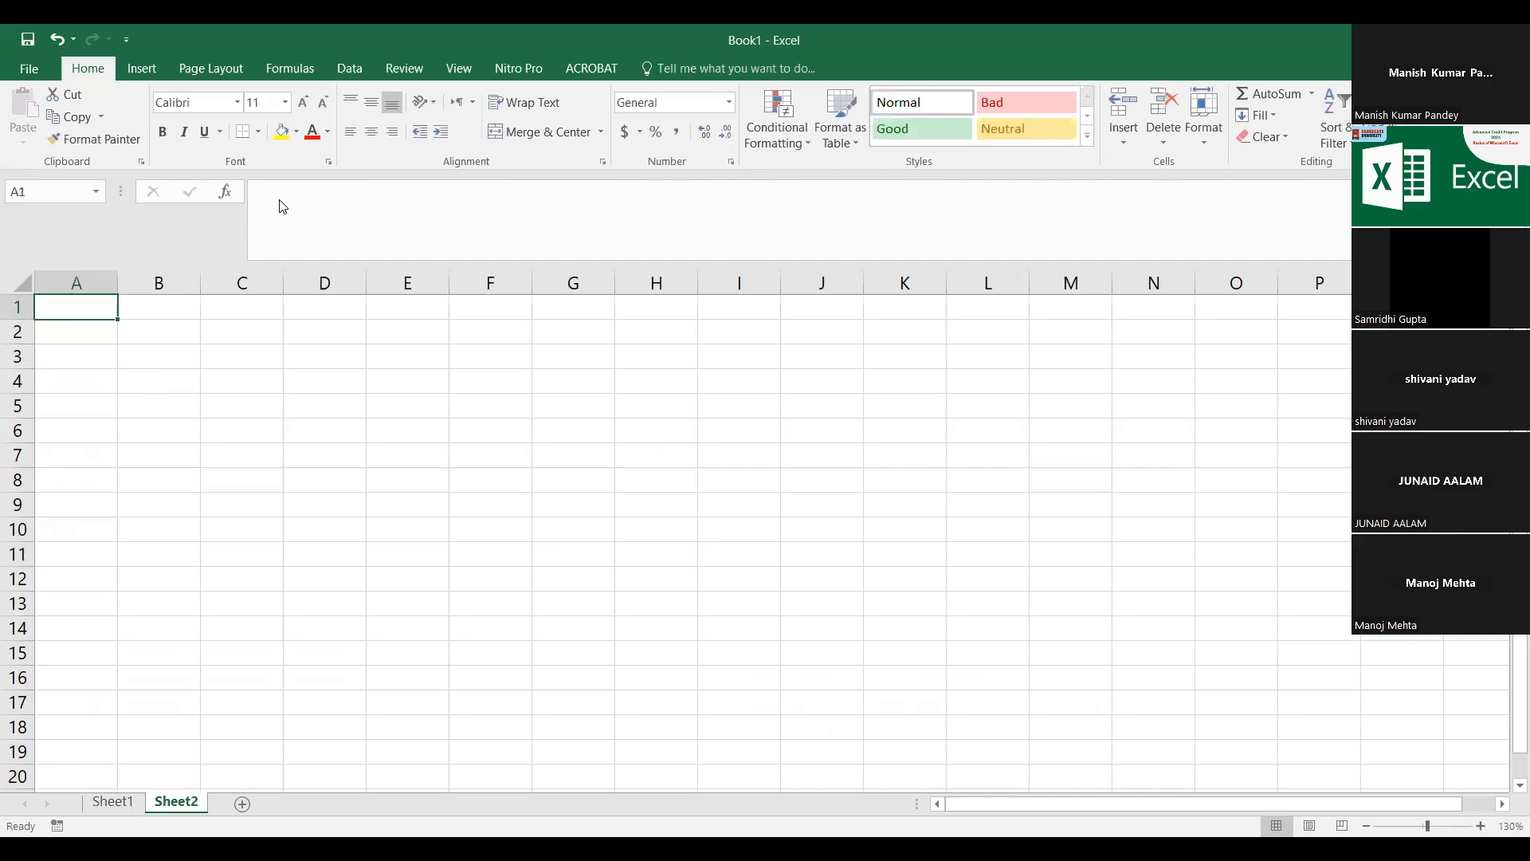
left_click(489, 396)
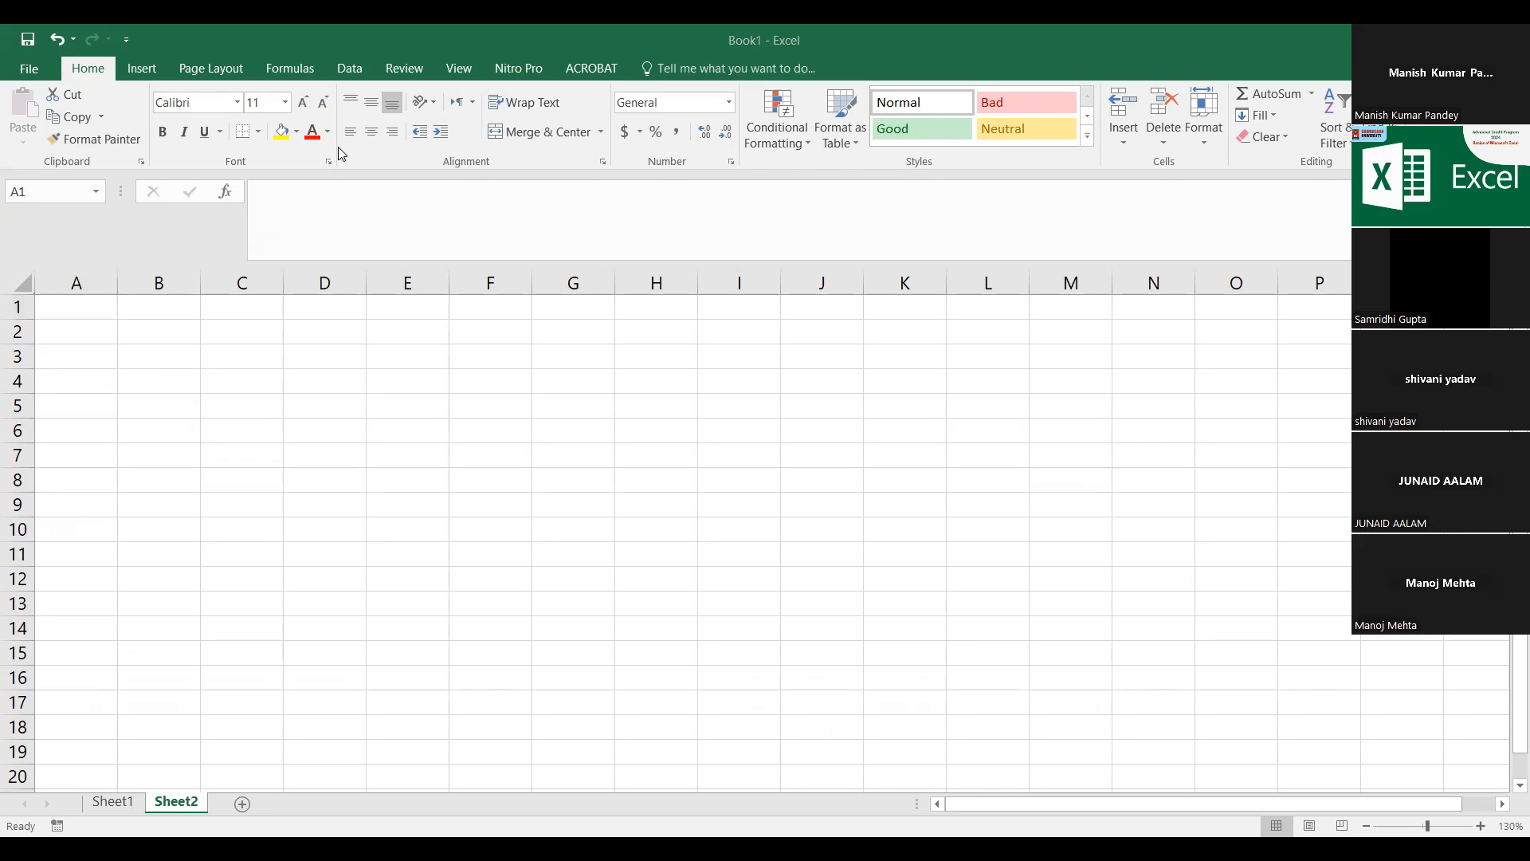
Step: Enter =RANDBETWEEN(1,50) in cell A1 of Sheet2
left_click(95, 307)
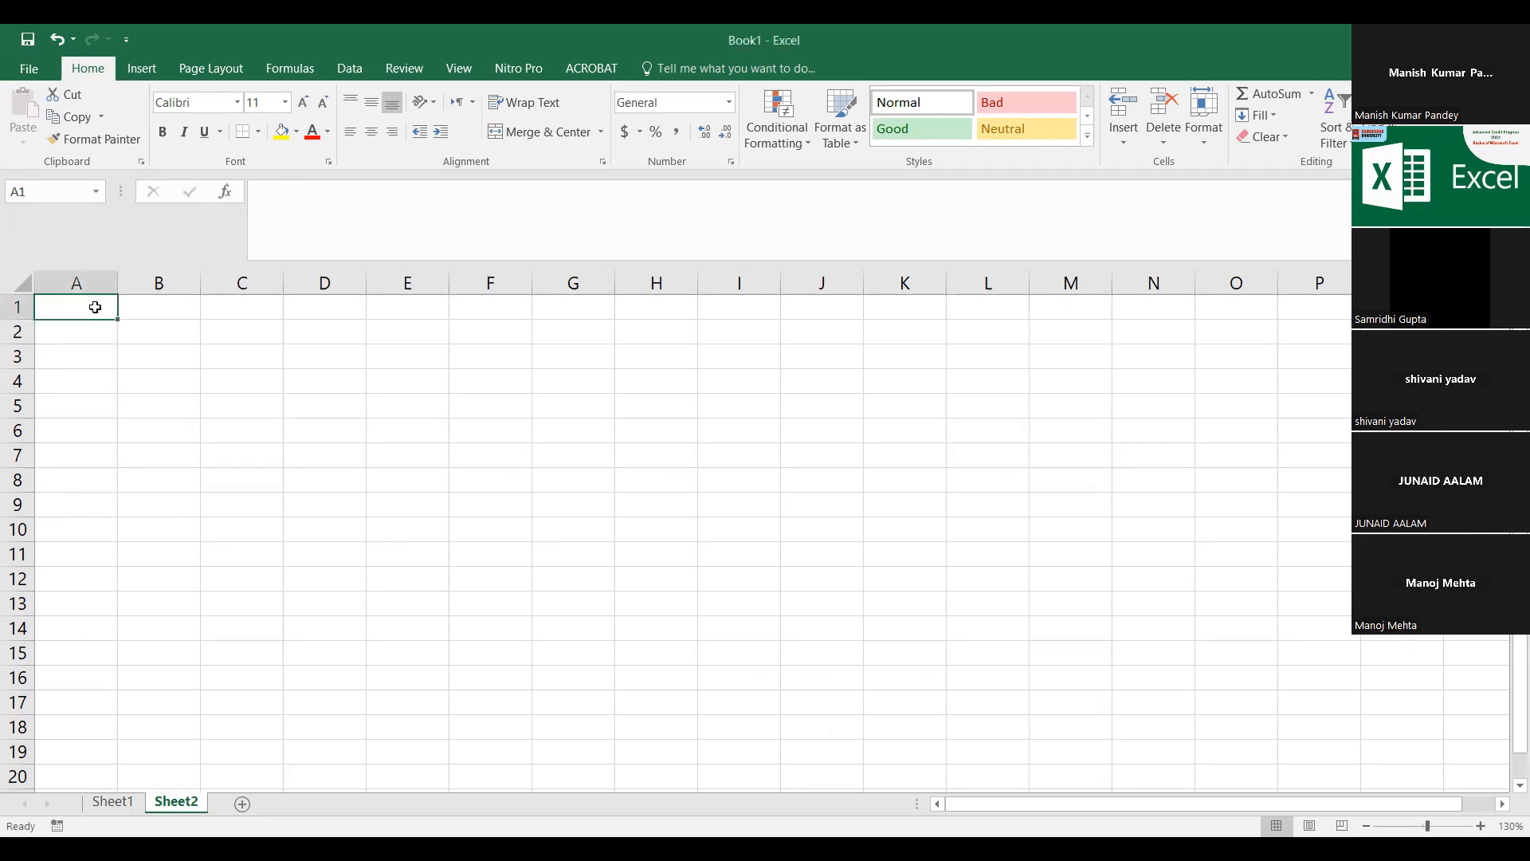
type("=")
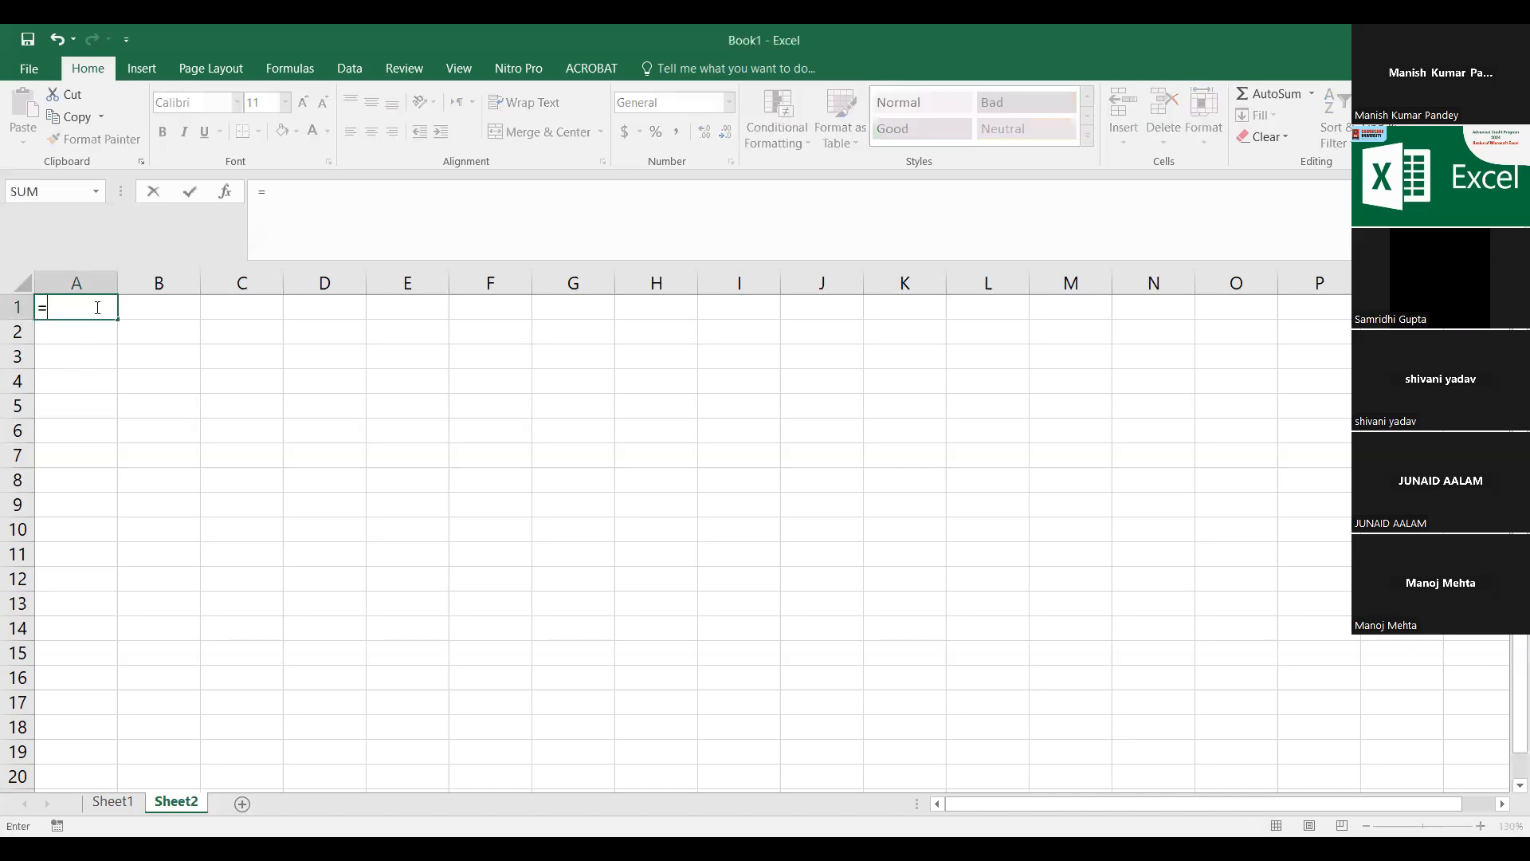
type("rand")
key("Down")
key("Tab")
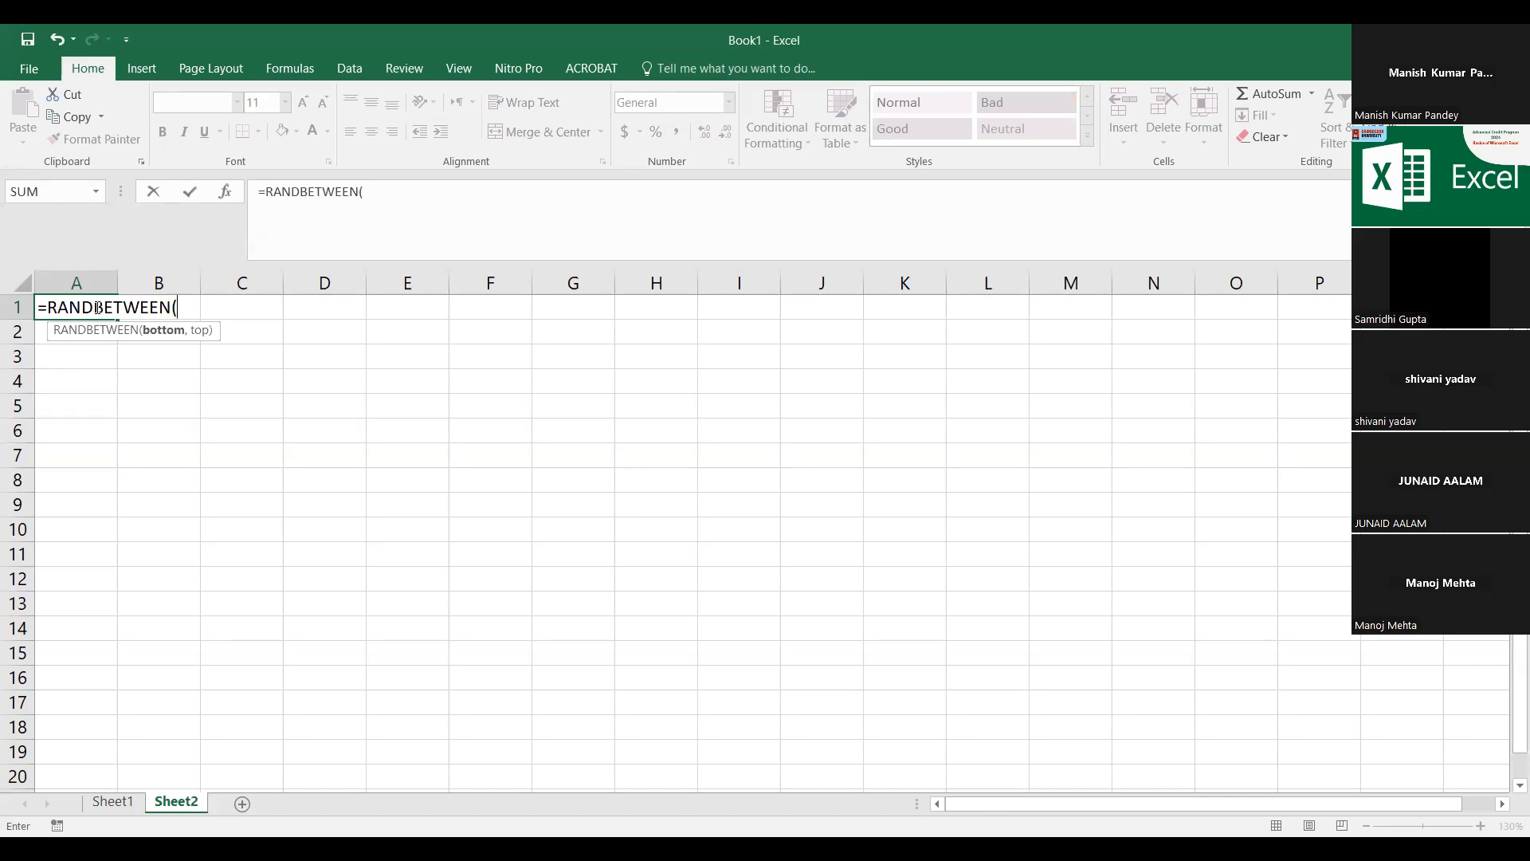
type("1,50)")
key("ctrl+Return")
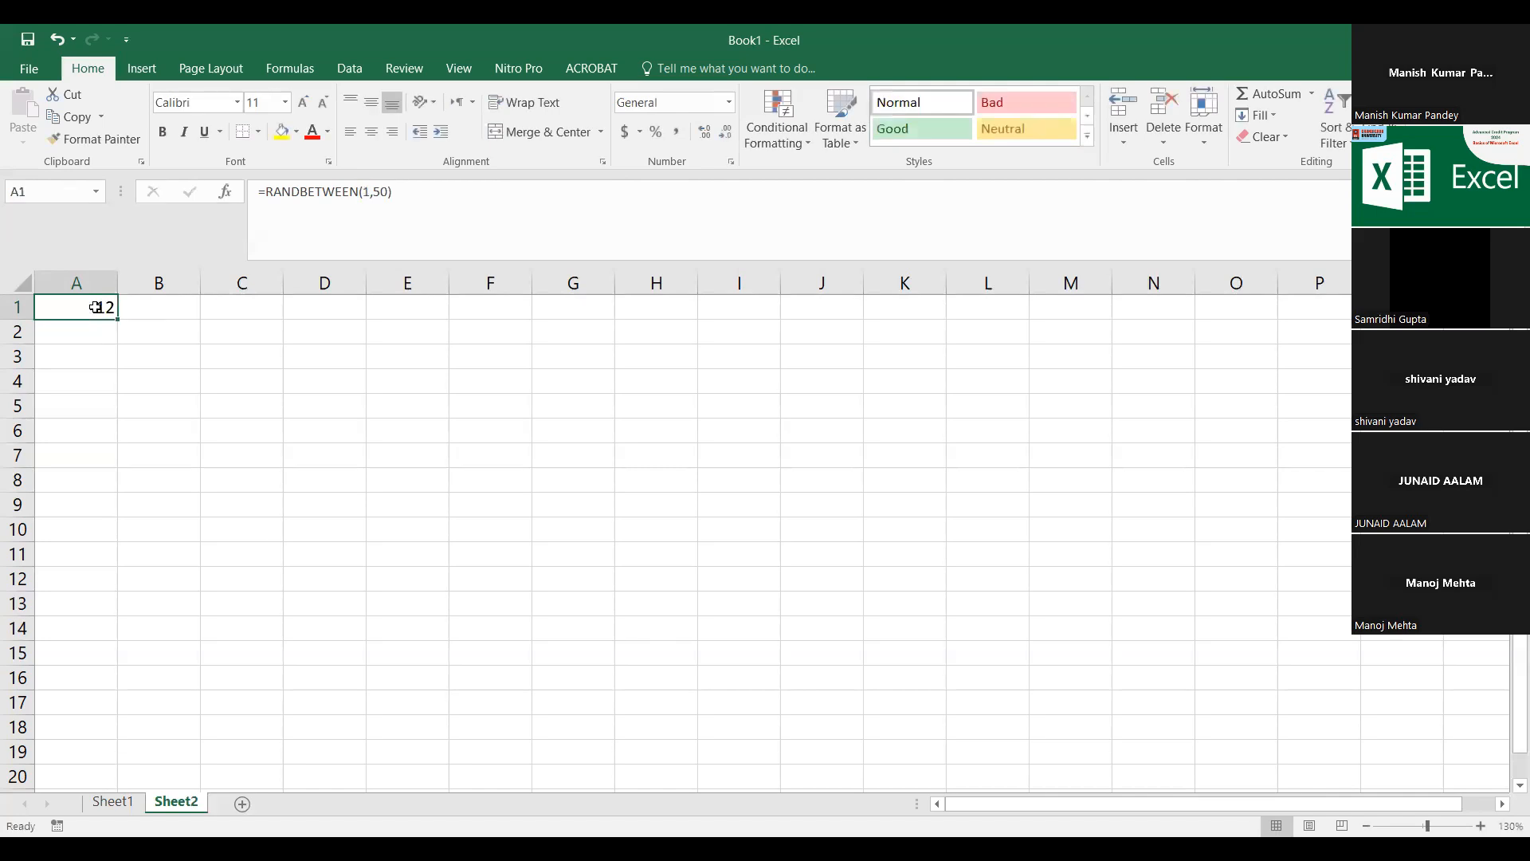
Step: Enter the sample text afaf in F5 and egveav in F6 to make the random number in A1 recalculate
left_click(659, 431)
scroll(223, 434, "up", 1)
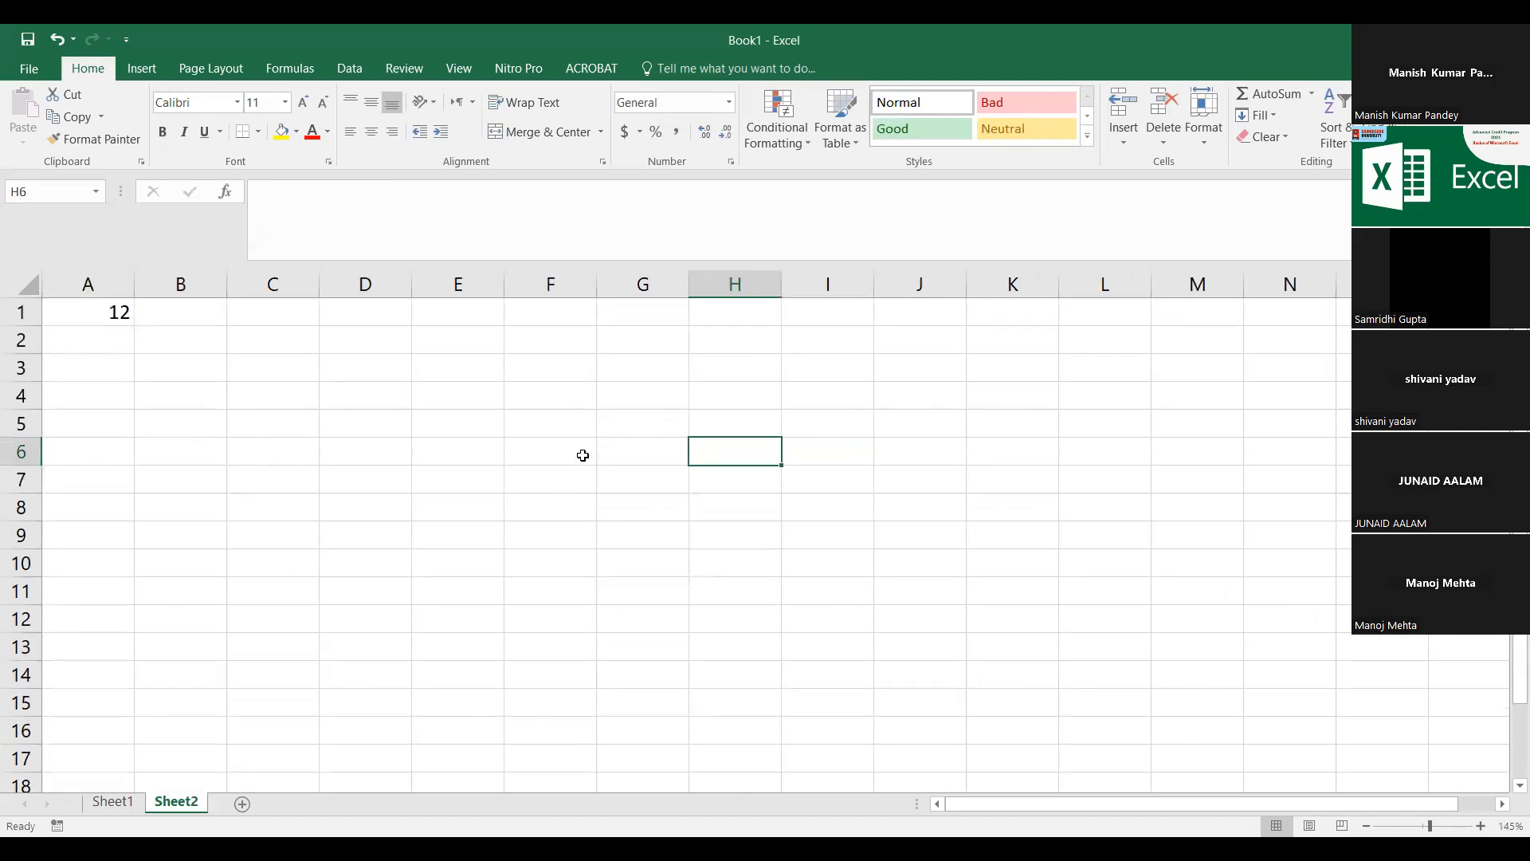
left_click(553, 425)
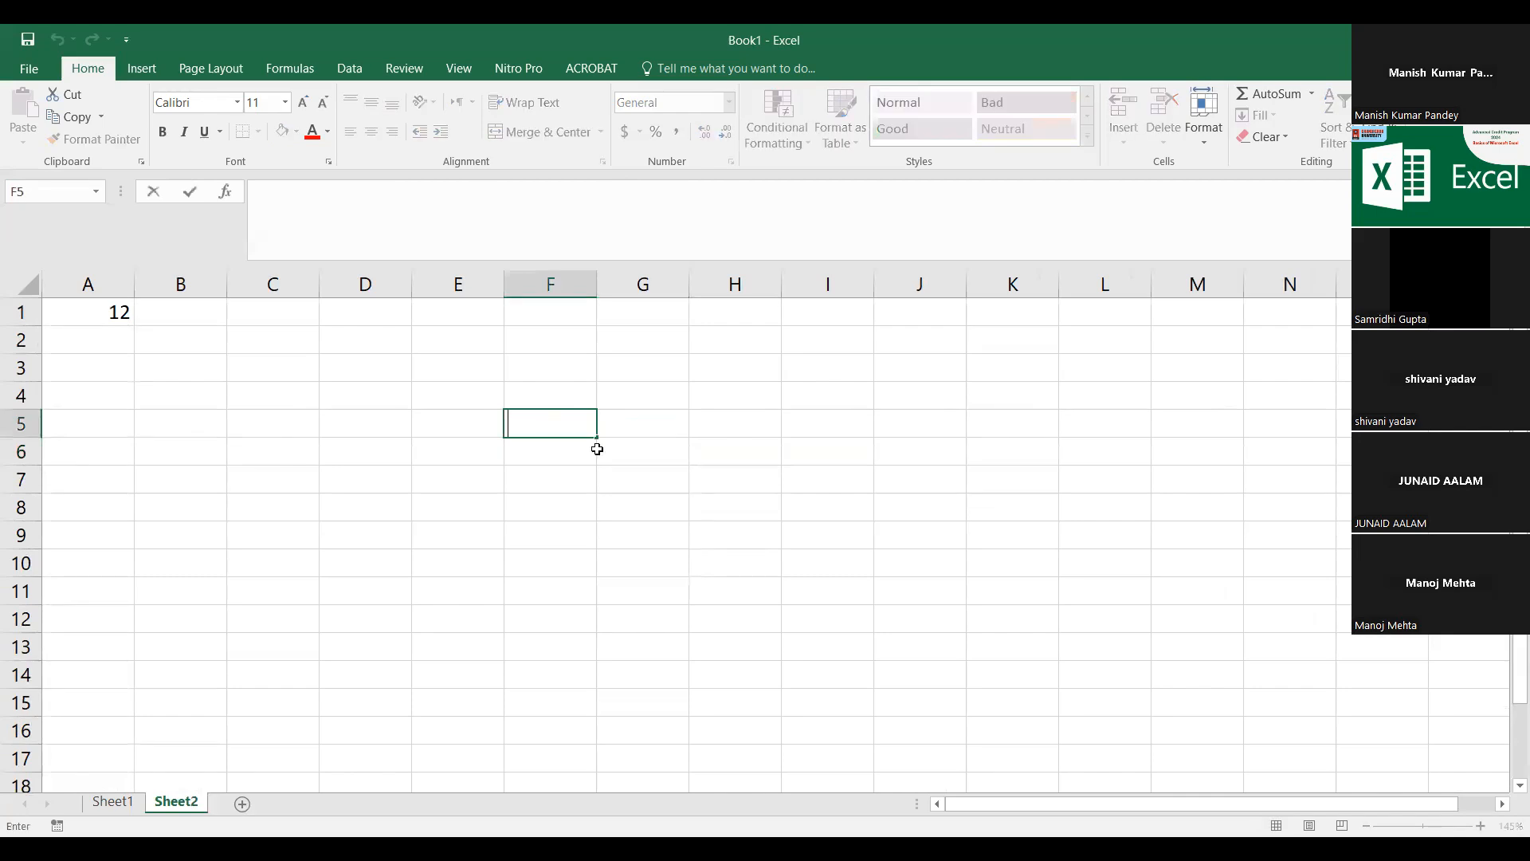
type("afaf")
key("Return")
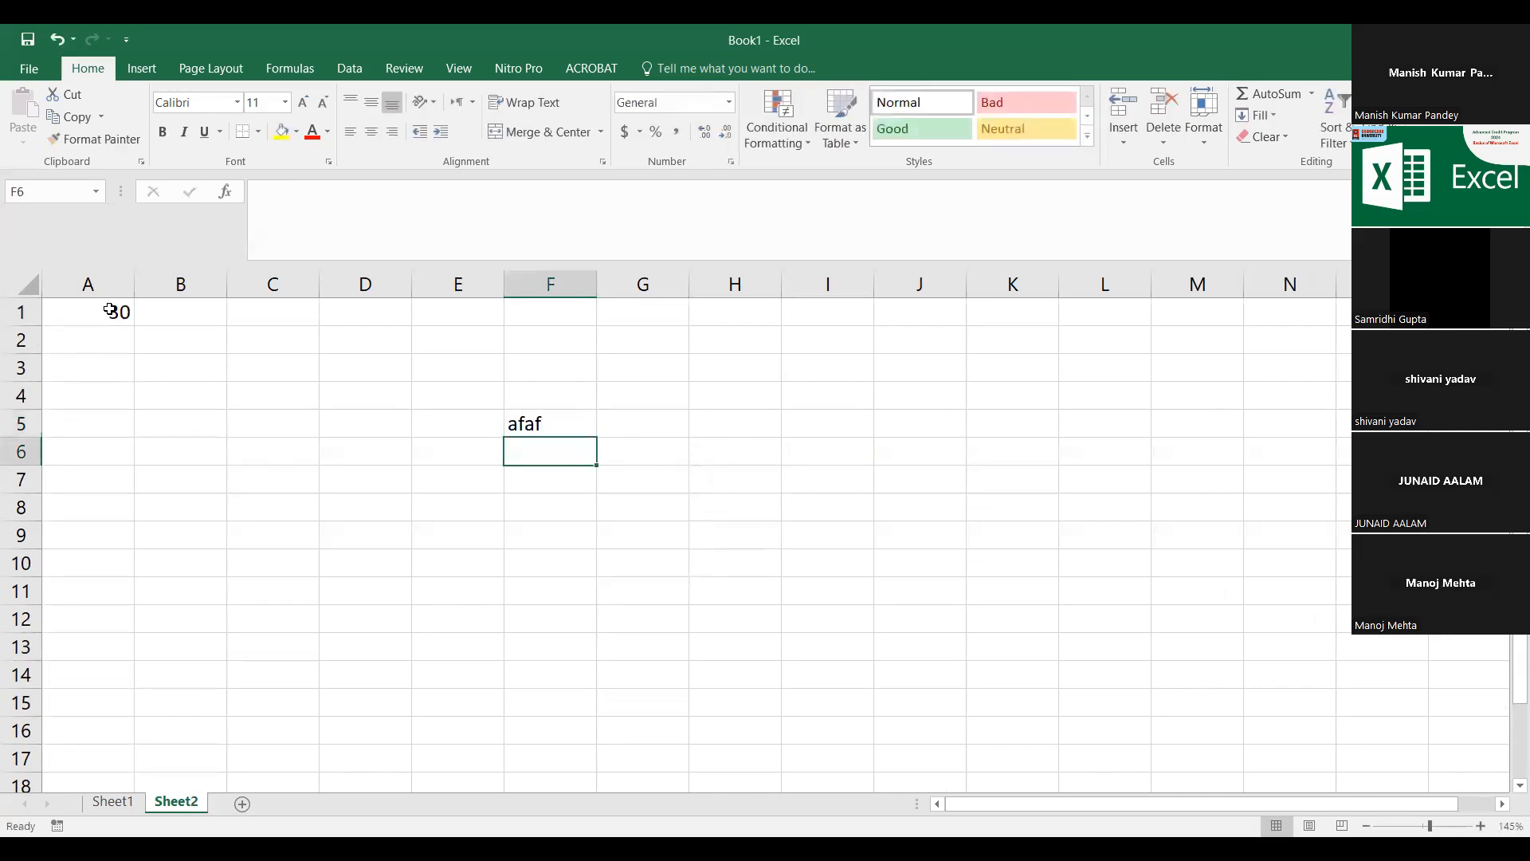
type("egveav")
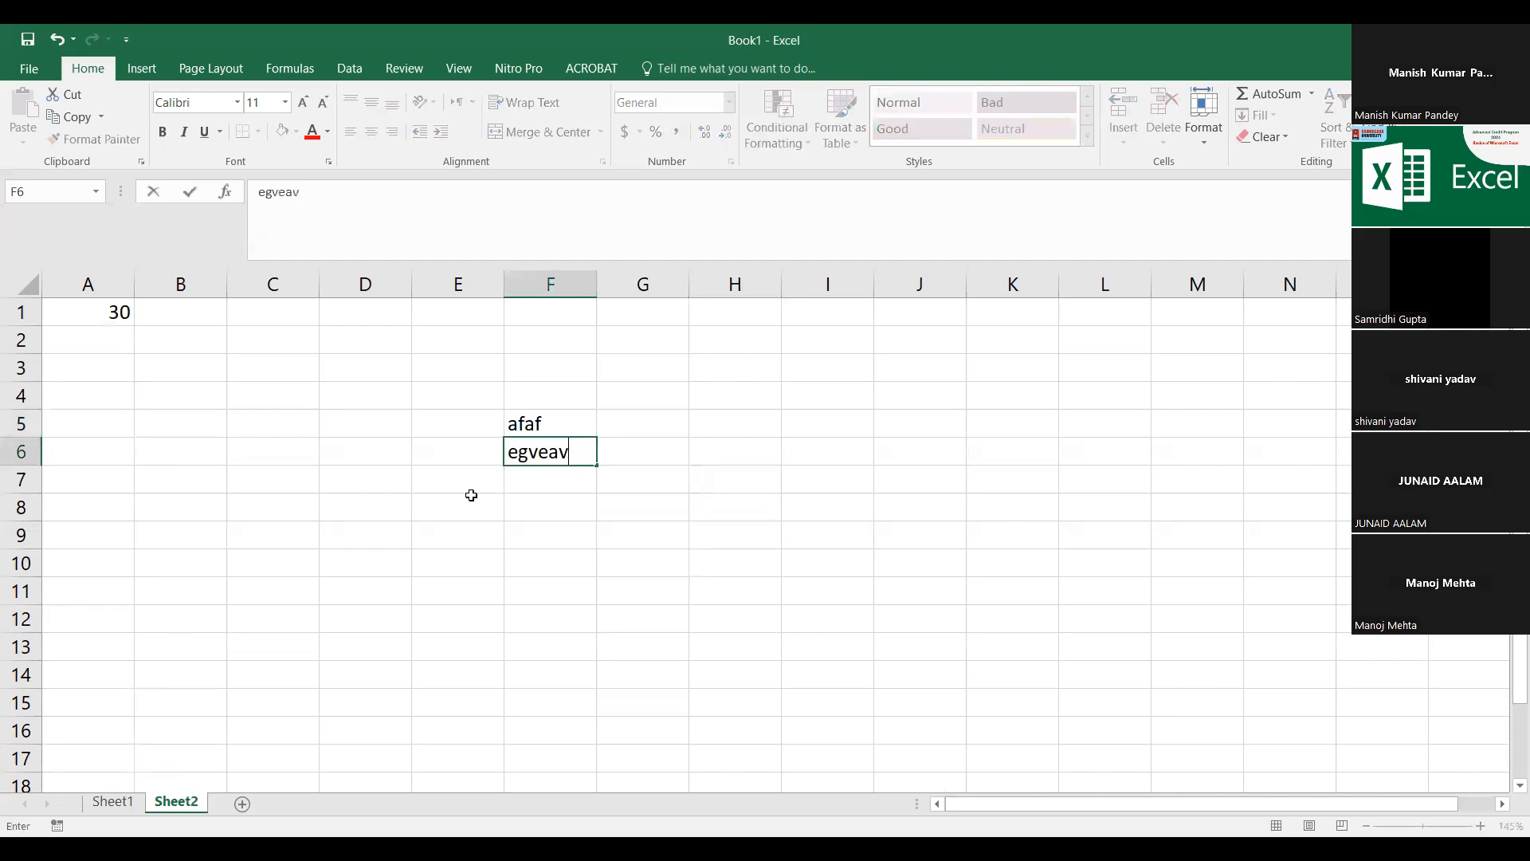
left_click(584, 540)
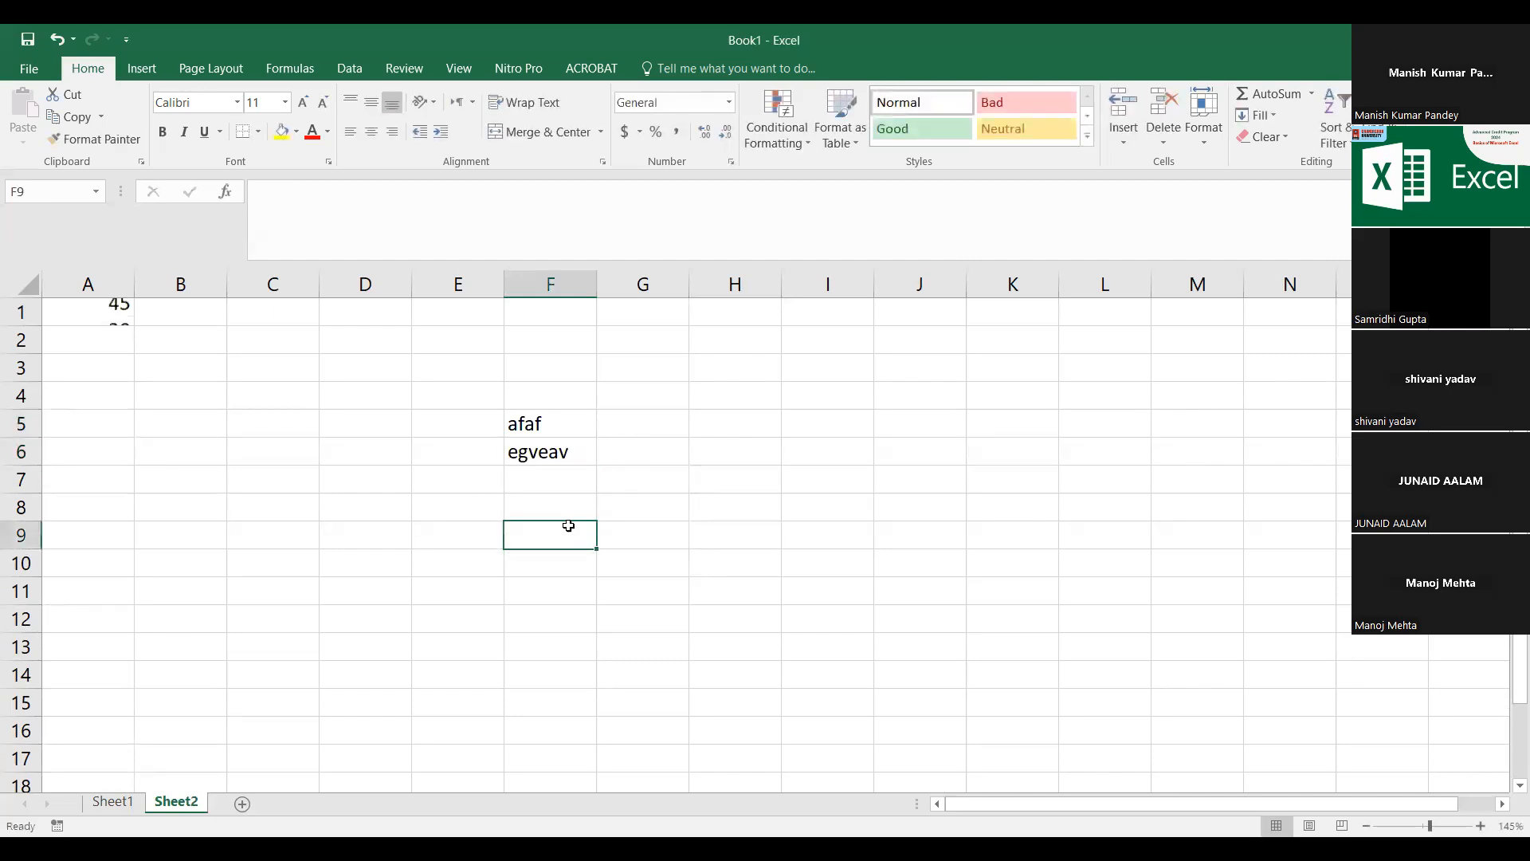
Step: Clear the sample text from F5 and F6
left_click(550, 417)
key("Delete")
key("Down")
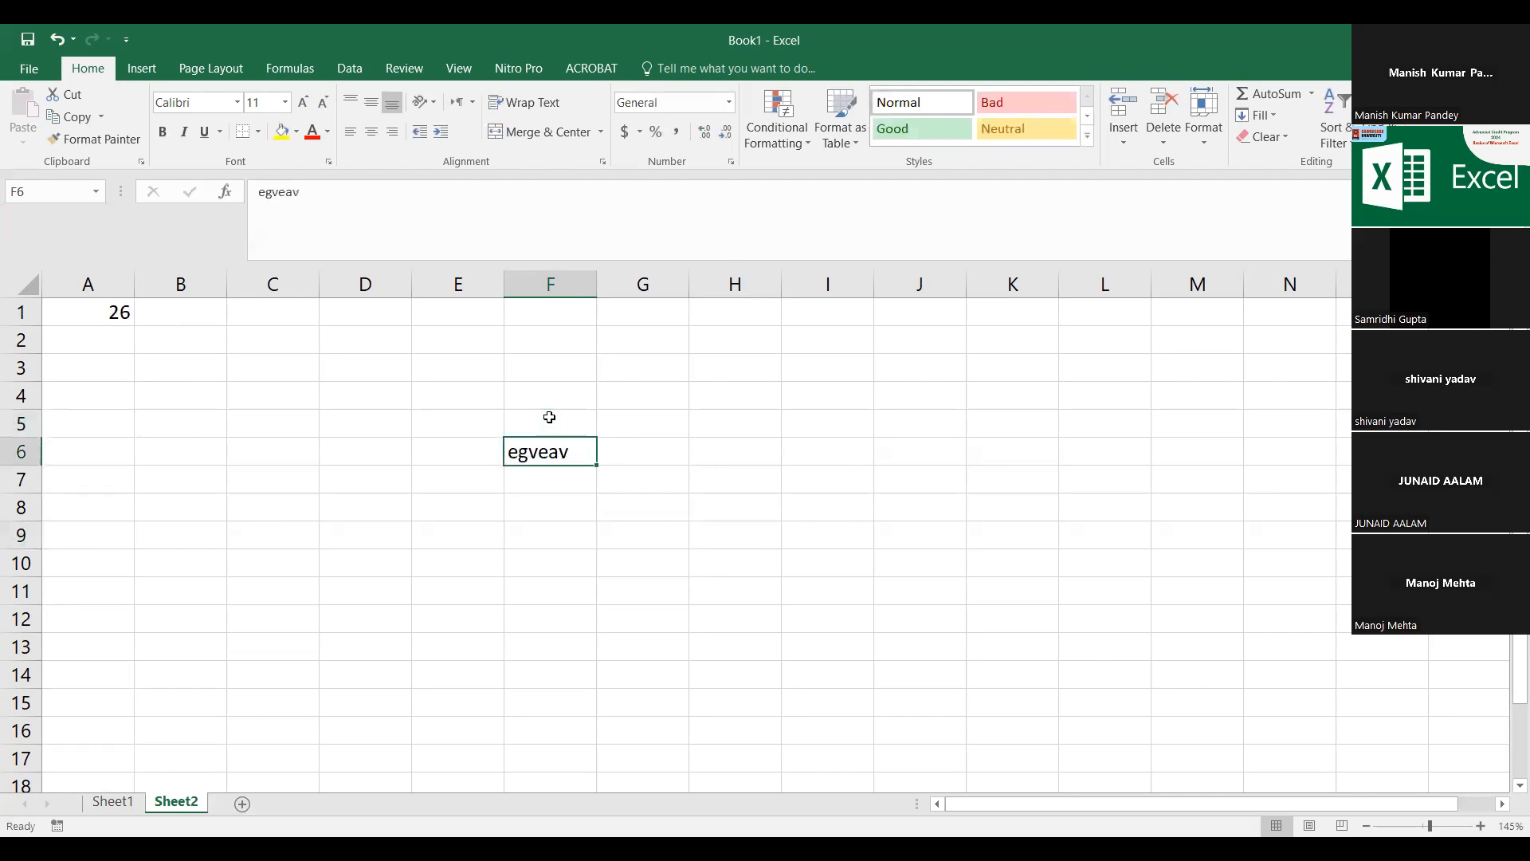
key("Delete")
Step: Copy the RANDBETWEEN formula from A1 down through A10
key("Up")
key("Up")
key("Up")
key("Up")
key("Up")
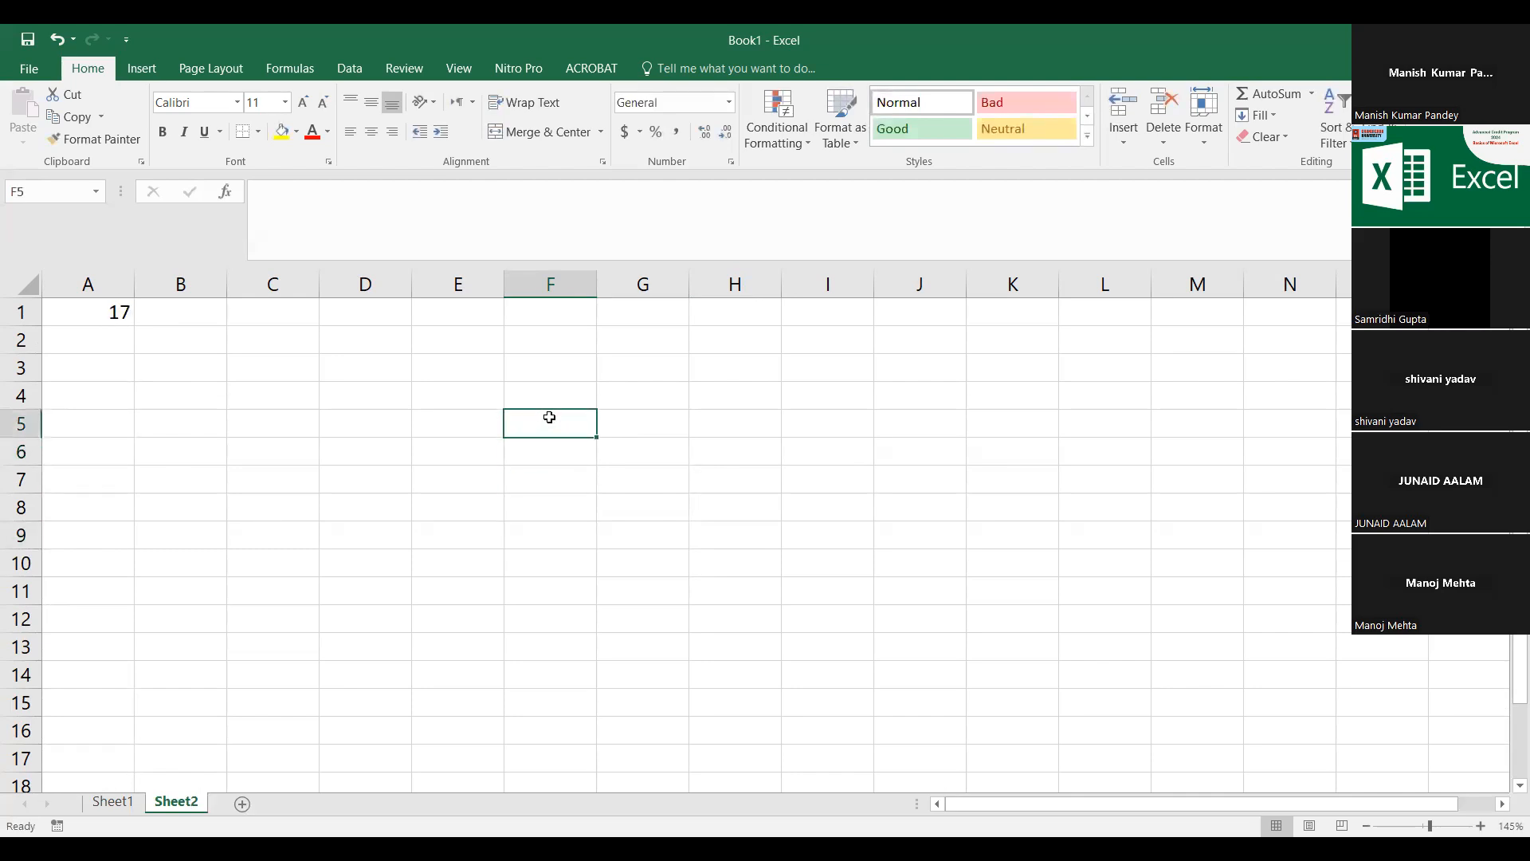
key("Left")
key("Left")
key("Left")
key("Left")
key("Left")
key("ctrl+c")
key("shift+Down")
key("shift+Down")
key("shift+Down")
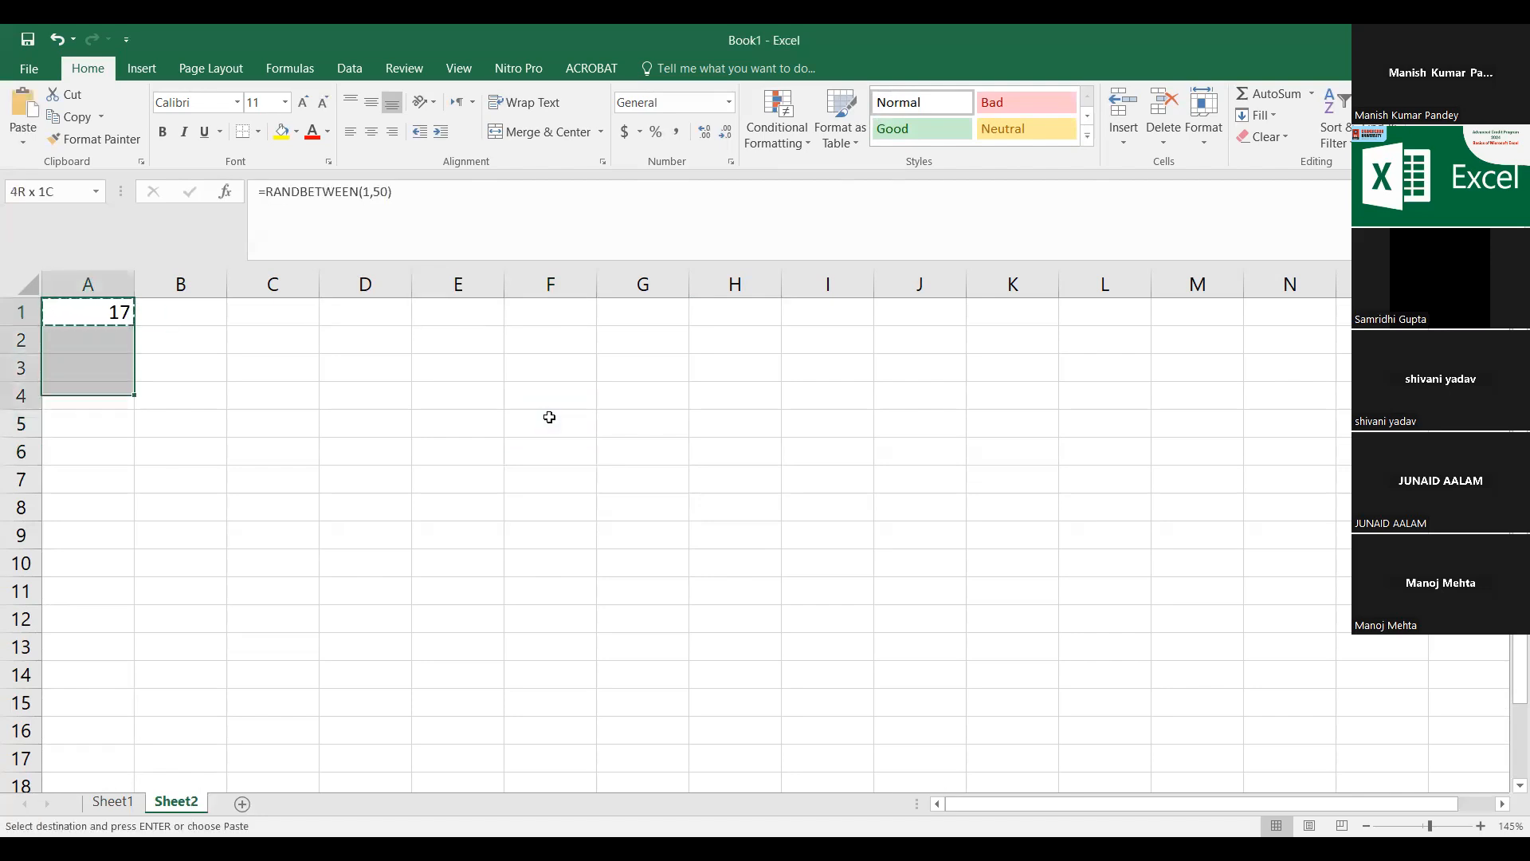
key("shift+Down")
key("shift+Down")
key("shift+Down")
key("shift+Down")
key("shift+Down")
key("shift+Down")
key("shift+Down")
key("shift+Down")
key("shift+Down")
key("shift+Down")
key("shift+Up")
key("shift+Up")
key("shift+Up")
key("shift+Up")
key("shift+Up")
key("shift+Down")
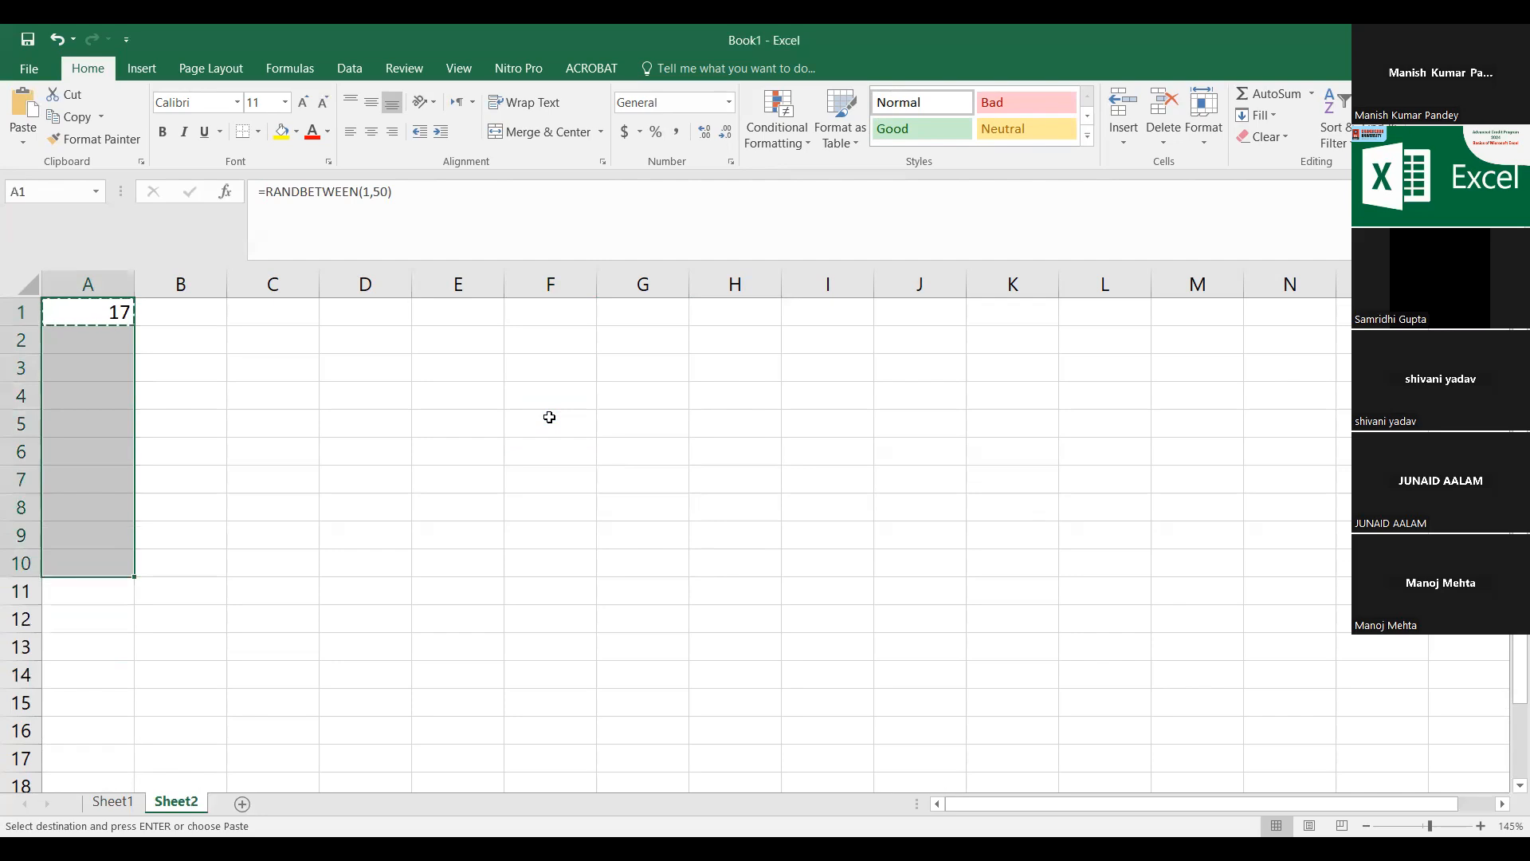
key("Return")
Step: Copy the random-number column A1:A10 across columns B to F
key("ctrl+c")
key("Right")
key("ctrl+v")
key("Right")
key("ctrl+v")
key("Right")
key("ctrl+v")
key("Right")
key("ctrl+v")
key("Left")
key("Left")
key("Left")
key("Left")
key("Left")
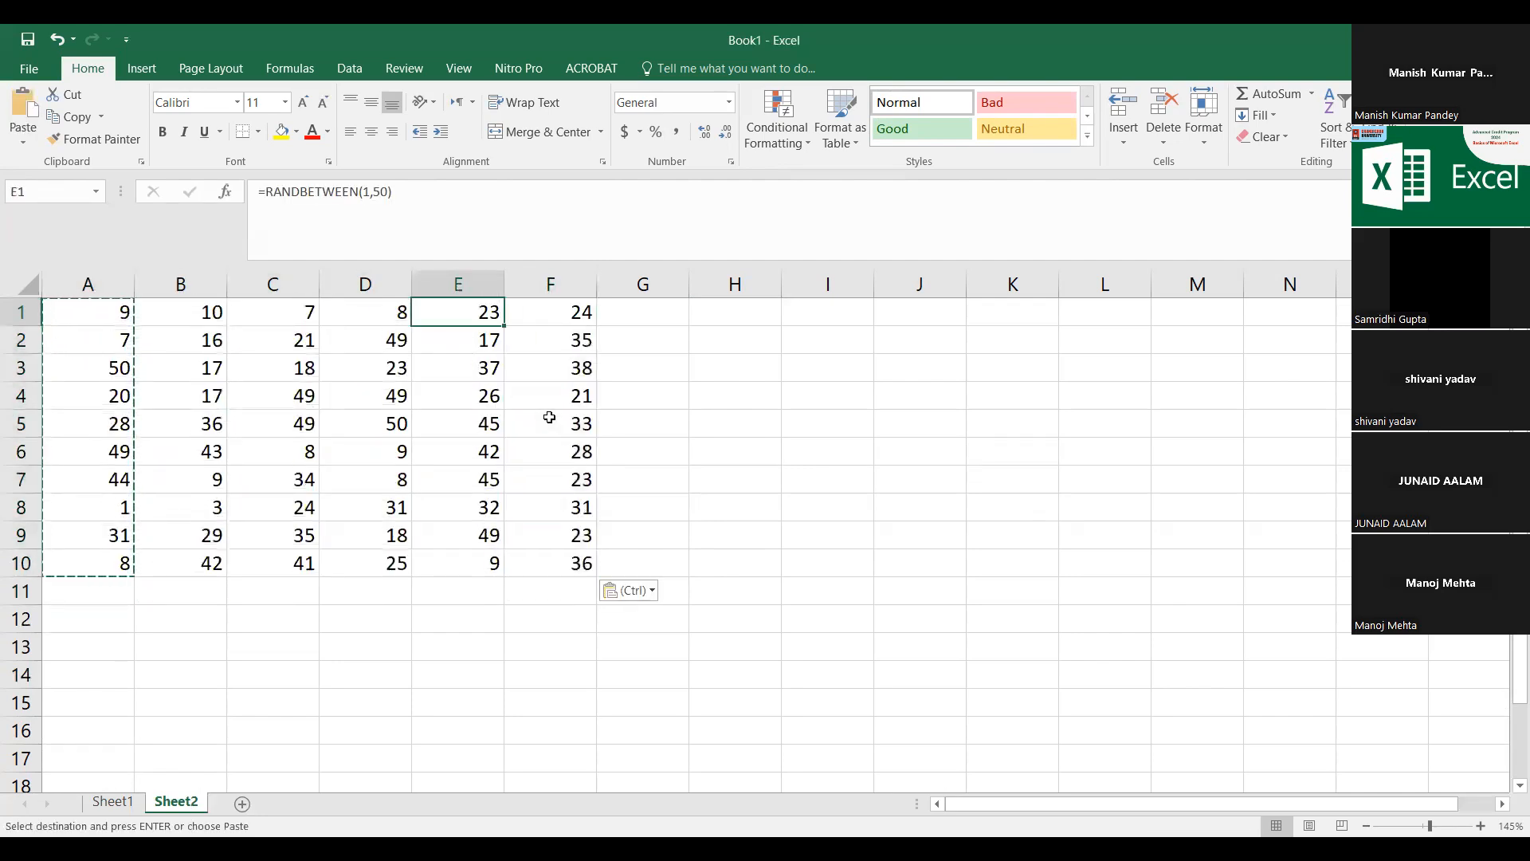
key("ctrl+shift+Right")
key("ctrl+shift+Down")
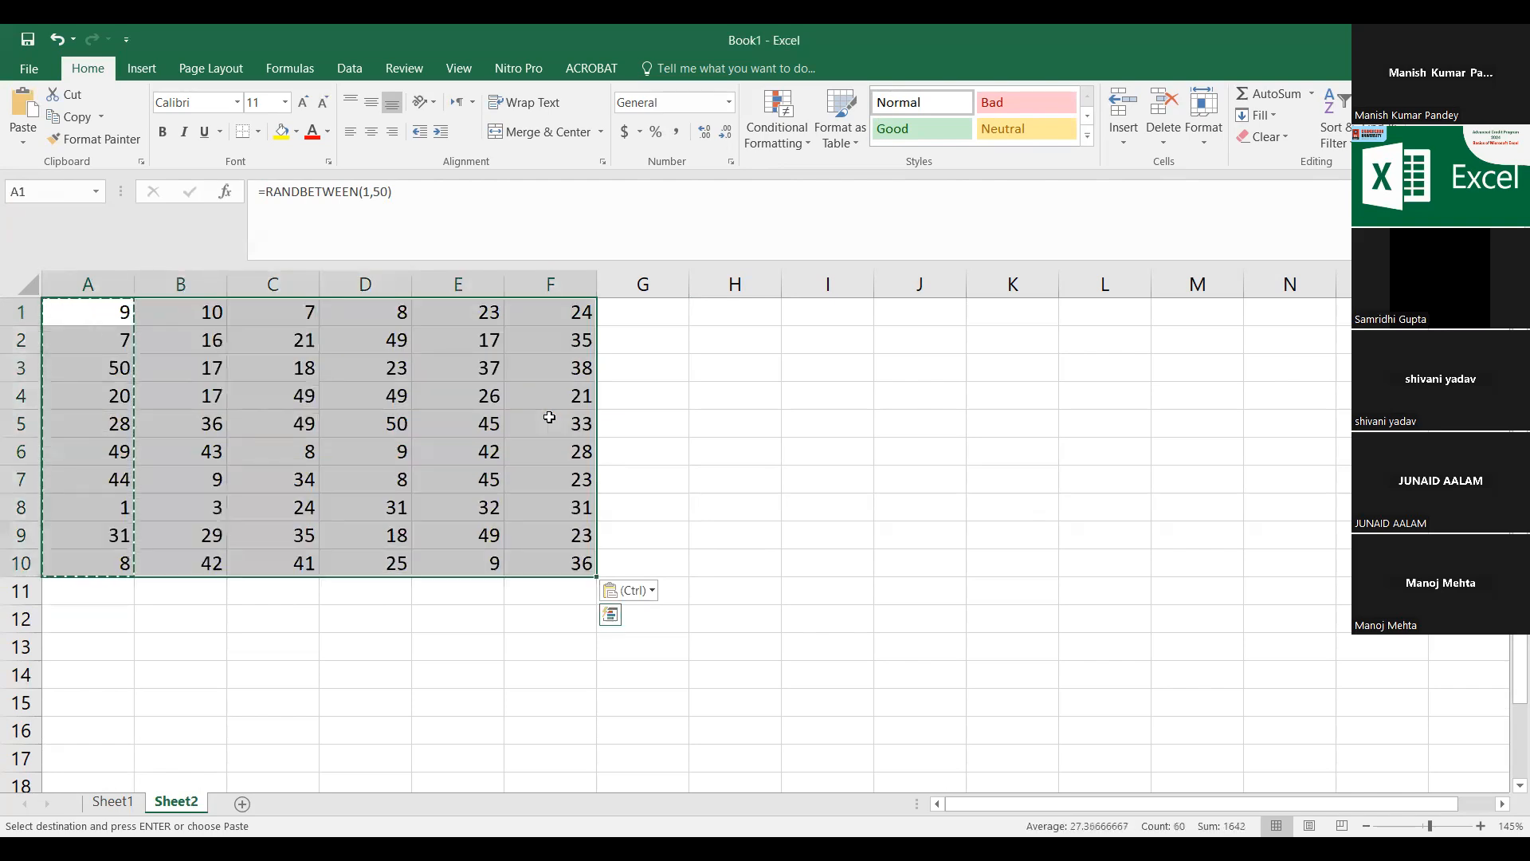
key("ctrl+c")
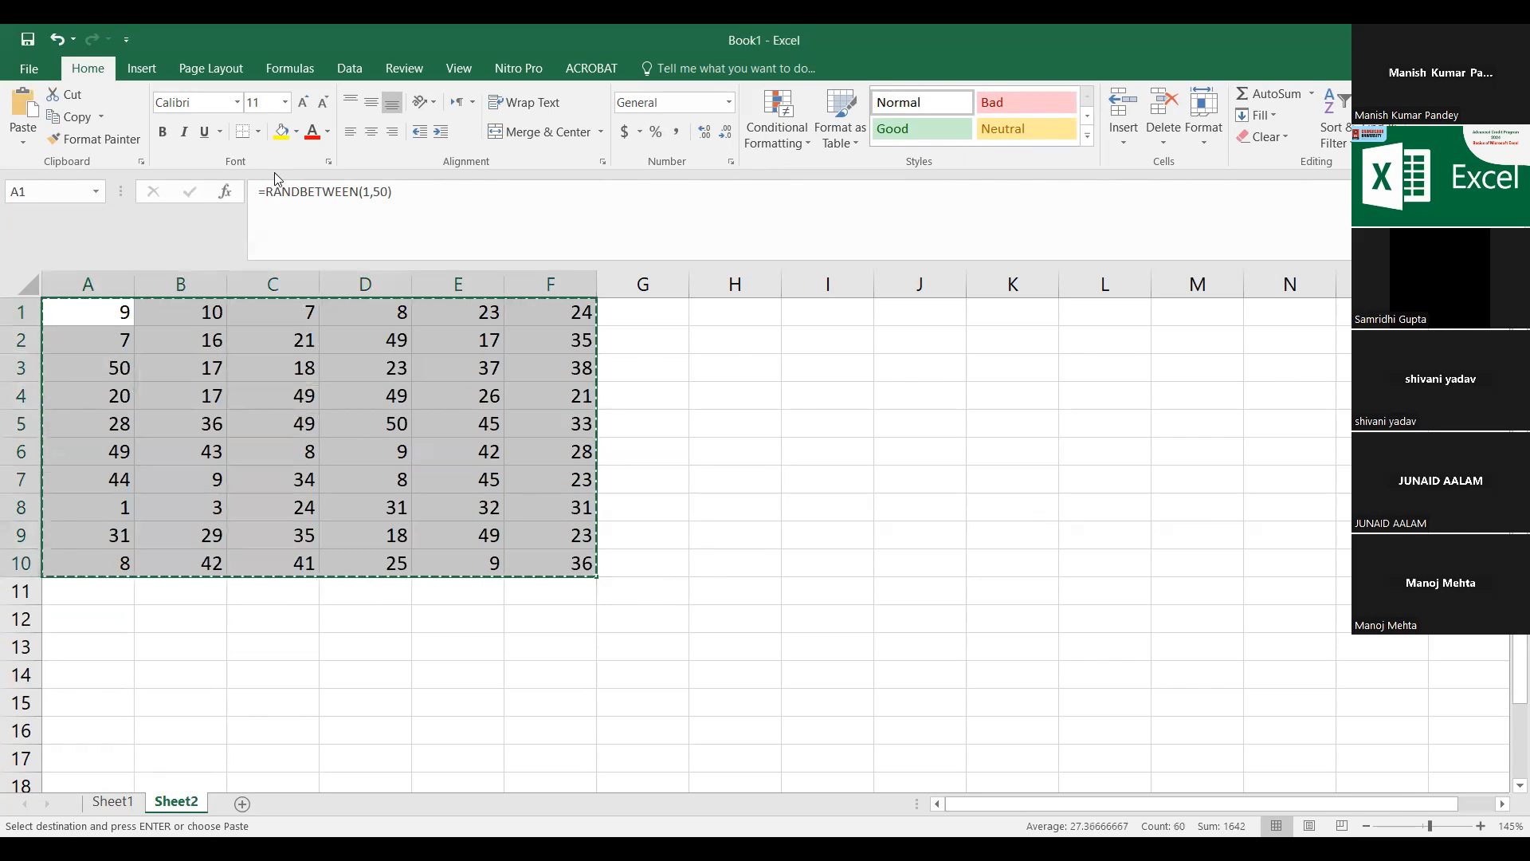
Step: Recalculate the random numbers by opening and leaving empty cells for editing, and check the formula in C3
left_click(784, 506)
double_click(655, 423)
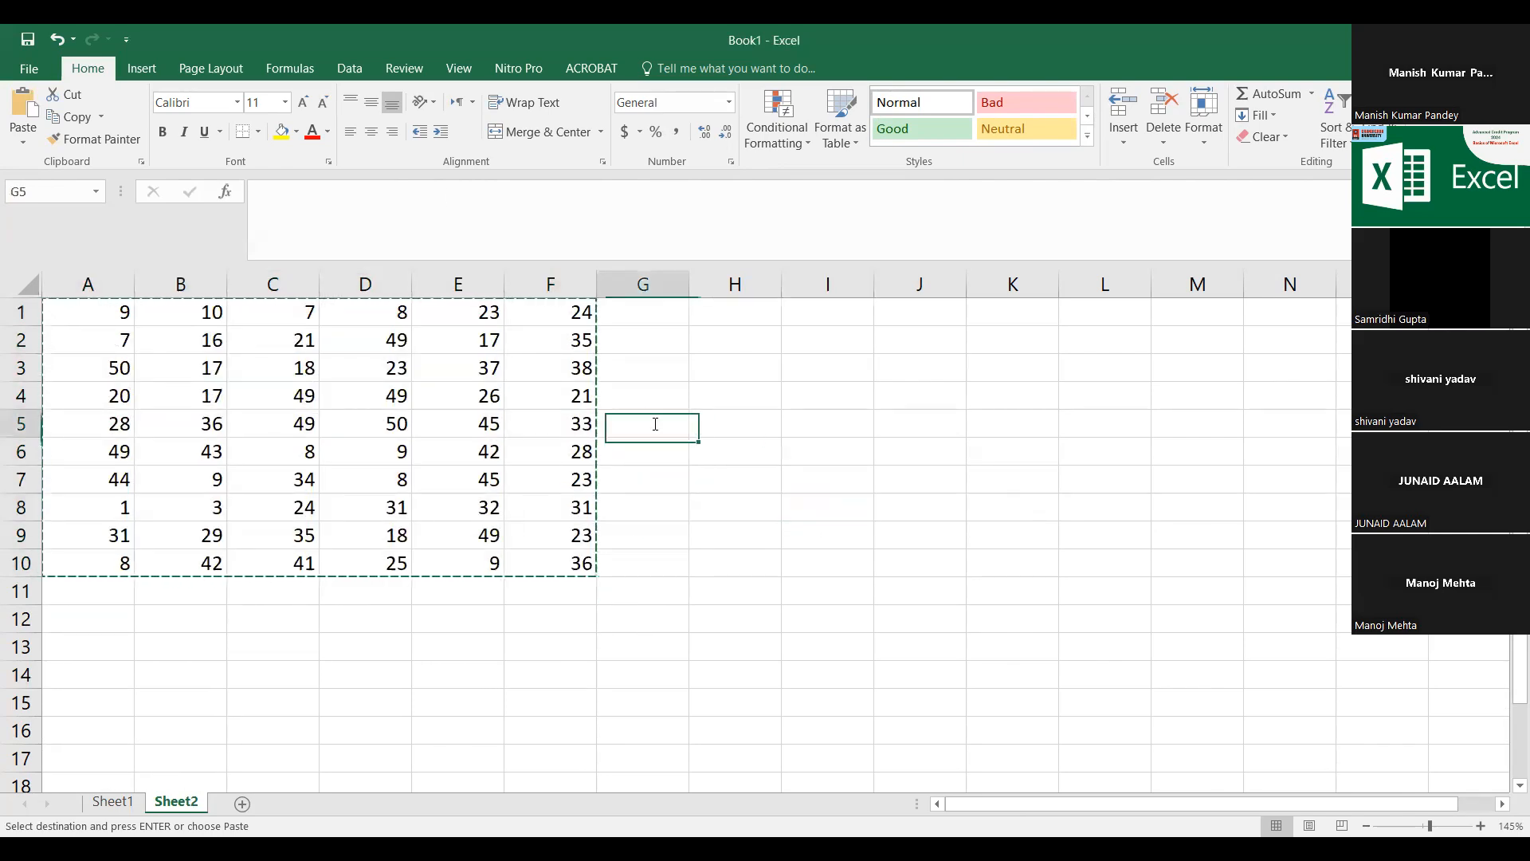
left_click(703, 566)
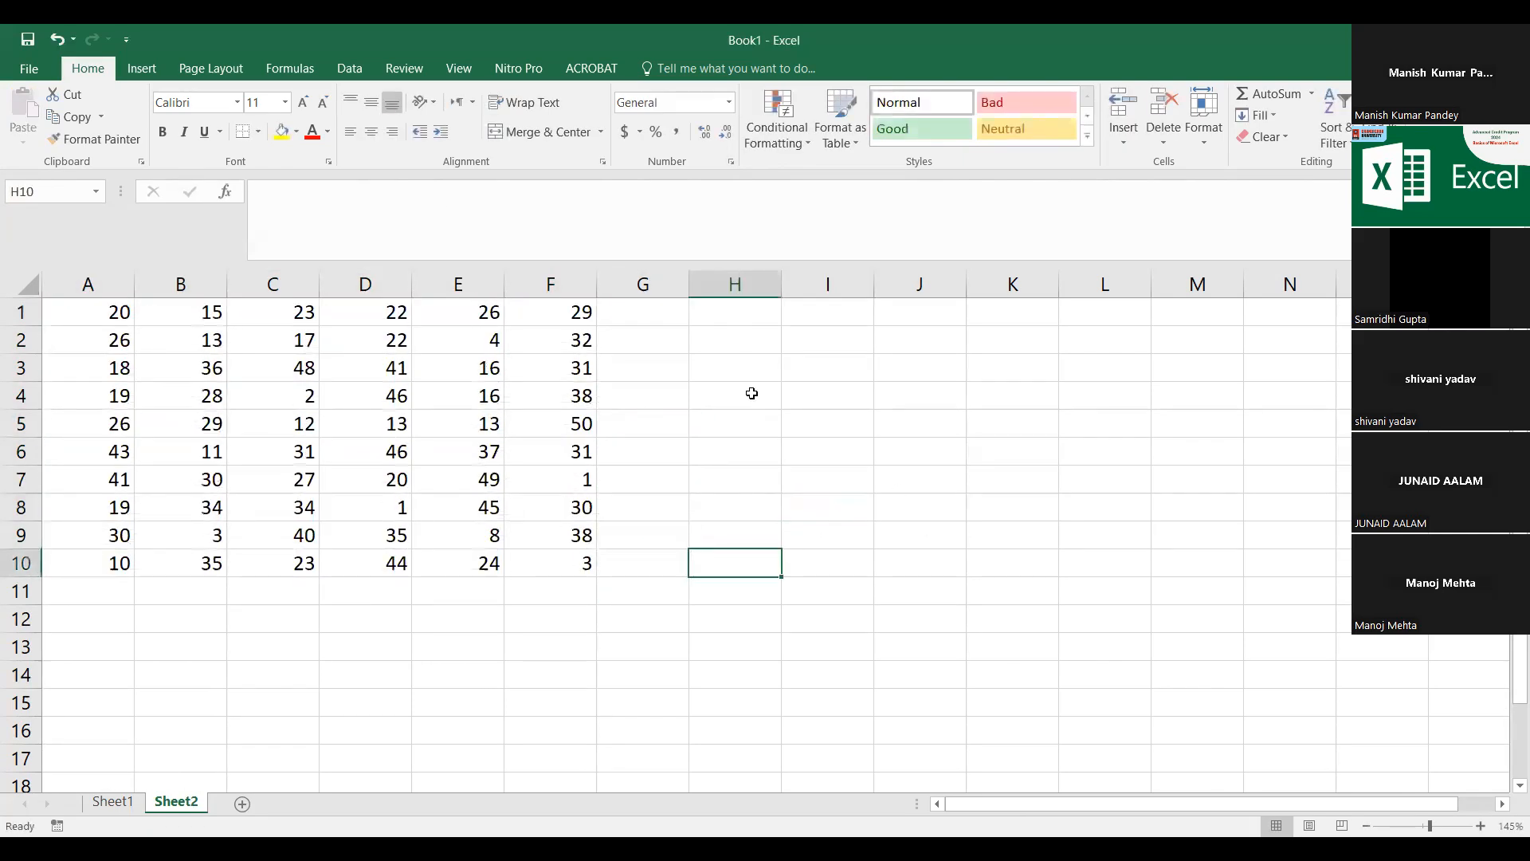
double_click(807, 398)
left_click(735, 536)
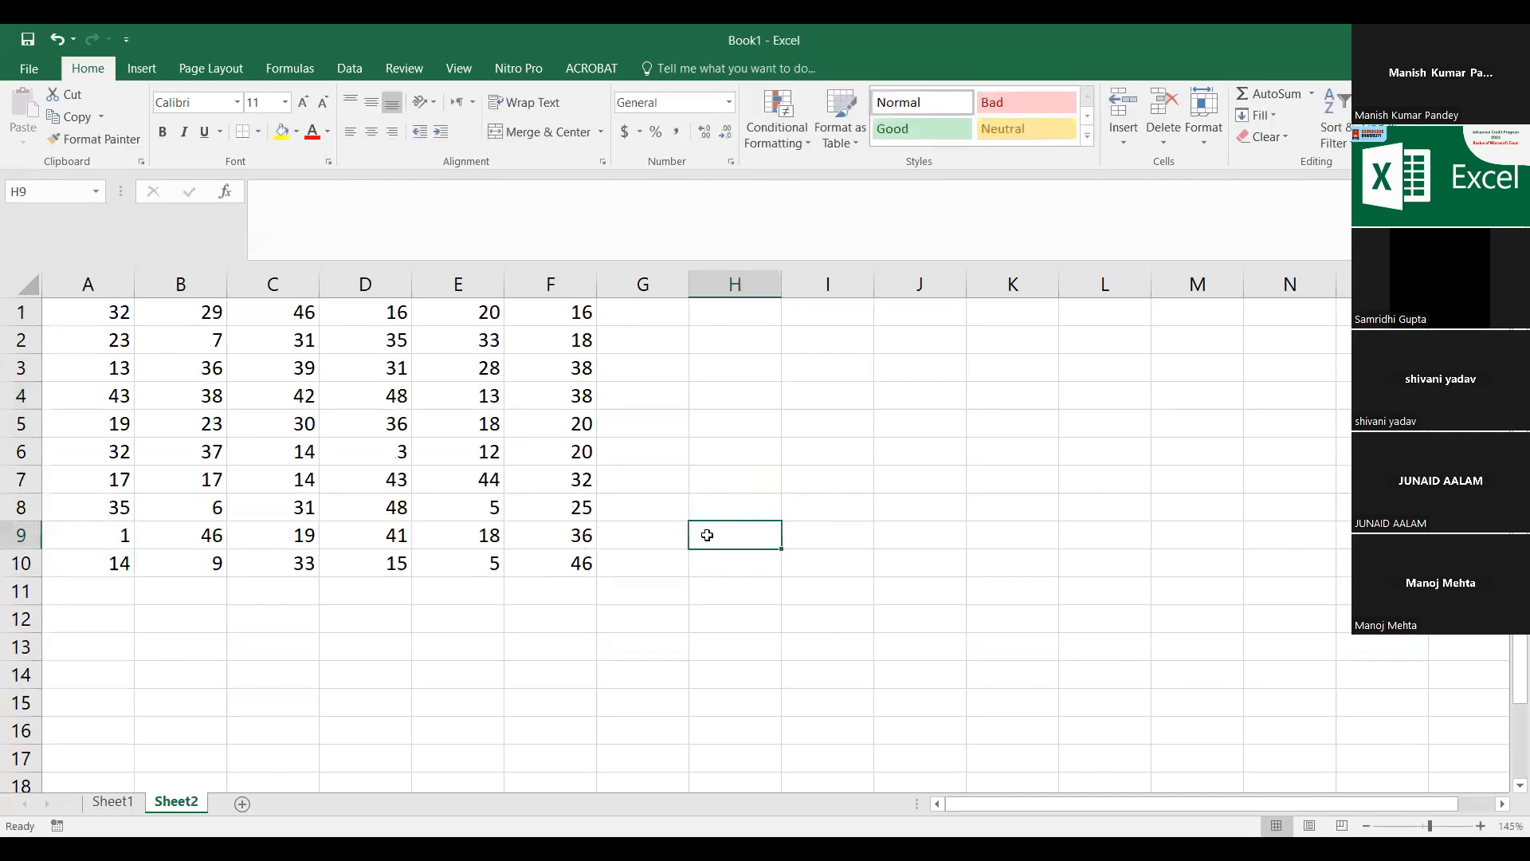
left_click(298, 375)
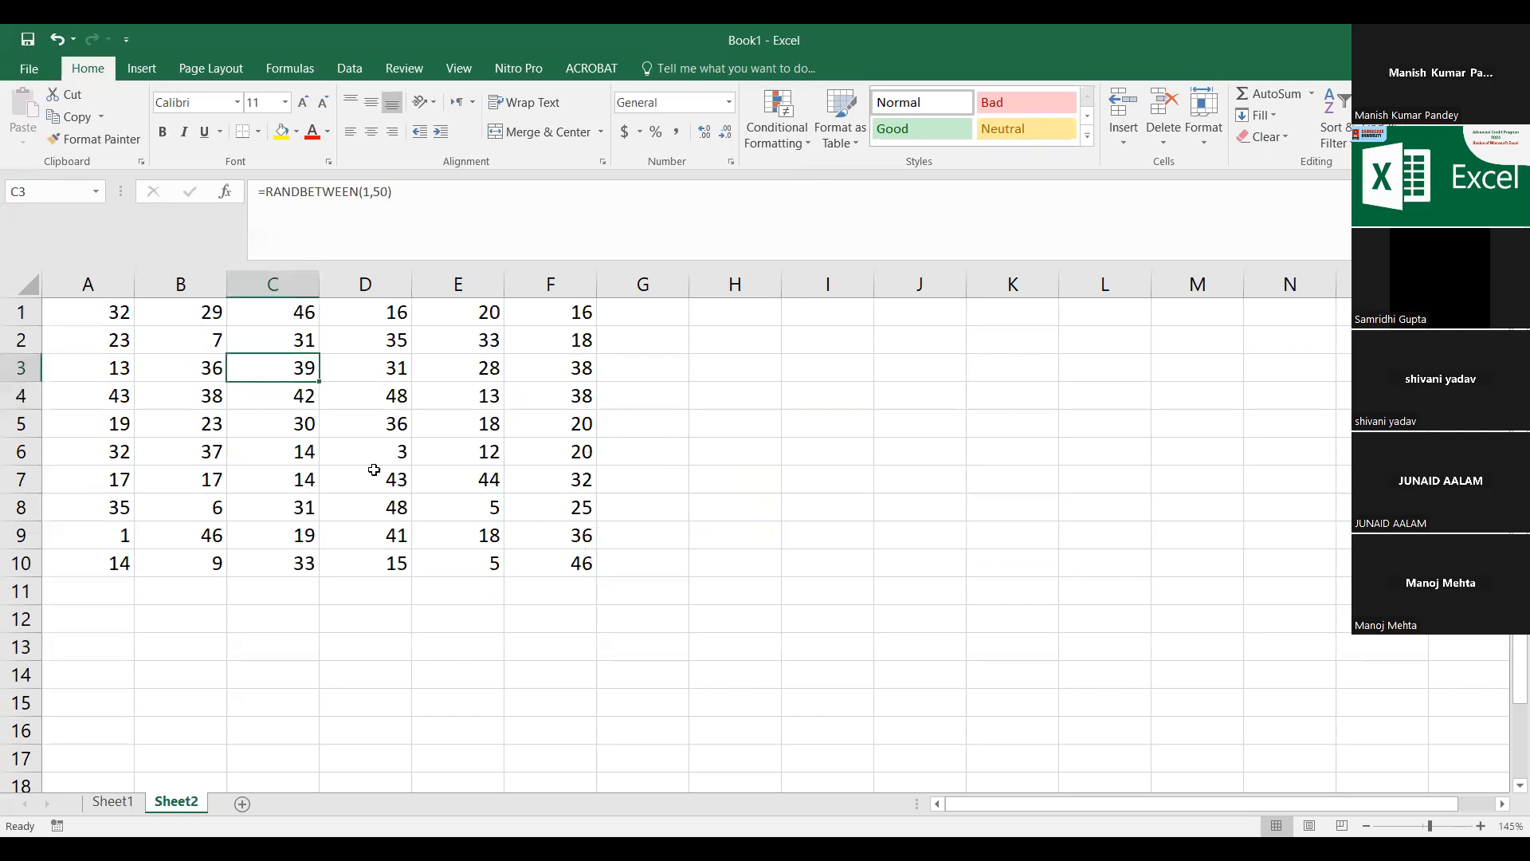
Step: Copy A1:F10 and paste it over itself as values only to replace the RANDBETWEEN formulas
left_click_drag(117, 311, 581, 554)
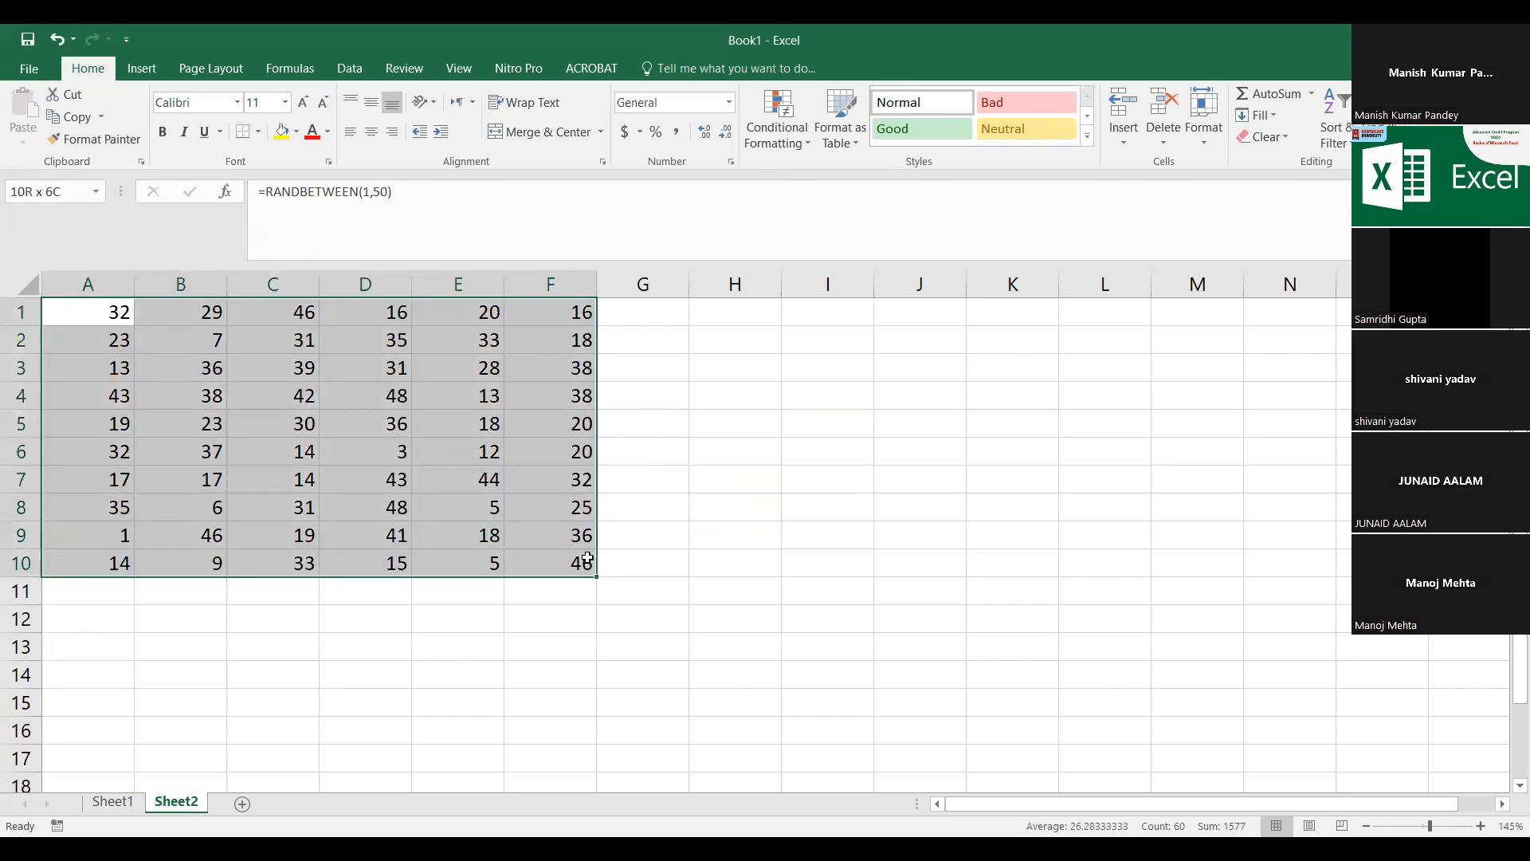
key("ctrl+c")
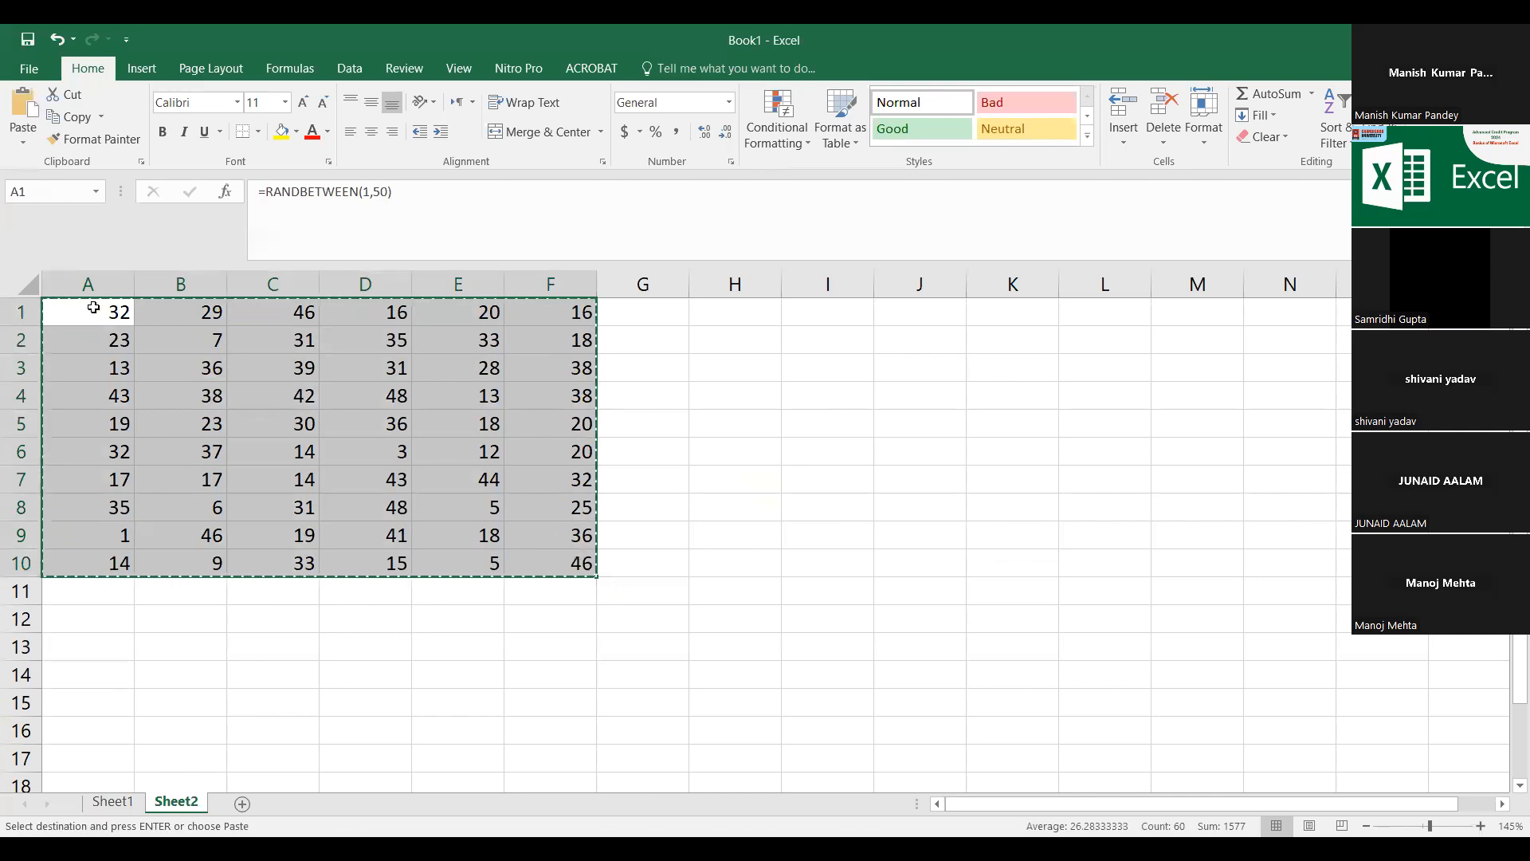
right_click(94, 307)
left_click(163, 394)
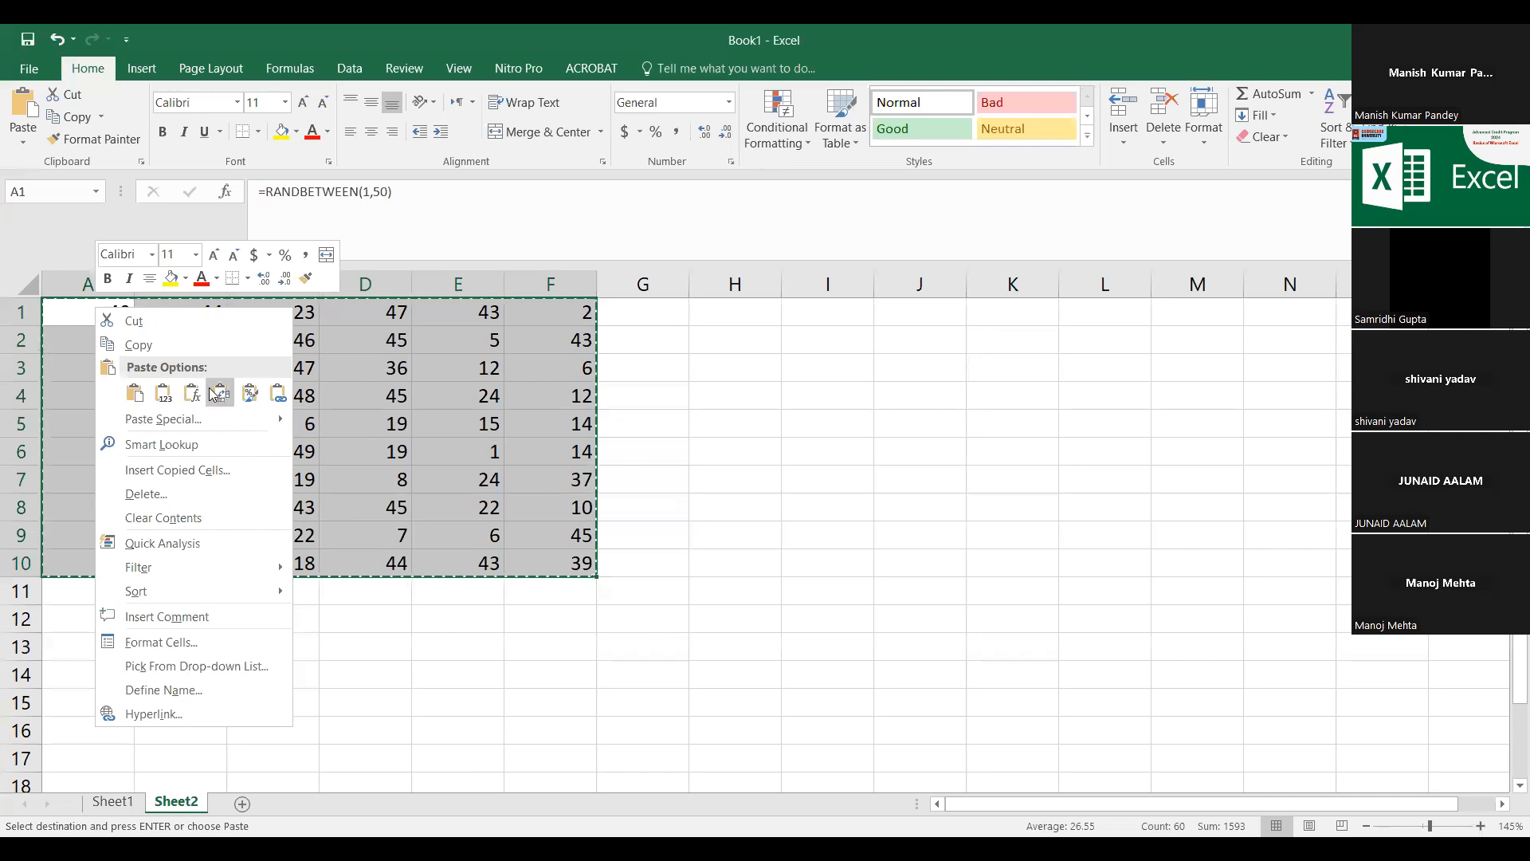
left_click(161, 394)
left_click(456, 369)
left_click(387, 403)
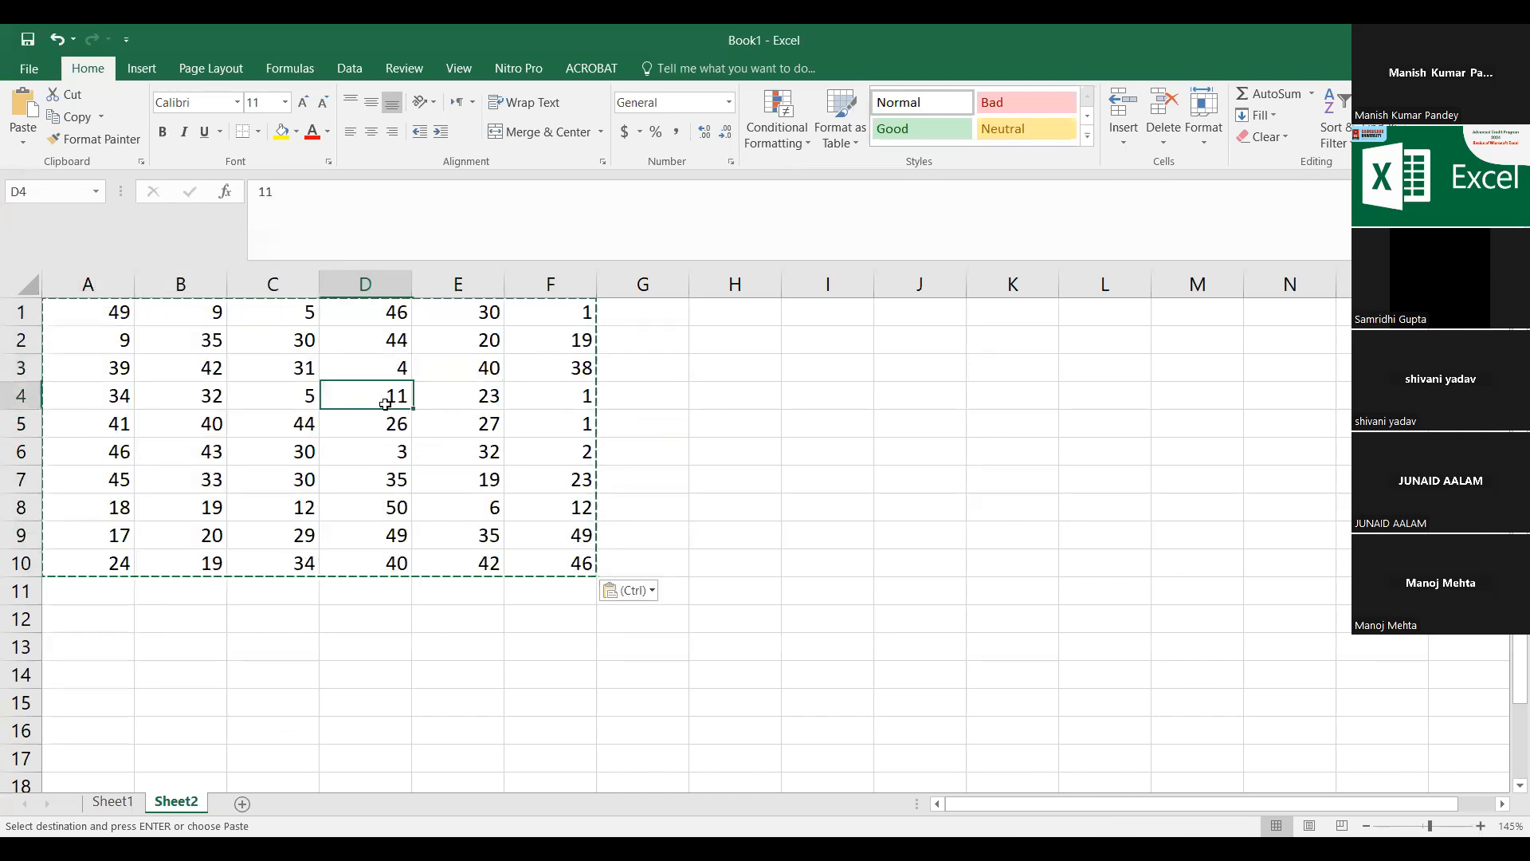
Step: Open and leave several empty cells for editing beside the table to test whether its numbers recalculate
double_click(812, 512)
left_click(833, 615)
double_click(1048, 482)
left_click(984, 585)
double_click(813, 451)
left_click(820, 585)
double_click(959, 403)
left_click(906, 553)
double_click(789, 483)
left_click(853, 591)
double_click(810, 478)
left_click(810, 537)
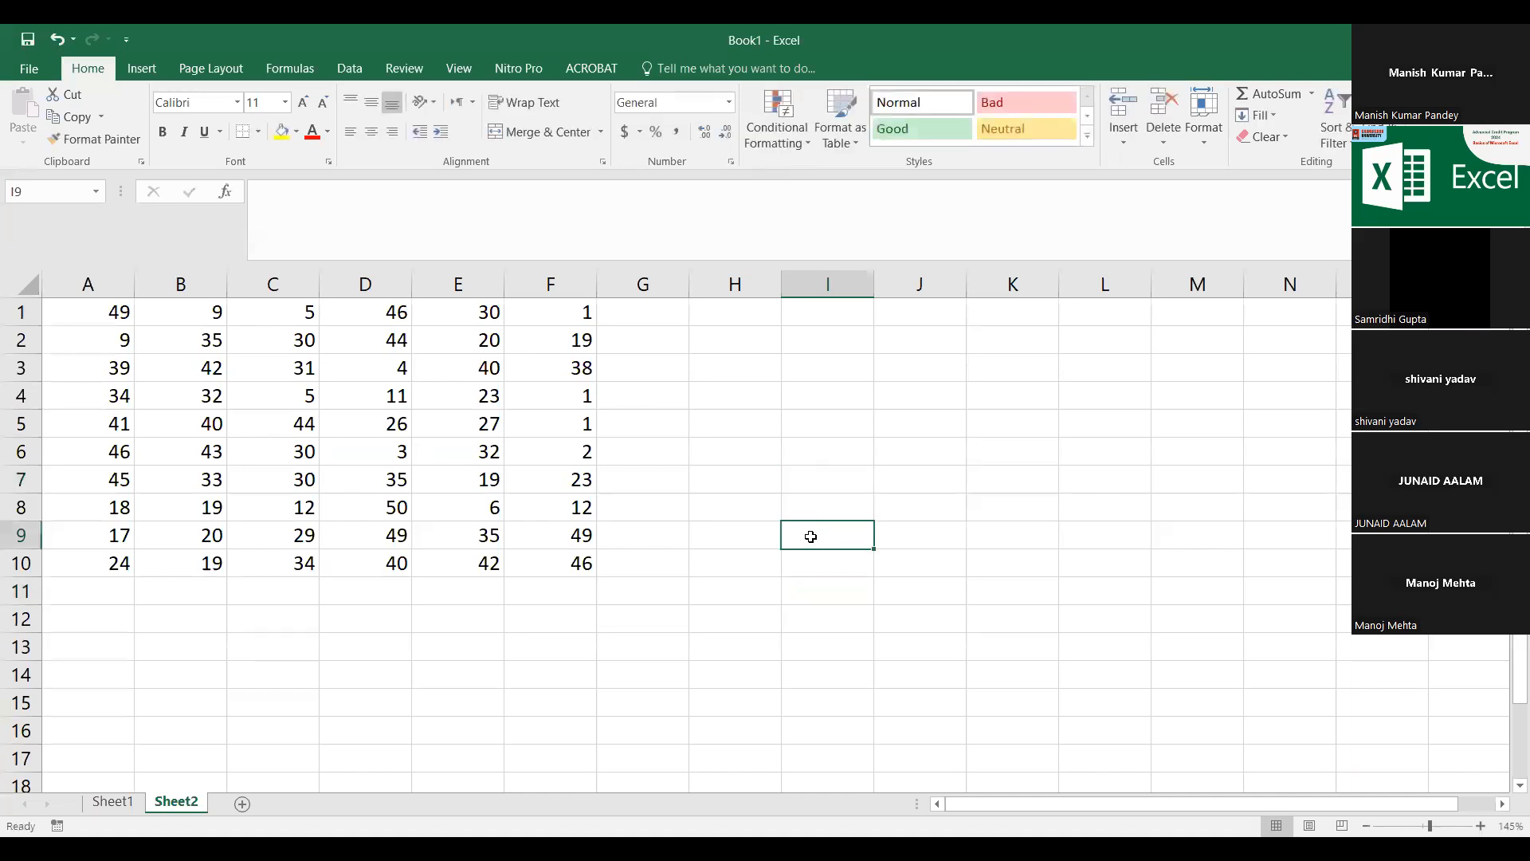
Step: Inspect the contents of C3, B6, E6, F3 and A3 for formulas or fixed values
left_click(272, 366)
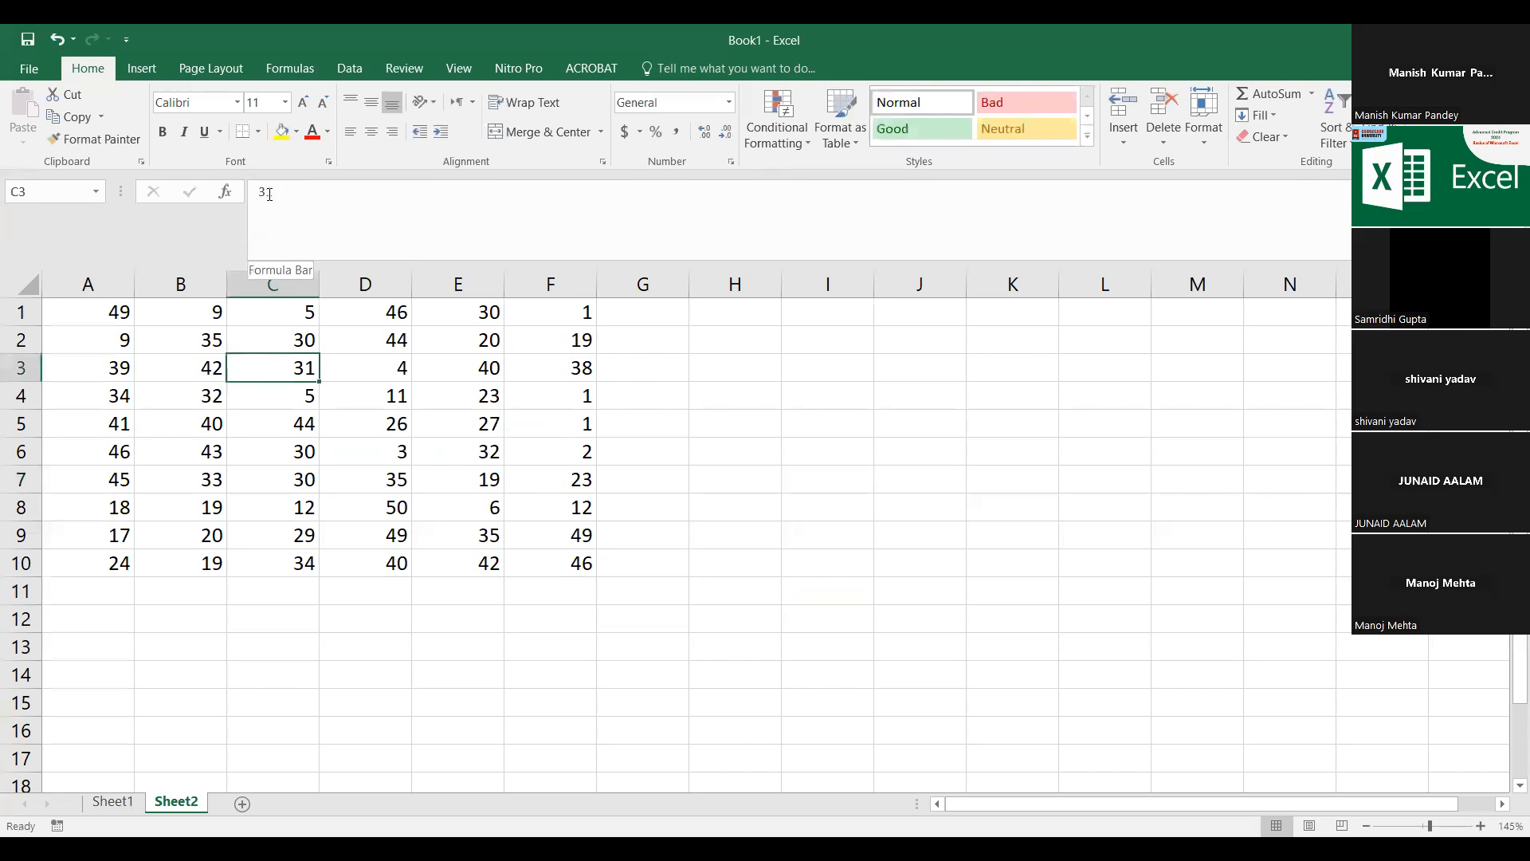
left_click(190, 453)
left_click(462, 451)
left_click(550, 368)
left_click(106, 374)
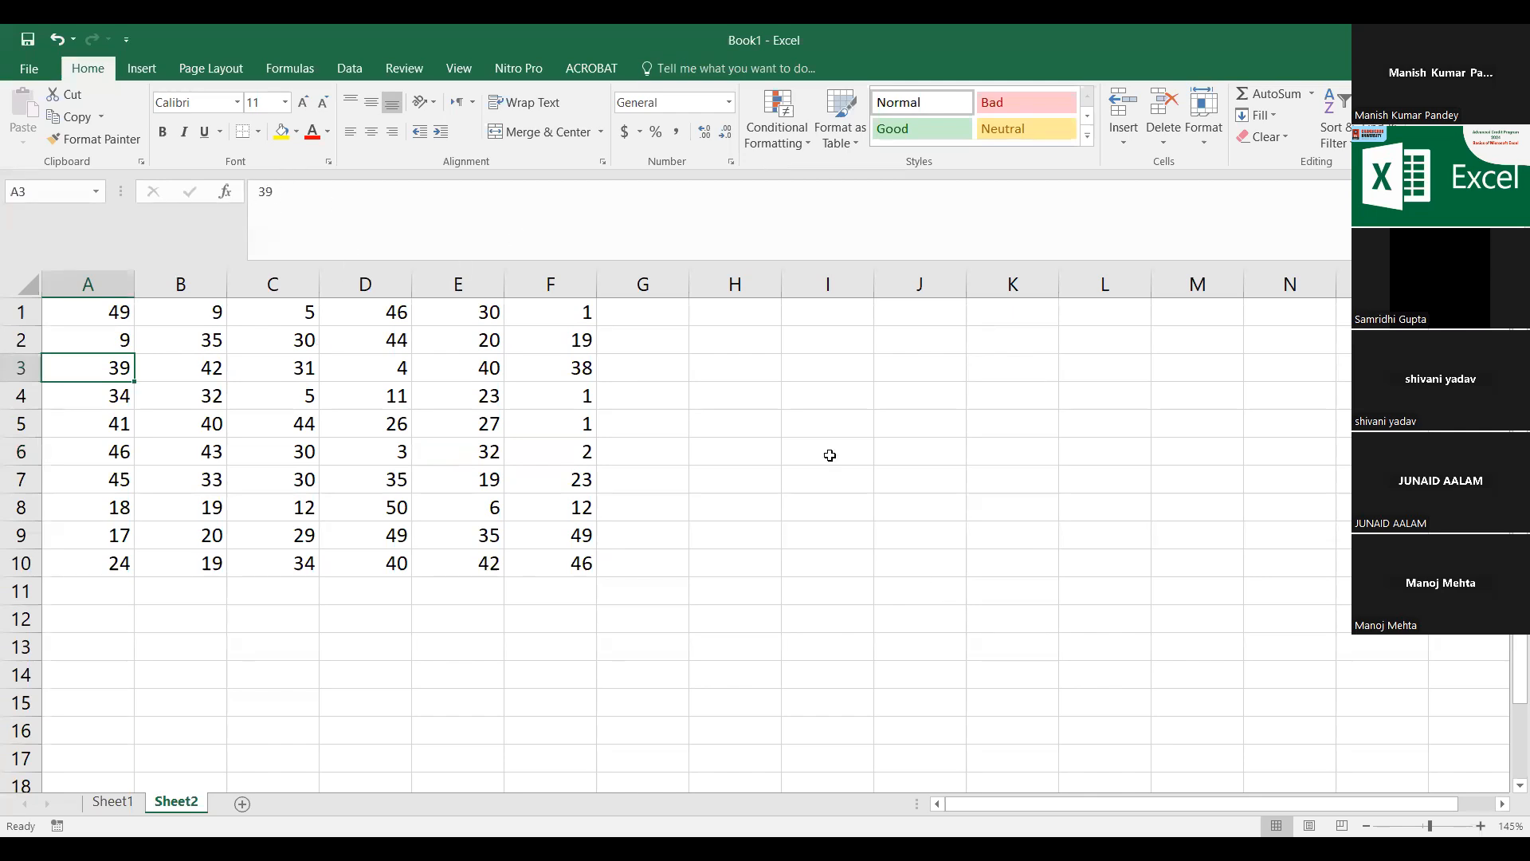
Step: Enter the text Ctrl+~ in cell I7 as a note
left_click(838, 483)
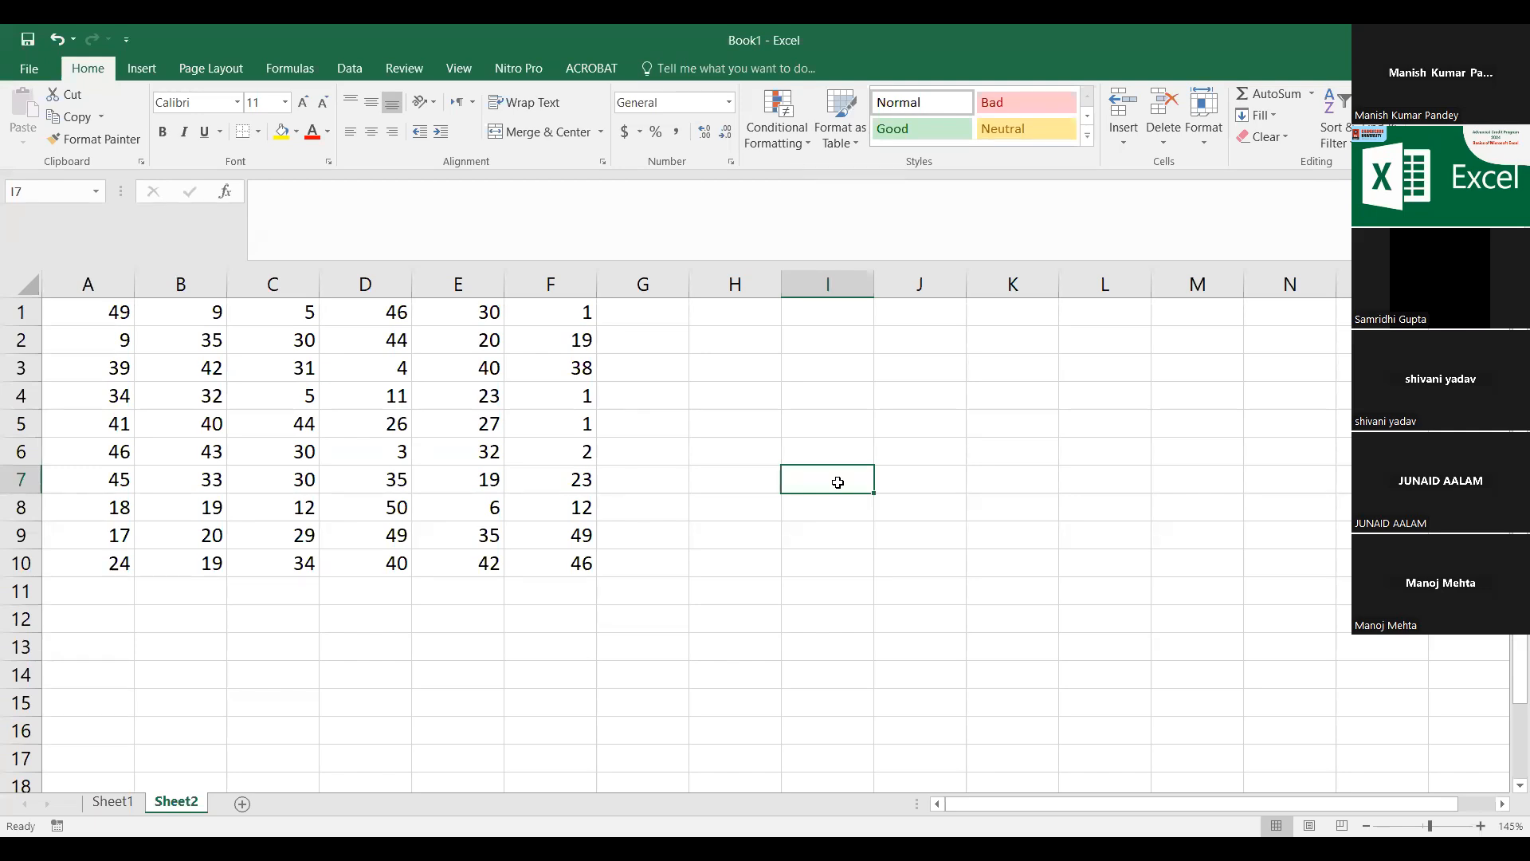
type("C")
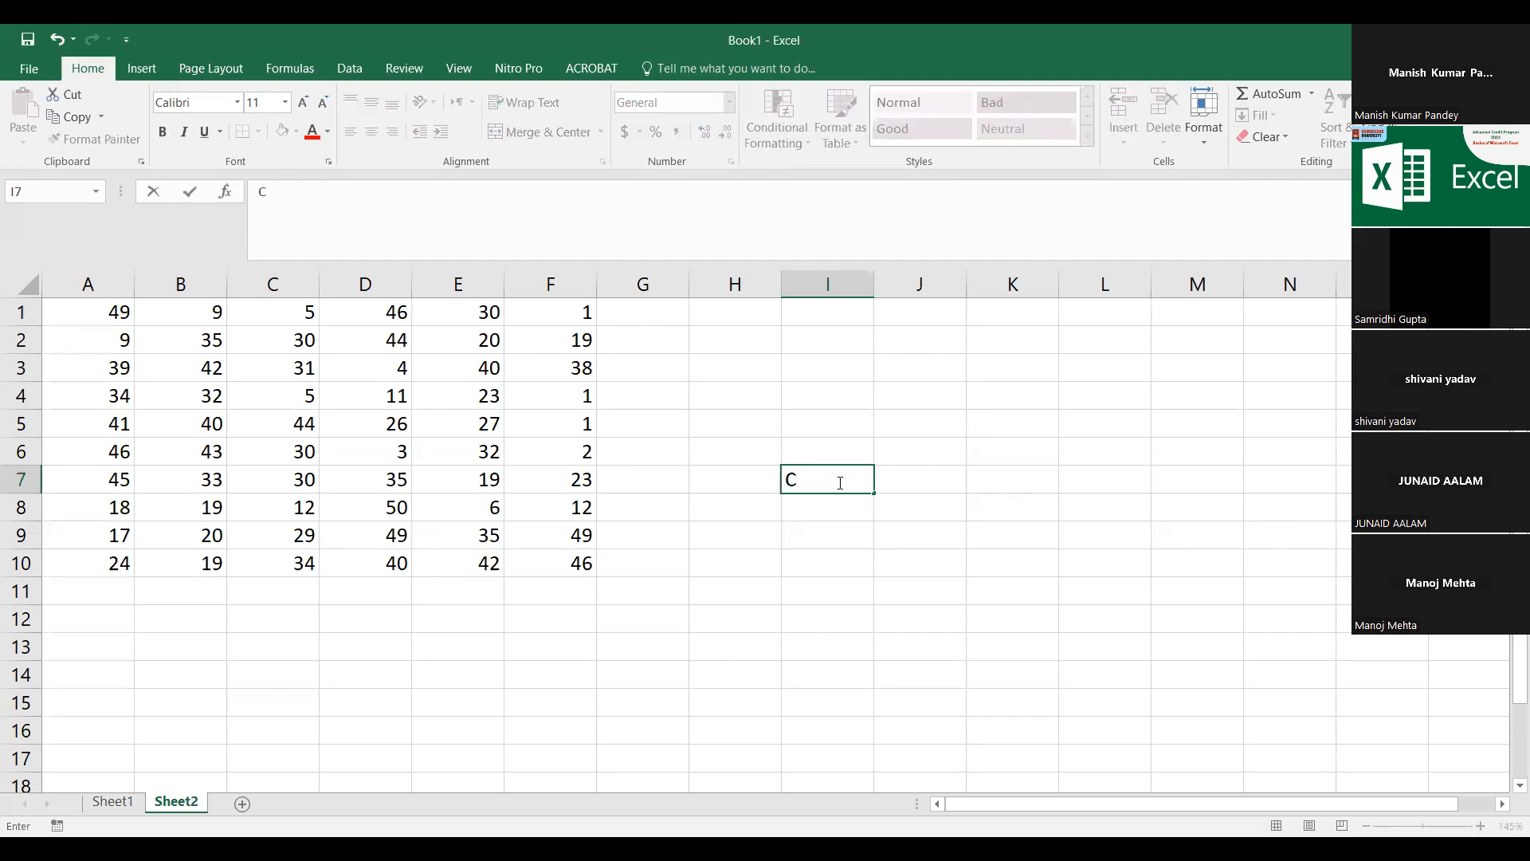
type("trl+~")
key("Return")
Step: Switch the sheet to formula display to check whether the table contains formulas, and return to normal values
left_click(840, 482)
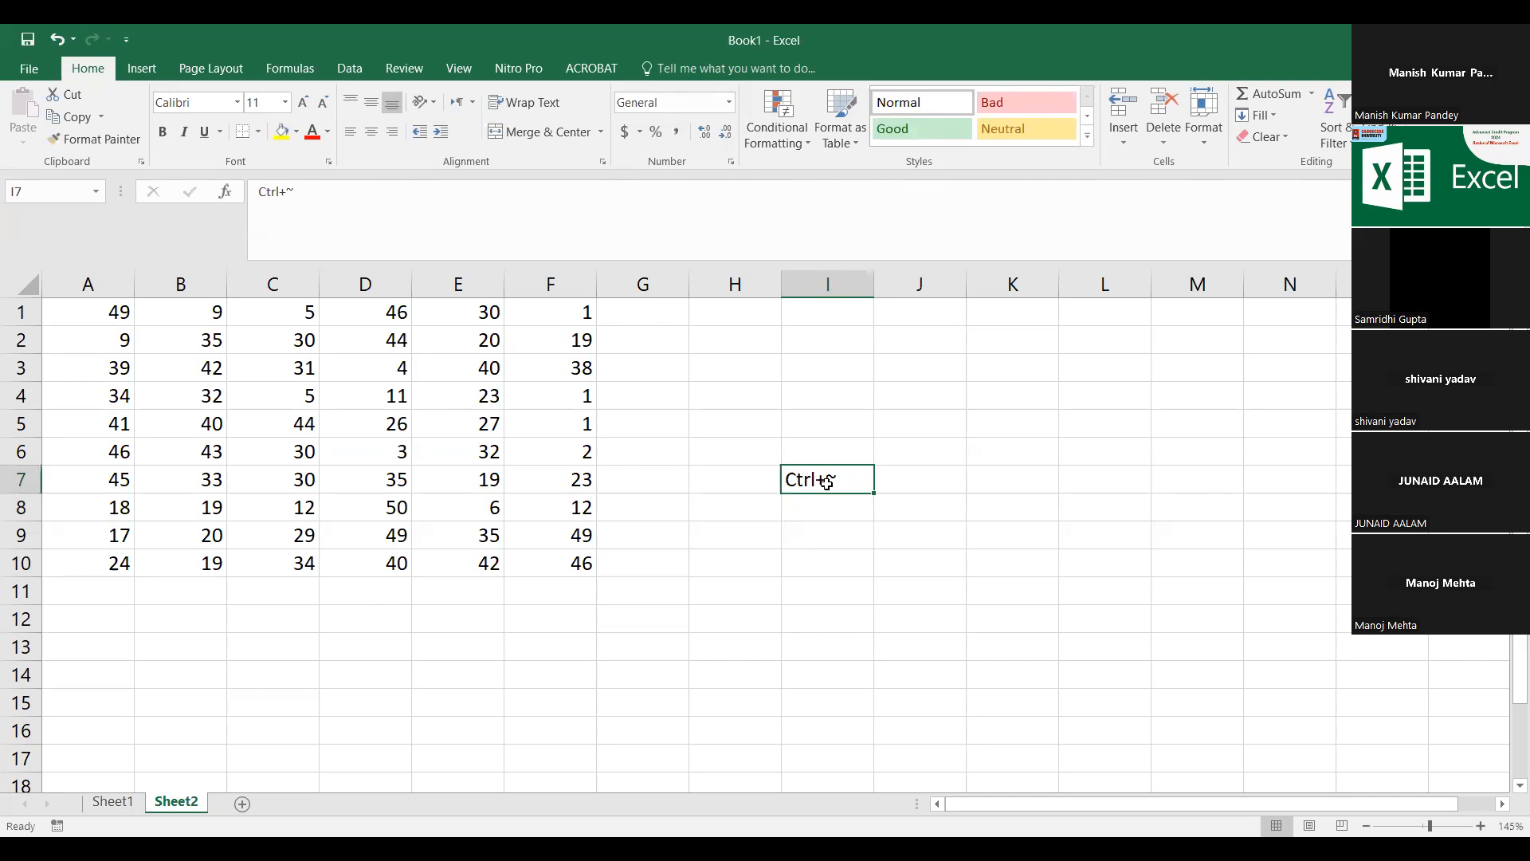
key("ctrl+grave")
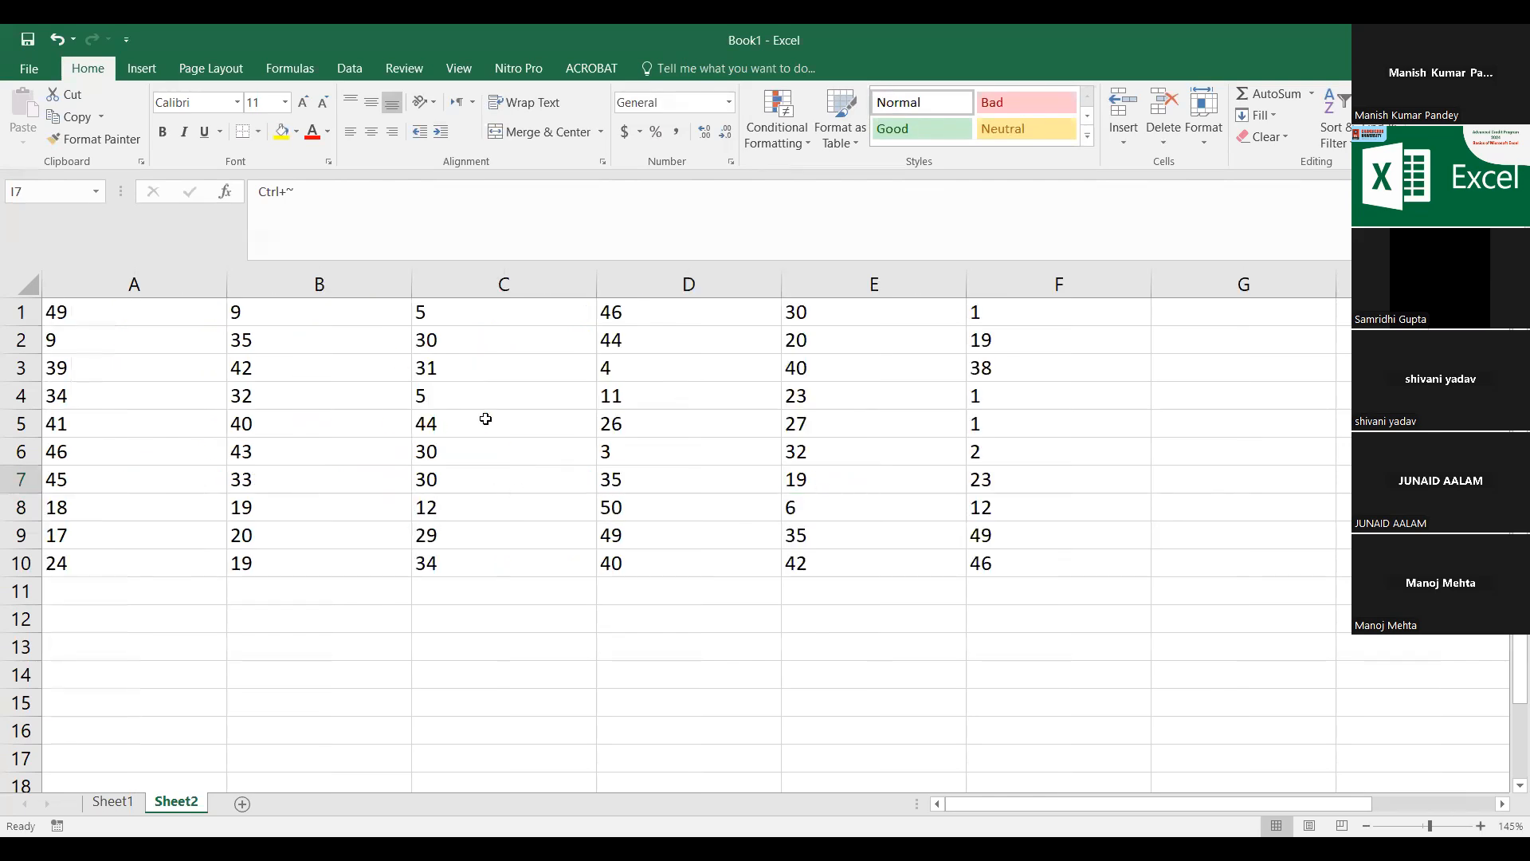
key("ctrl+grave")
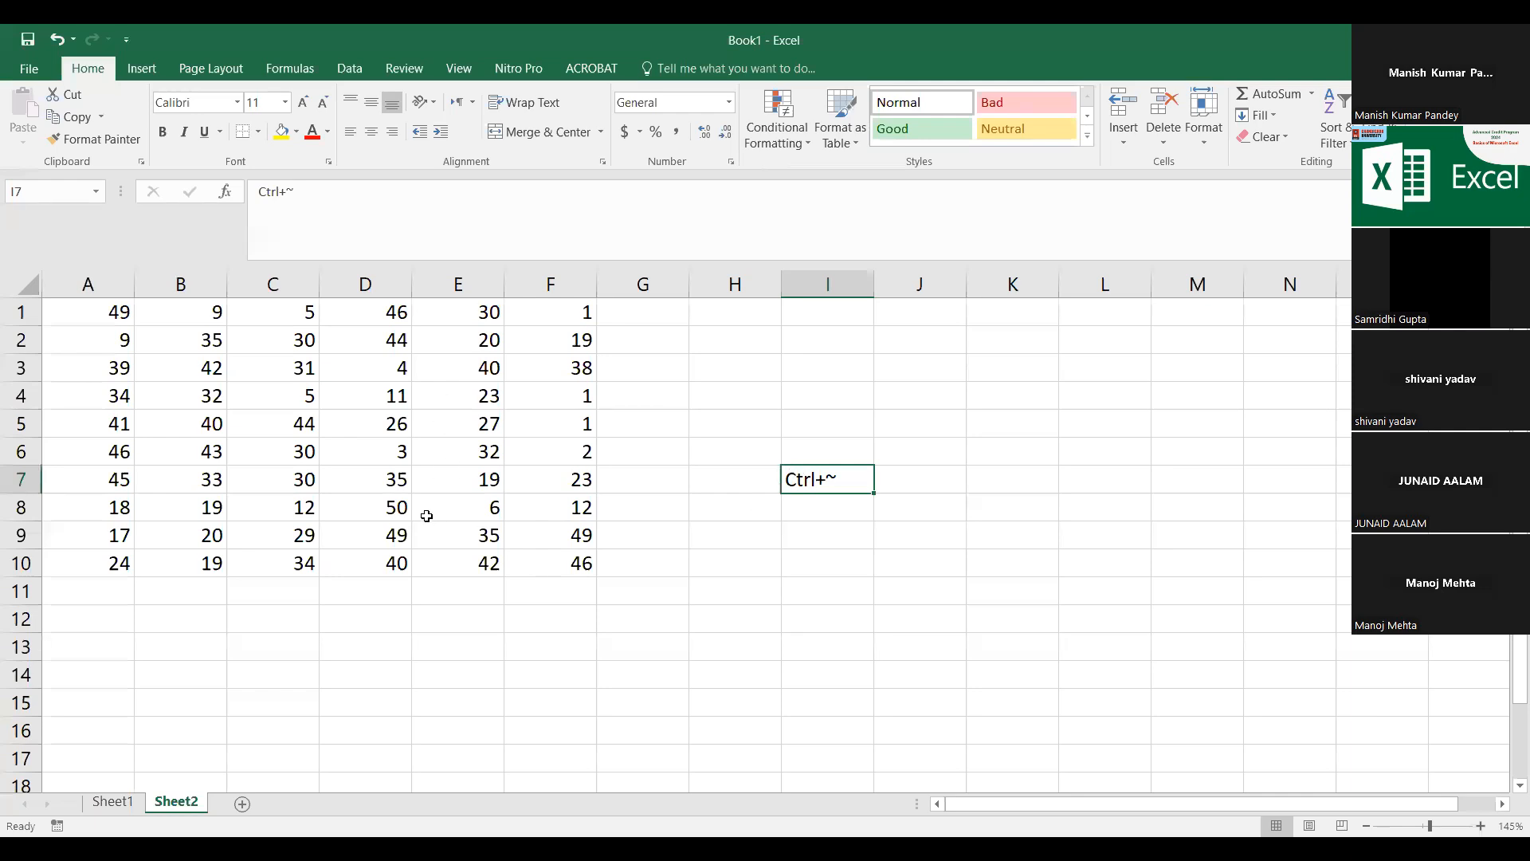
Step: Move the Ctrl+~ note from I7 to H1
key("Delete")
key("Up")
key("Up")
key("Up")
key("ctrl+z")
key("ctrl+c")
key("ctrl+Up")
key("Left")
key("Return")
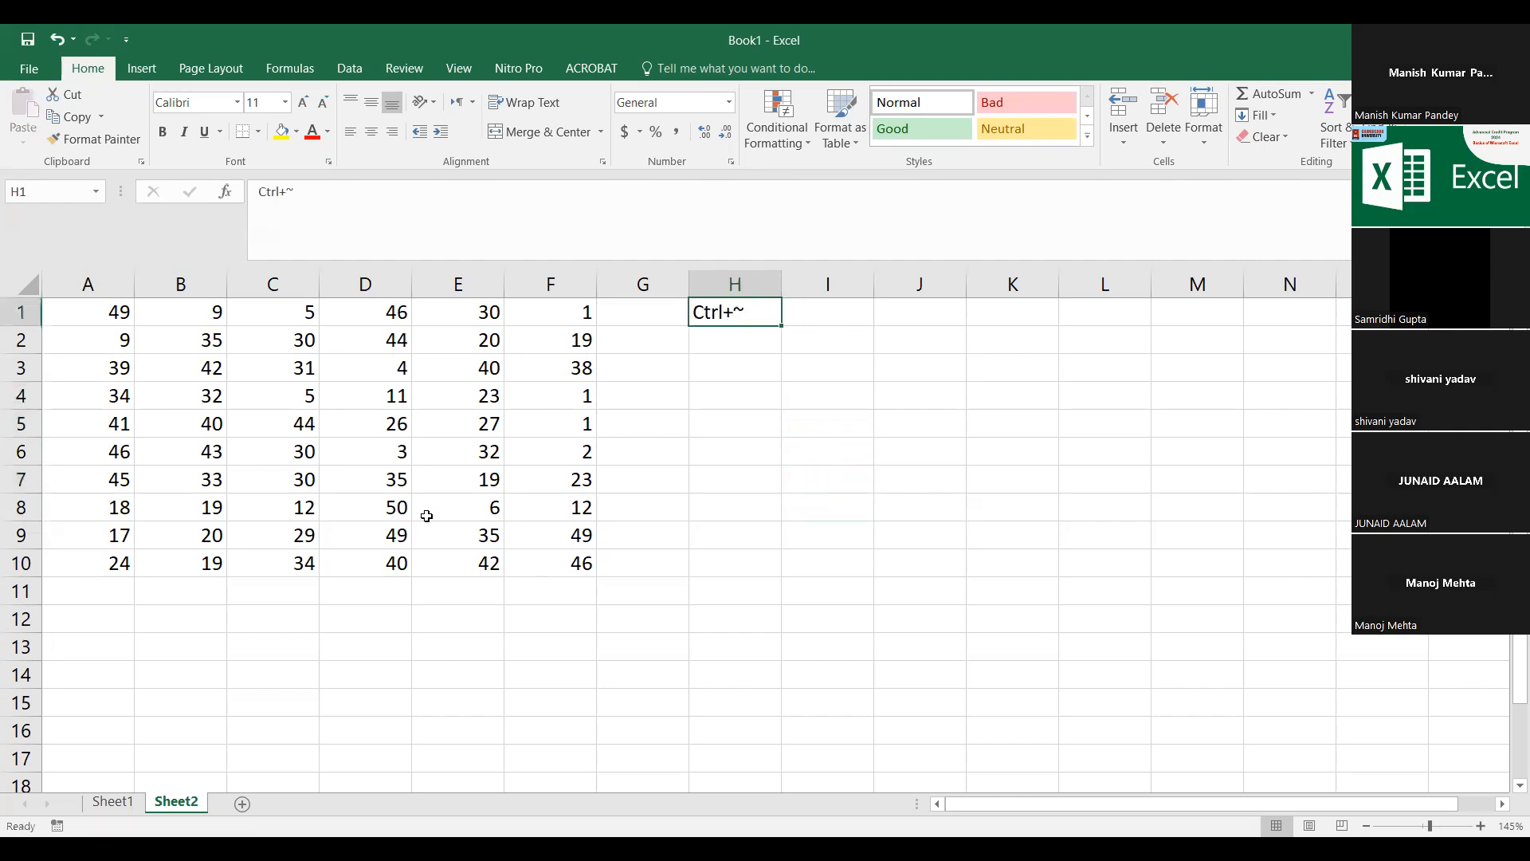
Step: Enter the formula =RANDBETWEEN(1,50) in cell I5
key("Down")
key("Down")
key("Down")
key("Right")
key("Down")
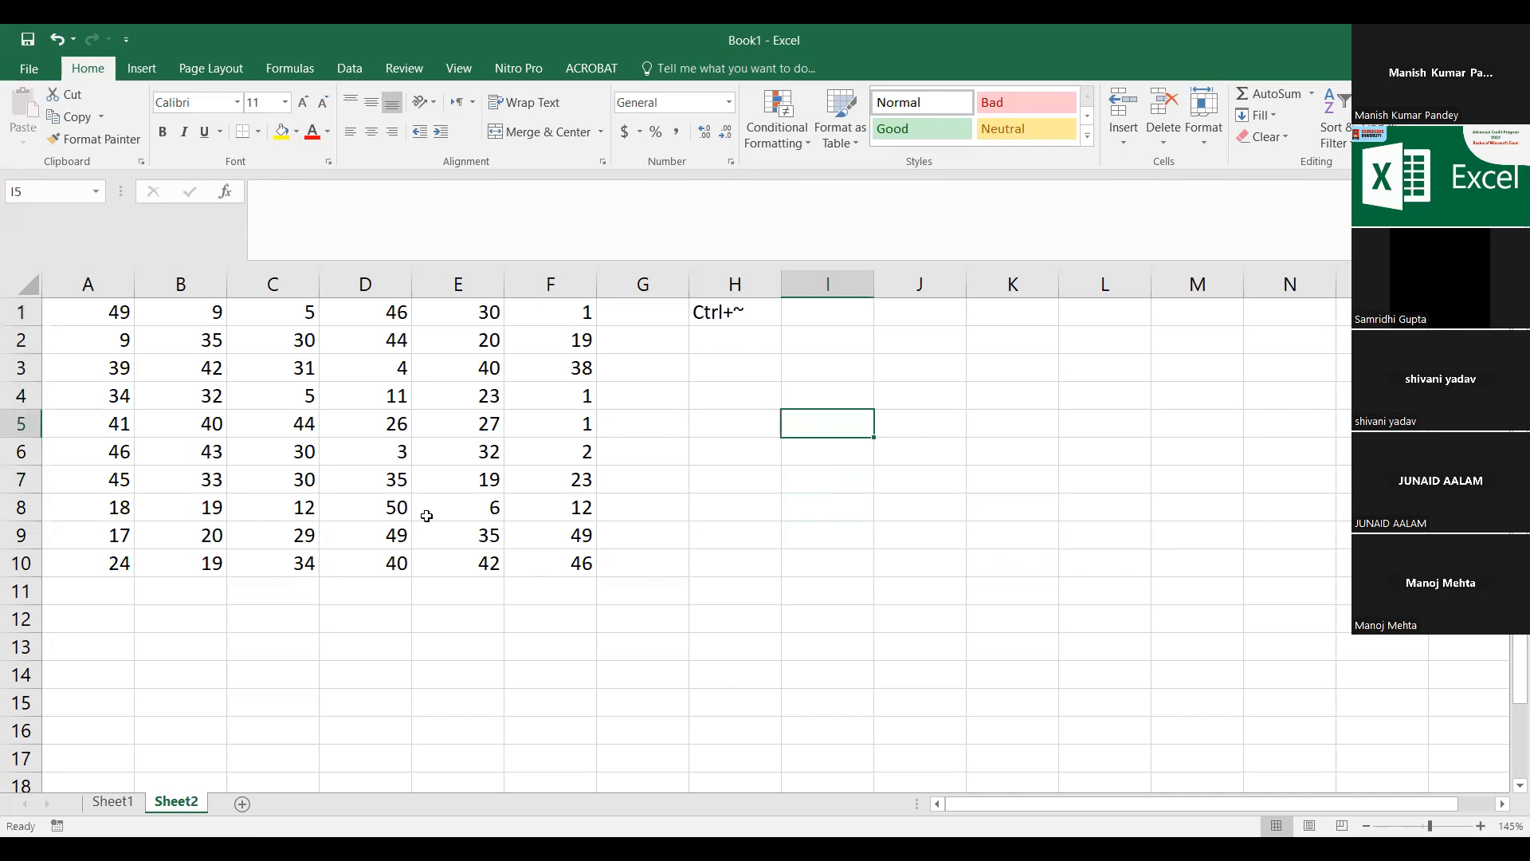
type("=")
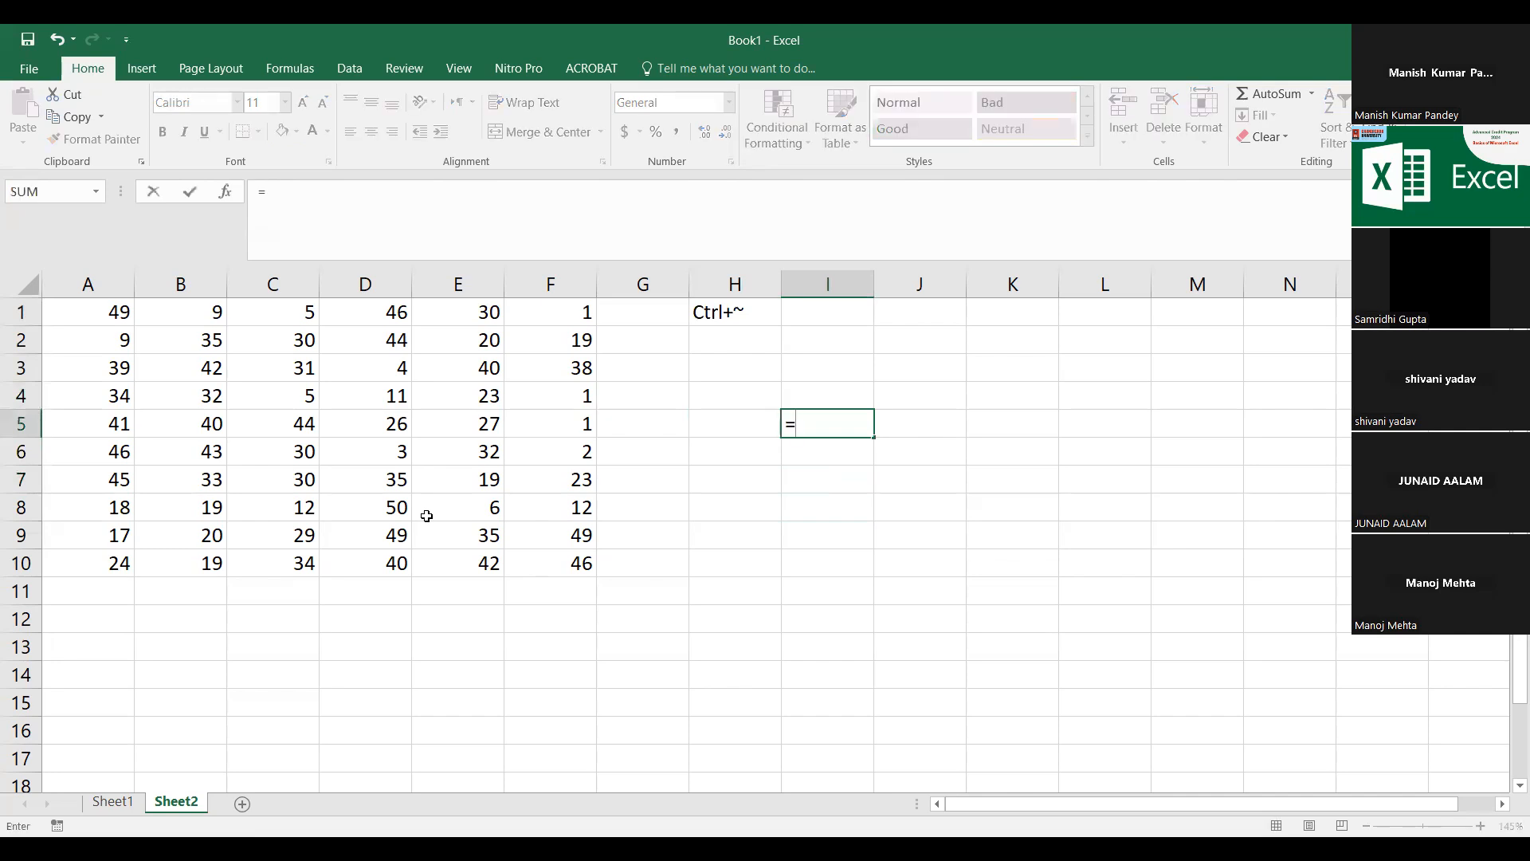
type("RANDBETWEEN(1,50)")
key("Return")
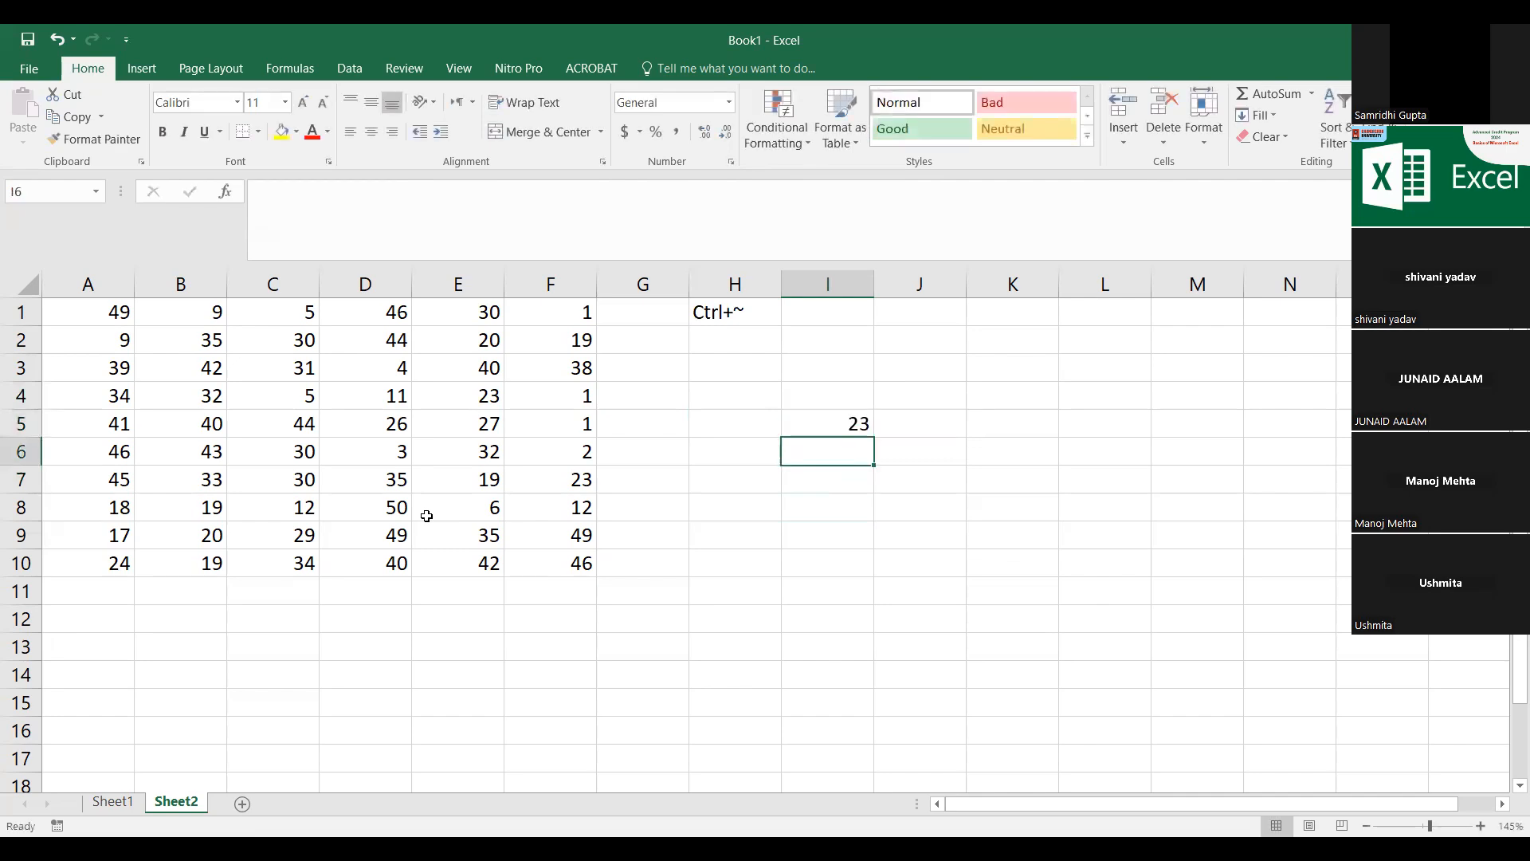
Step: Display the sheet's formulas, widen column I to fit the I5 formula, and narrow columns G and H
left_click(806, 422)
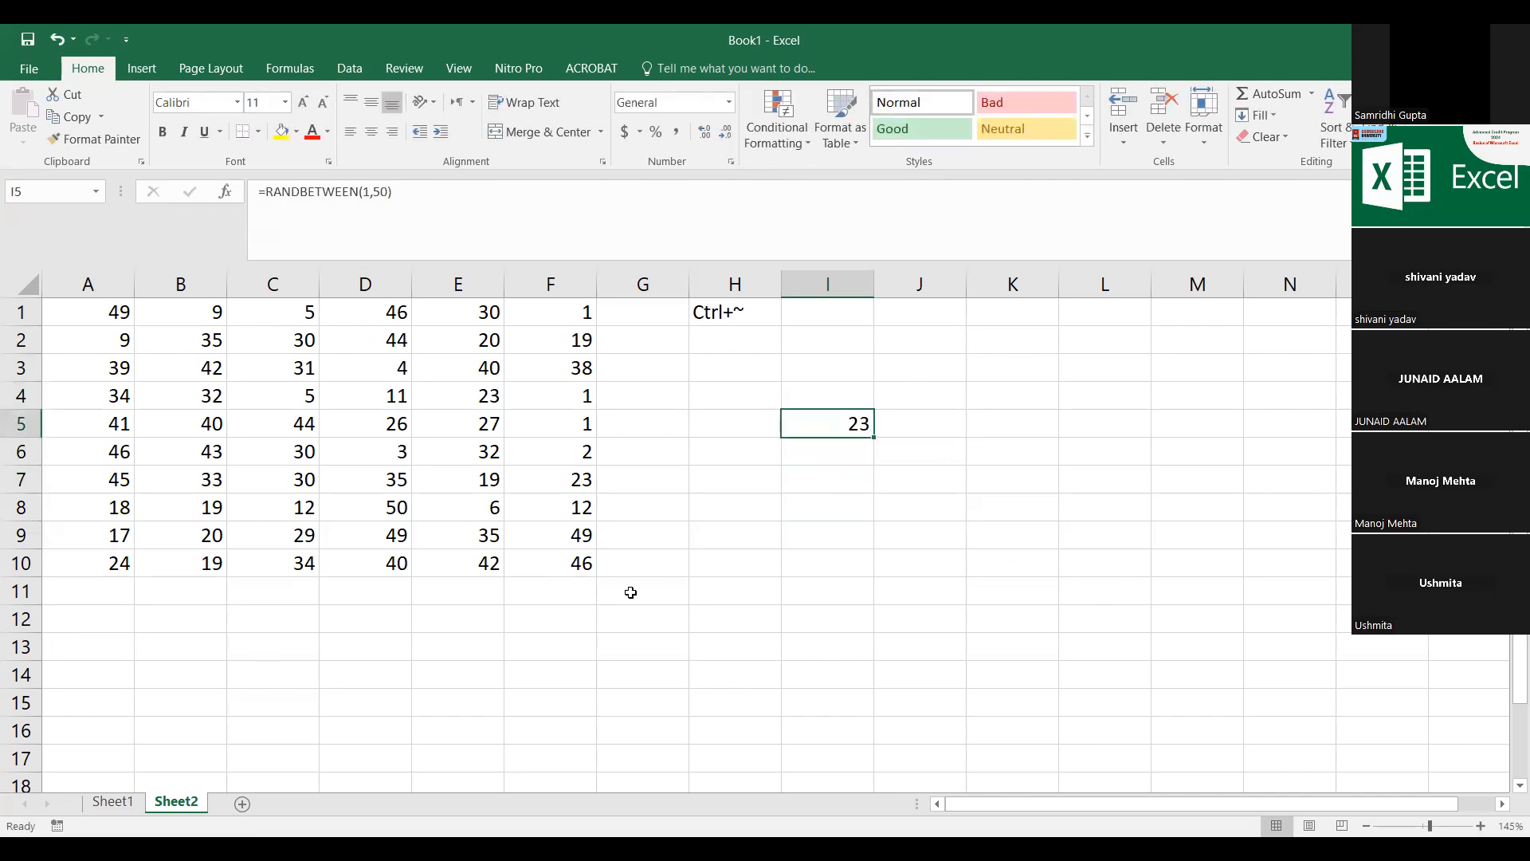
key("ctrl+grave")
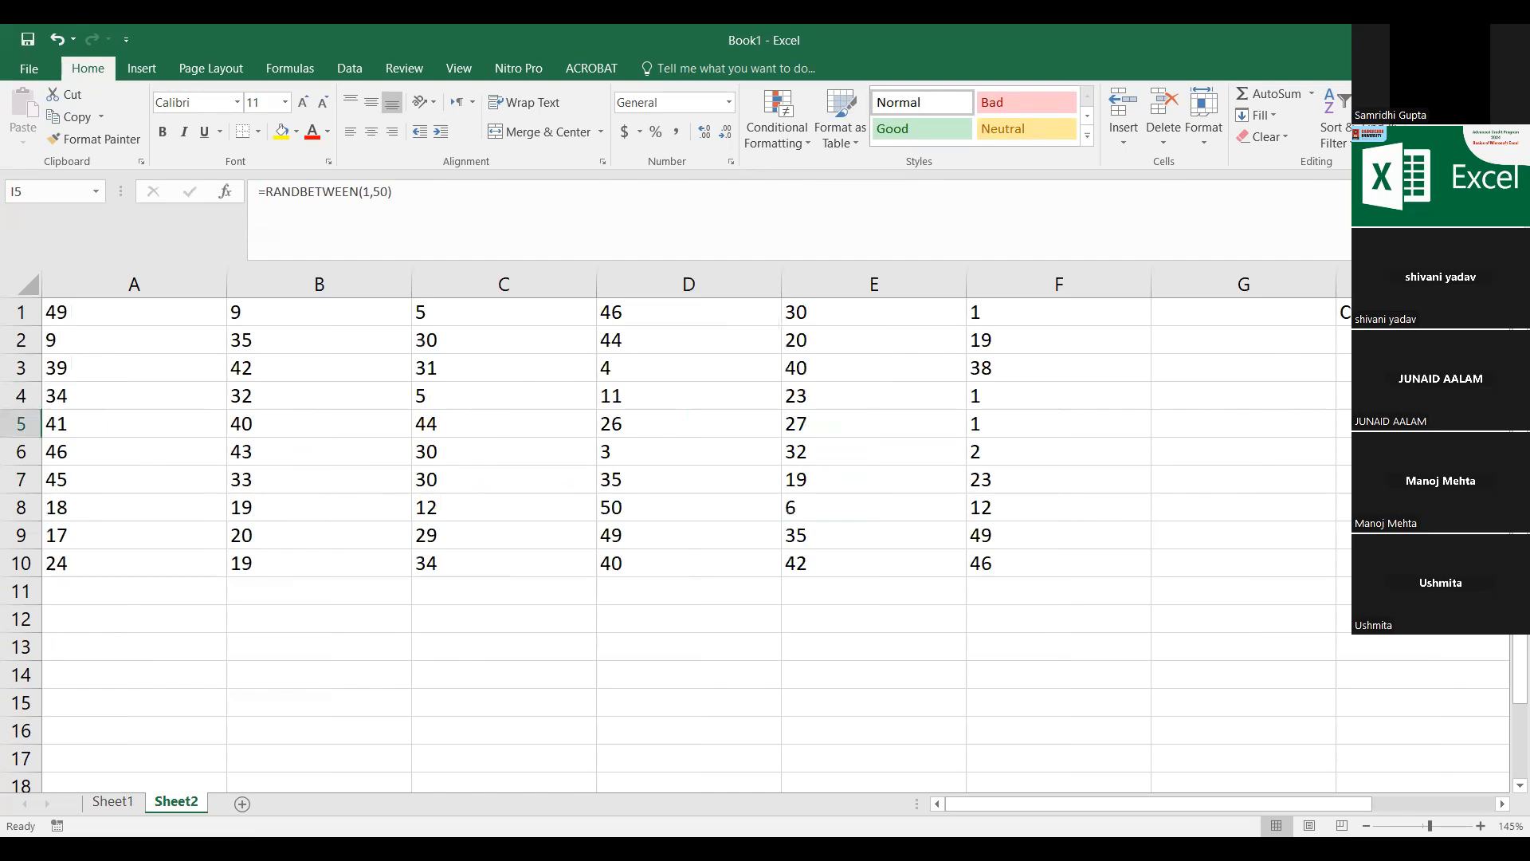
left_click_drag(1116, 804, 1237, 804)
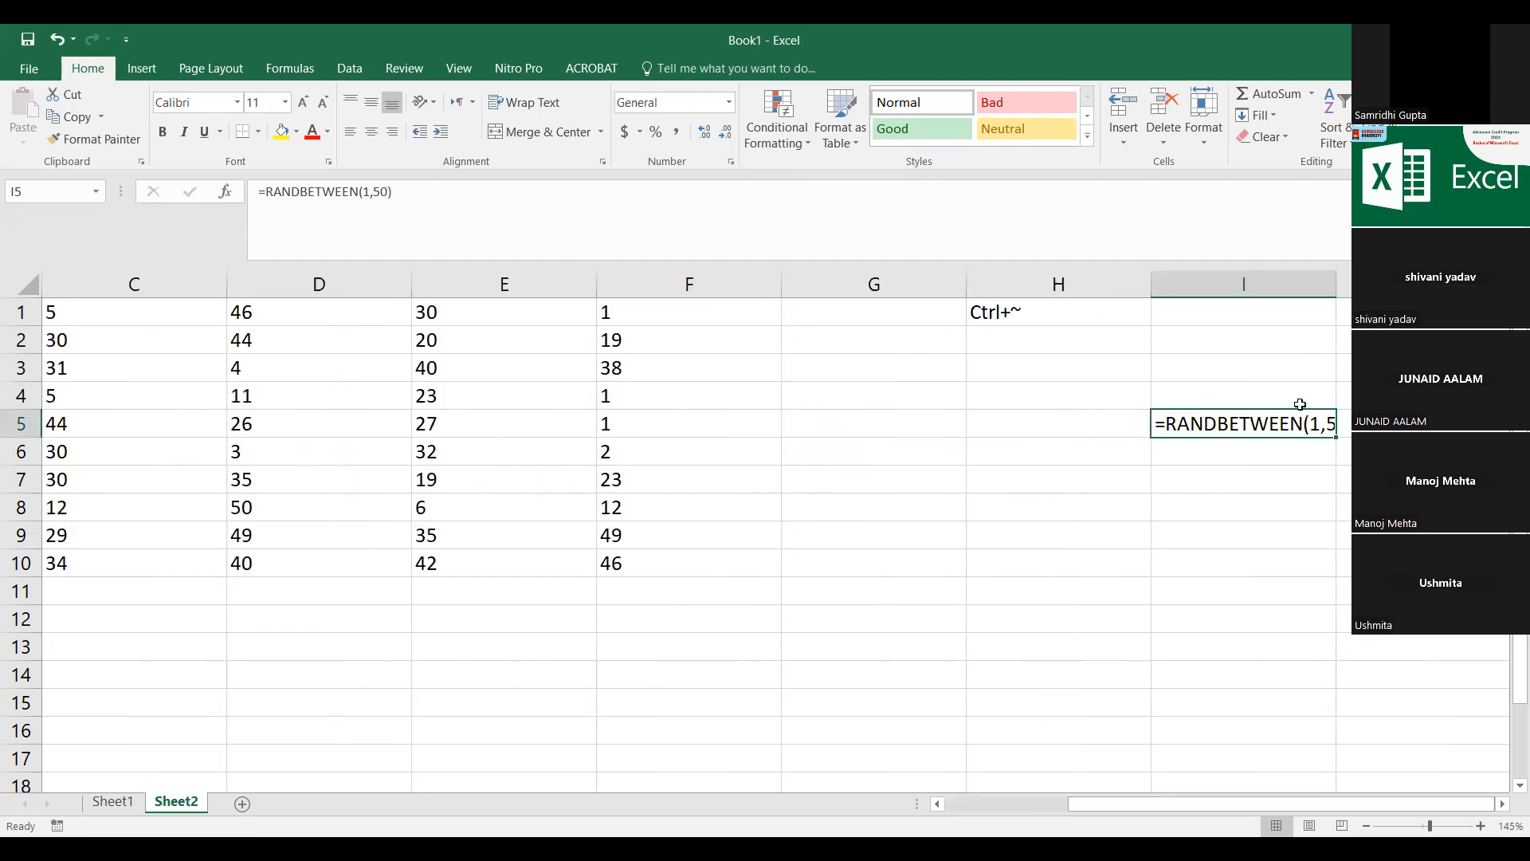
left_click_drag(1340, 288, 1364, 288)
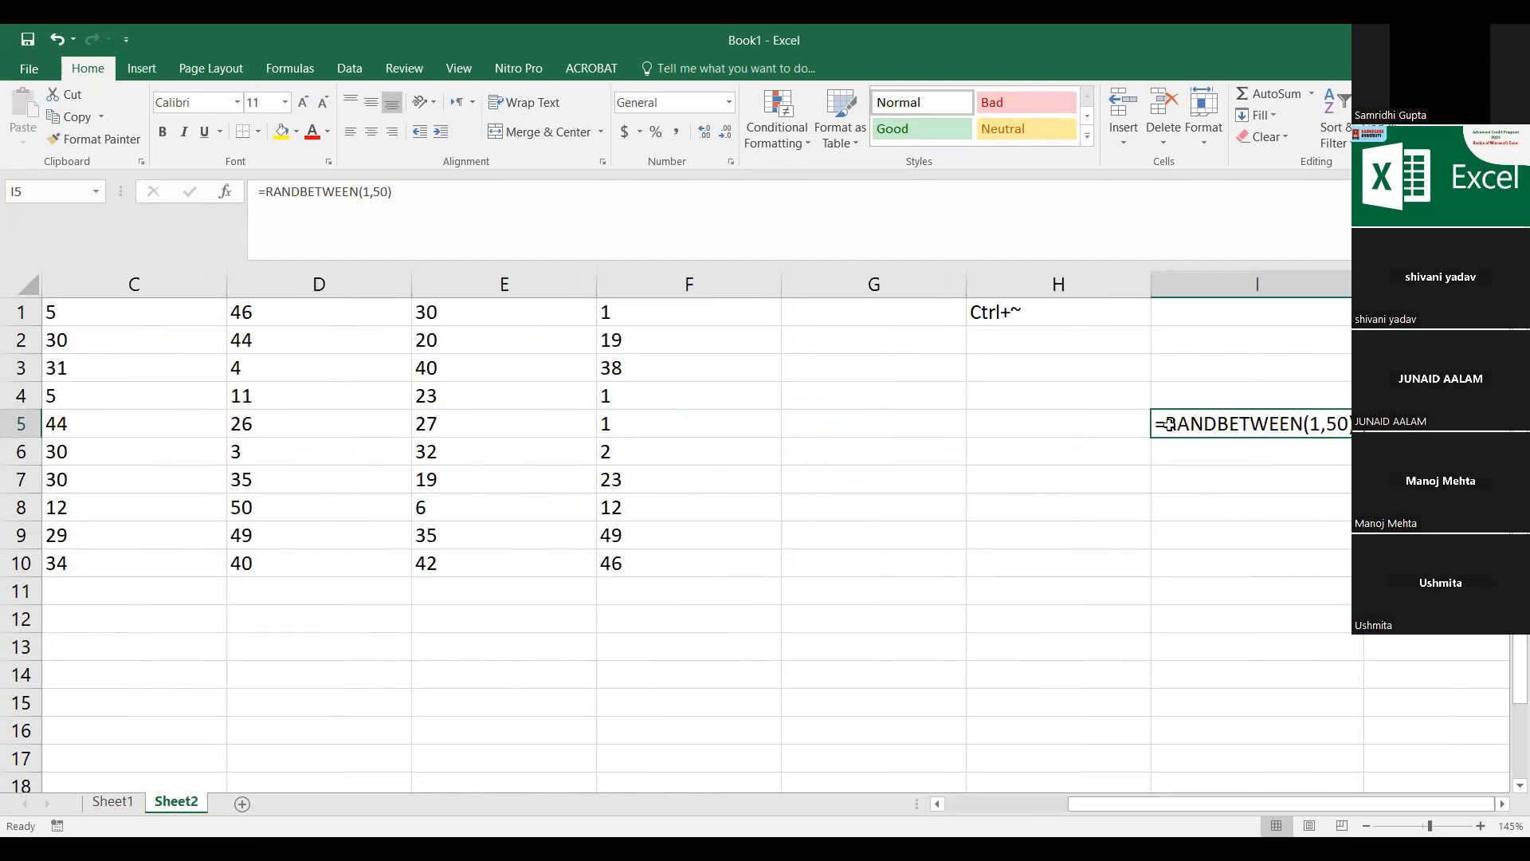
left_click_drag(967, 283, 826, 291)
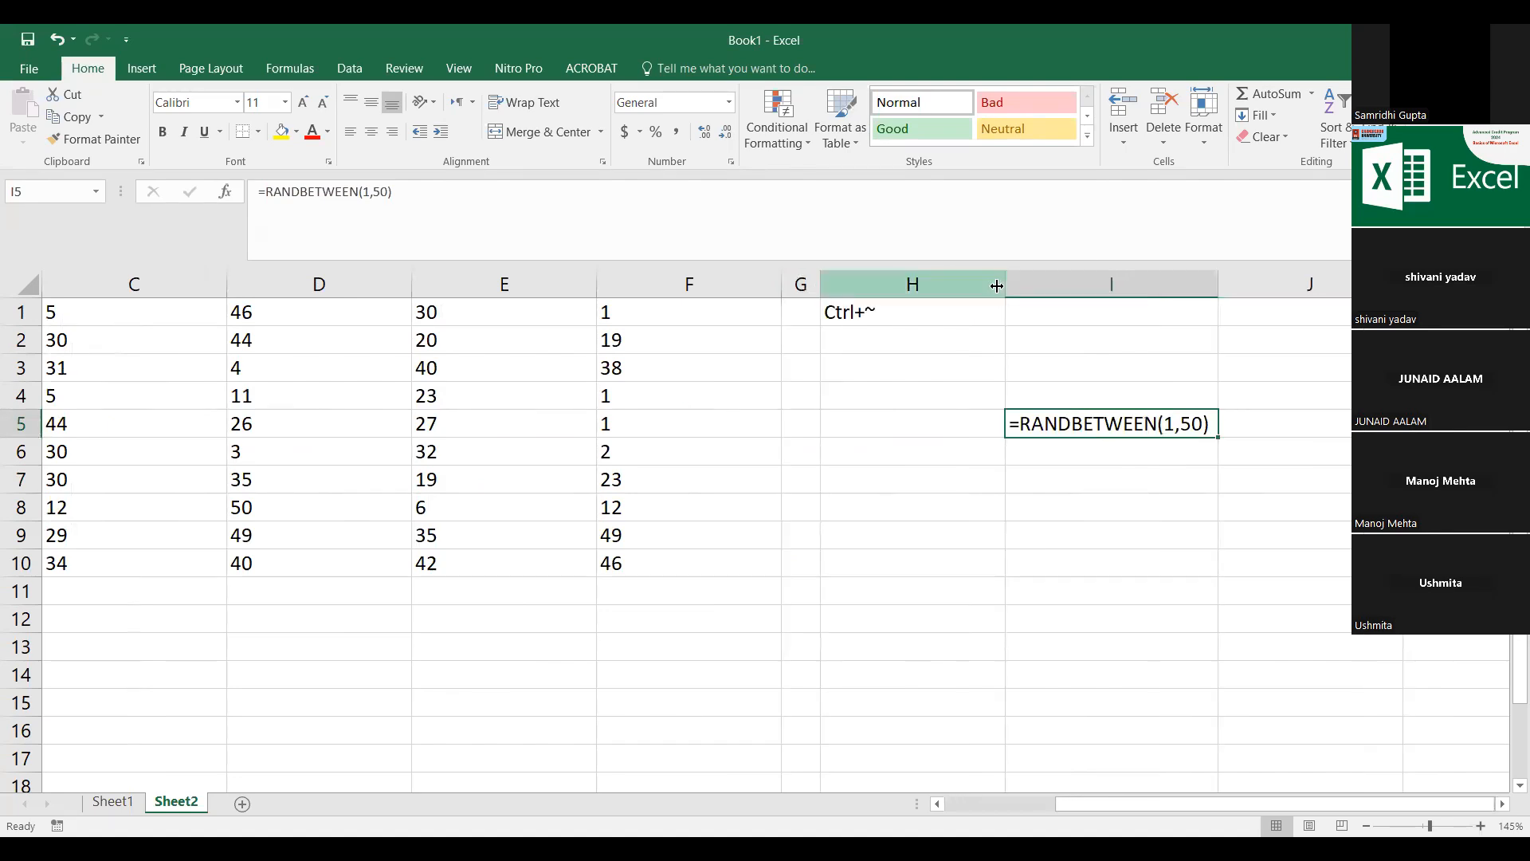
left_click_drag(998, 285, 920, 286)
left_click_drag(1071, 803, 961, 803)
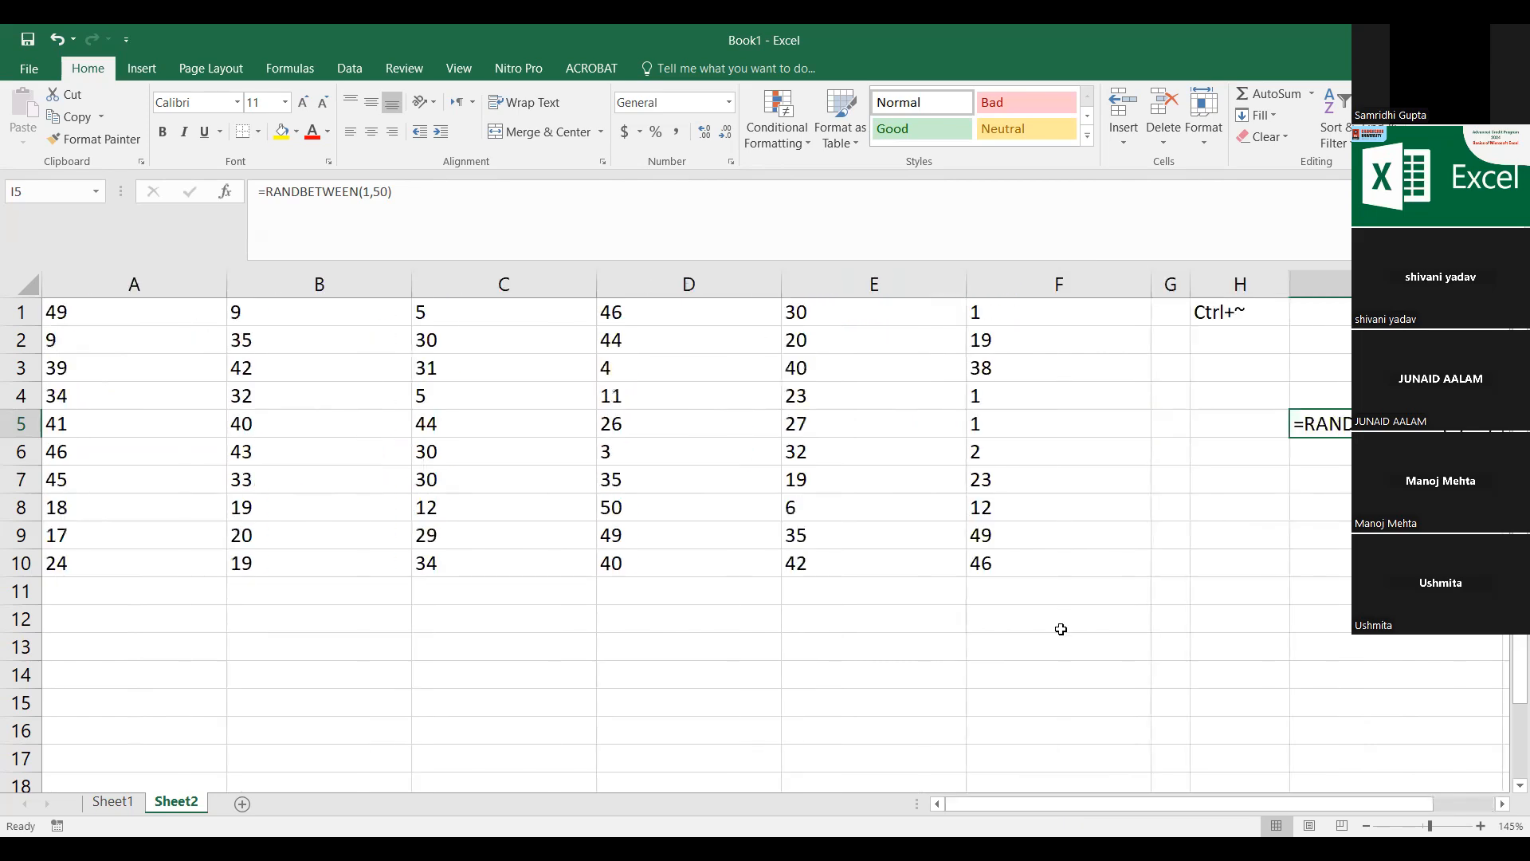
Step: Alternate the sheet several times between showing formulas and showing values, finishing with values displayed
key("ctrl+grave")
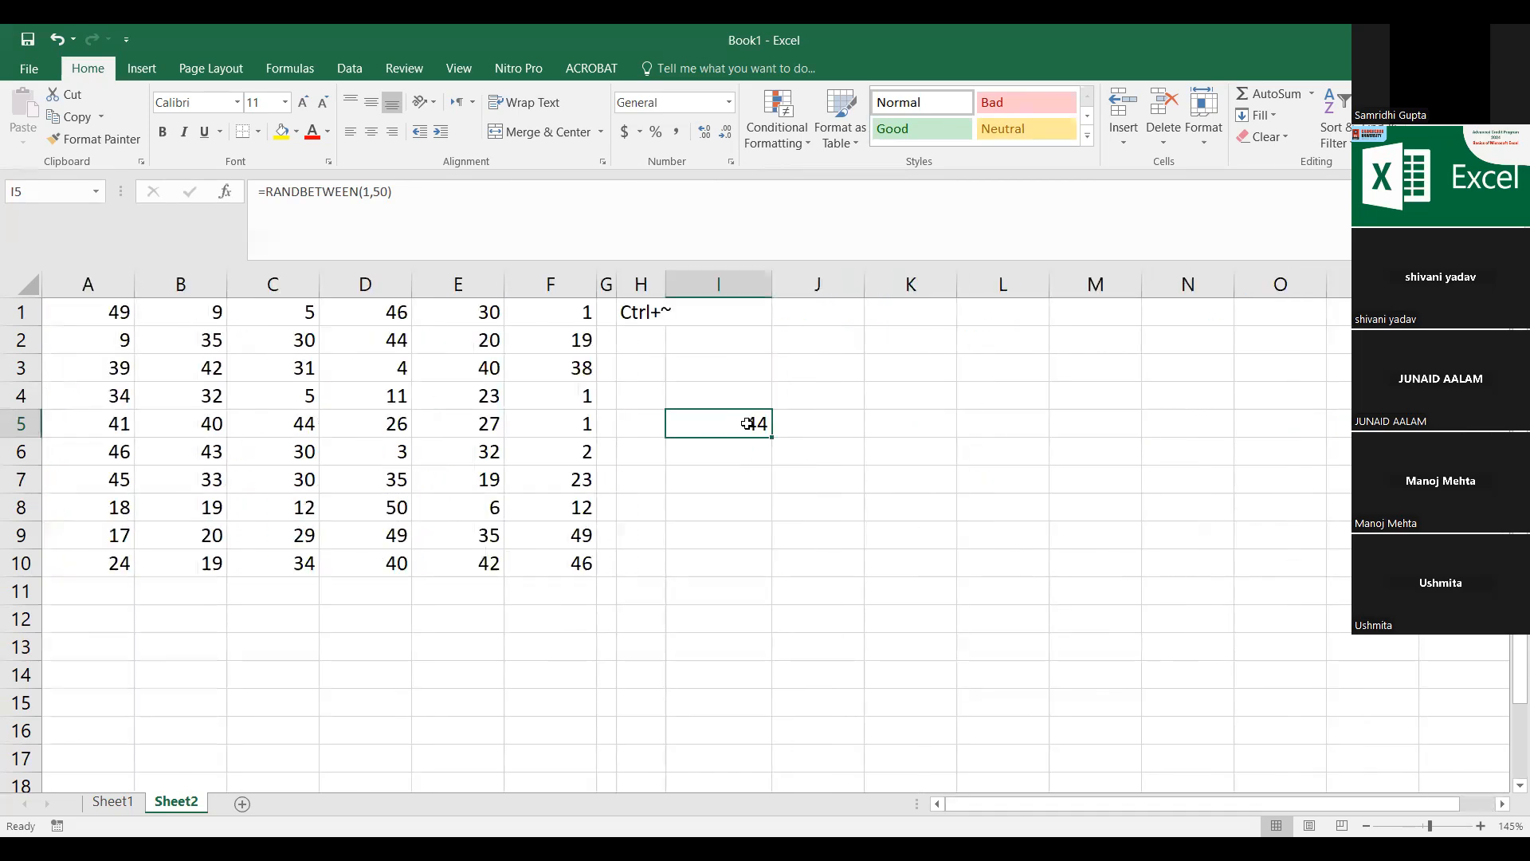
key("ctrl+grave")
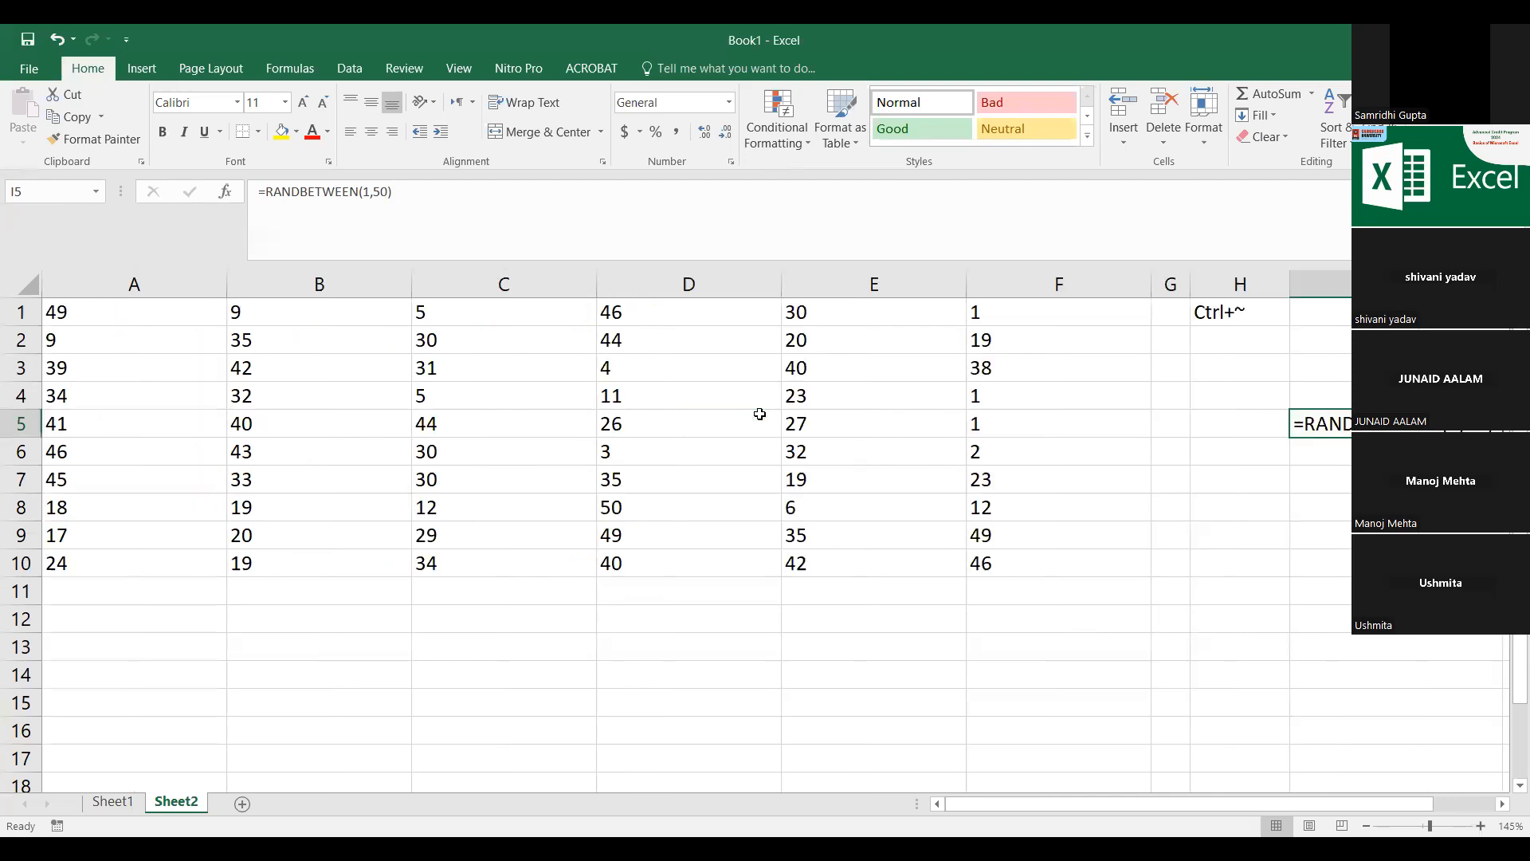
key("ctrl+grave")
key("ctrl+grave")
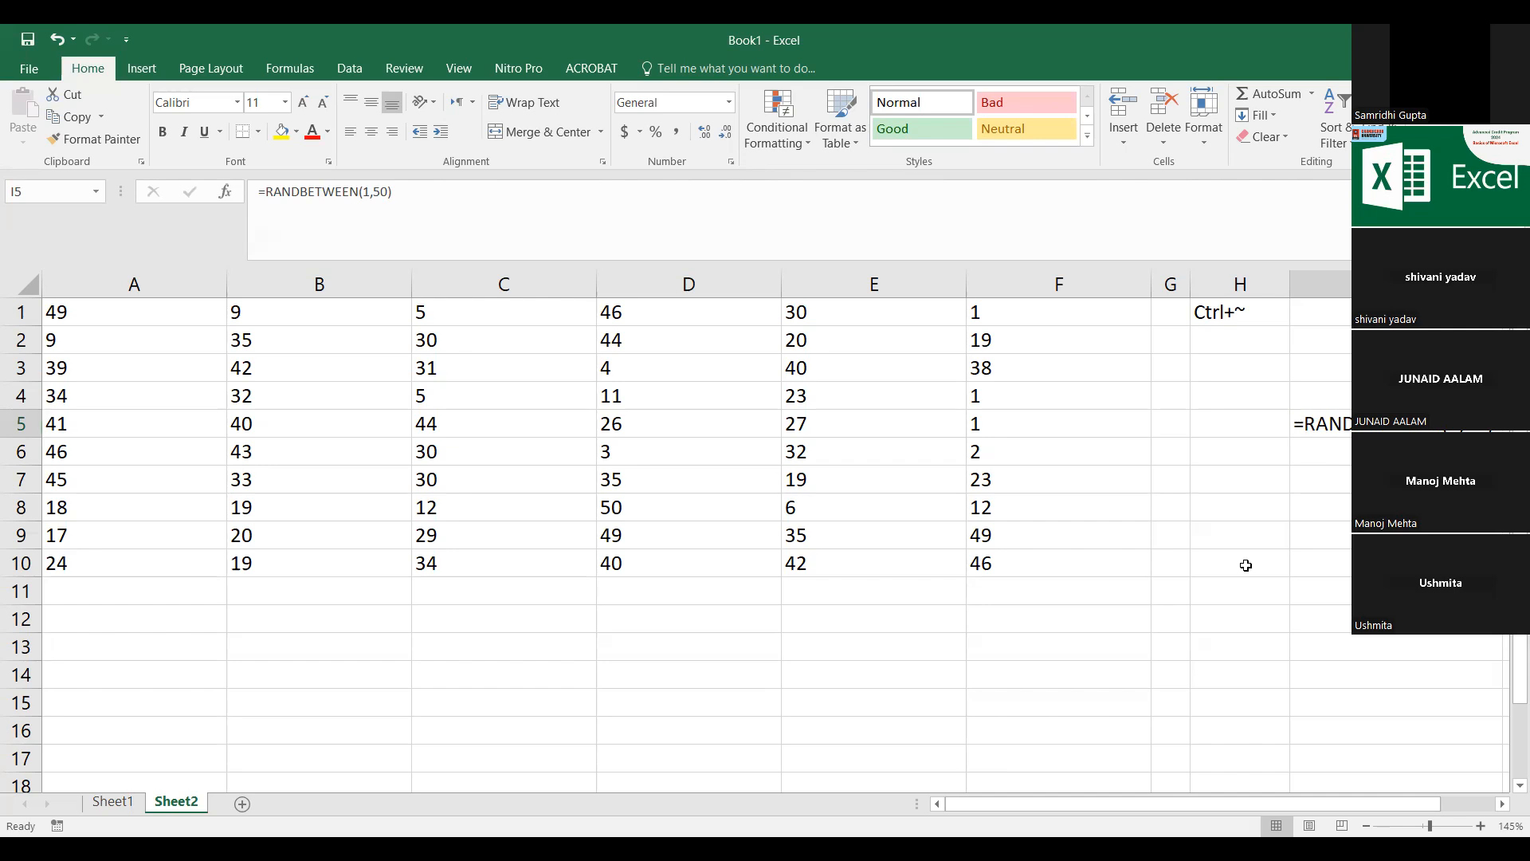
key("ctrl+grave")
left_click(592, 513)
left_click(1165, 684)
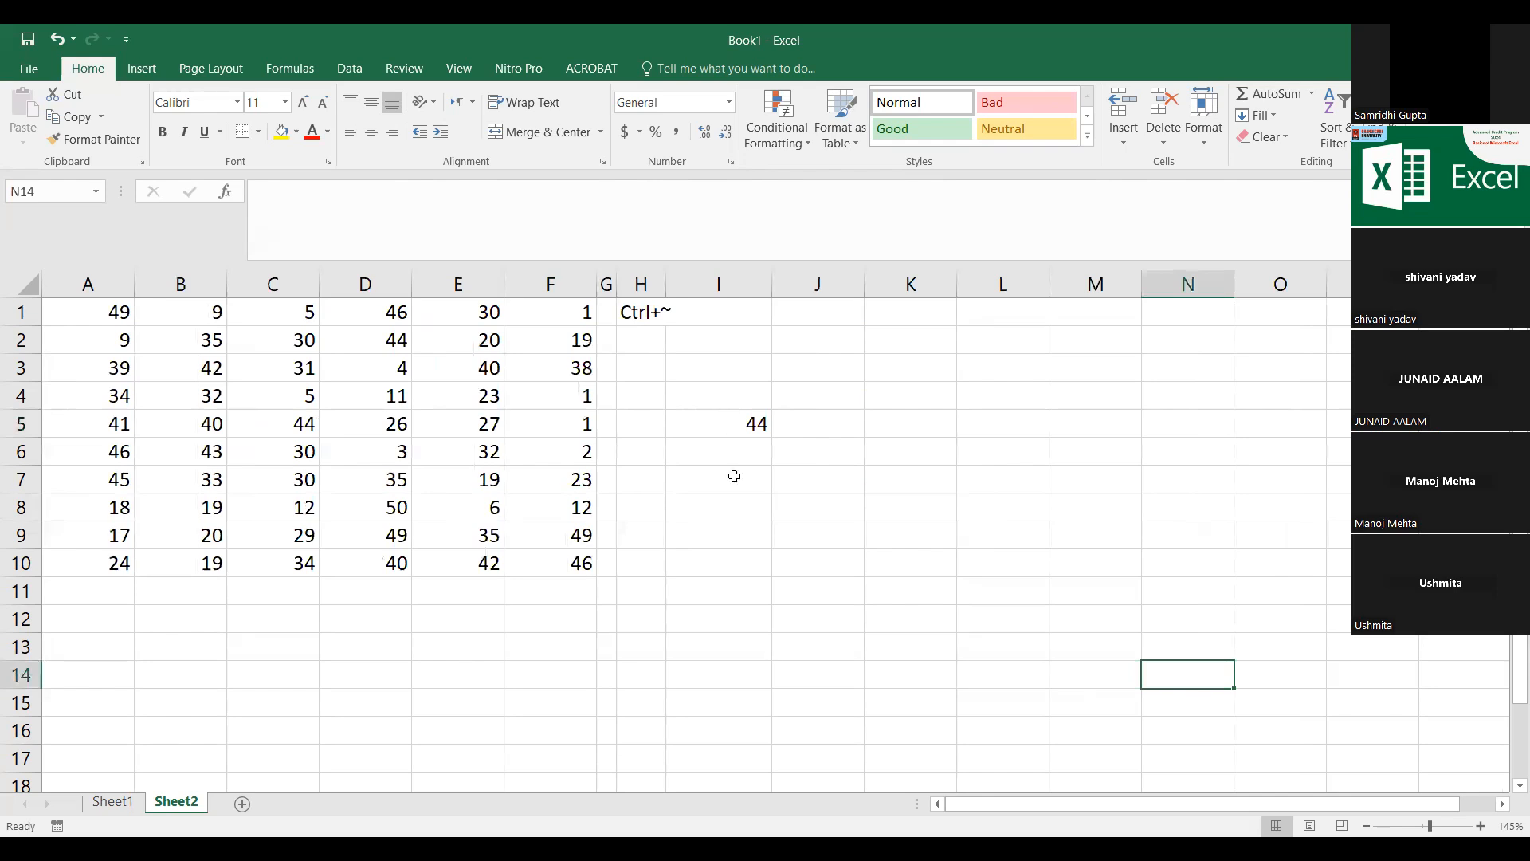
Step: Clear the random number formula from I5 and autofit column H to the note in H1
left_click(740, 414)
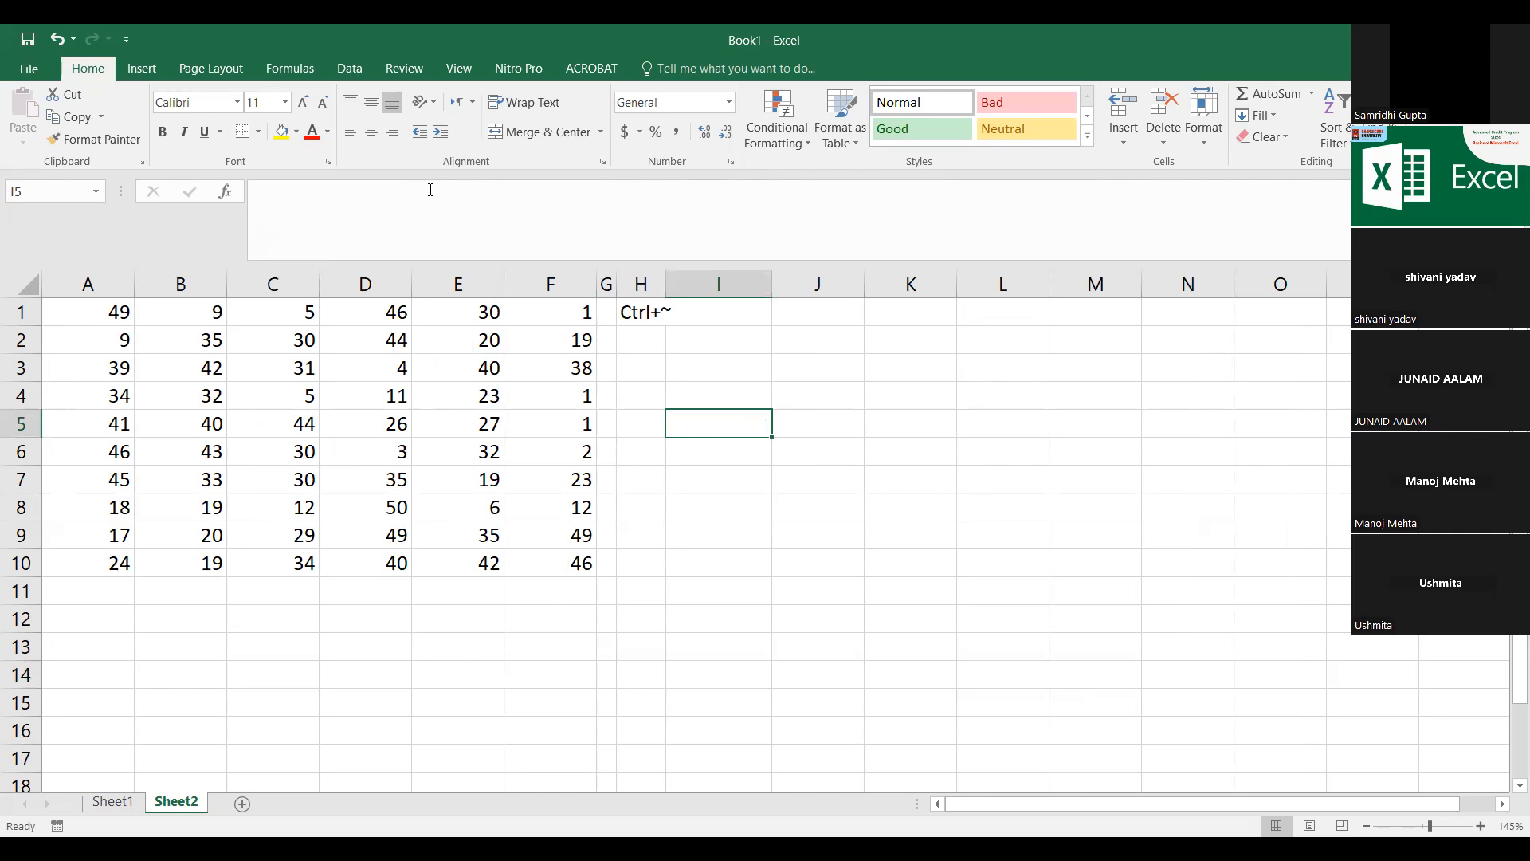
key("Left")
key("Up")
key("Up")
key("Up")
key("Up")
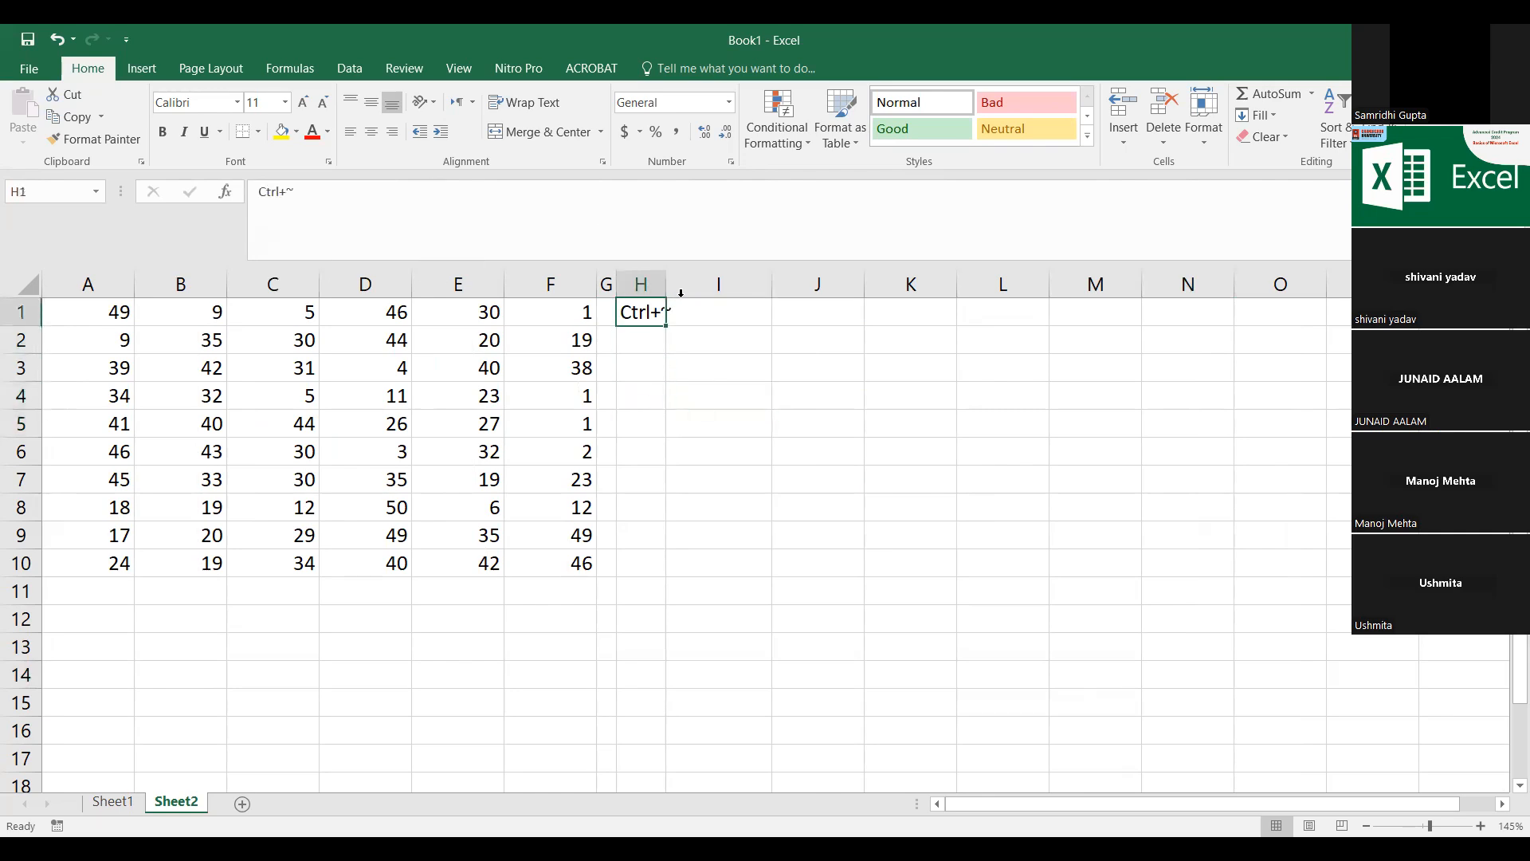
double_click(665, 292)
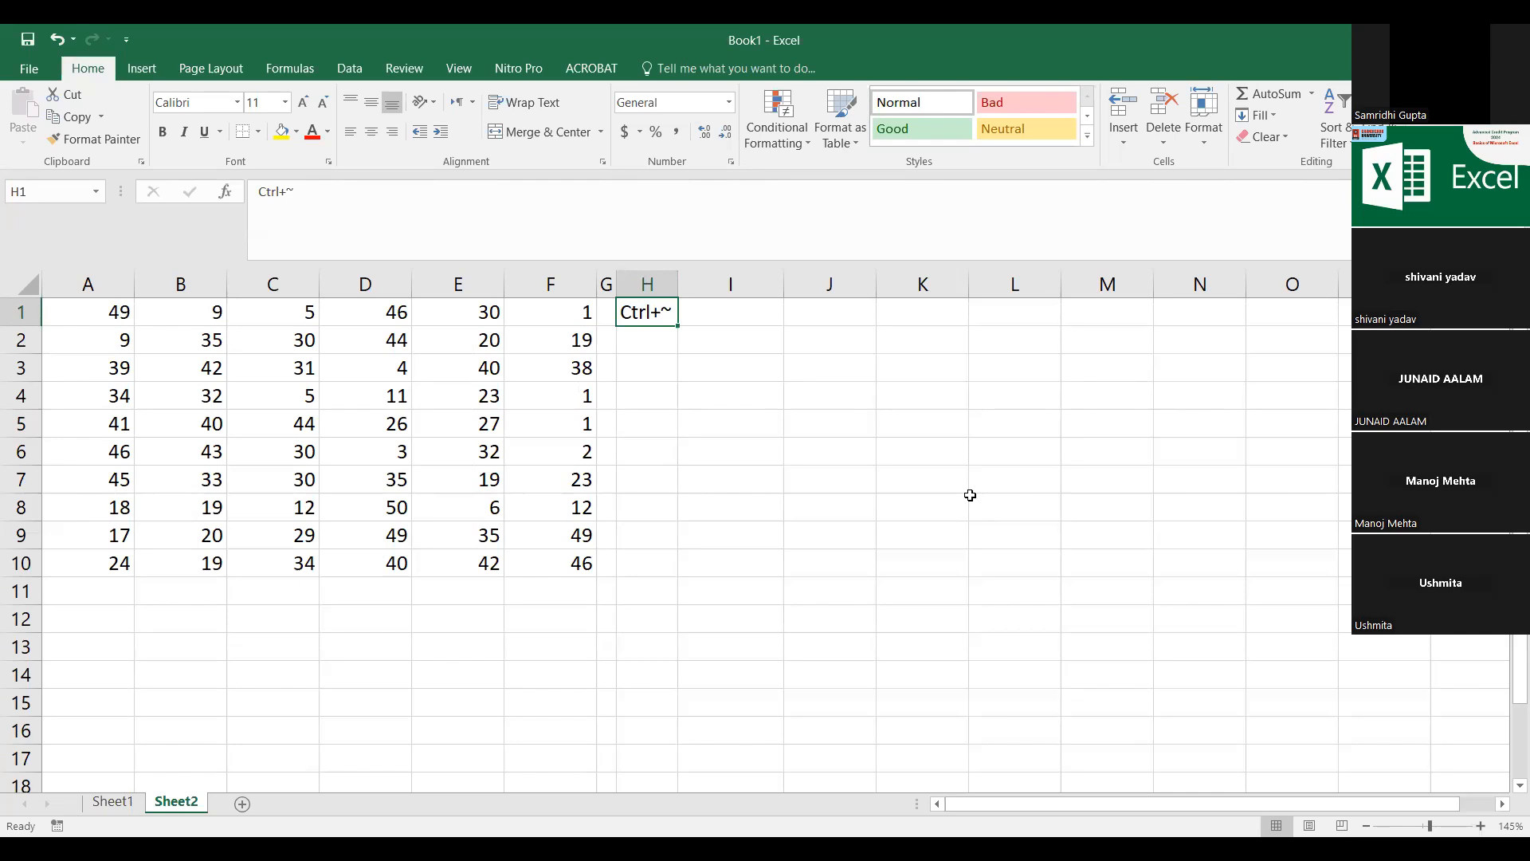
Step: Delete the Ctrl+~ note from H1
left_click(158, 404)
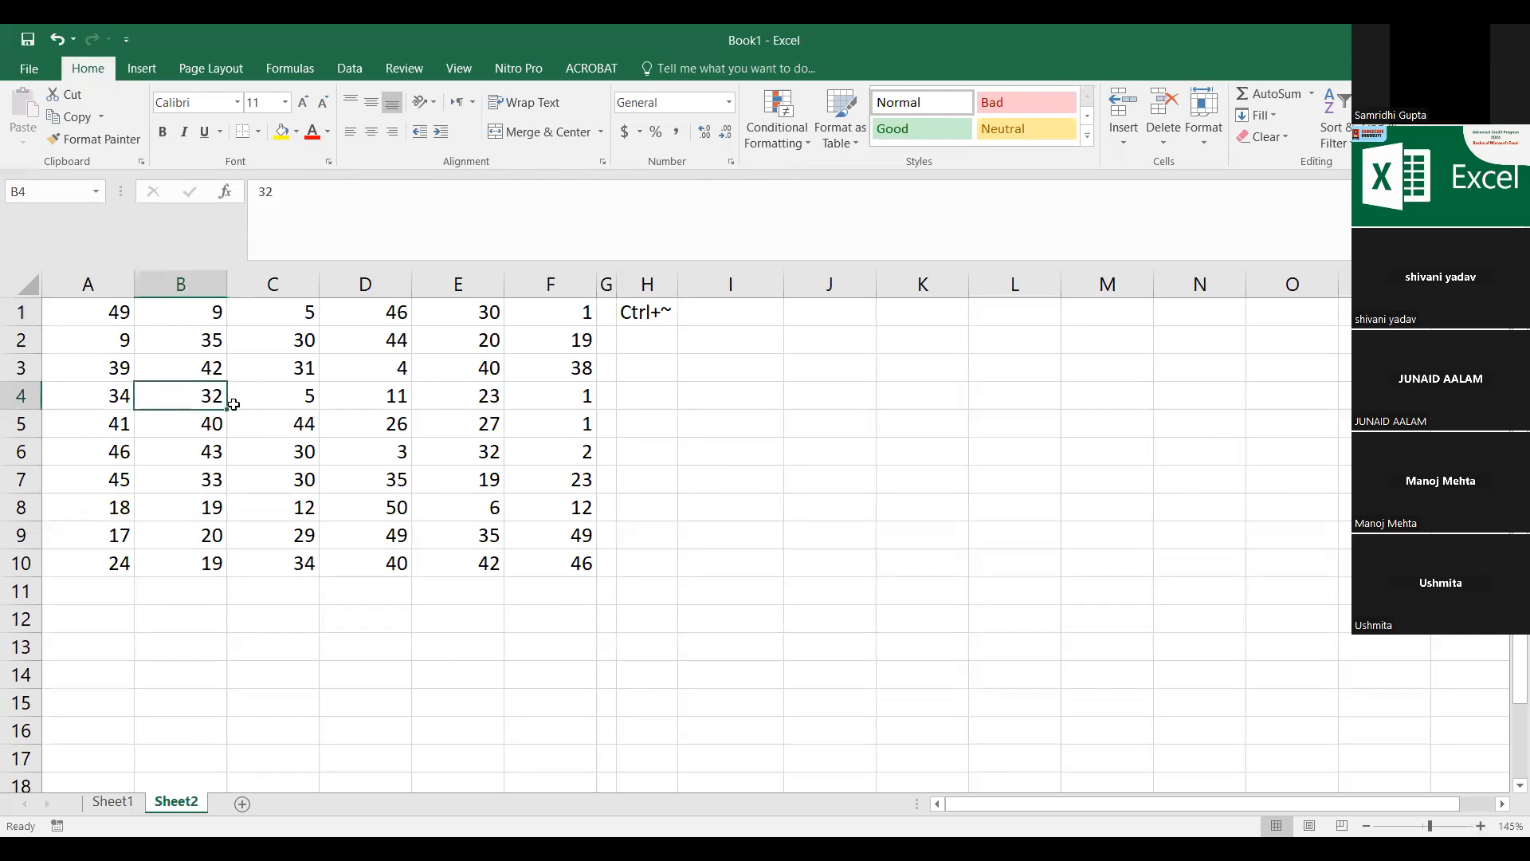
left_click(658, 309)
key("Delete")
left_click(402, 379)
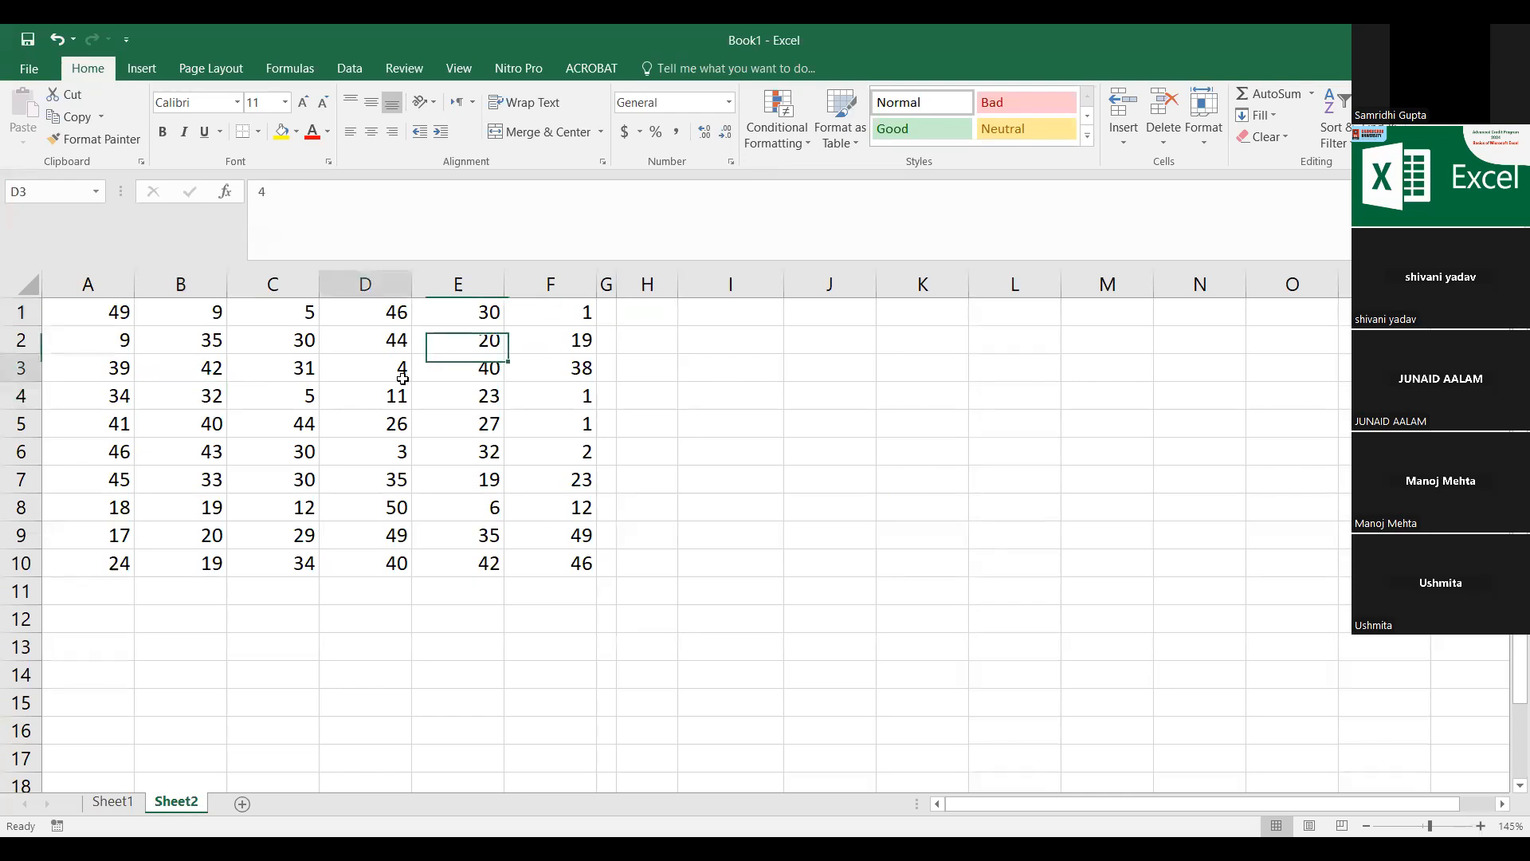
Step: Remove the entire random number table from Sheet2, leaving a blank sheet with default column widths
left_click(211, 308)
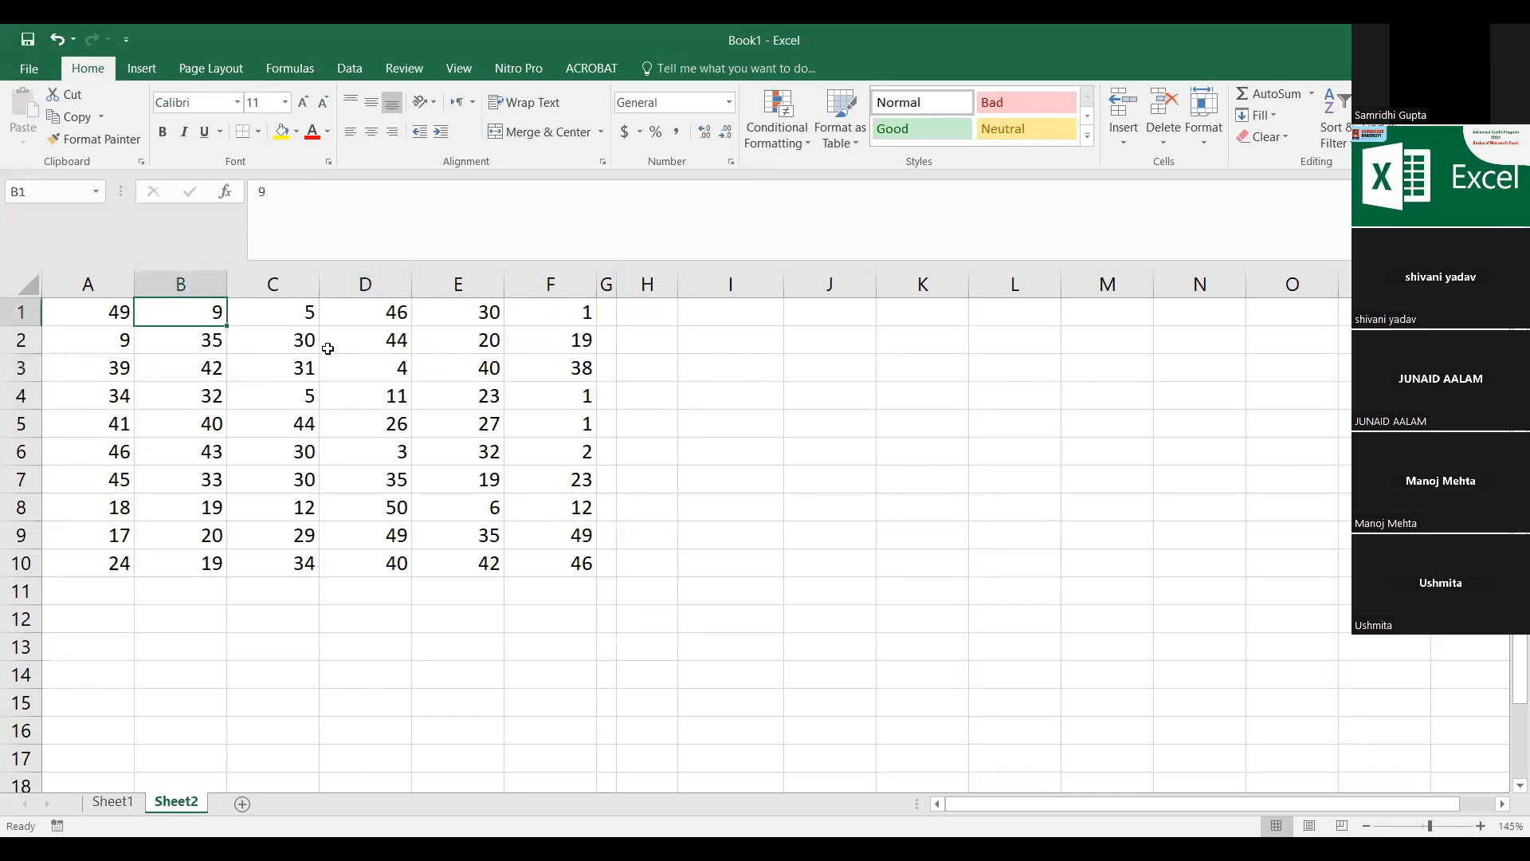
key("ctrl+shift+Down")
key("ctrl+Right")
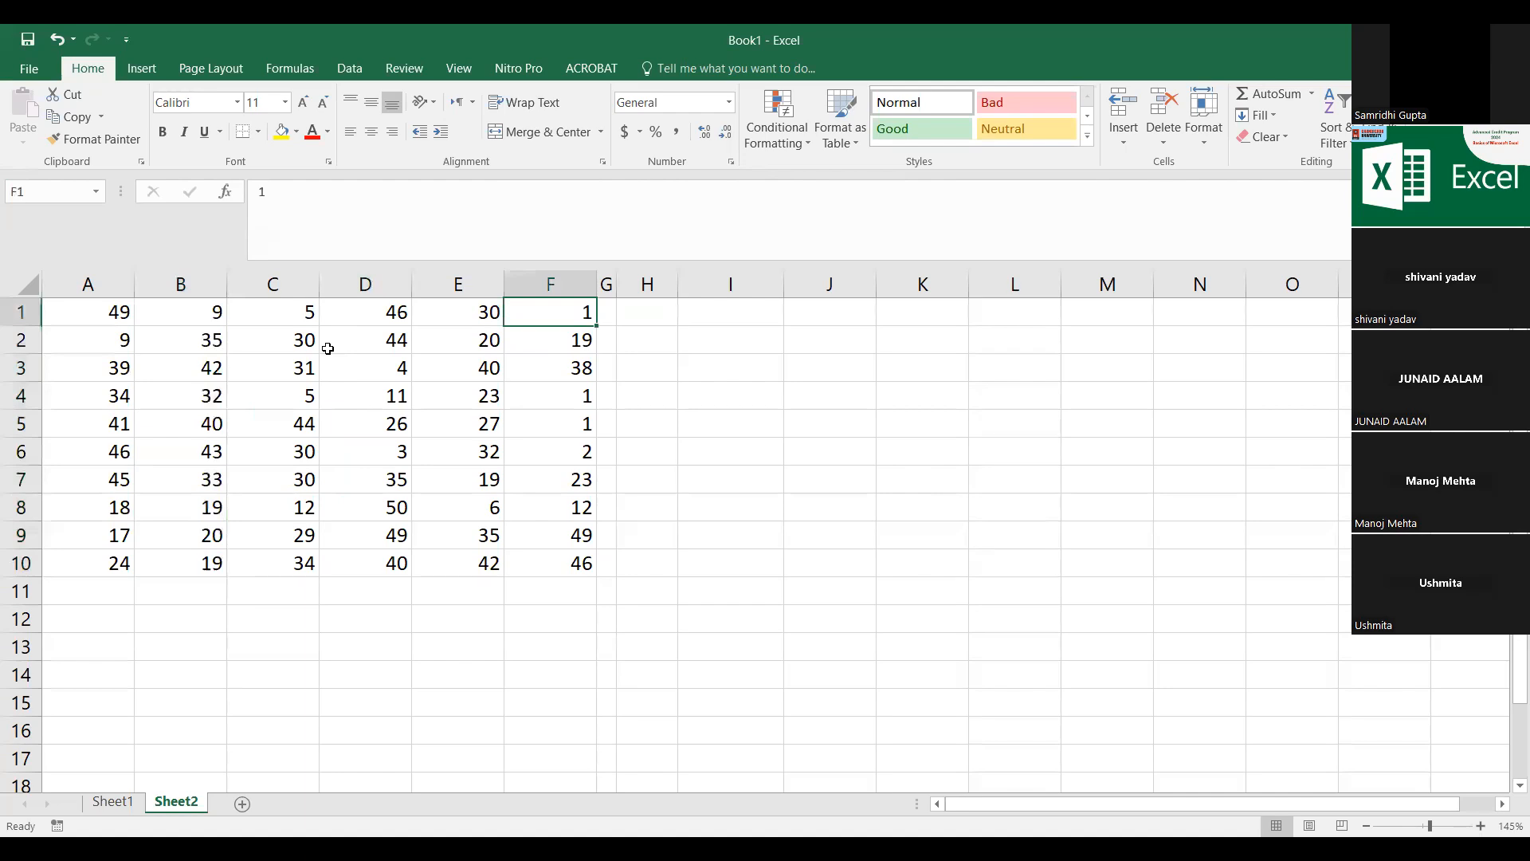
key("Left")
key("Left")
key("Left")
key("Left")
key("ctrl+shift+Right")
key("ctrl+shift+Down")
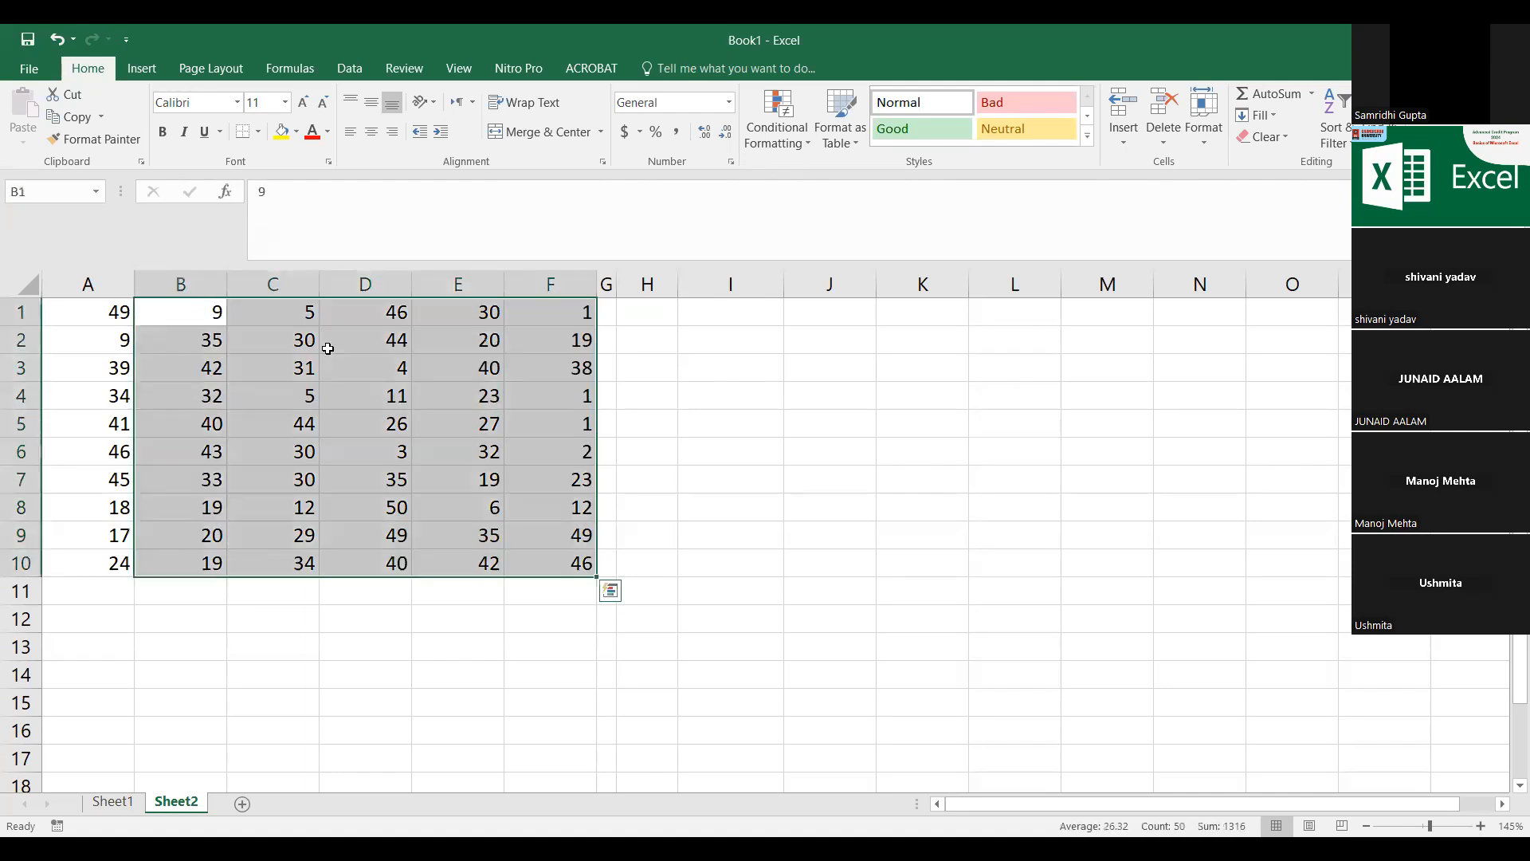
key("ctrl+Left")
key("ctrl+a")
key("Delete")
left_click(197, 340)
left_click(122, 286)
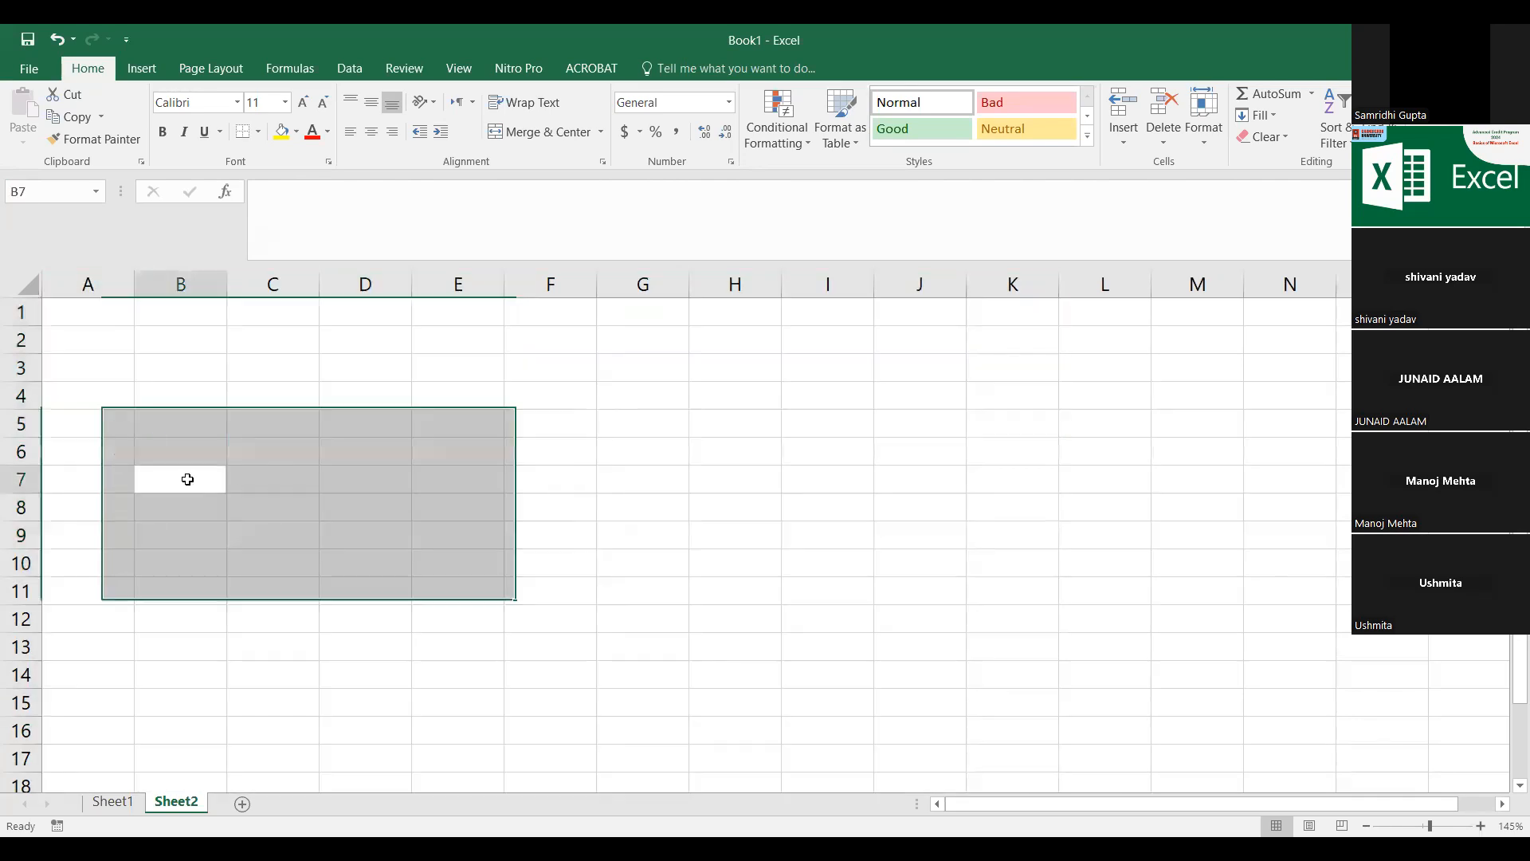
left_click(188, 479)
Step: Enter the headers Names in A1 and Marks in B1
left_click(104, 303)
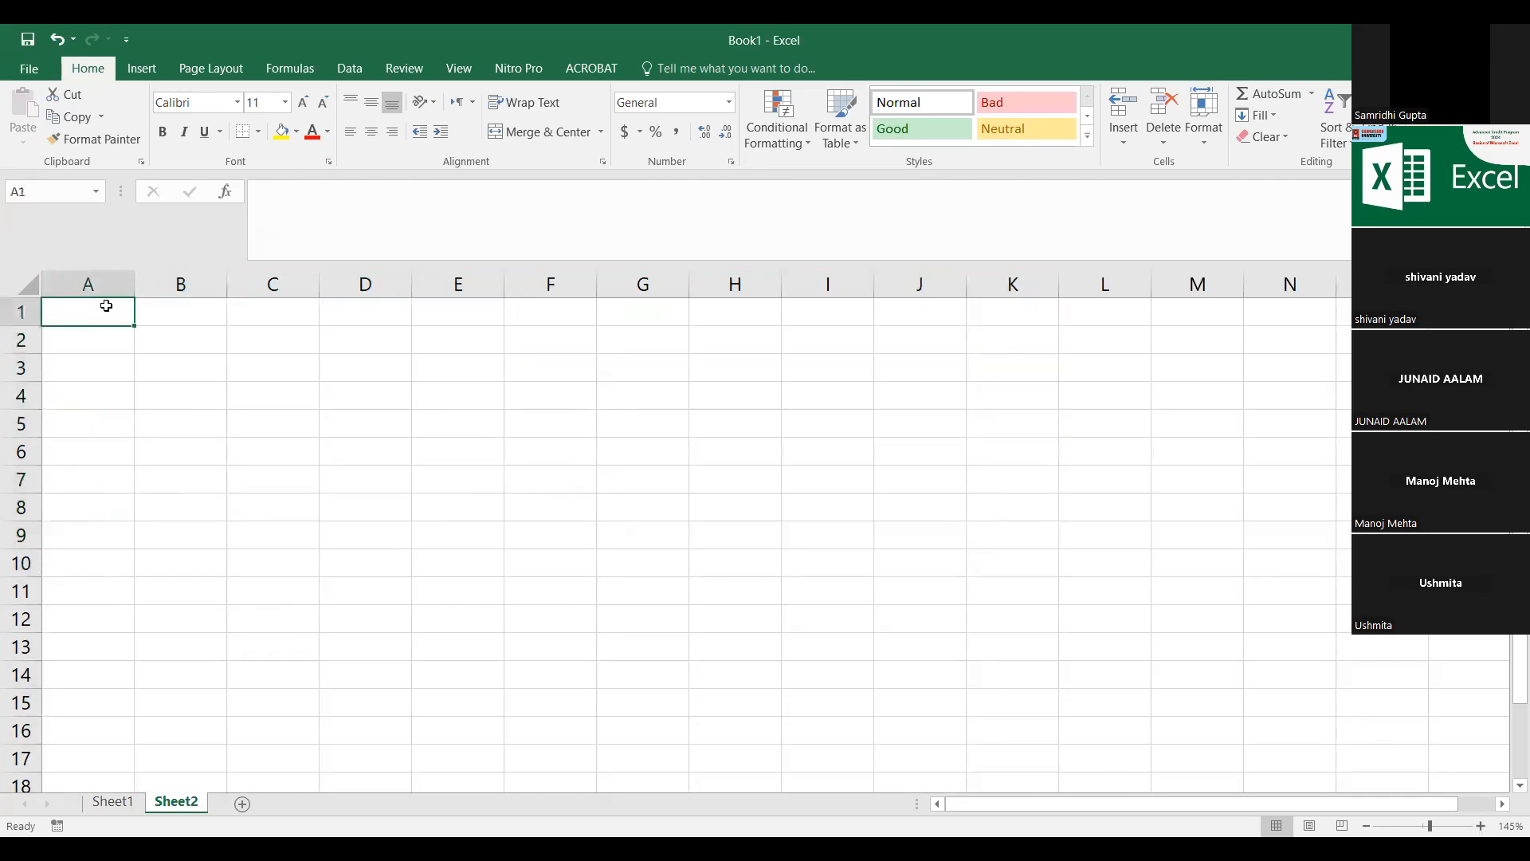
type("Names")
key("Tab")
type("Marks")
key("Down")
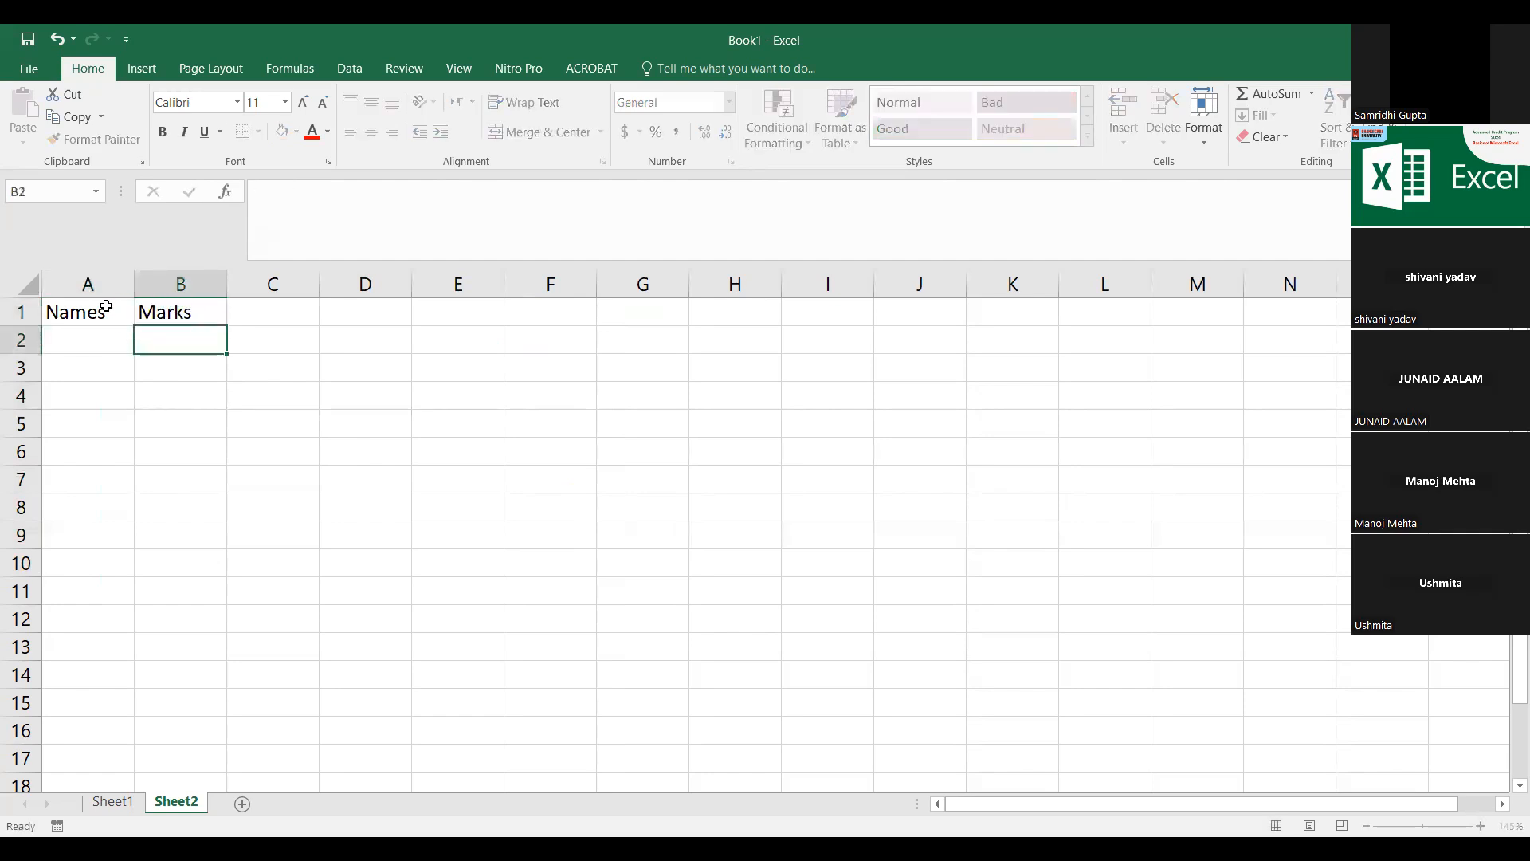
Step: Fill A2:A9 with the placeholder names sakjba, gss, gbsbs, besb, esbes, gegea, ga and gvag
key("Left")
type("sakj")
type("ss ")
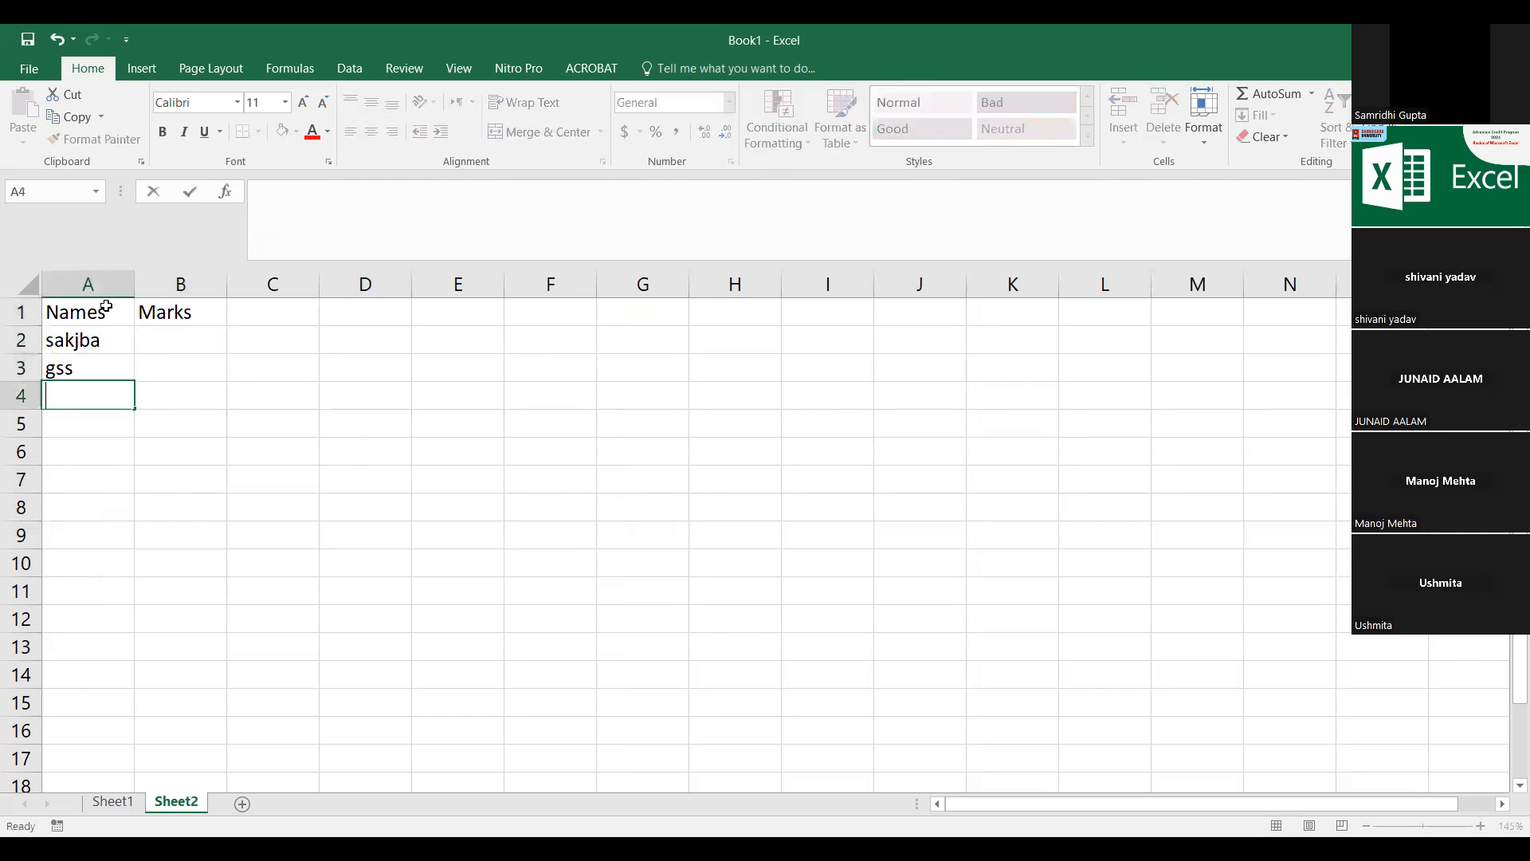
type("gbsbs besb esbes gegea ga gvag")
key("Return")
Step: Enter the marks 654, 42, 7272, 7272, 7272, 774, 77 and 4 in B2:B9
left_click(106, 307)
key("Right")
key("Down")
type("654")
key("Return")
type("42")
key("Return")
type("7272")
key("Return")
type("7272")
key("Return")
type("7272")
key("ctrl+Return")
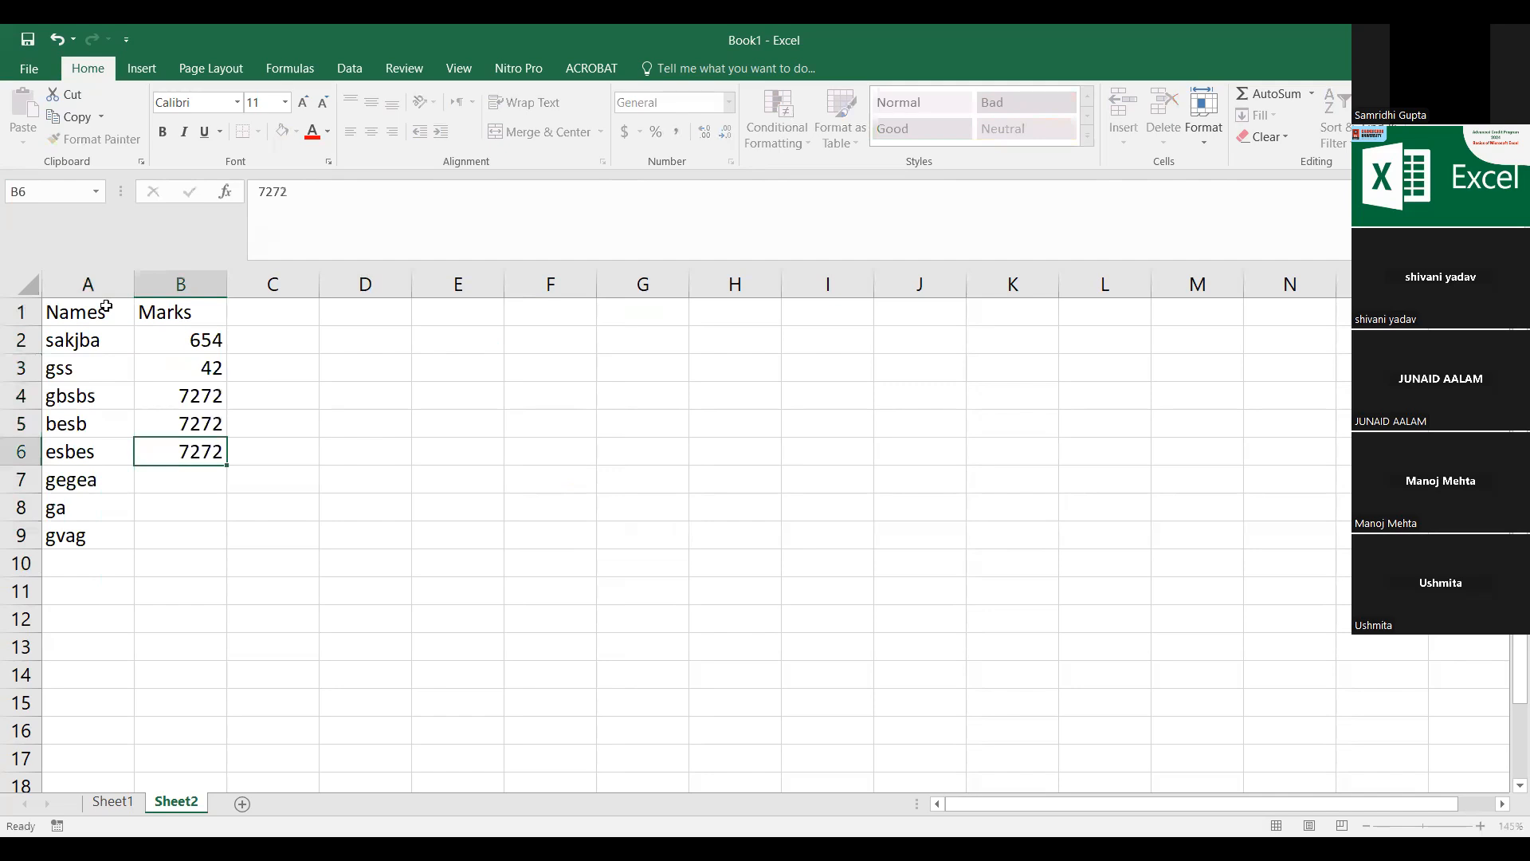
key("Return")
type("774")
key("Return")
type("77")
key("Return")
type("4")
key("Up")
Step: Copy the data rows A2:B9 and paste them twice below the list, starting at A10 and A18
key("Left")
key("Up")
key("Up")
key("Up")
key("Up")
key("Up")
key("Up")
key("Up")
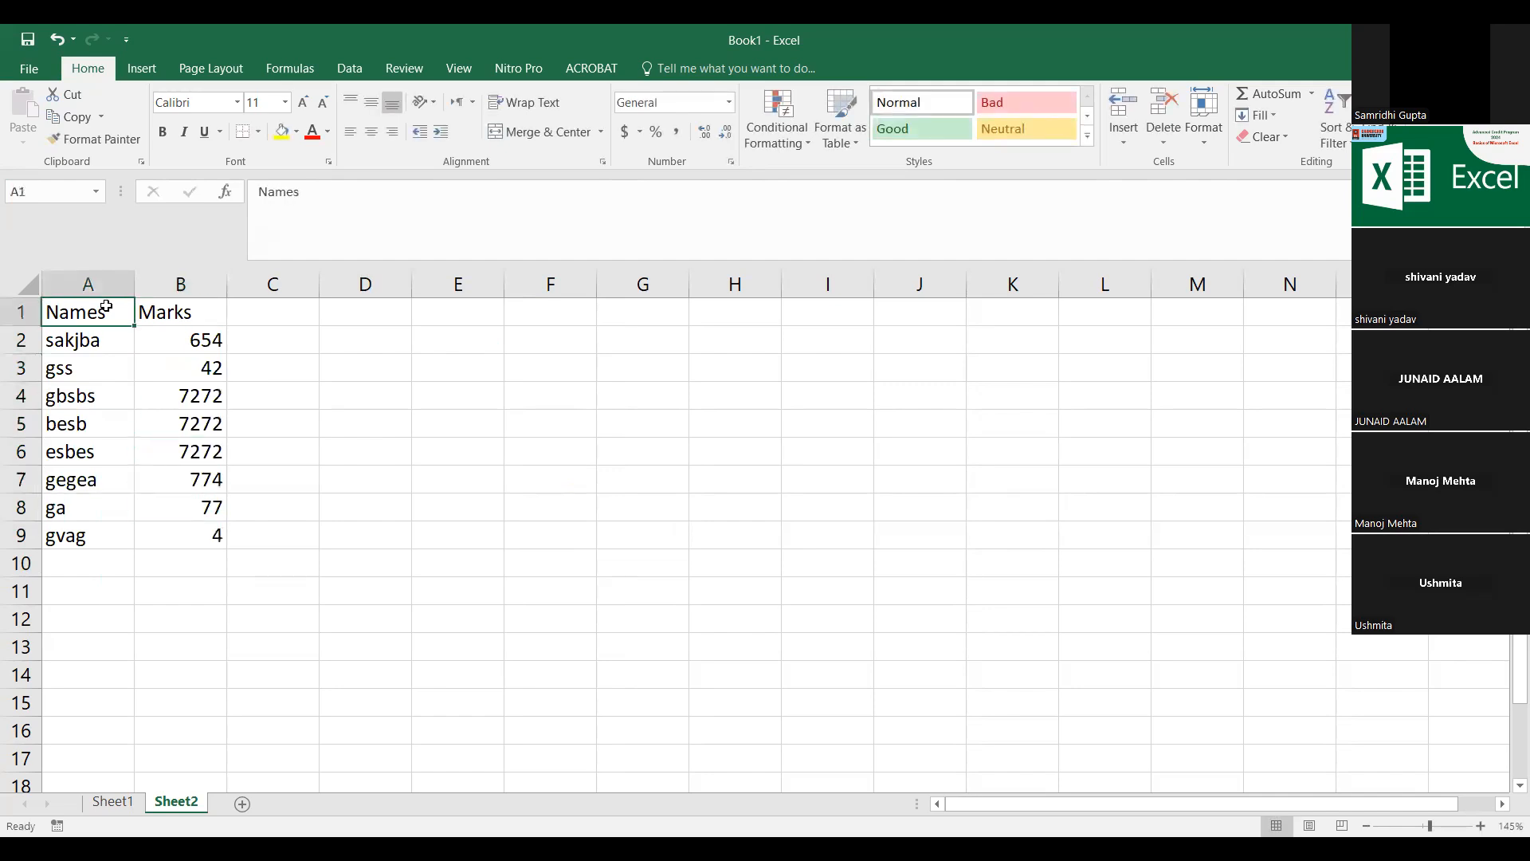
key("Down")
key("shift+Right")
key("ctrl+shift+Down")
key("ctrl+c")
key("ctrl+Down")
key("Down")
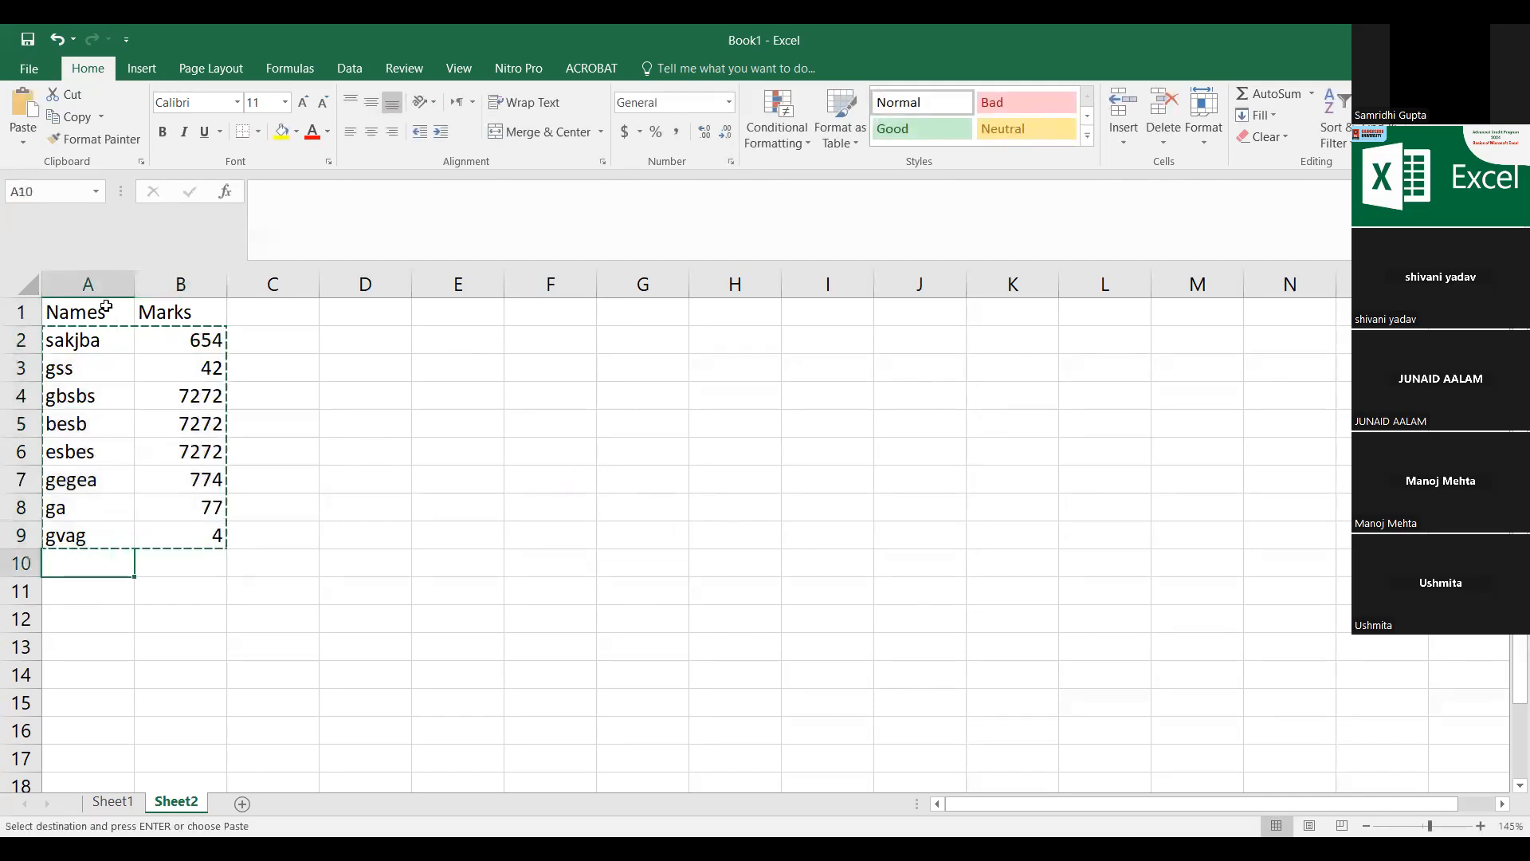
key("ctrl+v")
key("ctrl+Down")
key("Down")
key("ctrl+v")
Step: Paste the copied rows once more over the existing entries starting at A5
key("ctrl+Up")
key("Down")
key("Down")
key("Down")
key("Down")
key("Return")
key("Down")
key("Down")
key("Down")
key("Down")
key("Down")
key("Down")
key("Down")
key("Down")
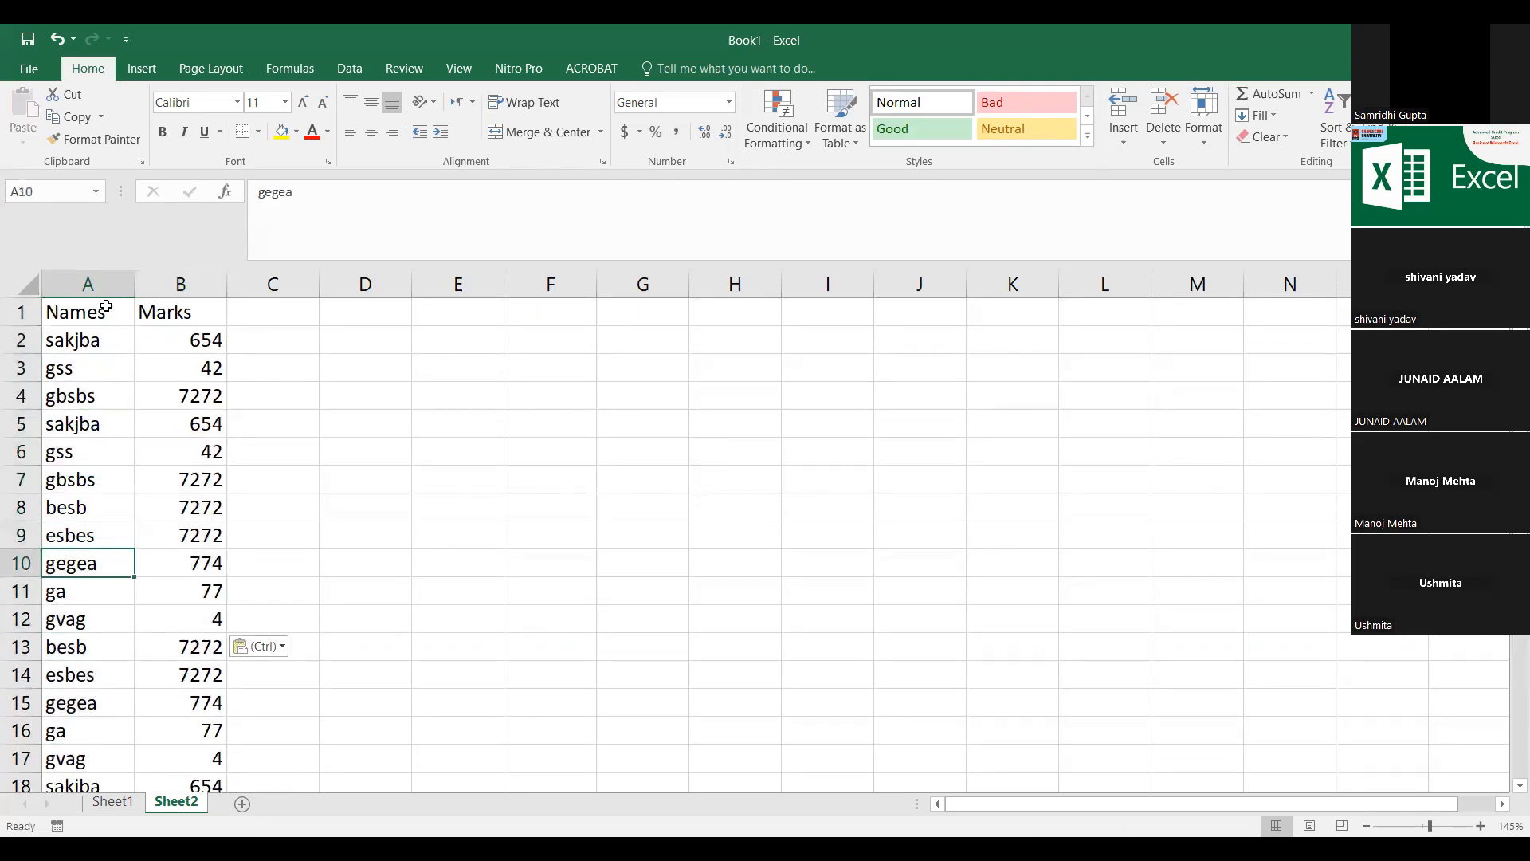
Step: Copy the first three data rows A2:B4 and paste them below the list, starting at A26
key("Down")
key("Up")
key("ctrl+Up")
key("Down")
key("shift+Down")
key("shift+Down")
key("shift+Right")
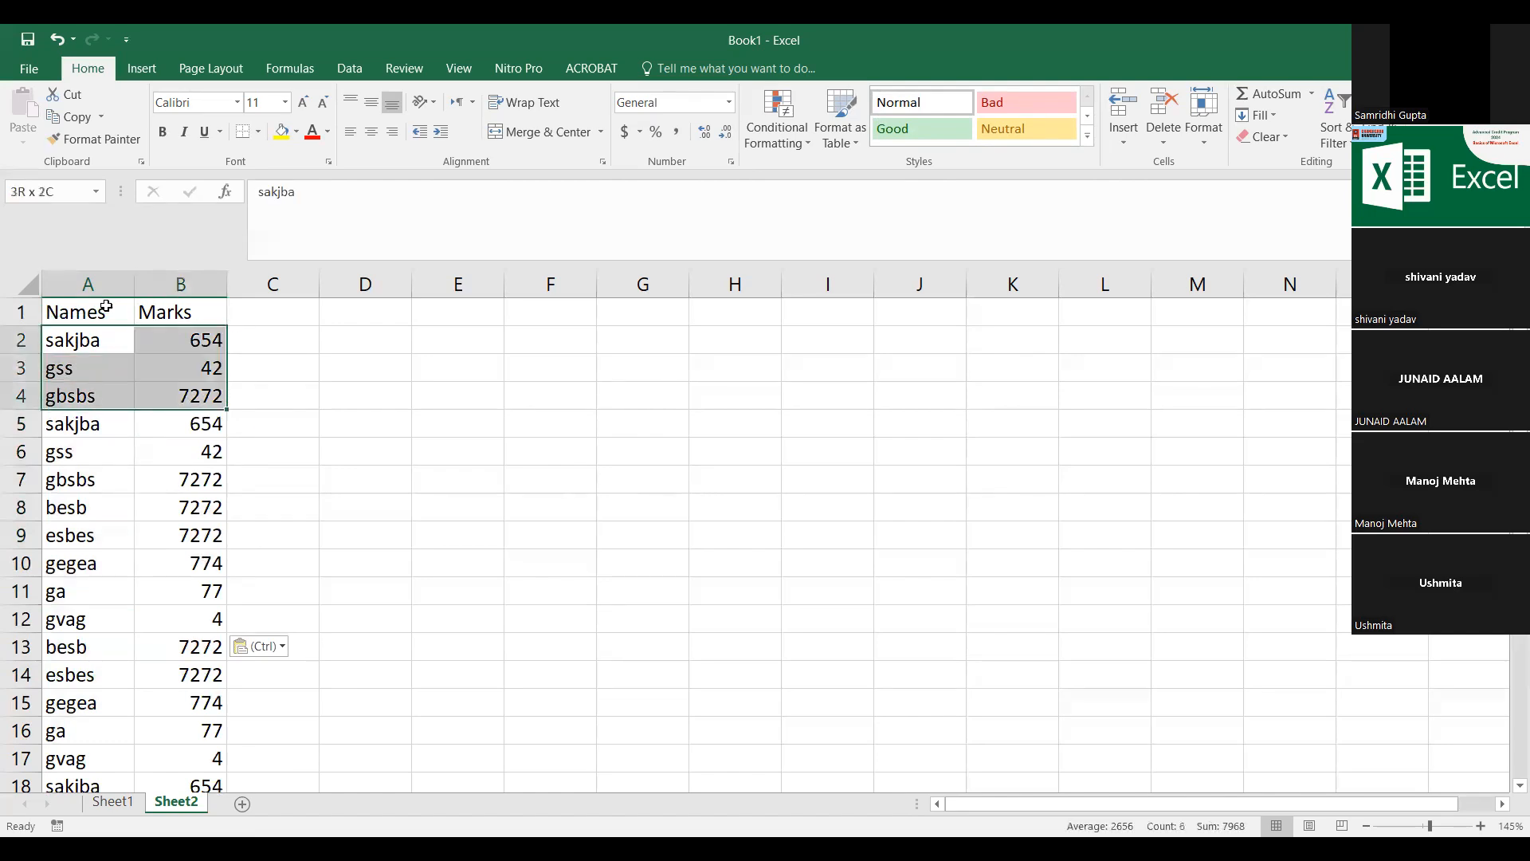
key("ctrl+c")
key("Down")
key("Down")
key("Down")
key("Down")
key("Down")
key("Down")
key("Down")
key("Down")
key("Down")
key("Down")
key("Down")
key("Down")
key("Down")
key("Down")
key("Down")
key("Down")
key("Down")
key("Down")
key("Down")
key("Down")
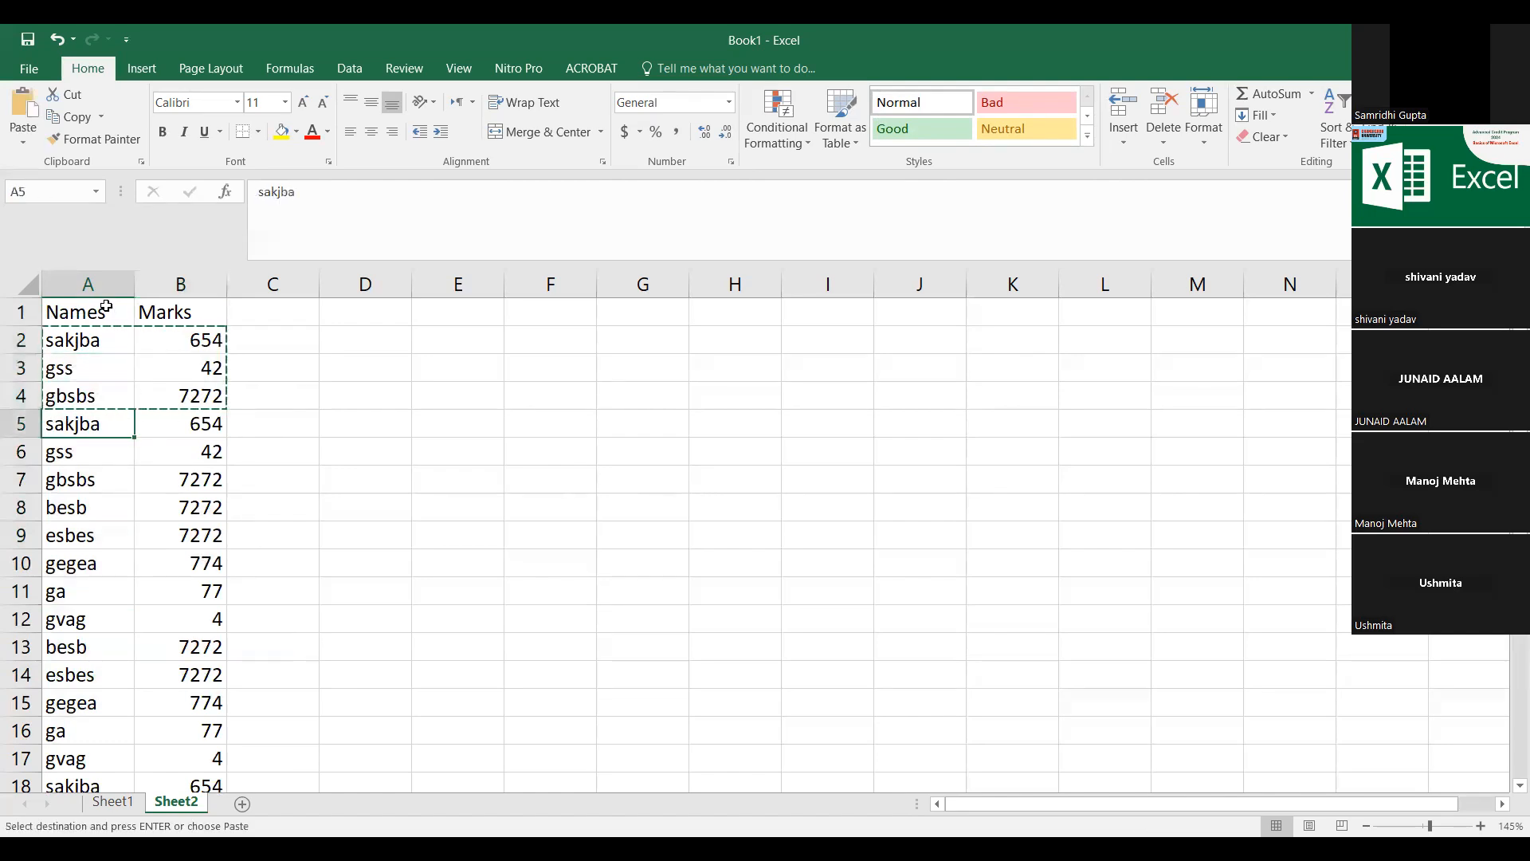
key("Up")
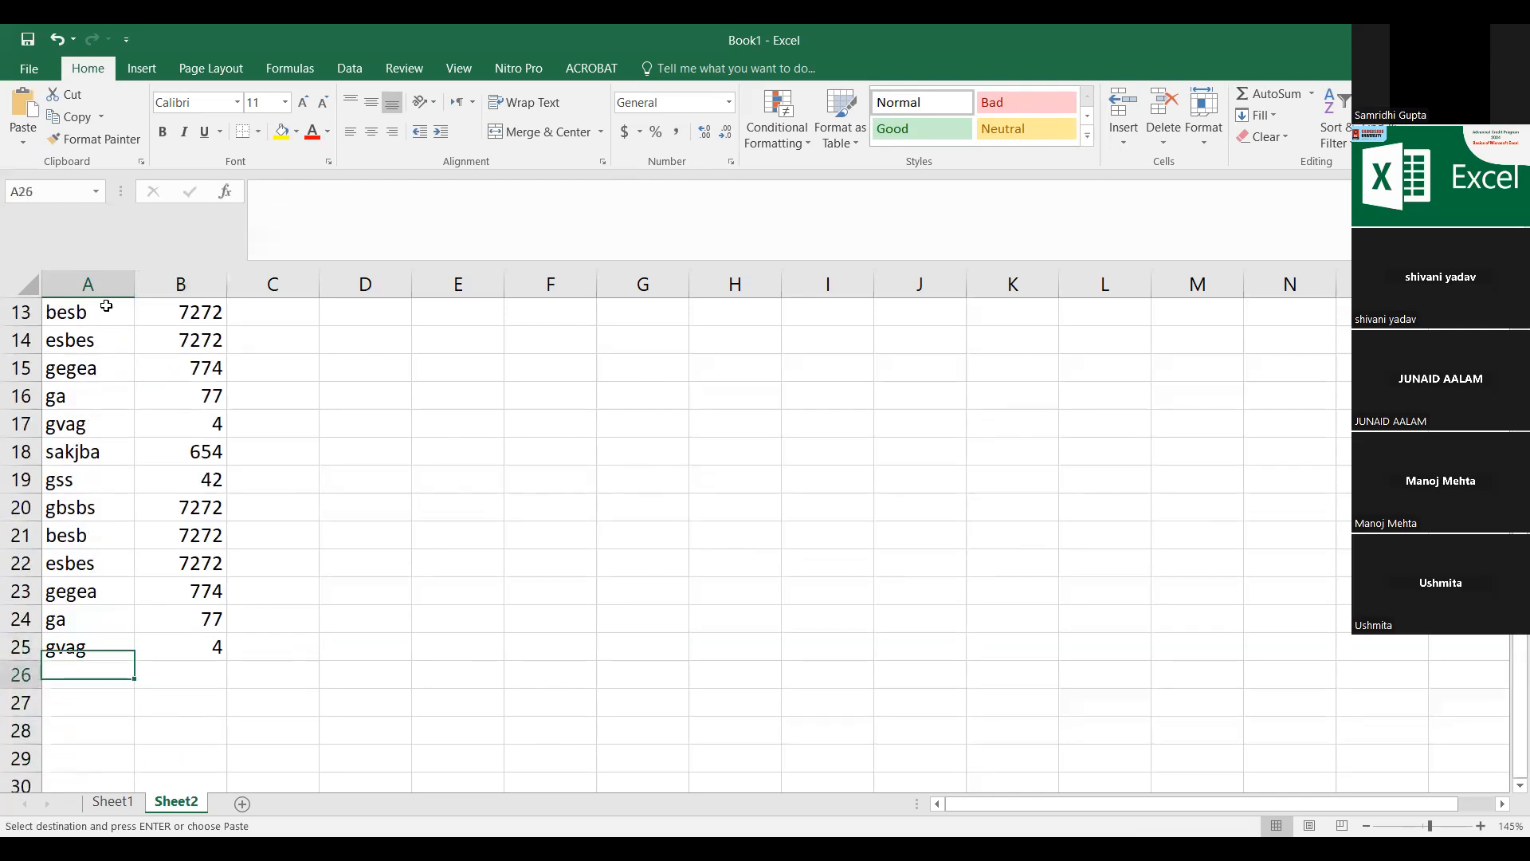
key("ctrl+v")
Step: Paste the copied three rows over the existing entries starting at A22 and again at A18, ending copy mode
key("Up")
key("Up")
key("Up")
key("Up")
key("ctrl+v")
key("Up")
key("Up")
key("Up")
key("Up")
key("ctrl+v")
key("Up")
key("ctrl+Home")
key("Down")
key("Right")
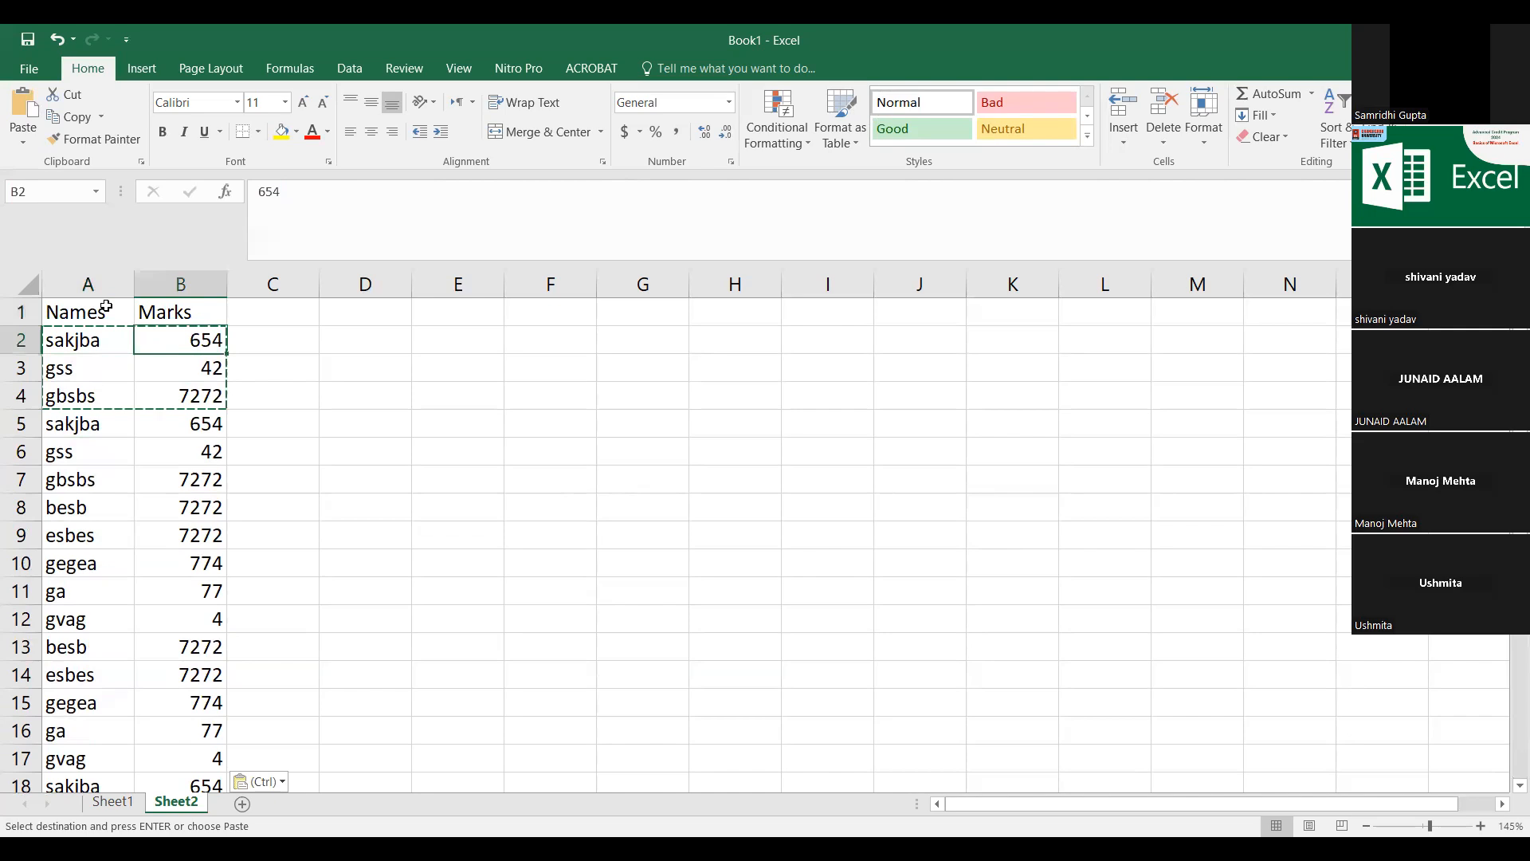
left_click(118, 343)
key("Escape")
Step: Auto-fit the widths of columns A and B to their contents
left_click(160, 454)
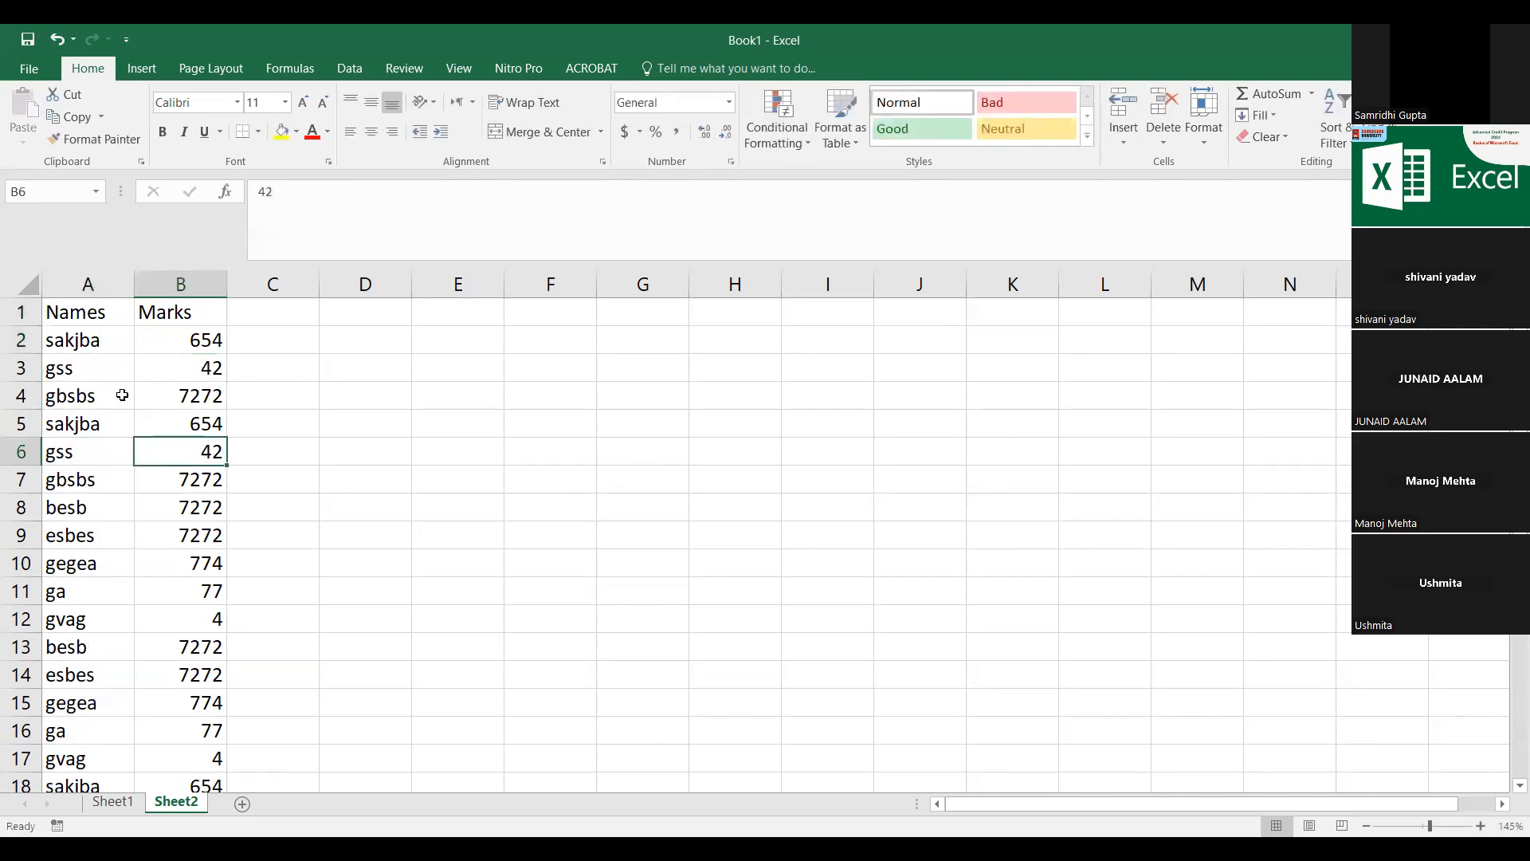
left_click(92, 333)
double_click(133, 293)
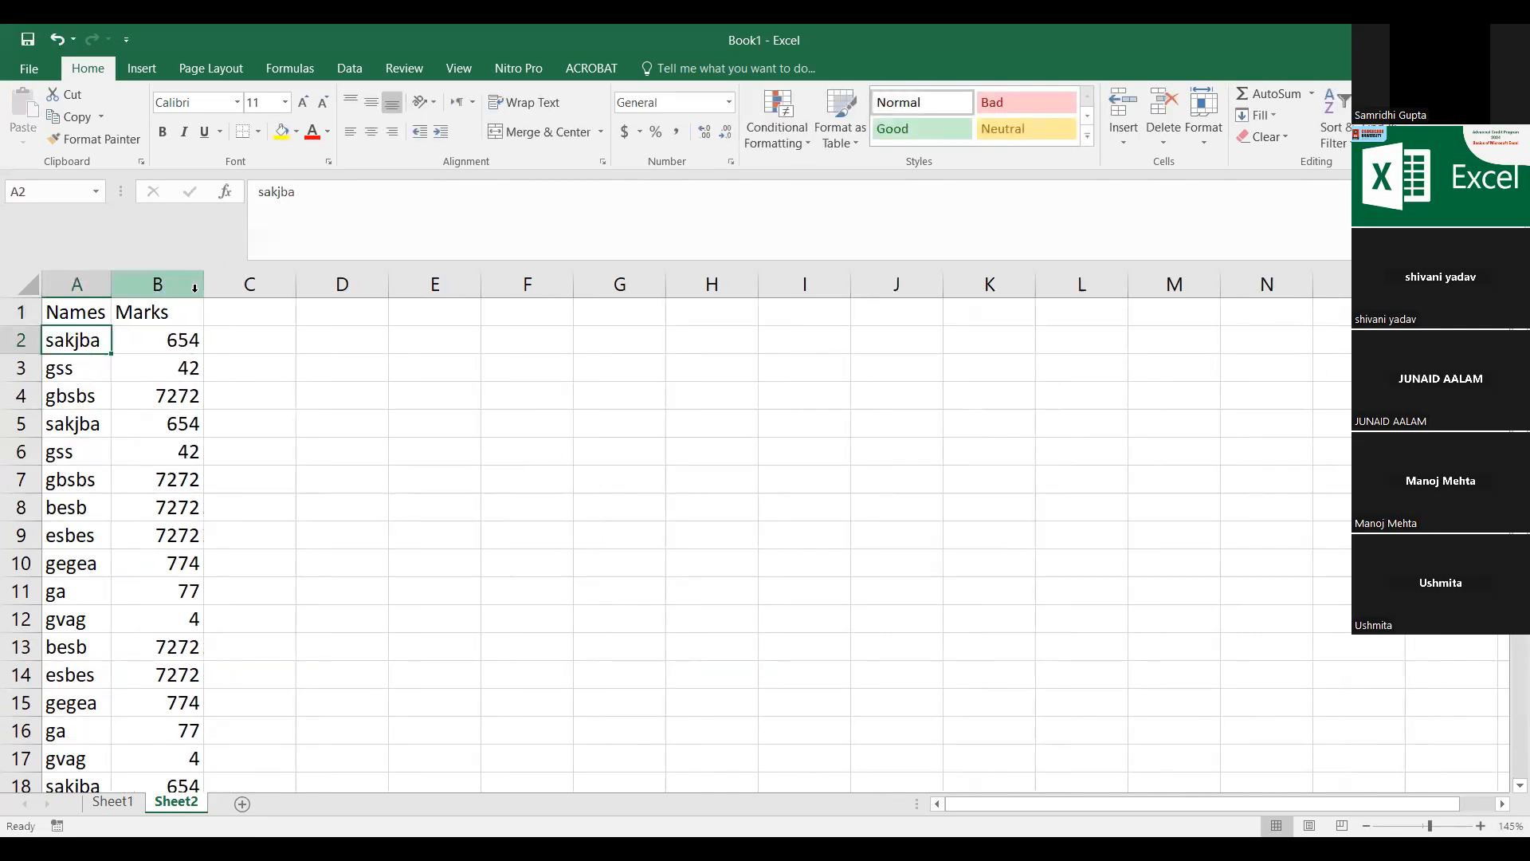
double_click(205, 287)
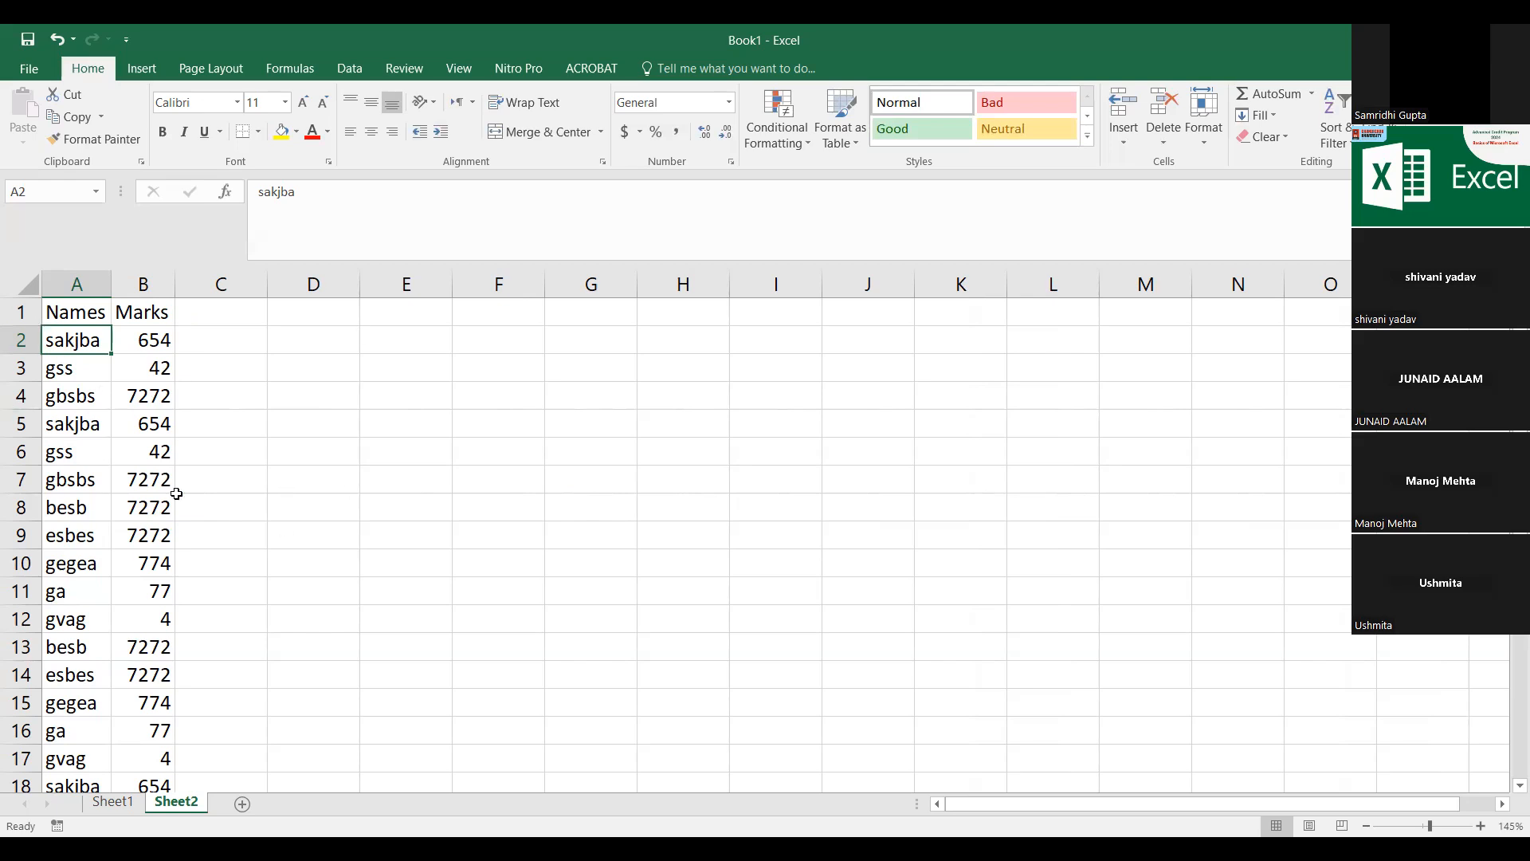
Step: Highlight duplicate values in column A with conditional formatting, using Light Red Fill with Dark Red Text
left_click(79, 285)
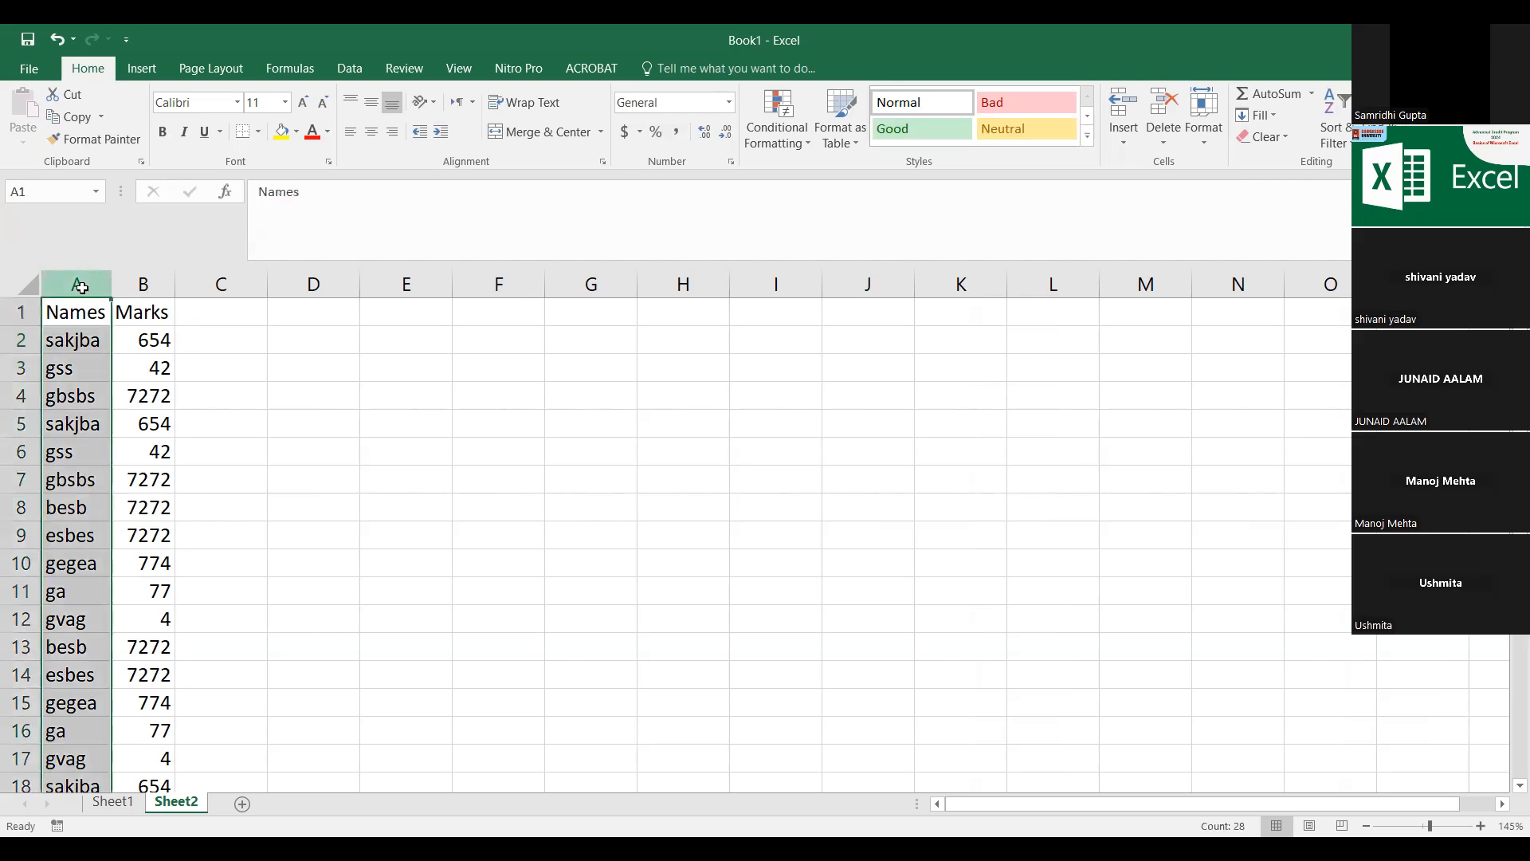
left_click(767, 144)
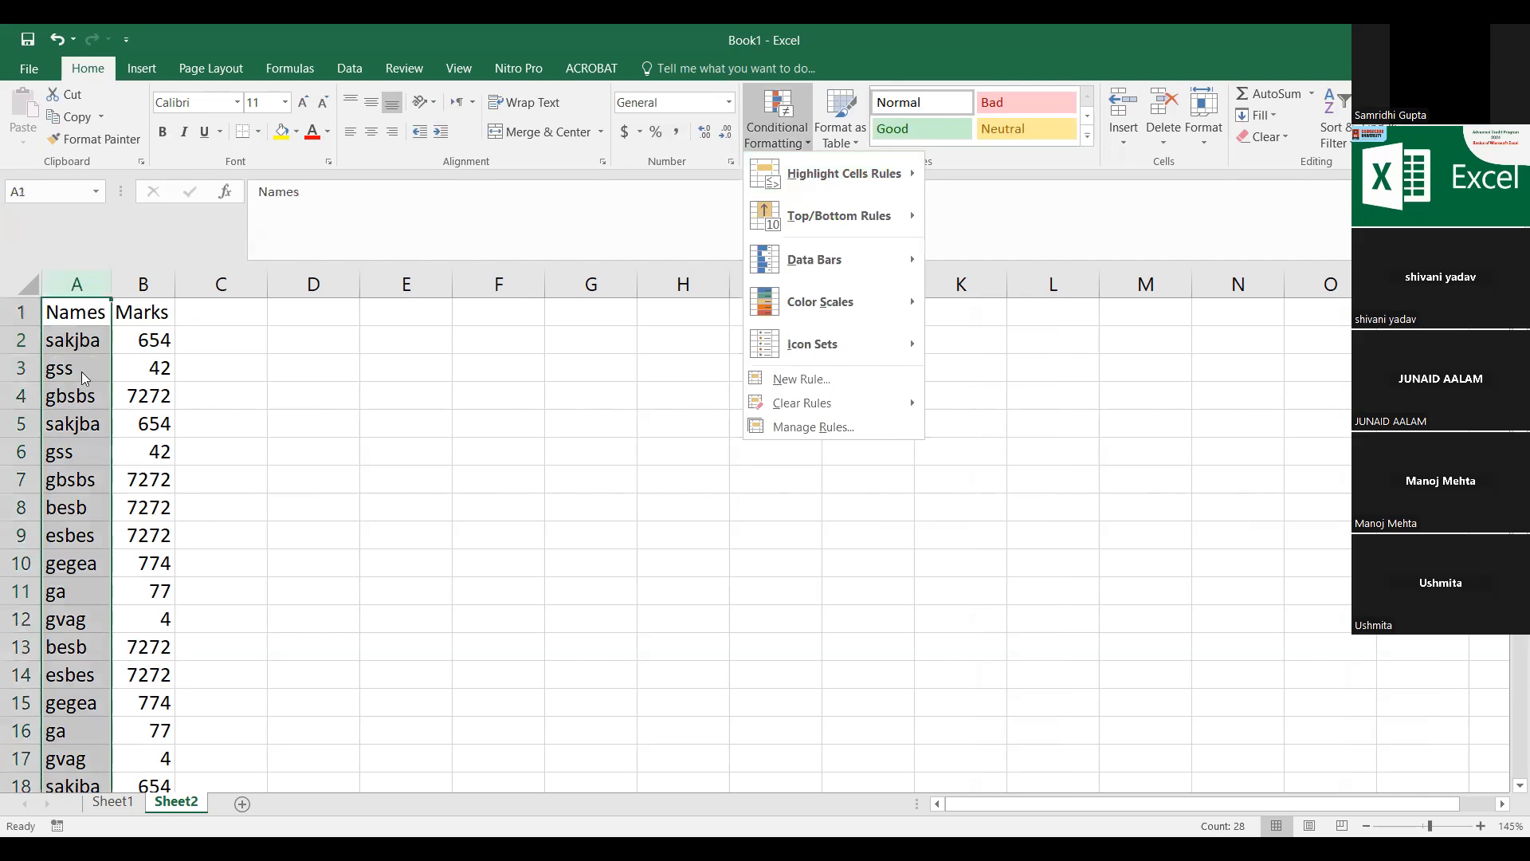
mouse_move(848, 177)
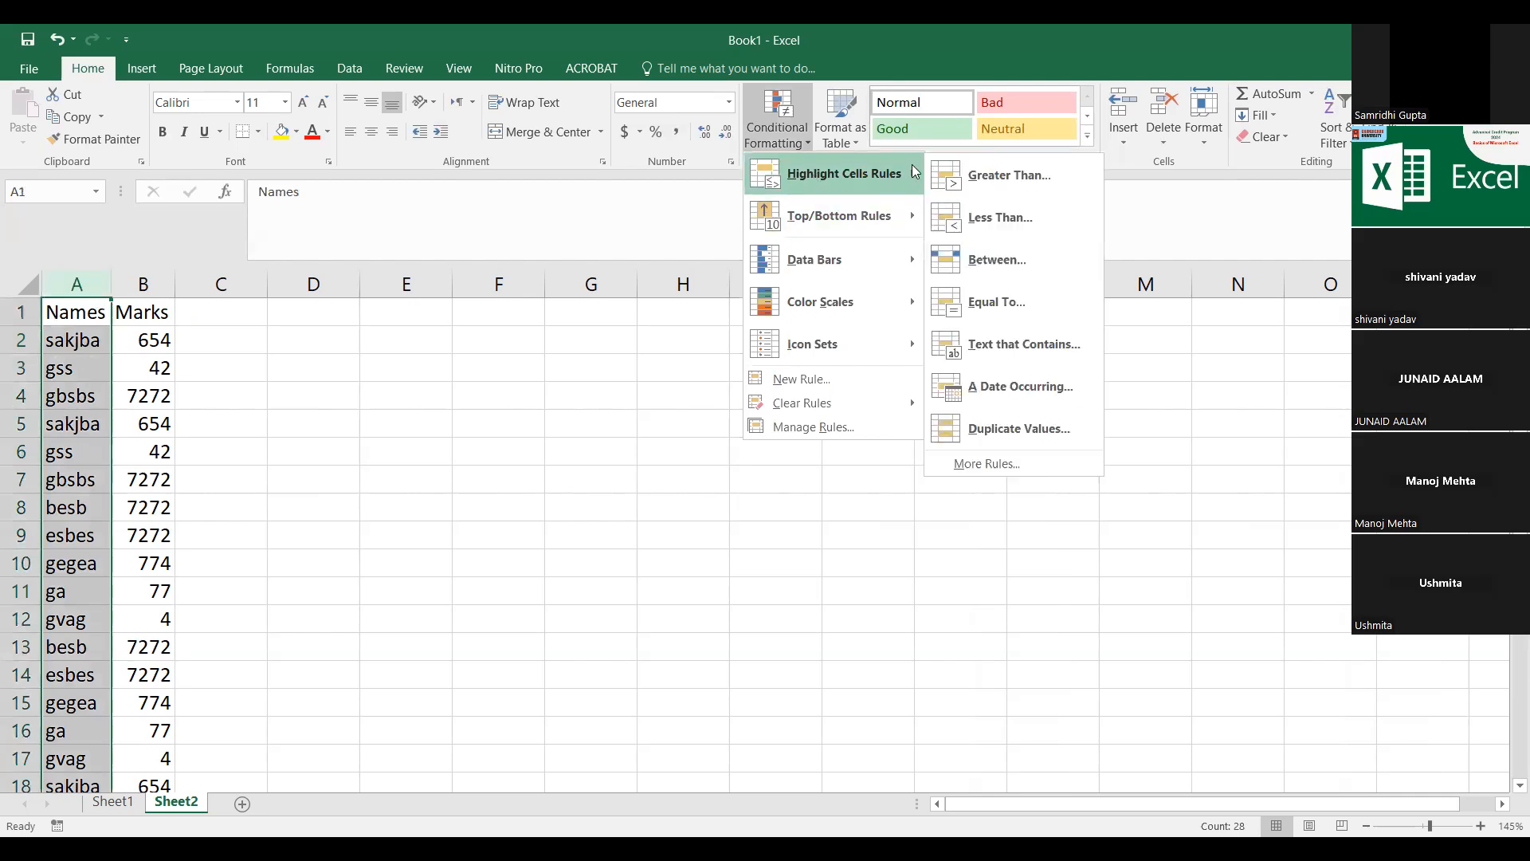
left_click(1027, 431)
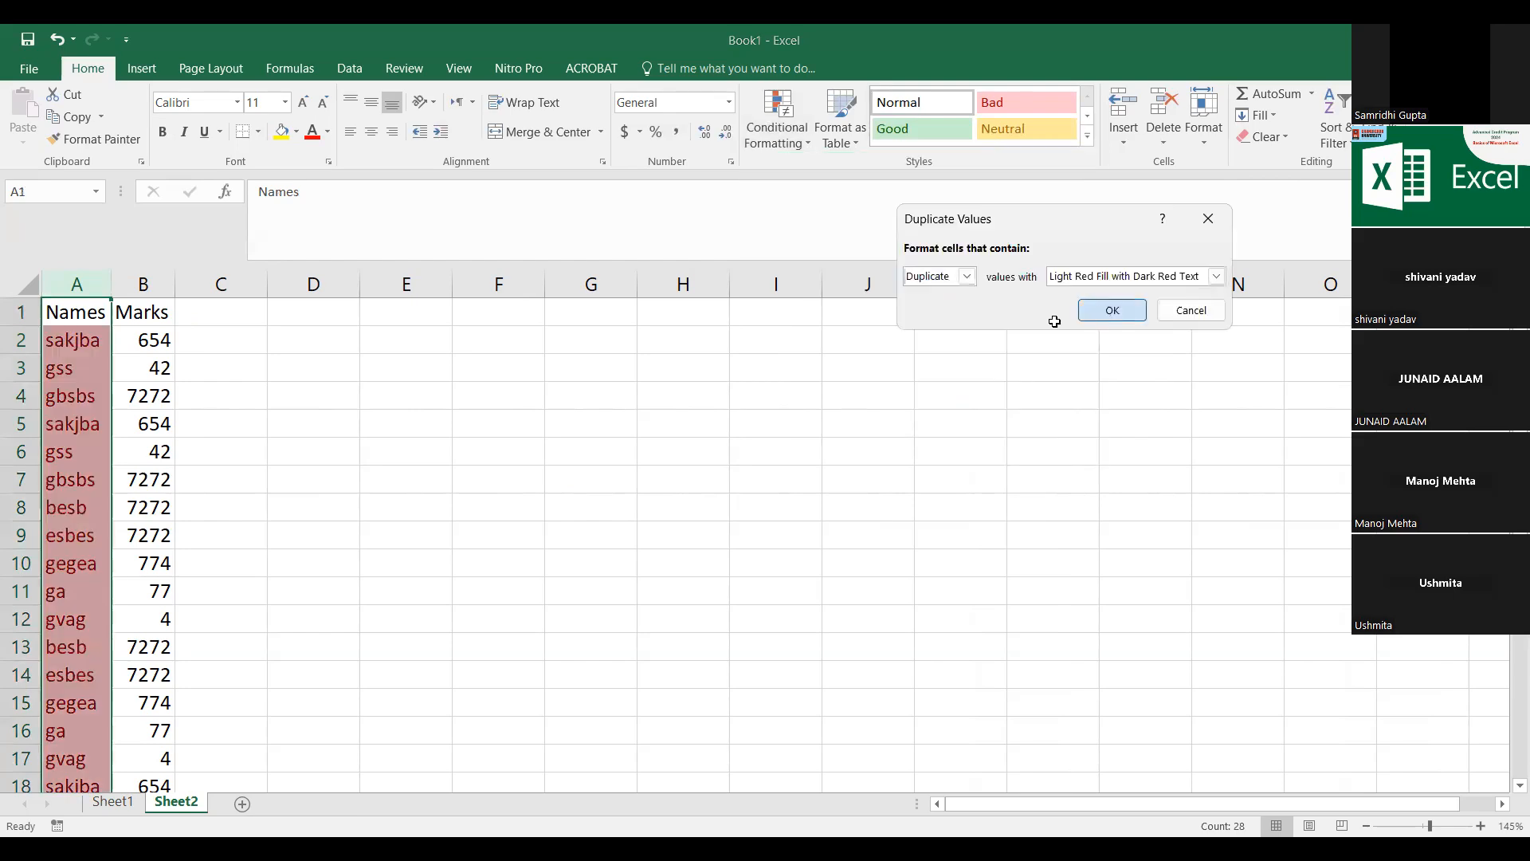
left_click(1100, 311)
scroll(82, 494, "down", 13)
scroll(82, 494, "up", 8)
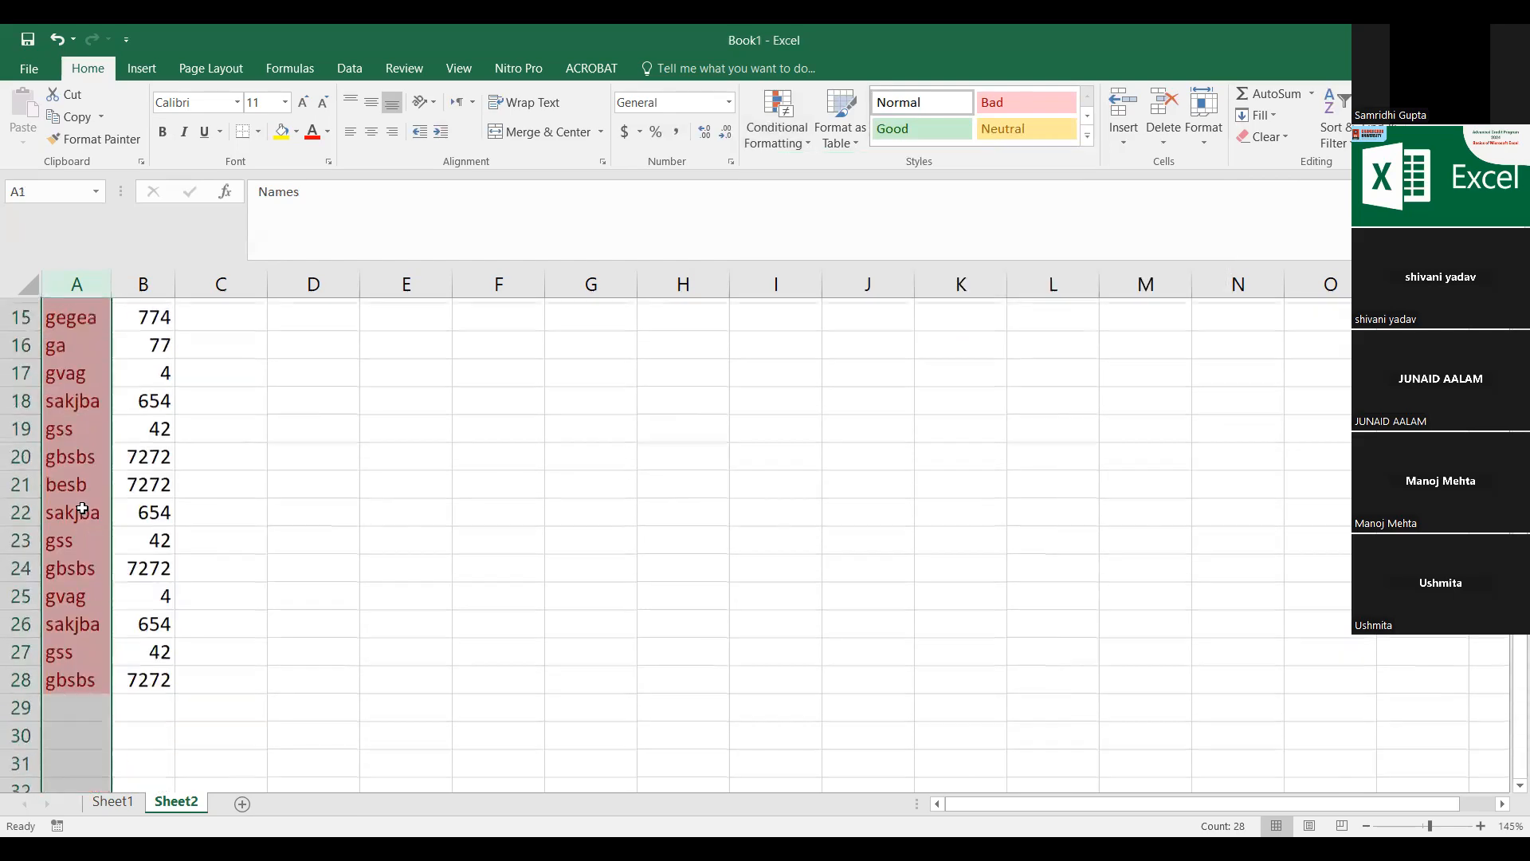
scroll(83, 508, "up", 5)
scroll(79, 459, "down", 8)
scroll(79, 460, "up", 8)
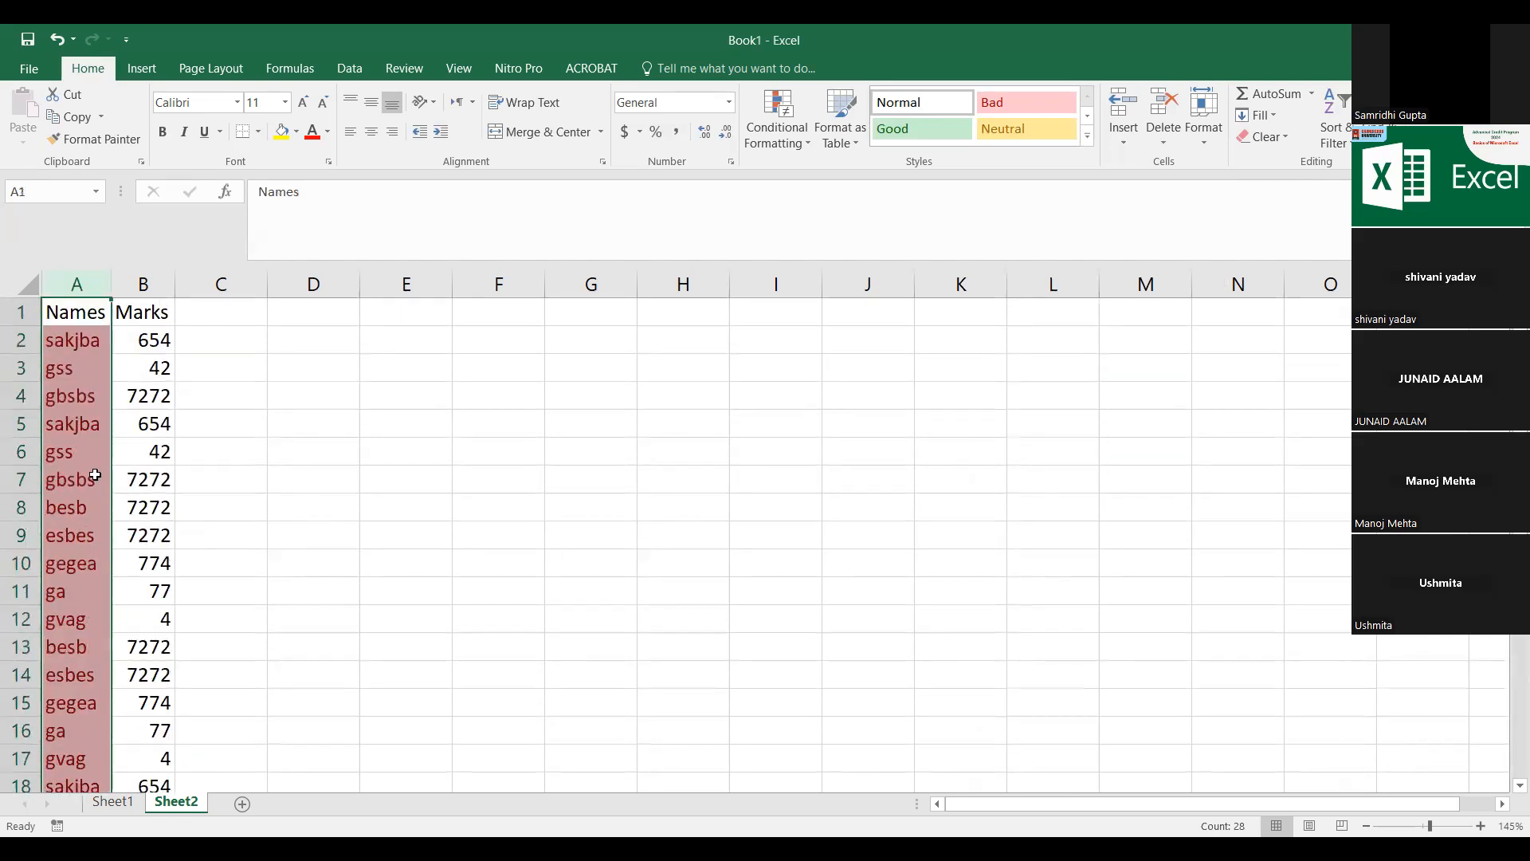
Step: Add a new row at the end of the list with the name dfb in A29 and the mark 454 in B29
scroll(95, 476, "down", 6)
left_click(72, 591)
type("dfb")
key("Tab")
type("sr")
key("BackSpace")
type("454")
key("Return")
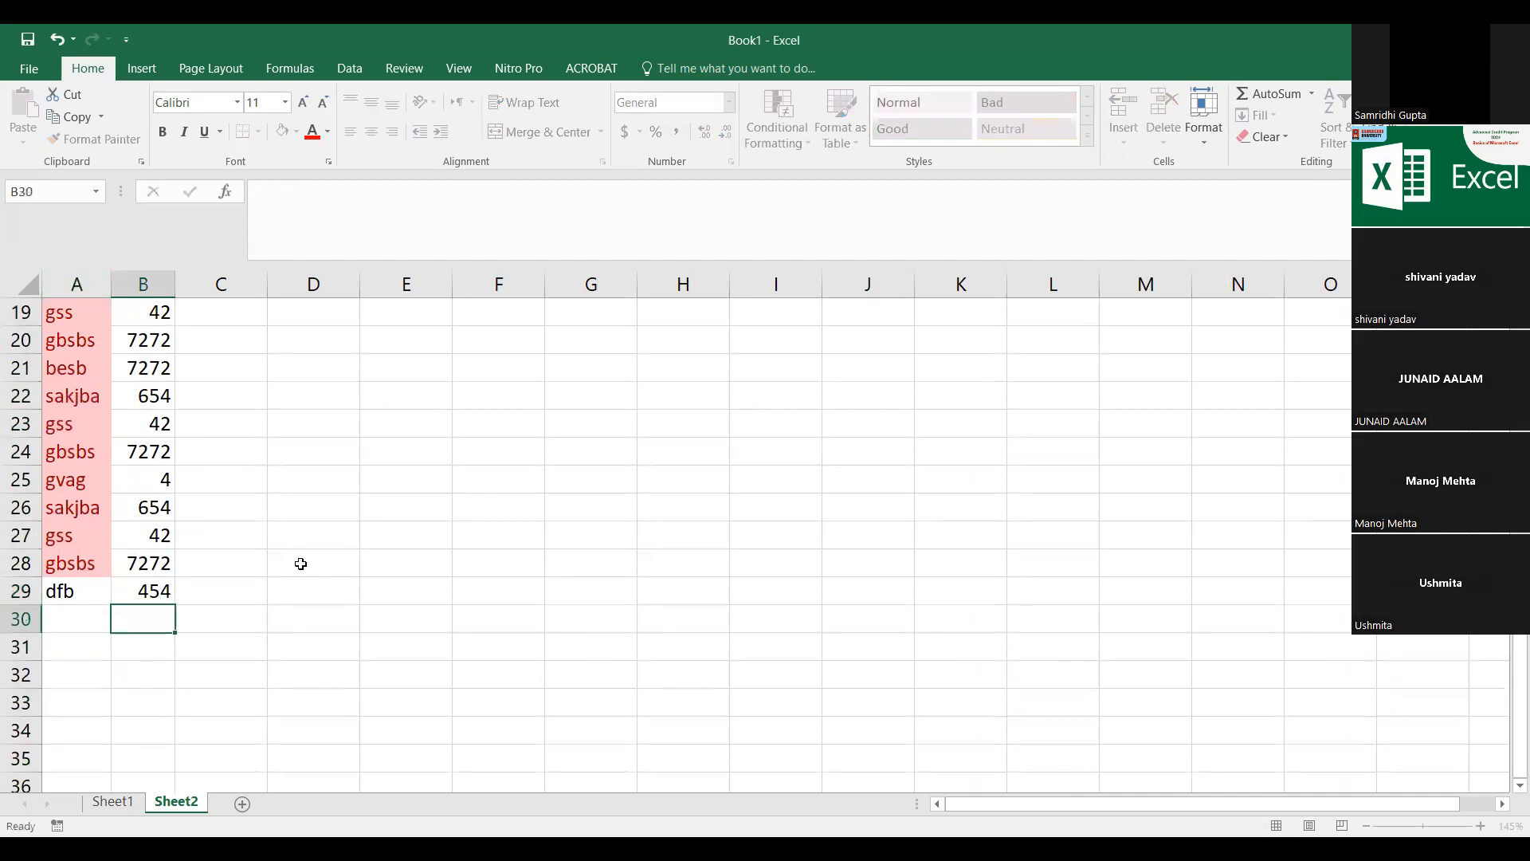
Step: Examine the duplicate highlighting in the Names column from the first entry to the last
key("Up")
key("Up")
key("ctrl+Up")
key("Left")
key("Down")
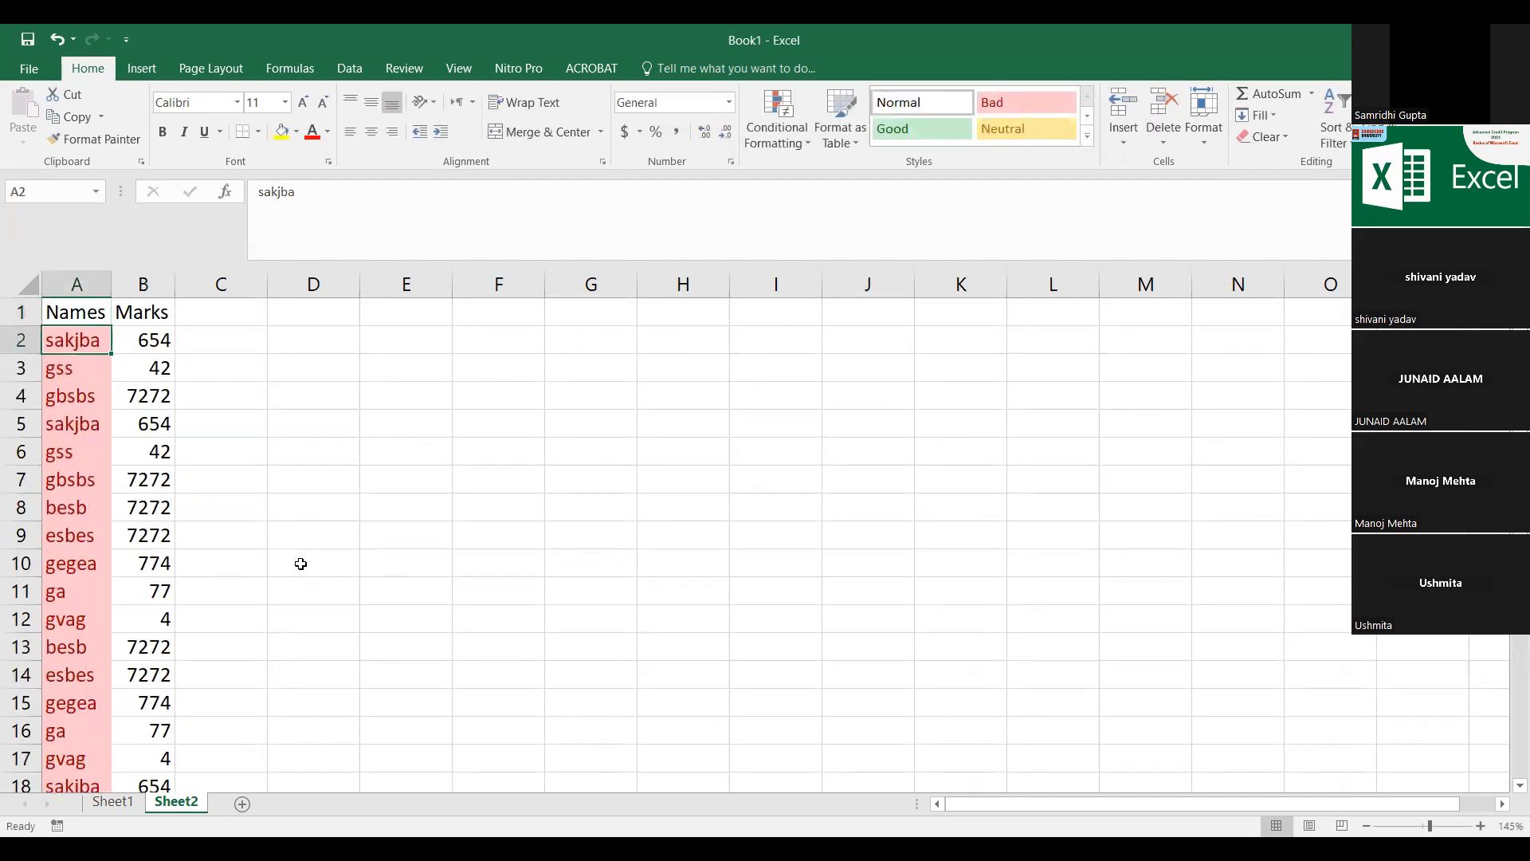
scroll(156, 450, "down", 2)
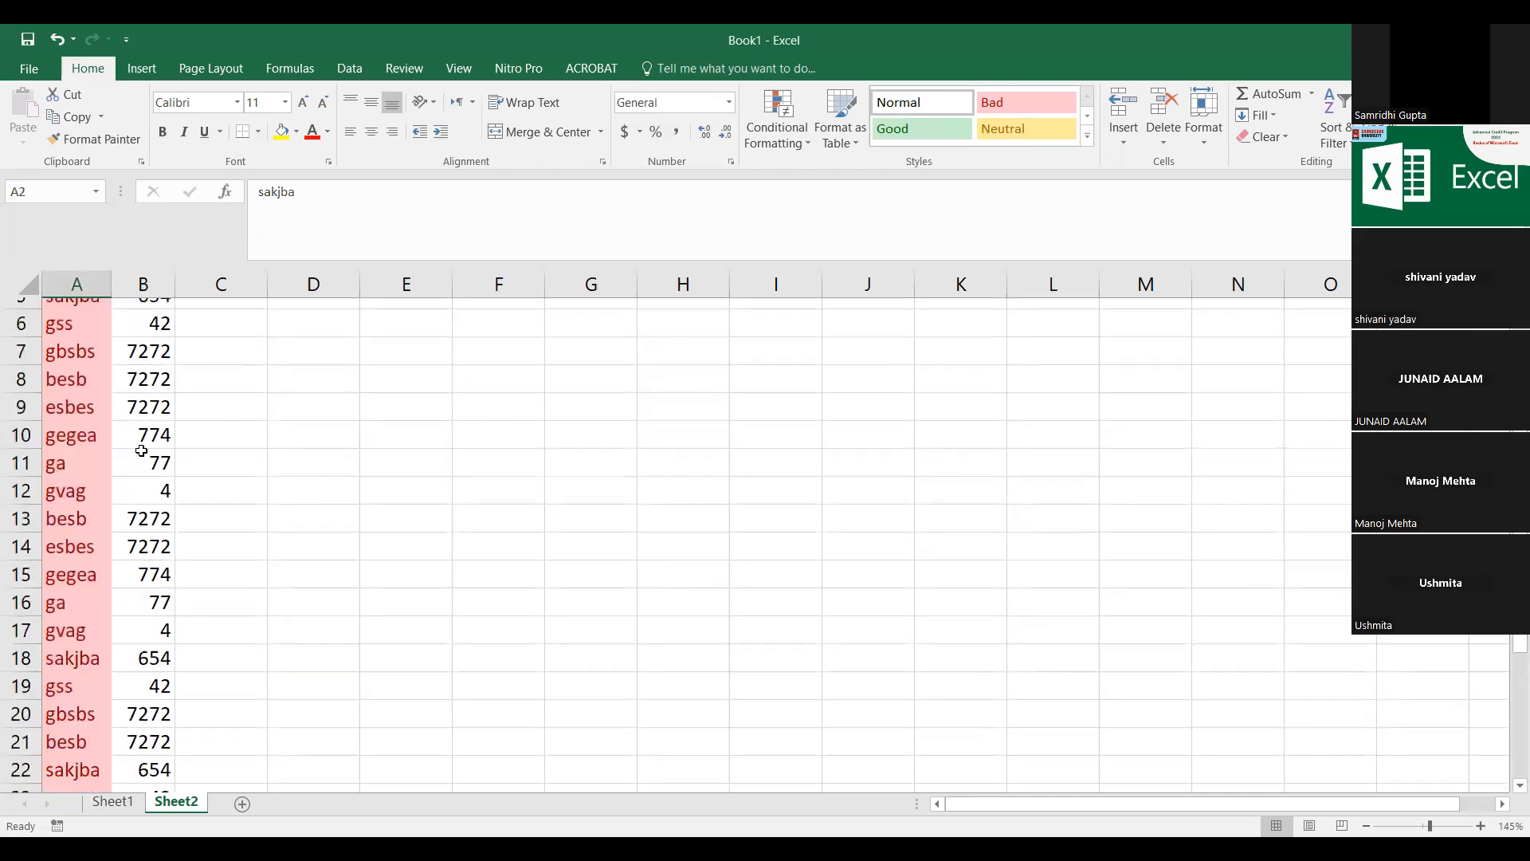
scroll(78, 389, "up", 2)
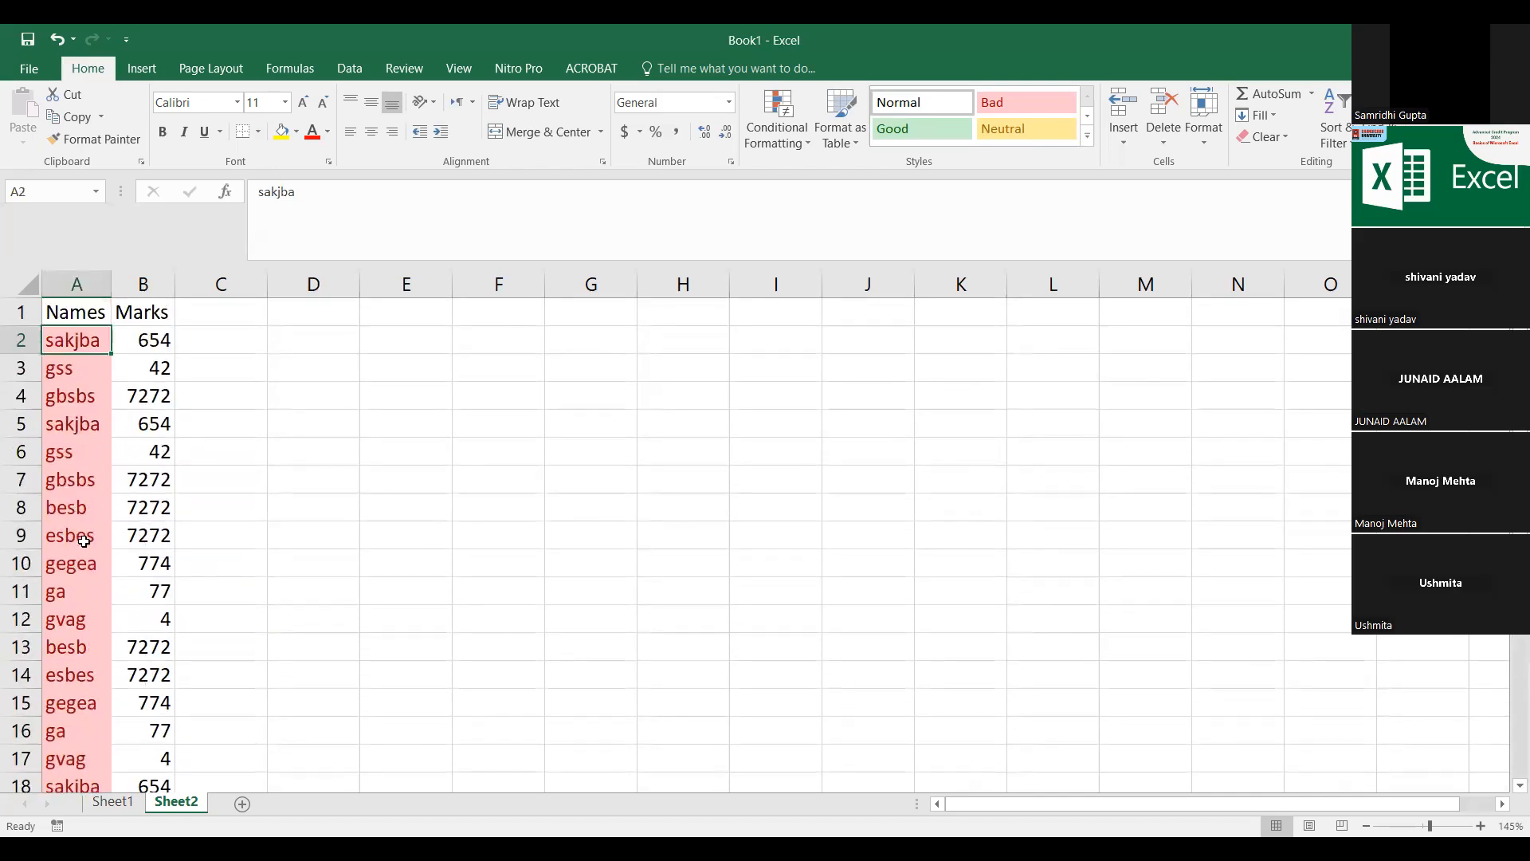
scroll(161, 537, "down", 7)
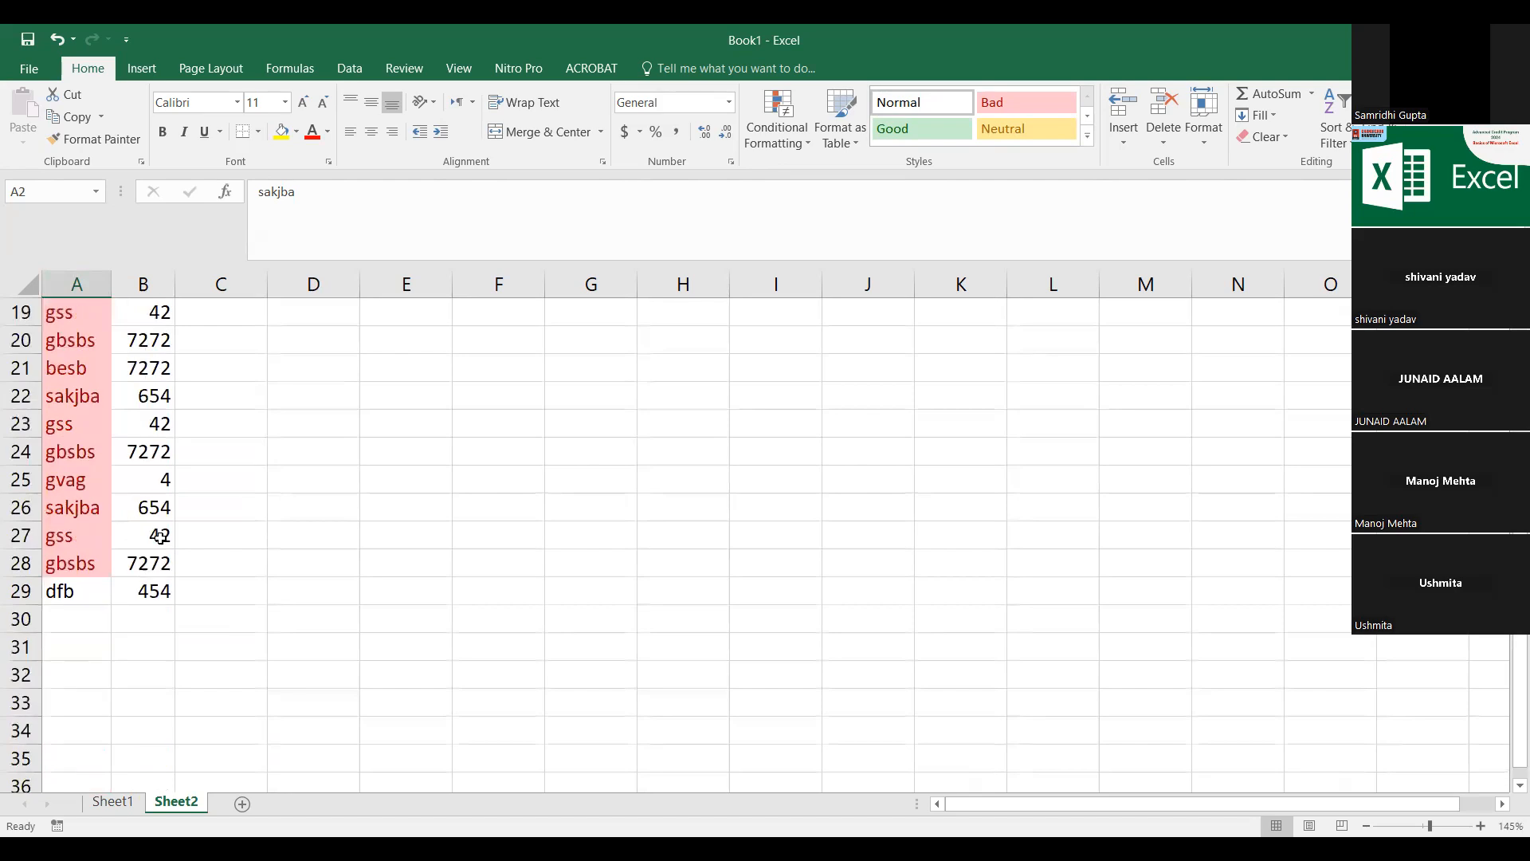
scroll(96, 428, "up", 7)
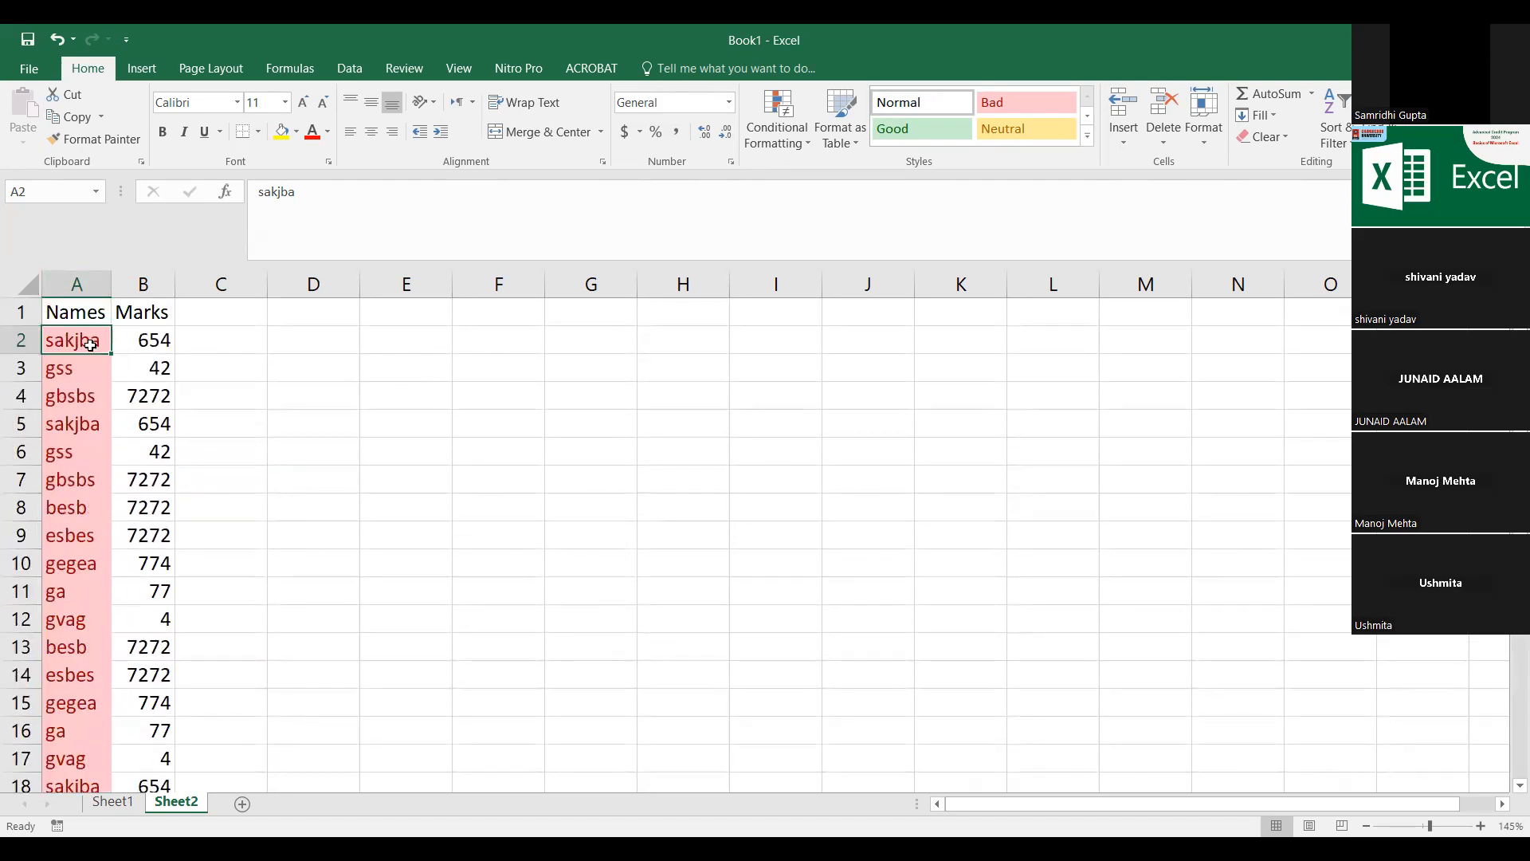
Step: Clear the contents of the sakjba entries in A2:B2 and A5:B5
left_click_drag(90, 344, 144, 341)
key("Delete")
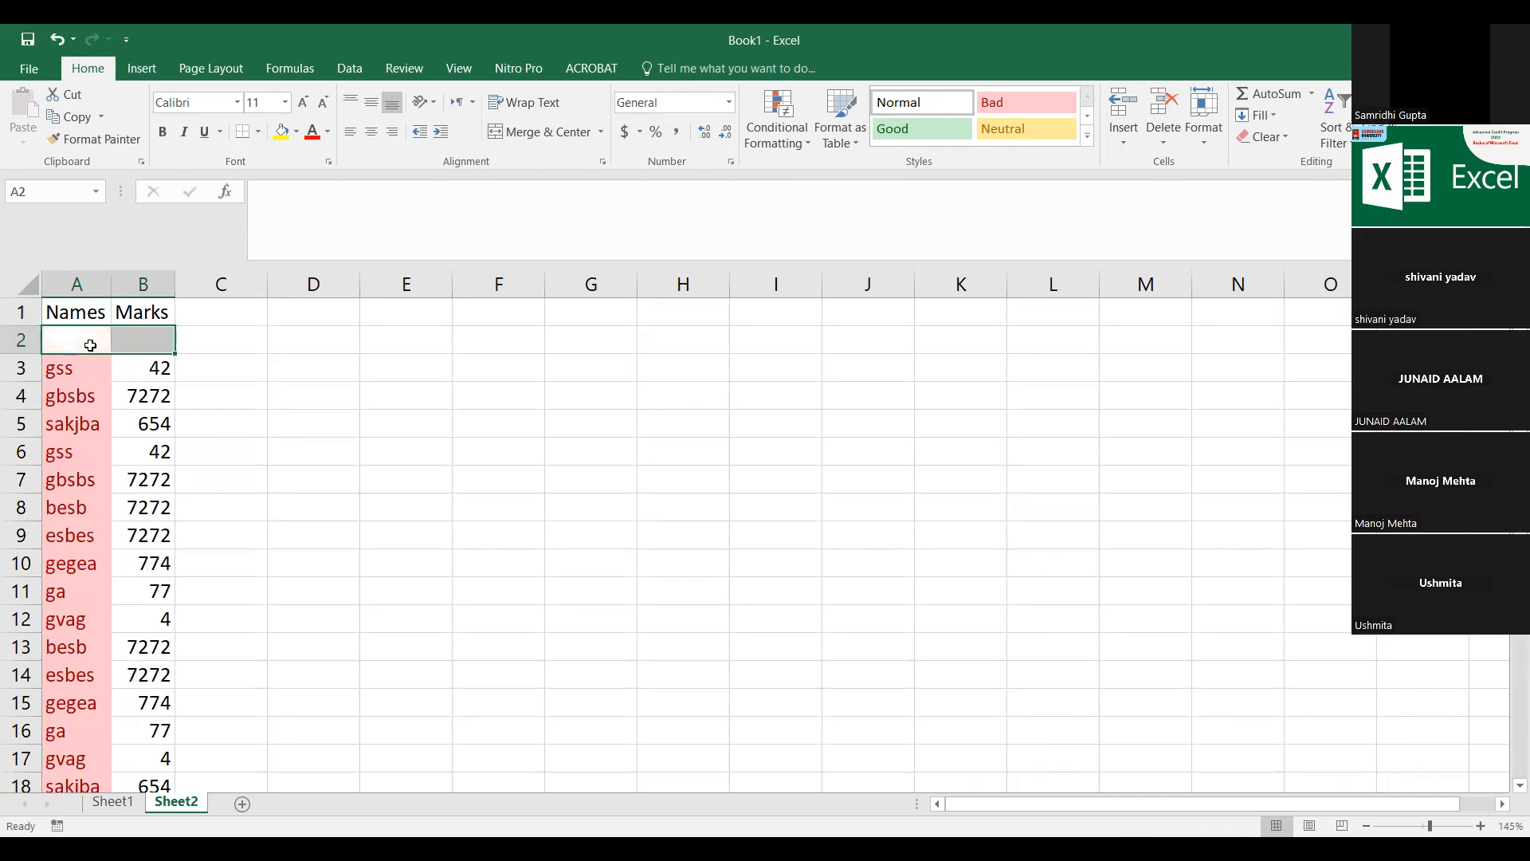
left_click_drag(89, 426, 149, 427)
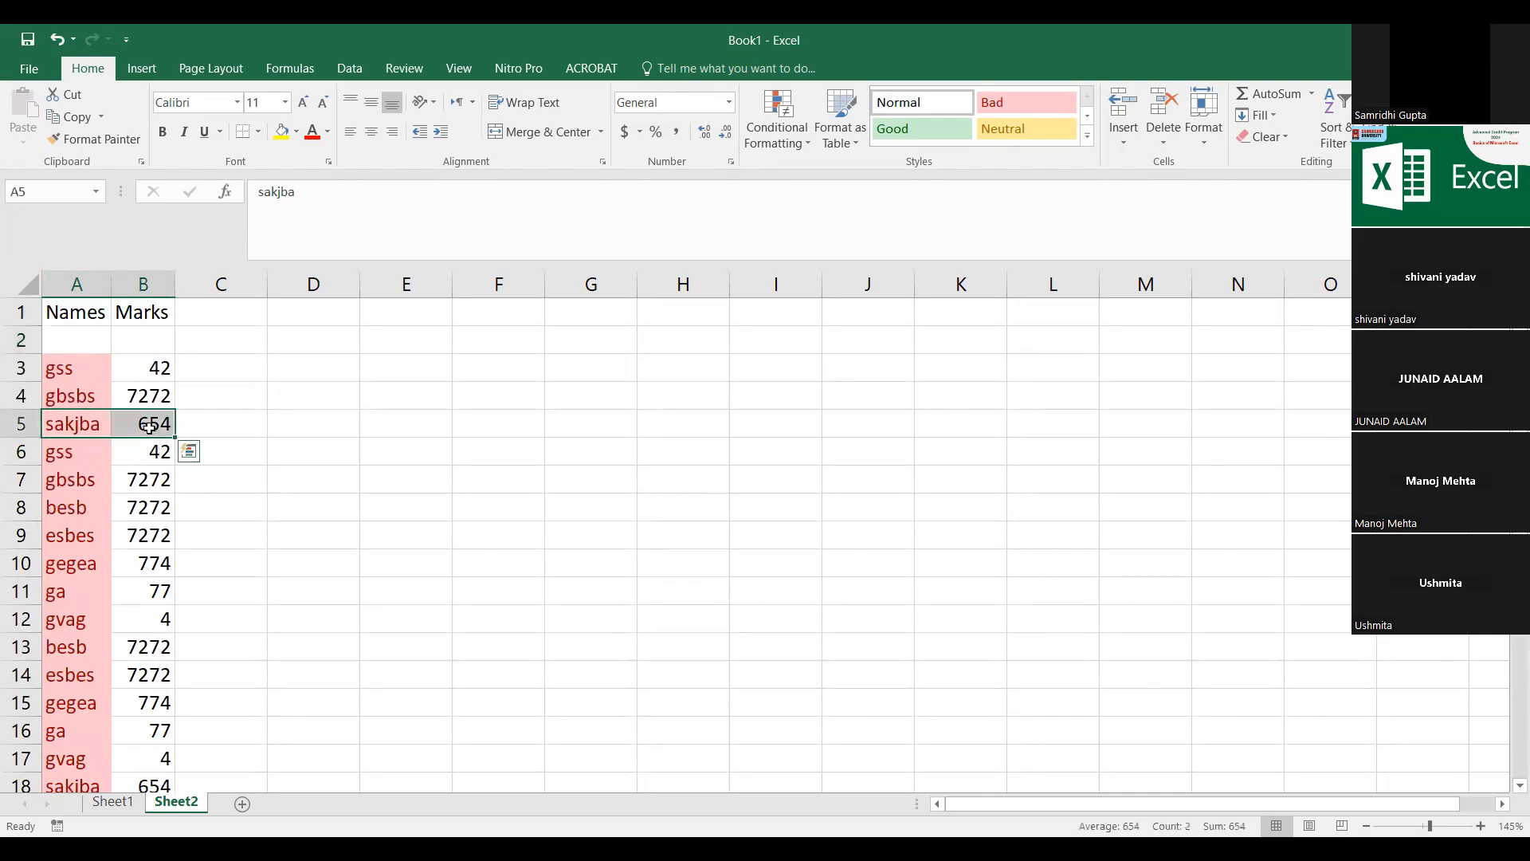
key("Up")
key("shift+Down")
key("Up")
key("Down")
key("Down")
key("shift+Right")
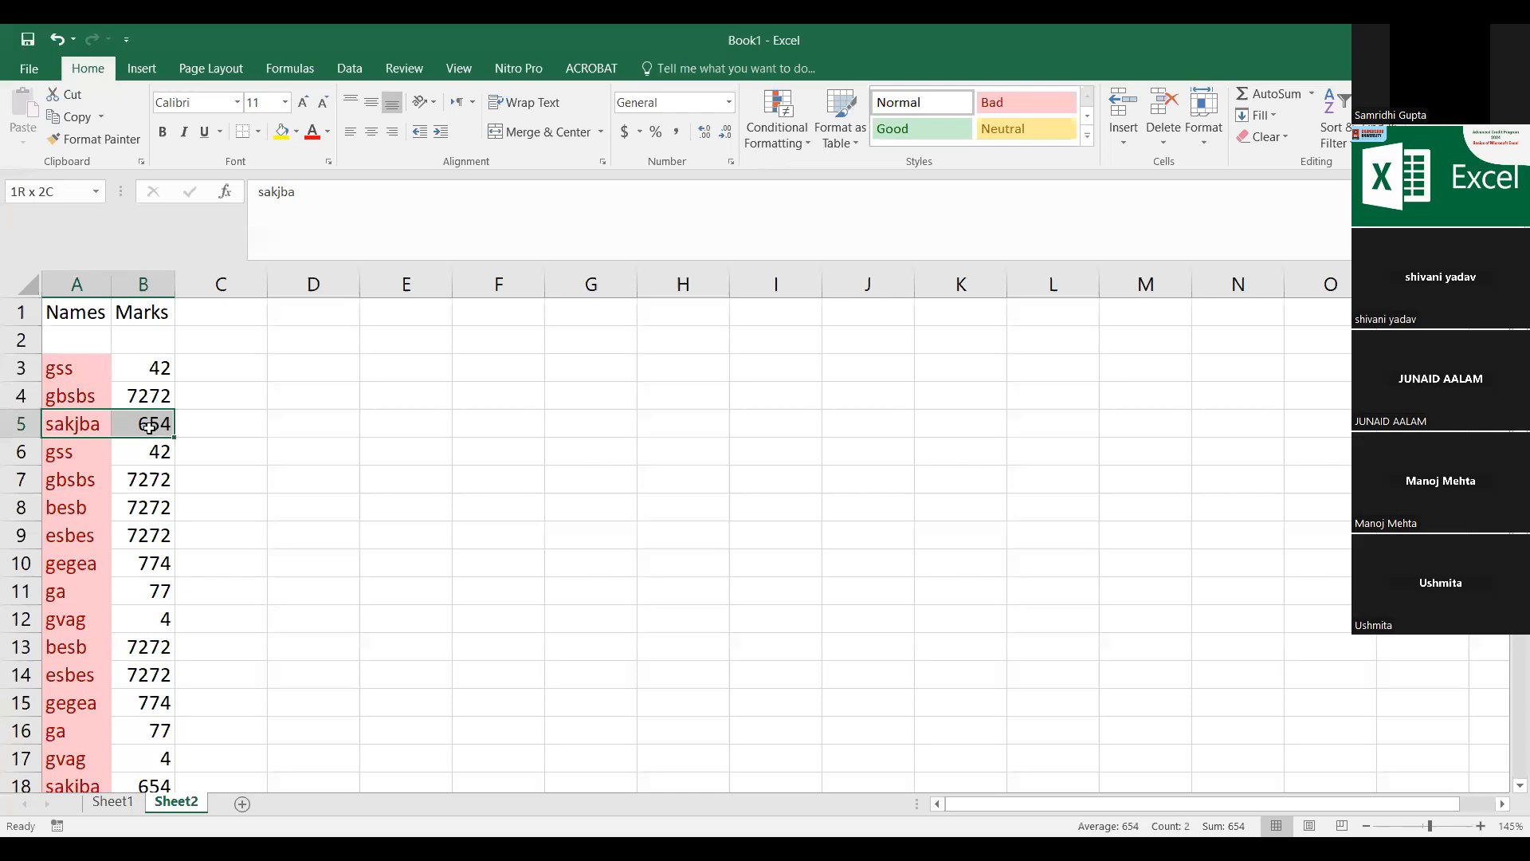
key("Delete")
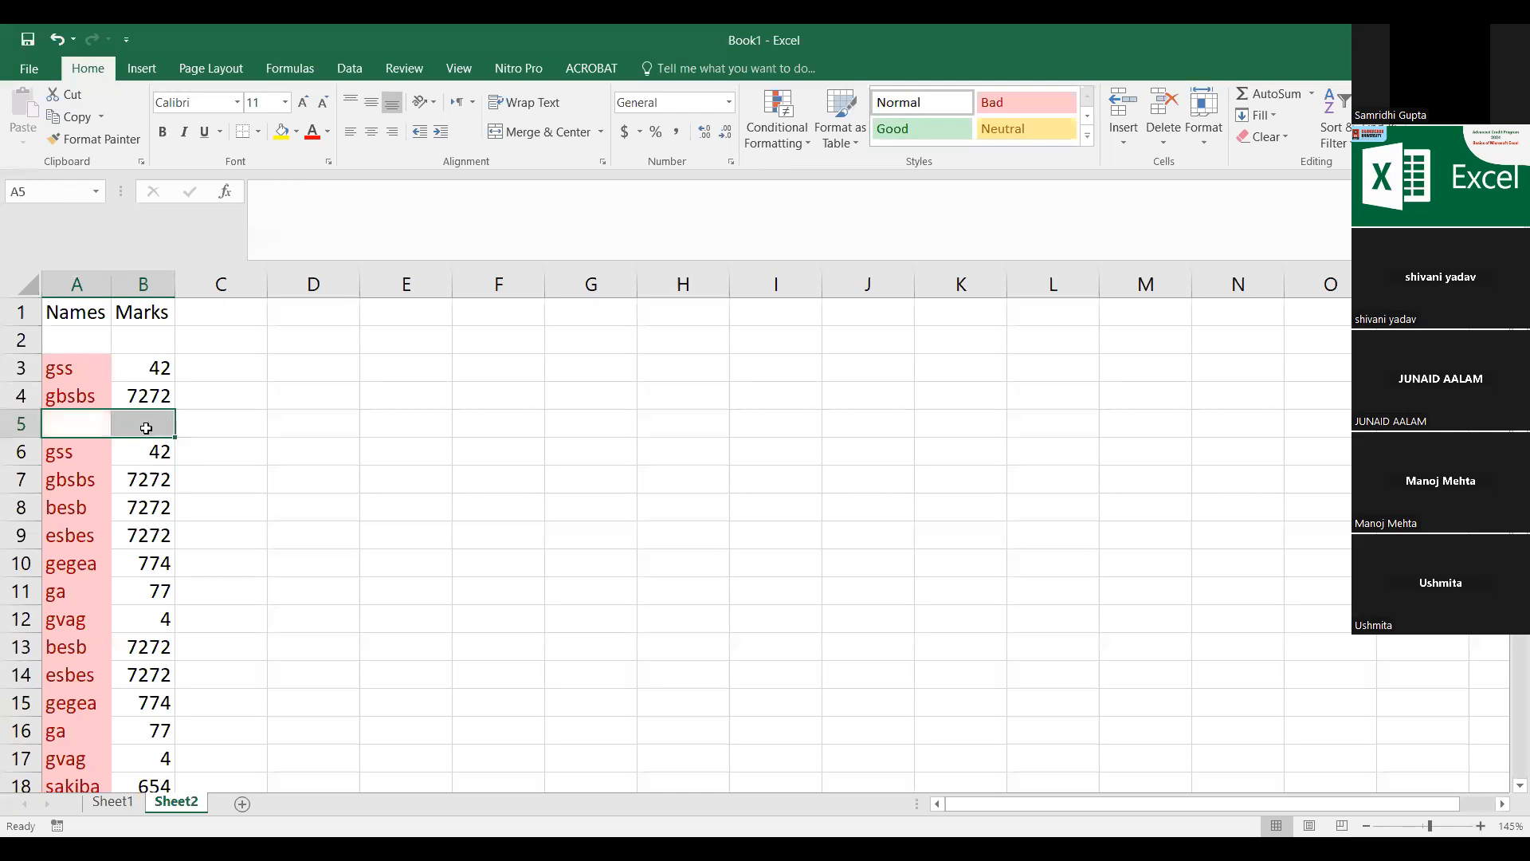
Step: Clear the contents of the sakjba entries in A22:B22 and A26:B26
scroll(146, 428, "down", 4)
left_click_drag(65, 566, 129, 563)
key("Delete")
left_click(86, 683)
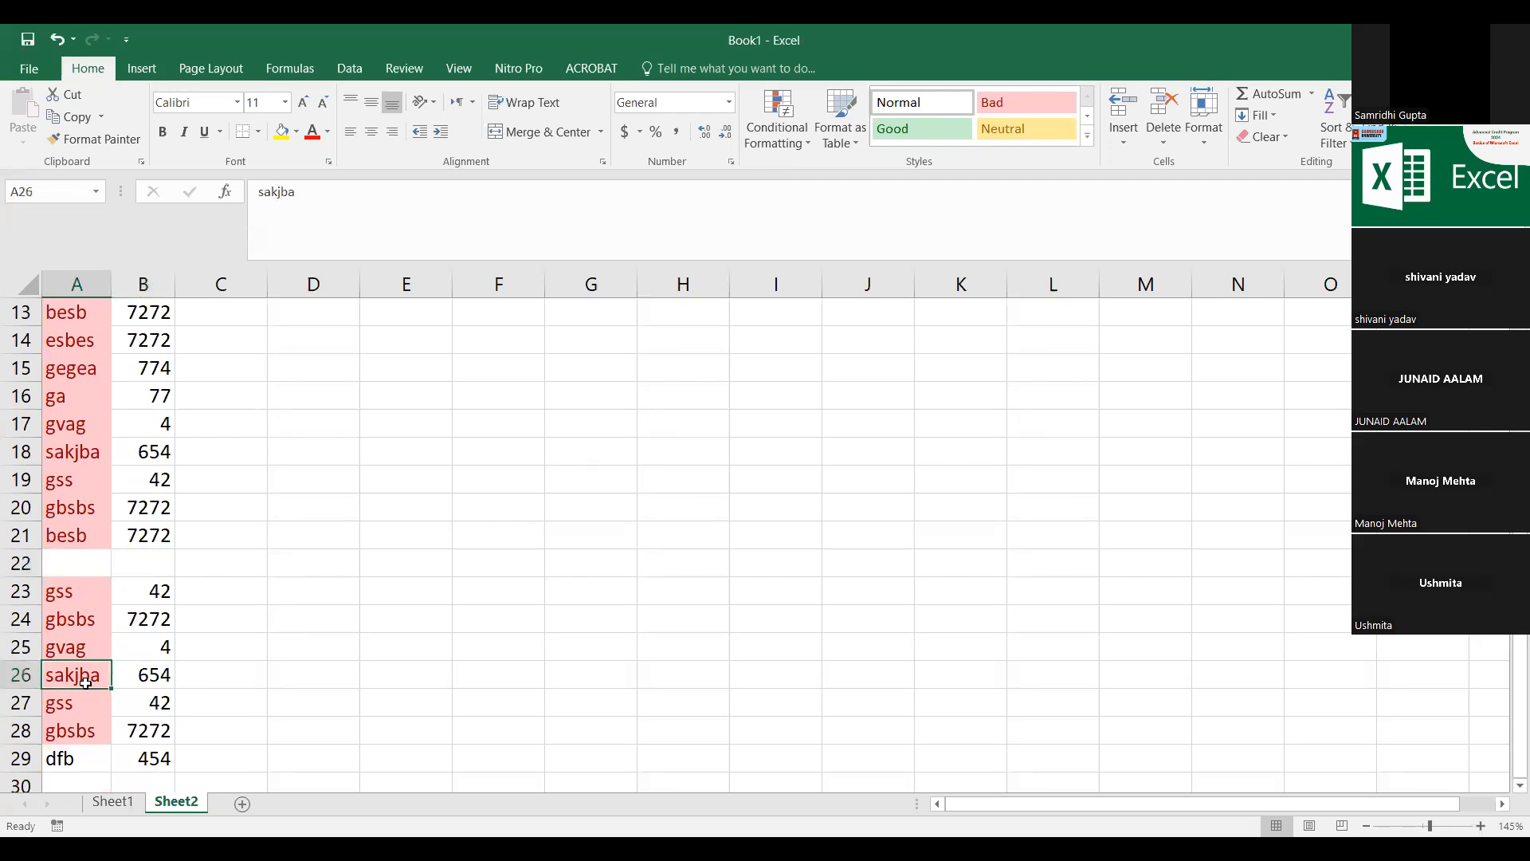
left_click_drag(84, 678, 158, 672)
key("Delete")
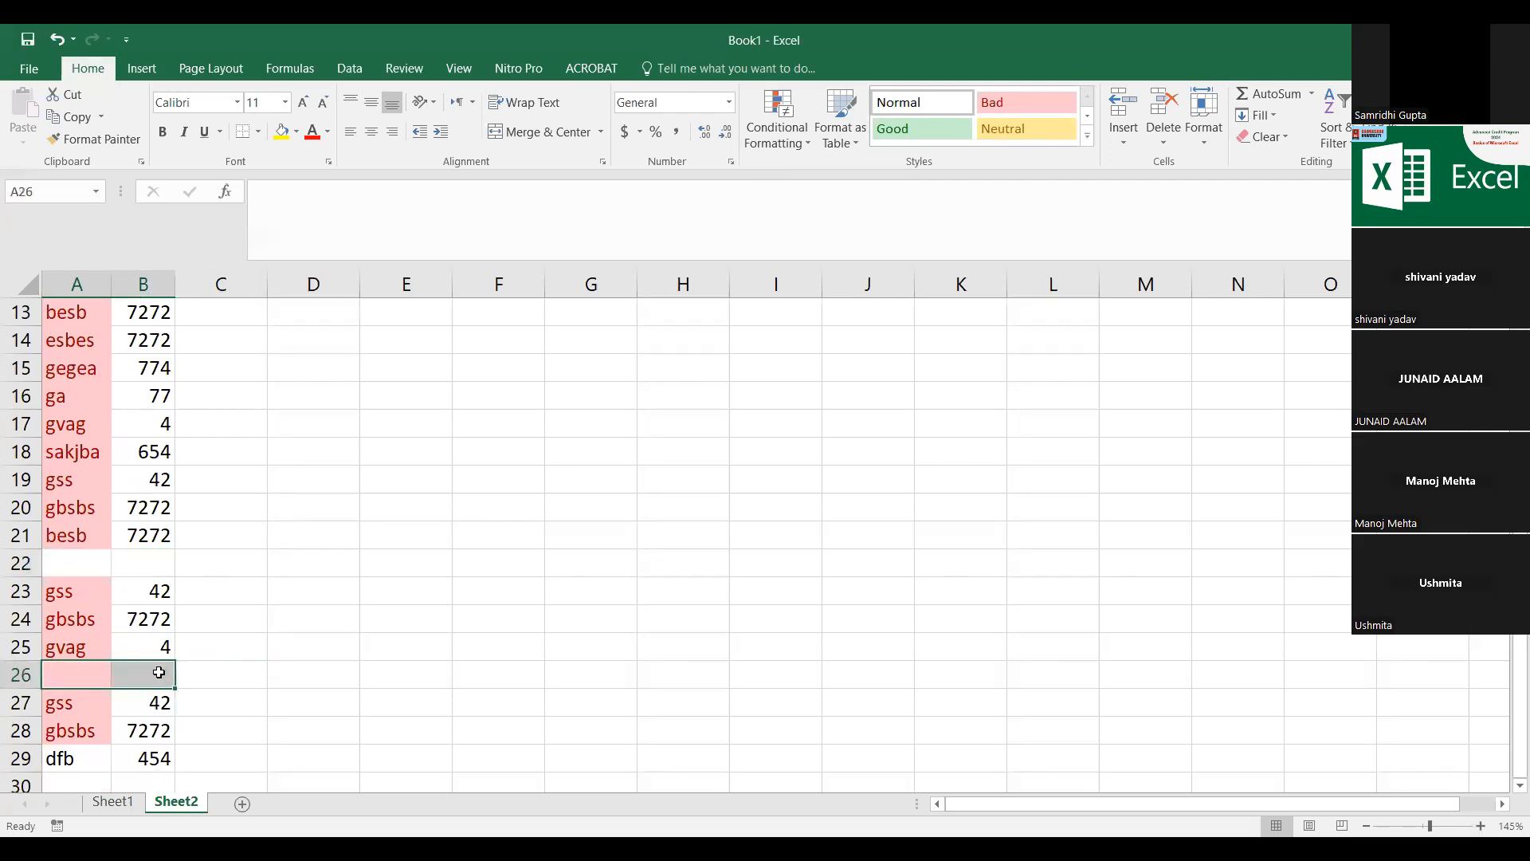
left_click(67, 453)
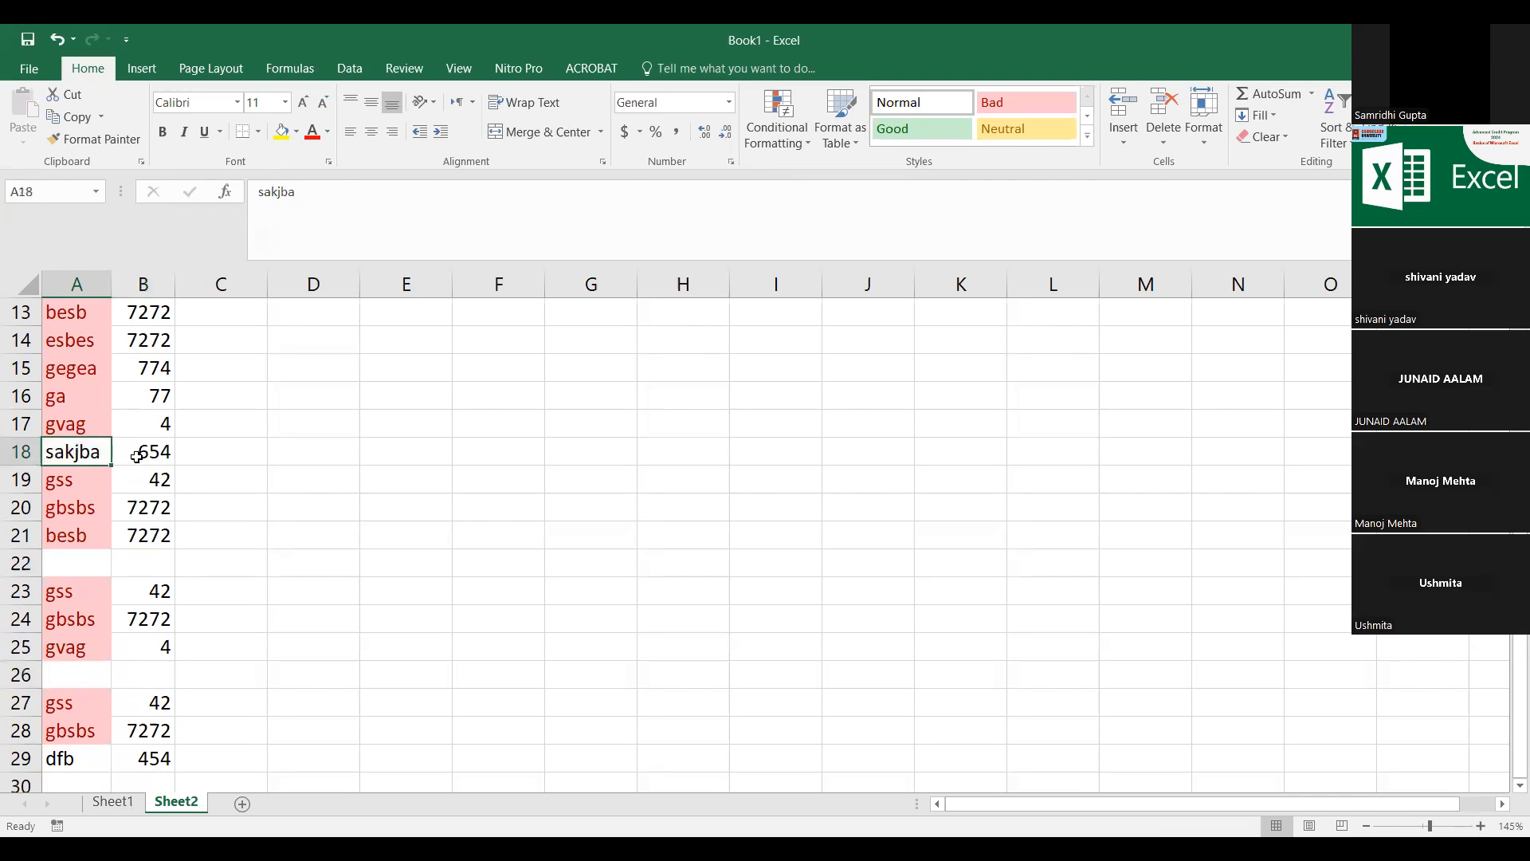
Step: Undo the clearing of the four sakjba entries
key("ctrl+z")
key("ctrl+z")
key("ctrl+z")
key("ctrl+z")
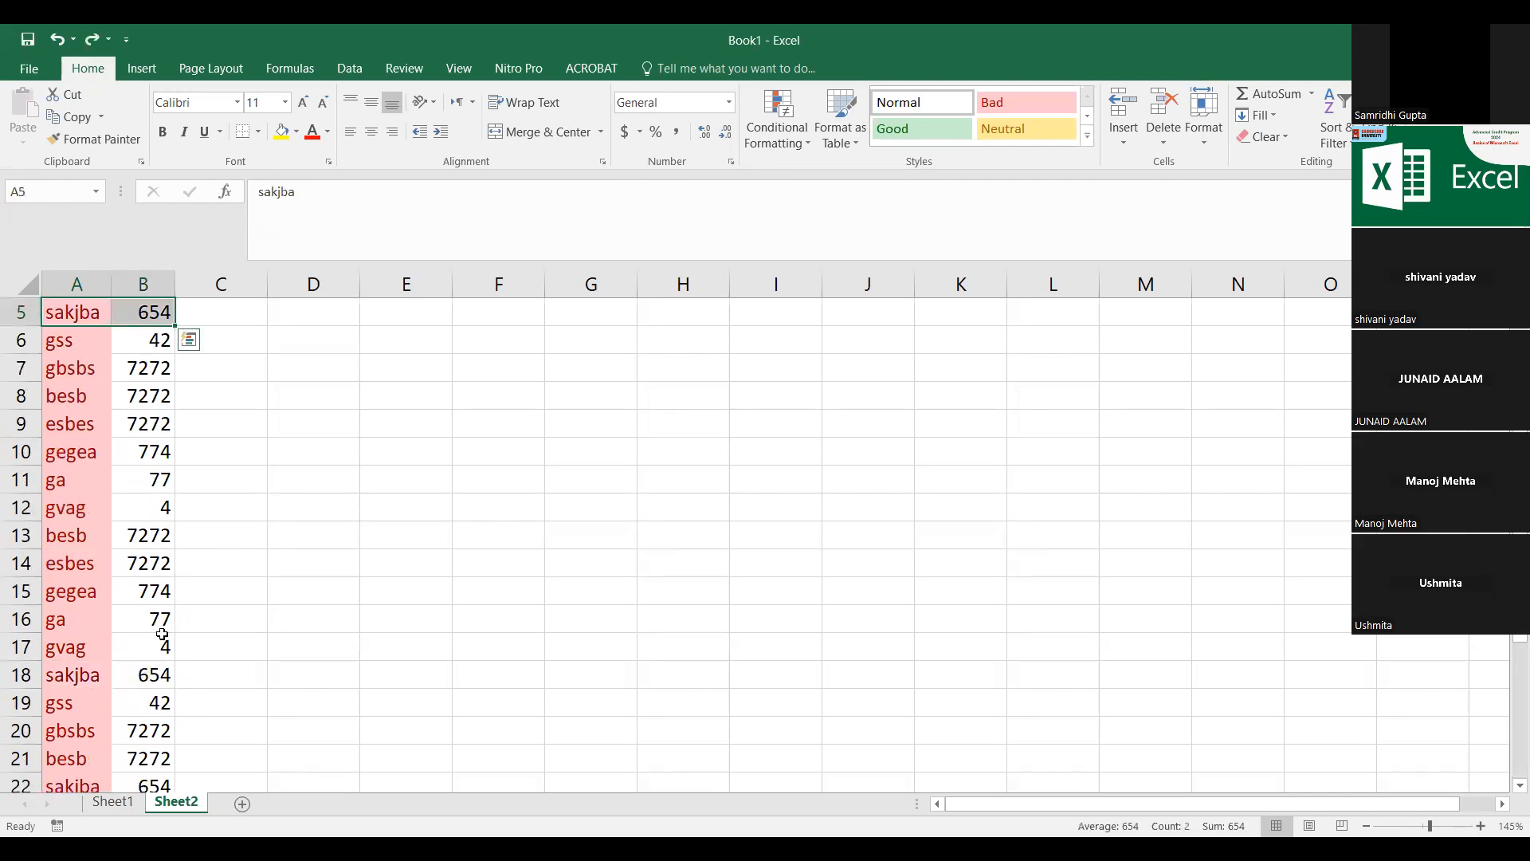
left_click(108, 534)
left_click(146, 481)
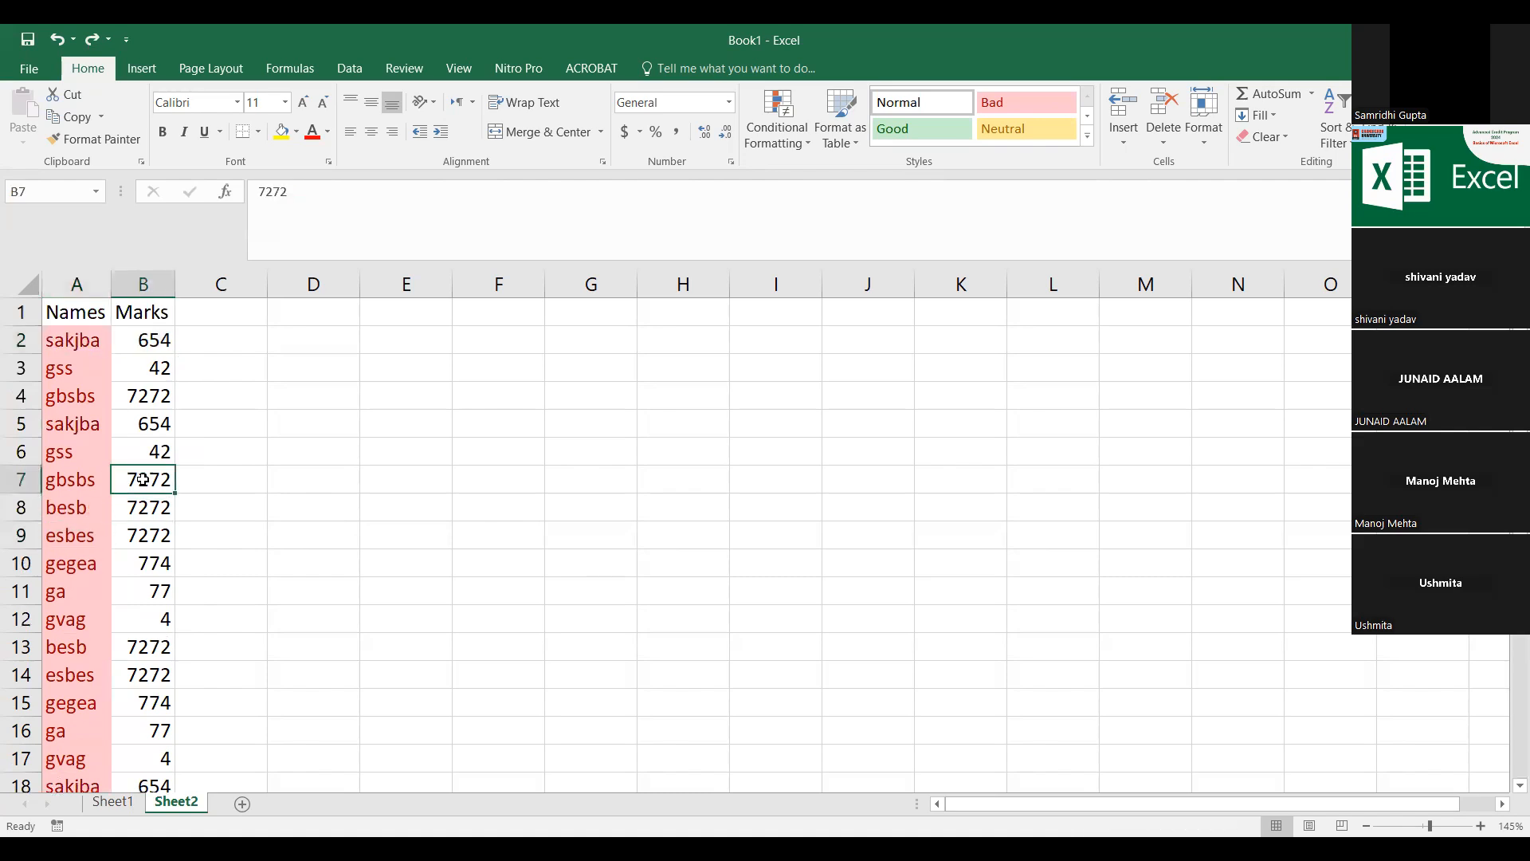
Step: Clear the conditional formatting rules from the entire sheet
left_click(146, 514)
left_click(190, 508)
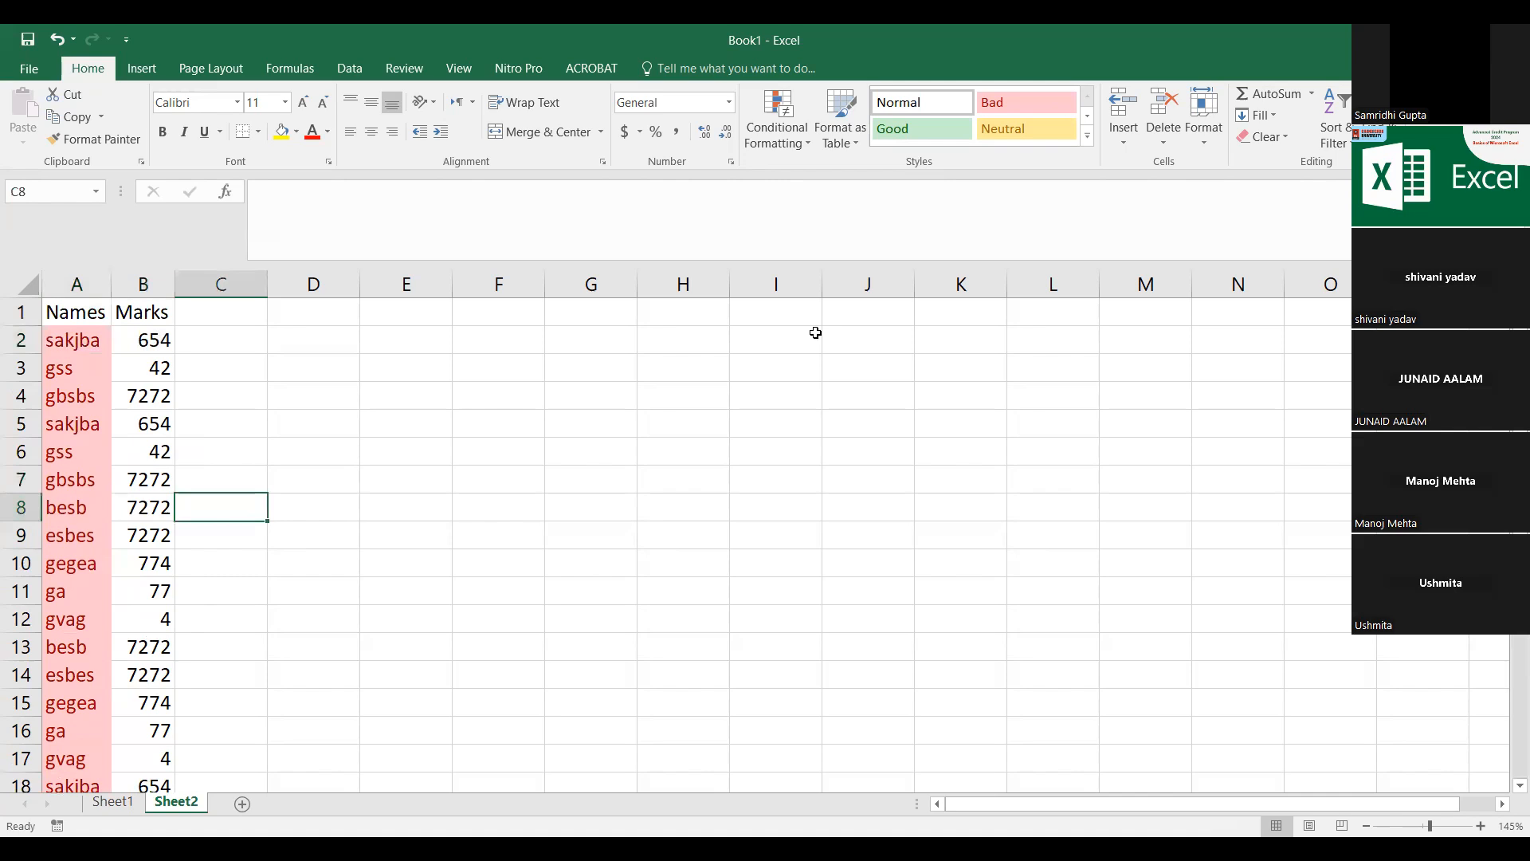
mouse_move(819, 404)
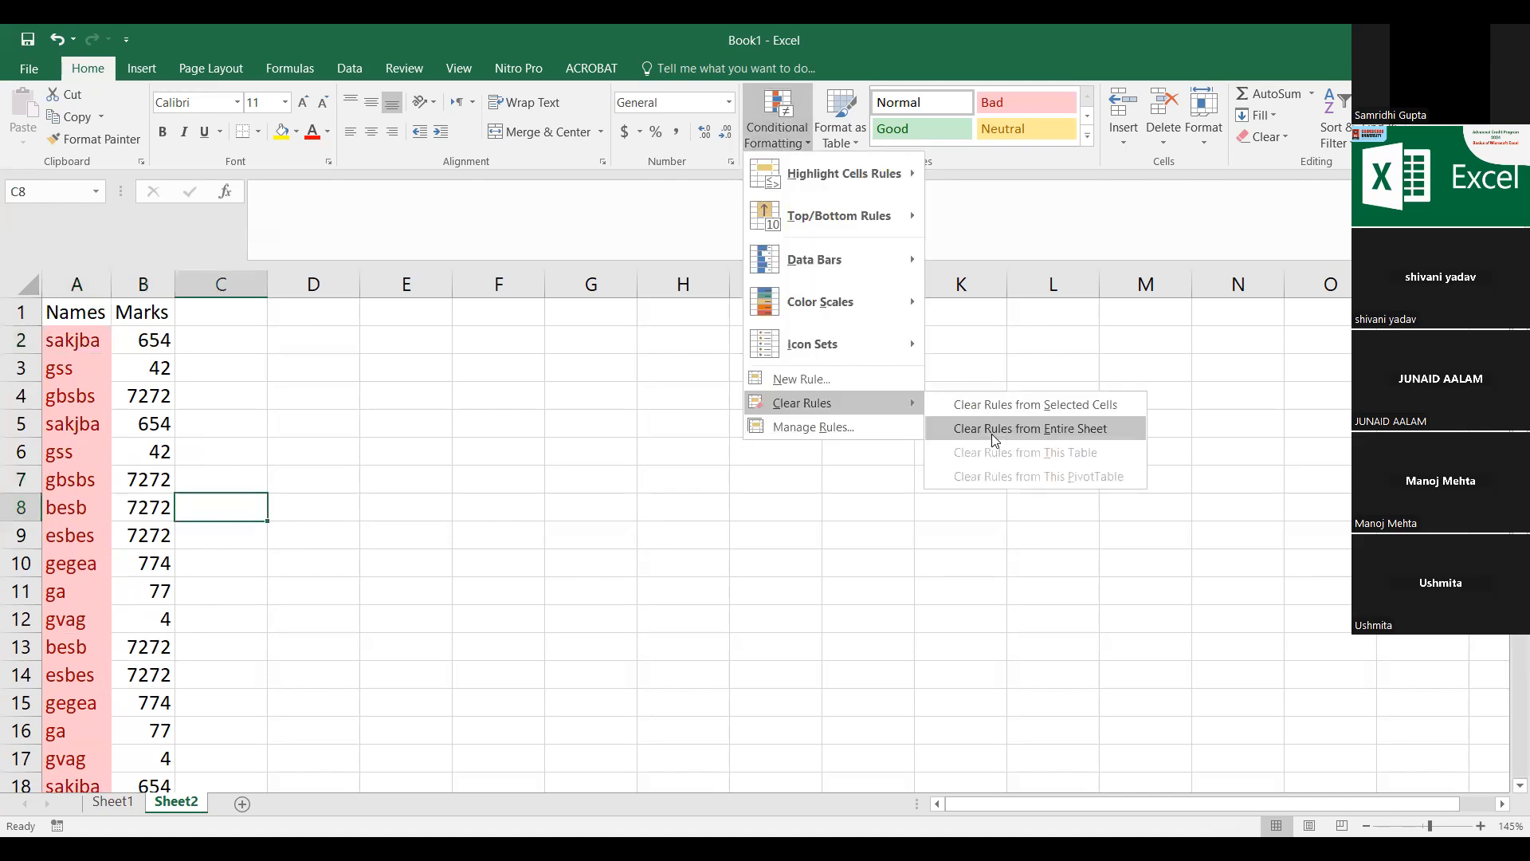
left_click(1031, 428)
Step: Remove duplicate rows from the Sheet2 list based on the Names column only, expanding the selection to include Marks
left_click(76, 340)
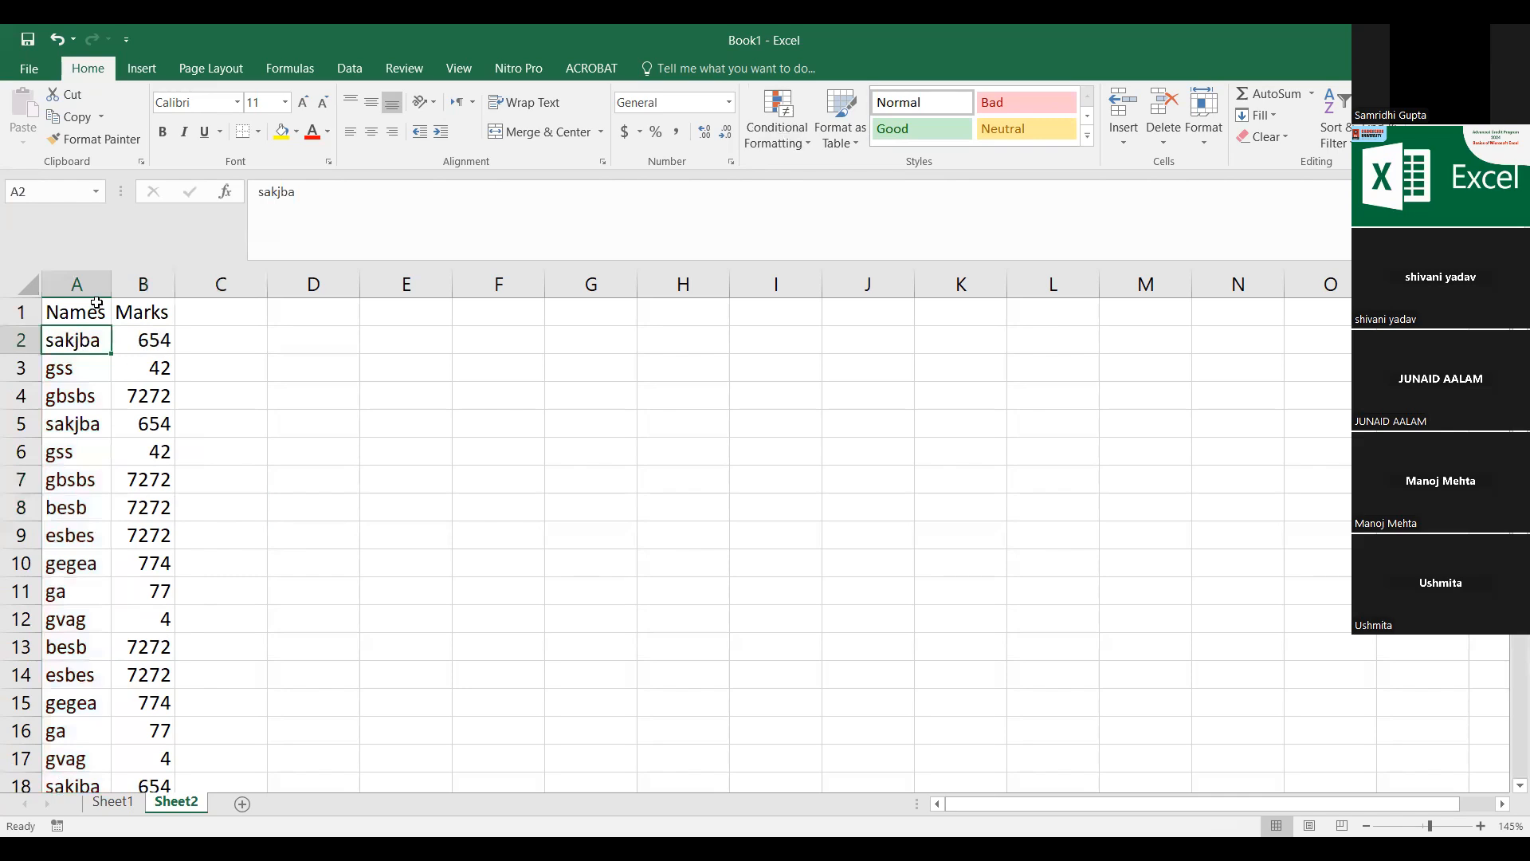
left_click(76, 285)
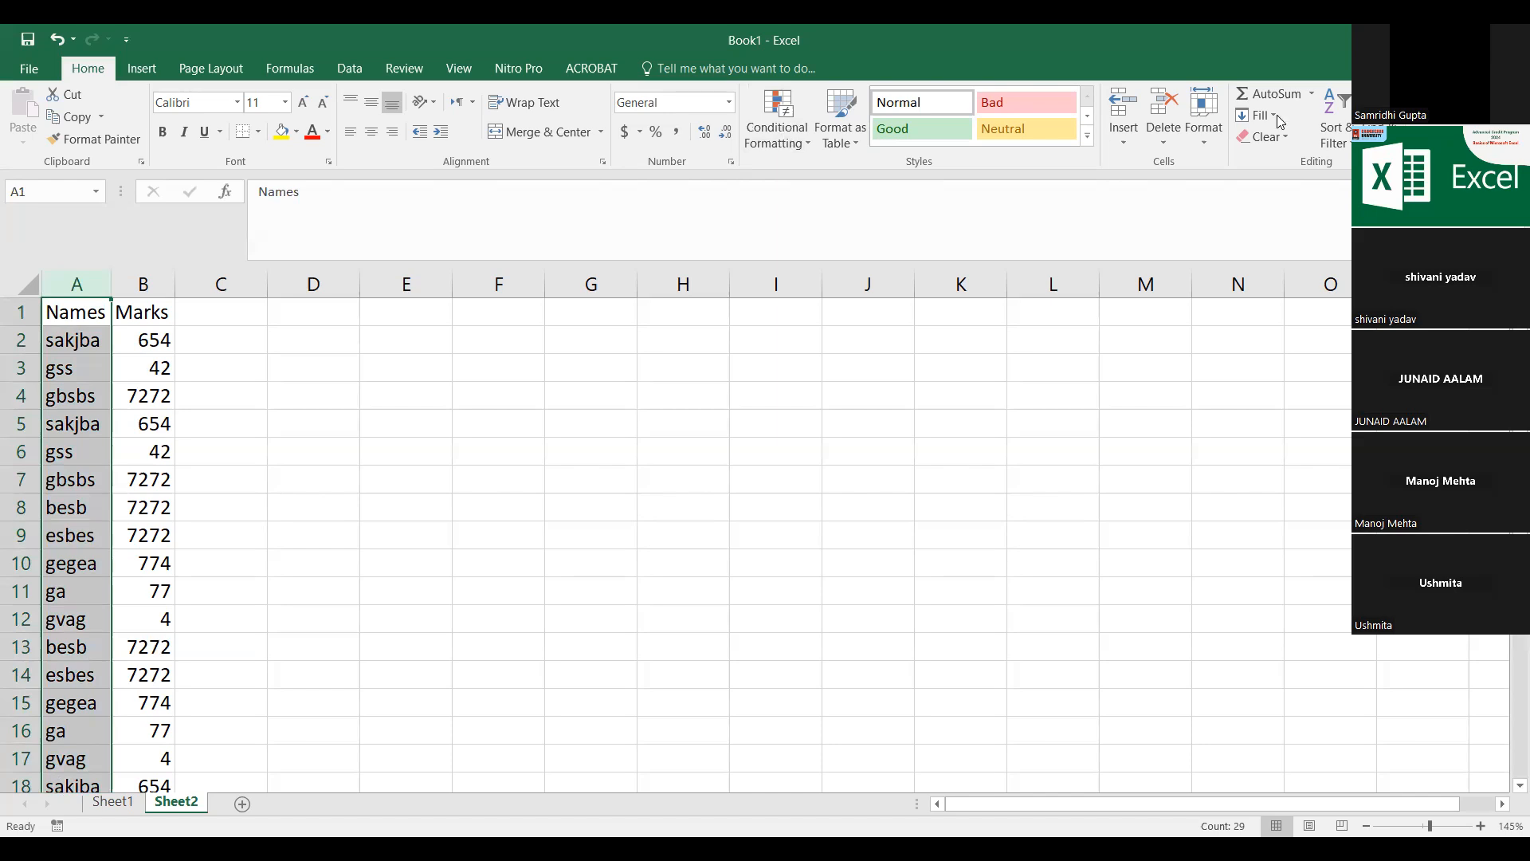
left_click(350, 68)
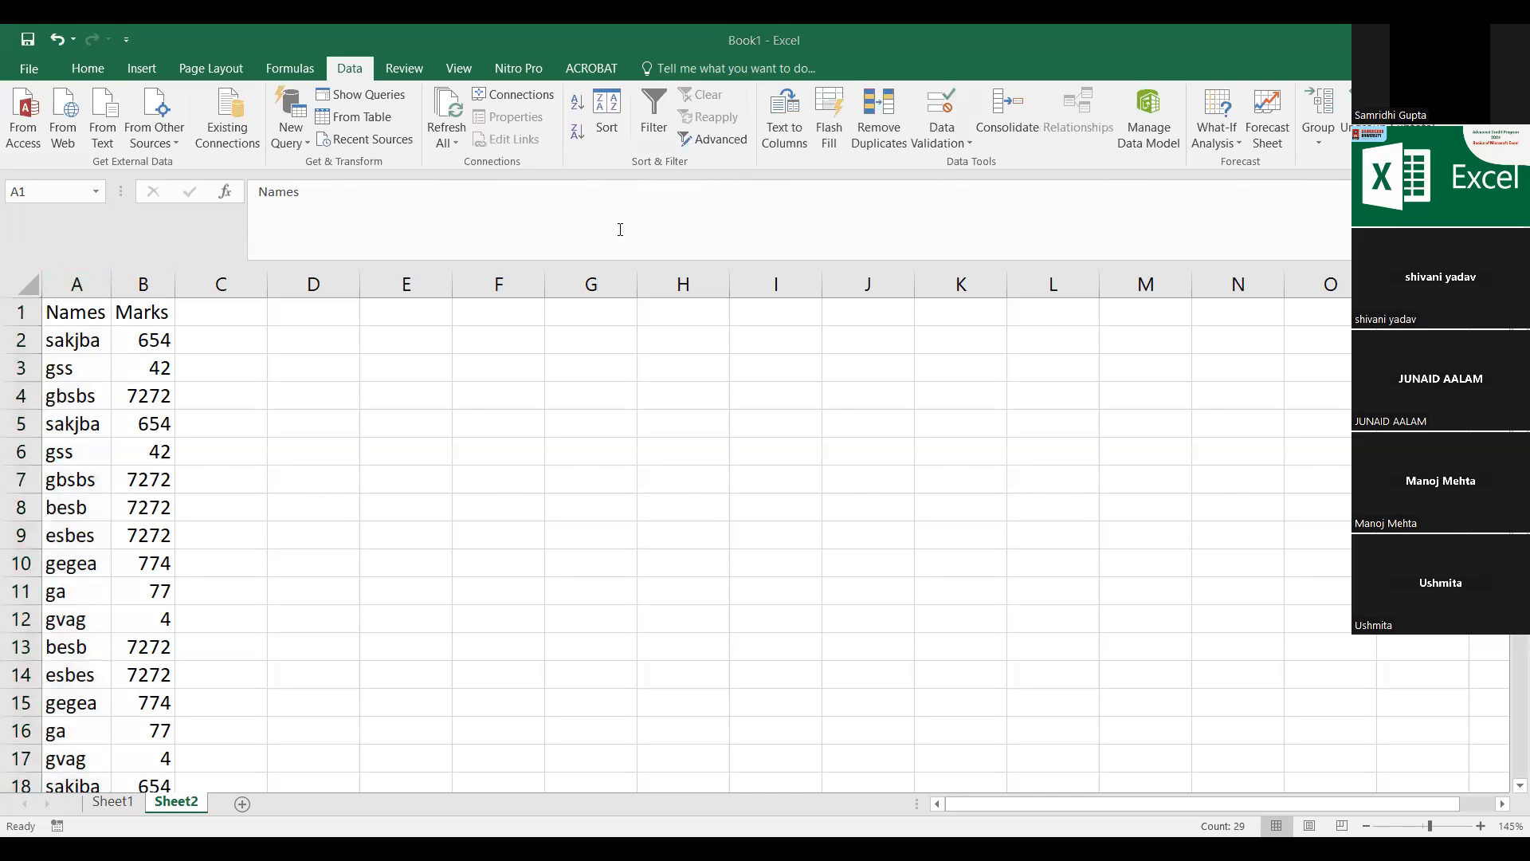
left_click(885, 134)
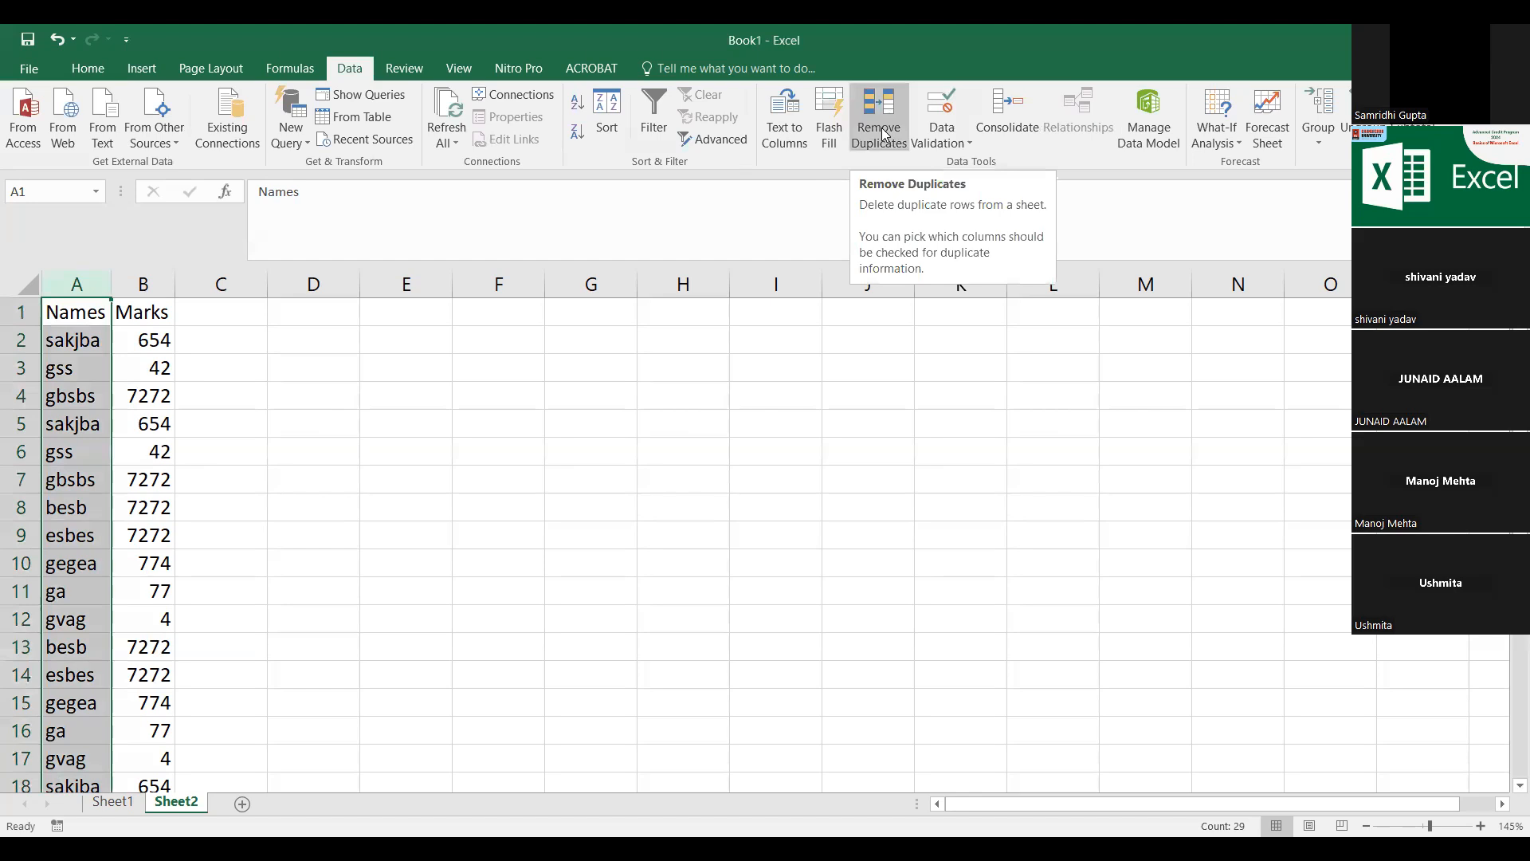
left_click(884, 133)
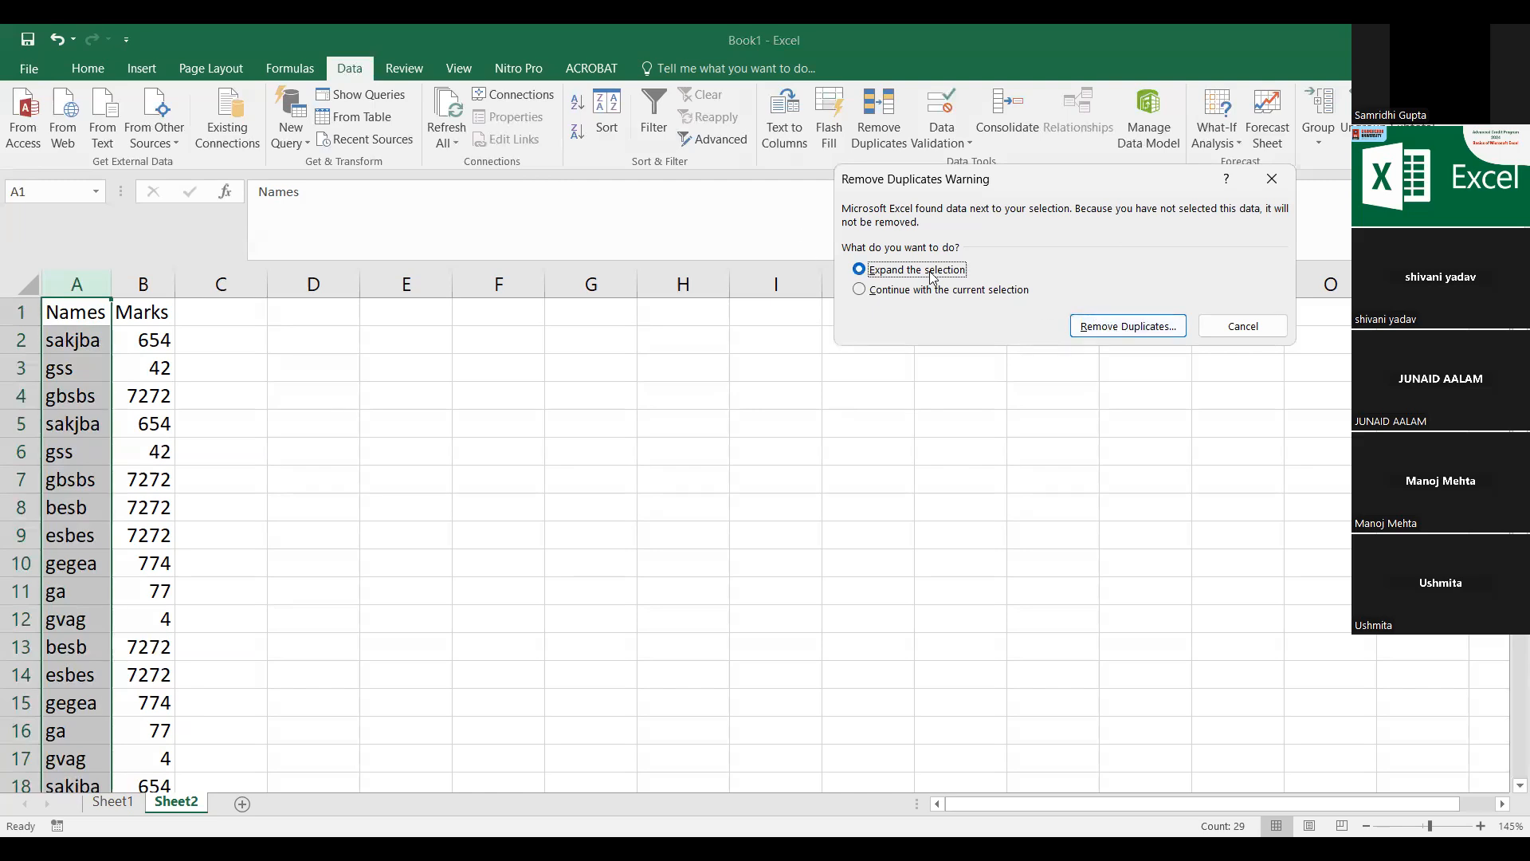
left_click(1128, 325)
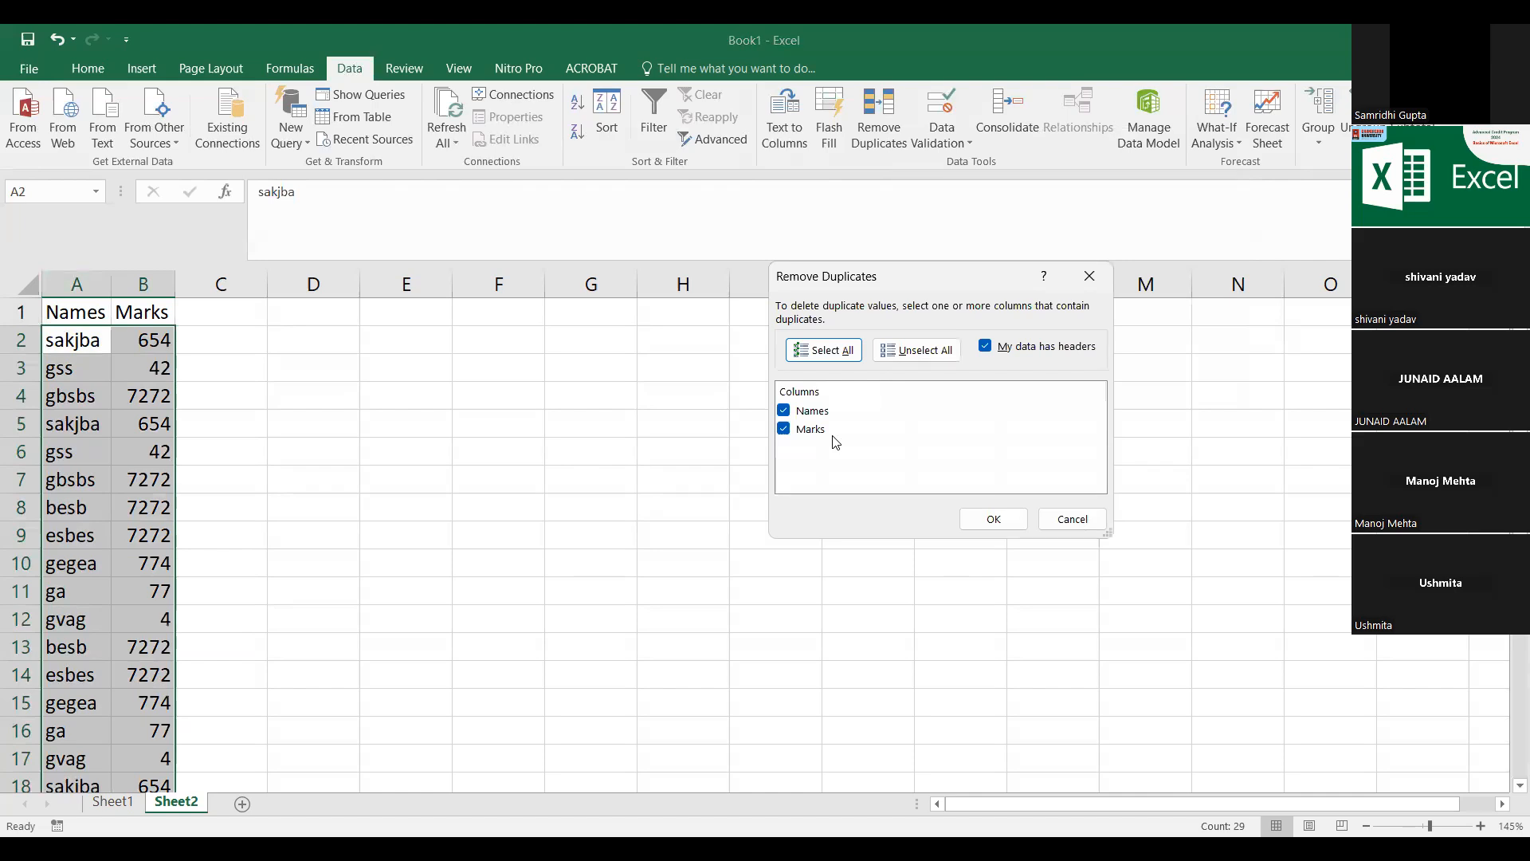
left_click(784, 429)
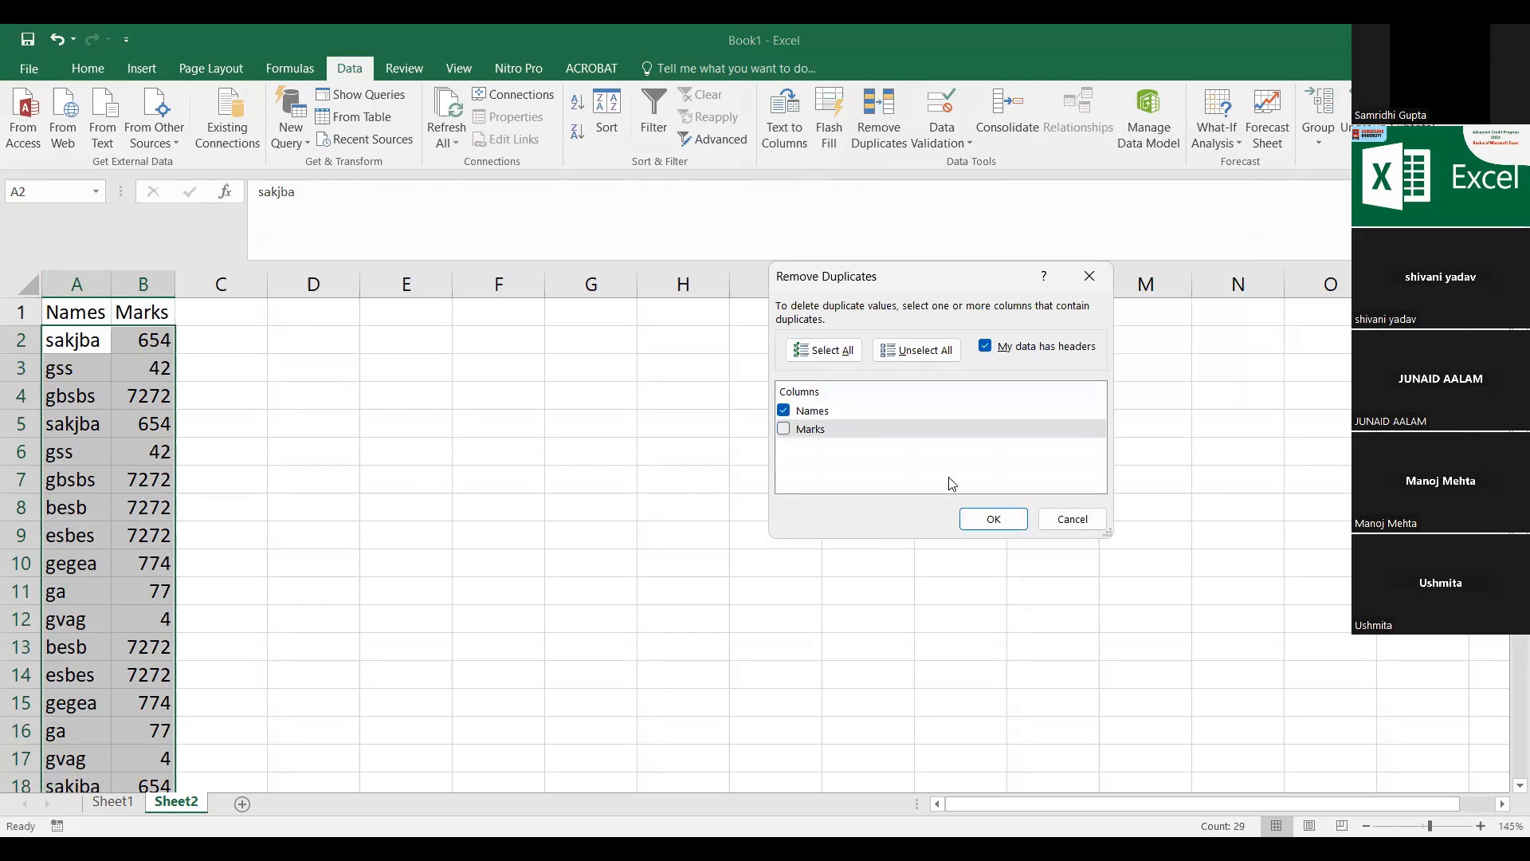
left_click(993, 520)
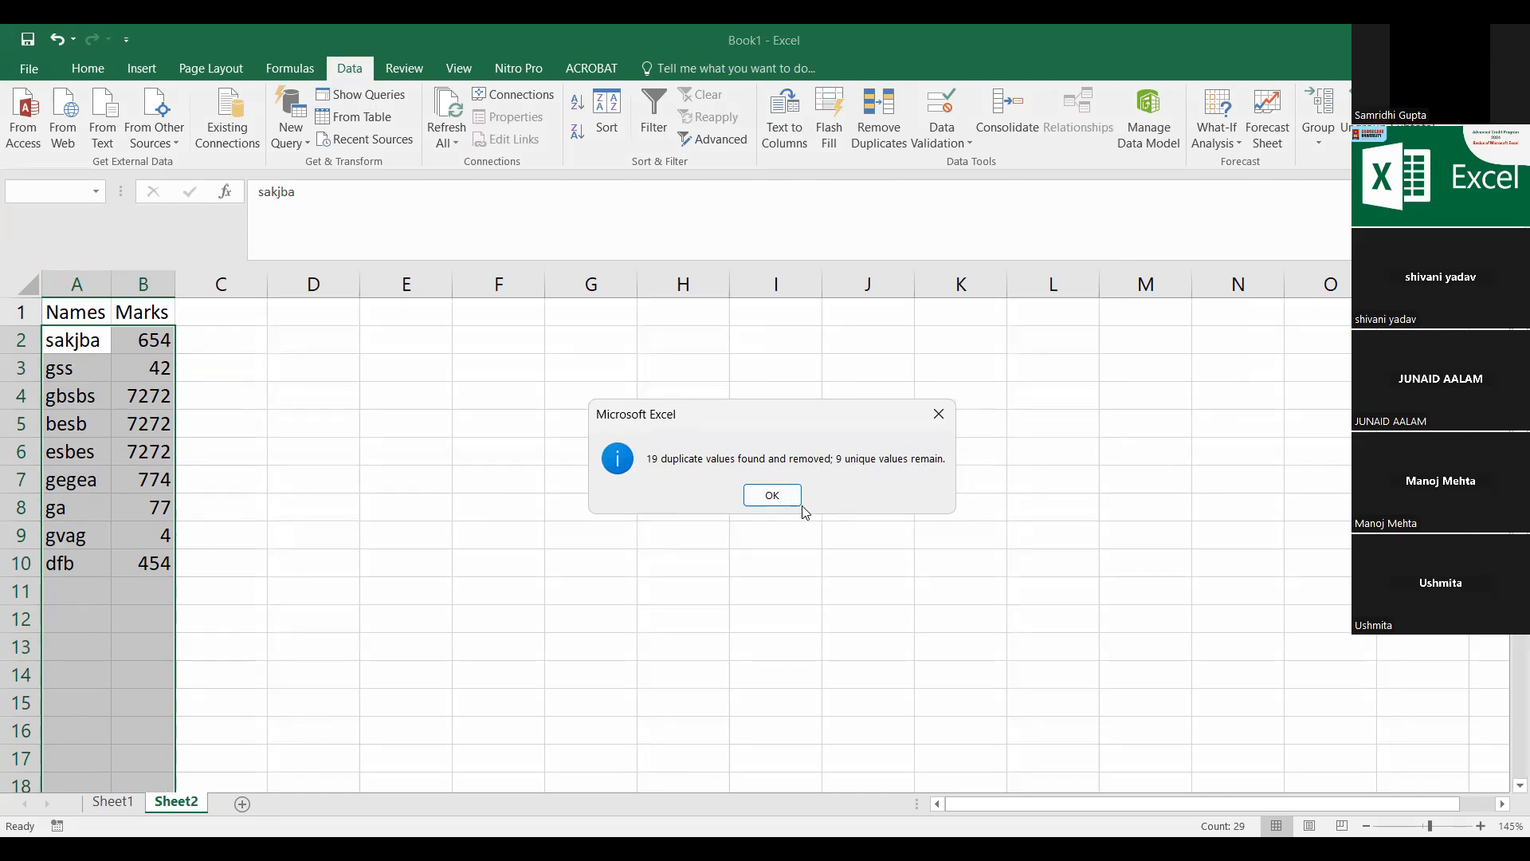
left_click(775, 497)
left_click(128, 478)
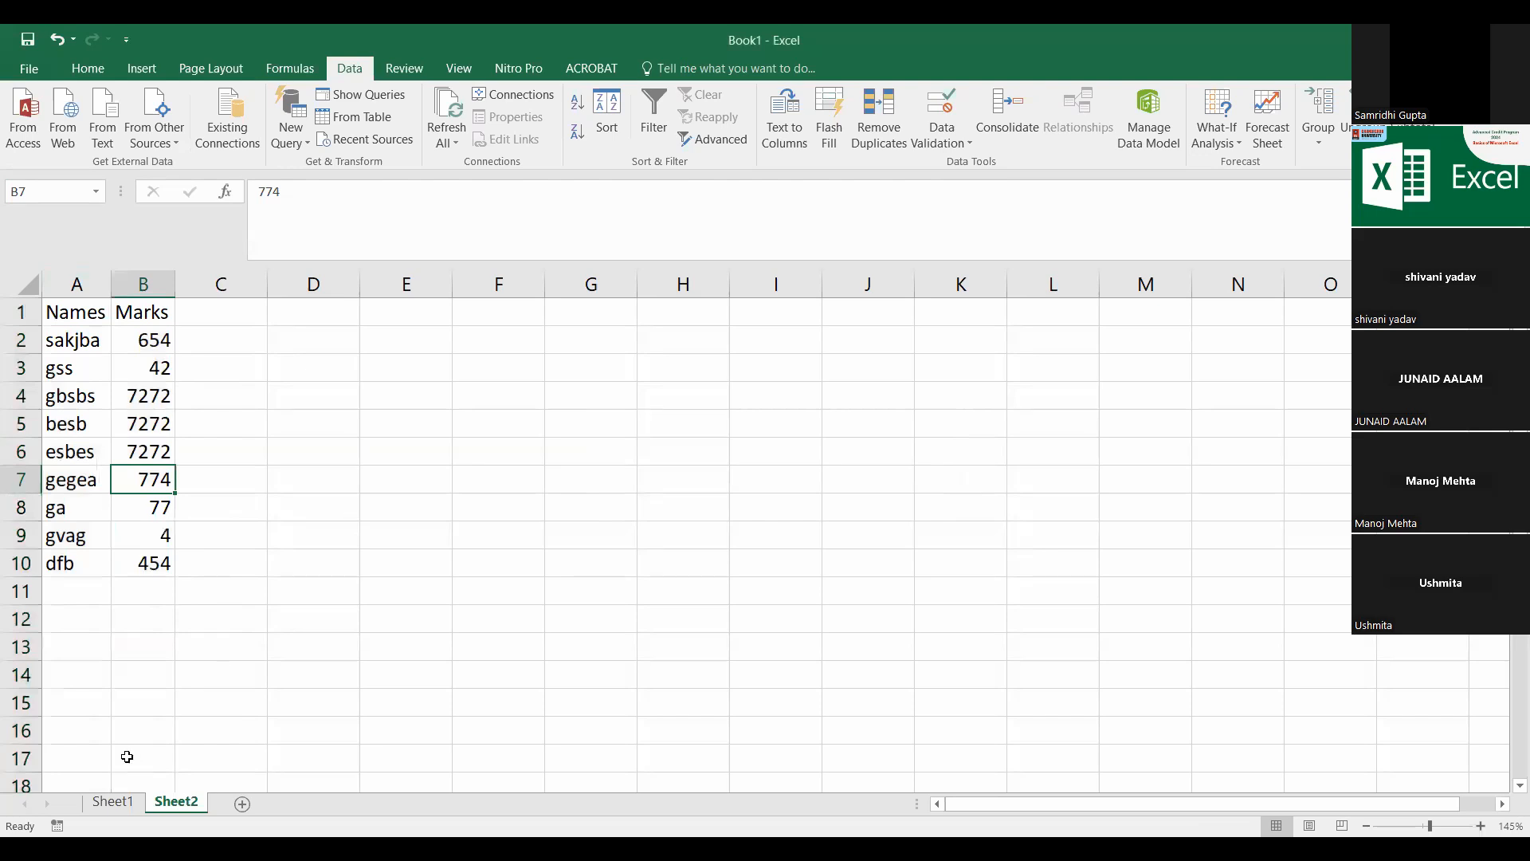
Step: Fill the Remove Duplicates topic in cell A5 of Sheet1 with yellow
left_click(120, 801)
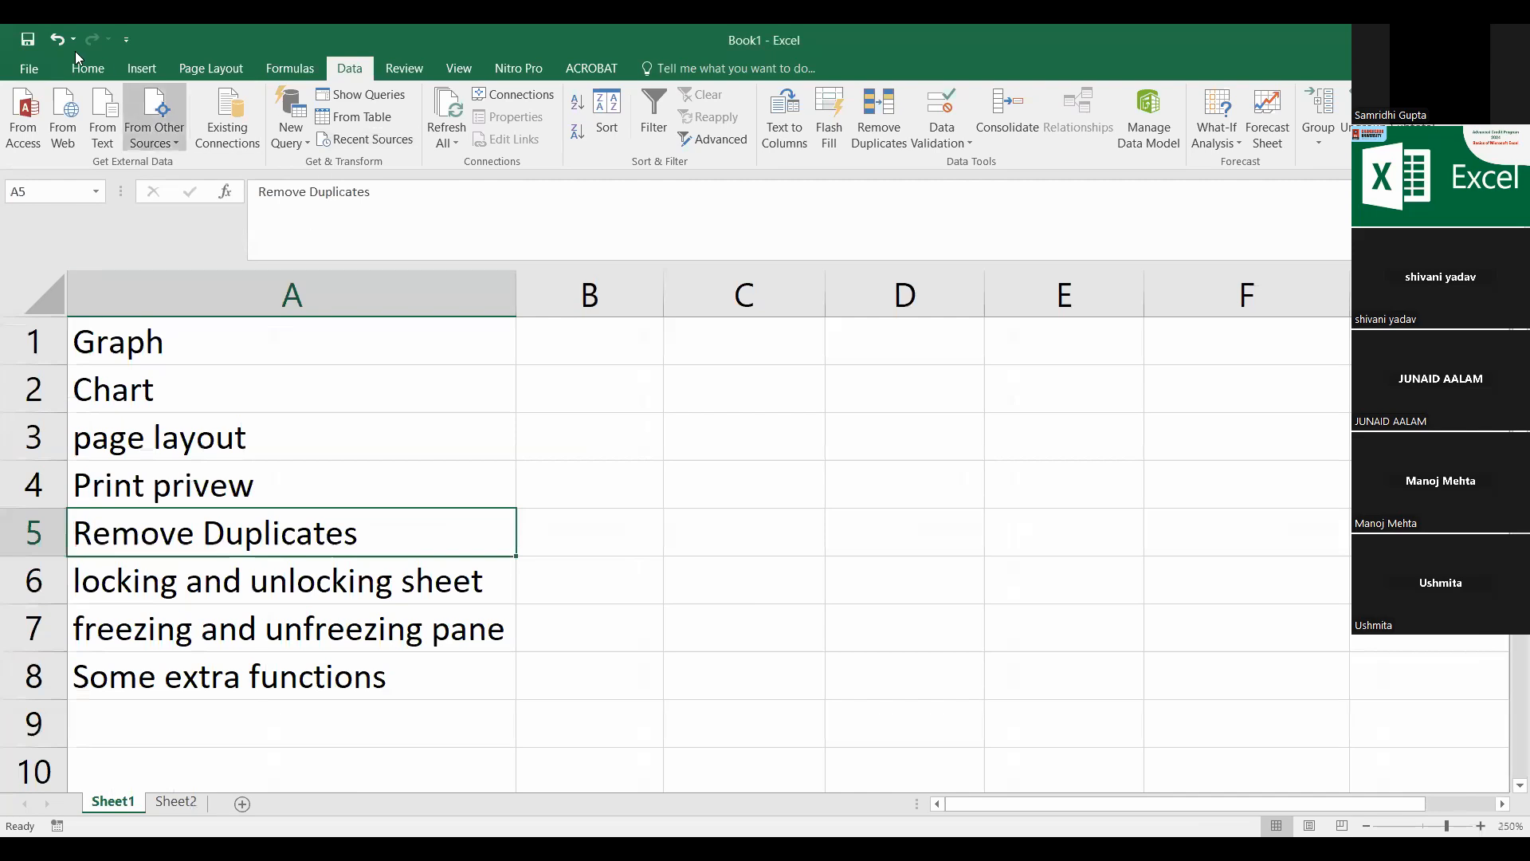
left_click(88, 67)
left_click(284, 133)
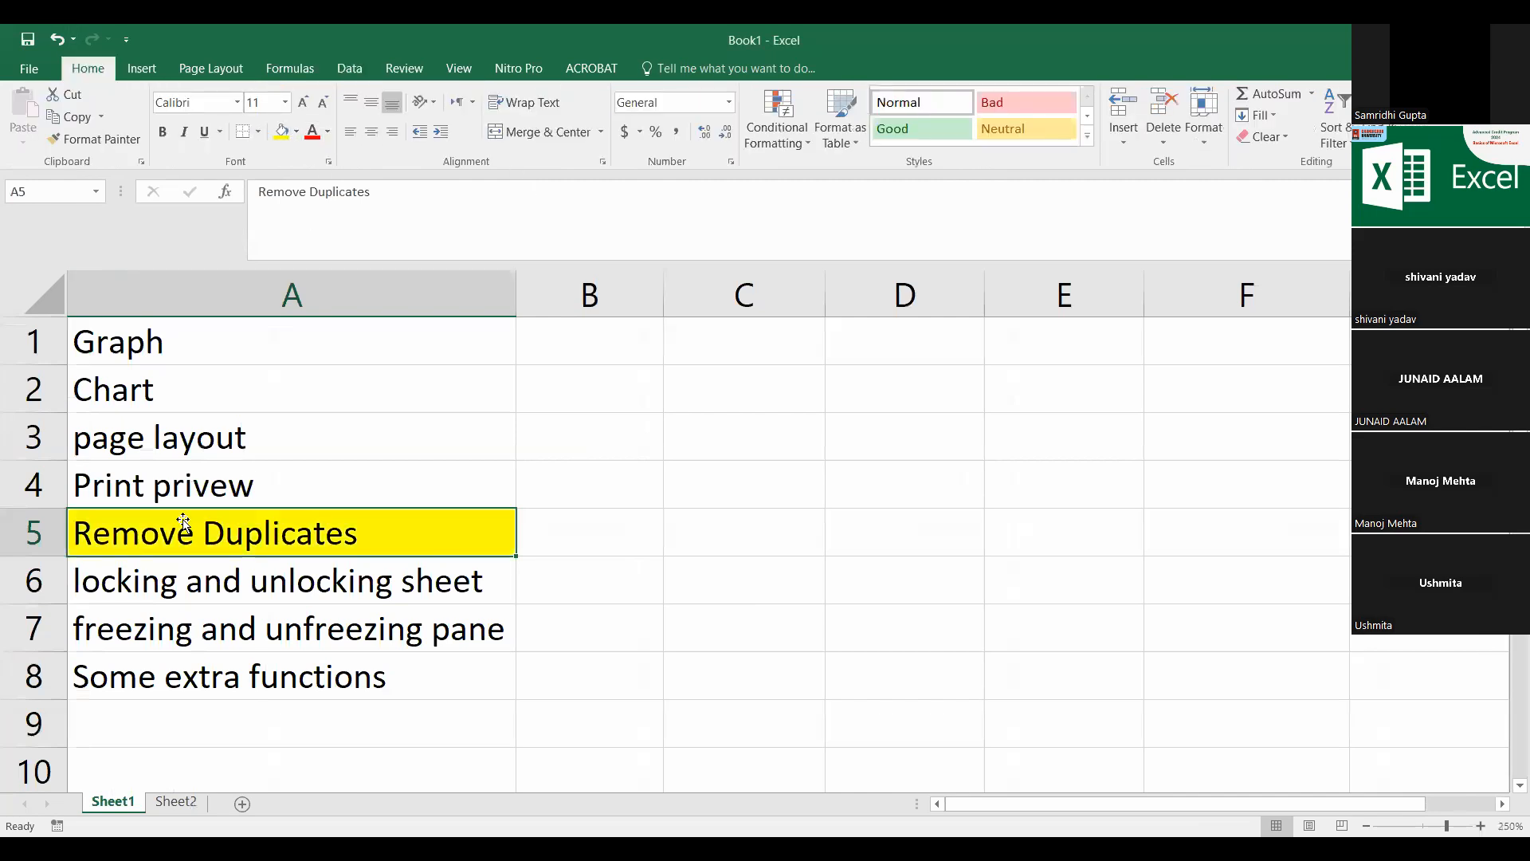
Step: Undo the yellow topic fill and the duplicate removal to restore the full list on Sheet2
left_click(163, 800)
left_click(295, 434)
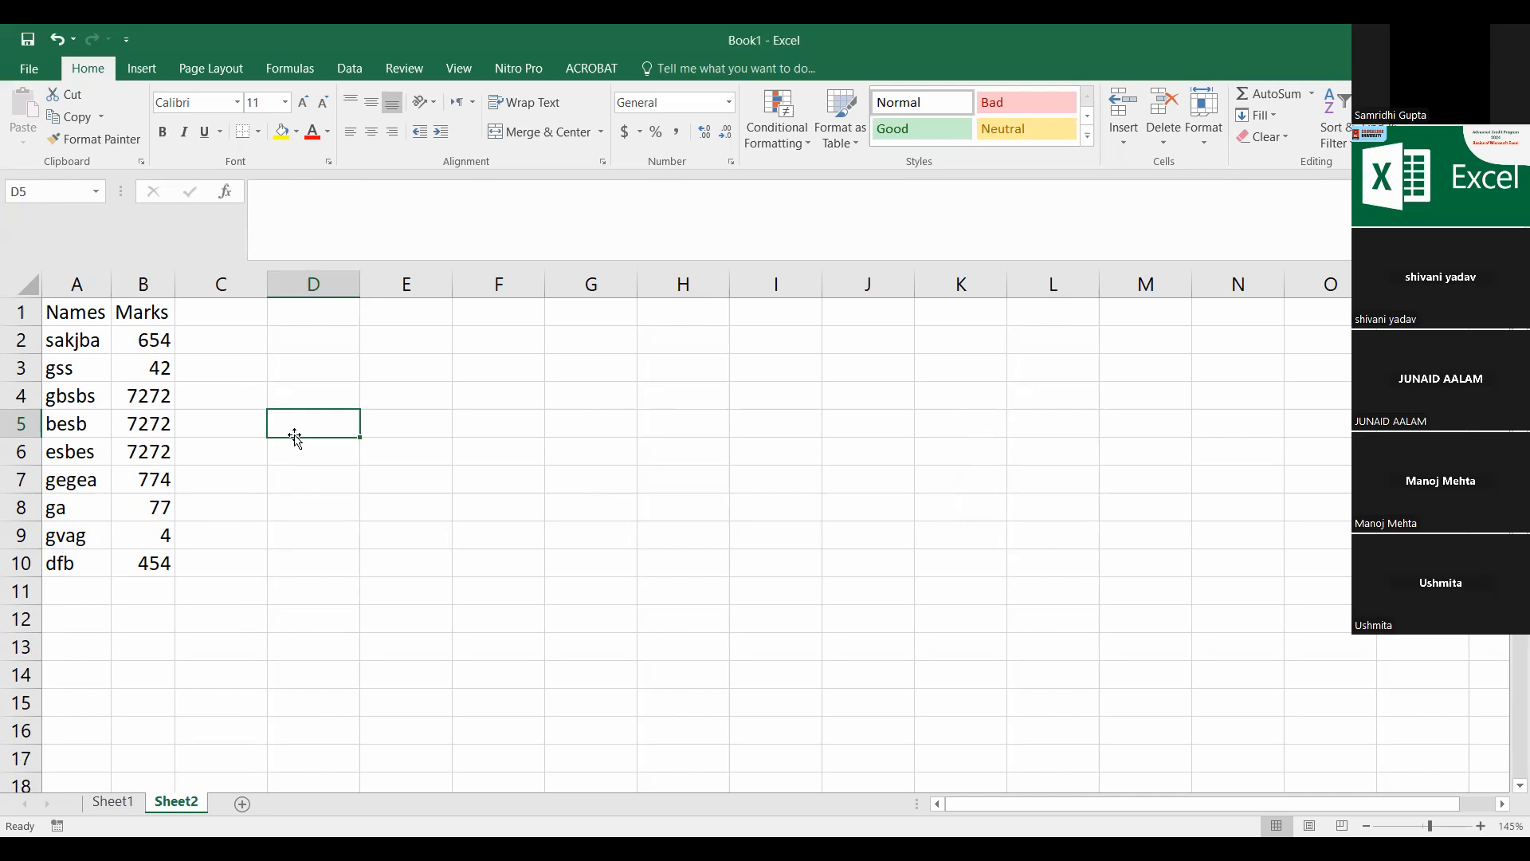
left_click_drag(295, 437, 301, 449)
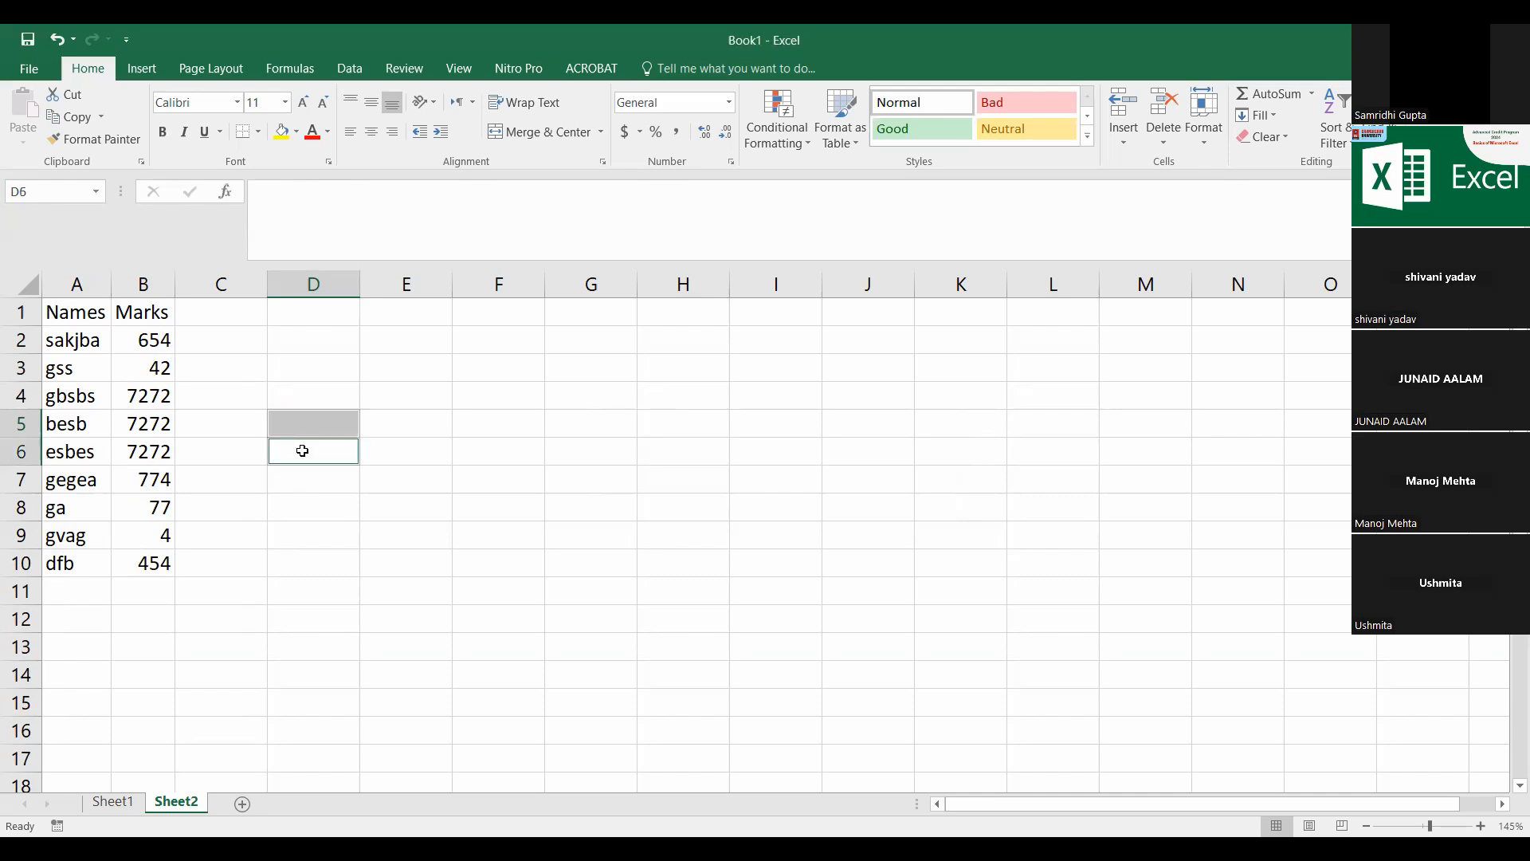
left_click(314, 499)
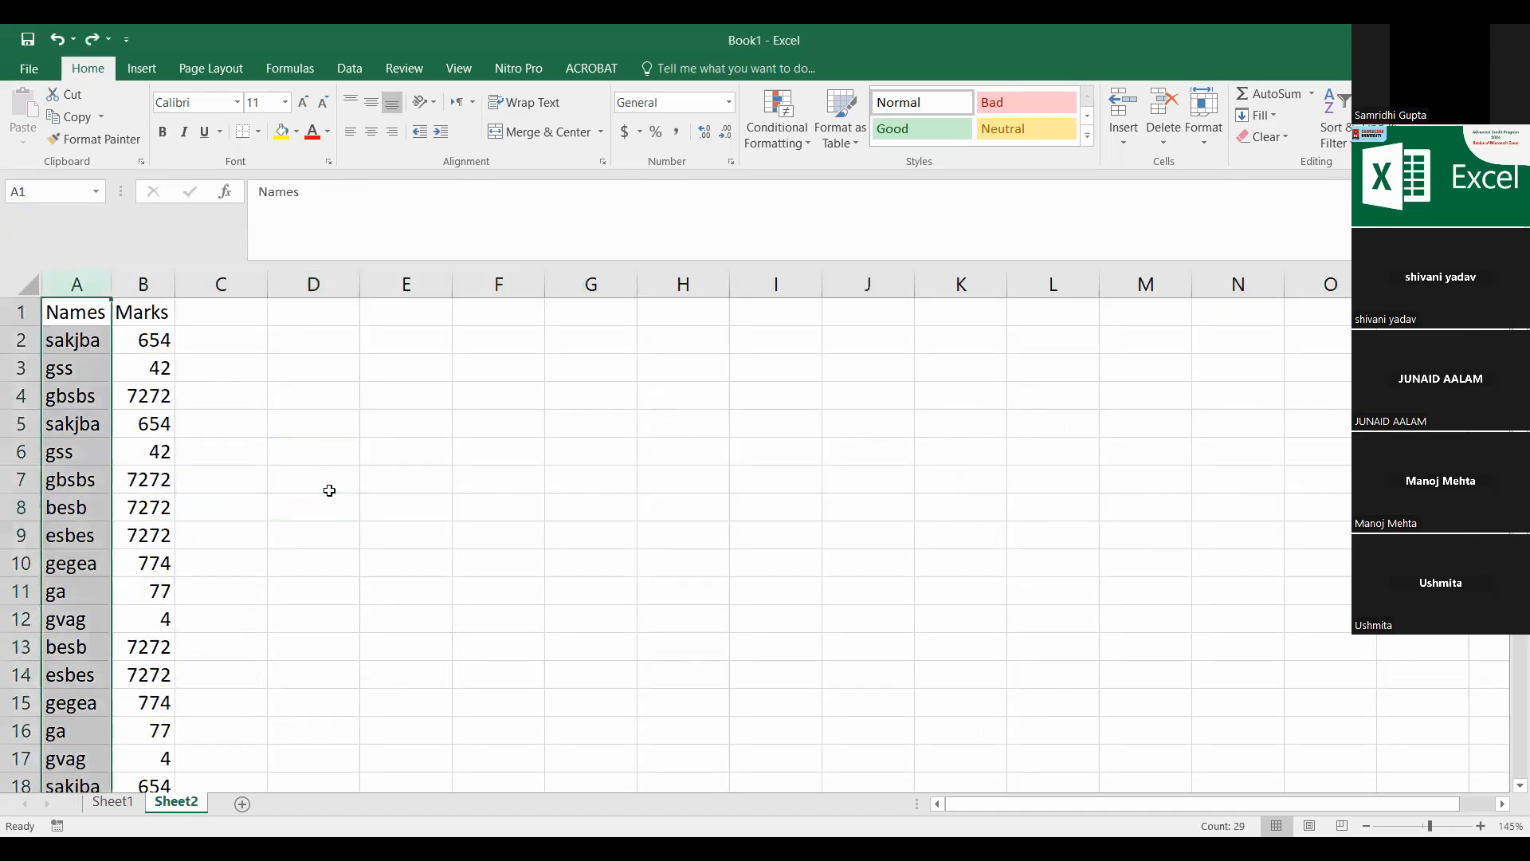
left_click(220, 471)
Step: Highlight the Remove Duplicates topic in A5 of Sheet1 in yellow again and return to Sheet2
left_click(115, 800)
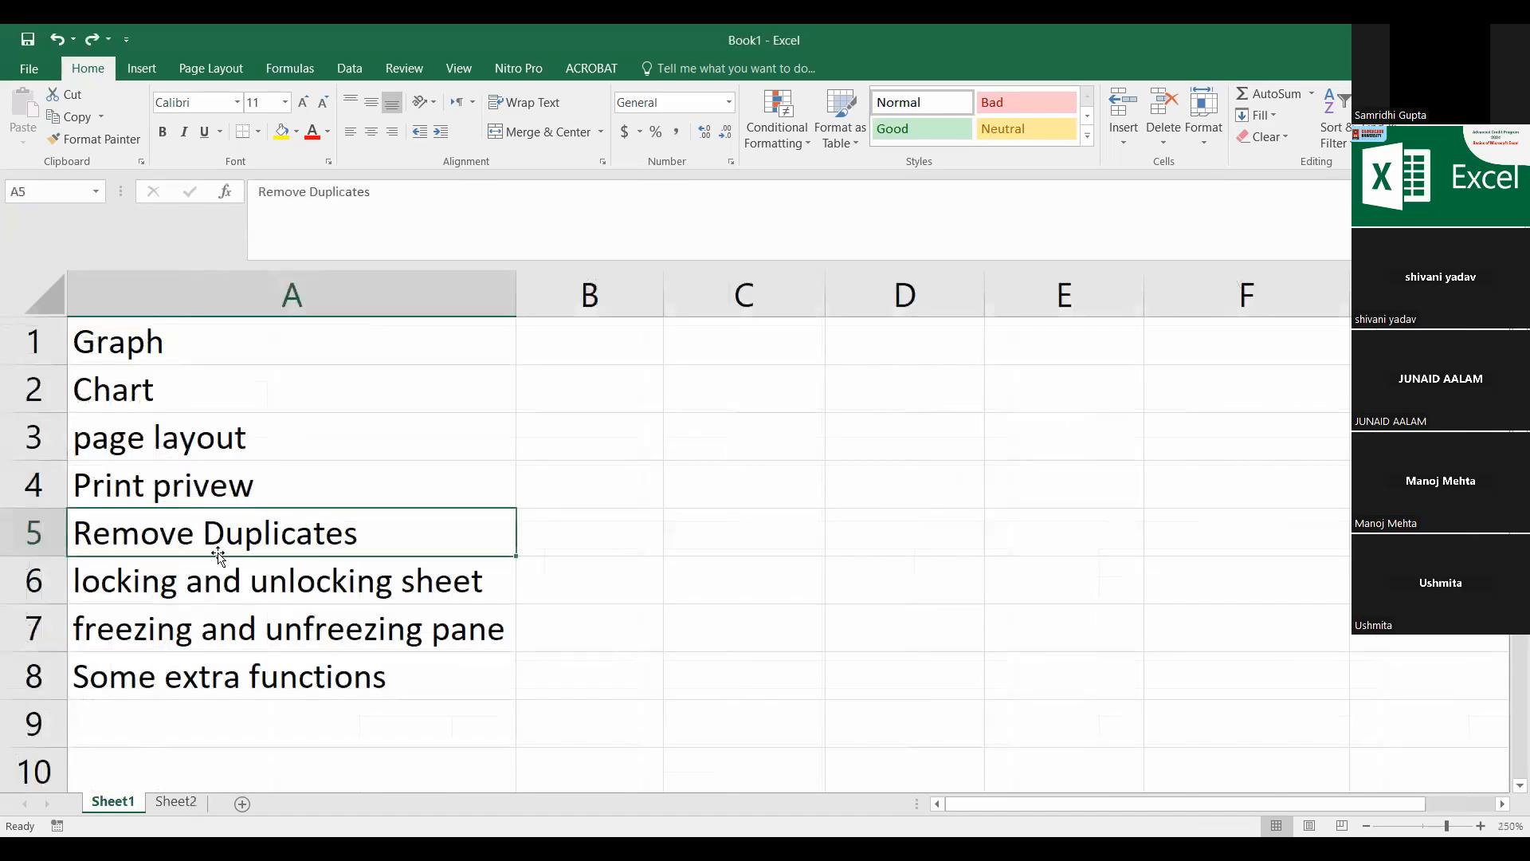
left_click(280, 138)
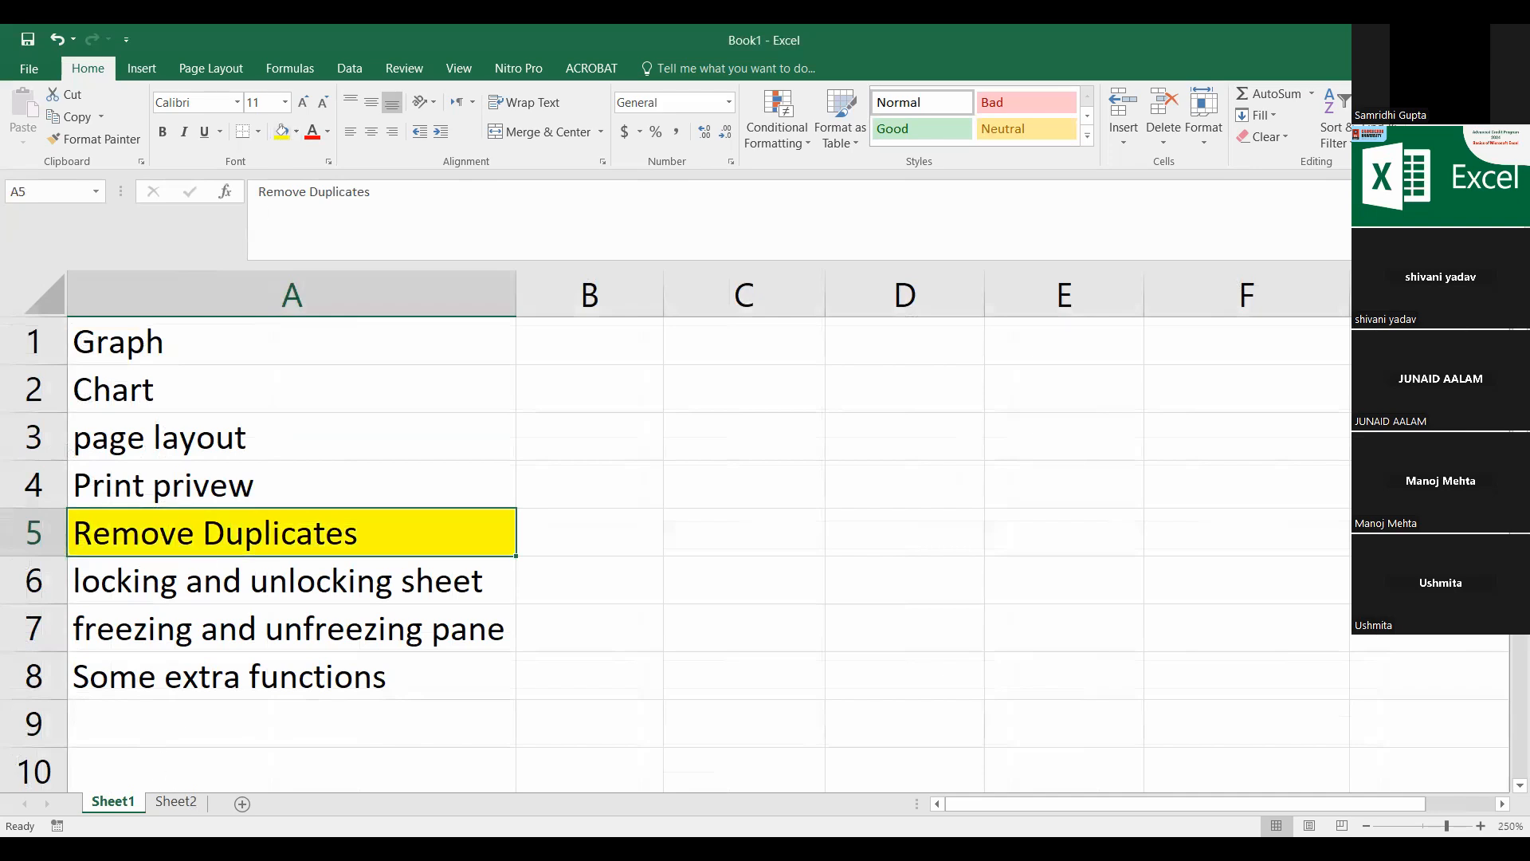
left_click(175, 801)
left_click(115, 356)
left_click(86, 315)
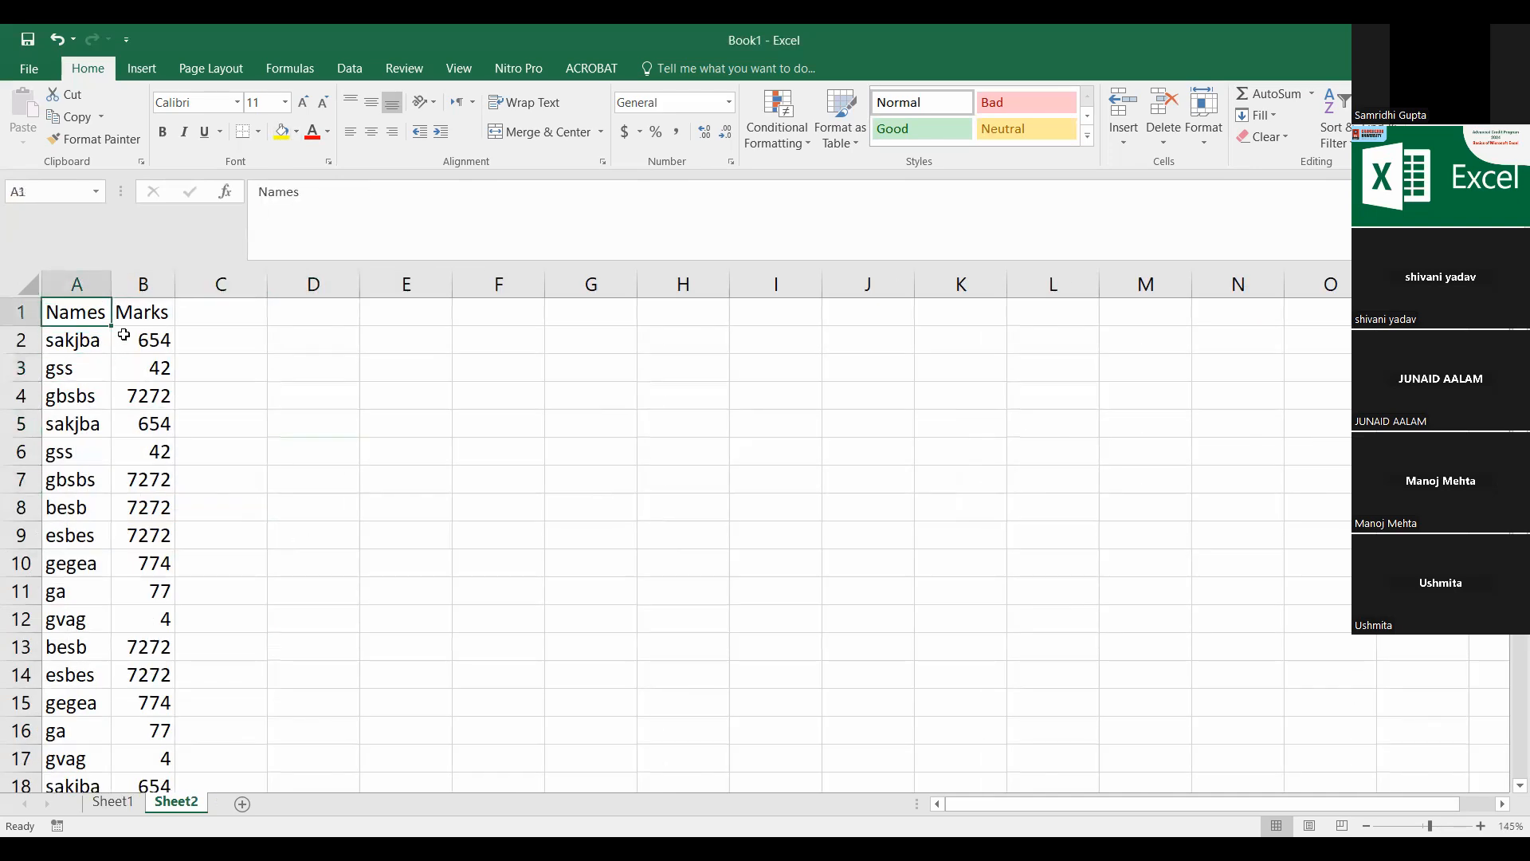
left_click(256, 369)
left_click(217, 326)
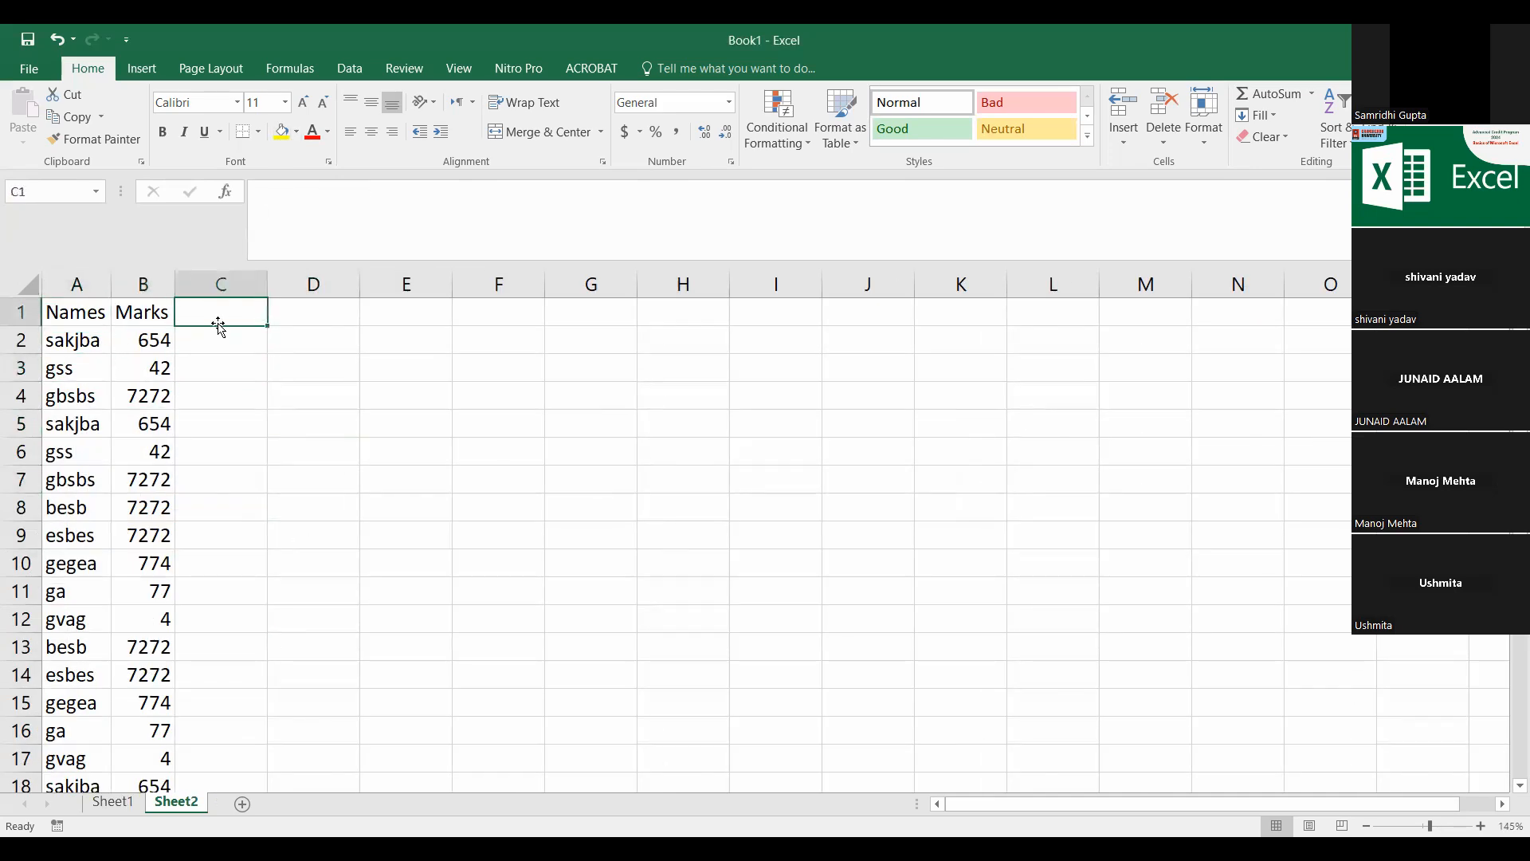
left_click(97, 348)
left_click(153, 342)
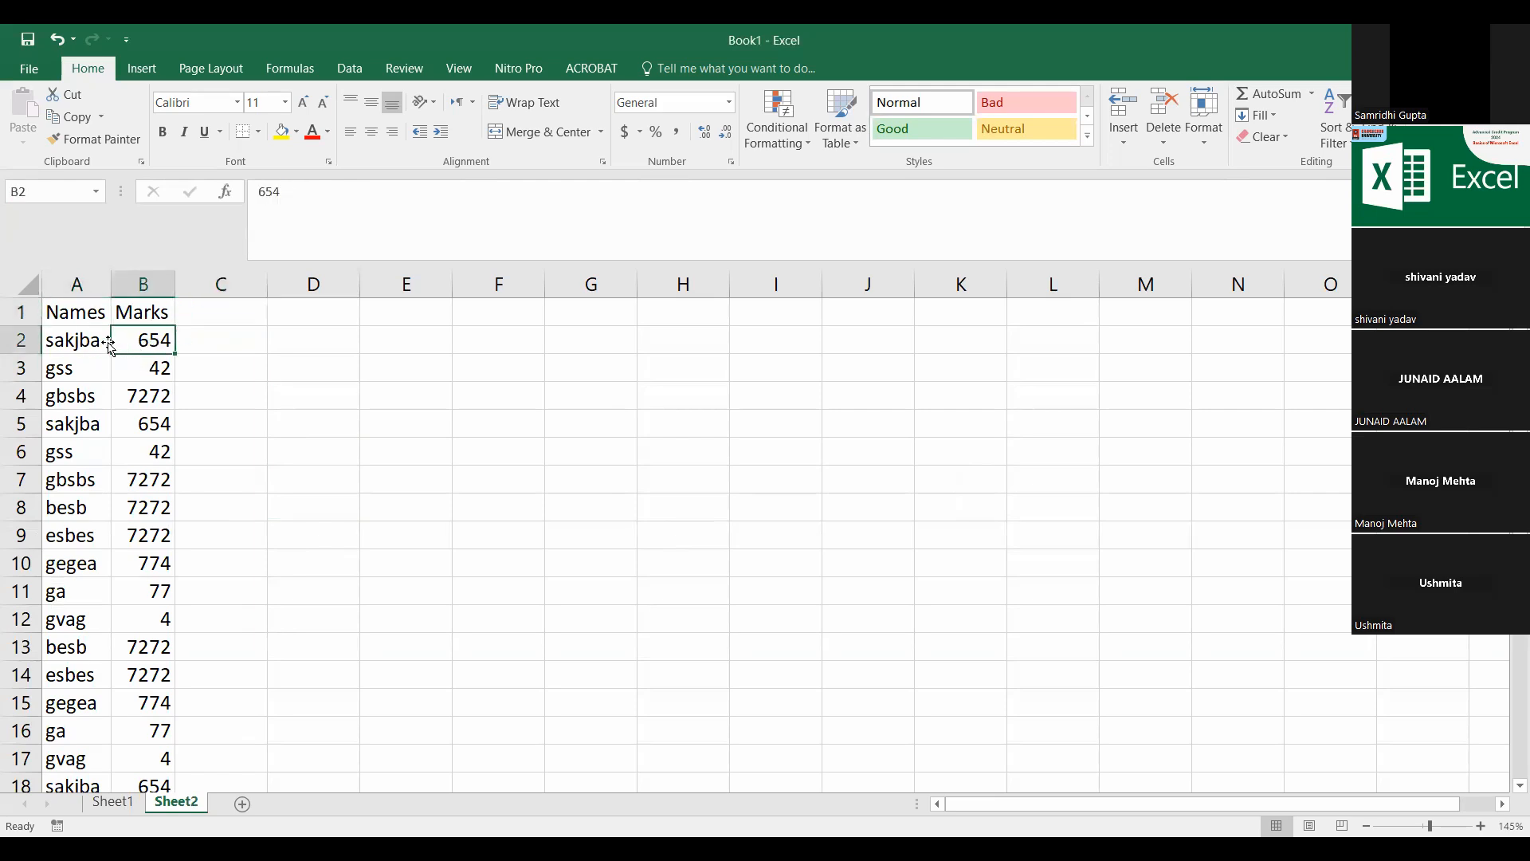
Step: Enter the header Marks-1 in cell C1 beside the Marks column
left_click(188, 309)
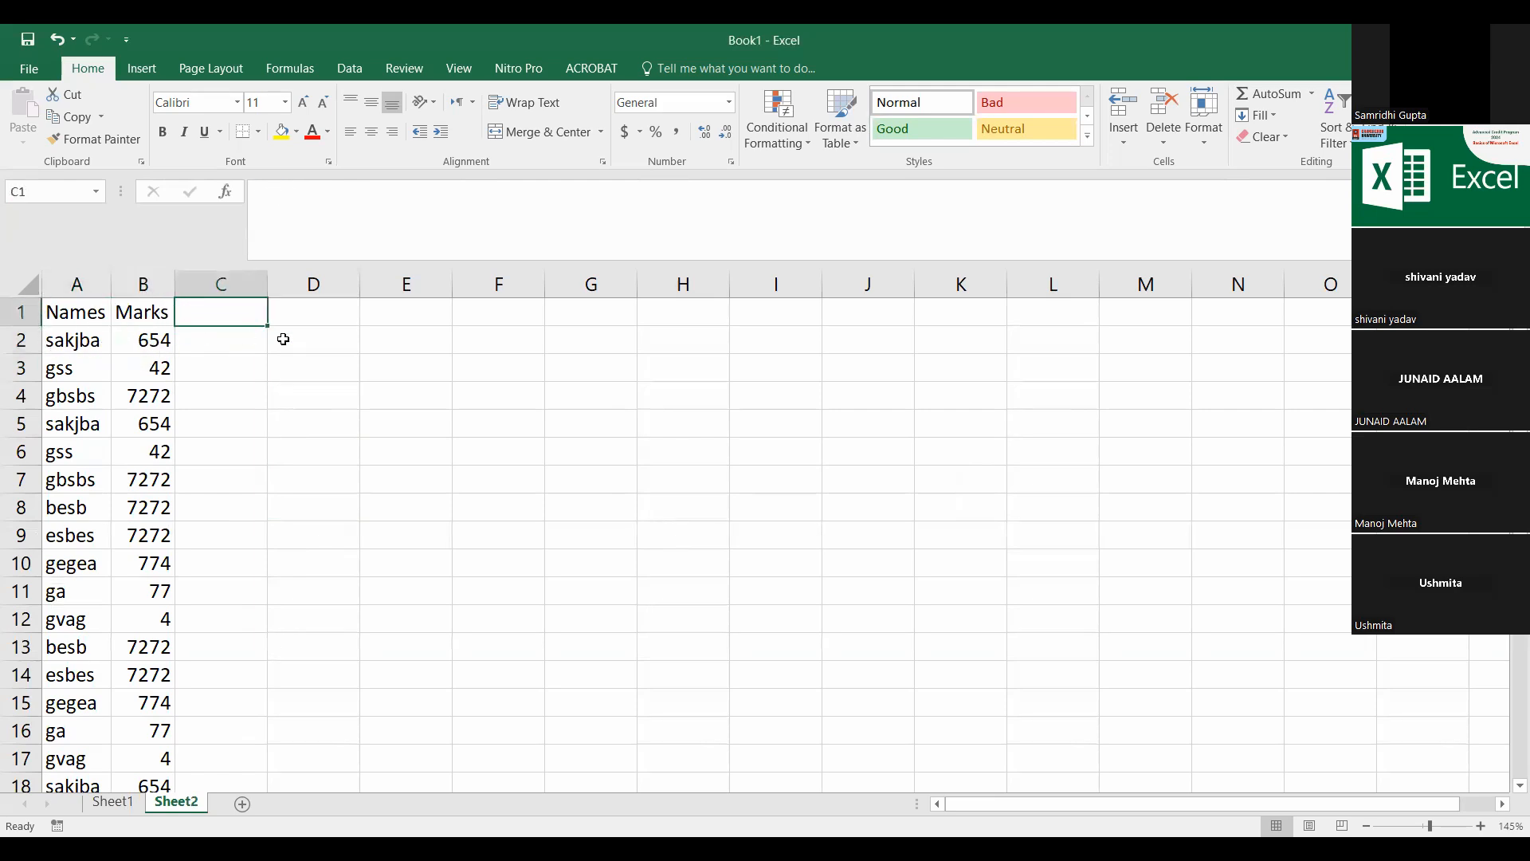
type("Marks-")
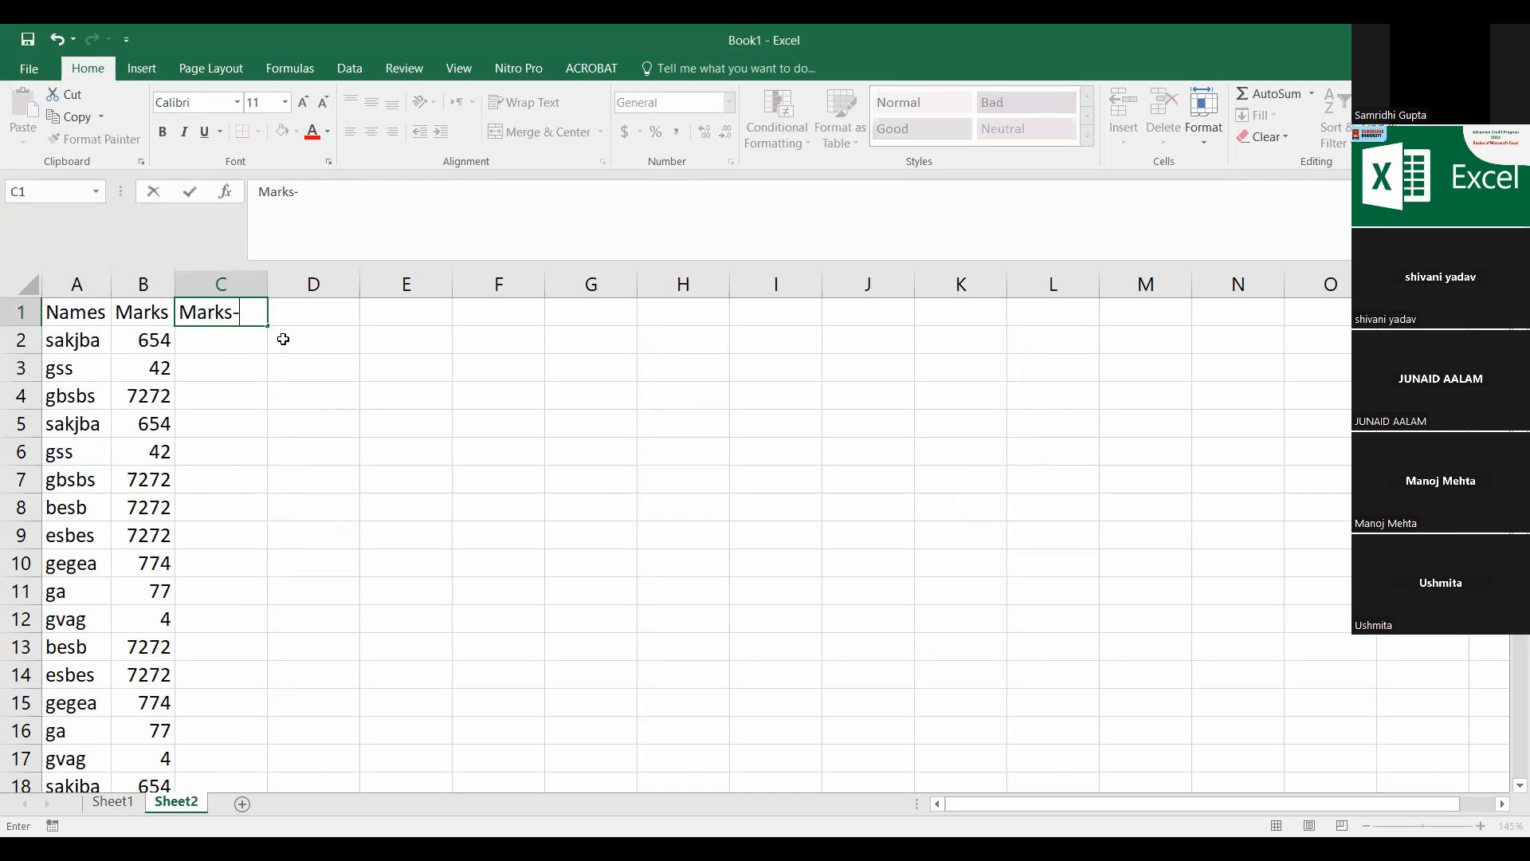
type("1")
key("Return")
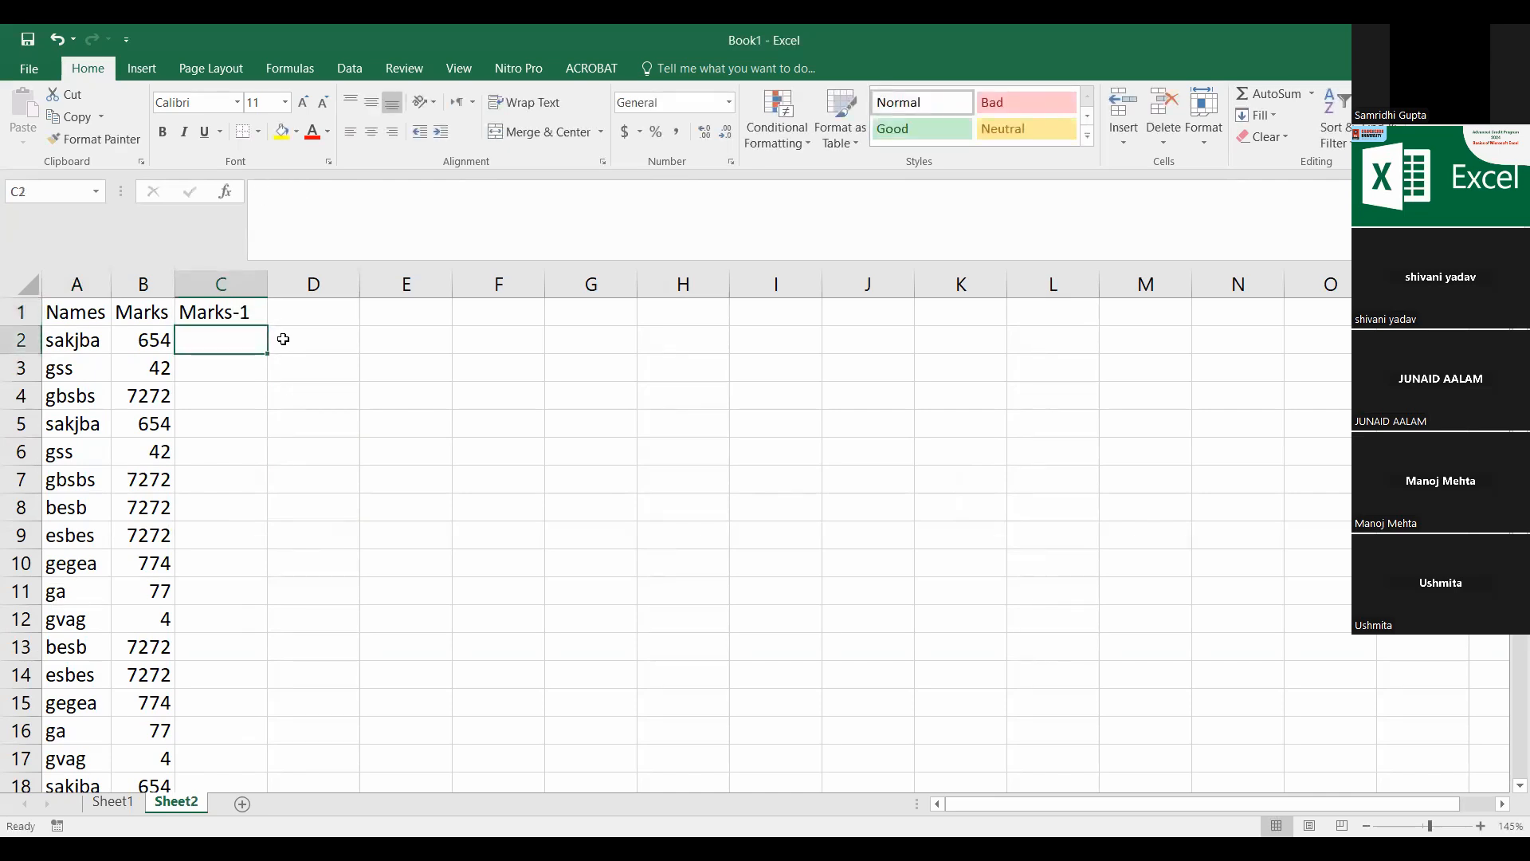
Step: Enter =RANDBETWEEN(1,50) in C2 and fill the formula down through C29
type("=")
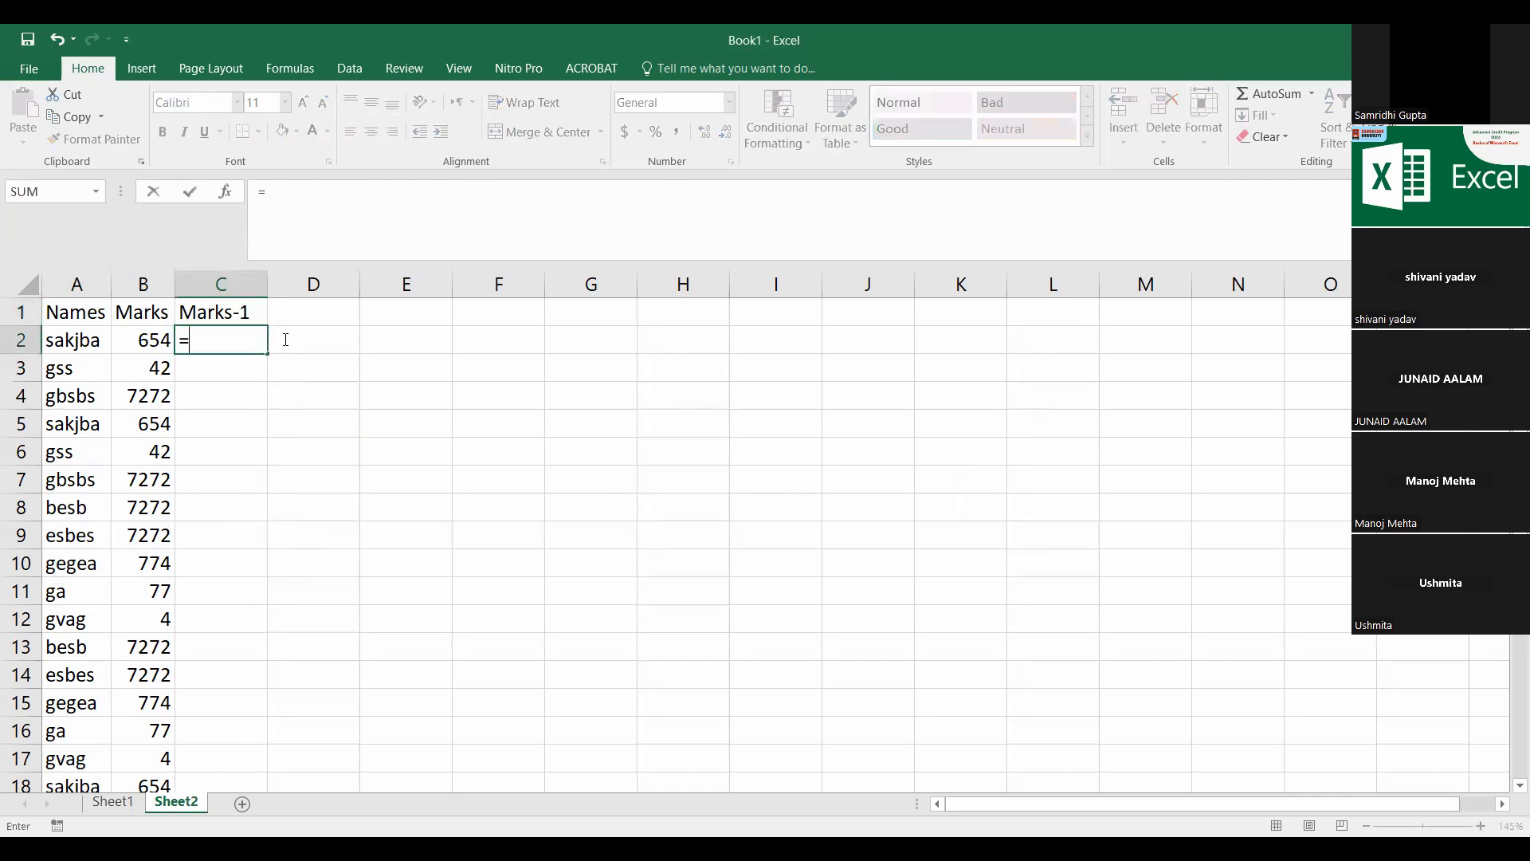
type("RANDBETWEEN(1,50)")
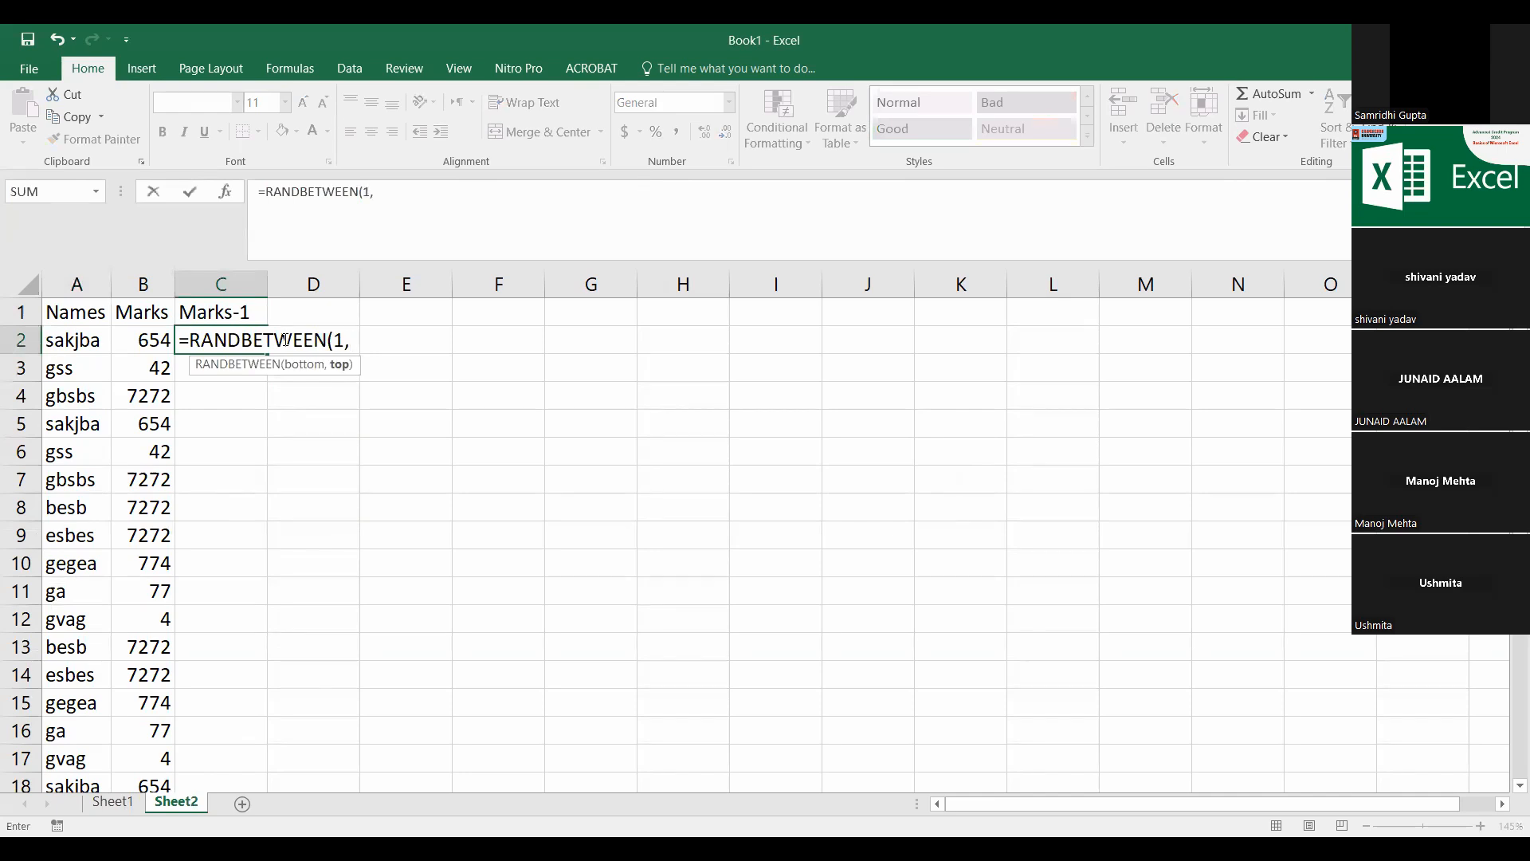
key("ctrl+Return")
key("shift+Down")
key("shift+Down")
key("shift+Down")
key("shift+Down")
key("shift+Down")
key("shift+Down")
key("shift+Down")
key("shift+Down")
key("shift+Down")
key("shift+Down")
key("shift+Down")
key("shift+Down")
key("shift+Down")
key("shift+Down")
key("shift+Down")
key("shift+Down")
key("shift+Down")
key("shift+Down")
key("shift+Down")
key("shift+Down")
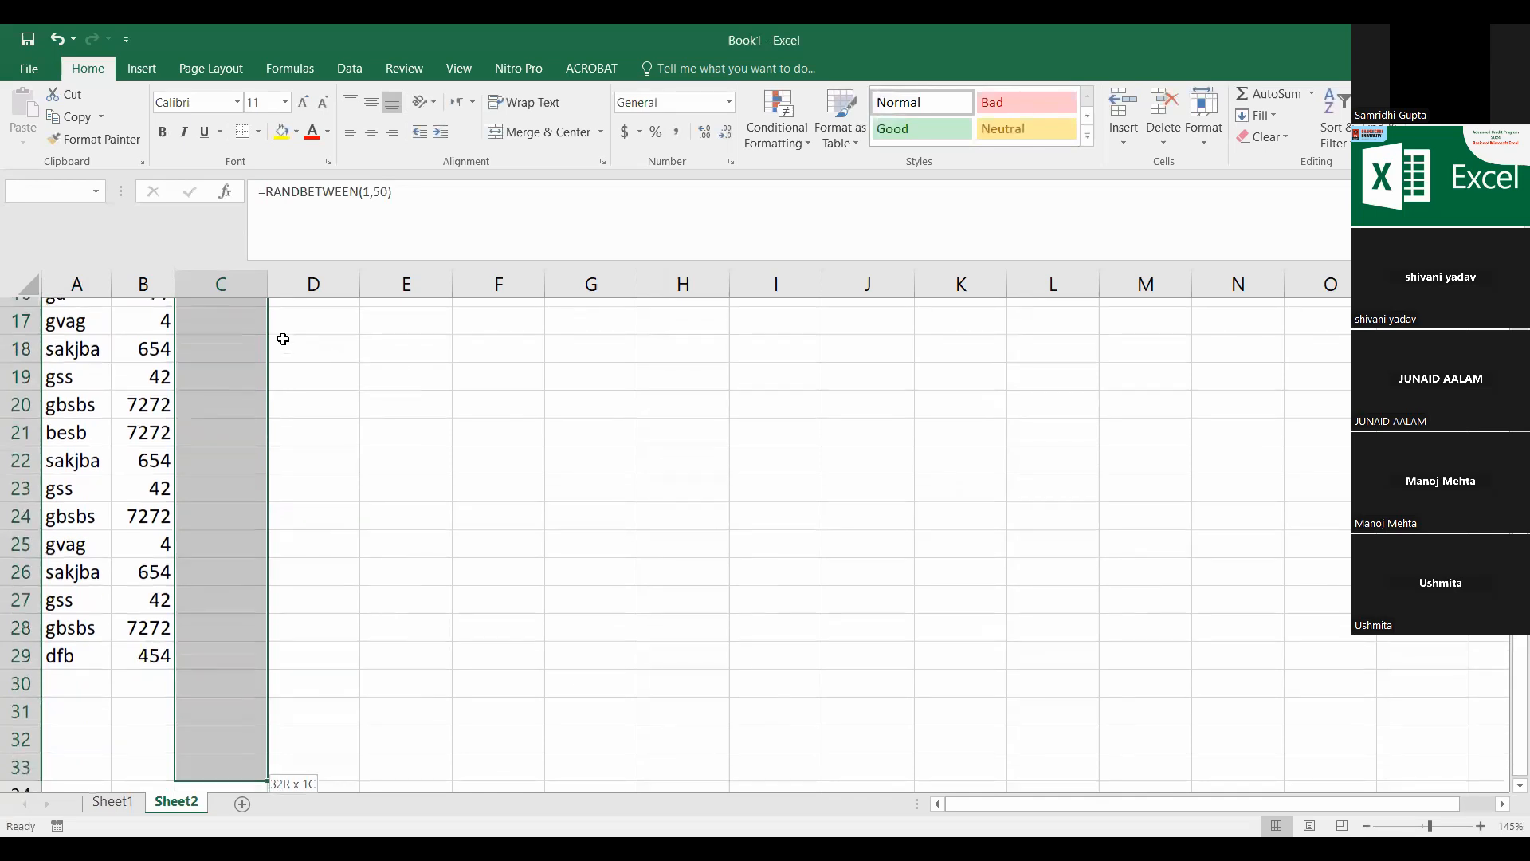
key("shift+Up")
key("shift+Up")
key("shift+Up")
key("shift+Up")
key("ctrl+d")
Step: Convert the random-number formulas in C2:C29 to fixed values by copying and pasting them in place as values
key("ctrl+c")
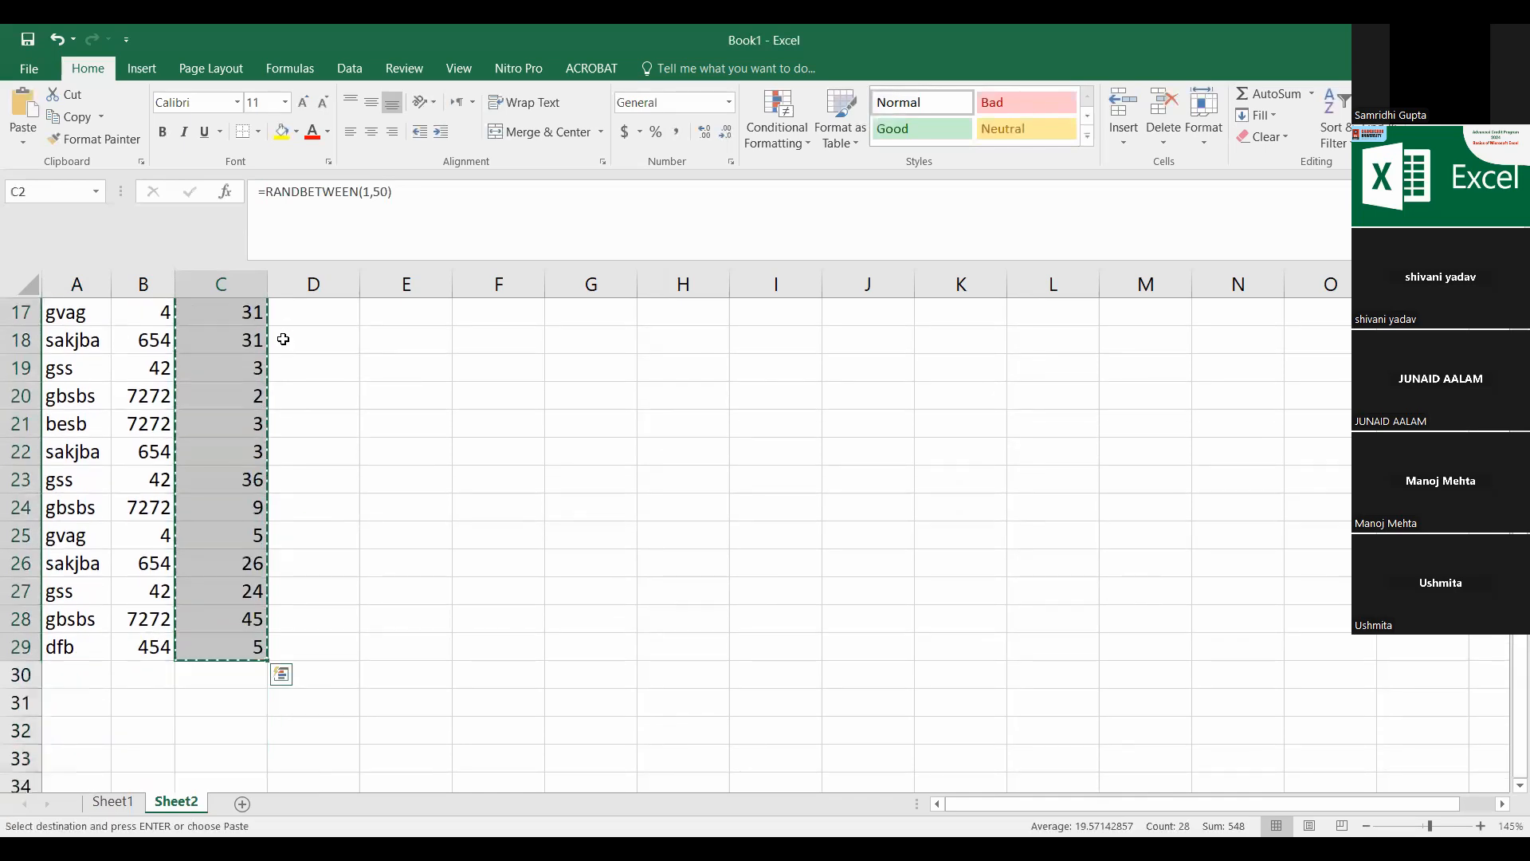
scroll(283, 340, "up", 6)
right_click(239, 331)
left_click(309, 414)
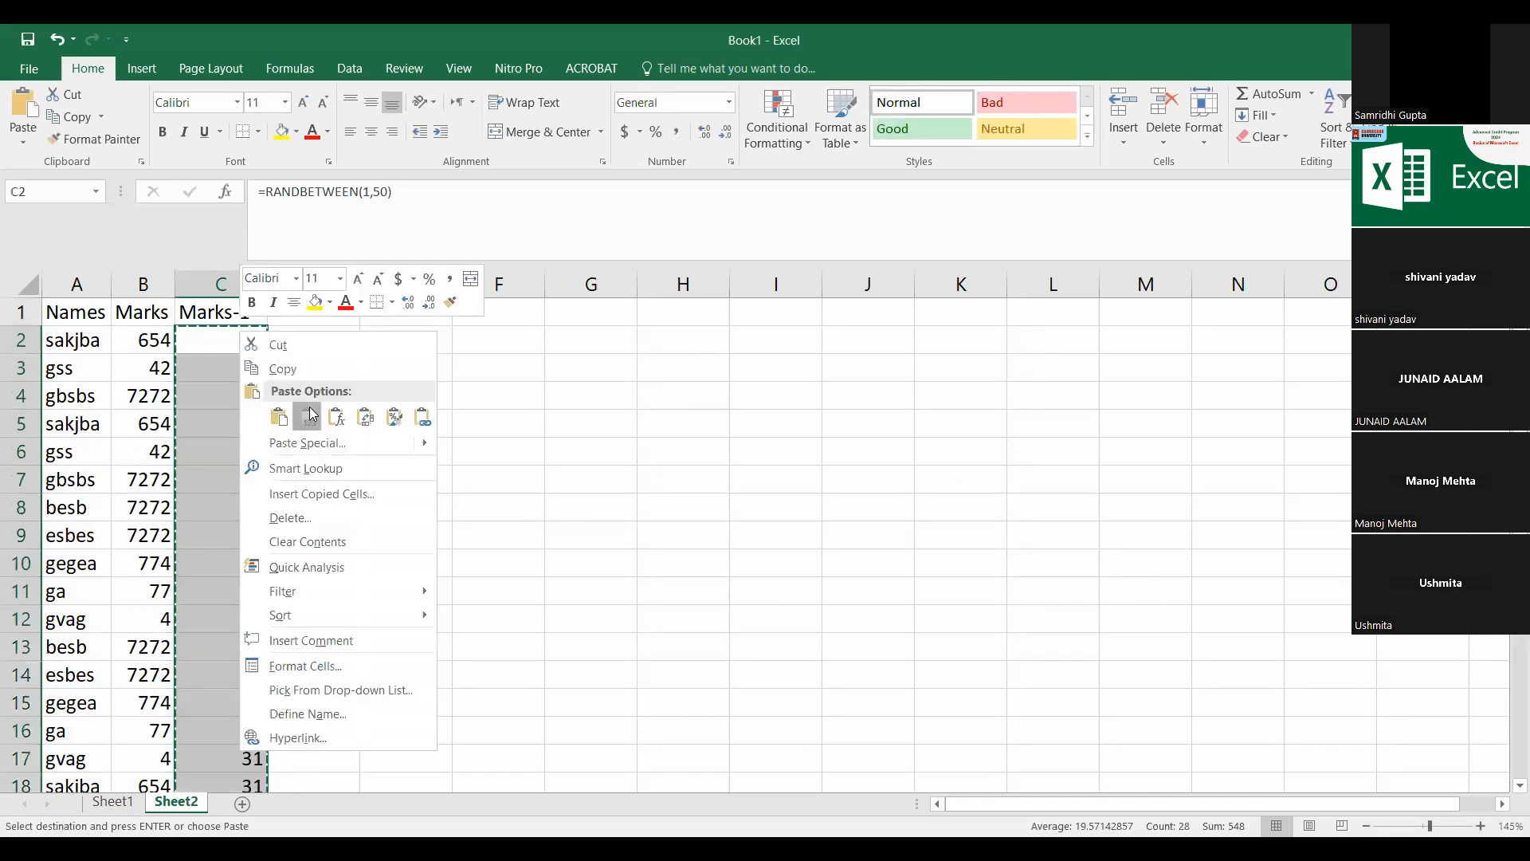
left_click(354, 420)
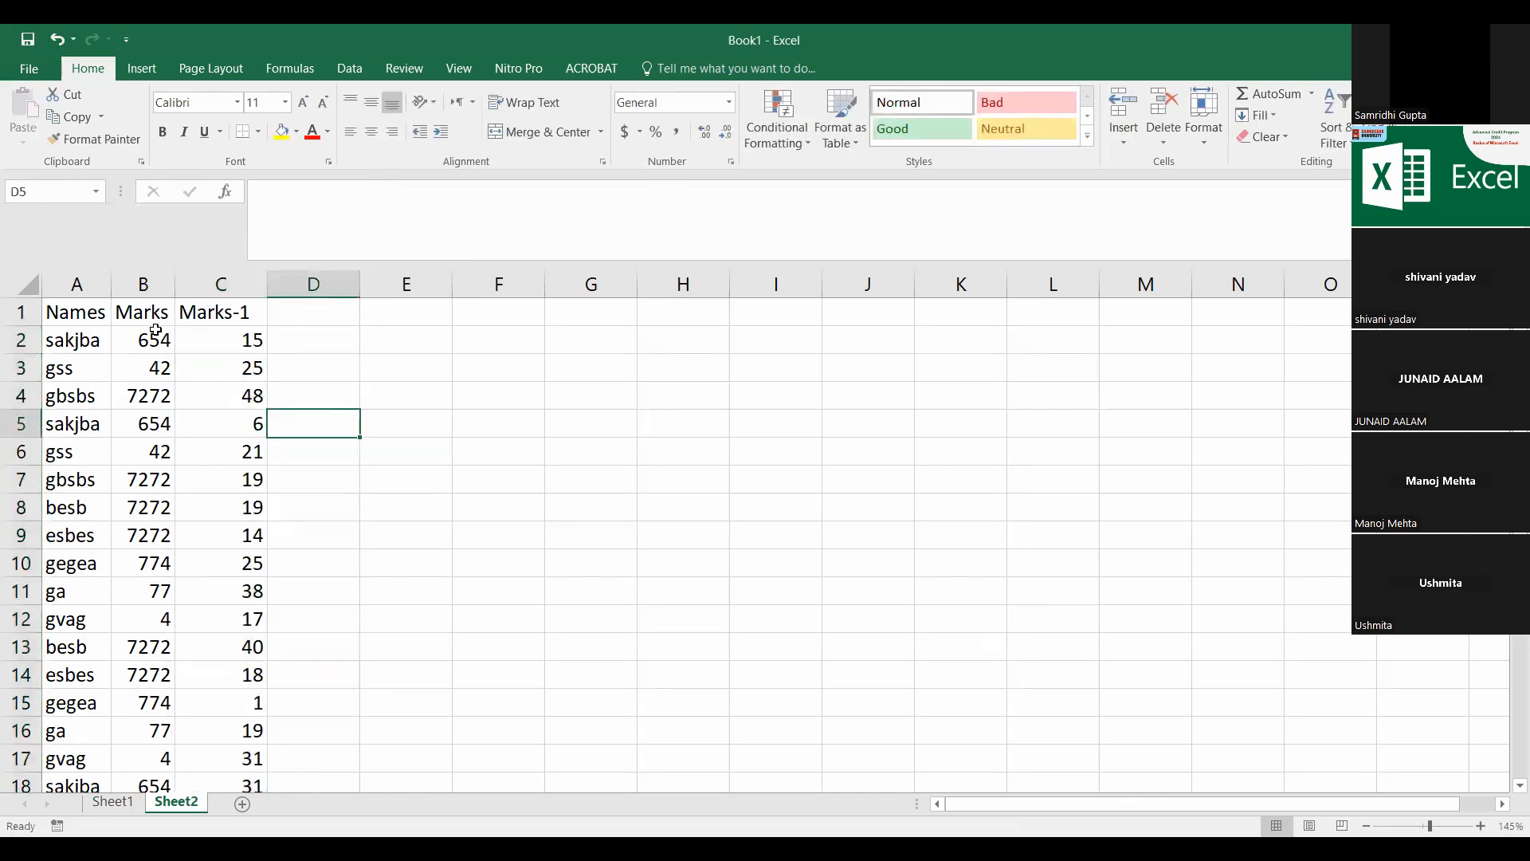
Step: Examine the repeated names in the first rows together with their Marks and Marks-1 entries
left_click(154, 334)
left_click(222, 359)
left_click(89, 319)
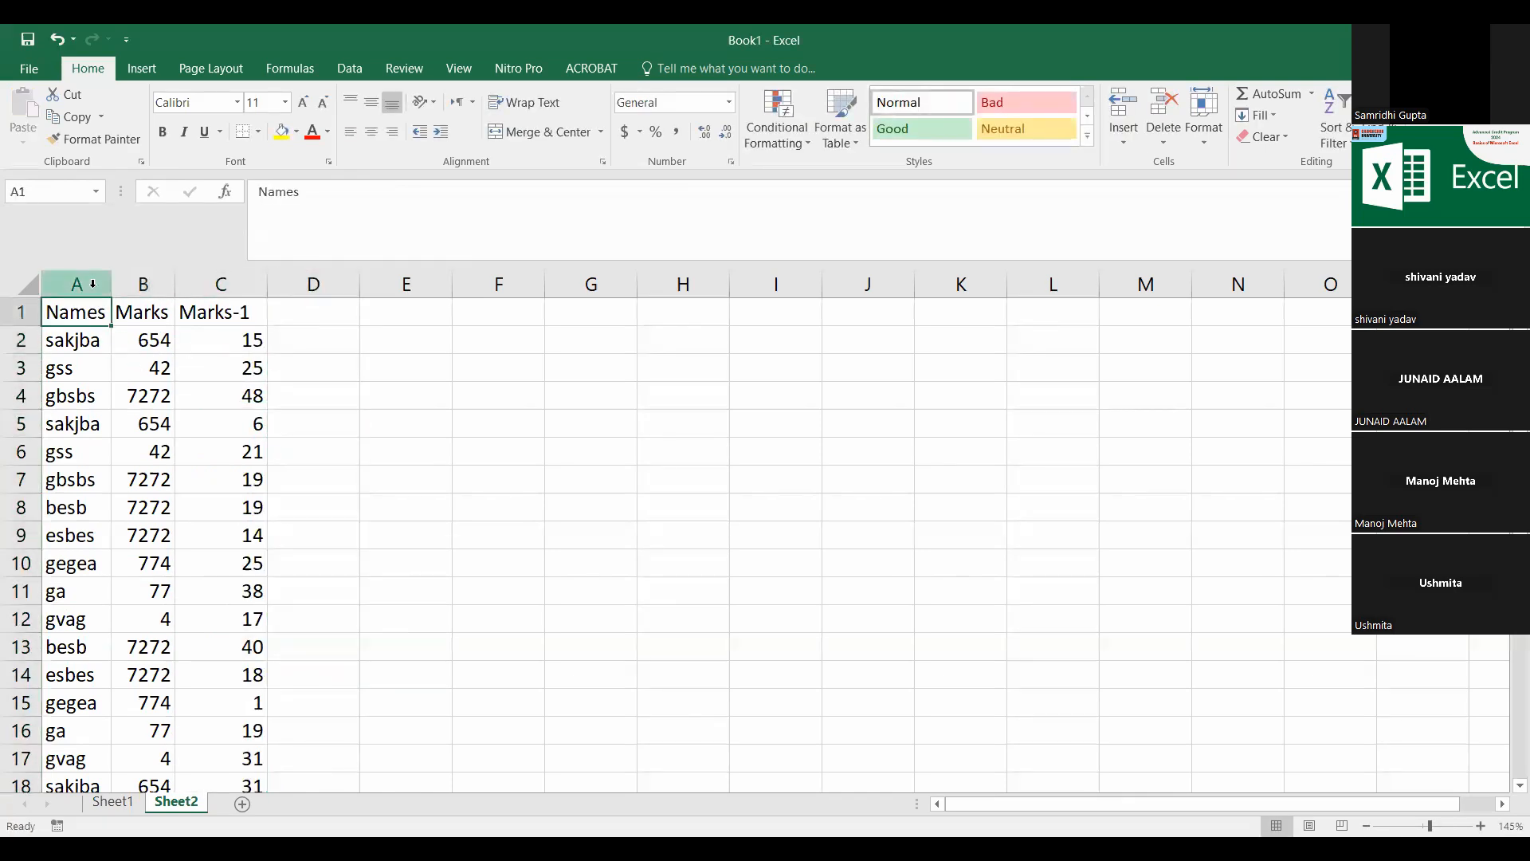
left_click(131, 475)
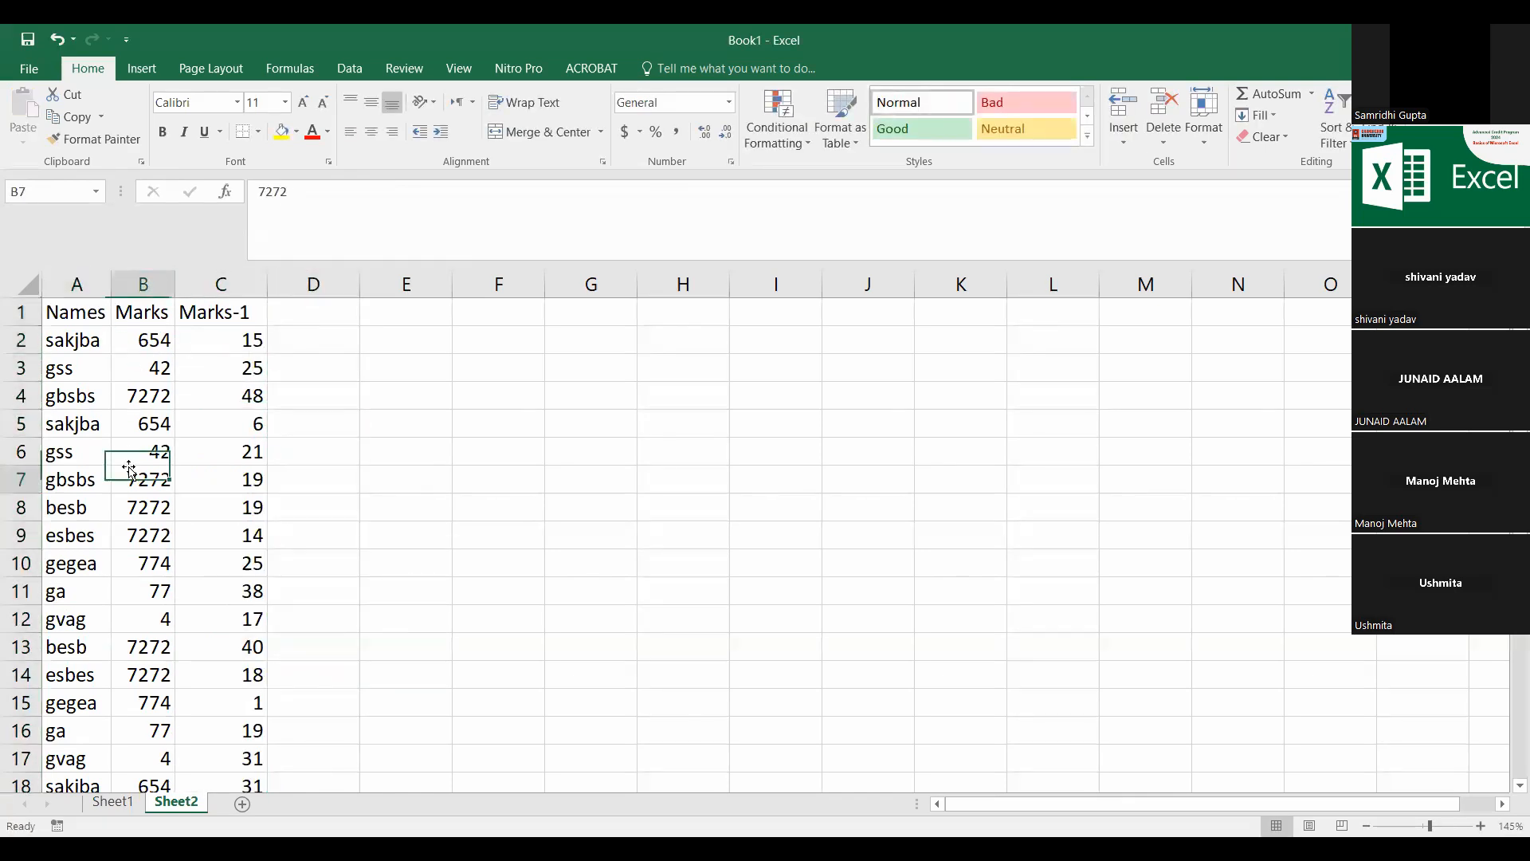
left_click(70, 341)
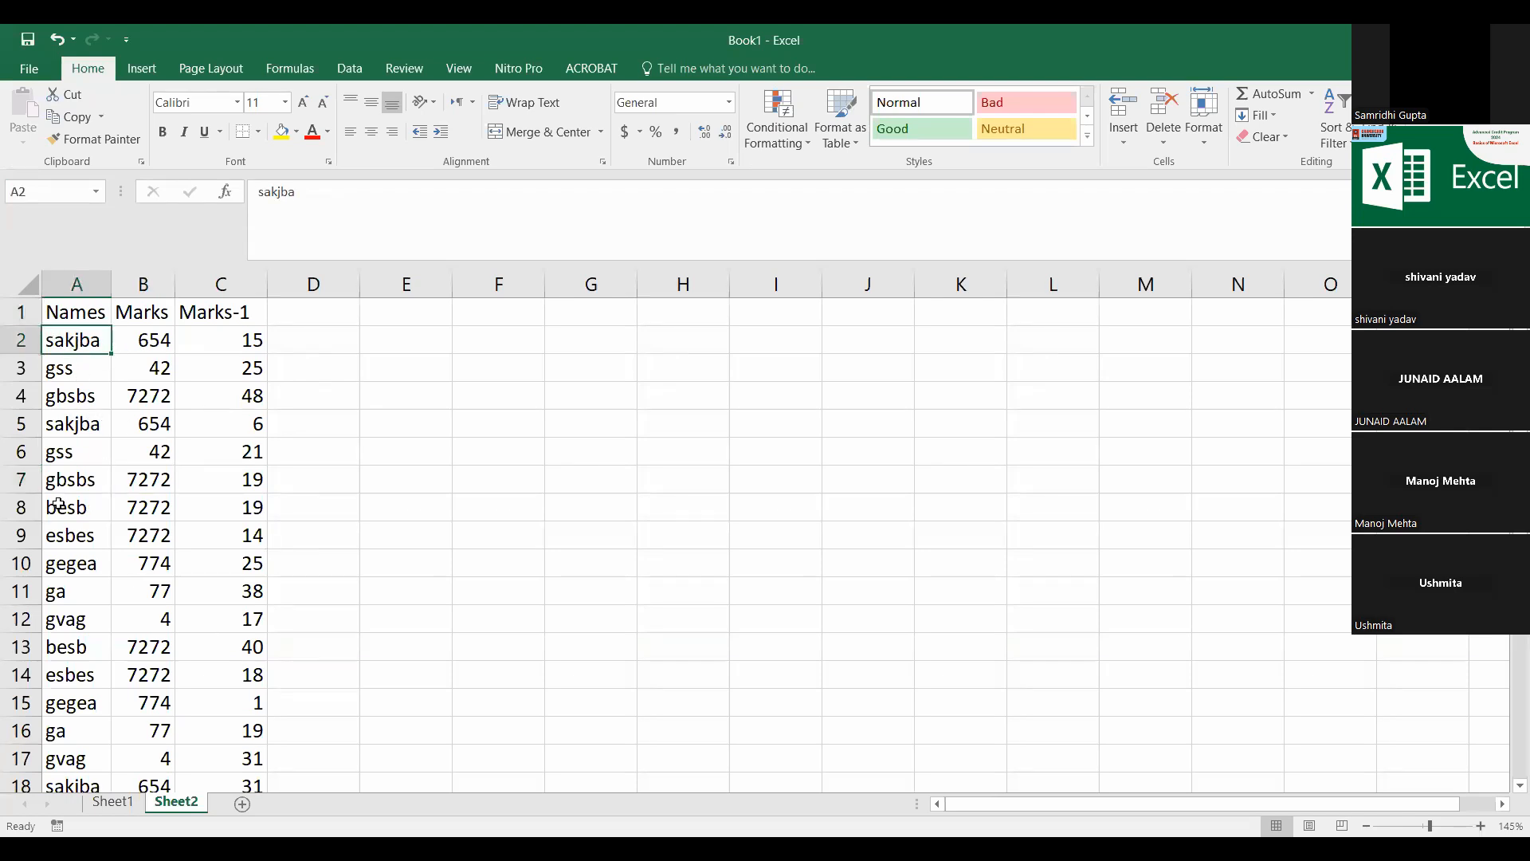
left_click(79, 402)
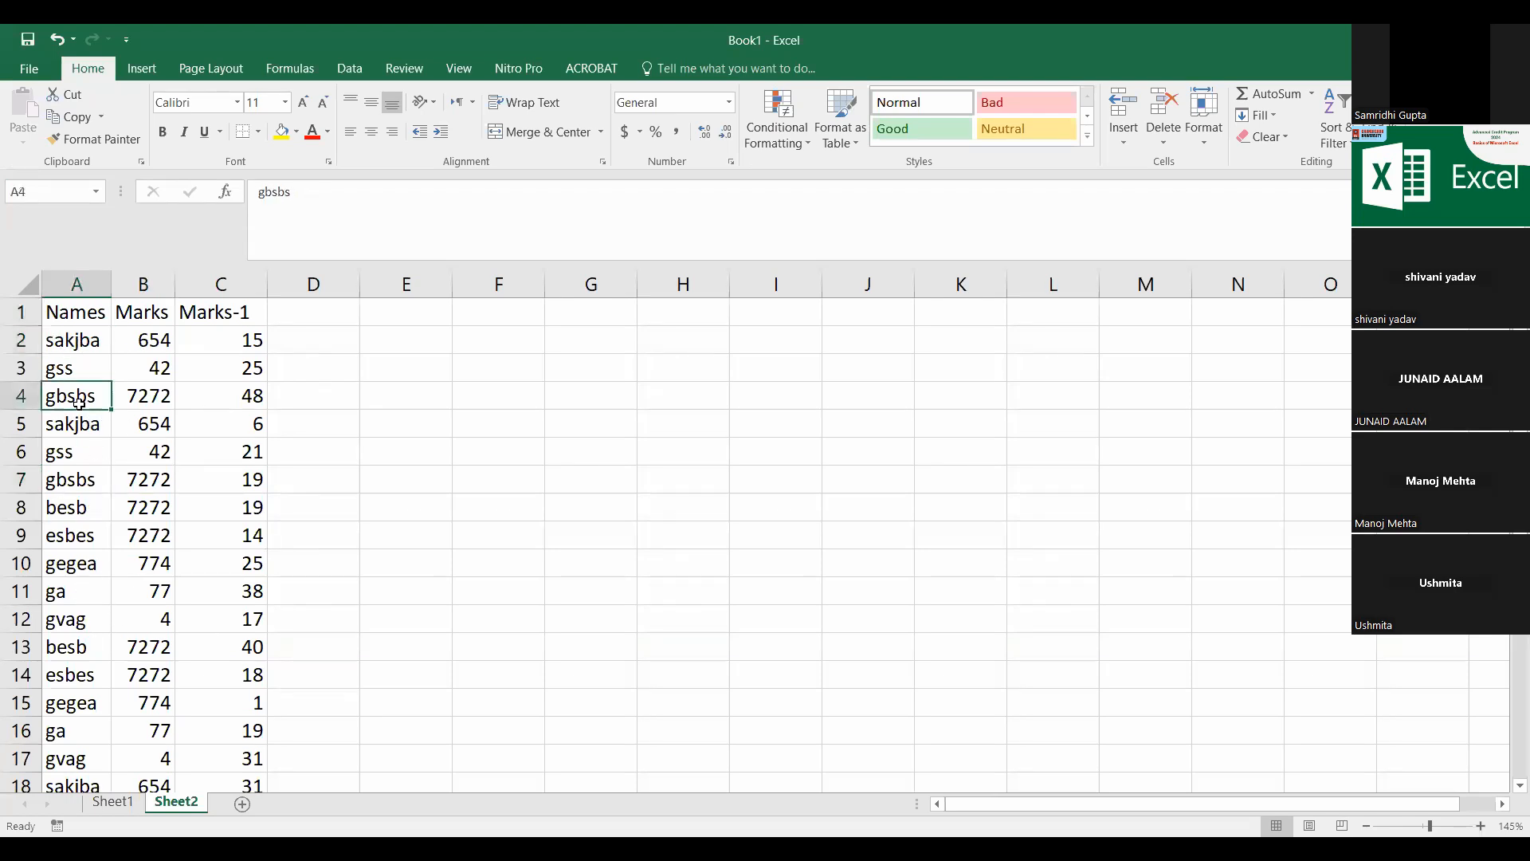
left_click_drag(58, 399, 227, 400)
left_click(164, 373)
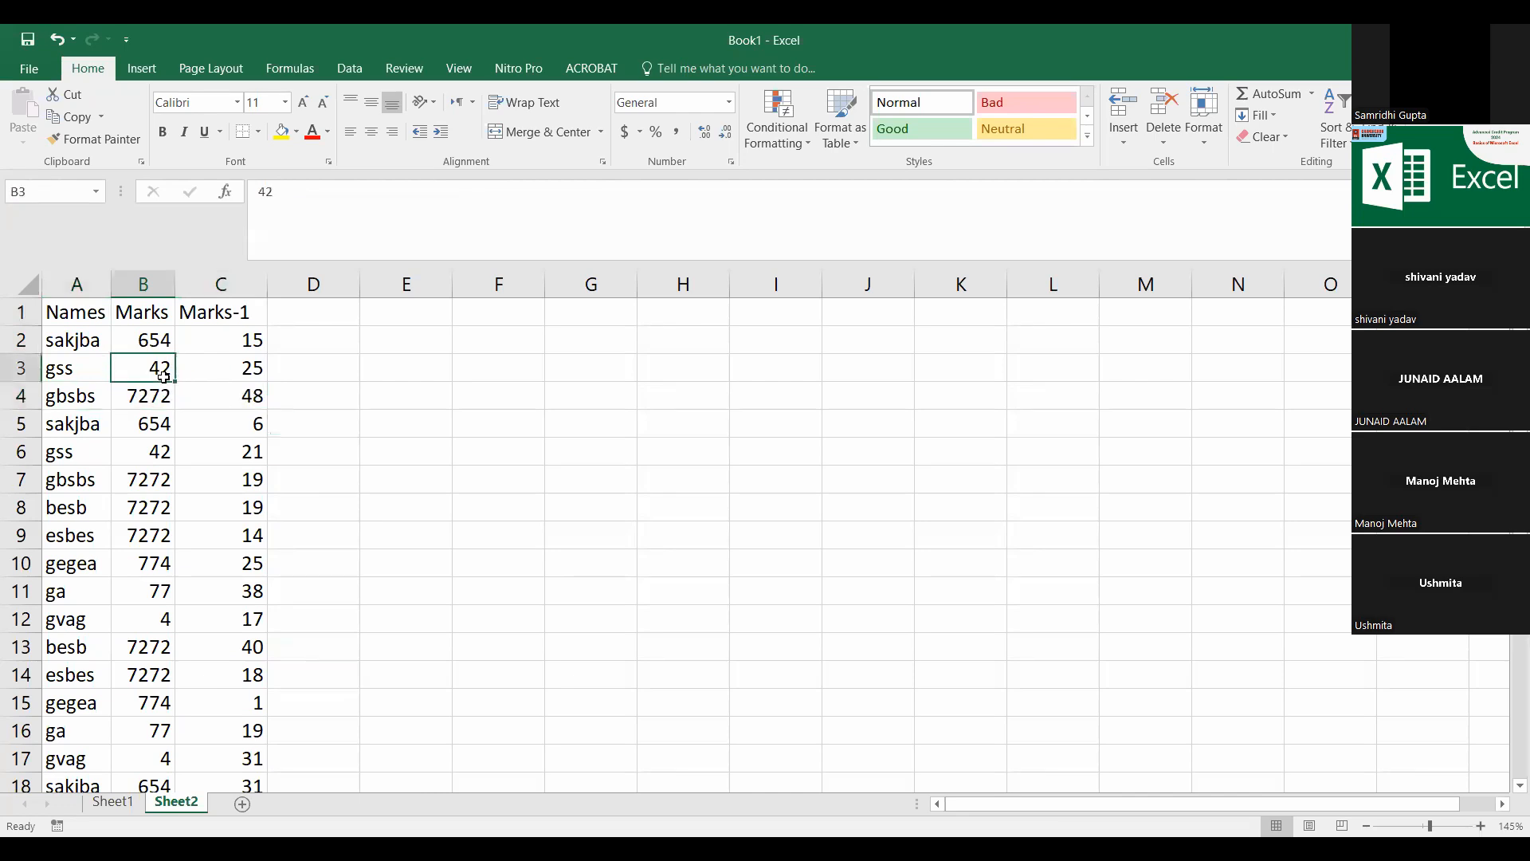
Step: Start Remove Duplicates from the Names column and expand the selection to include the adjacent Marks and Marks-1 data
left_click(83, 341)
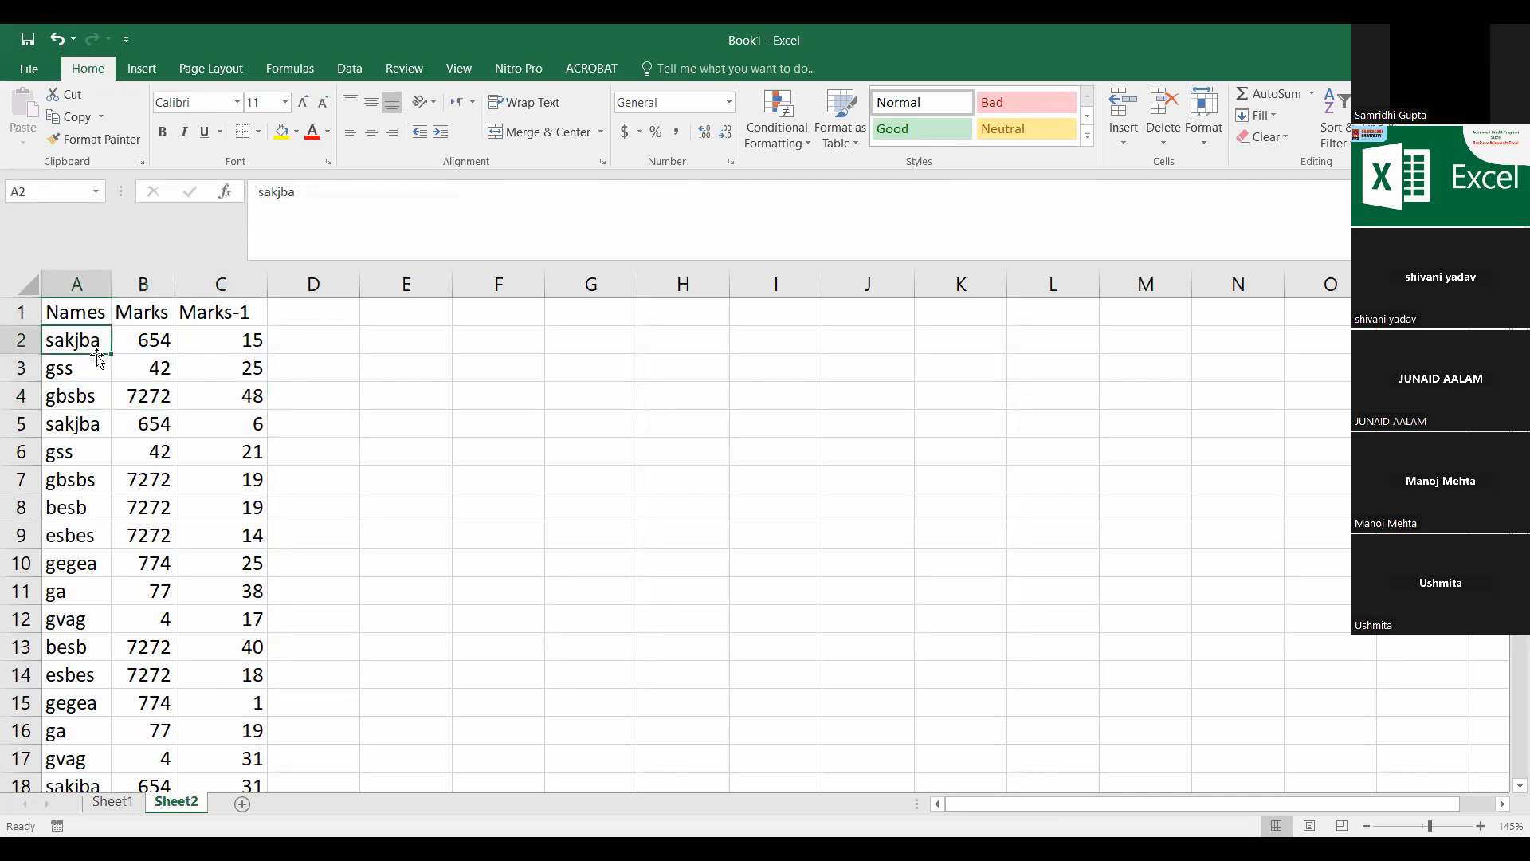
key("ctrl+a")
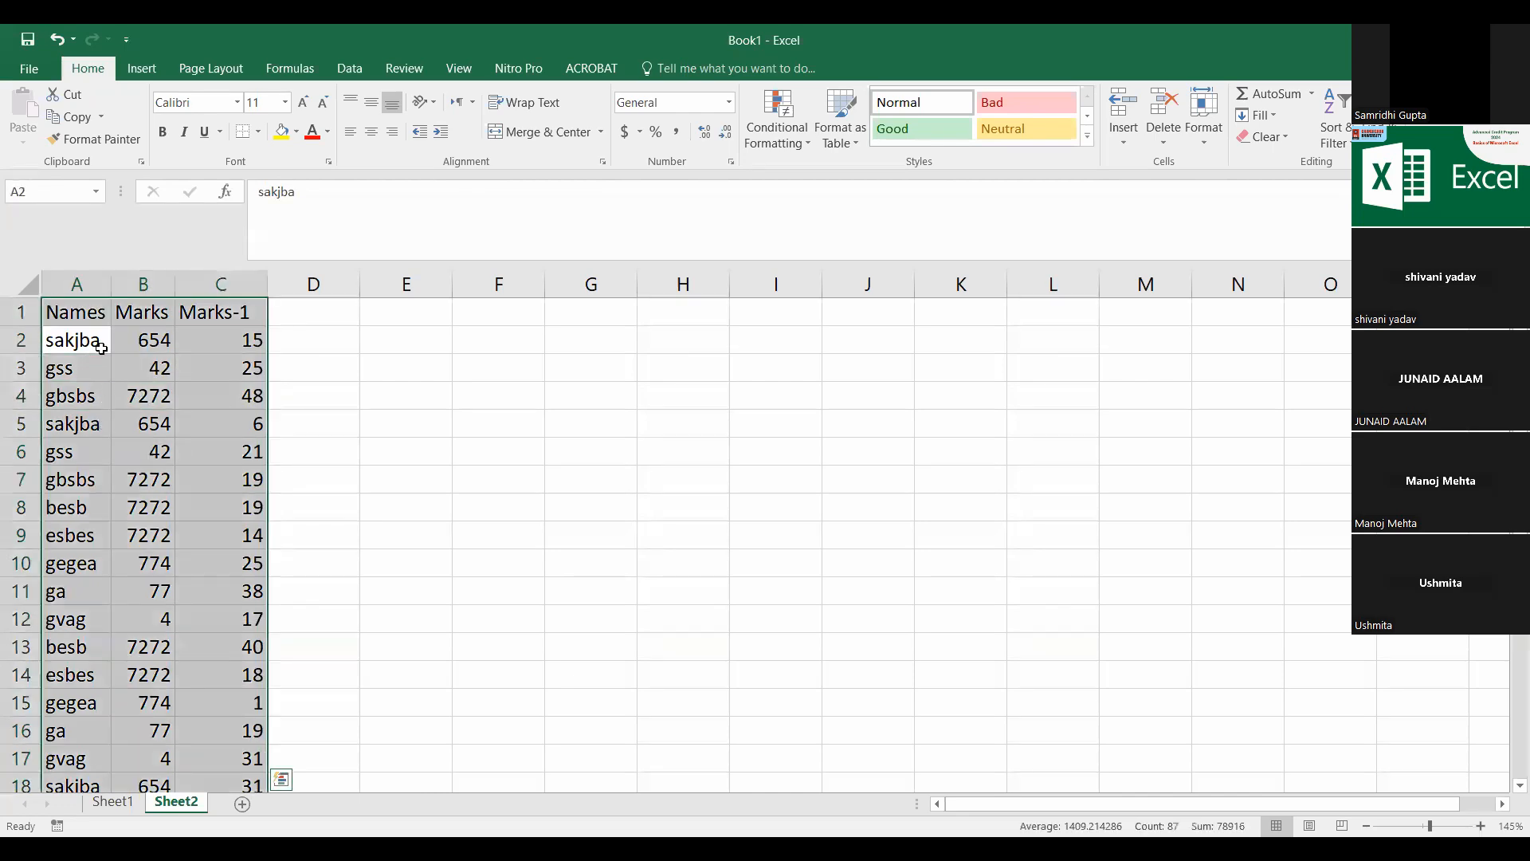
left_click(77, 284)
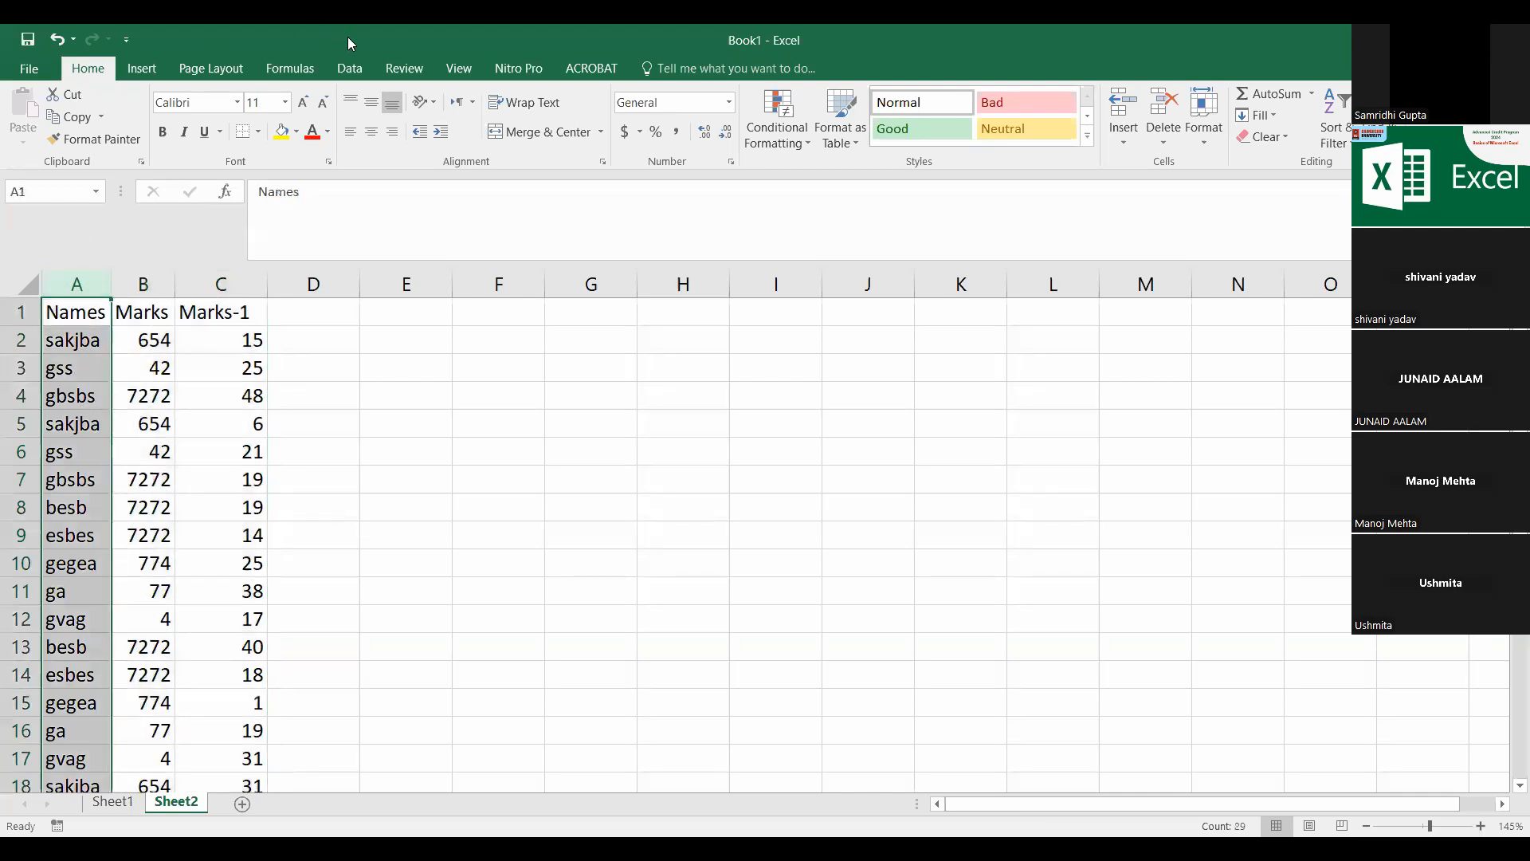
left_click(350, 69)
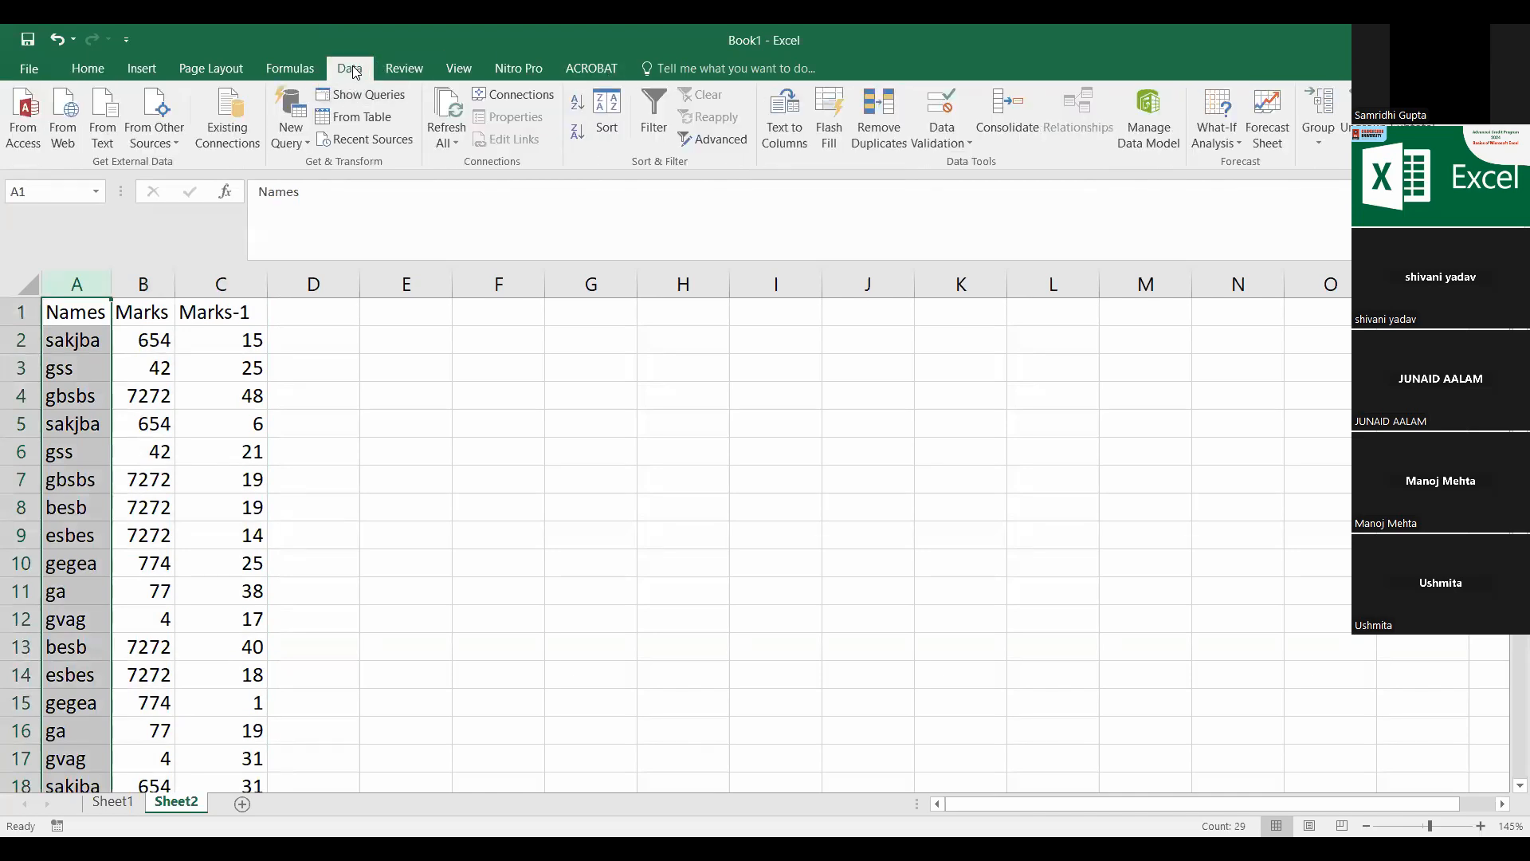
left_click(881, 139)
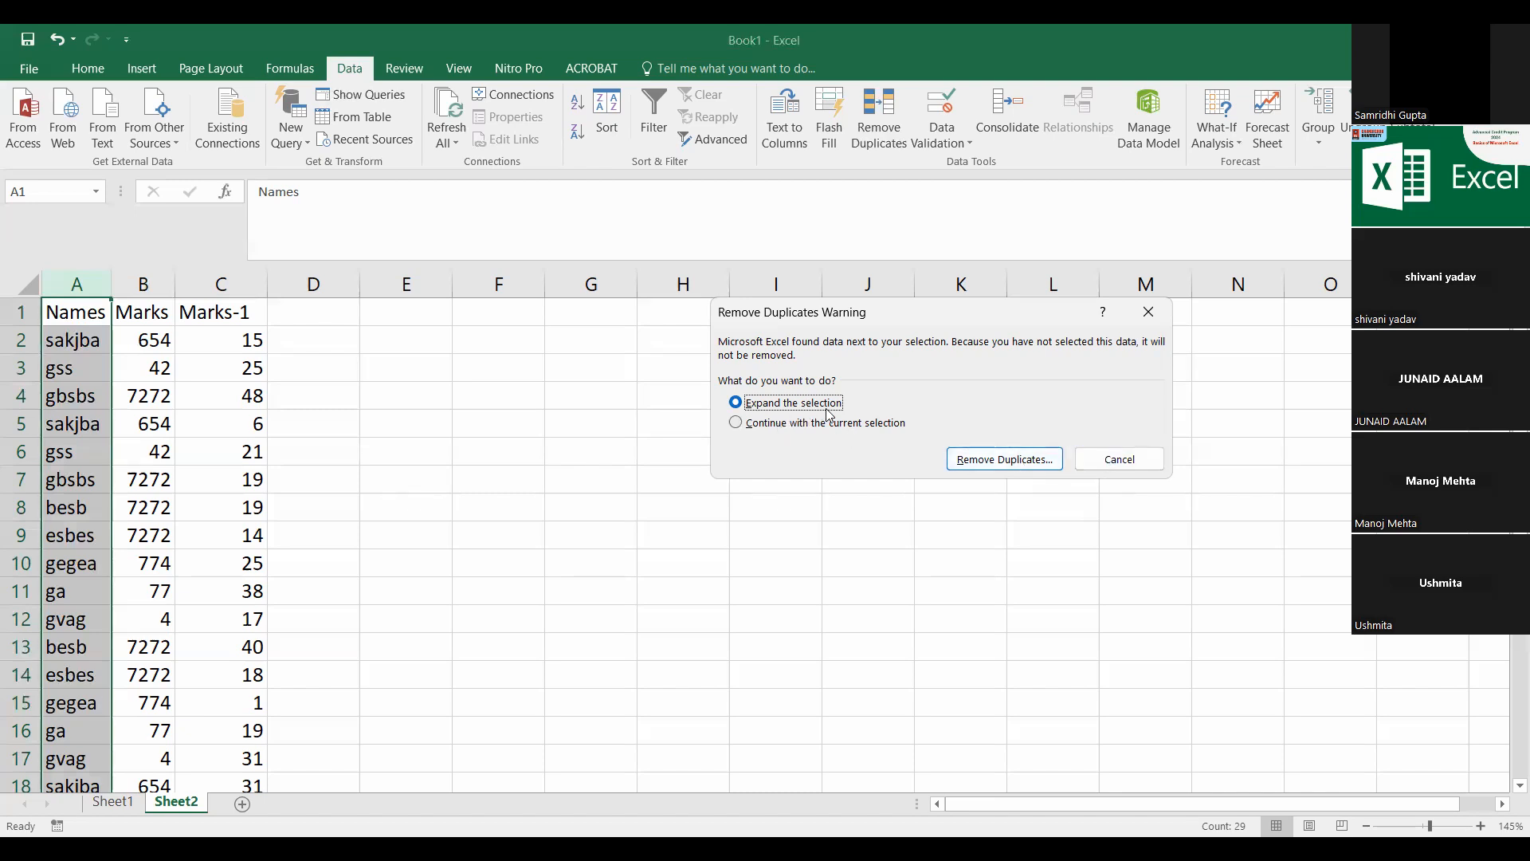
left_click(986, 457)
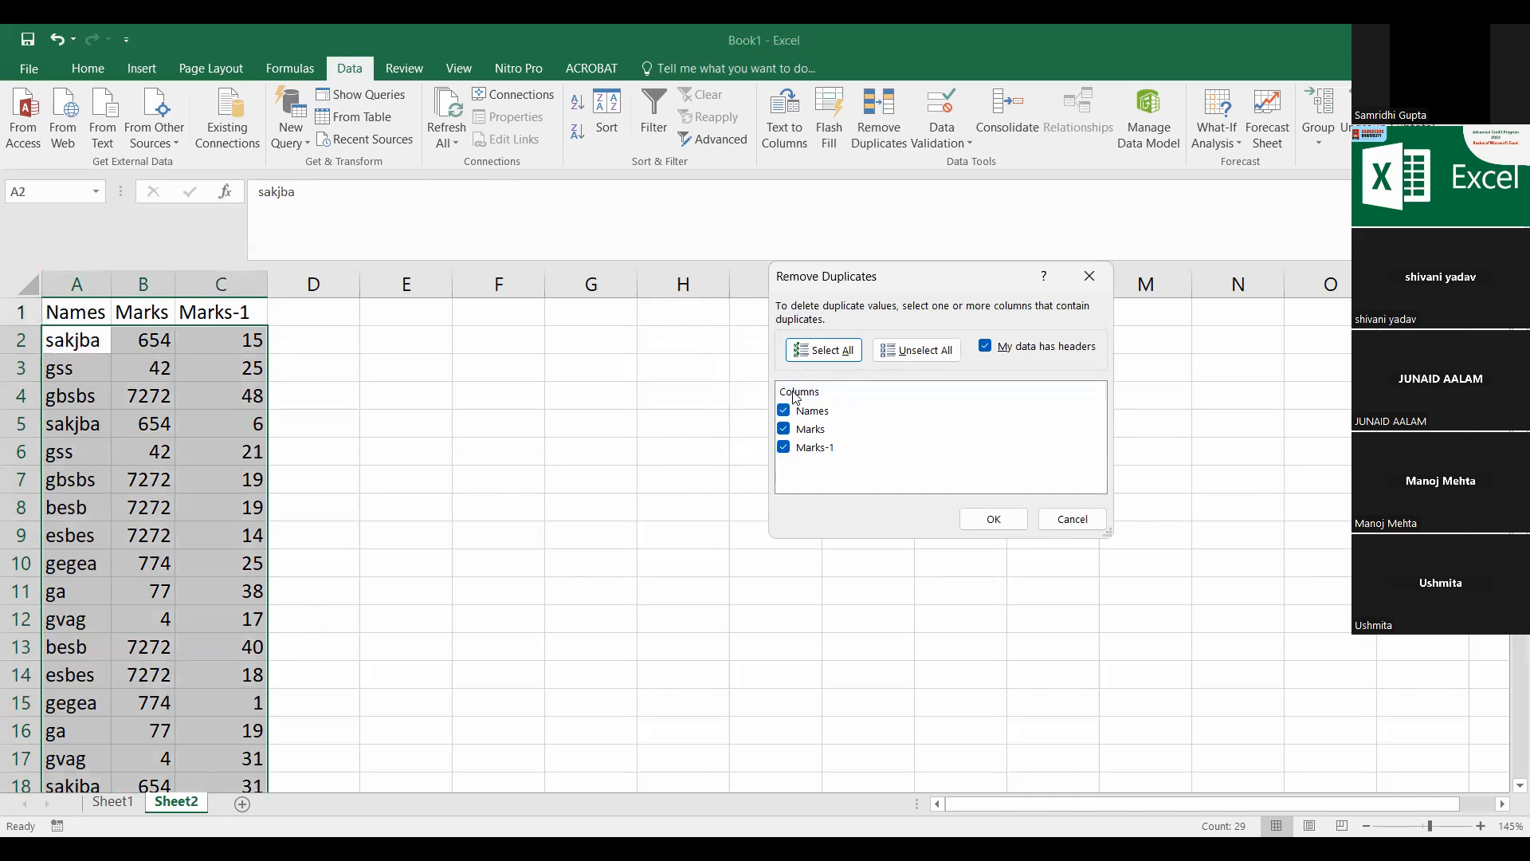
Step: Remove the duplicate rows by checking only the Names column, leaving Marks and Marks-1 out of the comparison, and review the remaining list
left_click(783, 447)
left_click(784, 429)
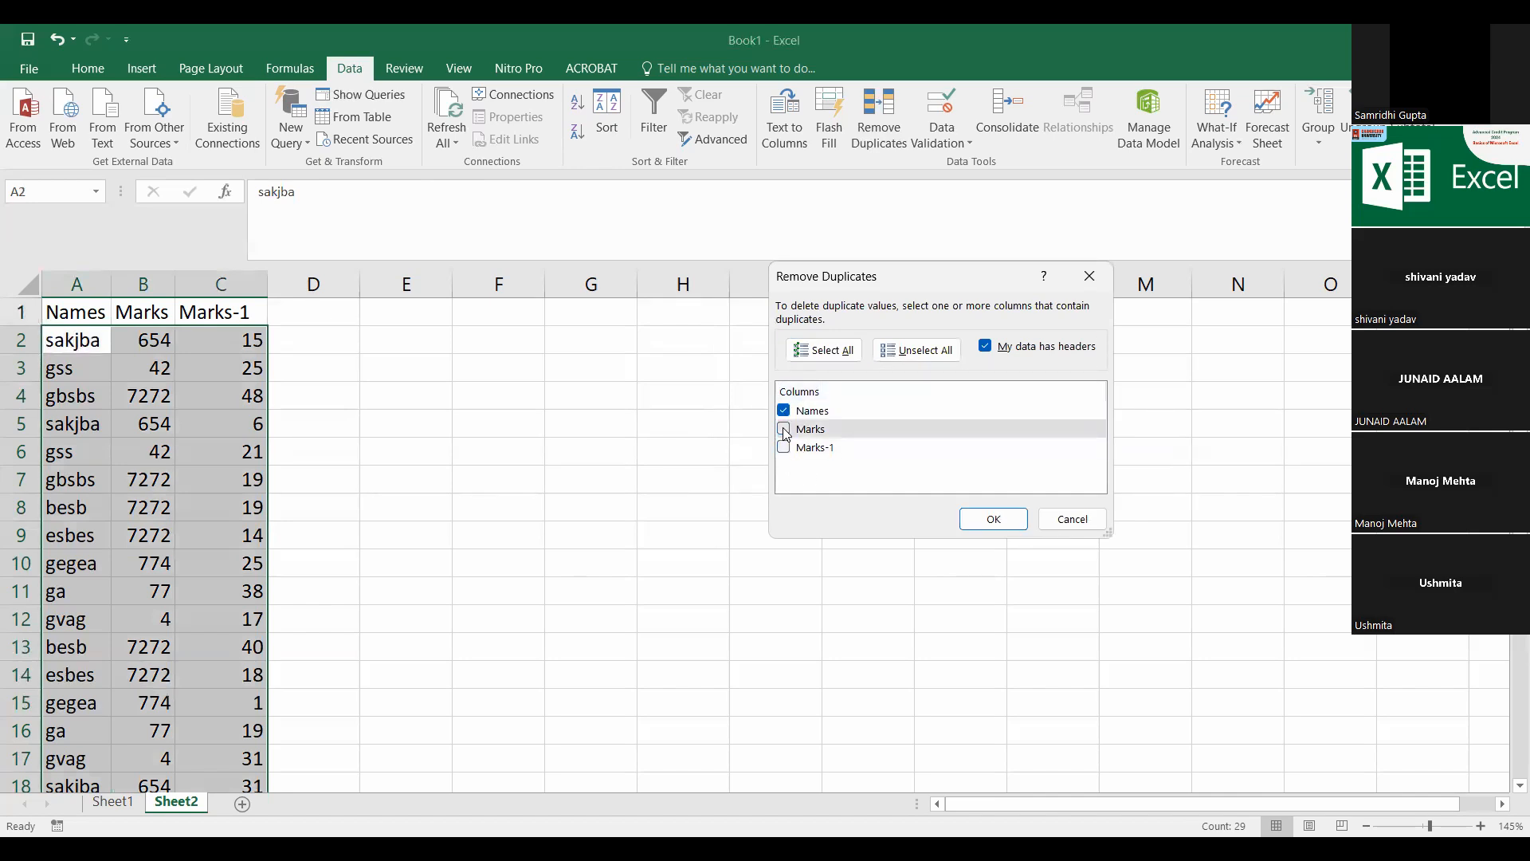
left_click(988, 520)
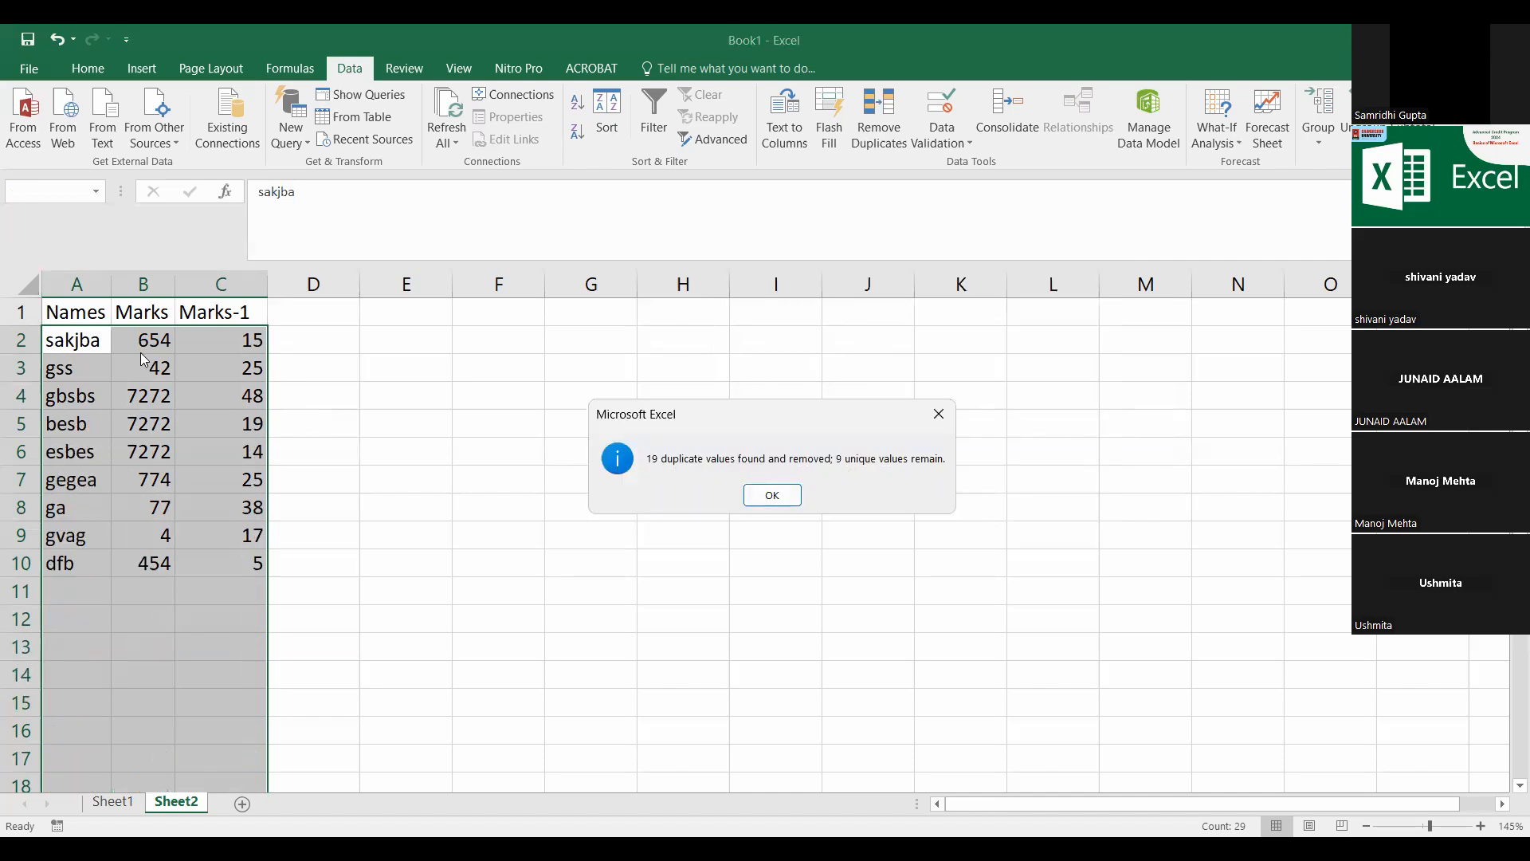
left_click(772, 495)
left_click(101, 397)
left_click_drag(74, 340, 219, 519)
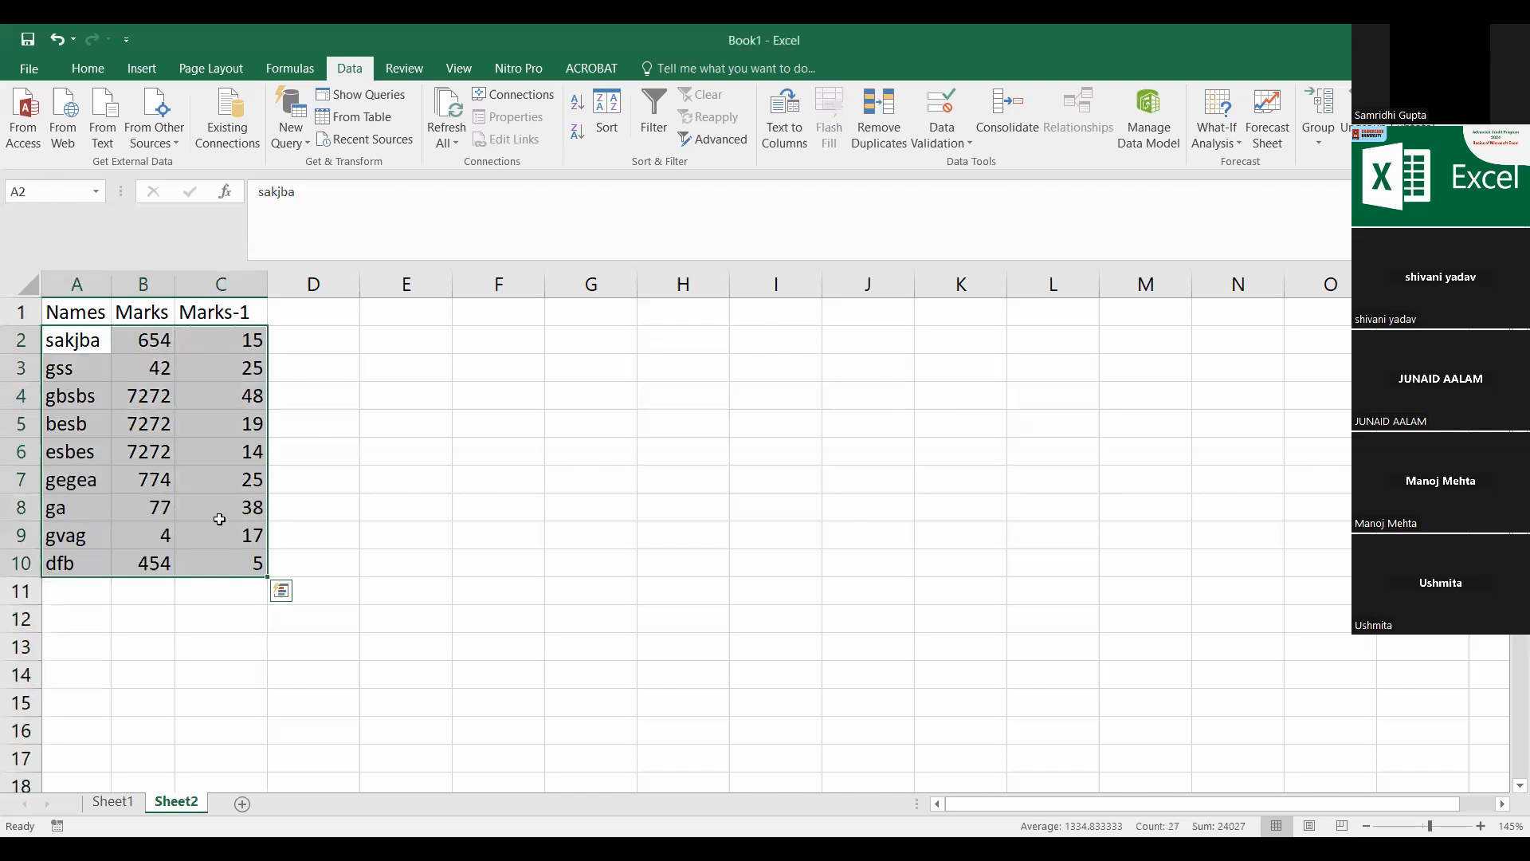
left_click(196, 456)
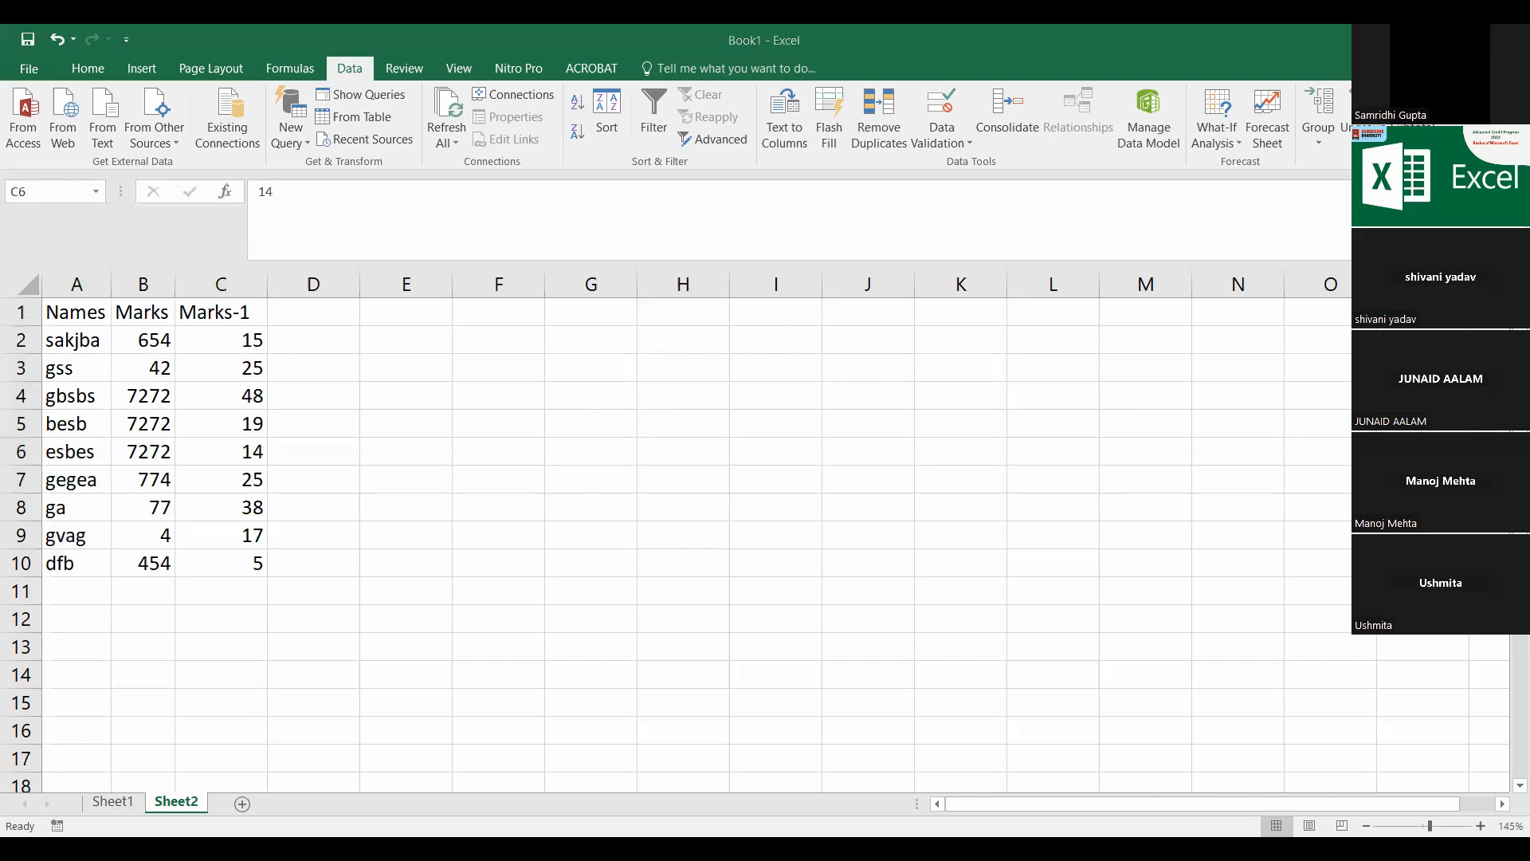
Step: Return to the topic list on Sheet1 and select the "locking and unlocking sheet" entry in A6
left_click(115, 801)
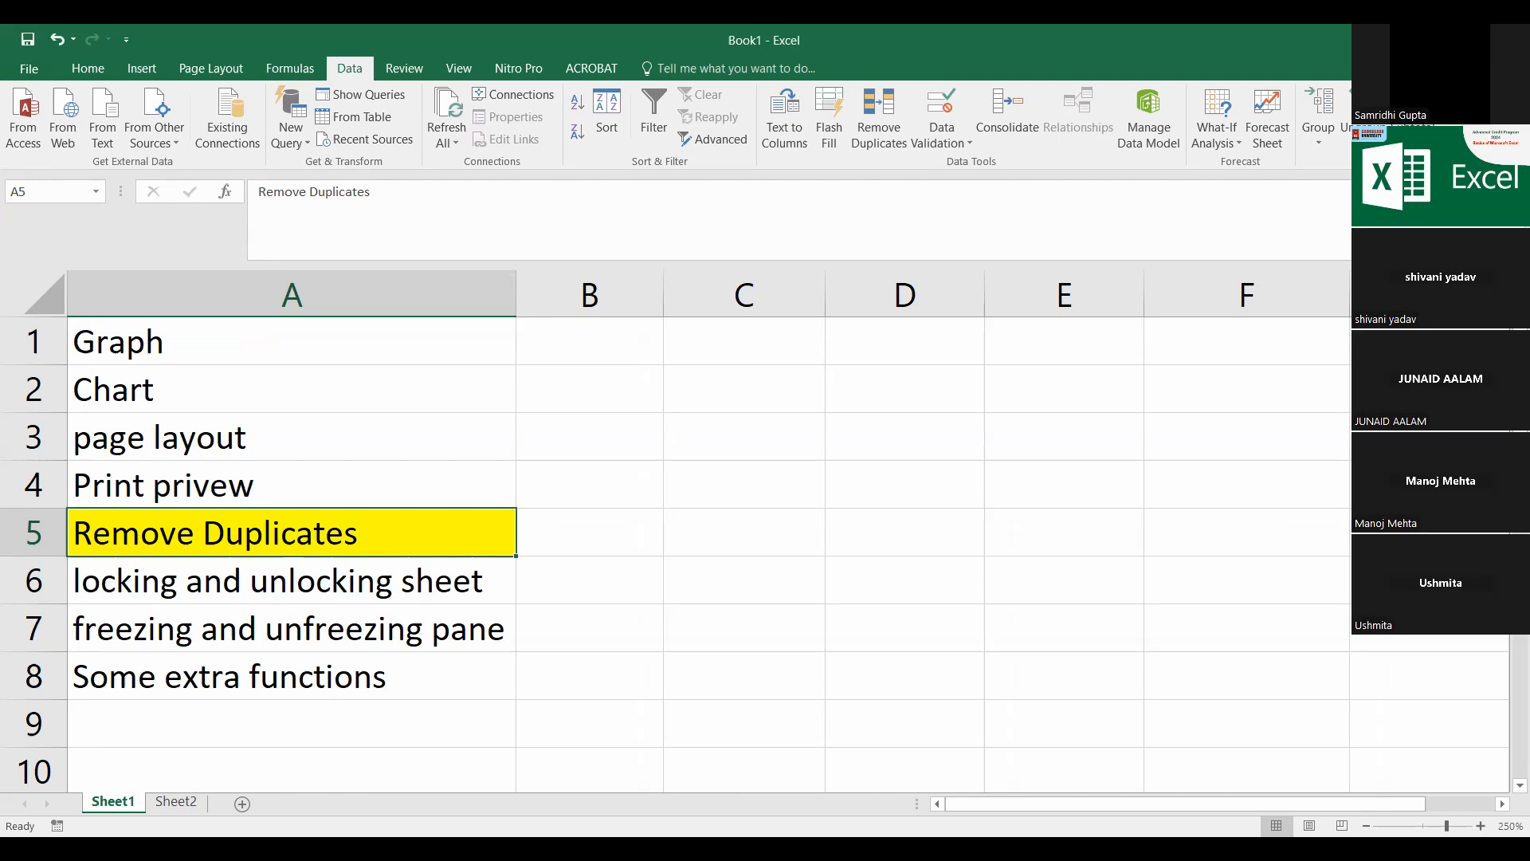
key("alt+Tab")
left_click(176, 802)
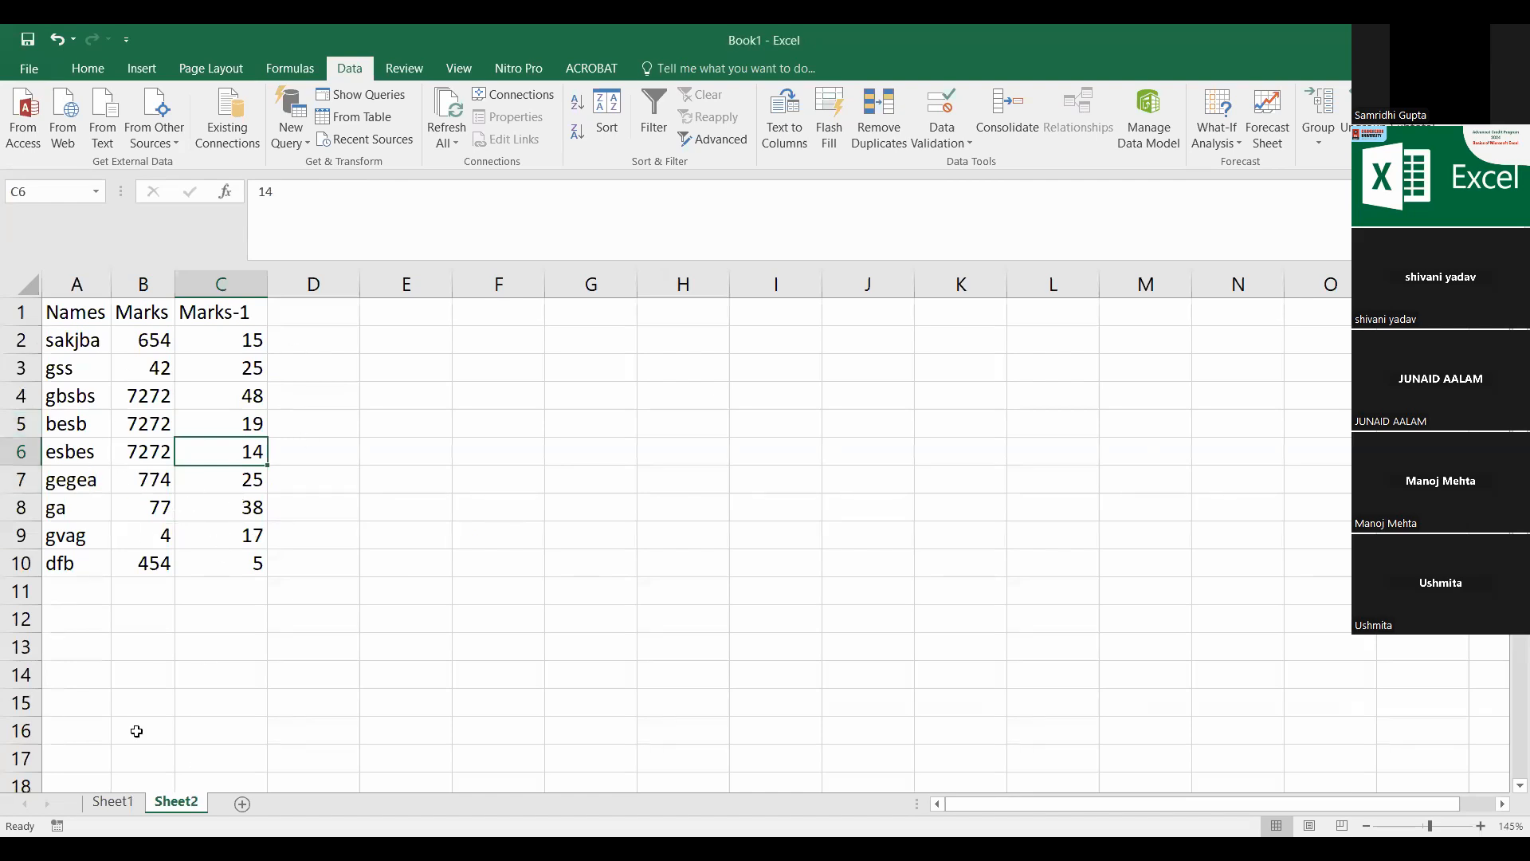
left_click(113, 802)
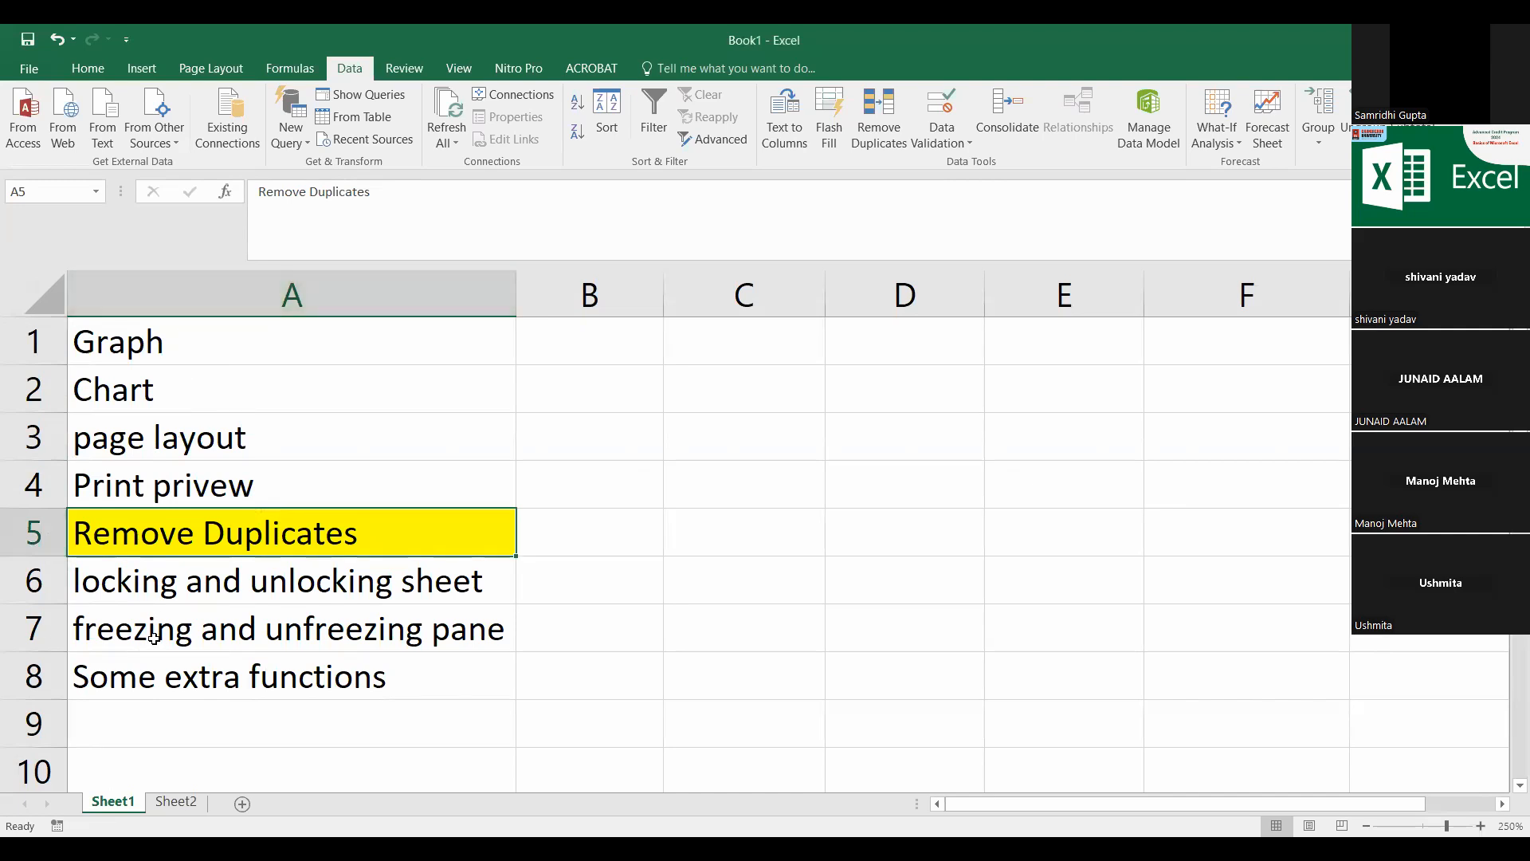
left_click(165, 590)
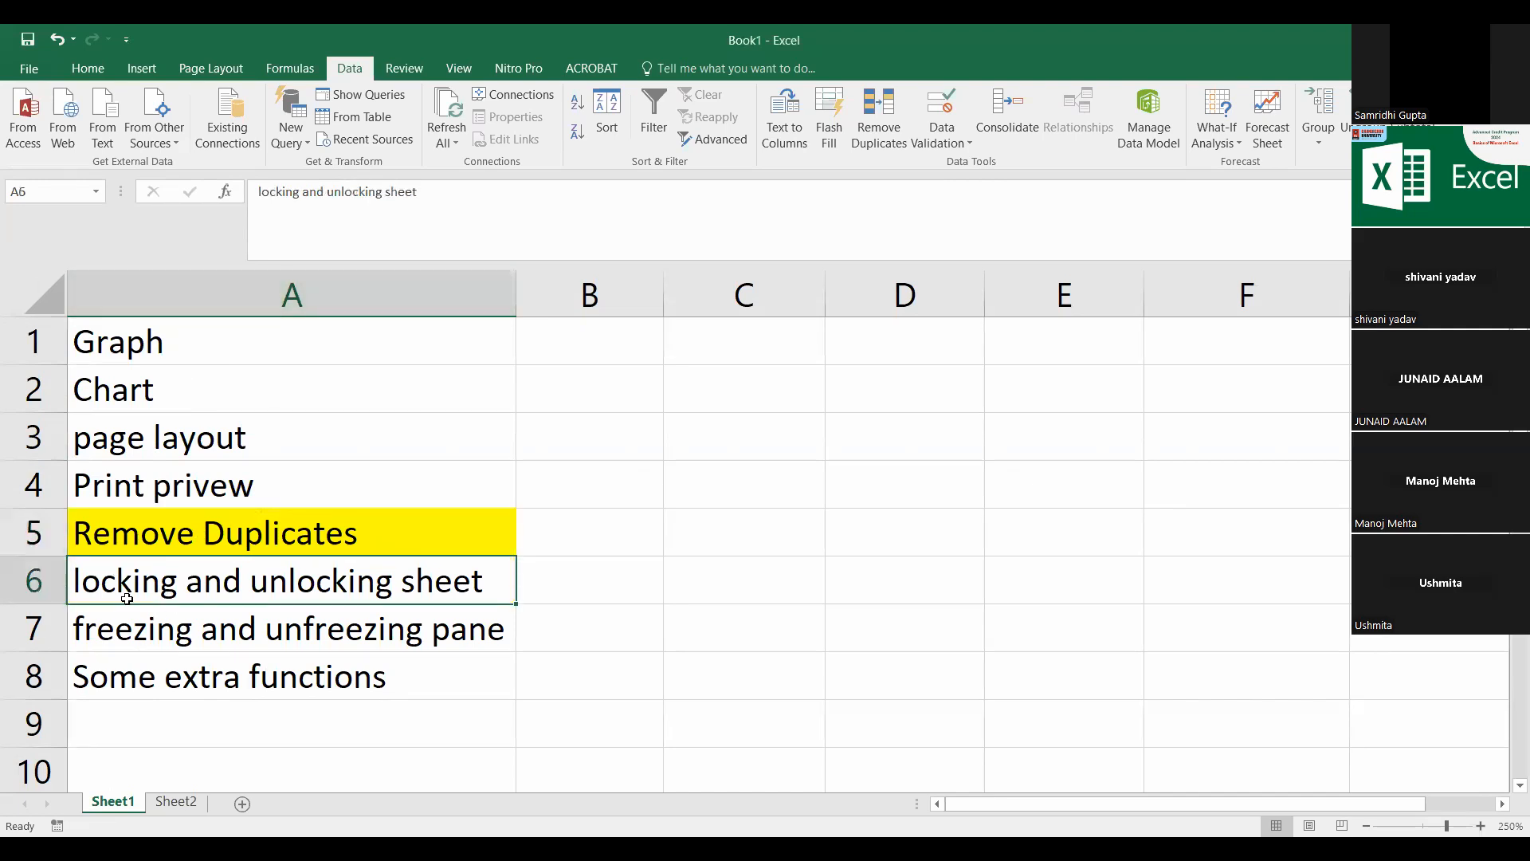
Step: Highlight the "locking and unlocking sheet" topic cell in yellow and switch to Sheet2
left_click(92, 68)
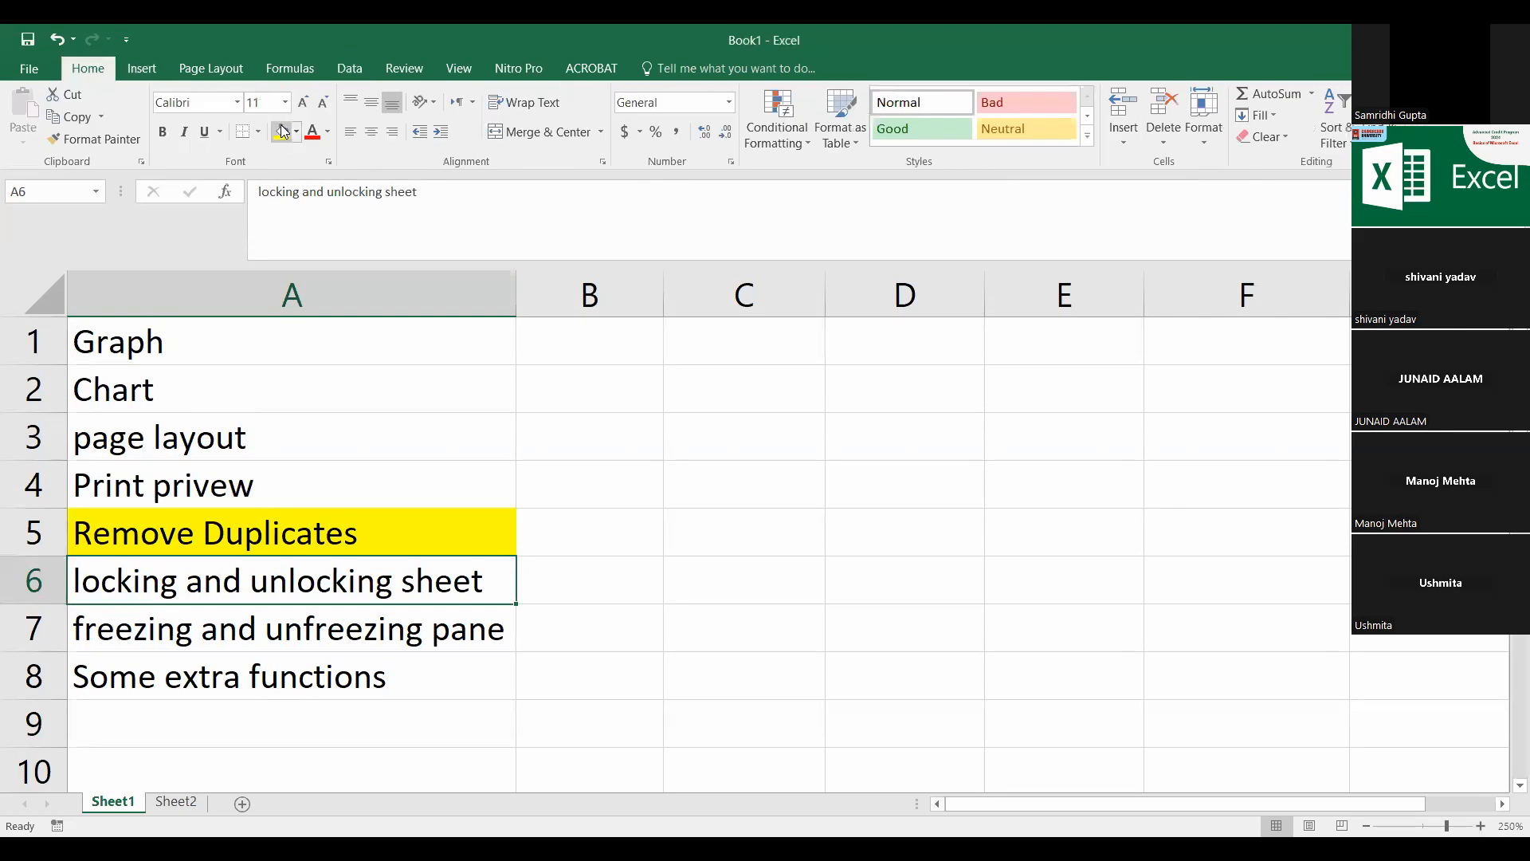
left_click(282, 132)
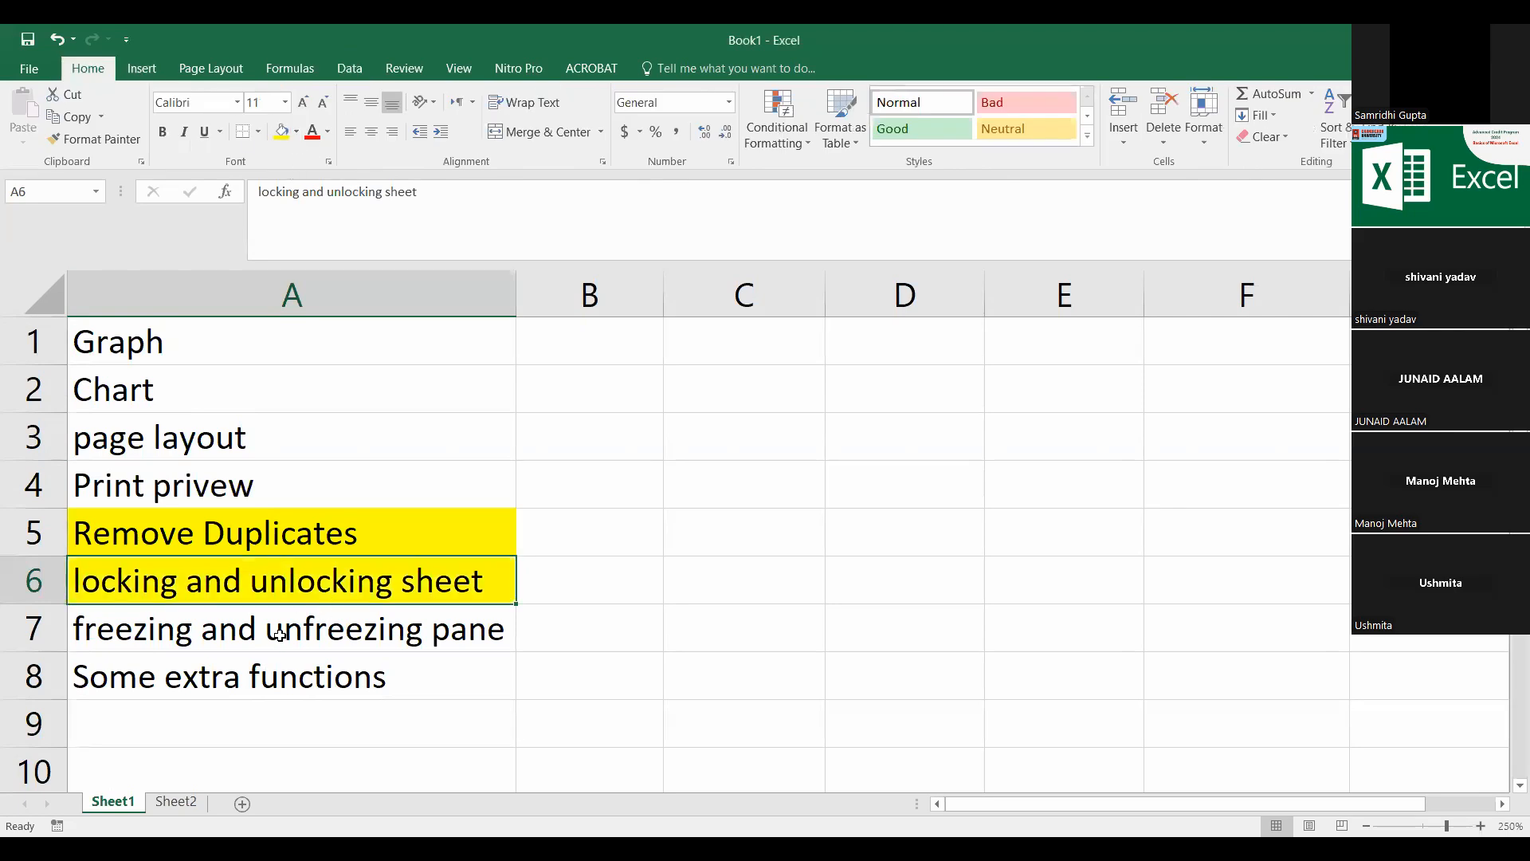
left_click(175, 800)
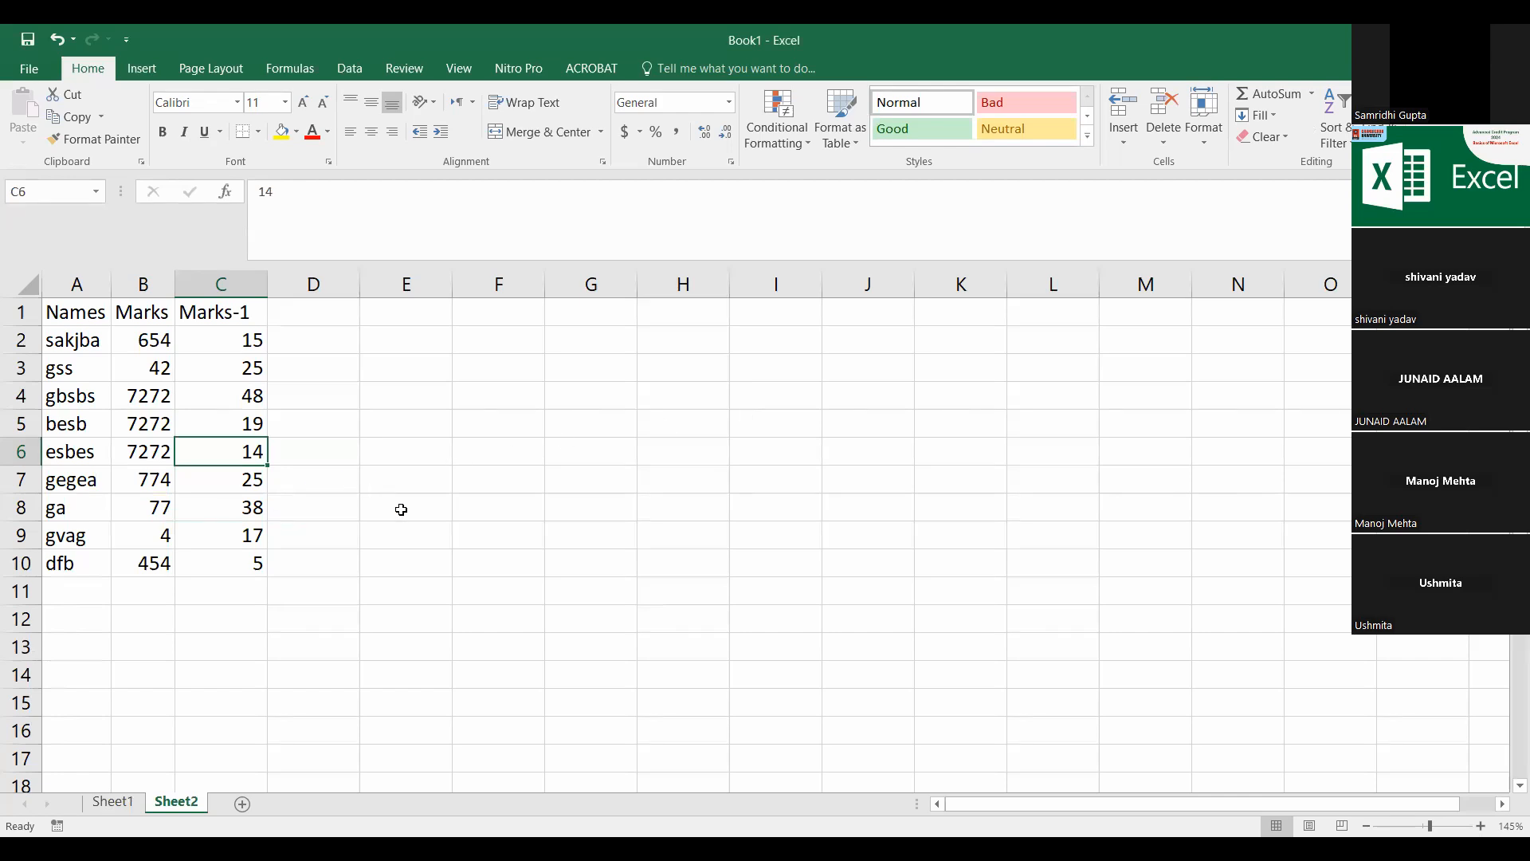
left_click(426, 478)
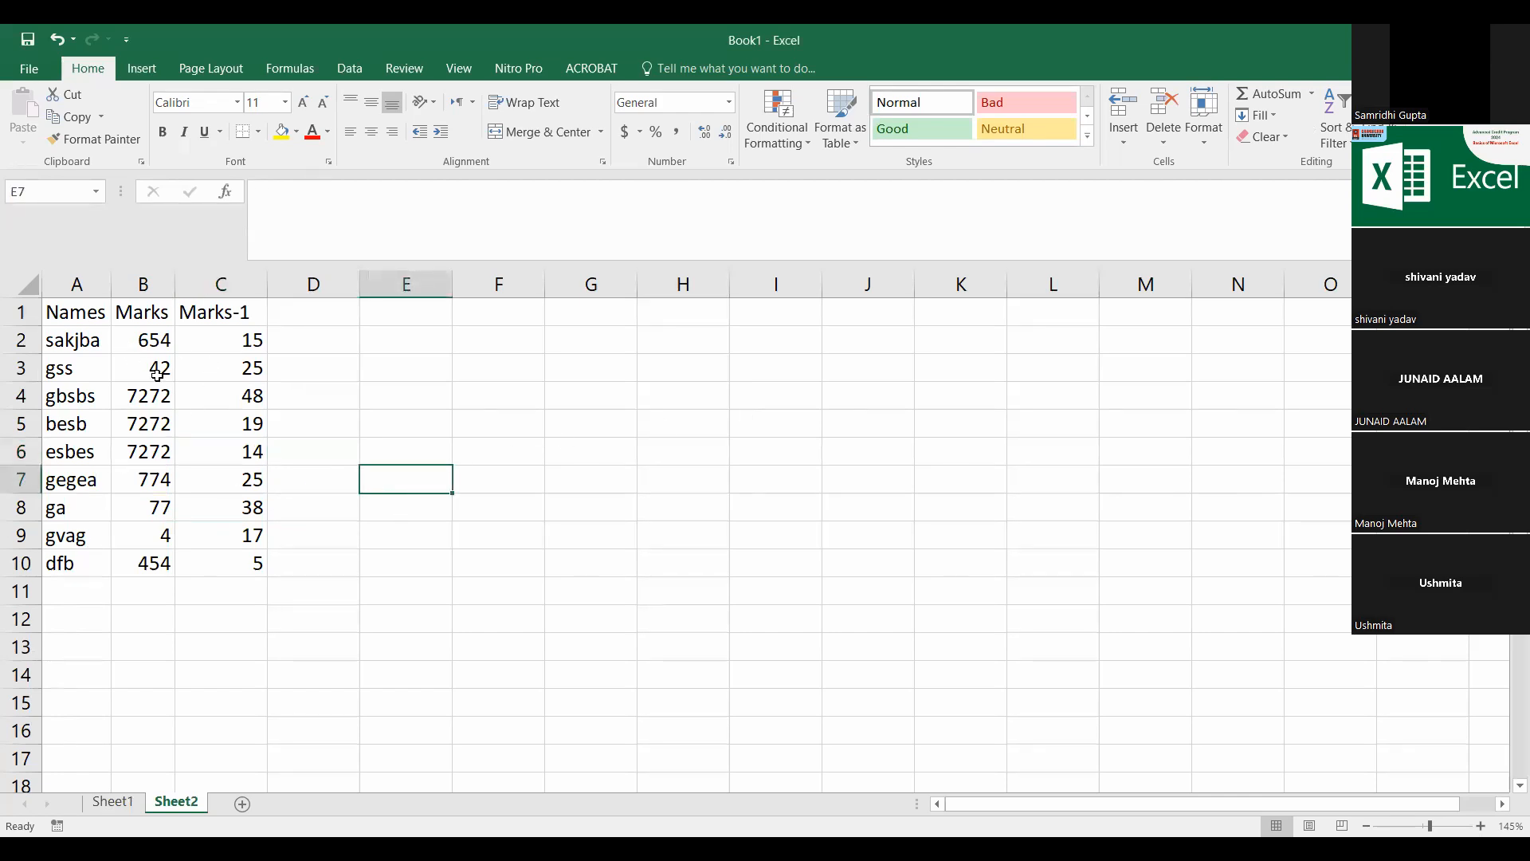
left_click(84, 347)
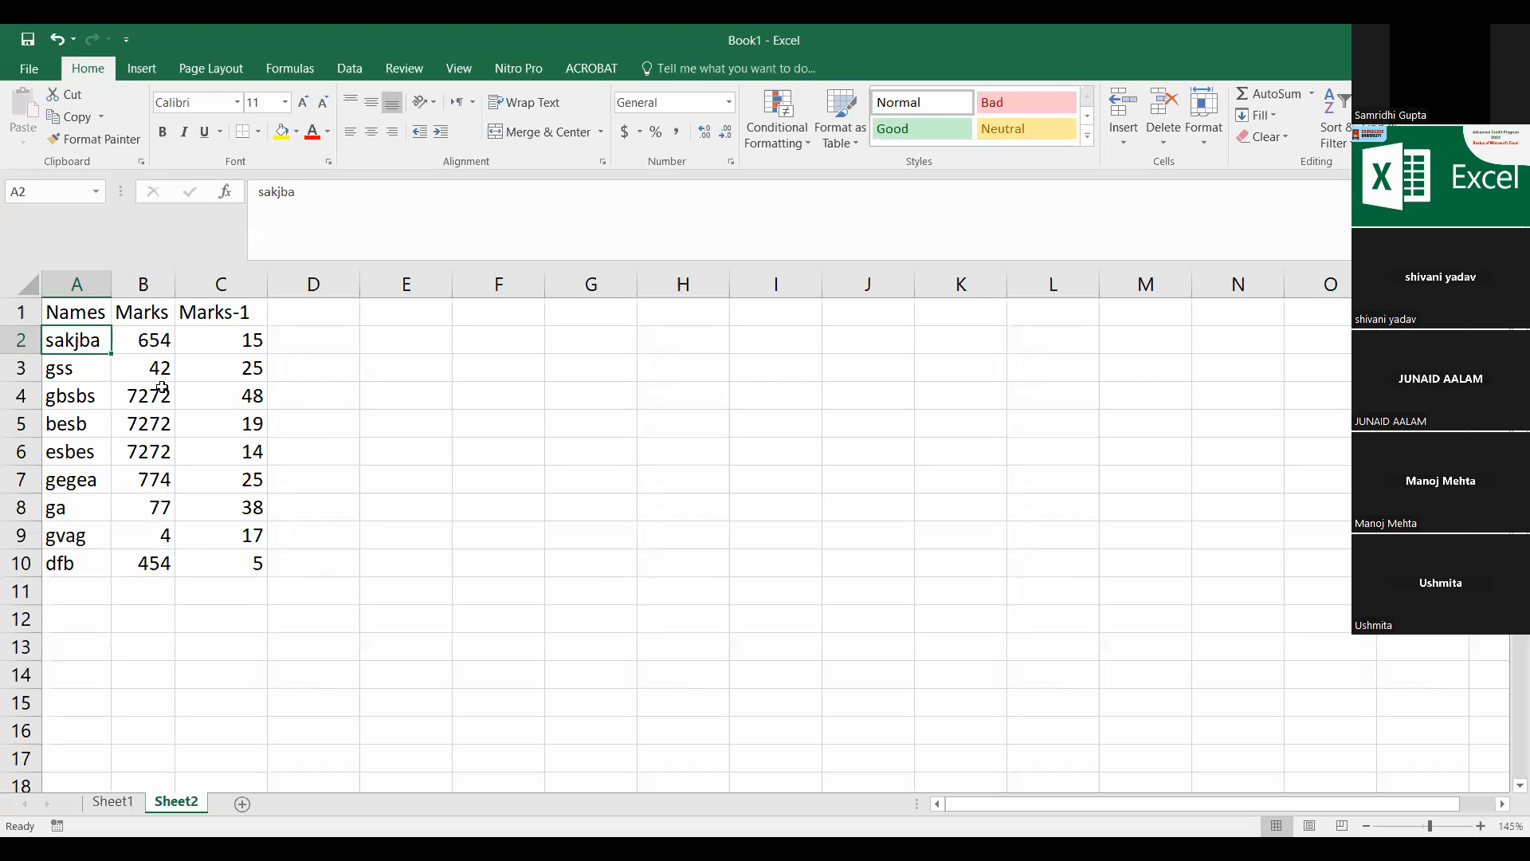
Step: Select every cell of Sheet2 and clear the Locked protection option in Format Cells
left_click(27, 286)
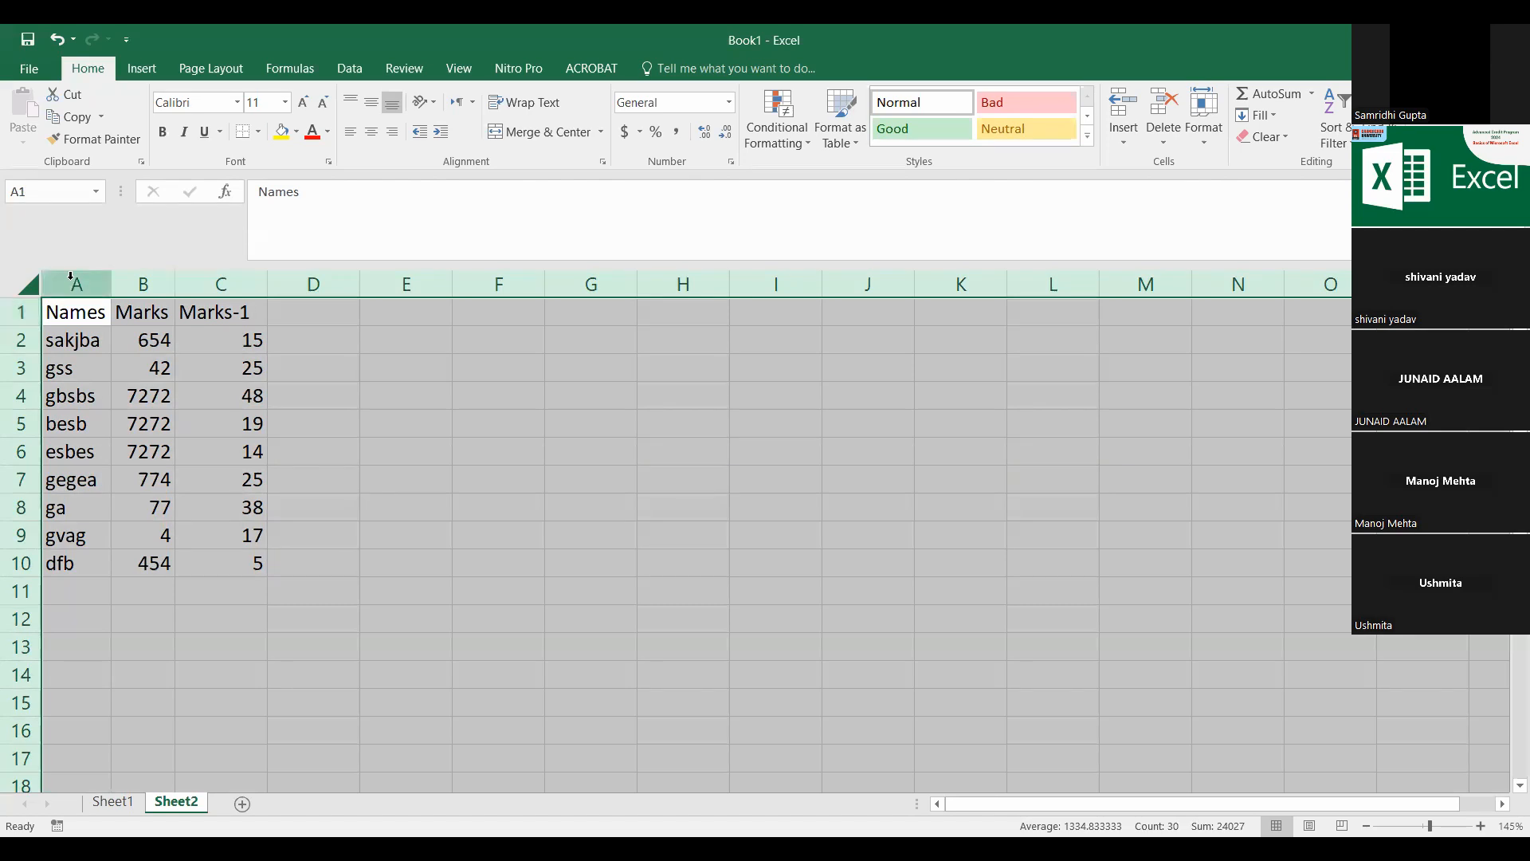
right_click(27, 286)
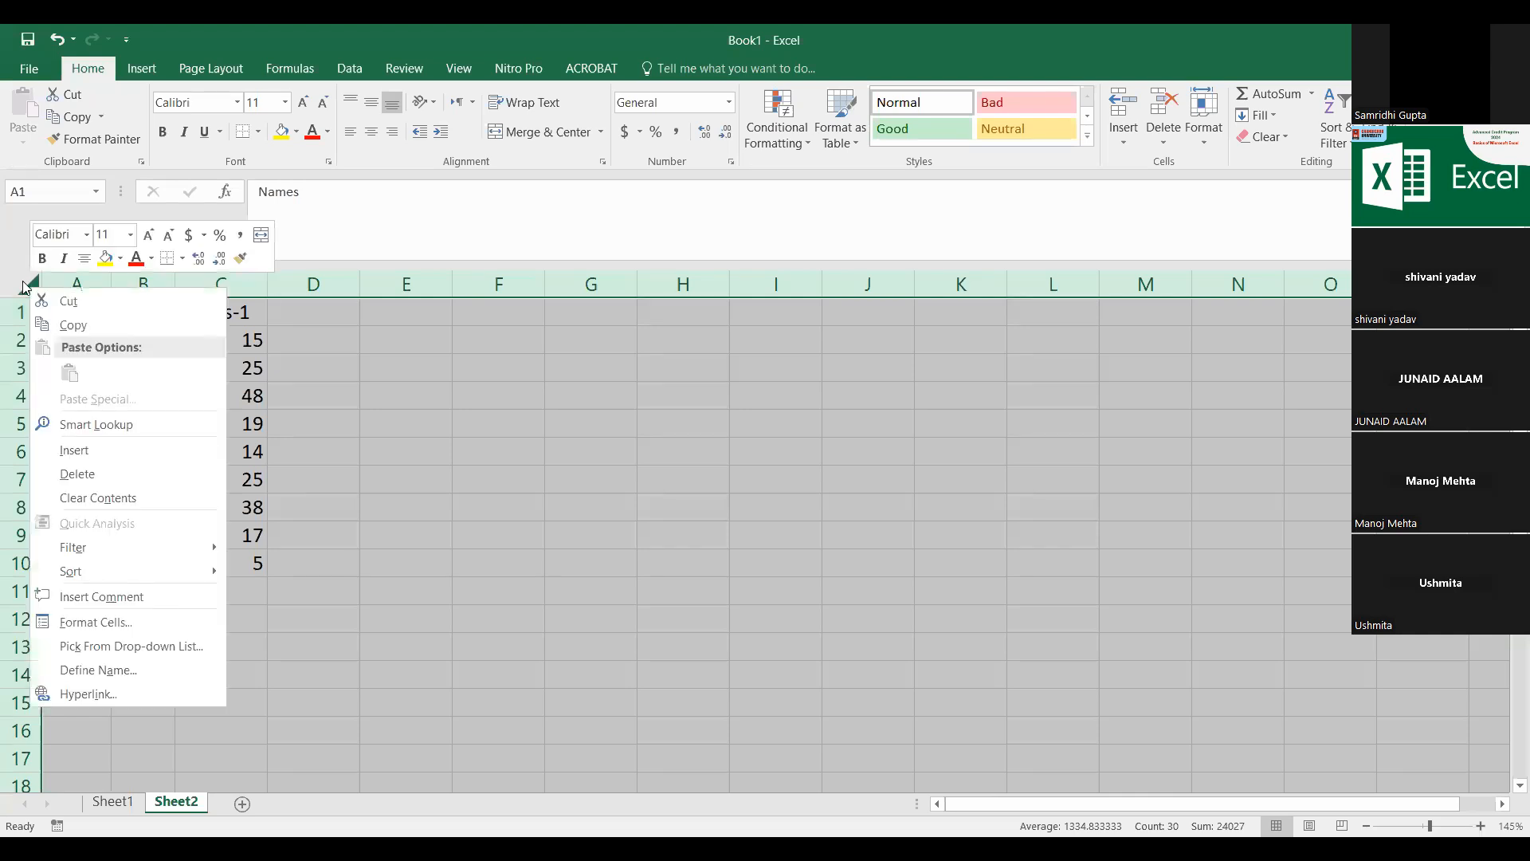
left_click(28, 282)
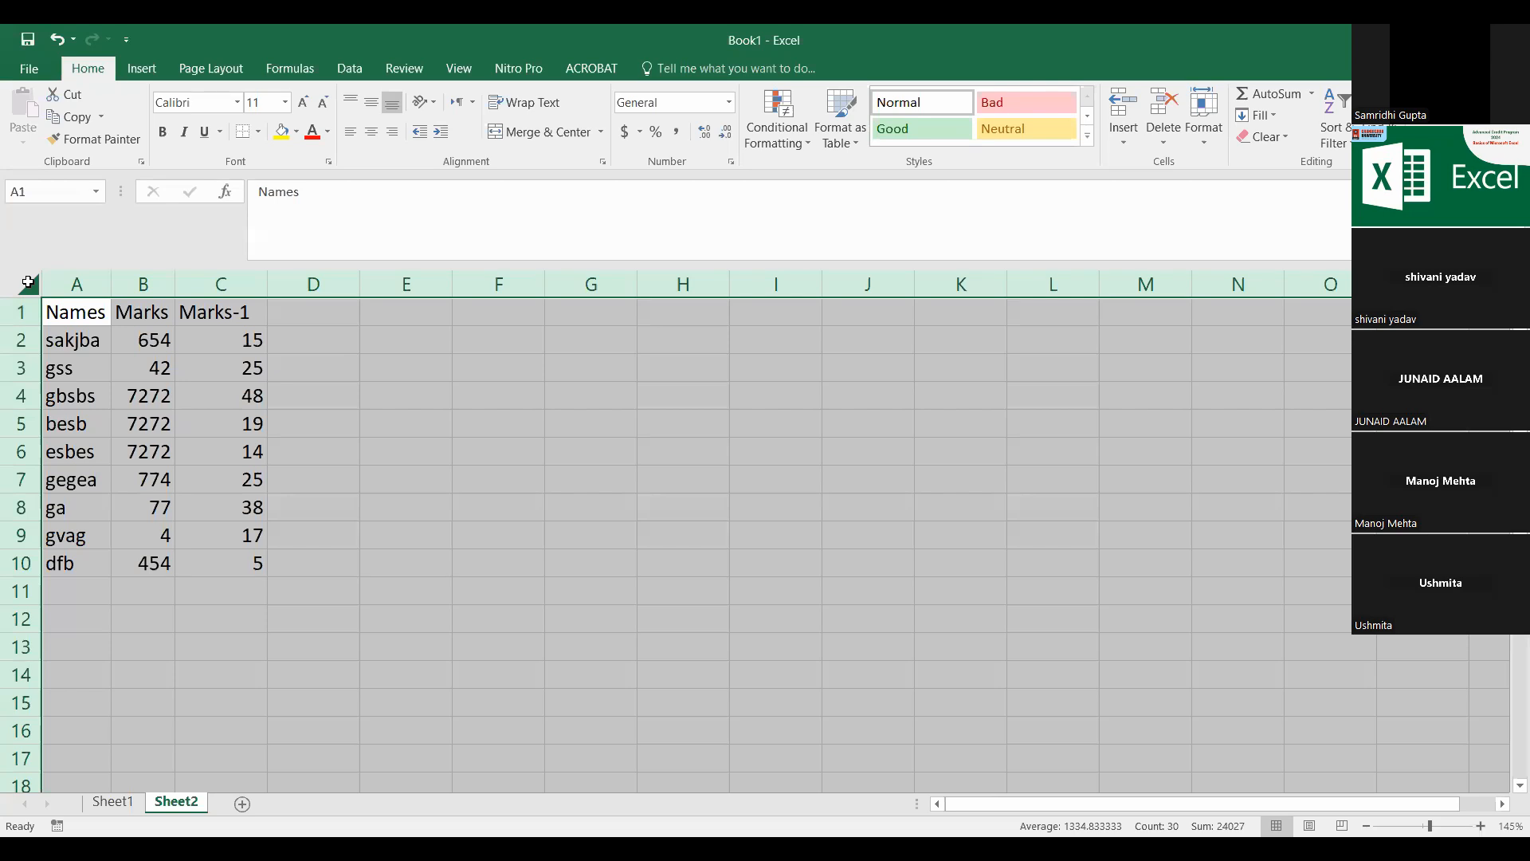
right_click(28, 284)
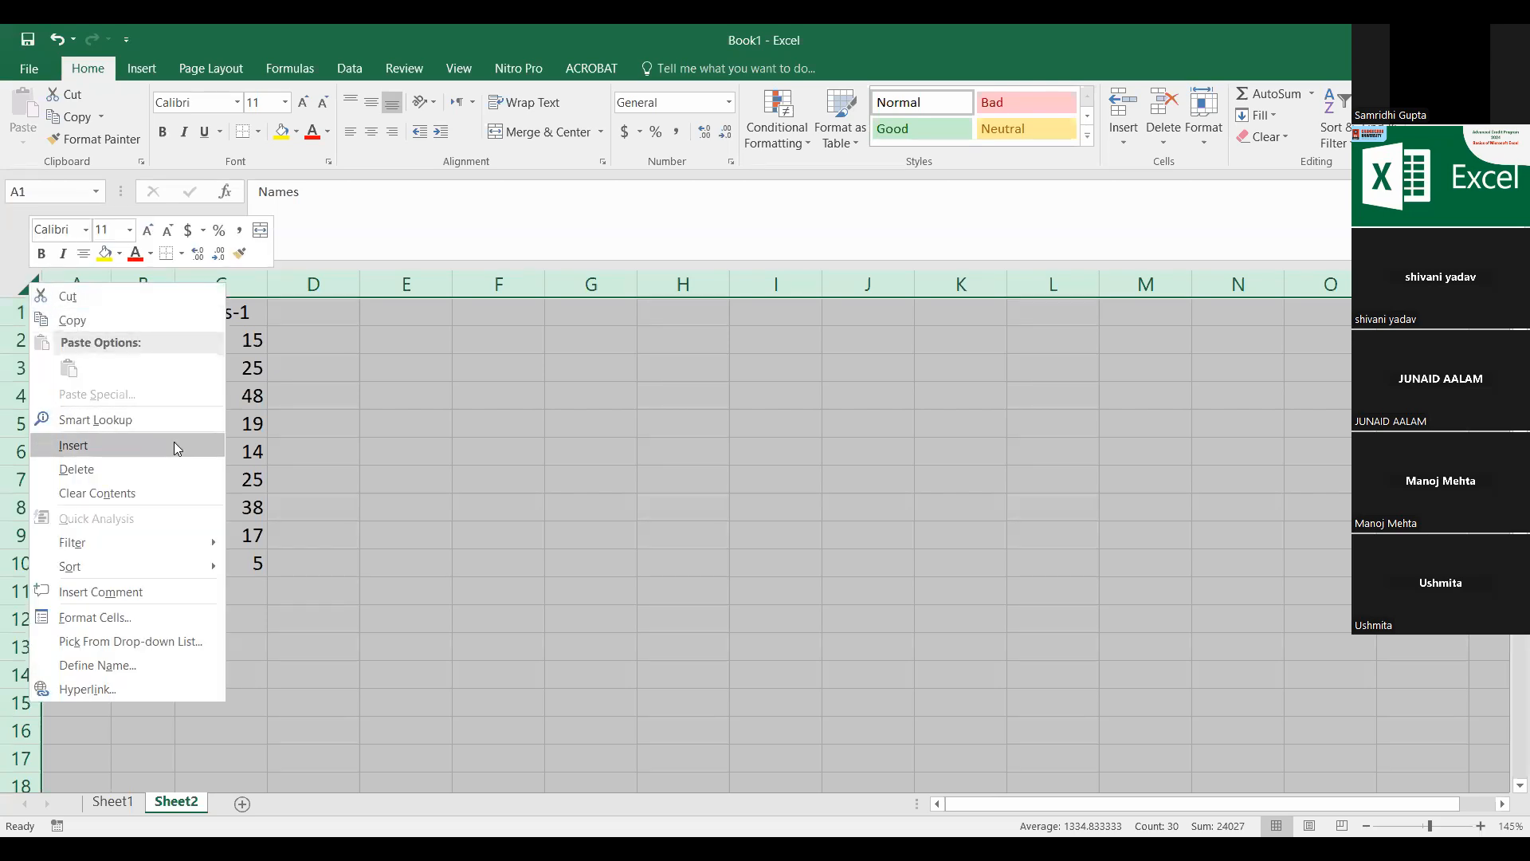
left_click(119, 617)
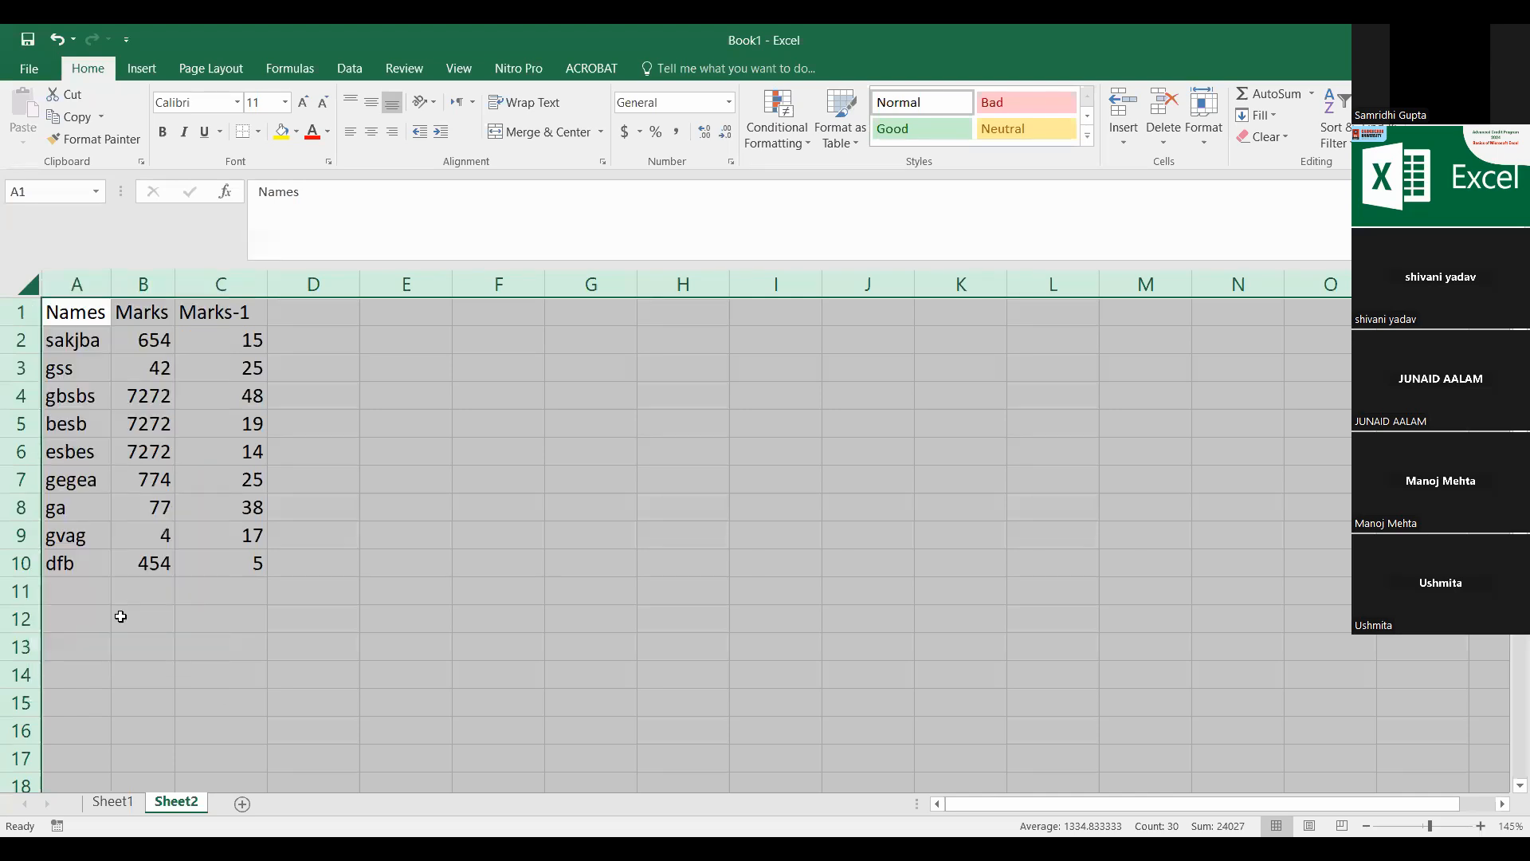
left_click_drag(176, 368, 598, 230)
left_click(796, 259)
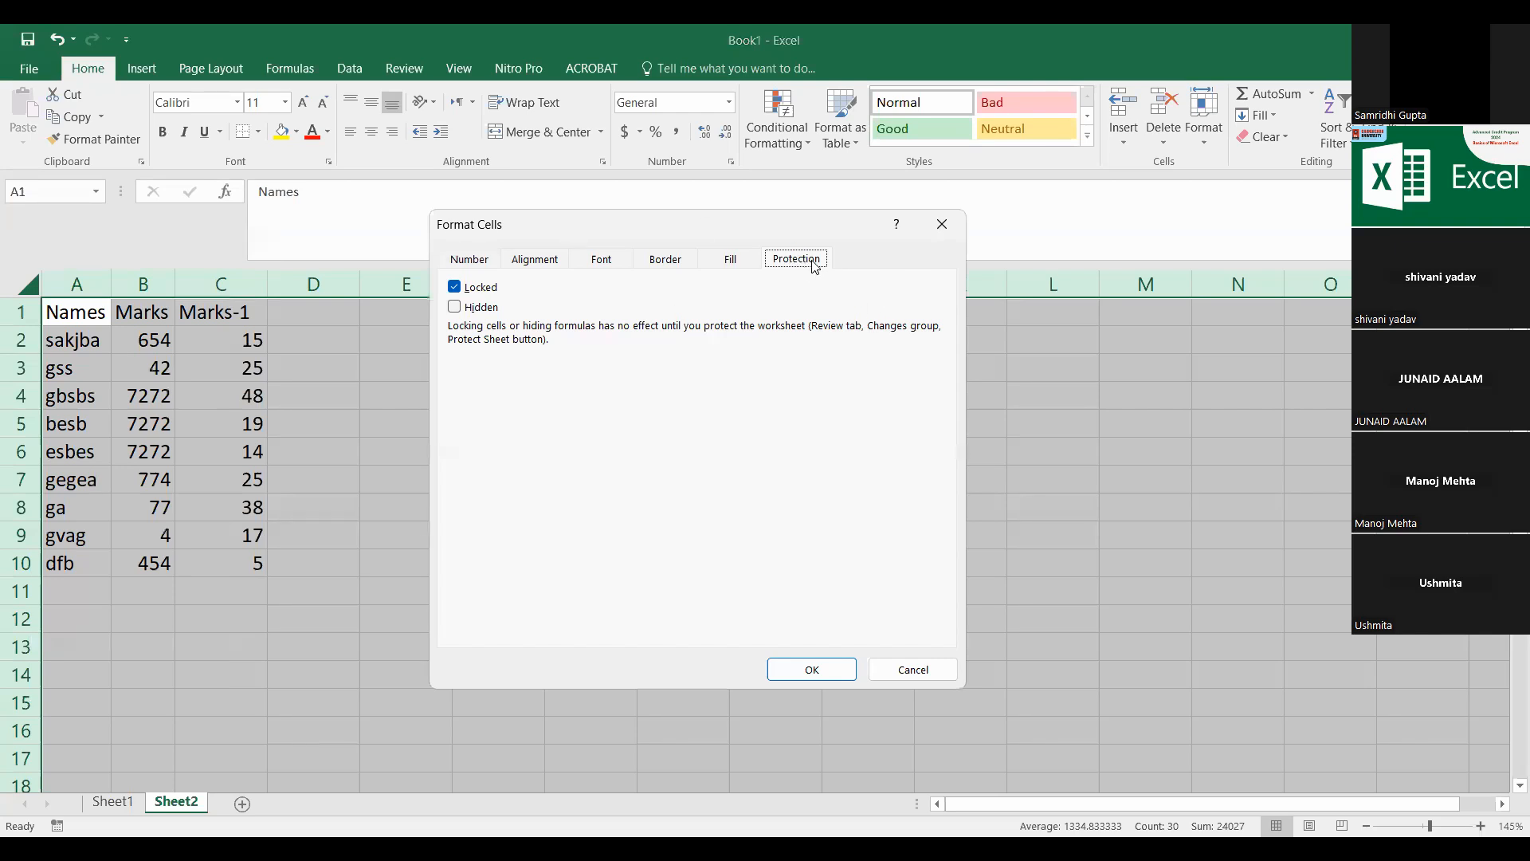
left_click(482, 288)
left_click(812, 670)
left_click(340, 374)
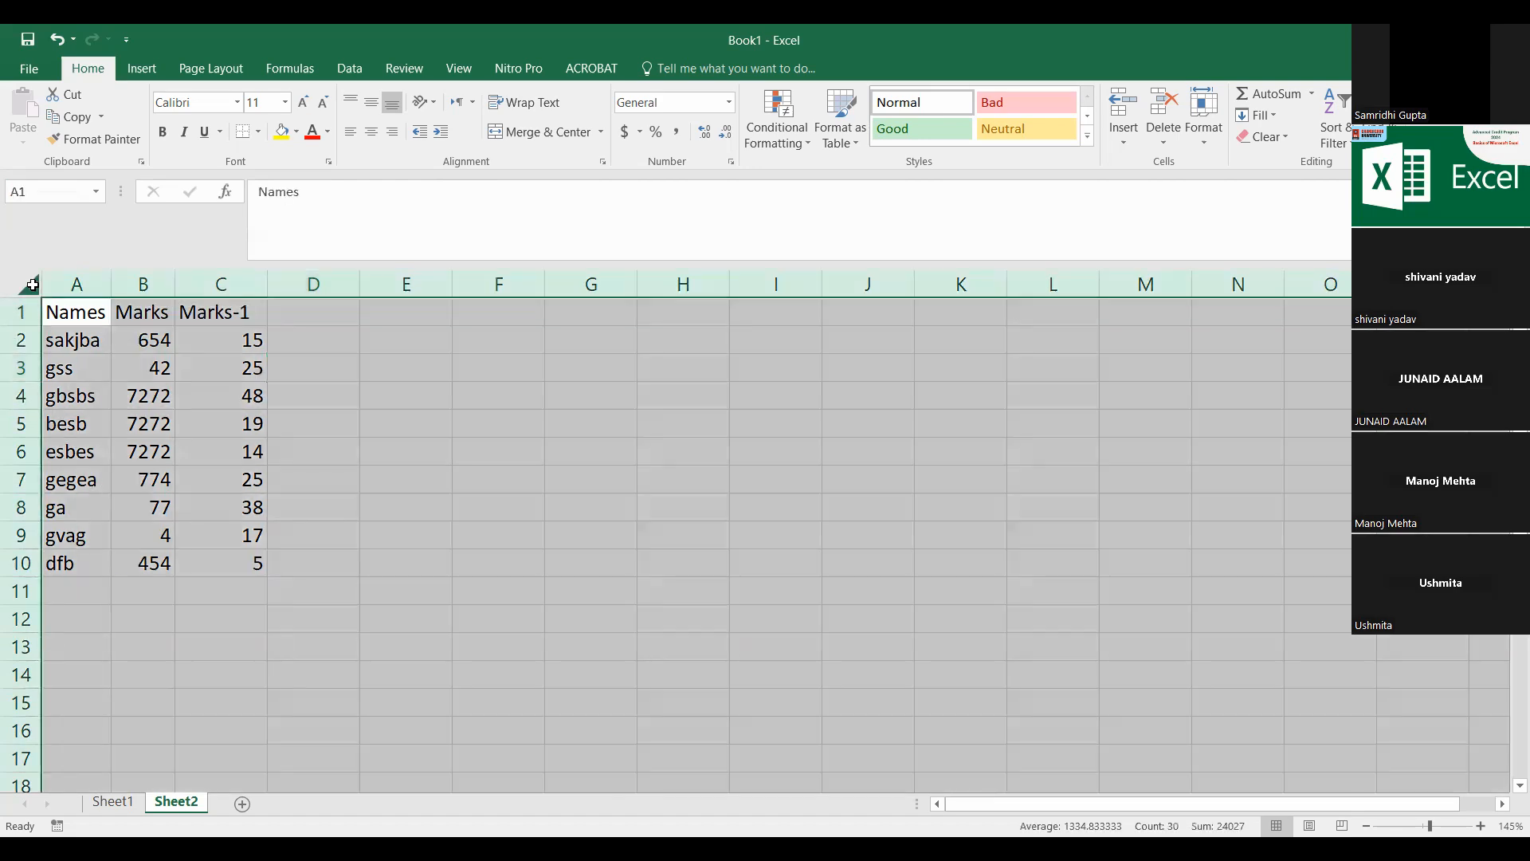
Step: Turn the Locked protection option back on for all cells of Sheet2
left_click(24, 282)
right_click(25, 283)
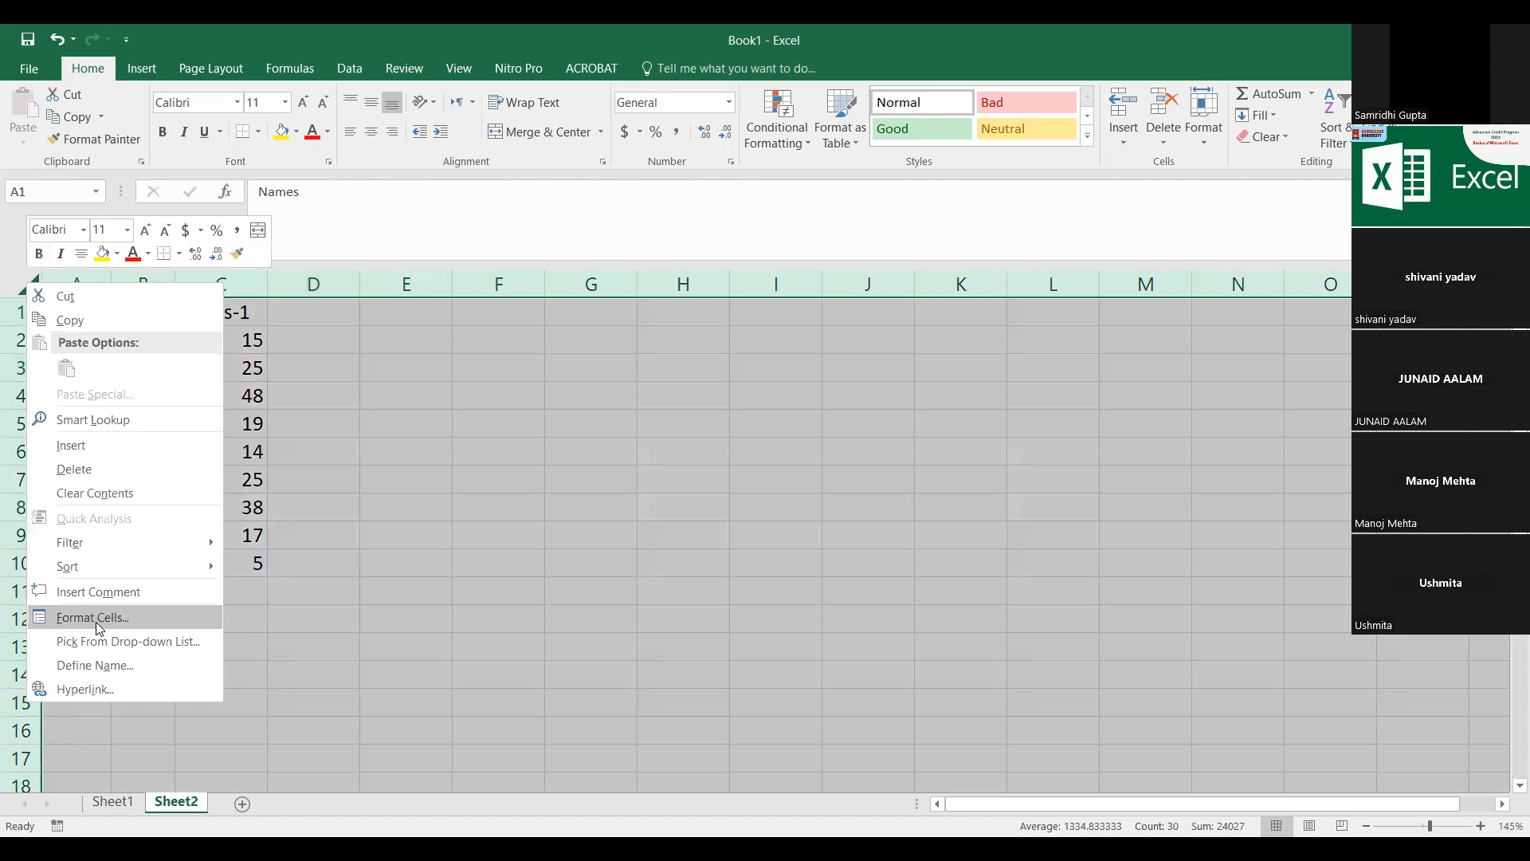
key("Return")
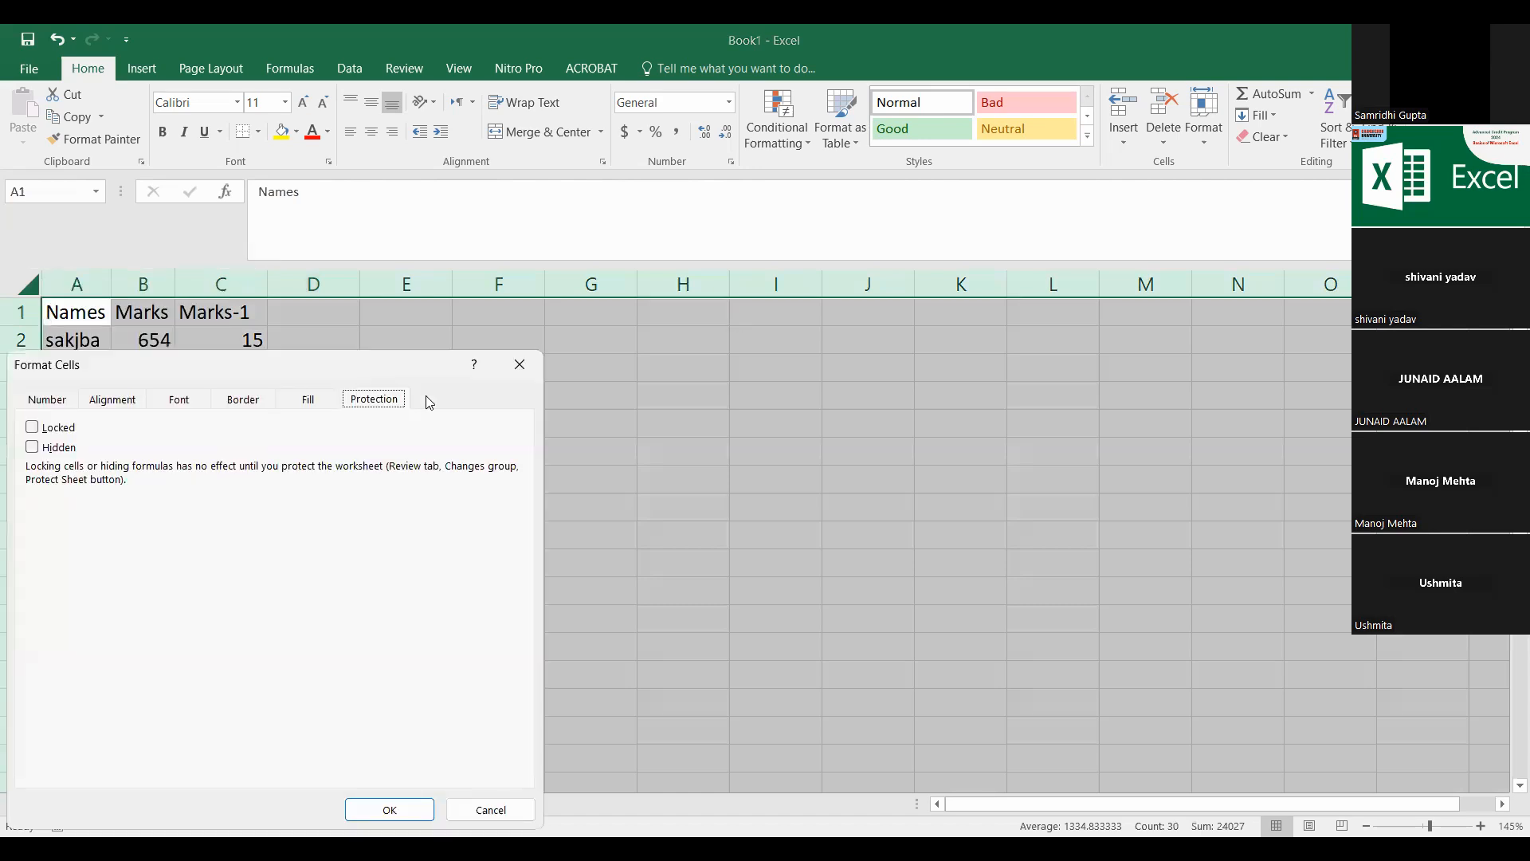
left_click(398, 353)
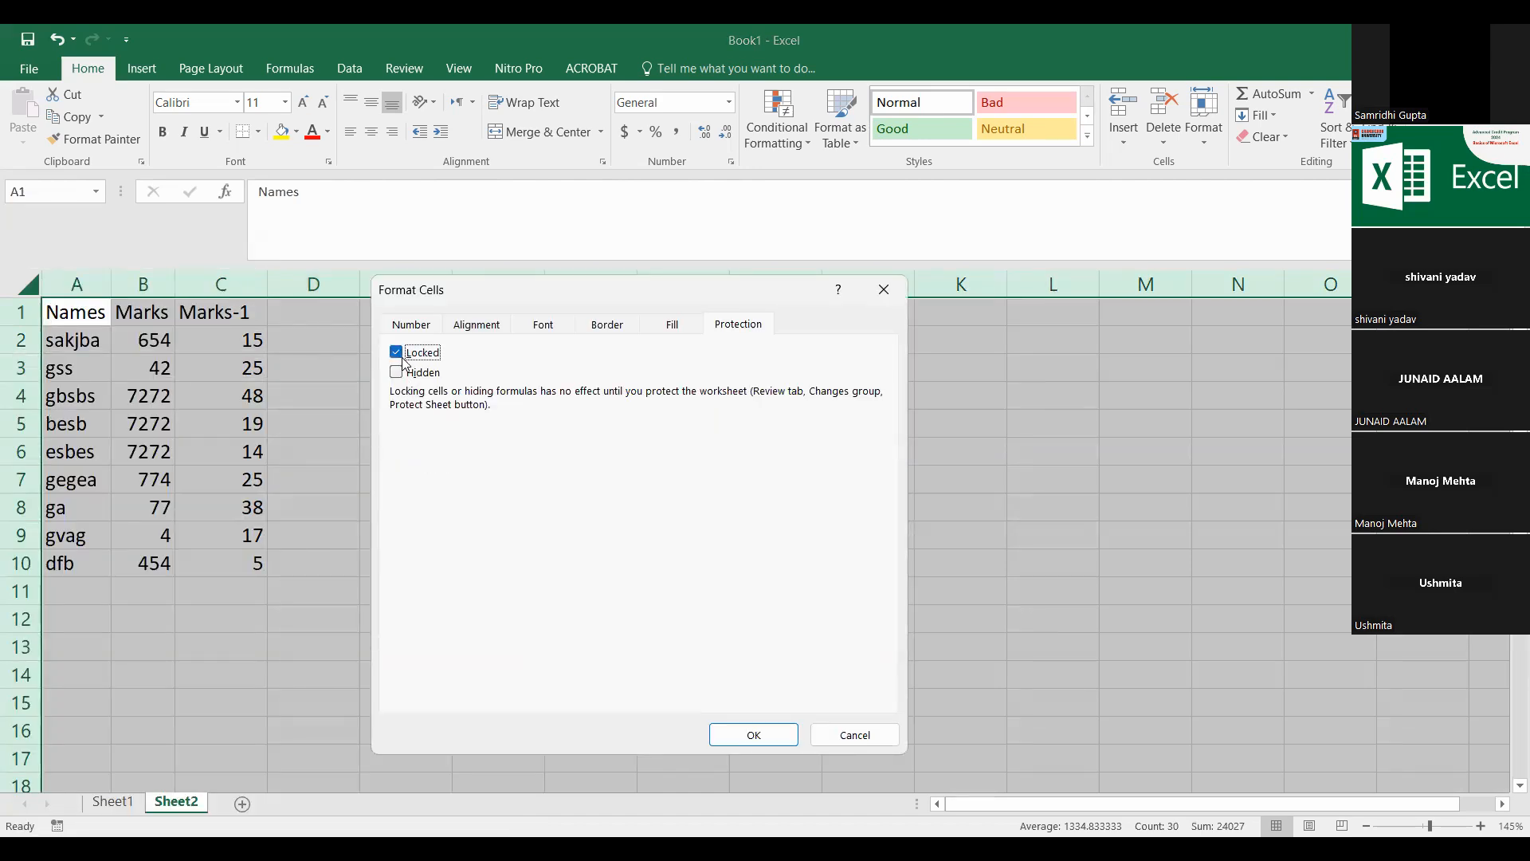
left_click(750, 733)
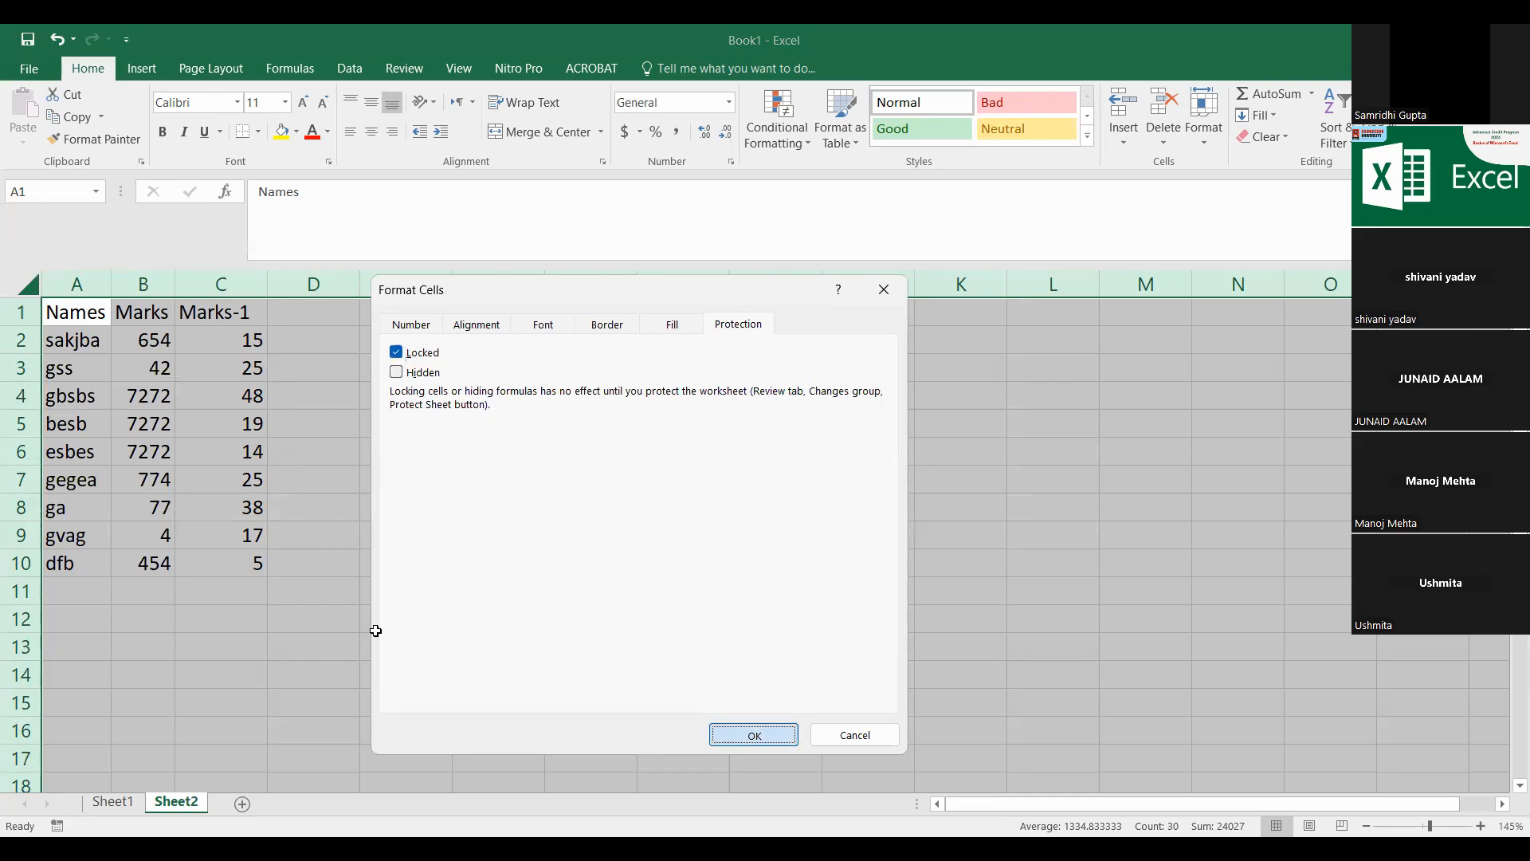
left_click(483, 507)
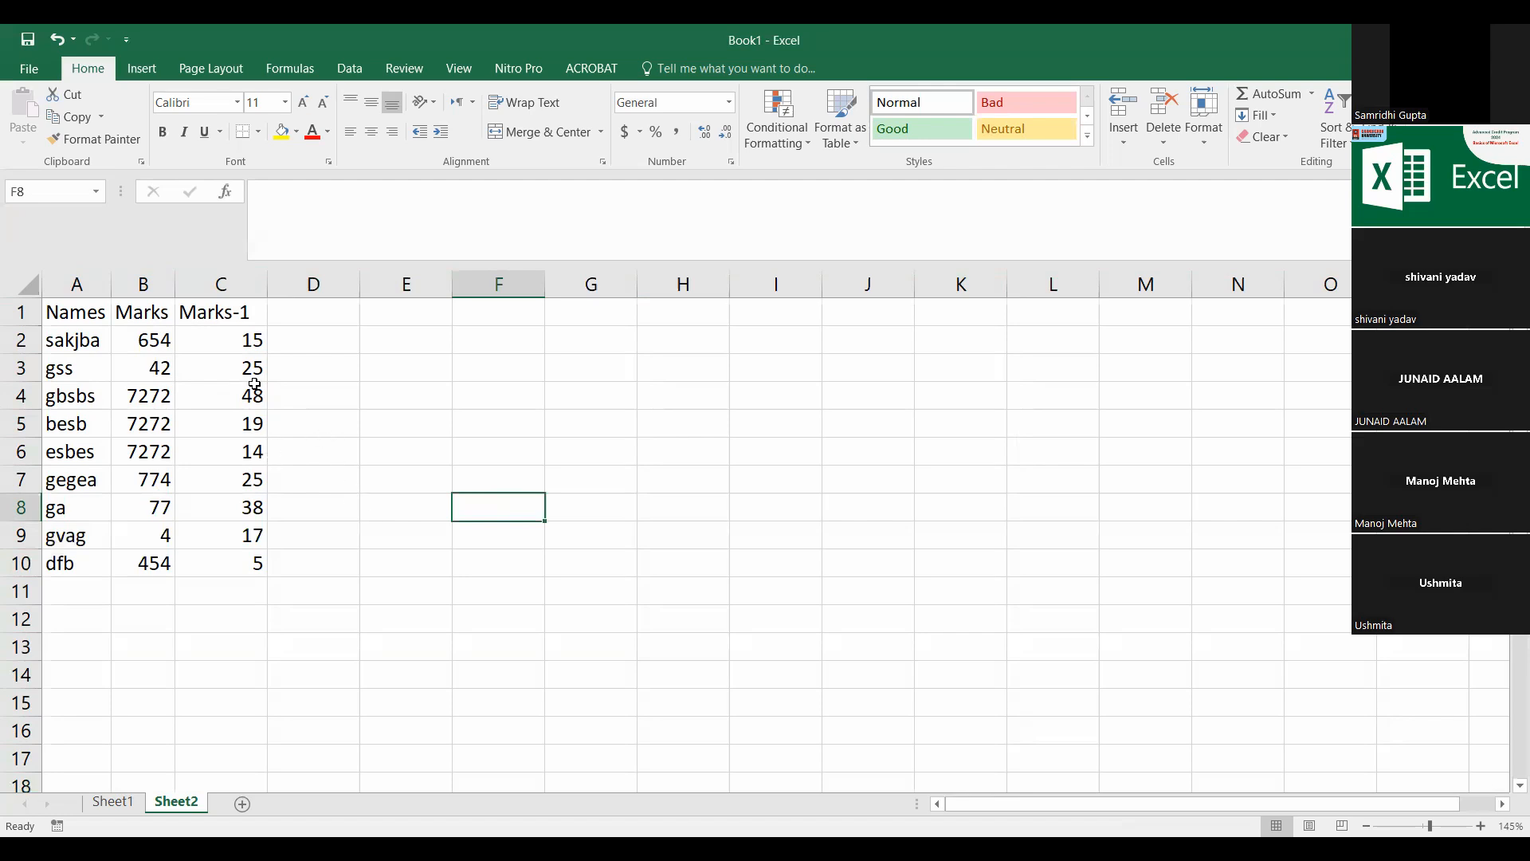
left_click(29, 288)
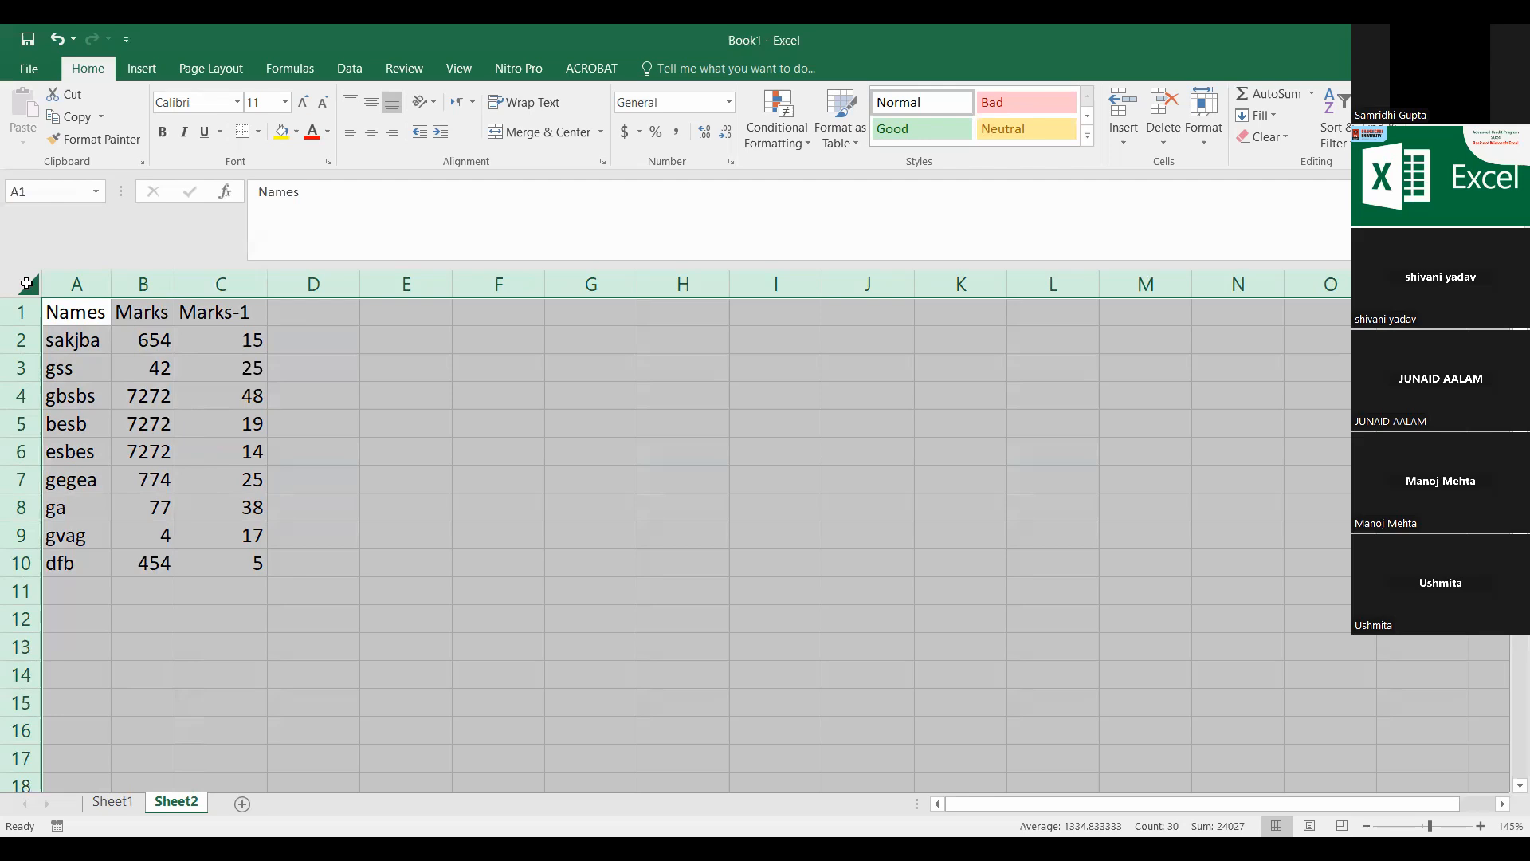
left_click(591, 562)
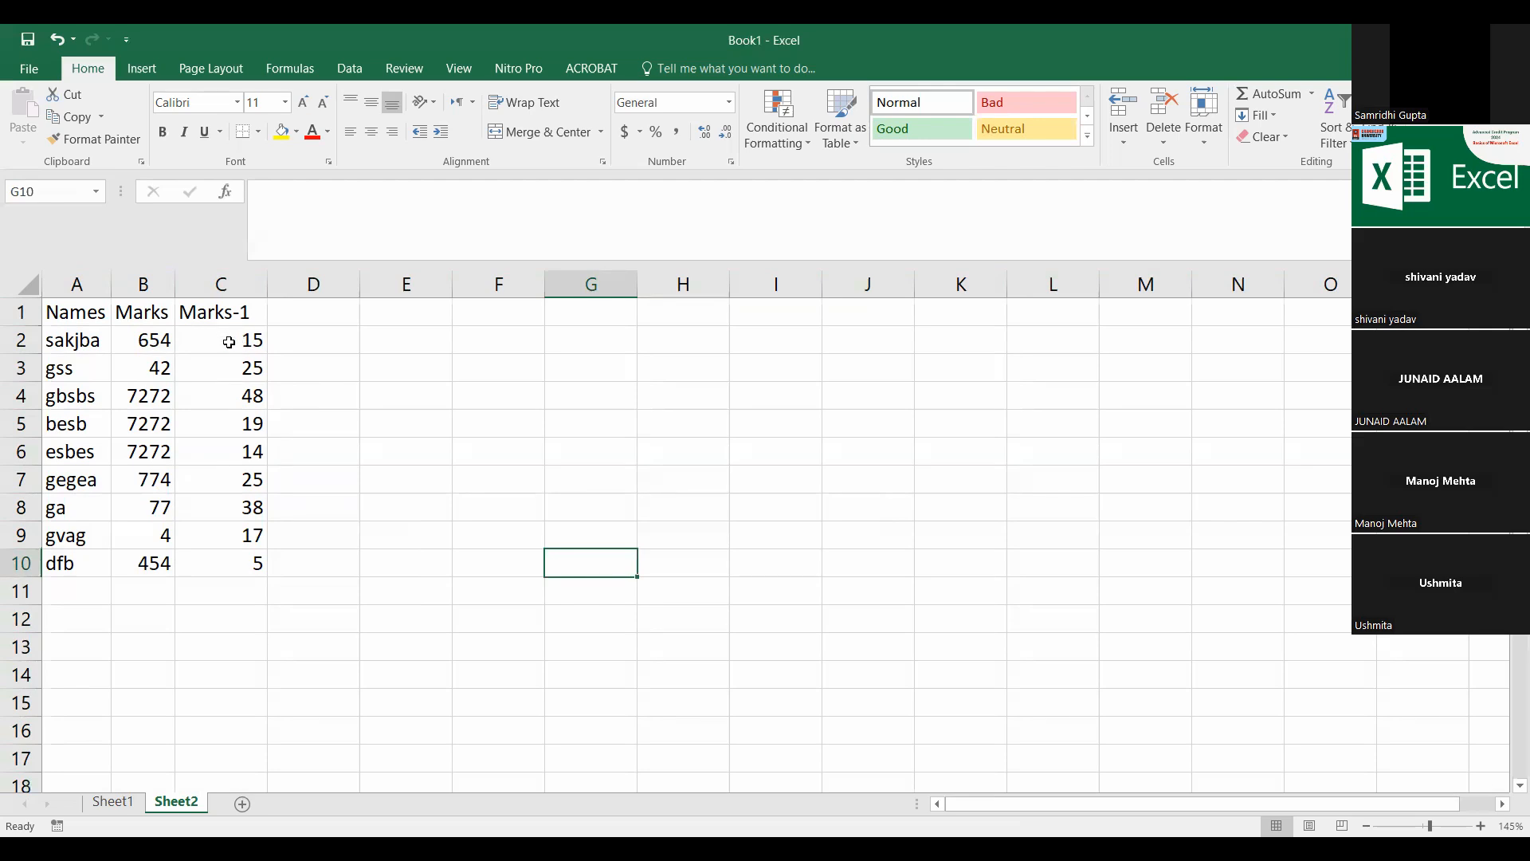
left_click(226, 279)
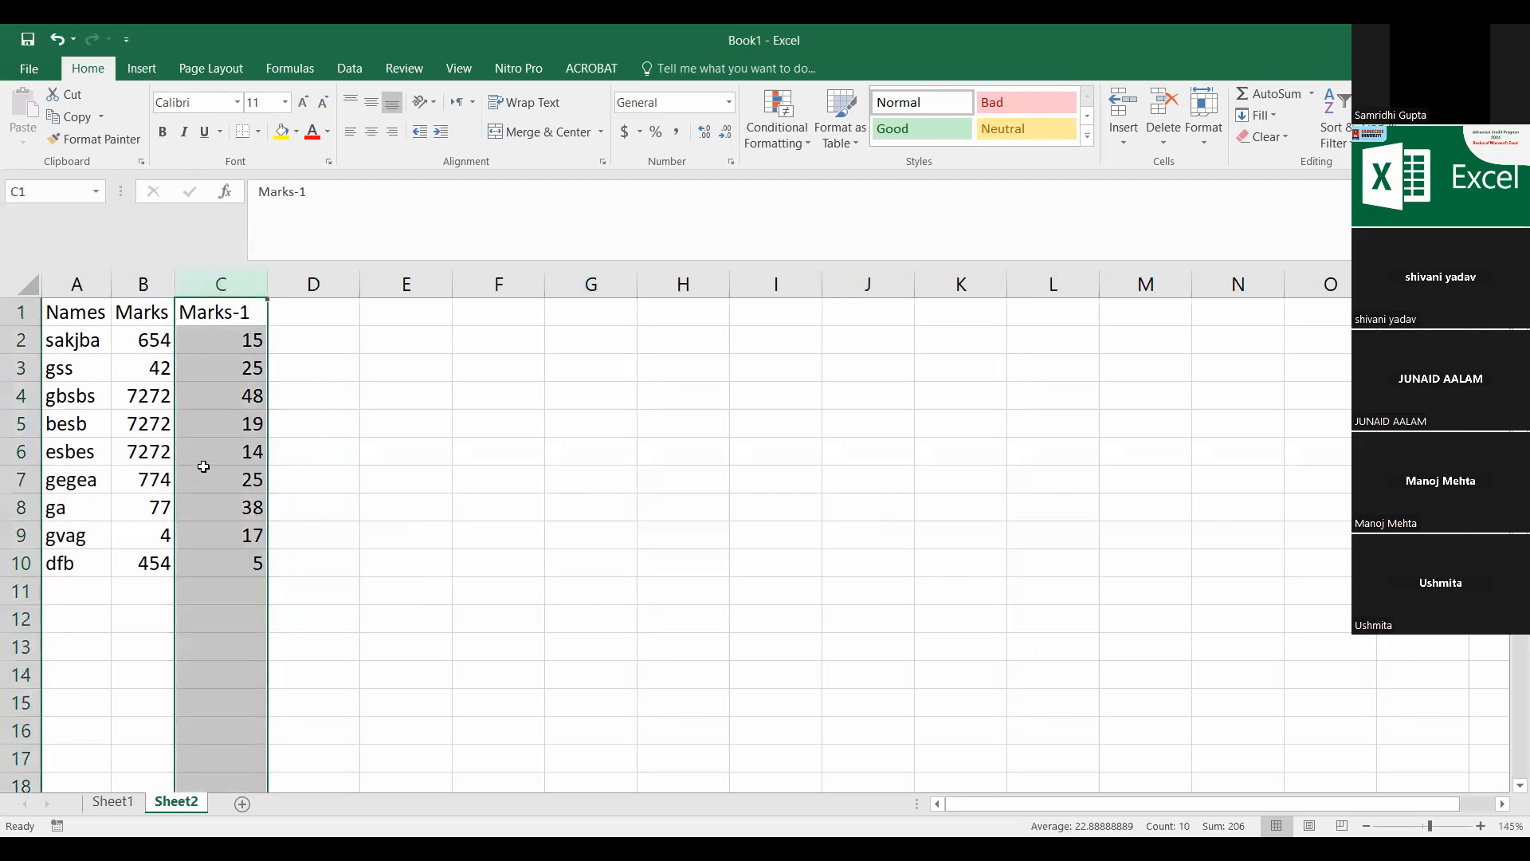
left_click(144, 339)
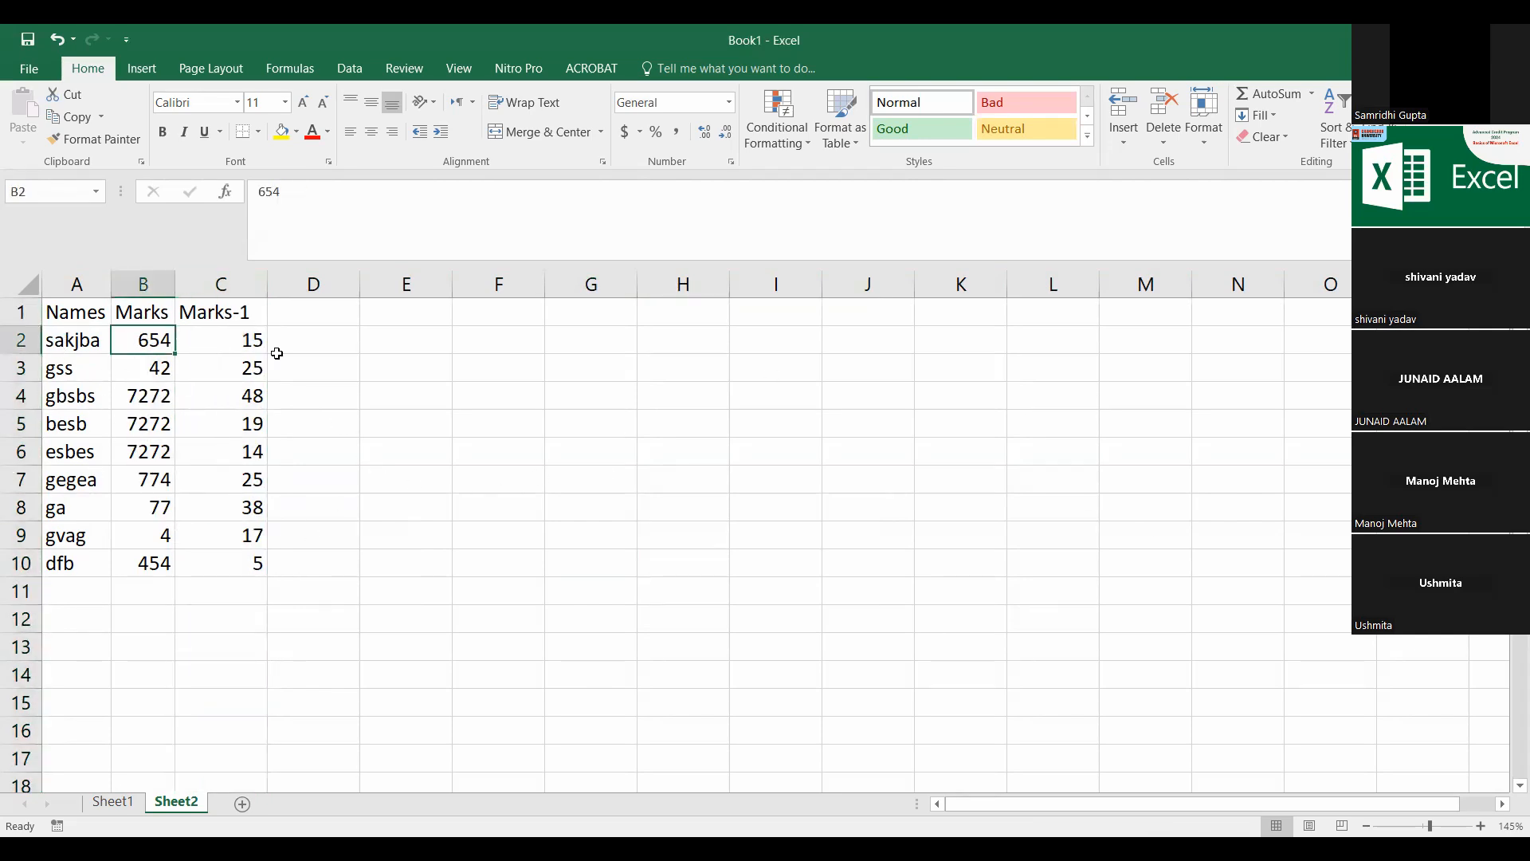
left_click(213, 338)
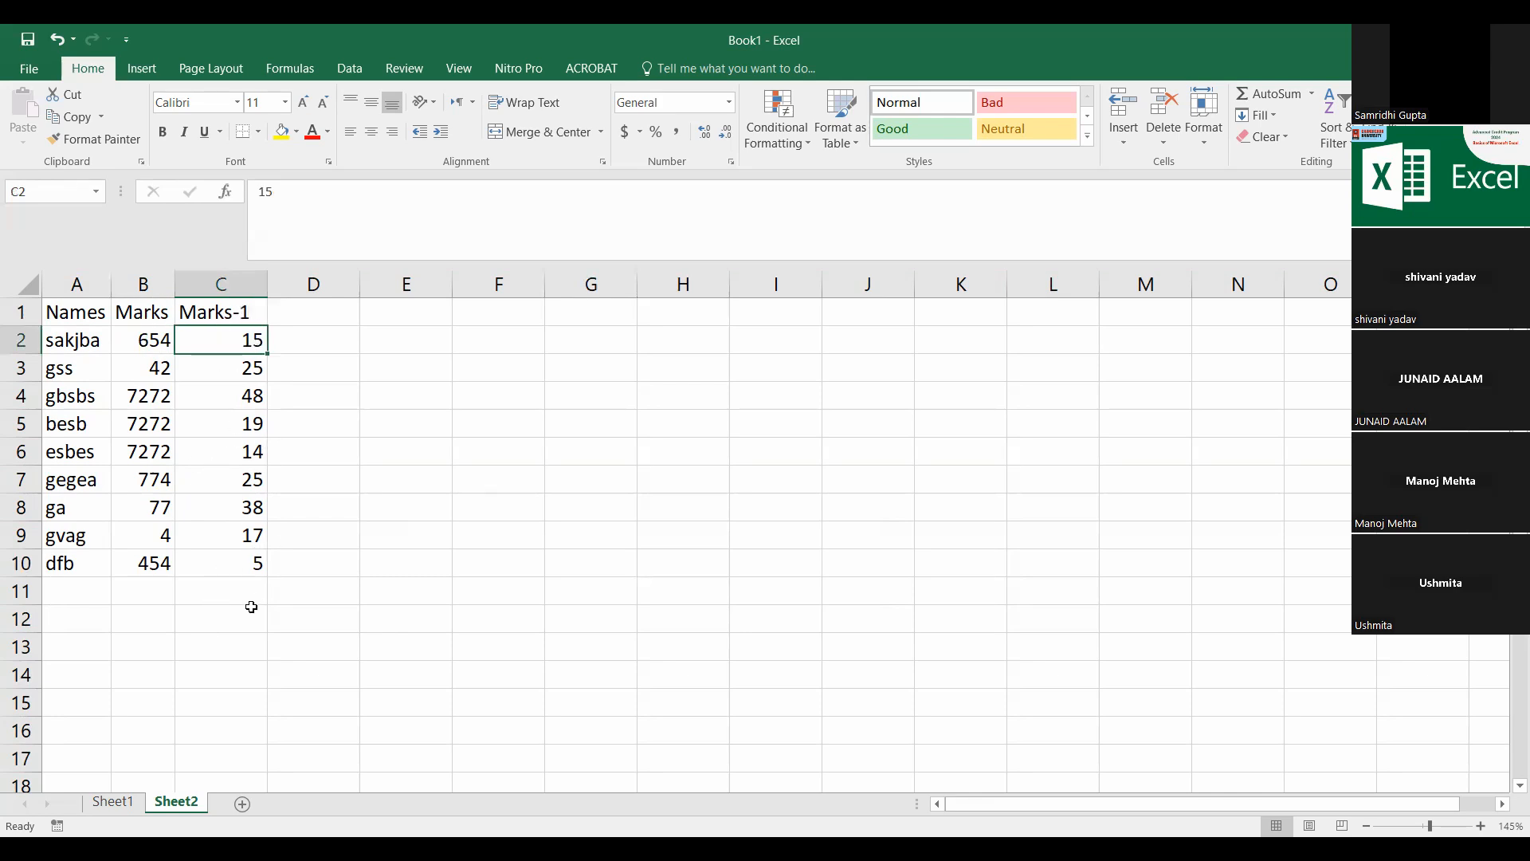
left_click(248, 368)
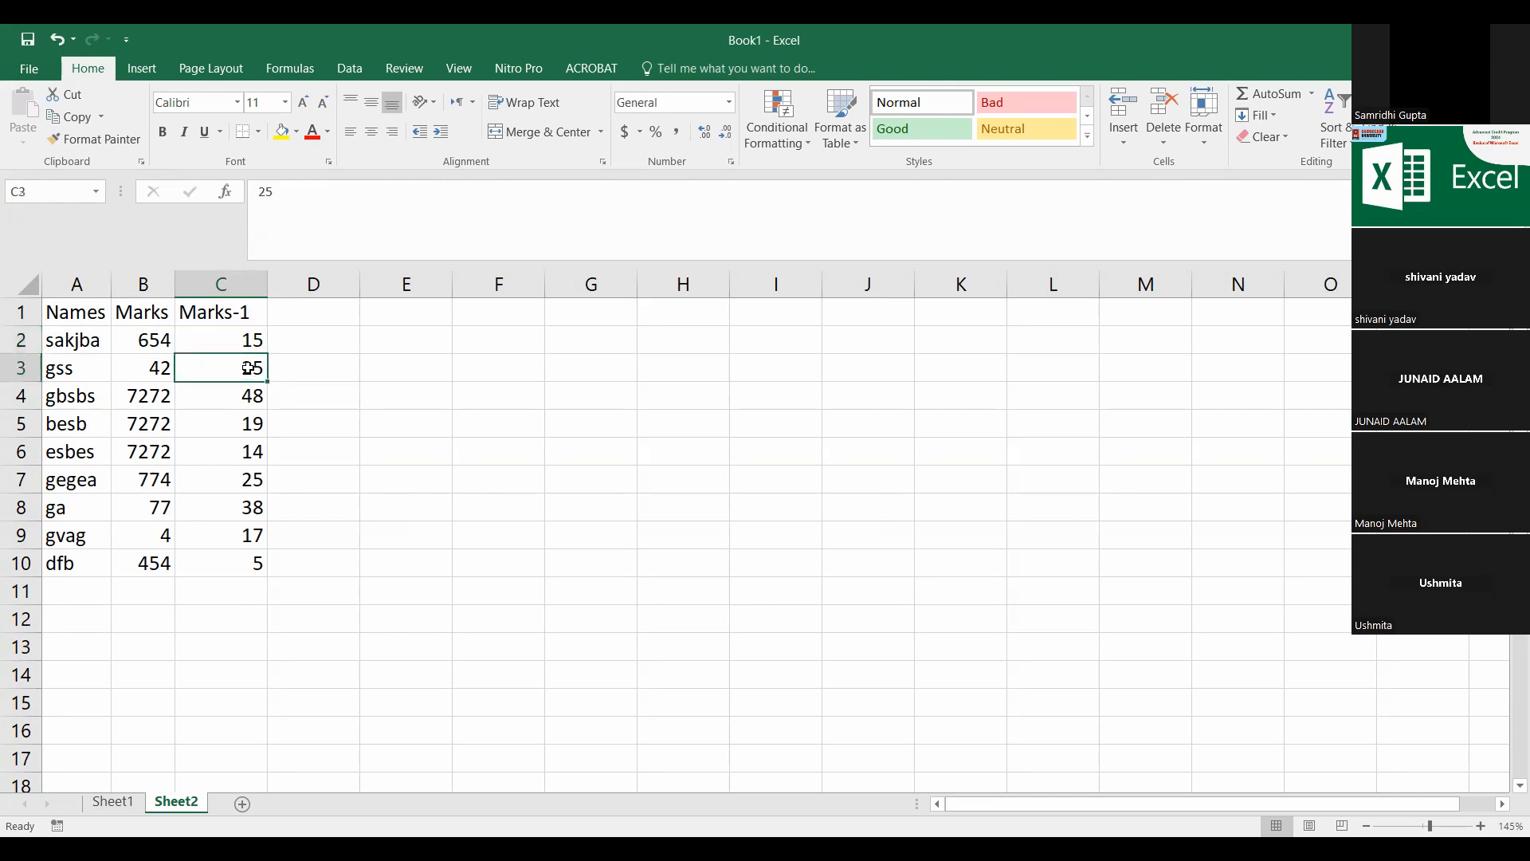
Step: Unlock all cells of the sheet by clearing the Locked option in their cell protection format
left_click(31, 283)
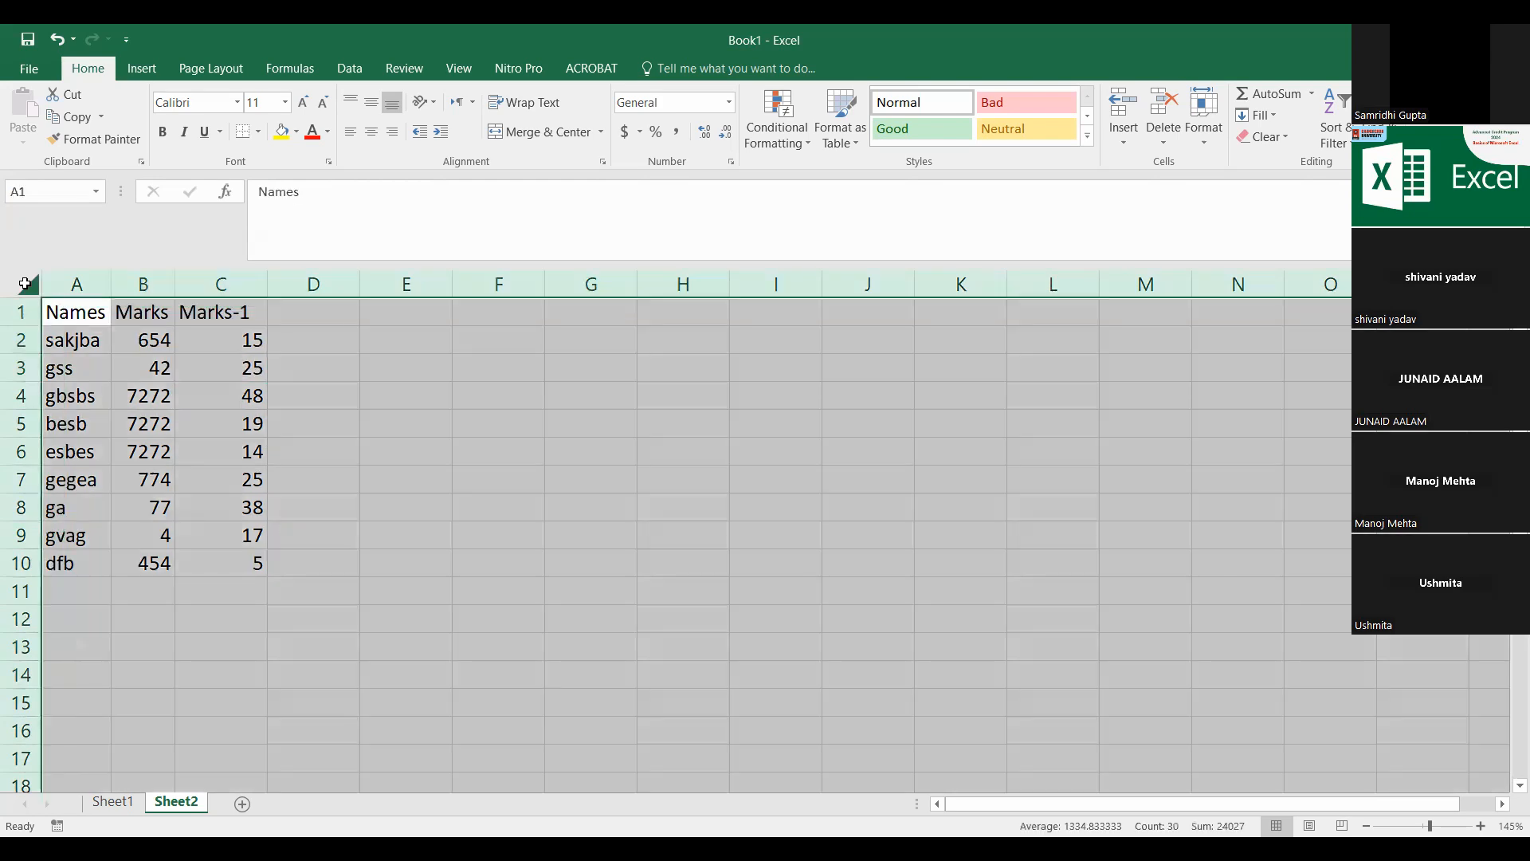
right_click(25, 283)
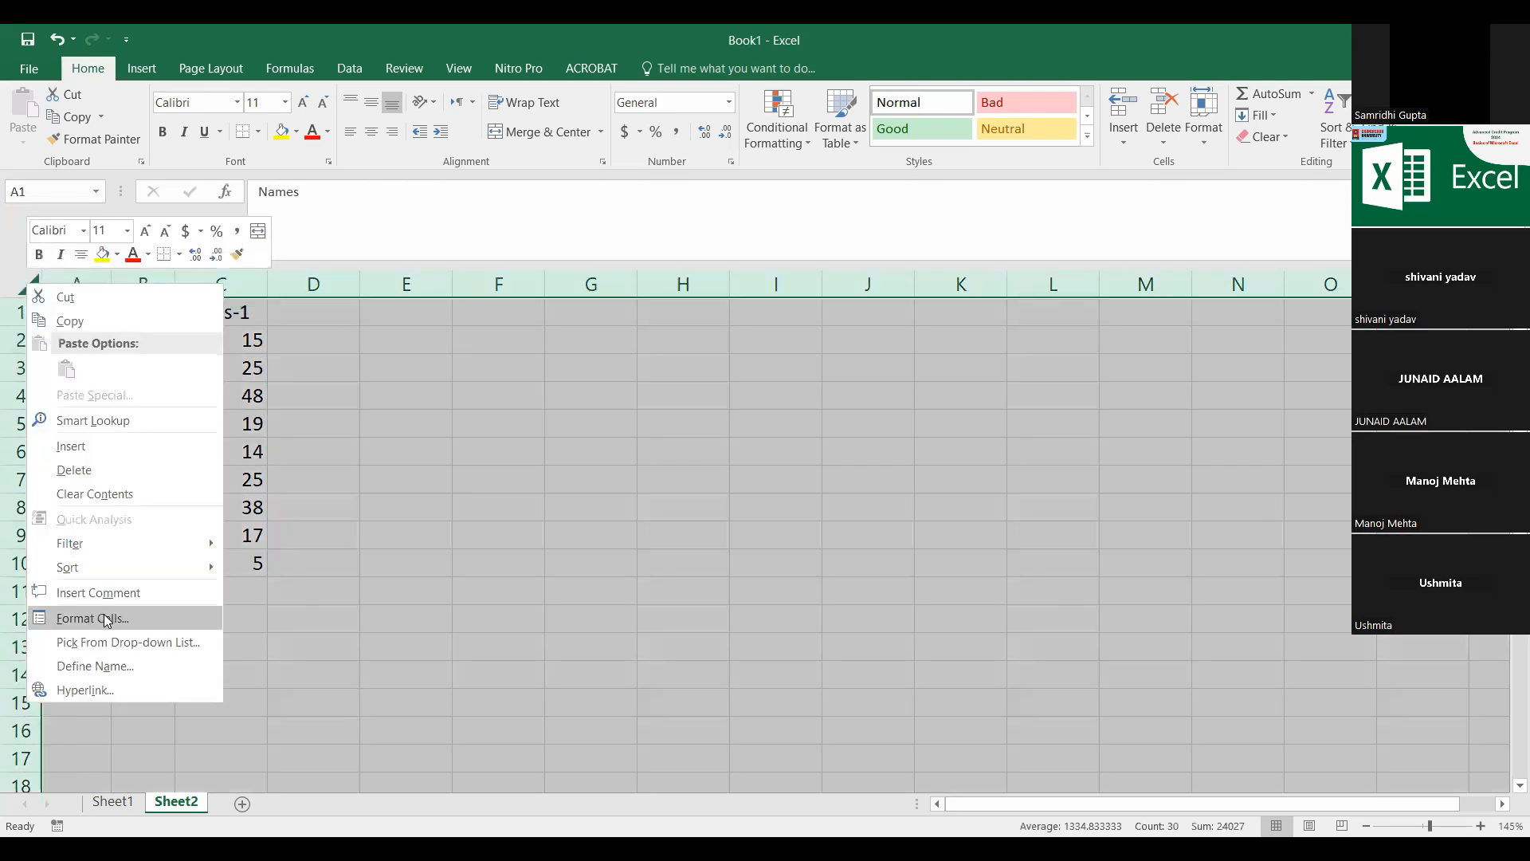
key("Return")
key("alt+l")
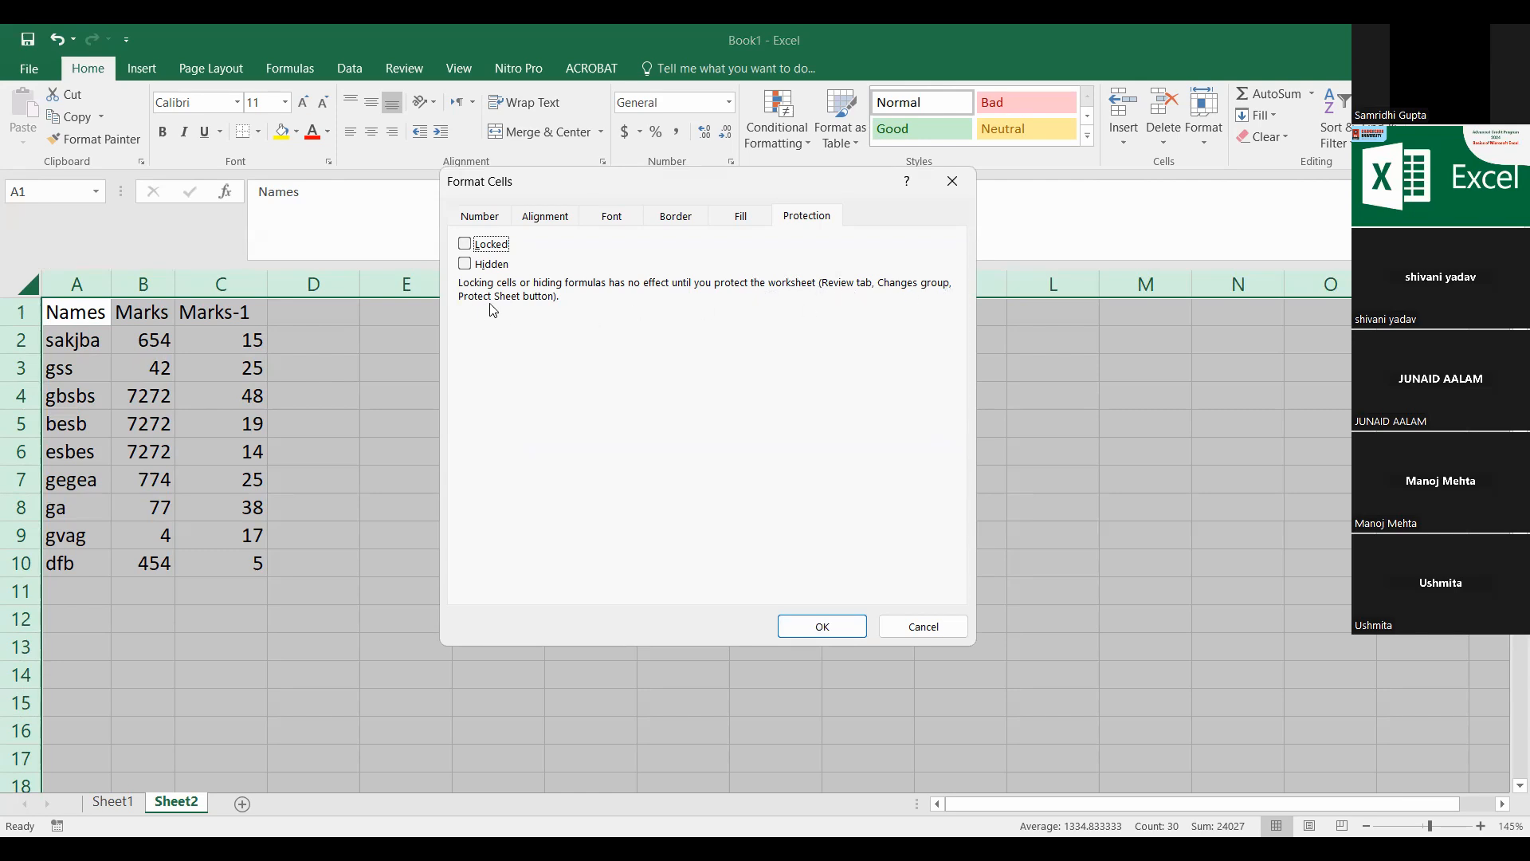
left_click(818, 631)
left_click(259, 403)
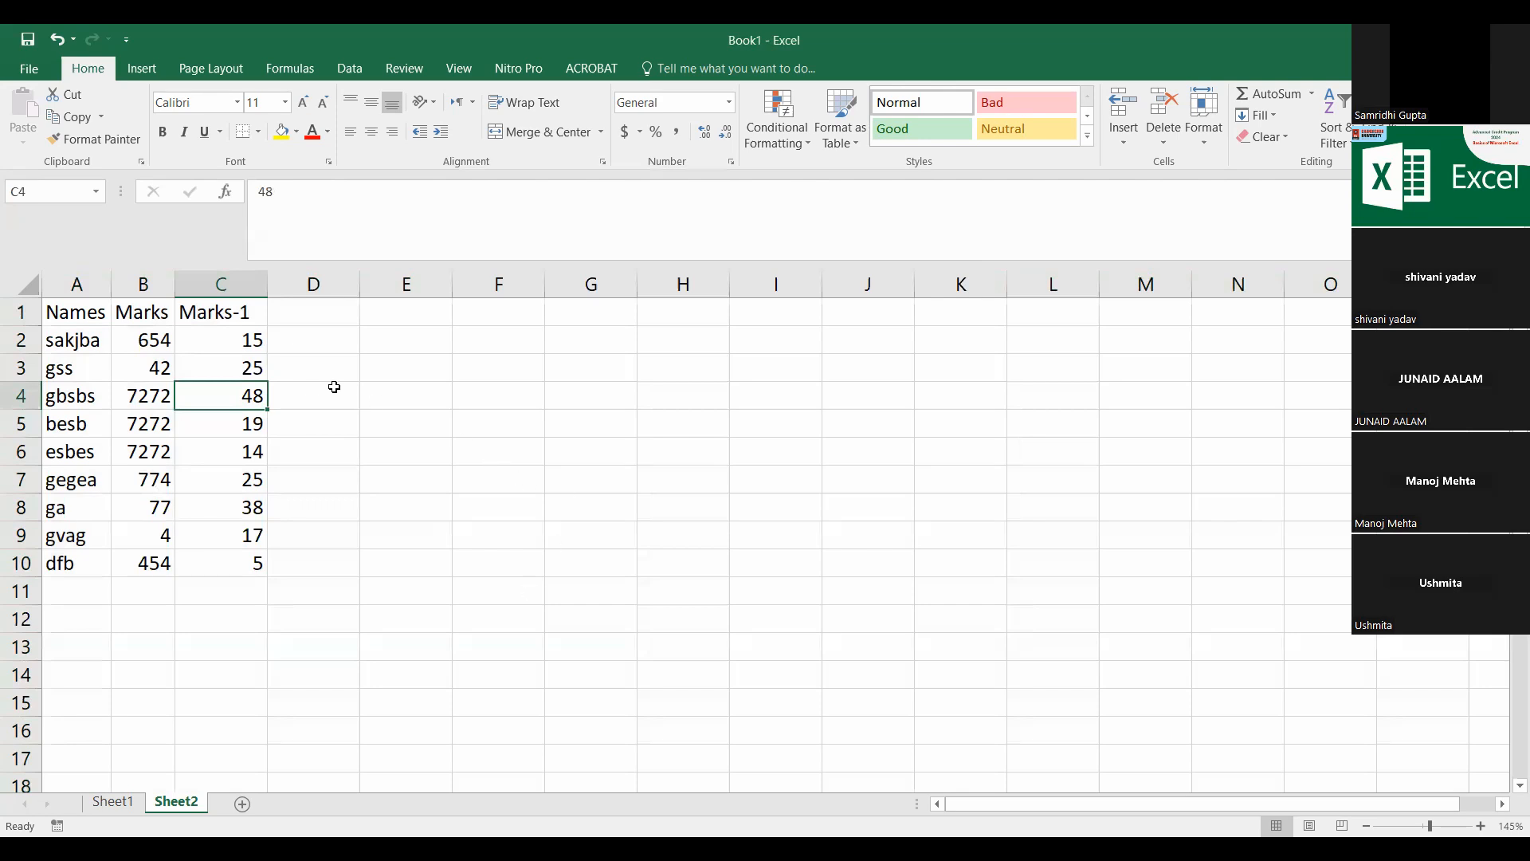
Step: Set the Marks-1 column (column C) to Locked in its cell protection format
left_click(220, 285)
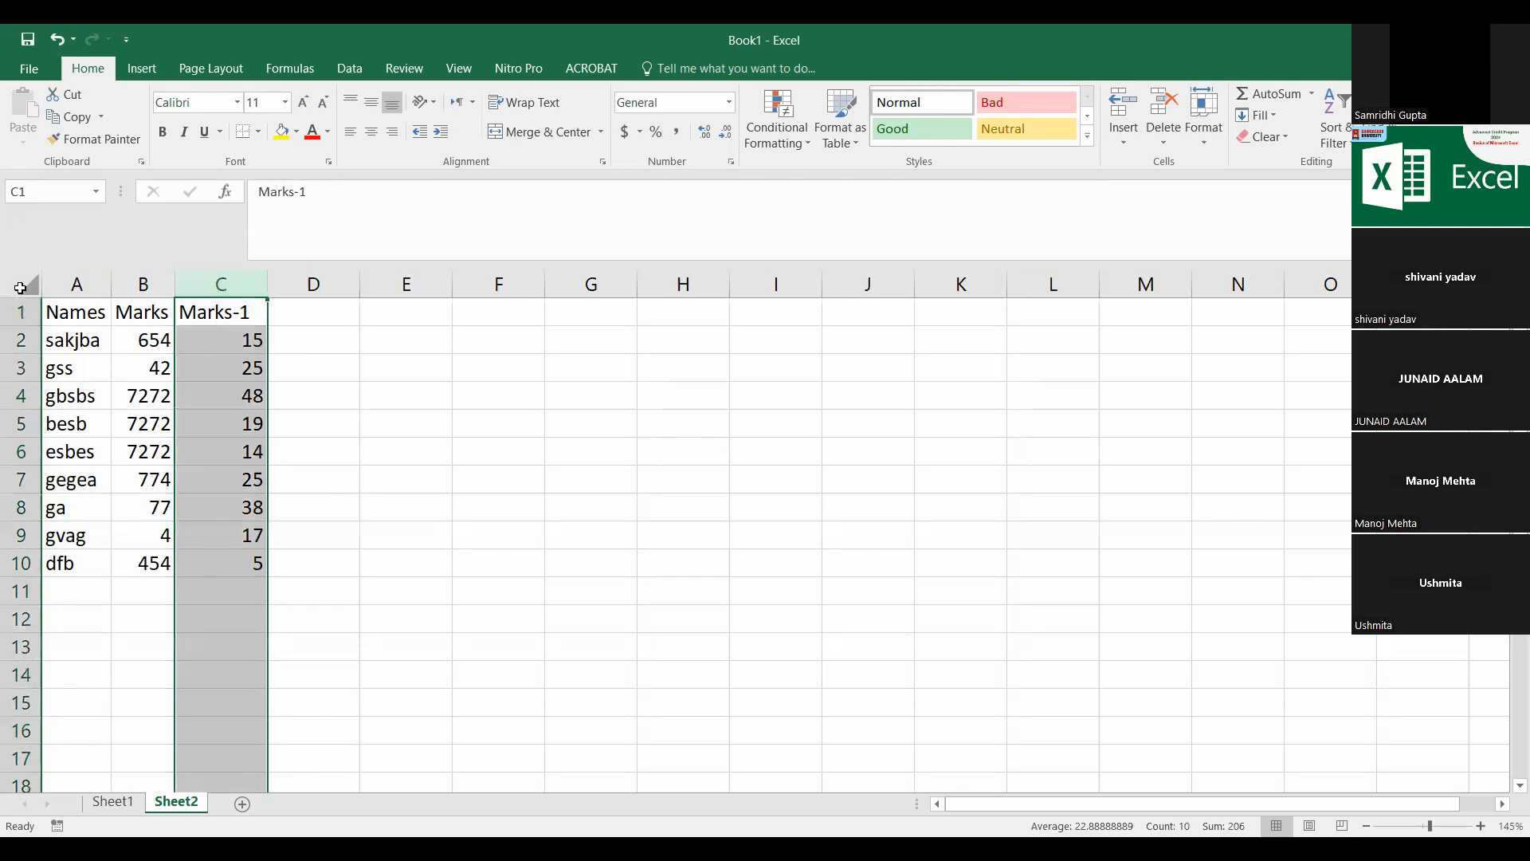
right_click(233, 277)
left_click(307, 492)
left_click(420, 700)
left_click_drag(231, 343, 231, 368)
left_click(231, 342)
left_click(227, 451)
left_click(294, 471)
left_click(231, 451)
left_click(232, 563)
left_click(232, 395)
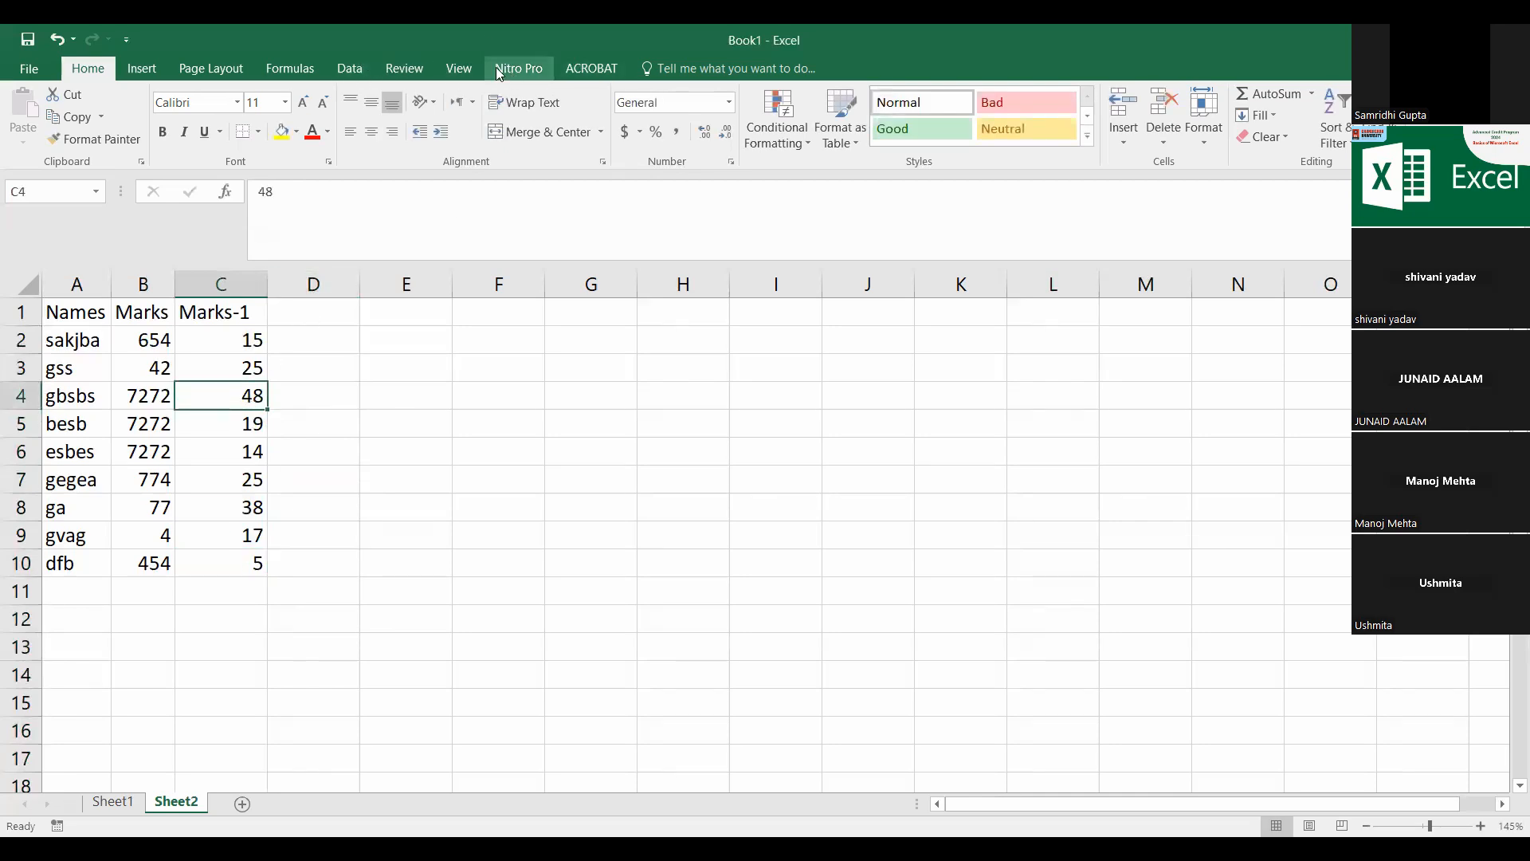
Step: Start Protect Sheet and allow all users every listed action, from Format cells through Edit scenarios
left_click(458, 70)
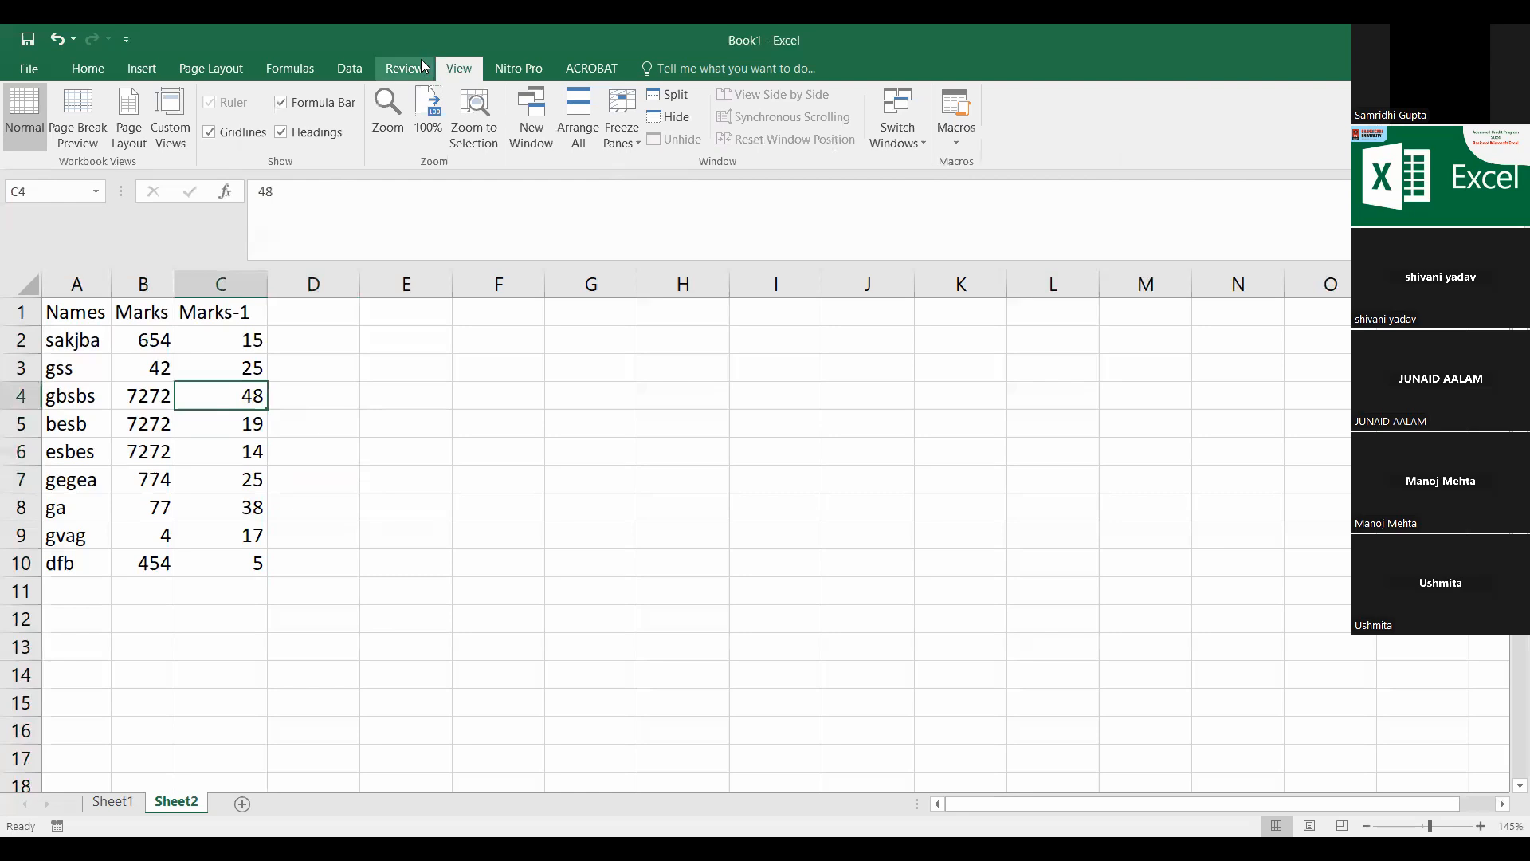
left_click(425, 68)
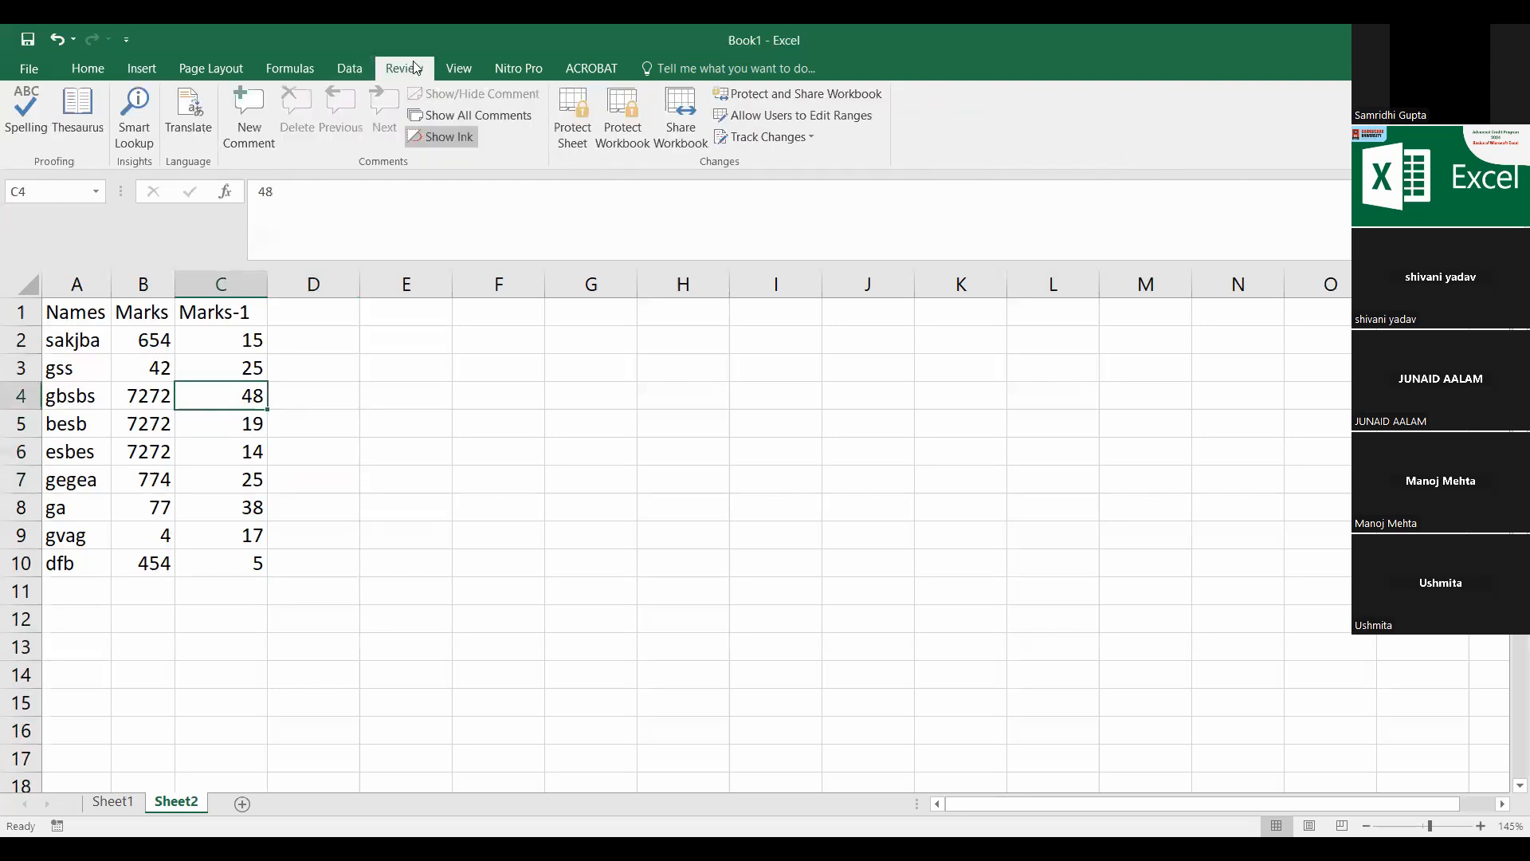
left_click(575, 138)
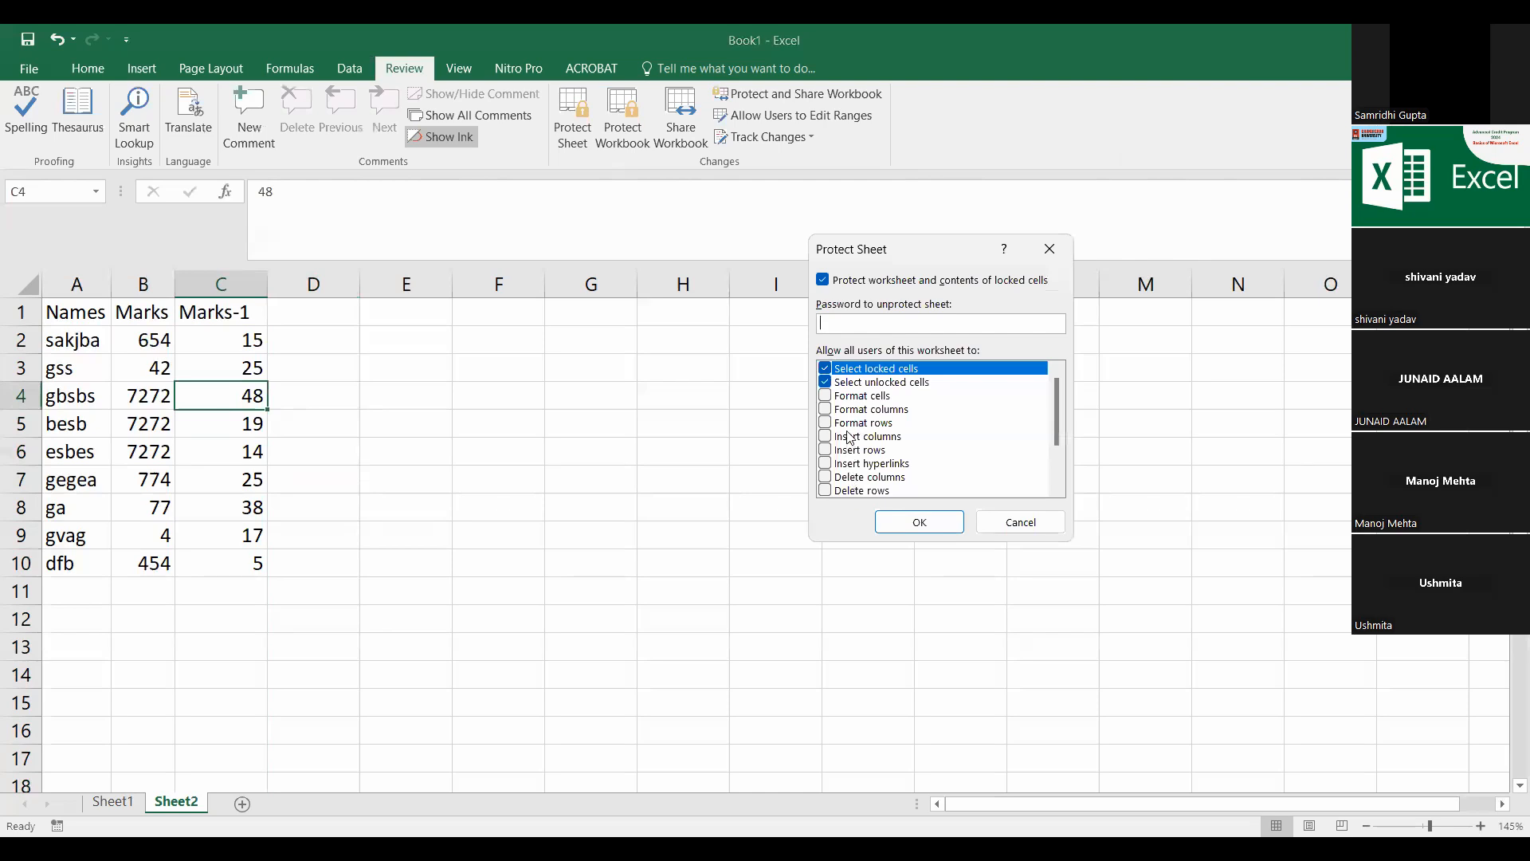
left_click(826, 396)
left_click(826, 409)
left_click(825, 423)
left_click(826, 436)
left_click(826, 450)
left_click(826, 464)
left_click(825, 477)
scroll(831, 463, "down", 2)
left_click(828, 424)
left_click(827, 437)
left_click(826, 450)
left_click(826, 464)
left_click(826, 478)
left_click(826, 491)
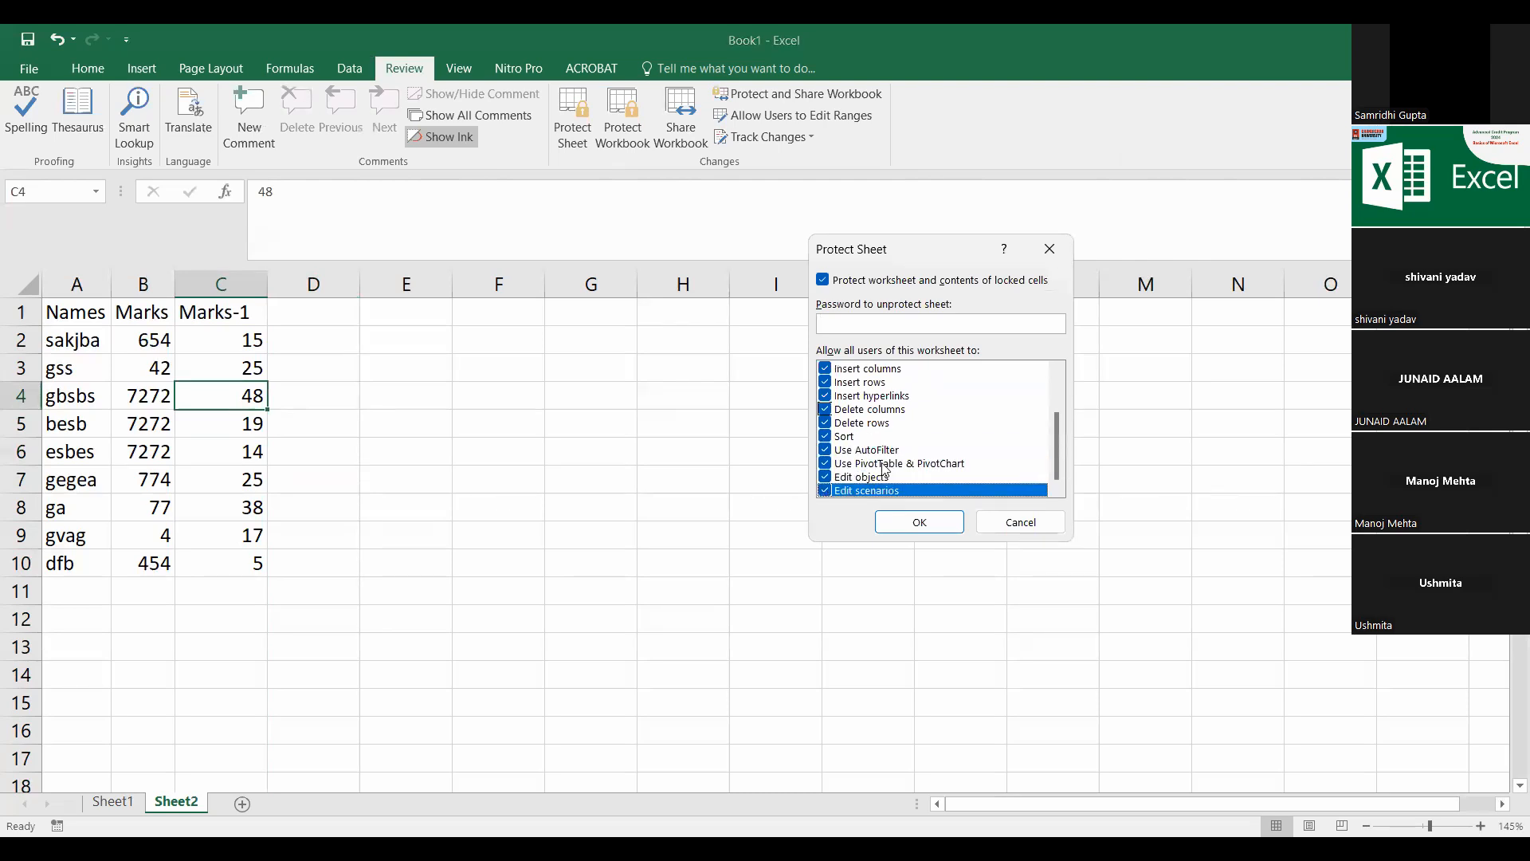
Step: Enter the password to unprotect the sheet, accept the protection settings and re-enter the password for confirmation
scroll(882, 467, "up", 2)
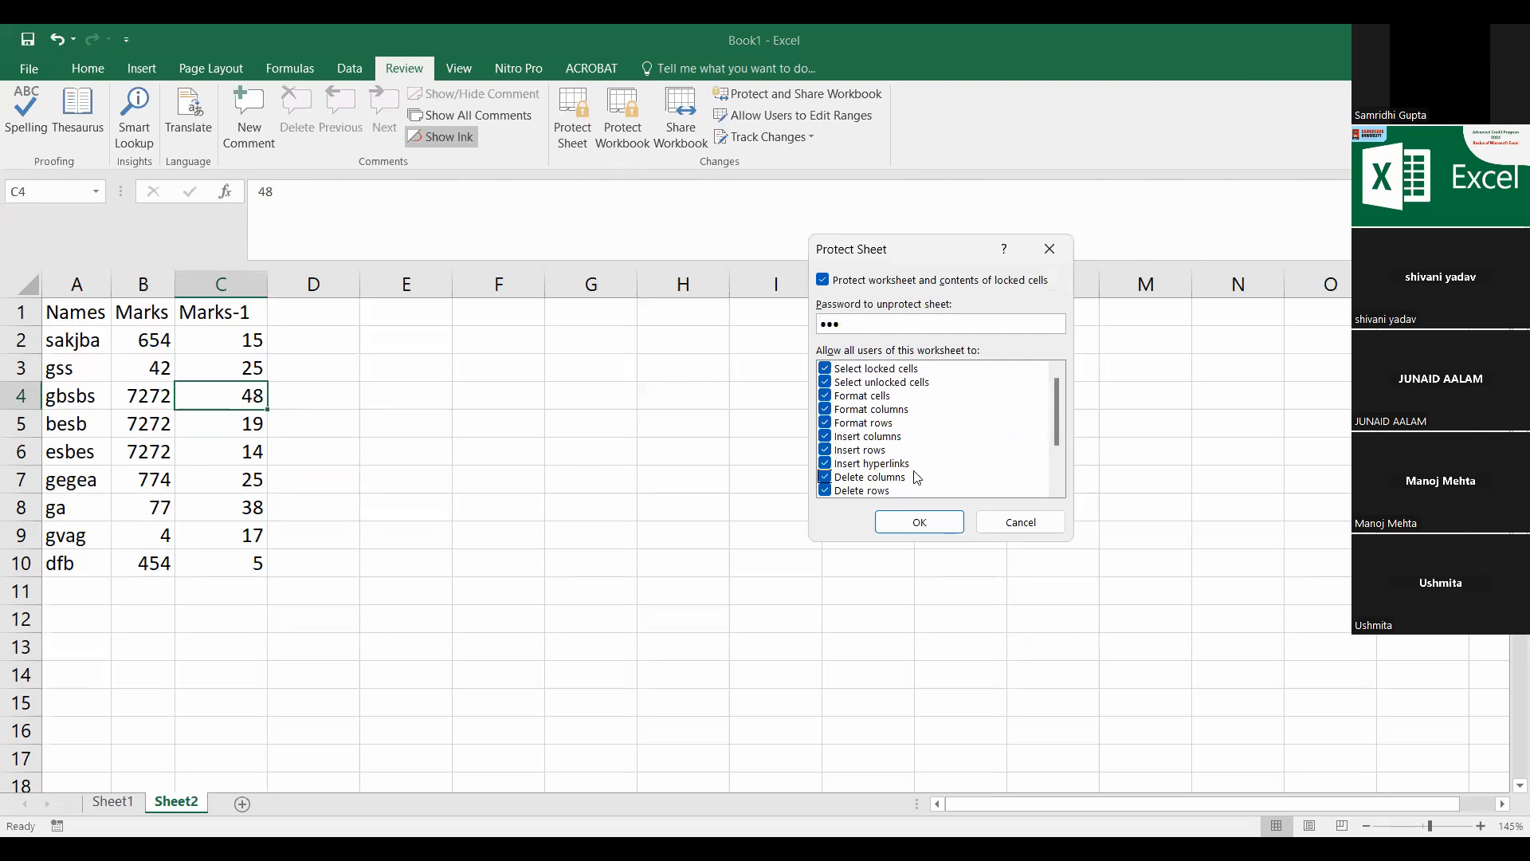
left_click(905, 527)
type("••")
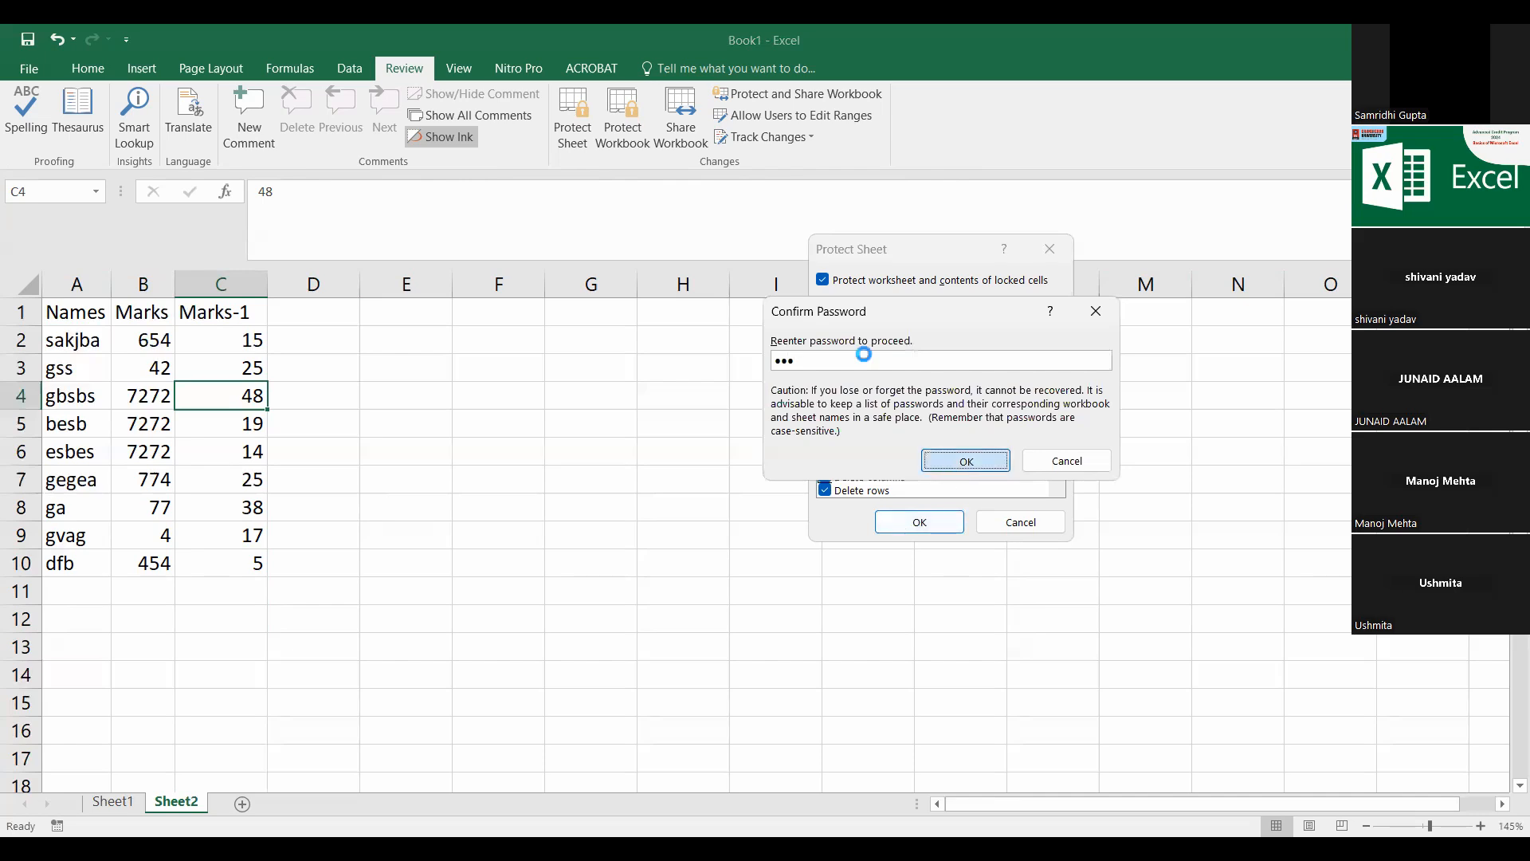
Step: Confirm the sheet protection and try to delete the Marks-1 value in cell C5
key("Return")
left_click(249, 423)
key("Delete")
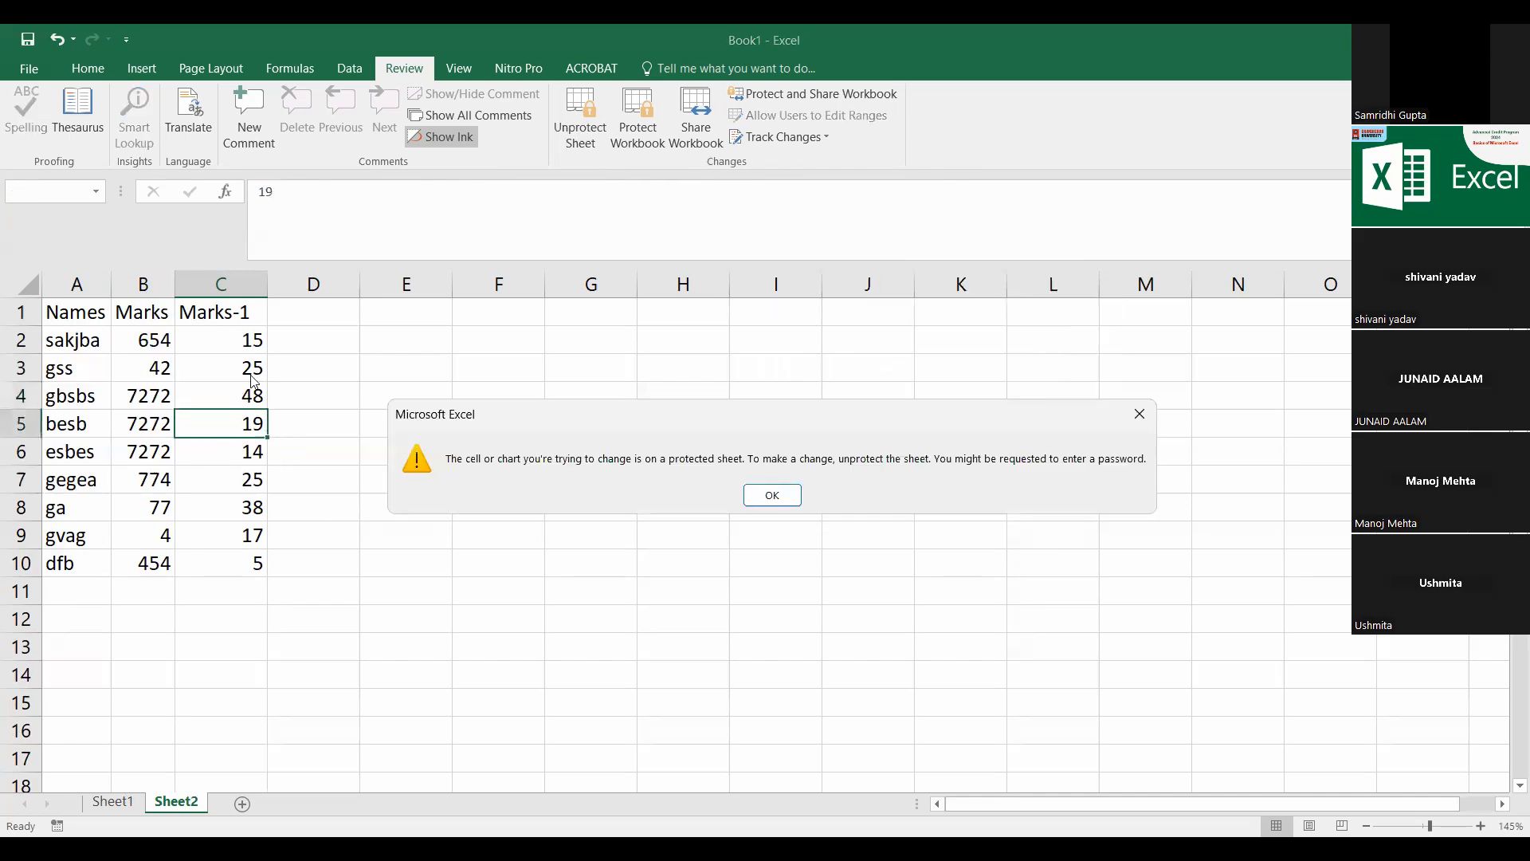
left_click(770, 495)
Step: Check that cells in the unlocked Names and Marks columns can be selected
double_click(136, 399)
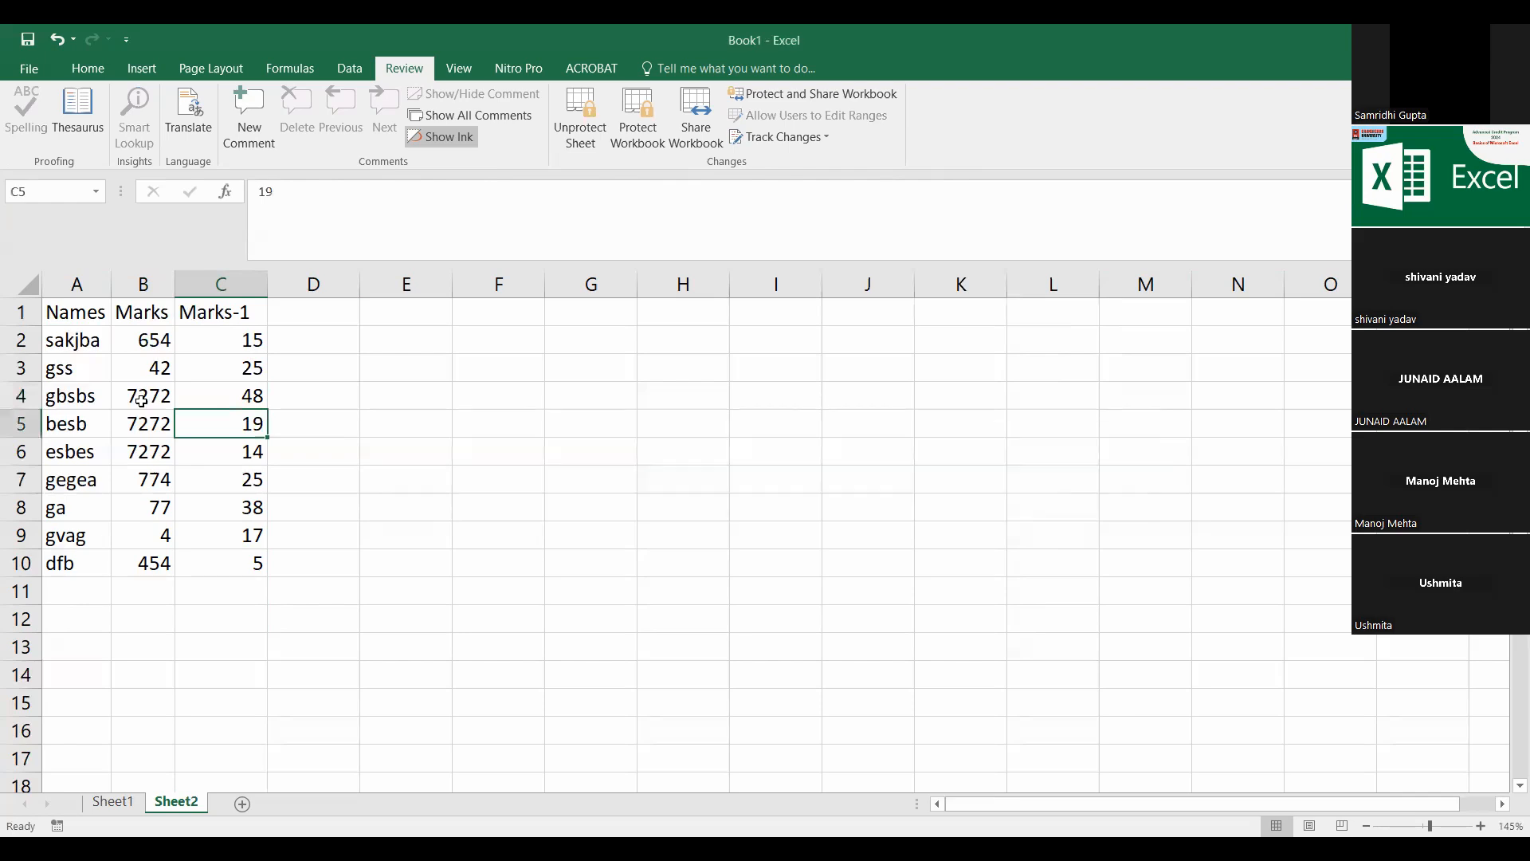
left_click(140, 451)
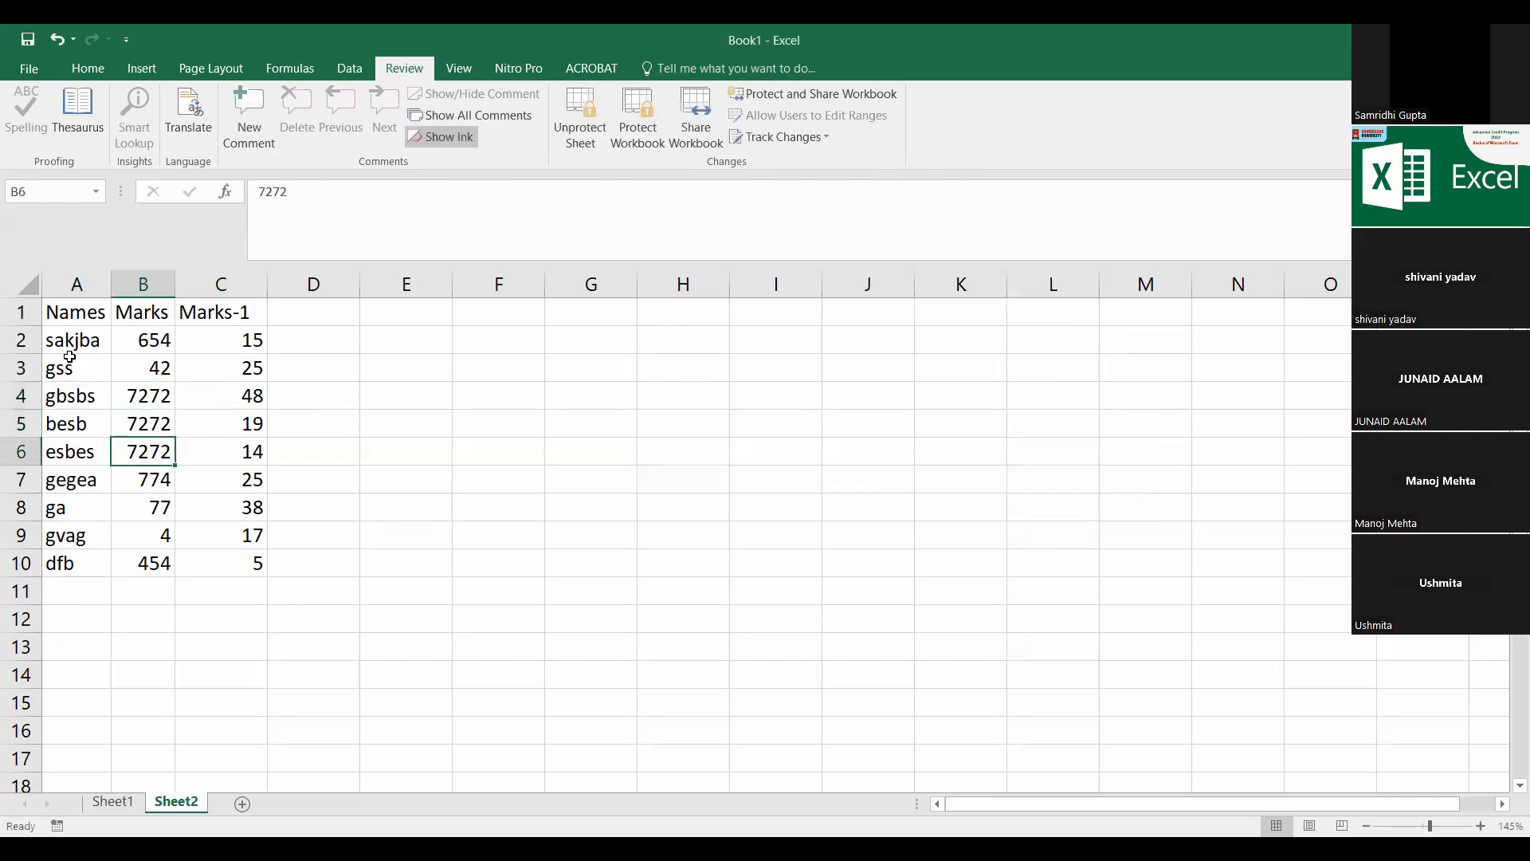
left_click(74, 341)
left_click(146, 338)
left_click(131, 482)
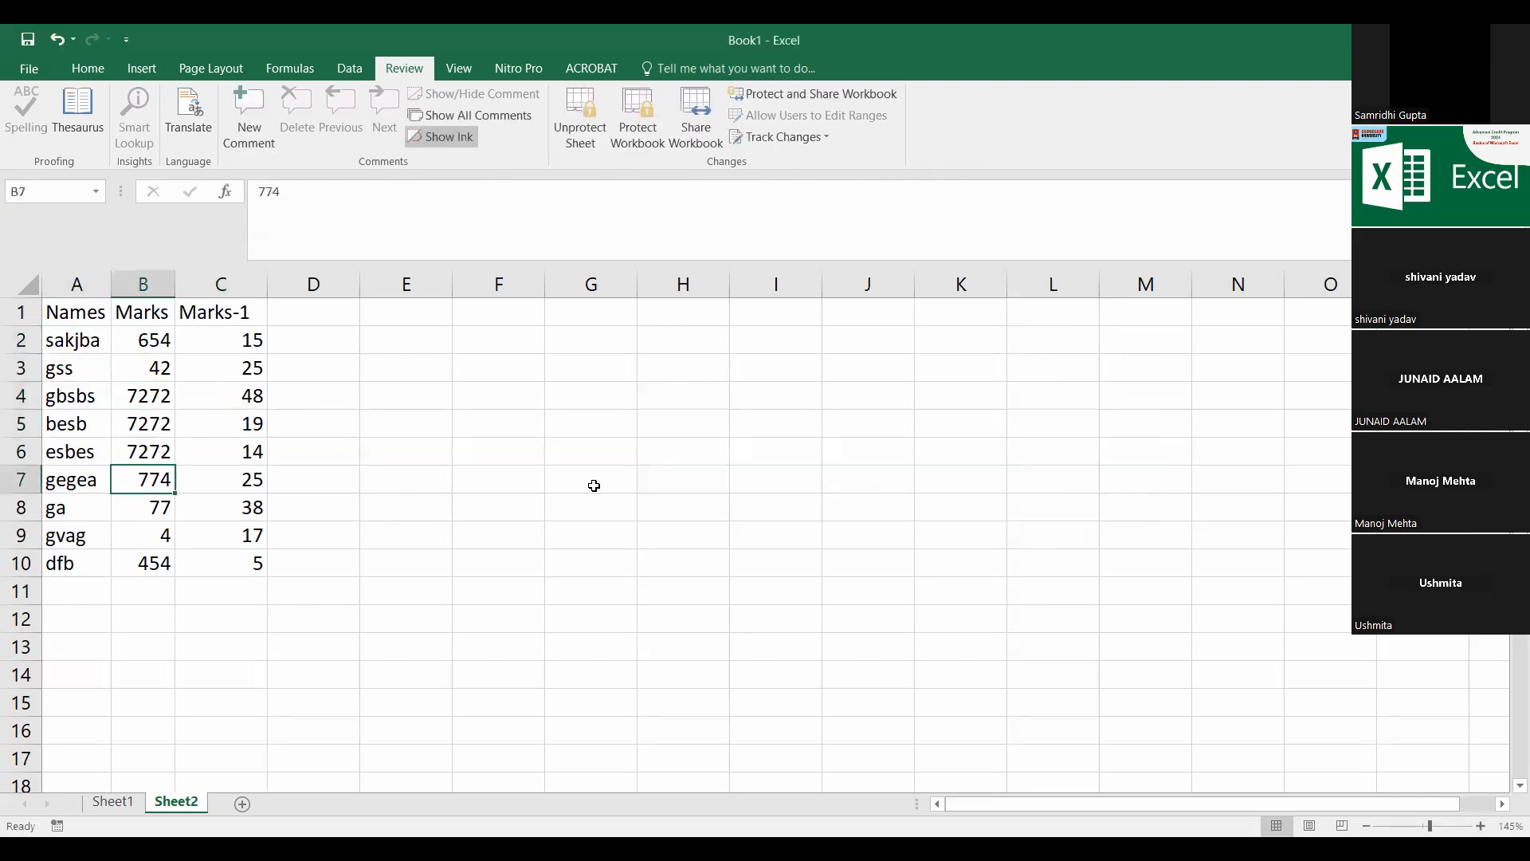
Step: Enter the test text gjhv, kvhdsv and dhjvbds in cells J7 to J9 of the protected sheet
left_click(594, 482)
left_click(607, 389)
left_click(830, 470)
type("gjhv")
key("Return")
type("kvhdsv")
key("Return")
type("dhjvbds")
key("Return")
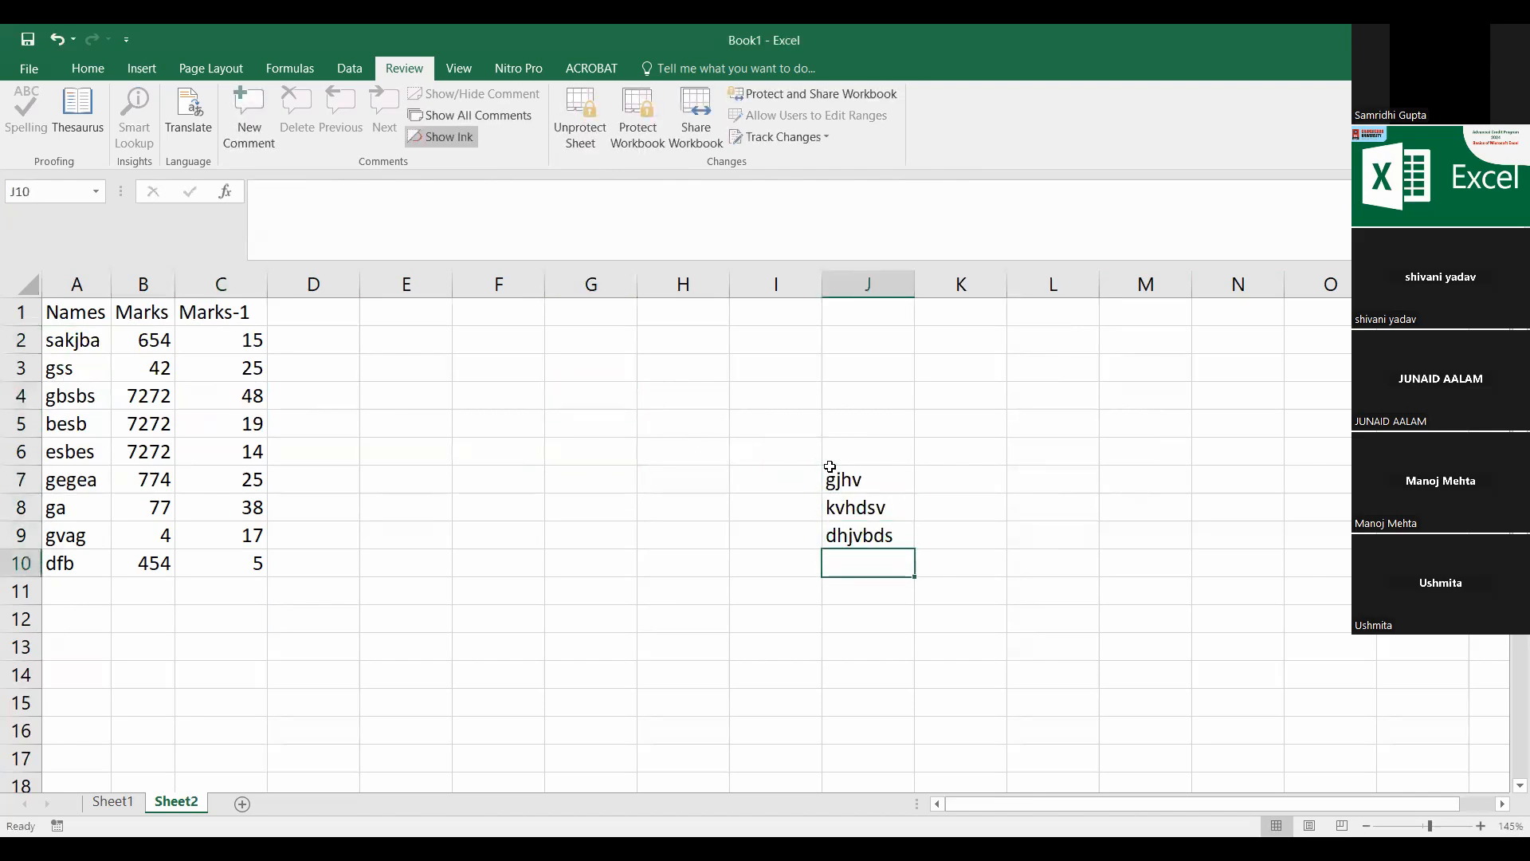
Step: Try to delete the Marks-1 value in cell C2
left_click(223, 348)
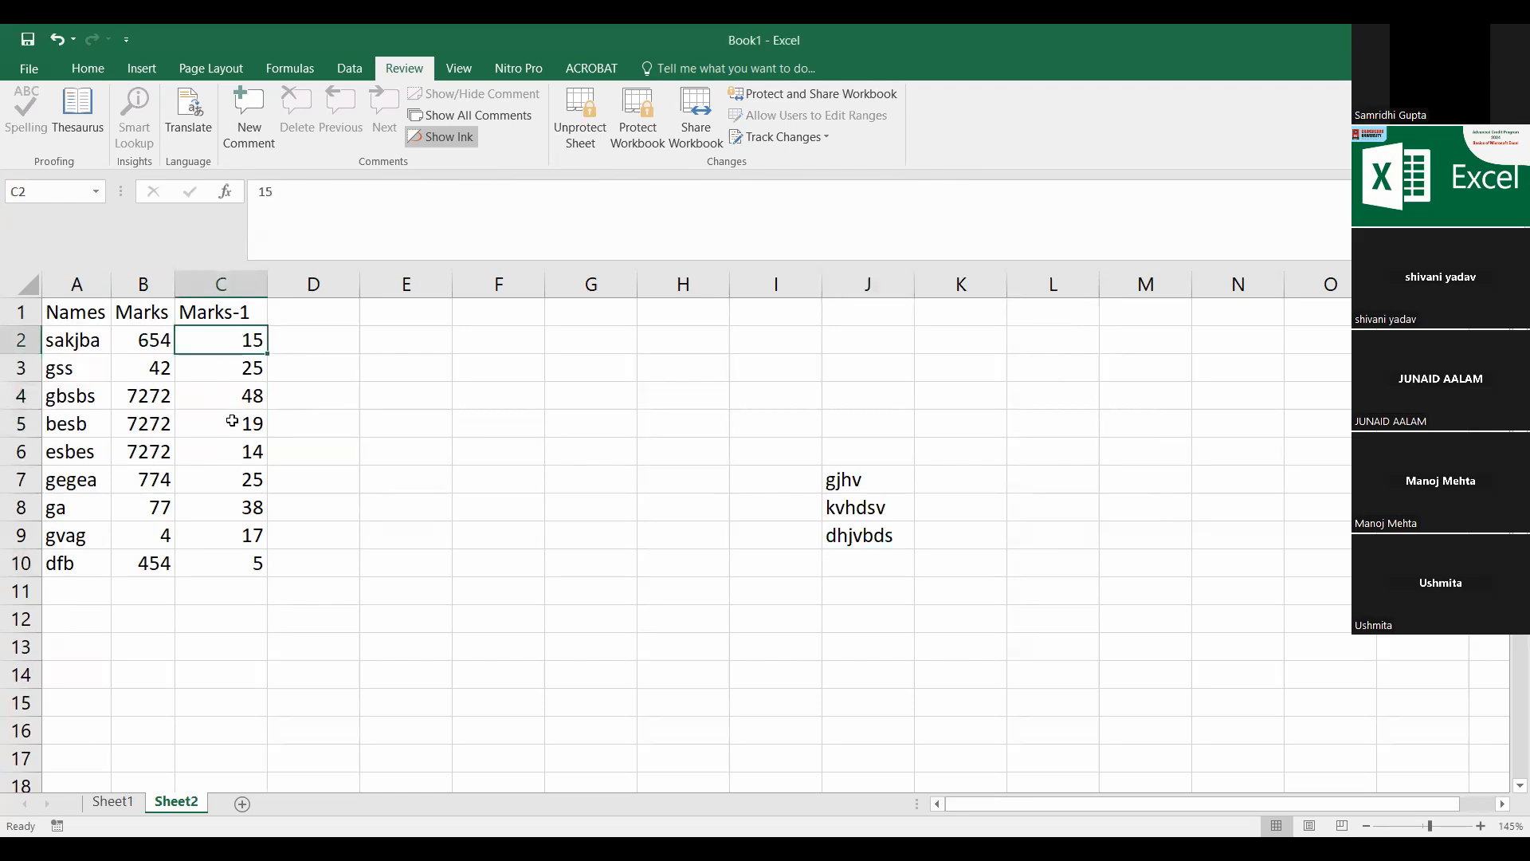
key("Delete")
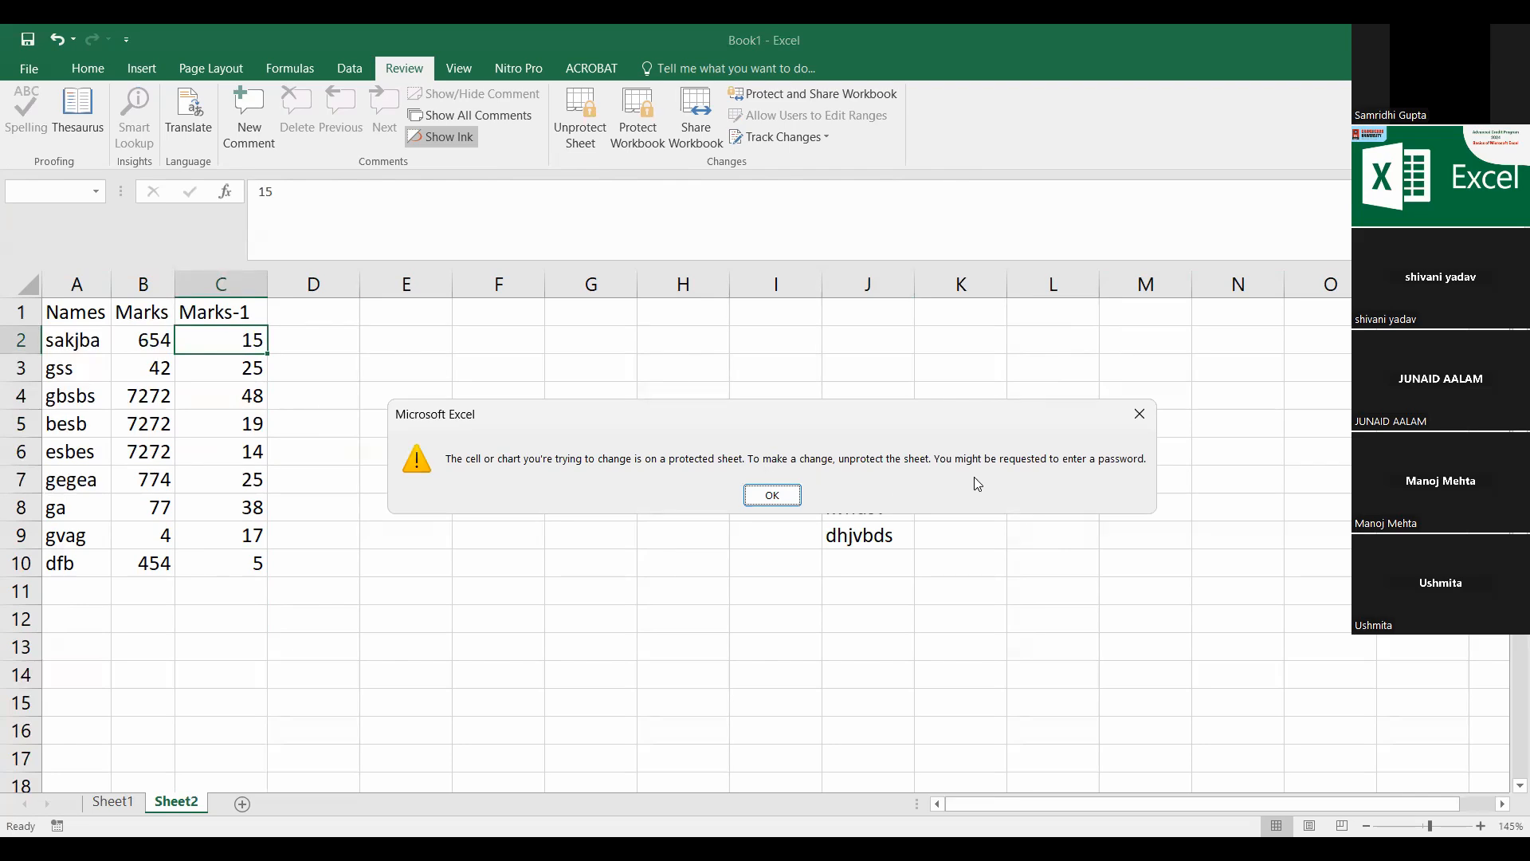
left_click(771, 495)
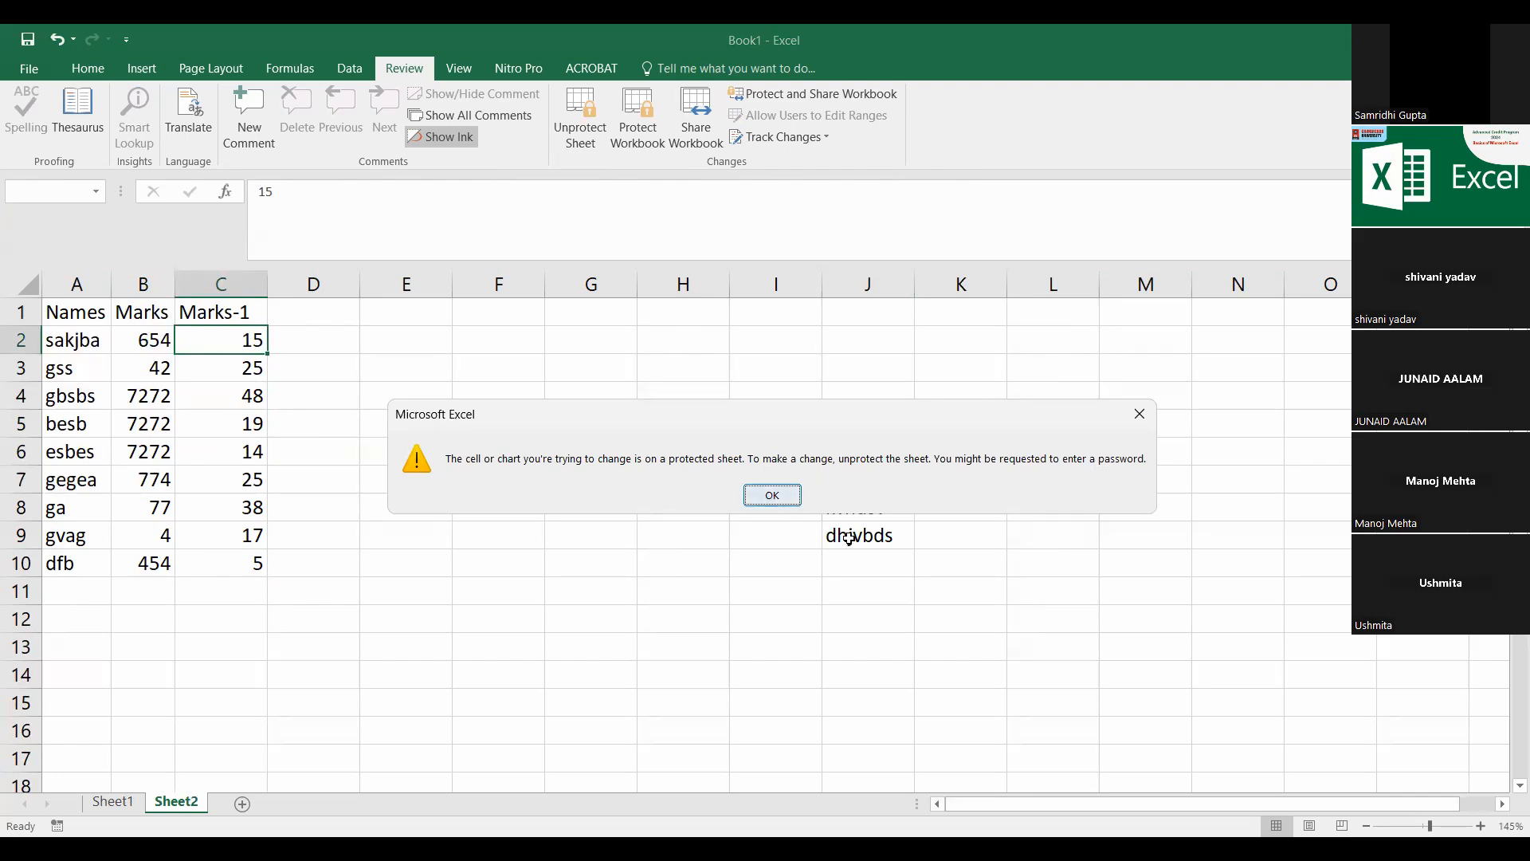
Step: Delete the test text from cells J7 to J9 and return to the Marks-1 column
left_click_drag(843, 449, 864, 560)
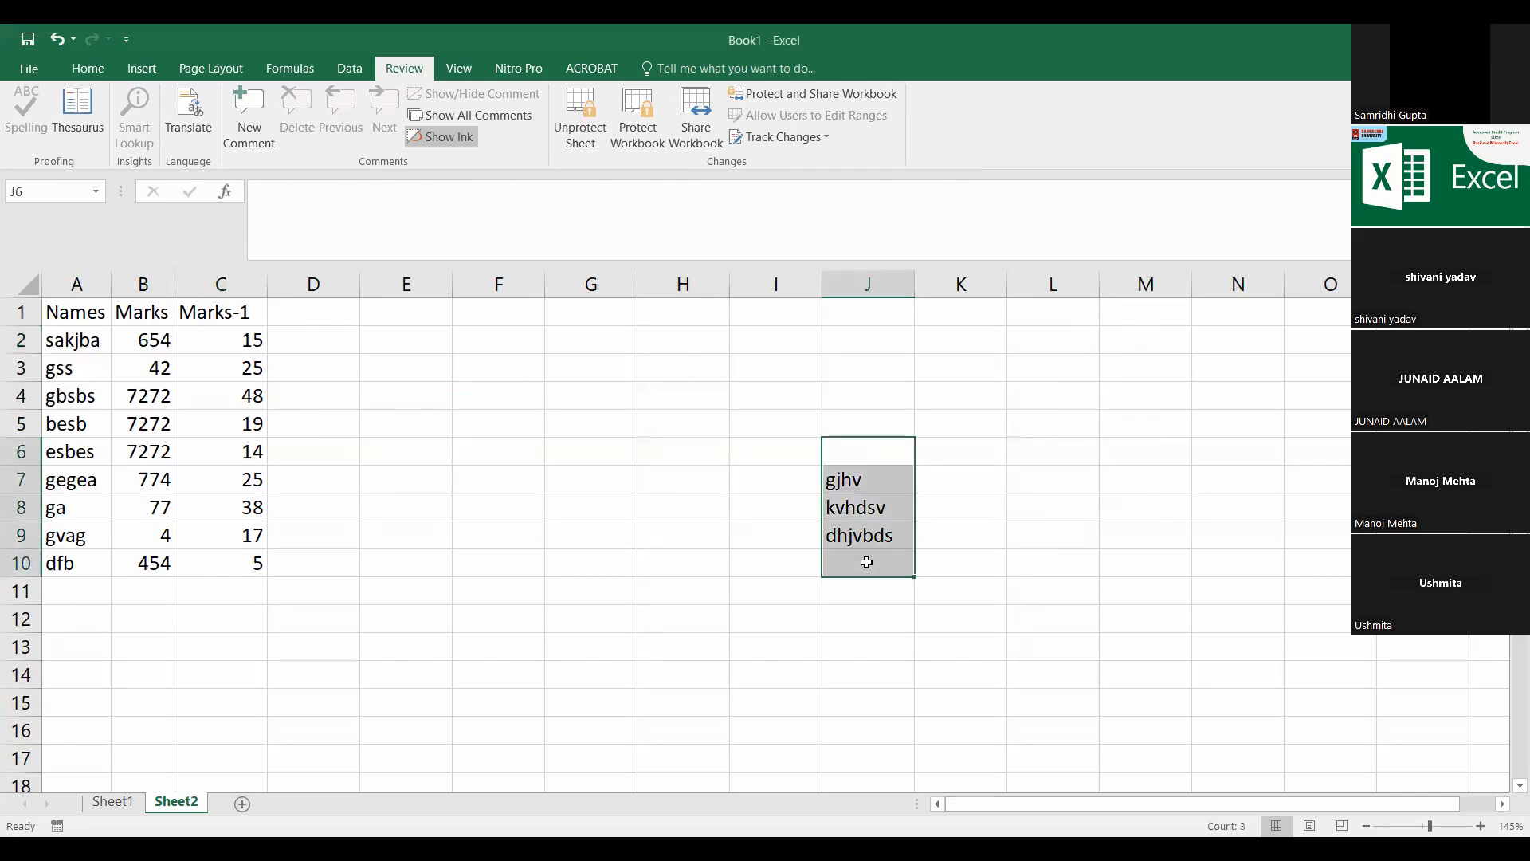
key("Delete")
left_click(249, 369)
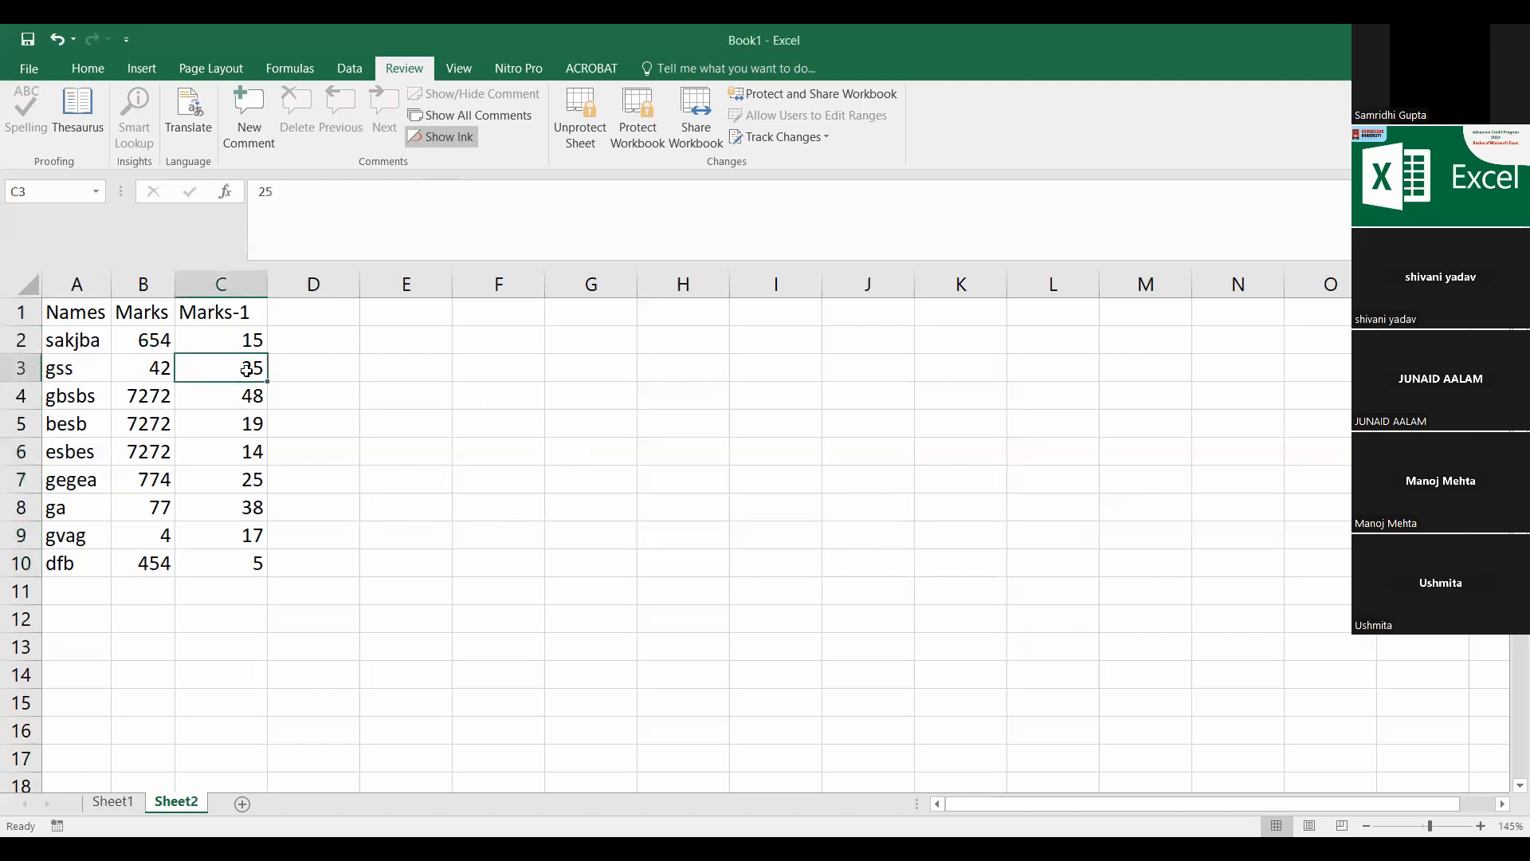
left_click(235, 394)
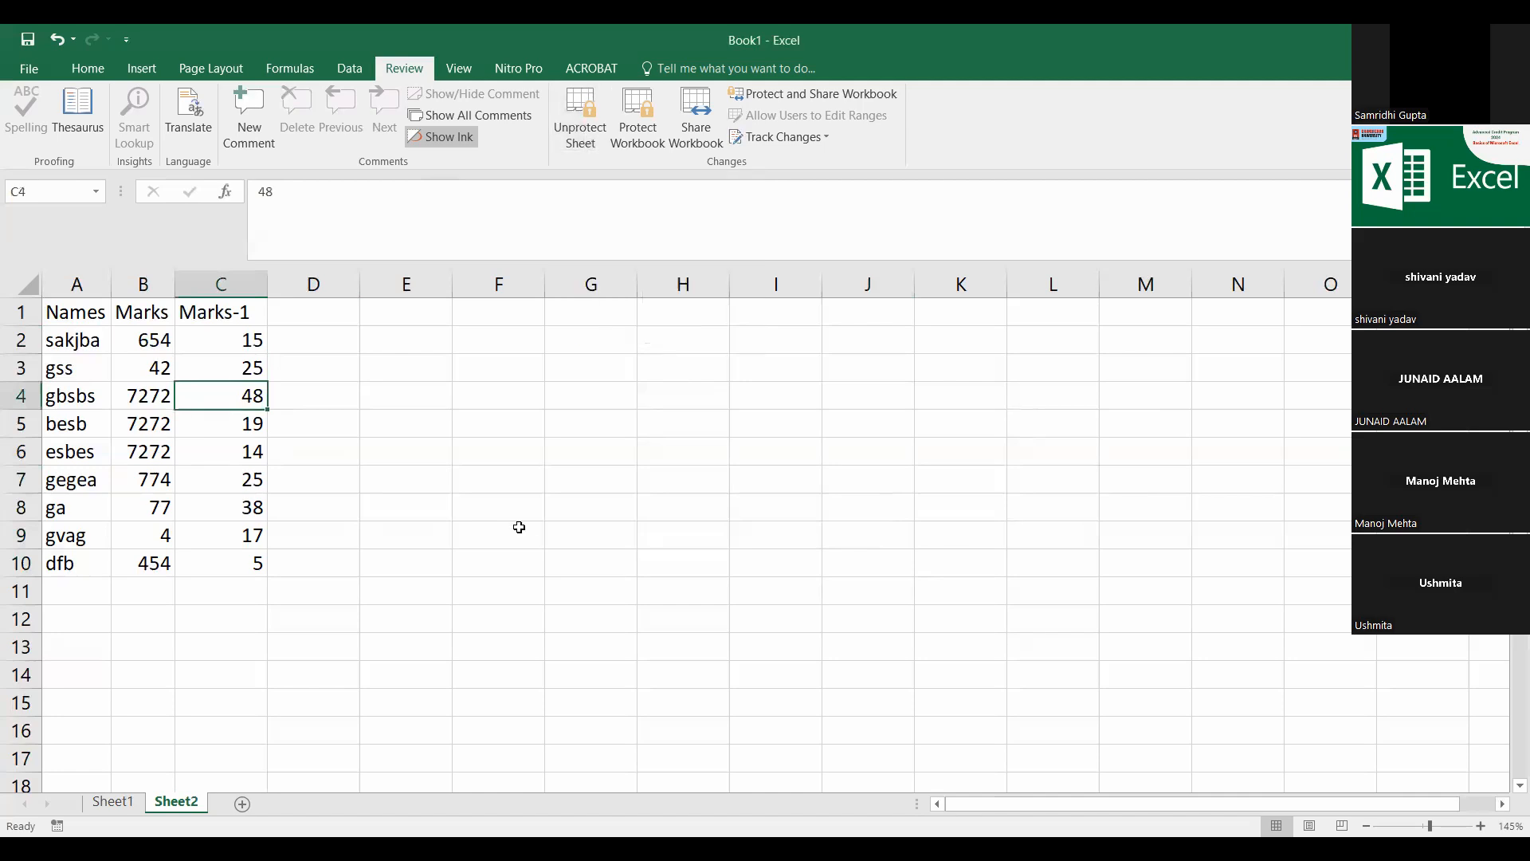
Step: Unprotect the sheet by entering its password
left_click(579, 140)
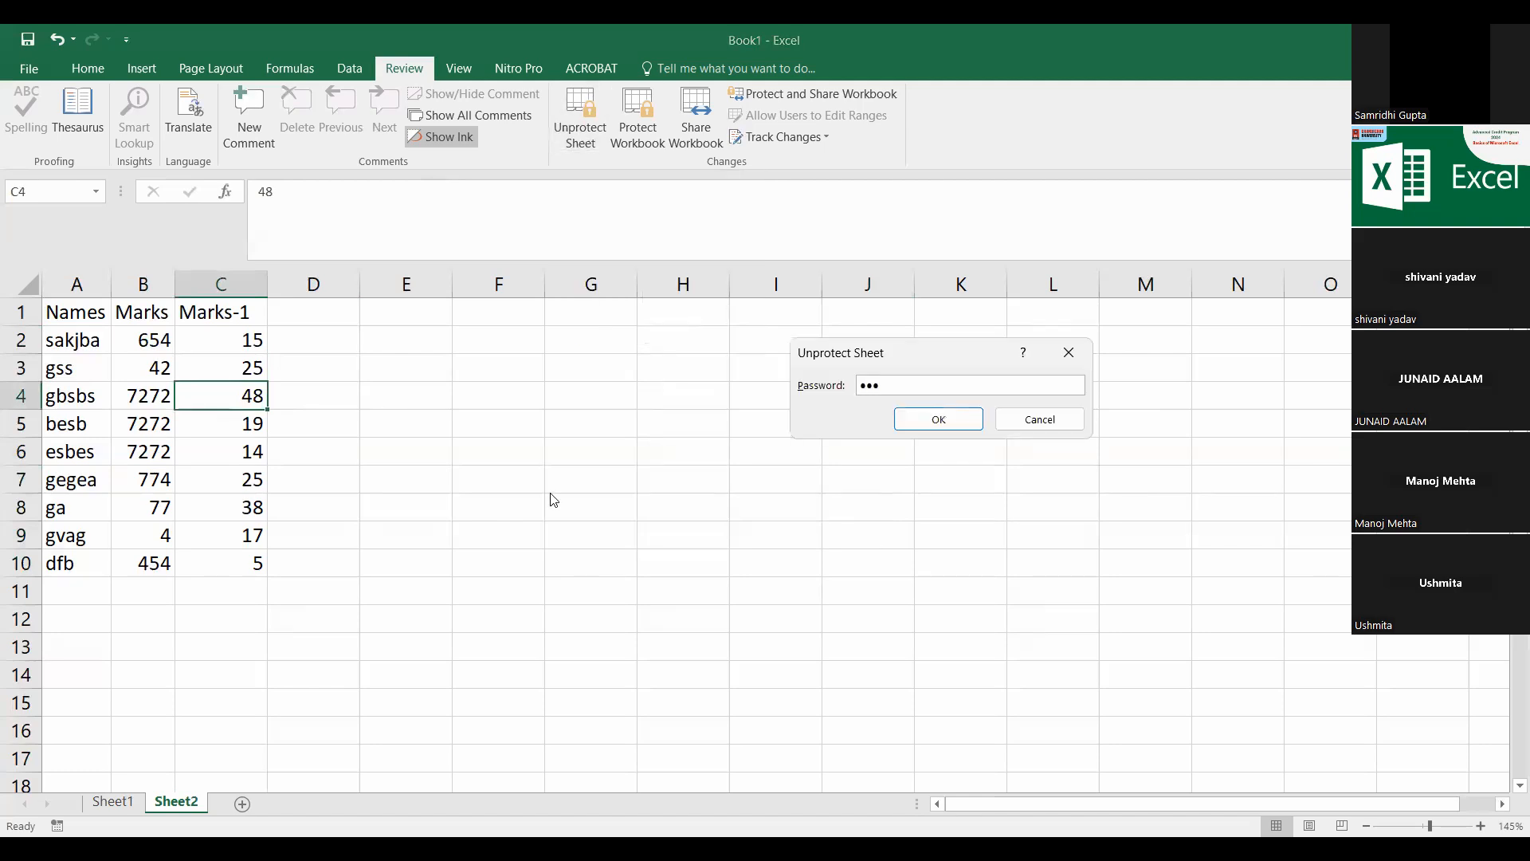
key("Return")
left_click(200, 444)
left_click(219, 591)
Step: Enter the test text sds in cell C5, and undo the entry
left_click(212, 423)
type("sds")
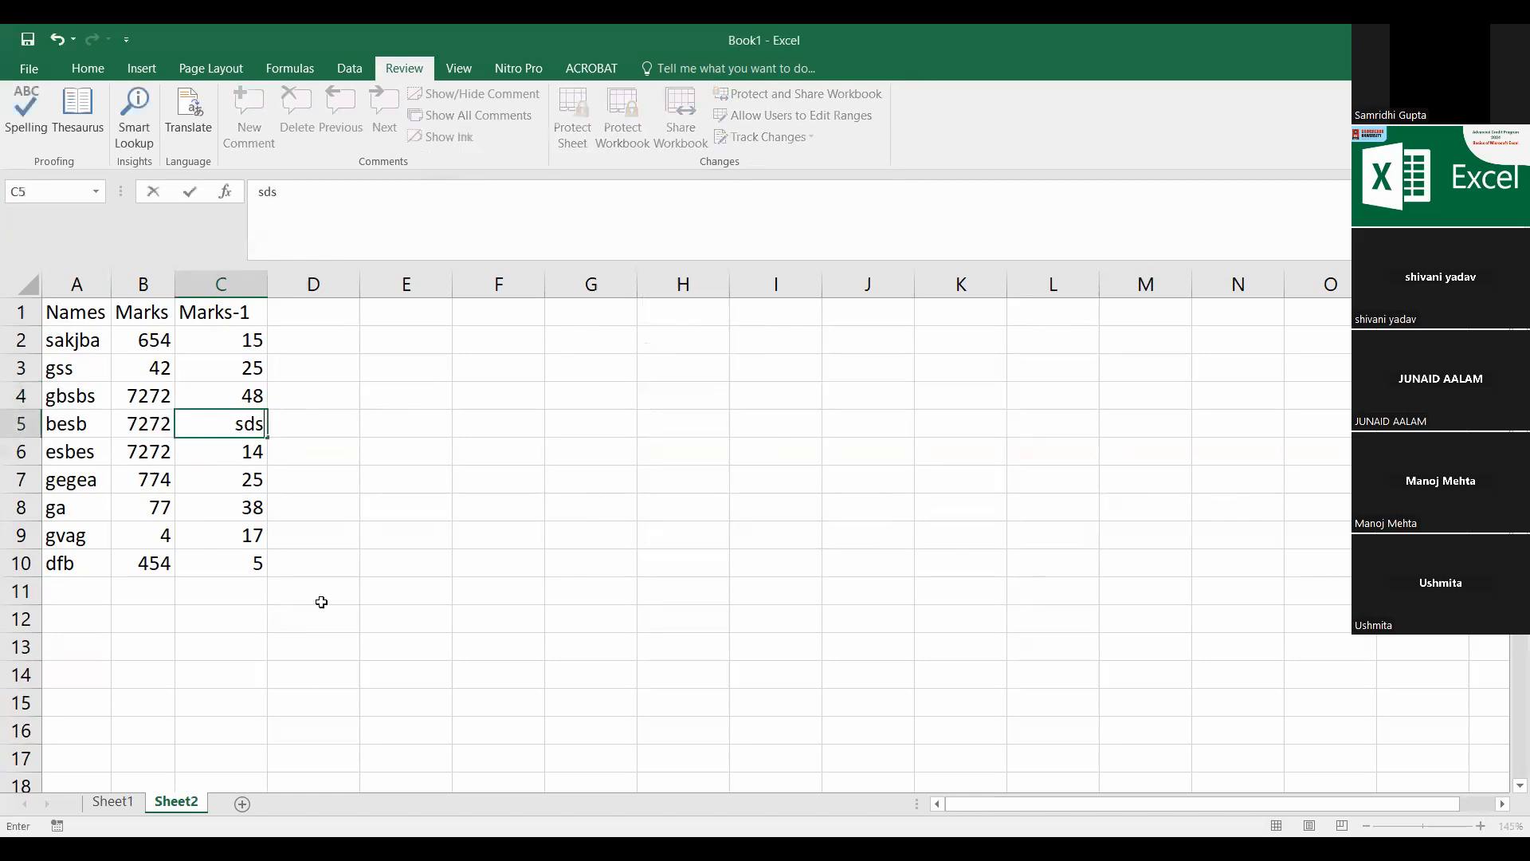
key("Return")
key("ctrl+z")
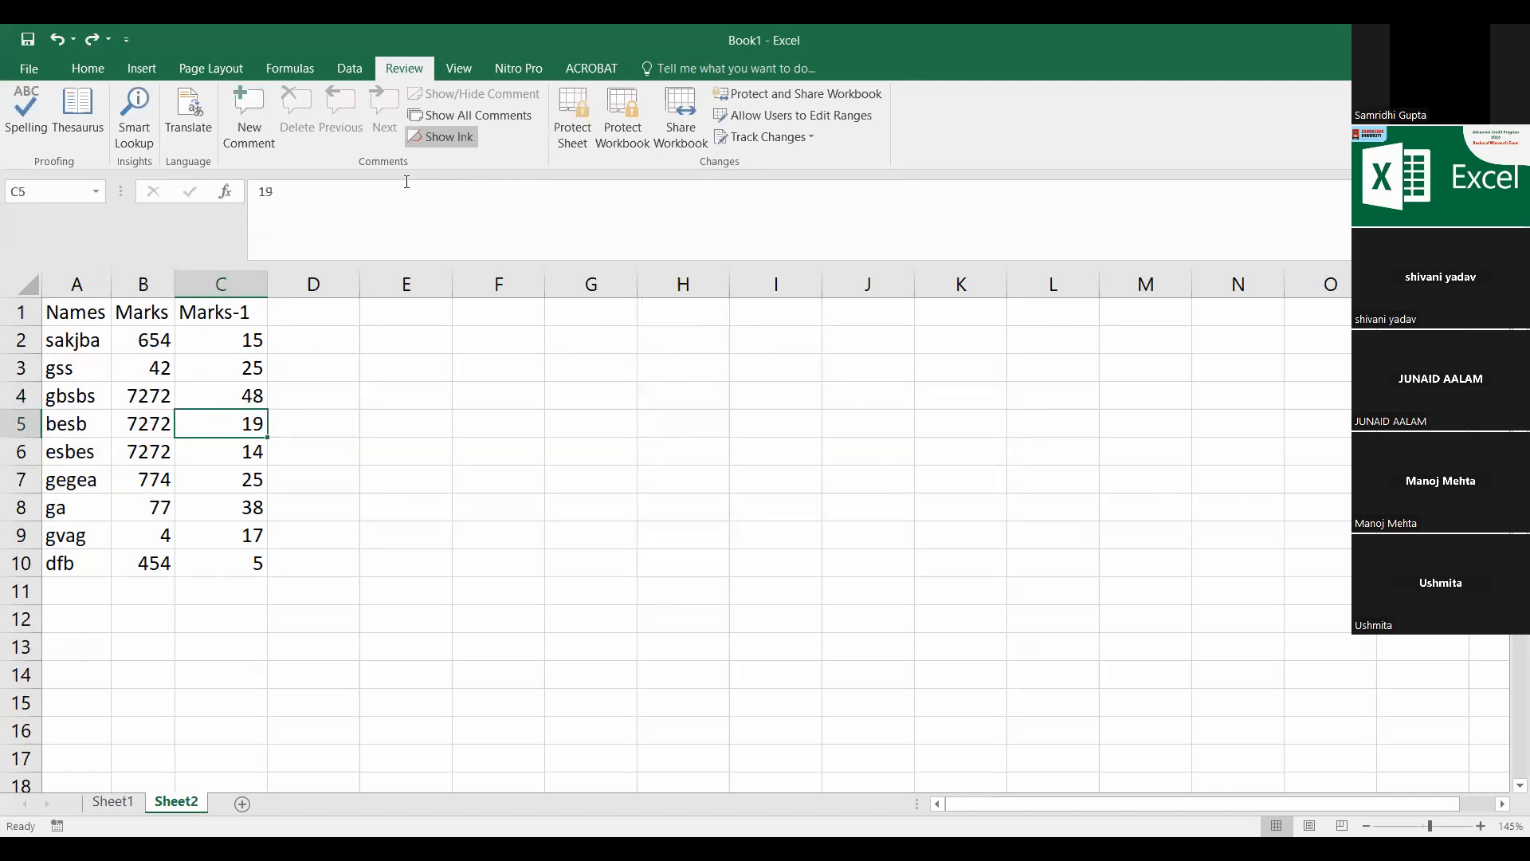
Step: Unlock every cell of the sheet again by clearing the Locked option in the cell format's protection settings
left_click(94, 68)
left_click(218, 280)
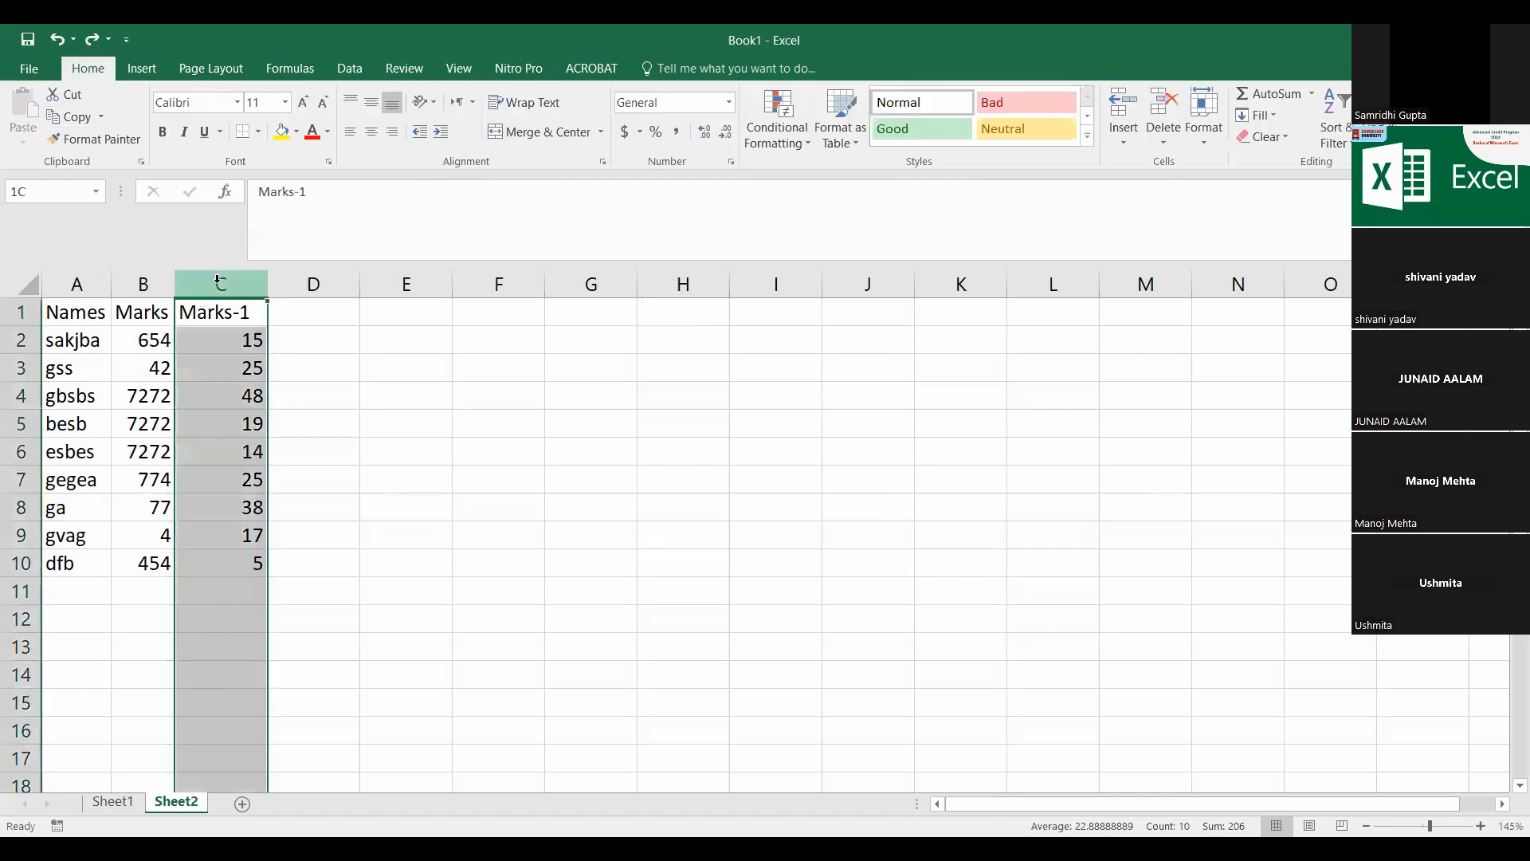
left_click(23, 284)
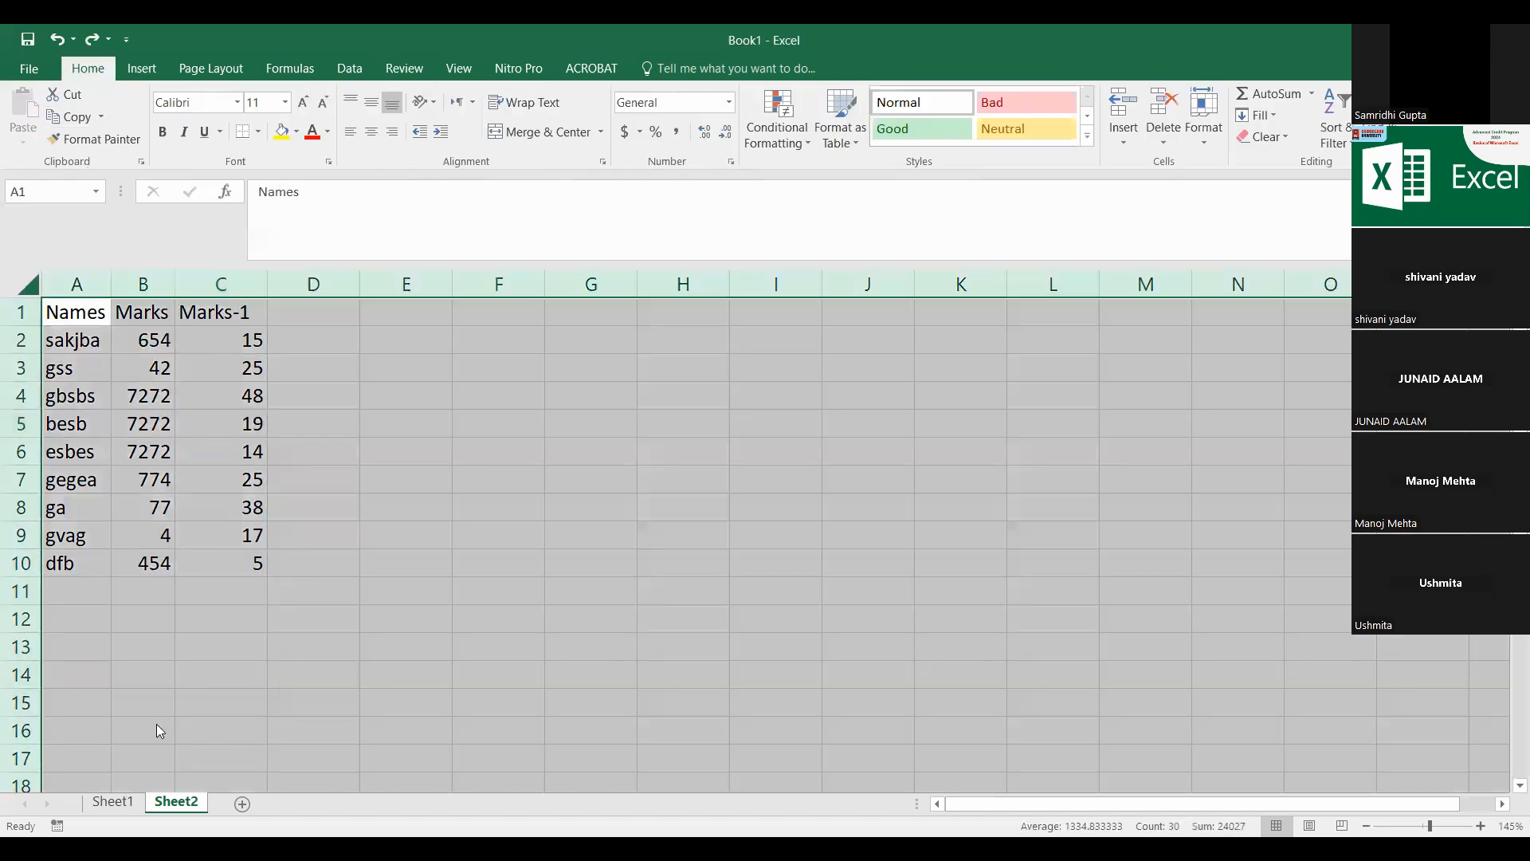
right_click(23, 284)
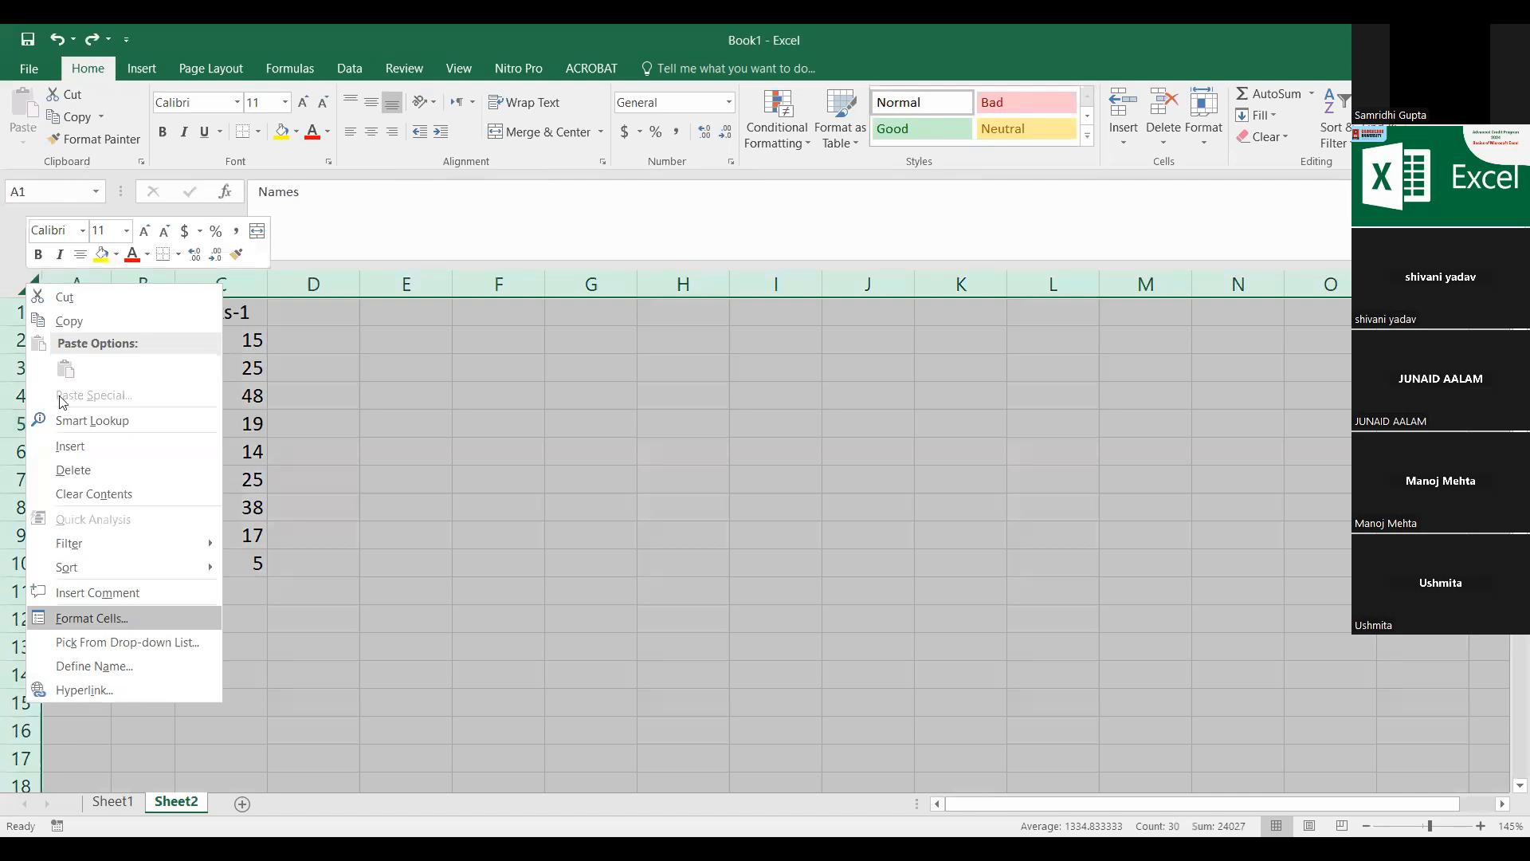
left_click(92, 617)
left_click(31, 426)
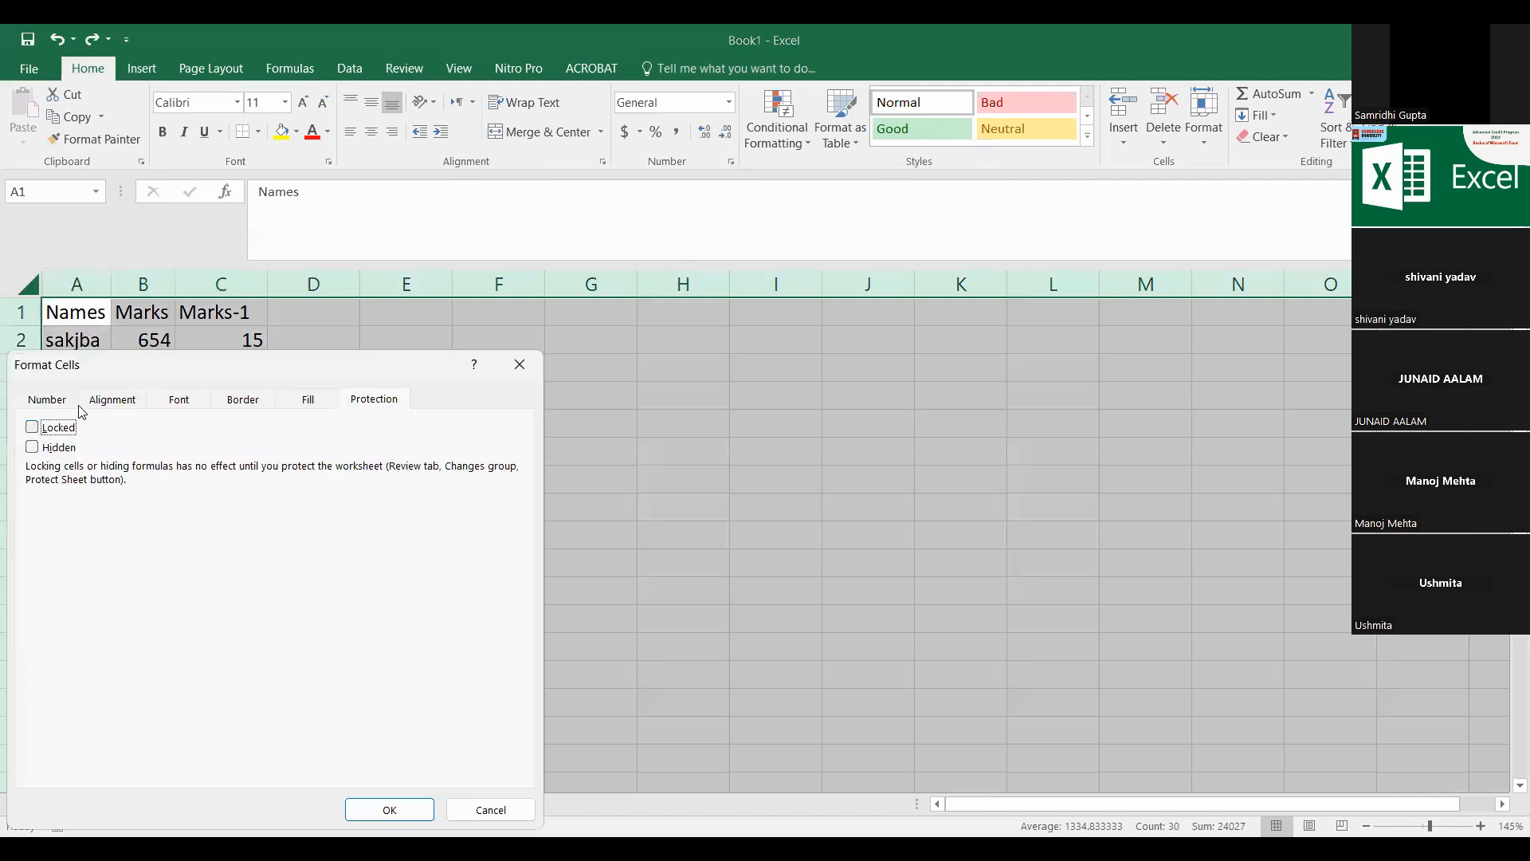
left_click(394, 809)
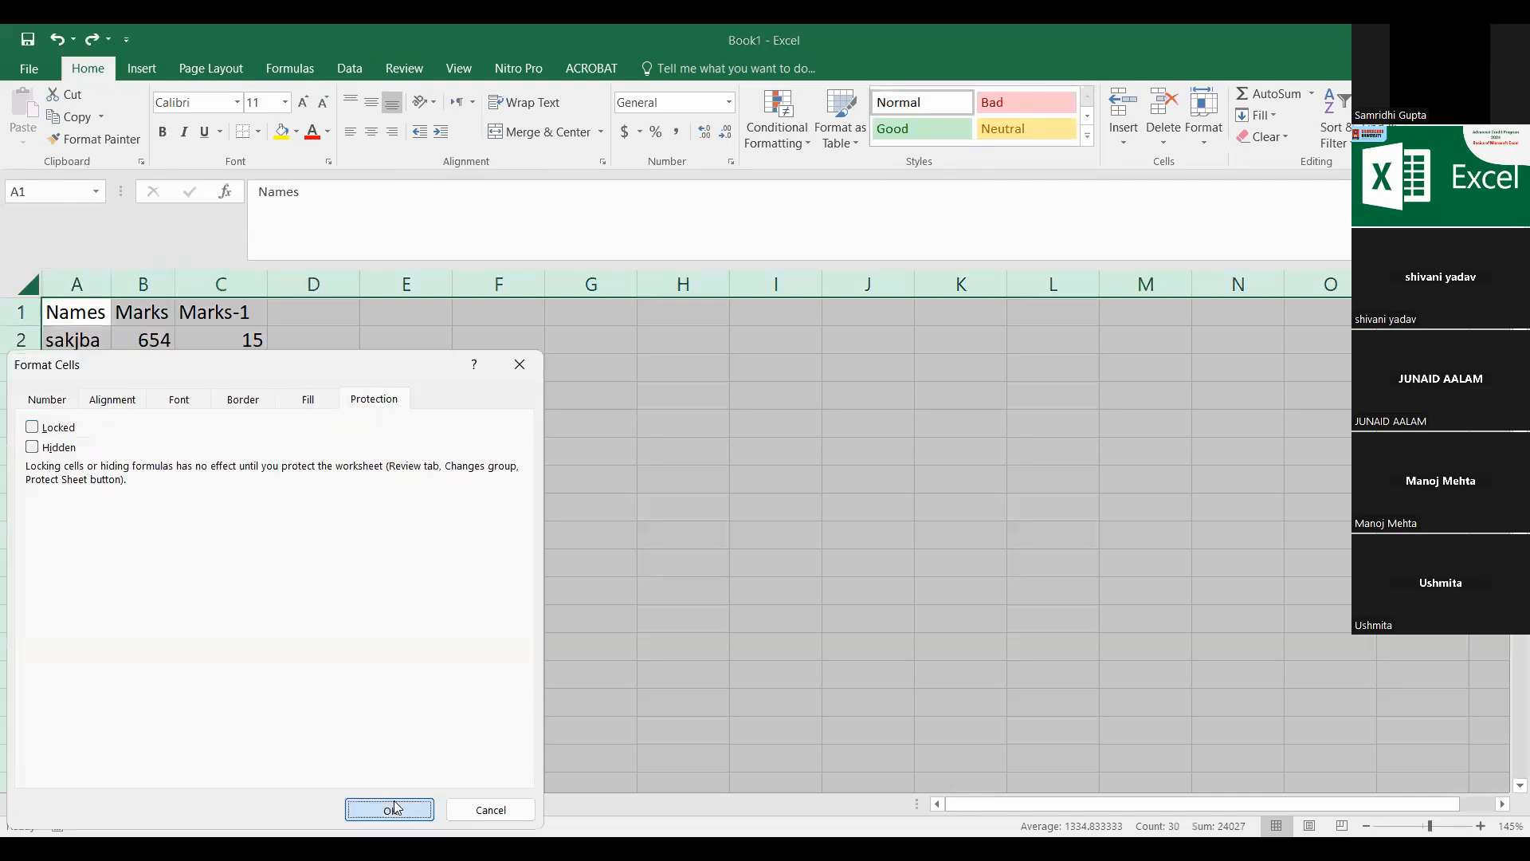
left_click(411, 426)
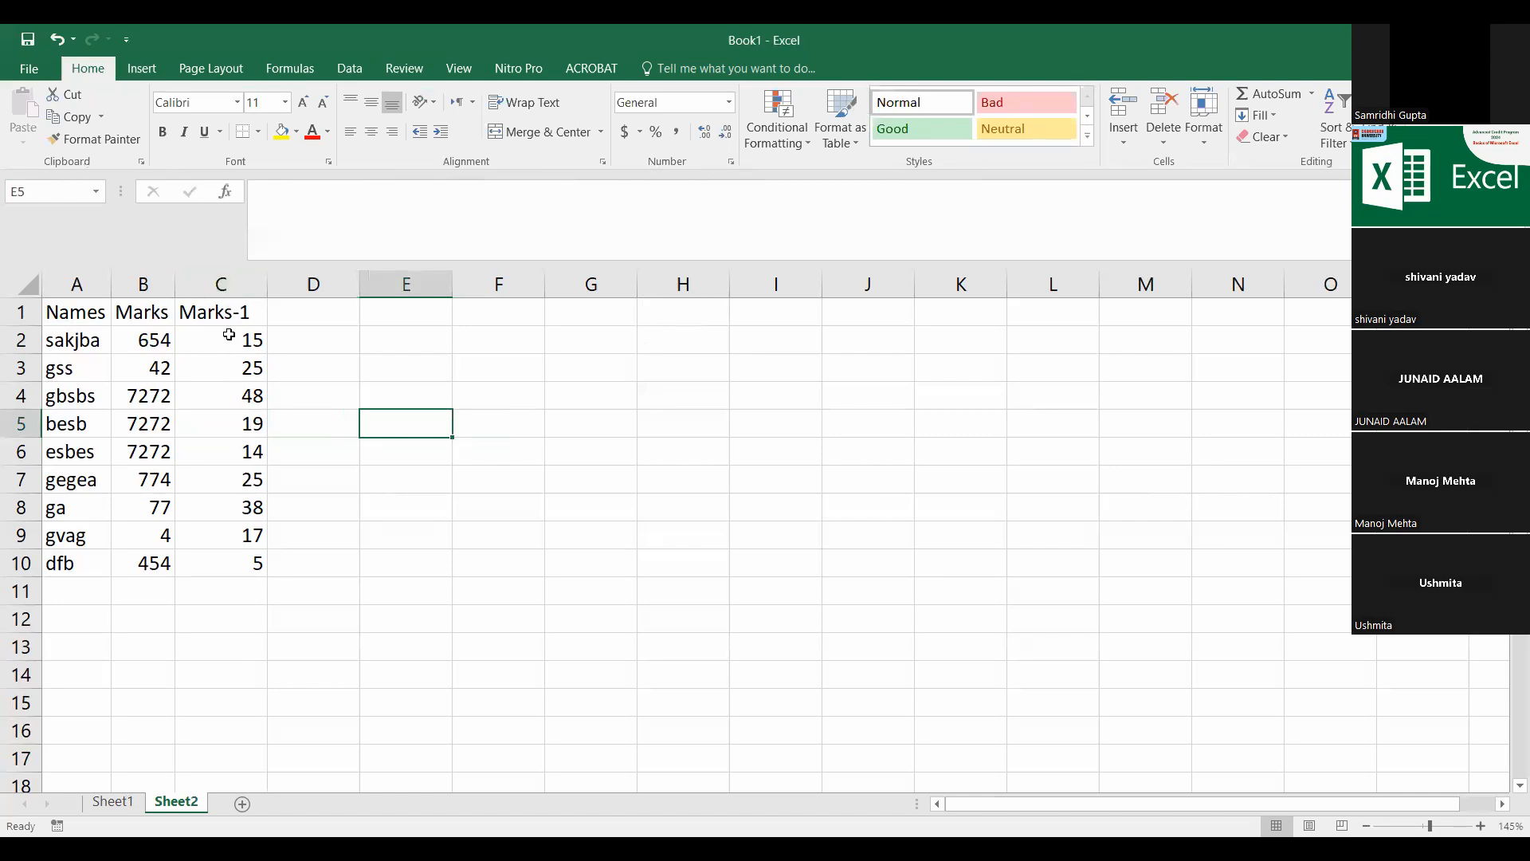
left_click(317, 319)
double_click(331, 317)
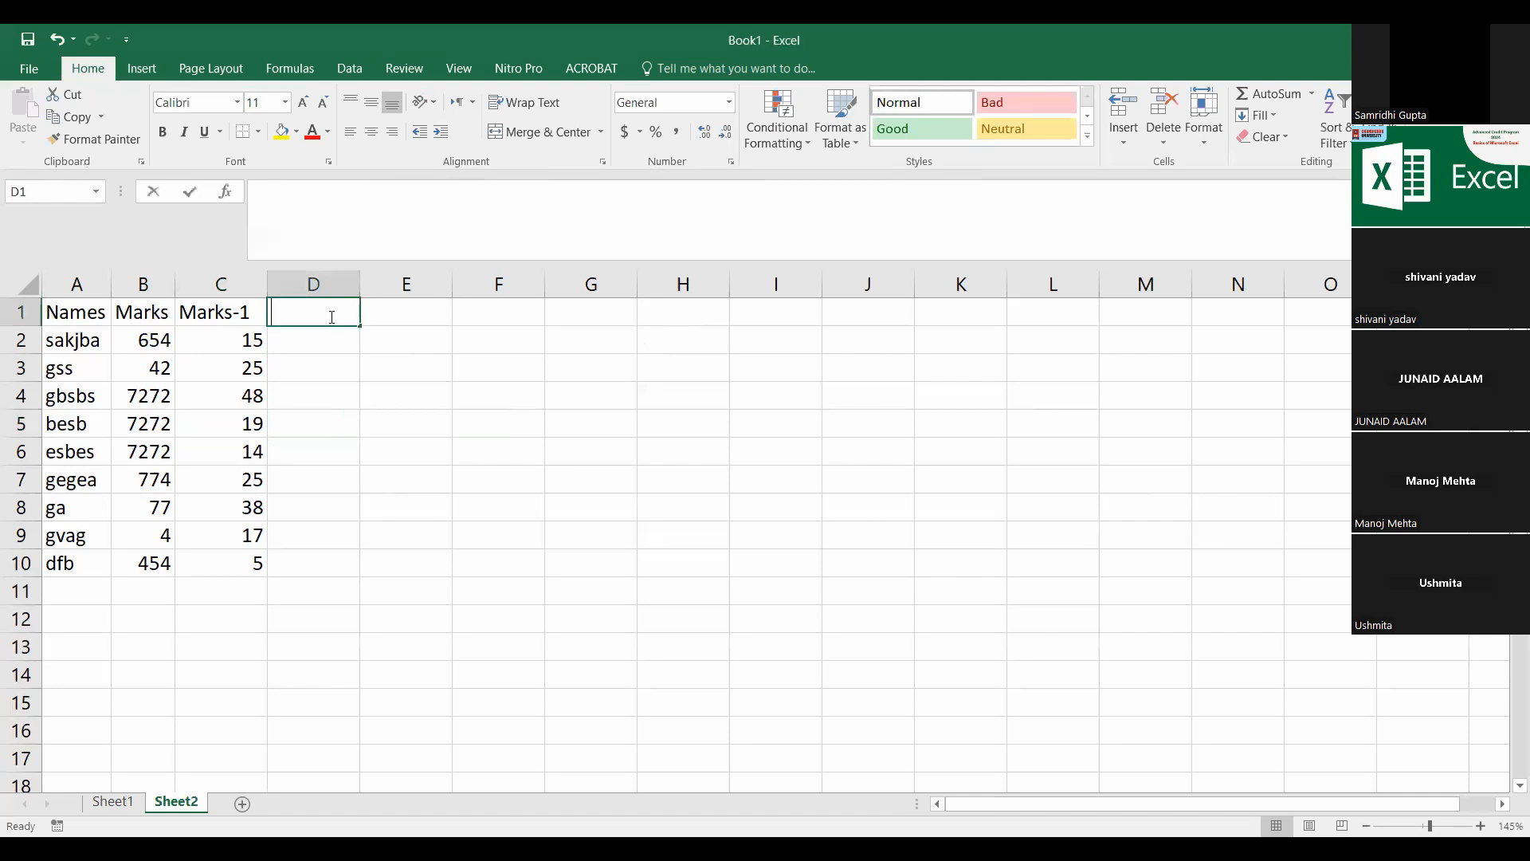
type("Ma")
key("BackSpace")
key("BackSpace")
key("Escape")
key("Left")
key("Left")
Step: Enter the header Marks Obtained in cell D1 and fit column D's width to it
left_click(329, 316)
type("Marks O")
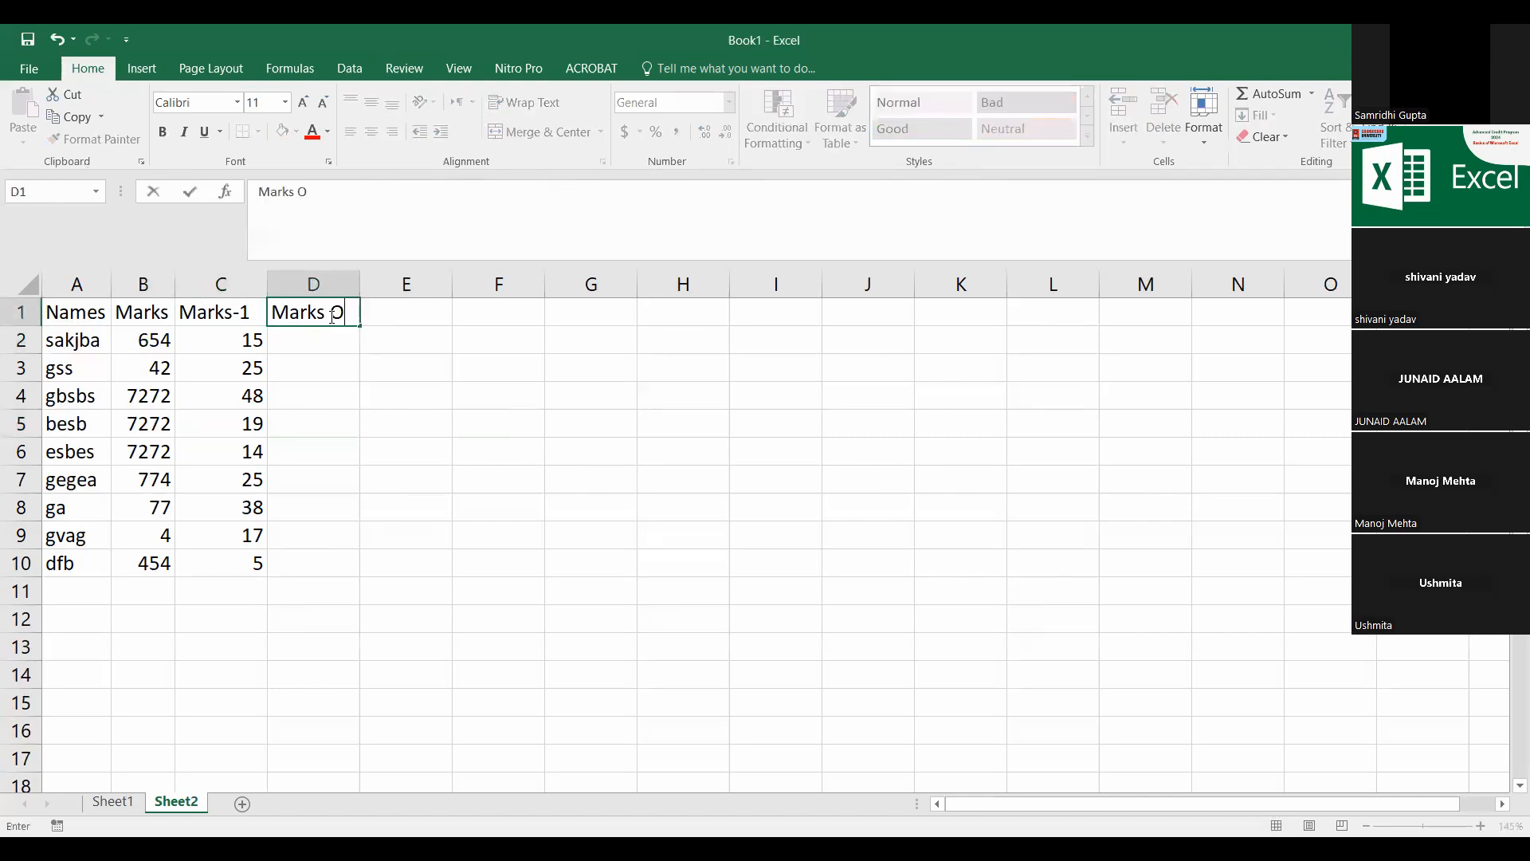
type("btaine")
key("Return")
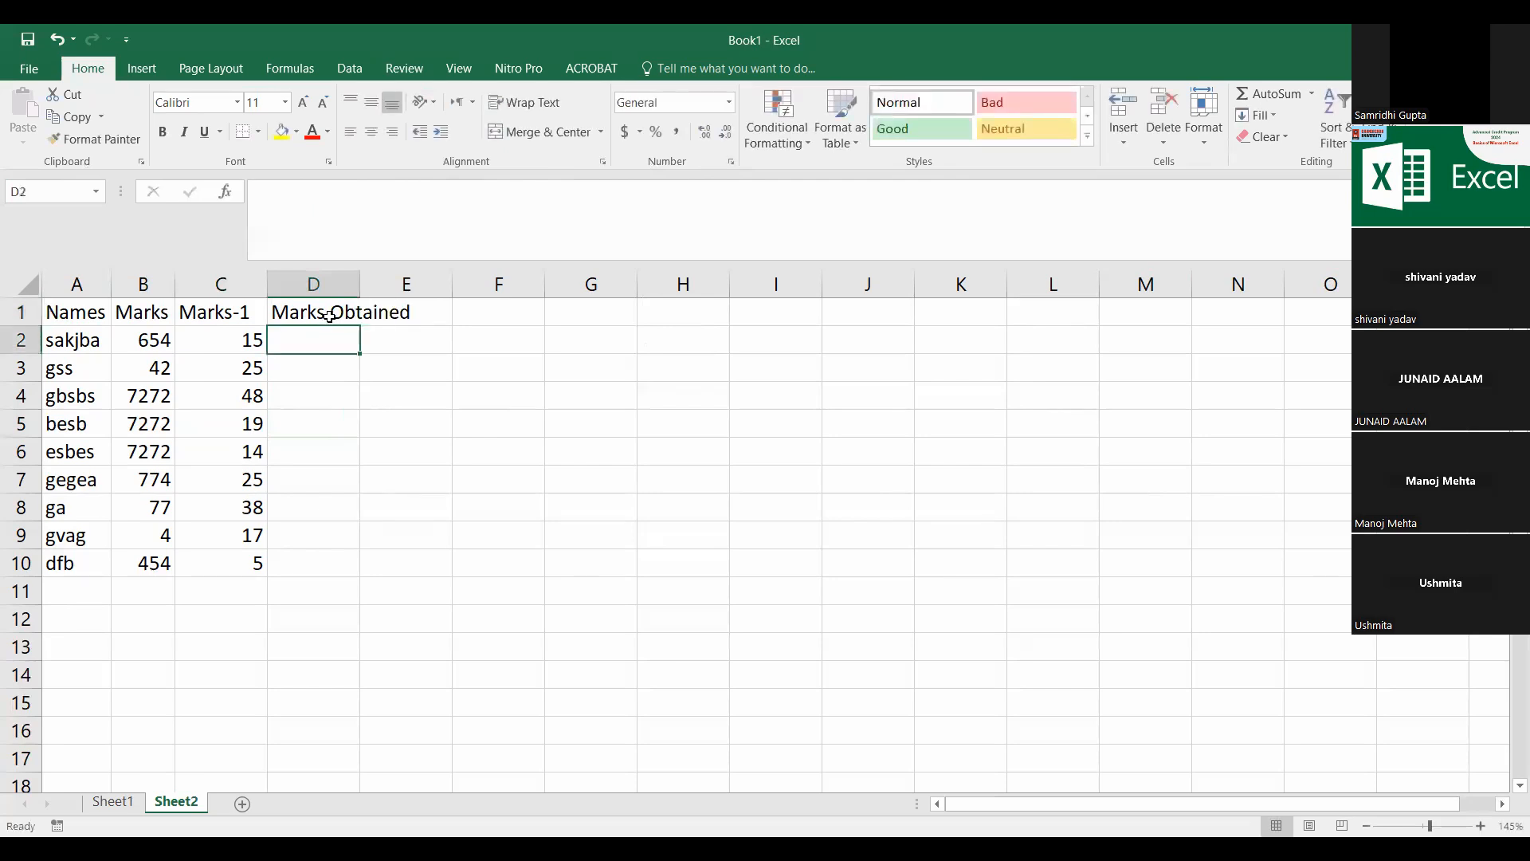
double_click(365, 279)
left_click(451, 460)
left_click(321, 344)
left_click_drag(342, 328, 341, 555)
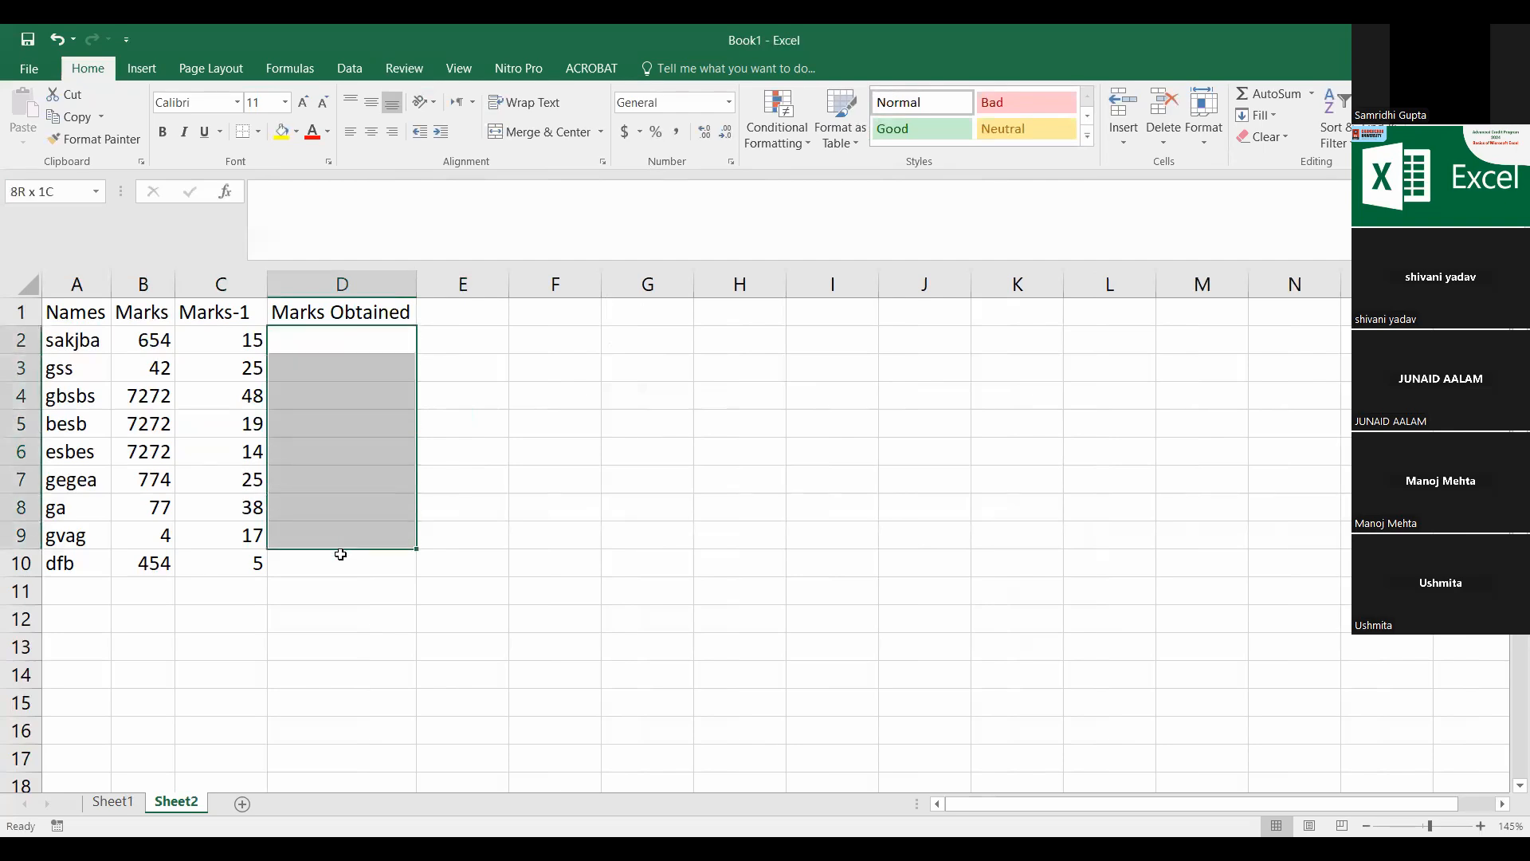
left_click(323, 372)
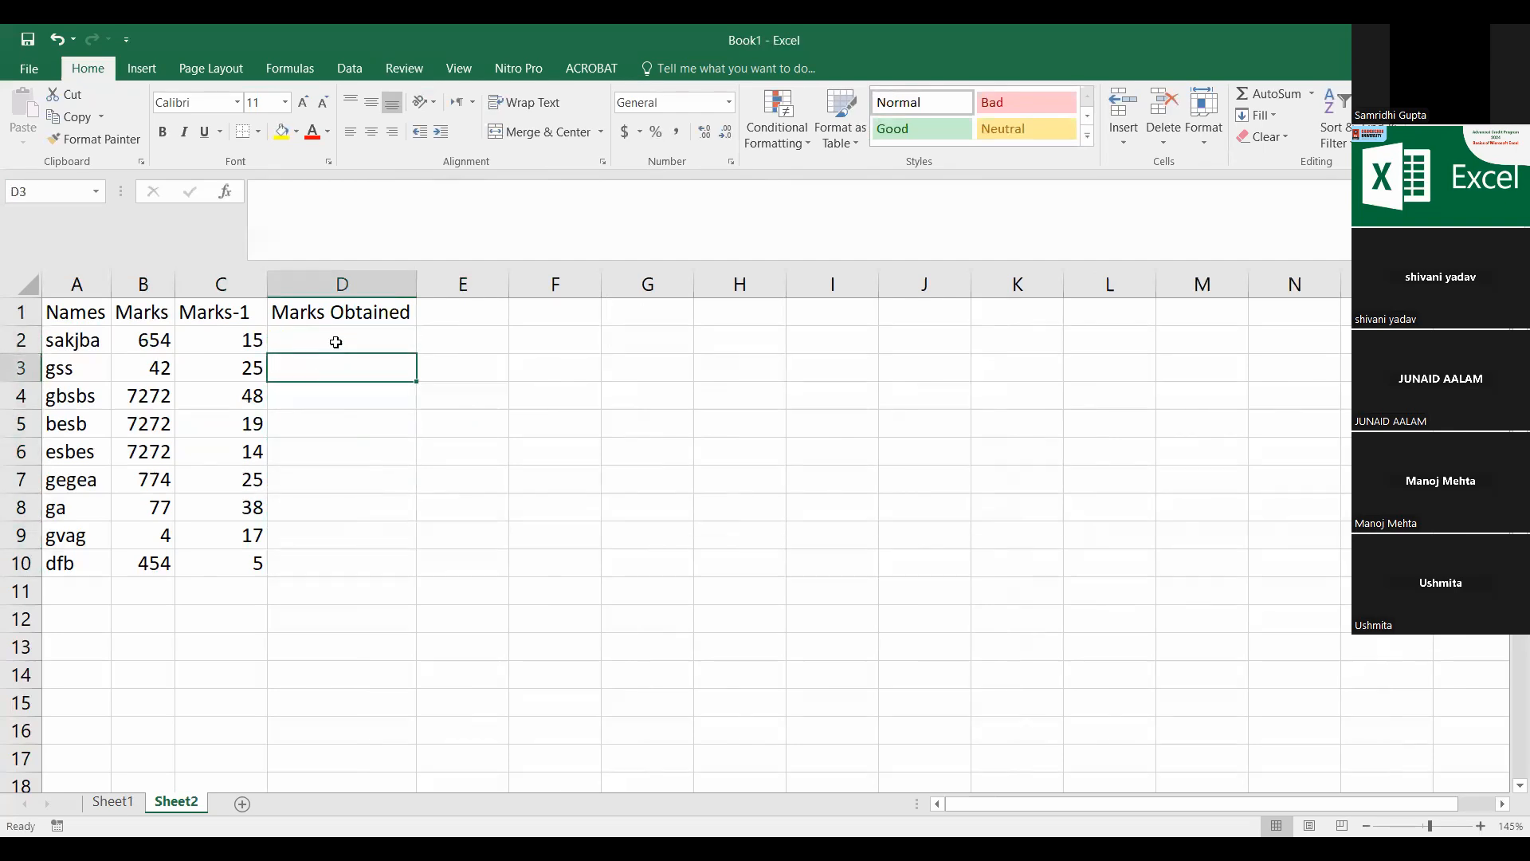
left_click(336, 341)
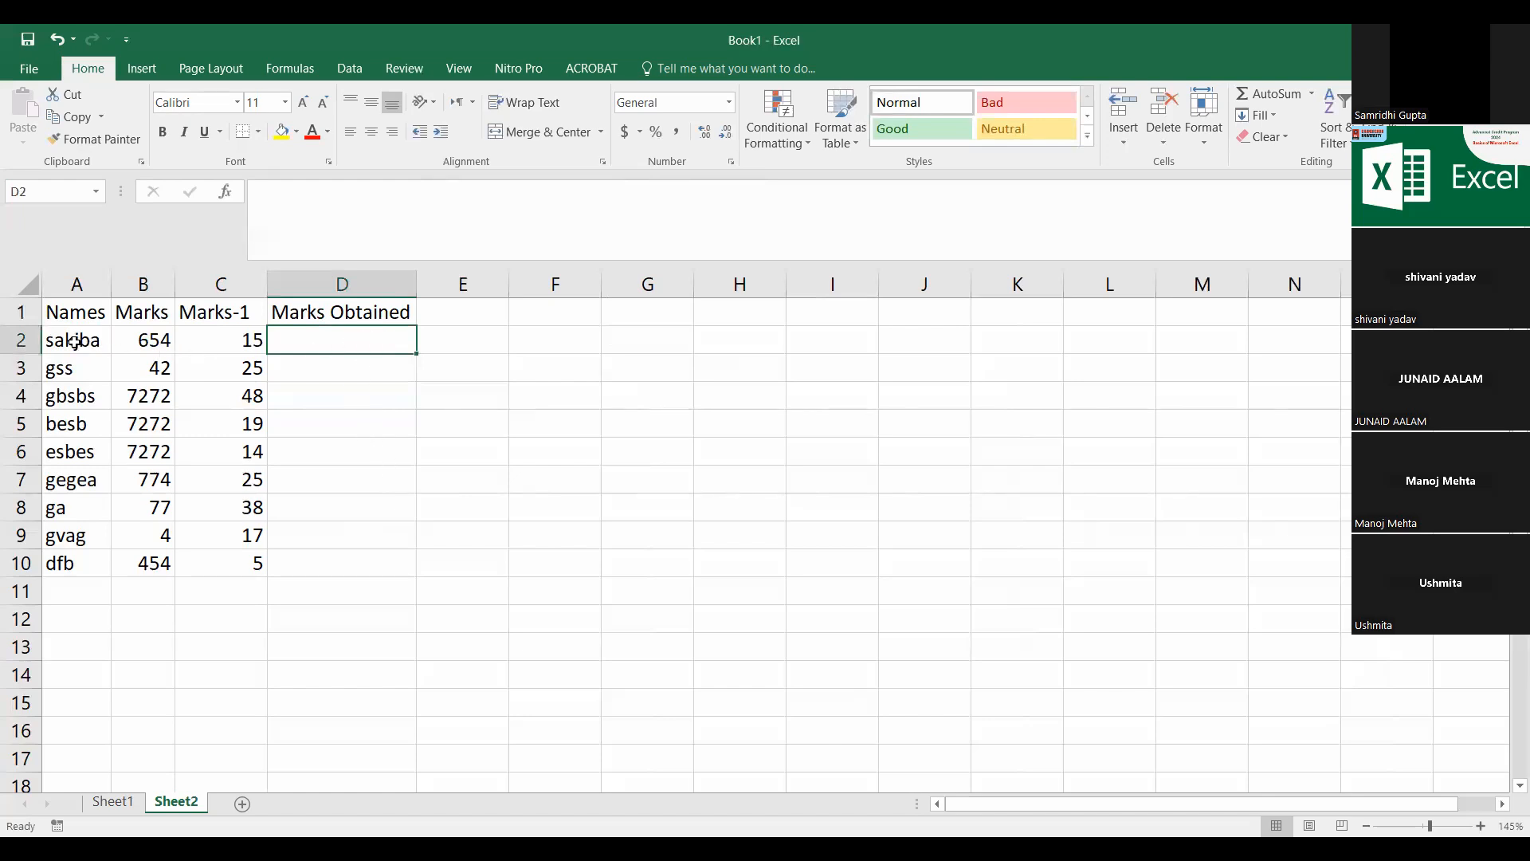
left_click(396, 314)
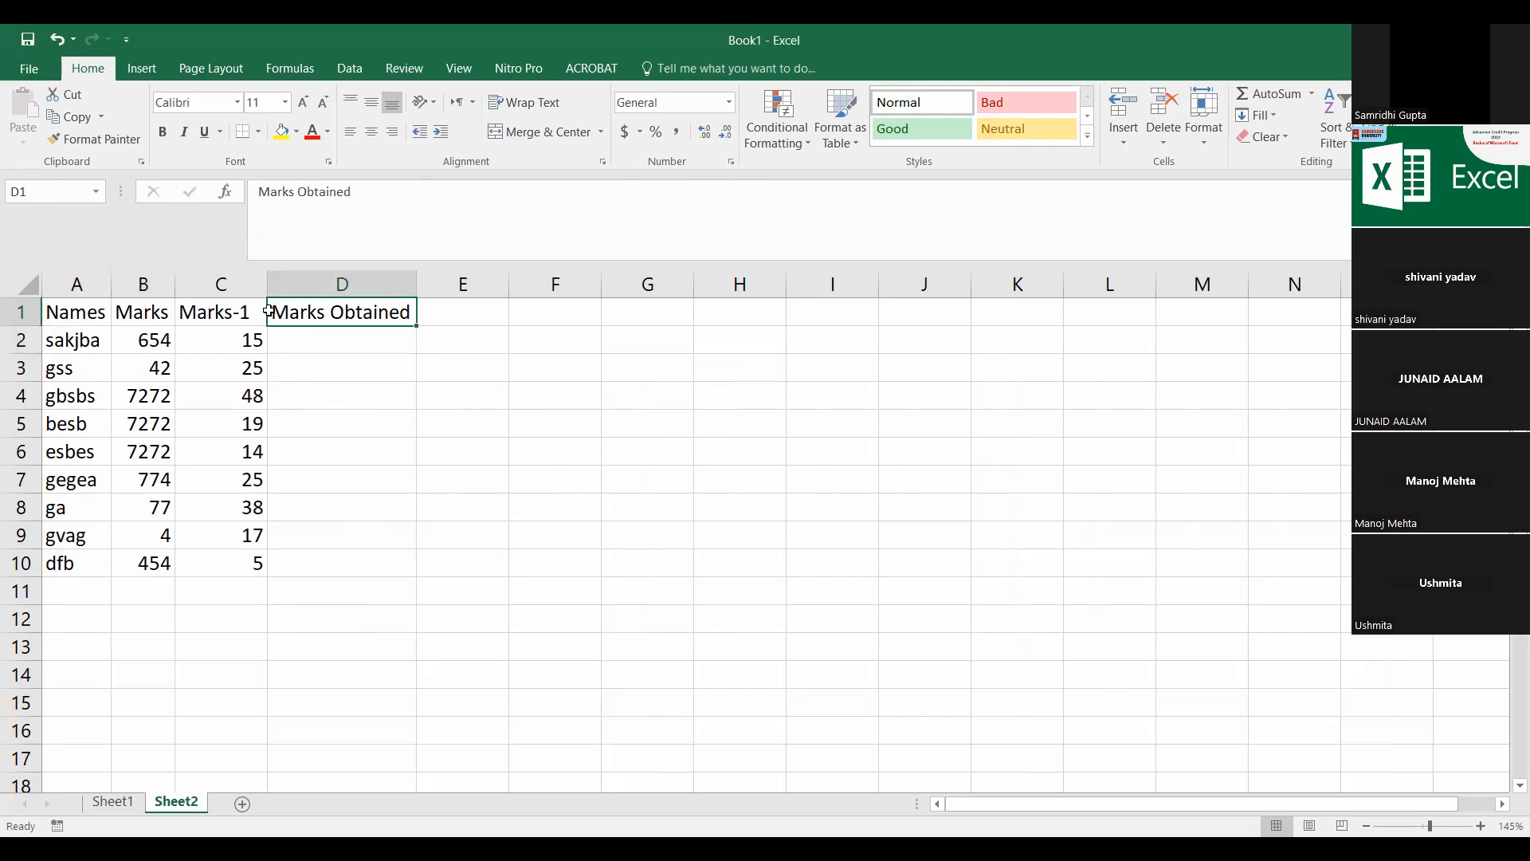
Step: Change the header in cell B1 to Math Marks
left_click(122, 313)
double_click(122, 313)
type("Match")
key("BackSpace")
key("BackSpace")
key("BackSpace")
key("BackSpace")
key("BackSpace")
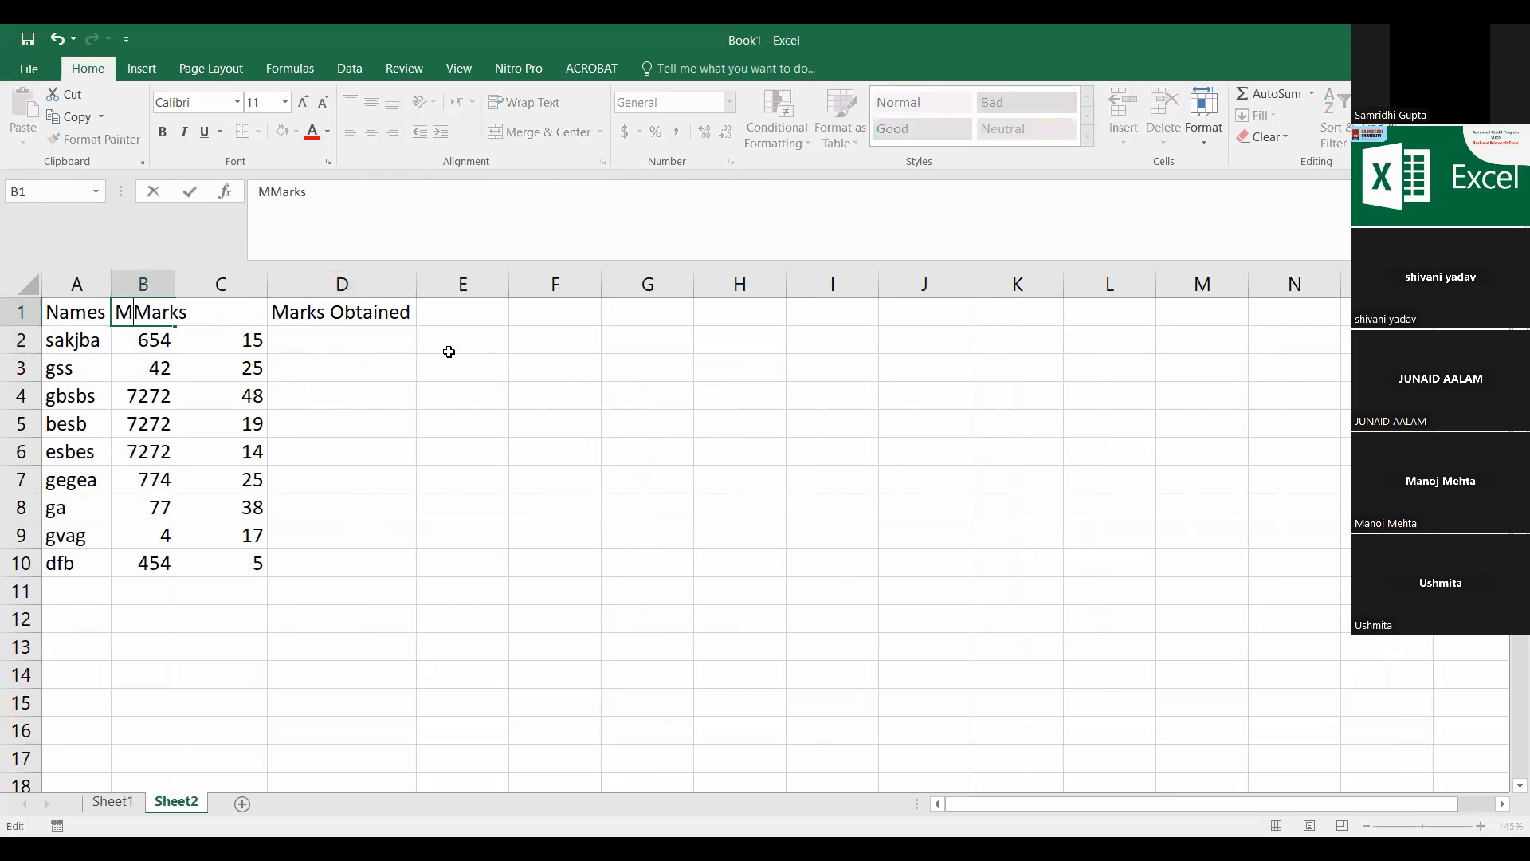
type("ath")
key("Tab")
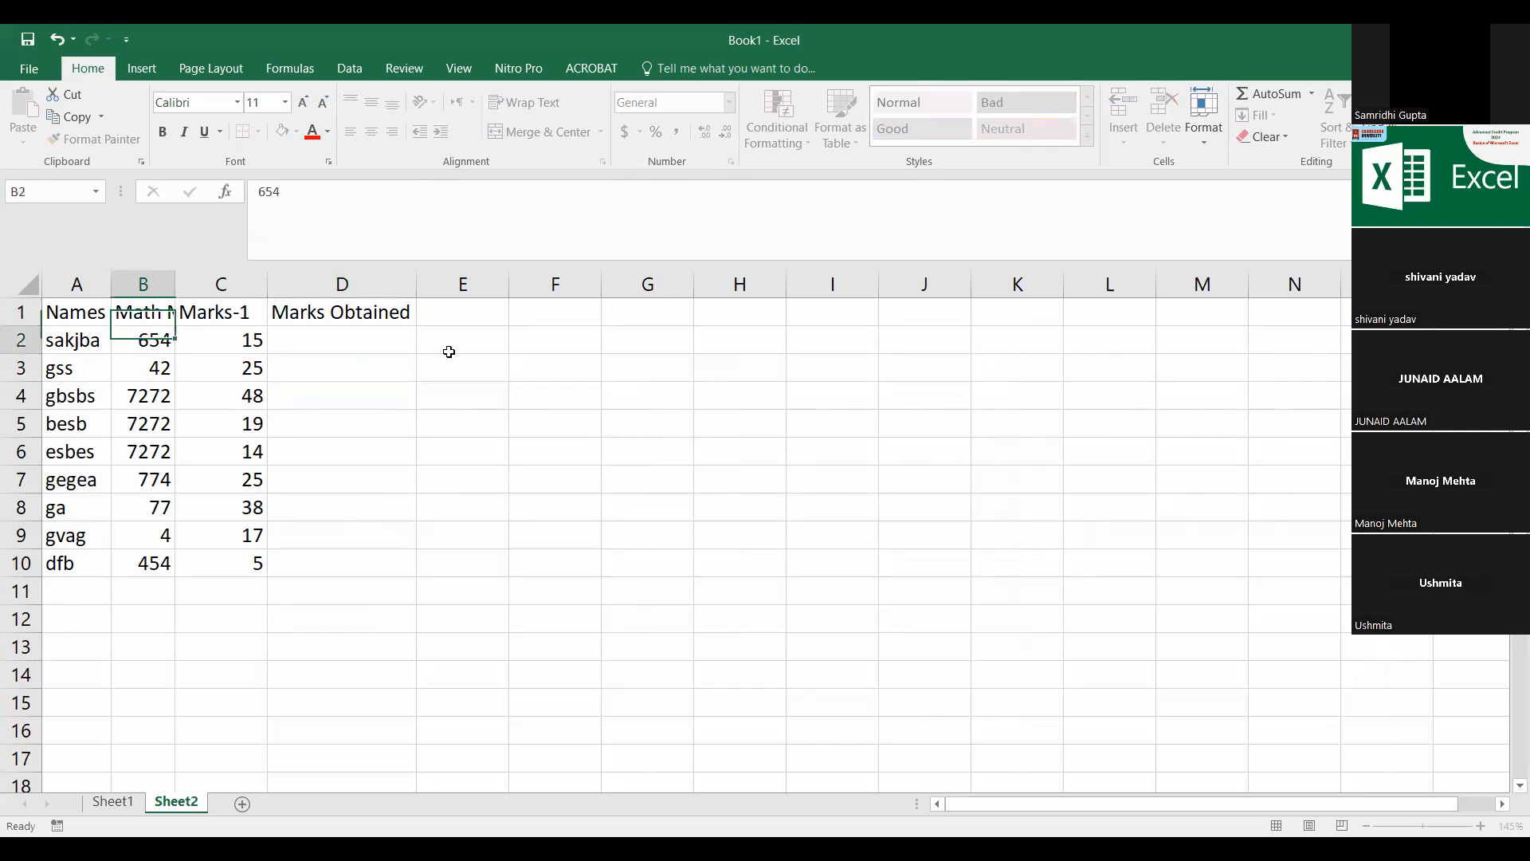
Step: Change the header in cell C1 to English Marks
key("F2")
key("BackSpace")
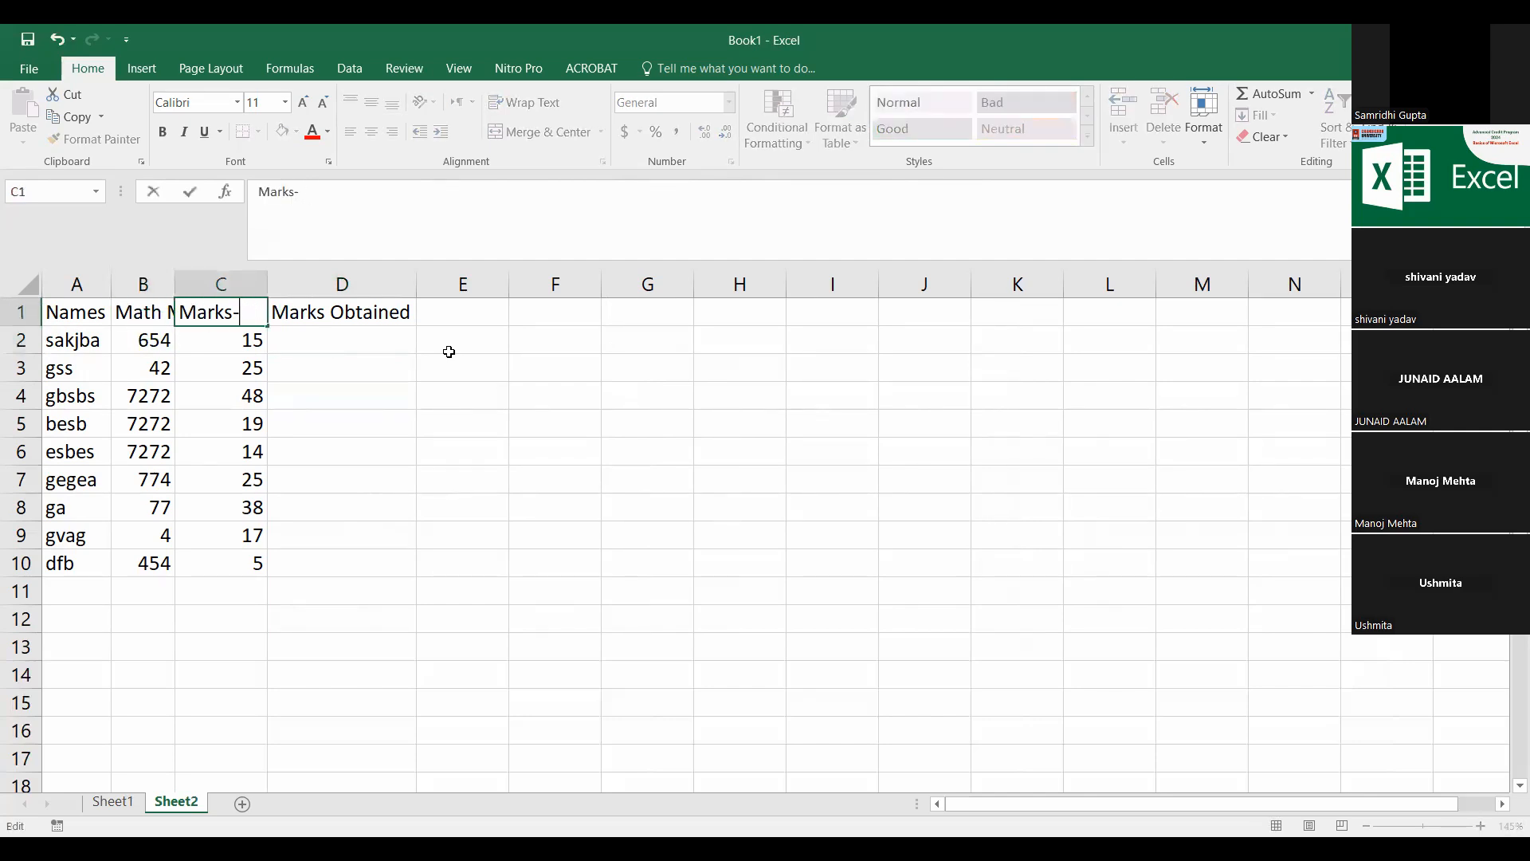
type("Englis")
key("BackSpace")
key("BackSpace")
key("BackSpace")
key("BackSpace")
key("BackSpace")
key("BackSpace")
type("English")
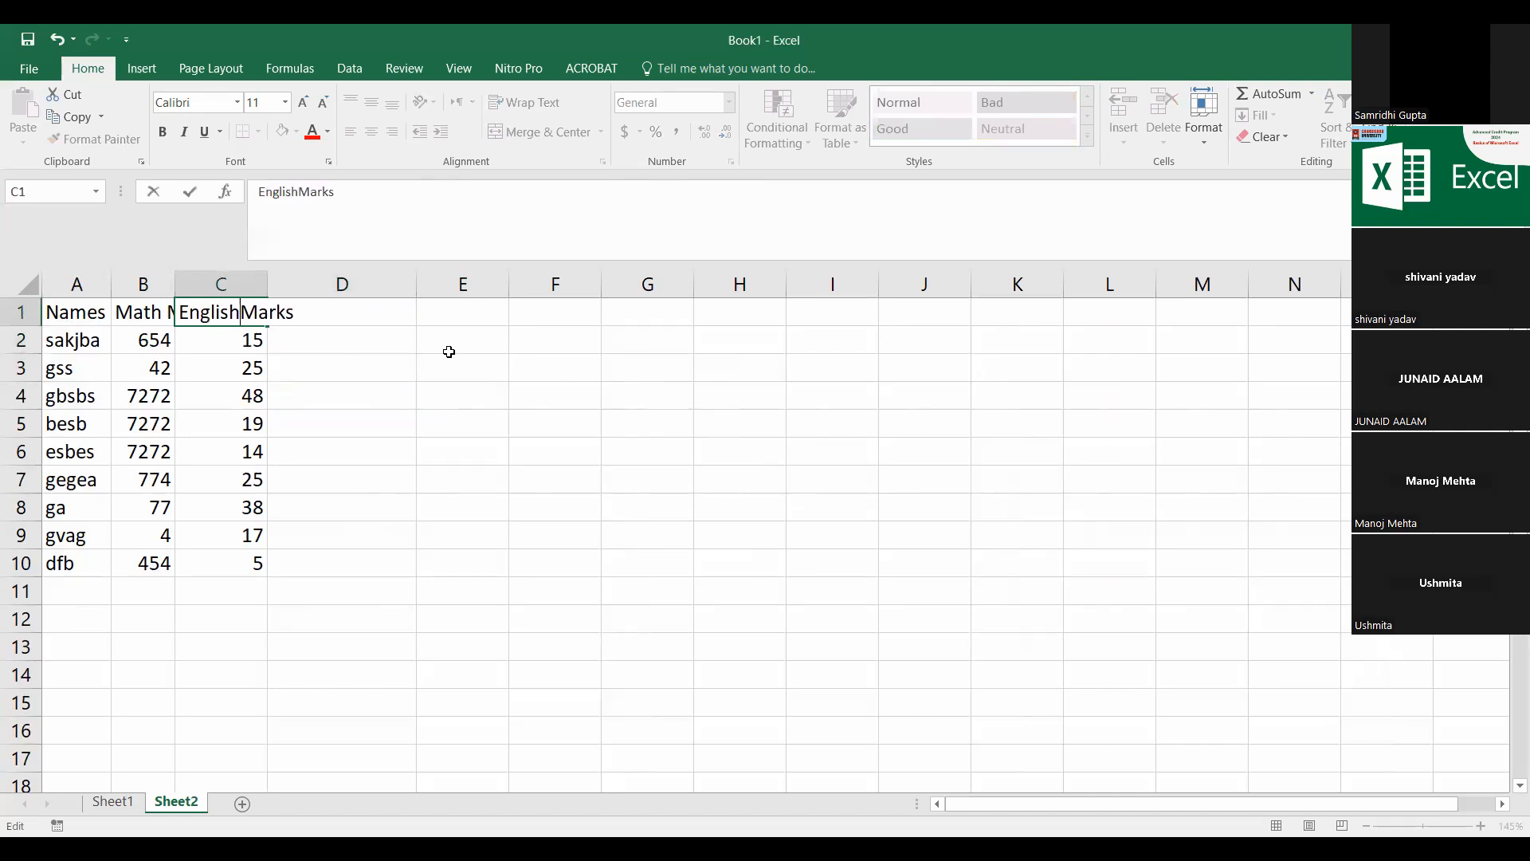
key("Return")
Step: Replace the header in cell D1 with Hindi Marks
key("Up")
key("Right")
key("F2")
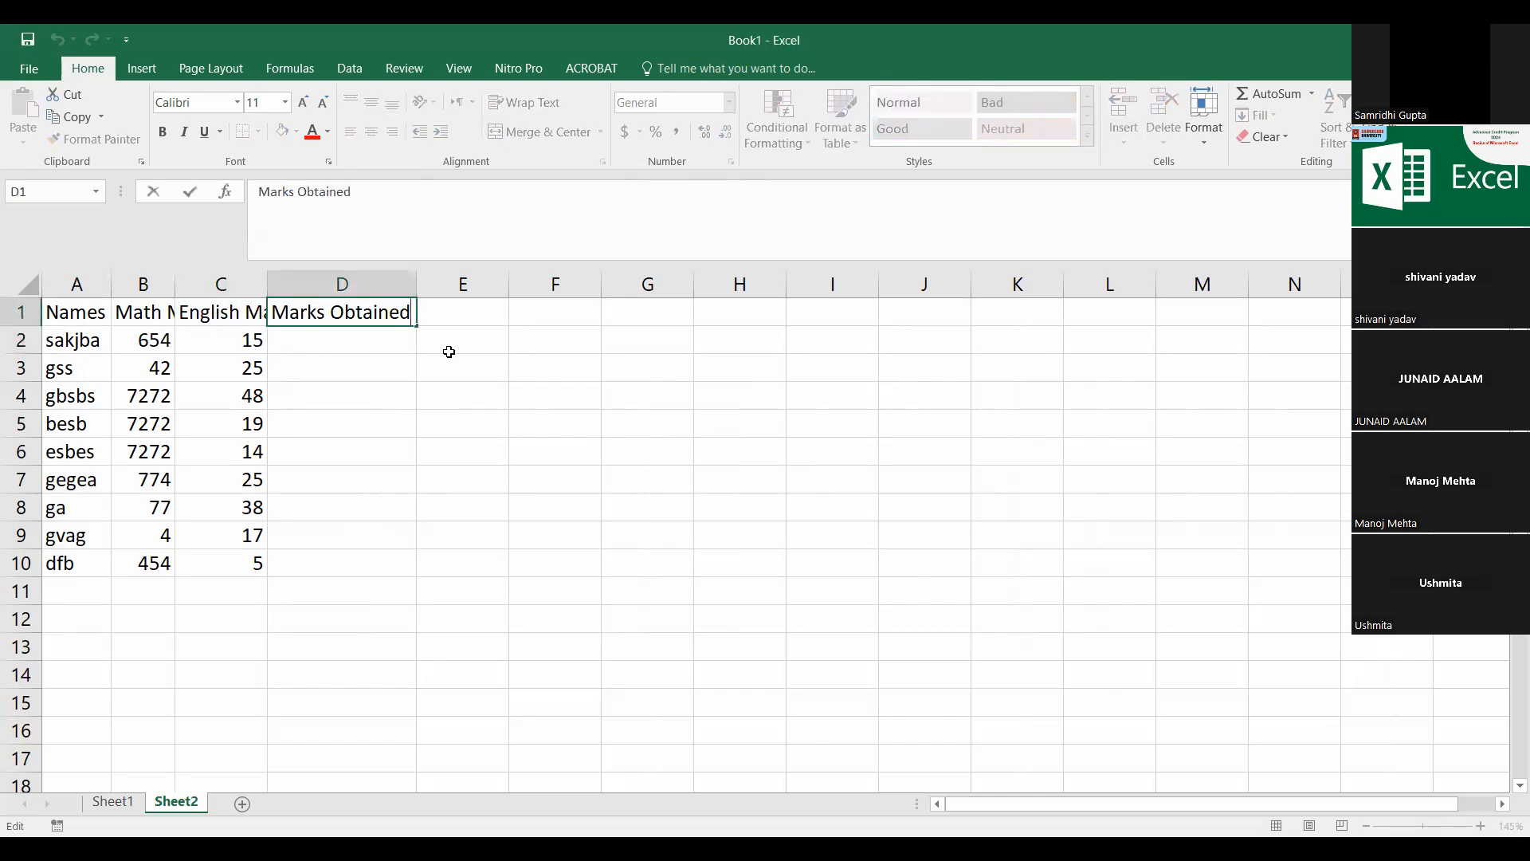
key("shift+Home")
key("ctrl+shift+Right")
key("BackSpace")
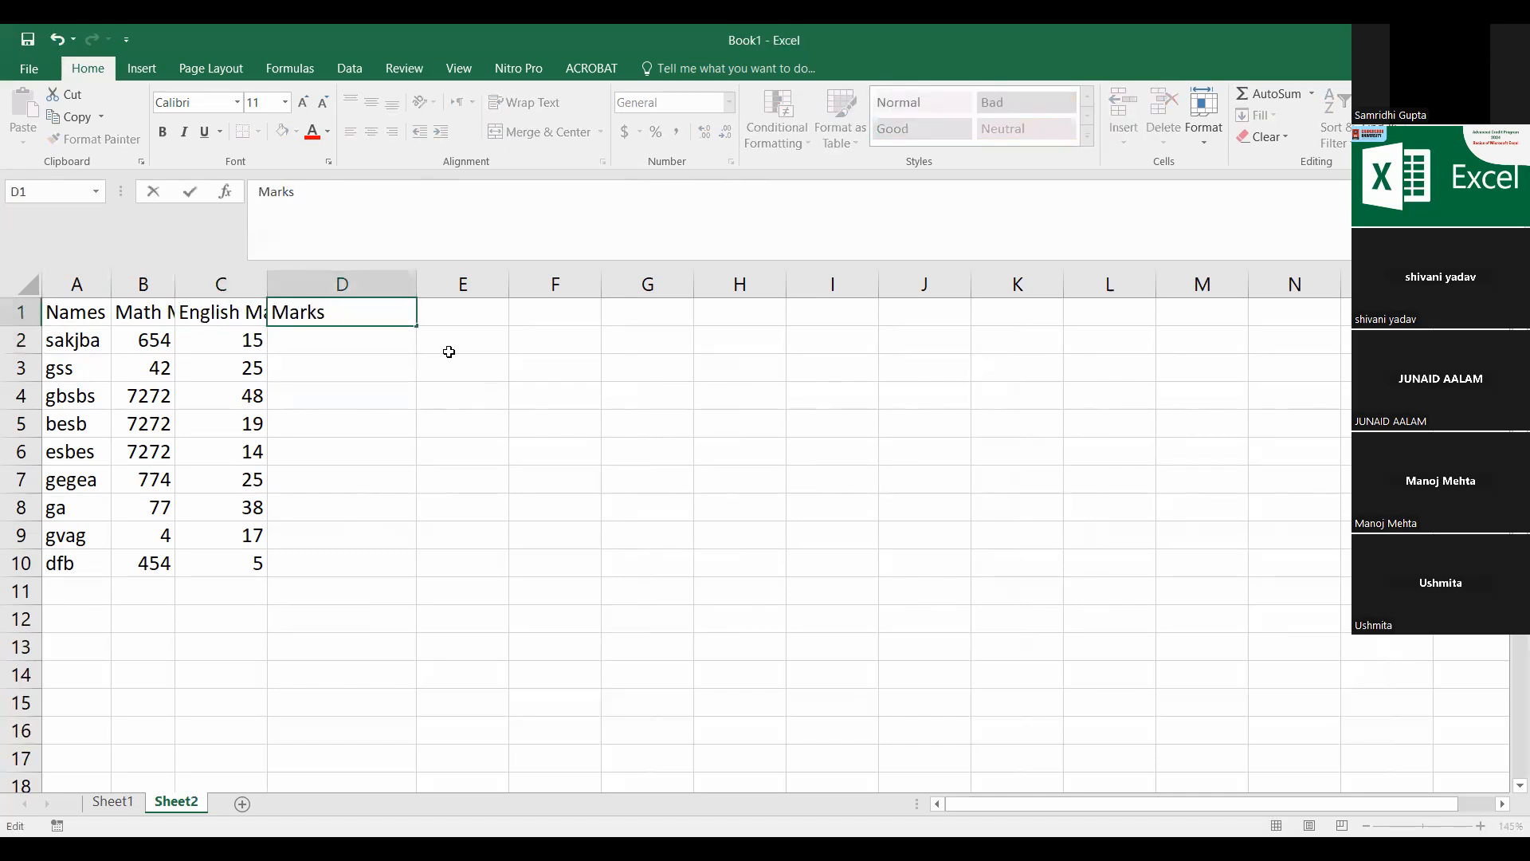
type("Hindi")
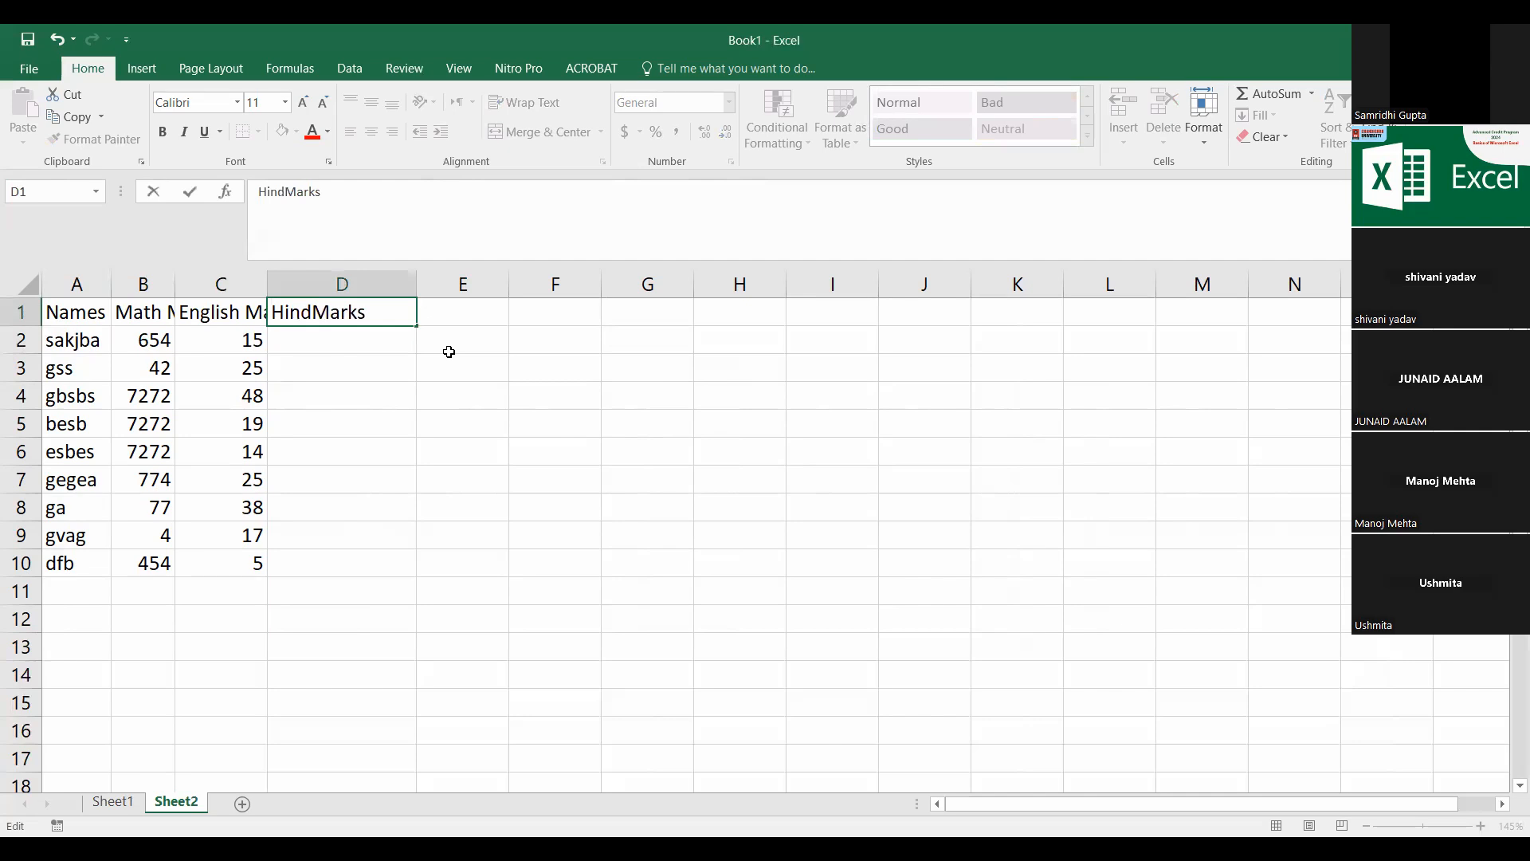
key("Return")
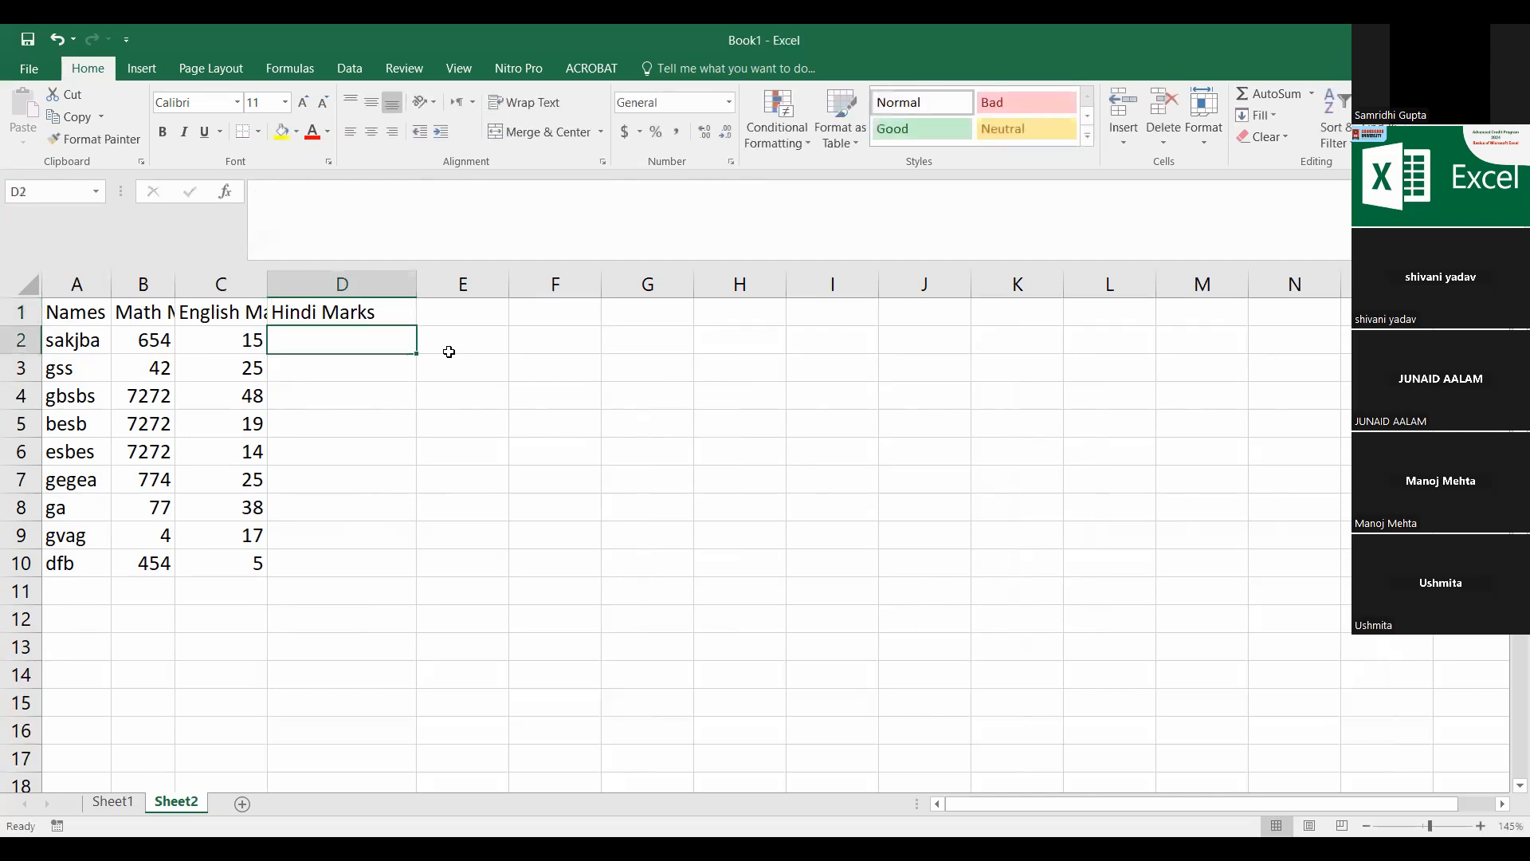
Step: Fit columns B and C to their contents and centre cells B2:D10 horizontally and vertically
double_click(267, 285)
double_click(176, 285)
left_click(167, 334)
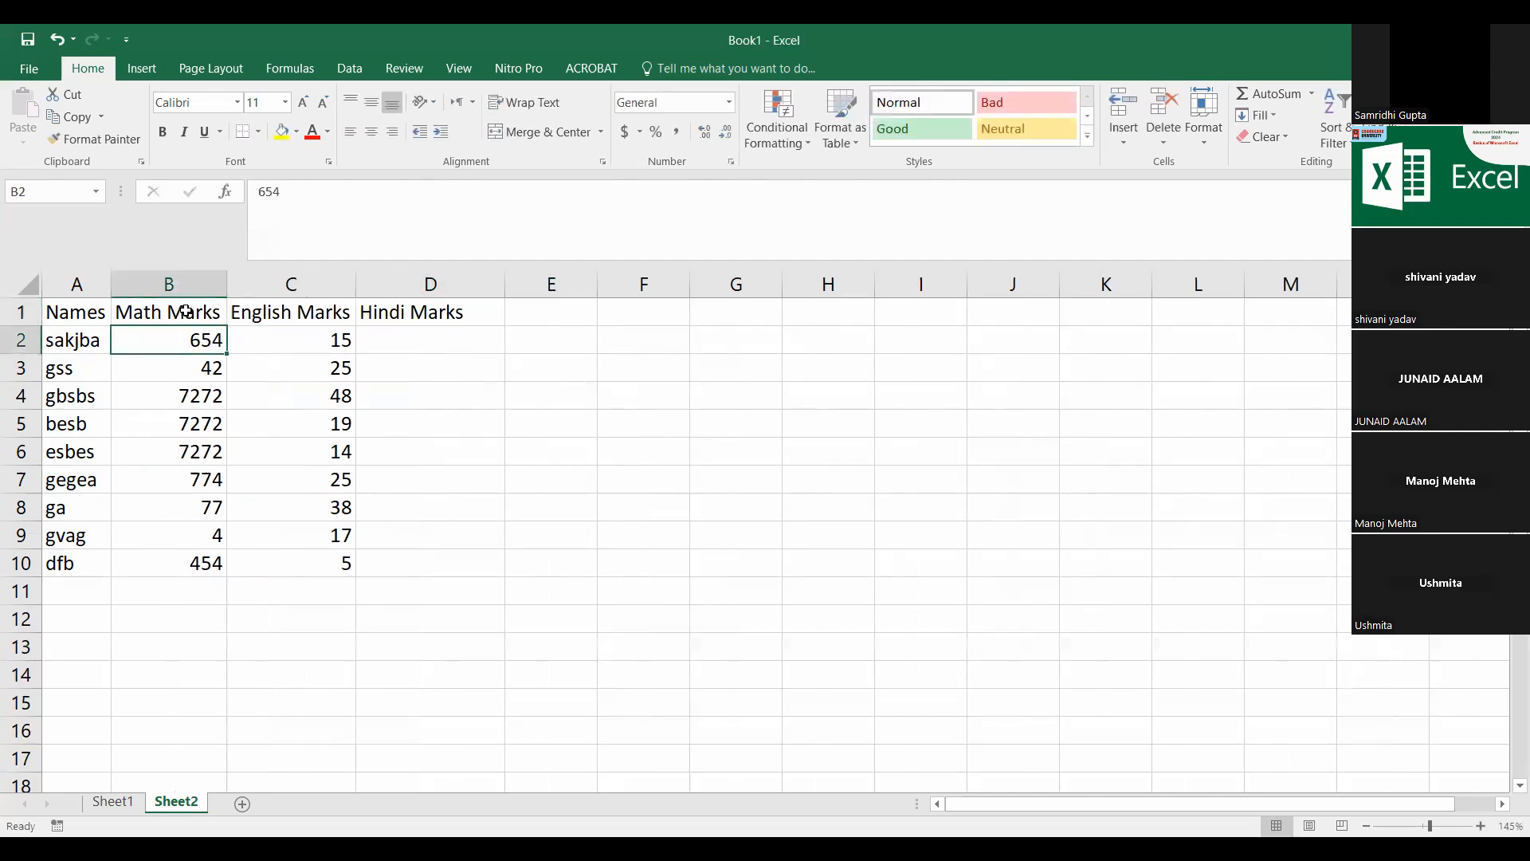
left_click_drag(162, 344, 410, 563)
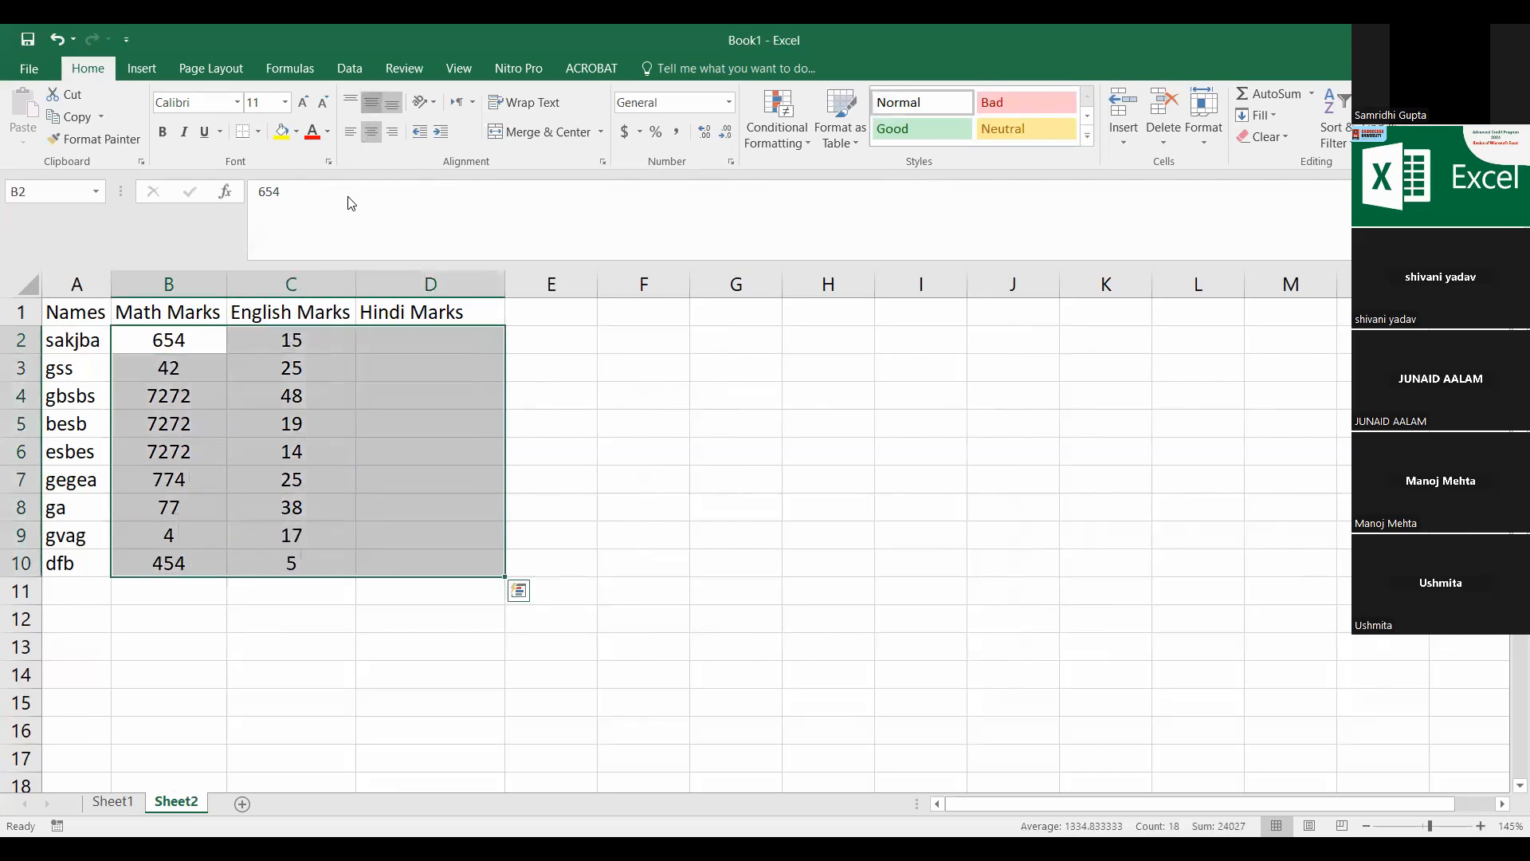
left_click(311, 345)
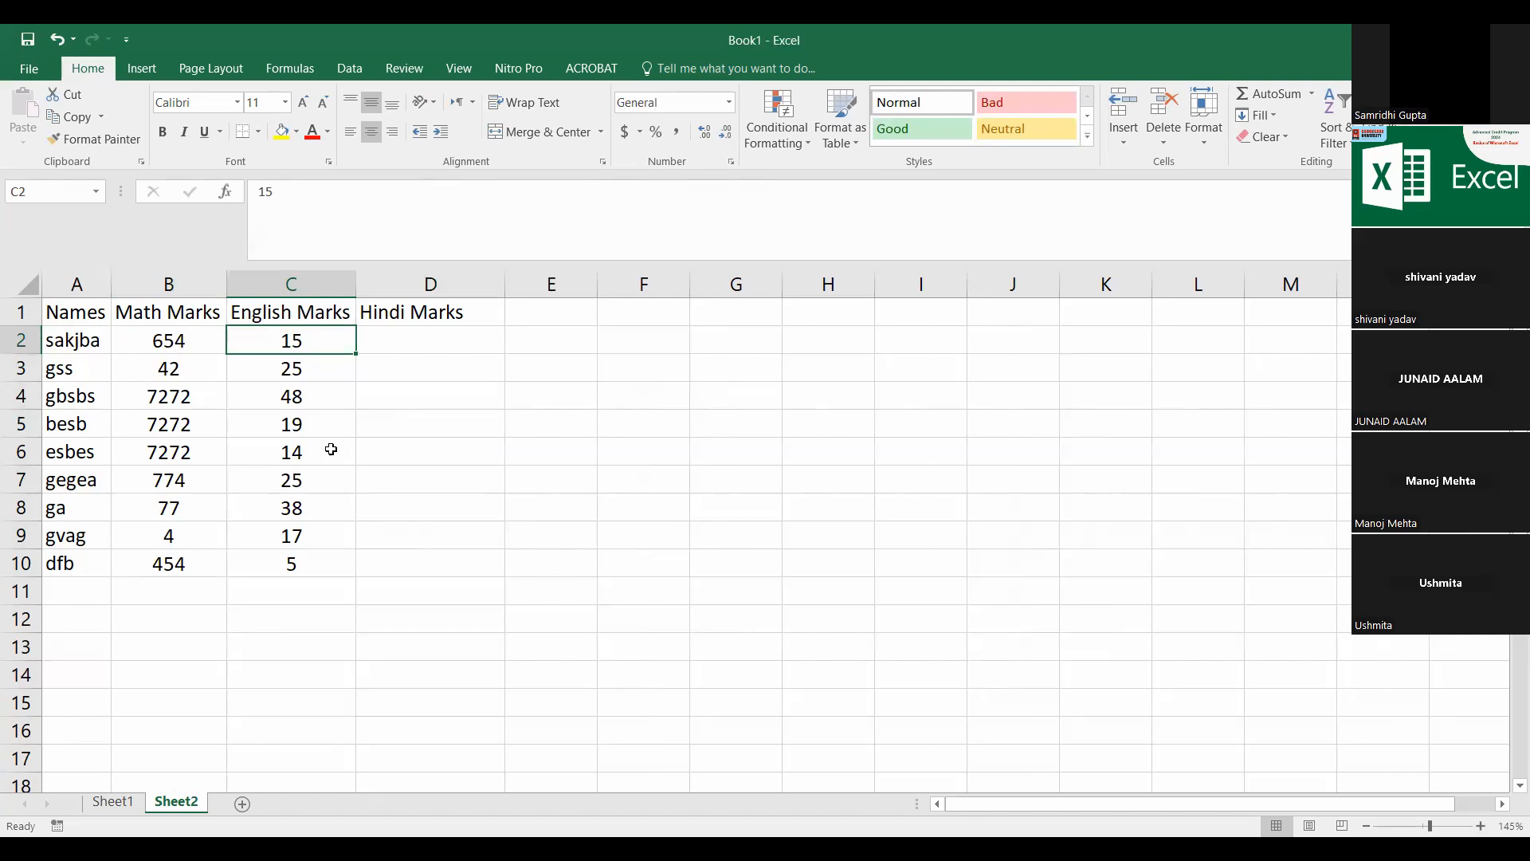
Step: Centre the Hindi Marks header in cell D1 horizontally and vertically
left_click(445, 360)
left_click(432, 316)
left_click(372, 132)
left_click(371, 103)
left_click(498, 446)
left_click_drag(405, 341, 437, 562)
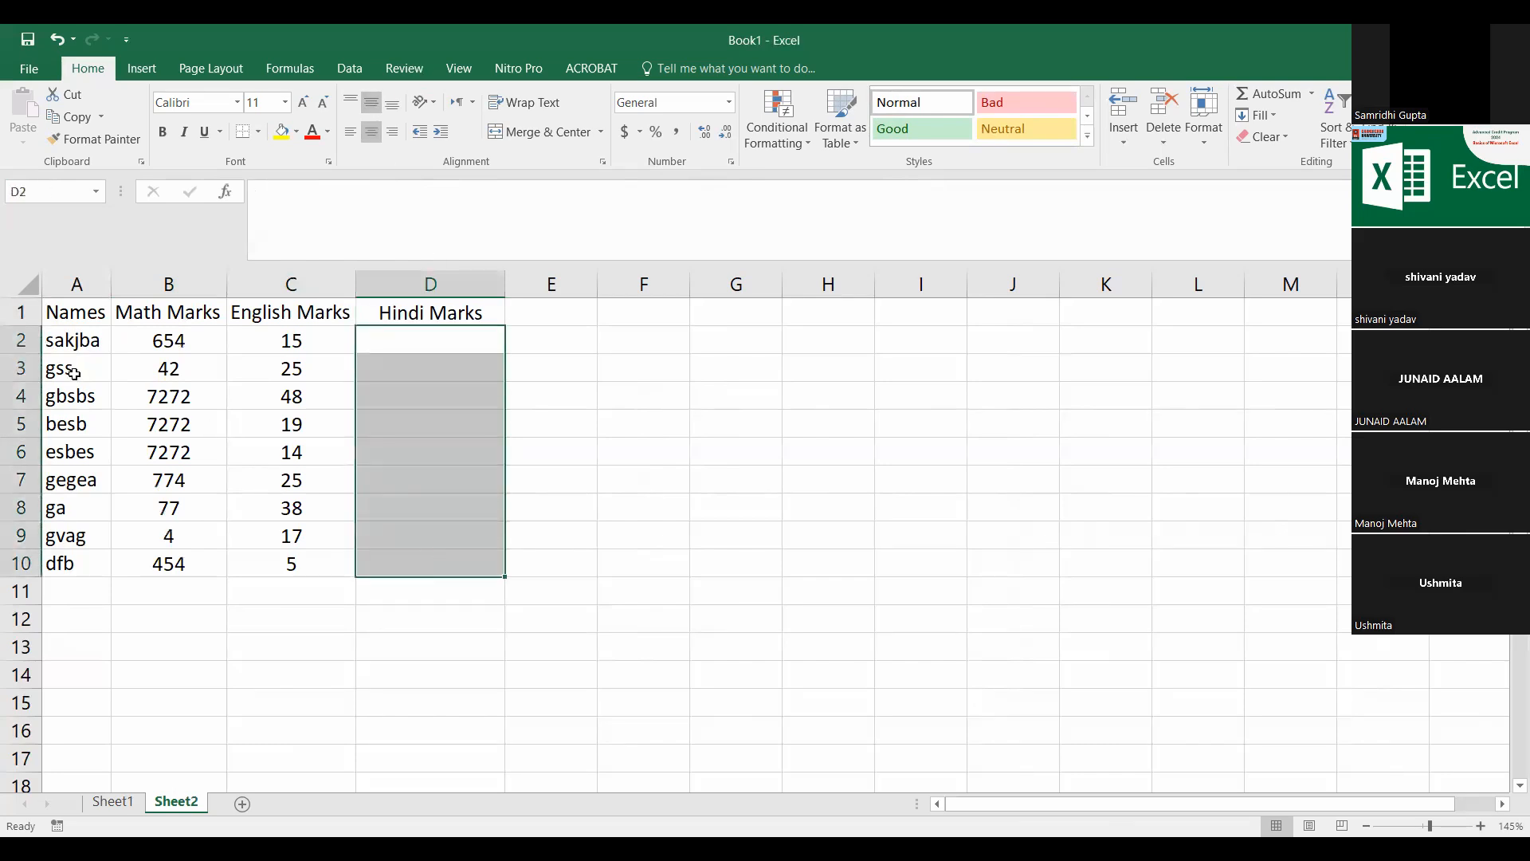
left_click(177, 419)
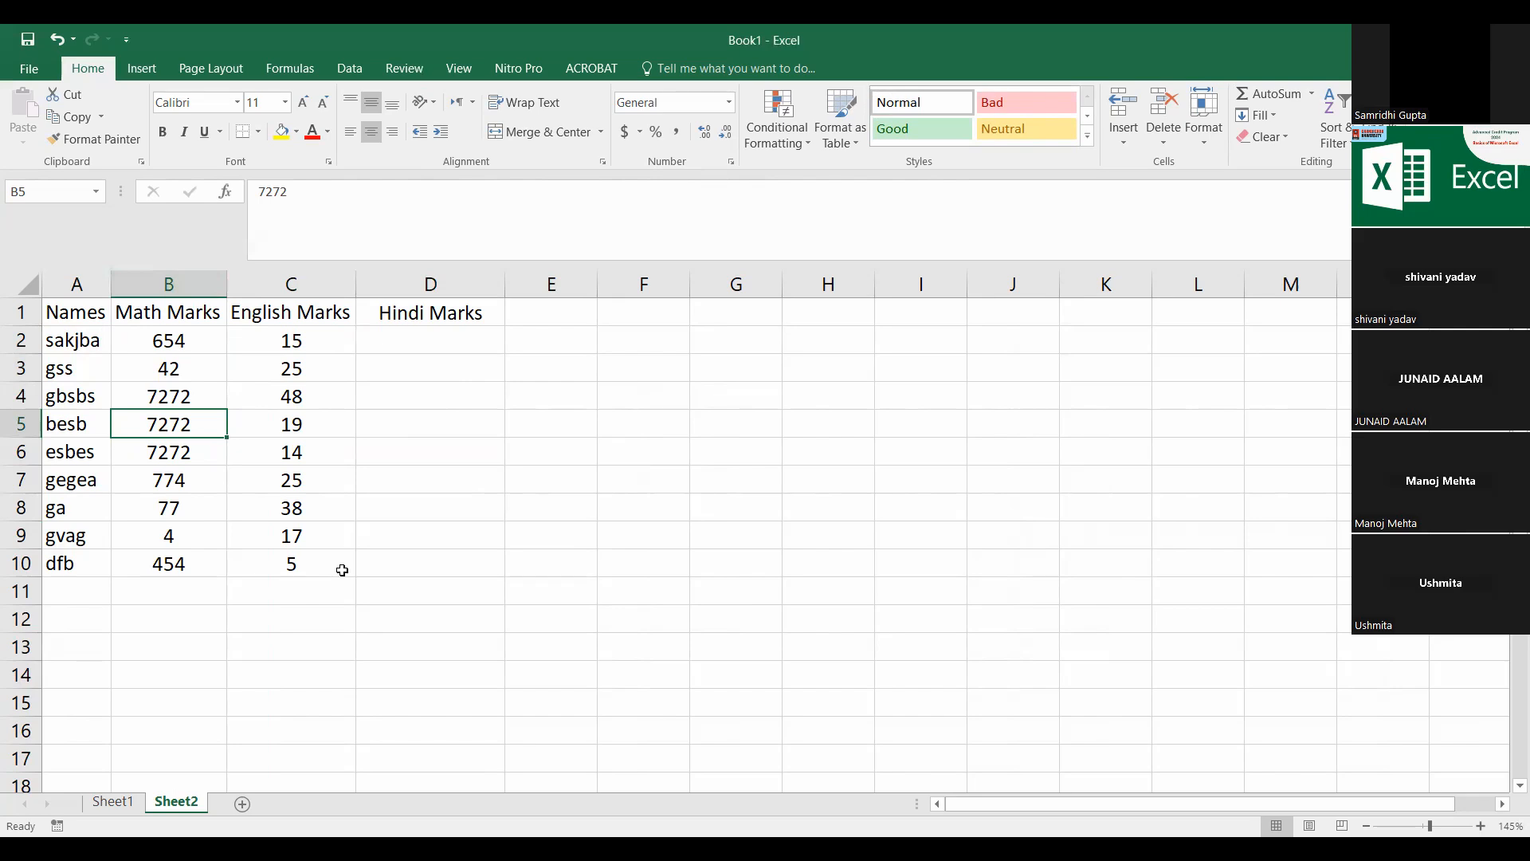
left_click(32, 279)
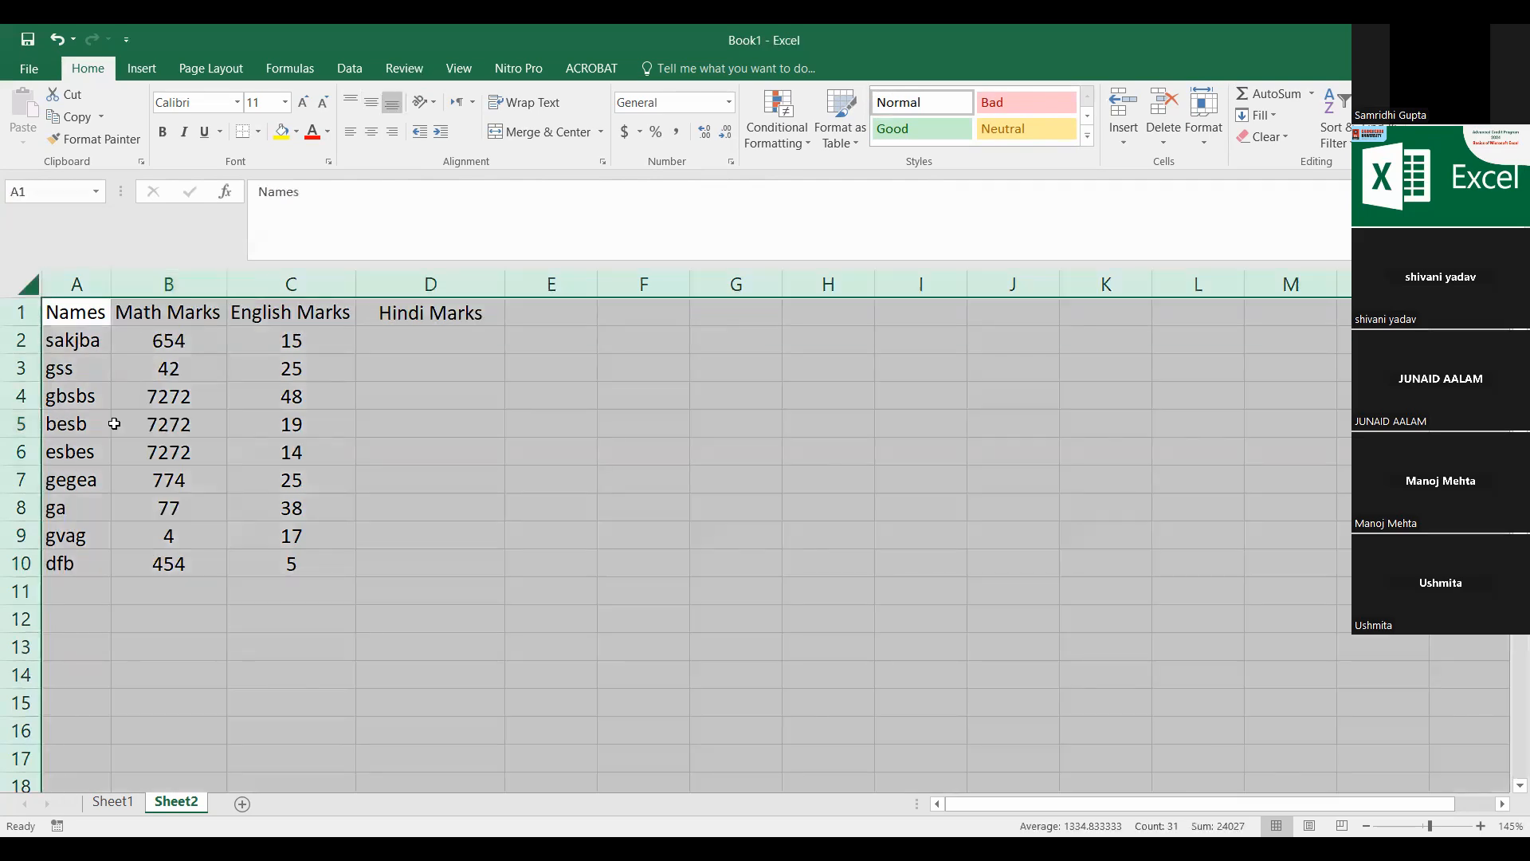
left_click(427, 285)
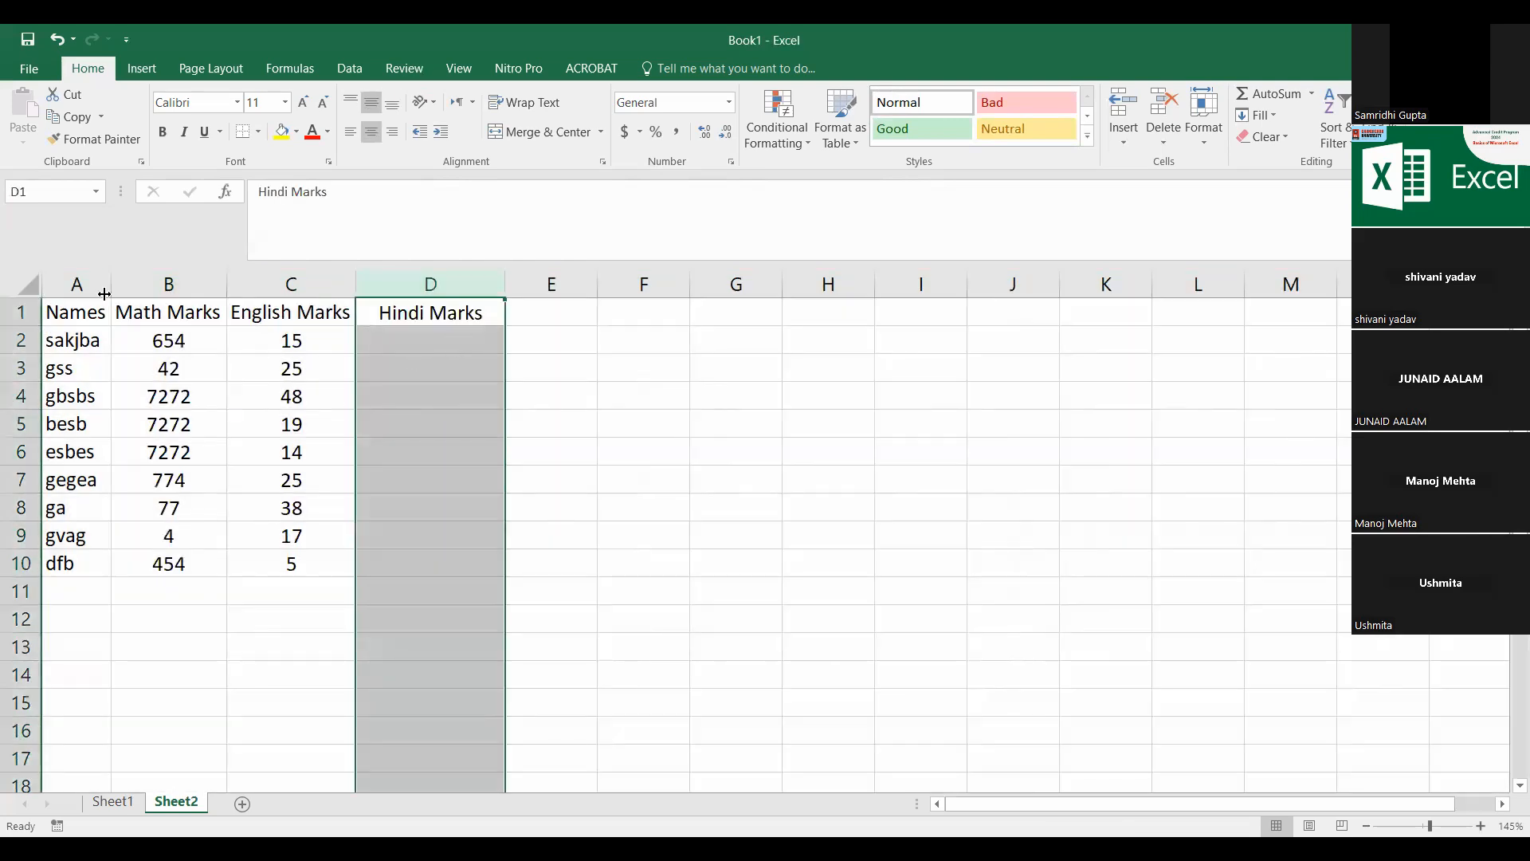
left_click_drag(77, 284, 273, 290)
left_click(297, 396)
left_click_drag(73, 279, 281, 432)
left_click_drag(78, 284, 299, 287)
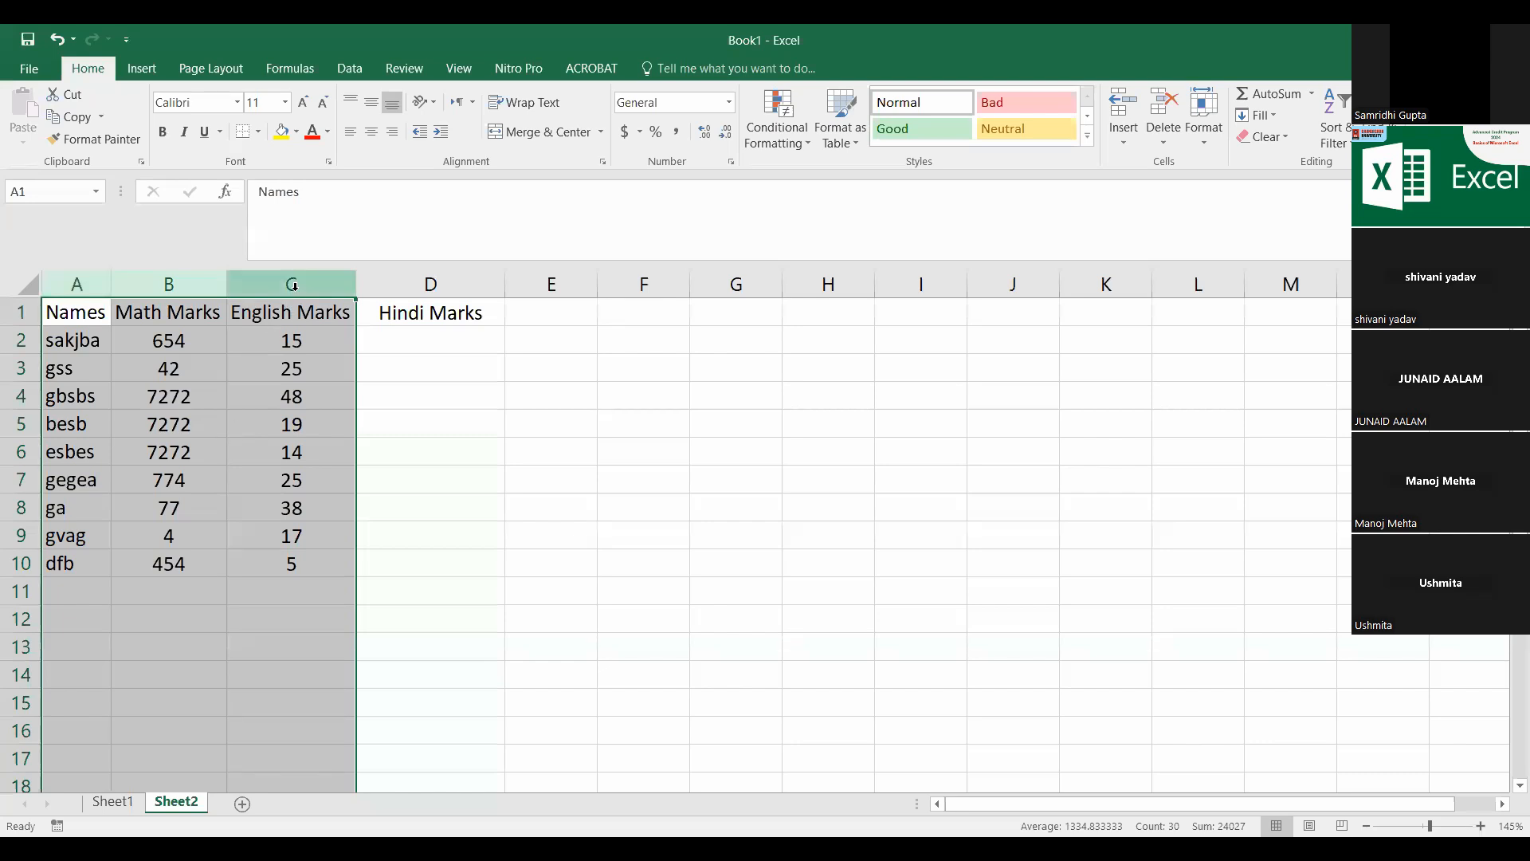
left_click(292, 453)
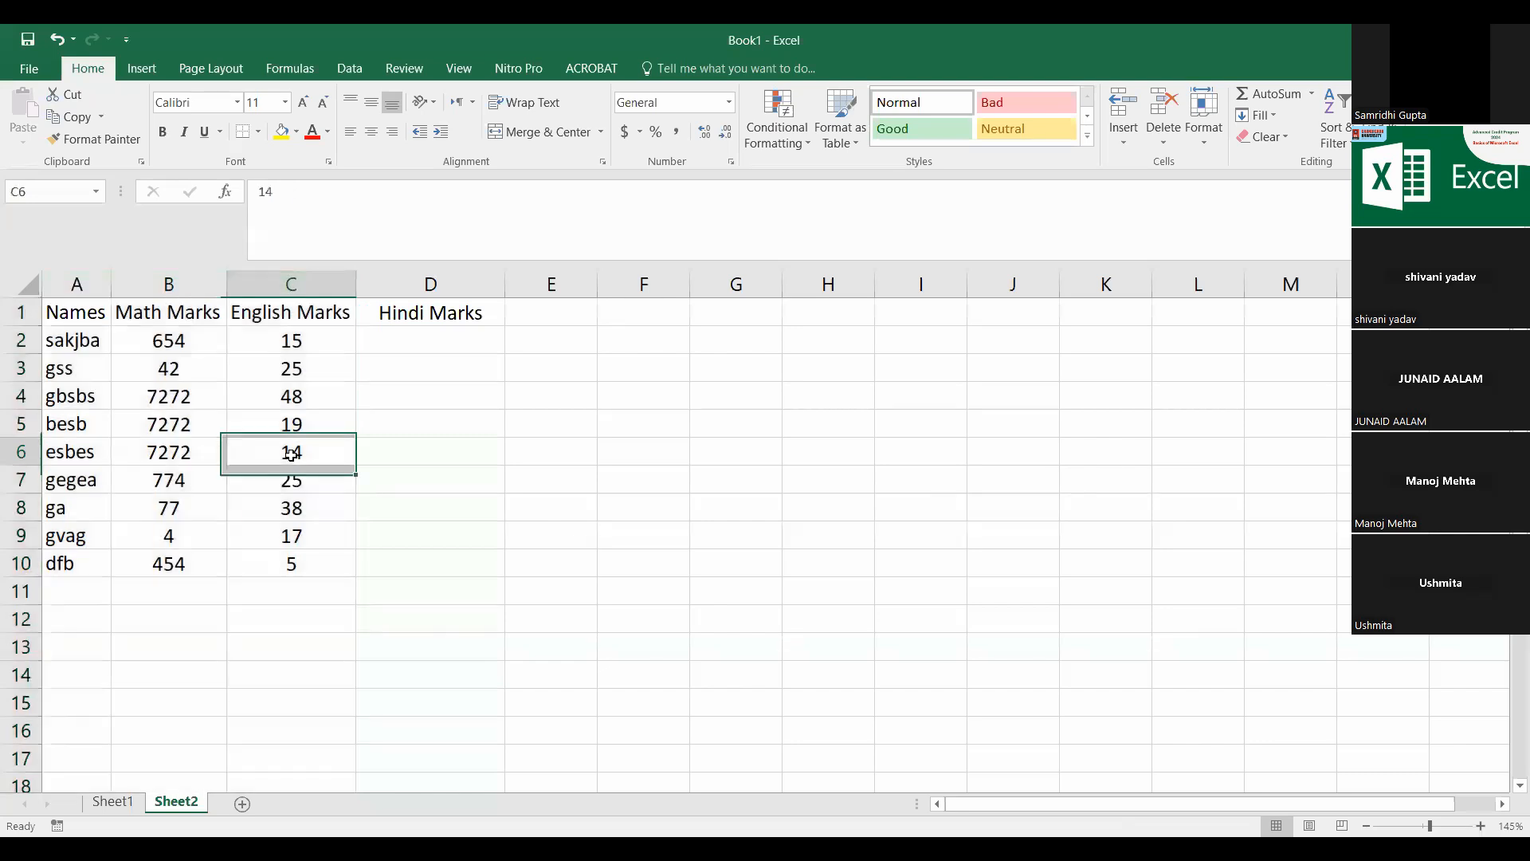
left_click(411, 333)
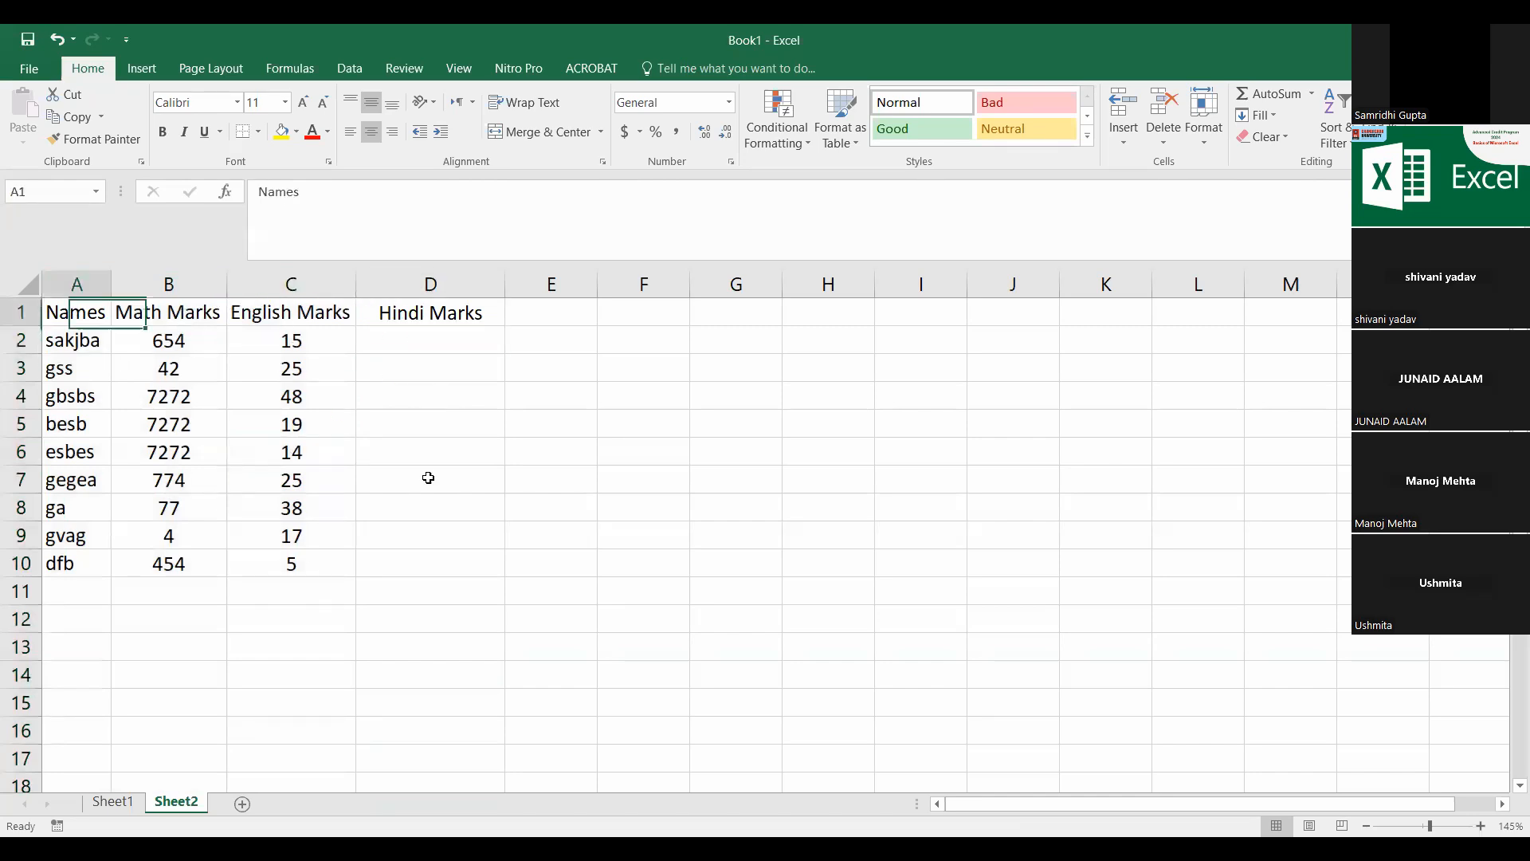
left_click_drag(74, 313, 547, 619)
left_click(356, 428)
left_click(164, 311)
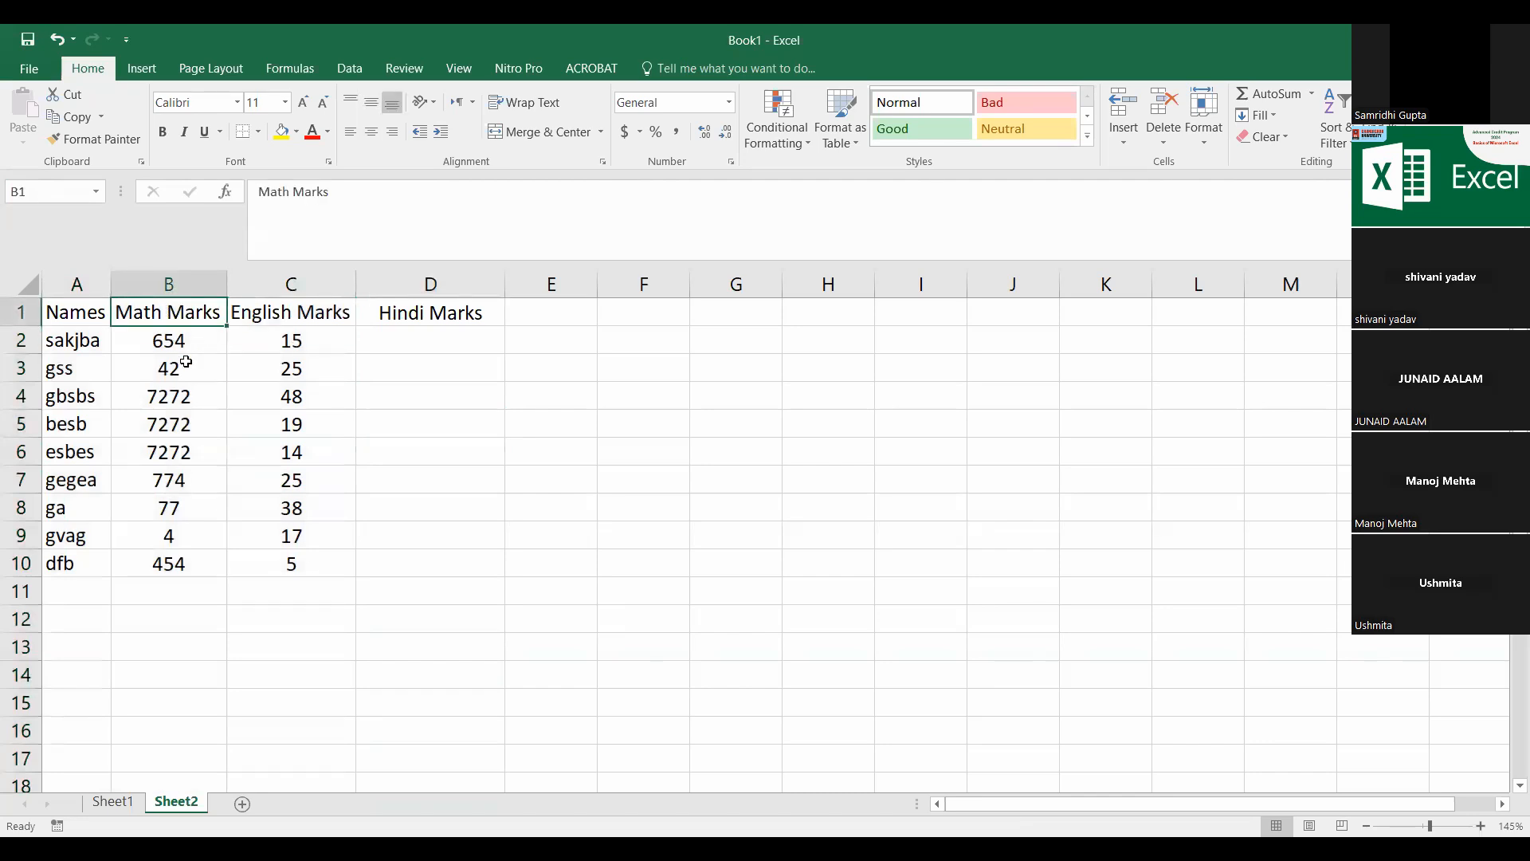
left_click(323, 321)
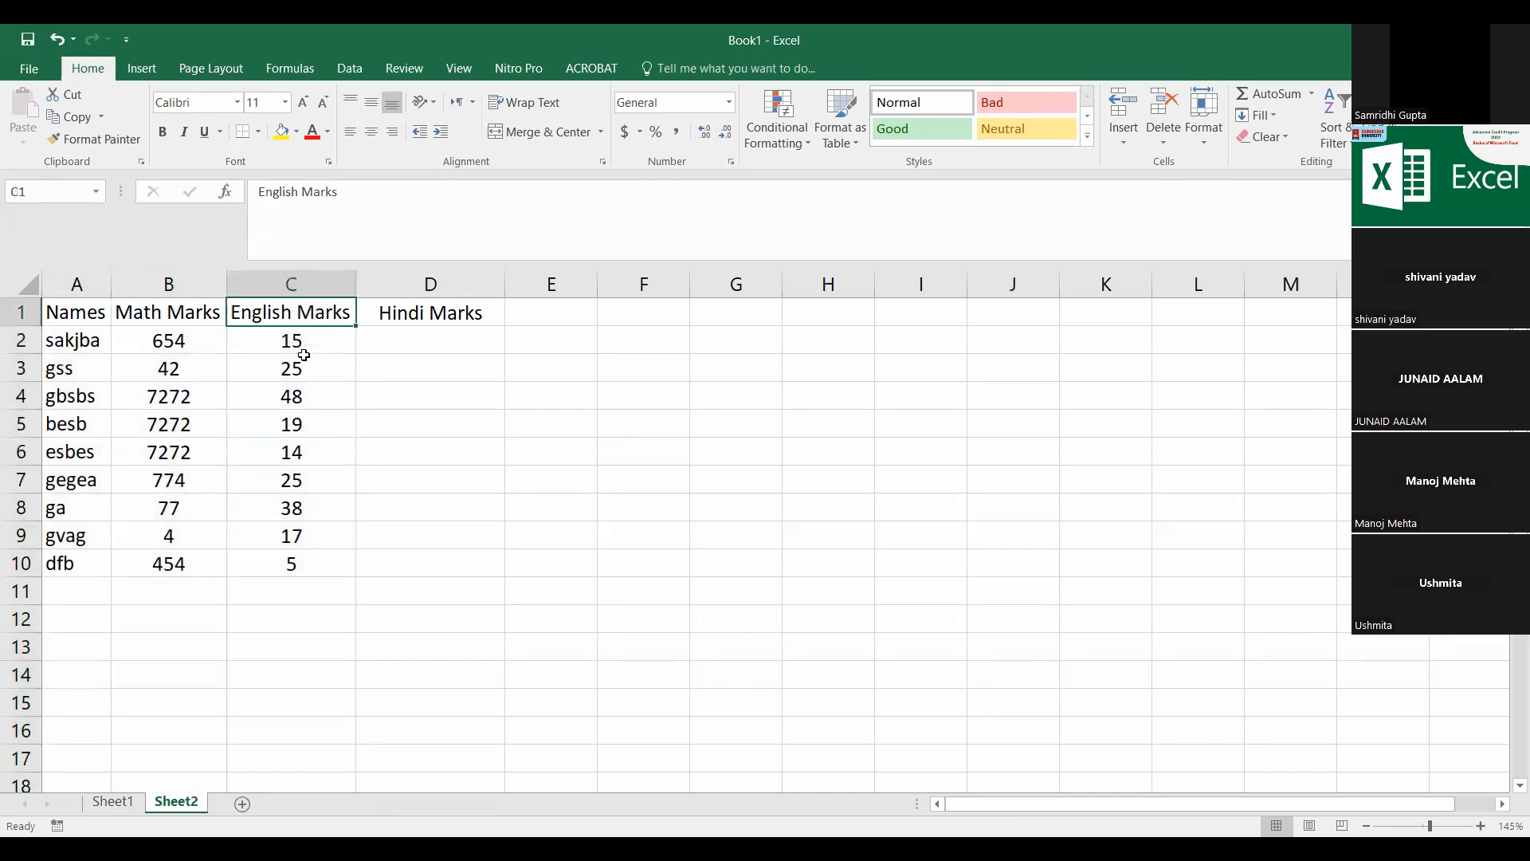
left_click(306, 350)
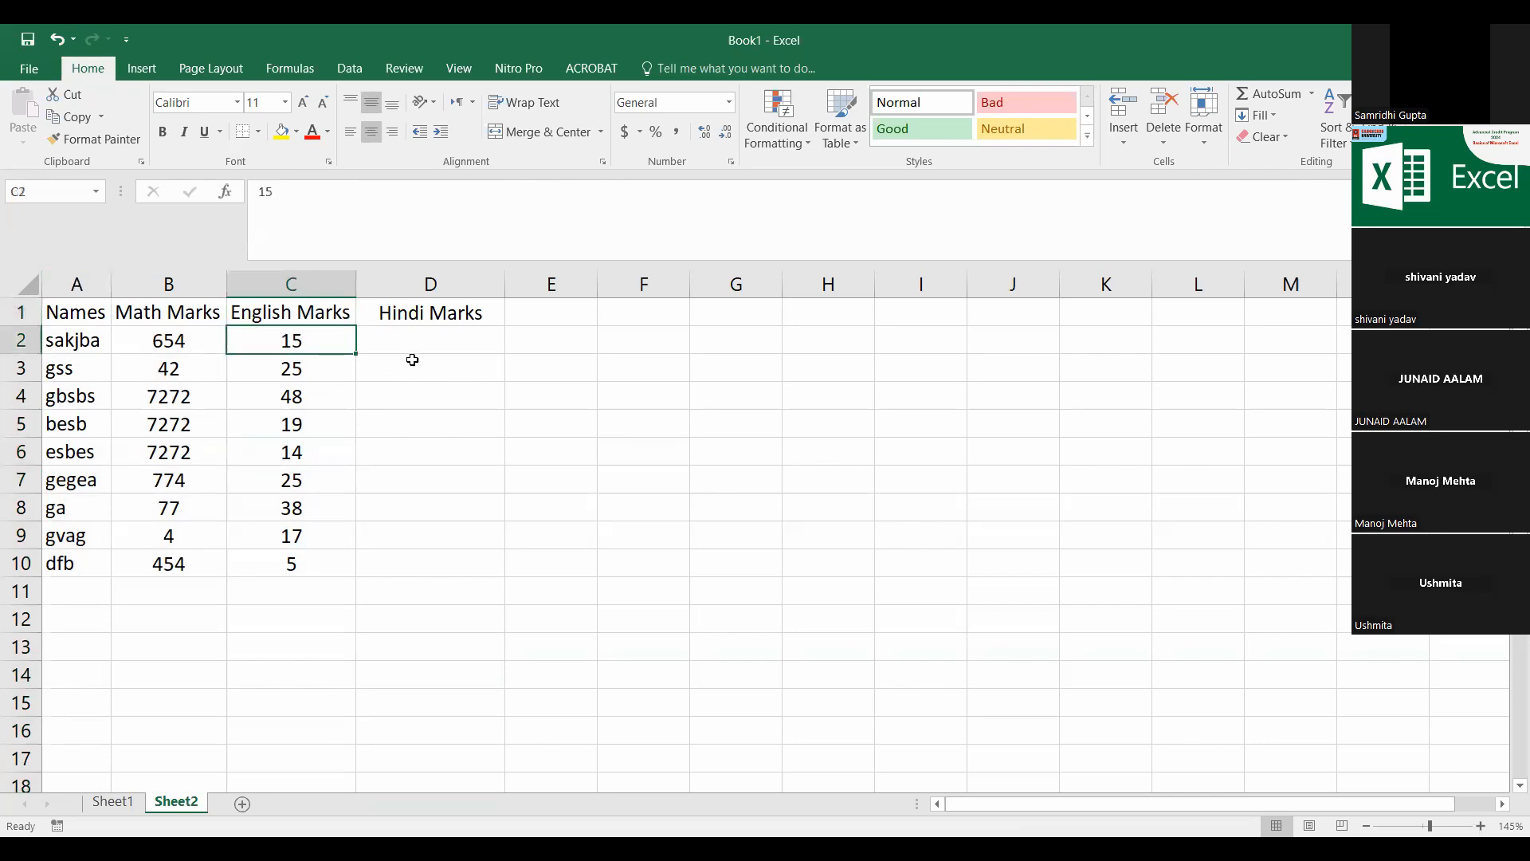
left_click(429, 340)
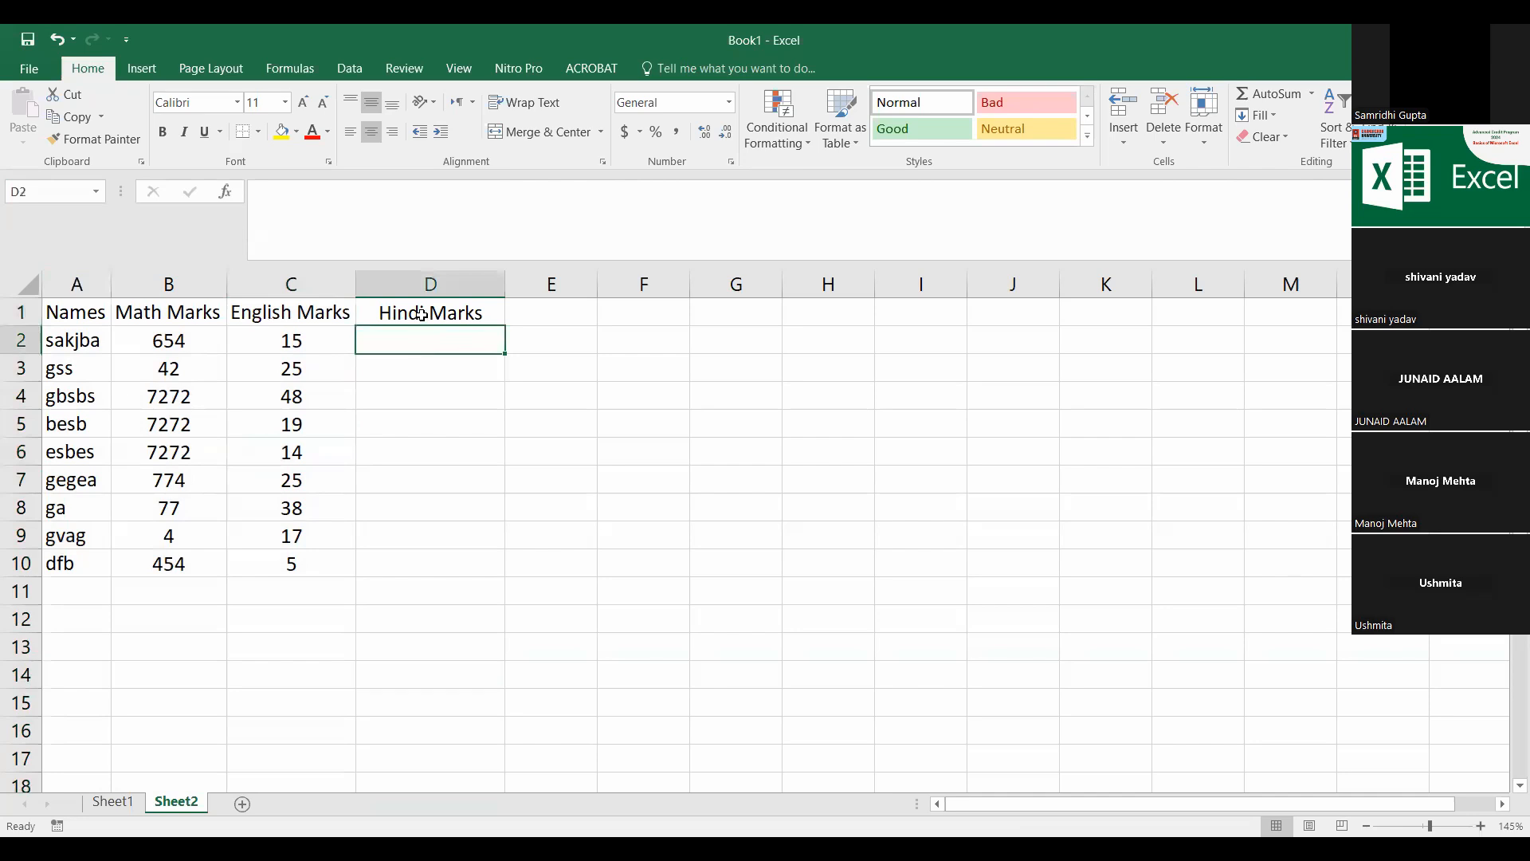
left_click(422, 316)
left_click_drag(452, 338, 448, 558)
left_click(425, 345)
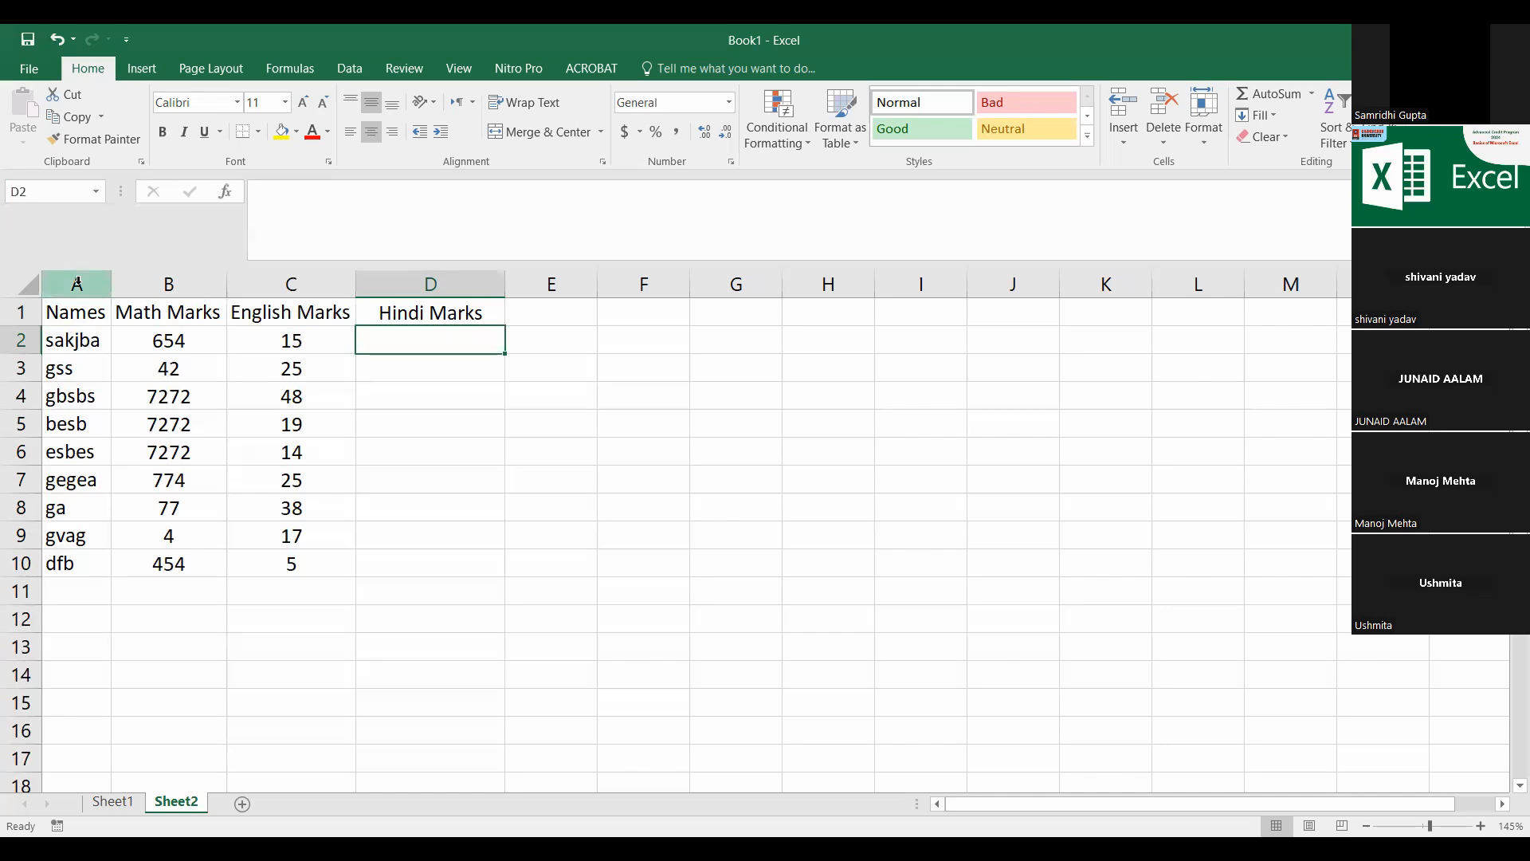
Step: Set the cells in columns A through C to Locked in their cell protection format
left_click_drag(77, 283, 255, 274)
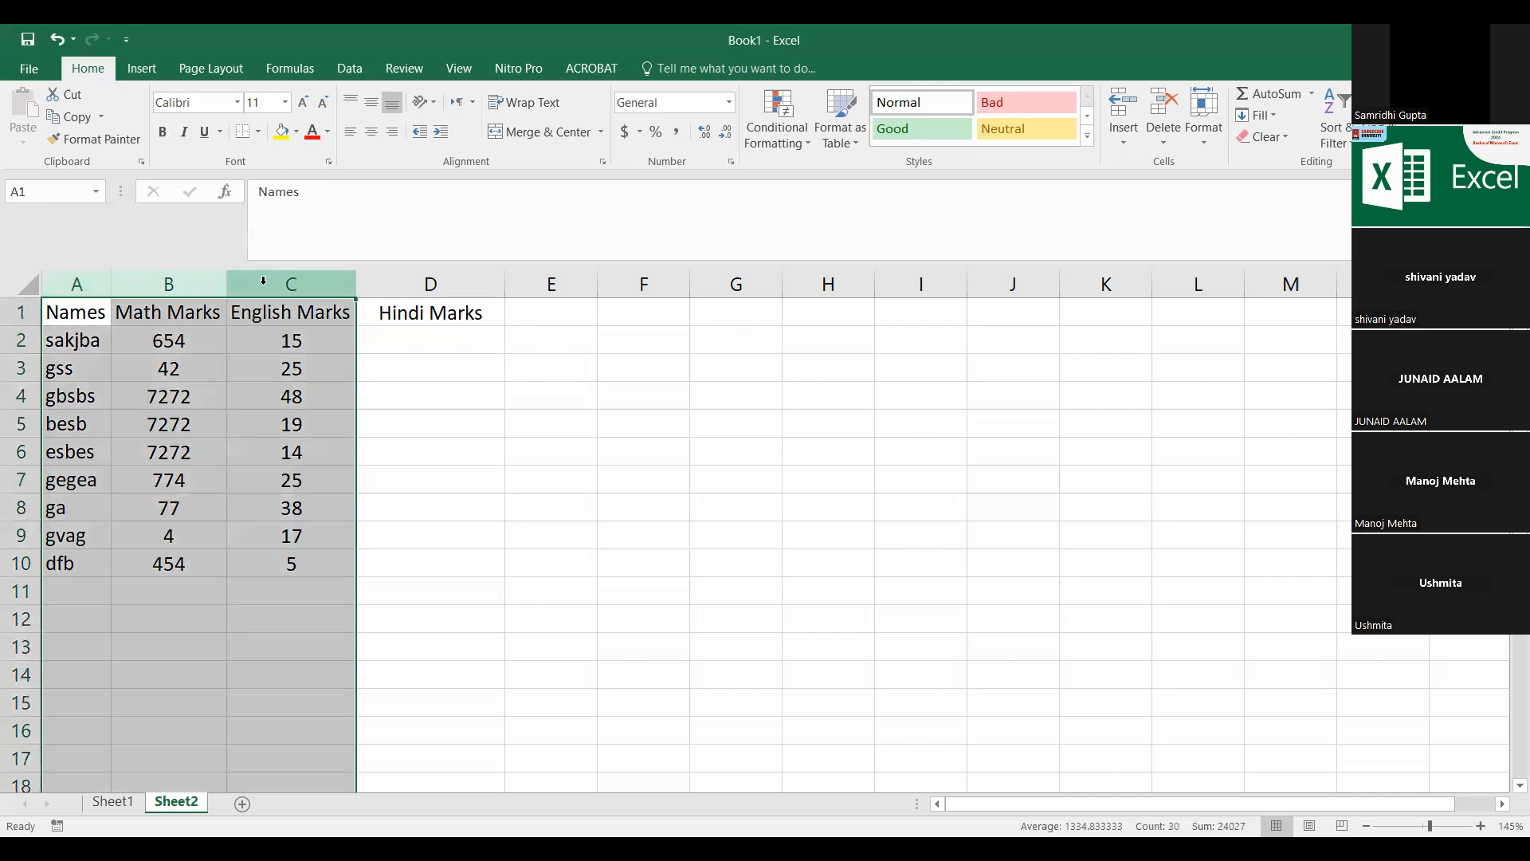
right_click(264, 283)
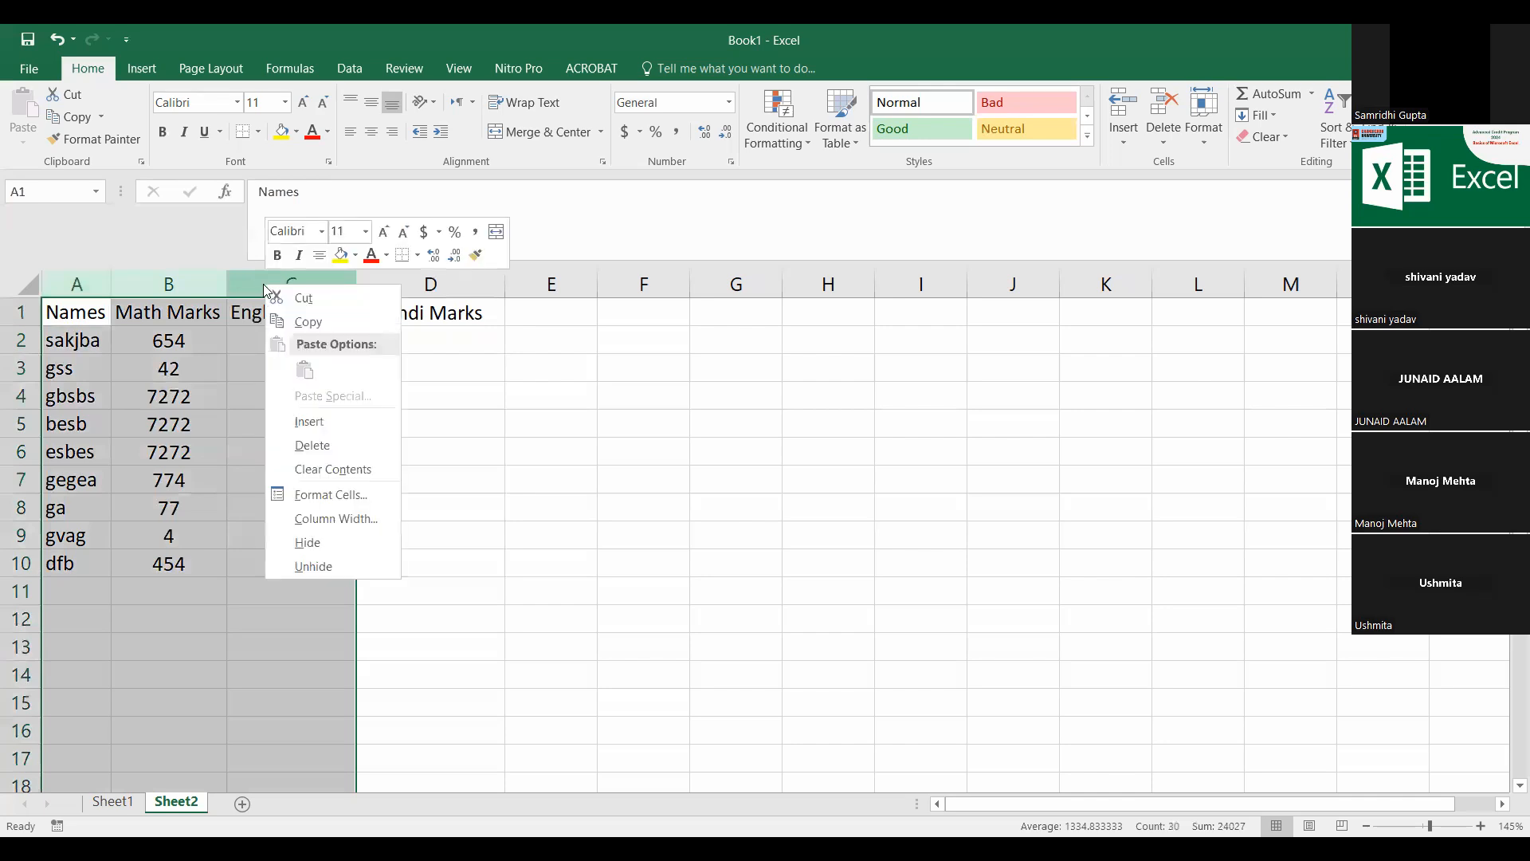
left_click(319, 495)
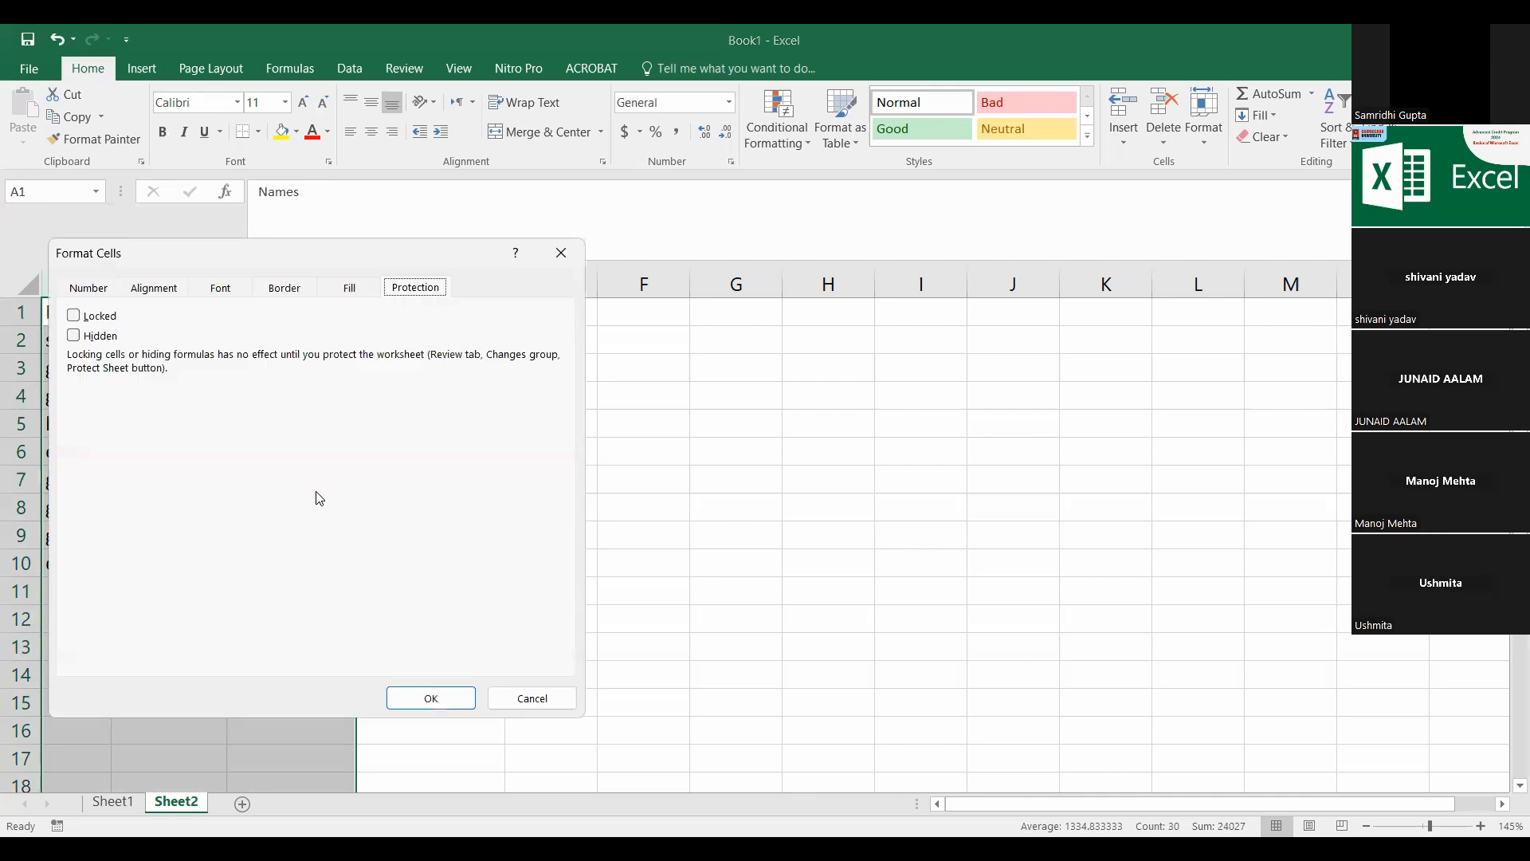
left_click(74, 317)
left_click(417, 702)
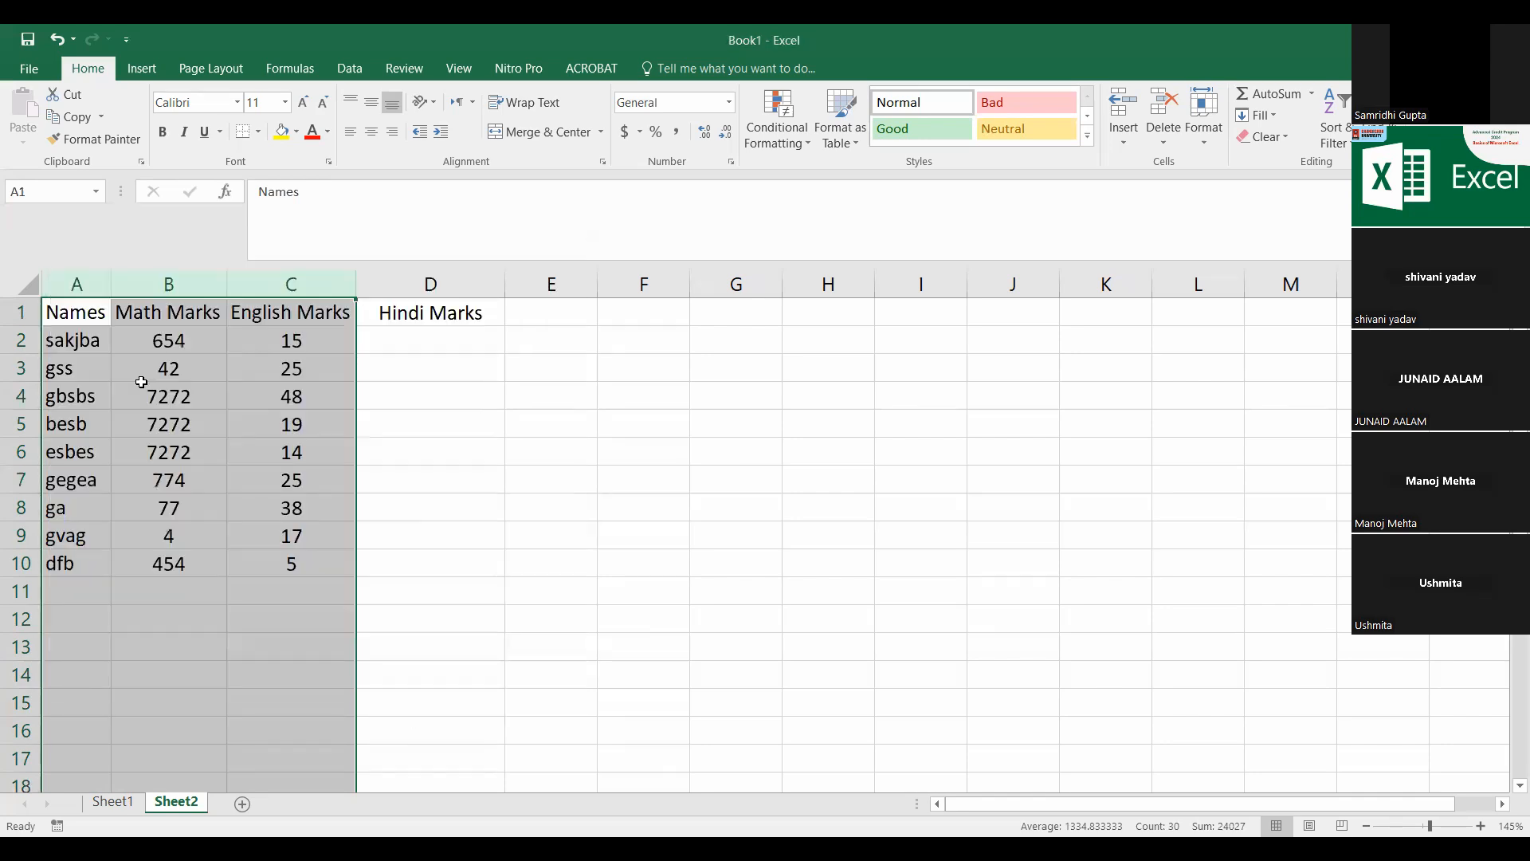
Step: Protect Sheet2 with all listed user permissions allowed, entering and confirming the unprotect password
left_click(400, 68)
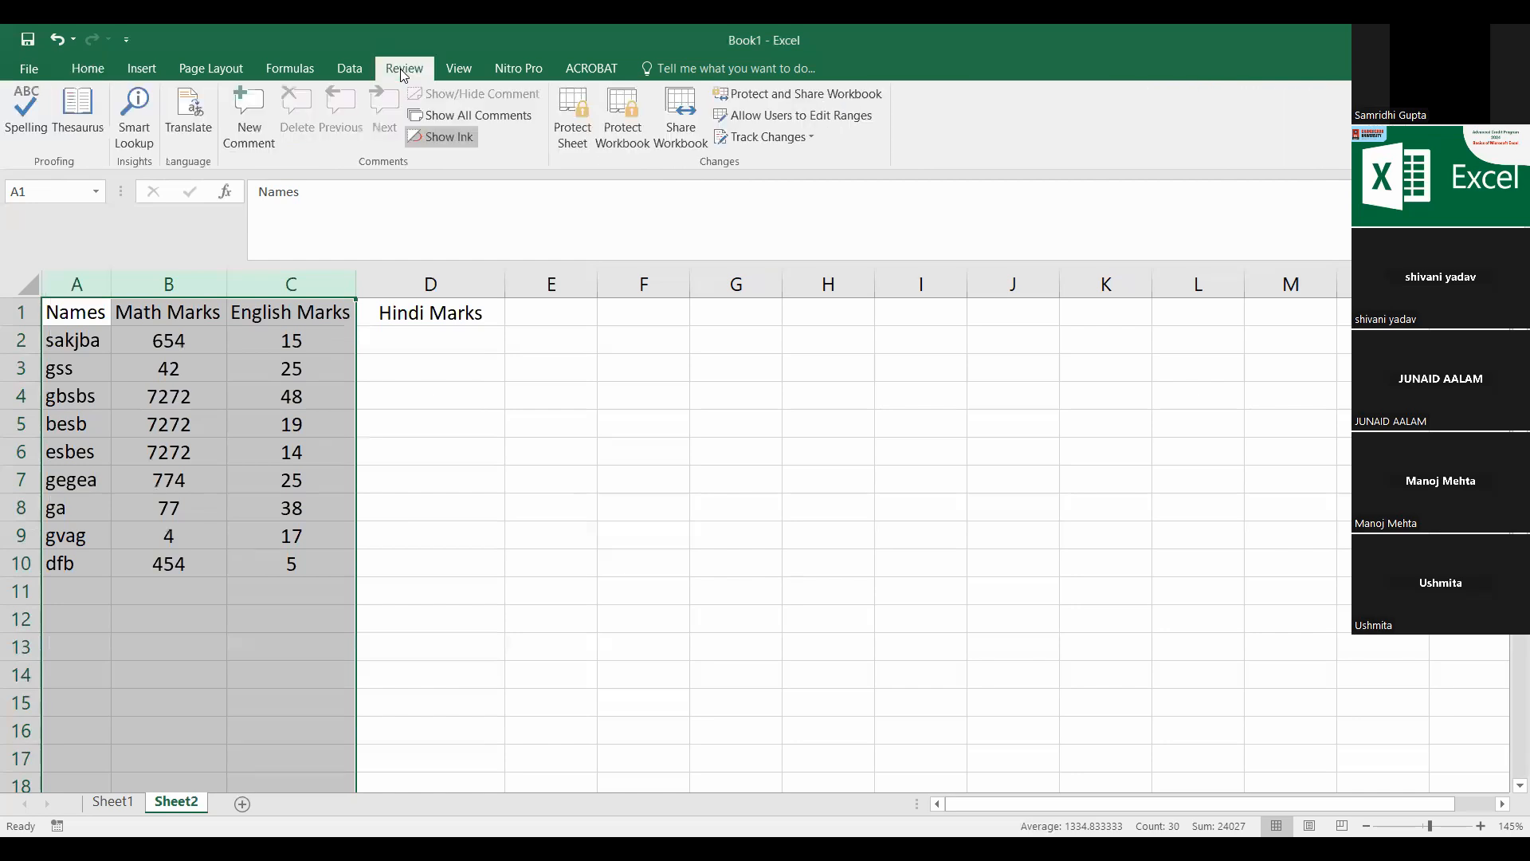
left_click(572, 134)
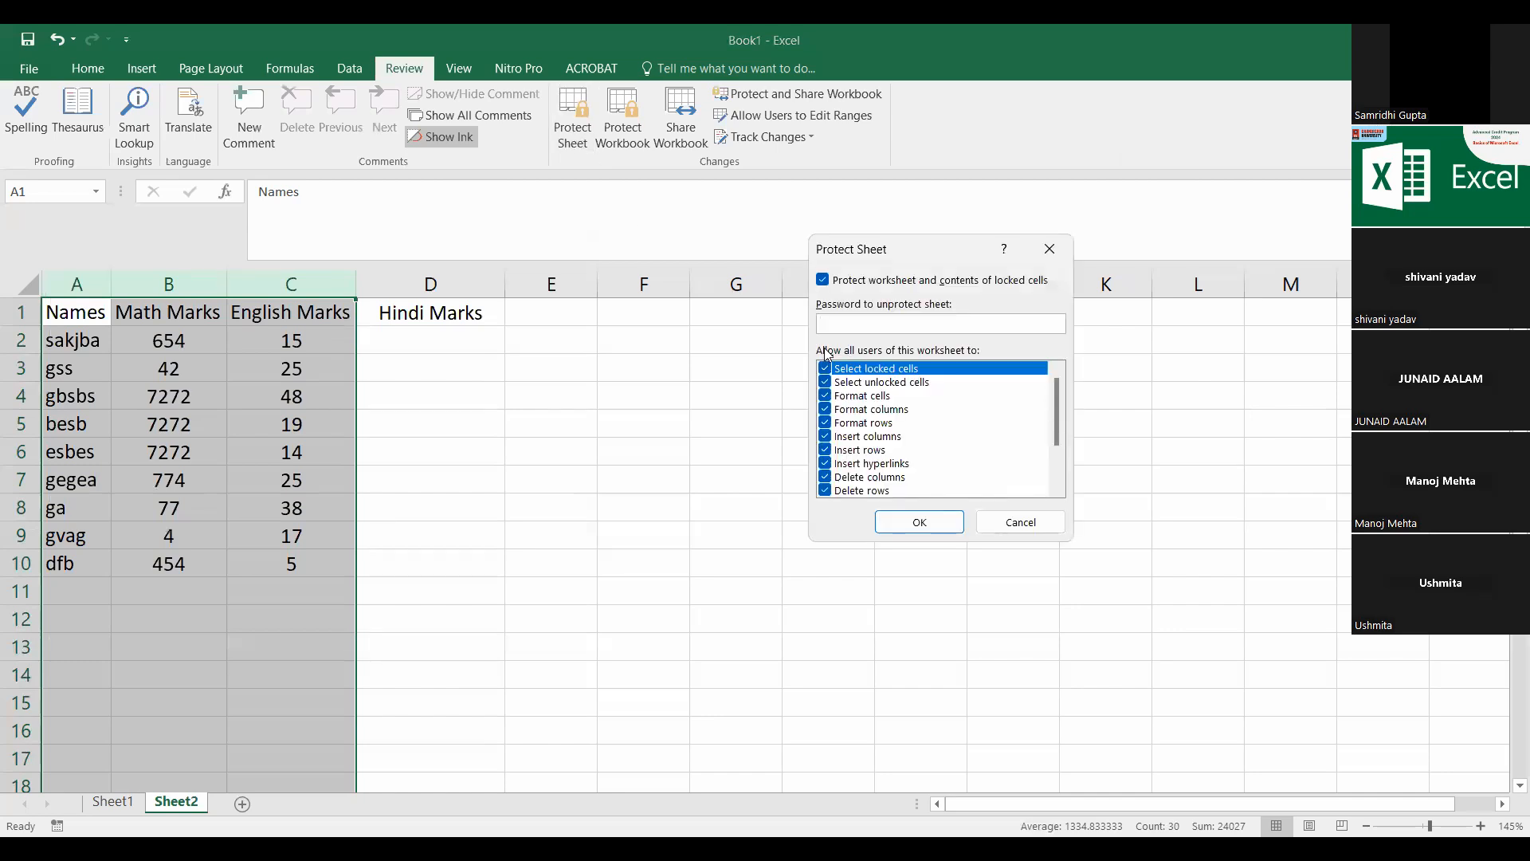
left_click(970, 410)
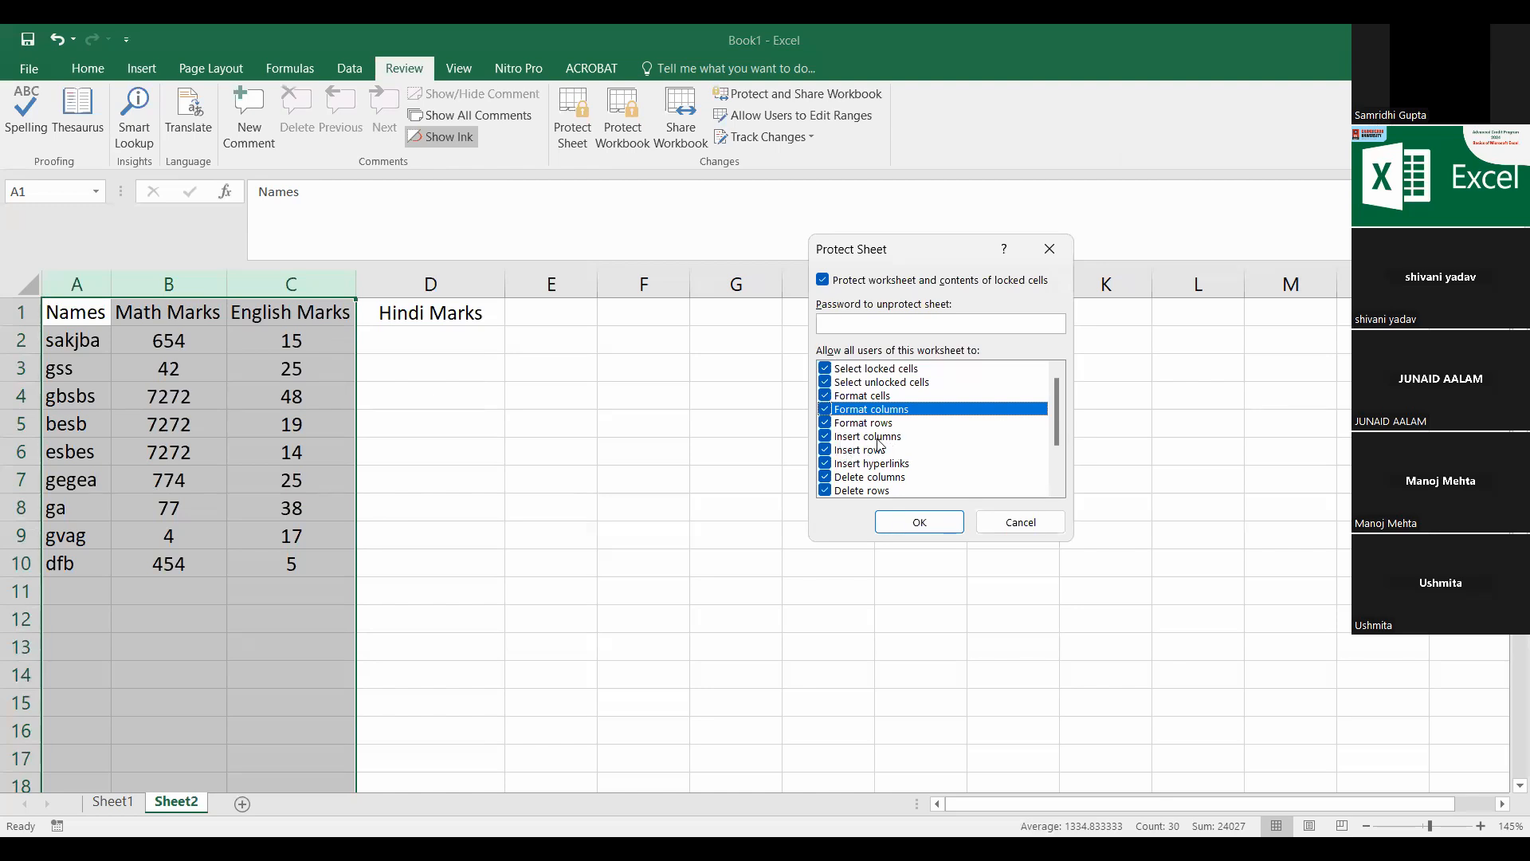
scroll(904, 440, "down", 2)
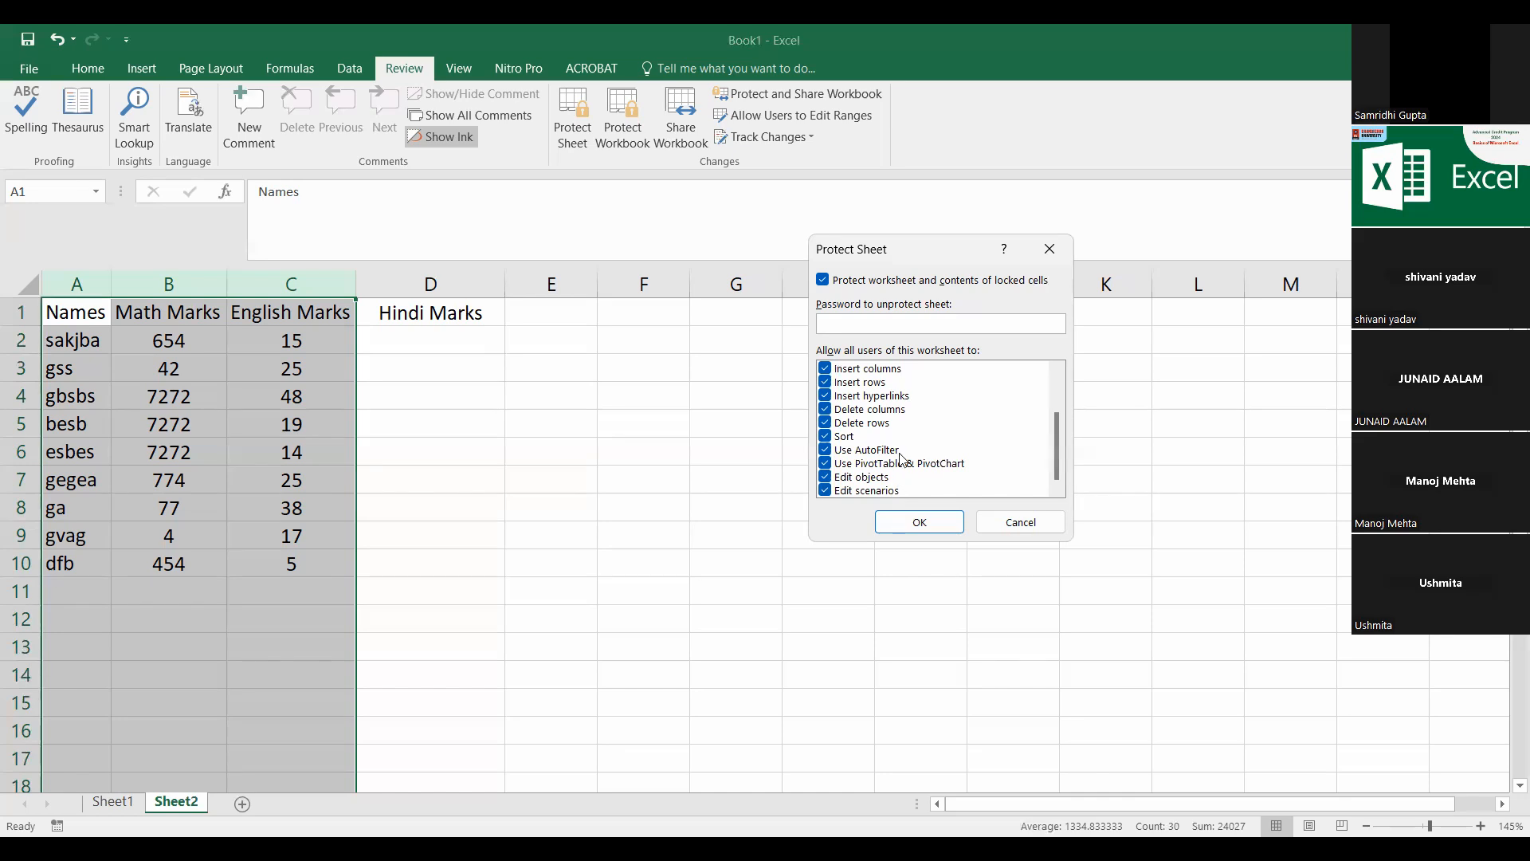
scroll(903, 455, "up", 2)
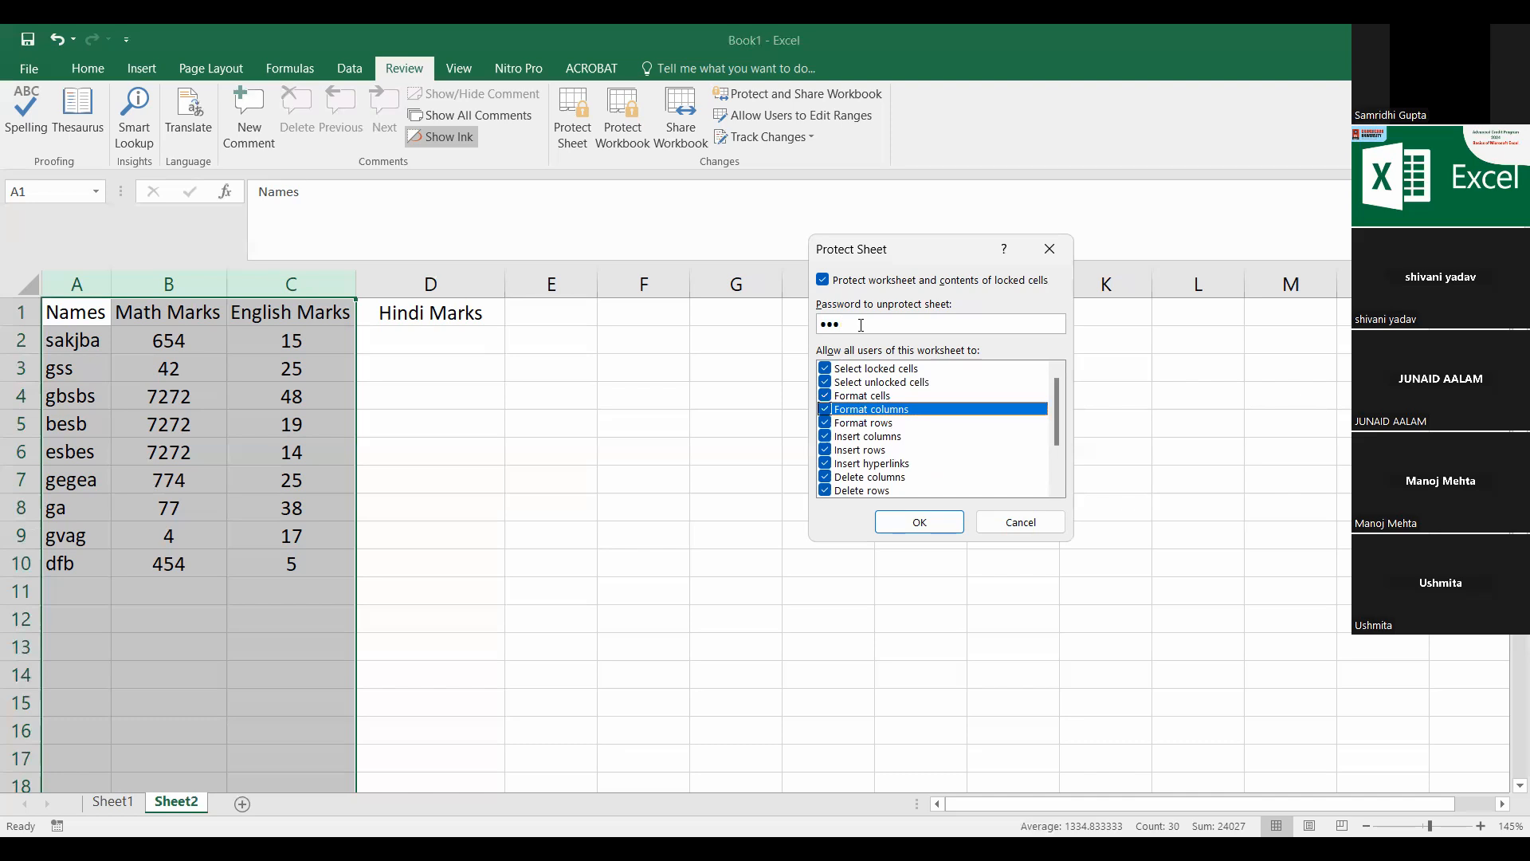
left_click(921, 523)
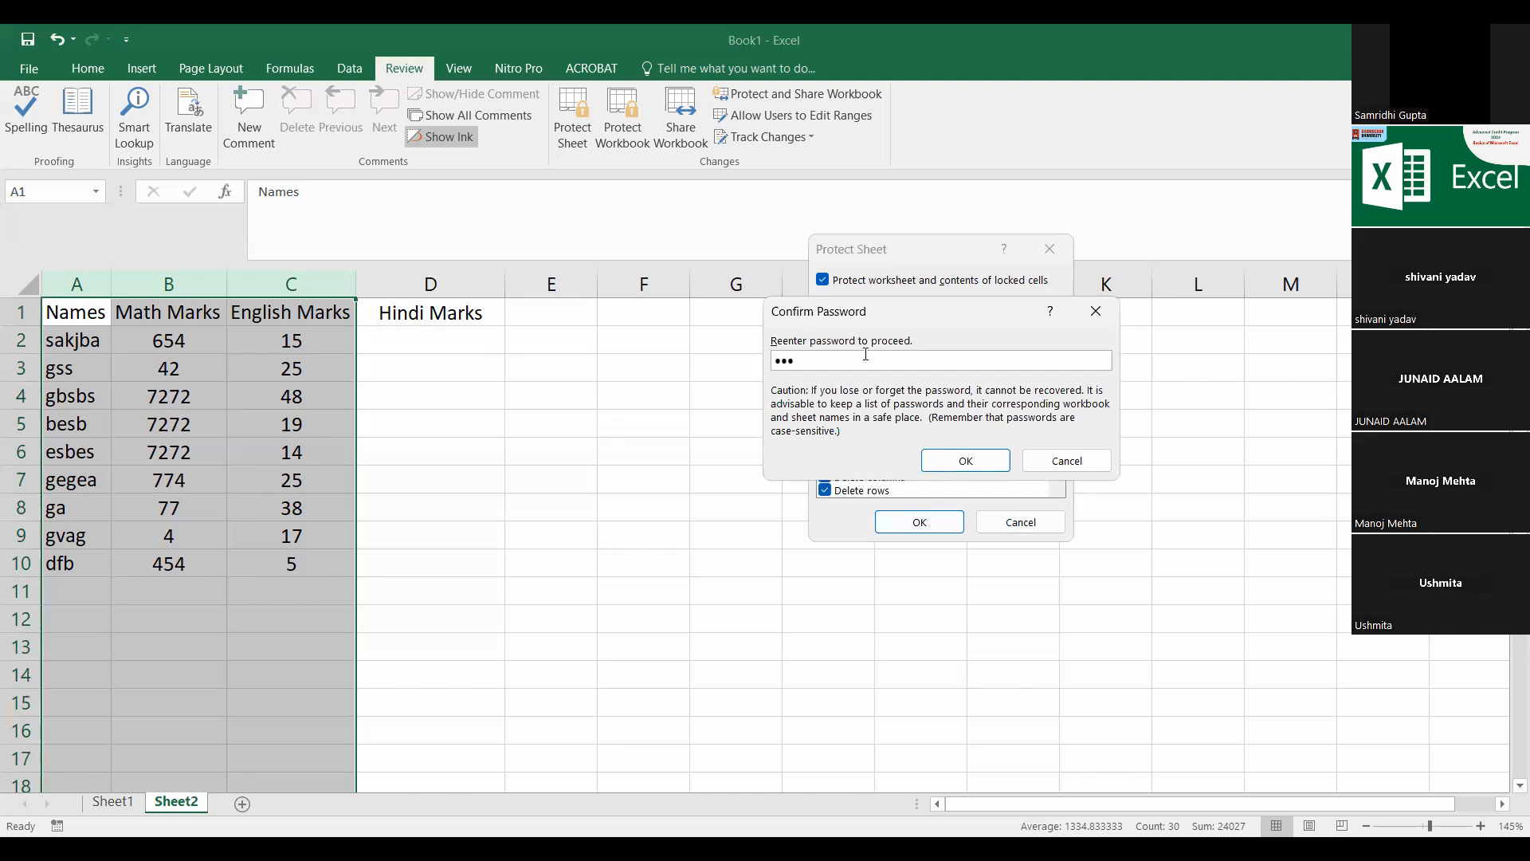
left_click(966, 460)
left_click(590, 535)
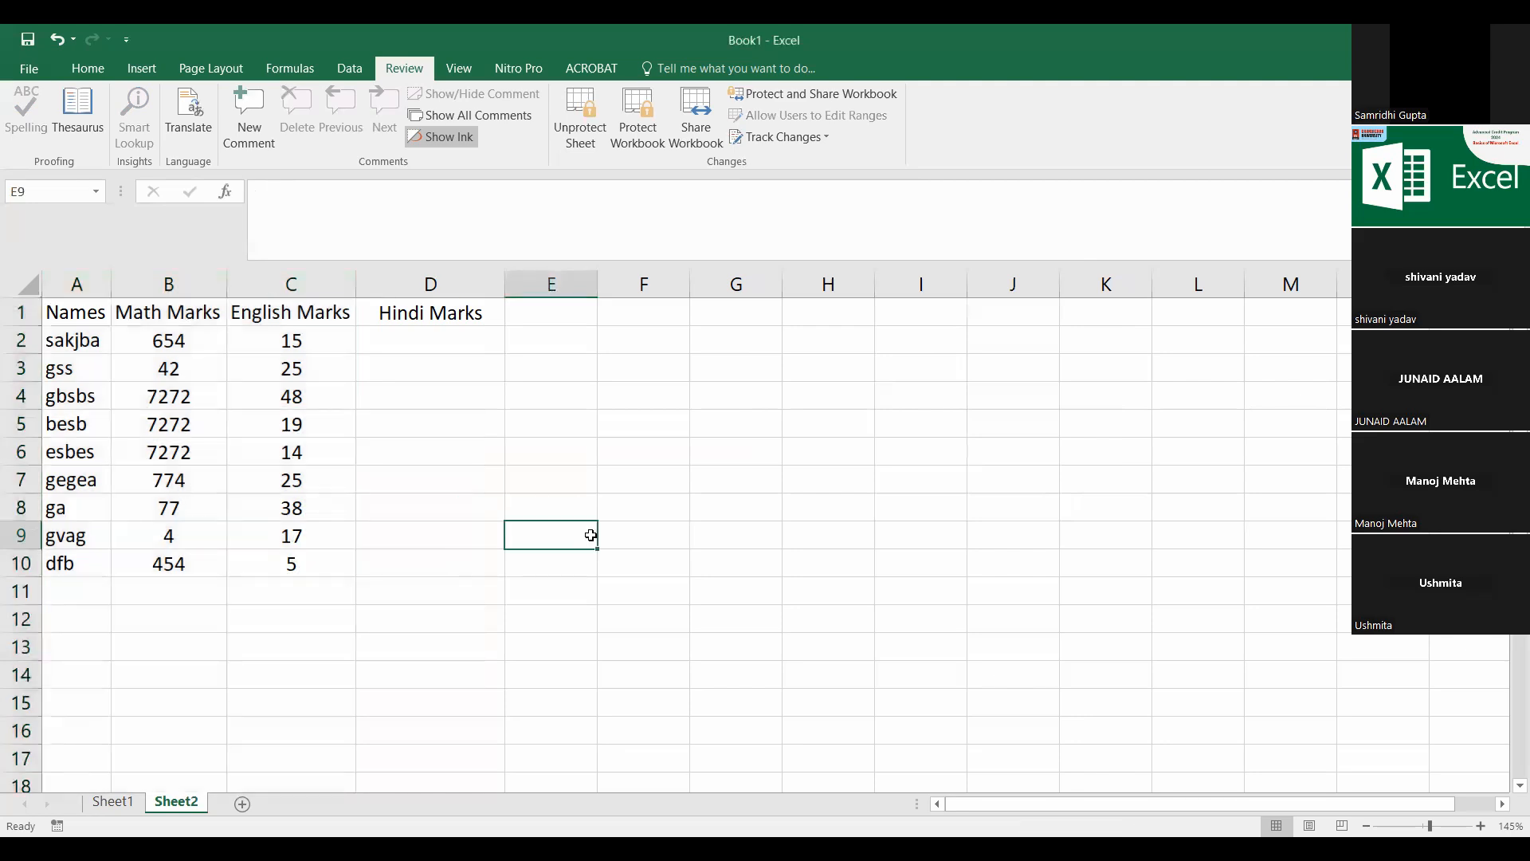
Step: Enter the Hindi marks 45 in cell D2 and 46 in cell D3
left_click(88, 67)
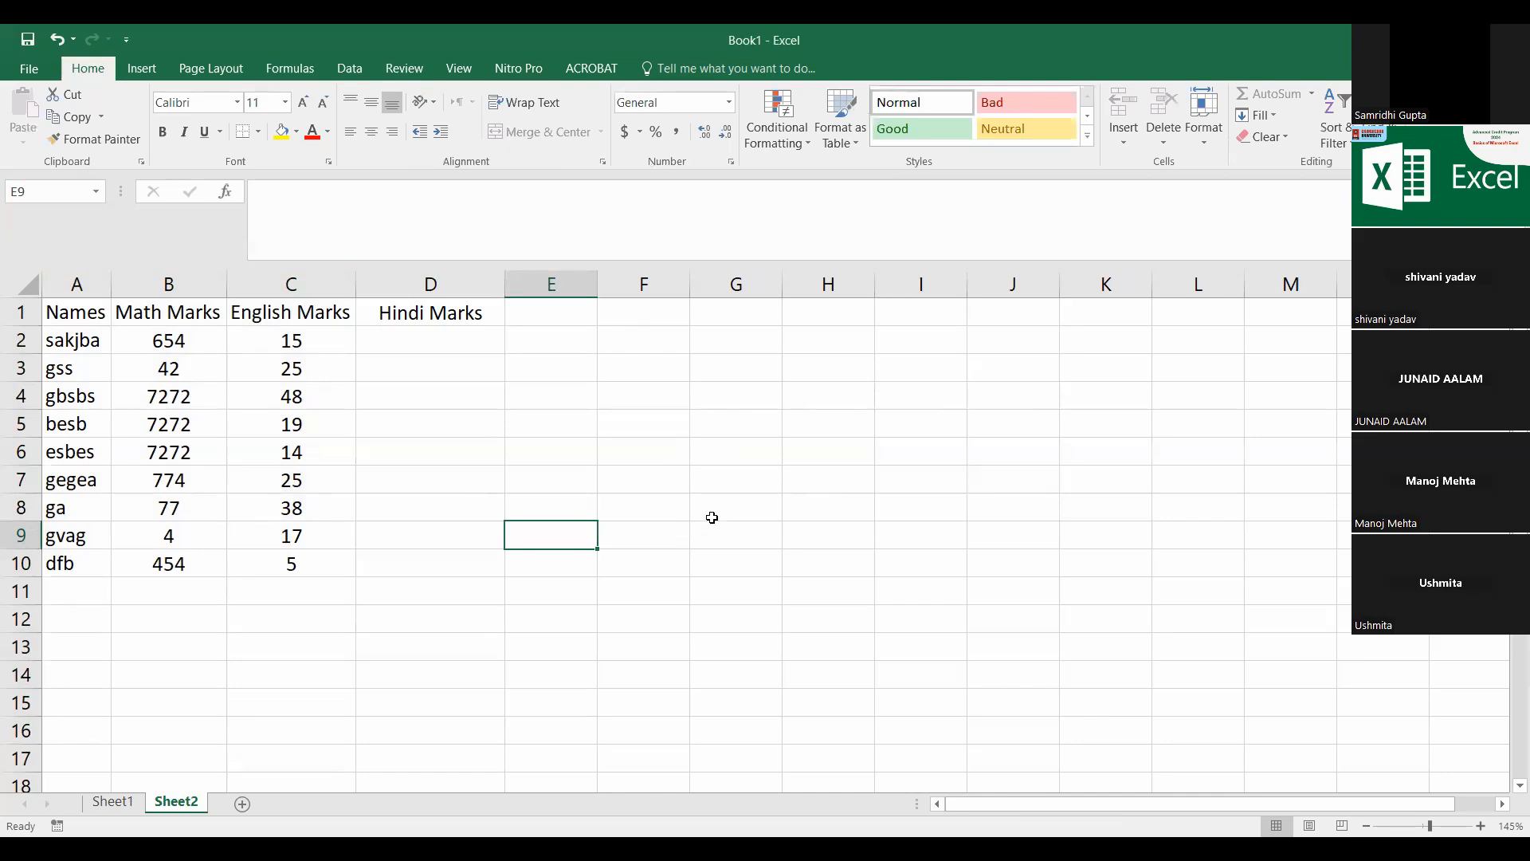
left_click(411, 331)
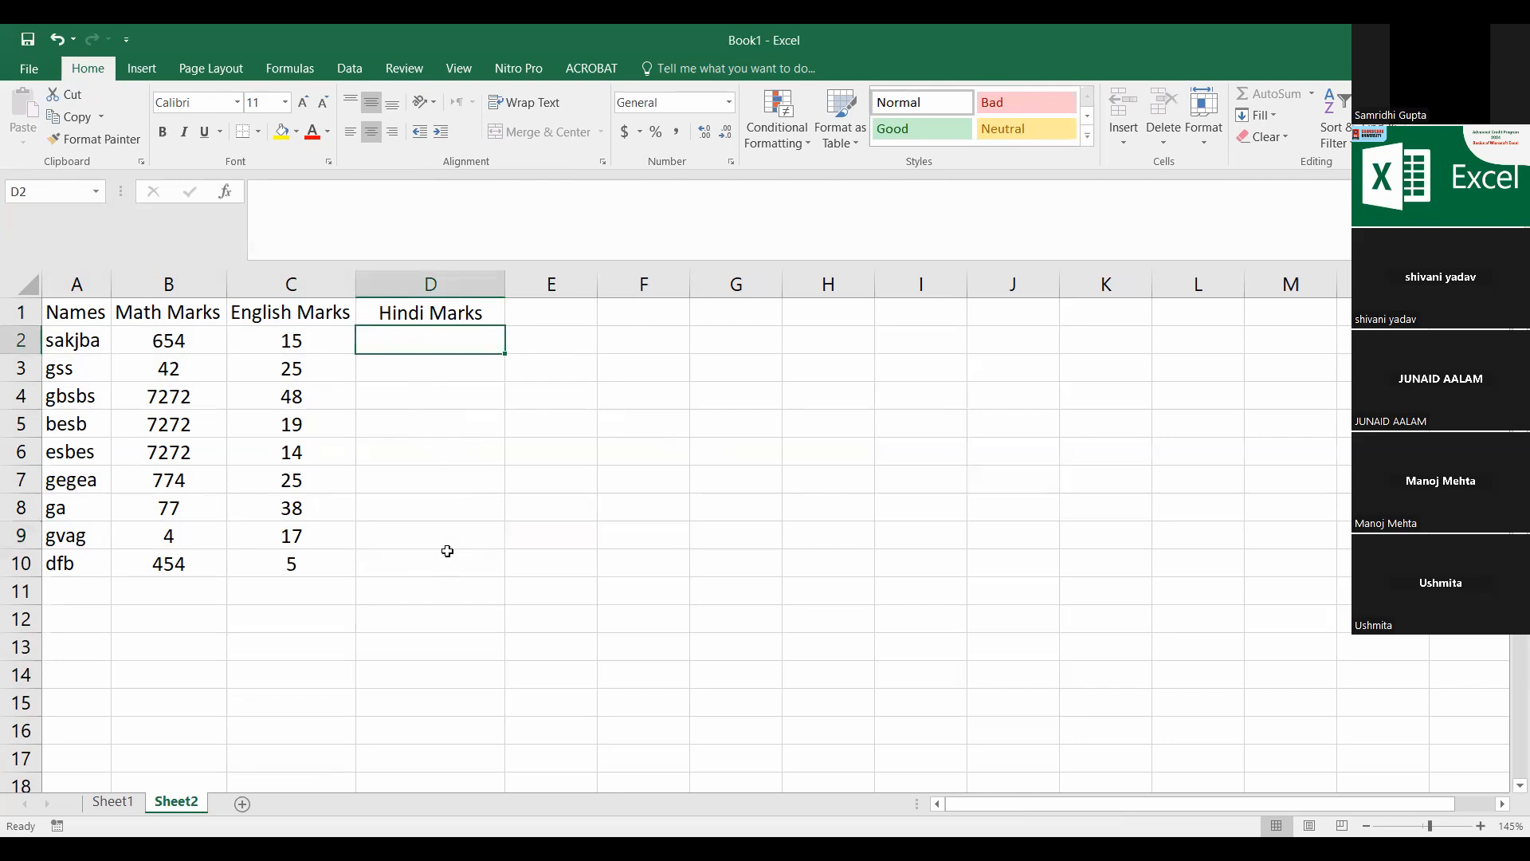
type("45")
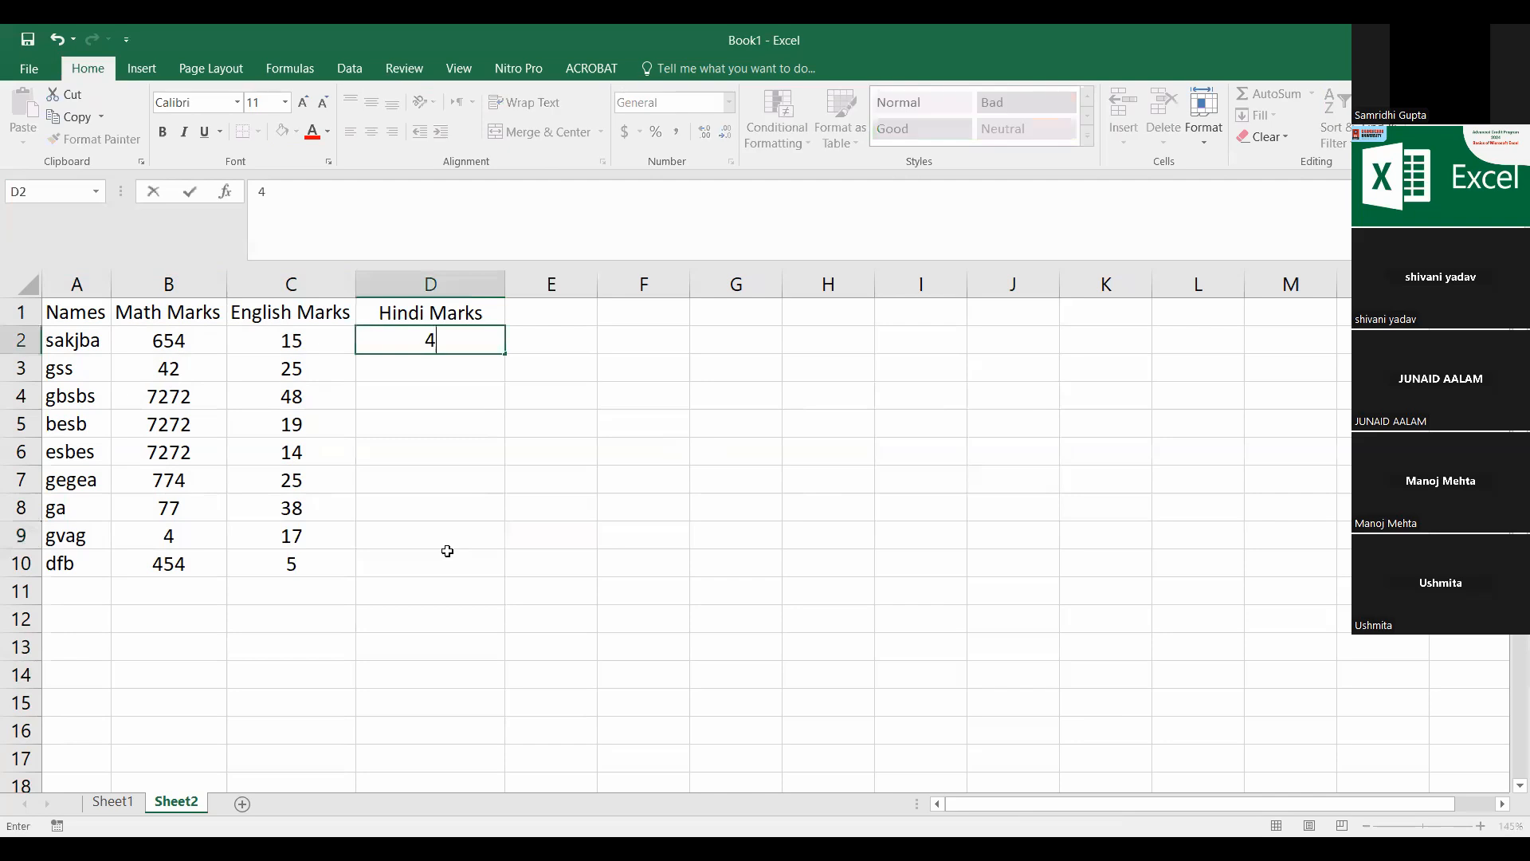
key("Return")
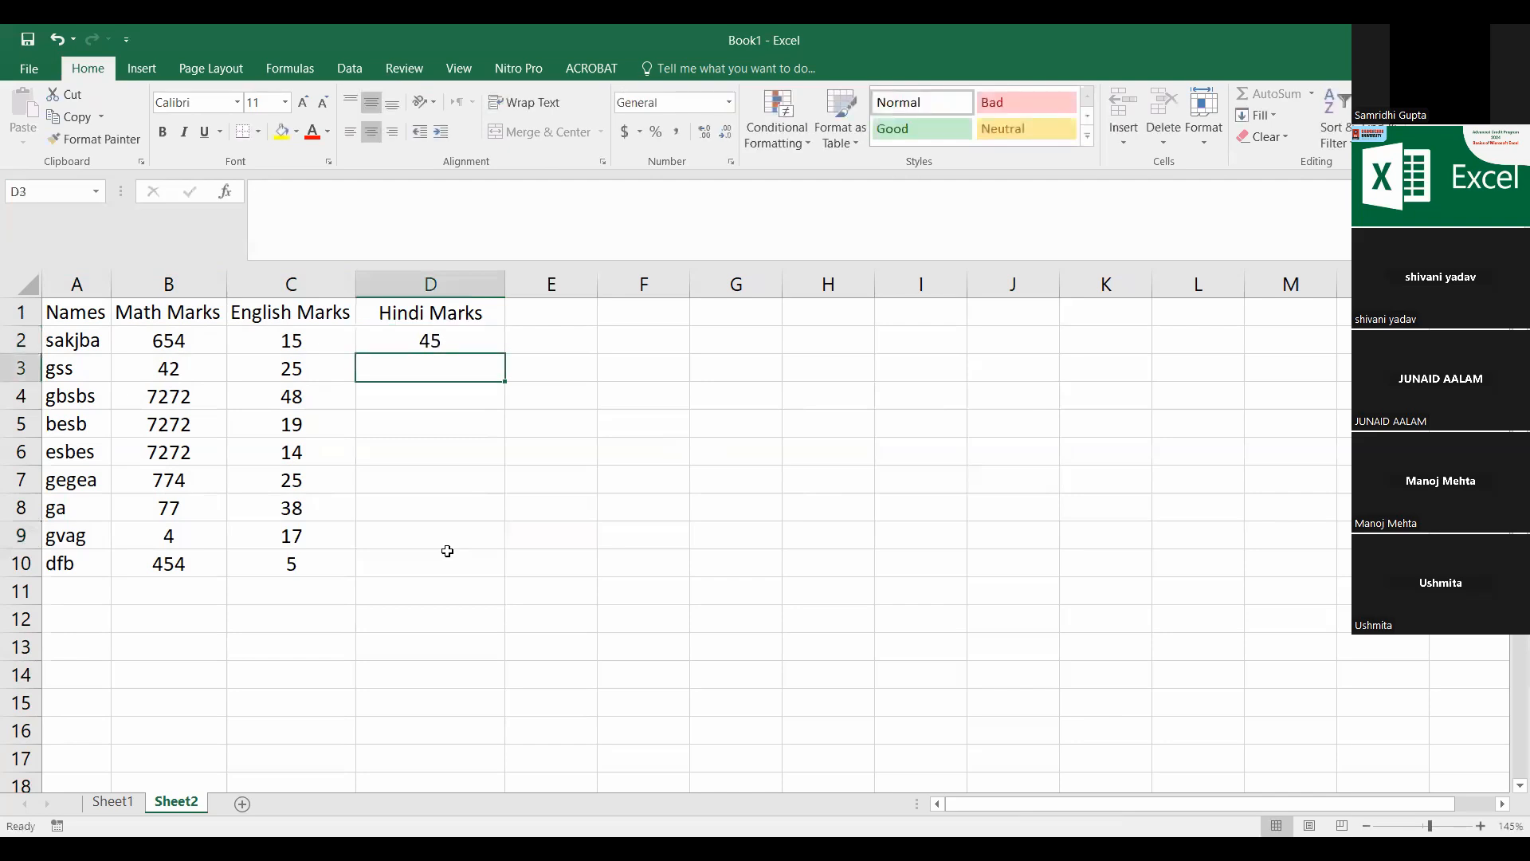
left_click(409, 344)
left_click(412, 371)
type("46")
key("Return")
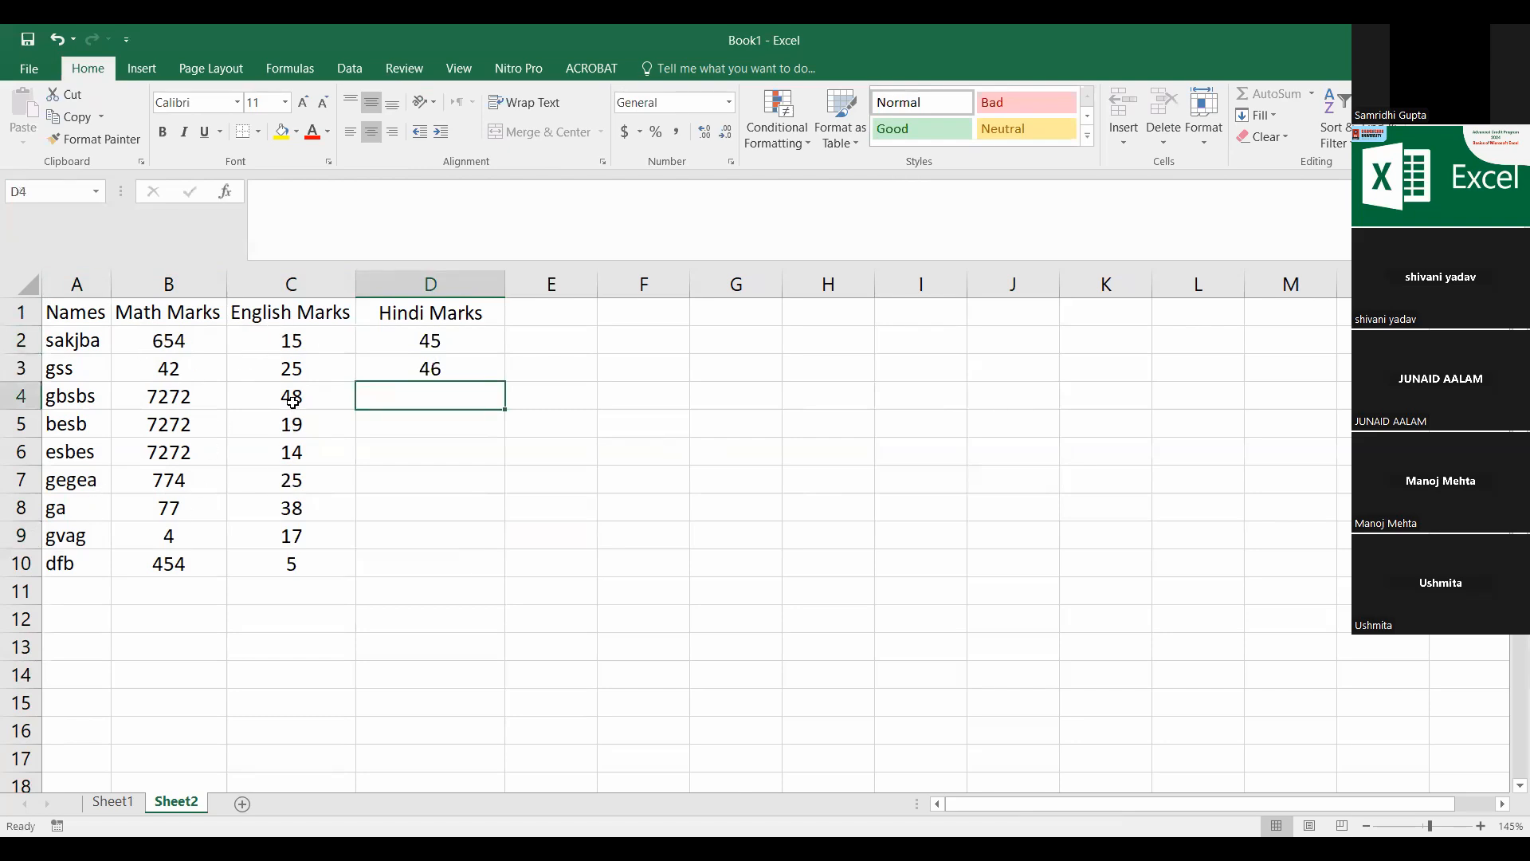
Step: Try to delete the English mark in the locked cell C2 and dismiss the alert
left_click(307, 339)
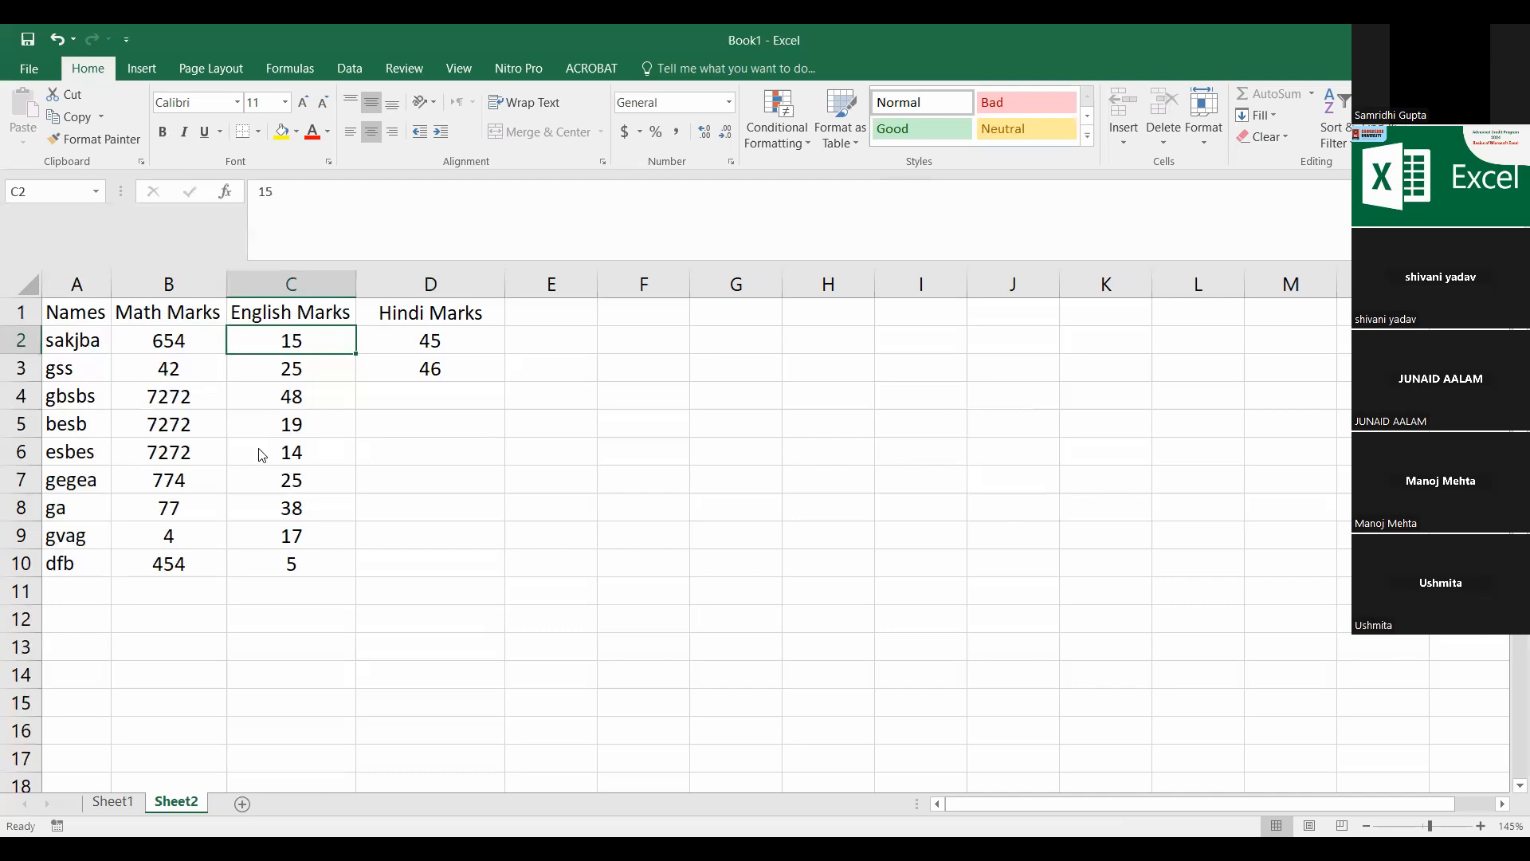
key("Delete")
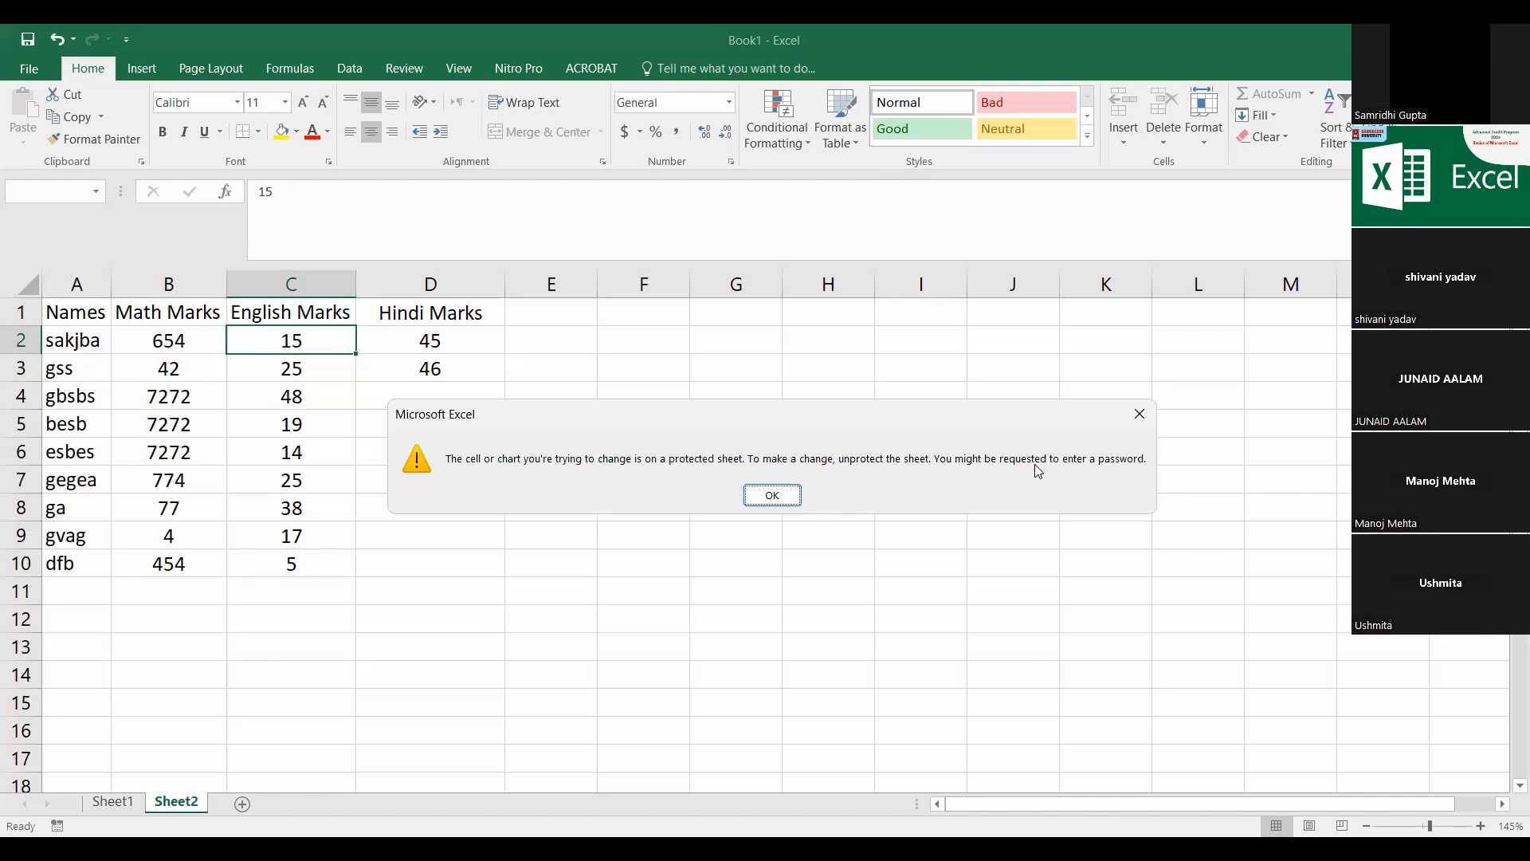
left_click(772, 496)
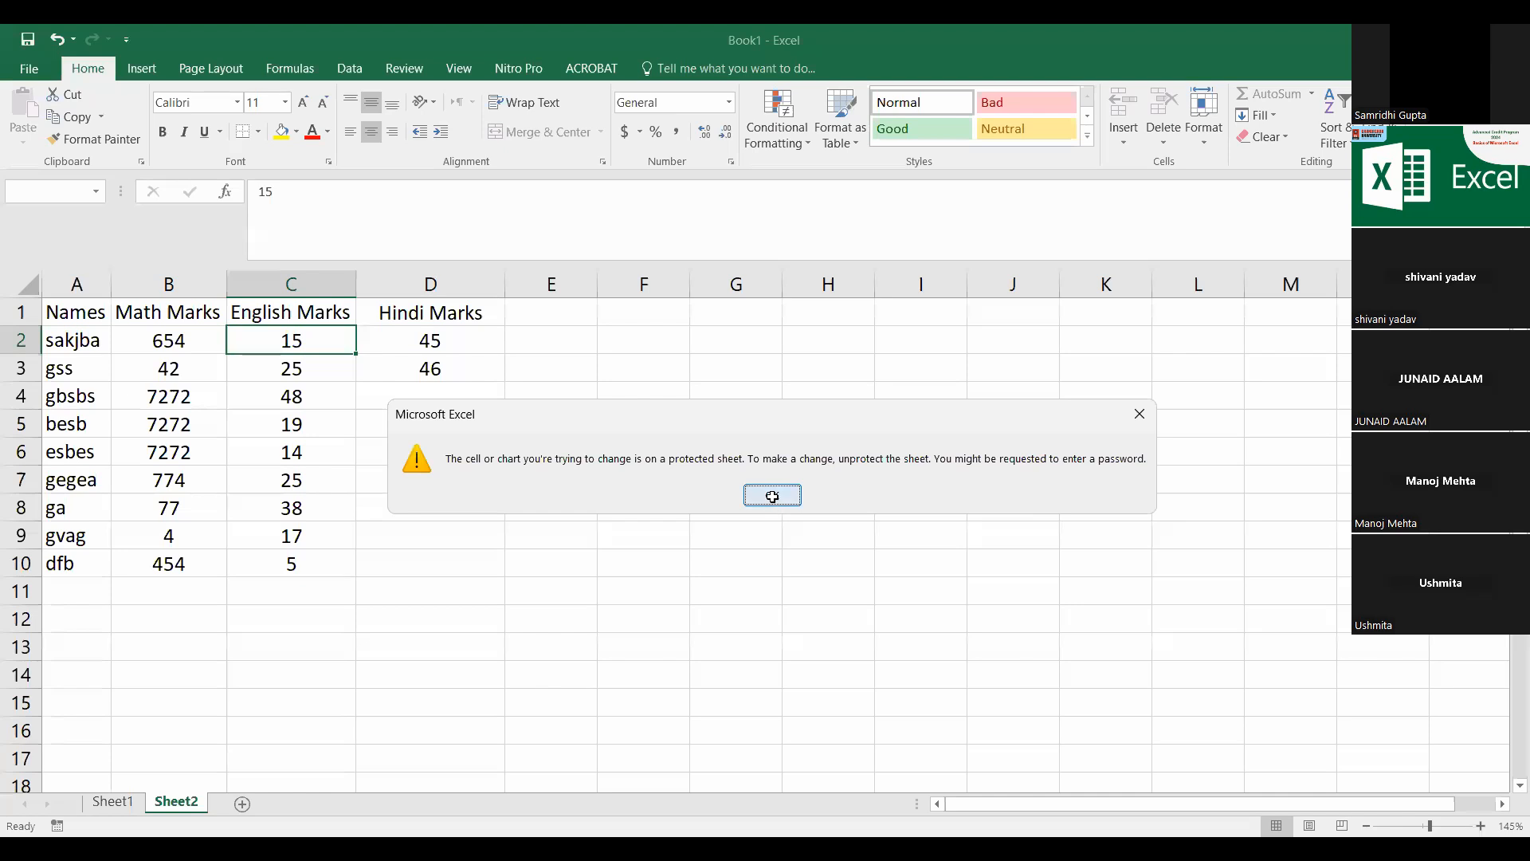
Step: Try to edit the locked Math mark in cell B5 and dismiss the alert
left_click(404, 70)
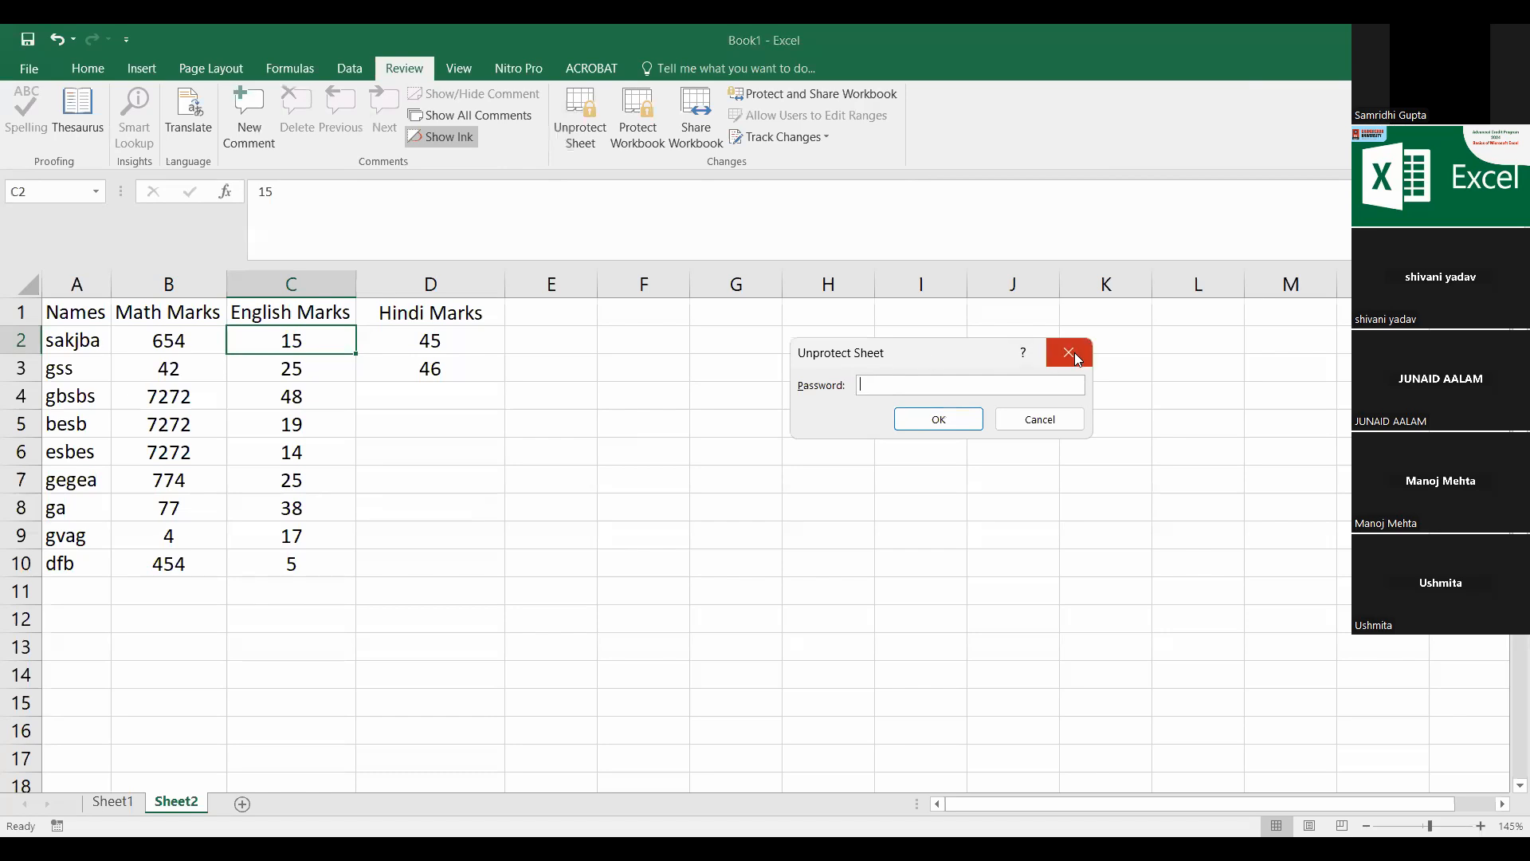
left_click(1050, 353)
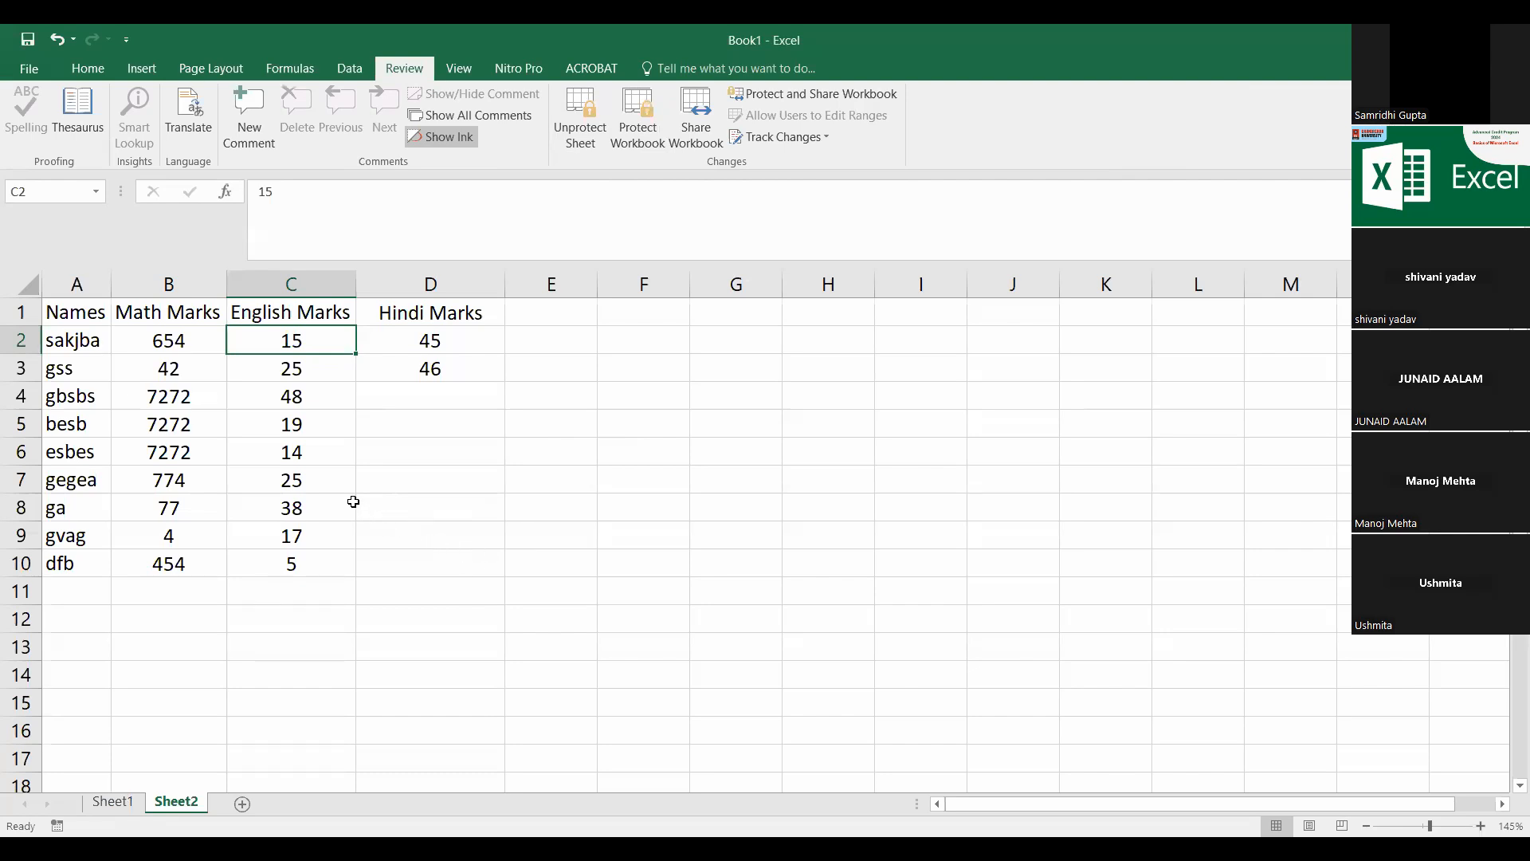
left_click(185, 403)
left_click(175, 418)
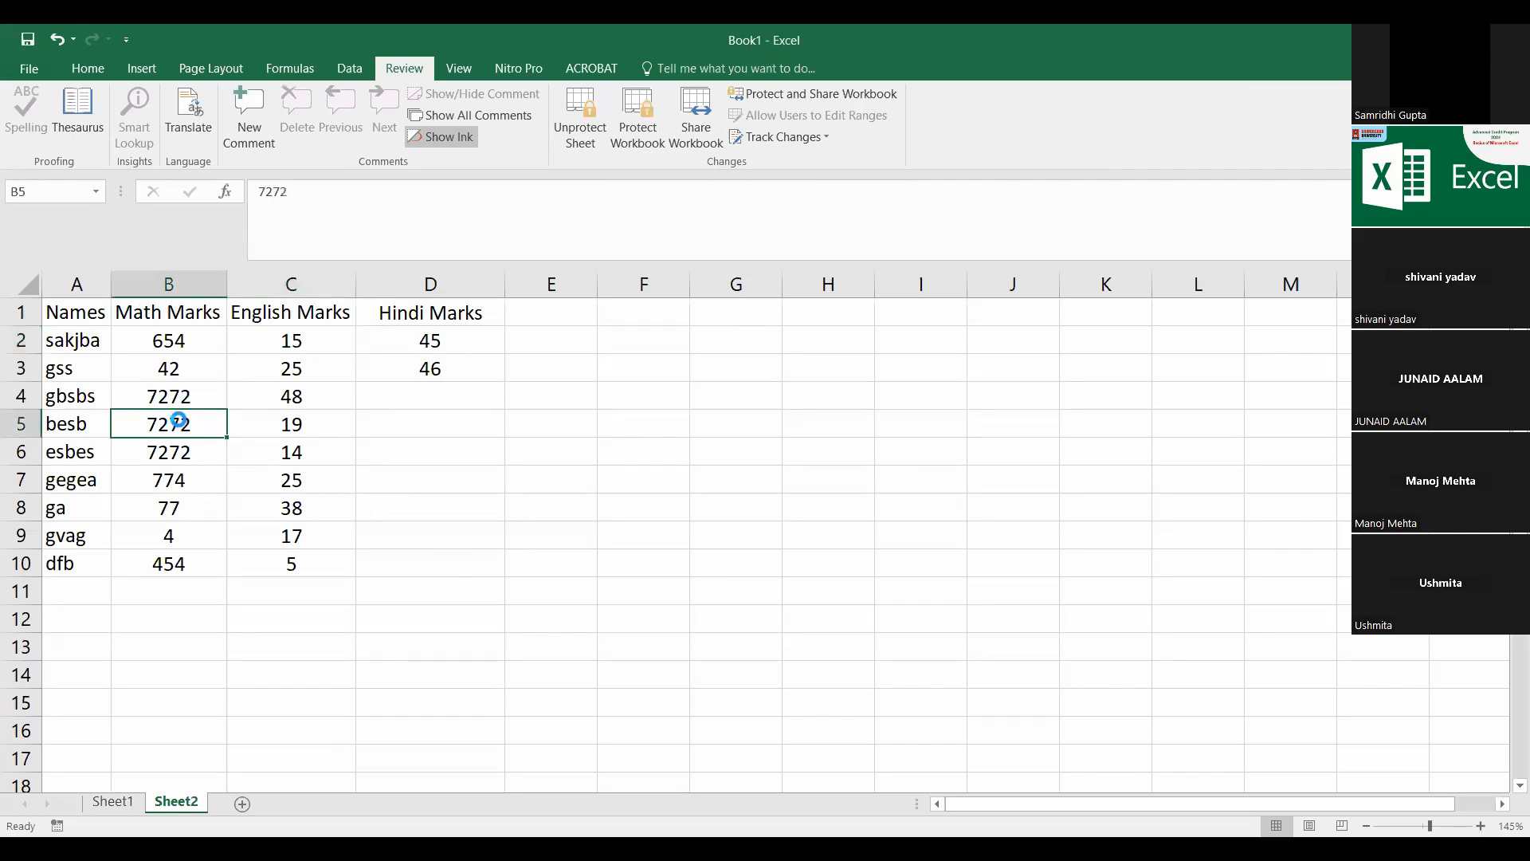
double_click(177, 420)
left_click(785, 496)
Step: Try narrowing column B and inserting a row above row 3 on the protected sheet, undoing each change
left_click_drag(227, 284, 203, 291)
key("ctrl+z")
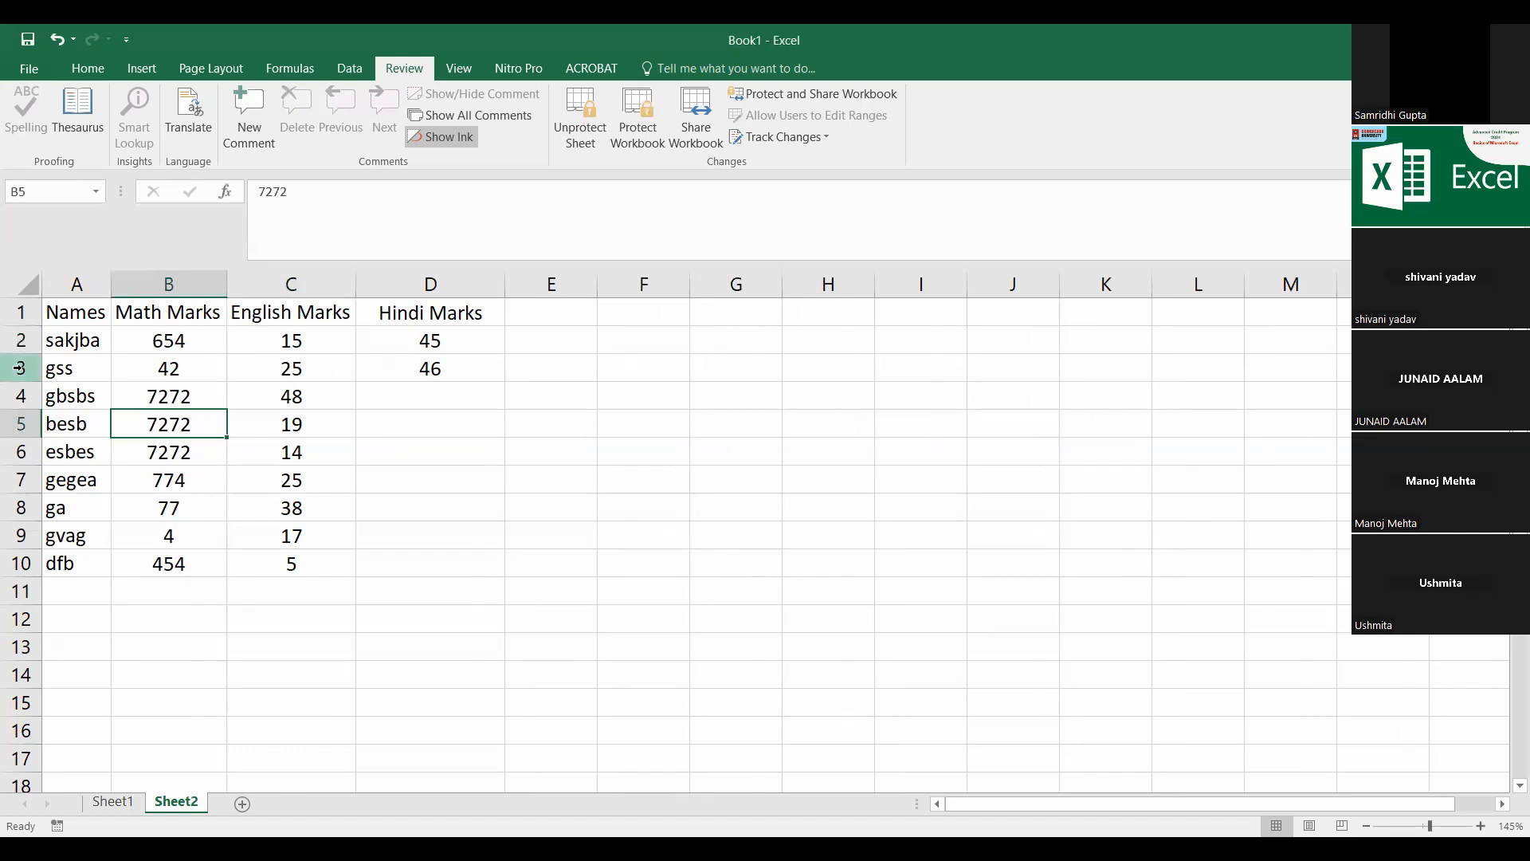
left_click(19, 367)
right_click(19, 368)
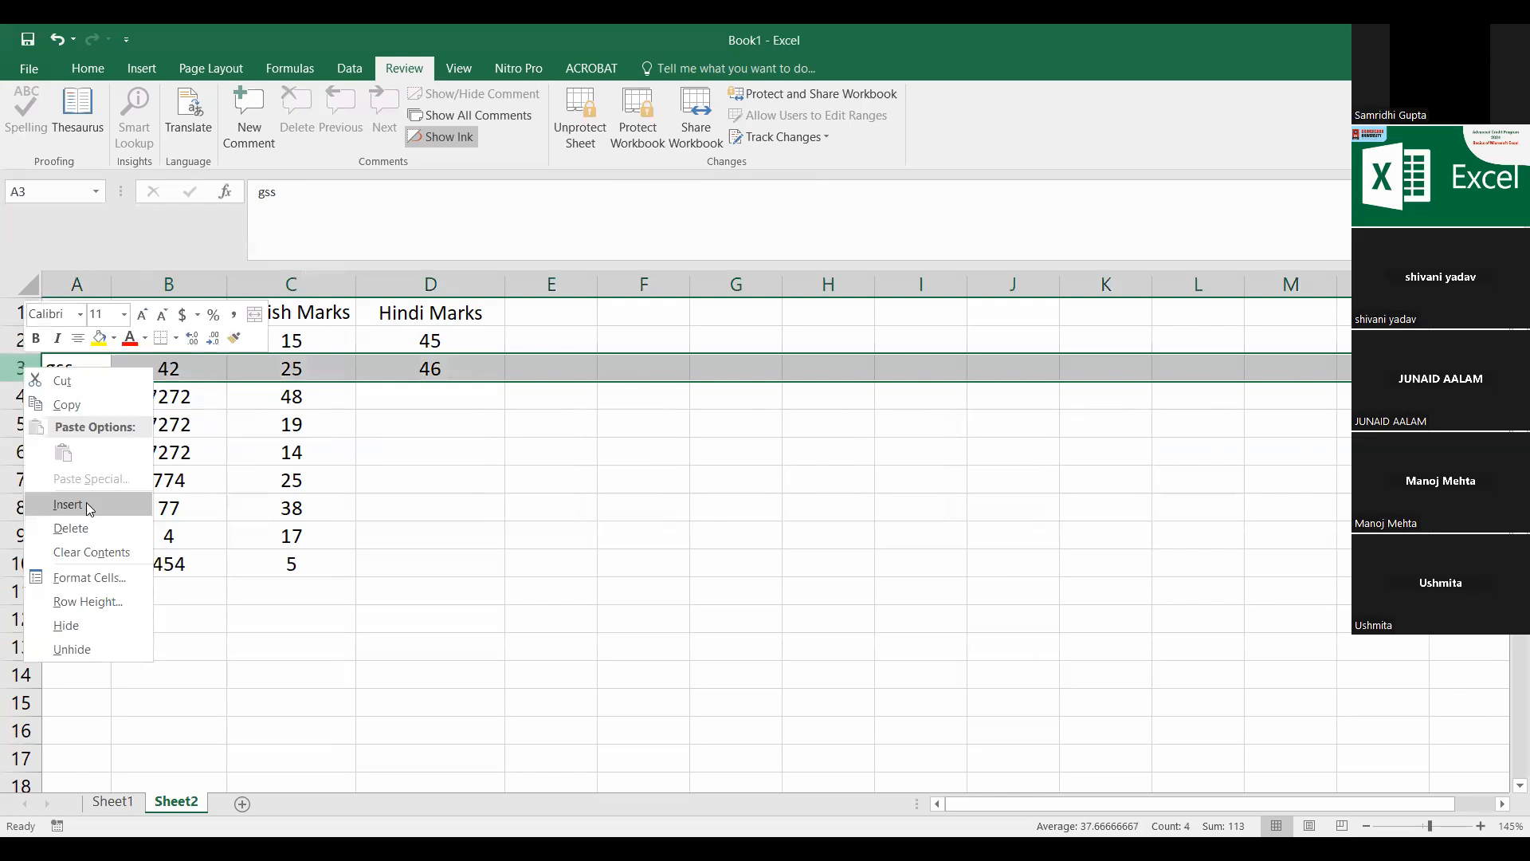
left_click(87, 502)
key("ctrl+z")
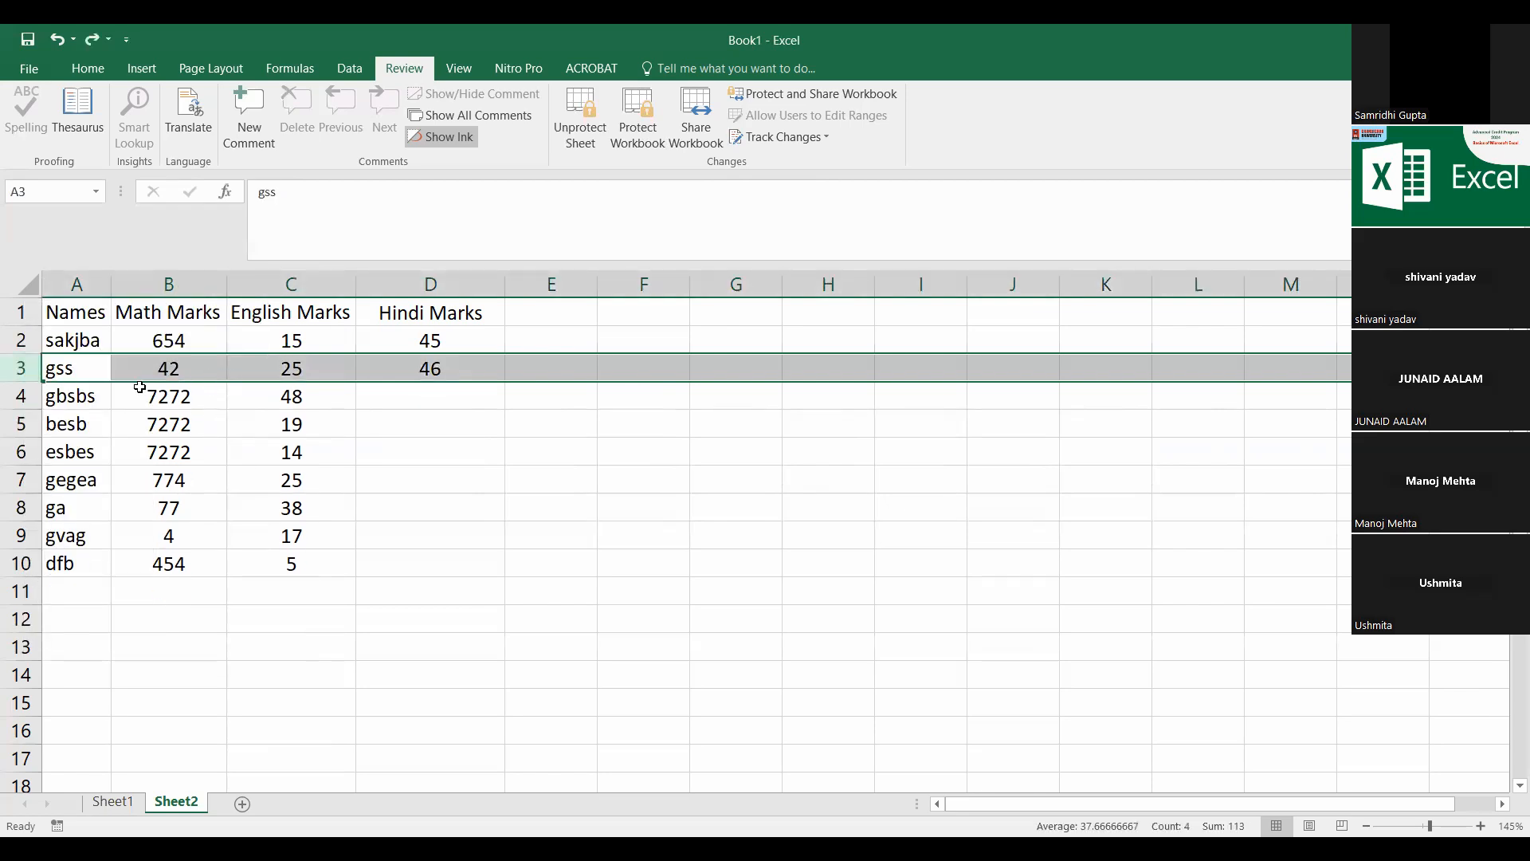
Step: Try to edit the locked cells C4, A4 and C7, dismissing the alert each time
left_click(167, 421)
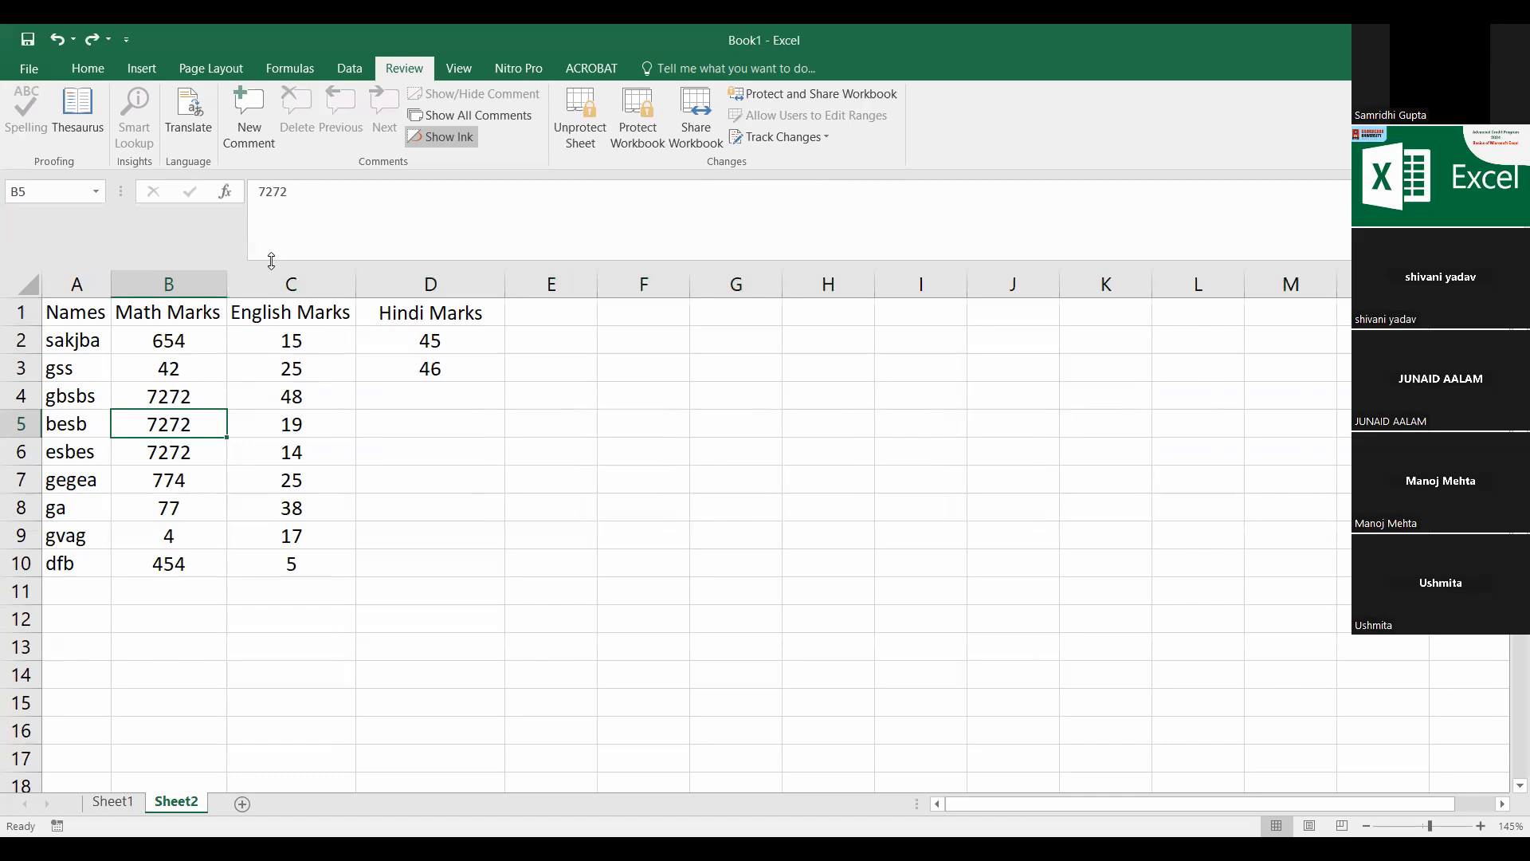
left_click(318, 393)
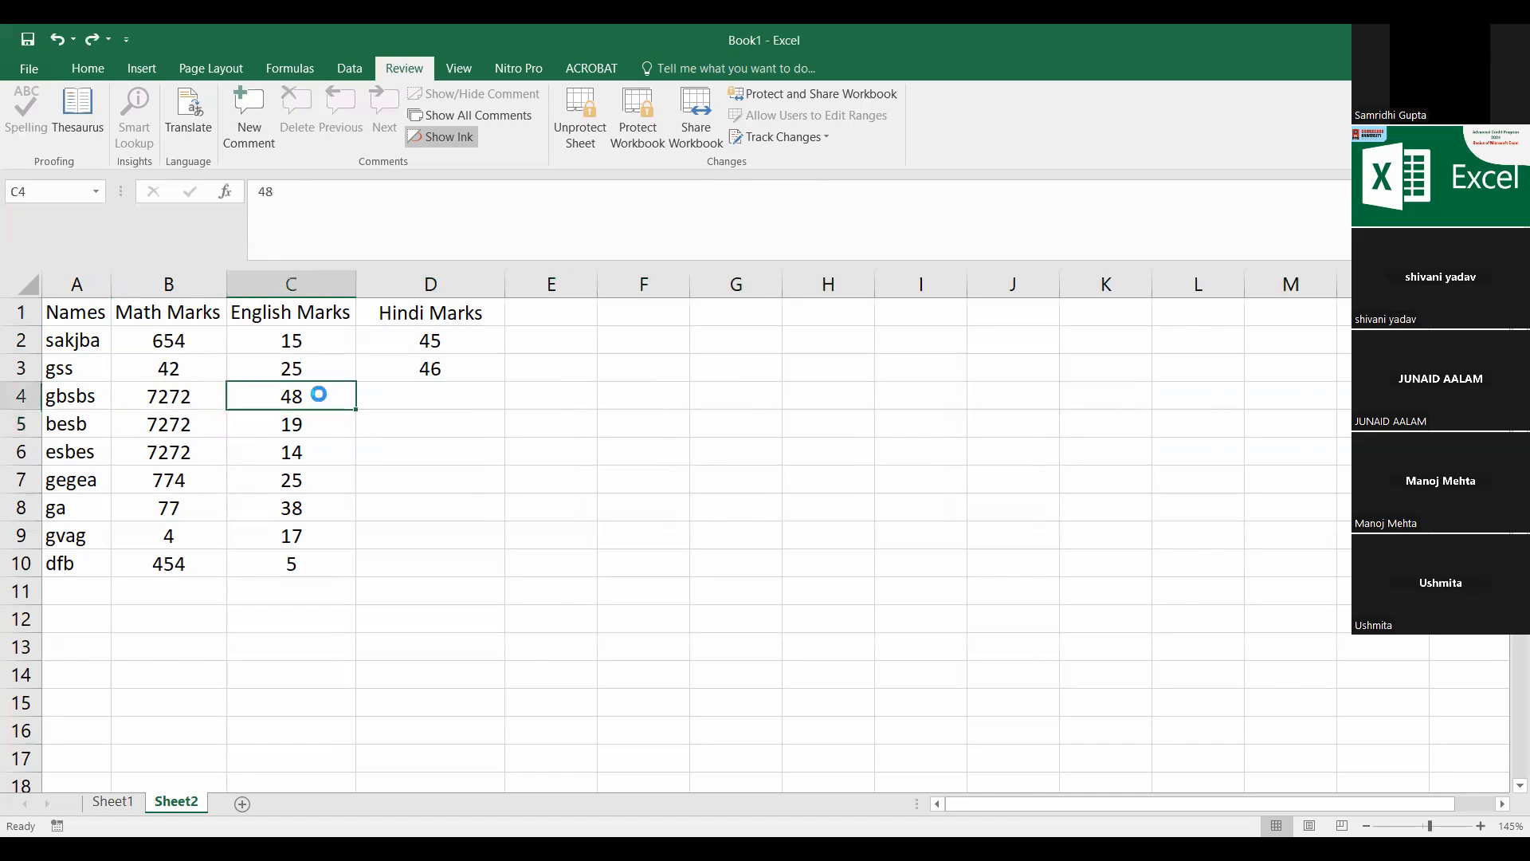
double_click(318, 393)
left_click(771, 496)
left_click(73, 406)
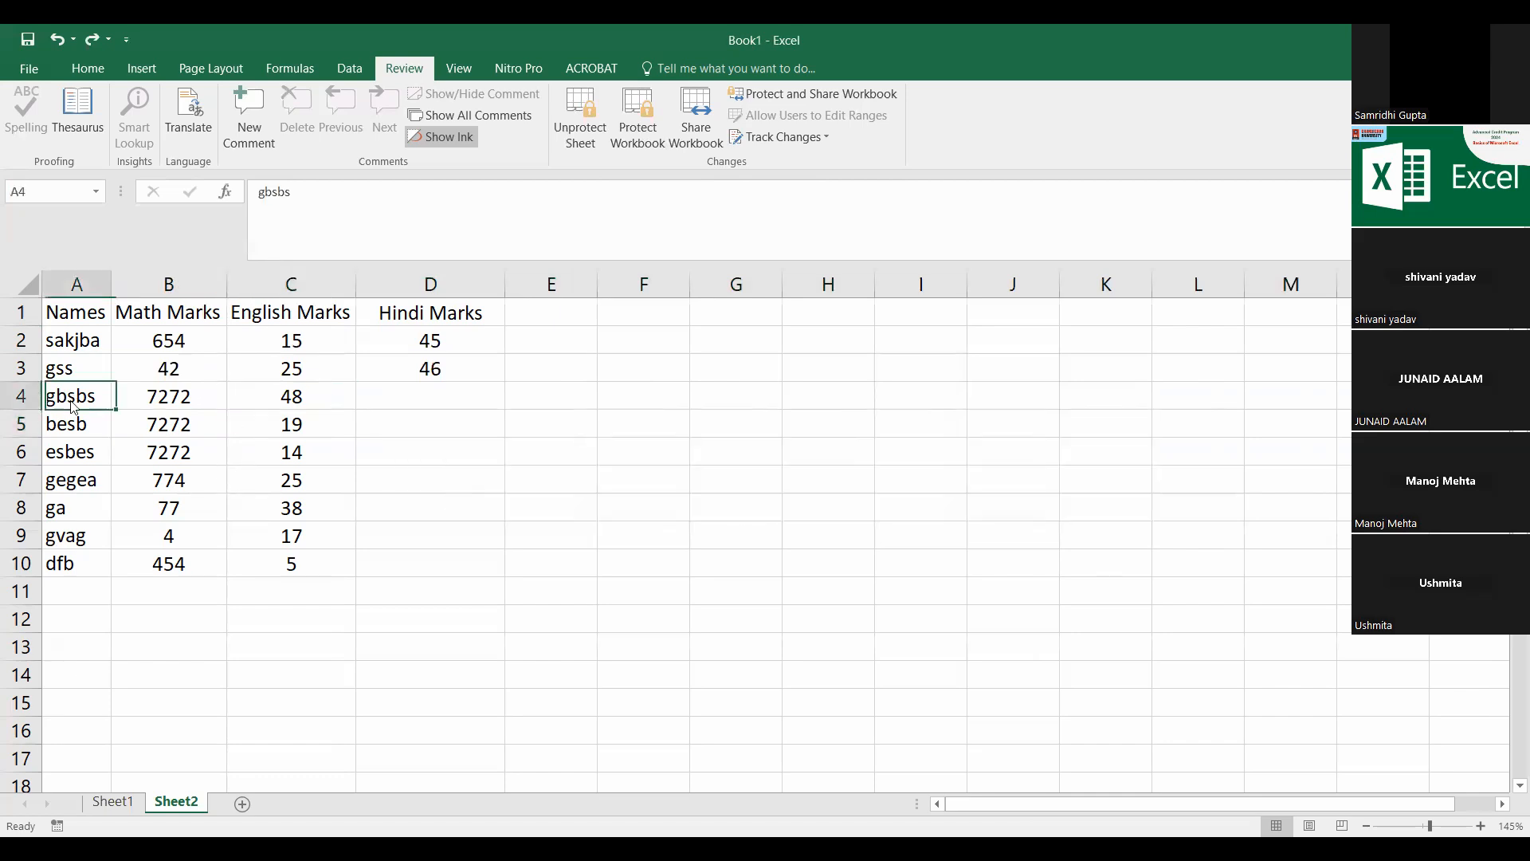
double_click(73, 405)
left_click(774, 495)
double_click(297, 483)
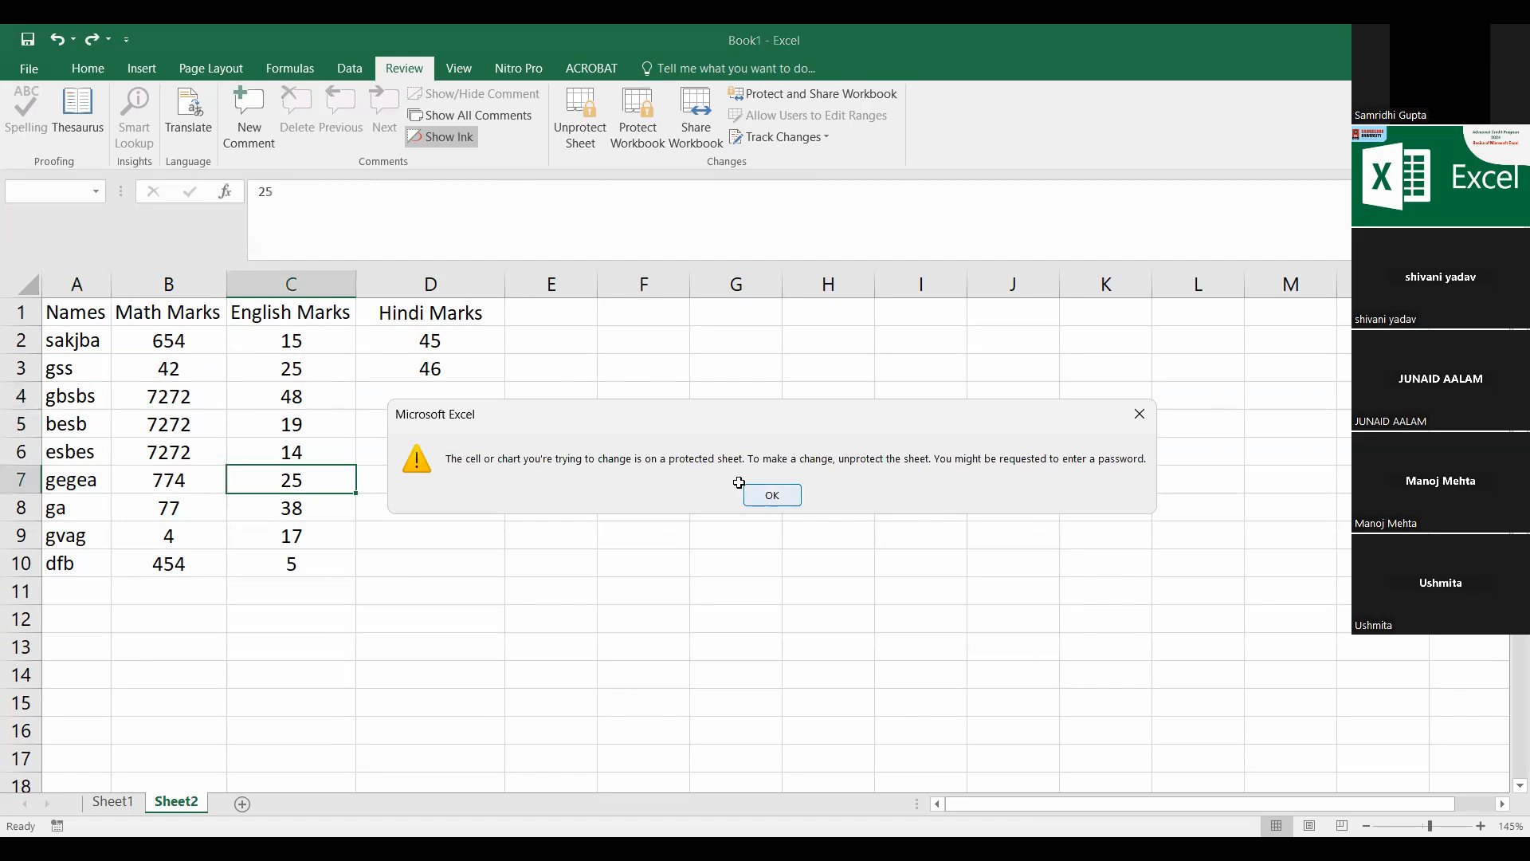
left_click(749, 494)
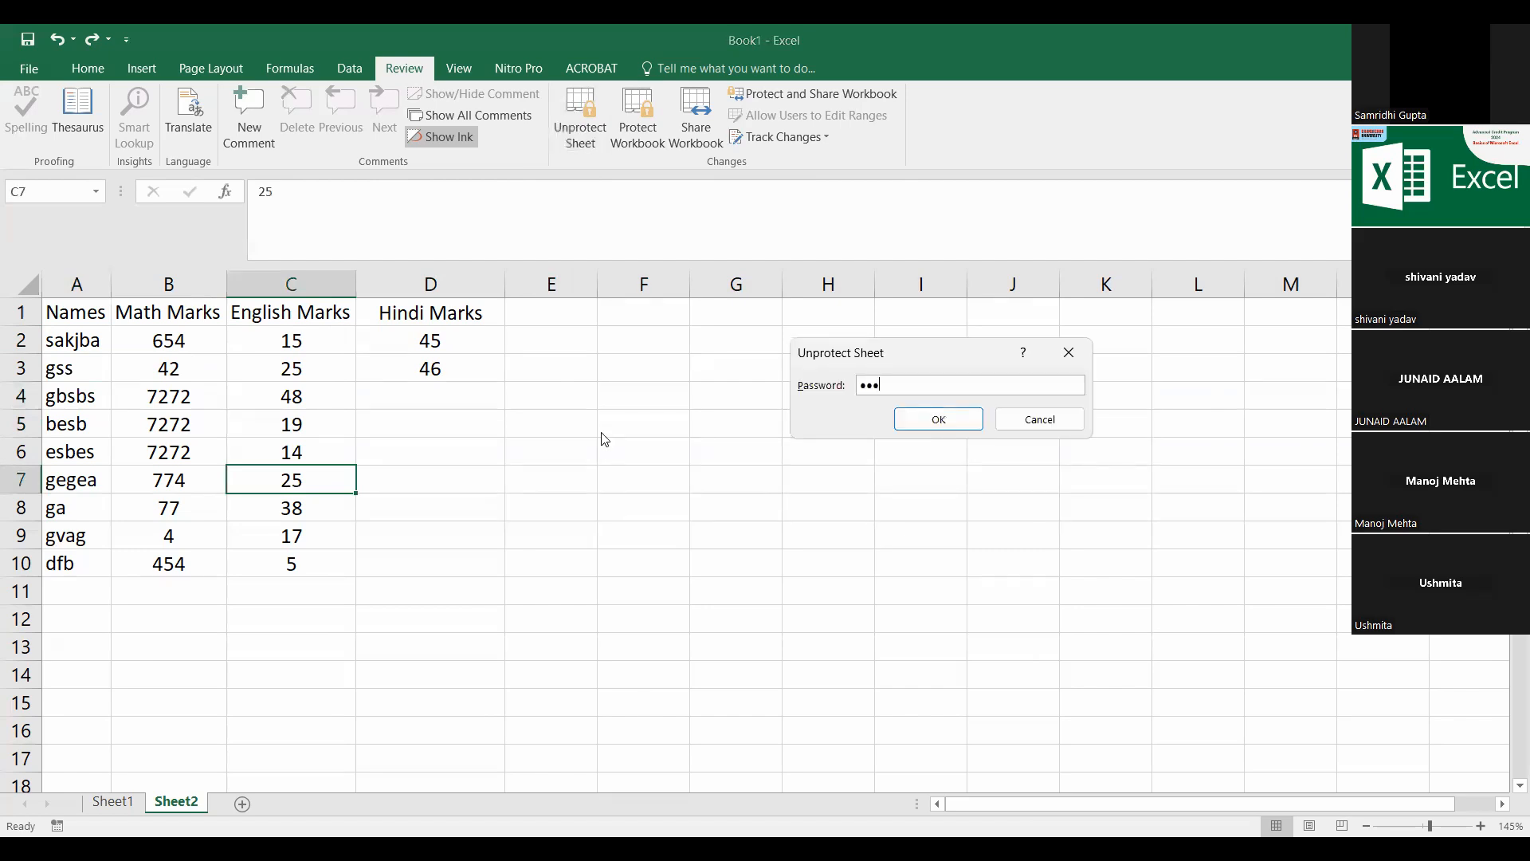
Step: Unprotect Sheet2 with the sheet password and test that the English mark in cell C5 opens for editing
key("Return")
double_click(327, 431)
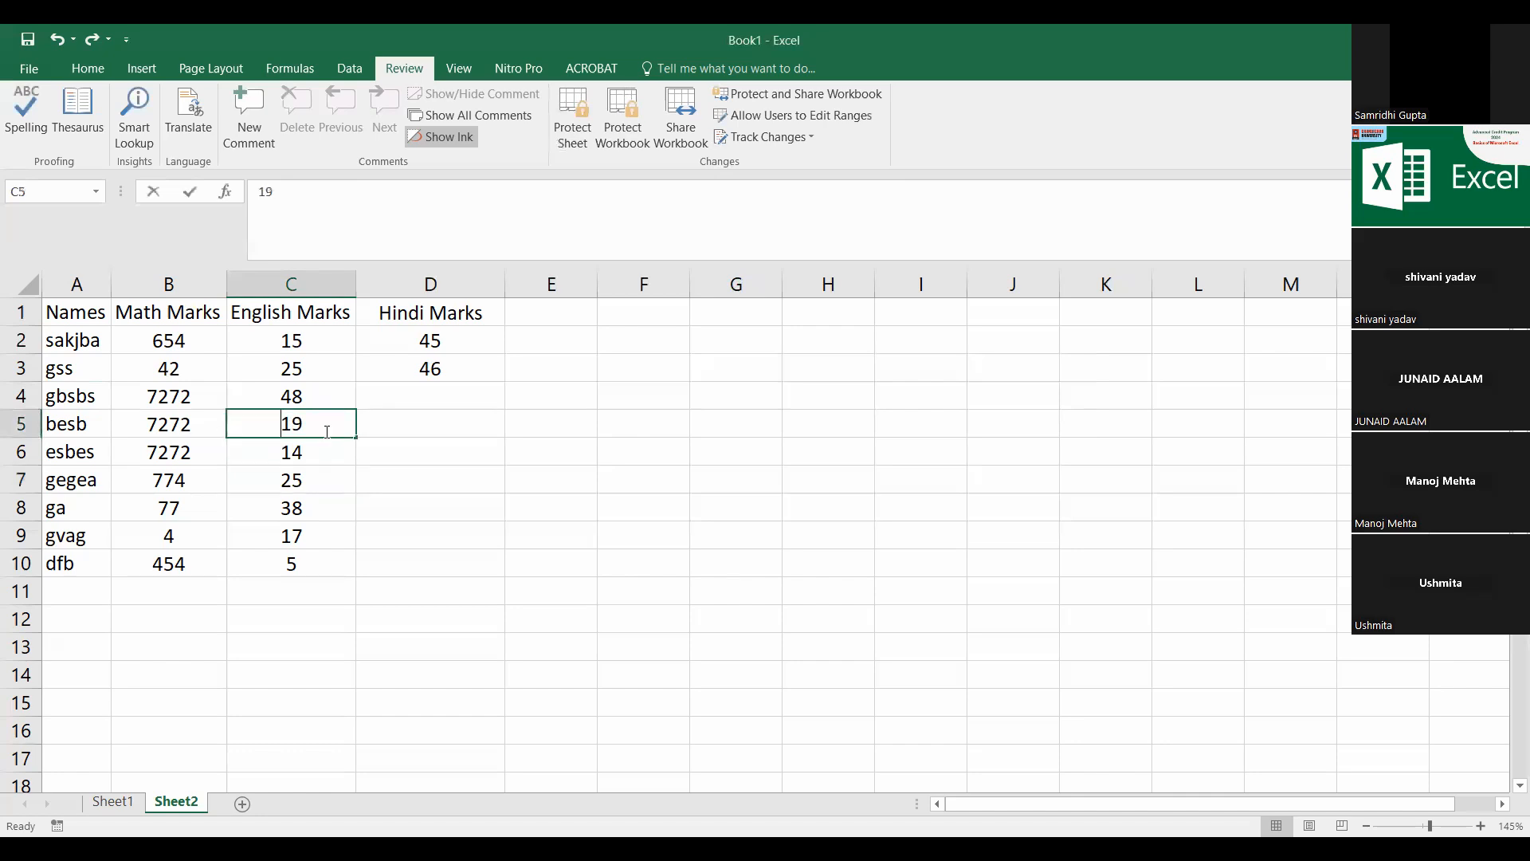
left_click(301, 481)
double_click(314, 423)
left_click(314, 476)
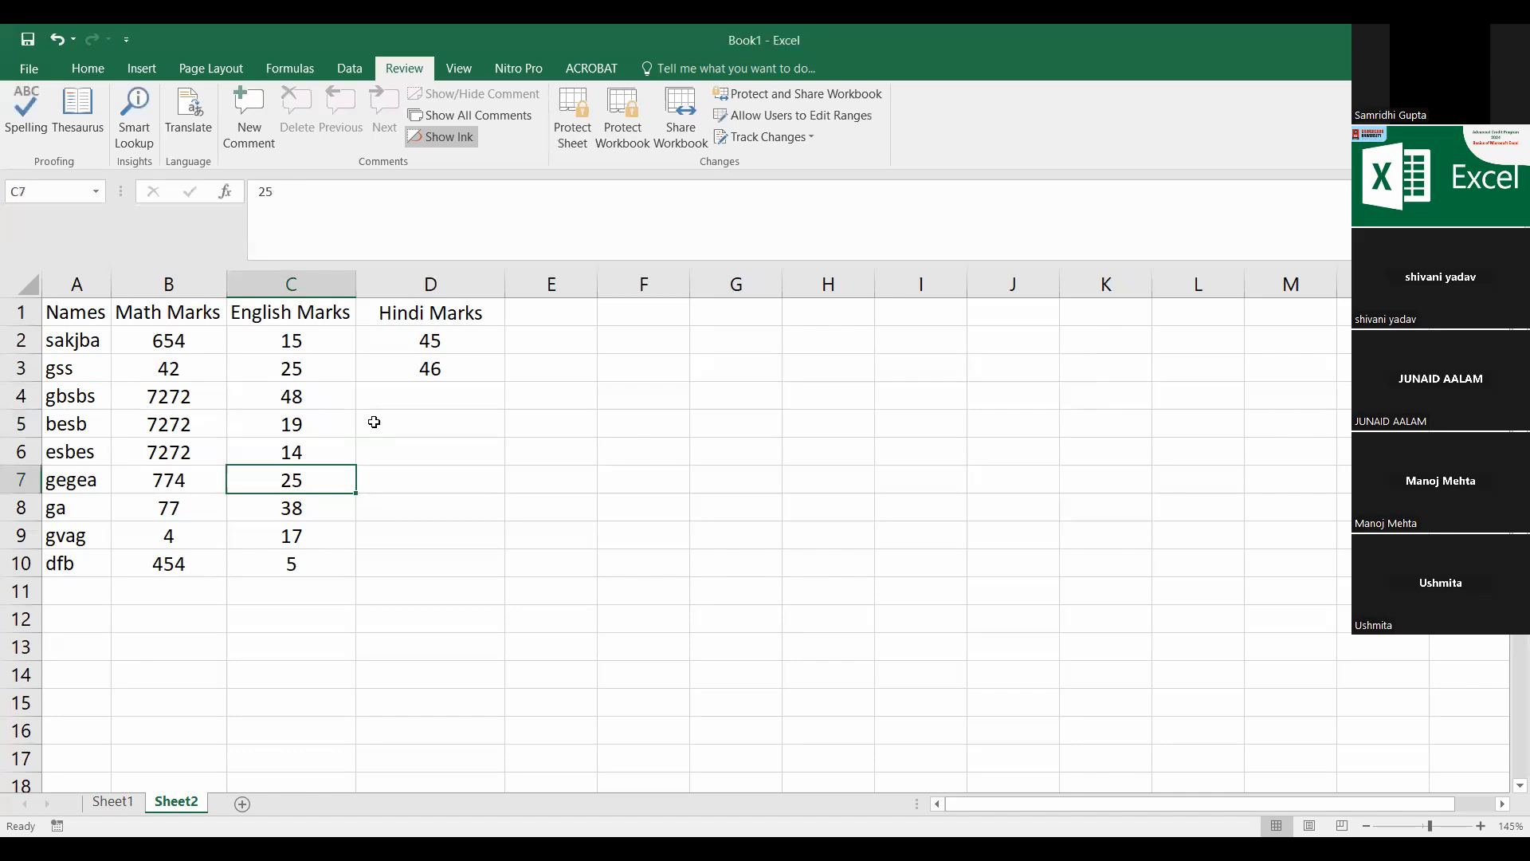
Step: Highlight the topic "freezing and unfreezing pane" in cell A7 of Sheet1 with a yellow fill
left_click(87, 68)
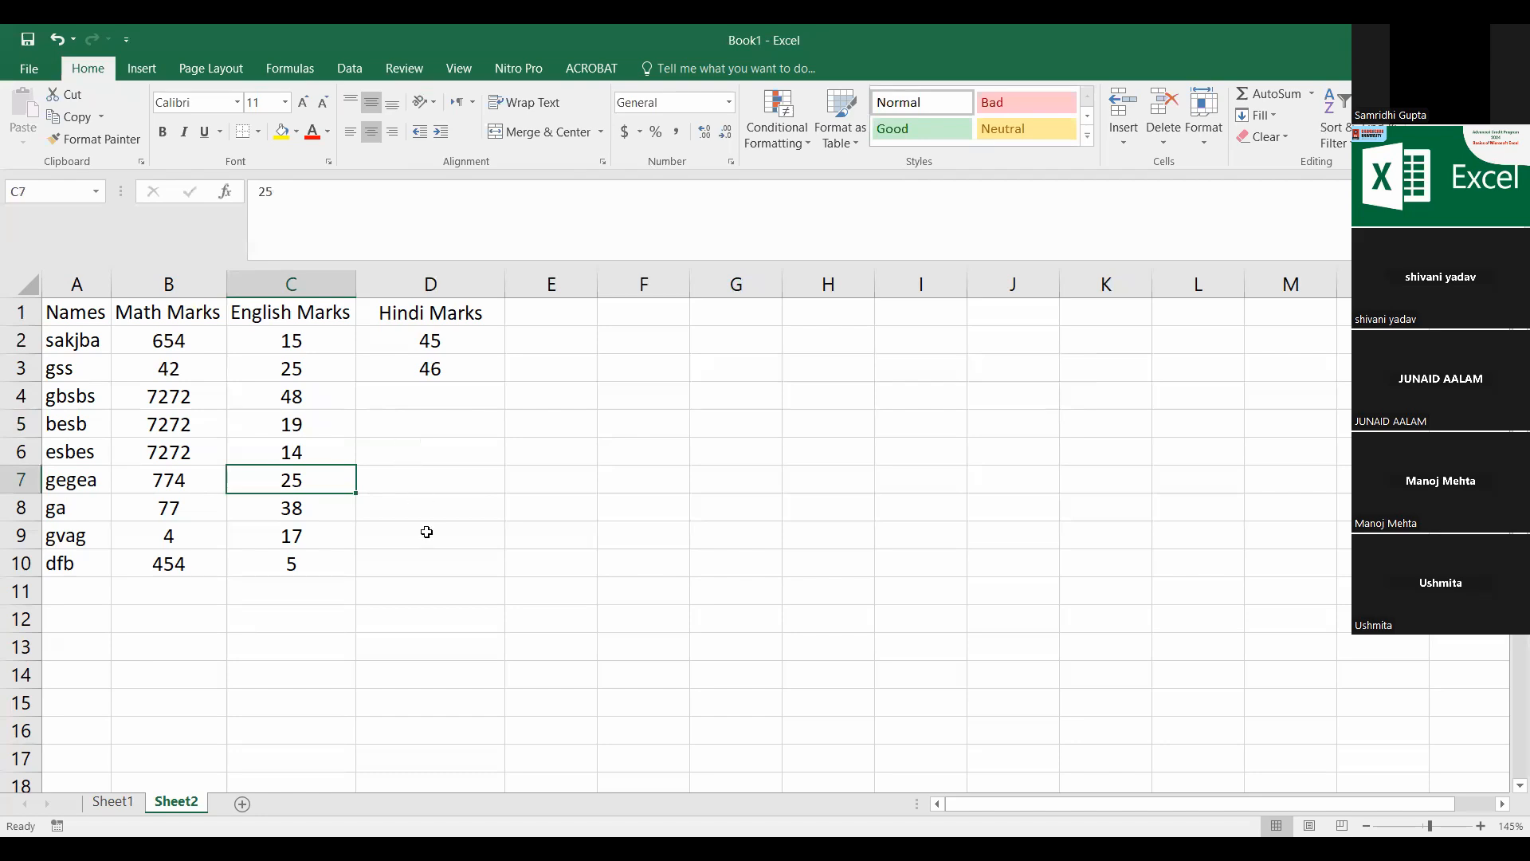
left_click(113, 802)
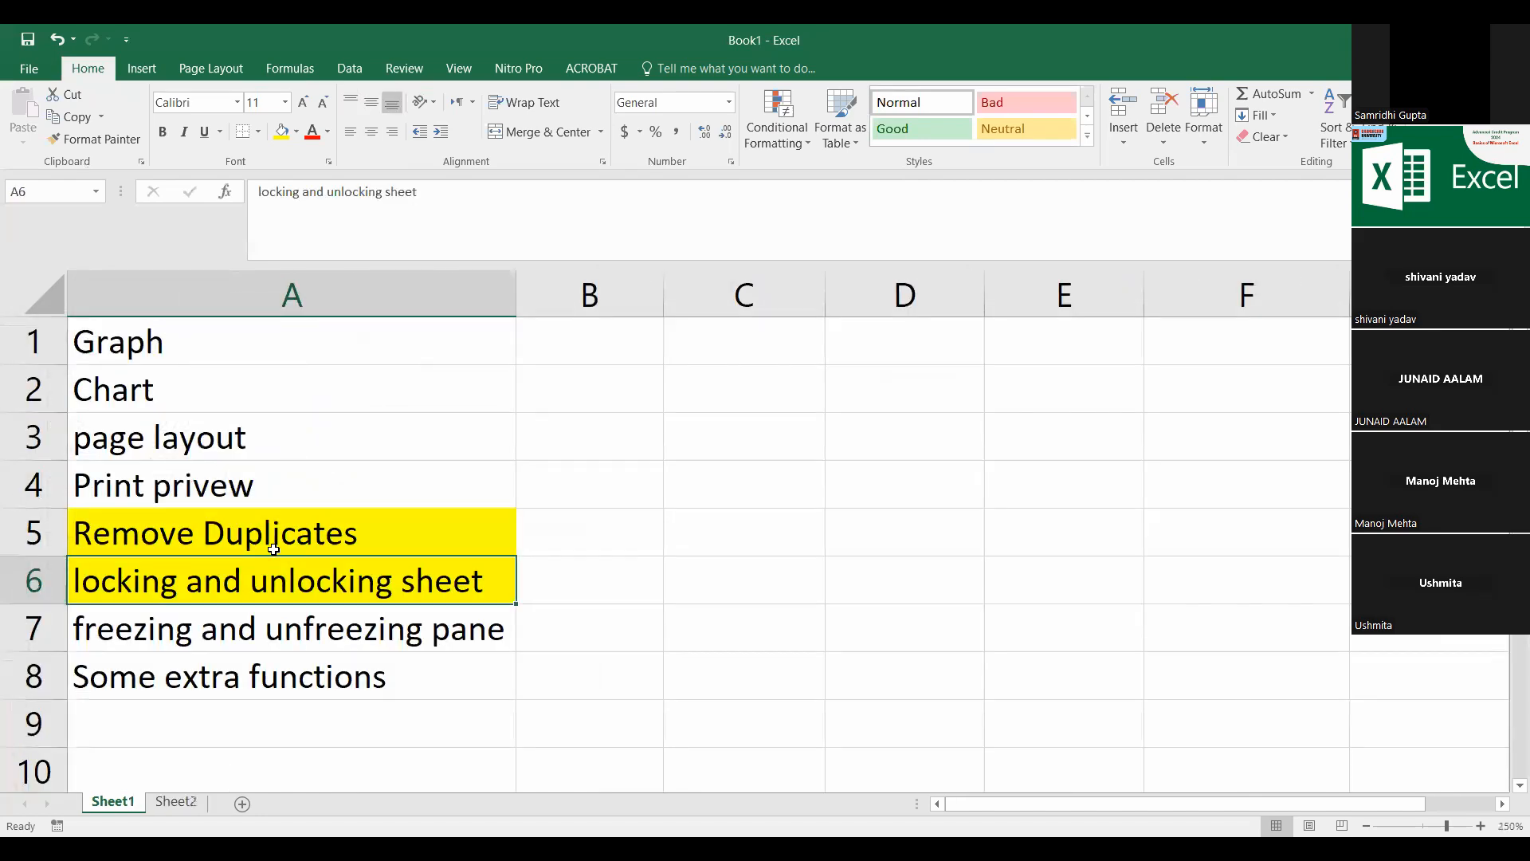
left_click(279, 622)
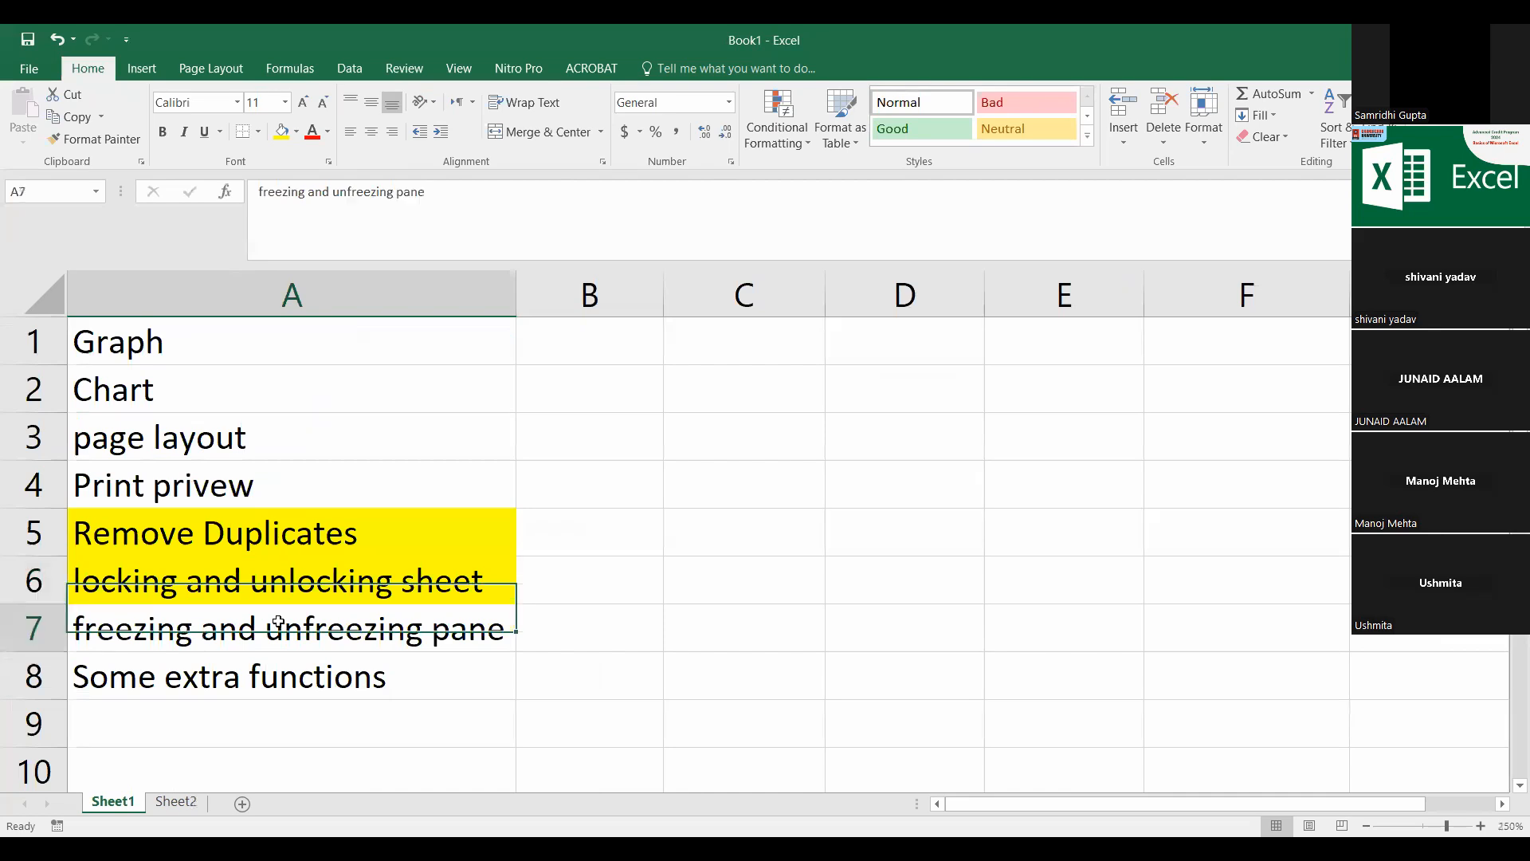
left_click(280, 132)
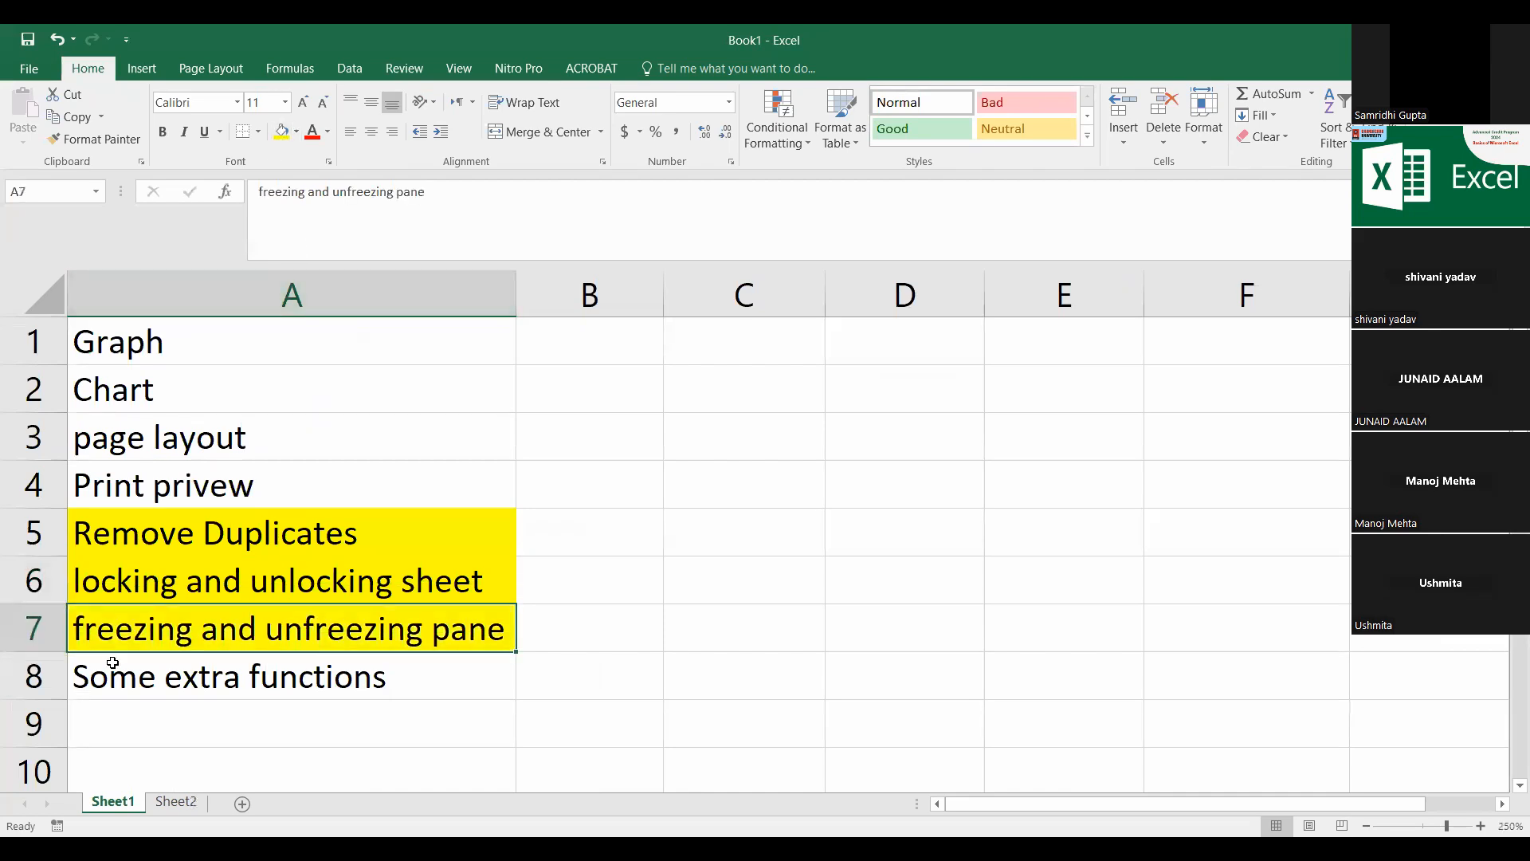
Step: Insert a new column before the Names column on Sheet2 and head it S.No
left_click(176, 802)
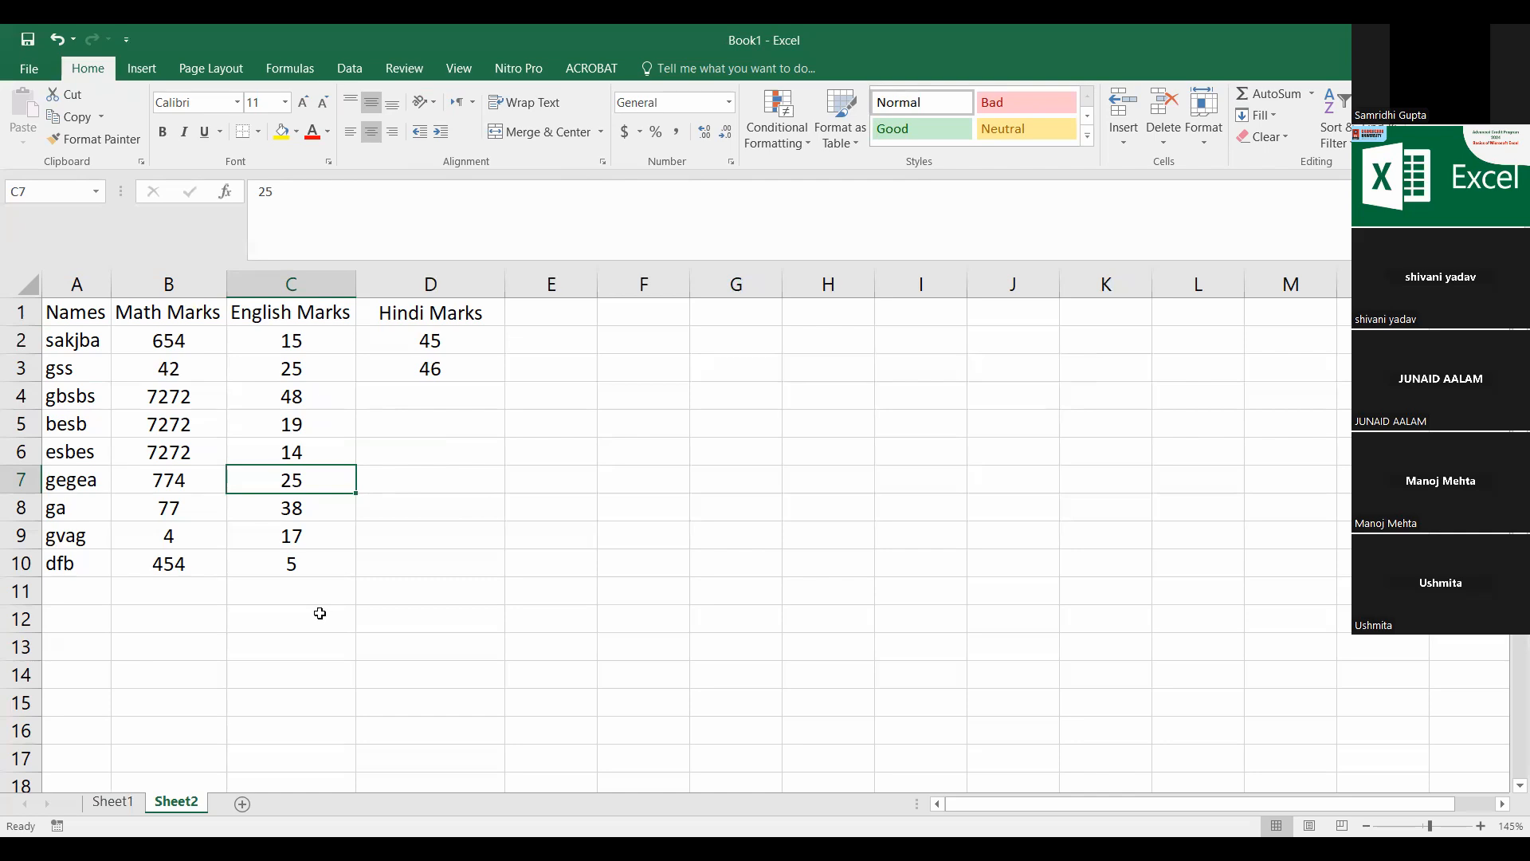
left_click(145, 366)
left_click(139, 339)
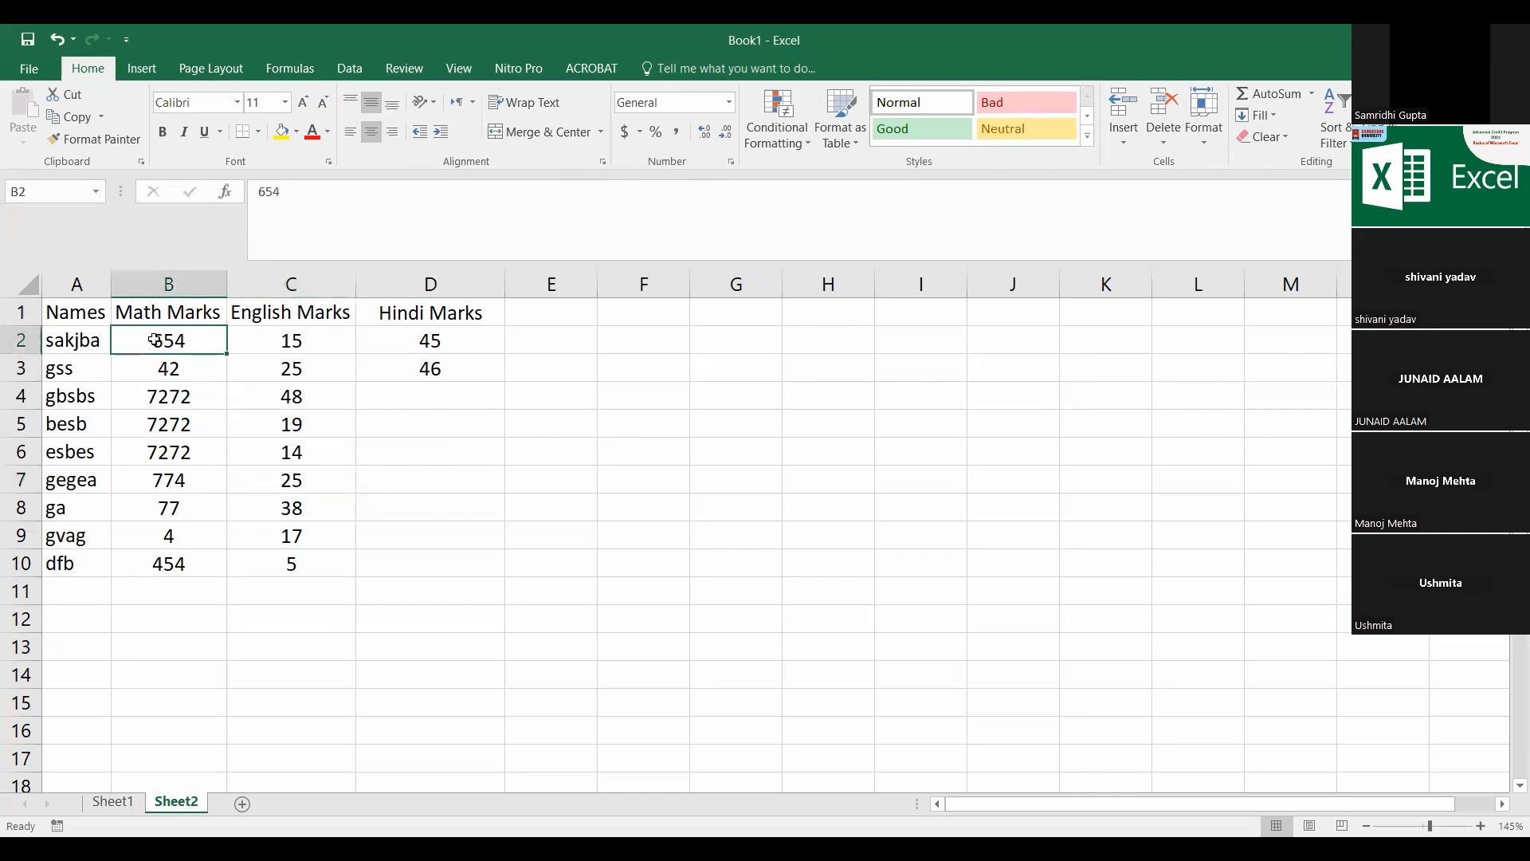
left_click(84, 345)
left_click(86, 282)
key("ctrl+shift+plus")
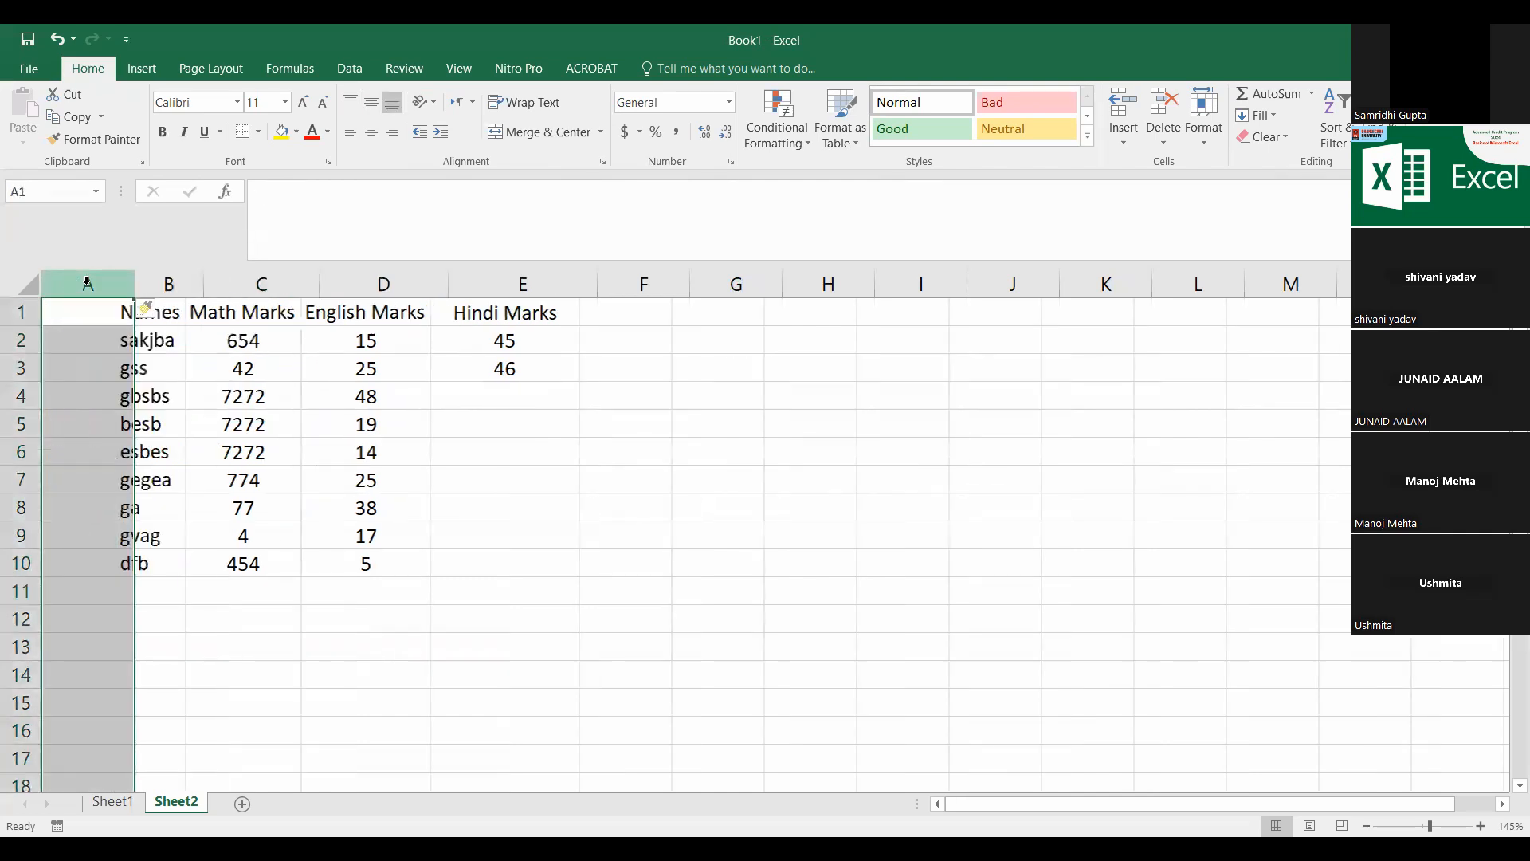
type("S.No")
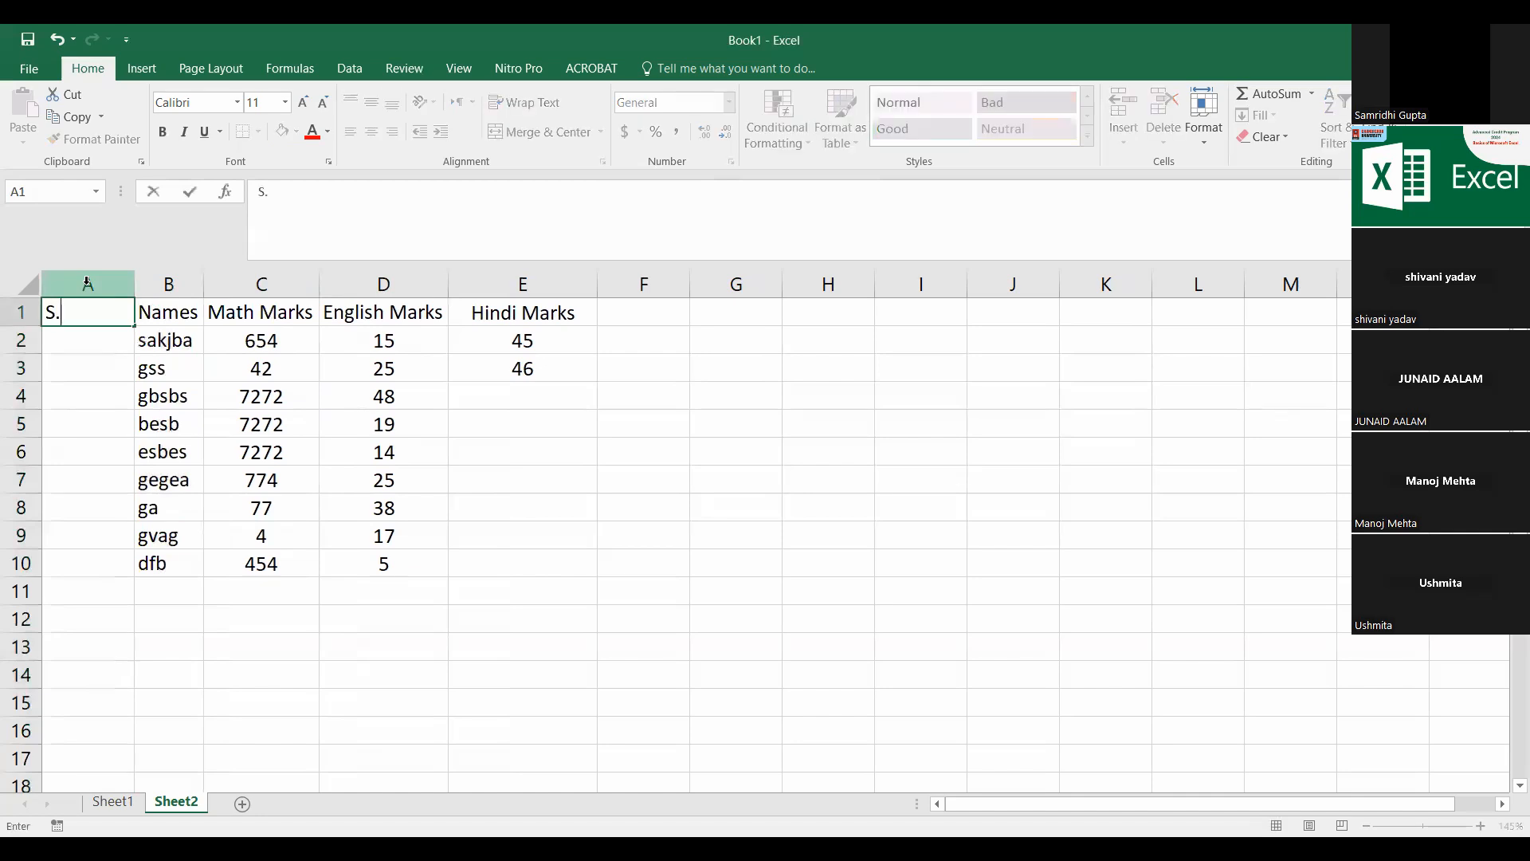
key("Return")
Step: Enter 1 and 2 in cells A2 and A3 and fill the serial numbers down to row 10
type("1")
key("Return")
type("2")
key("Up")
key("Up")
key("Down")
key("shift+Down")
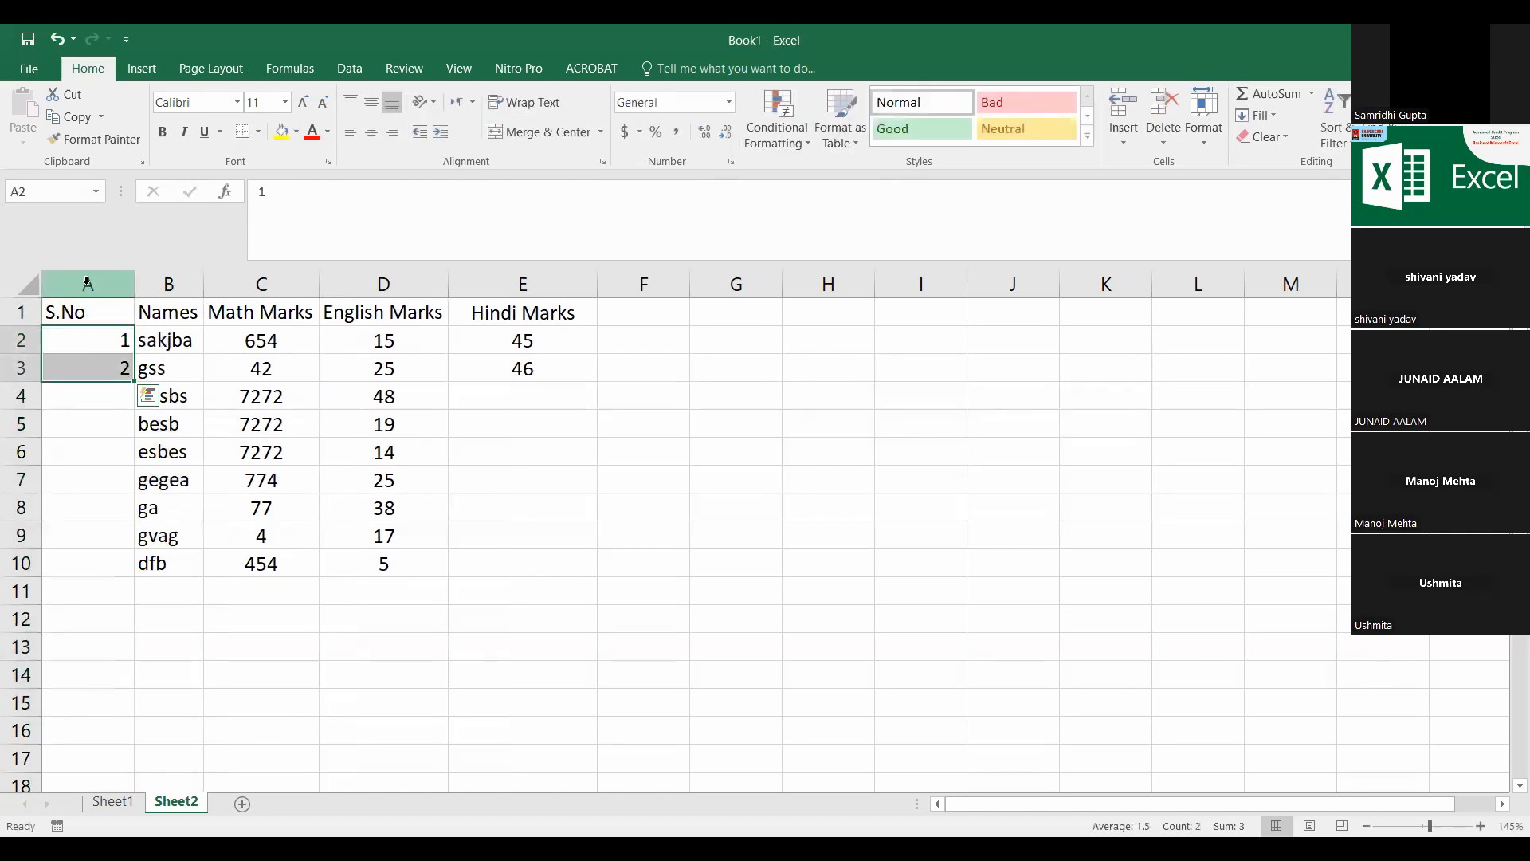
double_click(134, 382)
left_click(182, 351)
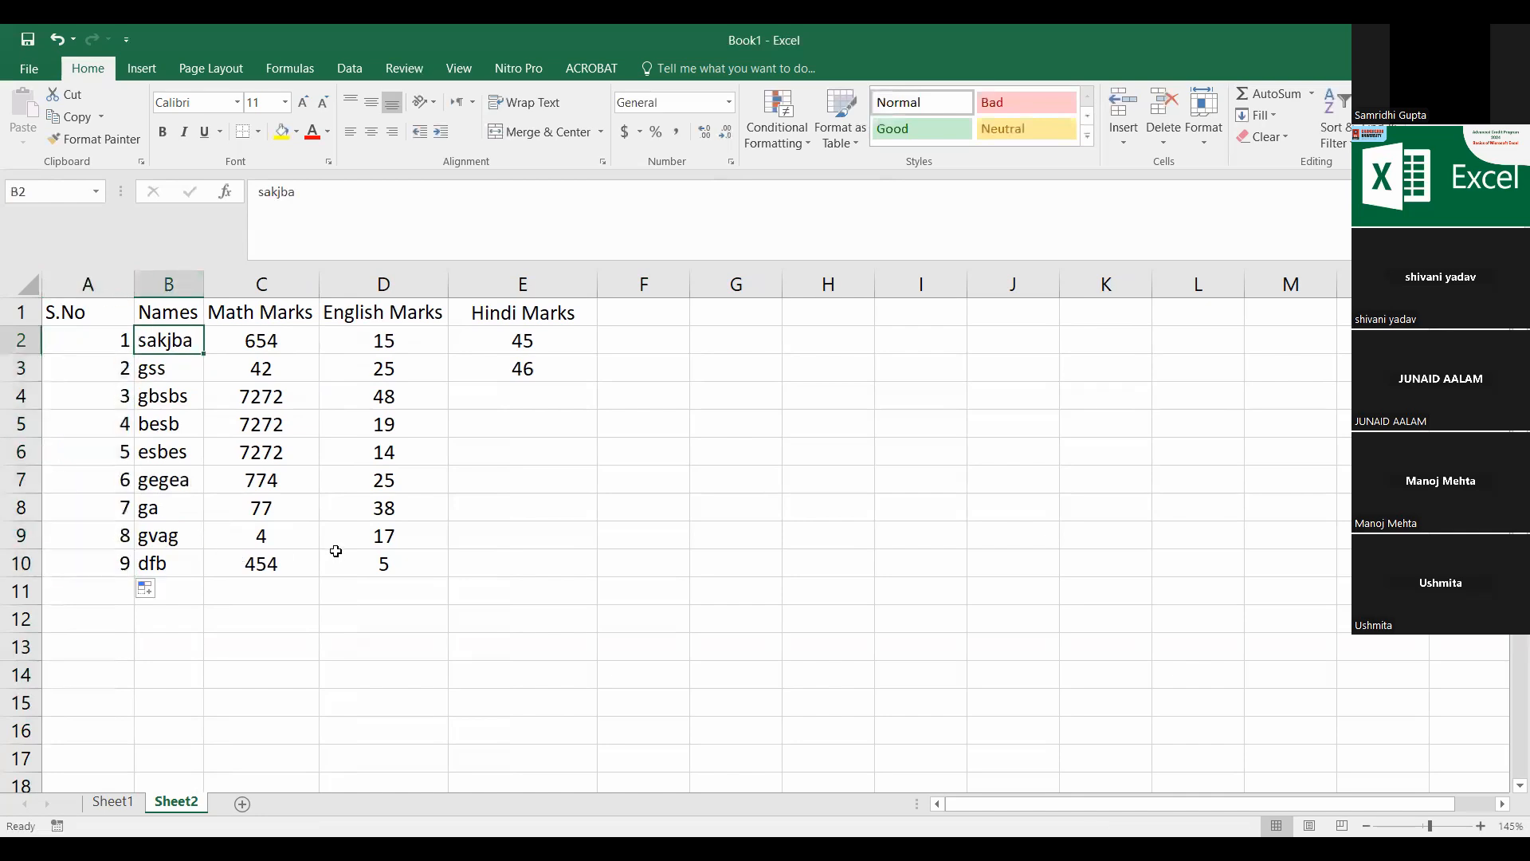
Step: Fill the Hindi Marks series from cells E2 and E3 down to row 10
left_click_drag(550, 344, 590, 403)
left_click_drag(572, 556, 571, 562)
left_click(558, 474)
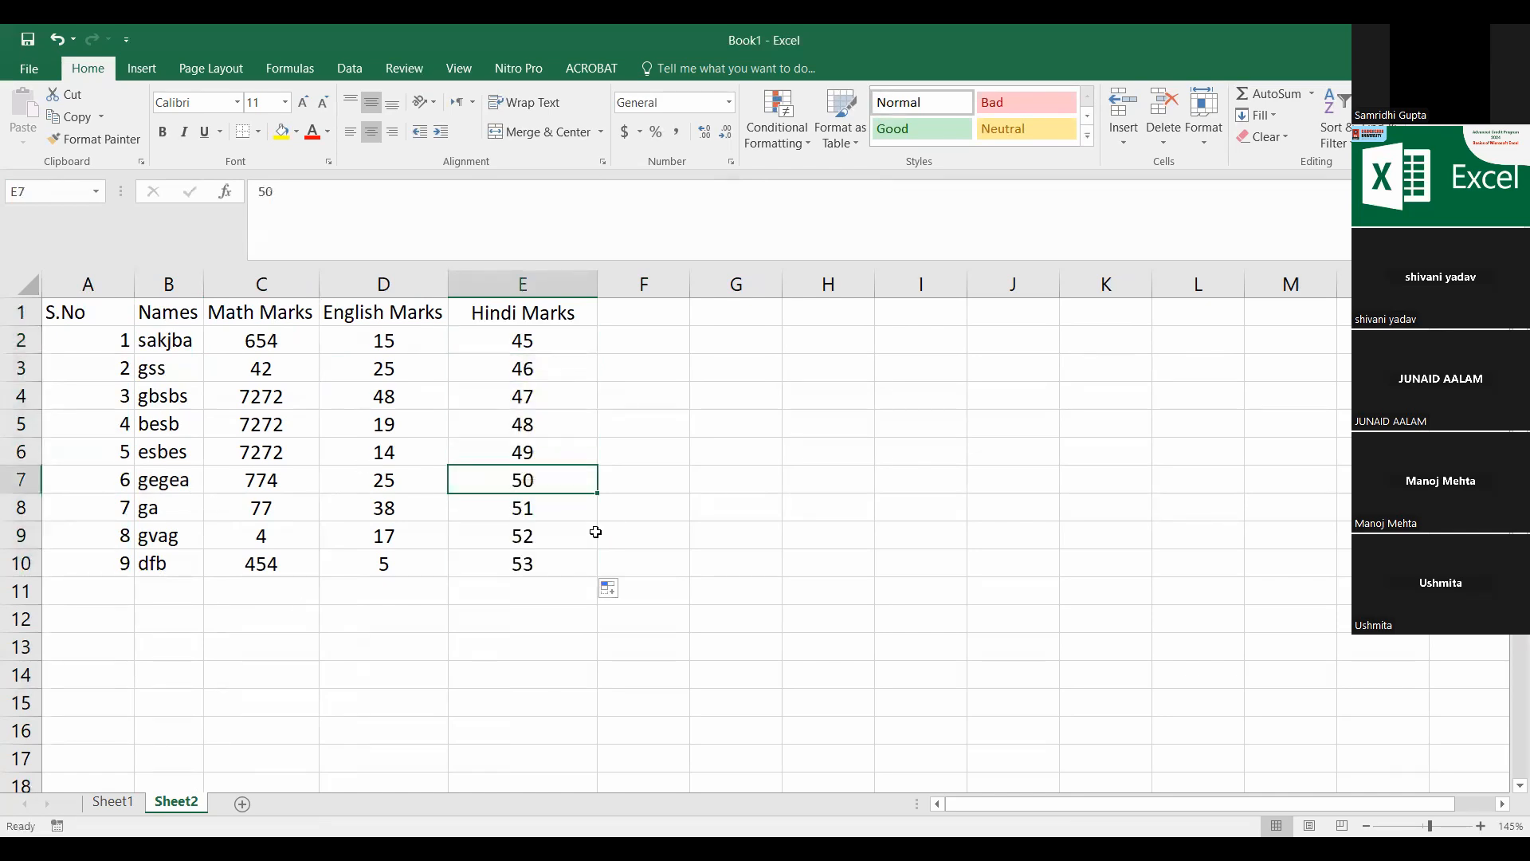
Step: Extend the S.No series in column A from the last table rows down past row 200
left_click(180, 335)
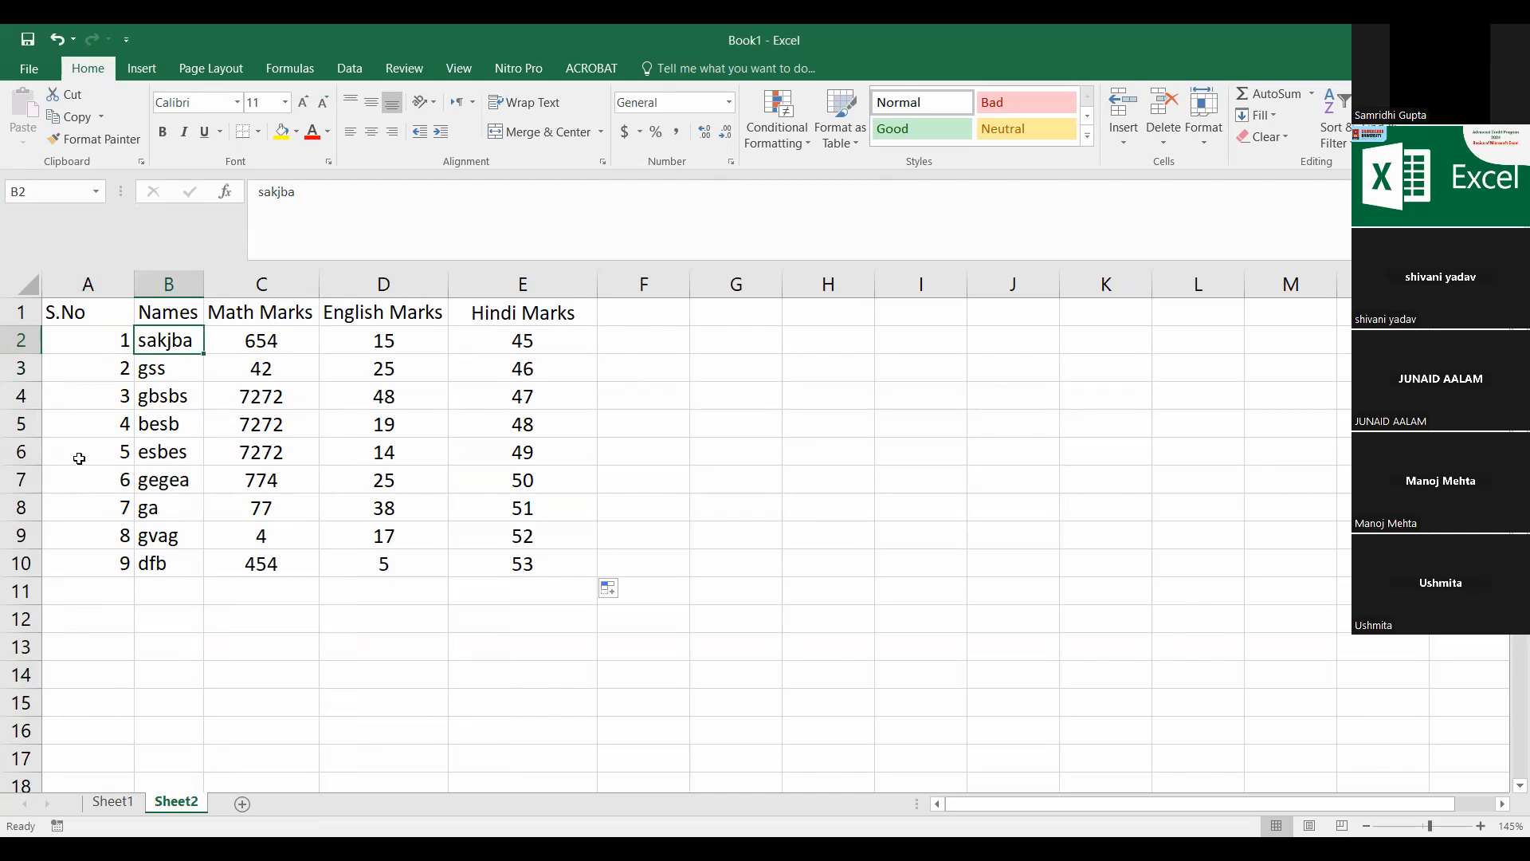
left_click(86, 561)
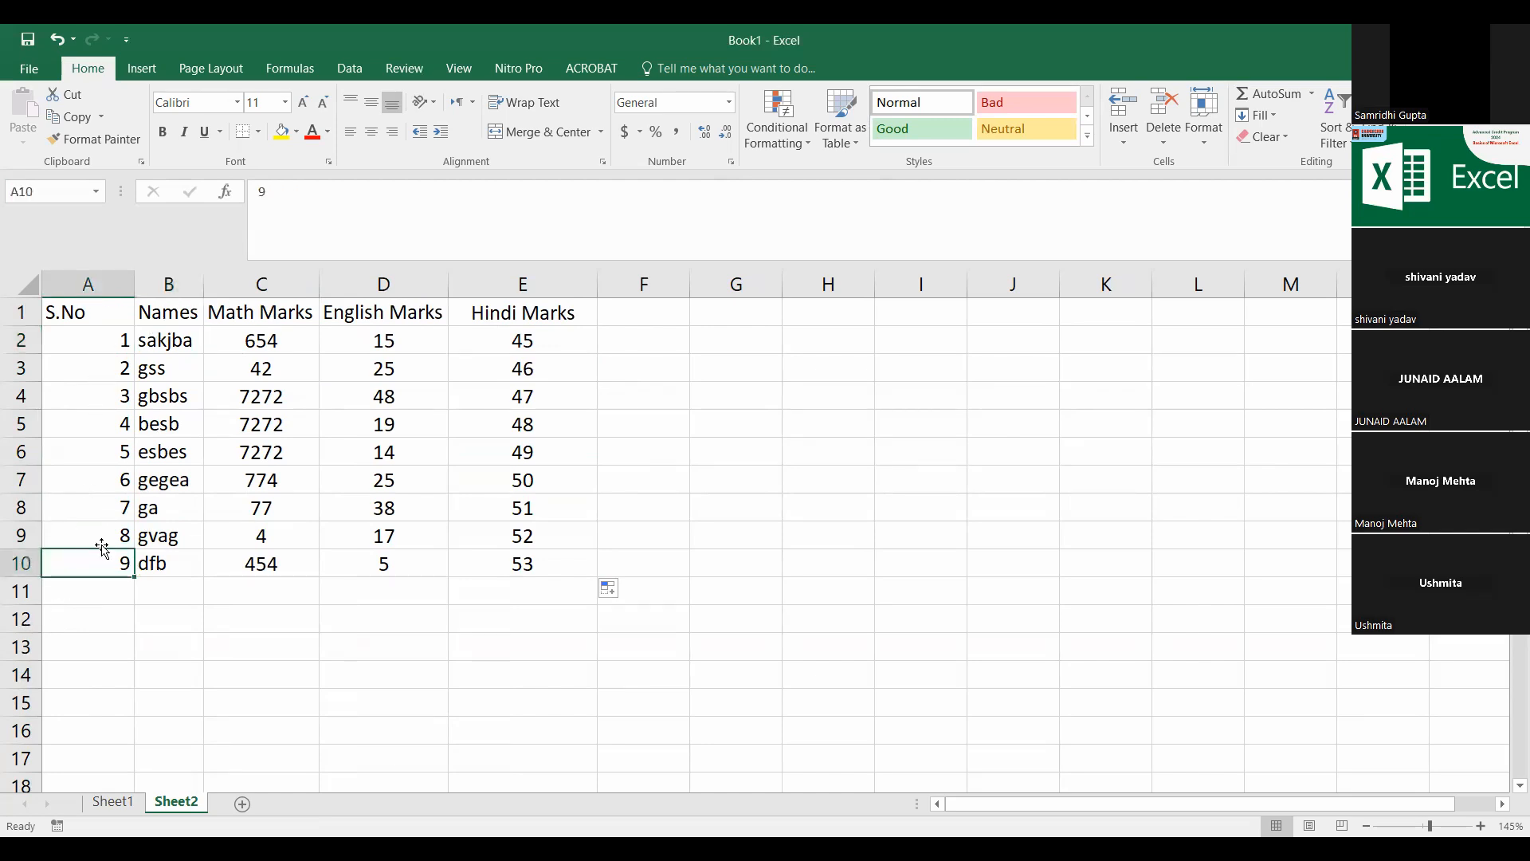
left_click(106, 539)
left_click_drag(110, 556, 138, 723)
left_click(83, 515)
scroll(229, 463, "up", 20)
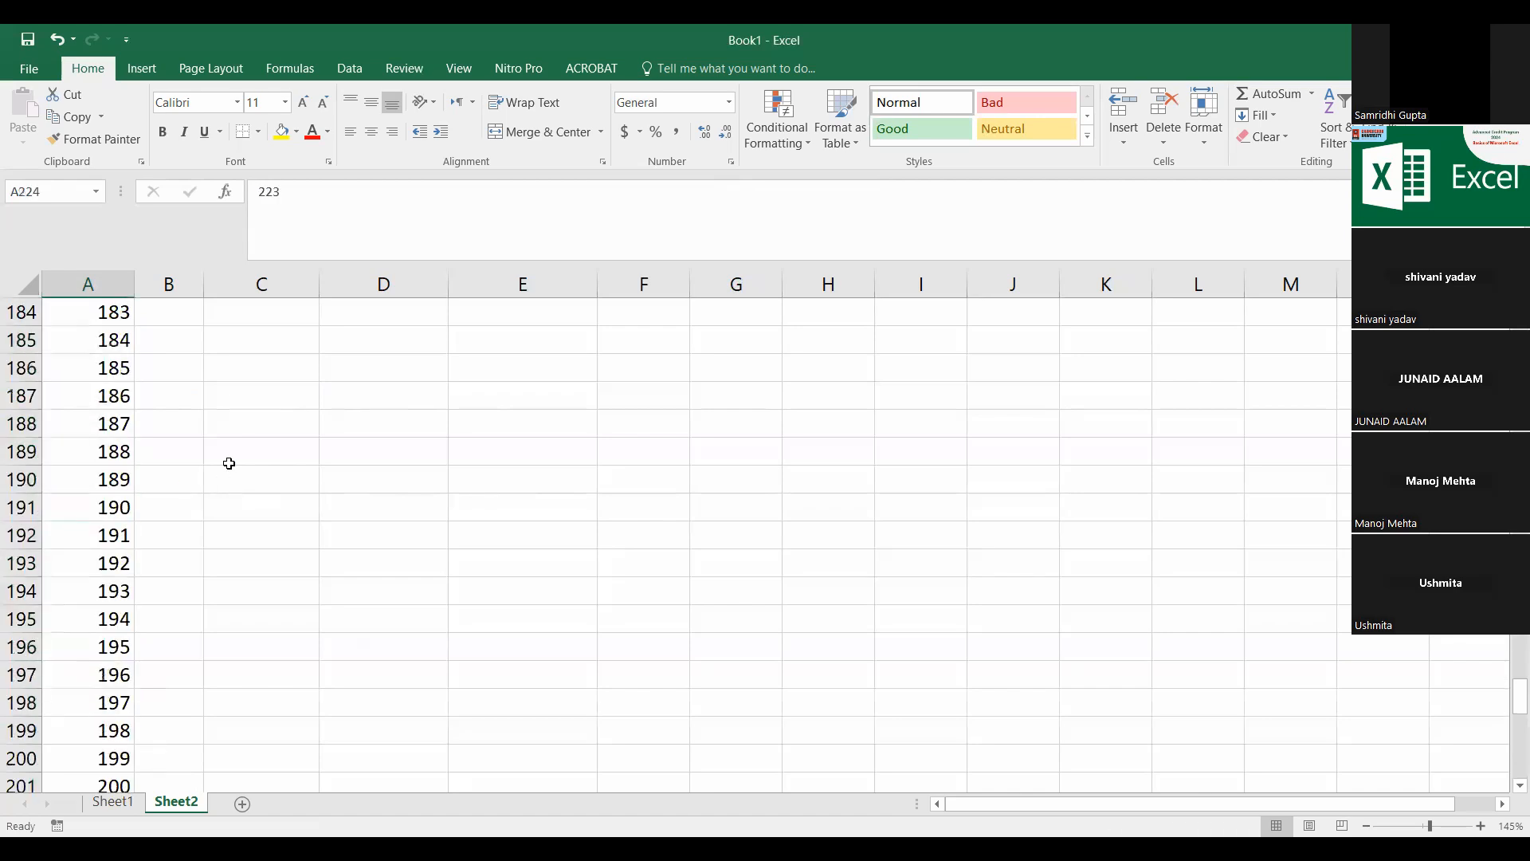
scroll(229, 463, "up", 20)
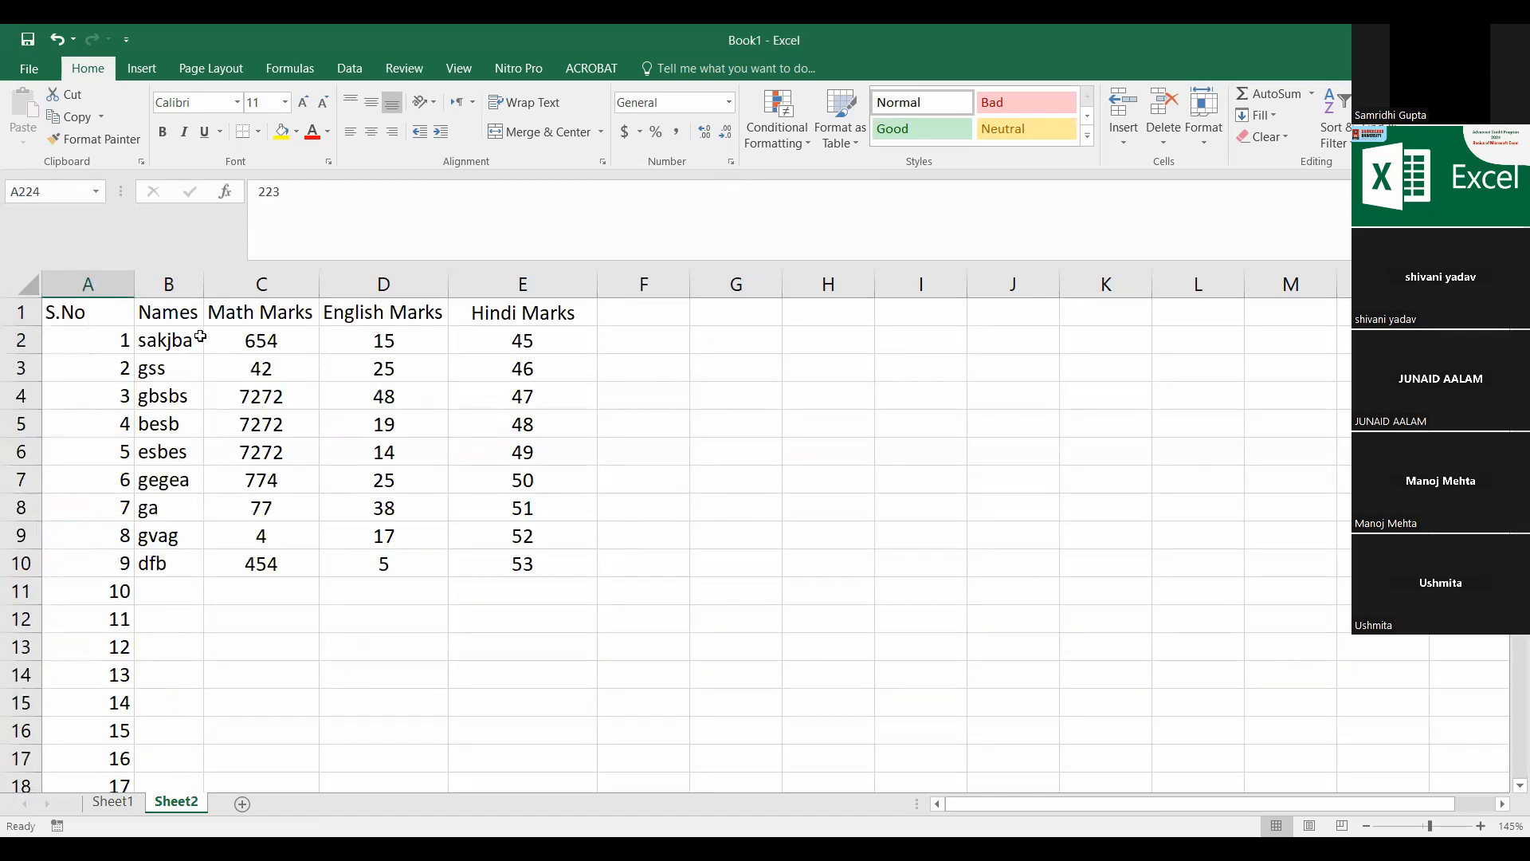
Step: Copy the names and marks in B2:E10 and paste them directly below into B11:E19
left_click_drag(167, 339, 263, 365)
left_click_drag(611, 485, 563, 563)
key("ctrl+c")
left_click_drag(188, 590, 488, 758)
key("ctrl+v")
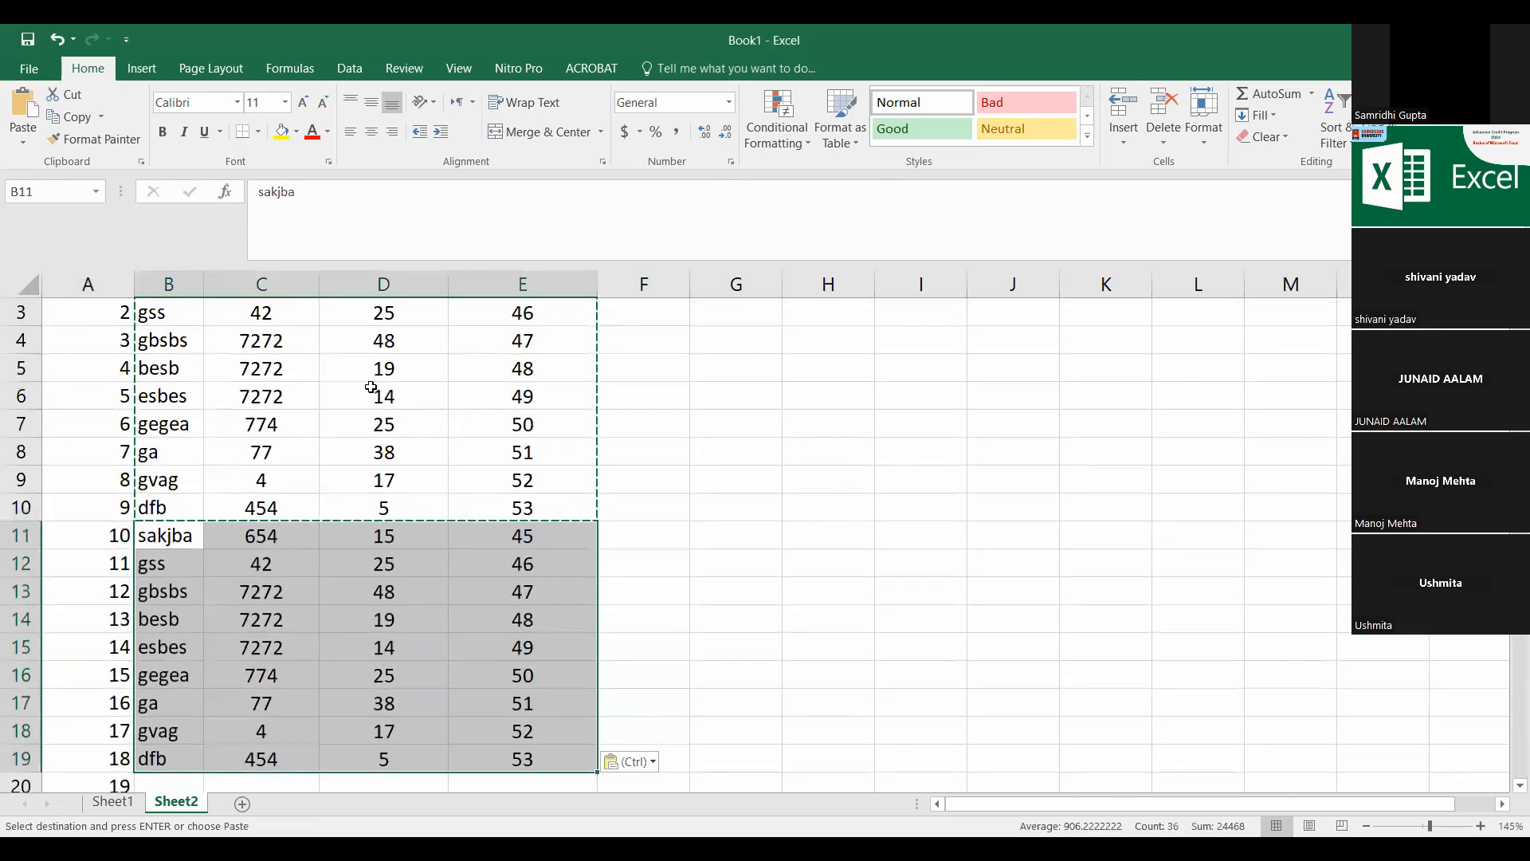
left_click(370, 387)
scroll(327, 409, "up", 1)
double_click(165, 339)
left_click(153, 480)
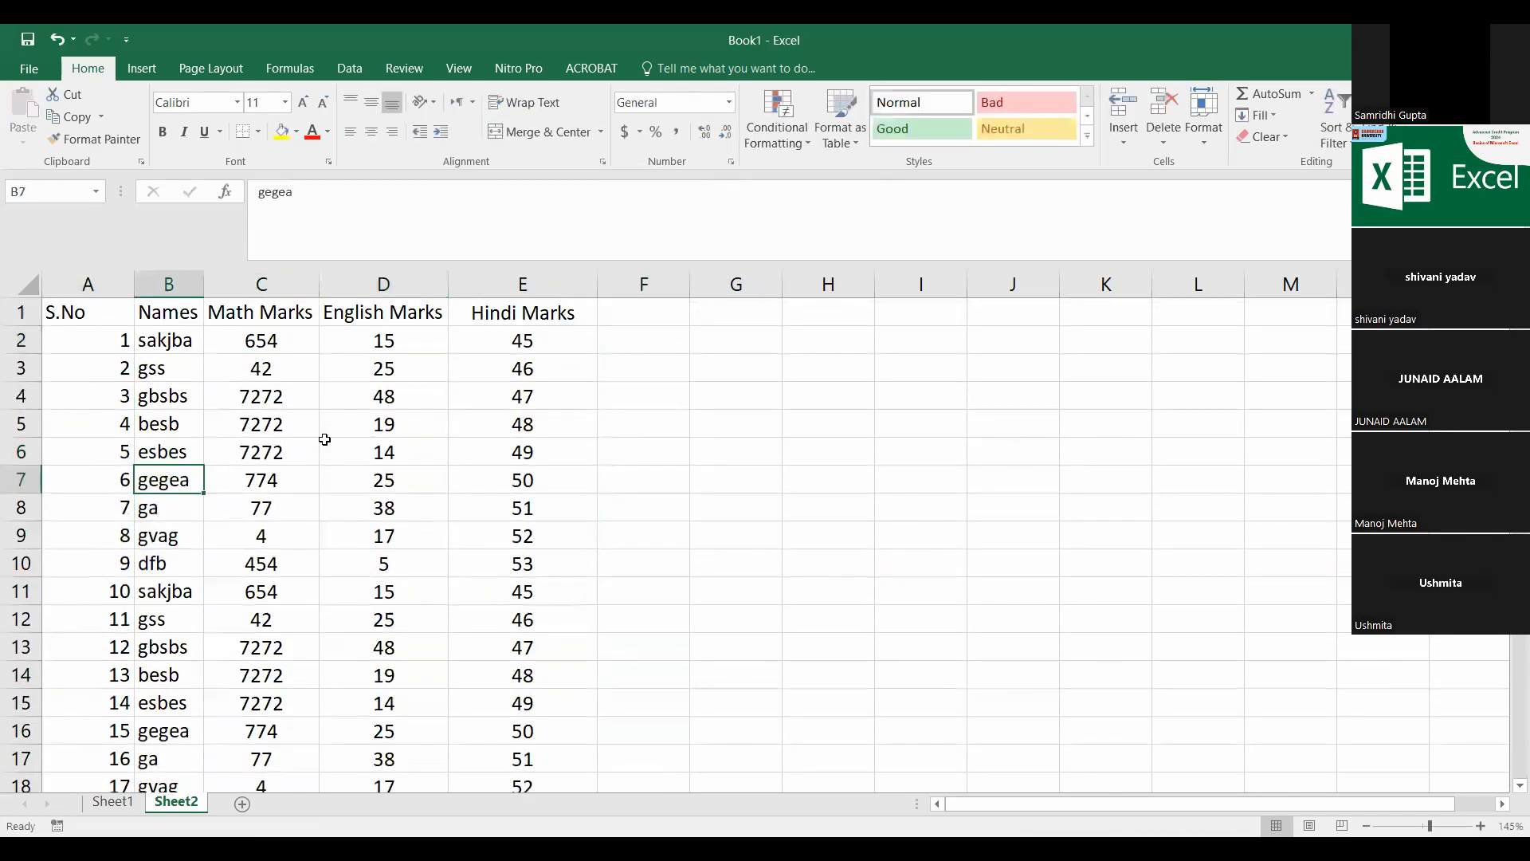
left_click(501, 362)
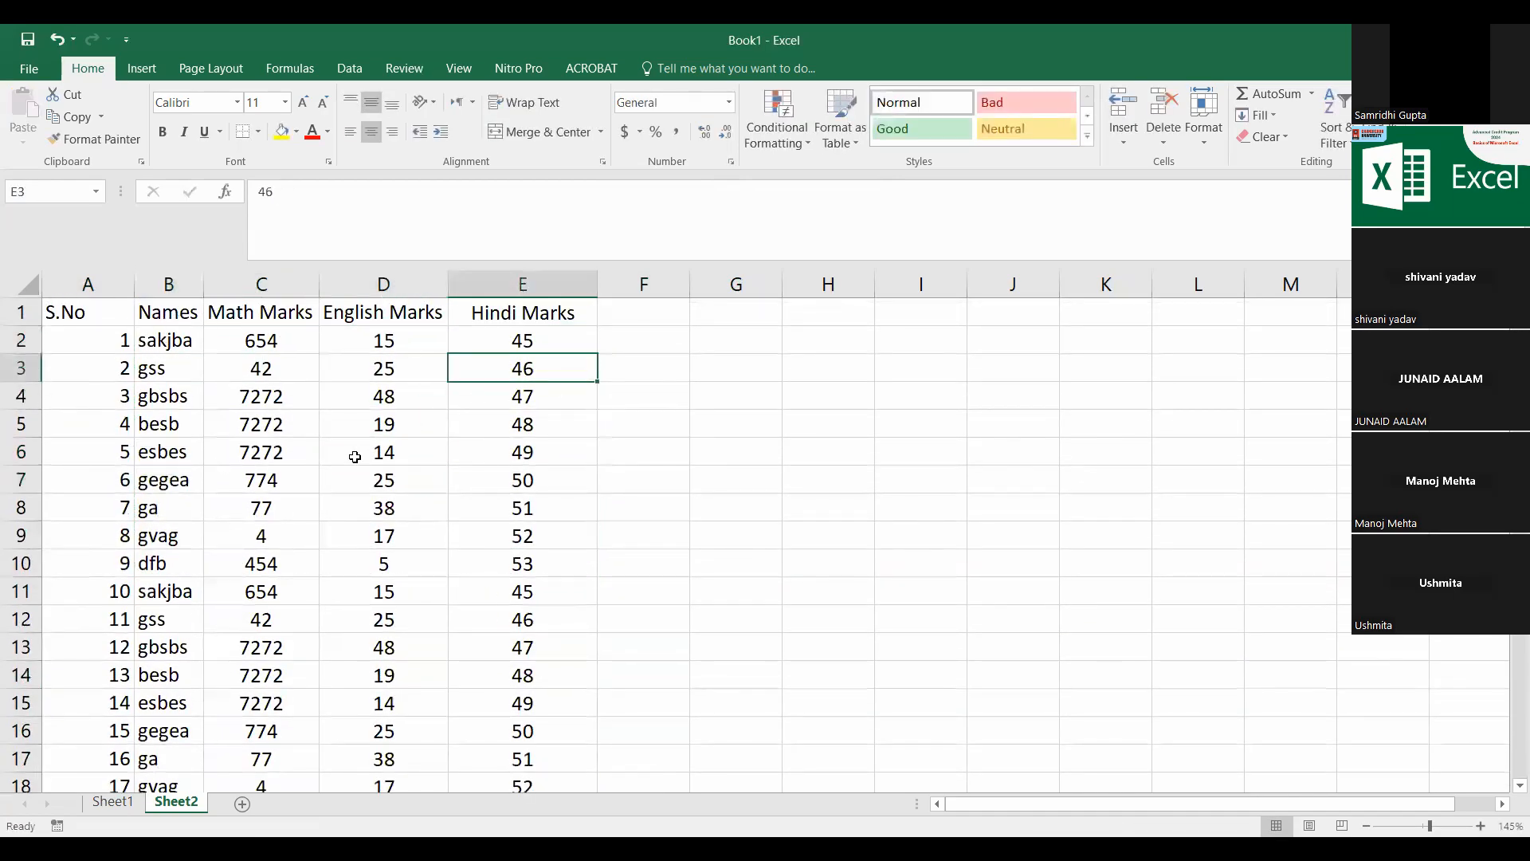
Step: Copy the five rows B15:E19 and paste them four times in succession below, starting at cell B20
scroll(355, 456, "down", 11)
scroll(348, 478, "up", 9)
scroll(349, 478, "down", 2)
left_click_drag(162, 478, 537, 499)
left_click_drag(162, 364, 531, 476)
key("ctrl+c")
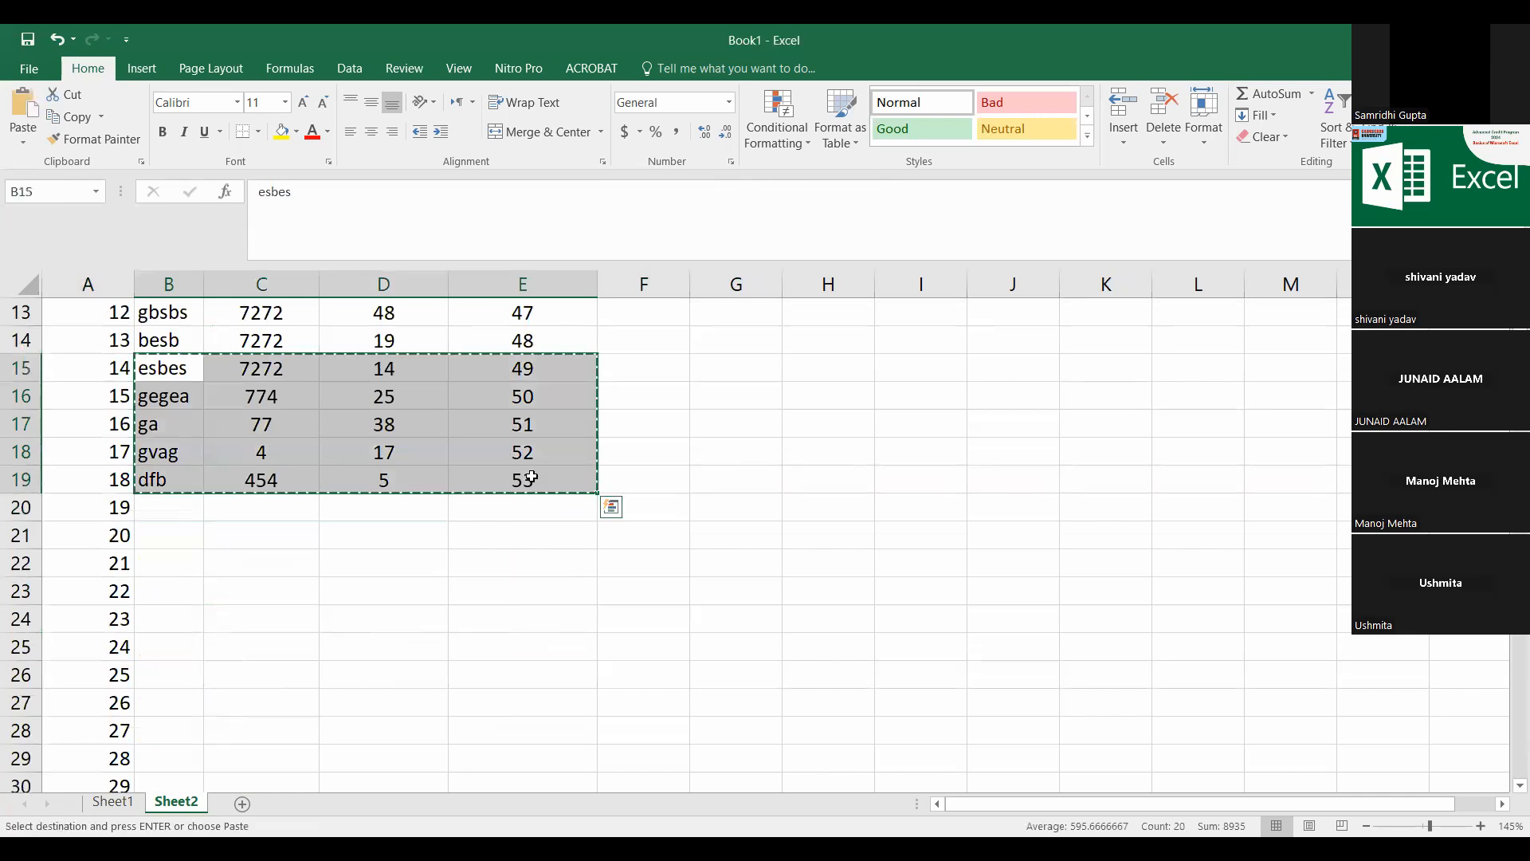
key("Down")
key("Down")
key("Down")
key("Down")
key("Down")
key("ctrl+v")
key("Down")
key("Down")
key("Down")
key("Down")
key("Down")
key("ctrl+v")
key("Down")
key("Down")
key("Down")
key("Down")
key("Down")
key("ctrl+v")
key("Down")
key("Down")
key("Down")
key("Down")
key("Down")
key("ctrl+v")
Step: Copy the whole names and marks block from B2 down and paste it four times below, filling rows to 191
key("ctrl+Up")
key("Down")
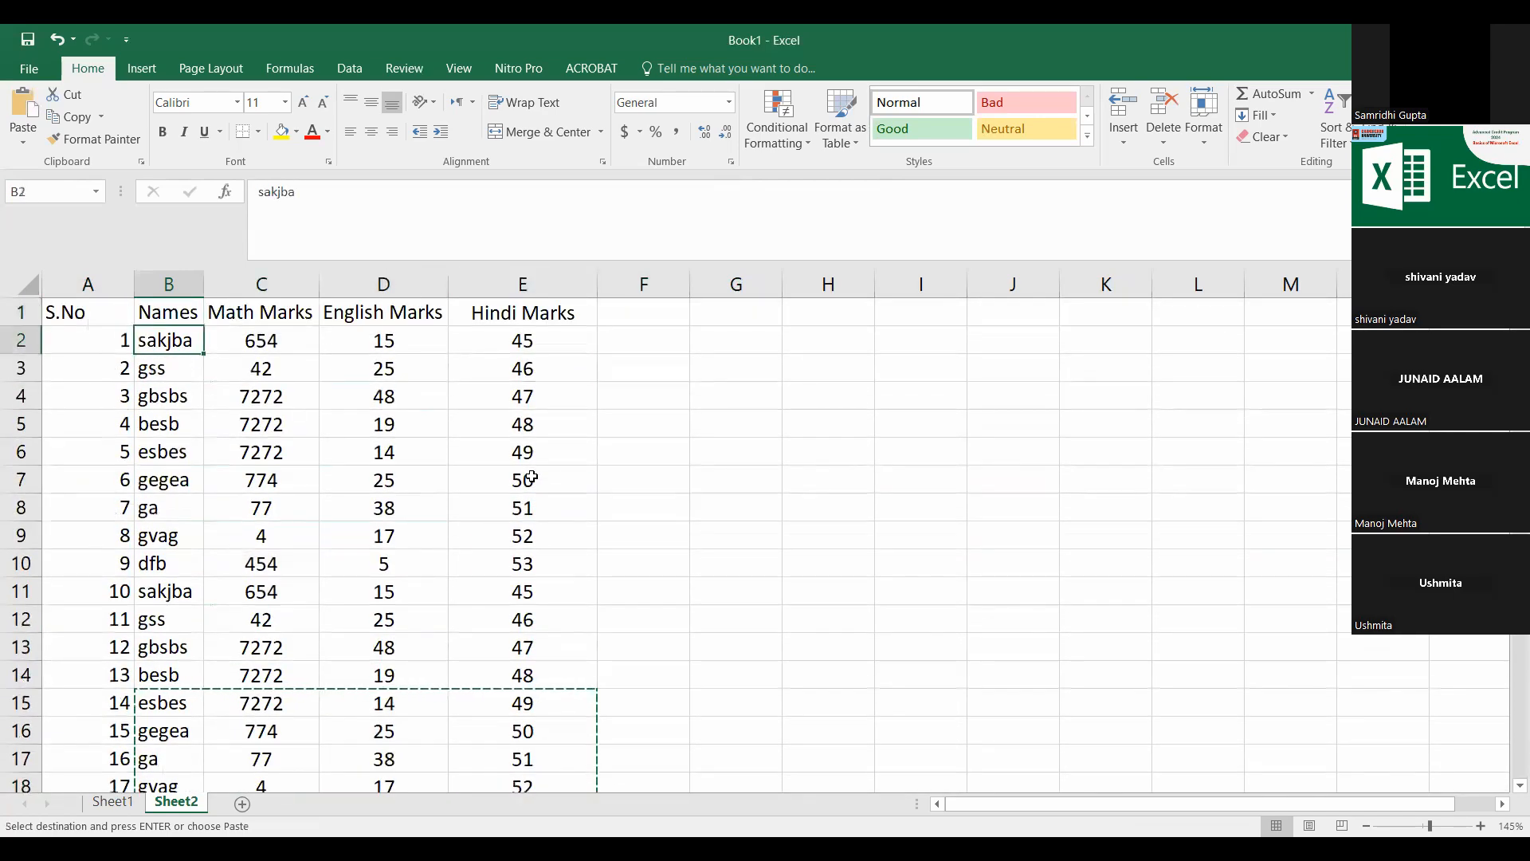
key("ctrl+shift+Right")
key("ctrl+shift+Down")
key("ctrl+c")
key("ctrl+Down")
key("Down")
key("ctrl+v")
key("ctrl+Down")
key("Down")
key("ctrl+v")
key("ctrl+Down")
key("Down")
key("ctrl+v")
key("ctrl+Down")
key("Down")
key("ctrl+v")
Step: Delete the entire rows from row 192 down that hold only serial numbers without names or marks
key("ctrl+Down")
key("Down")
key("Down")
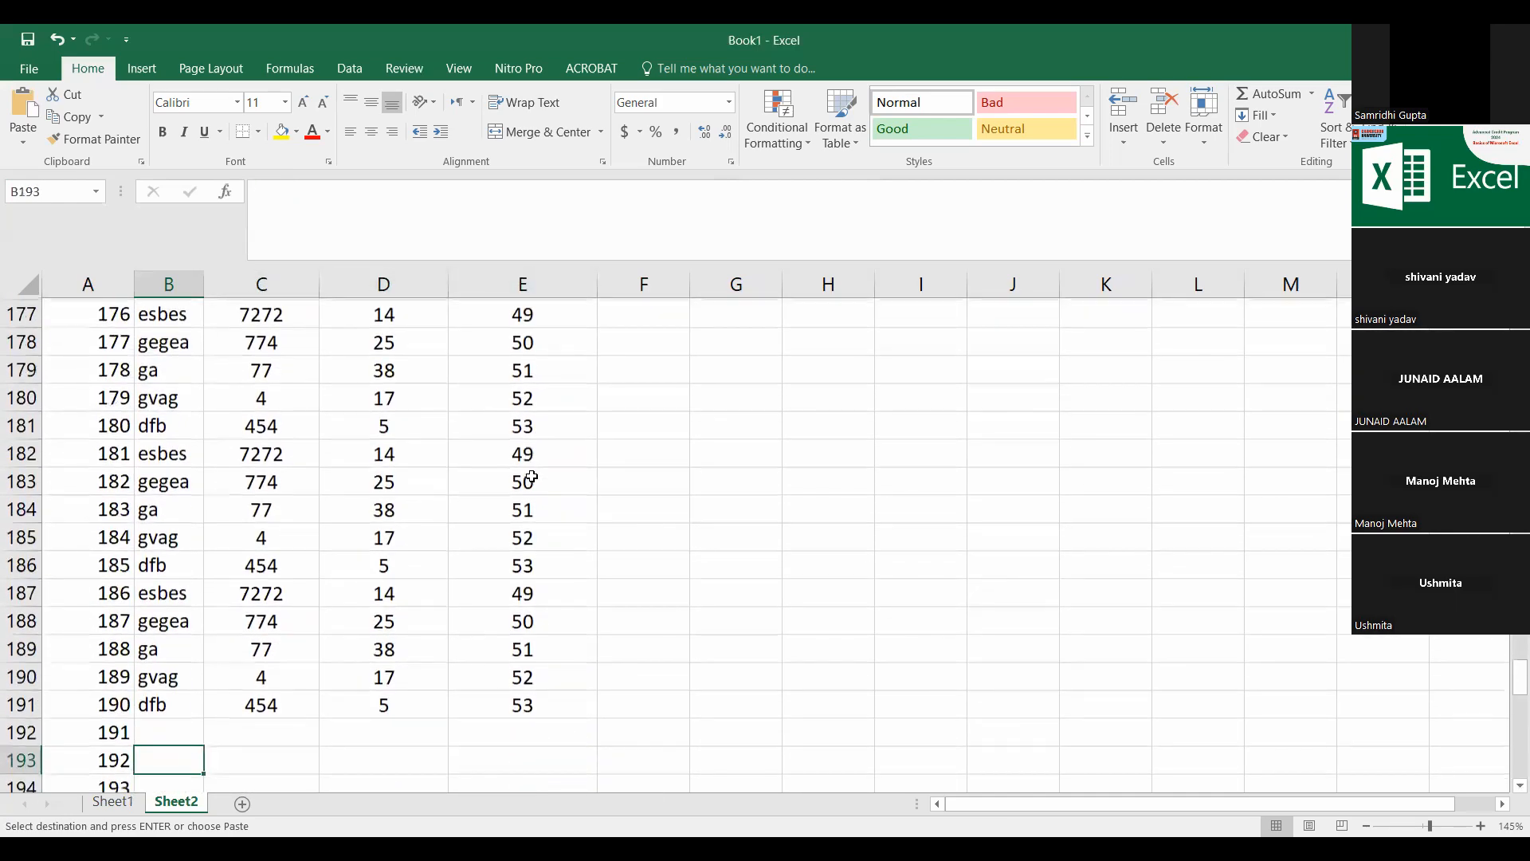
key("ctrl")
key("Up")
key("Escape")
key("Left")
key("Up")
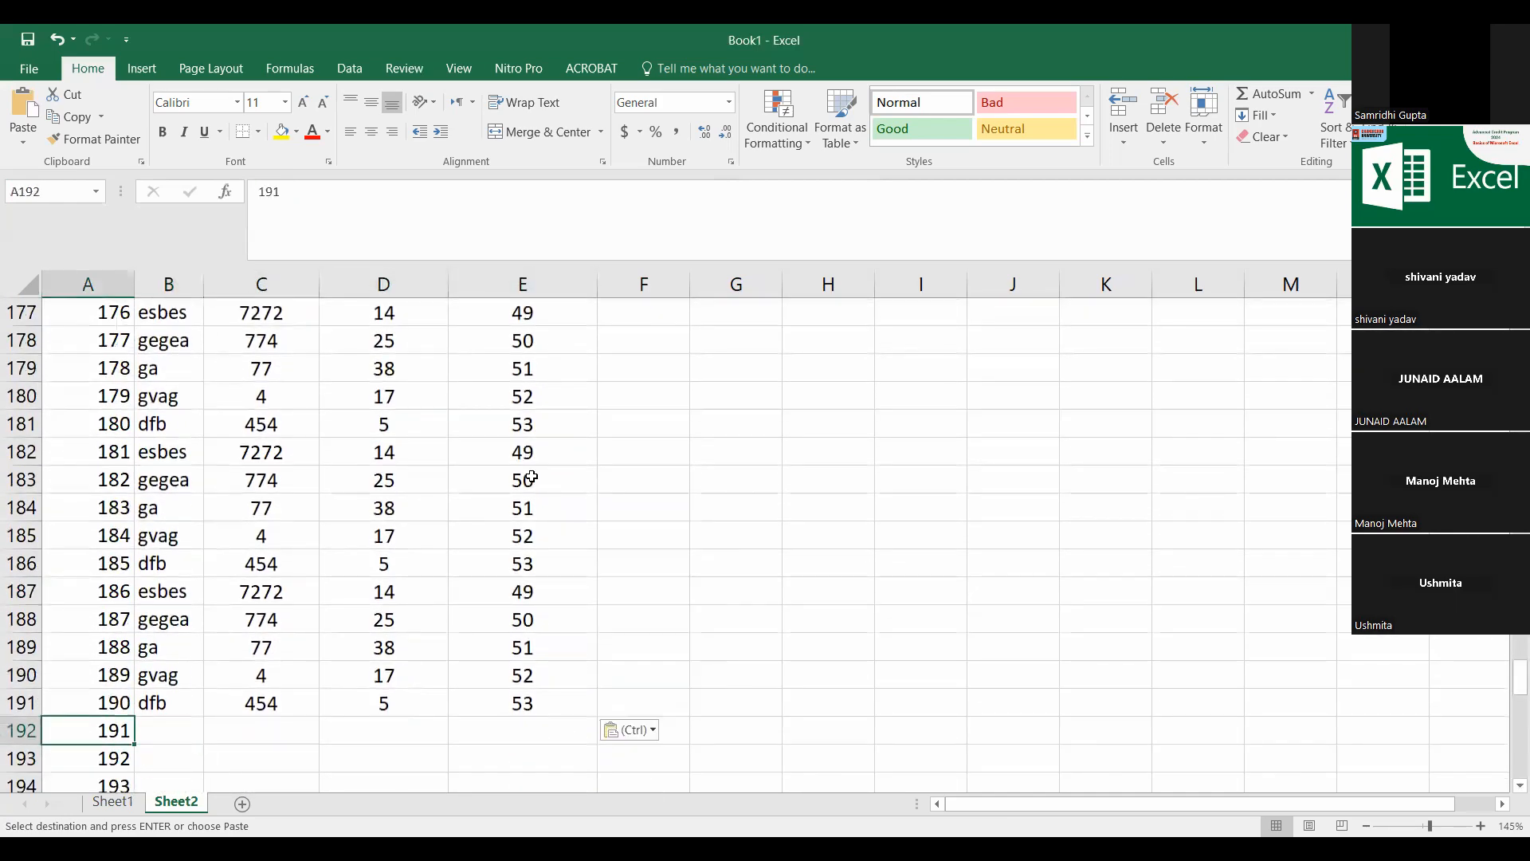
key("ctrl+shift+Down")
key("ctrl+minus")
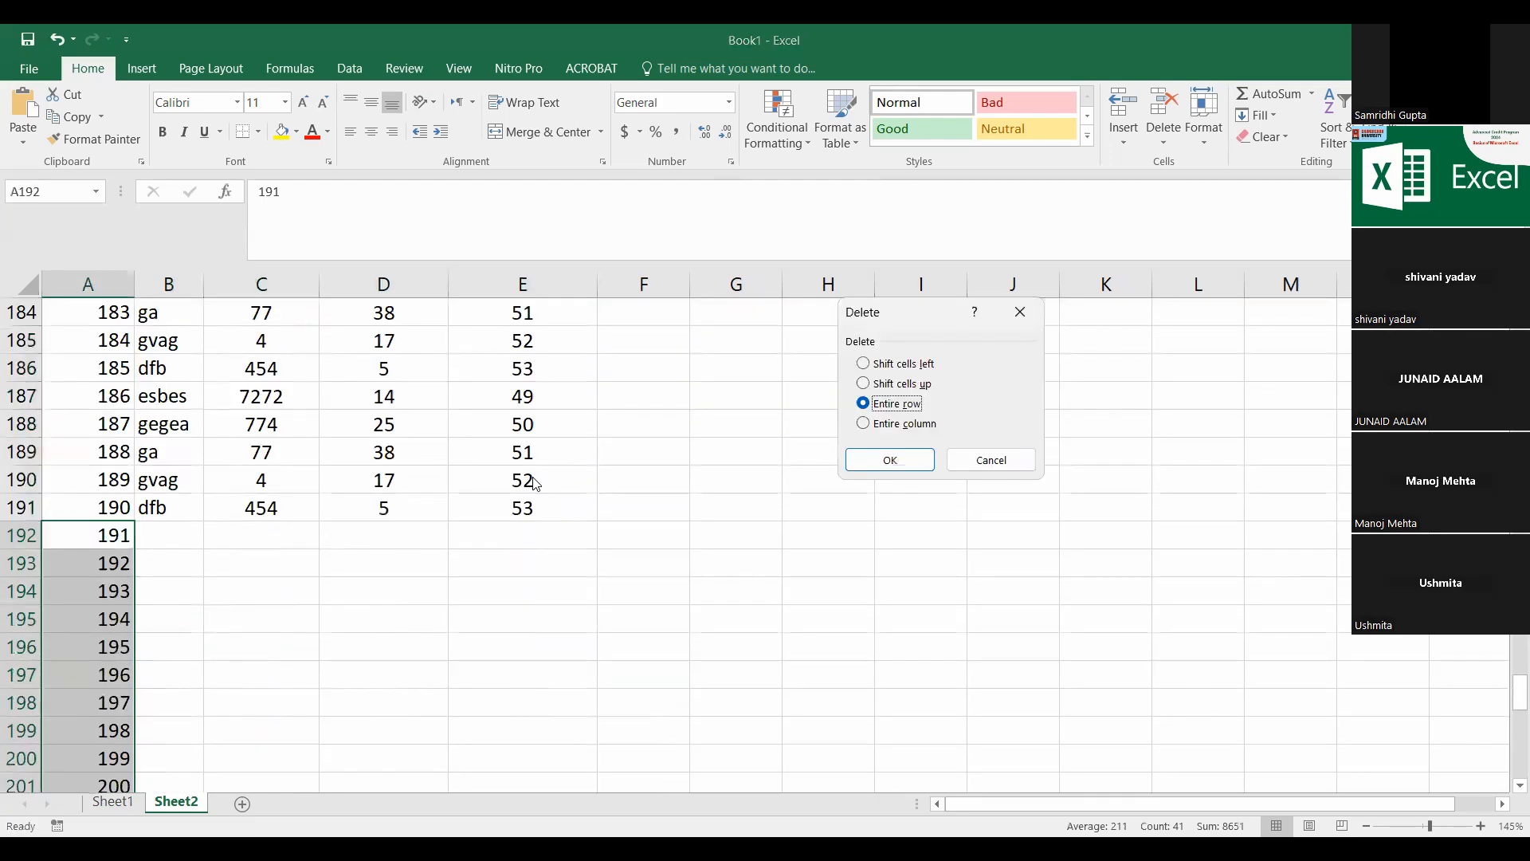
key("Return")
Step: Look through the long marks table between its last rows and the header row
left_click(279, 384)
left_click(277, 368)
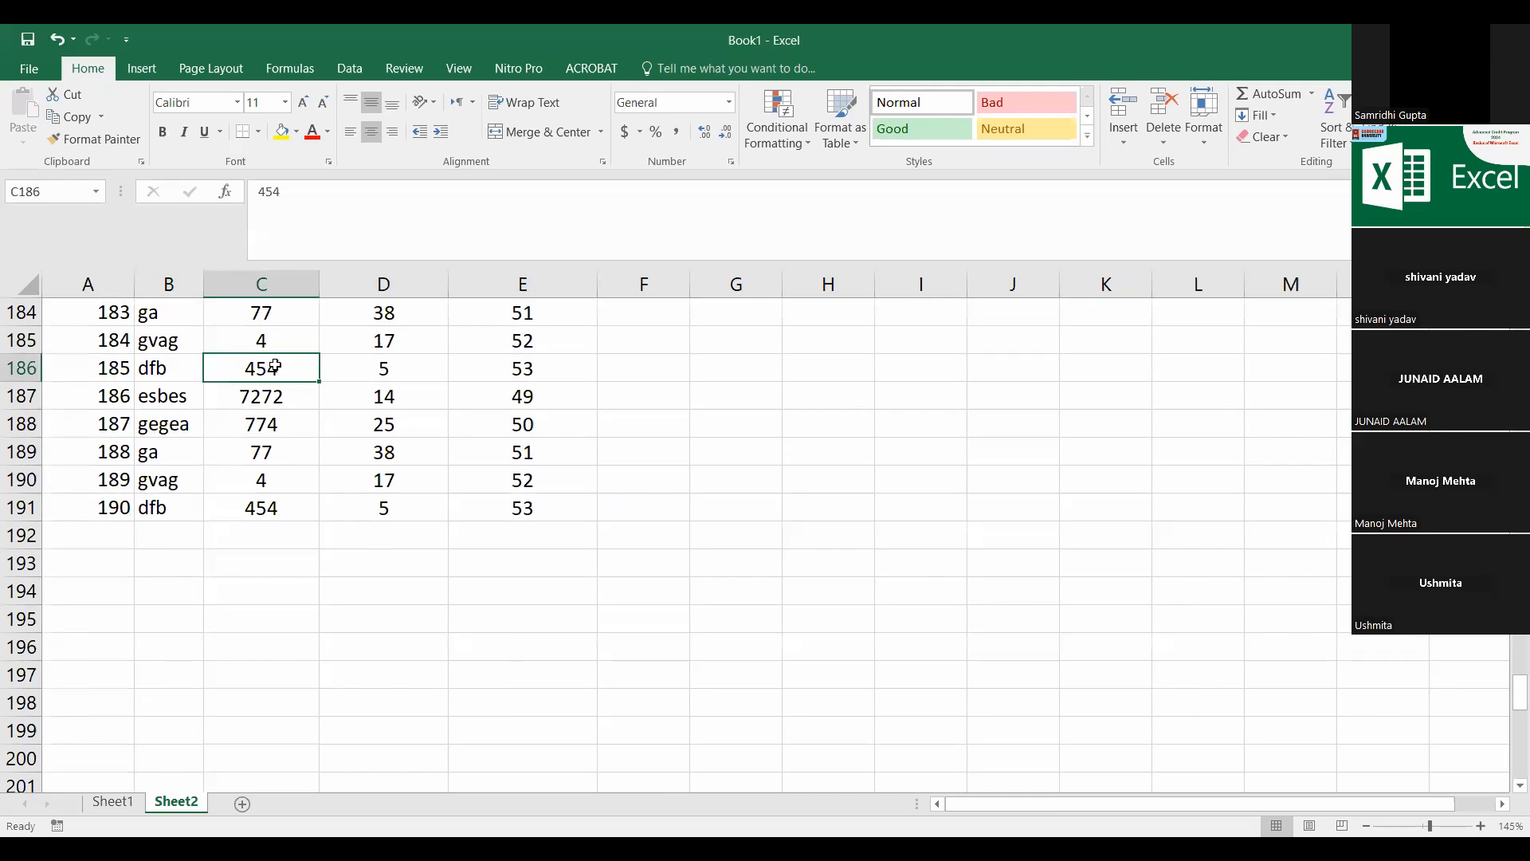
left_click(355, 363)
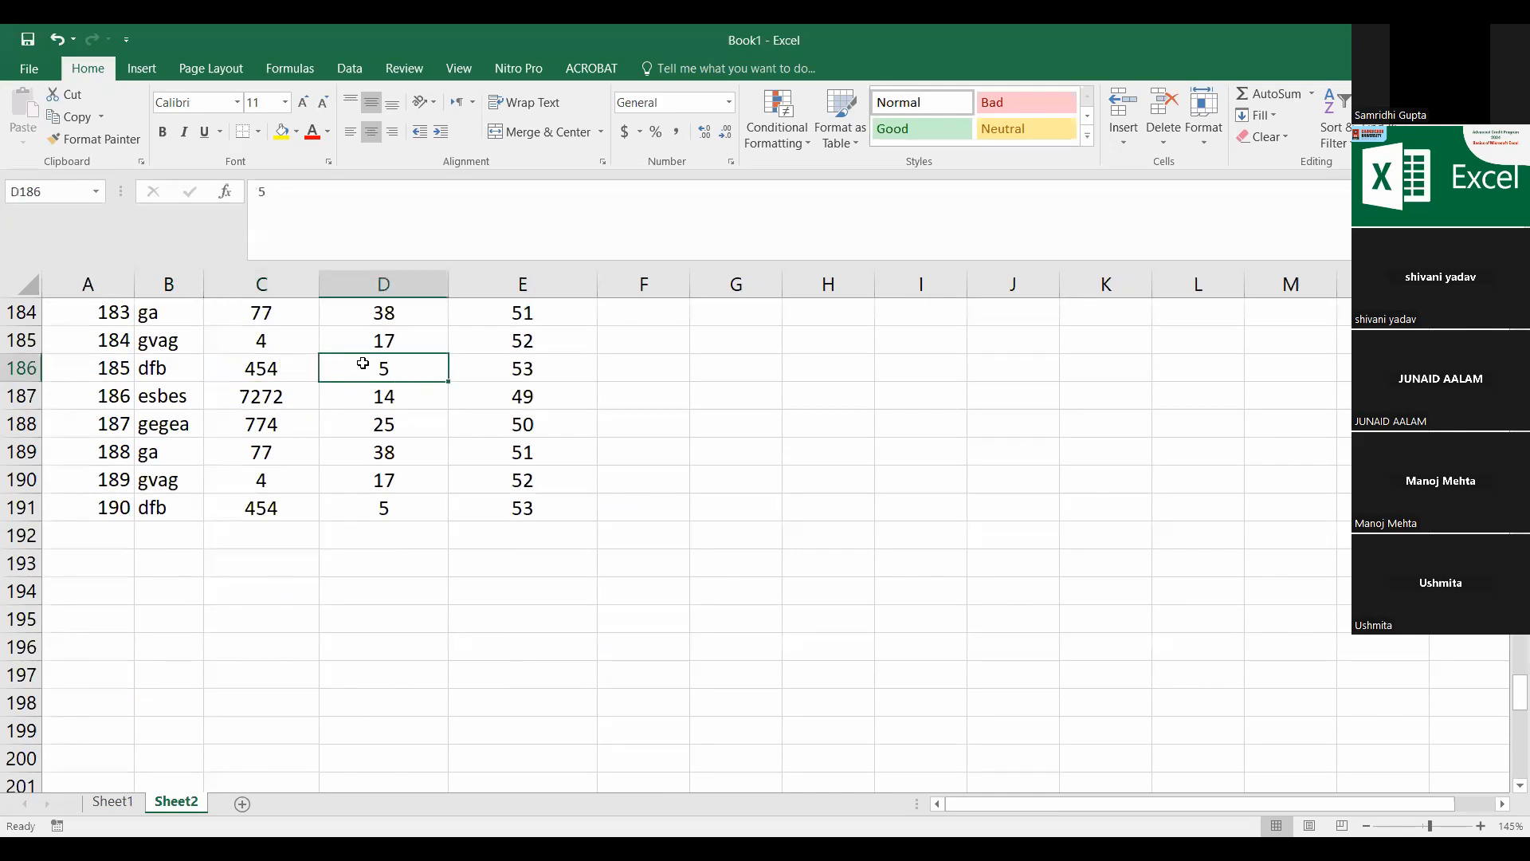
left_click(529, 367)
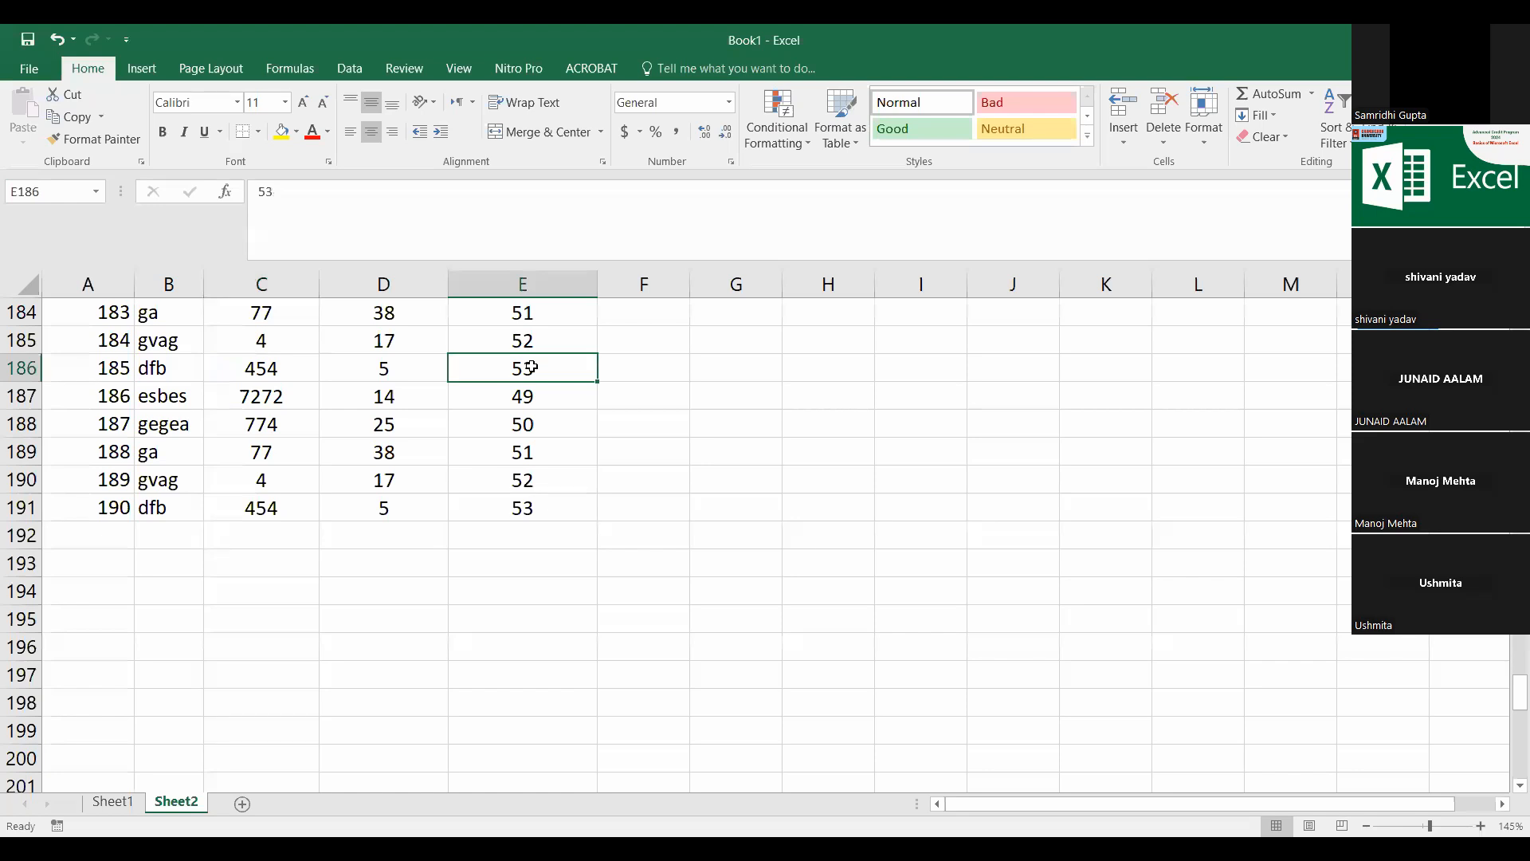
scroll(469, 427, "up", 20)
scroll(469, 426, "up", 20)
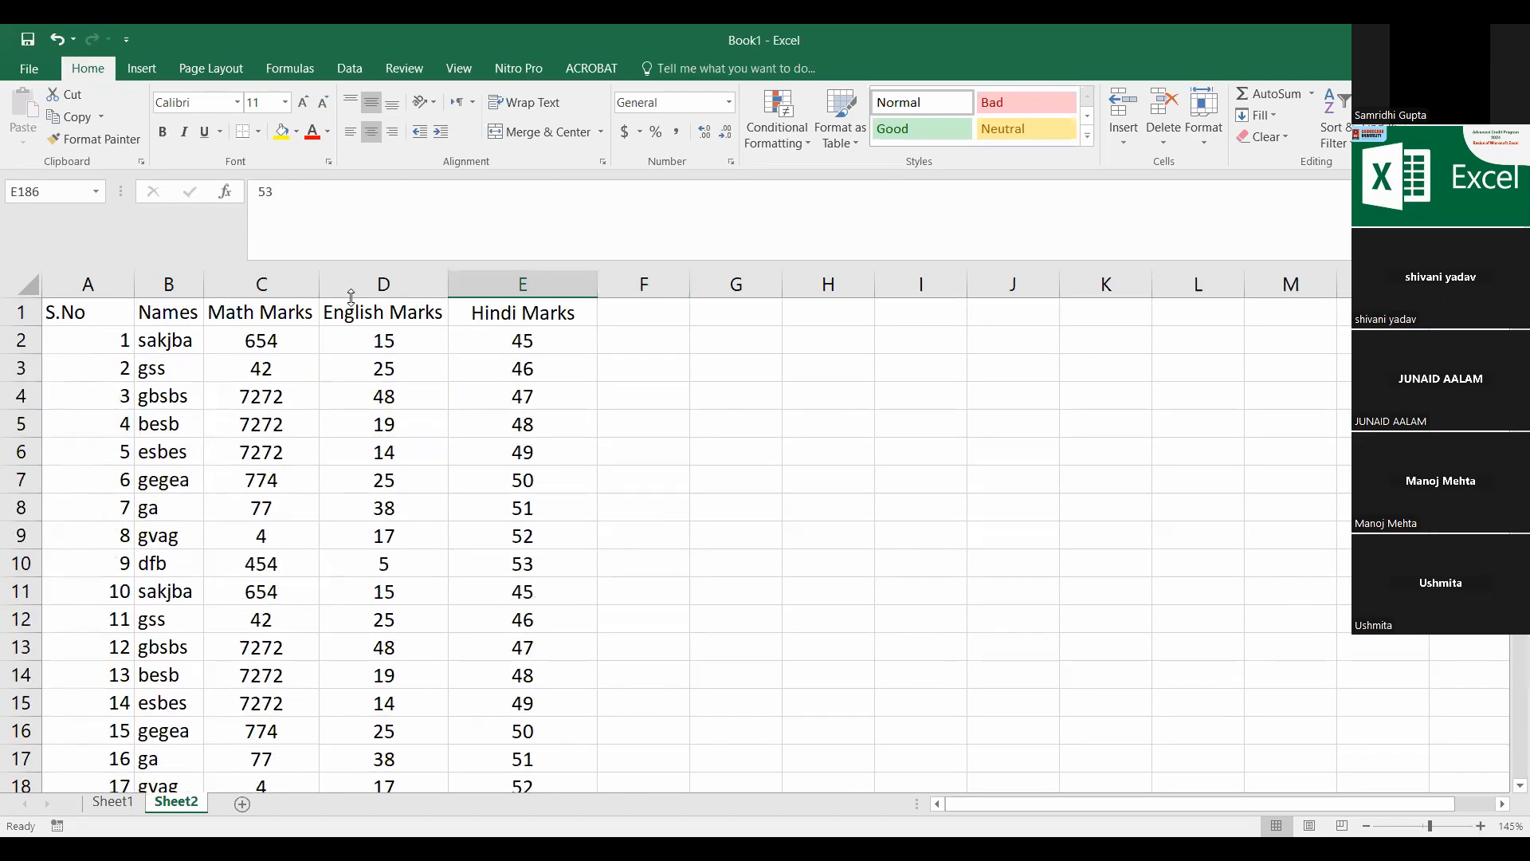
scroll(357, 306, "down", 20)
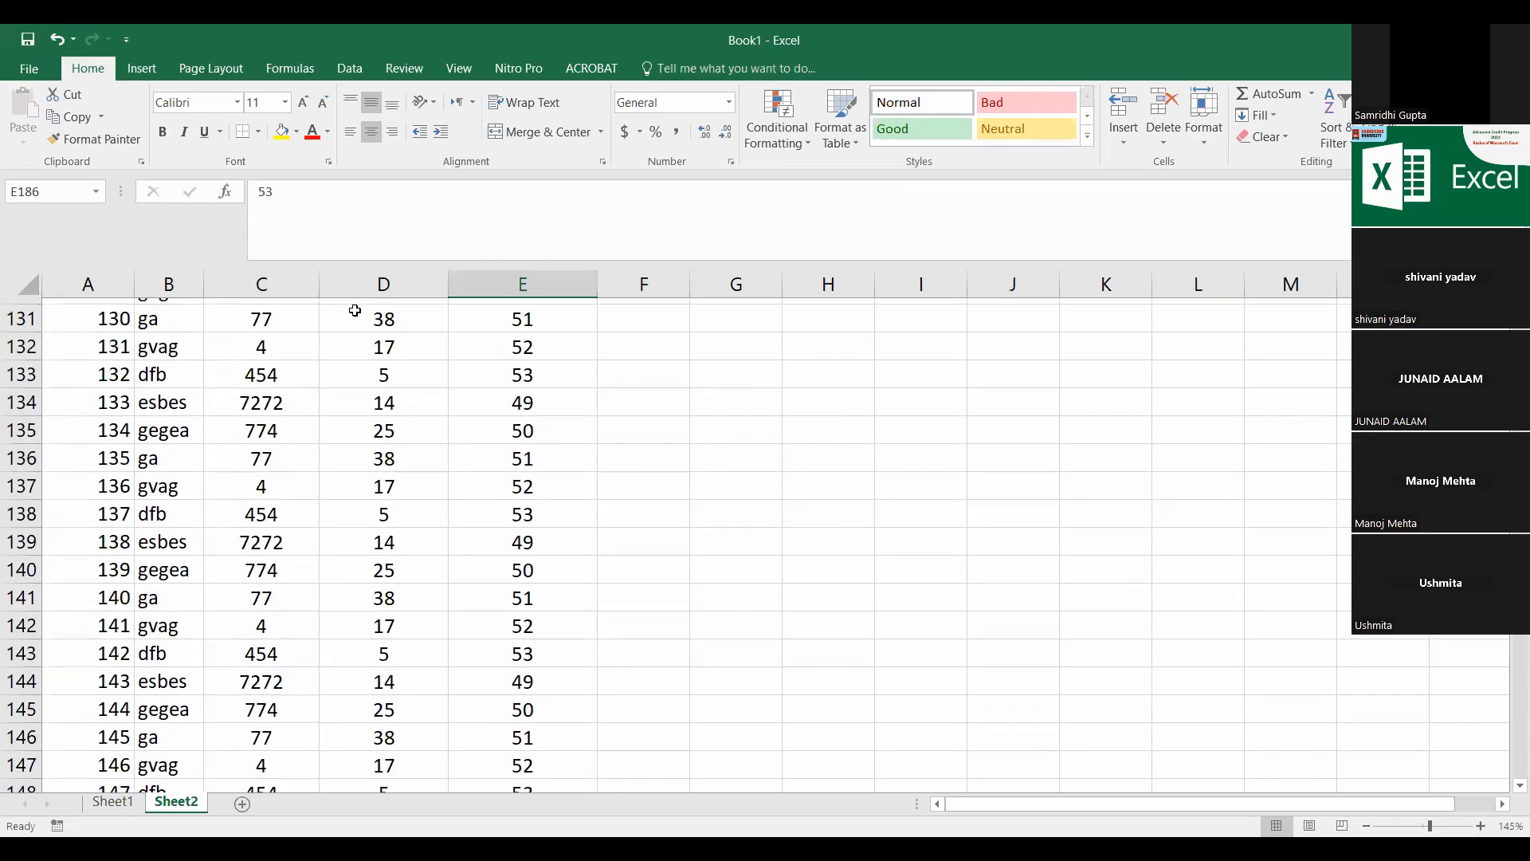
scroll(355, 311, "up", 3)
left_click(301, 622)
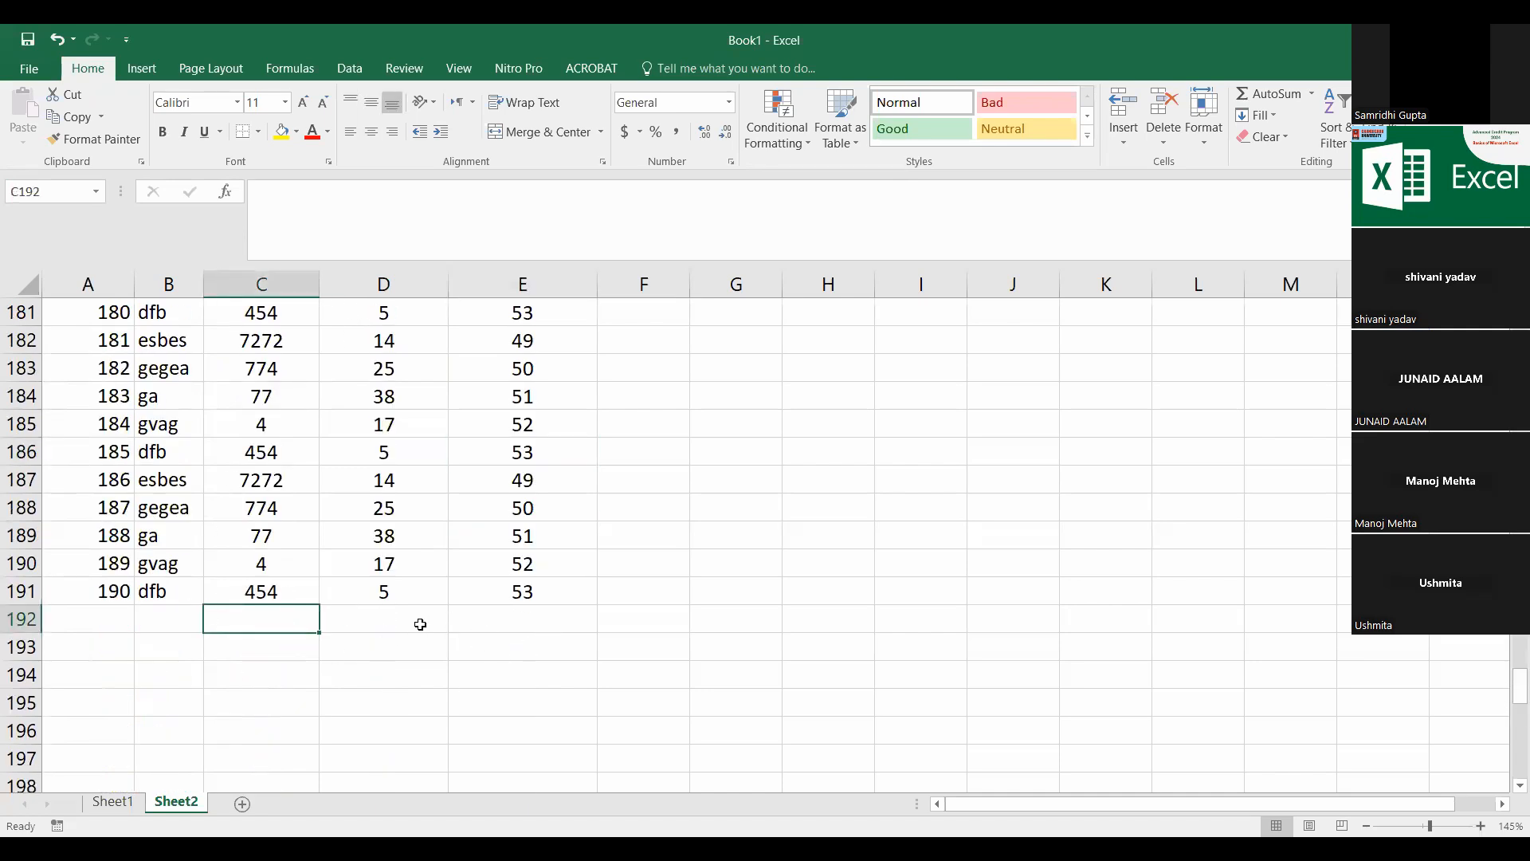
scroll(420, 624, "up", 20)
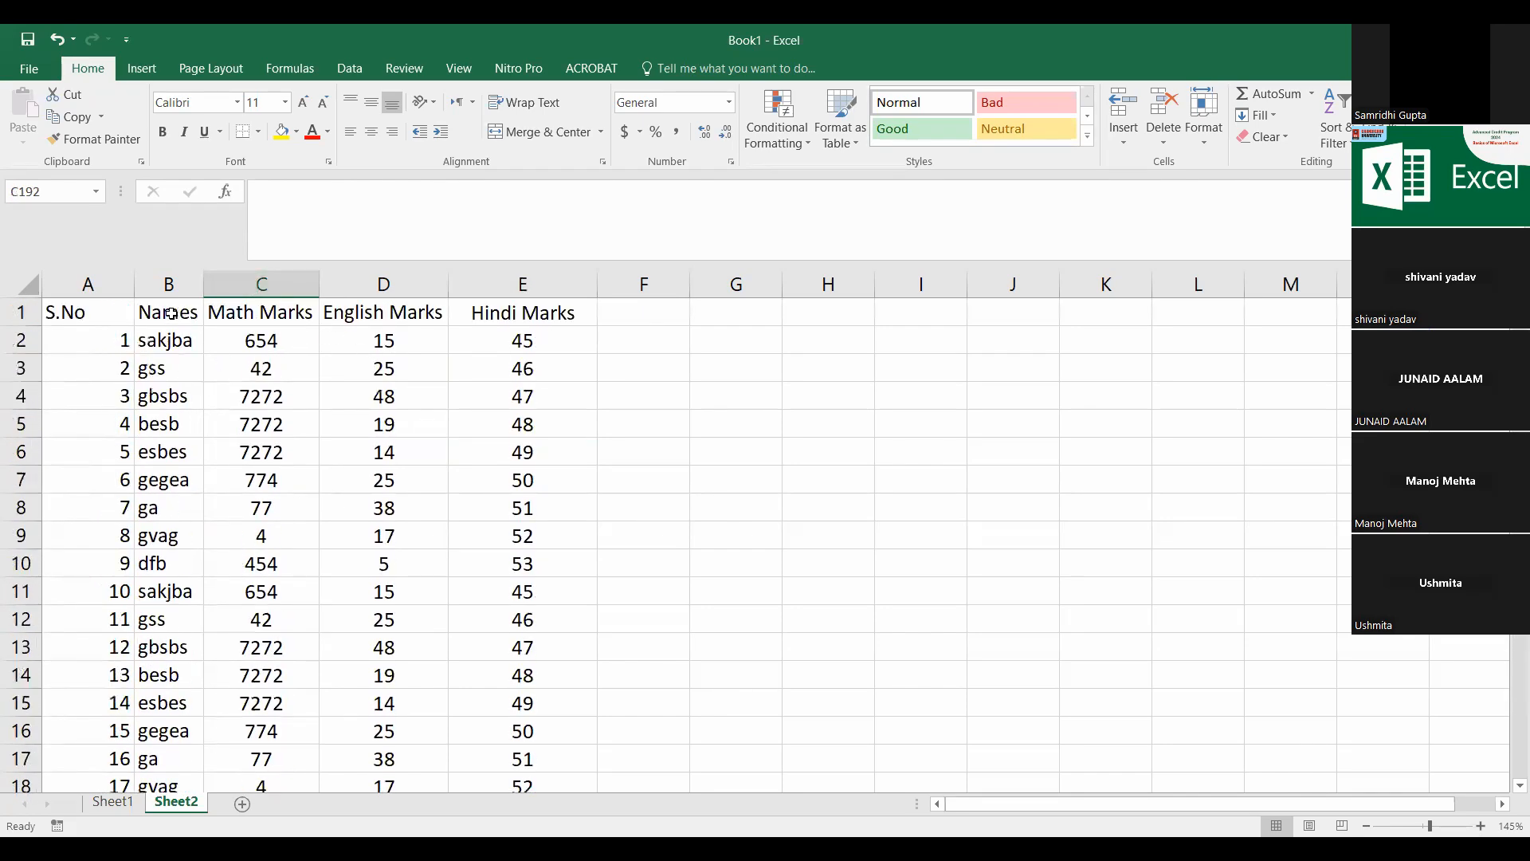
Step: Freeze panes at cell B2 to lock the header row and the S.No column
left_click(158, 342)
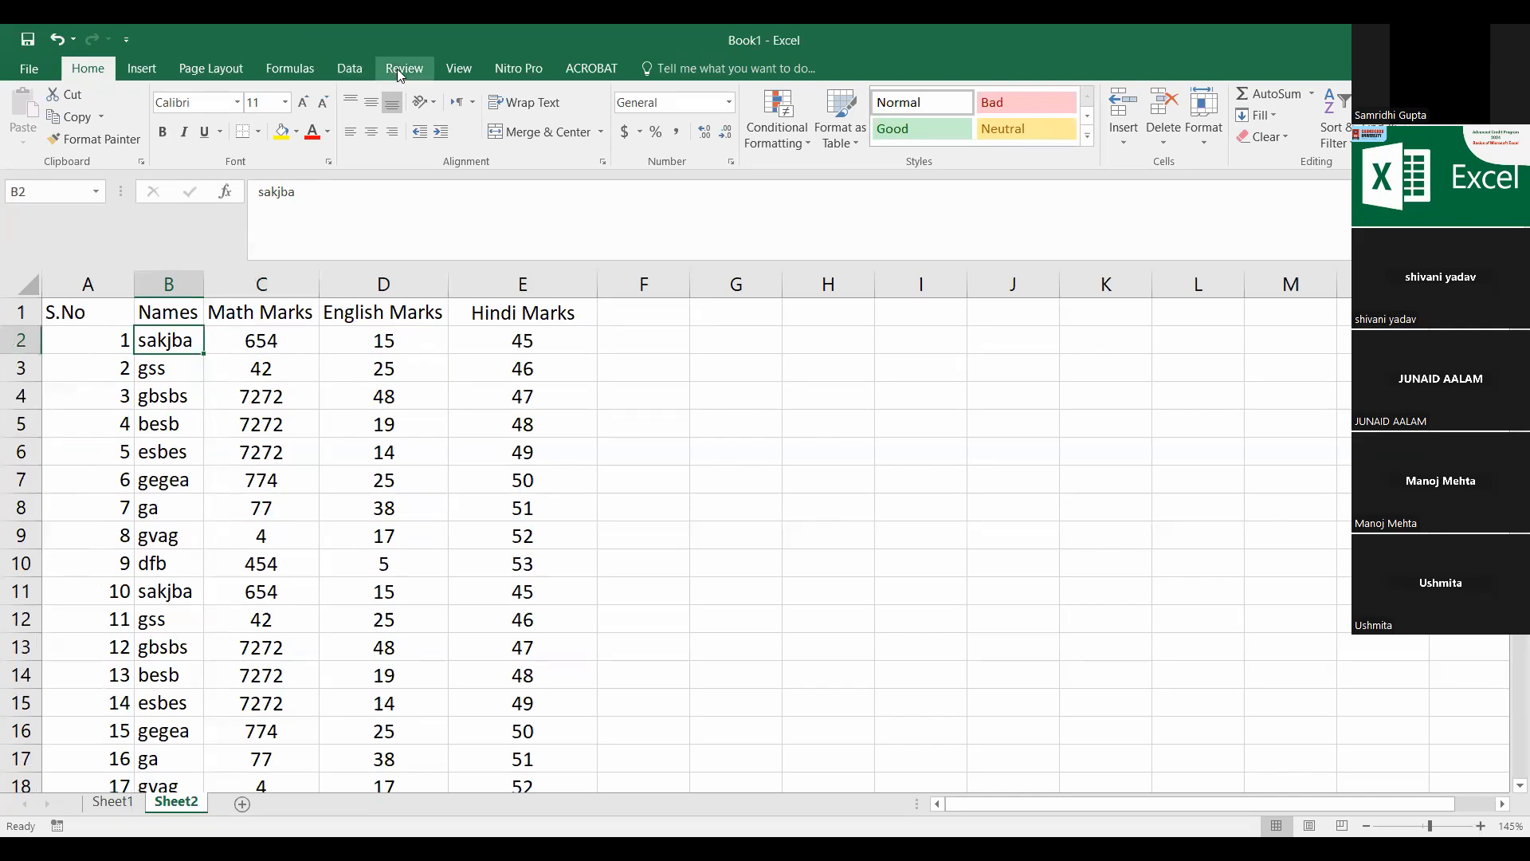
left_click(461, 69)
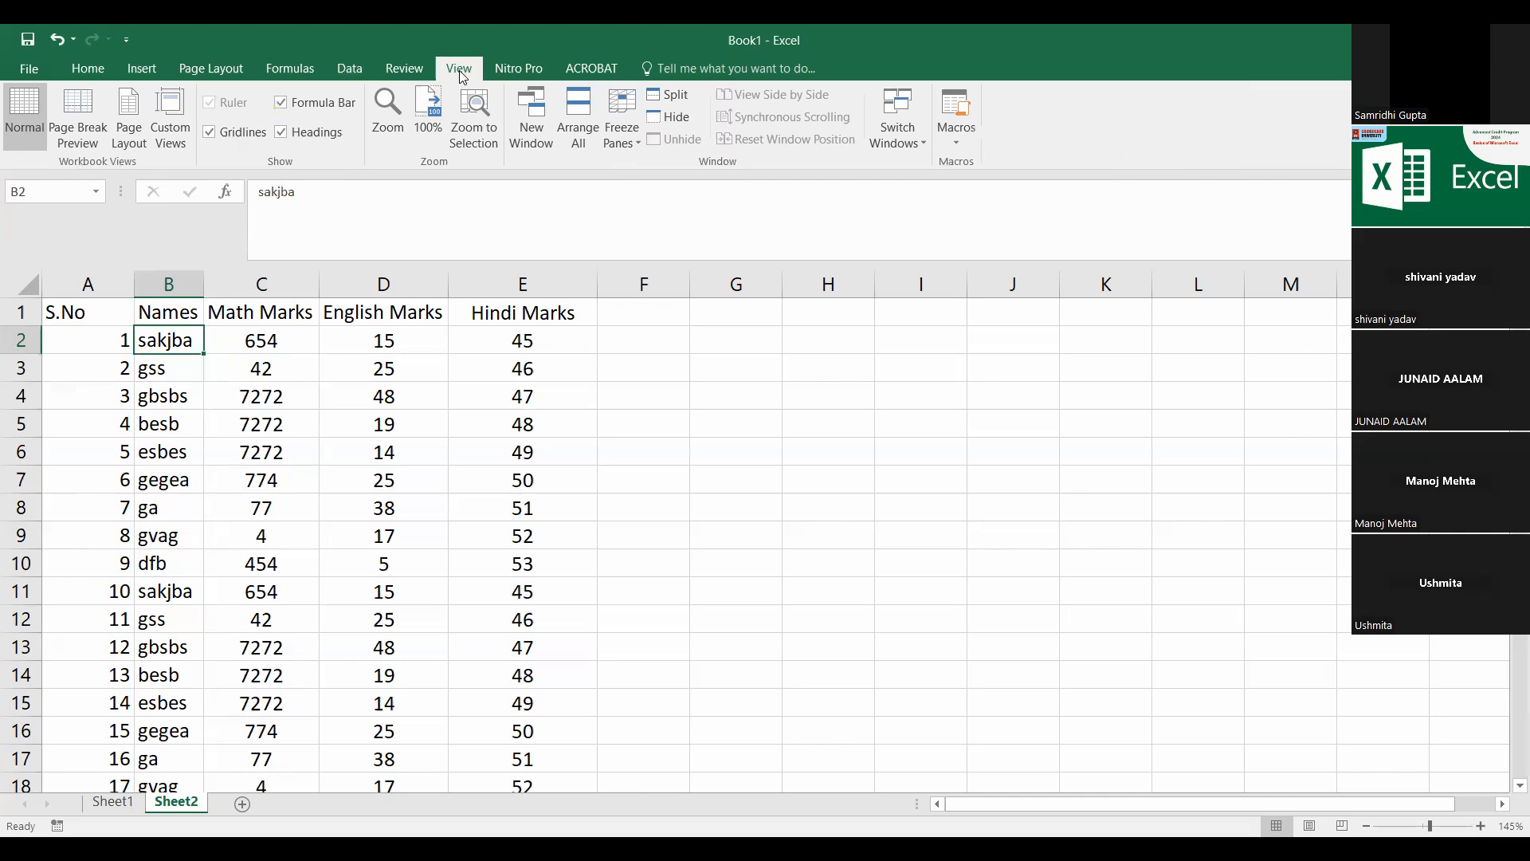
left_click(623, 127)
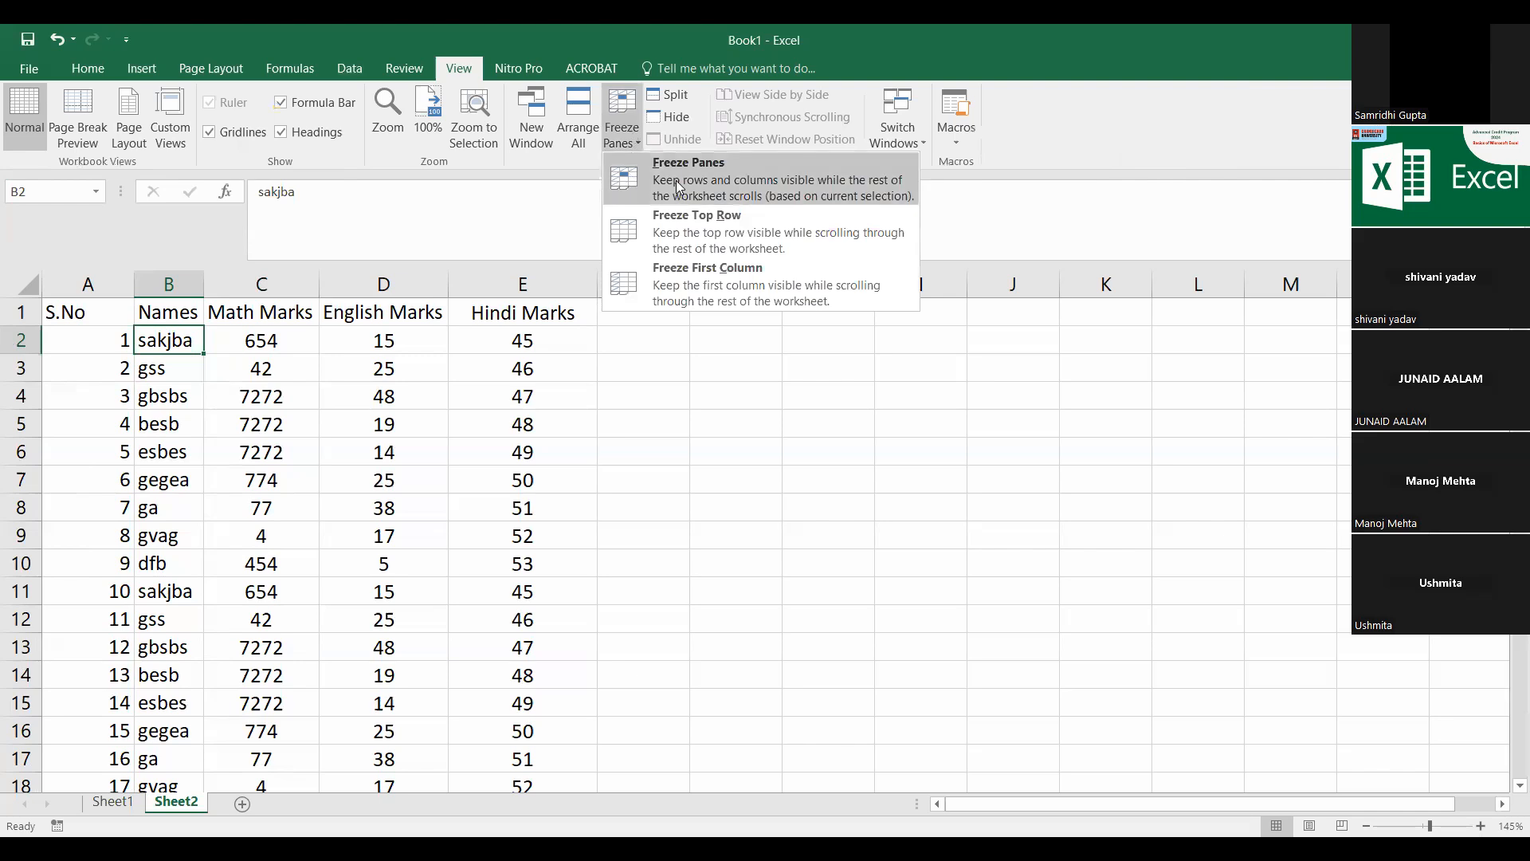
left_click(253, 447)
left_click(165, 339)
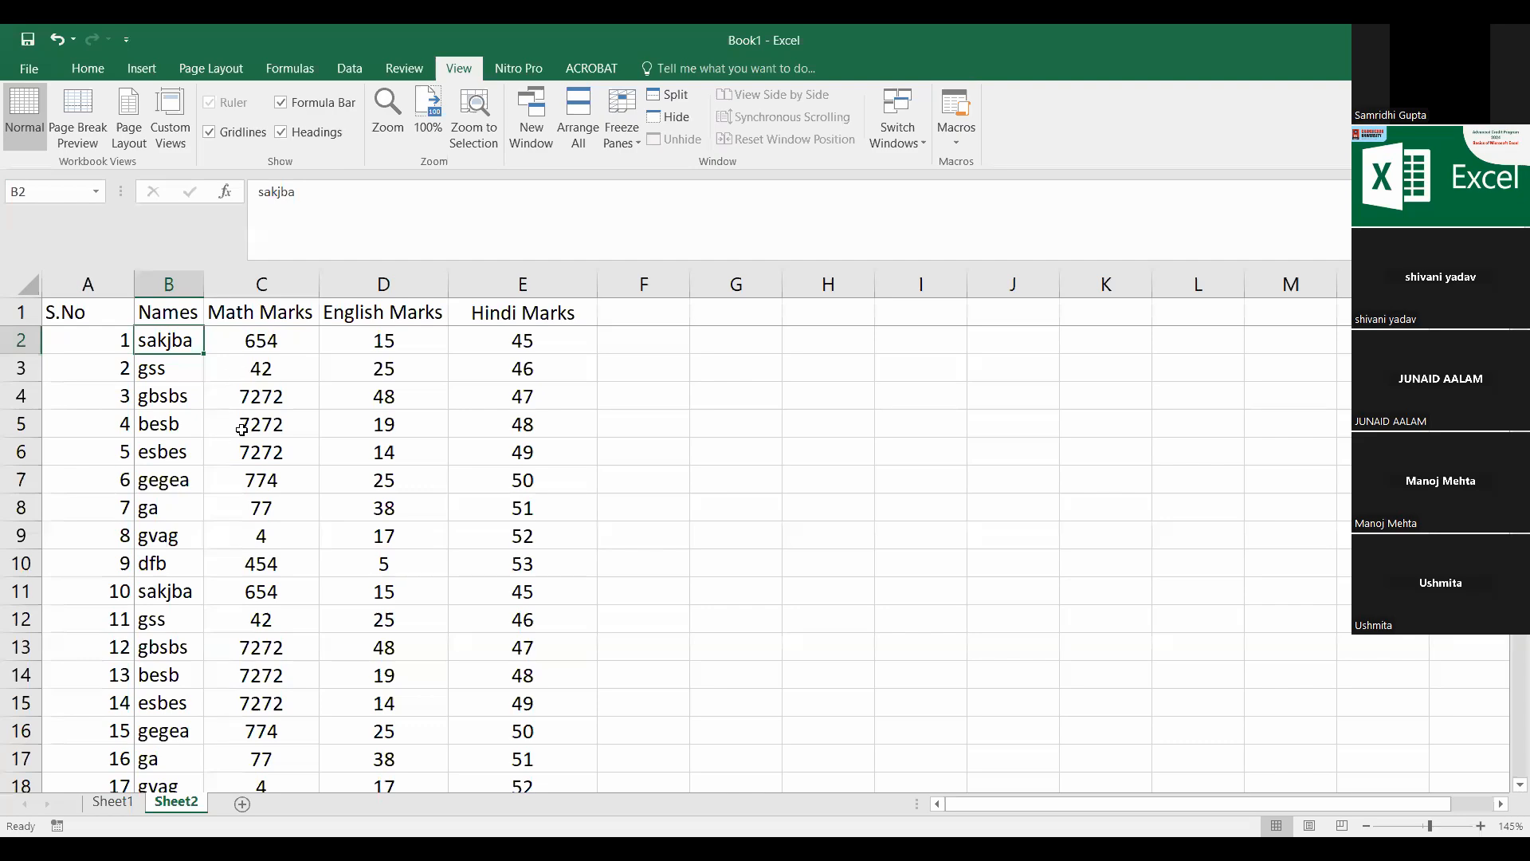
Step: Examine how the header row and S.No column behave while moving through the sheet vertically and sideways
scroll(241, 431, "down", 8)
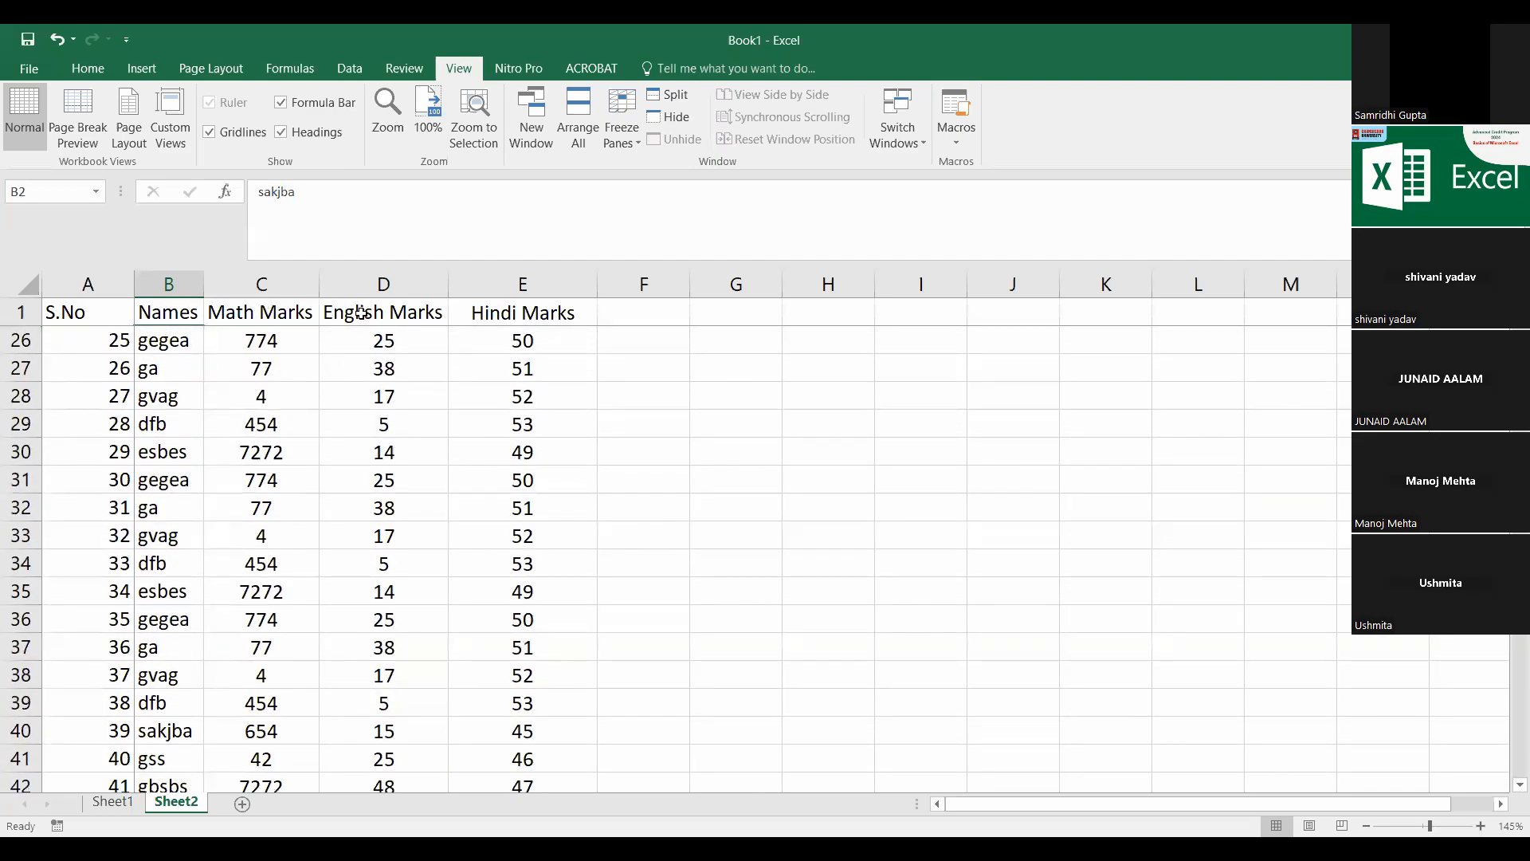
scroll(323, 390, "down", 2)
scroll(321, 392, "down", 20)
scroll(321, 399, "down", 19)
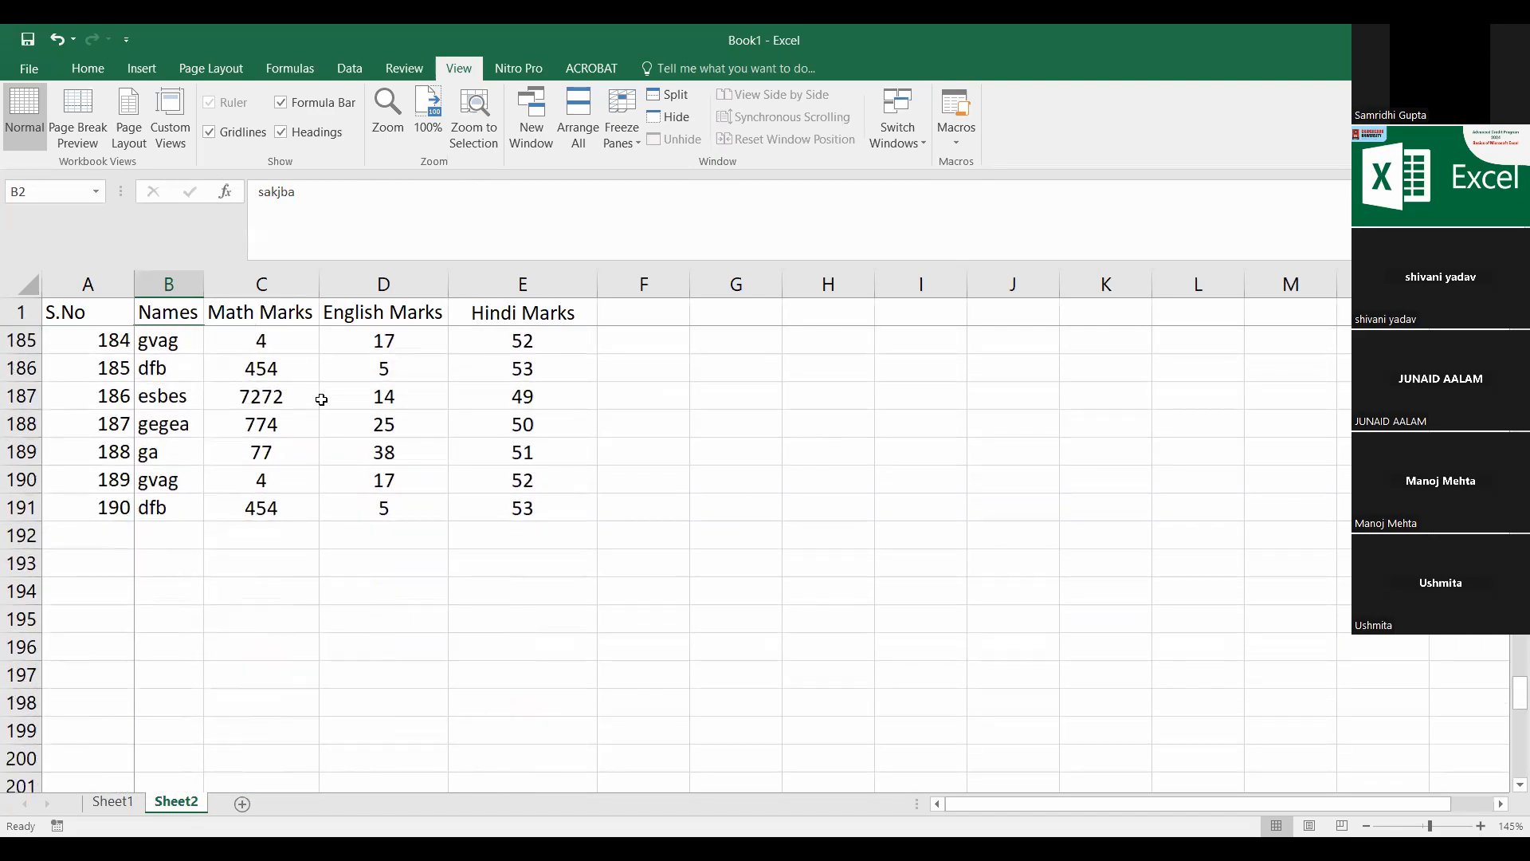
scroll(321, 399, "up", 20)
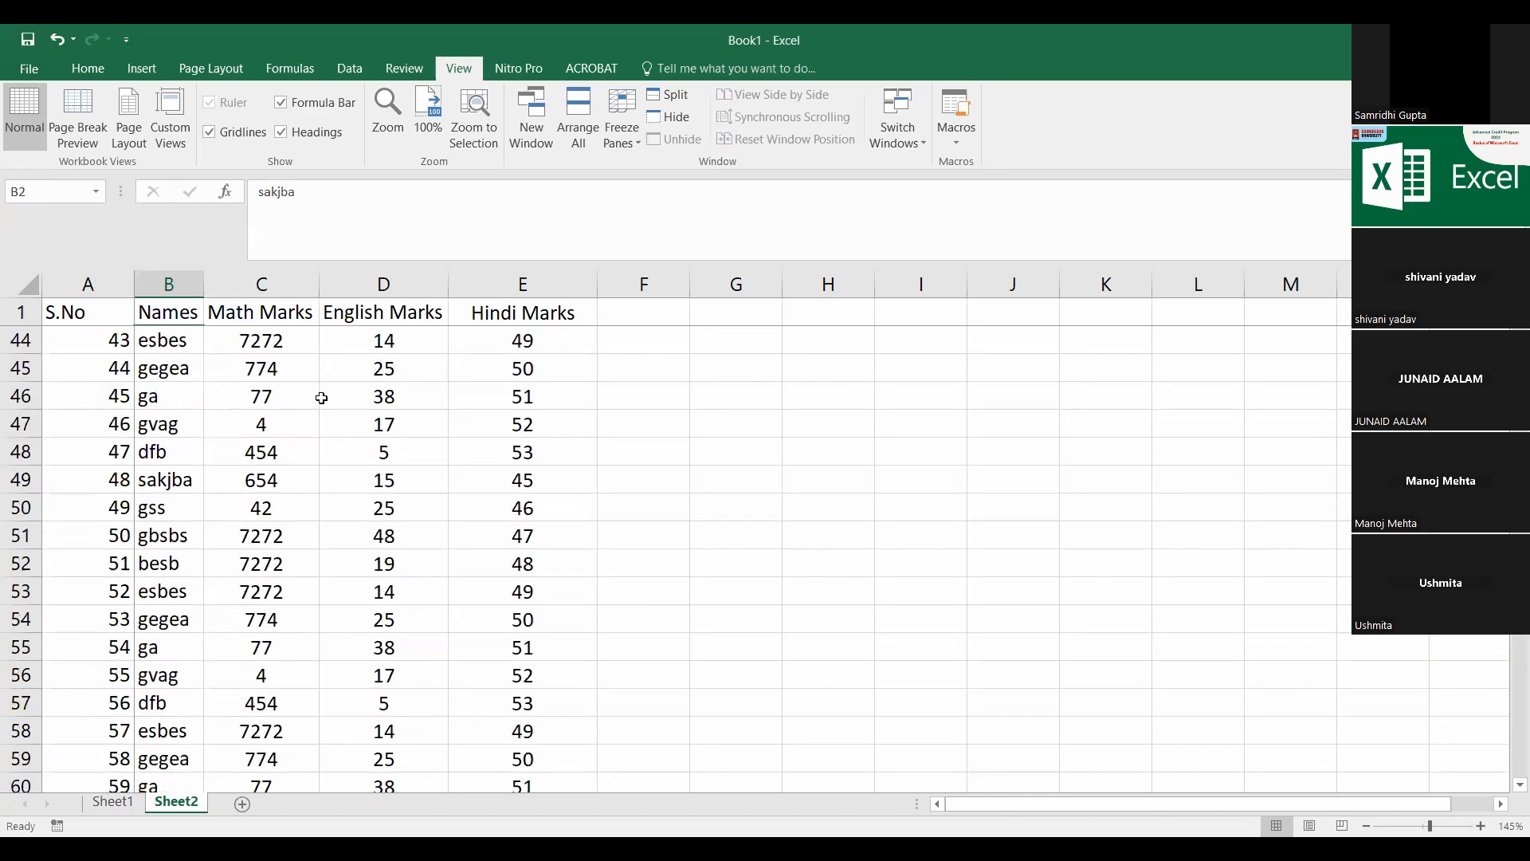
scroll(322, 397, "down", 1)
scroll(315, 402, "up", 1)
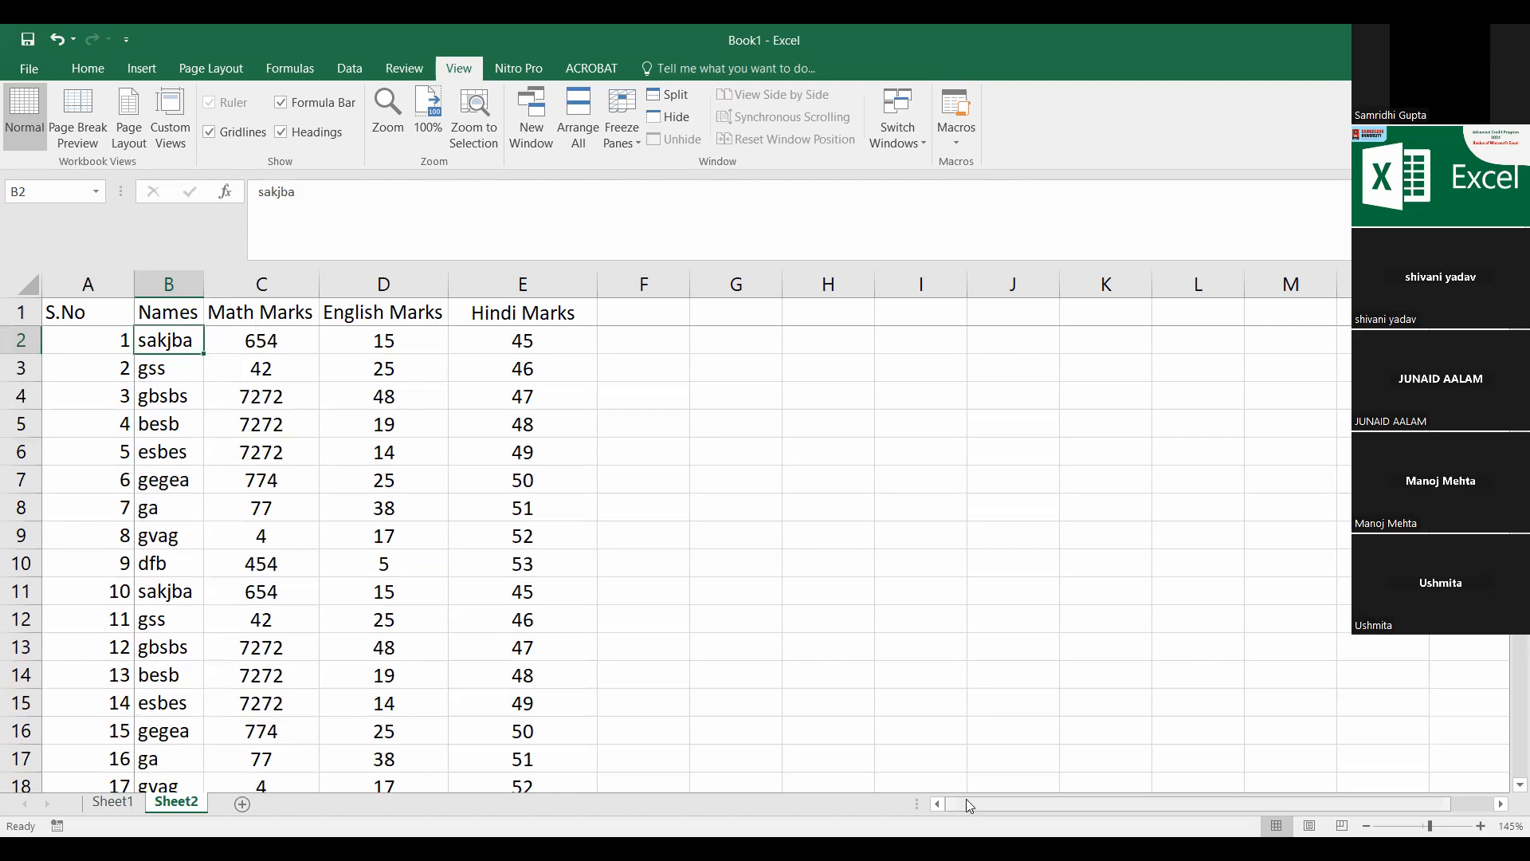
key("ctrl+0")
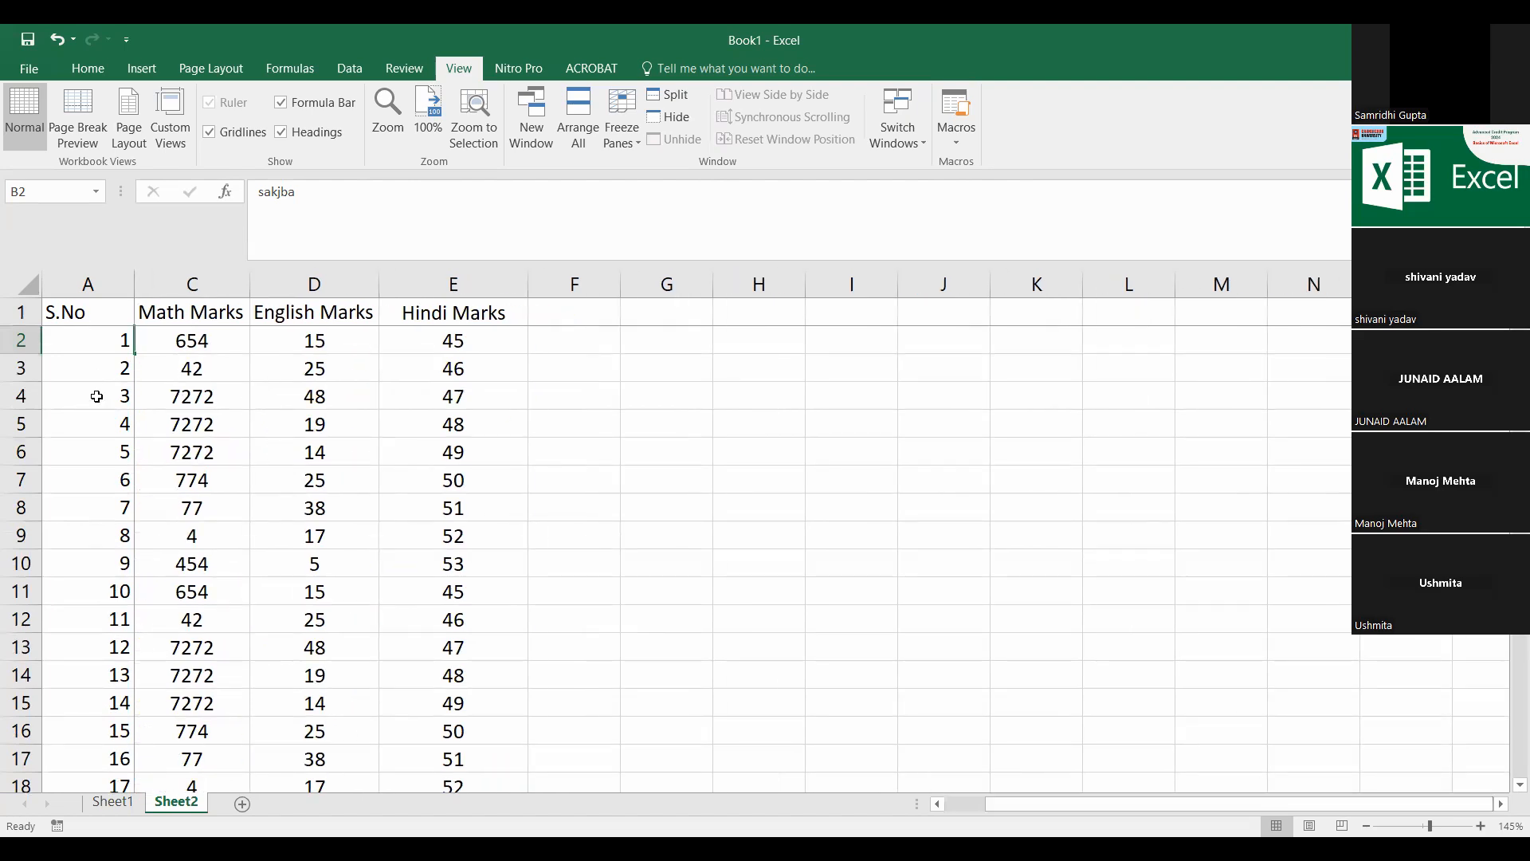
key("ctrl+shift+0")
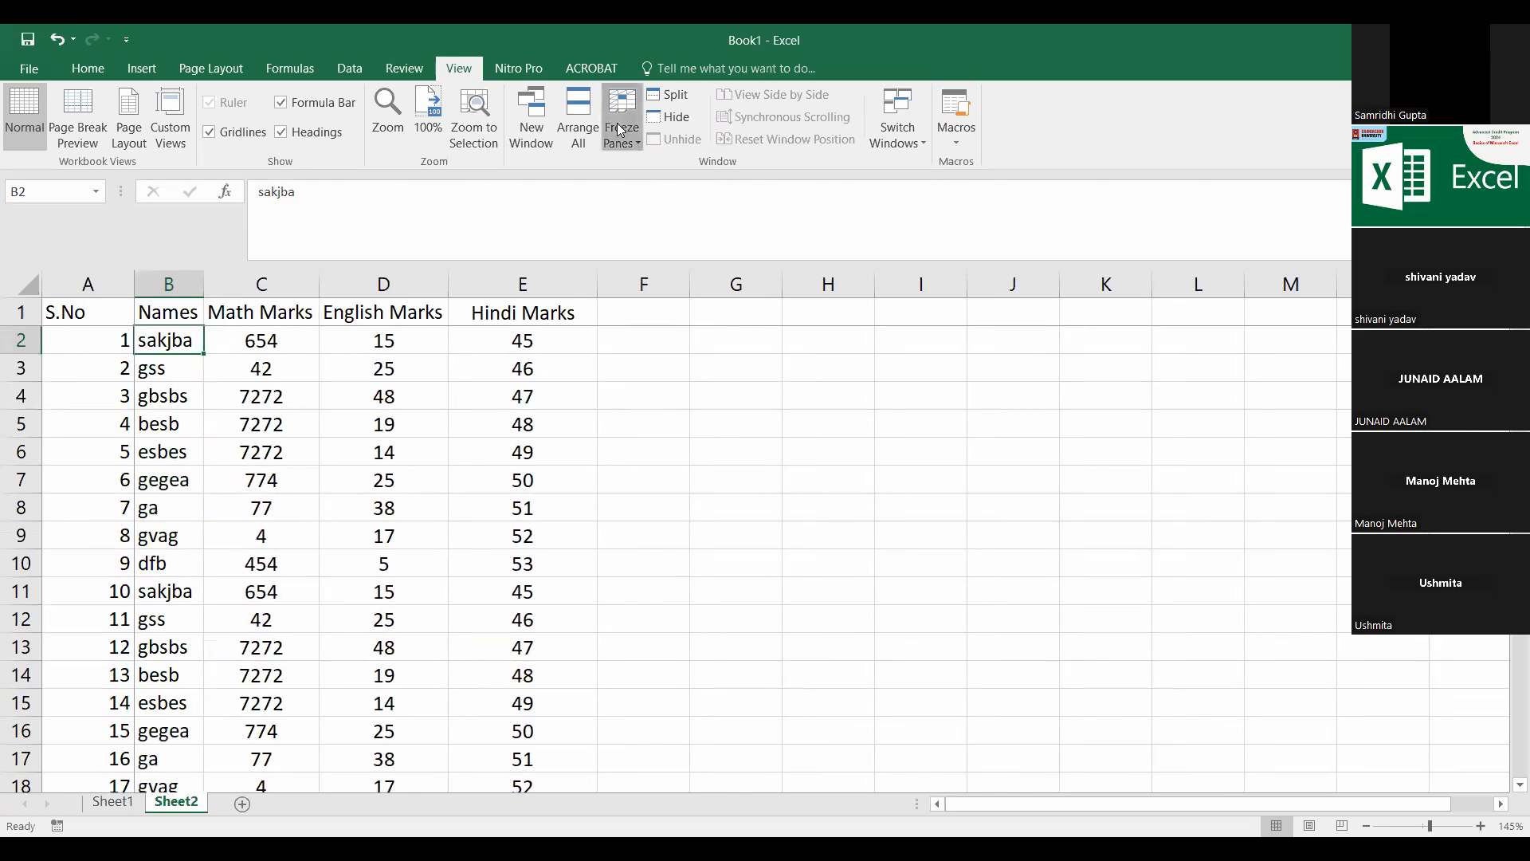
Step: Unfreeze the panes and freeze only the top row of the marks table
left_click(620, 130)
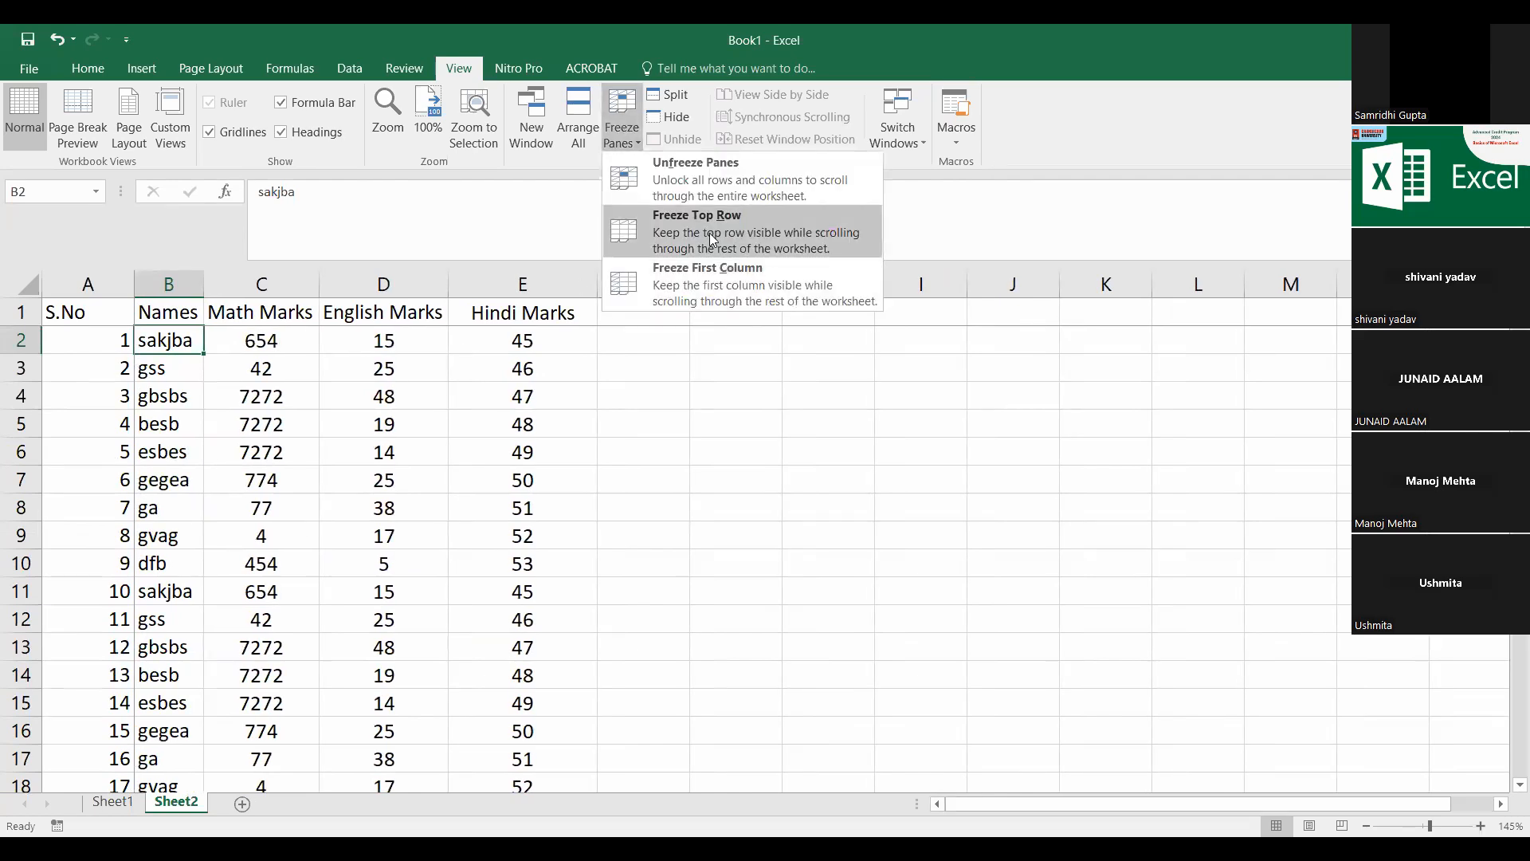
left_click(691, 176)
left_click(619, 142)
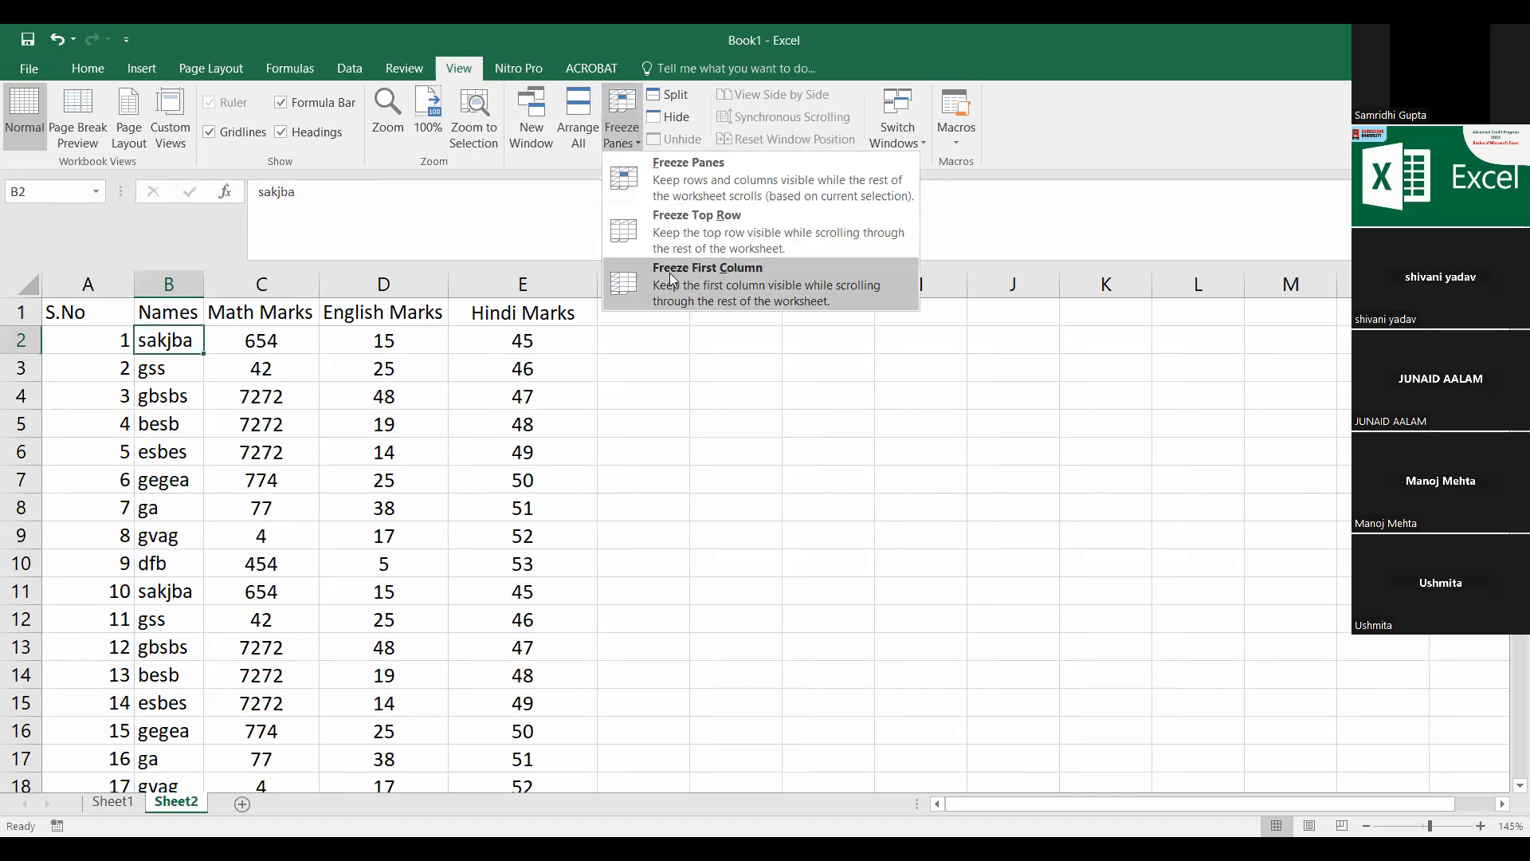
left_click(697, 231)
scroll(241, 389, "down", 3)
scroll(241, 389, "down", 7)
left_click_drag(1280, 804, 677, 757)
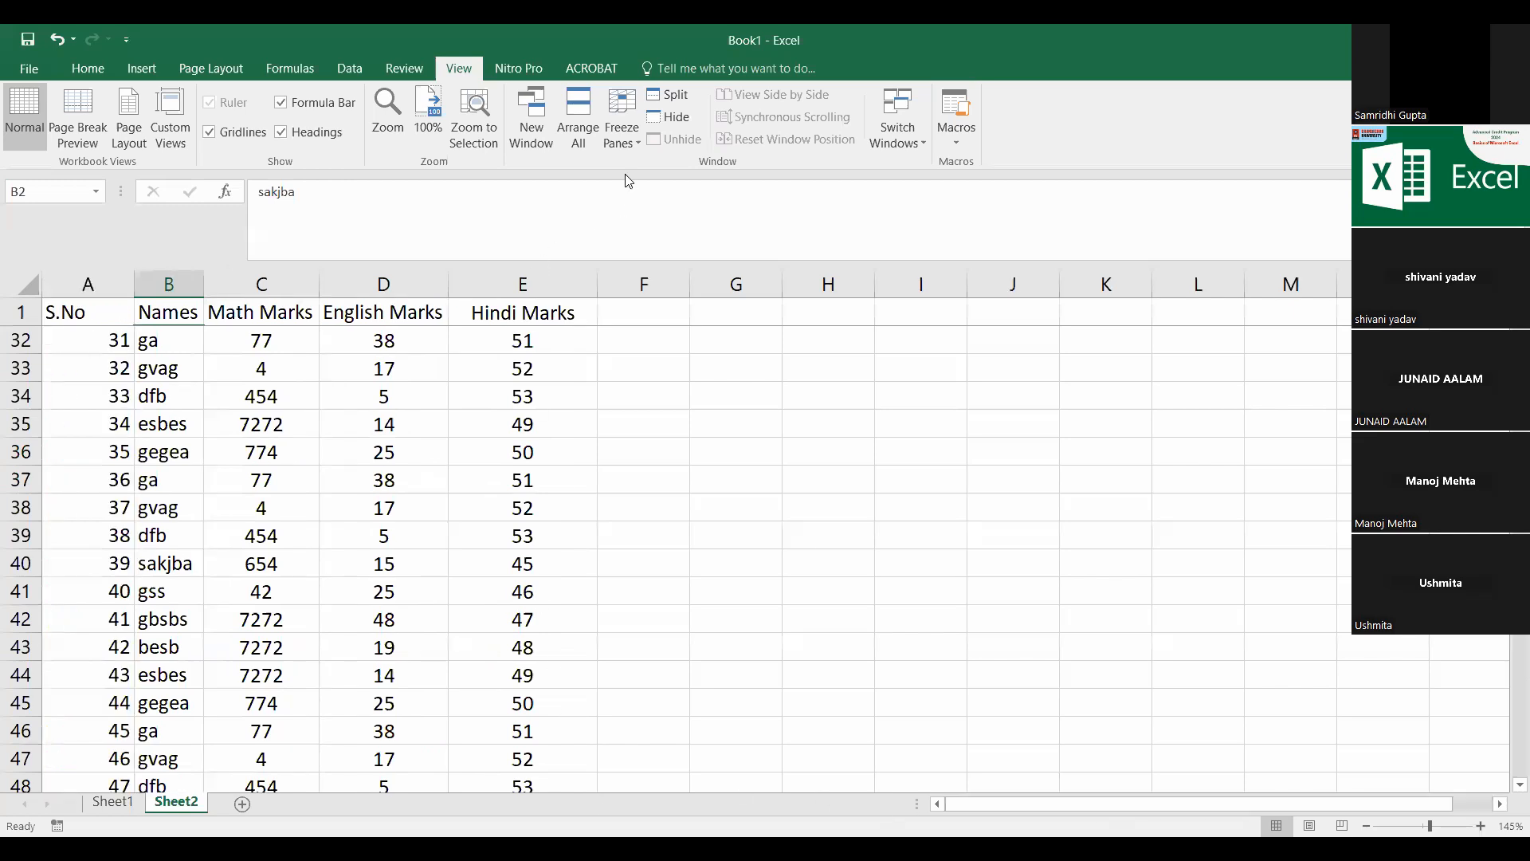
Step: Unfreeze the top row of Sheet2
left_click(622, 128)
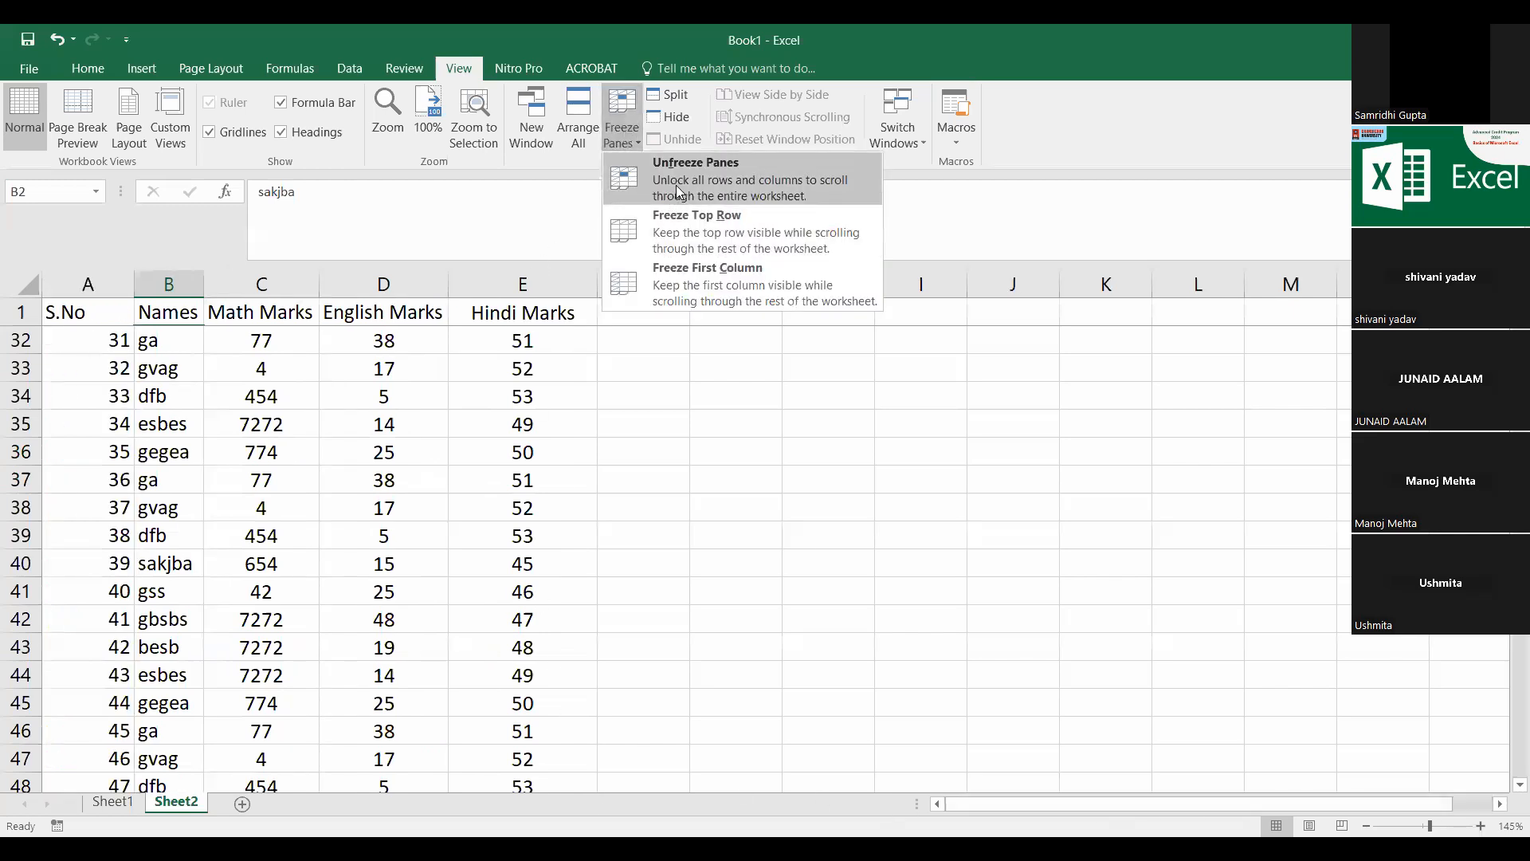
left_click(676, 185)
left_click(314, 477)
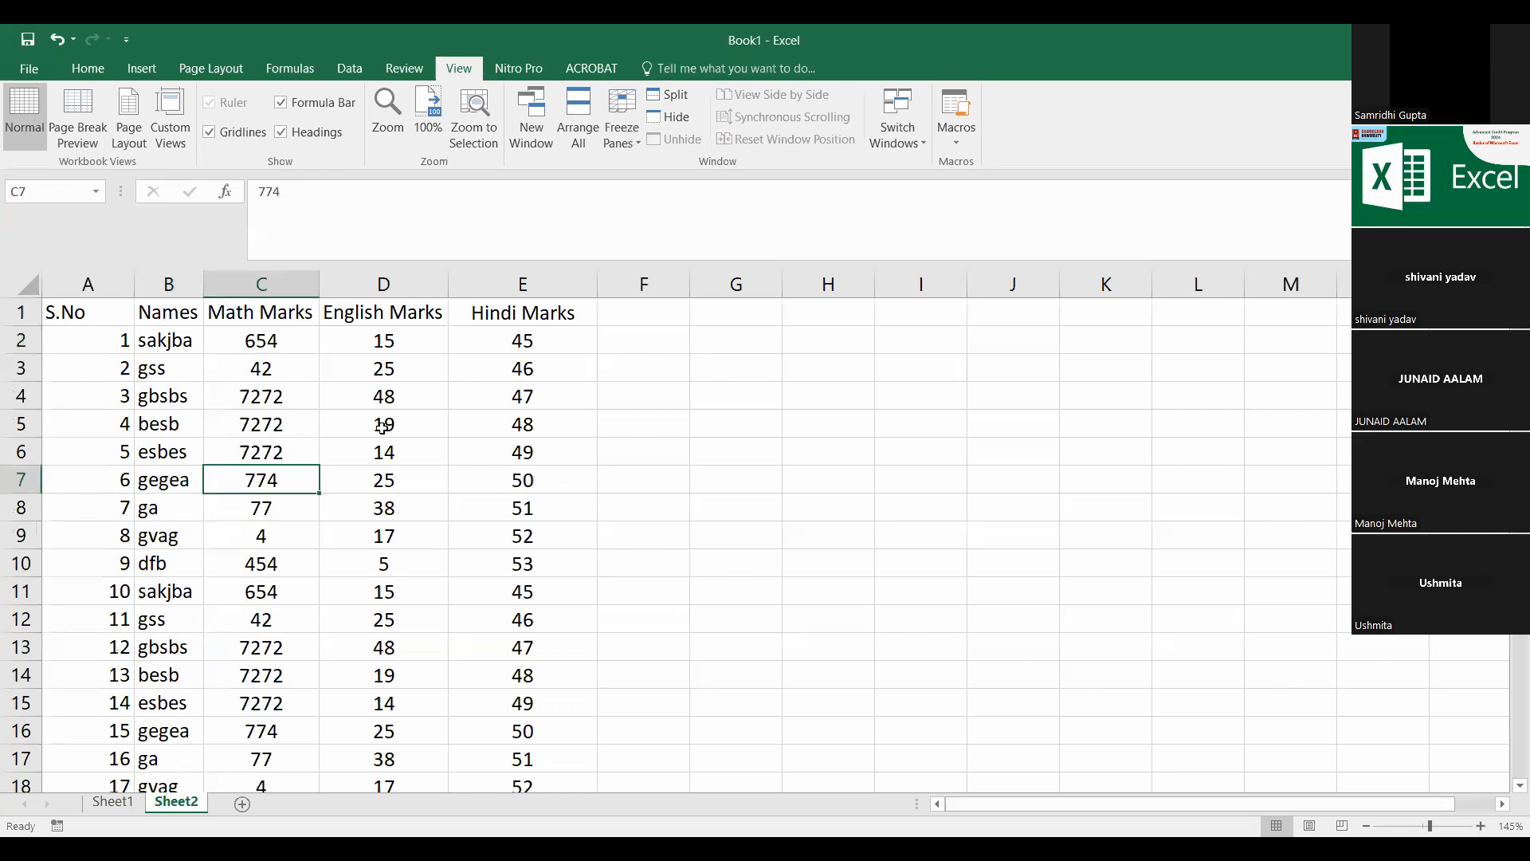
left_click(281, 453)
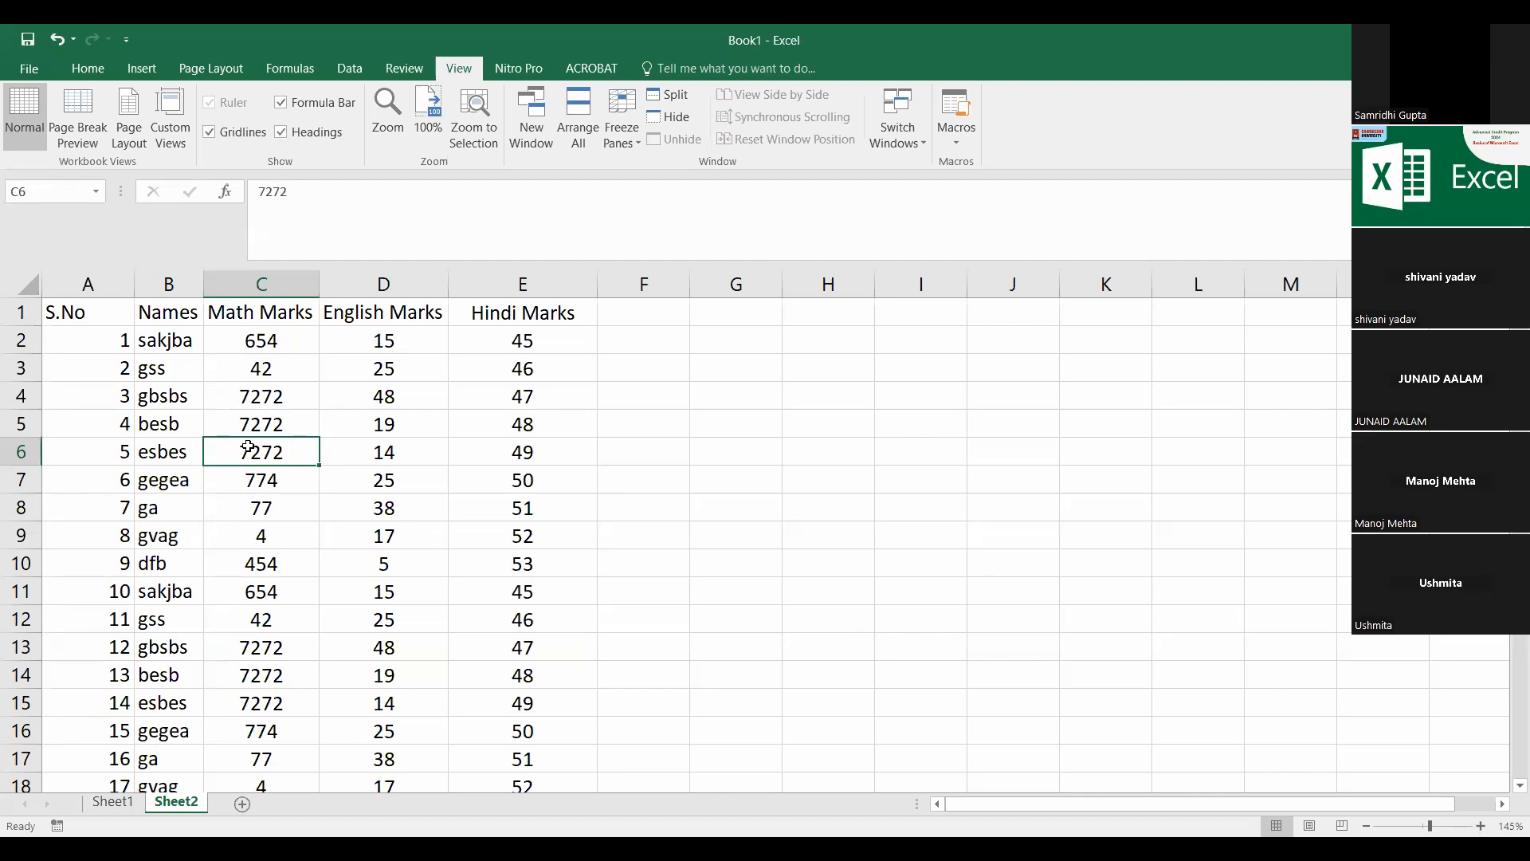
Step: Freeze panes at cell B6 to lock rows 1 to 5 and column A
left_click(176, 448)
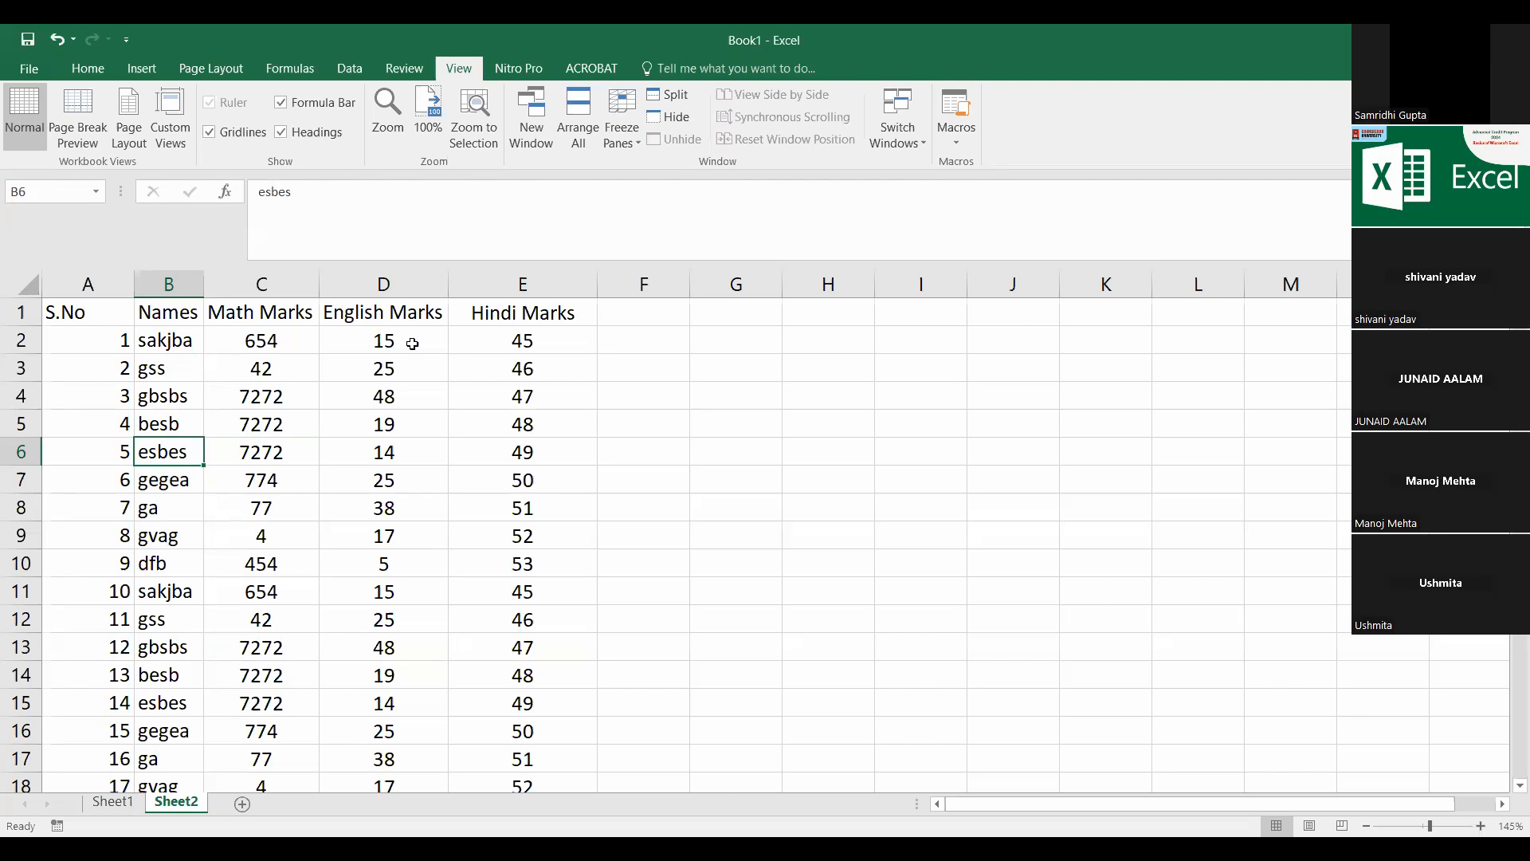
left_click(630, 111)
left_click(673, 186)
Step: Examine the frozen rows 1 to 5 and column A by selecting cells around them and moving through the table
left_click_drag(89, 305, 478, 422)
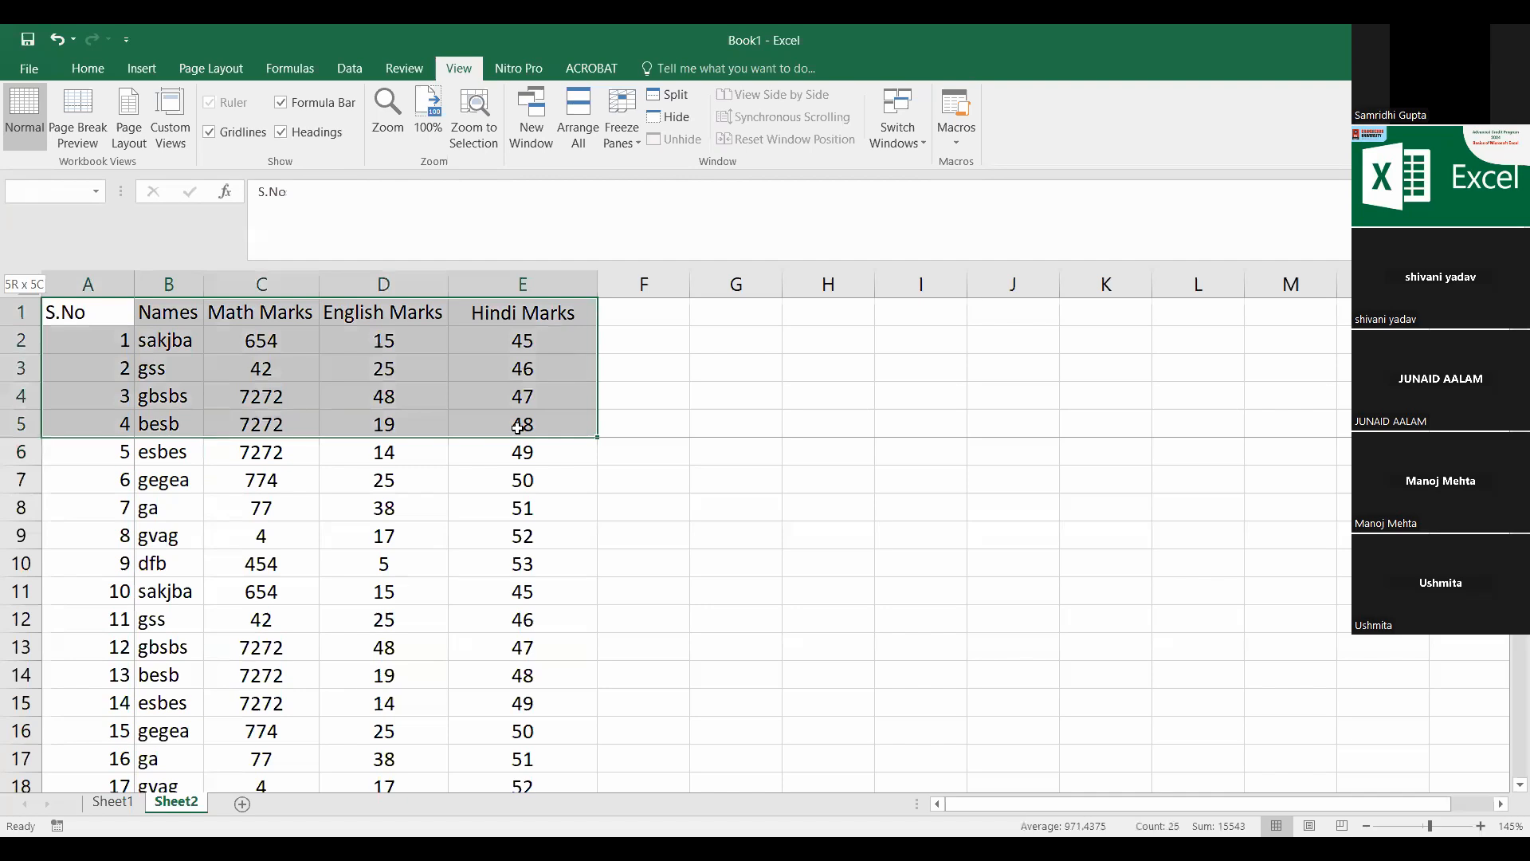
left_click(86, 311)
left_click(122, 426)
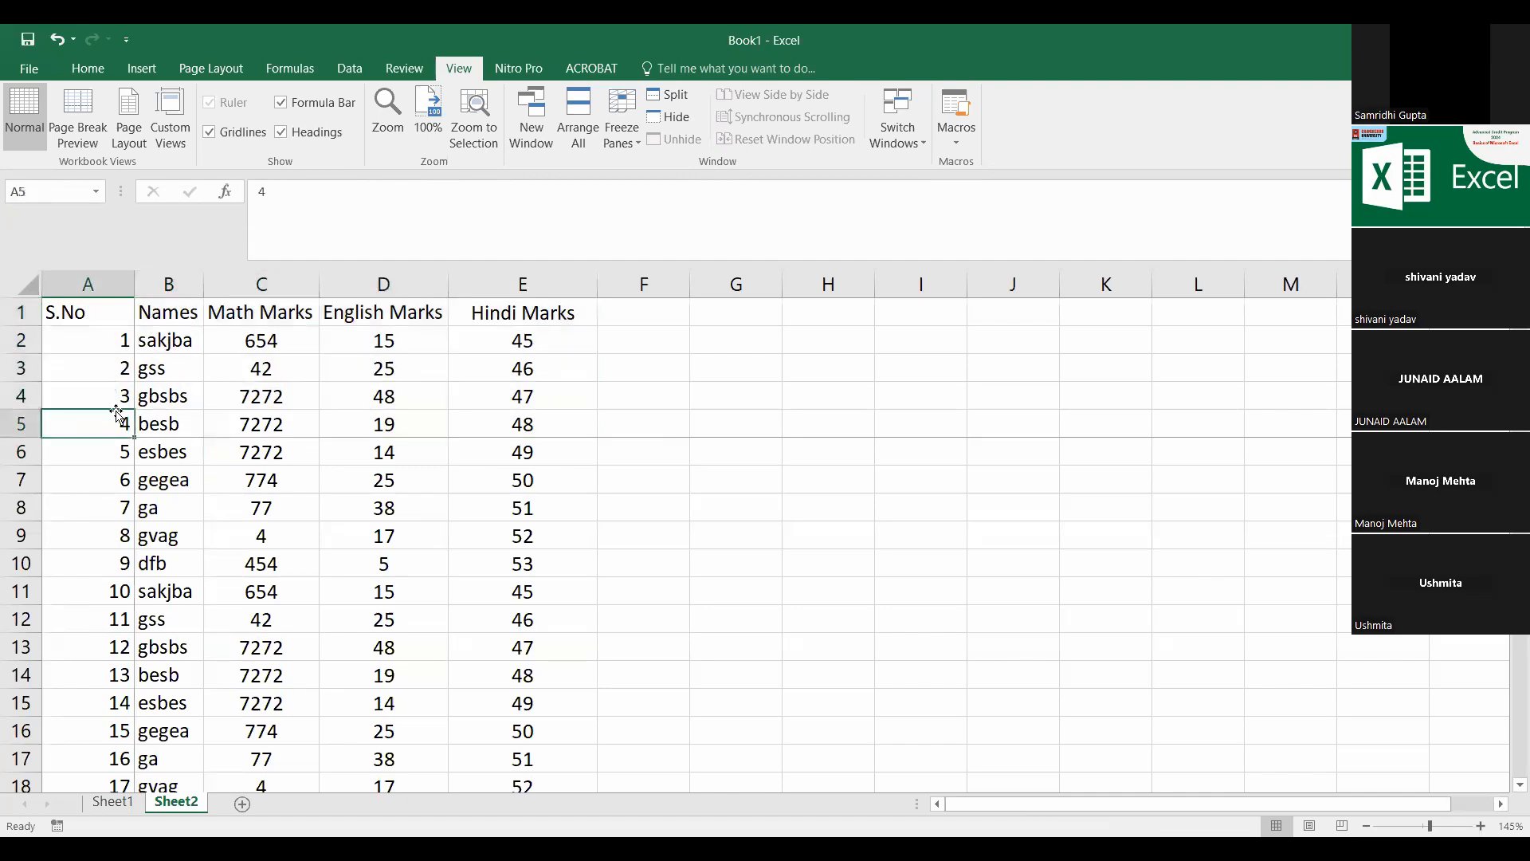
left_click_drag(178, 338, 178, 426)
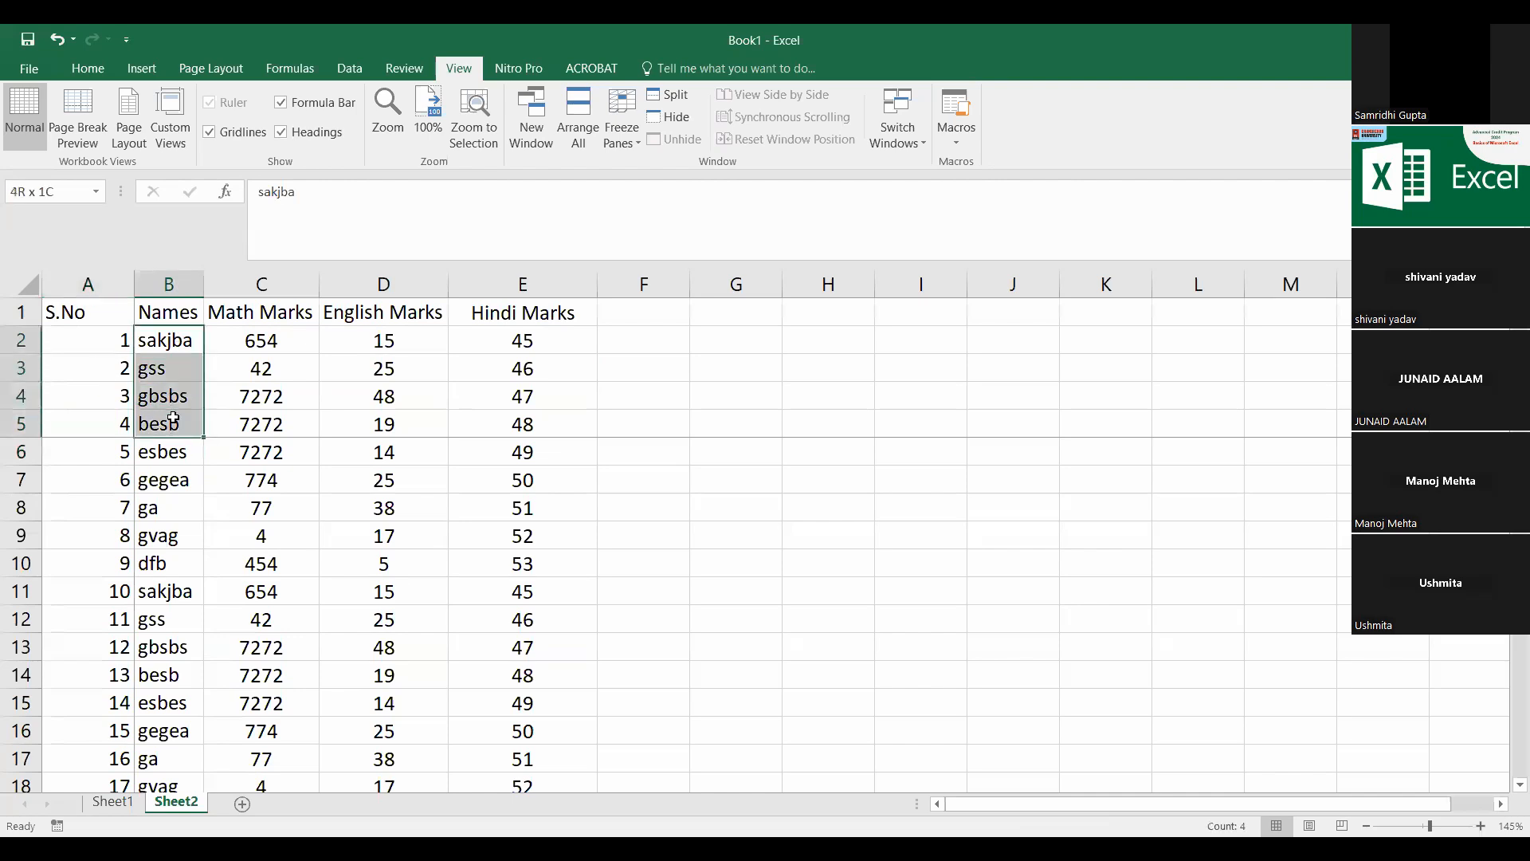
left_click(255, 341)
left_click_drag(337, 371, 586, 430)
left_click(263, 479)
left_click(176, 448)
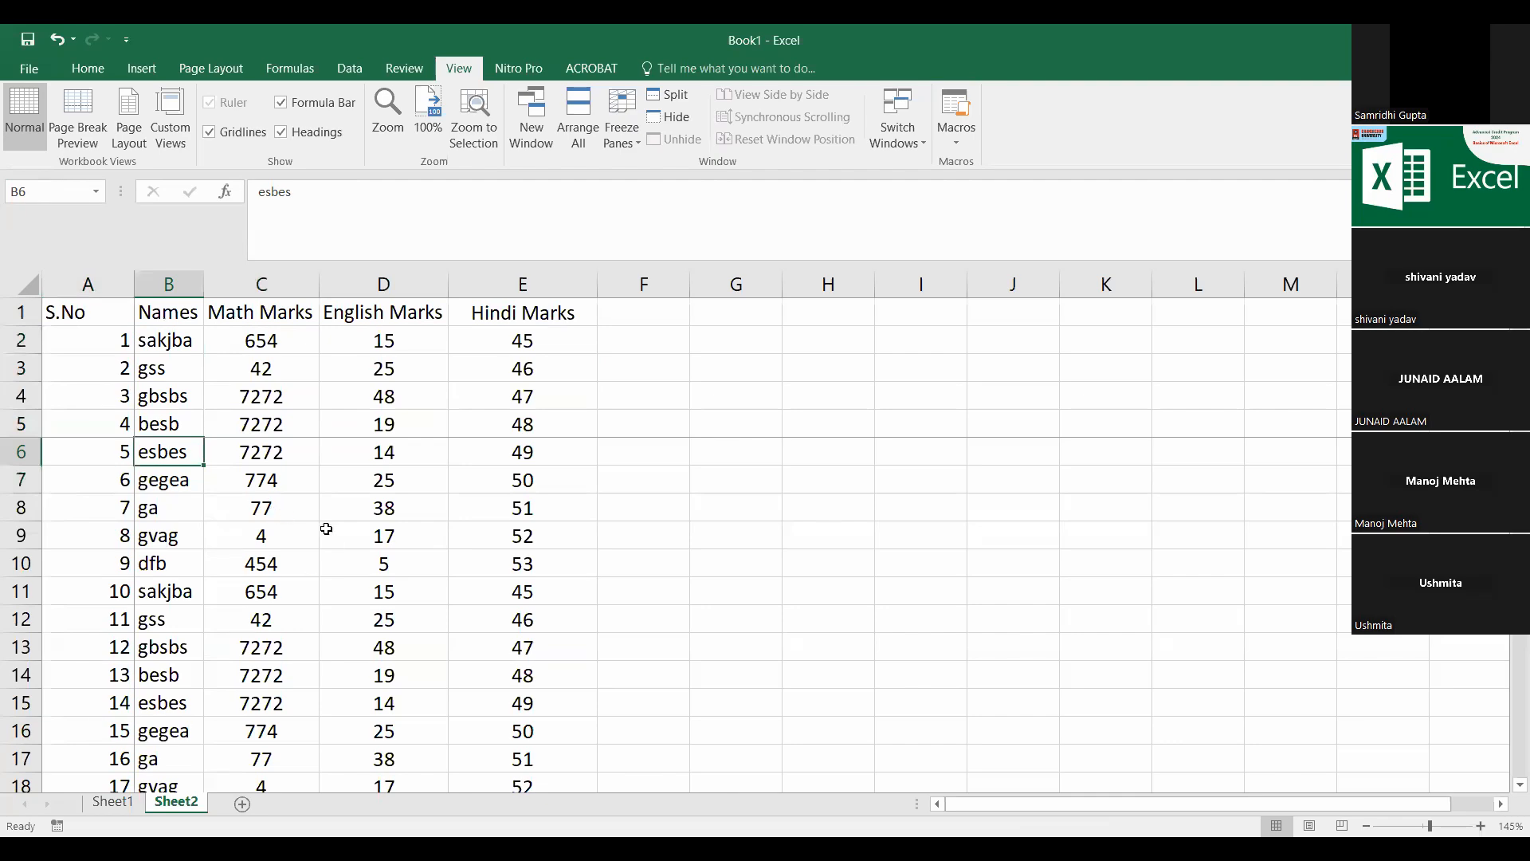
scroll(329, 520, "down", 9)
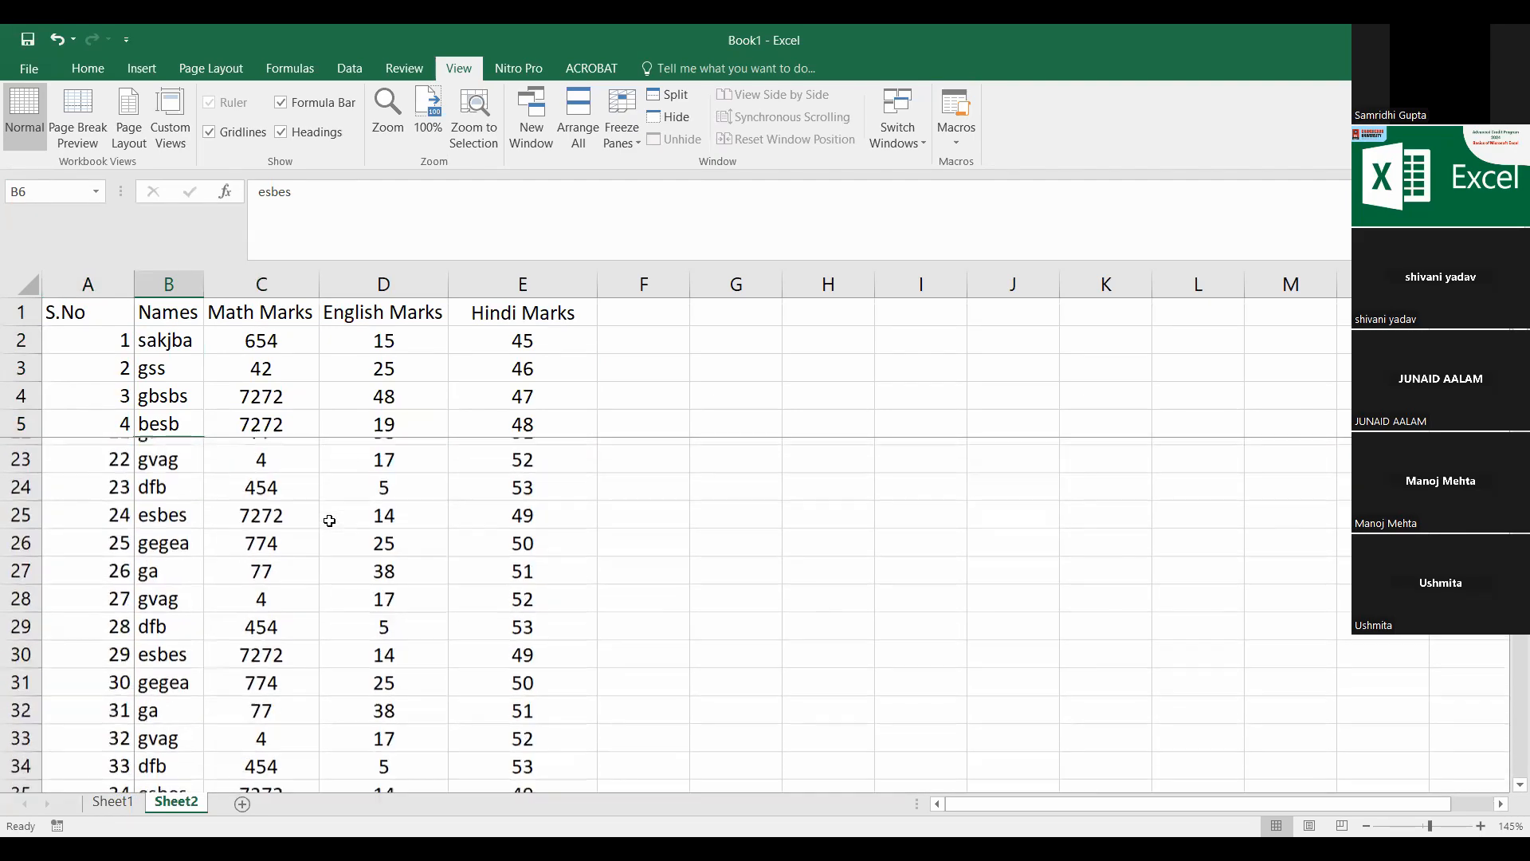
scroll(329, 522, "down", 20)
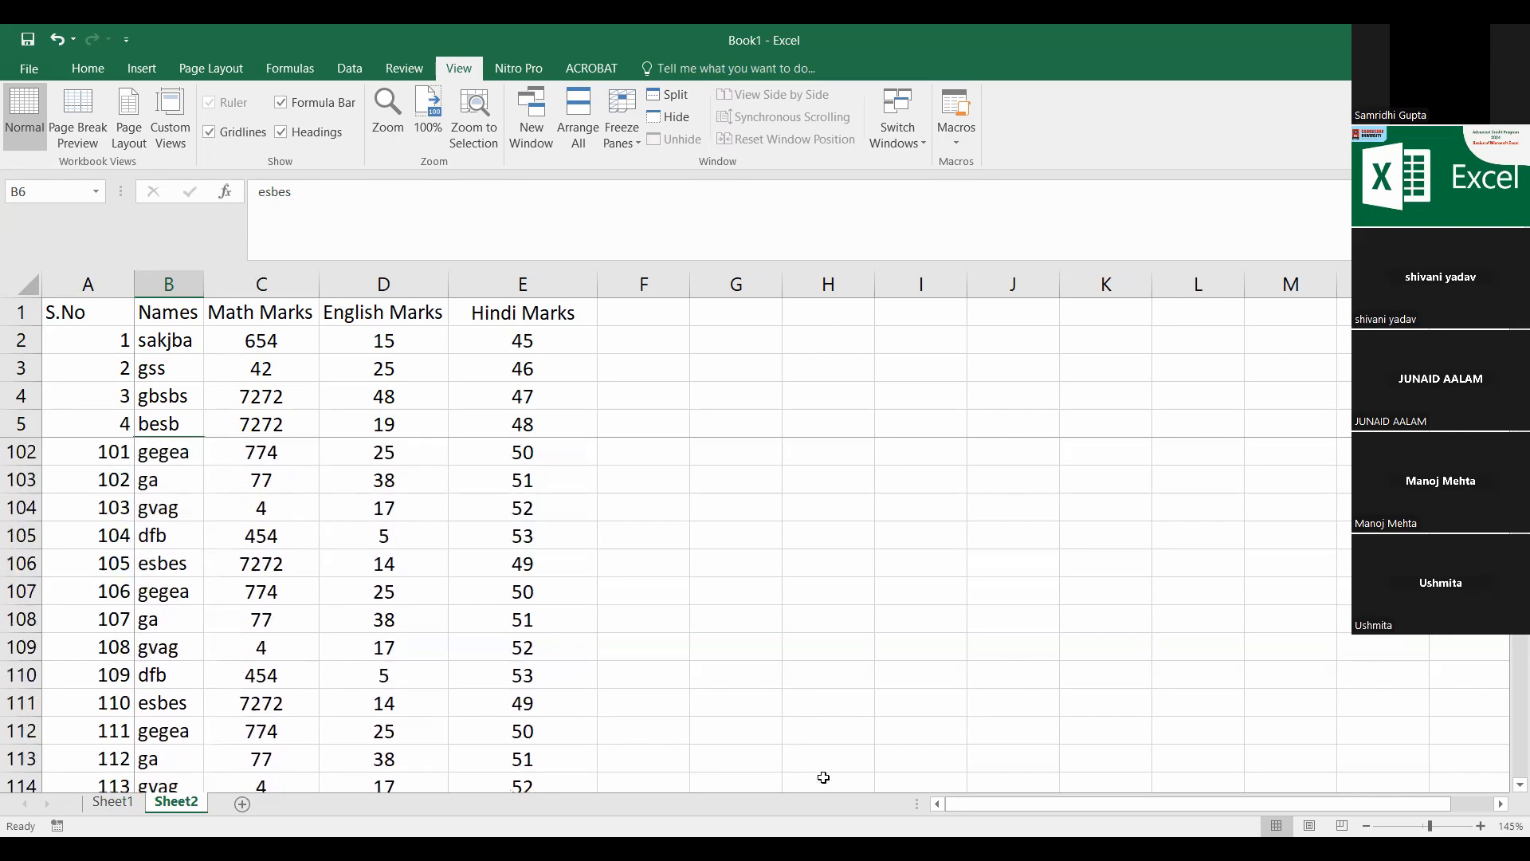
left_click_drag(1006, 805, 1046, 805)
scroll(307, 568, "up", 20)
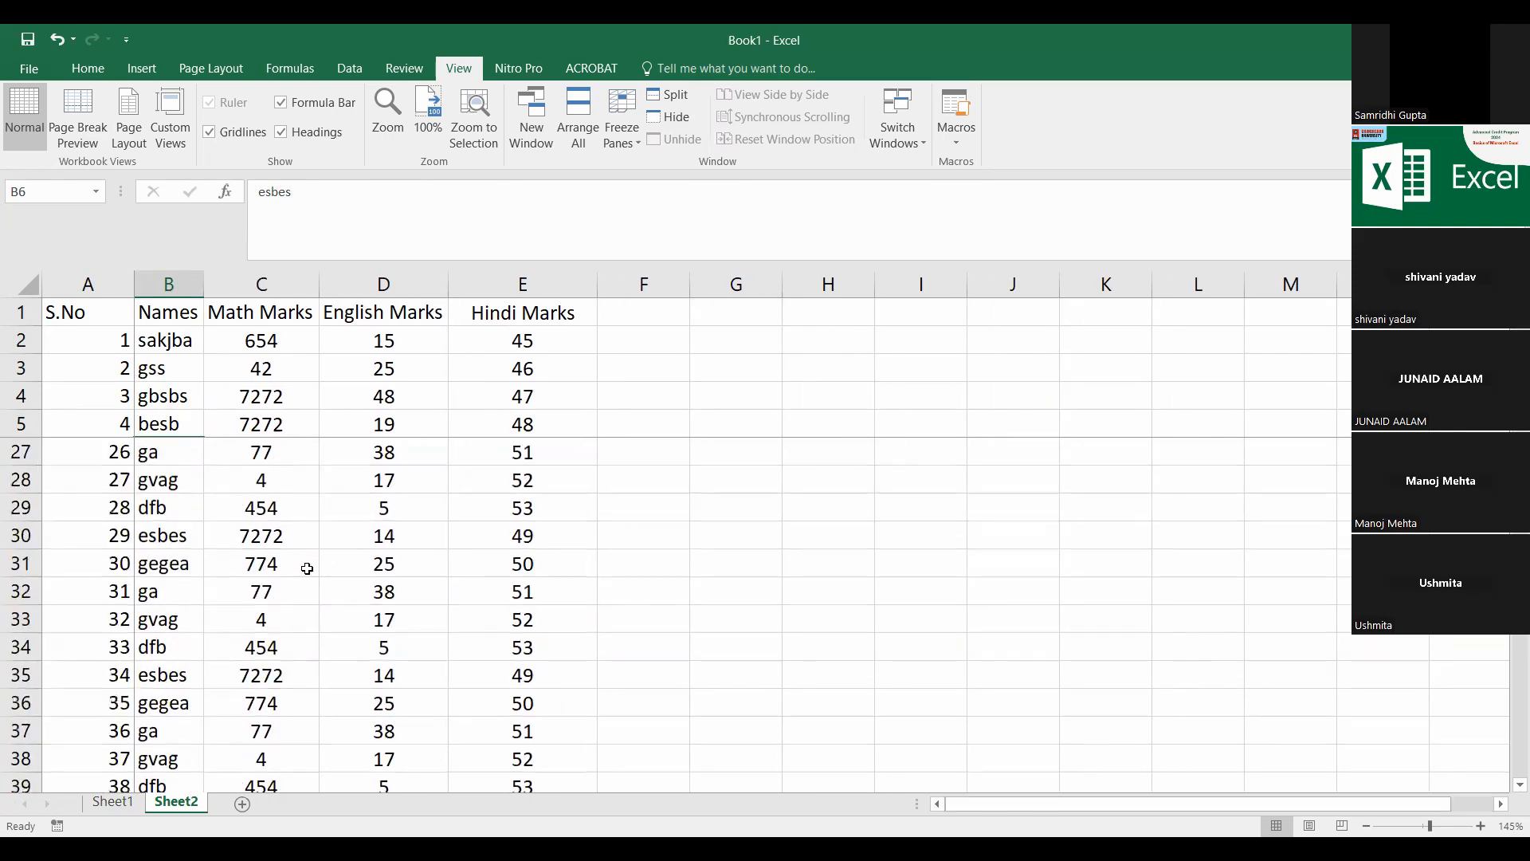
scroll(307, 569, "up", 7)
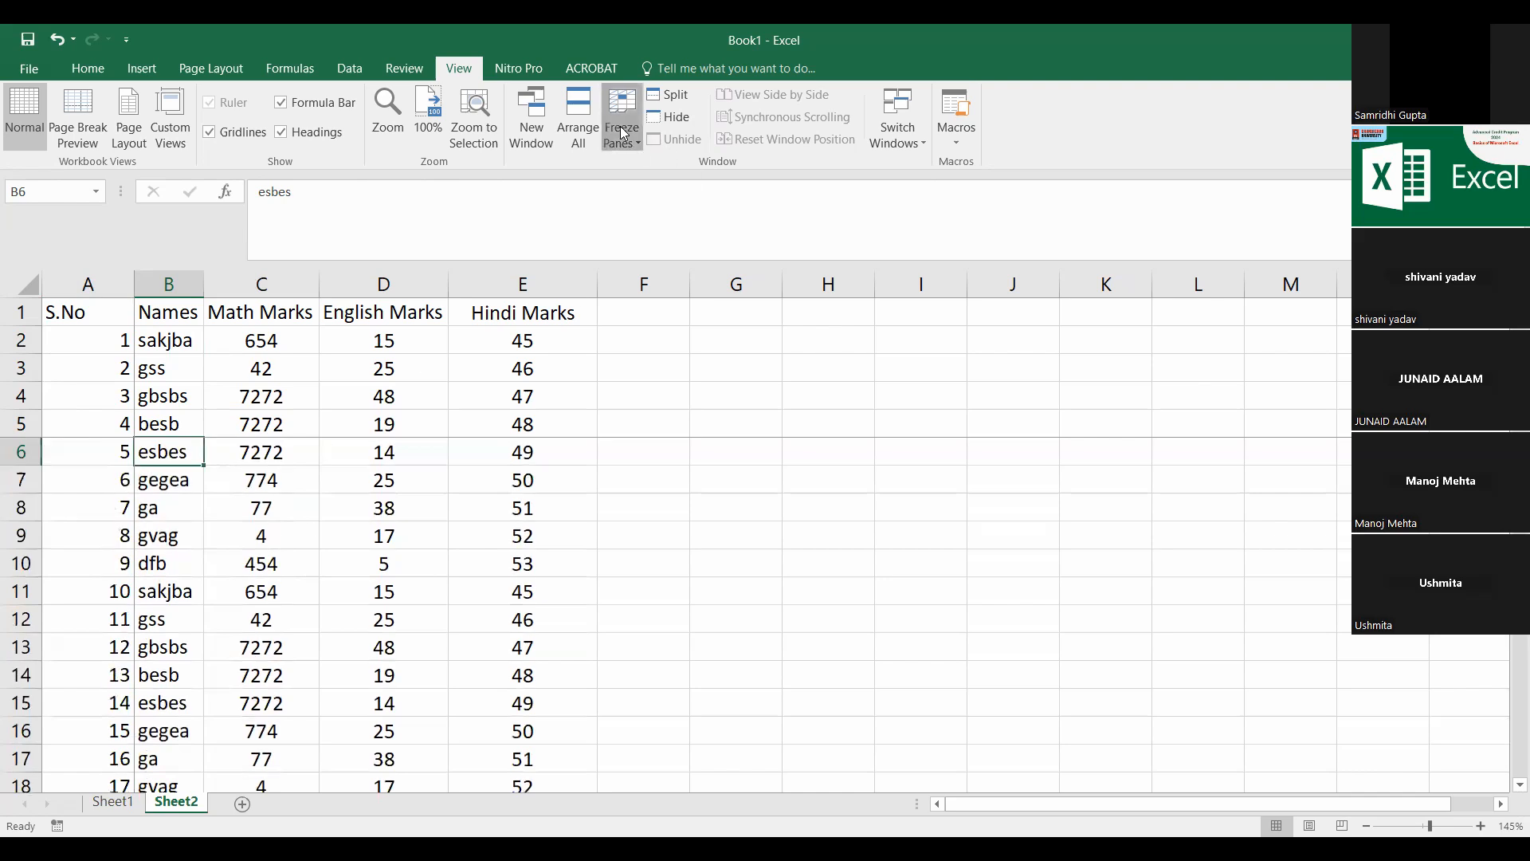
Step: Unfreeze the panes on Sheet2
left_click(625, 134)
left_click(262, 481)
left_click(166, 338)
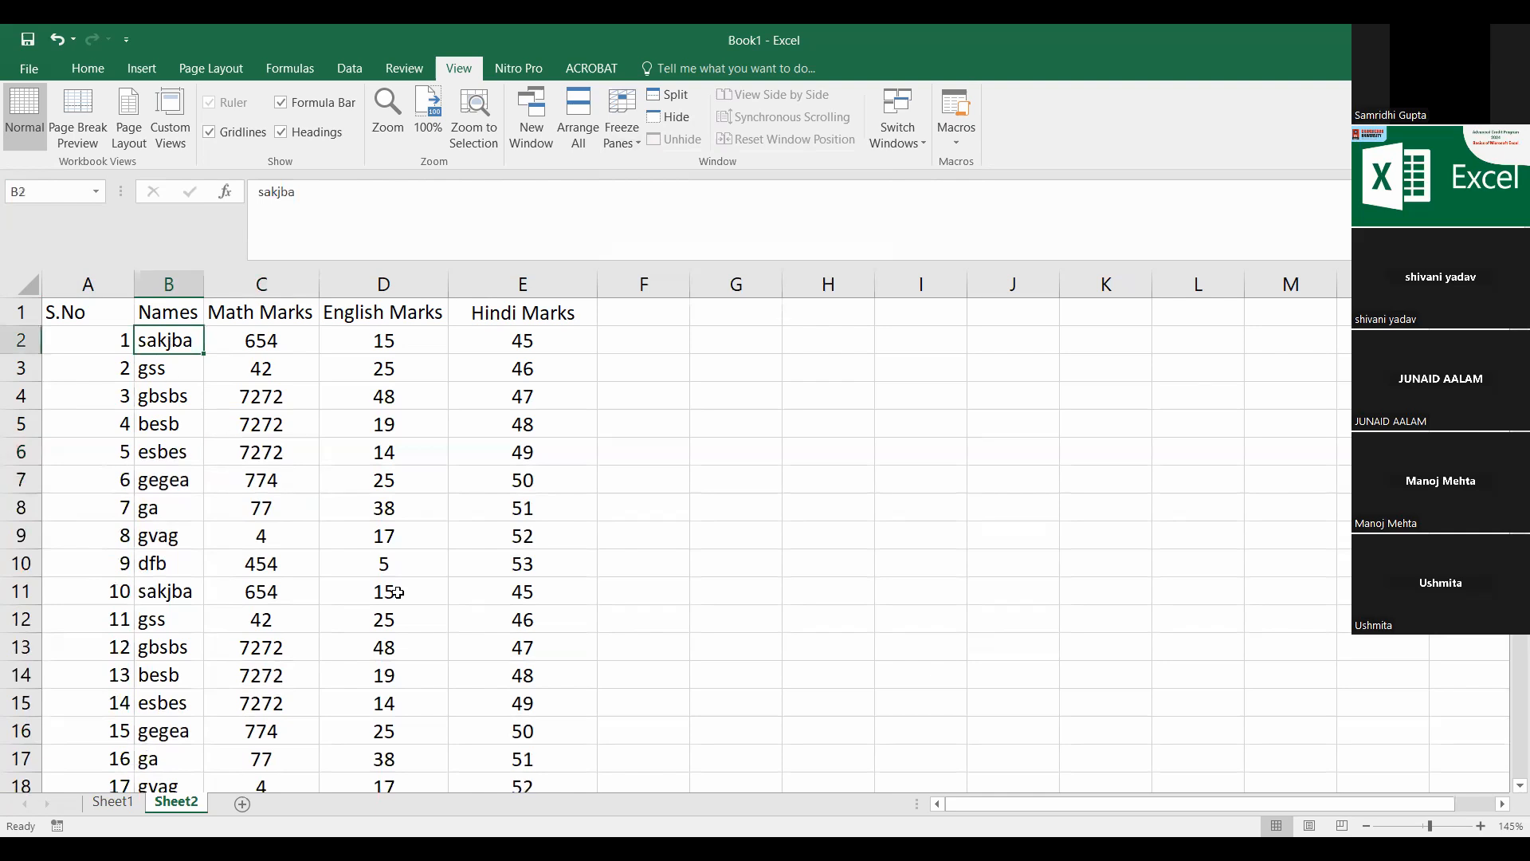
Step: Review the topic list in column A of Sheet1, from Graph down to freezing and unfreezing pane
left_click(113, 802)
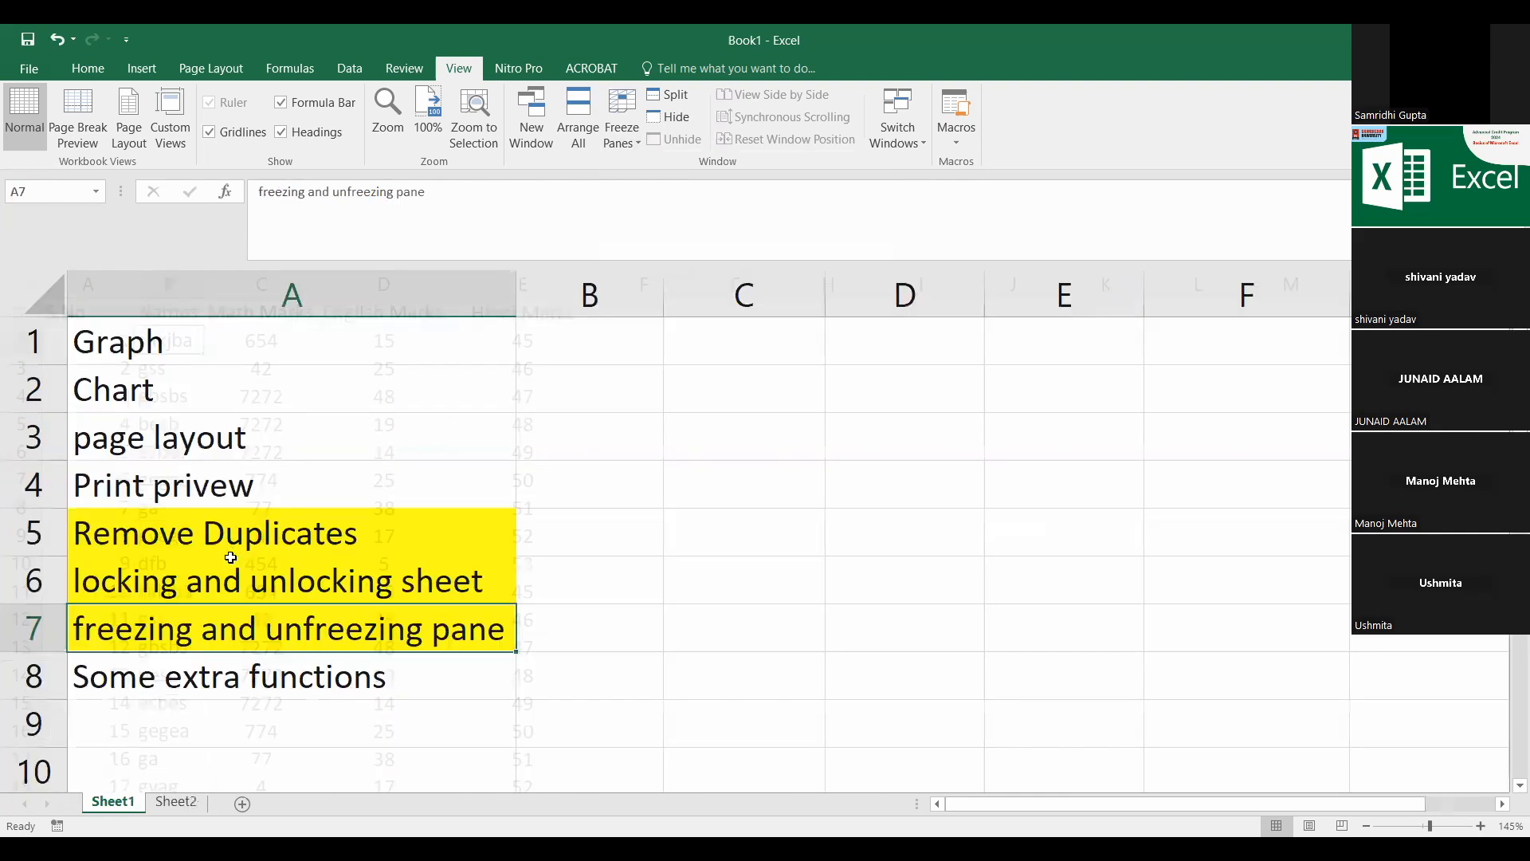
left_click(181, 540)
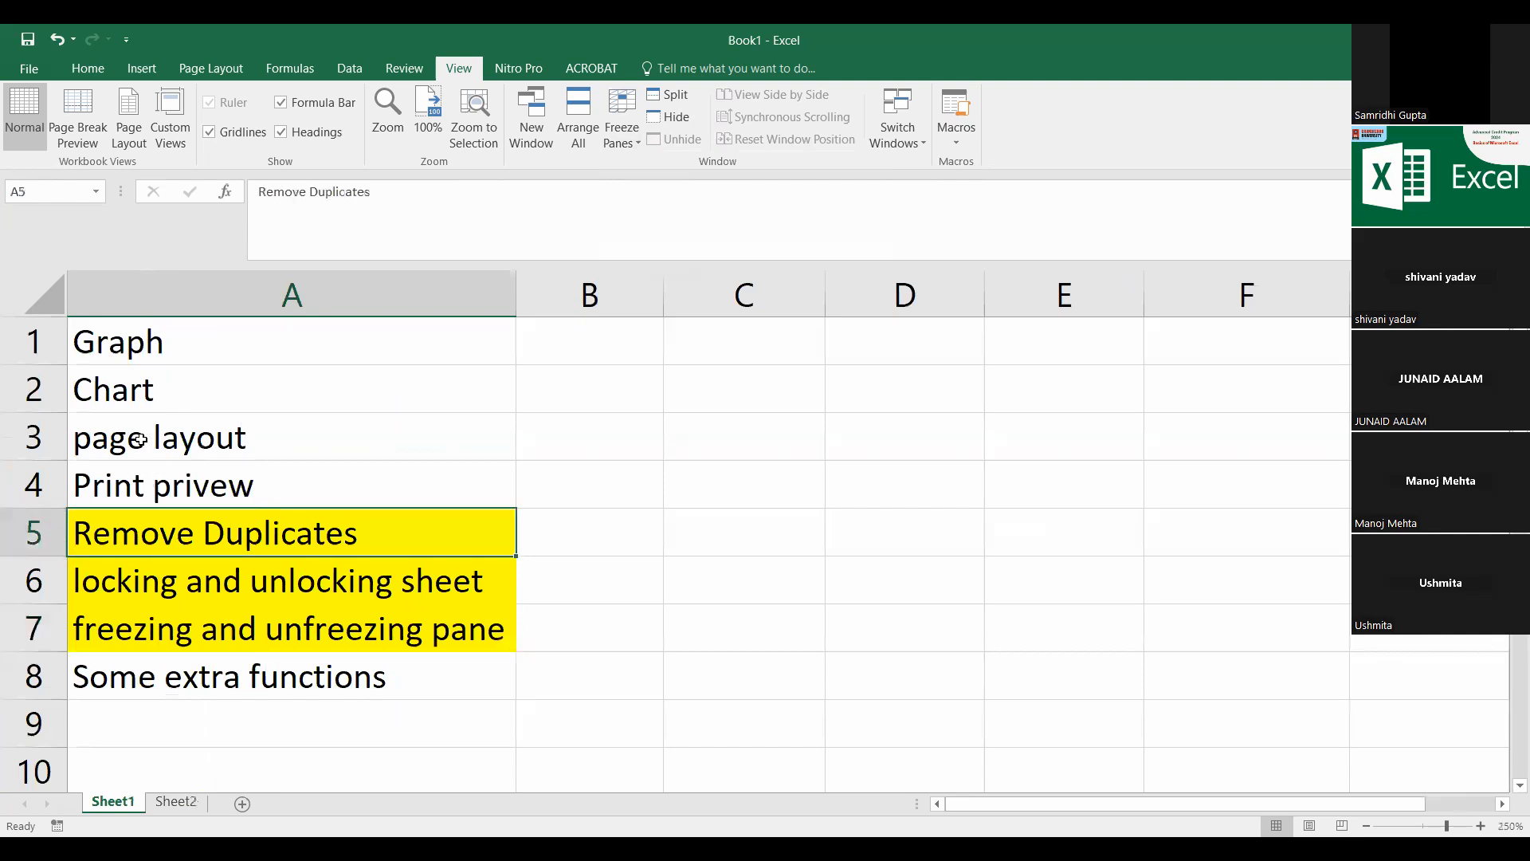
left_click_drag(140, 440, 165, 493)
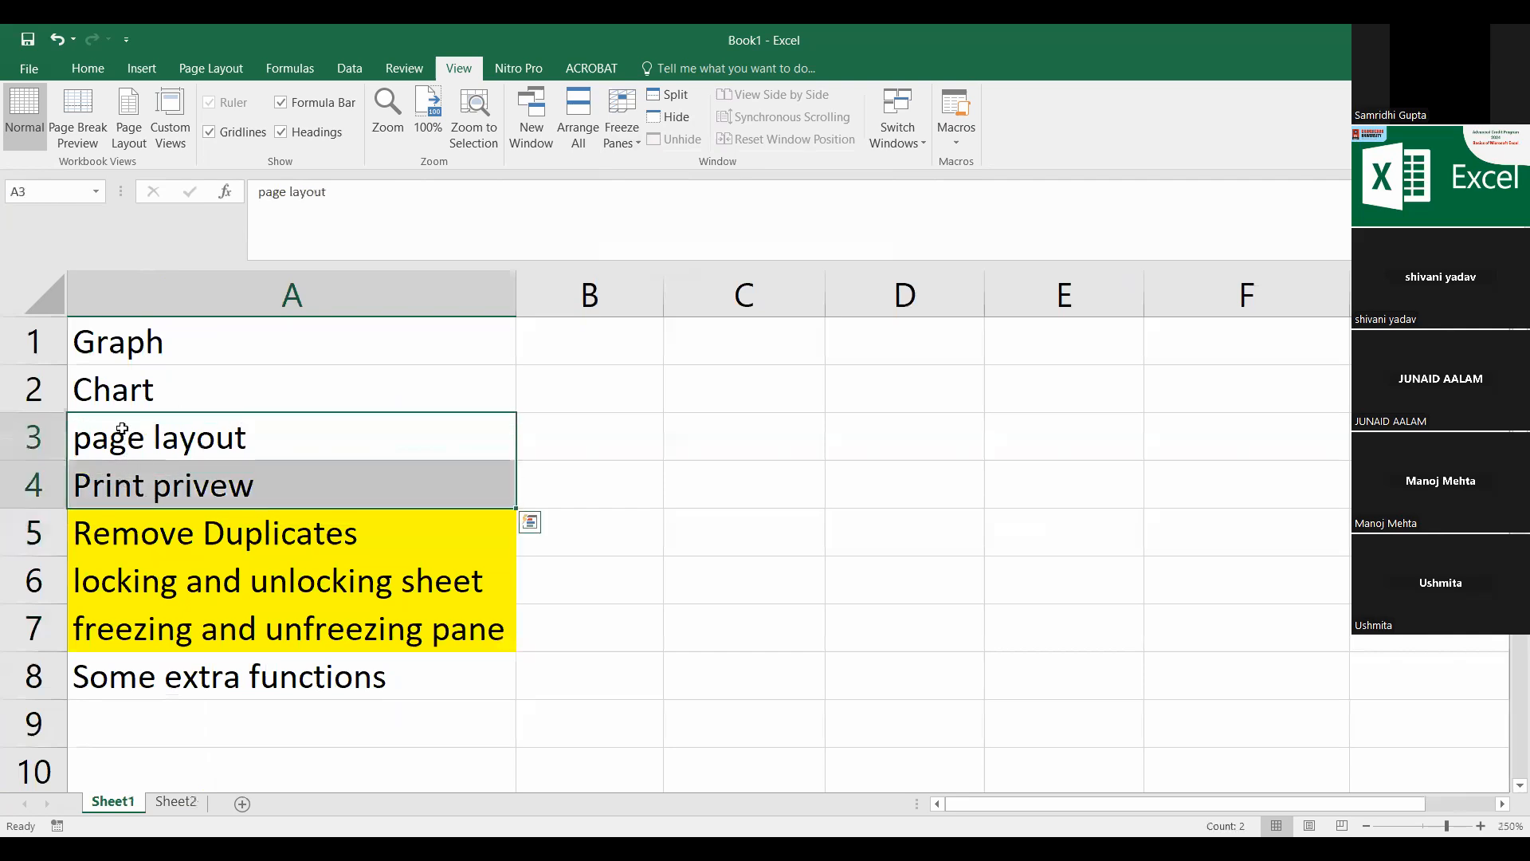
left_click(173, 451)
left_click_drag(145, 344, 168, 401)
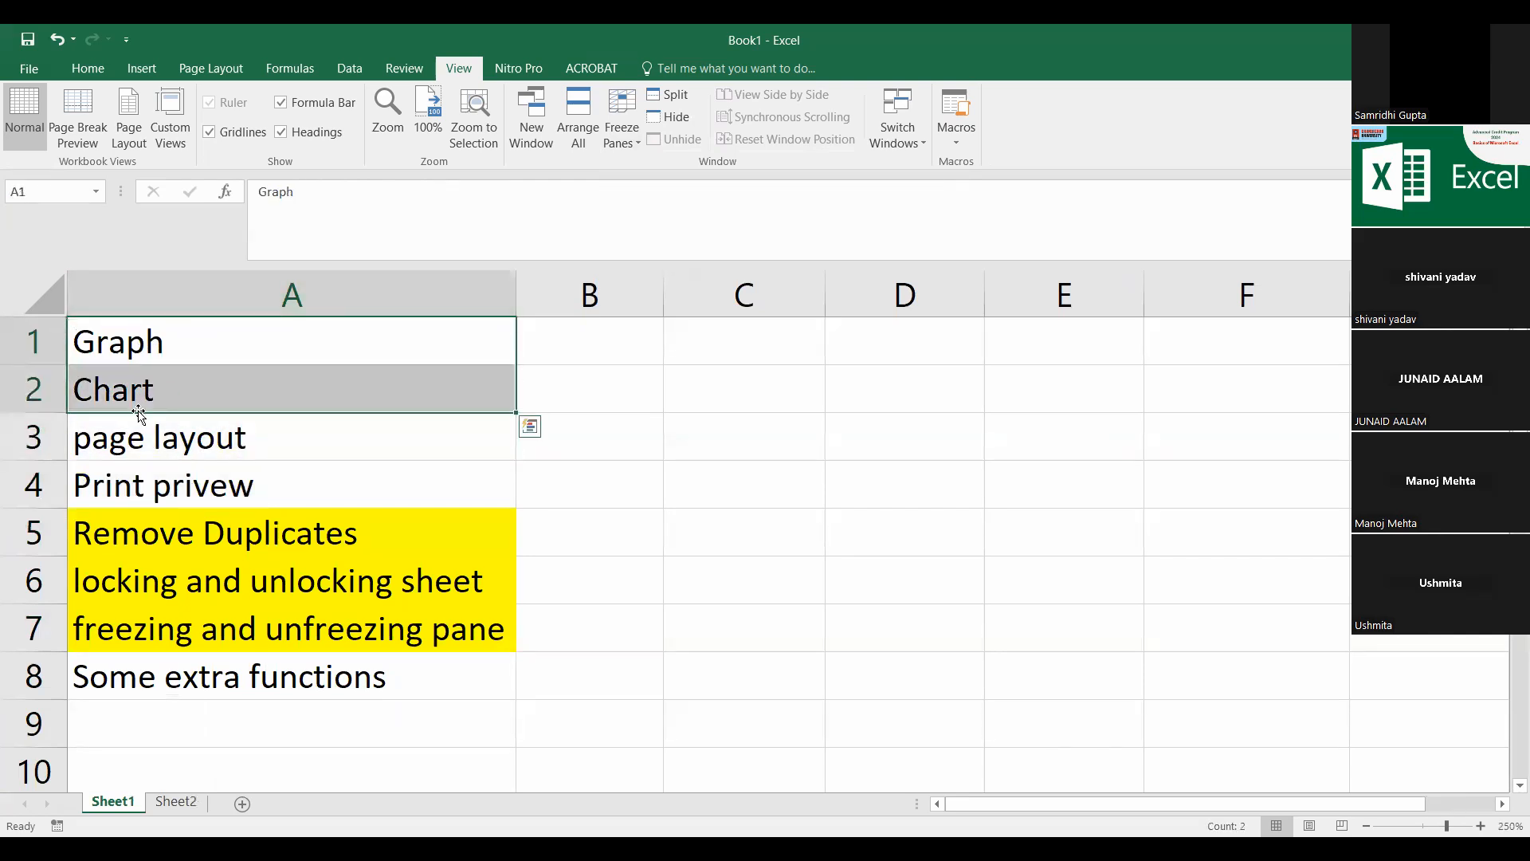
Step: Enter the formula =RANDBETWEEN(1,50) in cell C2 of the Math Marks column on Sheet2
left_click(177, 801)
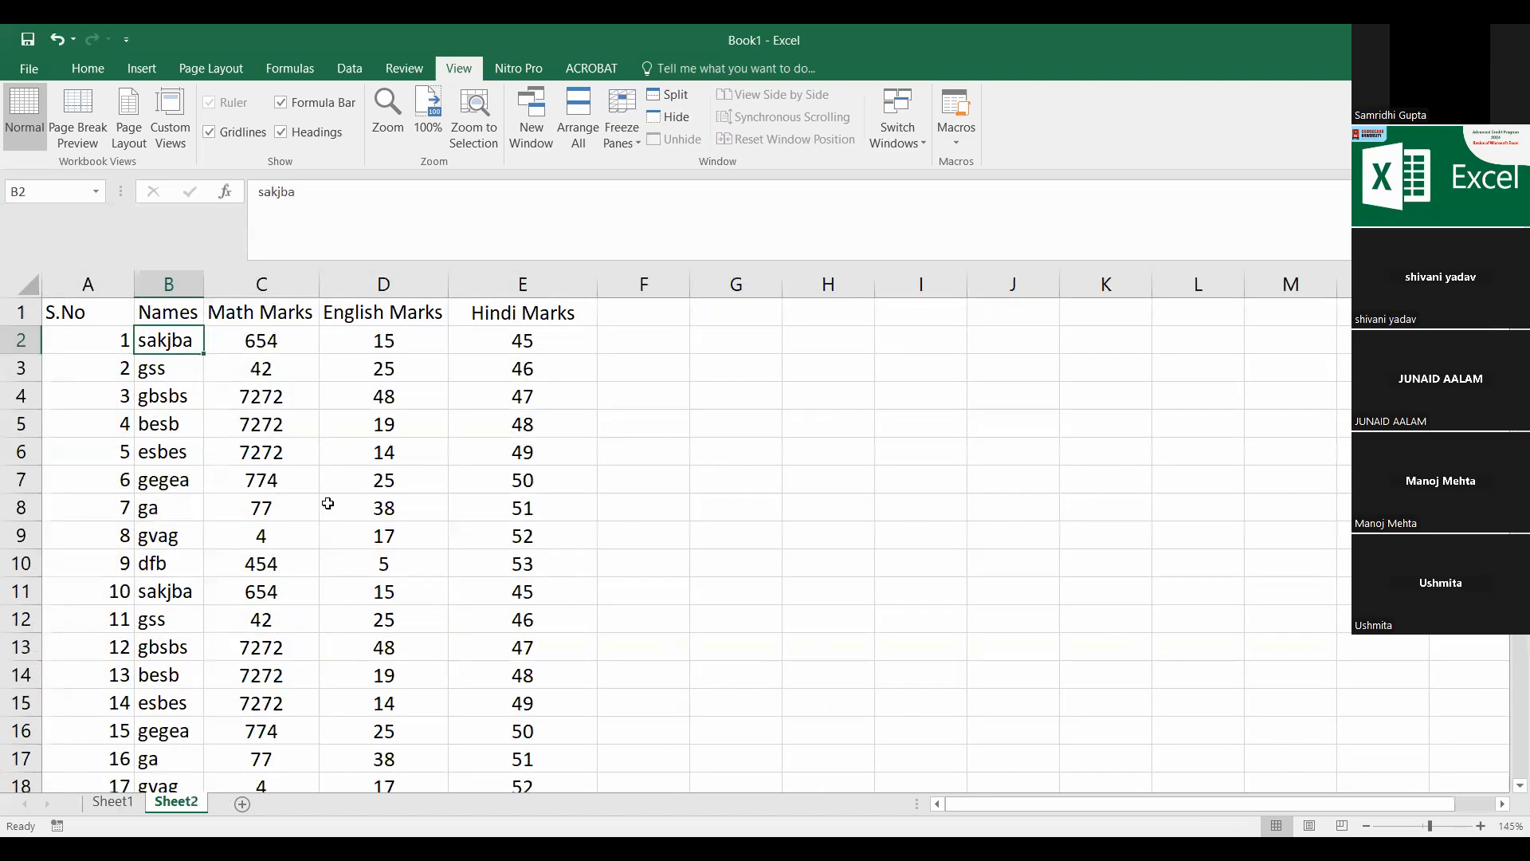
left_click(308, 505)
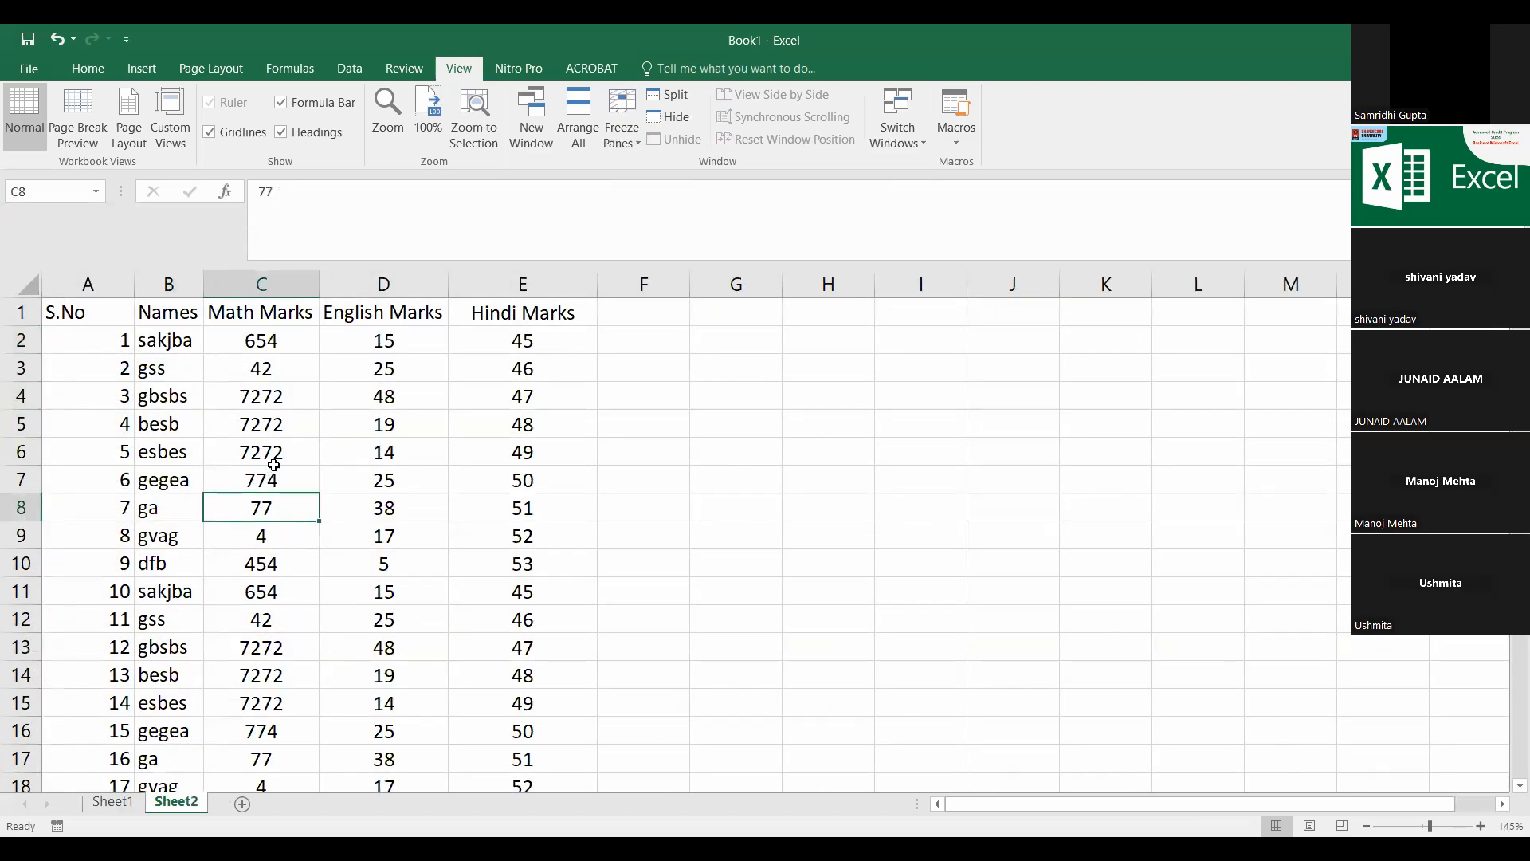
left_click(268, 417)
left_click(249, 505)
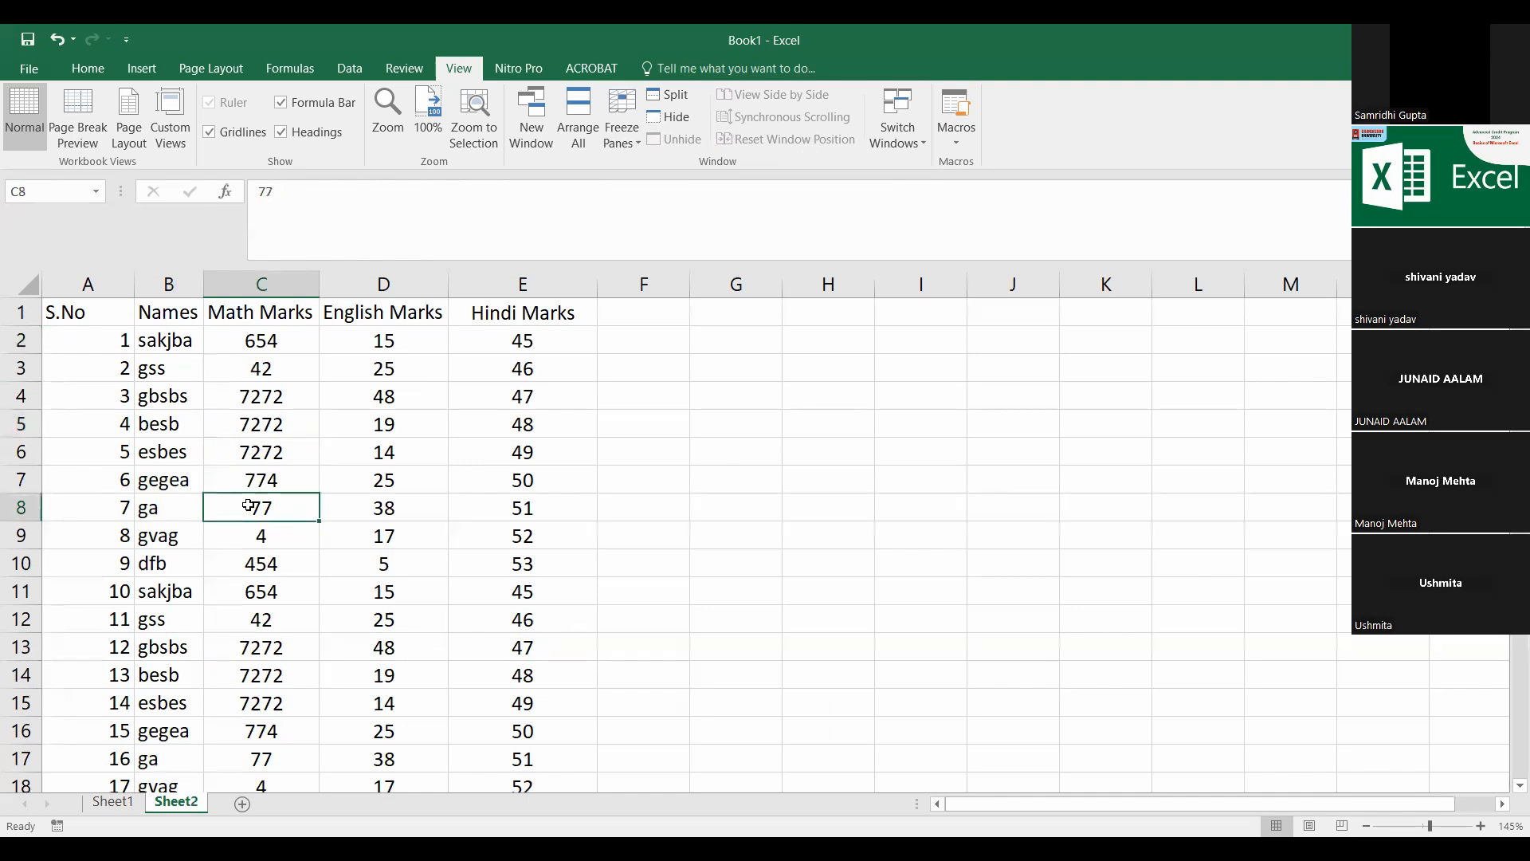
left_click(259, 347)
type("=")
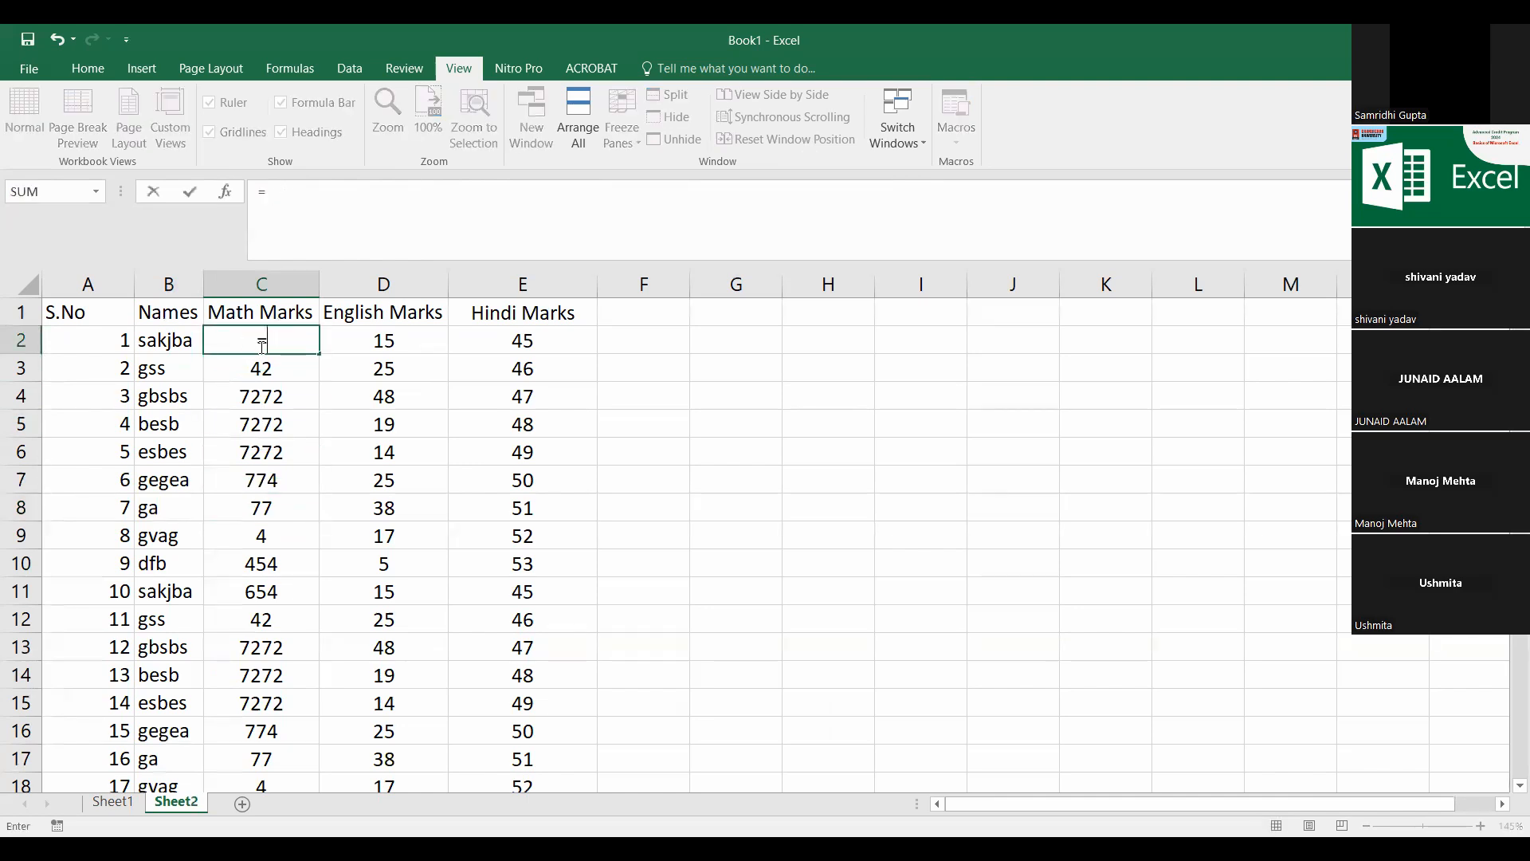
type("rand")
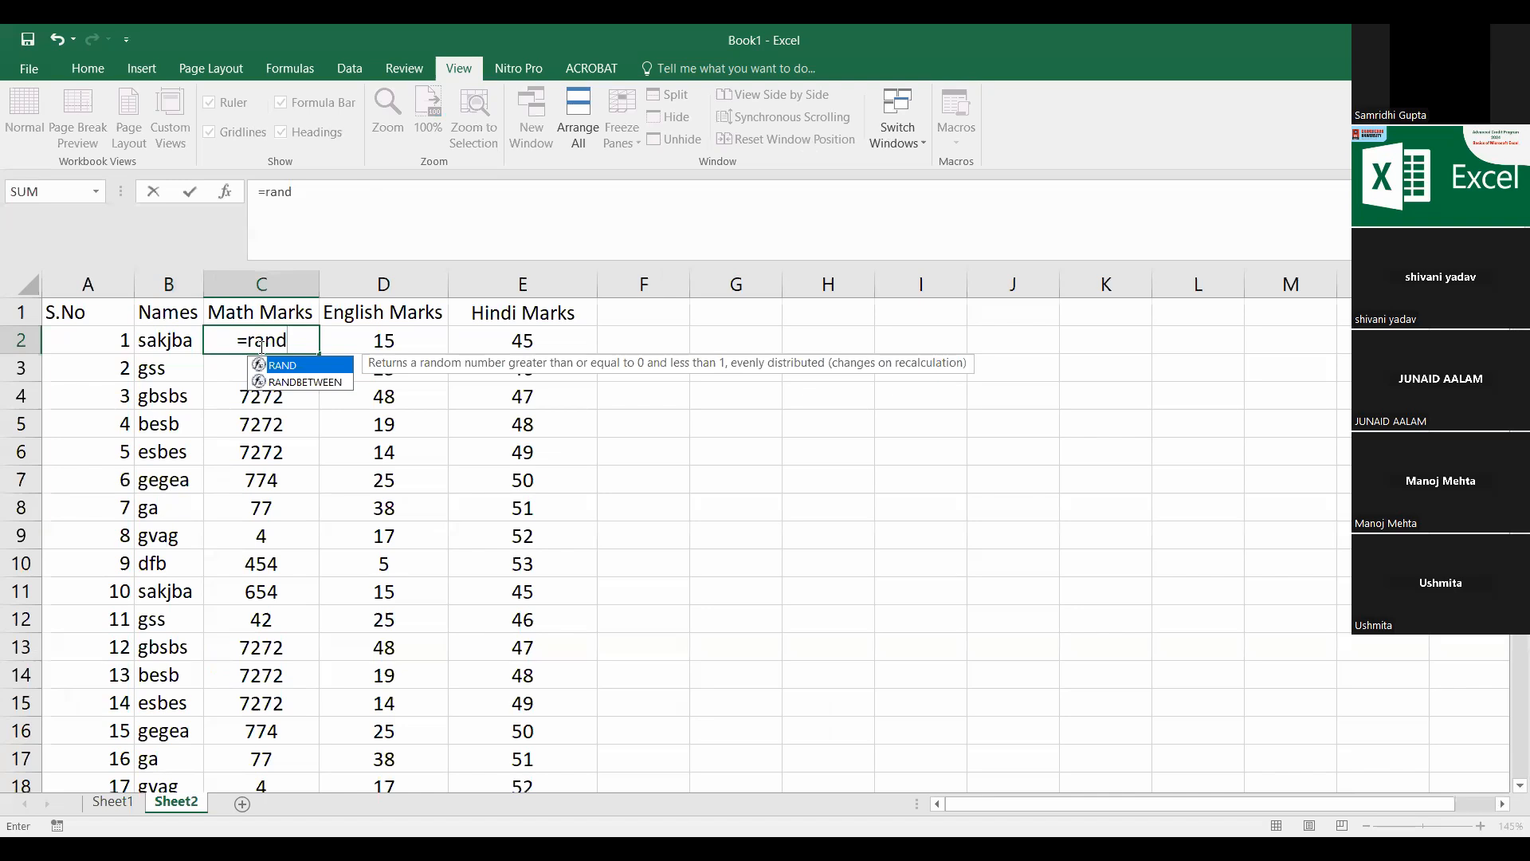
key("Down")
key("Tab")
type("1,50)")
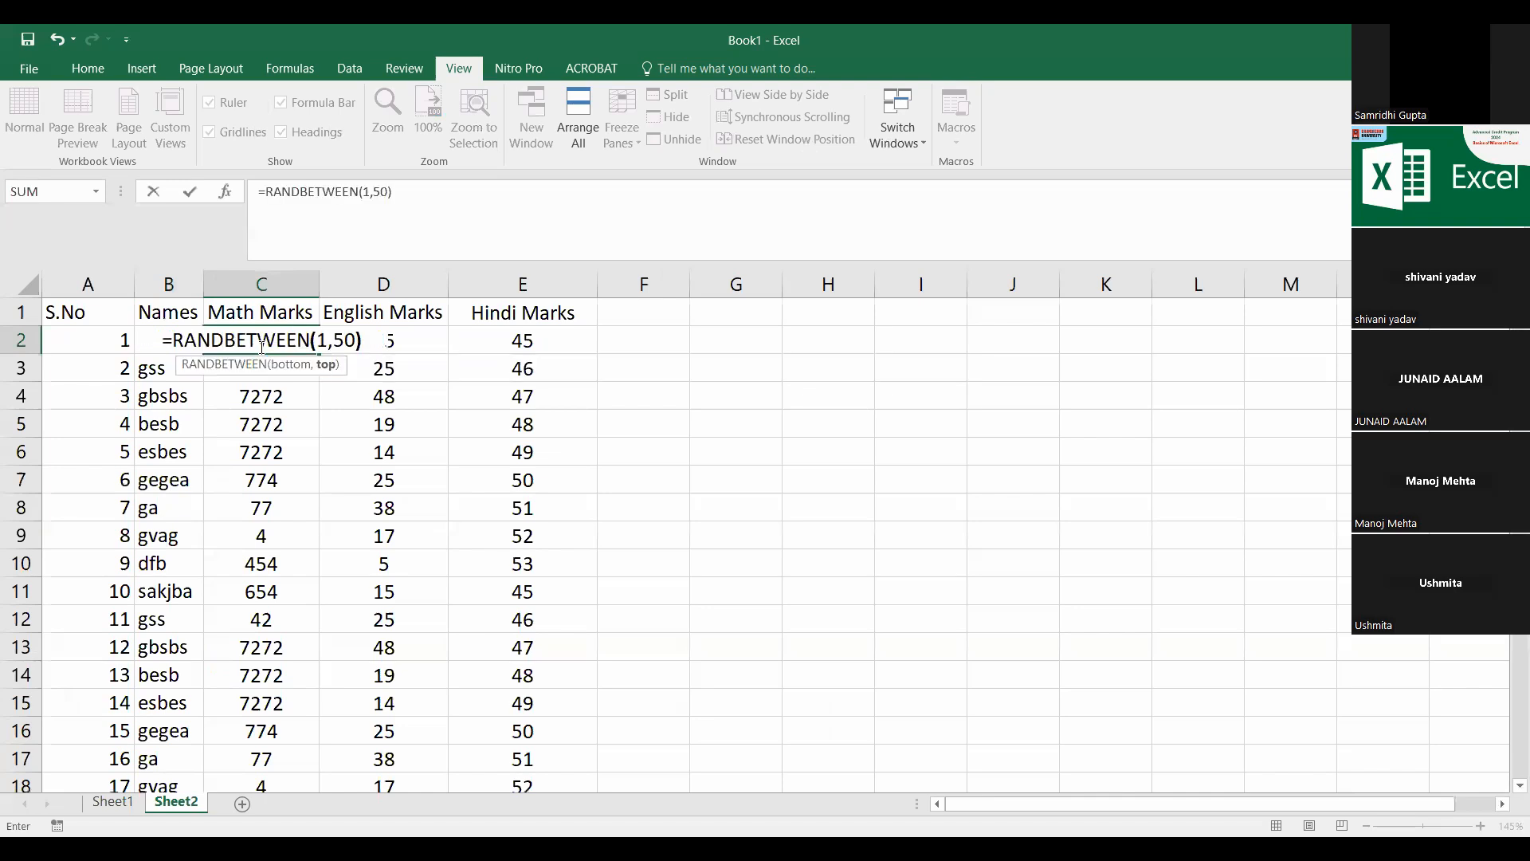
key("Return")
Step: Fill the RANDBETWEEN formula from C2 down the whole Math Marks column to row 191
key("Up")
key("shift+Down")
key("shift+Down")
key("shift+Down")
key("shift+Down")
key("shift+Down")
key("shift+Down")
key("shift+Down")
key("shift+Down")
key("shift+Down")
key("shift+Down")
key("shift+Down")
key("shift+Down")
key("shift+Down")
key("shift+Down")
key("shift+Down")
key("shift+Down")
key("shift+Down")
key("shift+Down")
key("shift+Down")
key("shift+Down")
key("shift+Down")
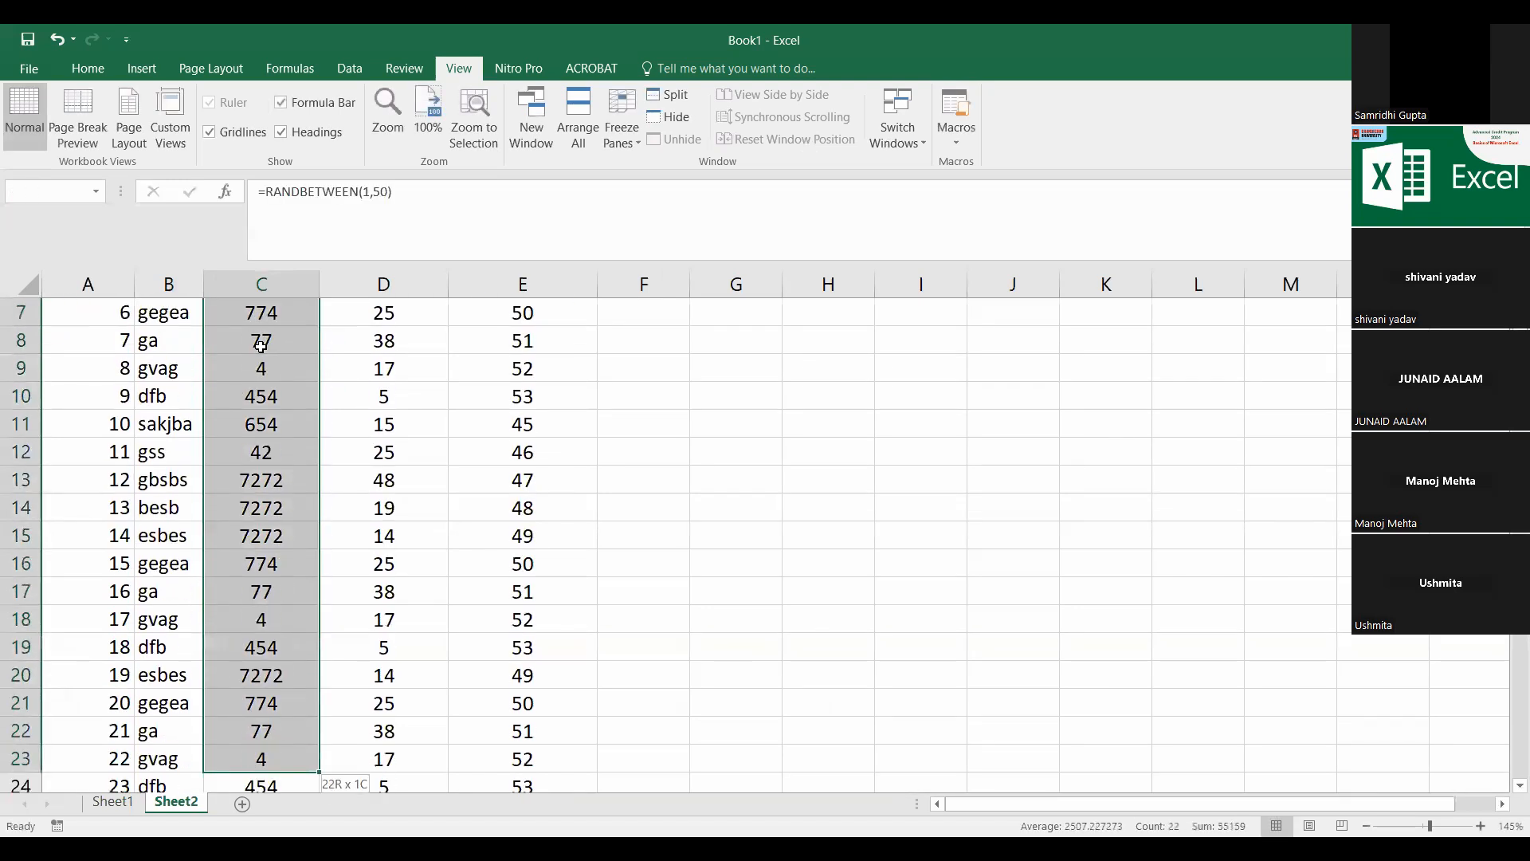
key("ctrl+shift+Down")
key("ctrl+d")
Step: Copy the Math Marks in C2:C191 and paste them back in place as plain values
key("ctrl+Up")
key("Down")
key("ctrl+shift+Down")
key("ctrl+c")
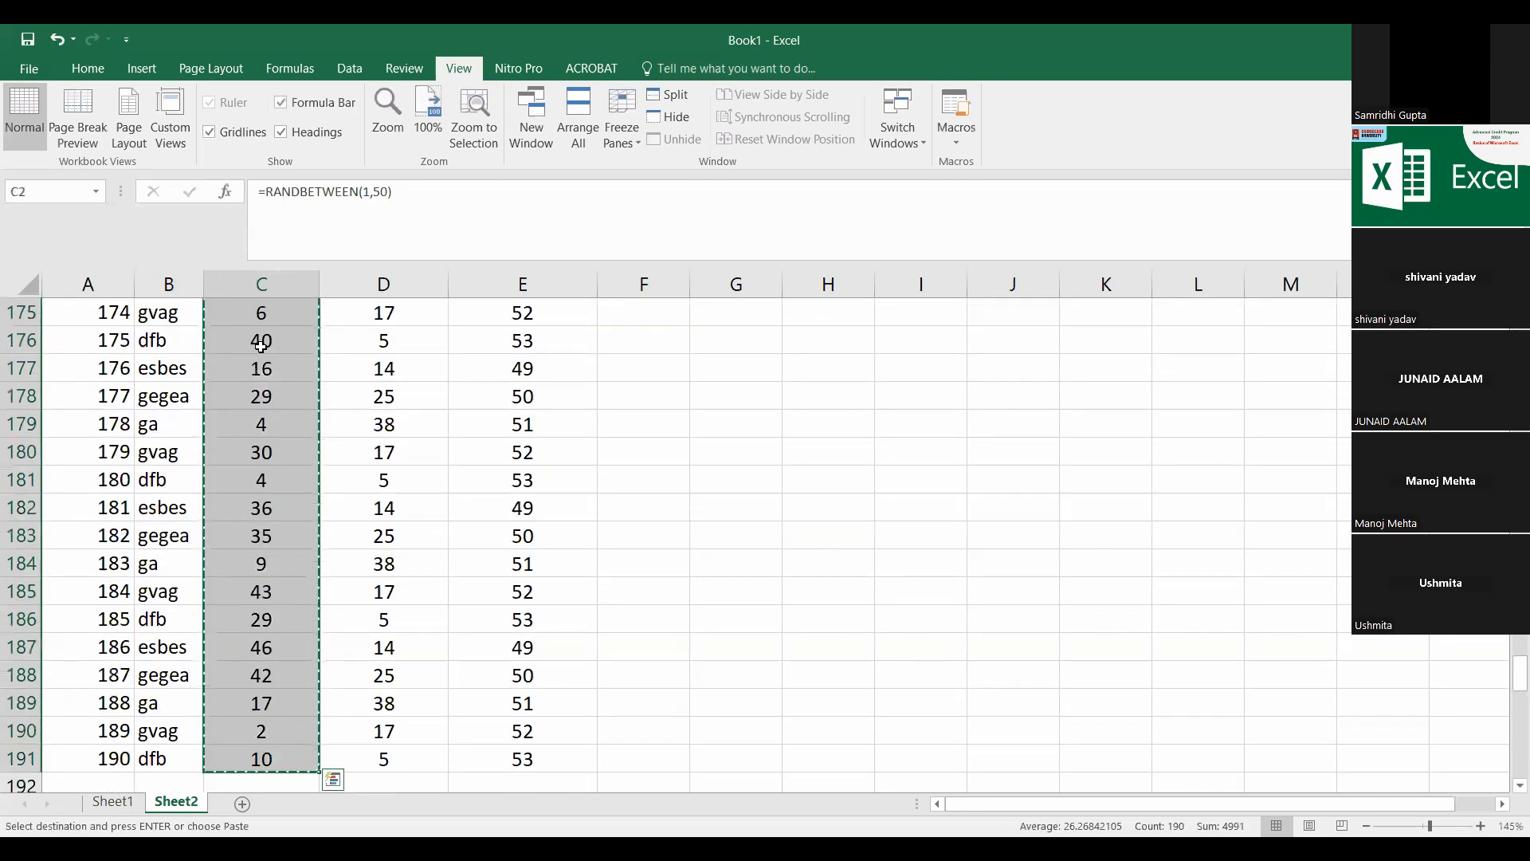
right_click(261, 346)
scroll(292, 440, "up", 20)
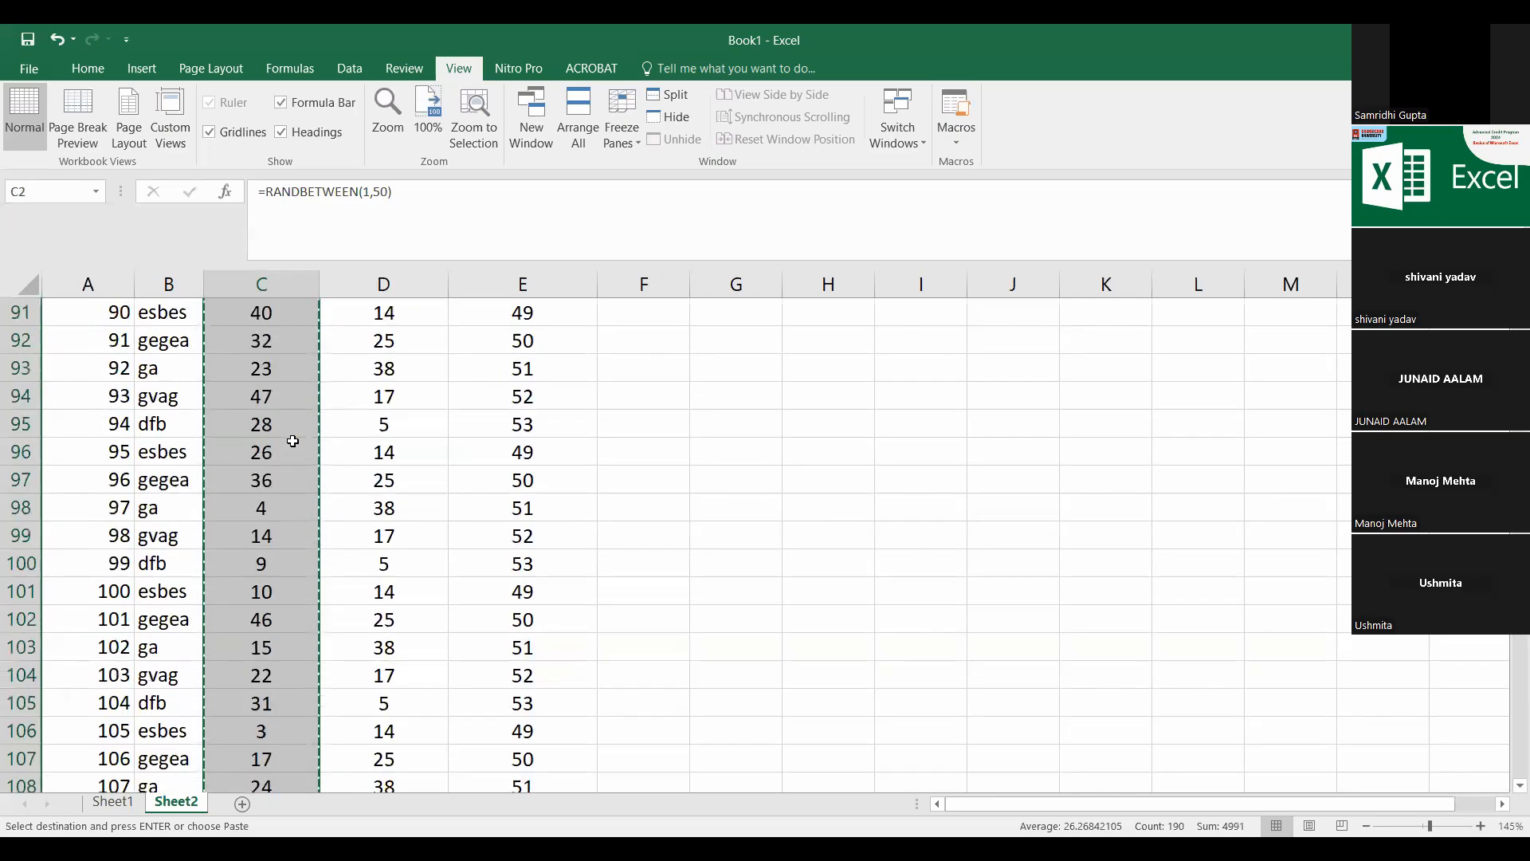
scroll(292, 441, "up", 13)
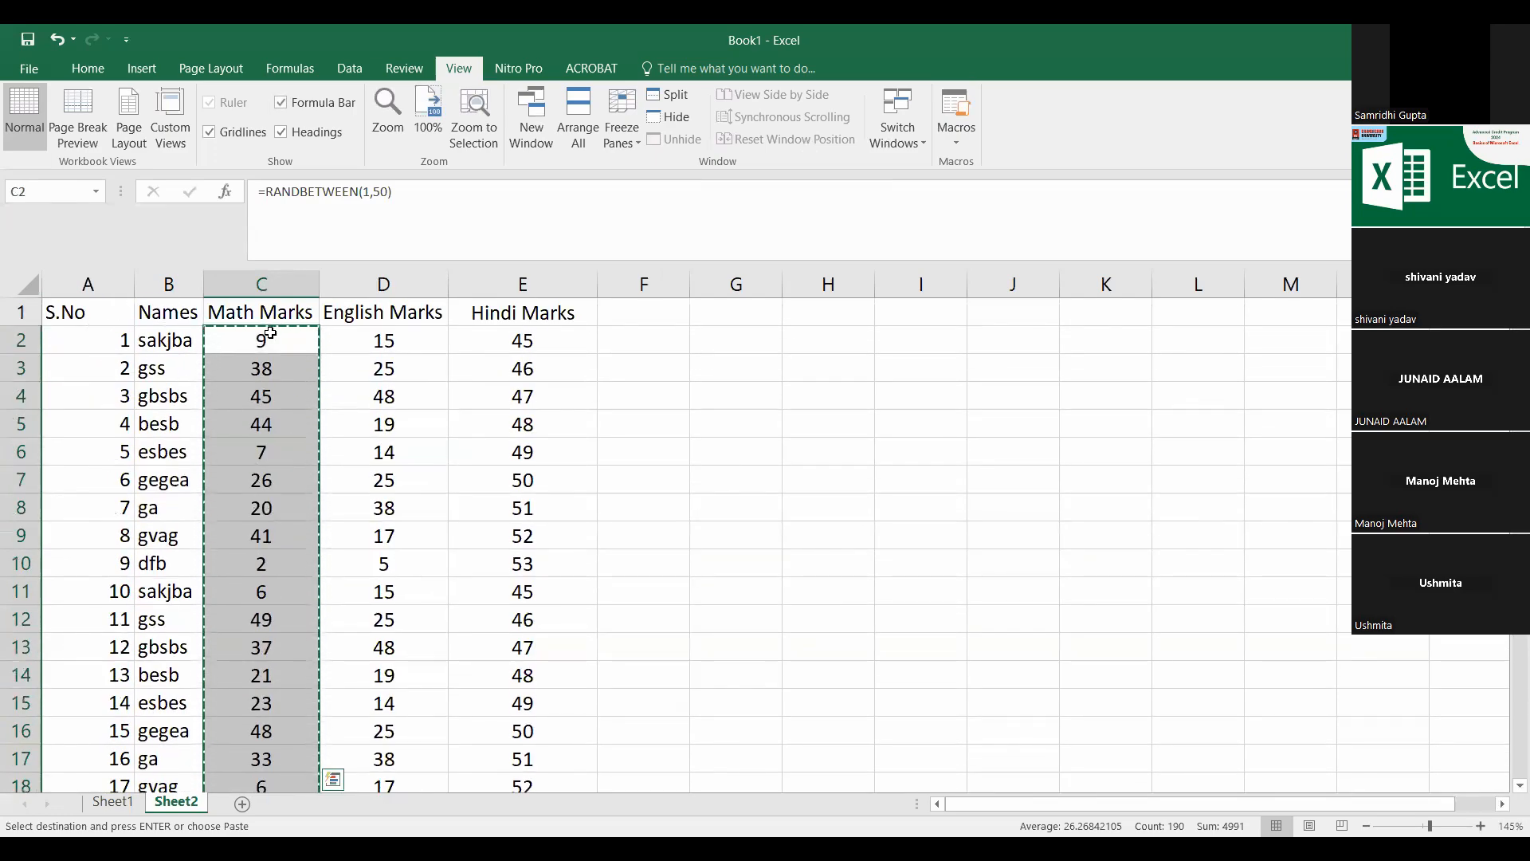
left_click(296, 420)
double_click(298, 367)
left_click(355, 393)
left_click(368, 481)
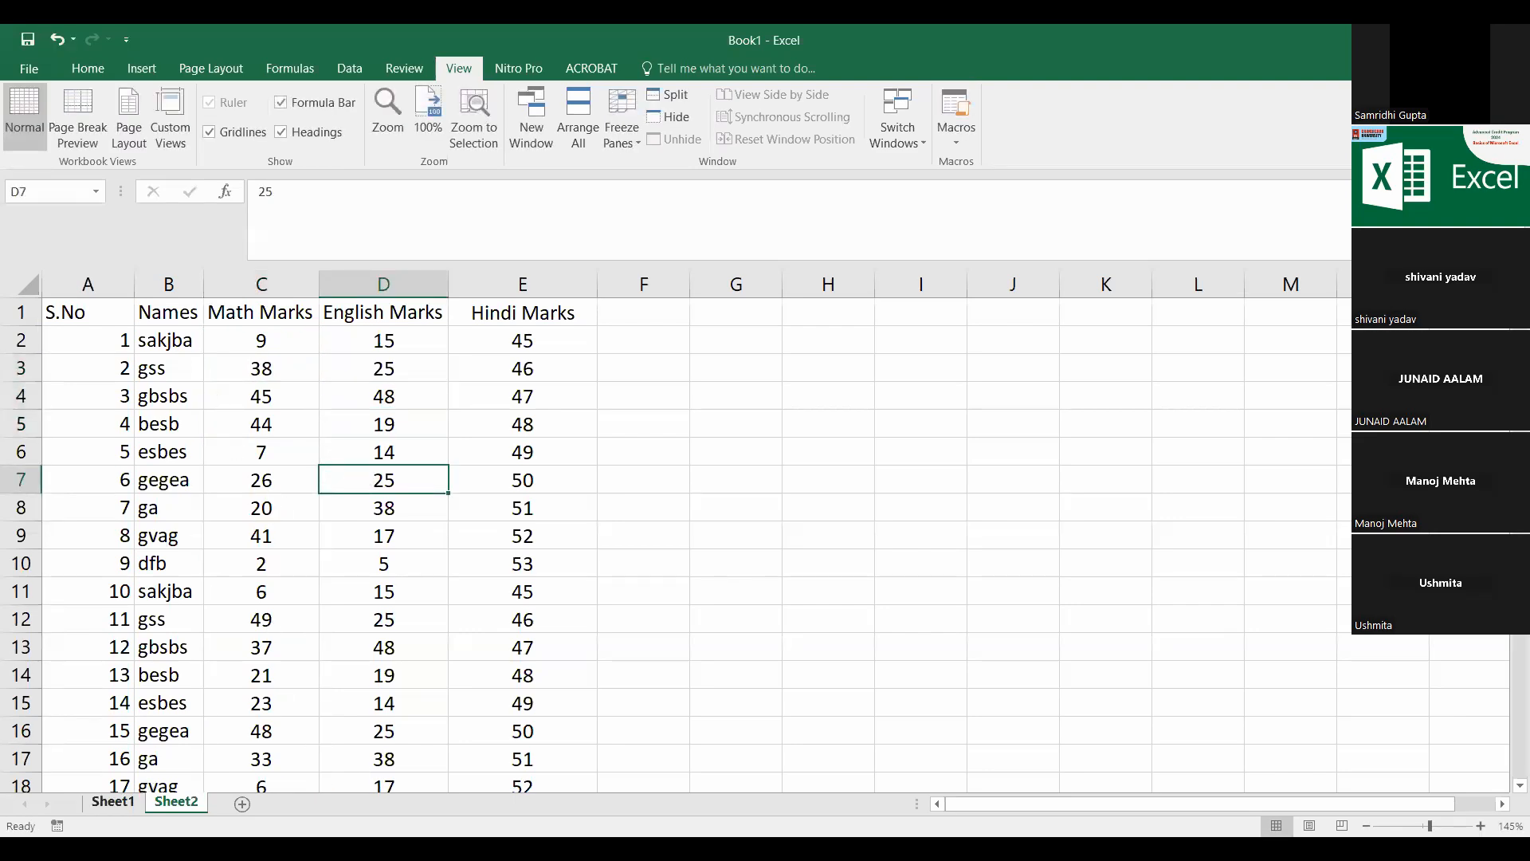
Step: Fill the page layout and Print privew topics in A3:A4 of Sheet1 with yellow
left_click(113, 802)
left_click_drag(162, 460, 191, 484)
left_click(75, 72)
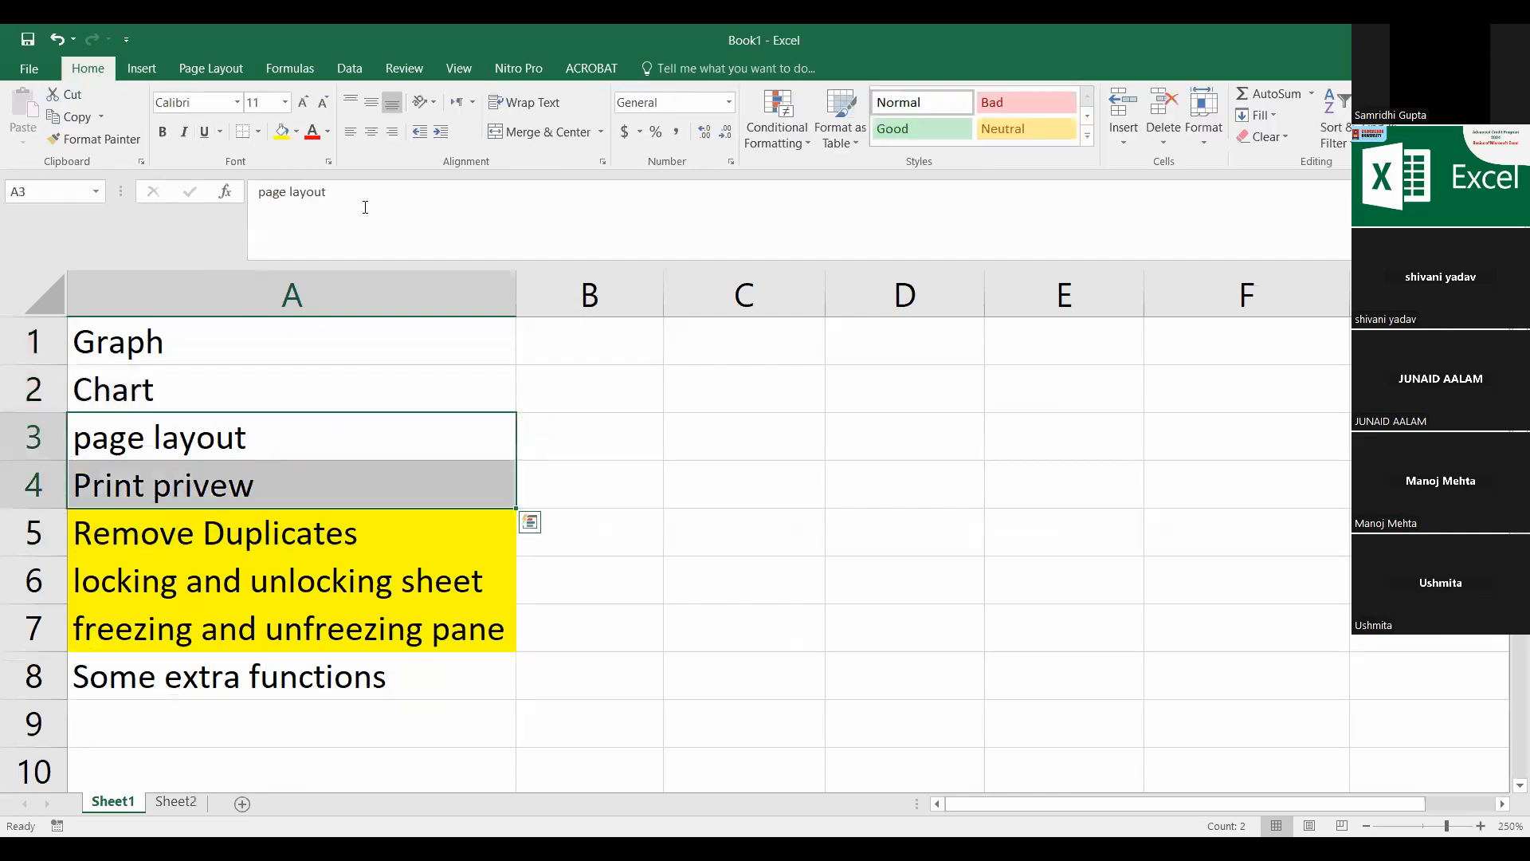
left_click(282, 132)
left_click(235, 586)
left_click(202, 455)
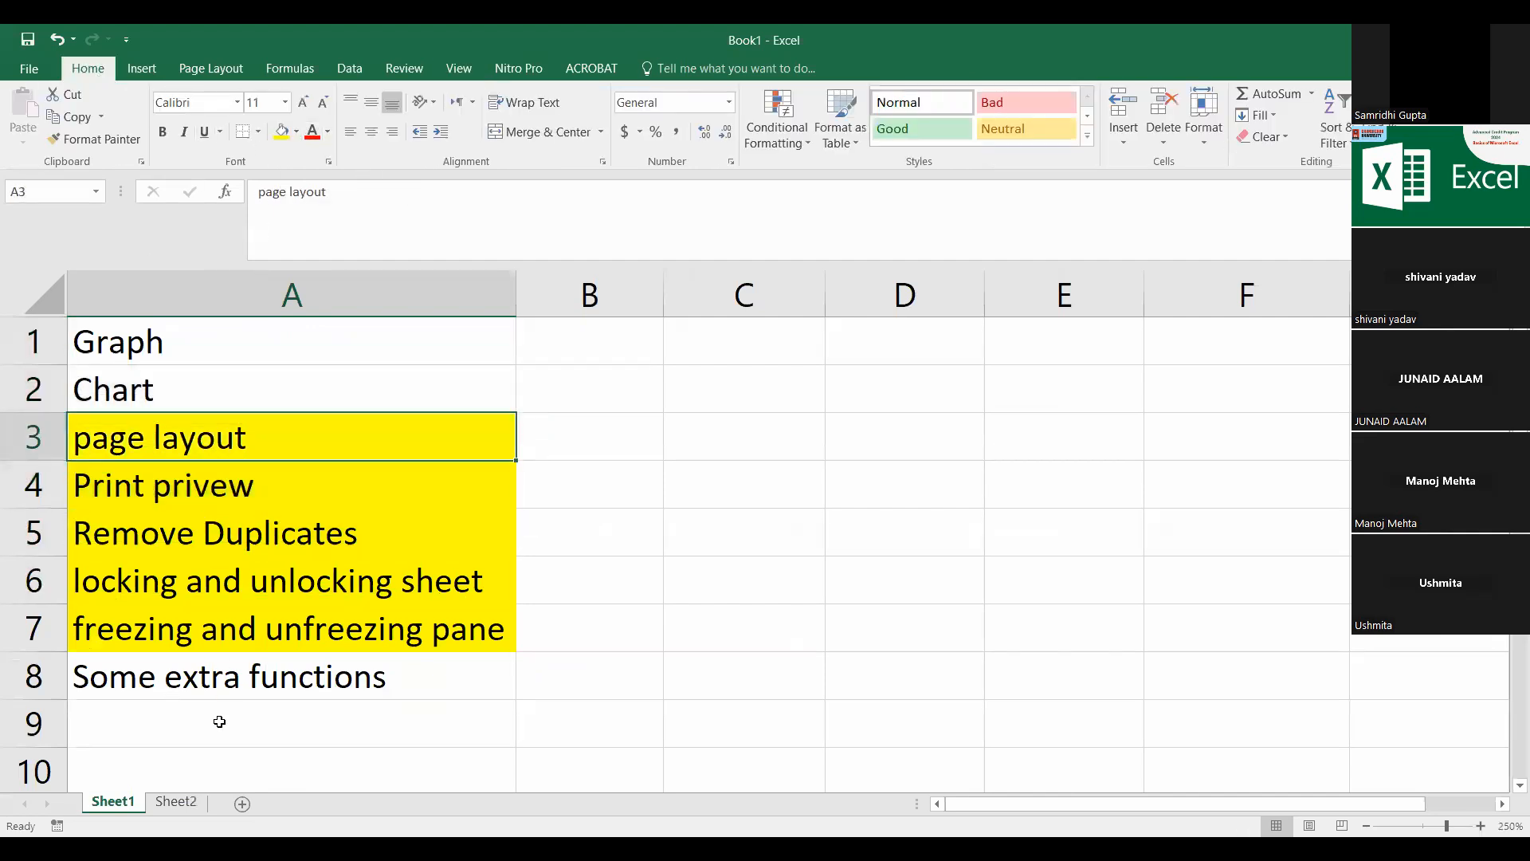
Step: Review the margin presets and orientation choices for Sheet2, and set its paper size to A4
left_click(192, 802)
left_click(199, 510)
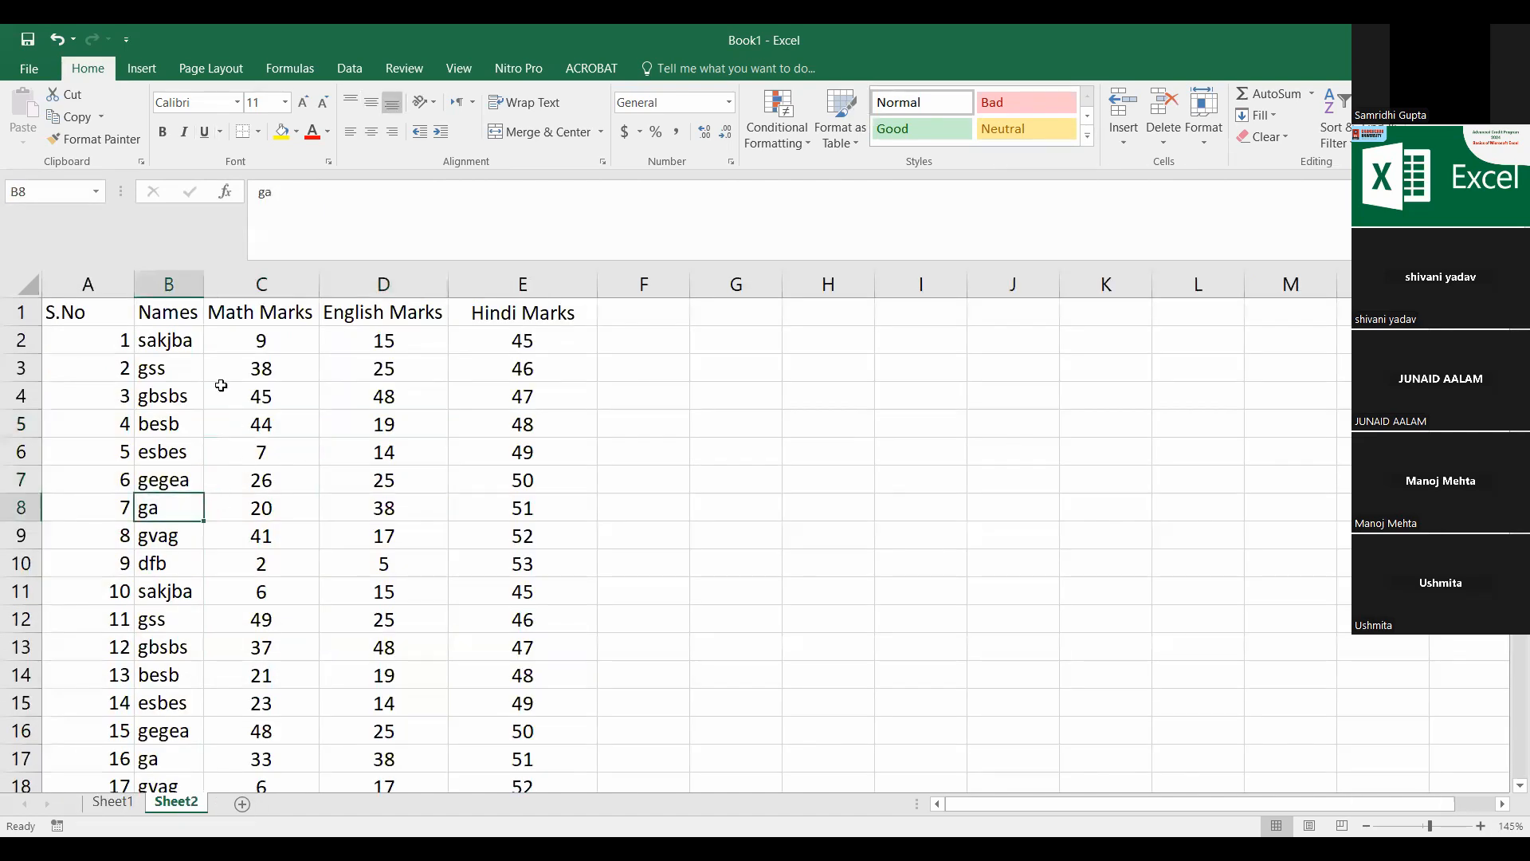
left_click(168, 341)
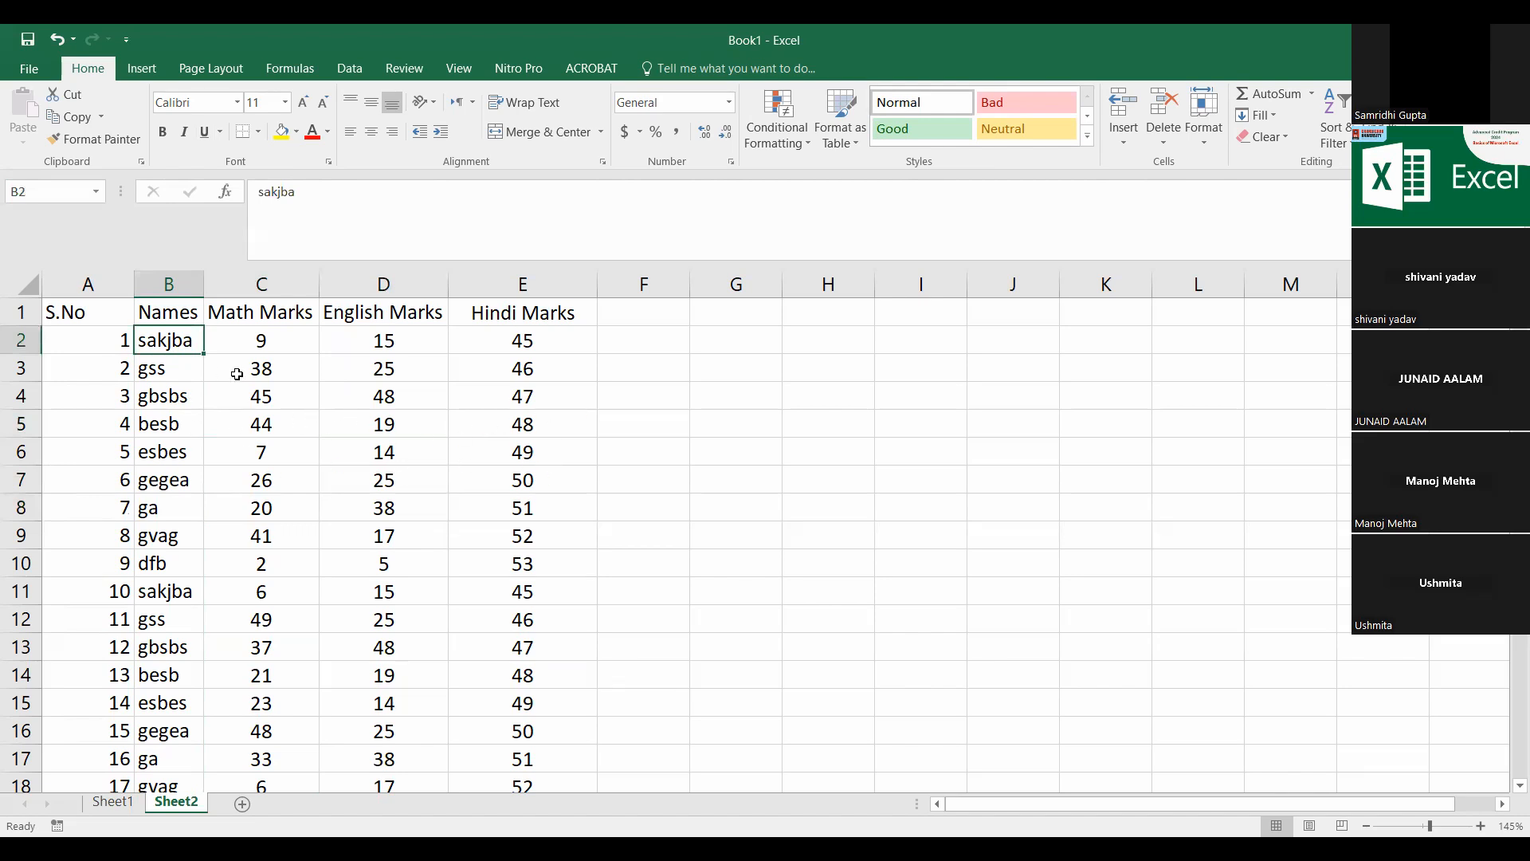
left_click(209, 70)
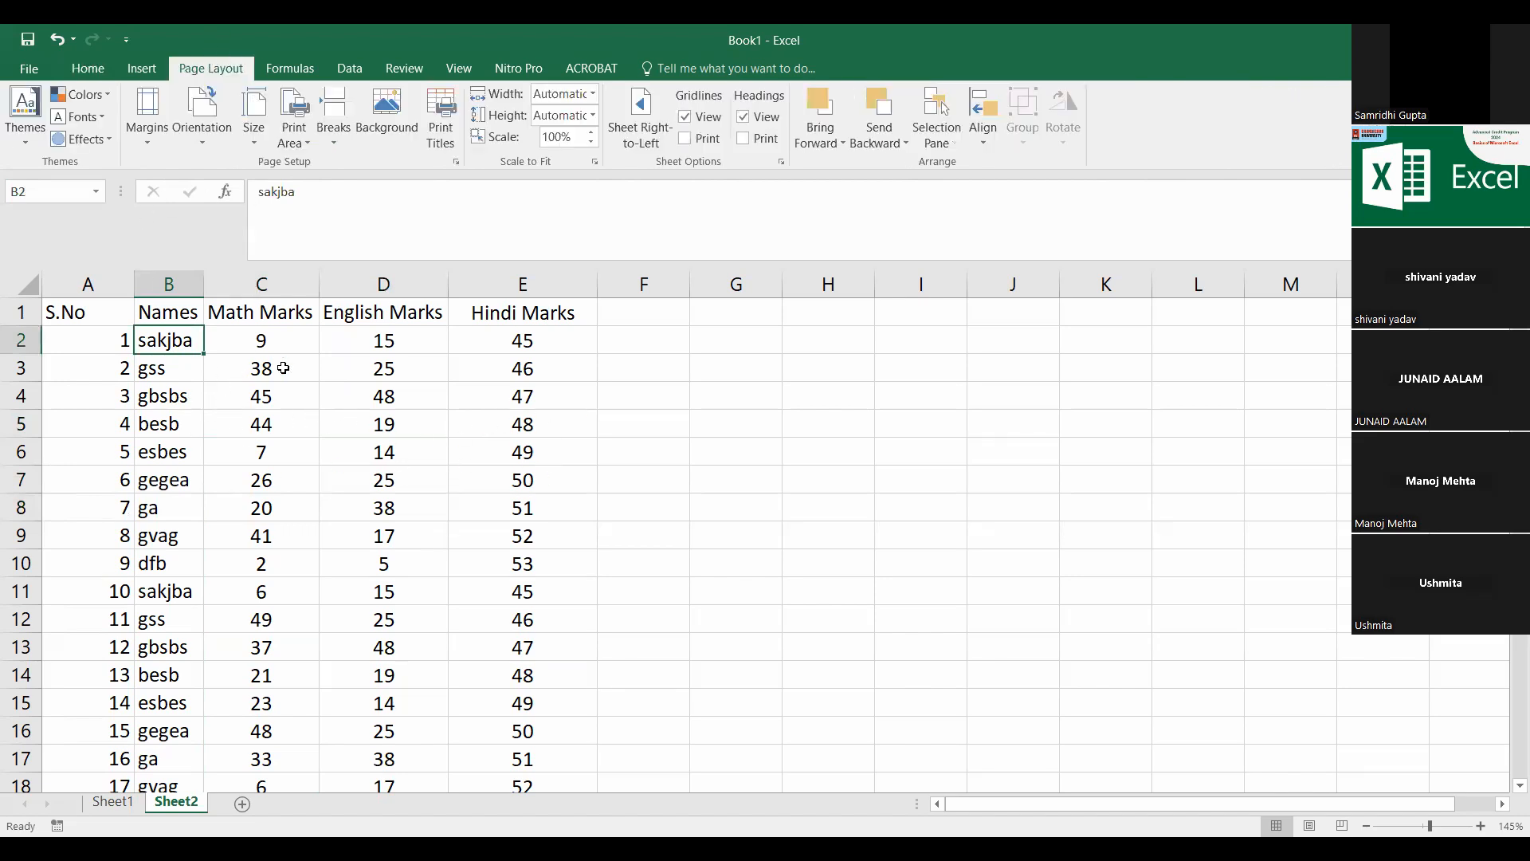
left_click(156, 125)
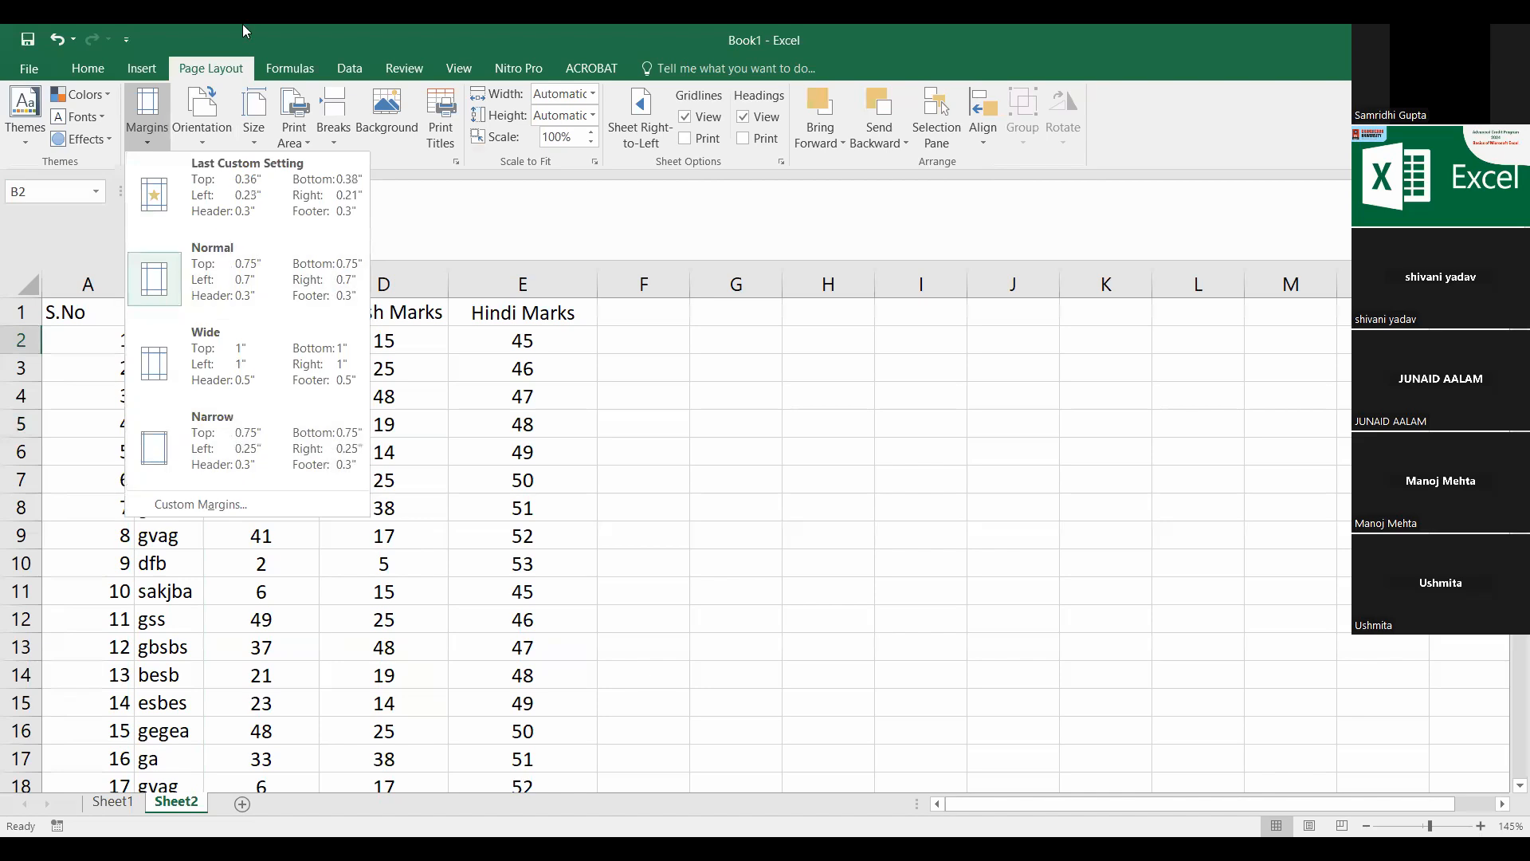
left_click(200, 119)
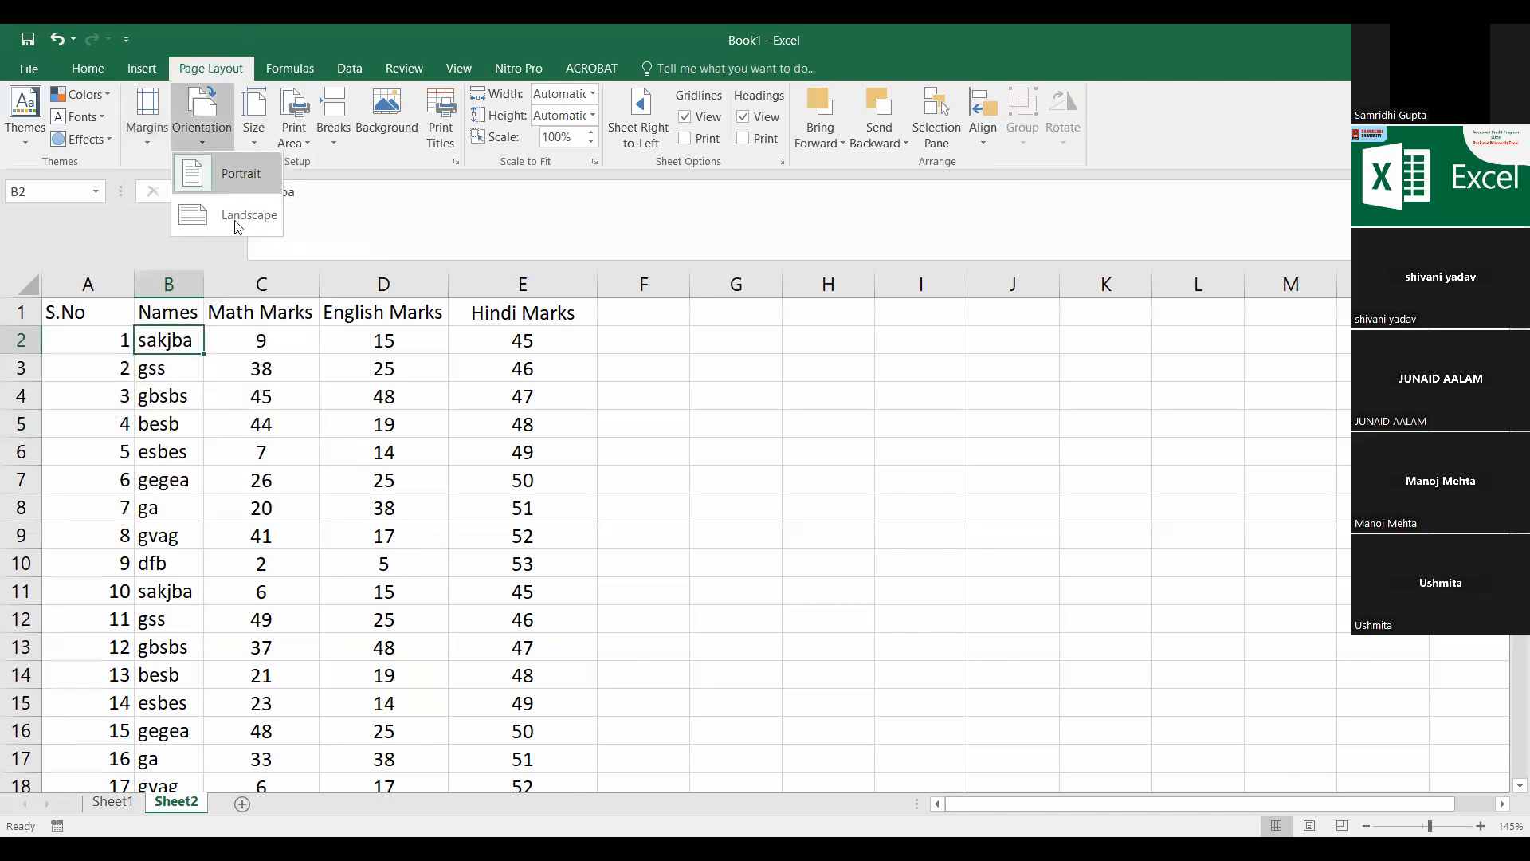
left_click(261, 135)
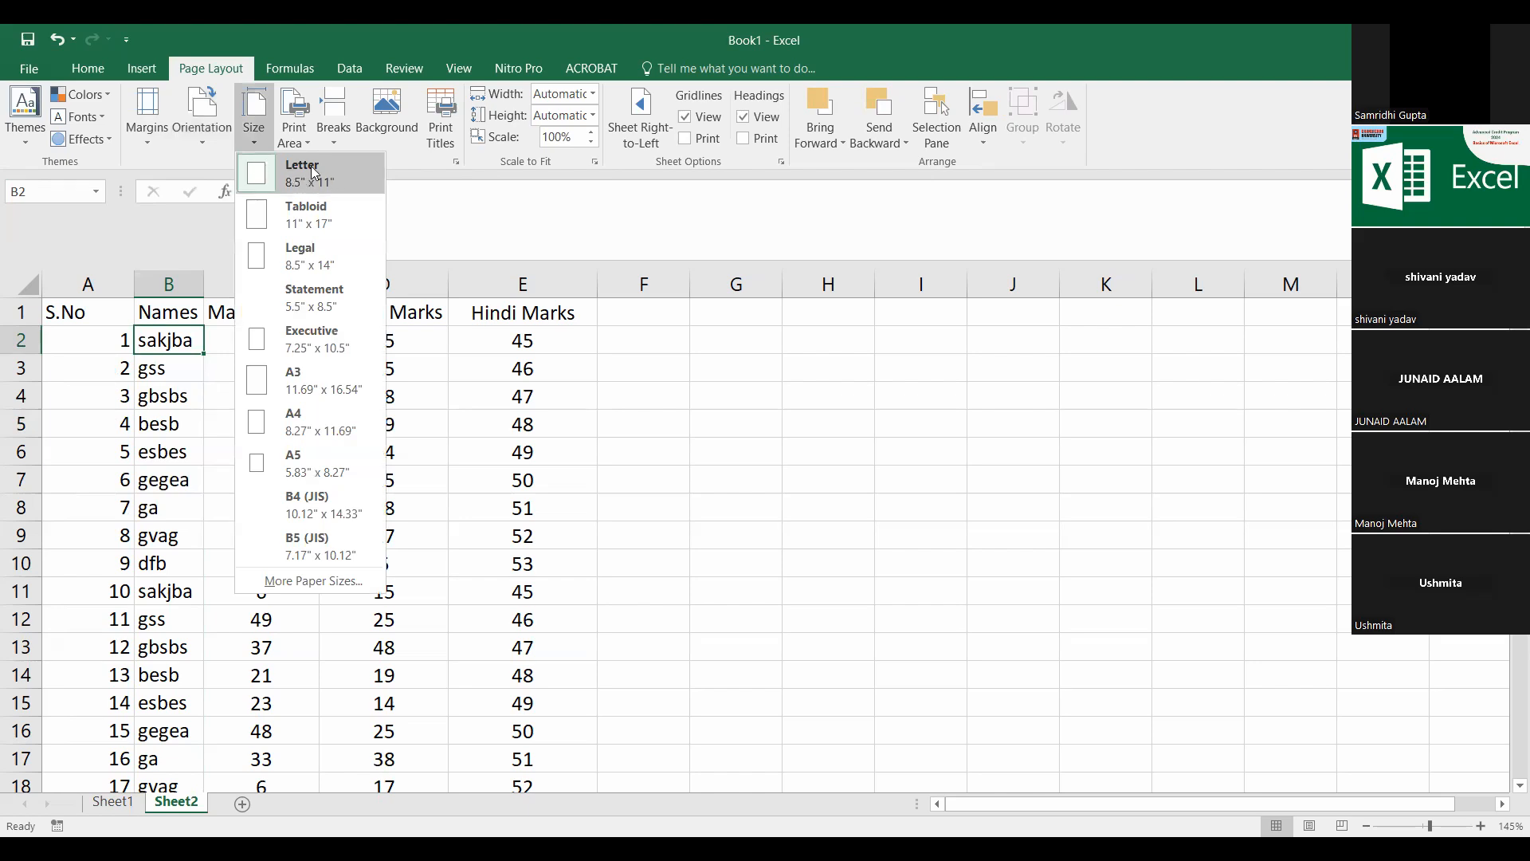
left_click(330, 423)
left_click(222, 423)
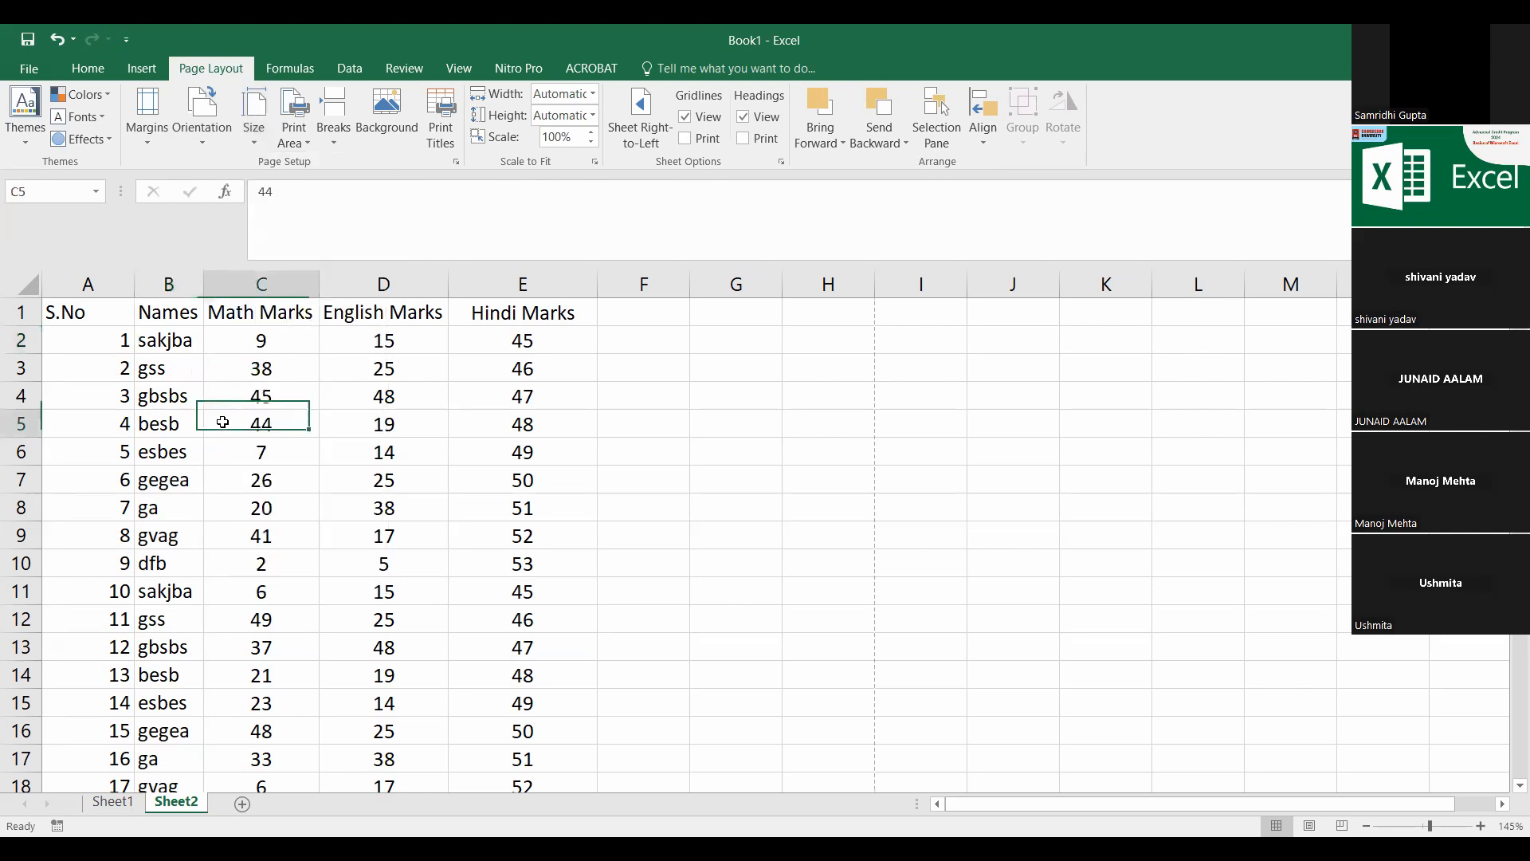
Step: Set the range A1:E12 of the marks table as the print area and check its outline
left_click(295, 146)
left_click(316, 516)
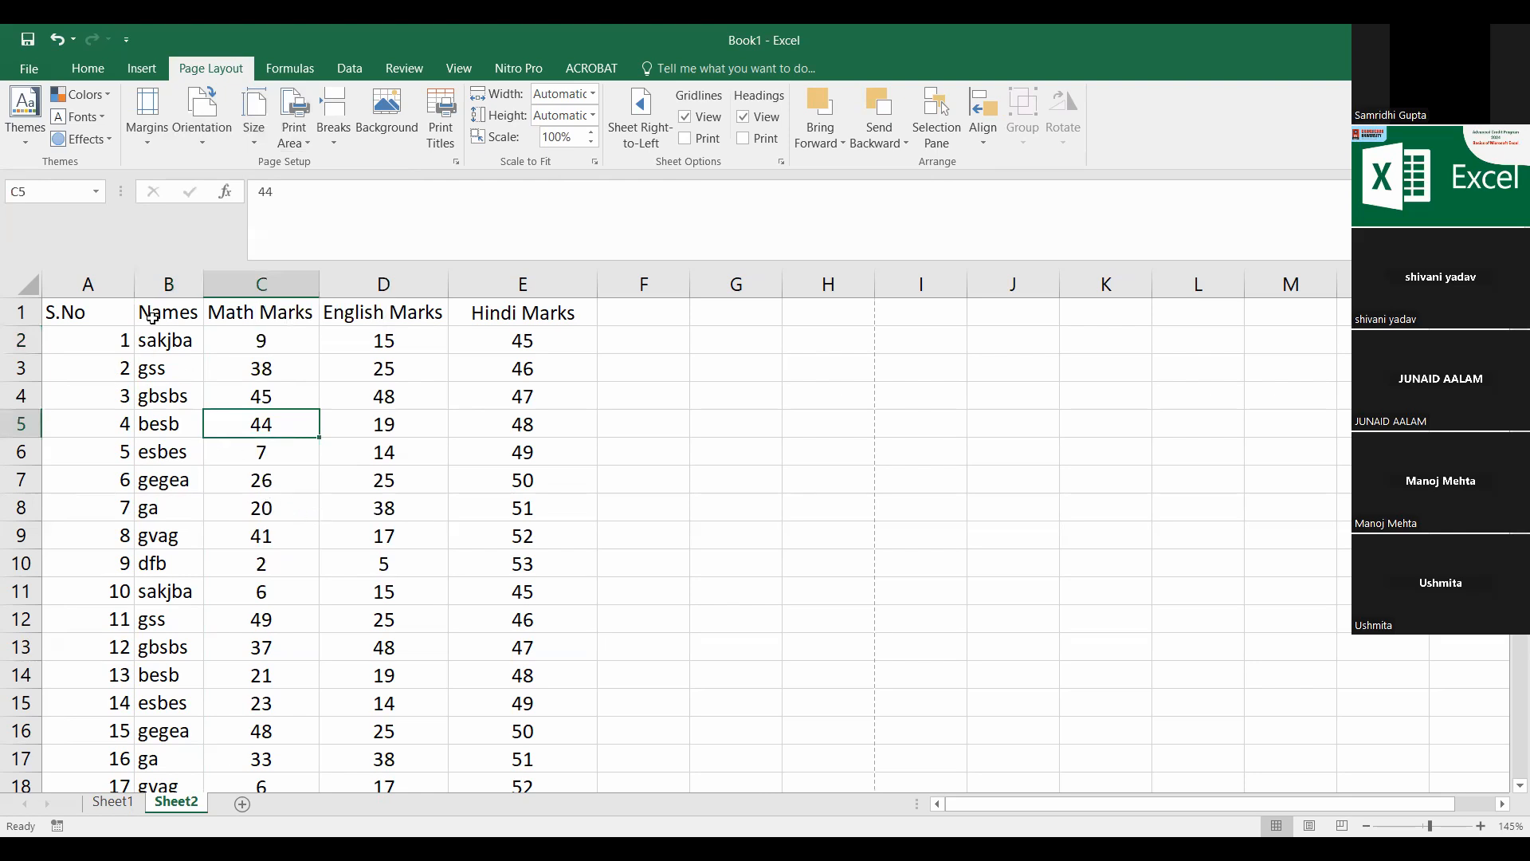
left_click_drag(84, 314, 572, 610)
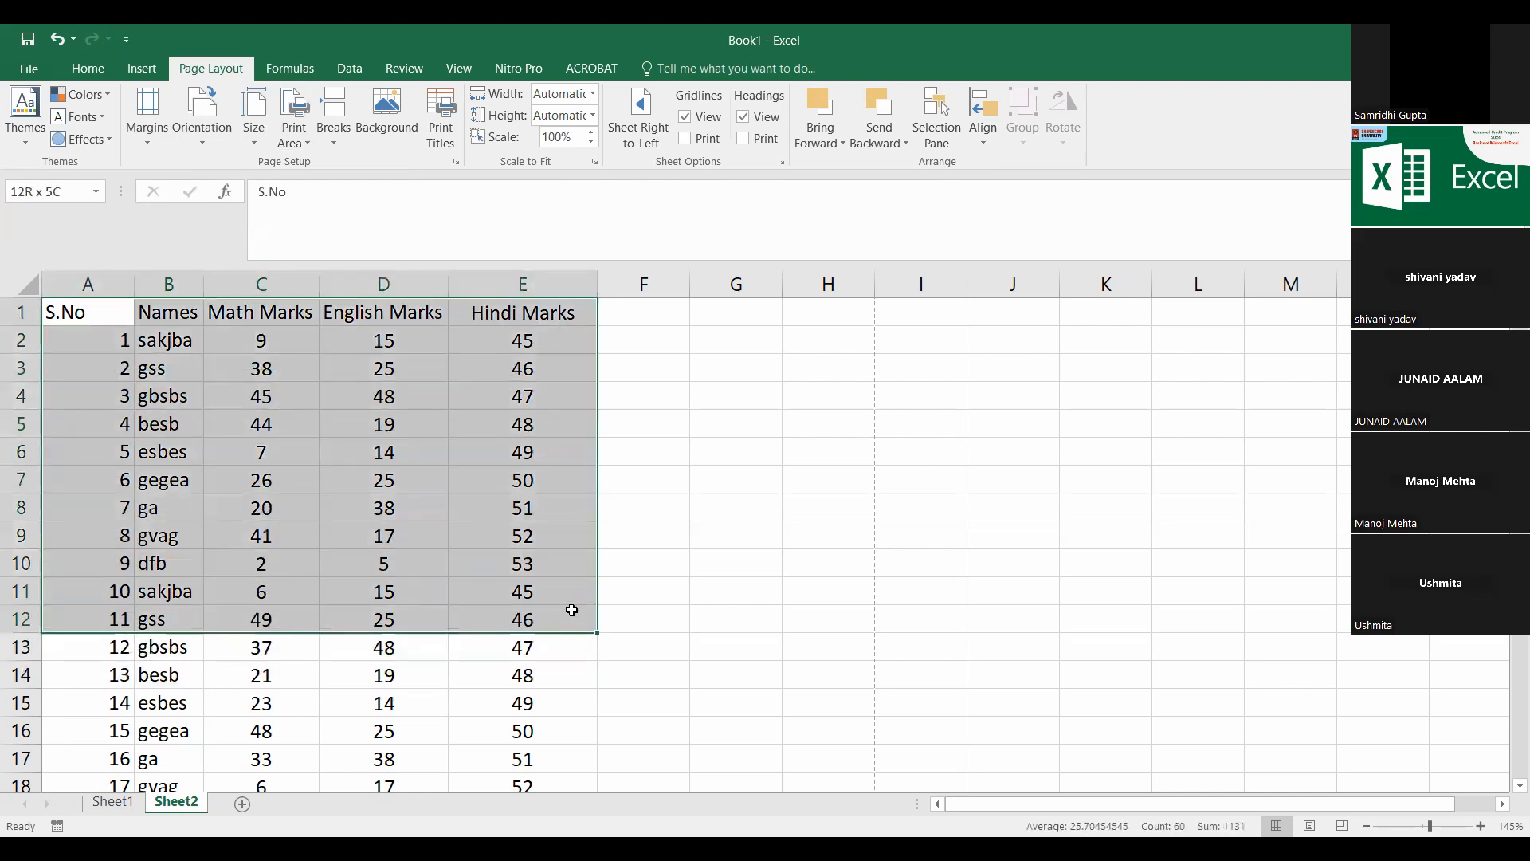
left_click(305, 136)
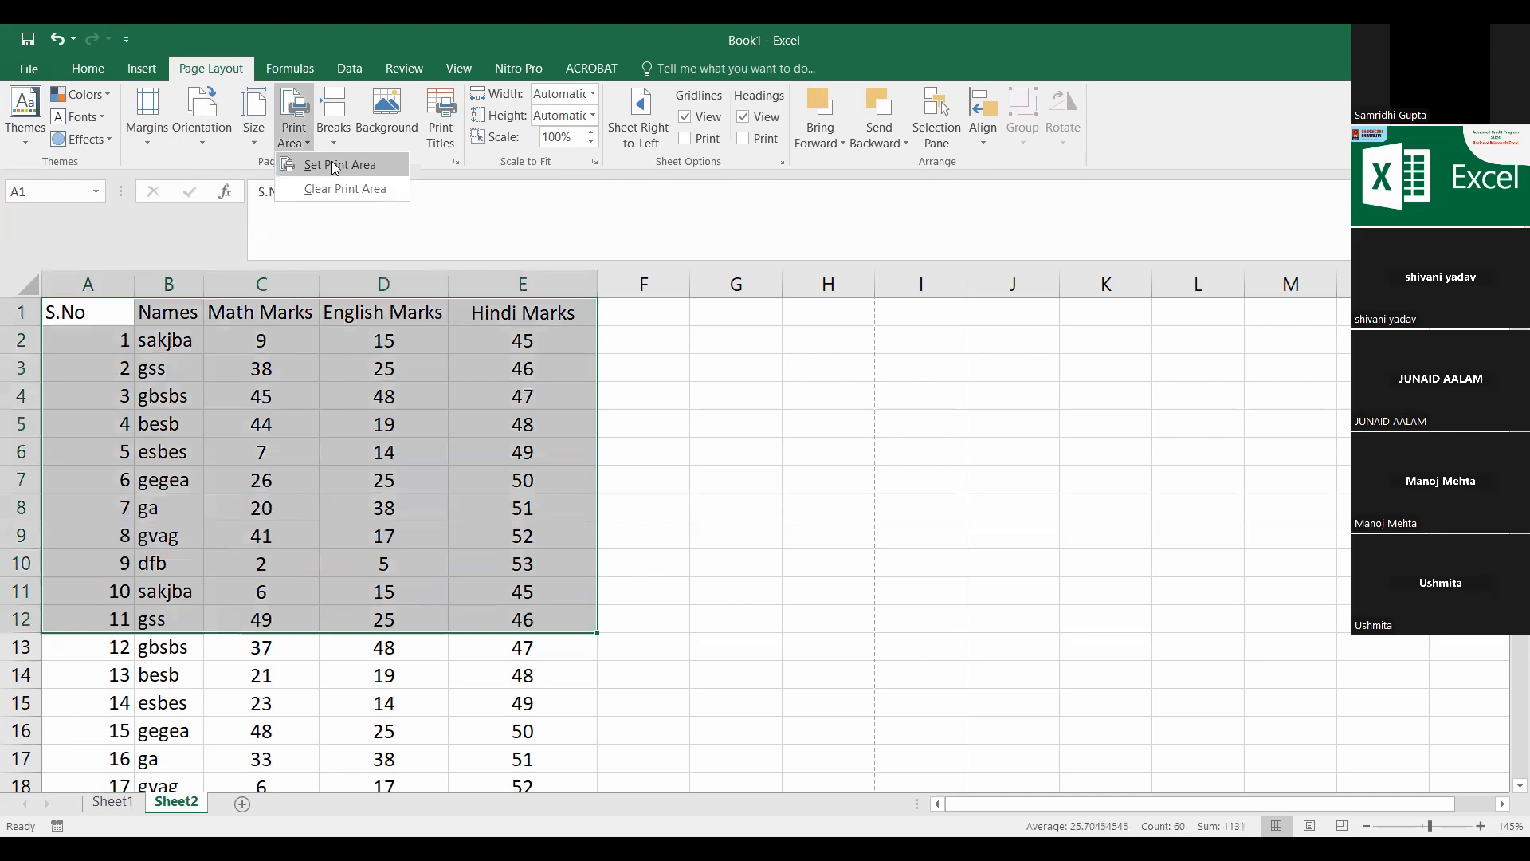
left_click(335, 165)
left_click(199, 702)
left_click_drag(60, 311, 596, 628)
left_click(383, 675)
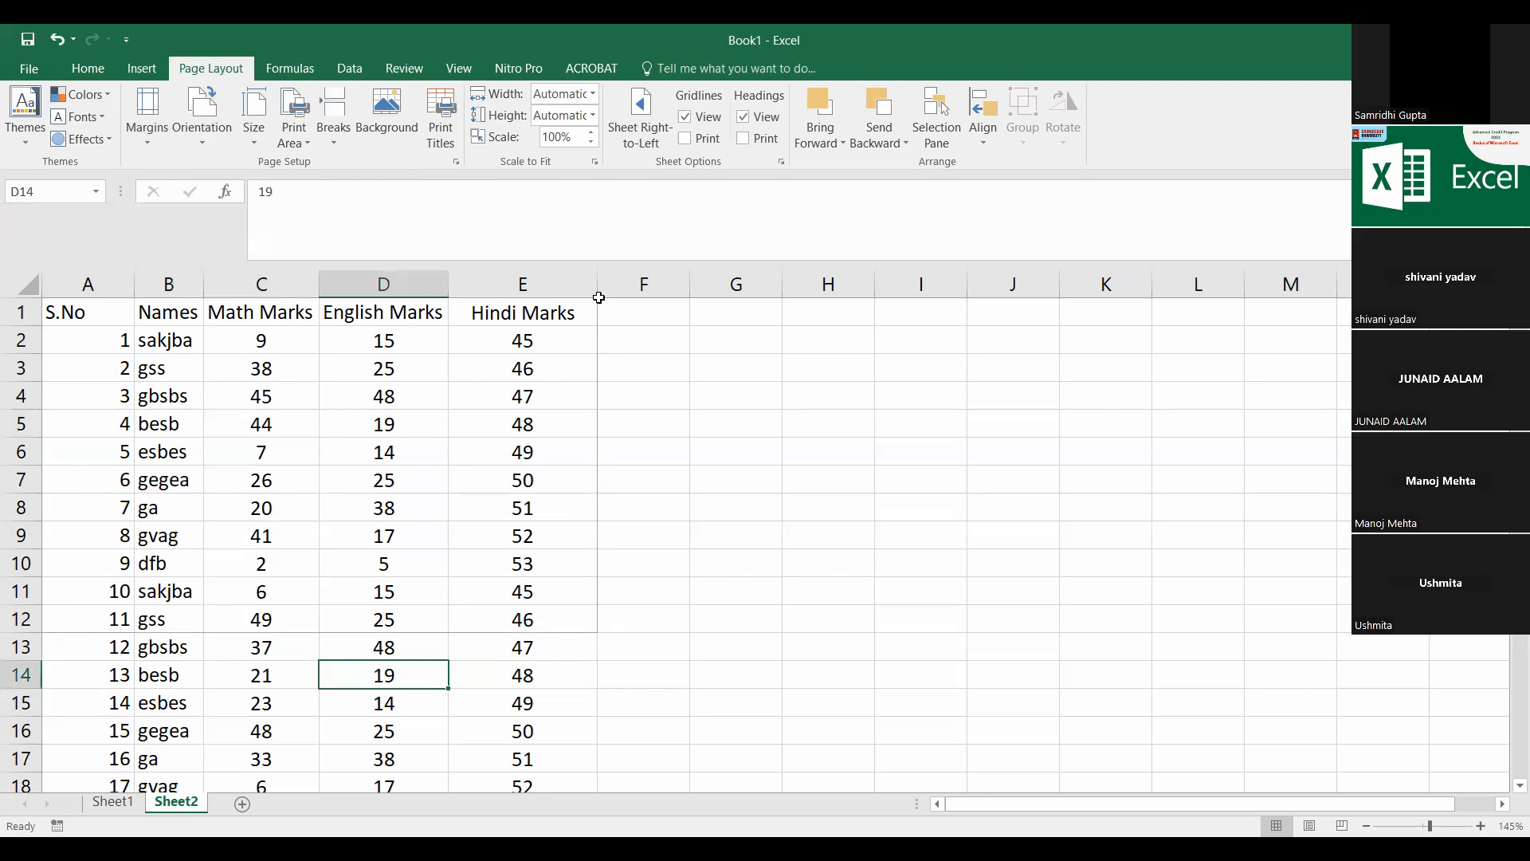
Step: Clear the print area of Sheet2
left_click(299, 141)
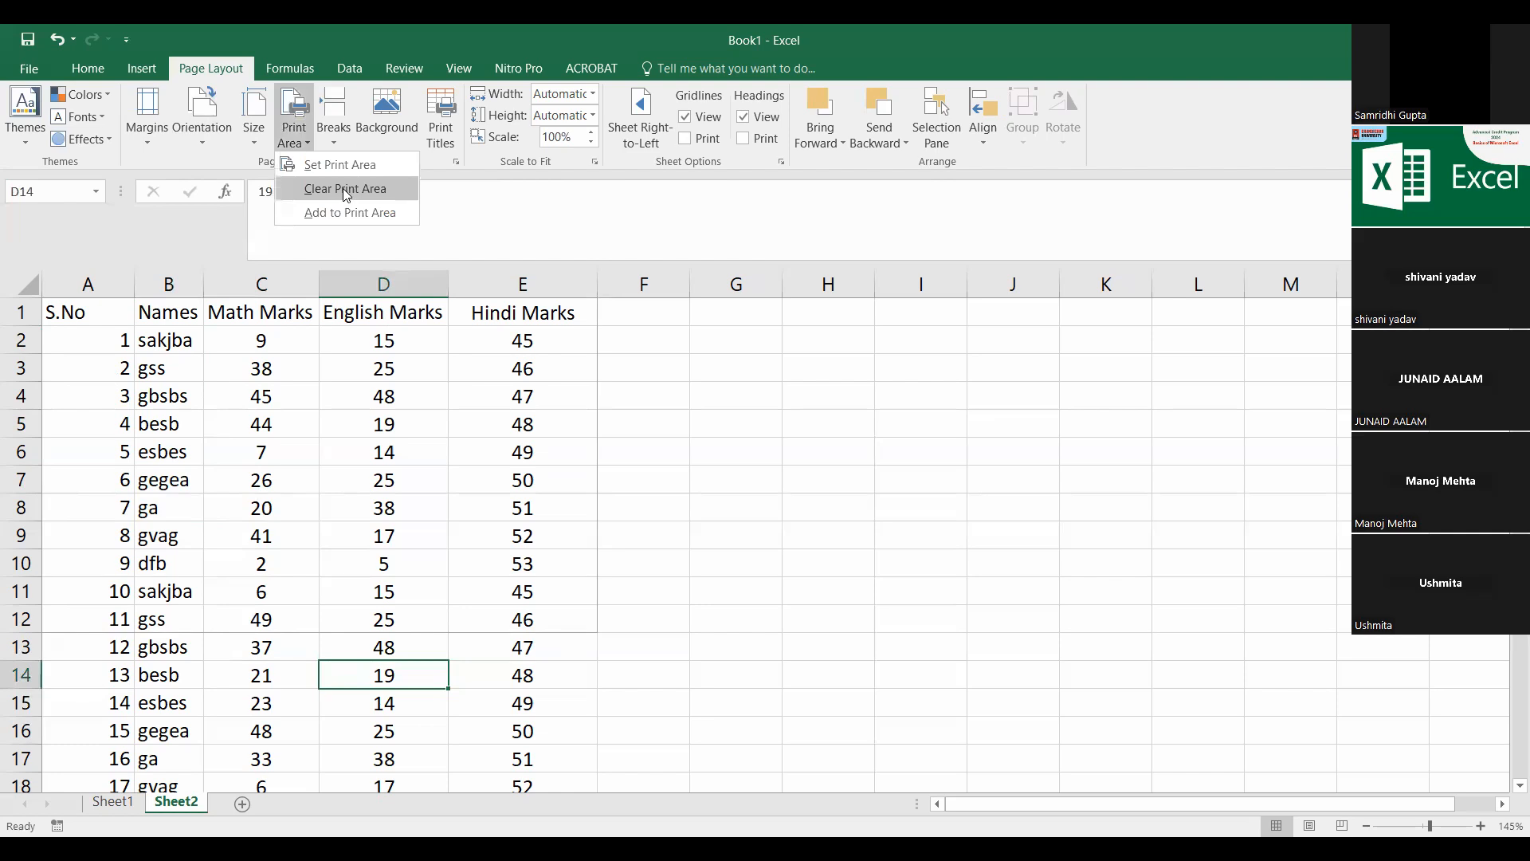
left_click(342, 188)
left_click(322, 541)
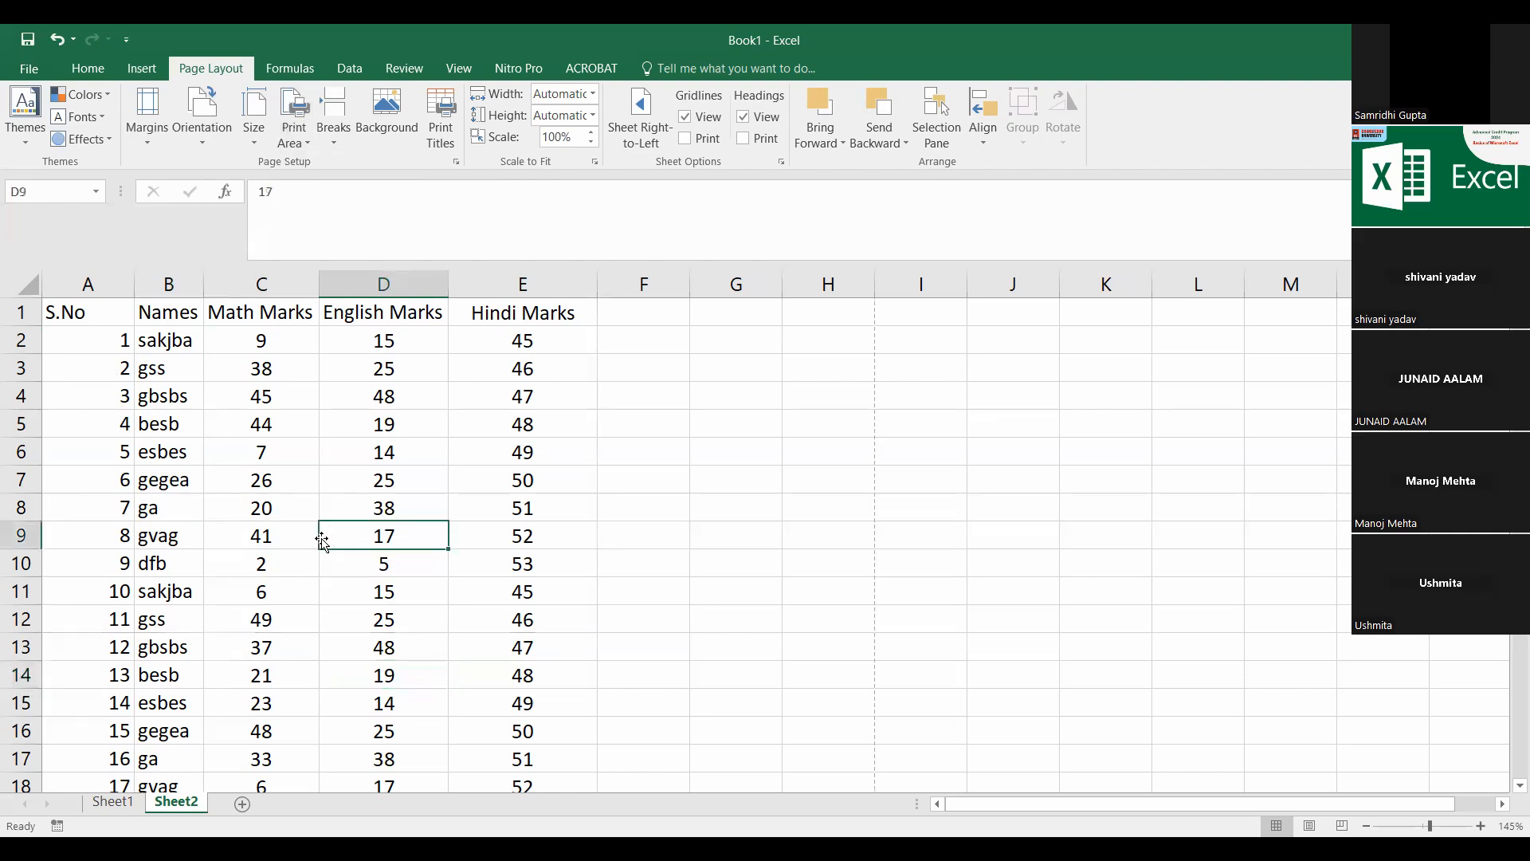
left_click(279, 428)
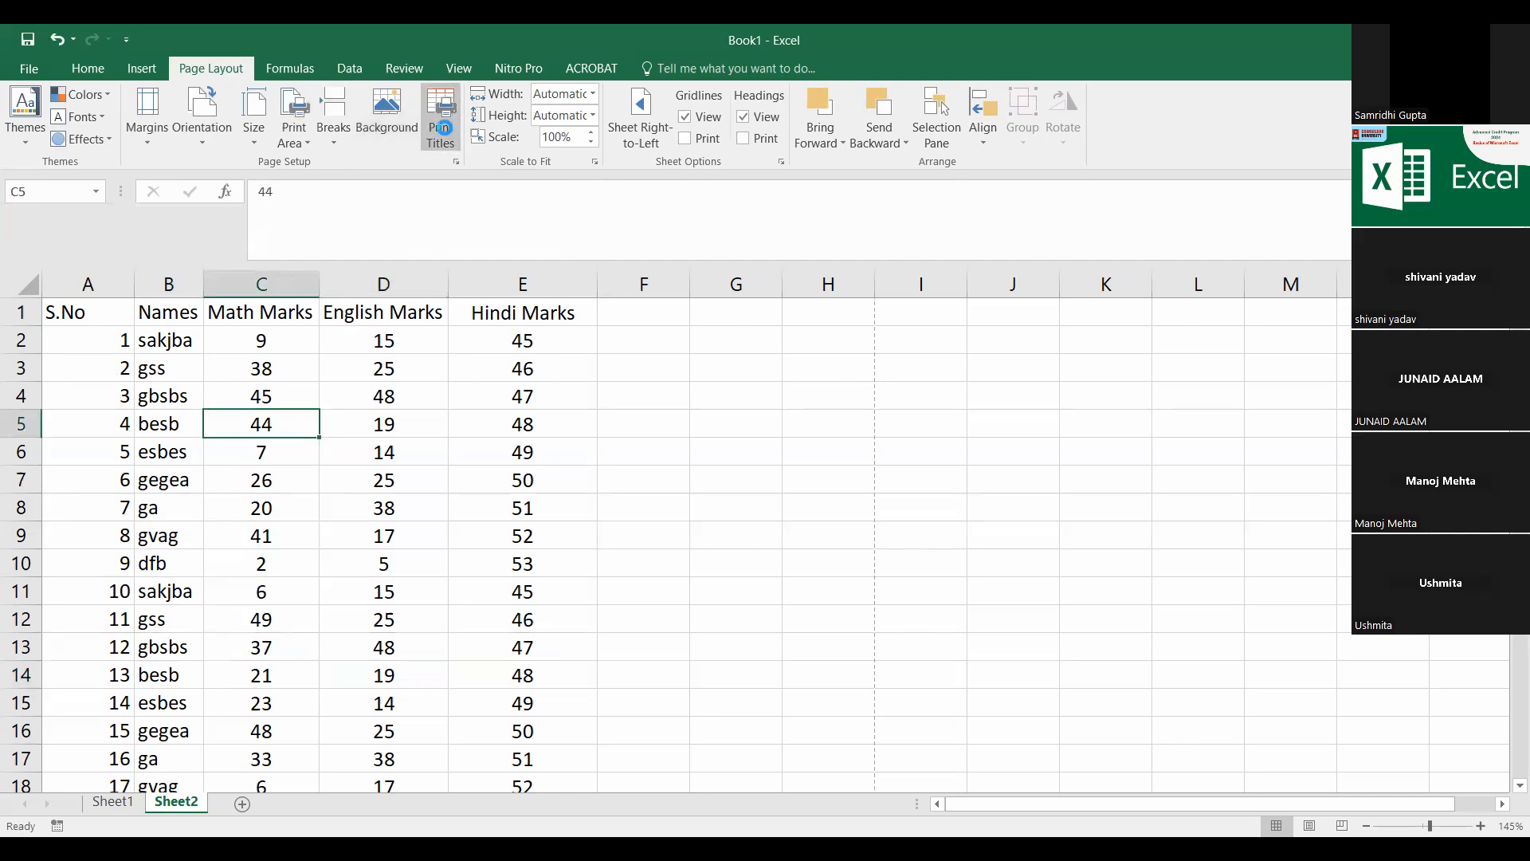
Step: Look at the print titles settings, close them without changes, and point out the header row A1:E1
left_click(443, 127)
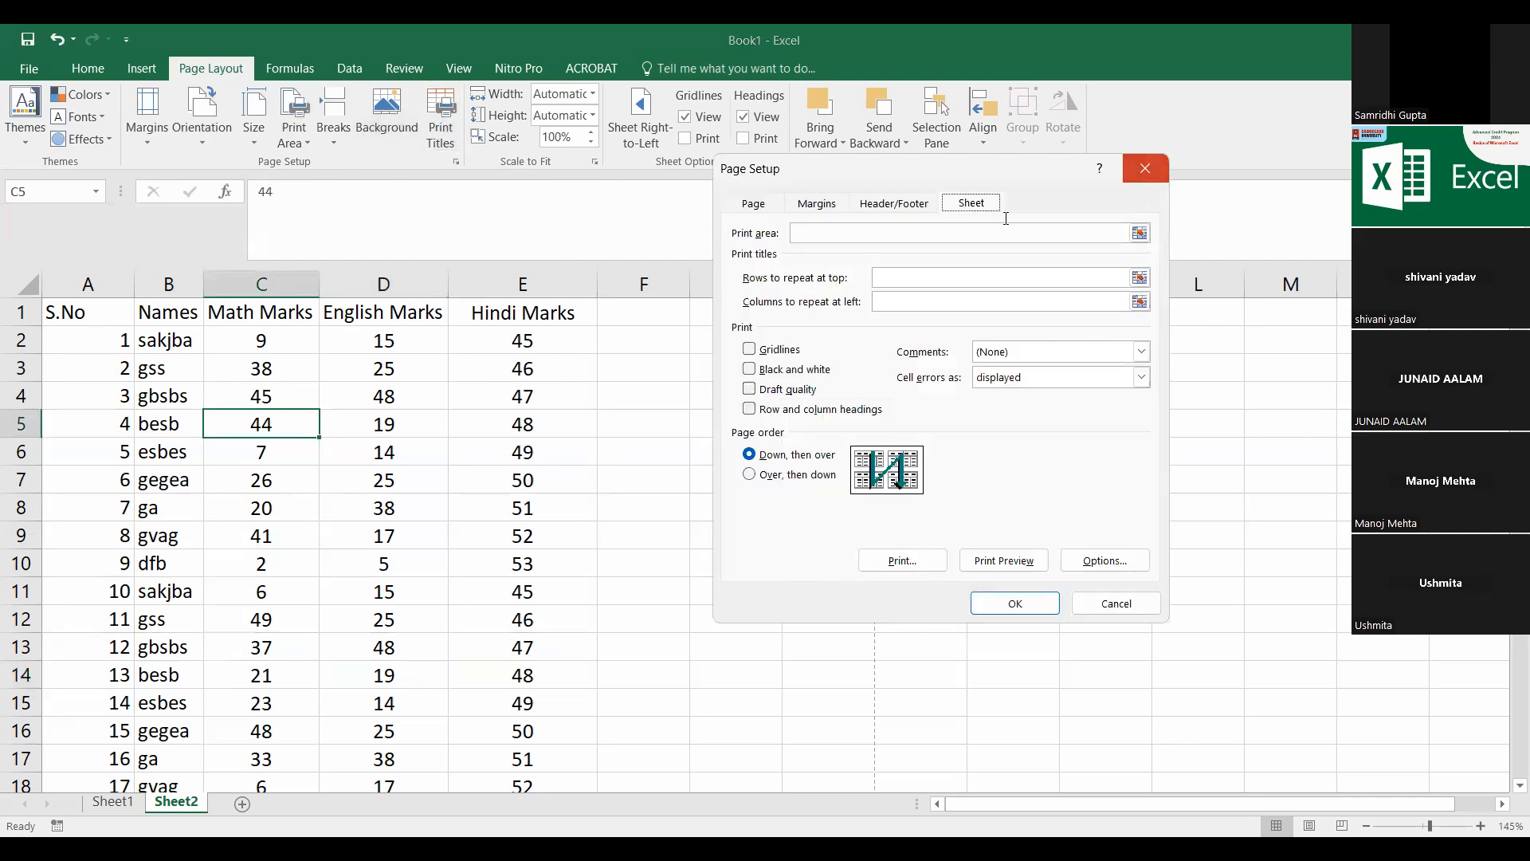
left_click(1146, 167)
left_click_drag(68, 307, 558, 312)
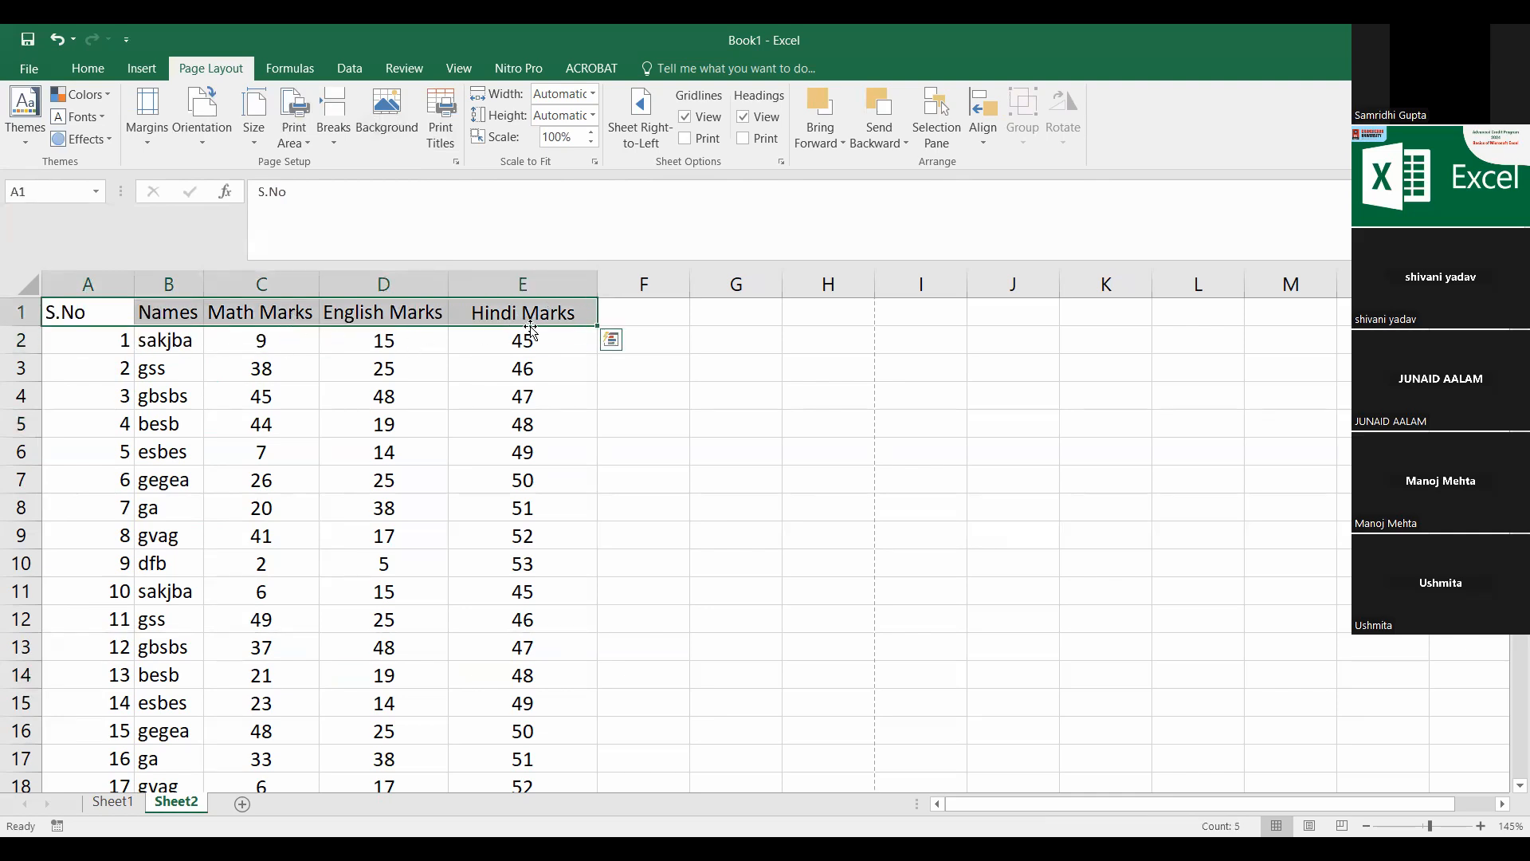
left_click(530, 374)
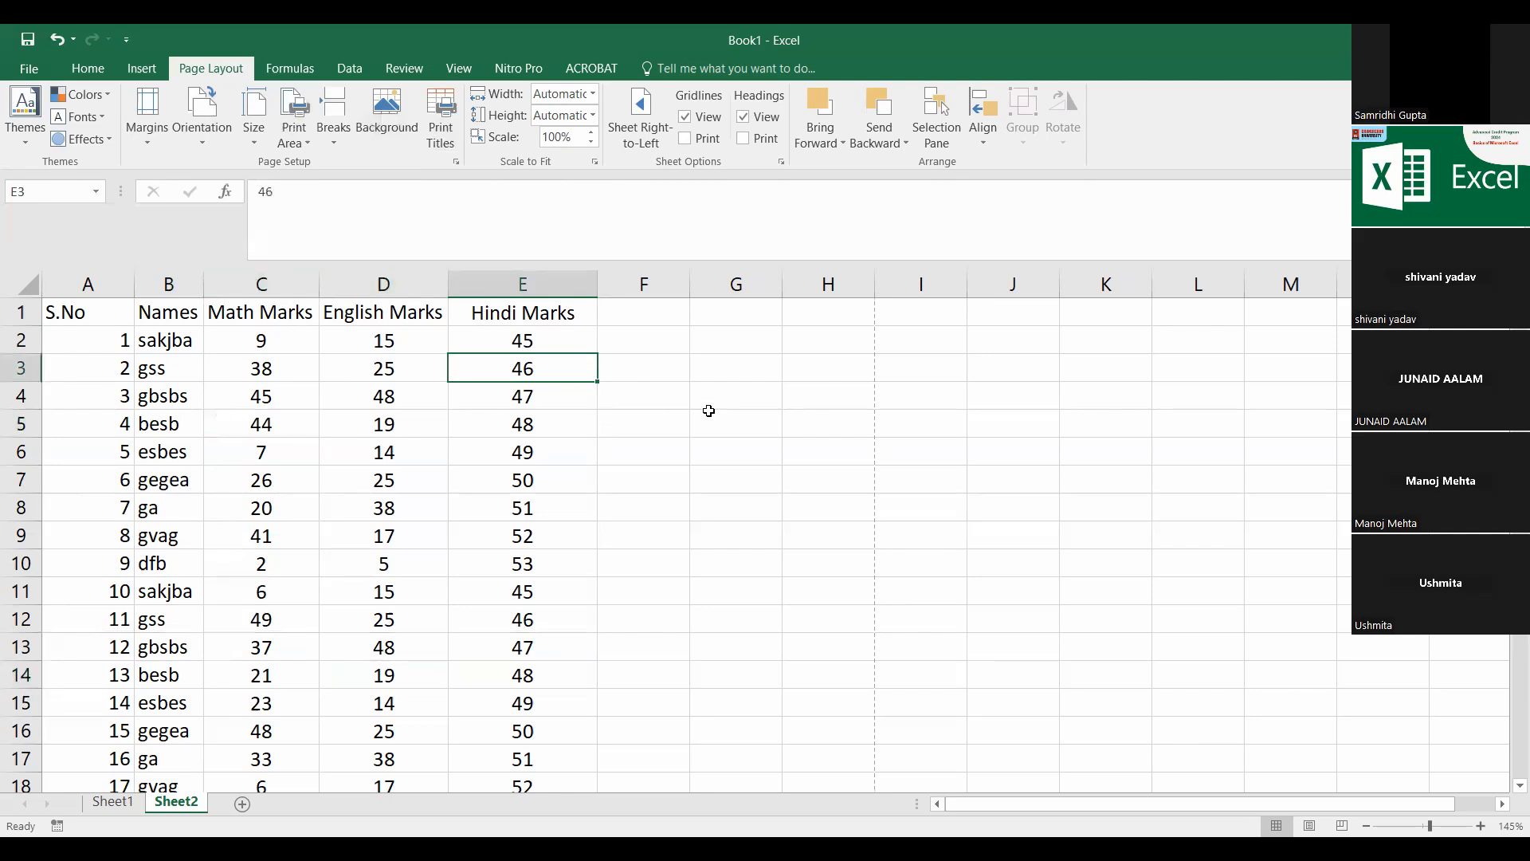
Step: Page through the four-page print preview of Sheet2, examine which pages carry the column headings, and return to the worksheet
left_click(86, 73)
left_click(36, 67)
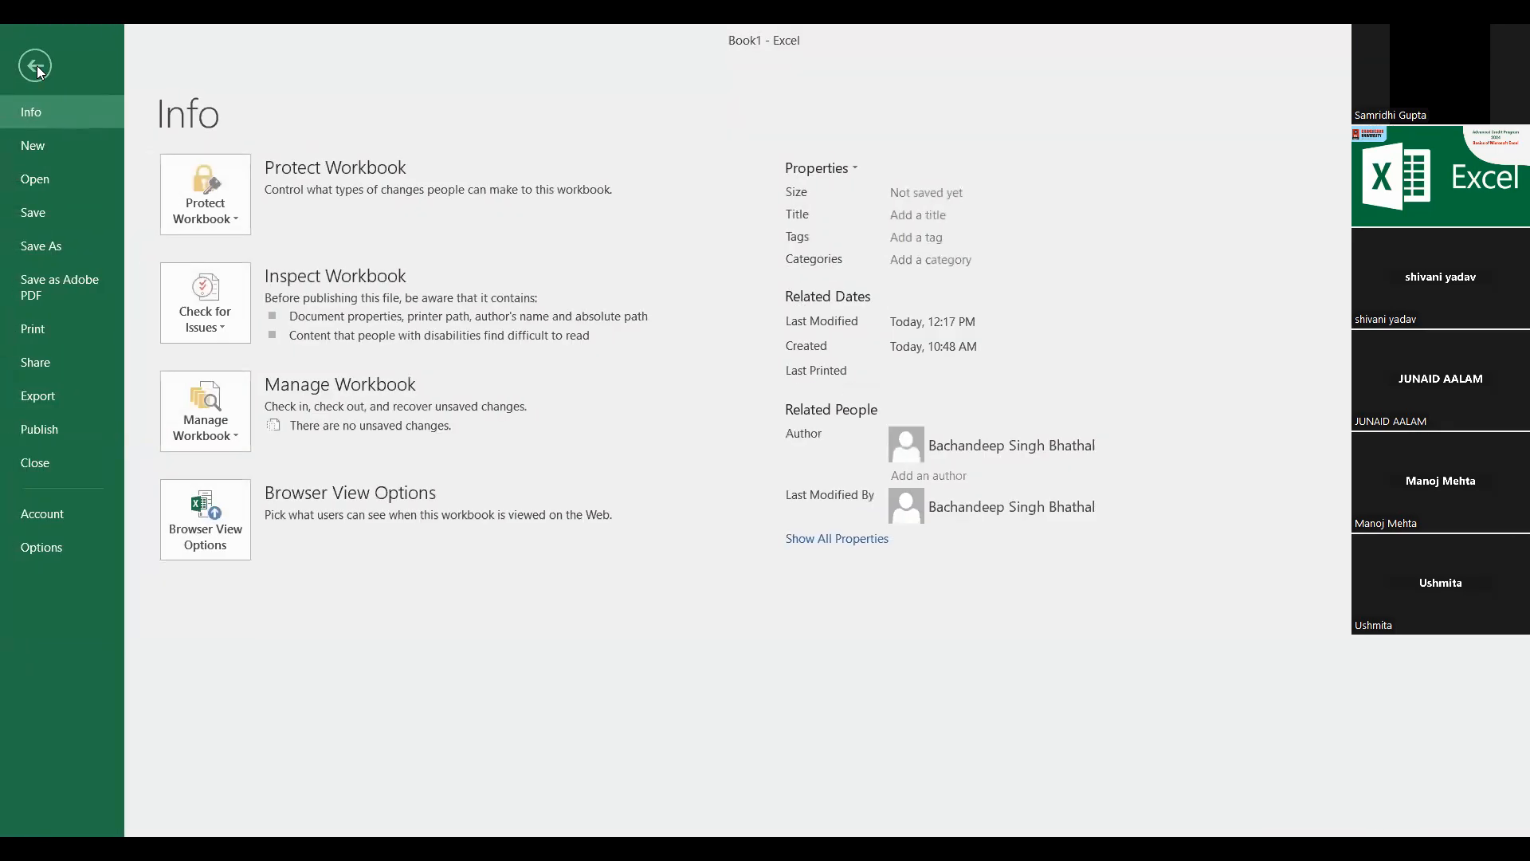
left_click(49, 327)
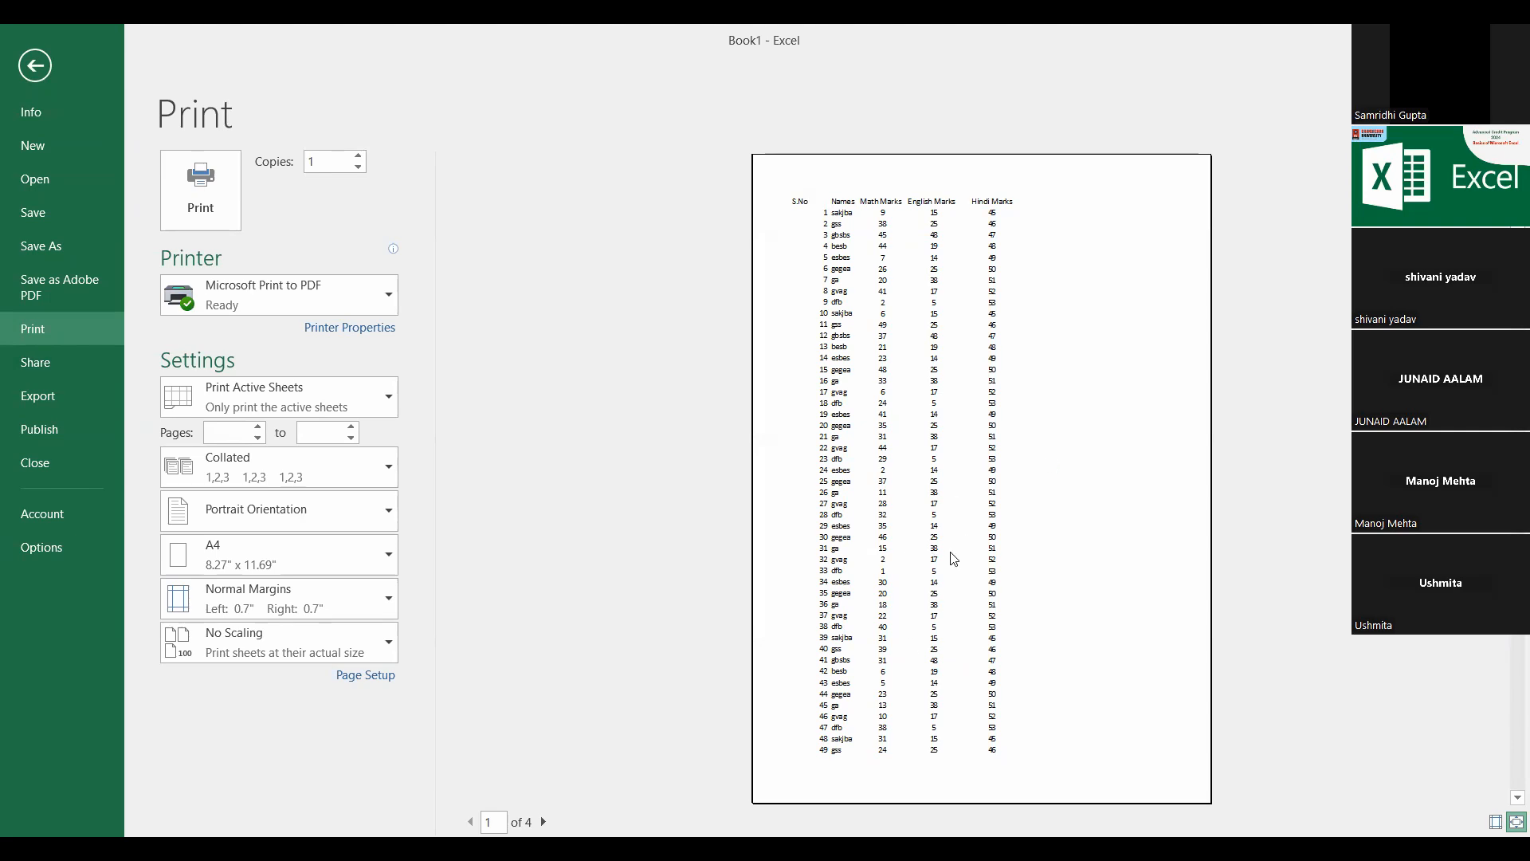
scroll(953, 554, "down", 5)
scroll(588, 767, "up", 5)
left_click(544, 822)
left_click(544, 822)
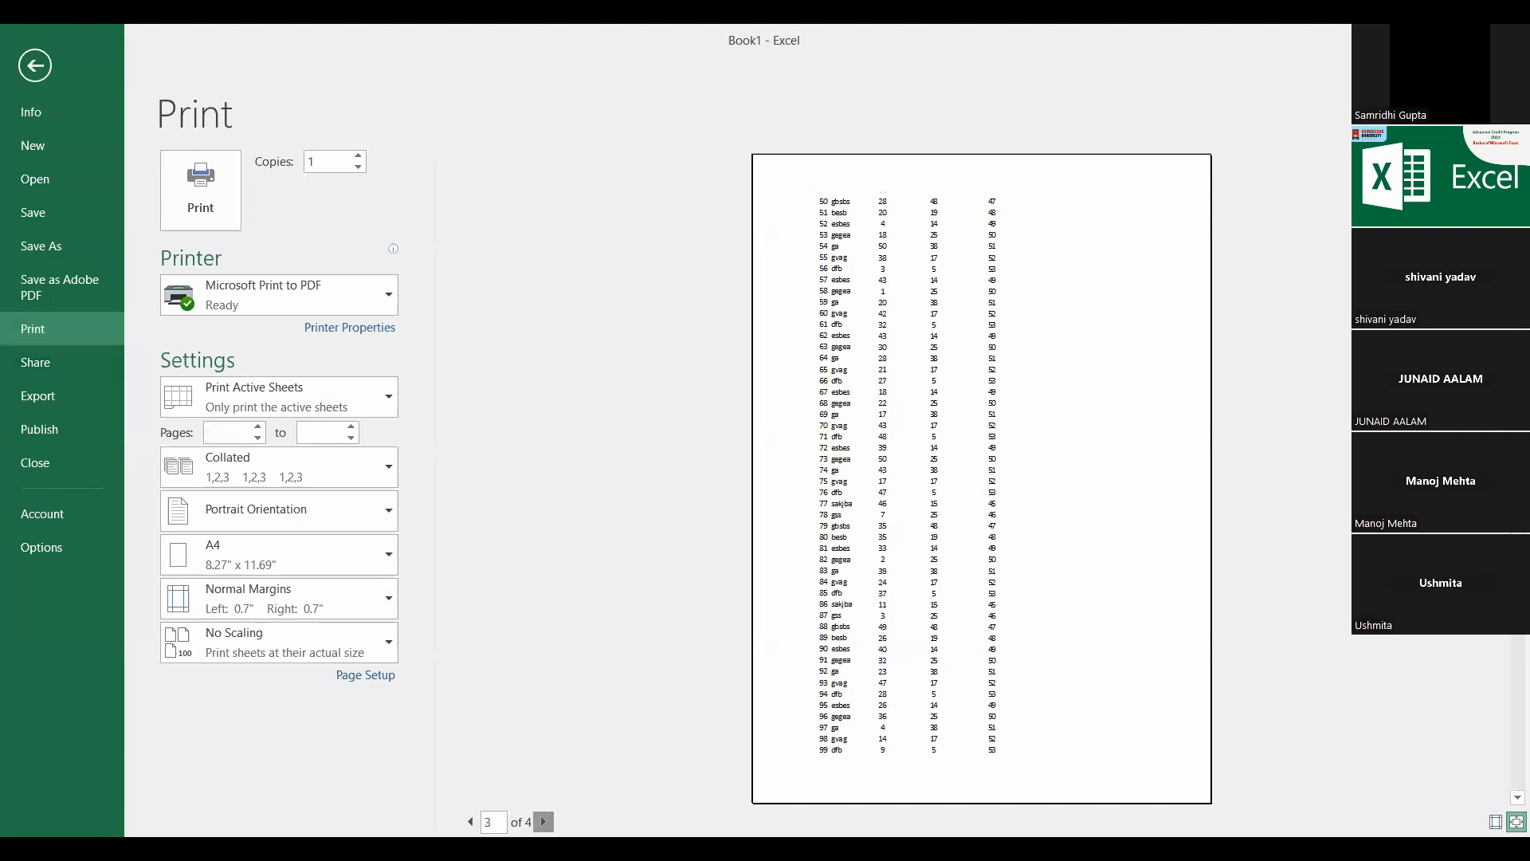
left_click(543, 822)
left_click(471, 822)
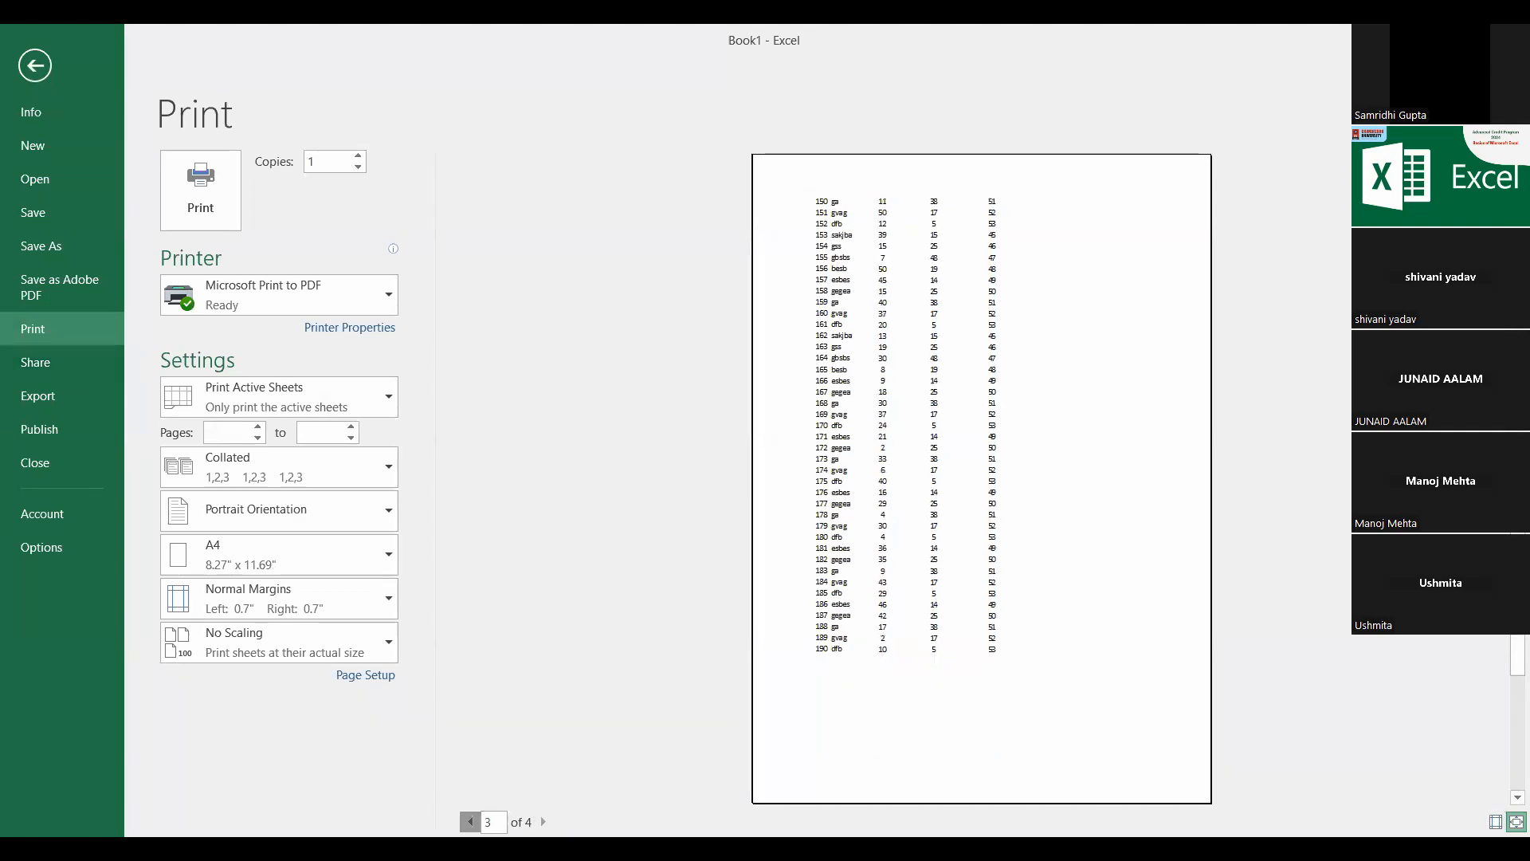
left_click(470, 822)
left_click(471, 821)
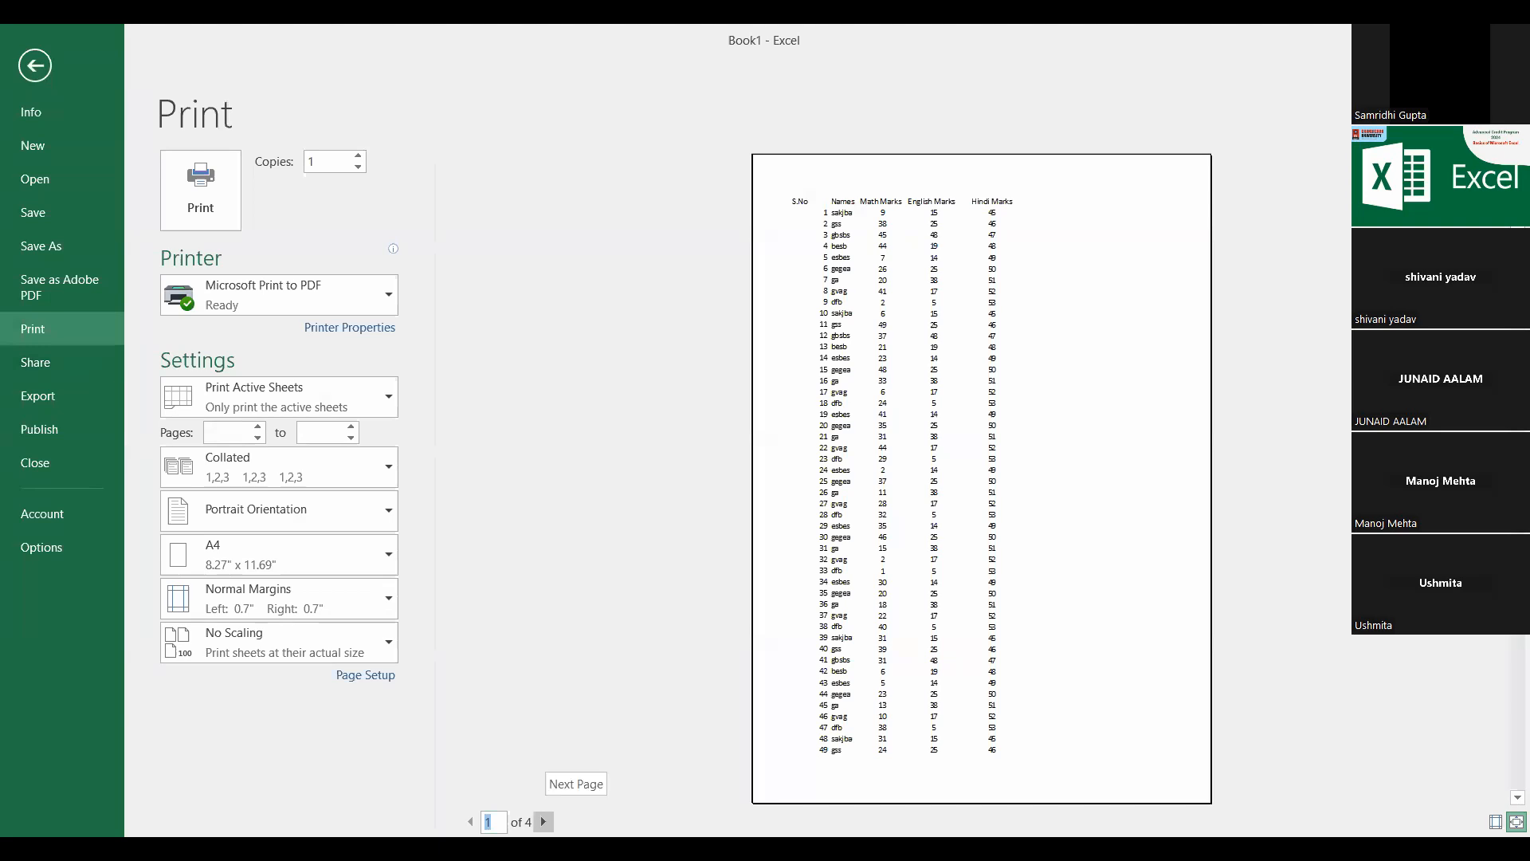
left_click(543, 822)
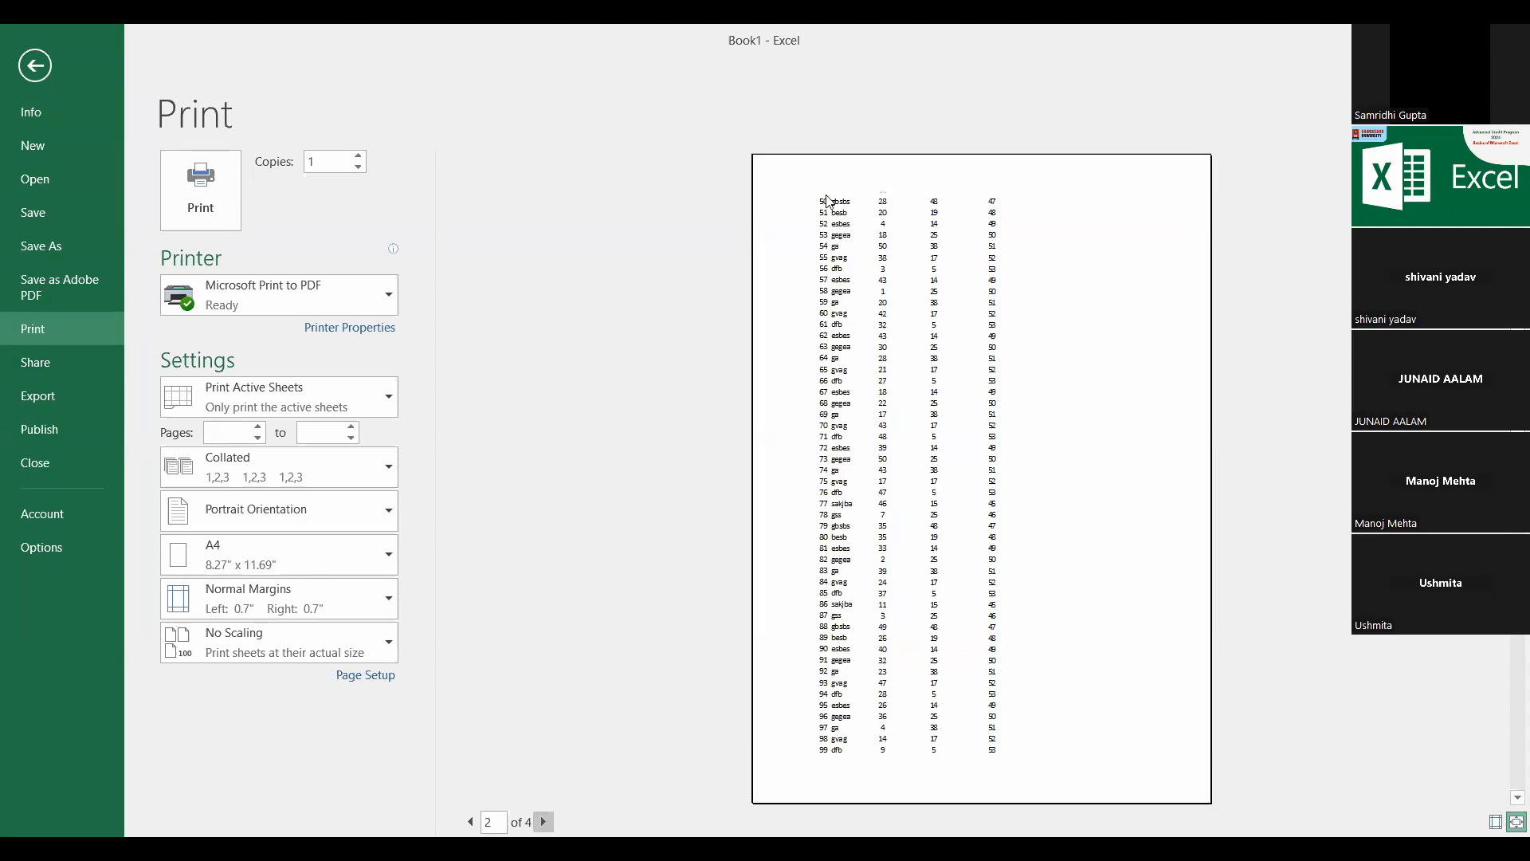
left_click(544, 822)
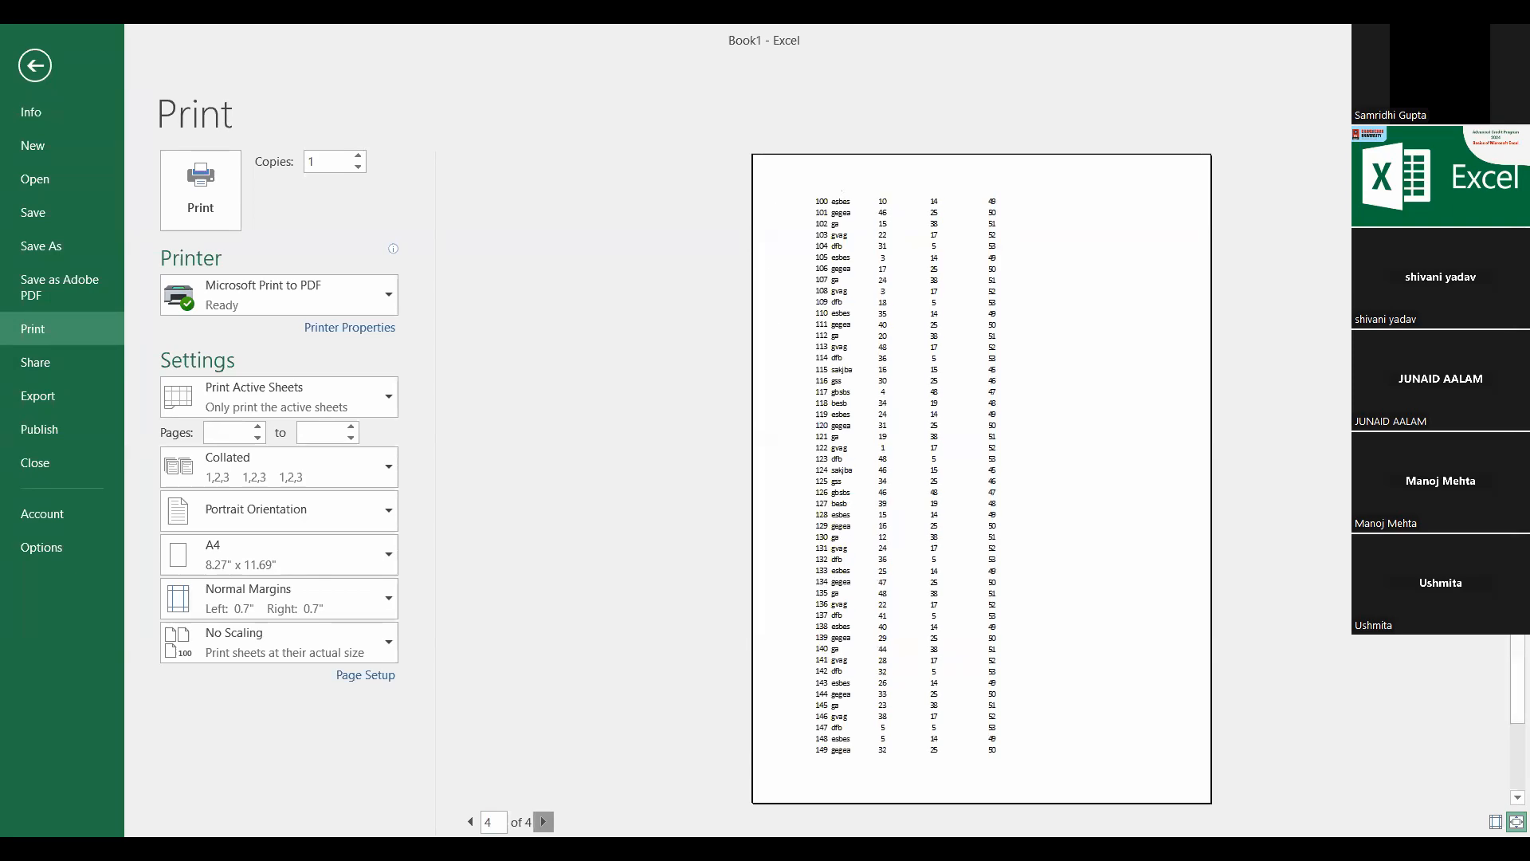
left_click(35, 67)
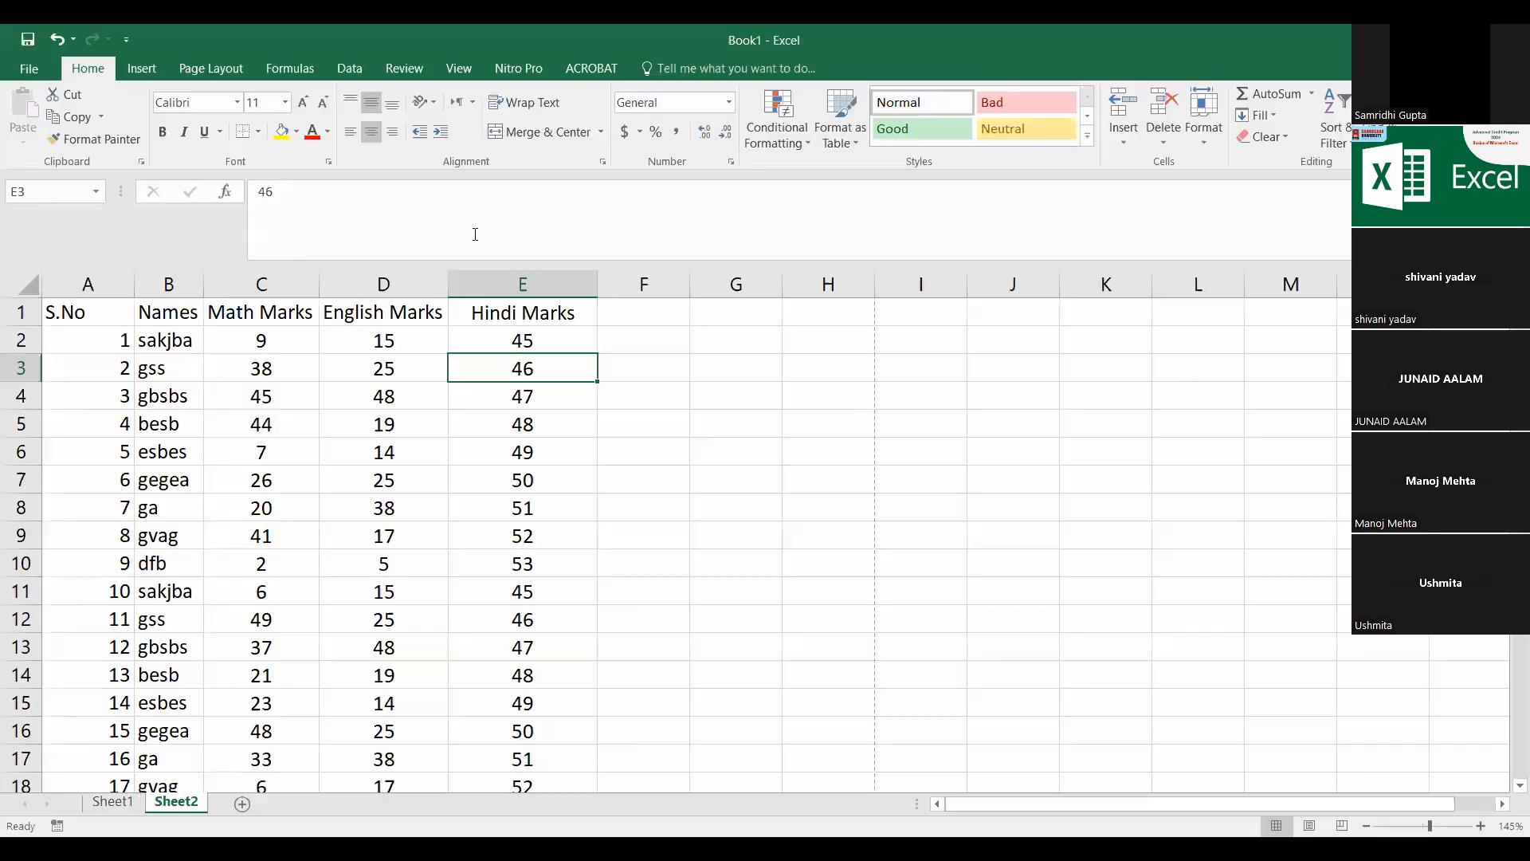
Step: Set row 1 of the marks table as the row to repeat at the top of every printed page
left_click(345, 335)
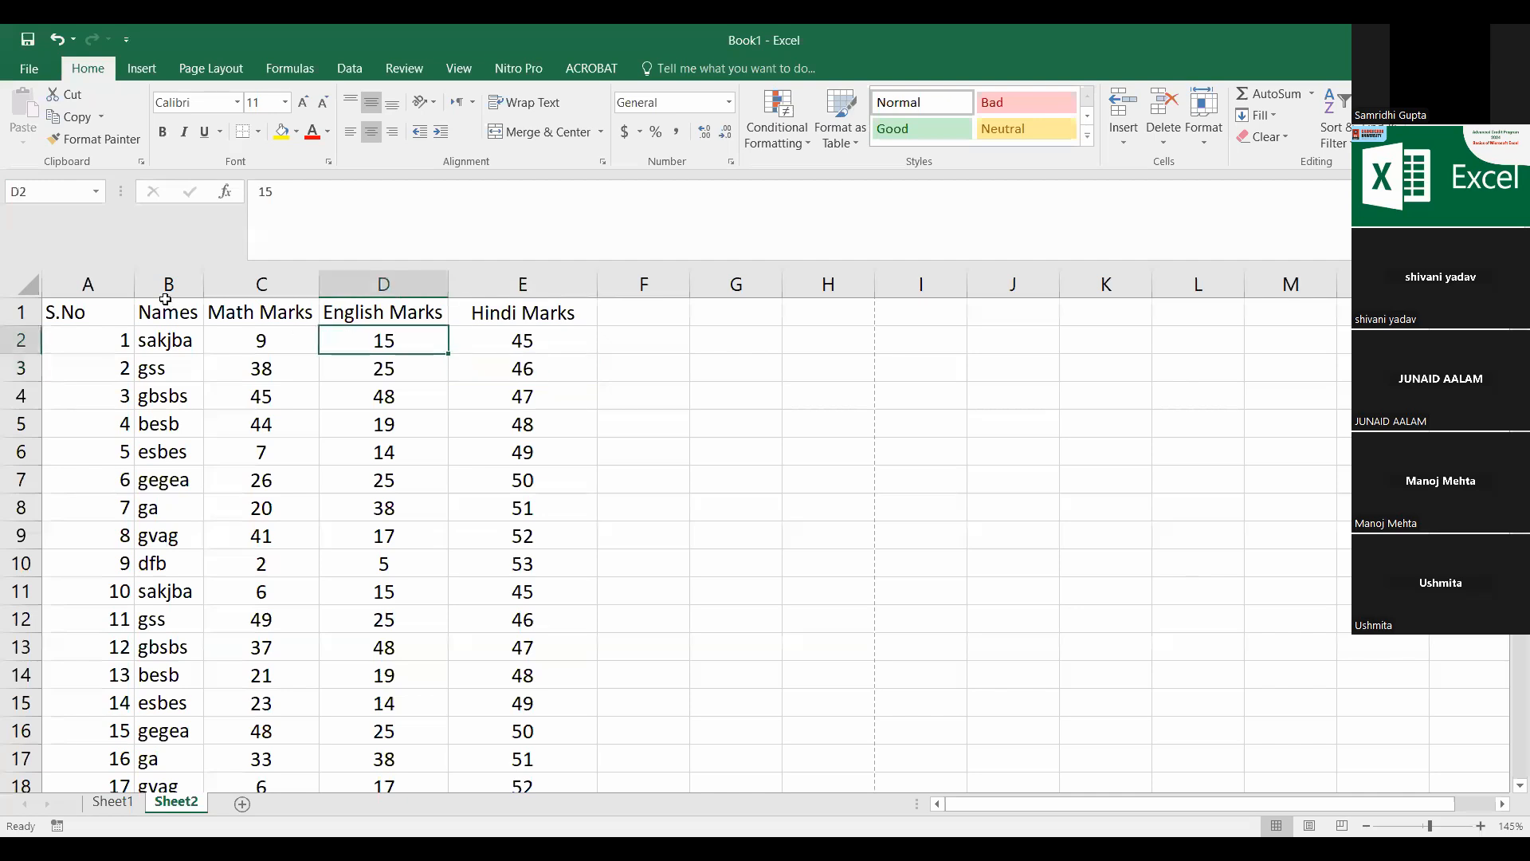
left_click(82, 309)
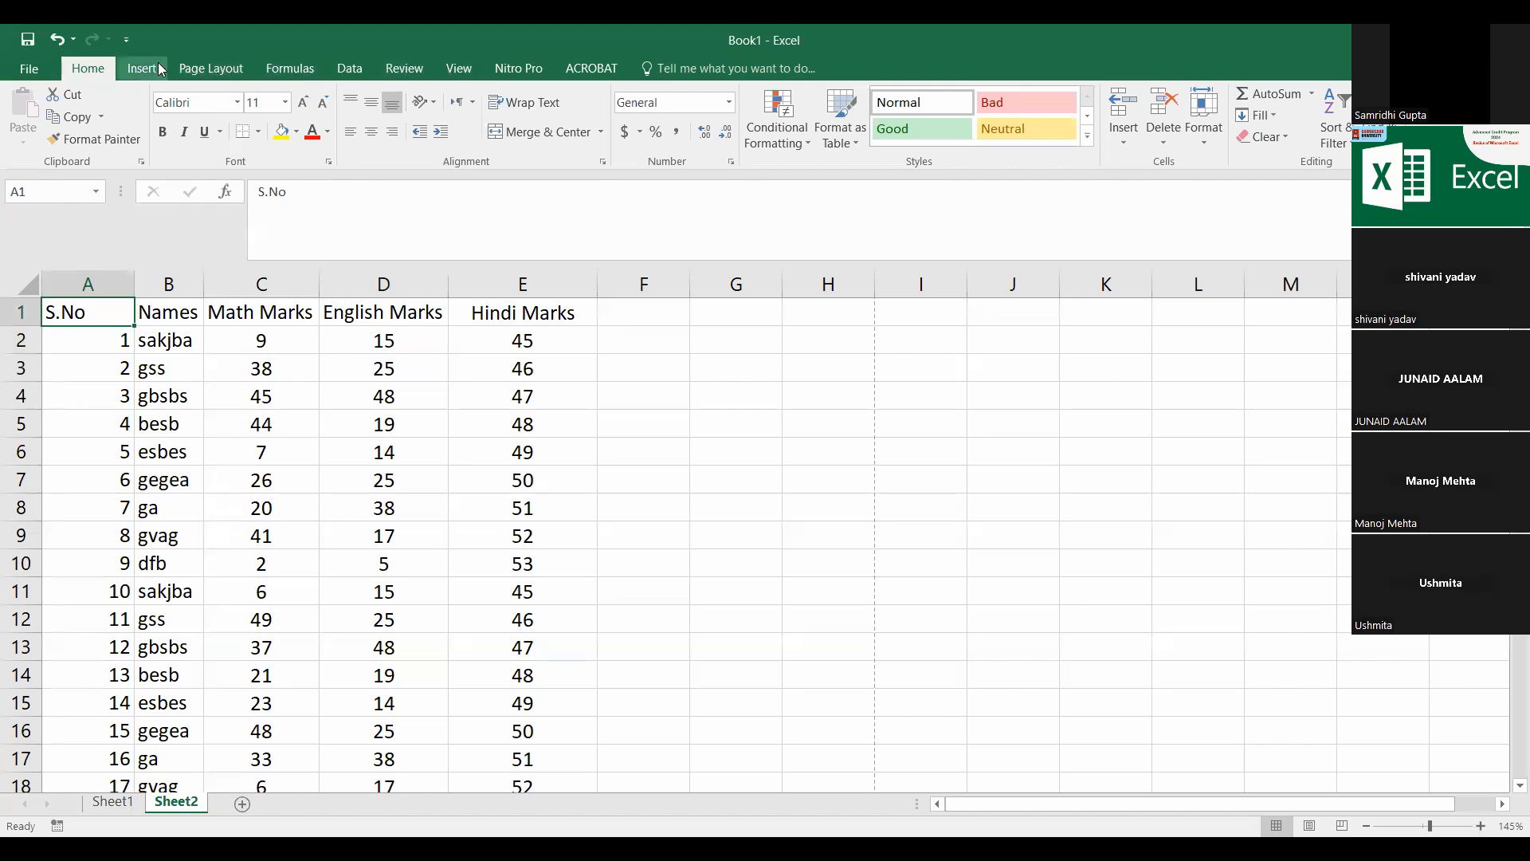
left_click(209, 65)
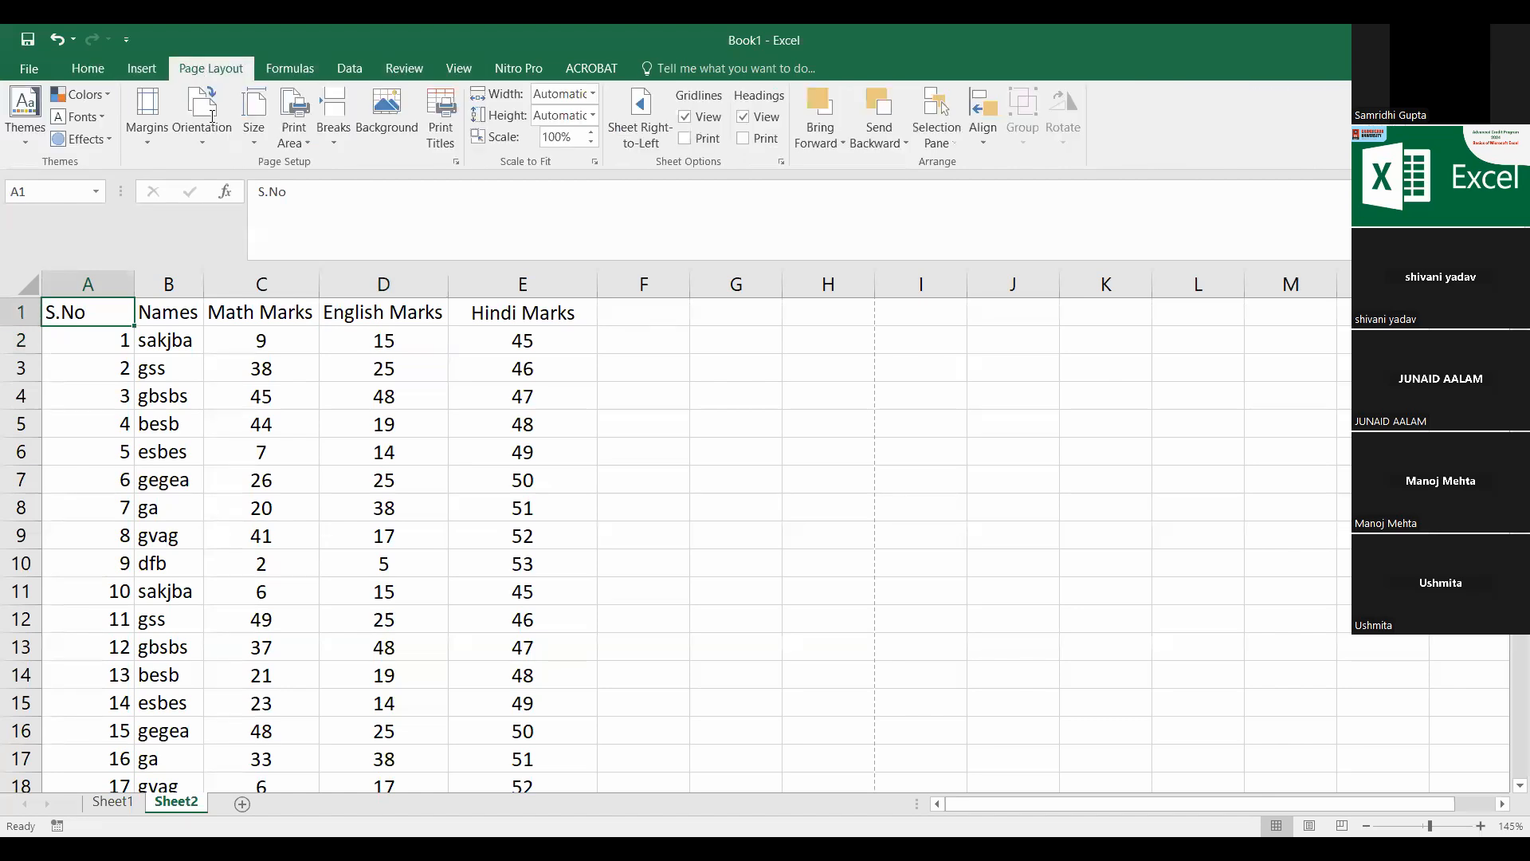
left_click(440, 112)
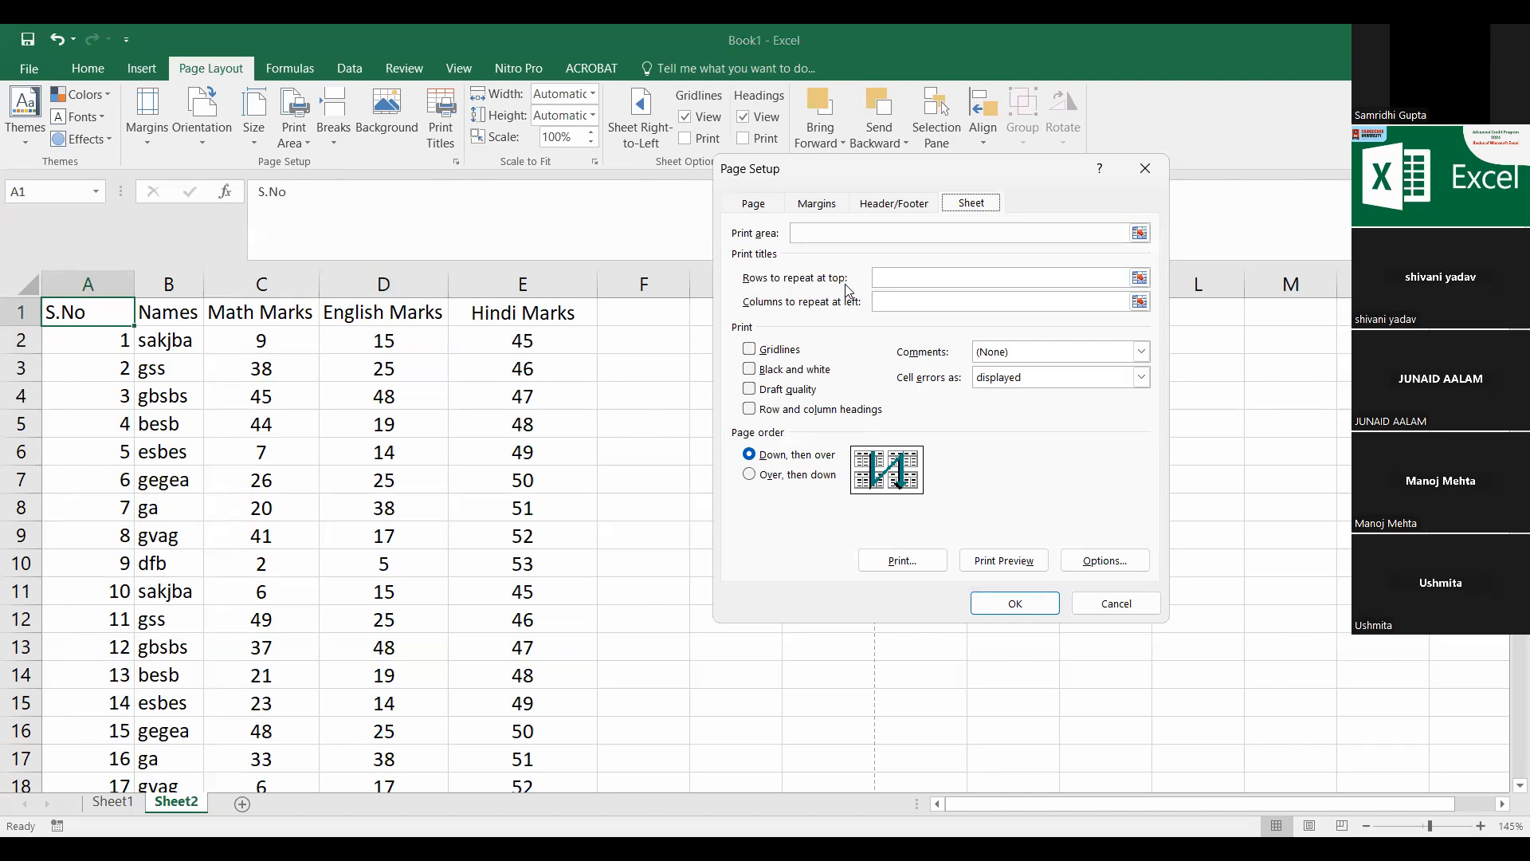
left_click(1141, 278)
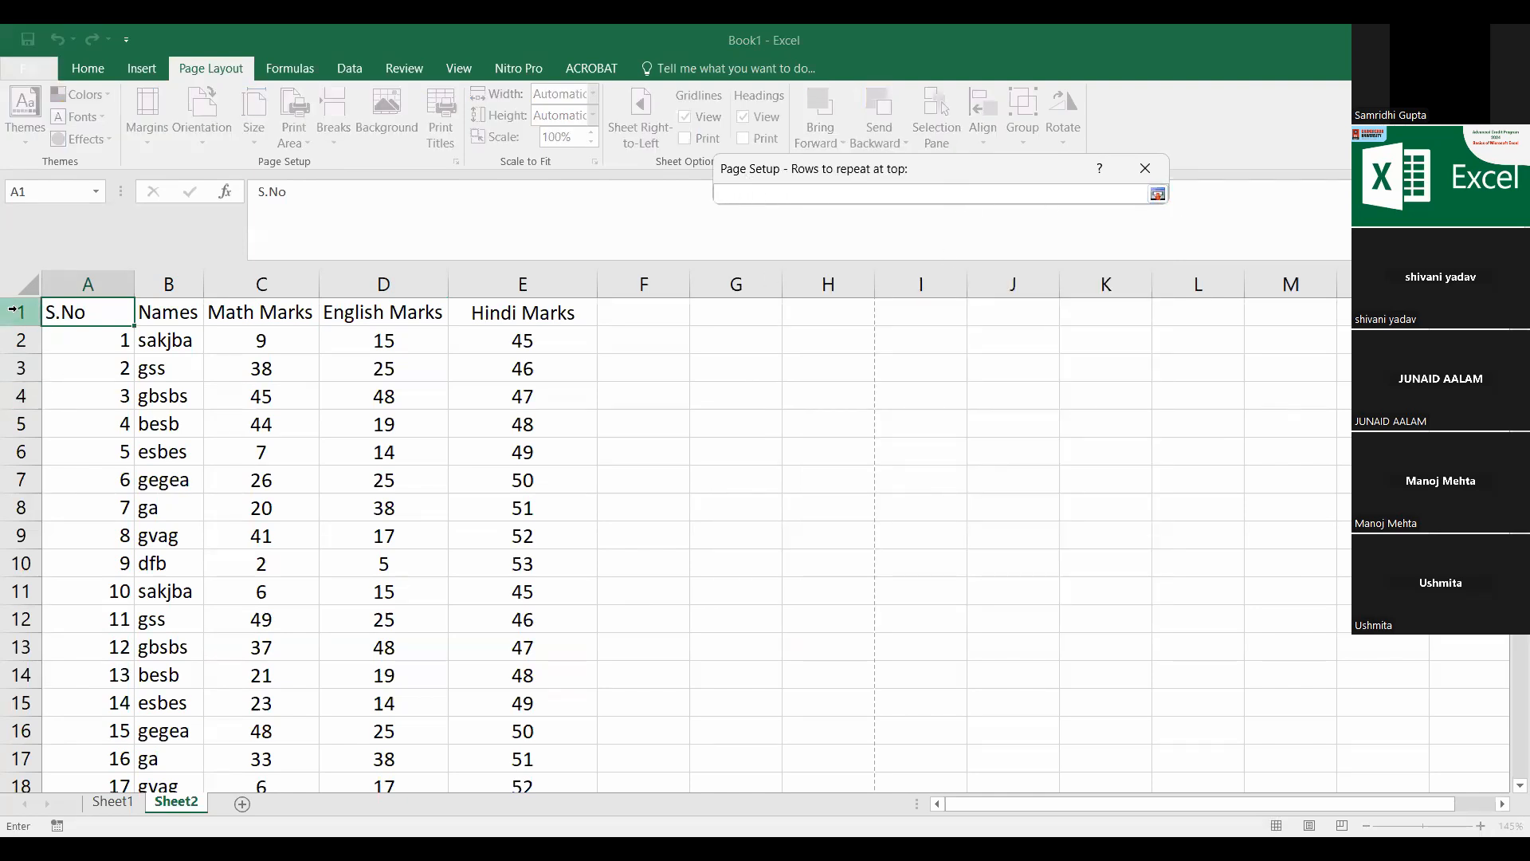
left_click(13, 311)
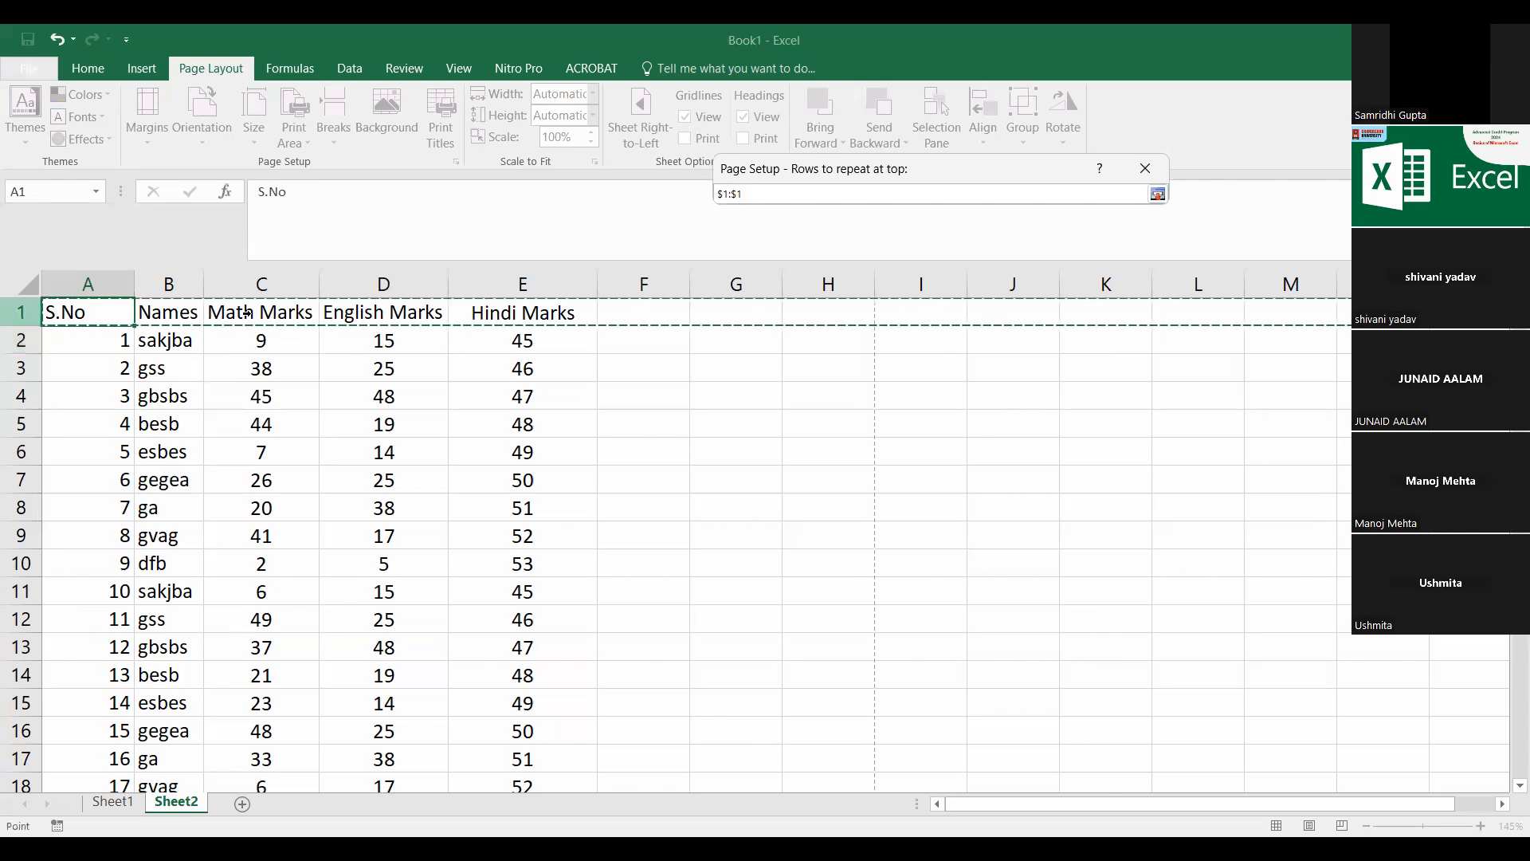
left_click(1157, 194)
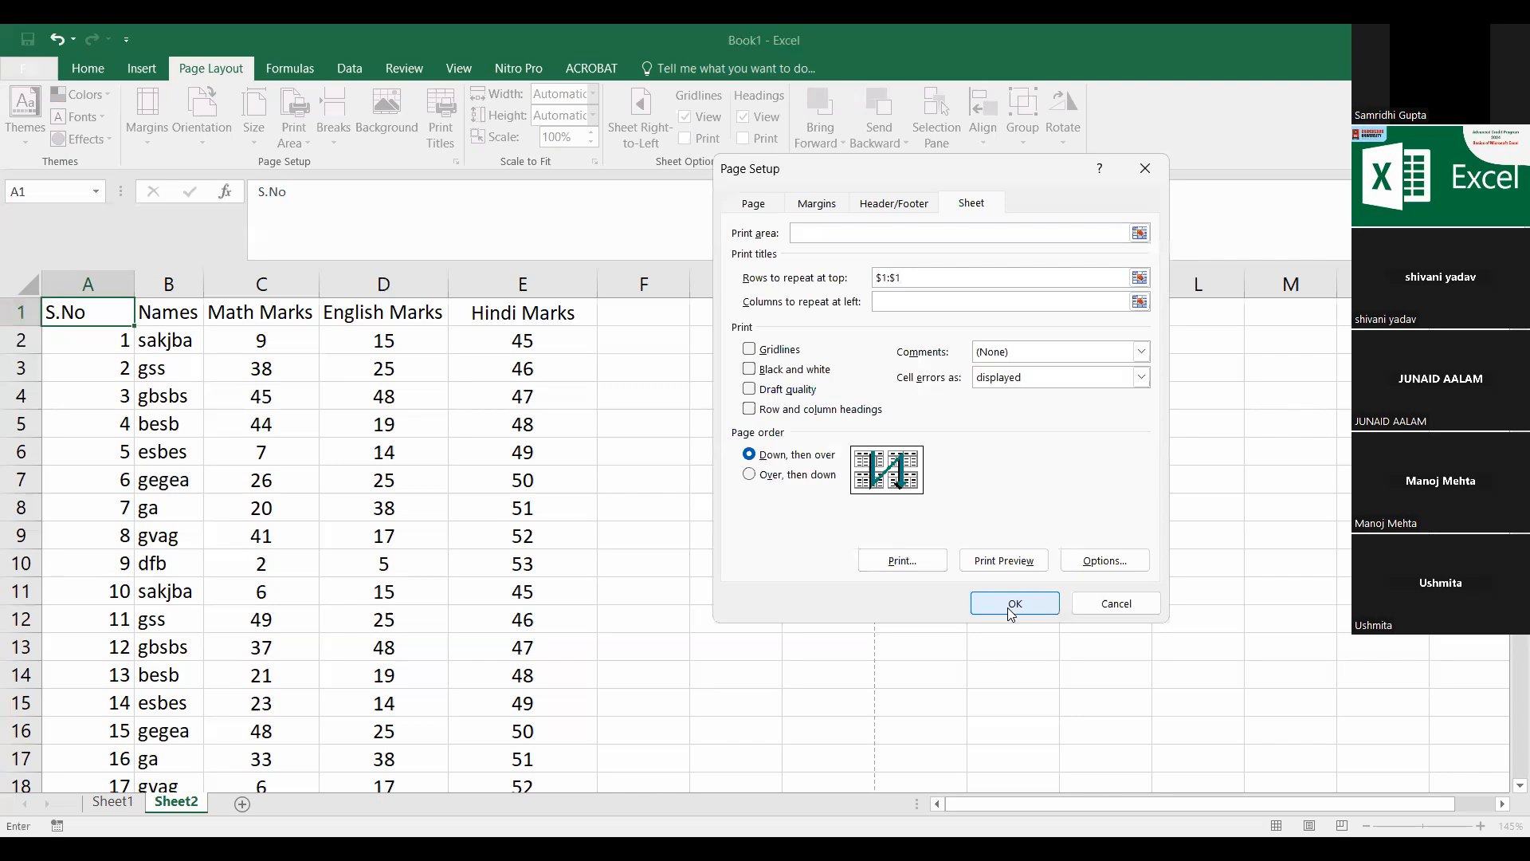
left_click(1011, 607)
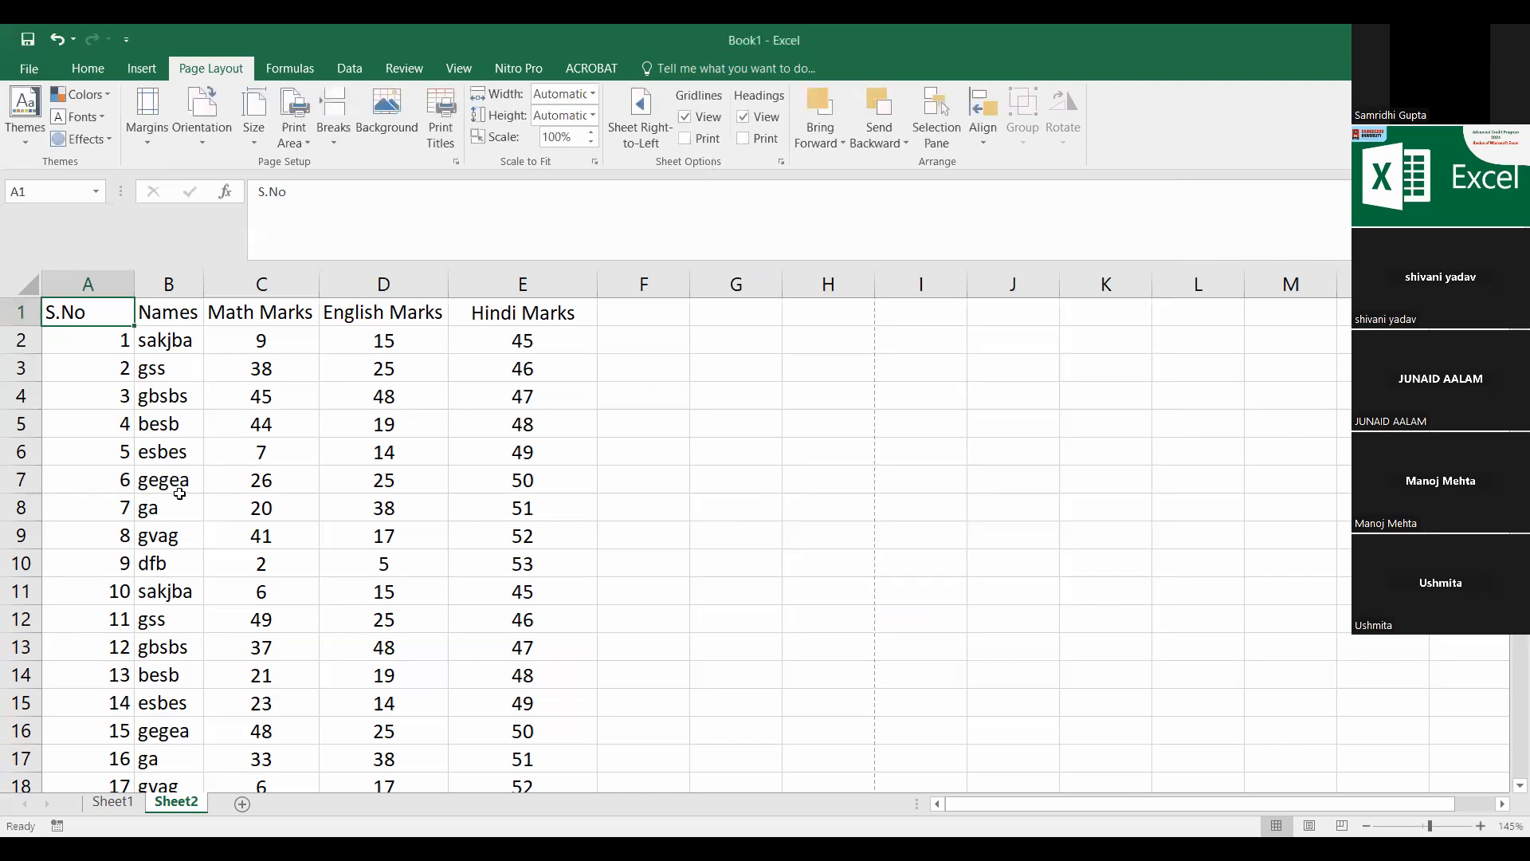
Step: Page through the print preview of Sheet2 to page 4, checking each page for the repeated header row
left_click(36, 67)
left_click(33, 328)
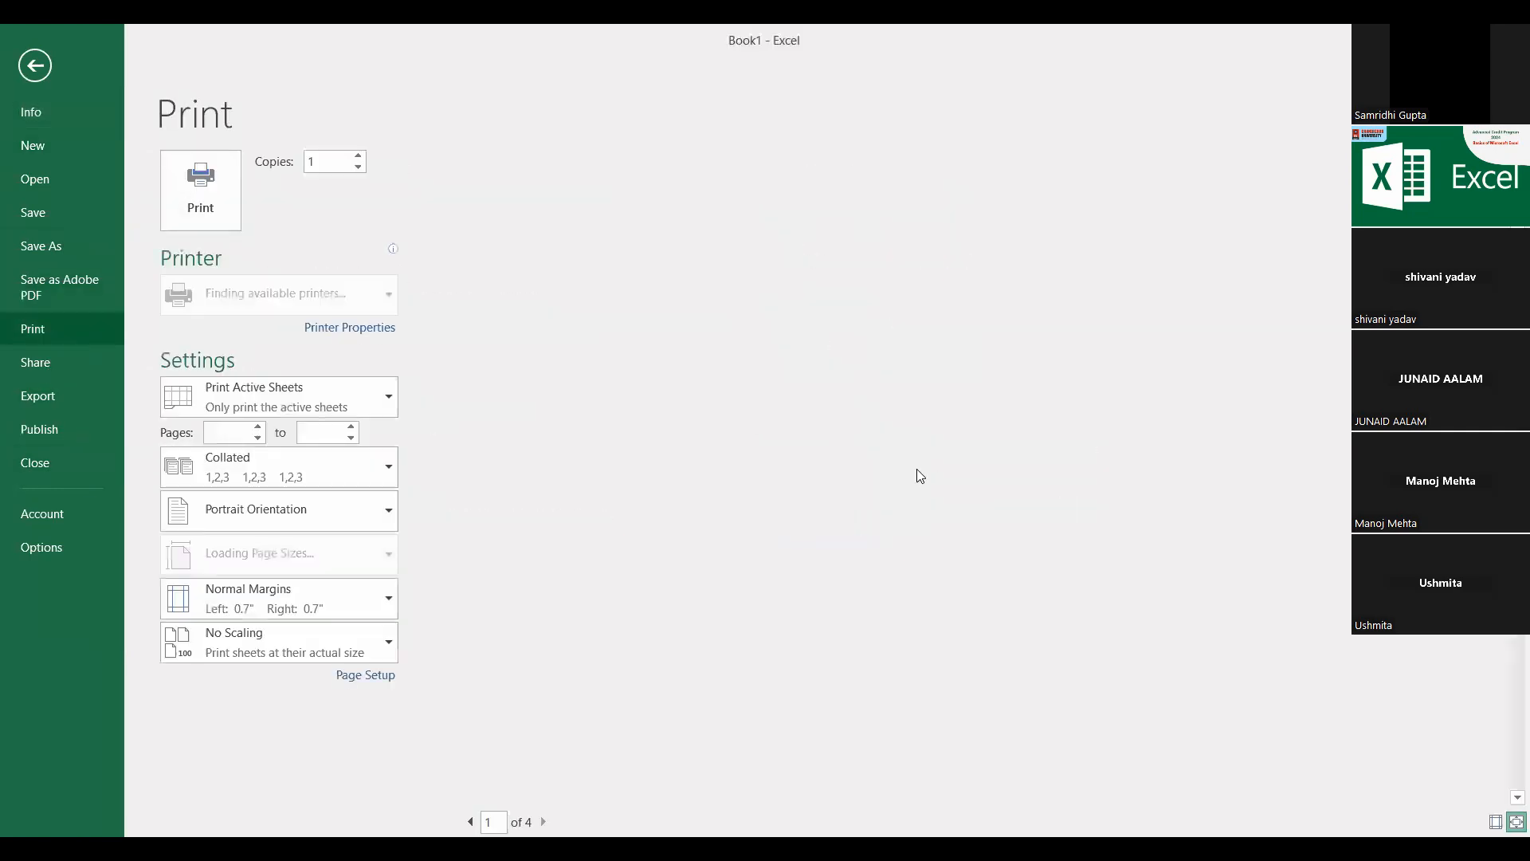
left_click(543, 822)
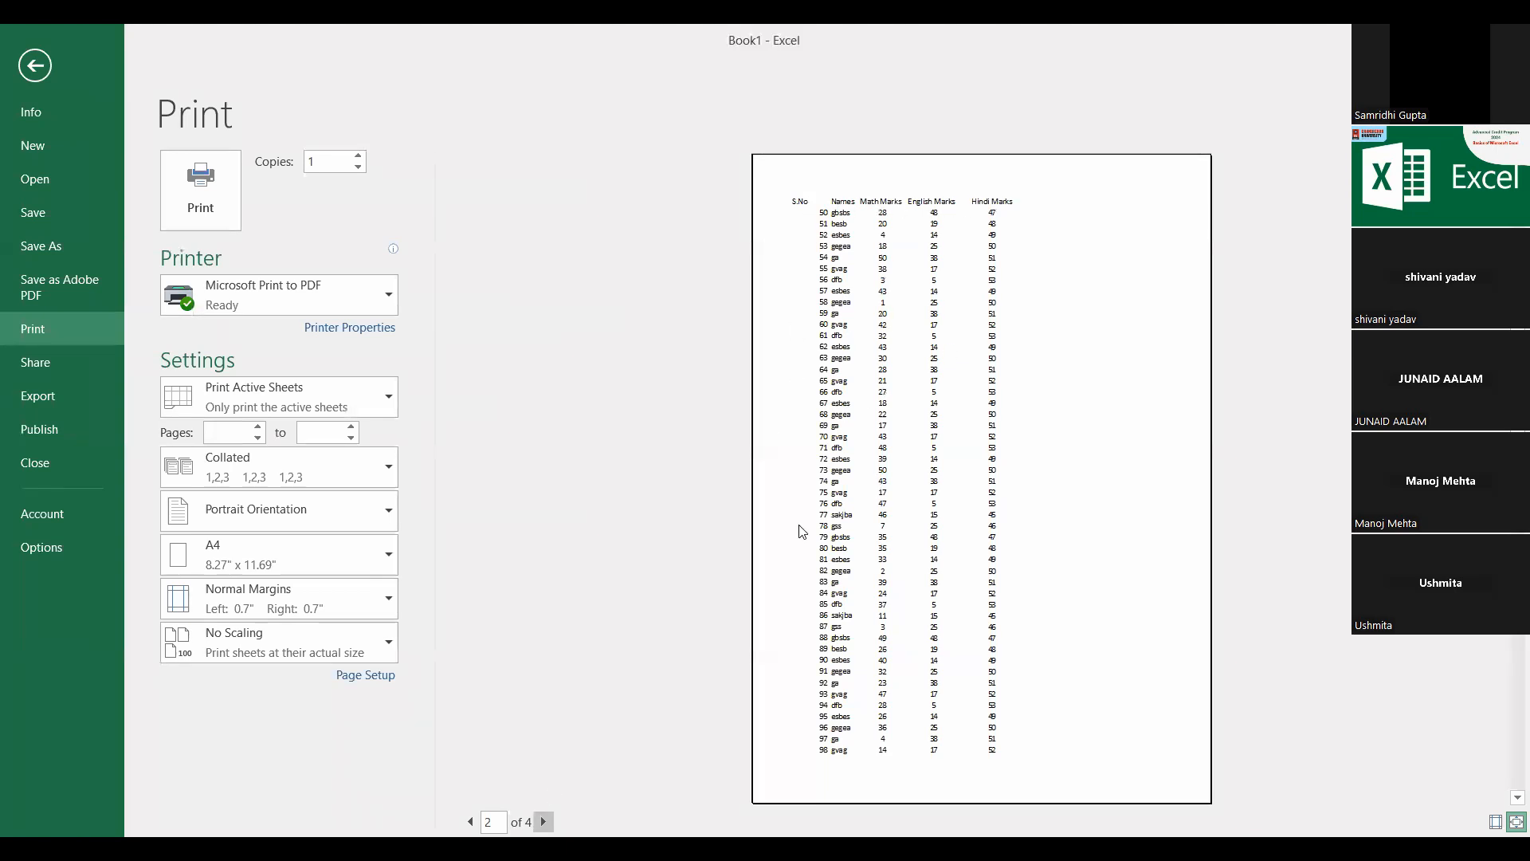
left_click(544, 822)
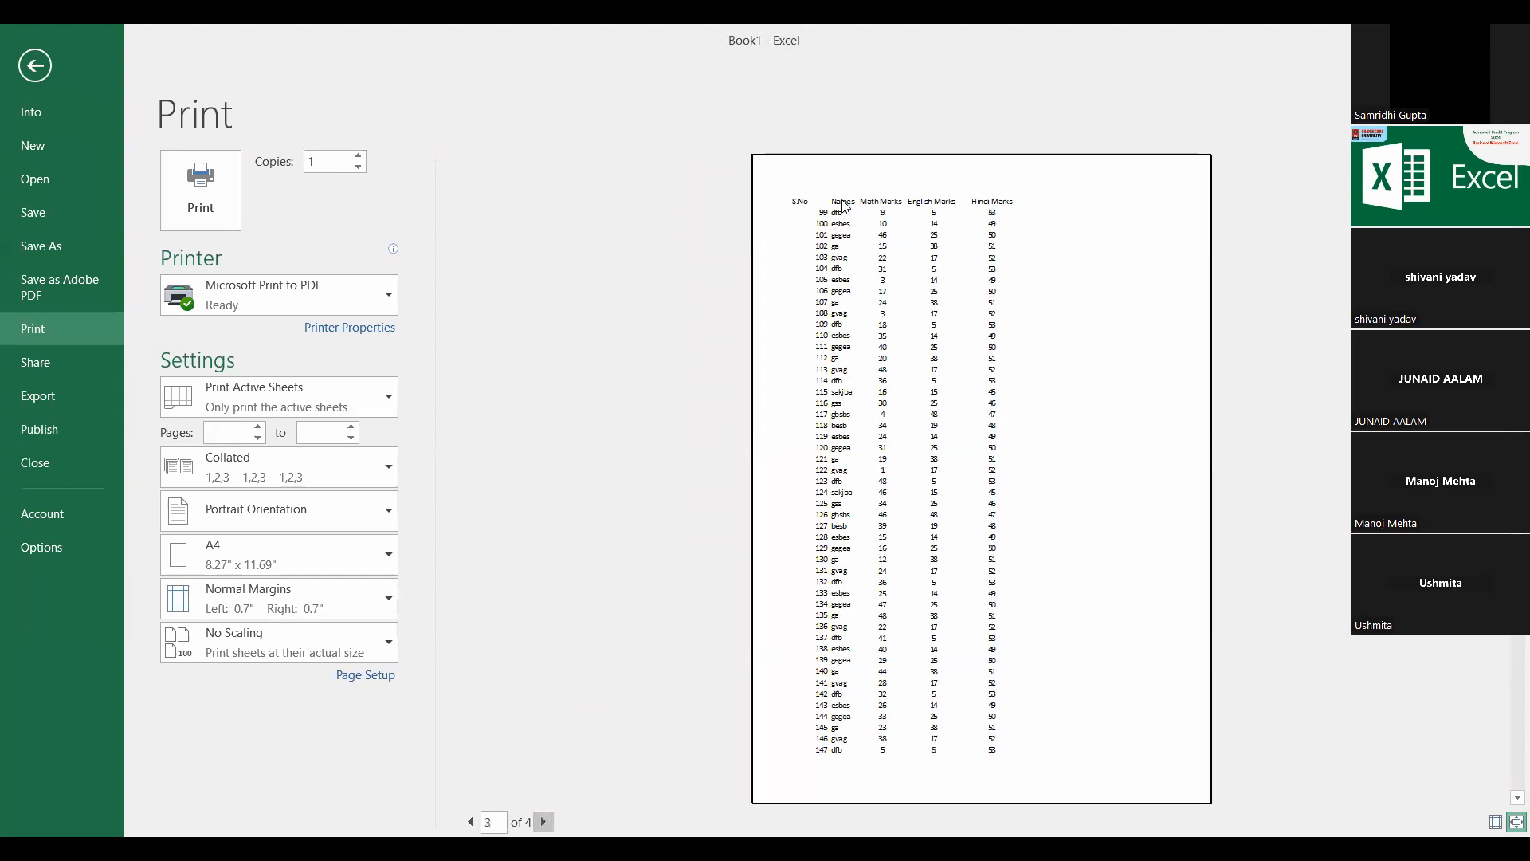
left_click(544, 822)
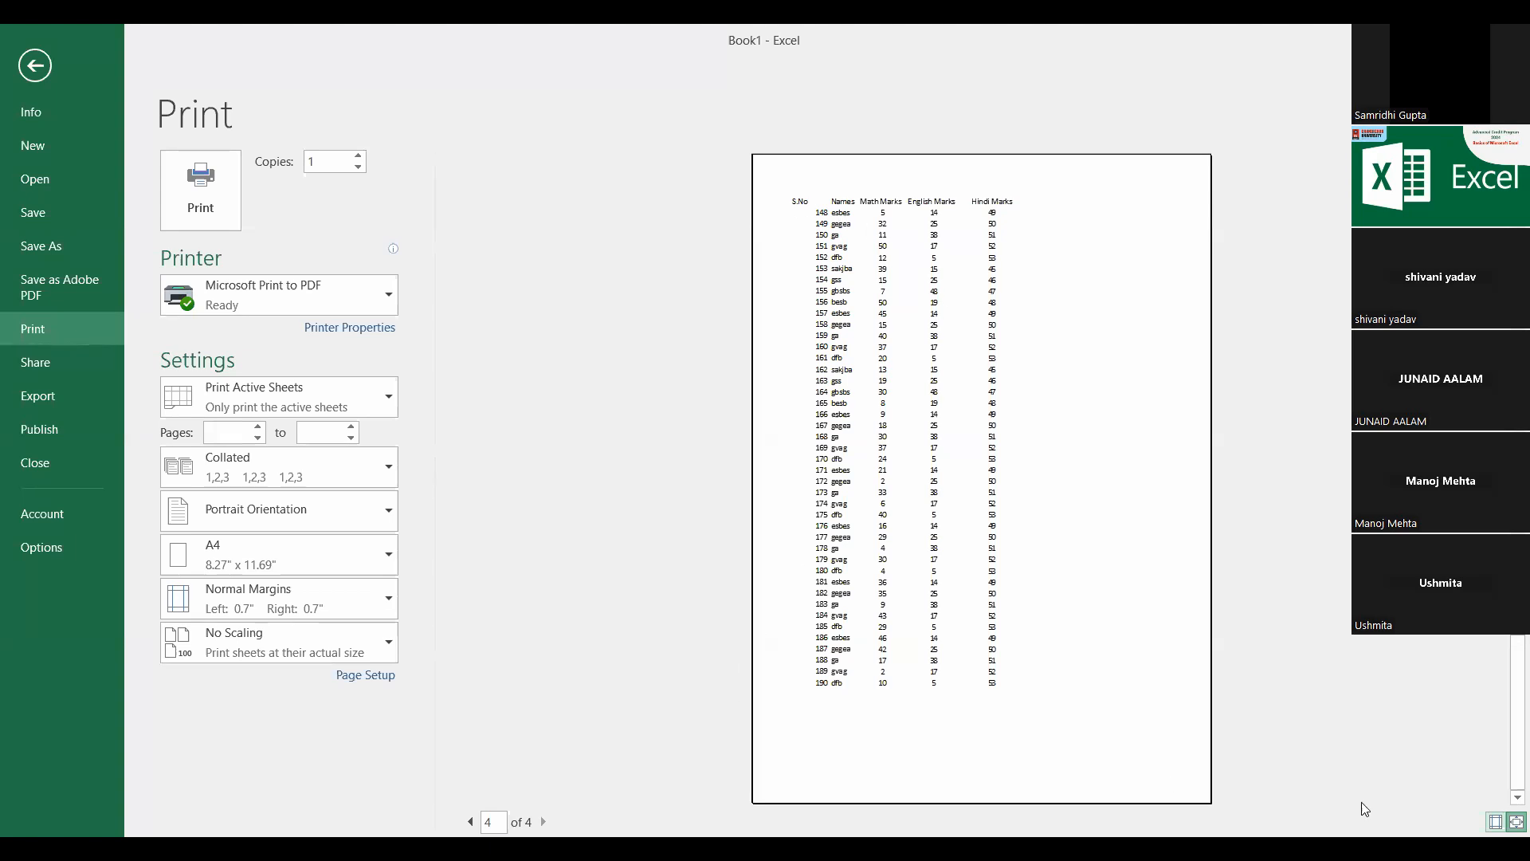
Step: Show the margin guides in the print preview, narrow the left margin to about 0.23" and right to about 0.26", and reduce the top and bottom margins
left_click(1495, 822)
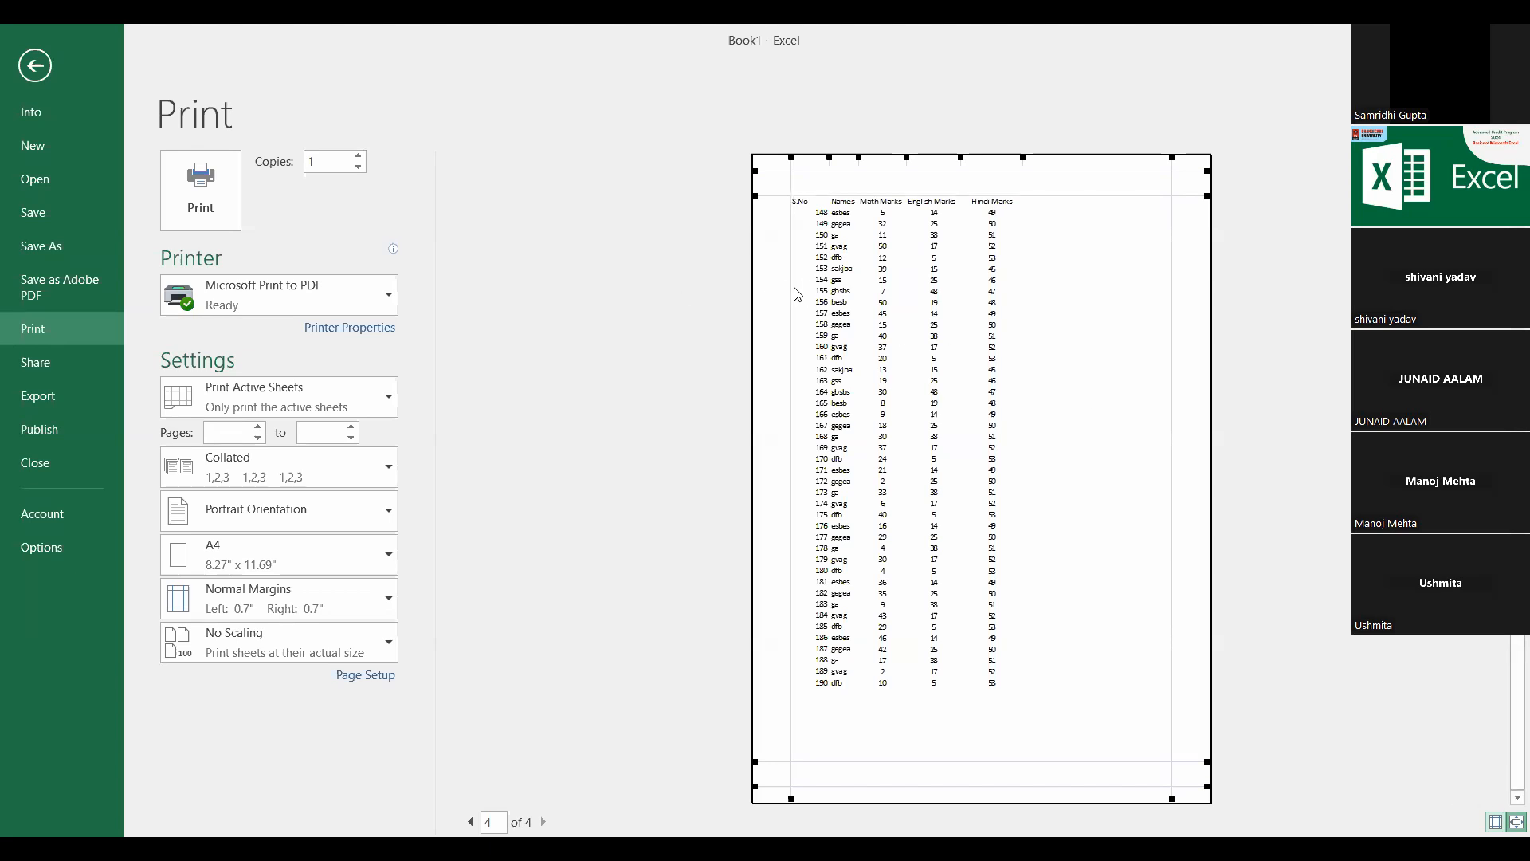
left_click_drag(790, 286, 765, 284)
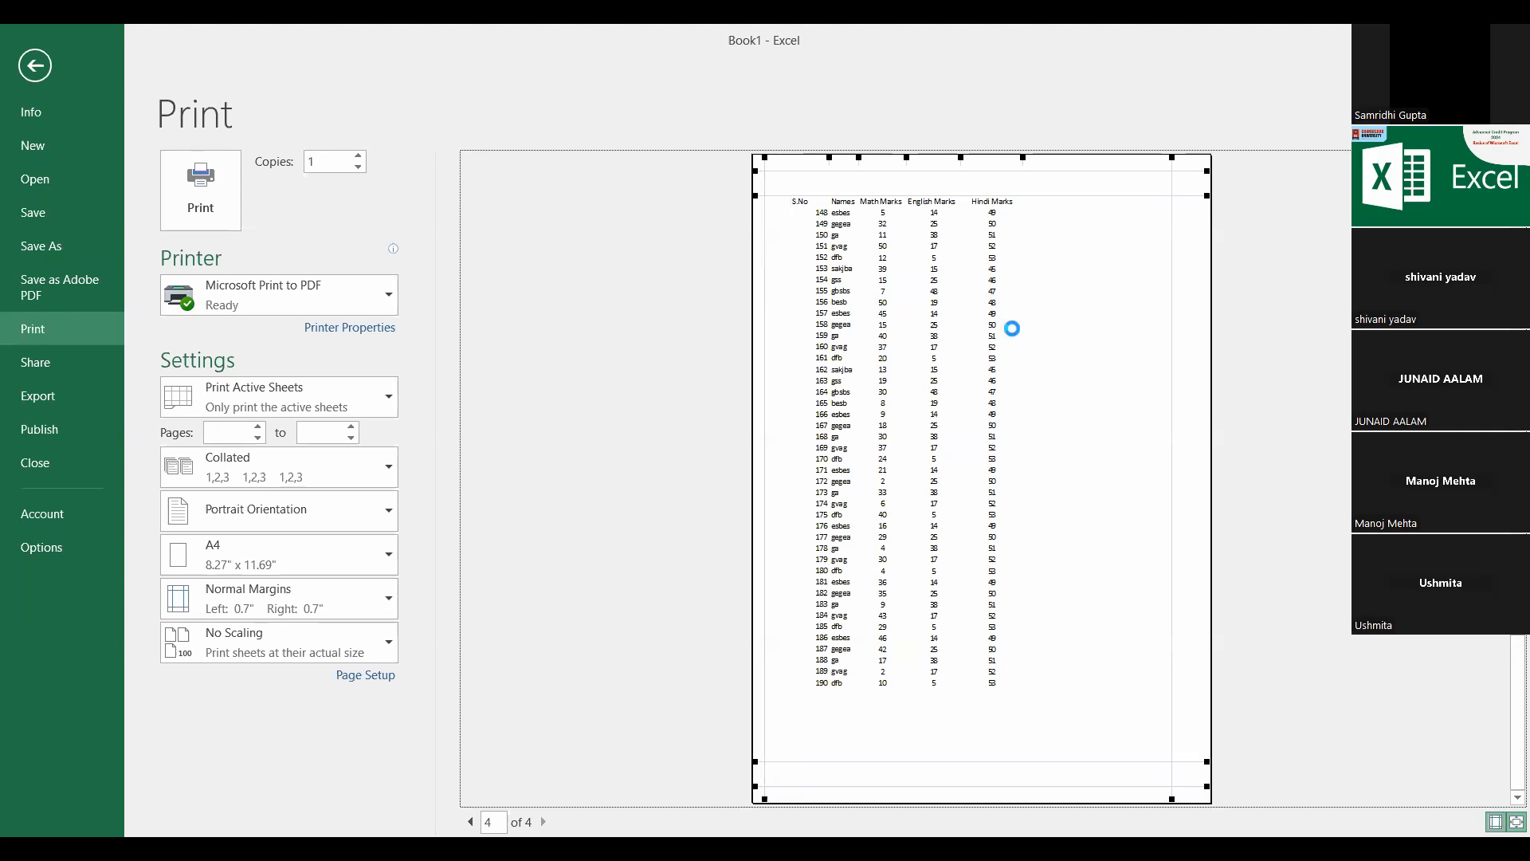
left_click_drag(1172, 345, 1196, 345)
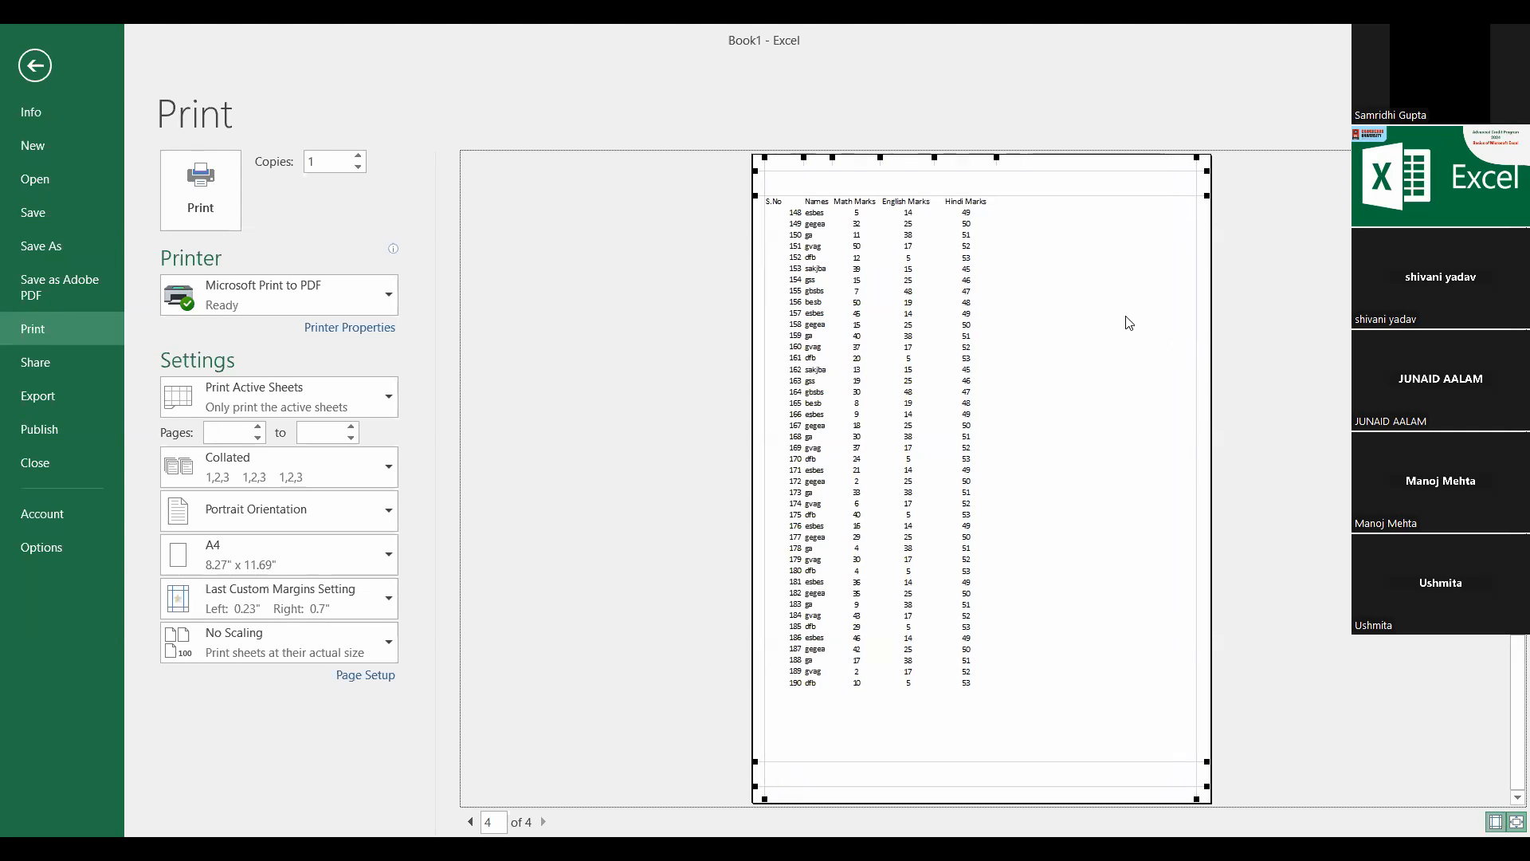
left_click_drag(1016, 197, 1012, 172)
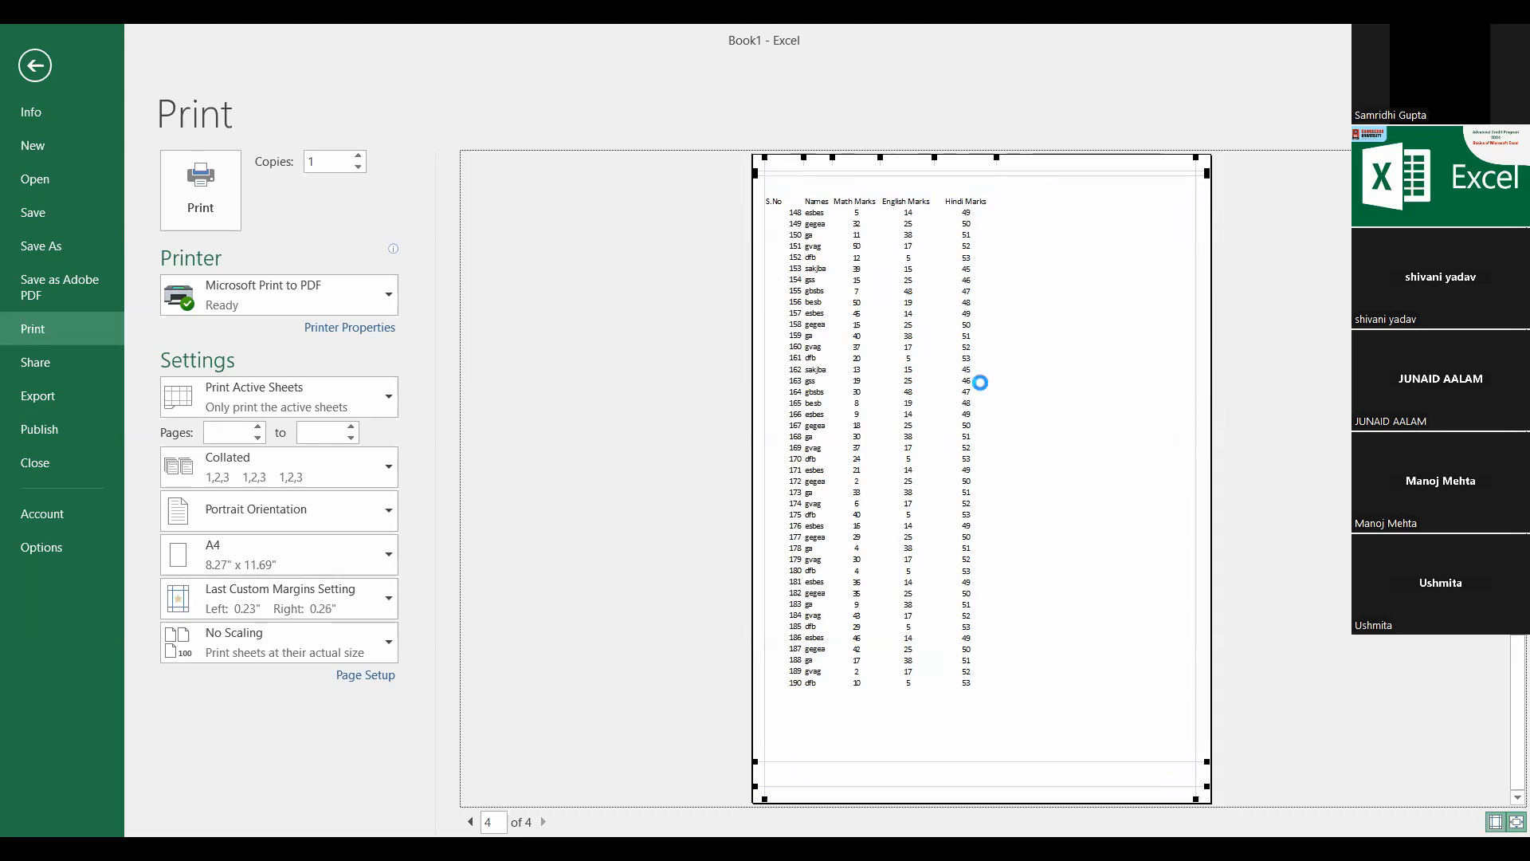
left_click_drag(946, 758, 949, 779)
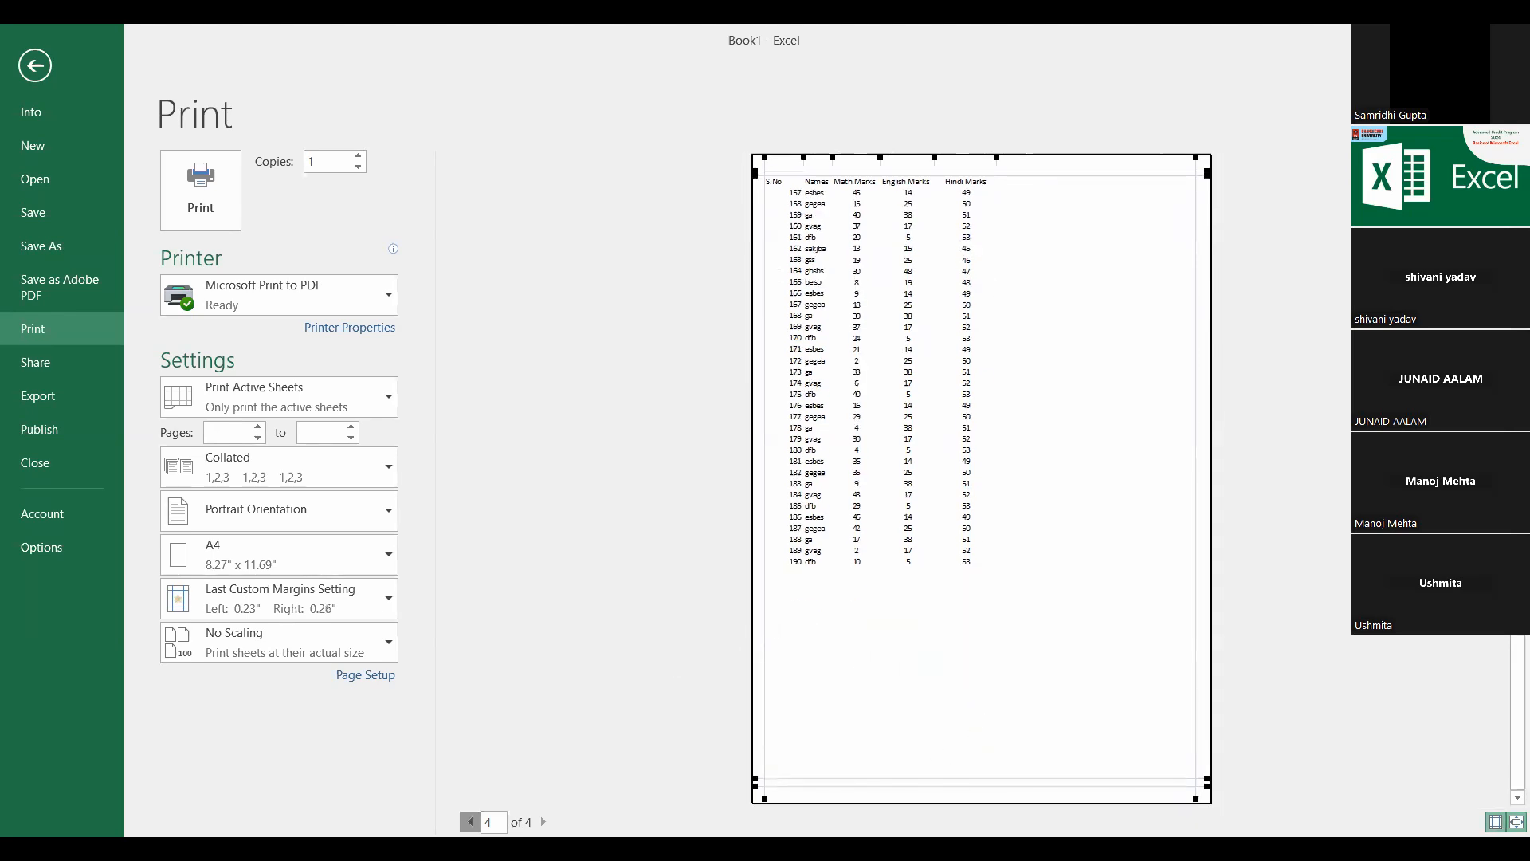
Step: Go back through the print preview from page 4 to page 1 and return to the worksheet
left_click(470, 822)
left_click(471, 821)
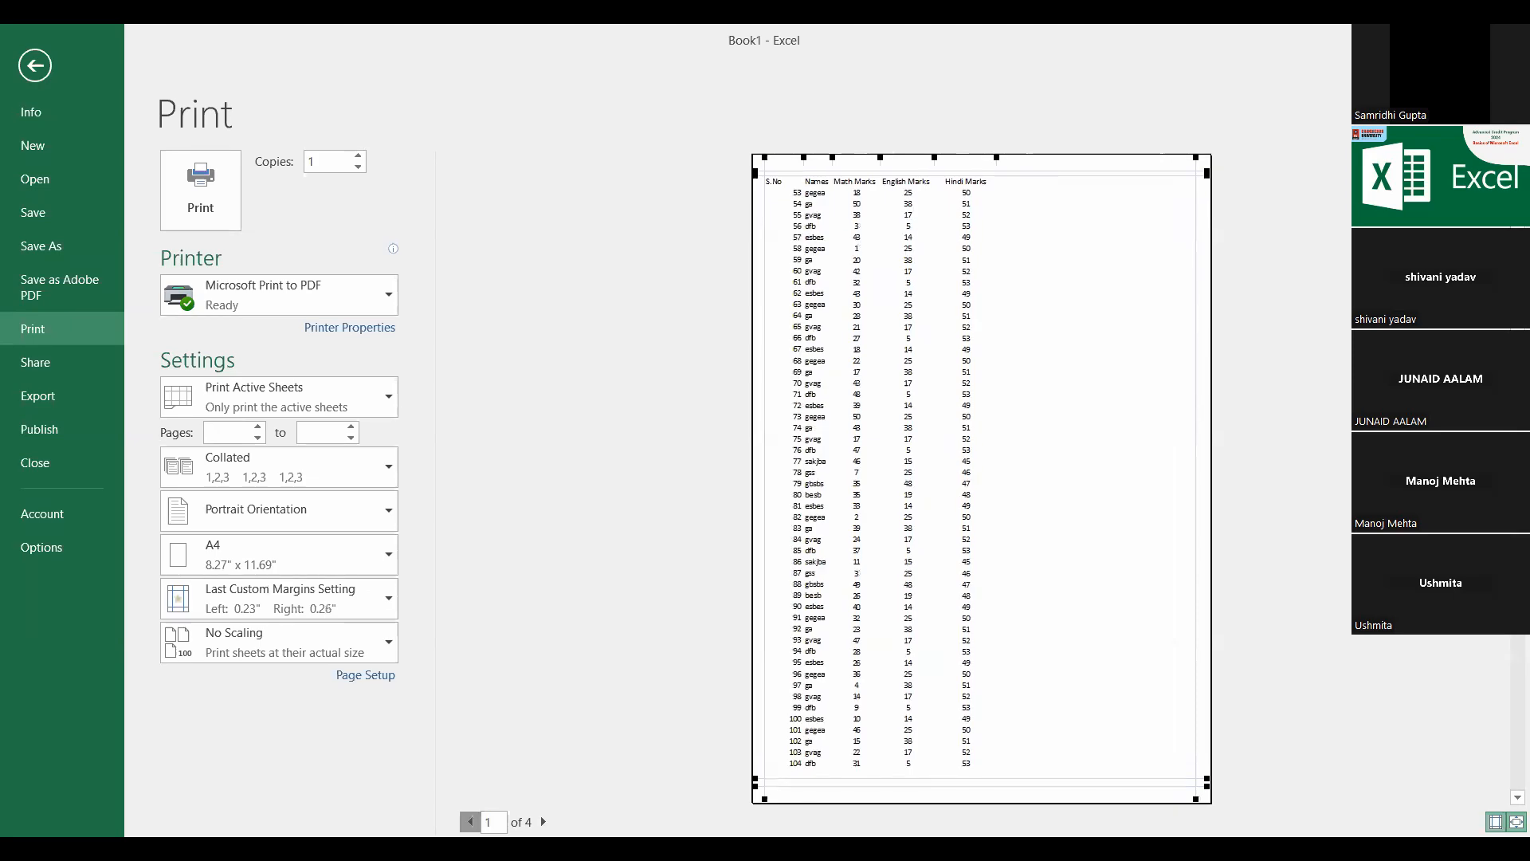
left_click(470, 822)
left_click(34, 69)
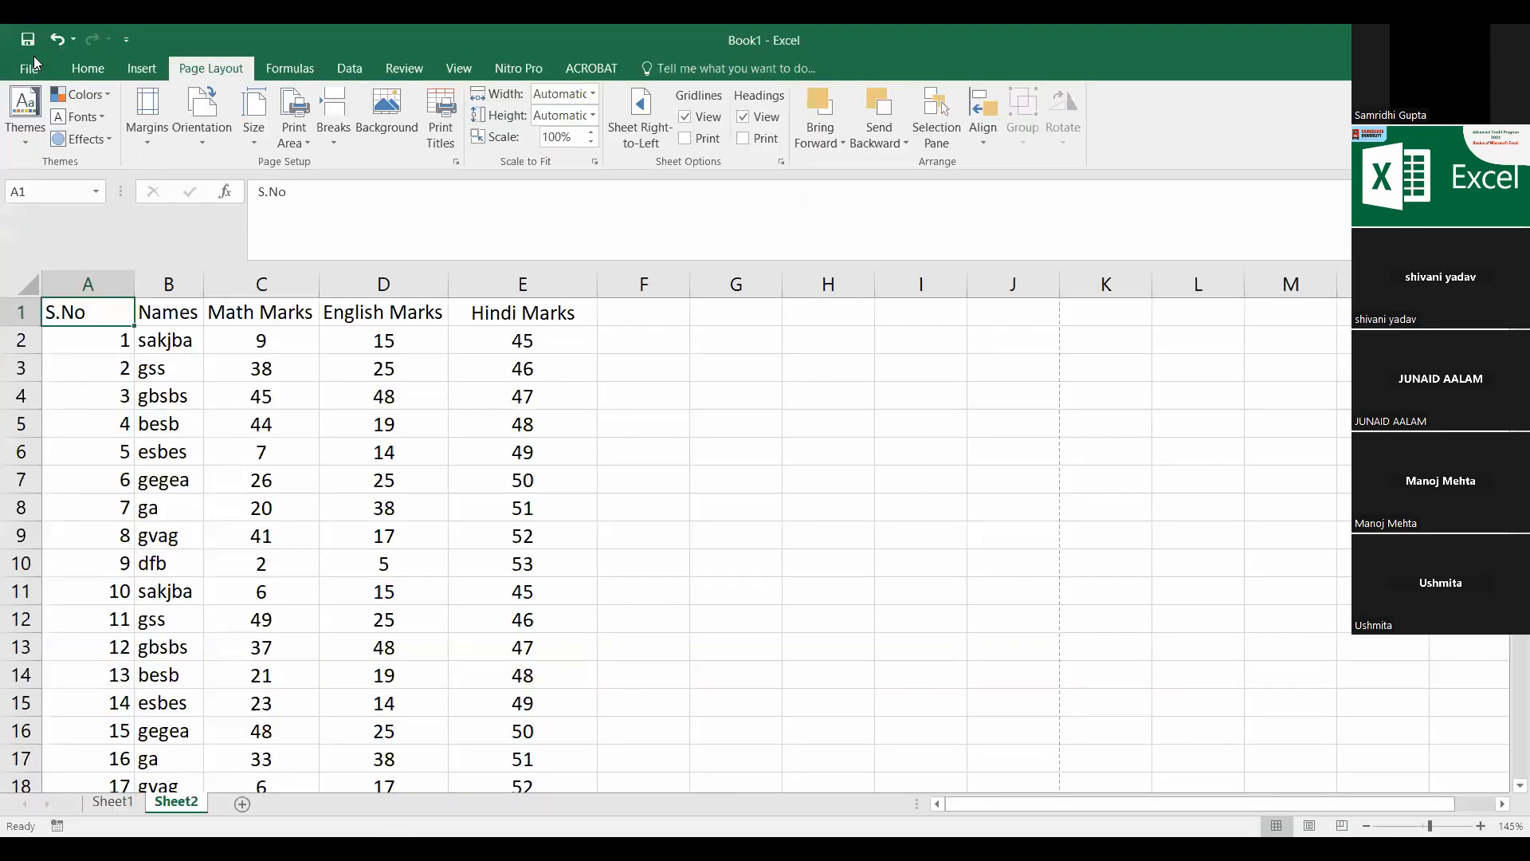
Step: Pick row 1 again as the row to repeat at the top, apply the print titles, and select cell A1
left_click(494, 397)
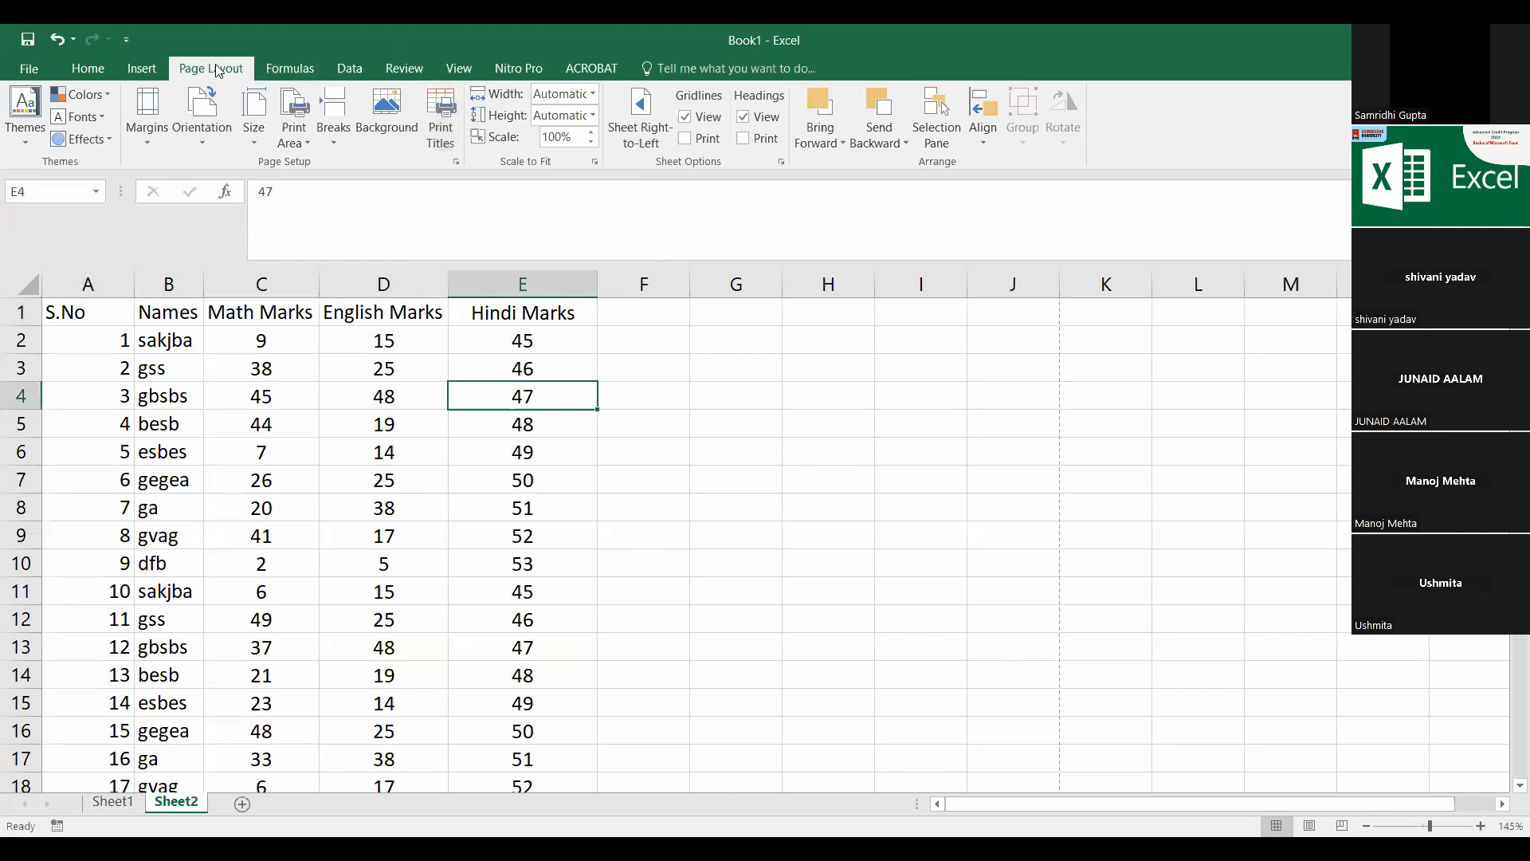
left_click(440, 139)
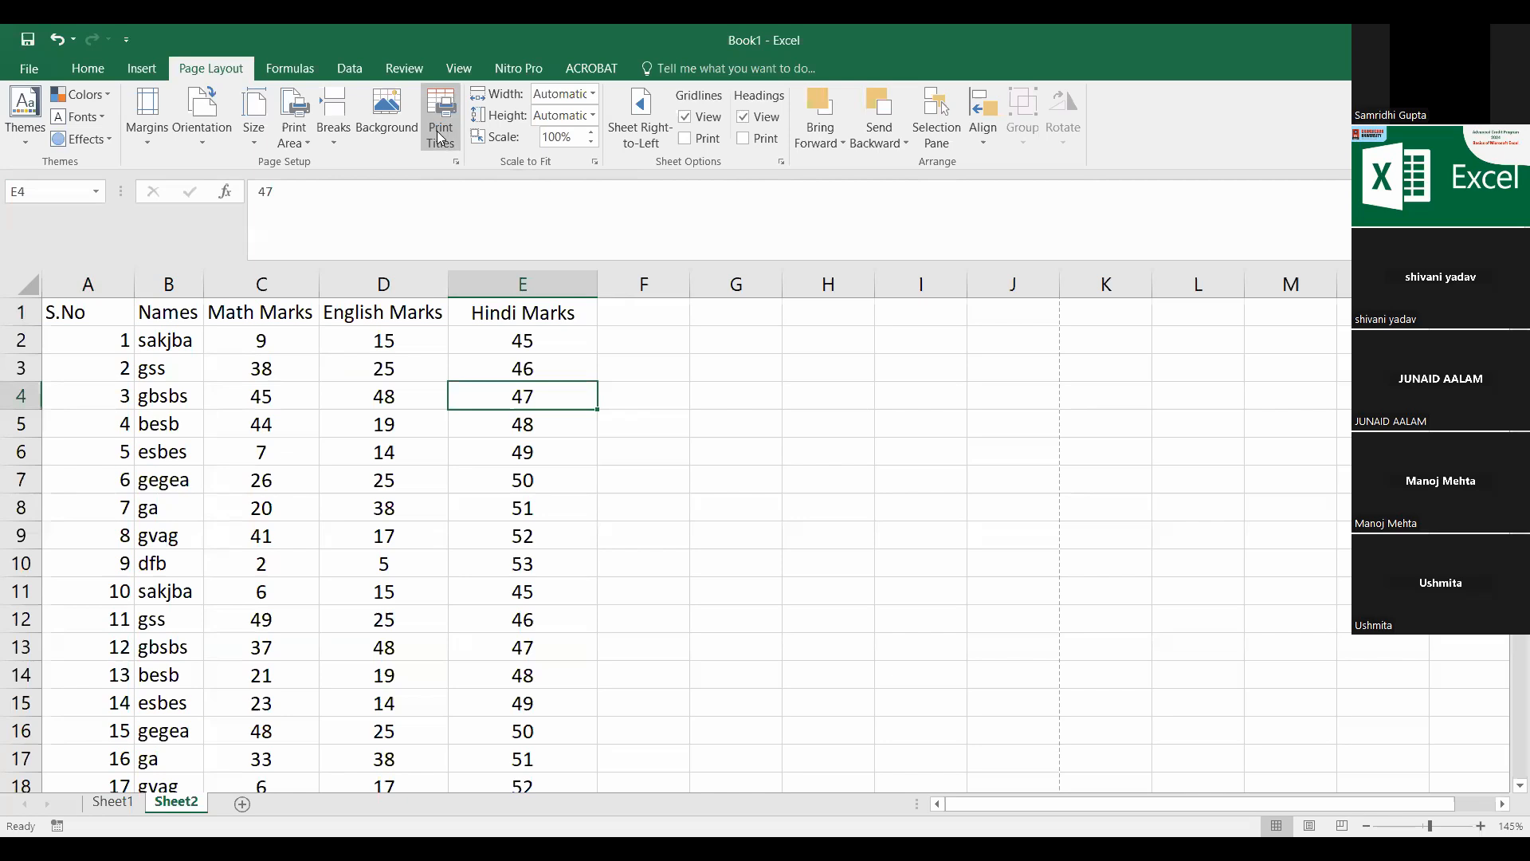
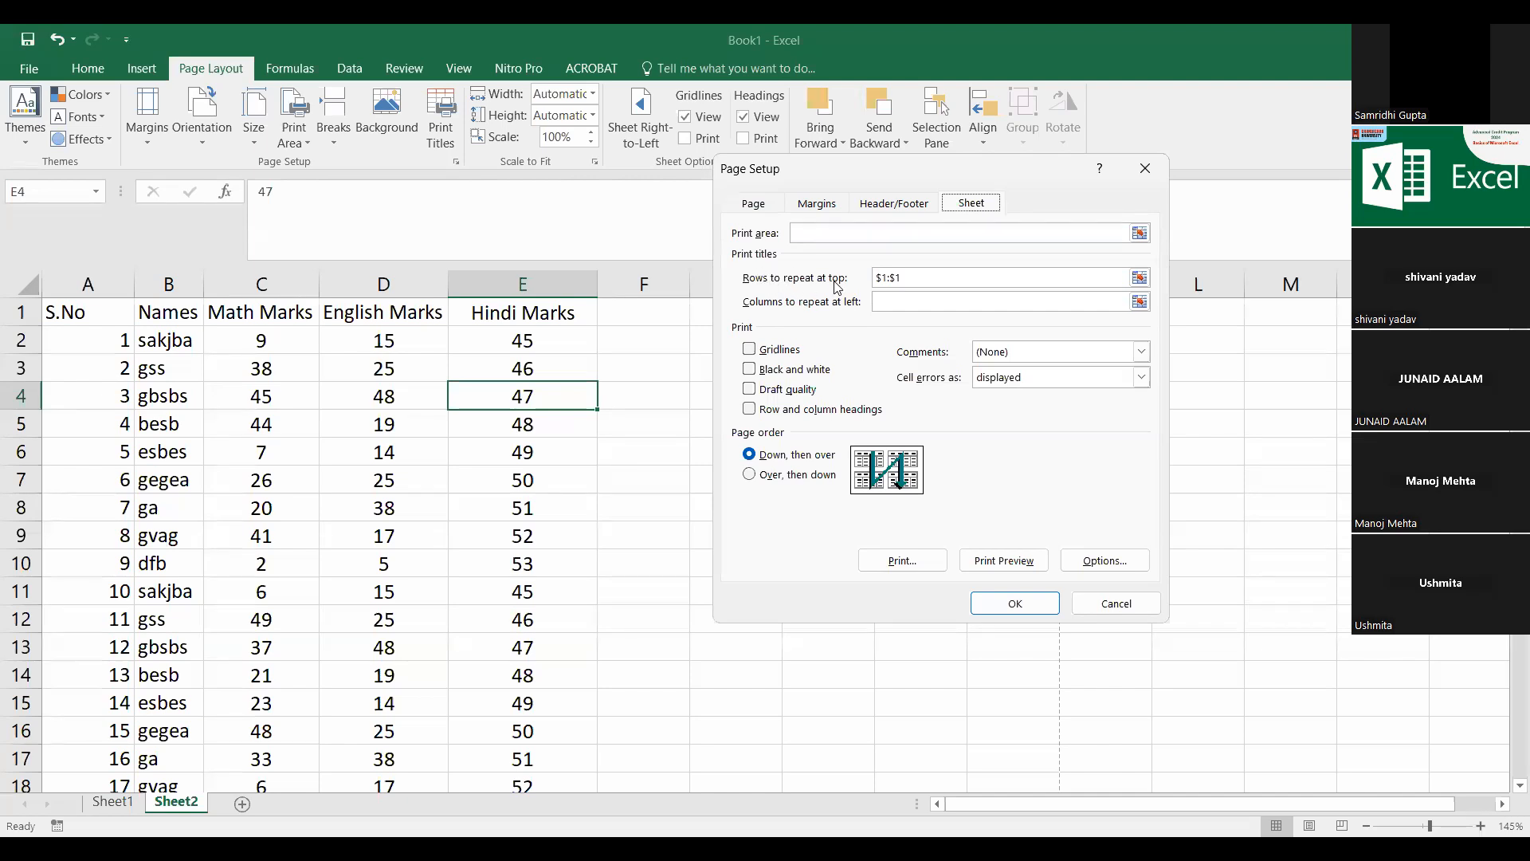
left_click(1141, 277)
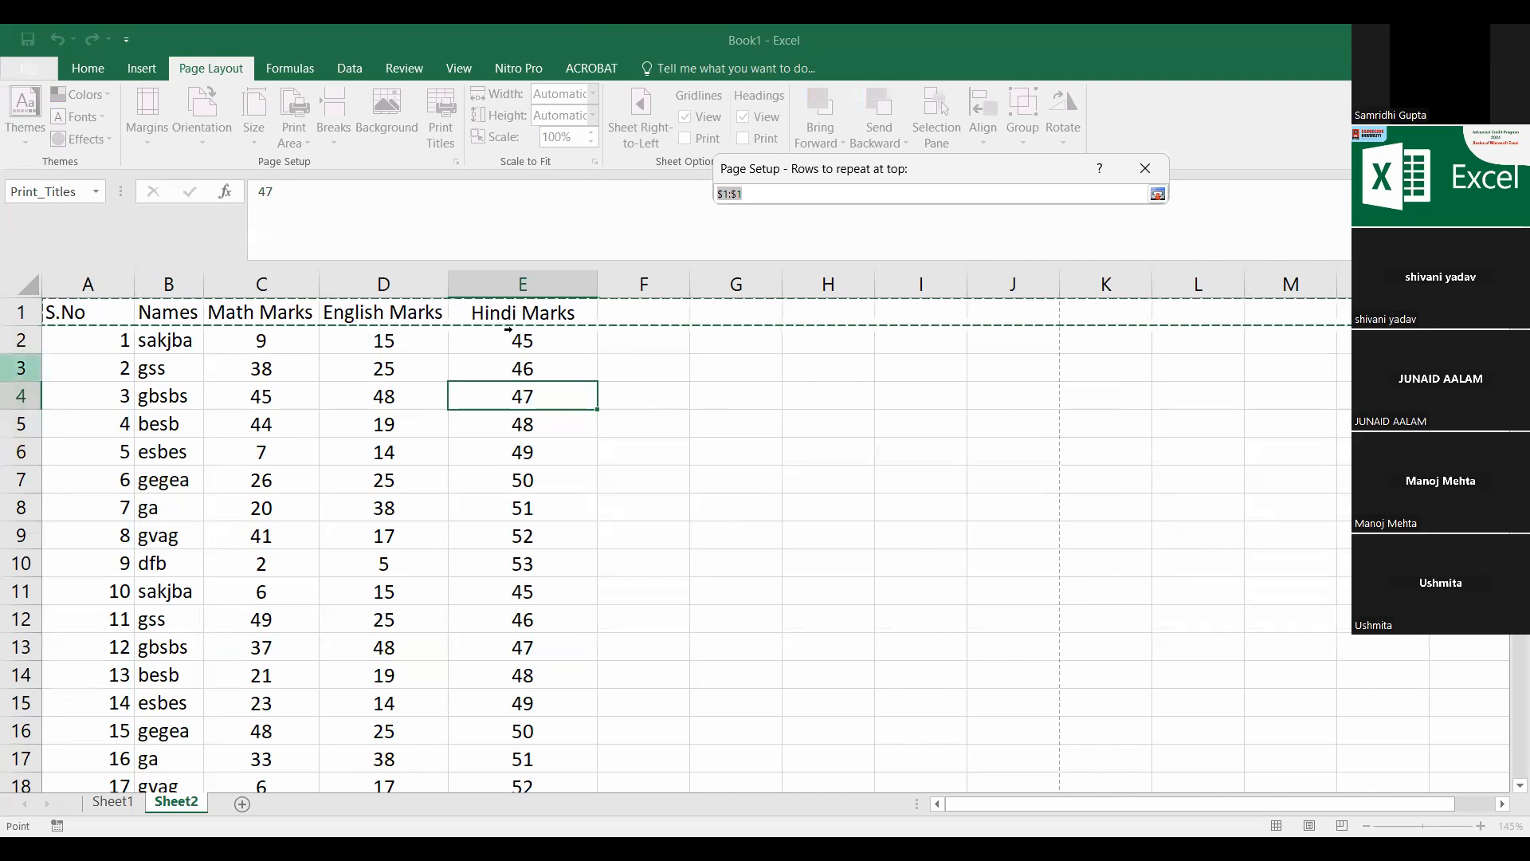
left_click(16, 312)
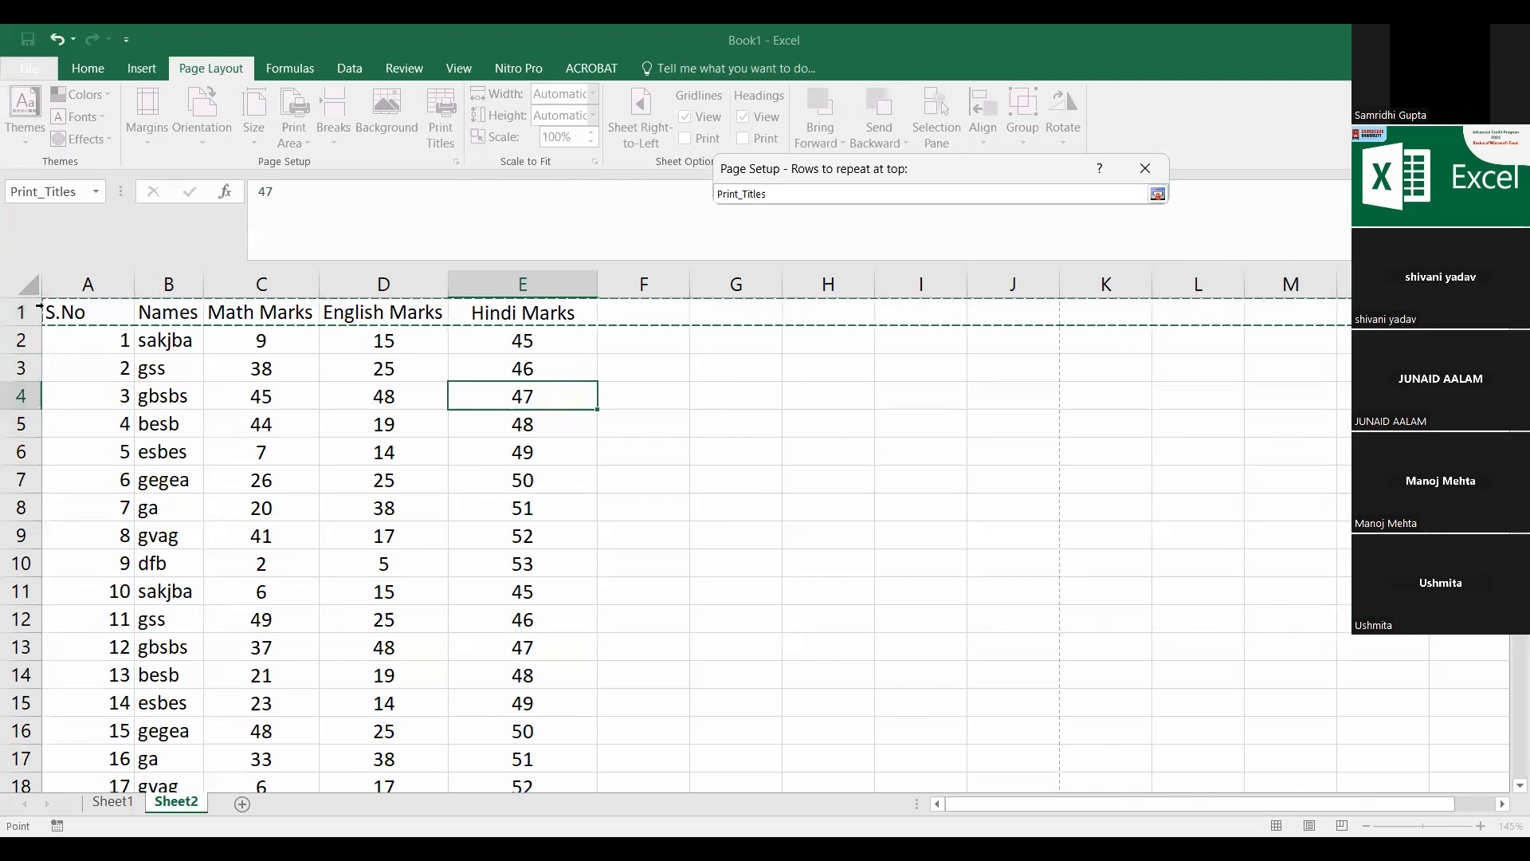
left_click(1157, 194)
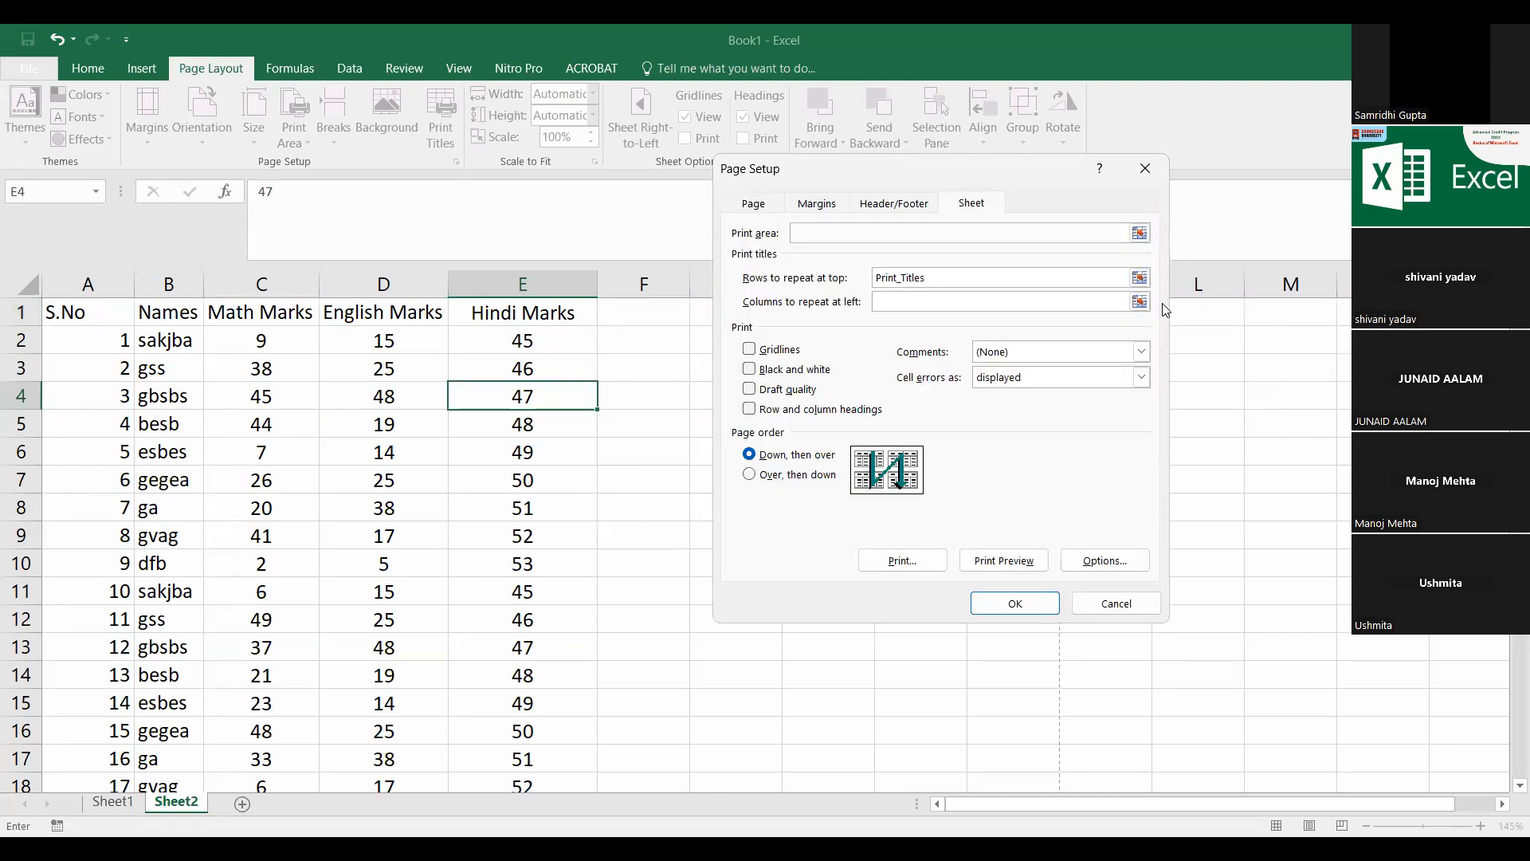
left_click(1015, 602)
left_click(383, 375)
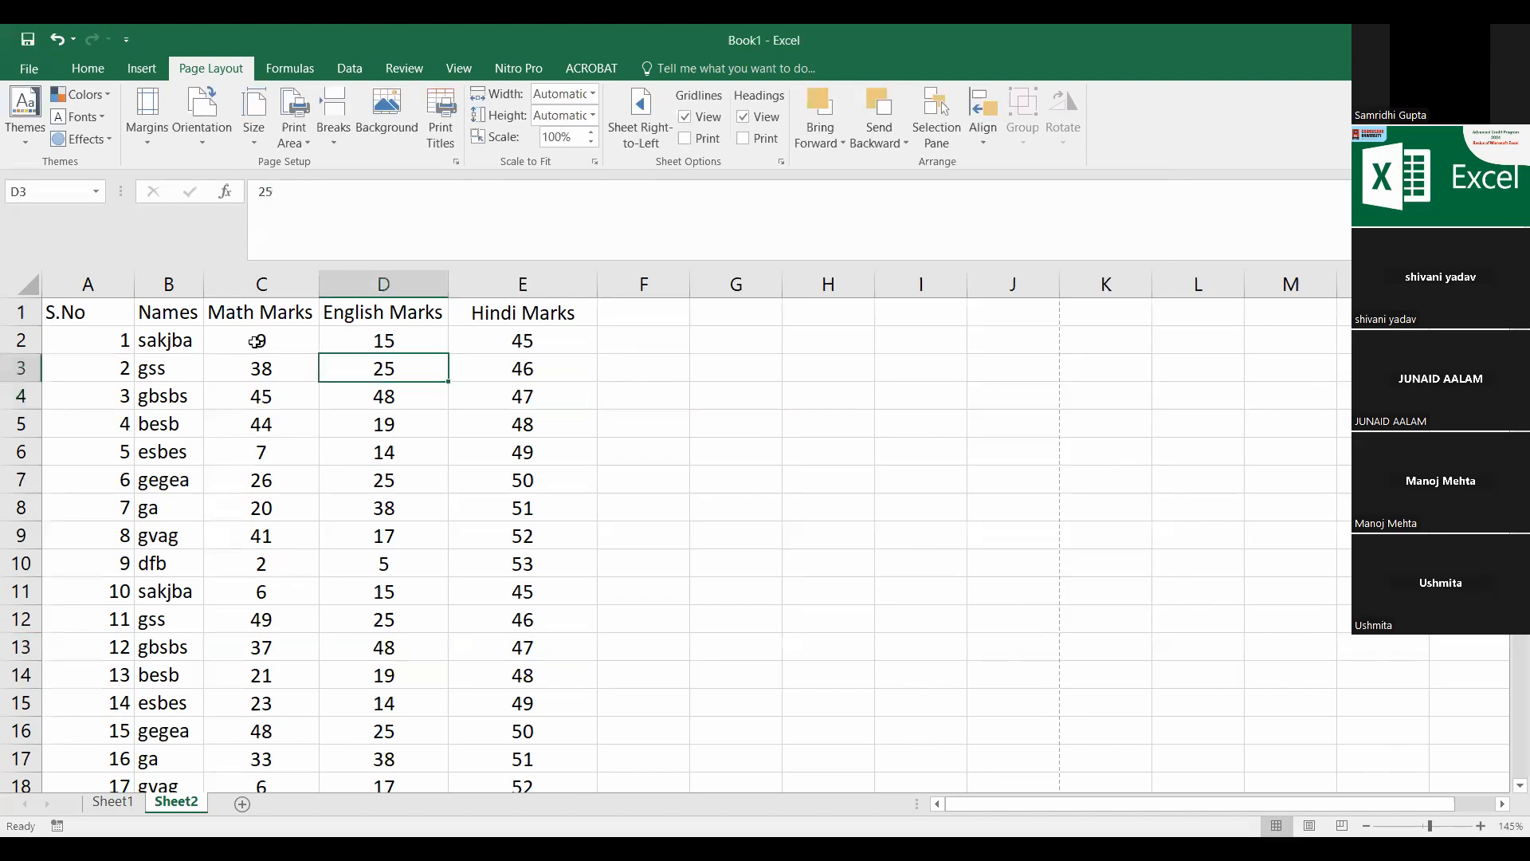
left_click(126, 309)
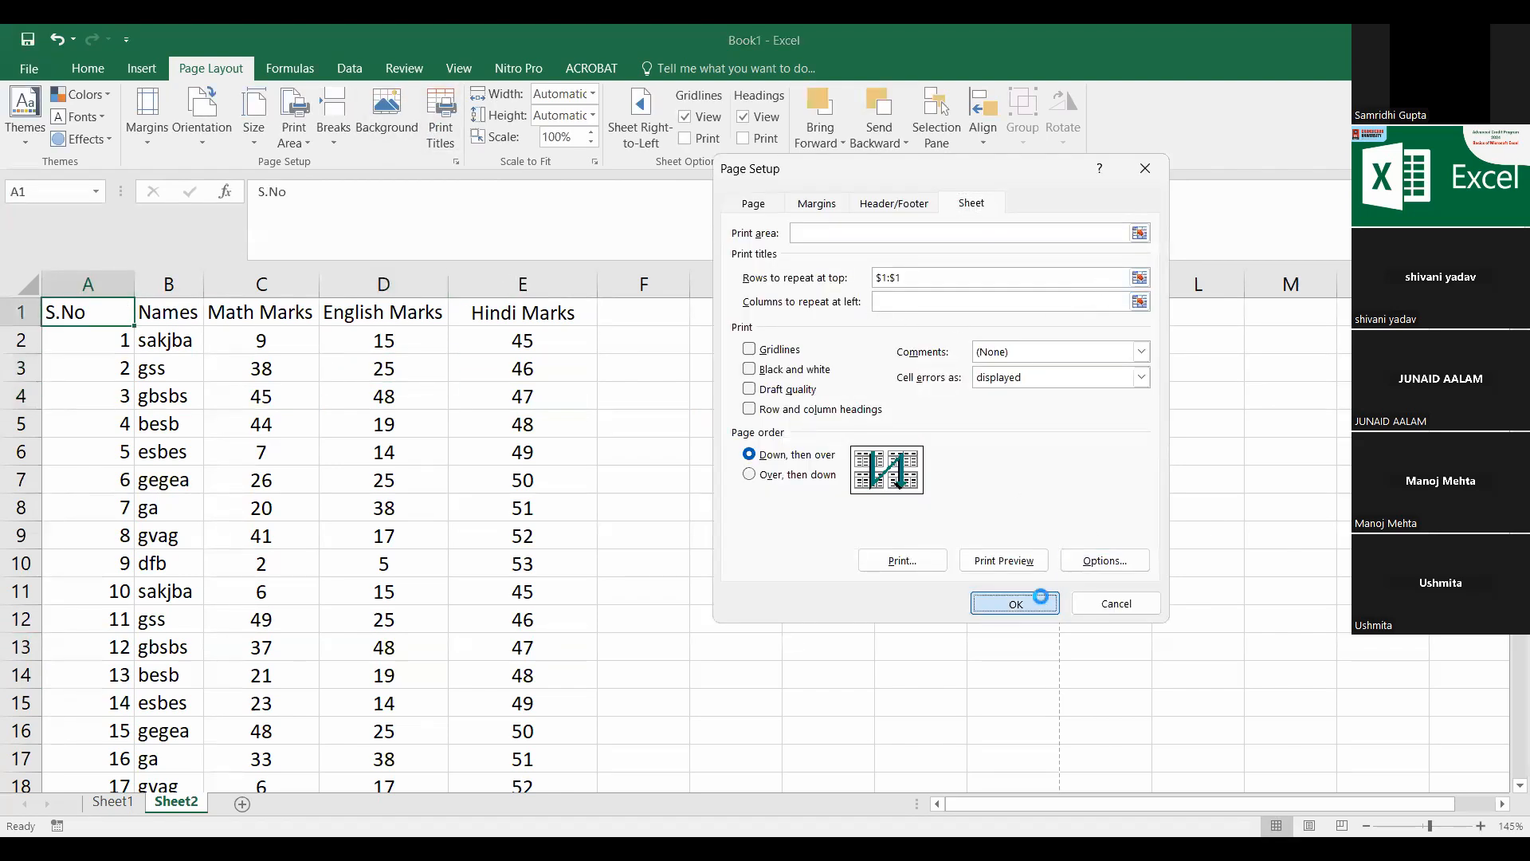
Step: Set rows 1 to 5 as the print title rows repeated at the top of Sheet2
left_click(1037, 599)
left_click(35, 77)
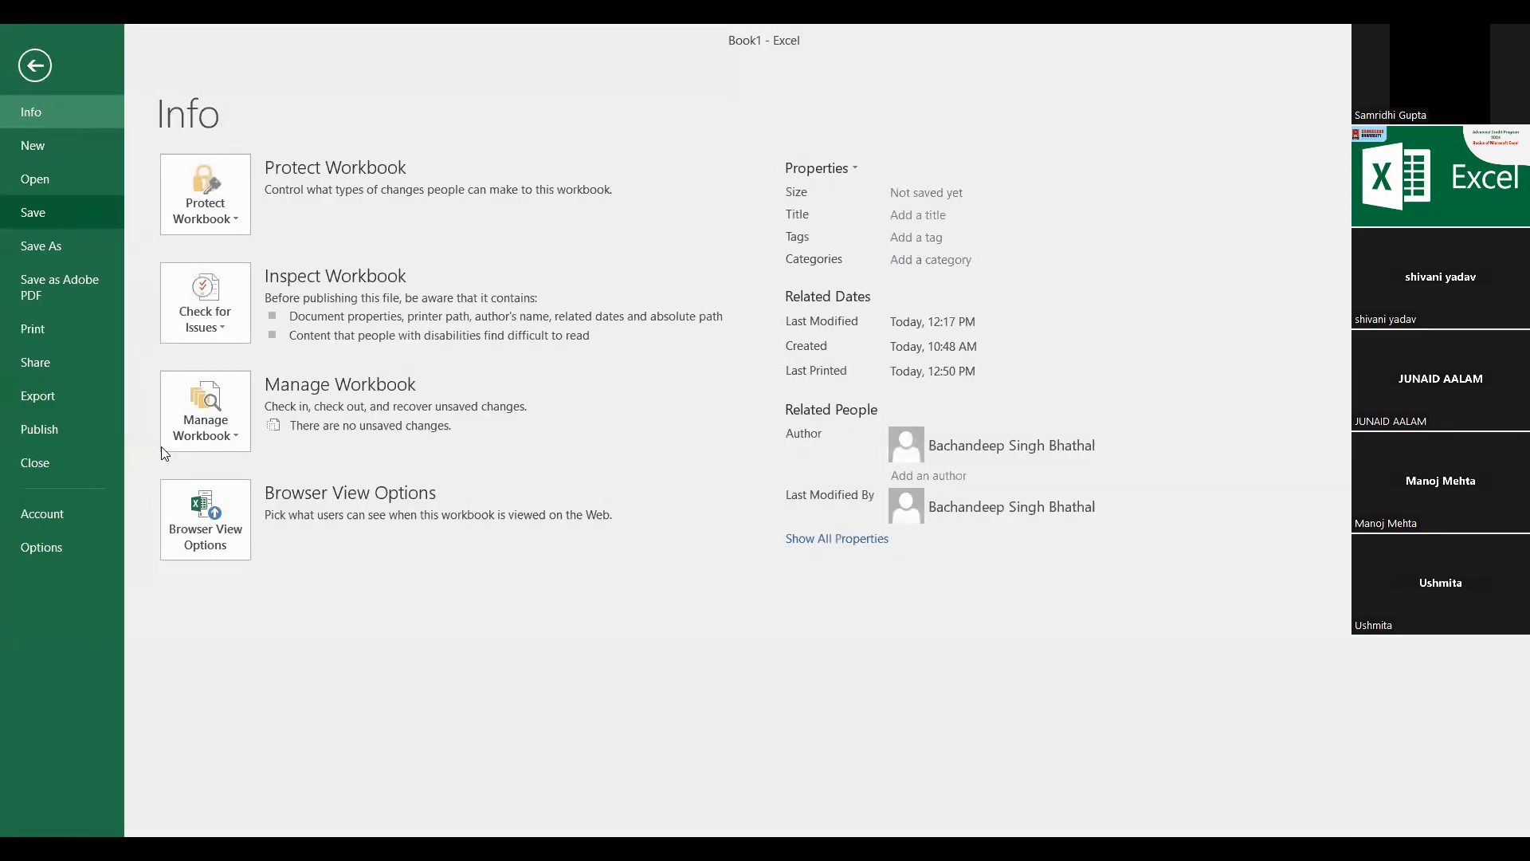
left_click(35, 66)
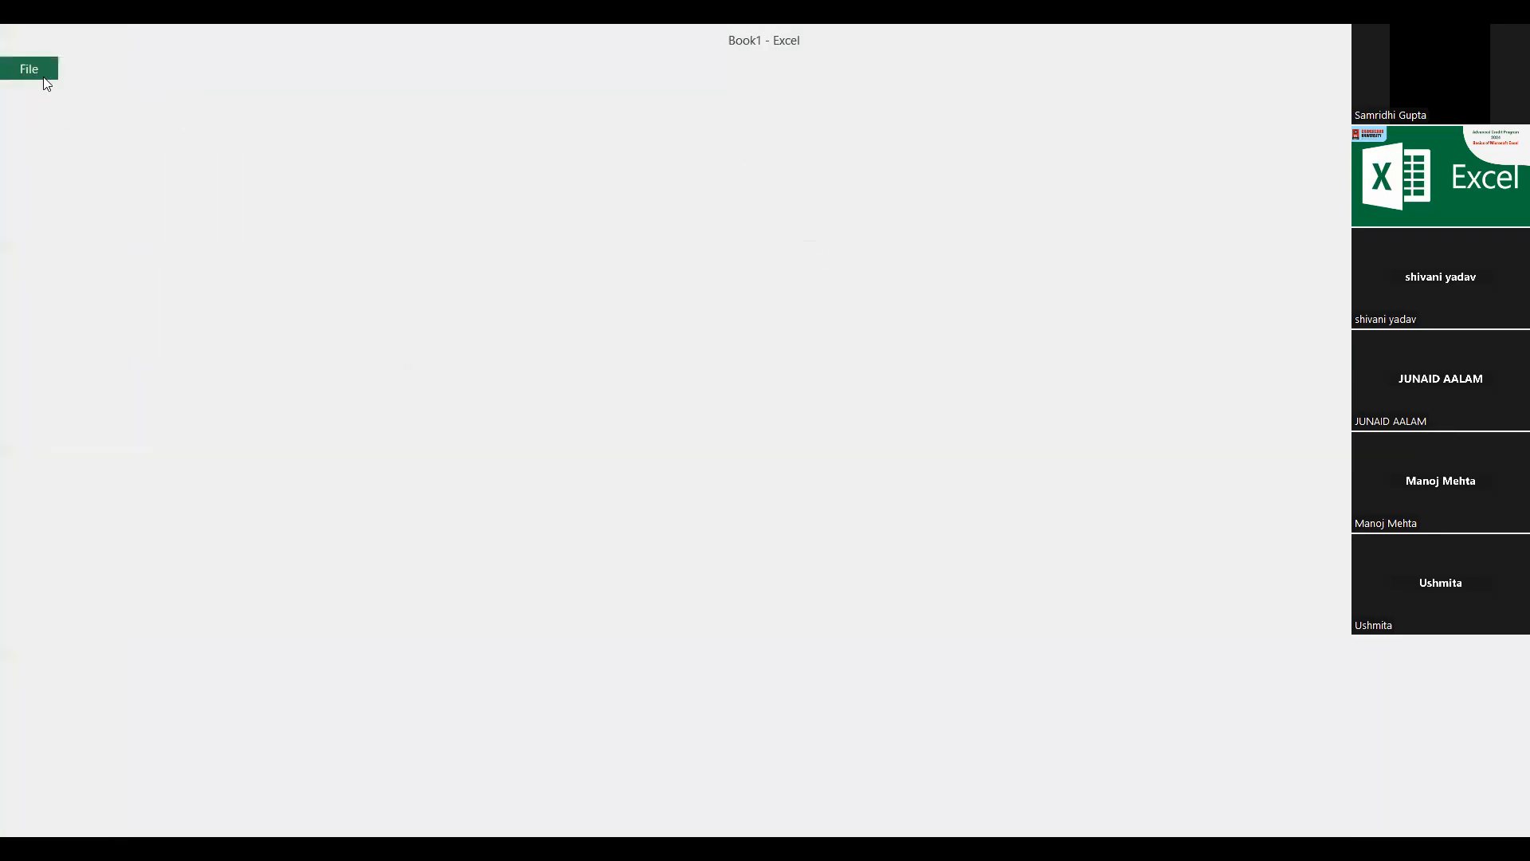
left_click(443, 124)
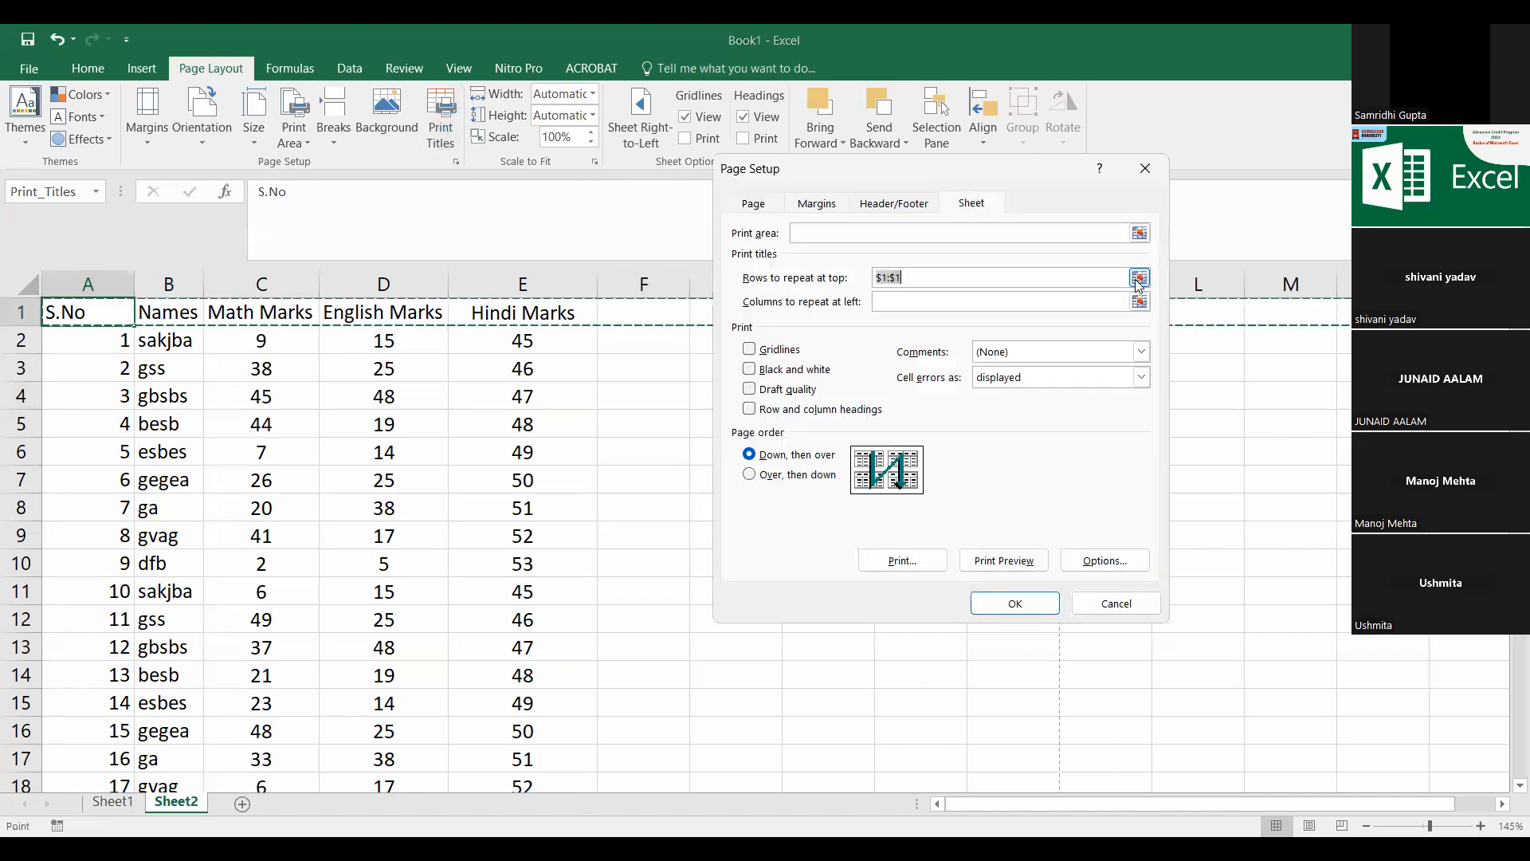
left_click(1138, 277)
left_click_drag(21, 312, 22, 427)
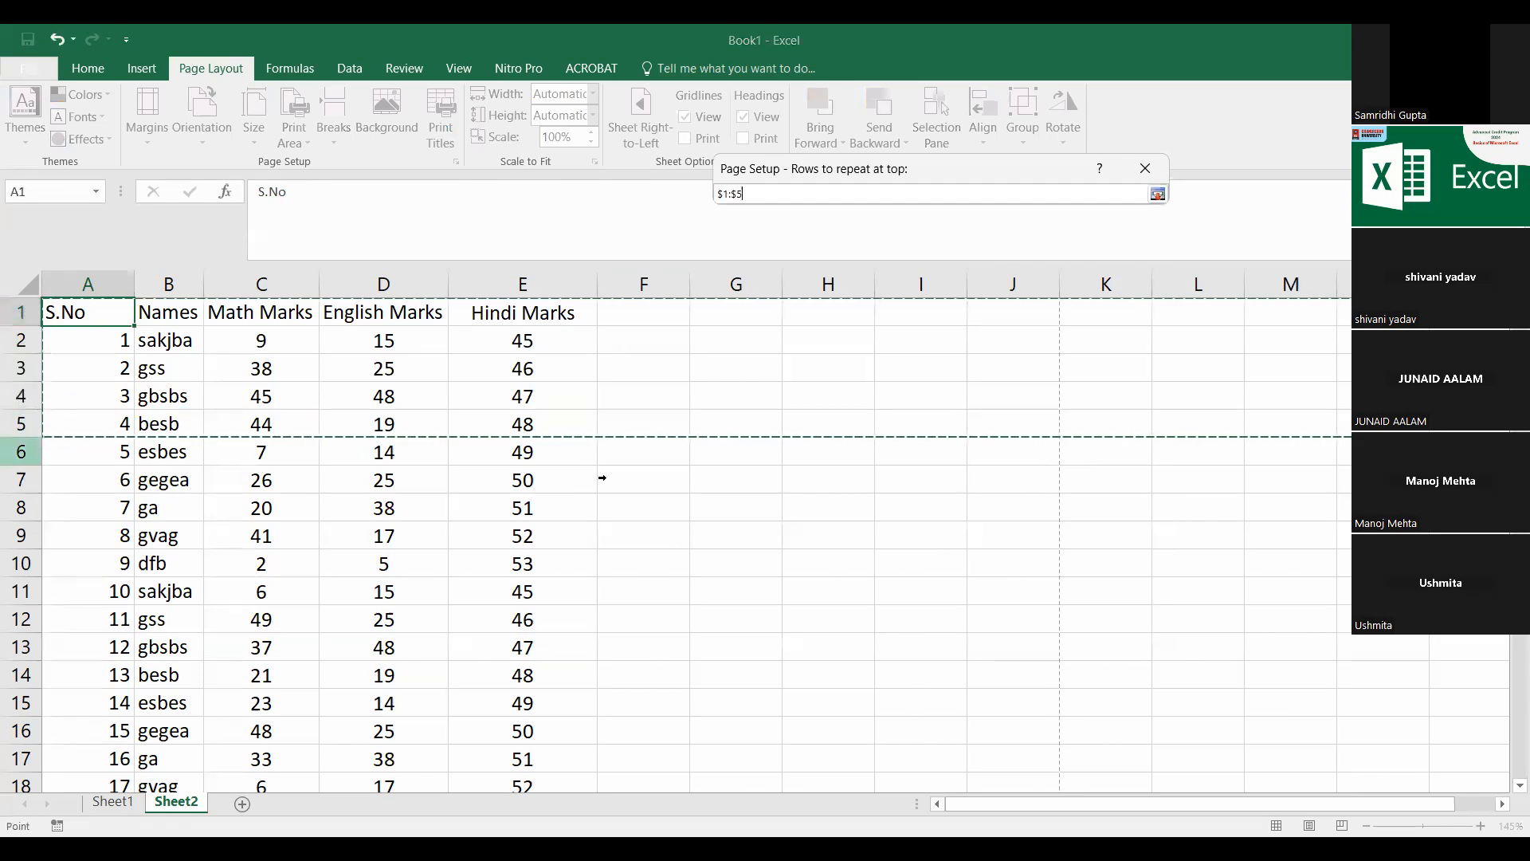
left_click(1157, 195)
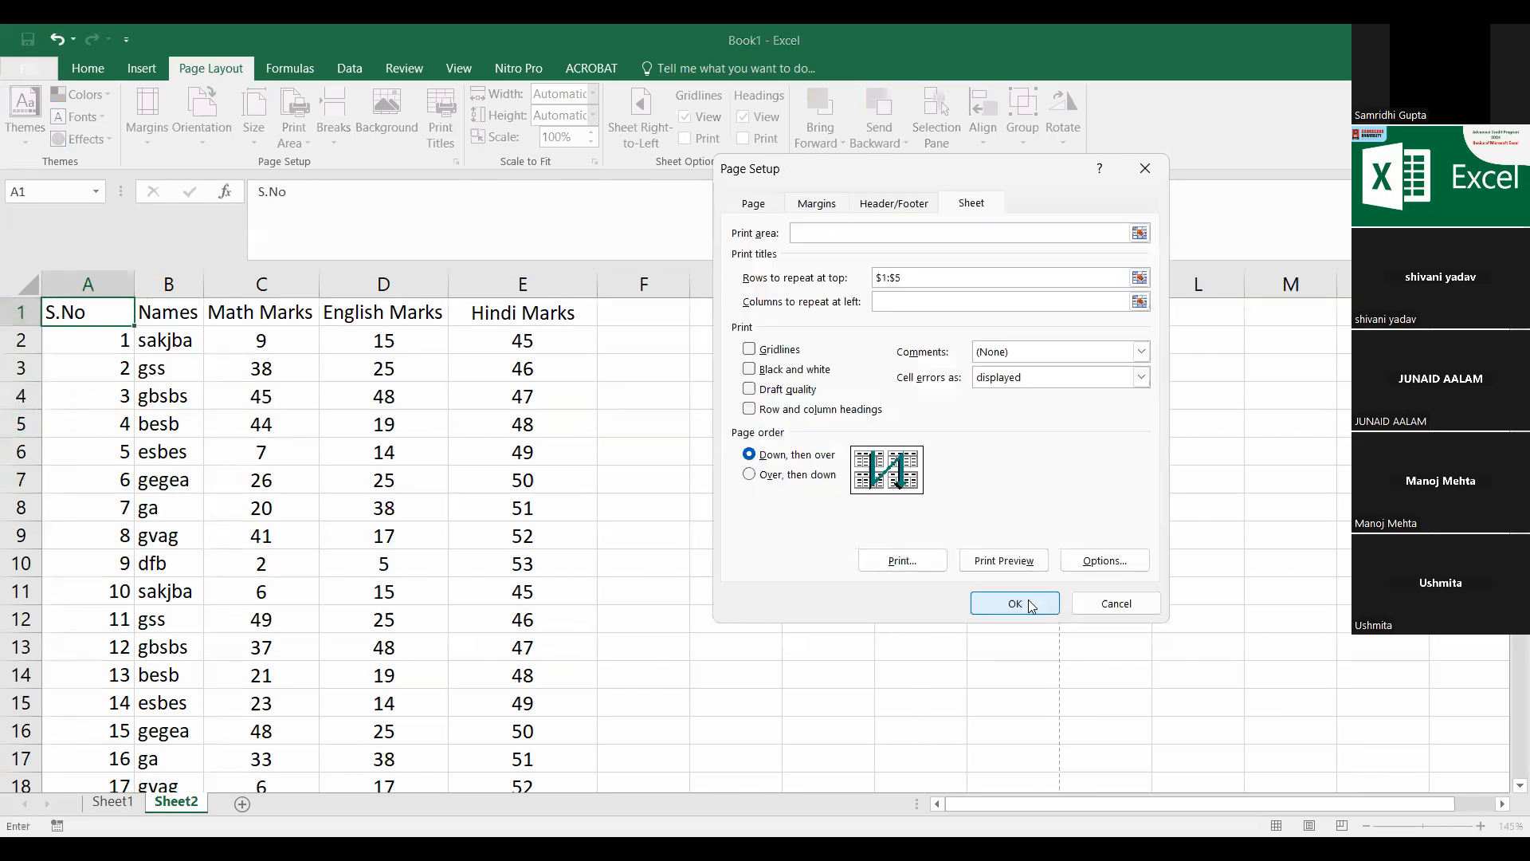
left_click(1031, 606)
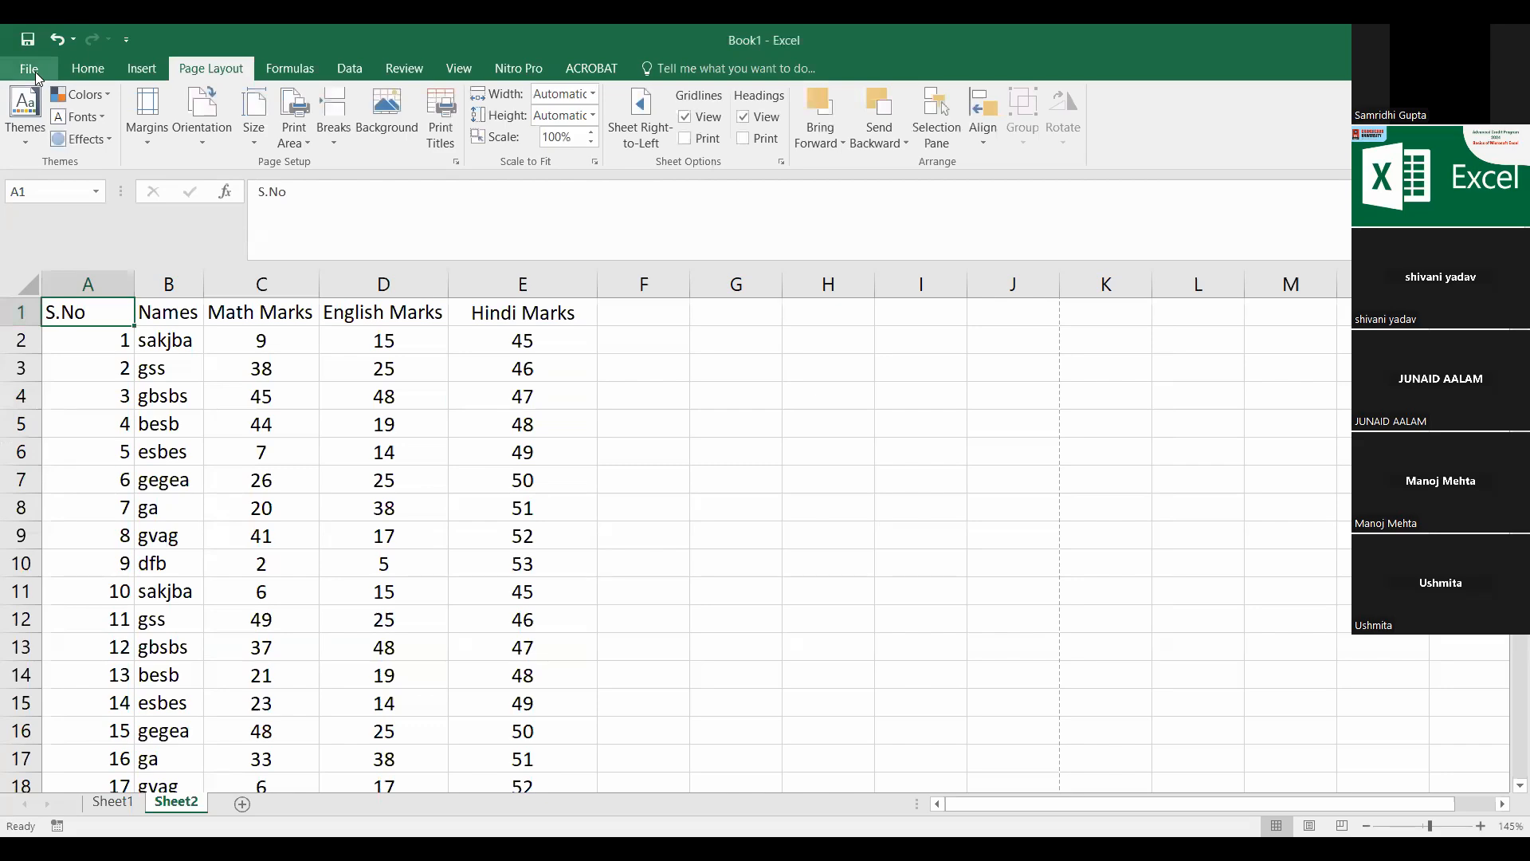
Step: Page through the print preview to page 4, checking the five repeated rows on each page, and return to the worksheet
left_click(31, 69)
left_click(49, 330)
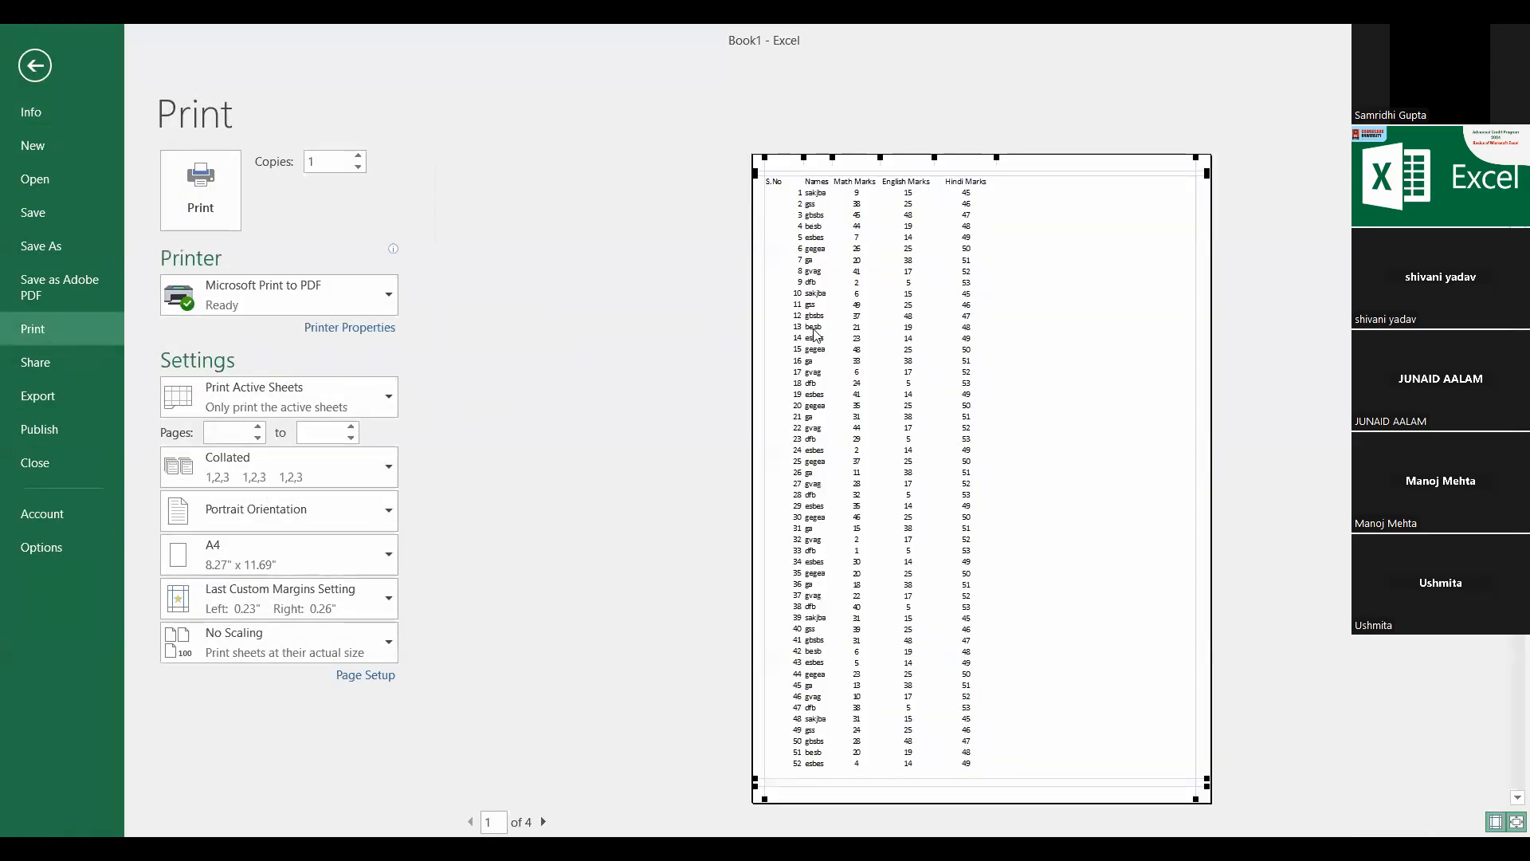
left_click(544, 822)
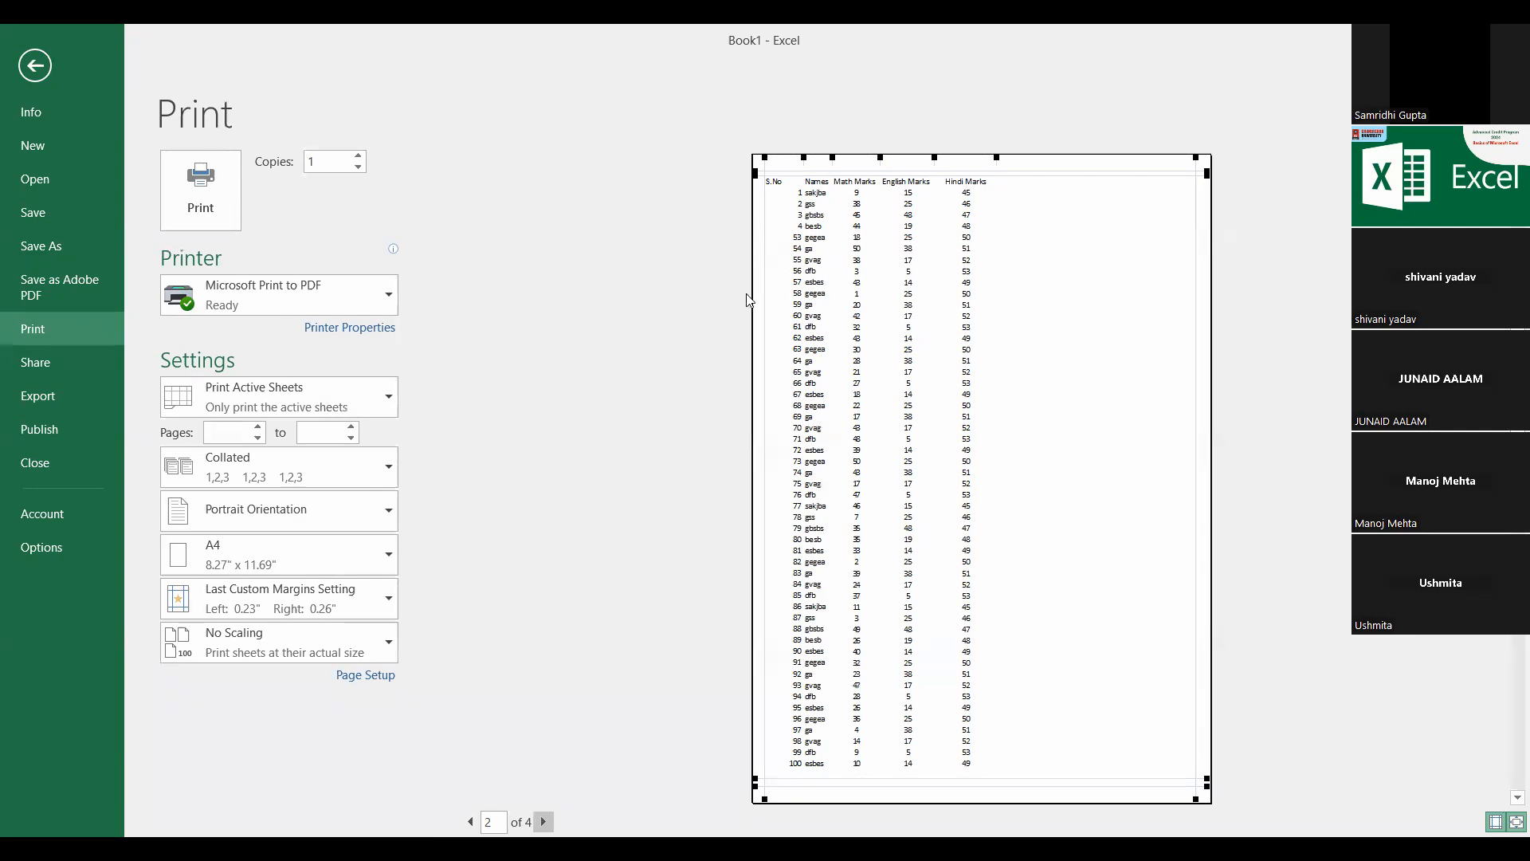
left_click(544, 822)
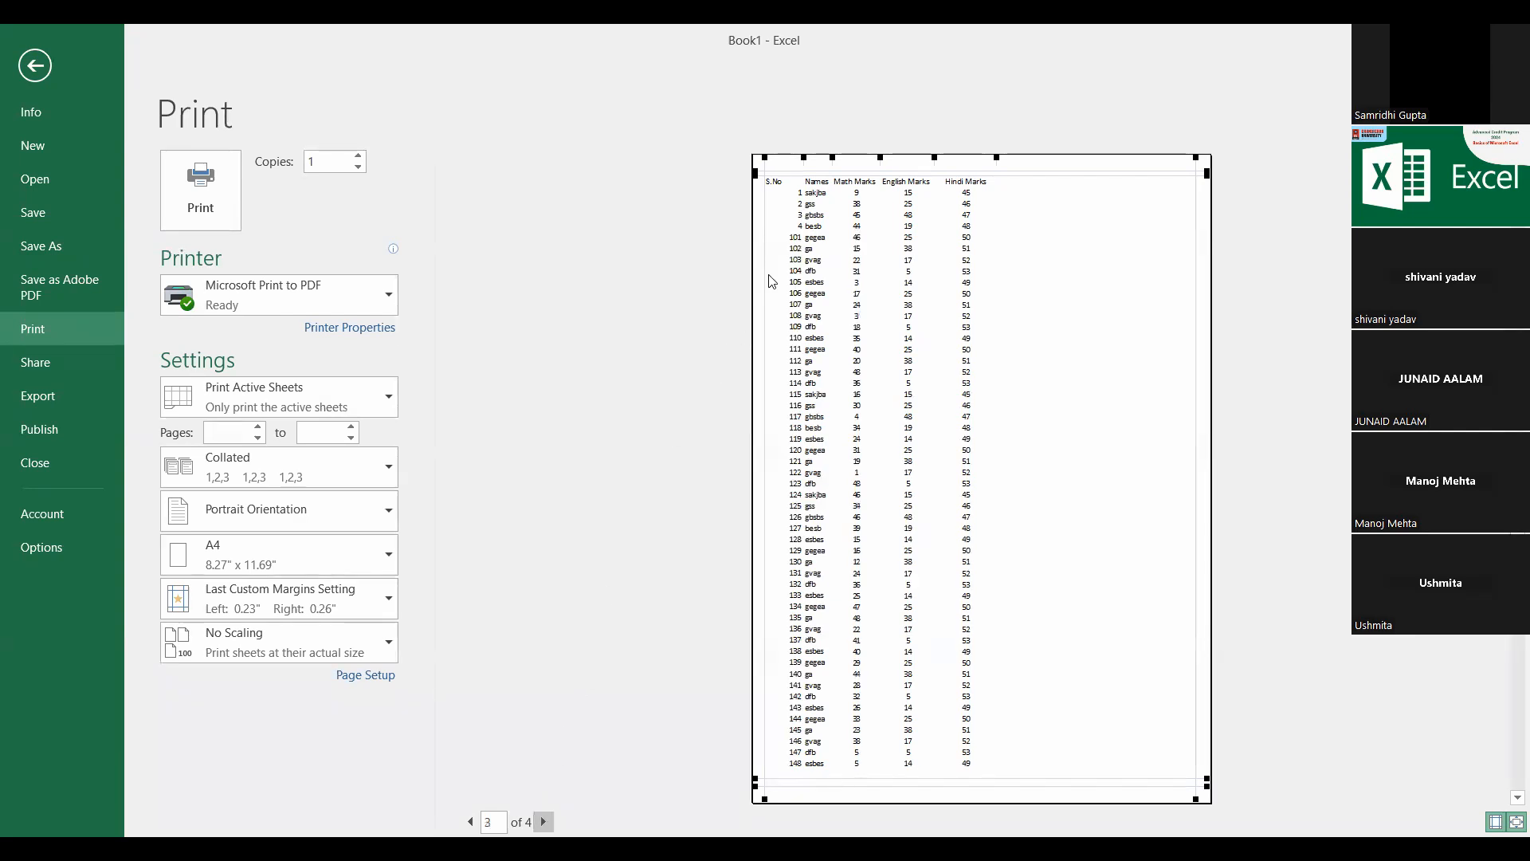
left_click(544, 822)
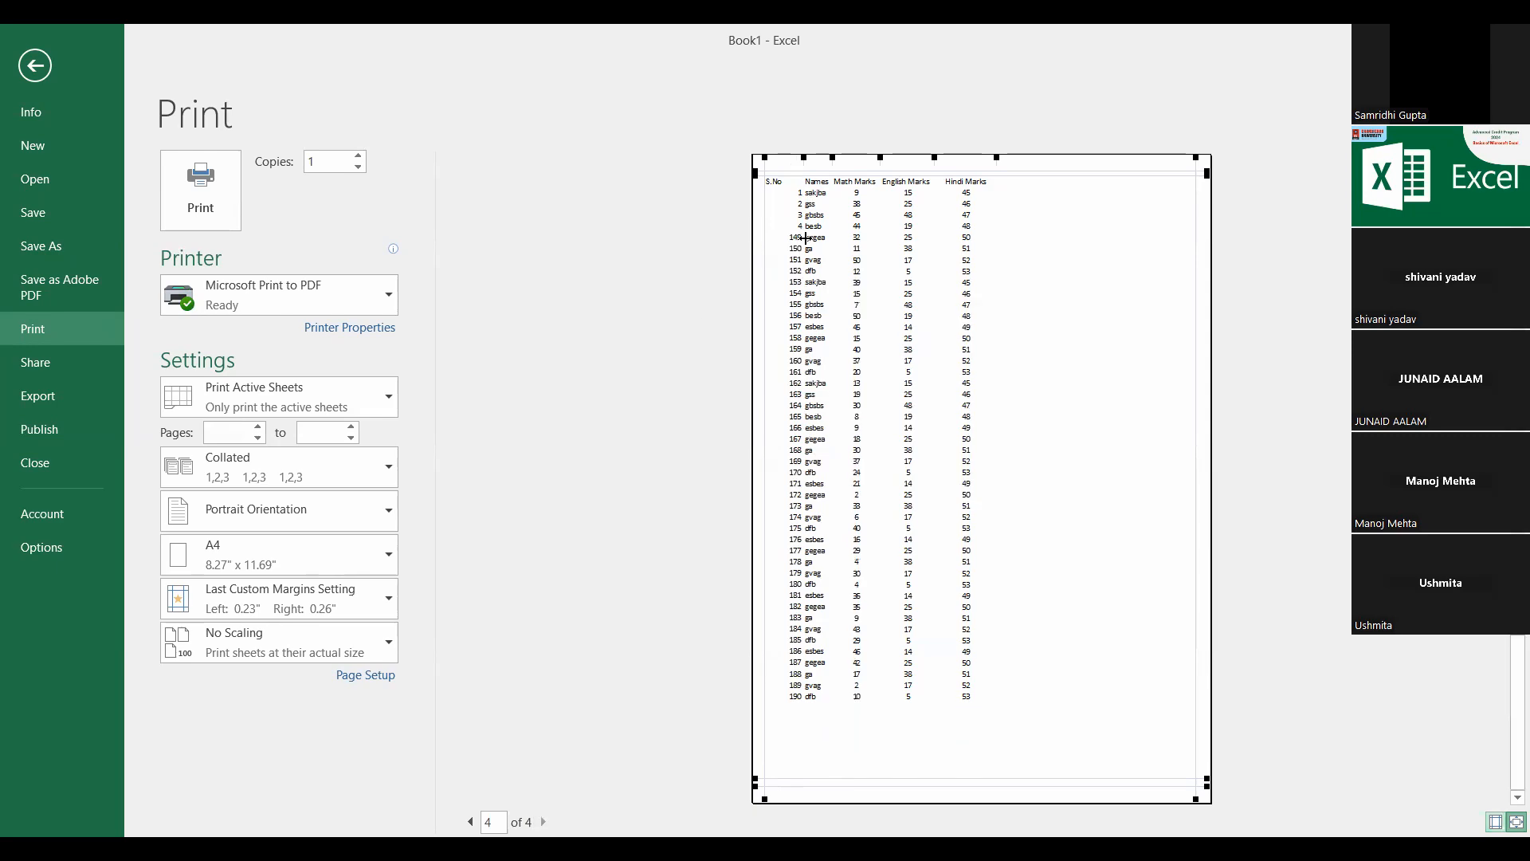
left_click(29, 58)
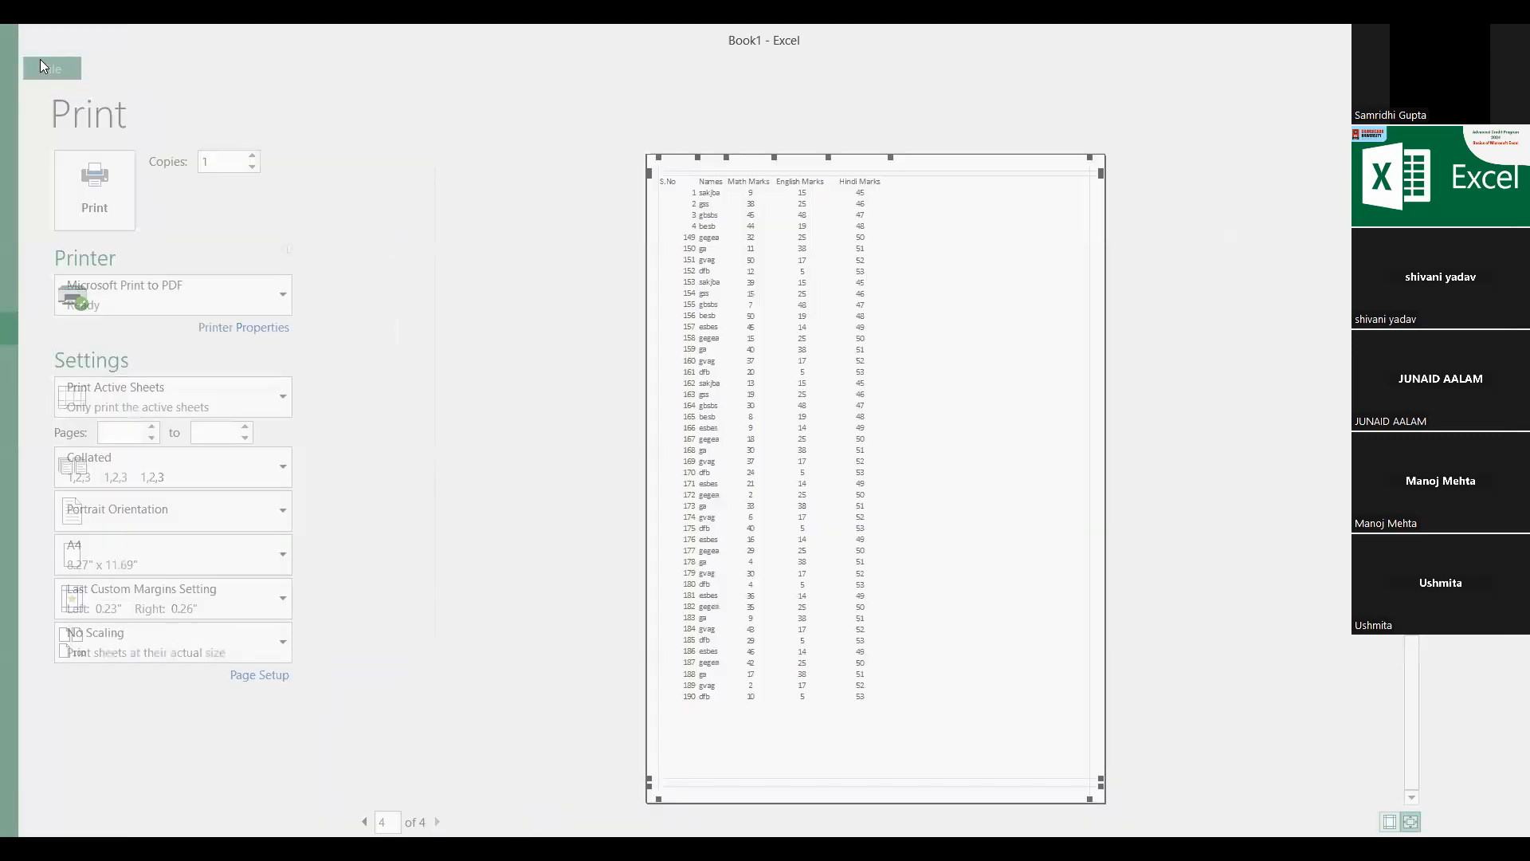
Step: Reduce the print titles to row 1 only, apply the page setup, and select cell C7
left_click(441, 107)
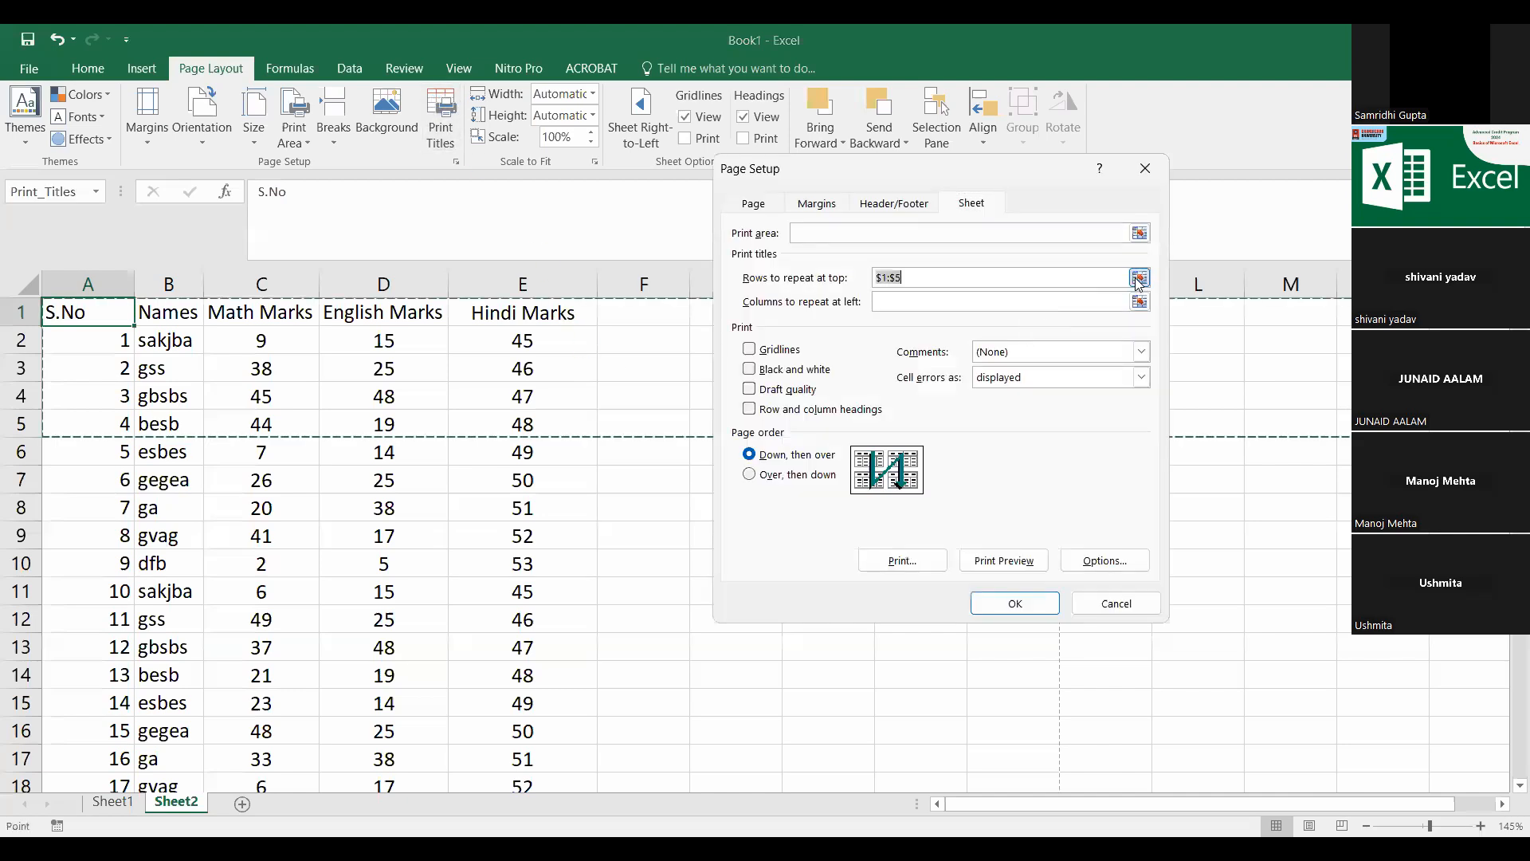
left_click(1139, 285)
left_click(645, 311)
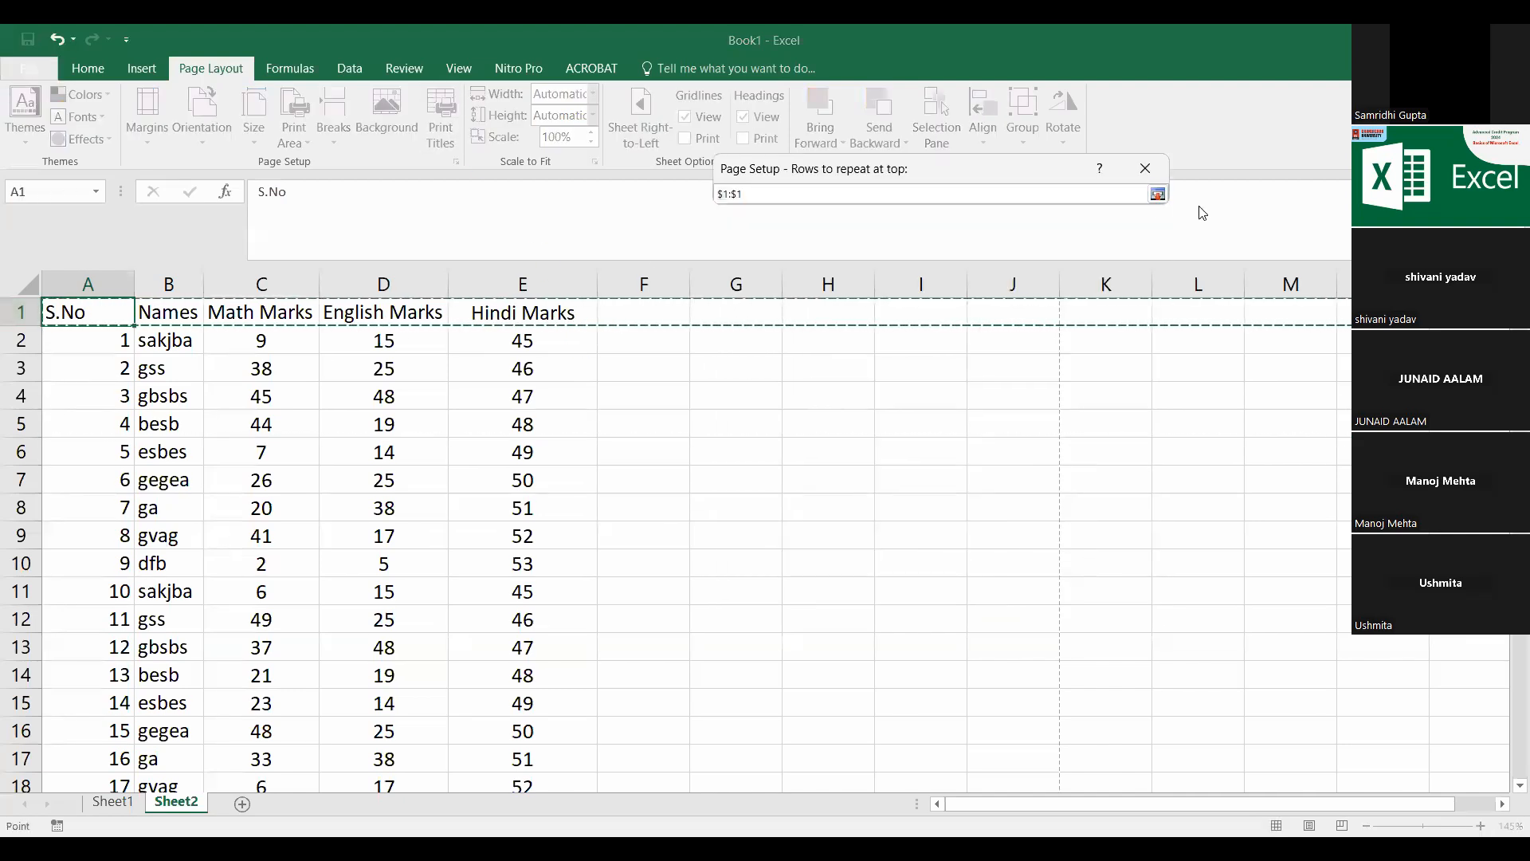
left_click(1158, 194)
key("Return")
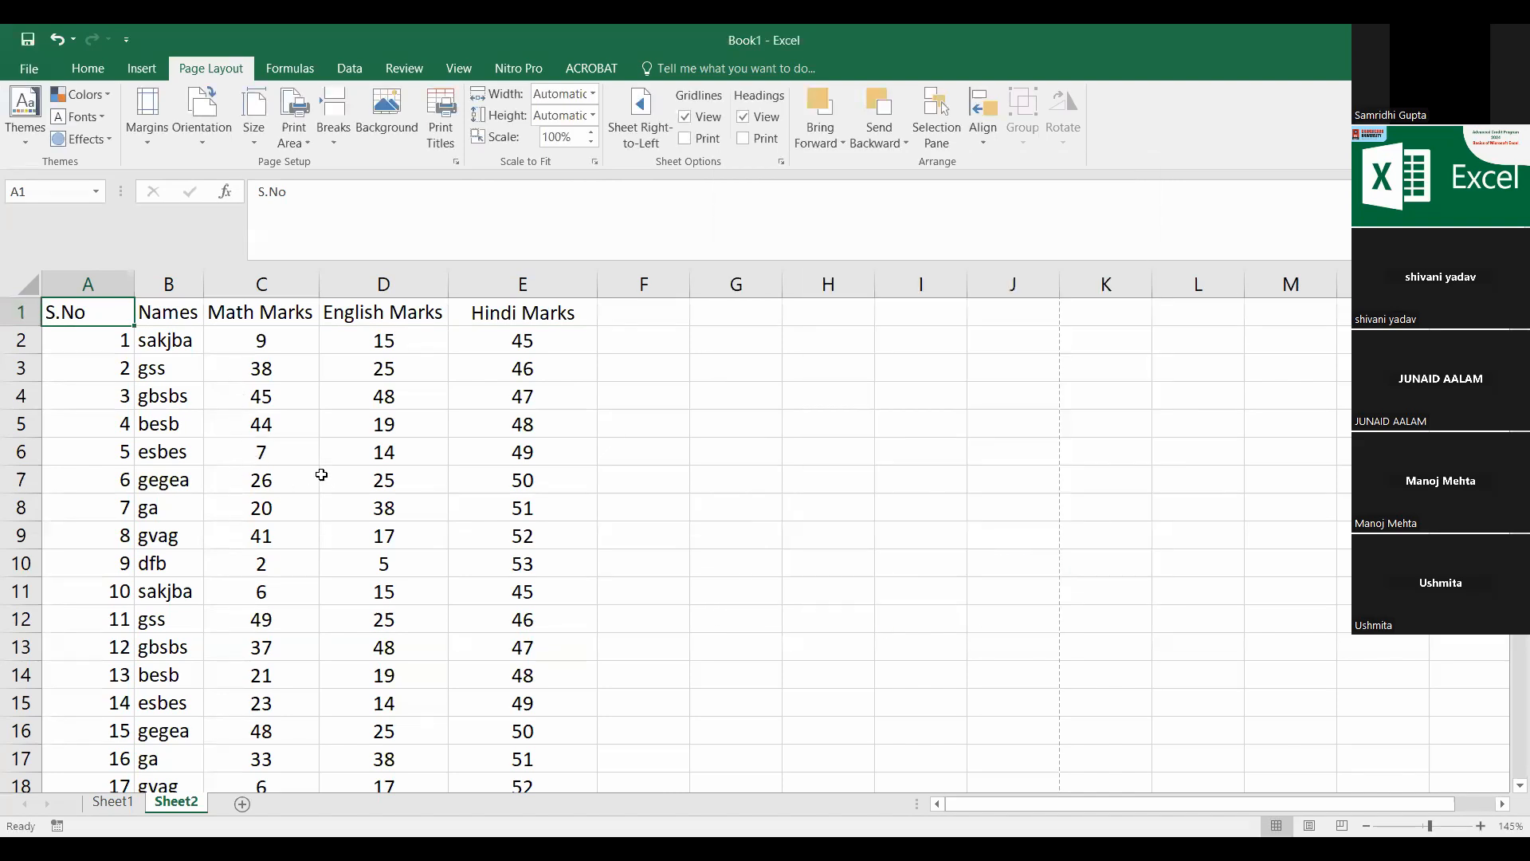
left_click(290, 488)
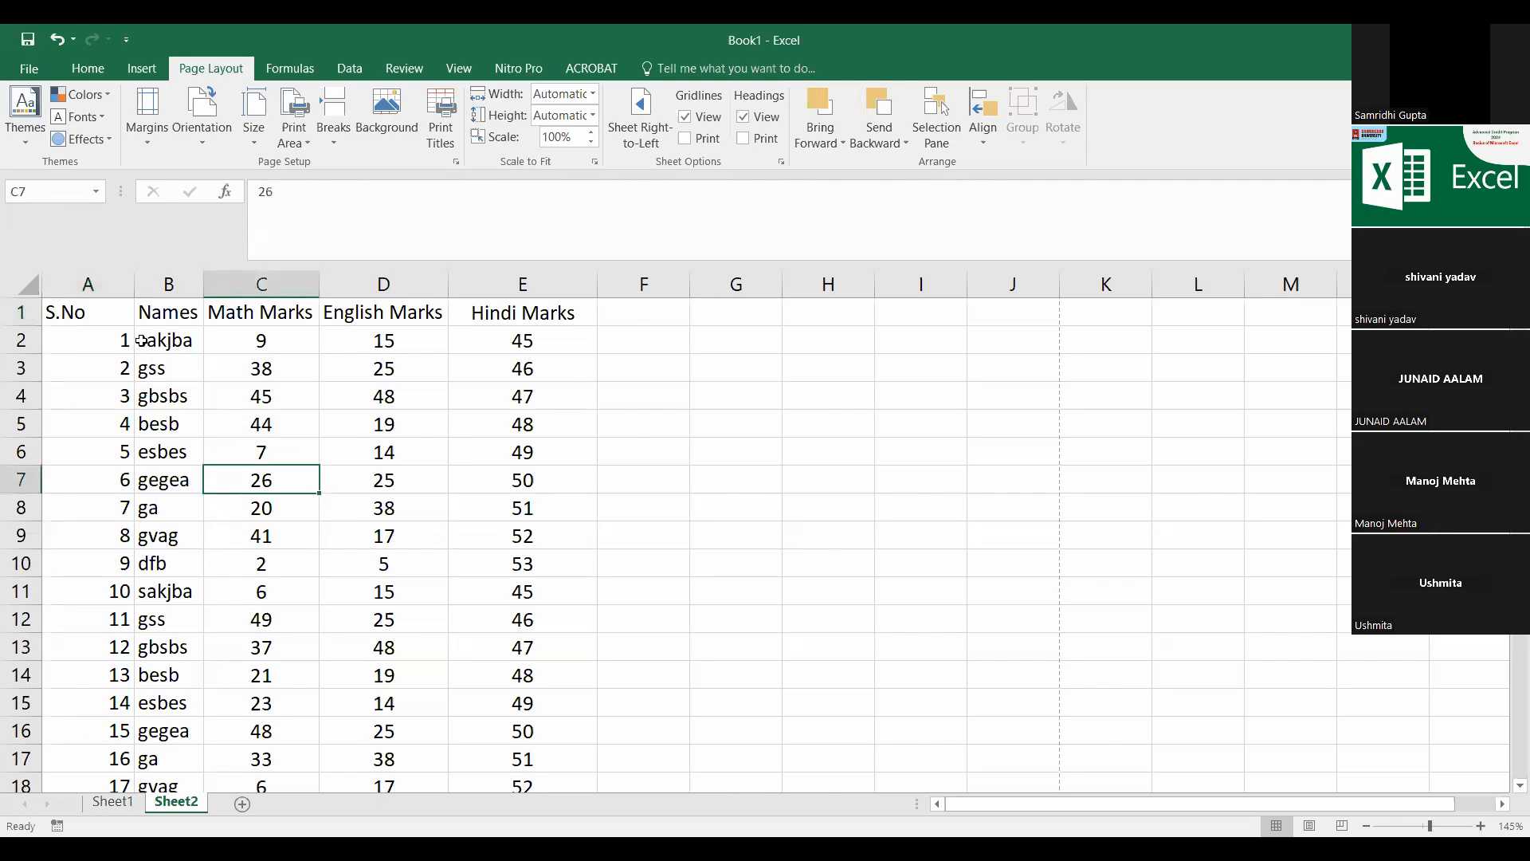
Step: Check in the print preview through page 4 that only the header row repeats, and return to the worksheet
left_click(29, 68)
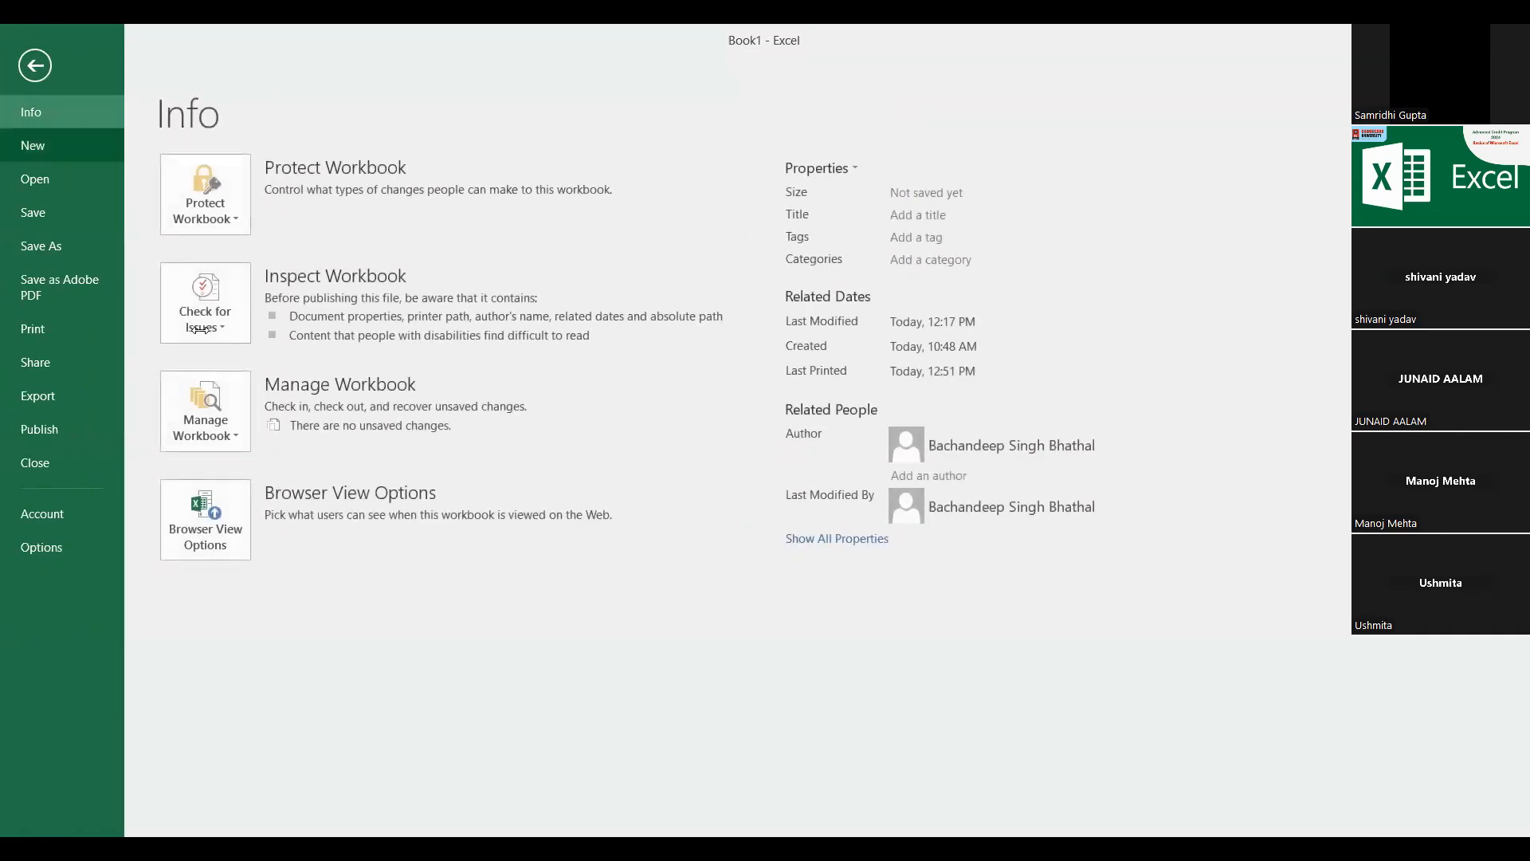
left_click(33, 330)
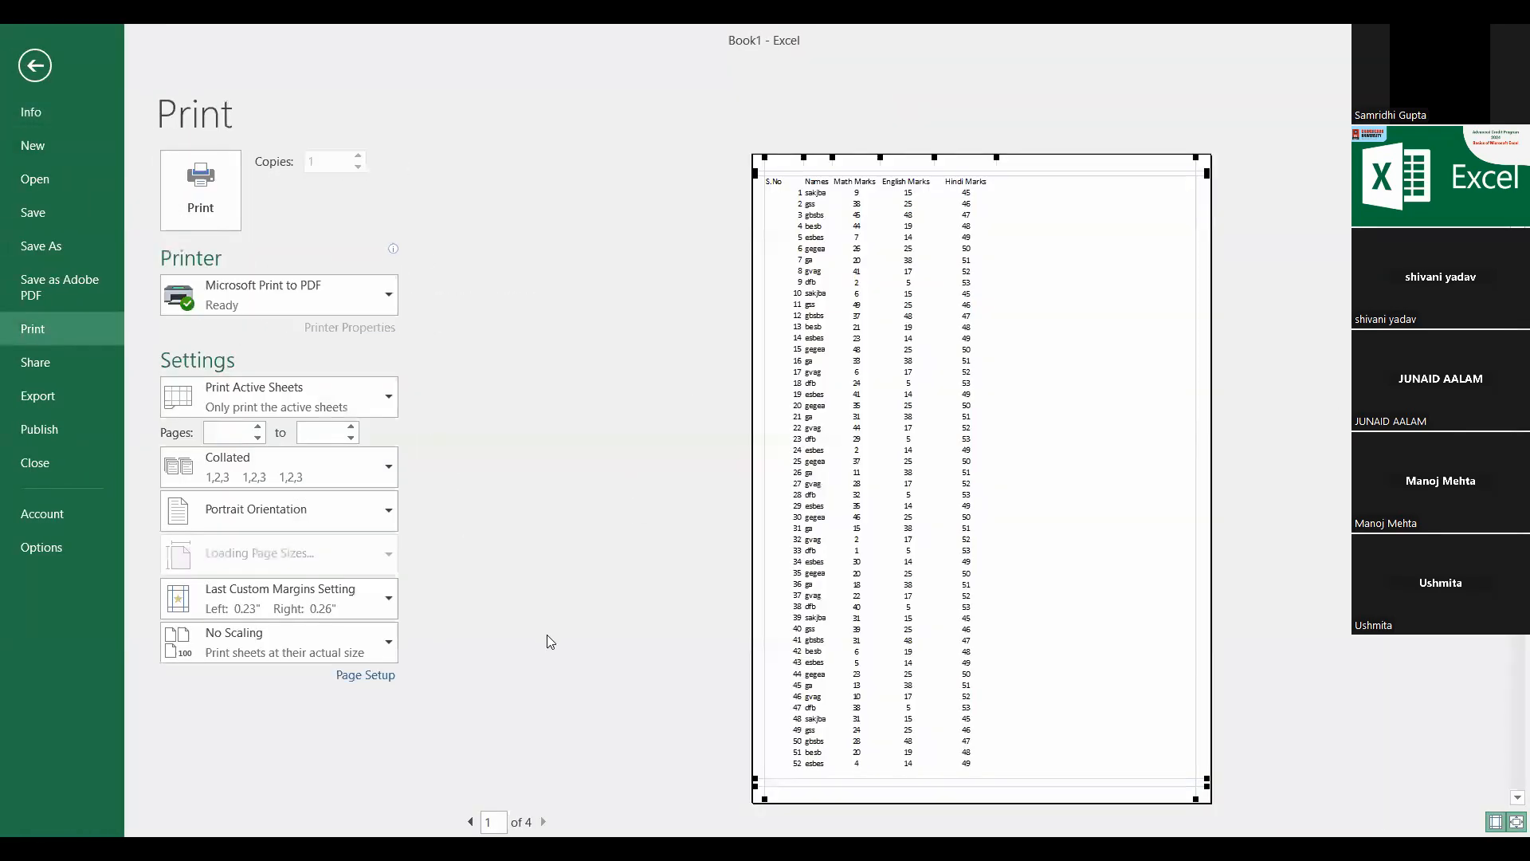
left_click(543, 821)
left_click(544, 821)
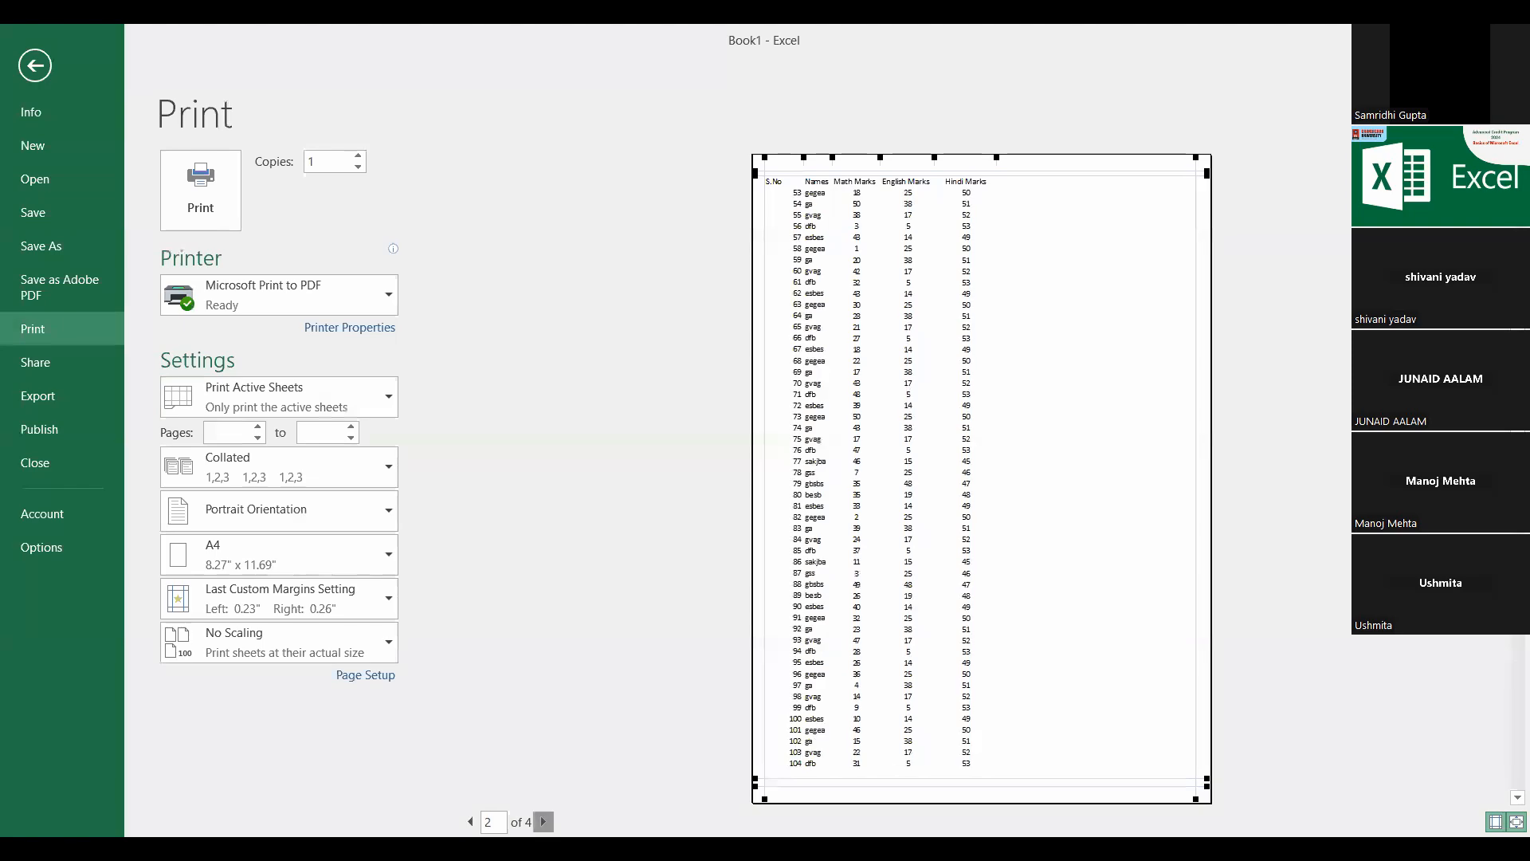
left_click(543, 822)
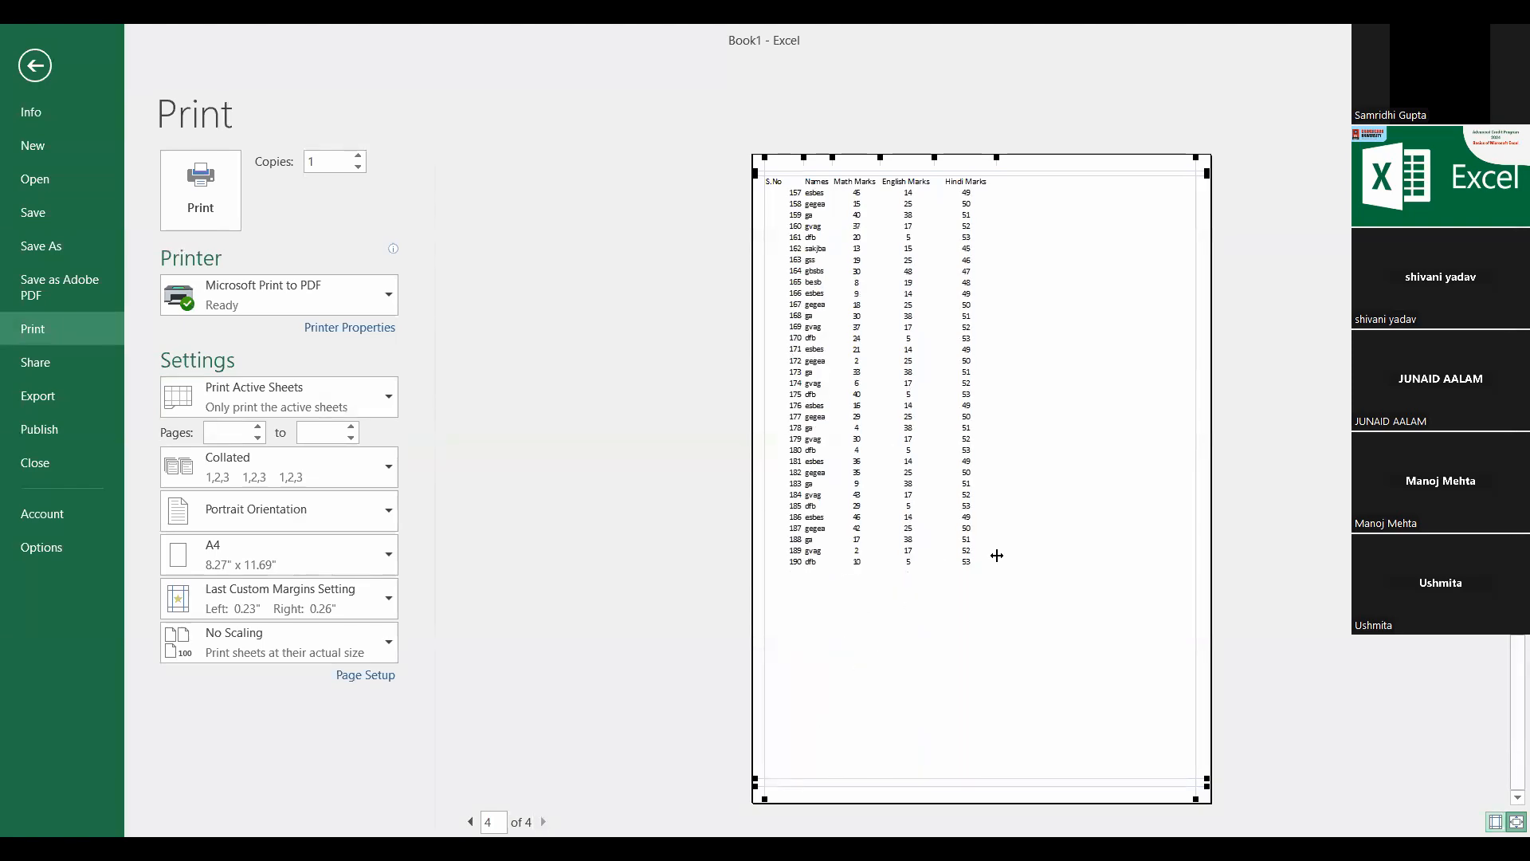
left_click(42, 69)
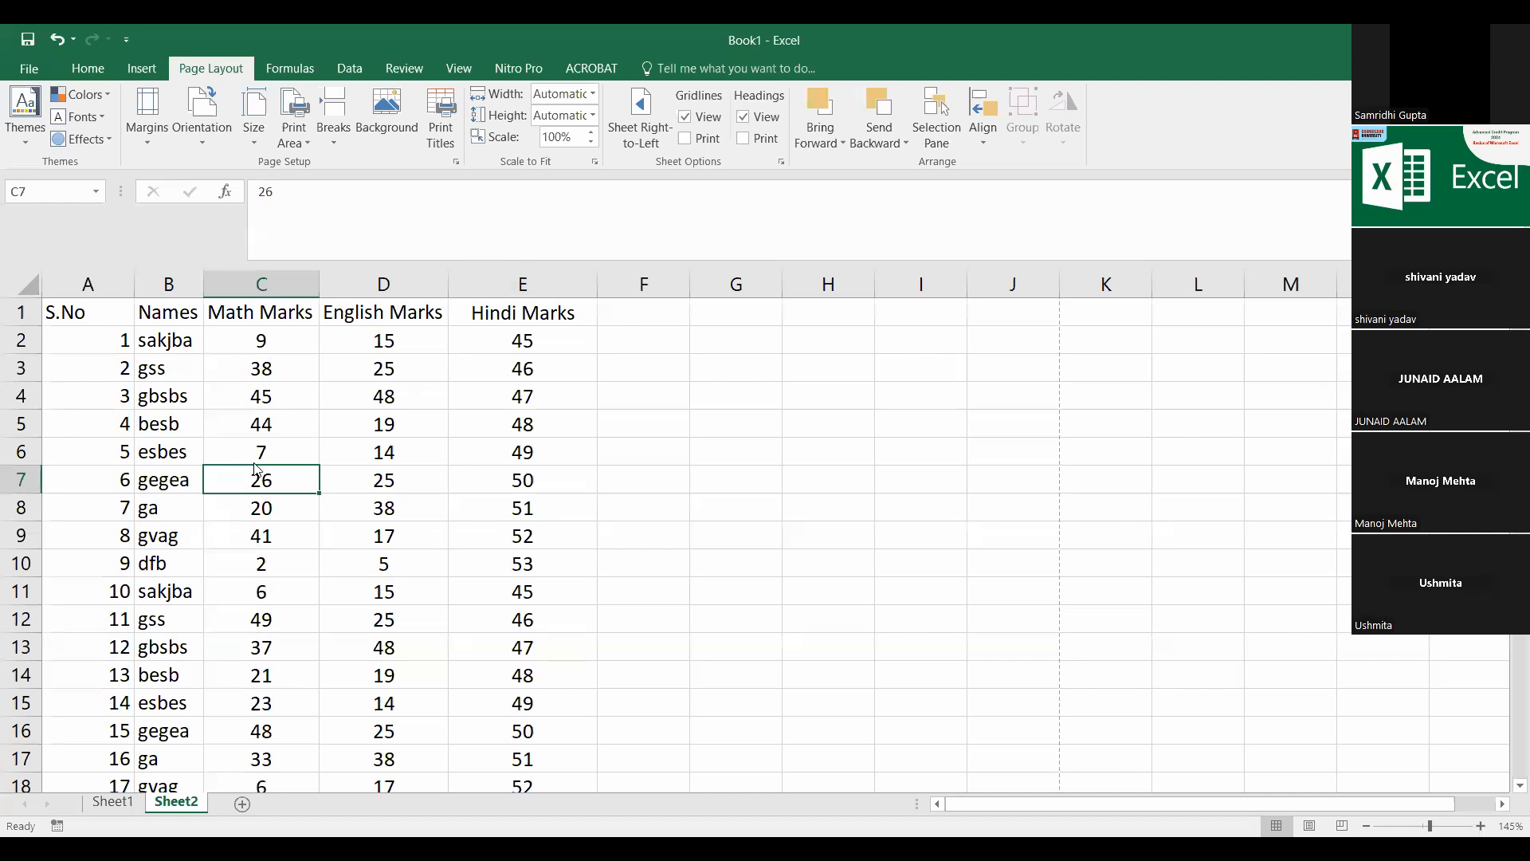
Step: Set the range A1:E11 as the print area and check it in the print preview
left_click_drag(93, 317, 549, 591)
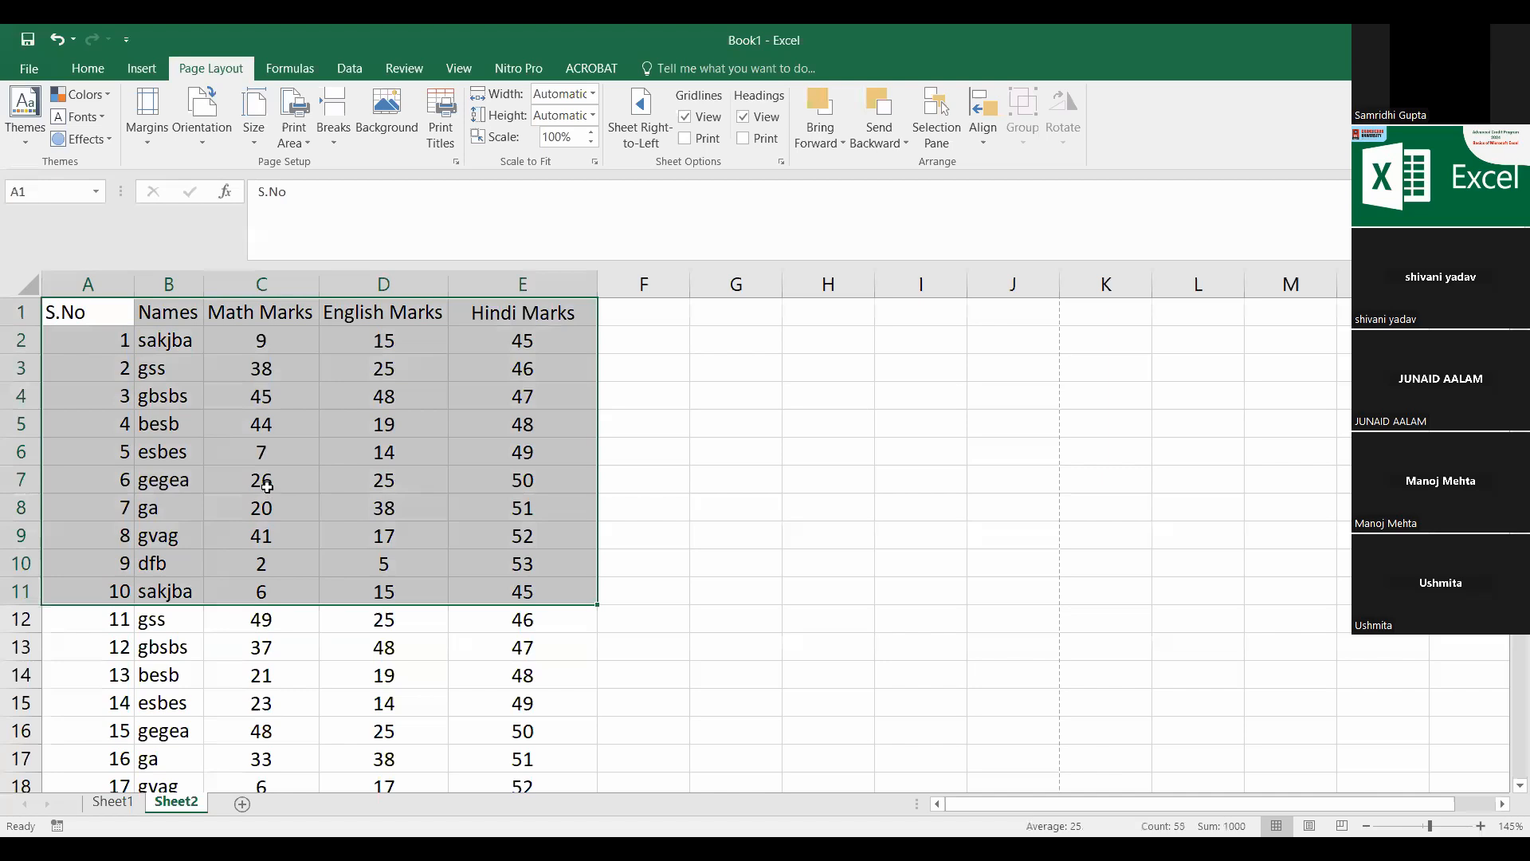
left_click(296, 139)
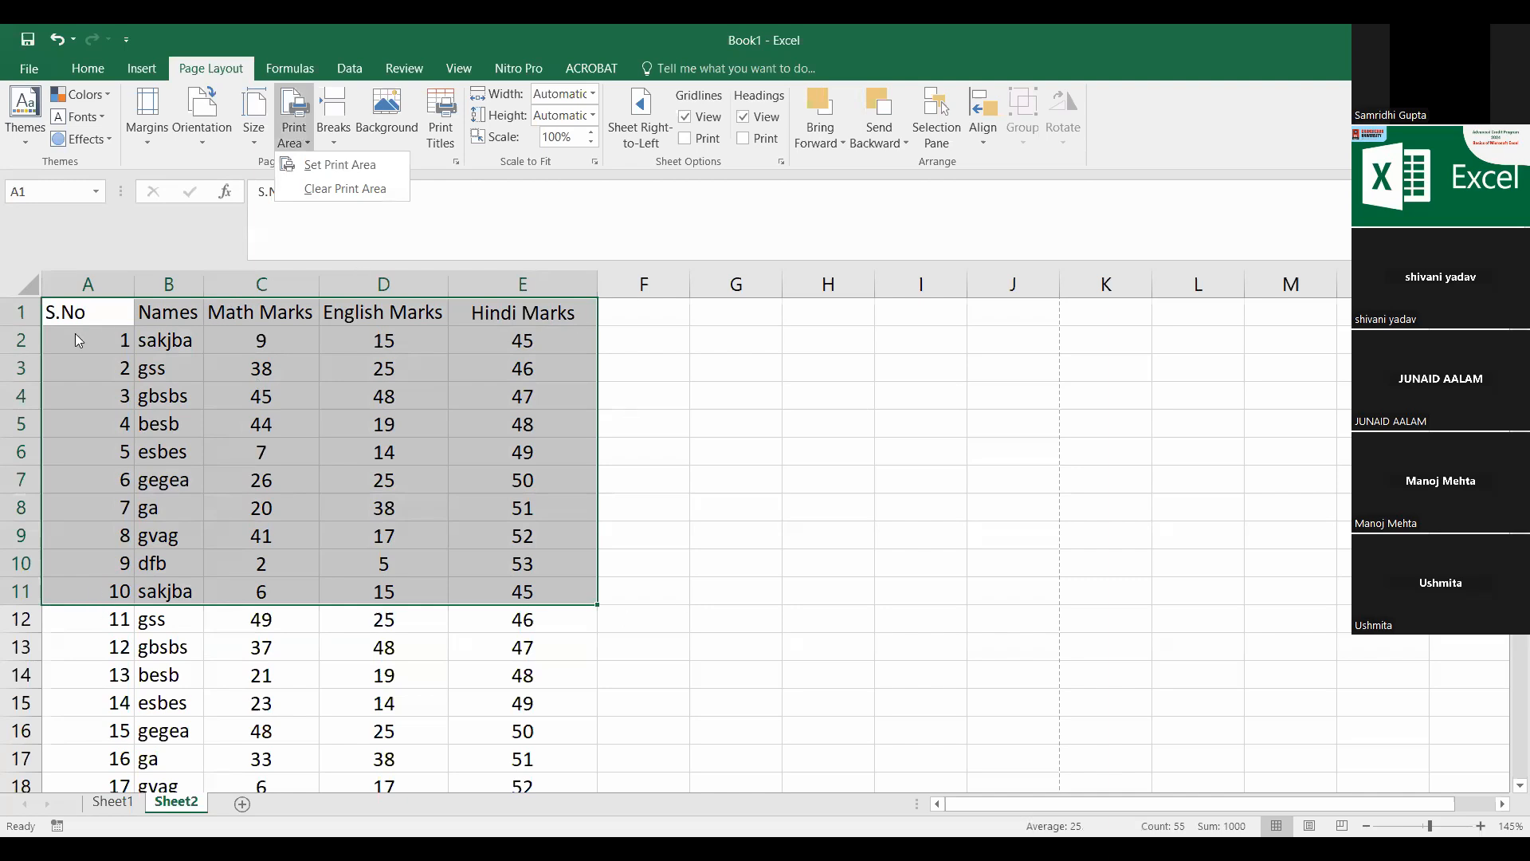
left_click(325, 165)
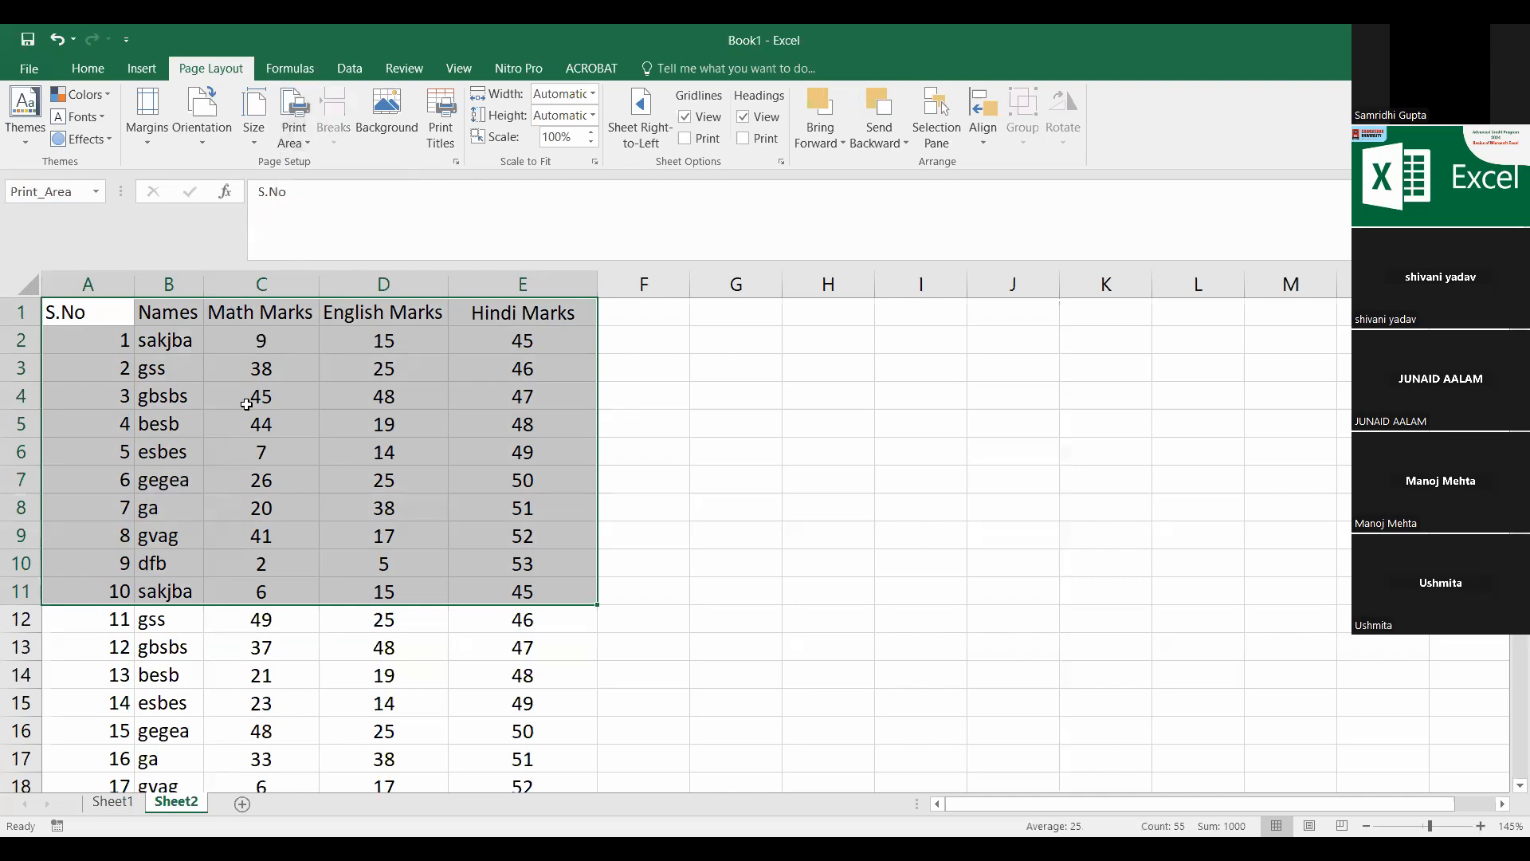
left_click(251, 398)
left_click(41, 62)
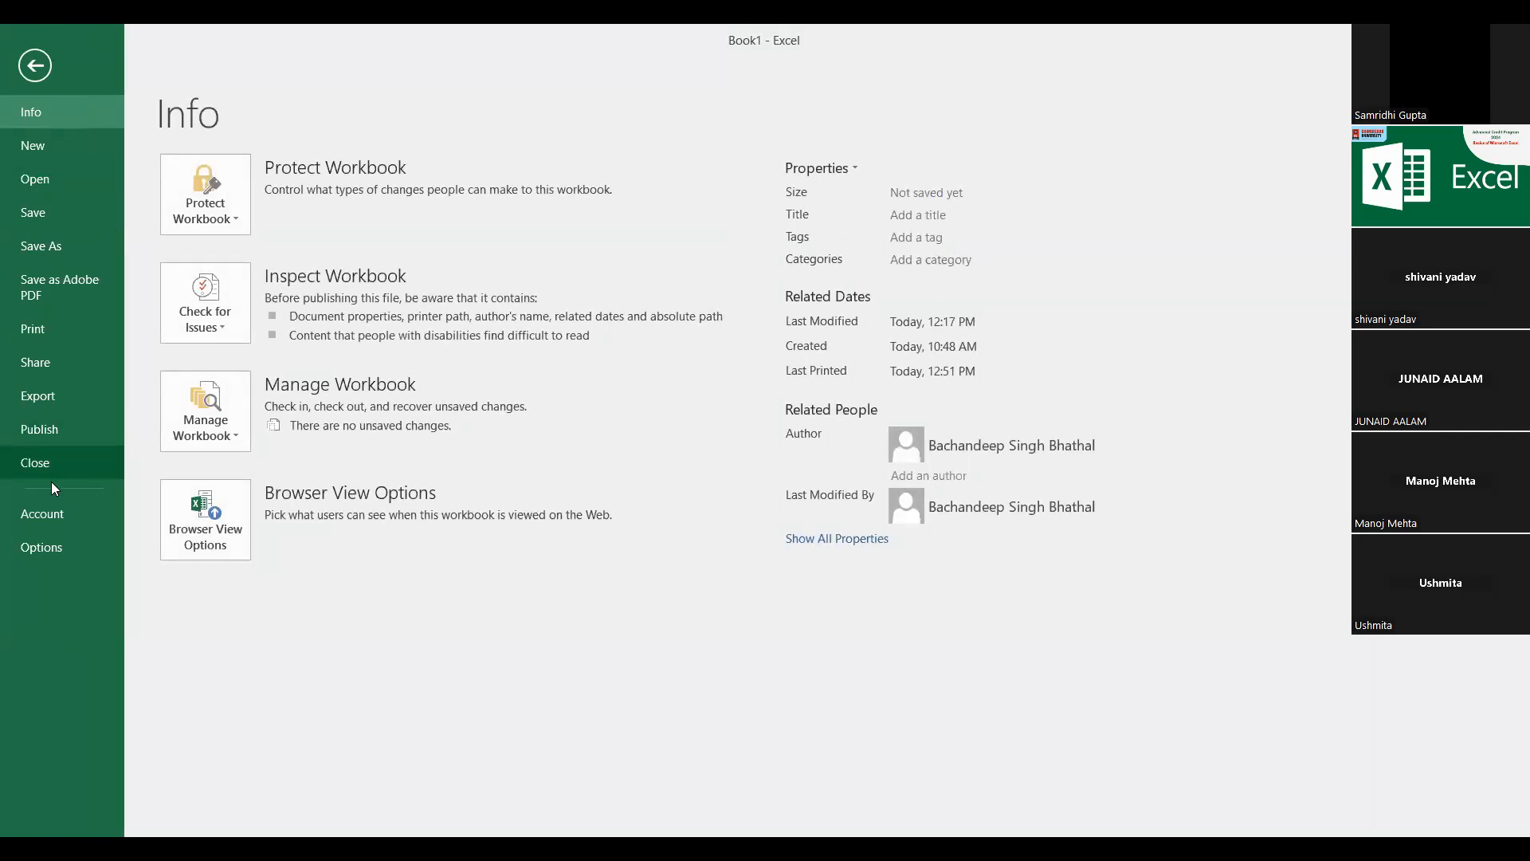
left_click(56, 330)
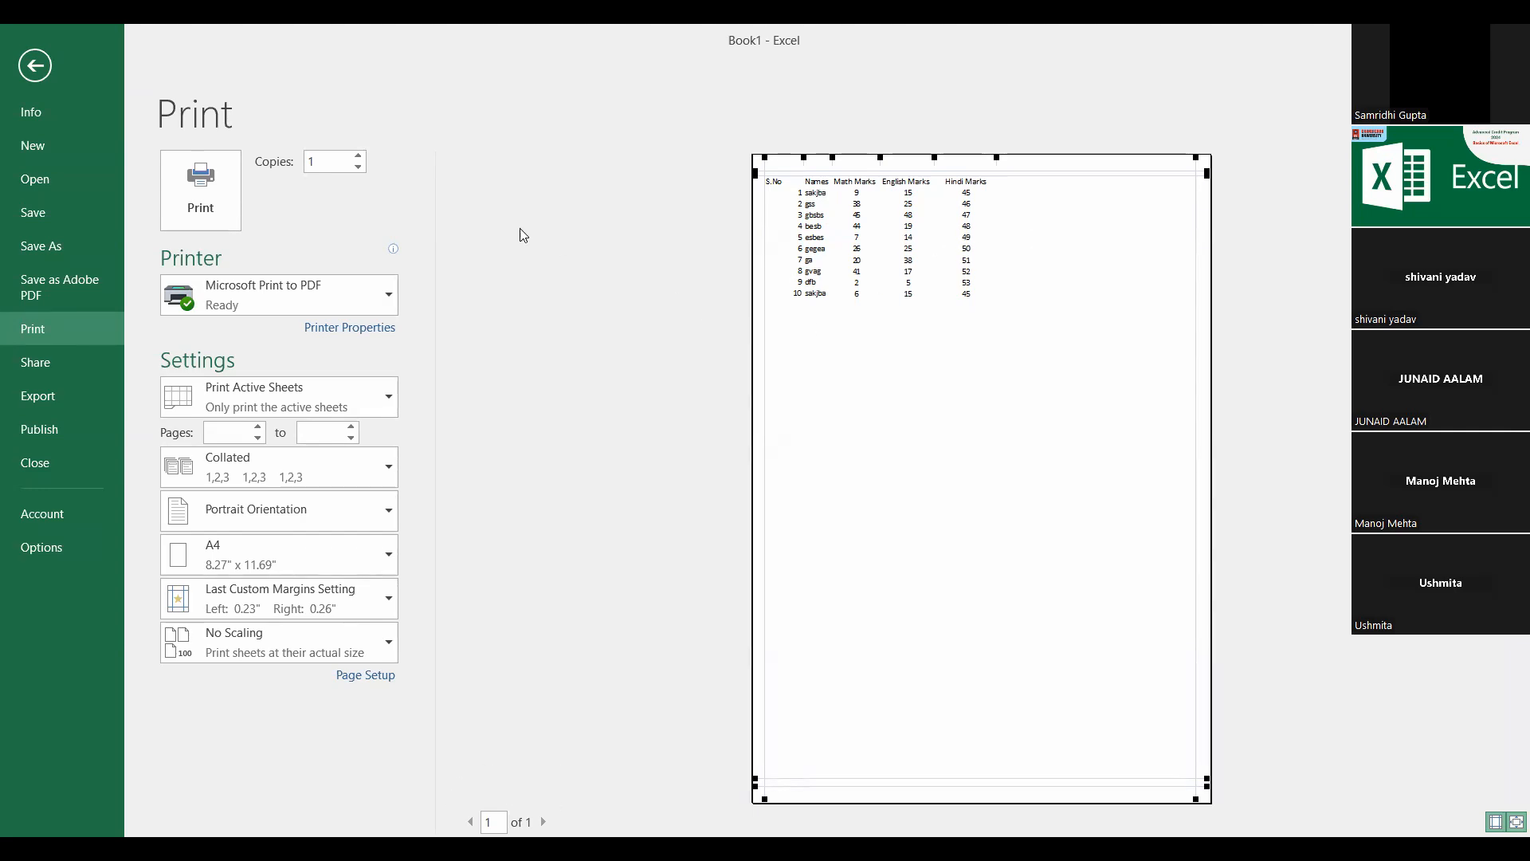
left_click(35, 65)
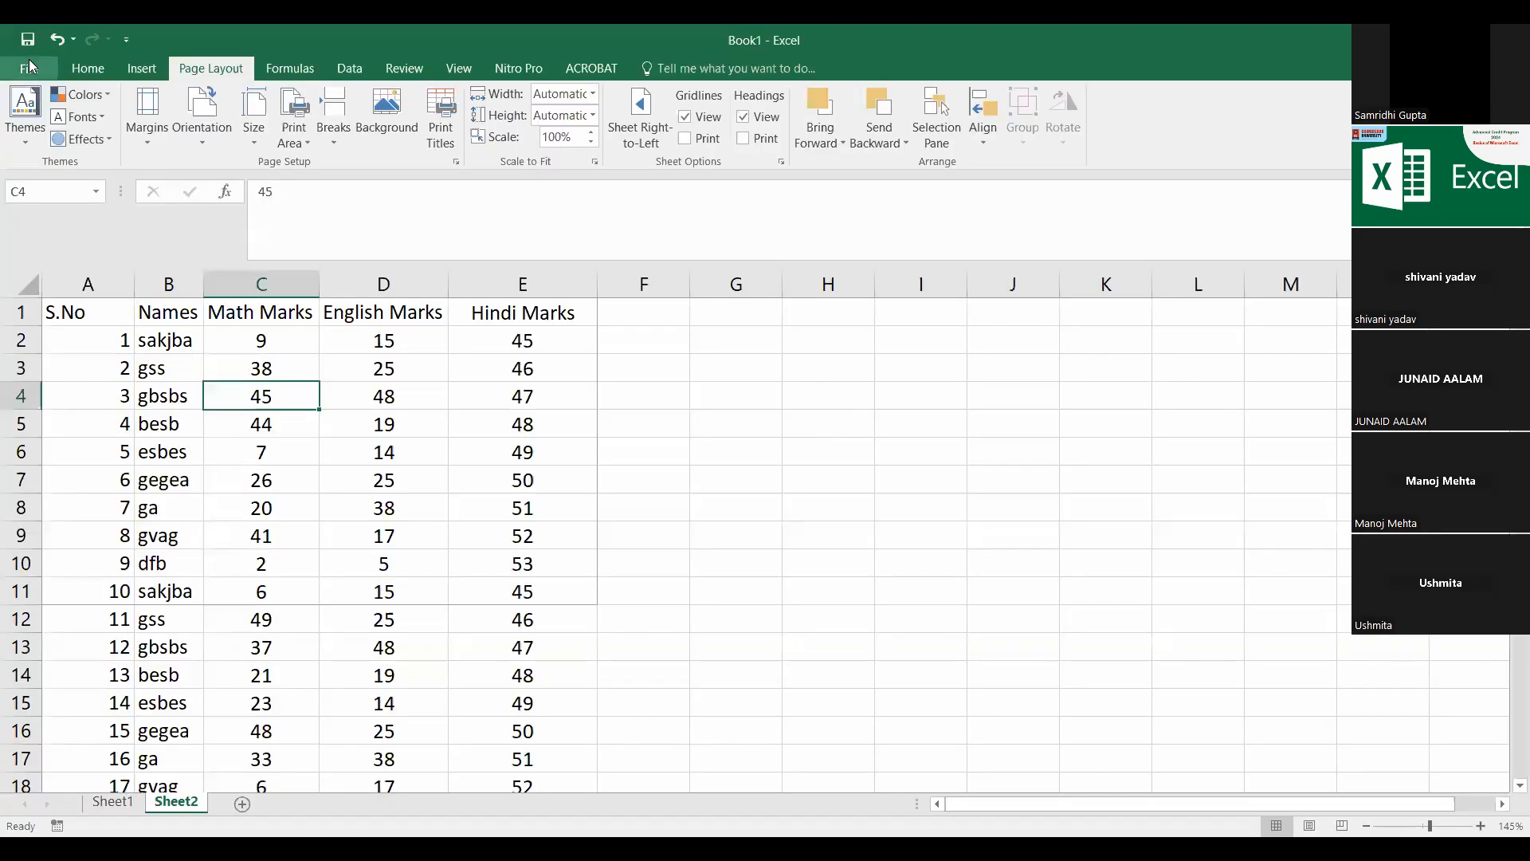
Step: Clear the print area and page through the print preview to page 3 to check the full table
left_click(291, 145)
left_click(333, 188)
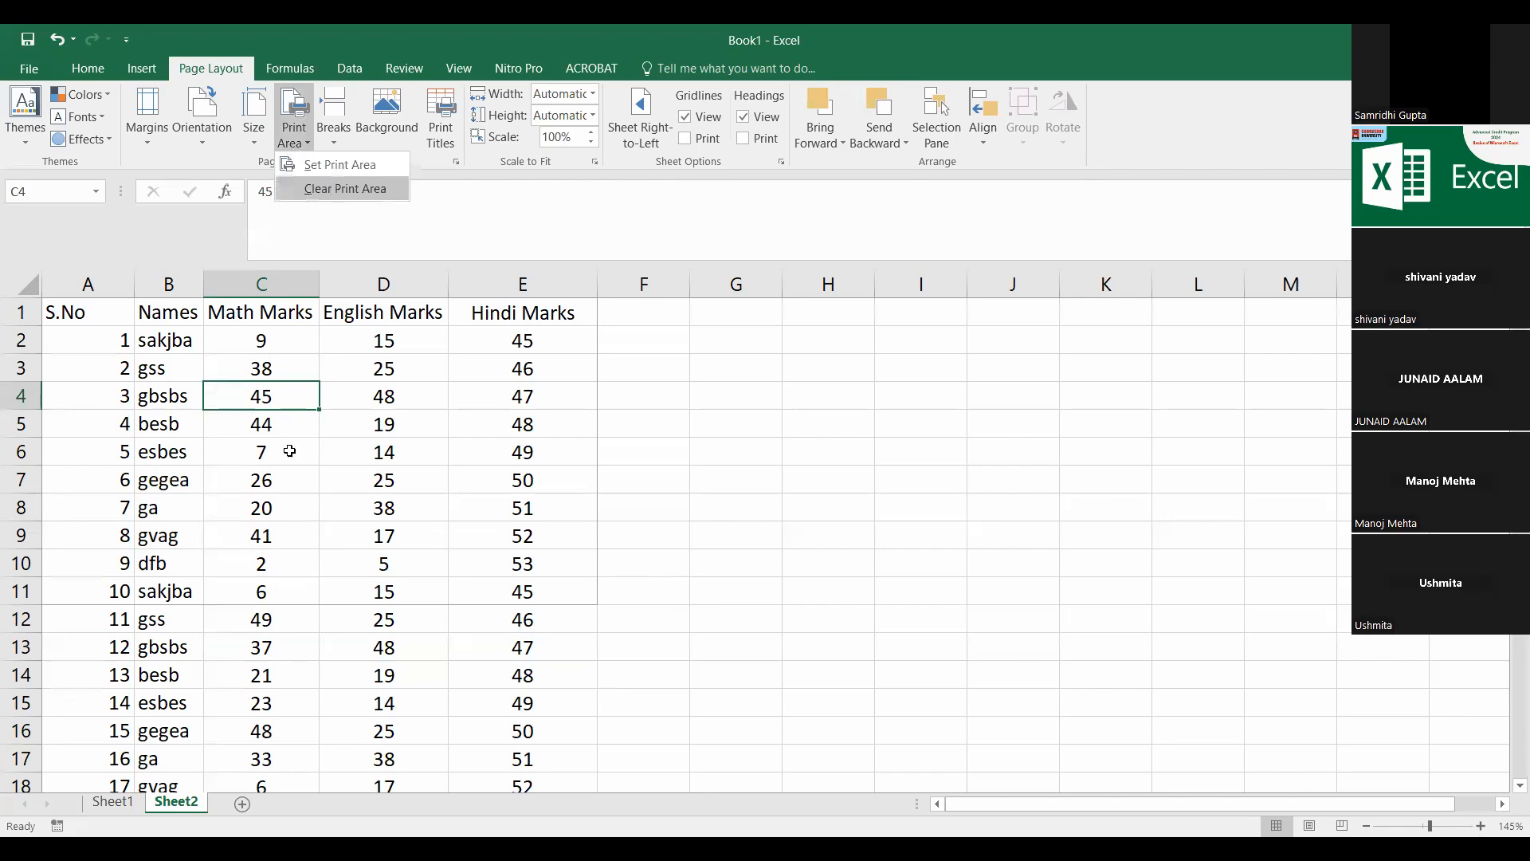
left_click(28, 68)
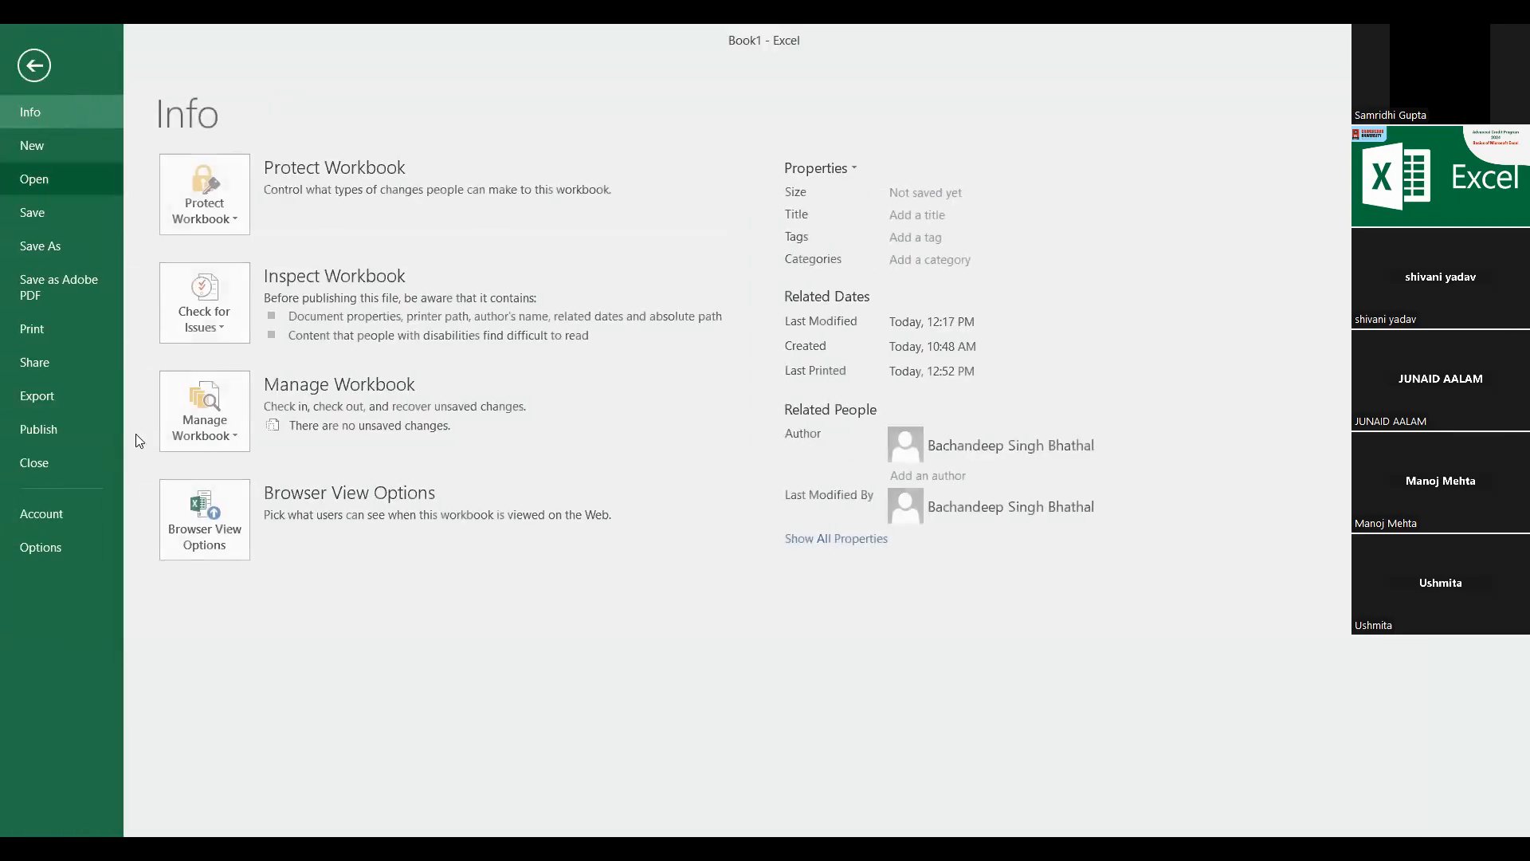
left_click(53, 330)
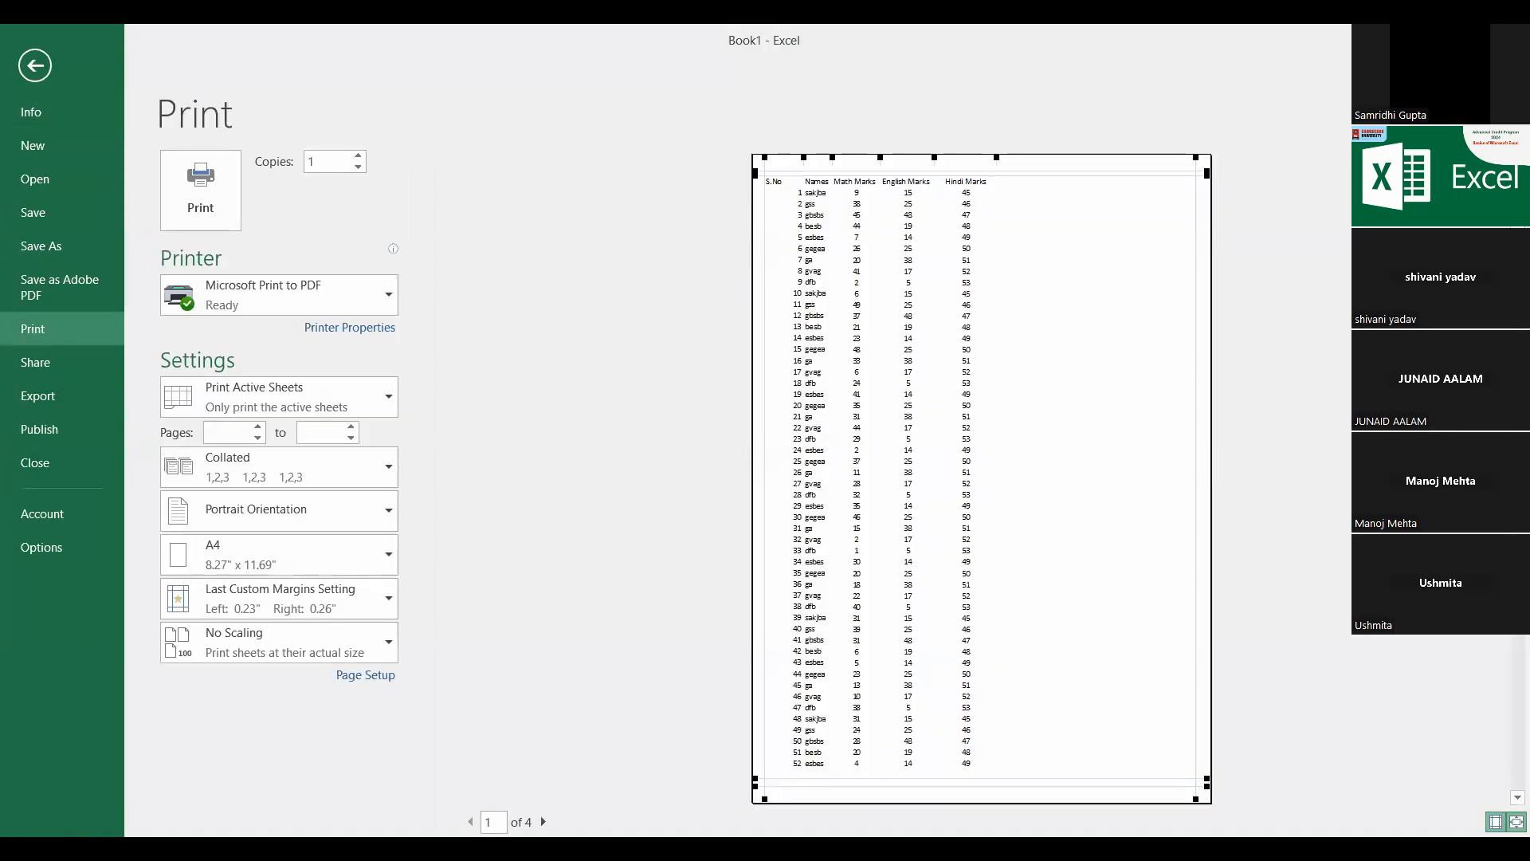
left_click(544, 821)
left_click(544, 822)
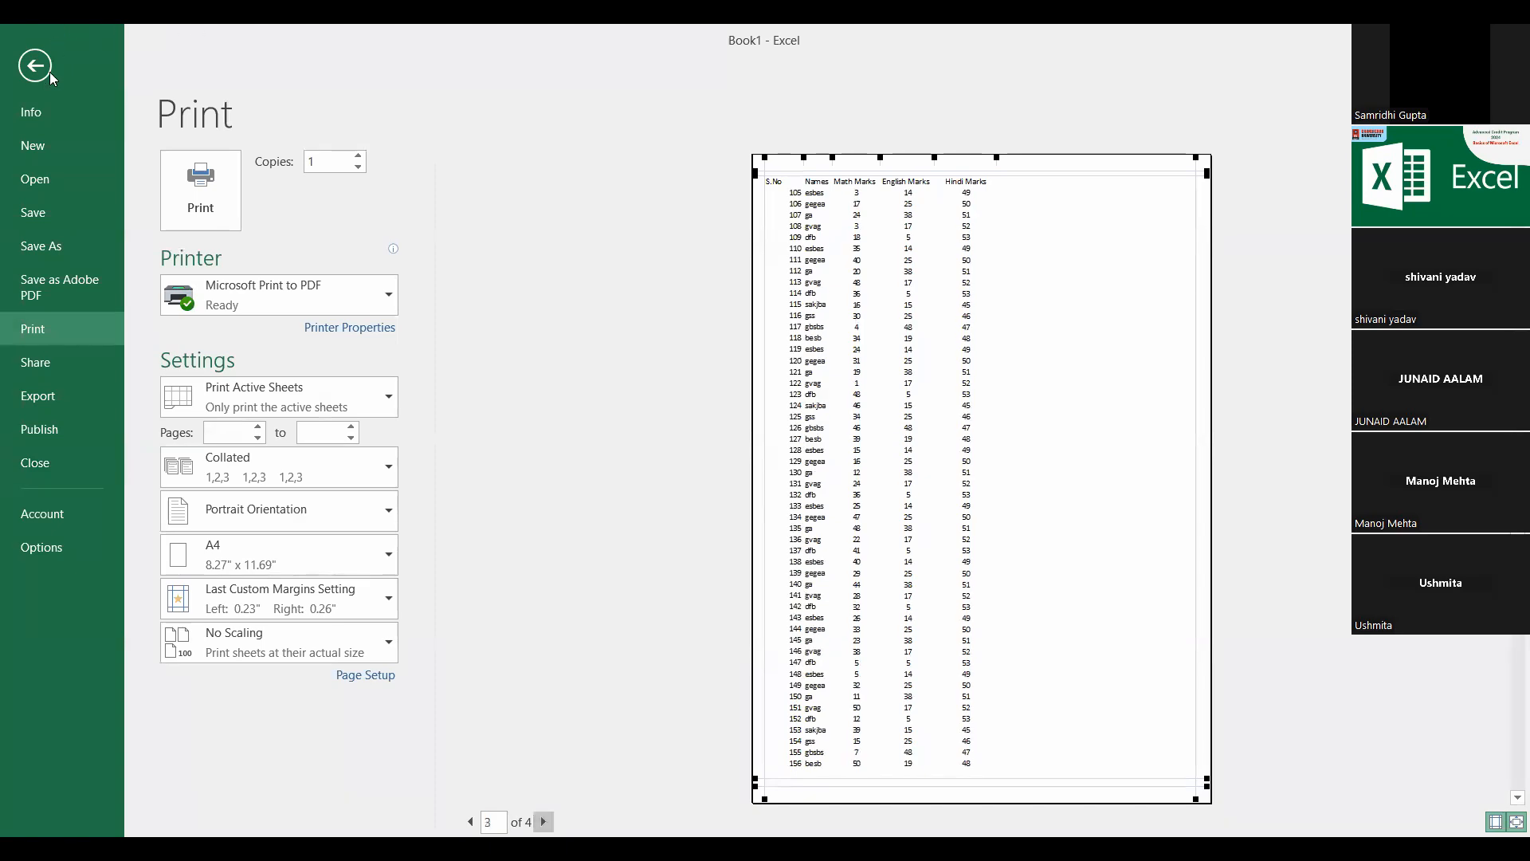
left_click(35, 66)
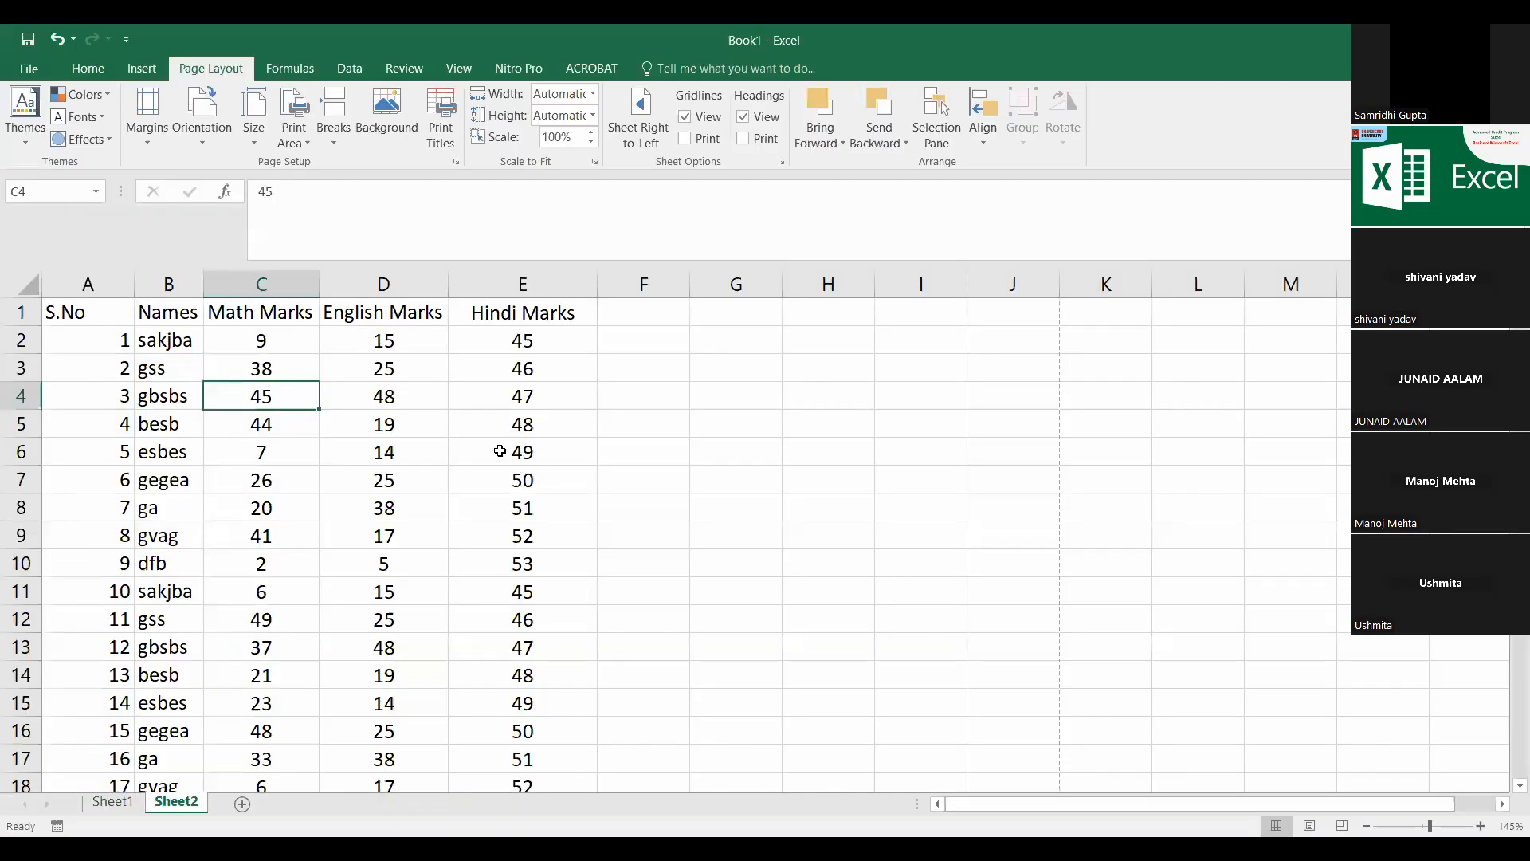
Step: View the first page of the marks table in the print preview and return to the worksheet
left_click(88, 68)
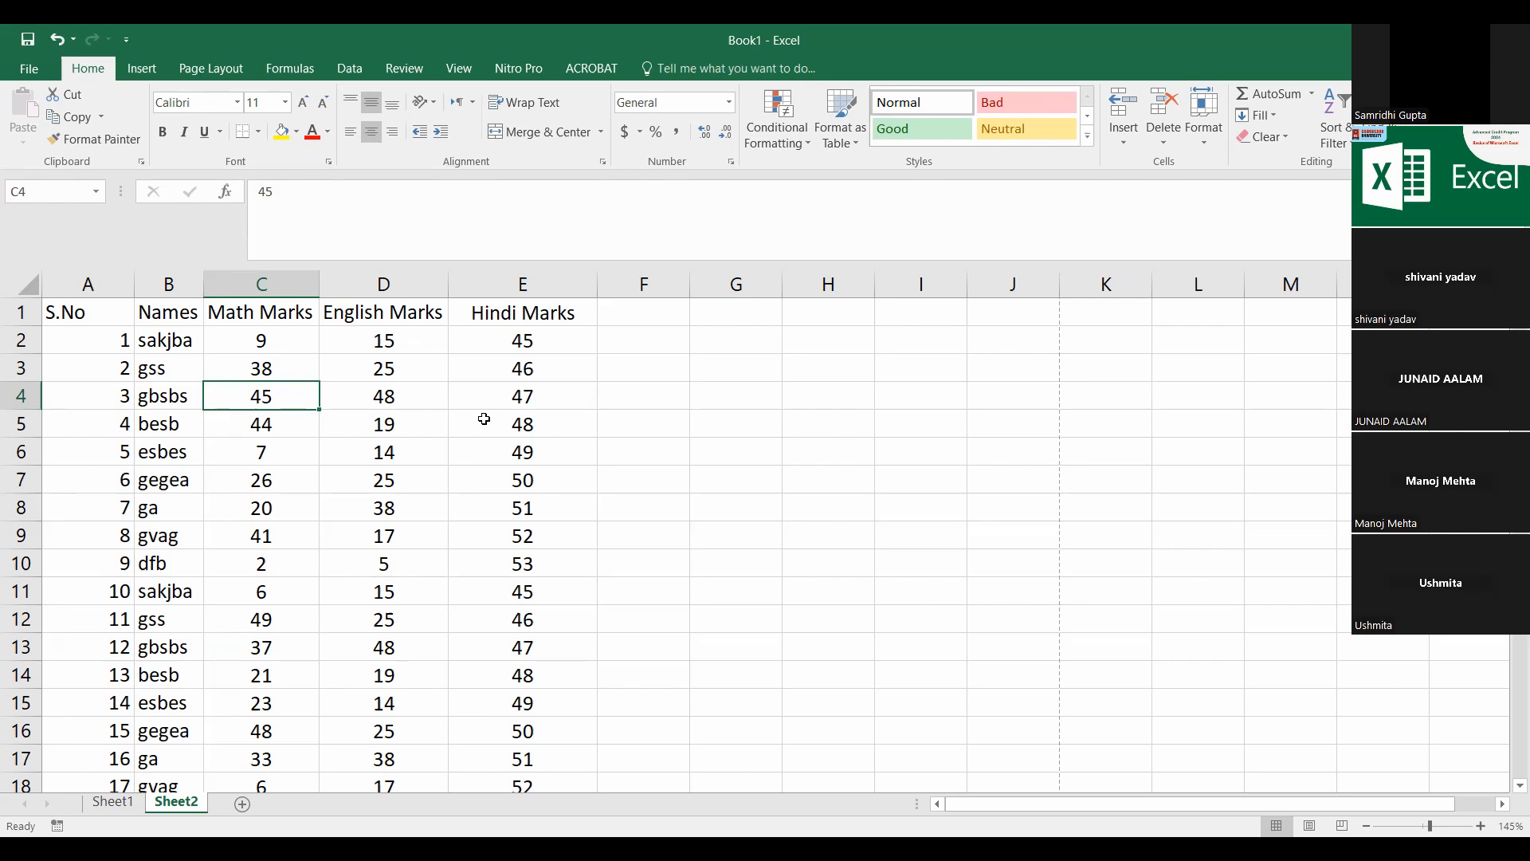
left_click(33, 66)
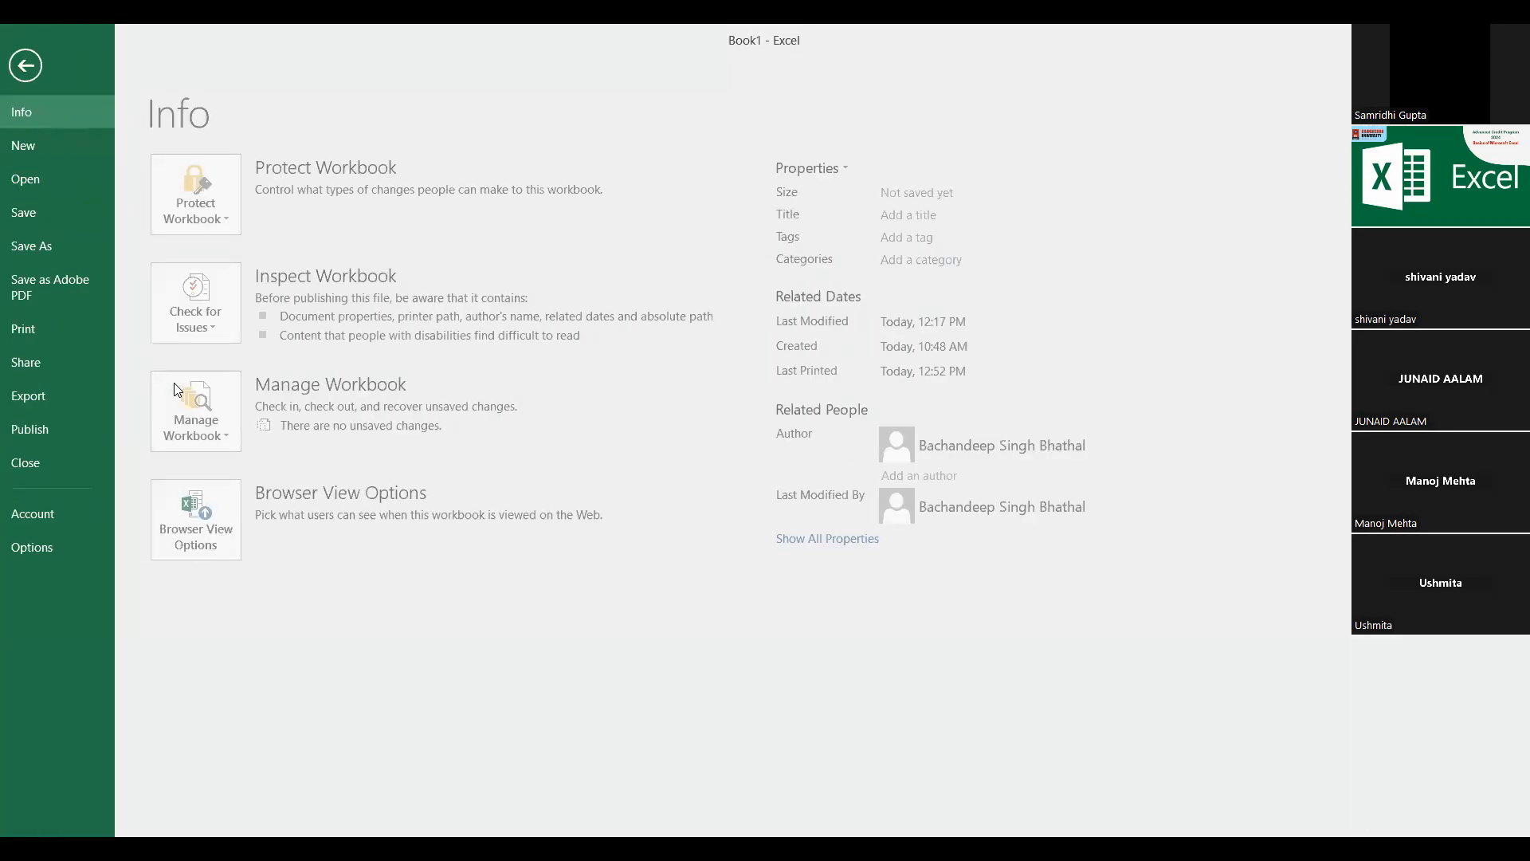
left_click(40, 329)
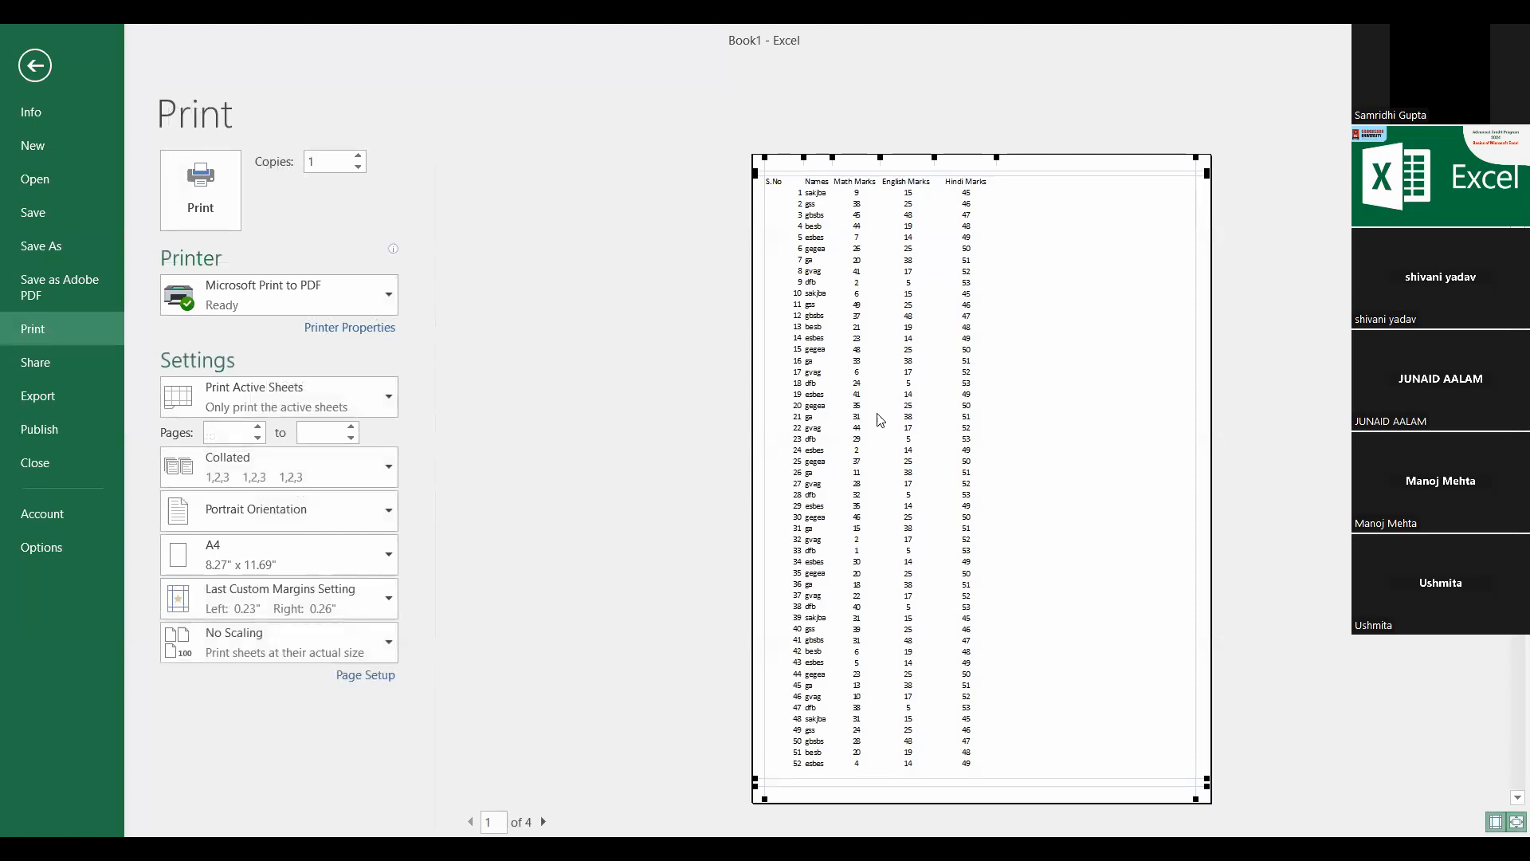
left_click(34, 66)
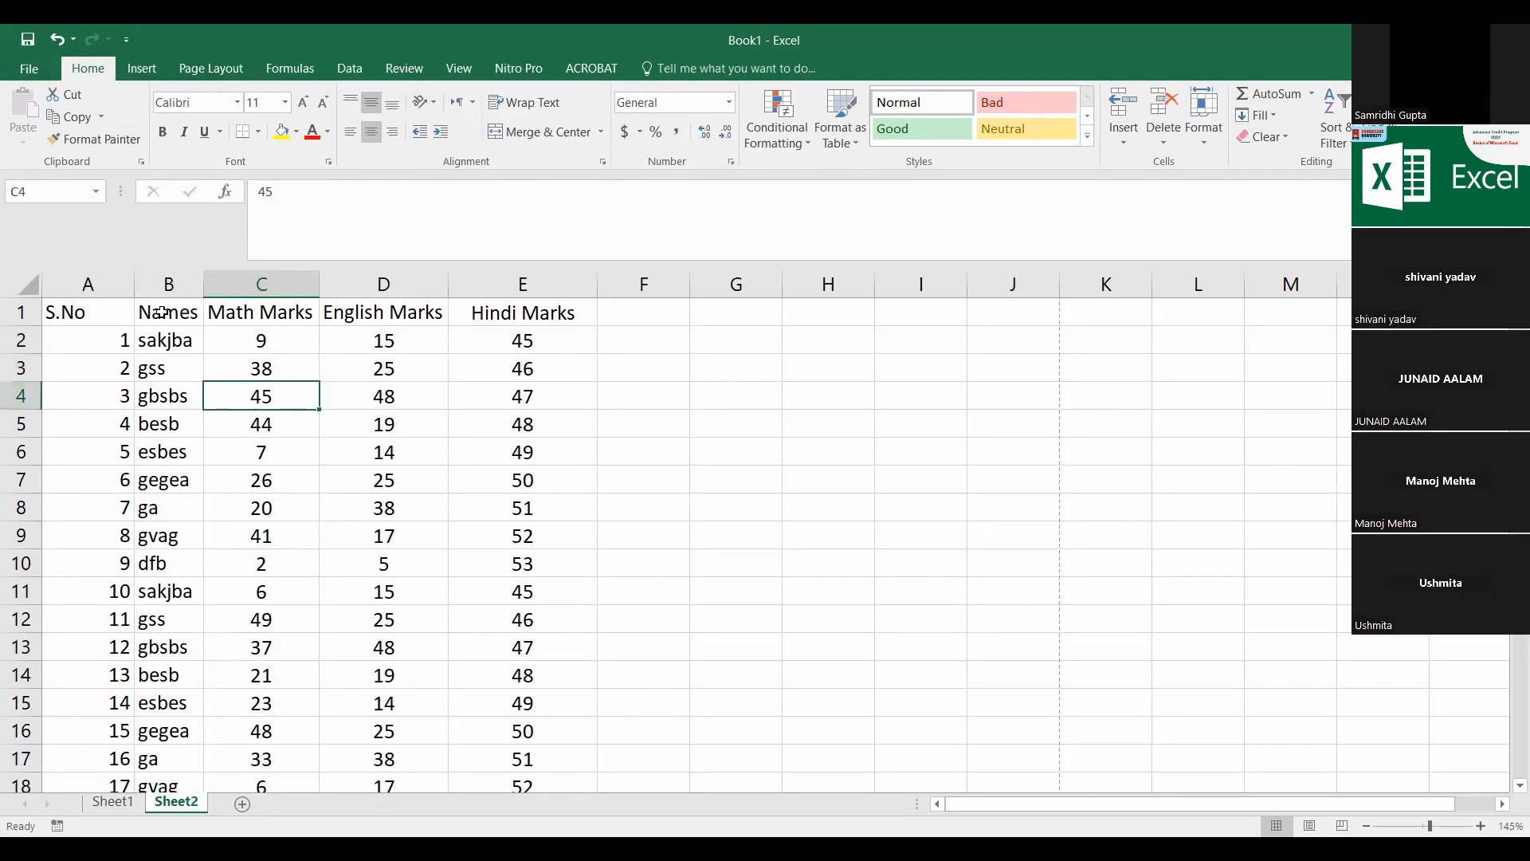
Step: Apply All Borders to the whole marks table, A1:E191, on Sheet2
left_click(105, 314)
key("ctrl+shift+End")
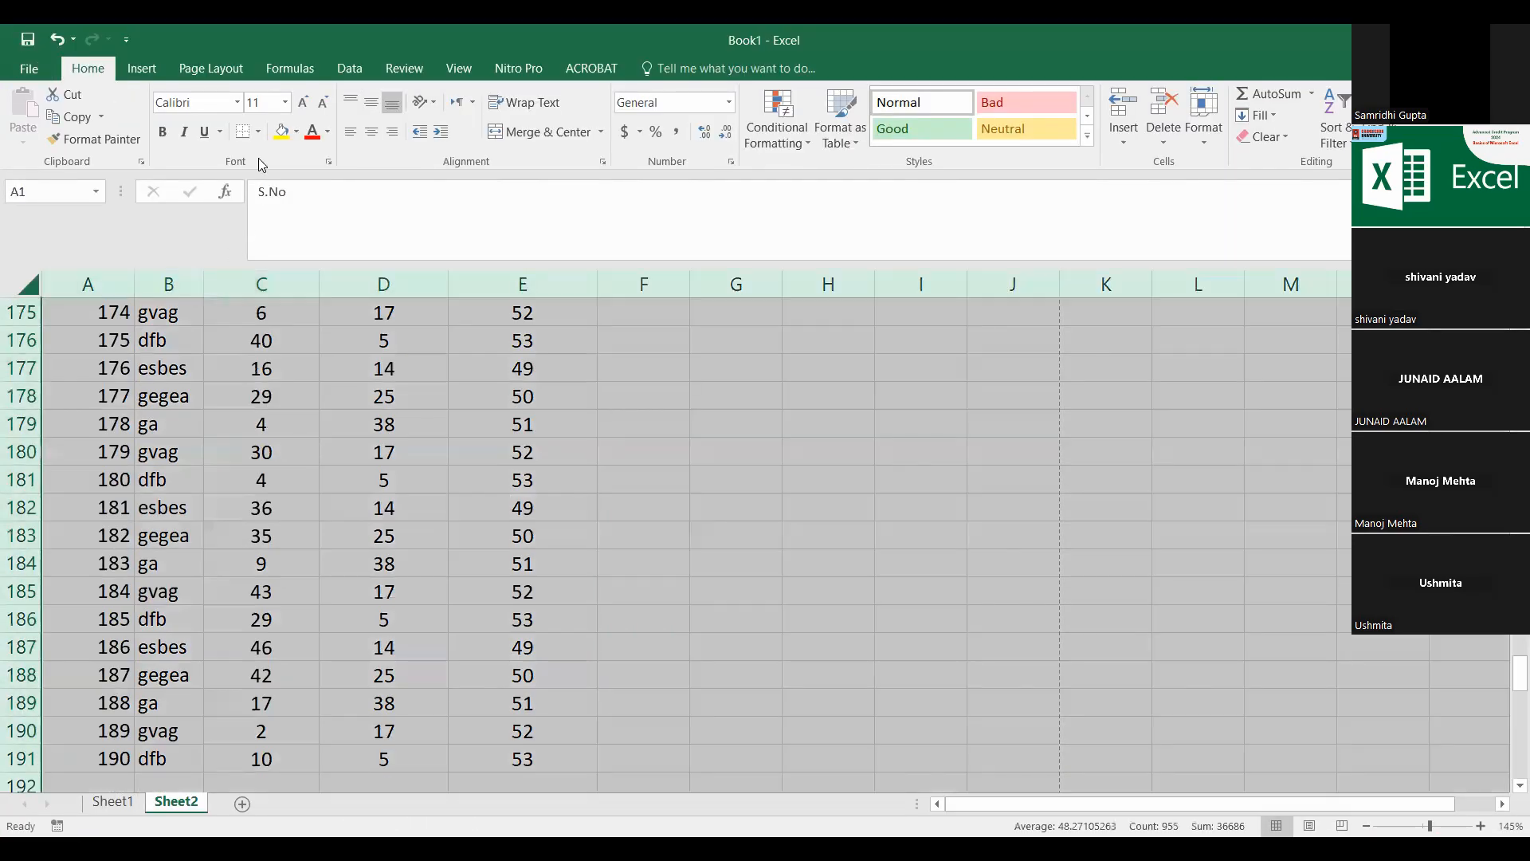
left_click(239, 424)
key("ctrl+a")
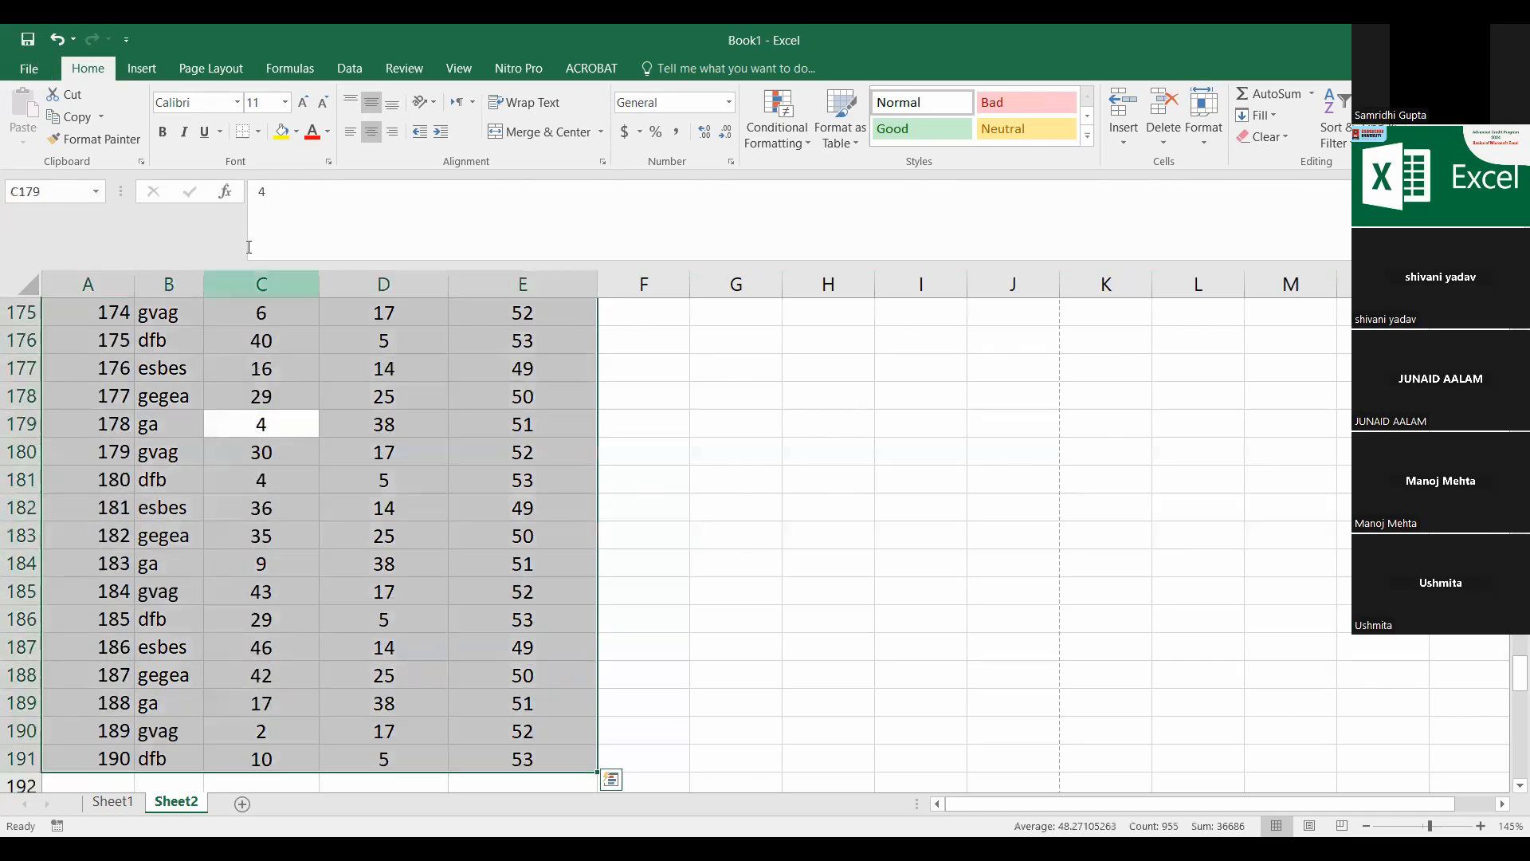
left_click(259, 131)
left_click(286, 302)
left_click(224, 452)
scroll(223, 454, "up", 20)
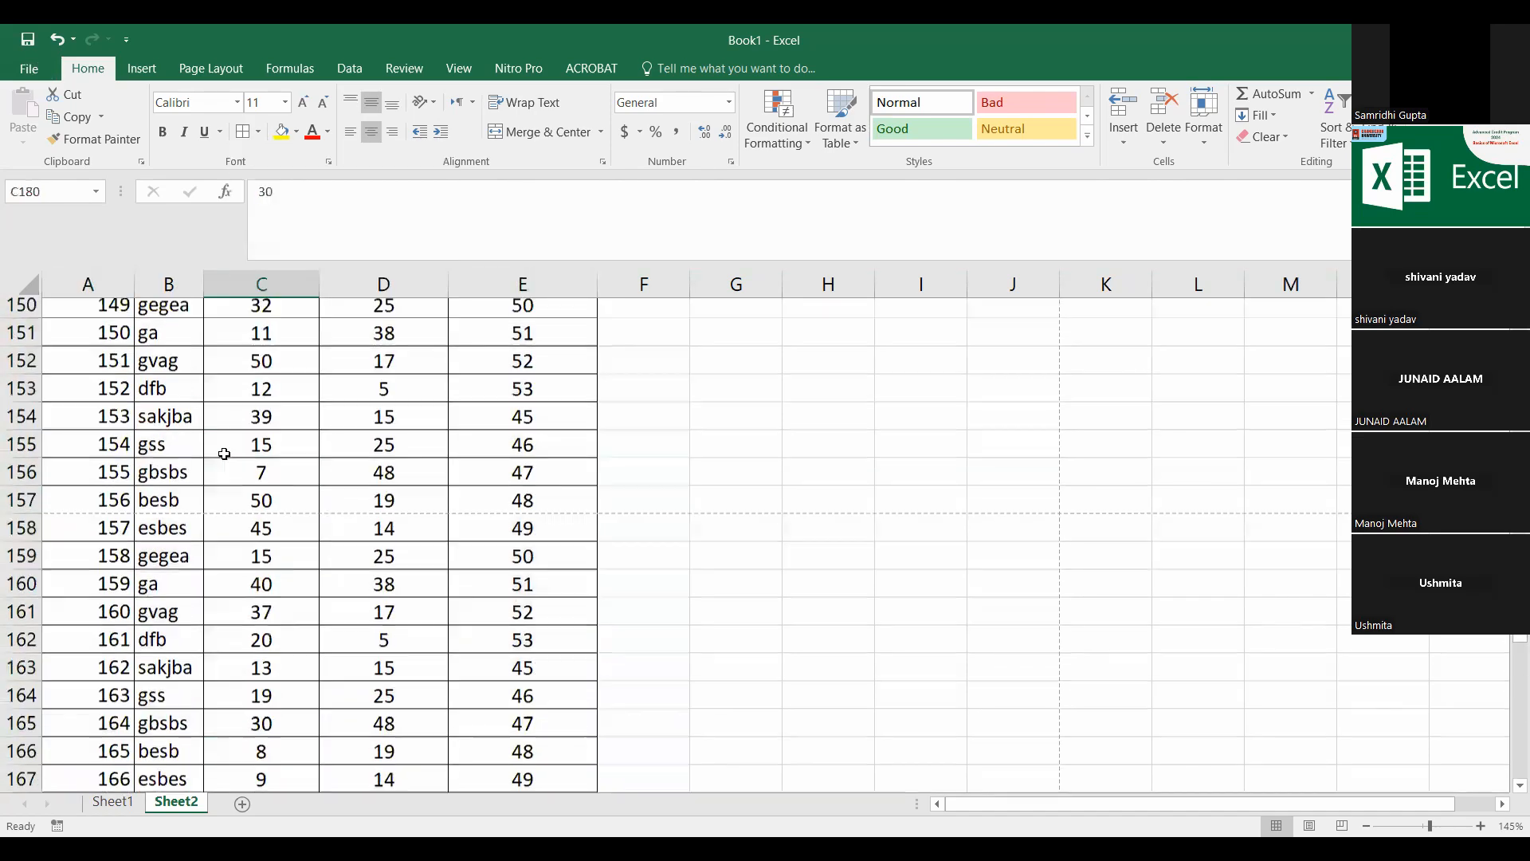
Step: Check the bordered marks table in the print preview and return to the worksheet
left_click(29, 69)
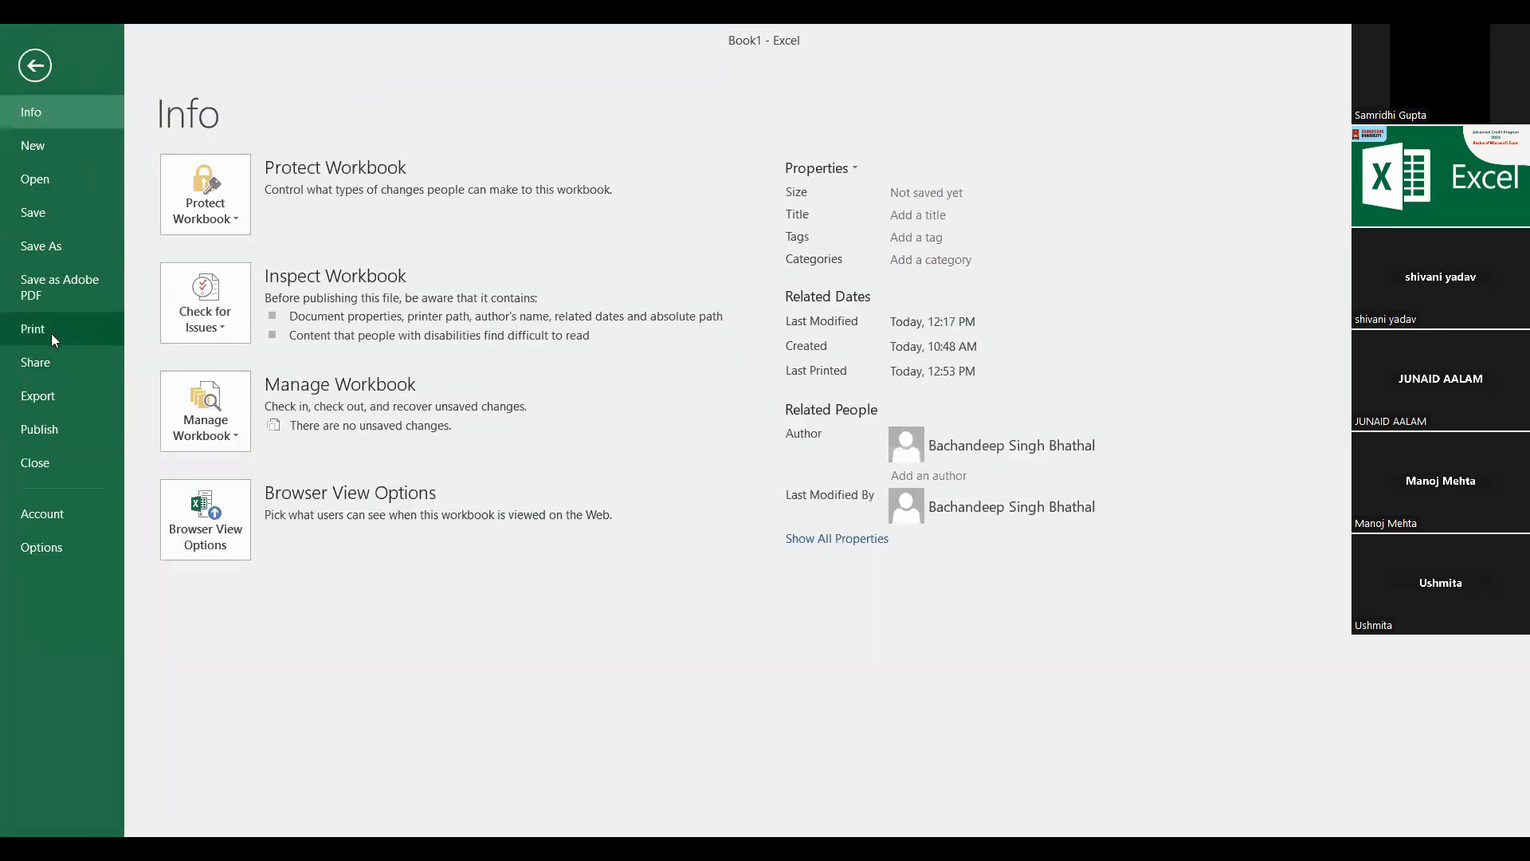
left_click(51, 333)
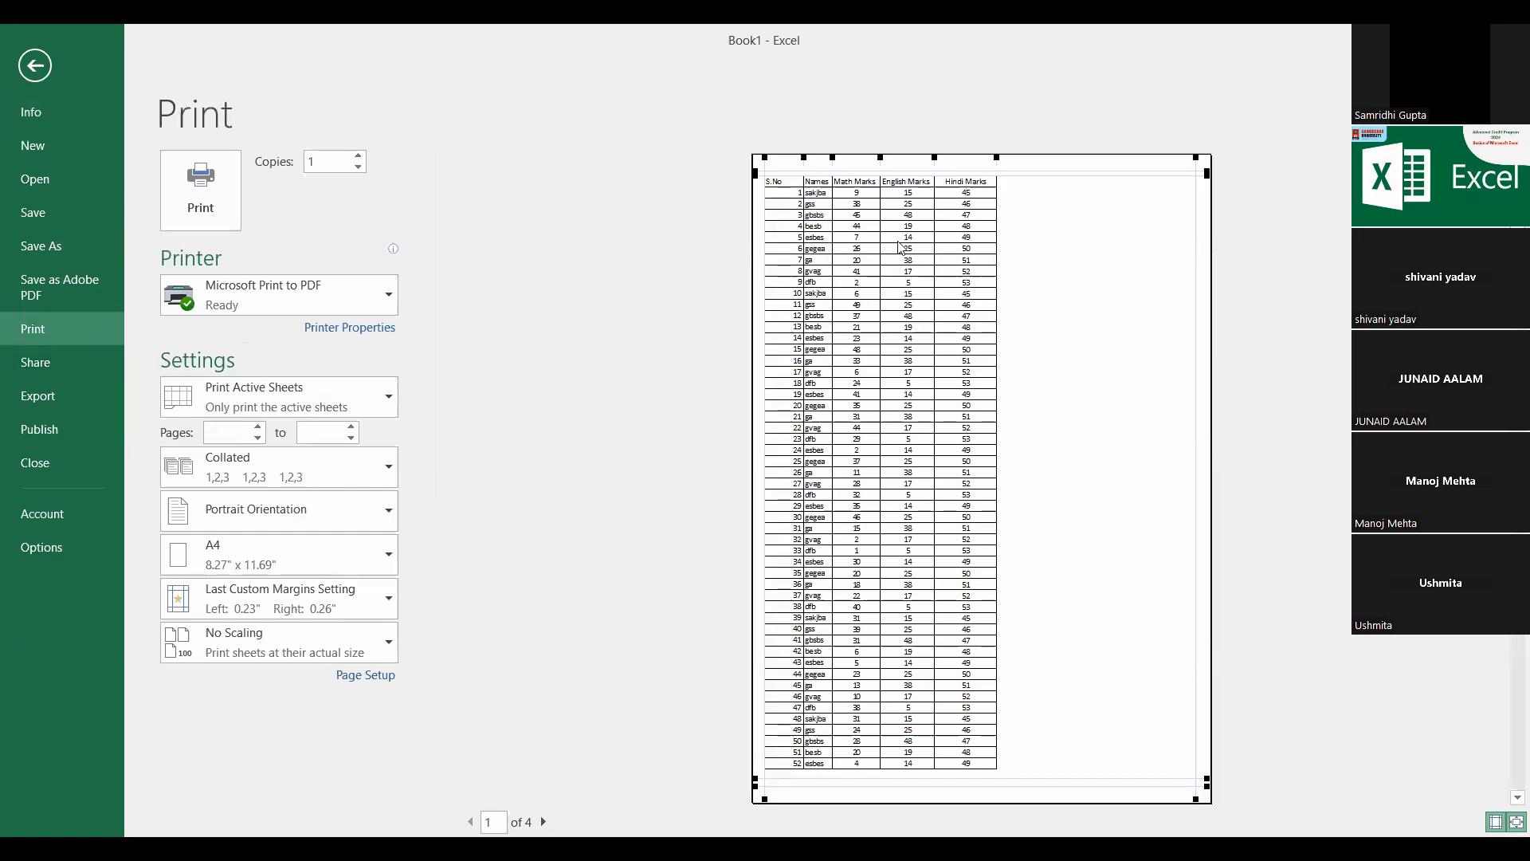
left_click(54, 67)
Step: Fill the ranges B3:E3 and B11:E11 with yellow
left_click_drag(171, 371, 539, 375)
left_click(280, 132)
left_click(263, 478)
left_click_drag(163, 596, 495, 598)
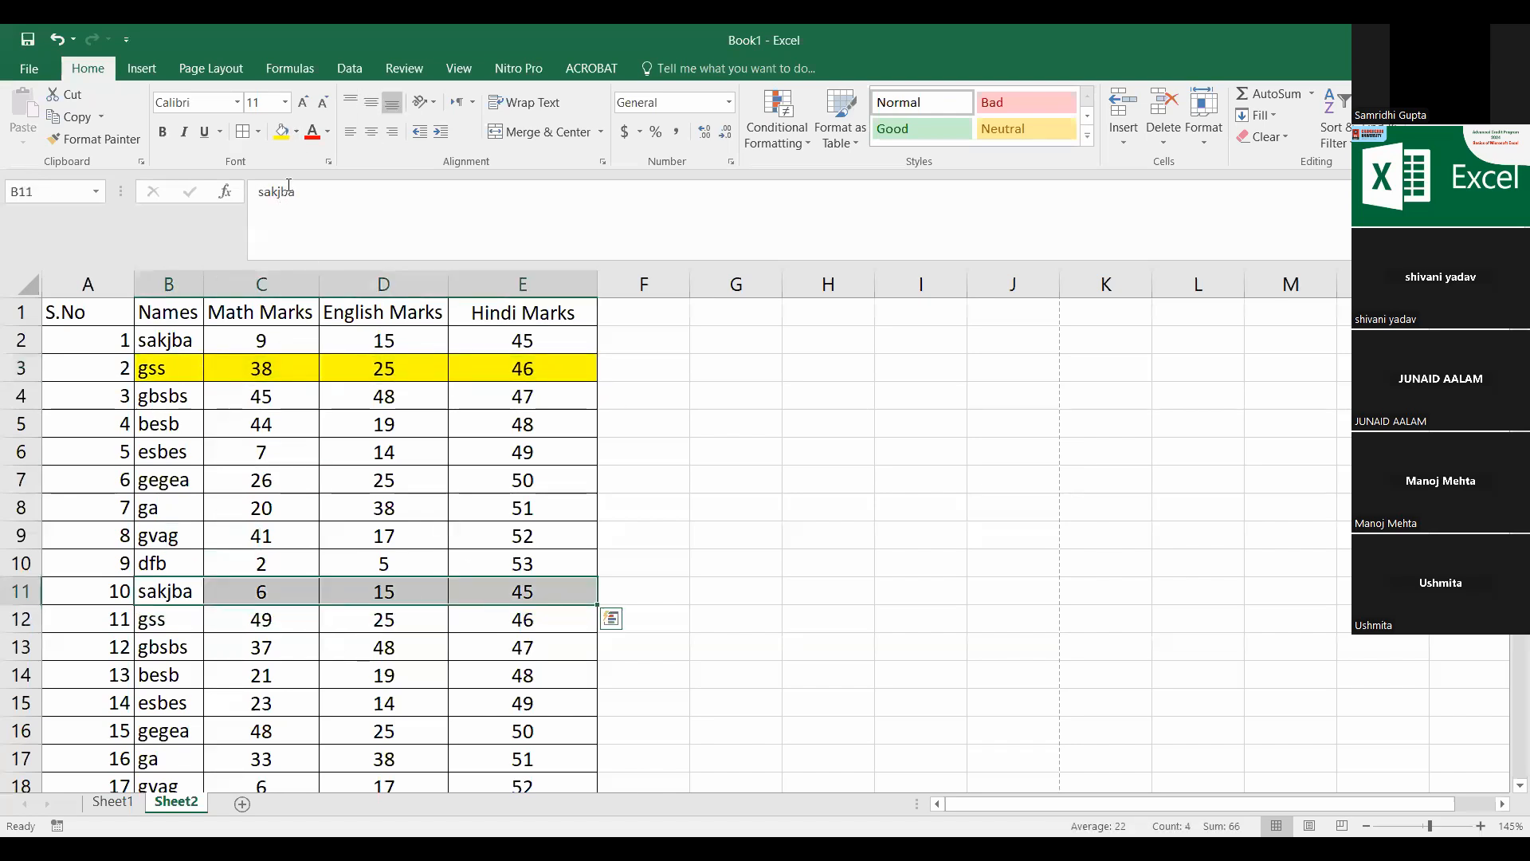
left_click(281, 132)
left_click(258, 481)
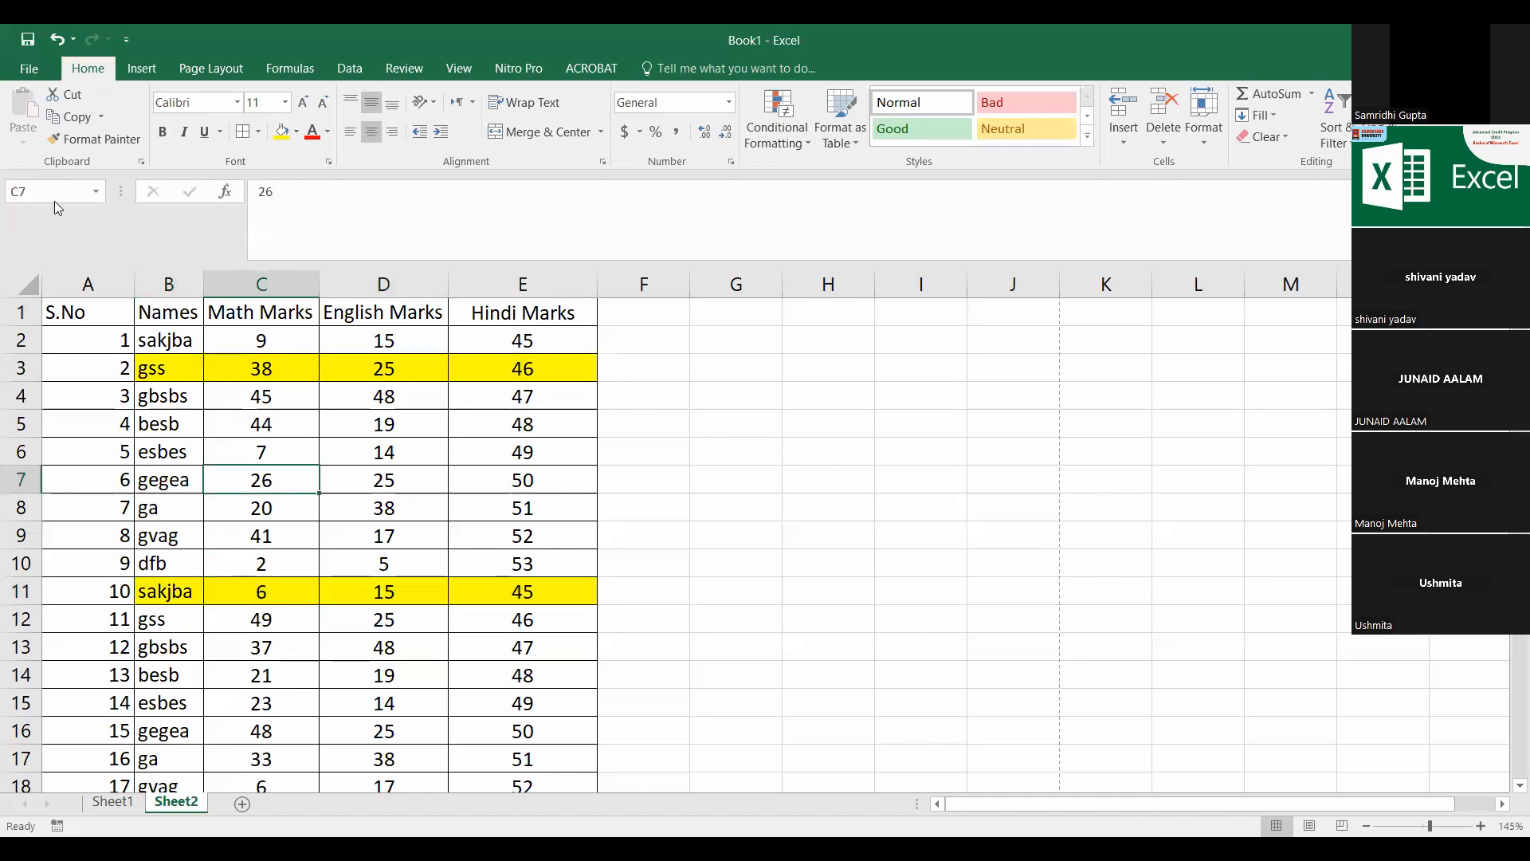
Step: Check the yellow rows in the print preview and return to the worksheet
left_click(29, 68)
left_click(59, 341)
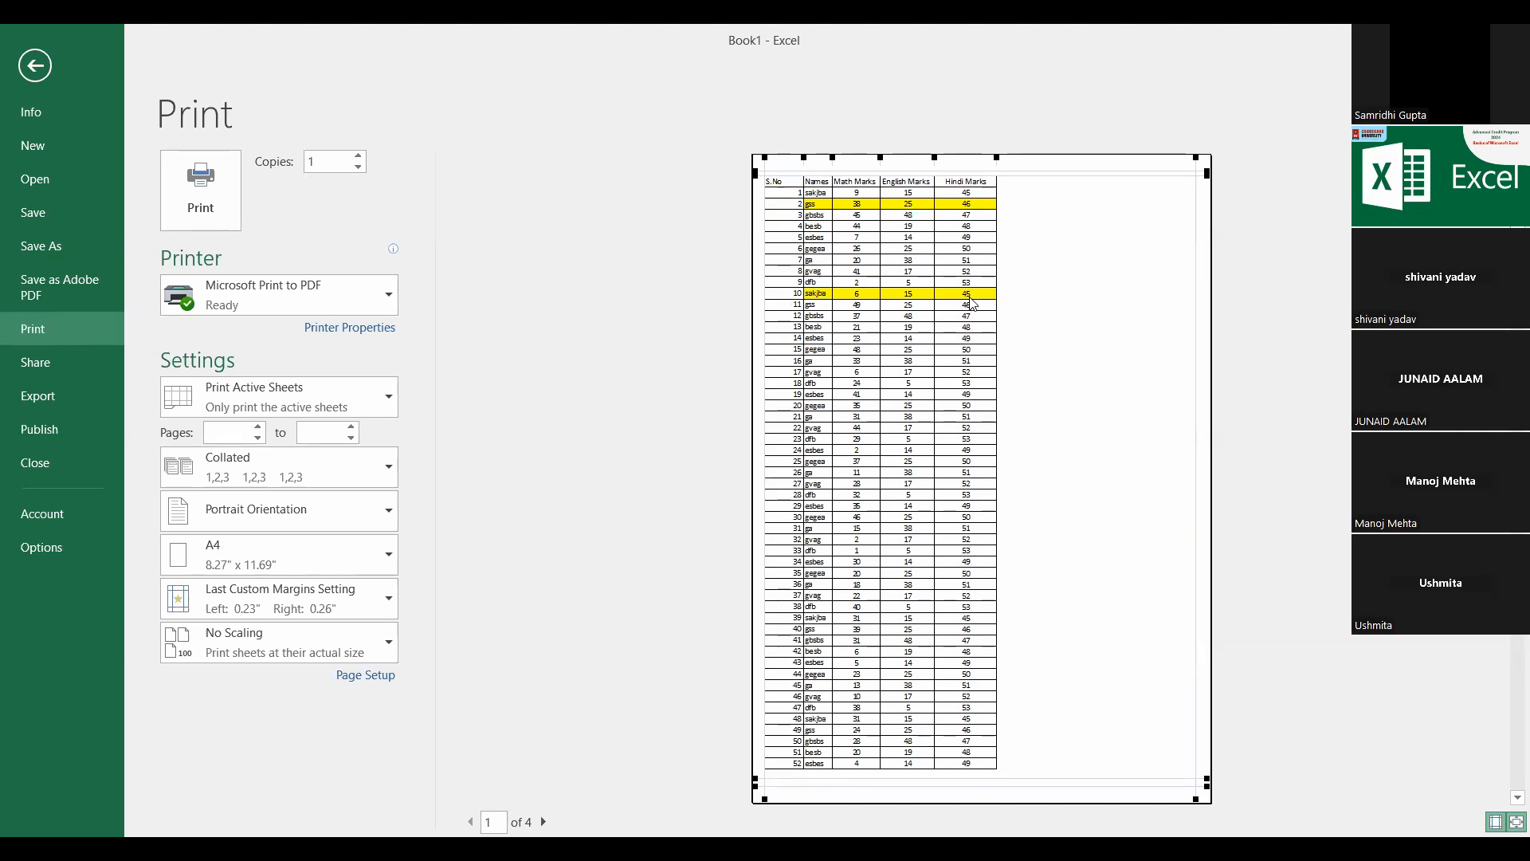
left_click(34, 65)
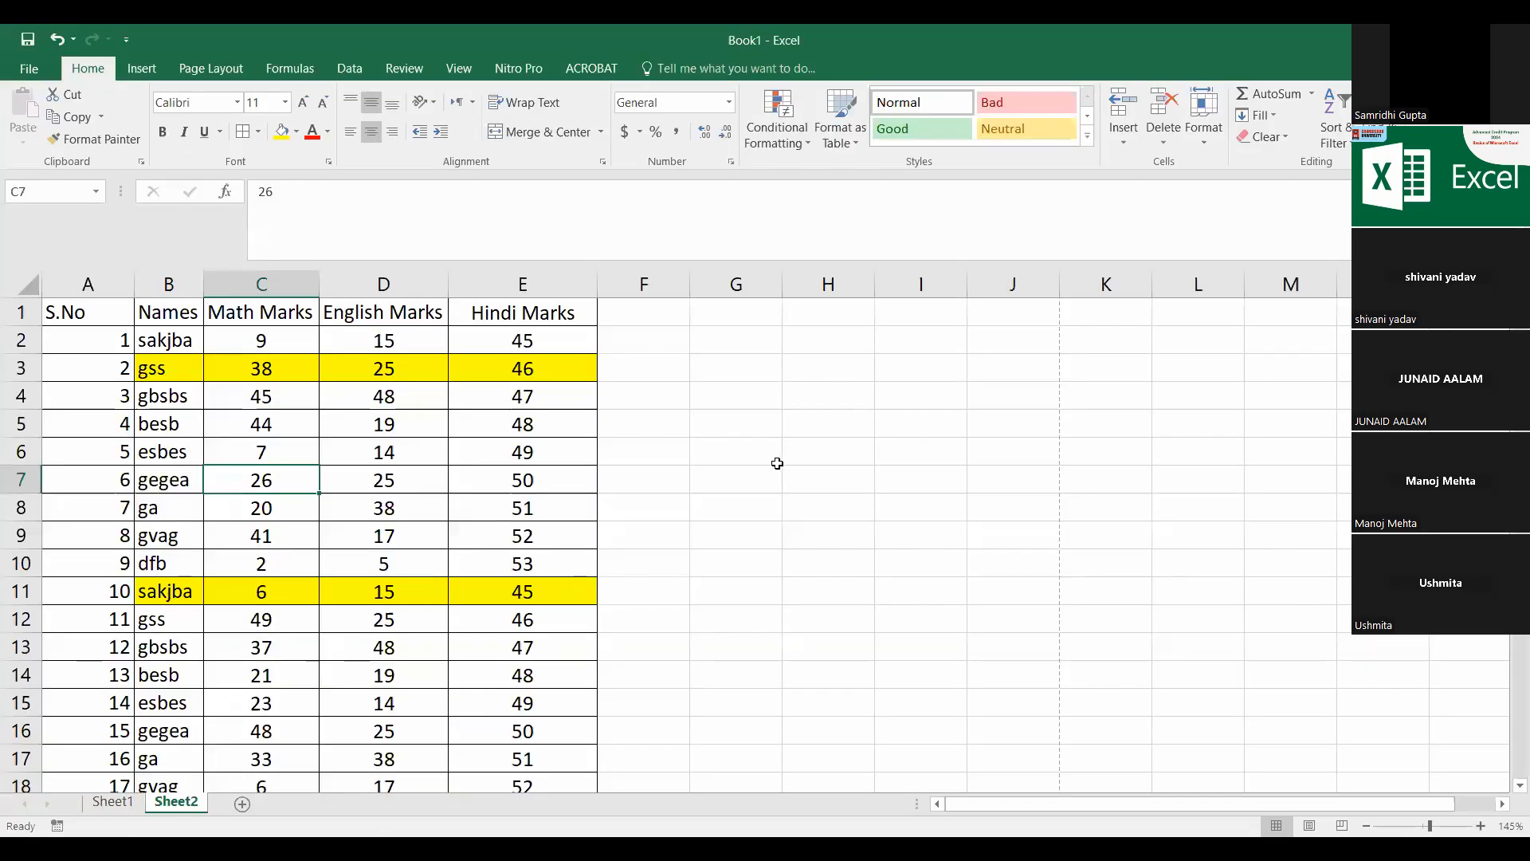
Step: Widen the Names column to more than twice its width and narrow the S.No column to fit its header
left_click_drag(199, 287, 318, 294)
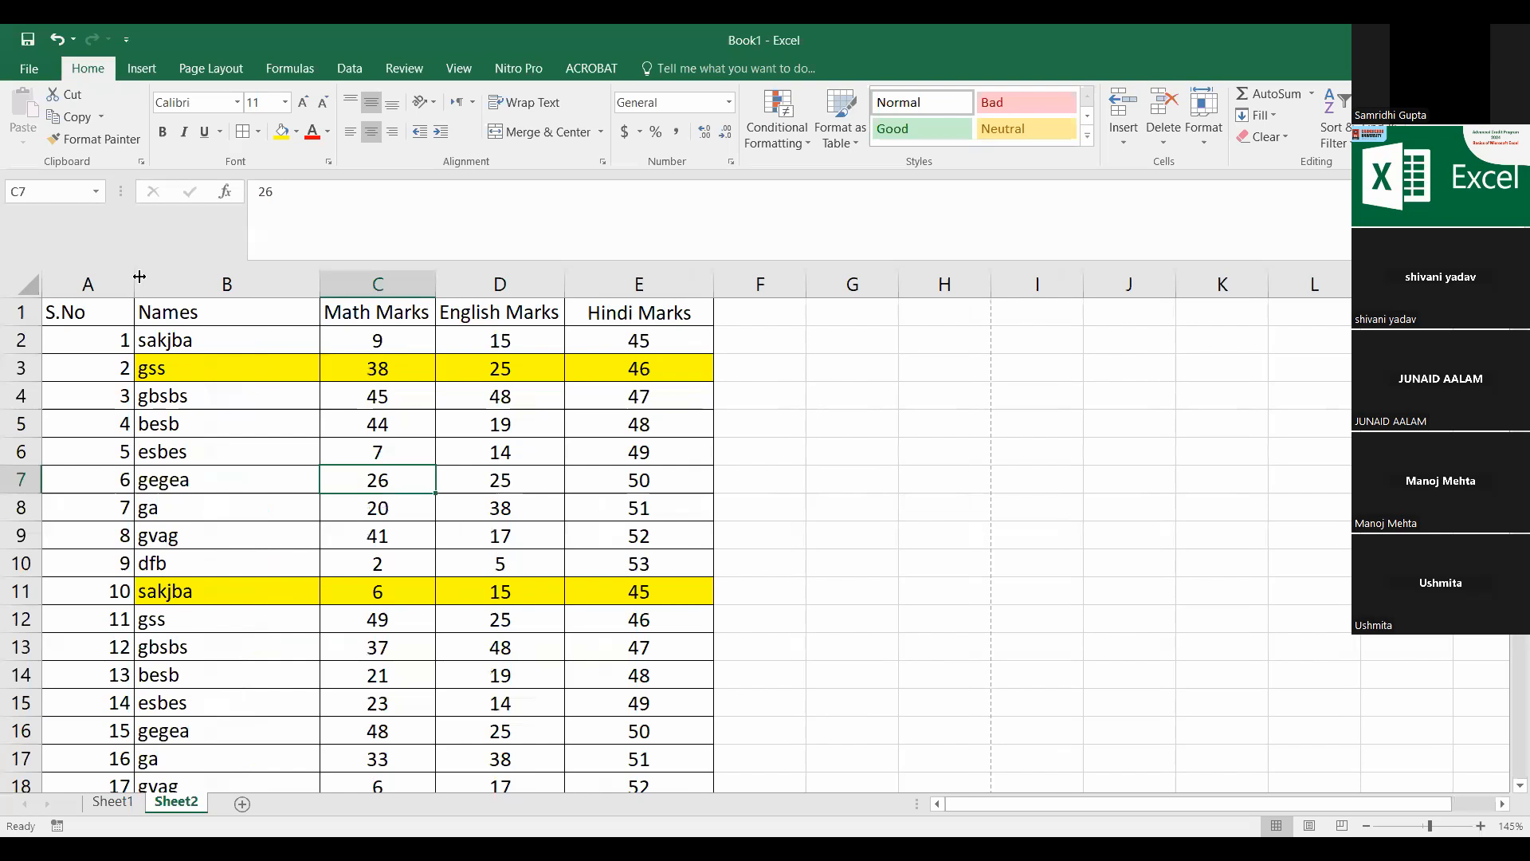
left_click_drag(136, 277, 93, 279)
left_click_drag(277, 279, 337, 279)
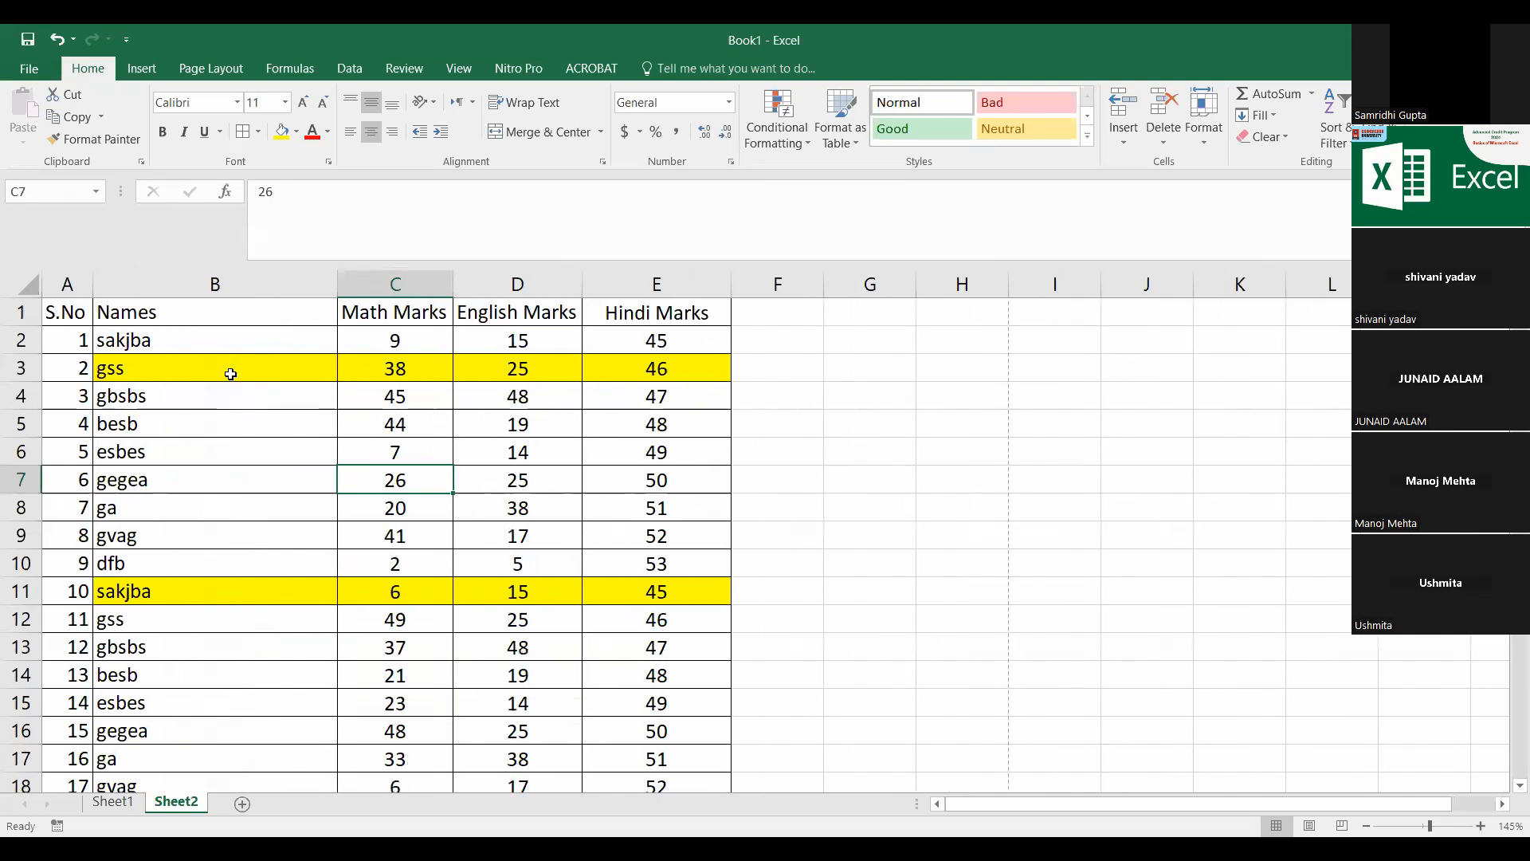
Step: Check the resized columns in the print preview and autofit the Names column back on the worksheet
left_click(29, 69)
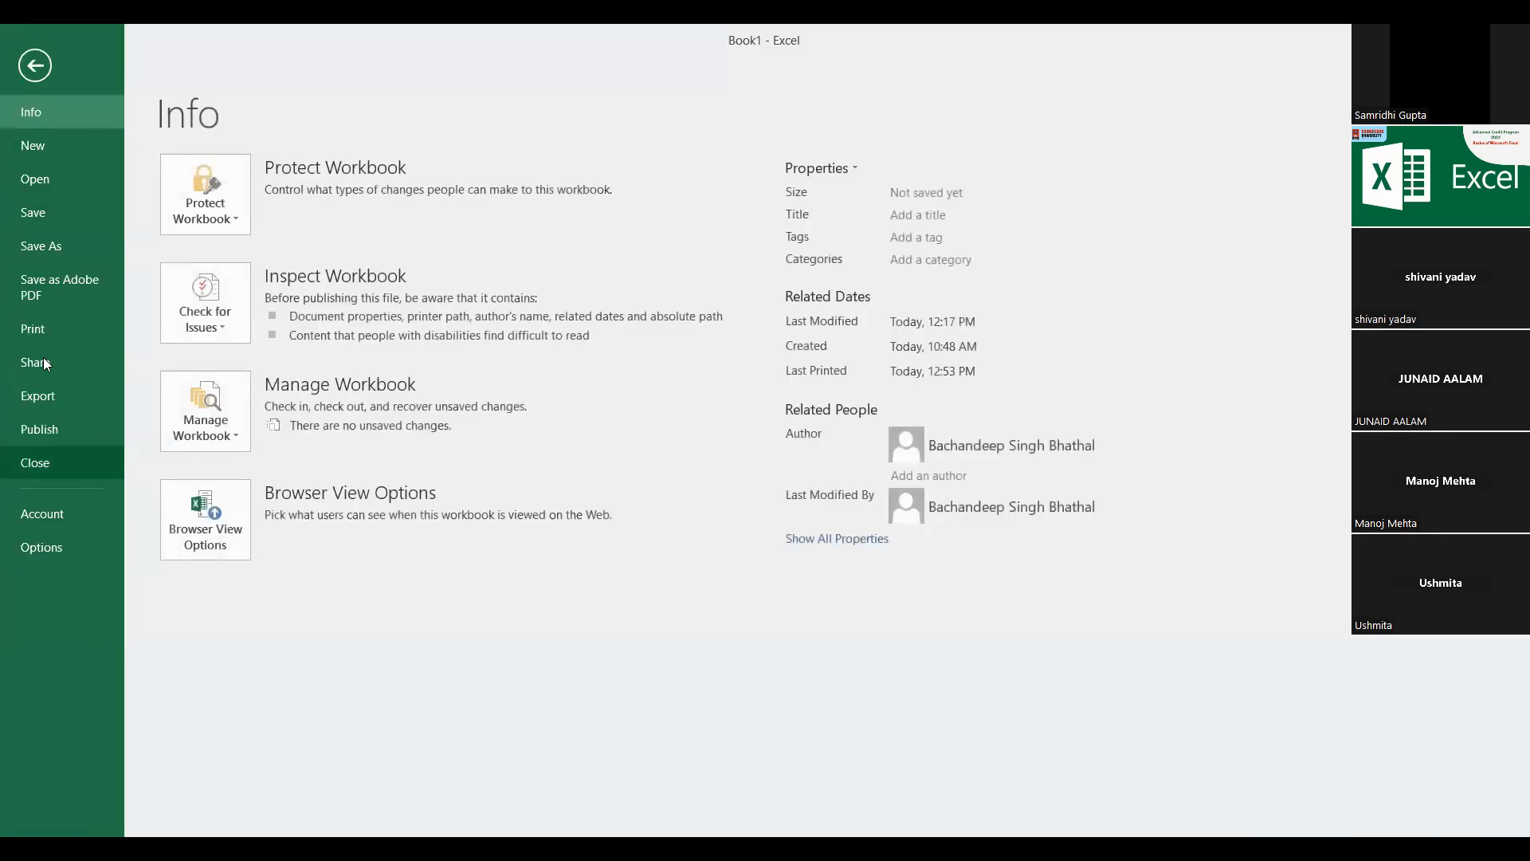
left_click(49, 330)
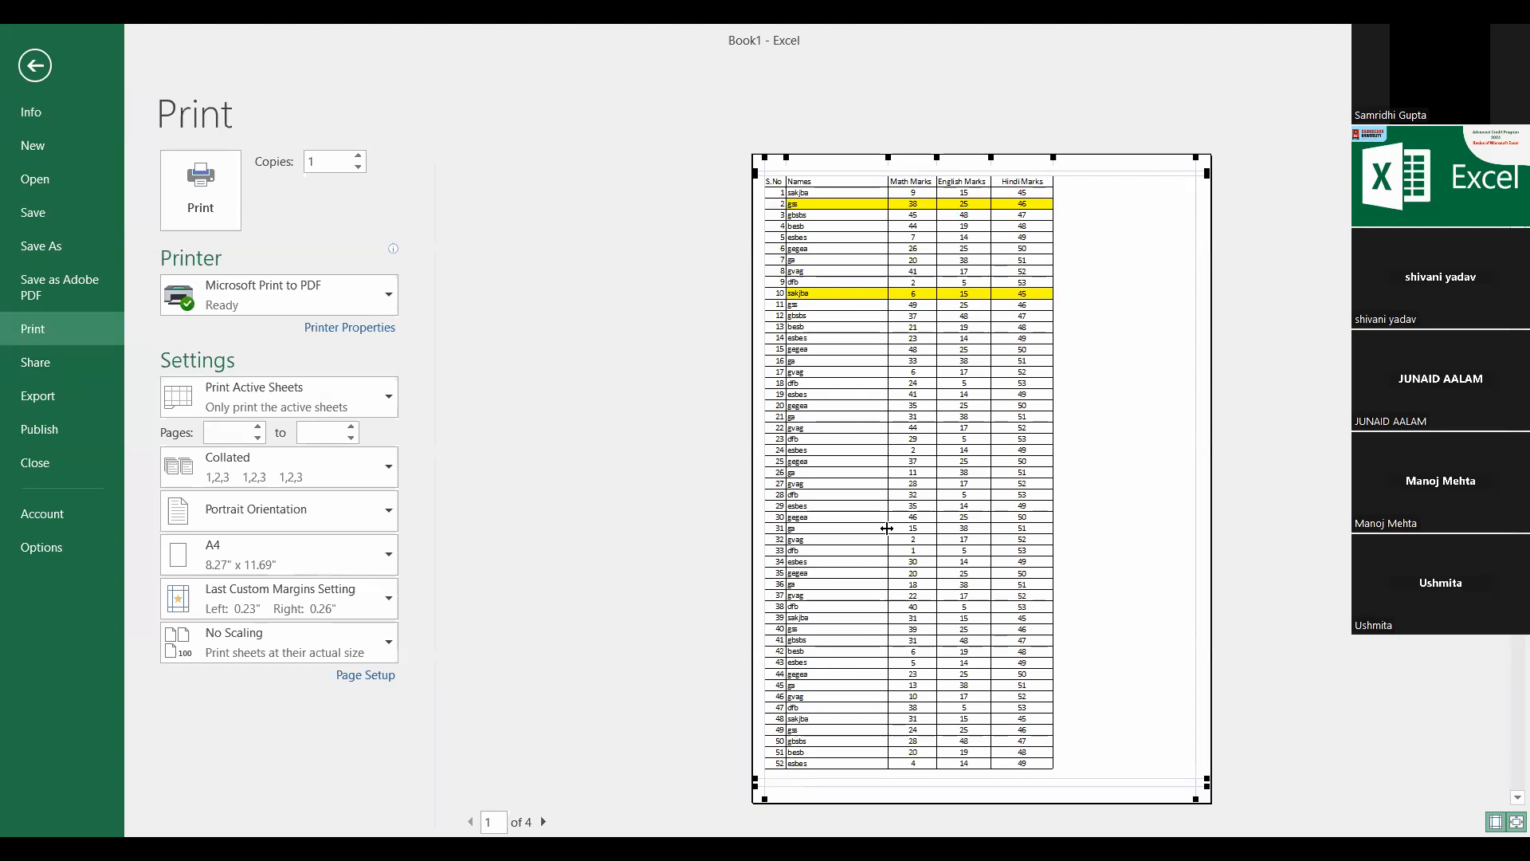
scroll(875, 617, "down", 1)
scroll(875, 618, "up", 3)
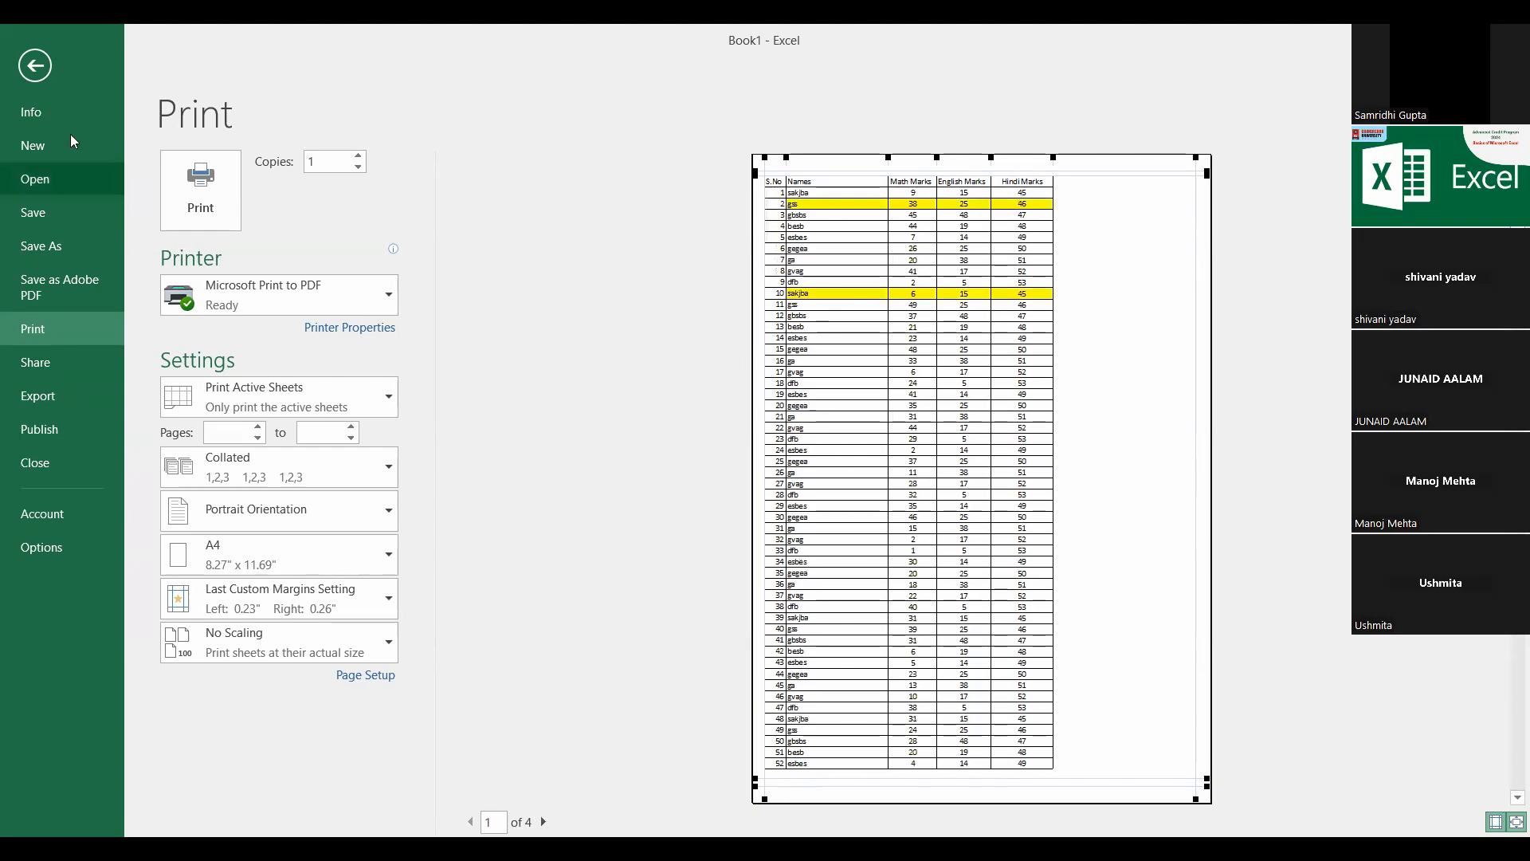
left_click(35, 65)
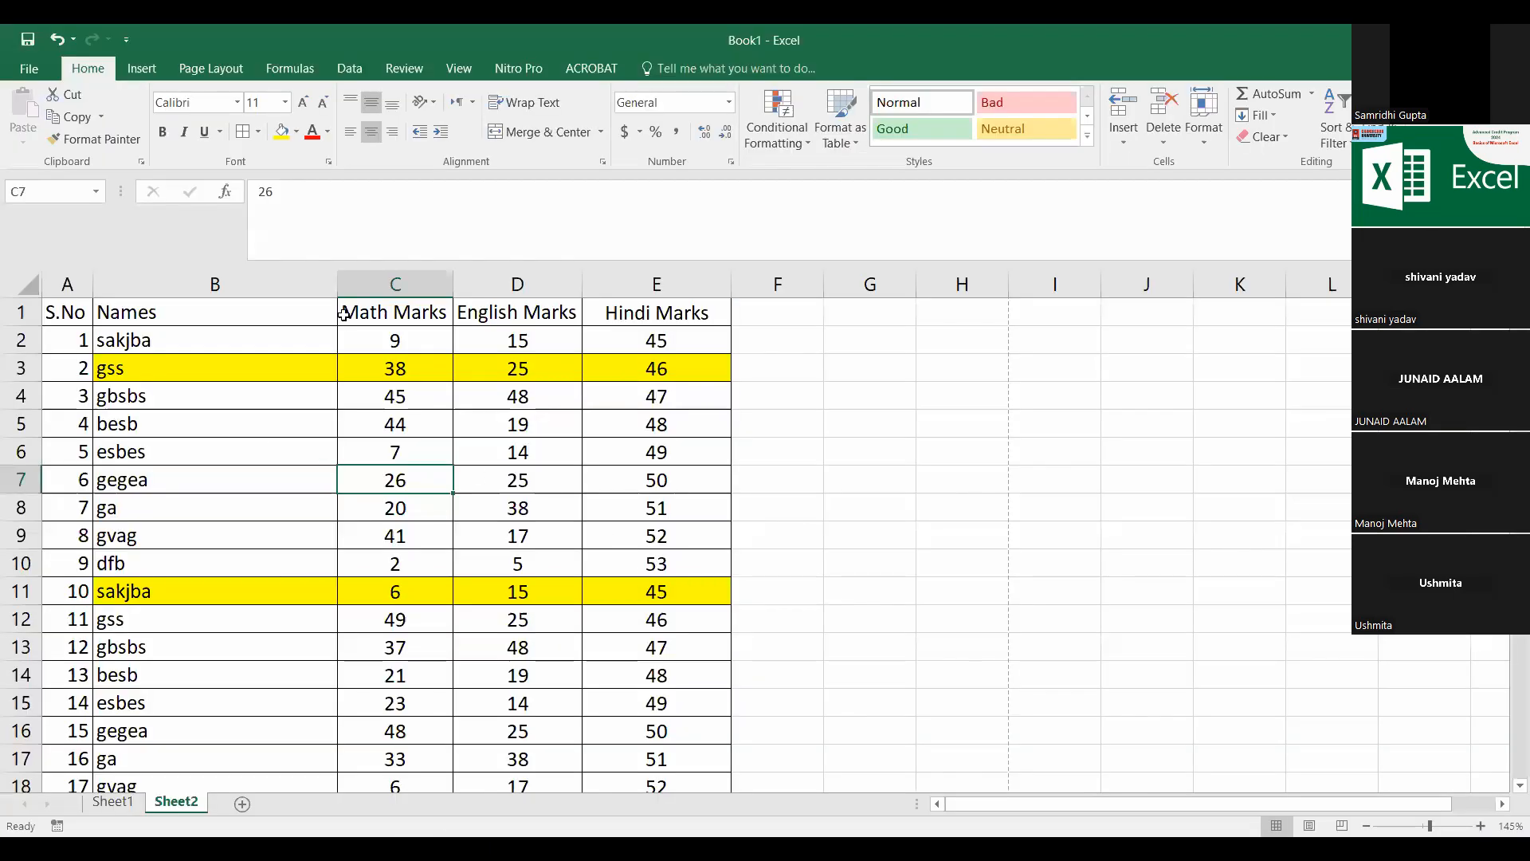
left_click(317, 392)
double_click(336, 281)
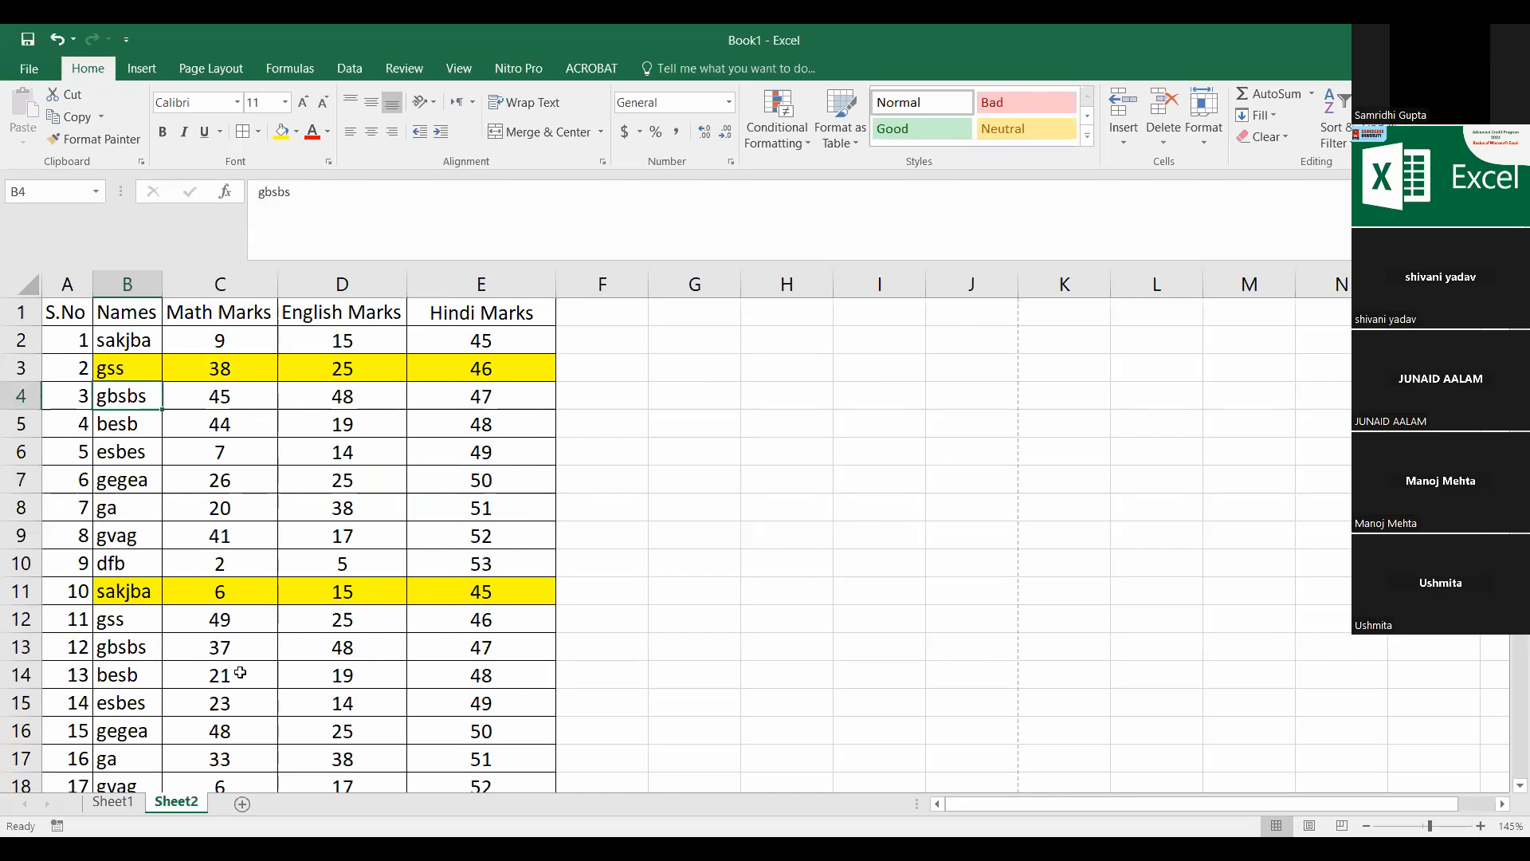
Step: Fill the Graph and Chart topics in A1:A2 of Sheet1 with yellow
left_click(112, 801)
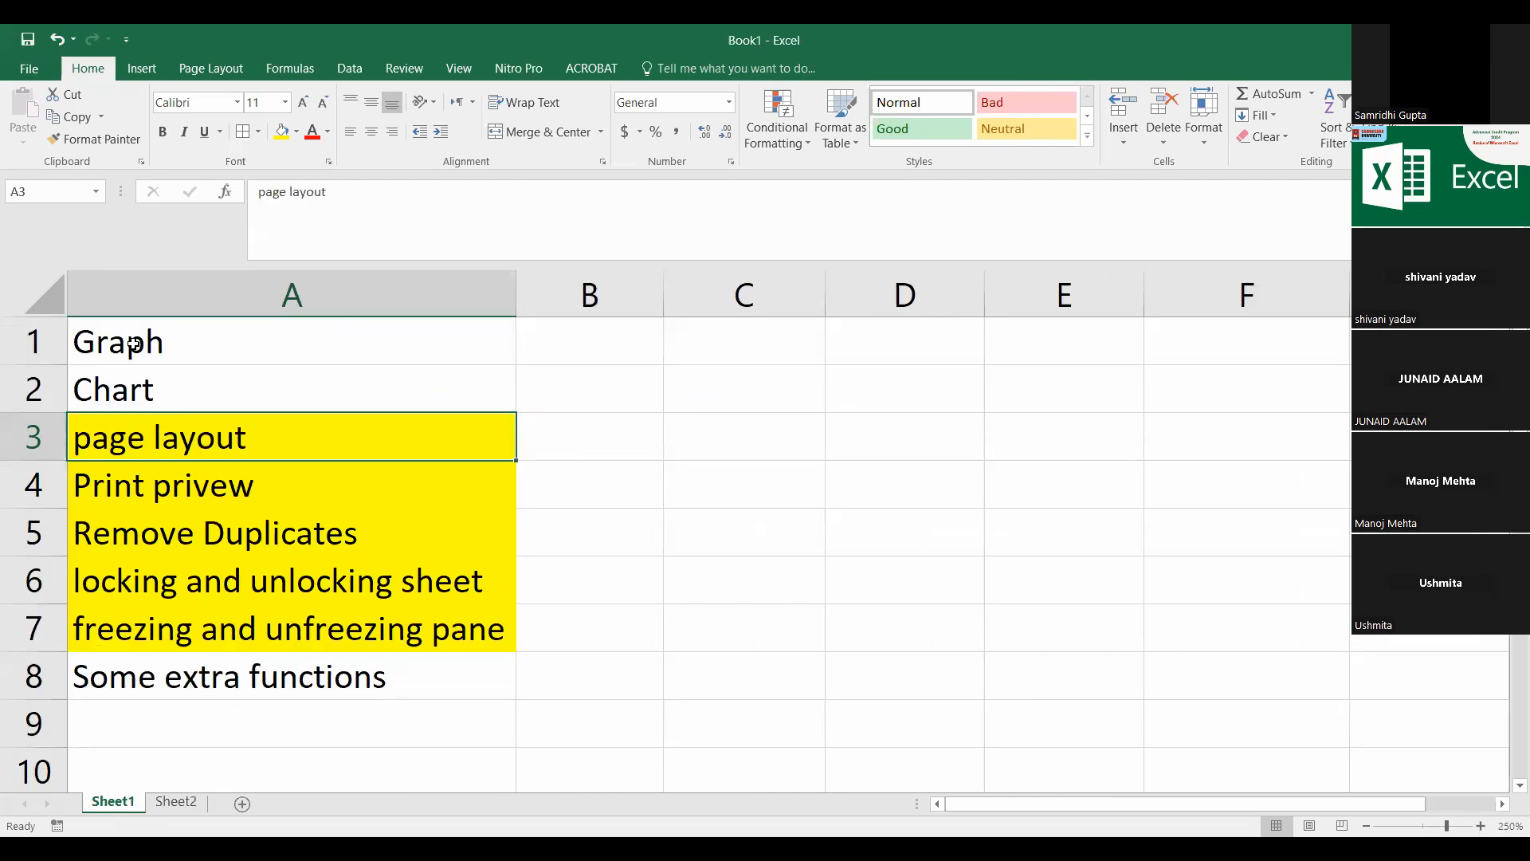
left_click_drag(134, 344, 153, 384)
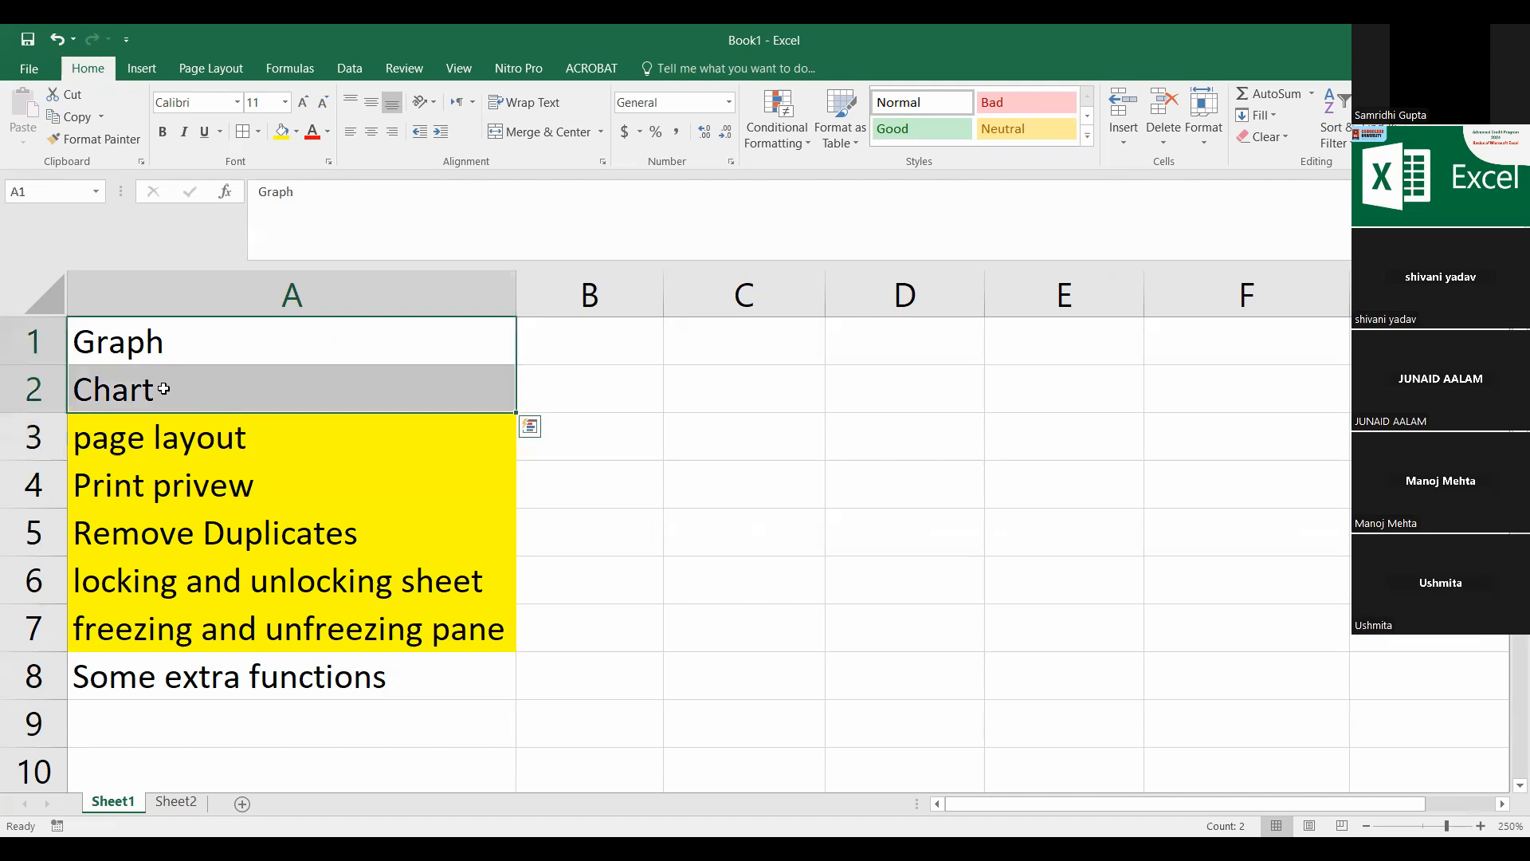
left_click(282, 132)
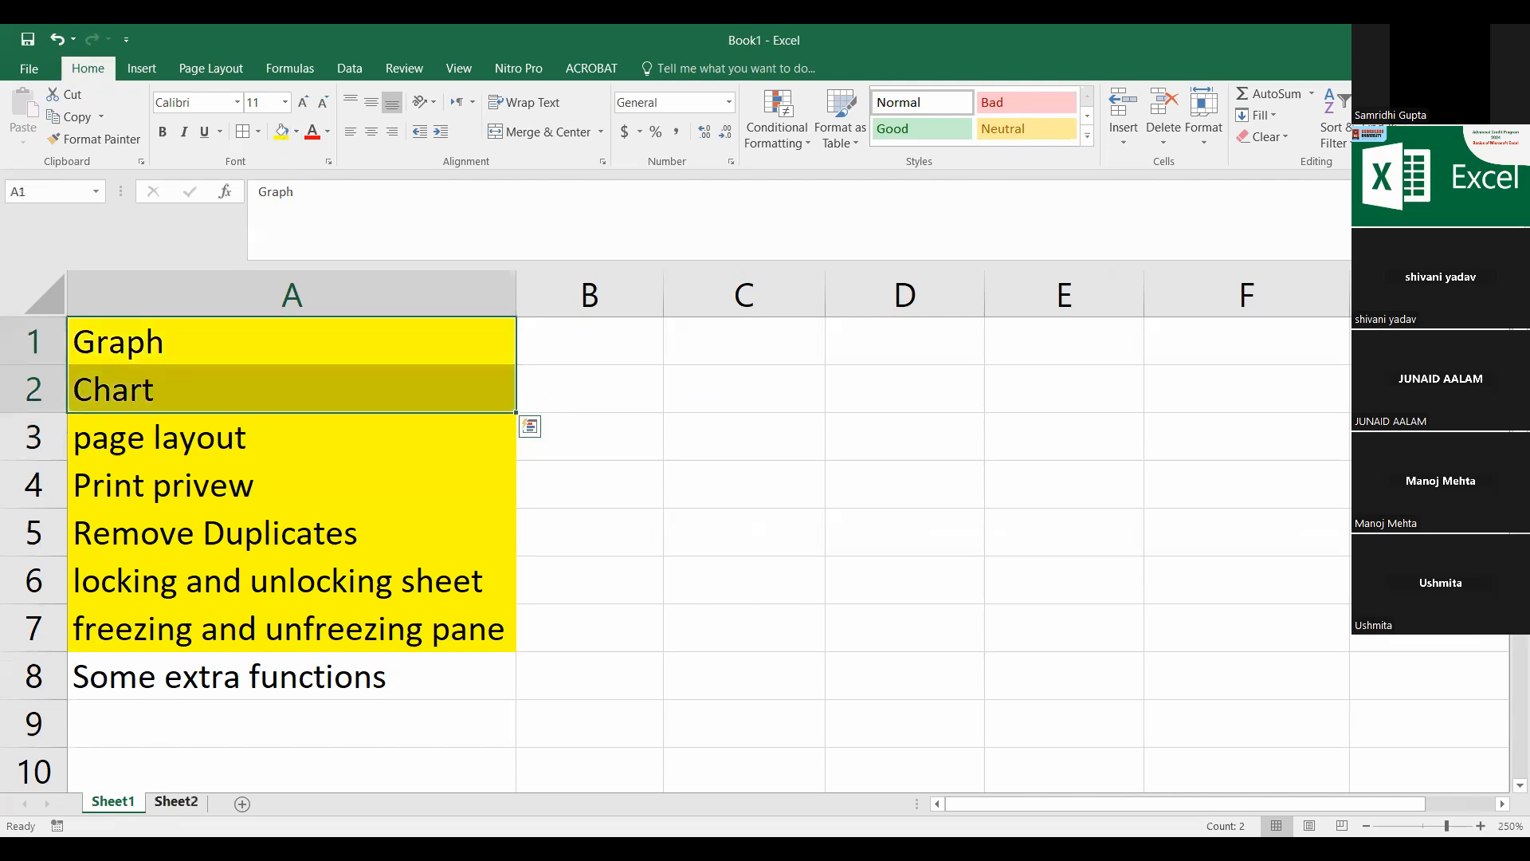
Step: Copy the range A1:E21 from Sheet2 into a new worksheet starting at cell A1
left_click(176, 801)
left_click(383, 507)
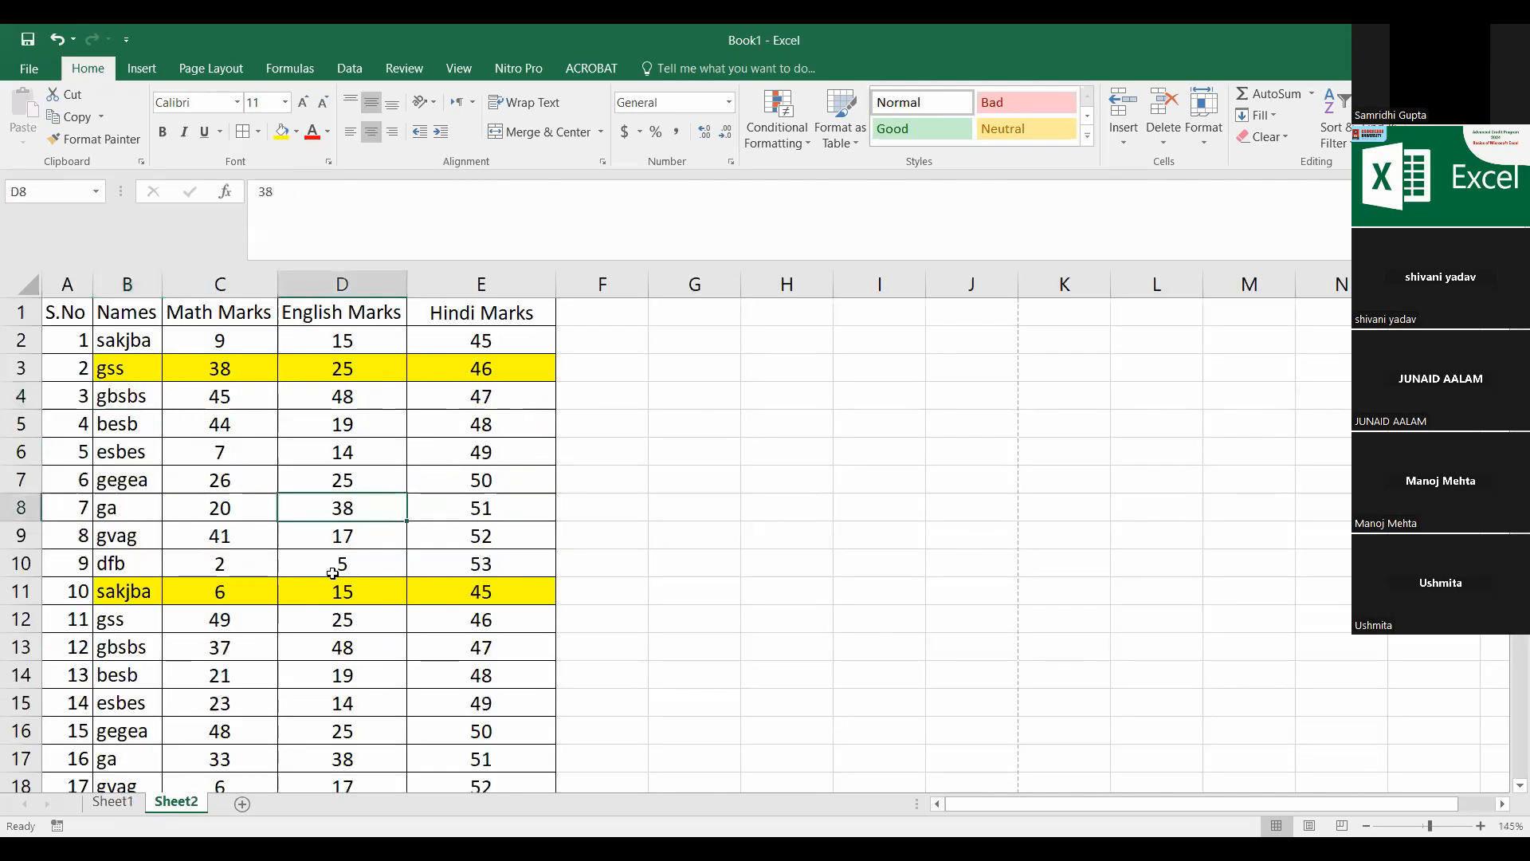
left_click(64, 590)
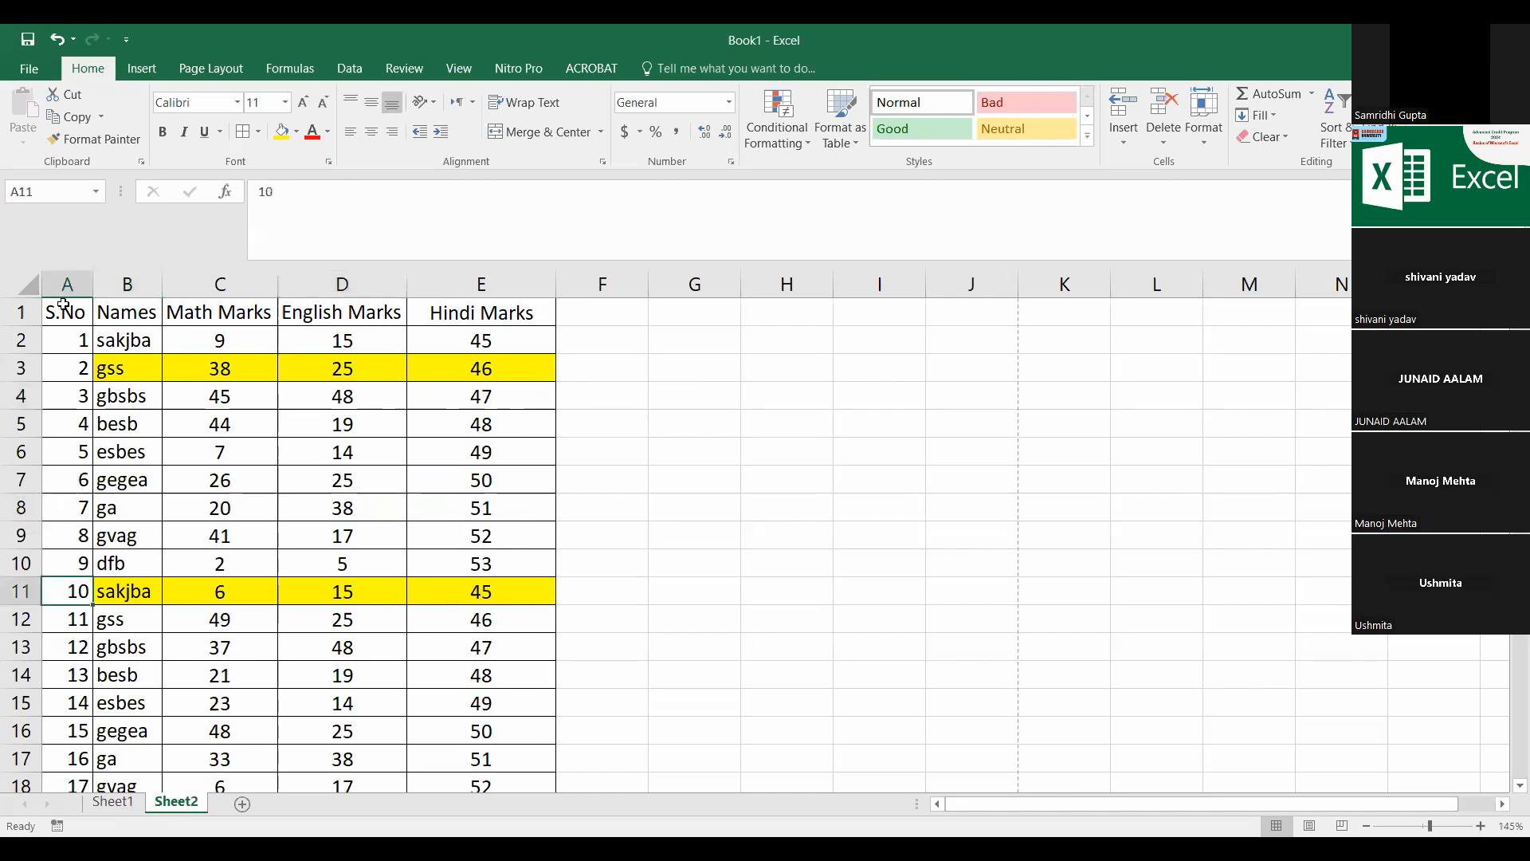
left_click_drag(64, 304, 526, 749)
key("ctrl+c")
scroll(160, 635, "up", 2)
left_click(242, 803)
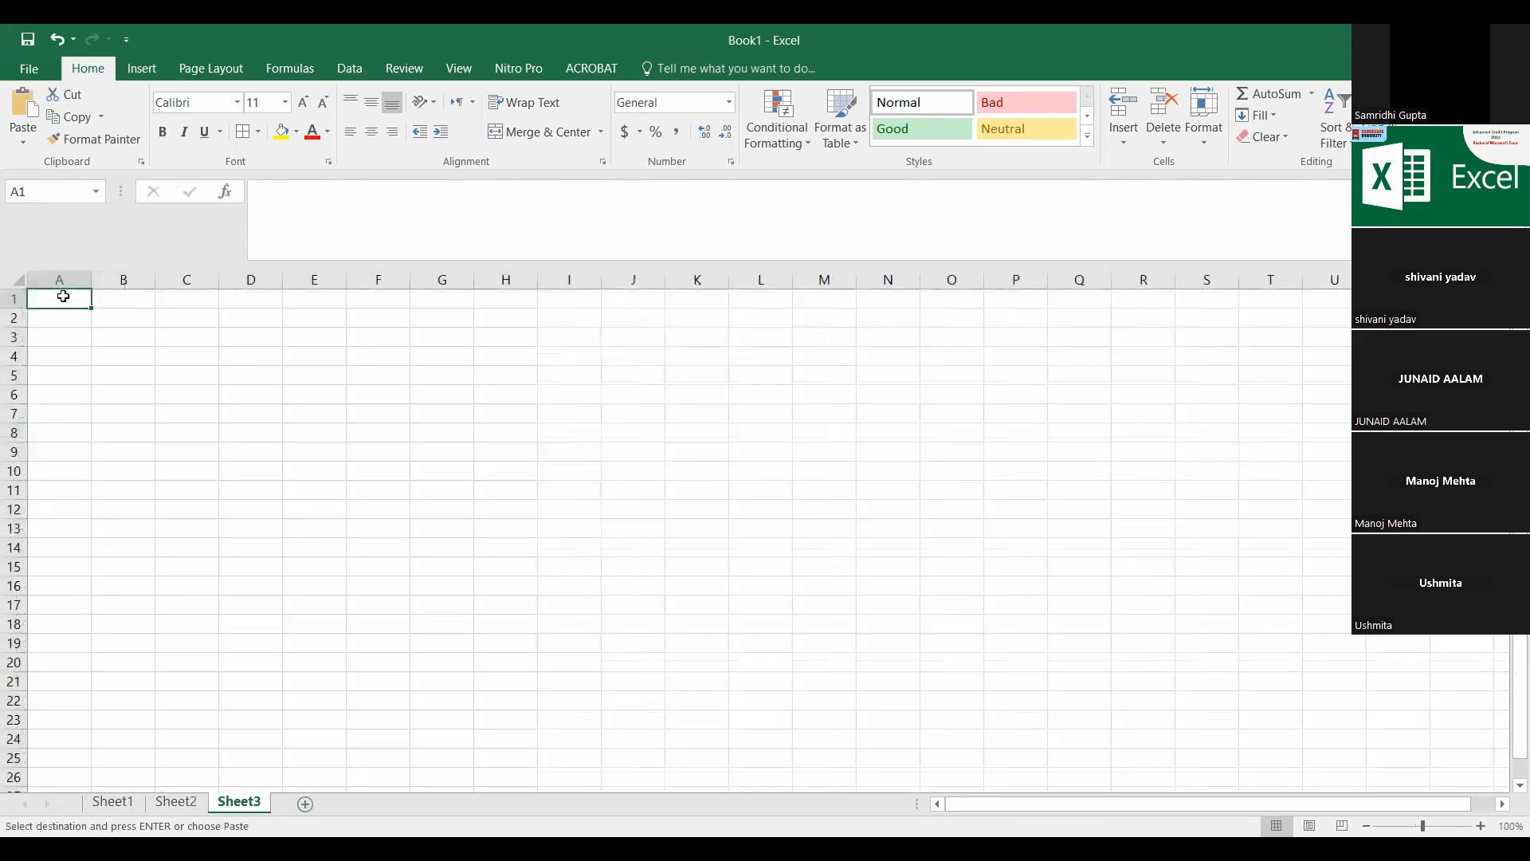
key("Return")
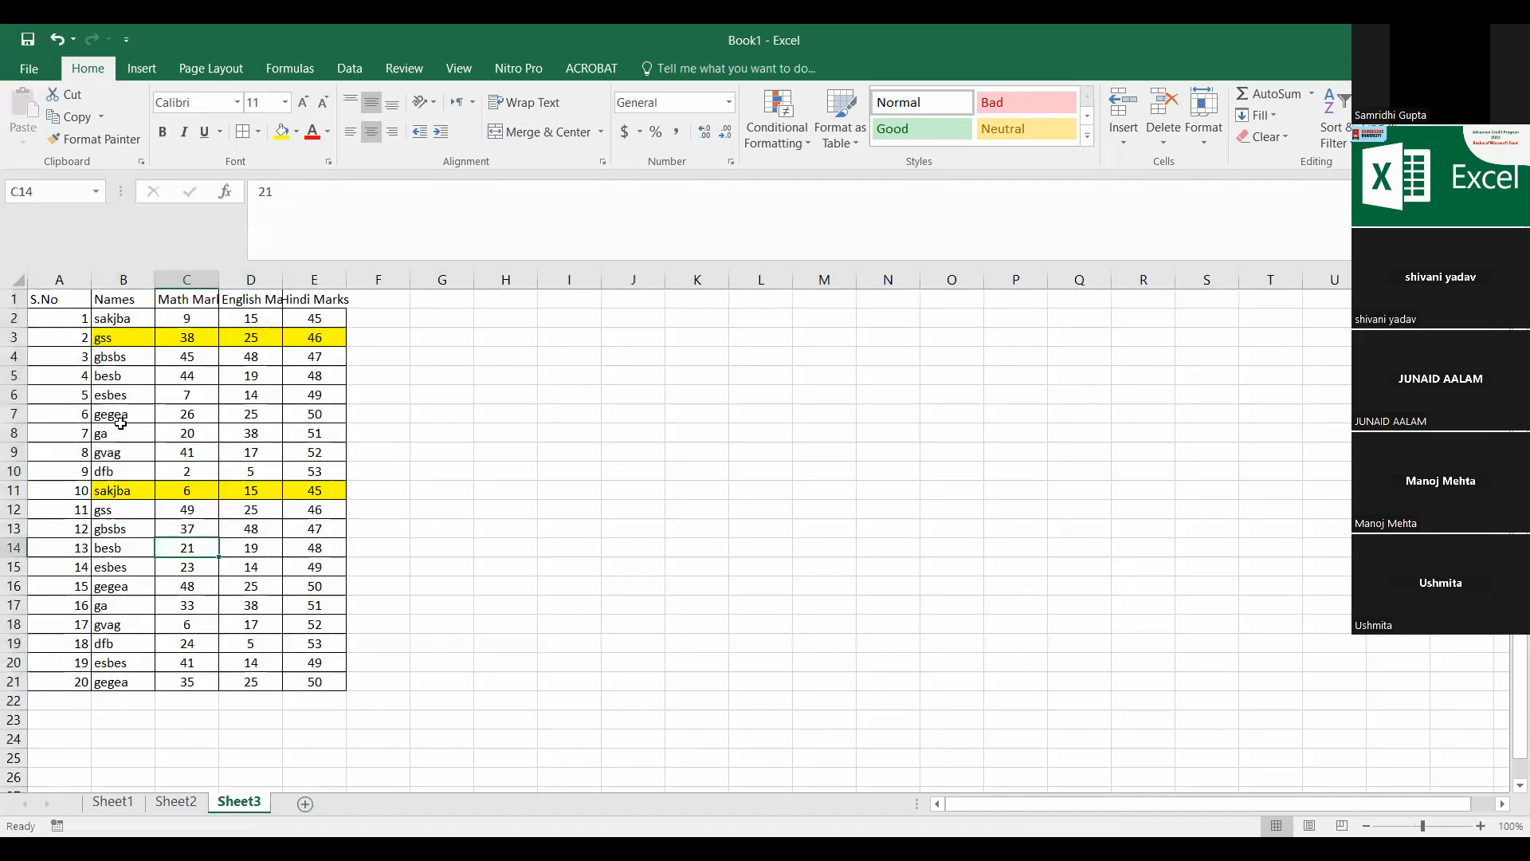
Step: Autofit the pasted table's columns and remove the yellow fill from its rows
key("ctrl+a")
double_click(94, 285)
left_click_drag(80, 337, 316, 568)
left_click(298, 130)
left_click(310, 300)
left_click(130, 477)
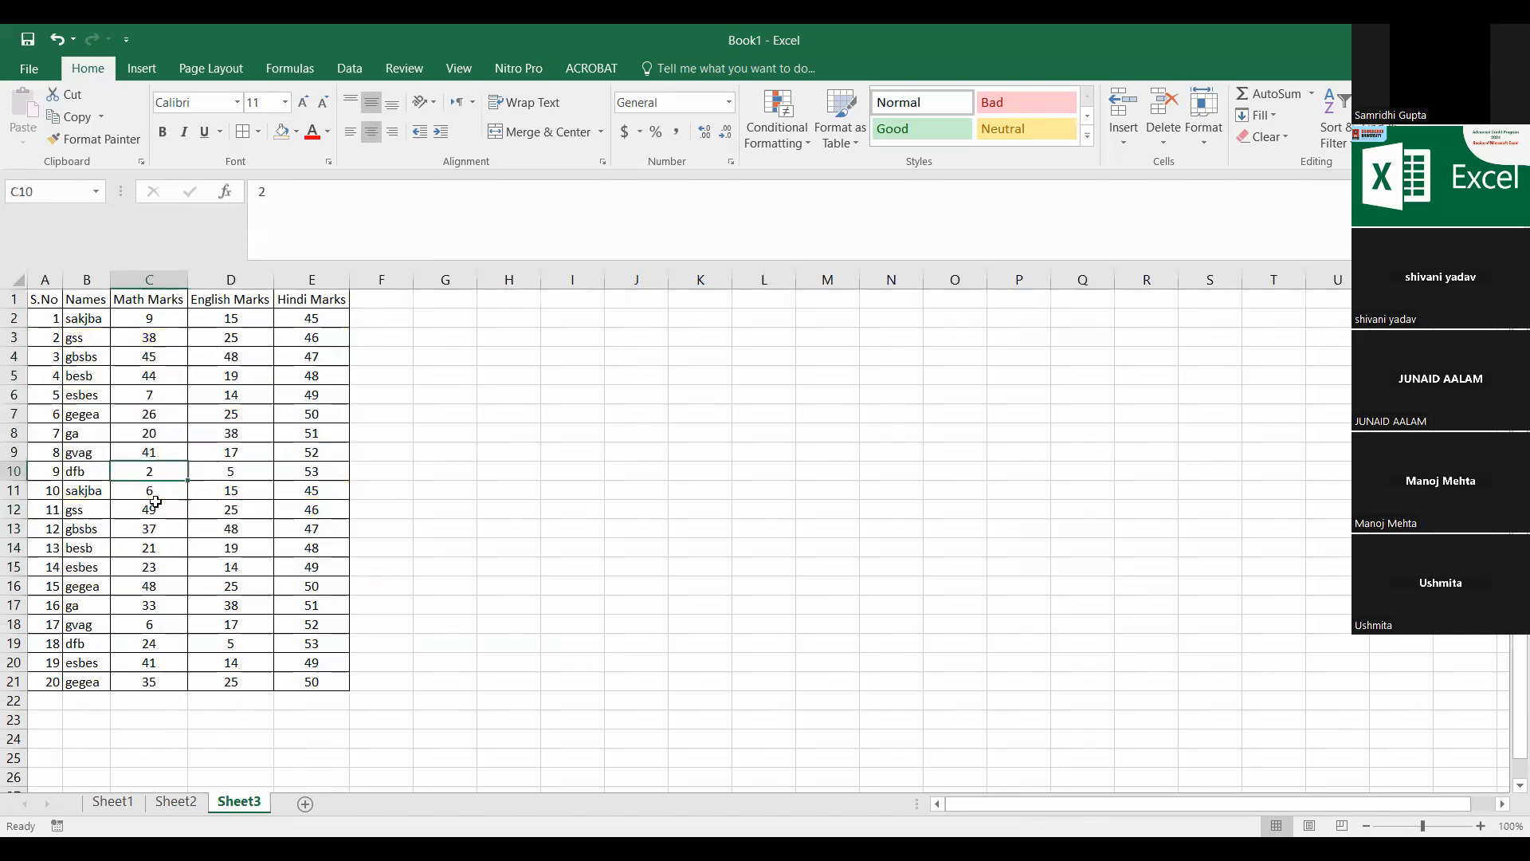
scroll(155, 431, "up", 2)
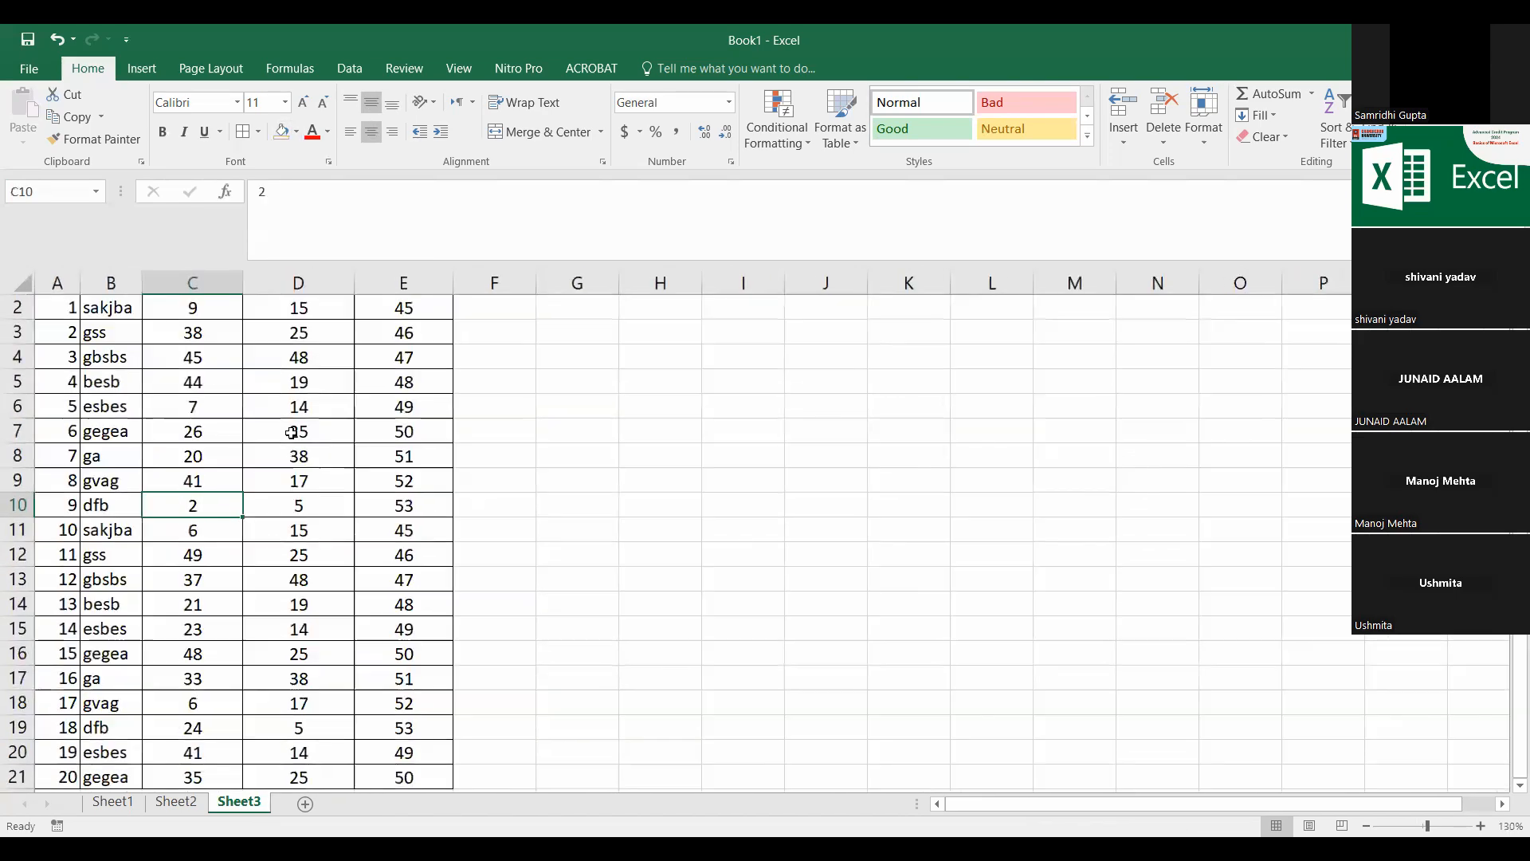
left_click(292, 432)
scroll(292, 431, "up", 1)
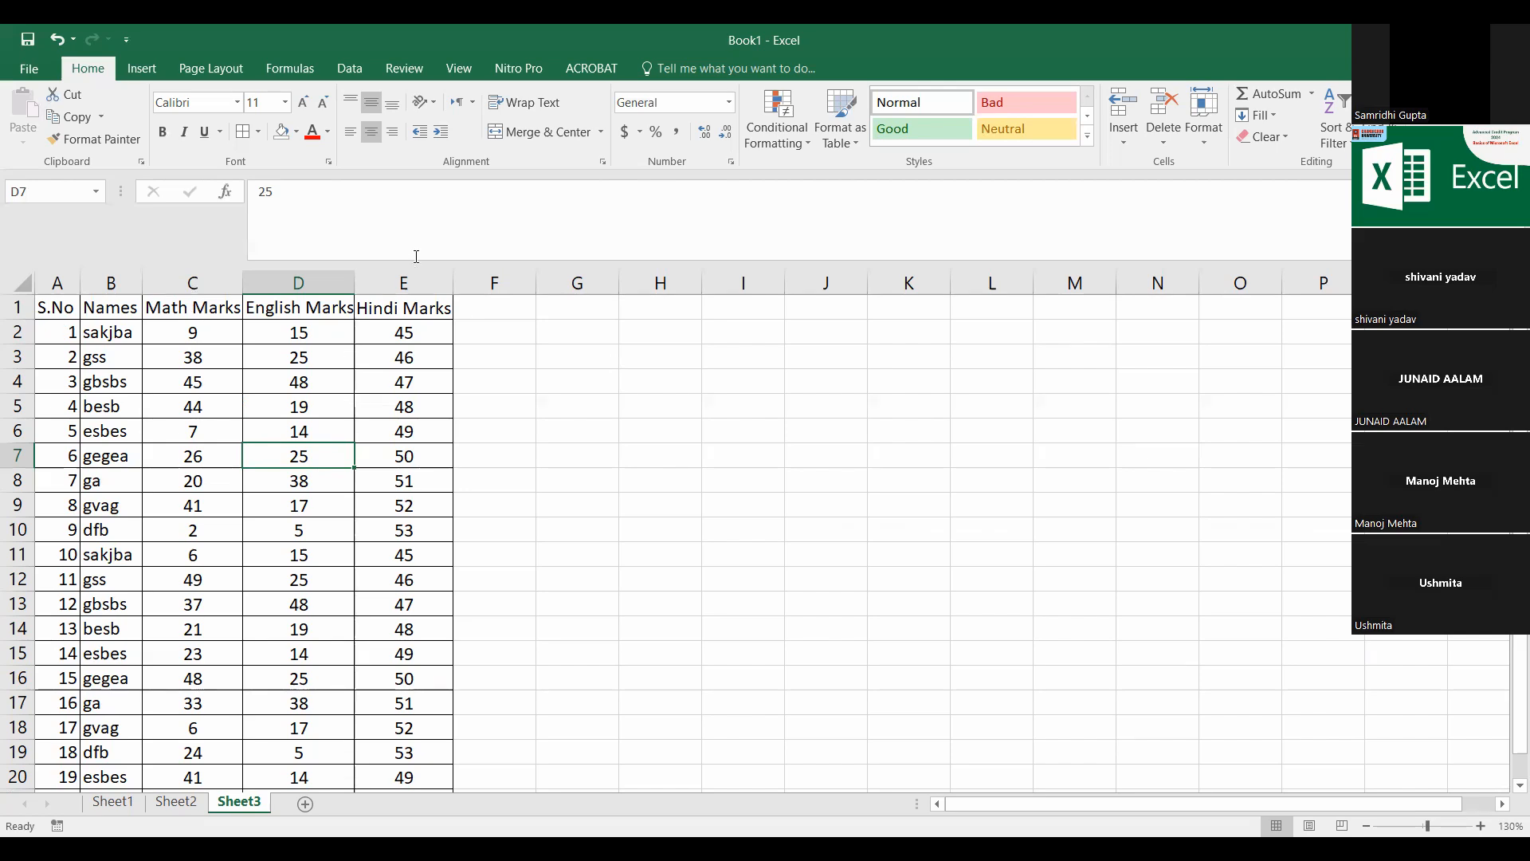
left_click(372, 581)
left_click(211, 547)
scroll(211, 547, "down", 2)
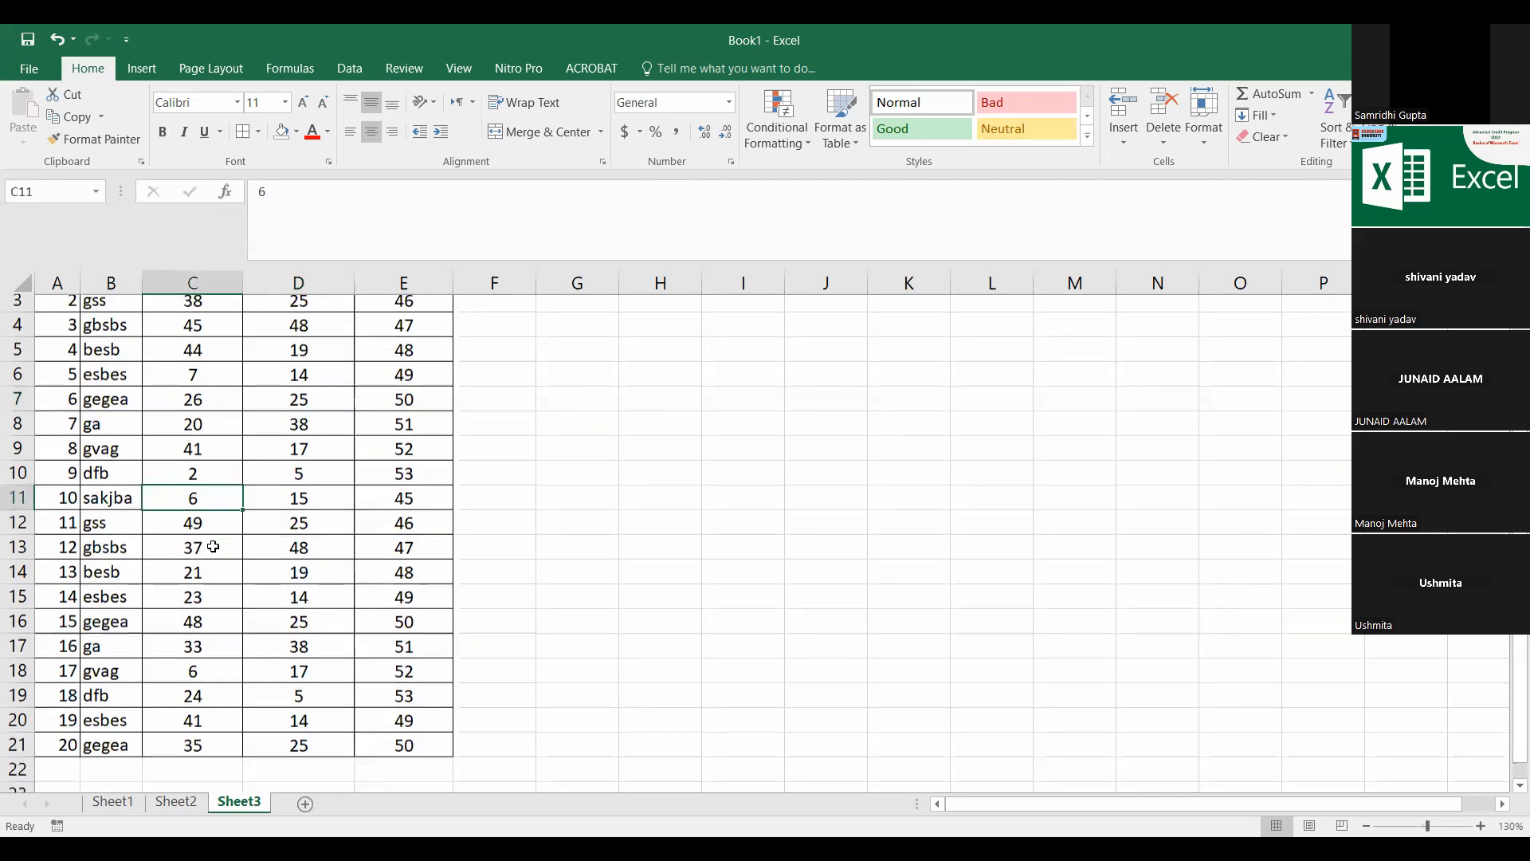
scroll(215, 536, "up", 2)
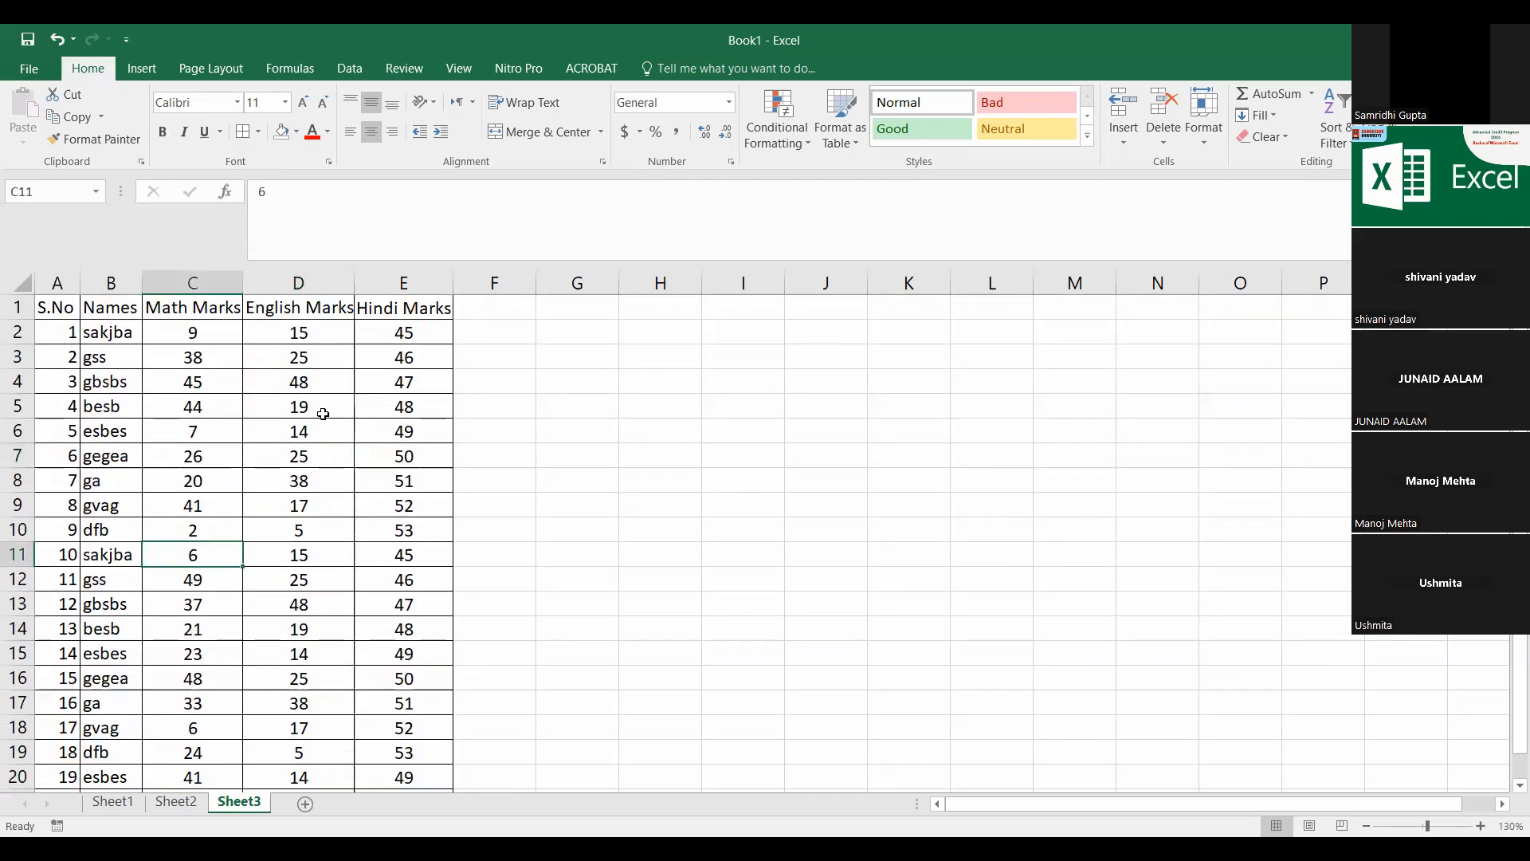
left_click(289, 463)
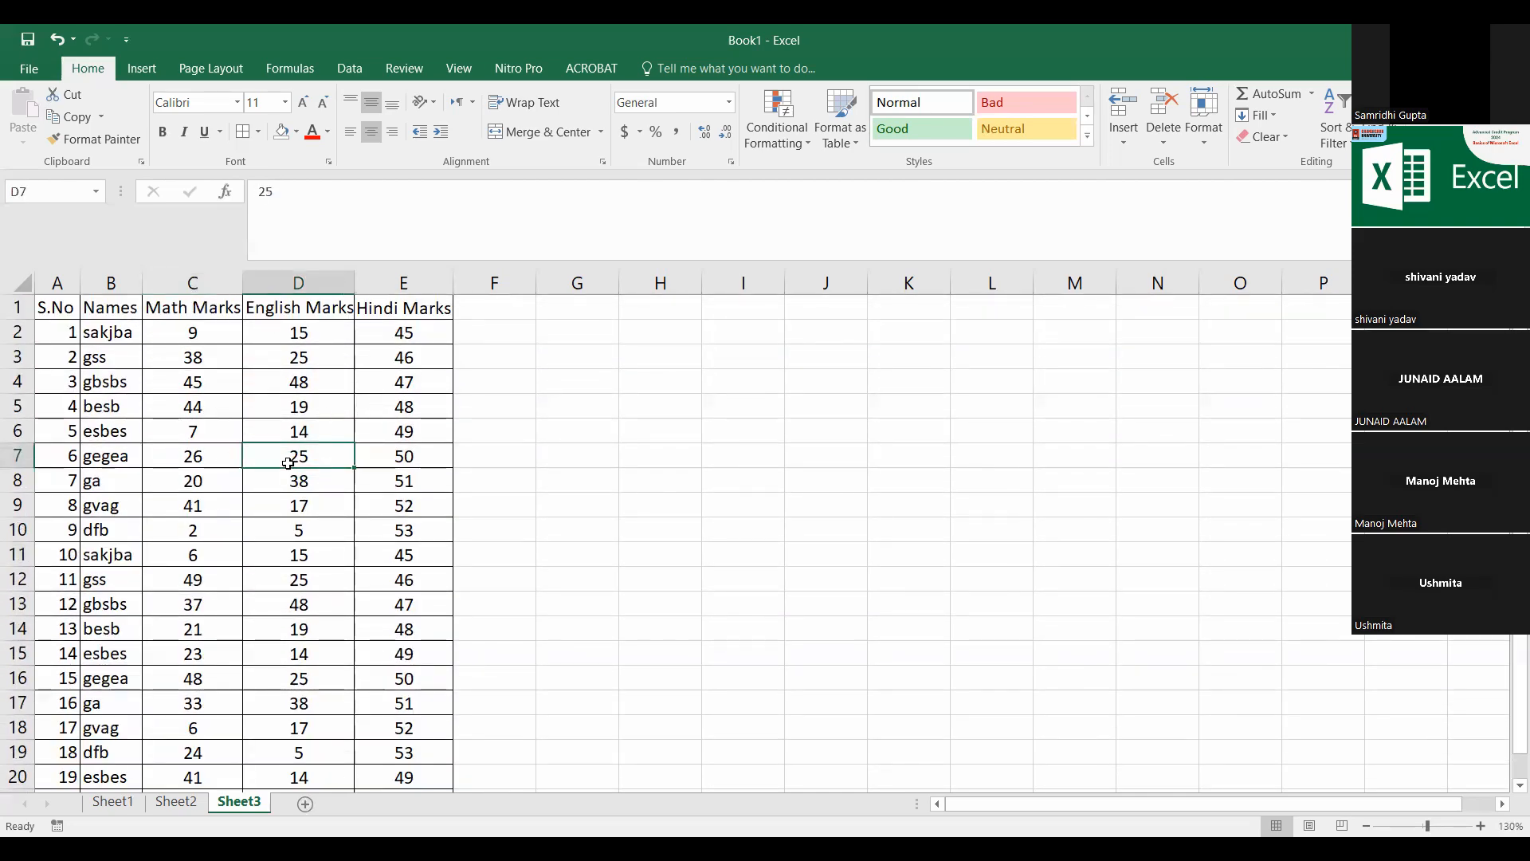
Step: Insert a 2-D clustered column chart from B1:E21 and move it closer to the marks table
left_click(153, 74)
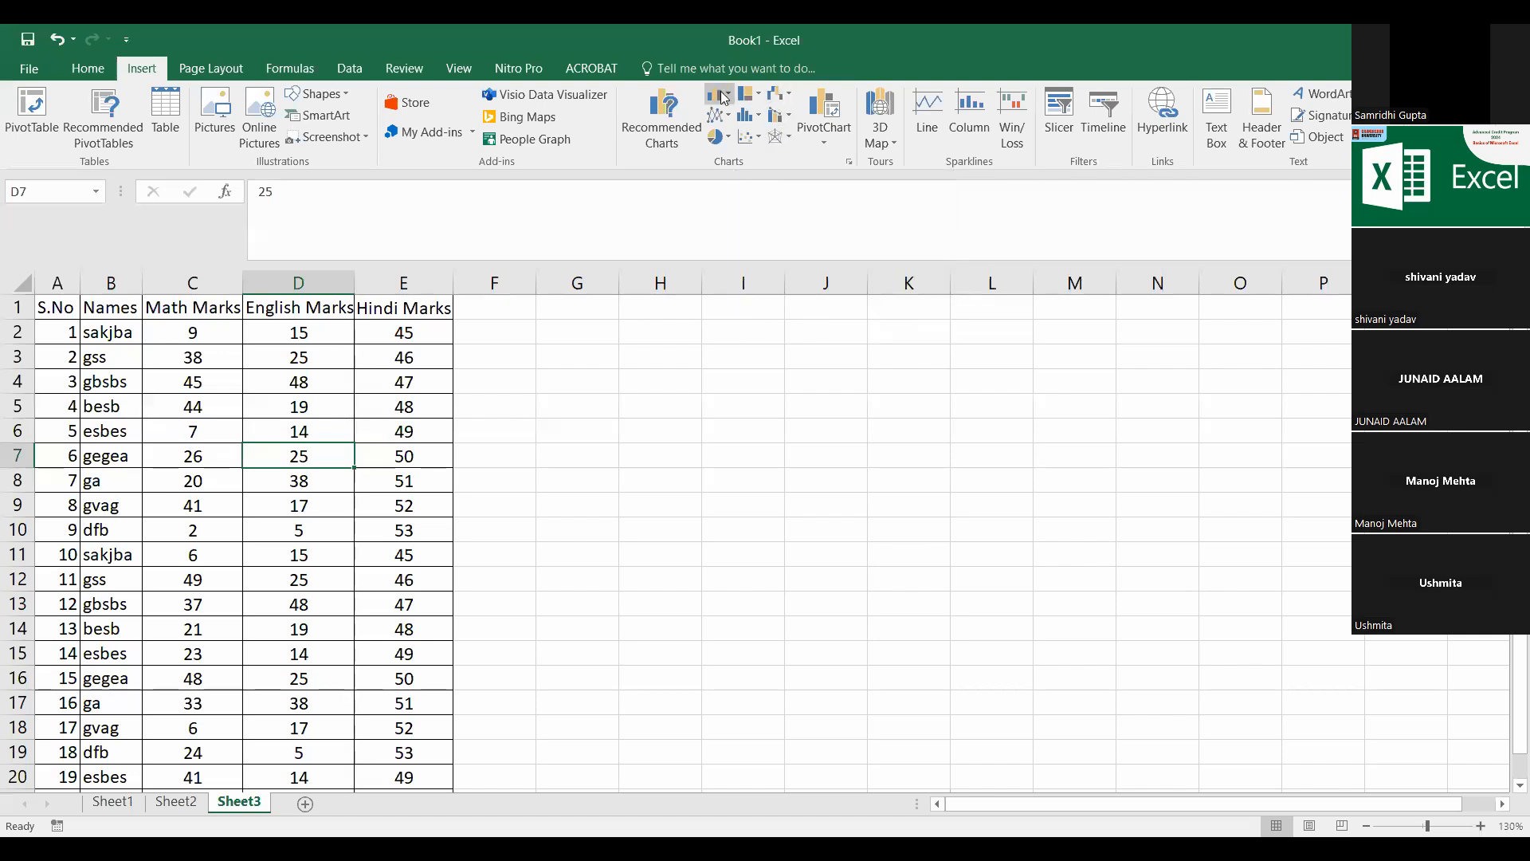
left_click(299, 382)
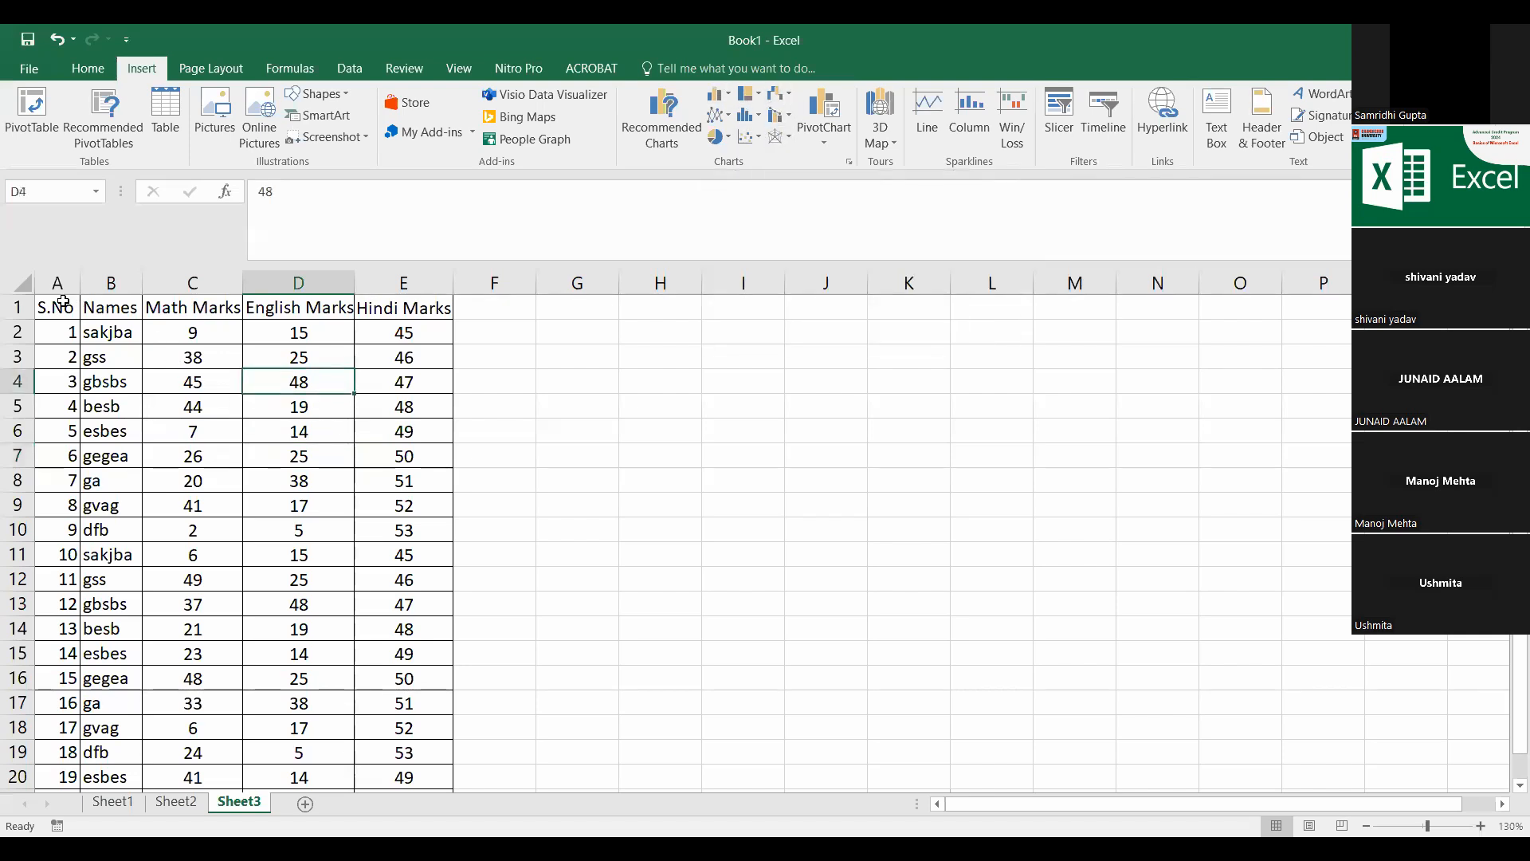
left_click_drag(101, 310, 412, 739)
left_click_drag(515, 183, 558, 160)
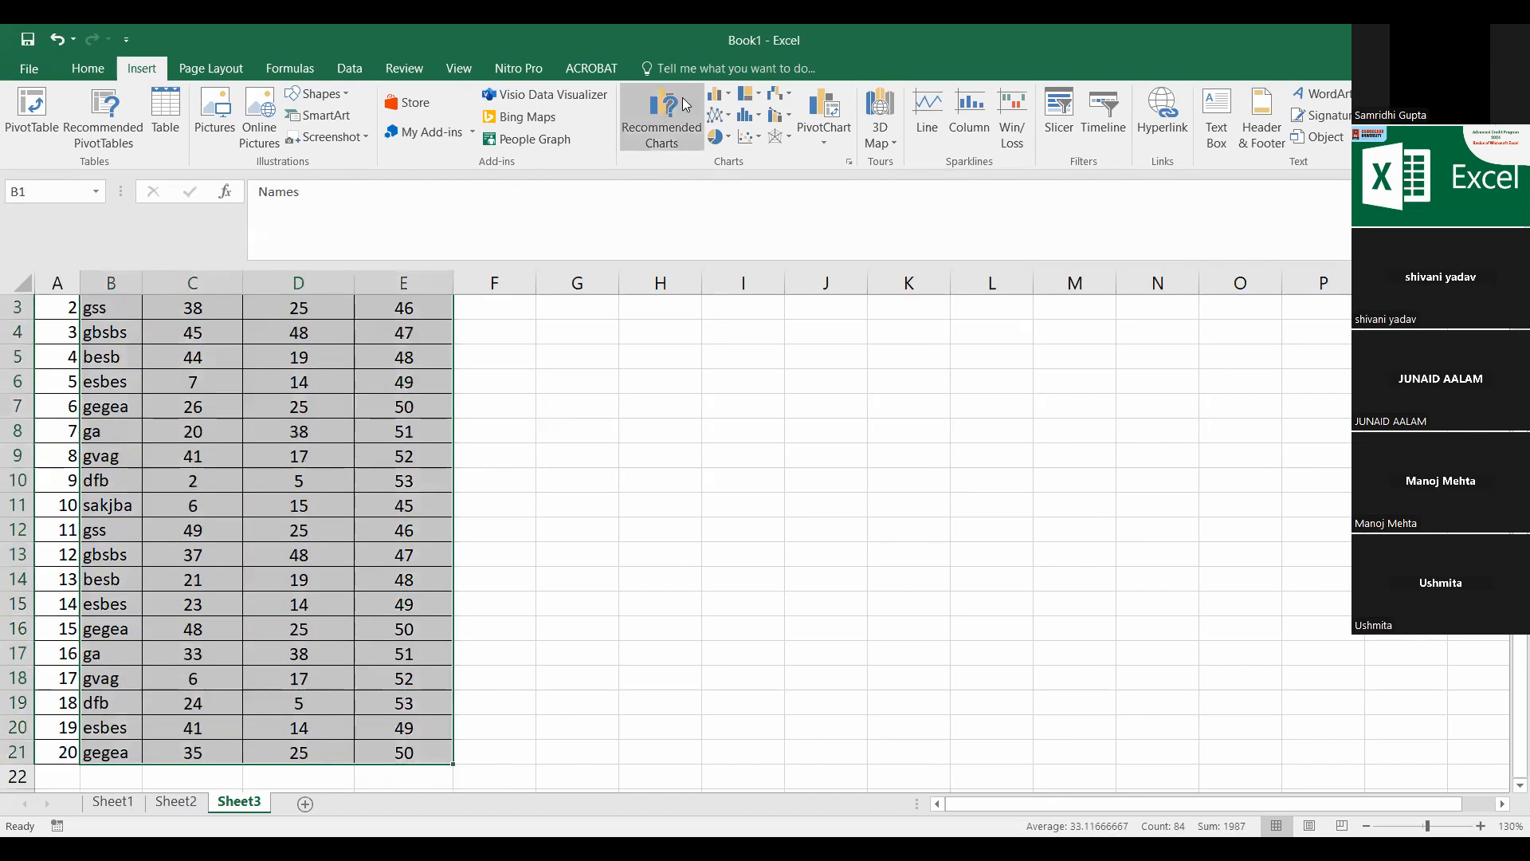
left_click(725, 98)
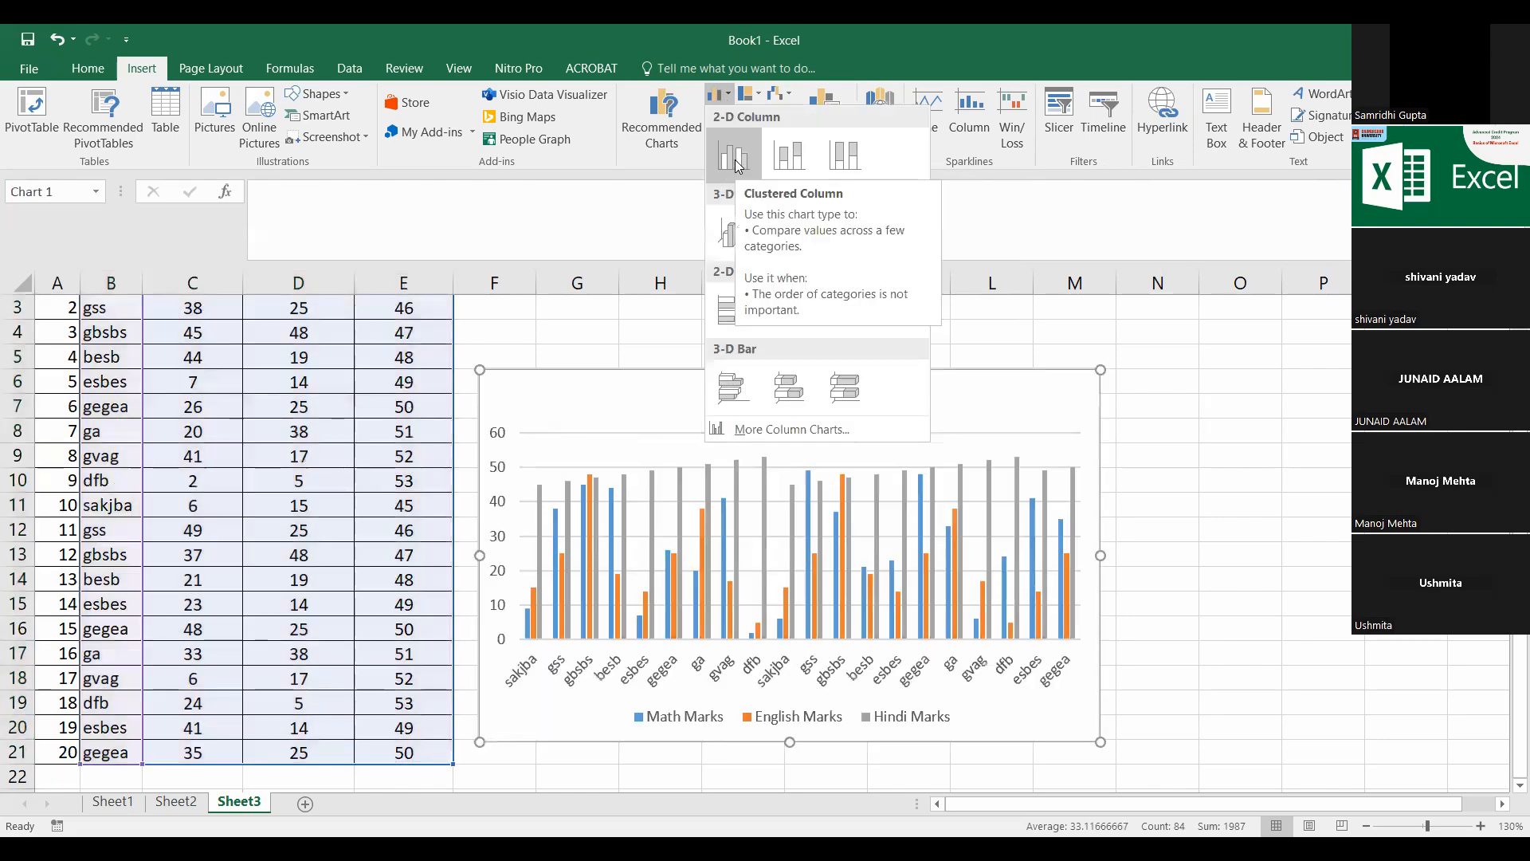
left_click(738, 166)
left_click_drag(658, 381, 569, 359)
scroll(102, 498, "up", 1)
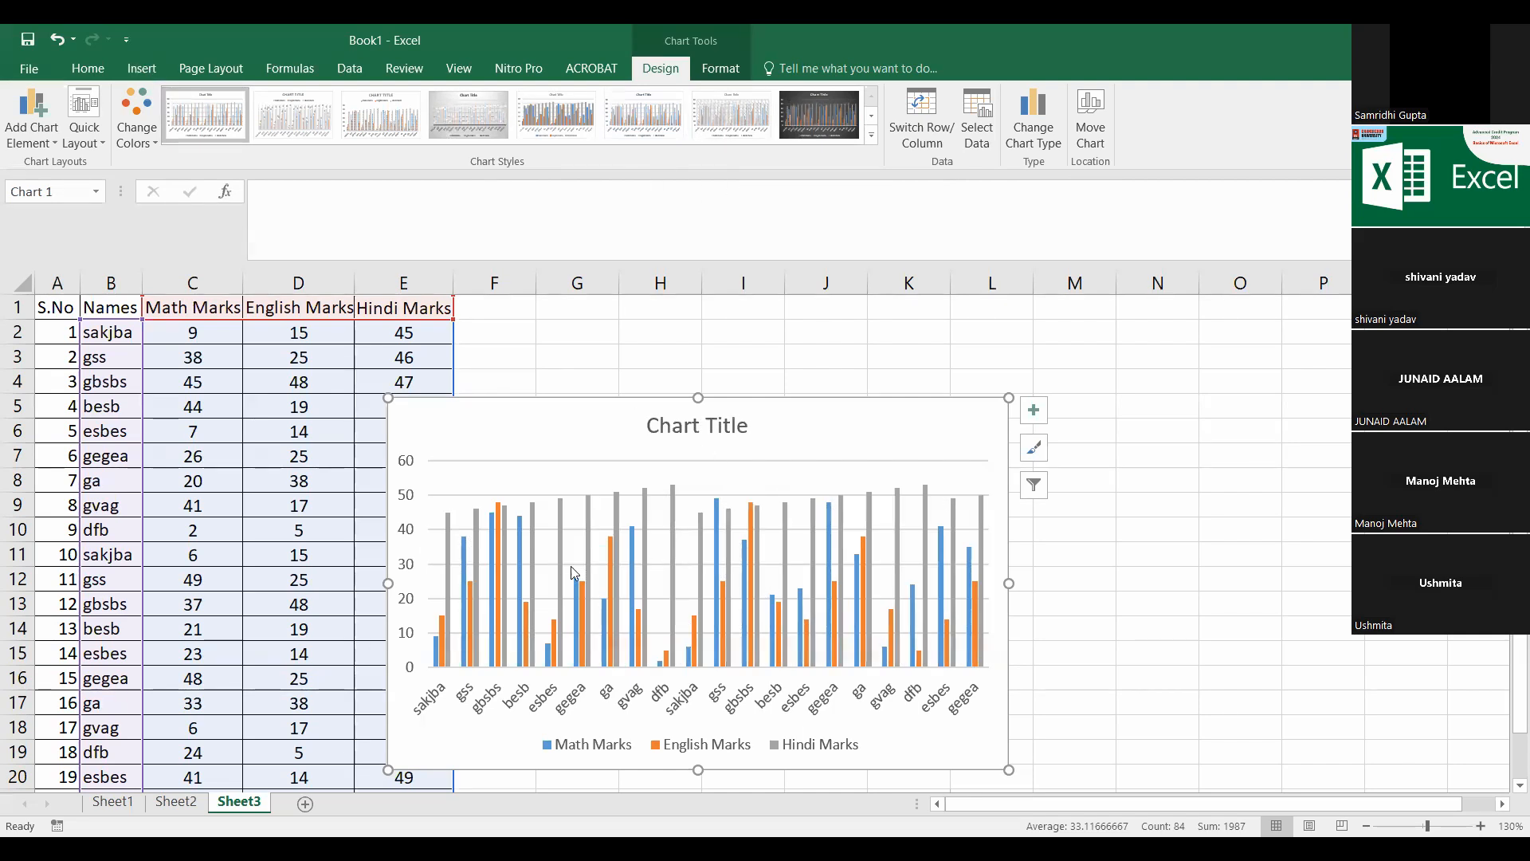
Step: Change the chart title to "10th Studnts Marks"
left_click(684, 427)
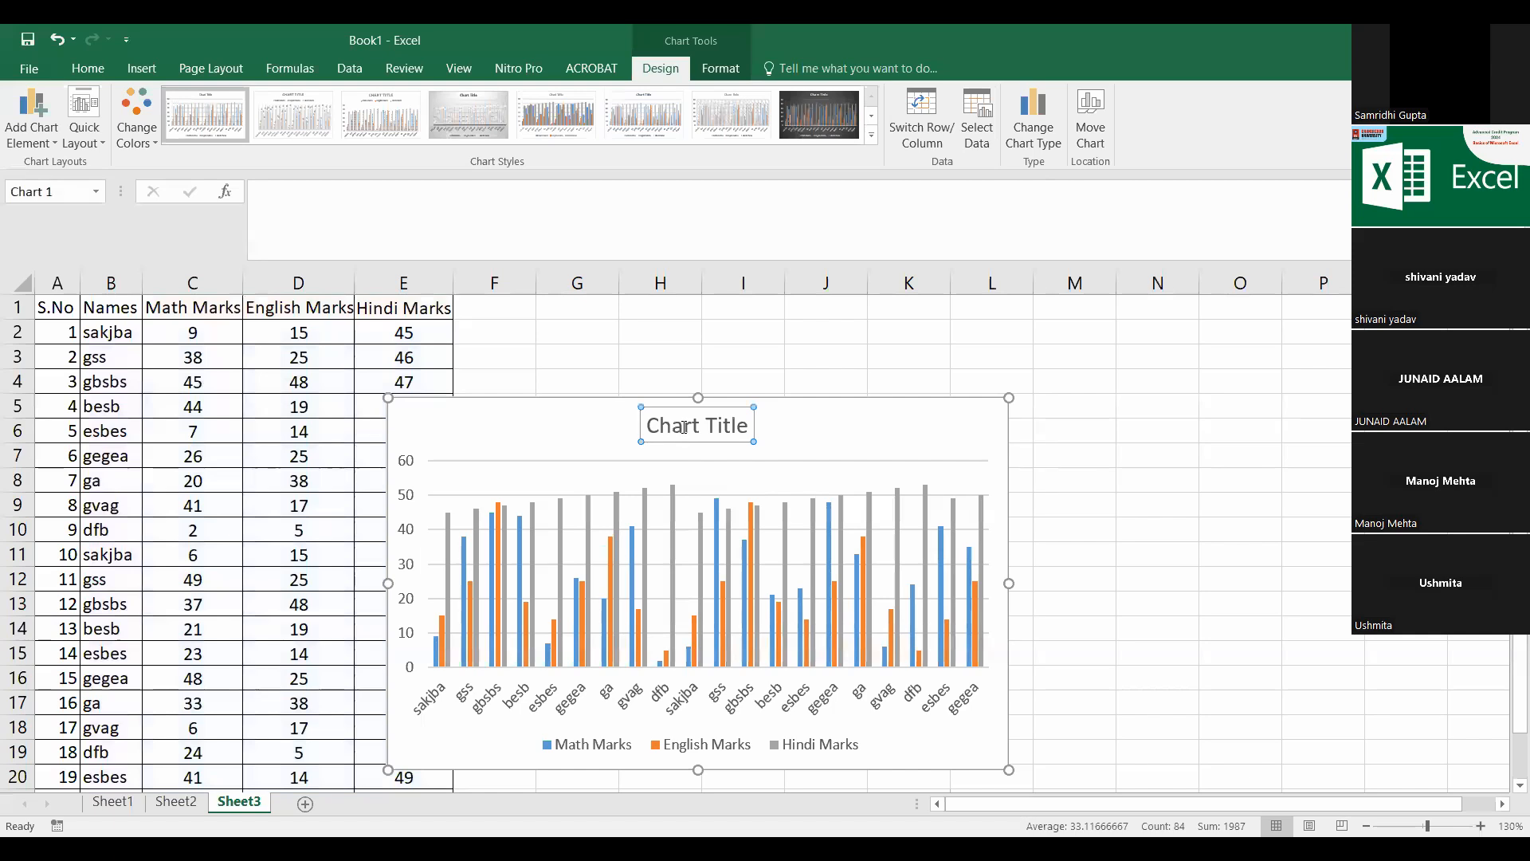
double_click(687, 427)
triple_click(713, 422)
type("Mane")
key("BackSpace")
key("BackSpace")
key("BackSpace")
key("BackSpace")
type("10th Marks")
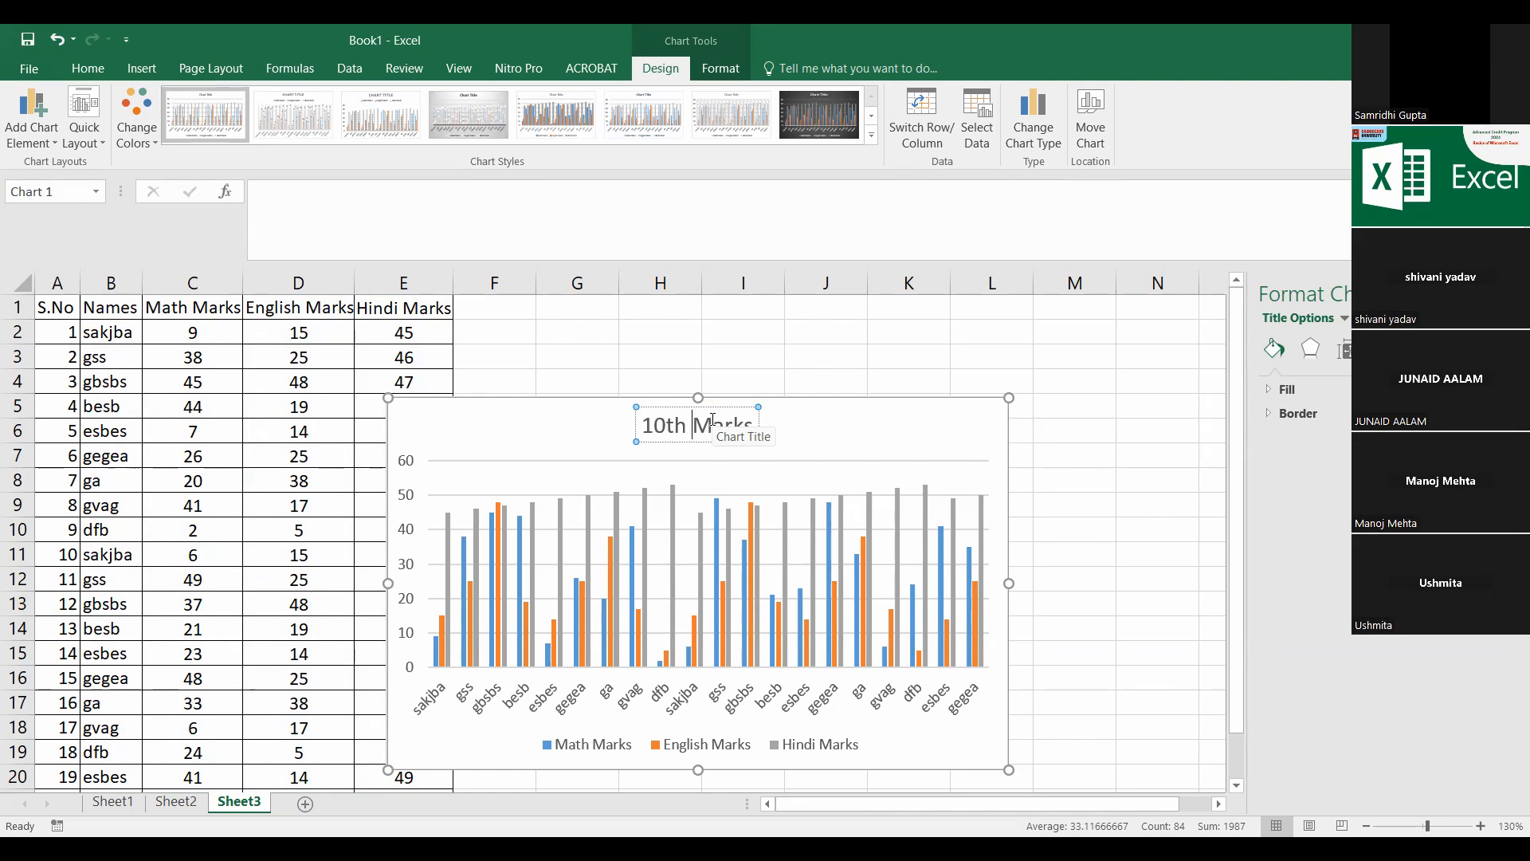
type(" Studnts")
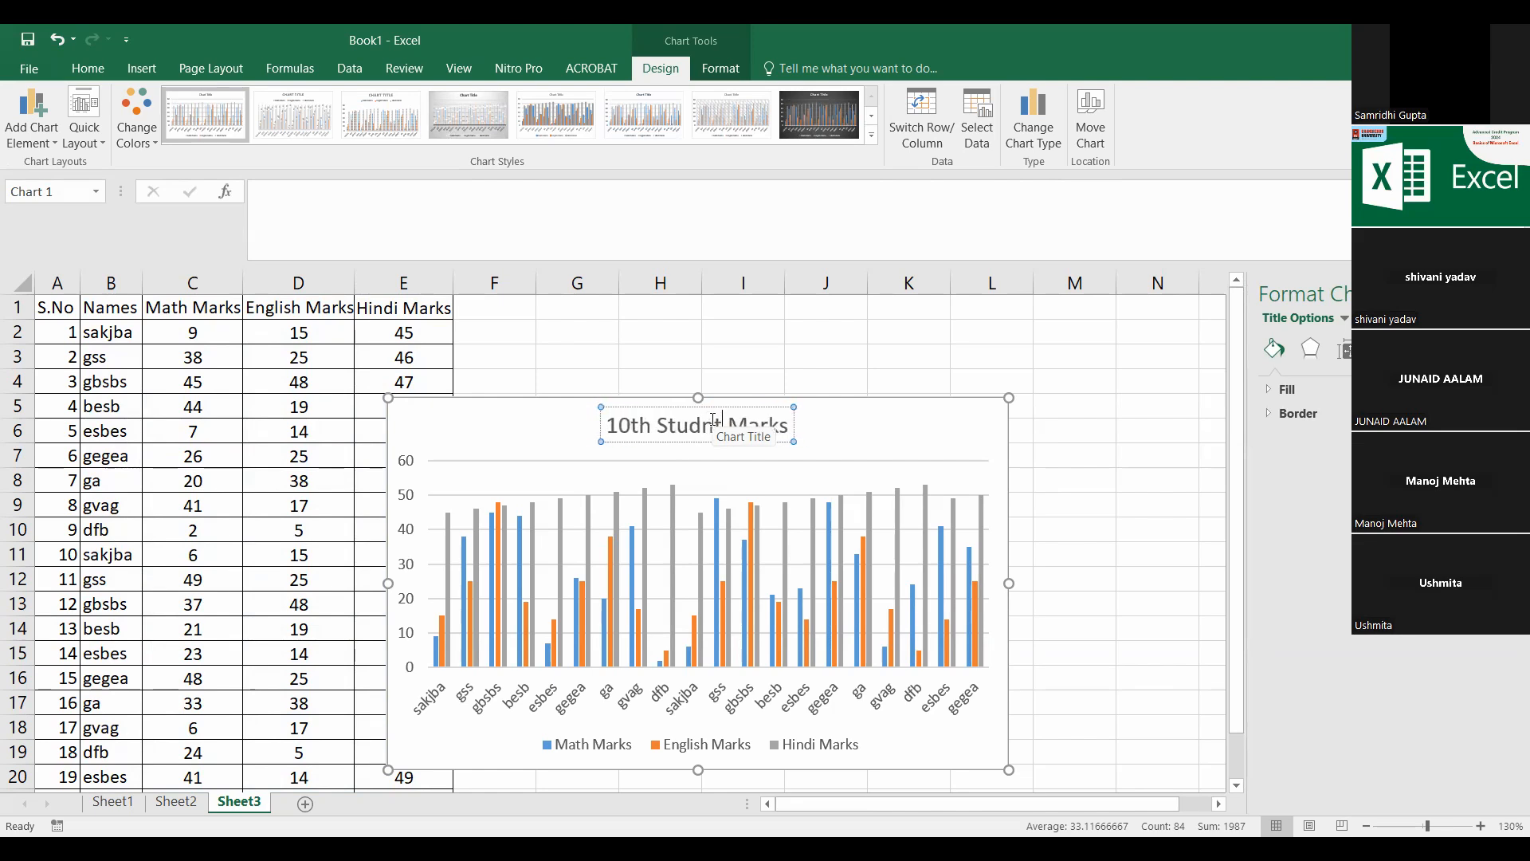
key("Return")
key("BackSpace")
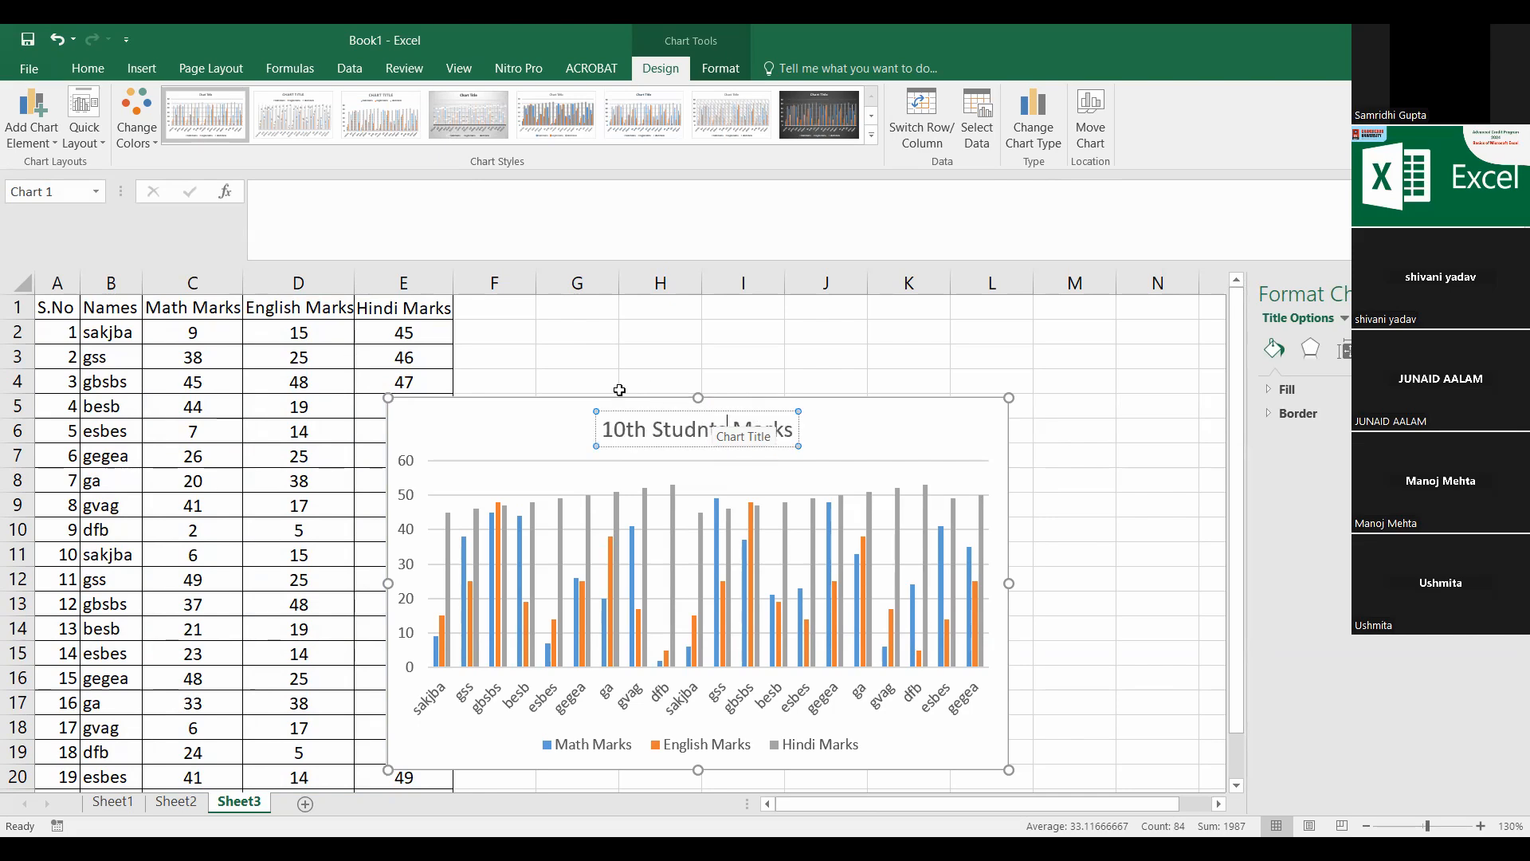
Step: Move the chart up by about one row and select its horizontal axis with the student names
left_click(833, 443)
left_click_drag(866, 430, 862, 404)
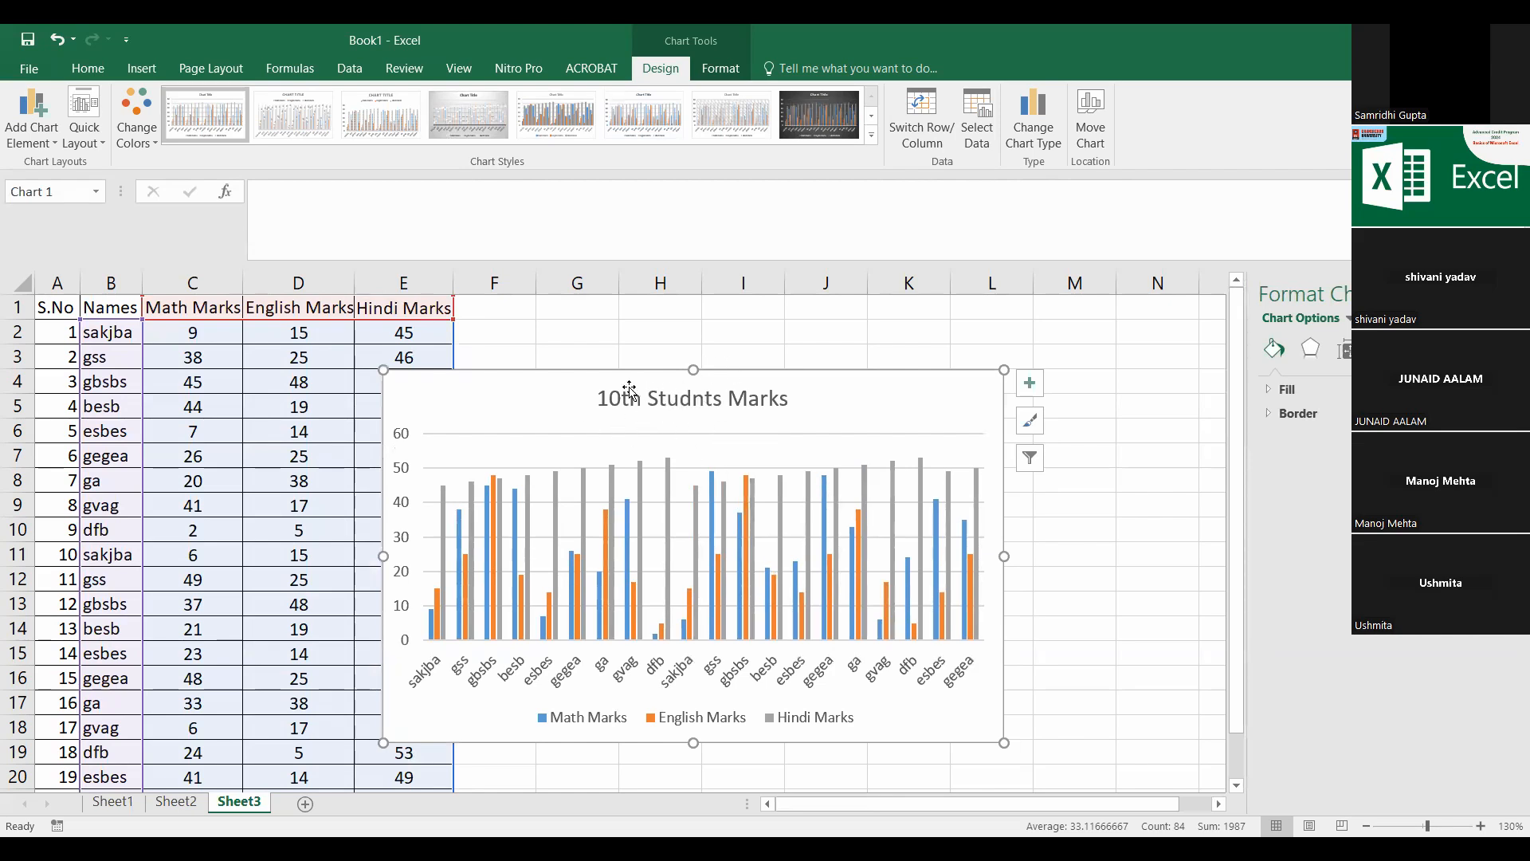
left_click(436, 675)
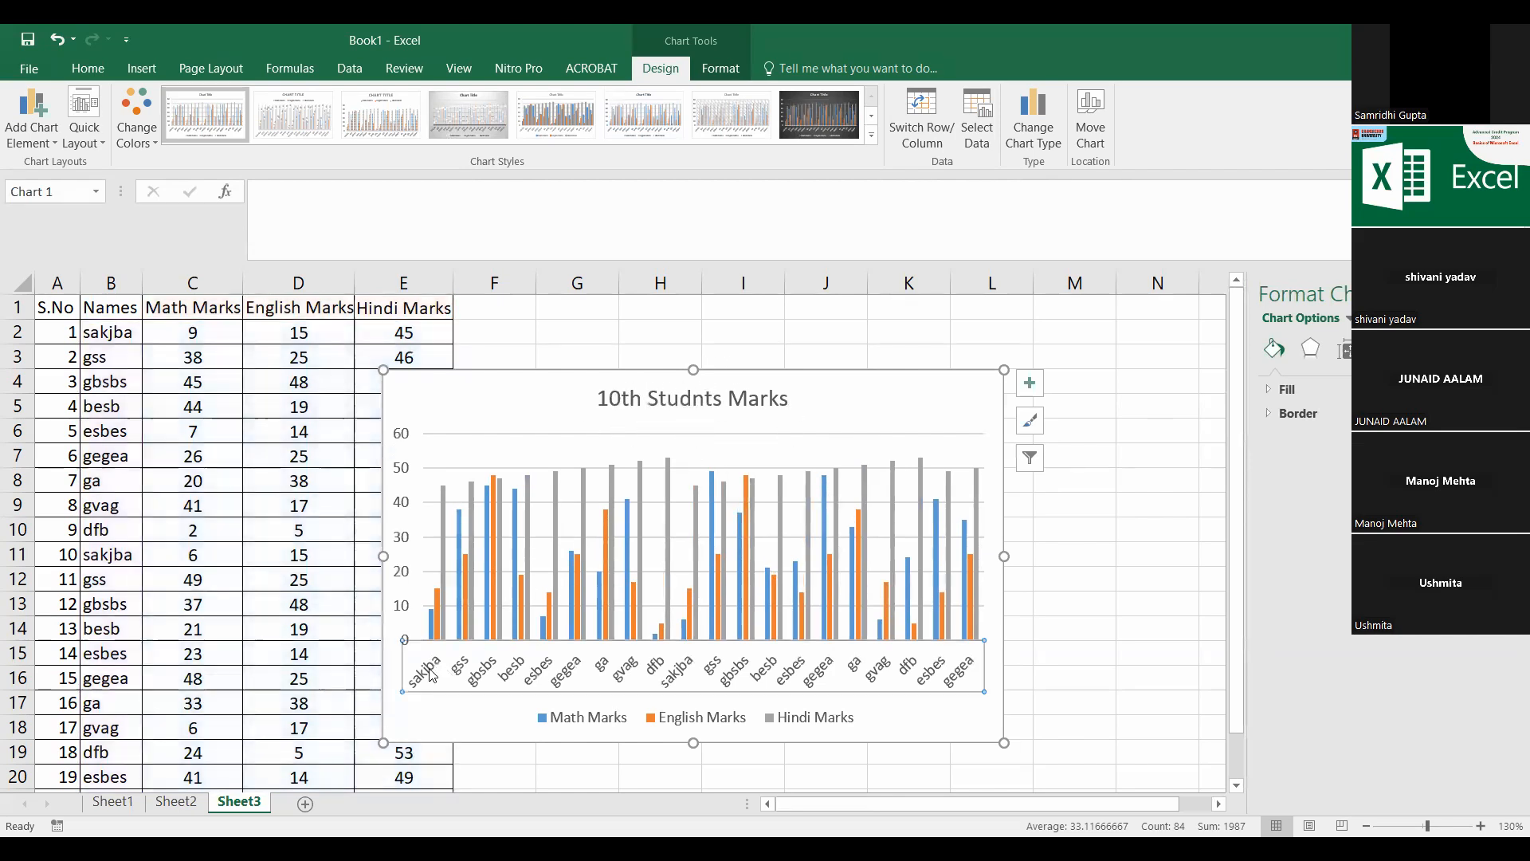
Step: Examine the English Marks and Math Marks columns and the legend of the 10th Studnts Marks chart
left_click(437, 627)
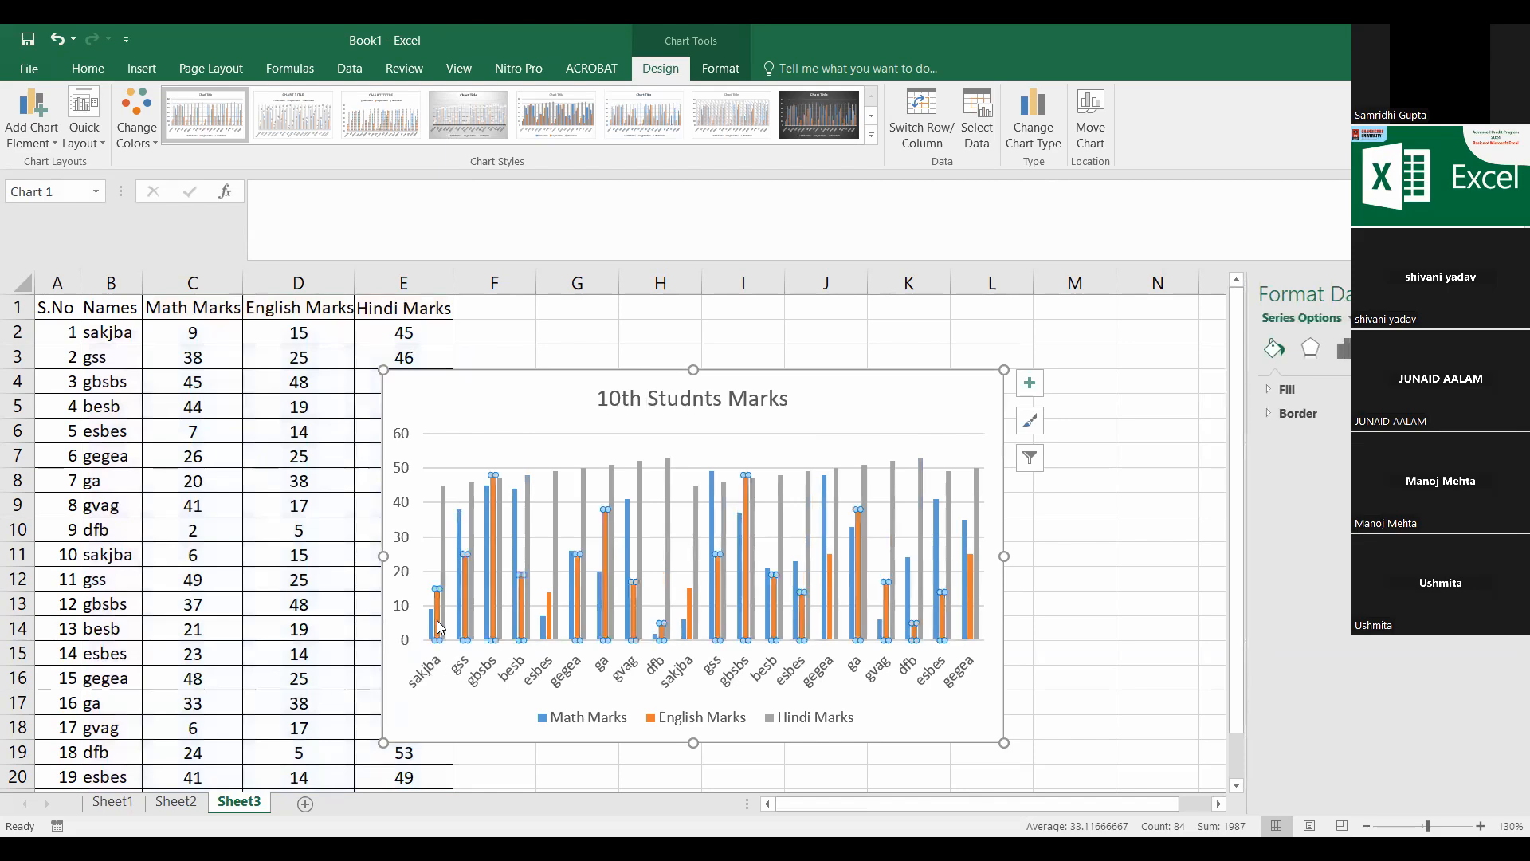
left_click(542, 721)
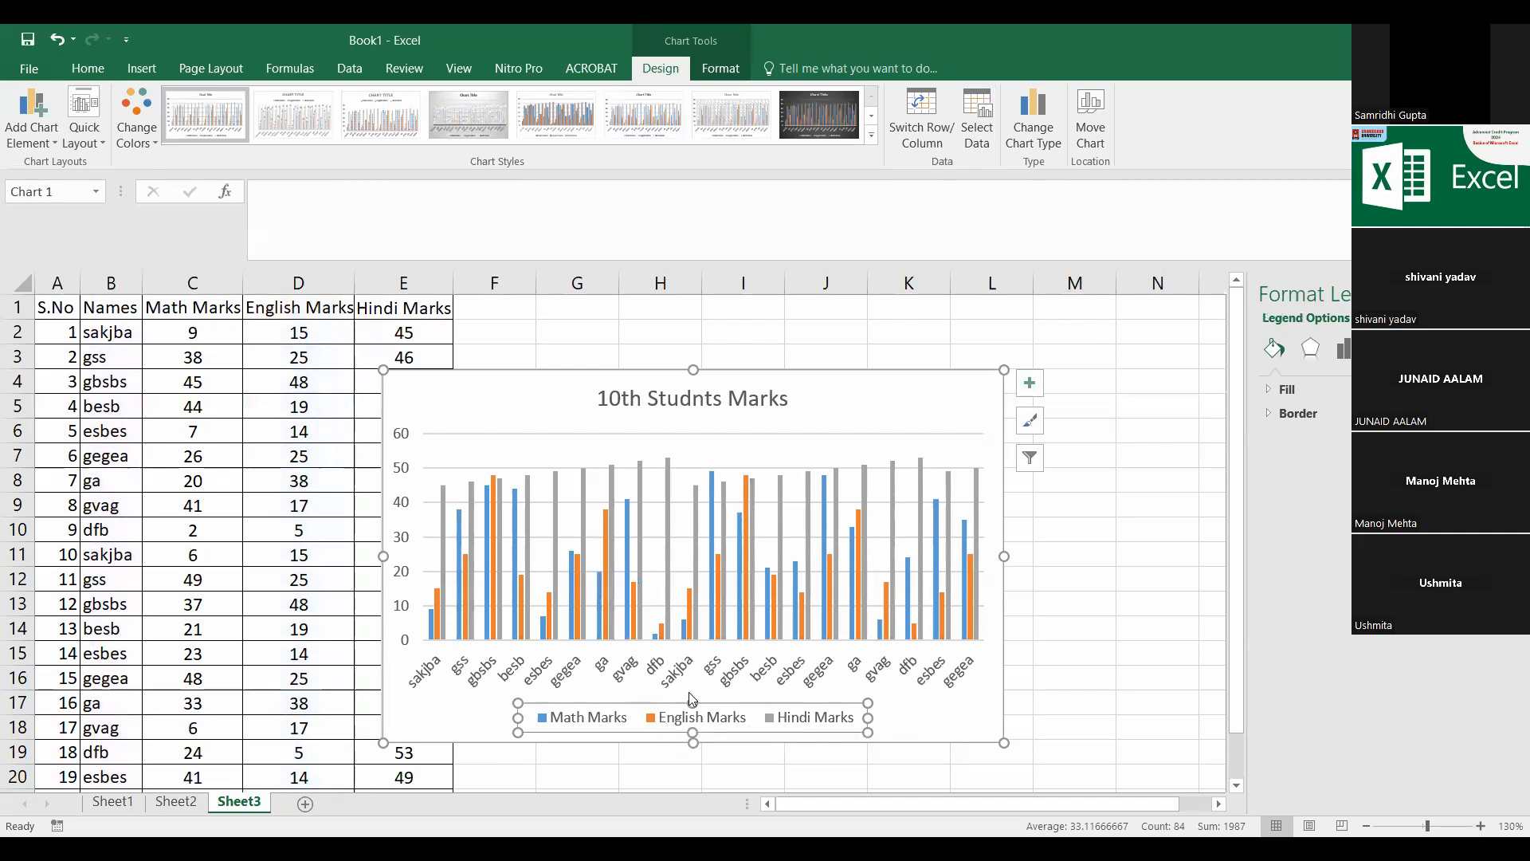
left_click(435, 630)
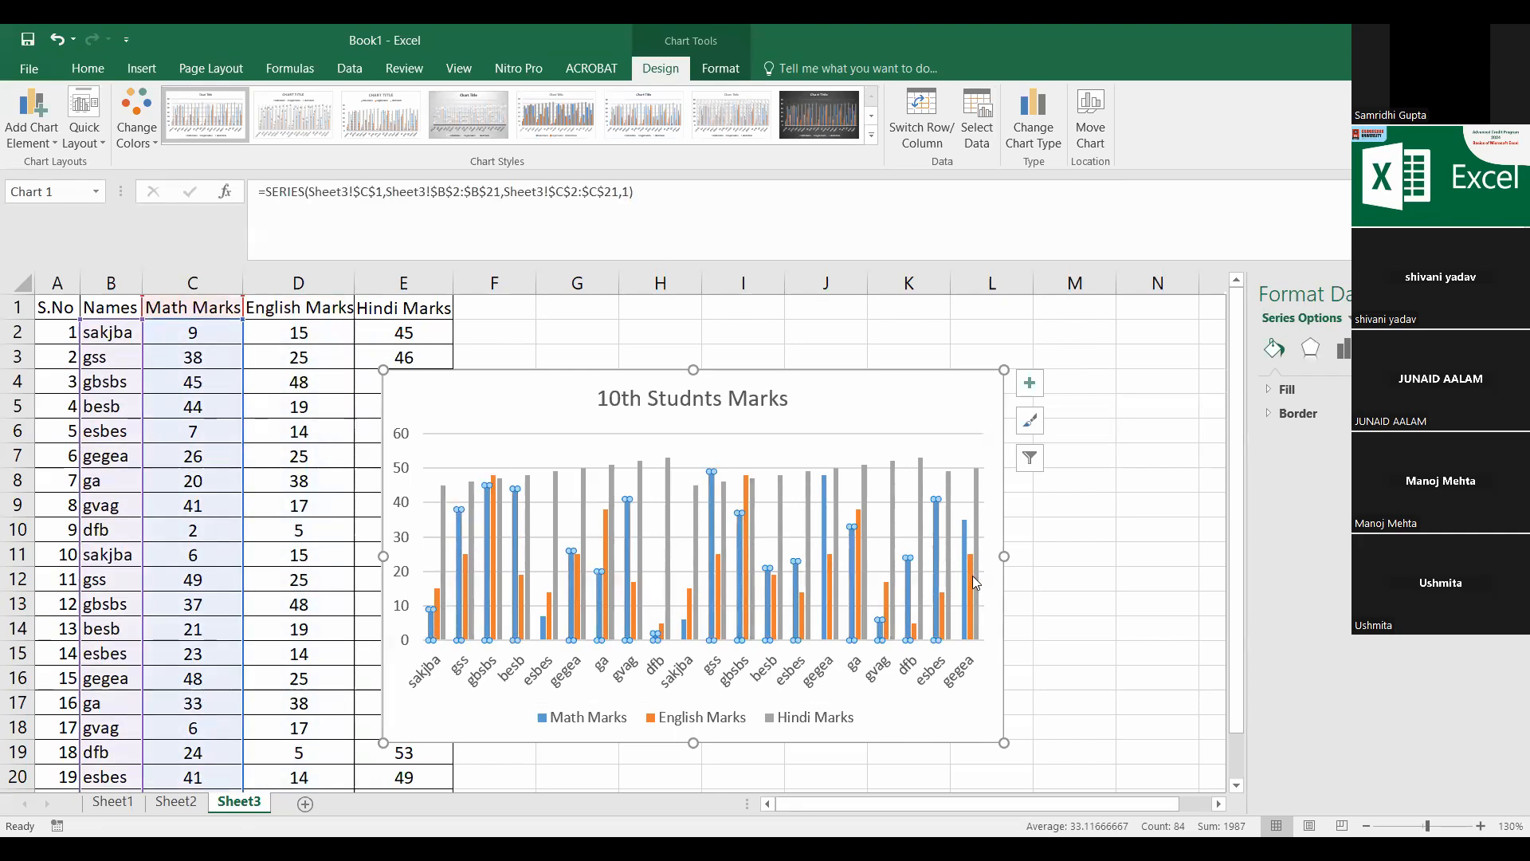
left_click(960, 420)
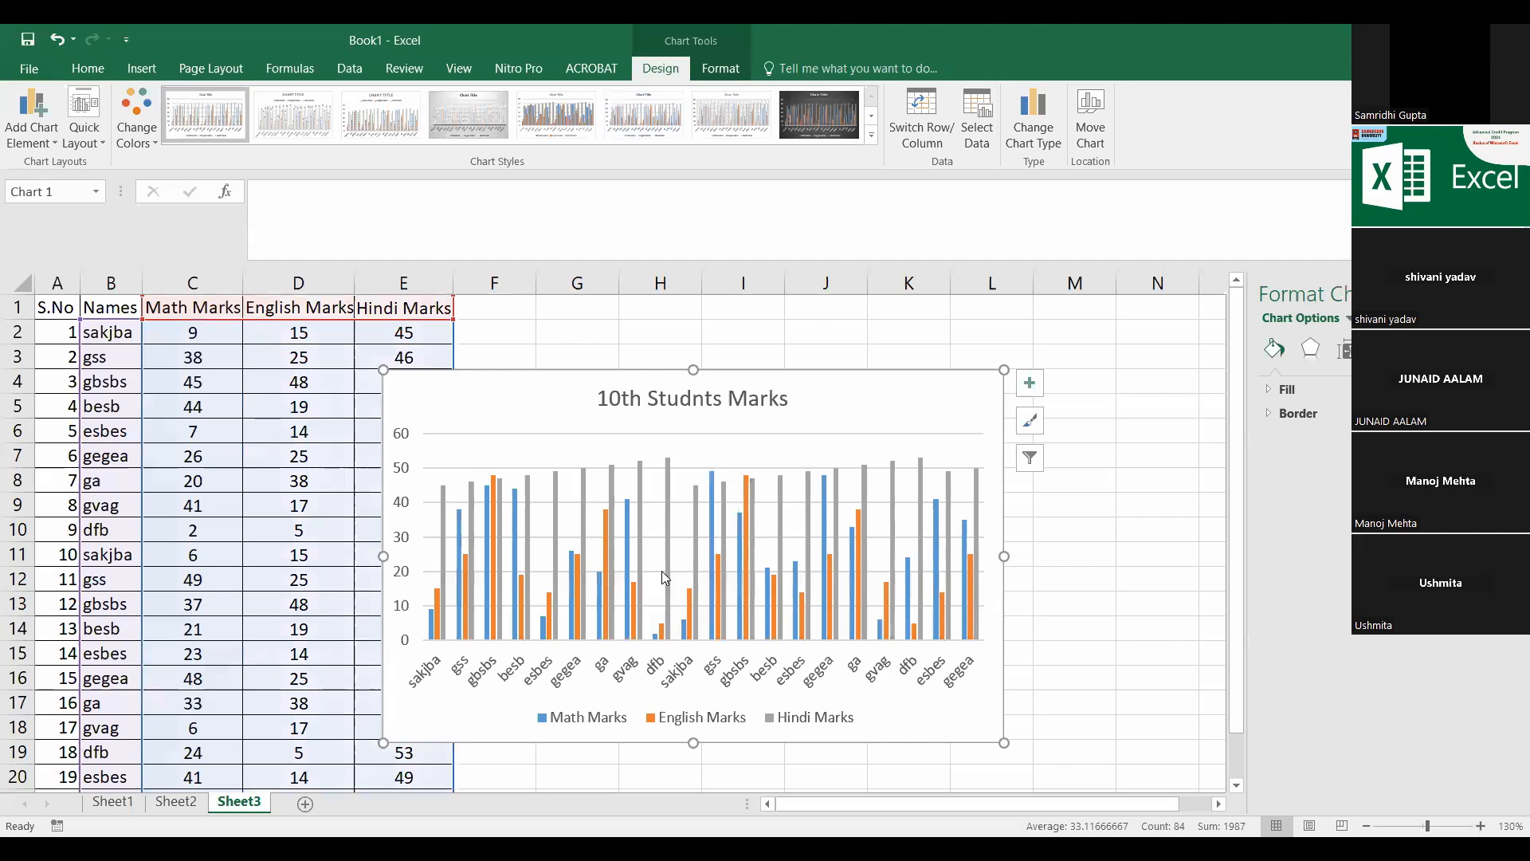
Step: Move the chart up to start at row 2 and examine its Hindi Marks series and legend
mouse_move(550, 389)
left_mouse_down()
mouse_move(625, 362)
mouse_move(541, 344)
left_mouse_up()
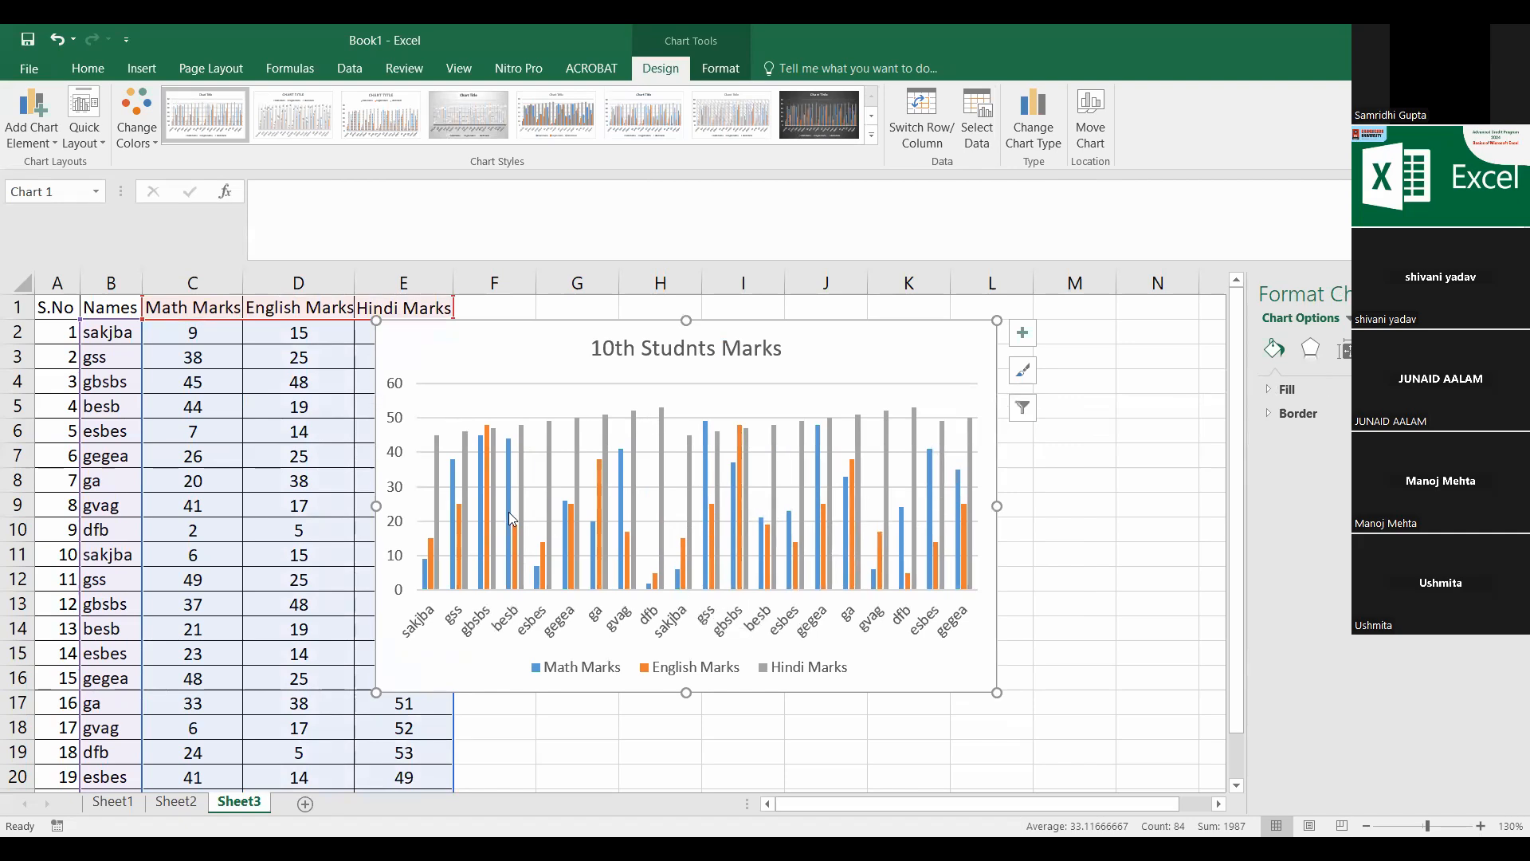
left_click(519, 552)
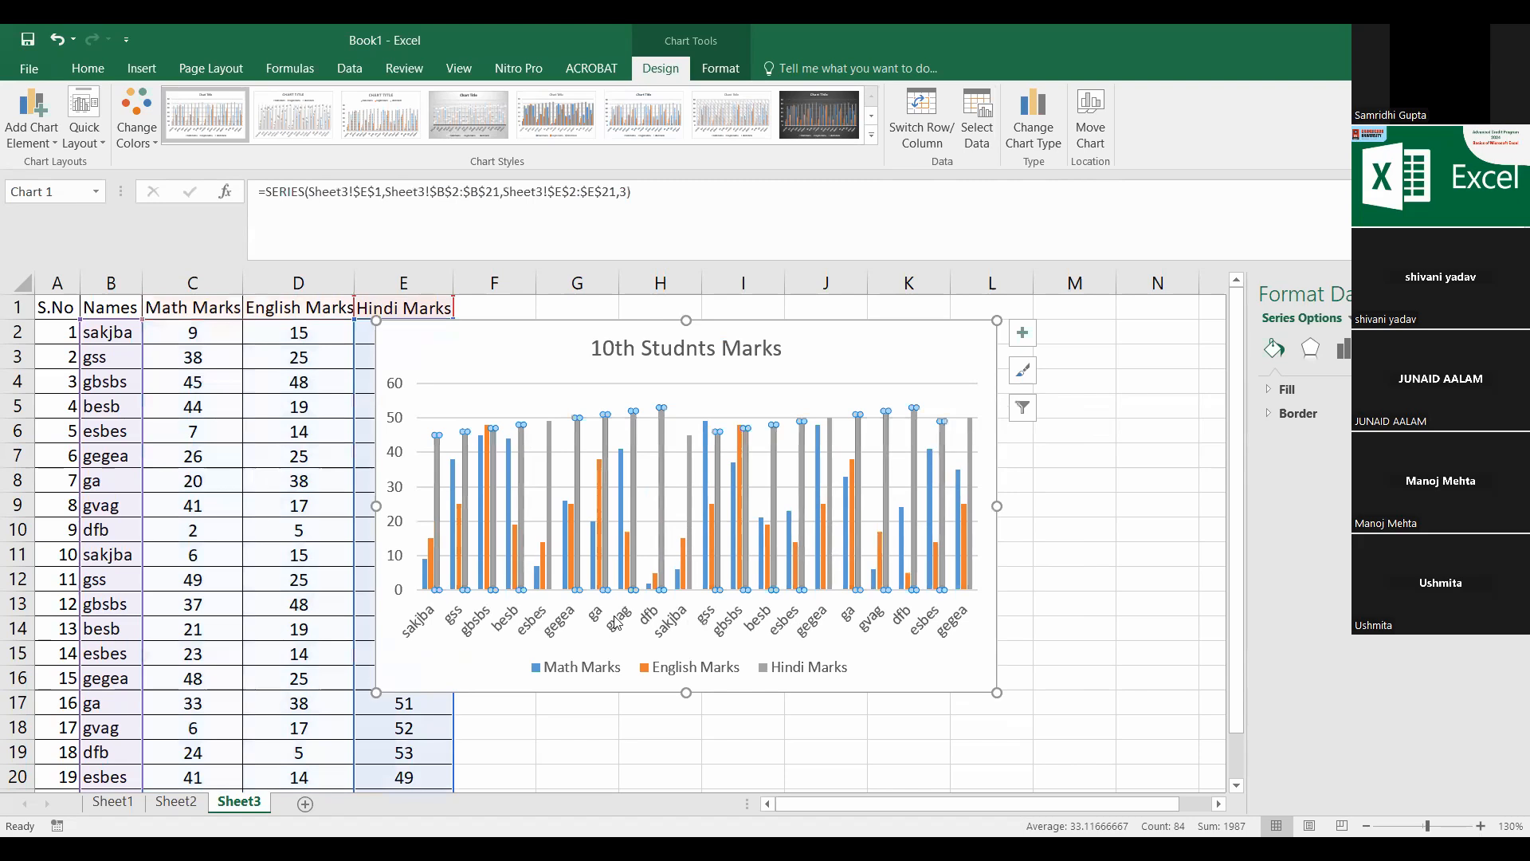
left_click(542, 660)
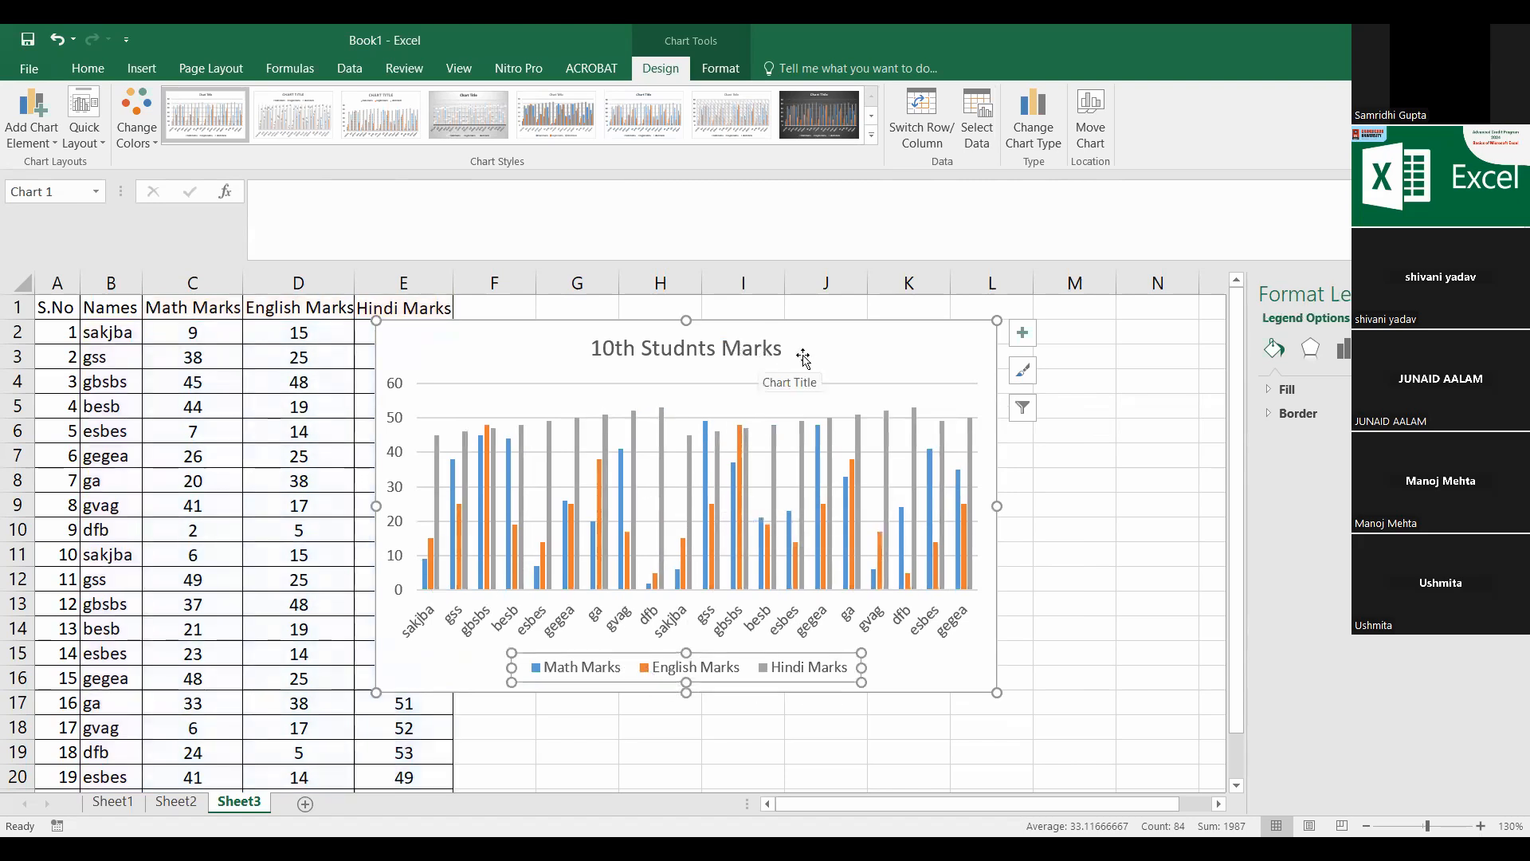
left_click(535, 349)
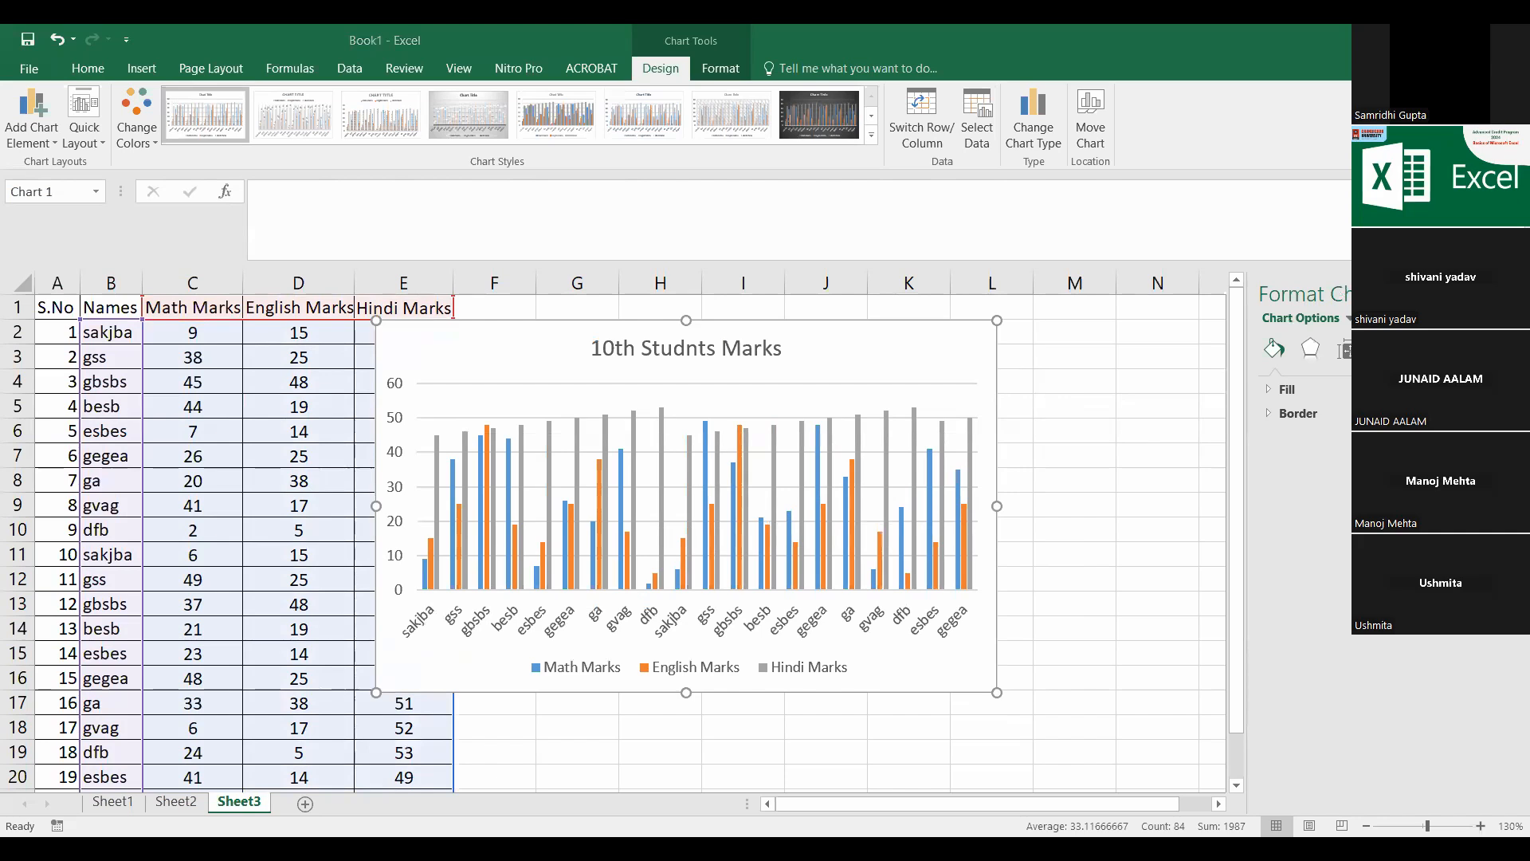
left_click(556, 348)
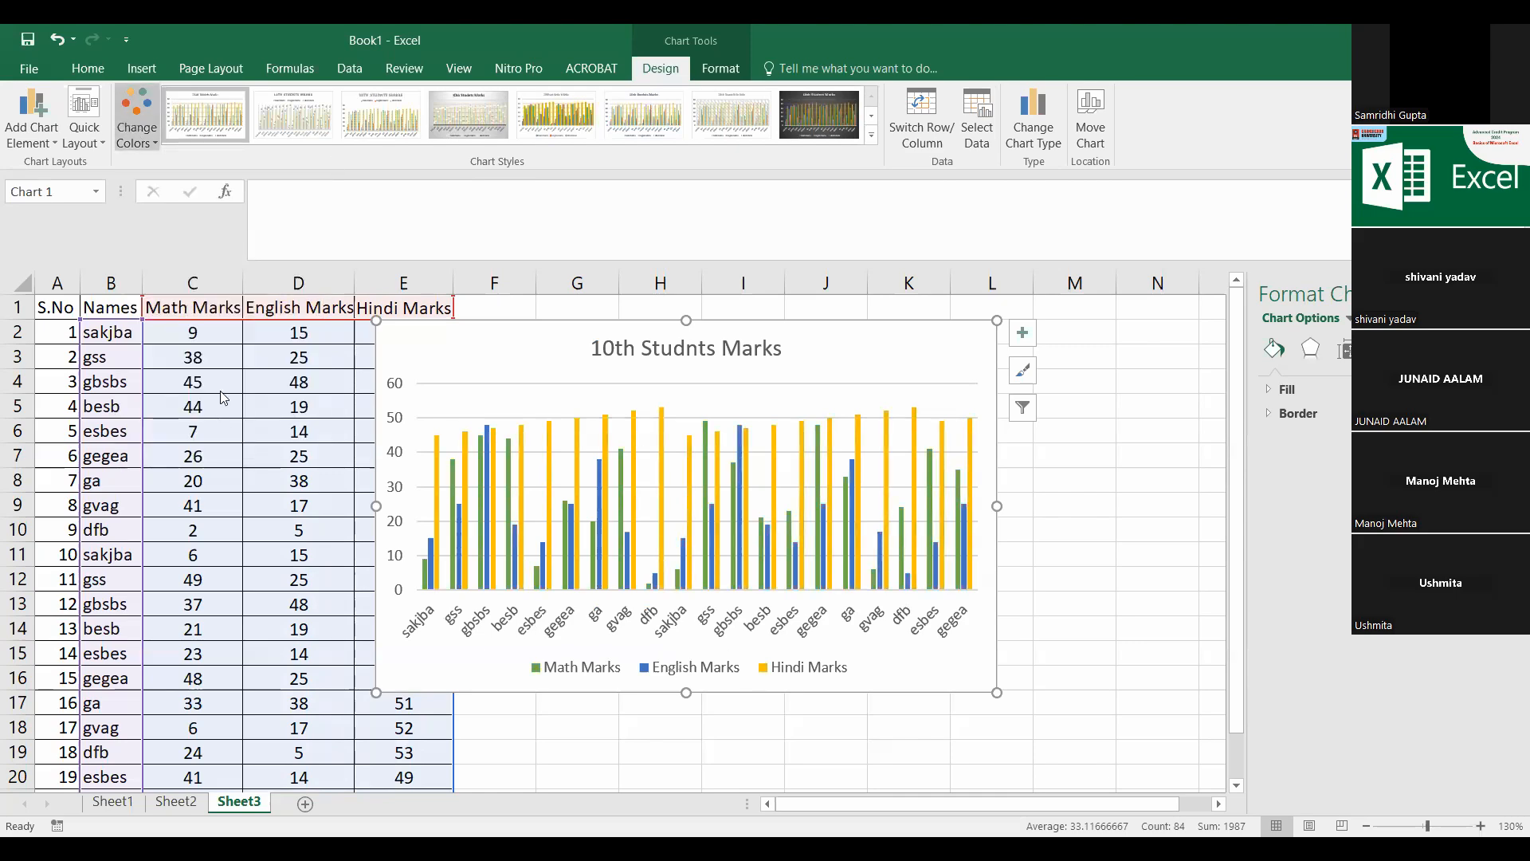
Step: Recolour the chart with the orange, yellow and green colourful palette and apply the chart style with the dark gradient background
left_click(138, 130)
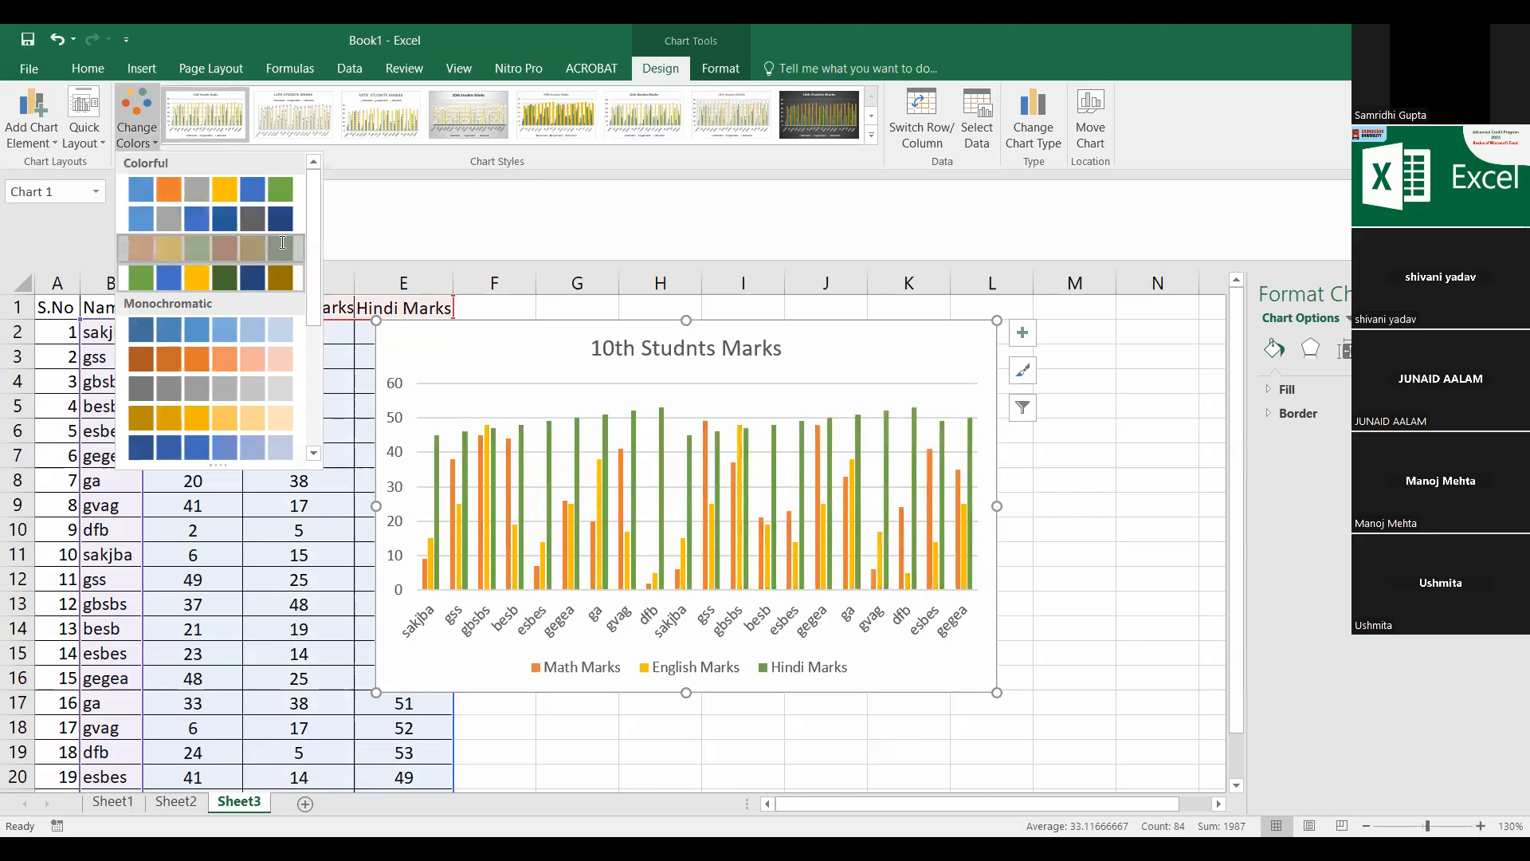
left_click(282, 243)
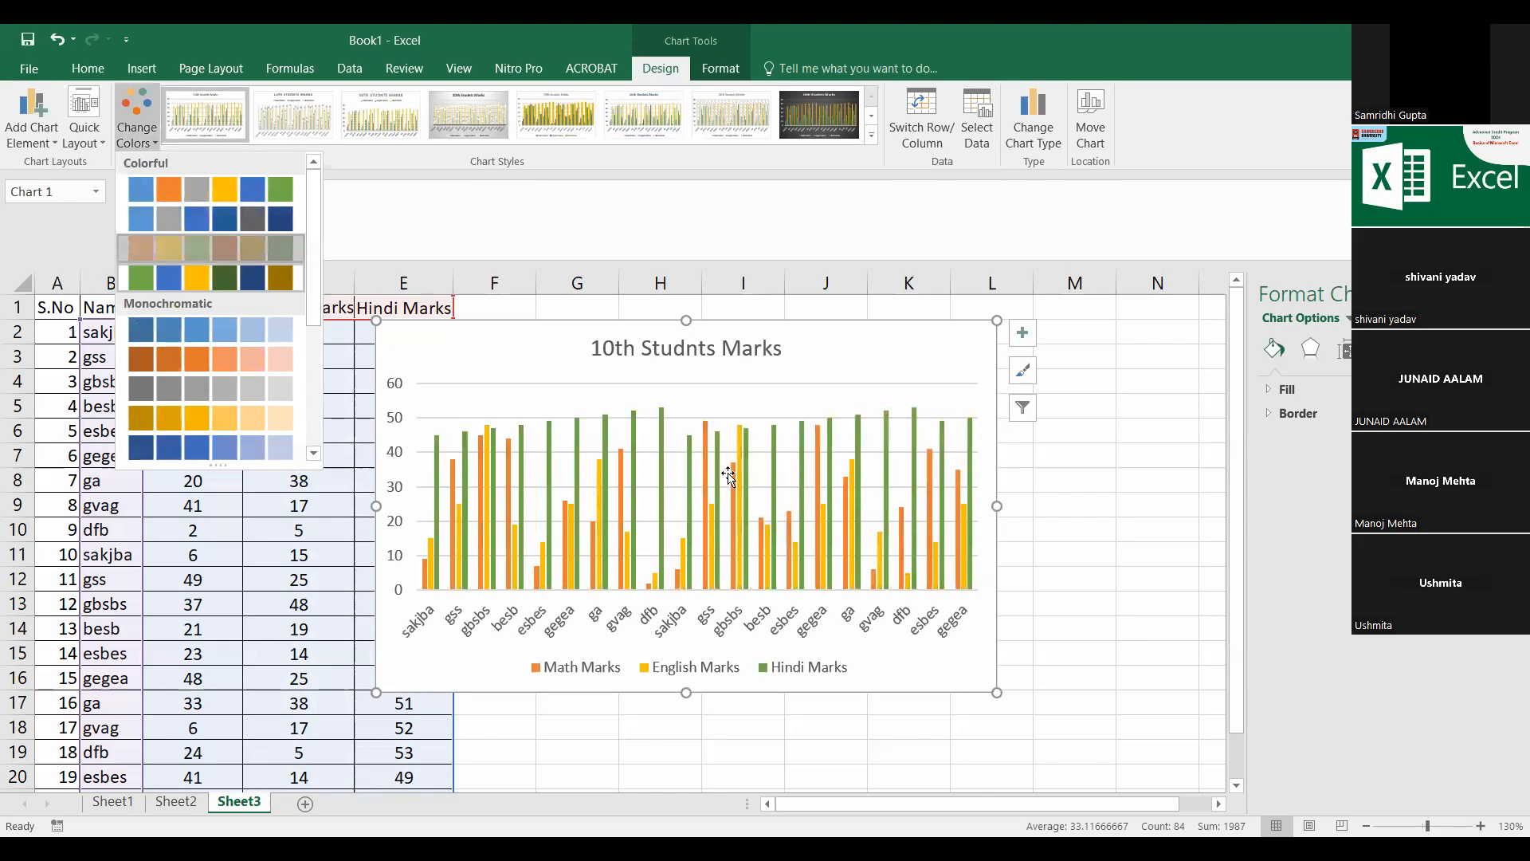
left_click(871, 137)
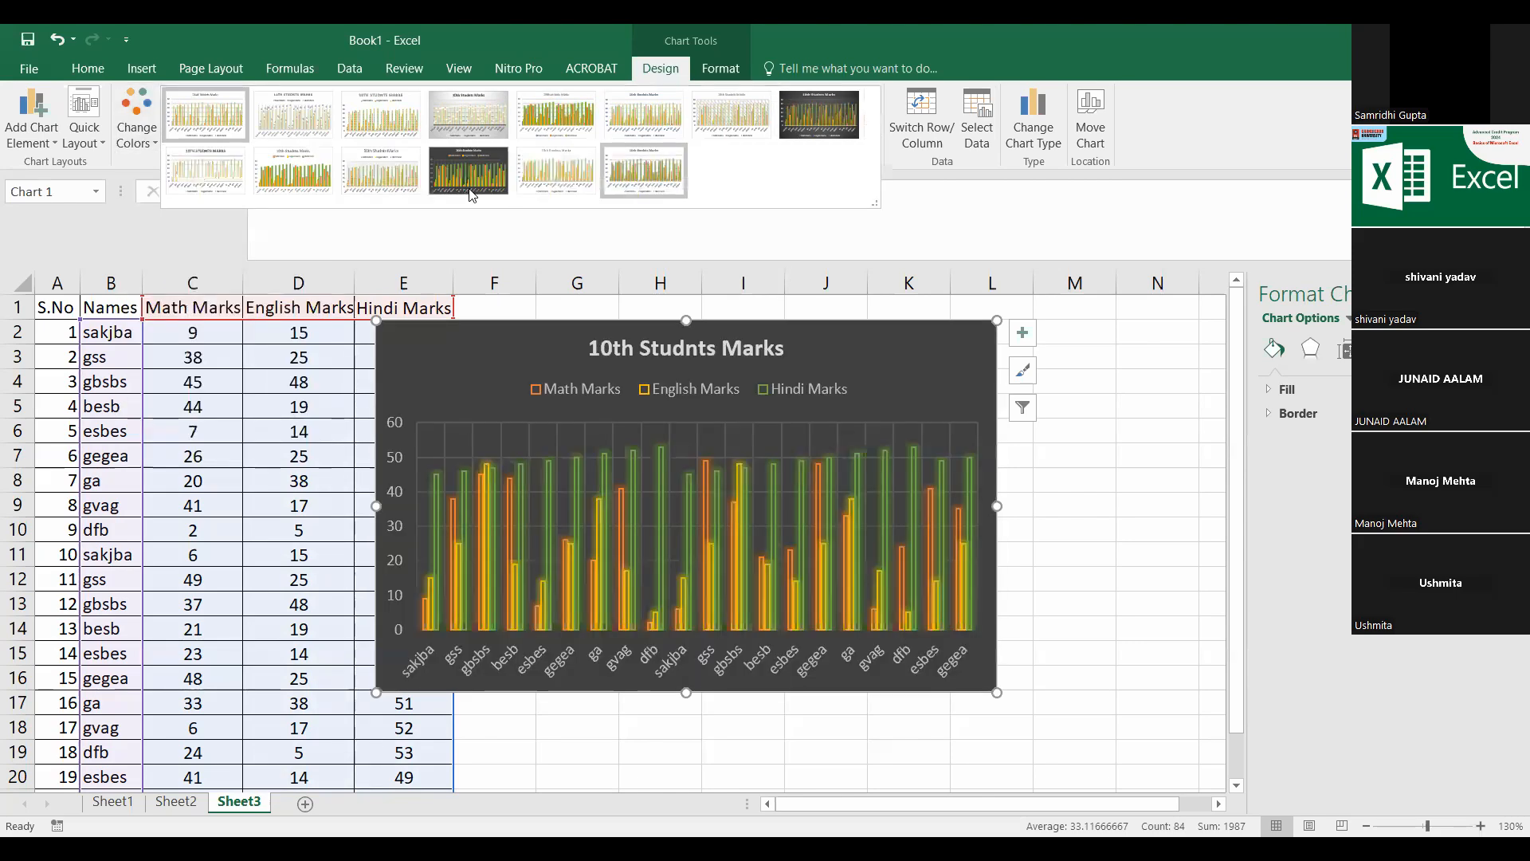
left_click(552, 638)
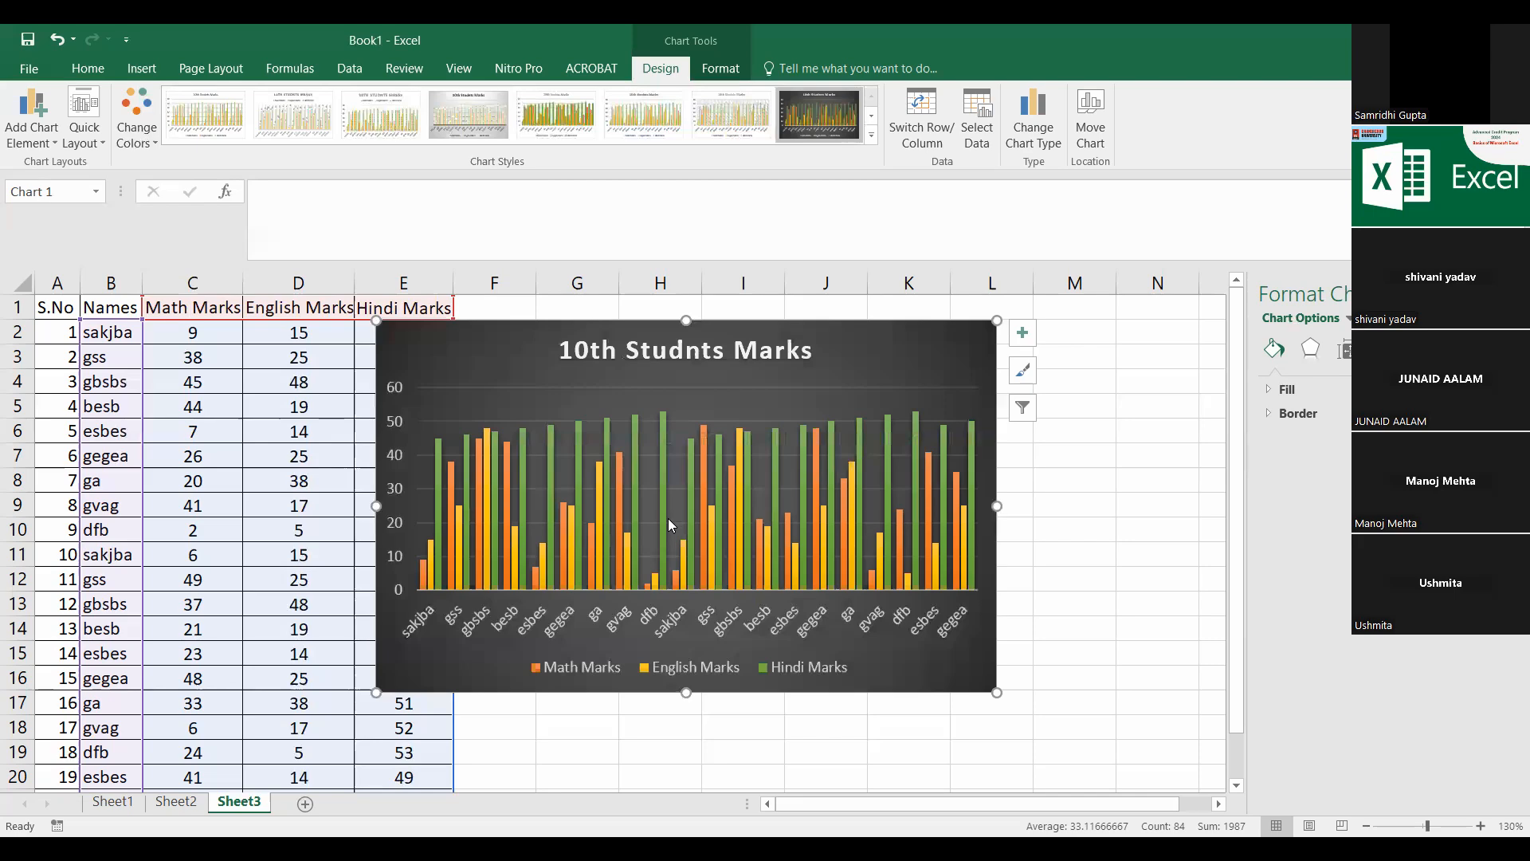
Step: Swap the chart's rows and columns and swap them back, then change the chart type to 3-D Clustered Column
left_click(925, 115)
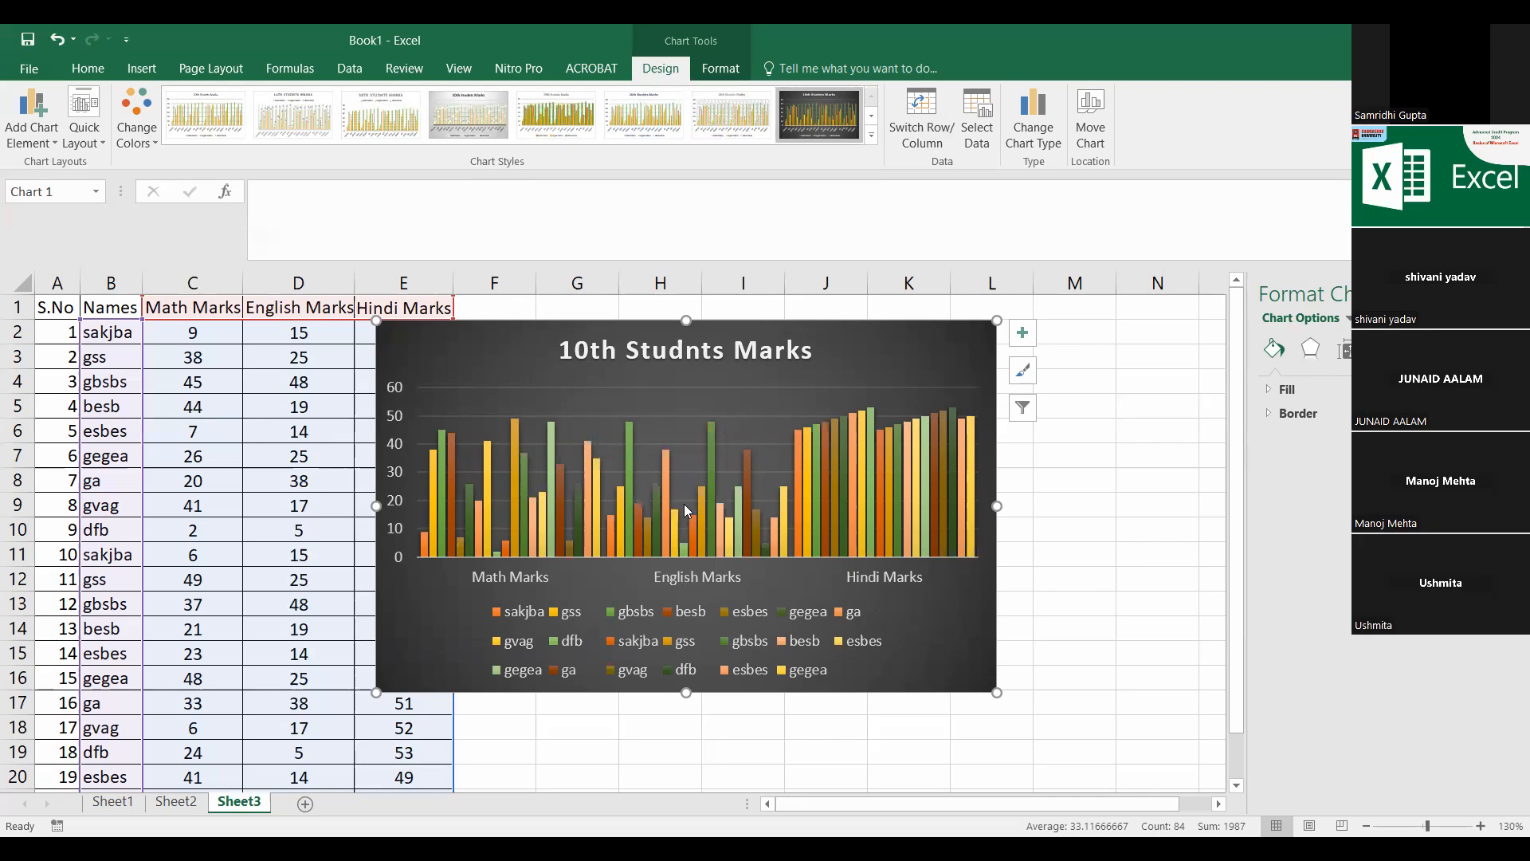
left_click(922, 123)
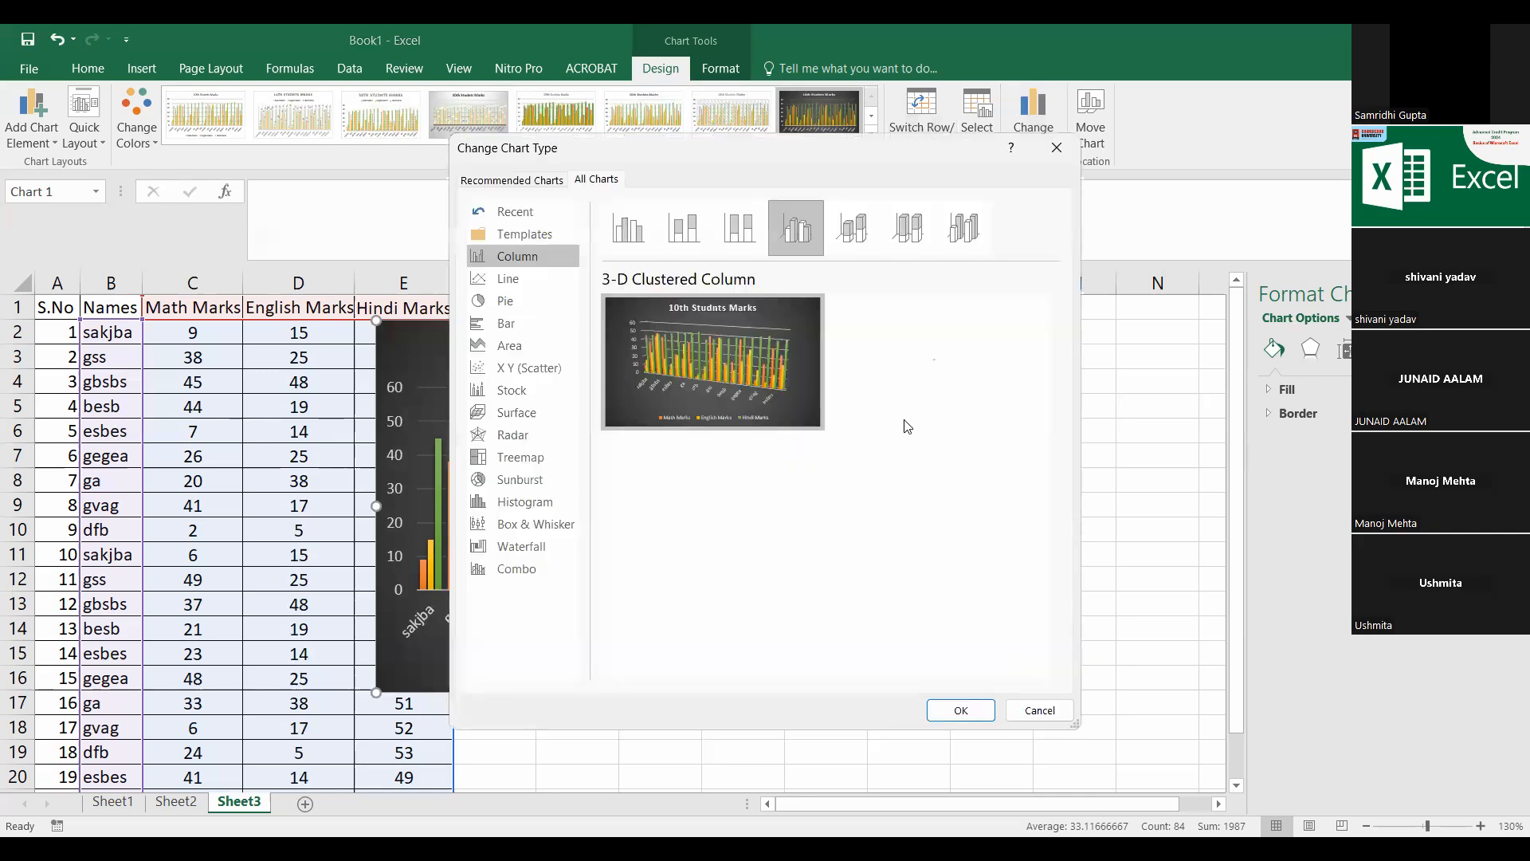
left_click(940, 710)
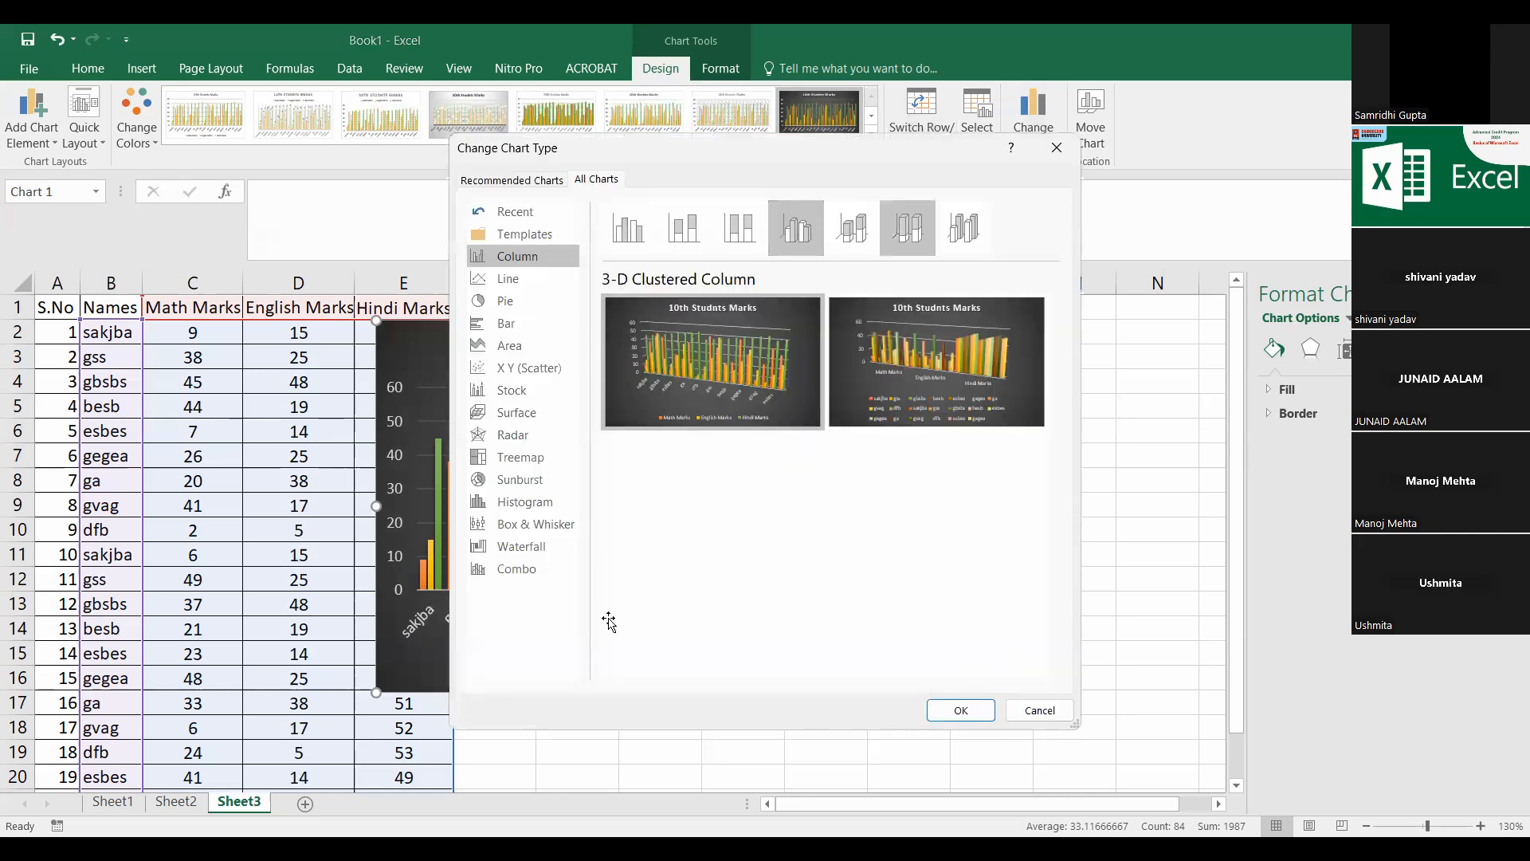
left_click(918, 150)
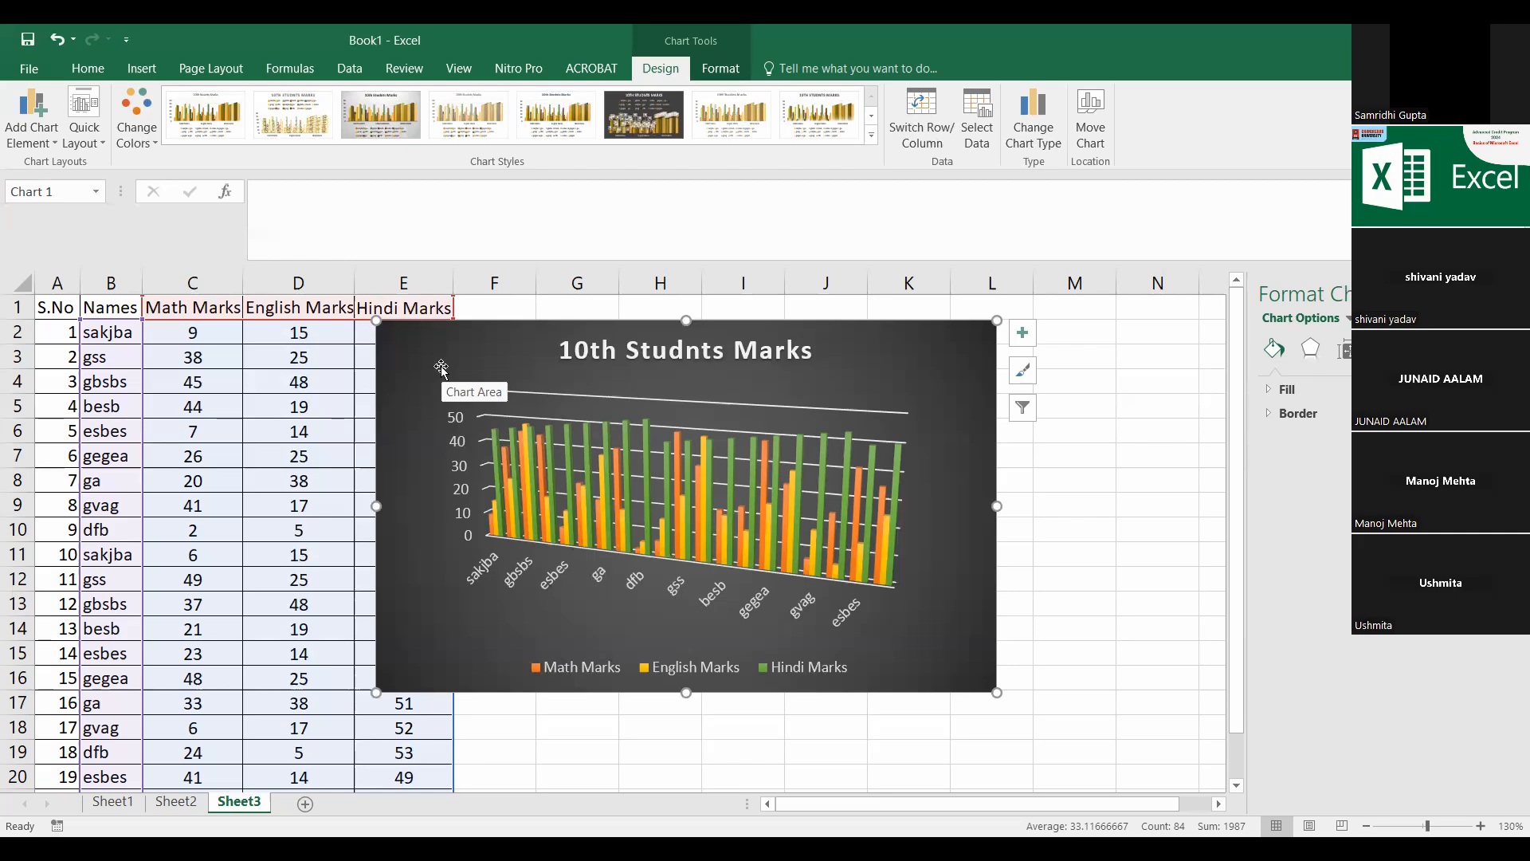
Step: Move the chart off the marks table so it starts at column G in row 2, and deselect it
left_click_drag(466, 355, 725, 336)
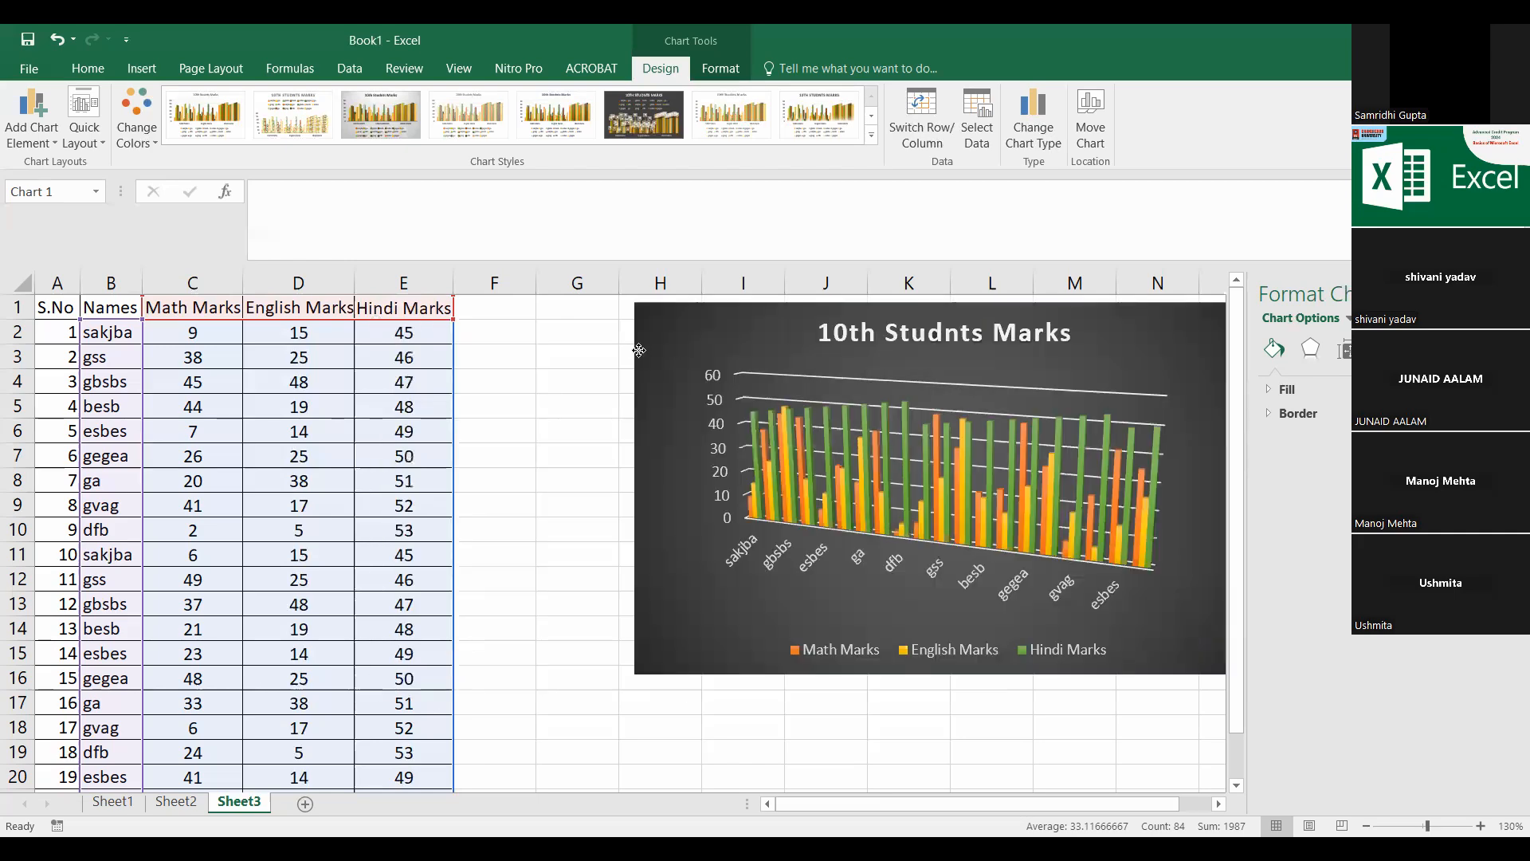
left_click_drag(627, 348, 628, 350)
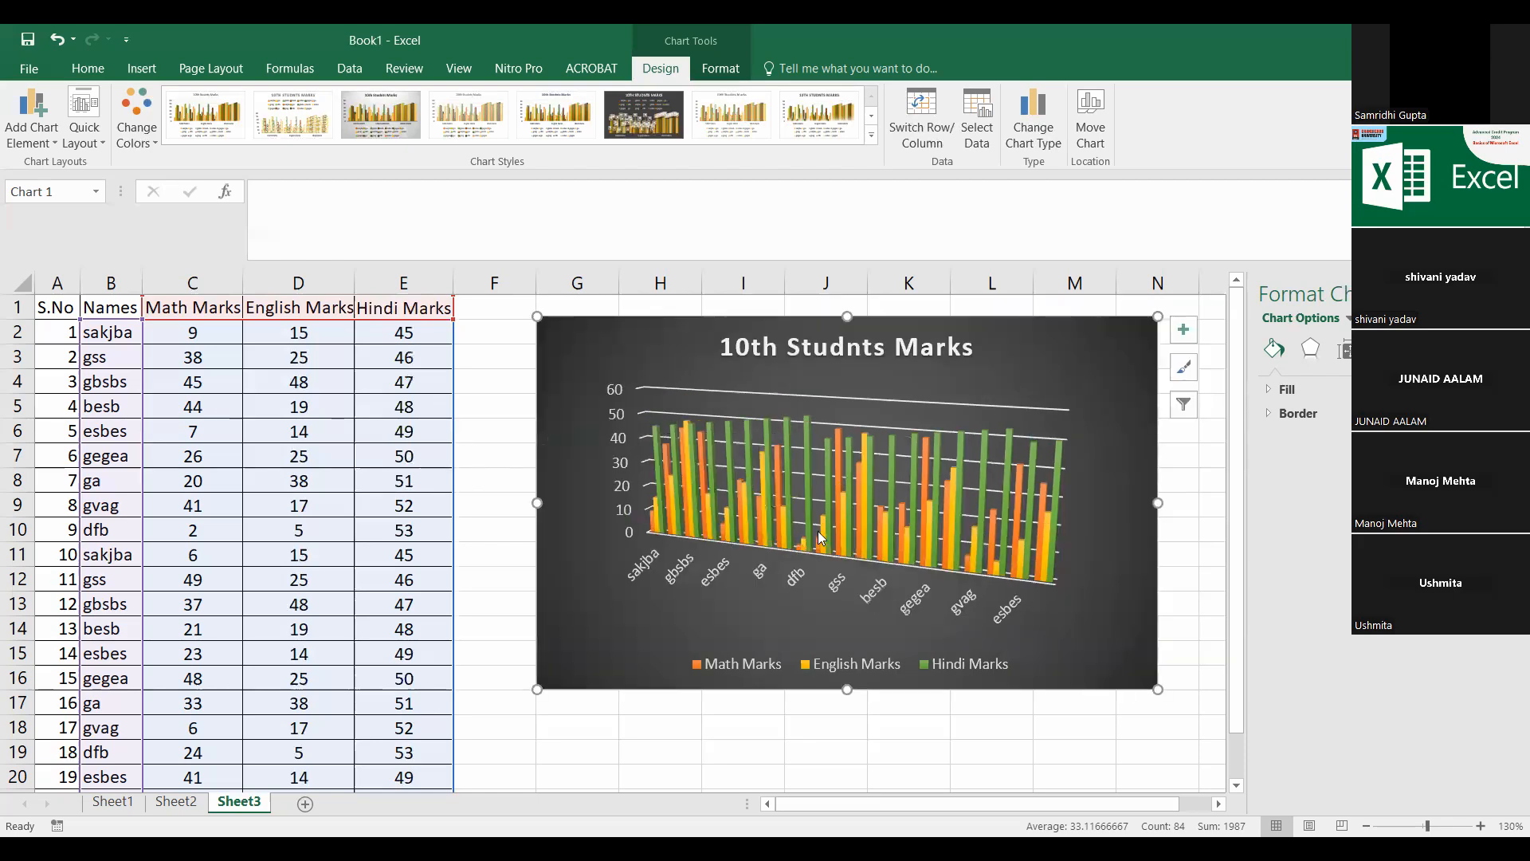
left_click(224, 388)
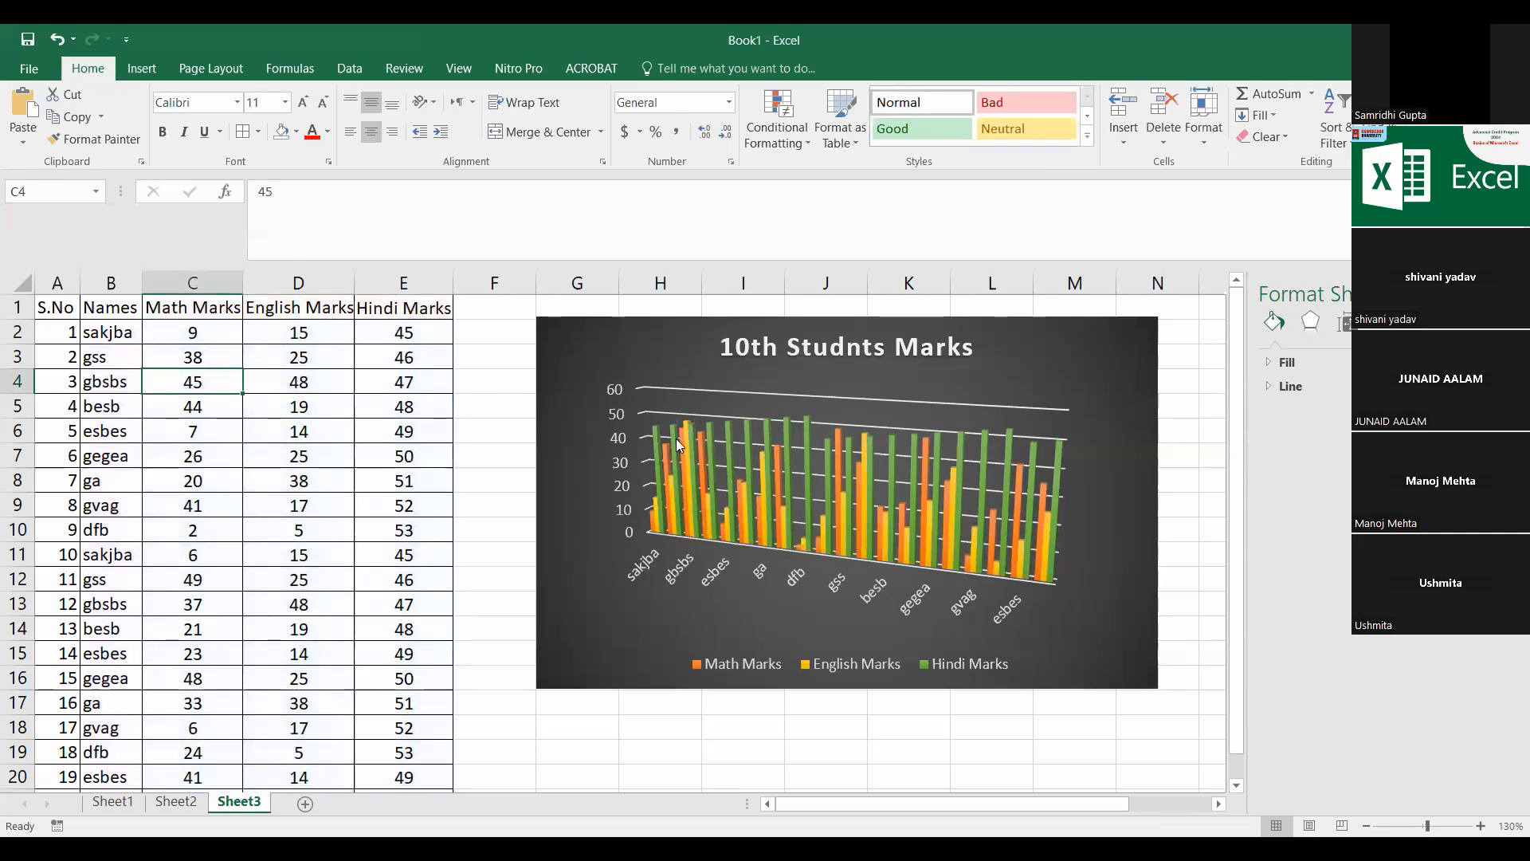
Step: Change the marks chart's type to the two-dimensional Clustered Column
left_click(1061, 355)
left_click(1033, 120)
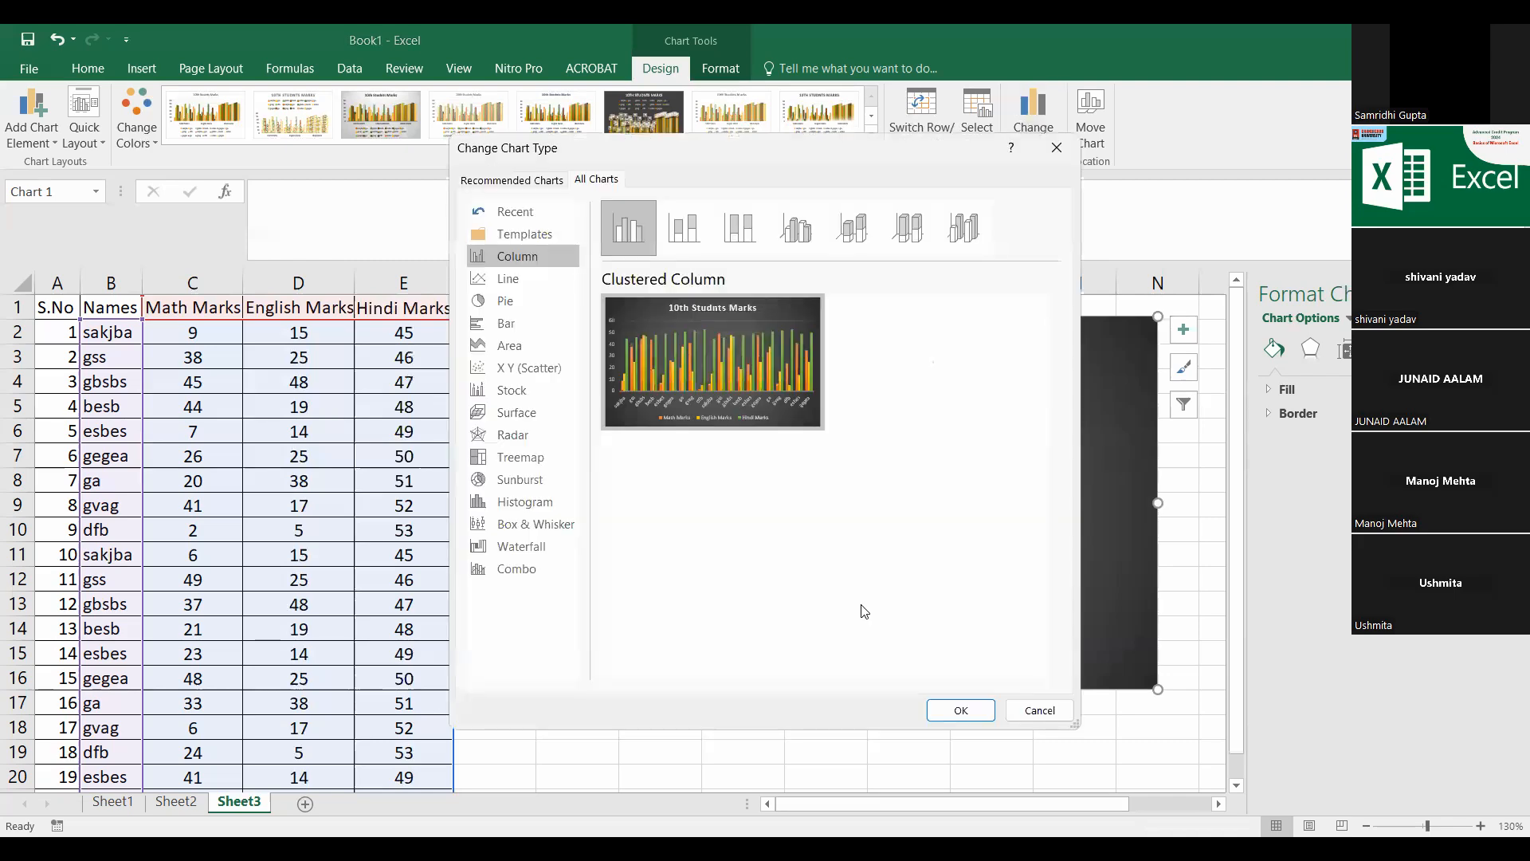
key("Return")
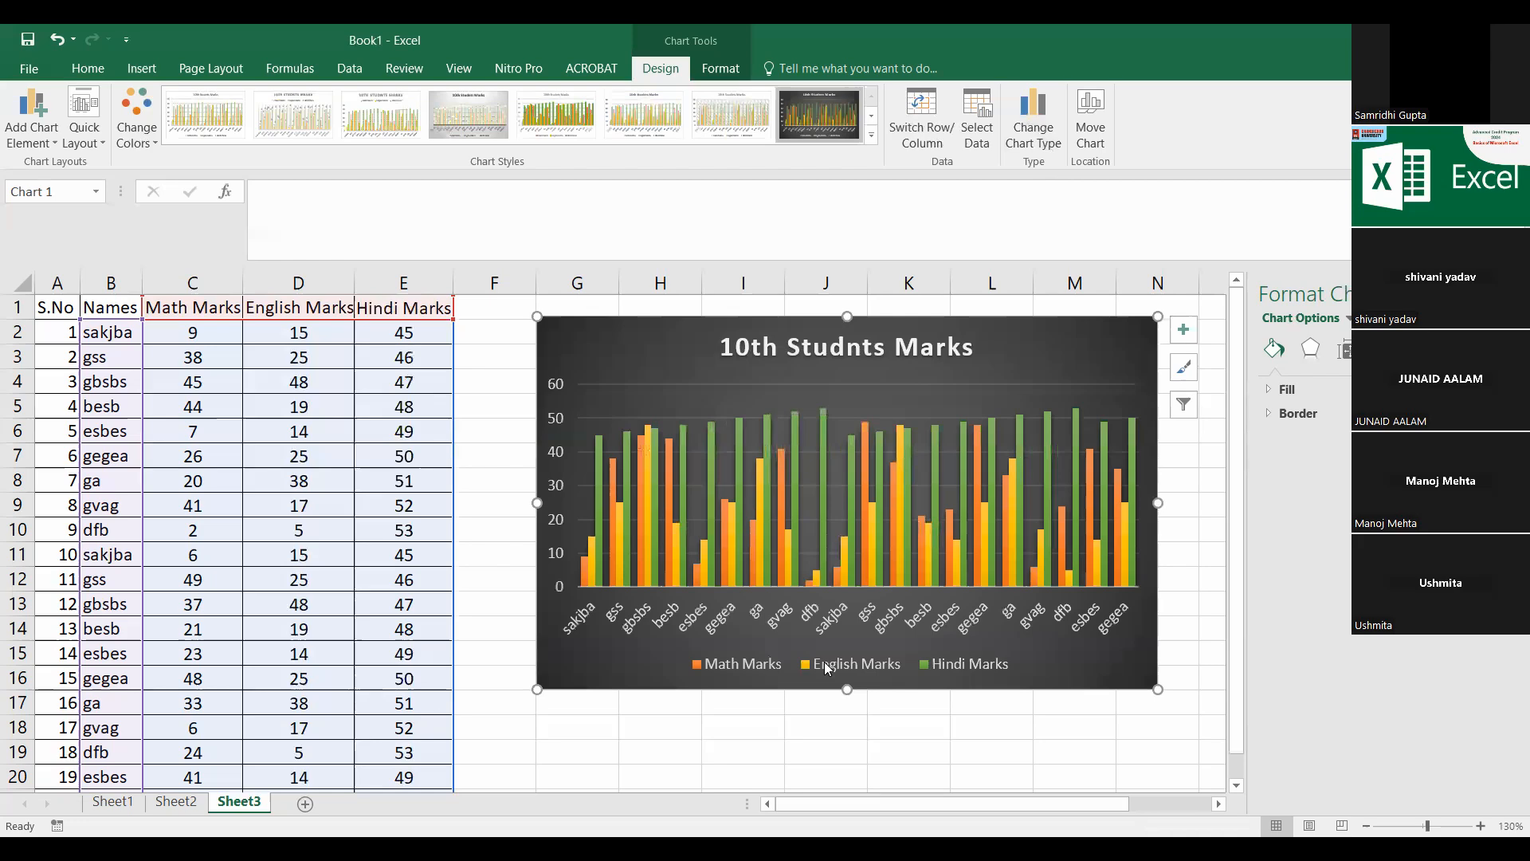
Step: Examine the Hindi Marks series in the chart, starting with the first student's column
left_click(600, 431)
left_click(601, 458)
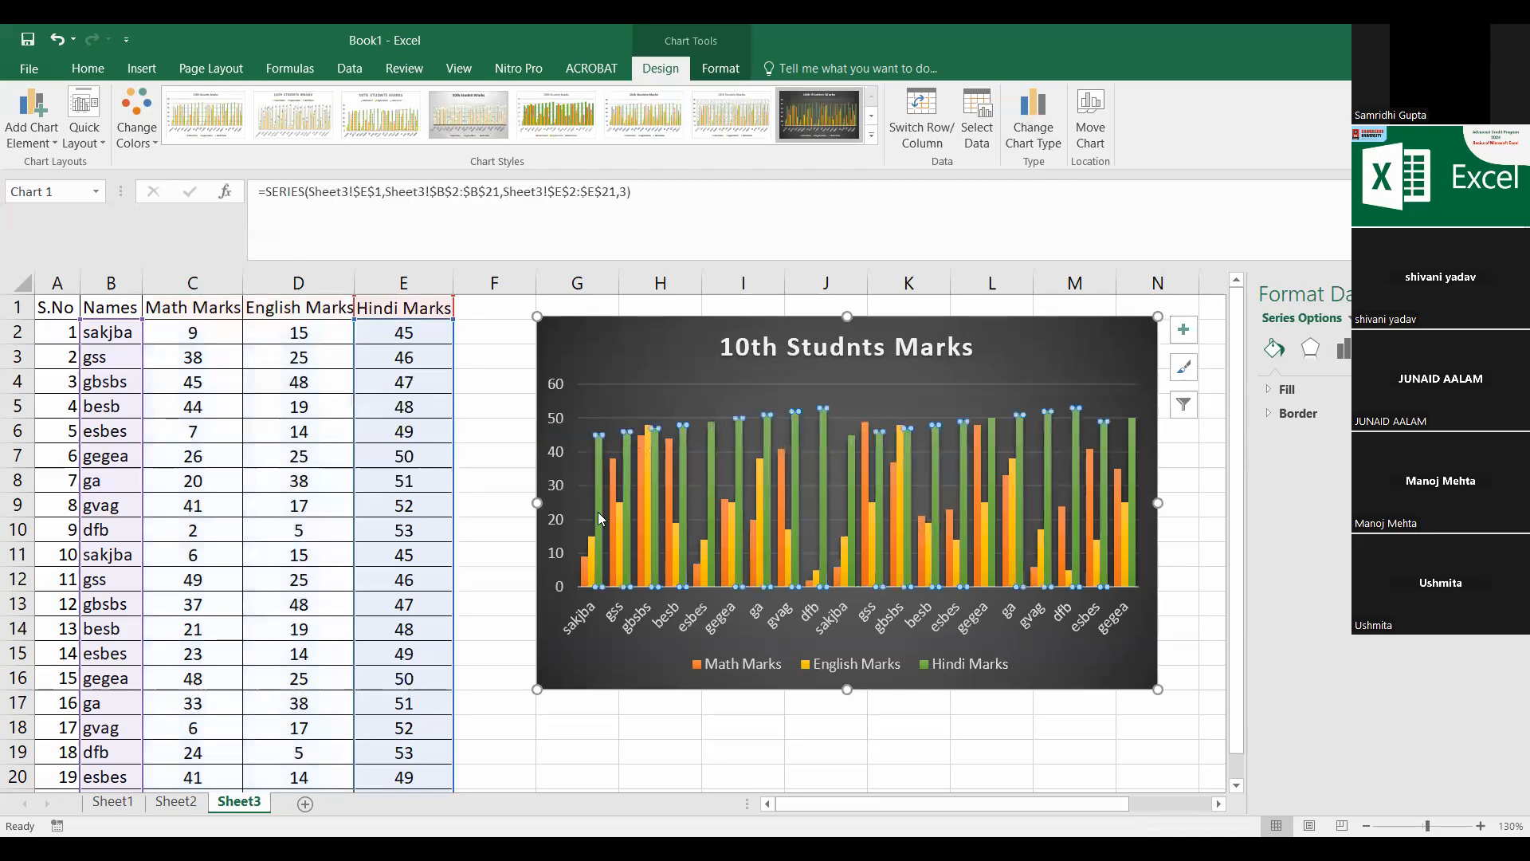
left_click(605, 655)
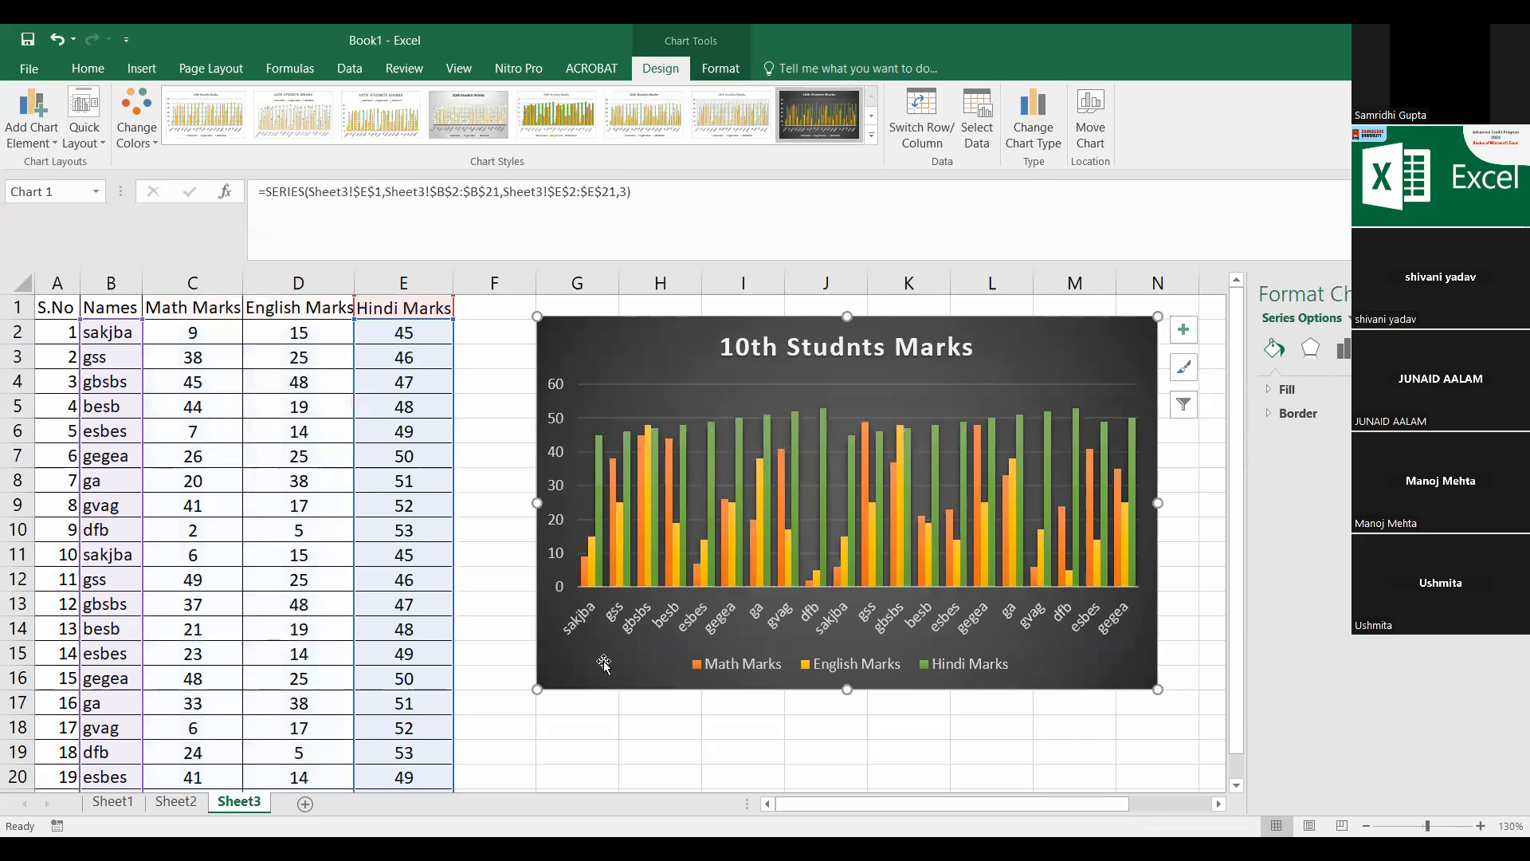
Step: Set the first student's Hindi mark in cell E2 to 1 to test how the chart responds
left_click(394, 336)
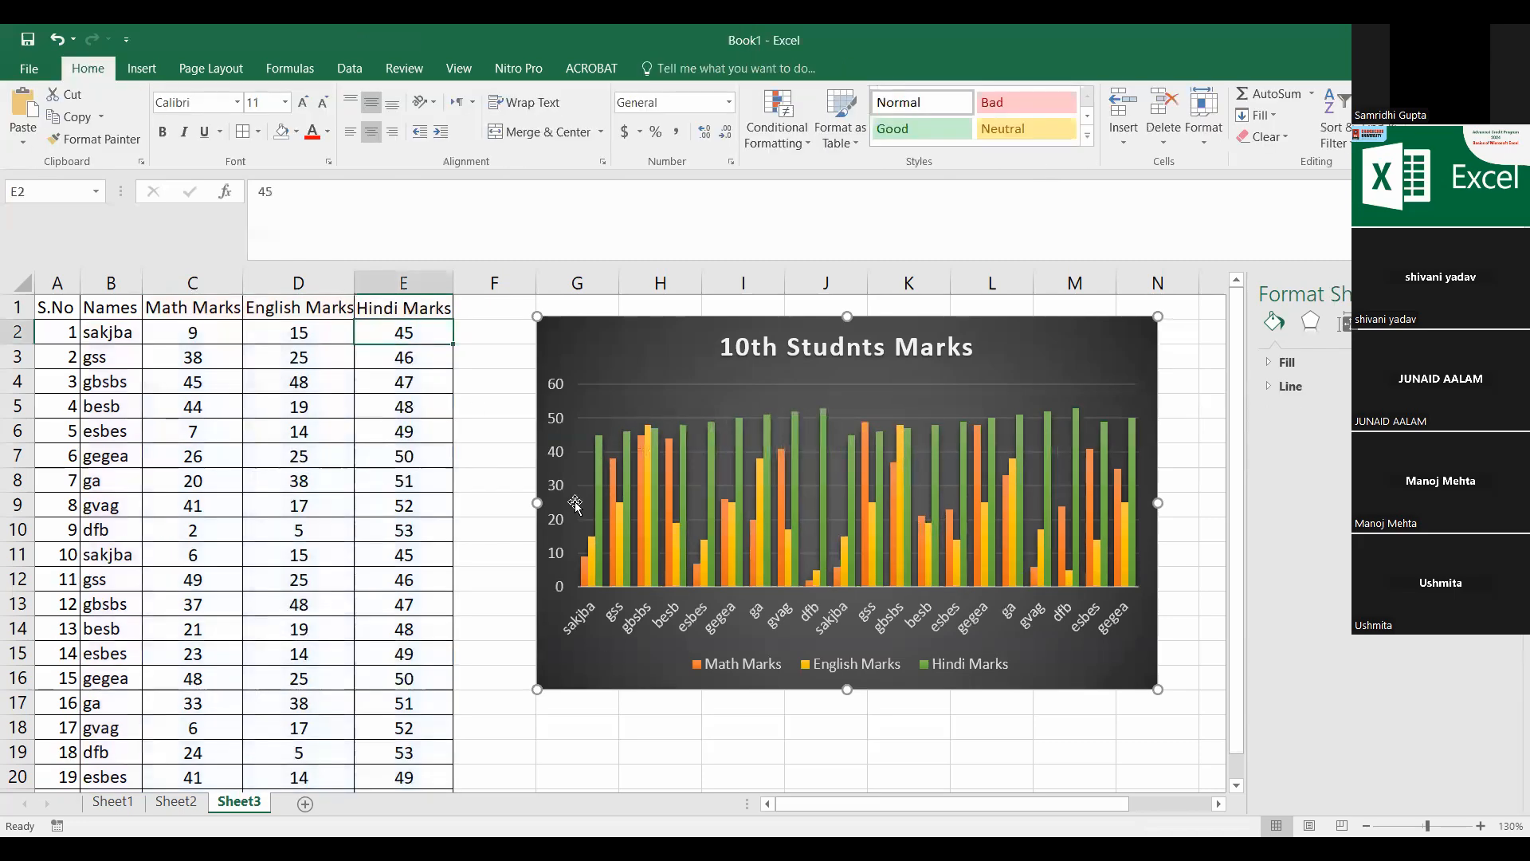
type("1")
key("Return")
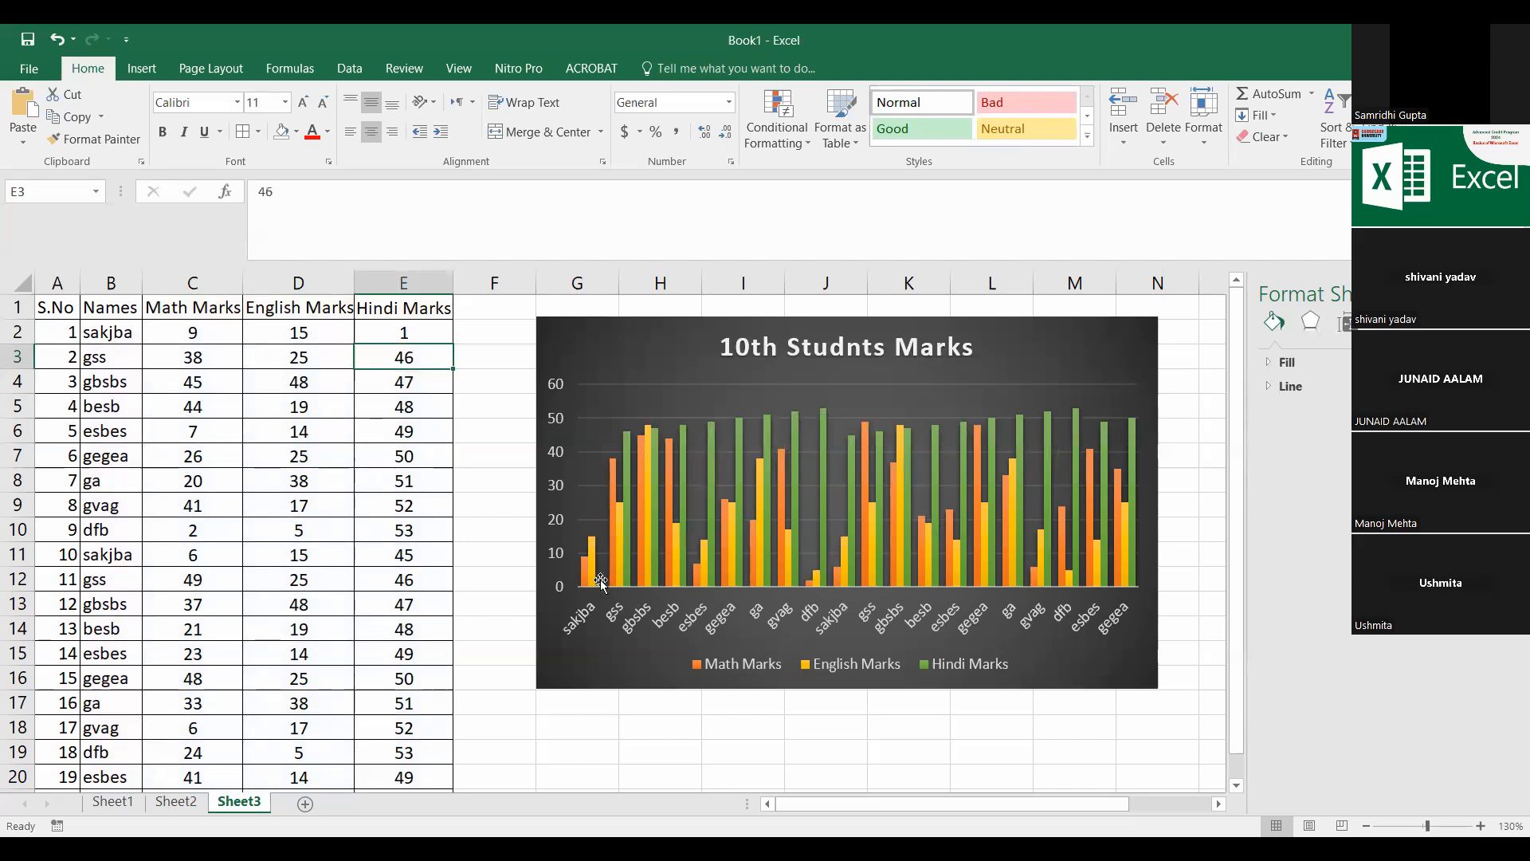
Step: Raise the first student's Hindi mark in cell E2 to 100 to test the chart's response
mouse_move(849, 464)
left_click(420, 330)
type("100")
key("Return")
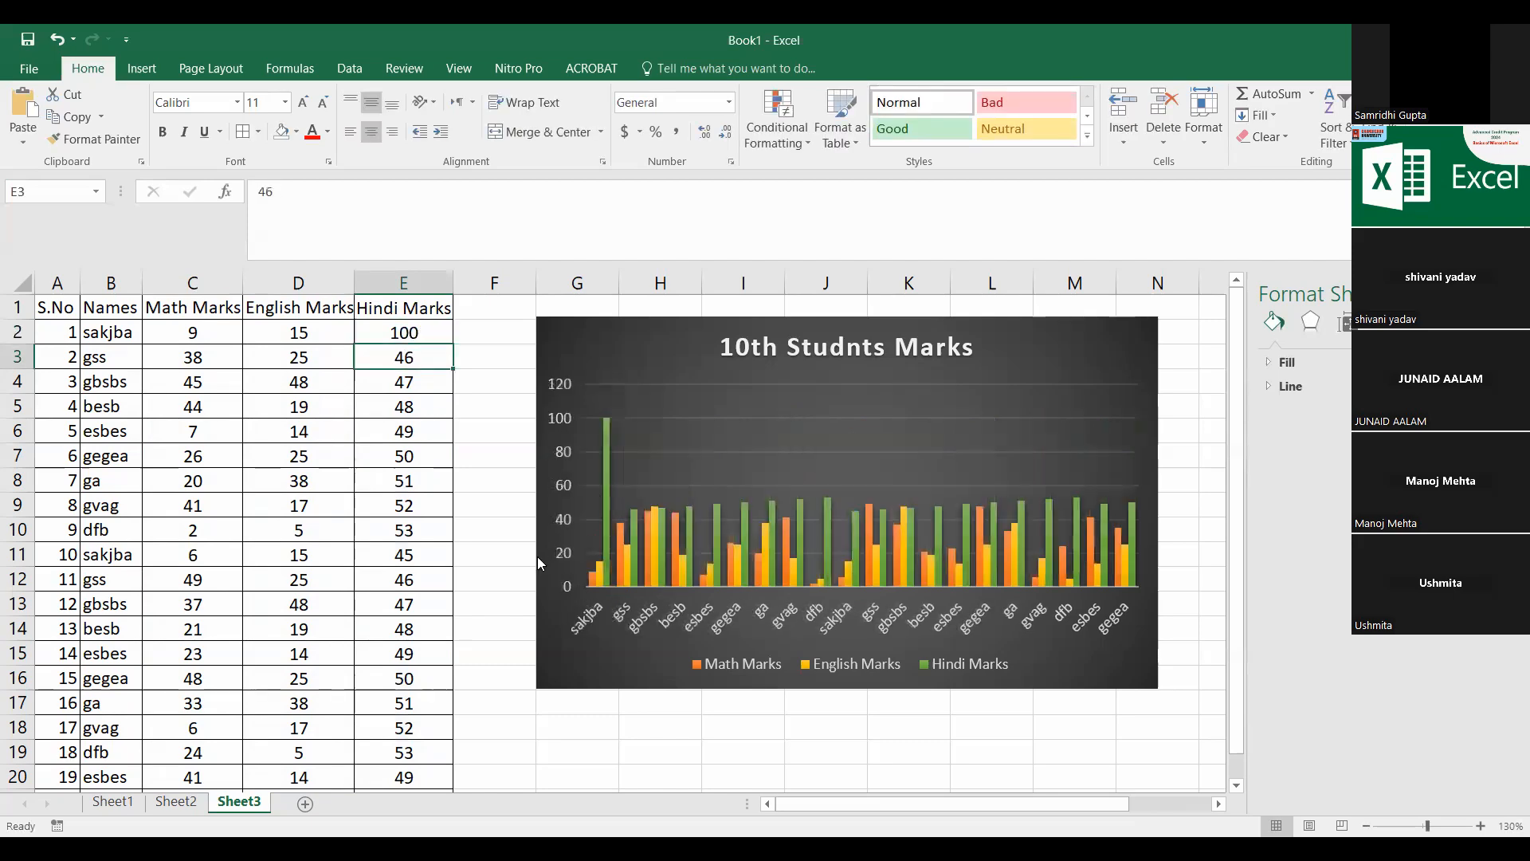
Step: Set the first student's Hindi mark in cell E2 back to 45
key("Up")
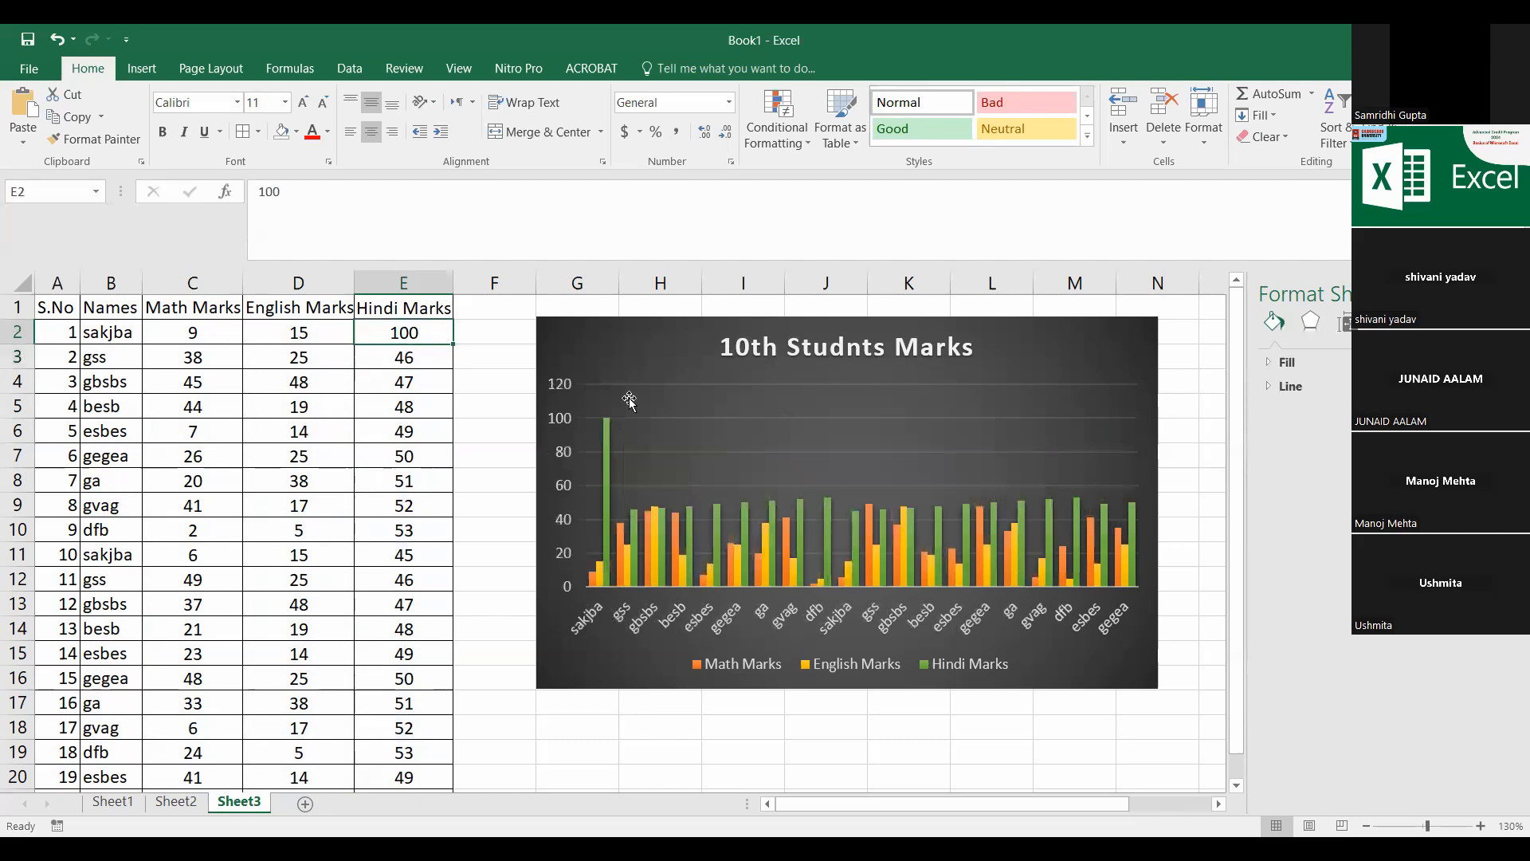
type("45")
key("Return")
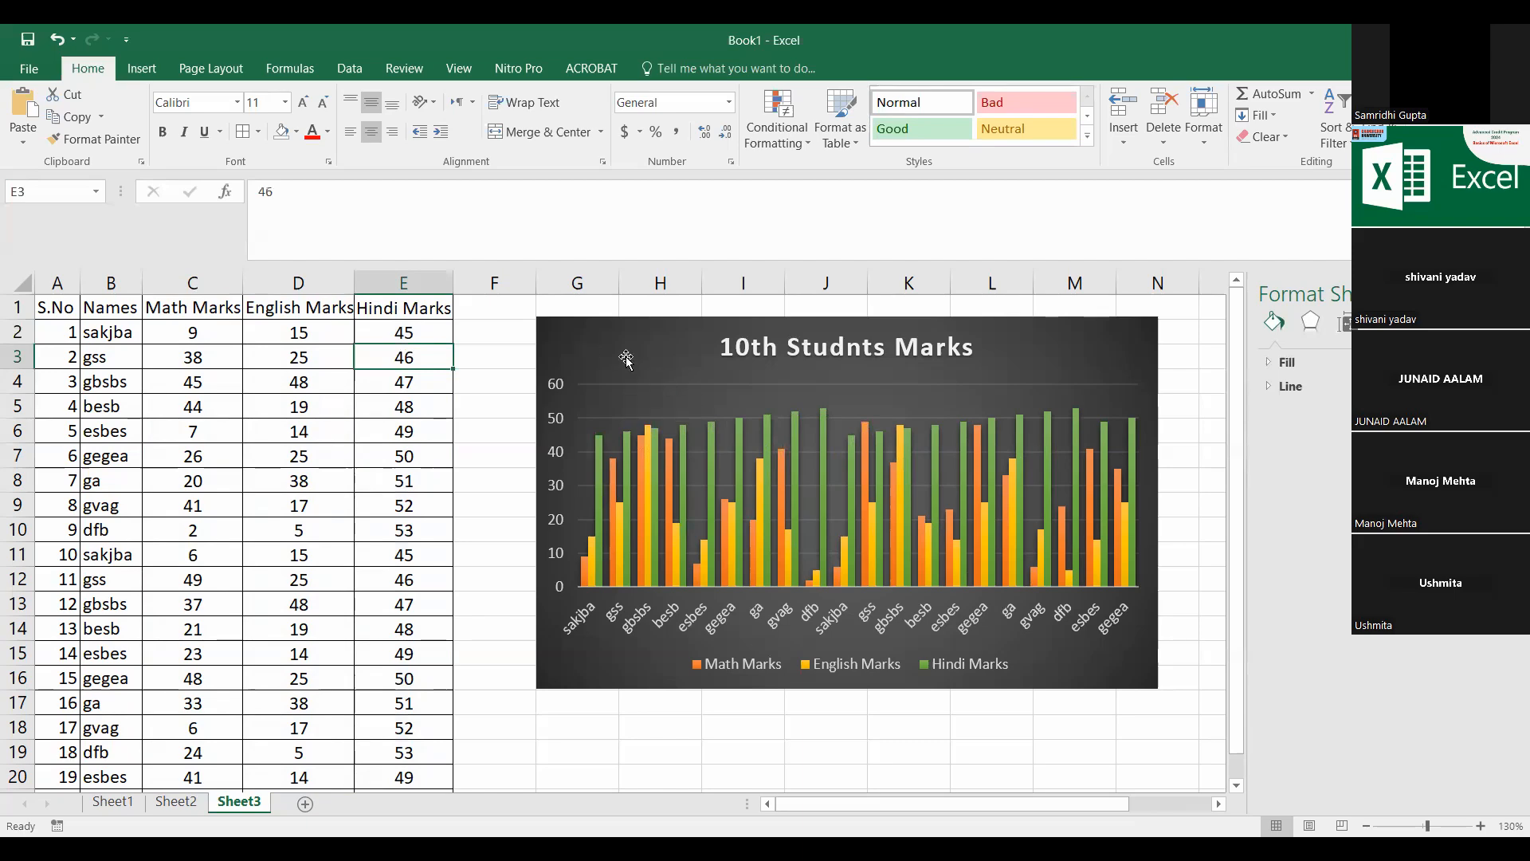
Step: Reposition the chart just beside the marks table, spanning about columns F to M from row 2
left_click_drag(498, 386, 291, 463)
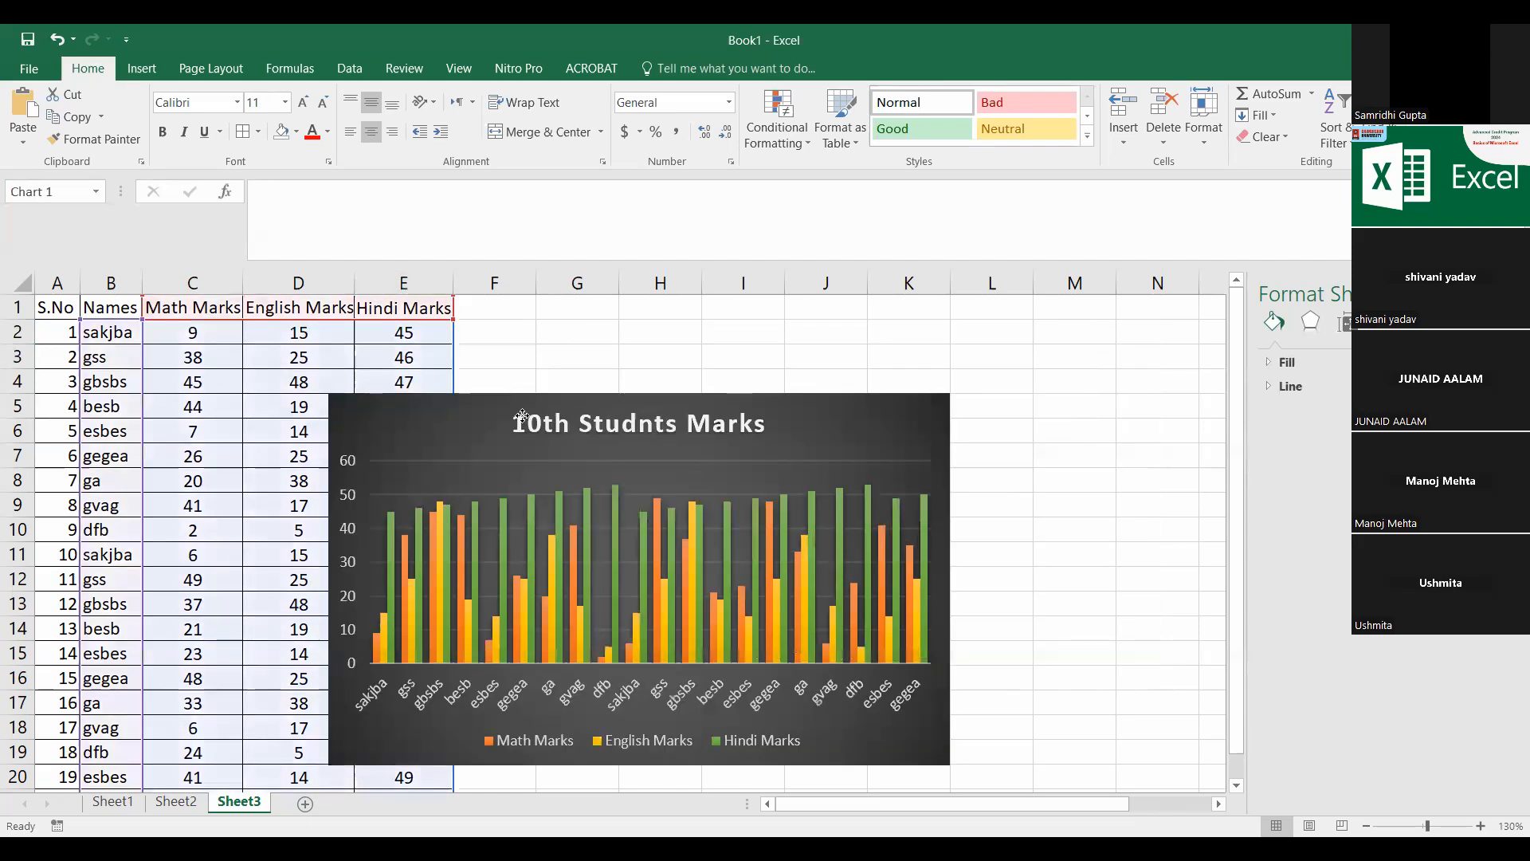
left_click_drag(572, 351, 582, 353)
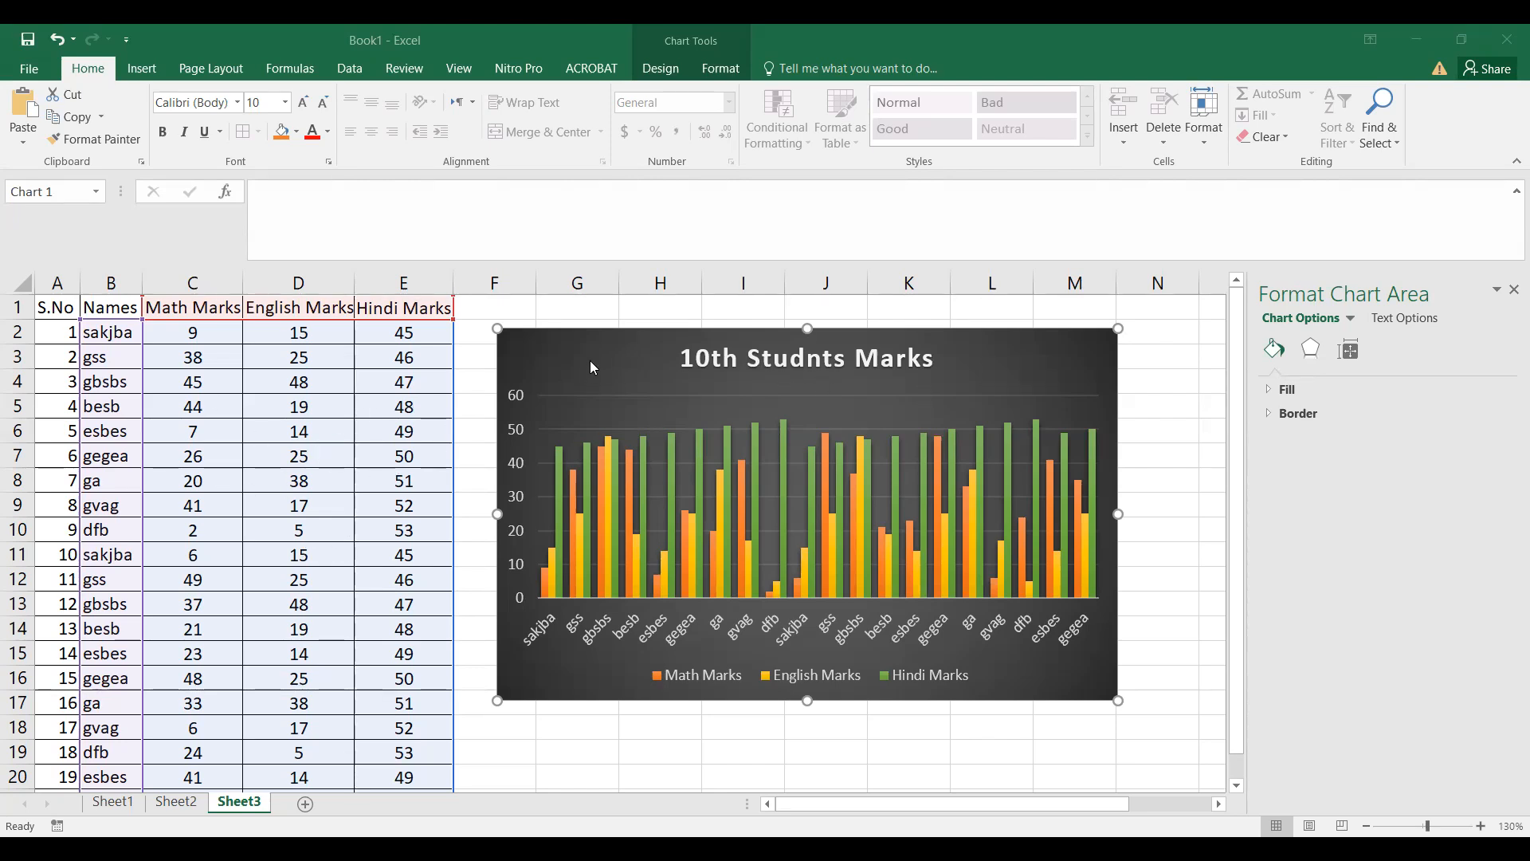
left_click_drag(624, 366, 637, 385)
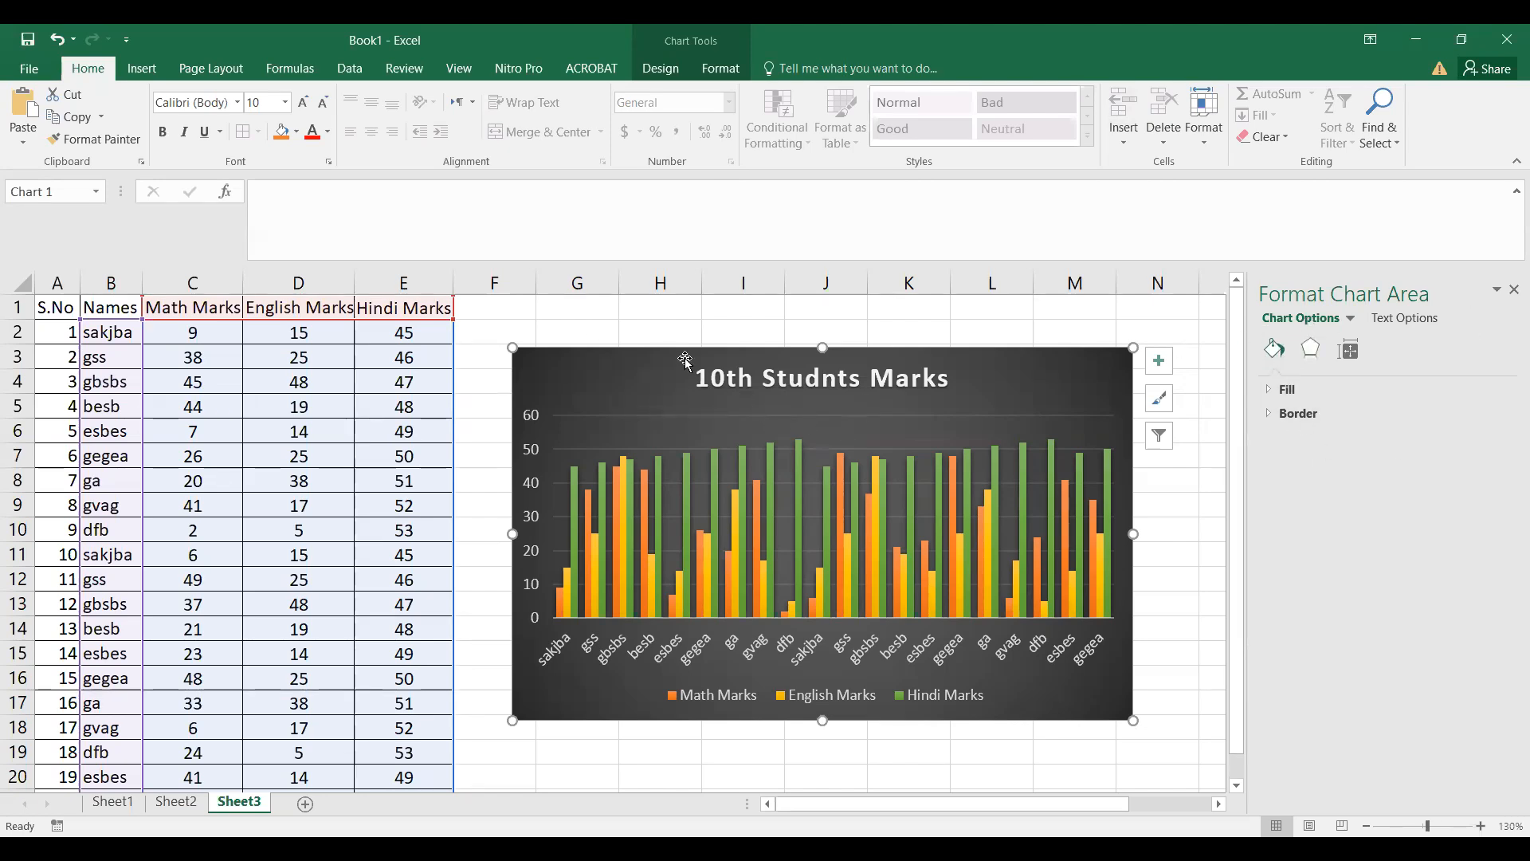
left_click_drag(674, 372, 634, 353)
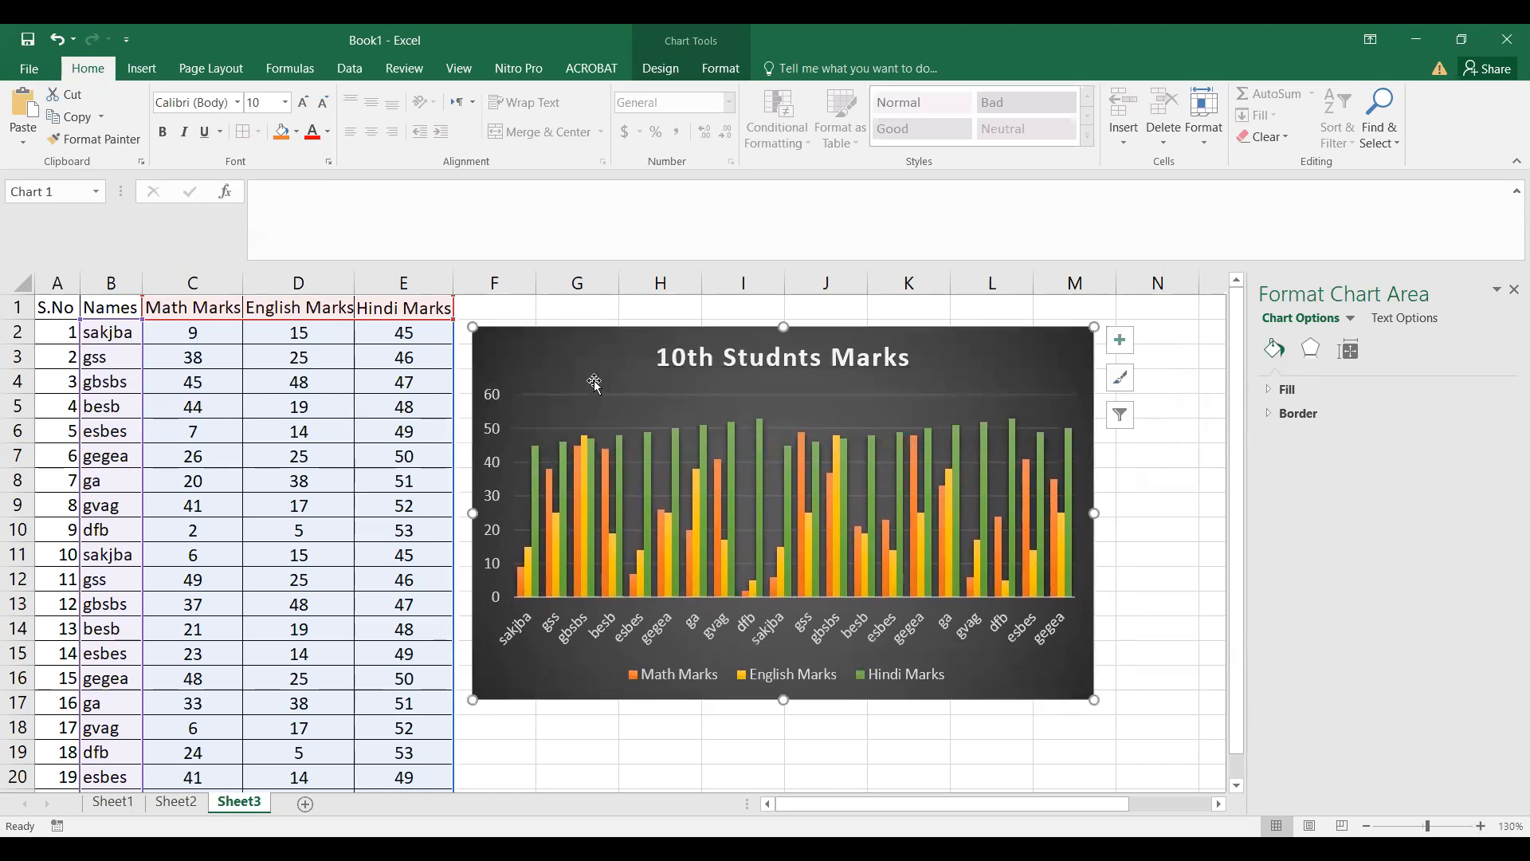
Step: Examine the chart area's formatting options for effects, size and properties, fill and border
left_click(1317, 350)
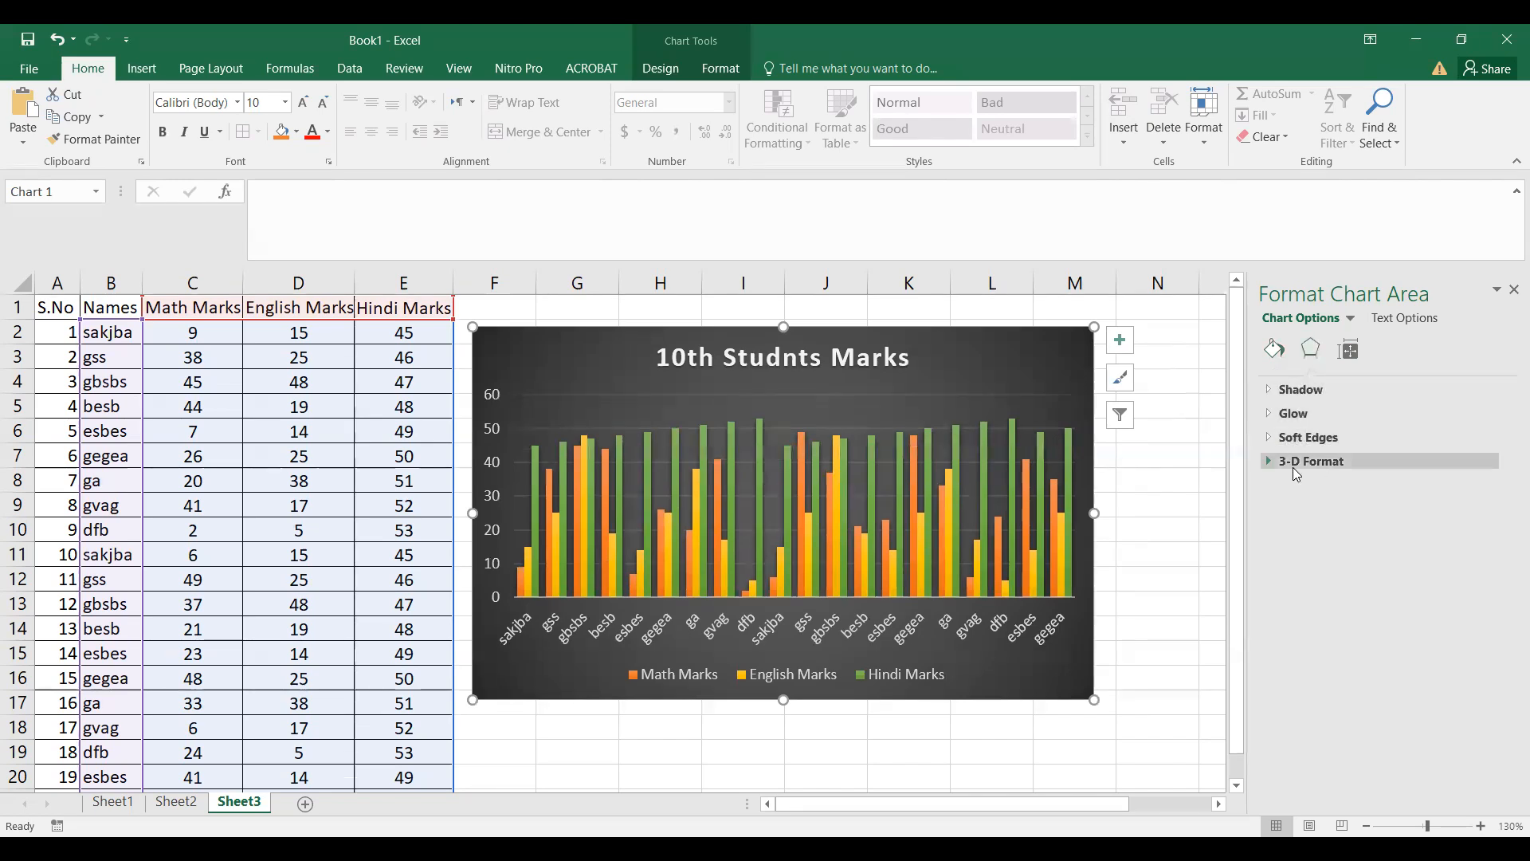
left_click(1349, 355)
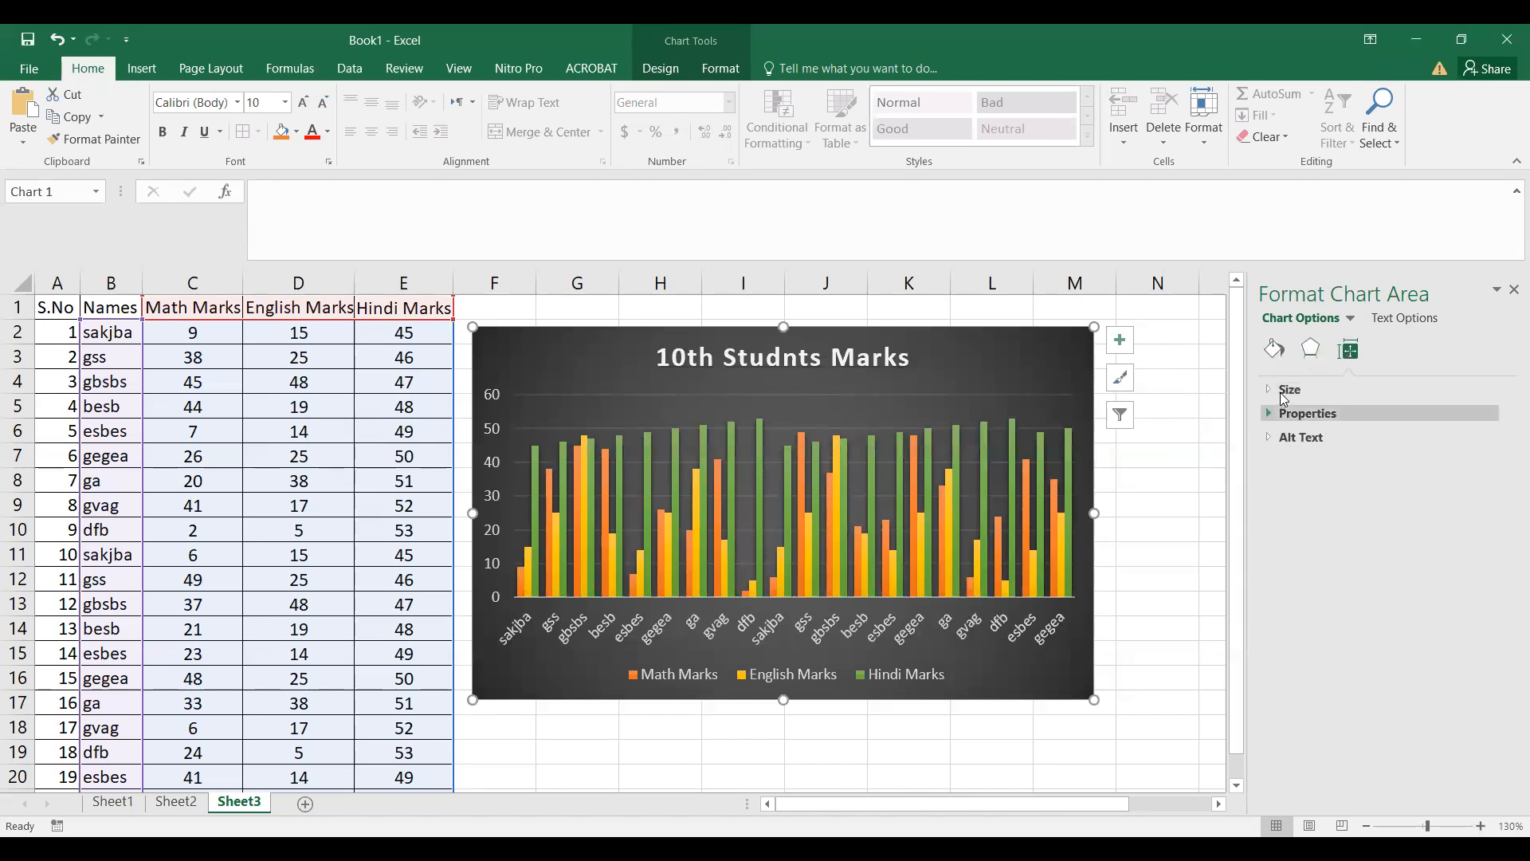
left_click(1275, 349)
left_click(1286, 389)
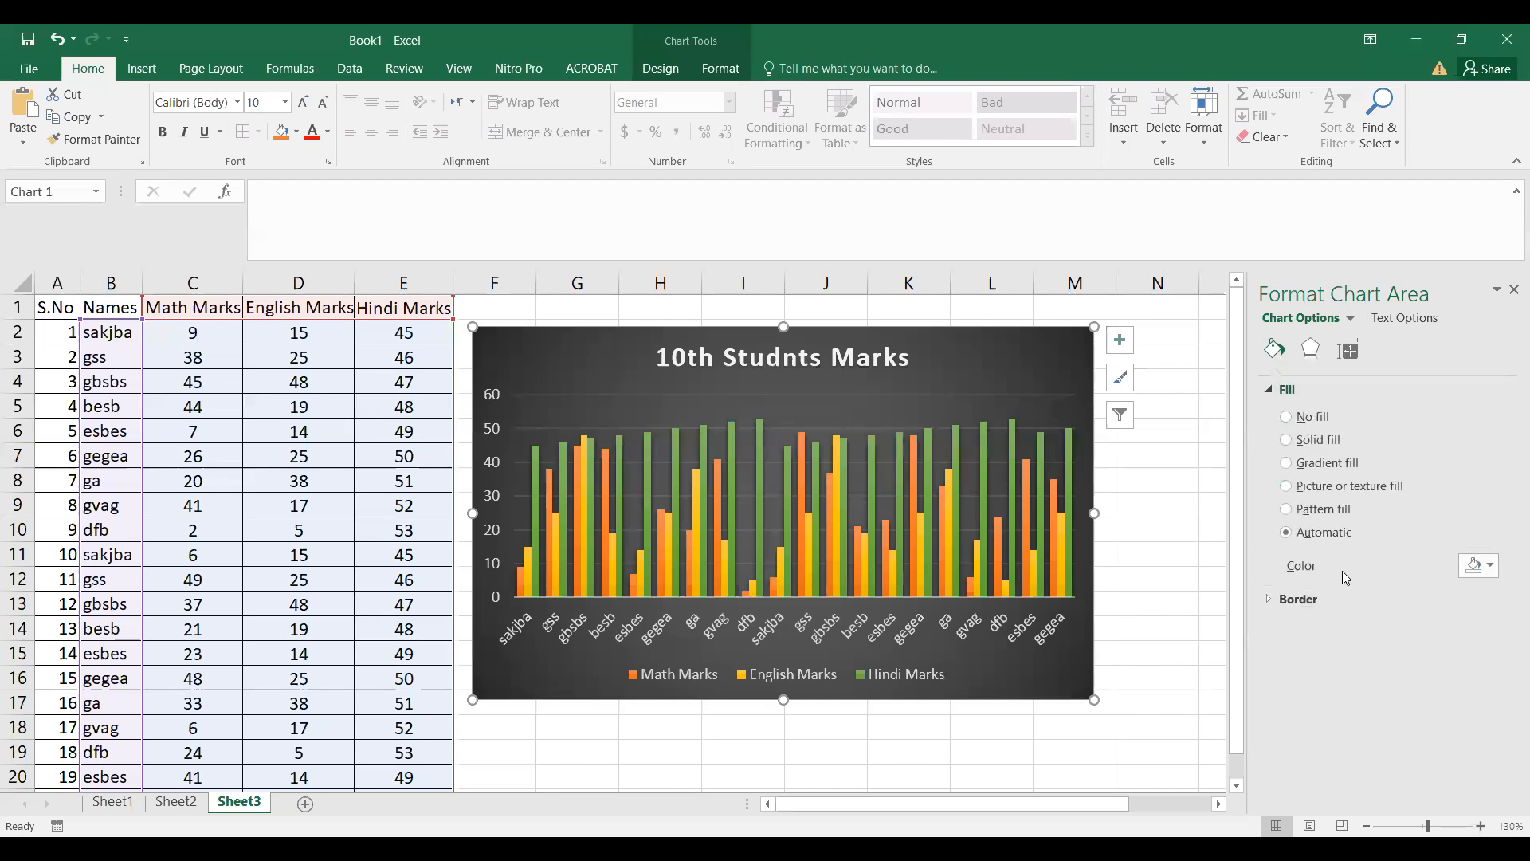
left_click(1284, 391)
left_click(1291, 411)
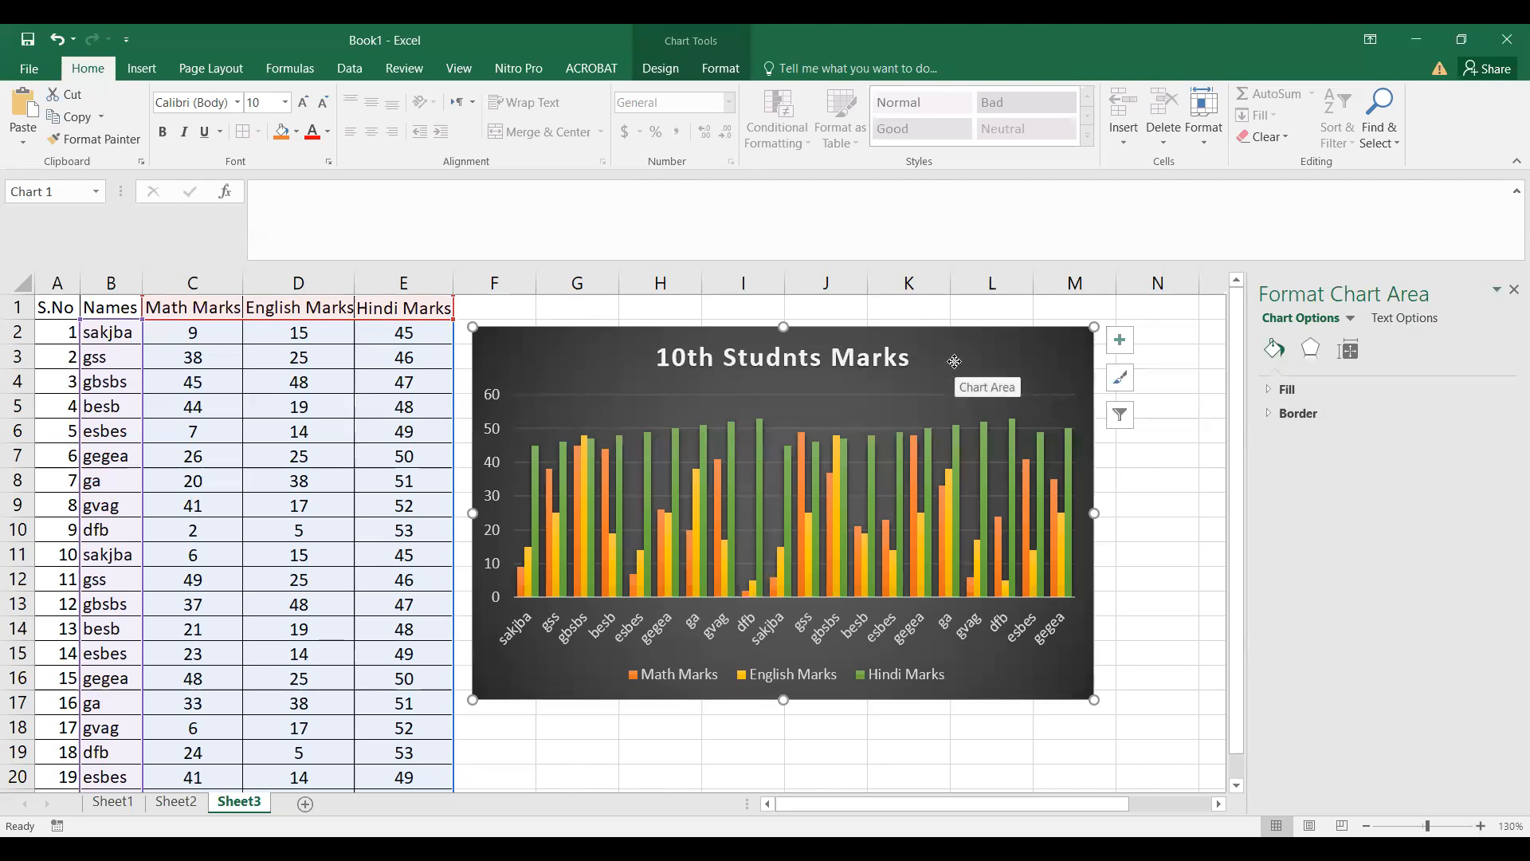
Step: Delete the column chart of students' marks from Sheet3
left_click_drag(955, 364, 1009, 364)
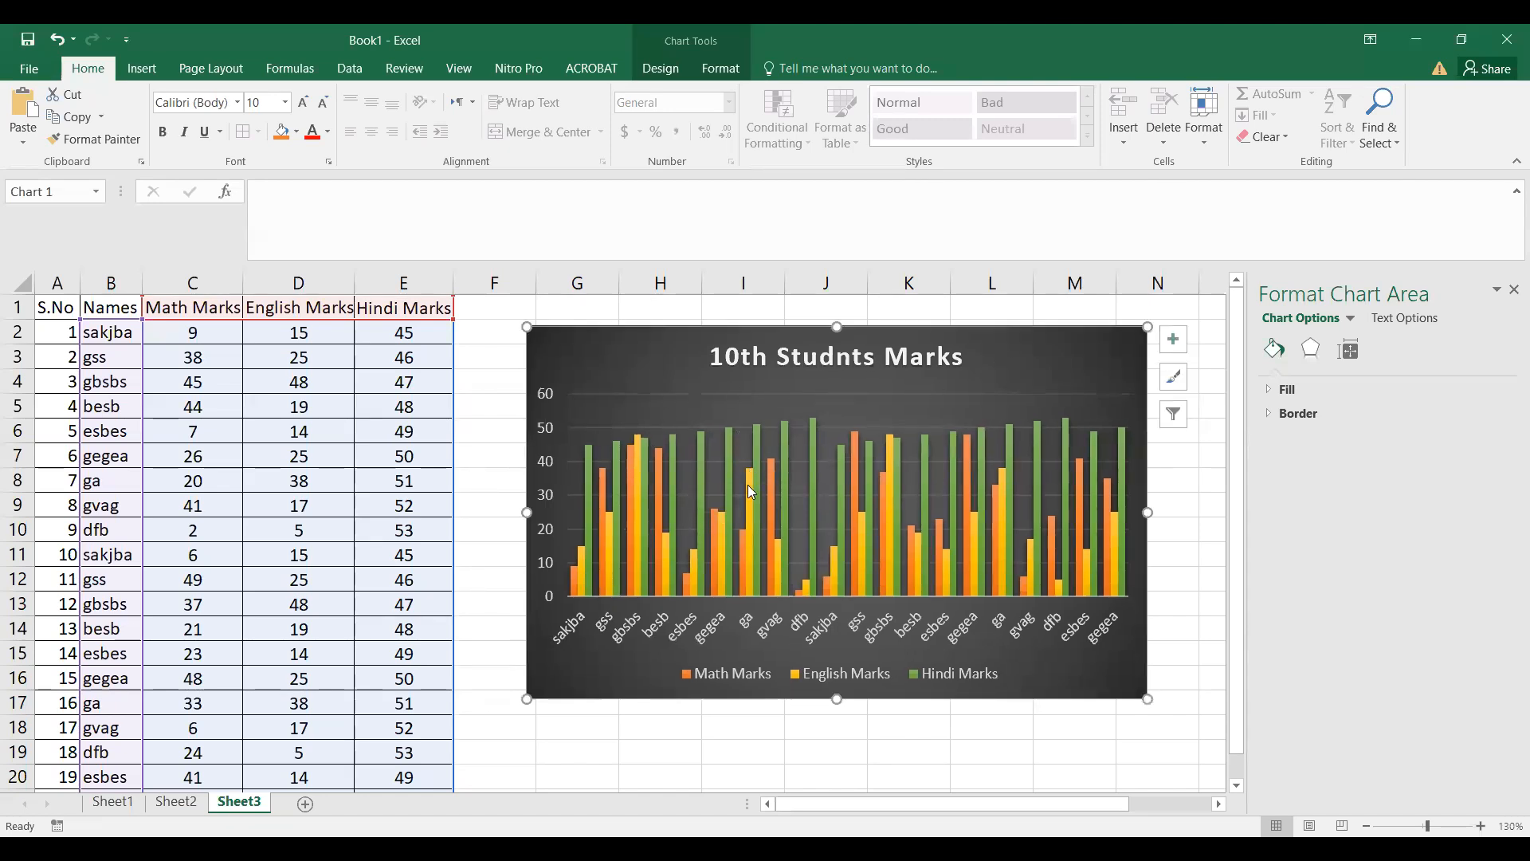
key("Delete")
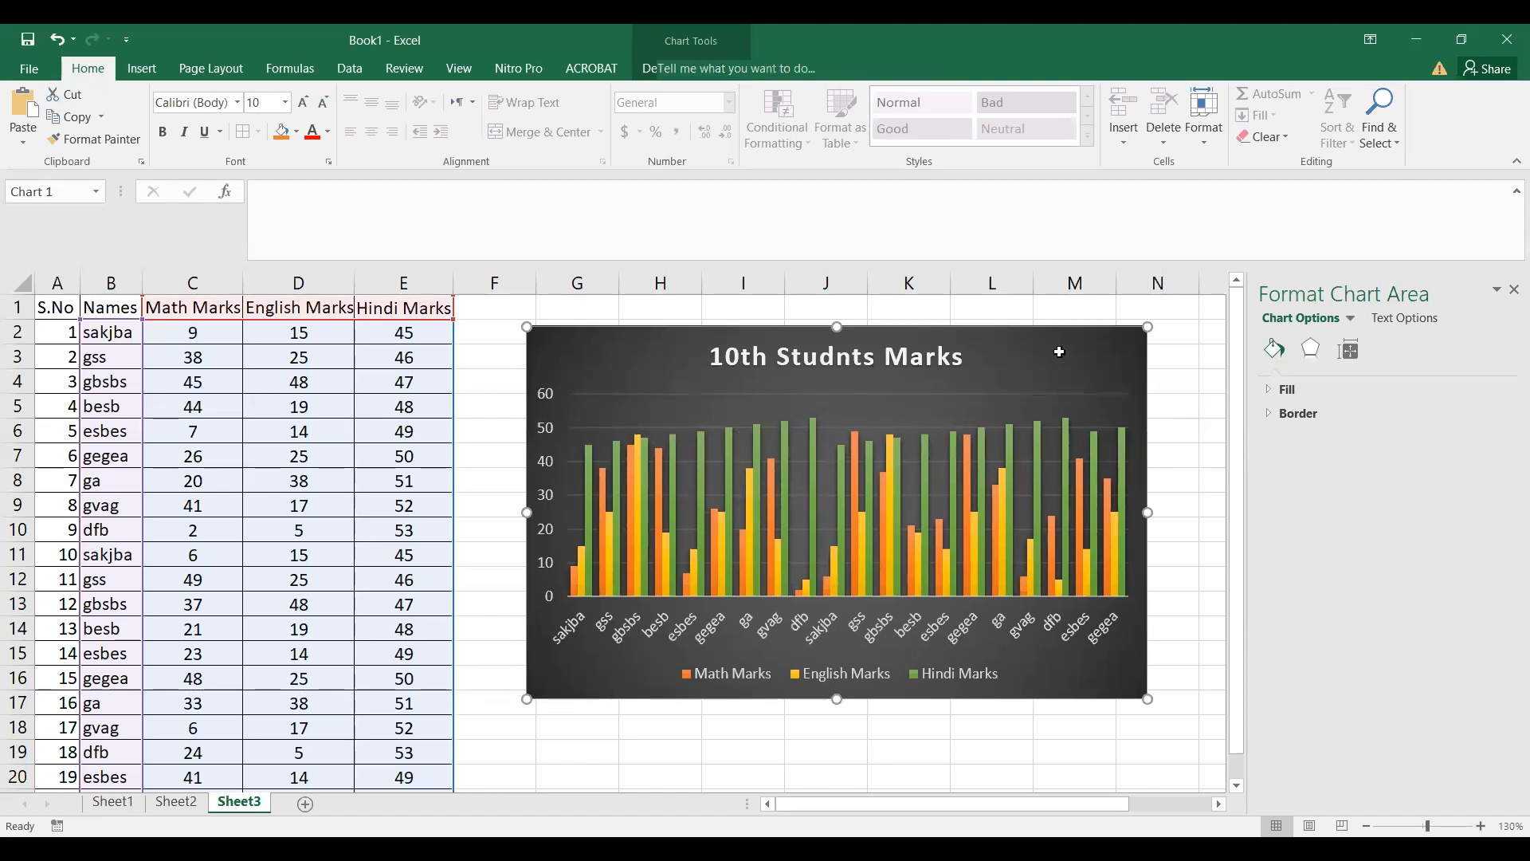
left_click(524, 497)
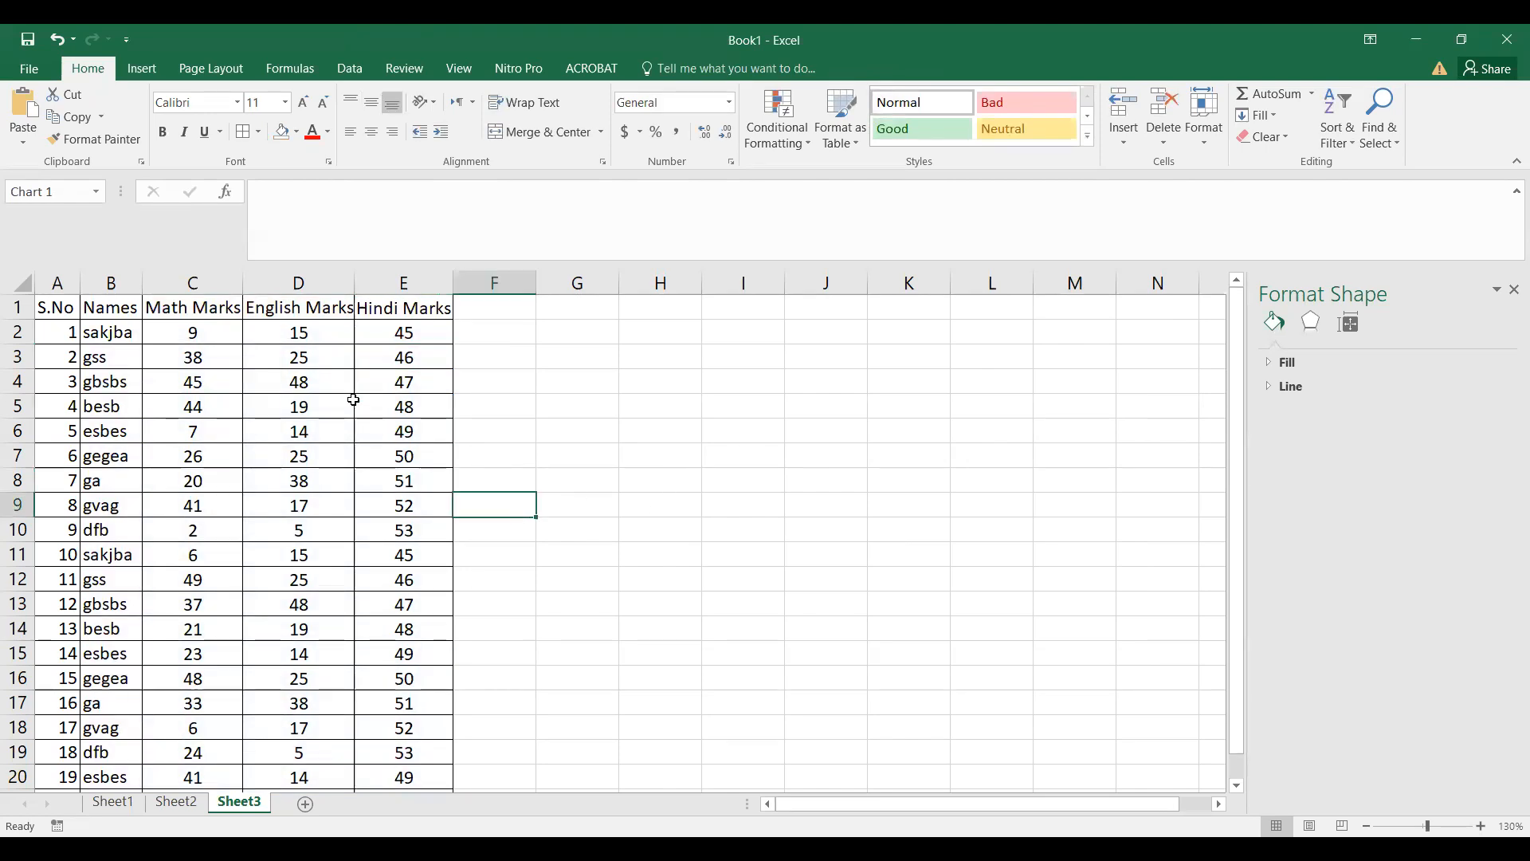
left_click(349, 404)
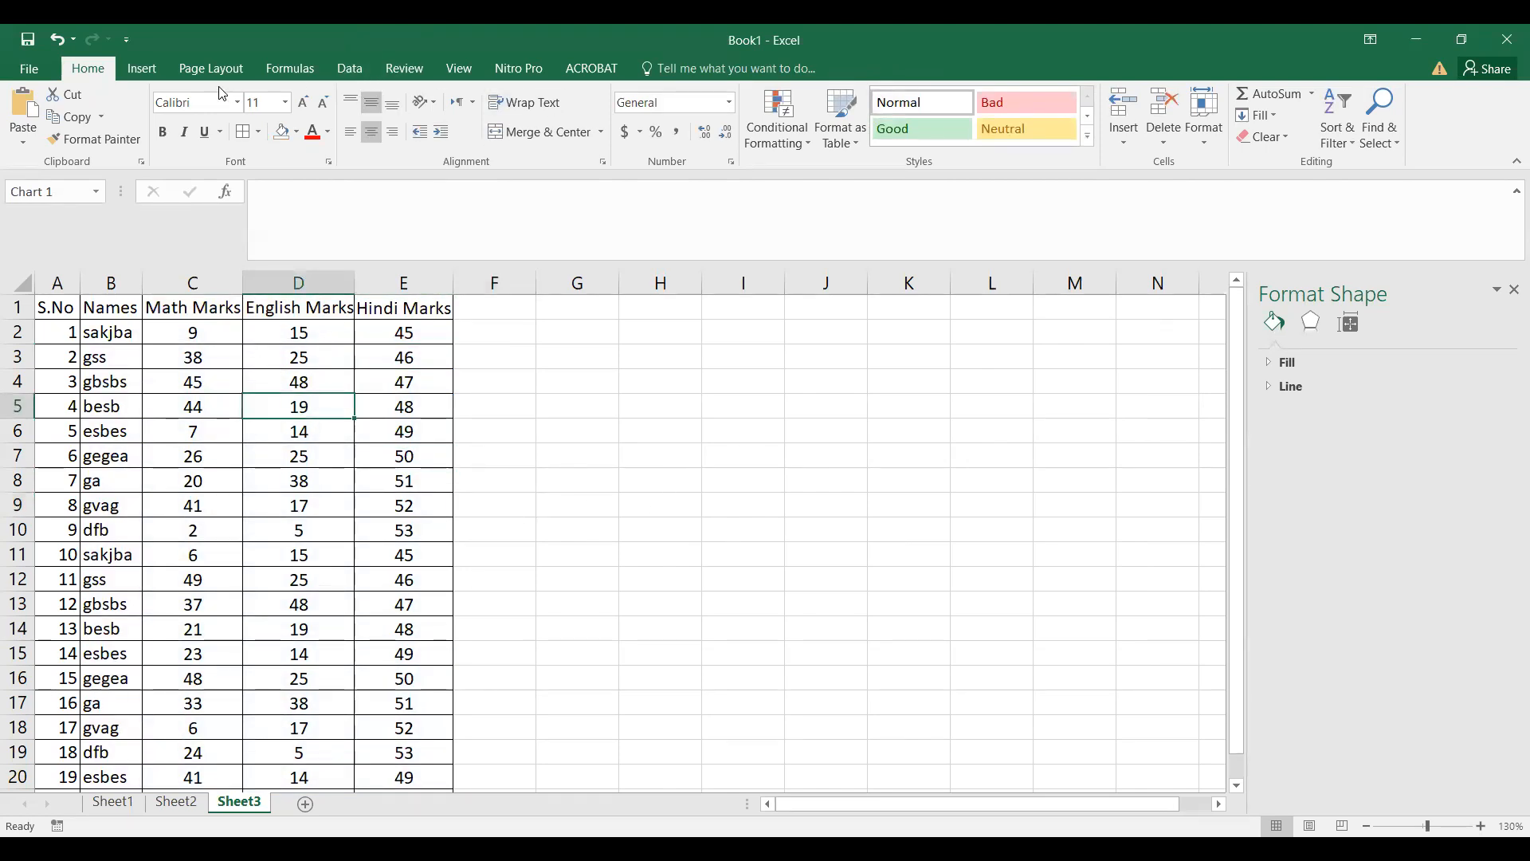
left_click(142, 69)
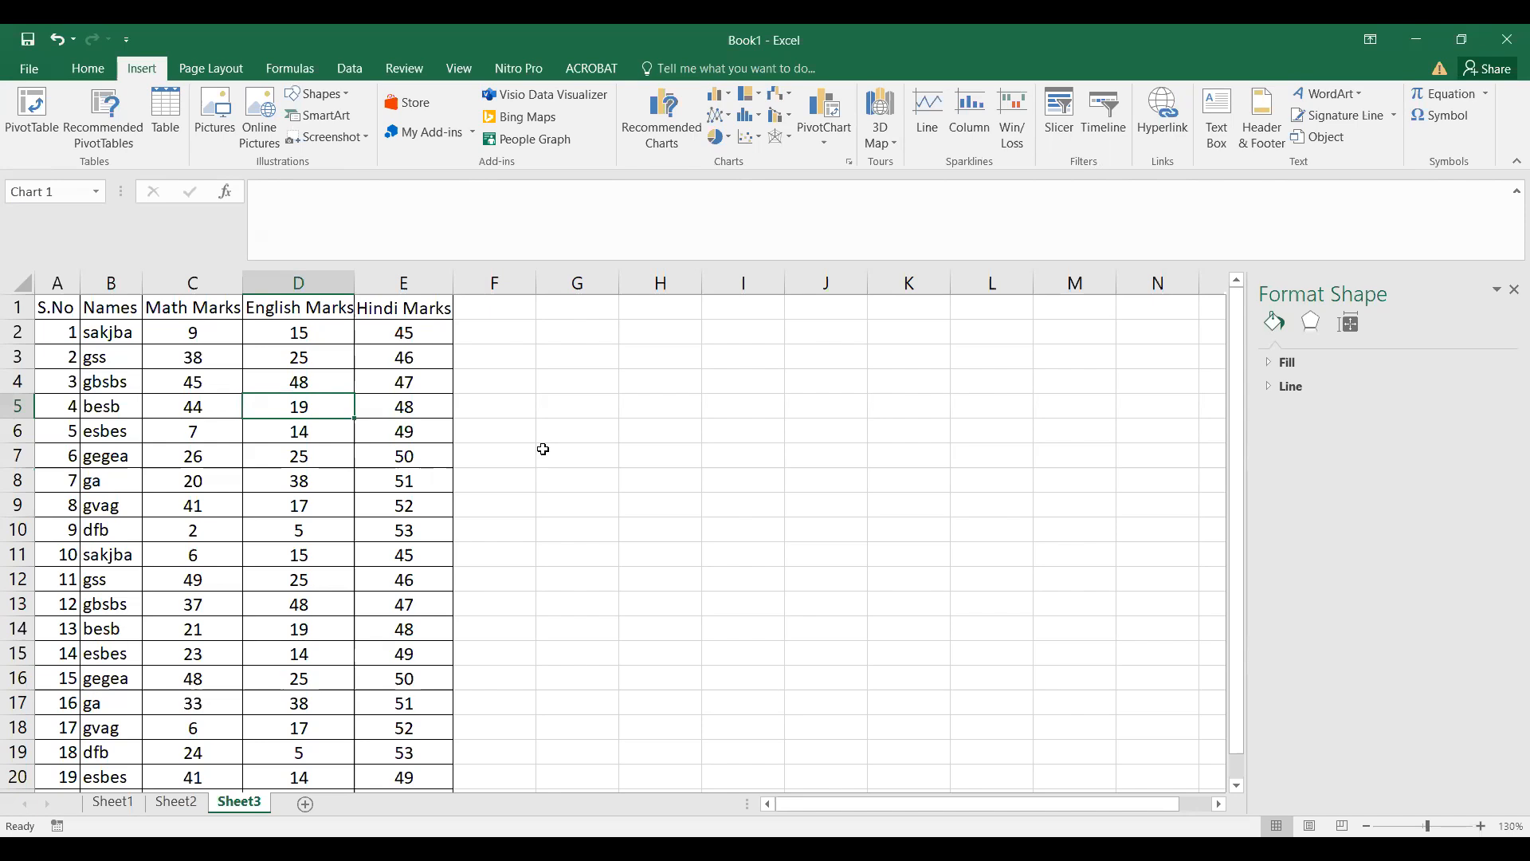
left_click_drag(731, 355, 948, 579)
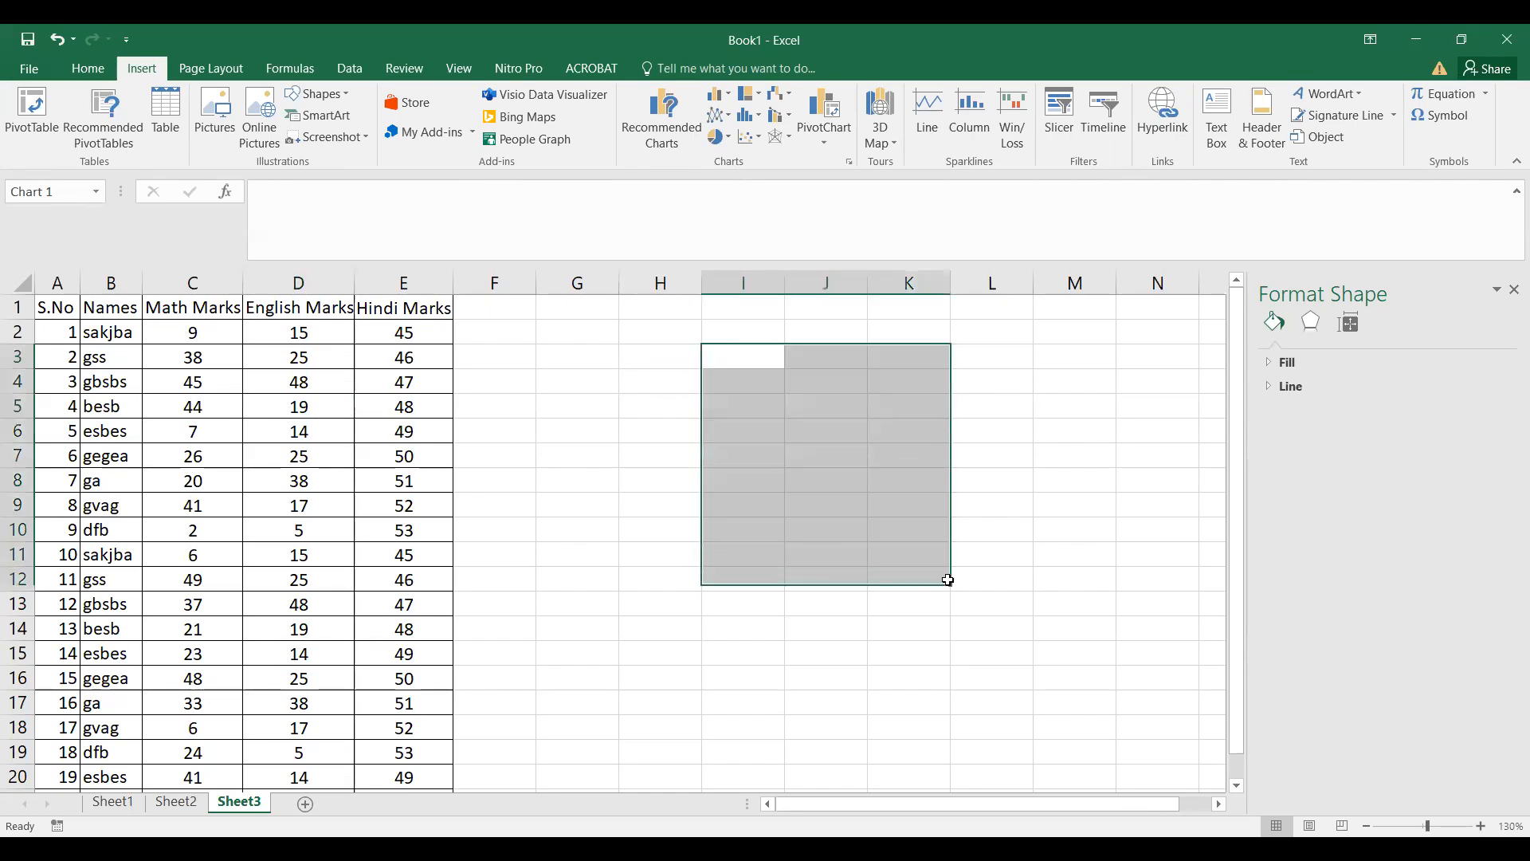
left_click_drag(822, 356, 851, 463)
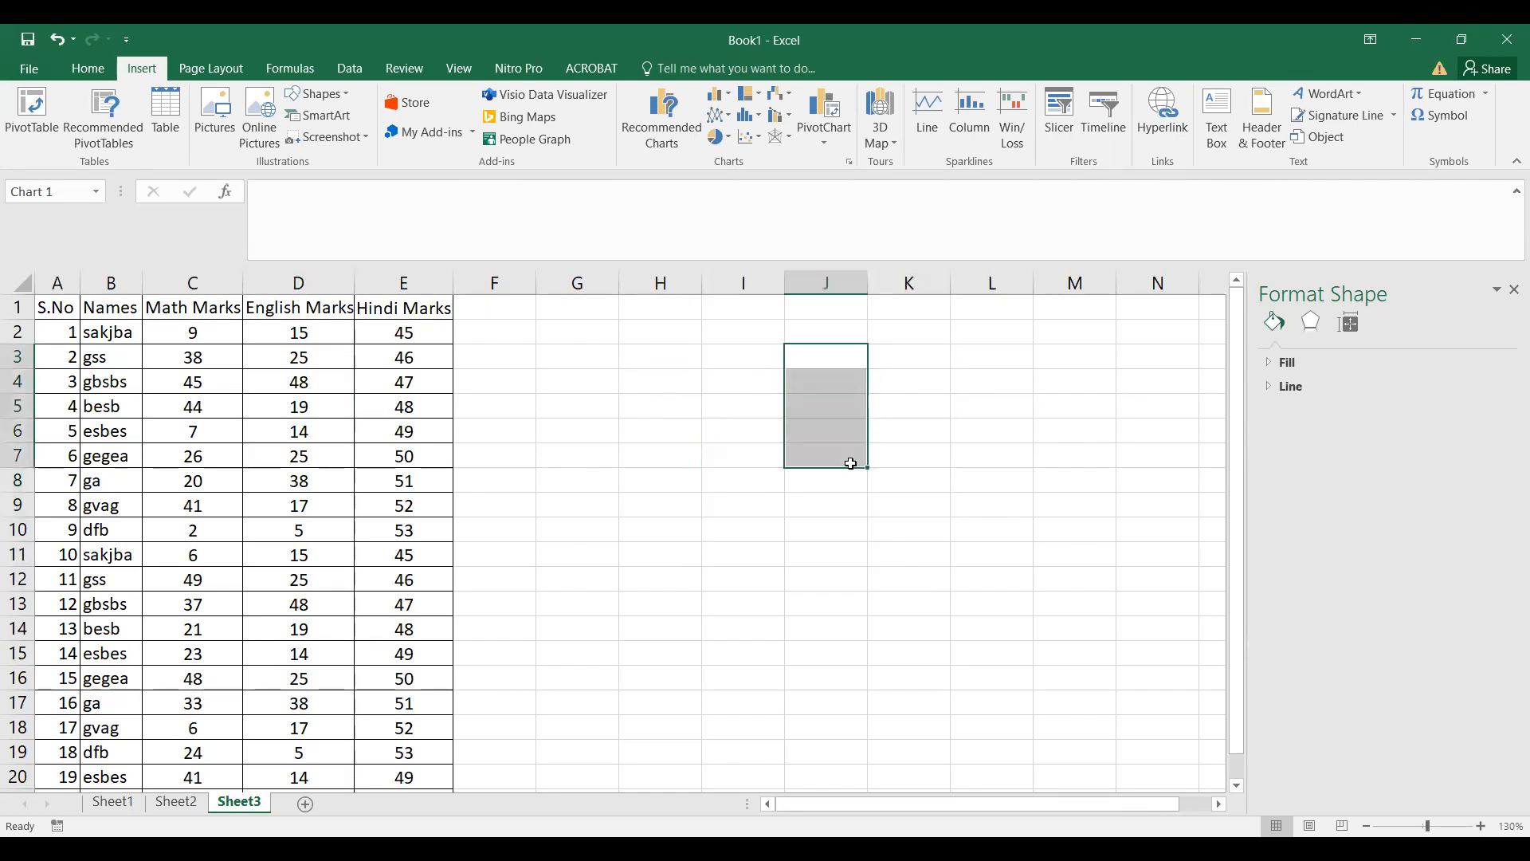
left_click(833, 354)
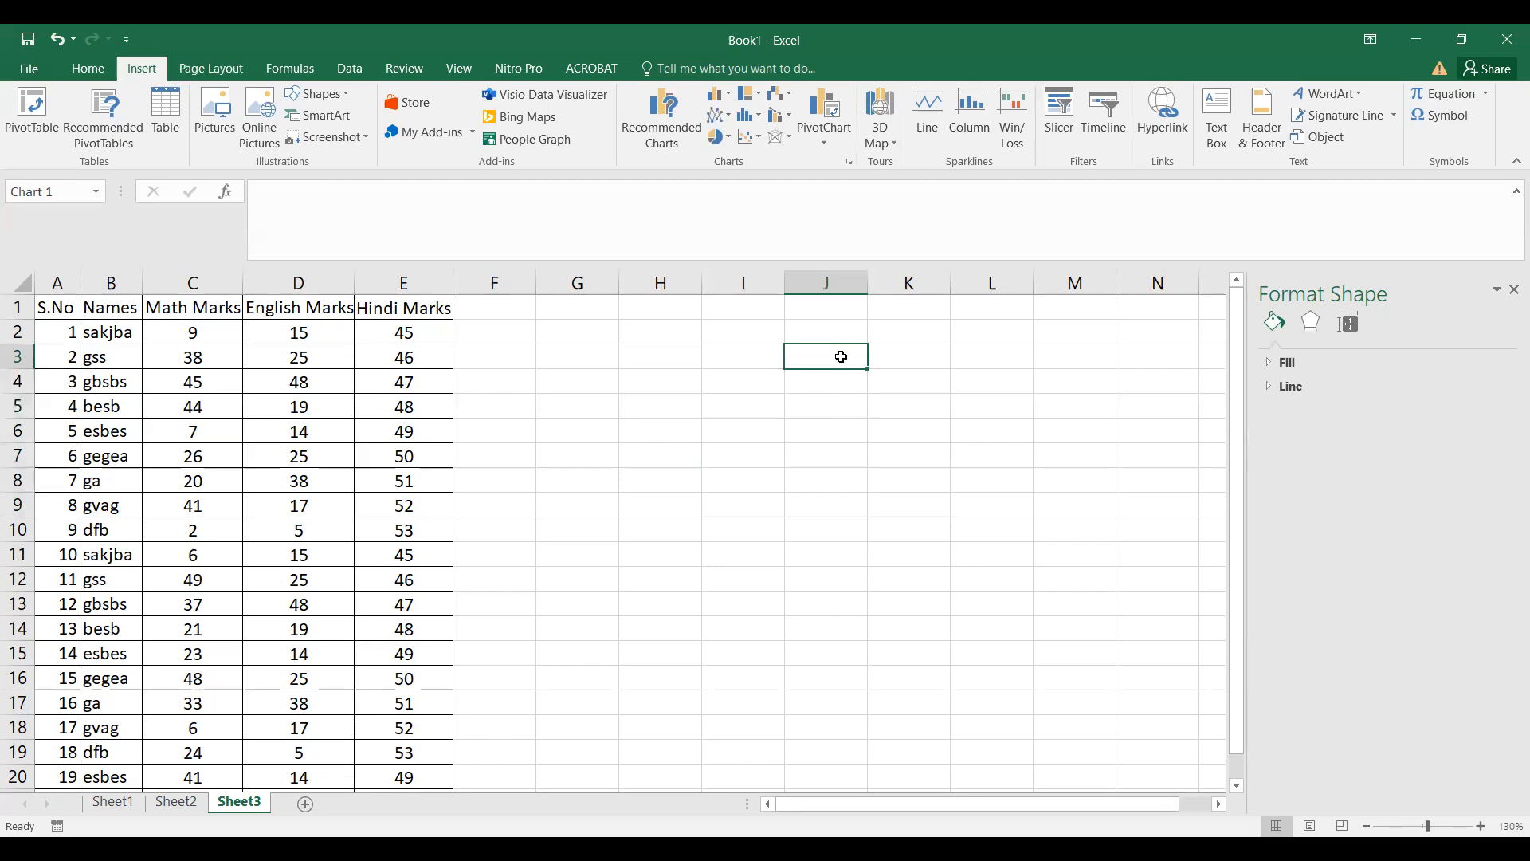
left_click(904, 351)
left_click(801, 352)
Step: Enter the values 20, 15, 15 and 50 in cells I3 to I6
left_click(743, 354)
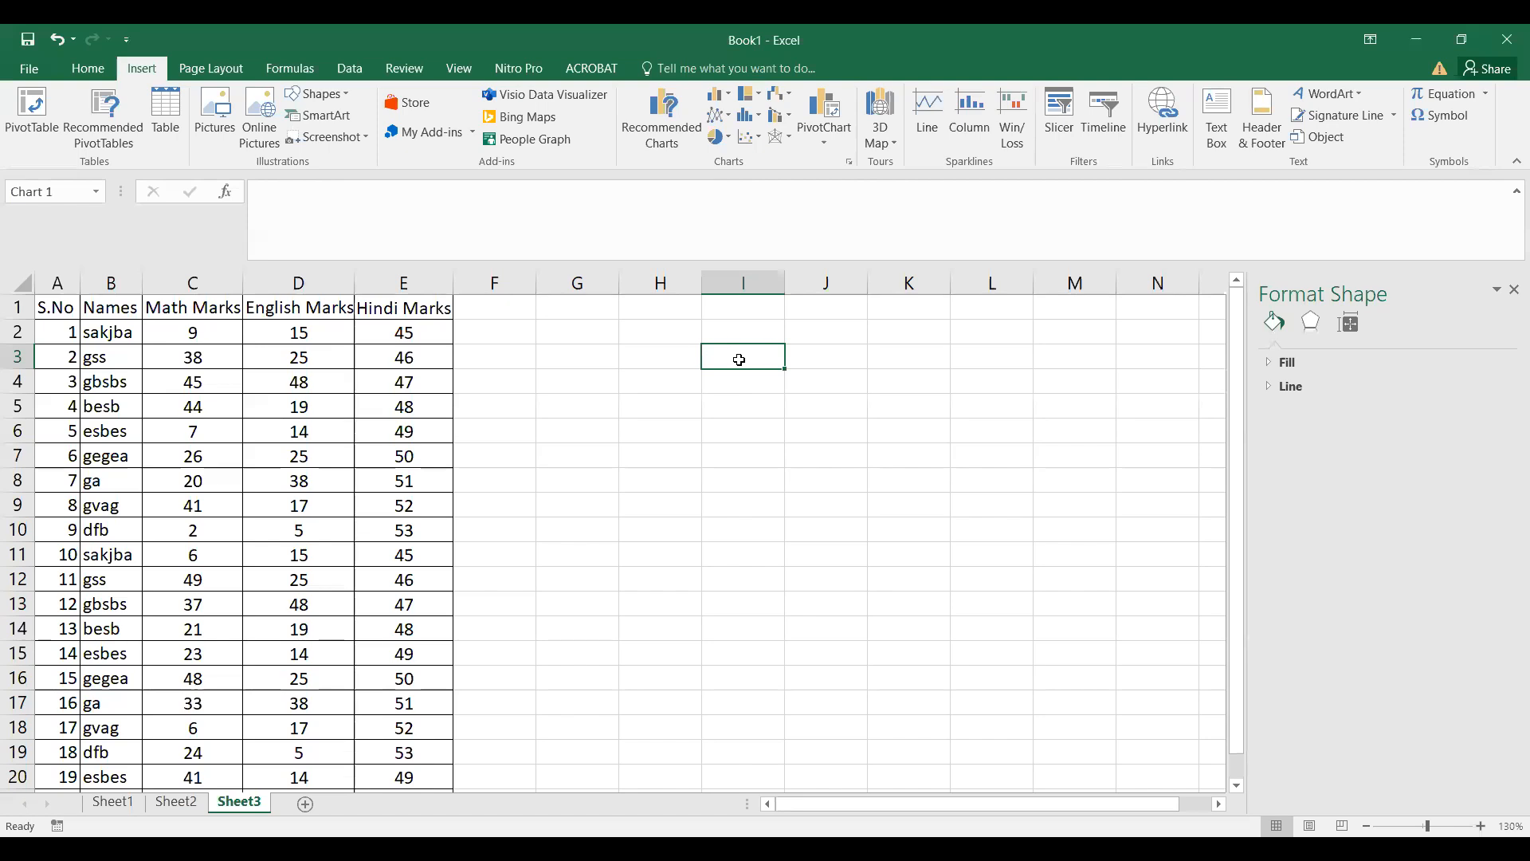
type("20")
key("Return")
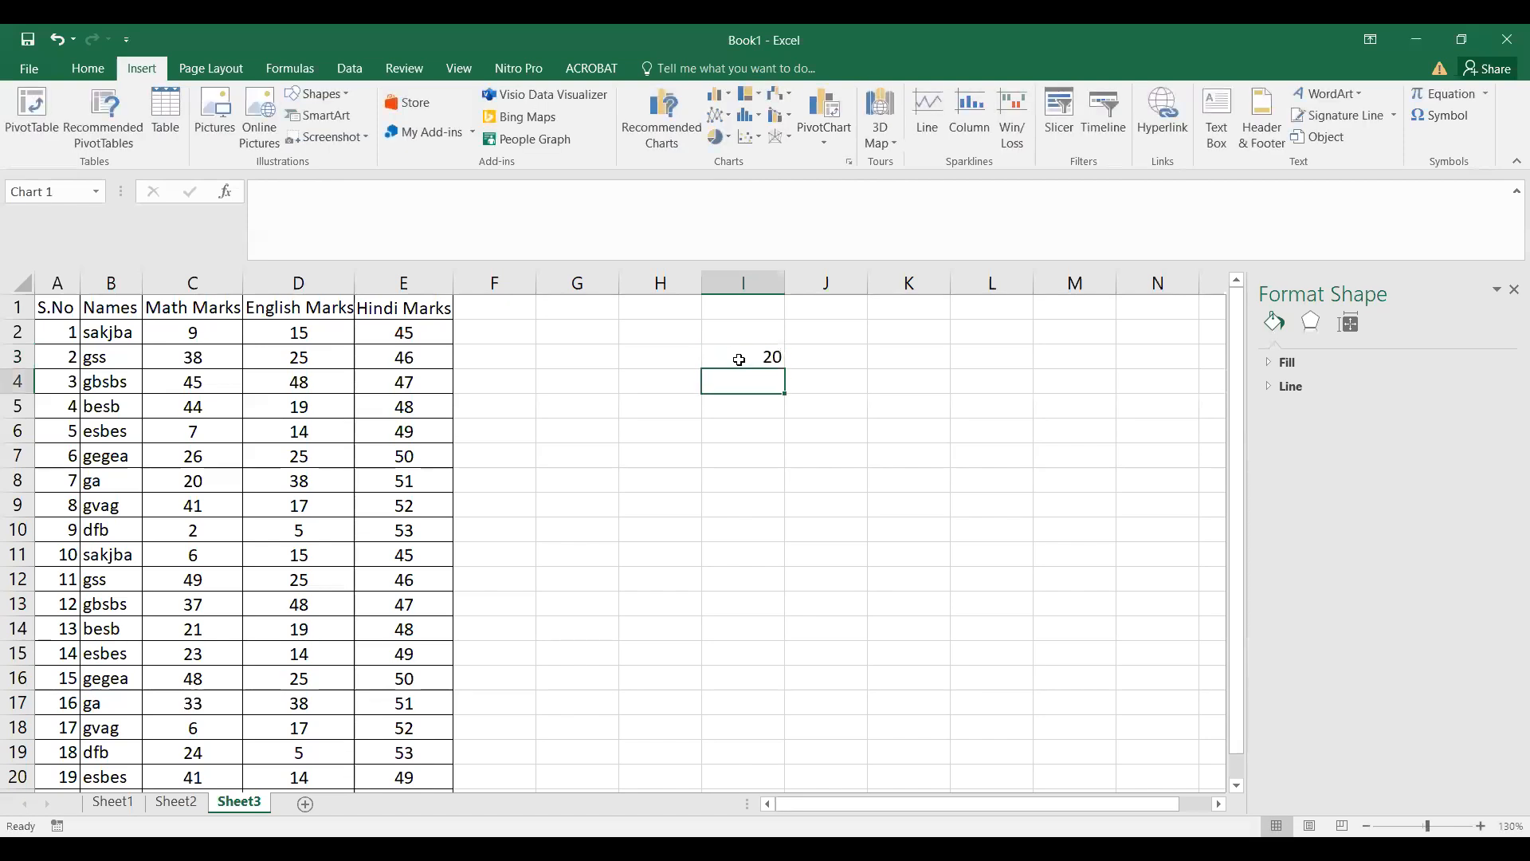
type("15")
key("Return")
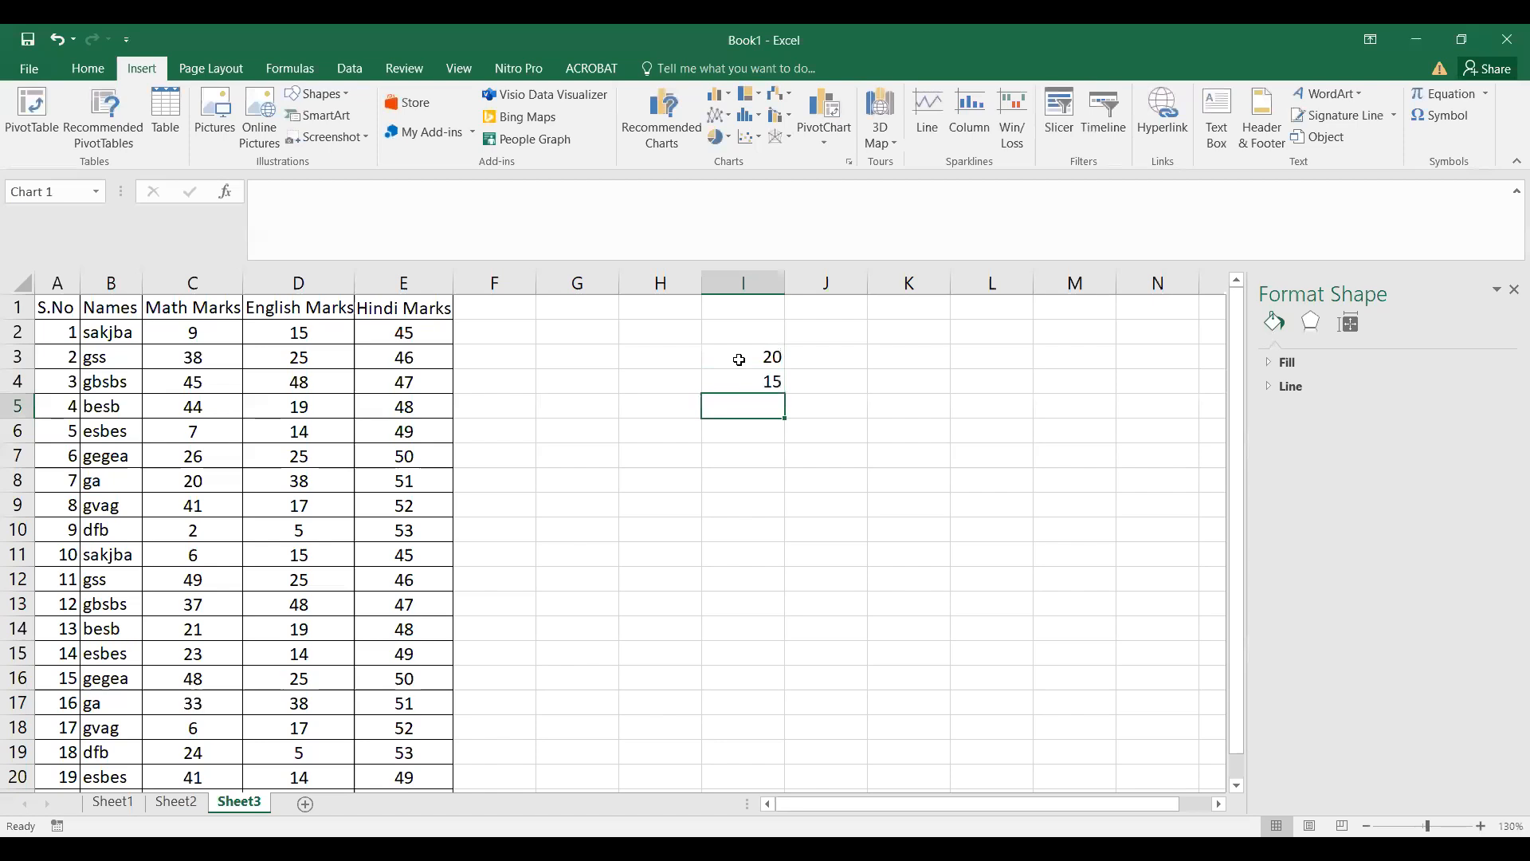
type("15")
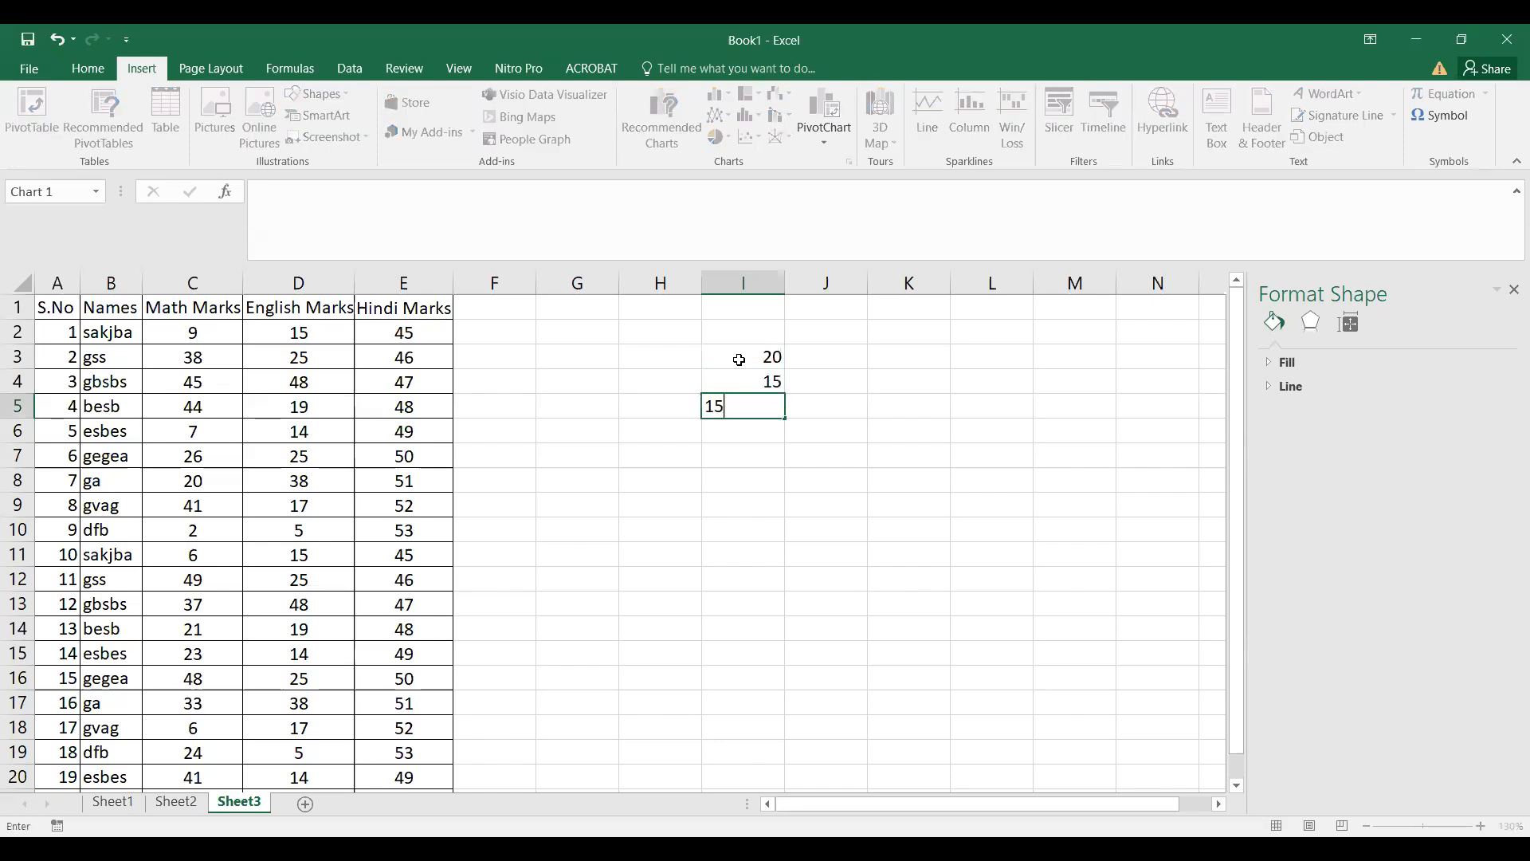
key("Return")
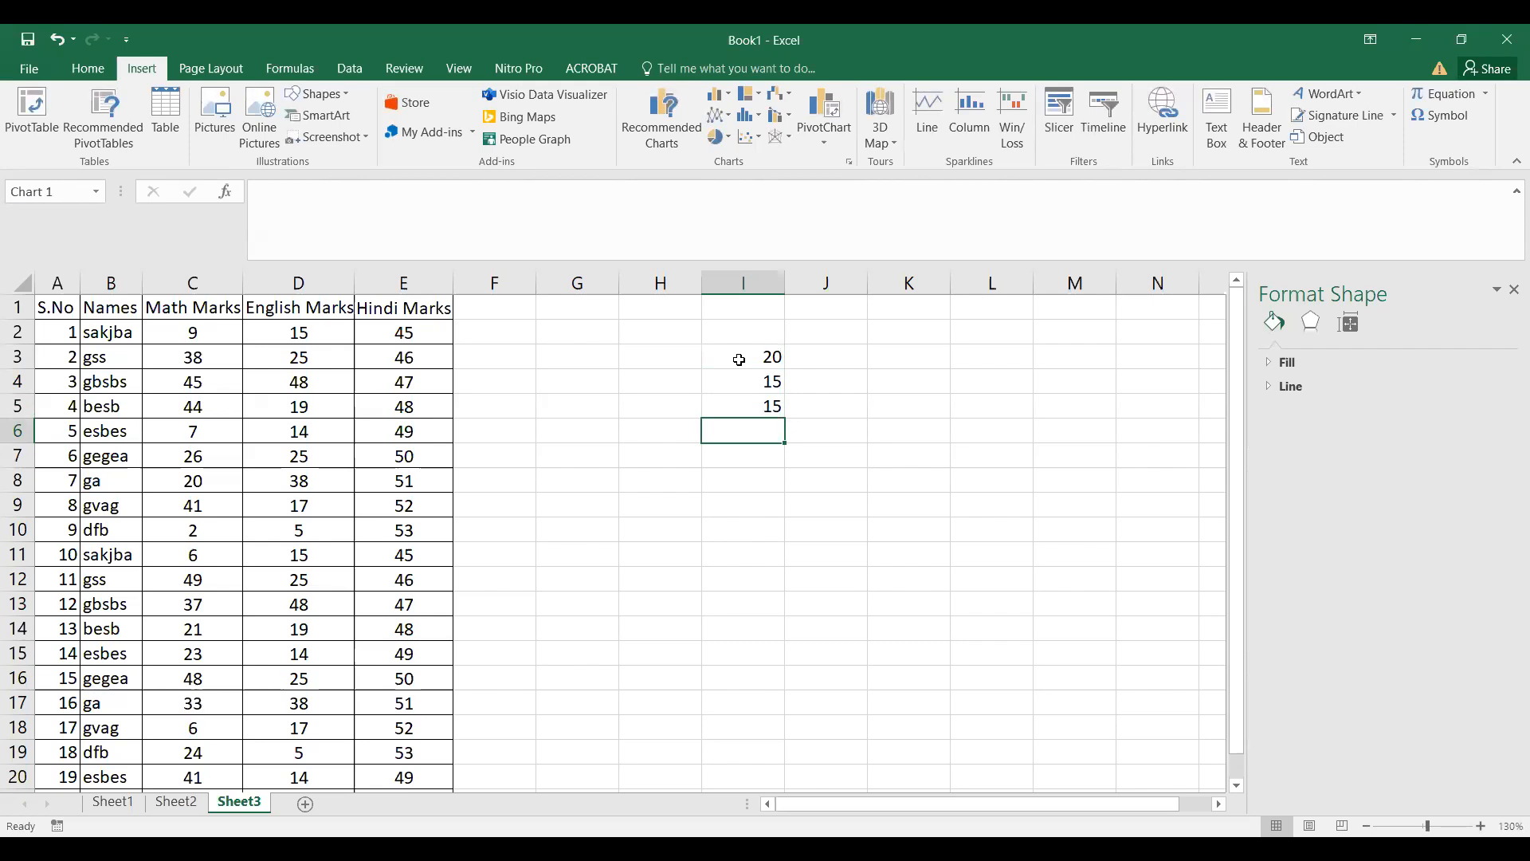
type("50")
key("Return")
Step: Label the first three values Profit, Sales and Loss in cells H3 to H5
key("Up")
key("Up")
key("Up")
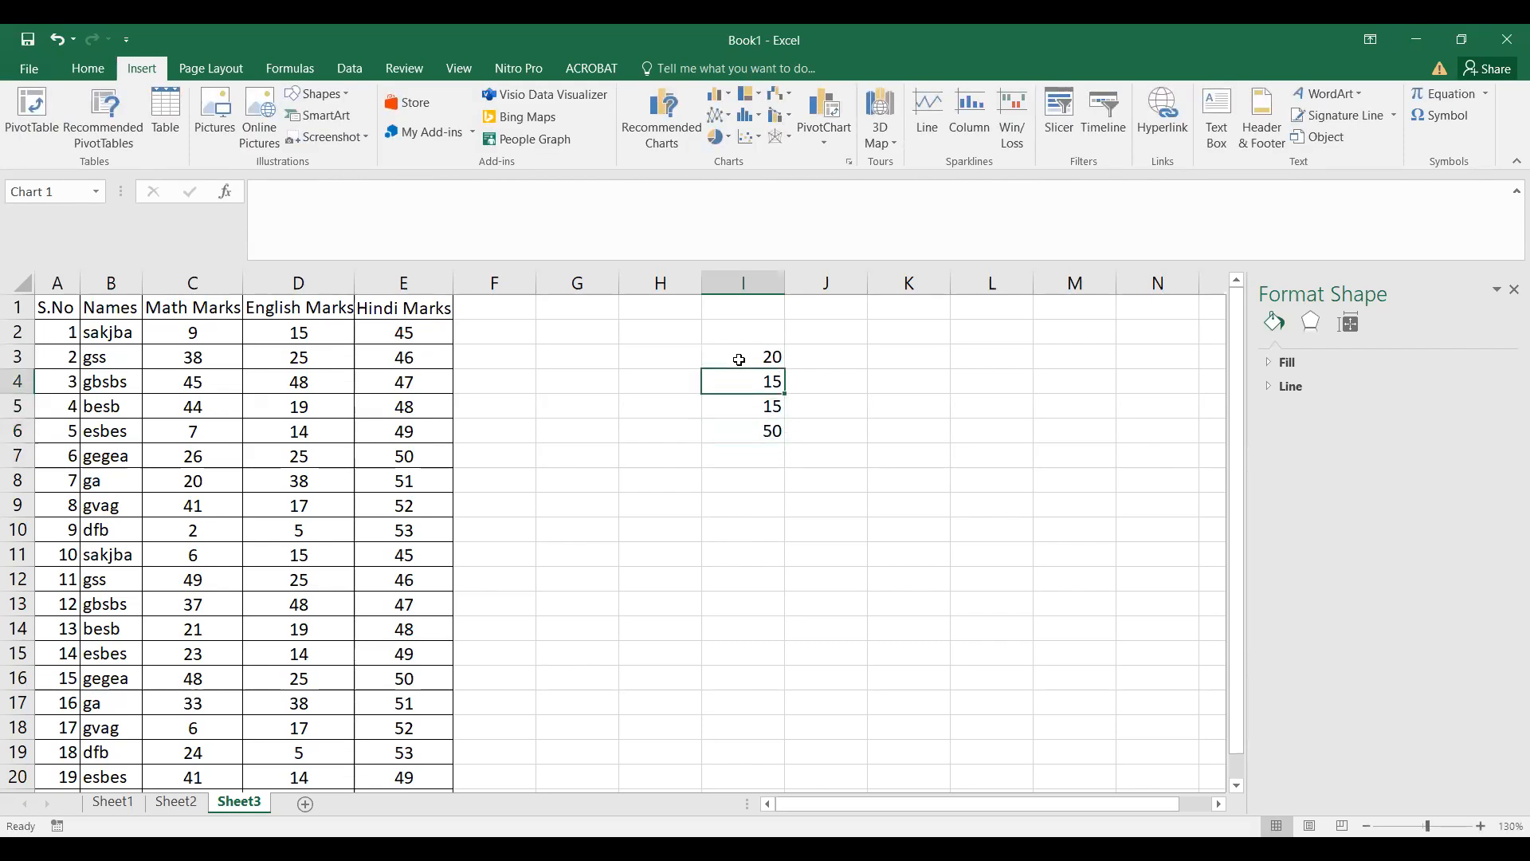
key("Up")
key("Up")
key("Left")
key("Down")
key("Left")
key("Right")
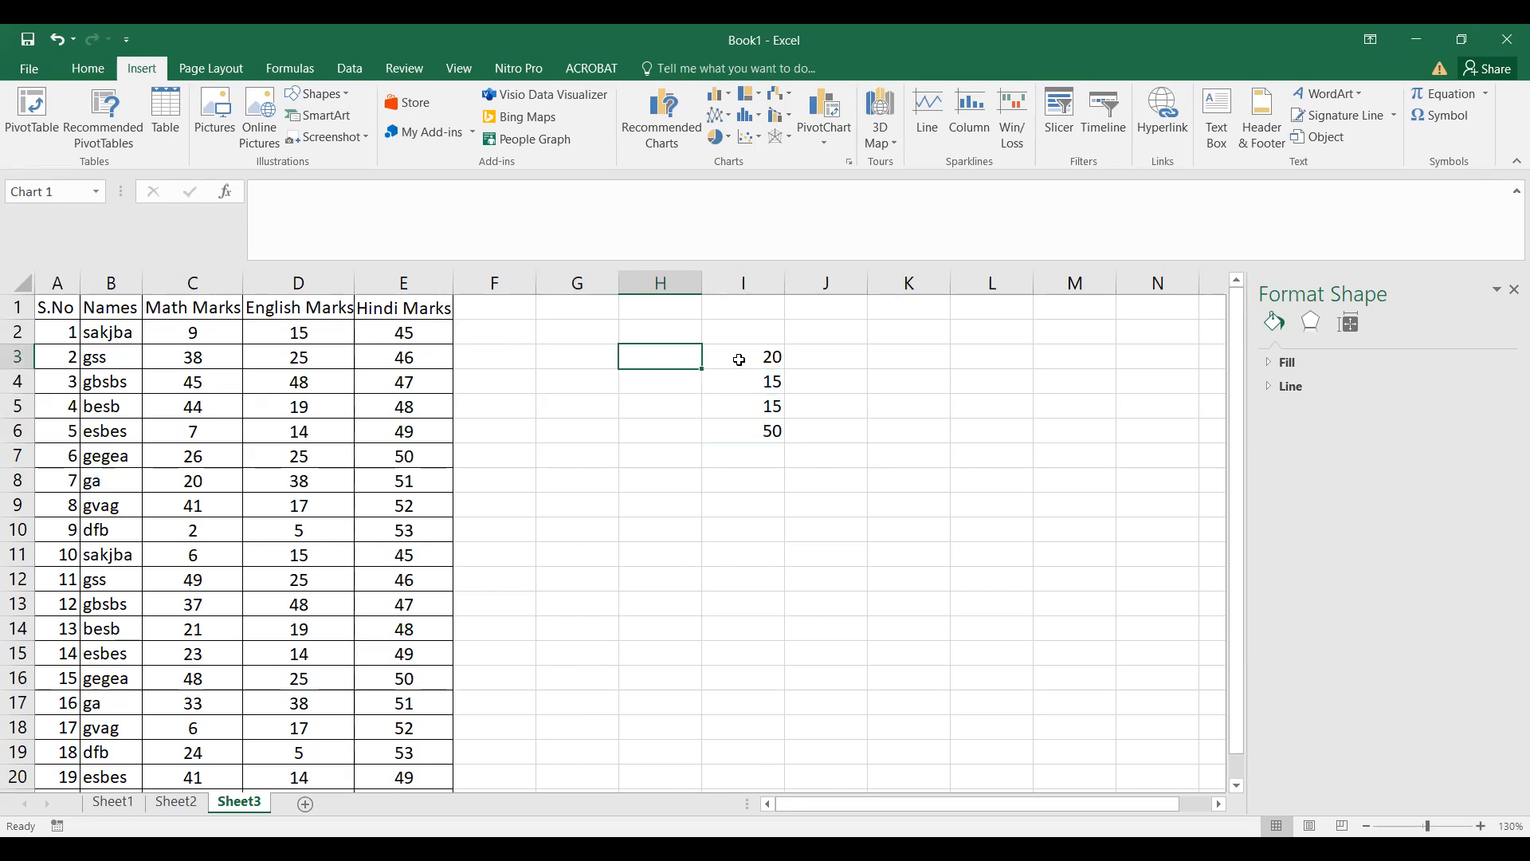
type("Profit")
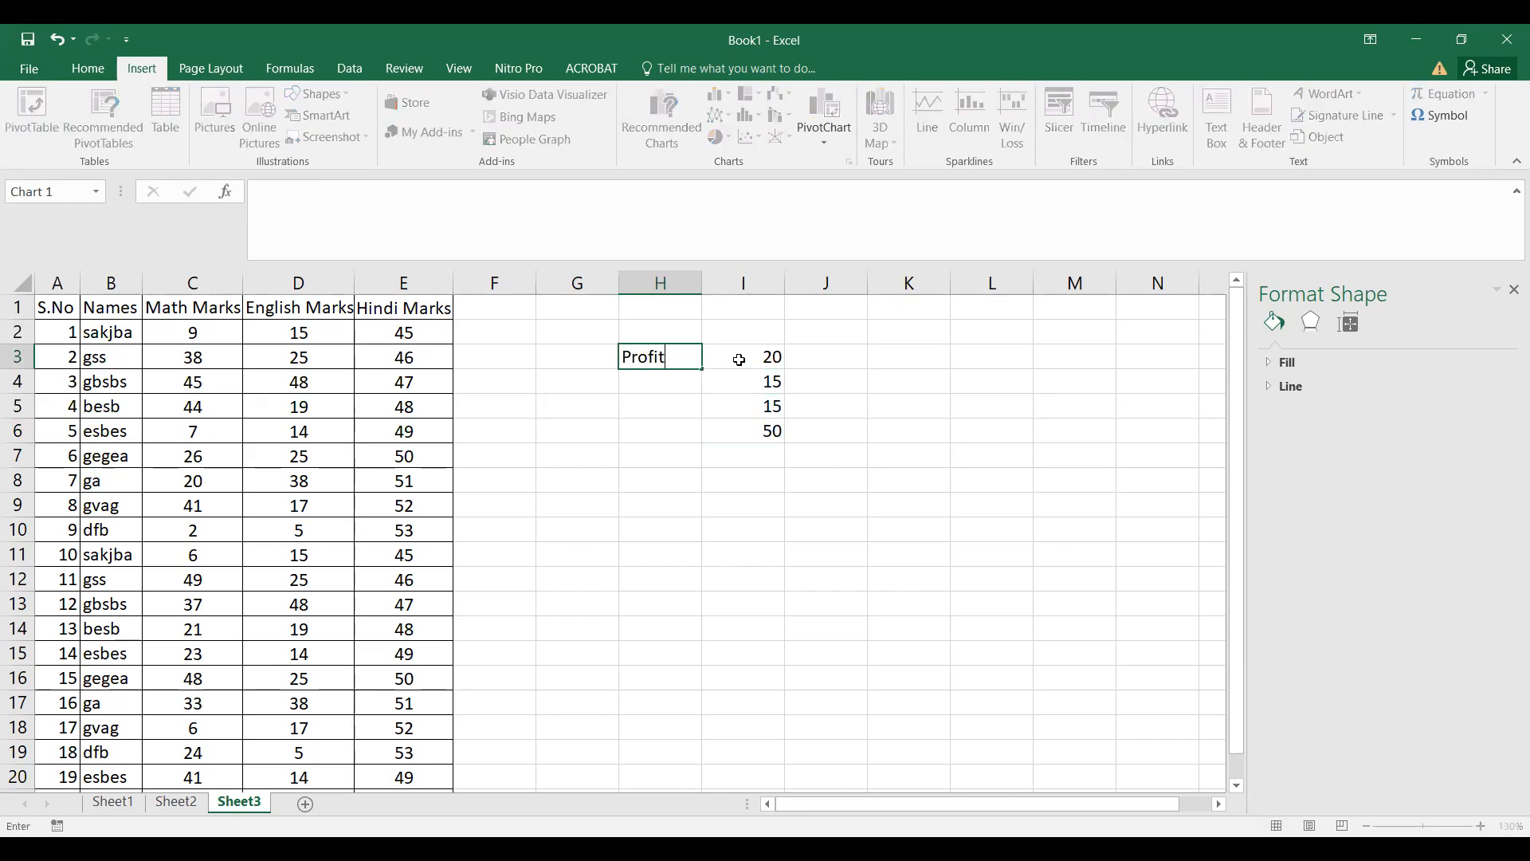
key("Return")
type("Sales")
key("Return")
type("Loss")
key("Return")
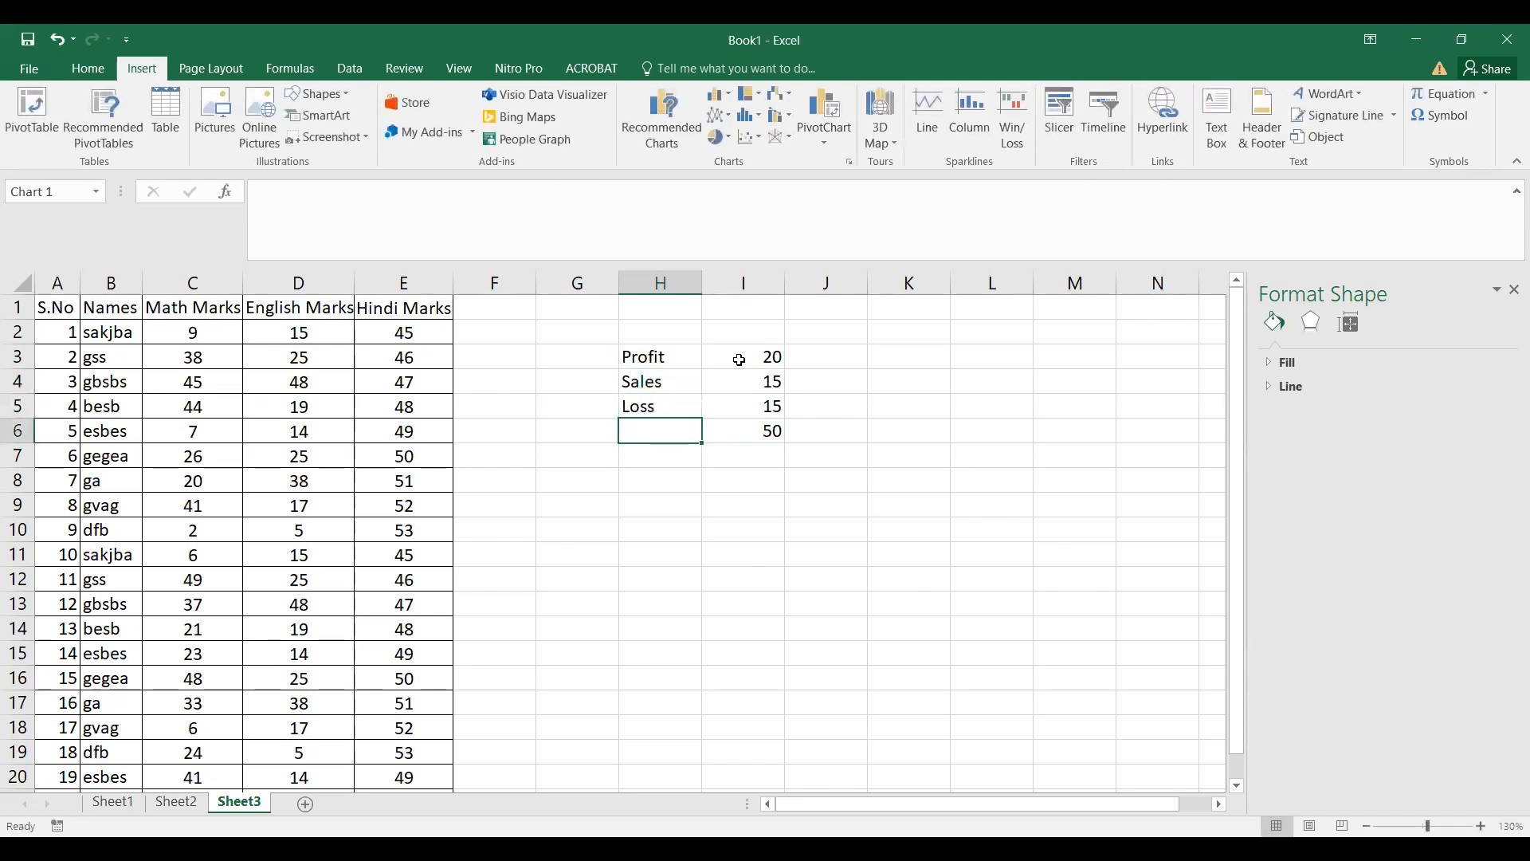
Step: Label the last value Income in cell H6
type("Total")
key("BackSpace")
key("BackSpace")
key("BackSpace")
key("BackSpace")
key("BackSpace")
type("Income")
key("Return")
Step: Insert a 2-D pie chart from the data in H3:I6 and place it beside the data, spanning about columns K to R
key("Up")
key("Up")
key("Up")
key("Up")
key("shift+Down")
key("shift+Down")
key("shift+Down")
key("shift+Right")
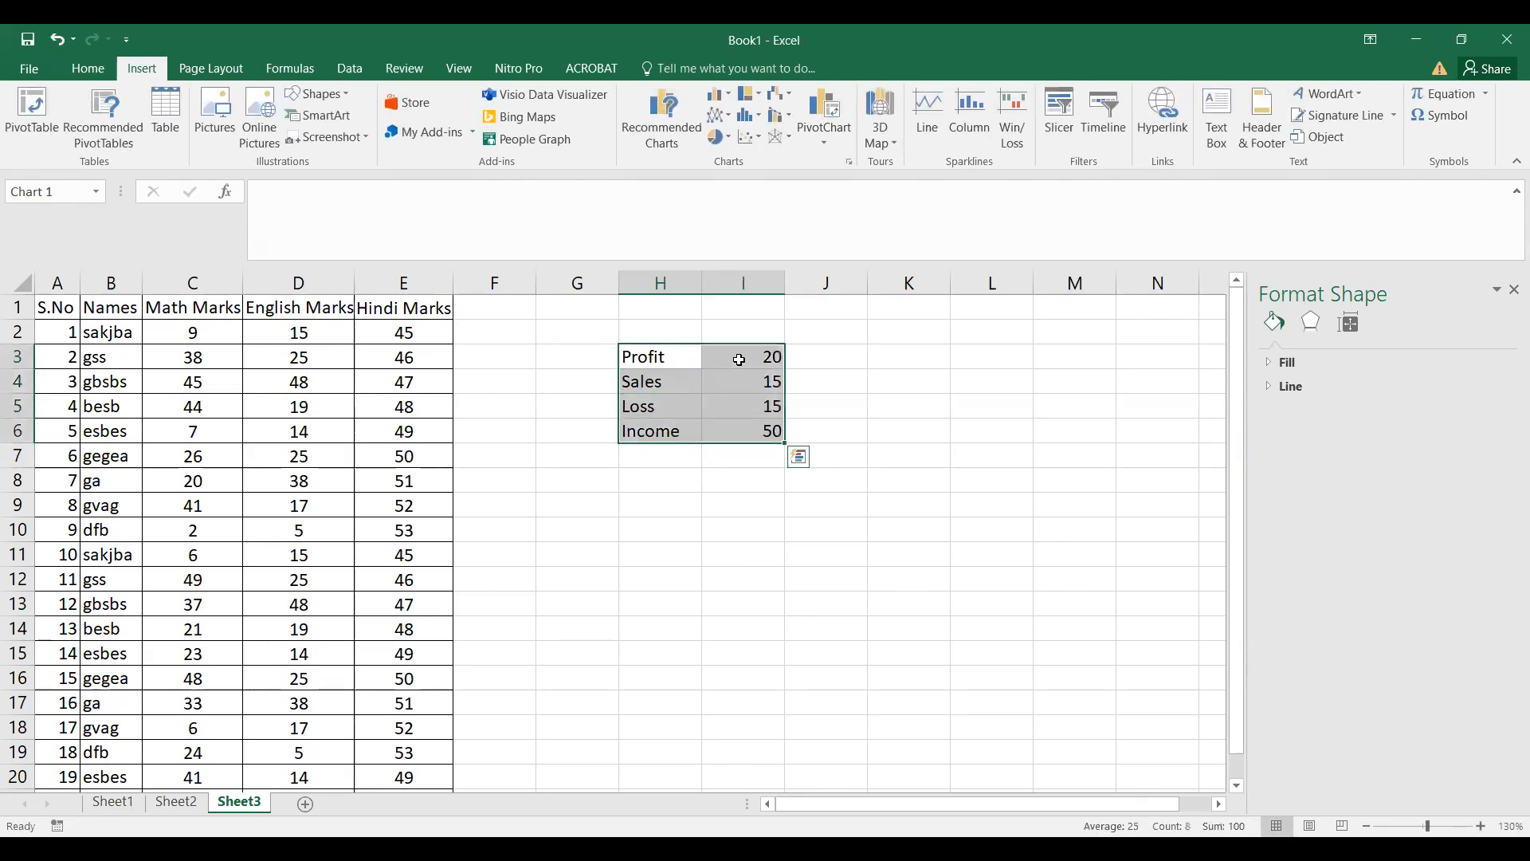
left_click(720, 137)
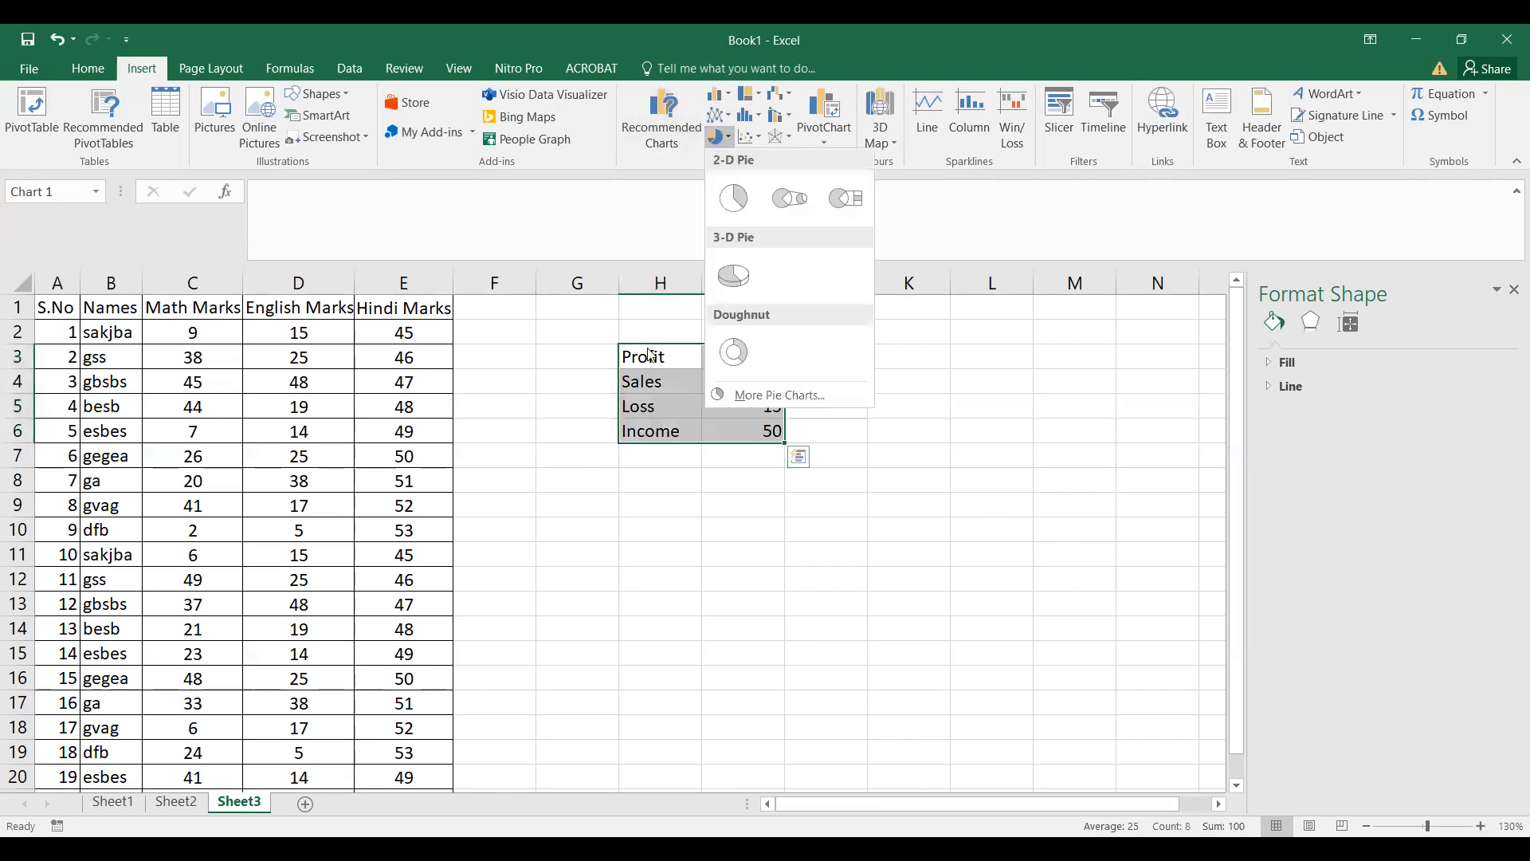
left_click(735, 200)
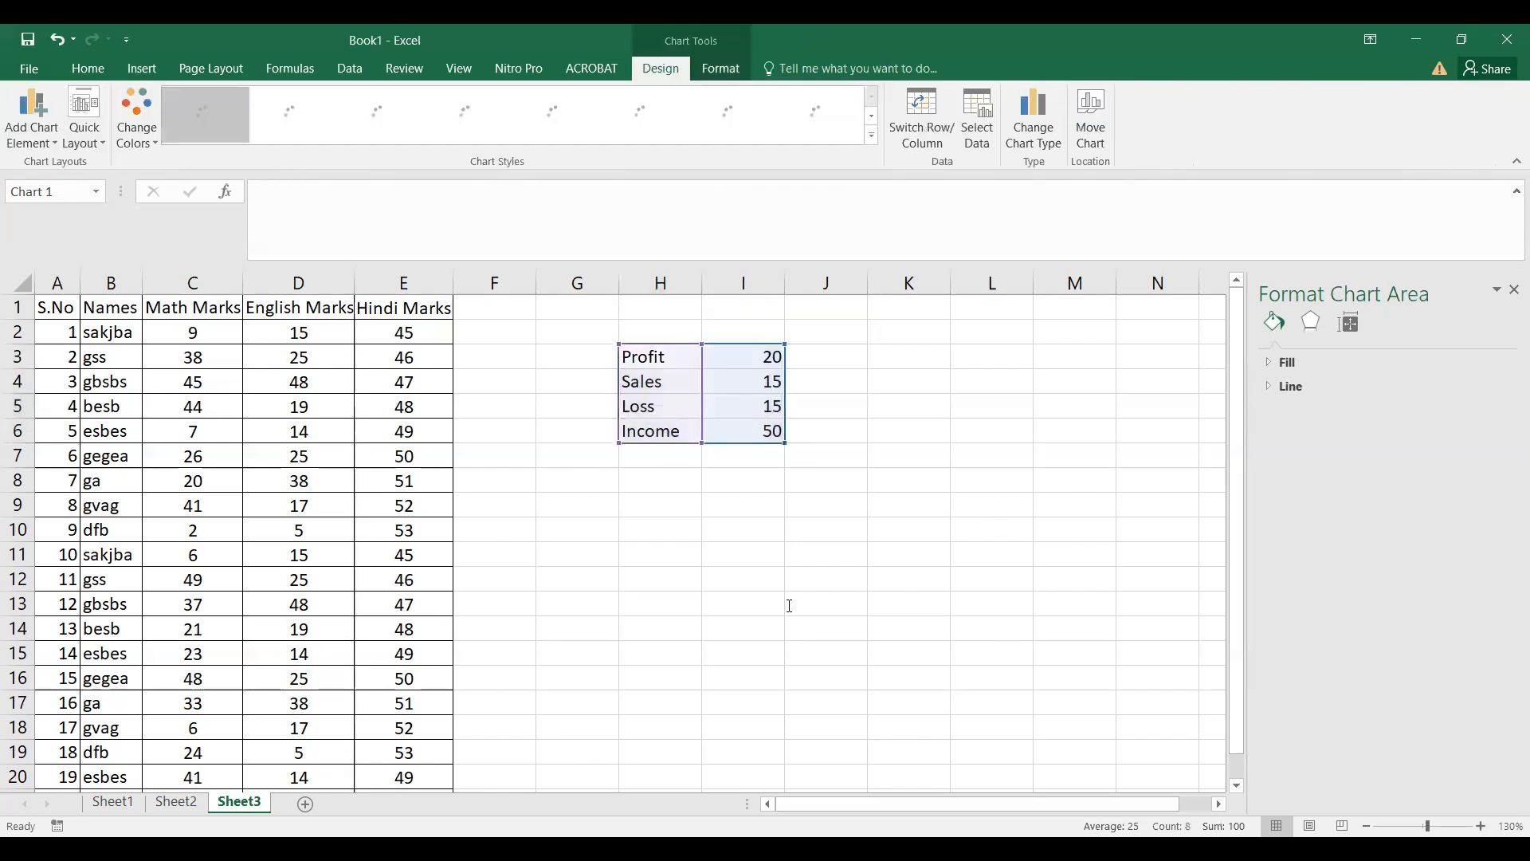
left_click_drag(780, 408, 881, 349)
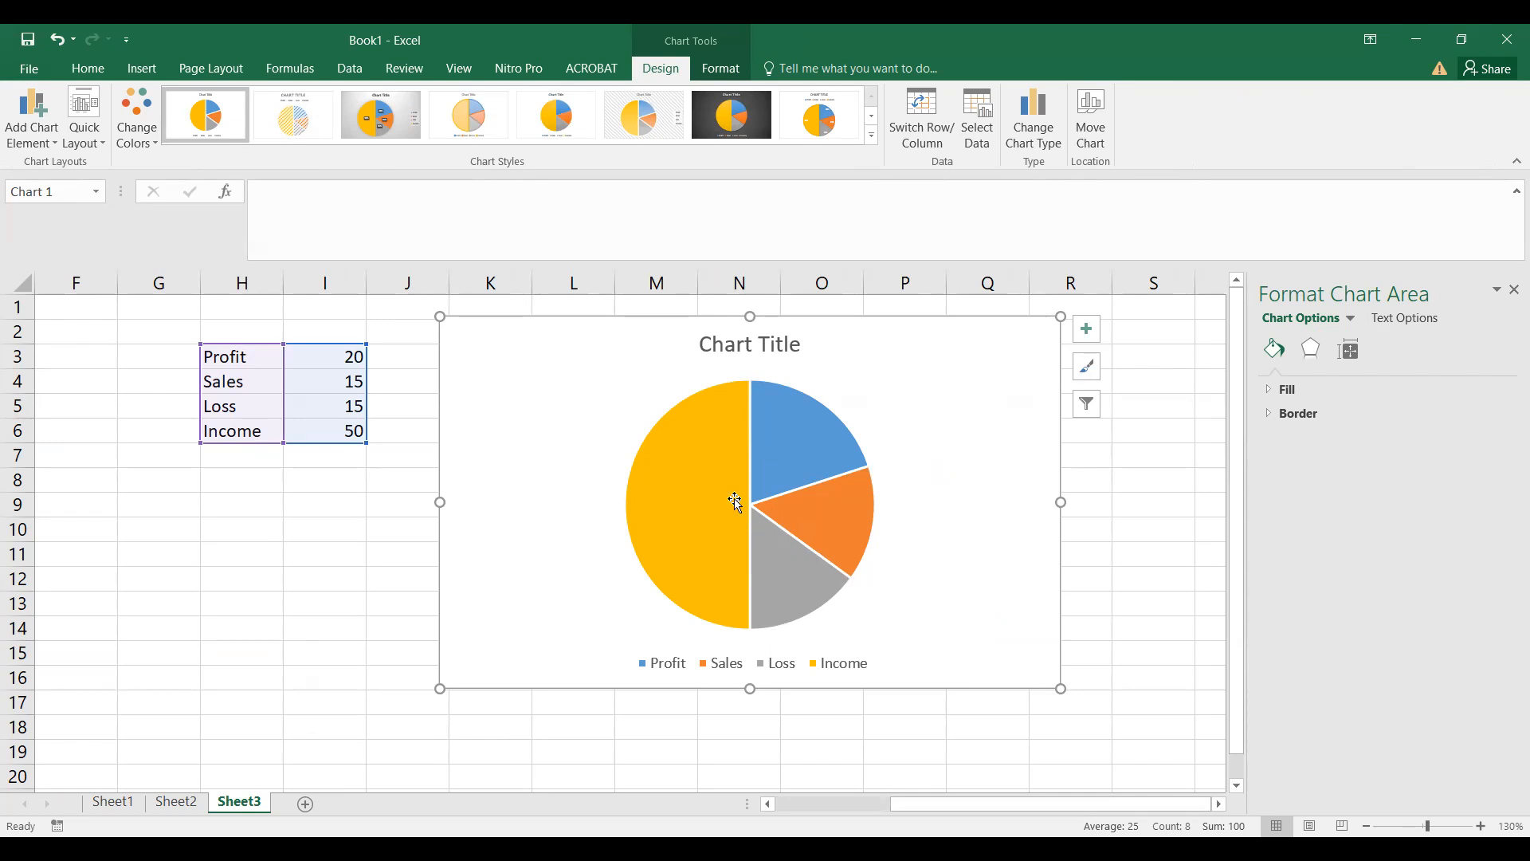
Step: Add plain data labels to the slices of the pie chart
right_click(721, 476)
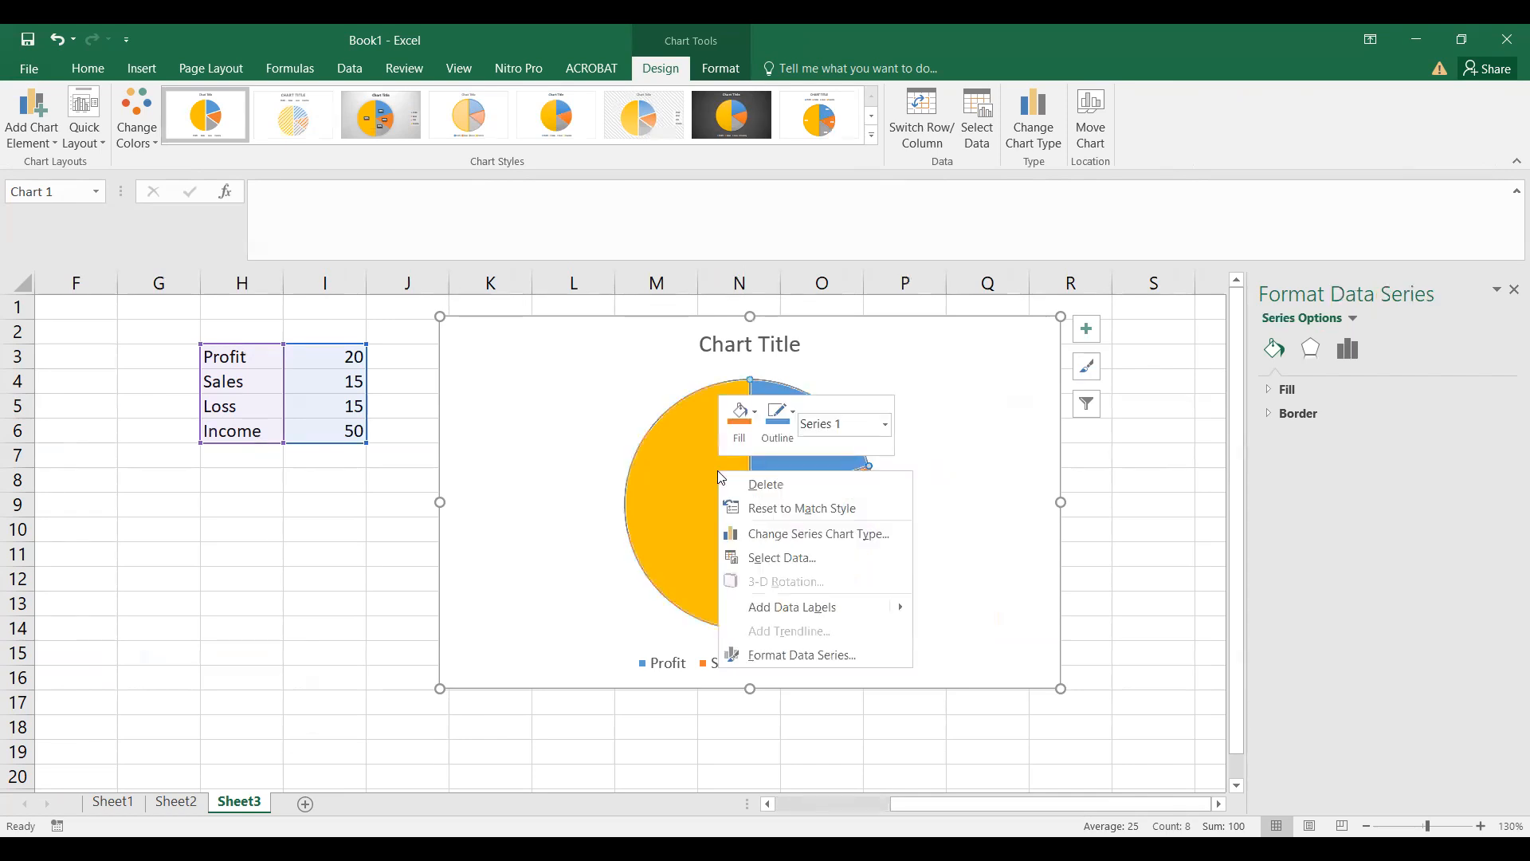
mouse_move(859, 614)
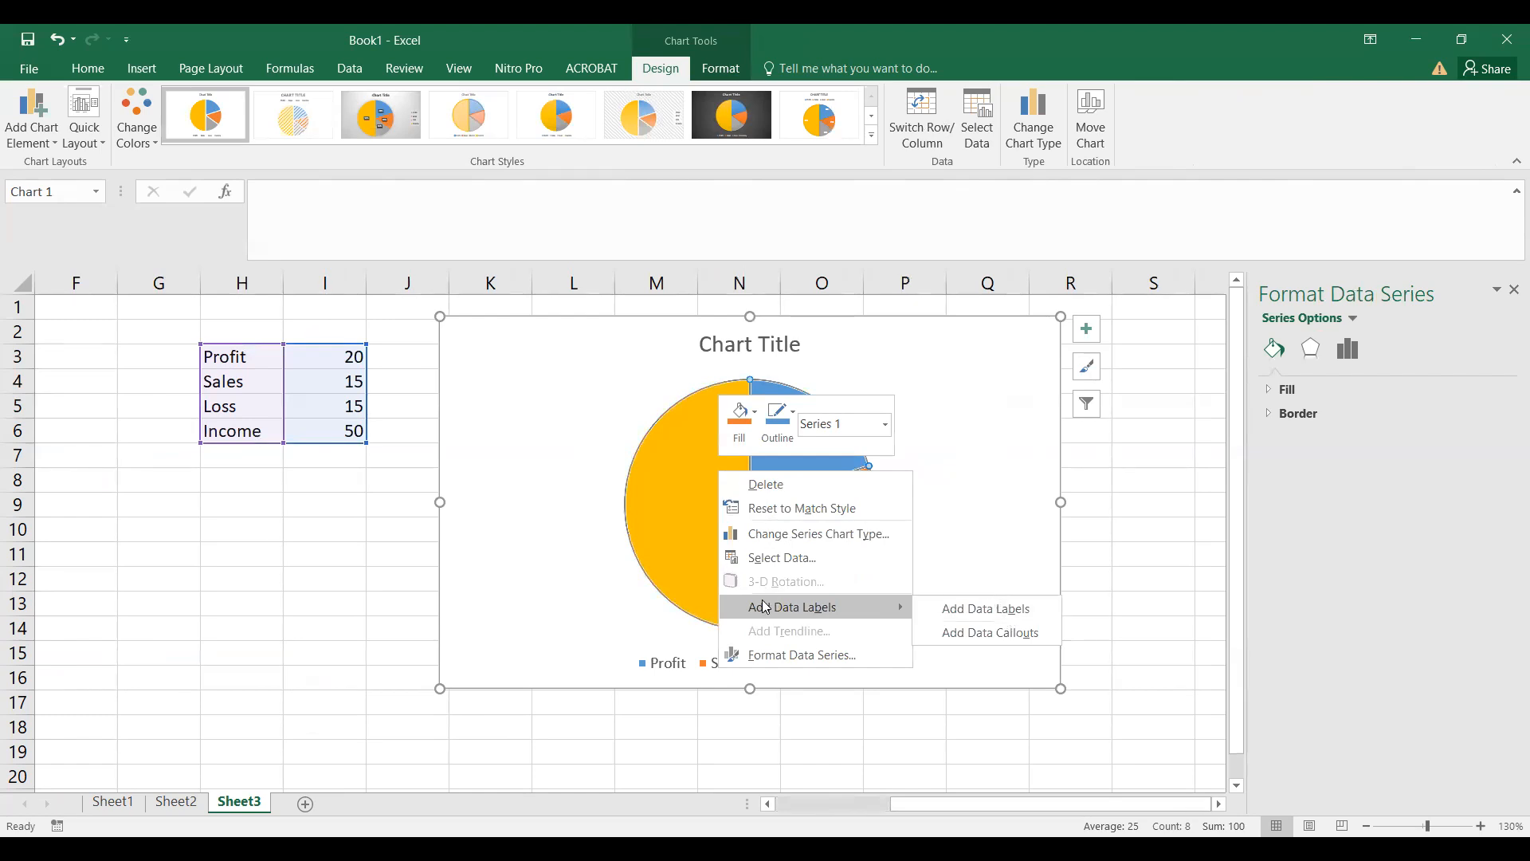
left_click(1021, 610)
right_click(693, 505)
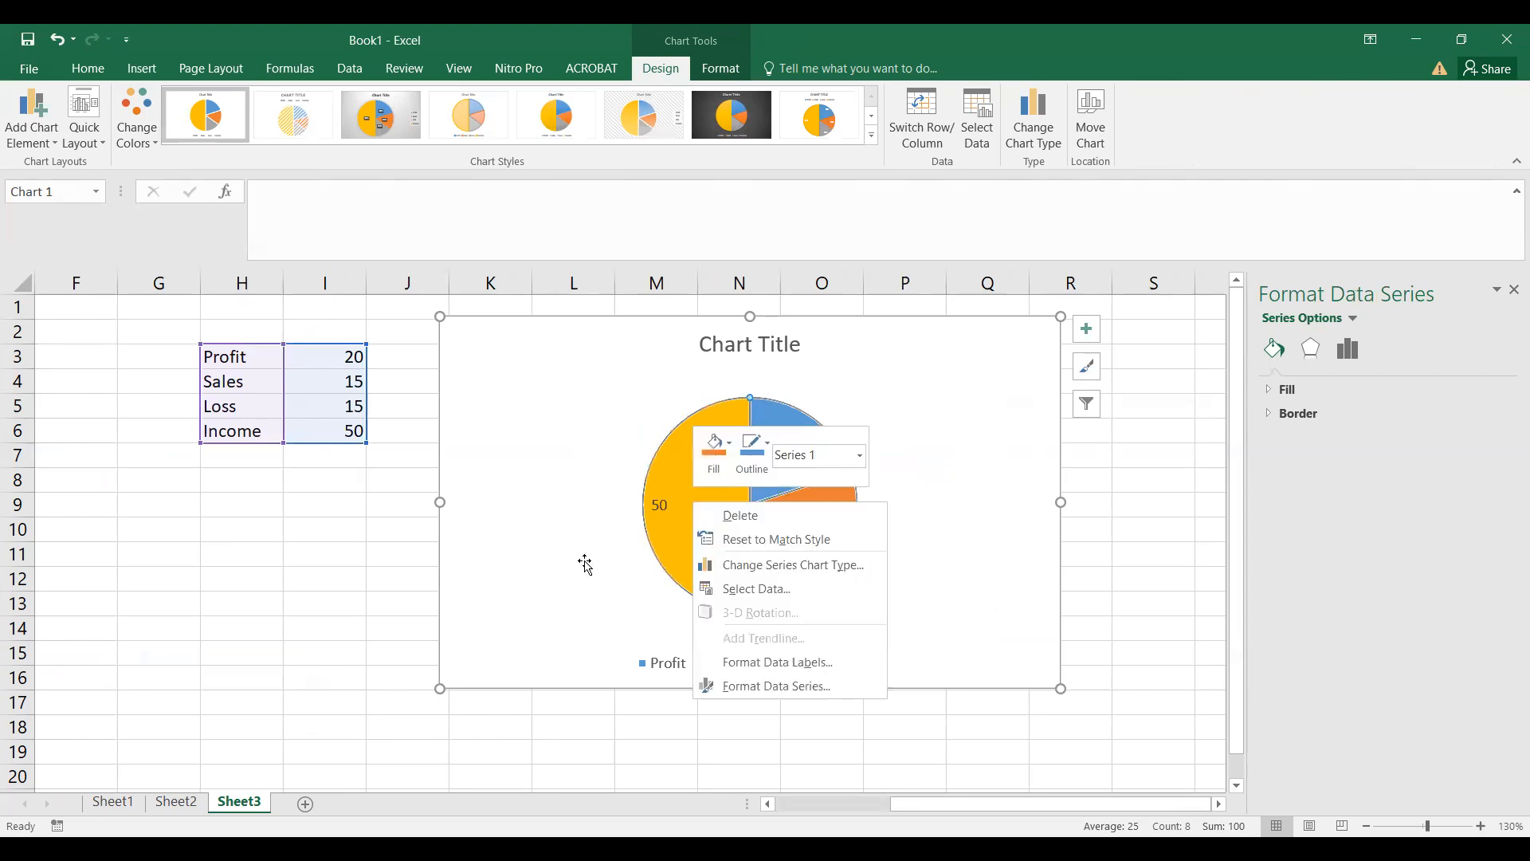
key("Escape")
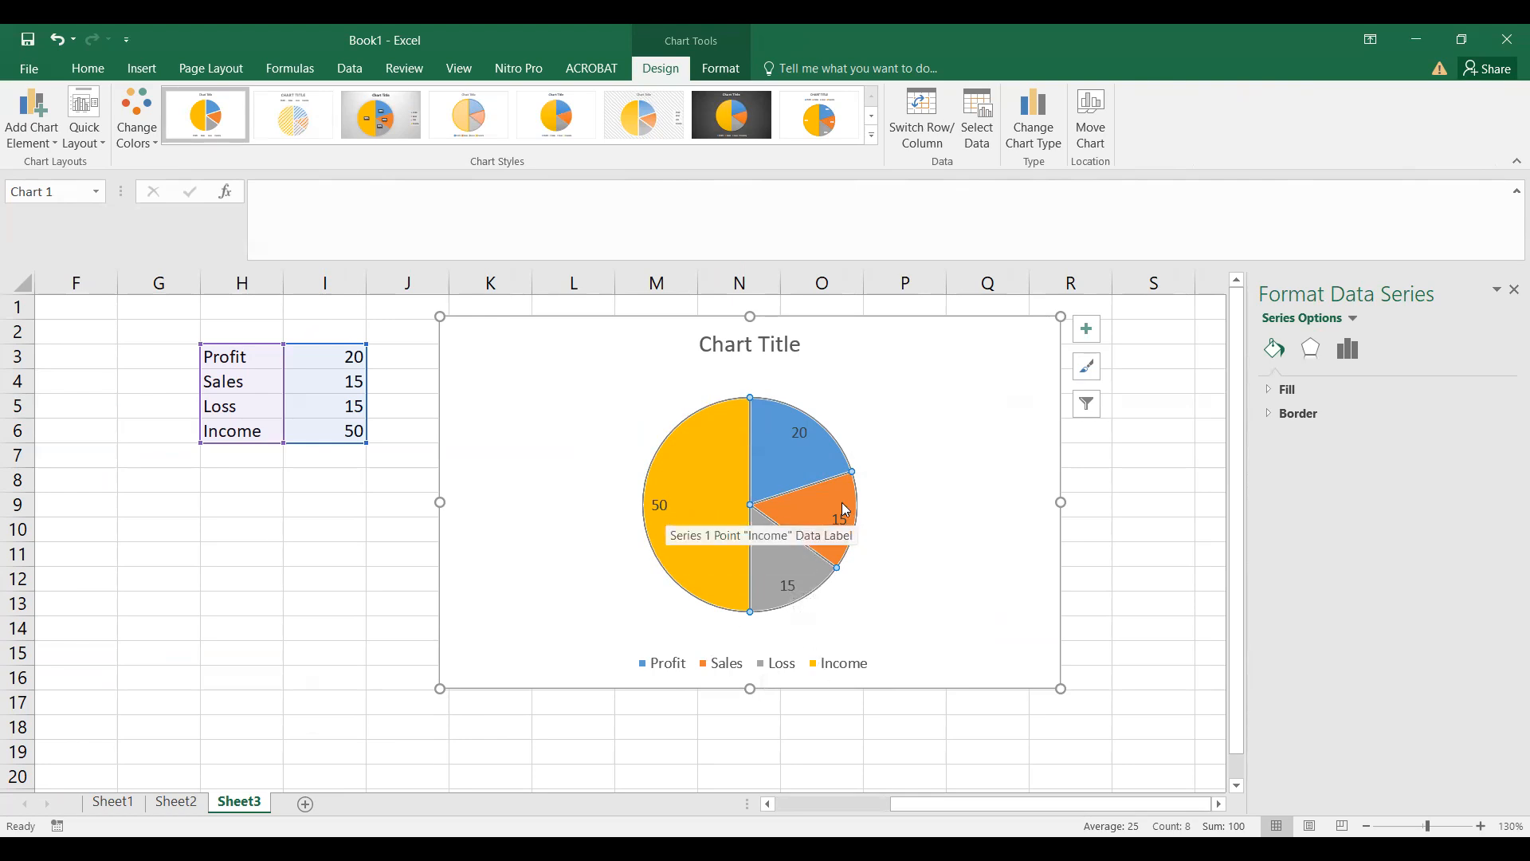
Step: Try the rectangle shape on the pie chart's data labels and undo it
right_click(801, 437)
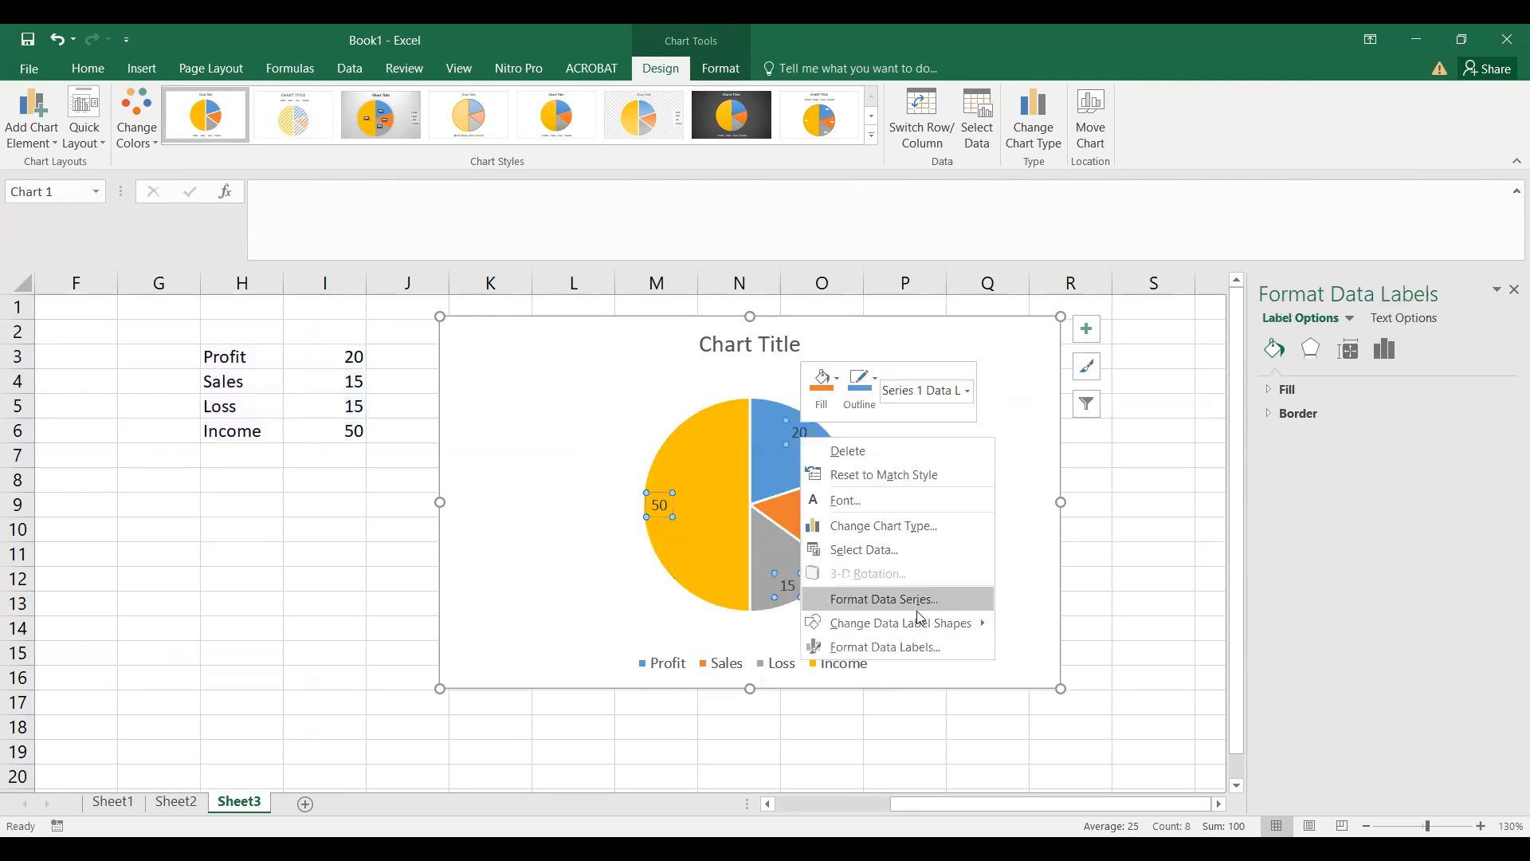
mouse_move(932, 629)
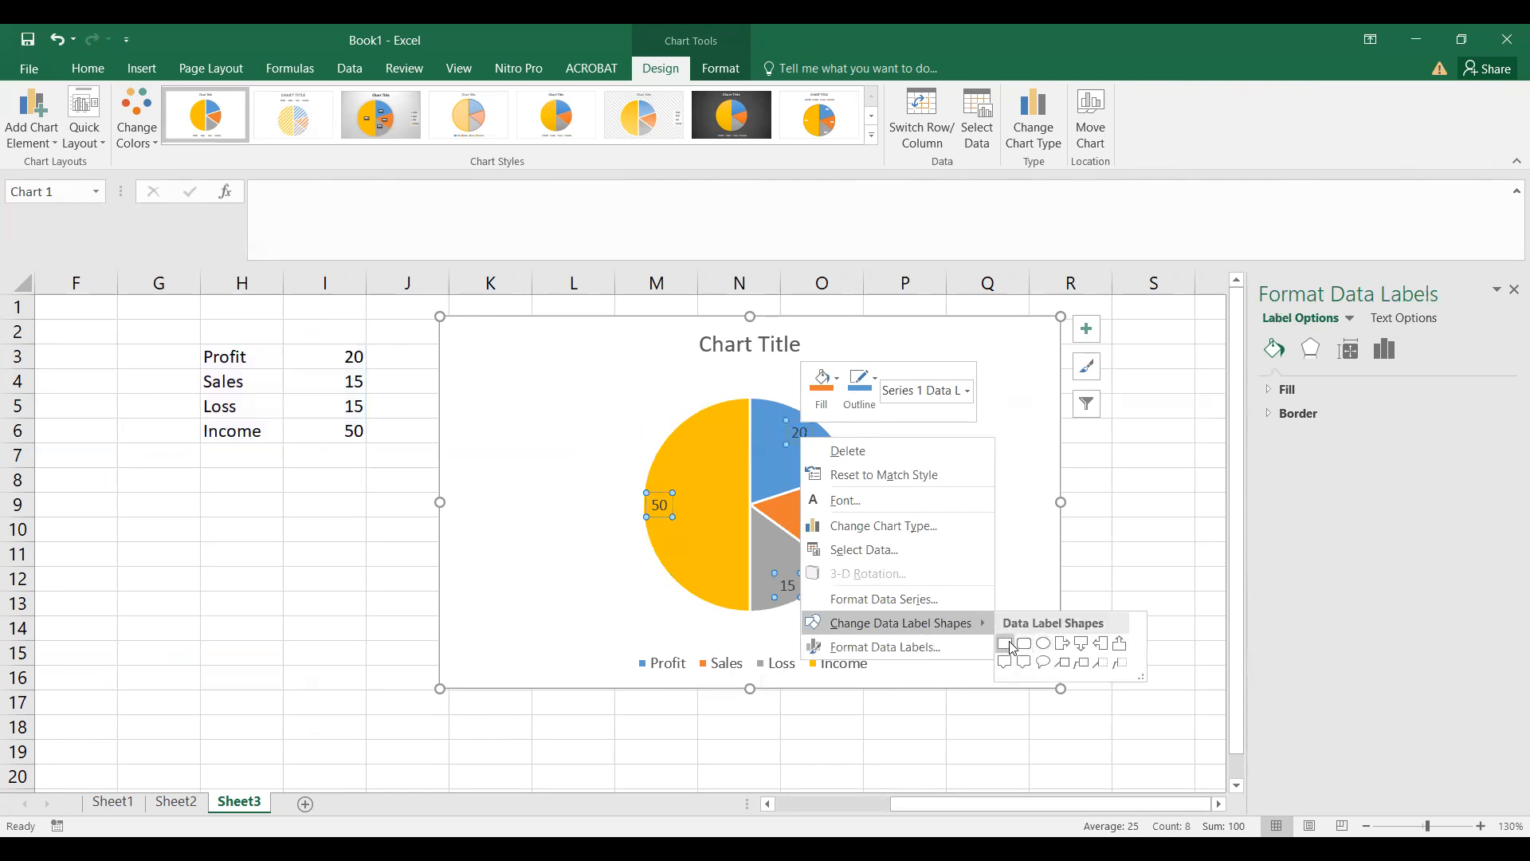
left_click(1005, 643)
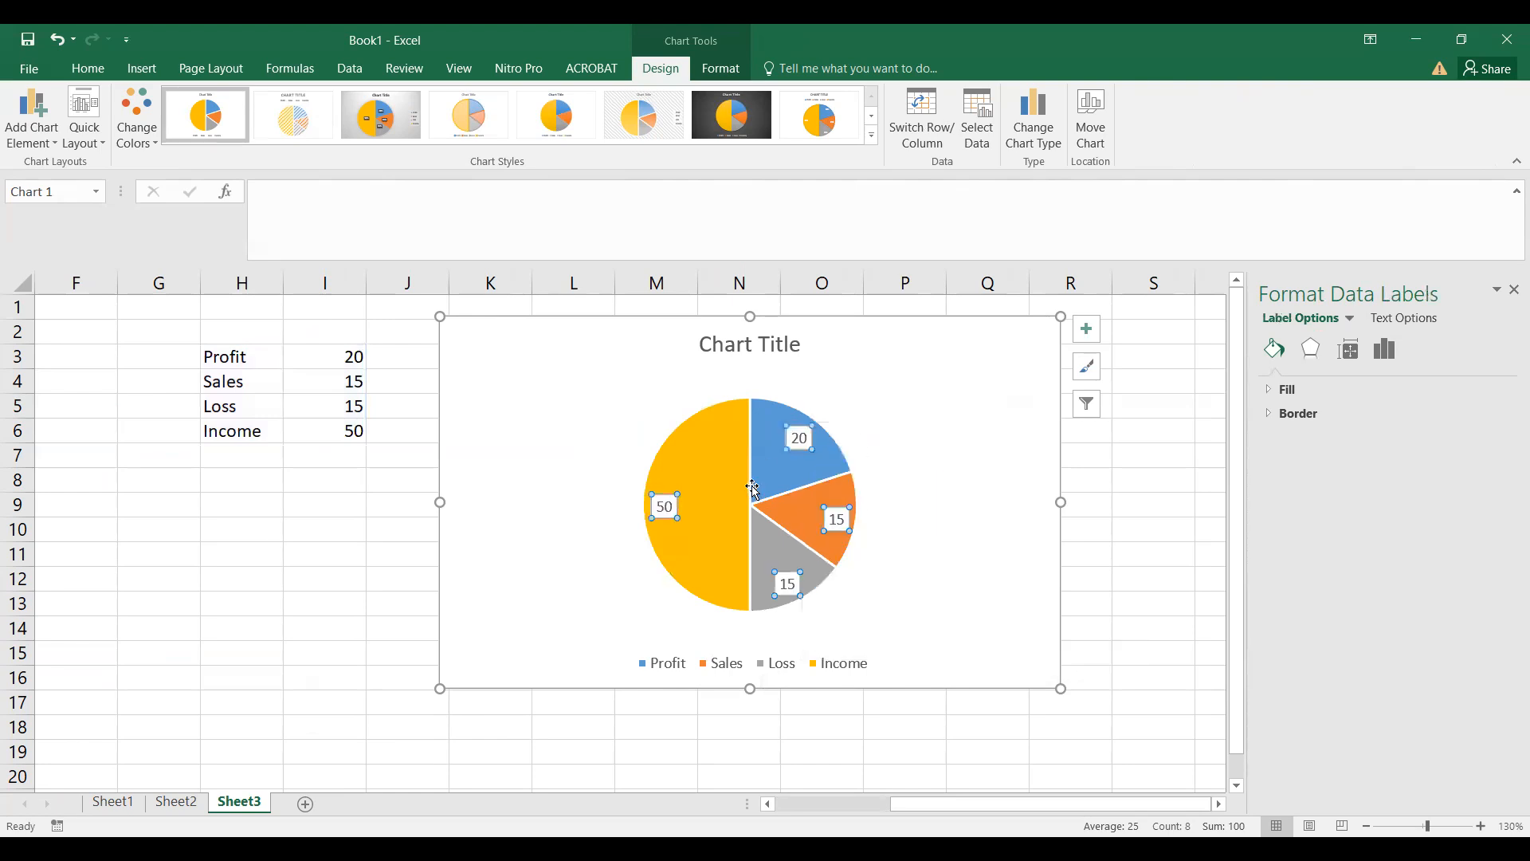
key("ctrl+z")
Step: Open the pie series formatting options and look through its series and effects settings, including the shadow settings
right_click(718, 477)
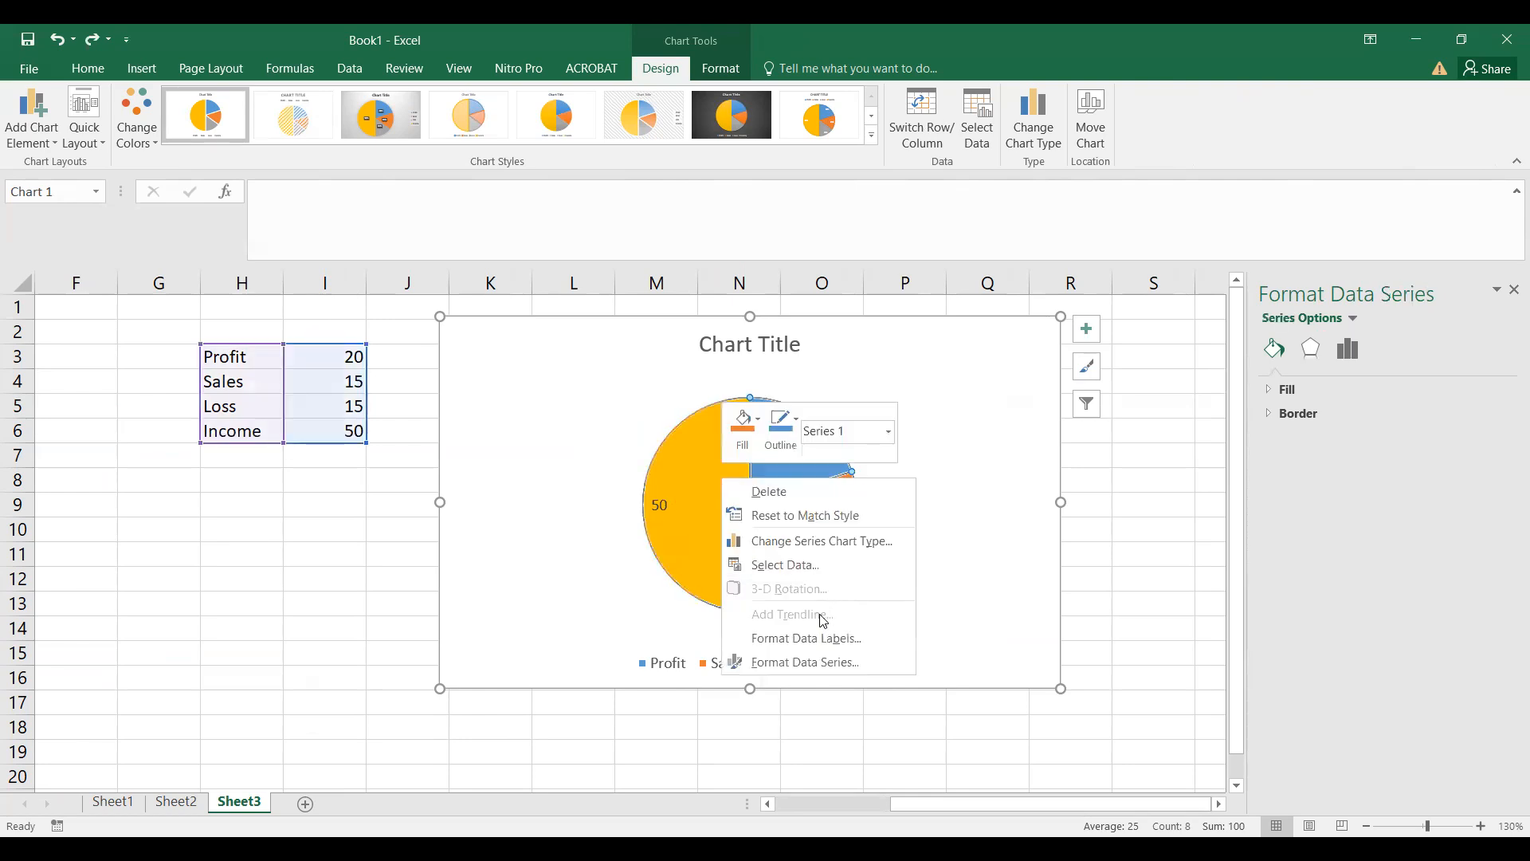
right_click(649, 504)
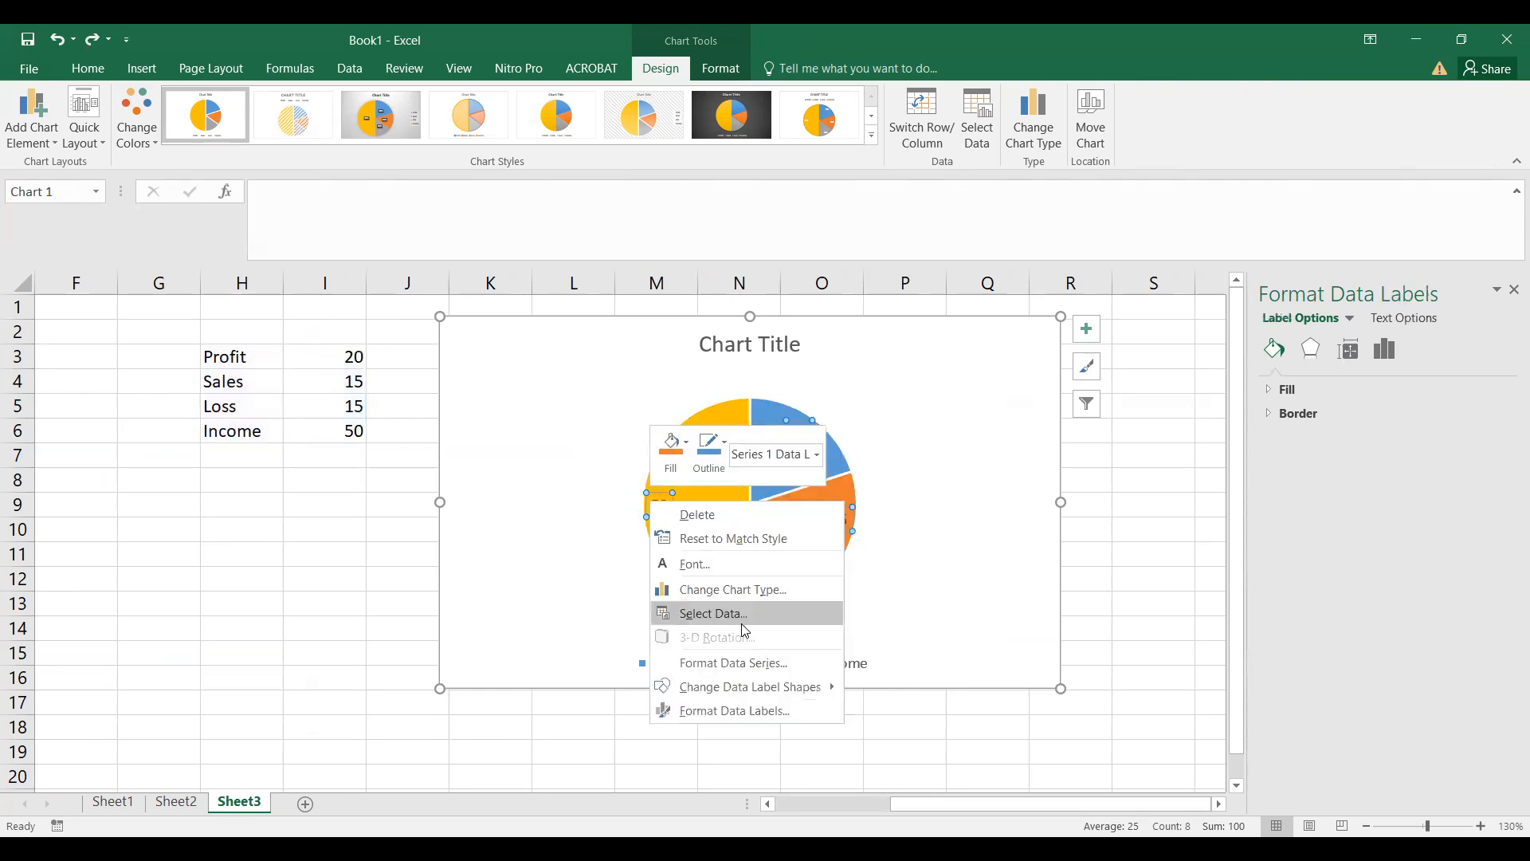
left_click(762, 667)
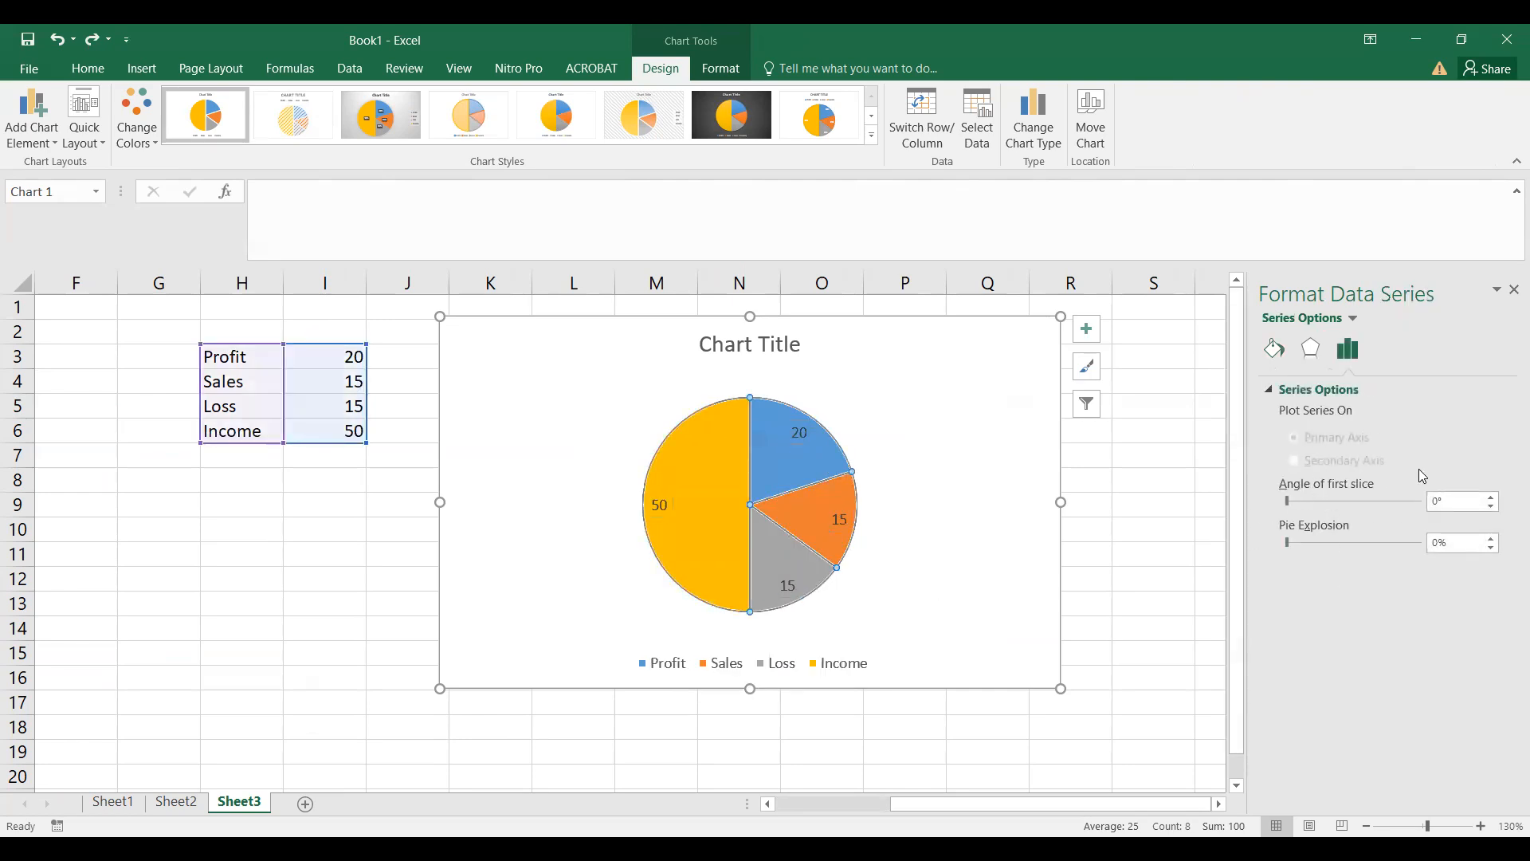
left_click(1310, 349)
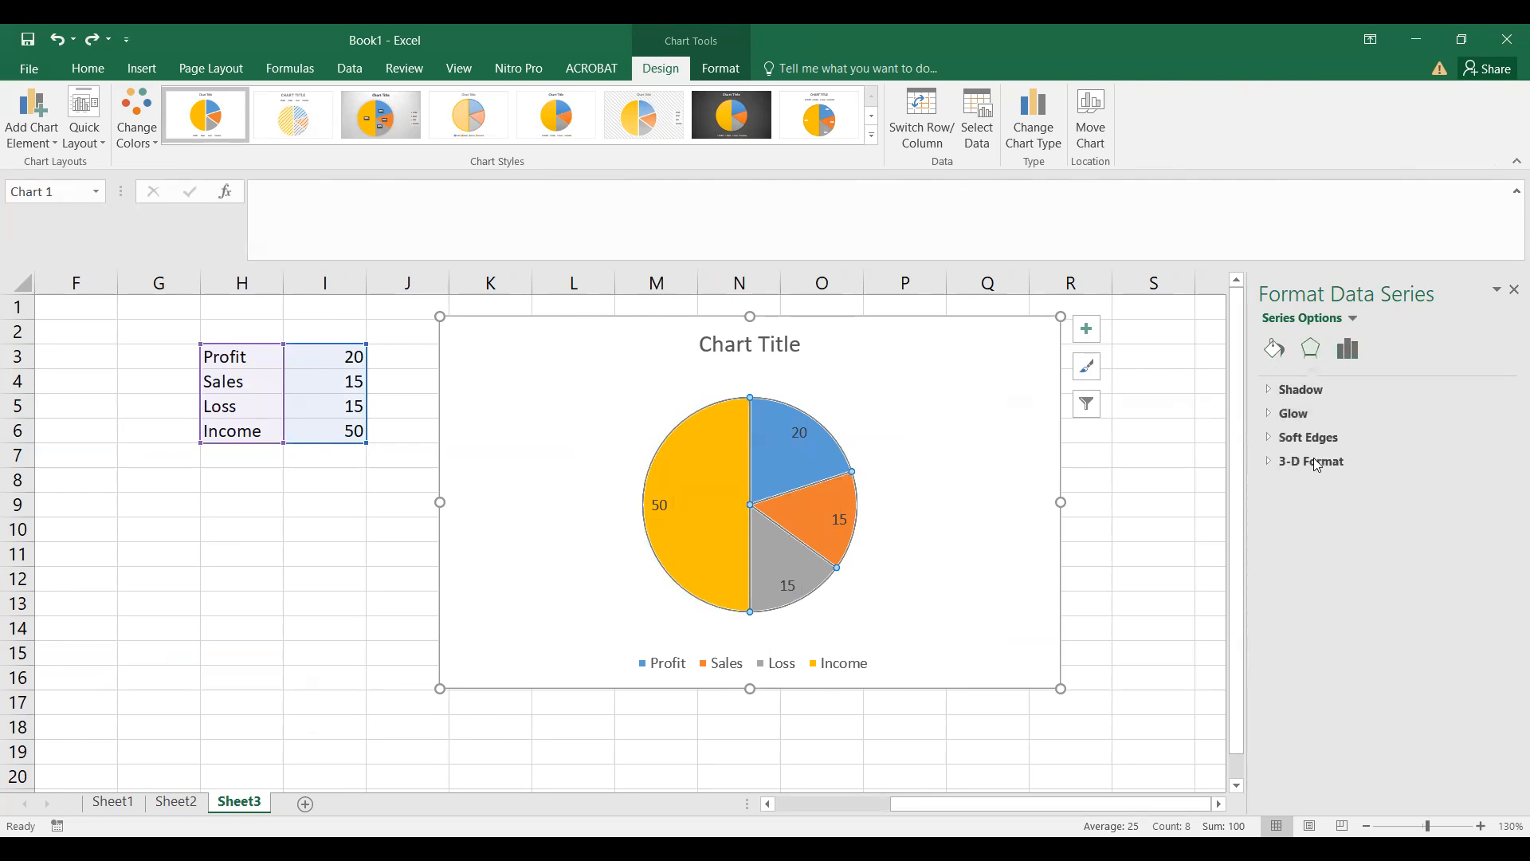
left_click(1318, 391)
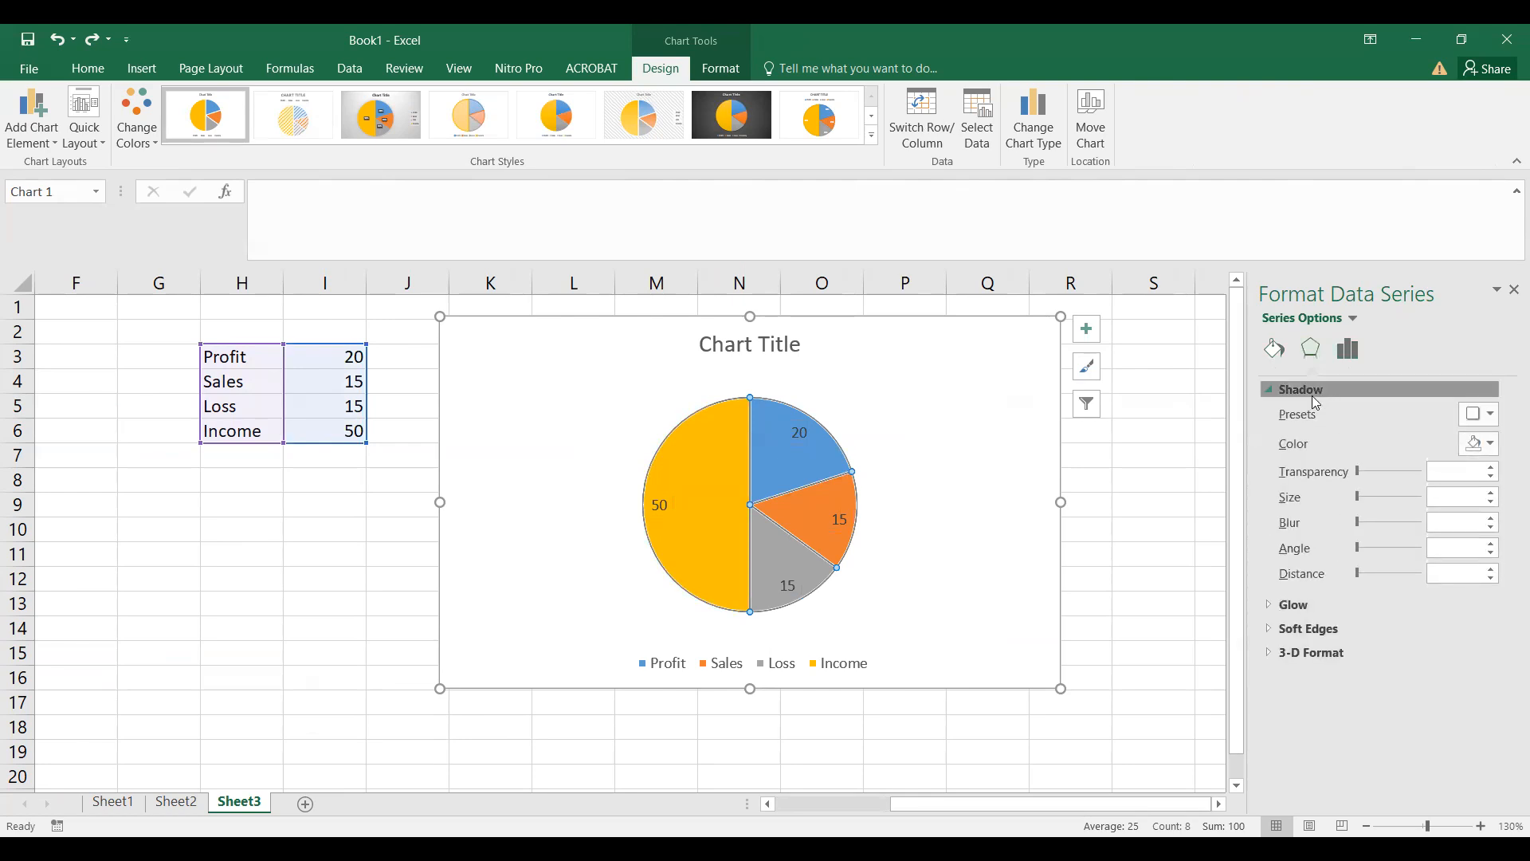
left_click(1312, 395)
Step: Try several chart styles on the pie chart, ending with the one that puts coloured name, value and percentage labels outside the slices
left_click(397, 121)
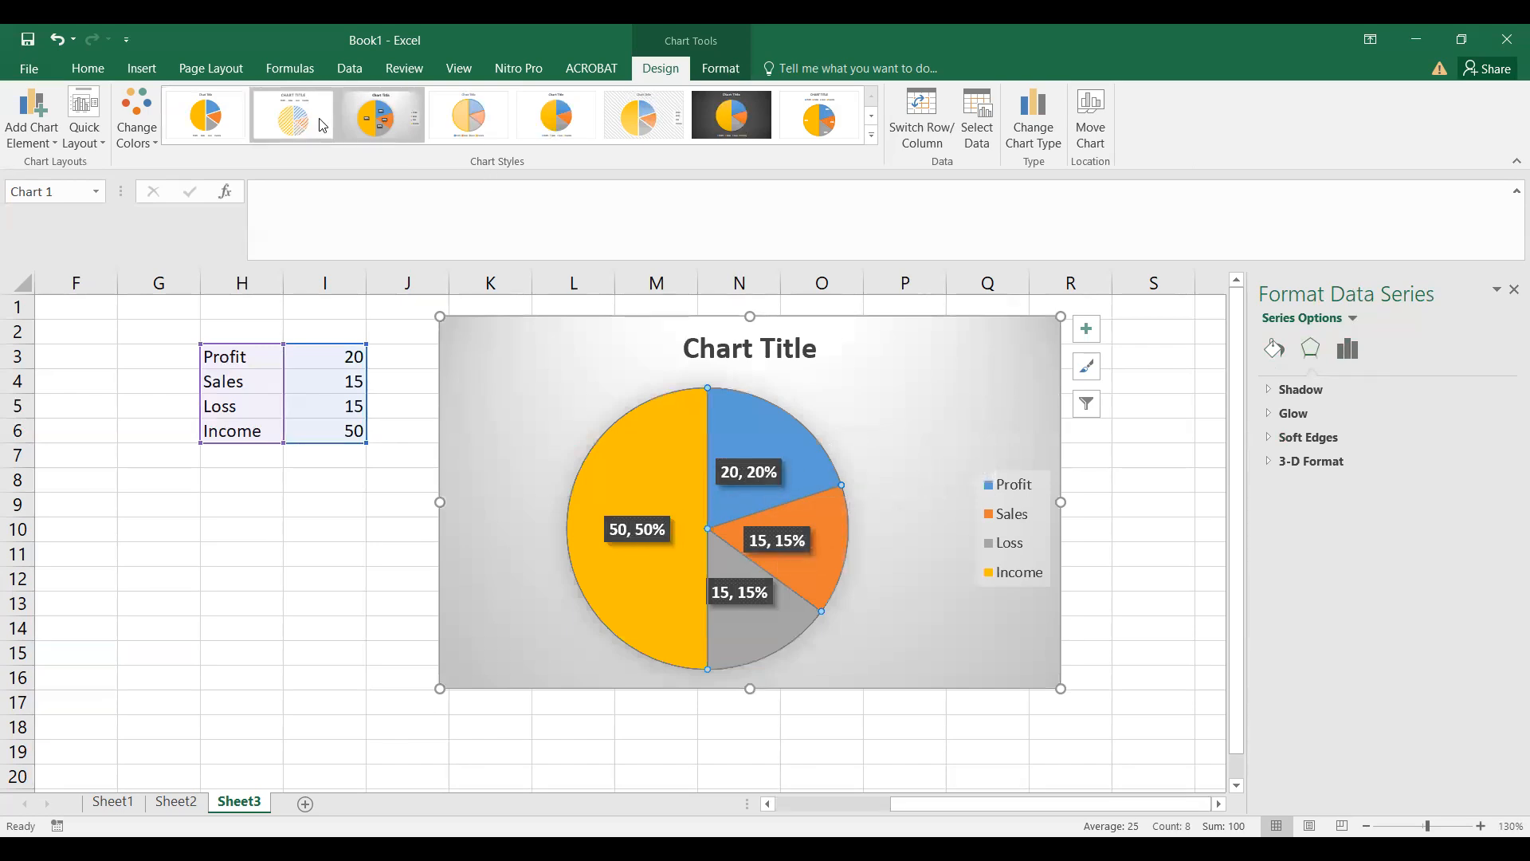
left_click(469, 115)
left_click(556, 115)
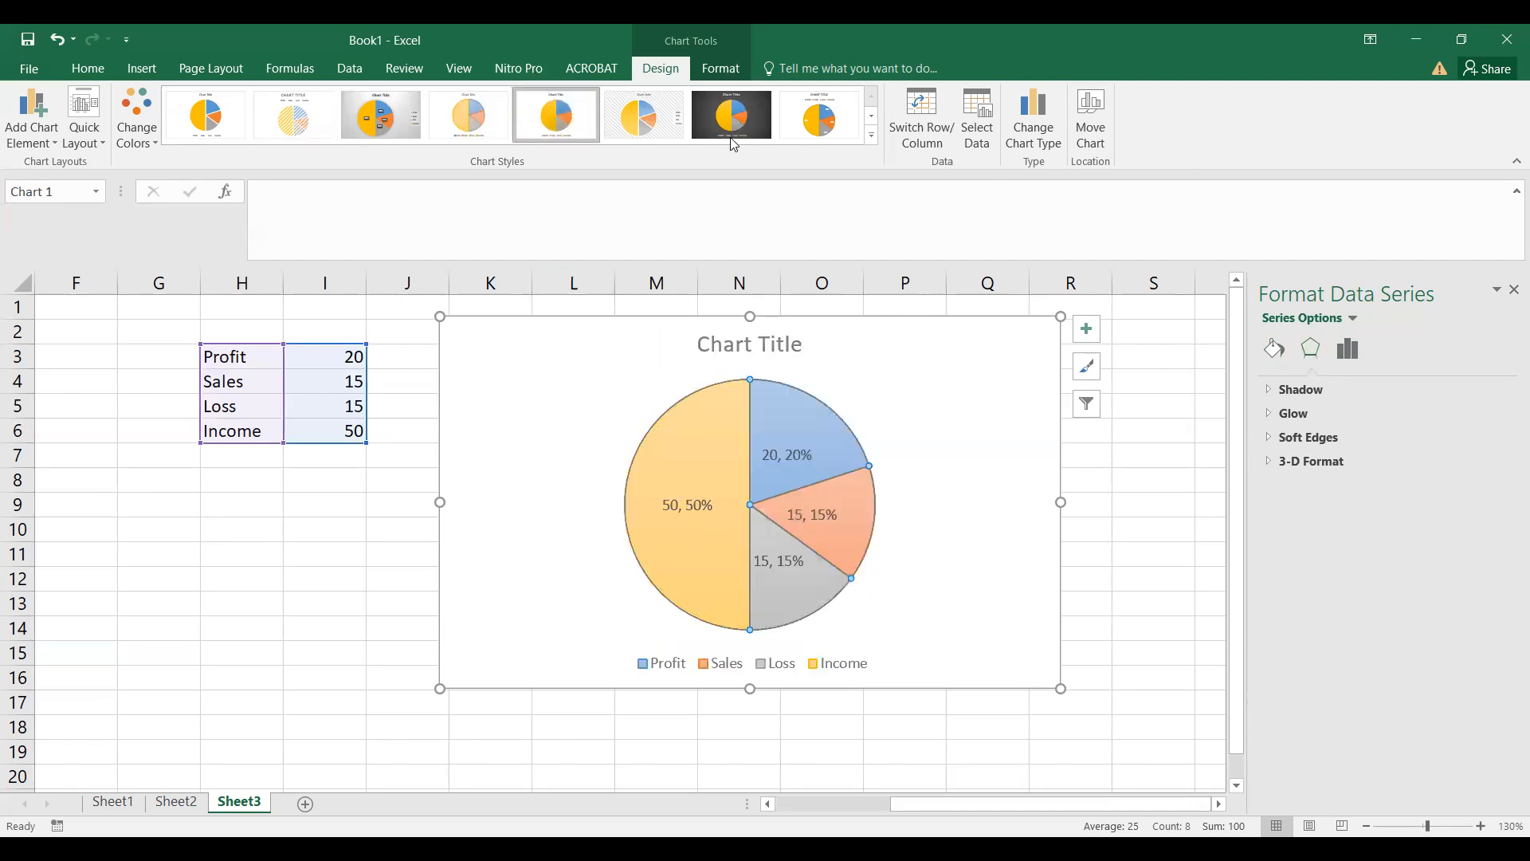
left_click(873, 136)
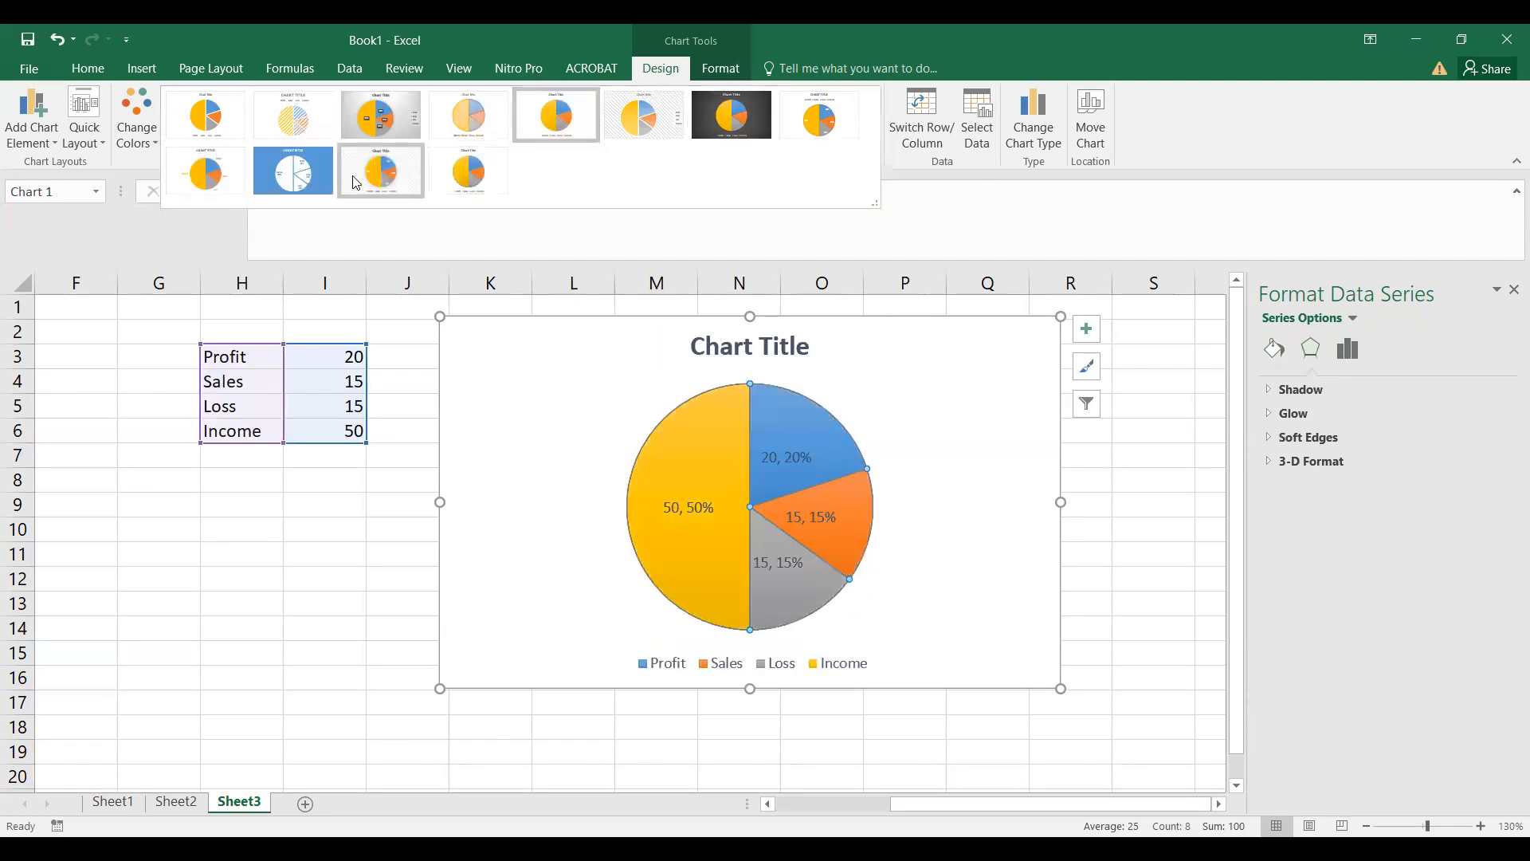
left_click(307, 174)
left_click(213, 117)
Step: Recolour the pie chart with the monochromatic orange palette and open the series options from its data labels
left_click(136, 117)
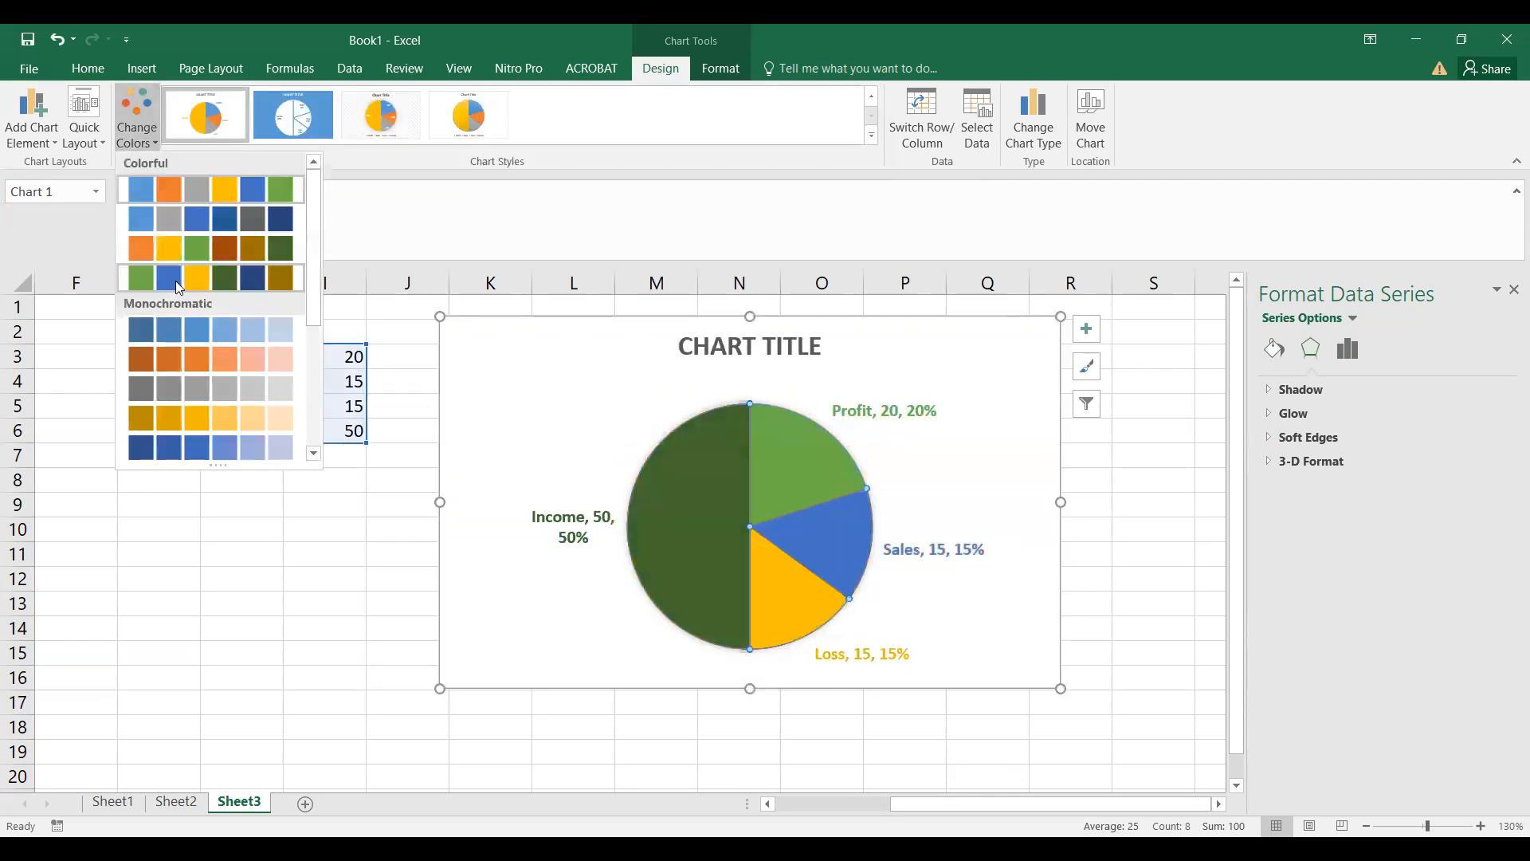
left_click(185, 353)
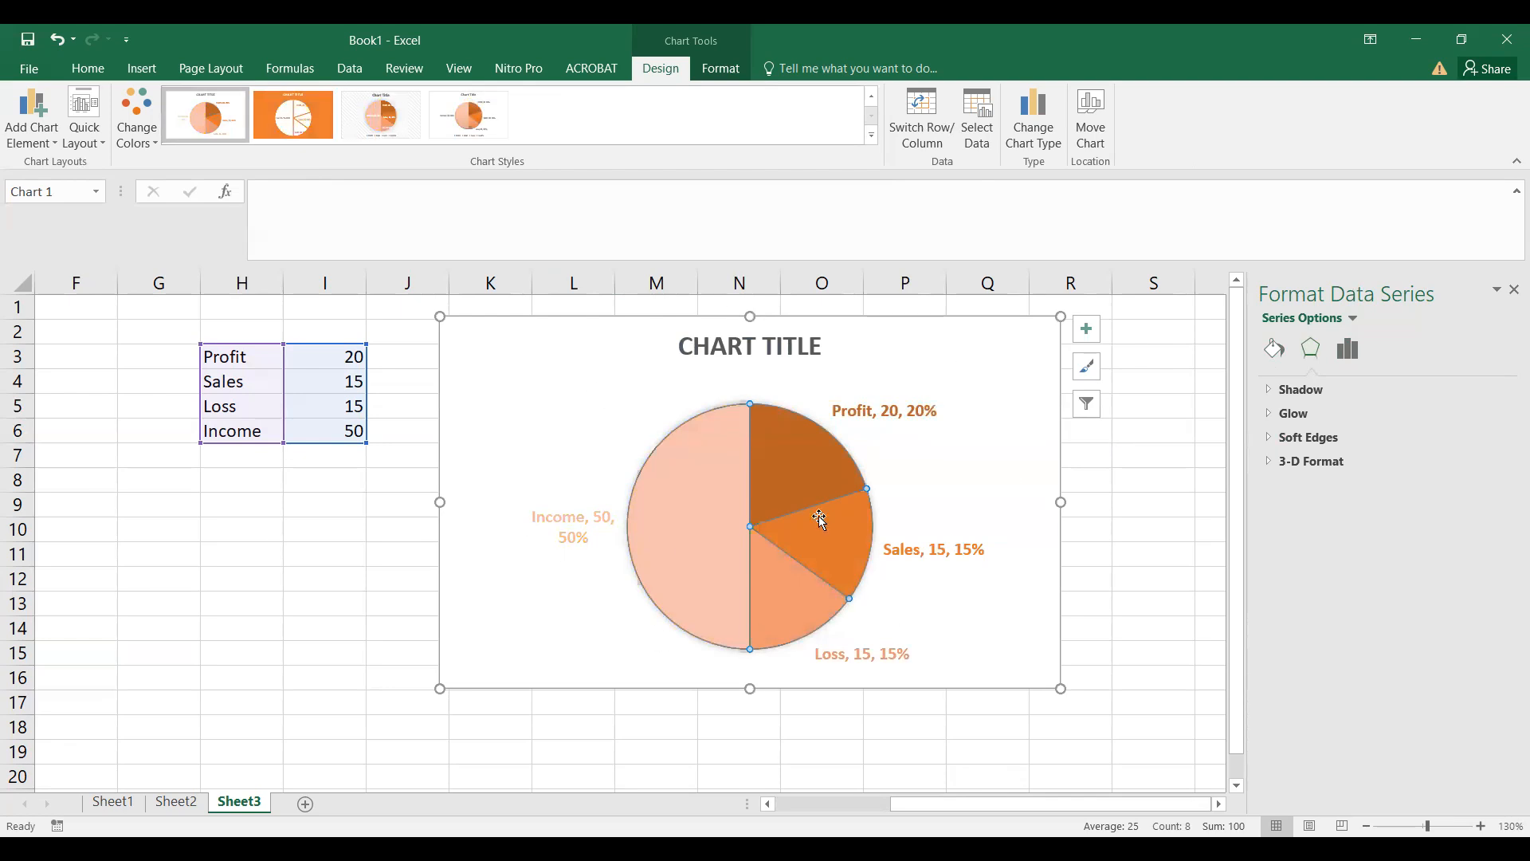
left_click(893, 414)
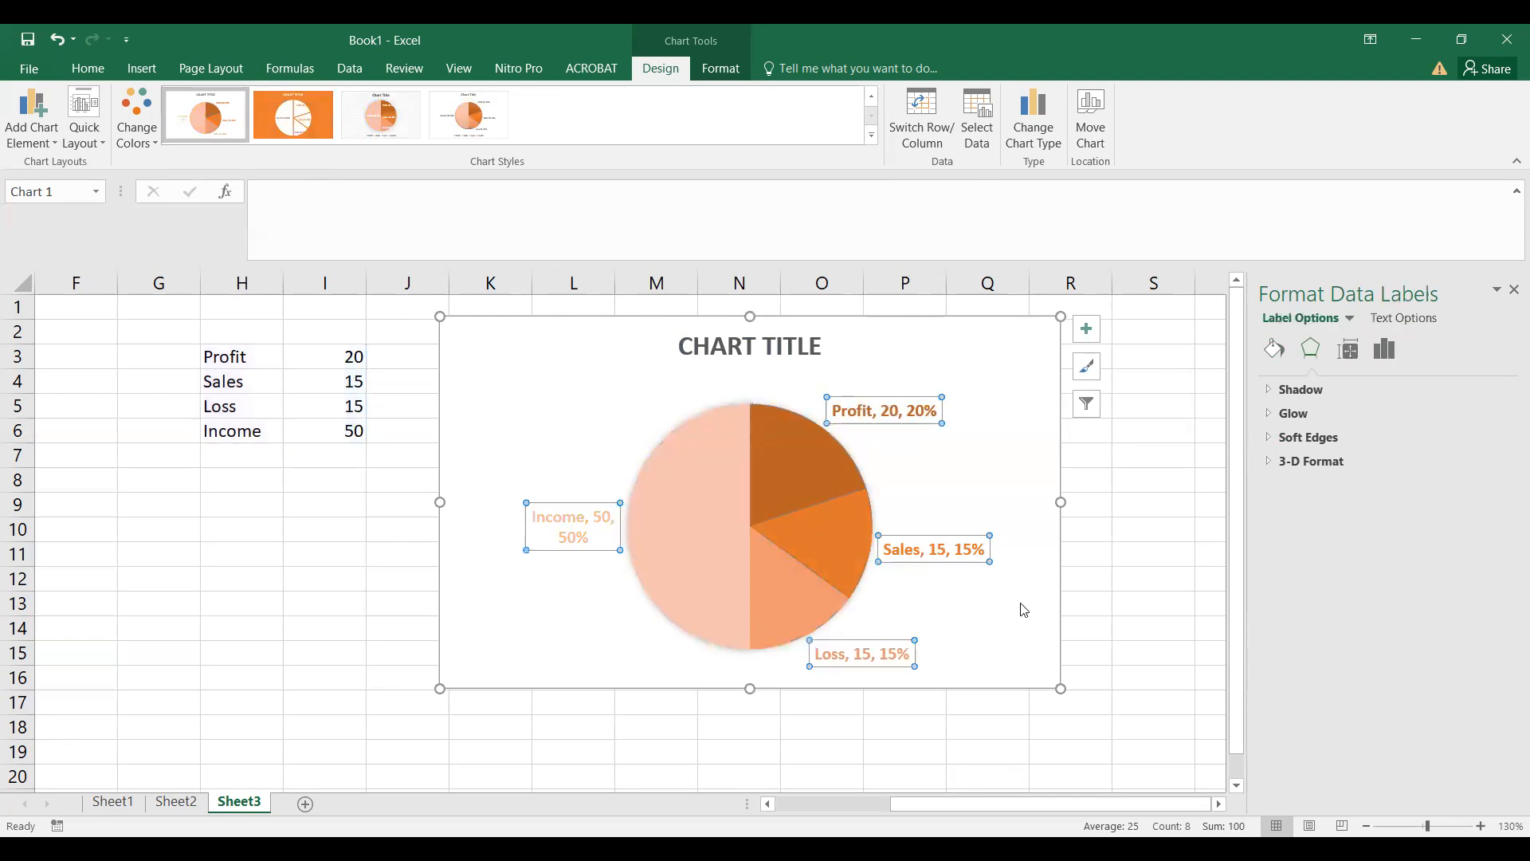
right_click(894, 413)
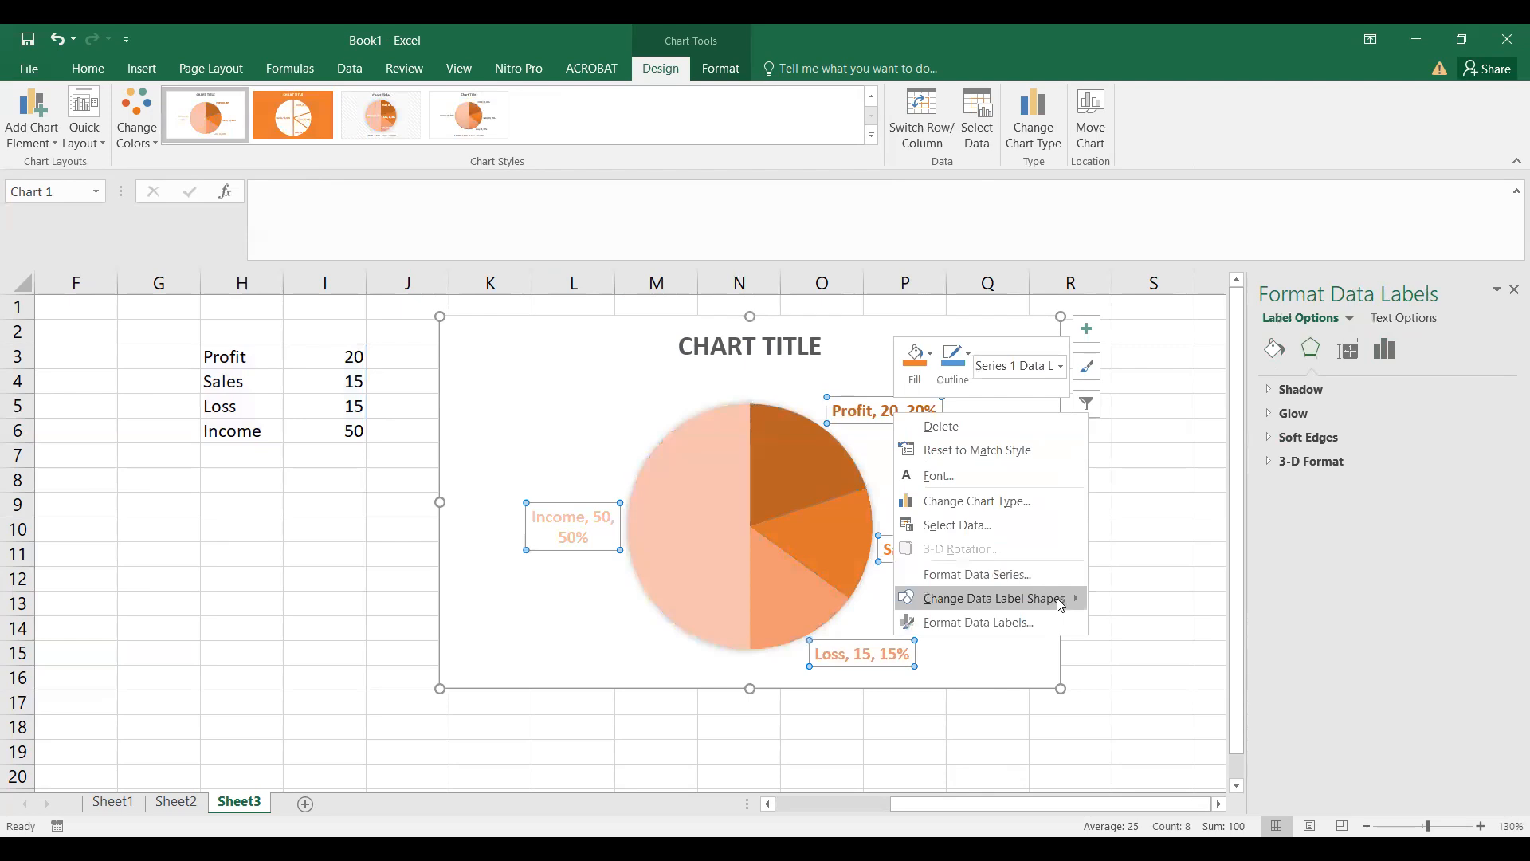
left_click(977, 574)
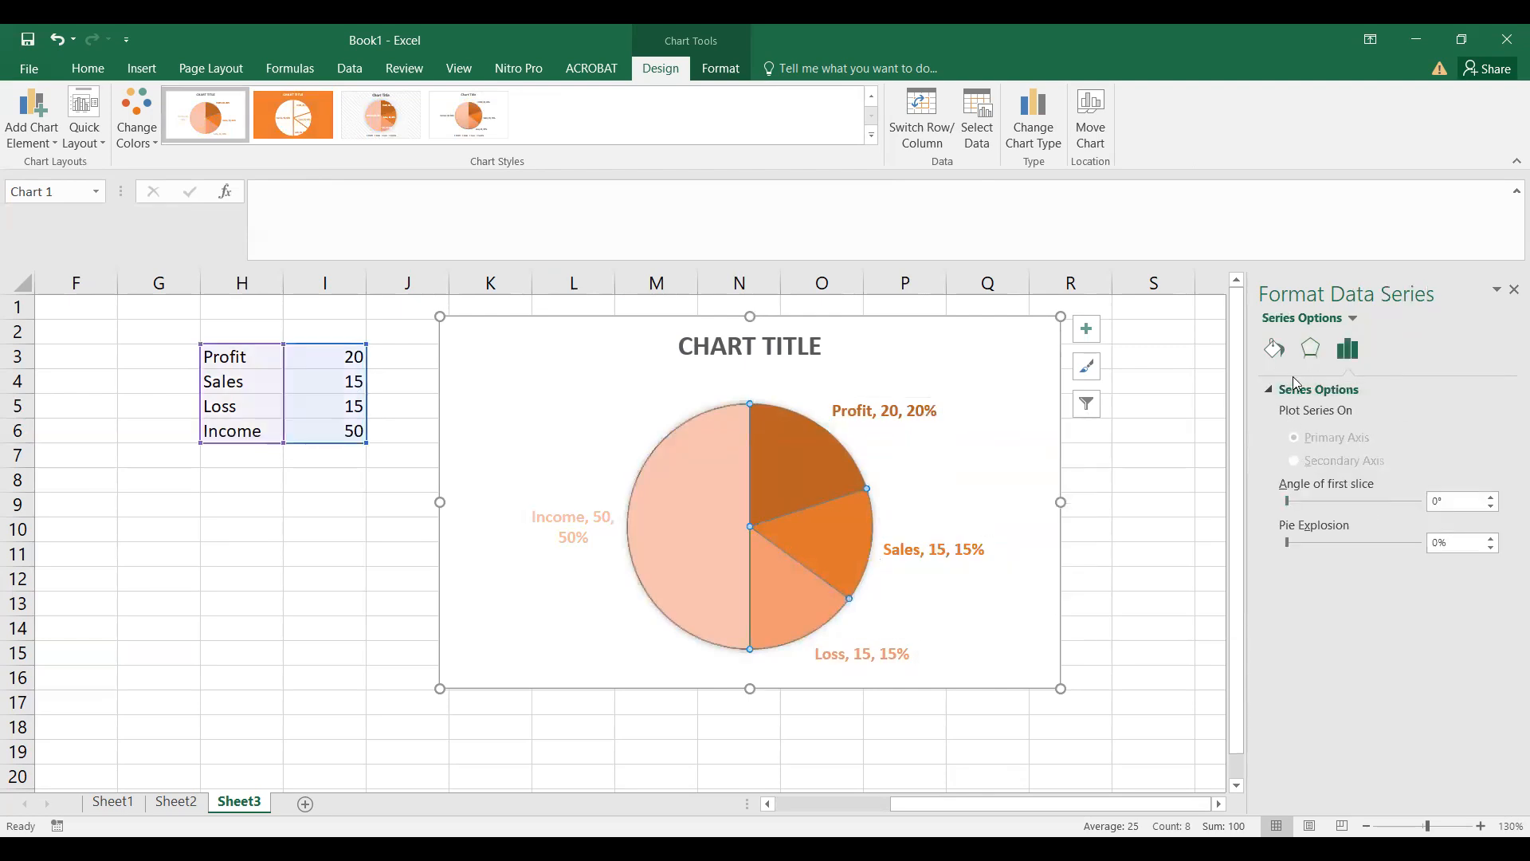
left_click(889, 405)
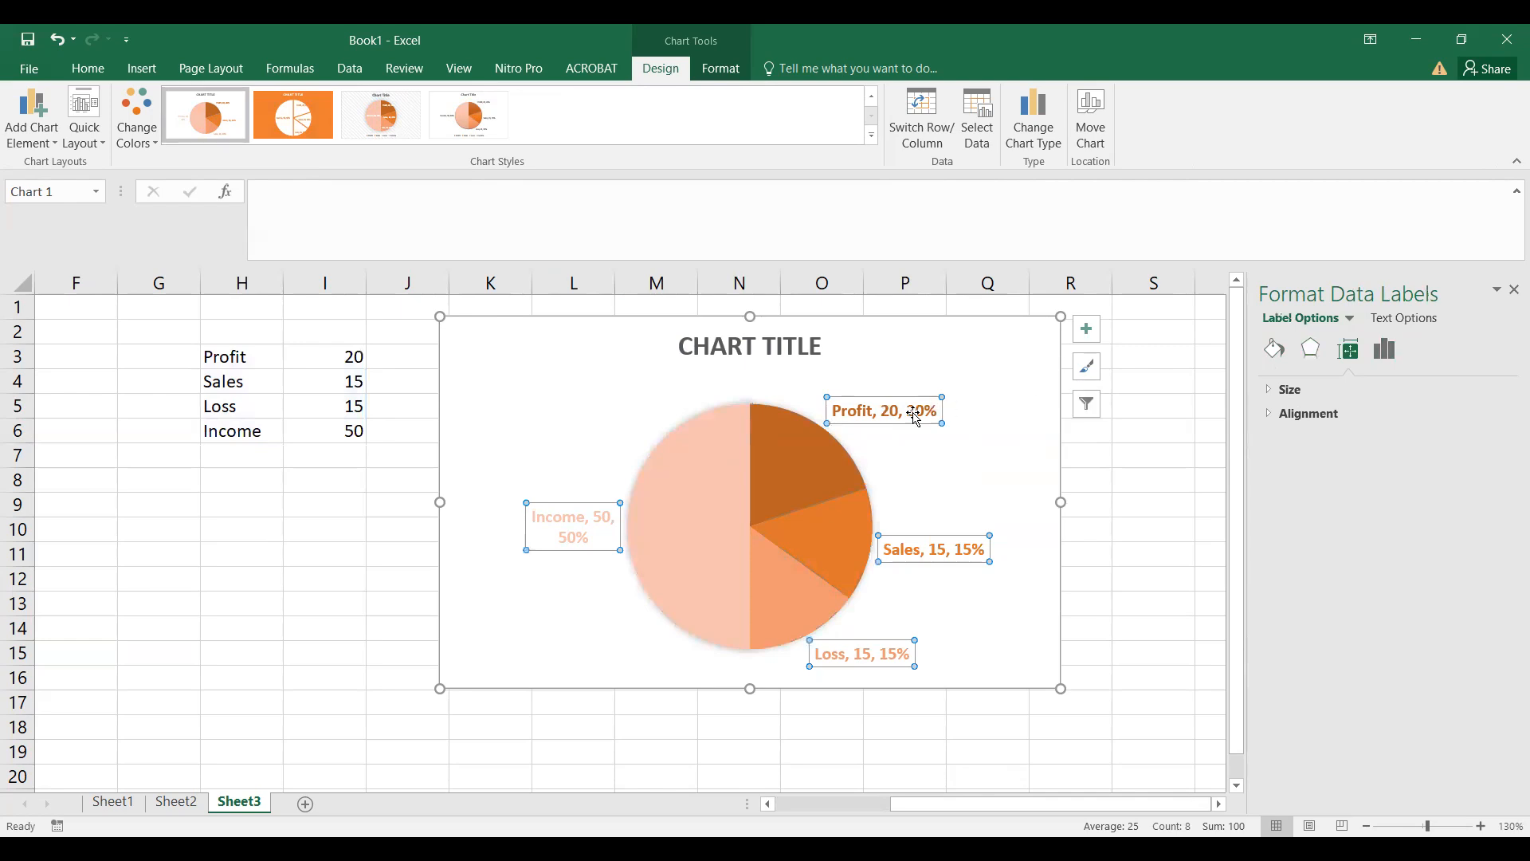
Step: Undo the palette, chart style and data label changes on the pie chart
key("ctrl+z")
key("ctrl+z")
key("ctrl+z")
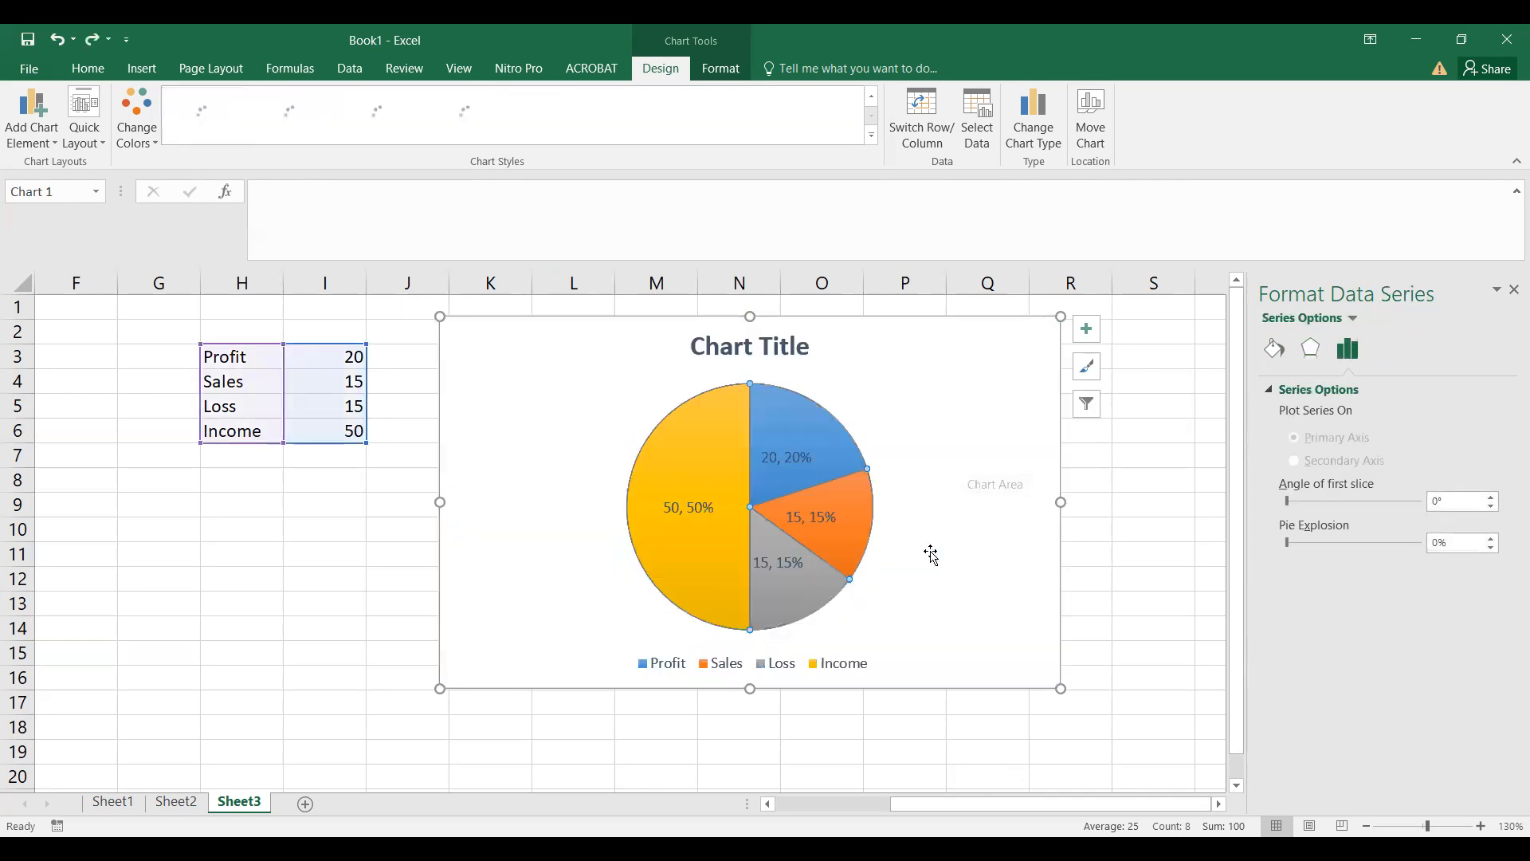
key("ctrl+z")
key("ctrl+z")
key("ctrl+z")
key("ctrl+z")
key("ctrl+z")
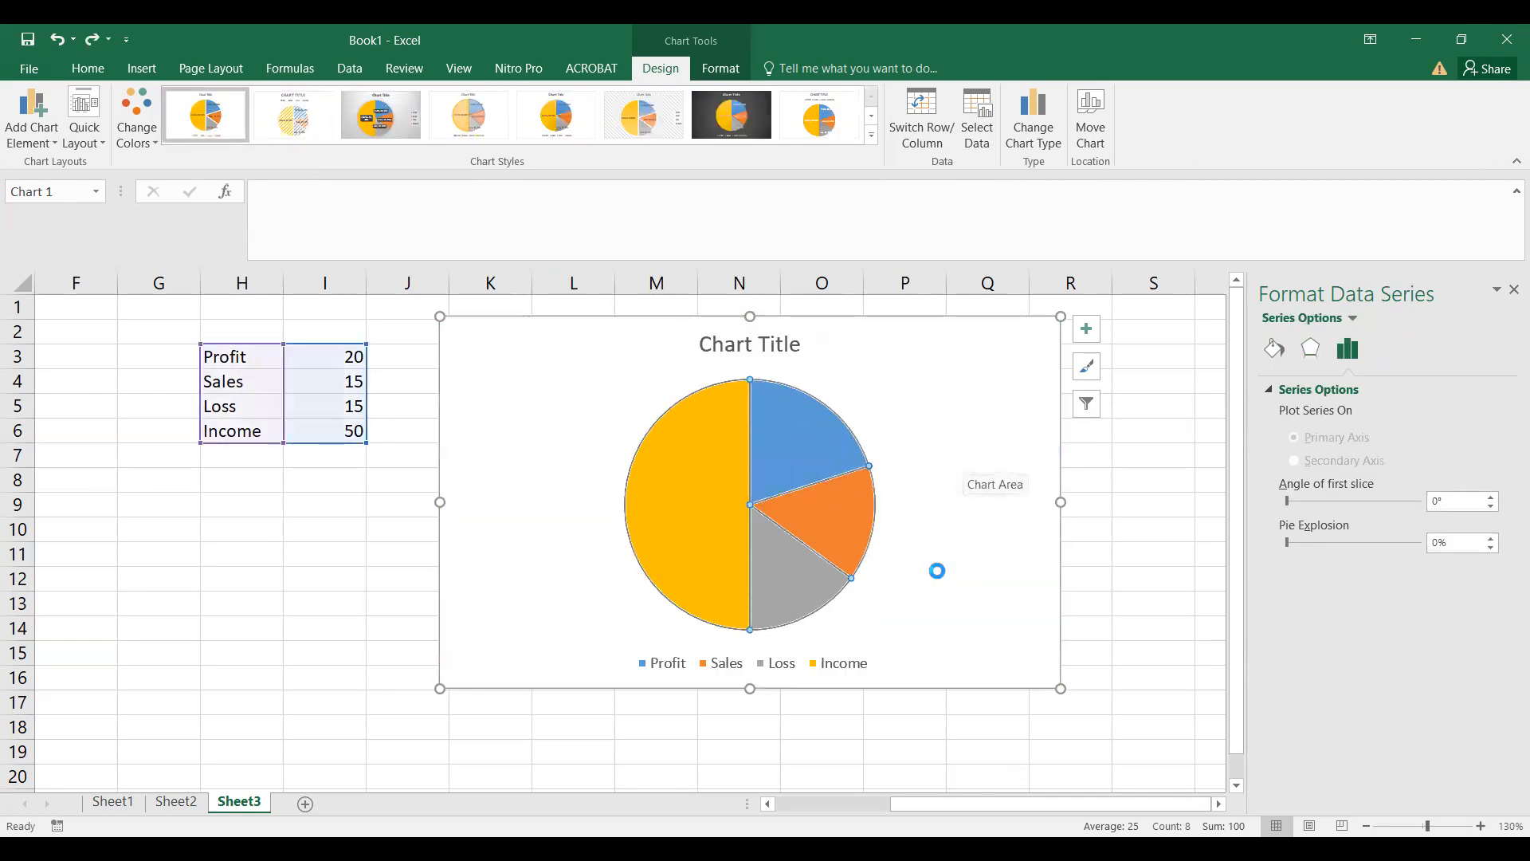
Step: Add percentage labels with the grey gradient chart style and switch through the plain style to the bevelled one with the legend above the pie
left_click(370, 108)
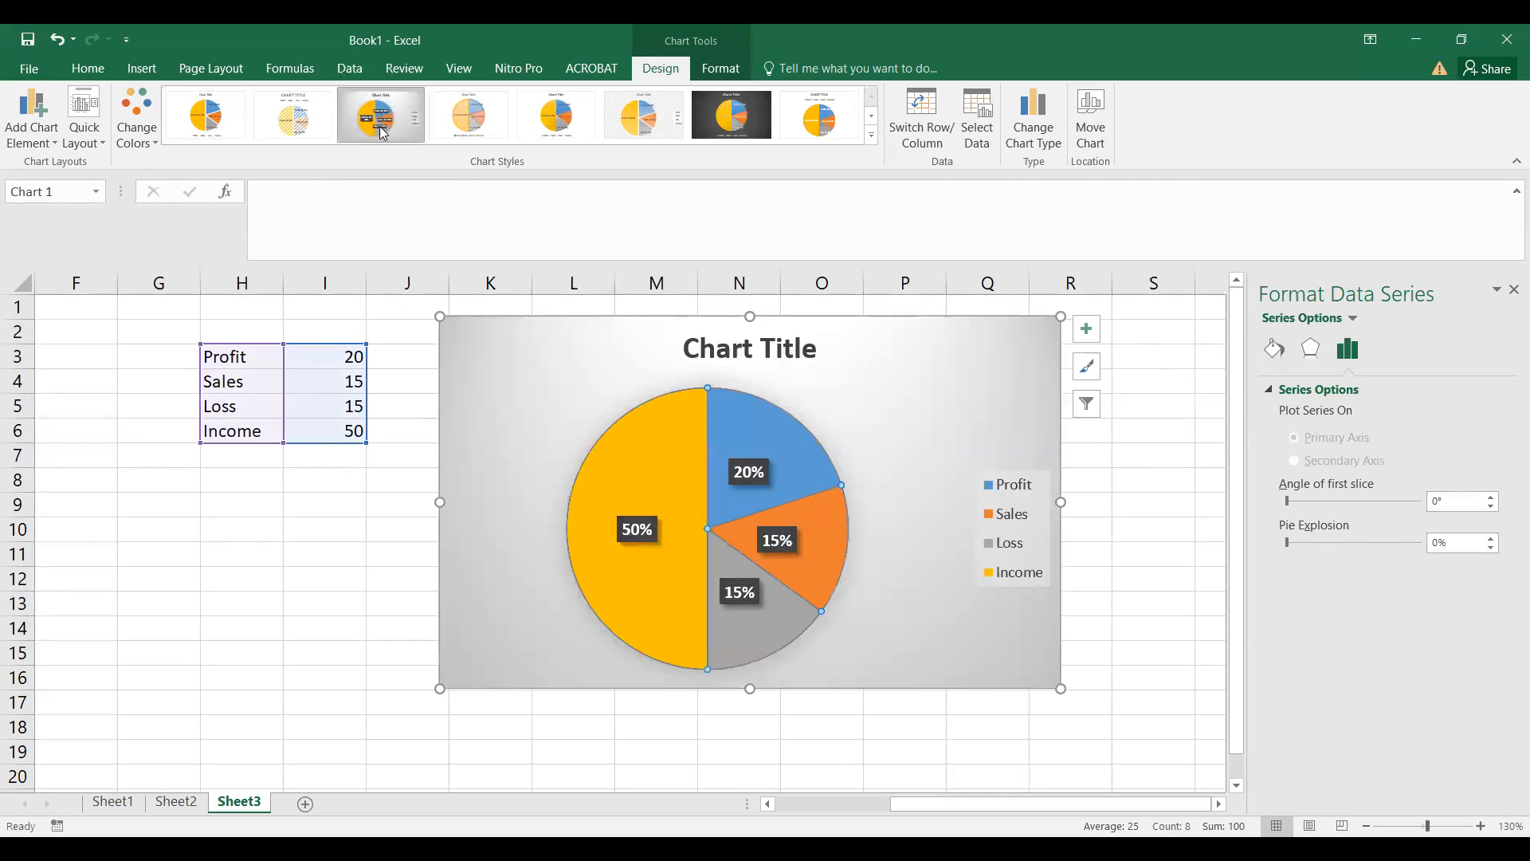
left_click(874, 136)
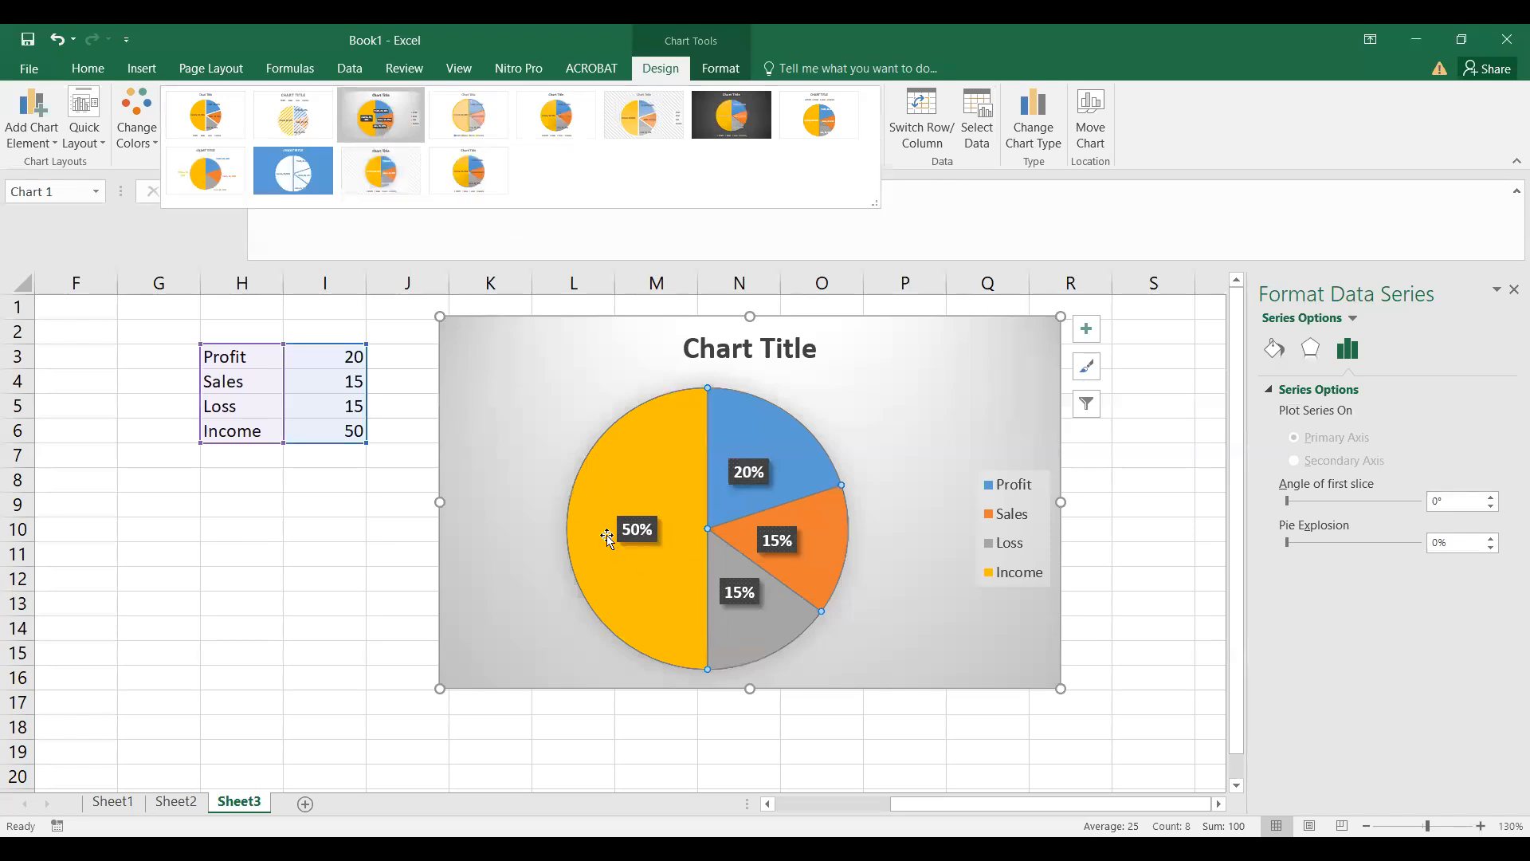
left_click(205, 116)
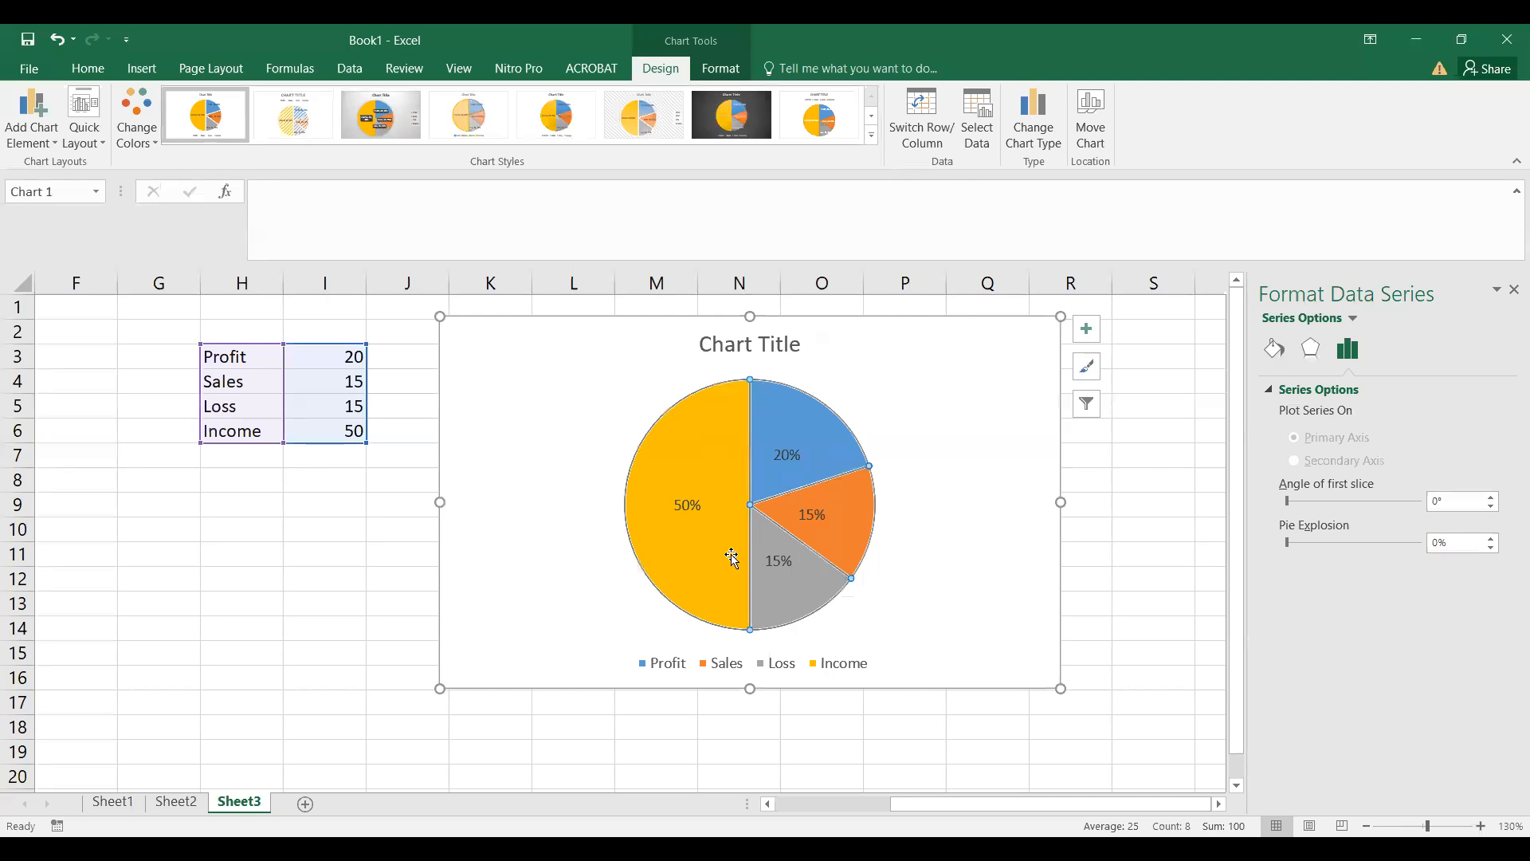
left_click(810, 128)
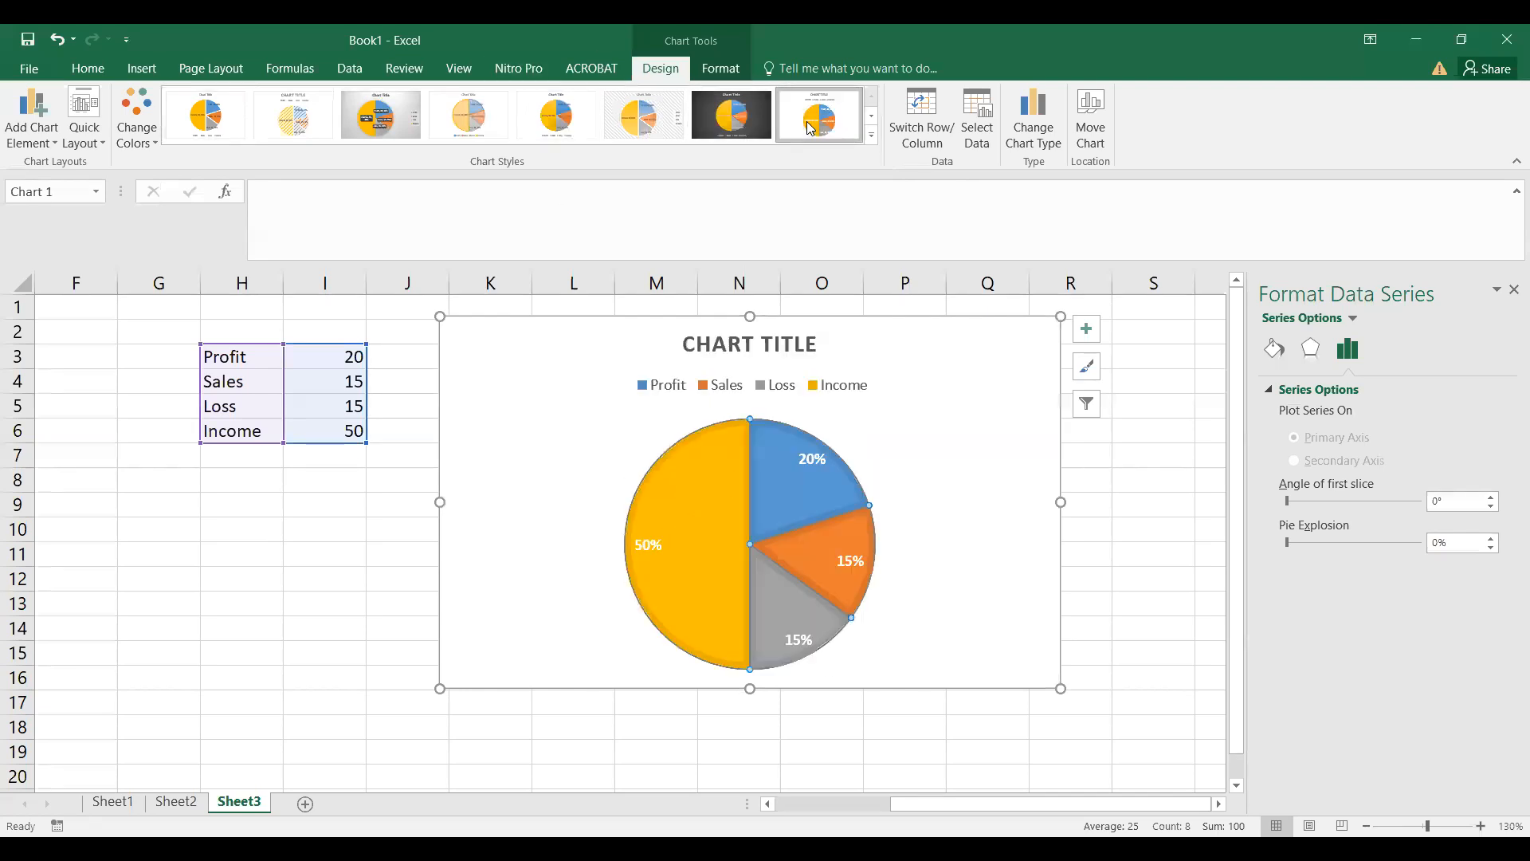
Step: Try the Profit percentage label outside the pie, undo the move, and apply the dark-background chart style
left_click(813, 460)
left_click(813, 460)
left_click_drag(813, 460, 881, 431)
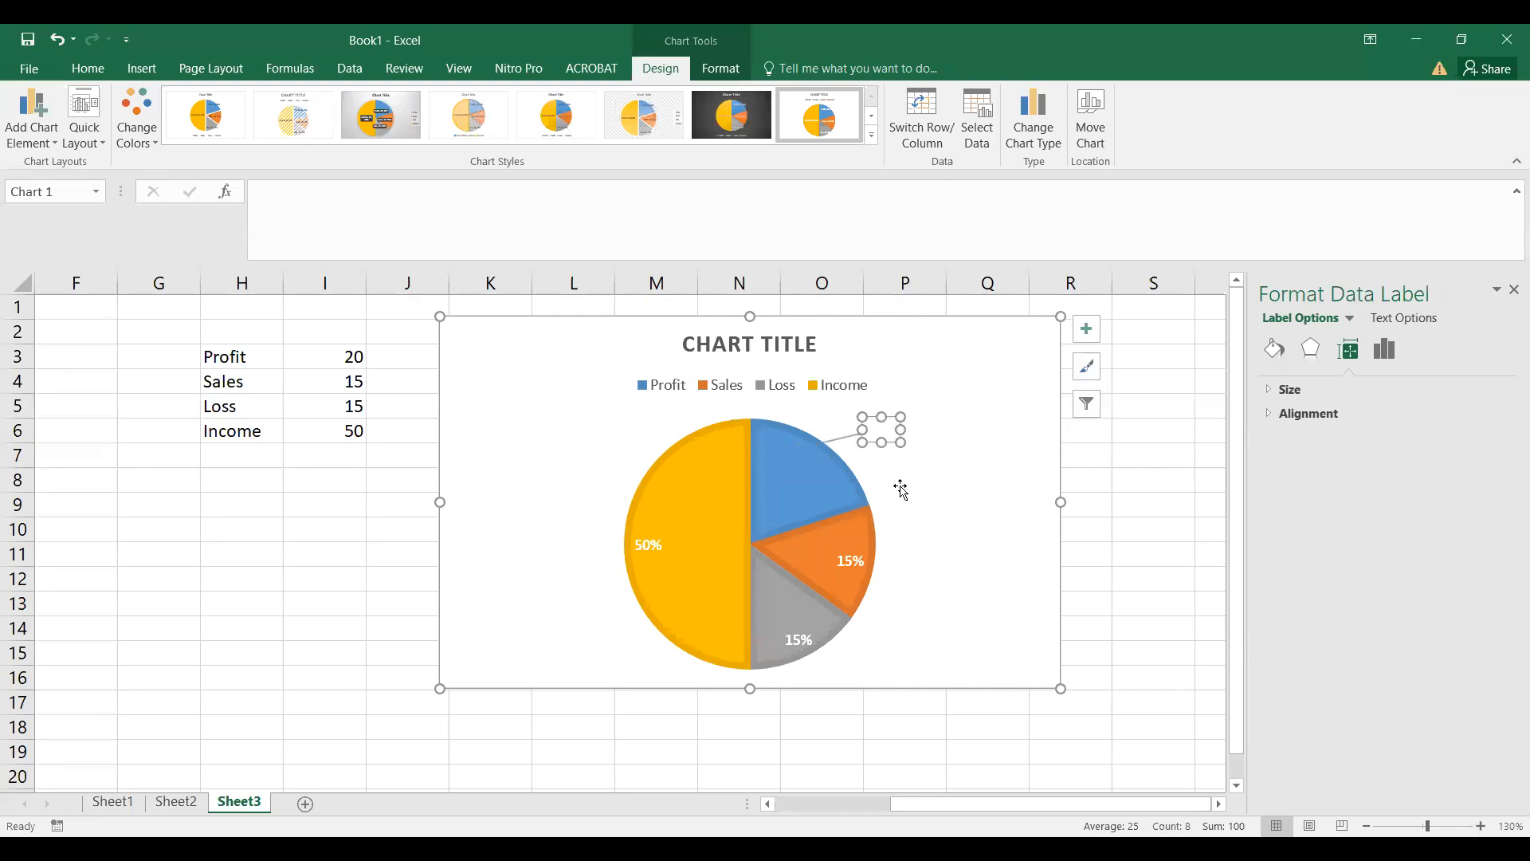
key("ctrl+z")
left_click(731, 116)
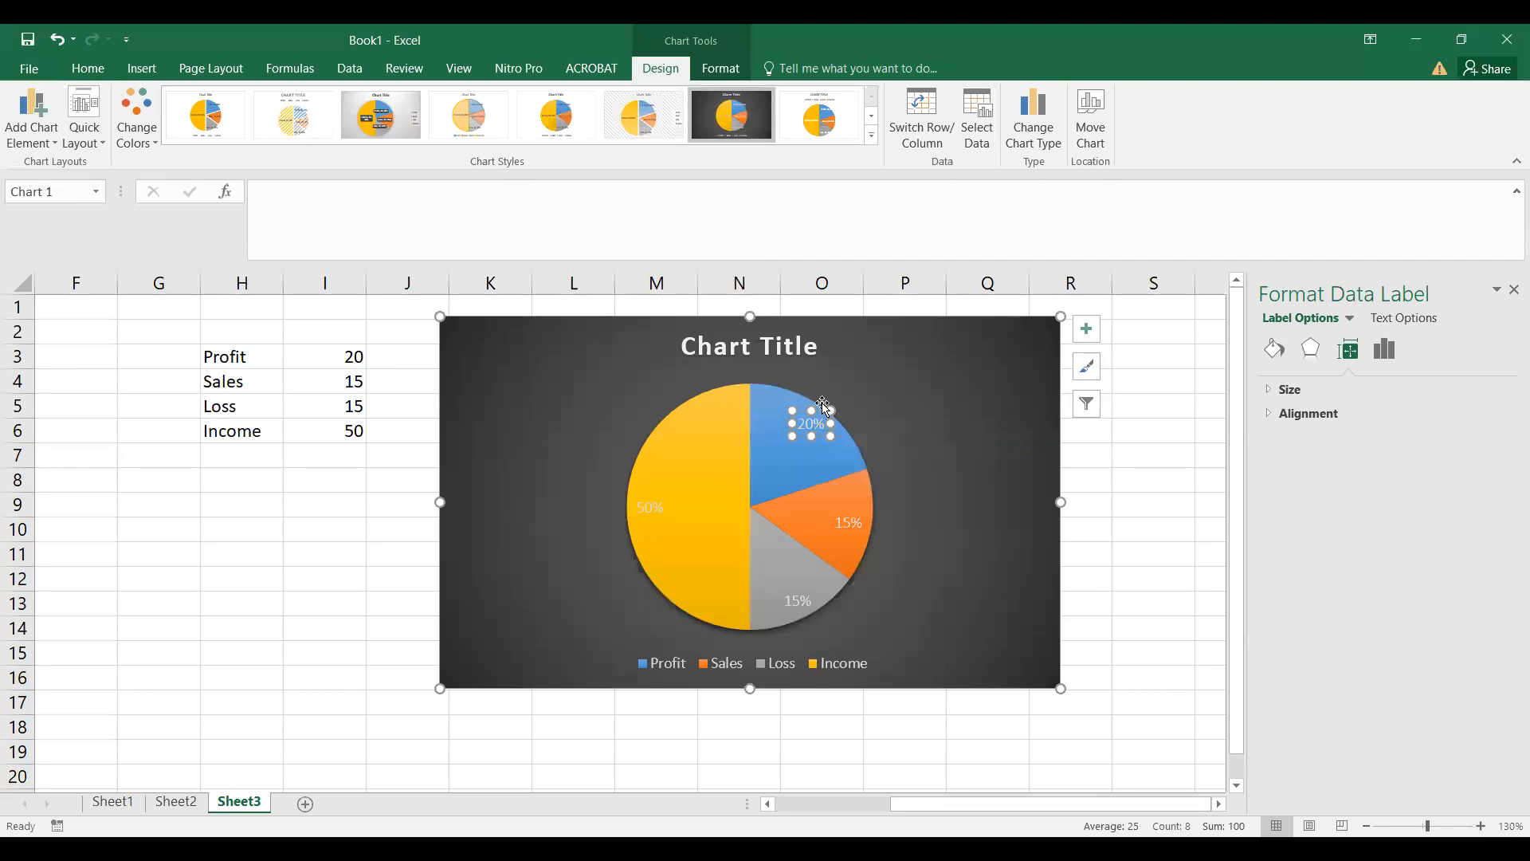
Step: Try a 34% pie explosion and the hatched-background chart style, and undo both
left_click_drag(821, 406, 844, 388)
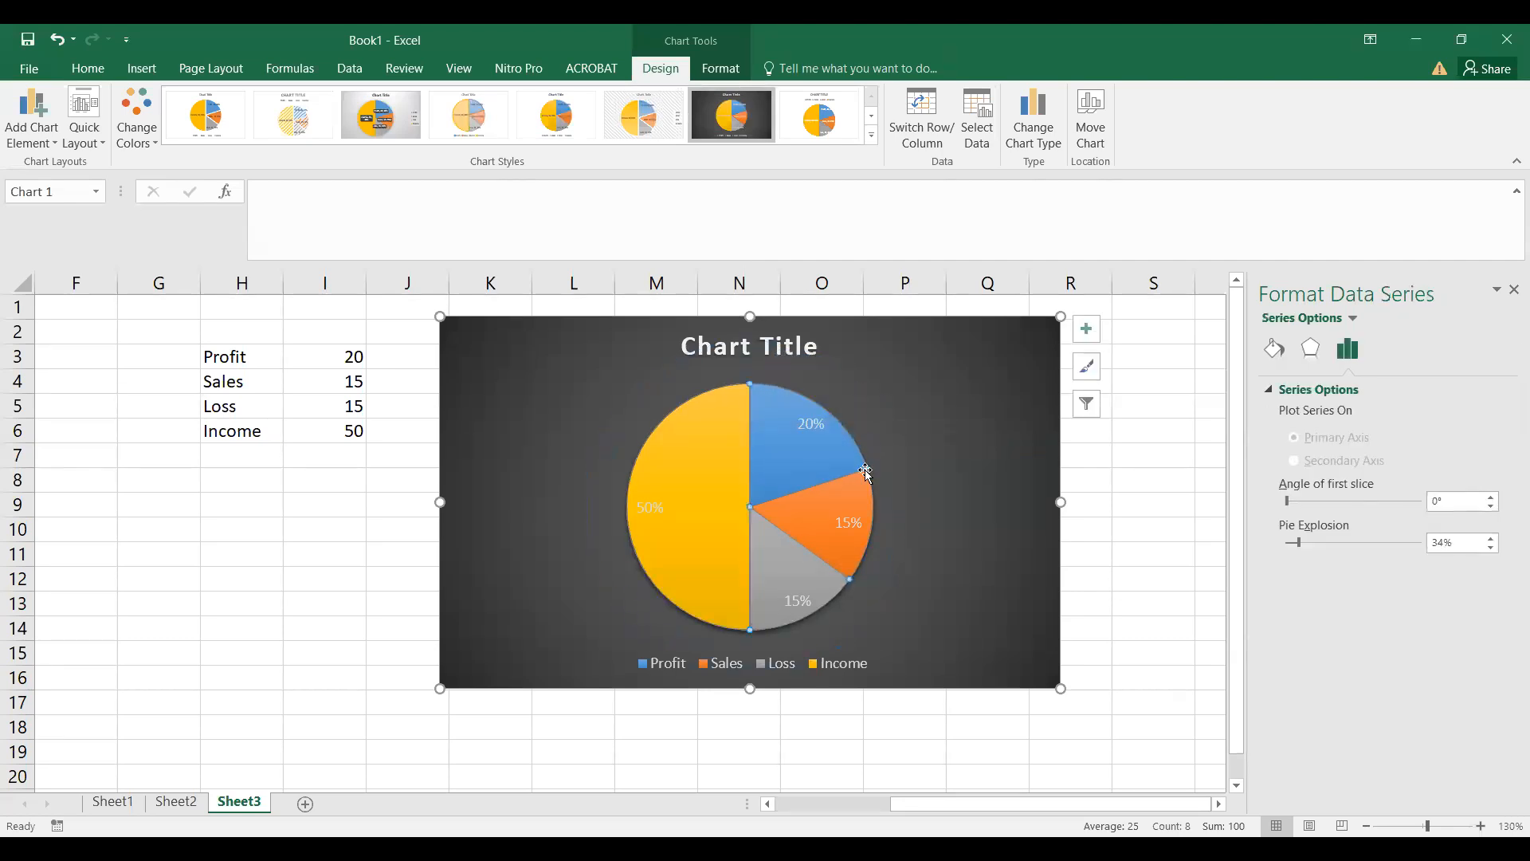
left_click(1086, 329)
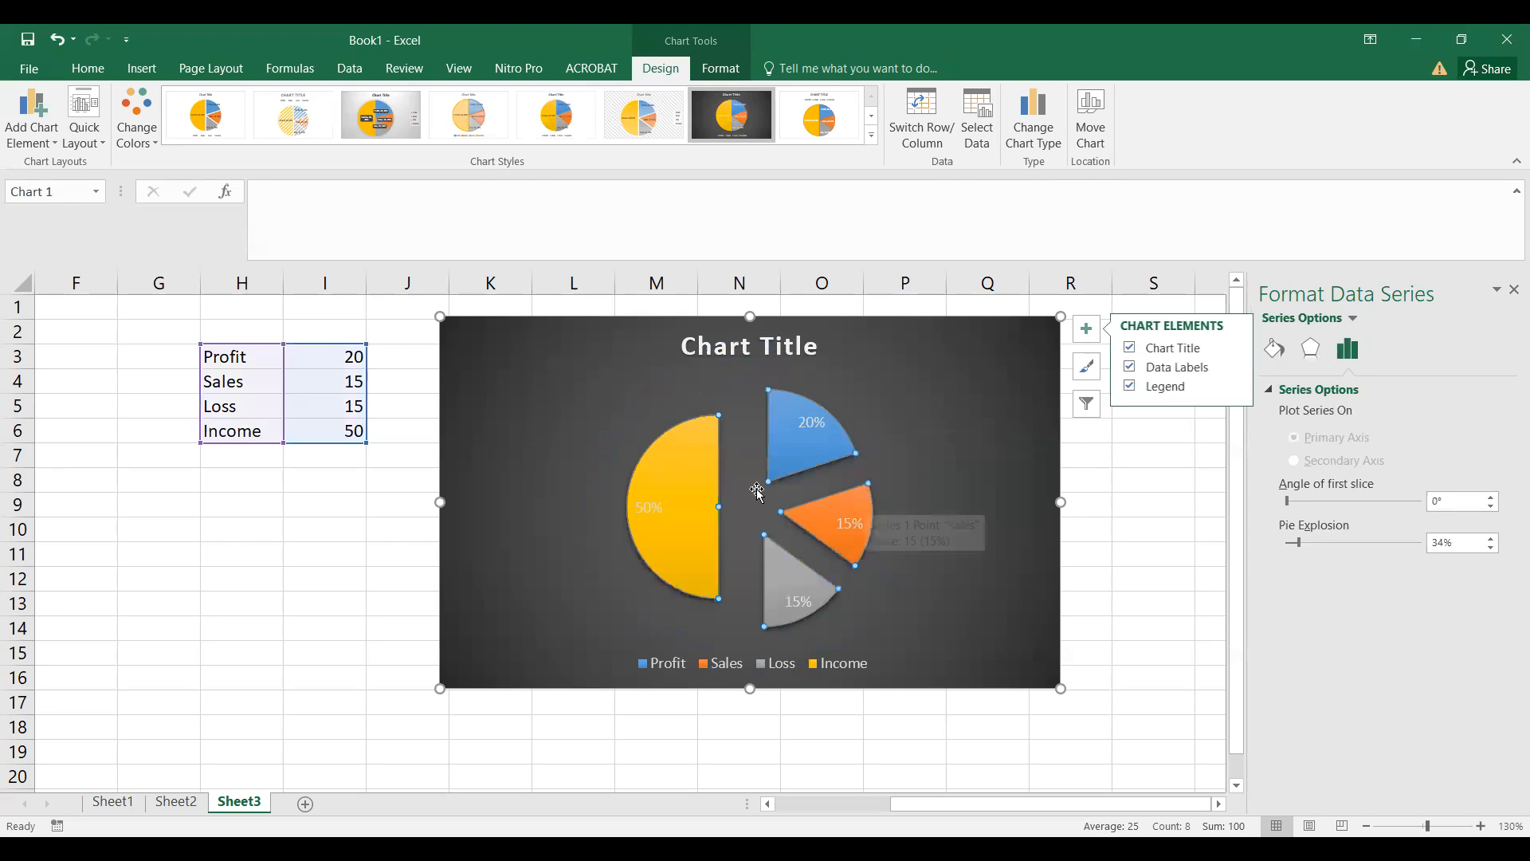
left_click(1087, 367)
left_click(1253, 470)
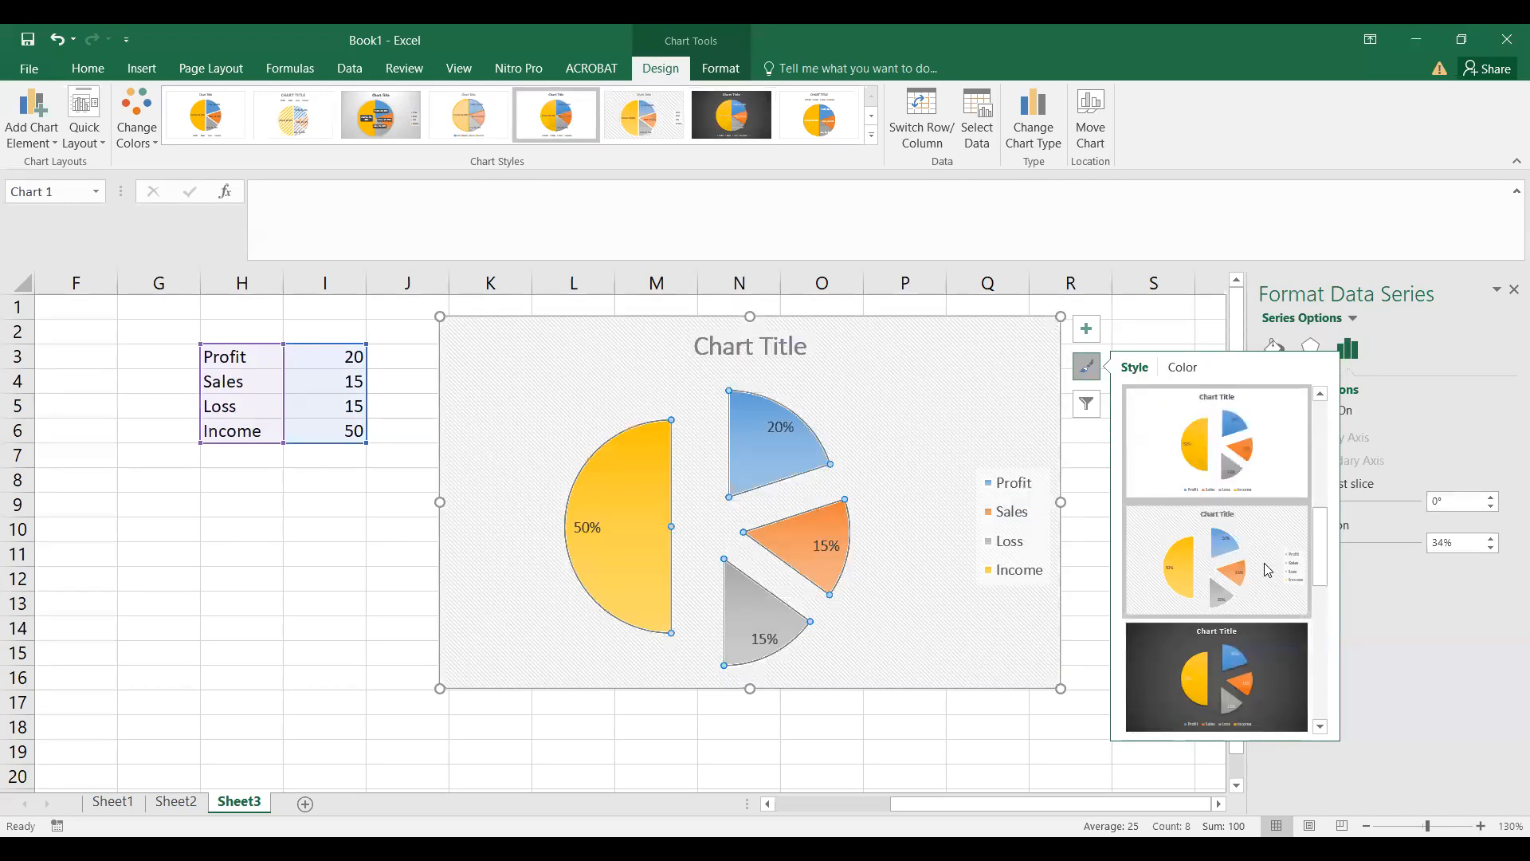
left_click(575, 581)
key("ctrl+z")
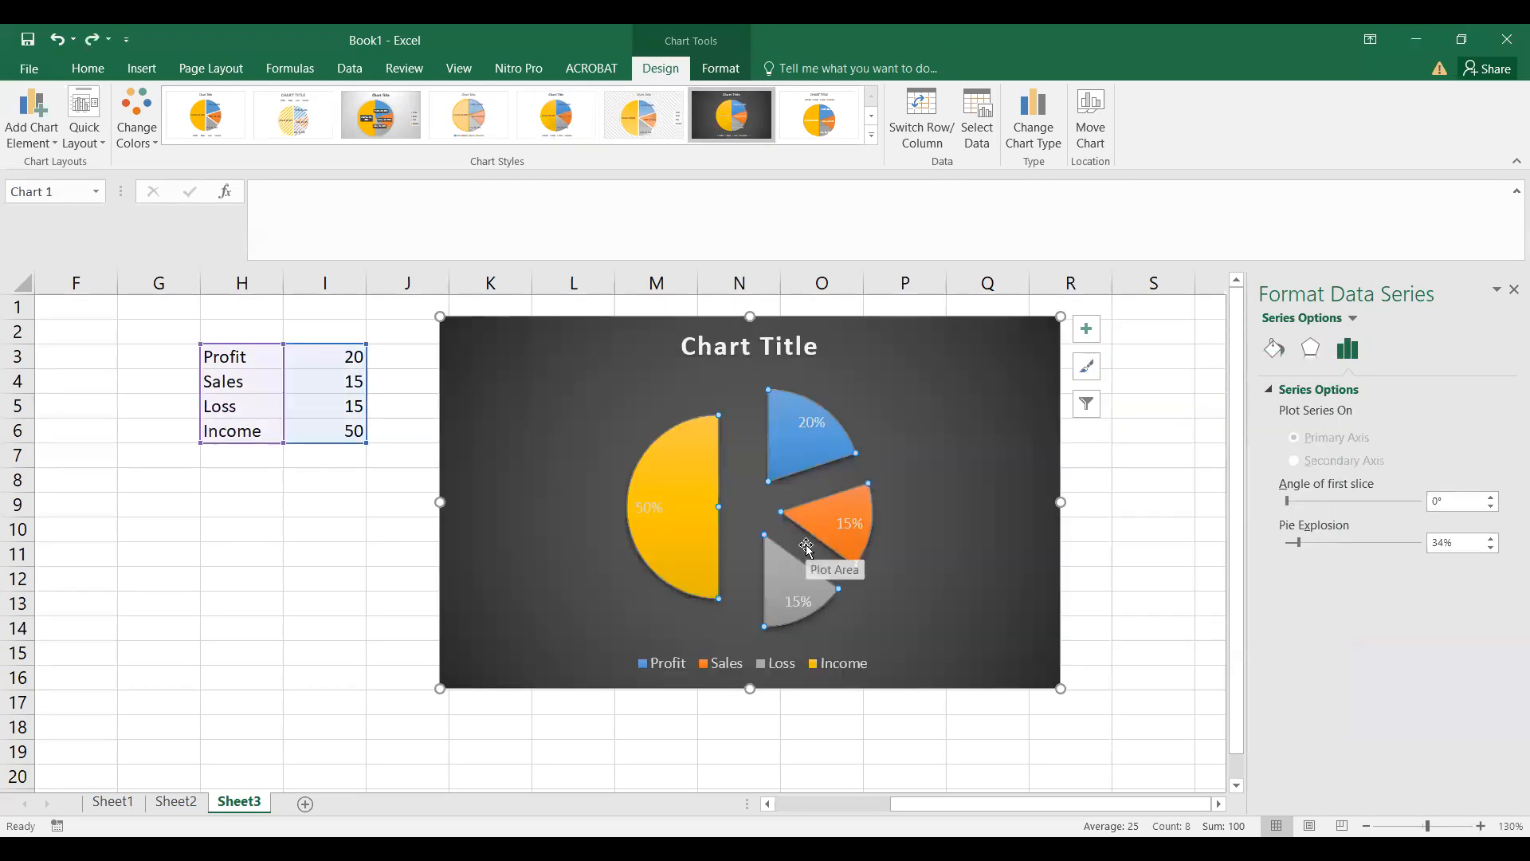
key("ctrl+z")
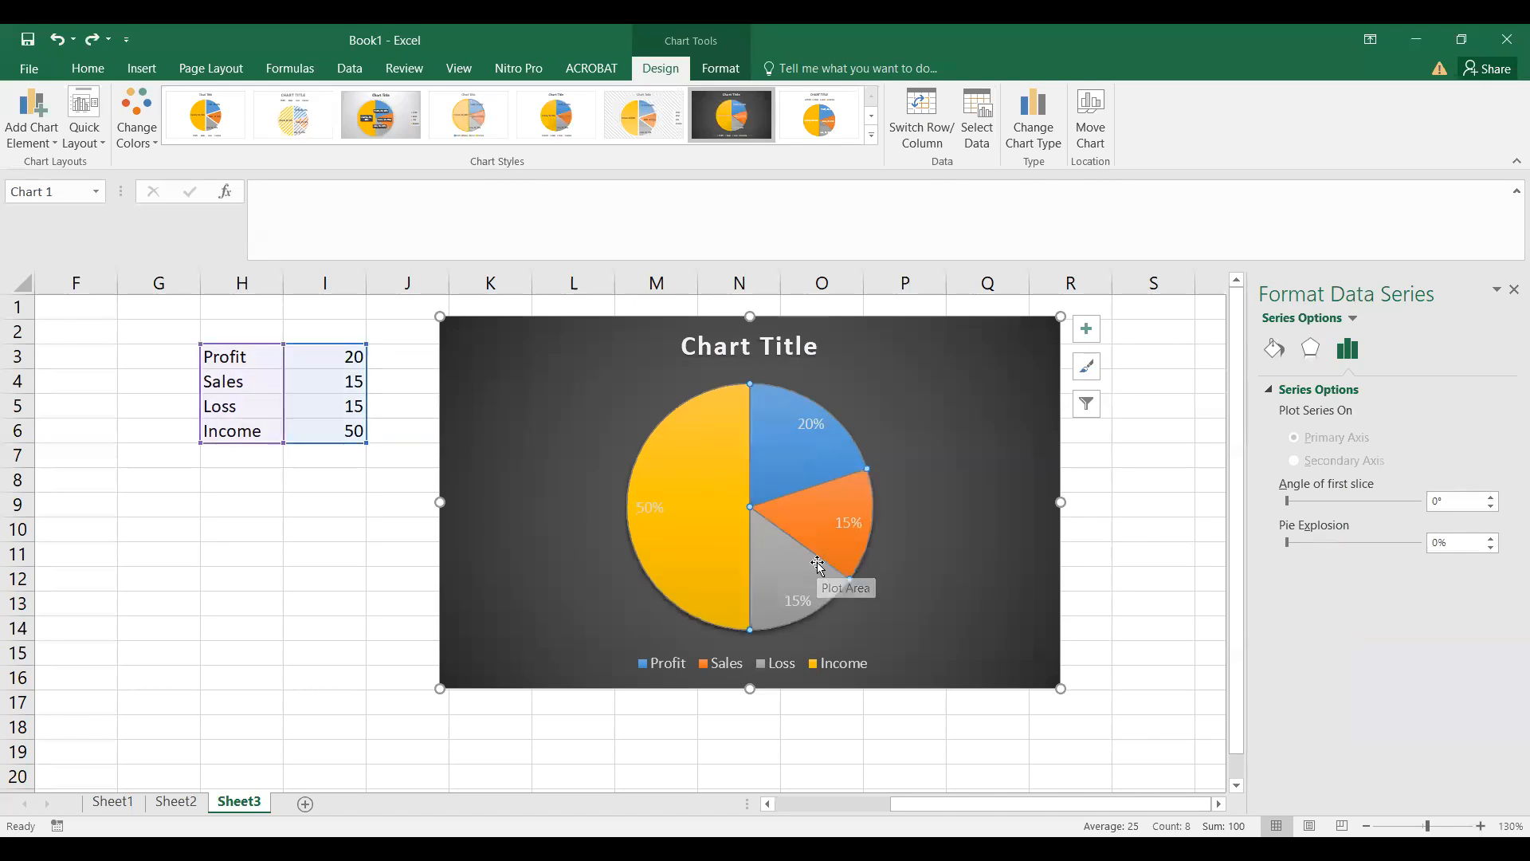
Step: Move the Profit, Sales, Loss and Income percentage labels outside the pie, each beside its own slice
left_click(823, 429)
left_click(831, 431)
left_click_drag(830, 430, 901, 415)
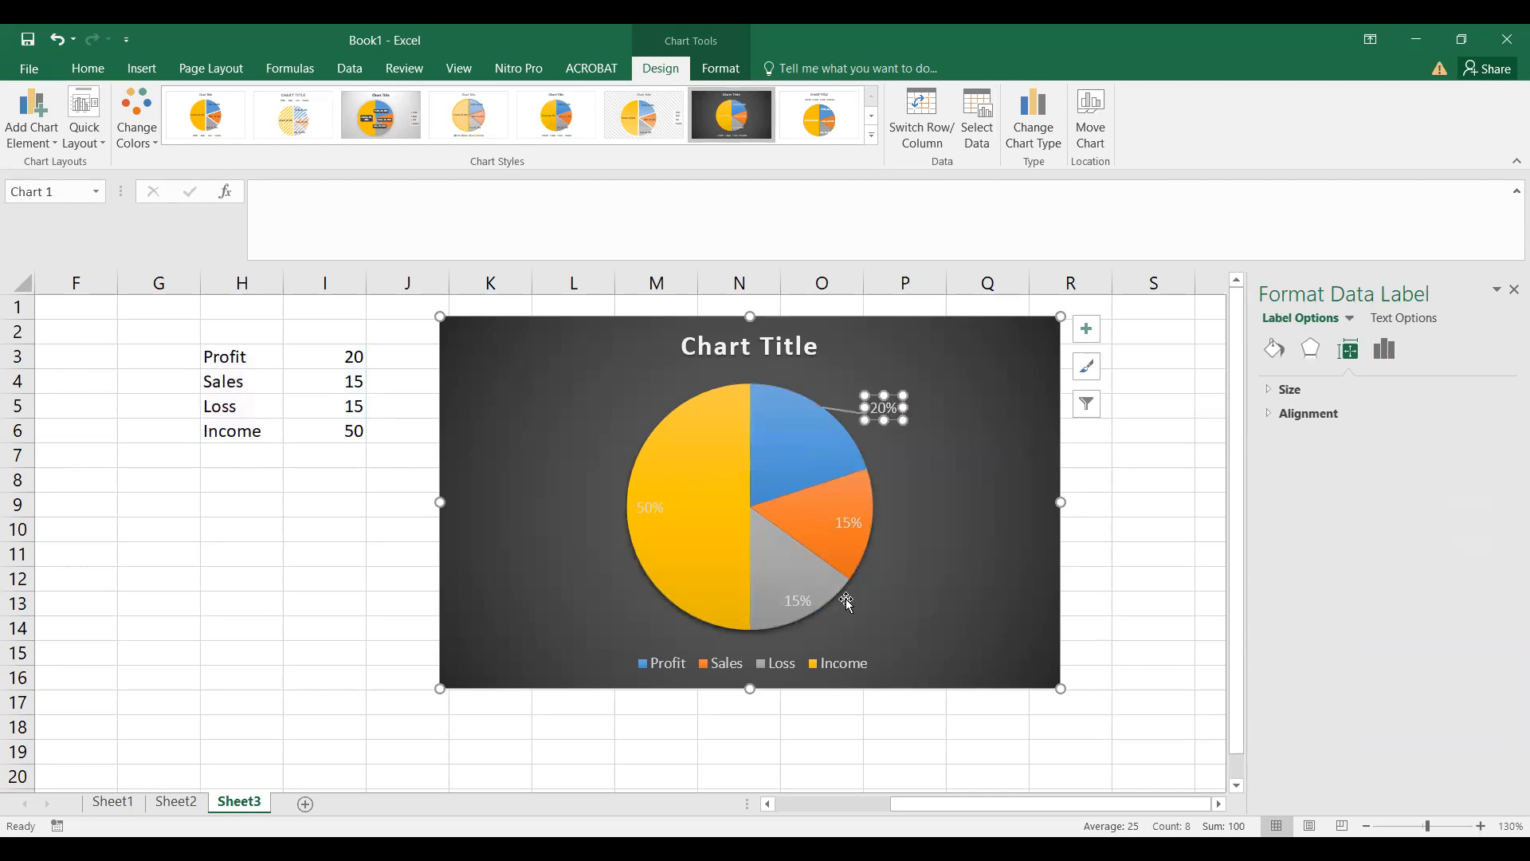
left_click(849, 525)
left_click_drag(859, 536, 932, 536)
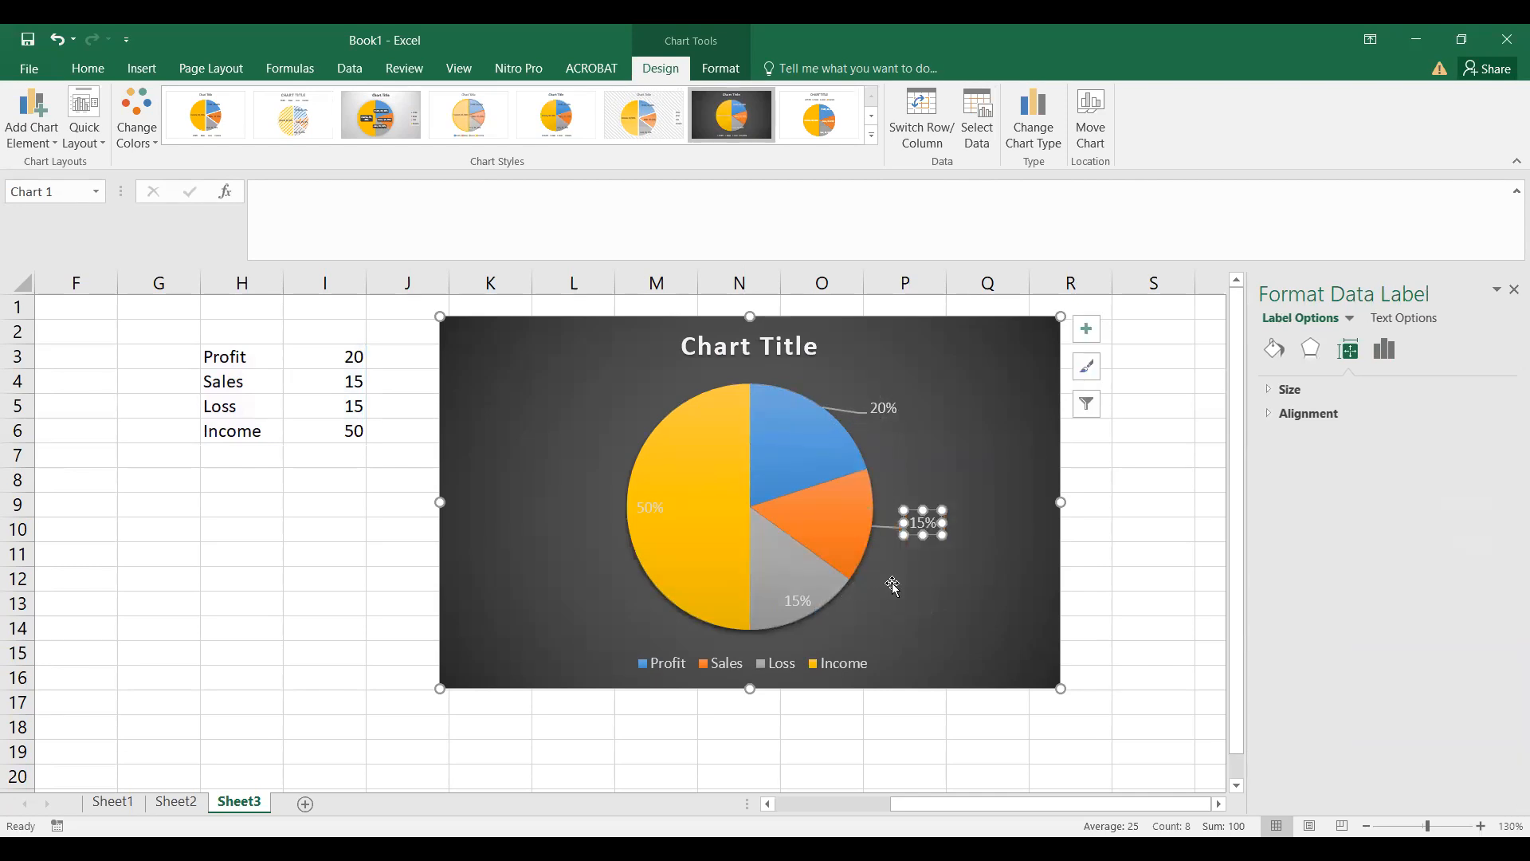
left_click(802, 599)
left_click_drag(808, 613, 868, 621)
left_click(646, 510)
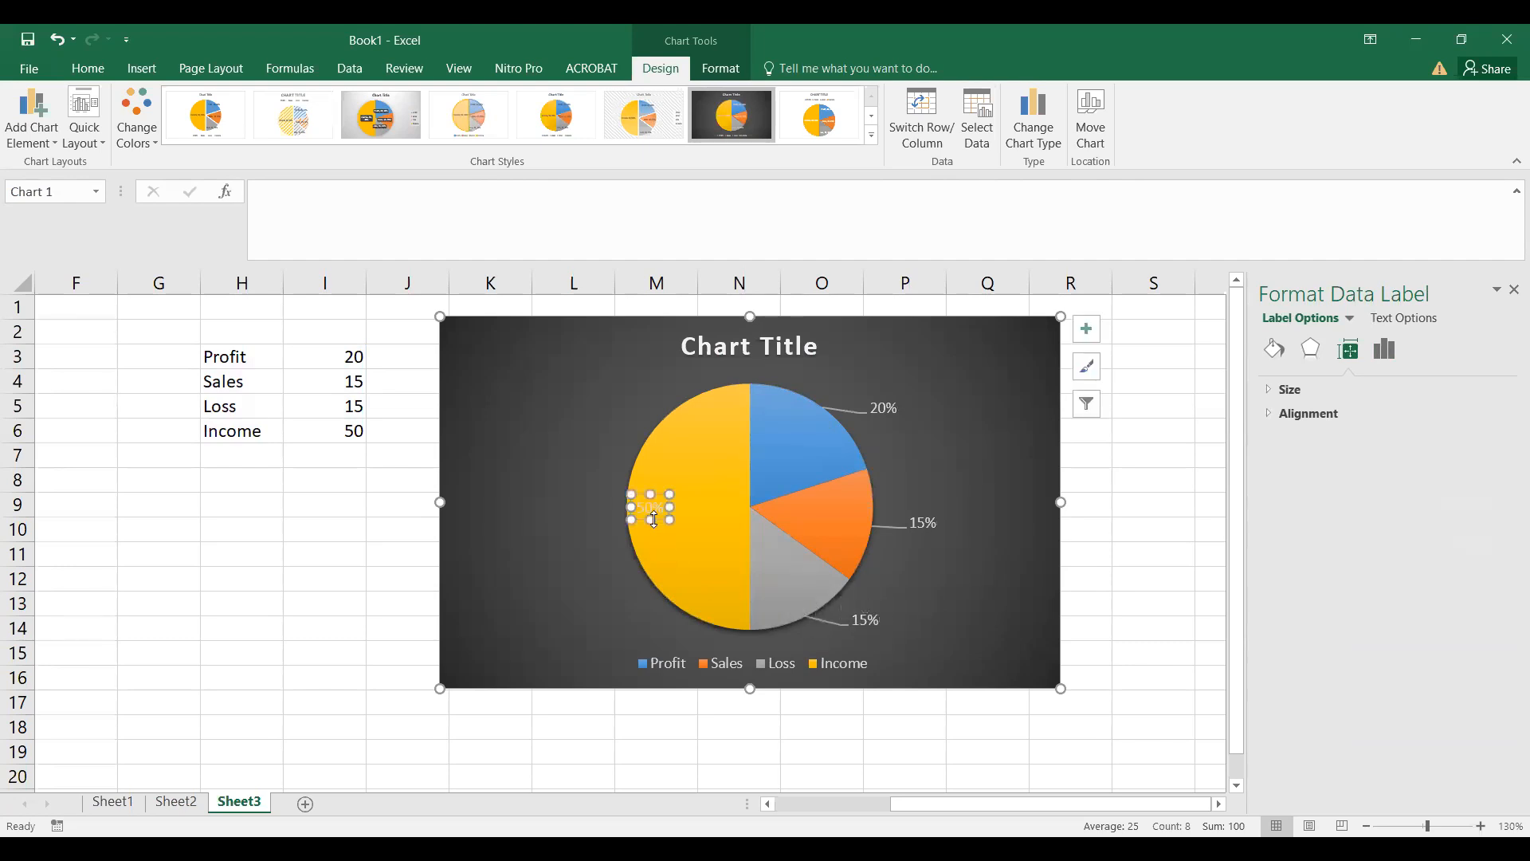
left_click_drag(659, 520, 577, 536)
Step: Set the Loss value in cell I5 to 1
left_click(239, 405)
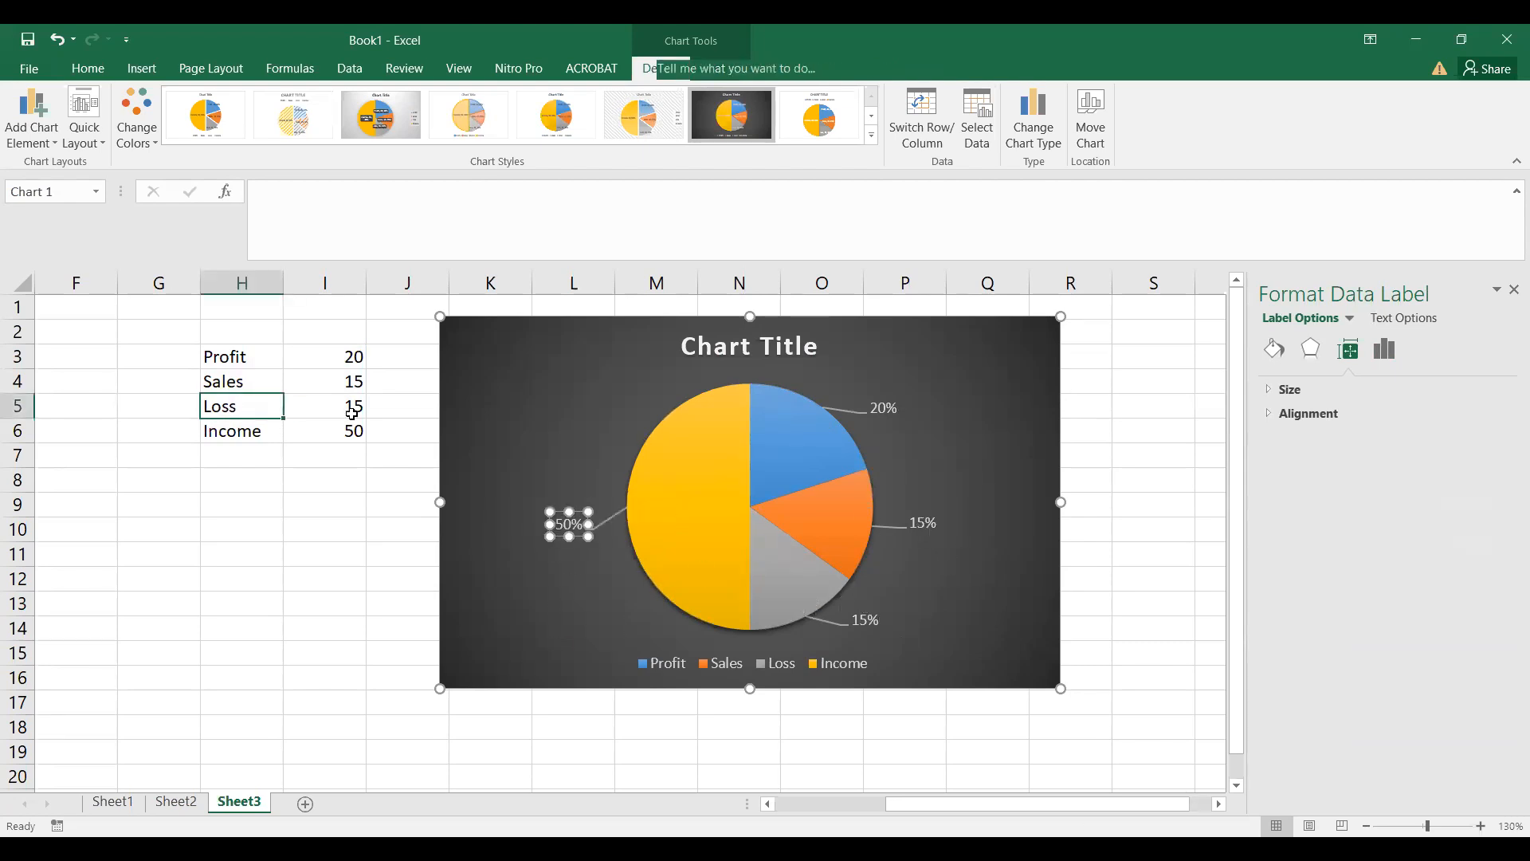
left_click(925, 524)
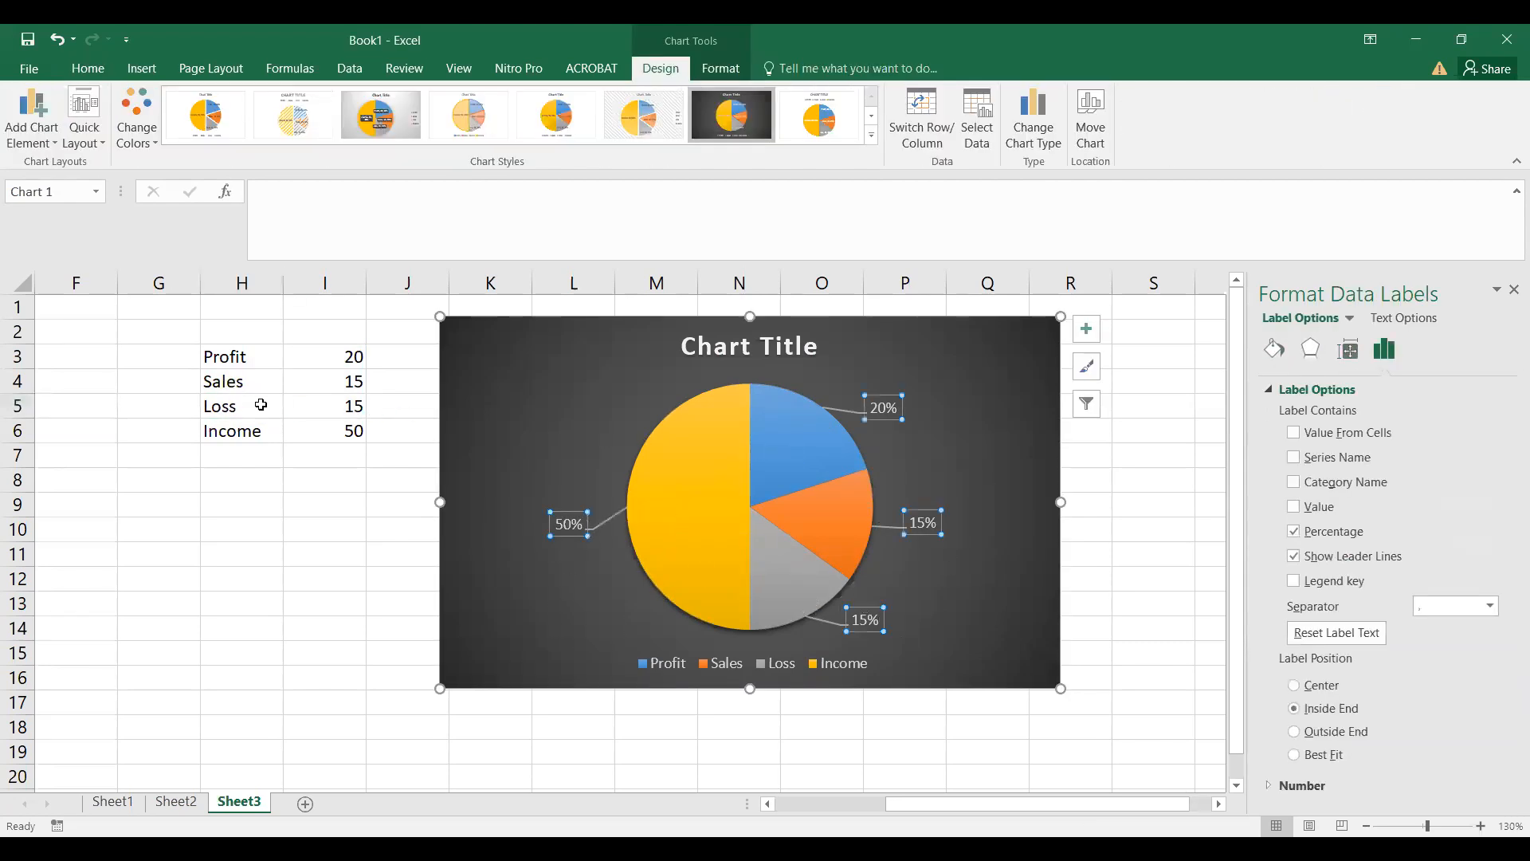
left_click(348, 406)
type("1")
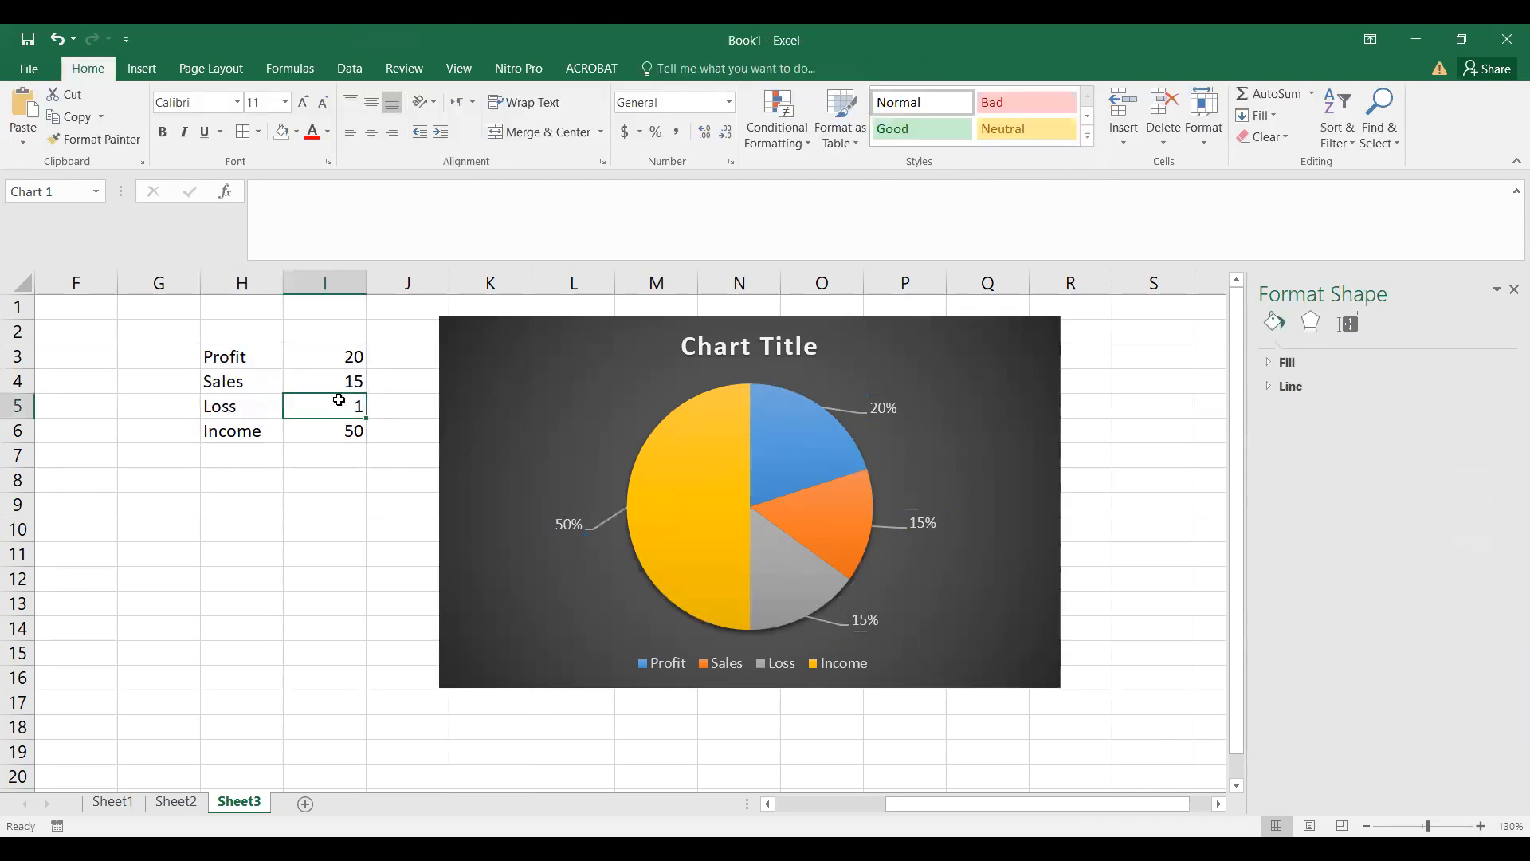
key("Return")
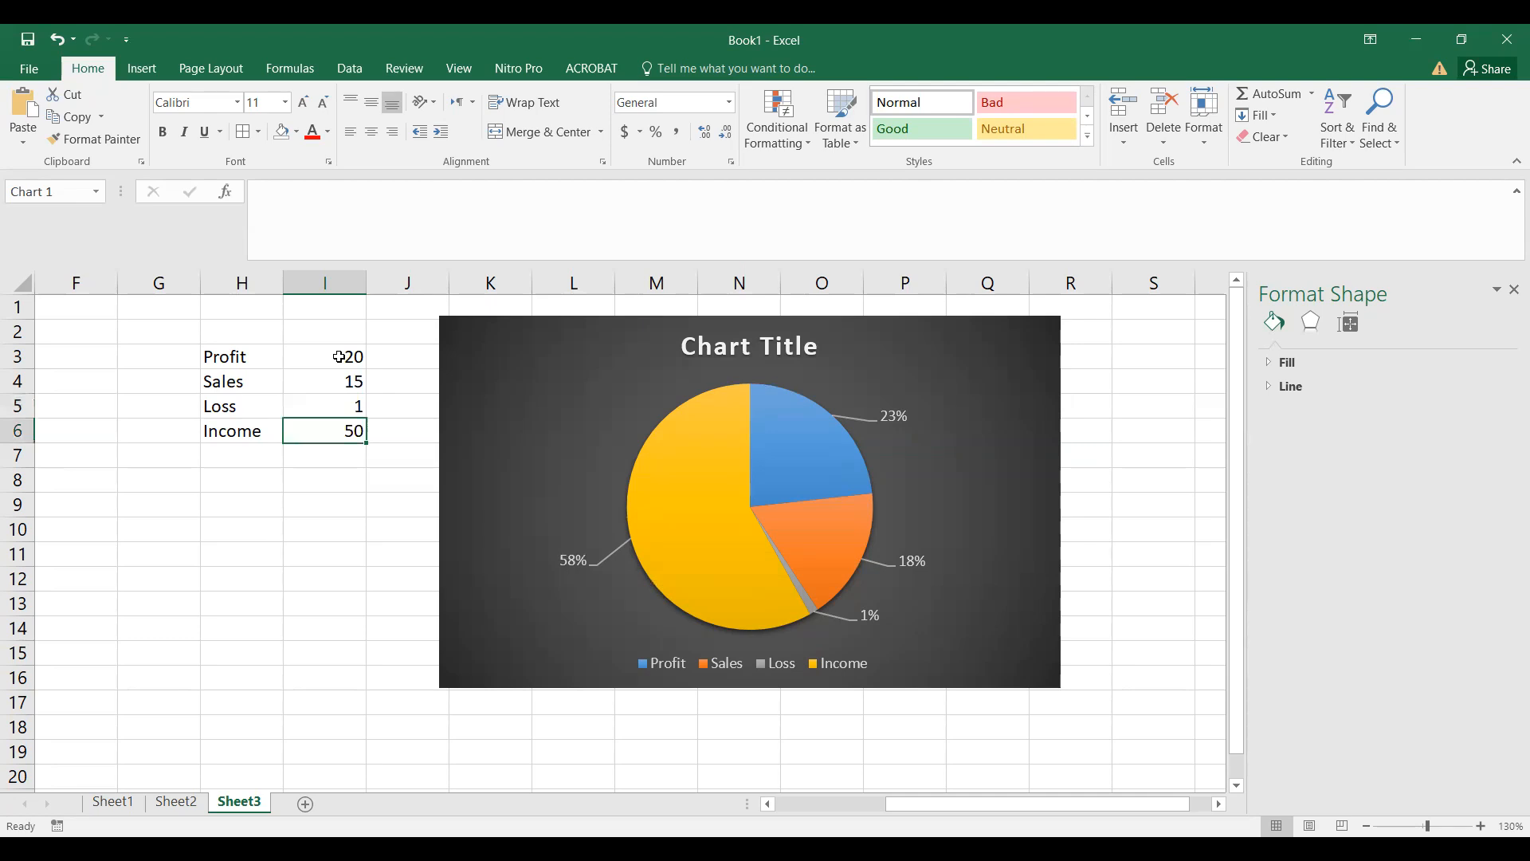
Step: Set the Income value in cell I6 to 78
type("78")
key("Return")
key("Up")
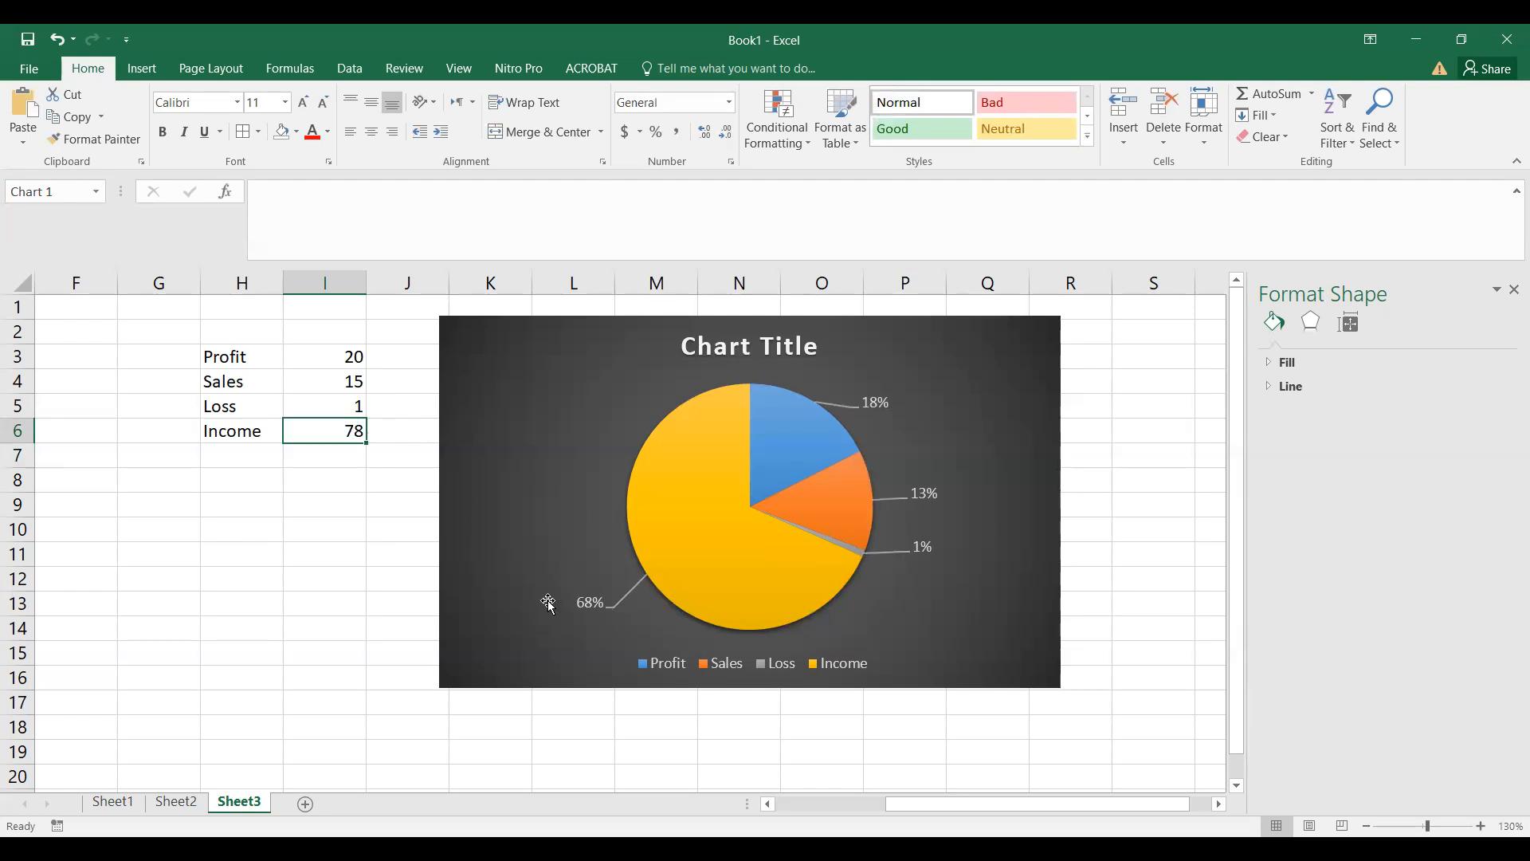
Step: Set the Sales value in cell I4 to 1
left_click(352, 386)
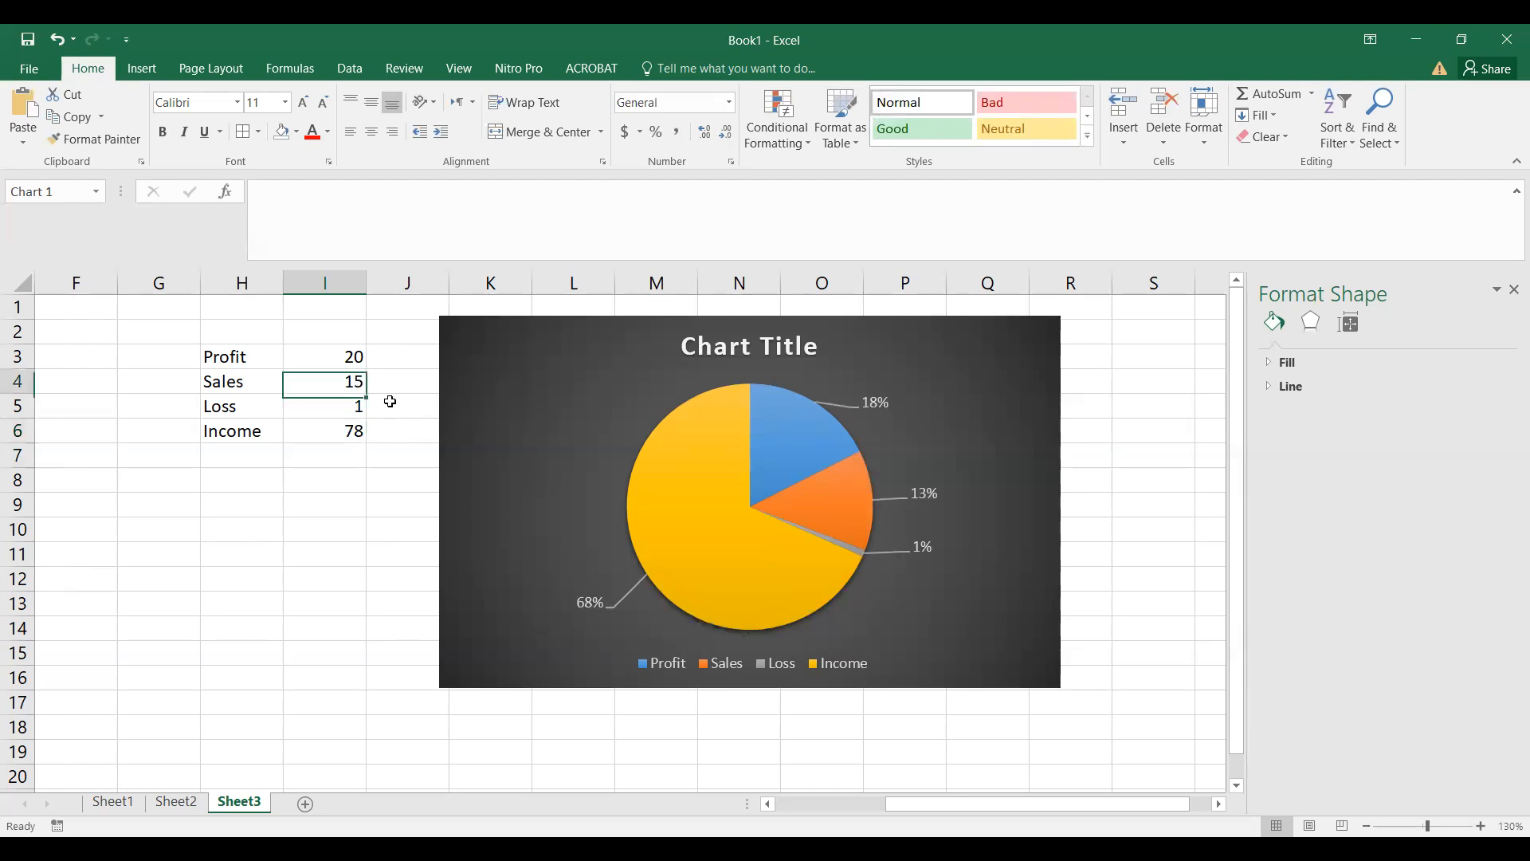
type("1")
key("Return")
key("Up")
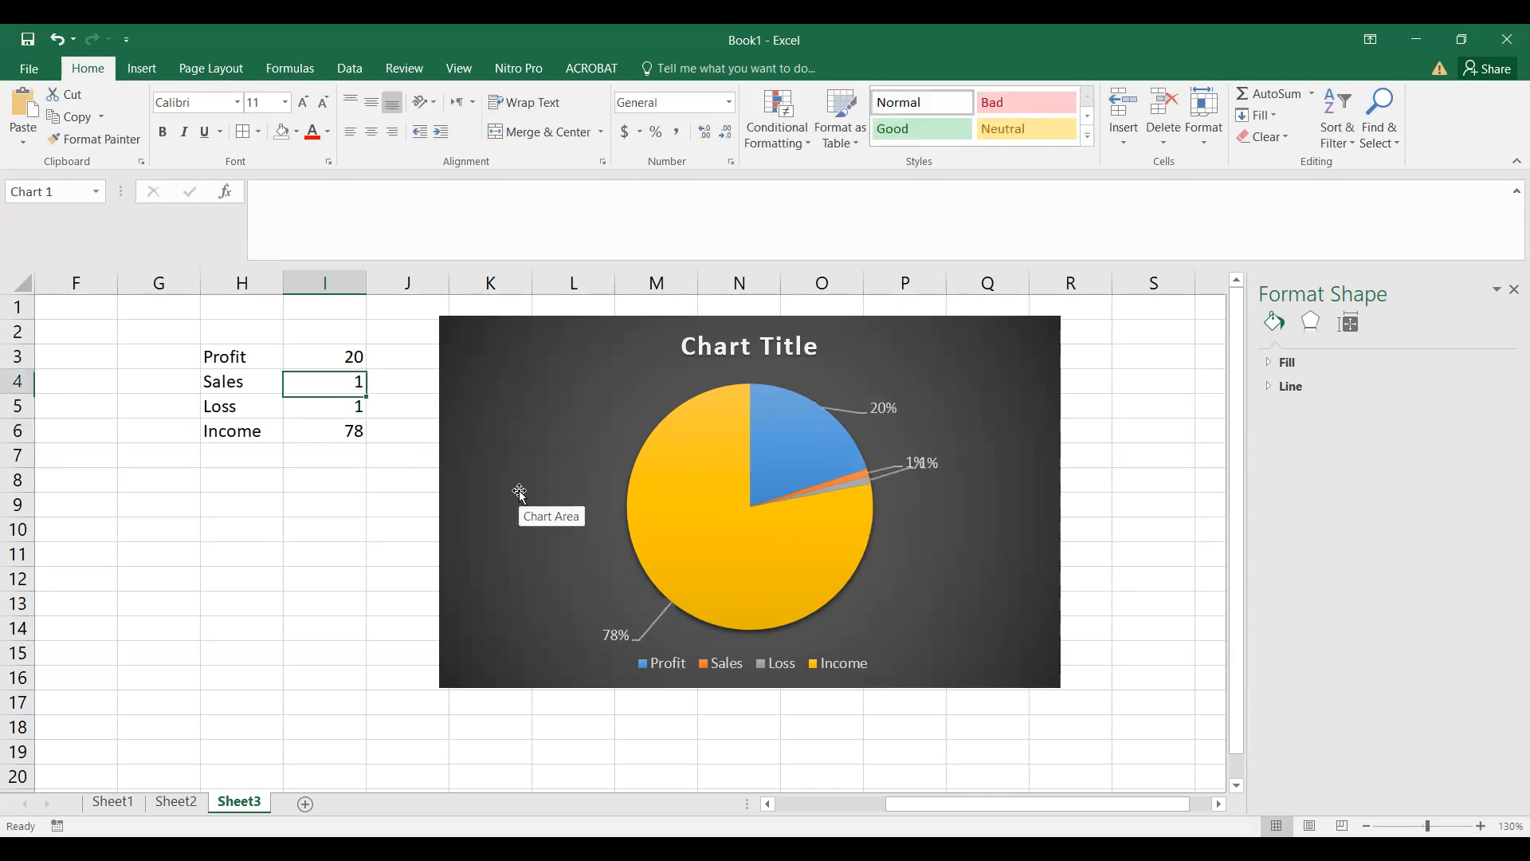
Step: Move the Loss percentage label below the Sales label to separate the two, and shift the chart slightly
left_click(928, 460)
left_click_drag(946, 461, 948, 509)
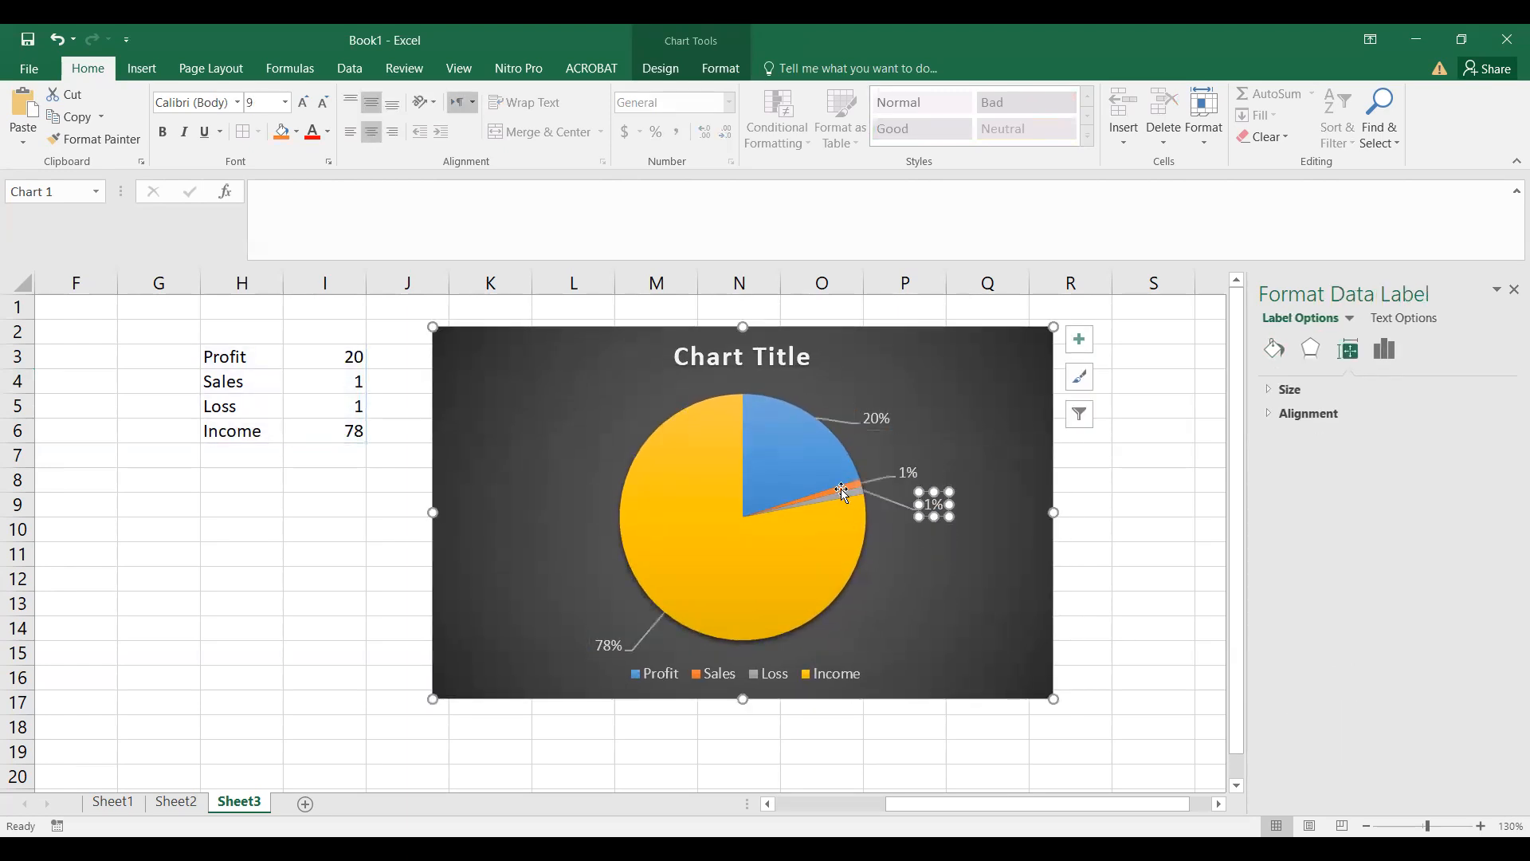
left_click(912, 472)
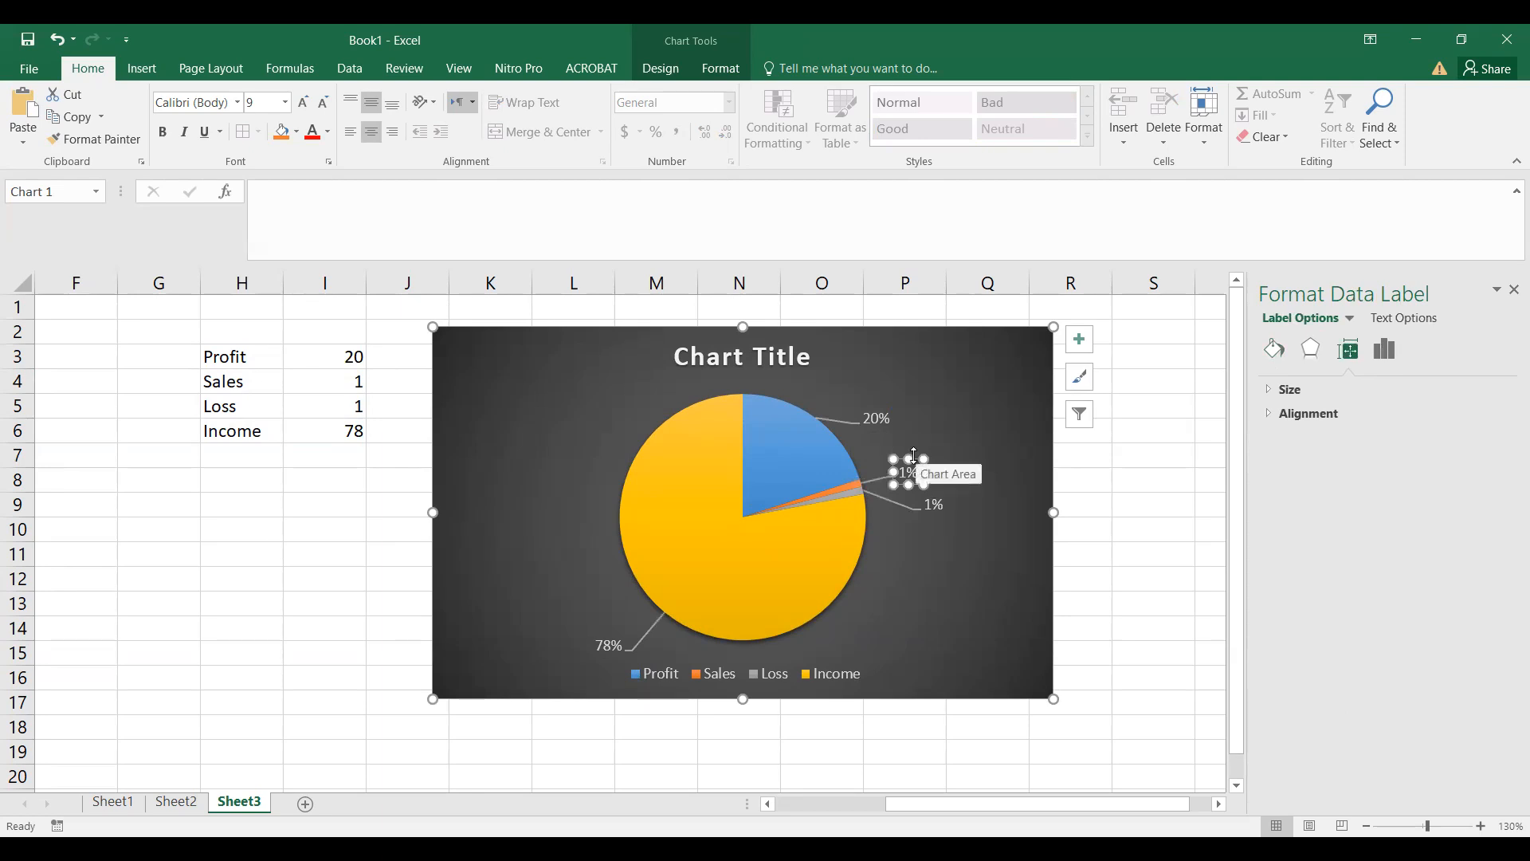
left_click_drag(918, 450, 928, 439)
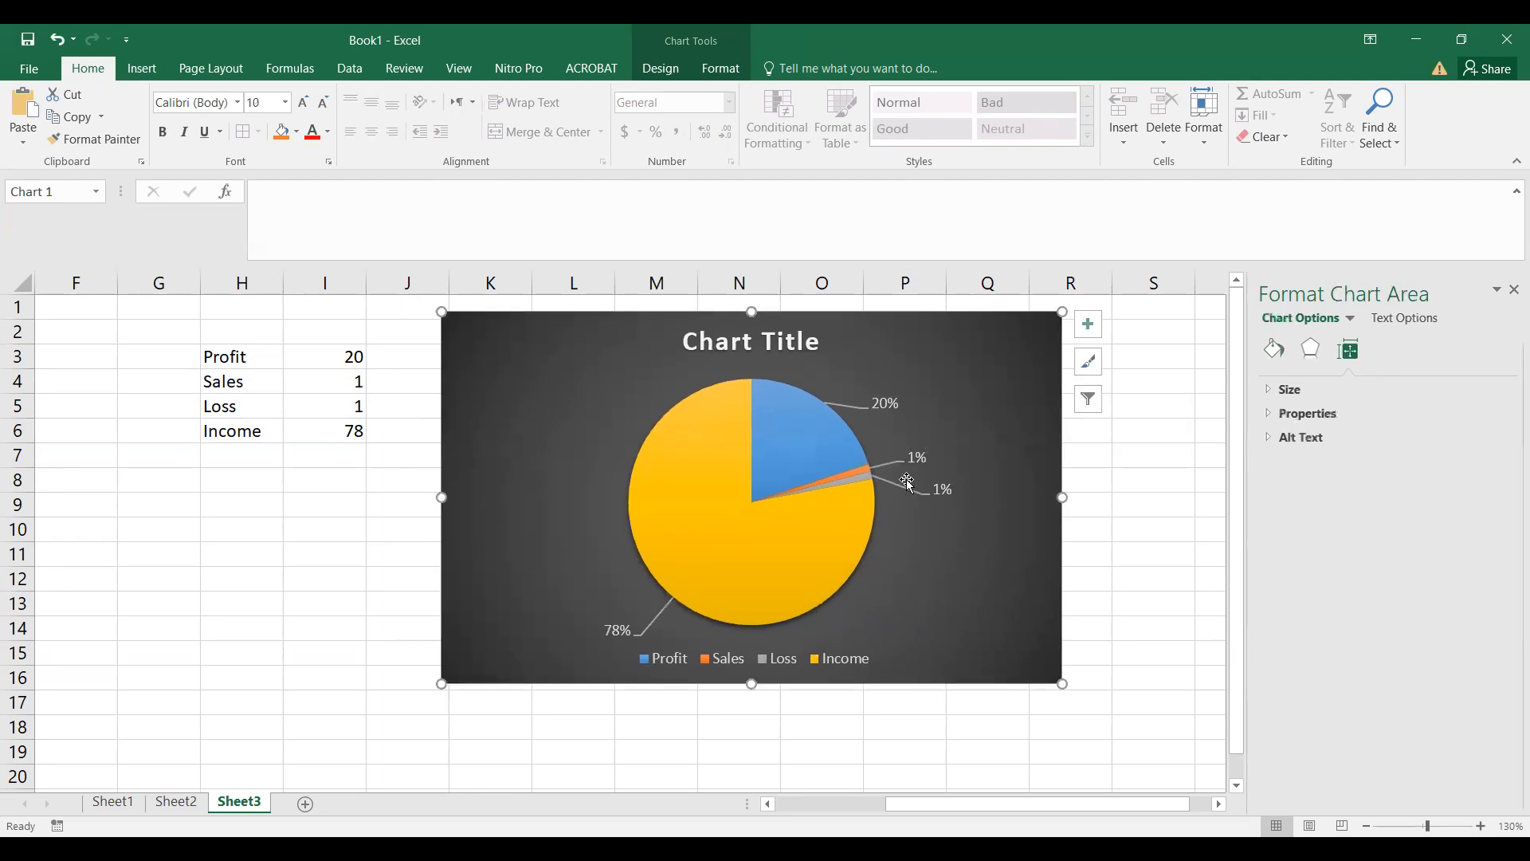
Step: Change the pie chart's title to "% of Sales"
left_click(722, 345)
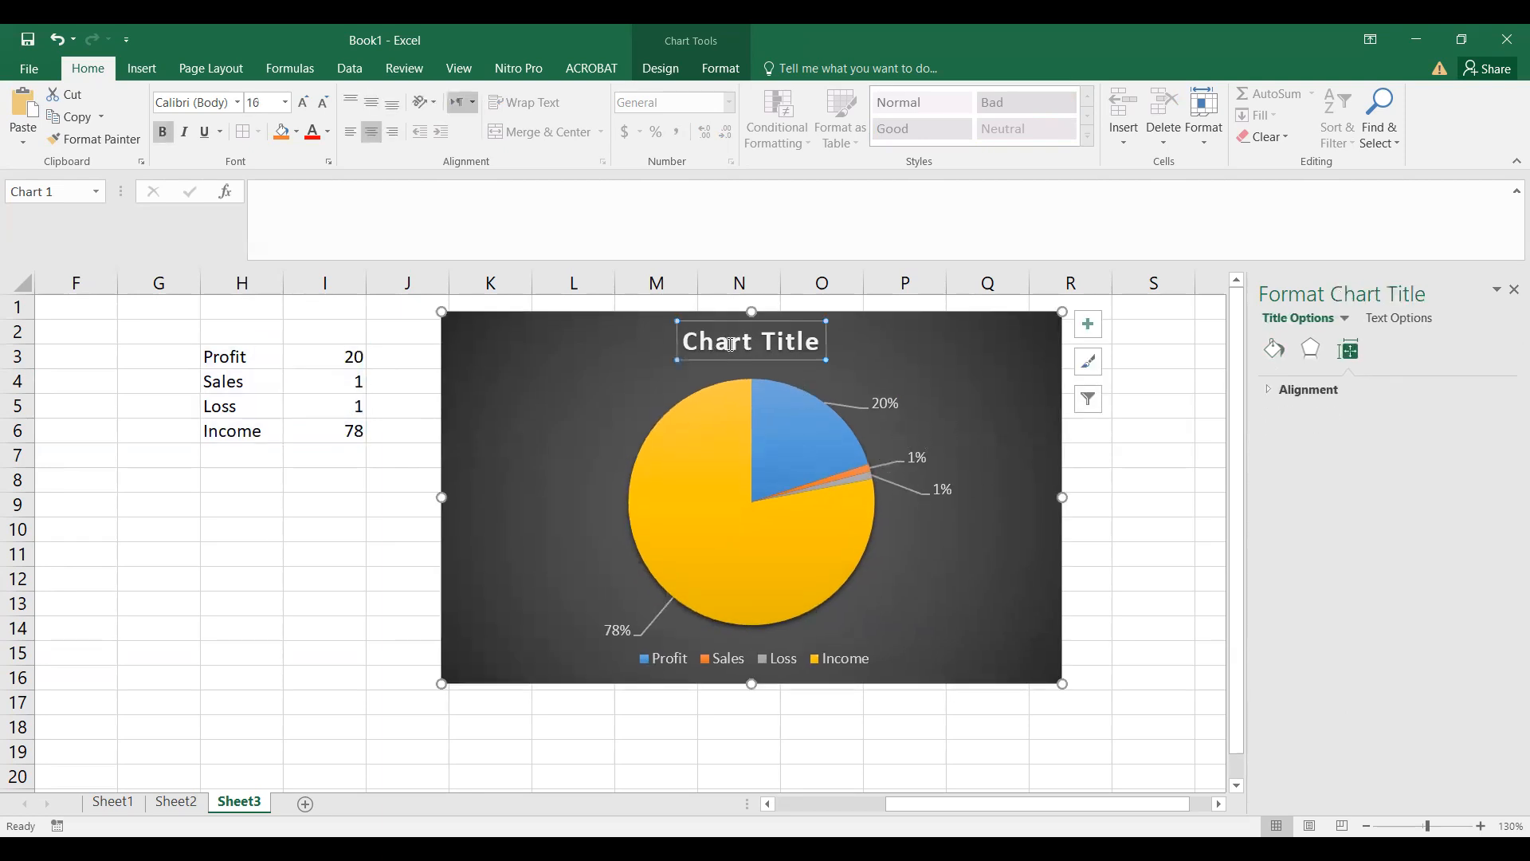
double_click(729, 343)
left_click_drag(736, 340, 802, 365)
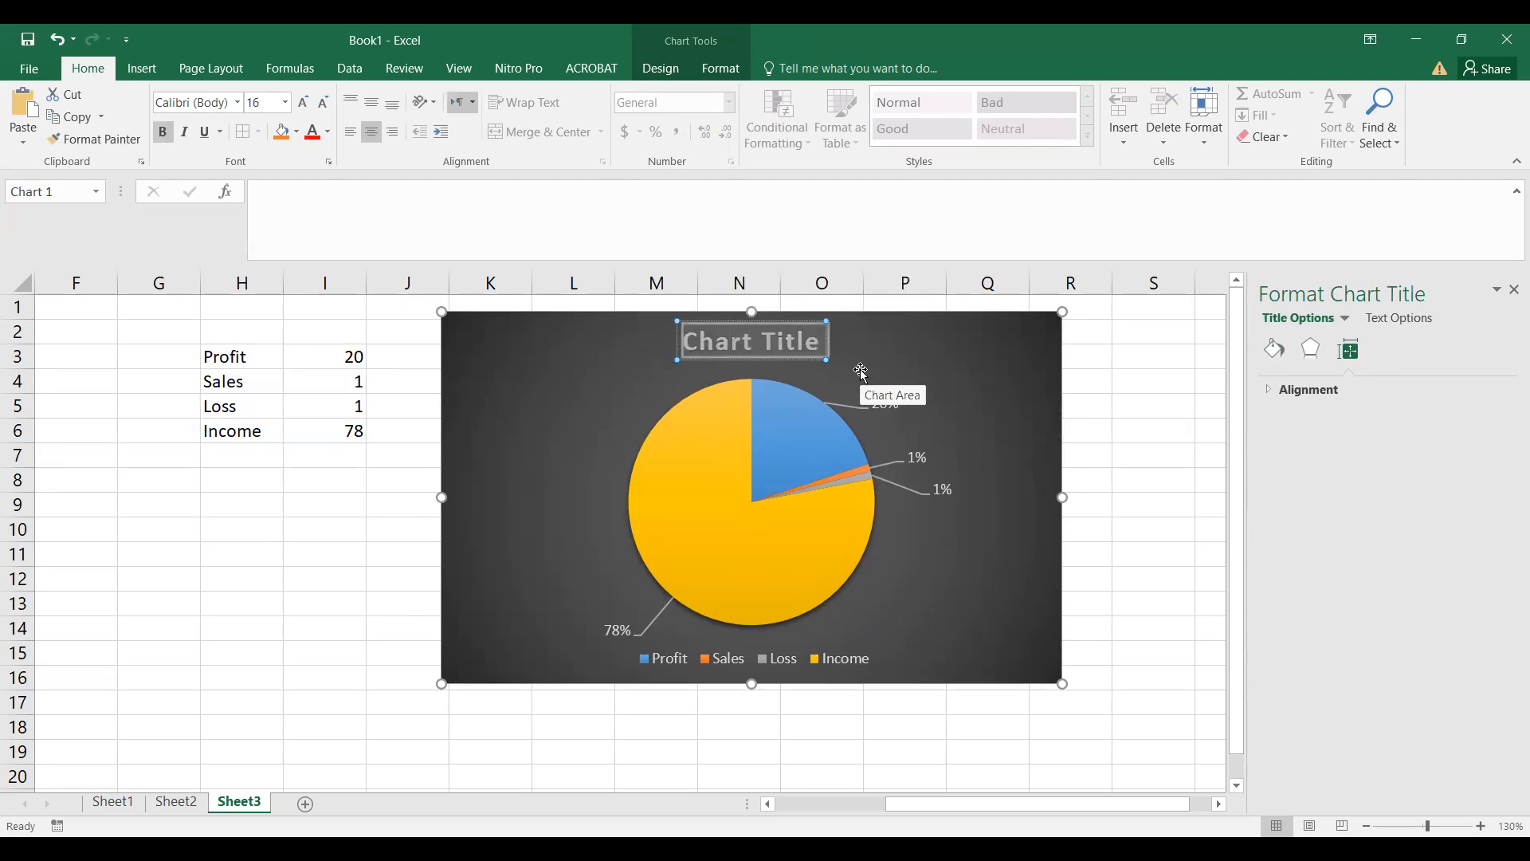
type("% of Sales")
key("Escape")
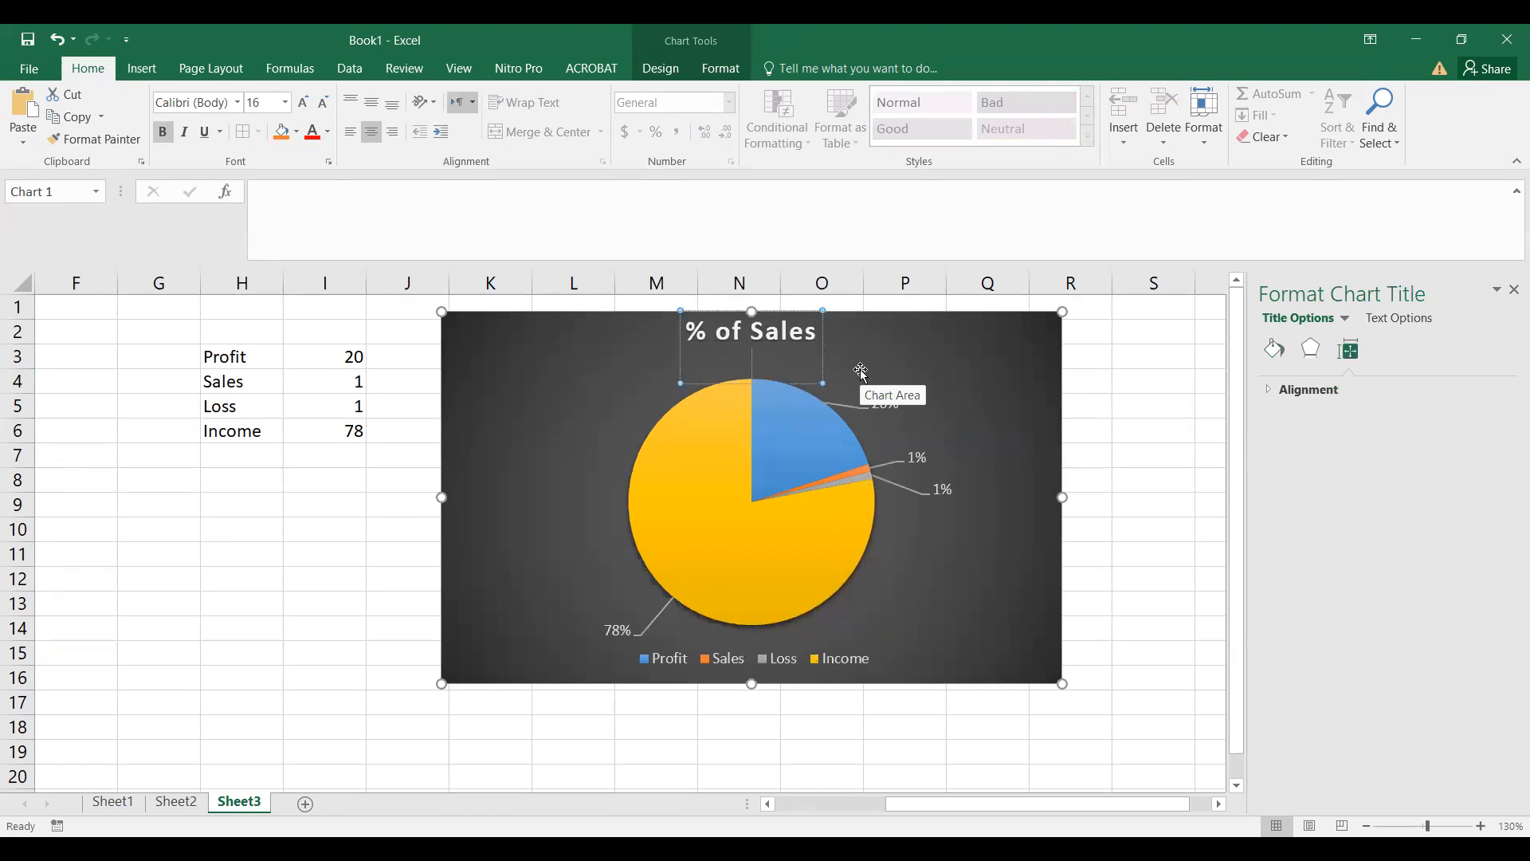
left_click(496, 390)
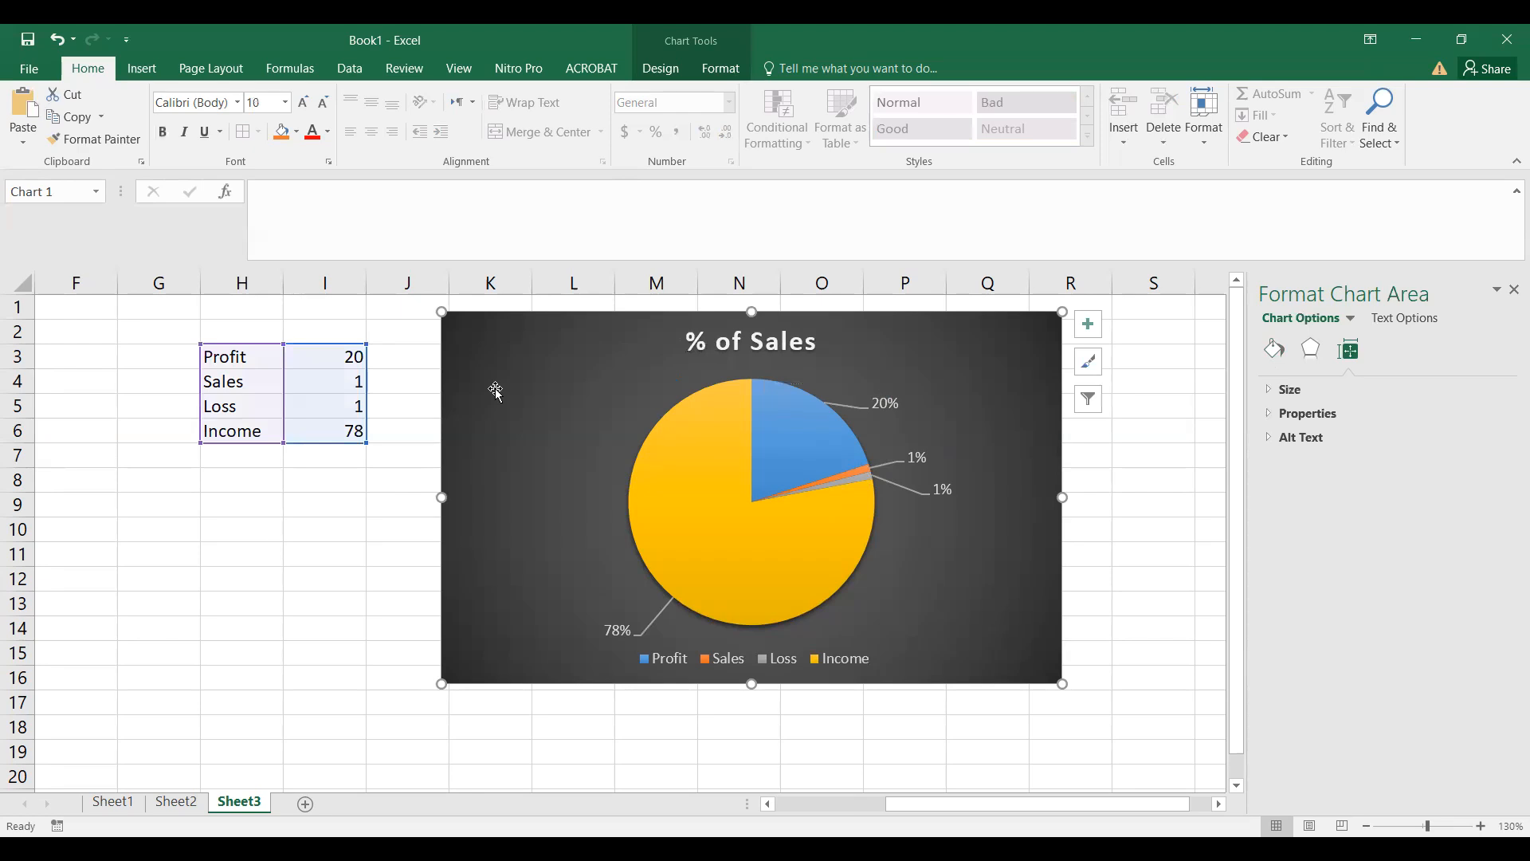
Step: Delete the pie chart from Sheet3
left_click(141, 69)
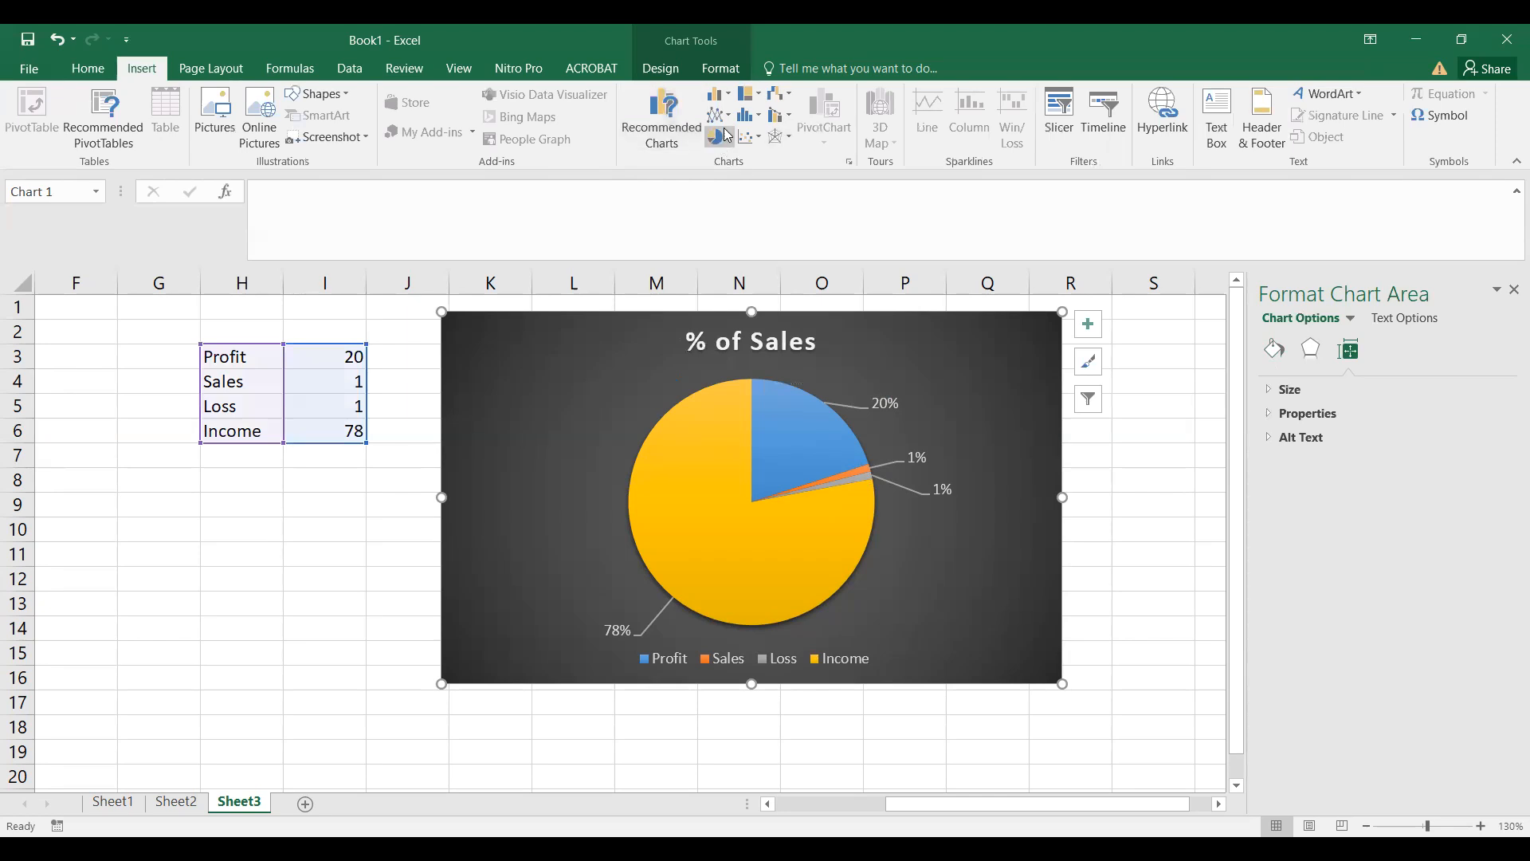
key("Delete")
left_click(546, 384)
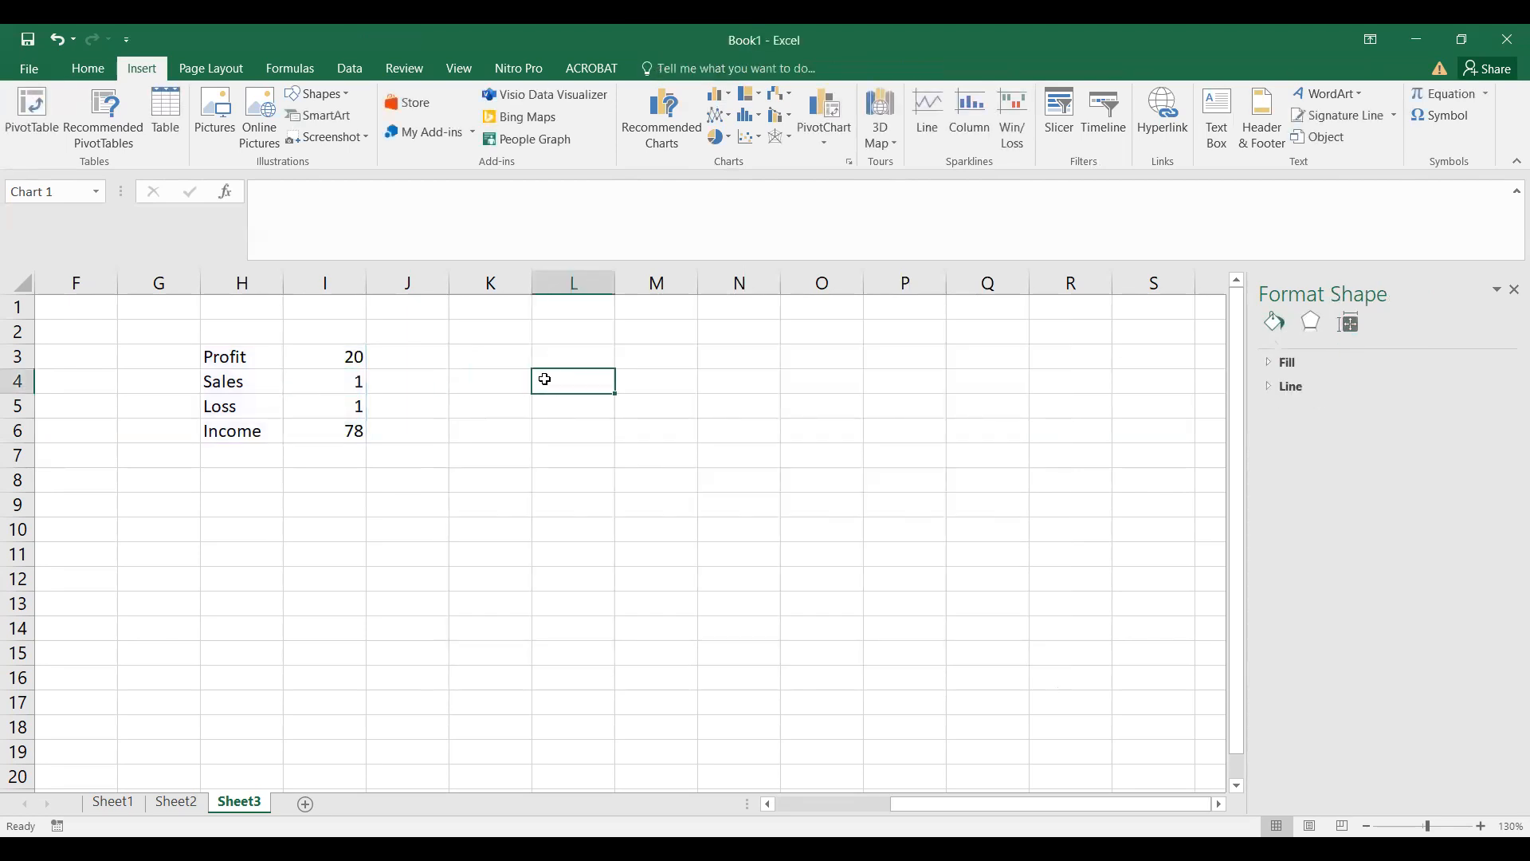
Step: Chart the marks table range A1:E11 as a scatter chart in the dark style, and delete that chart
left_click_drag(927, 803, 813, 804)
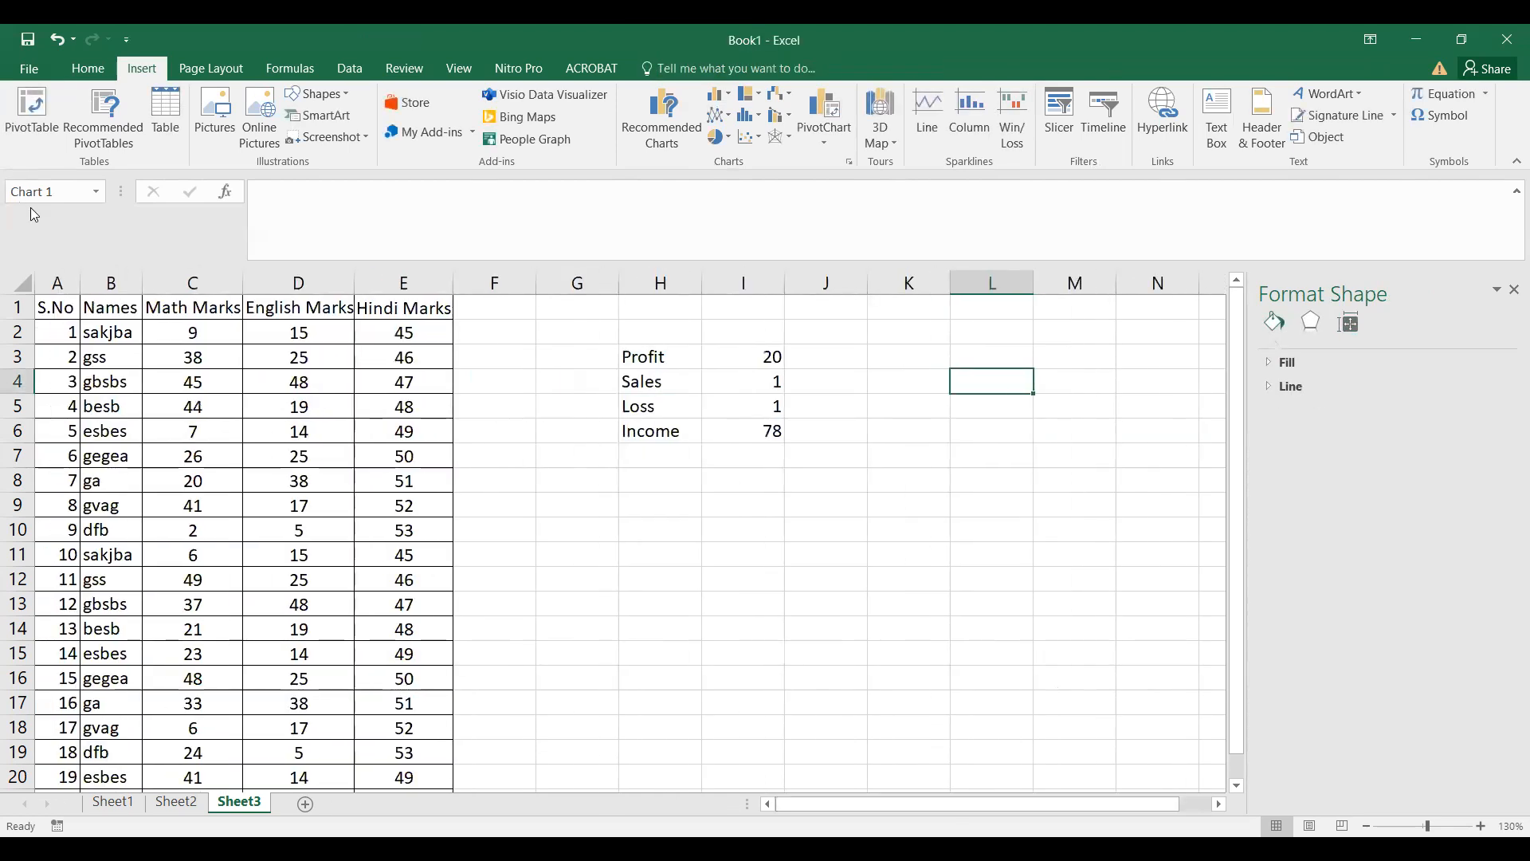
left_click_drag(56, 308, 427, 558)
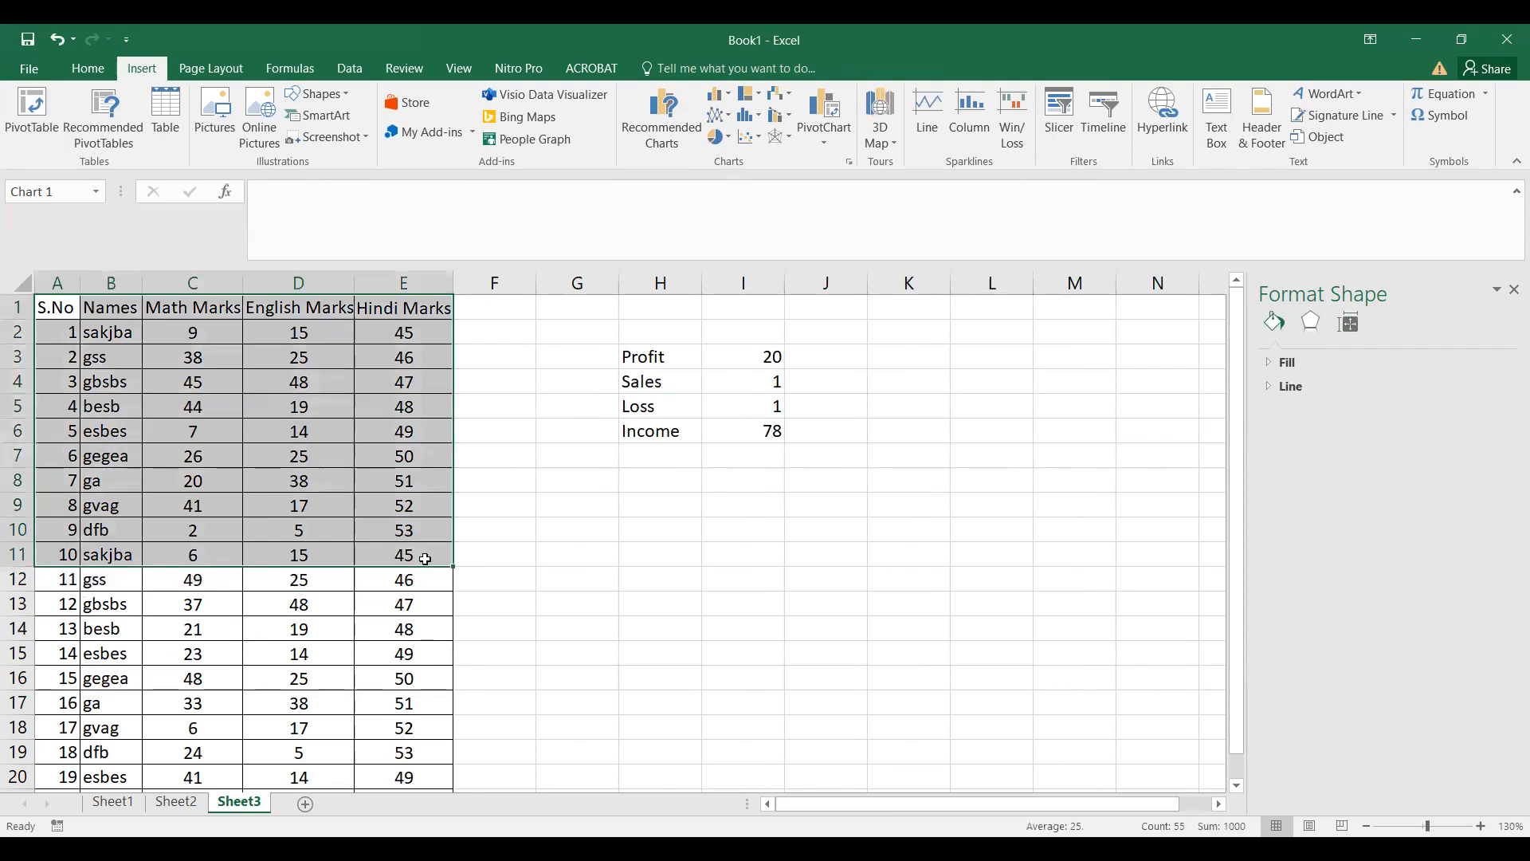
left_click(758, 140)
left_click(764, 198)
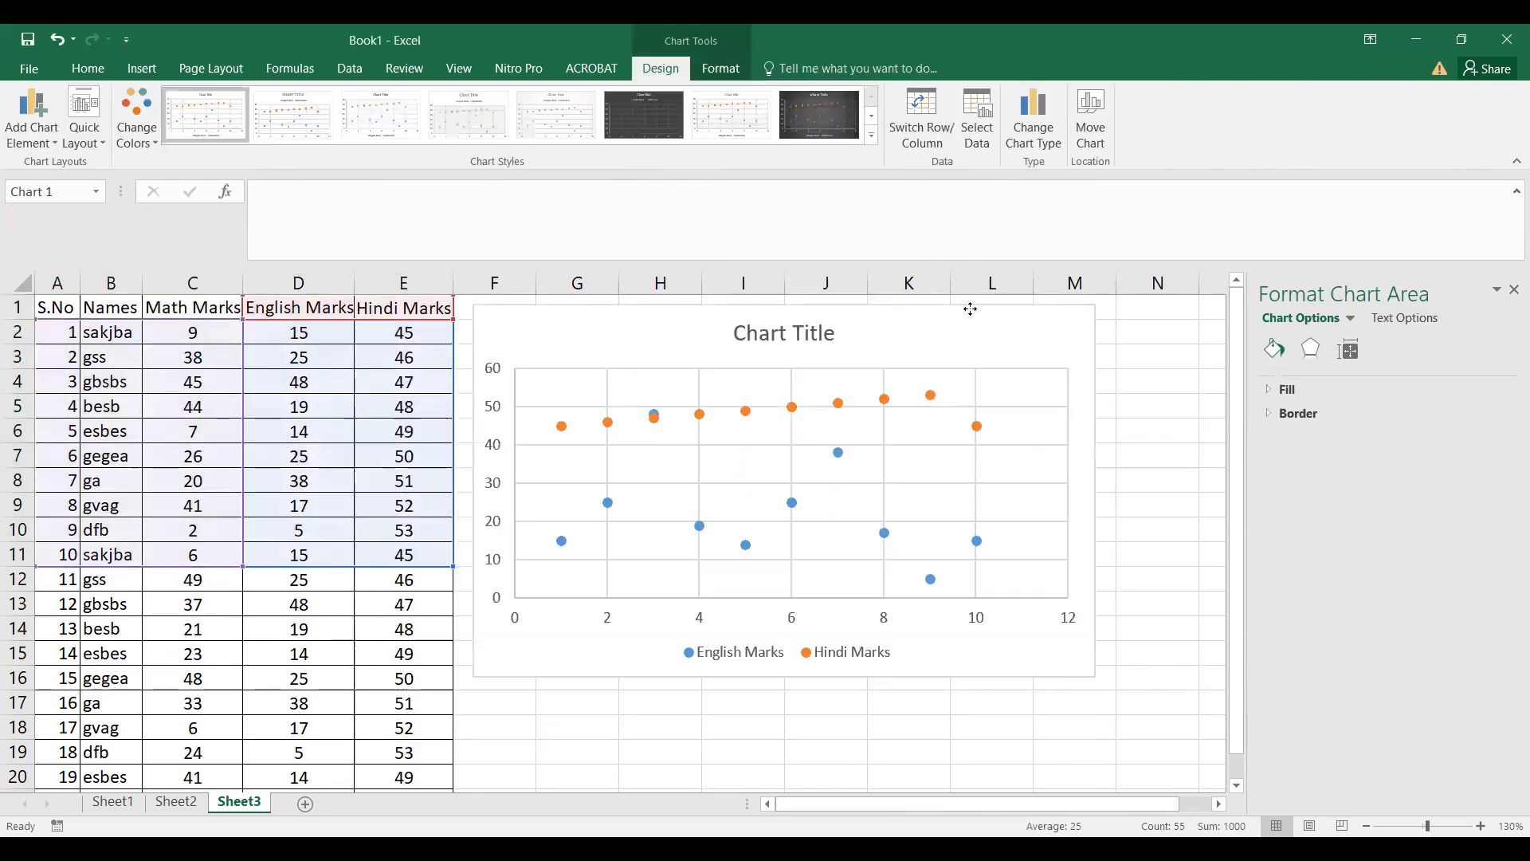
left_click(829, 92)
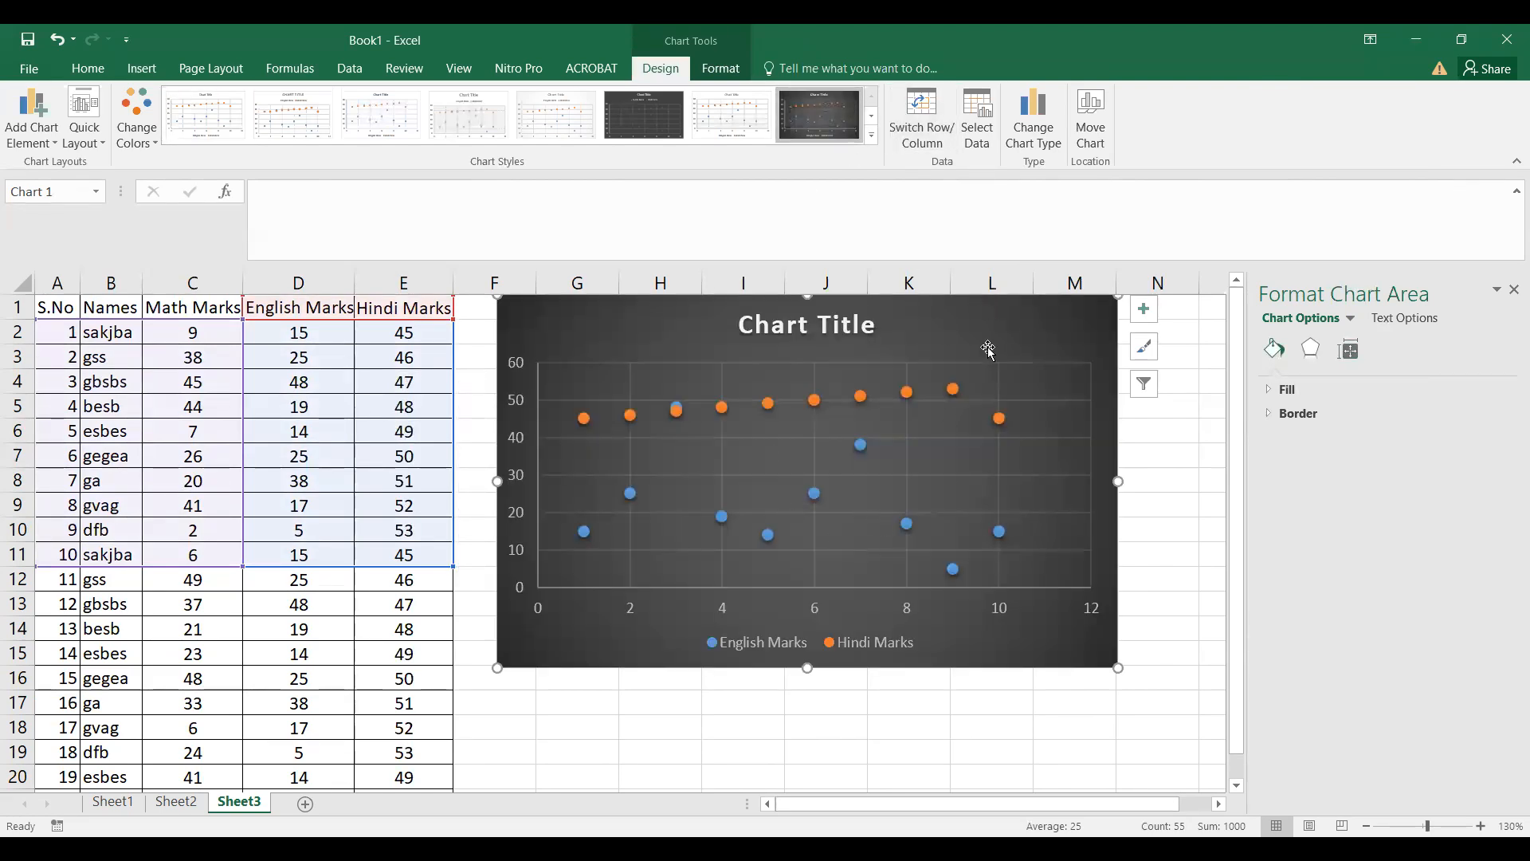
key("Delete")
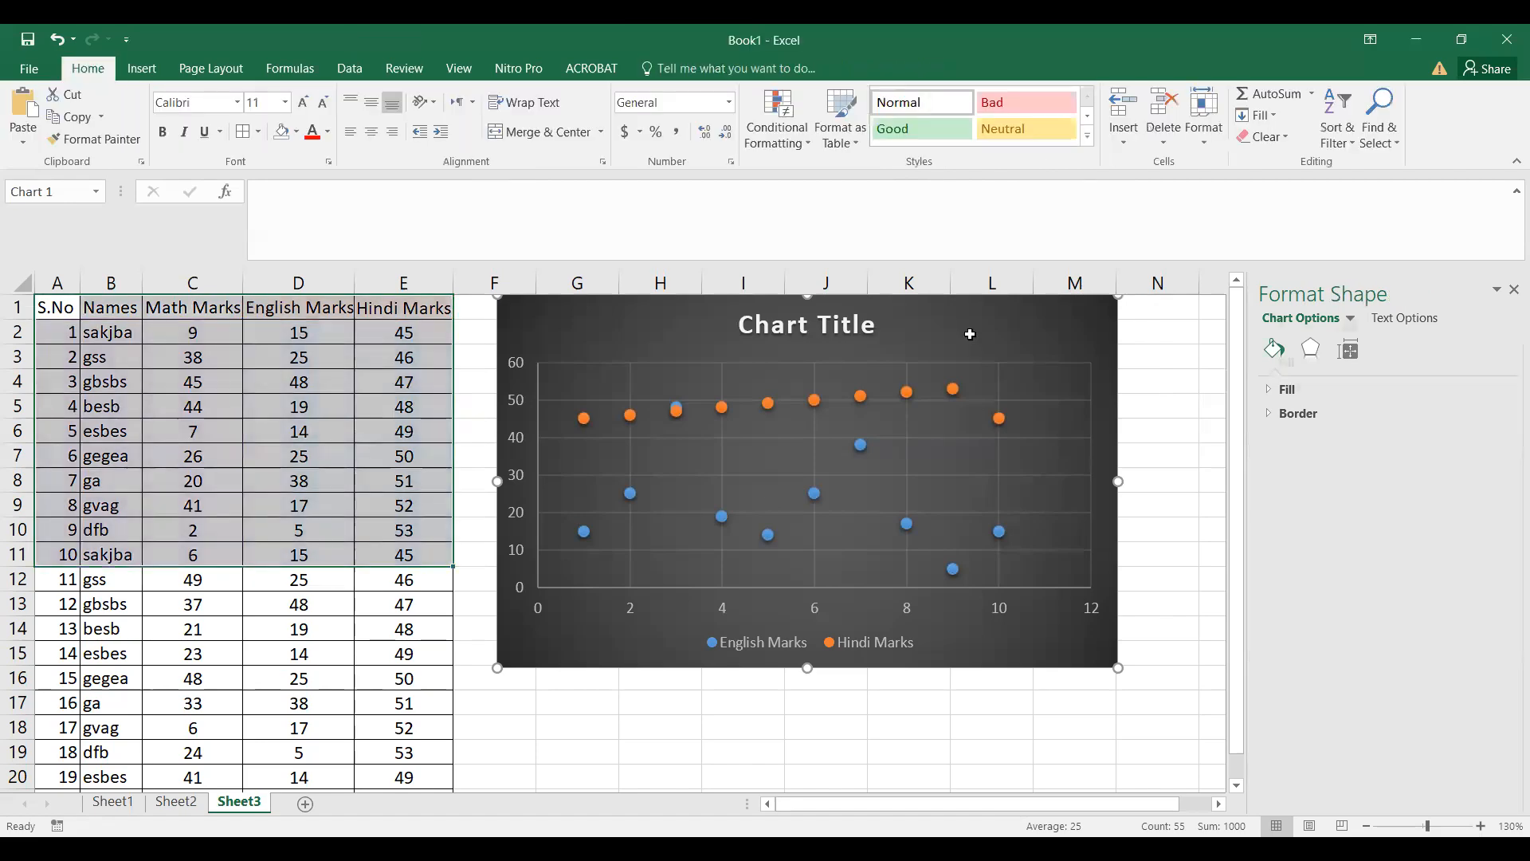
Step: Try a 100% stacked line chart with markers for the selected marks in the dark grey style, and delete it
left_click(155, 67)
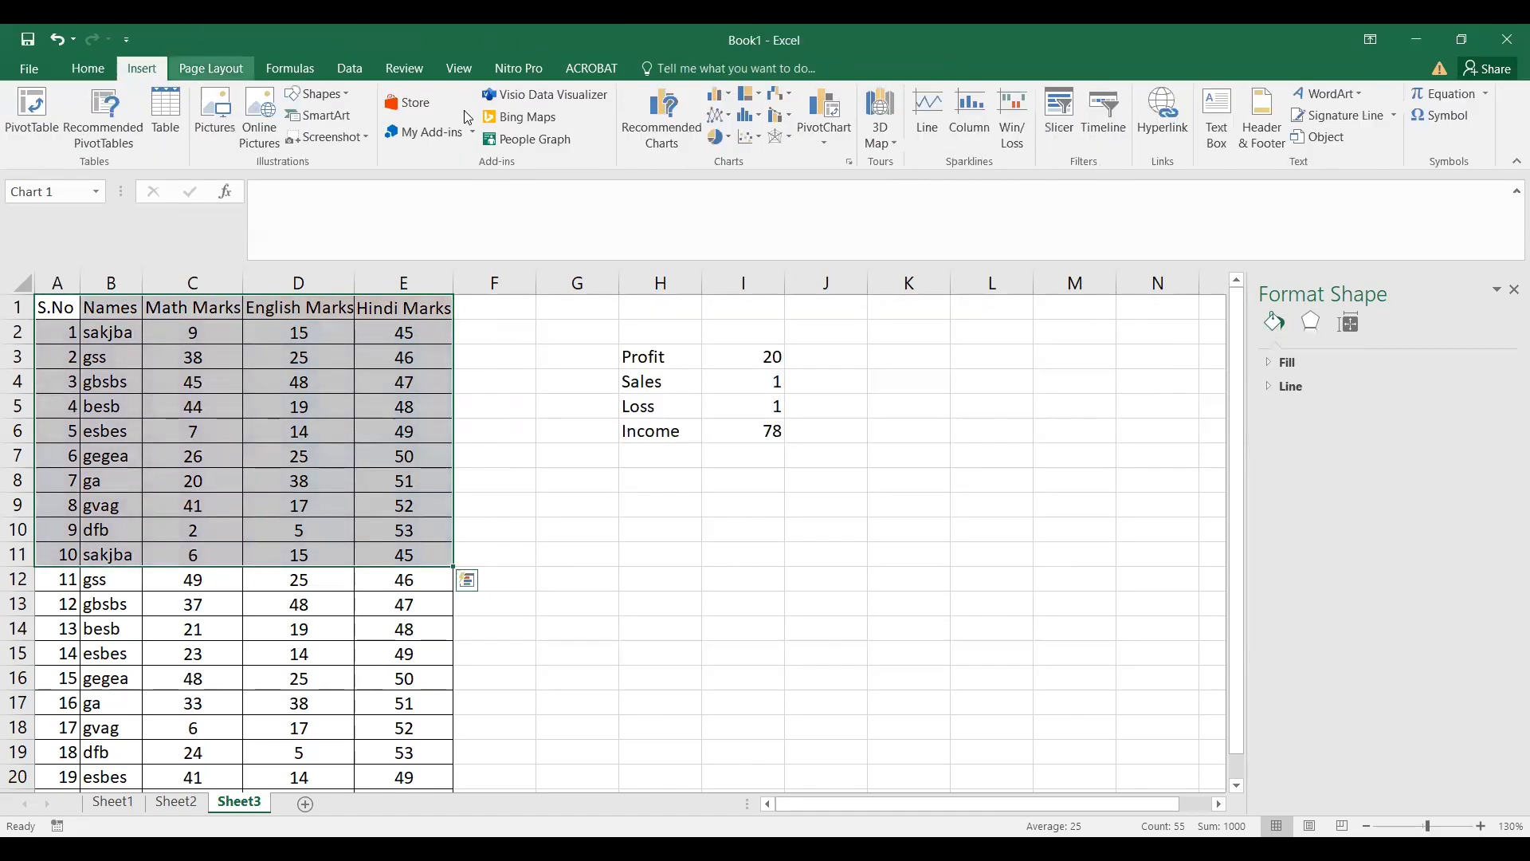
left_click(721, 118)
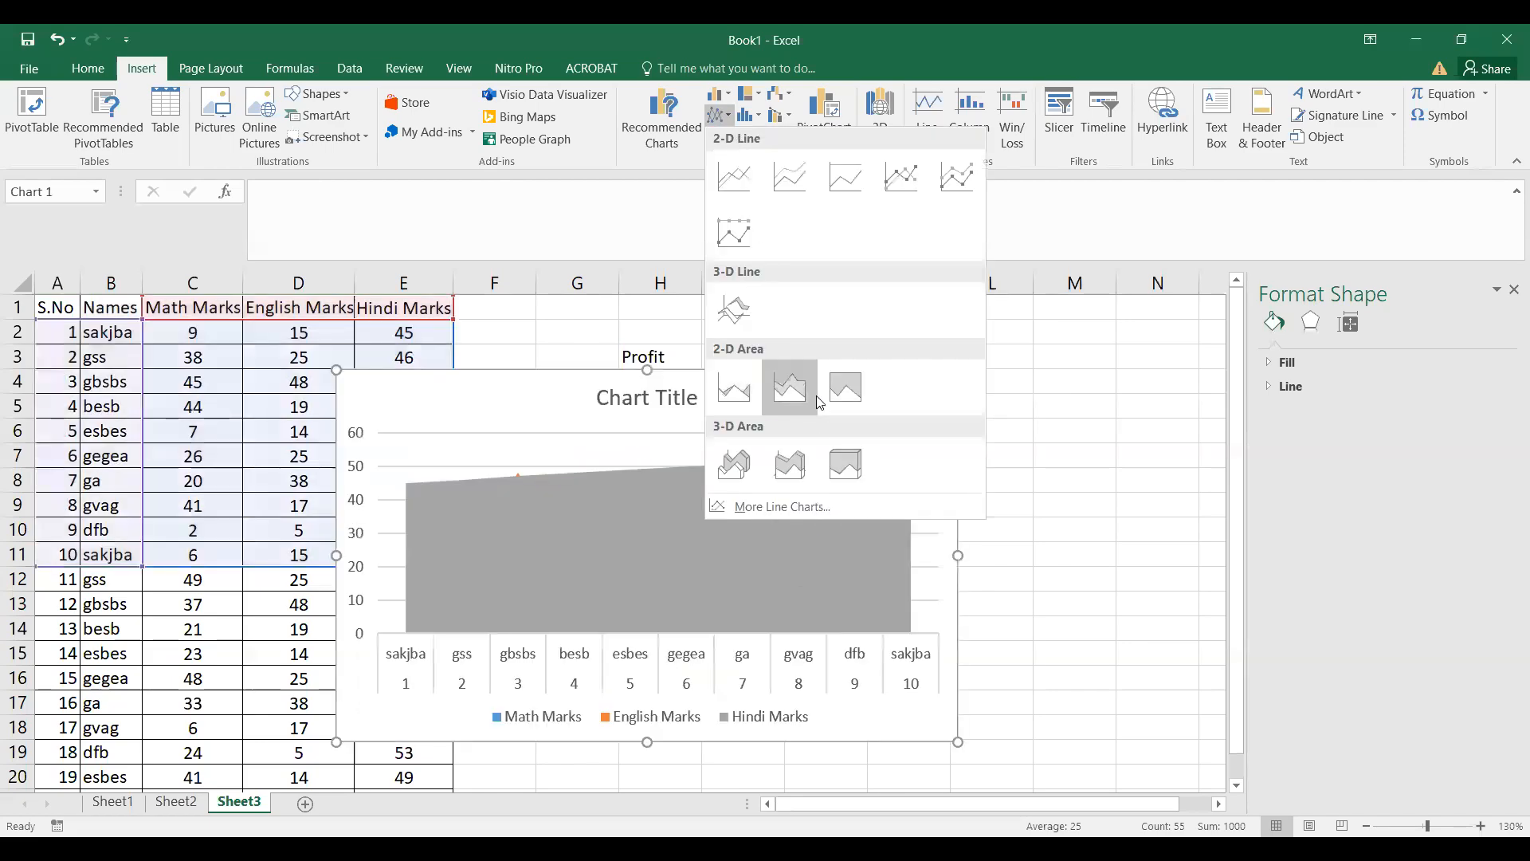
left_click(750, 226)
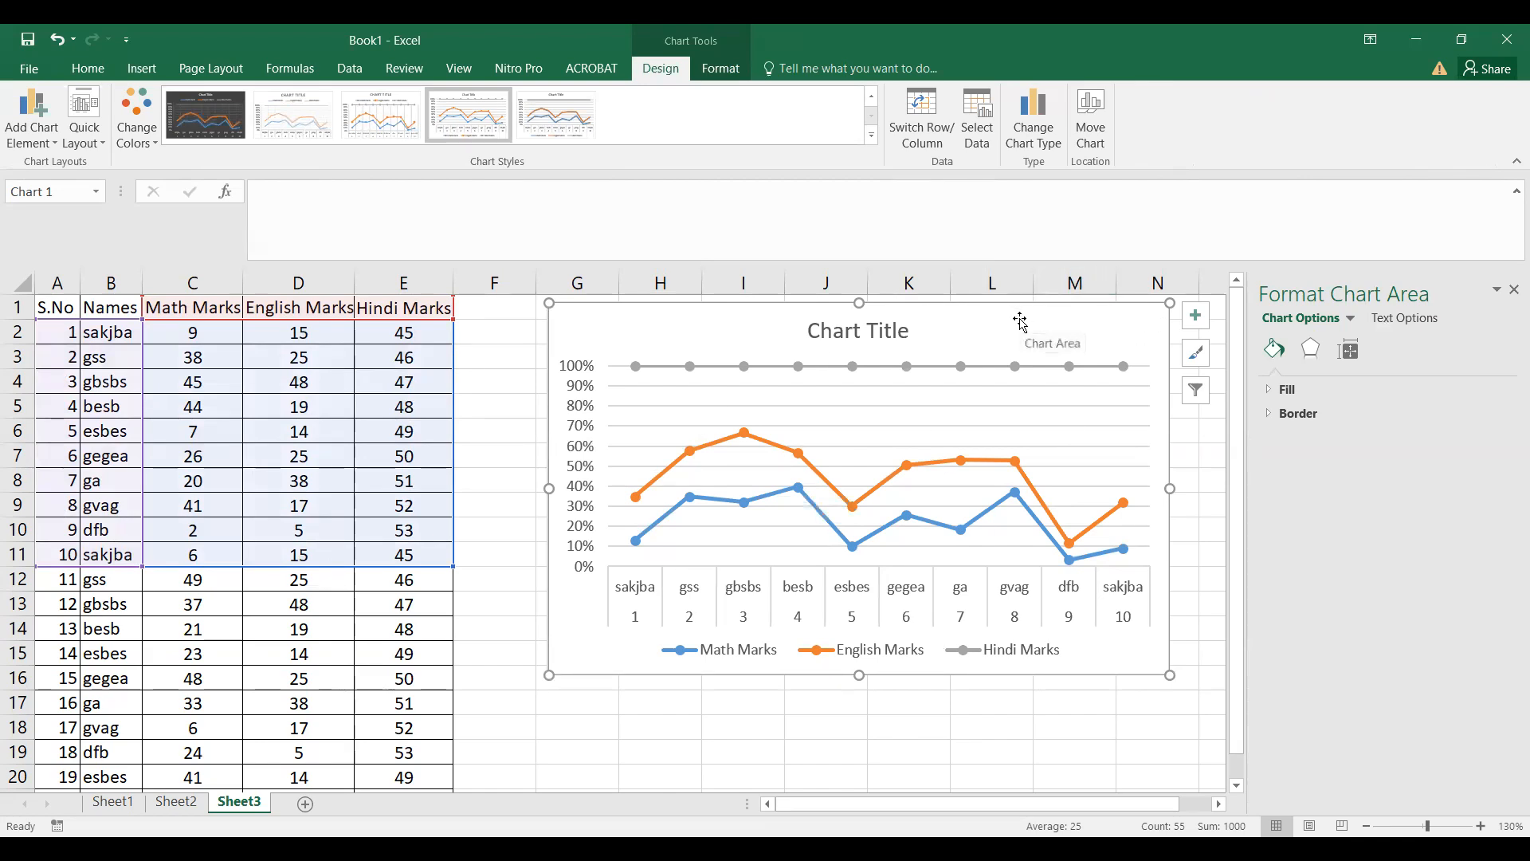
left_click(227, 125)
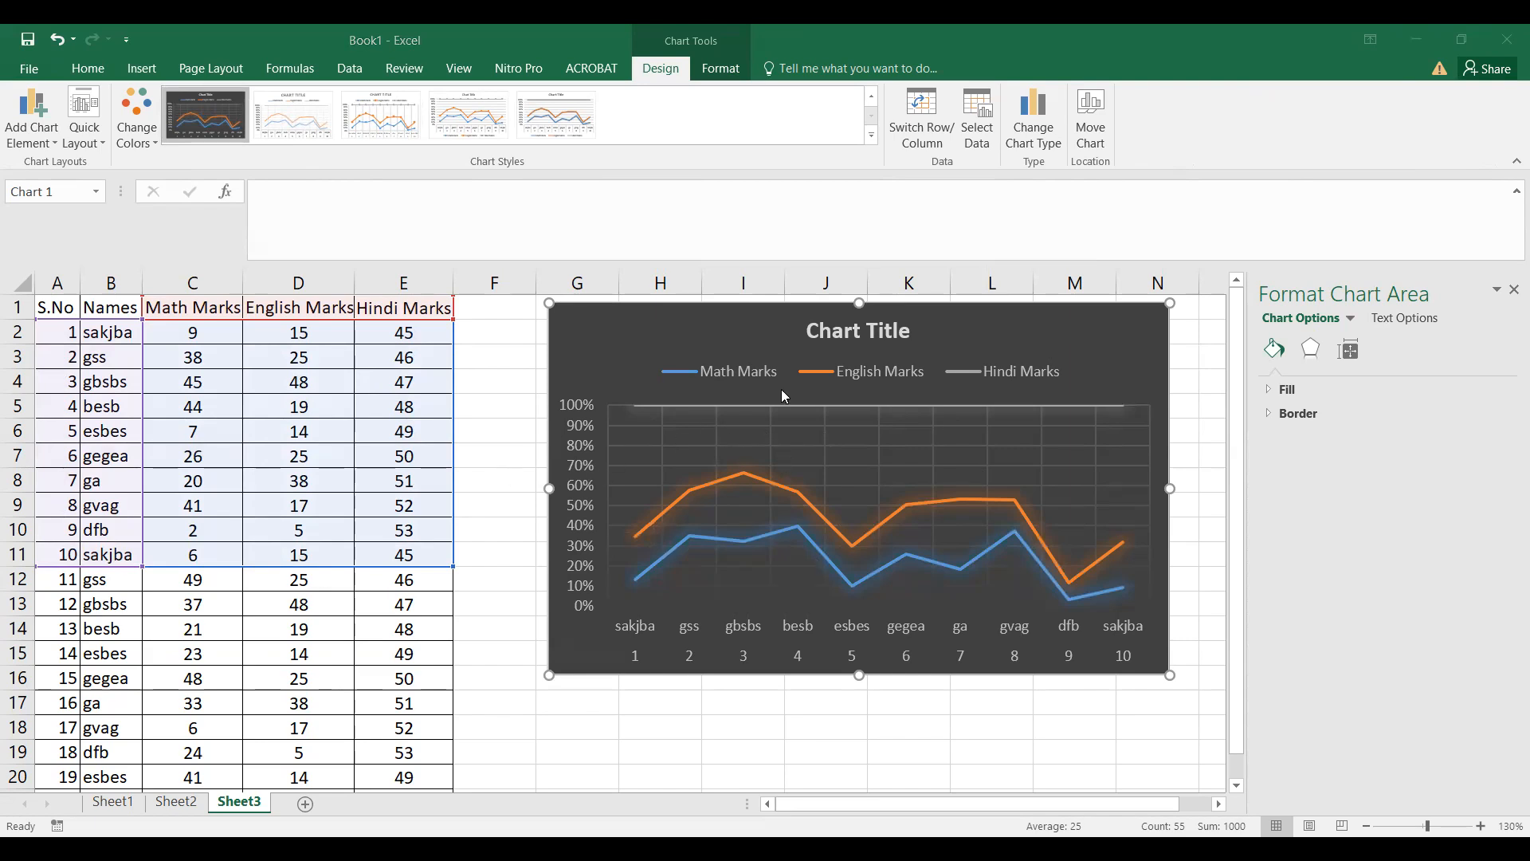
left_click(1042, 343)
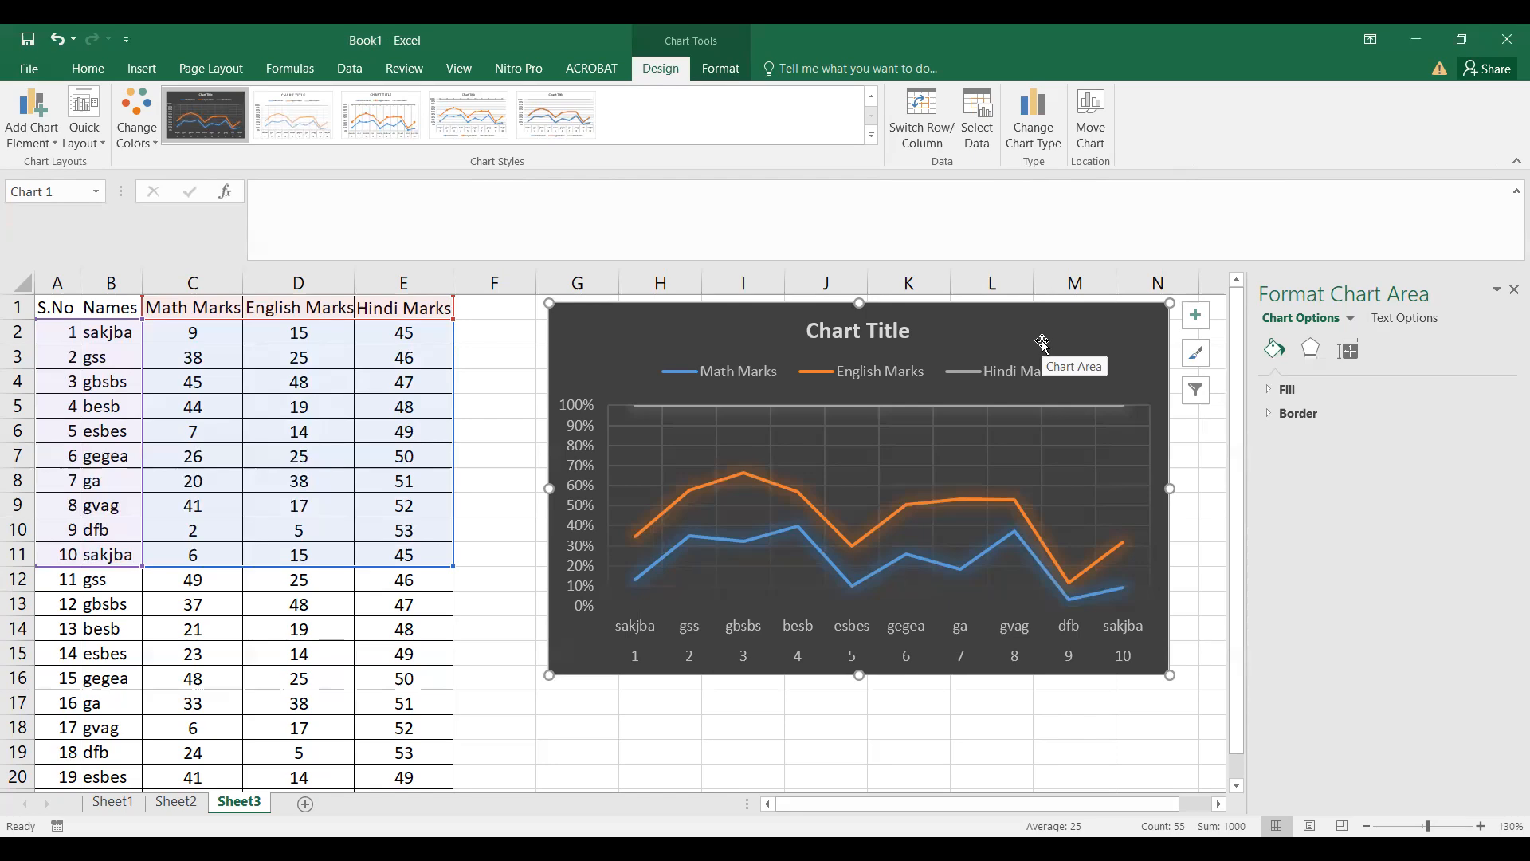
key("Delete")
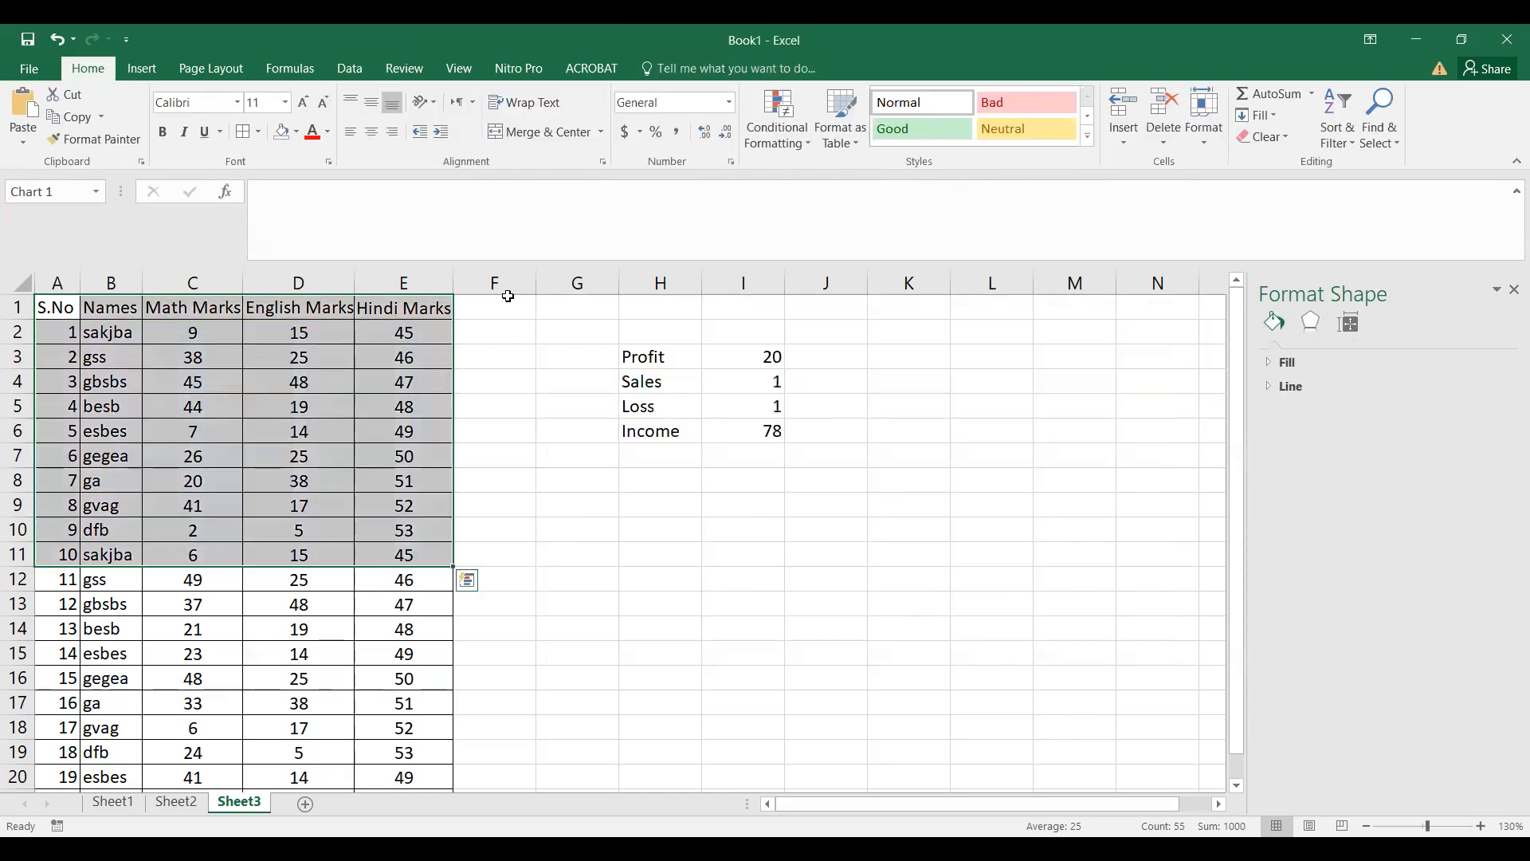
Step: Preview the surface, radar, combo, statistical, waterfall, stock and hierarchy chart types for the selected marks data
left_click(147, 68)
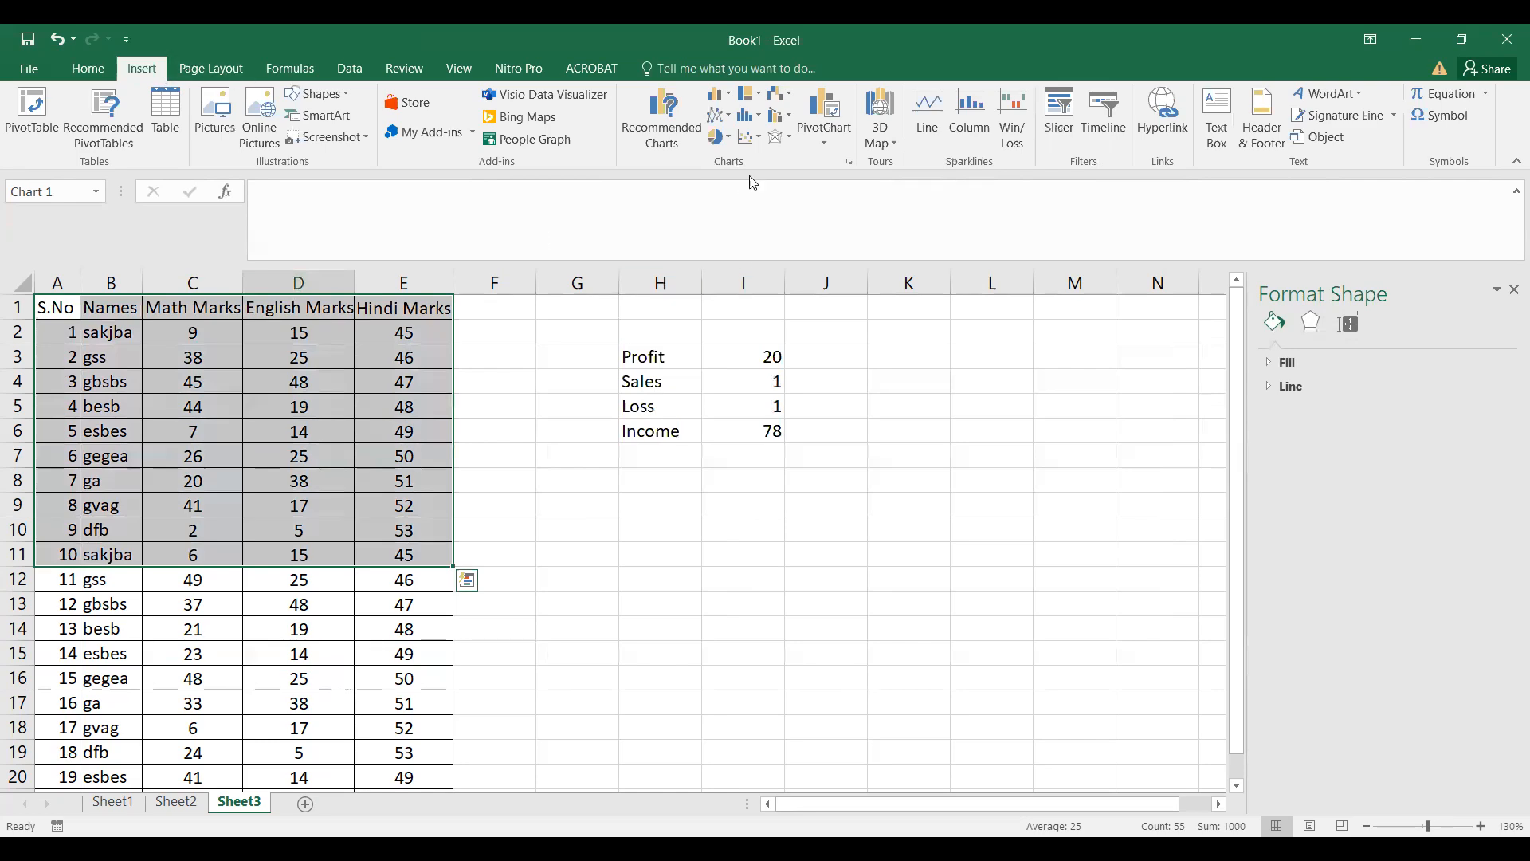
left_click(780, 139)
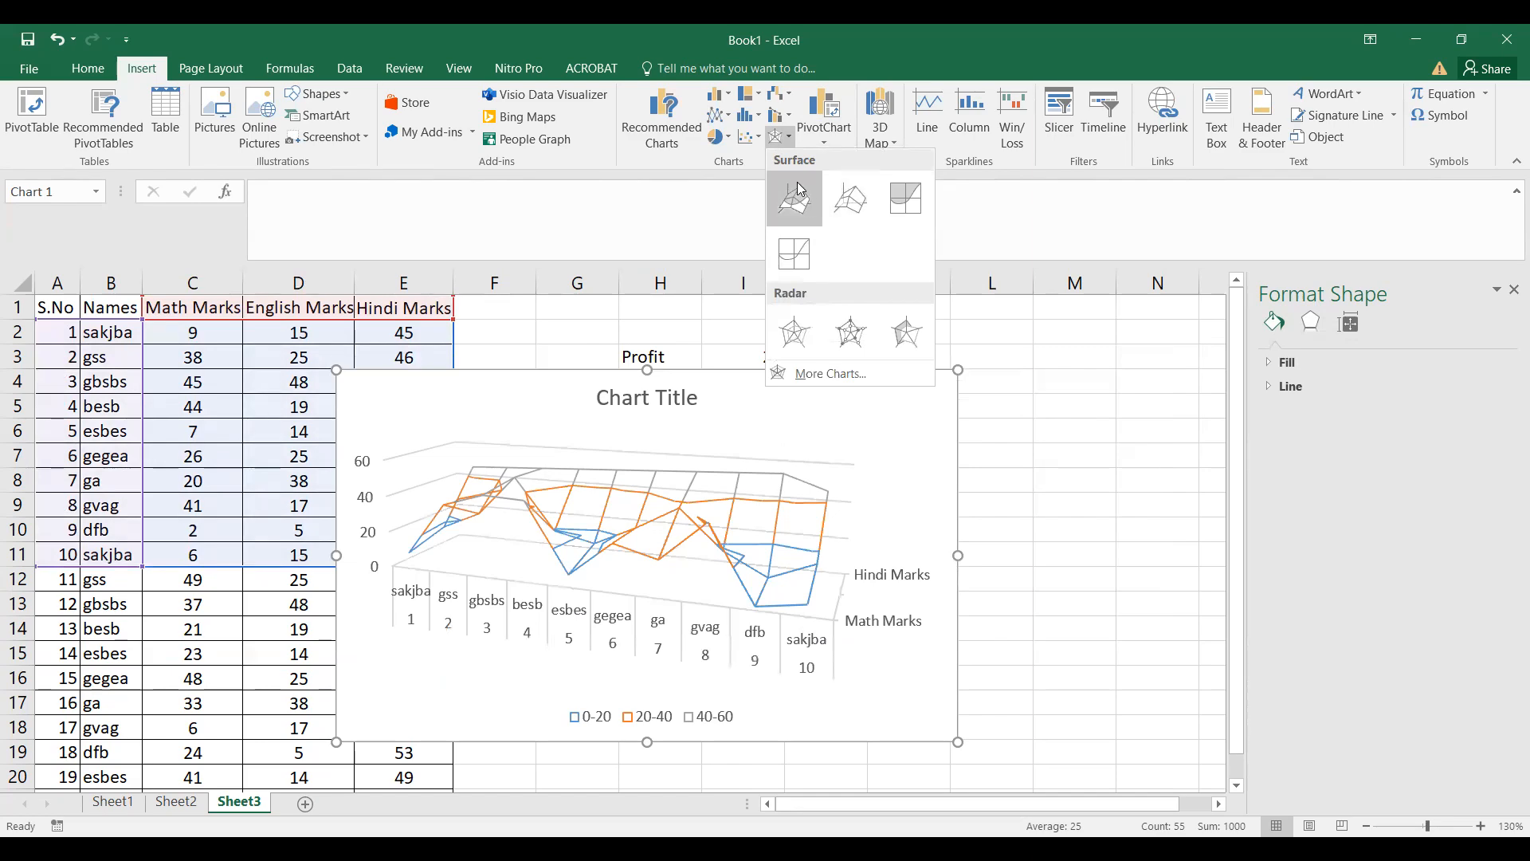
left_click(780, 116)
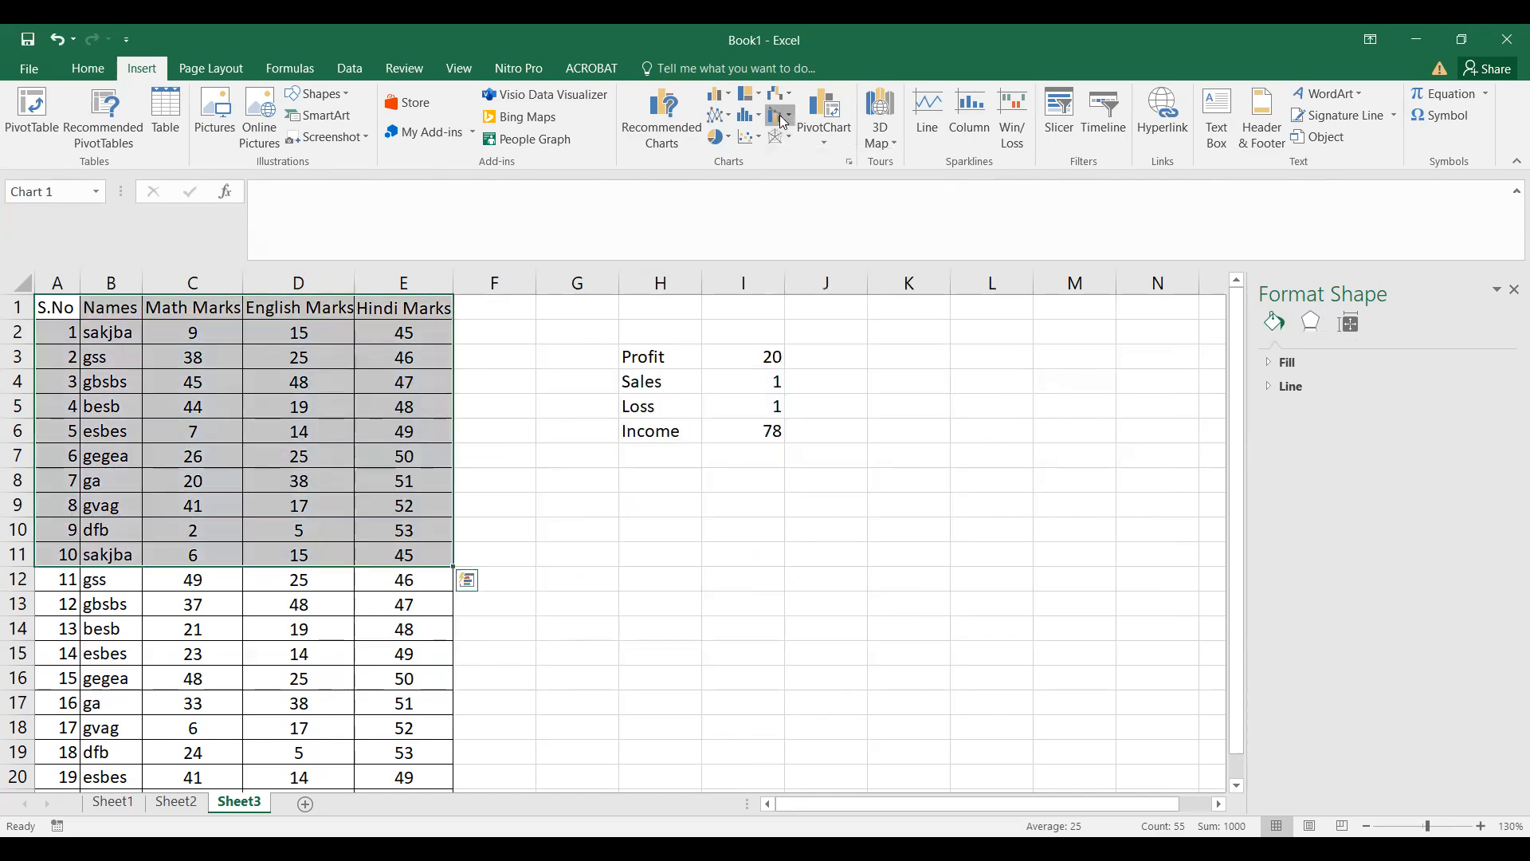
left_click(779, 117)
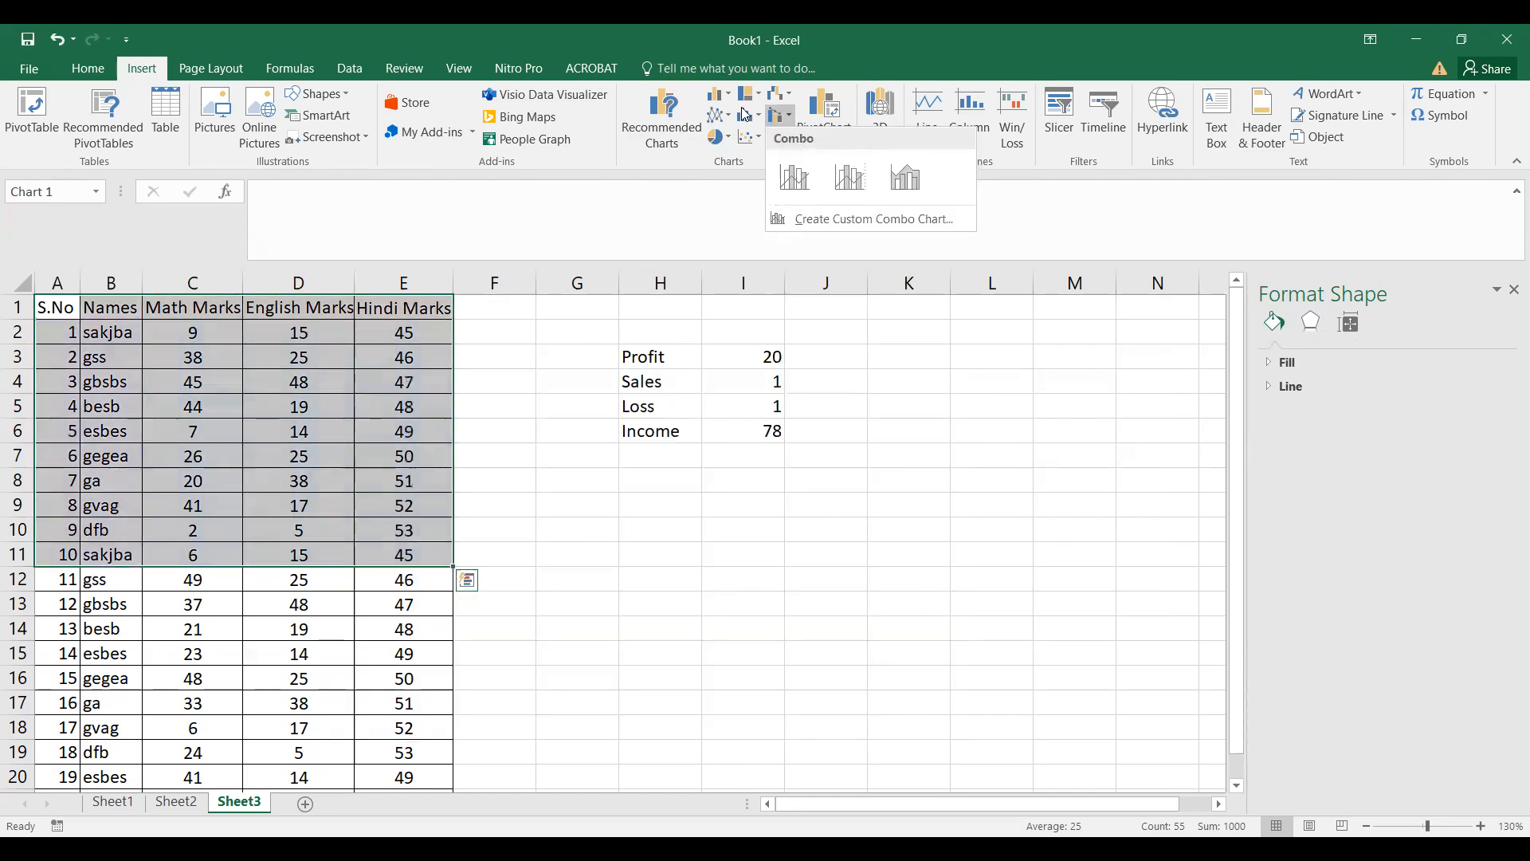
left_click(753, 118)
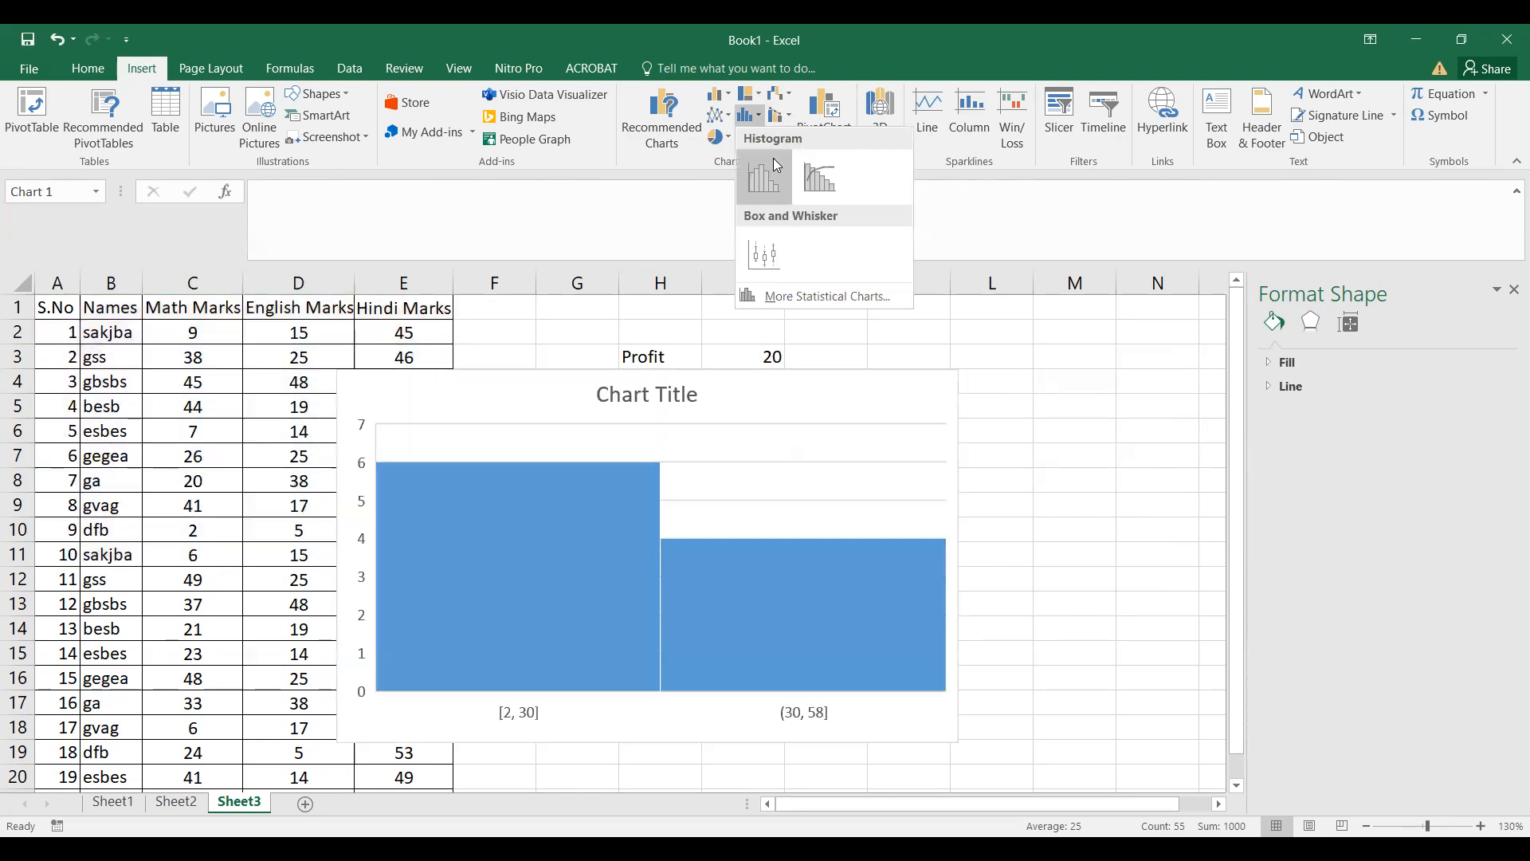
left_click(786, 98)
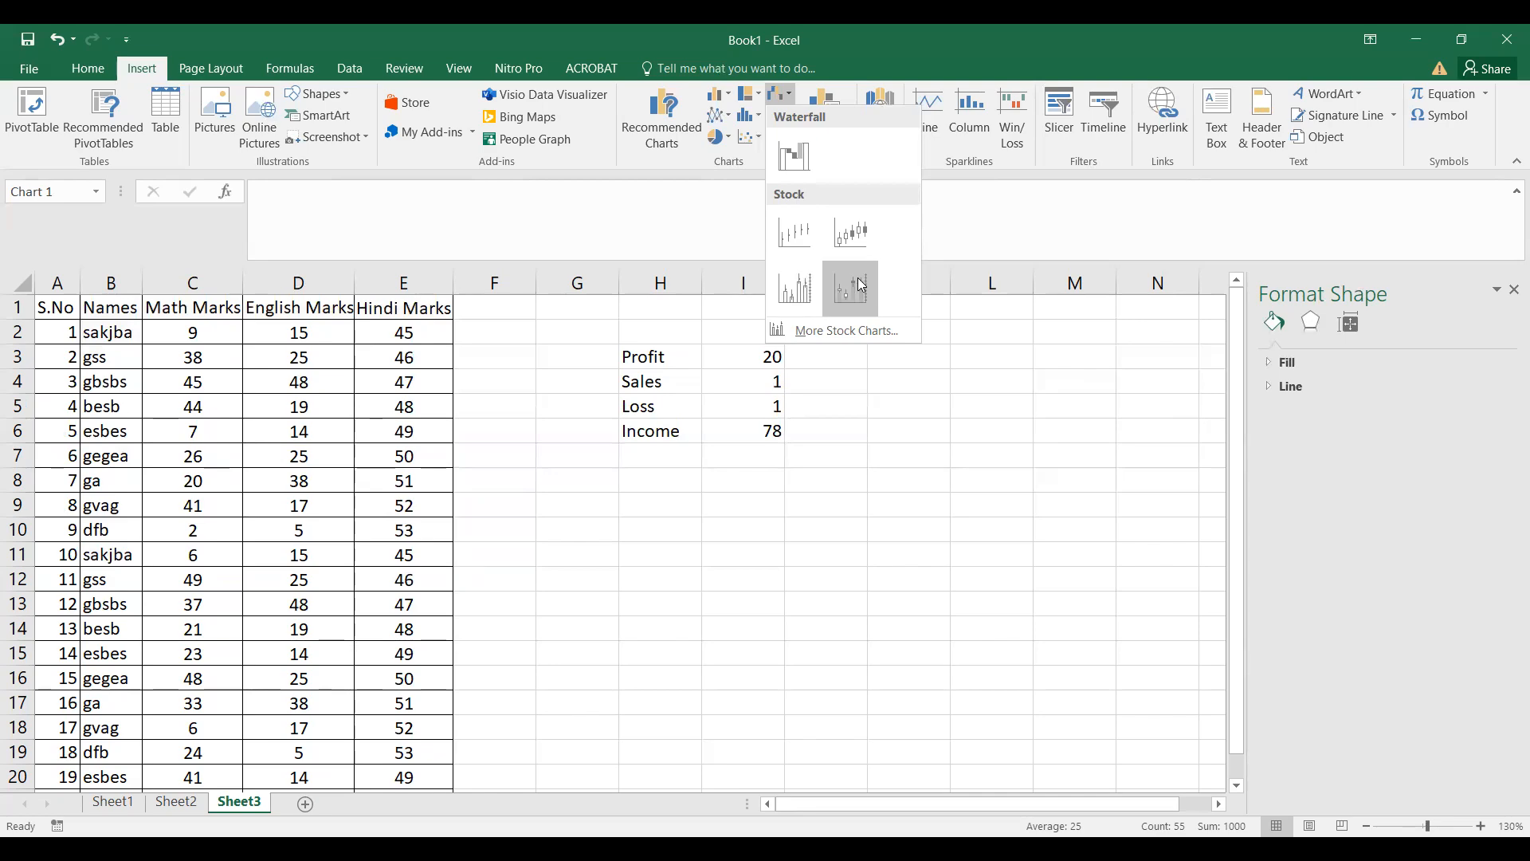
left_click(748, 97)
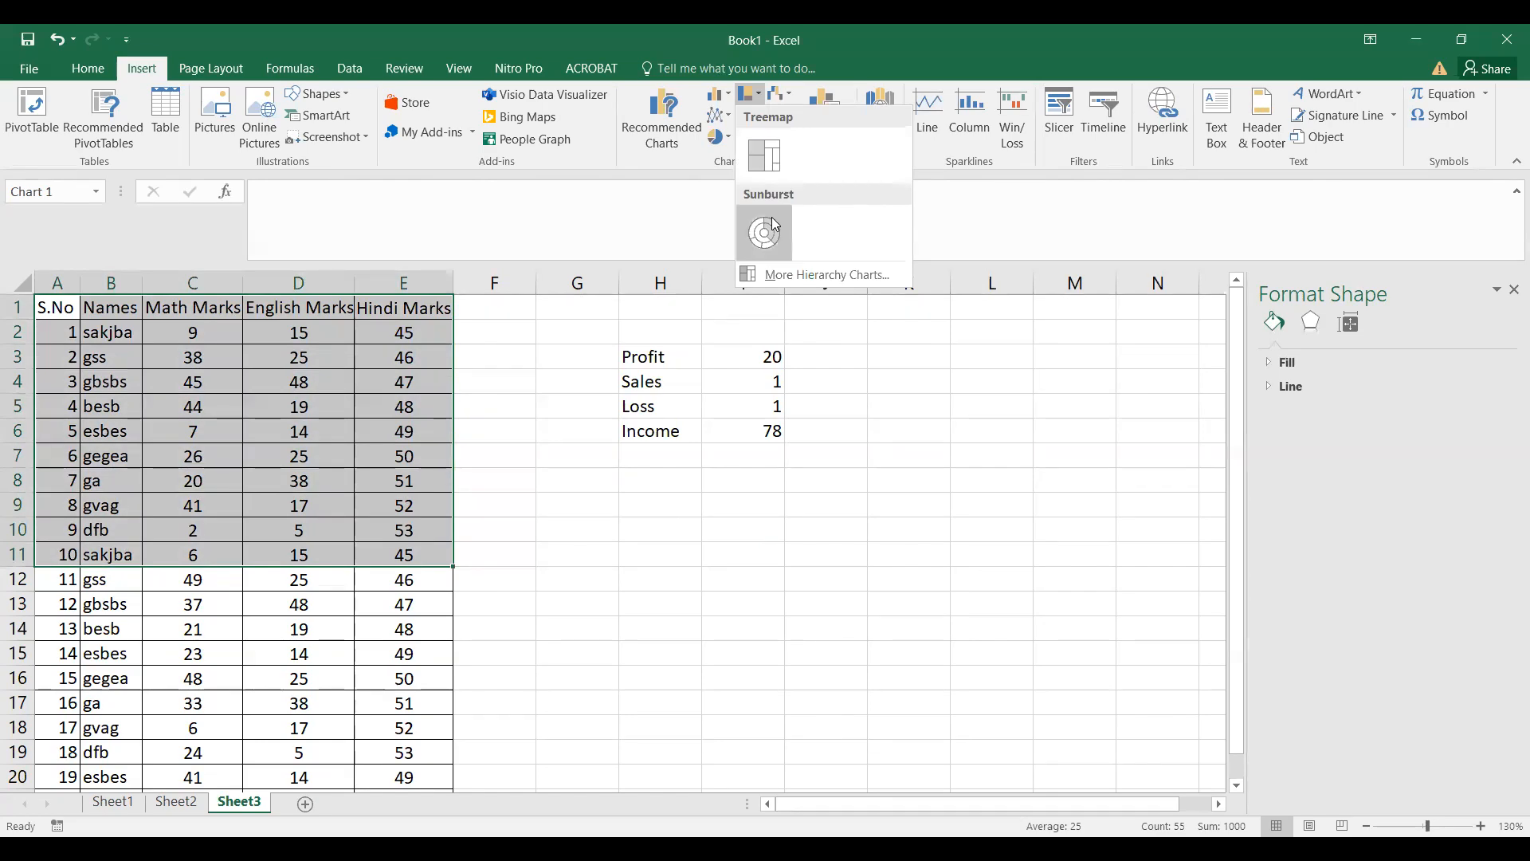
left_click(718, 117)
Step: Insert a 2-D clustered column chart of the selected marks, placed beside the table in the dark chart style
left_click(720, 96)
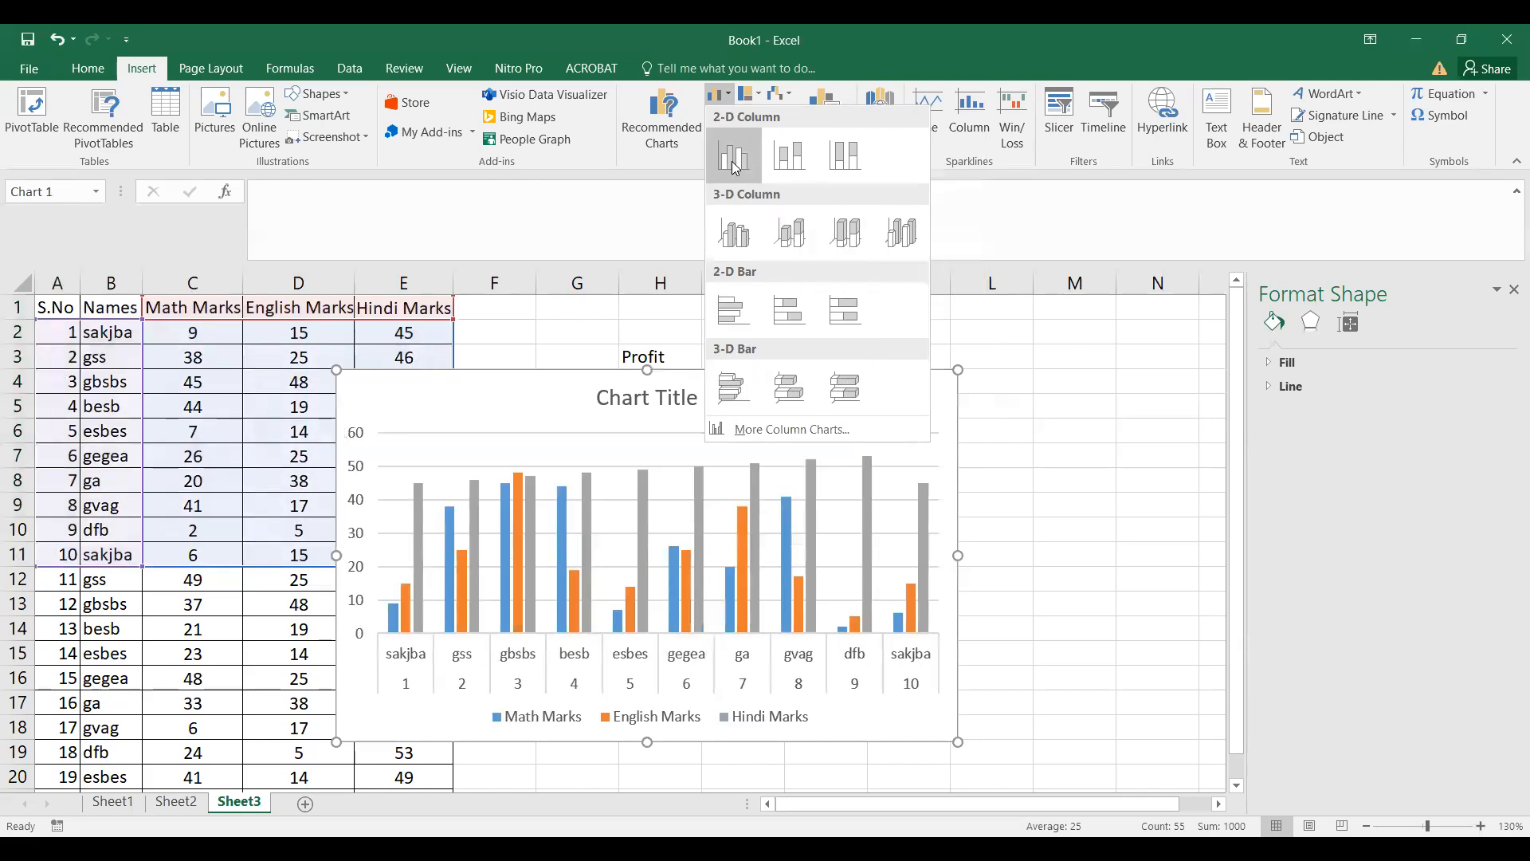
left_click_drag(548, 438, 768, 386)
left_click(819, 114)
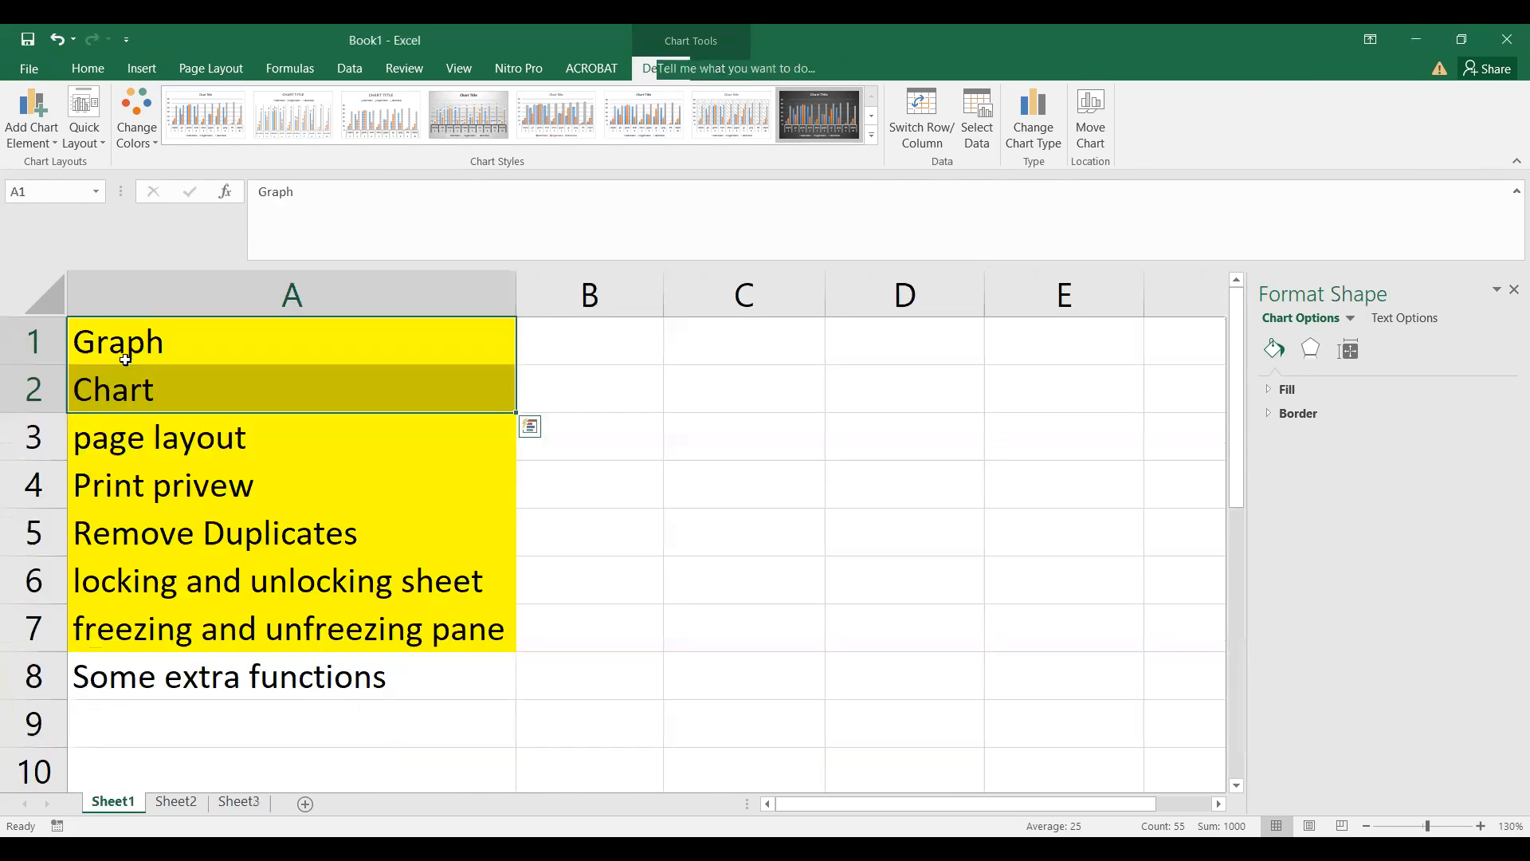
Step: Review the Graph and Chart entries in the Sheet1 topic list, and return to the column chart on Sheet3
left_click(125, 358)
left_click(113, 390)
left_click(138, 350)
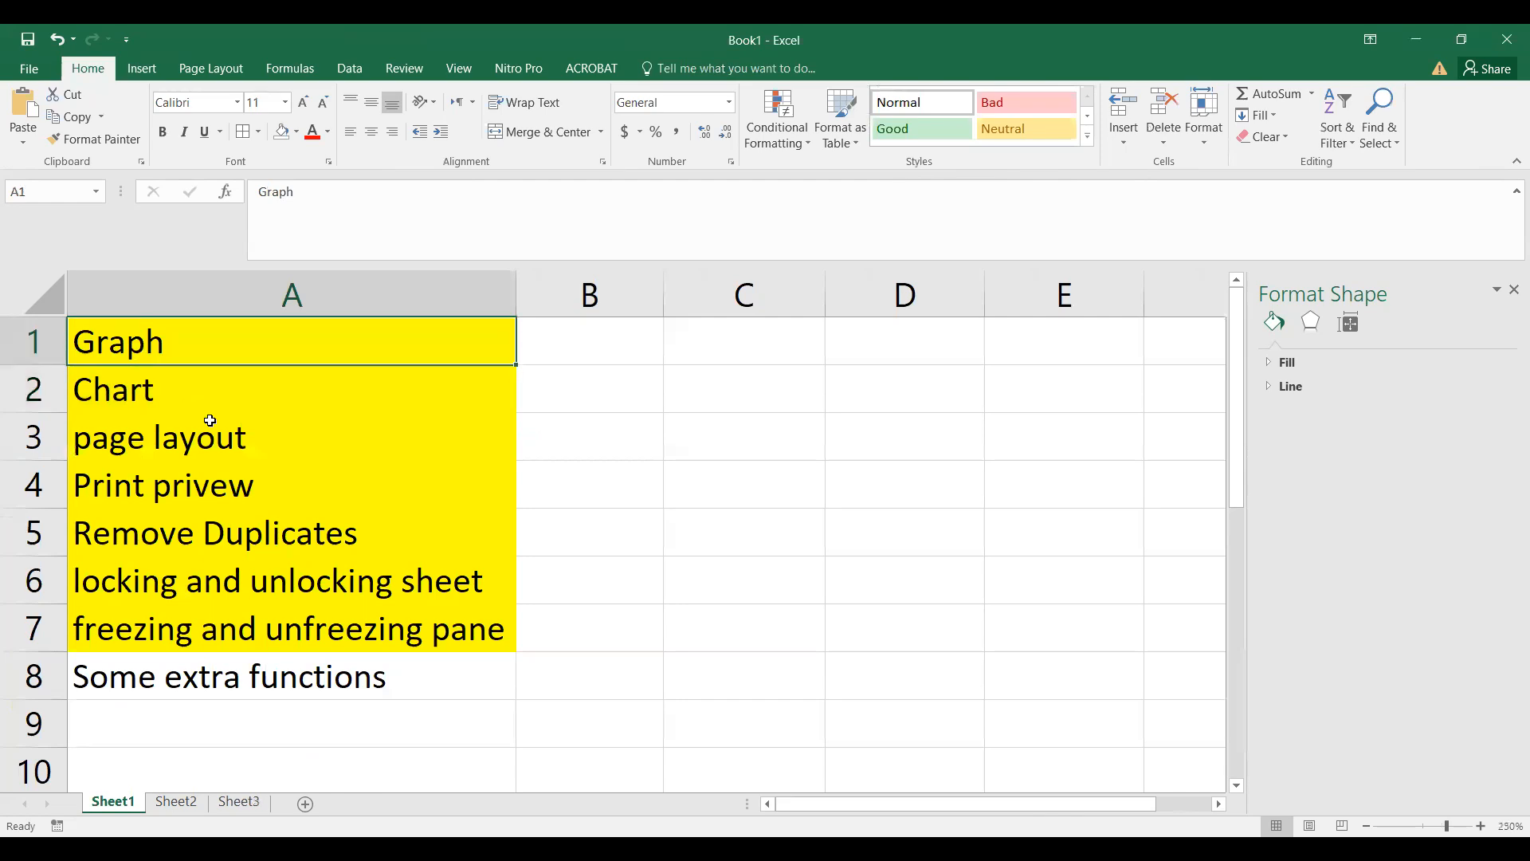
left_click(215, 391)
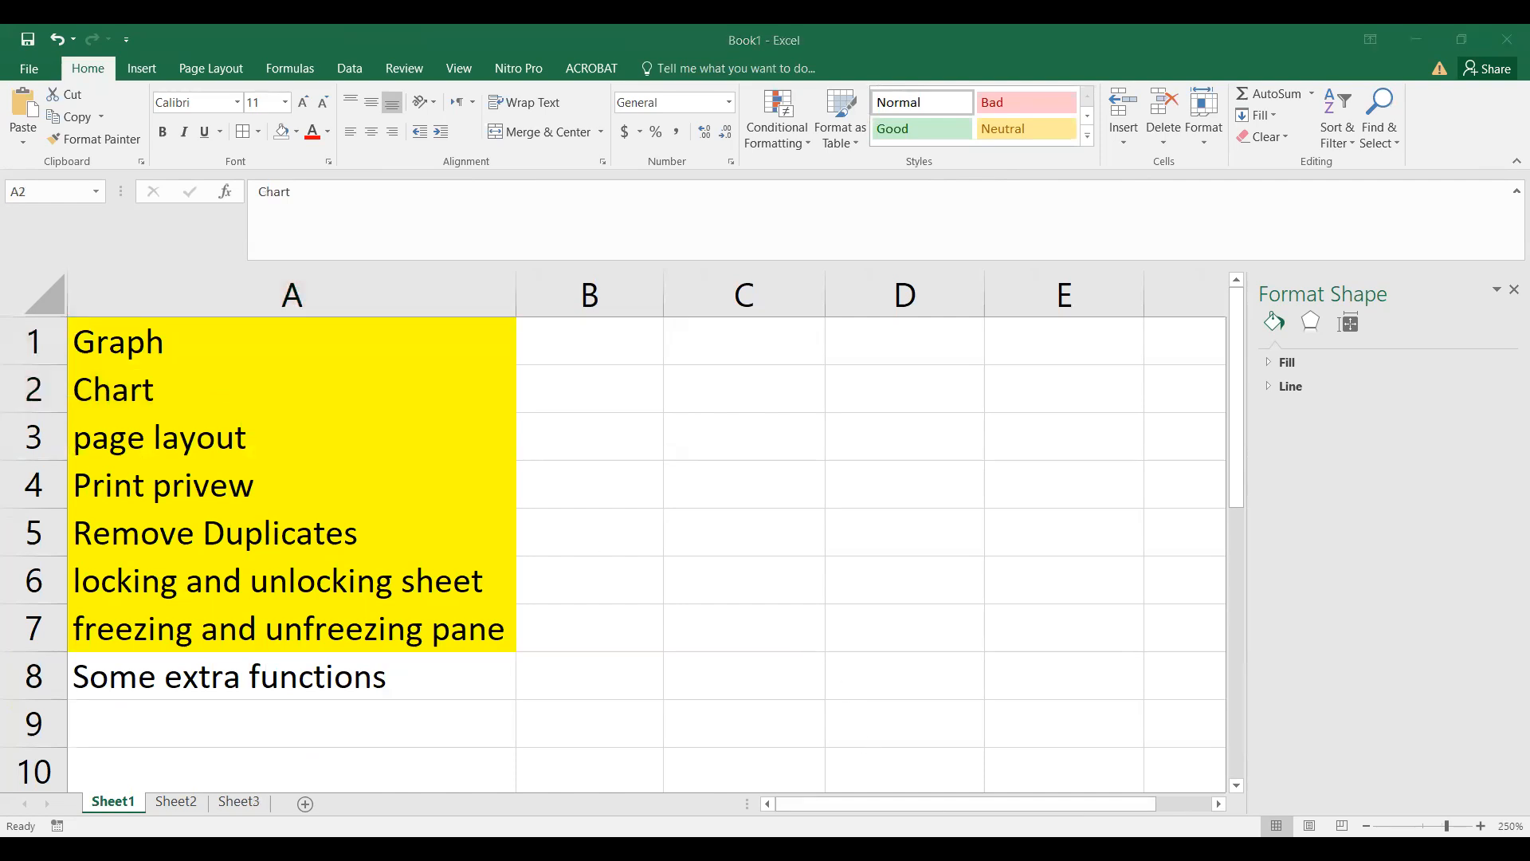
left_click(253, 800)
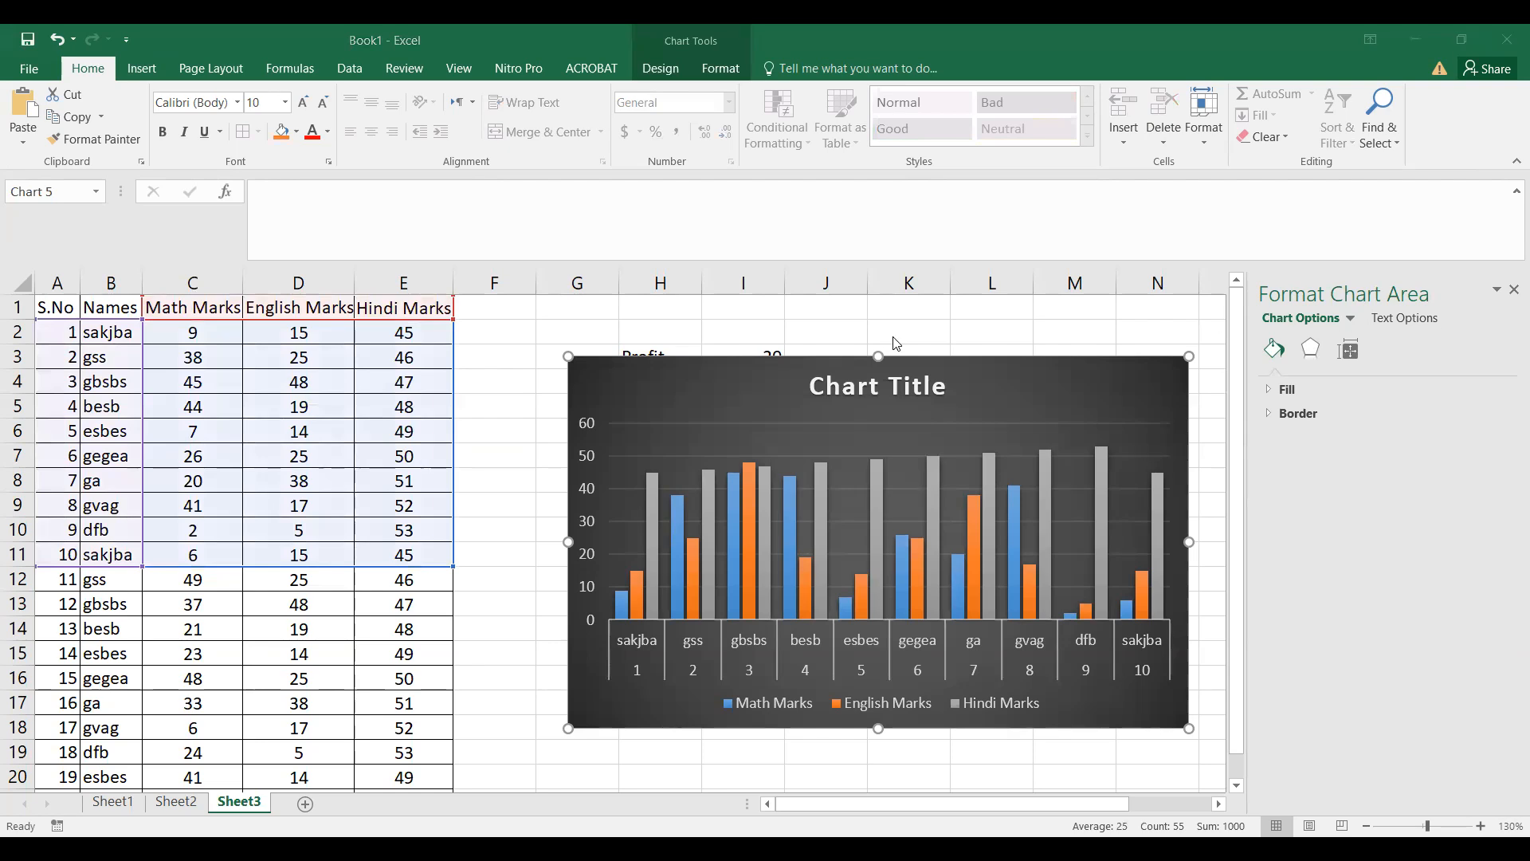
left_click(618, 381)
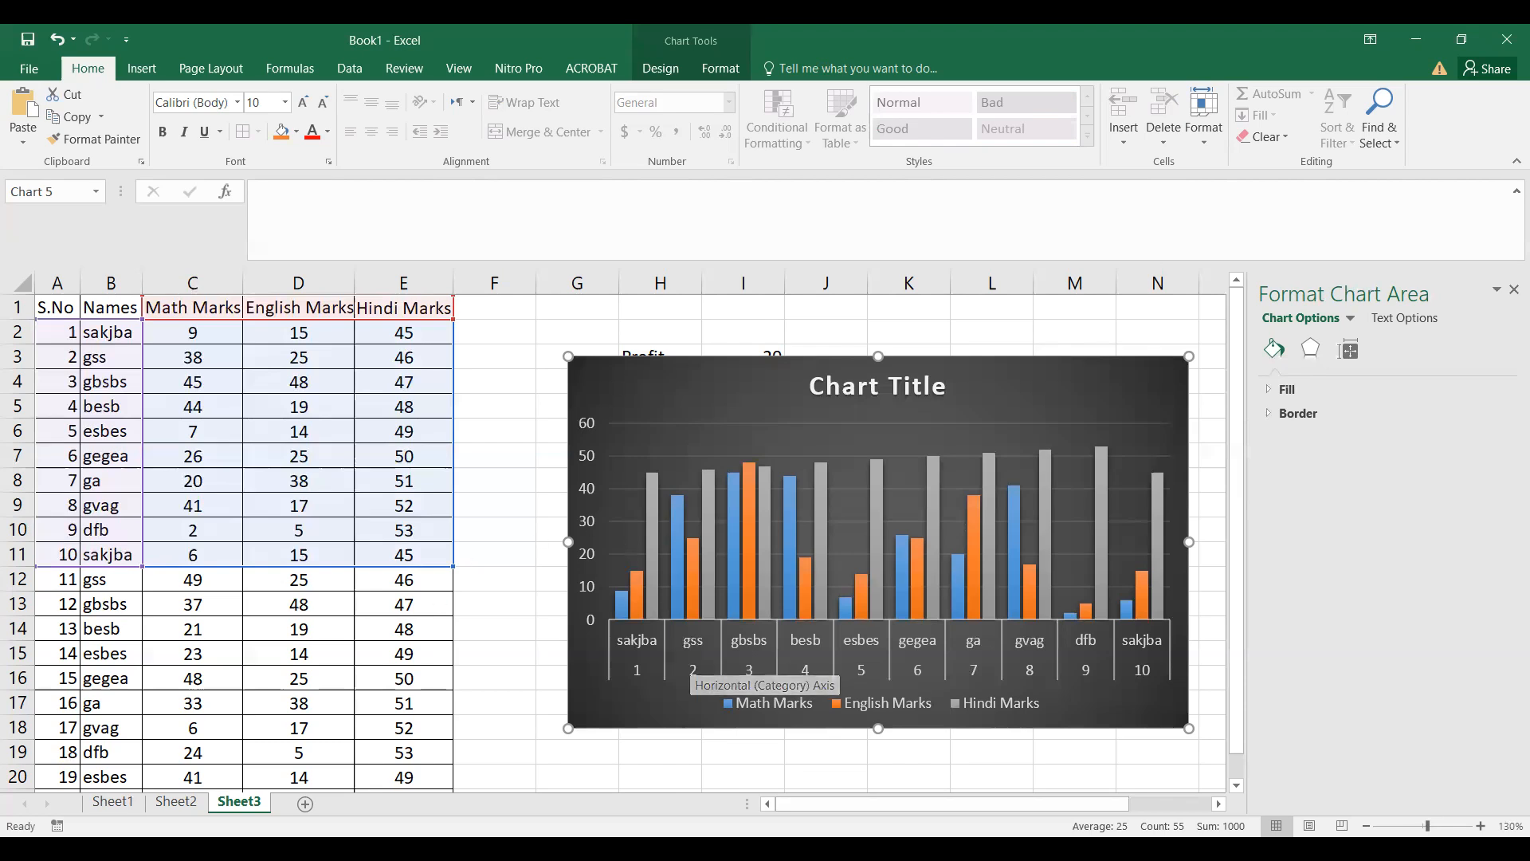
Step: Add a new worksheet after Sheet3, close the Format Shape pane and zoom the sheet to 130%
left_click(305, 804)
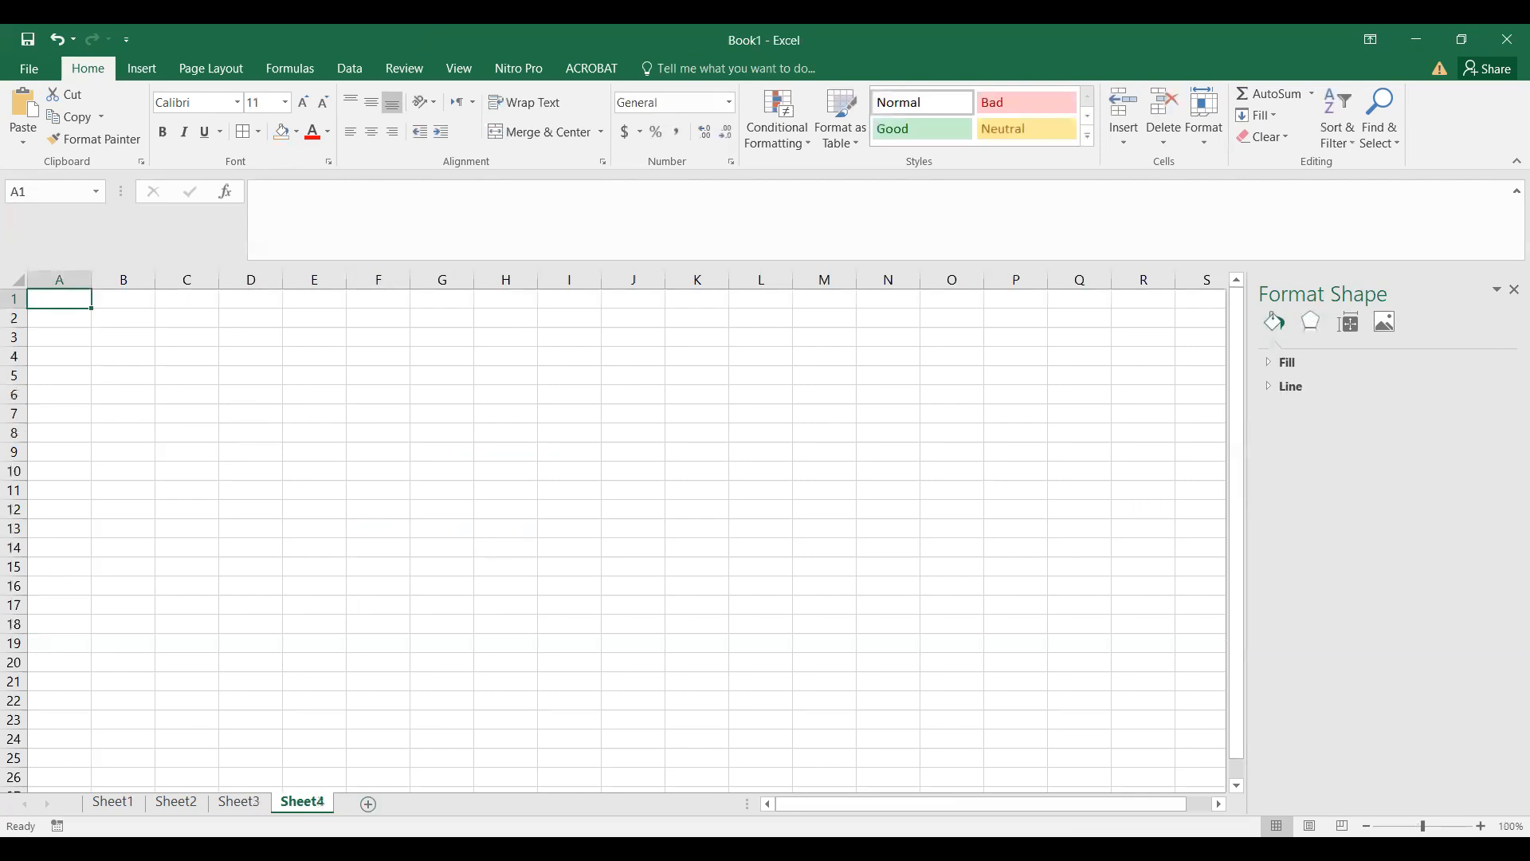
left_click(1514, 289)
left_click(353, 466)
left_click(62, 308)
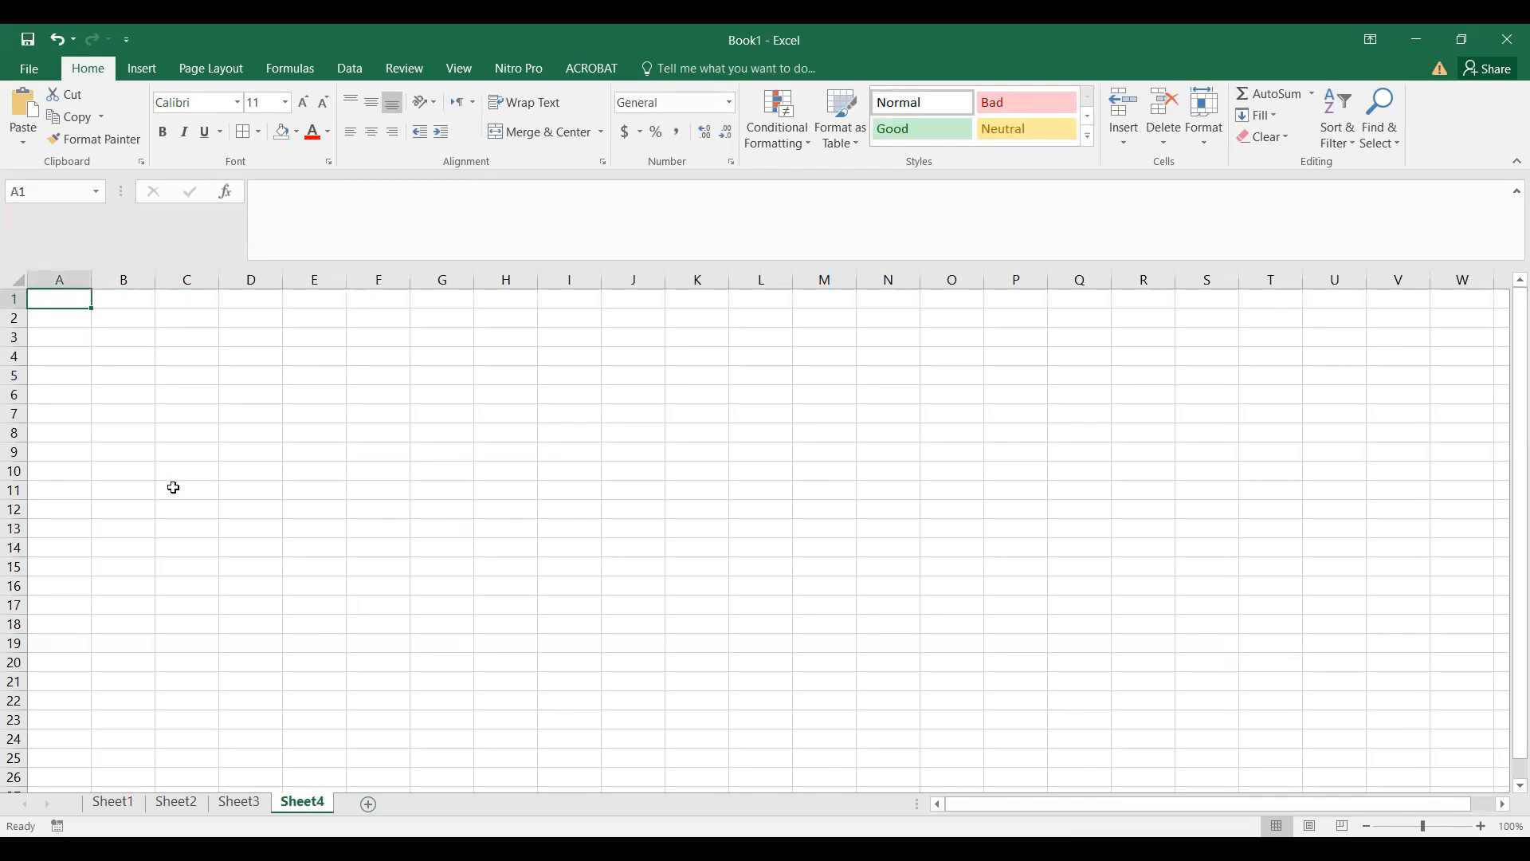
scroll(165, 489, "up", 1)
scroll(167, 489, "up", 1)
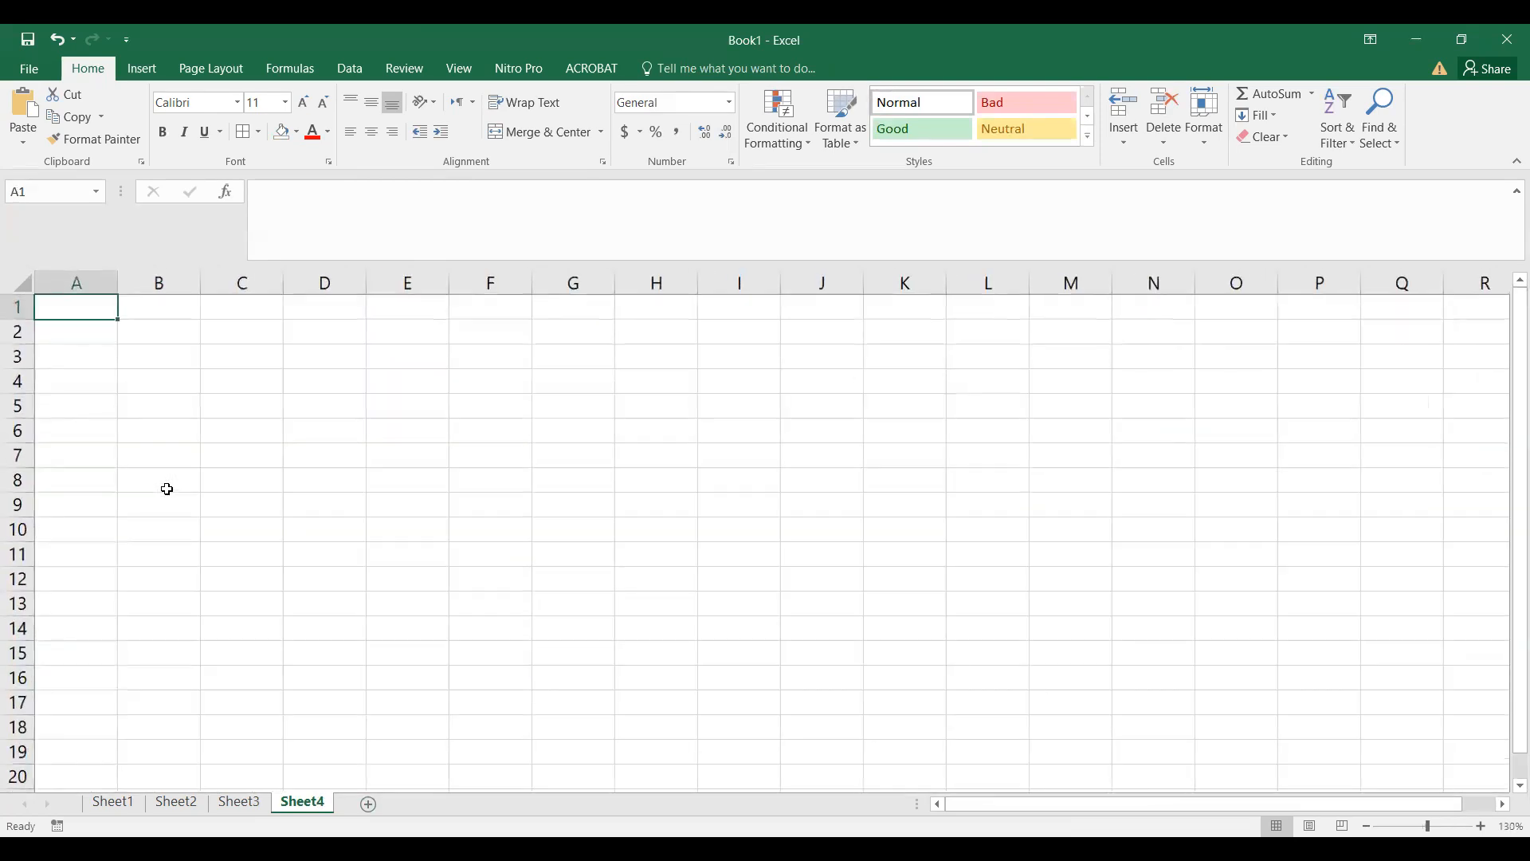
left_click_drag(93, 396, 89, 384)
Step: Enter the formula =RANDBETWEEN(1,50) in cell A1 of Sheet4
left_click(74, 303)
type("=")
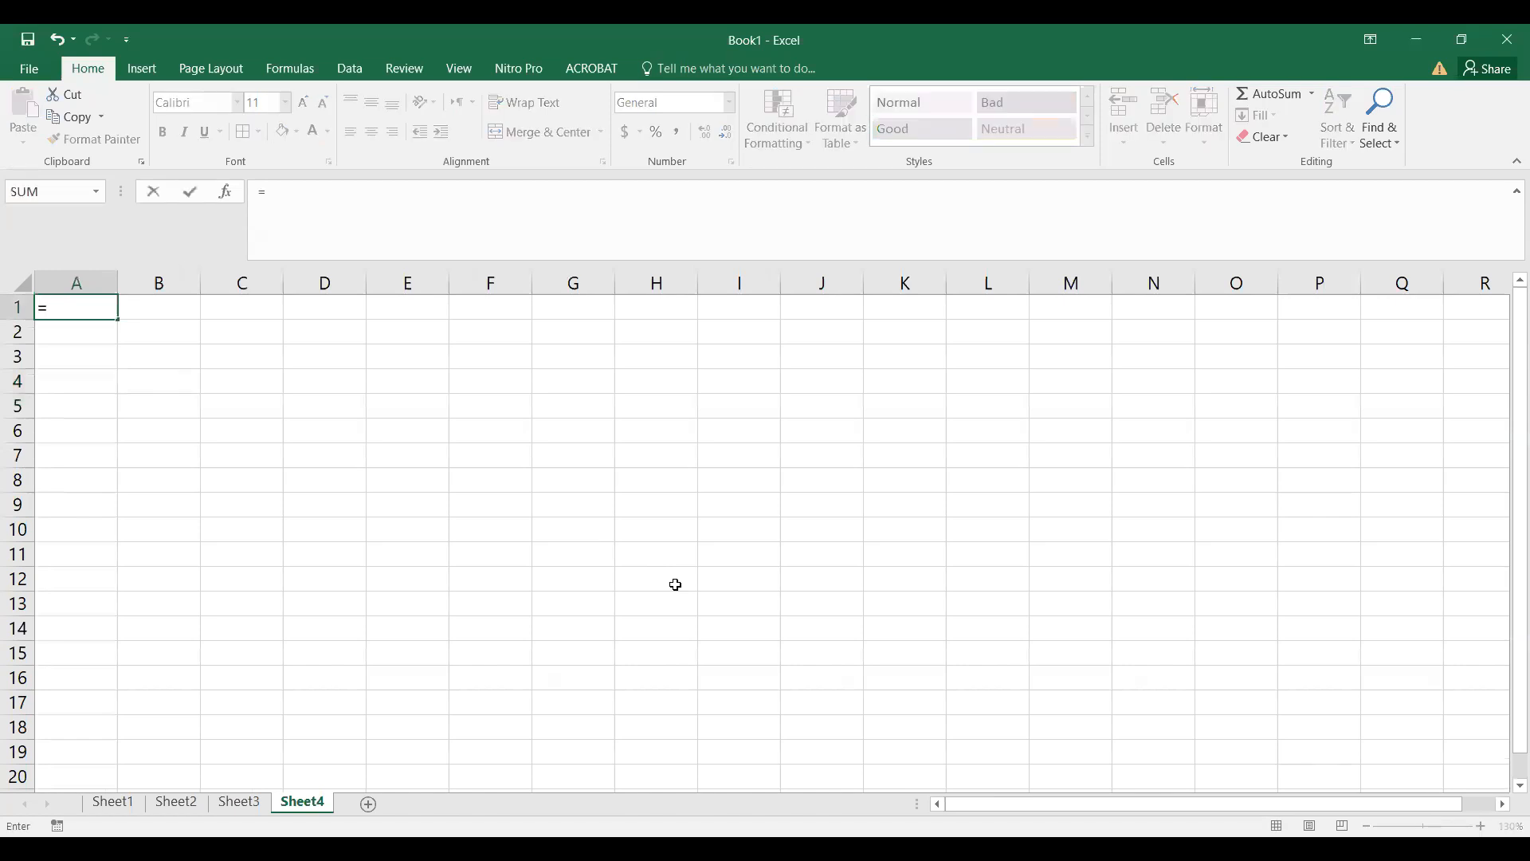
type("r")
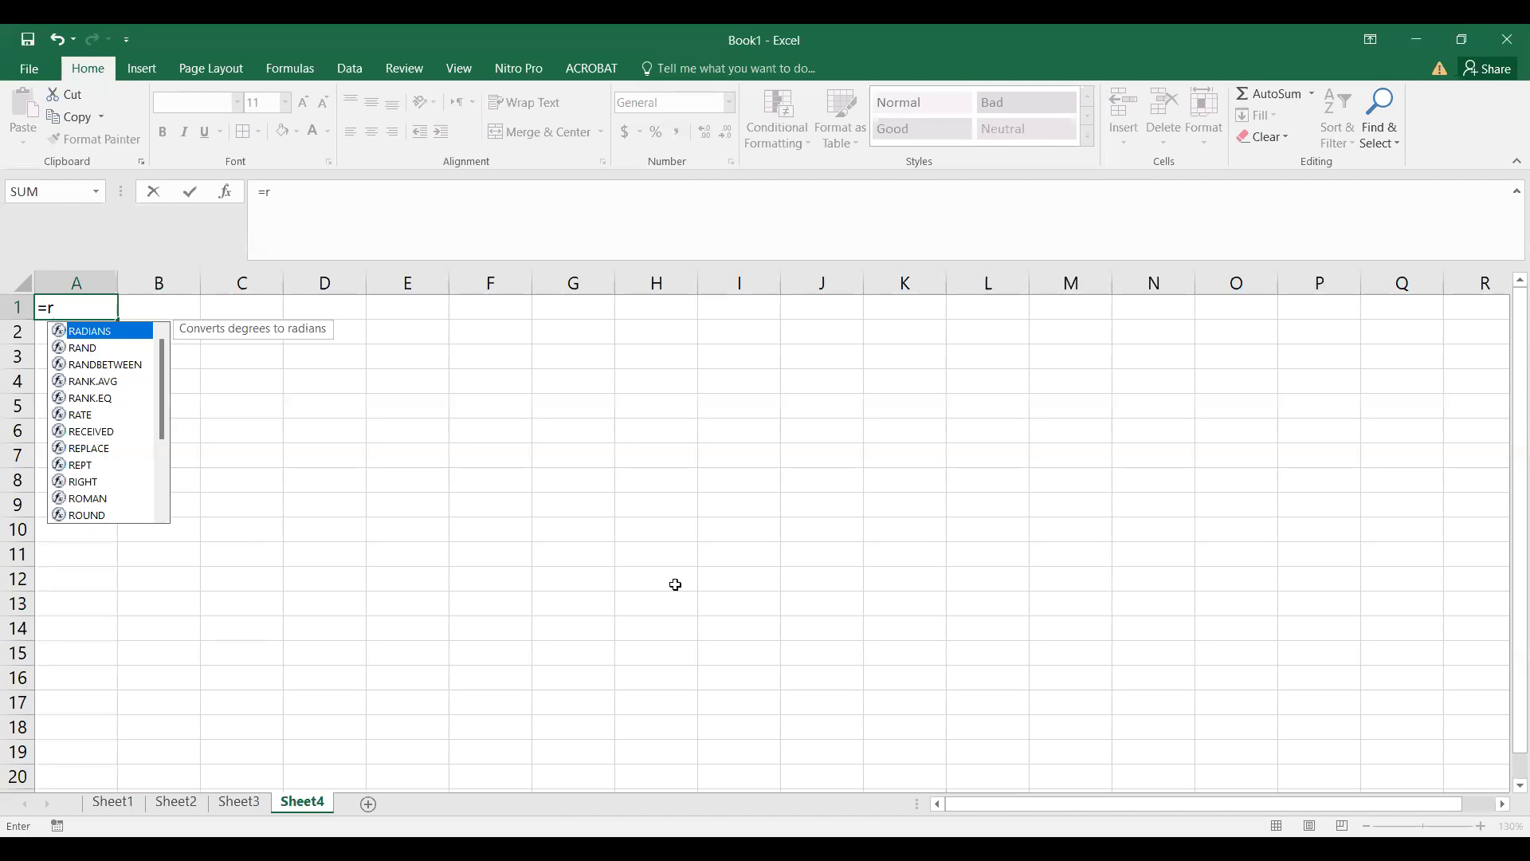
key("Down")
key("Down")
key("Tab")
type("1,50)")
Step: Copy the RANDBETWEEN formula from A1 down through A20
key("shift+Down")
key("shift+Down")
key("shift+Down")
key("shift+Down")
key("shift+Down")
key("shift+Down")
key("shift+Down")
key("shift+Down")
key("shift+Down")
key("shift+Down")
key("shift+Down")
key("shift+Down")
key("shift+Down")
key("shift+Down")
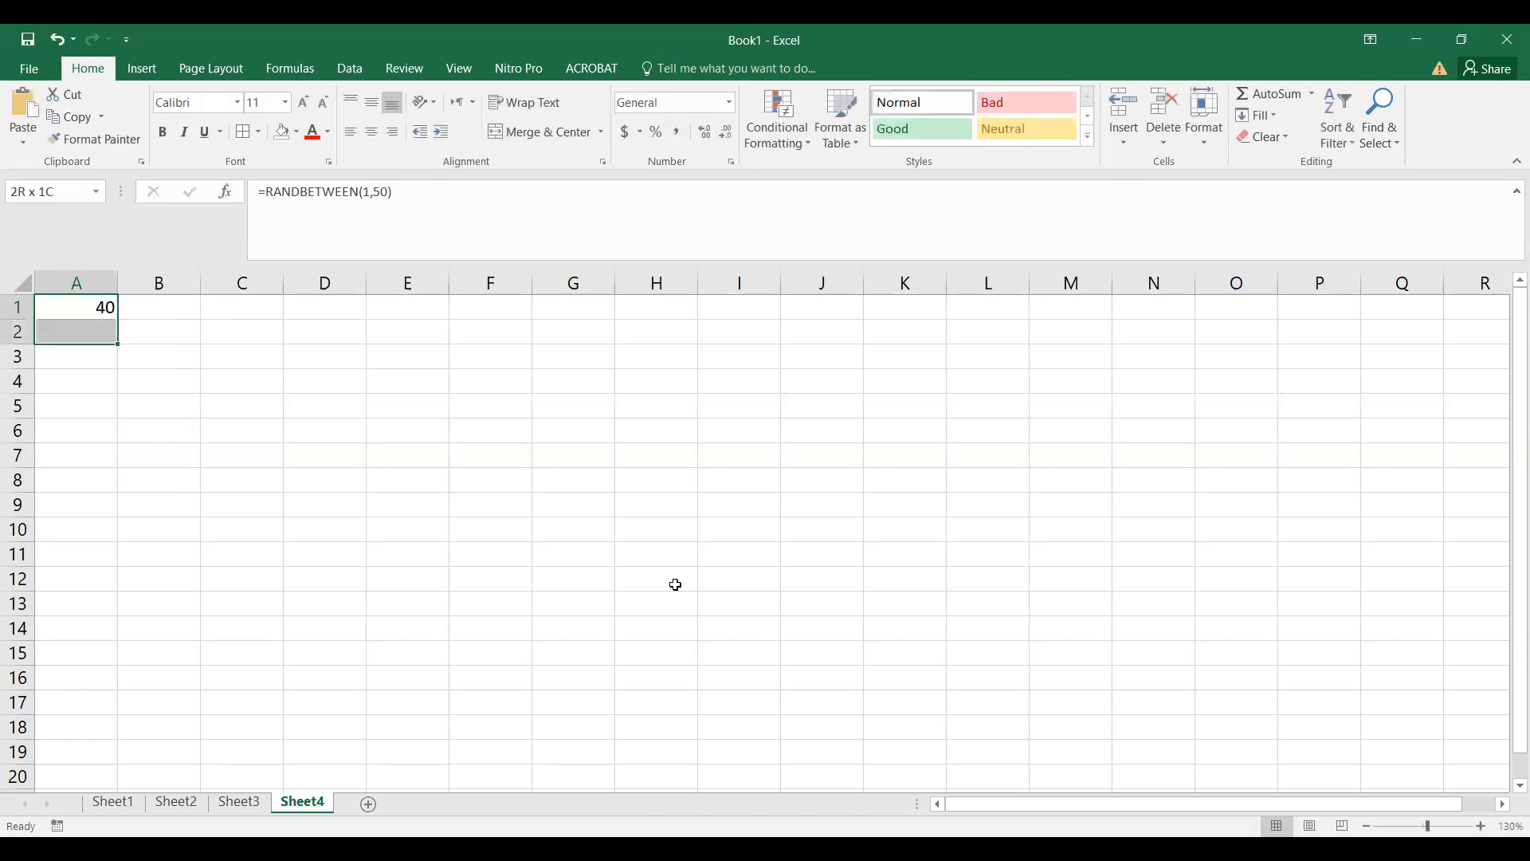
key("shift+Down")
key("ctrl+c")
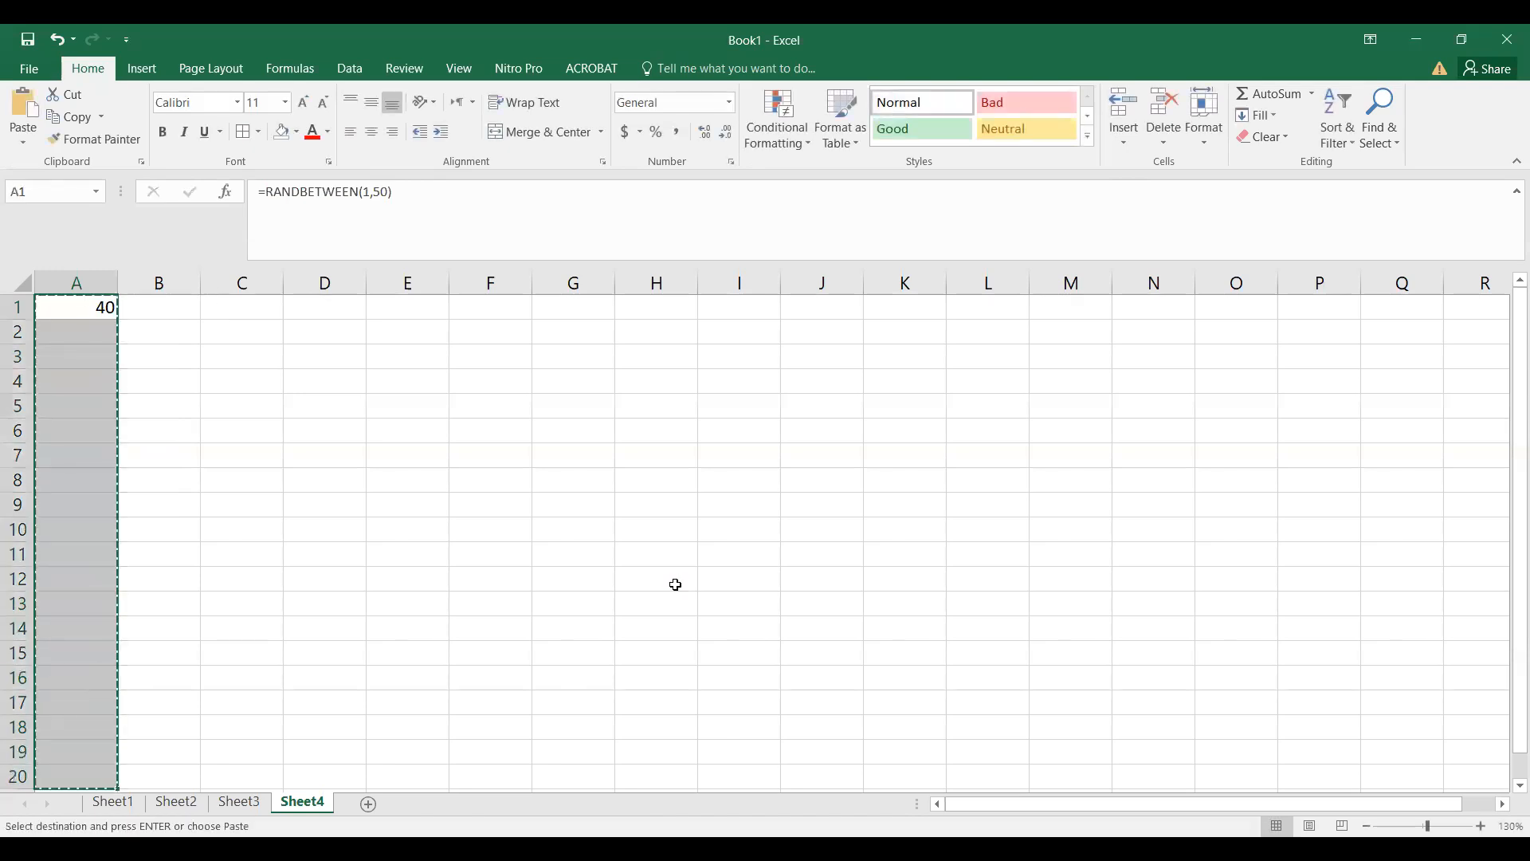
key("Return")
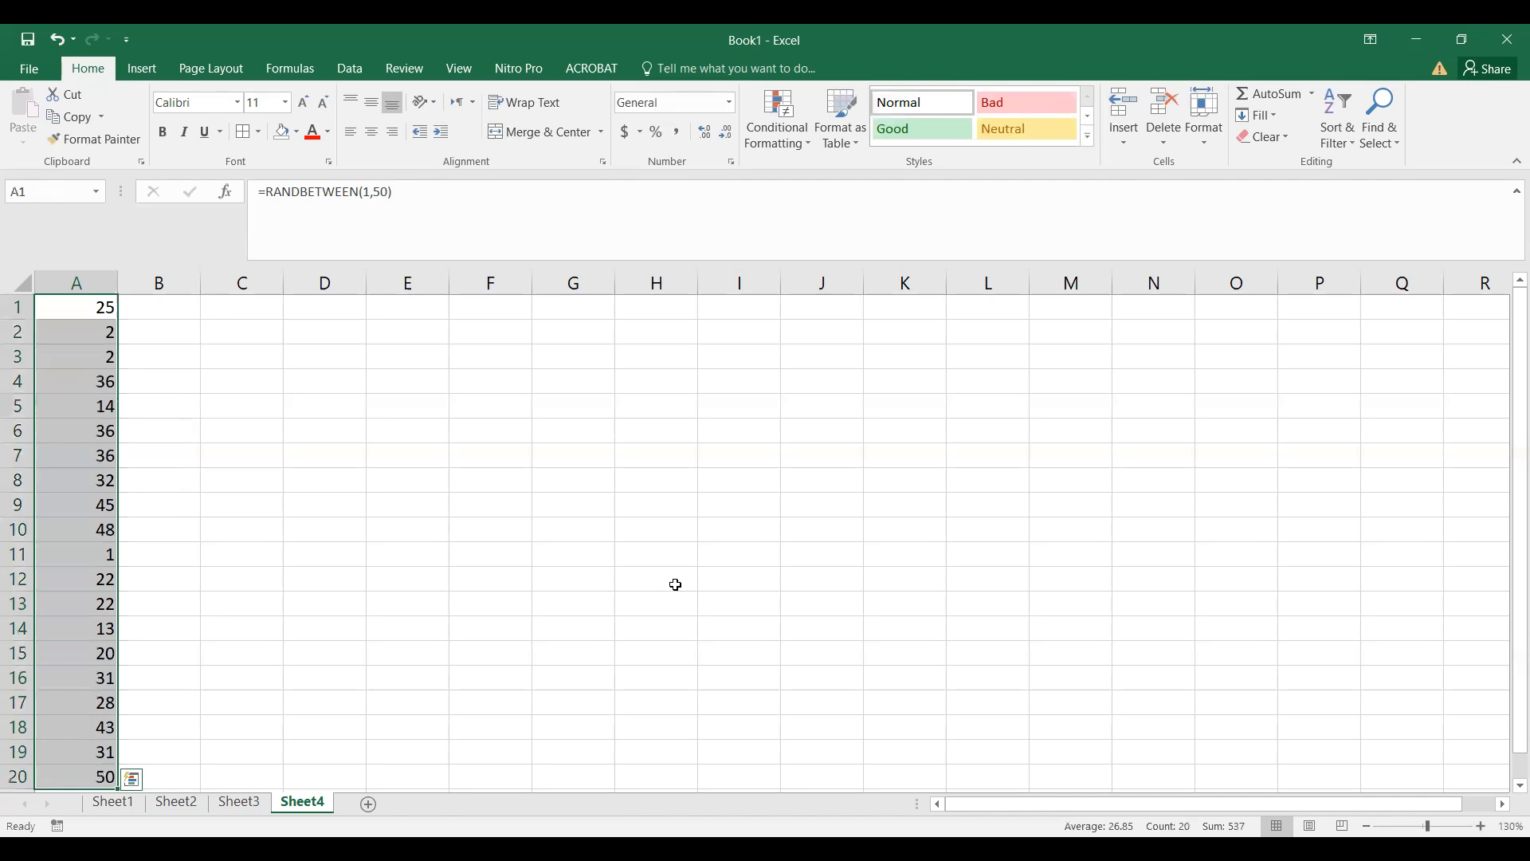
Step: Copy the A1:A20 formulas across into columns B through O
key("ctrl+c")
key("Right")
key("shift+Down")
key("shift+Down")
key("shift+Down")
key("shift+Down")
key("shift+Down")
key("shift+Down")
key("shift+Down")
key("shift+Down")
key("shift+Down")
key("shift+Down")
key("shift+Down")
key("shift+Down")
key("shift+Down")
key("shift+Down")
key("shift+Down")
key("shift+Down")
key("shift+Down")
key("shift+Down")
key("shift+Down")
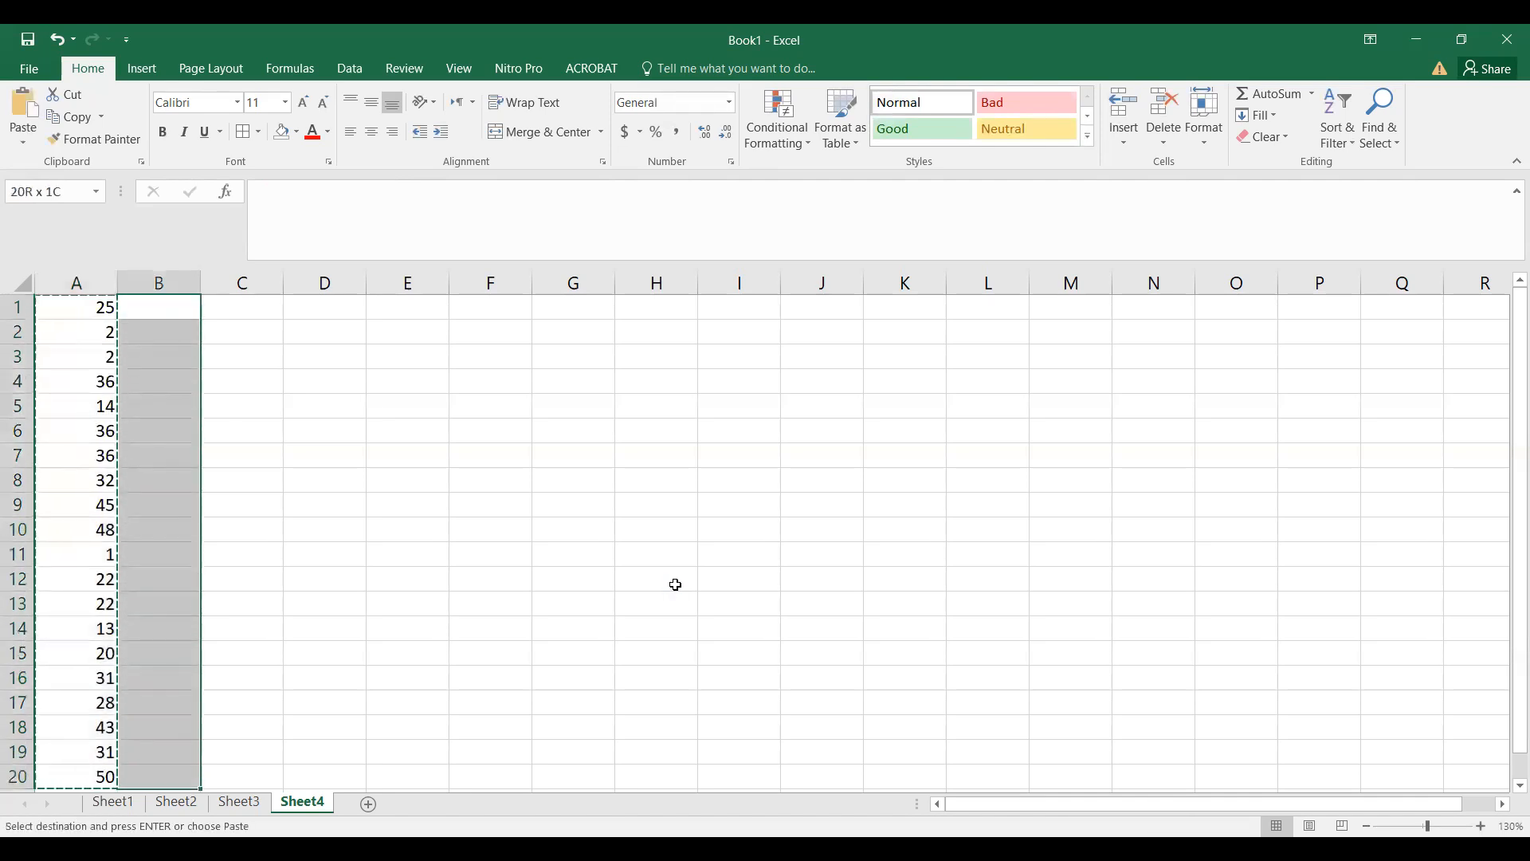
key("shift+Right")
key("shift+Right")
key("shift+Right")
key("shift+Right")
key("shift+Right")
key("shift+Right")
key("shift+Right")
key("shift+Right")
key("shift+Right")
key("shift+Right")
key("shift+Right")
key("shift+Right")
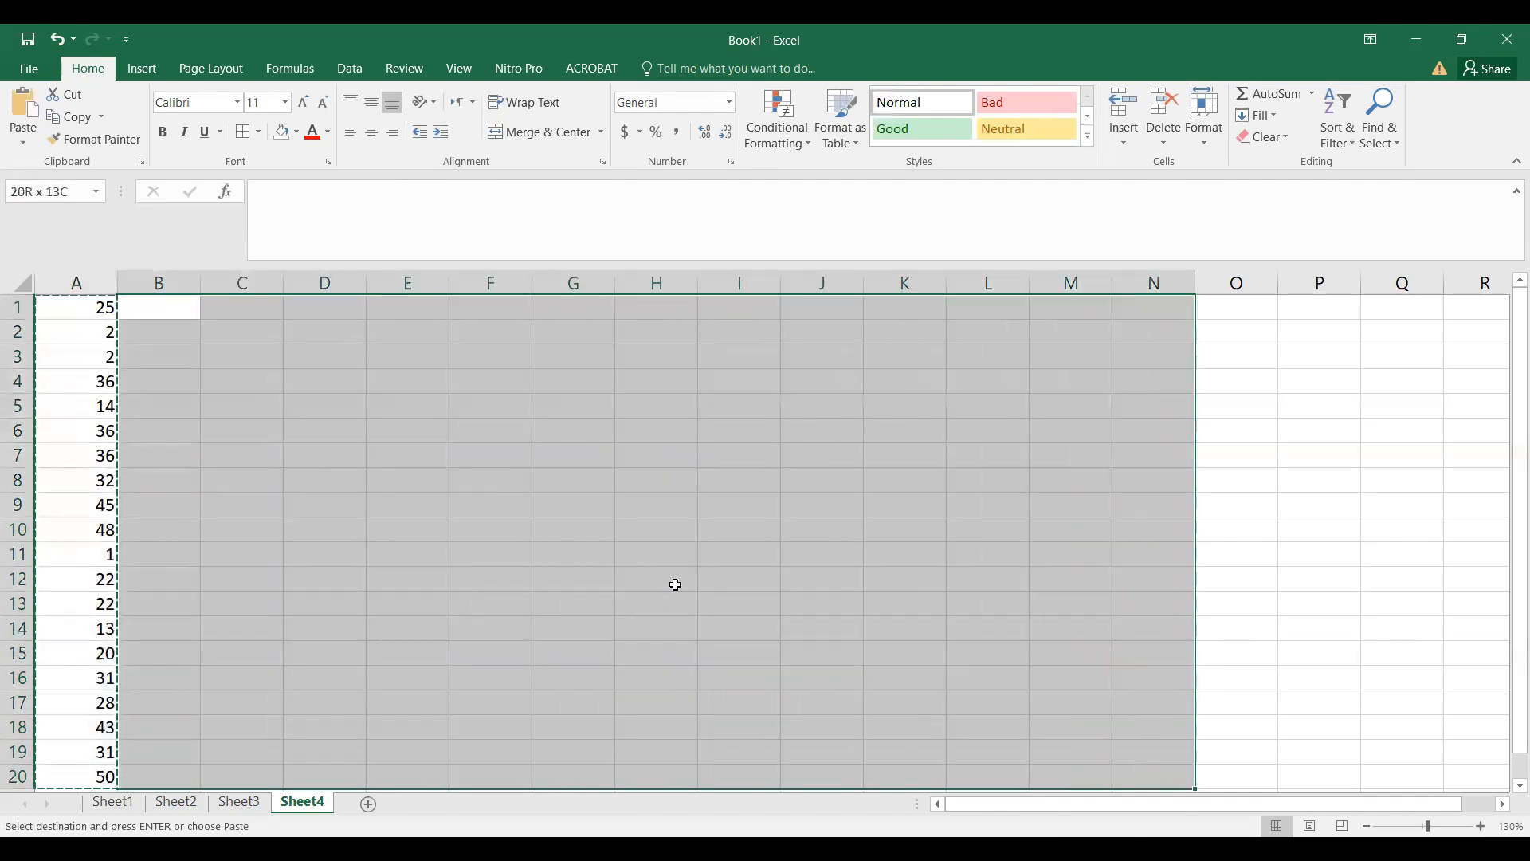
key("shift+Right")
key("ctrl+v")
Step: Replace the formulas in A1:O20 with their values by copying the block and pasting it as values in place
key("ctrl+Right")
key("ctrl+shift+Down")
key("Left")
key("ctrl+Left")
key("ctrl+shift+Right")
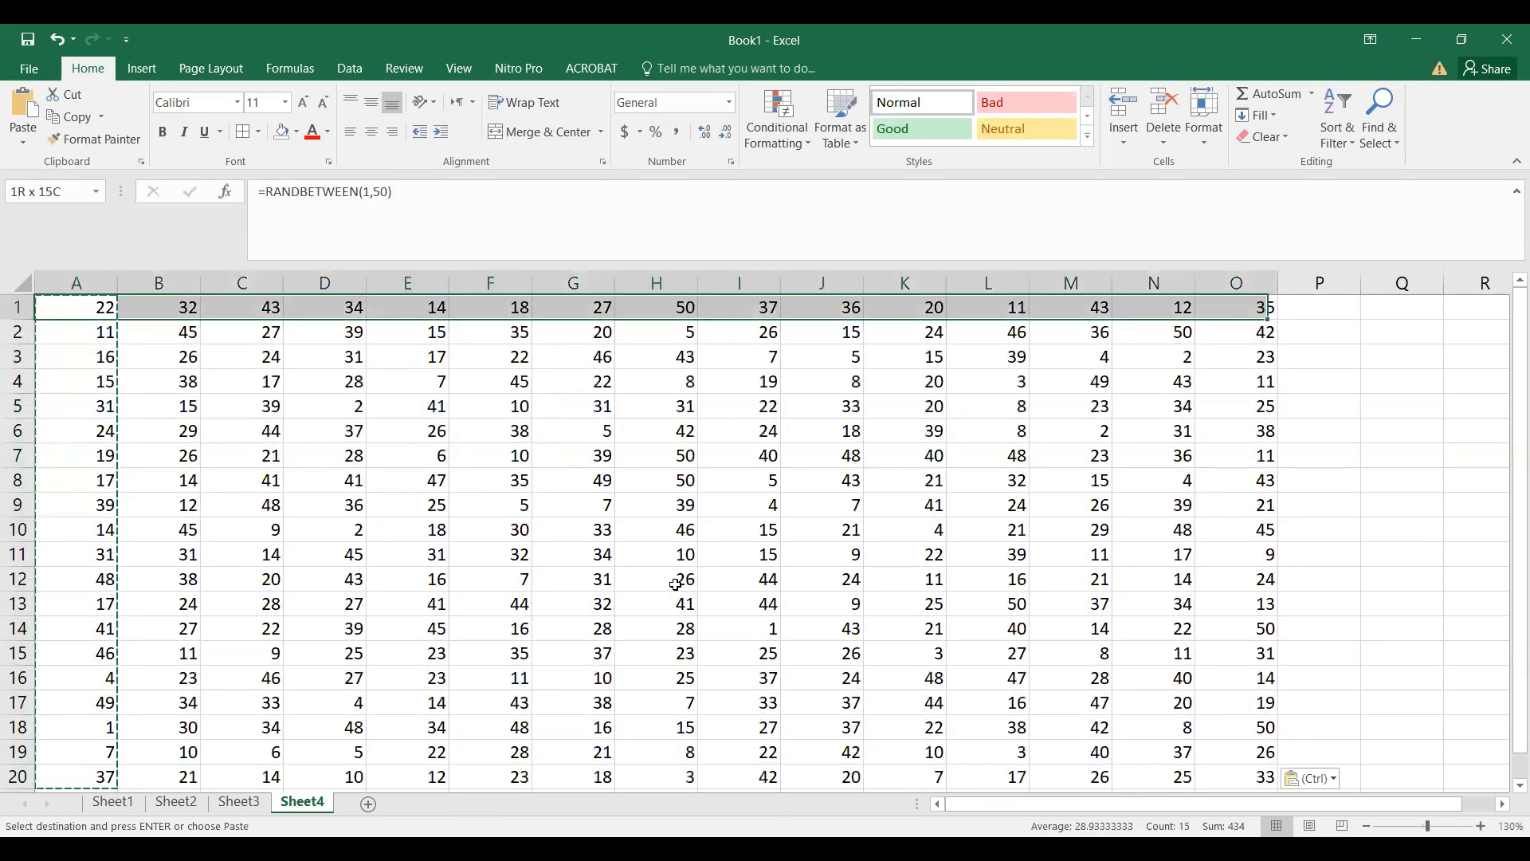
key("ctrl+shift+Down")
key("ctrl+c")
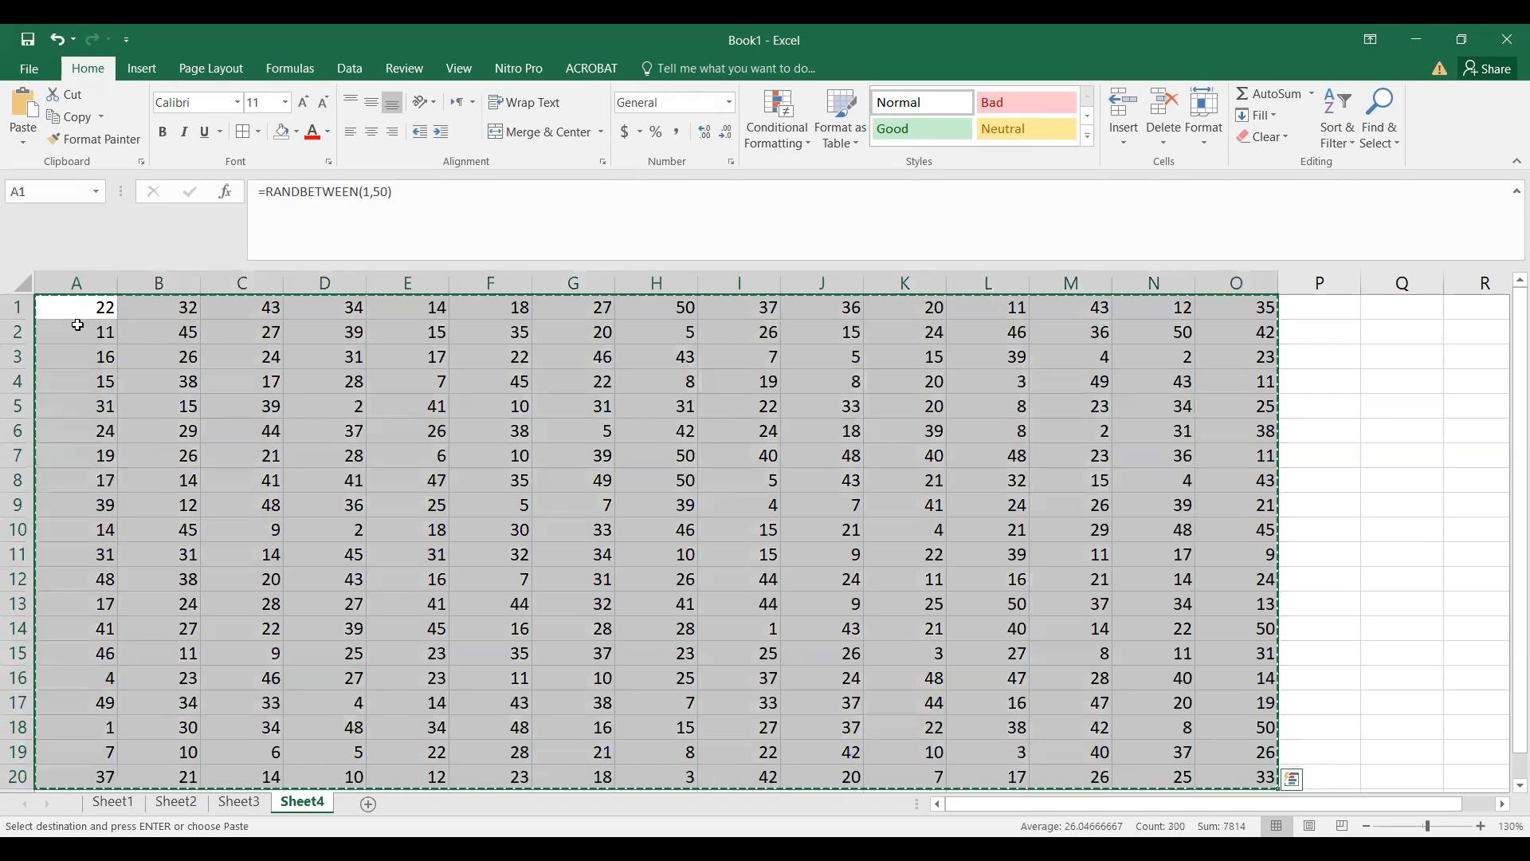
right_click(77, 326)
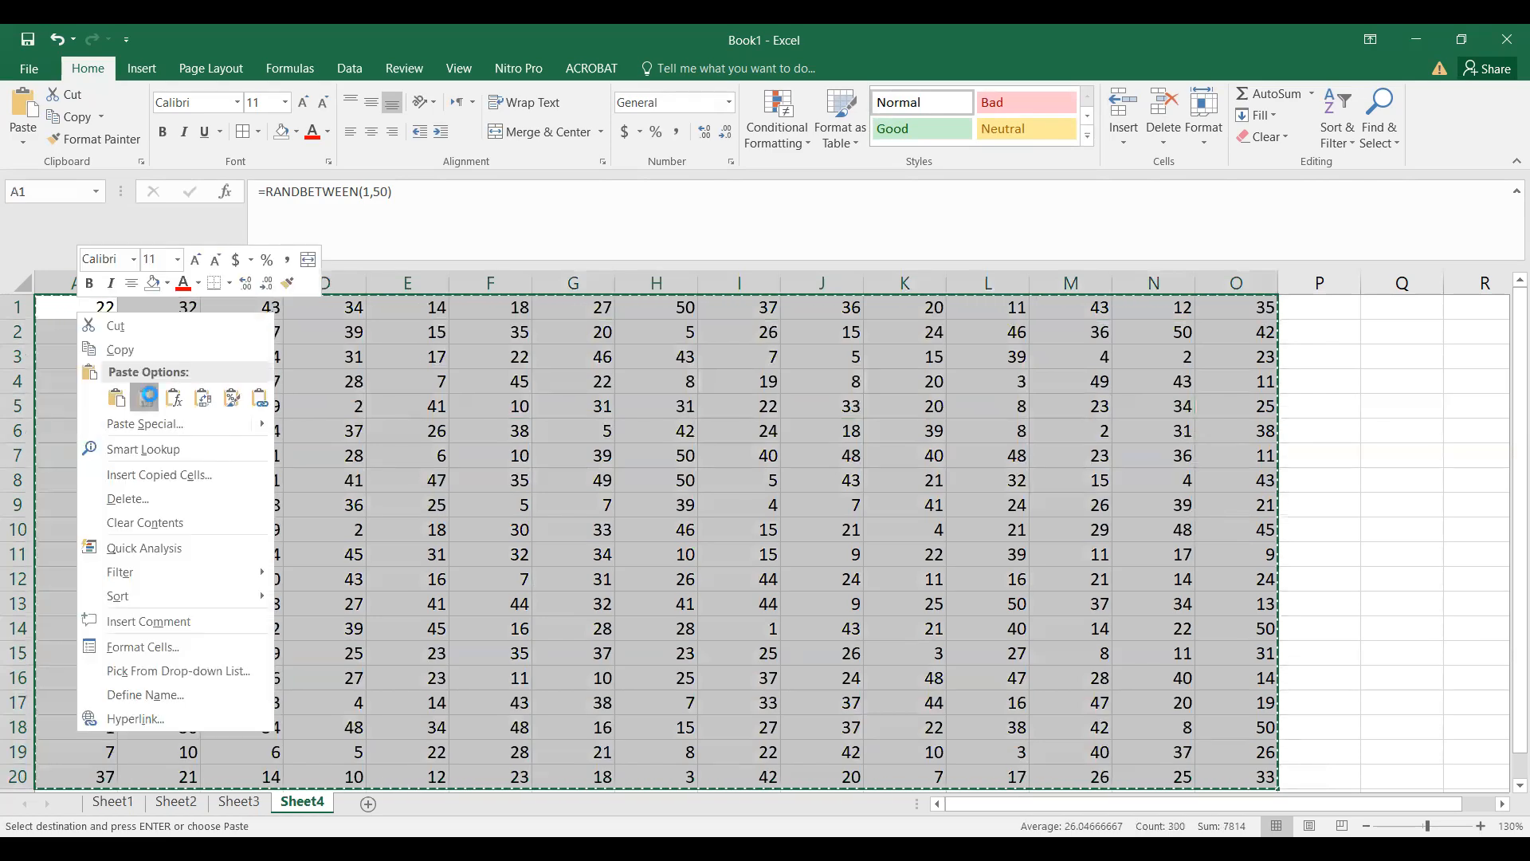
left_click(146, 396)
Step: Replace every 22 in A1:O20 with an empty value
left_click_drag(76, 307, 1242, 777)
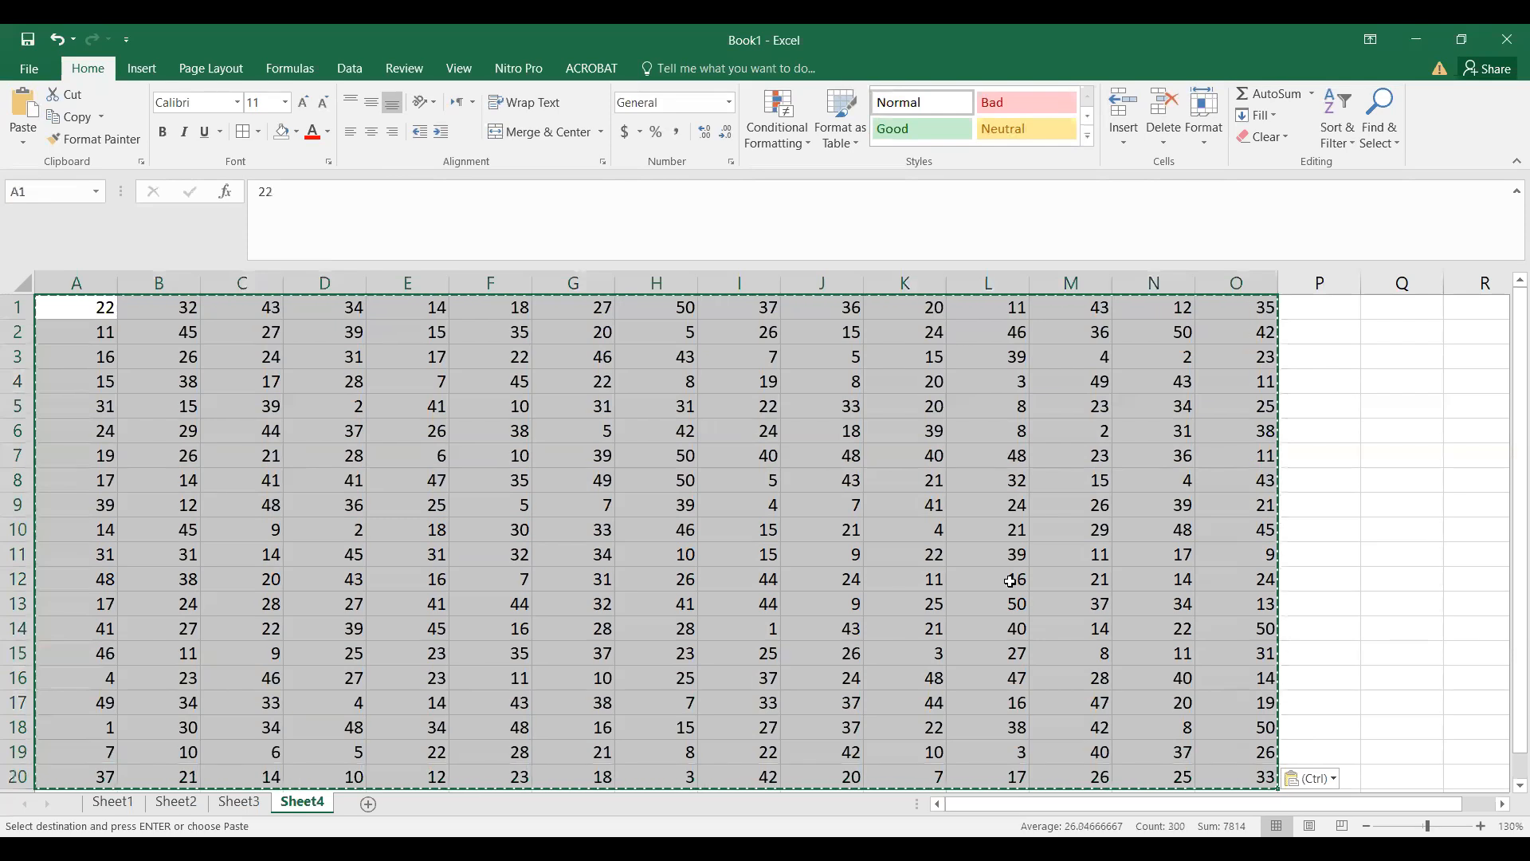
key("ctrl+h")
type("22")
left_click(728, 502)
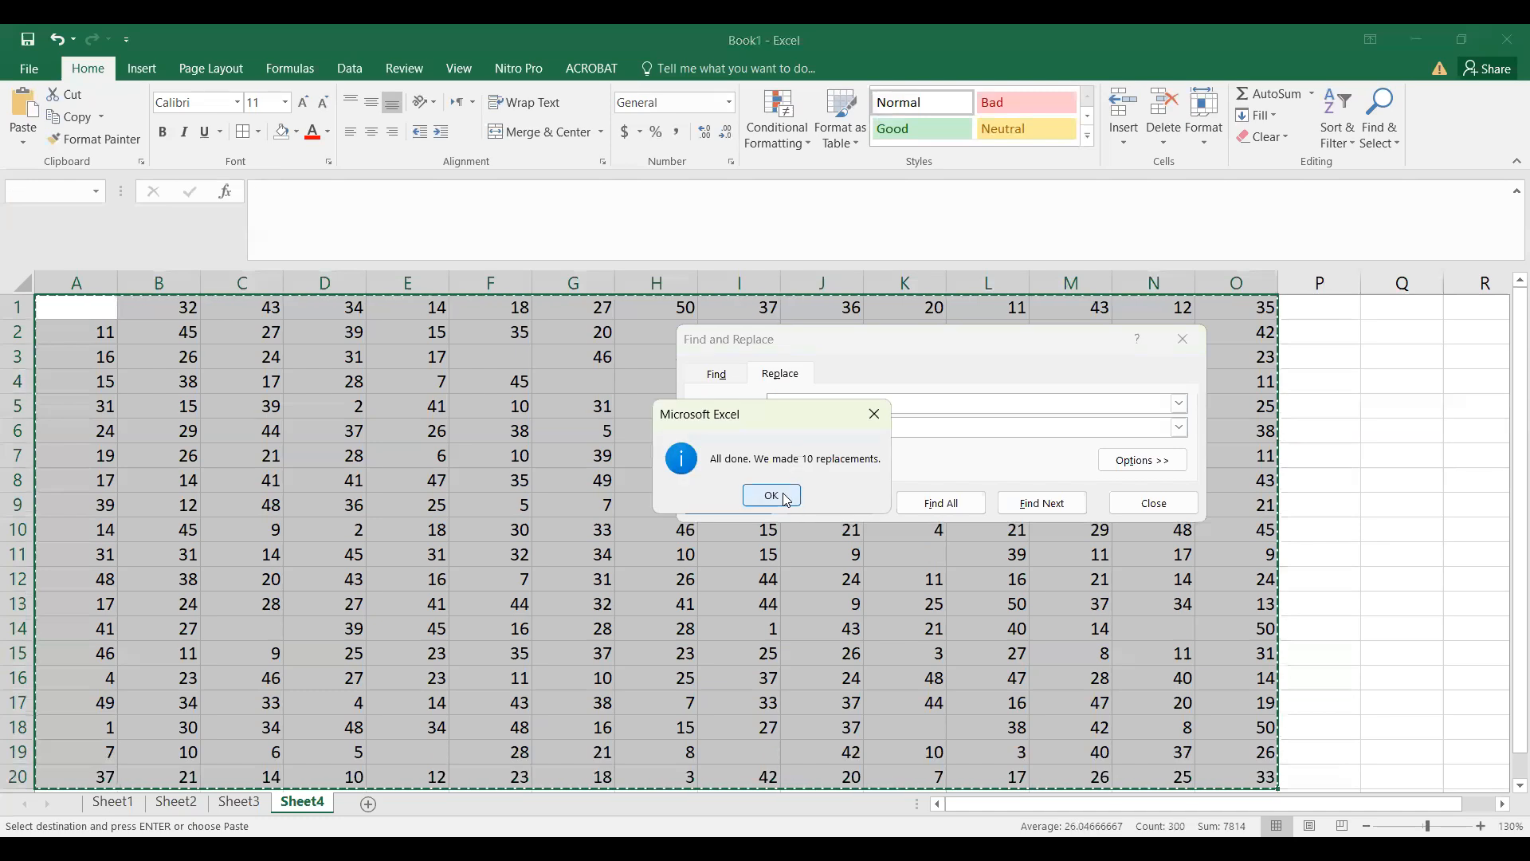
left_click(790, 496)
left_click(1142, 504)
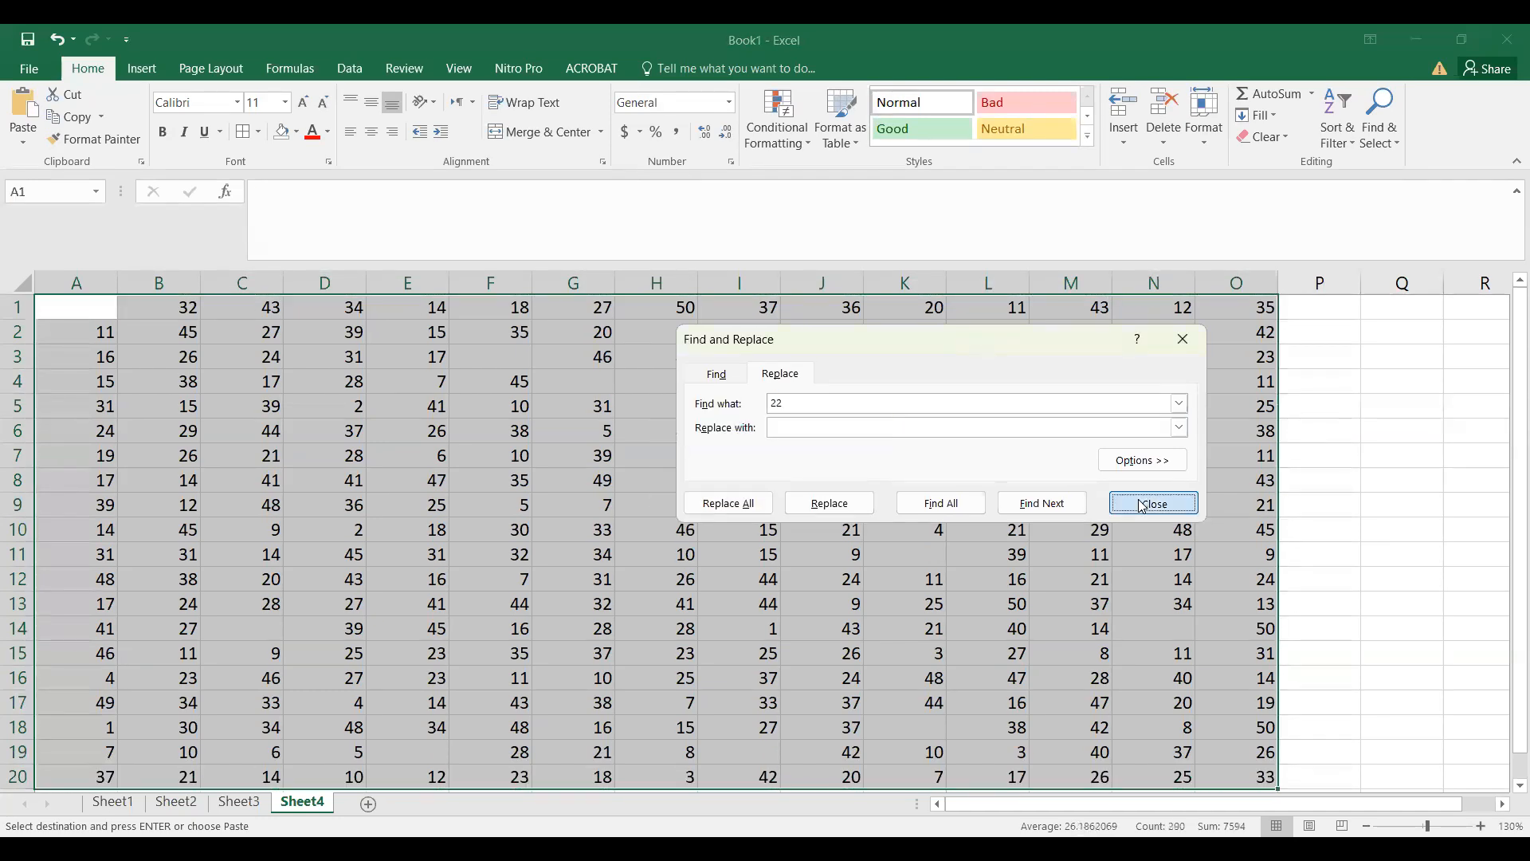
Step: Undo the replacement of 22 in the number block
left_click(259, 463)
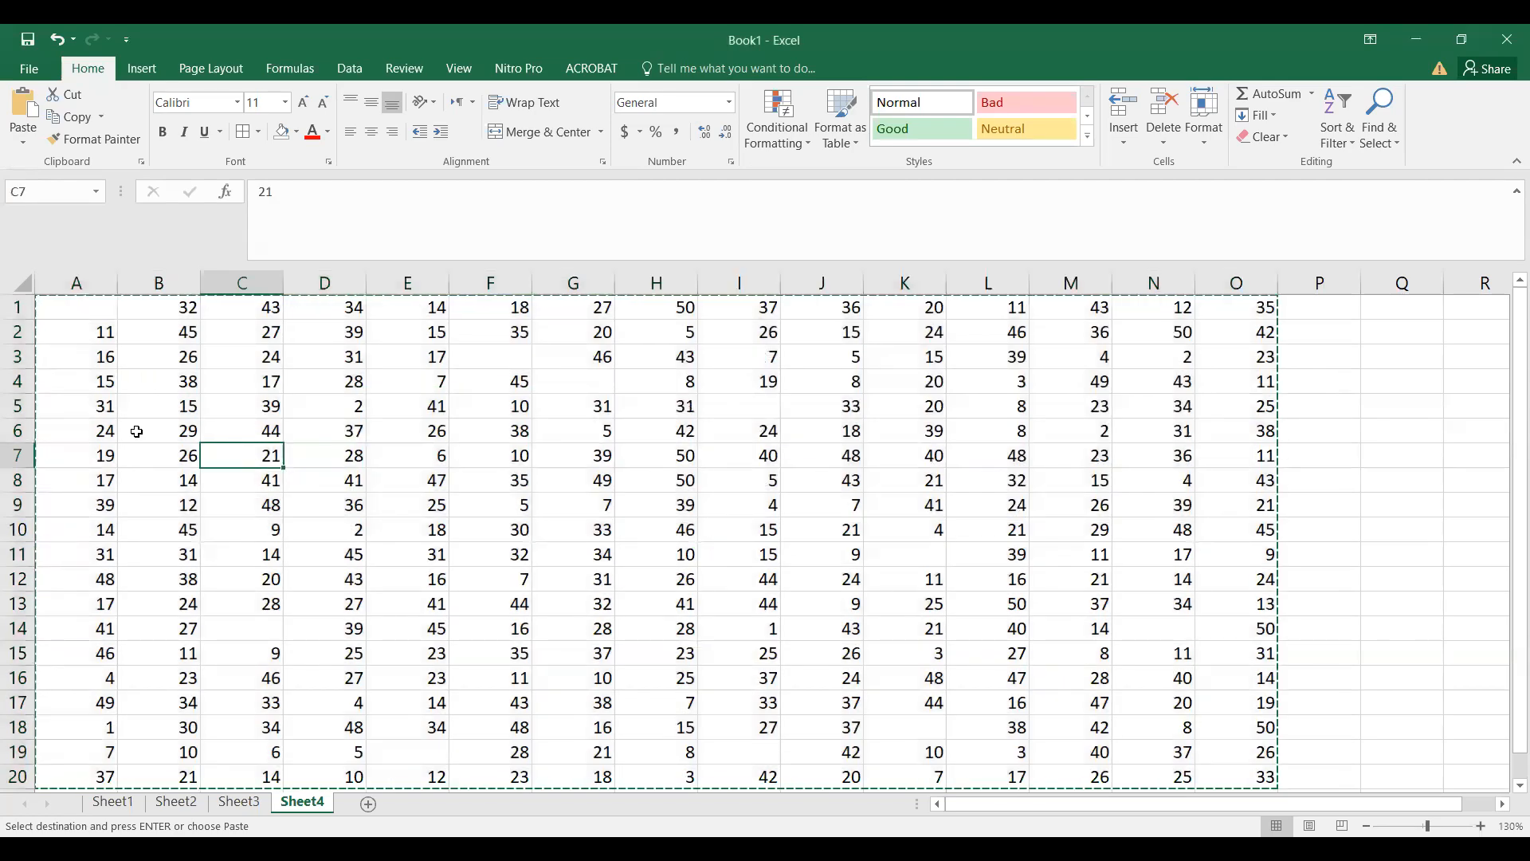
left_click(170, 358)
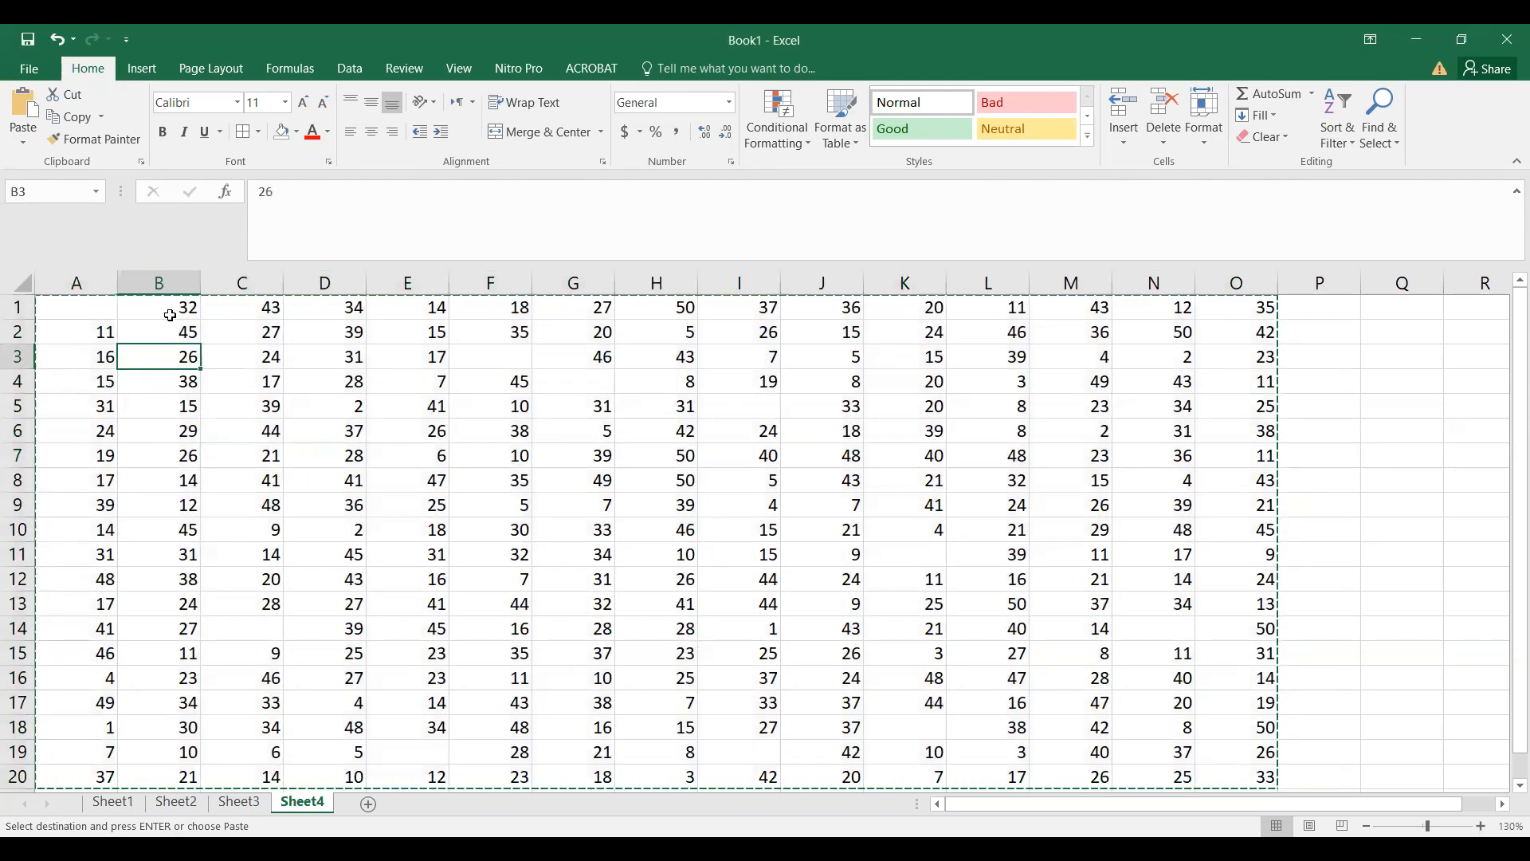
left_click(163, 451)
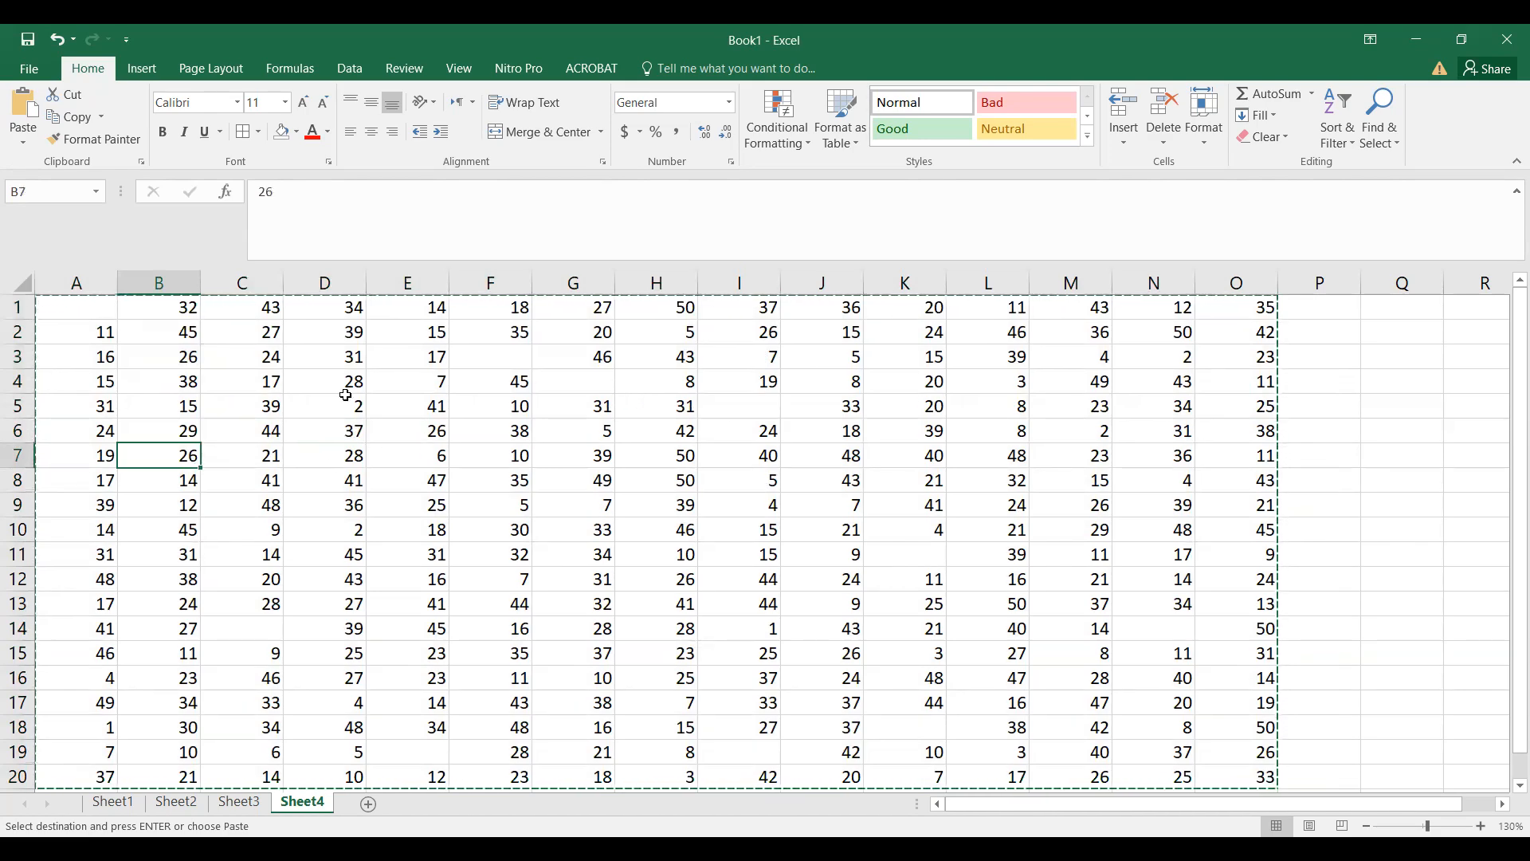
left_click(181, 307)
left_click(102, 312)
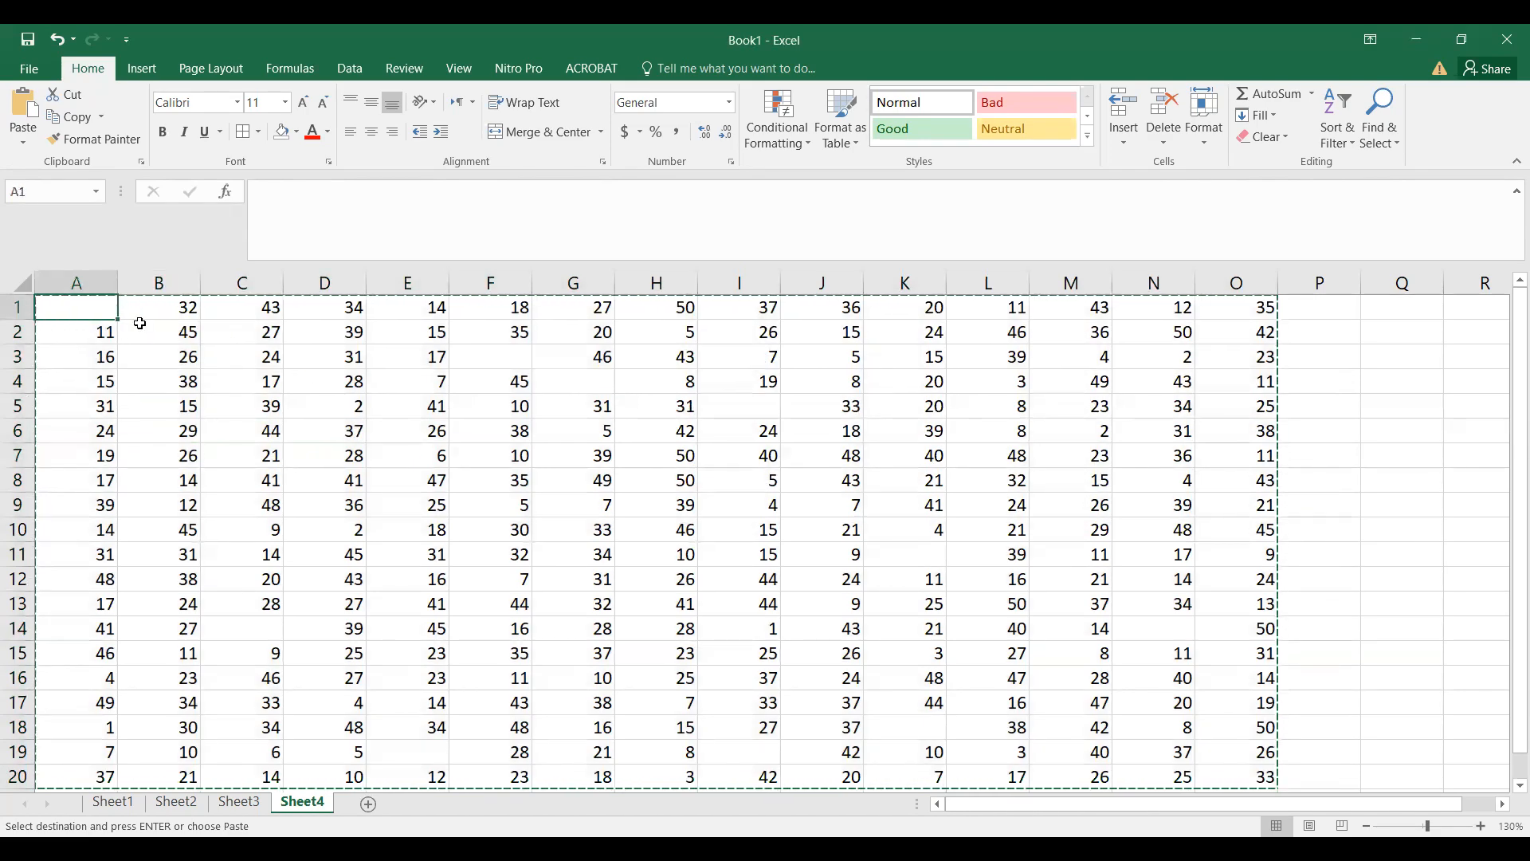
key("ctrl+v")
left_click(185, 381)
Step: Move the values of B1:B20 beneath the last value in column A
left_click(180, 312)
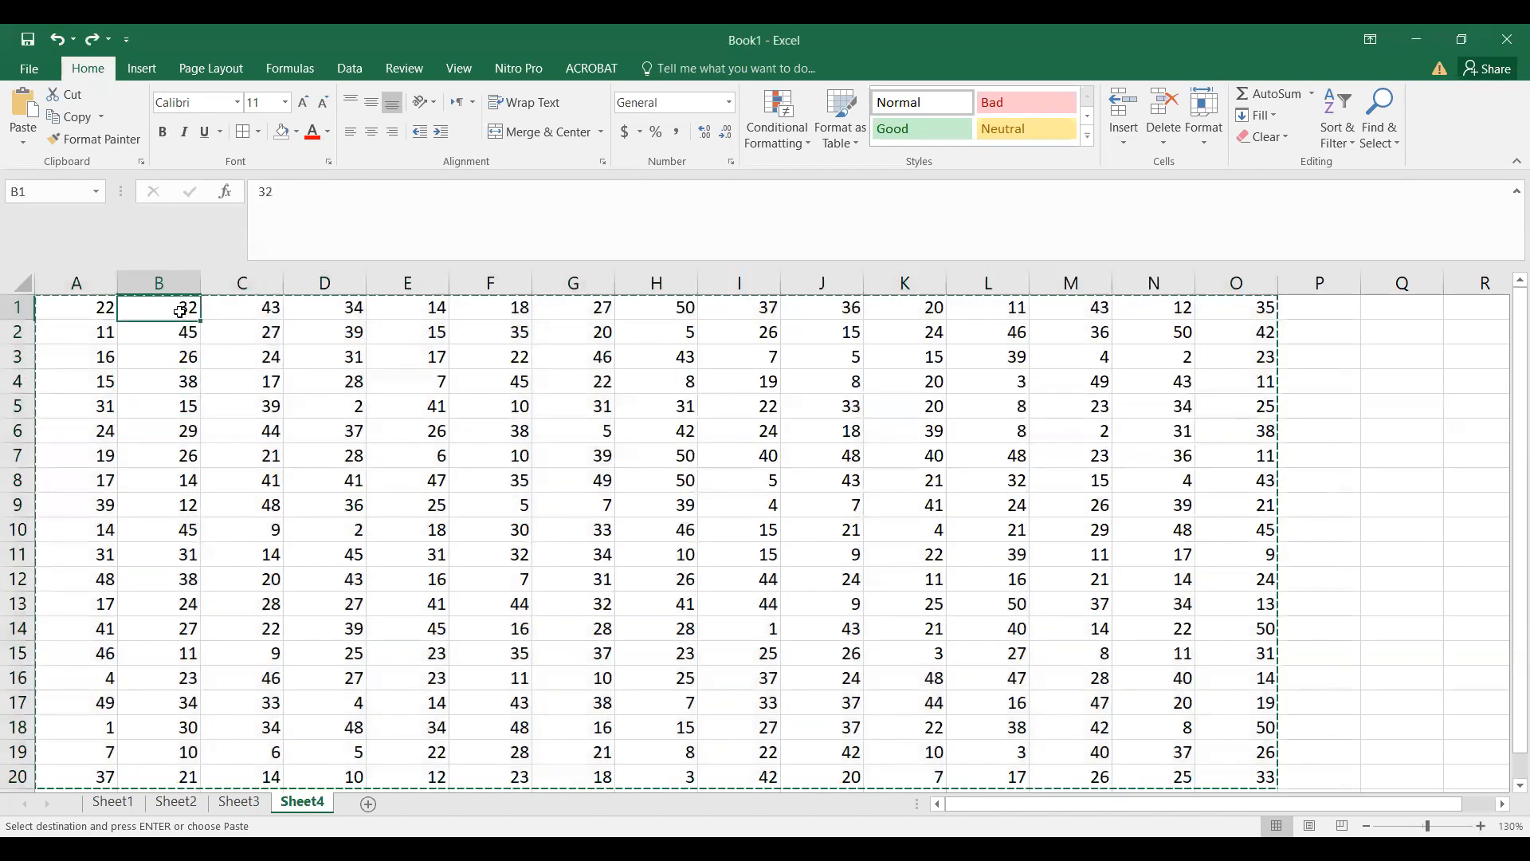
key("ctrl+shift+Down")
key("ctrl+c")
key("Left")
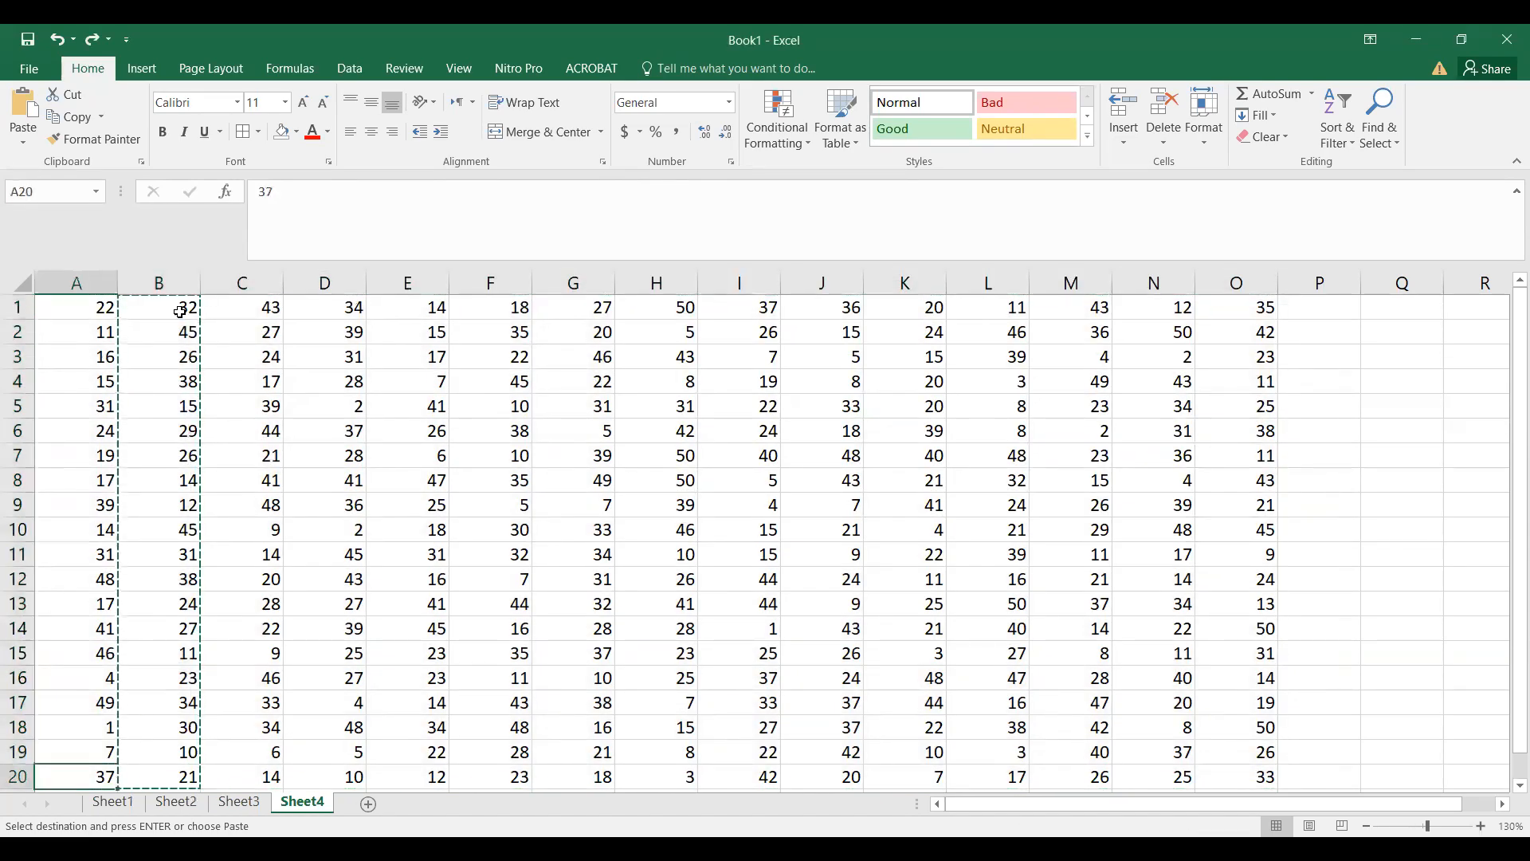
key("ctrl+Down")
key("Down")
key("ctrl+v")
Step: Move the values of C1:C20 to the end of the list in column A
key("ctrl+Up")
key("Right")
key("Right")
key("Right")
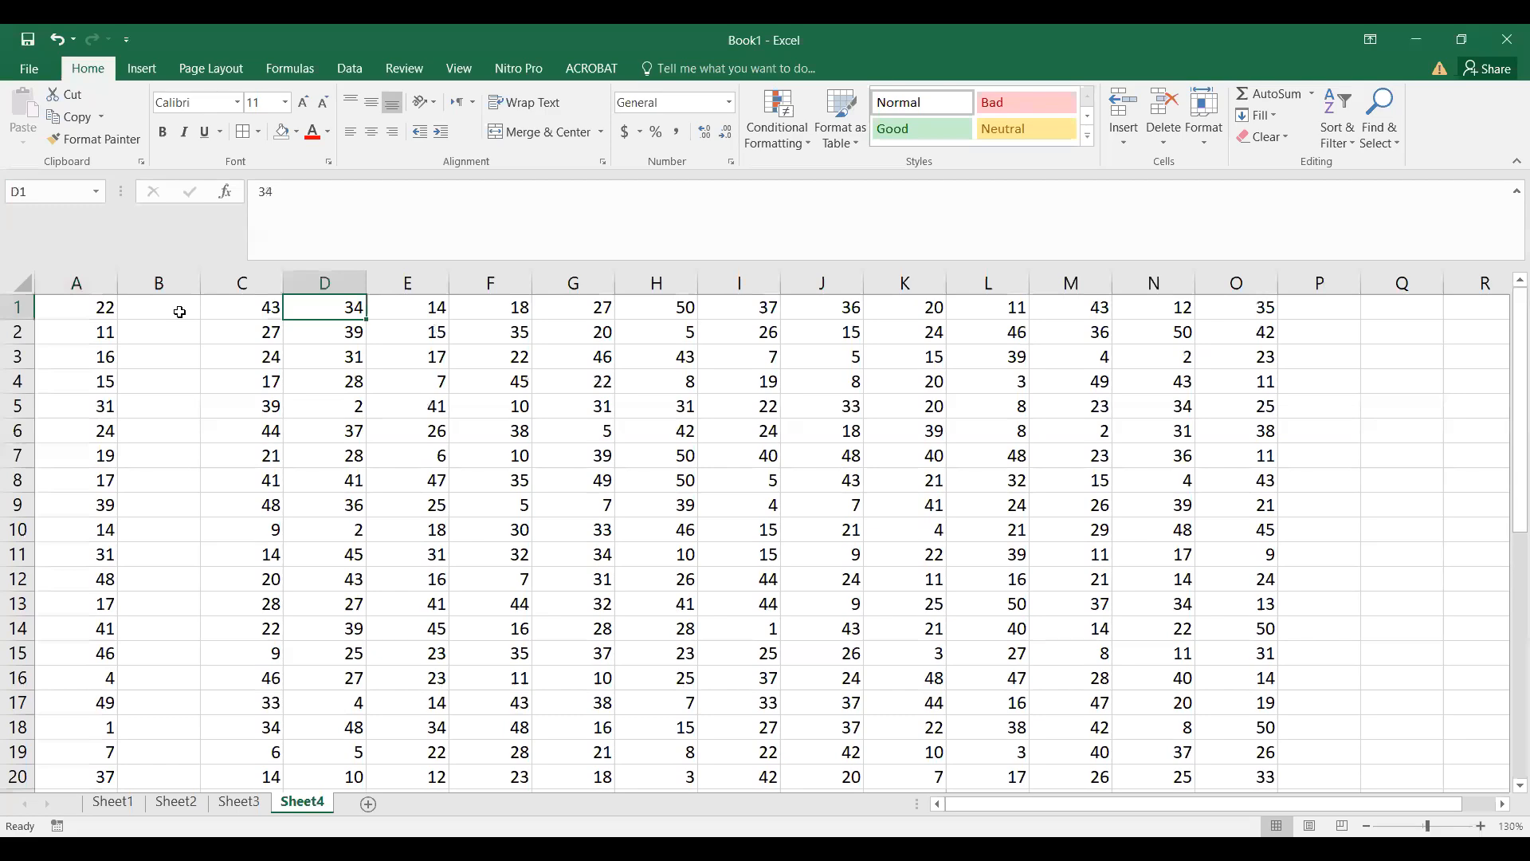
key("Left")
key("ctrl+shift+Down")
key("ctrl+x")
key("Left")
key("Left")
key("ctrl+Down")
key("Down")
key("ctrl+v")
key("ctrl+Up")
Step: Delete the remaining values in D1:O20 and return to cell A1
key("Right")
key("Right")
key("Right")
key("Right")
key("Left")
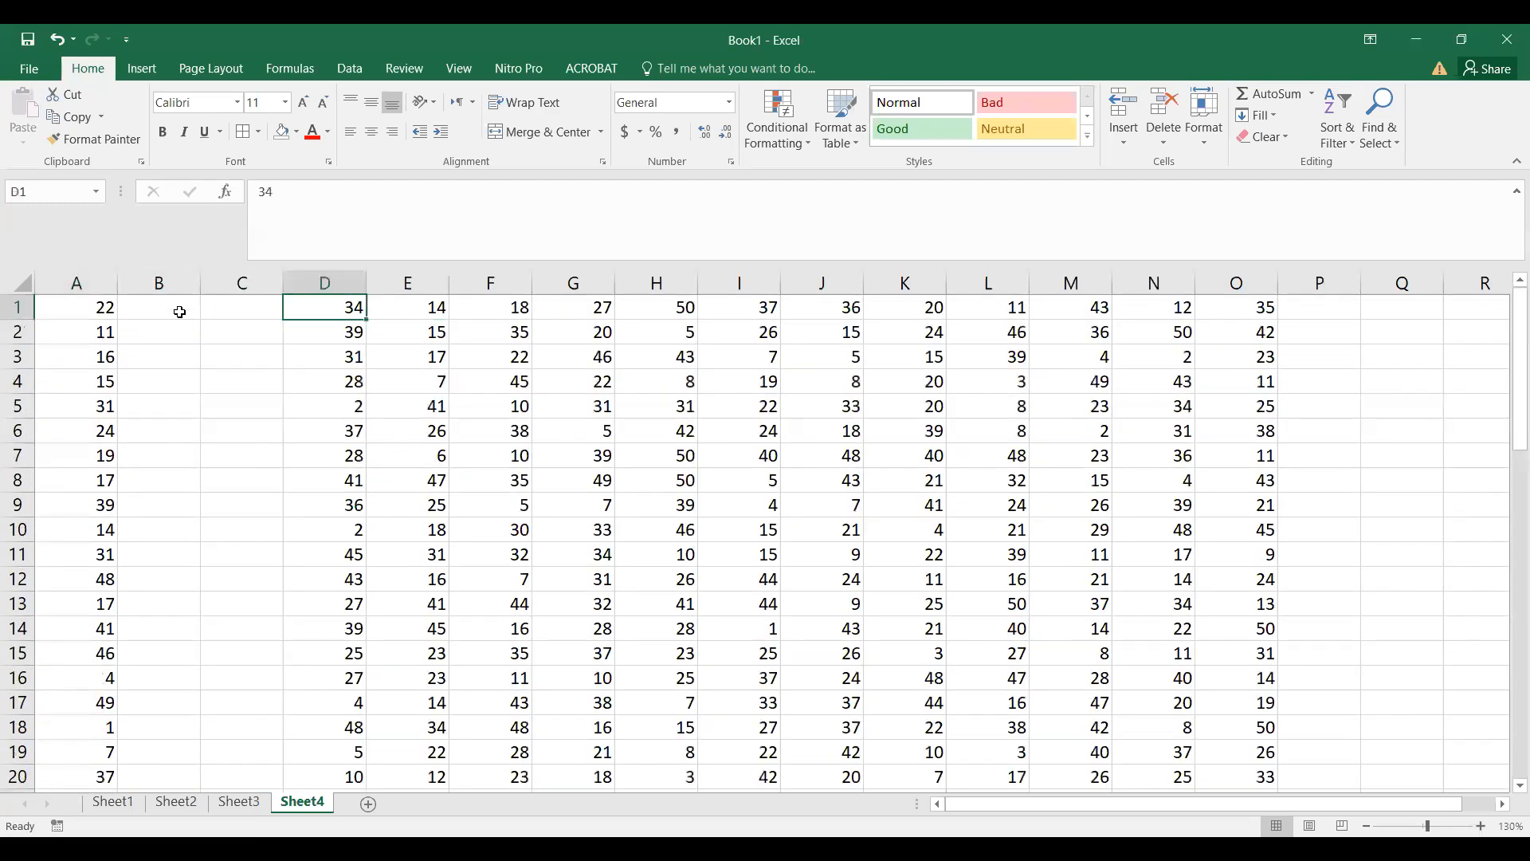
key("ctrl+shift+Right")
key("ctrl+shift+Down")
key("Delete")
key("Left")
key("Left")
key("Left")
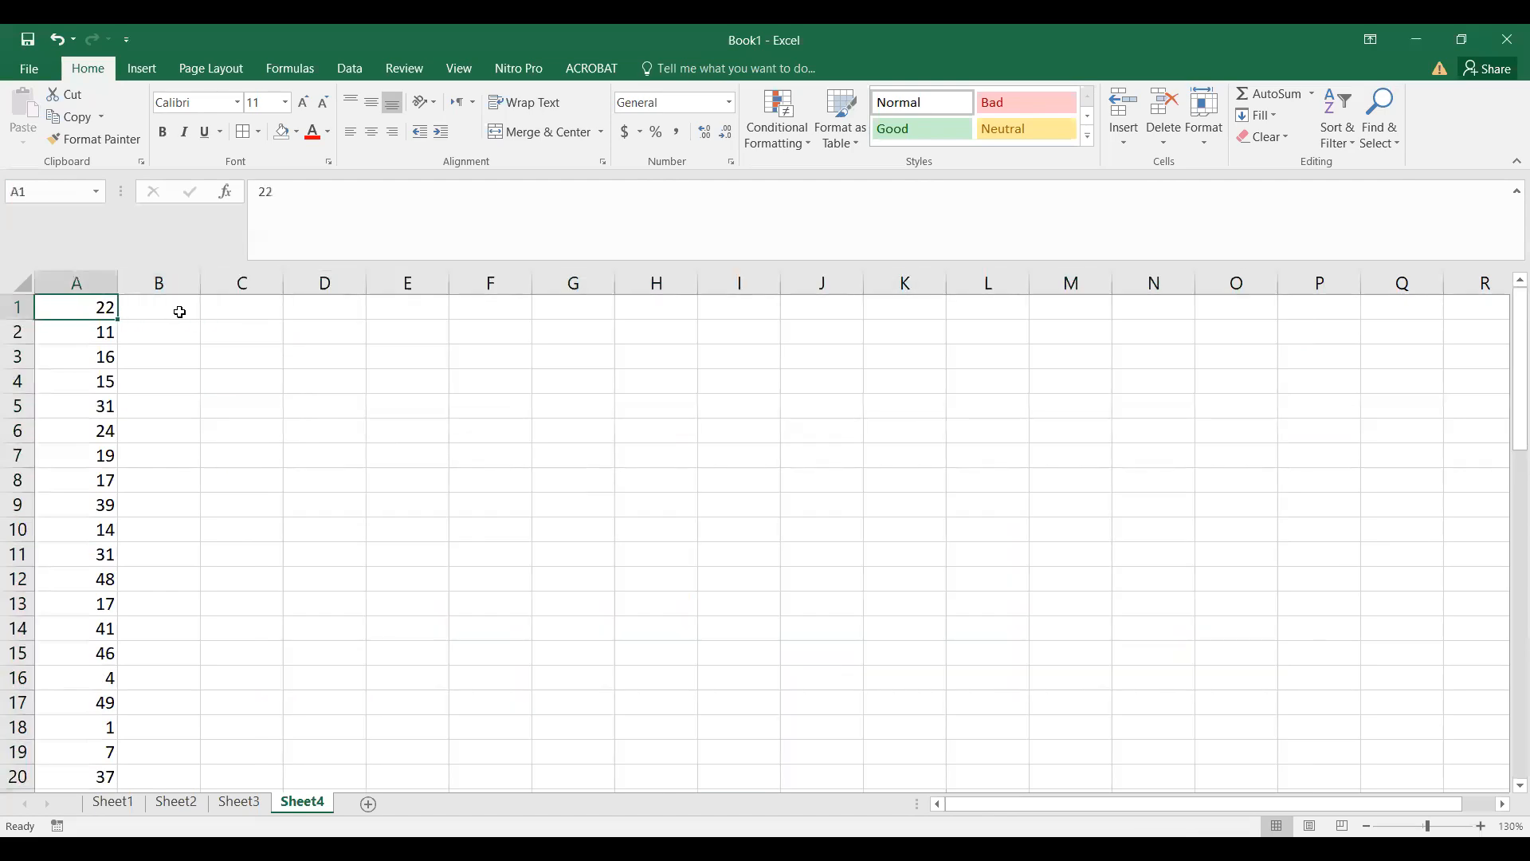
Step: Duplicate the whole column A list directly below itself, extending it to row 120
key("ctrl+shift+Down")
key("ctrl+c")
key("ctrl+Down")
key("Down")
key("ctrl+v")
Step: Replace every 22 in A1:A120 with an empty value and clear the copy selection
key("ctrl+Up")
key("ctrl+shift+Down")
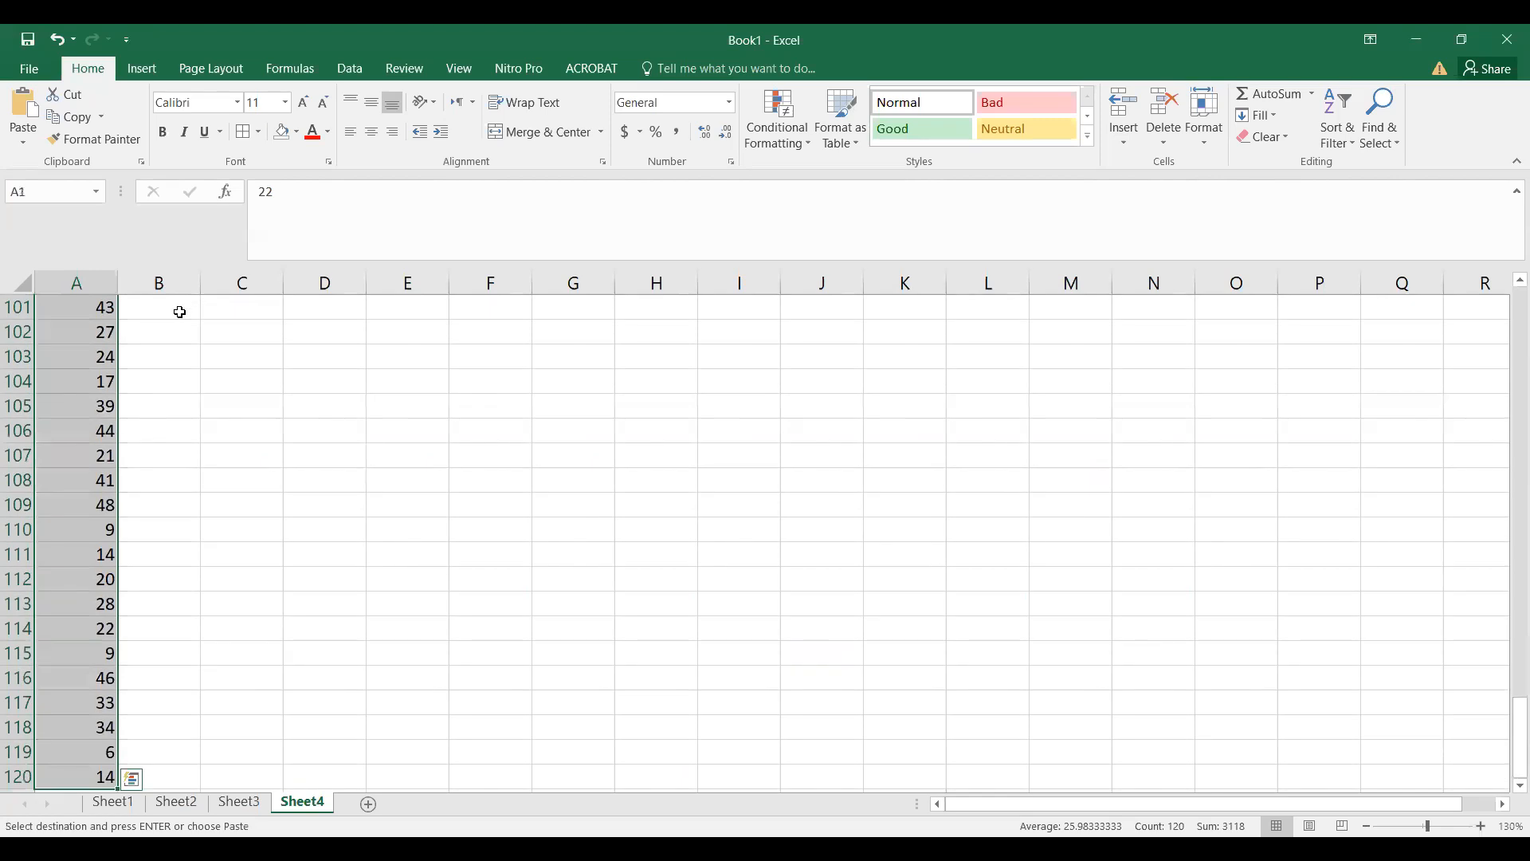
key("ctrl+h")
left_click(746, 526)
left_click(785, 499)
left_click(1149, 526)
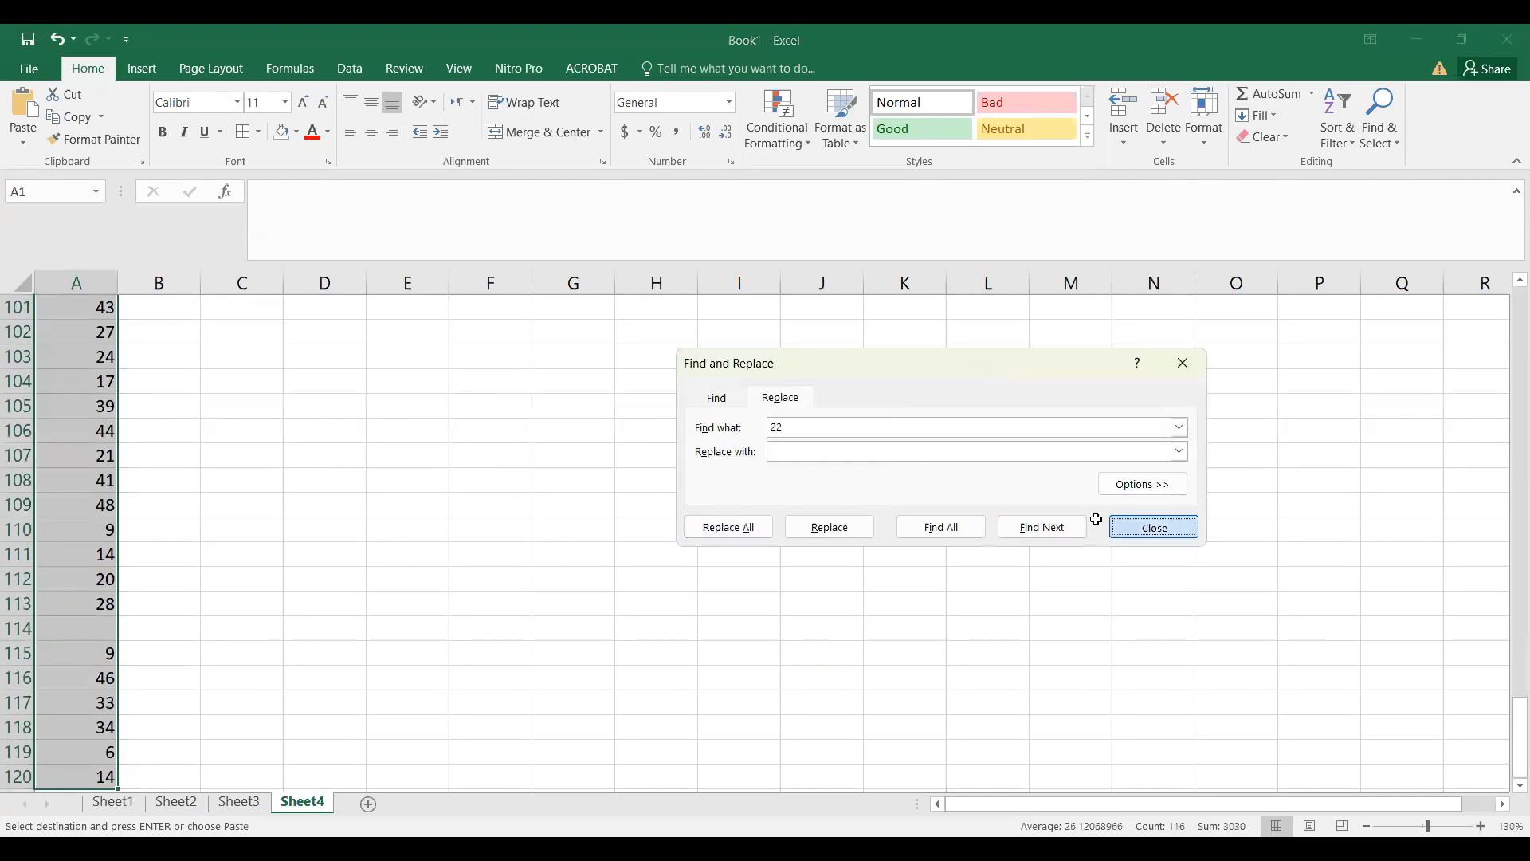
left_click_drag(80, 457, 100, 434)
scroll(210, 407, "up", 20)
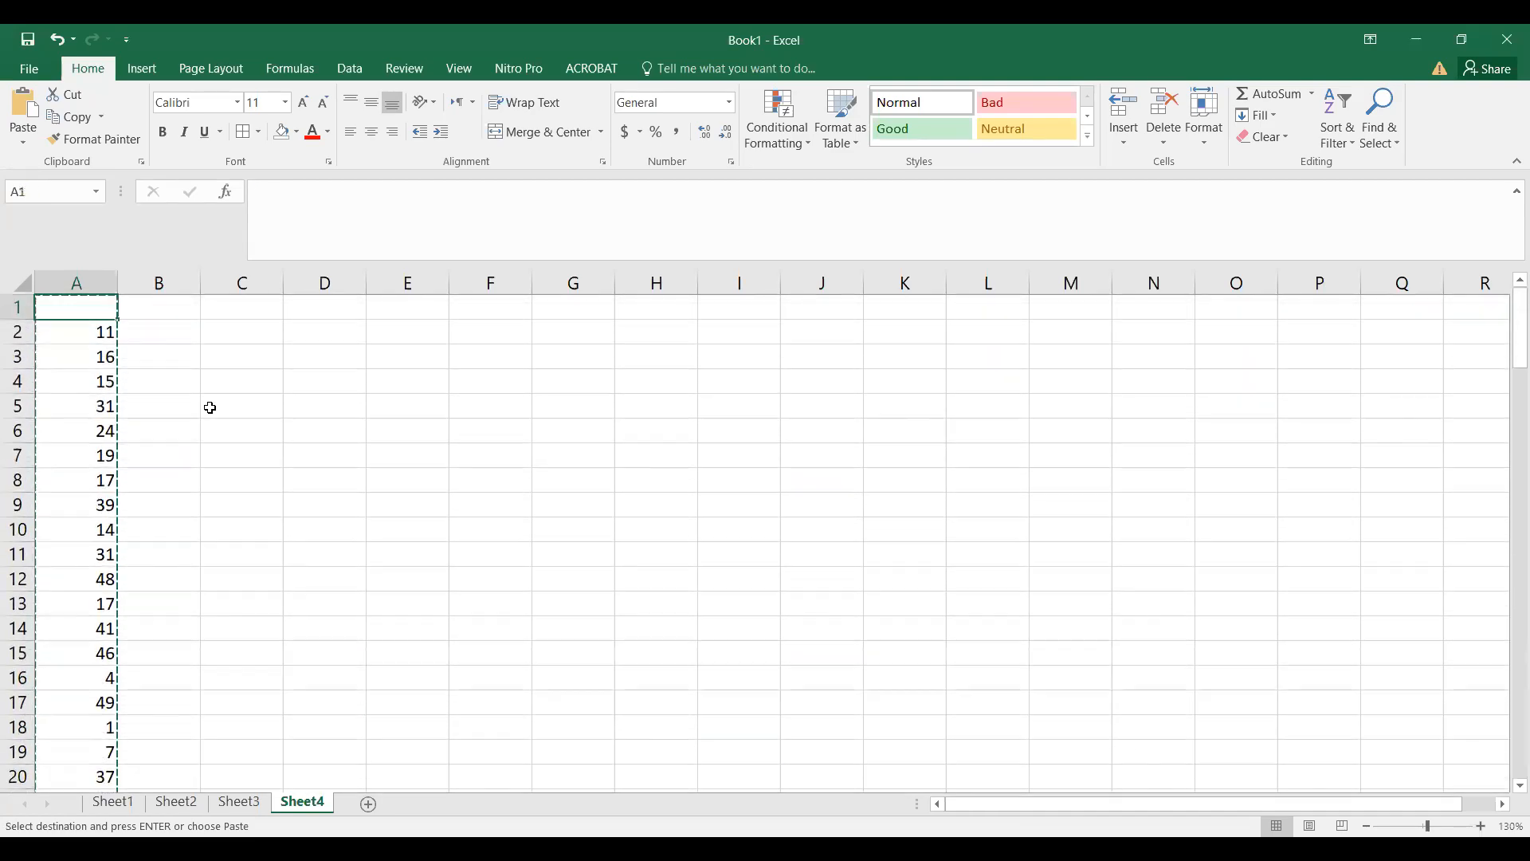
double_click(213, 407)
key("Escape")
left_click(253, 461)
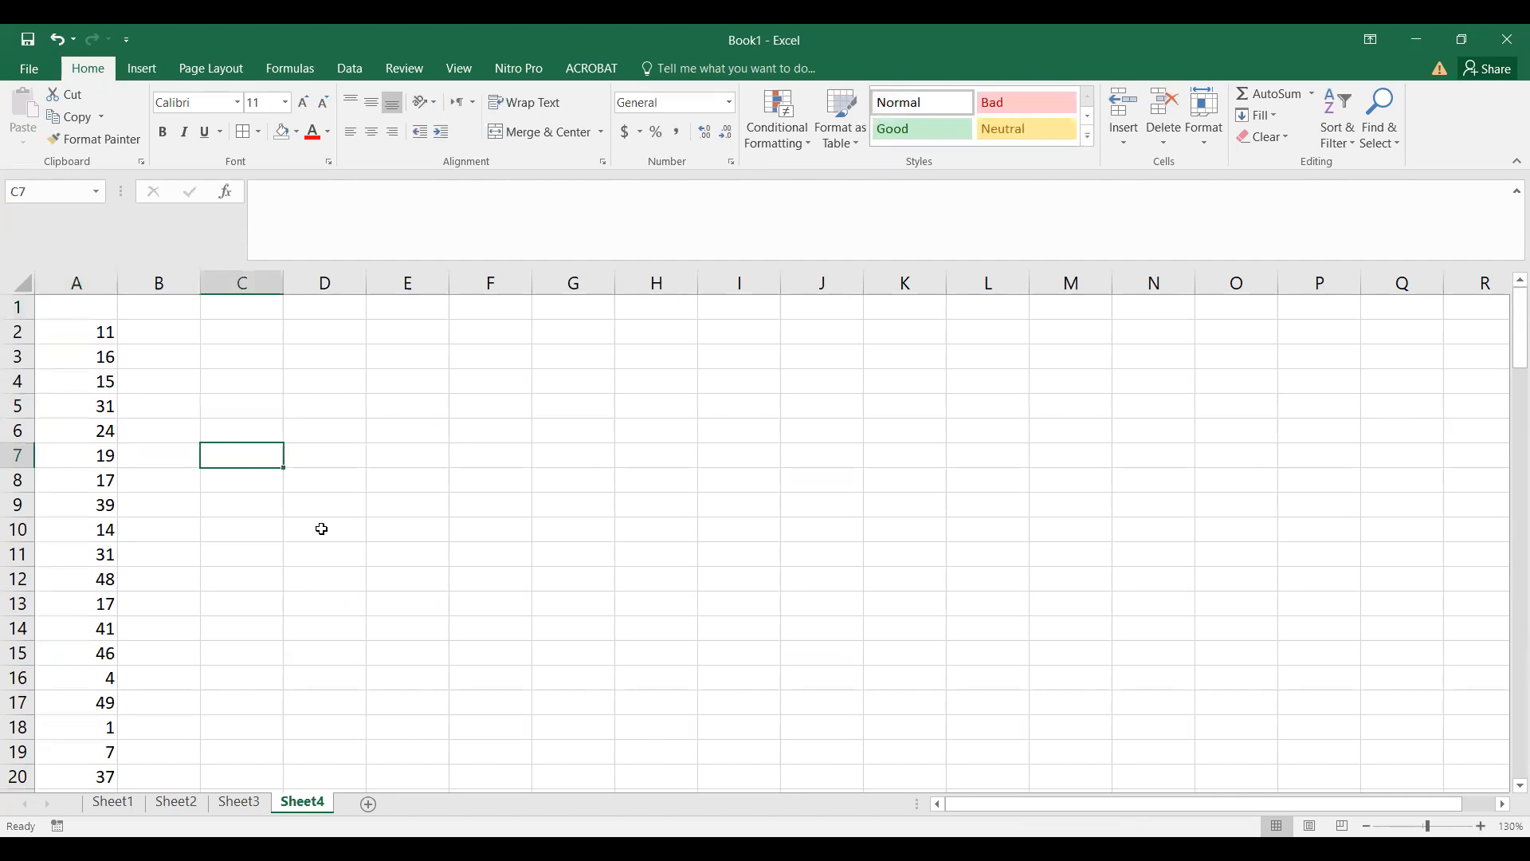
left_click(101, 403)
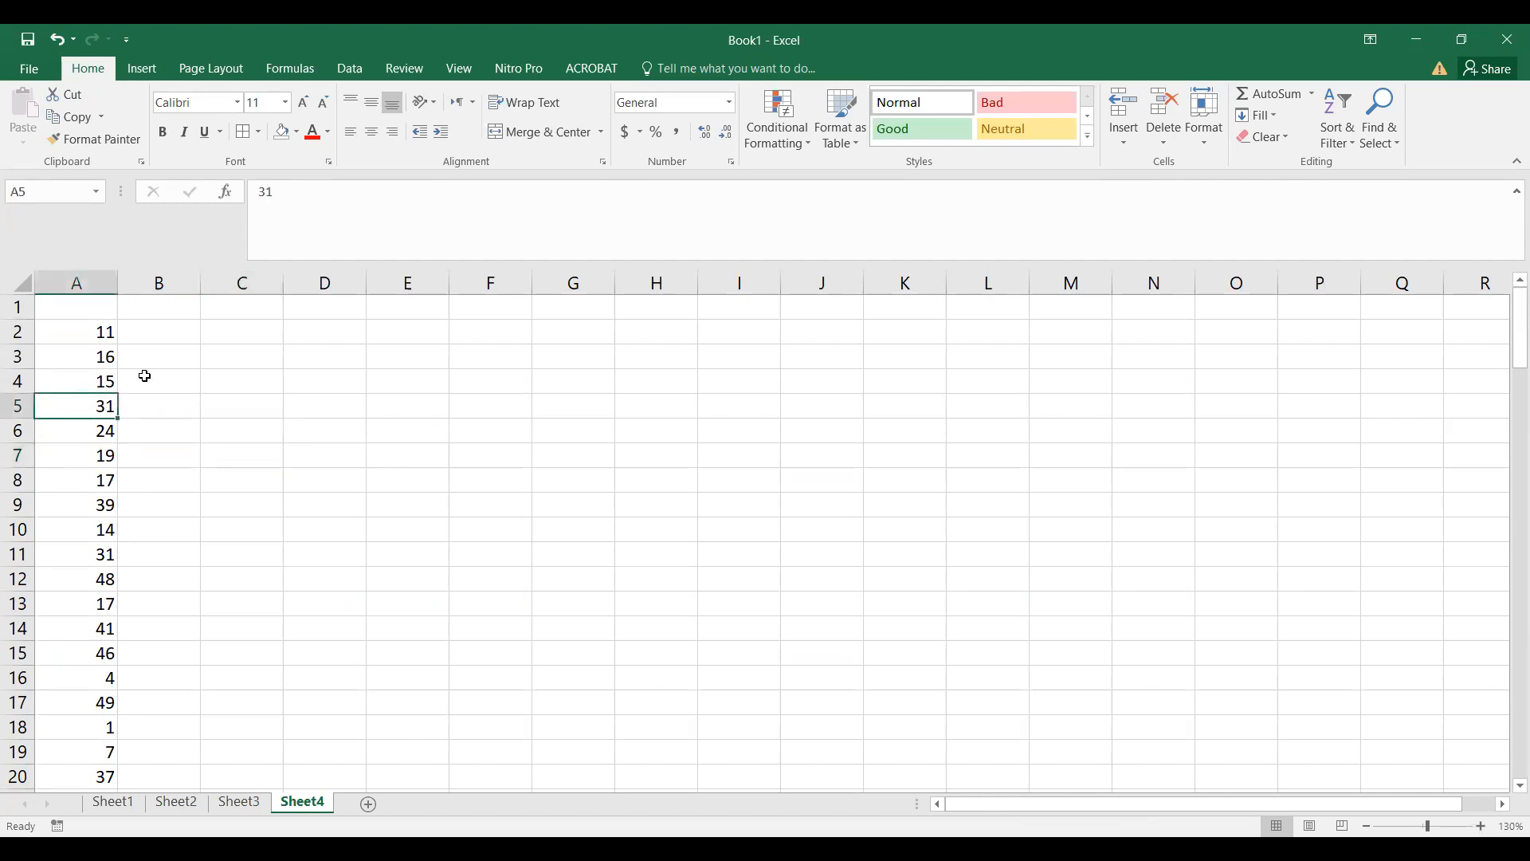
left_click_drag(80, 334, 66, 457)
left_click(66, 457)
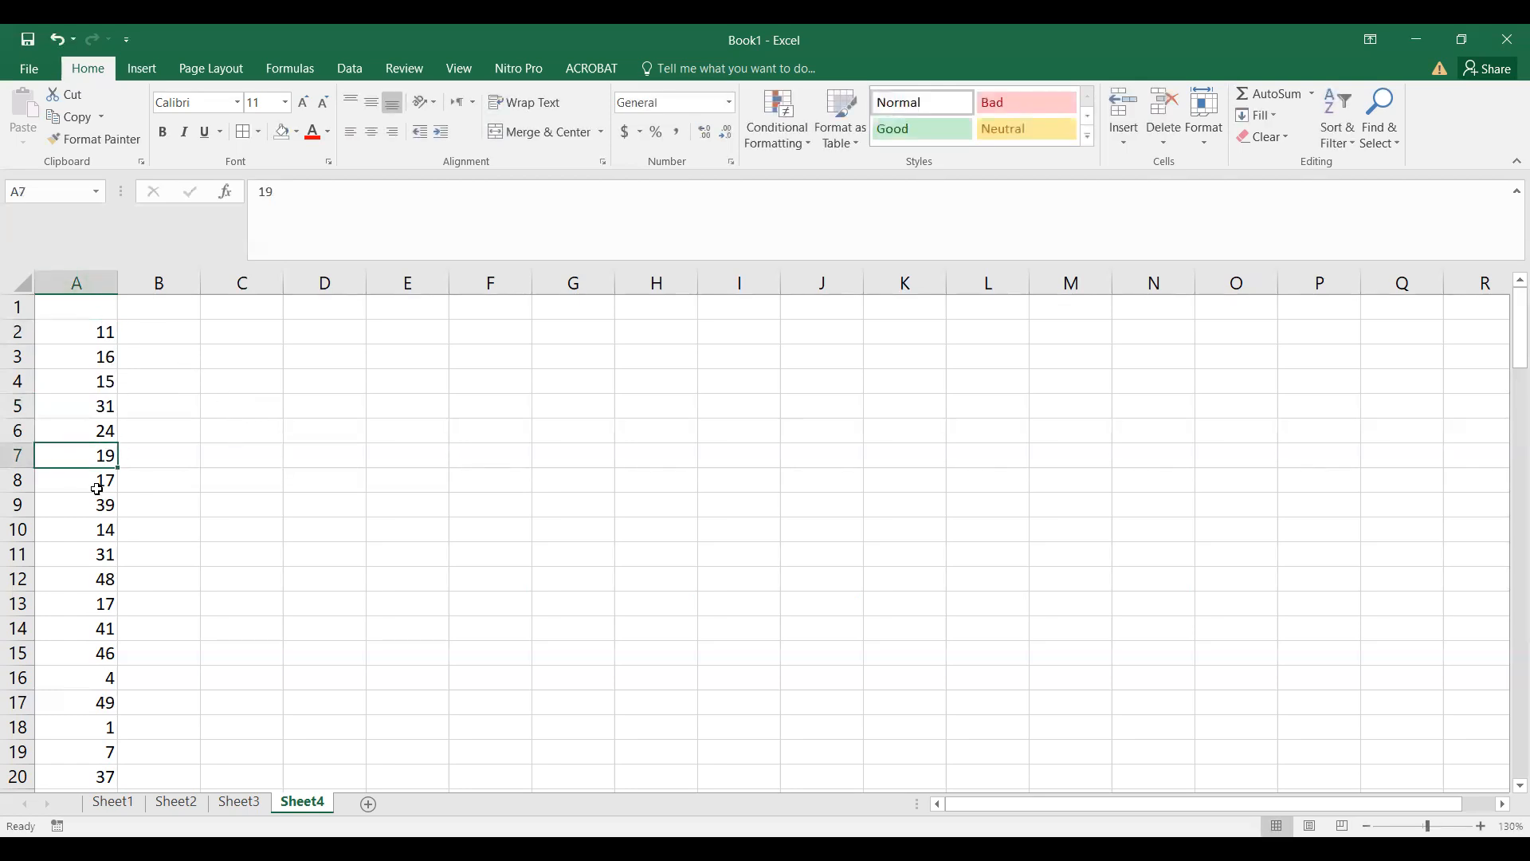
scroll(99, 446, "down", 8)
scroll(58, 579, "down", 7)
scroll(112, 587, "up", 15)
Step: Clear the contents of cells A11 and A42
left_click(91, 557)
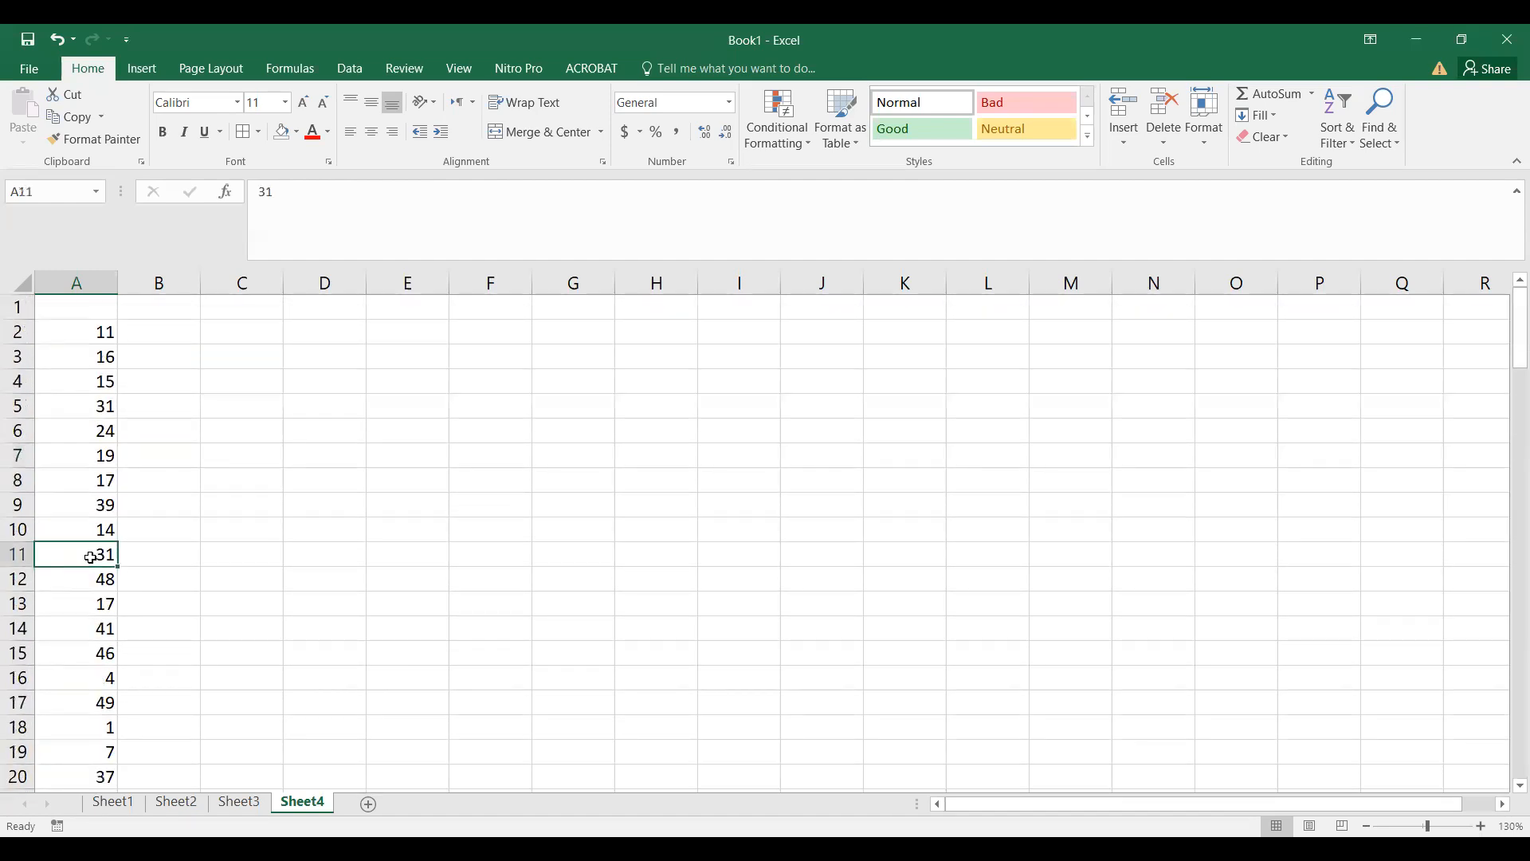
key("Delete")
scroll(242, 635, "down", 9)
left_click(112, 655)
key("Delete")
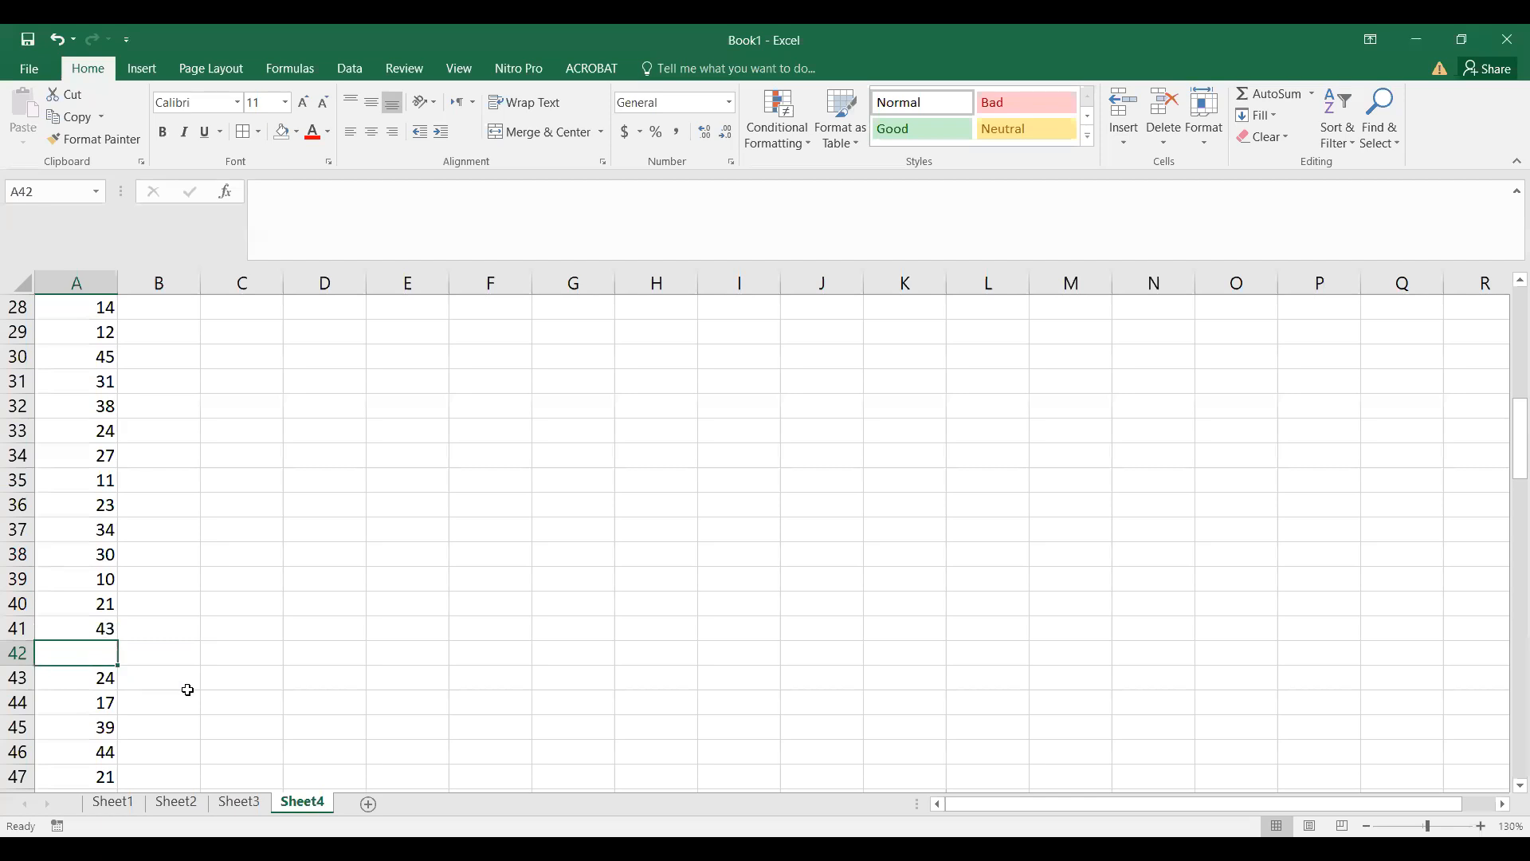
Step: Clear several more scattered cells further down column A, including A120 and A103, and return to the start of the list
scroll(187, 689, "down", 9)
left_click(112, 679)
key("Delete")
scroll(112, 682, "down", 9)
left_click(112, 686)
key("Delete")
scroll(240, 716, "down", 10)
left_click(102, 504)
key("Delete")
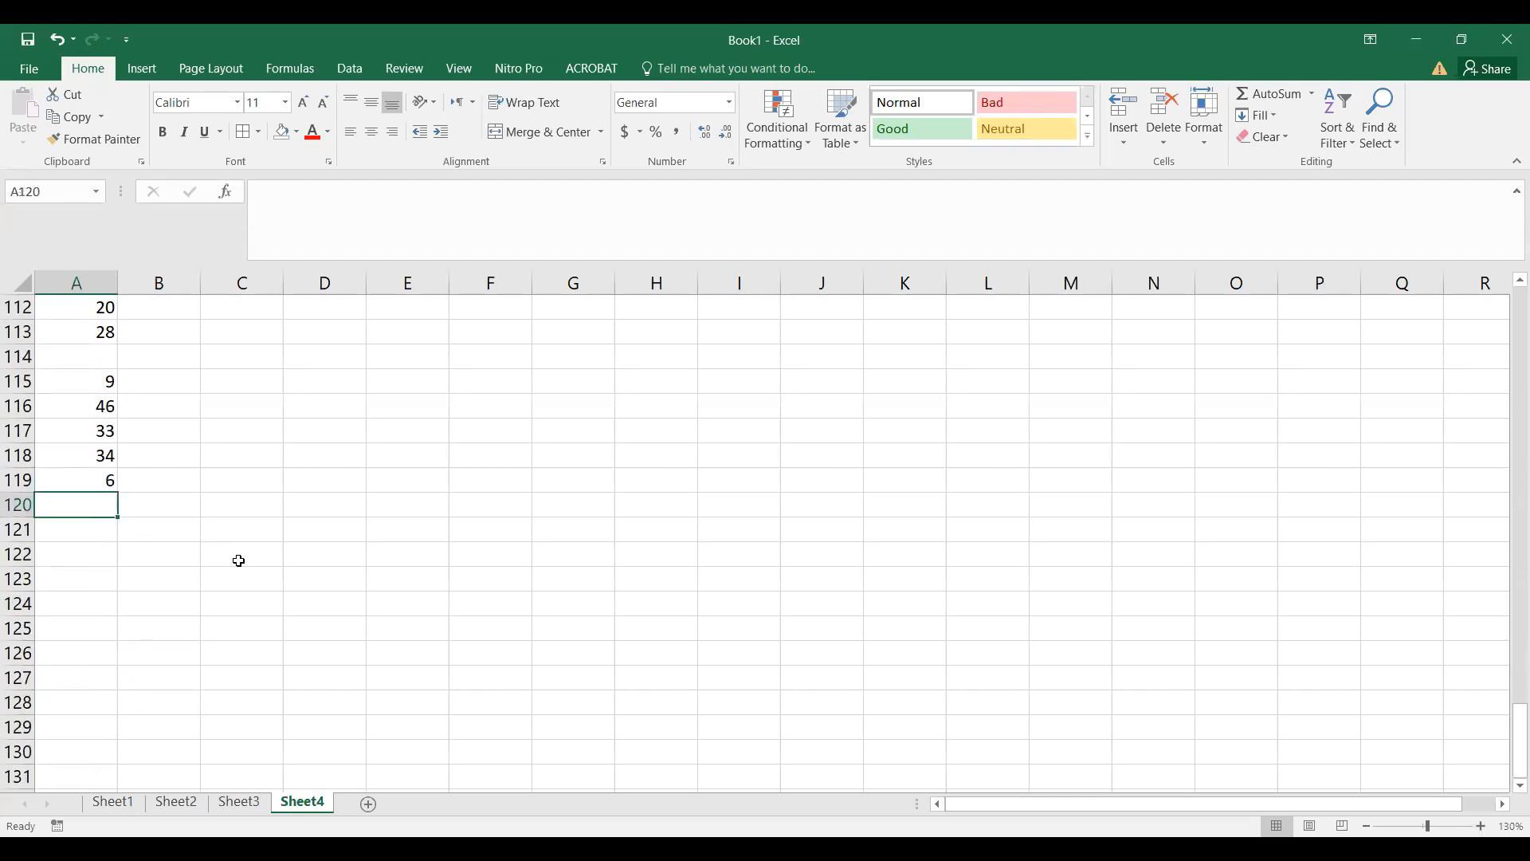
scroll(239, 561, "up", 9)
scroll(102, 619, "down", 2)
left_click(97, 606)
key("Delete")
scroll(239, 608, "up", 20)
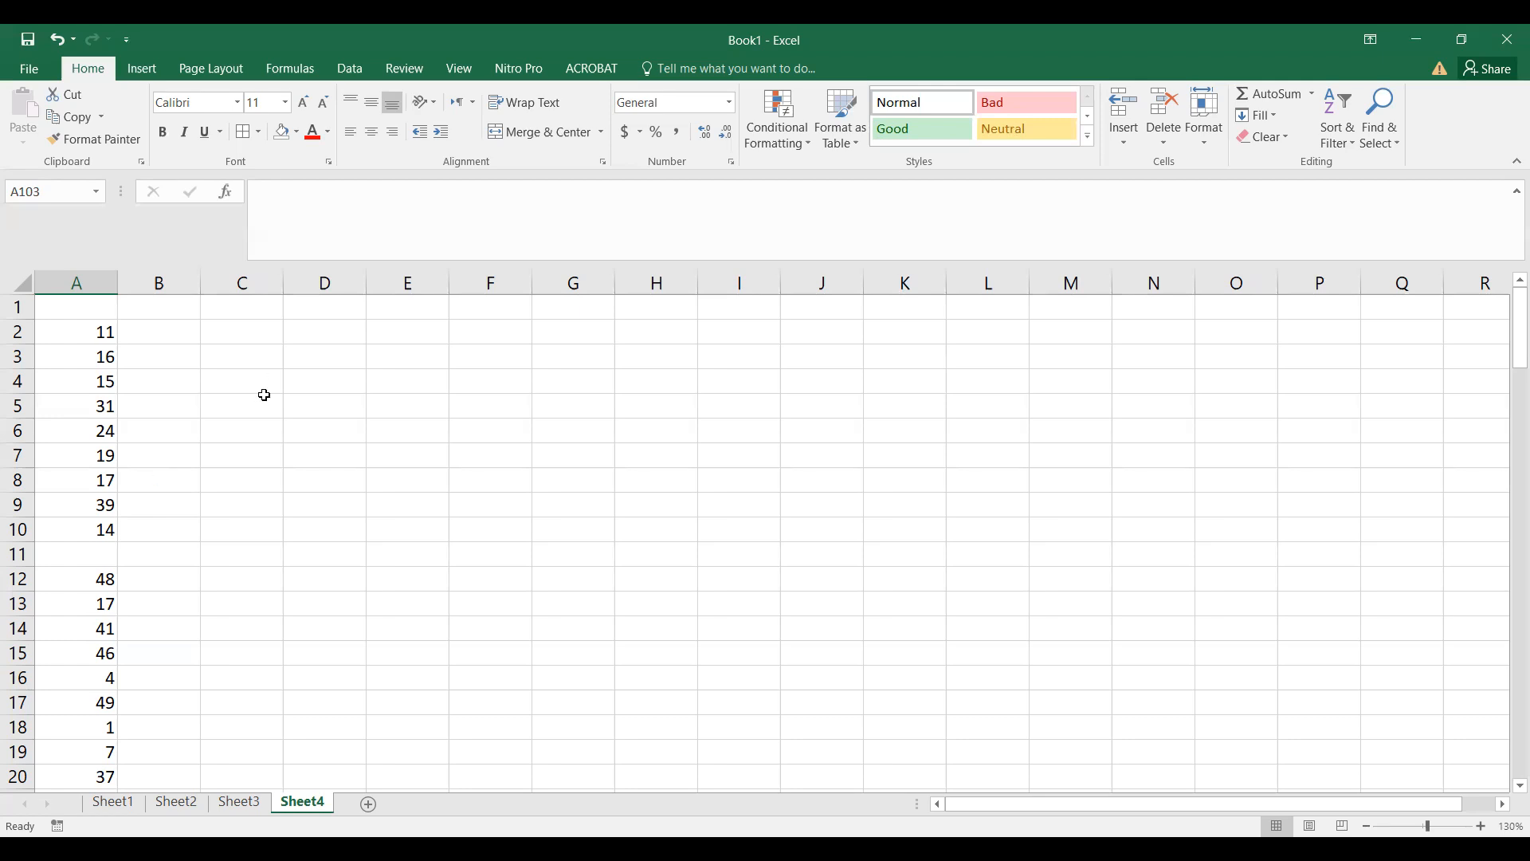
left_click(253, 482)
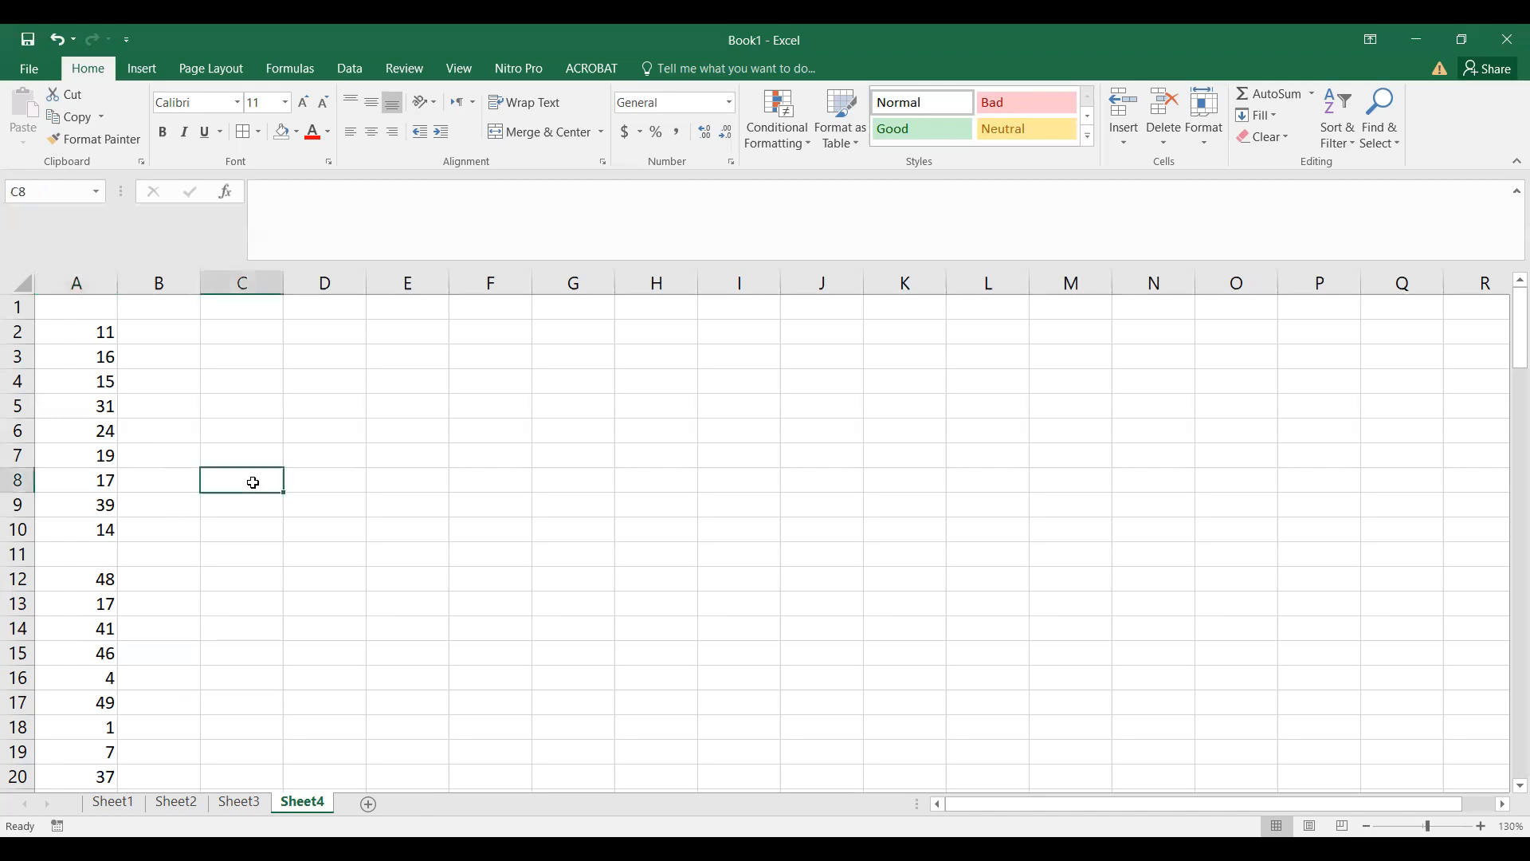
left_click(338, 455)
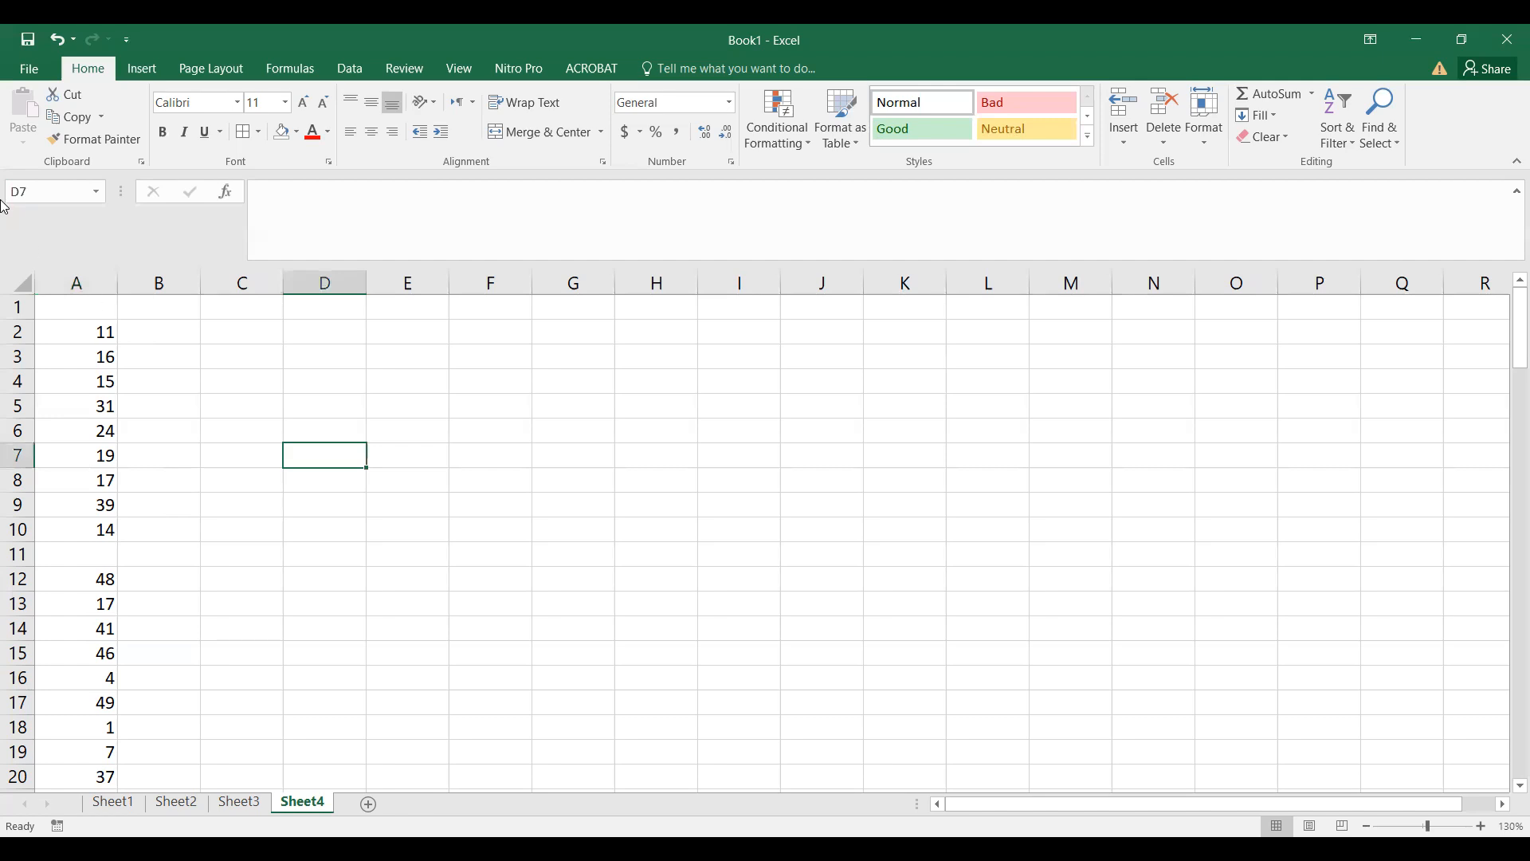
left_click(379, 494)
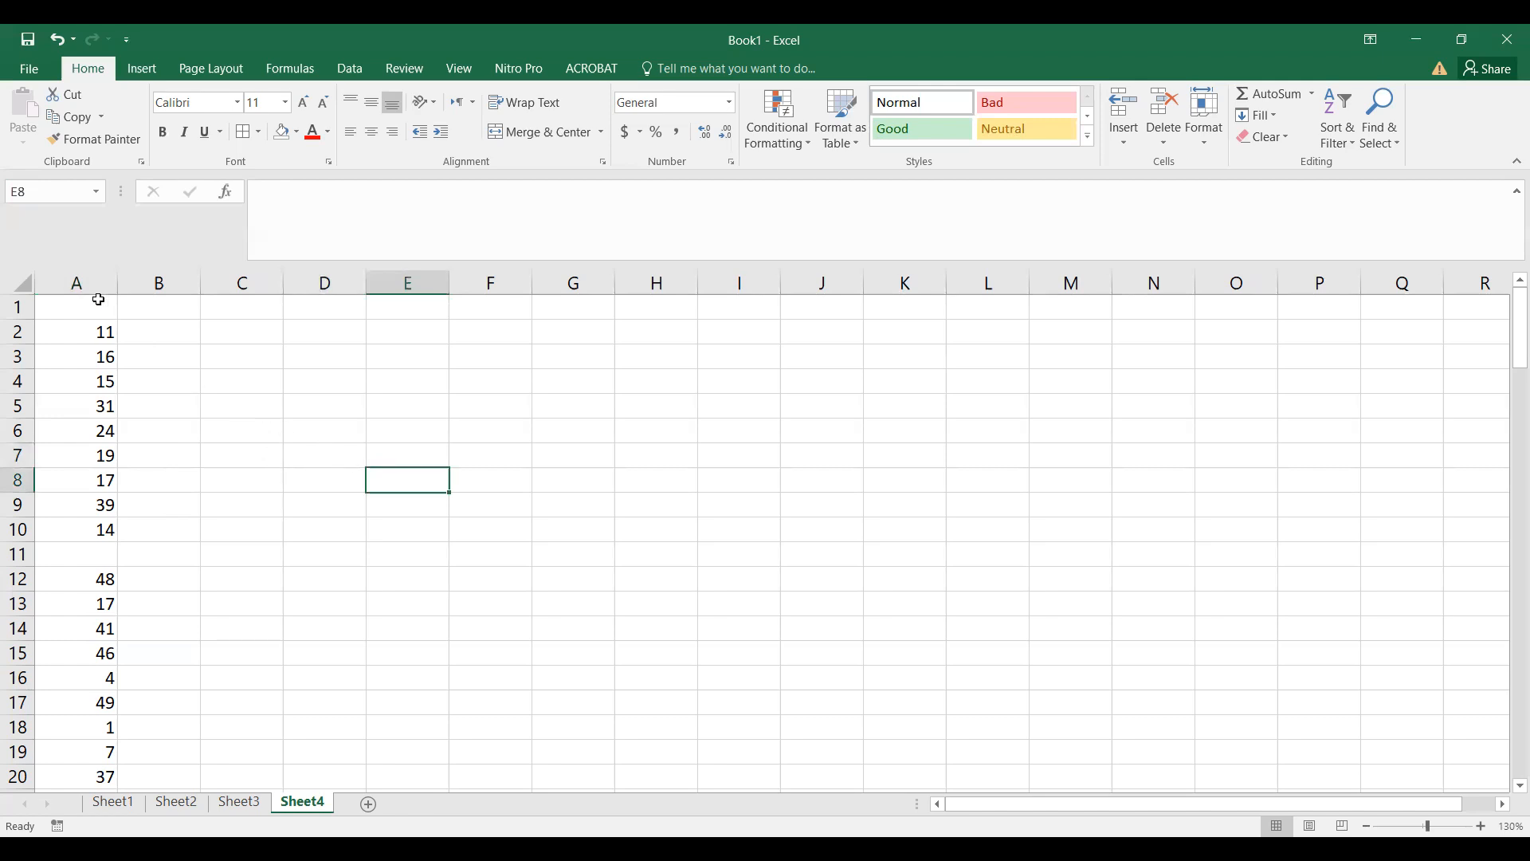
Step: Select all the blank cells in column A using Go To Special with the Blanks option
left_click(79, 282)
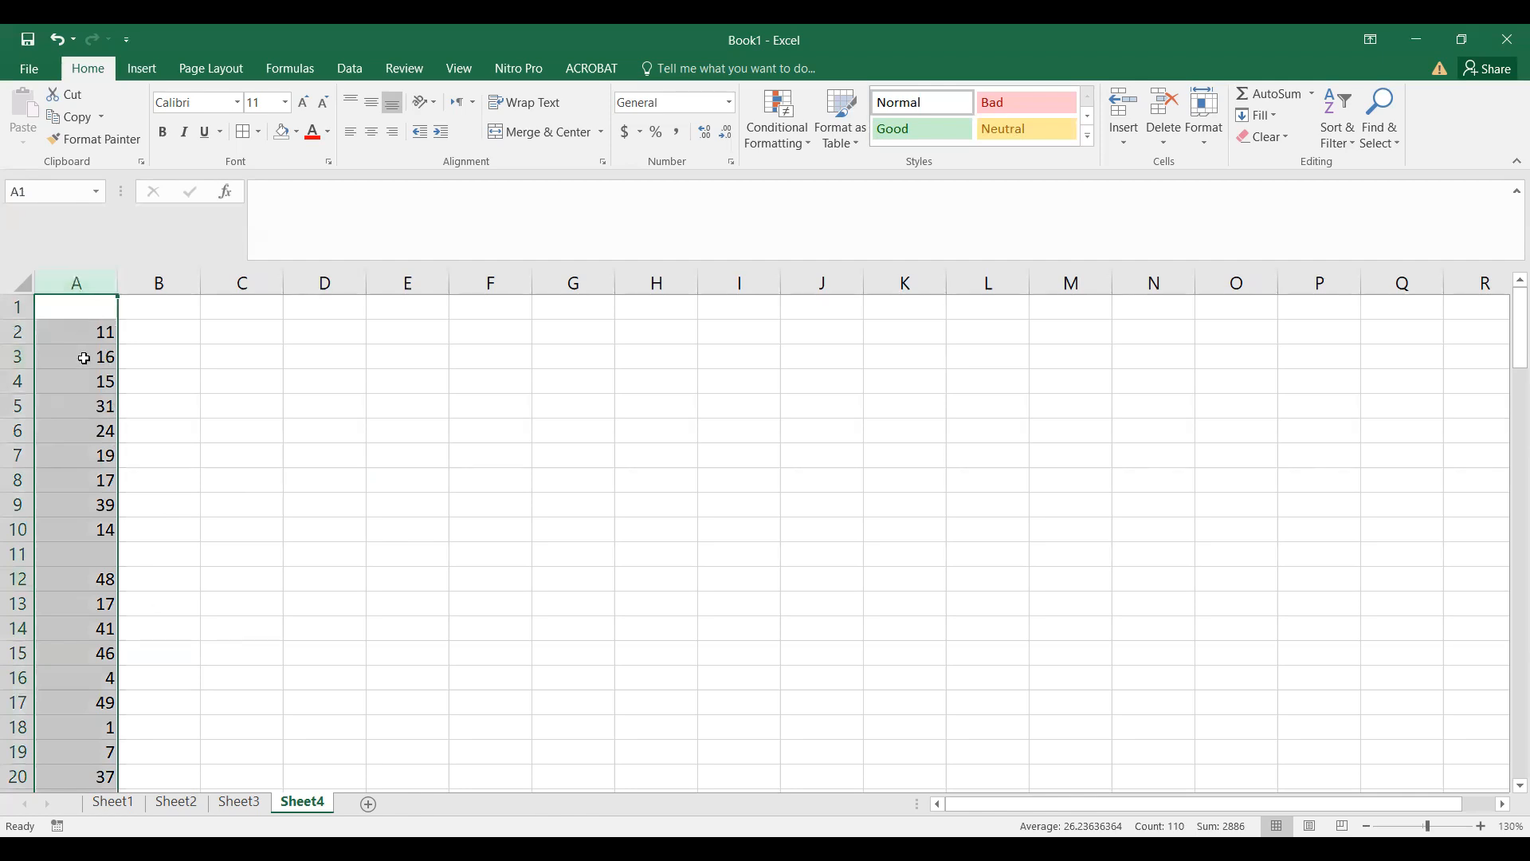
left_click(81, 283)
key("ctrl+g")
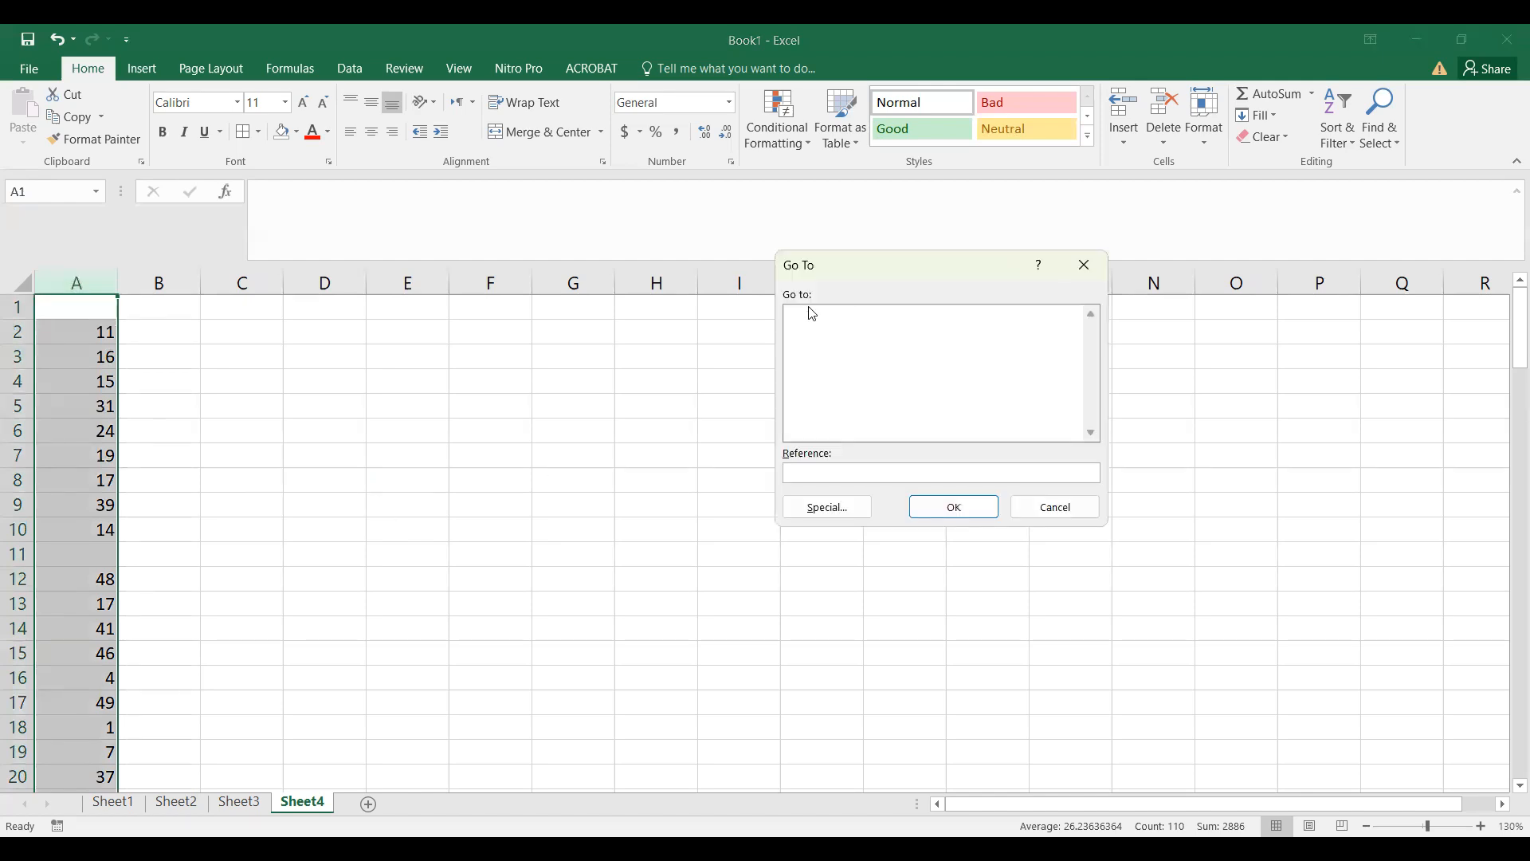
left_click_drag(837, 267, 556, 407)
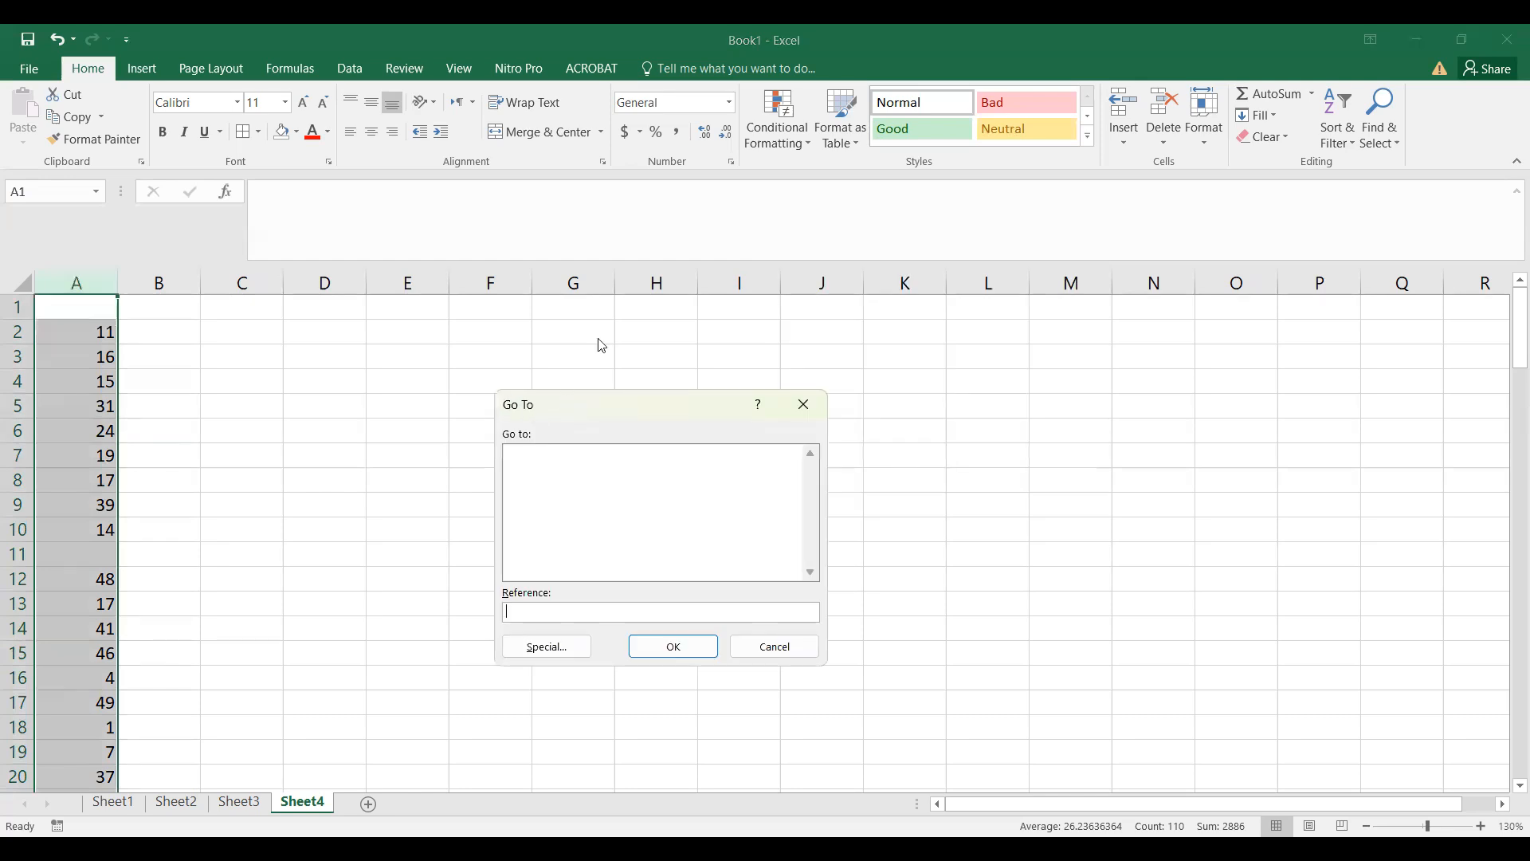
left_click_drag(554, 417, 575, 355)
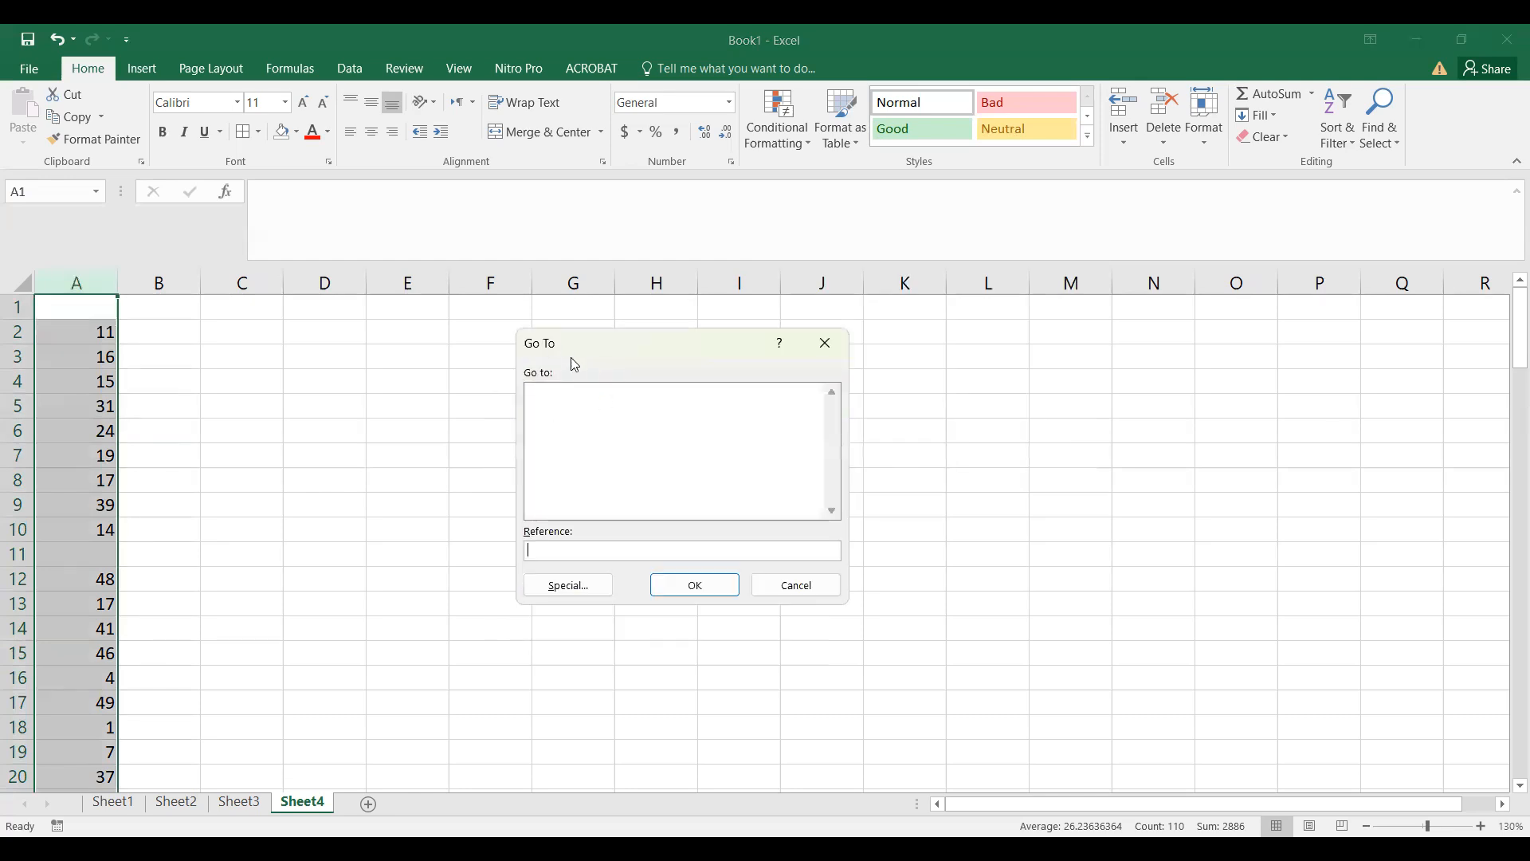
left_click(574, 588)
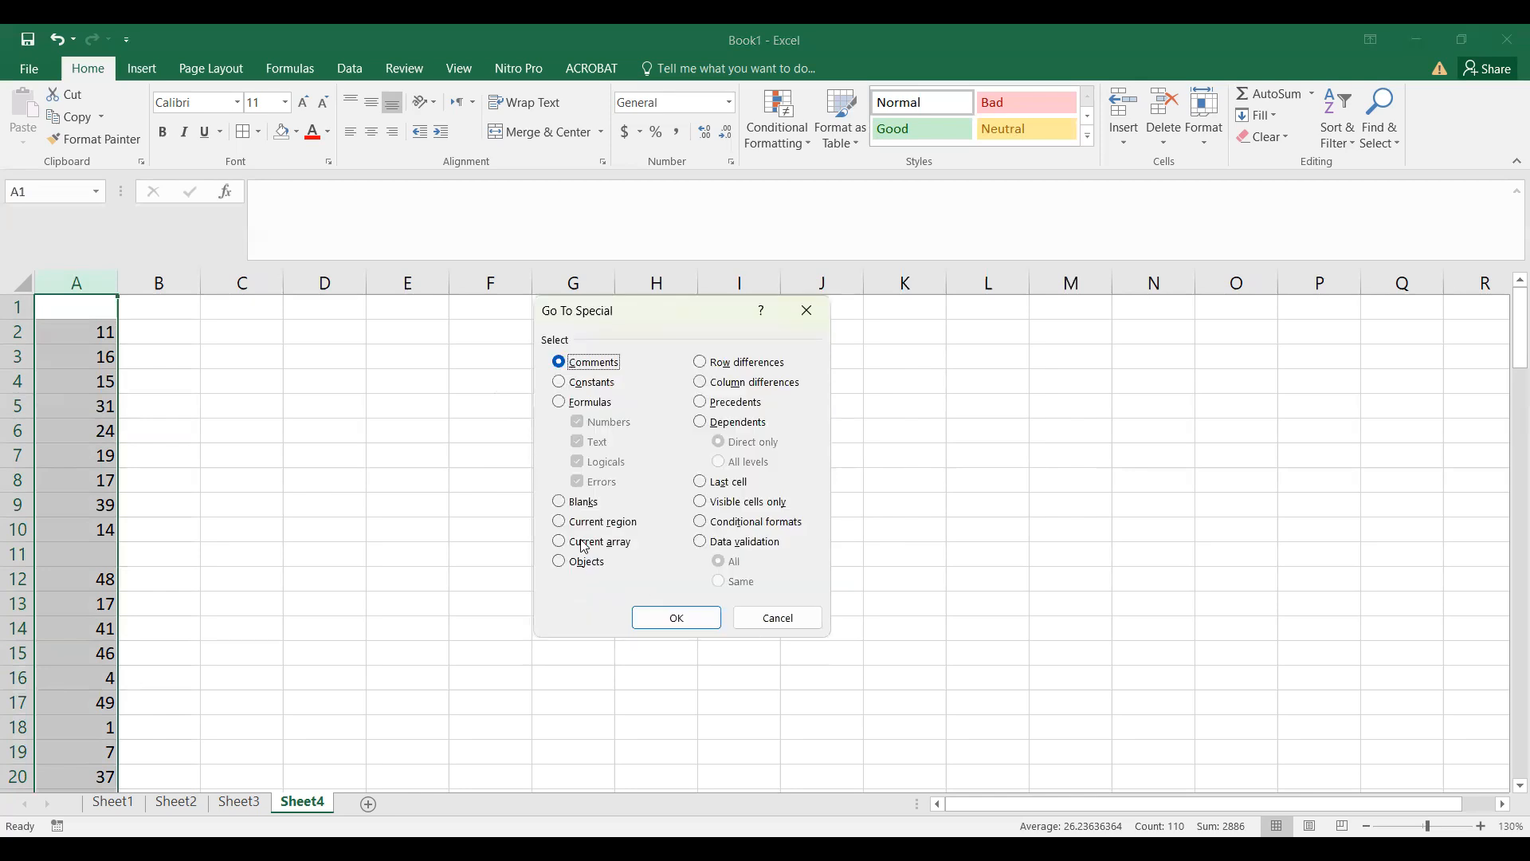
left_click(561, 503)
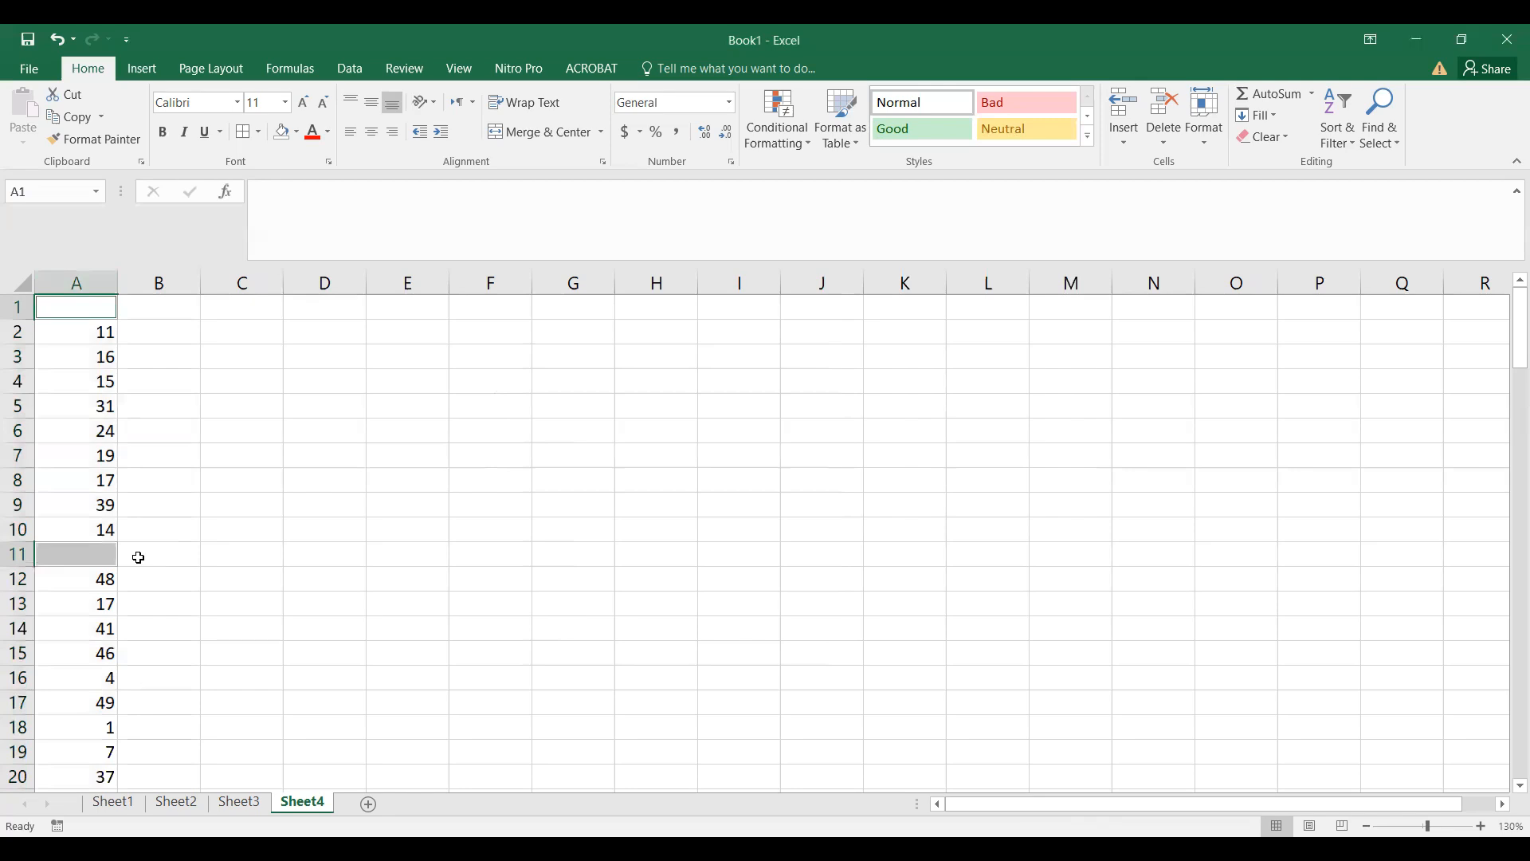
Step: Delete the sheet rows containing the selected blank cells and check column A down to its end
left_click(1175, 136)
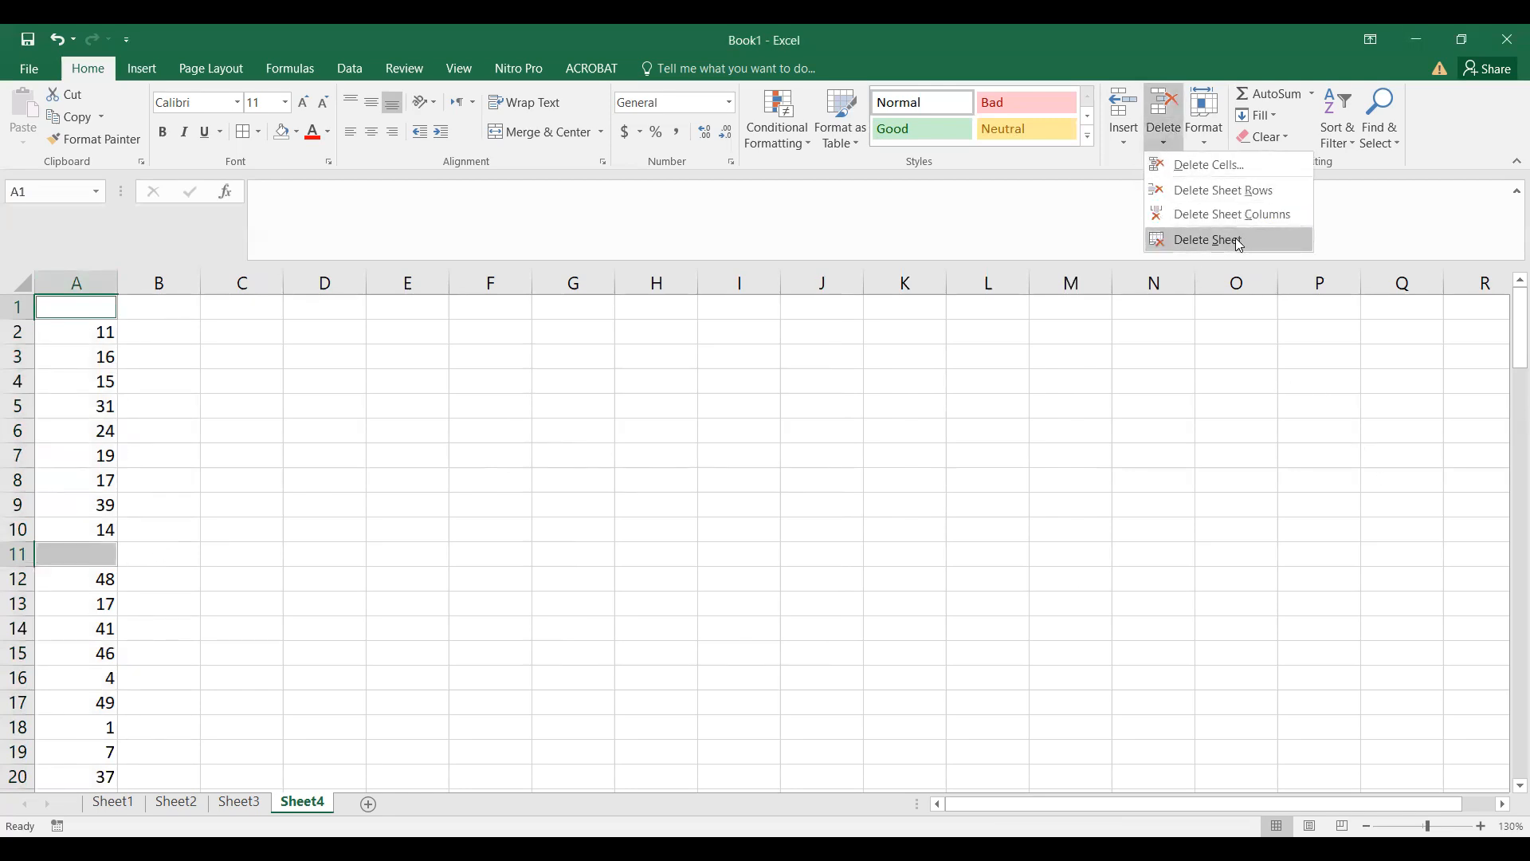
left_click(1247, 190)
left_click(100, 384)
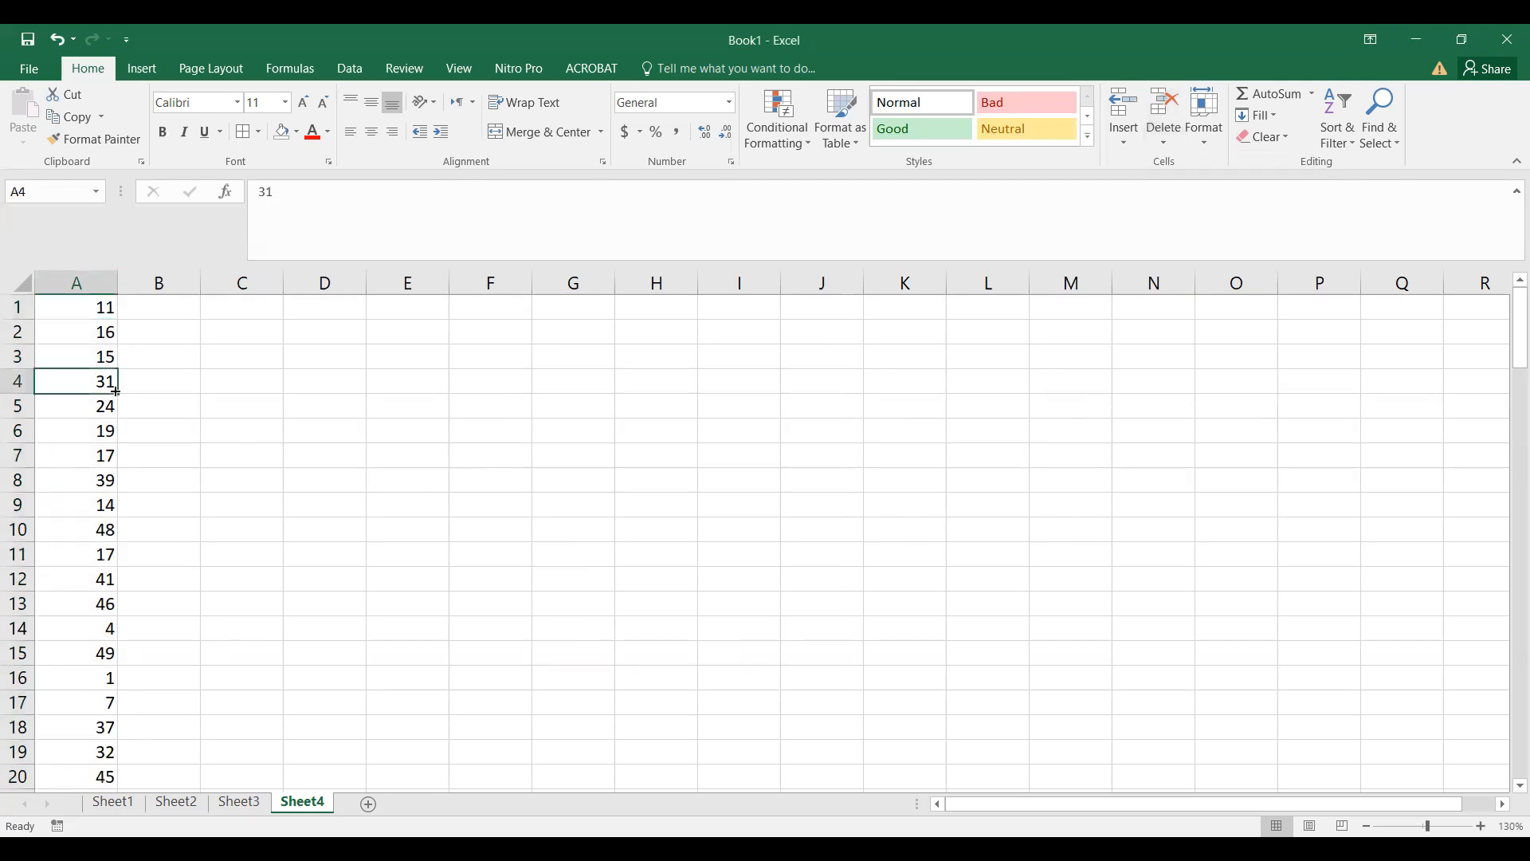
scroll(82, 406, "down", 5)
scroll(82, 407, "up", 5)
left_click(96, 332)
scroll(92, 405, "down", 12)
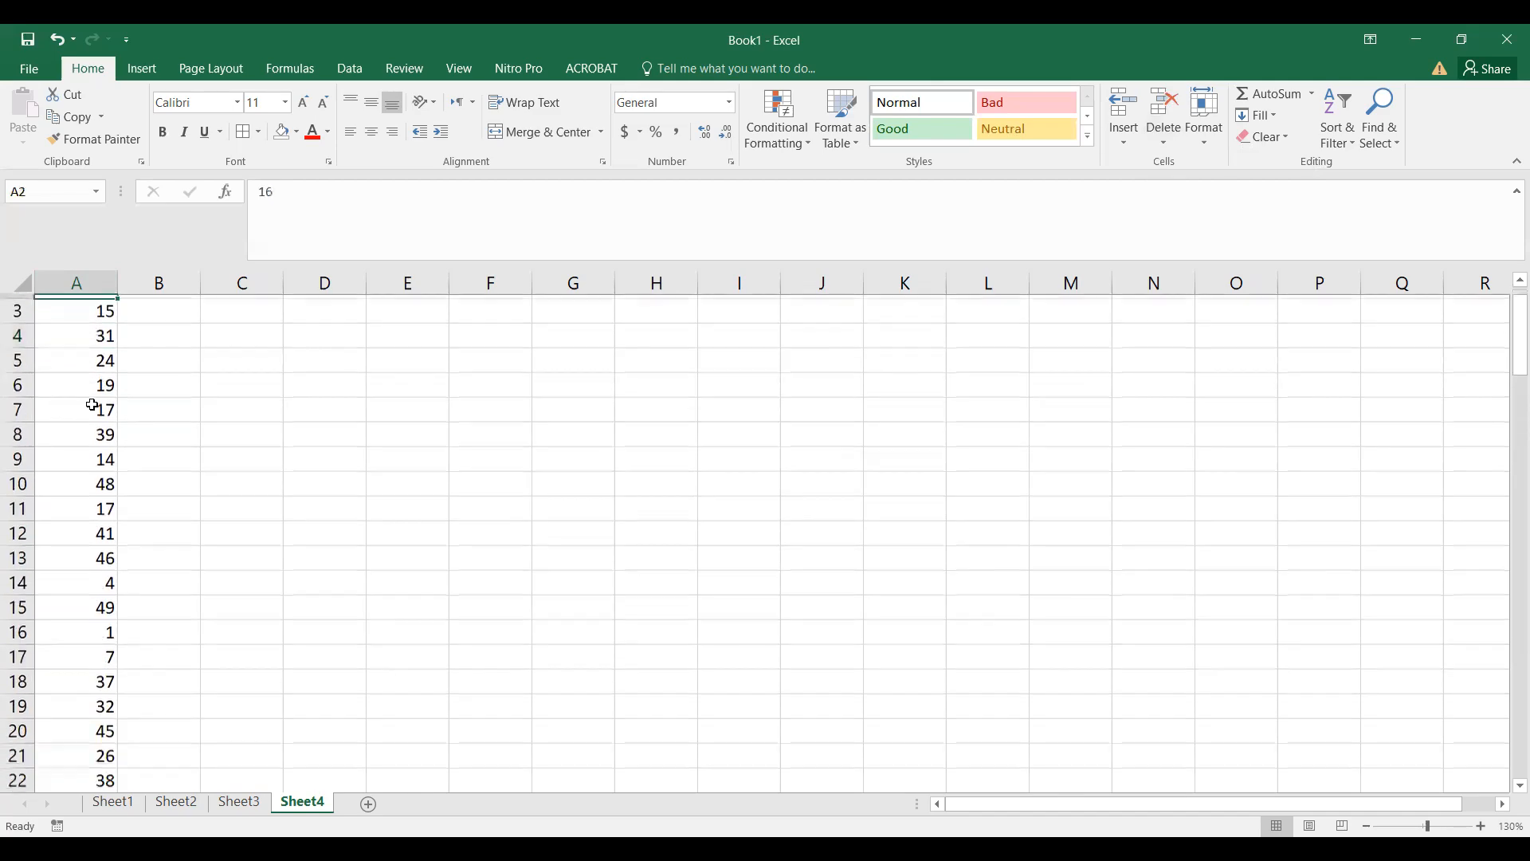
scroll(93, 405, "down", 13)
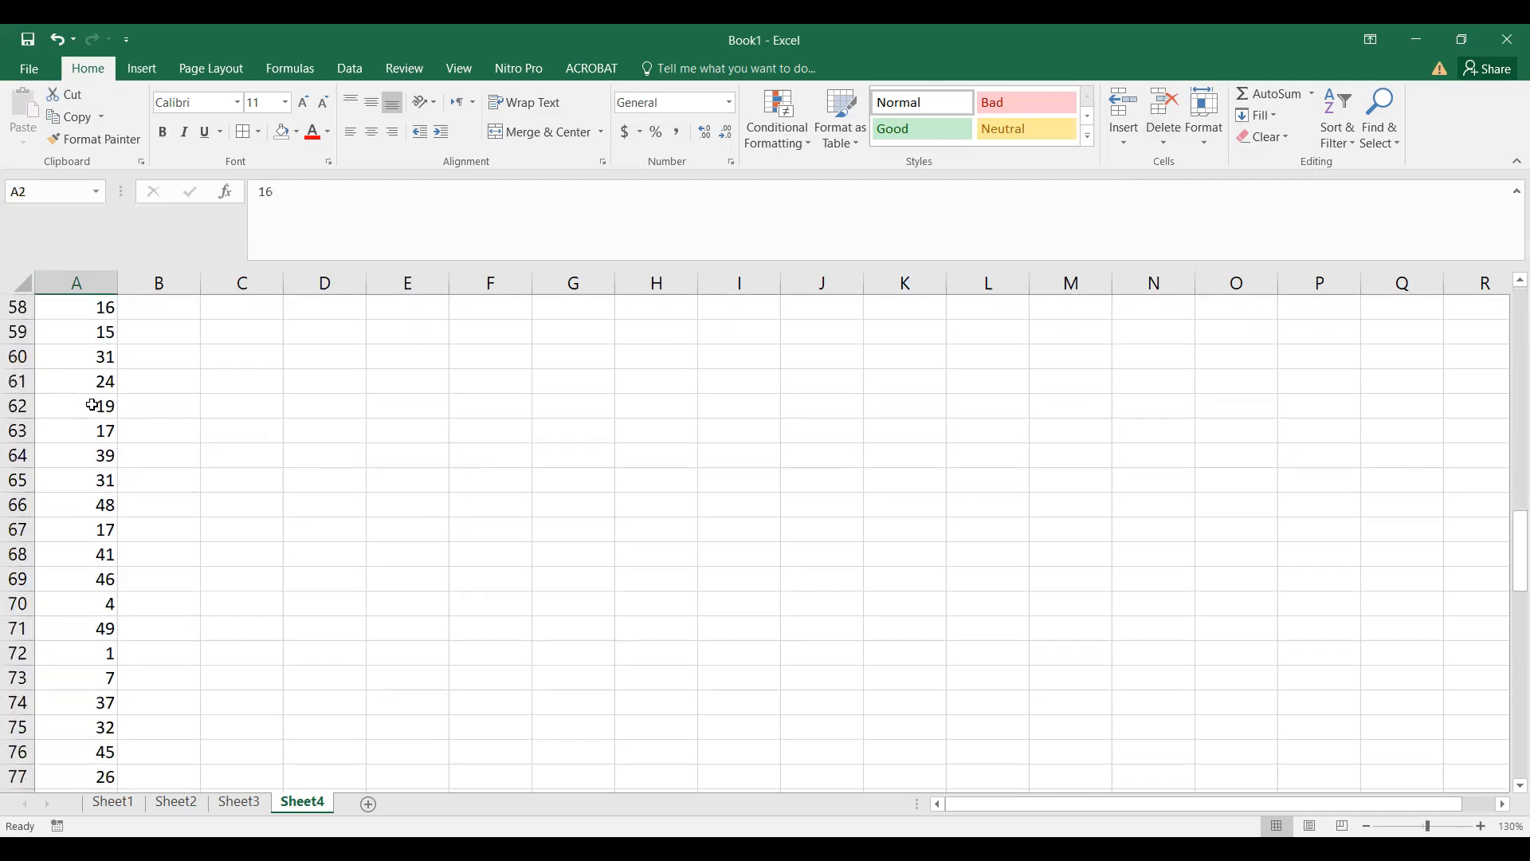
scroll(92, 405, "down", 8)
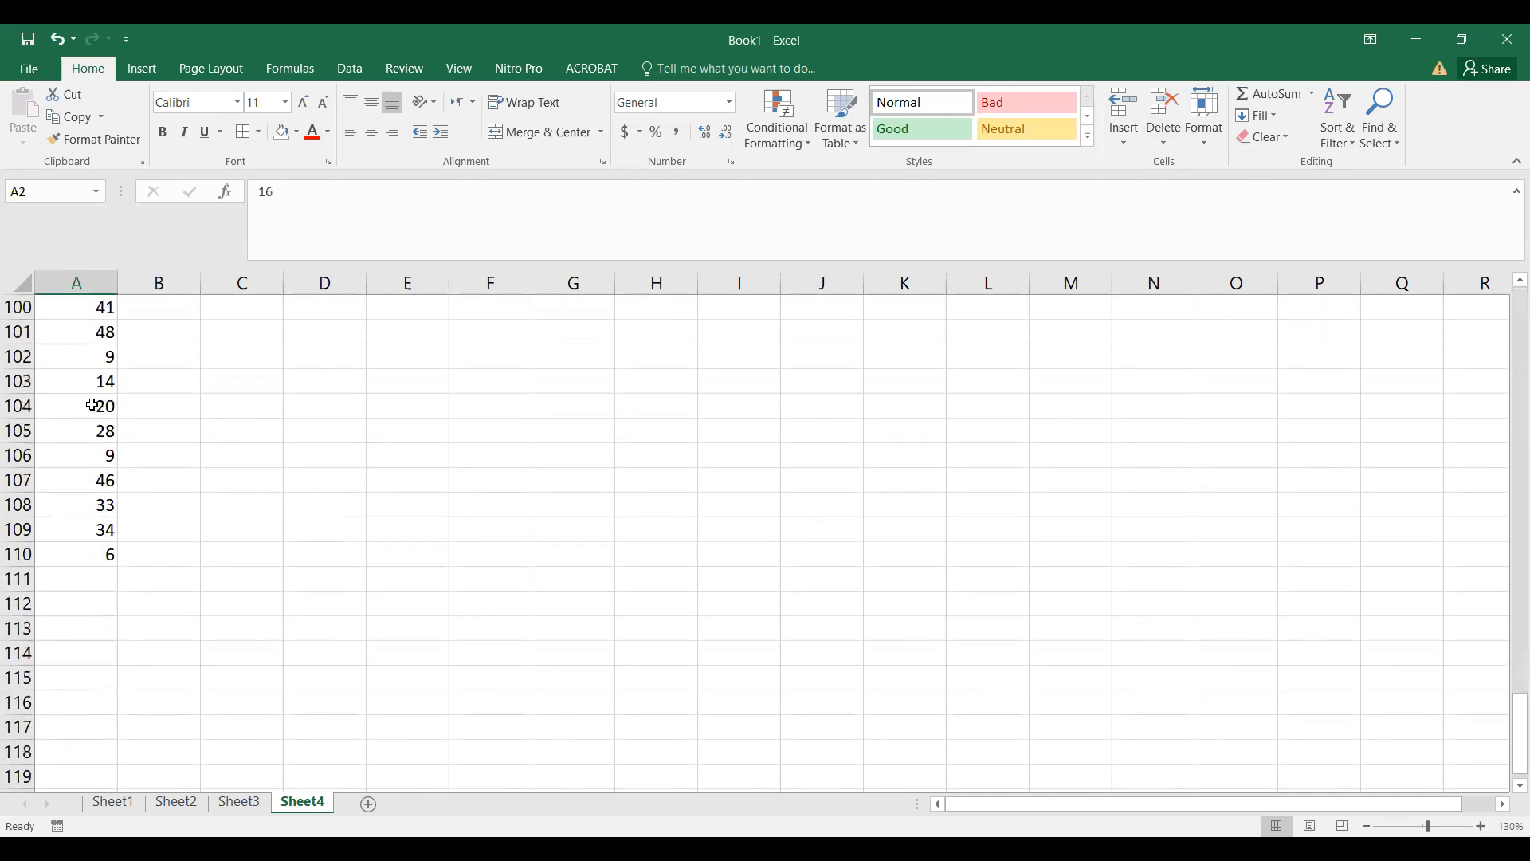
scroll(93, 405, "up", 20)
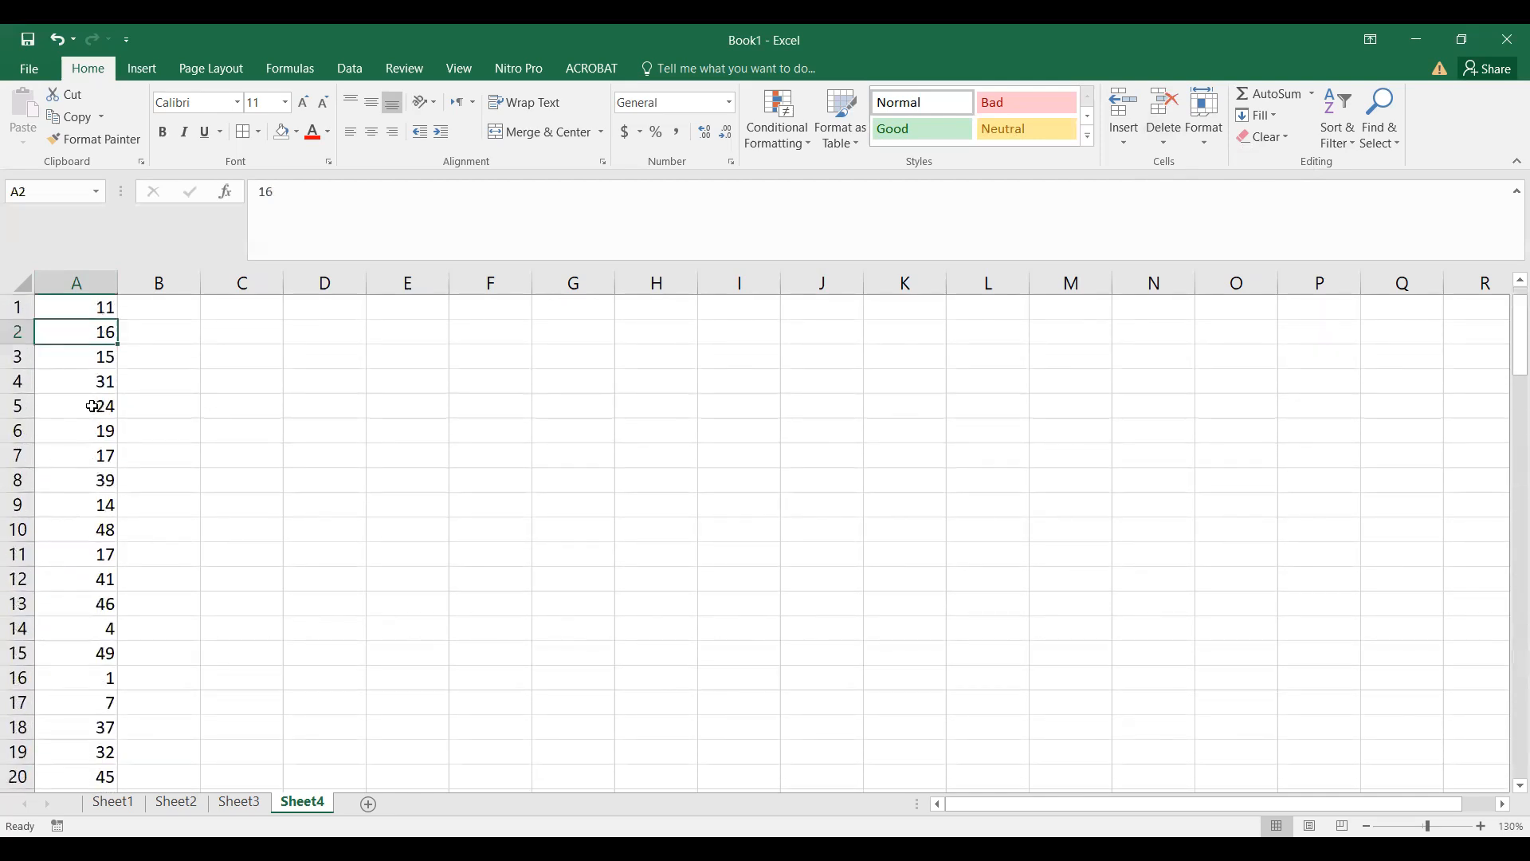
Step: Undo the deletion of the blank rows and return to cell A1
key("ctrl+z")
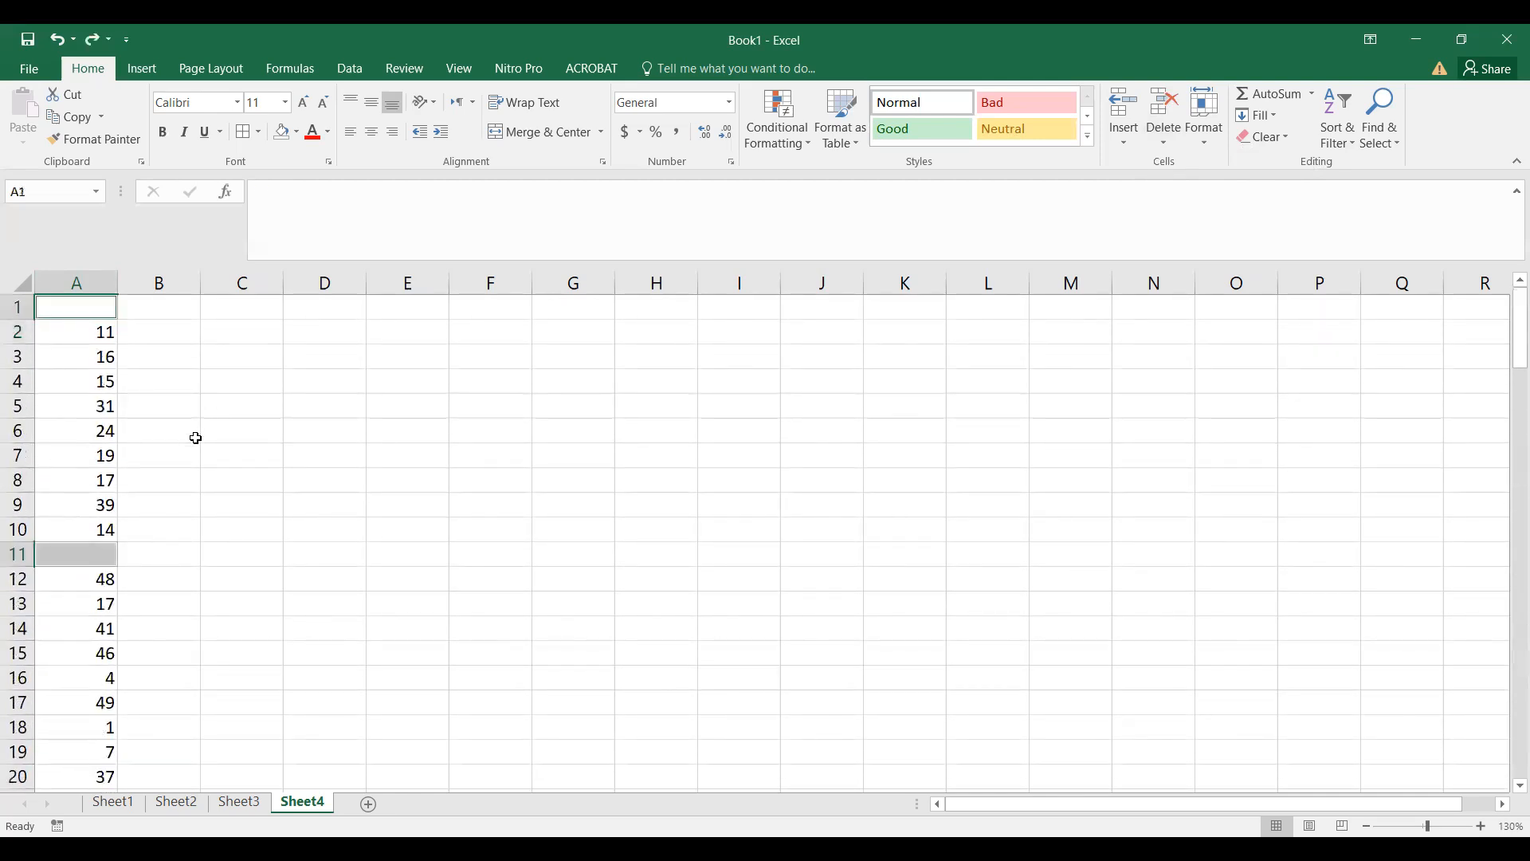
left_click(127, 461)
left_click(69, 450)
left_click(96, 308)
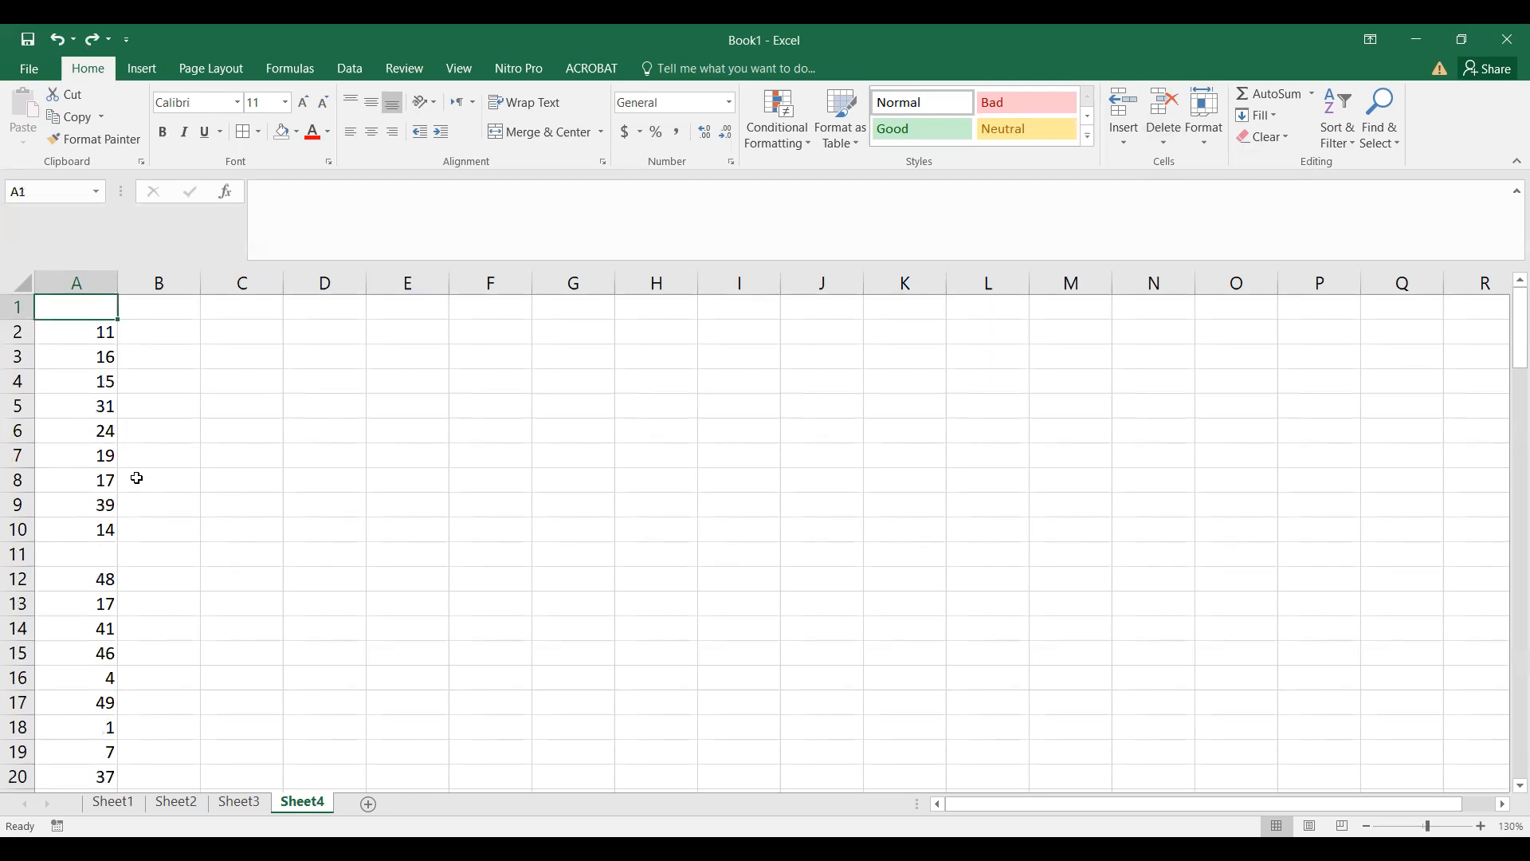
left_click(64, 401)
left_click(85, 303)
Step: Delete the empty first row of the sheet on its own
left_click(17, 301)
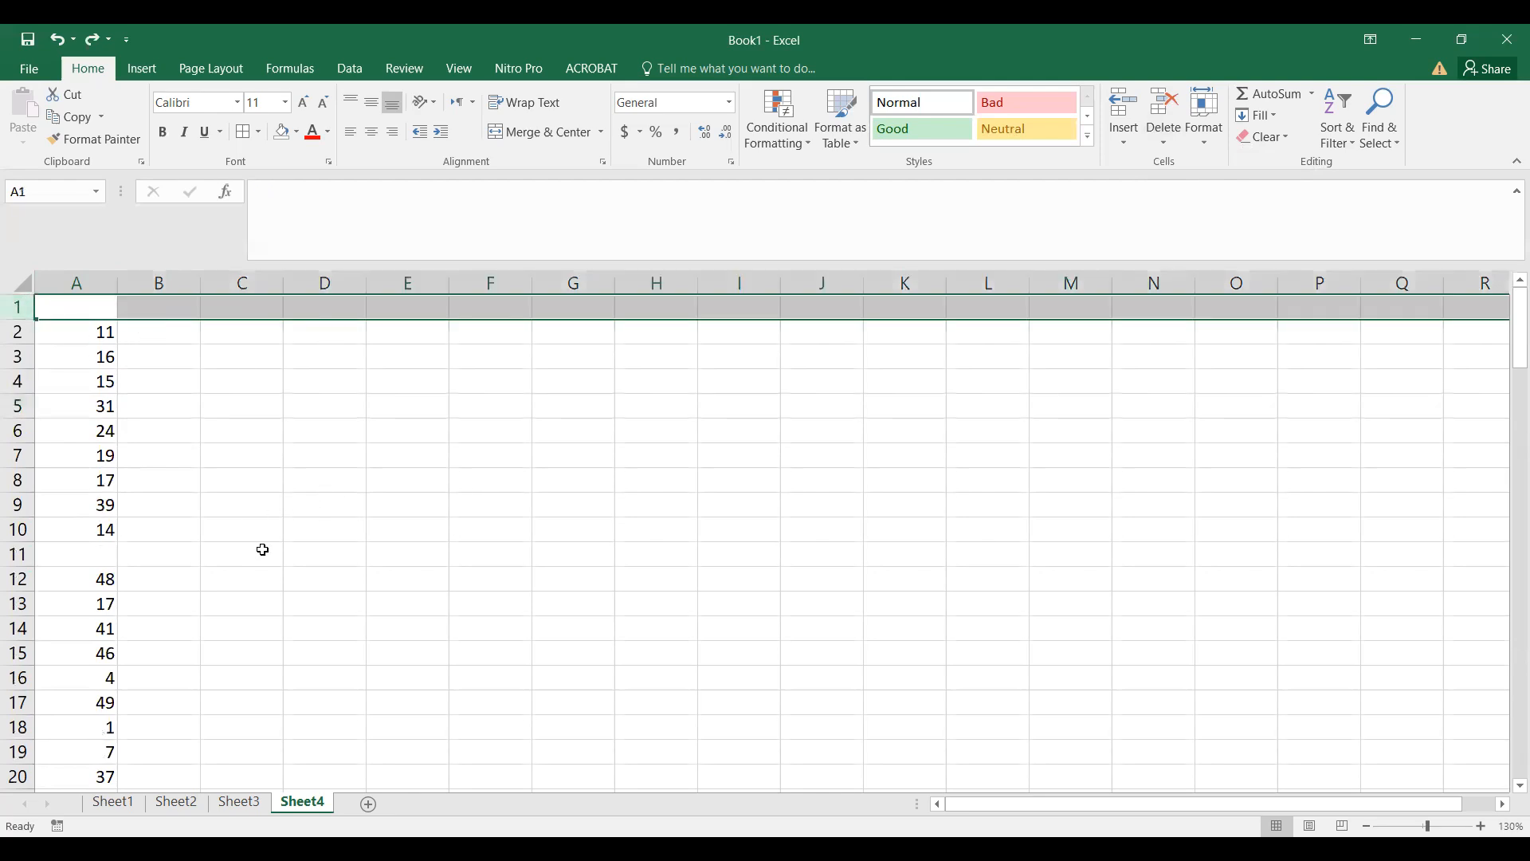
left_click(141, 437)
left_click(84, 338)
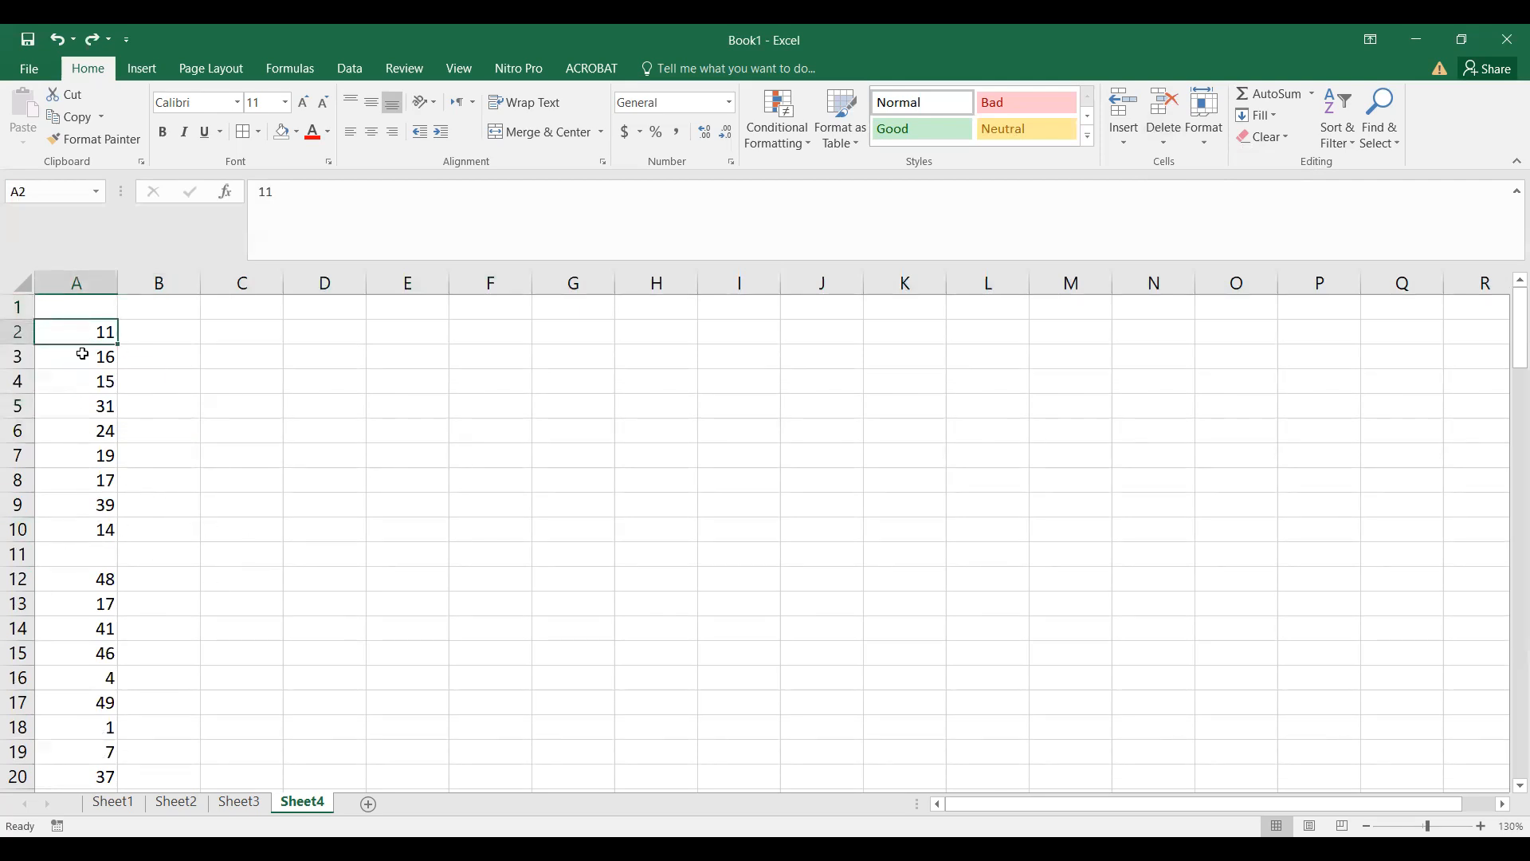
left_click(71, 298)
left_click(13, 308)
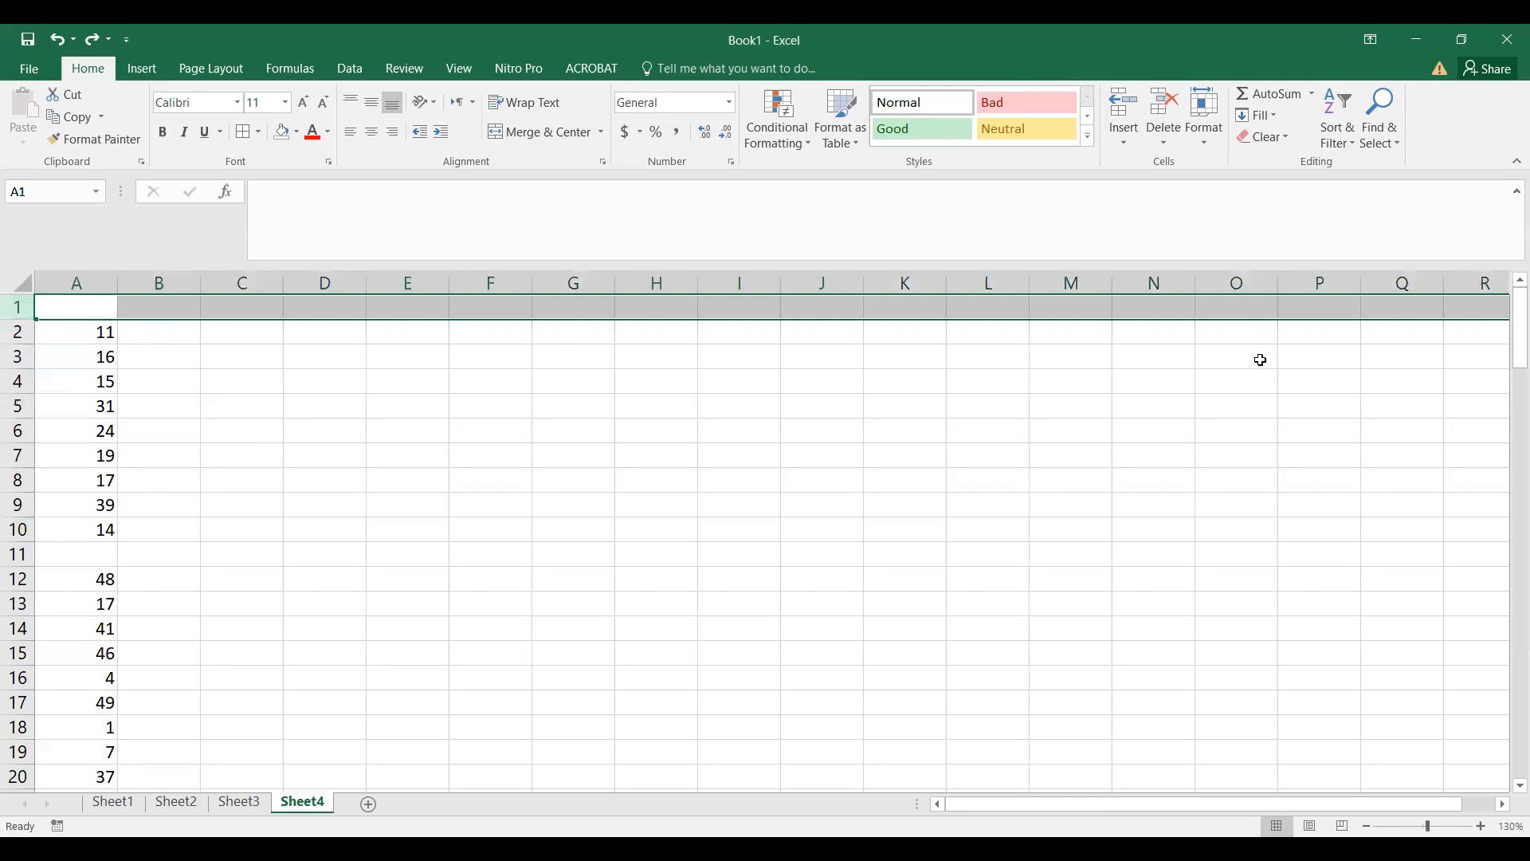
left_click(1165, 139)
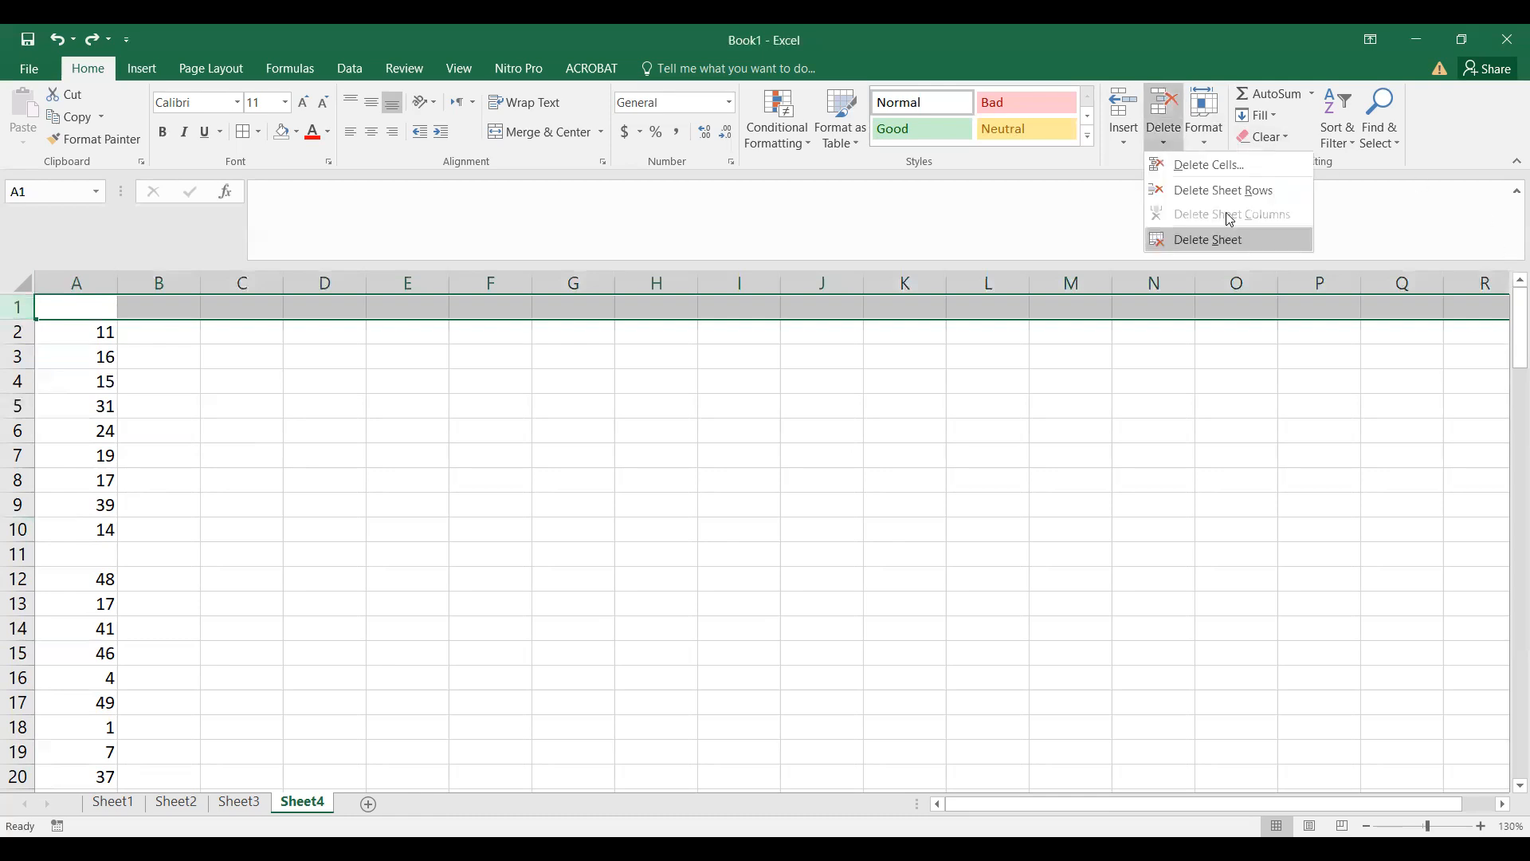
left_click(1224, 190)
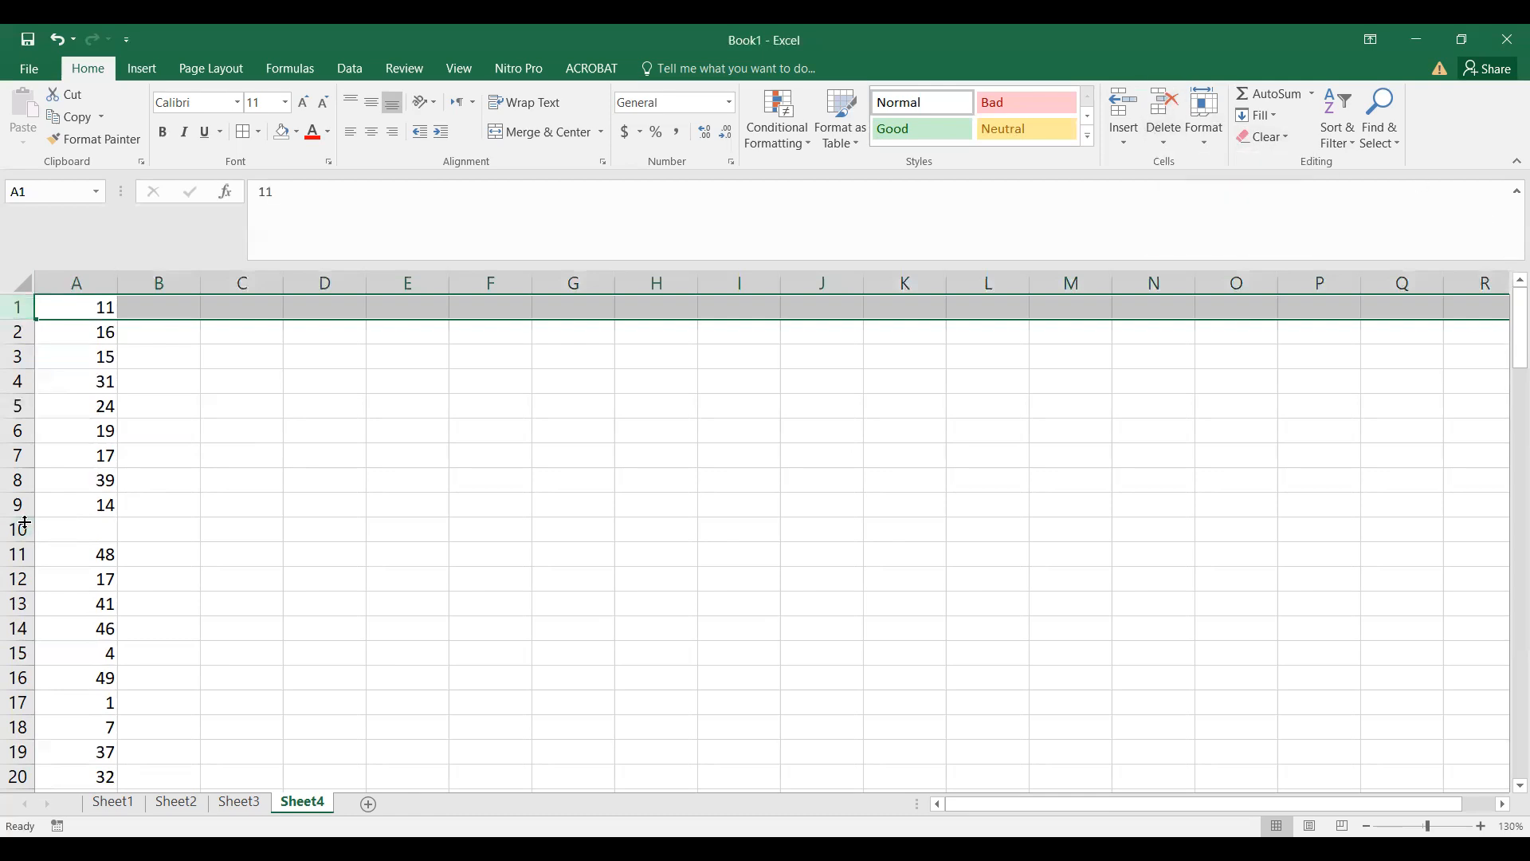
Step: Select the next blank row, row 10, and undo the single-row deletion
left_click(18, 529)
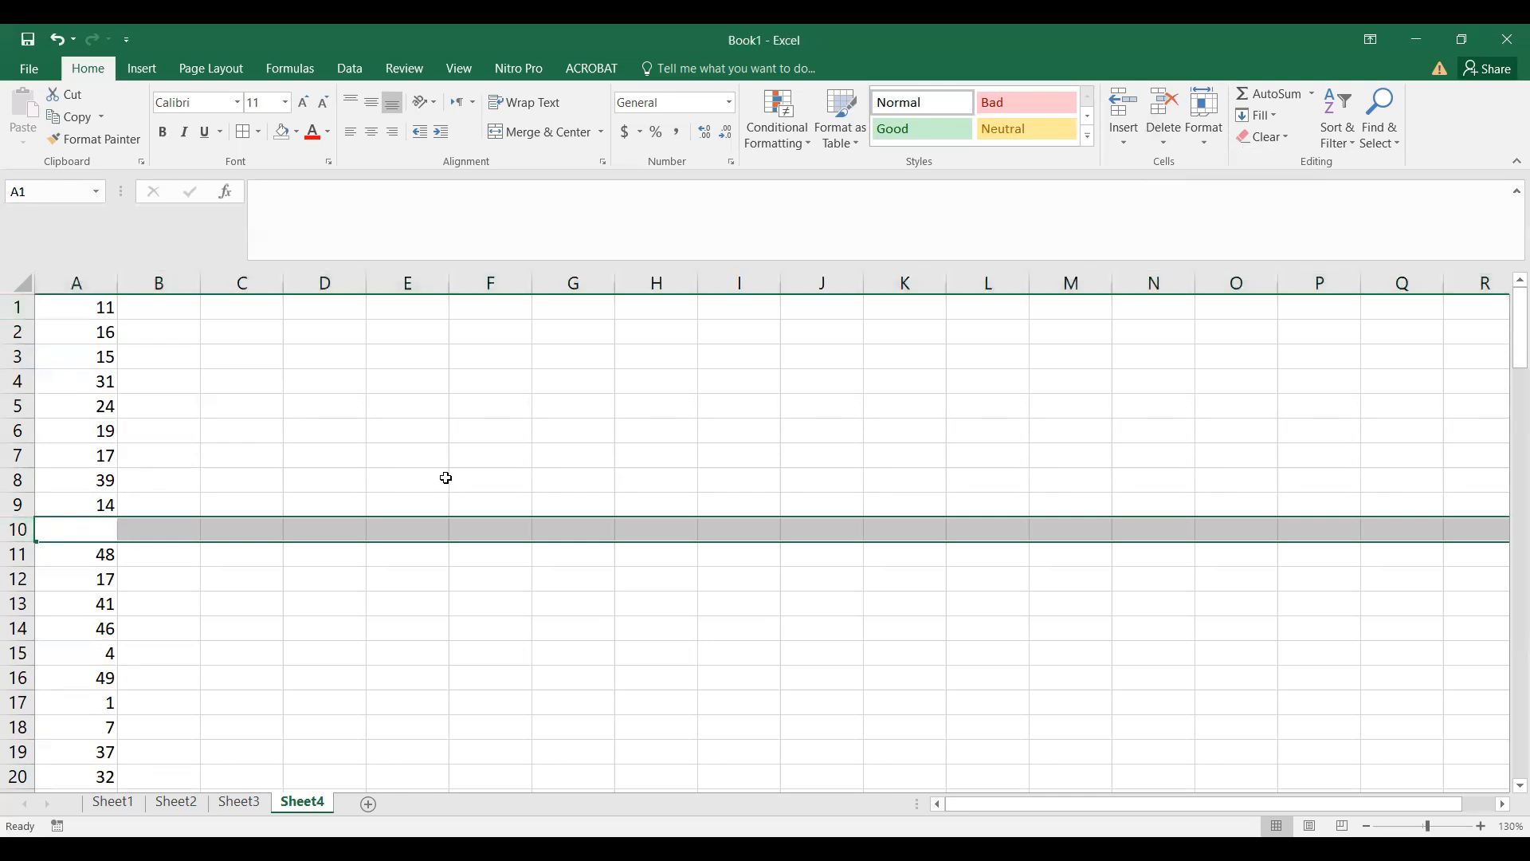
key("ctrl+z")
left_click(253, 450)
left_click(155, 350)
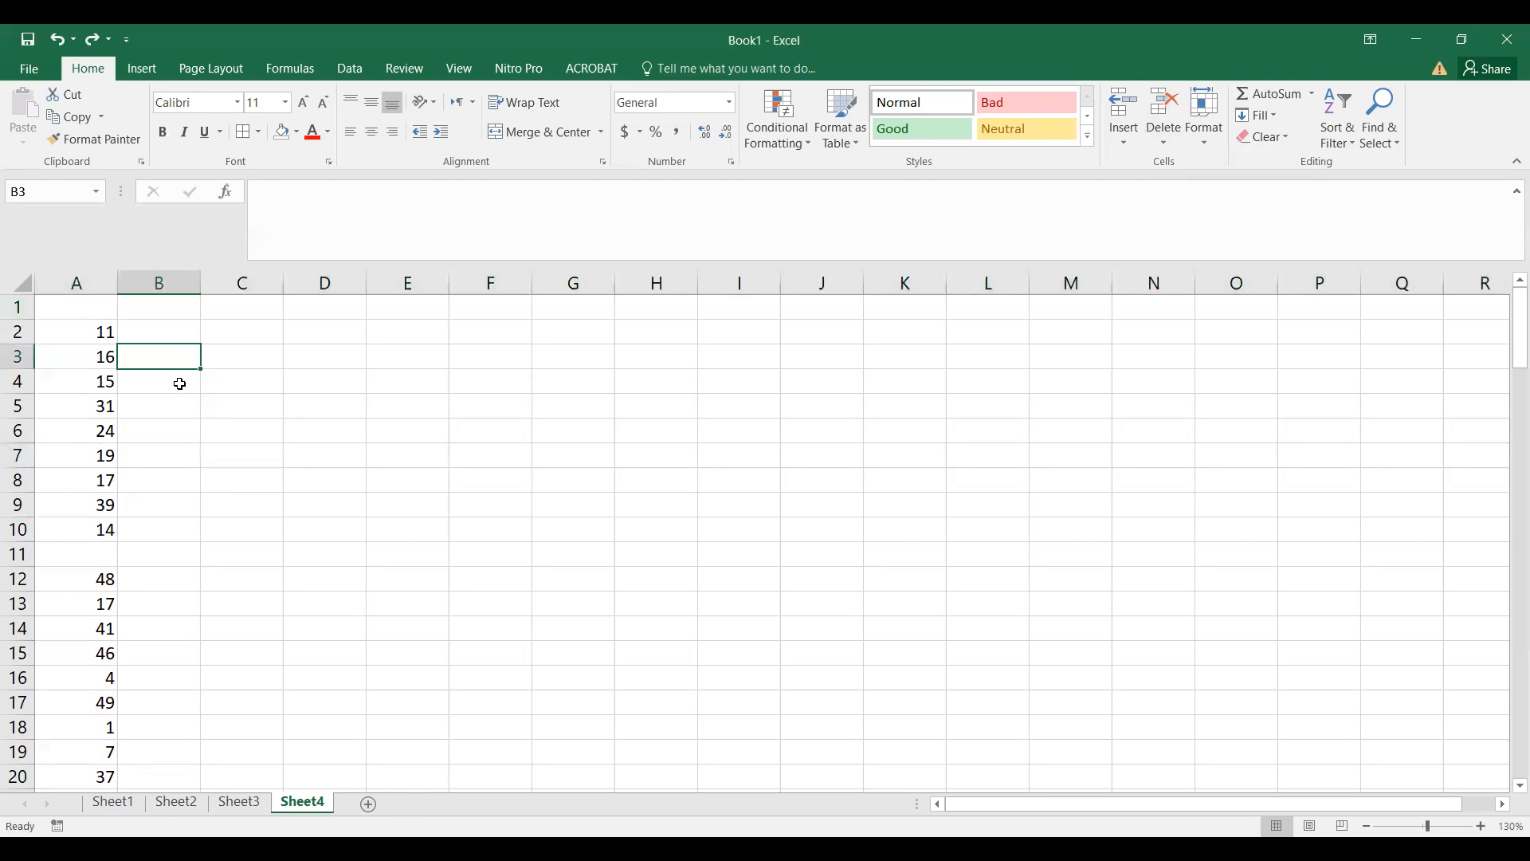
left_click(180, 422)
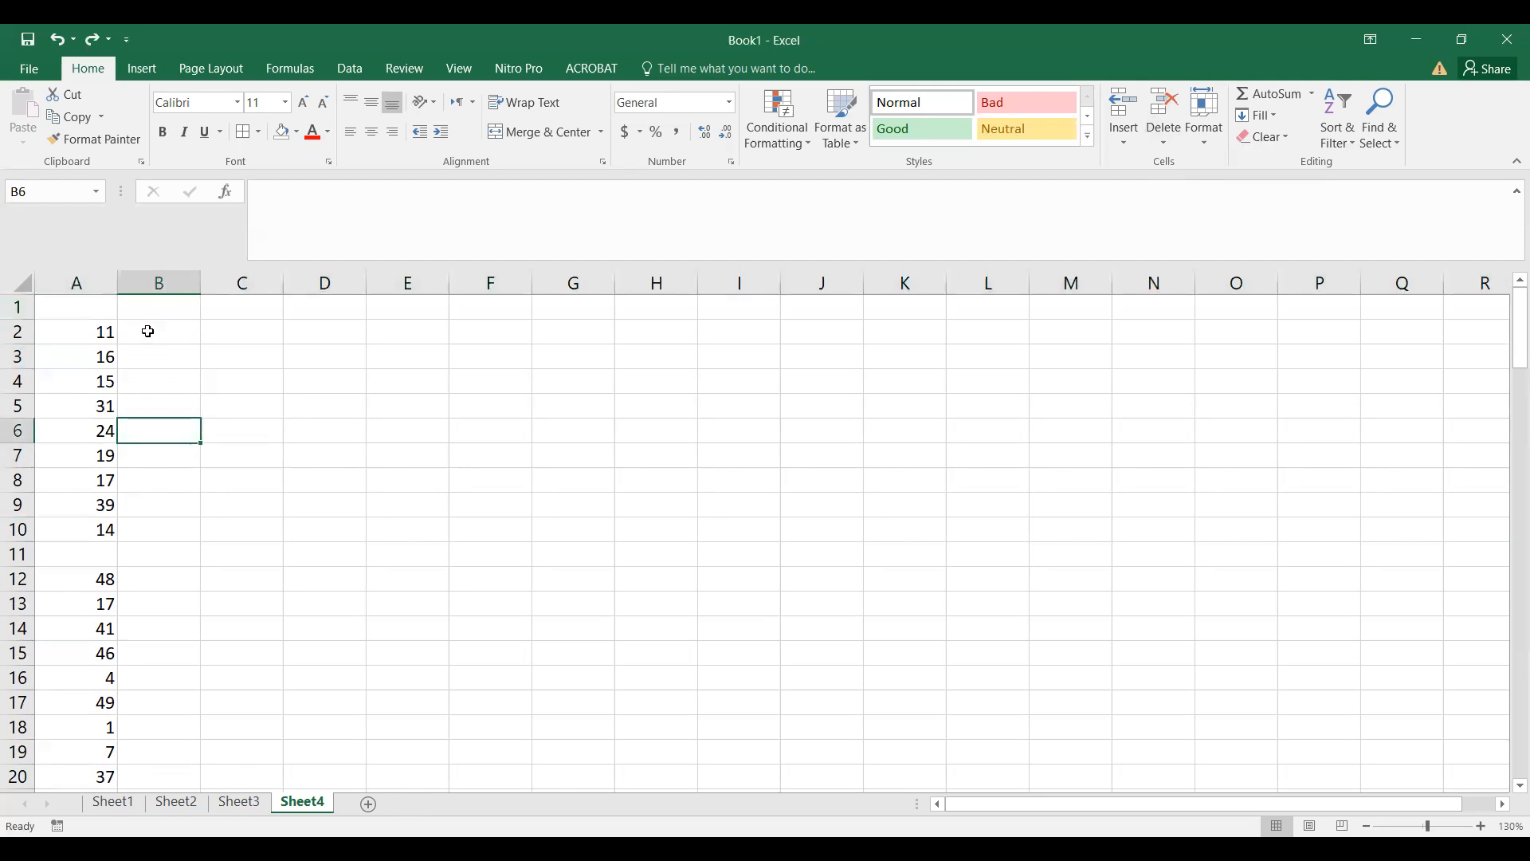
Step: Select column A's blank cells again through Go To Special and look through the highlighted gaps down the list
left_click(87, 276)
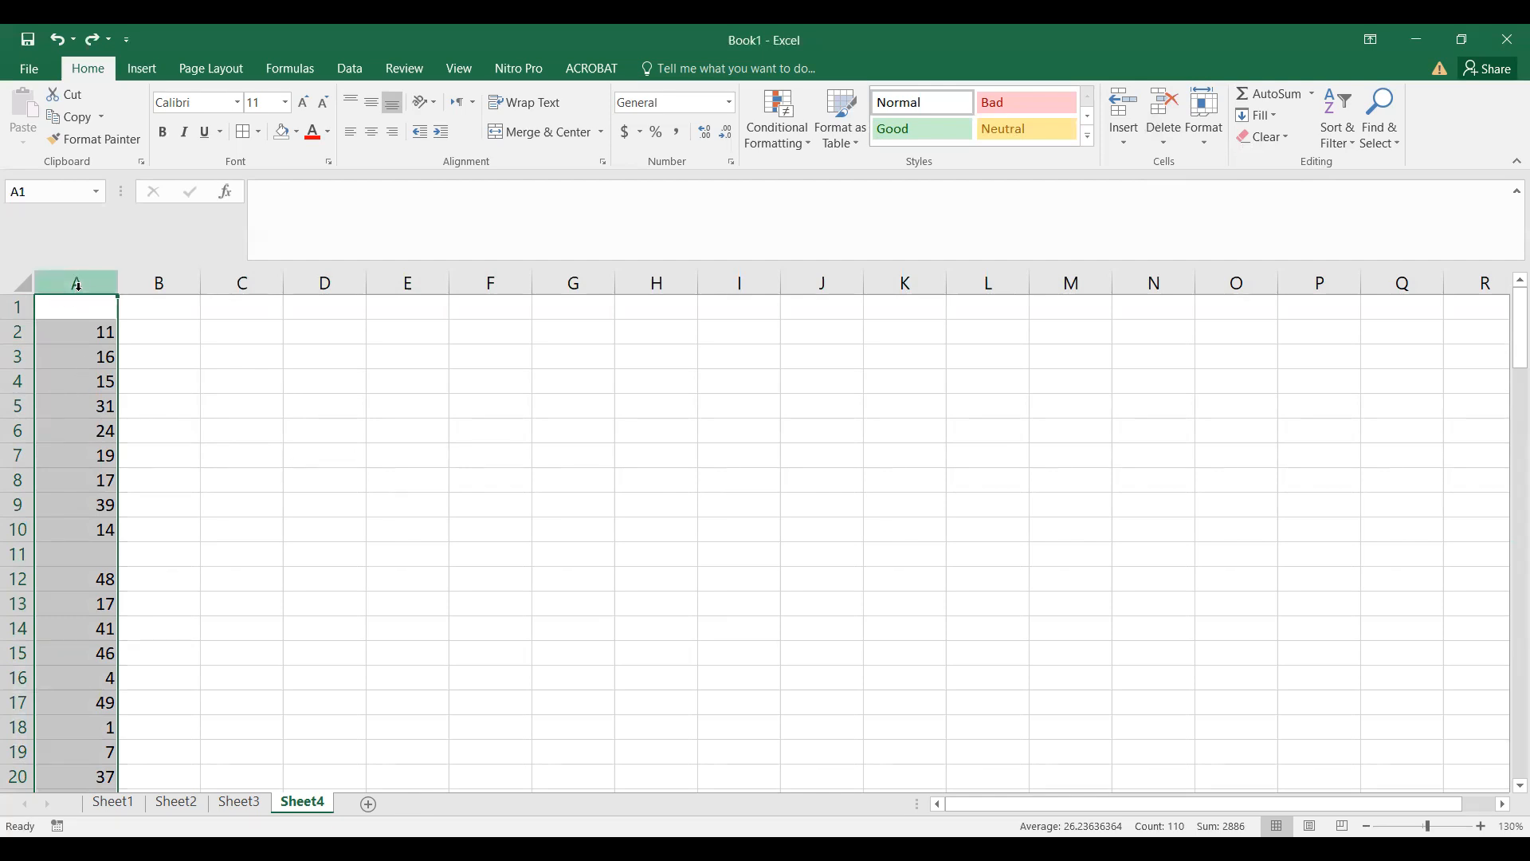
key("ctrl+g")
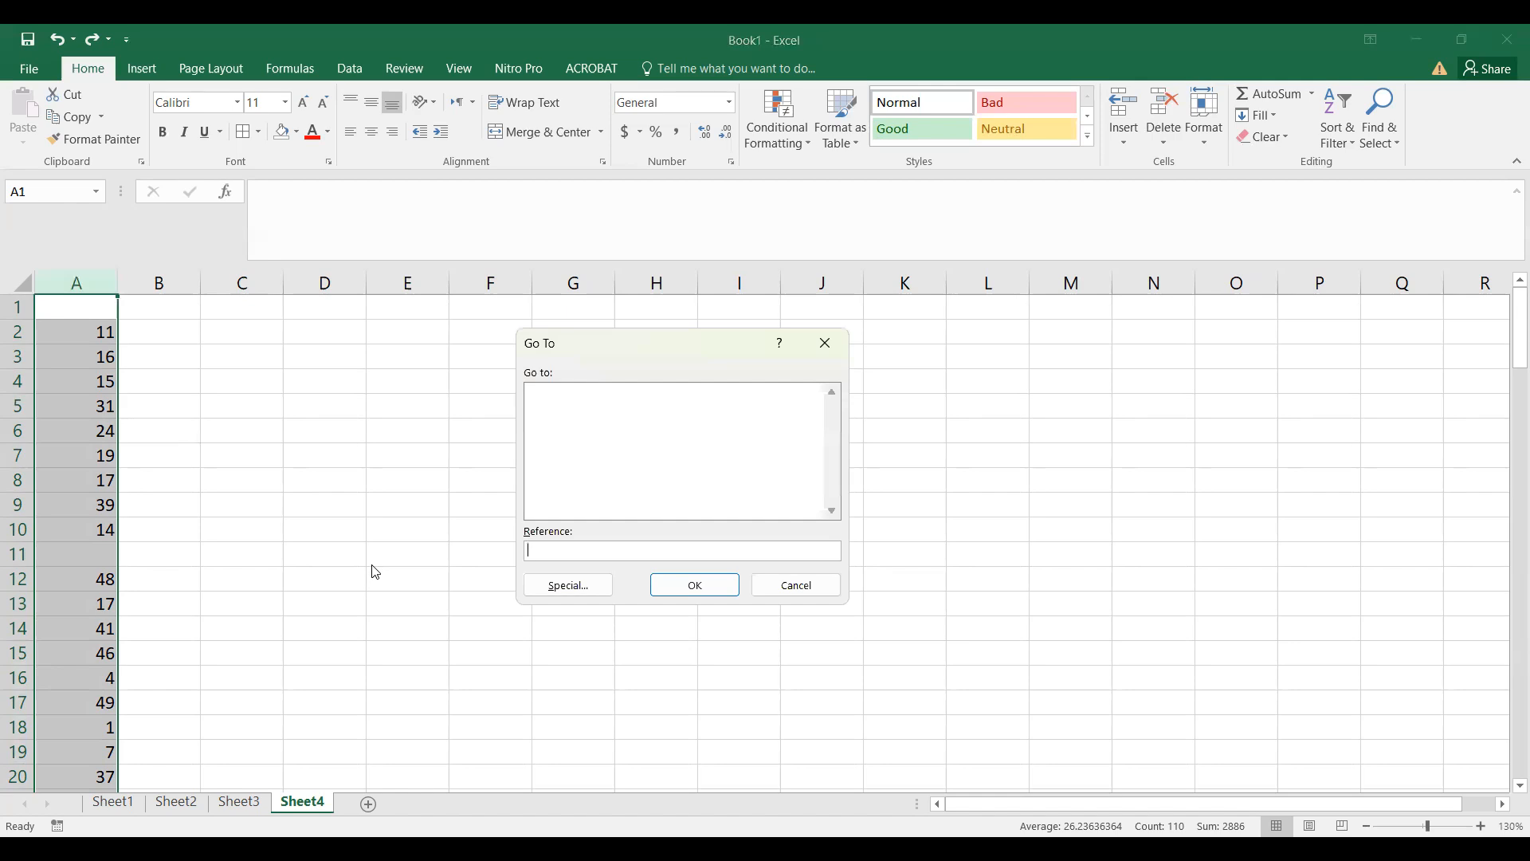
left_click(582, 584)
left_click(573, 503)
left_click(676, 618)
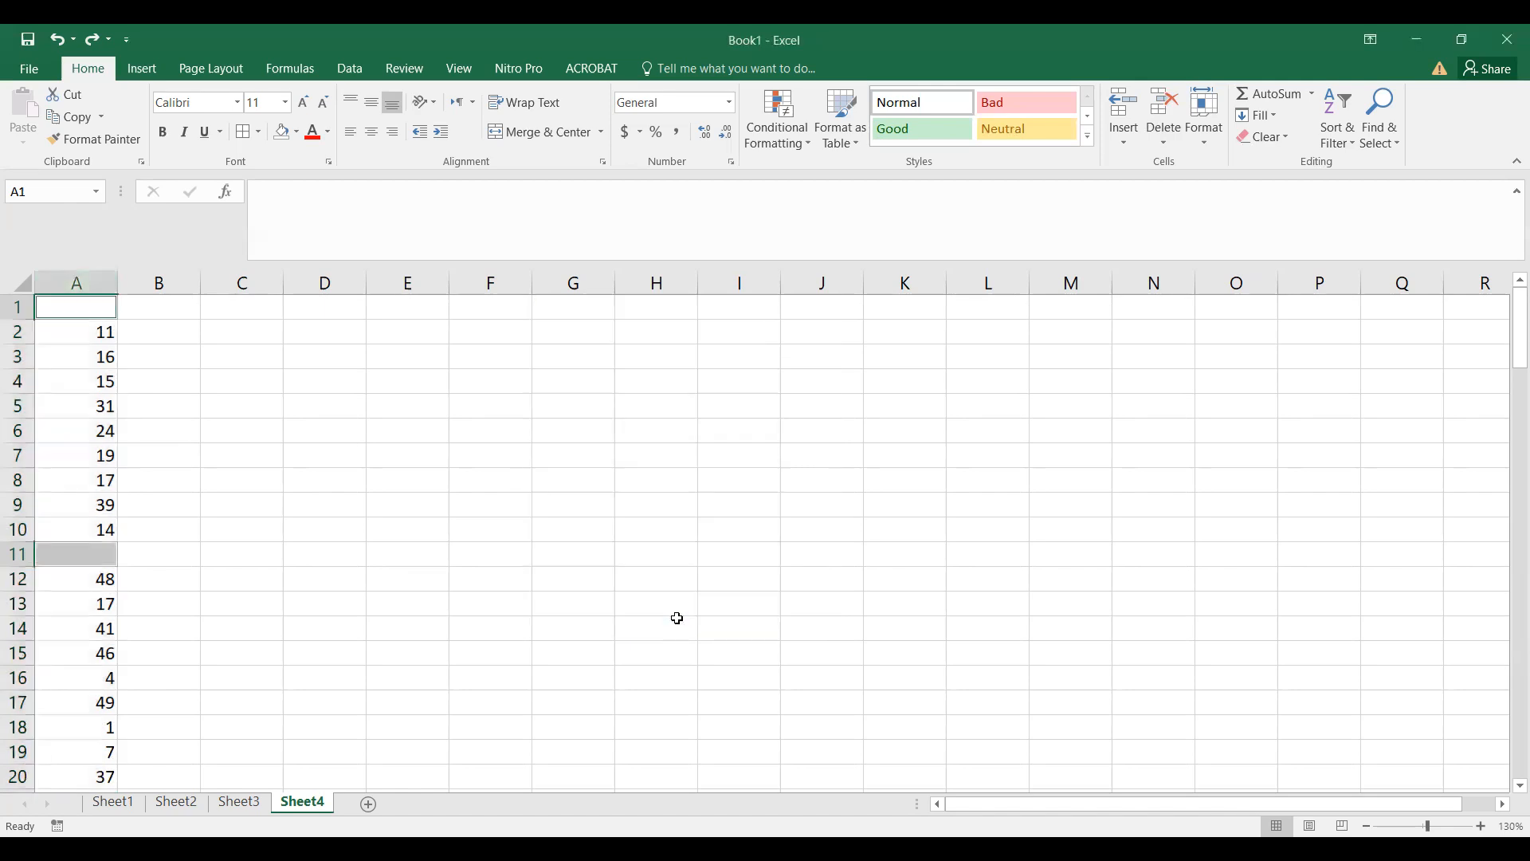
scroll(406, 511, "down", 19)
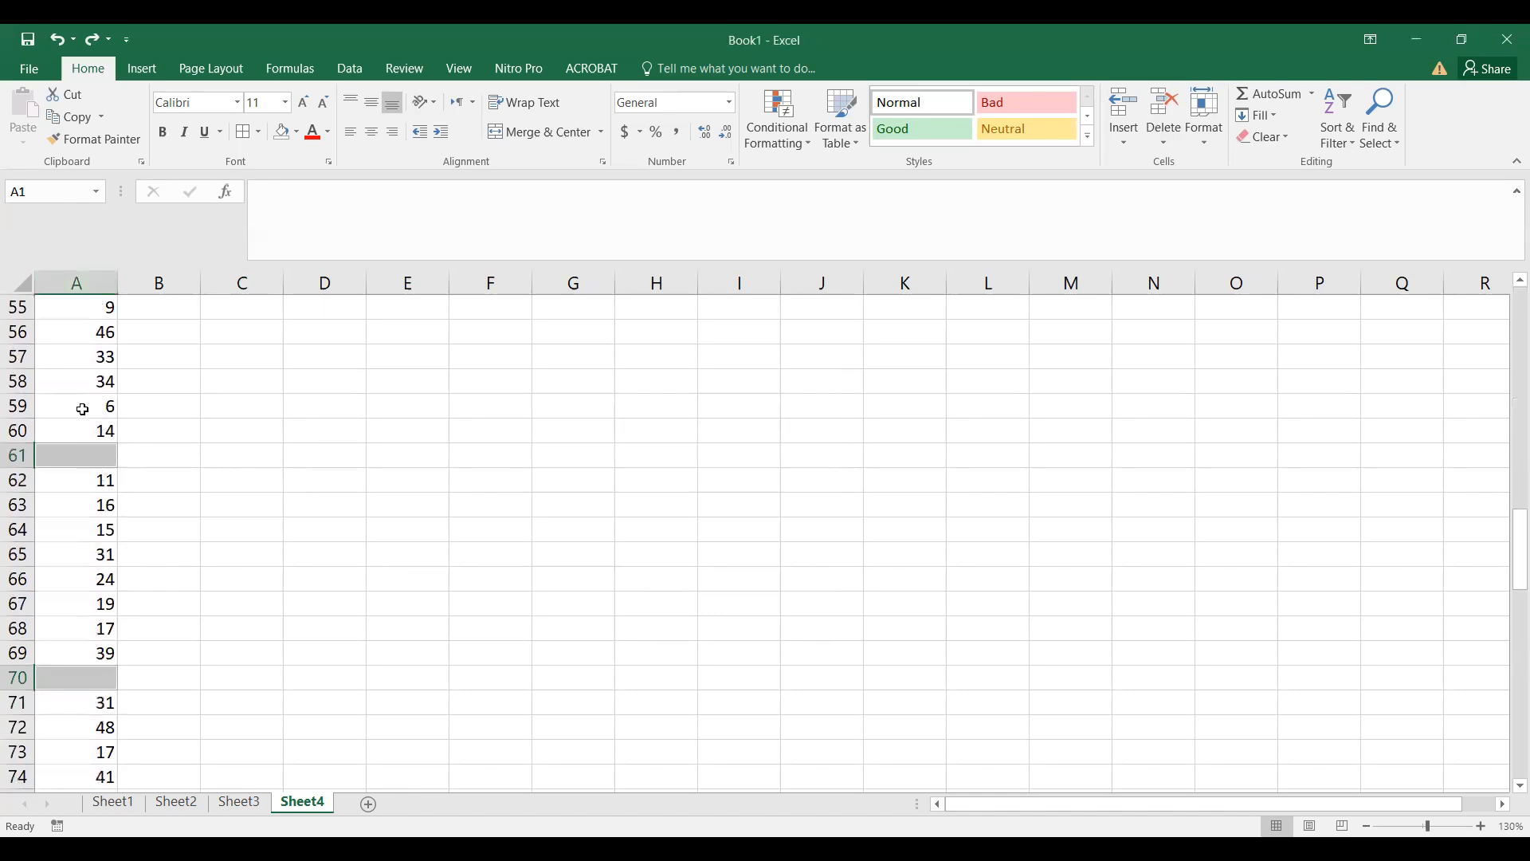
scroll(104, 507, "down", 5)
scroll(104, 507, "up", 20)
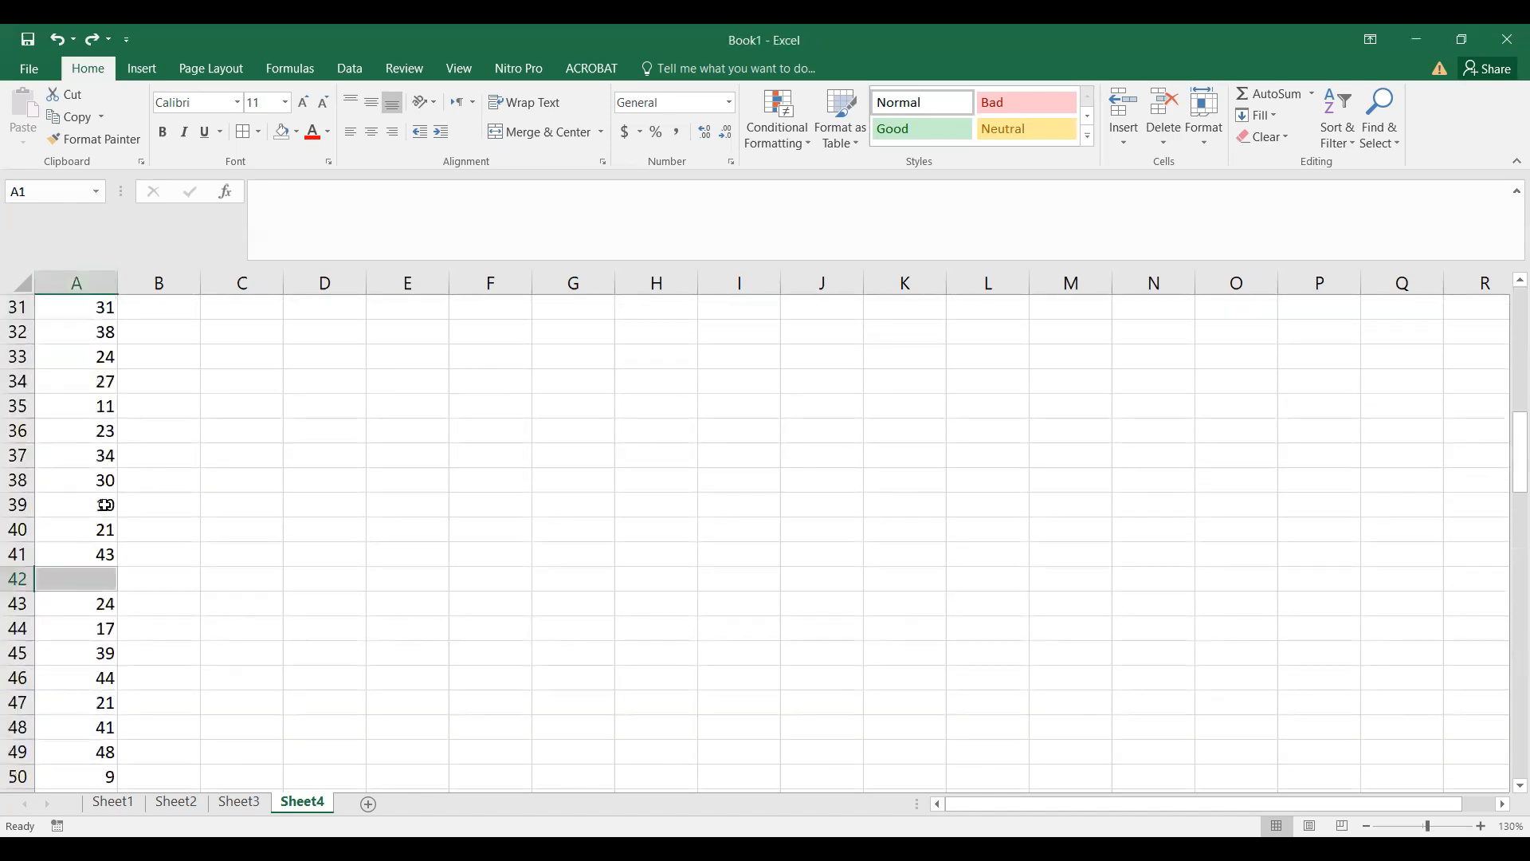
Step: Delete the sheet rows of all the selected blanks at once and check the compacted list
left_click(1164, 137)
left_click(1235, 197)
left_click(160, 504)
scroll(93, 420, "down", 8)
scroll(93, 419, "up", 8)
Step: Undo the last deletion of the blank rows and clear the multi-cell selection
key("ctrl+z")
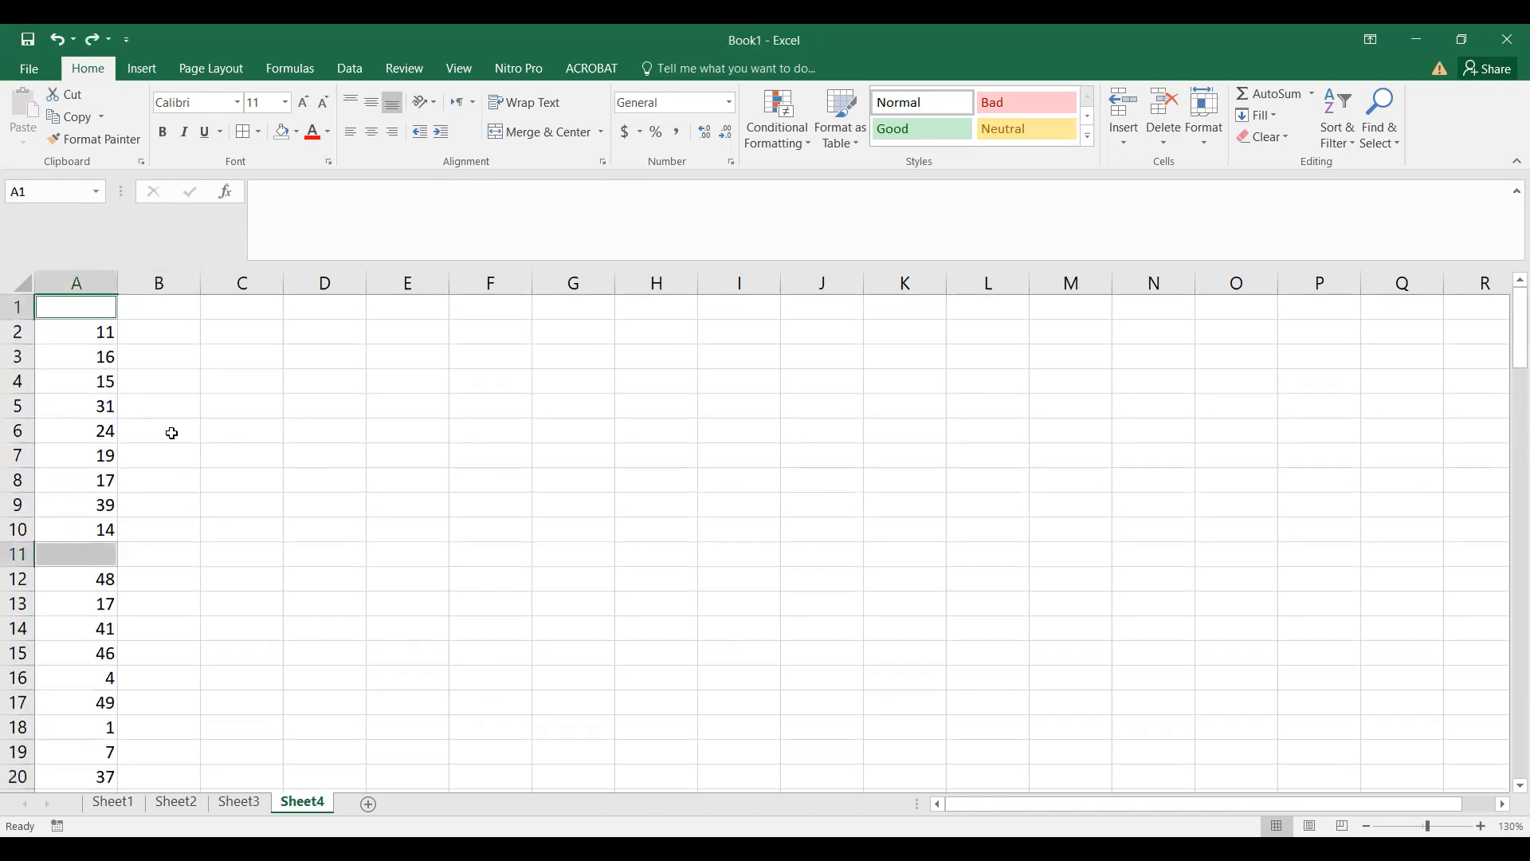
left_click(204, 434)
left_click(75, 331)
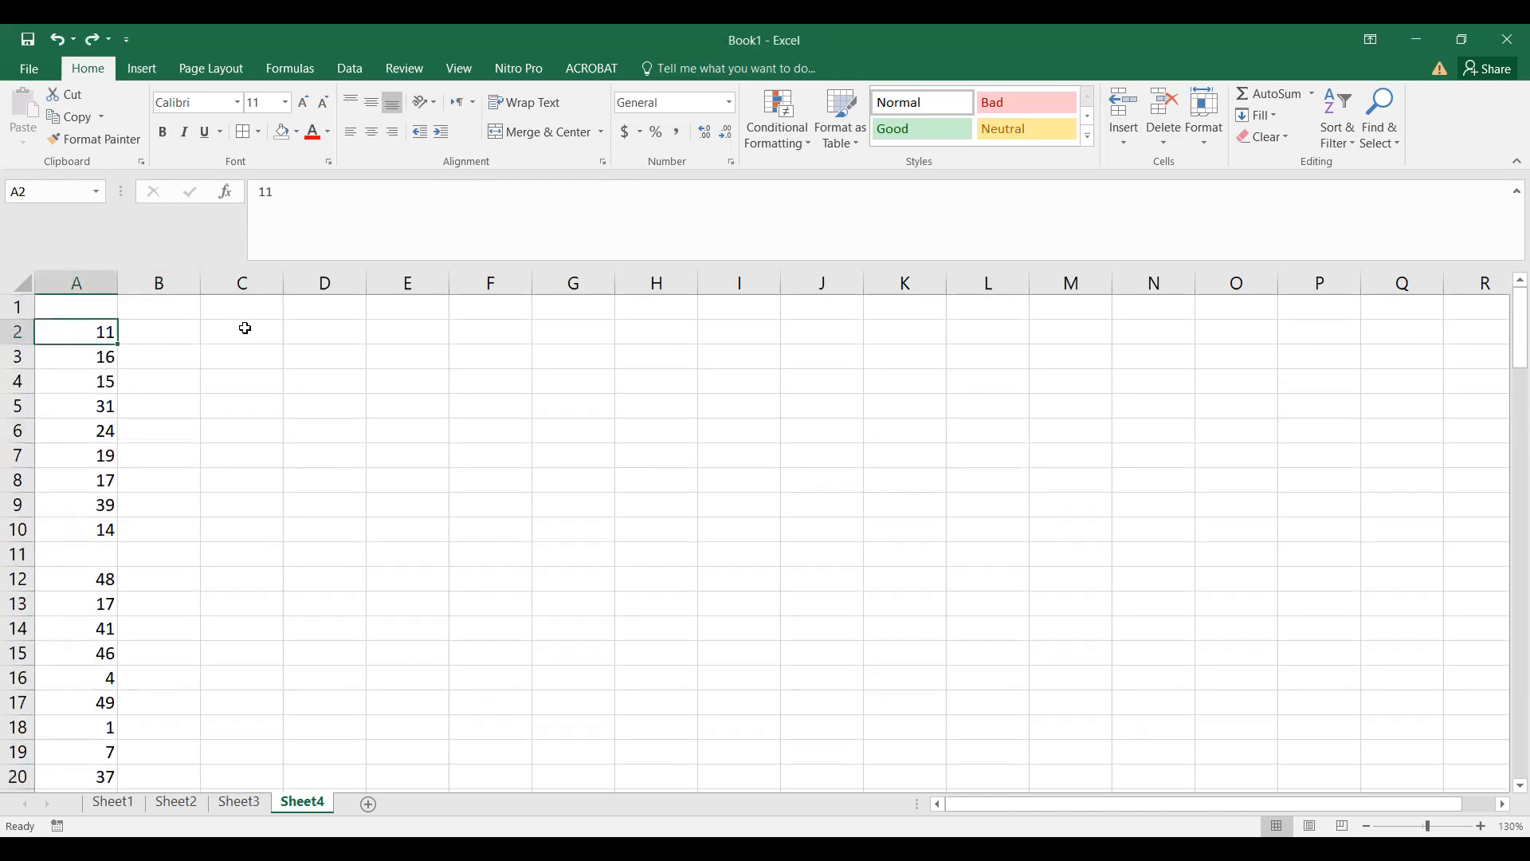
Step: Select the whole list in column A from cell A1 down to its end
key("shift+Down")
key("shift+Down")
key("shift+Down")
key("shift+Down")
key("shift+Down")
key("shift+Down")
key("shift+Down")
key("shift+Down")
key("shift+Down")
key("shift+Down")
key("shift+Down")
key("shift+Down")
key("shift+Down")
key("shift+Down")
key("shift+Down")
key("shift+Down")
key("shift+Down")
key("shift+Down")
key("shift+Down")
key("shift+Down")
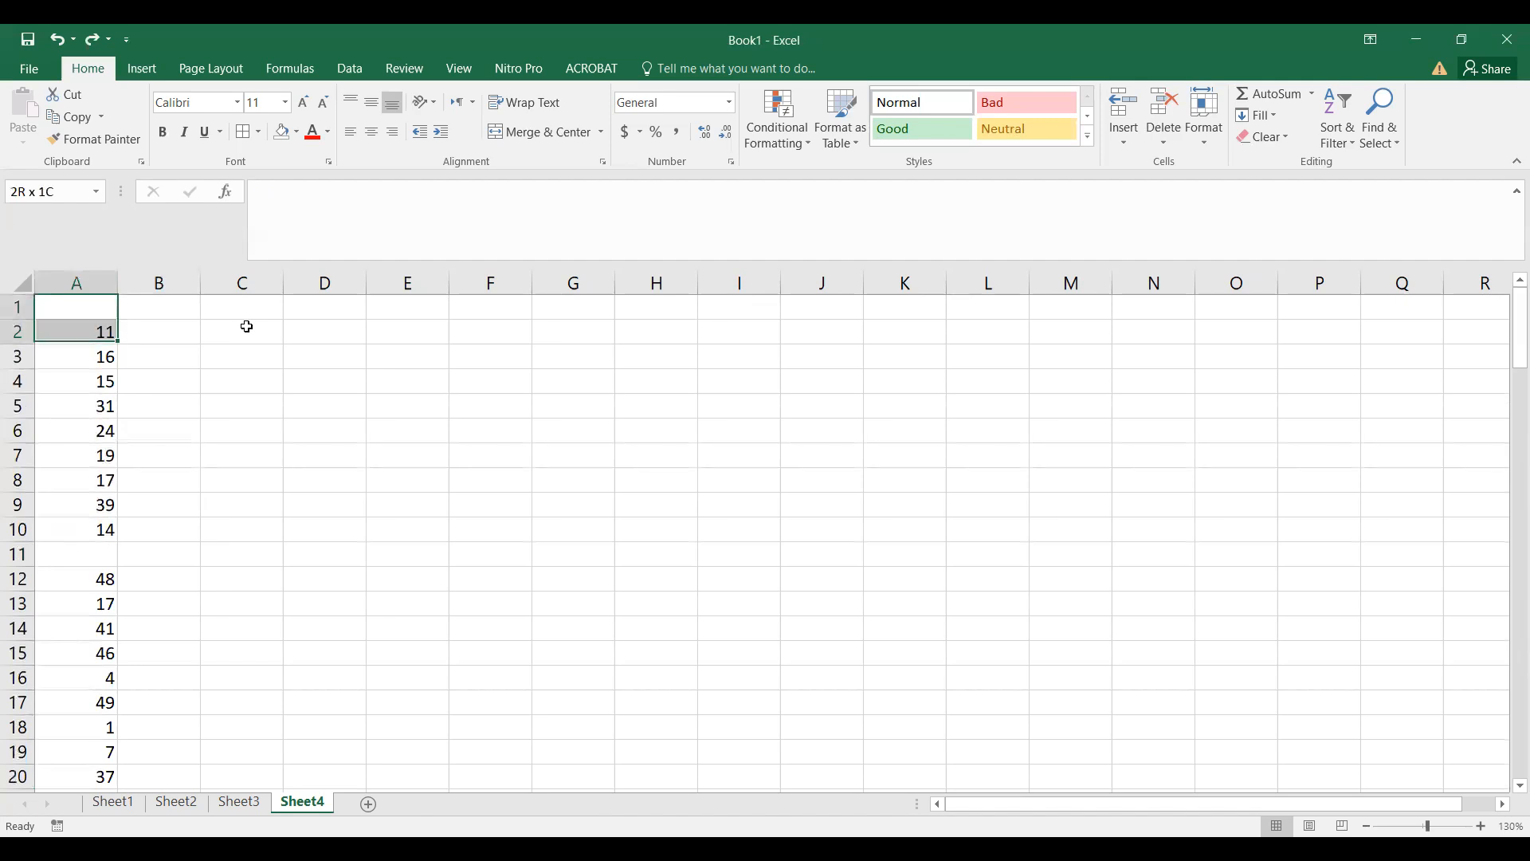
key("shift+Down")
key("shift+Down")
key("shift+Down")
key("shift+Down")
key("shift+Down")
key("shift+Down")
key("shift+Down")
key("shift+Down")
key("shift+Down")
key("shift+Down")
key("shift+Down")
key("shift+Down")
key("shift+Down")
key("shift+Down")
key("shift+Down")
key("shift+Down")
key("shift+Down")
key("shift+Down")
key("shift+Down")
key("shift+Down")
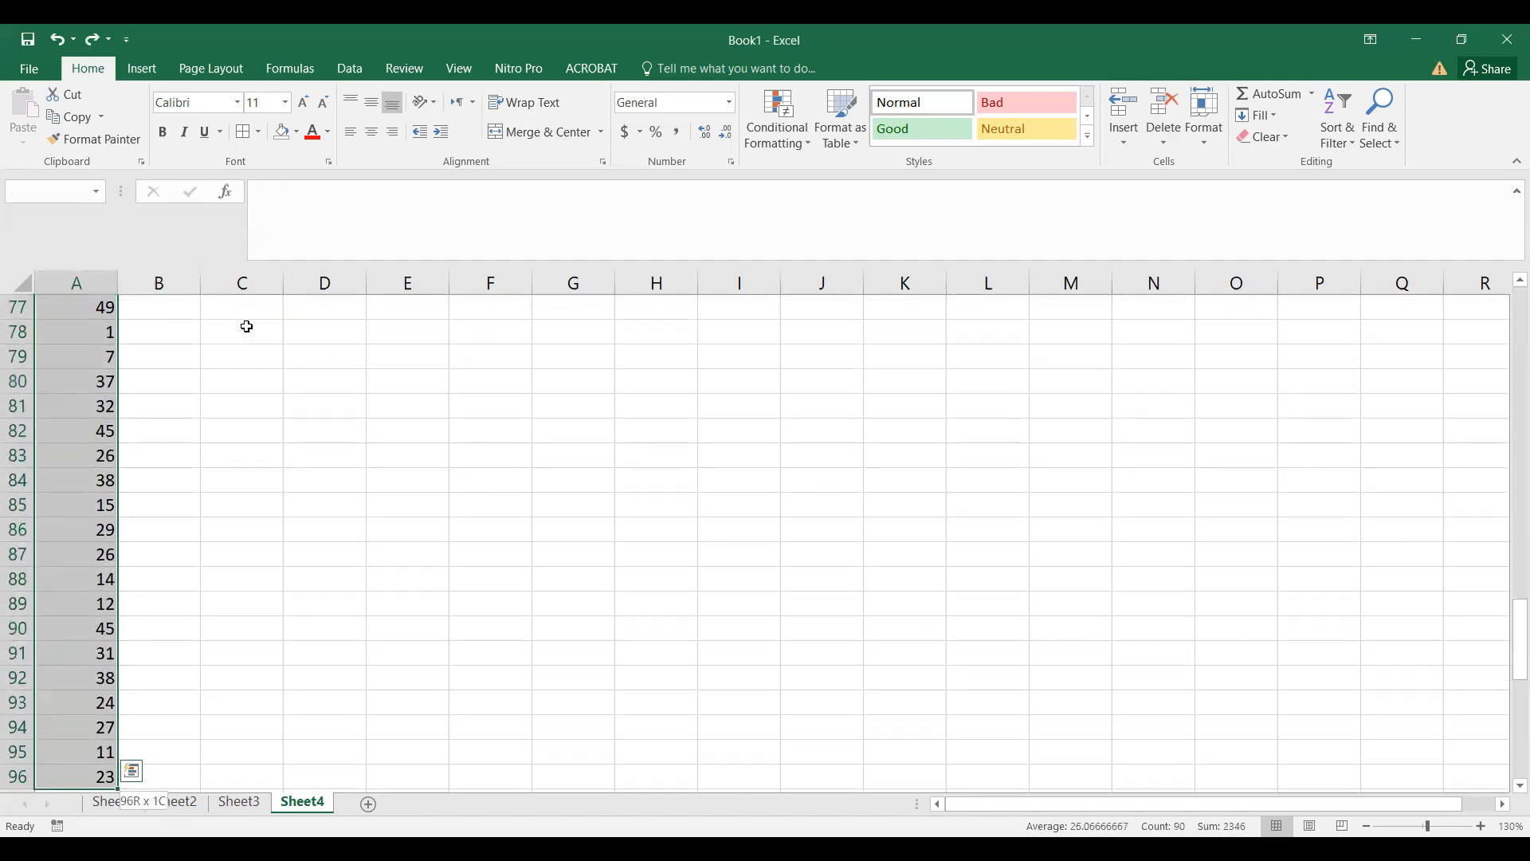
key("shift+Down")
key("shift+Down")
key("shift+Down")
key("shift+Down")
key("shift+Down")
key("shift+Down")
key("shift+Down")
key("shift+Down")
key("shift+Down")
key("shift+Down")
key("shift+Down")
key("shift+Down")
key("shift+Down")
key("shift+Down")
key("shift+Down")
key("shift+Down")
key("shift+Down")
key("shift+Down")
key("shift+Down")
key("shift+Down")
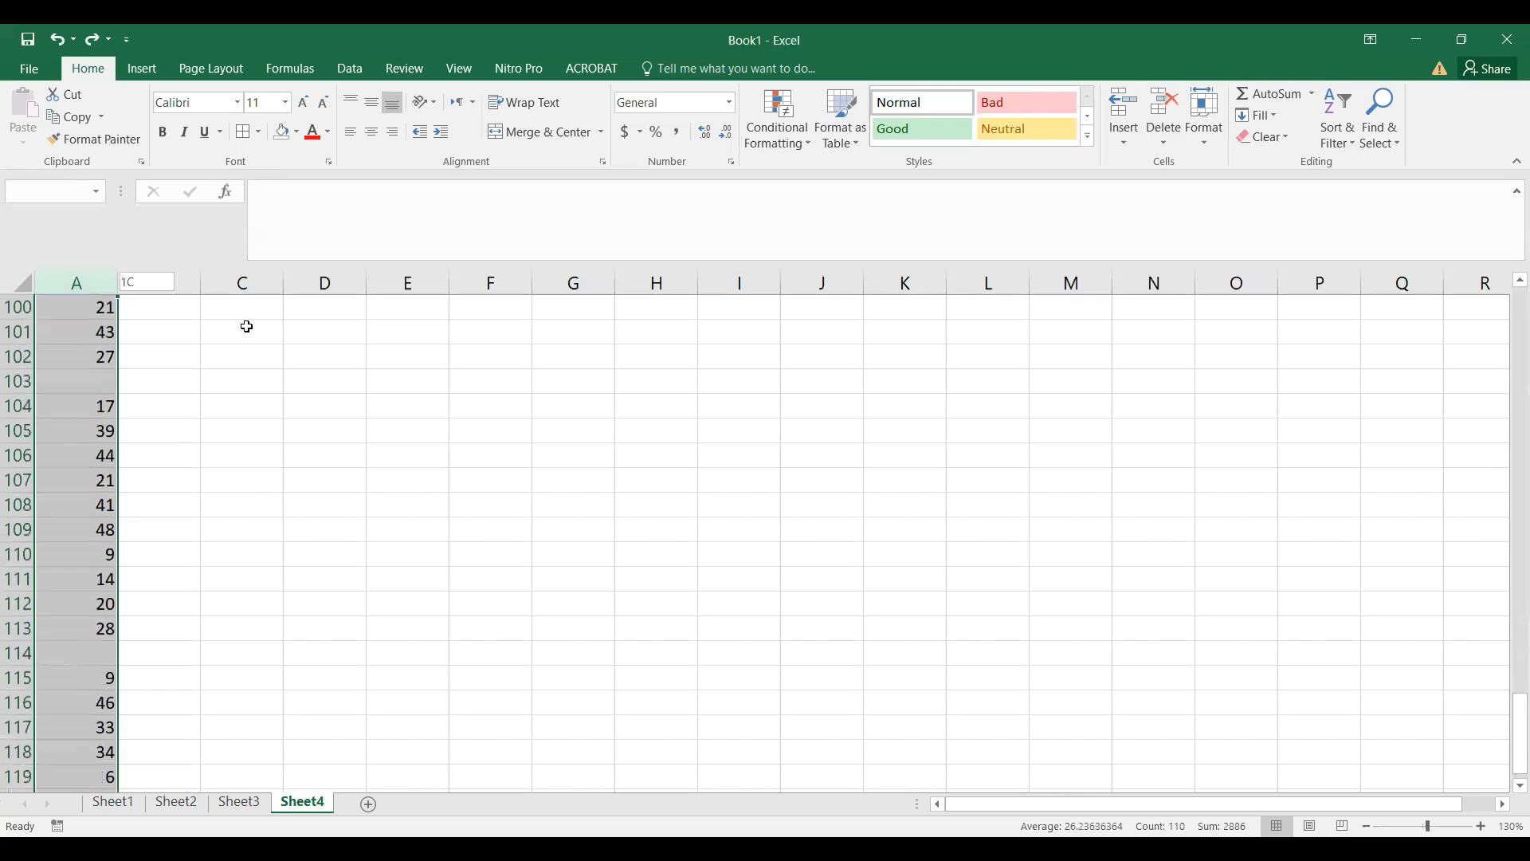
Step: Copy column A's list into columns B, C and D, starting in row 1 of each, and return to cell A1
key("ctrl+c")
key("ctrl+Home")
key("Right")
key("ctrl+v")
key("Right")
key("ctrl+v")
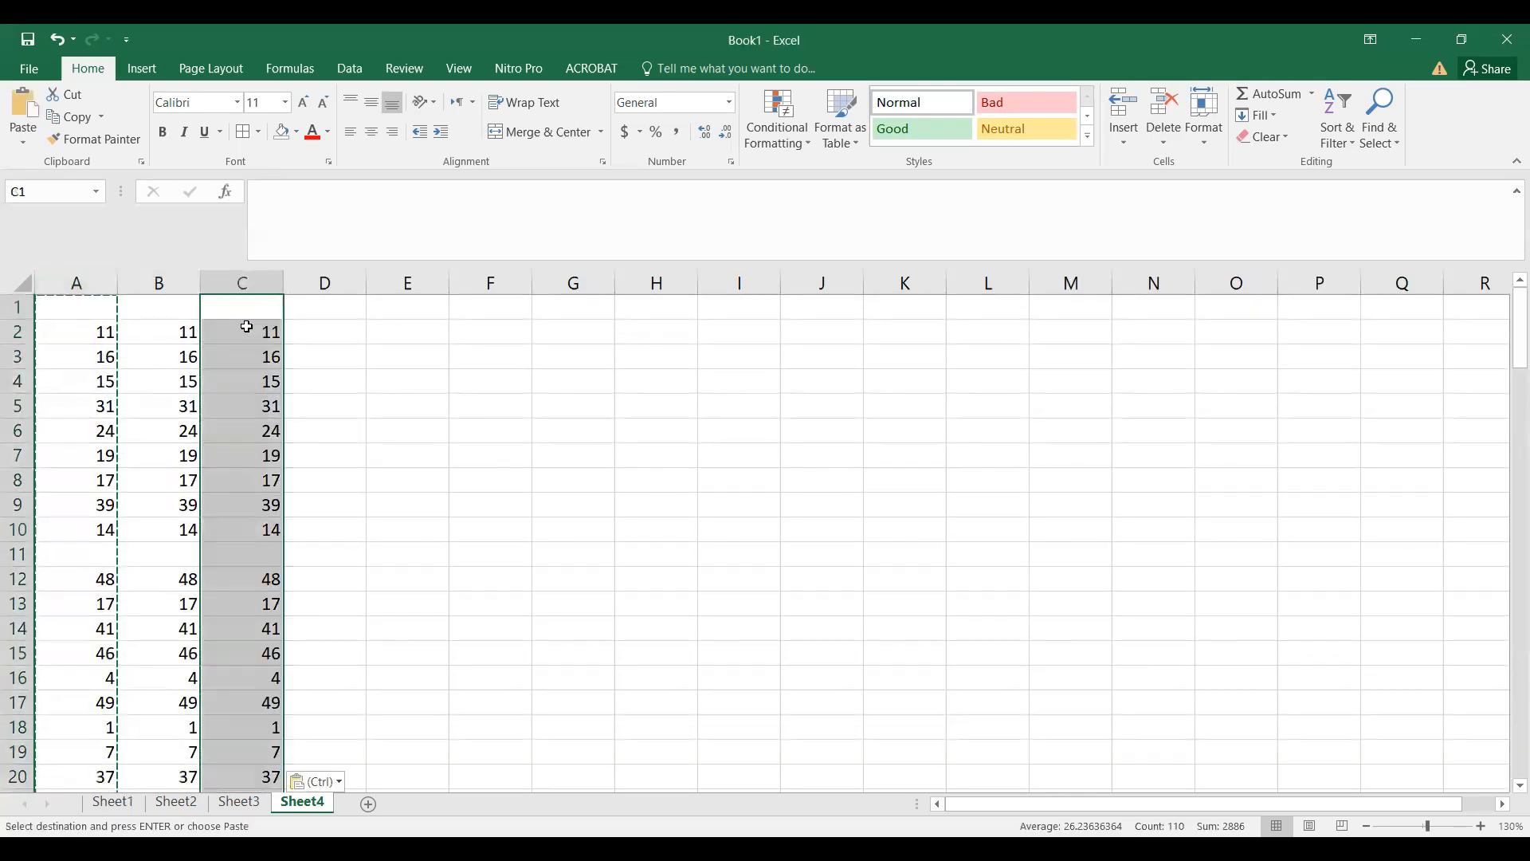
key("Right")
key("ctrl+v")
key("ctrl+Home")
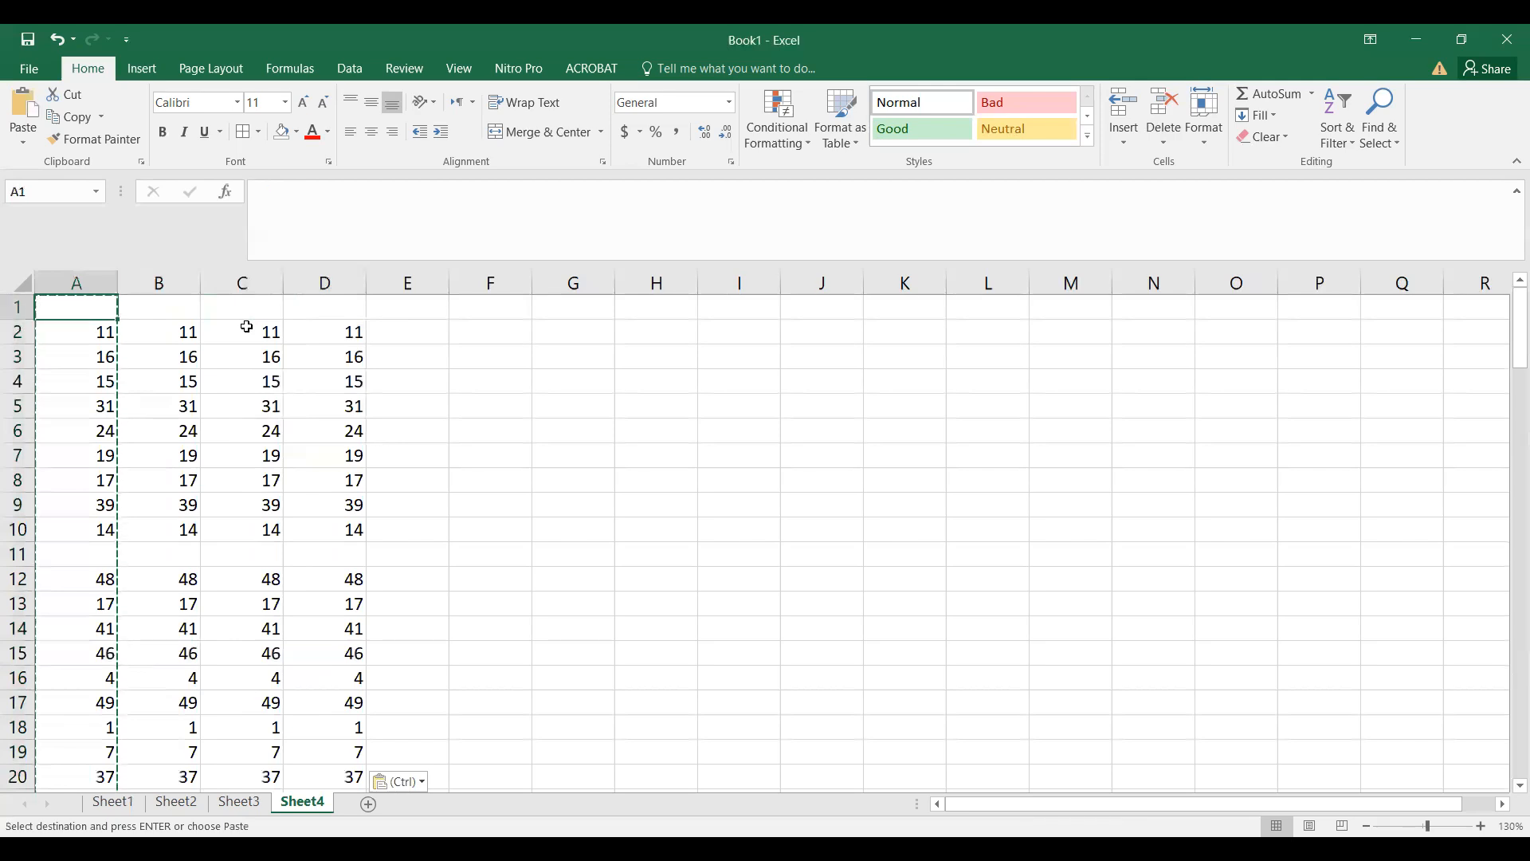
key("ctrl+g")
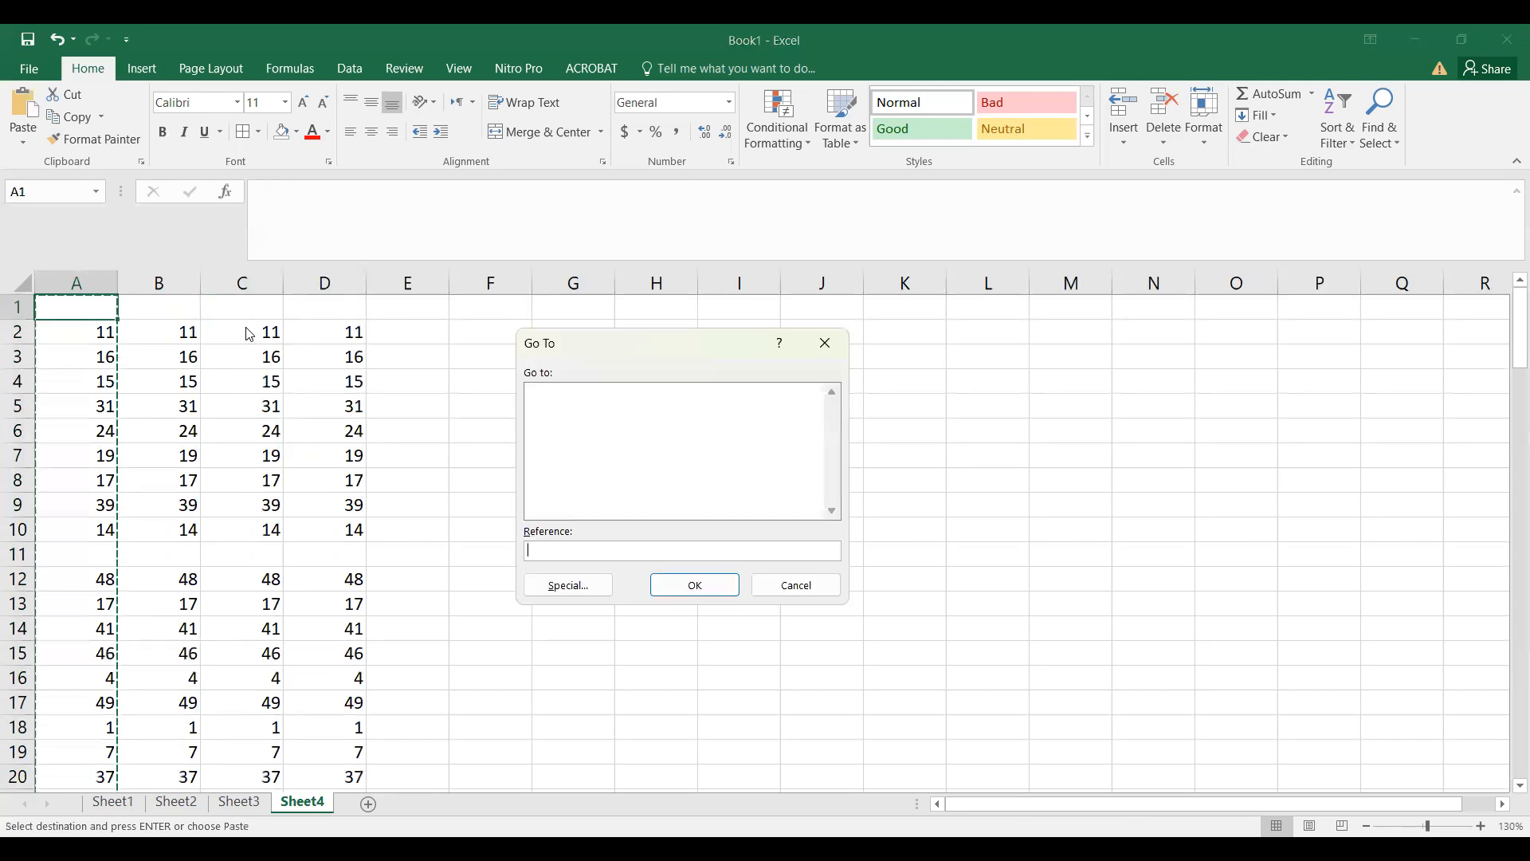
key("Escape")
key("Escape")
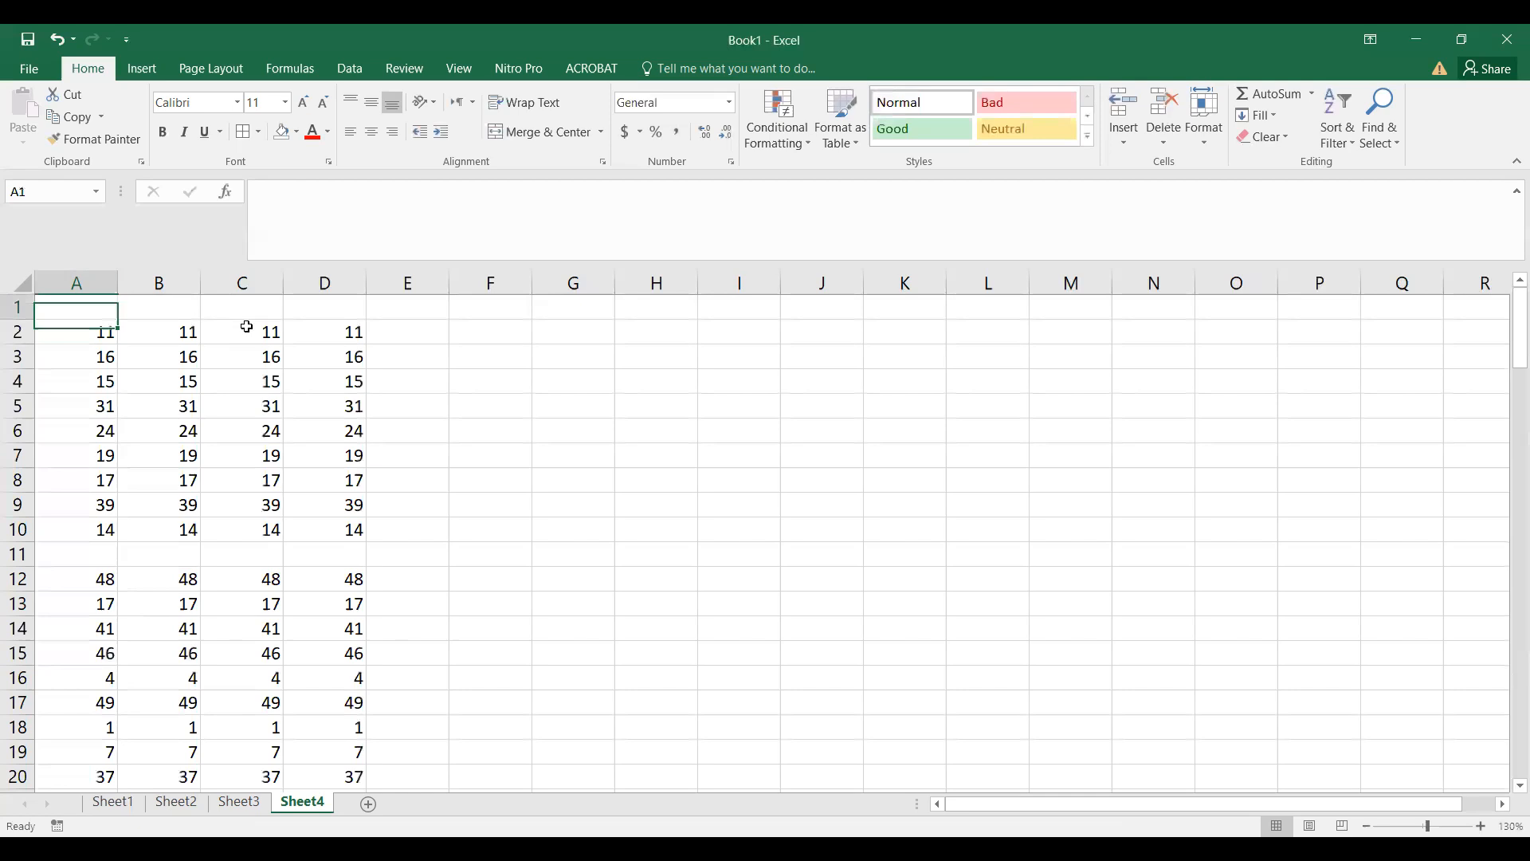
Step: Select all blank cells in column A through Go To Special with the Blanks option
left_click(87, 332)
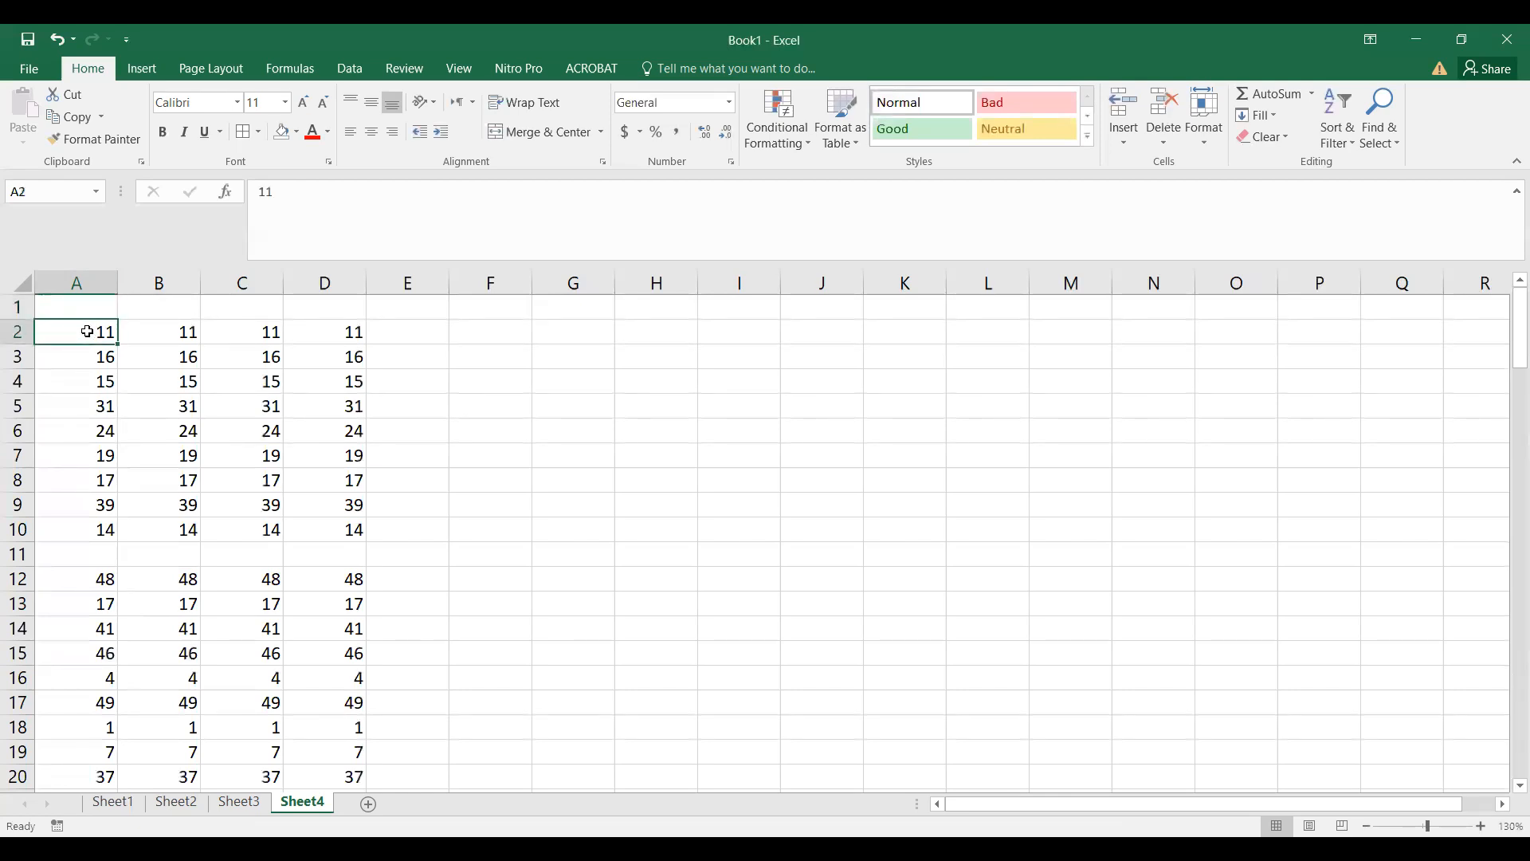
left_click(80, 280)
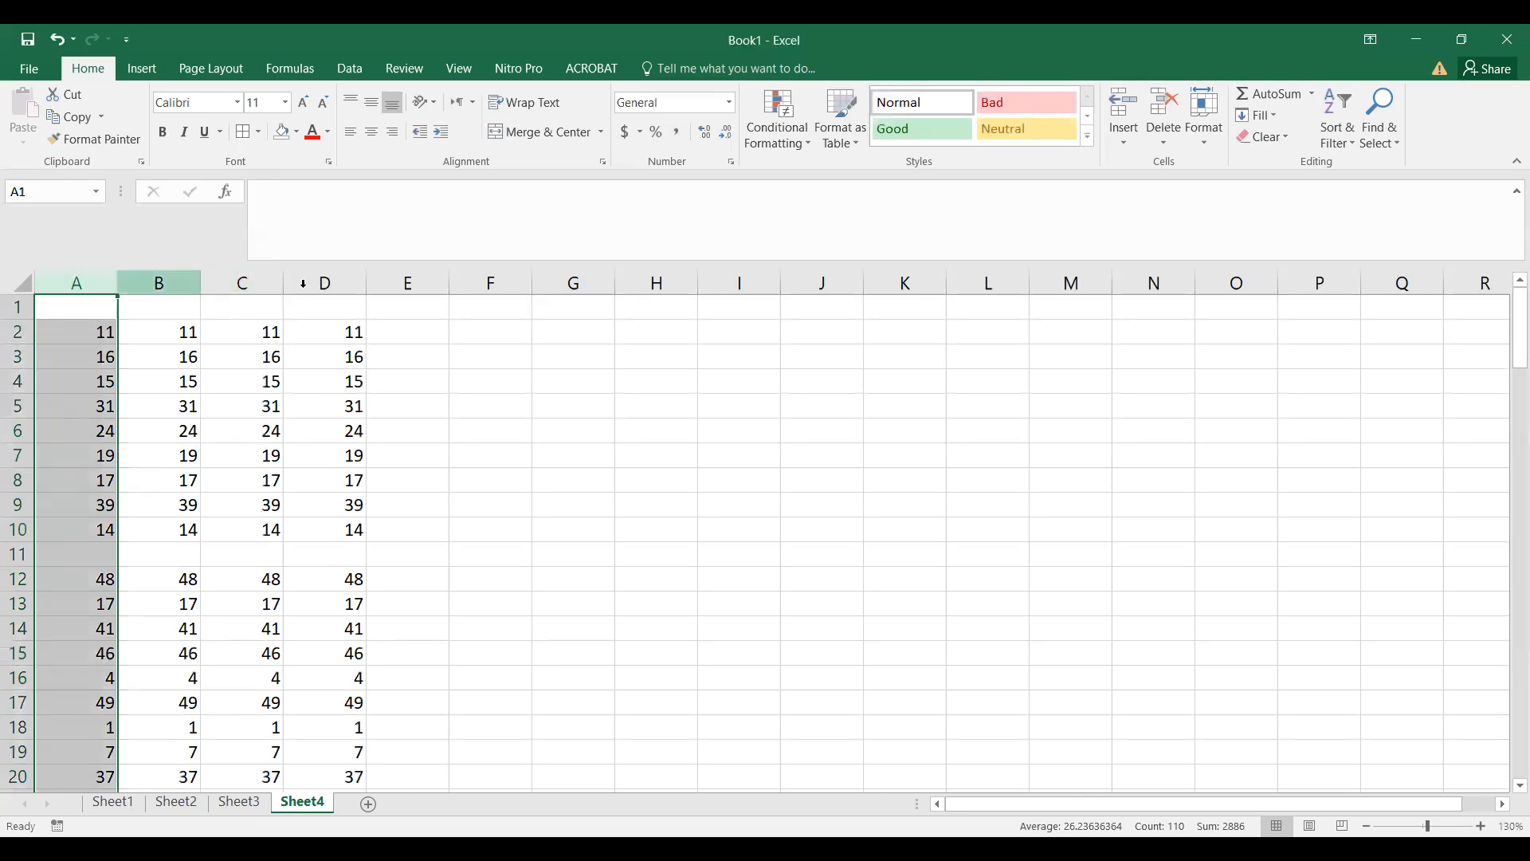
left_click(80, 283)
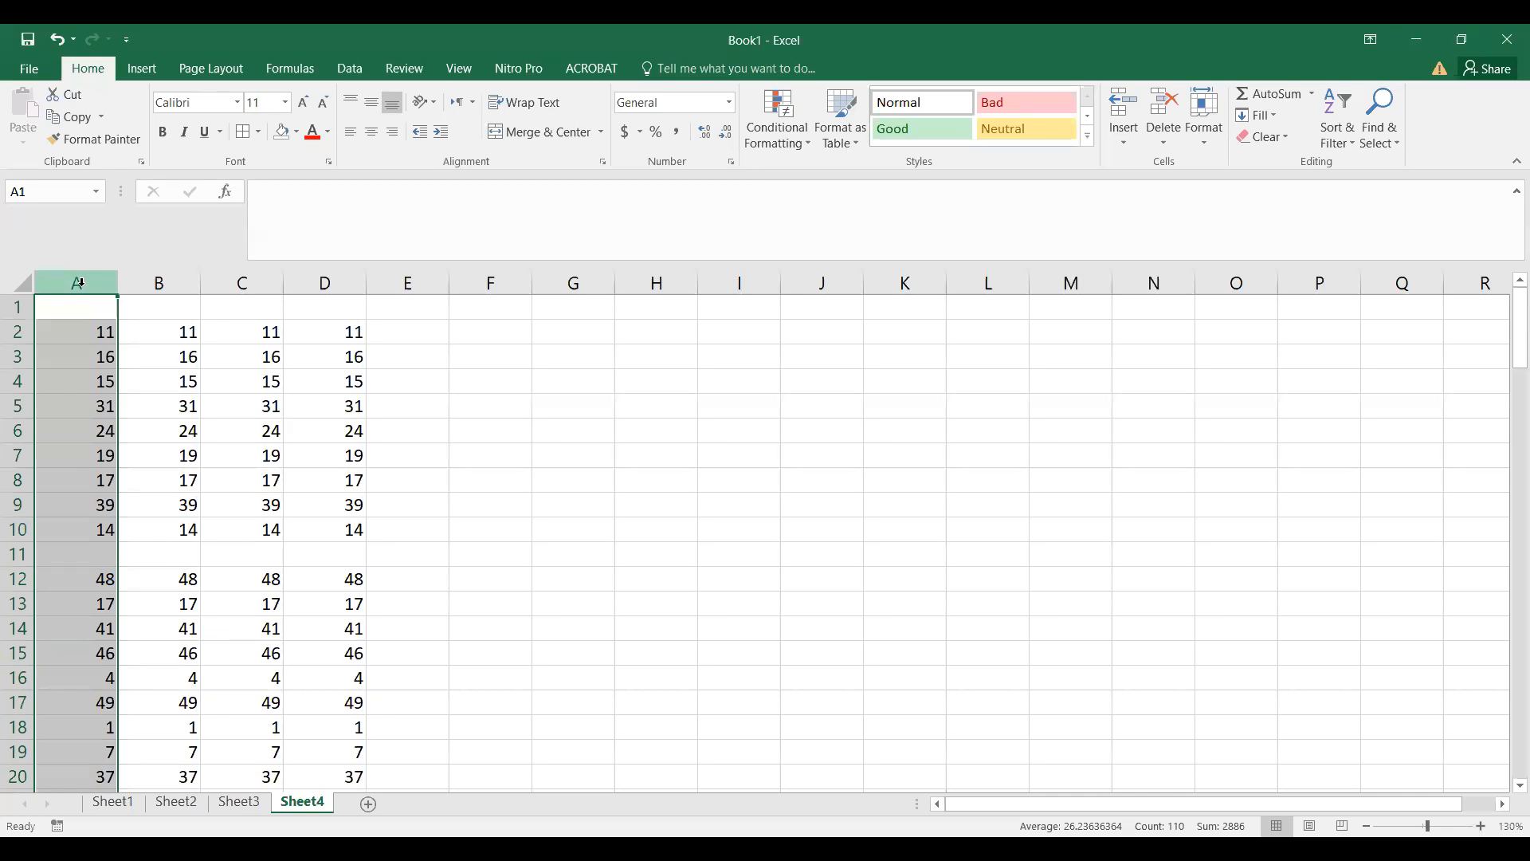
key("ctrl+g")
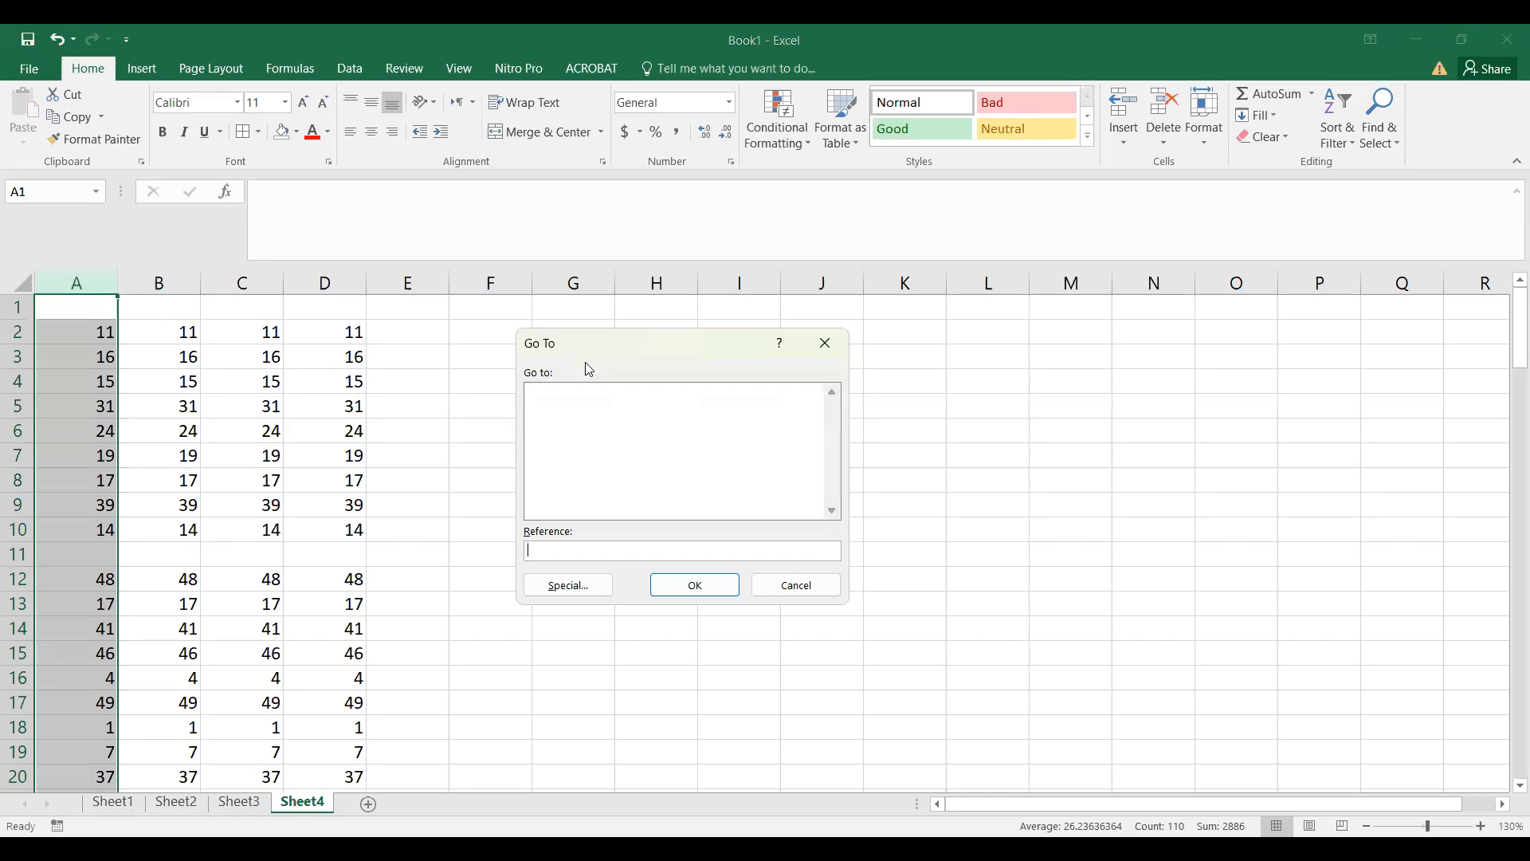
left_click_drag(587, 365, 553, 371)
left_click(536, 591)
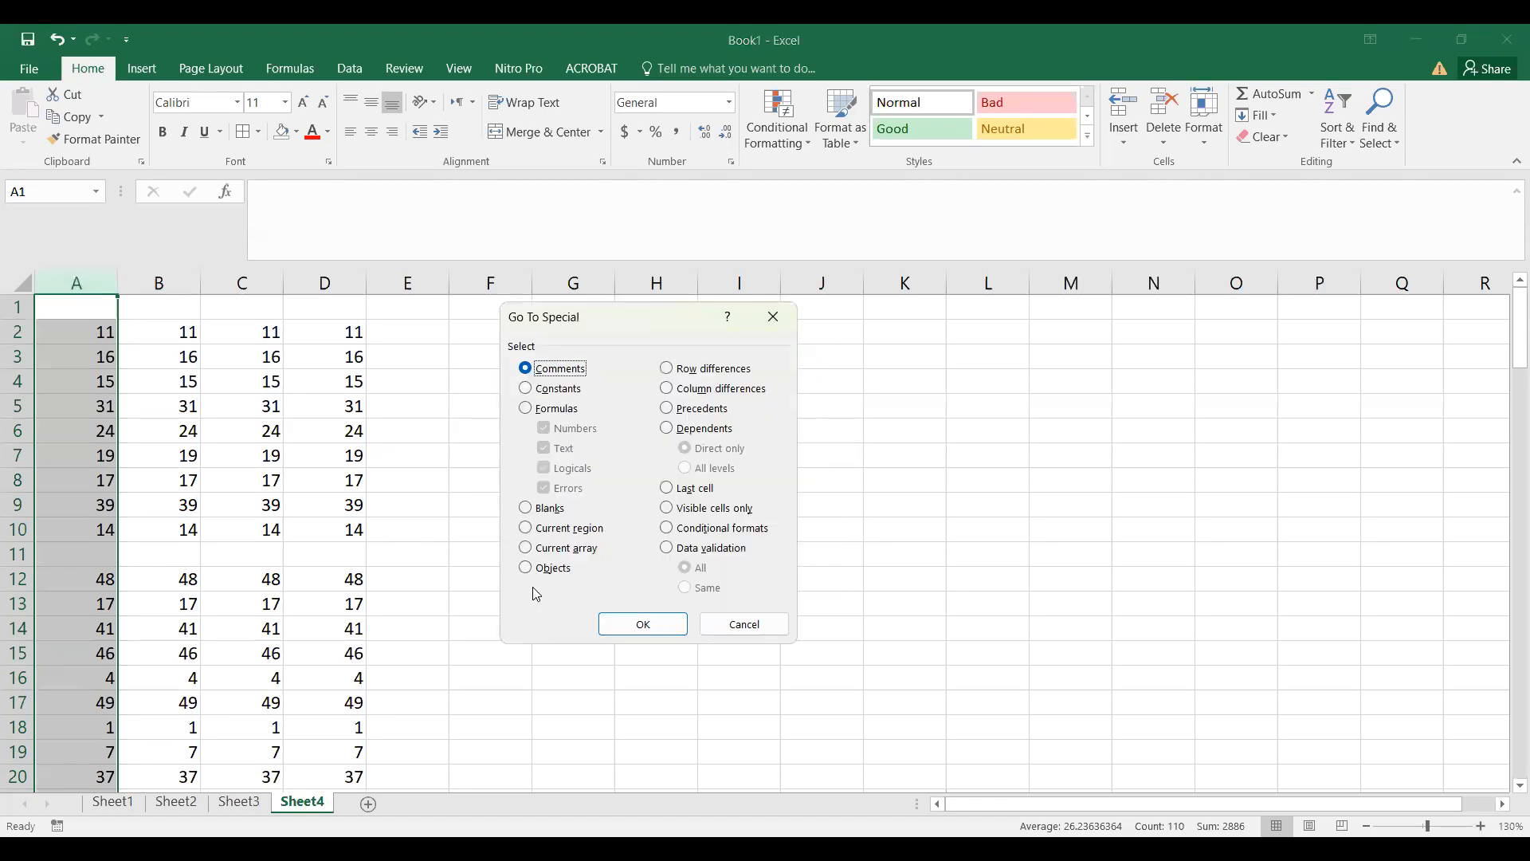
left_click(529, 509)
left_click(643, 624)
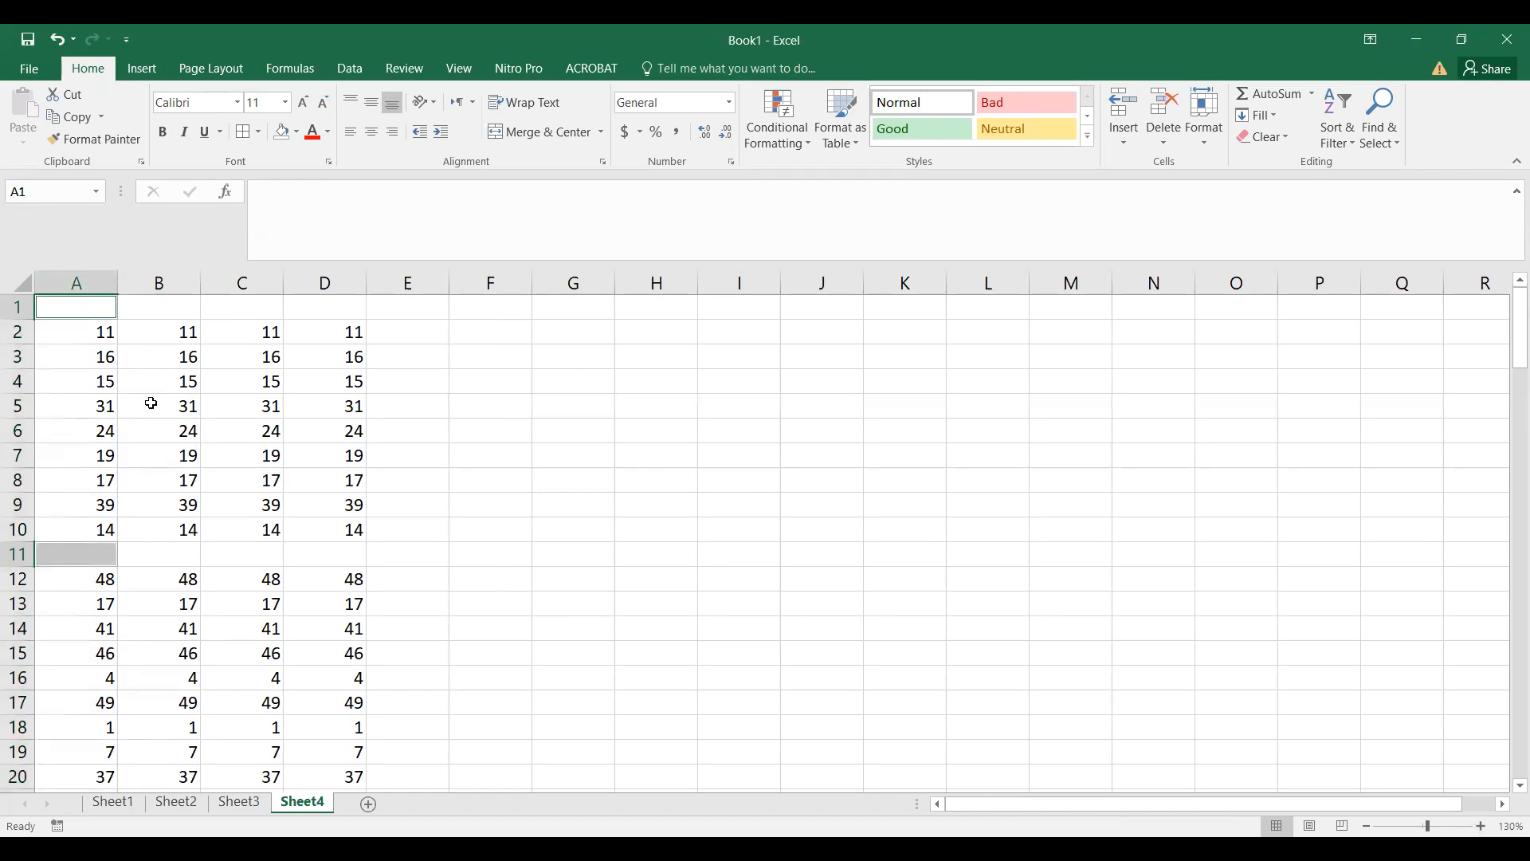
Step: Delete the sheet rows of the selected blanks and look through the compacted four-column table
left_click(1162, 136)
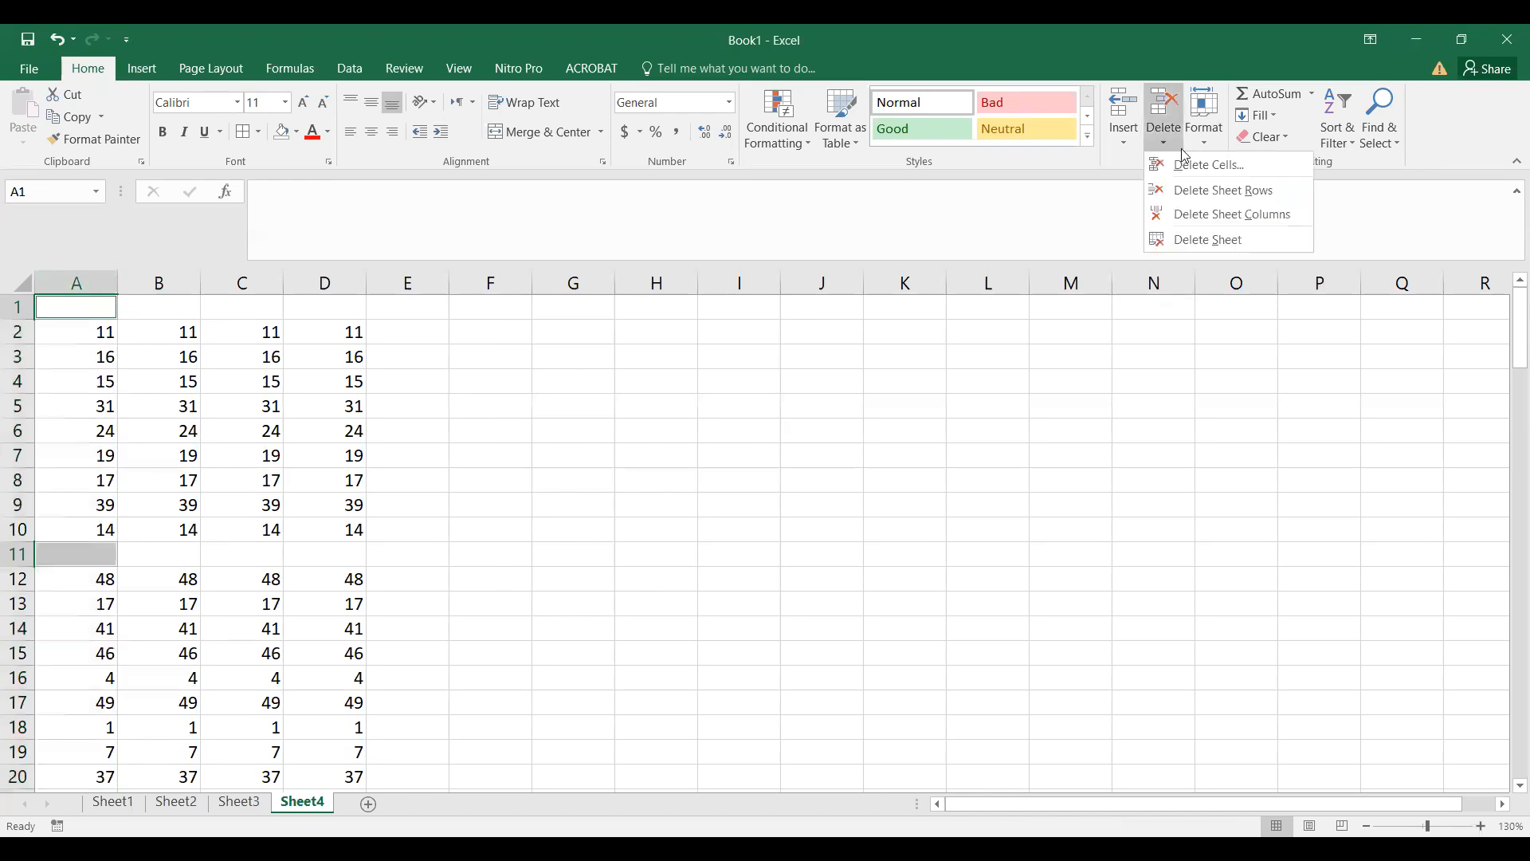
left_click(1228, 194)
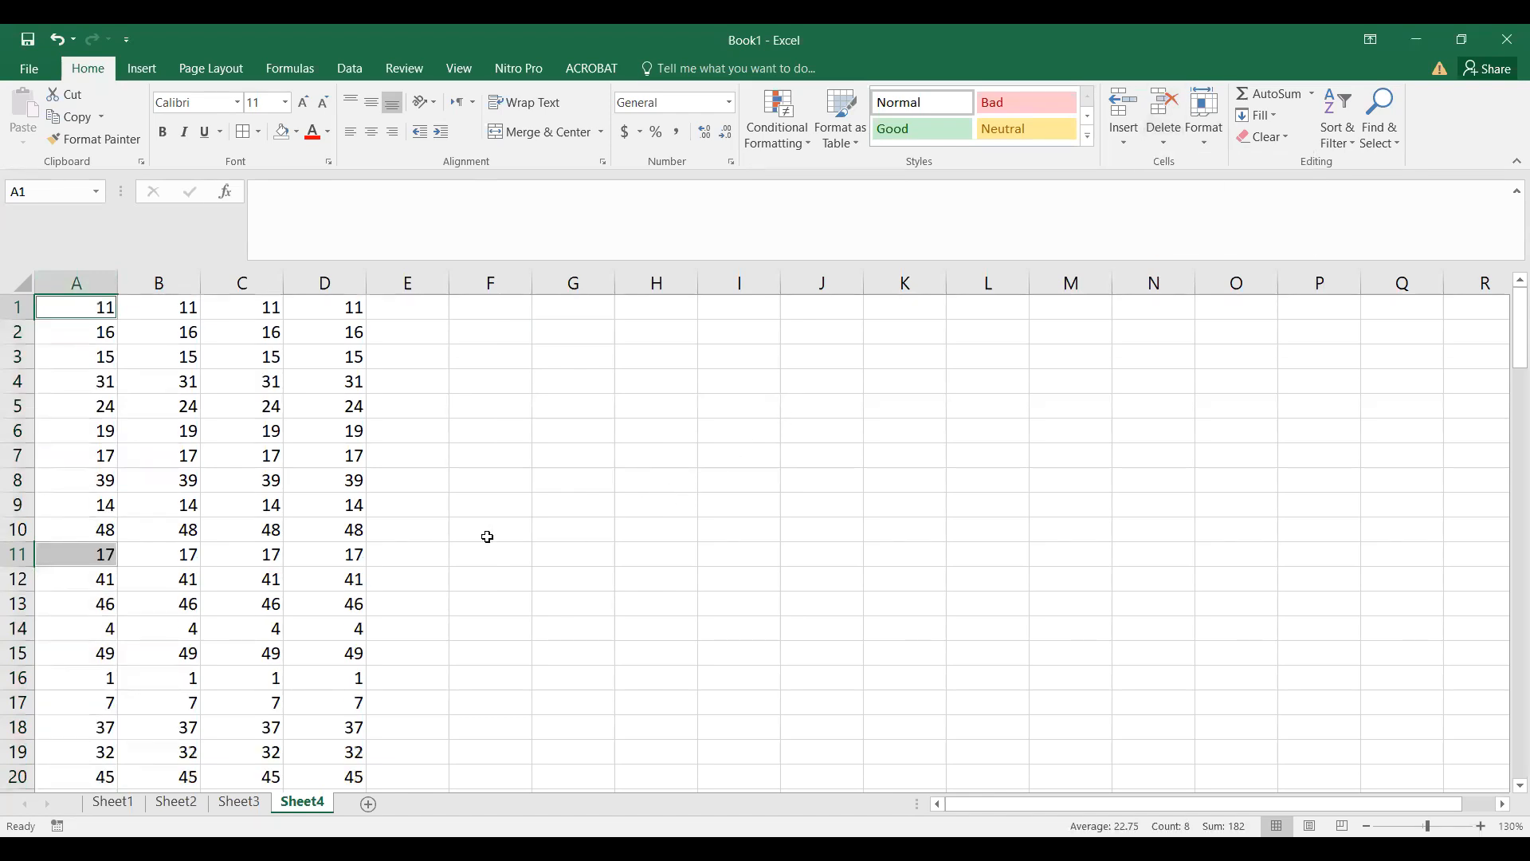
left_click(291, 502)
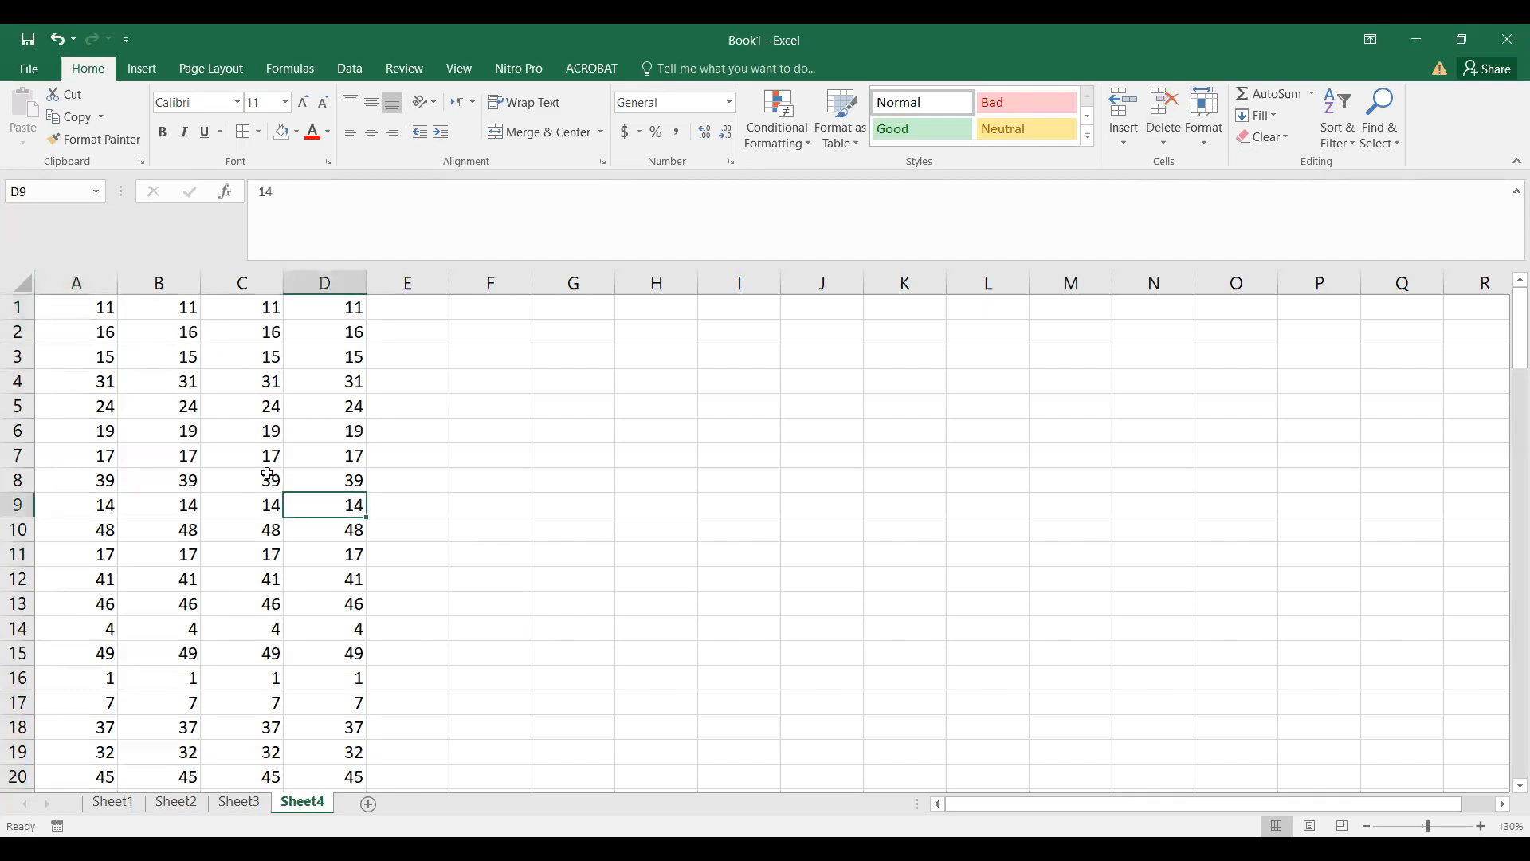
scroll(261, 533, "down", 20)
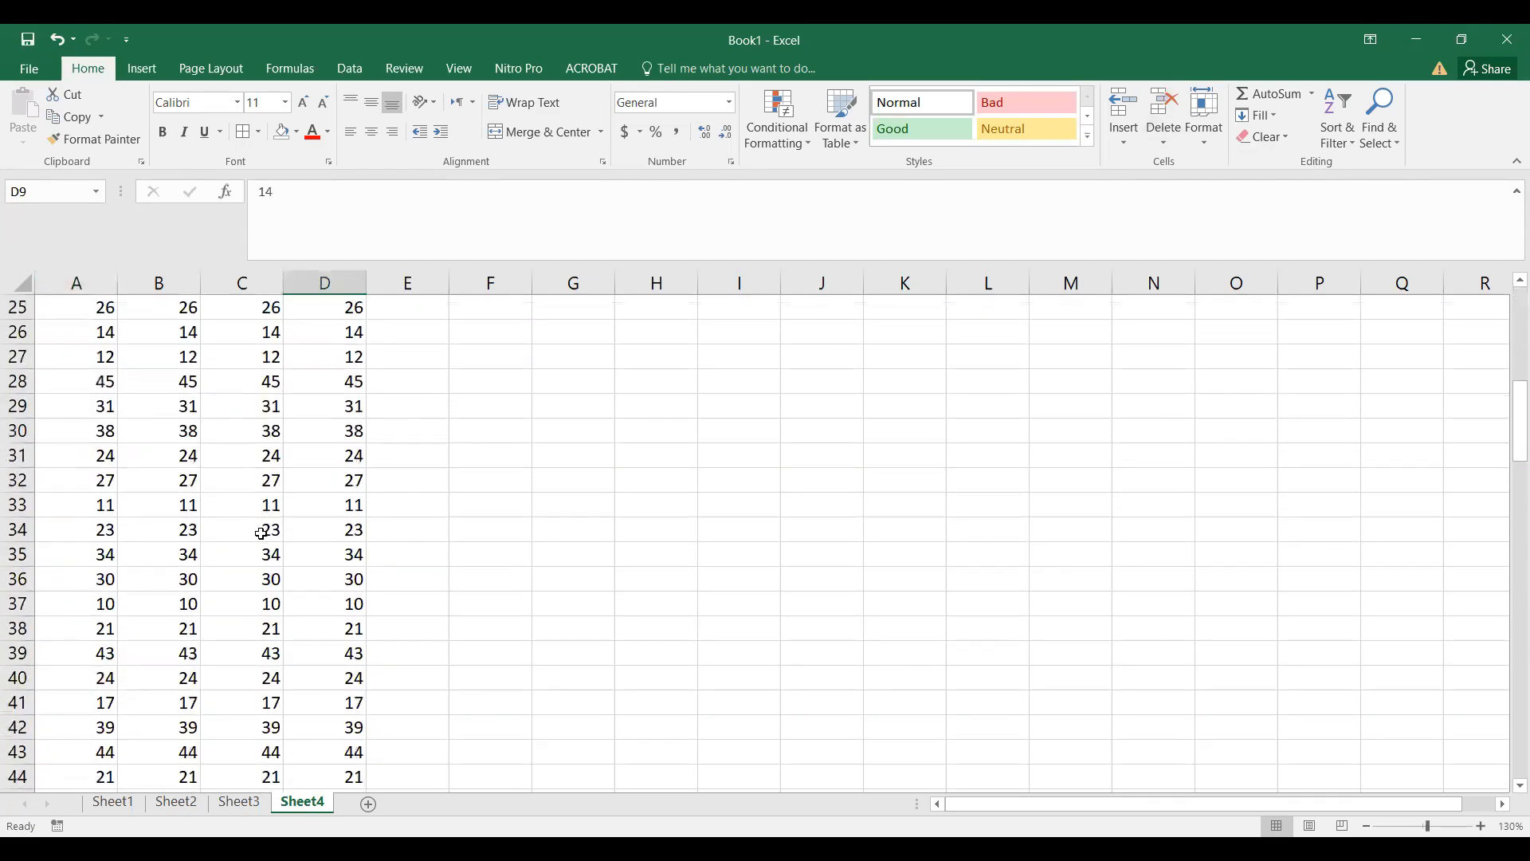
scroll(261, 533, "down", 10)
scroll(260, 532, "up", 20)
scroll(261, 533, "up", 9)
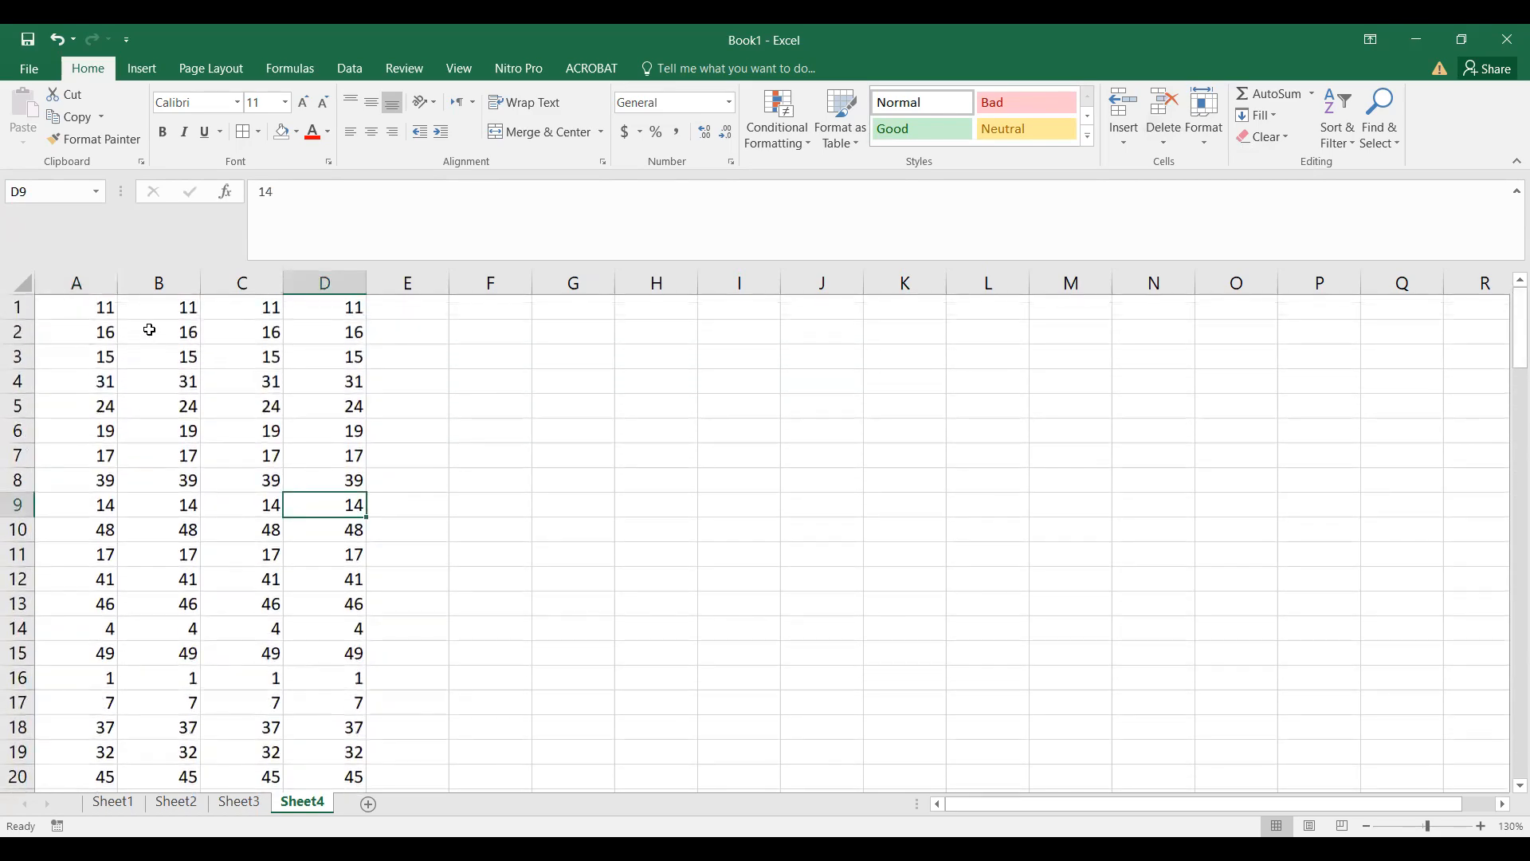
left_click(92, 305)
scroll(203, 590, "down", 20)
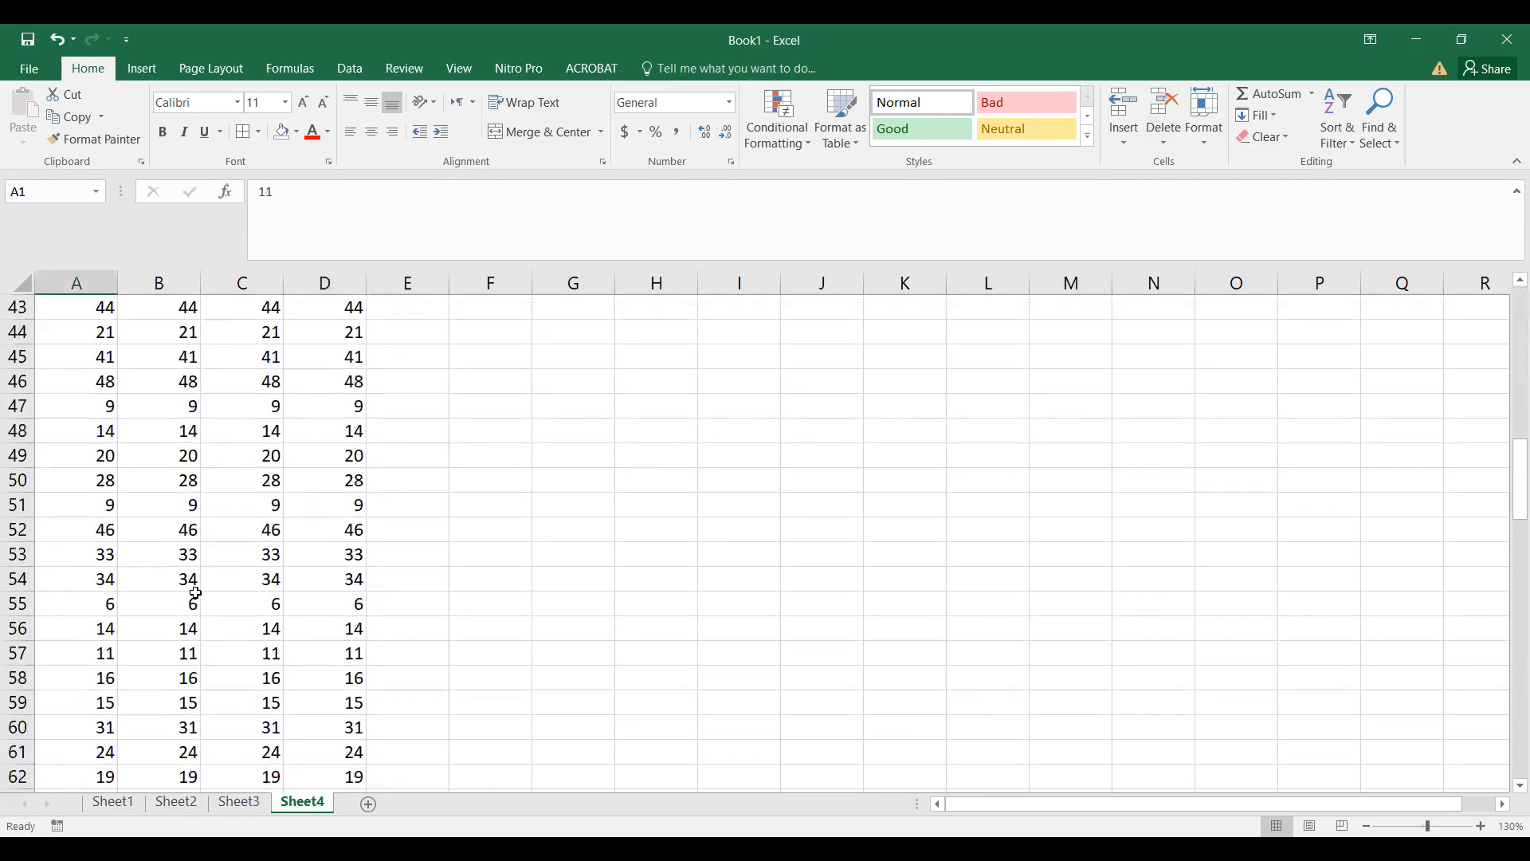
scroll(196, 594, "down", 6)
scroll(195, 594, "up", 17)
scroll(195, 591, "up", 9)
Step: Clear scattered cells near the start of the table: B5, B12, A16, B18, D14, D7, D4, B3 and A2
left_click(137, 408)
key("ctrl+a")
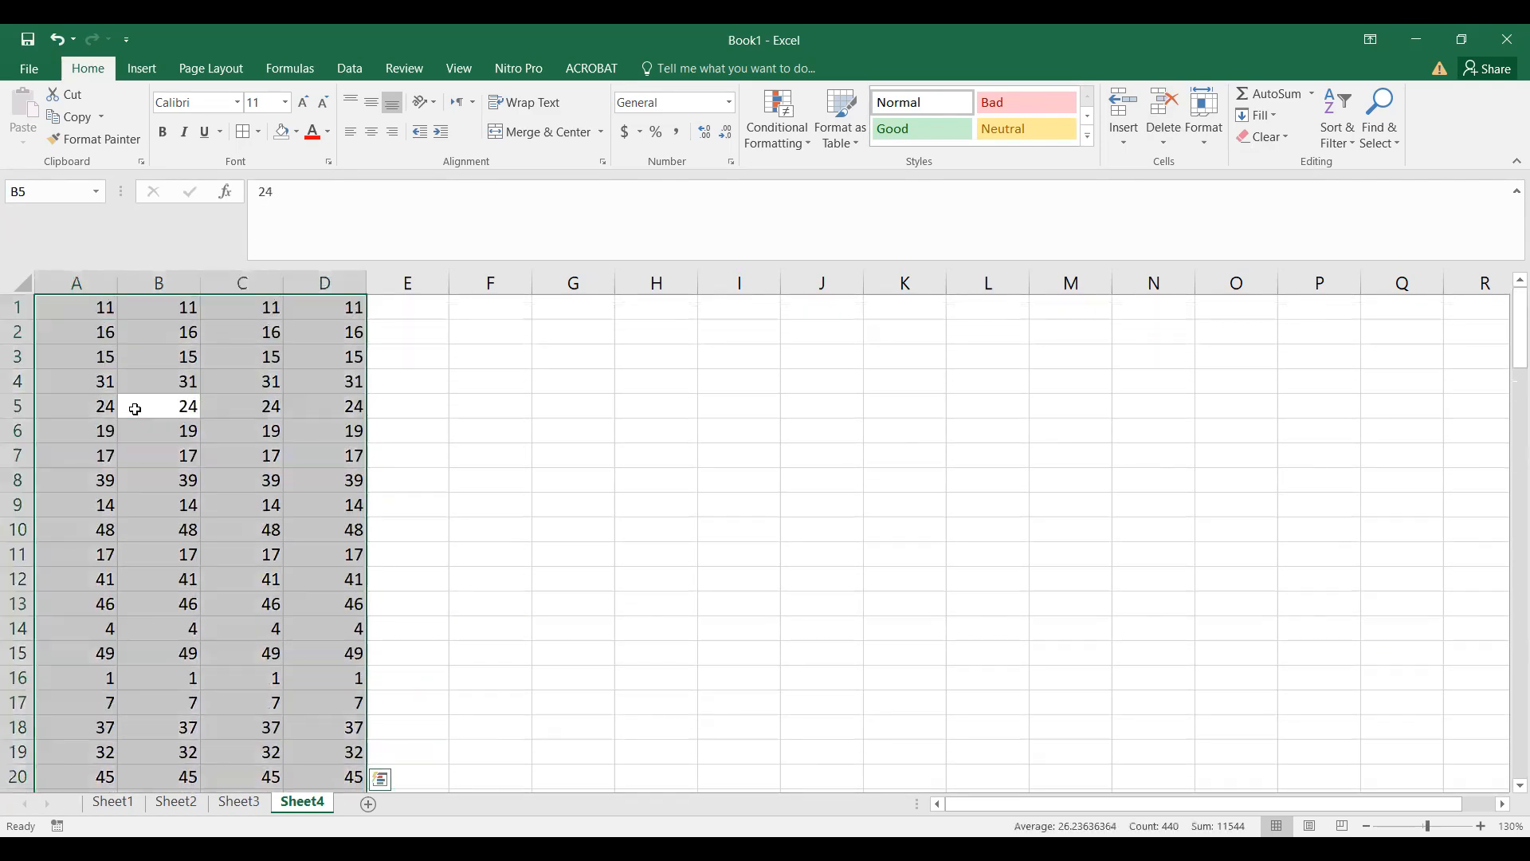
key("BackSpace")
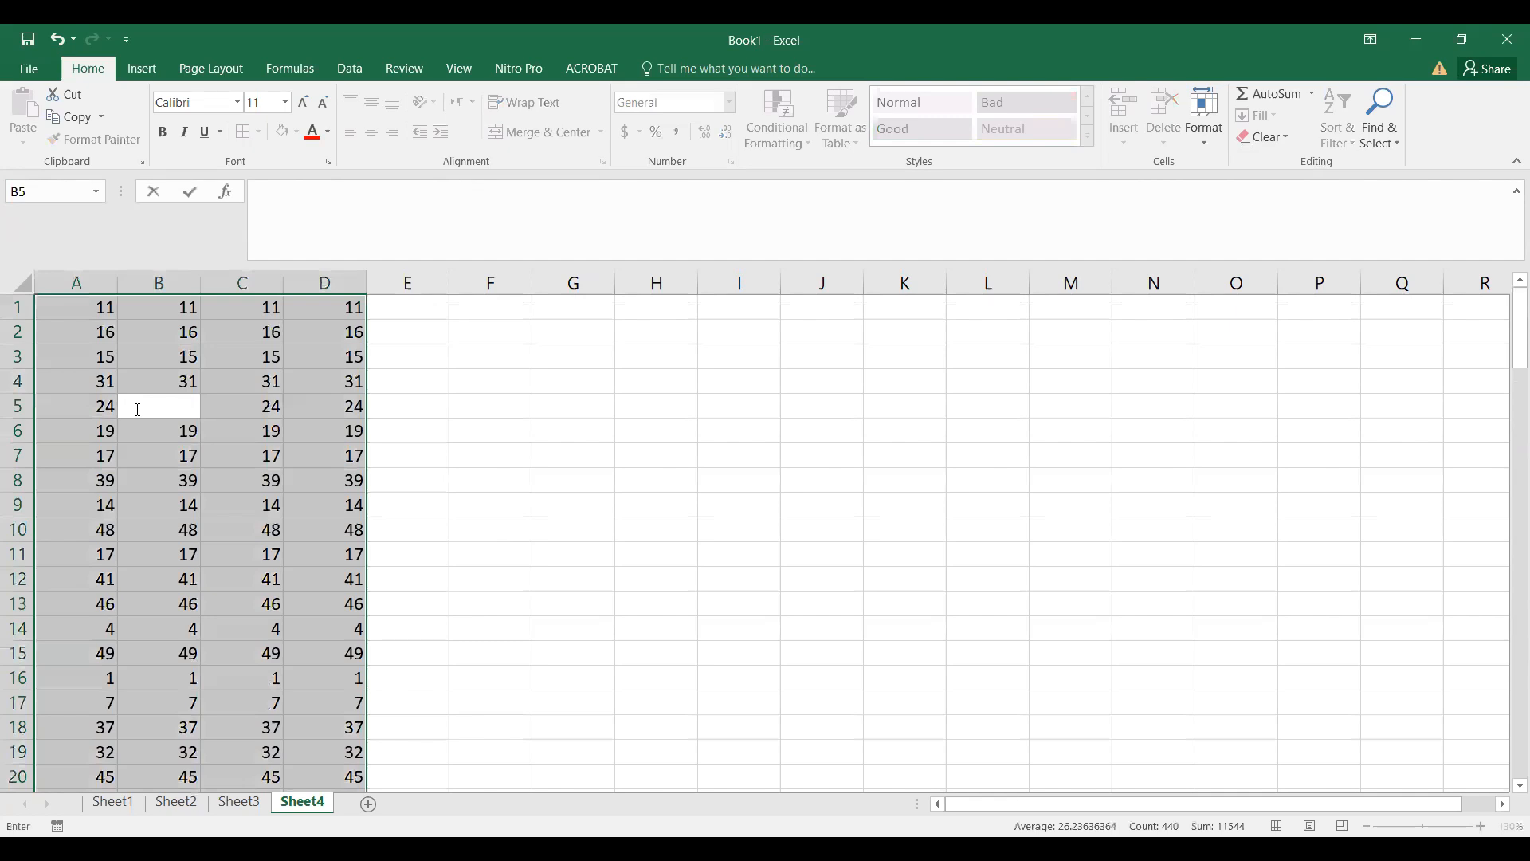
key("Down")
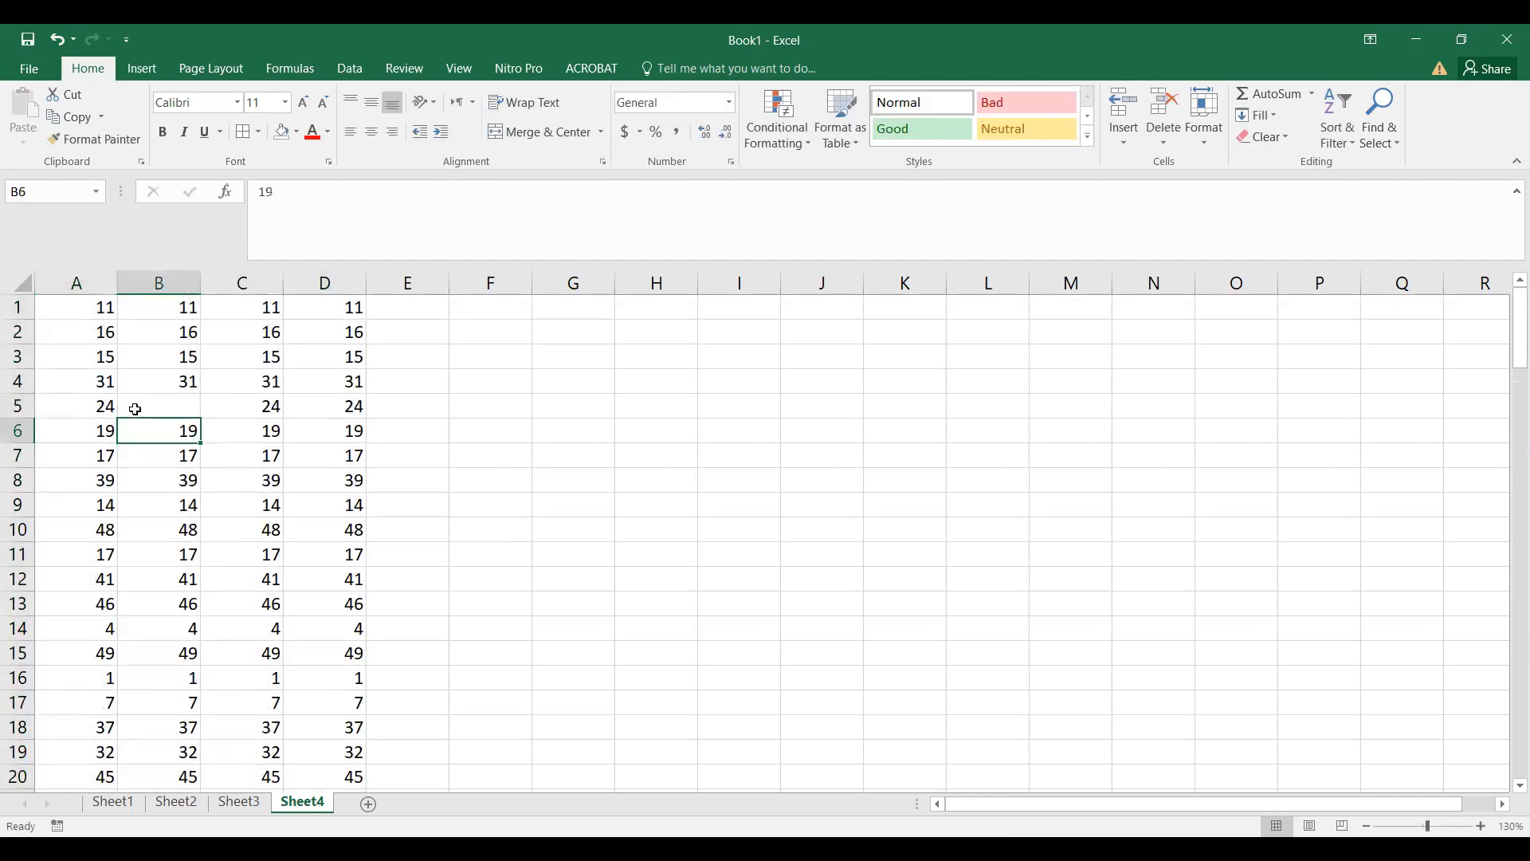
left_click(127, 582)
key("Delete")
left_click(87, 677)
key("Delete")
left_click(167, 727)
key("Delete")
left_click(334, 628)
key("Delete")
left_click(353, 465)
key("Delete")
left_click(342, 376)
key("Delete")
left_click(128, 351)
key("Delete")
left_click(93, 328)
key("Delete")
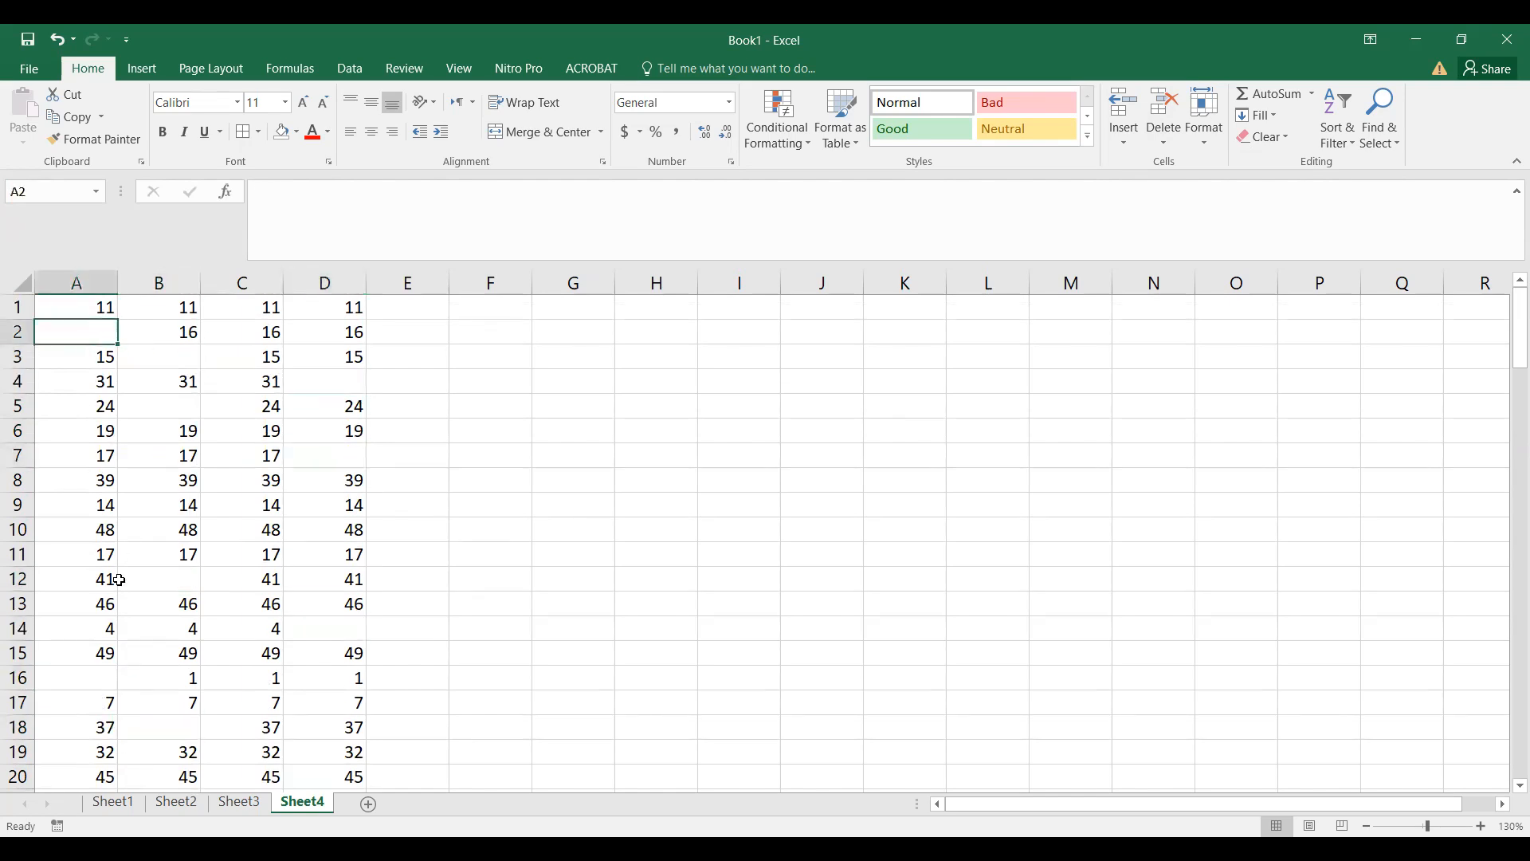
Step: Clear scattered cells between rows 21 and 37, including A28, A25, C23, D21, D30, C33 and A36
scroll(119, 580, "down", 6)
left_click(91, 529)
key("Delete")
left_click(95, 460)
key("Delete")
left_click(206, 411)
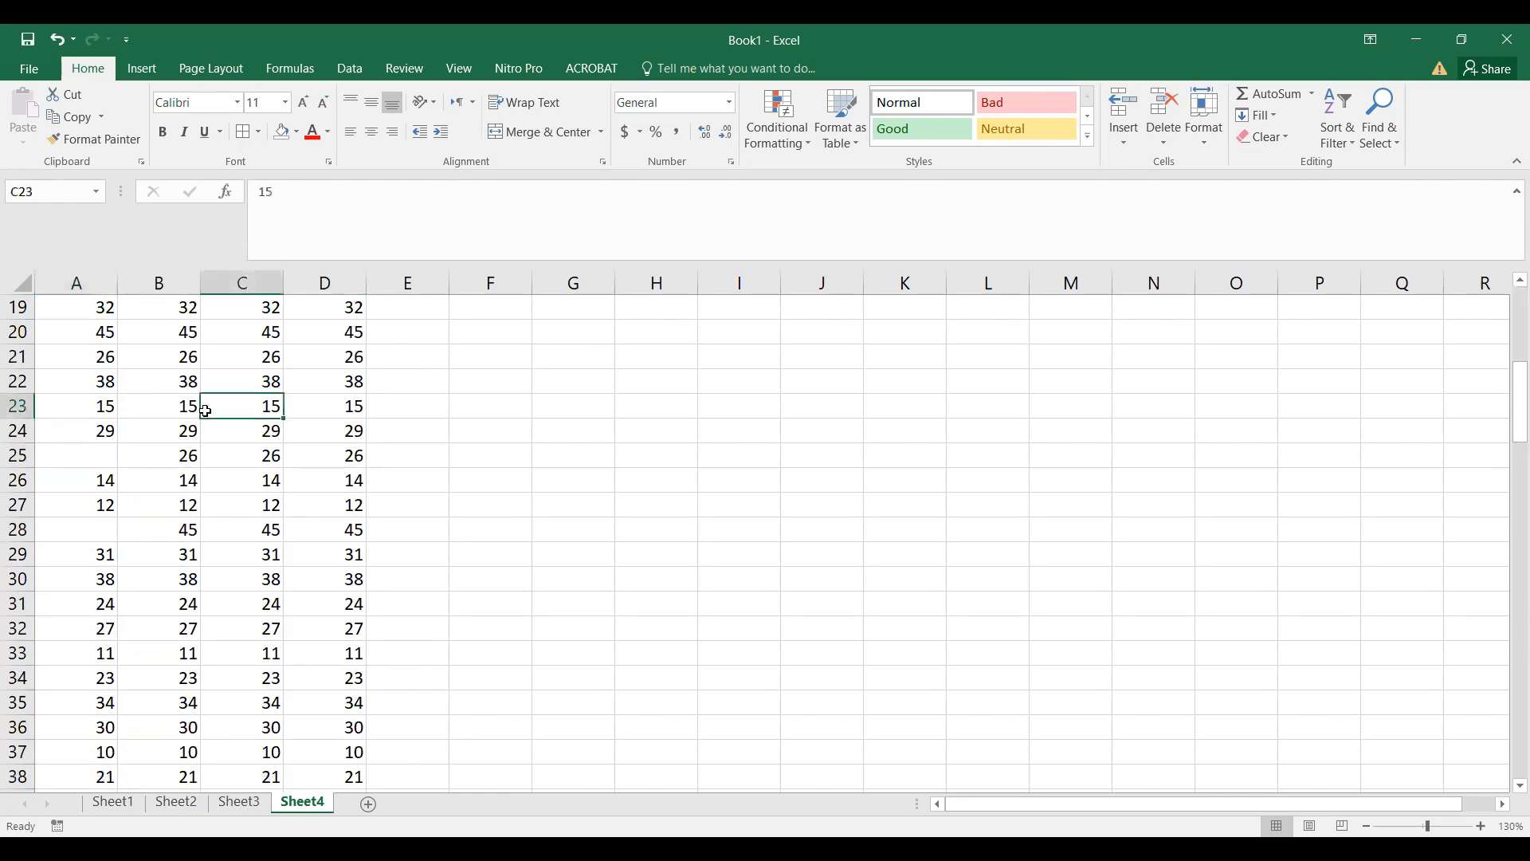
key("Delete")
left_click(331, 356)
key("Delete")
left_click(315, 580)
key("Delete")
left_click(261, 652)
key("Delete")
left_click_drag(188, 752, 188, 738)
key("Delete")
left_click(93, 728)
key("Delete")
Step: Clear scattered cells in rows 43 to 58: C52, B51, A45, C44, D43, D46, C48, A48, A56, C56 and C58
scroll(252, 676, "down", 7)
left_click(269, 612)
key("Delete")
left_click(167, 579)
key("Delete")
left_click(91, 432)
key("Delete")
left_click(259, 406)
key("Delete")
left_click(331, 382)
key("Delete")
left_click(326, 459)
key("Delete")
left_click(269, 504)
key("Delete")
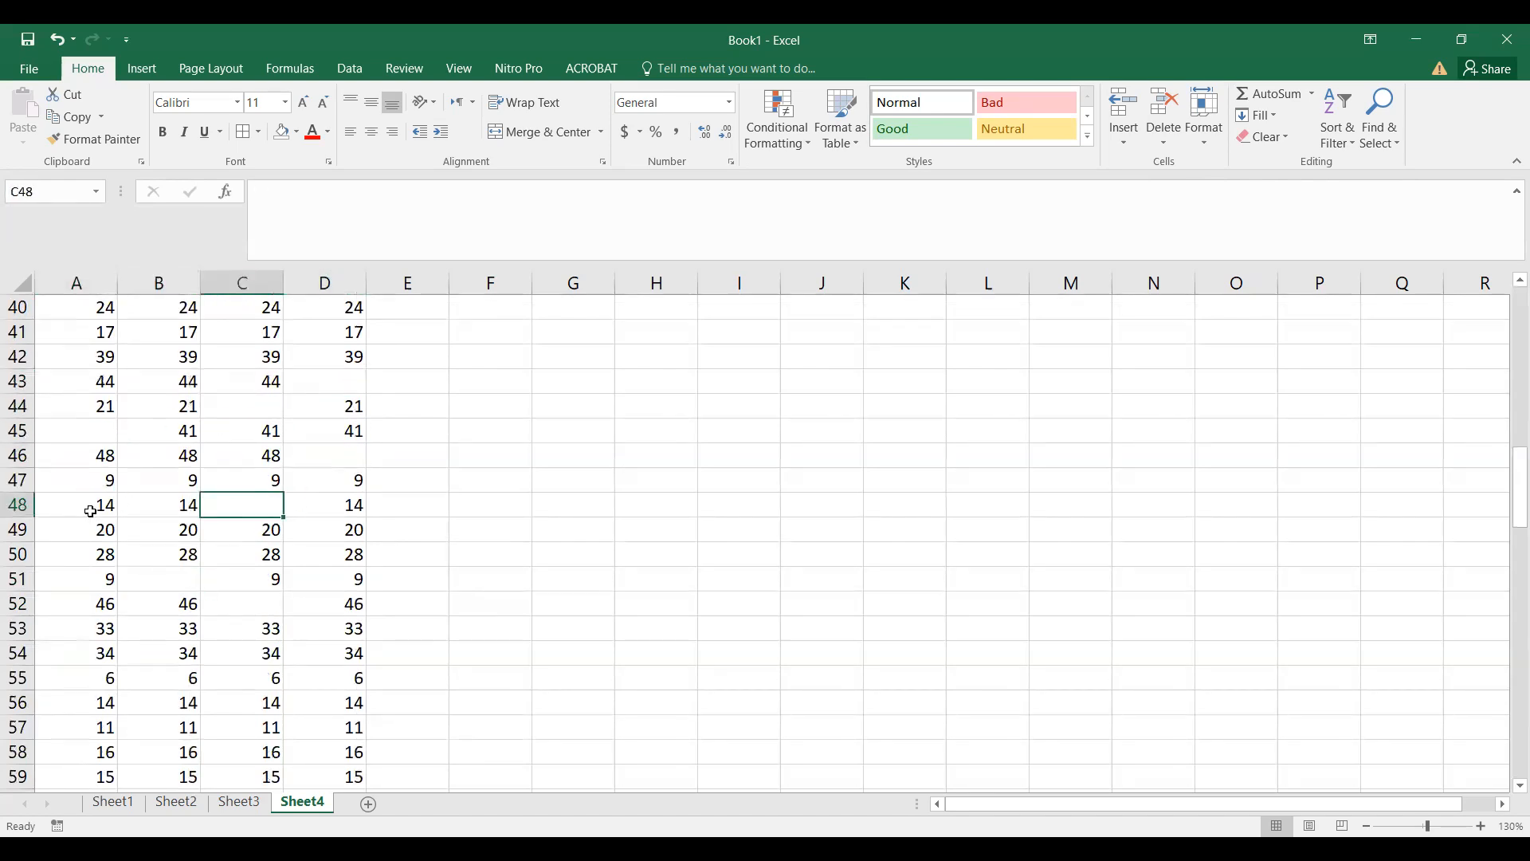
left_click(90, 511)
key("Delete")
left_click(88, 704)
key("Delete")
left_click(240, 703)
key("Delete")
left_click(277, 752)
key("Delete")
Step: Clear scattered cells in rows 60 to 68: D65, C66, B68, A65 and B60
scroll(370, 712, "down", 5)
left_click(326, 505)
left_click(311, 557)
key("Delete")
left_click(241, 577)
key("Delete")
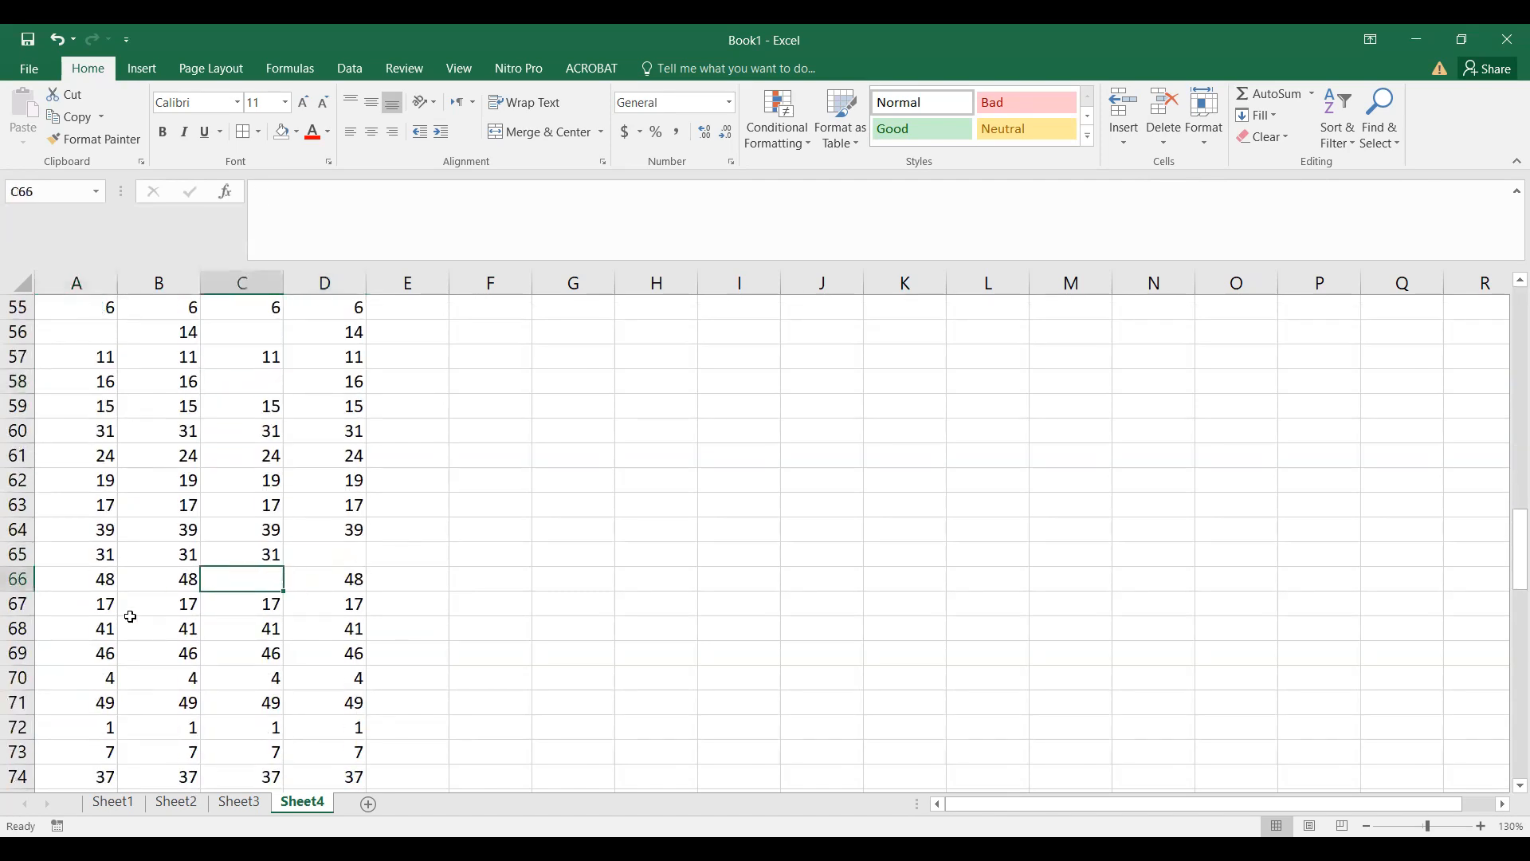
left_click(131, 618)
key("Delete")
left_click(71, 558)
key("Delete")
left_click(78, 475)
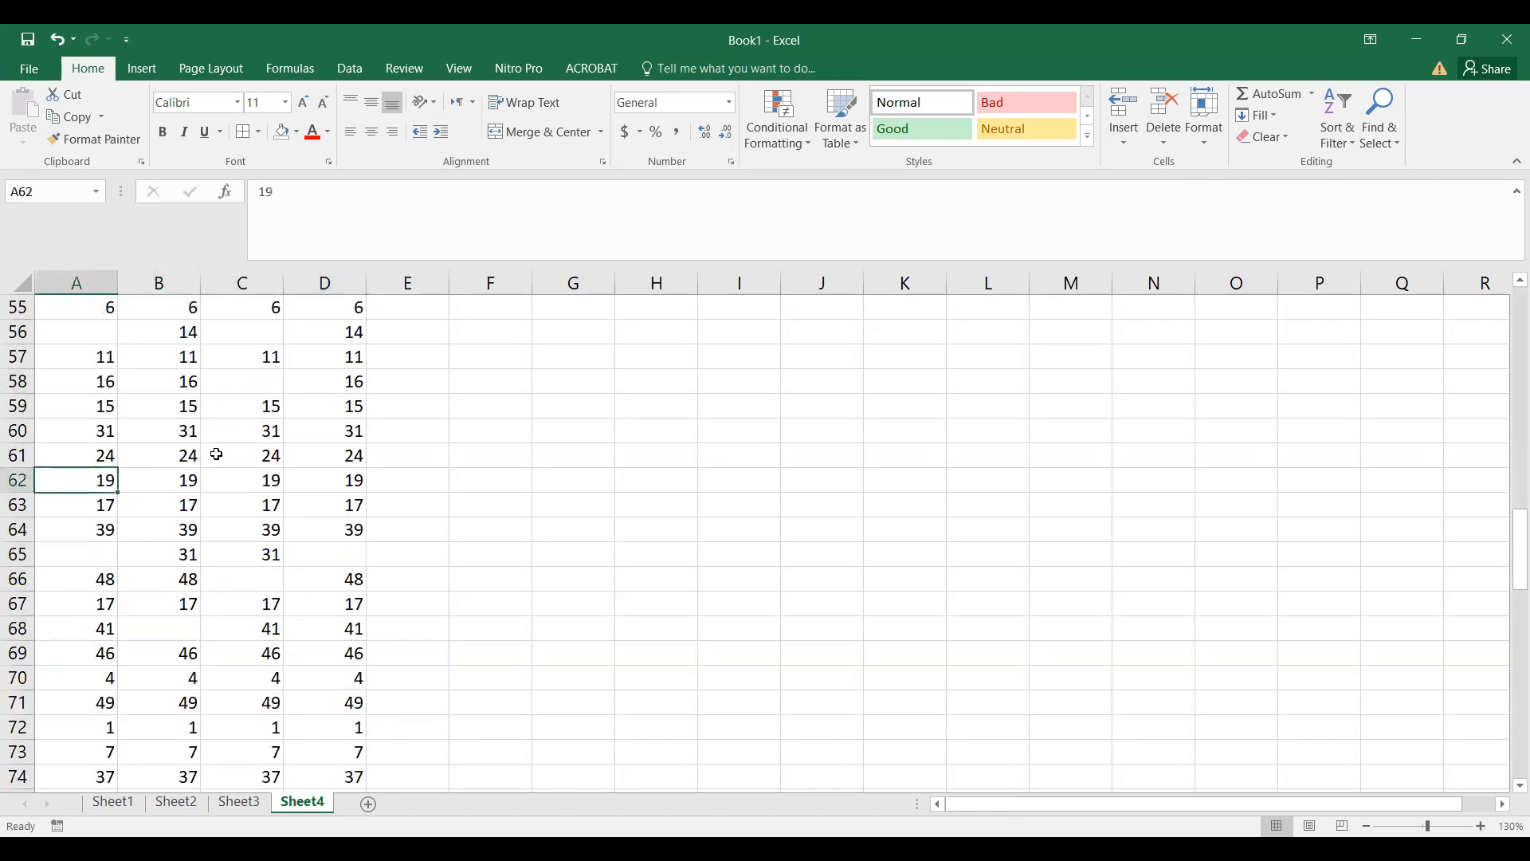
left_click(184, 437)
key("Delete")
Step: Clear scattered cells in rows 77 to 86: A77, B82, D84, C85, B86 and C77
scroll(194, 584, "down", 4)
left_click(97, 547)
key("Delete")
left_click(171, 677)
key("Delete")
left_click(323, 727)
key("Delete")
left_click(231, 754)
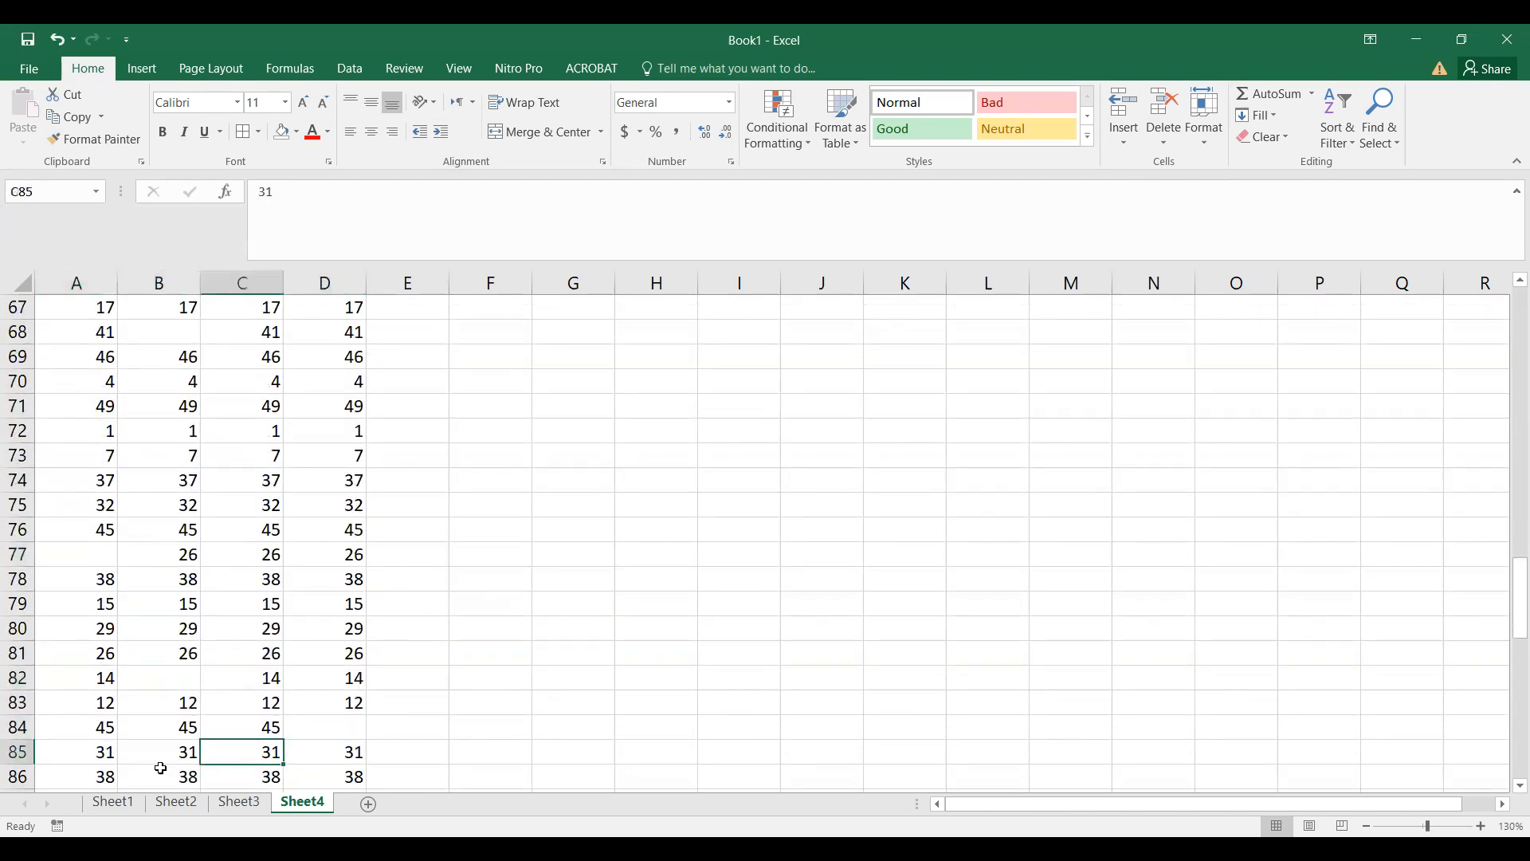
key("Delete")
left_click(160, 768)
key("Delete")
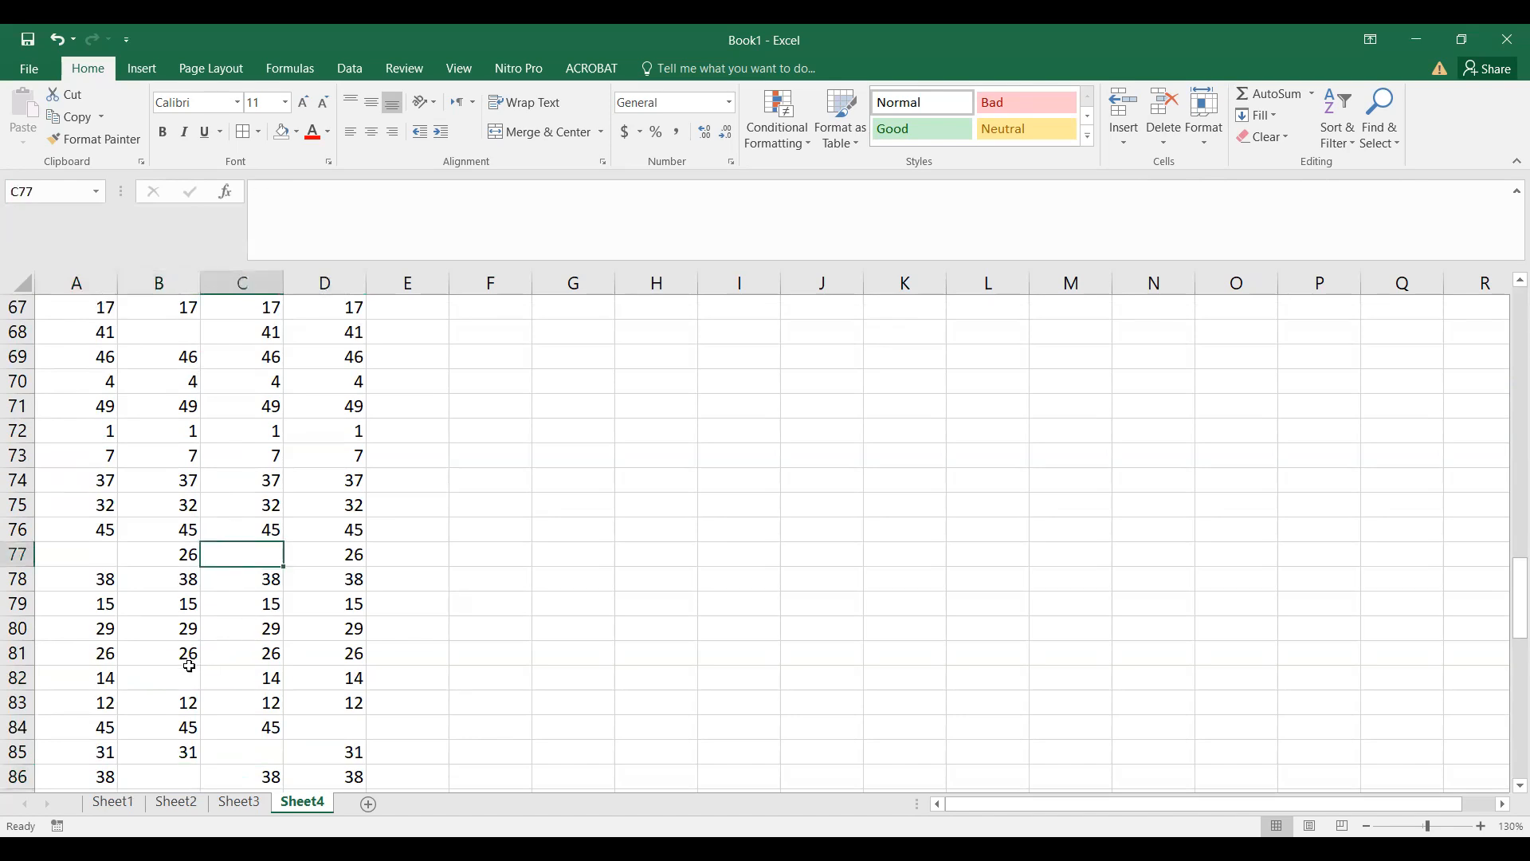
Step: Clear scattered cells in the table's last rows: A94, C98, C100, A102, C93, D90 and A107
scroll(189, 667, "down", 6)
left_click(84, 524)
left_click(223, 628)
key("Delete")
left_click(232, 679)
key("Delete")
left_click(99, 728)
key("Delete")
left_click(275, 510)
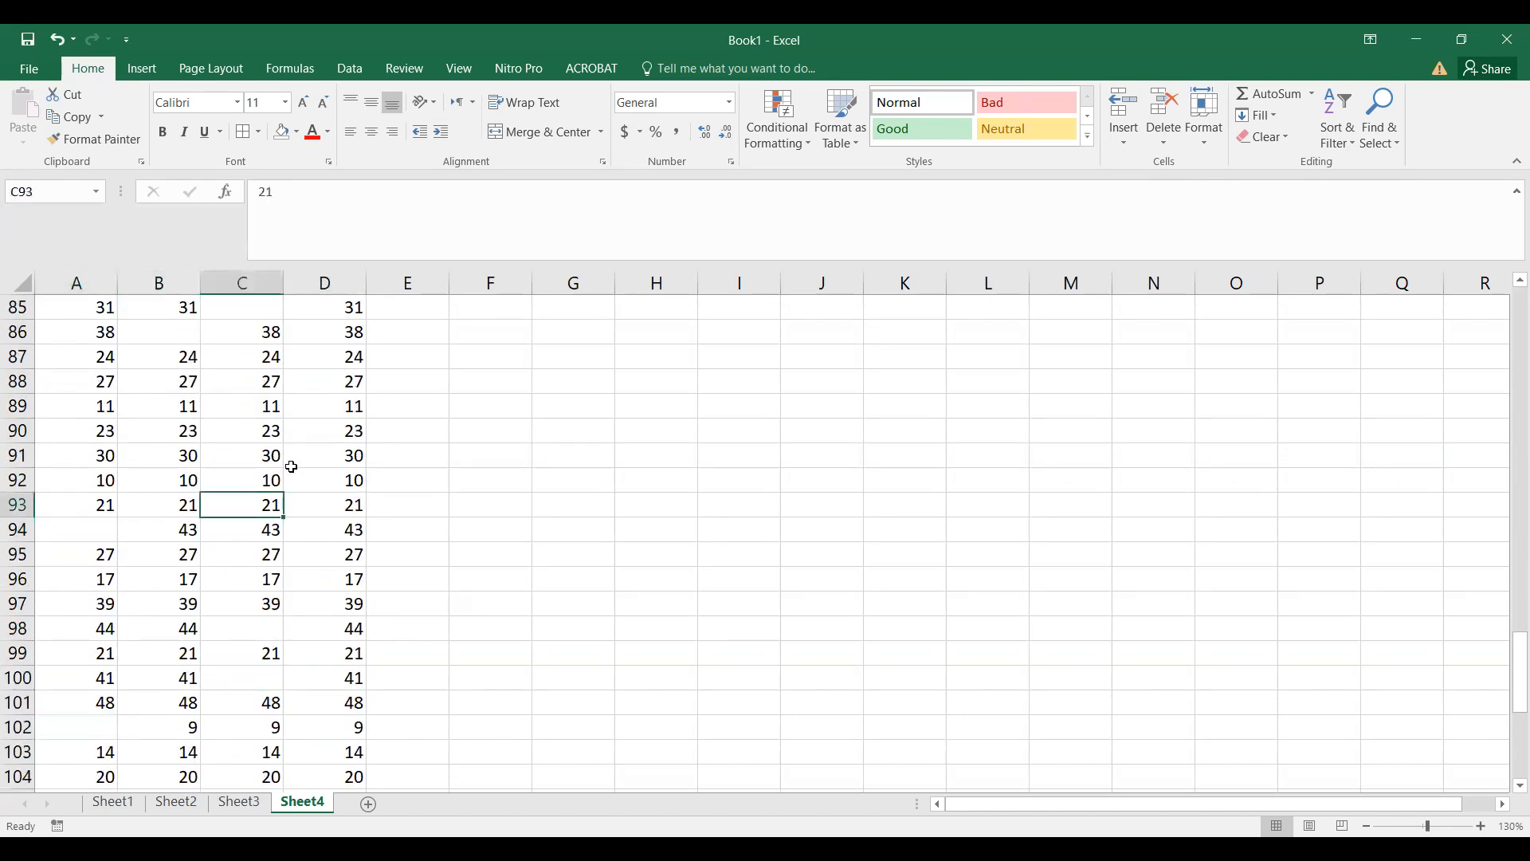
left_click(351, 430)
key("Delete")
scroll(303, 661, "down", 5)
left_click(112, 484)
key("Delete")
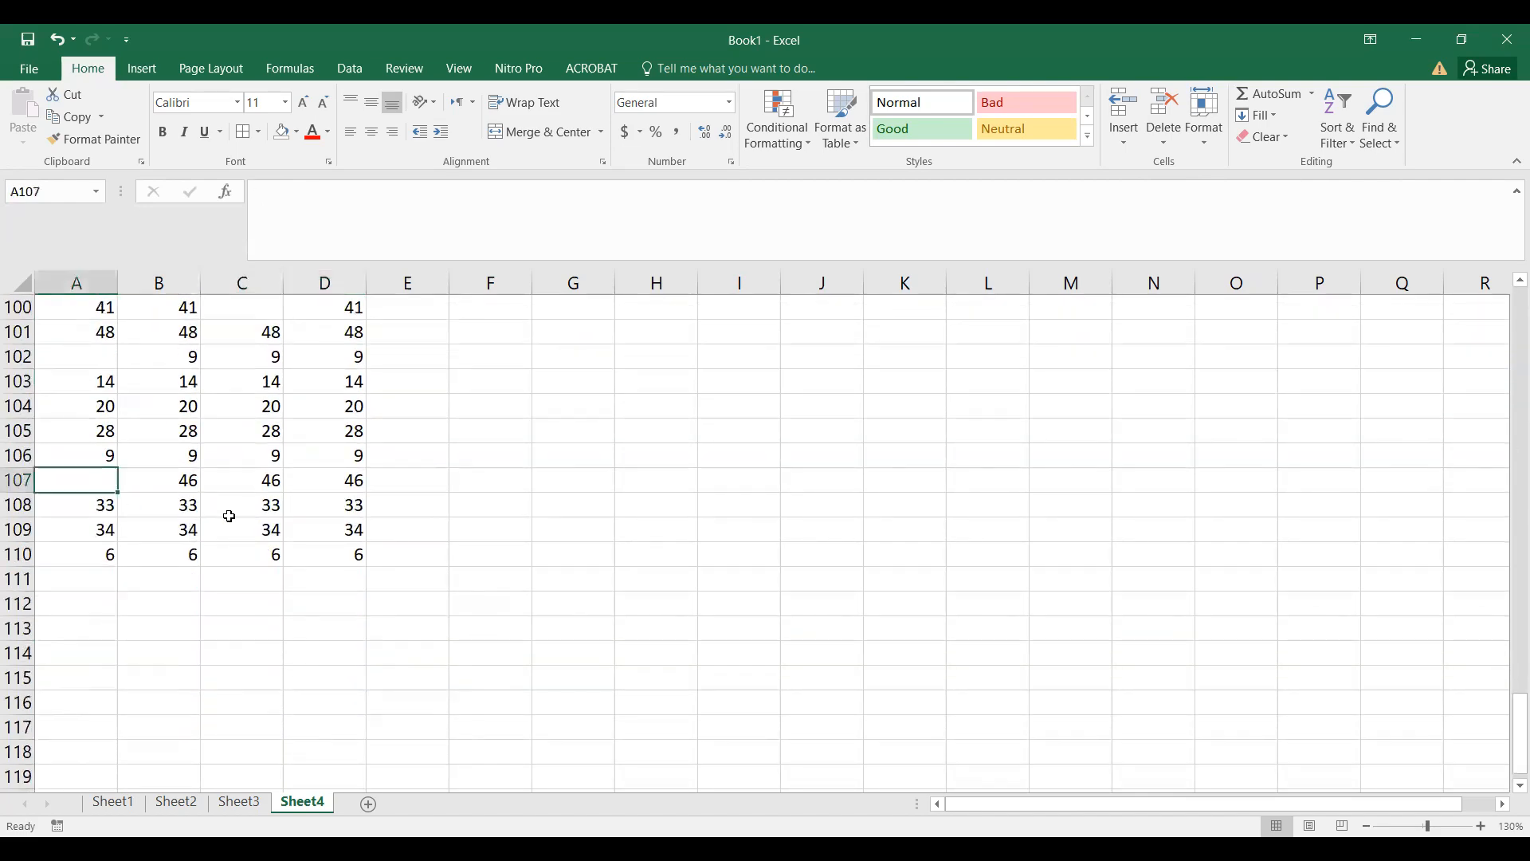
Step: Start a new conditional formatting rule for A1:D110 that formats only cells containing blanks
scroll(228, 514, "up", 20)
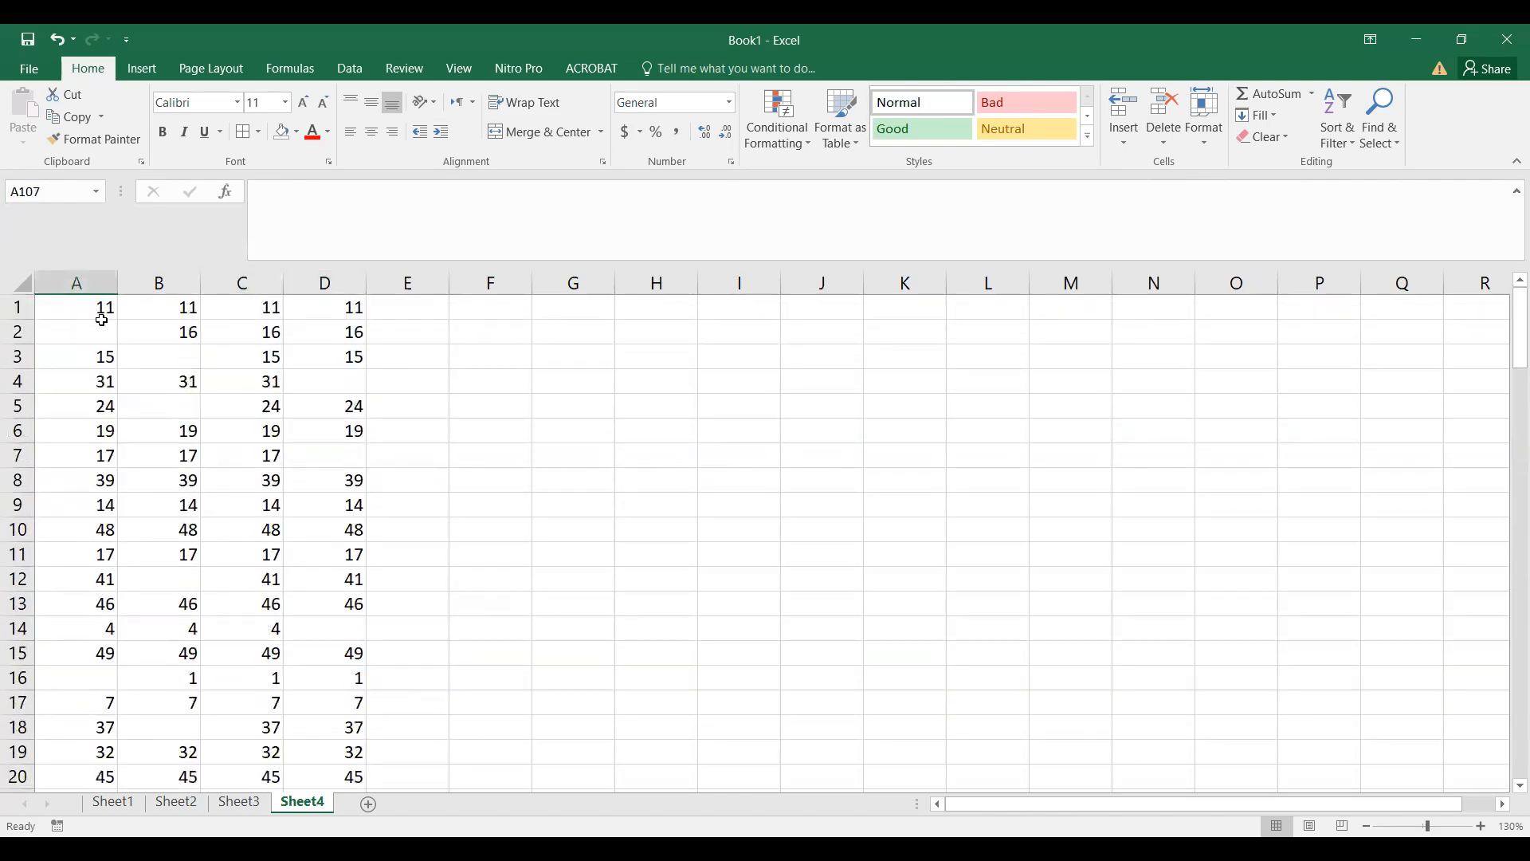
left_click_drag(72, 305, 339, 746)
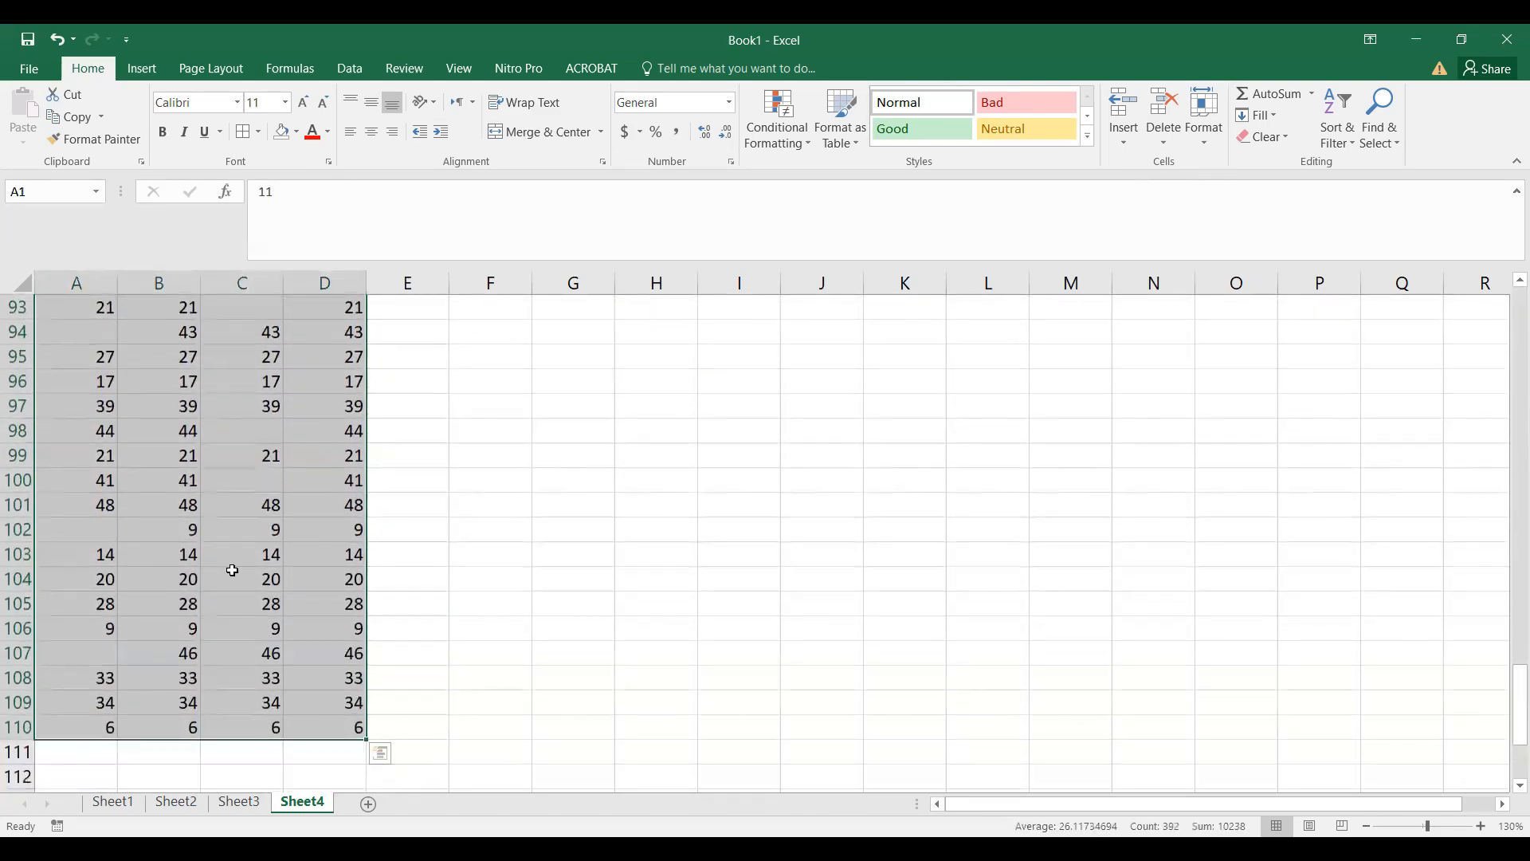
scroll(305, 452, "up", 20)
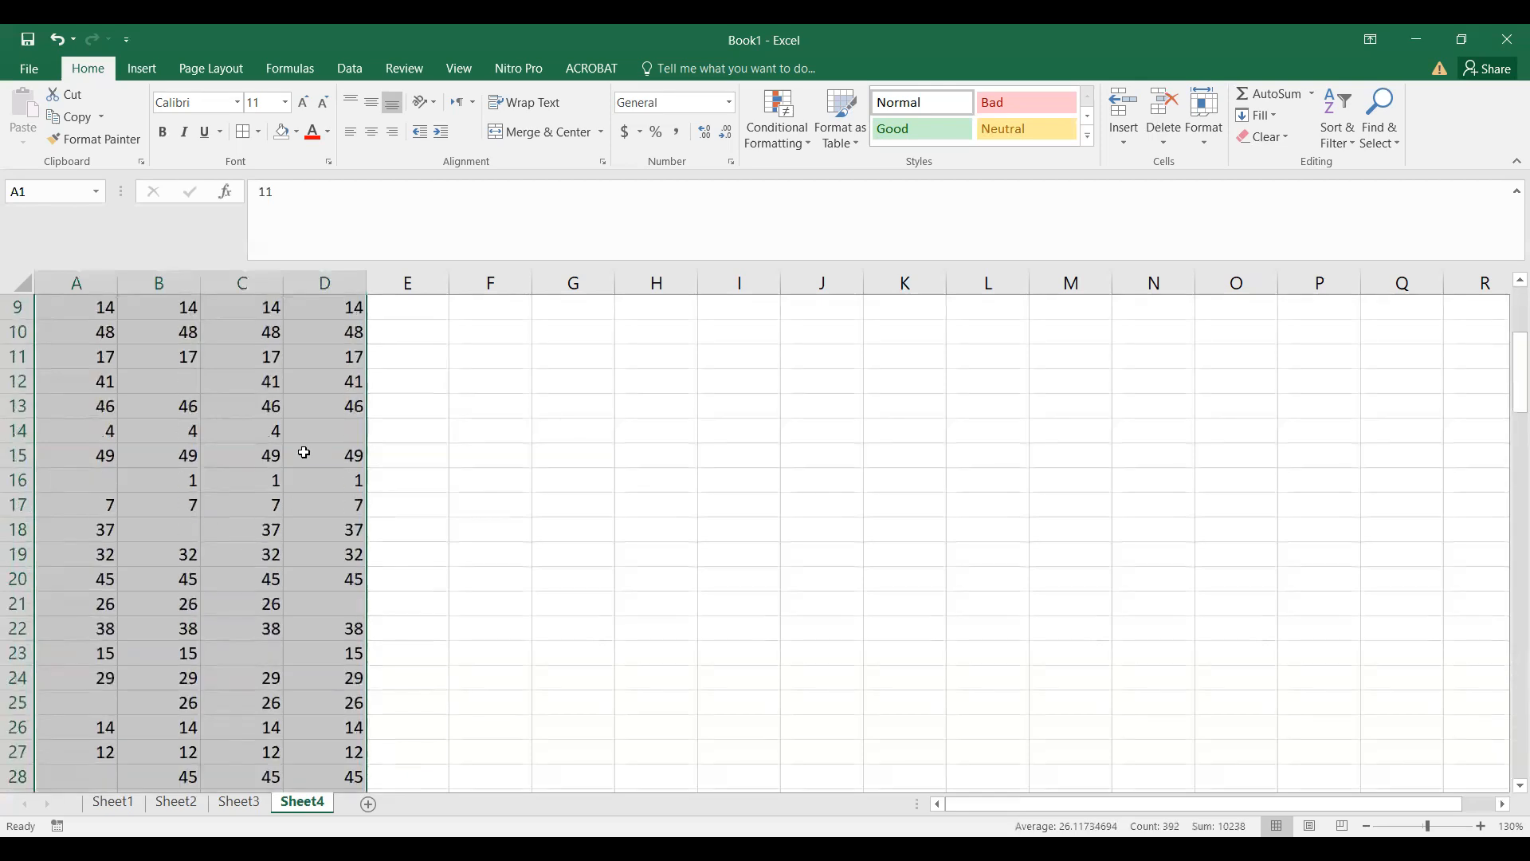
left_click(793, 127)
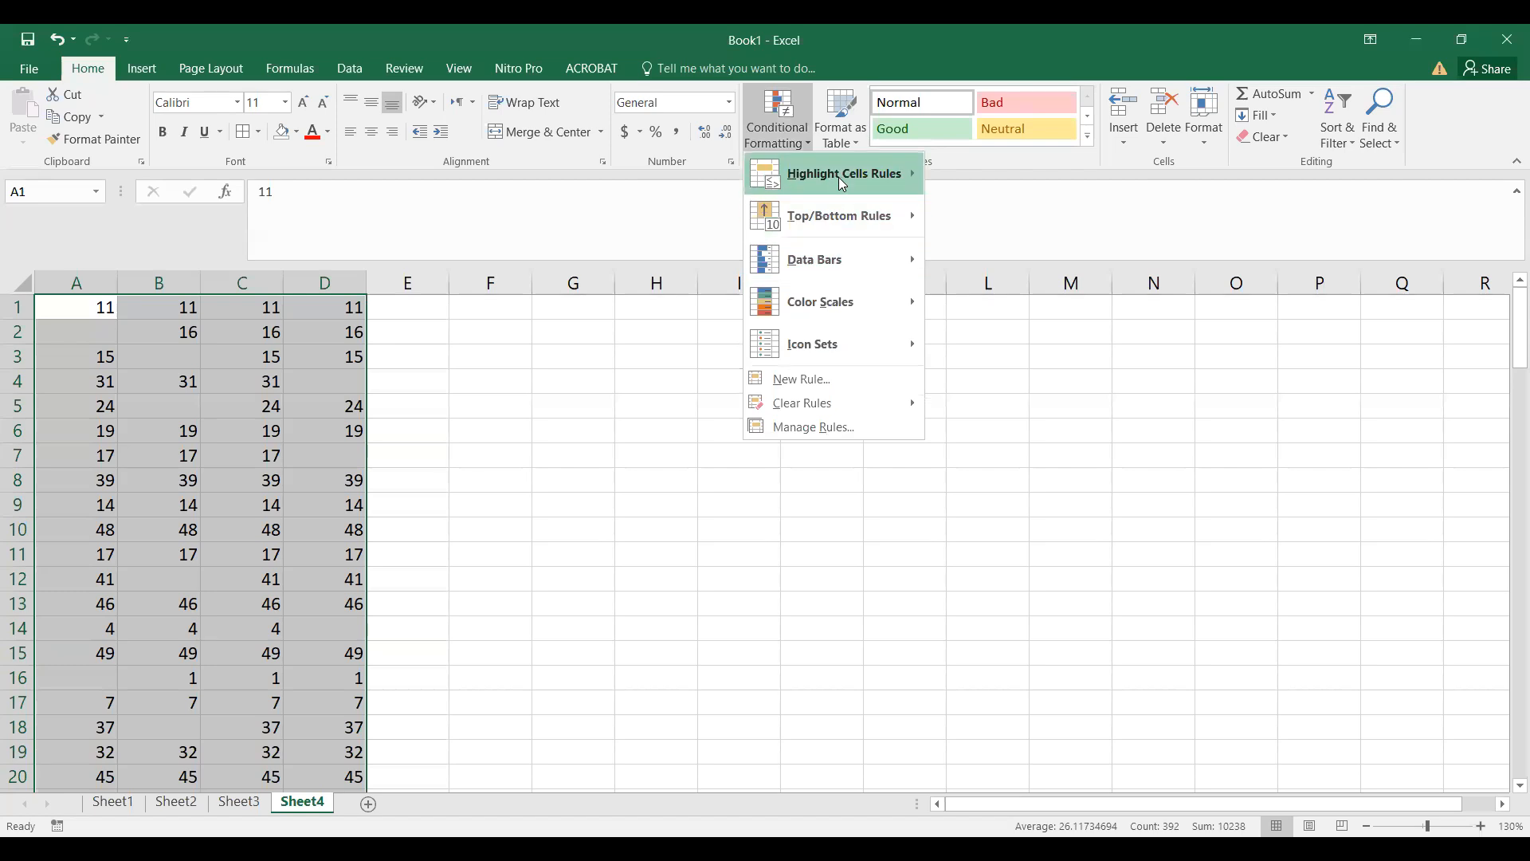
mouse_move(840, 178)
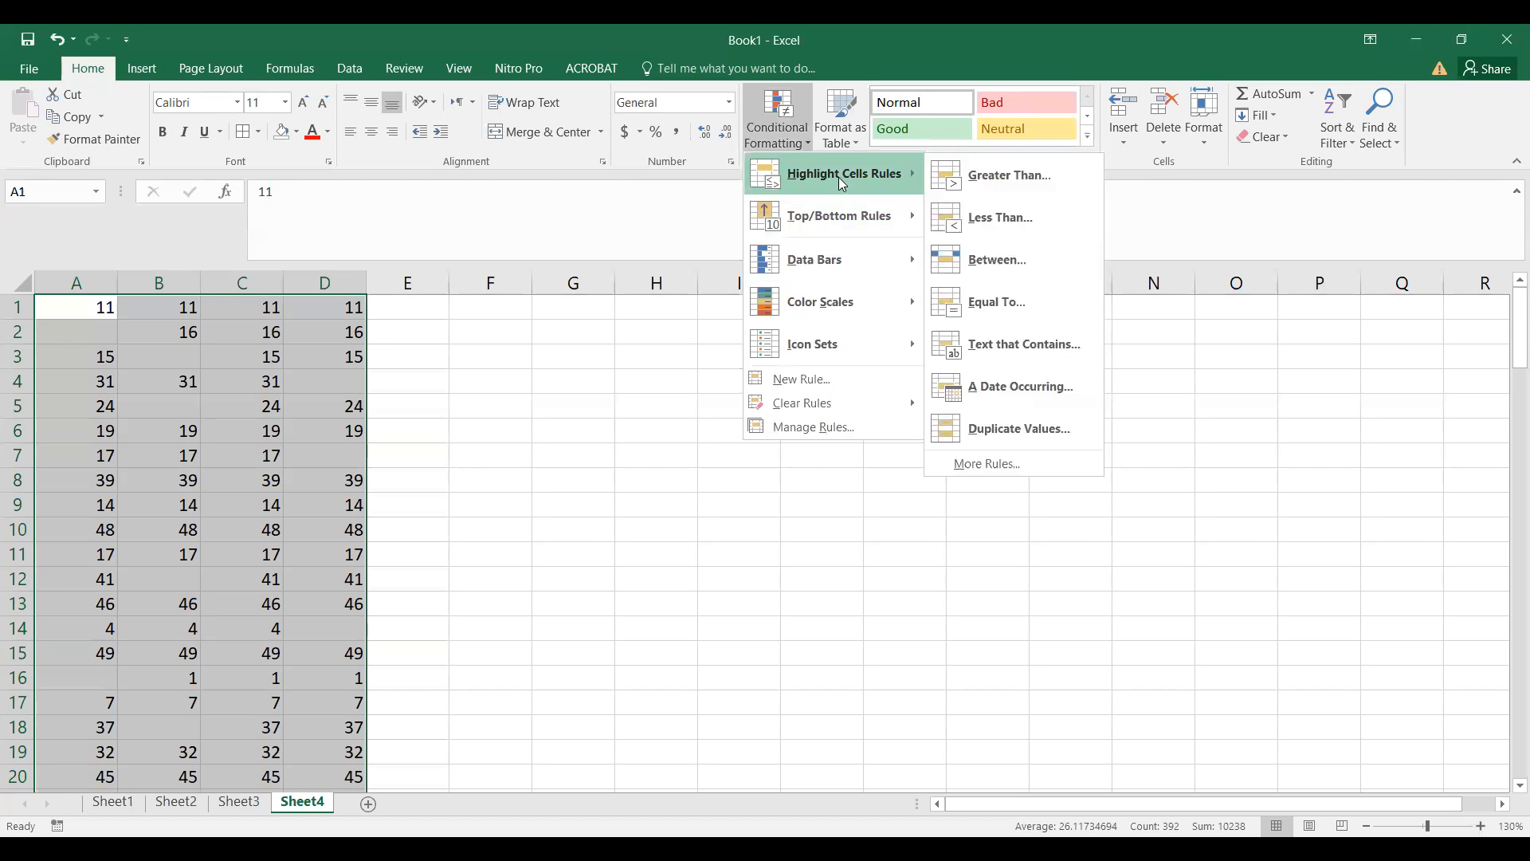
left_click(826, 386)
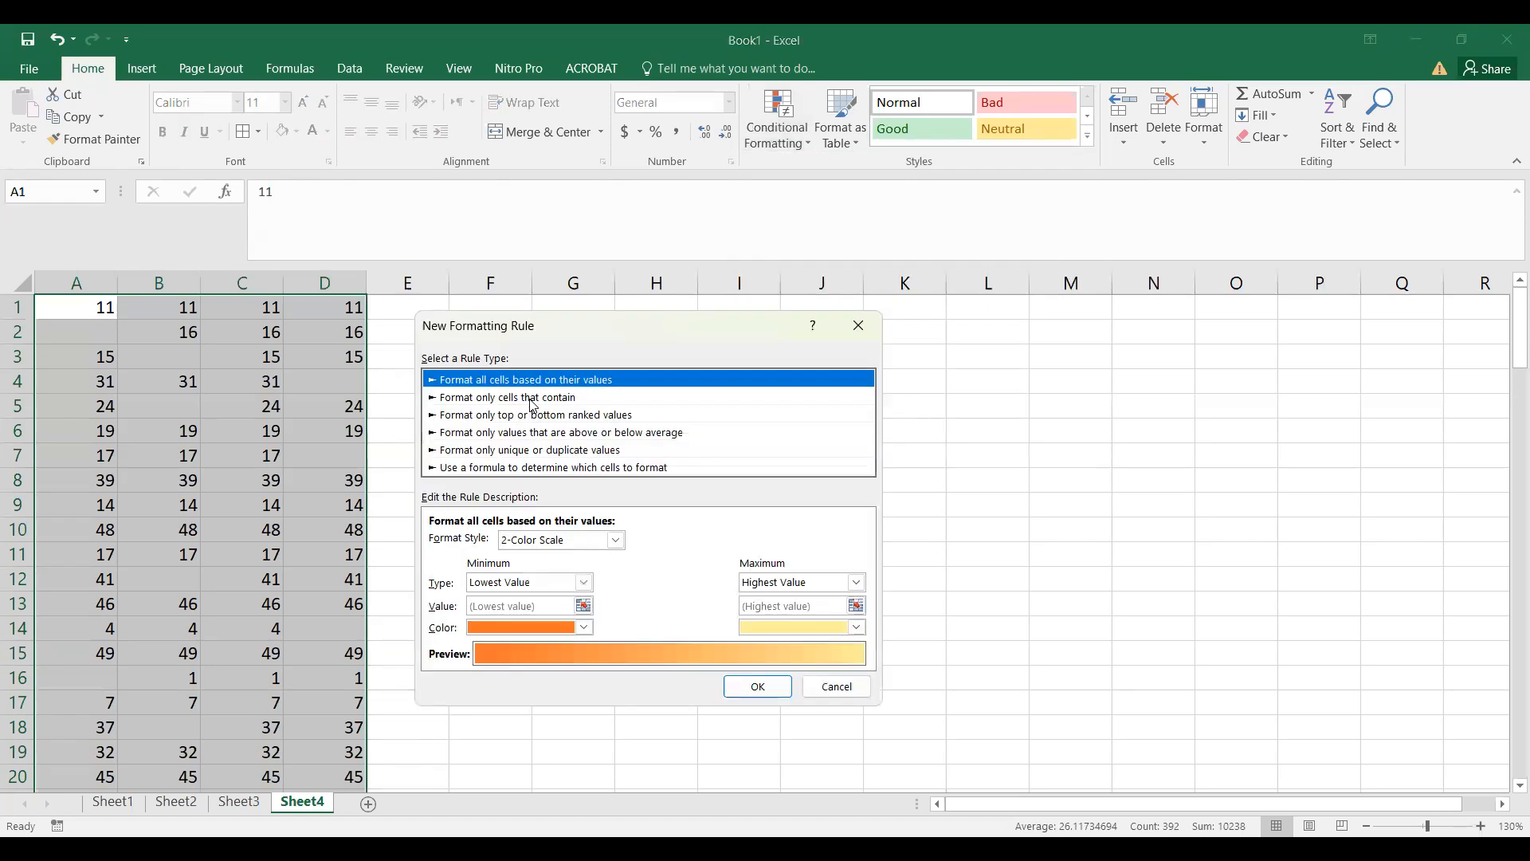
left_click(531, 398)
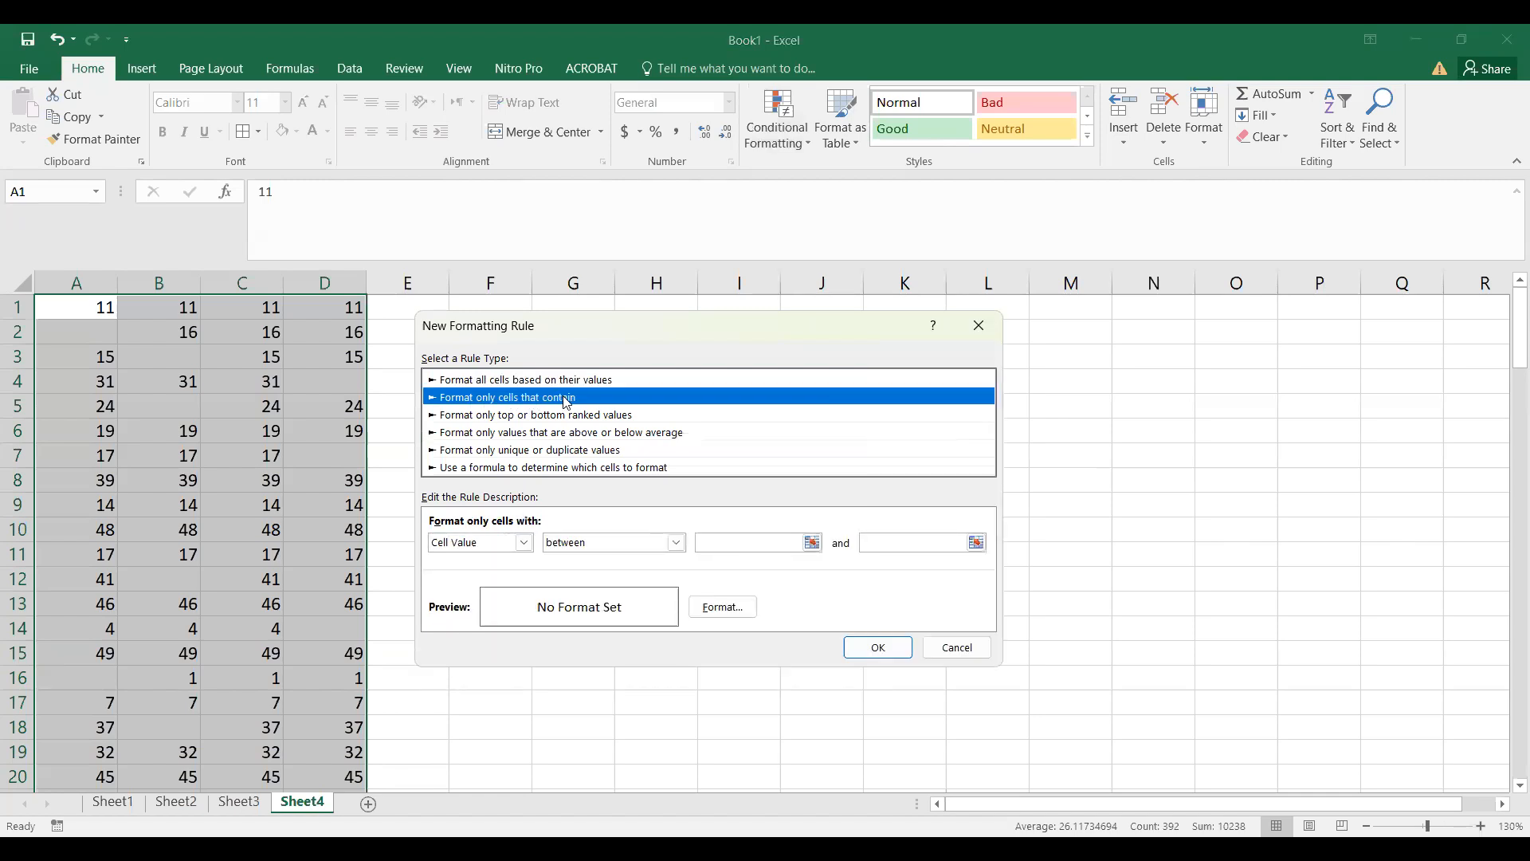
left_click(523, 543)
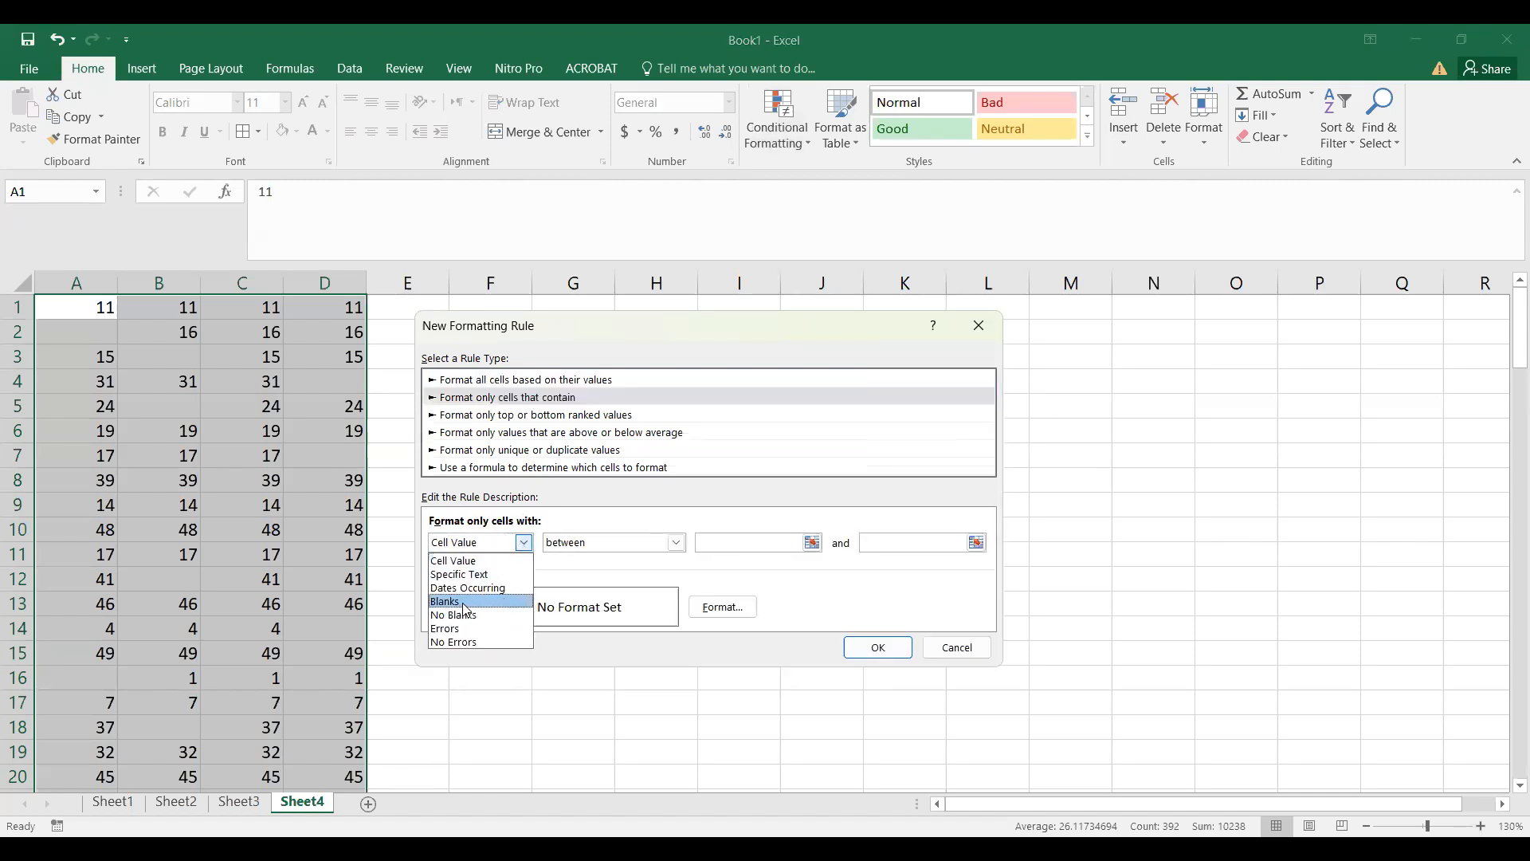
left_click(465, 602)
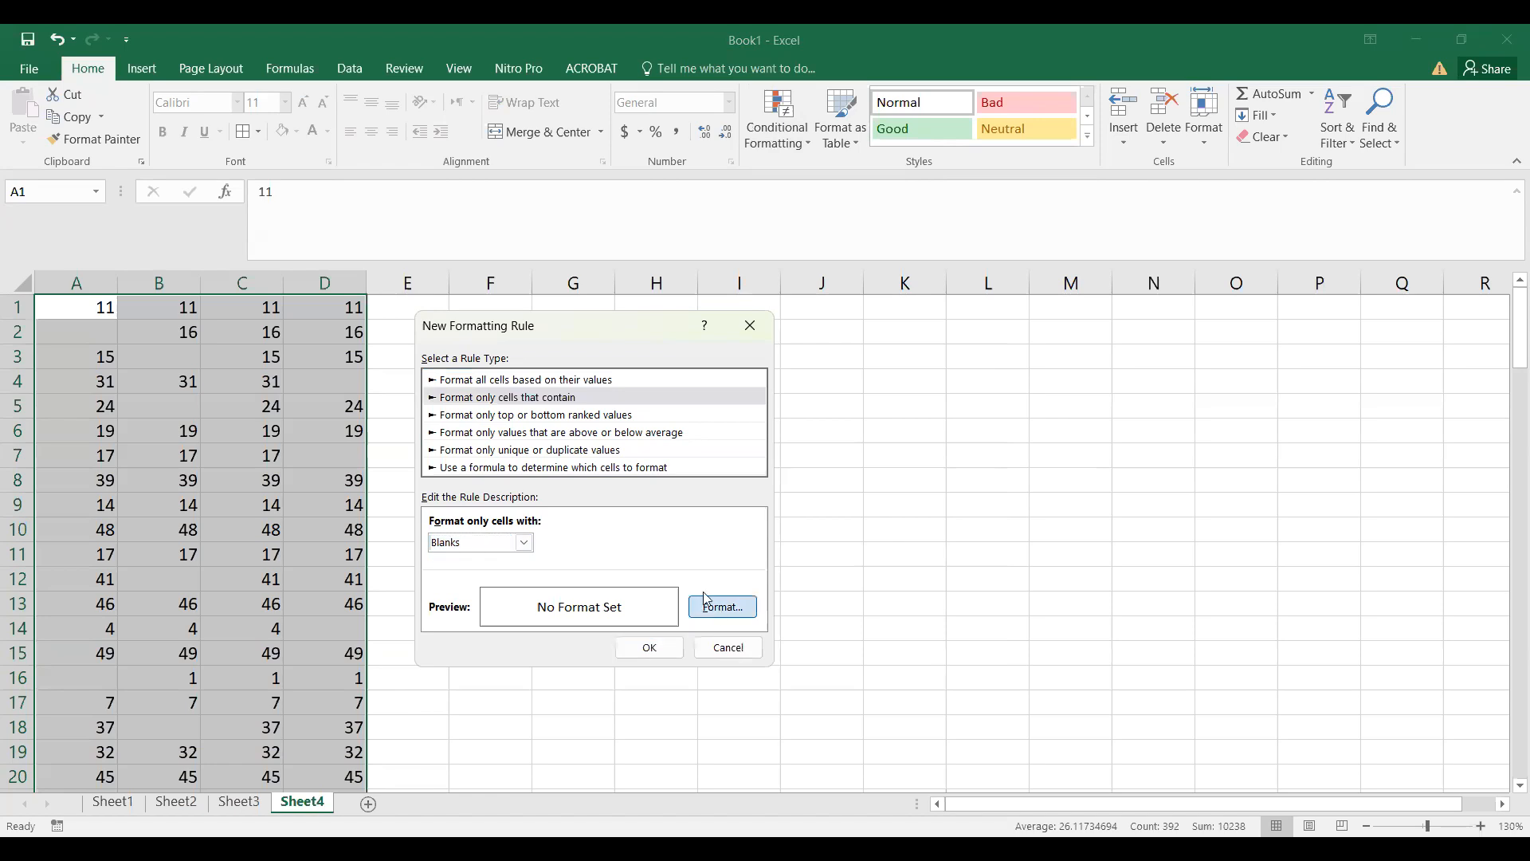
Step: Give the blanks rule a red background fill and apply it to the table
left_click(704, 599)
left_click(614, 263)
left_click(436, 454)
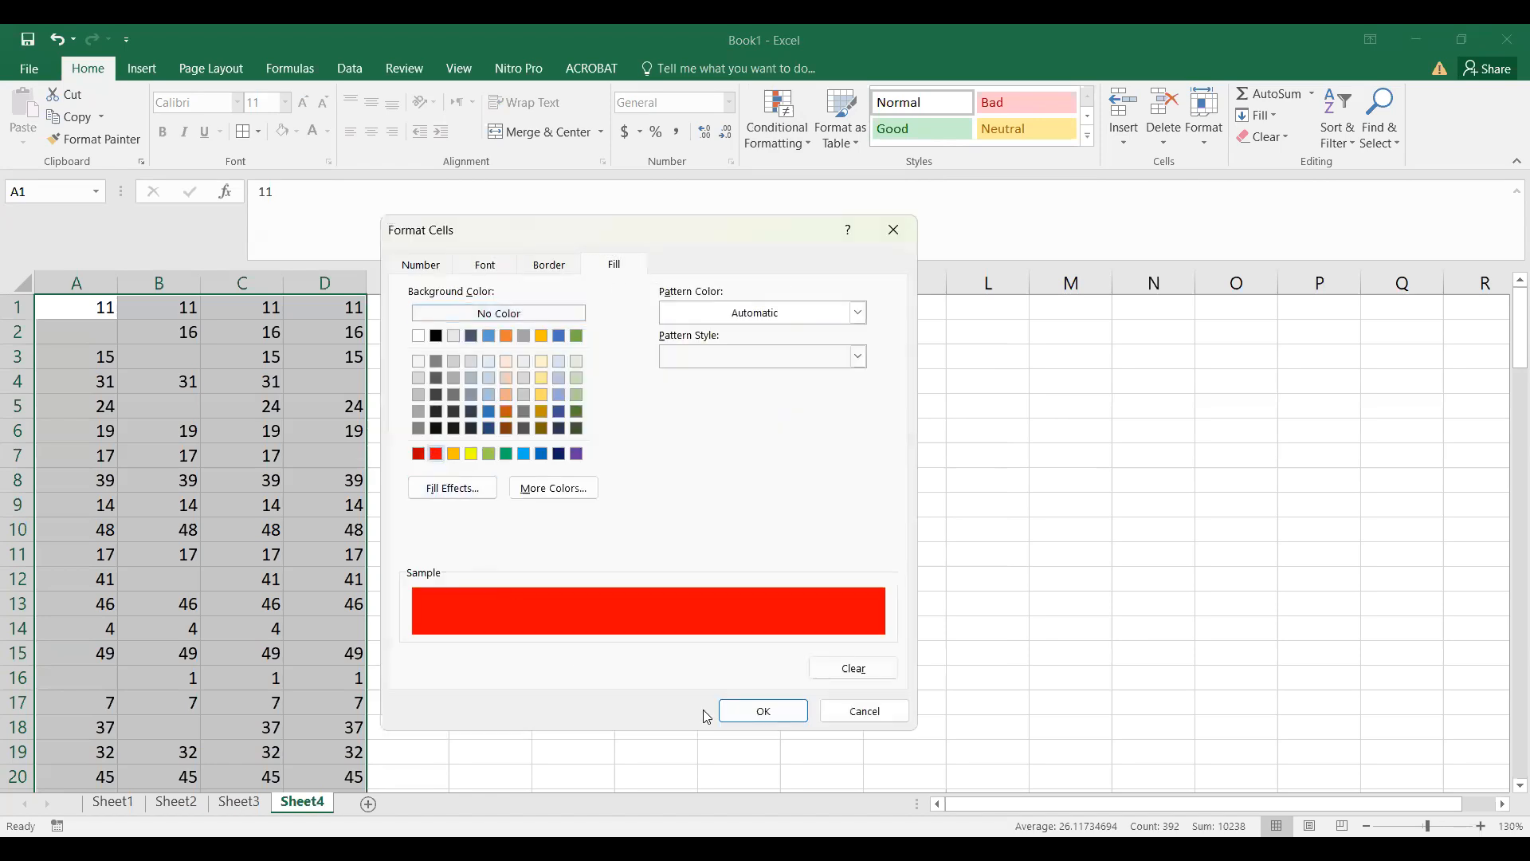
left_click(764, 710)
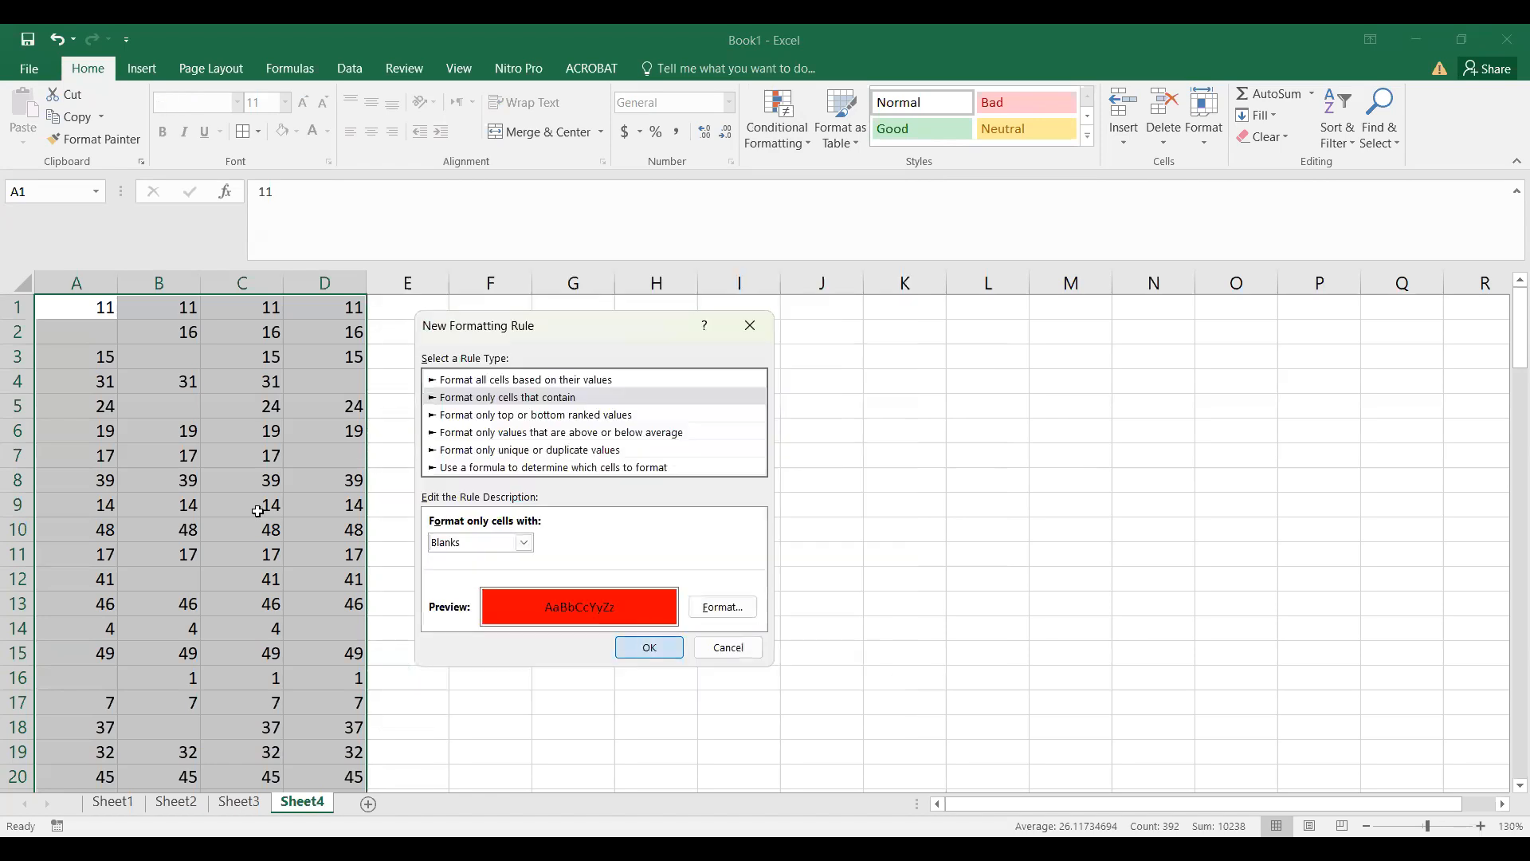
key("Return")
Step: Look through the whole table down to row 110 to examine which blank cells are highlighted
left_click(257, 511)
scroll(165, 478, "down", 7)
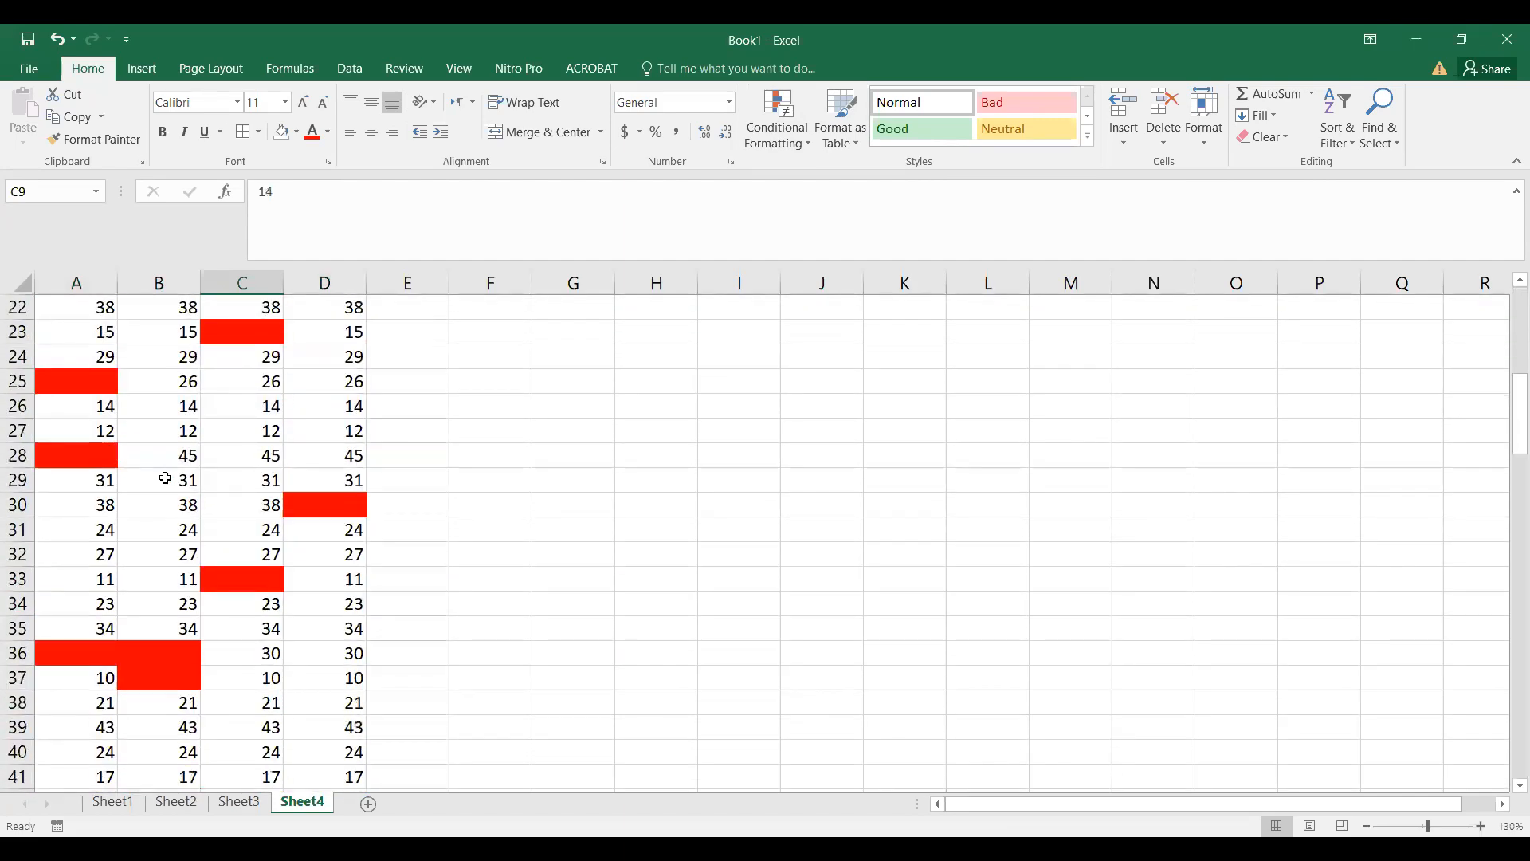
scroll(165, 479, "down", 15)
scroll(160, 557, "down", 11)
scroll(185, 574, "up", 20)
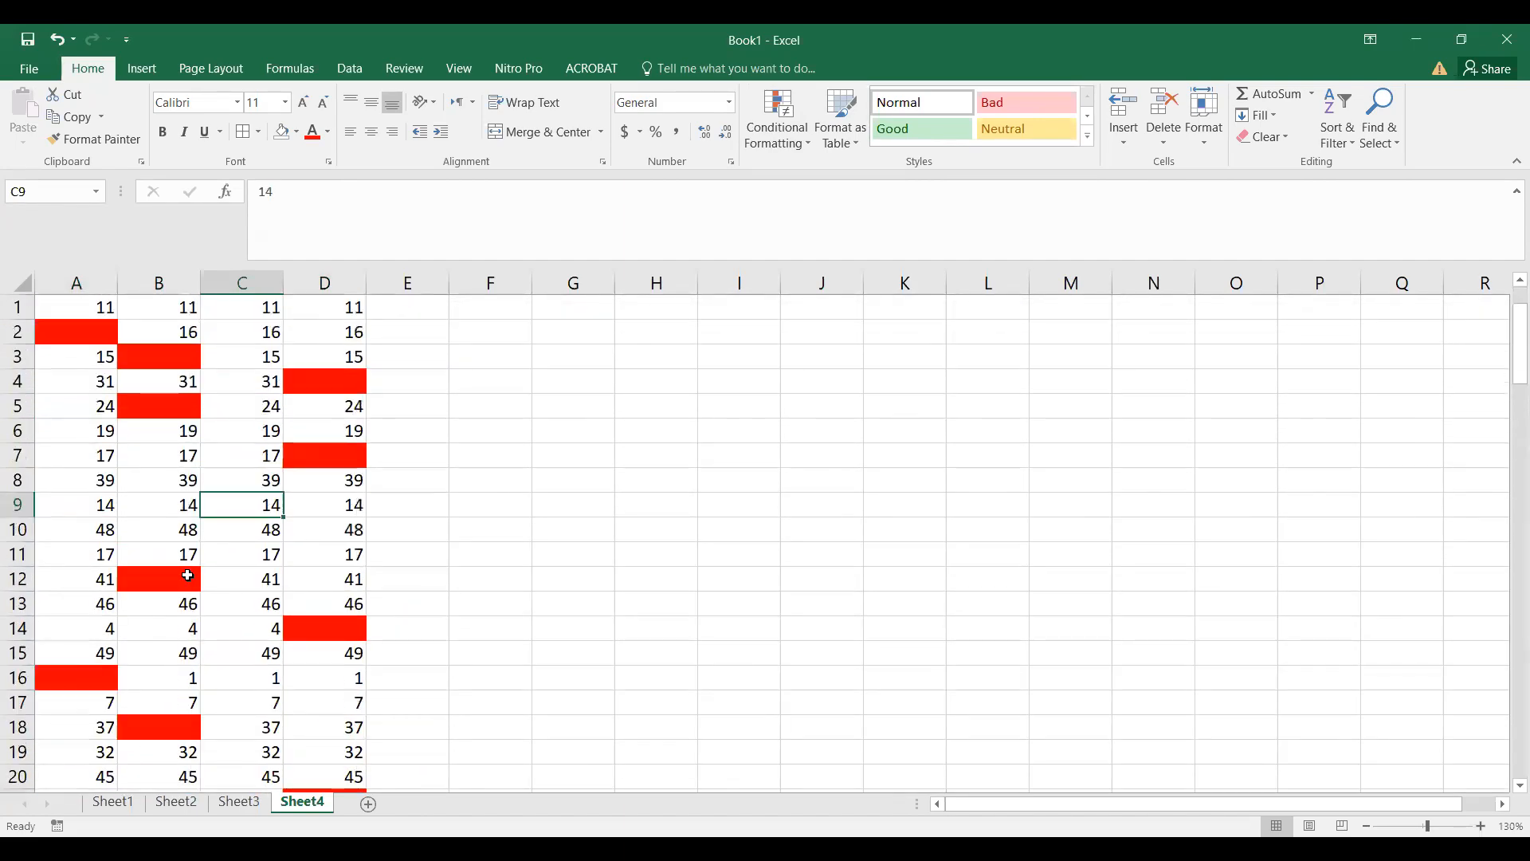
left_click(135, 488)
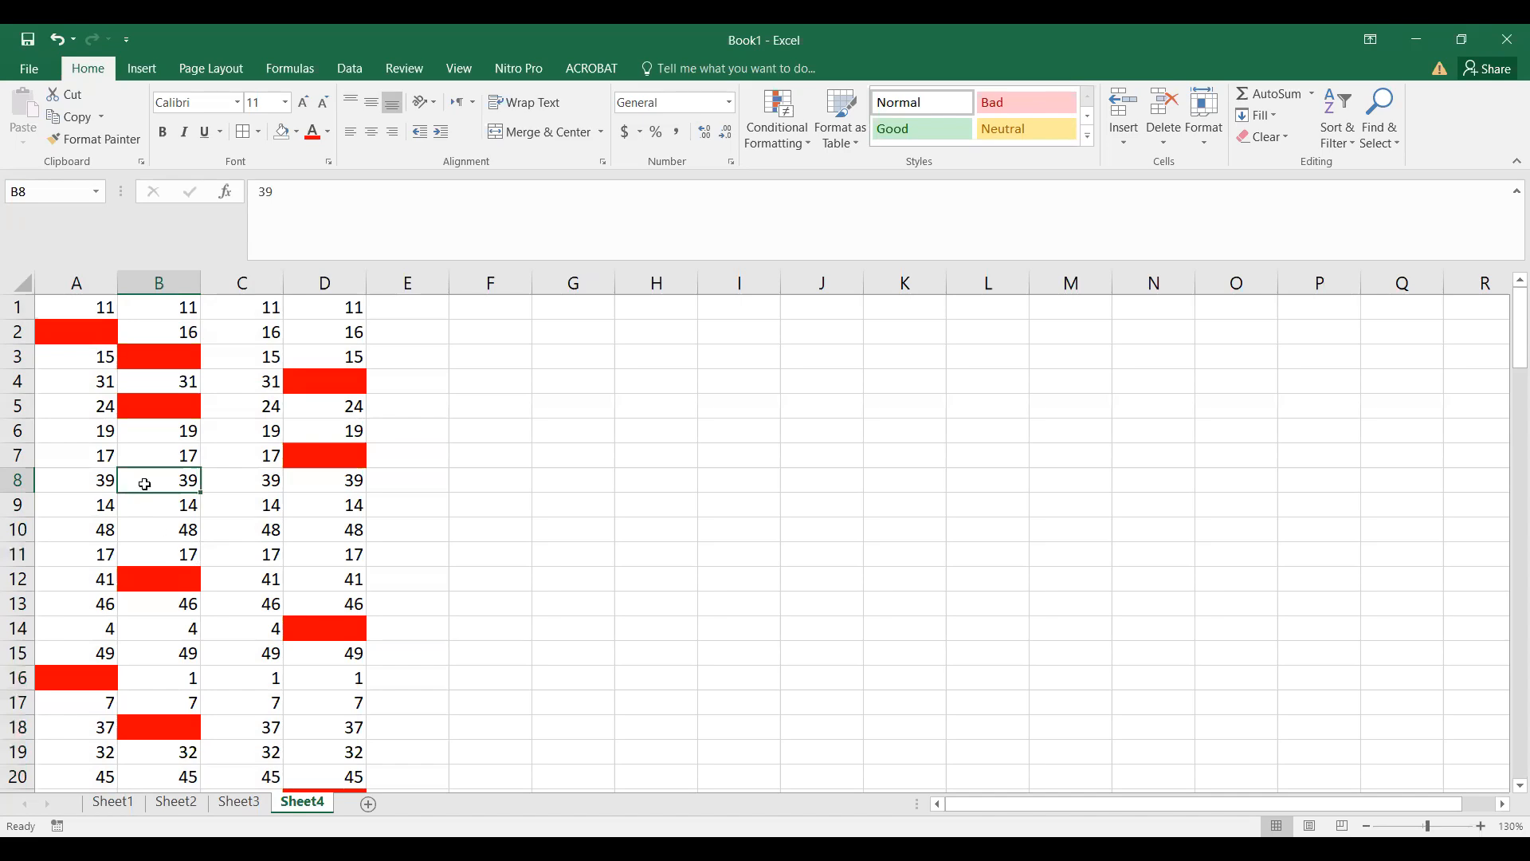
scroll(271, 478, "down", 8)
scroll(228, 484, "down", 16)
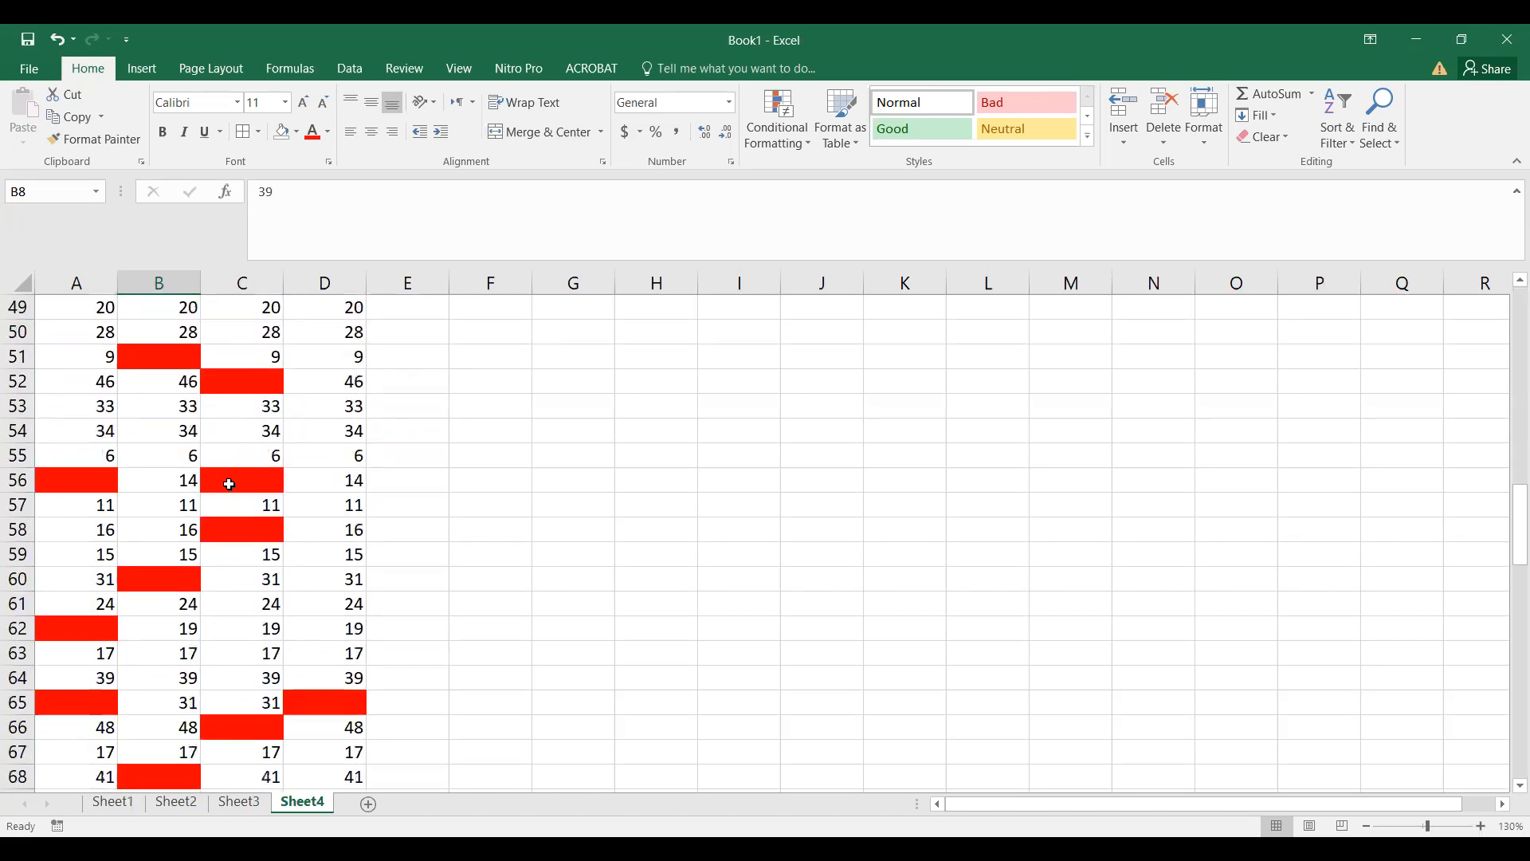
scroll(229, 484, "down", 7)
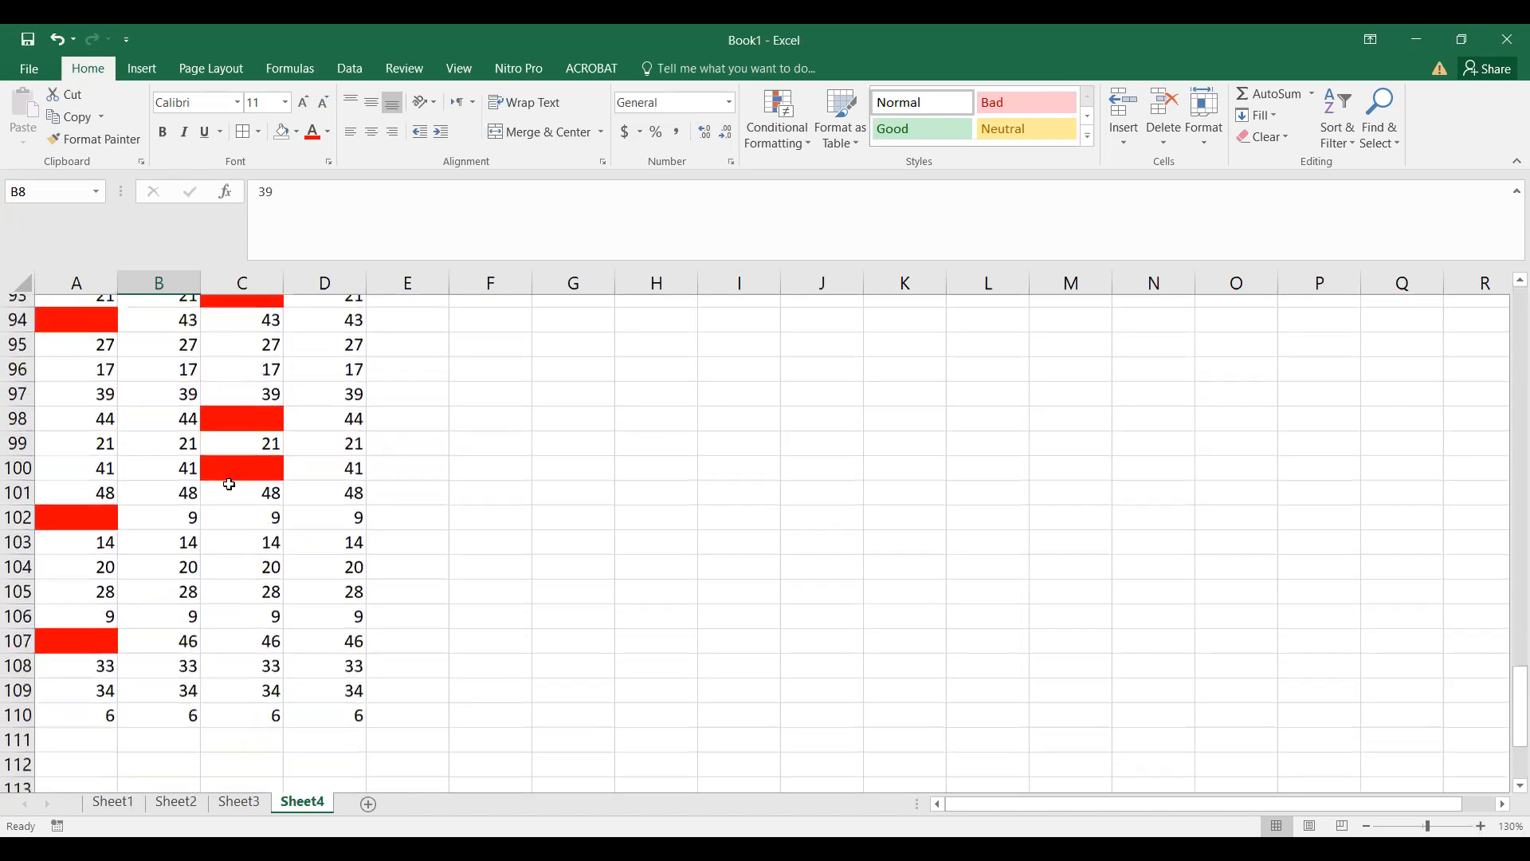
scroll(229, 483, "up", 6)
scroll(229, 482, "up", 20)
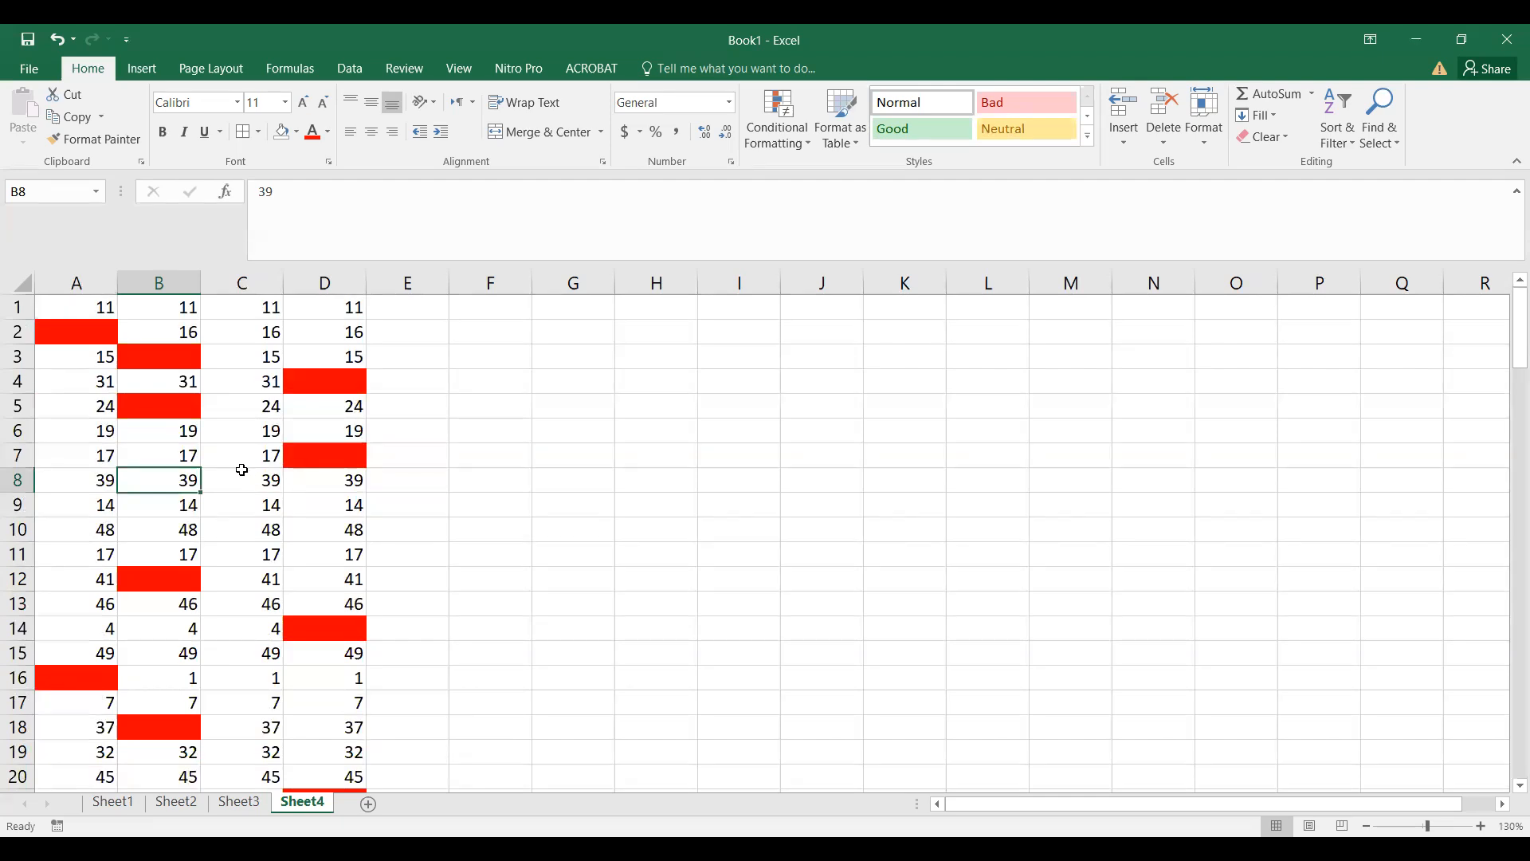
left_click(225, 504)
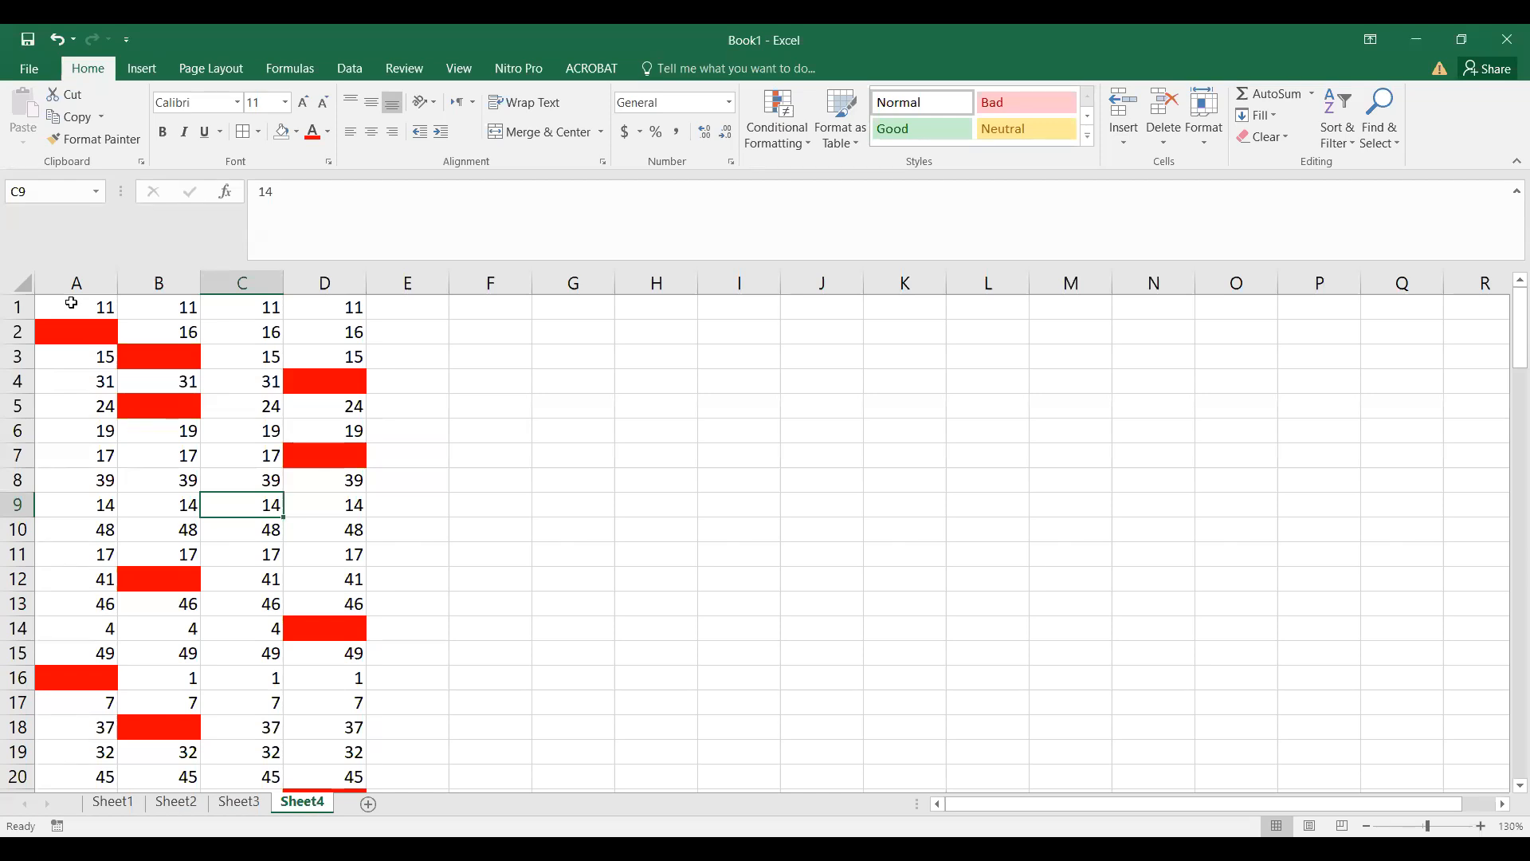
left_click(84, 344)
left_click(79, 383)
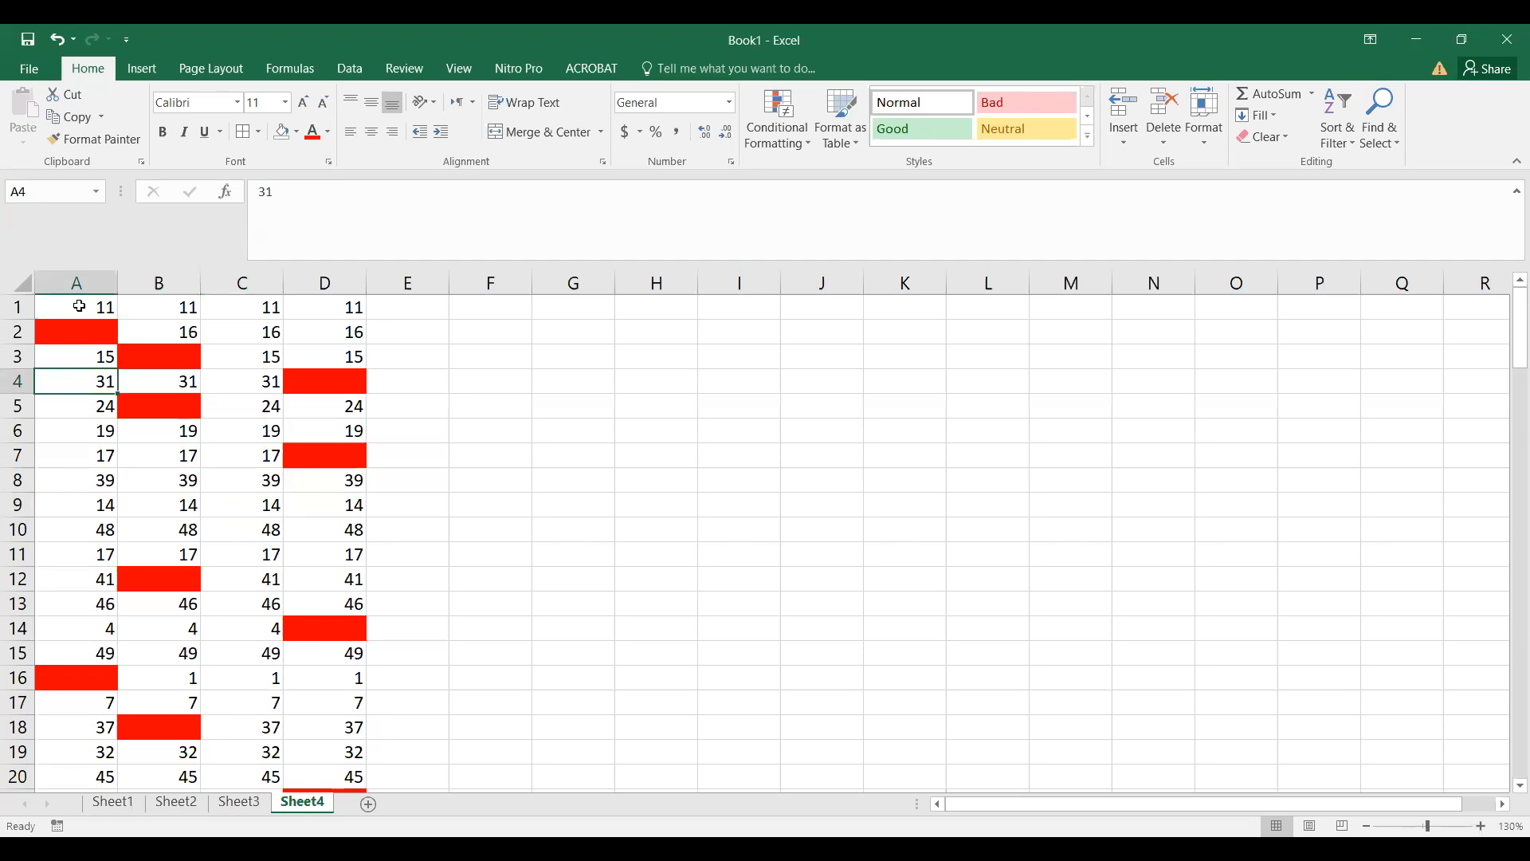
left_click(84, 409)
left_click(104, 476)
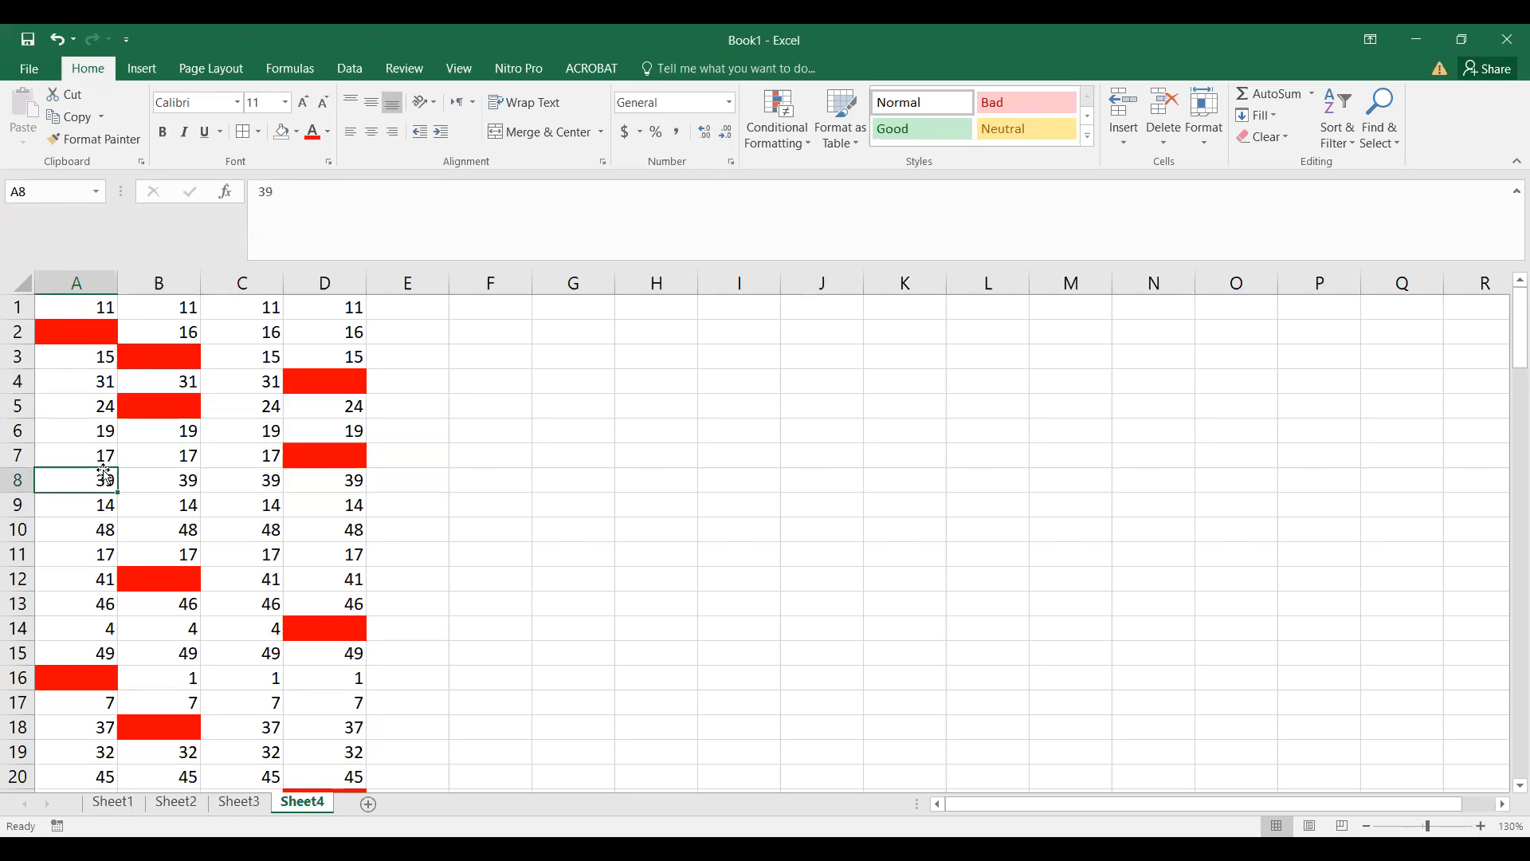
Step: Select only the blank cells within A1:D110 using Go To Special with the Blanks option
left_click_drag(72, 306, 300, 772)
left_click_drag(291, 718, 291, 720)
scroll(134, 424, "up", 20)
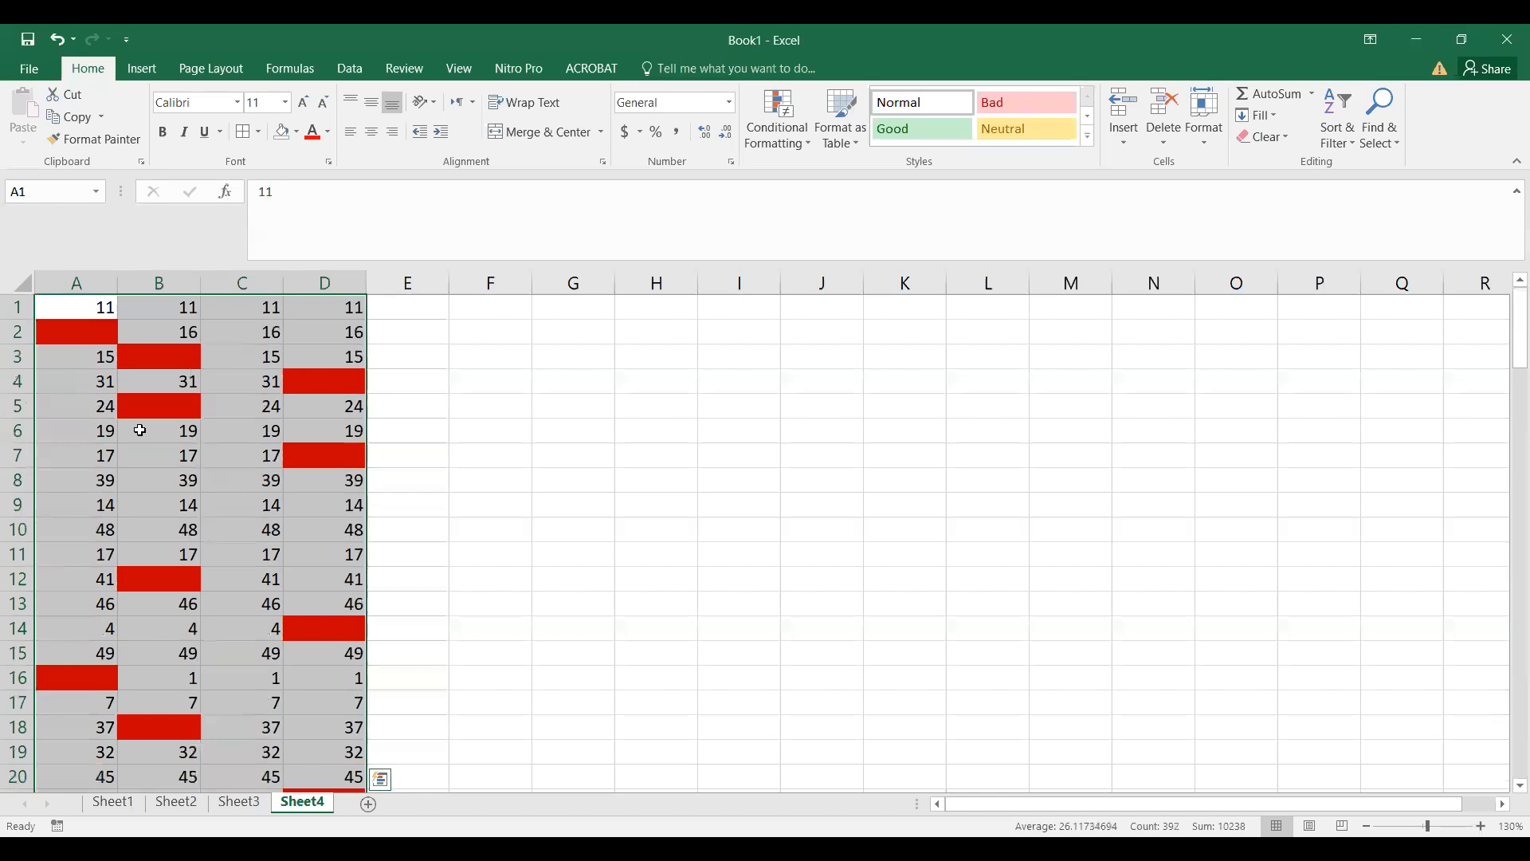
key("ctrl+g")
left_click(496, 576)
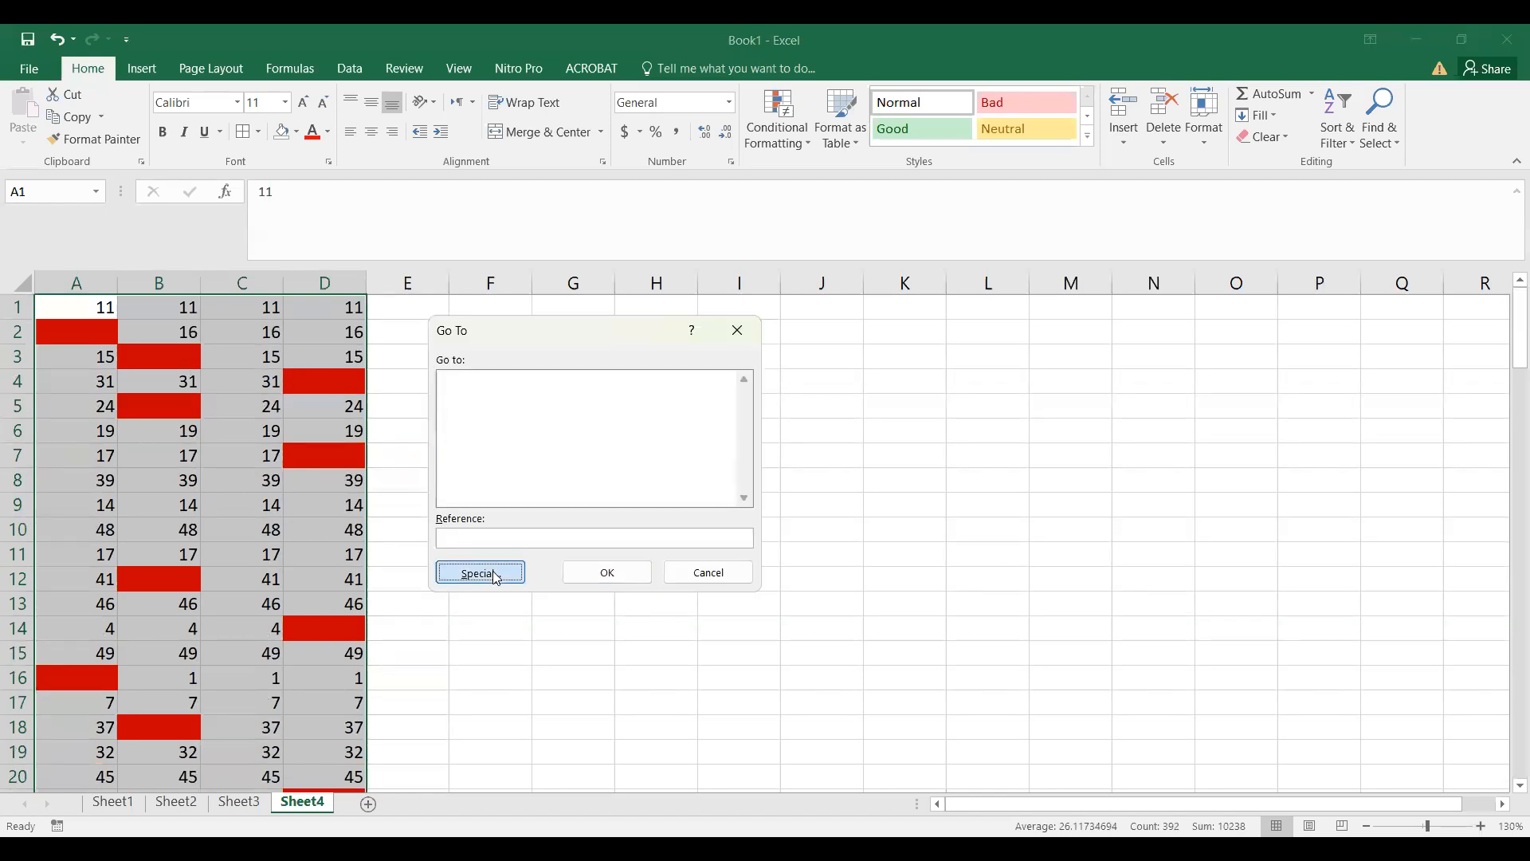
left_click(471, 488)
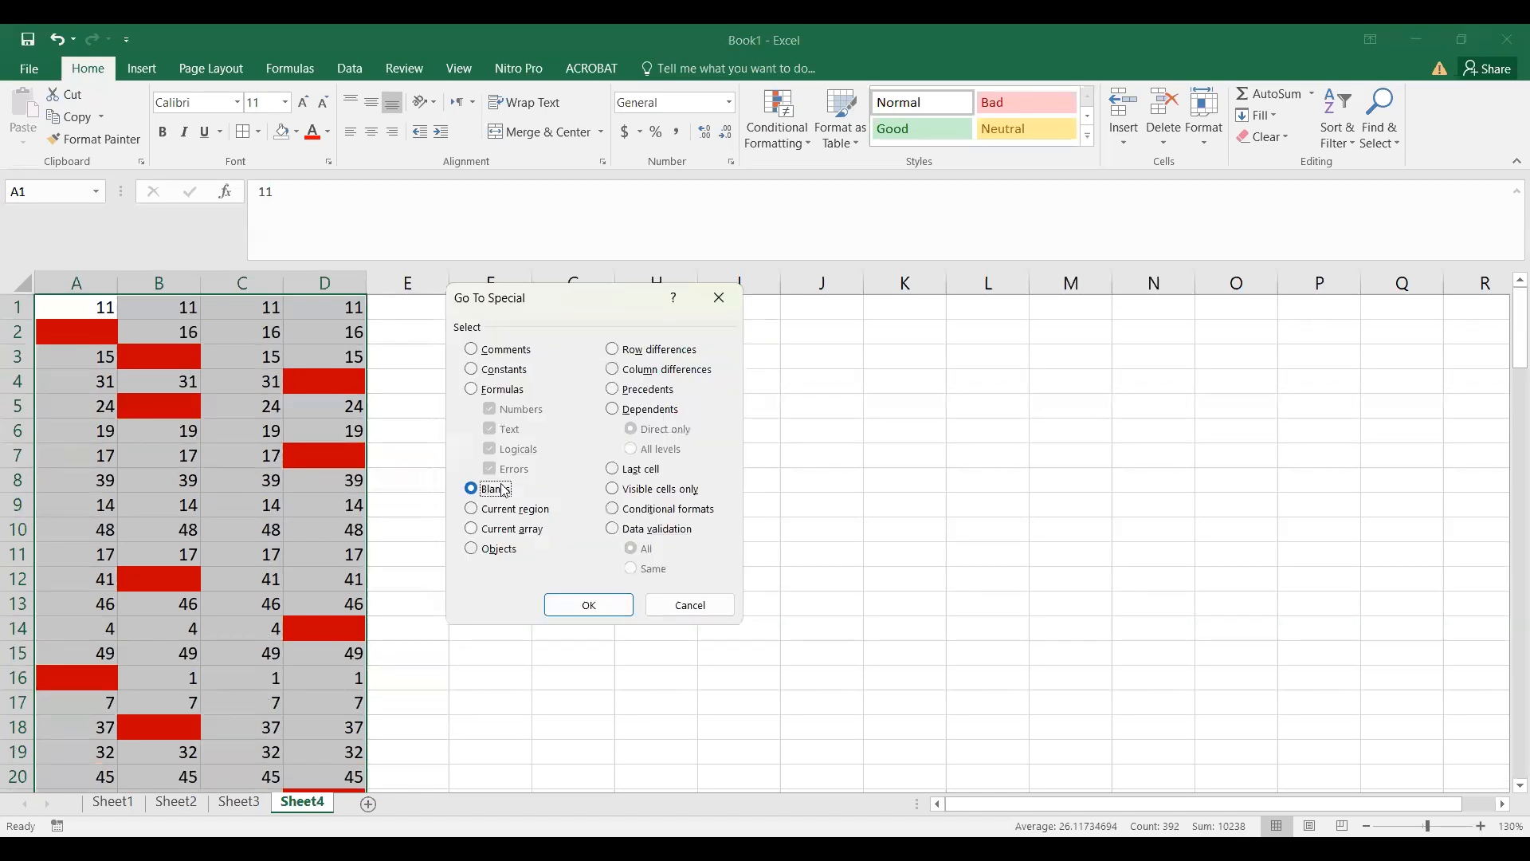
left_click(593, 606)
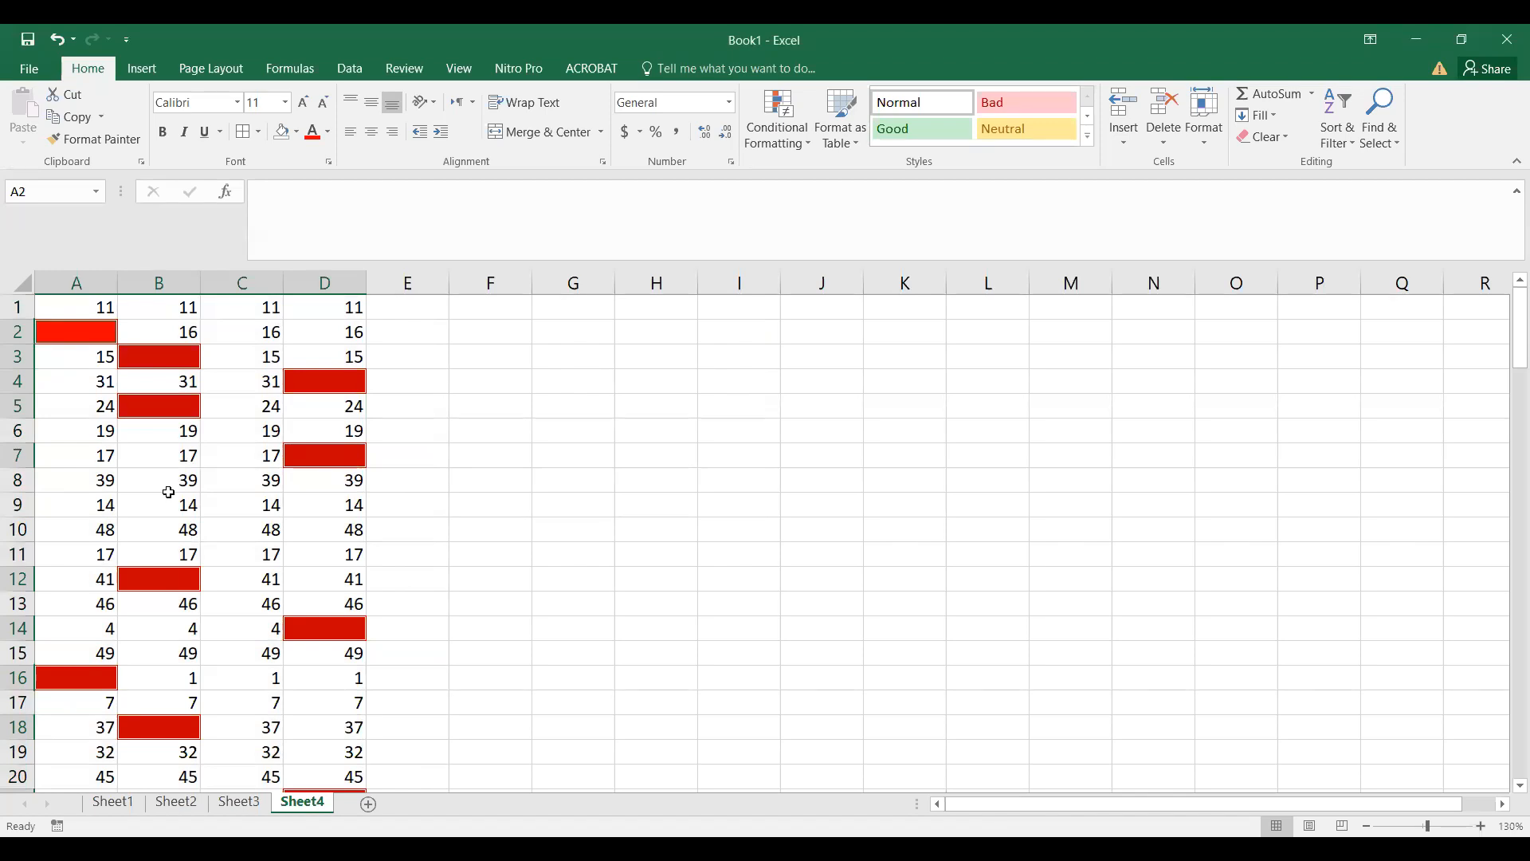
Step: Fill all the selected blank cells at once with the text ABSENT
type("AB")
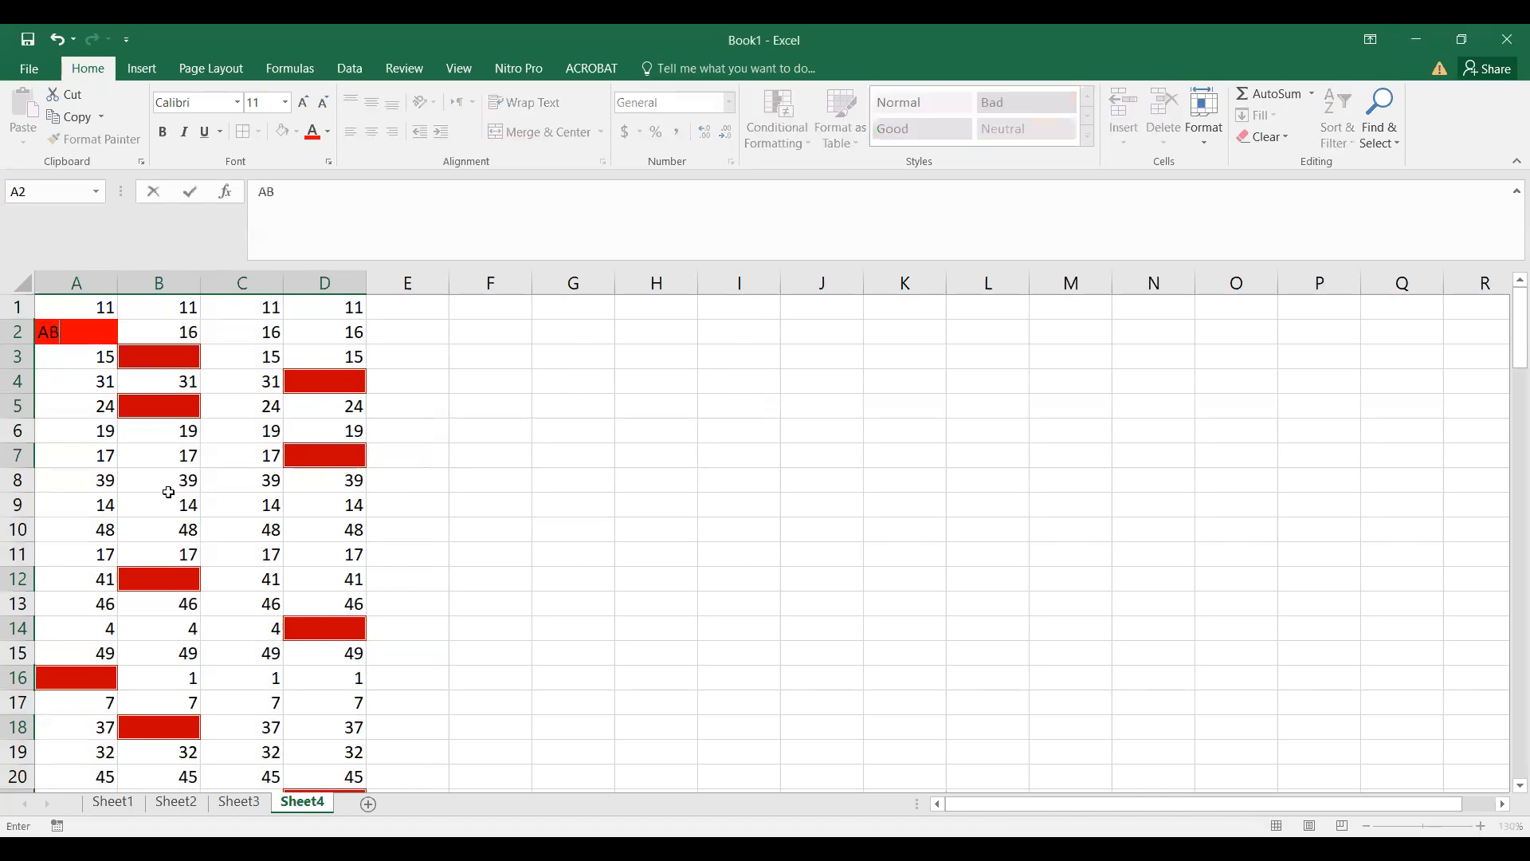
type("SENT")
key("ctrl+Return")
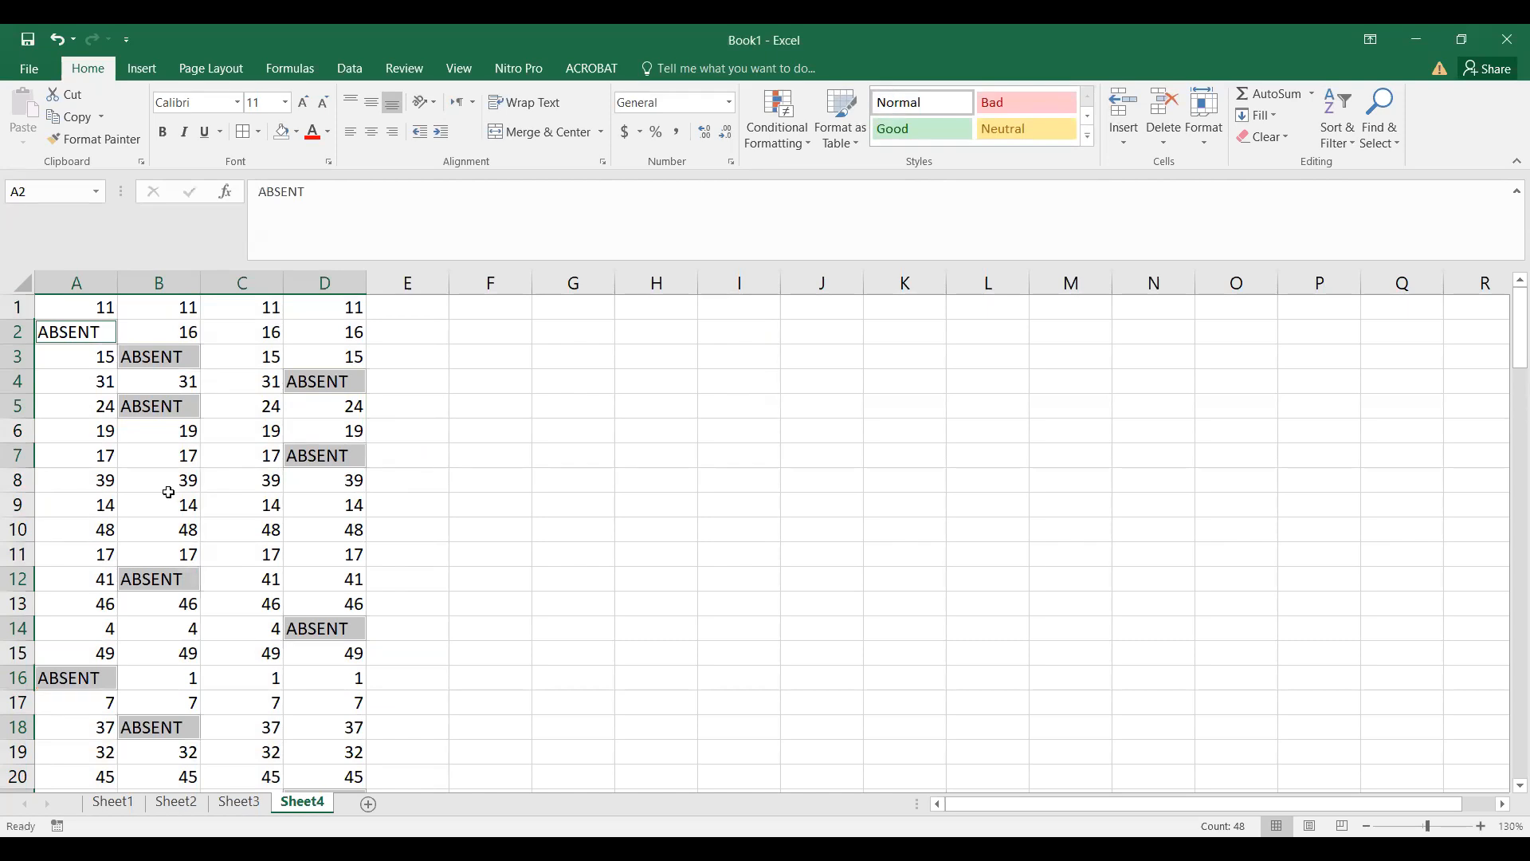
Step: Look through the table down to row 110 to review the ABSENT entries
left_click(169, 494)
scroll(170, 494, "down", 15)
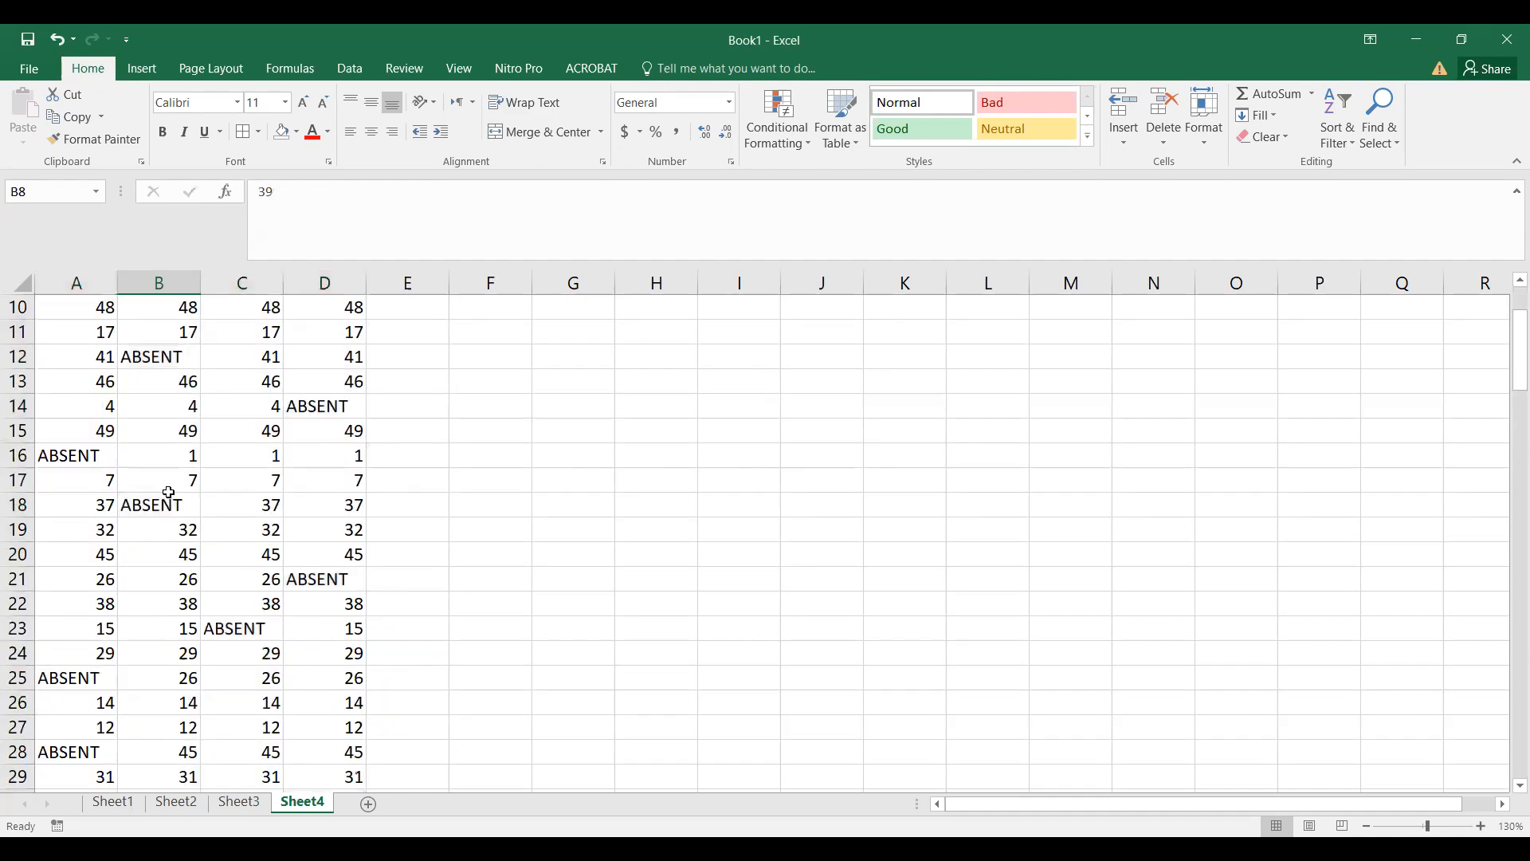
scroll(167, 500, "down", 14)
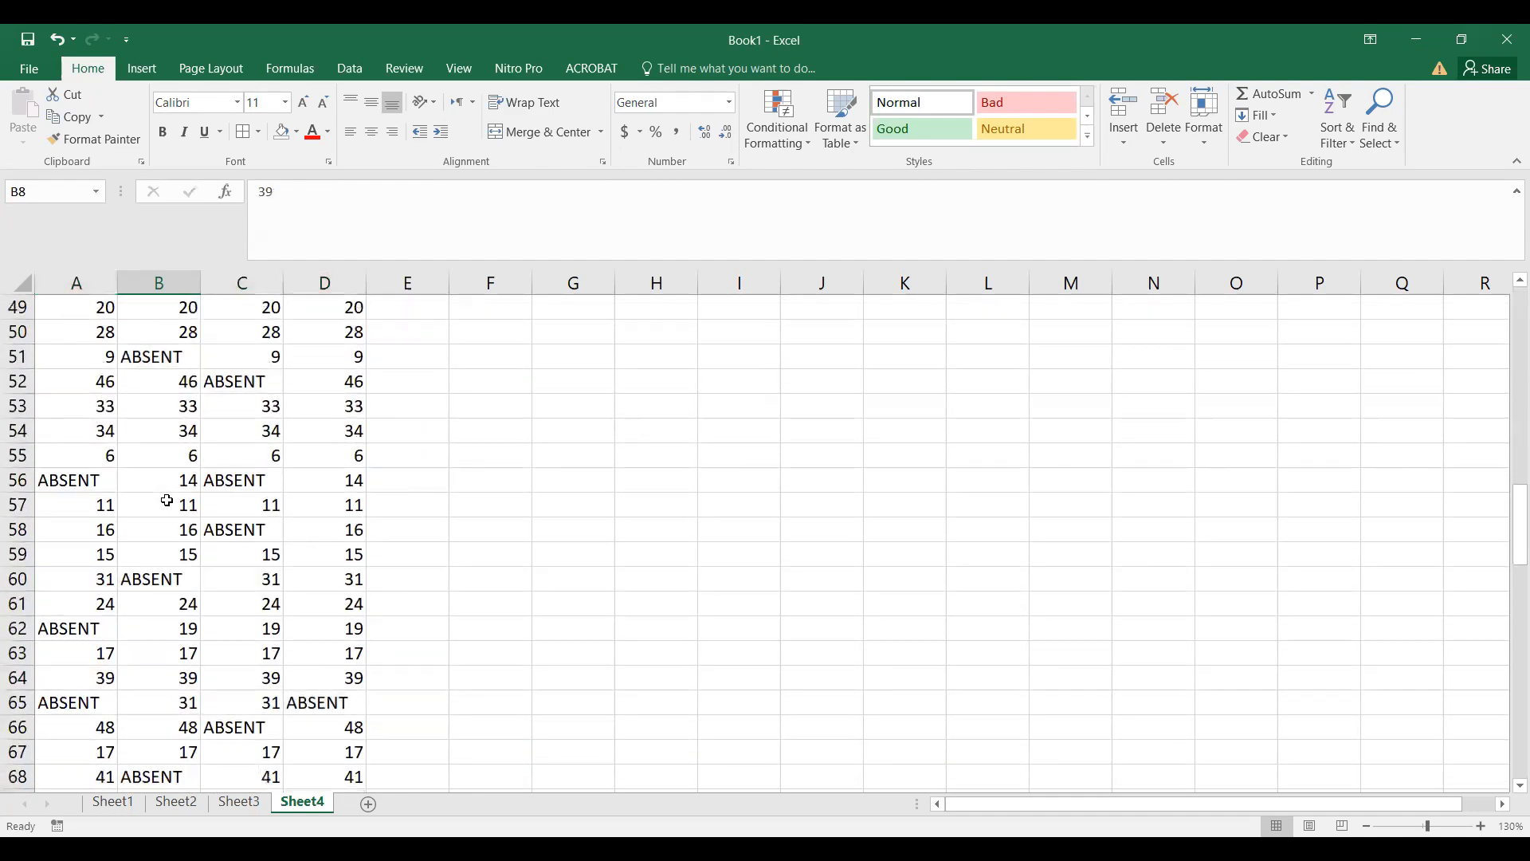
scroll(166, 500, "down", 4)
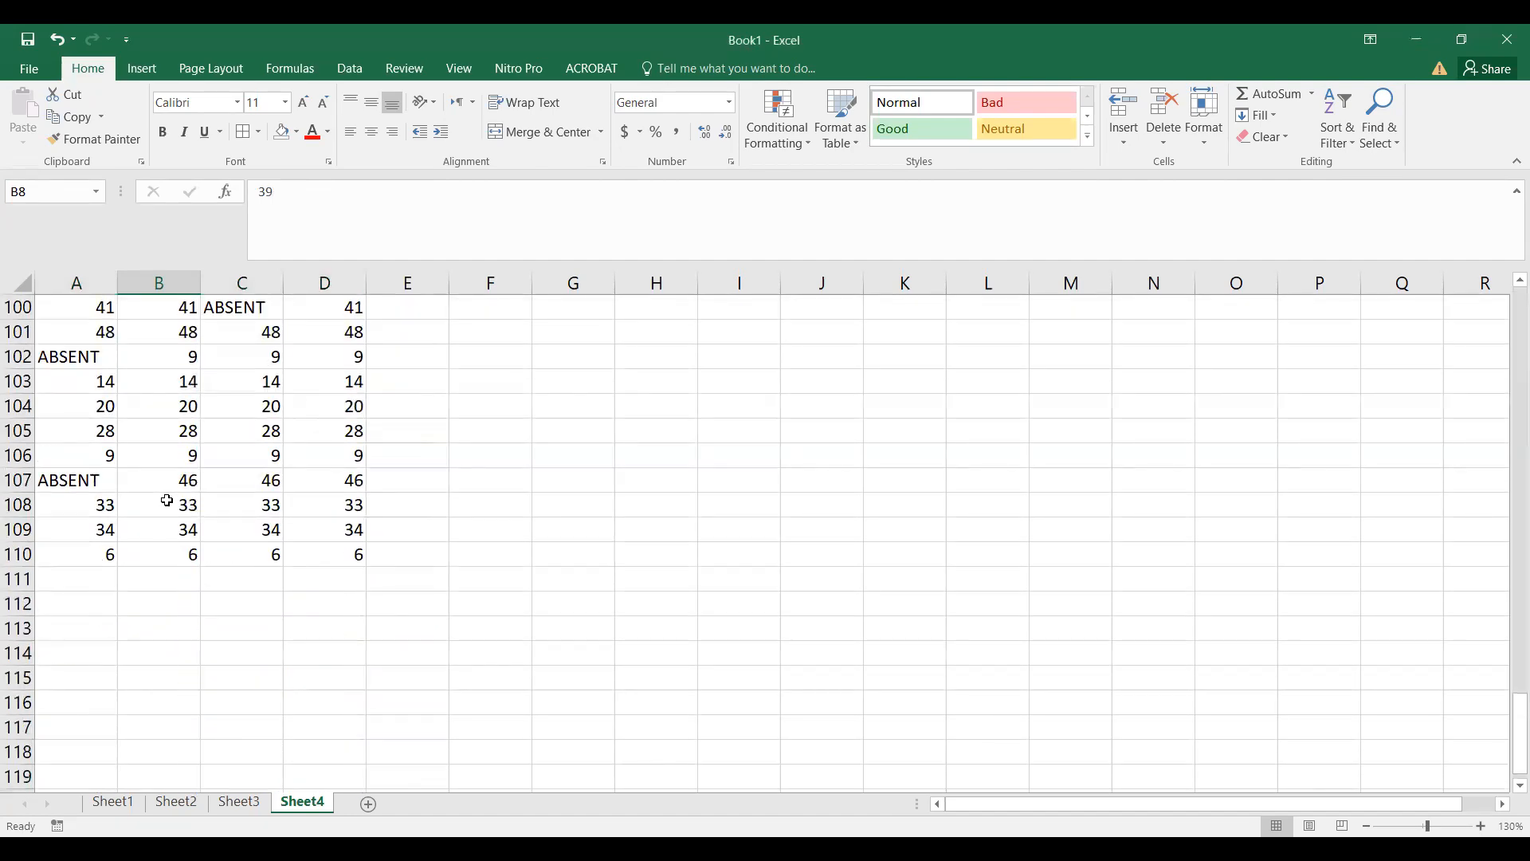
scroll(166, 500, "up", 20)
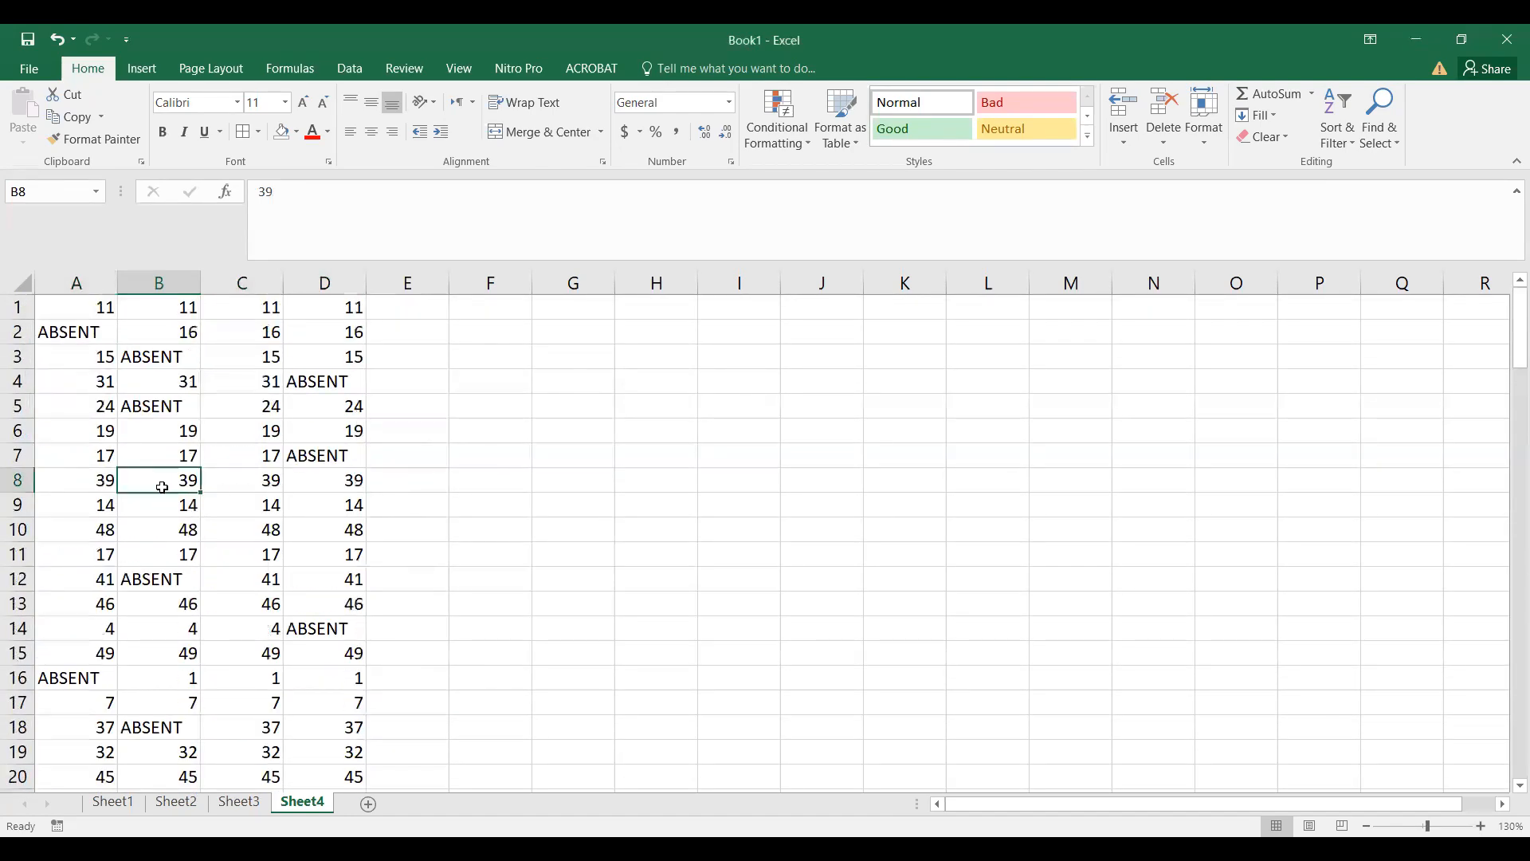
left_click(156, 451)
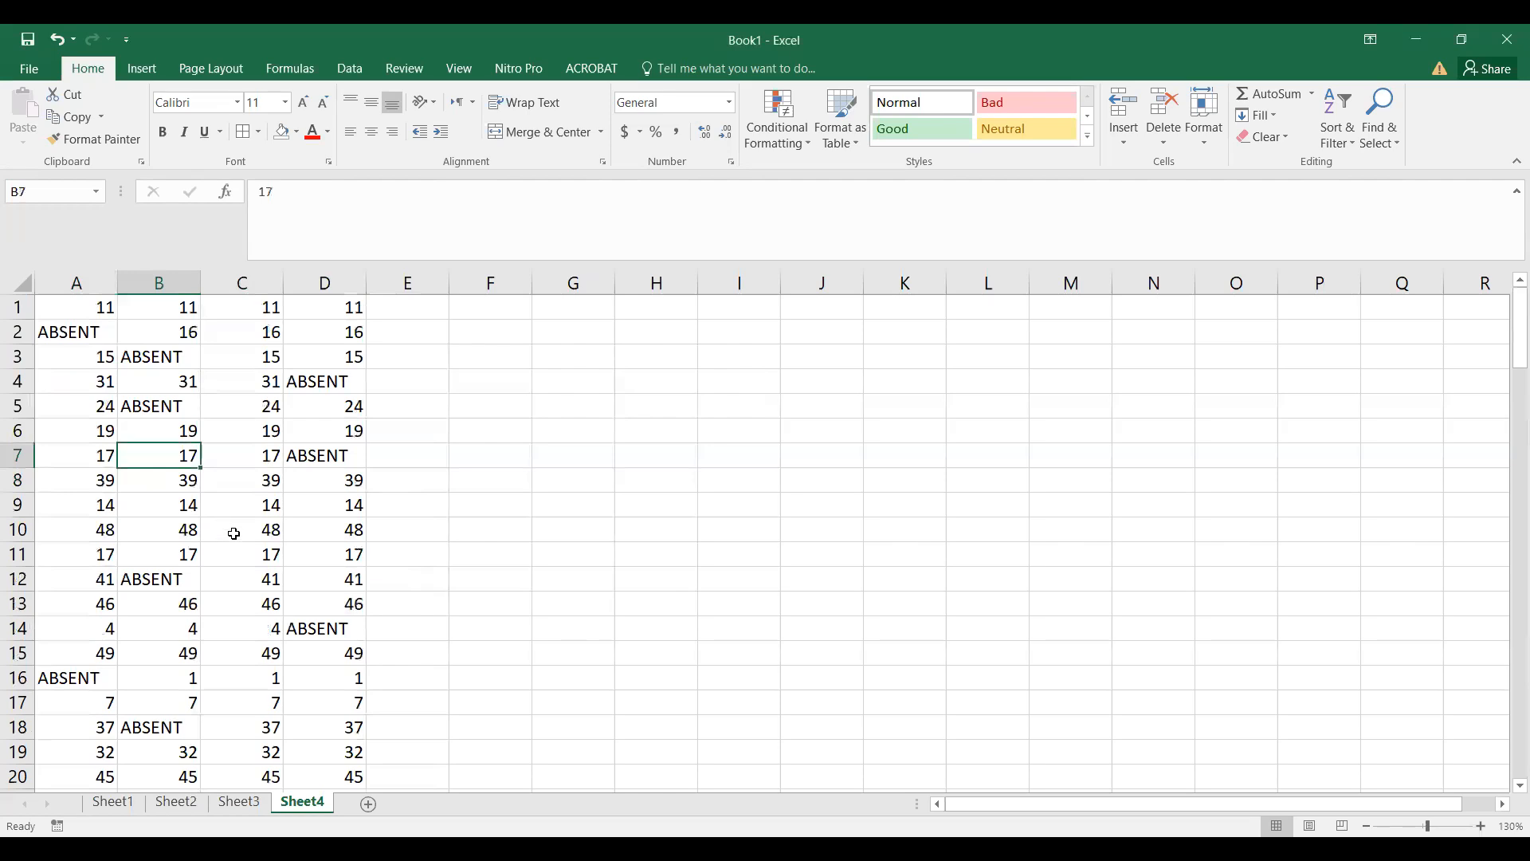
left_click(217, 513)
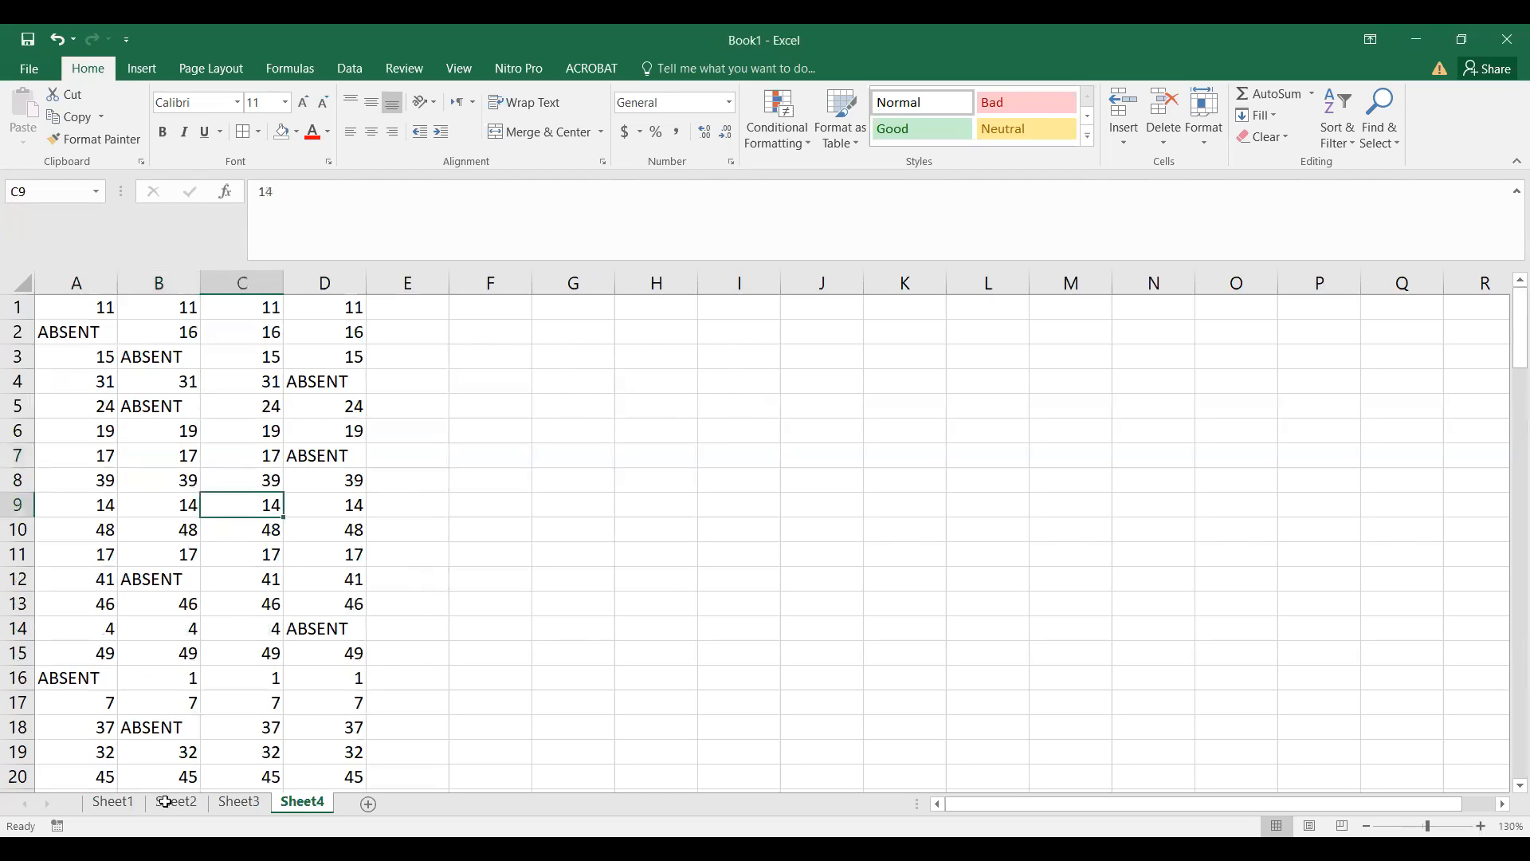
Step: Check the "Some extra functions" entry in Sheet1's topic list and return to Sheet4
left_click(113, 801)
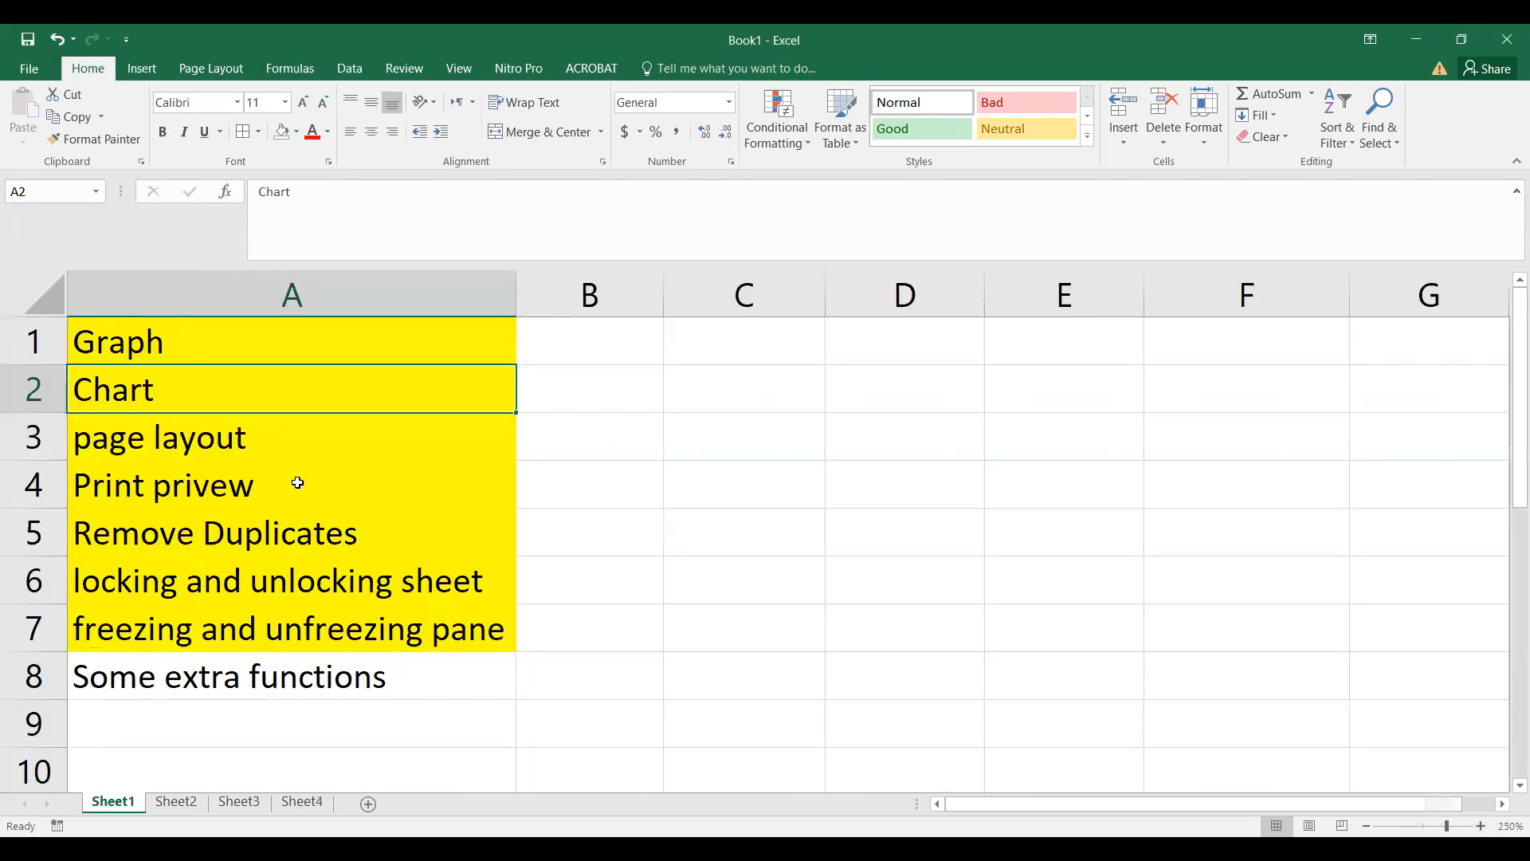
left_click(146, 691)
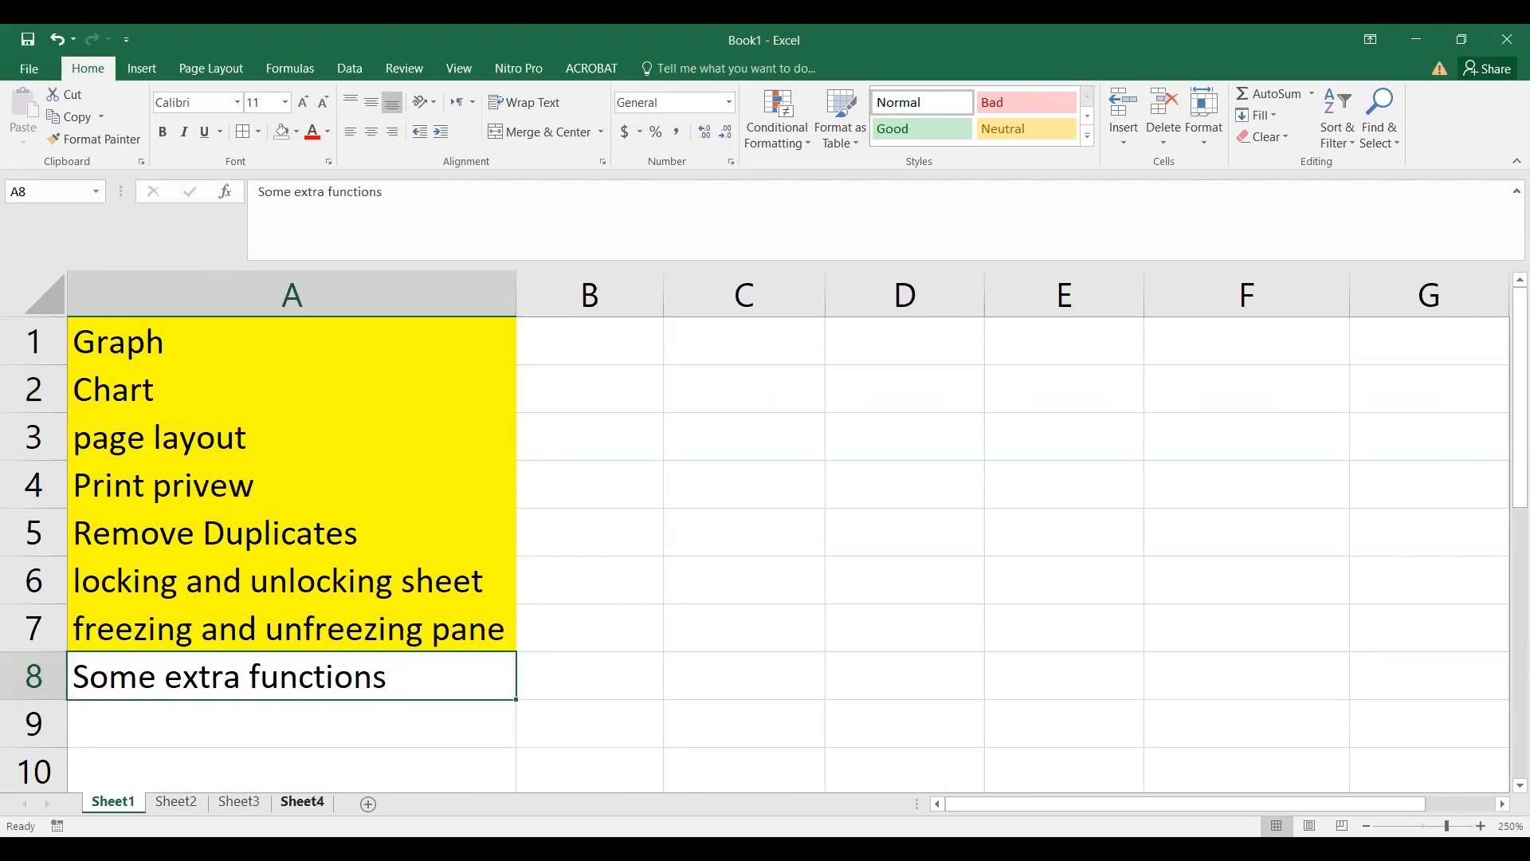
left_click(302, 801)
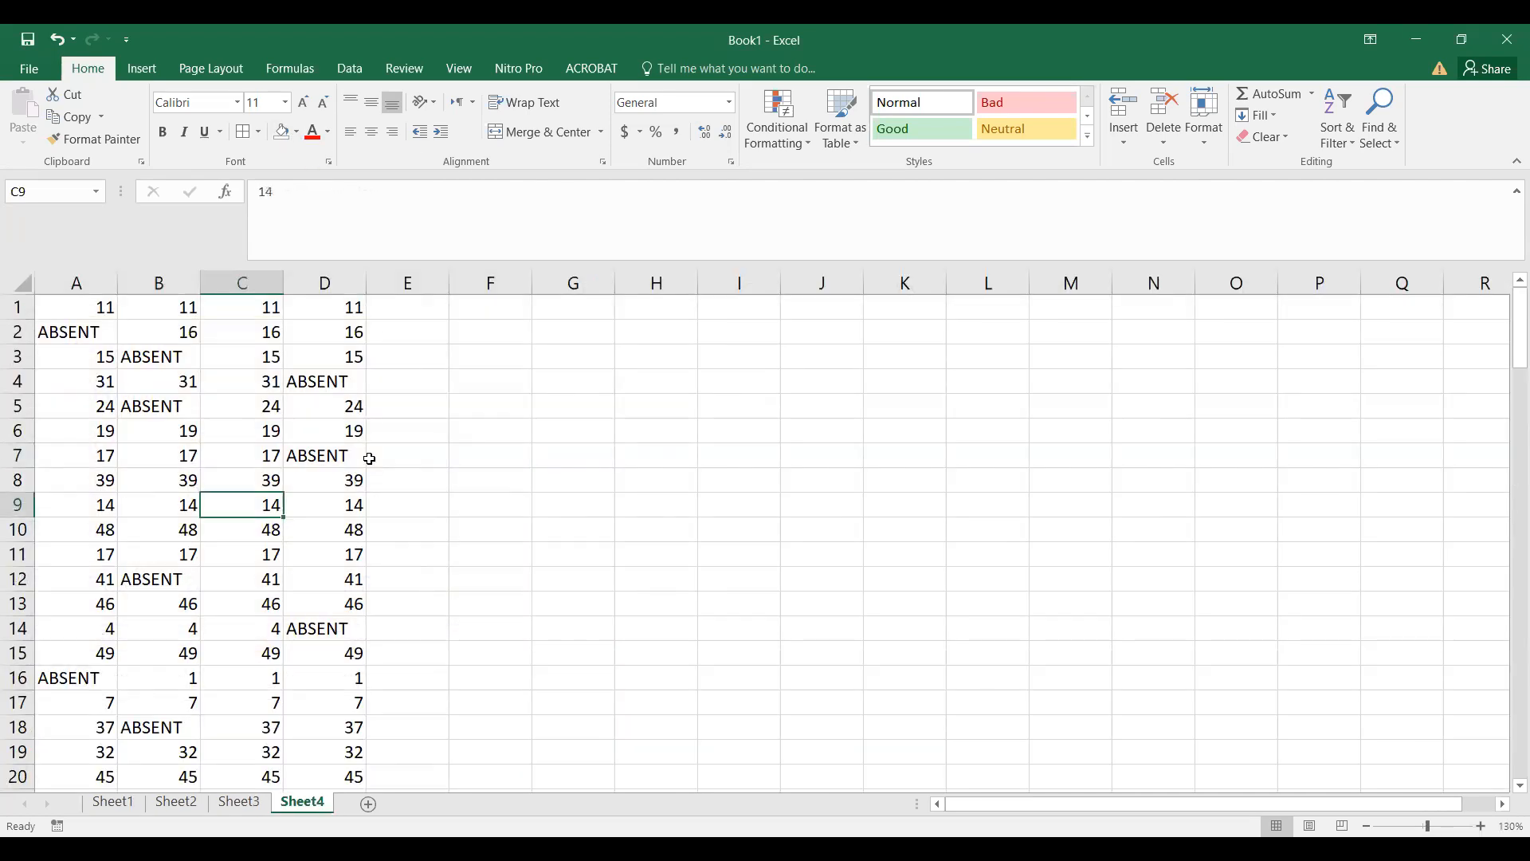
Step: Undo the ABSENT fill in the table's blank cells and clear the multi-cell selection
key("ctrl+z")
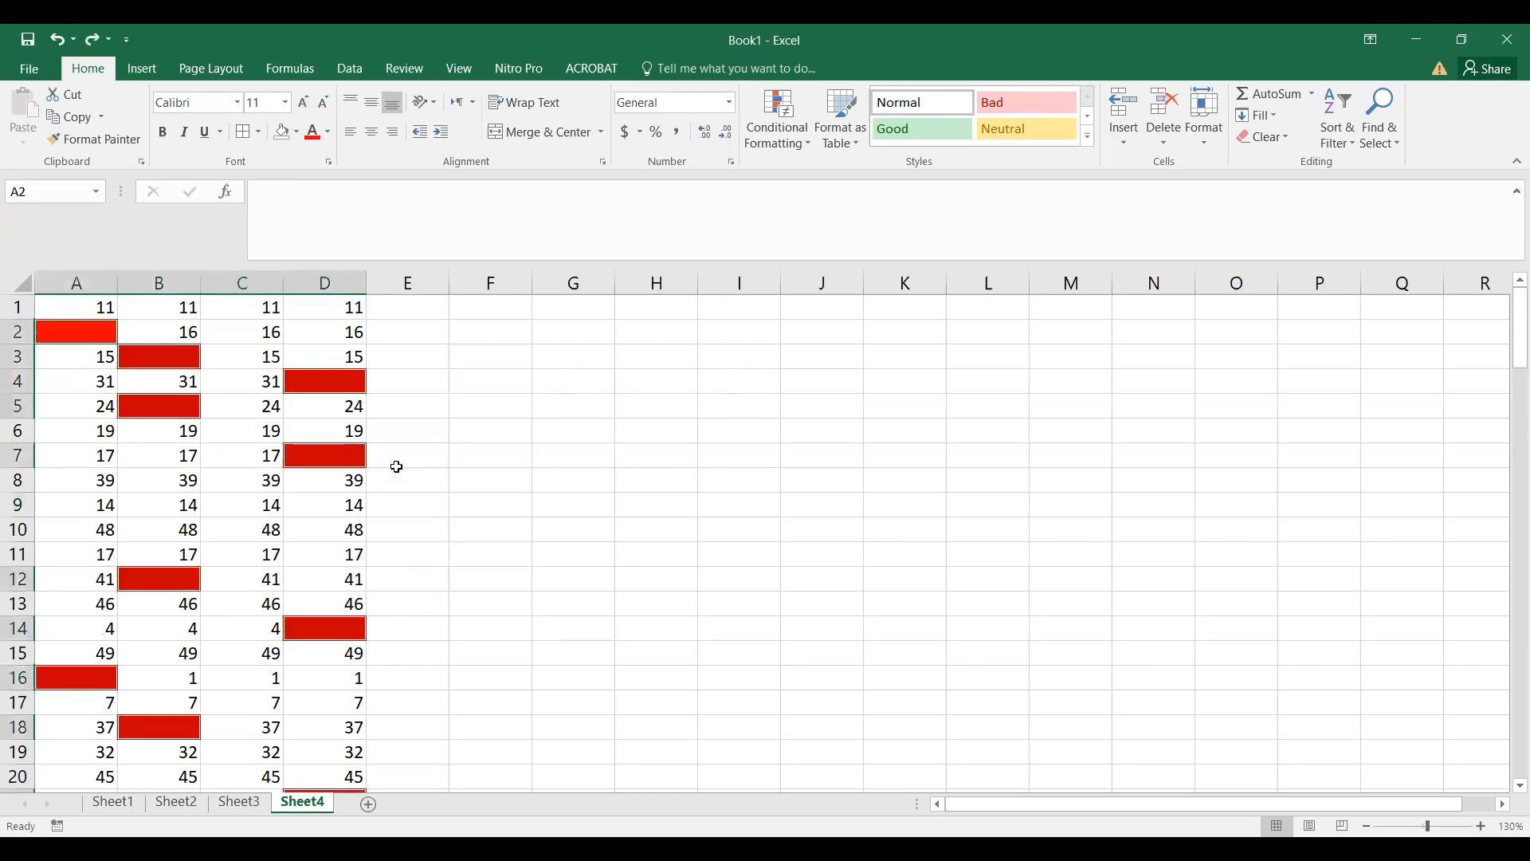
left_click(250, 497)
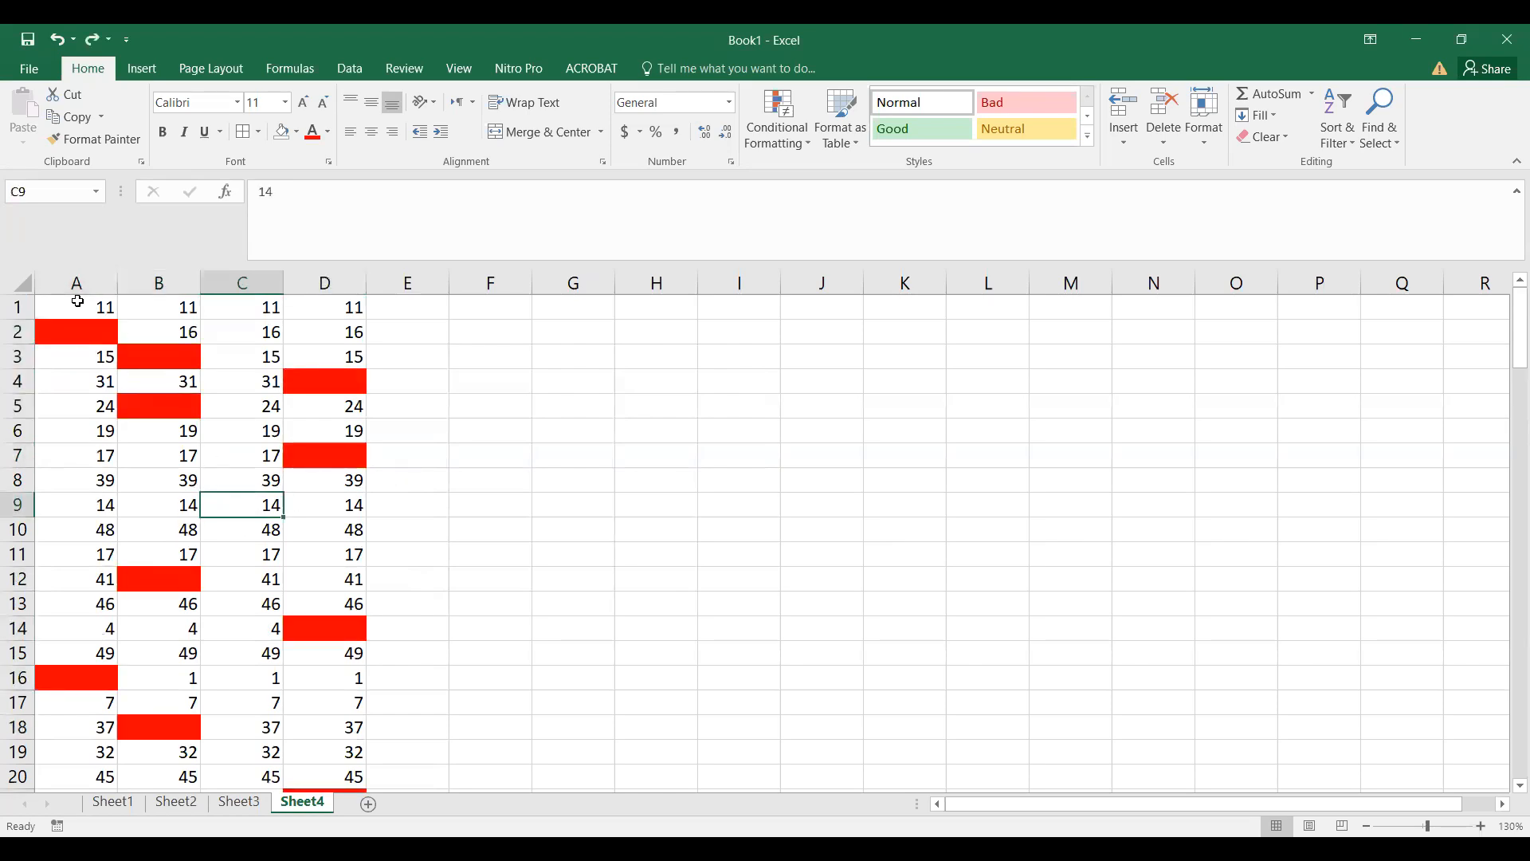
left_click(78, 301)
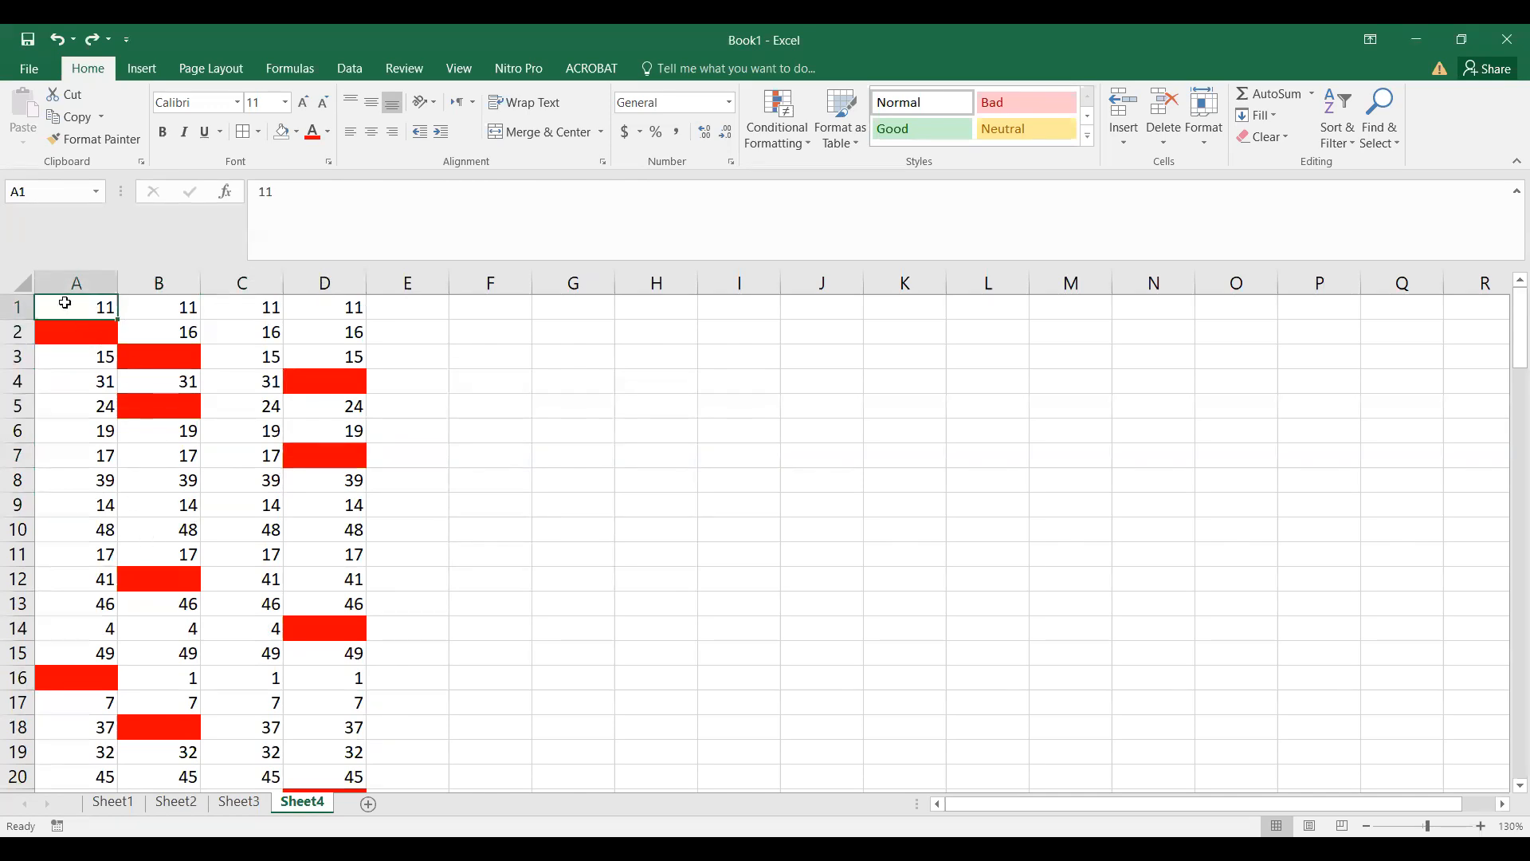
left_click(93, 387)
left_click(76, 305)
left_click(83, 410)
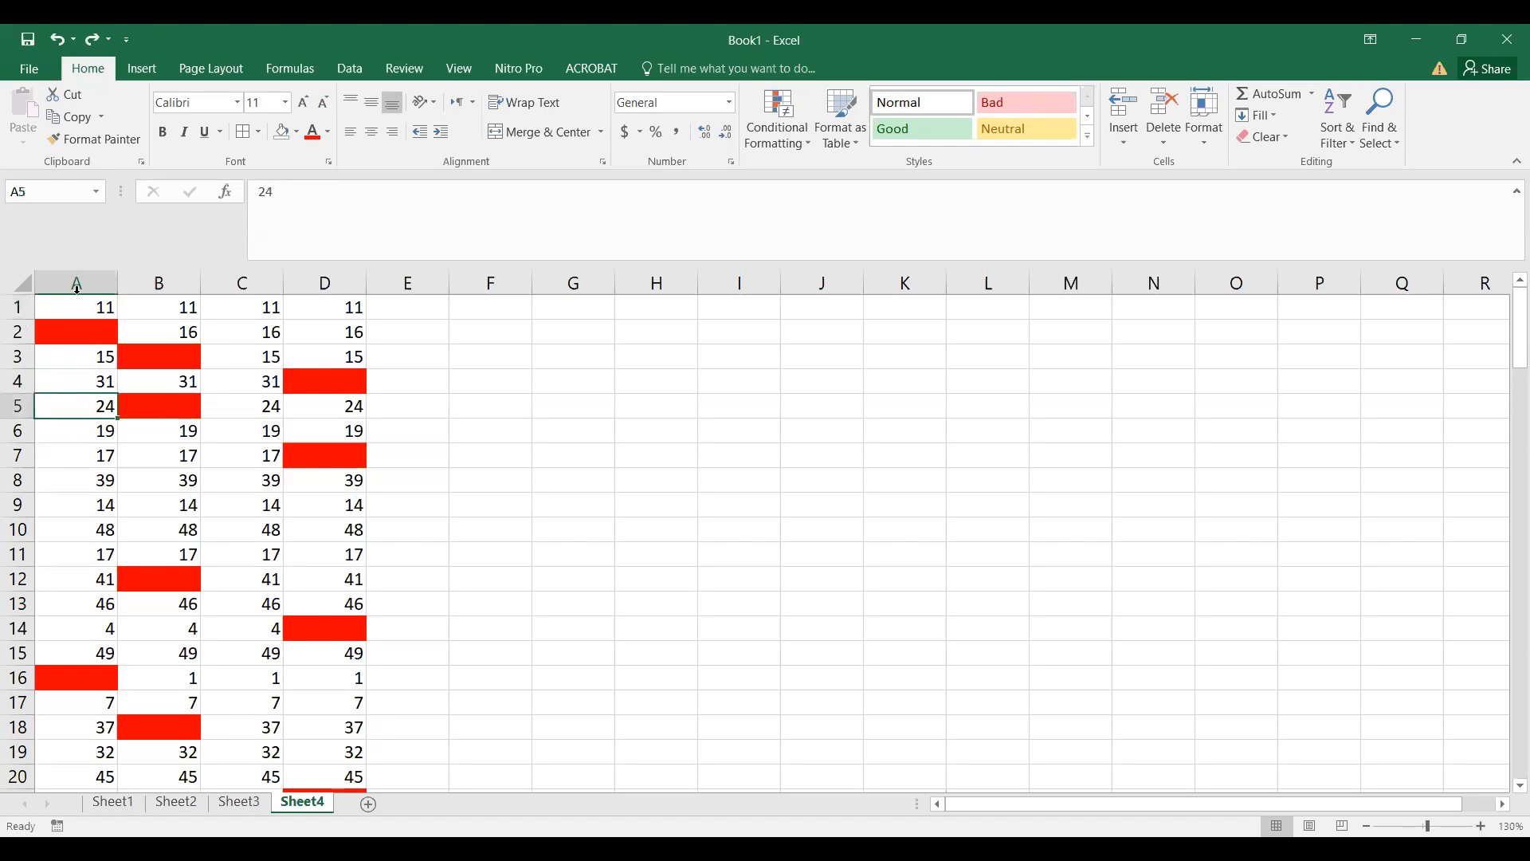
Step: Select only the blank cells within A1:D110 using Go To Special with the Blanks option
left_click_drag(71, 301, 347, 548)
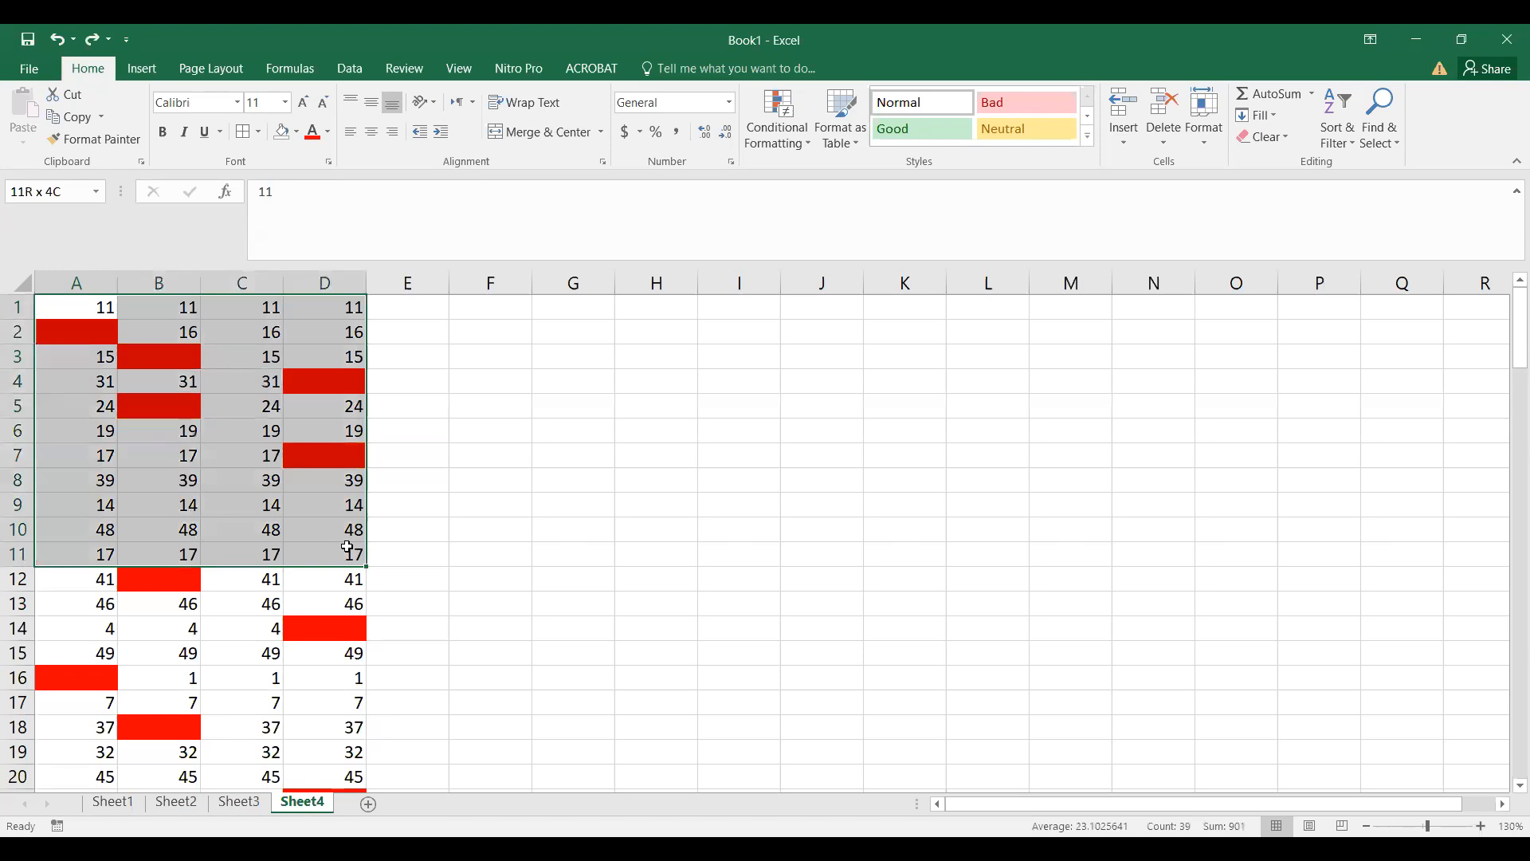
left_click_drag(348, 547, 366, 773)
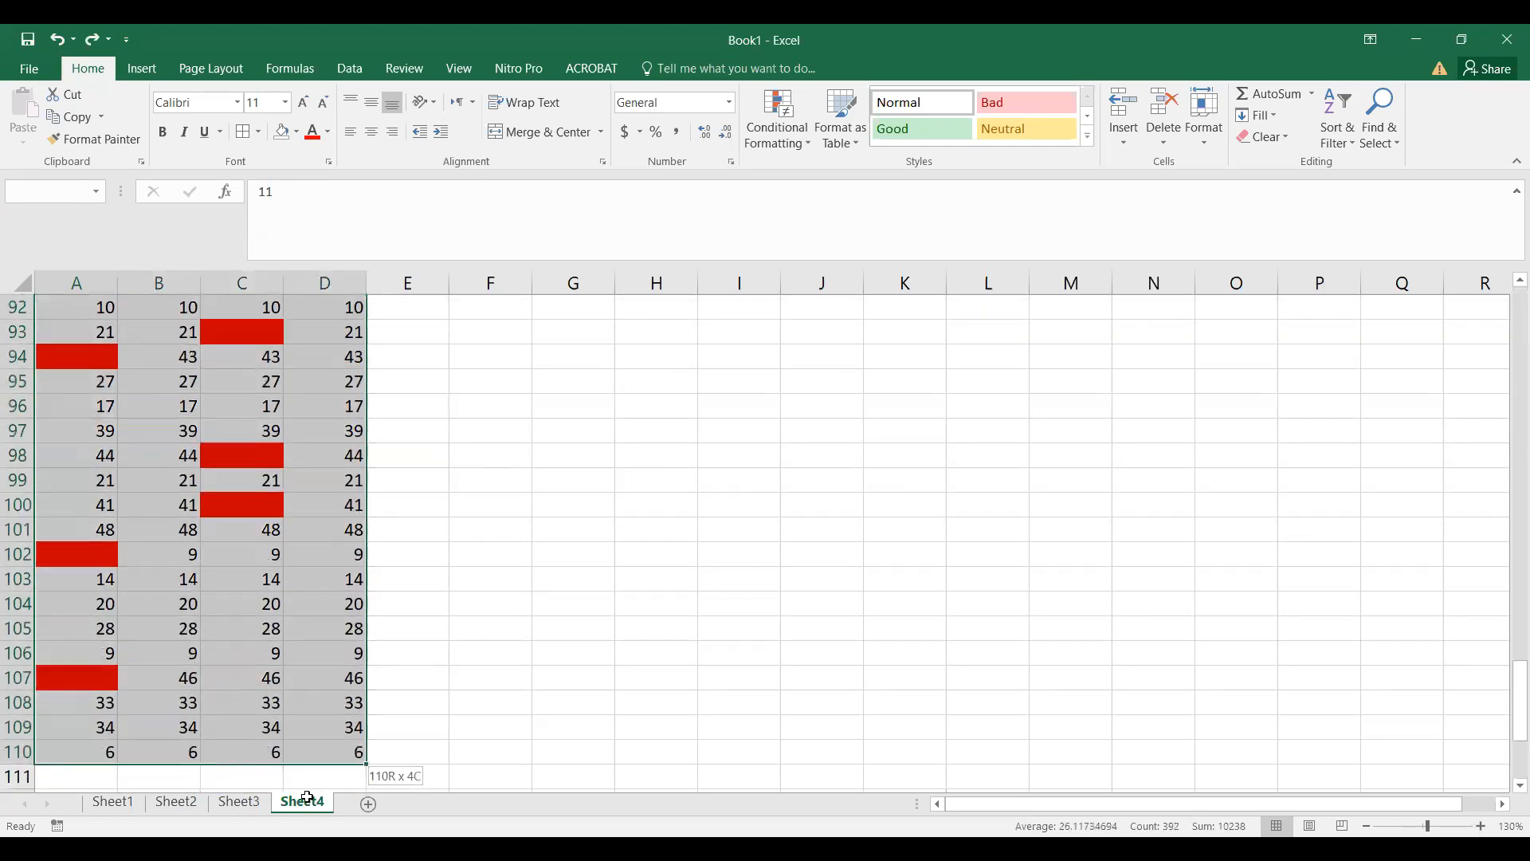
scroll(180, 501, "up", 20)
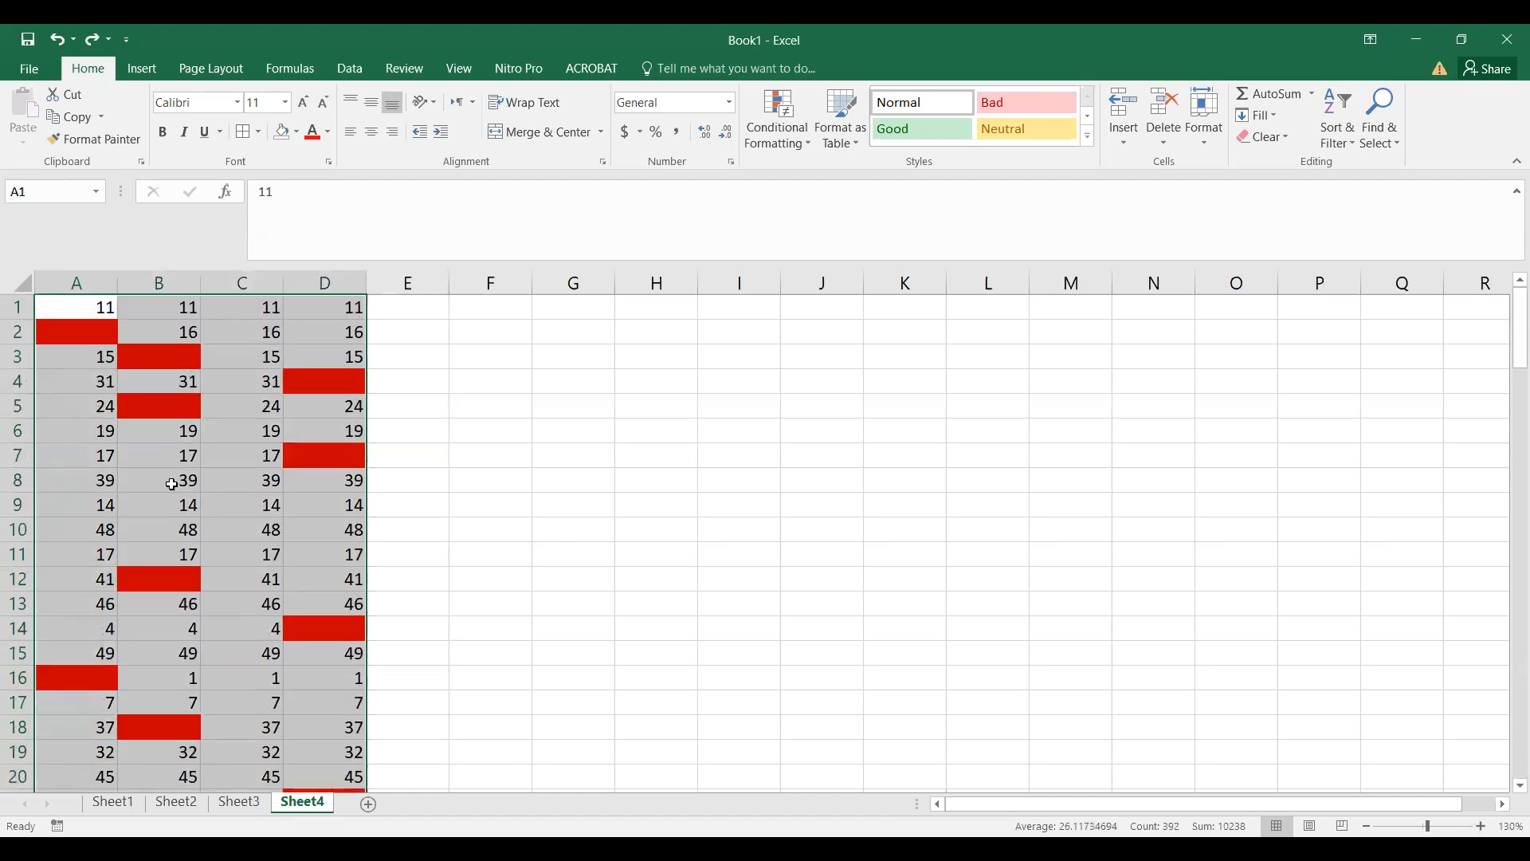
key("ctrl+g")
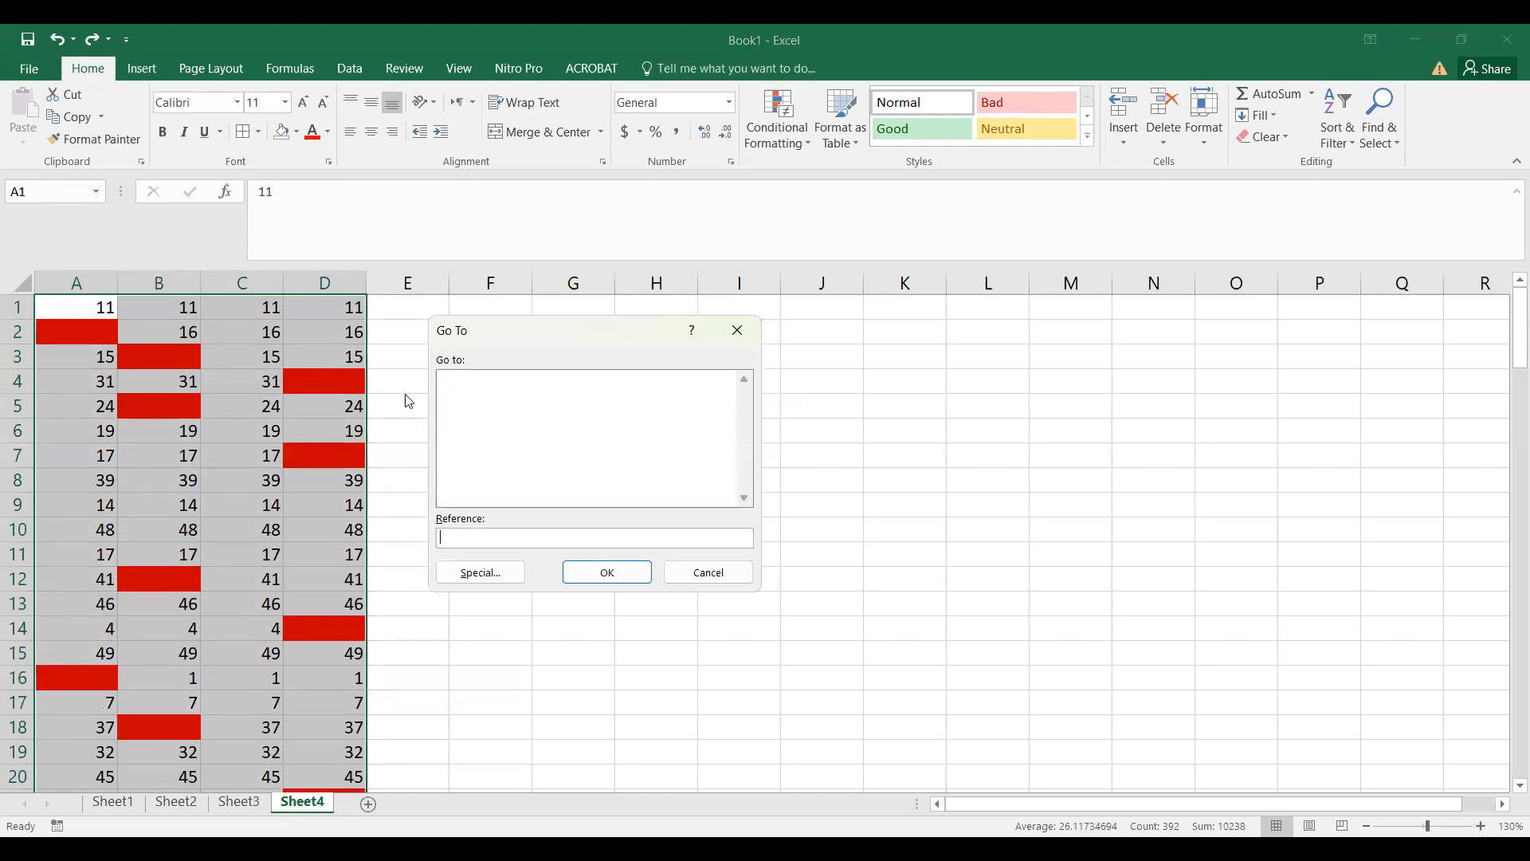
left_click(499, 576)
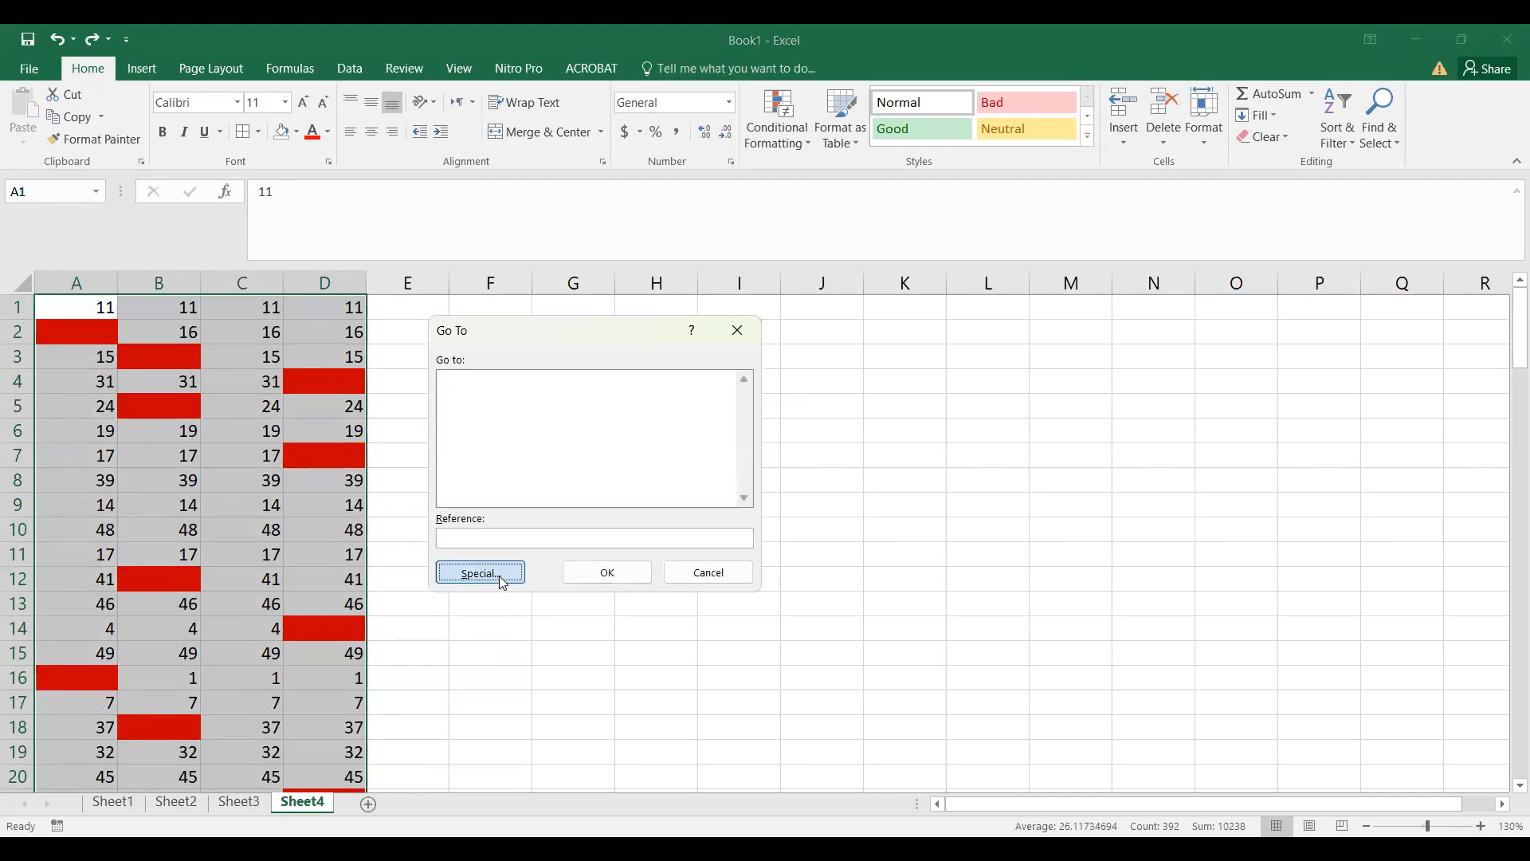
left_click(493, 494)
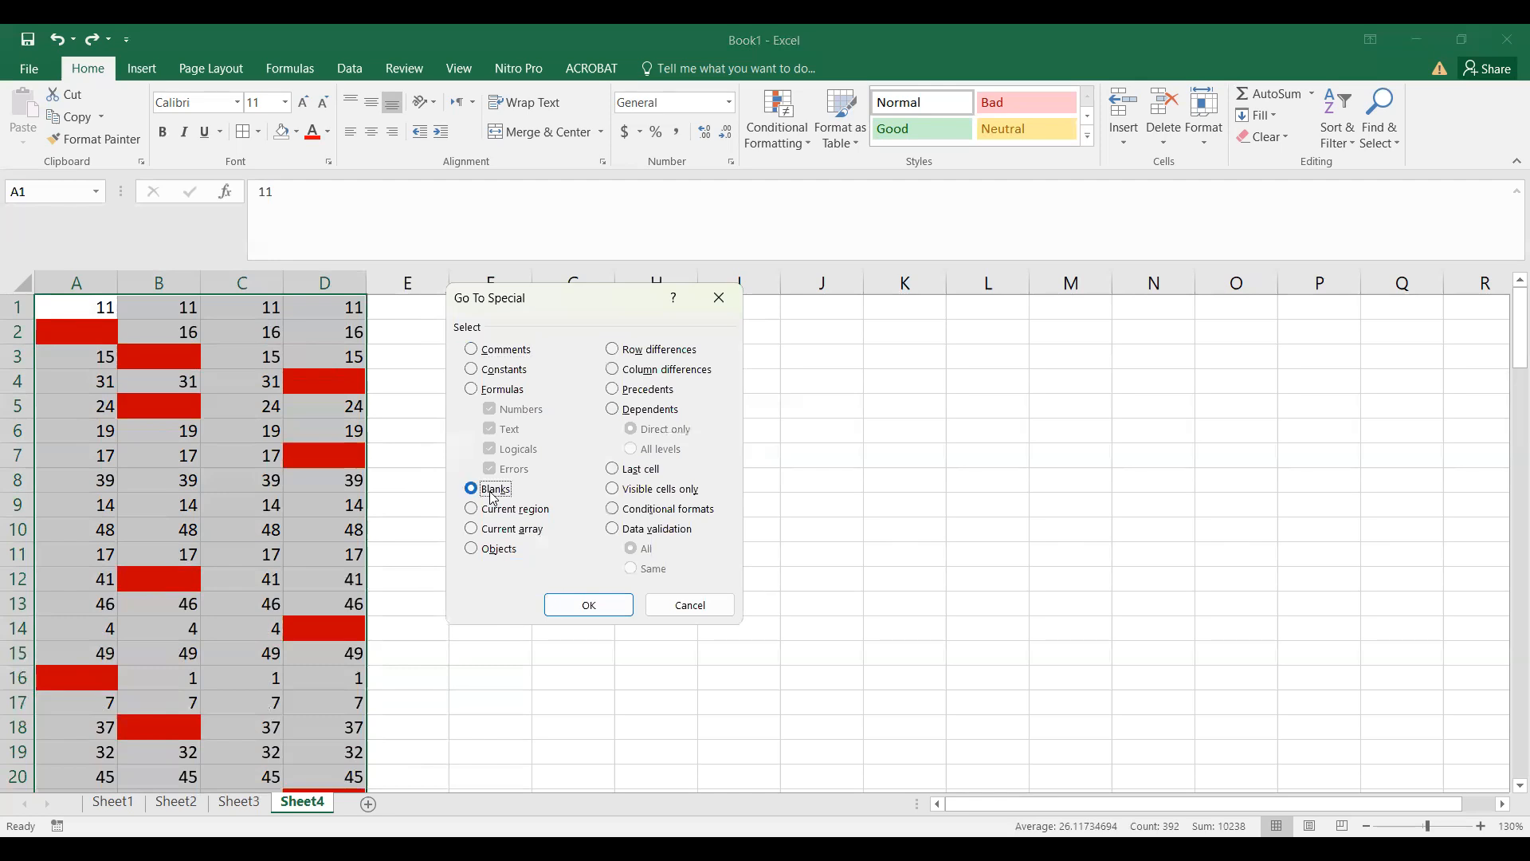
left_click(614, 607)
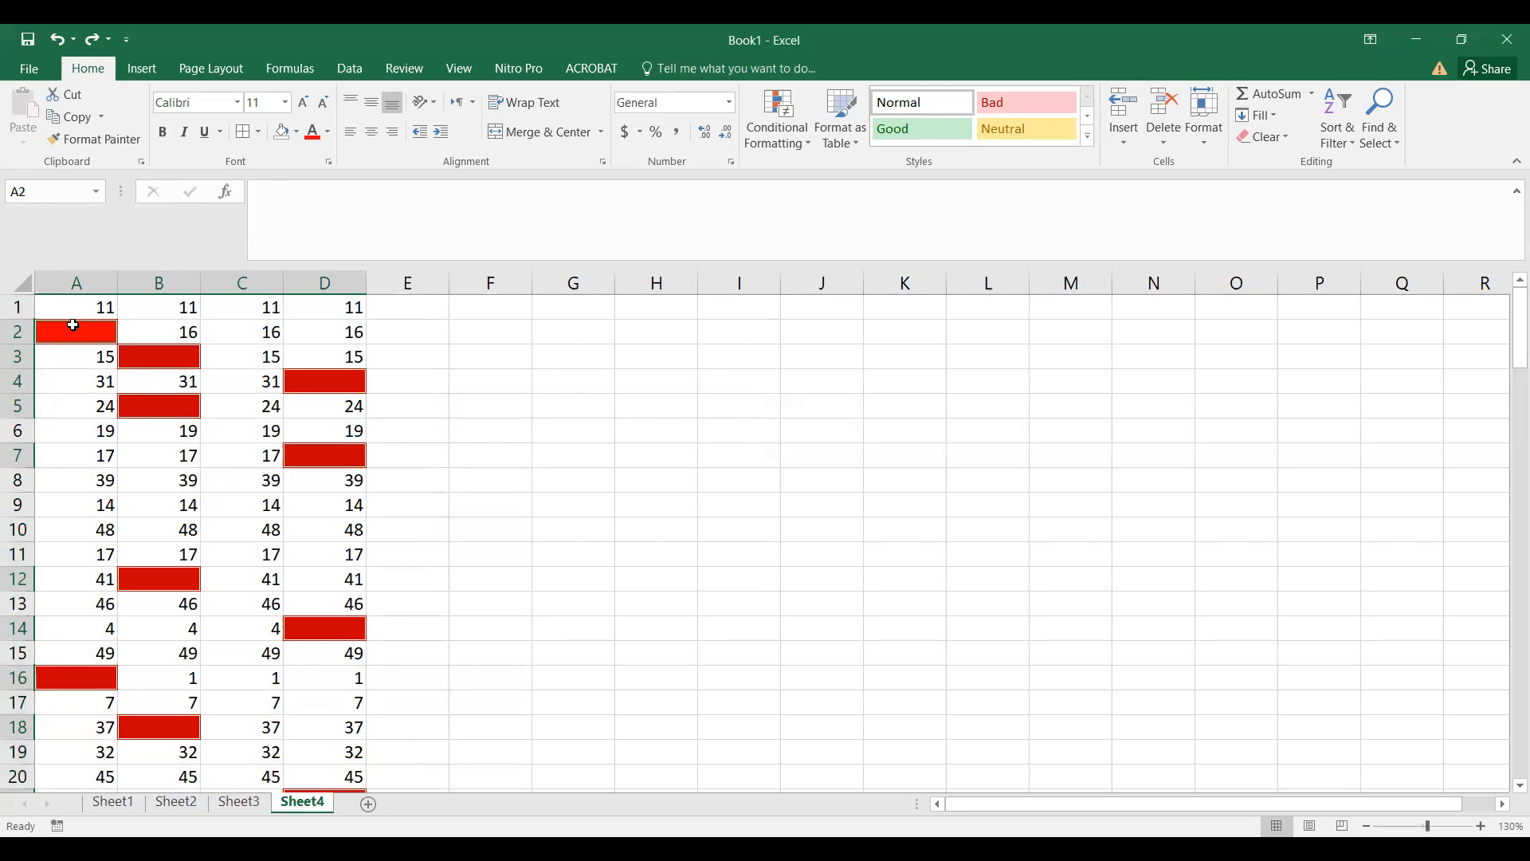
Step: Fill the selected blank cells at once with the text ABSENT and undo that fill
type("AB")
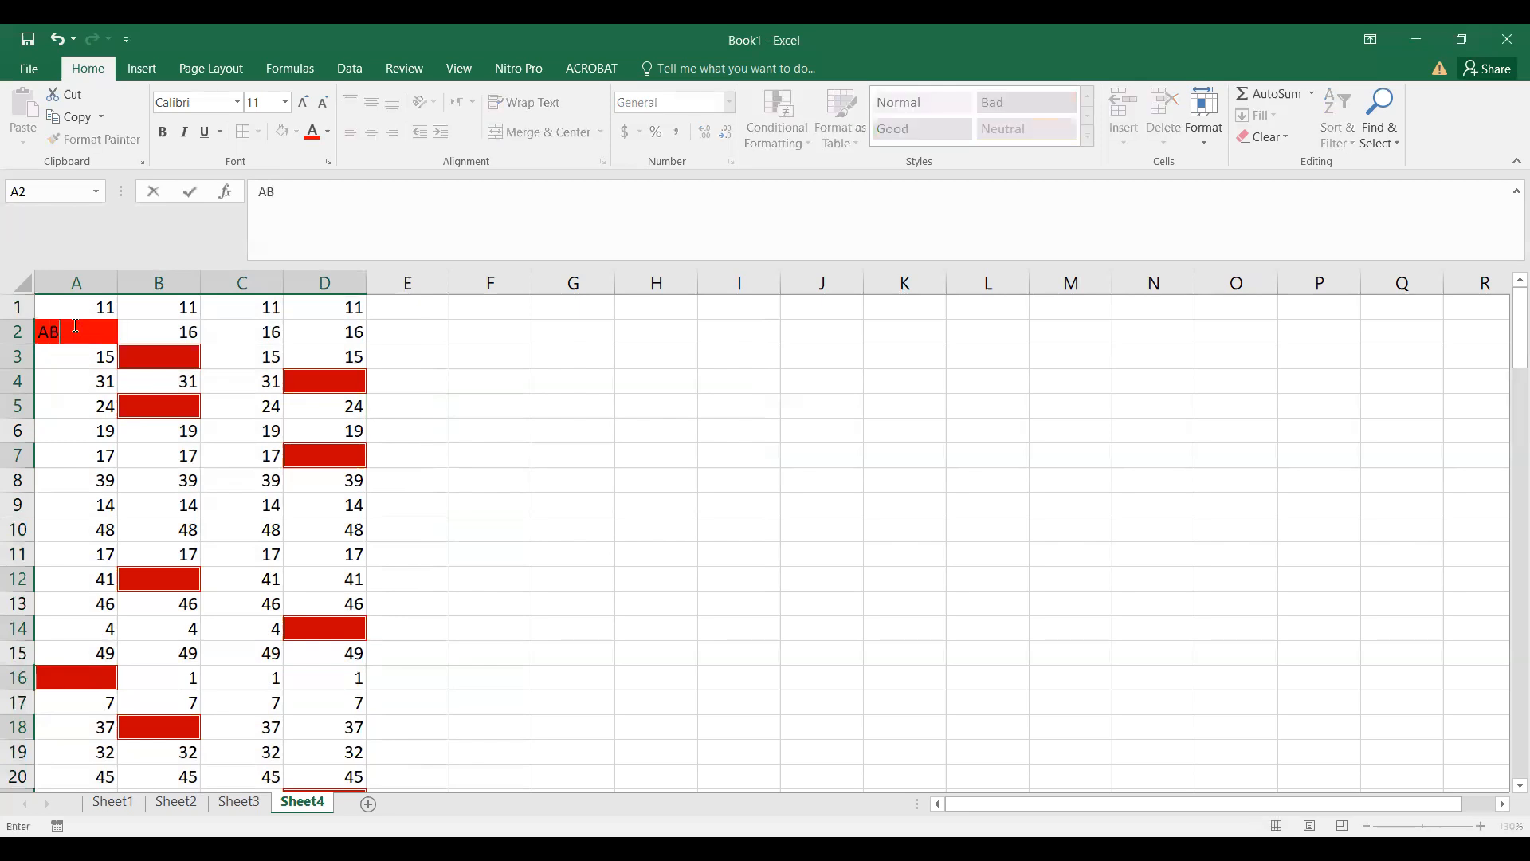
type("SENT")
key("ctrl+Return")
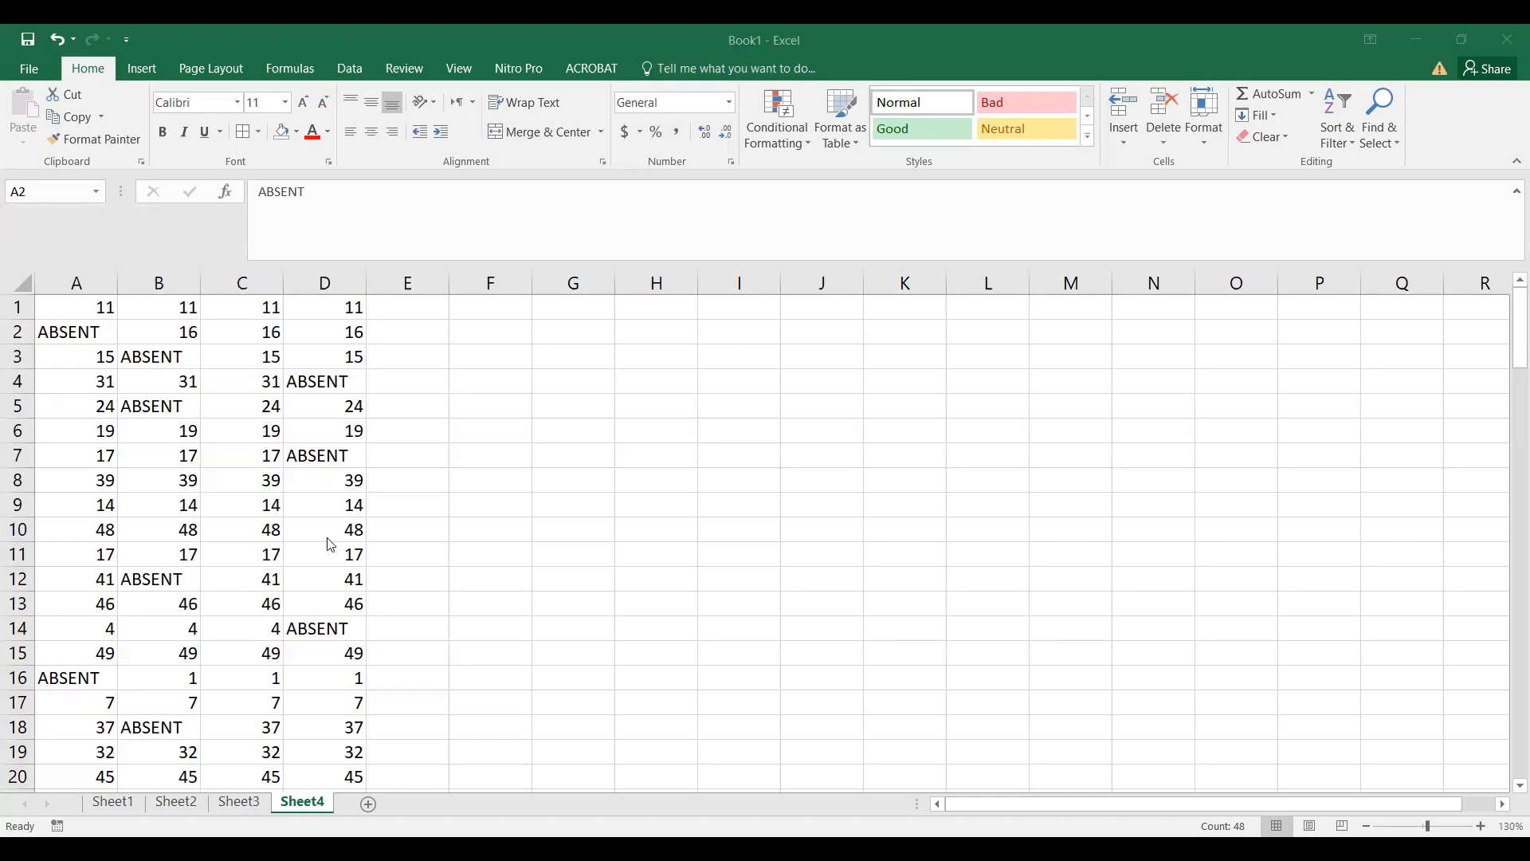
key("ctrl+z")
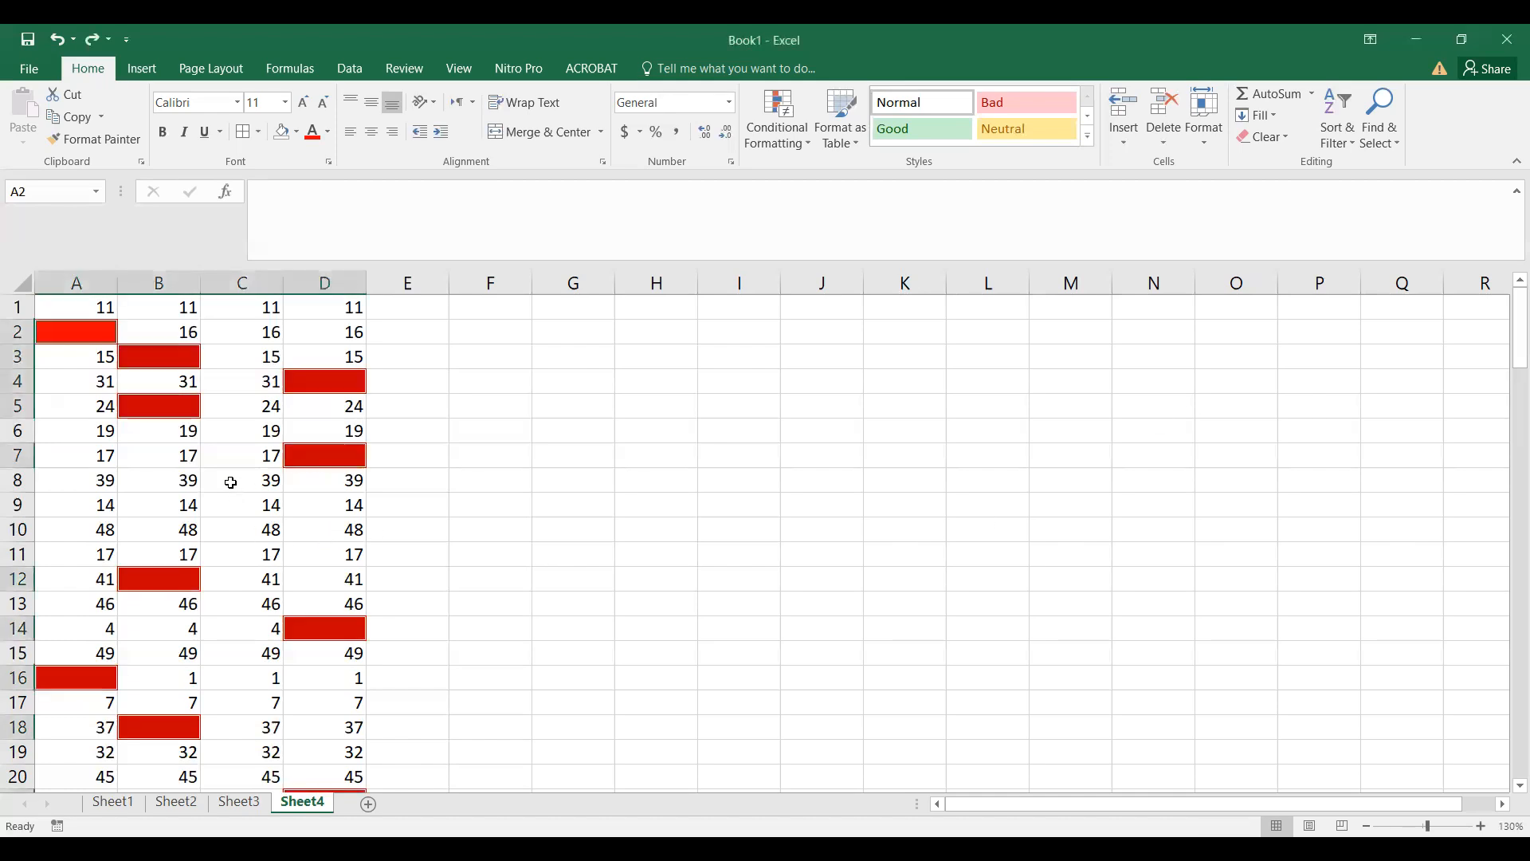
left_click(231, 482)
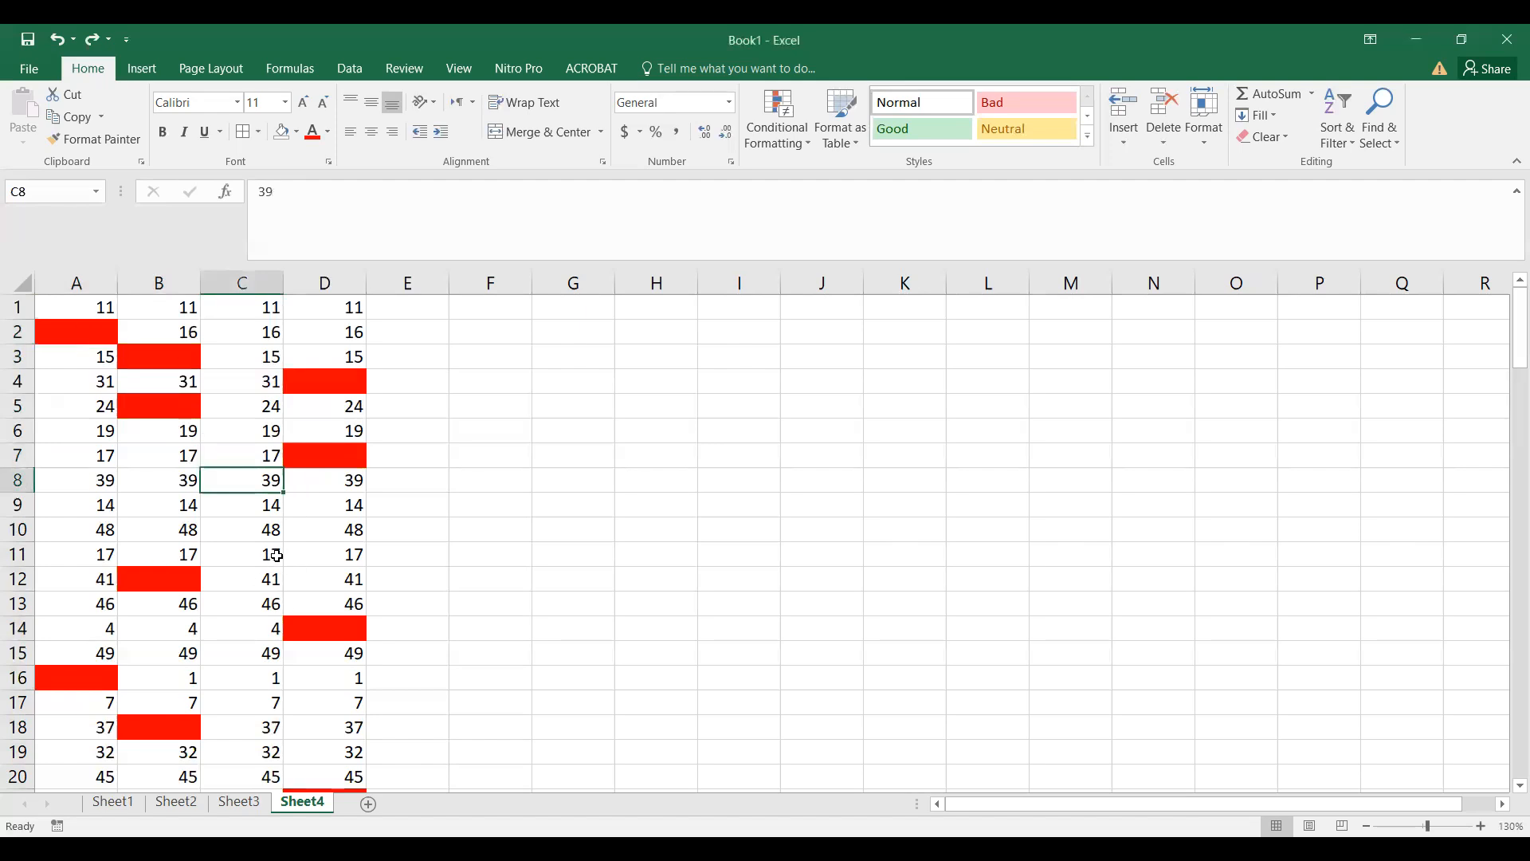
Step: Delete every sheet row that has a blank cell in column A, selecting the blanks with Go To Special
left_click(75, 281)
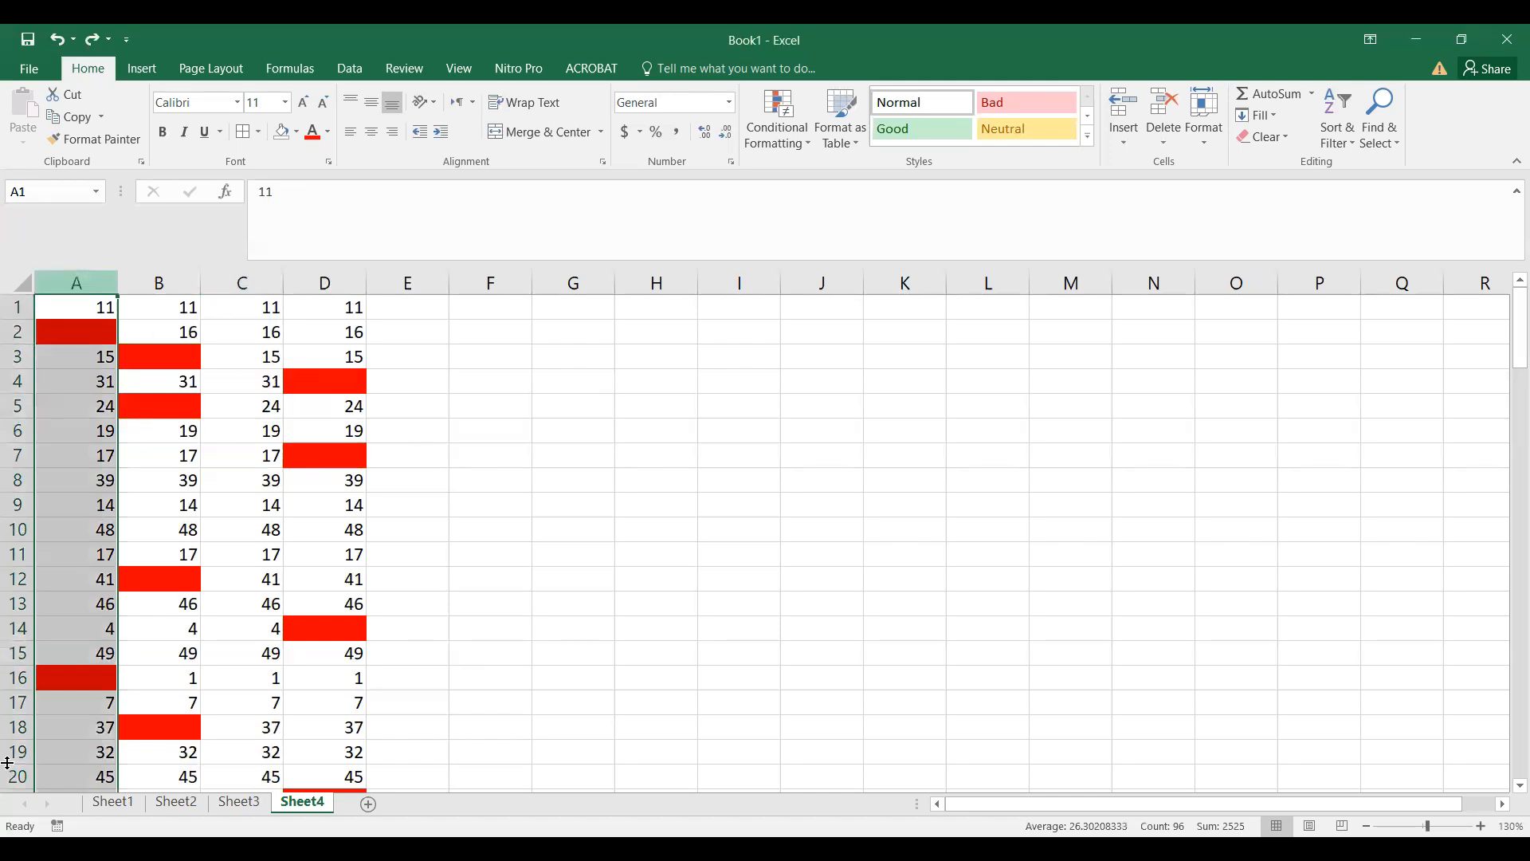
left_click(244, 434)
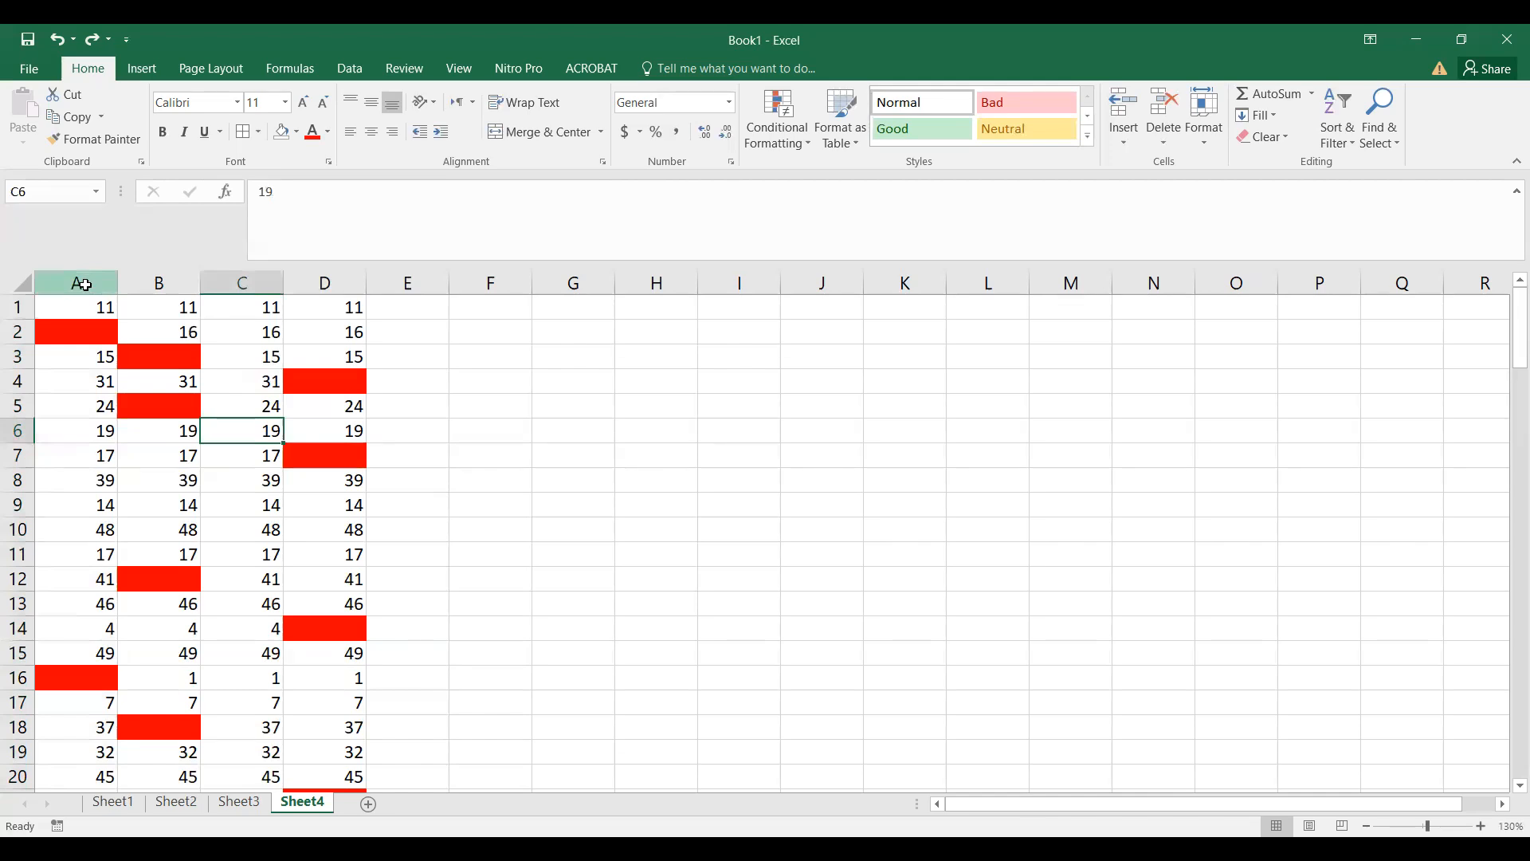
left_click(86, 281)
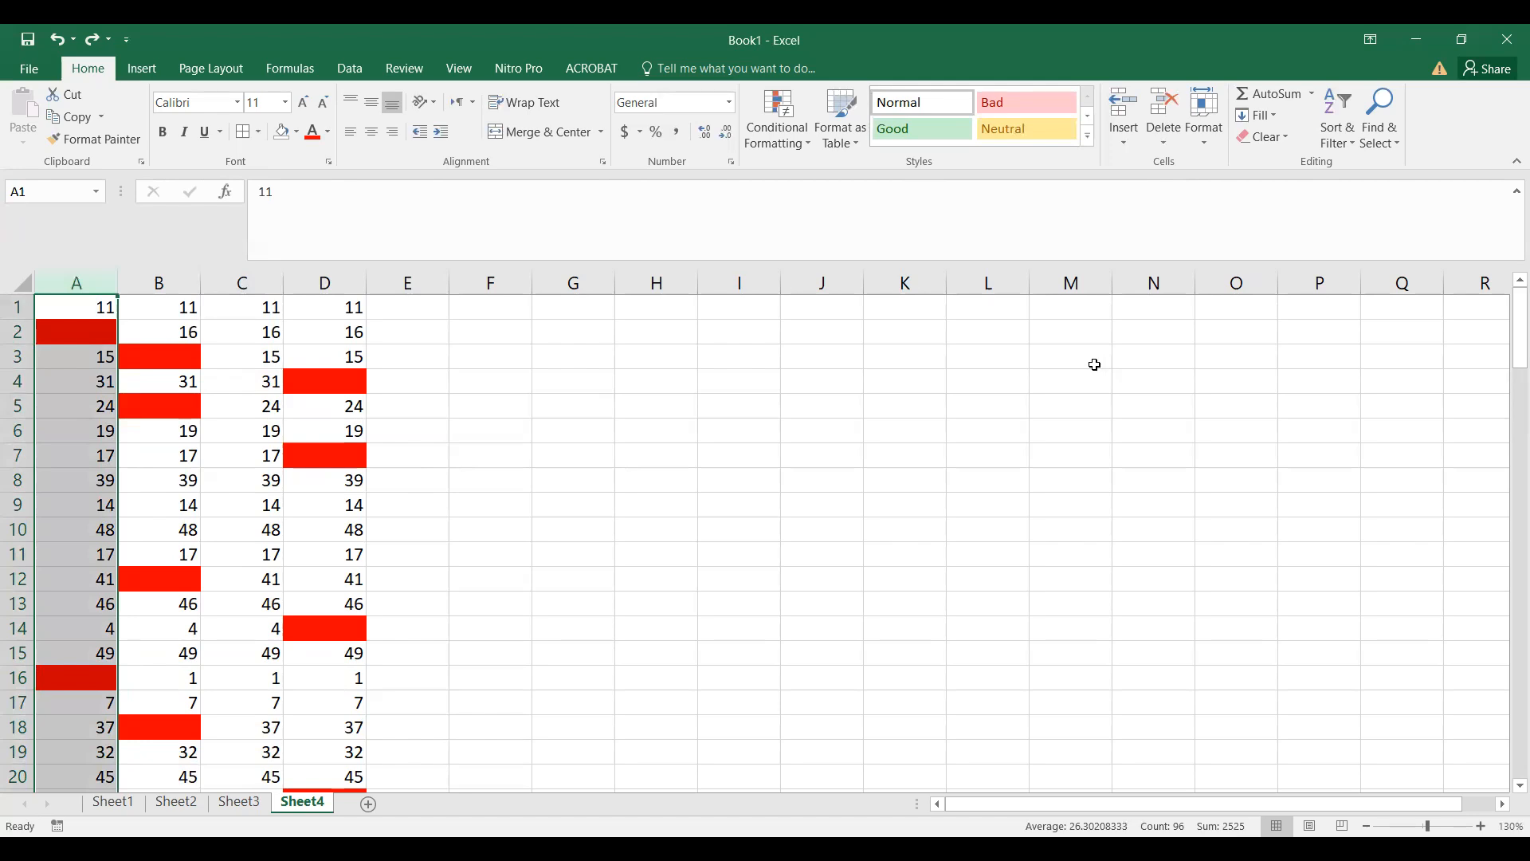
key("F5")
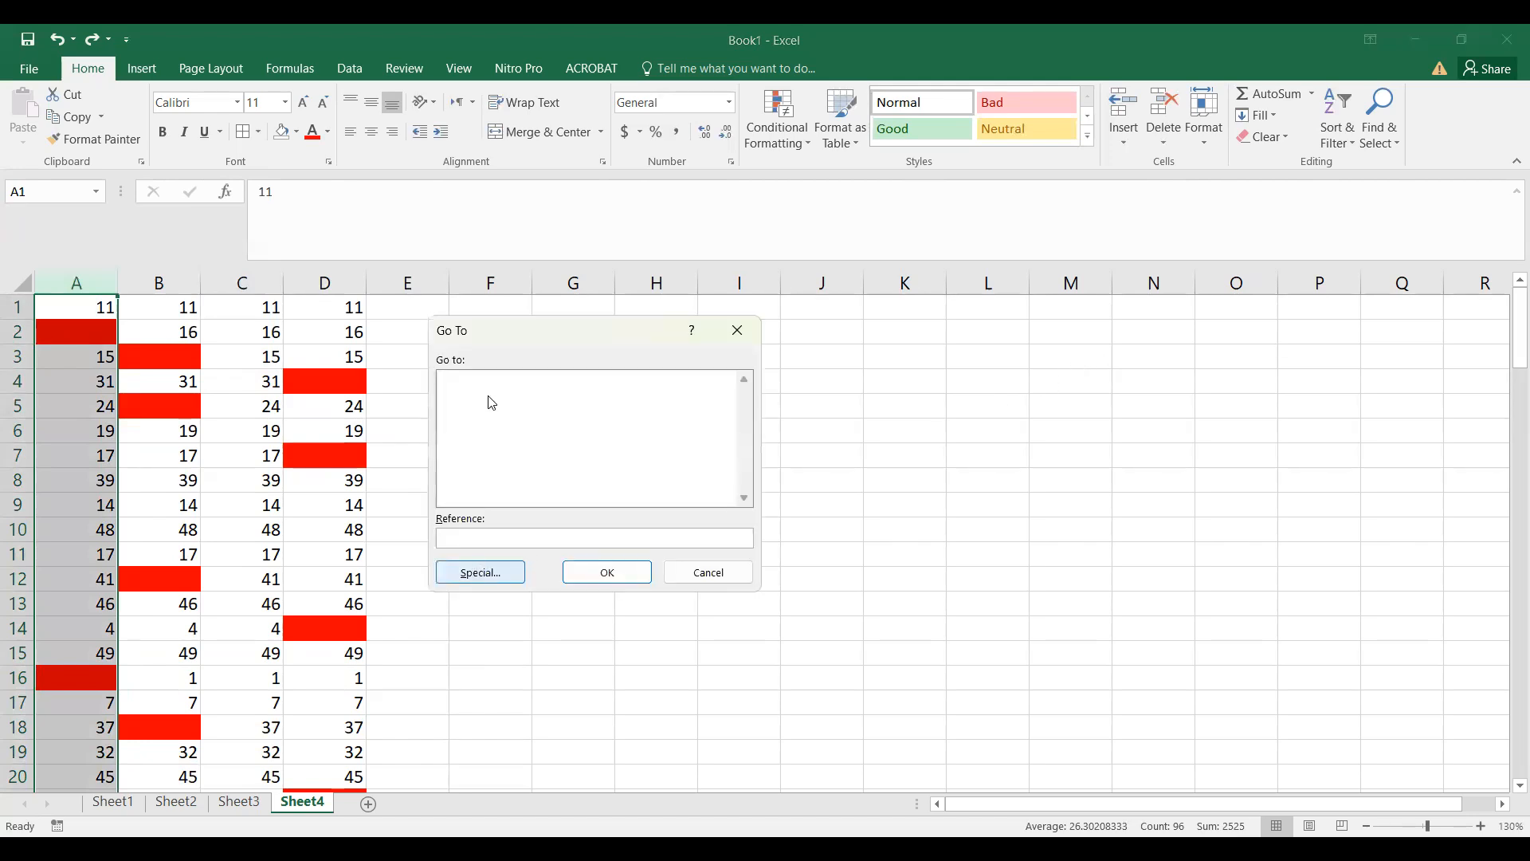
left_click(483, 573)
left_click(505, 491)
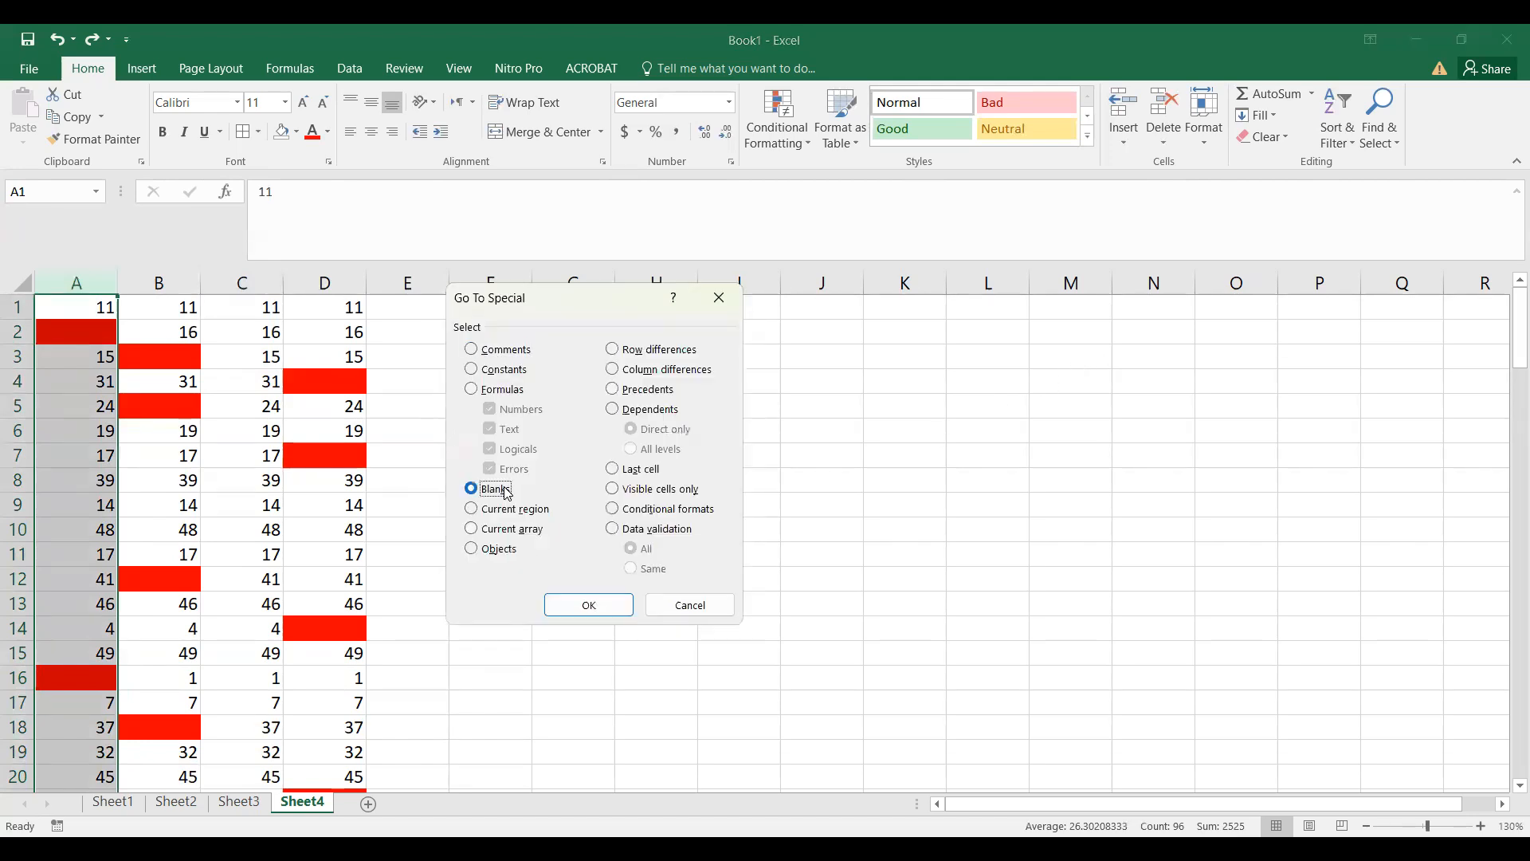
left_click(586, 607)
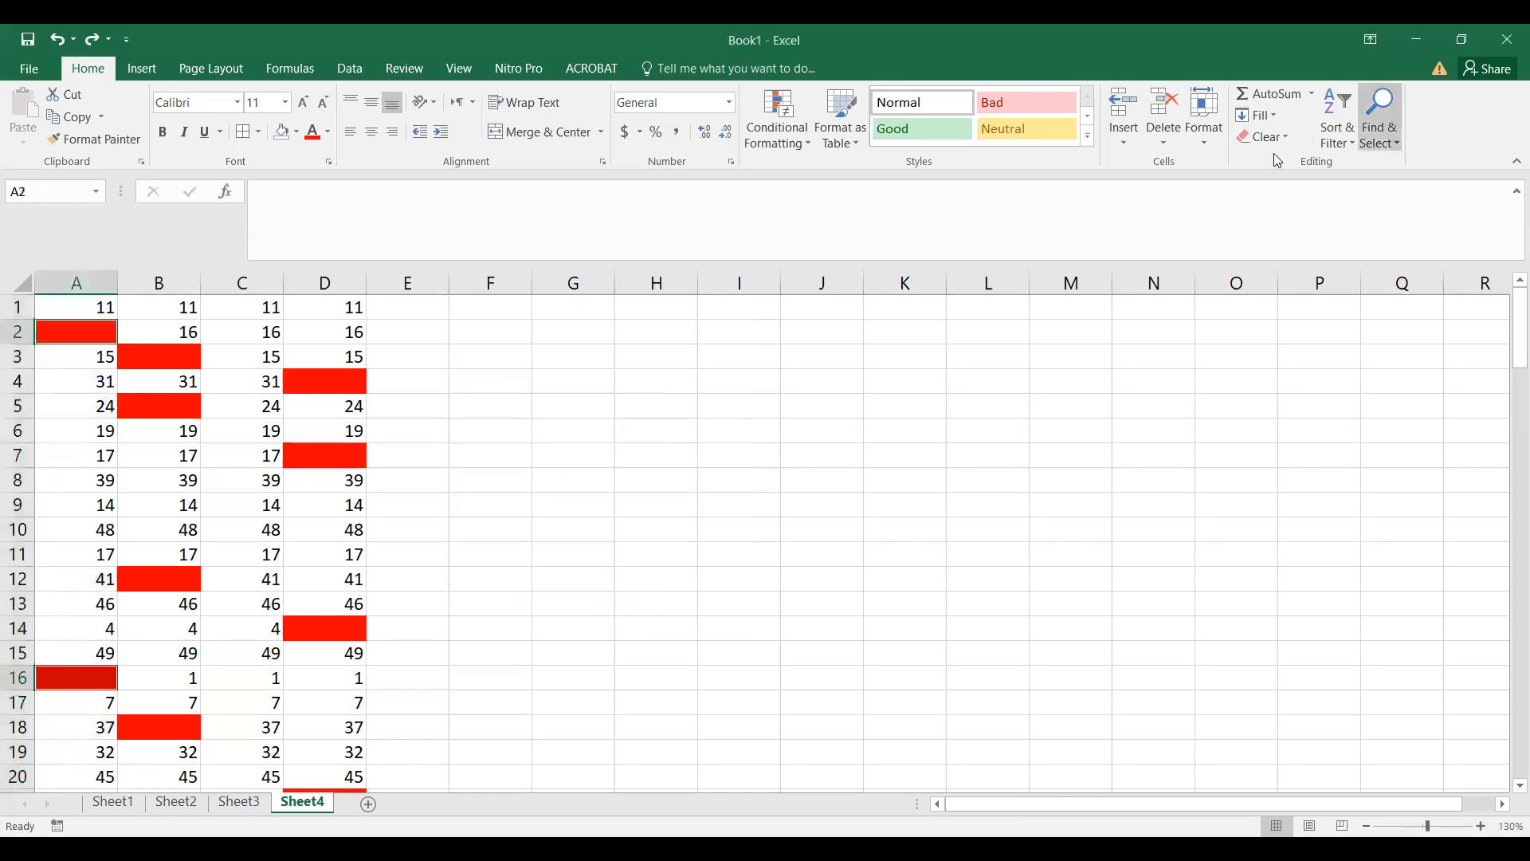
left_click(1176, 142)
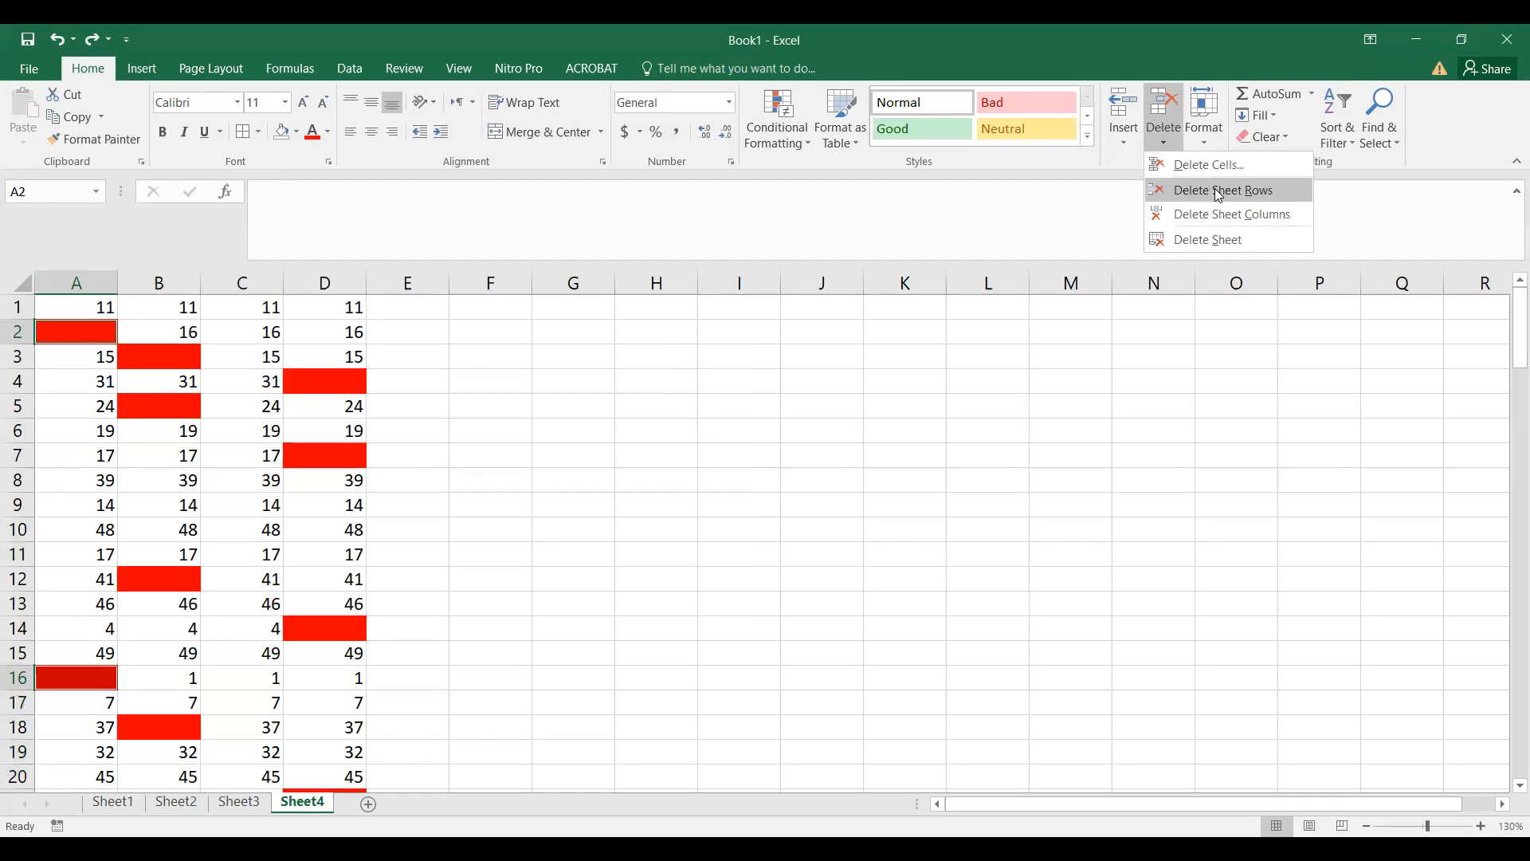
left_click(1218, 195)
Step: Look down column A through the end of the table to check for leftover blank cells
left_click(93, 322)
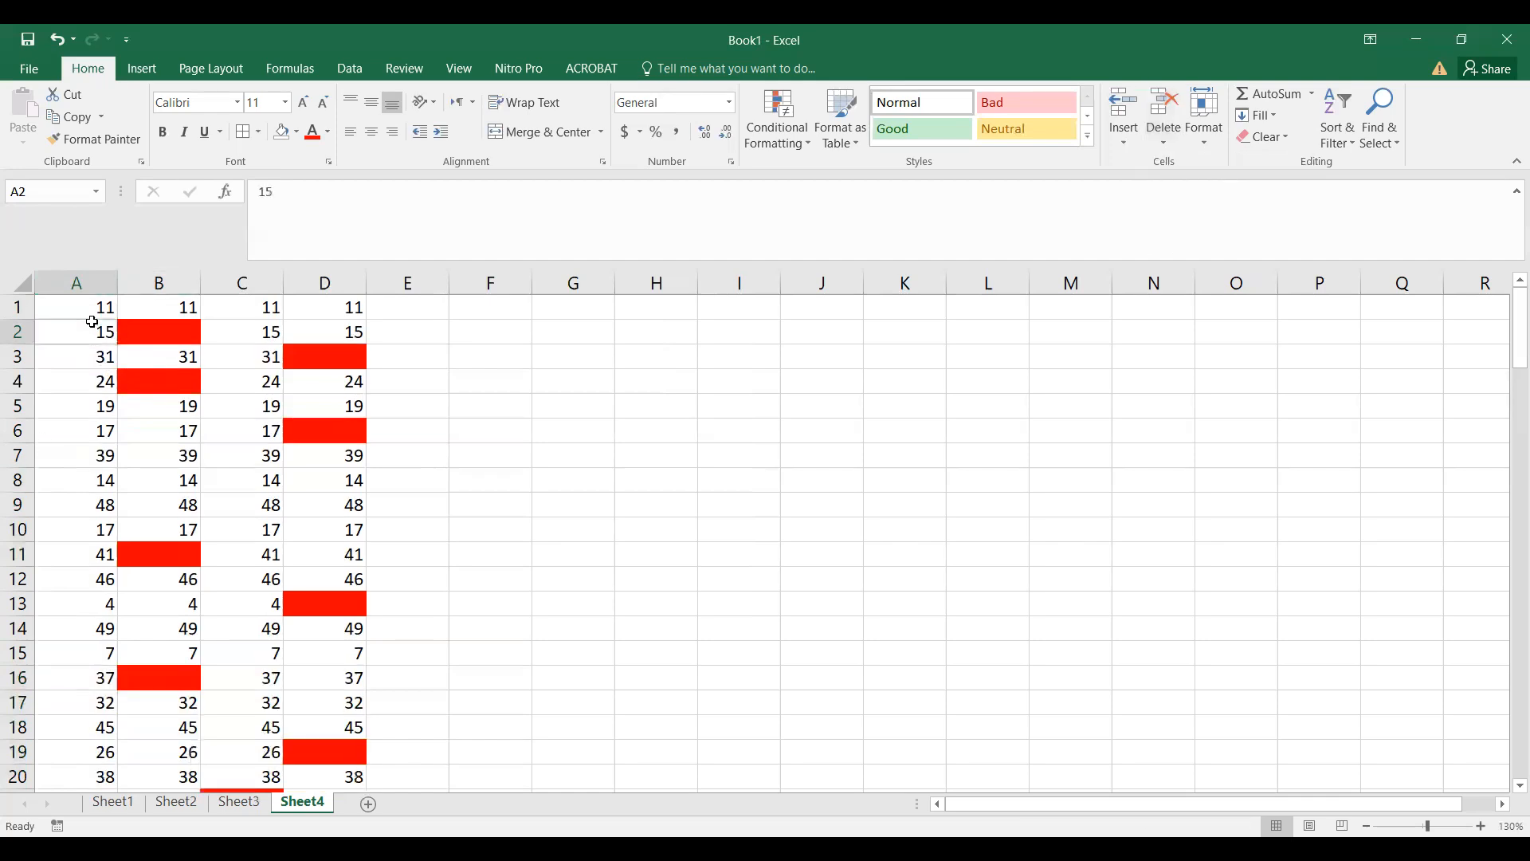
left_click(93, 306)
scroll(52, 486, "down", 2)
scroll(52, 489, "down", 15)
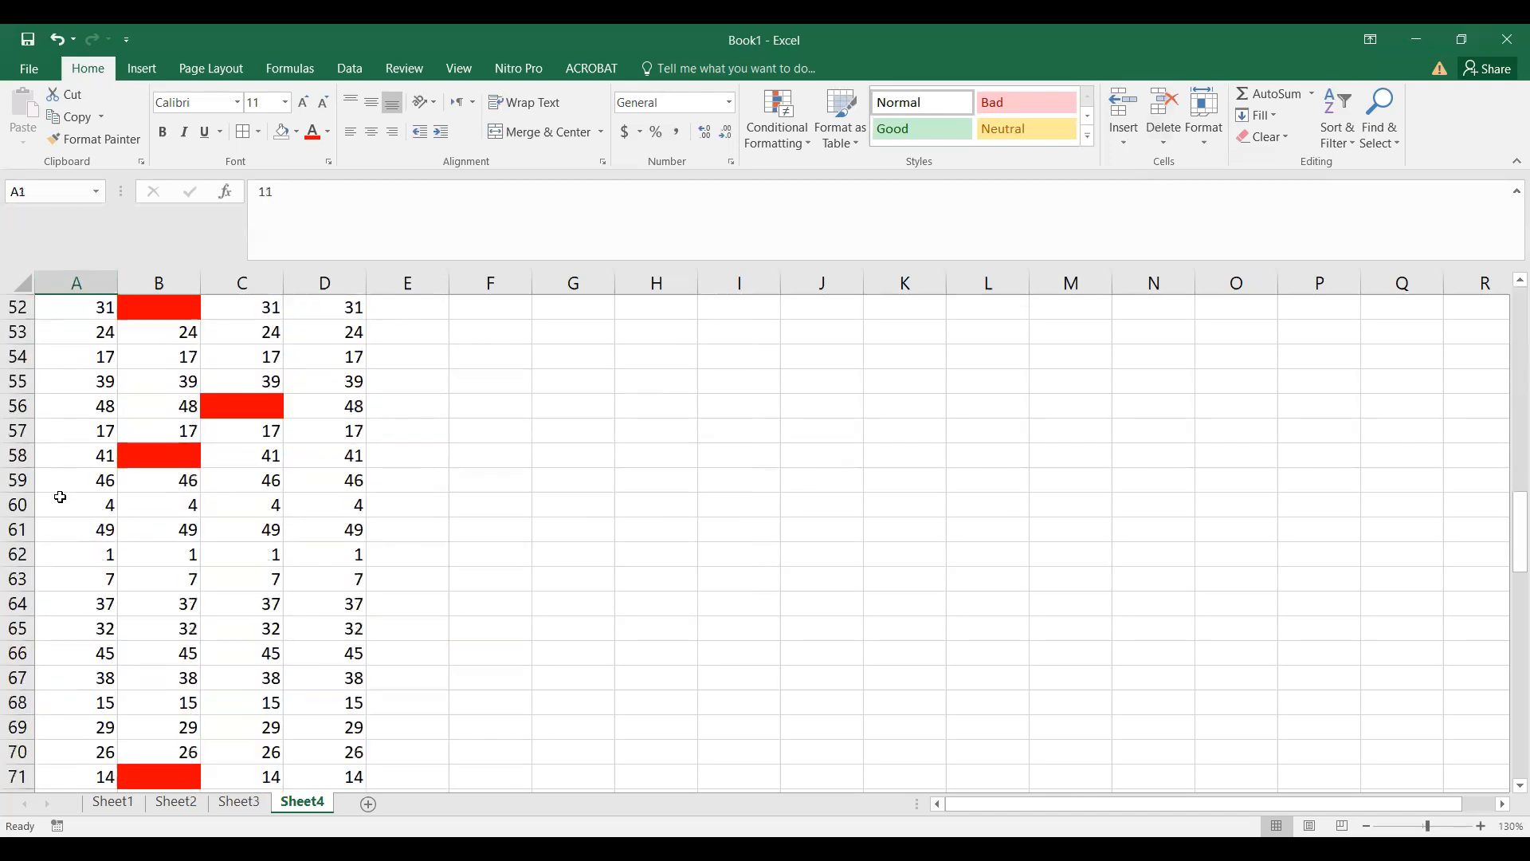
scroll(64, 497, "down", 11)
scroll(79, 528, "up", 7)
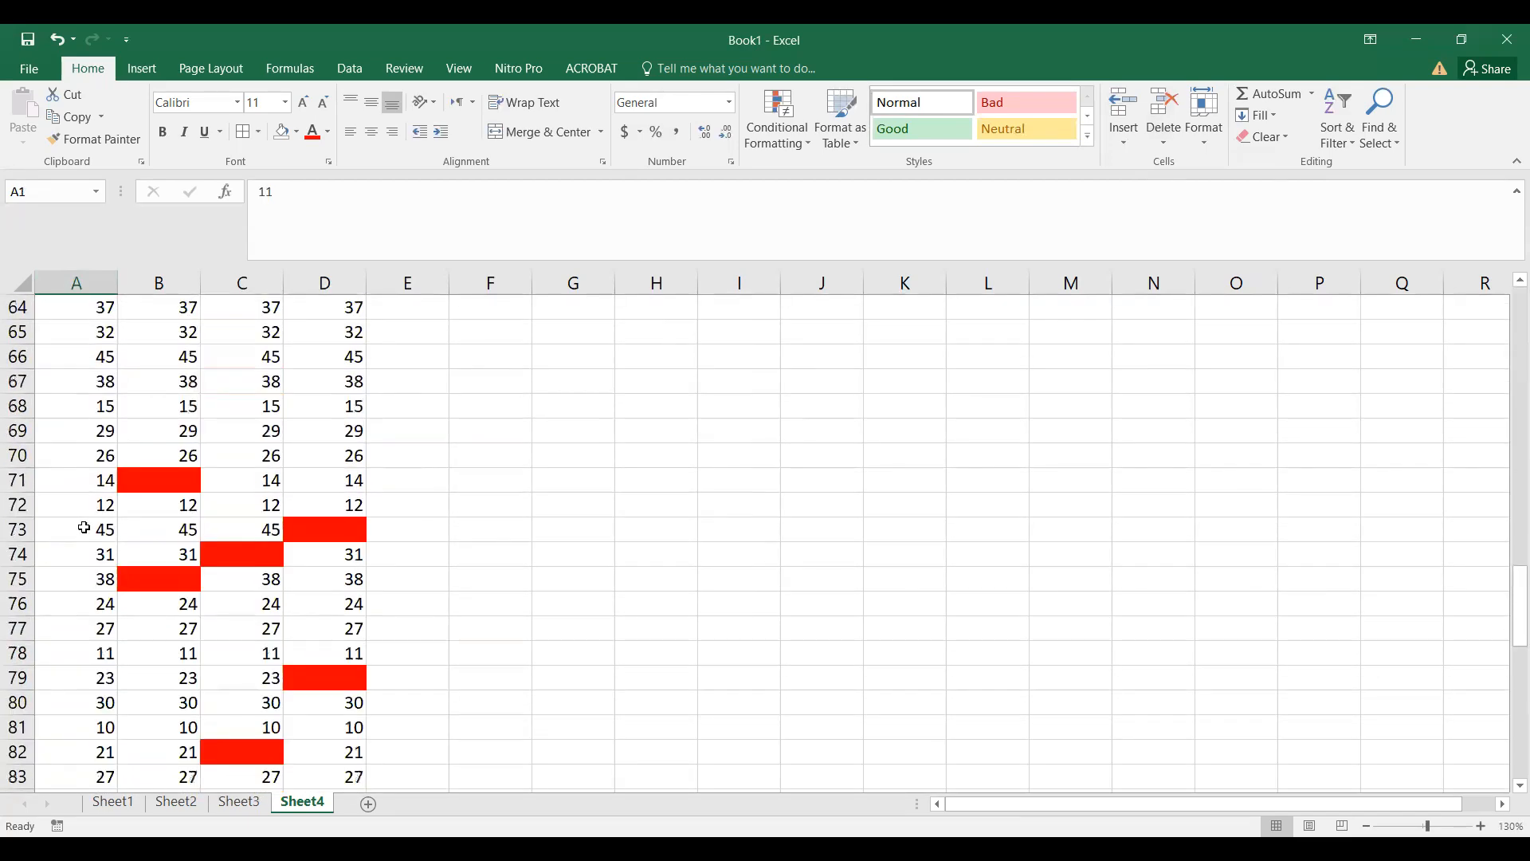
scroll(84, 528, "up", 20)
Step: Delete every sheet row that has a blank cell in column B, selecting the blanks with Go To Special
left_click_drag(186, 308, 187, 760)
left_click(185, 379)
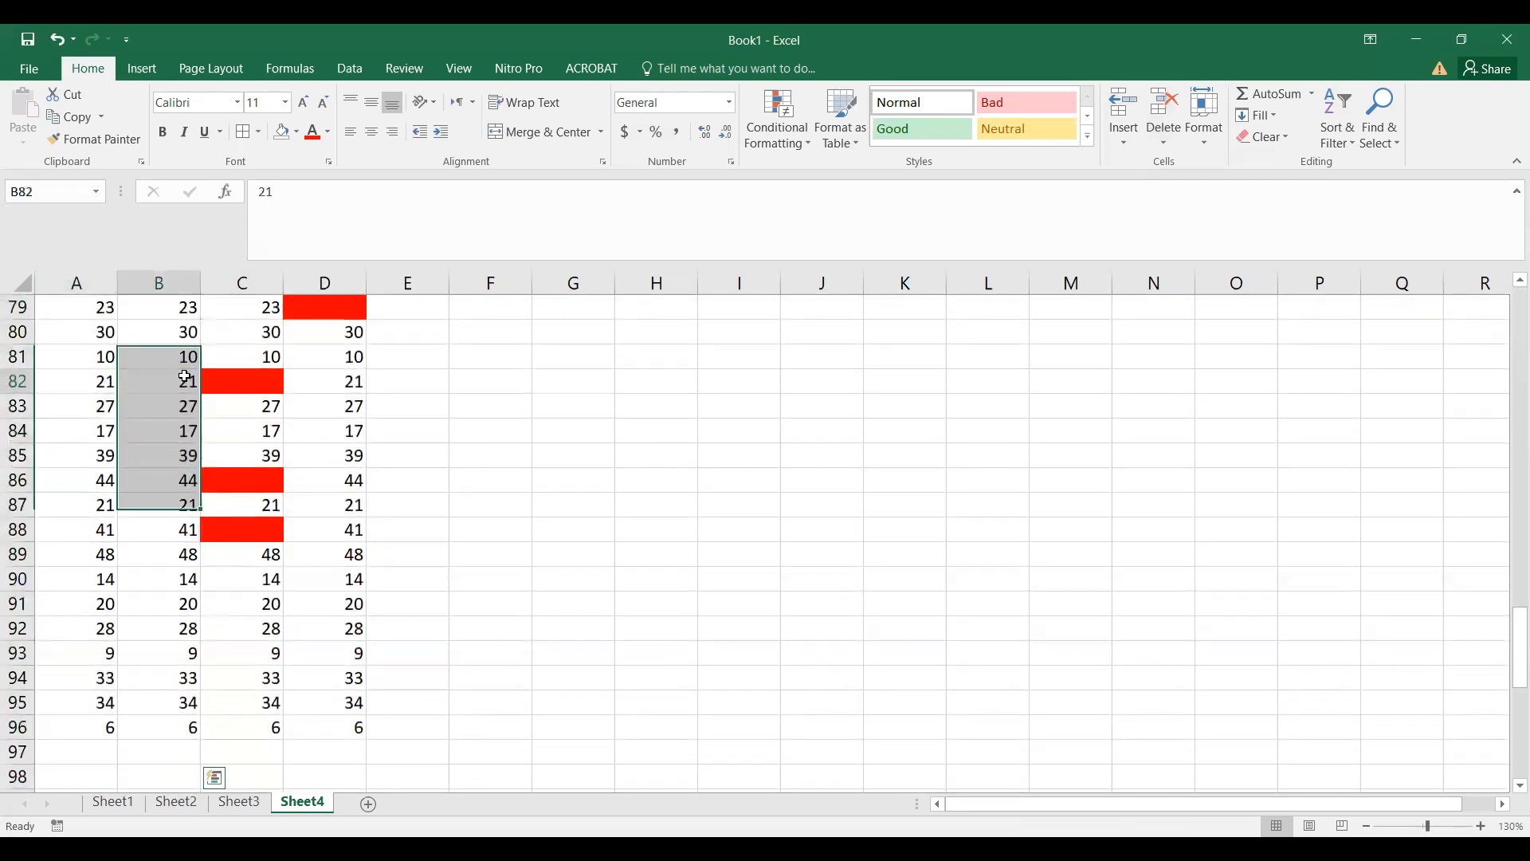
left_click(190, 277)
scroll(172, 379, "up", 20)
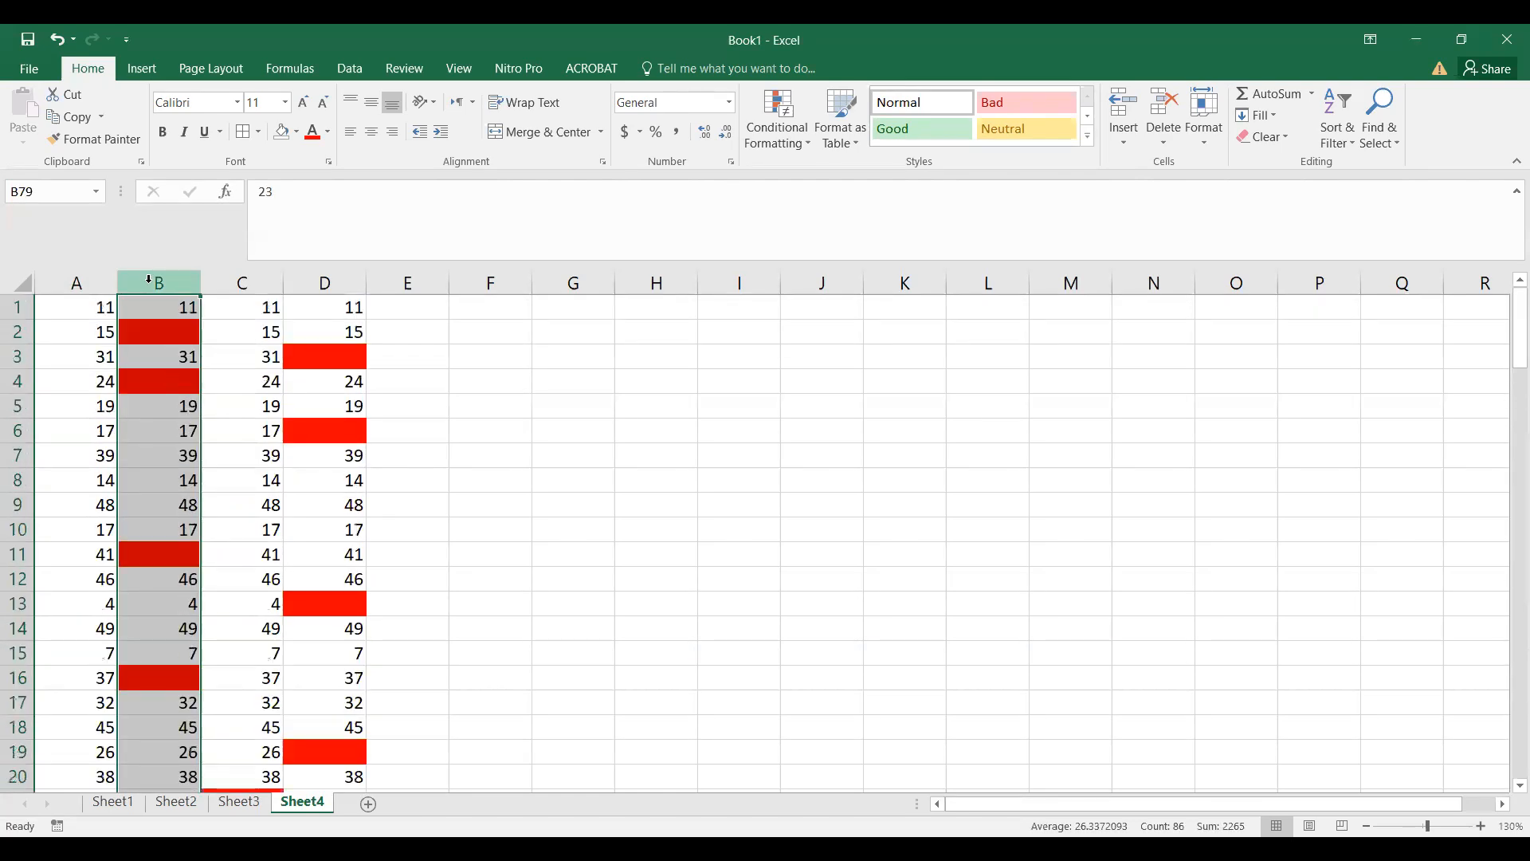
key("ctrl+g")
left_click(480, 573)
left_click(492, 489)
left_click(575, 608)
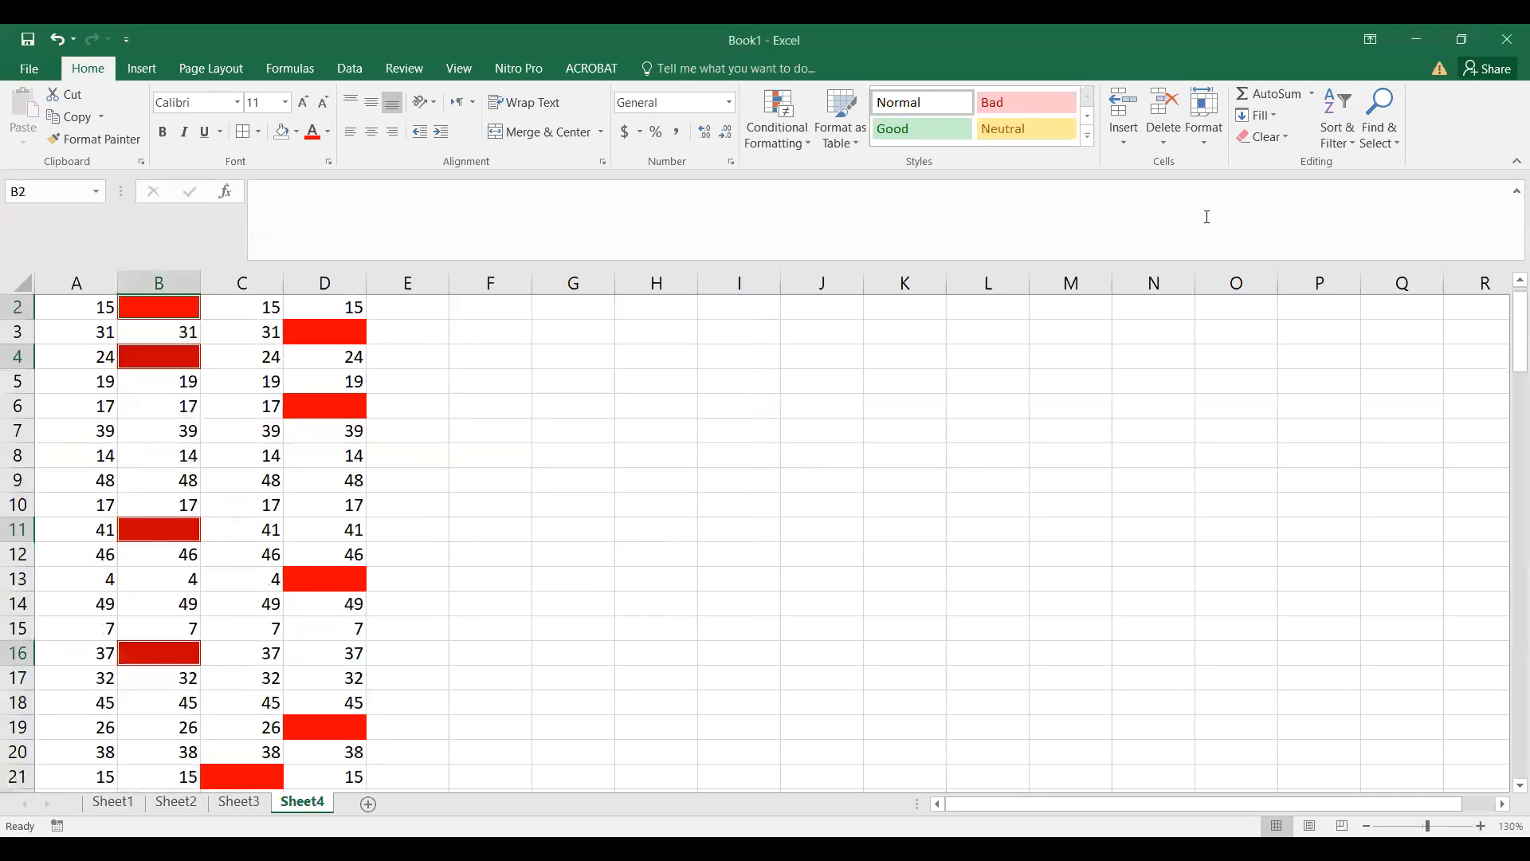
left_click(1164, 140)
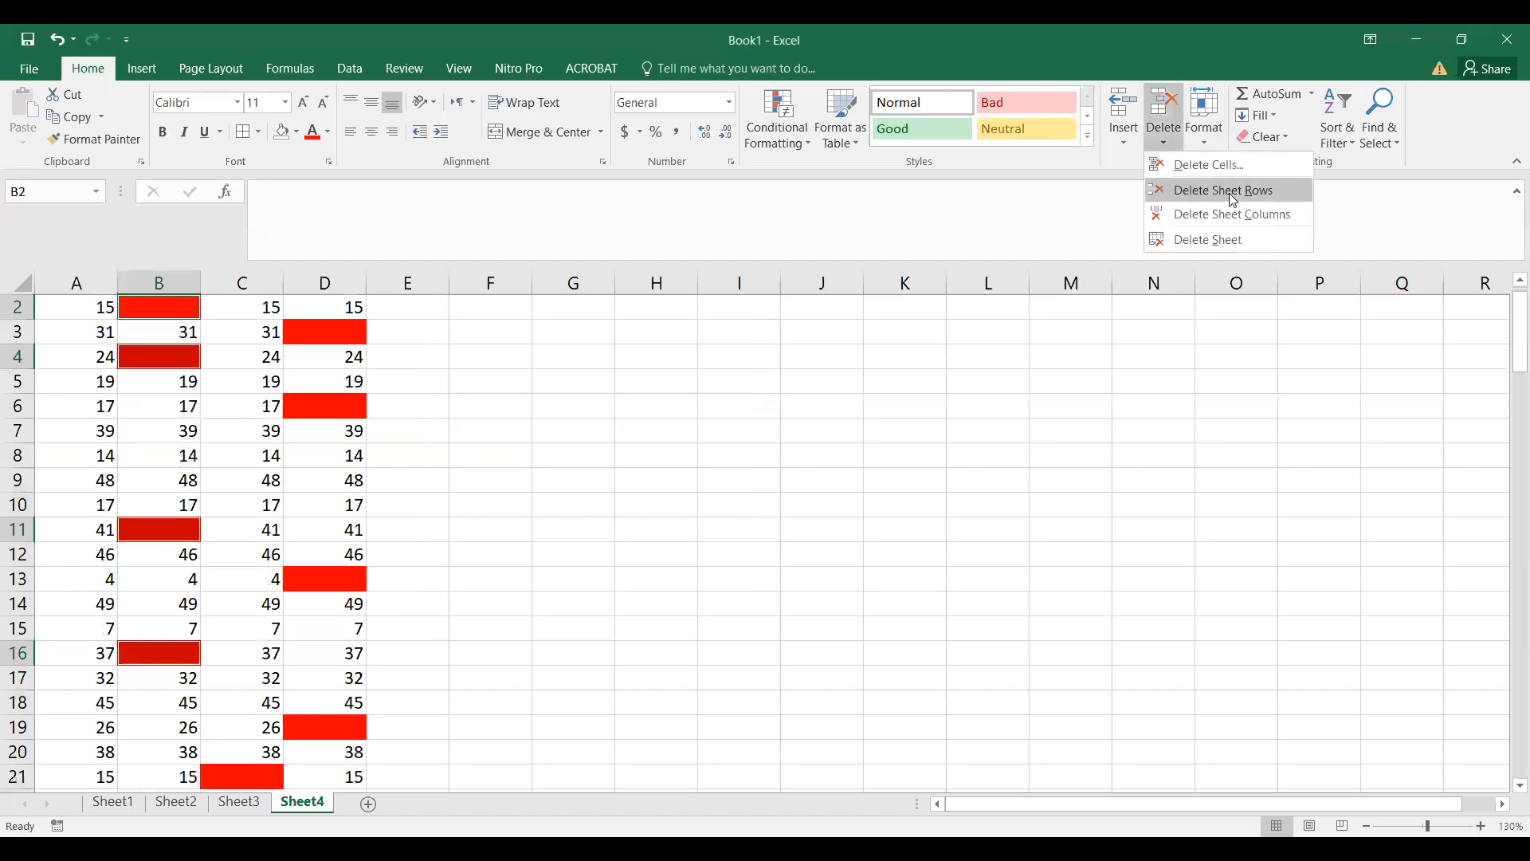
left_click(1228, 191)
Step: Look down column B to the table's last row to check for leftover blank cells
left_click(188, 333)
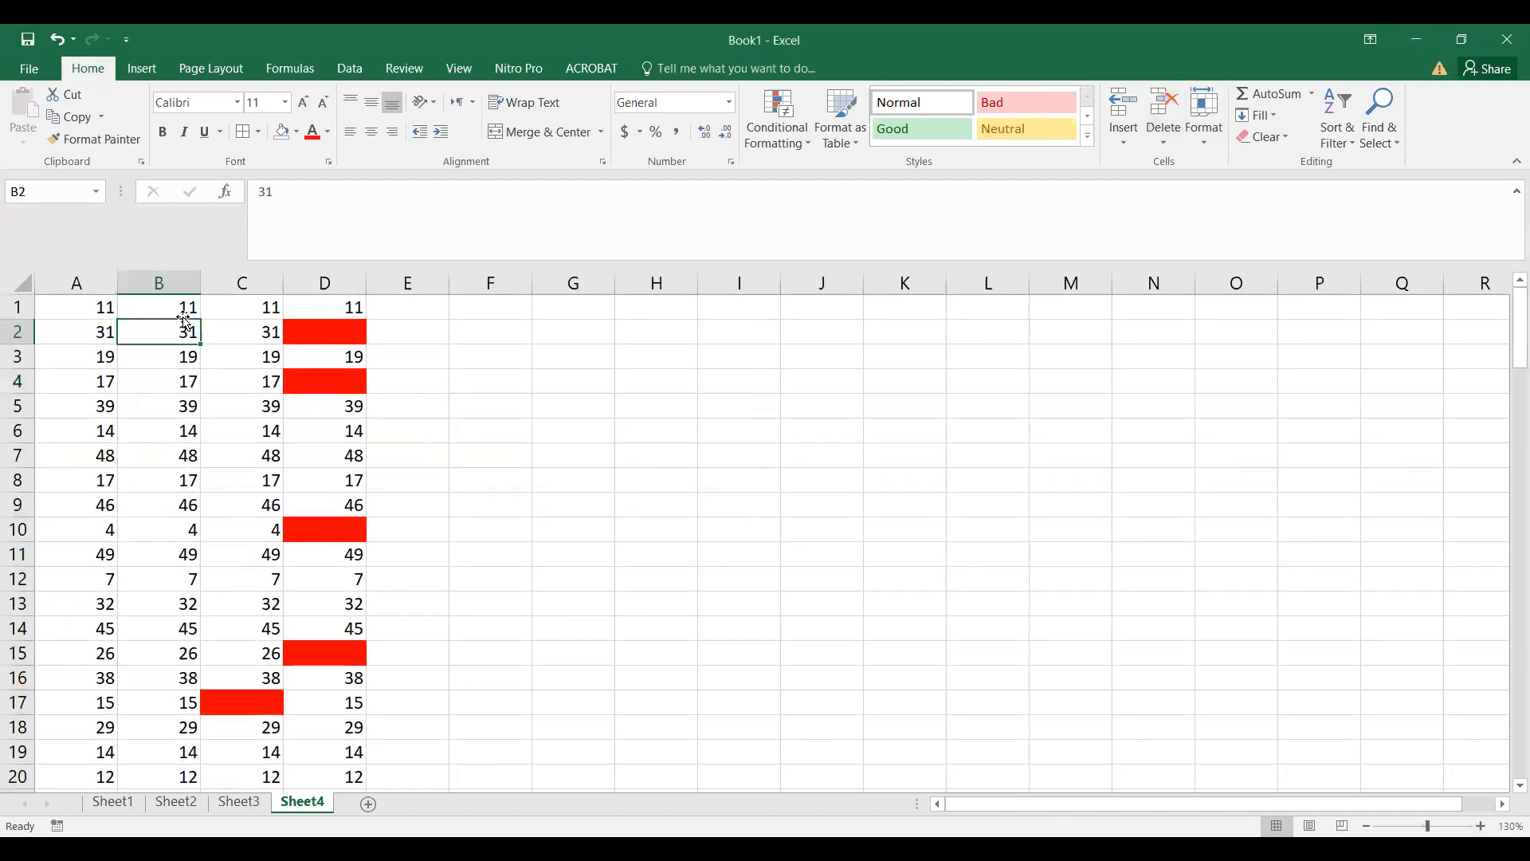
scroll(147, 530, "down", 6)
scroll(162, 543, "down", 19)
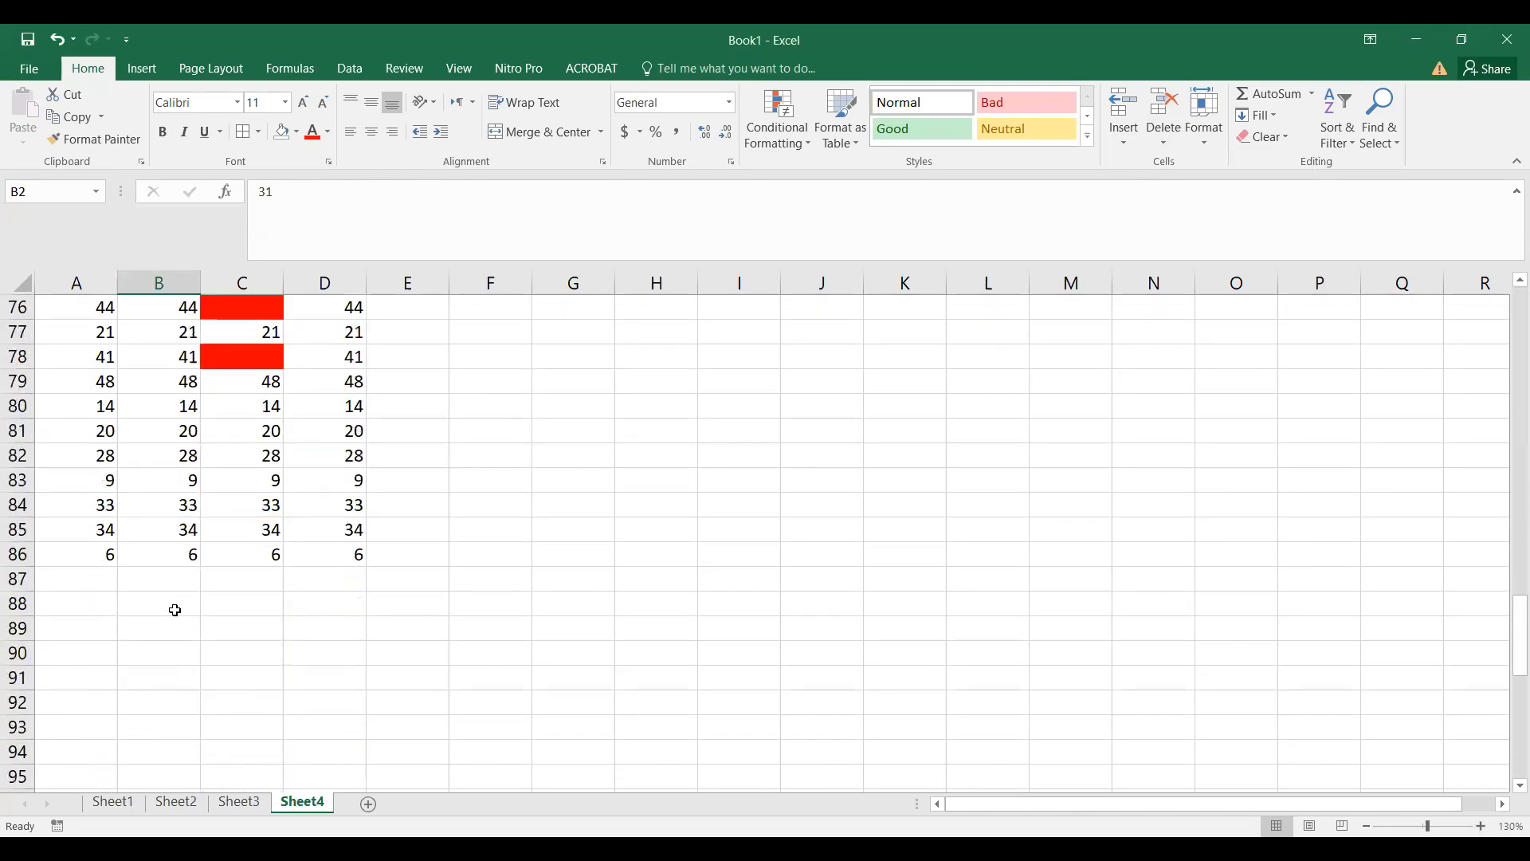
scroll(175, 609, "up", 20)
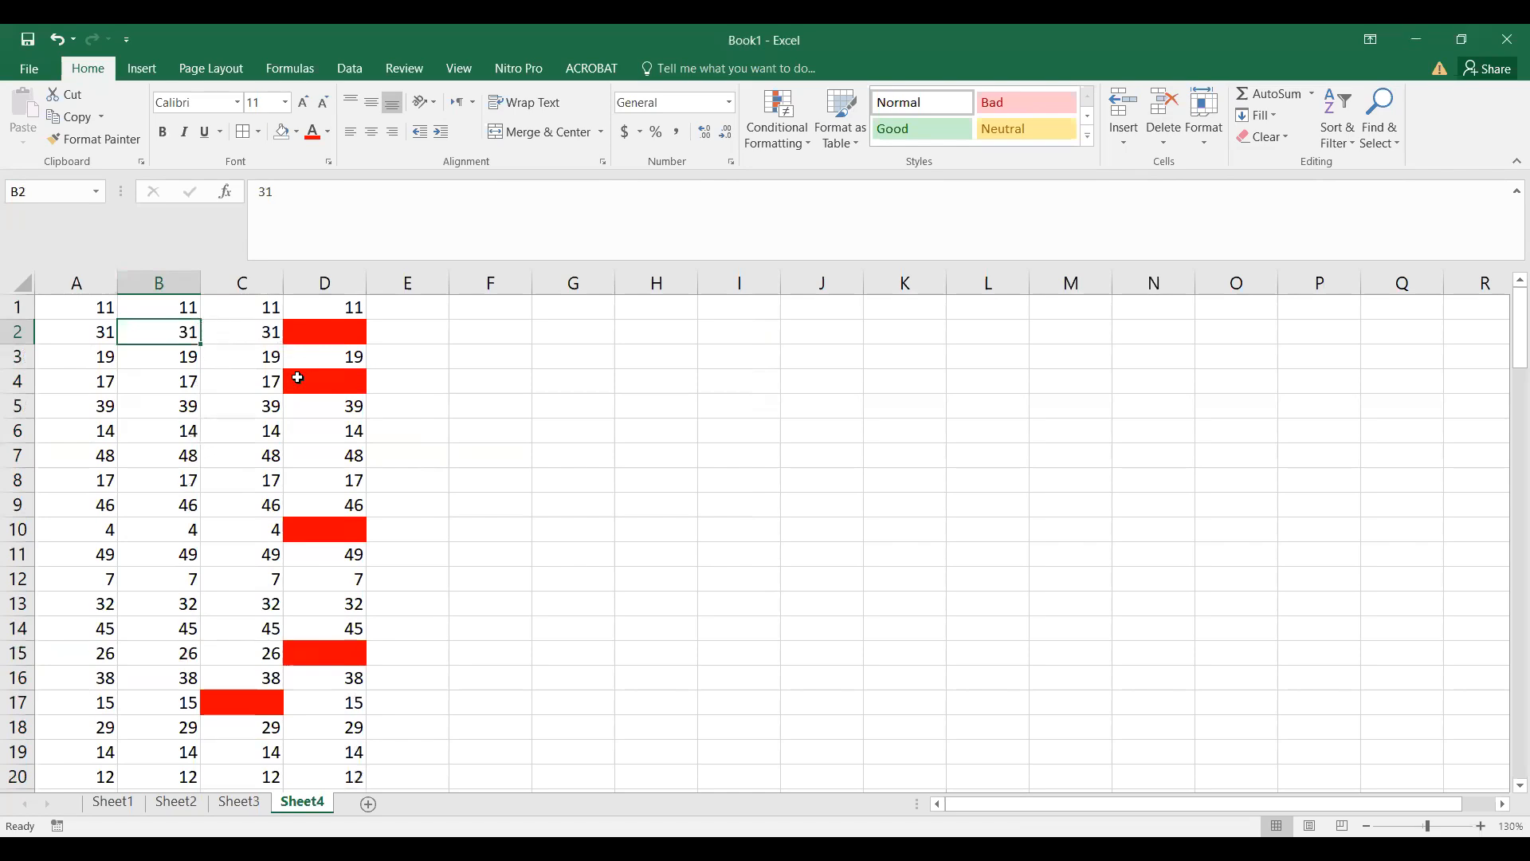
left_click(75, 328)
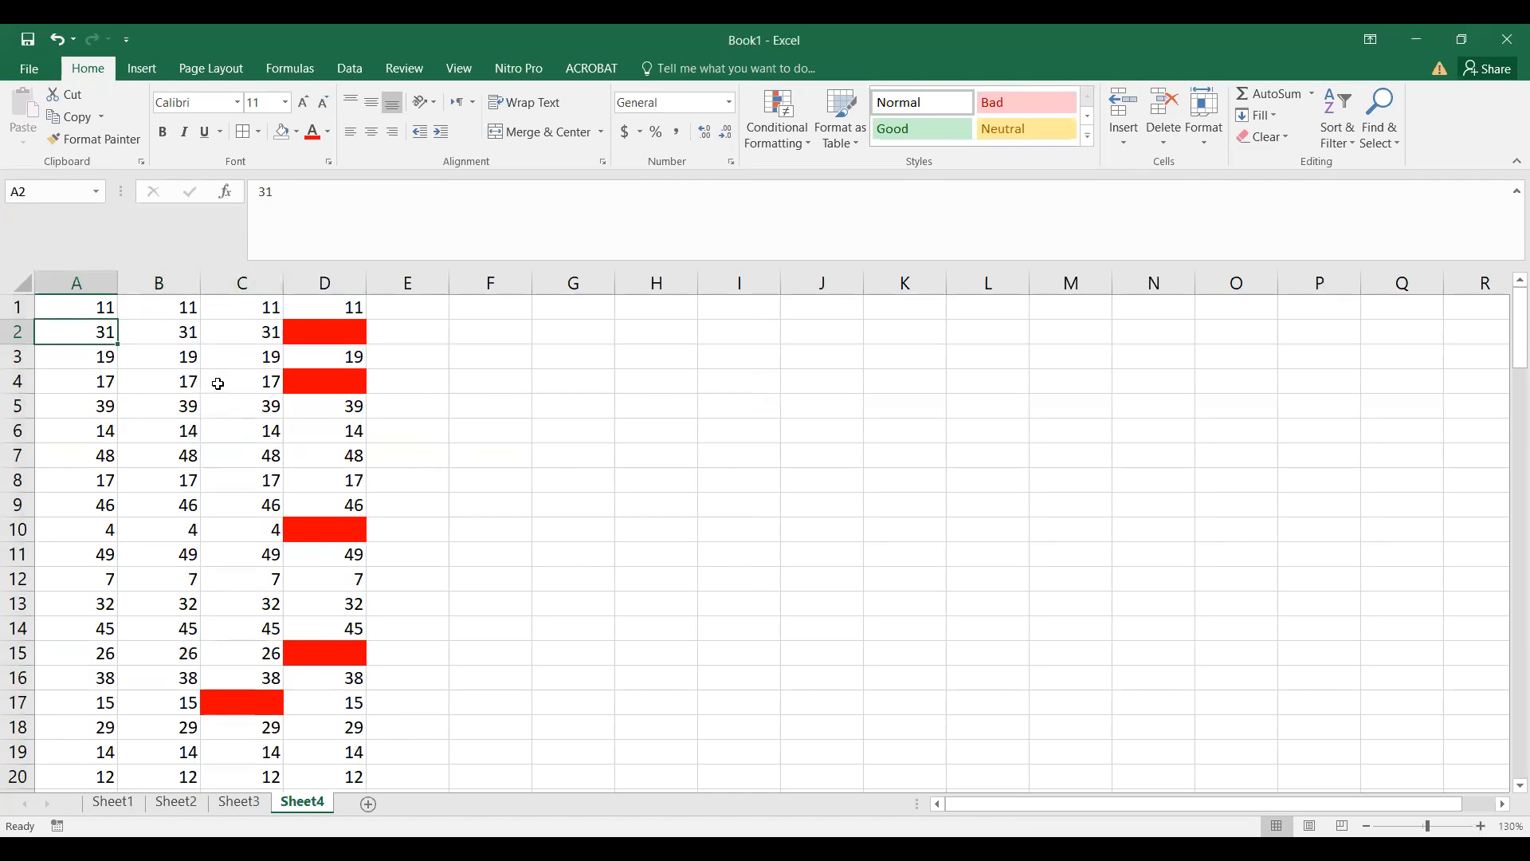
left_click(319, 360)
Step: Delete every sheet row that has a blank cell in column D, selecting the blanks with Go To Special
left_click(323, 285)
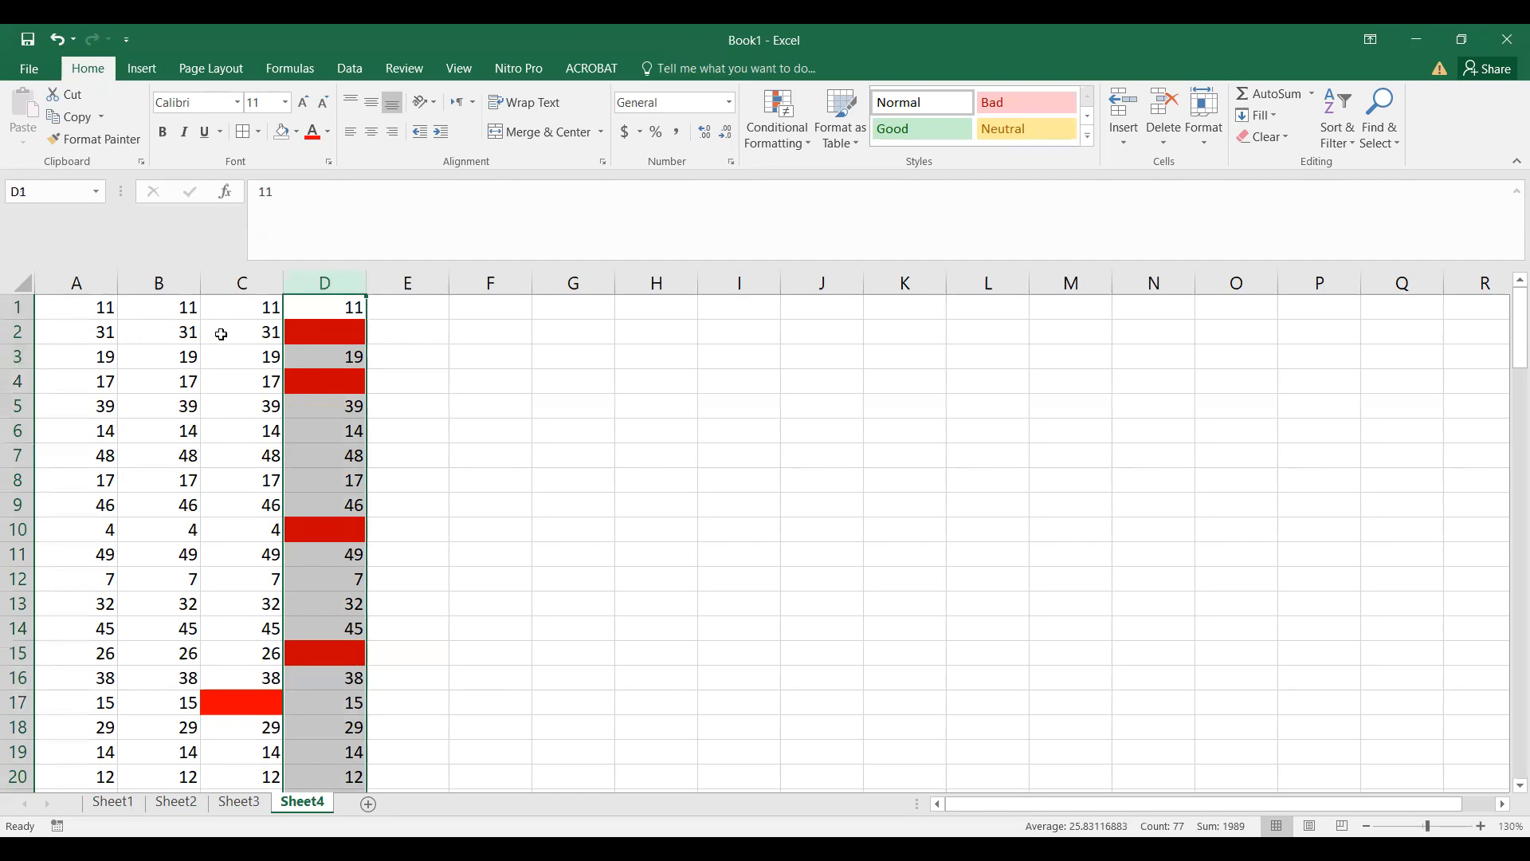
key("ctrl+g")
left_click(478, 572)
left_click(502, 496)
left_click(590, 605)
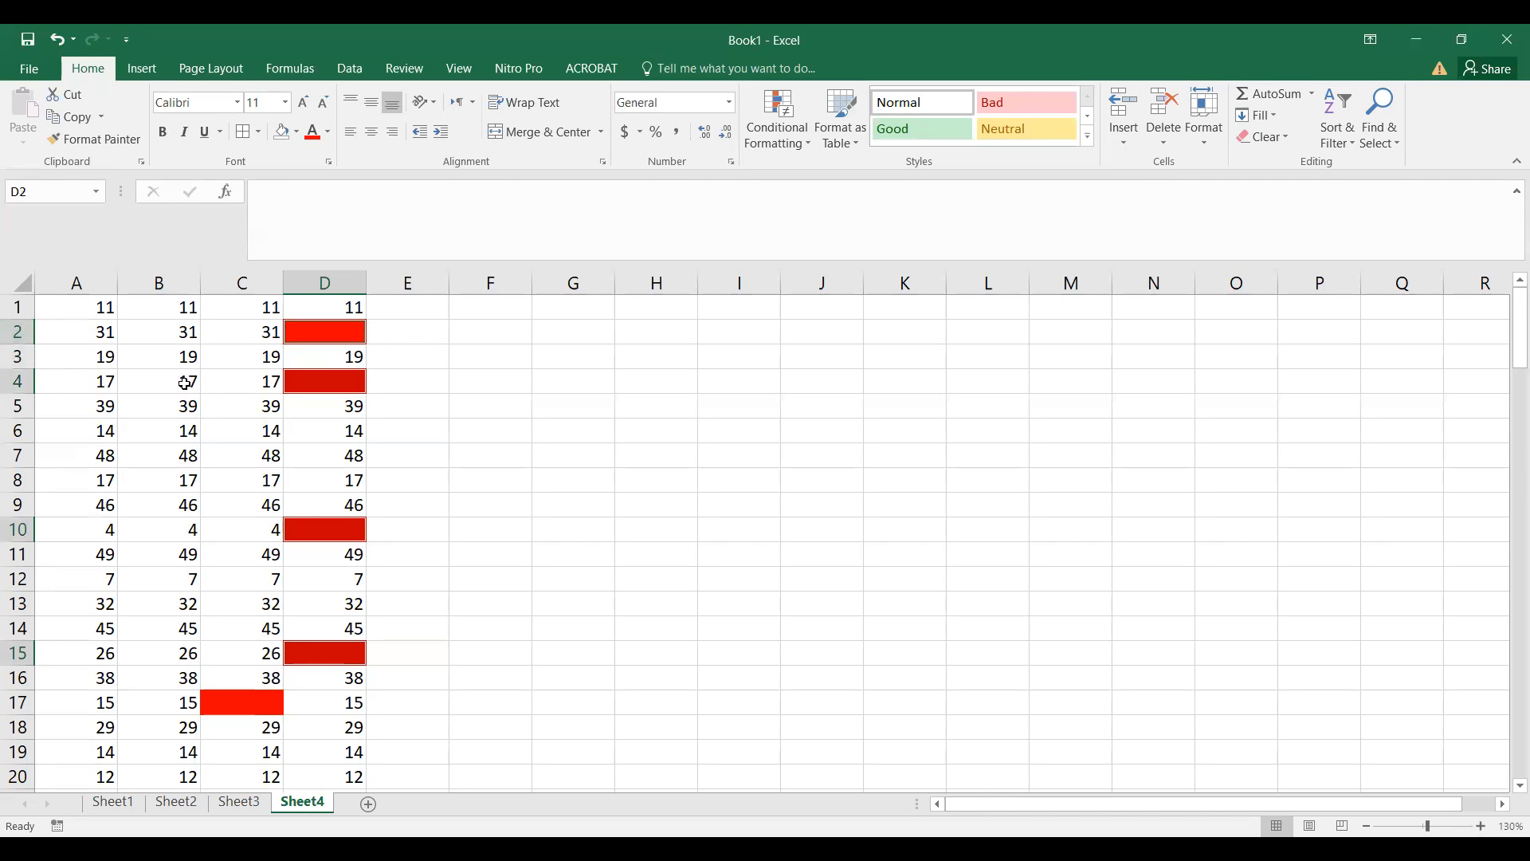
left_click(1167, 141)
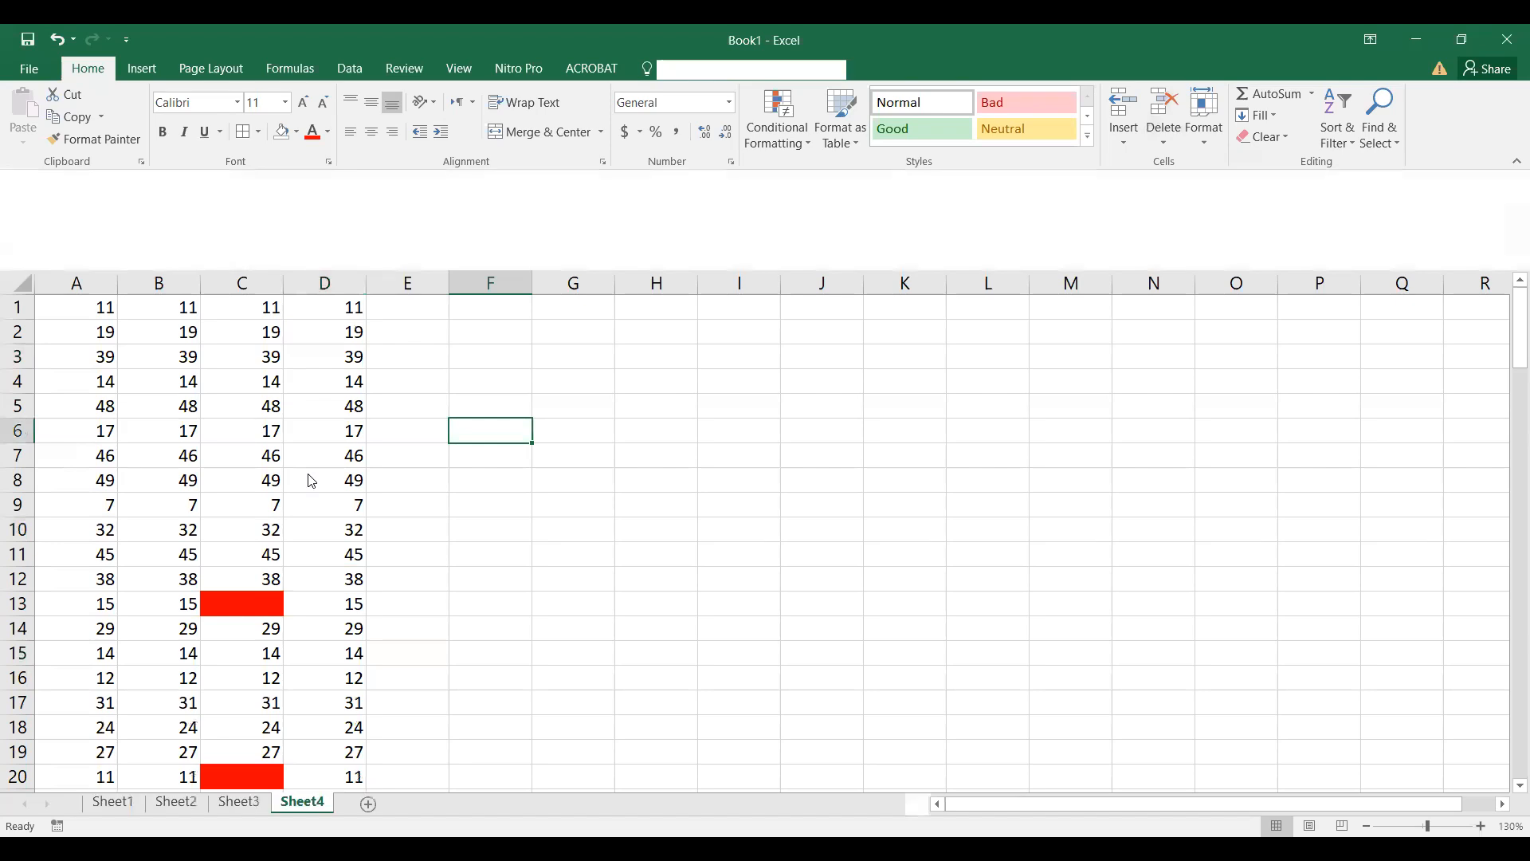
Step: Select the blank cells in column C with Go To Special and delete only those cells, using the Shift cells up option
left_click(209, 602)
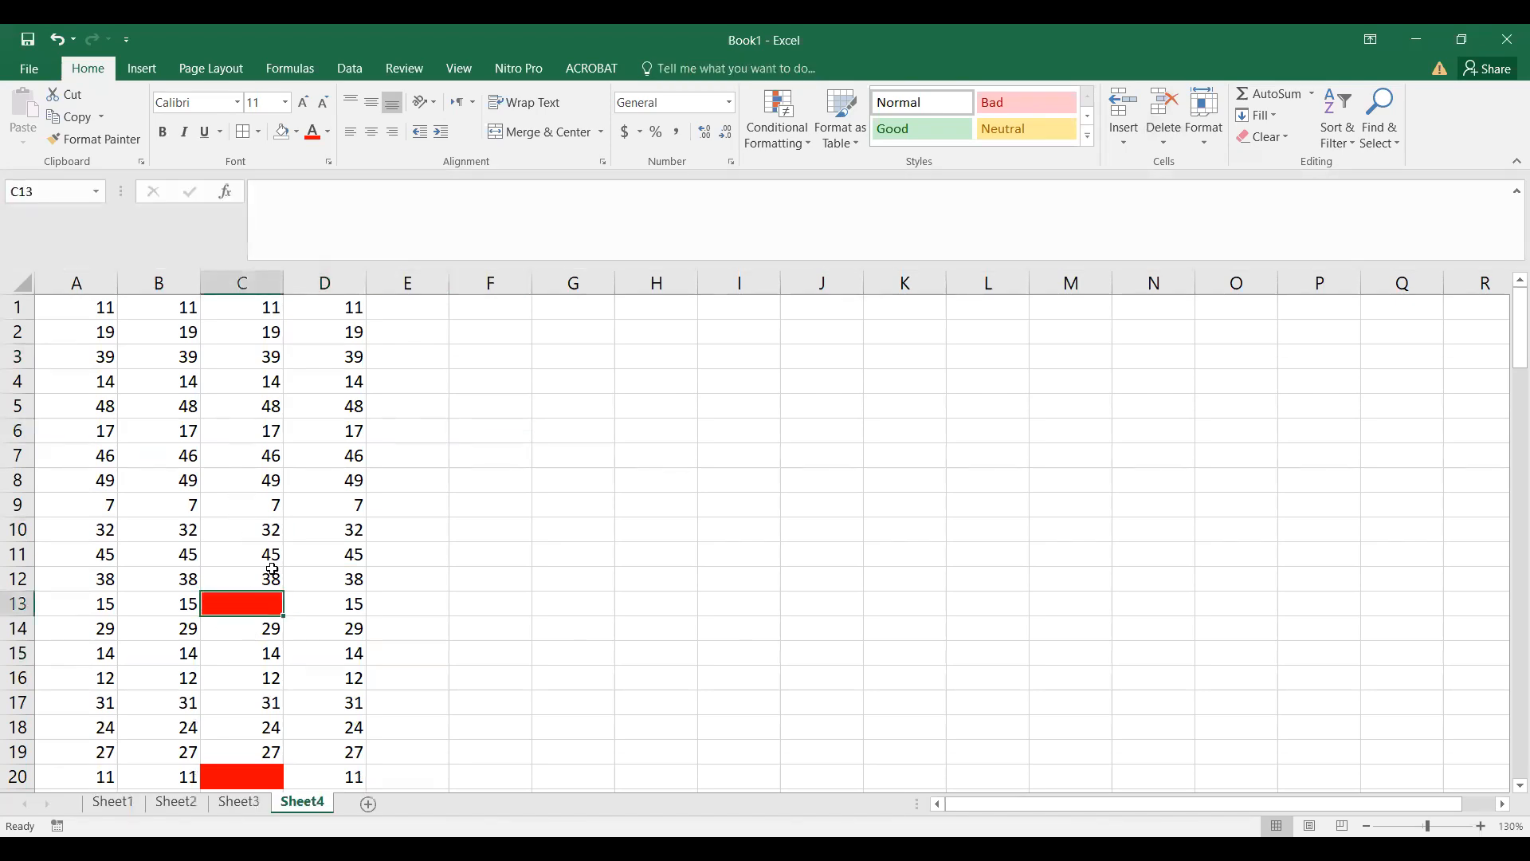
left_click(99, 606)
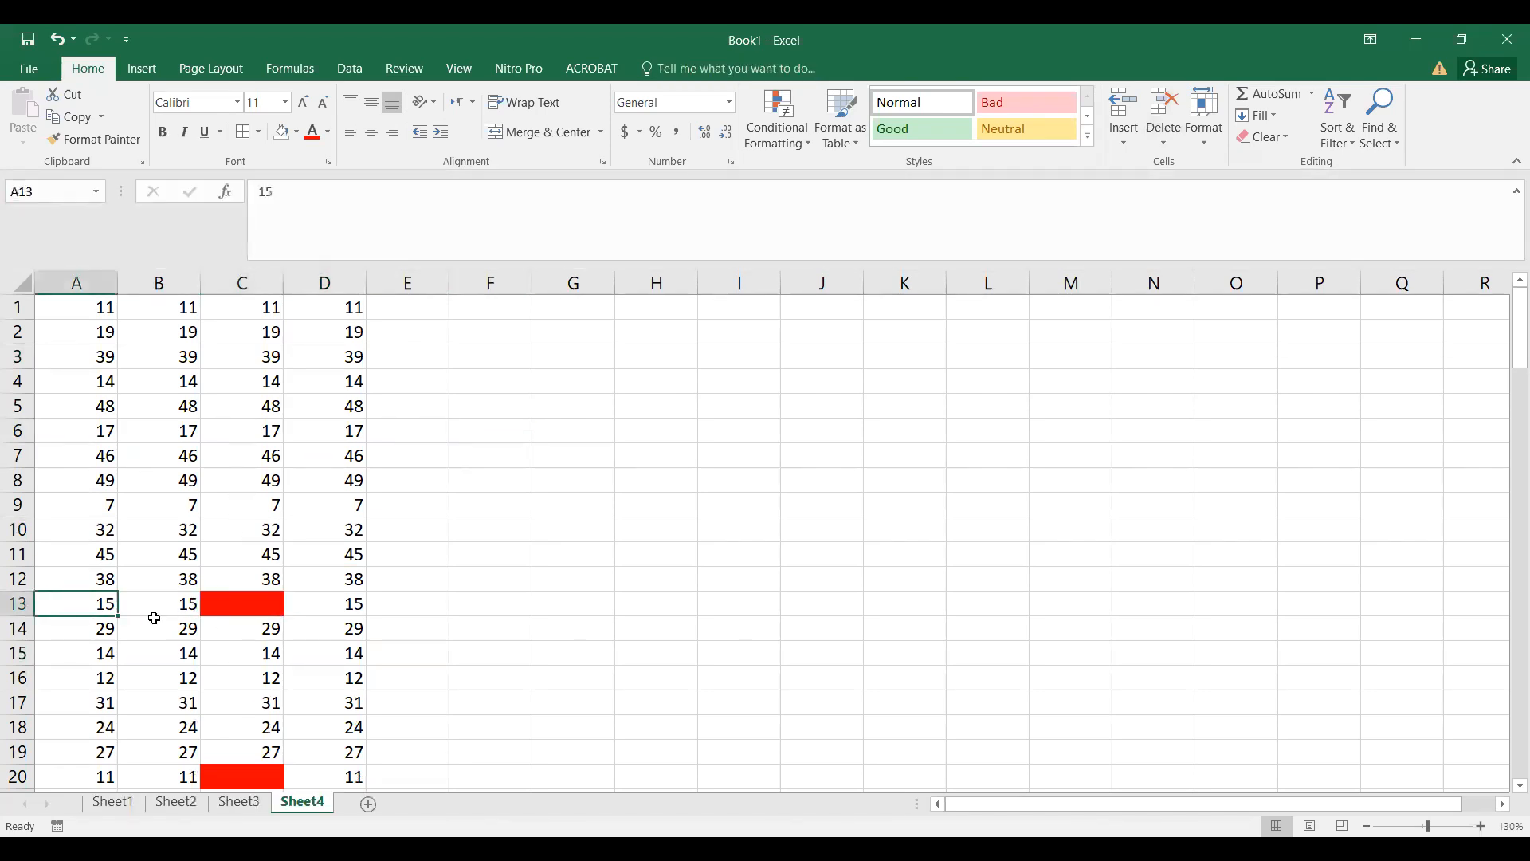
left_click(164, 610)
left_click(192, 770)
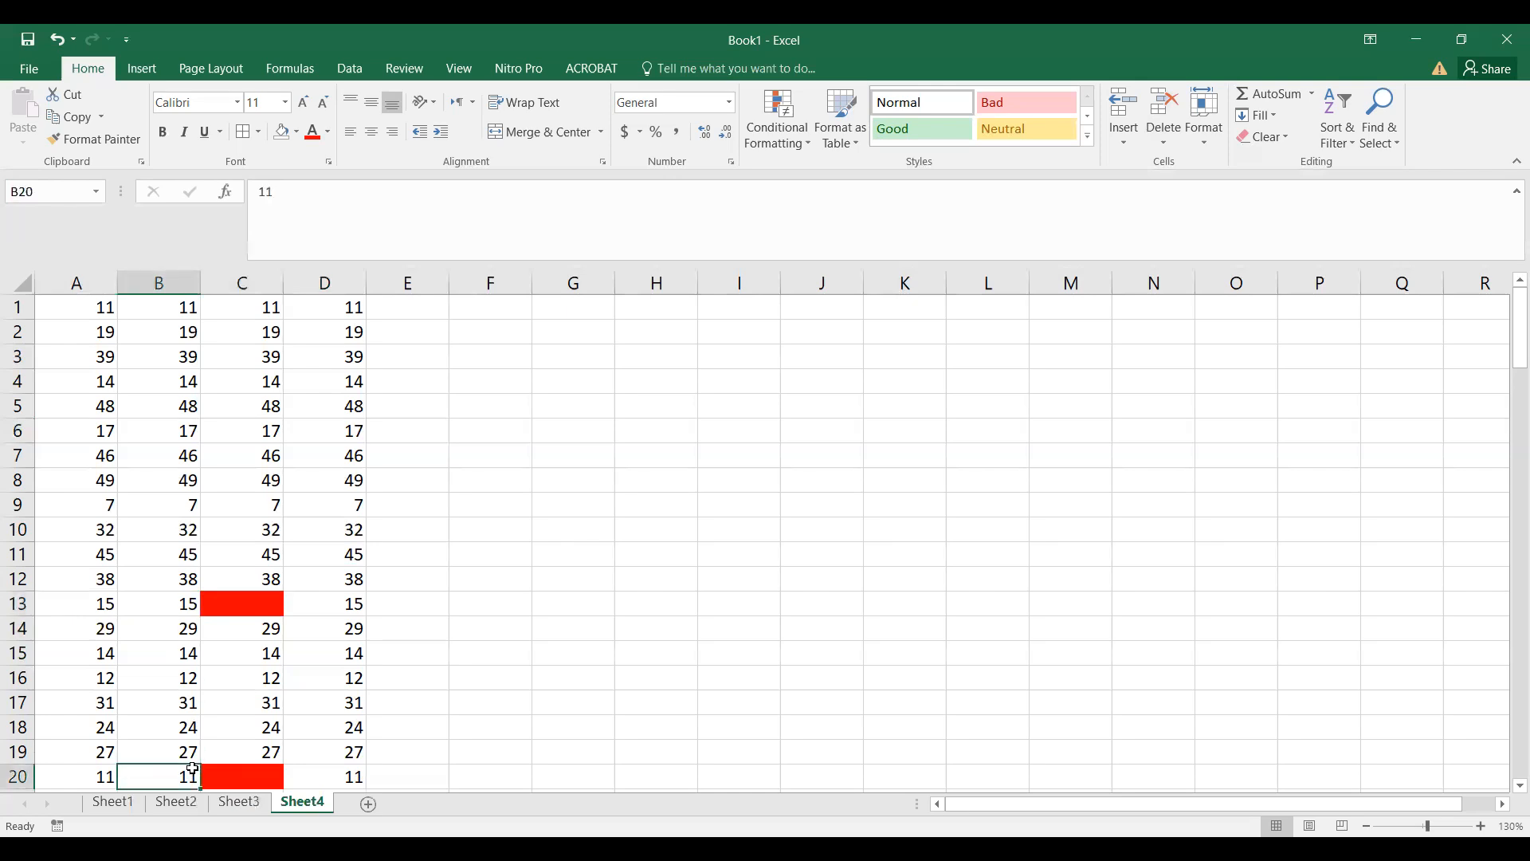
left_click(248, 283)
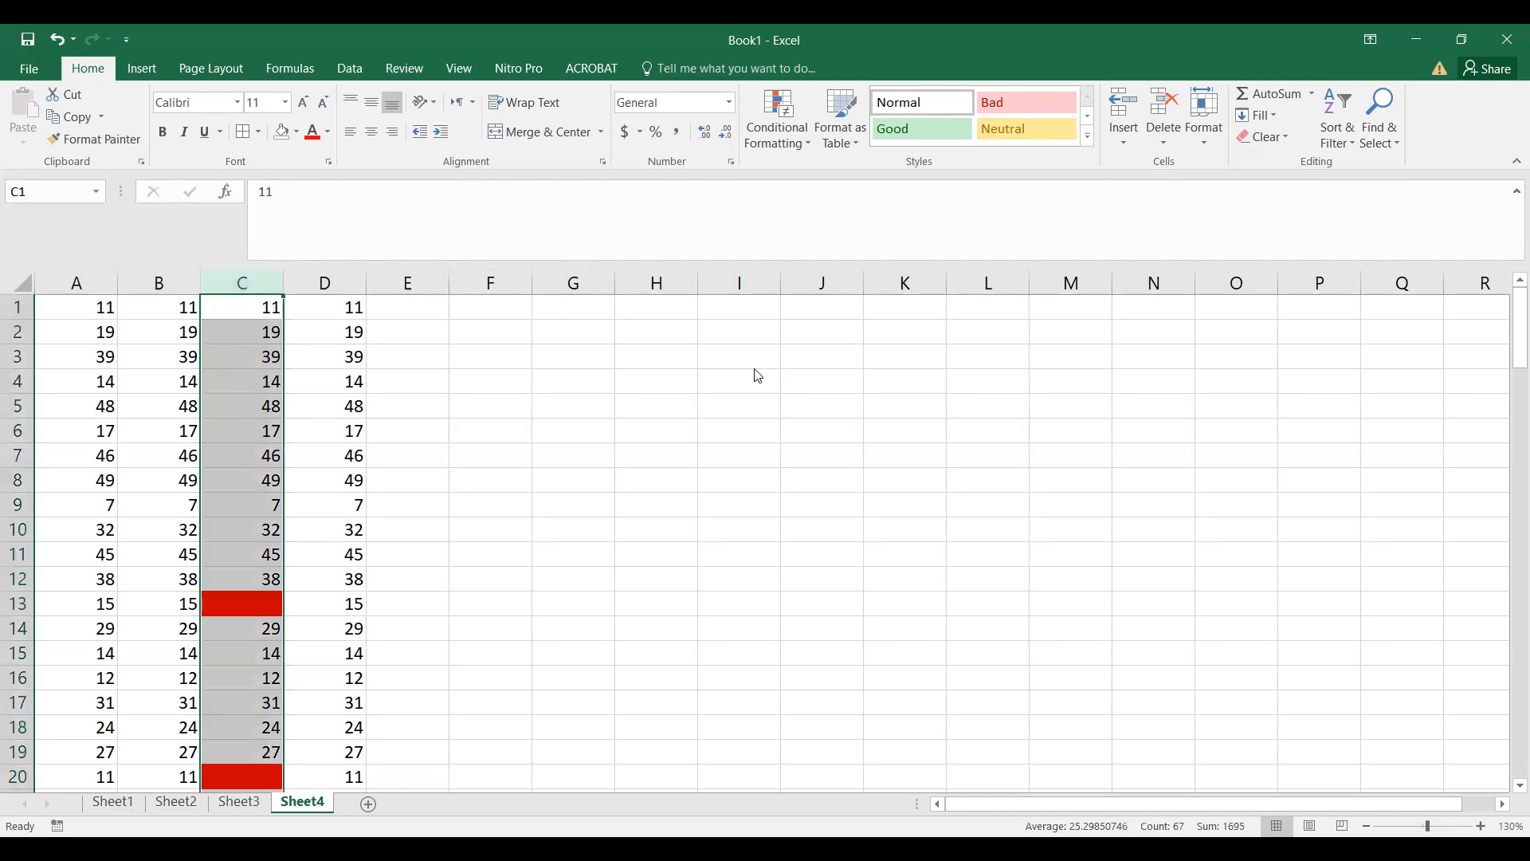
key("F5")
left_click(486, 572)
left_click(472, 488)
key("Return")
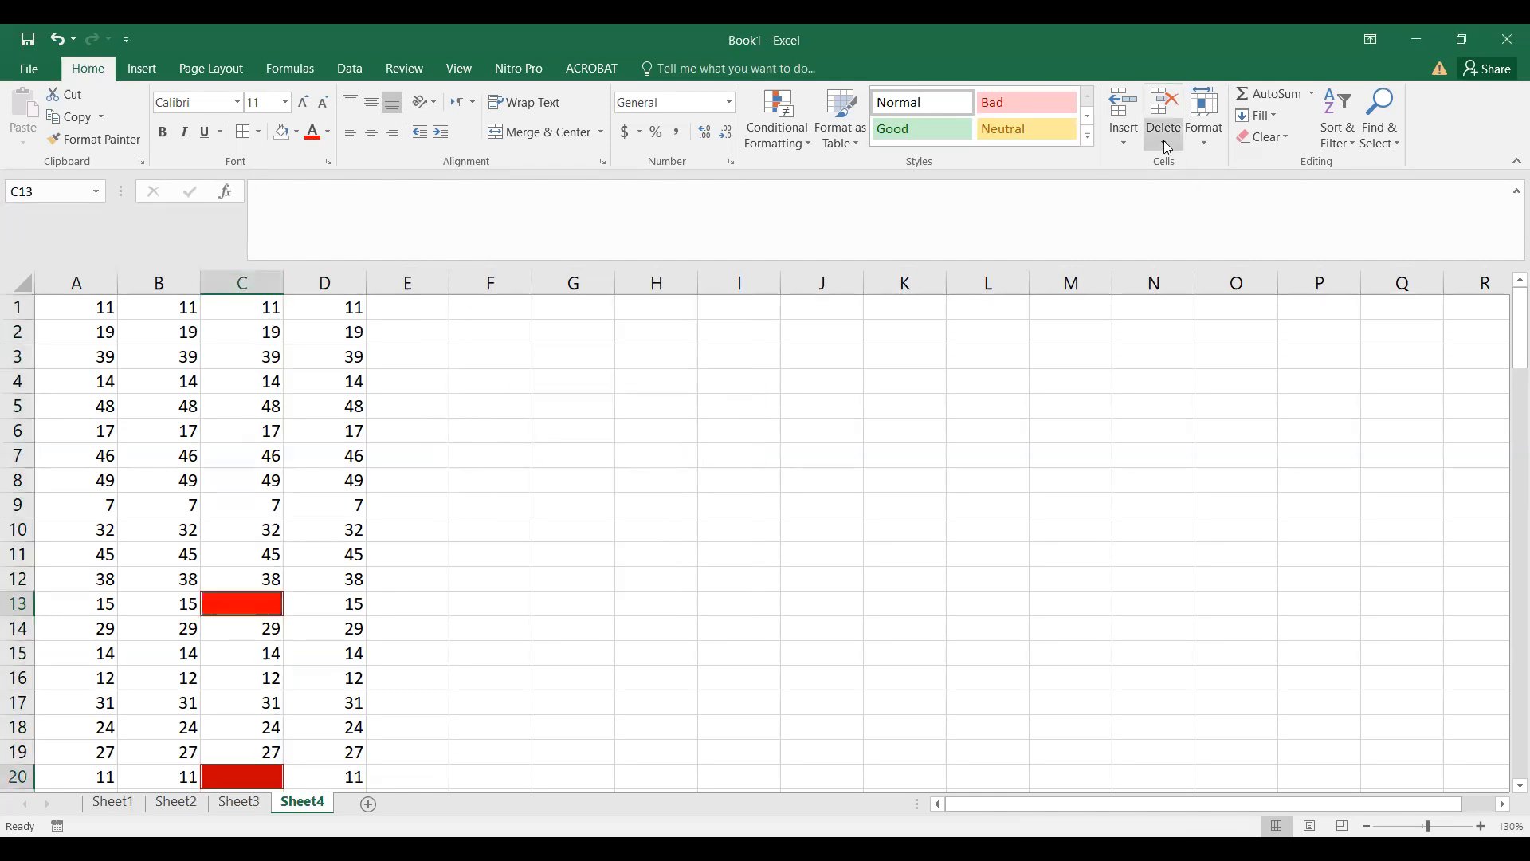
left_click(1164, 141)
left_click(1200, 170)
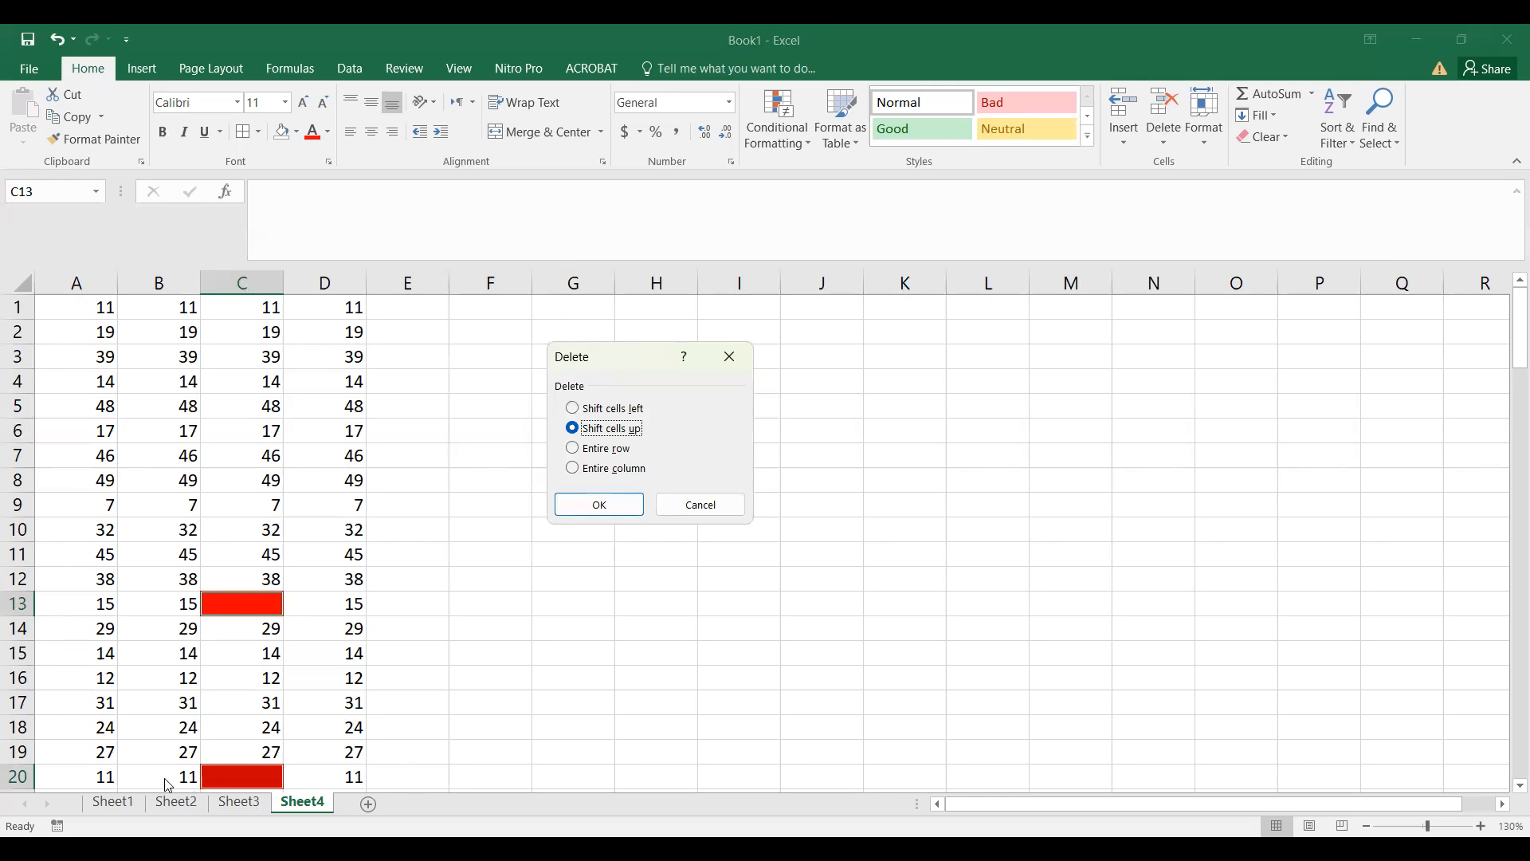
left_click_drag(599, 505, 209, 622)
key("Return")
Step: Compare column C with its neighbouring columns from row 13 down to cells C68:C77 to examine how the values shifted
left_click(190, 607)
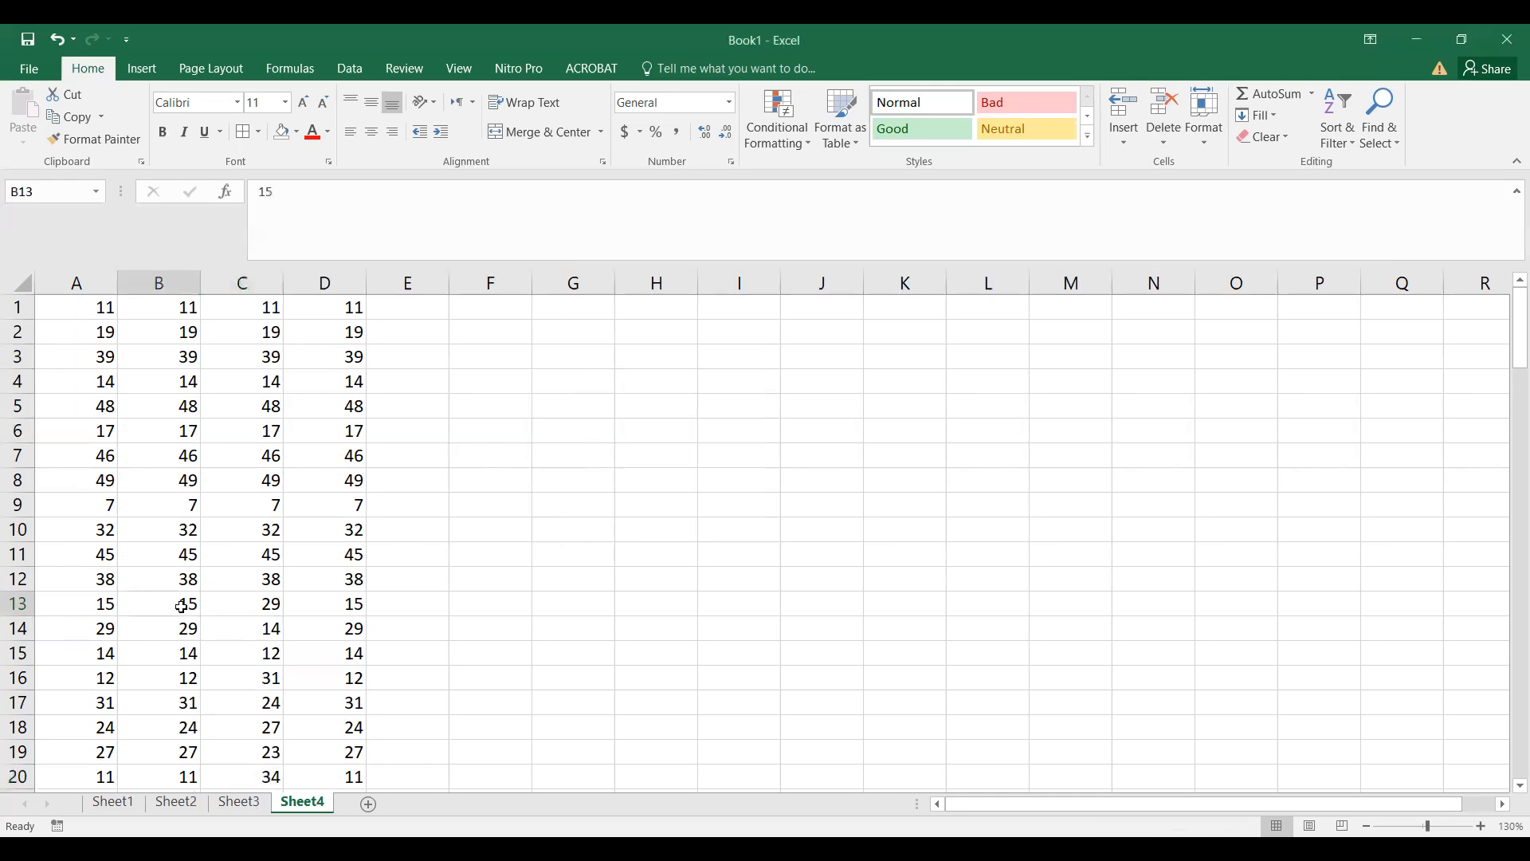
left_click(101, 608)
left_click(188, 610)
left_click(173, 777)
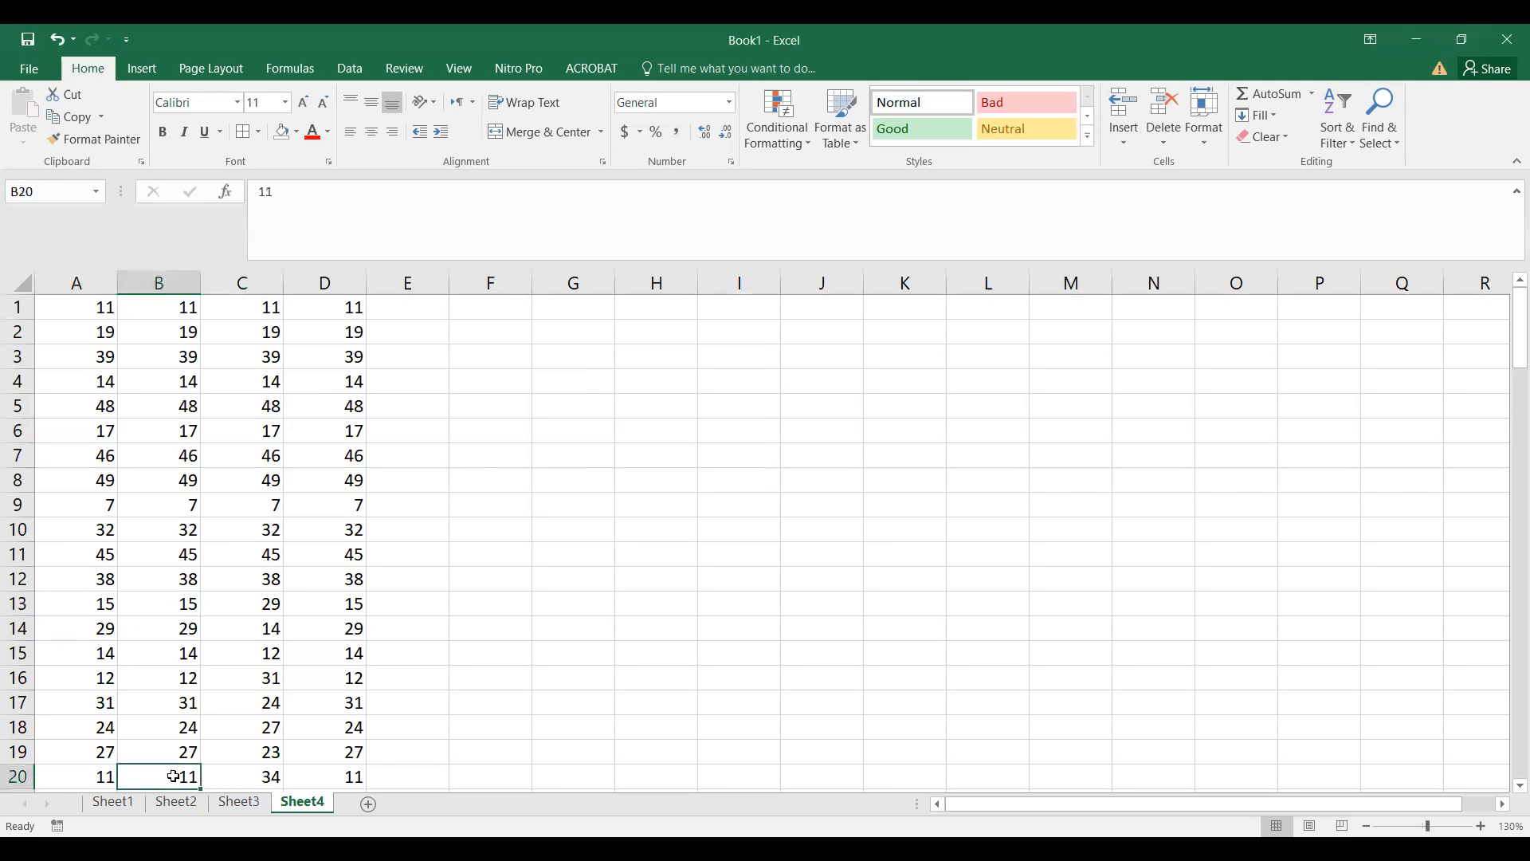
left_click(266, 286)
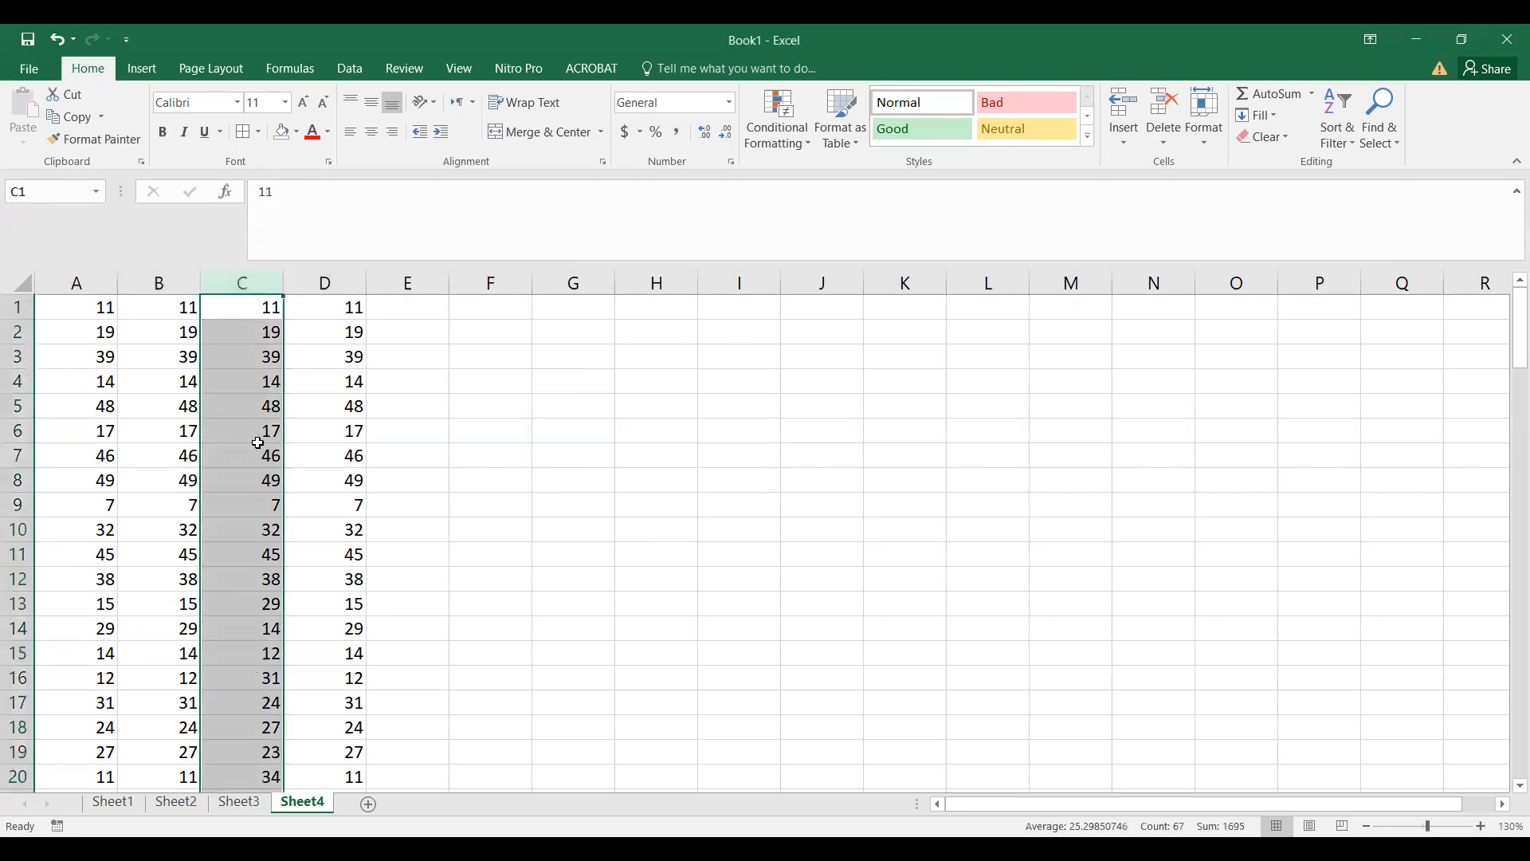
scroll(256, 439, "down", 18)
scroll(256, 442, "down", 2)
left_click_drag(246, 481, 251, 684)
left_click_drag(259, 487, 247, 704)
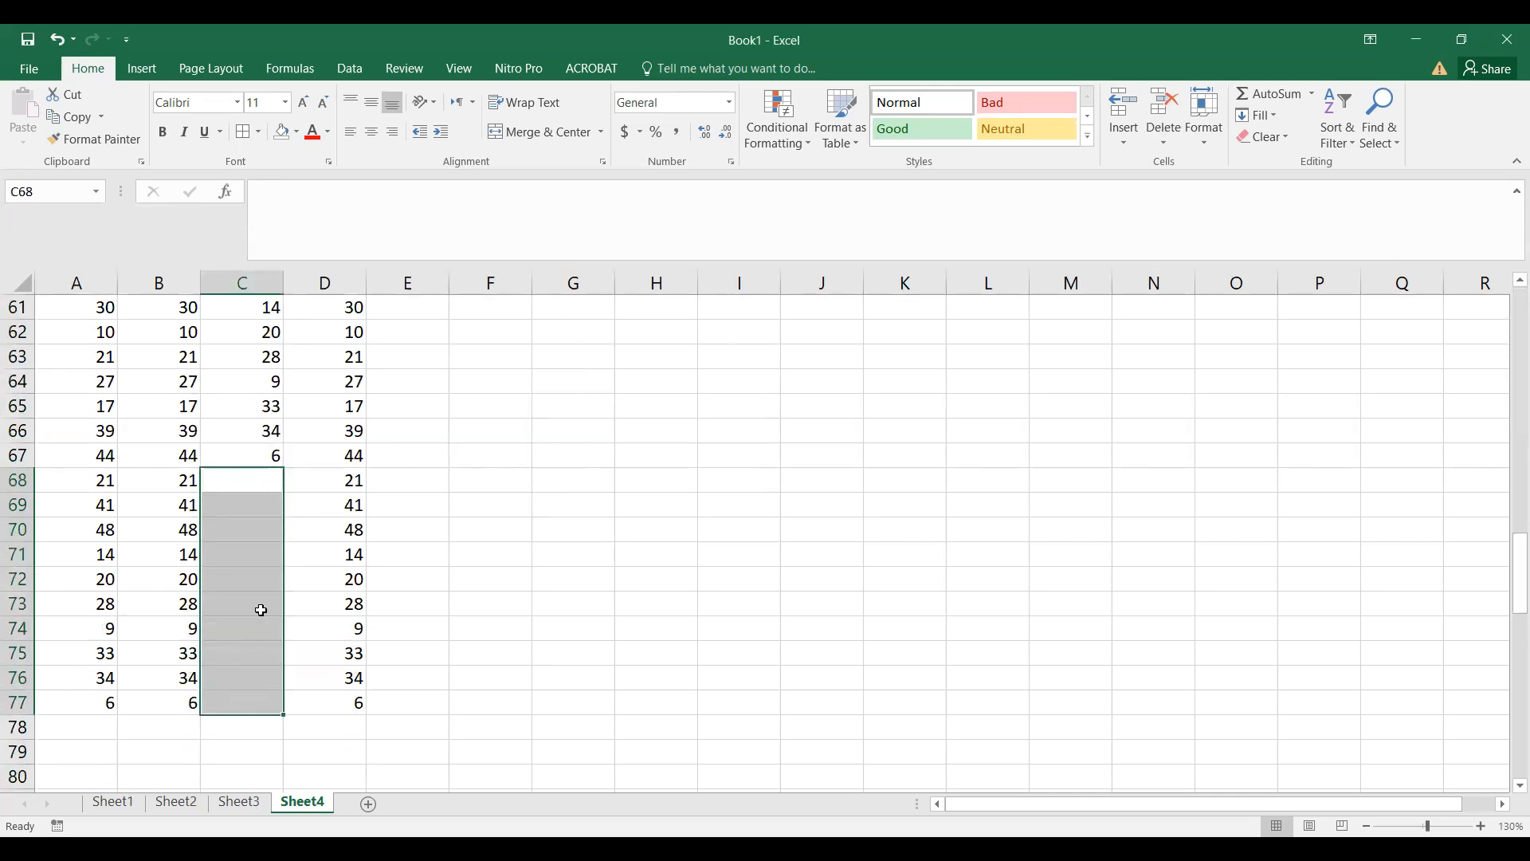
left_click(268, 333)
left_click_drag(256, 481, 250, 707)
left_click(448, 457)
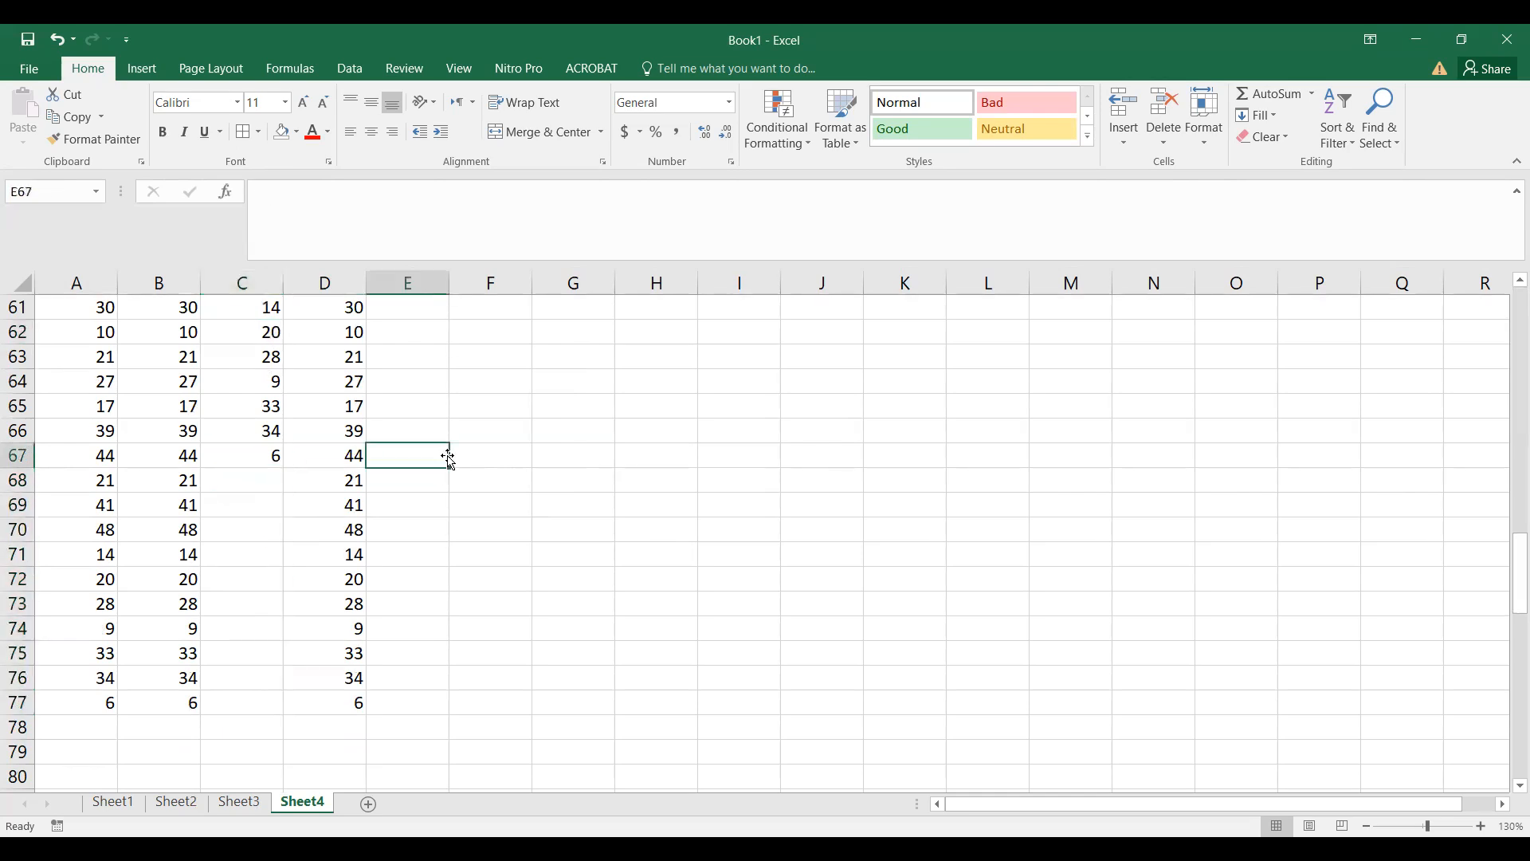
scroll(448, 457, "up", 20)
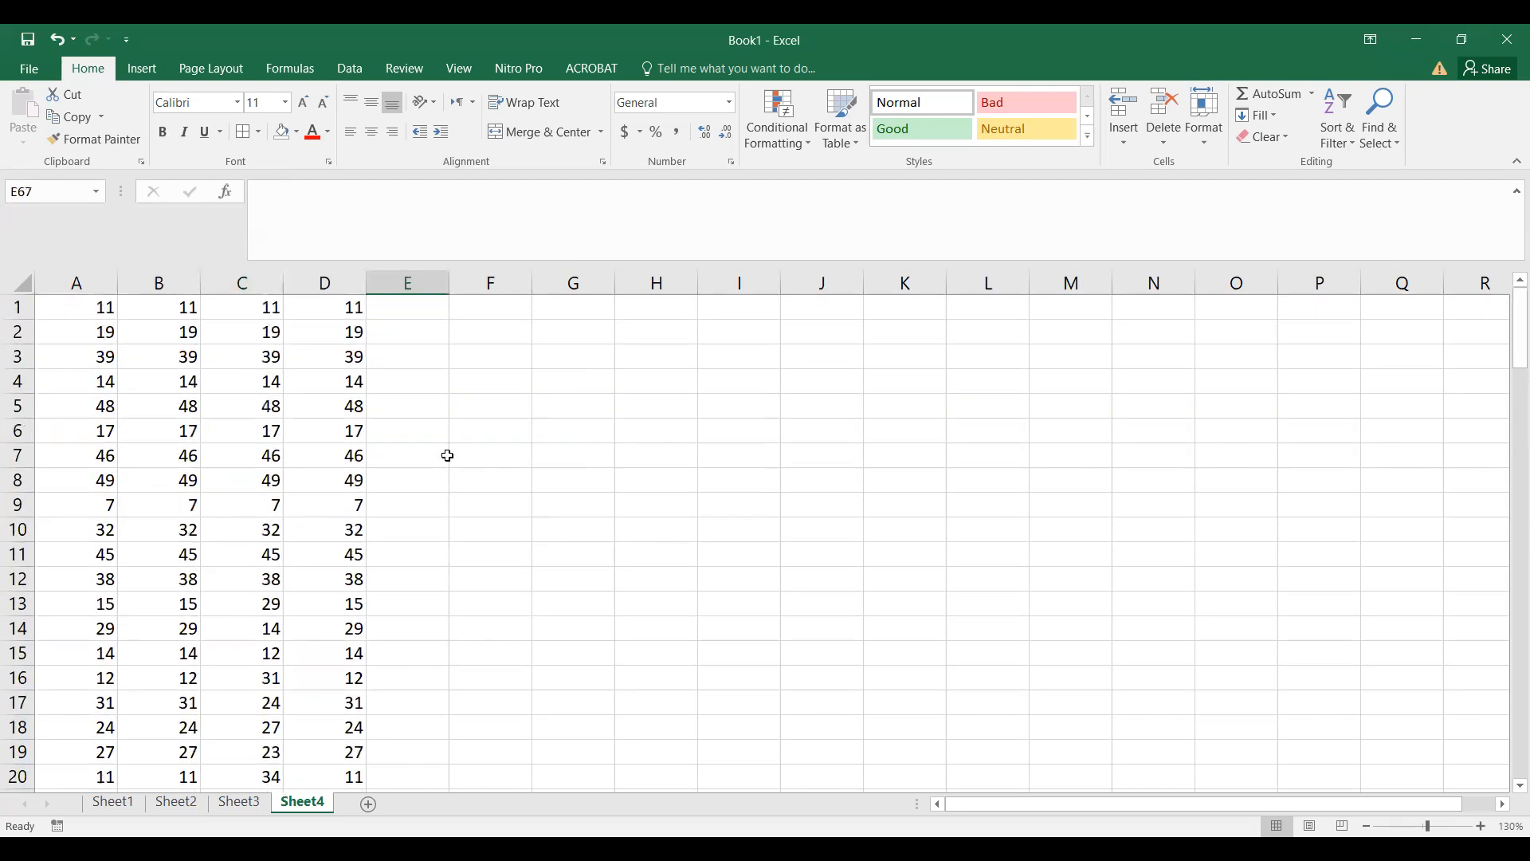